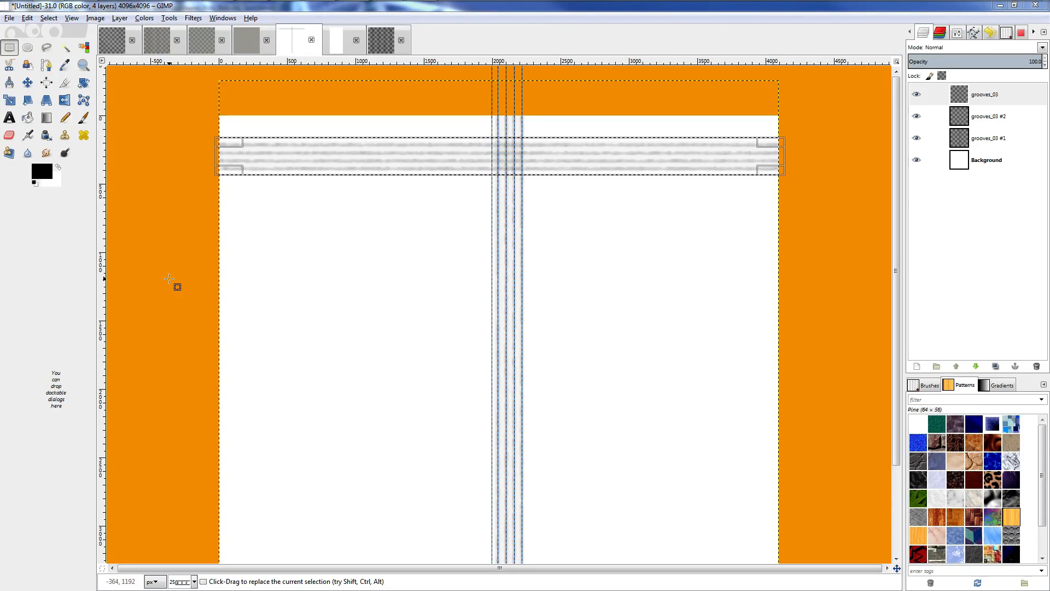
# Delete the three grooves_03 layers, leaving only the Background layer in the image.
pyautogui.rightClick(970, 97)
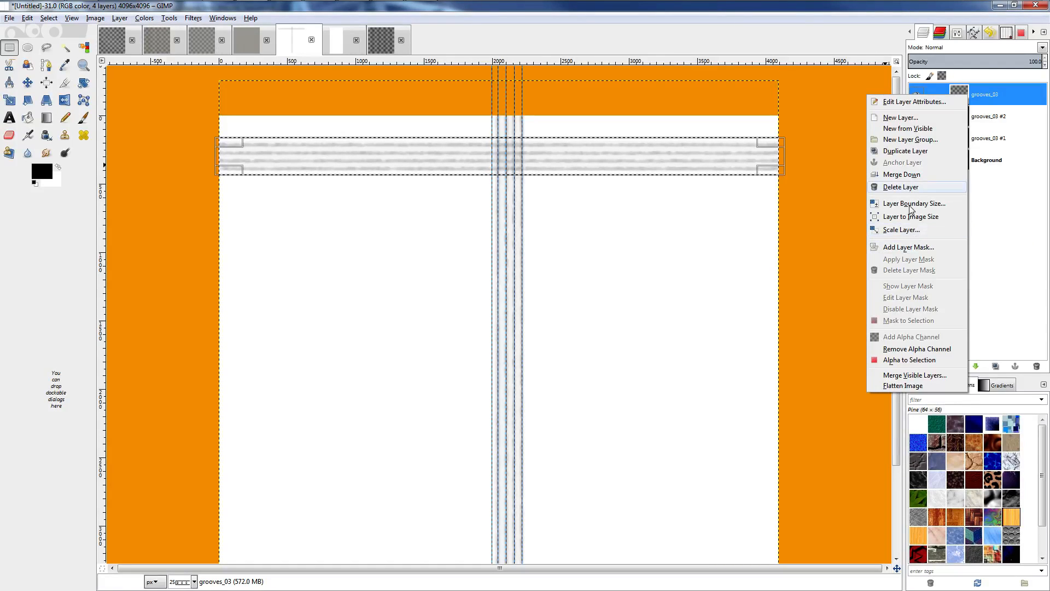
pyautogui.click(917, 188)
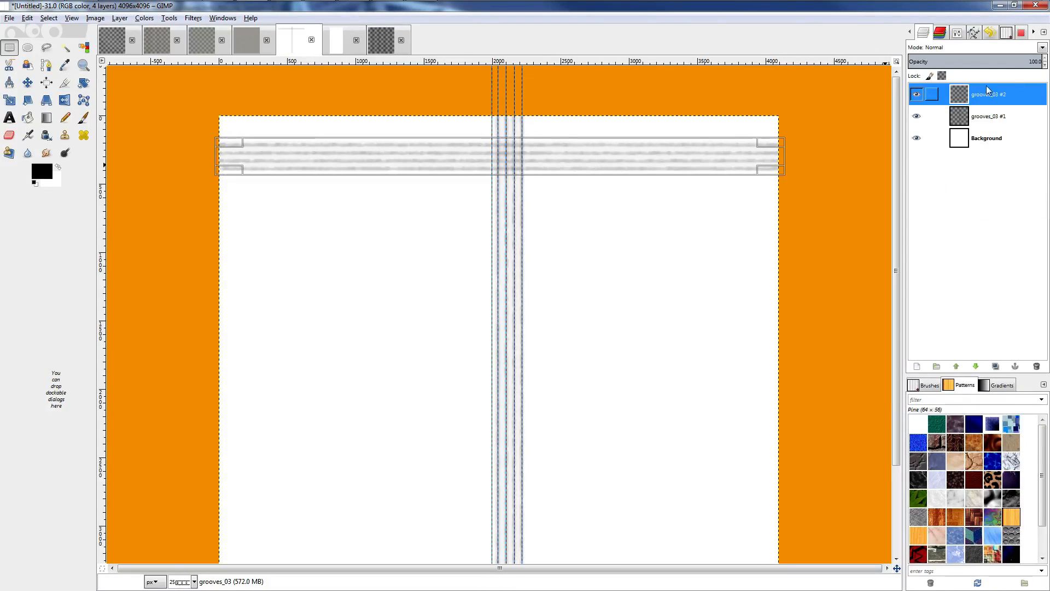
pyautogui.rightClick(983, 115)
pyautogui.click(983, 97)
pyautogui.rightClick(983, 97)
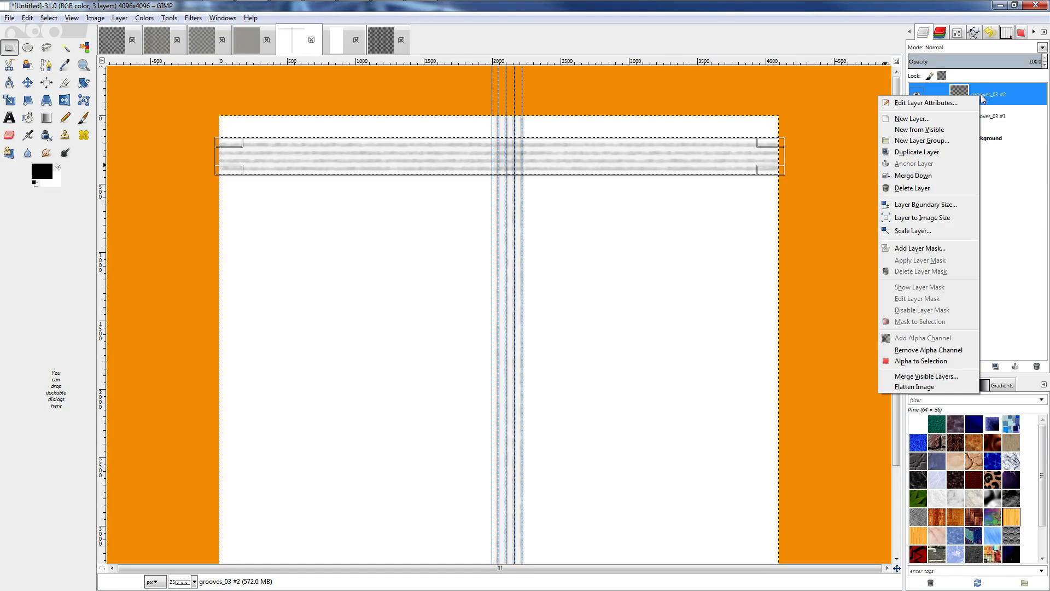
pyautogui.click(912, 188)
pyautogui.rightClick(986, 93)
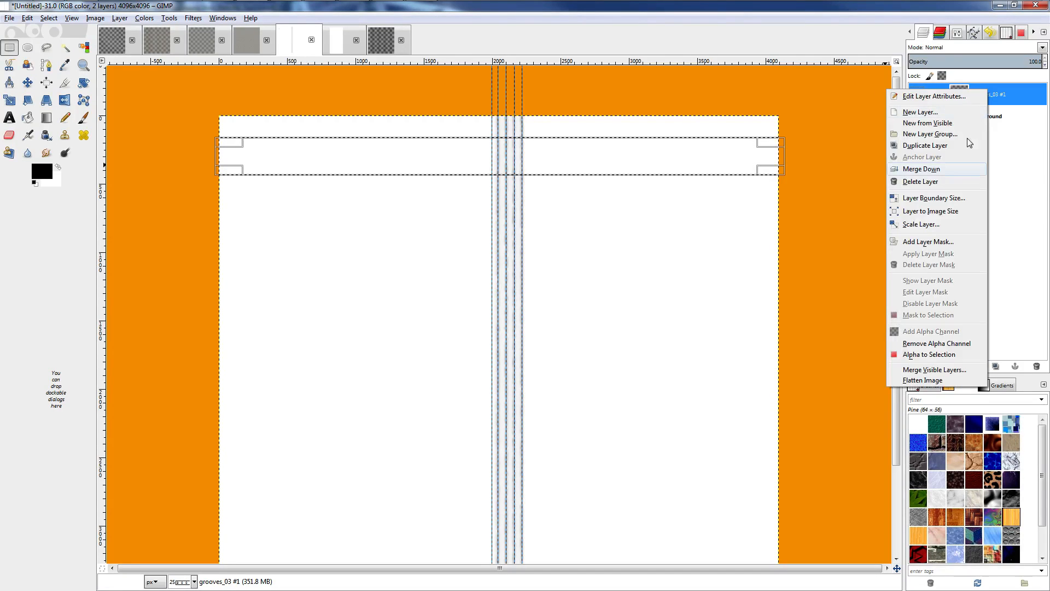
pyautogui.click(936, 181)
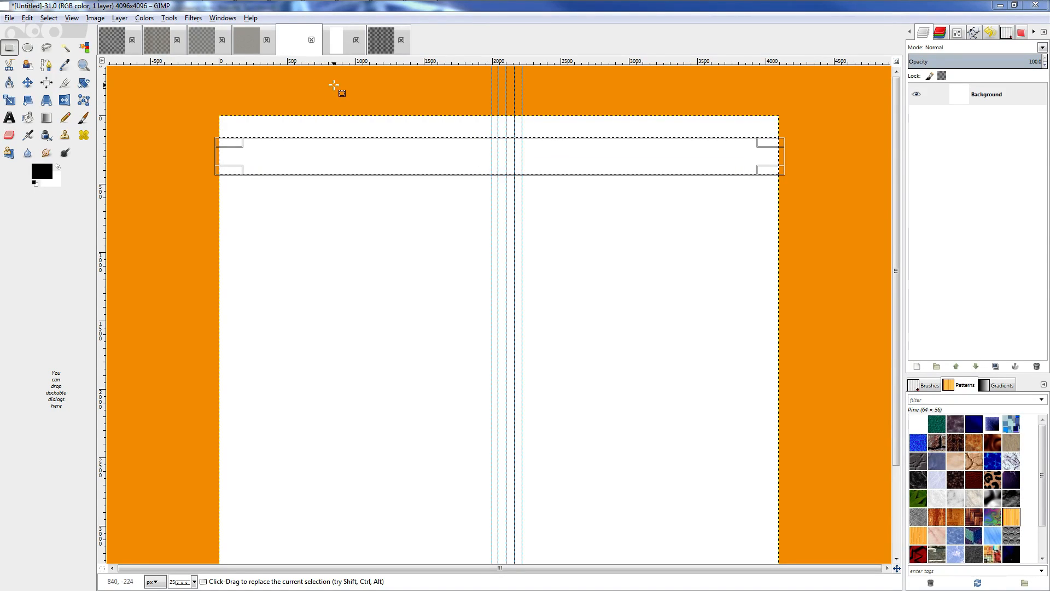
# Add a transparent layer named grooves_03 above the Background and clear the rectangular selection.
pyautogui.click(45, 49)
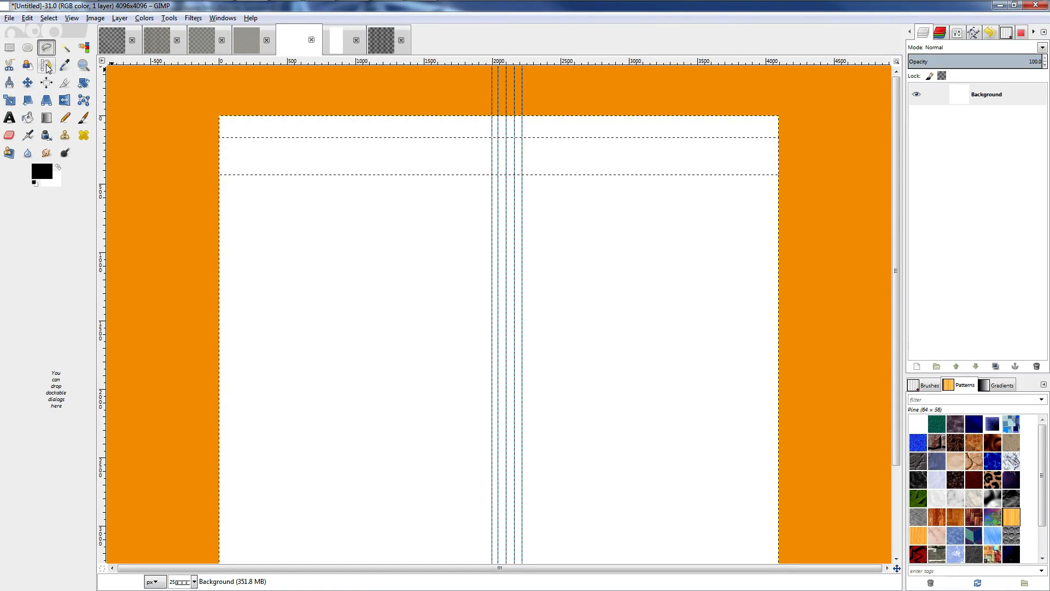
pyautogui.click(47, 67)
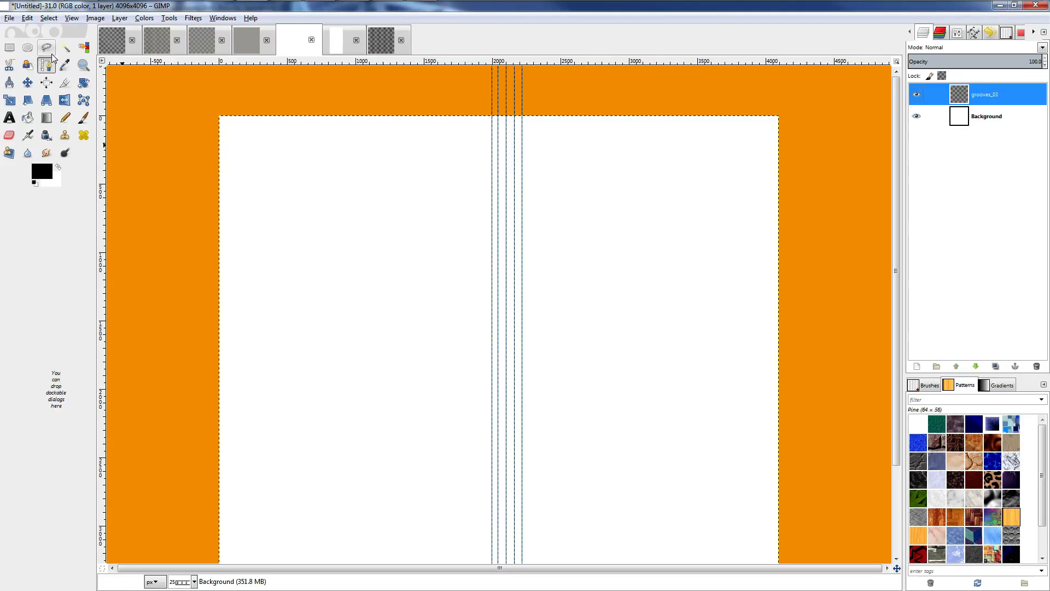
pyautogui.click(48, 17)
pyautogui.click(54, 43)
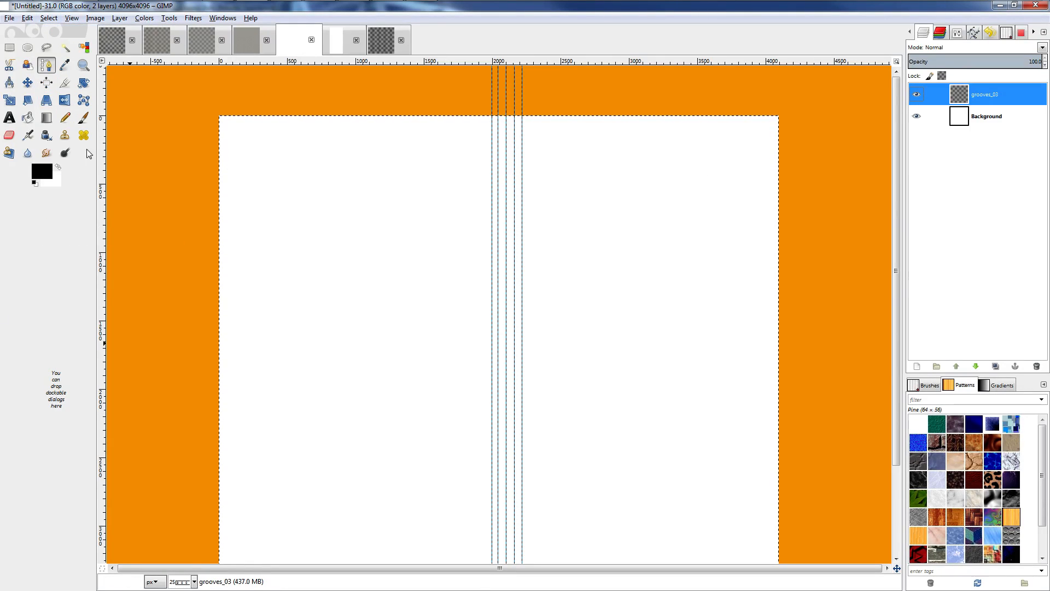
# Draw a two-anchor path from the canvas's top centre to its bottom-left corner and bend it into a curve.
pyautogui.click(484, 135)
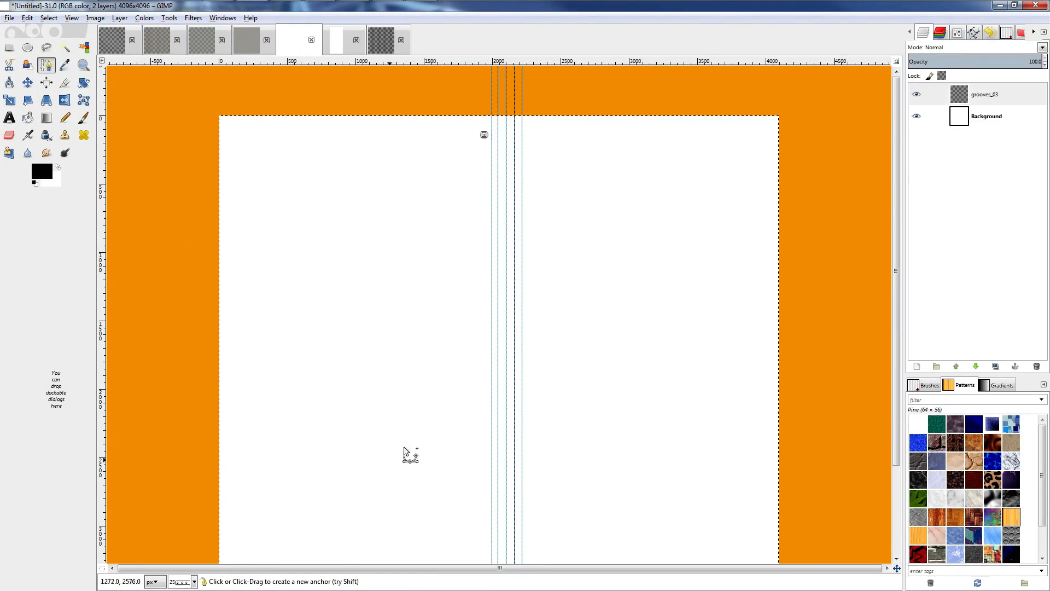
pyautogui.click(239, 549)
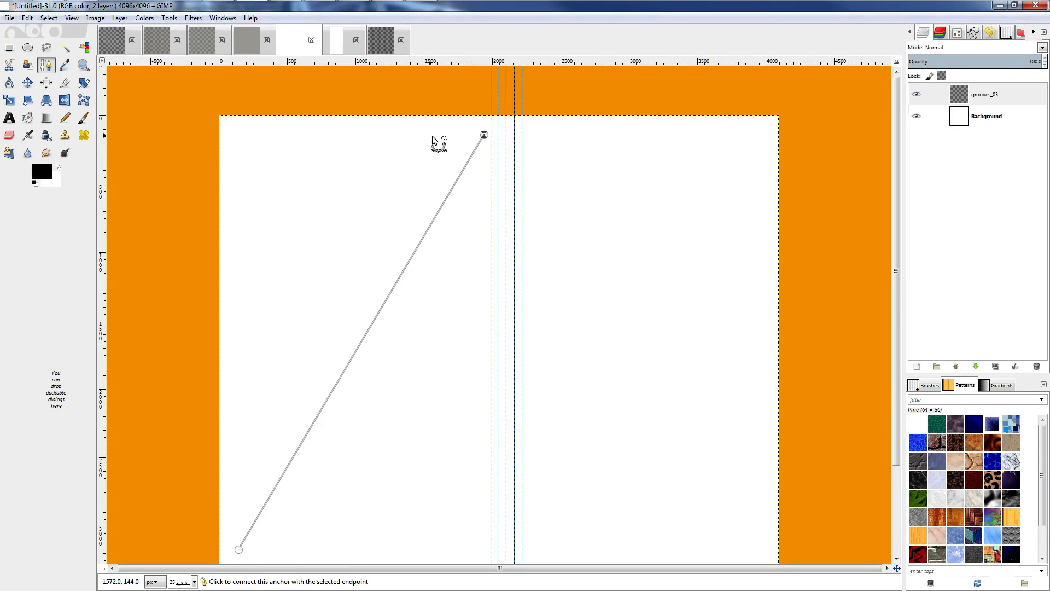
pyautogui.press('-')
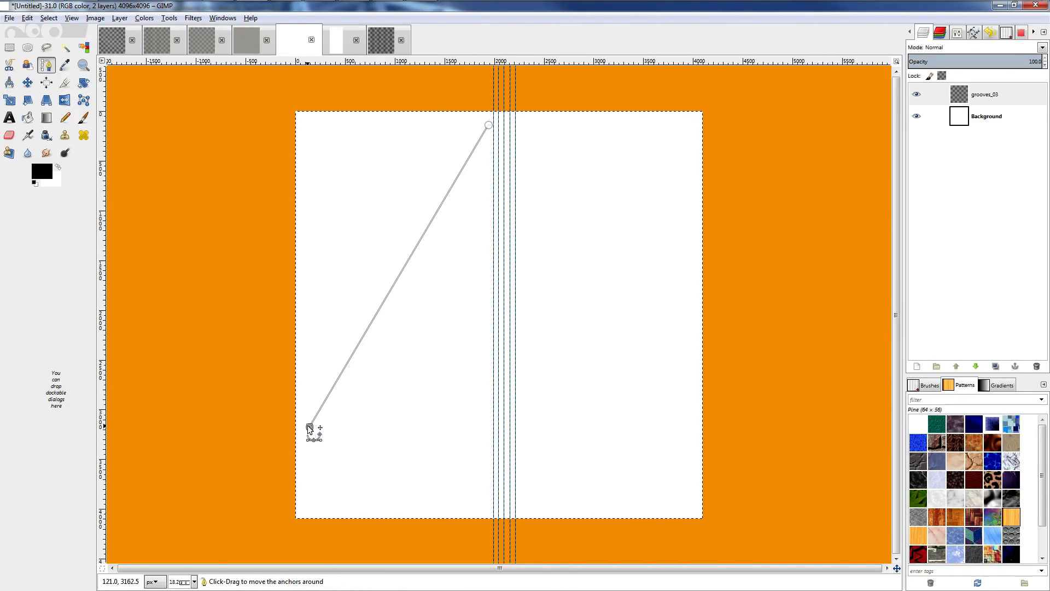
pyautogui.keyDown('ctrl'); pyautogui.moveTo(309, 426); pyautogui.dragTo(300, 478); pyautogui.keyUp('ctrl')
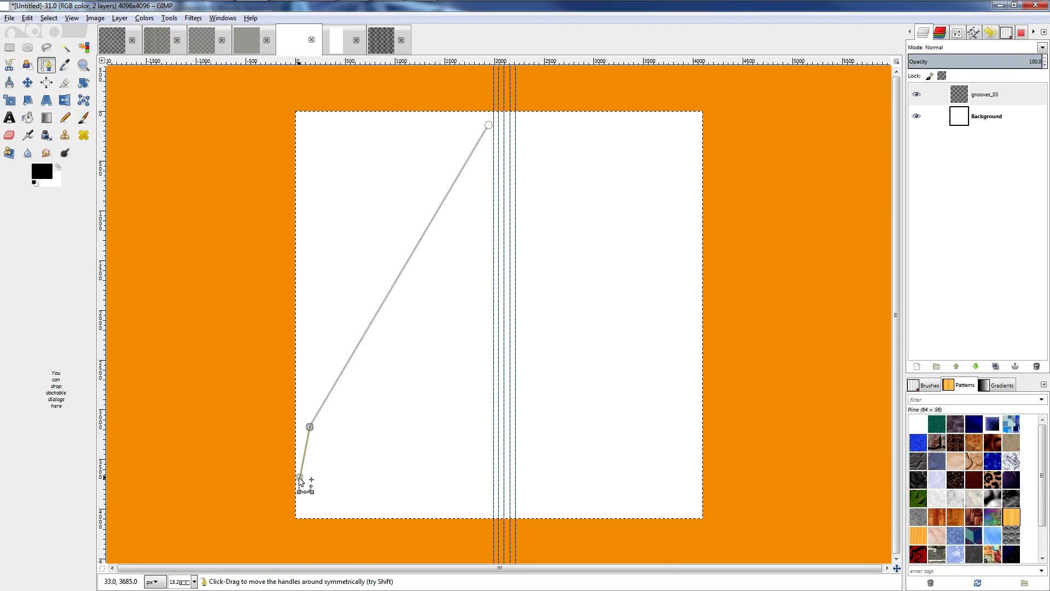
pyautogui.moveTo(310, 426); pyautogui.dragTo(347, 226)
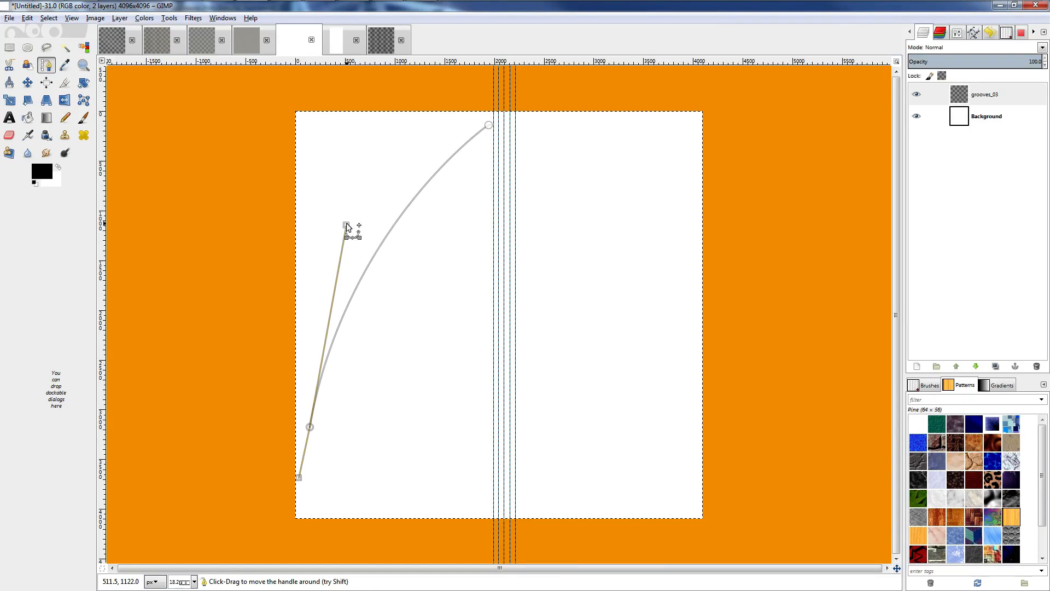
pyautogui.moveTo(309, 428); pyautogui.dragTo(310, 513)
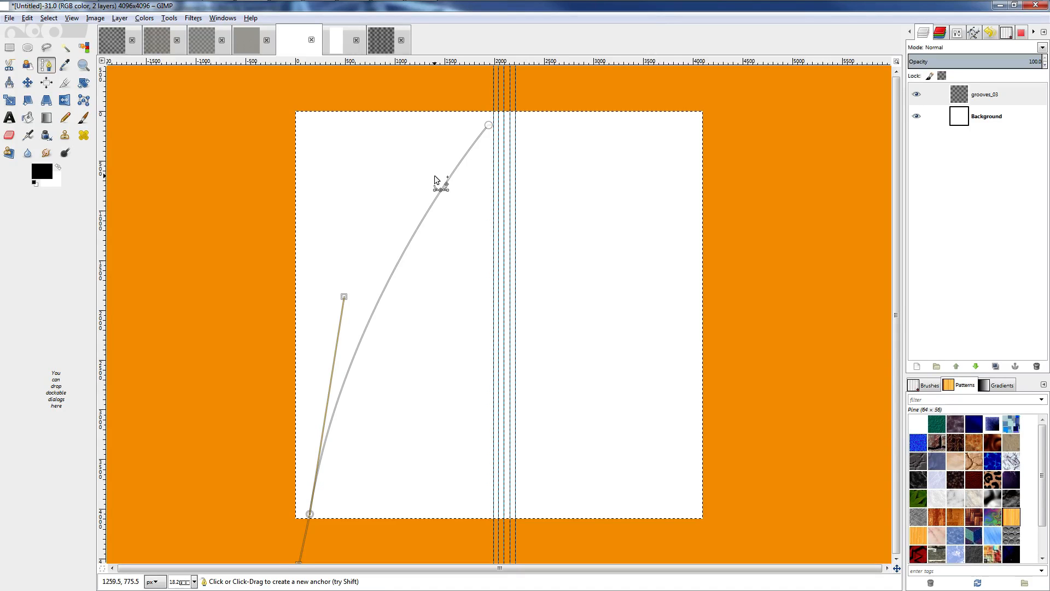
pyautogui.moveTo(436, 179); pyautogui.dragTo(445, 212)
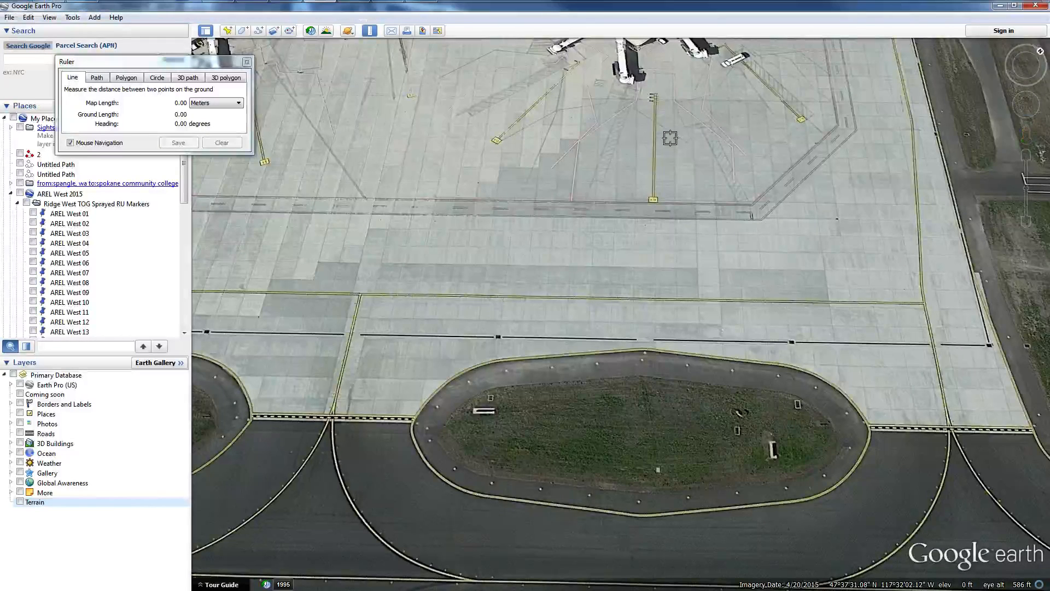
# Switch to Google Earth Pro and examine the lines and markings on the airport apron around the gates.
pyautogui.scroll(3, 669, 138)
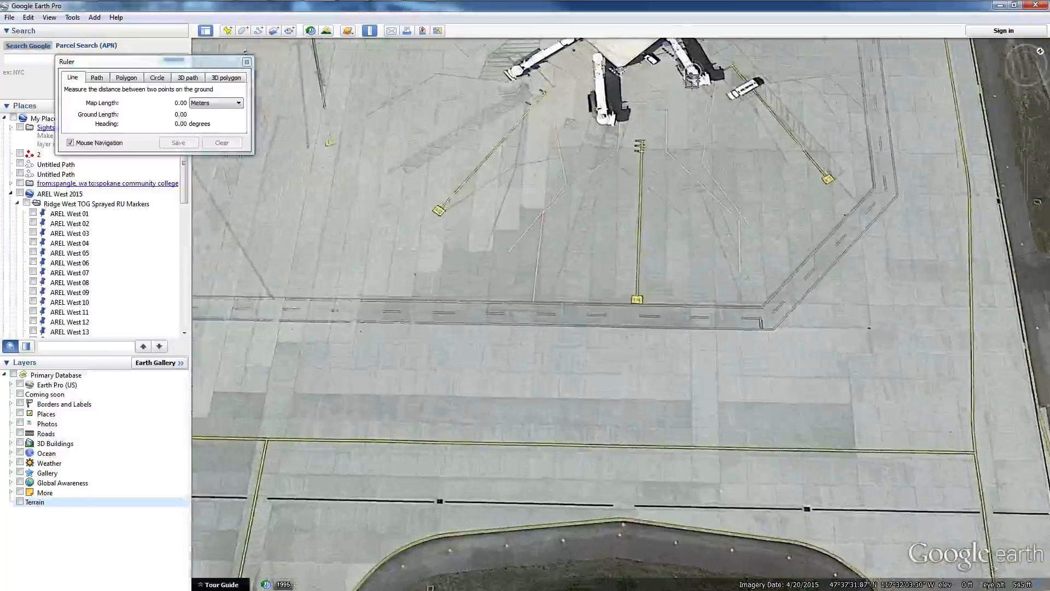
pyautogui.scroll(1, 691, 80)
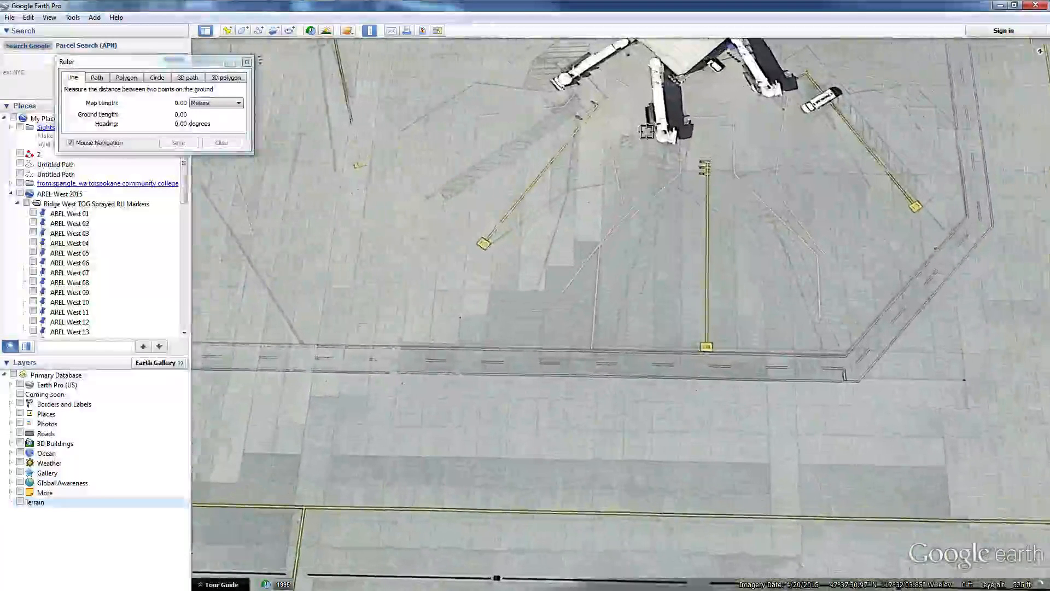
pyautogui.scroll(5, 646, 132)
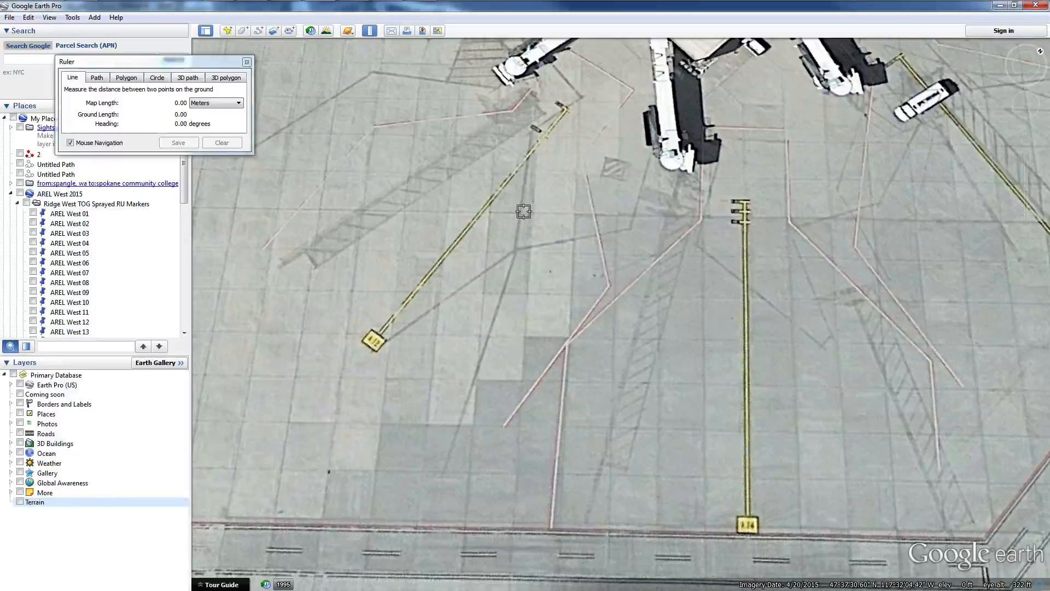
pyautogui.scroll(-5, 717, 189)
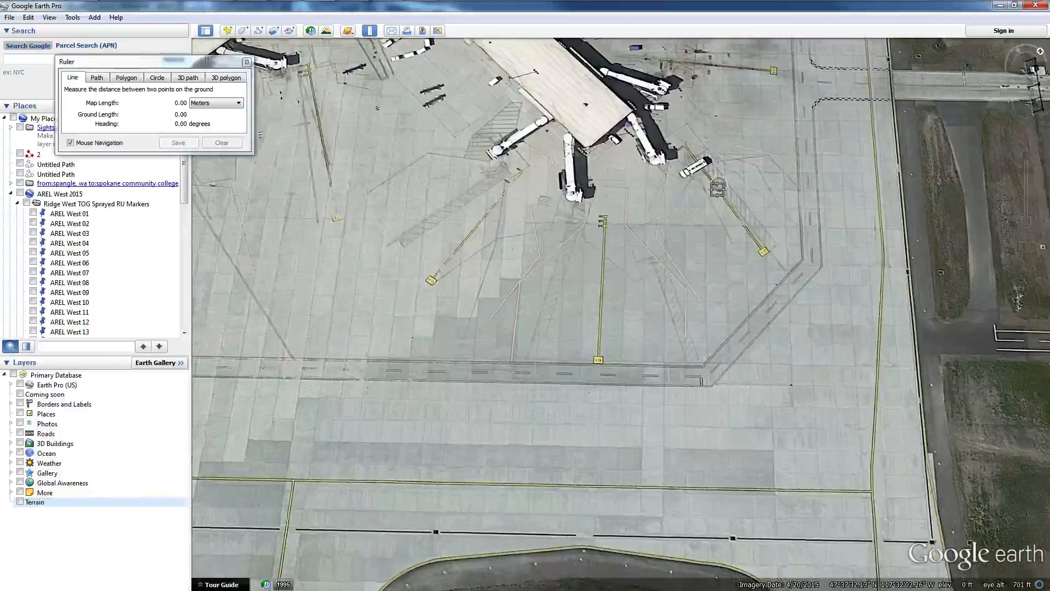
pyautogui.scroll(2, 717, 189)
pyautogui.scroll(-2, 538, 299)
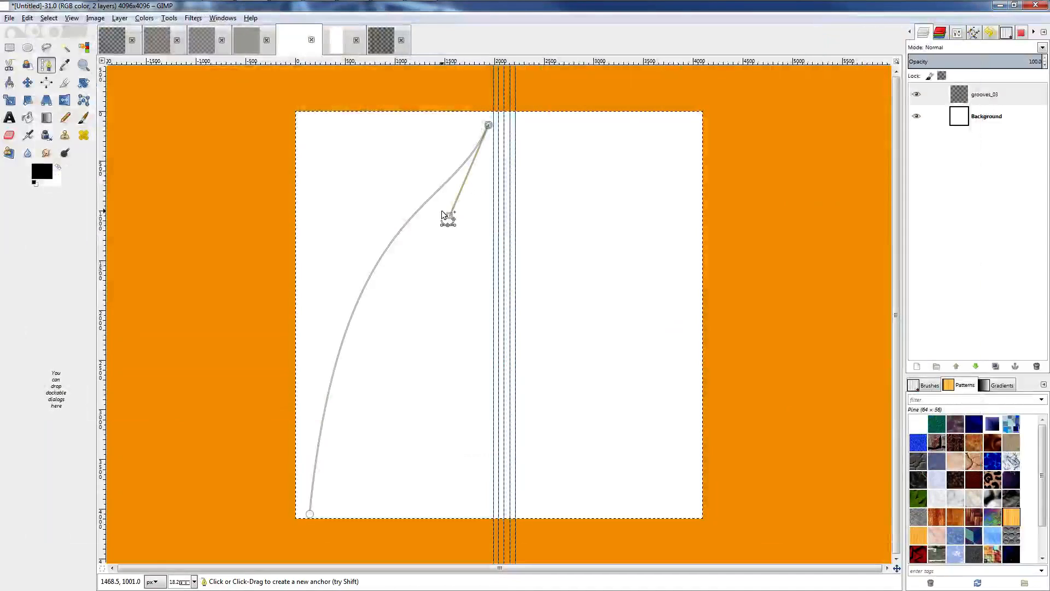
# Switch back to GIMP, try reshaping the path's upper end with its handle, and undo the last path changes.
pyautogui.moveTo(450, 215); pyautogui.dragTo(367, 284)
pyautogui.hotkey('ctrl', 'z')
pyautogui.hotkey('ctrl', 'z')
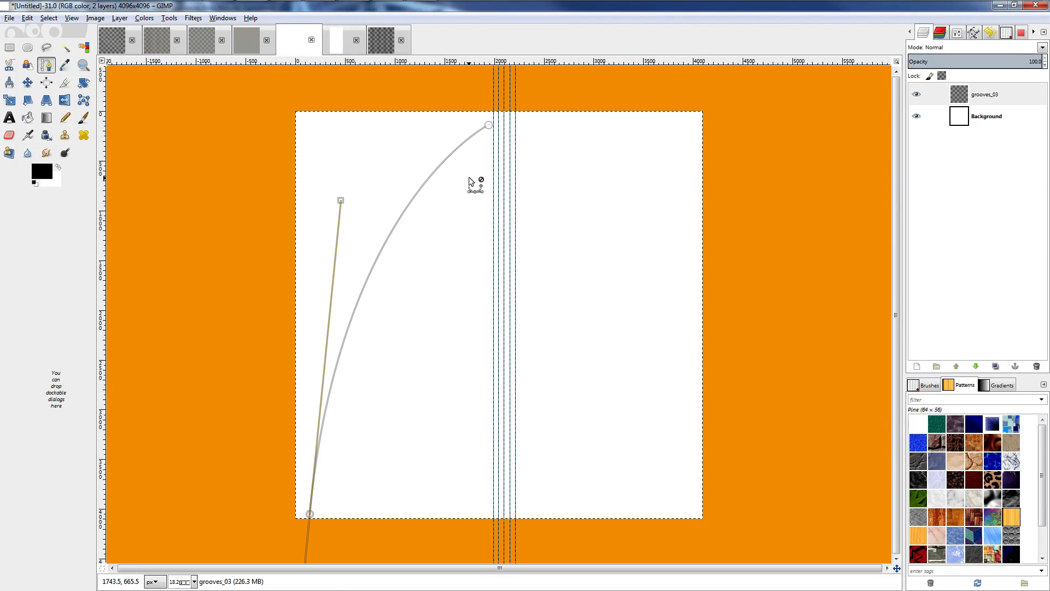
# Draw a path along the canvas's left side from near the top corner to near the bottom corner, bowing towards the centre.
pyautogui.moveTo(309, 513); pyautogui.dragTo(406, 494)
pyautogui.keyDown('ctrl'); pyautogui.moveTo(489, 127); pyautogui.dragTo(309, 121); pyautogui.keyUp('ctrl')
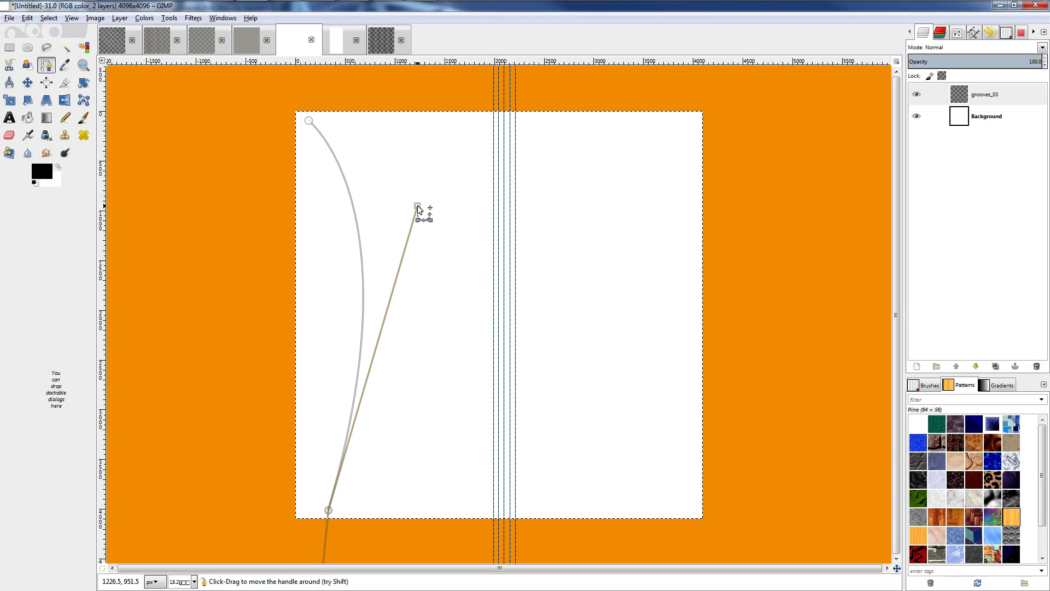
pyautogui.moveTo(418, 206); pyautogui.dragTo(436, 263)
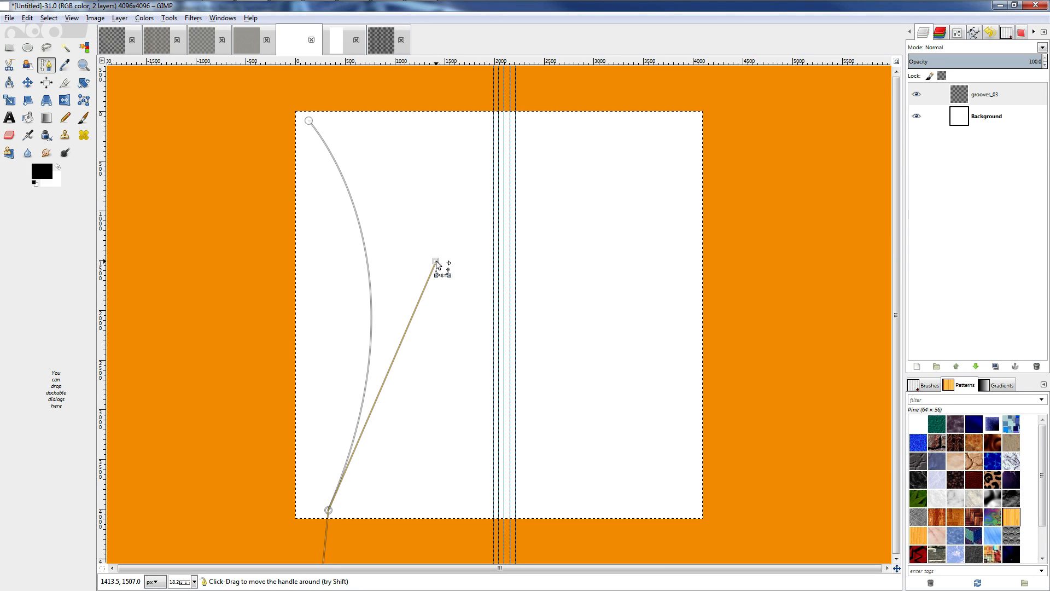
pyautogui.moveTo(436, 260); pyautogui.dragTo(457, 270)
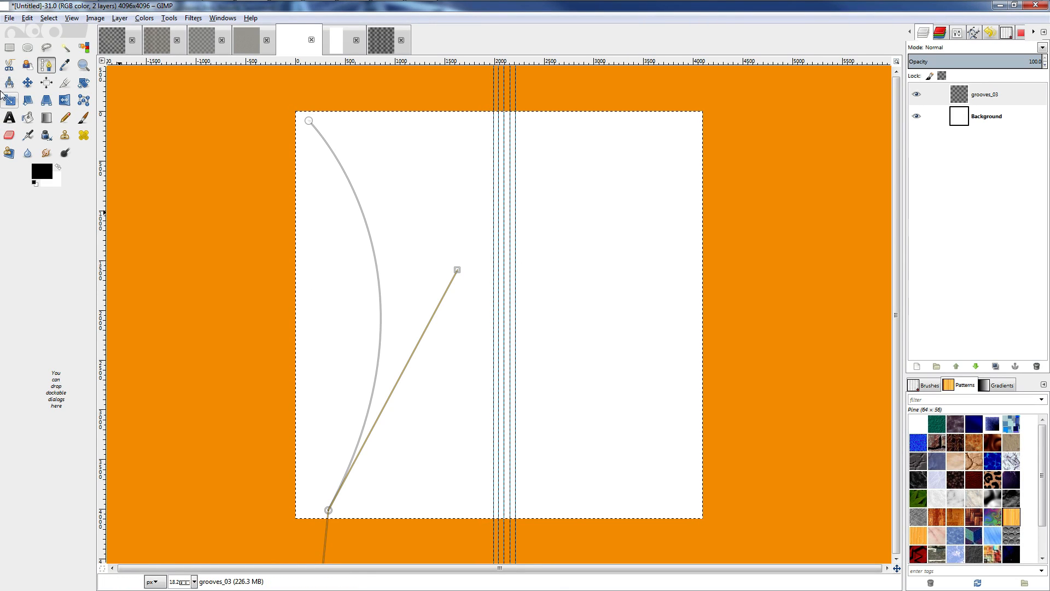
# Duplicate the left-side bowed path four times.
pyautogui.click(16, 84)
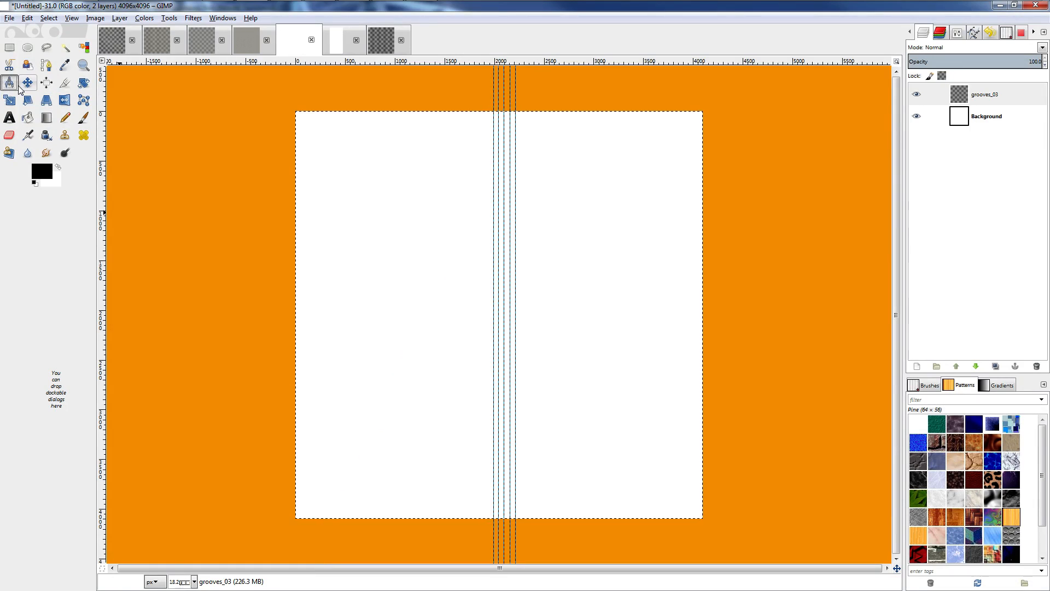
pyautogui.click(28, 83)
pyautogui.click(974, 33)
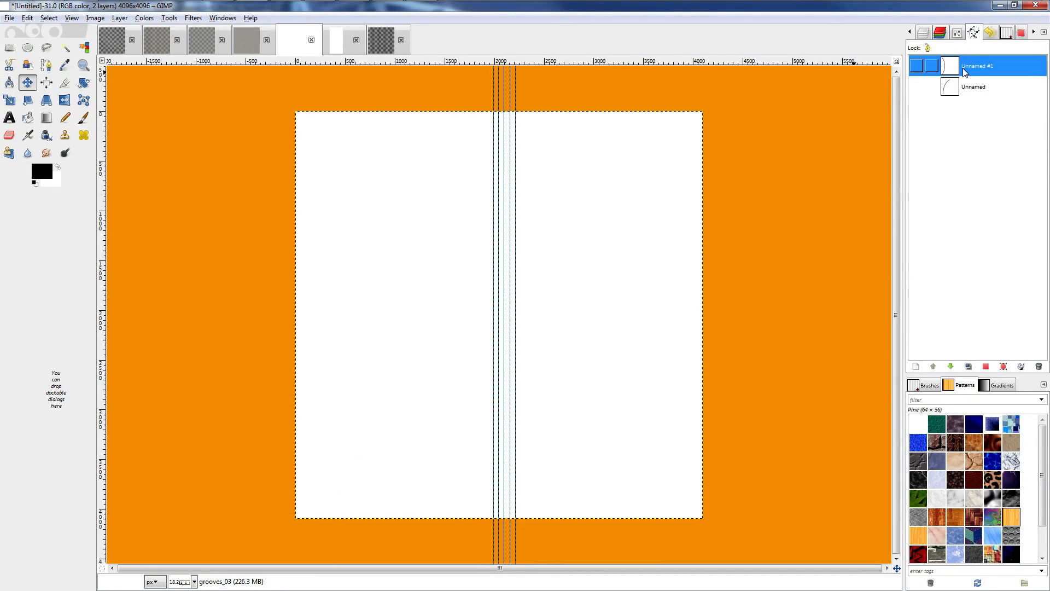
pyautogui.hotkey('shift', 'ctrl', 'd')
pyautogui.rightClick(971, 71)
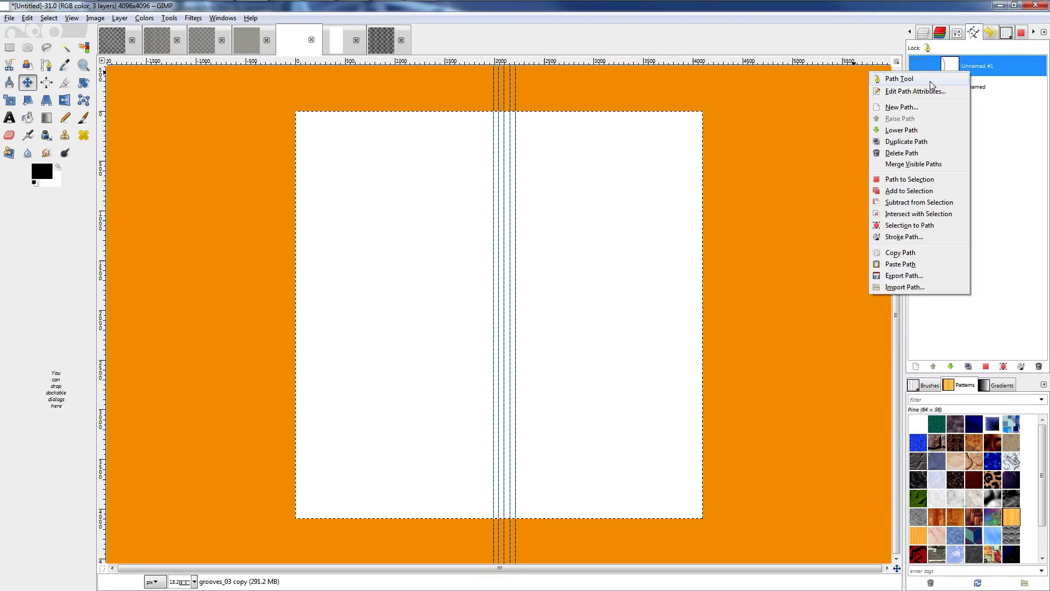
pyautogui.click(907, 142)
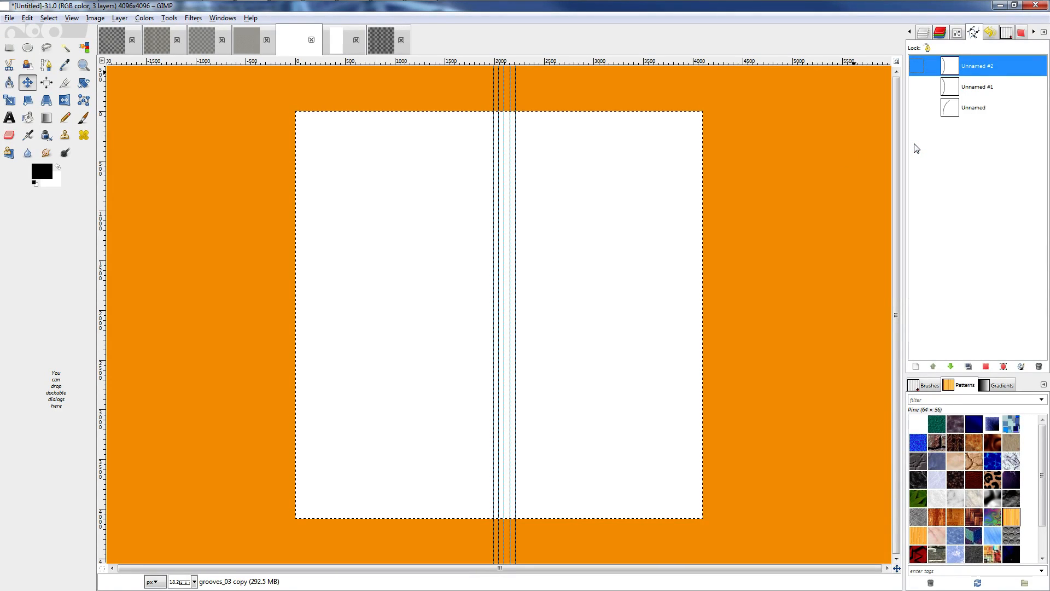
pyautogui.hotkey('ctrl', 'shift', 'd')
pyautogui.rightClick(981, 65)
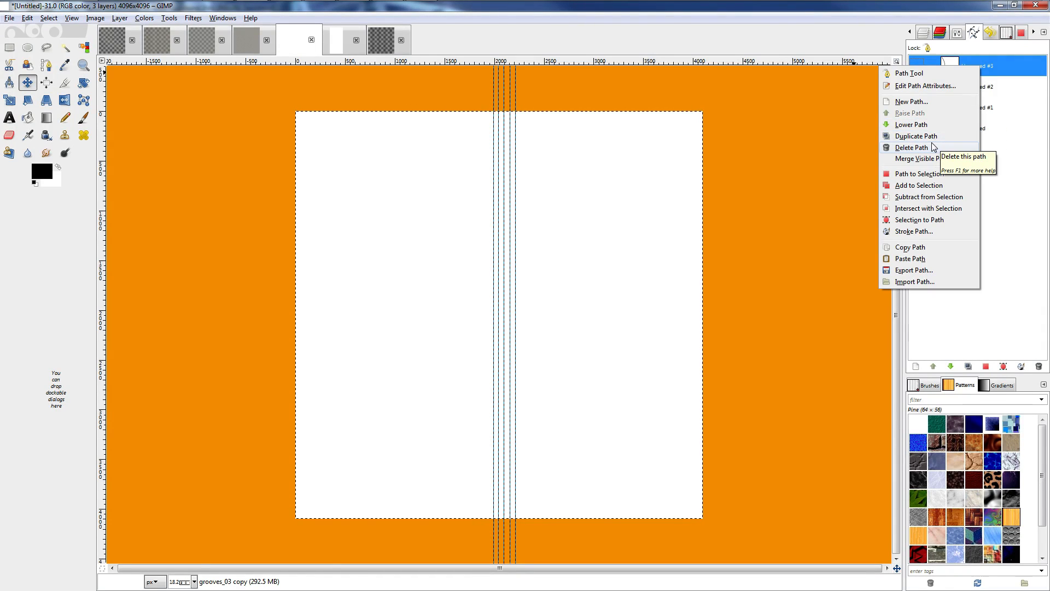
pyautogui.click(916, 136)
pyautogui.rightClick(977, 71)
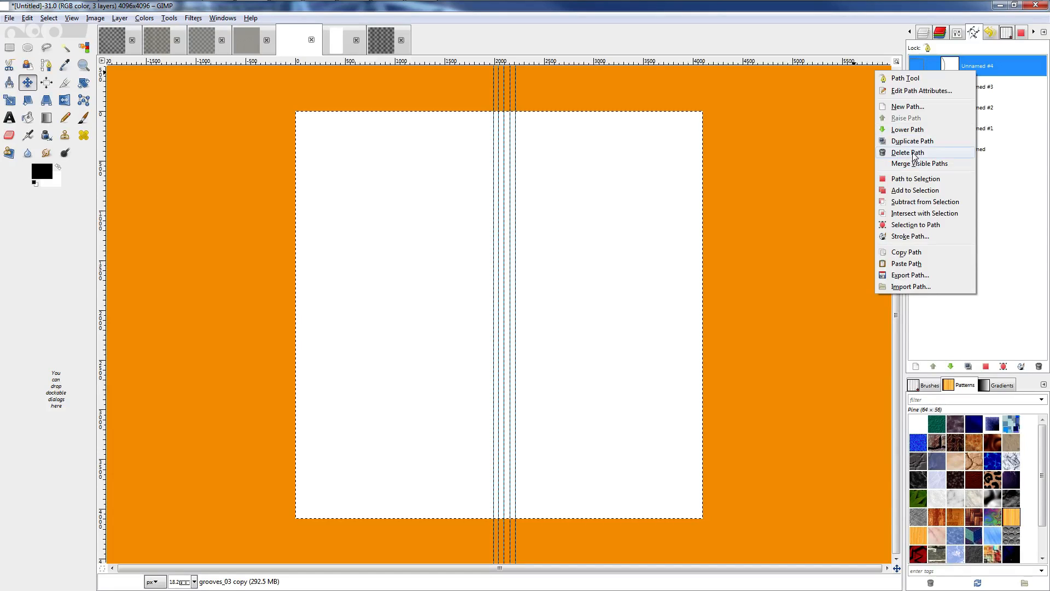
pyautogui.click(913, 141)
# Delete the original diagonal curved path named Unnamed.
pyautogui.click(979, 169)
pyautogui.rightClick(951, 170)
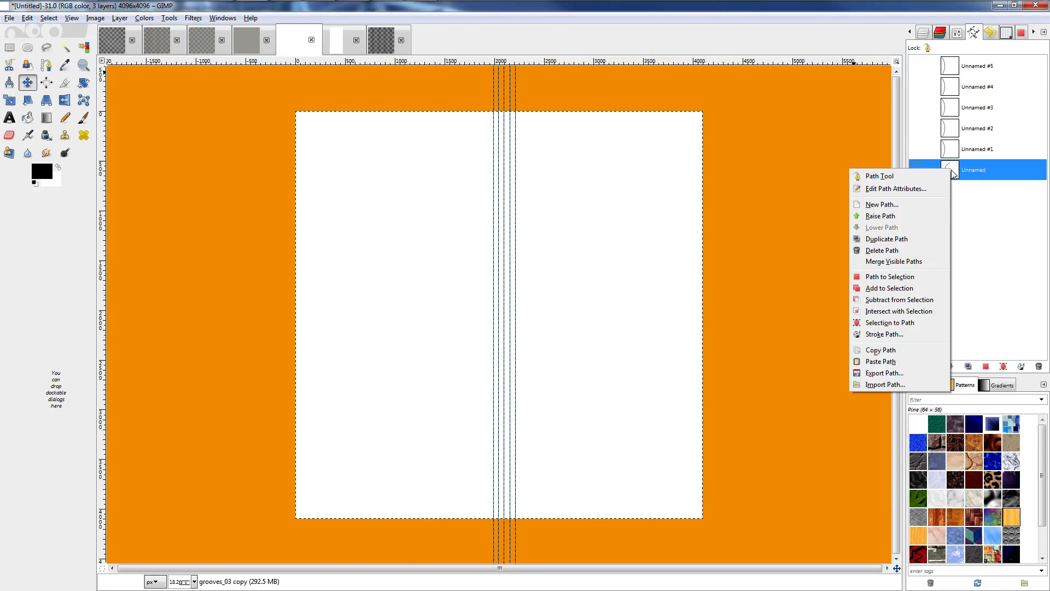
pyautogui.click(890, 250)
# Select the topmost path copy and try to merge the visible paths.
pyautogui.click(978, 66)
pyautogui.doubleClick(978, 66)
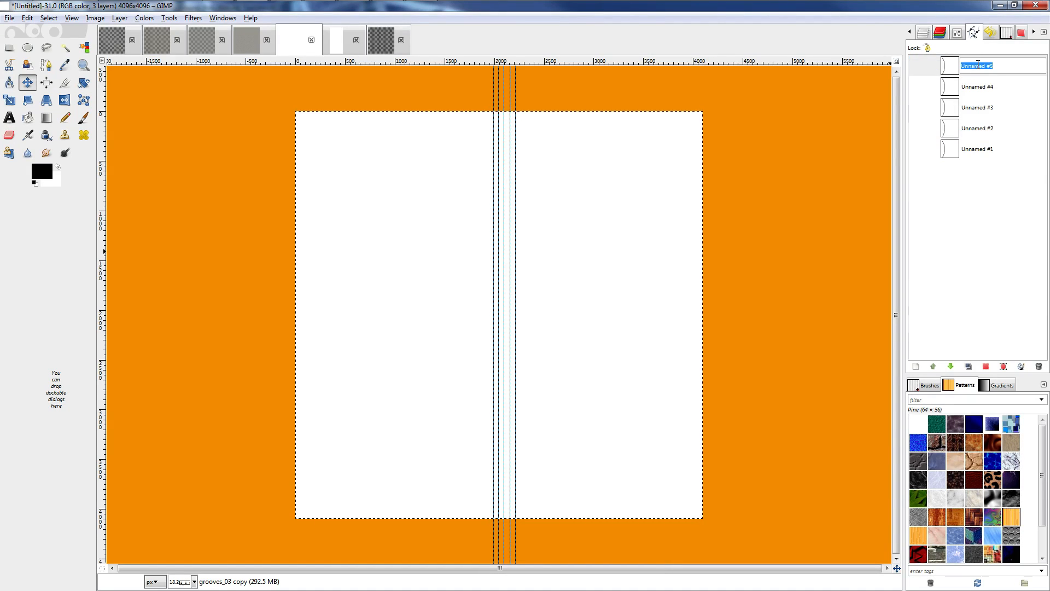
pyautogui.press('Return')
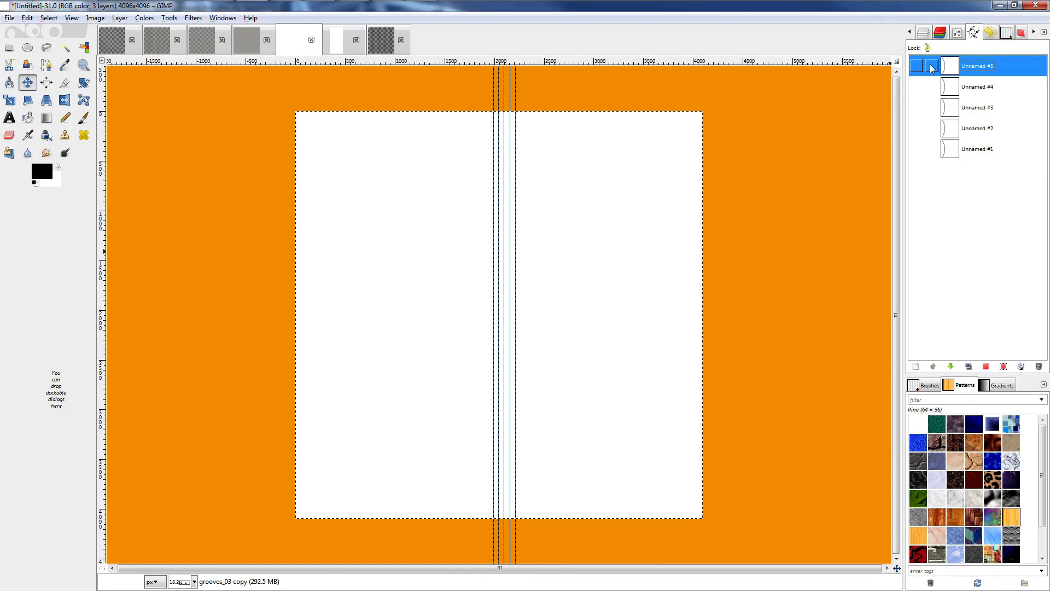
pyautogui.rightClick(963, 65)
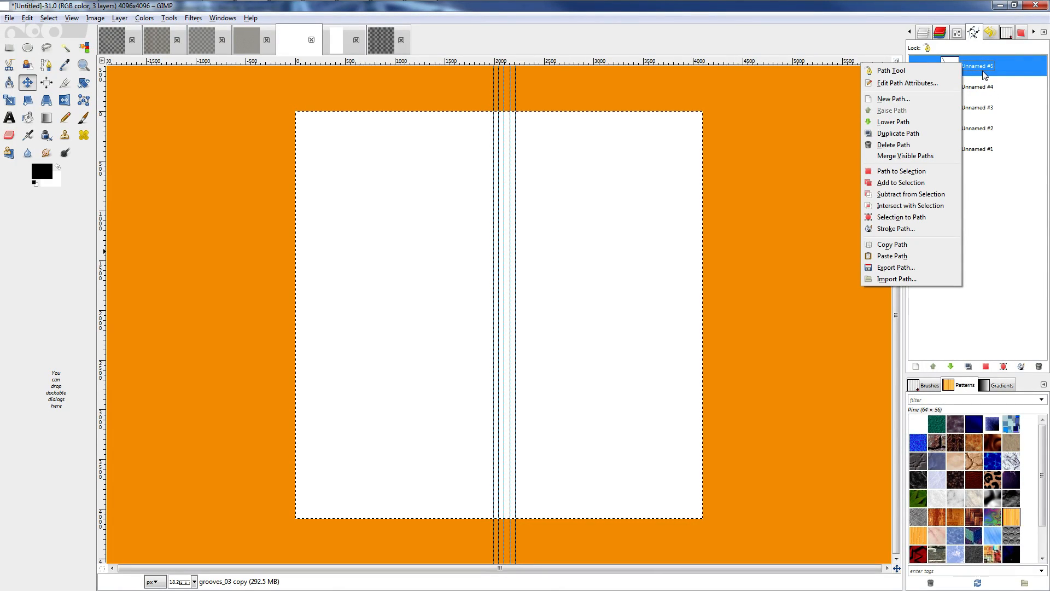
pyautogui.click(905, 156)
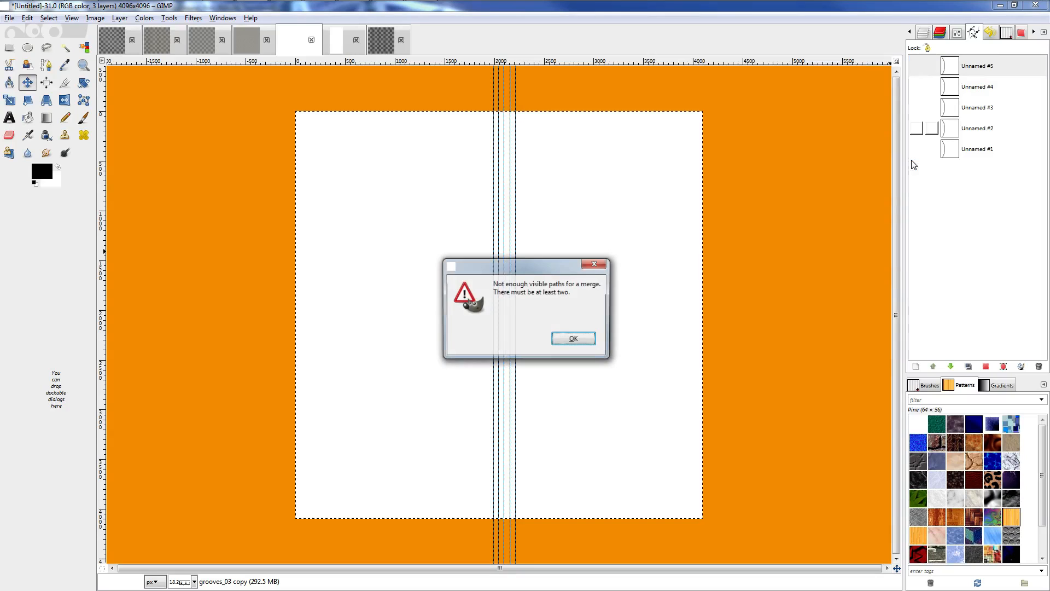
# Dismiss the merge warning and delete the path copies Unnamed #5 to Unnamed #2, keeping only Unnamed #1.
pyautogui.press('Return')
pyautogui.rightClick(979, 65)
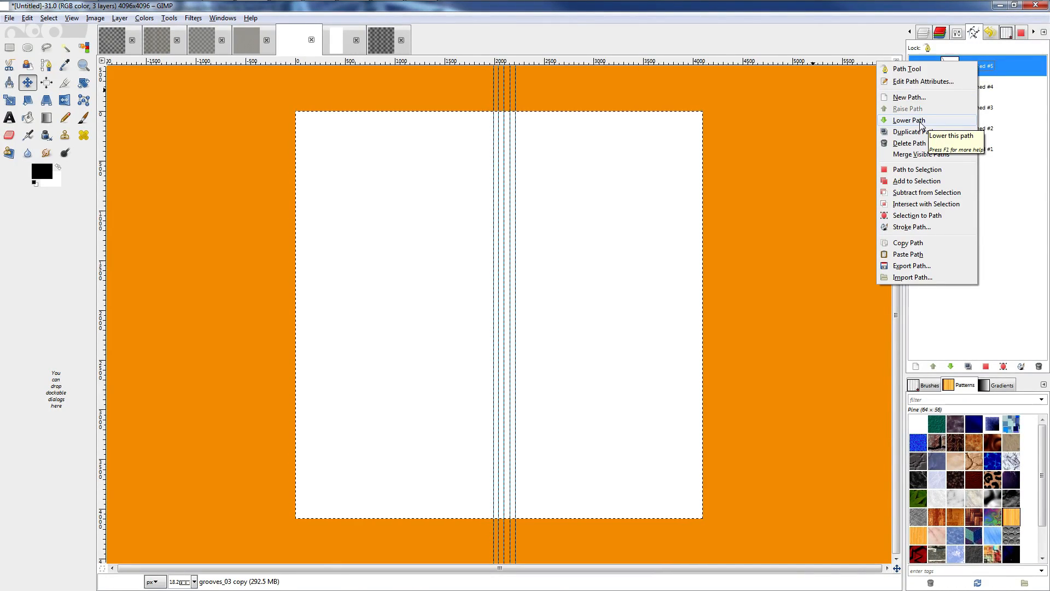
pyautogui.click(921, 59)
pyautogui.rightClick(955, 73)
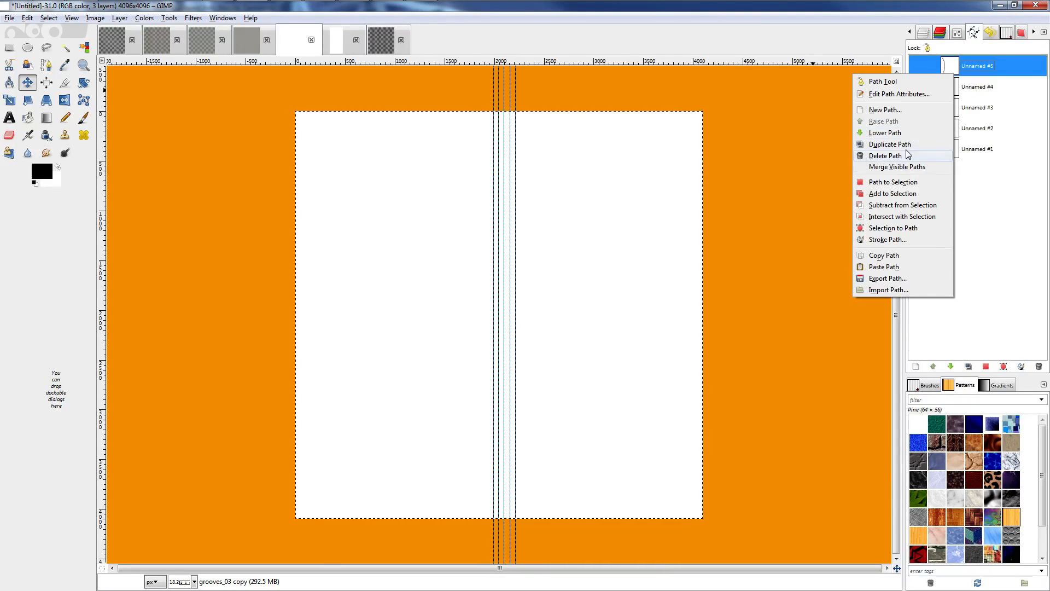
pyautogui.click(884, 167)
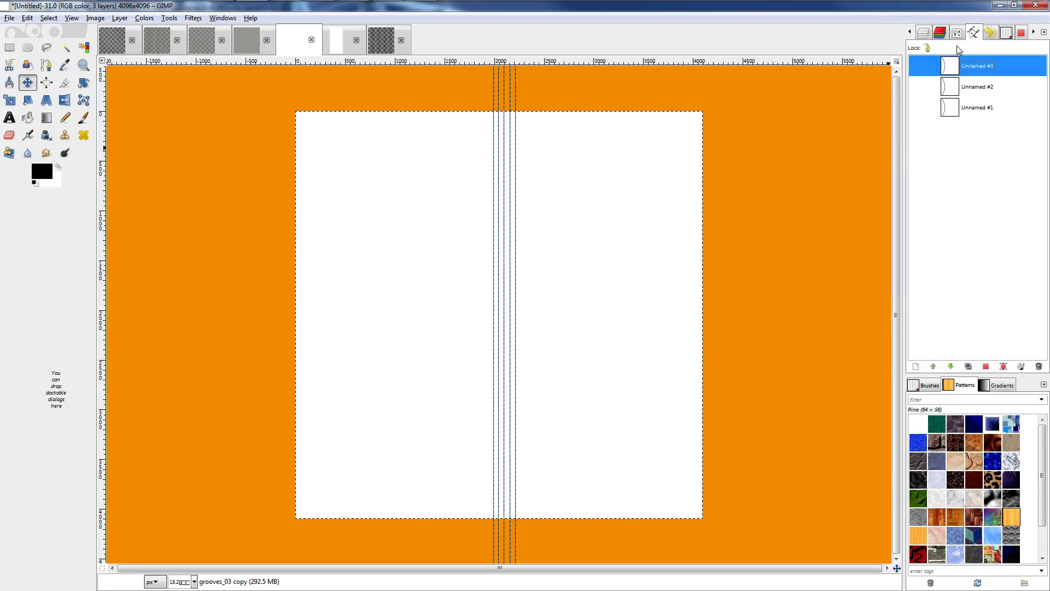
pyautogui.rightClick(944, 76)
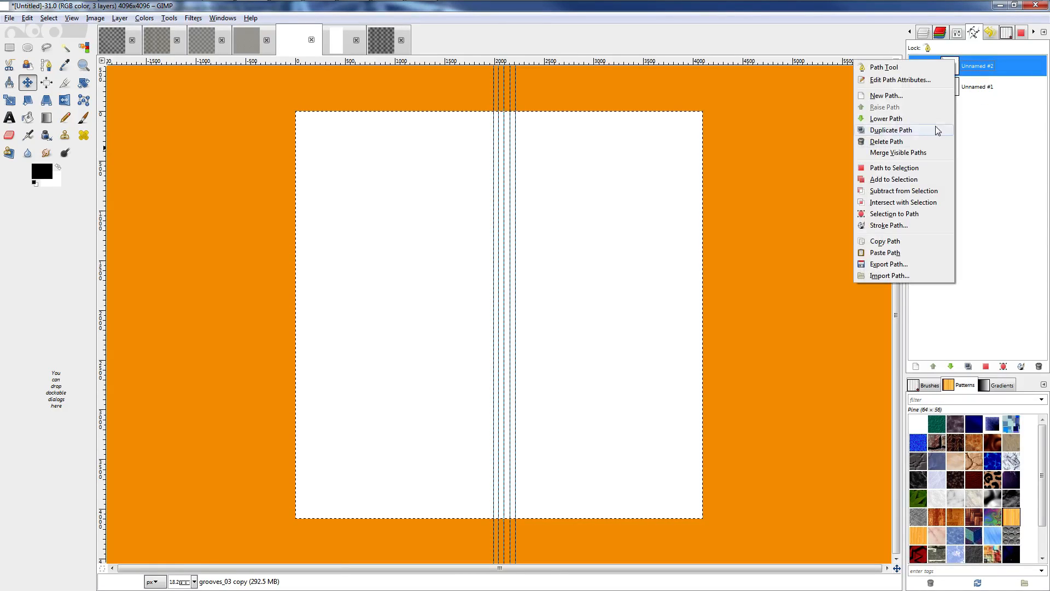
pyautogui.click(929, 143)
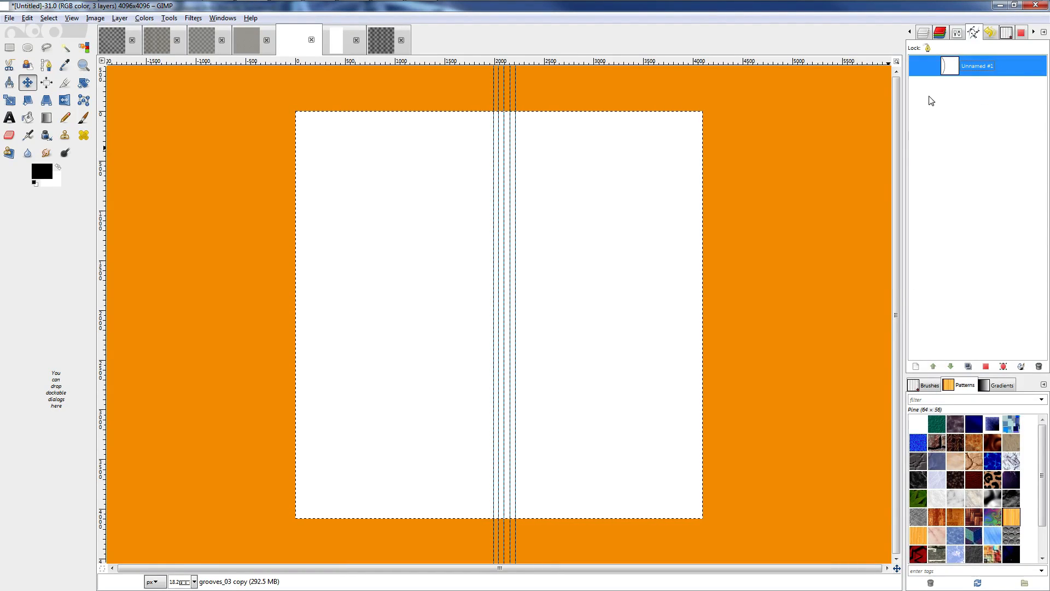
pyautogui.doubleClick(948, 66)
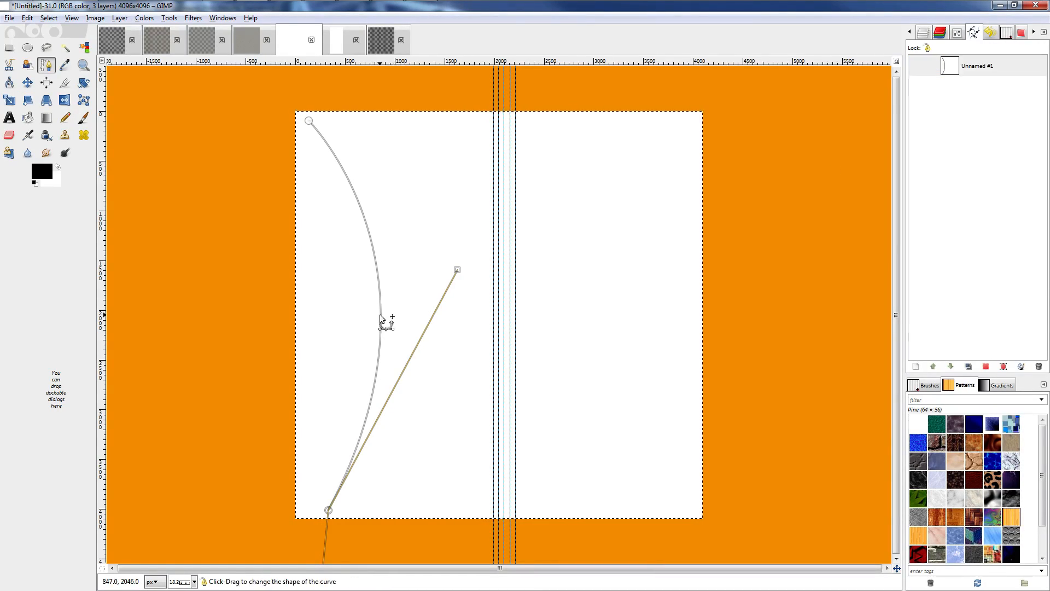
pyautogui.hotkey('shift', 'd')
pyautogui.rightClick(397, 260)
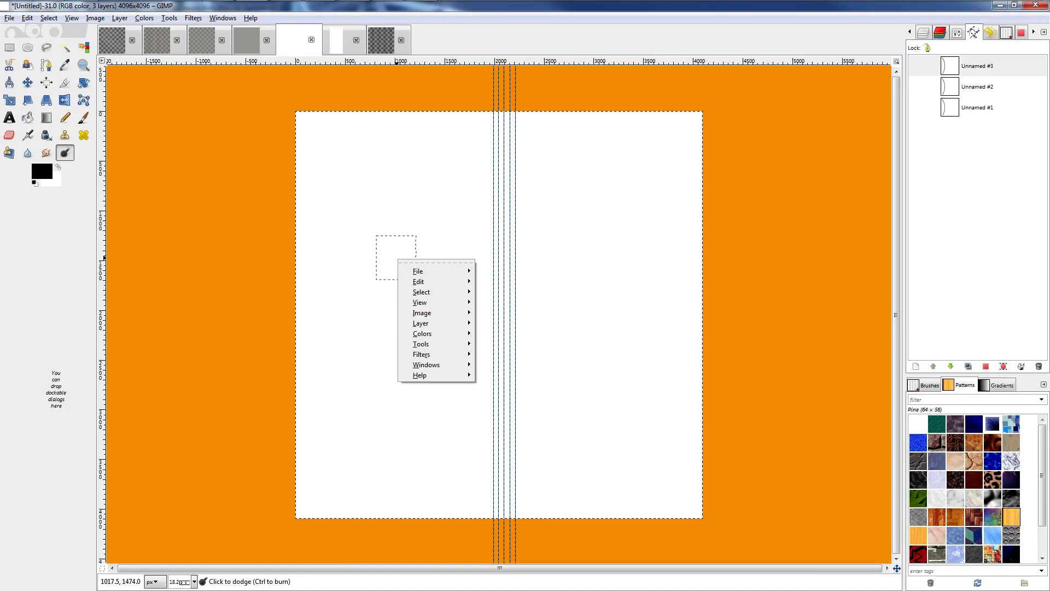
# Delete the restored path copies Unnamed #3 and Unnamed #2 from the path list.
pyautogui.click(966, 65)
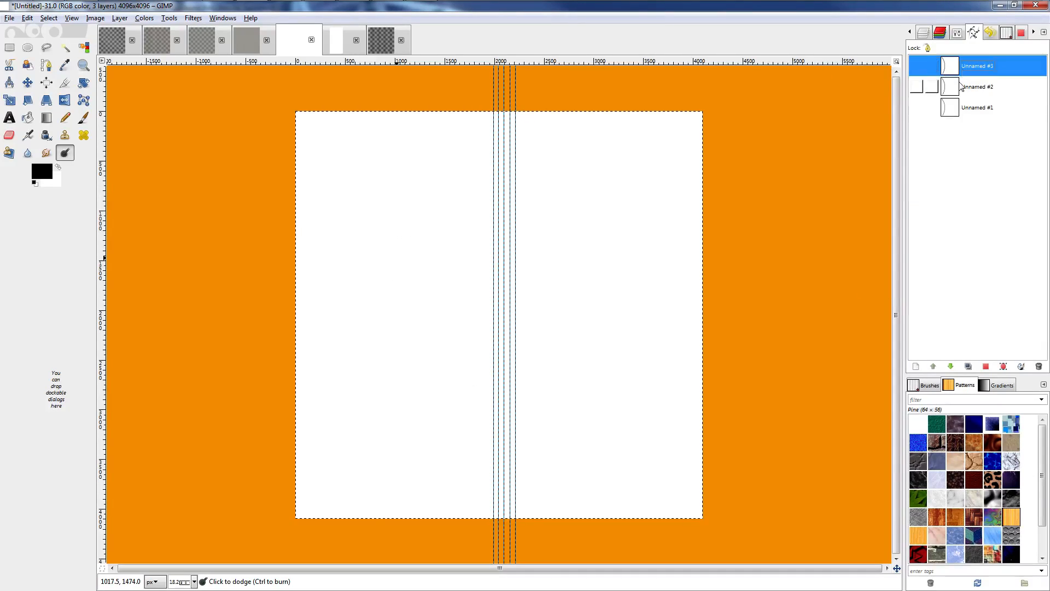
pyautogui.rightClick(966, 60)
pyautogui.press('d')
pyautogui.rightClick(973, 57)
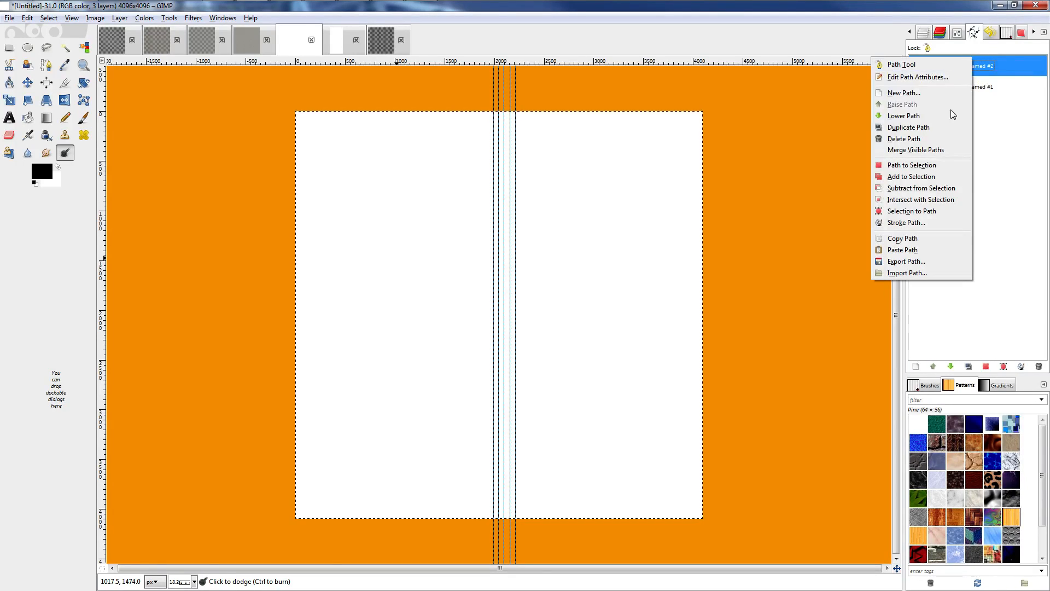
pyautogui.press('d')
# Edit the path Unnamed #1 so that its middle bows slightly further towards the canvas centre.
pyautogui.doubleClick(950, 66)
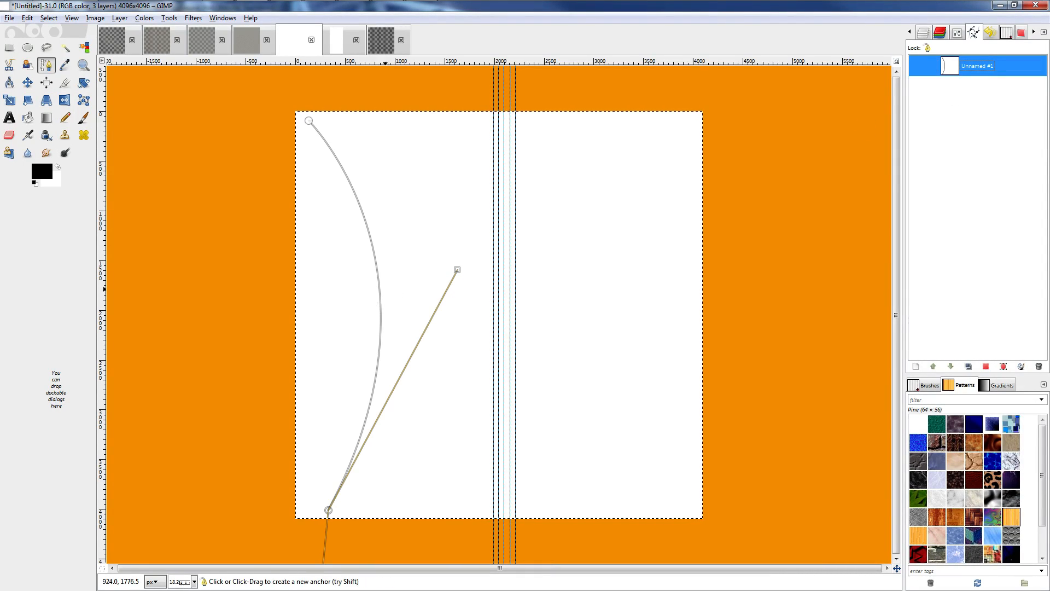
pyautogui.click(373, 297)
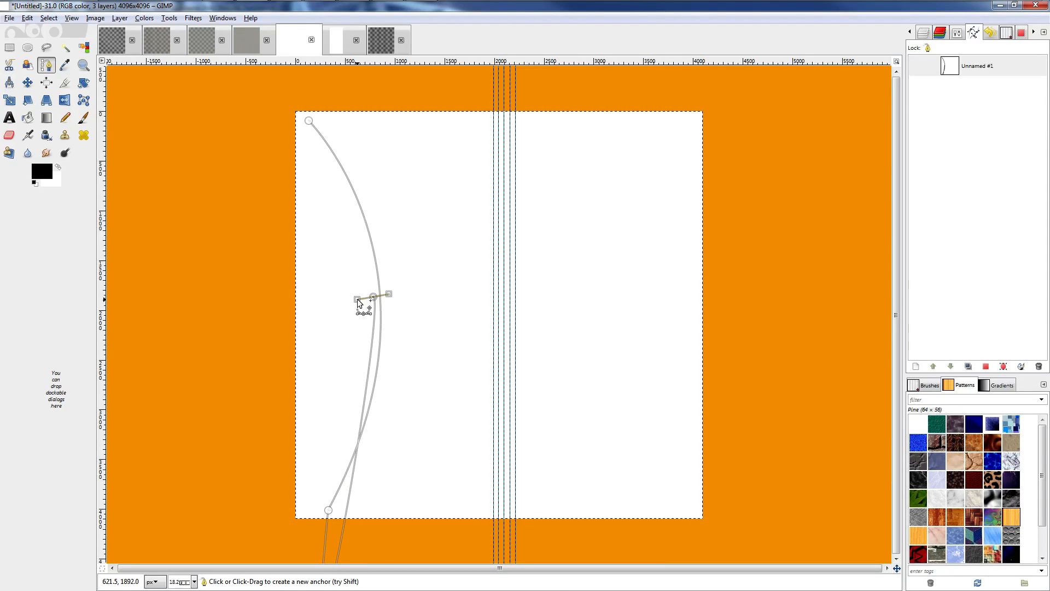
pyautogui.hotkey('ctrl', 'z')
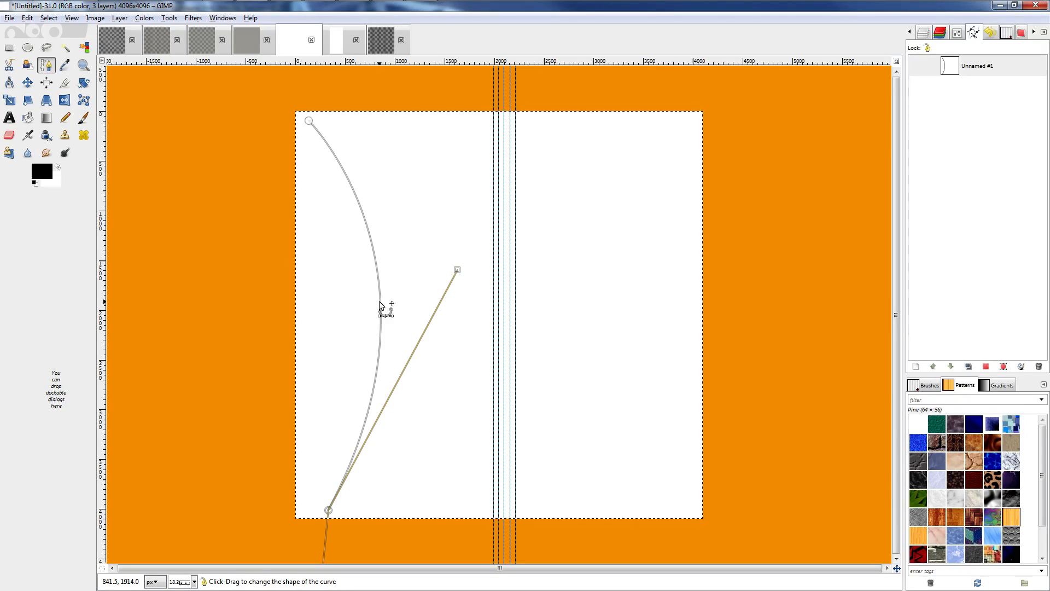
pyautogui.moveTo(382, 305)
pyautogui.mouseDown()
pyautogui.moveTo(371, 307)
pyautogui.moveTo(392, 305)
pyautogui.mouseUp()
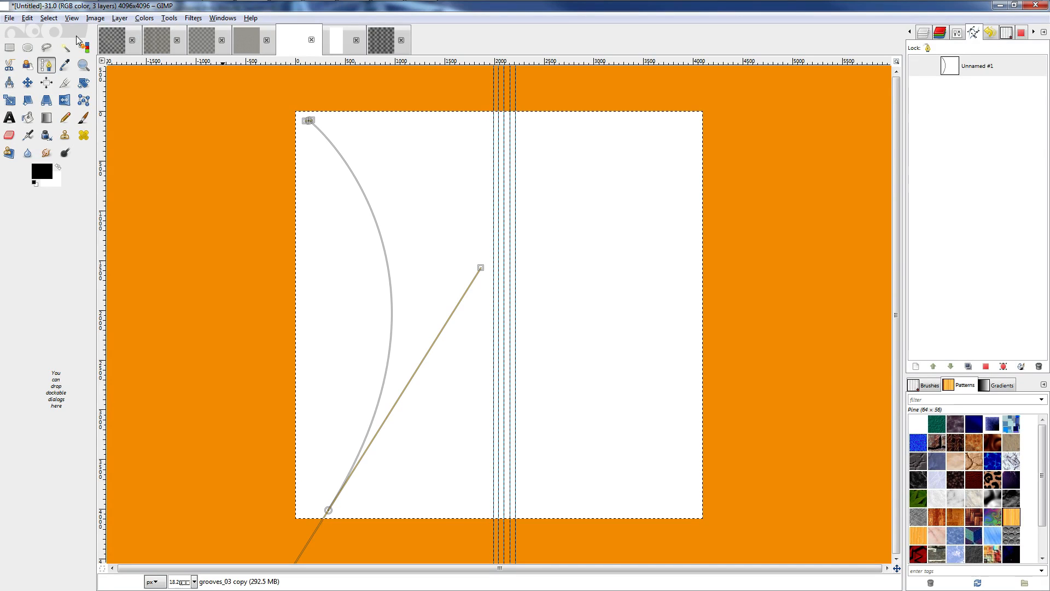
pyautogui.click(26, 18)
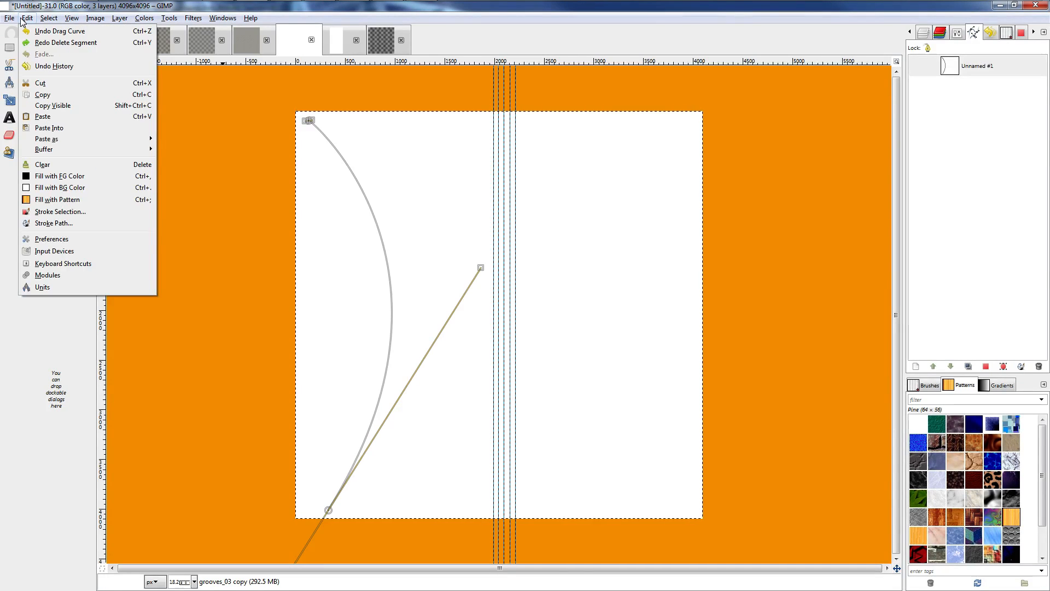
pyautogui.press('Escape')
pyautogui.hotkey('alt', 's')
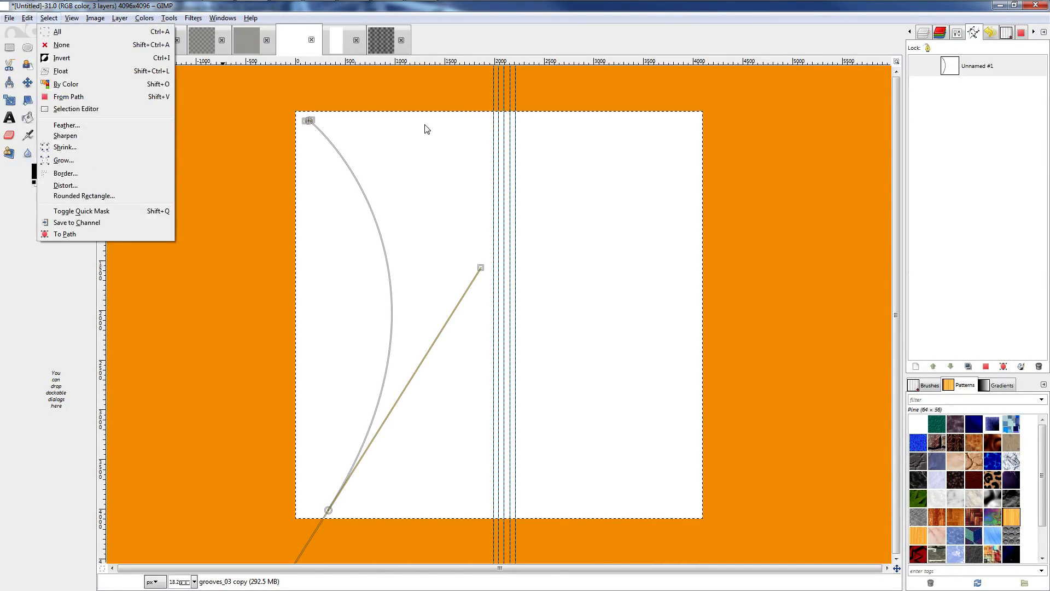
pyautogui.press('Escape')
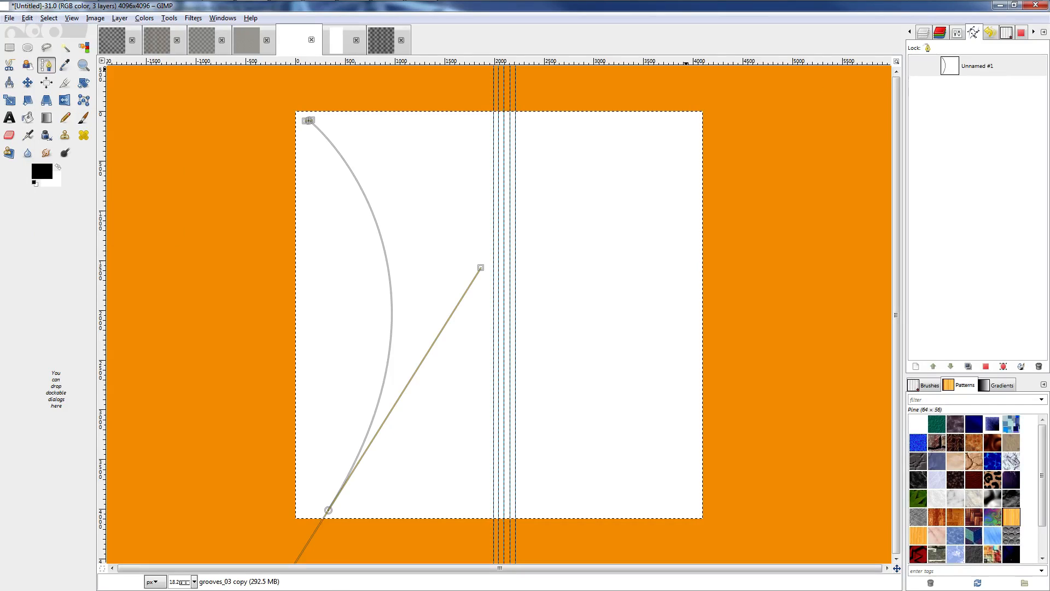
pyautogui.rightClick(390, 292)
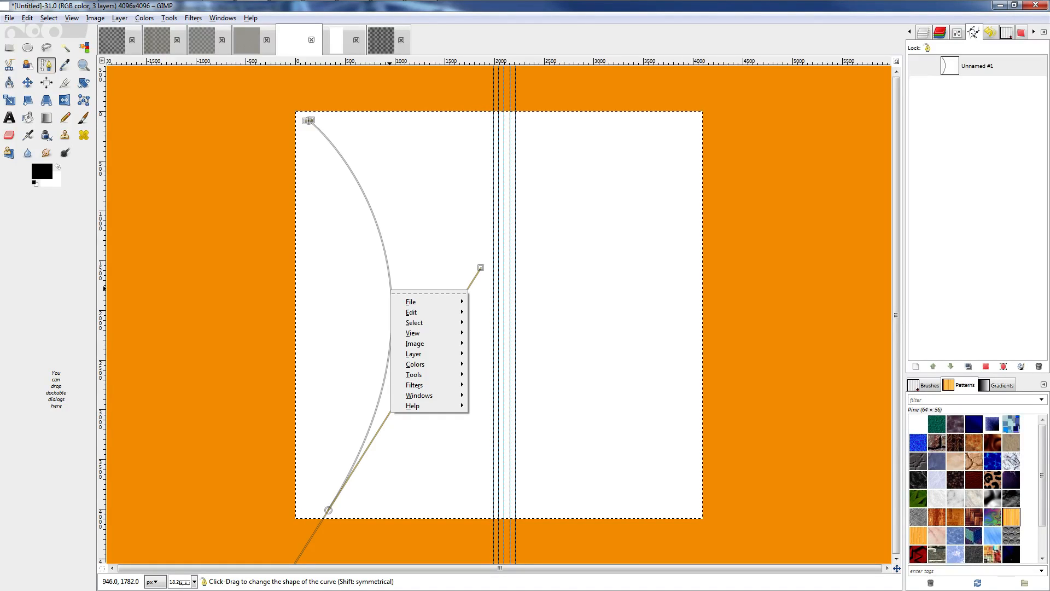
pyautogui.press('Escape')
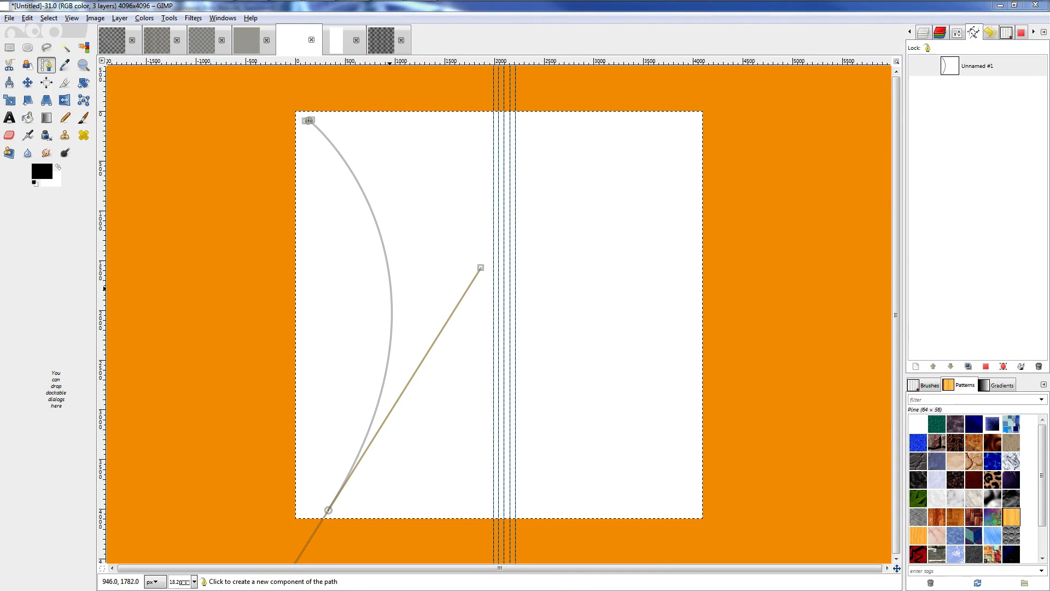
# Copy the path Unnamed #1 and paste it as a second path in the path list.
pyautogui.rightClick(958, 73)
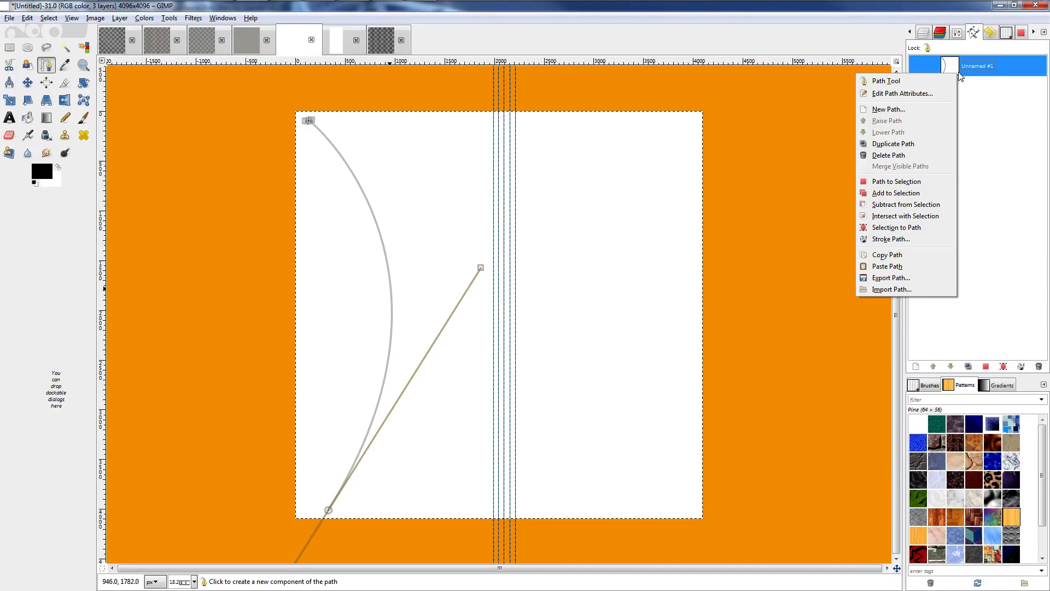
pyautogui.click(887, 255)
pyautogui.rightClick(339, 281)
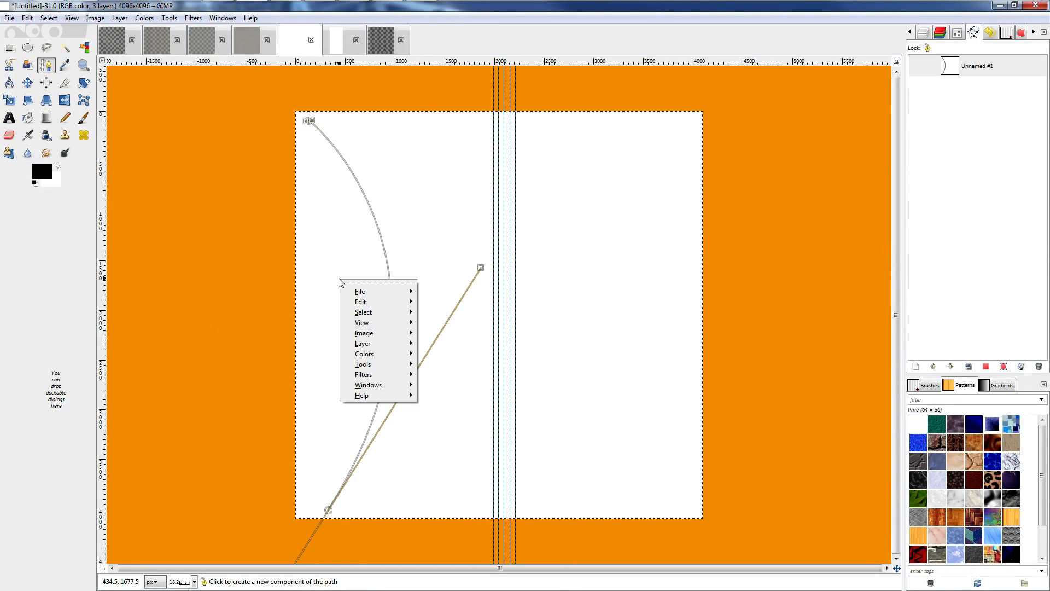
pyautogui.moveTo(379, 302)
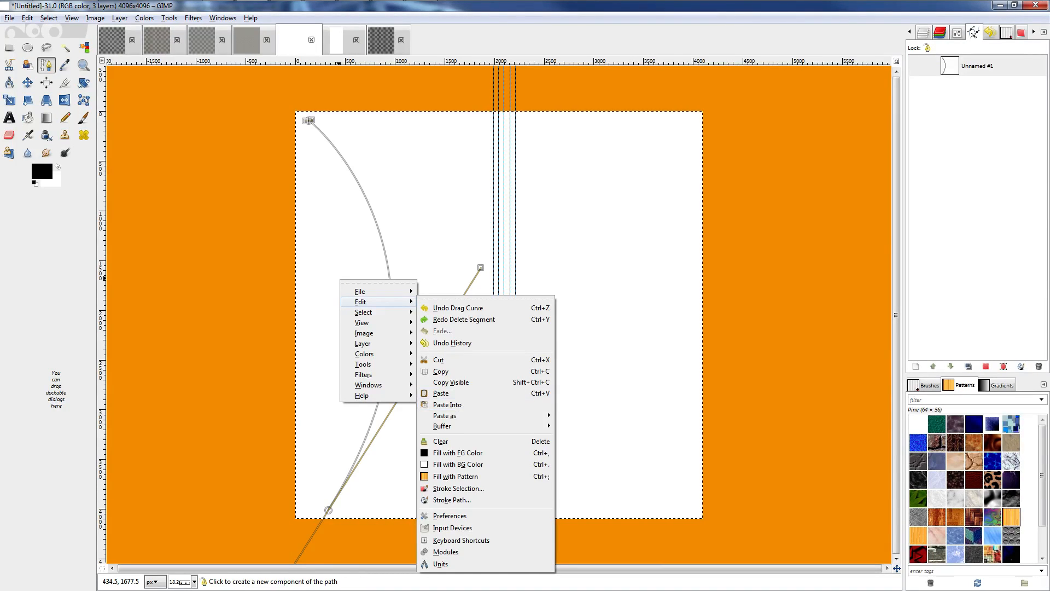
pyautogui.rightClick(950, 68)
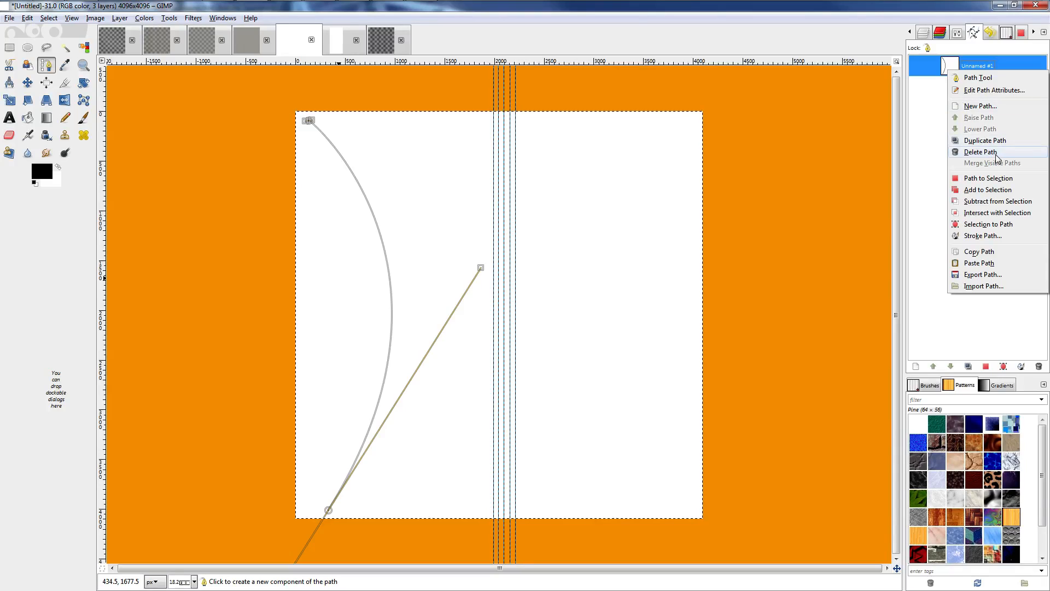
pyautogui.click(991, 264)
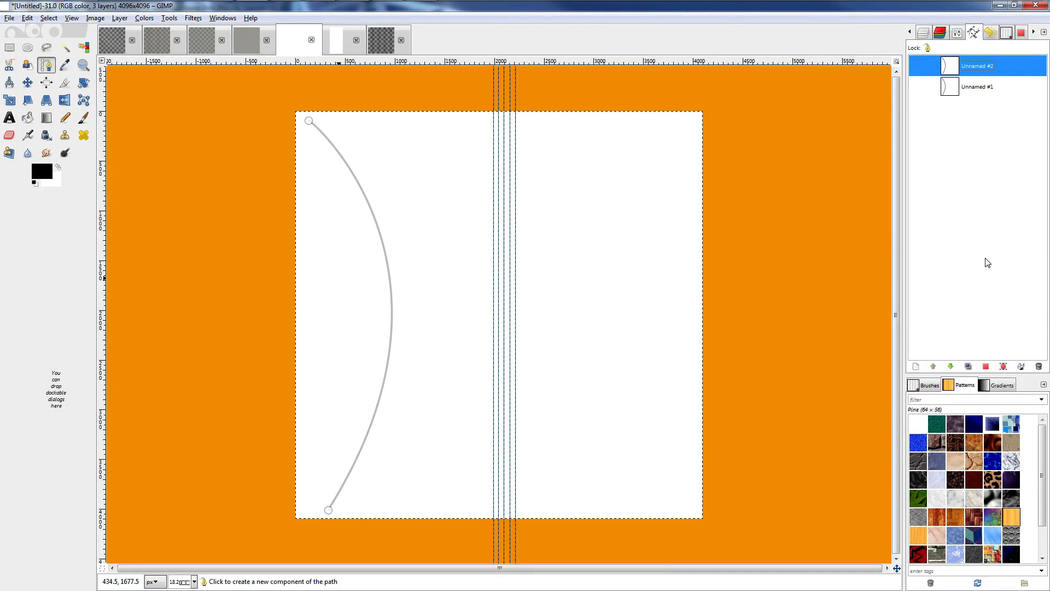
# Try to merge the pasted path with the original through Merge Visible Paths.
pyautogui.rightClick(956, 64)
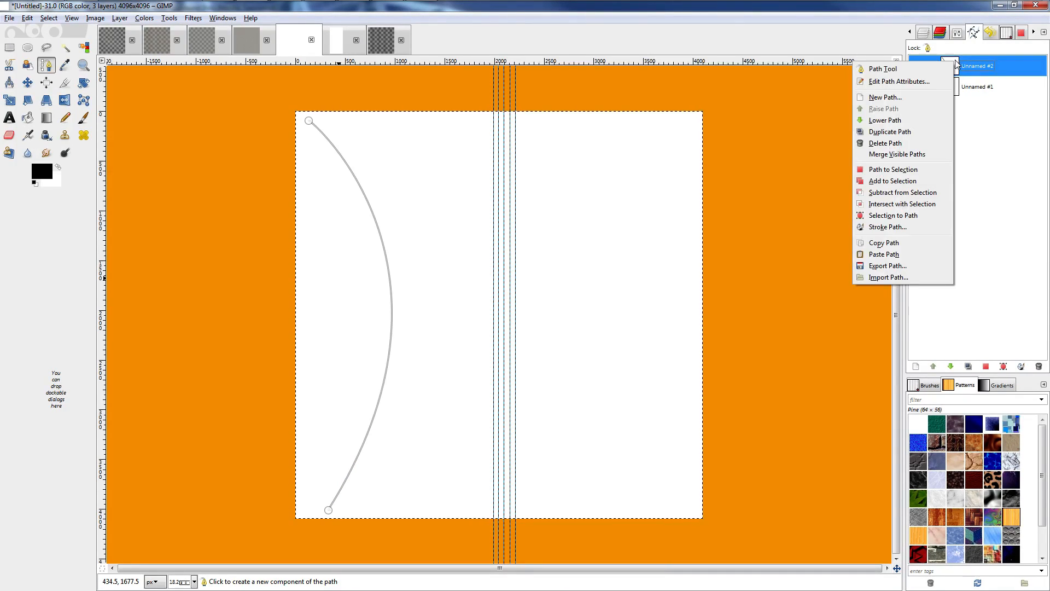
pyautogui.click(920, 156)
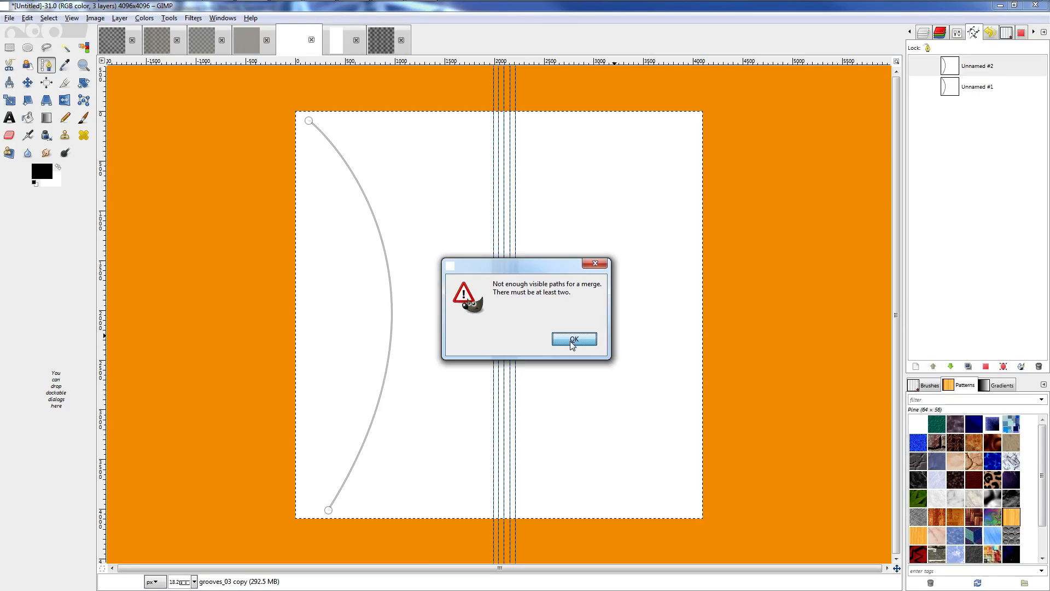
pyautogui.click(574, 339)
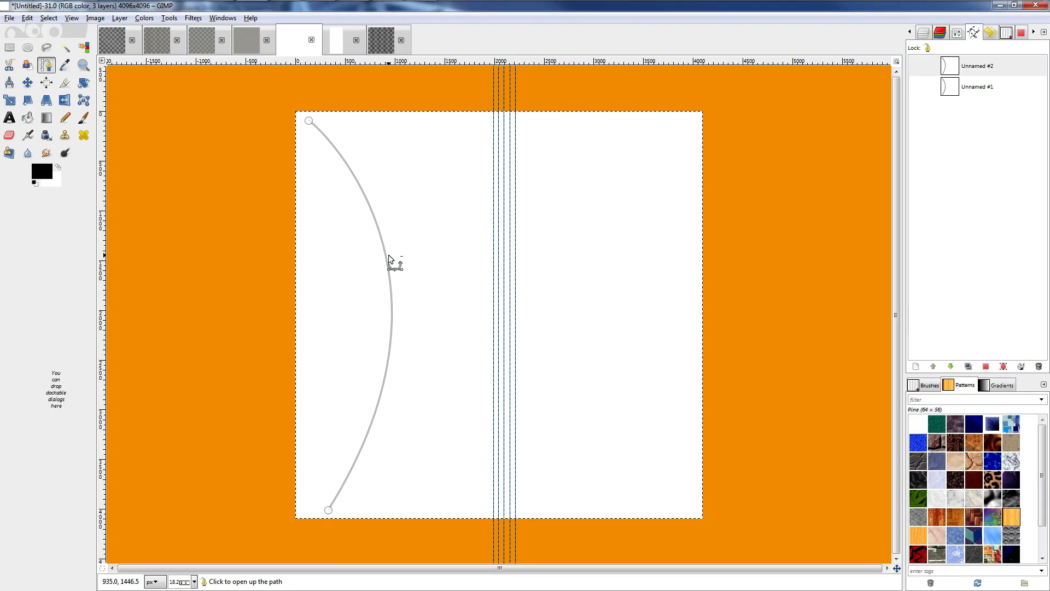
pyautogui.click(392, 263)
pyautogui.moveTo(381, 260); pyautogui.dragTo(364, 257)
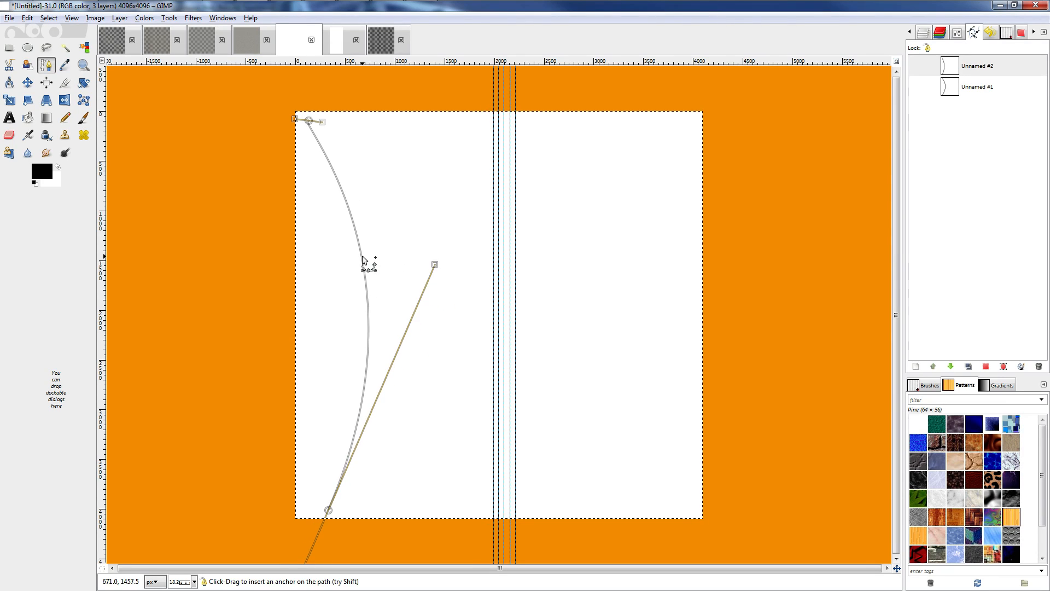
pyautogui.hotkey('ctrl', 'z')
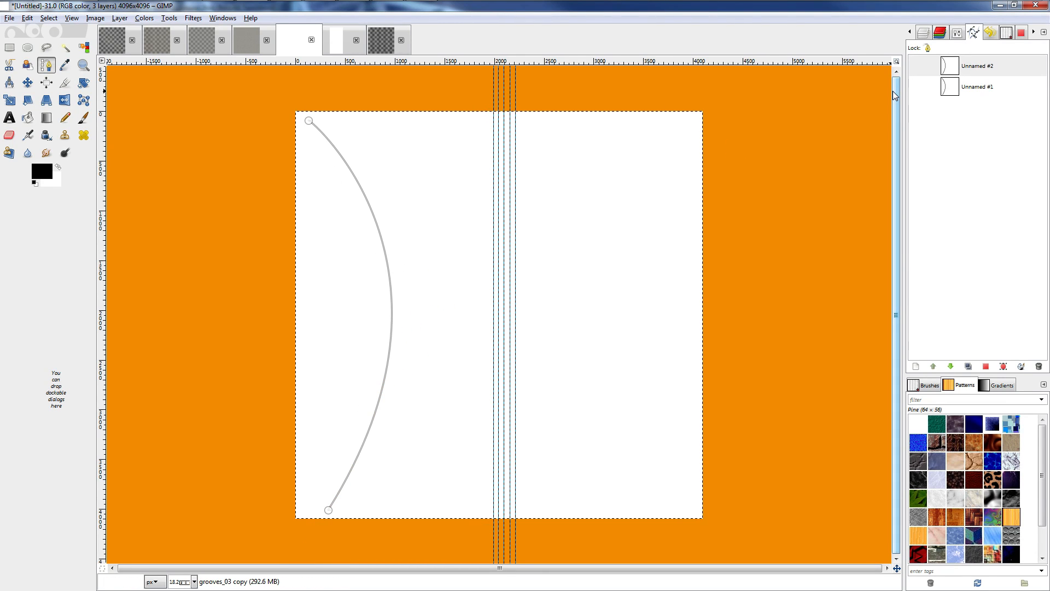
# Delete the pasted path Unnamed #2.
pyautogui.click(954, 65)
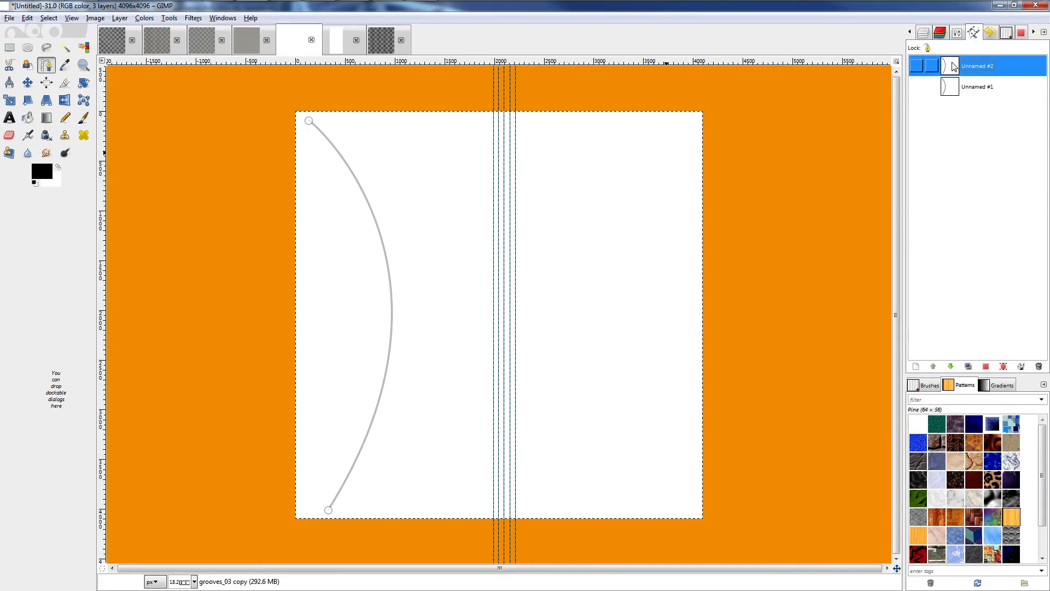
pyautogui.rightClick(954, 66)
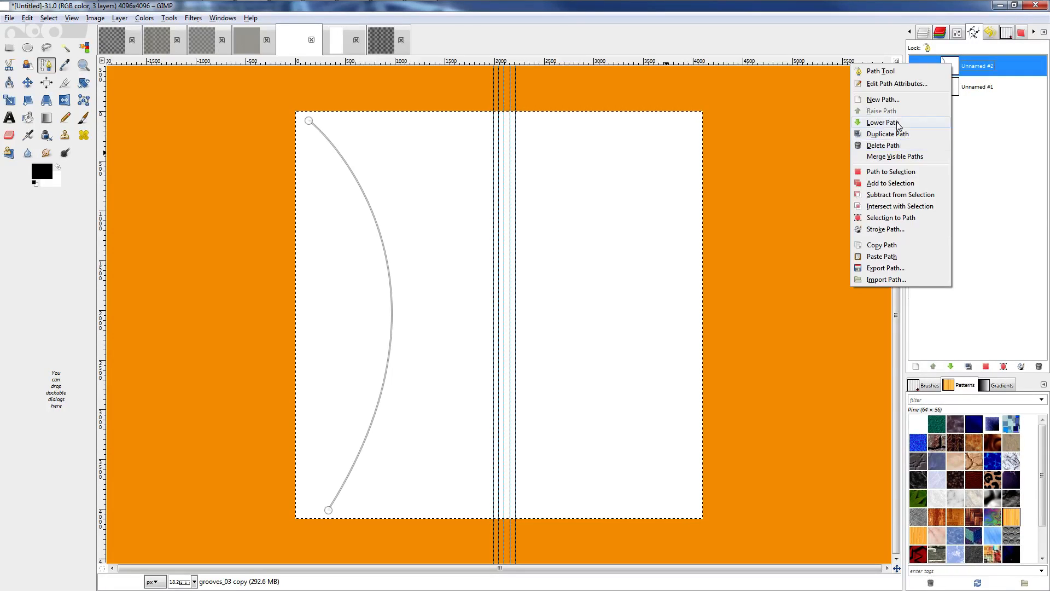
pyautogui.click(899, 148)
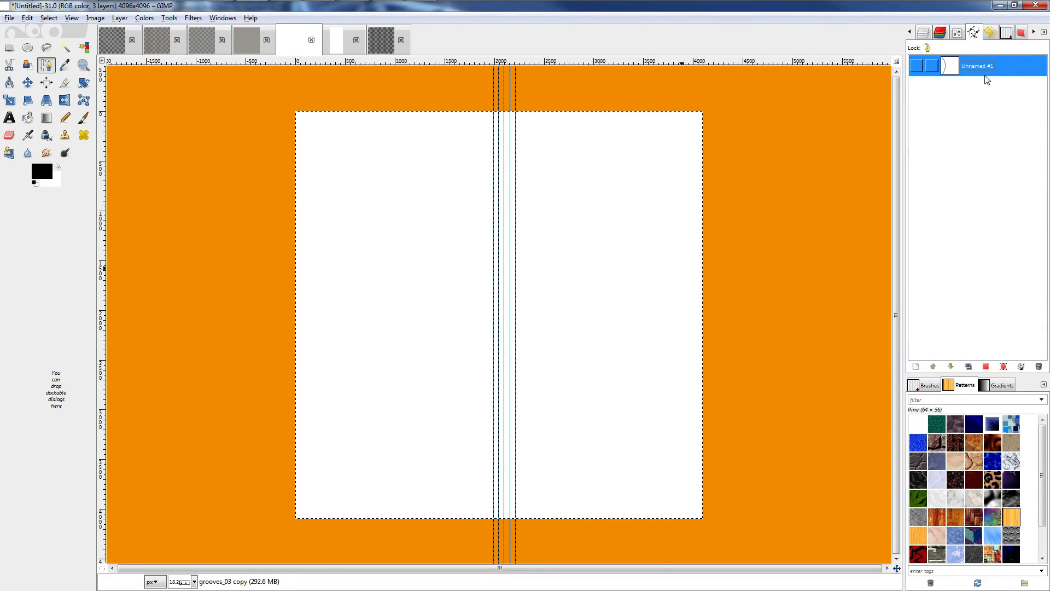
# Add a separate straight line to the path Unnamed #1 from about (88, 220) to about (132, 3965) px, beside the bowed curve.
pyautogui.keyDown('shift'); pyautogui.click(305, 134); pyautogui.keyUp('shift')
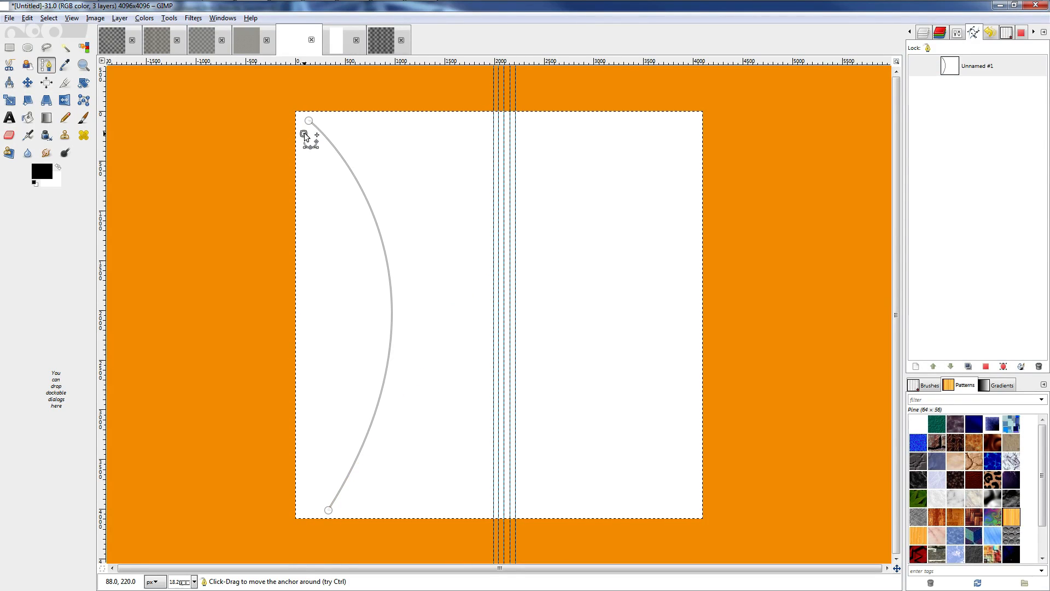
pyautogui.click(309, 509)
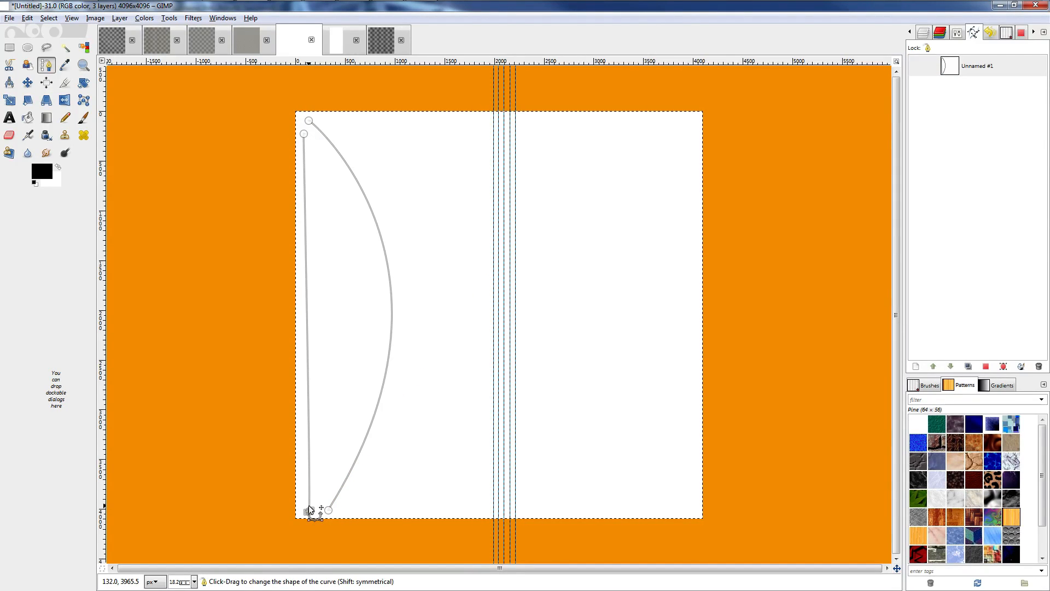
pyautogui.keyDown('ctrl'); pyautogui.scroll(2, 250, 80); pyautogui.keyUp('ctrl')
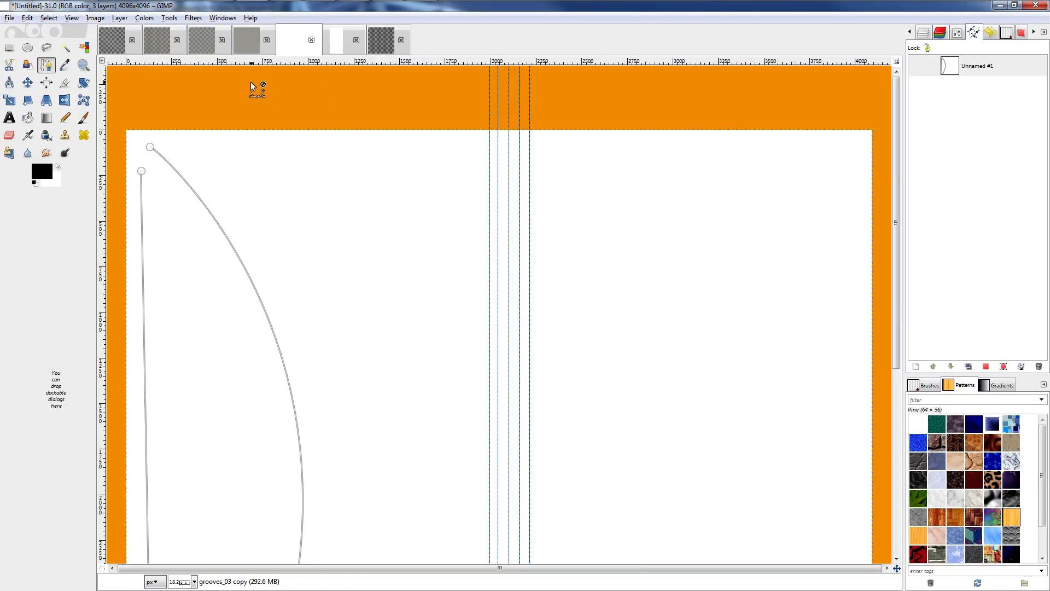
pyautogui.press('1')
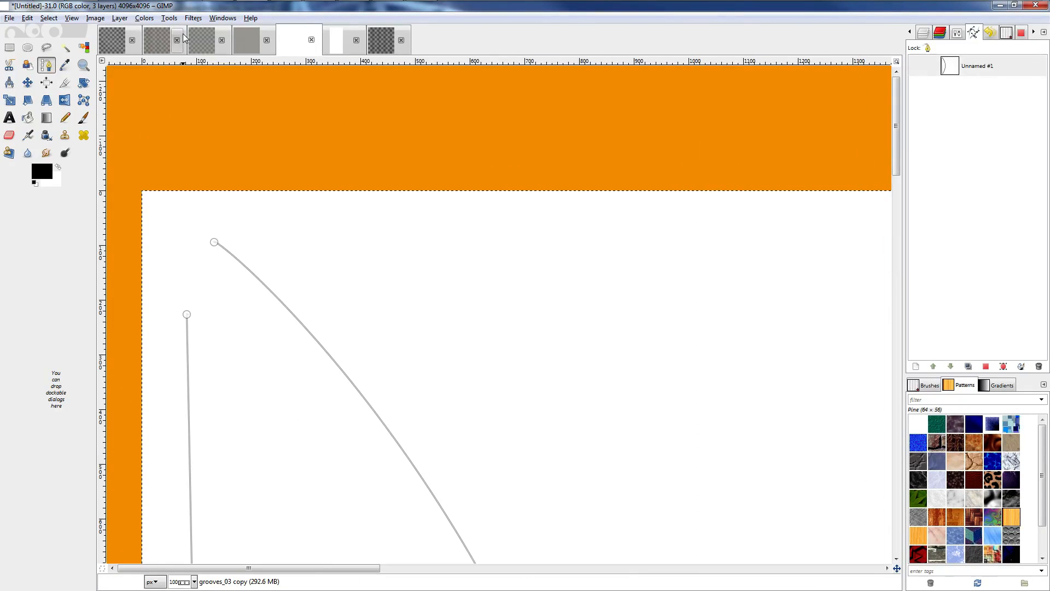
# Add a horizontal guide near the canvas's bottom edge at about y = 4032 px.
pyautogui.press('m')
pyautogui.keyDown('ctrl'); pyautogui.scroll(-4, 228, 155); pyautogui.keyUp('ctrl')
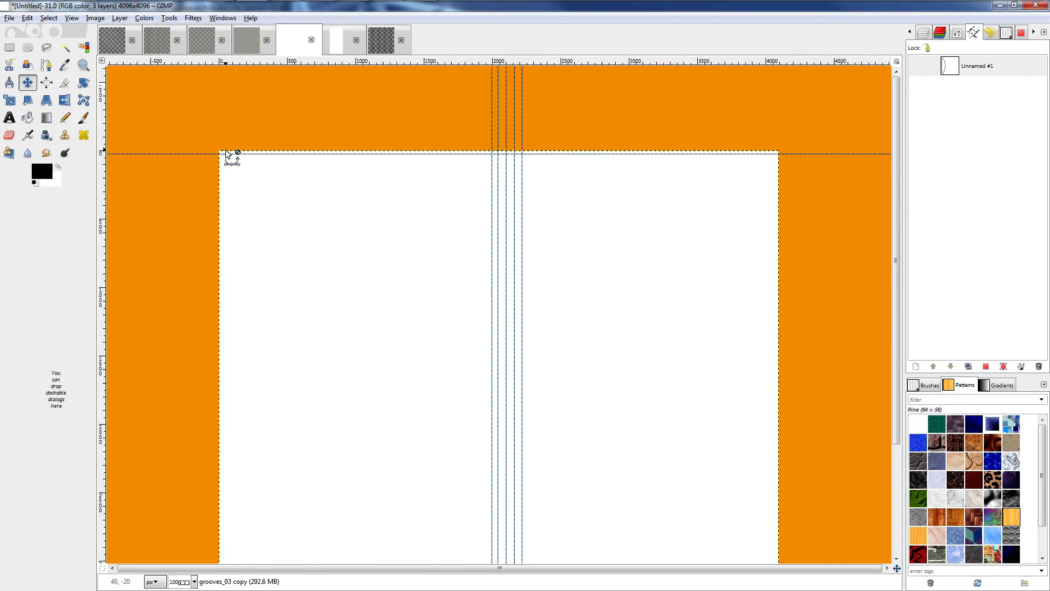
pyautogui.keyDown('ctrl'); pyautogui.scroll(-1, 298, 168); pyautogui.keyUp('ctrl')
pyautogui.moveTo(306, 62); pyautogui.dragTo(354, 512)
# Move the bowed curve's upper end to about x = 410 px on the top guide and its lower end to about x = 430 px on the bottom guide.
pyautogui.click(952, 74)
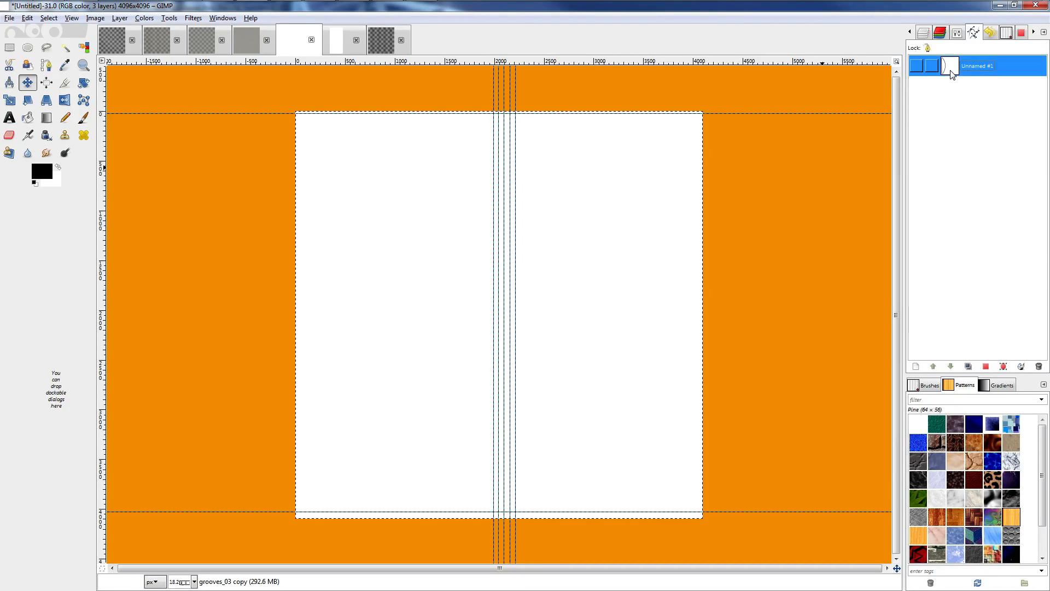
pyautogui.doubleClick(951, 70)
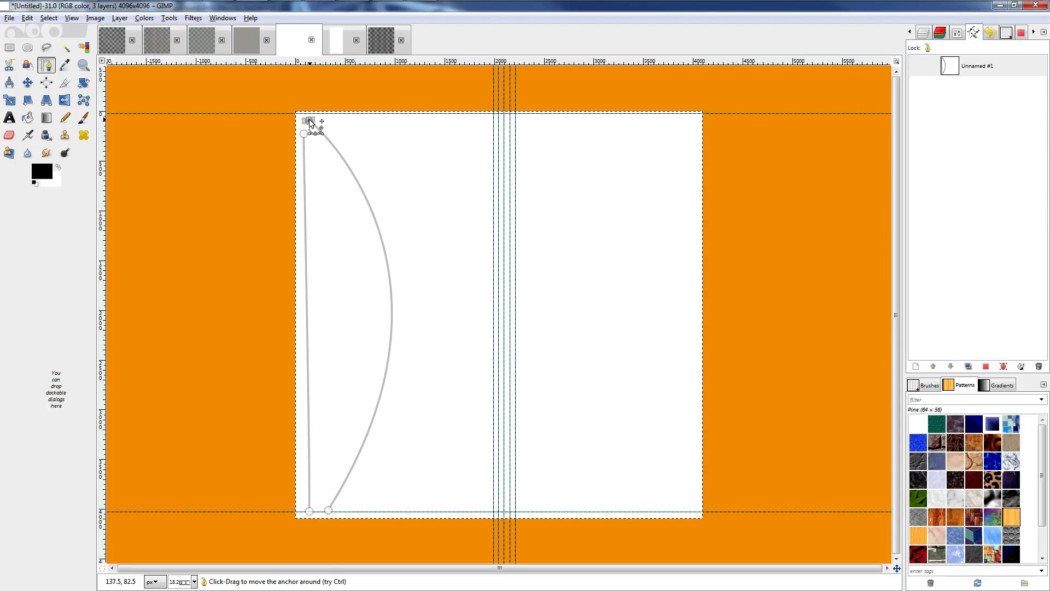
pyautogui.moveTo(309, 122); pyautogui.dragTo(336, 114)
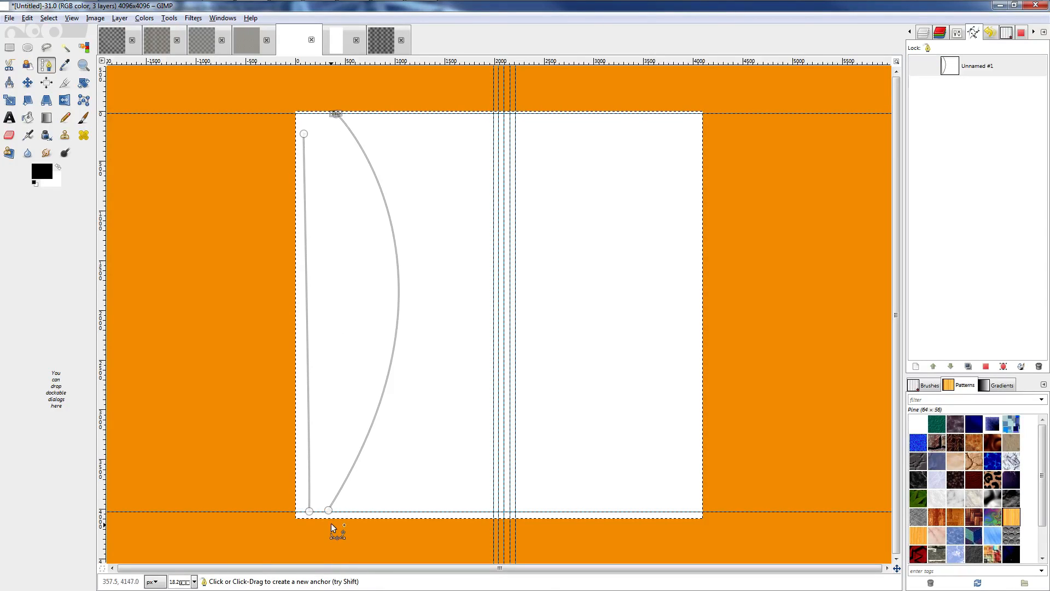
pyautogui.moveTo(327, 513); pyautogui.dragTo(339, 512)
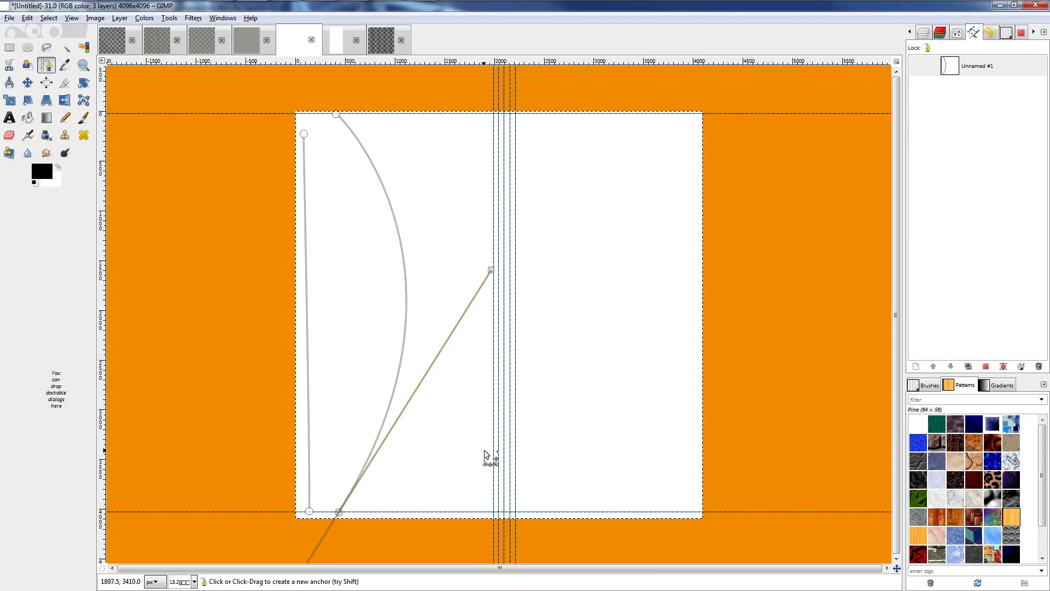
pyautogui.moveTo(484, 450); pyautogui.dragTo(498, 449)
pyautogui.hotkey('ctrl', 'z')
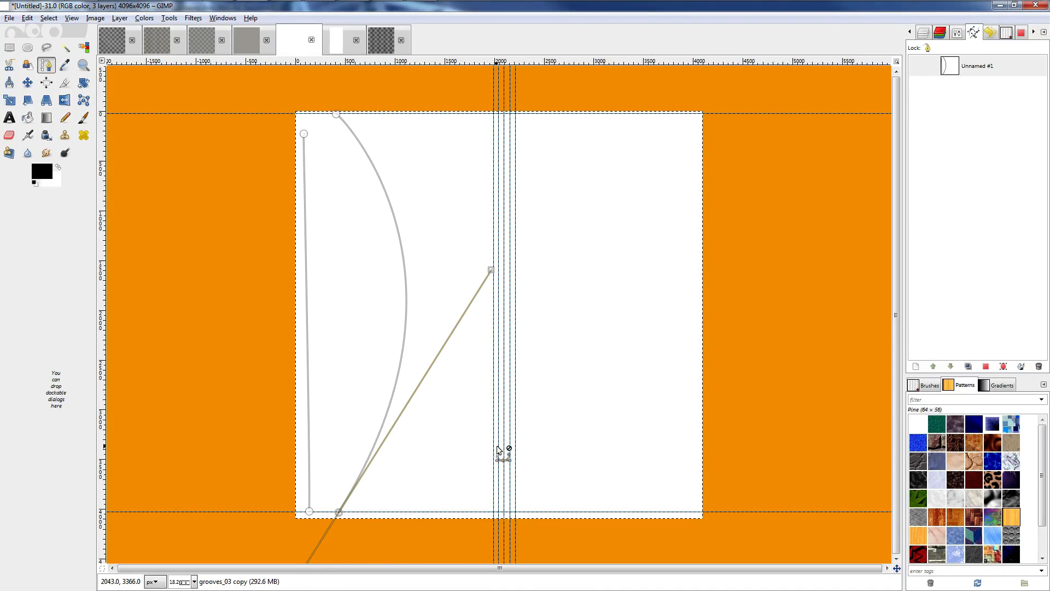
# Add five vertical guides near the canvas's left edge at about x = 66, 123, 183, 236 and 306 px.
pyautogui.press('m')
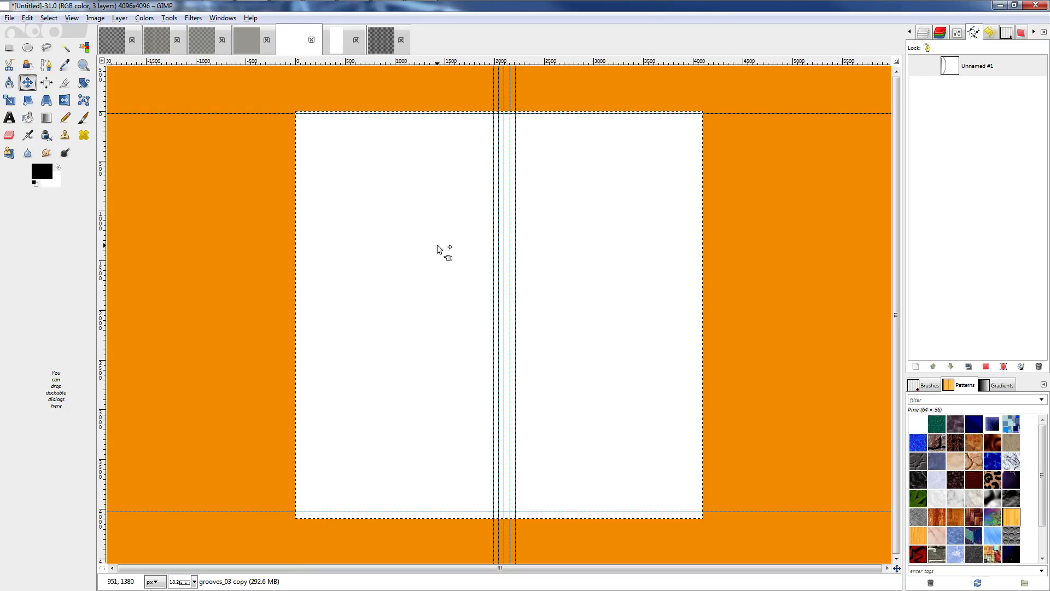
pyautogui.moveTo(103, 342); pyautogui.dragTo(301, 342)
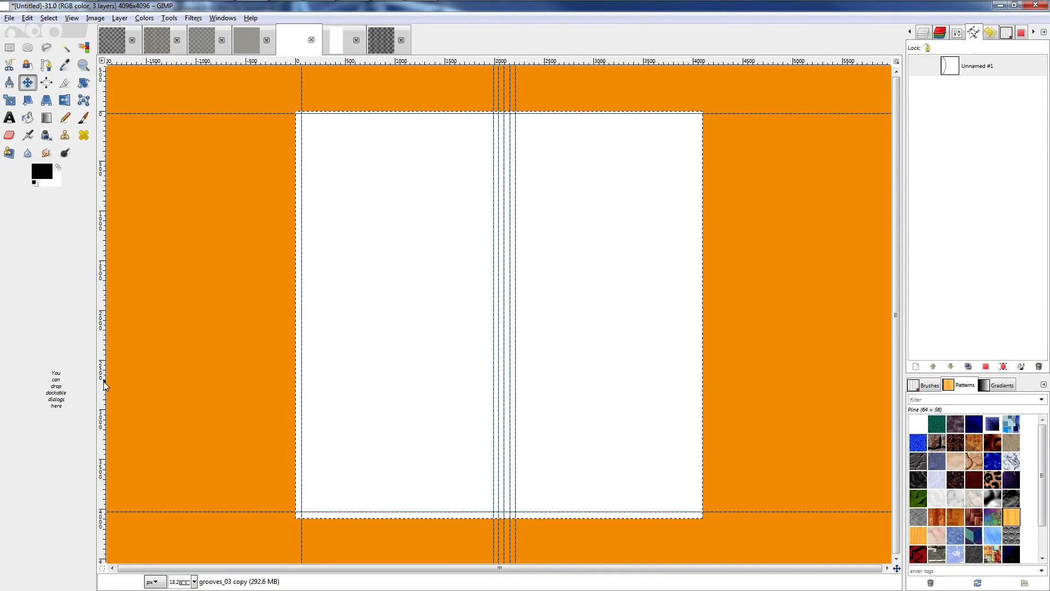
pyautogui.moveTo(103, 378); pyautogui.dragTo(314, 466)
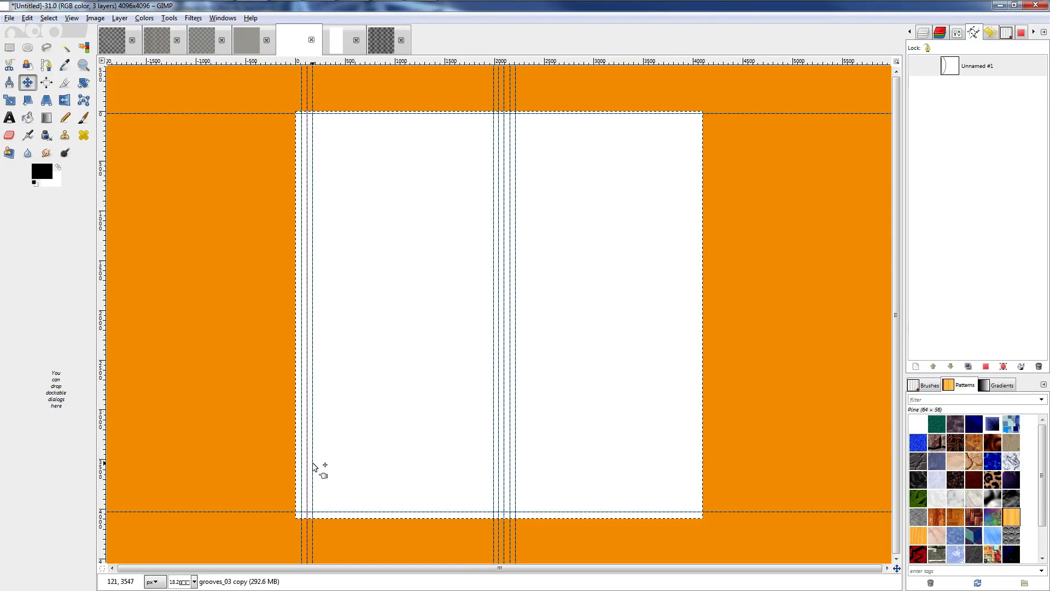
pyautogui.moveTo(103, 512); pyautogui.dragTo(320, 514)
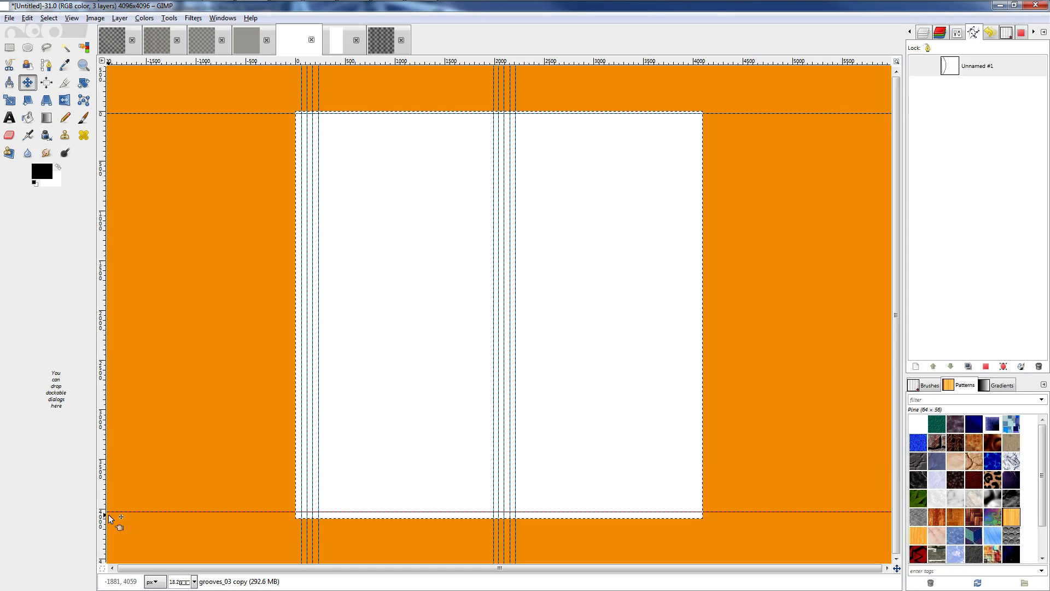
pyautogui.moveTo(104, 515); pyautogui.dragTo(327, 489)
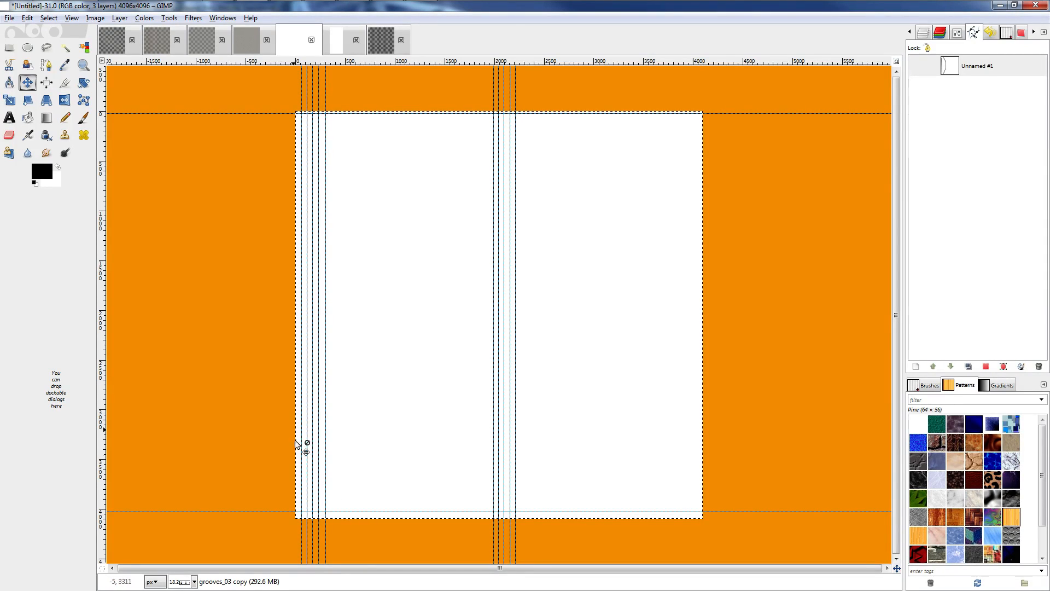
# Shift the fifth vertical guide from the canvas's left edge to about x = 291 px to even out the spacing.
pyautogui.keyDown('ctrl'); pyautogui.scroll(3, 284, 363); pyautogui.keyUp('ctrl')
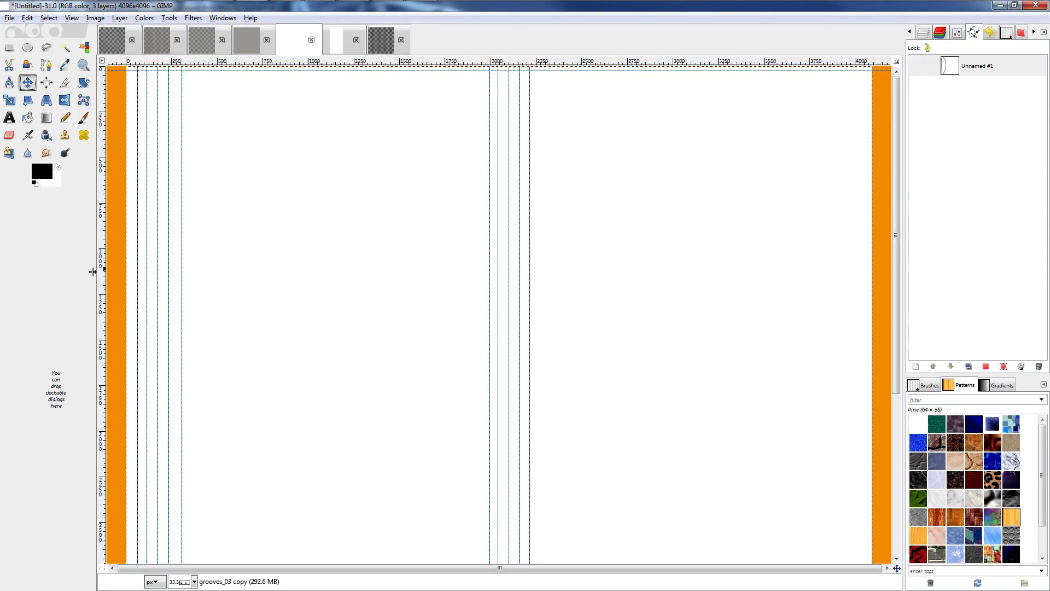
pyautogui.keyDown('ctrl'); pyautogui.scroll(1, 113, 284); pyautogui.keyUp('ctrl')
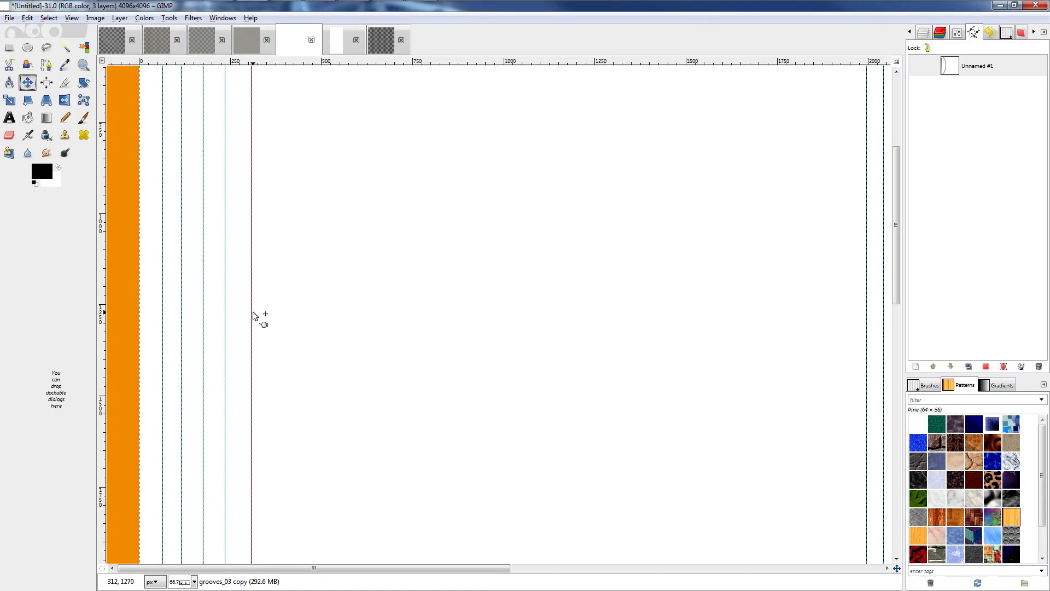
pyautogui.moveTo(249, 318); pyautogui.dragTo(249, 318)
pyautogui.keyDown('ctrl'); pyautogui.scroll(-3, 295, 320); pyautogui.keyUp('ctrl')
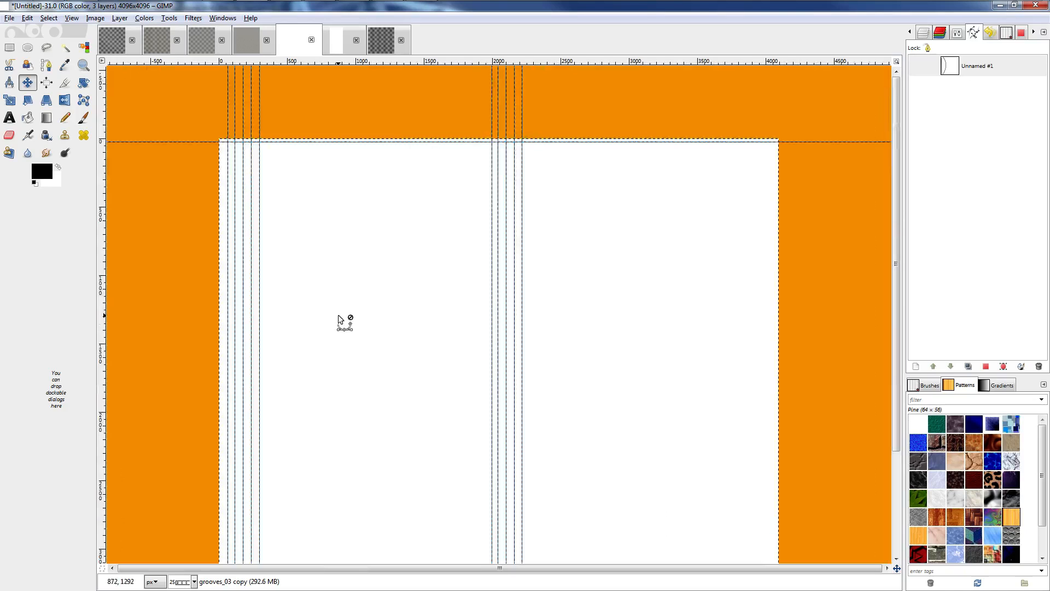
pyautogui.keyDown('ctrl'); pyautogui.scroll(2, 339, 316); pyautogui.keyUp('ctrl')
pyautogui.keyDown('ctrl'); pyautogui.scroll(-1, 212, 303); pyautogui.keyUp('ctrl')
pyautogui.keyDown('ctrl'); pyautogui.scroll(1, 159, 318); pyautogui.keyUp('ctrl')
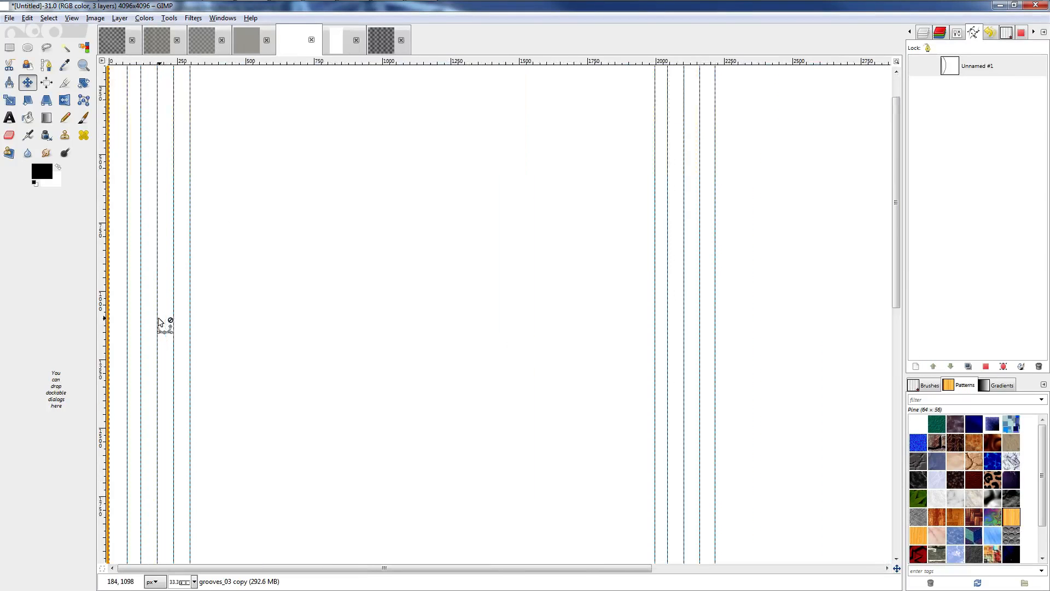
pyautogui.keyDown('ctrl'); pyautogui.scroll(-1, 159, 321); pyautogui.keyUp('ctrl')
pyautogui.moveTo(150, 322); pyautogui.dragTo(162, 328)
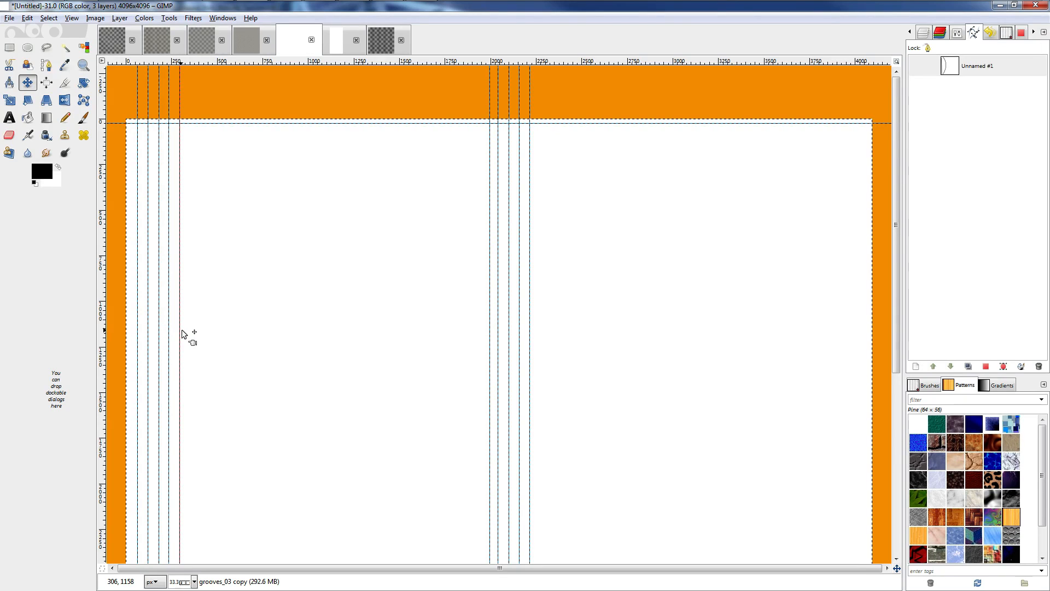
pyautogui.press('-')
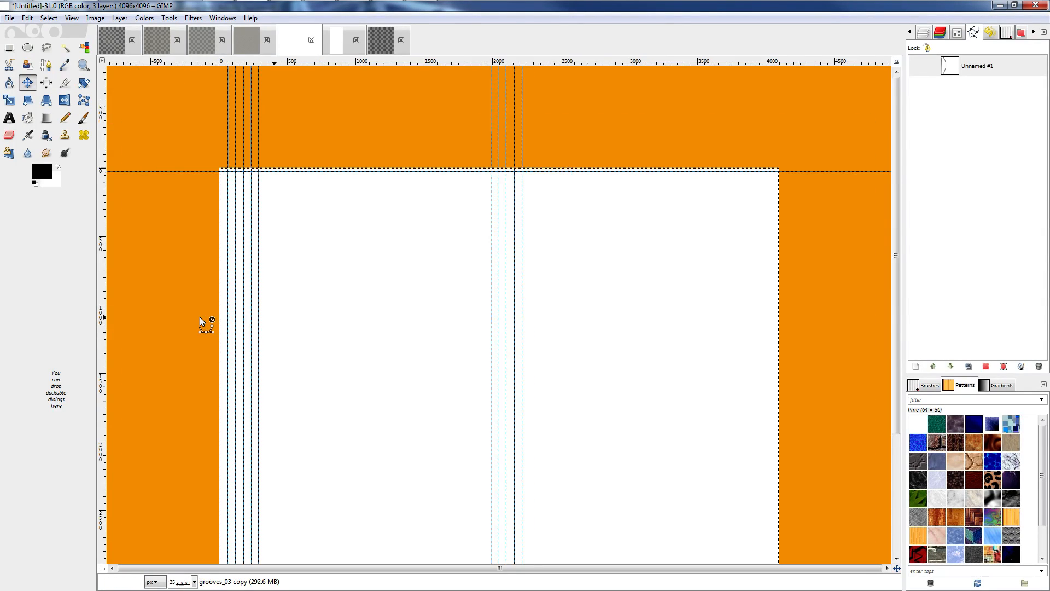
pyautogui.press('-')
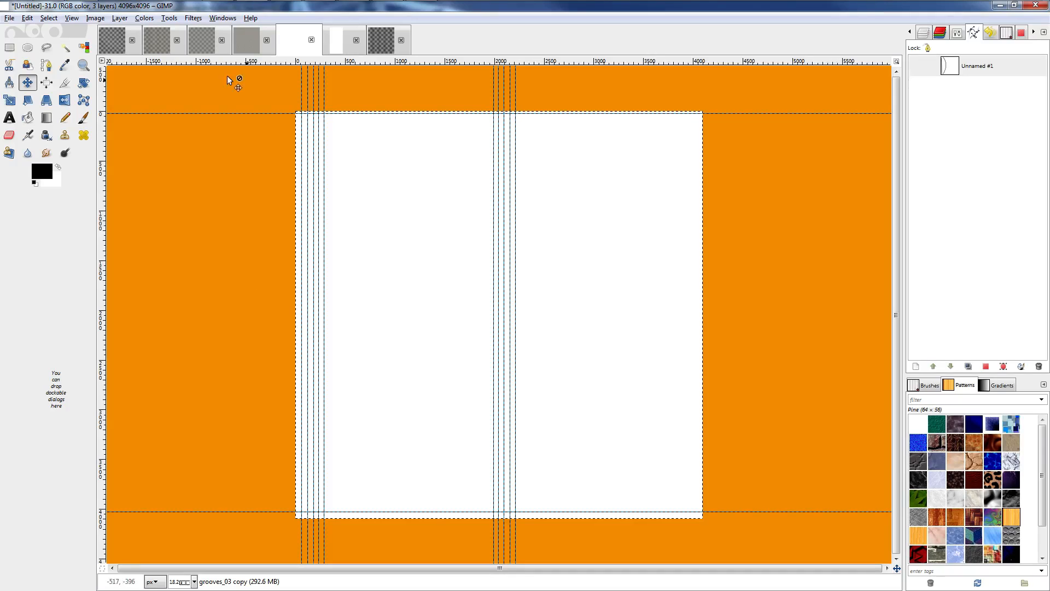
# Align the bowed curve's ends with the guide at x = 291 px and the straight line's ends with x = 236 px, on both horizontal guides.
pyautogui.press('b')
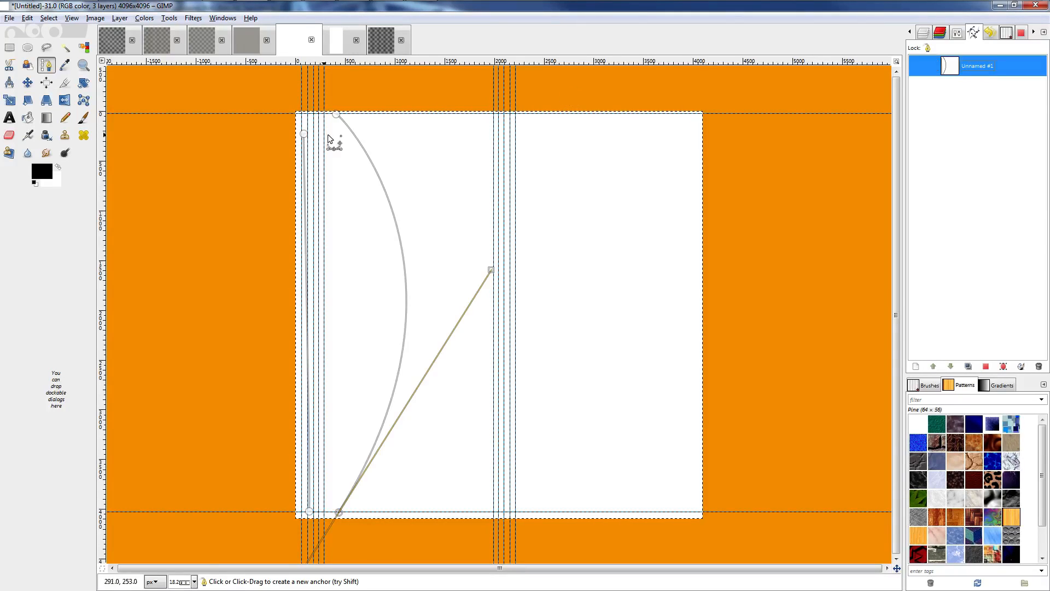
pyautogui.moveTo(336, 114); pyautogui.dragTo(325, 113)
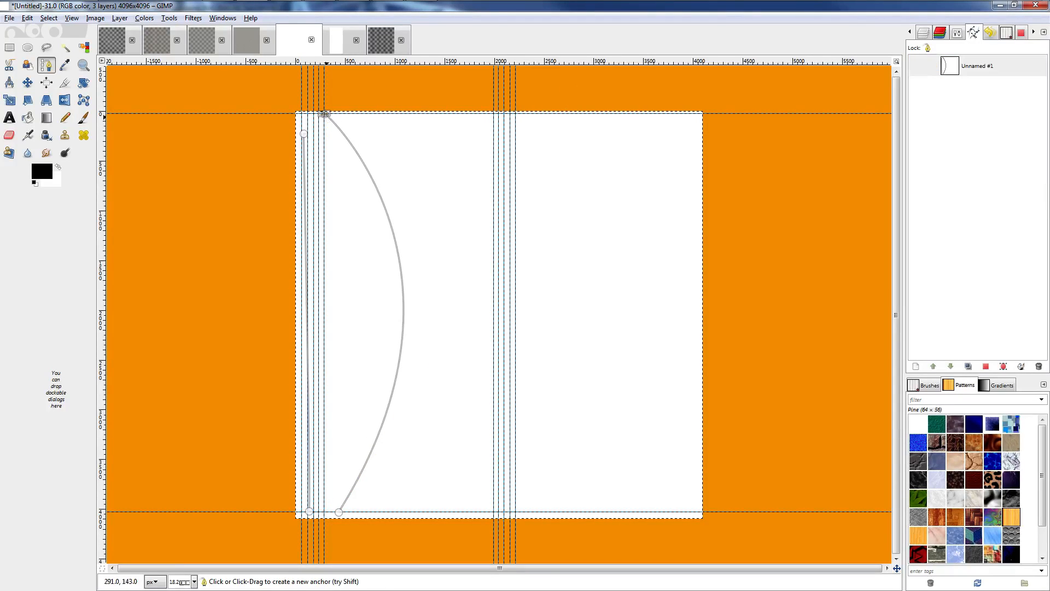
pyautogui.moveTo(338, 511); pyautogui.dragTo(320, 511)
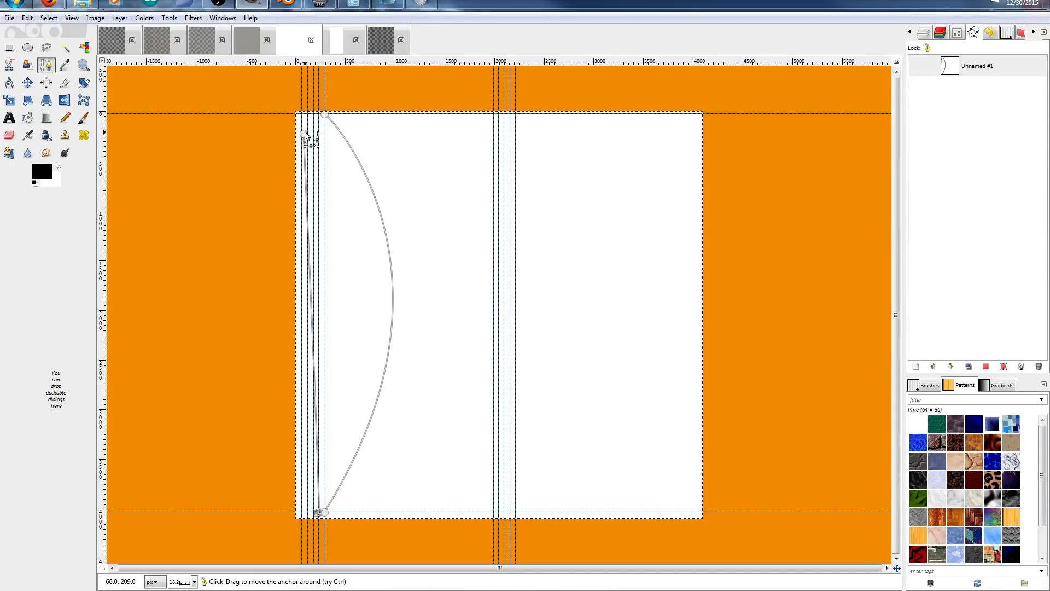
pyautogui.moveTo(305, 133); pyautogui.dragTo(319, 114)
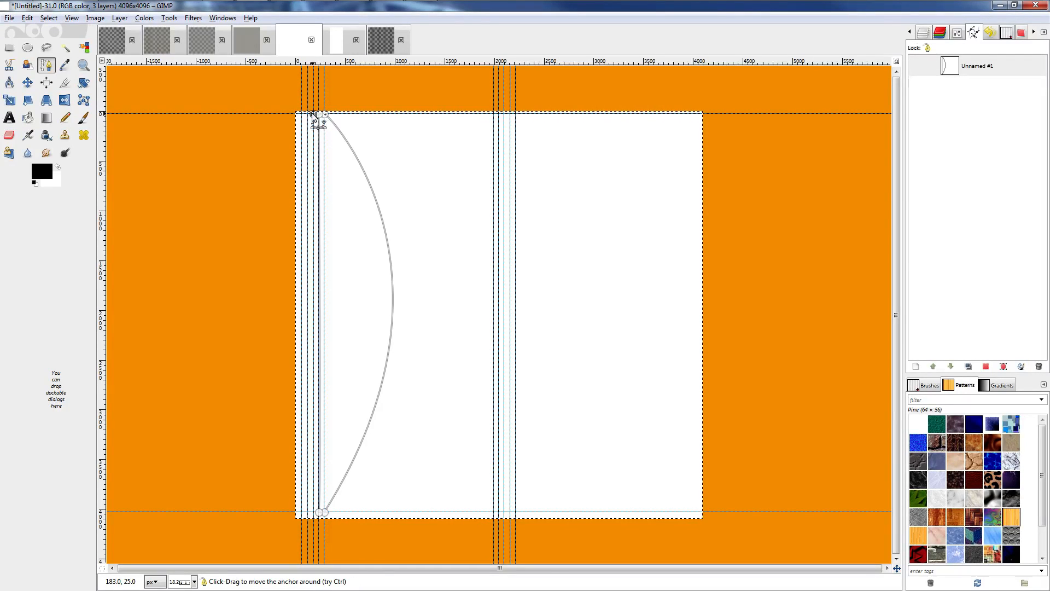
# Add three separate vertical lines to the path along the guides at x = 183, 123 and 66 px, from y = 25 to y = 4032 px.
pyautogui.click(313, 512)
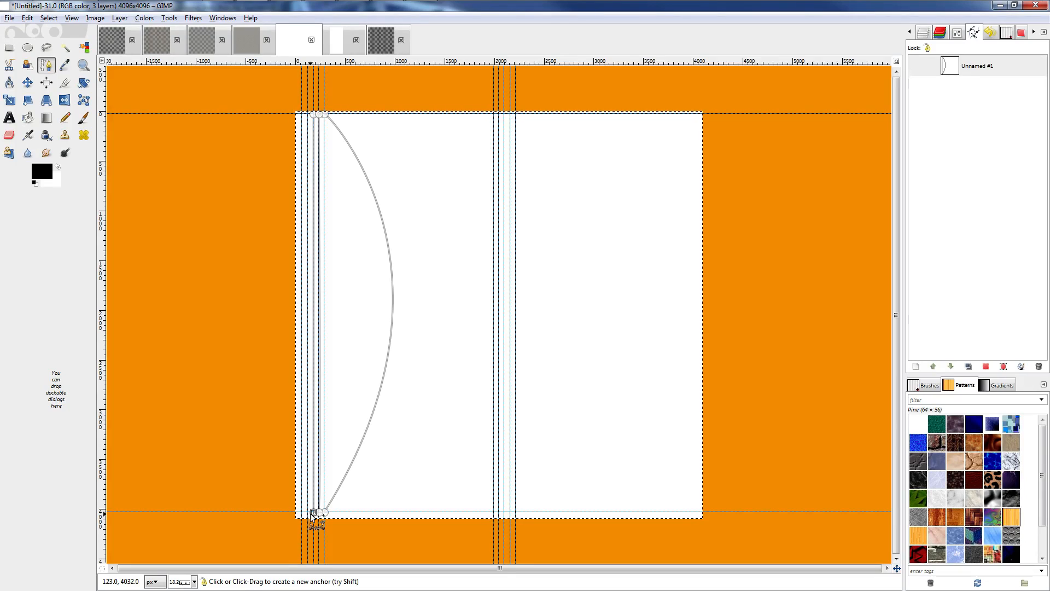
pyautogui.moveTo(309, 513); pyautogui.dragTo(305, 510)
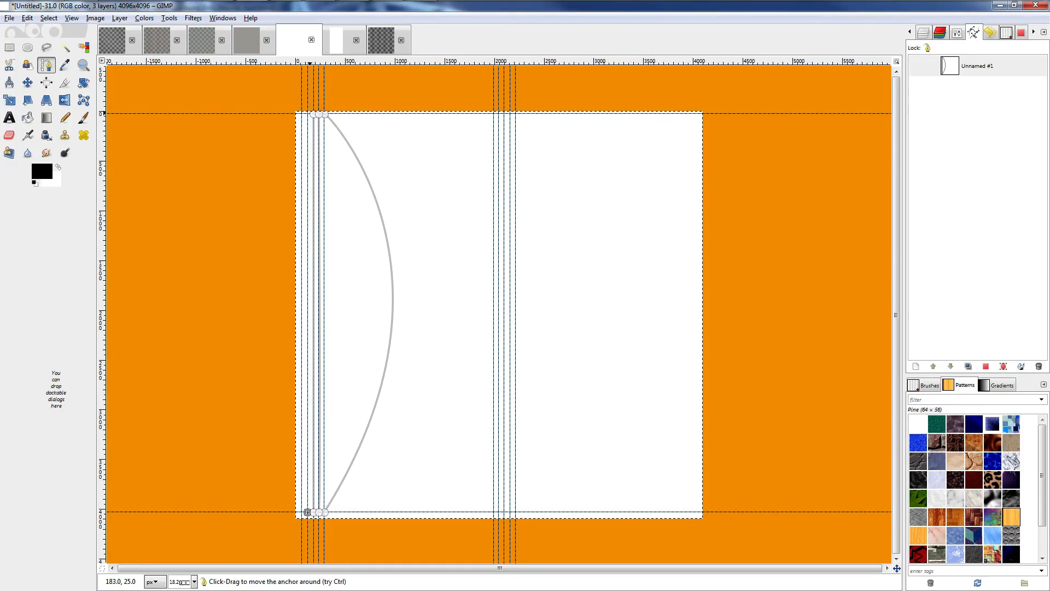
pyautogui.click(307, 114)
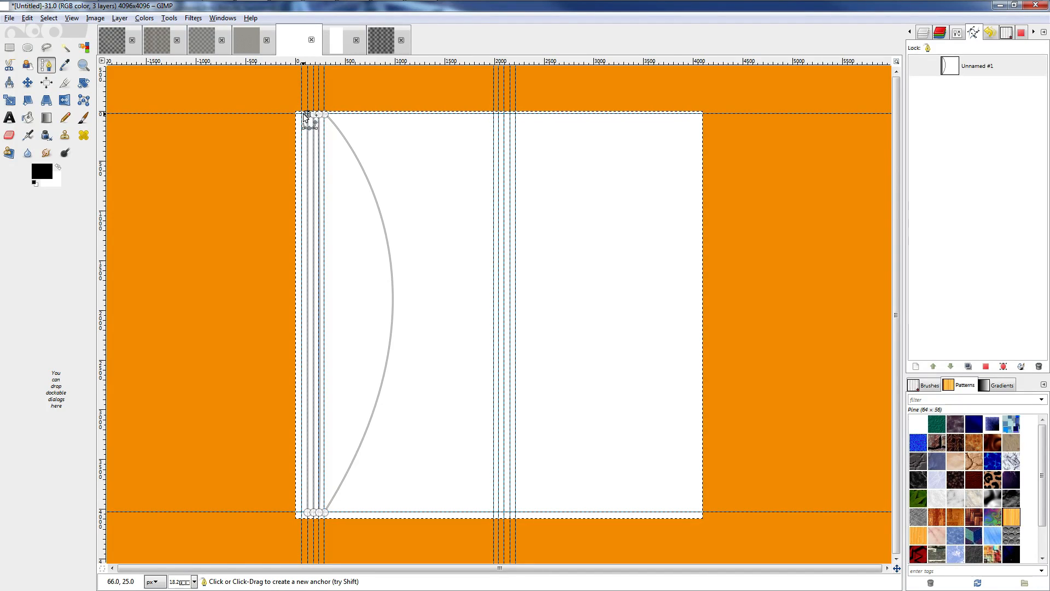
pyautogui.click(303, 113)
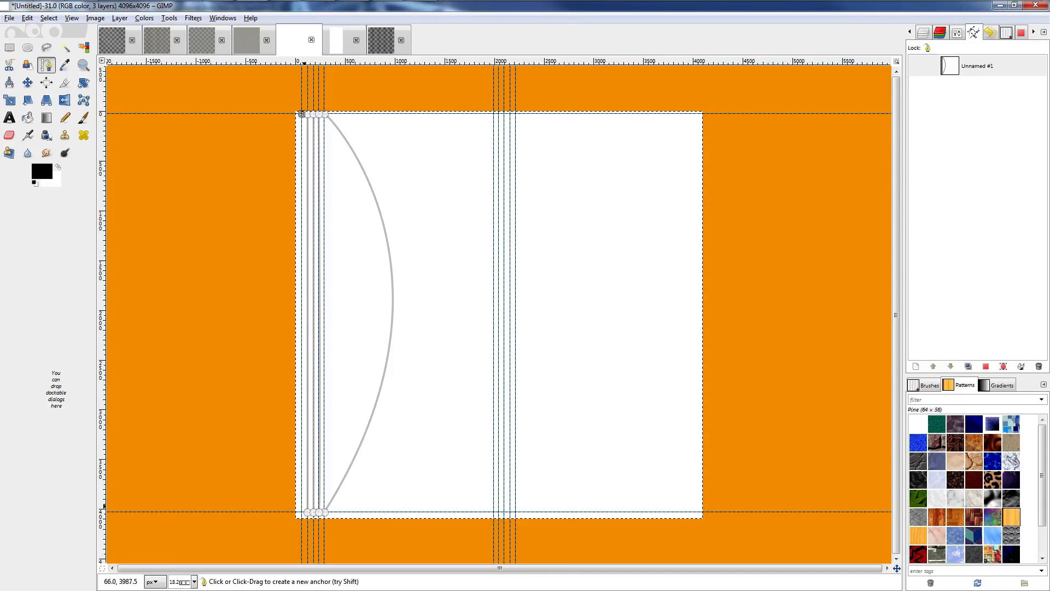
pyautogui.click(302, 512)
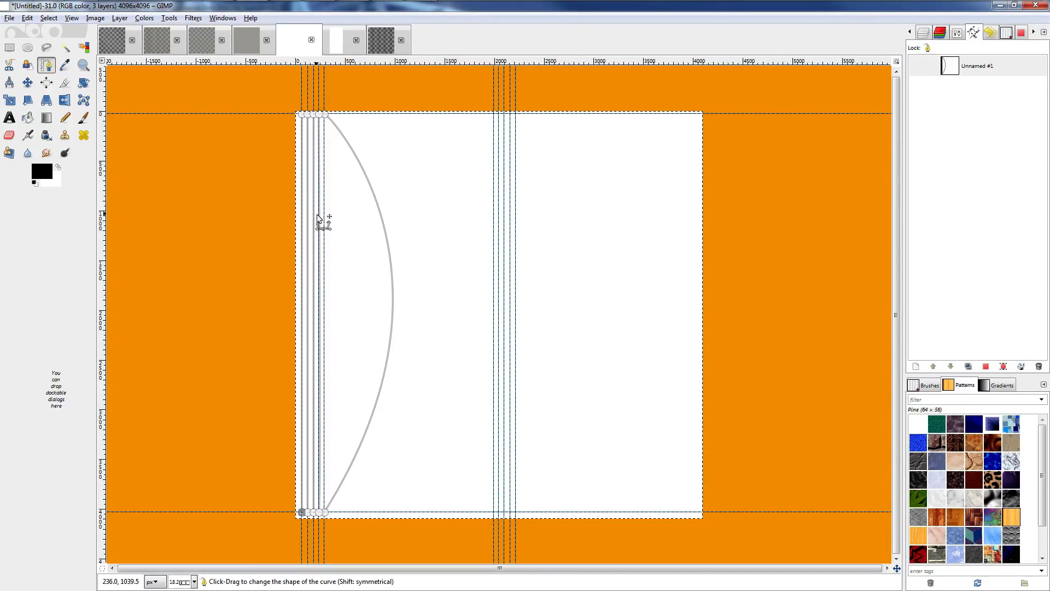
# Bend the line at x = 236 px parallel to the bowed curve, with handles at about (1260, 1144) and (1040, 2815) px.
pyautogui.moveTo(317, 261); pyautogui.dragTo(389, 315)
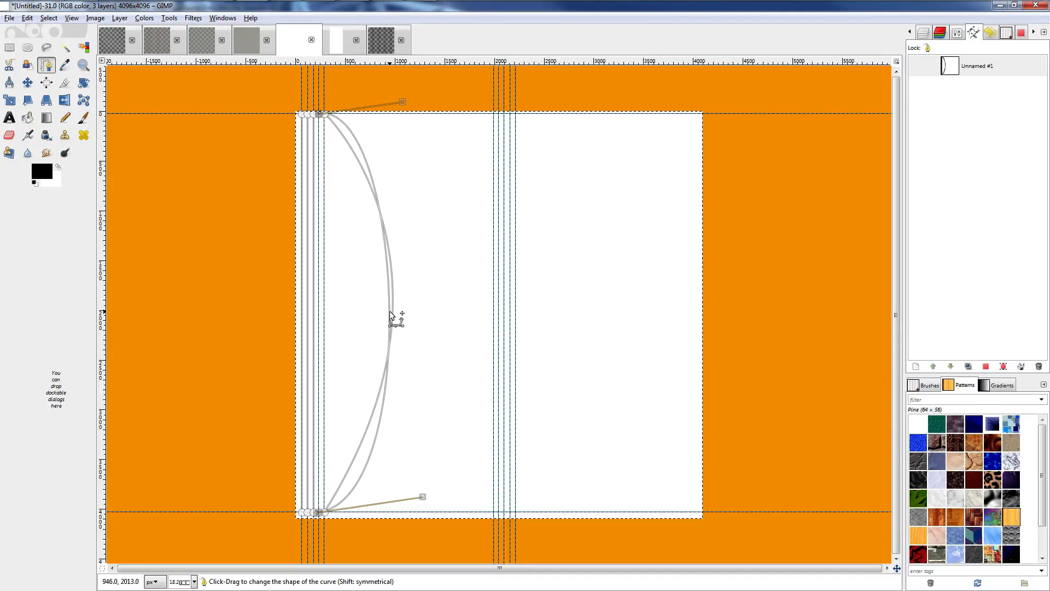
pyautogui.moveTo(423, 497); pyautogui.dragTo(399, 393)
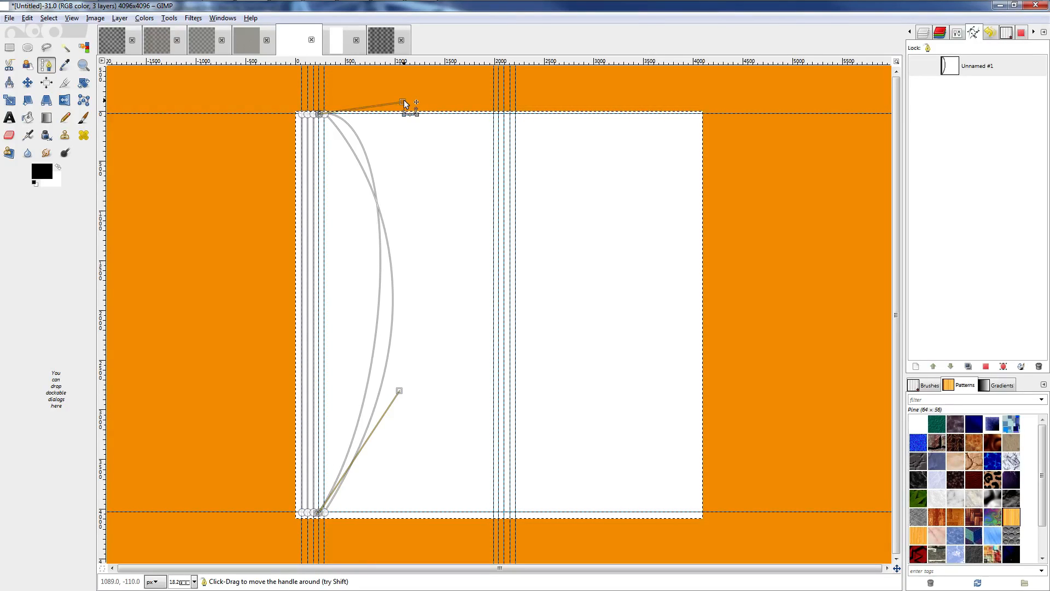
pyautogui.moveTo(404, 103); pyautogui.dragTo(421, 228)
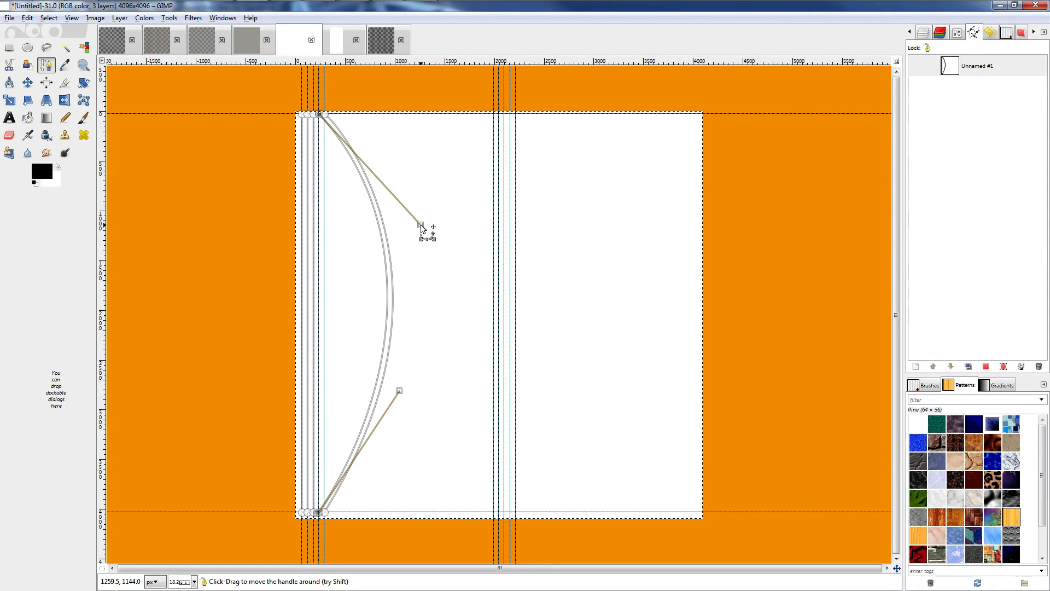
pyautogui.moveTo(421, 228); pyautogui.dragTo(421, 228)
# Bend the straight line at x = 183 px parallel to its curved neighbours, with handles at about (1030, 1015) and (1160, 2495) px.
pyautogui.moveTo(313, 297); pyautogui.dragTo(381, 298)
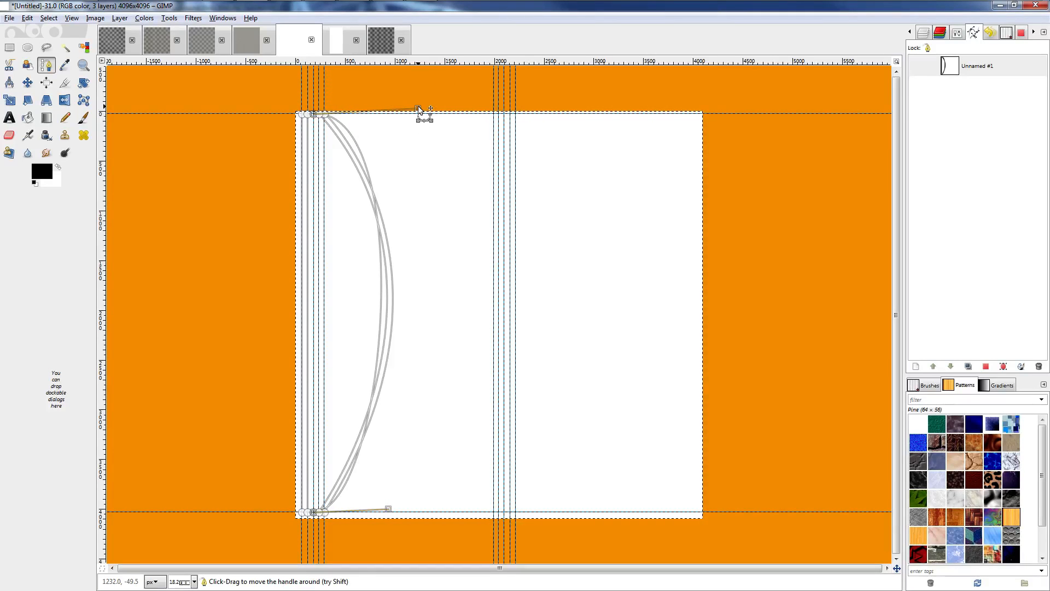
pyautogui.moveTo(415, 109); pyautogui.dragTo(421, 217)
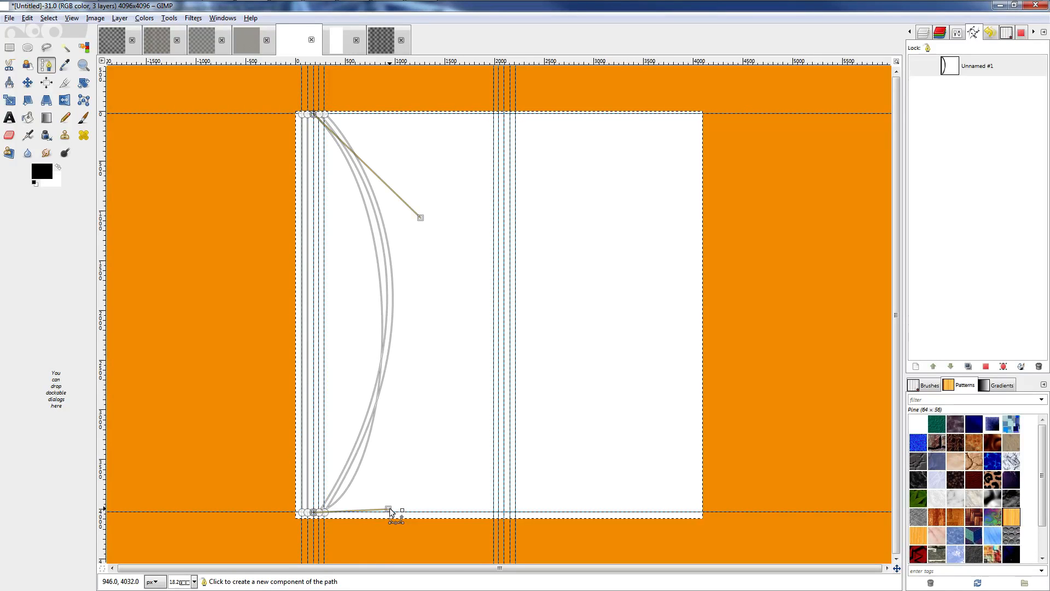
pyautogui.moveTo(315, 513); pyautogui.dragTo(321, 501)
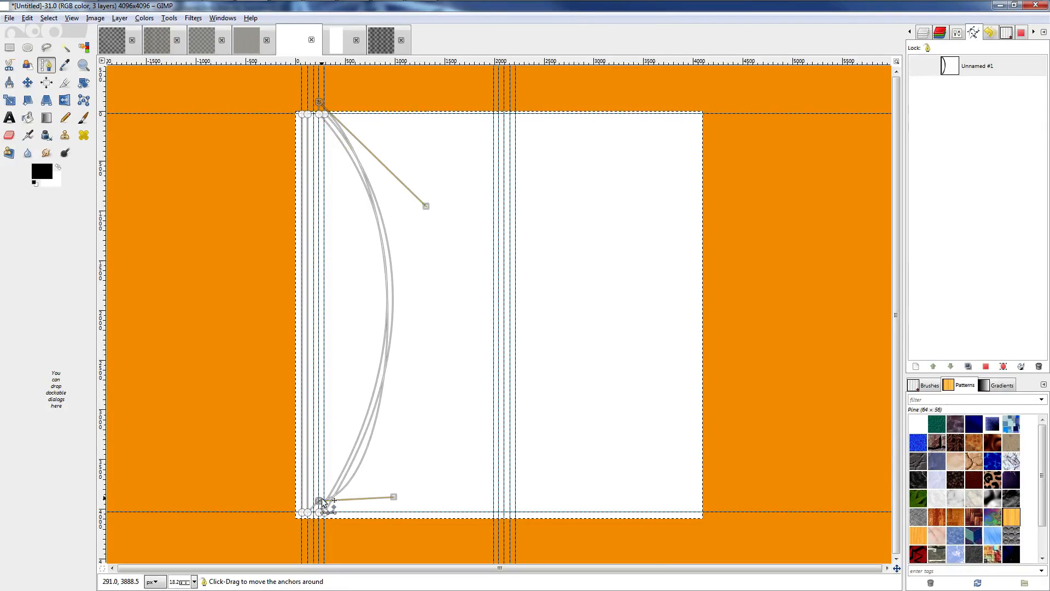
pyautogui.hotkey('ctrl', 'z')
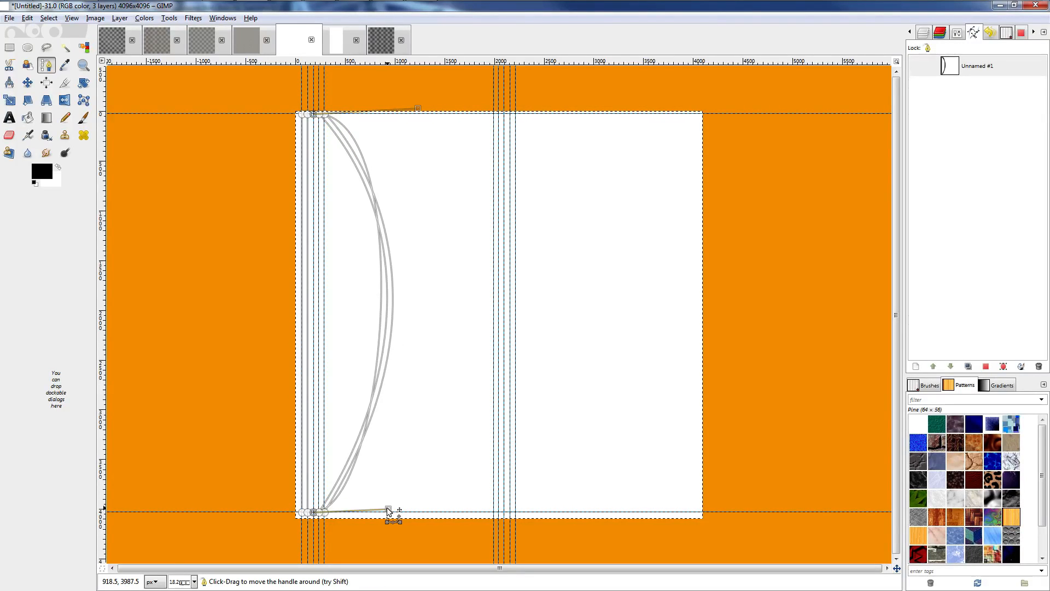
pyautogui.moveTo(387, 509); pyautogui.dragTo(411, 360)
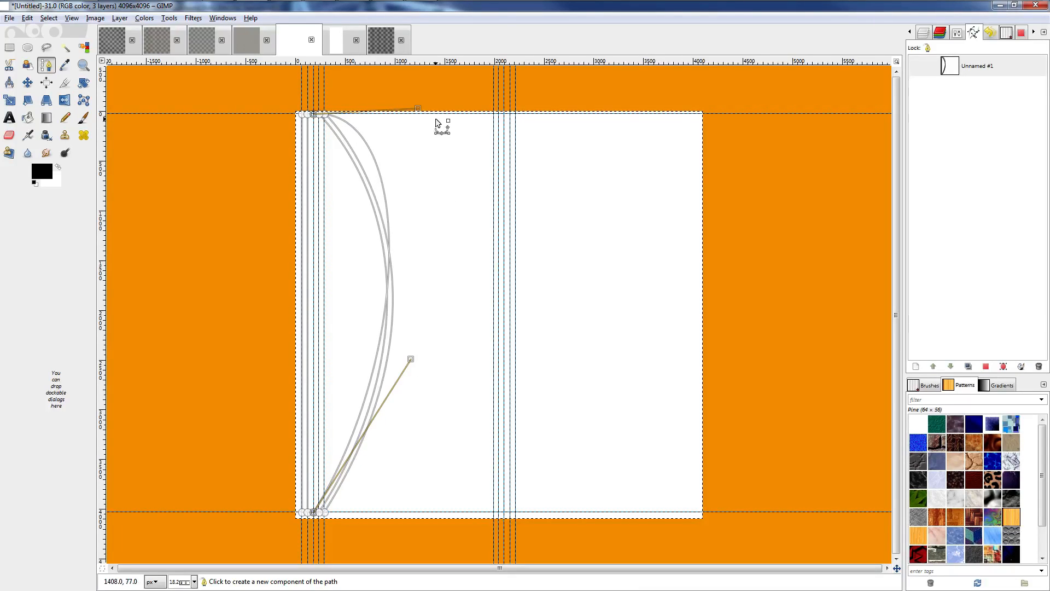
pyautogui.moveTo(418, 109); pyautogui.dragTo(399, 216)
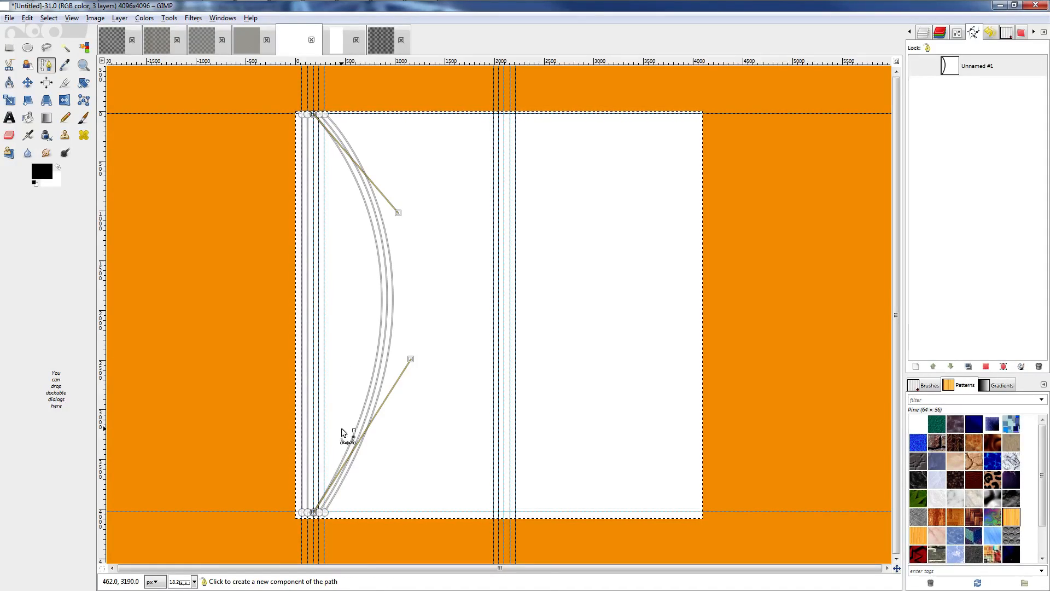
pyautogui.click(325, 424)
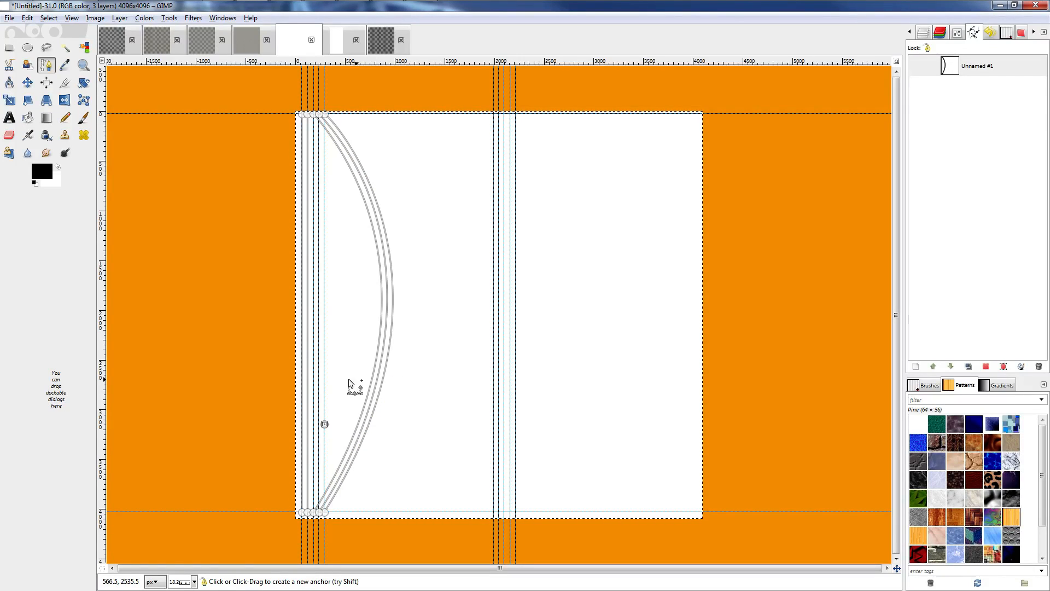
pyautogui.hotkey('ctrl', 'z')
# Curve the line at x = 123 px to match the others, with handles at about (1090, 1150) and (975, 2795) px.
pyautogui.moveTo(307, 359); pyautogui.dragTo(373, 331)
pyautogui.moveTo(427, 463); pyautogui.dragTo(401, 387)
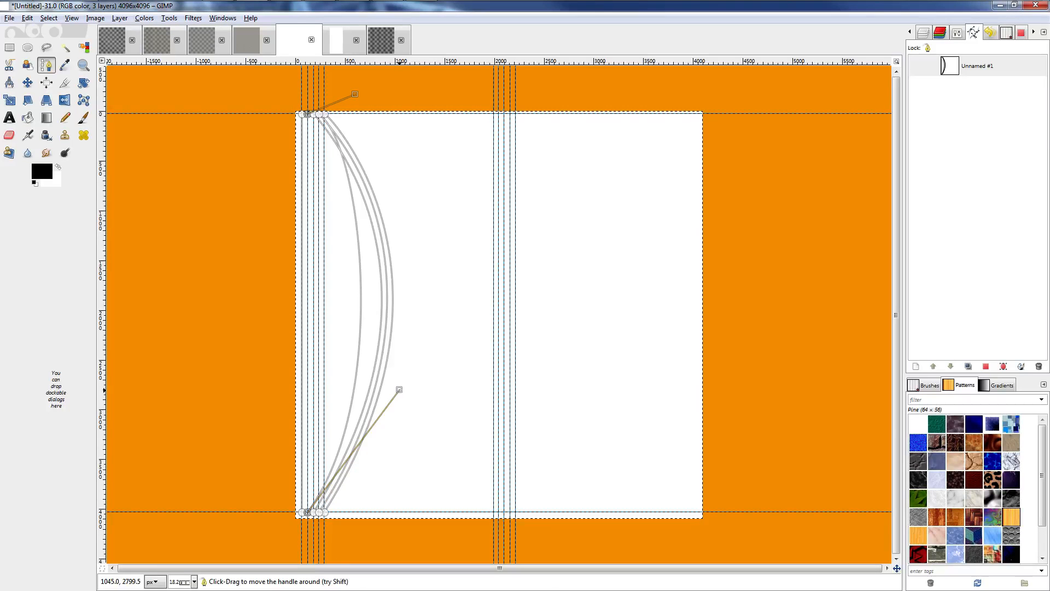
pyautogui.moveTo(356, 94); pyautogui.dragTo(398, 213)
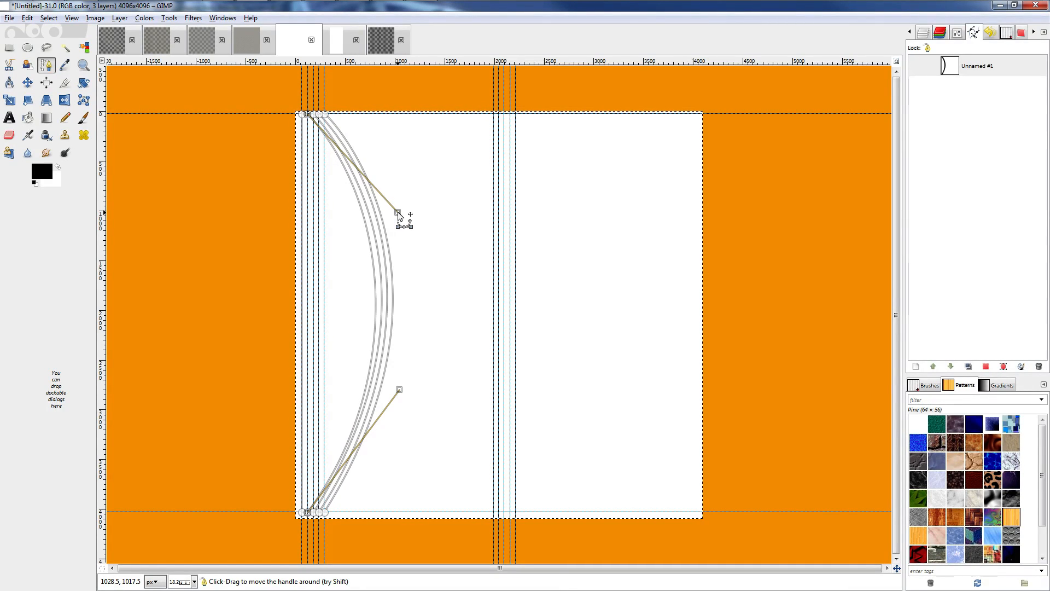
pyautogui.moveTo(399, 389); pyautogui.dragTo(393, 390)
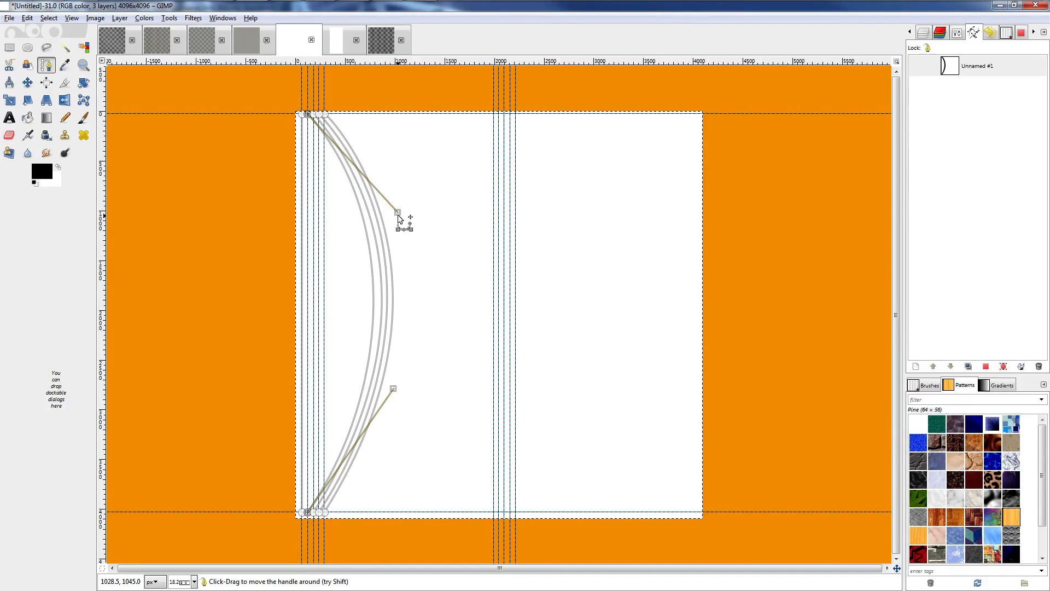
pyautogui.moveTo(397, 213); pyautogui.dragTo(405, 225)
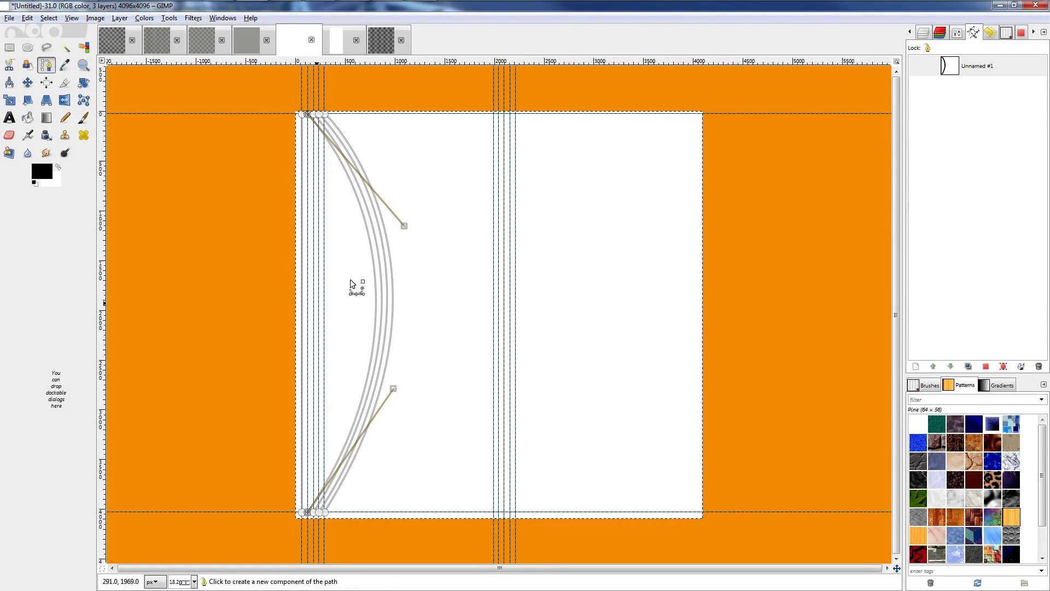
# Bend the last straight line at x = 66 px into an evenly spaced curve, with handles at about (1060, 1195) and (908, 2778) px.
pyautogui.click(302, 326)
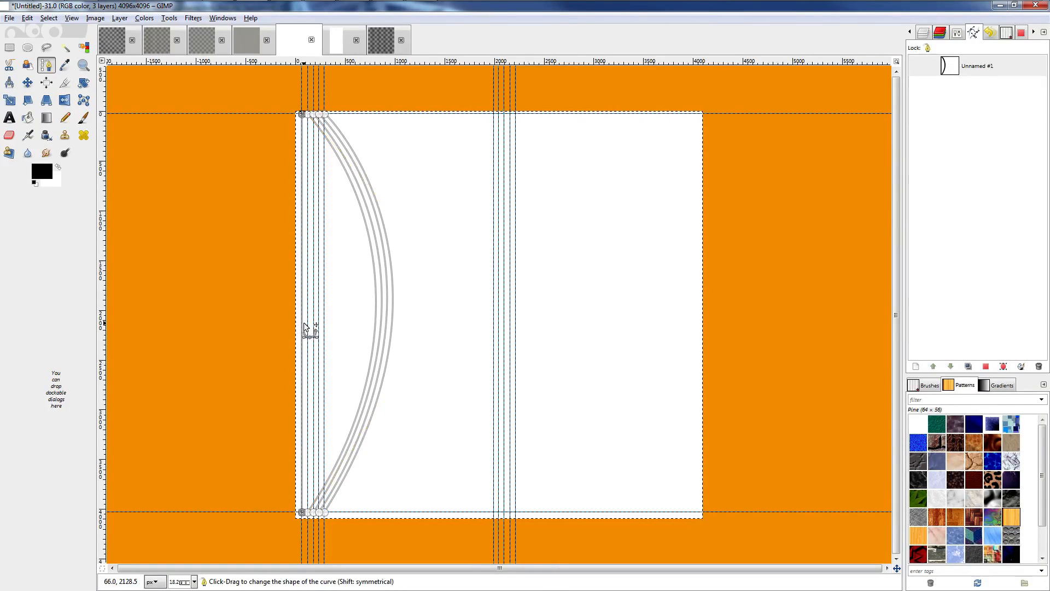
pyautogui.moveTo(304, 323); pyautogui.dragTo(372, 323)
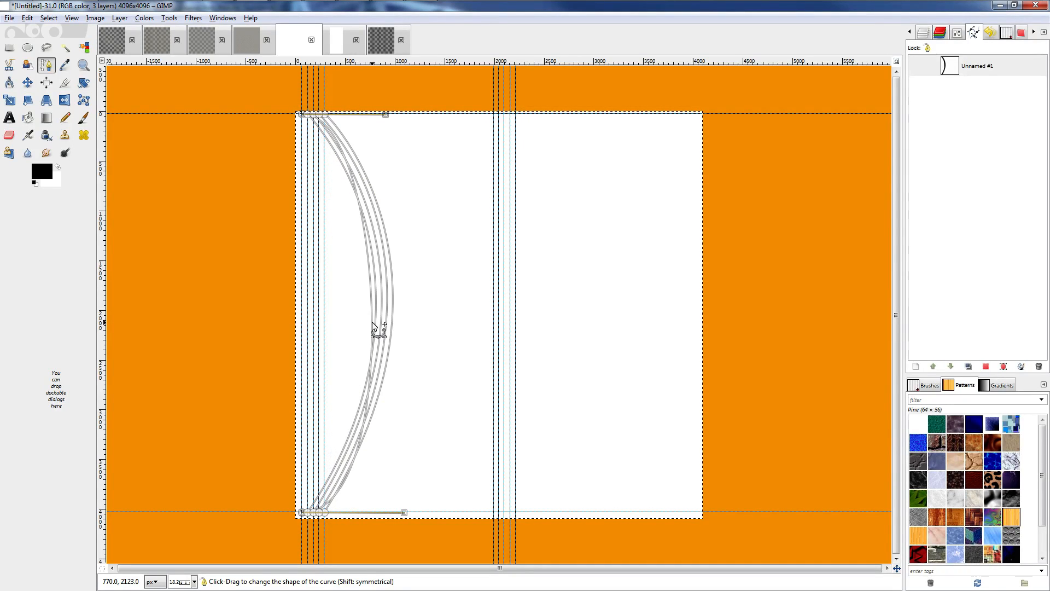
pyautogui.moveTo(385, 114); pyautogui.dragTo(402, 222)
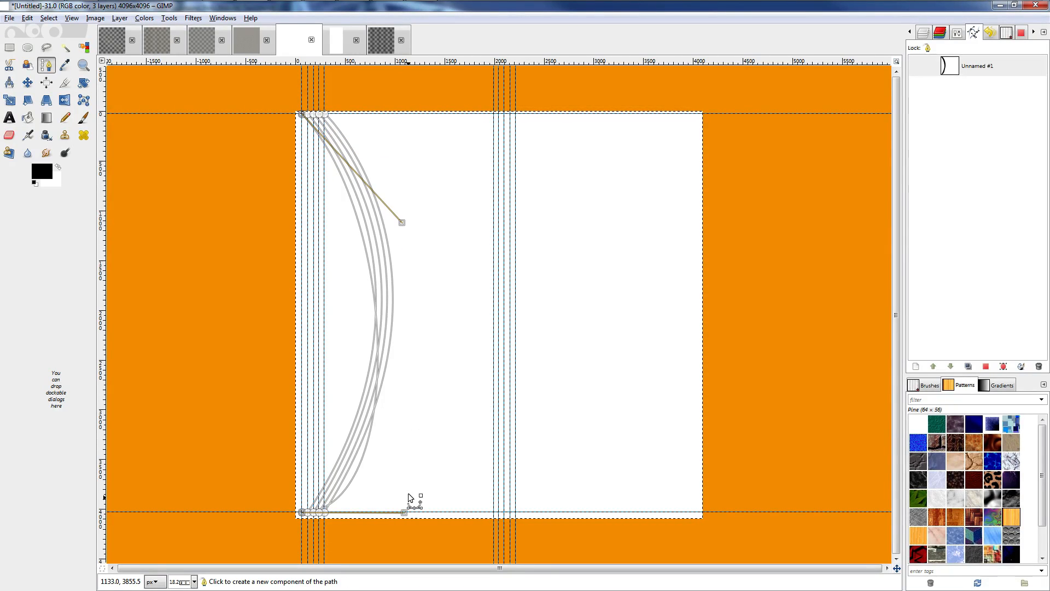
pyautogui.moveTo(403, 510); pyautogui.dragTo(405, 513)
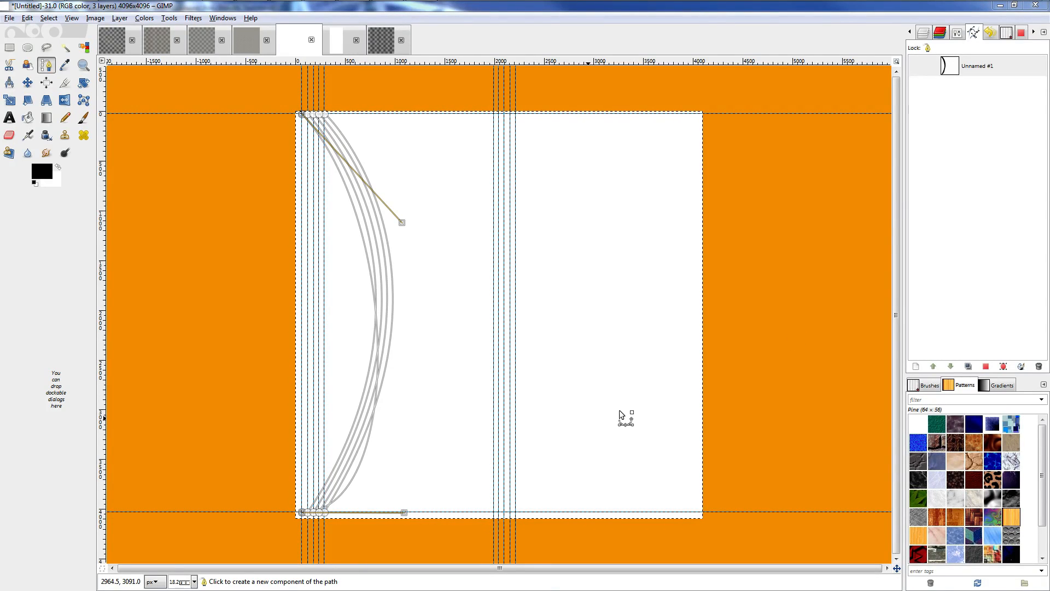
pyautogui.moveTo(404, 512); pyautogui.dragTo(386, 390)
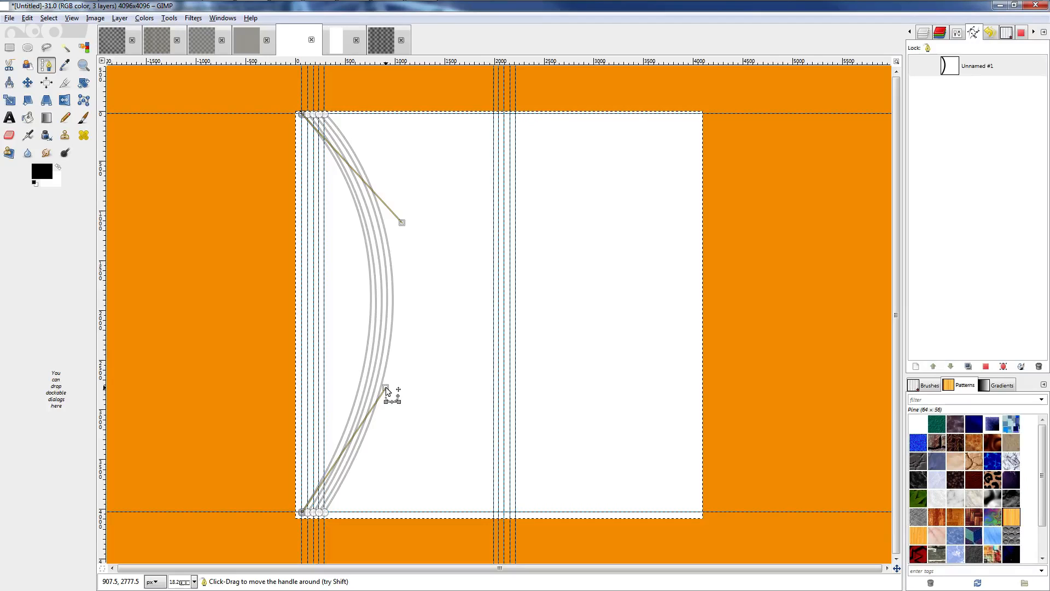
pyautogui.moveTo(402, 223); pyautogui.dragTo(399, 228)
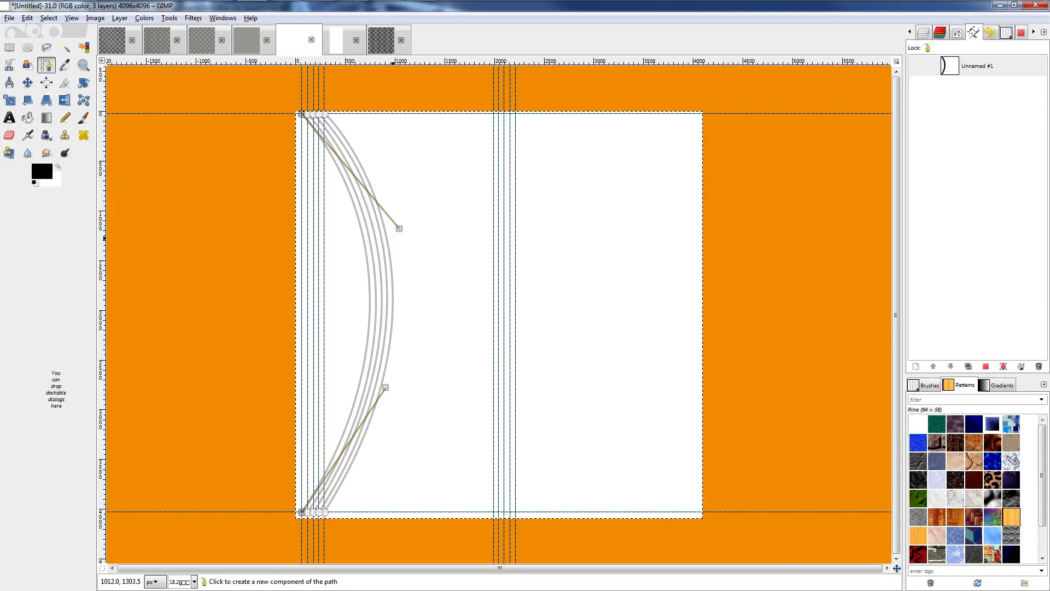
pyautogui.press('+')
pyautogui.press('+')
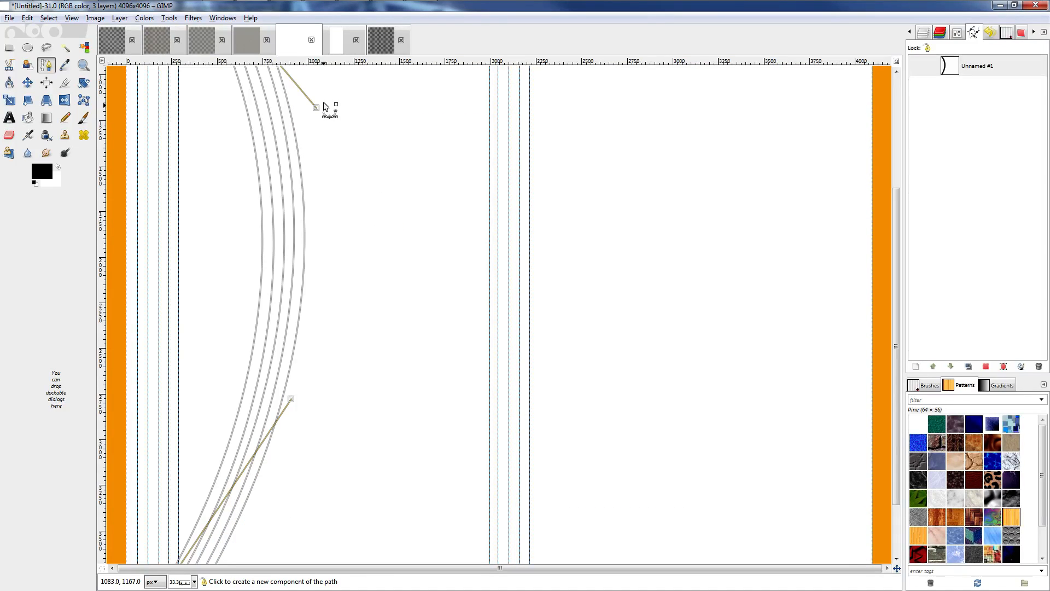
pyautogui.moveTo(316, 107); pyautogui.dragTo(321, 111)
pyautogui.press('-')
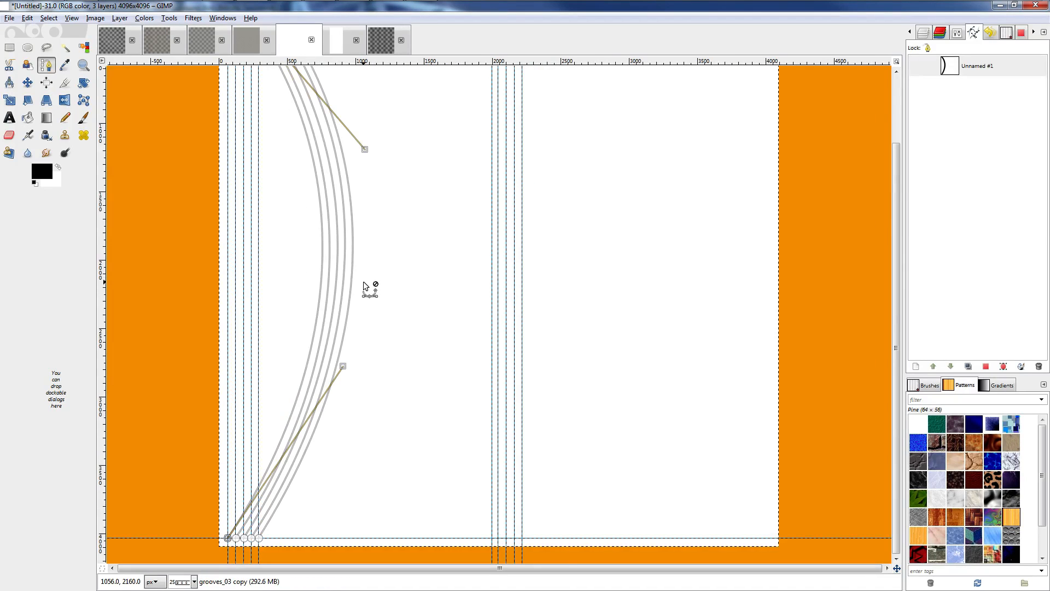
pyautogui.press('-')
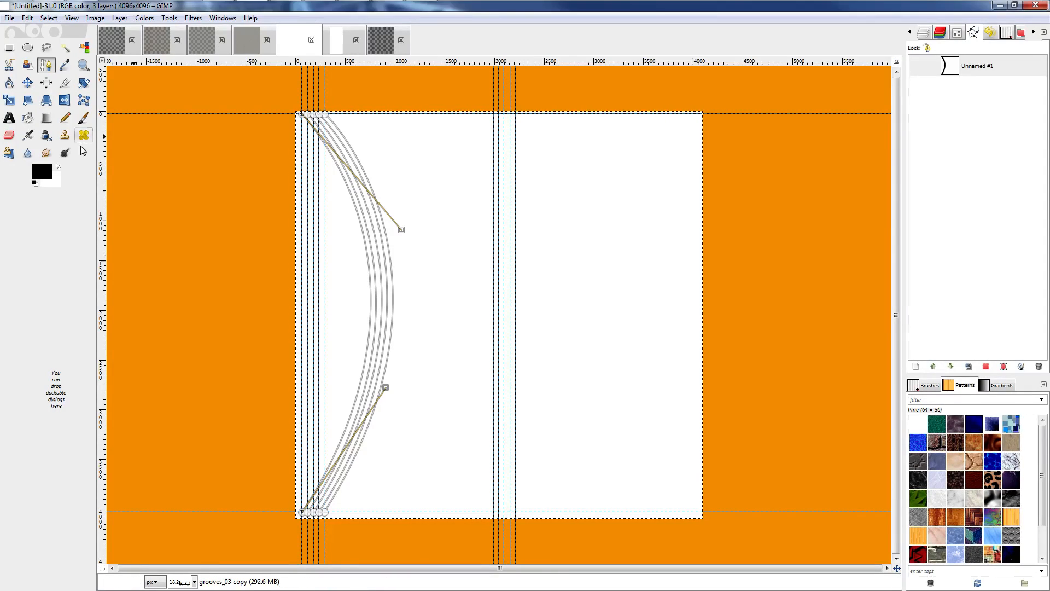
# Switch to the Paintbrush tool and pick the Acrylic 03 brush.
pyautogui.click(83, 117)
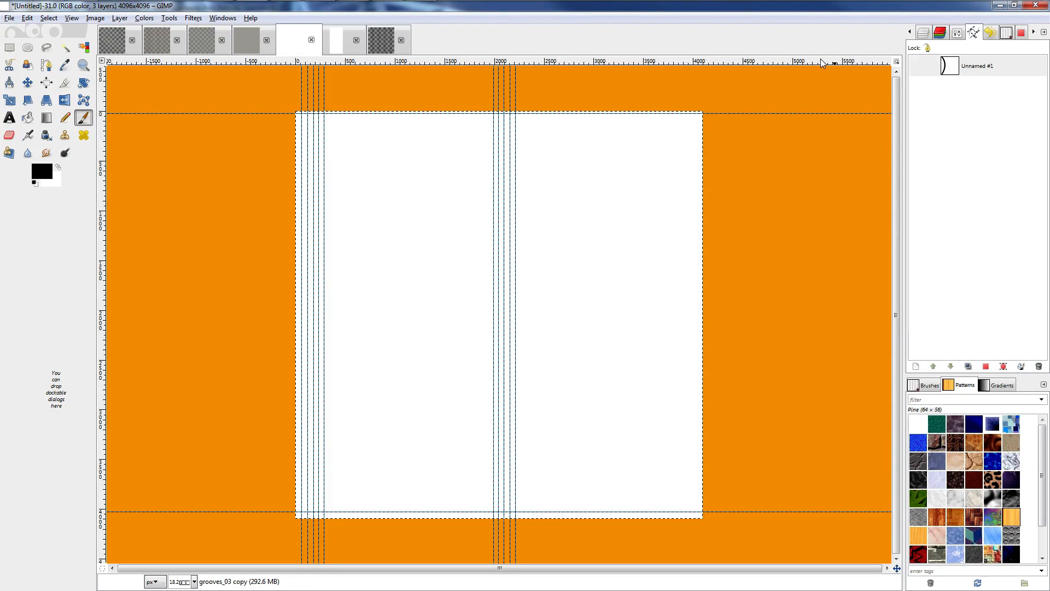
pyautogui.click(922, 33)
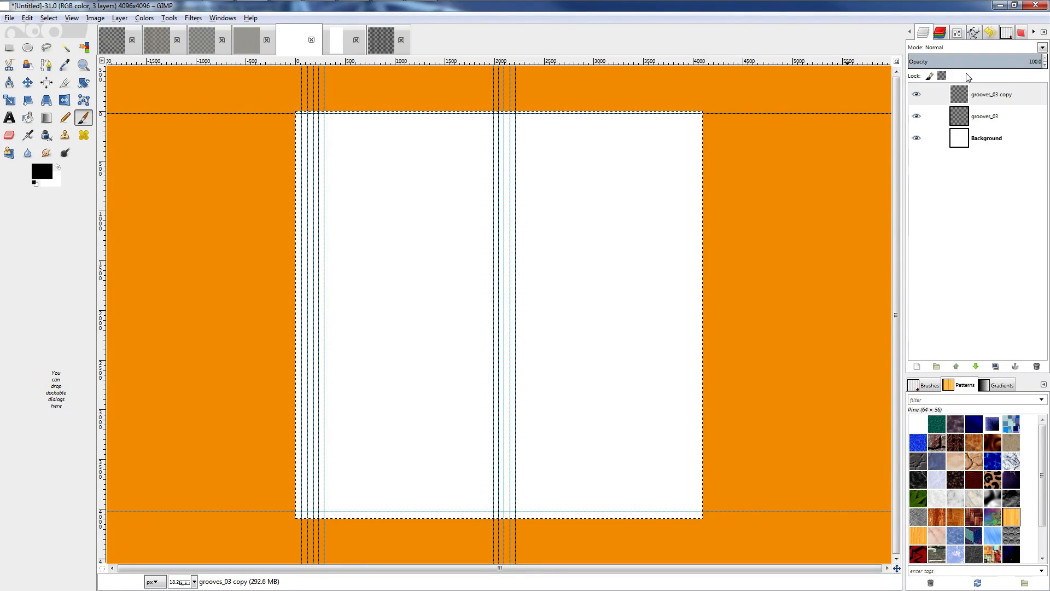
pyautogui.click(956, 35)
pyautogui.click(917, 90)
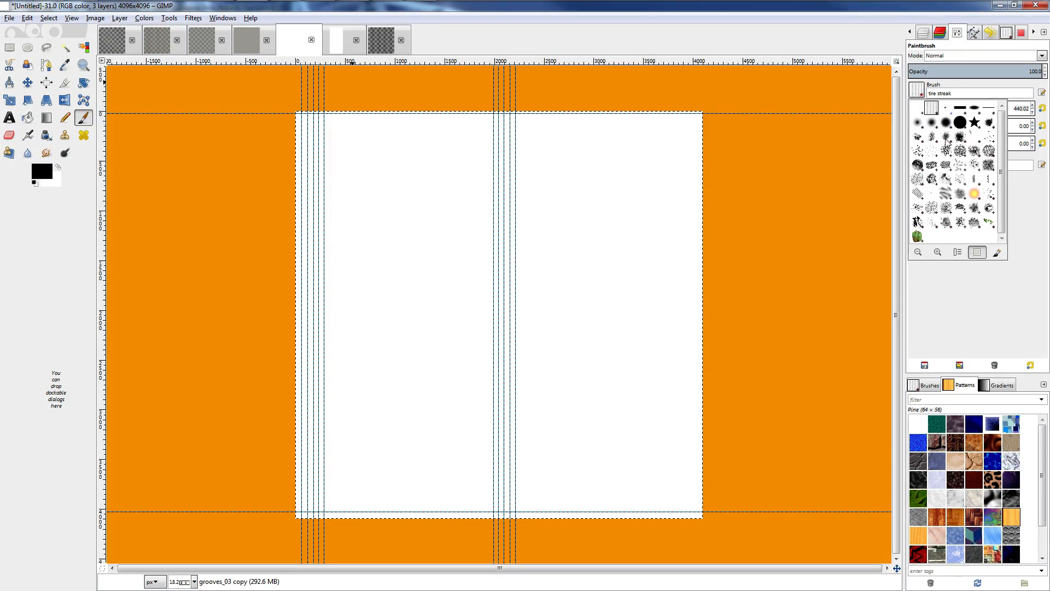
pyautogui.doubleClick(946, 137)
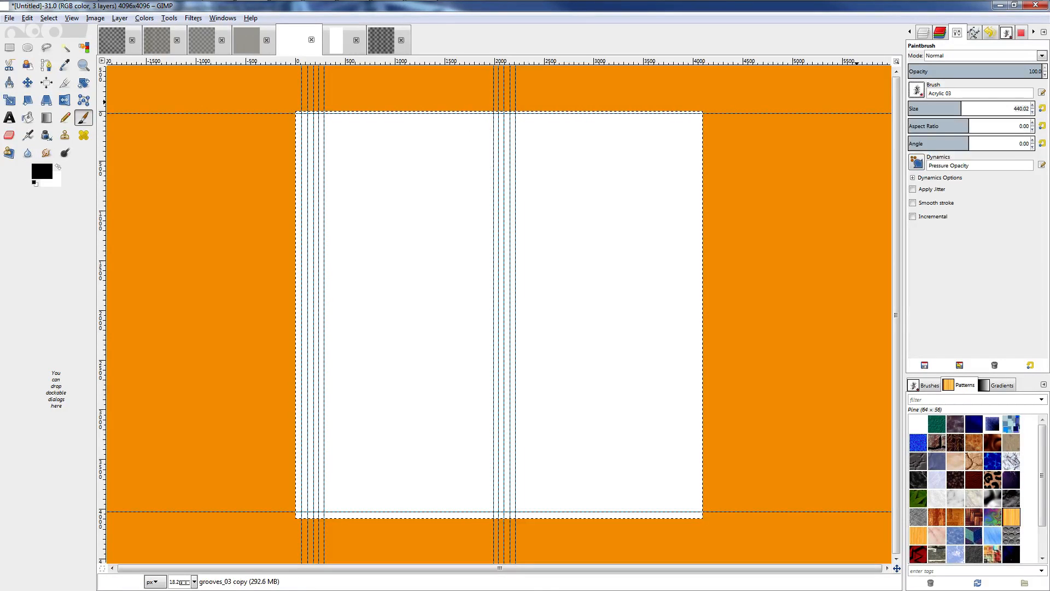
# Set the brush size to 32.36, judging its outline against the spacing between the vertical guides.
pyautogui.click(911, 104)
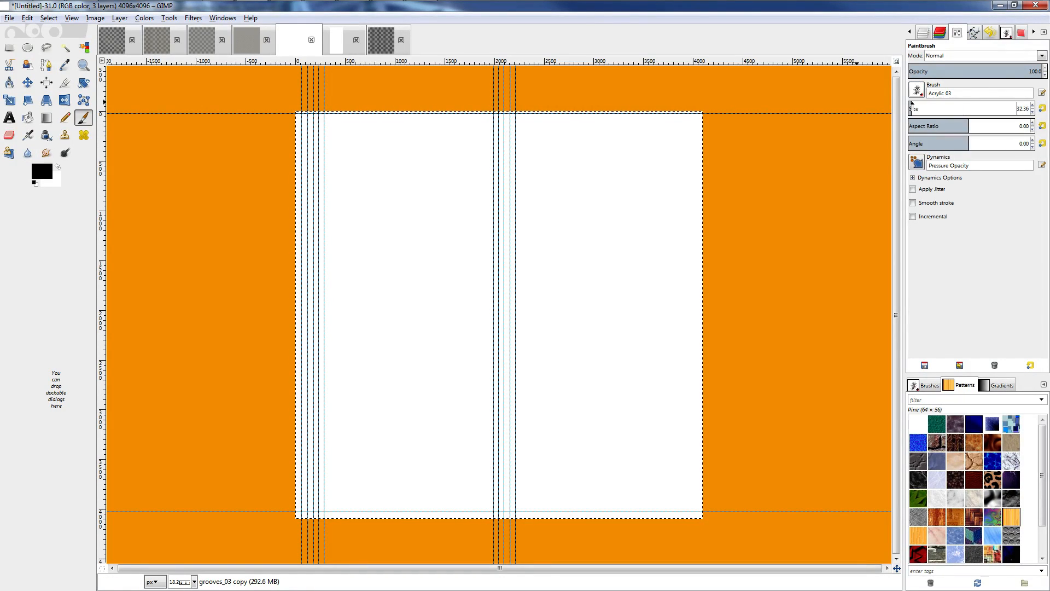
pyautogui.click(910, 104)
pyautogui.keyDown('ctrl'); pyautogui.scroll(6, 396, 169); pyautogui.keyUp('ctrl')
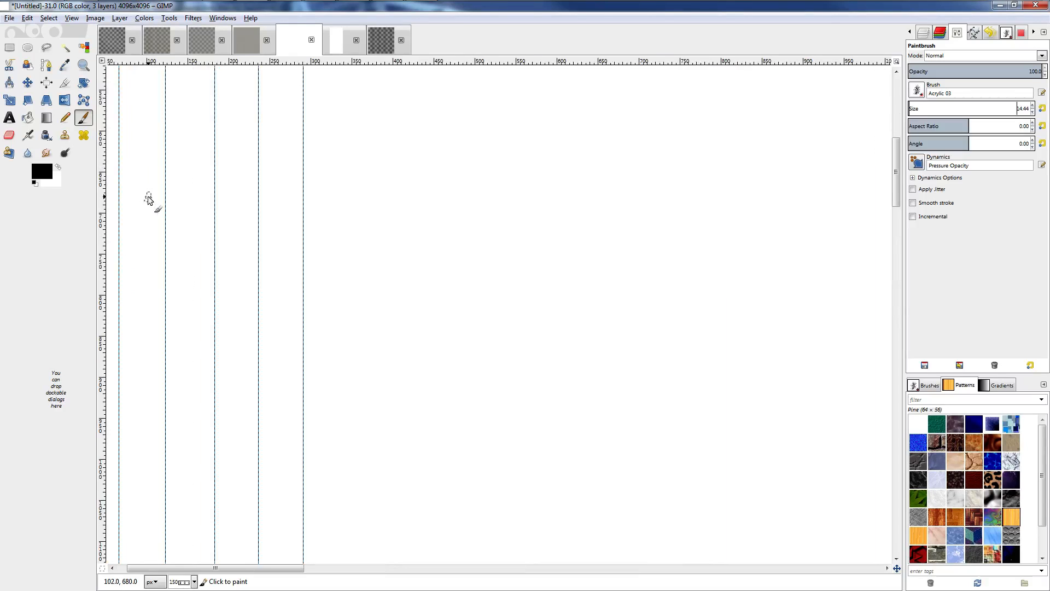
pyautogui.keyDown('ctrl'); pyautogui.scroll(-1, 309, 251); pyautogui.keyUp('ctrl')
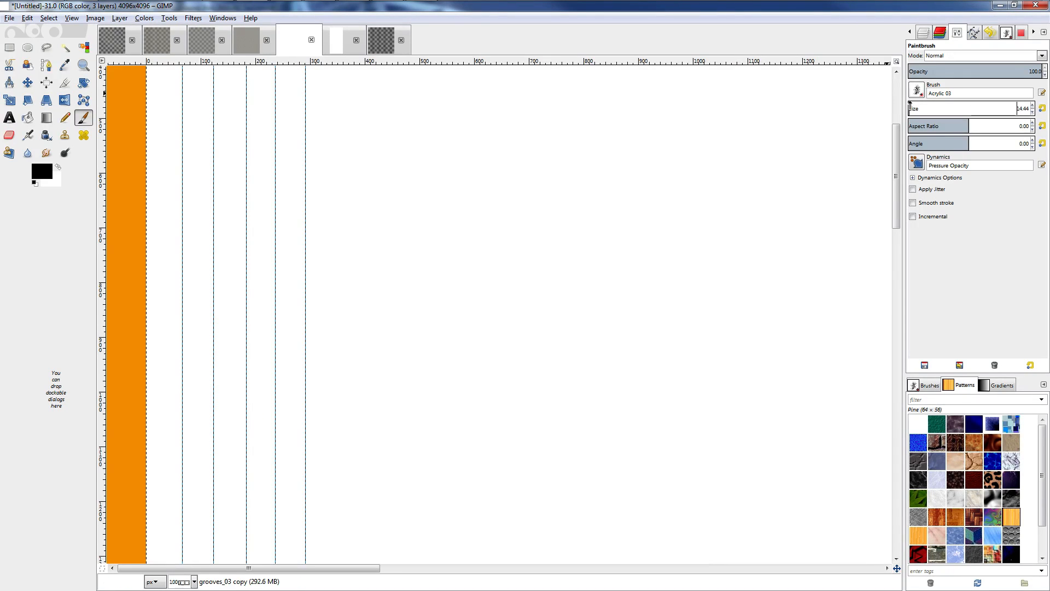
pyautogui.scroll(1, 910, 104)
pyautogui.scroll(3, 910, 104)
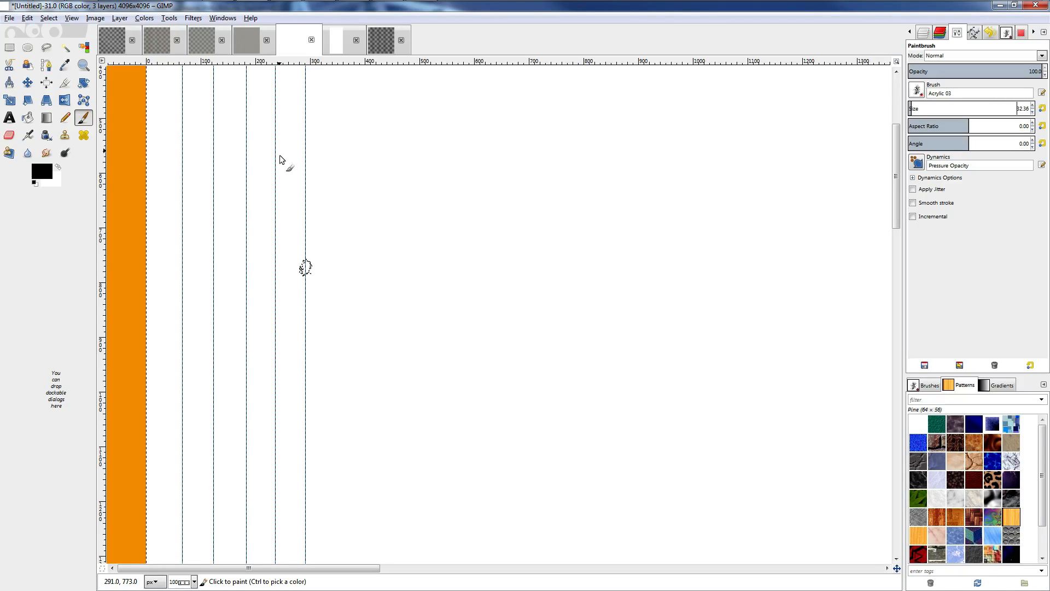
# Stroke the five-curve path with the Paintbrush as the paint tool and inspect the painted lines up close and as a whole.
pyautogui.click(973, 33)
pyautogui.click(956, 66)
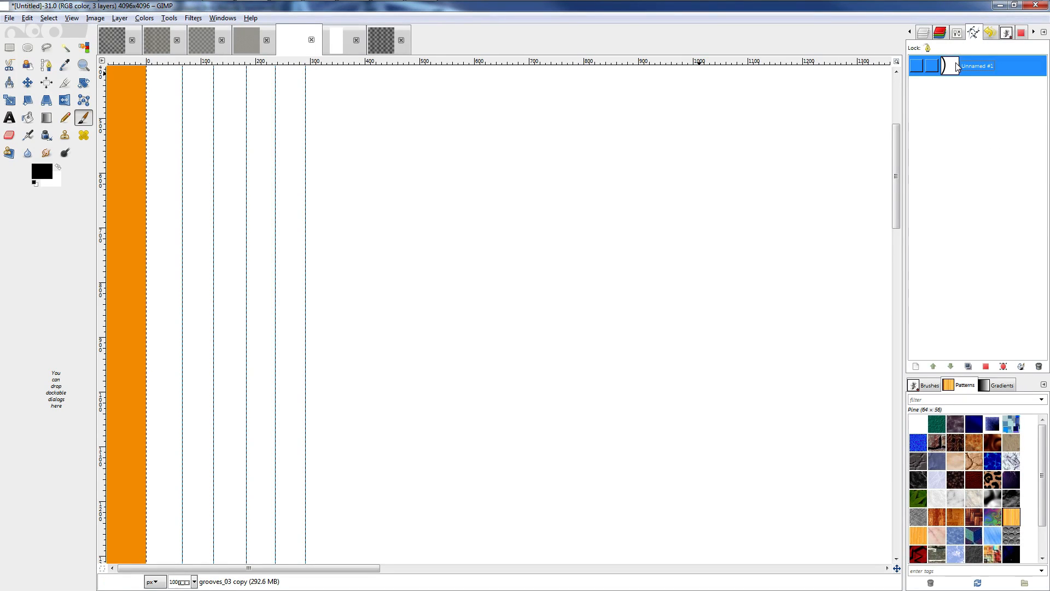
pyautogui.rightClick(956, 66)
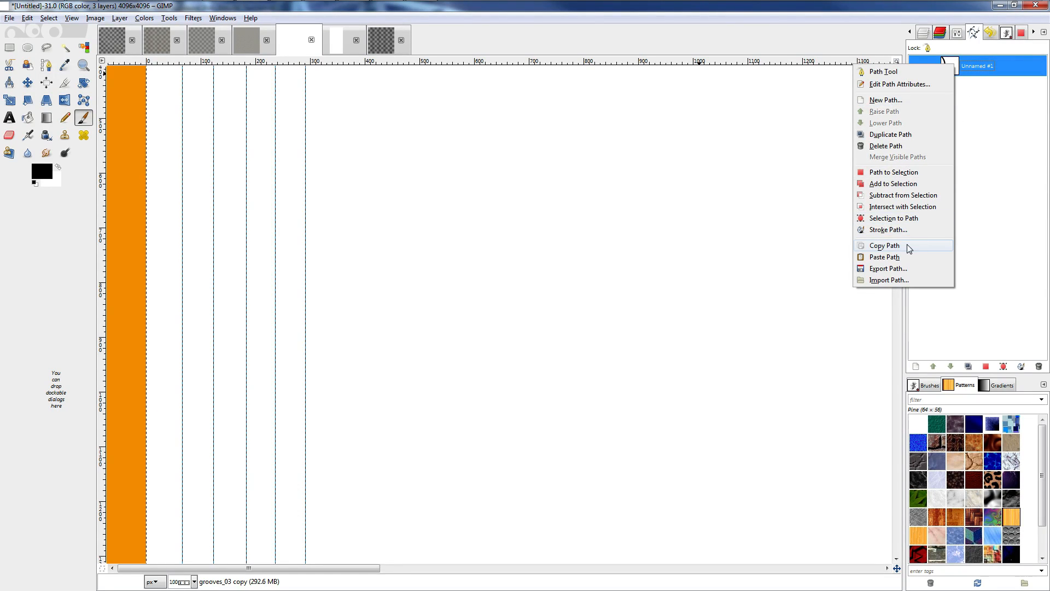
pyautogui.click(888, 230)
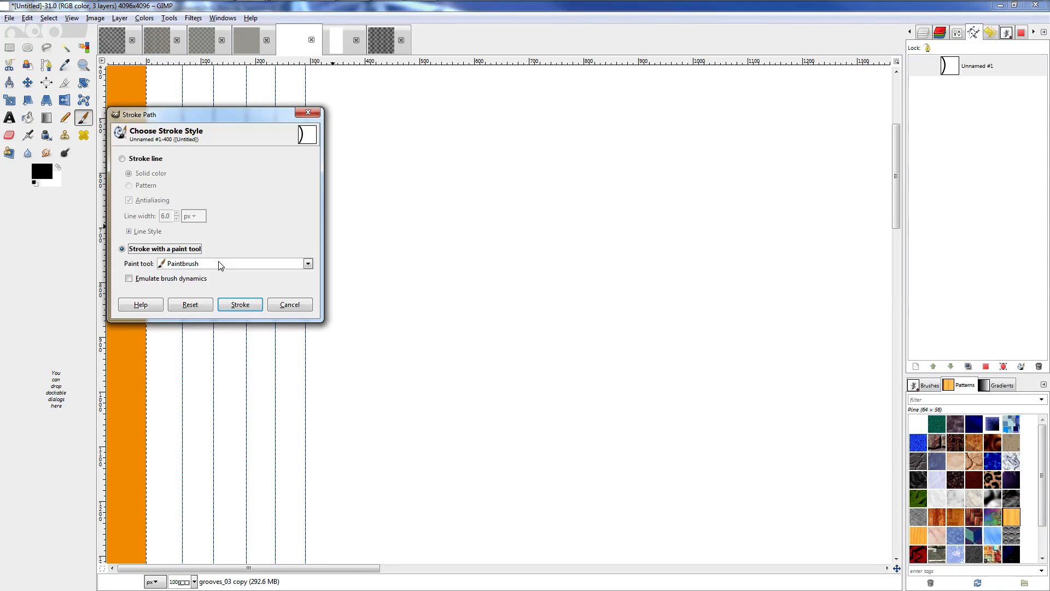
pyautogui.click(239, 305)
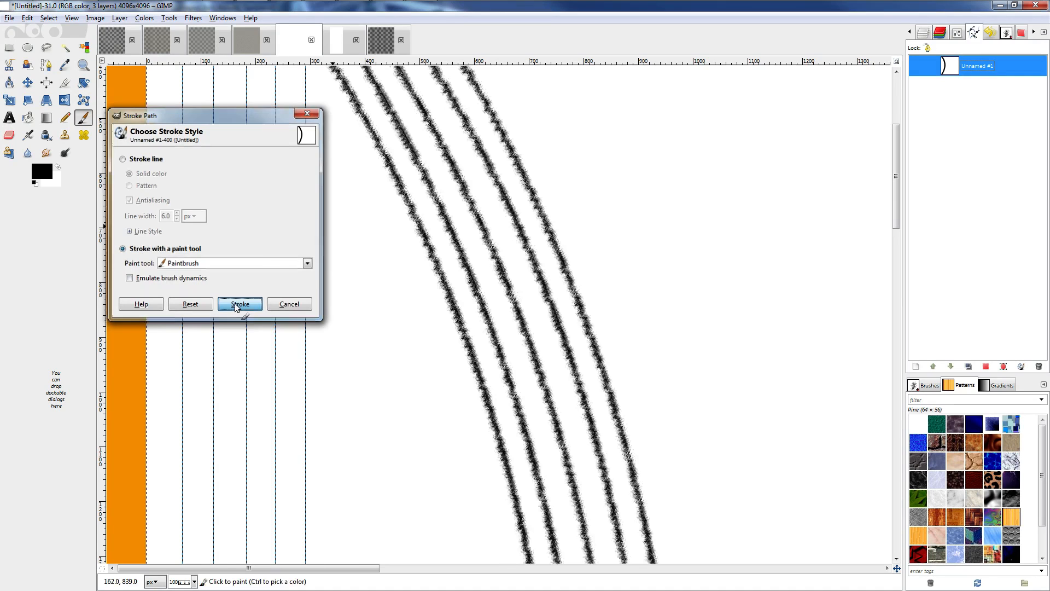
pyautogui.keyDown('ctrl'); pyautogui.scroll(-5, 411, 317); pyautogui.keyUp('ctrl')
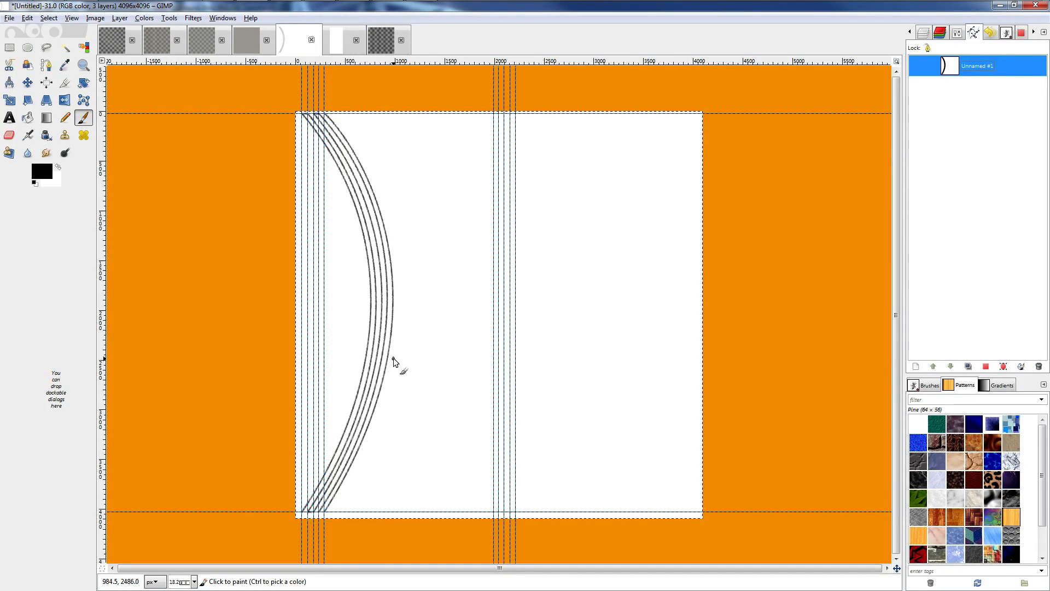
pyautogui.keyDown('ctrl'); pyautogui.scroll(4, 392, 358); pyautogui.keyUp('ctrl')
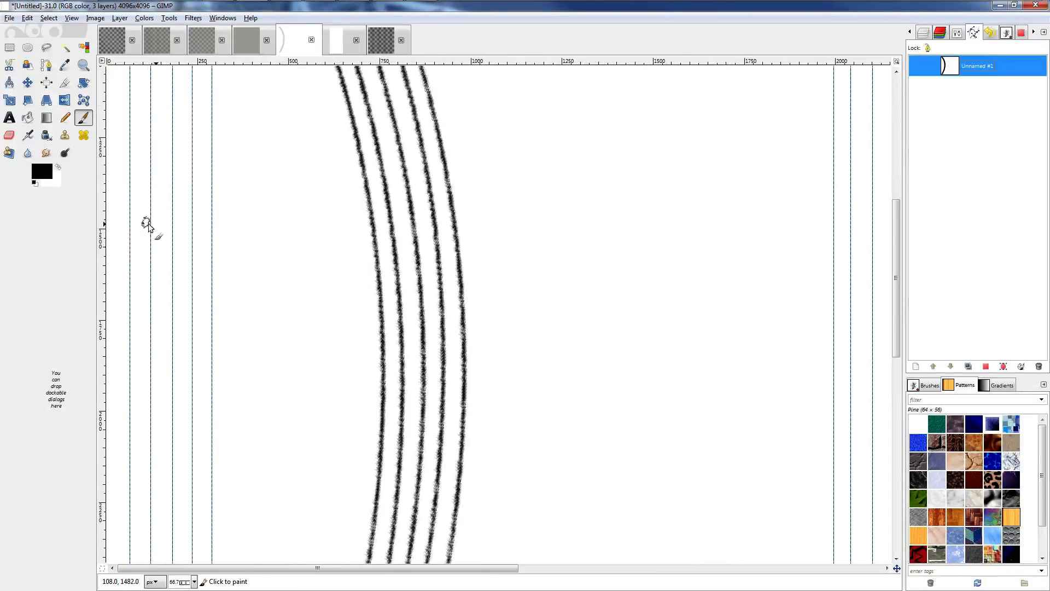
pyautogui.keyDown('ctrl'); pyautogui.scroll(-4, 399, 208); pyautogui.keyUp('ctrl')
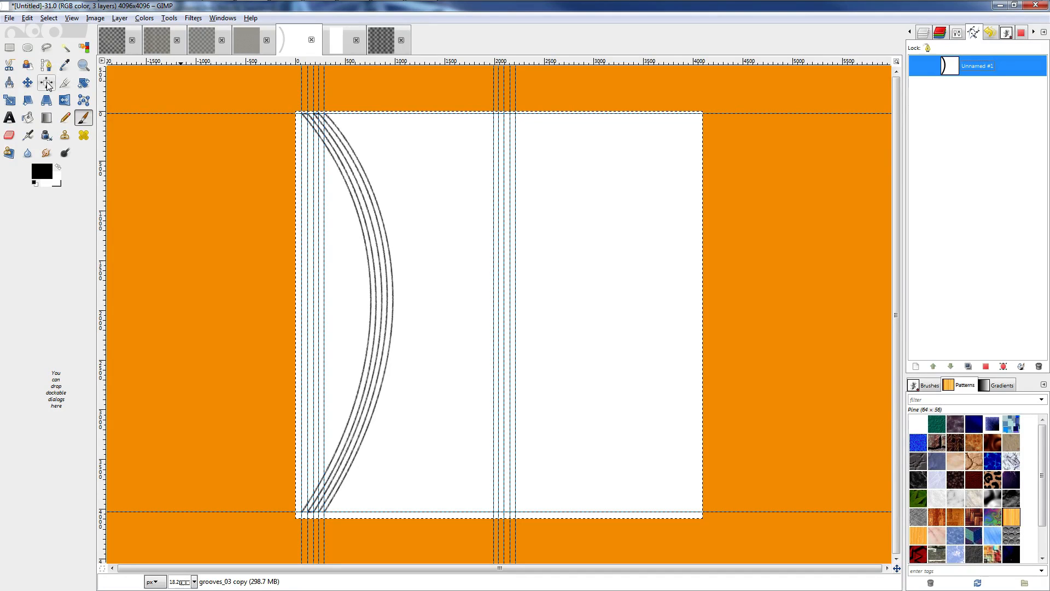
pyautogui.click(47, 48)
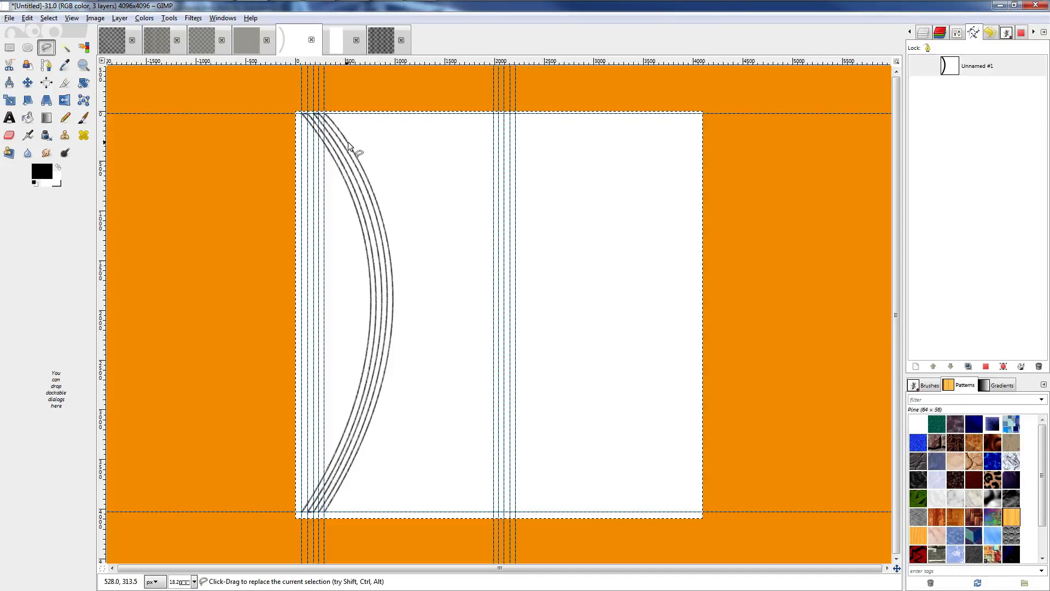
pyautogui.click(311, 113)
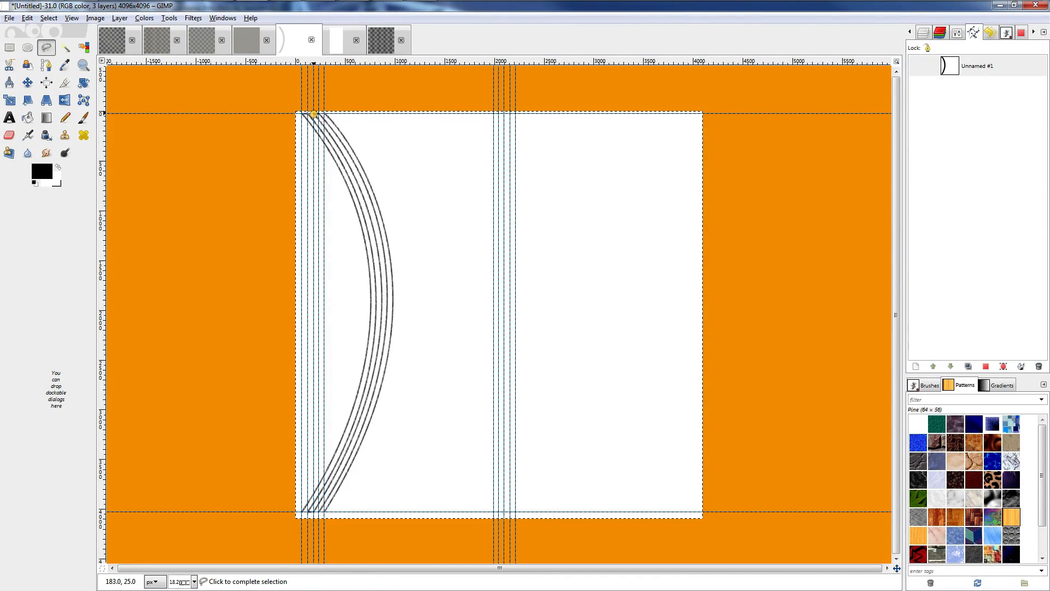
pyautogui.click(313, 523)
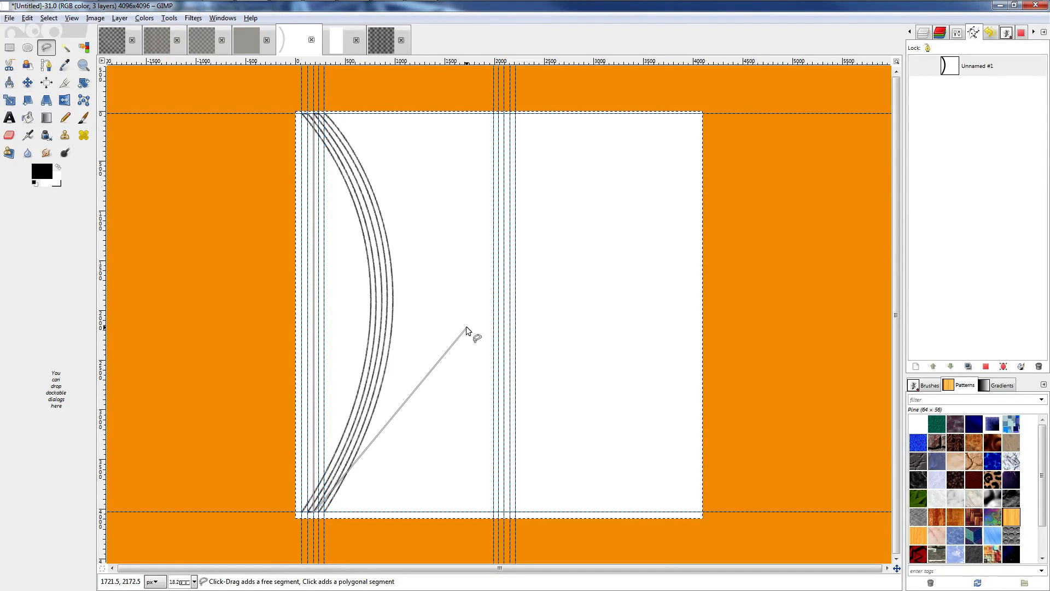
pyautogui.press('Delete')
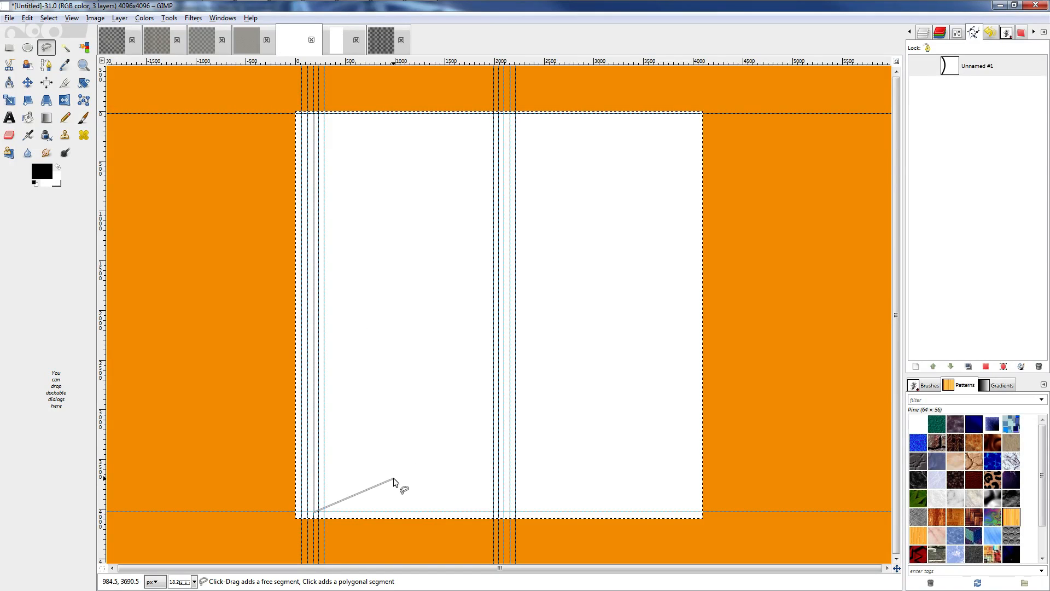
pyautogui.hotkey('ctrl', 'z')
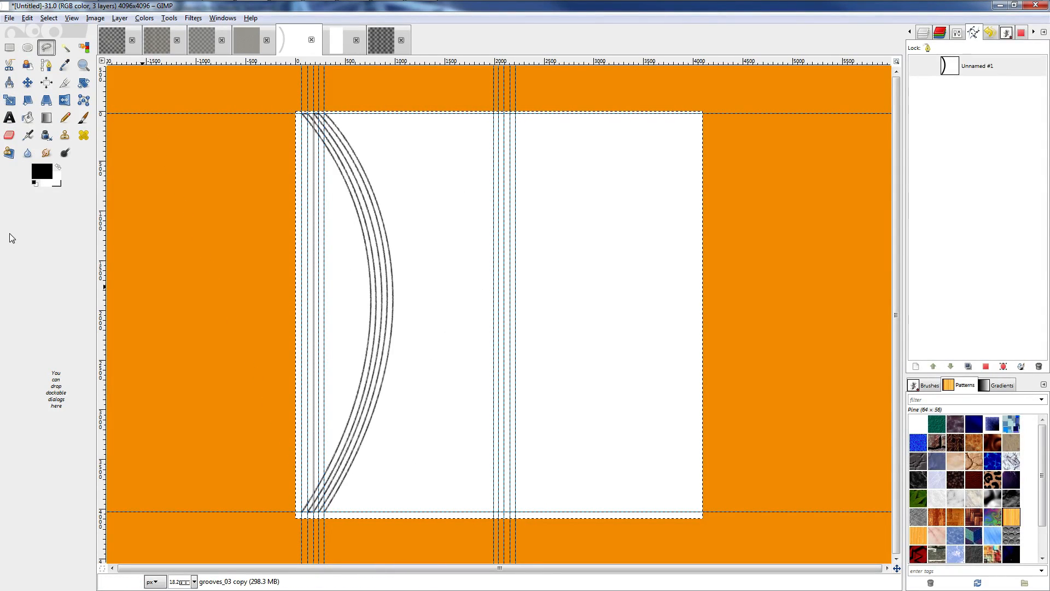
# Draw a new straight path down the middle guide at x = 183 px, between the upper and lower horizontal guides.
pyautogui.press('b')
pyautogui.click(314, 114)
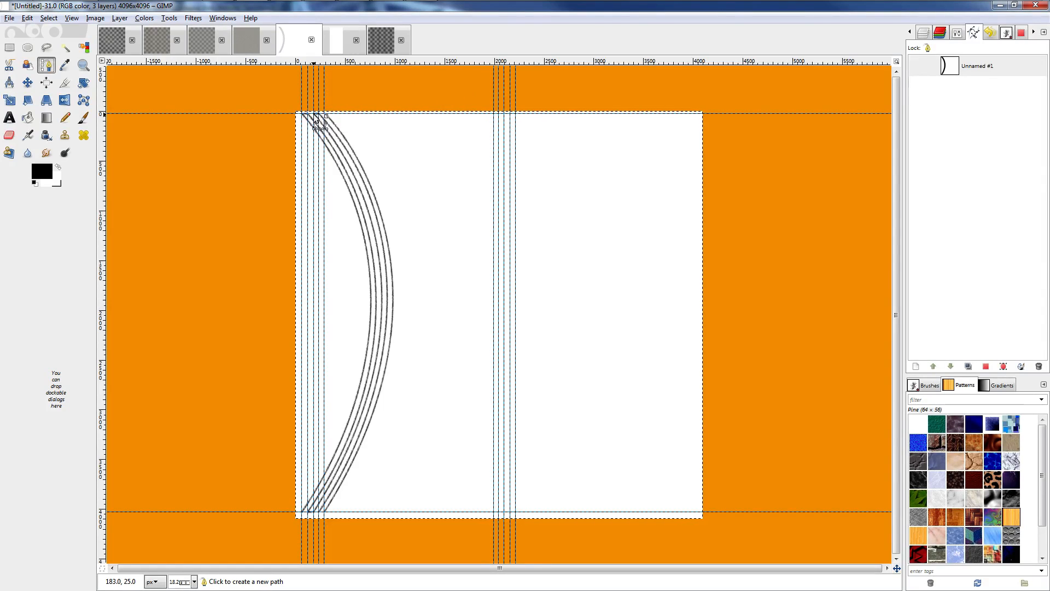
pyautogui.click(307, 511)
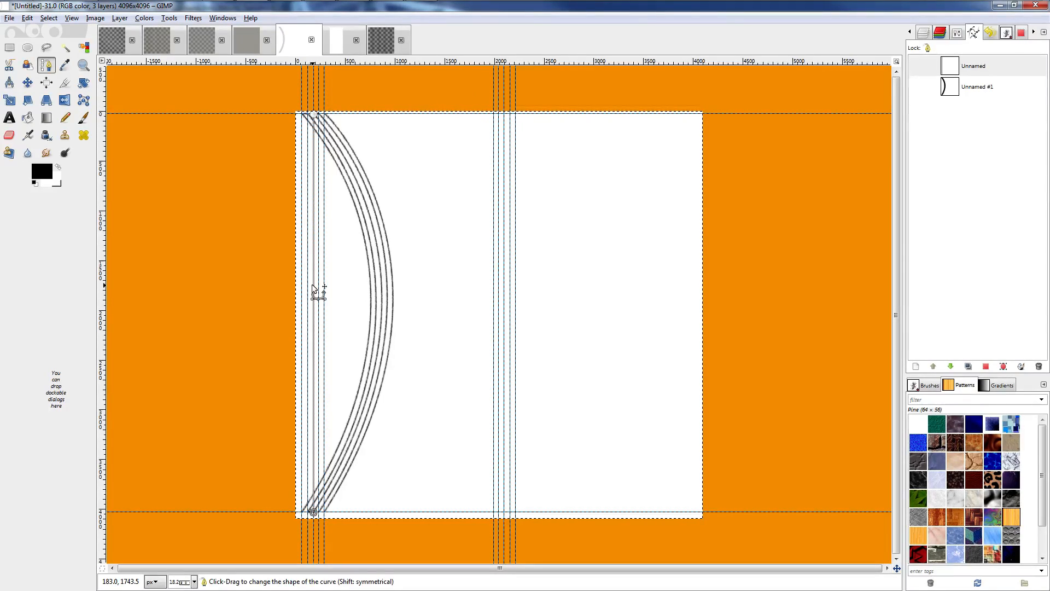
# Bend the new path to follow the middle groove line, with handles at about (1313, 1260) and (814, 3179) px.
pyautogui.moveTo(319, 293); pyautogui.dragTo(358, 291)
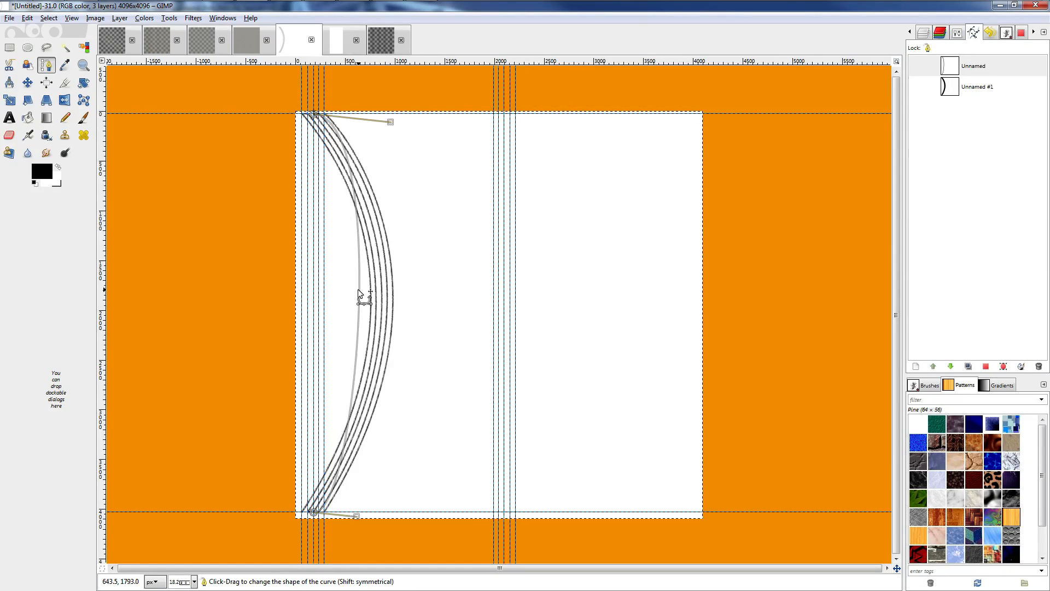
pyautogui.moveTo(359, 293); pyautogui.dragTo(429, 222)
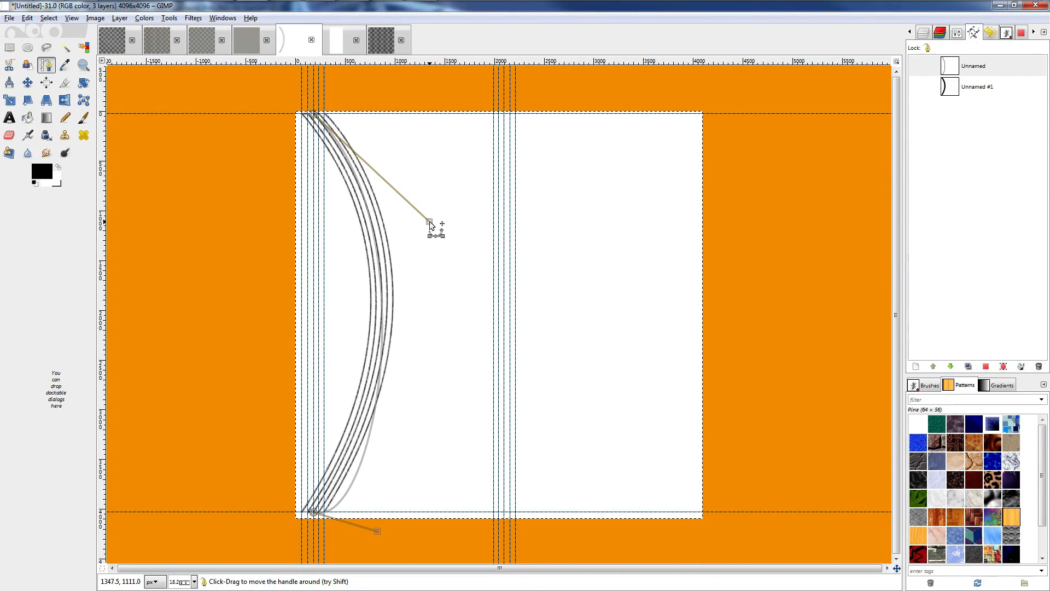
pyautogui.moveTo(379, 533); pyautogui.dragTo(375, 434)
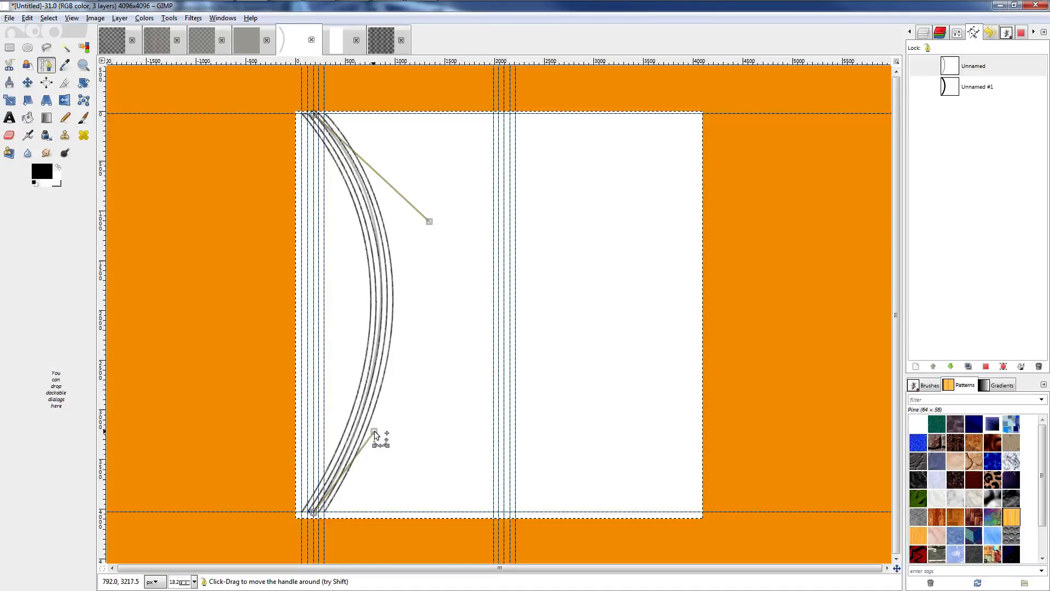
pyautogui.moveTo(429, 221); pyautogui.dragTo(426, 230)
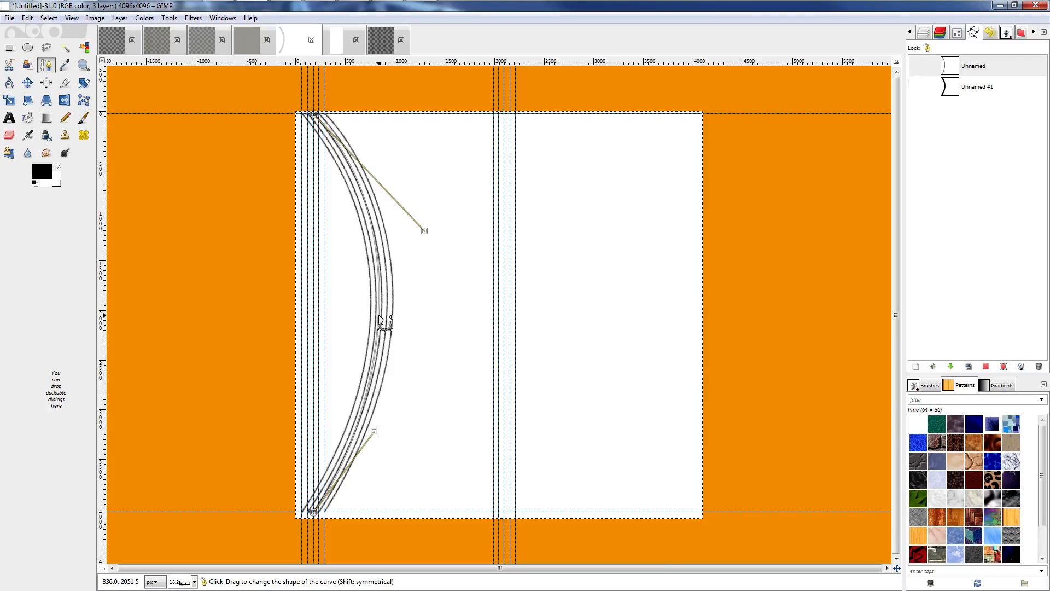
pyautogui.moveTo(379, 315); pyautogui.dragTo(383, 317)
pyautogui.moveTo(427, 230); pyautogui.dragTo(428, 239)
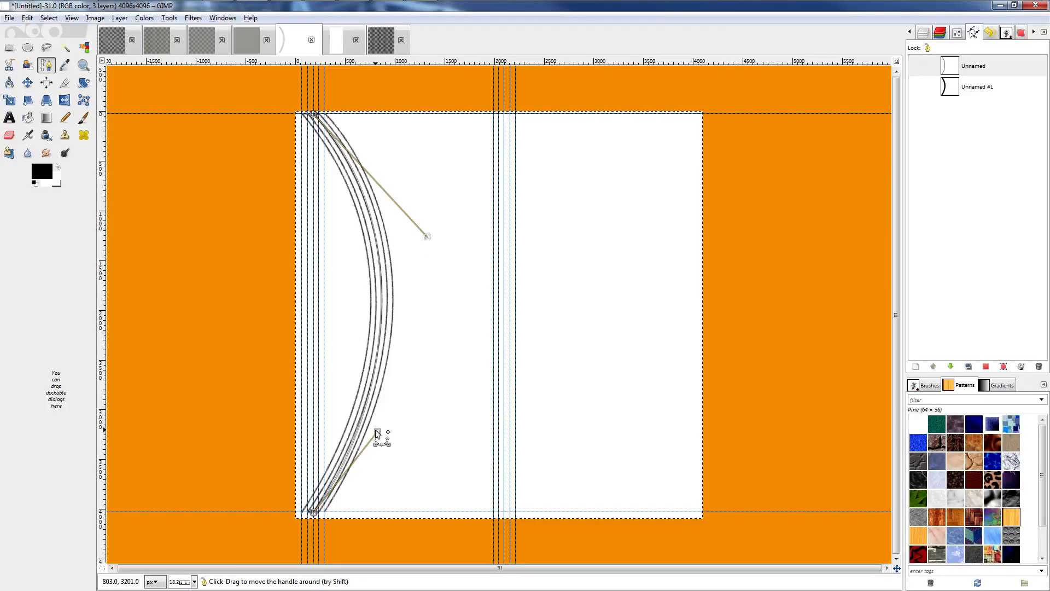
pyautogui.moveTo(378, 432); pyautogui.dragTo(376, 428)
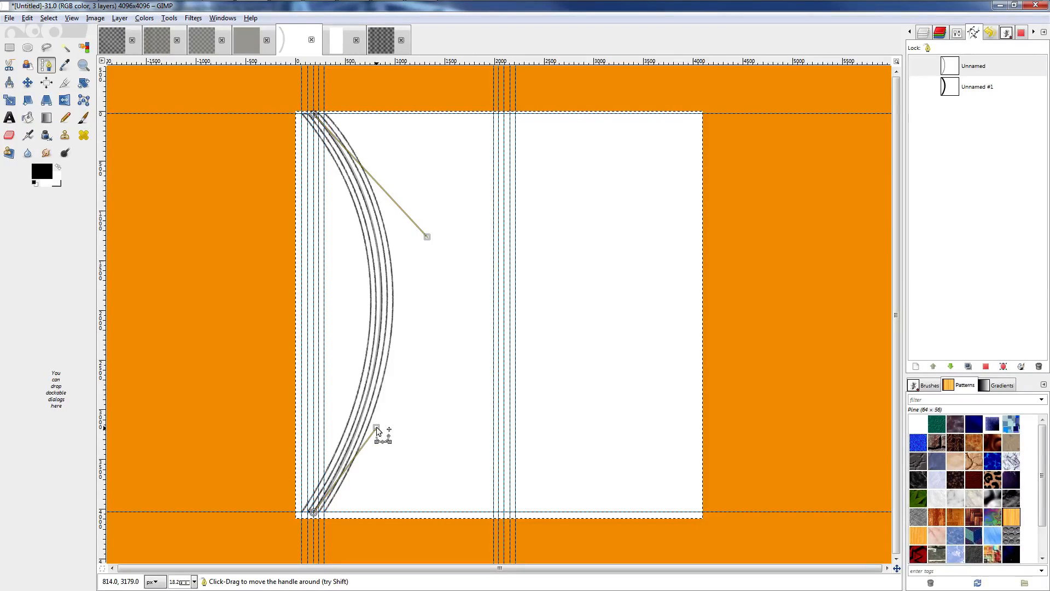
# Try to stroke the new centre path with a solid-color line, raising the line width beyond 56 px.
pyautogui.rightClick(953, 64)
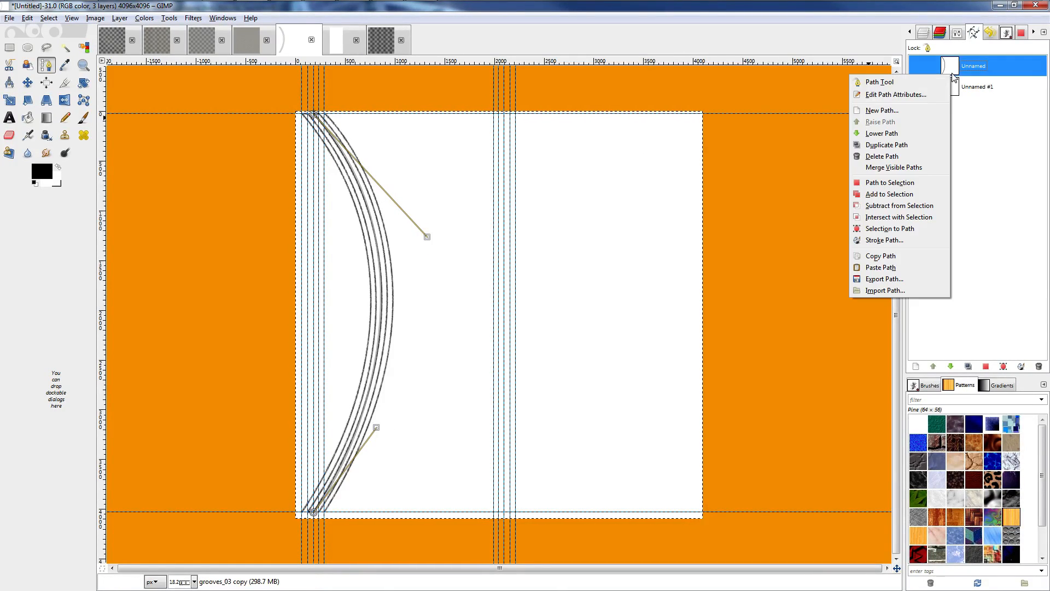
pyautogui.click(881, 240)
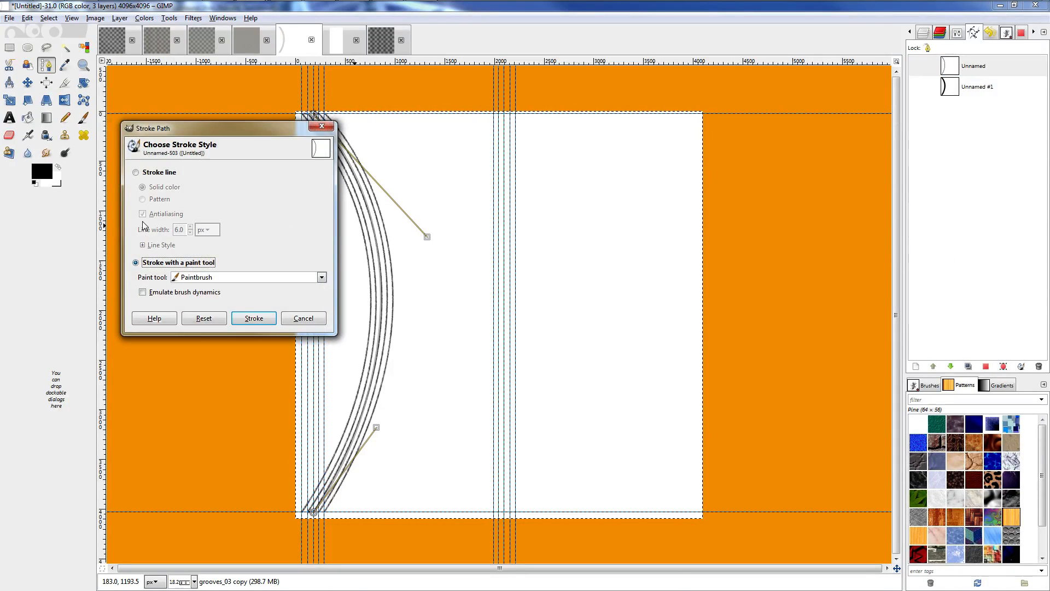
pyautogui.click(135, 171)
pyautogui.click(190, 227)
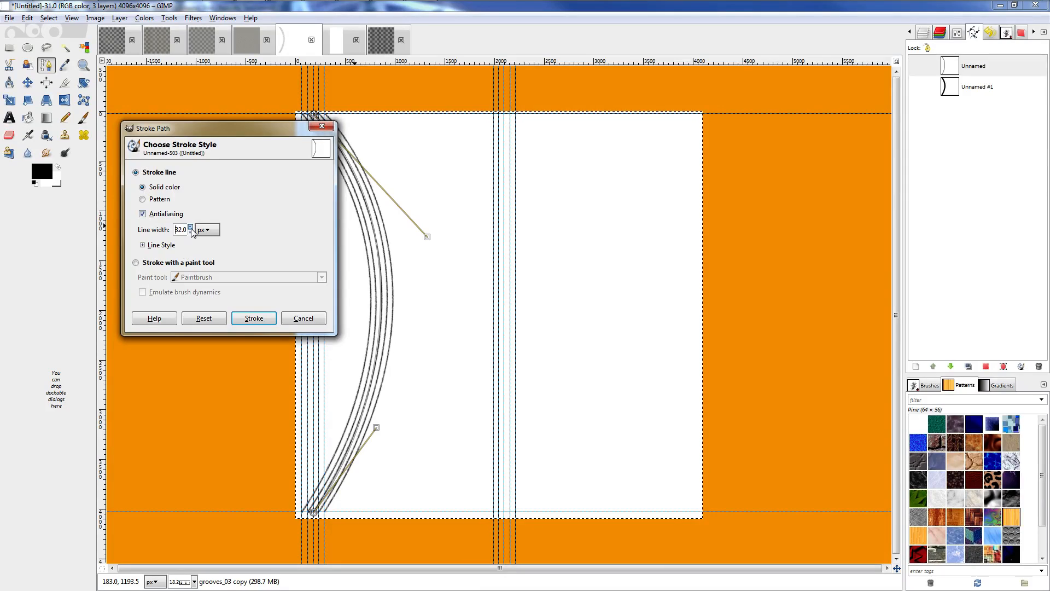
pyautogui.click(190, 227)
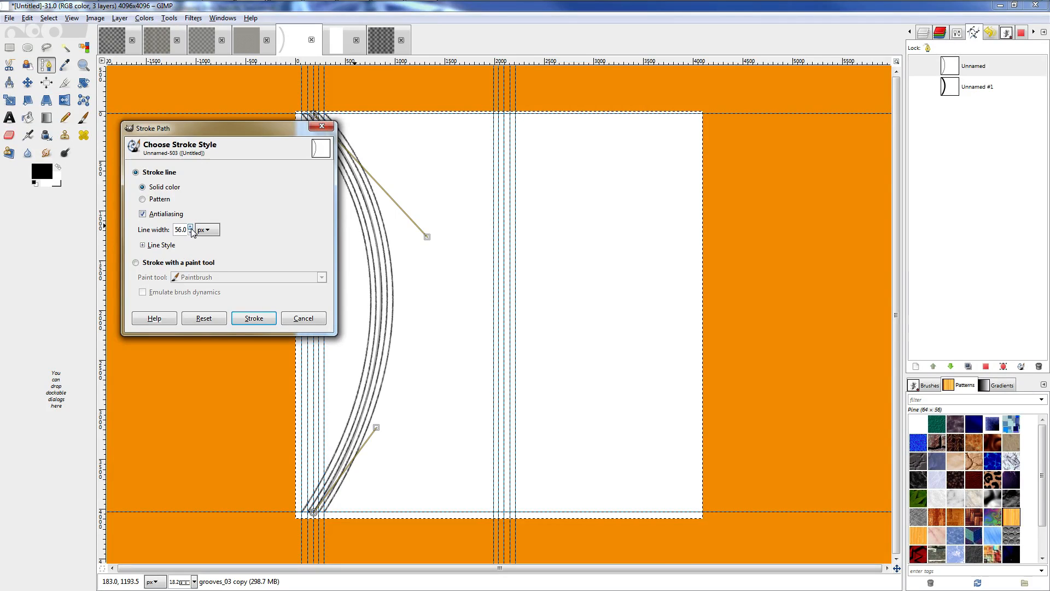
pyautogui.press('Return')
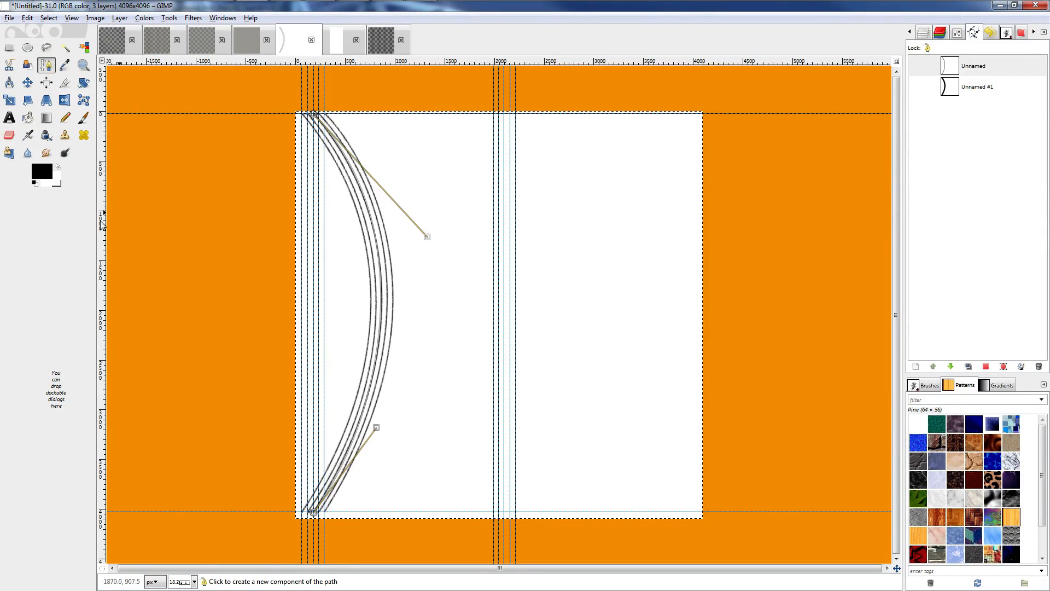
# Set the solid stroke line width for the centre path to 314 px.
pyautogui.rightClick(944, 74)
pyautogui.click(984, 241)
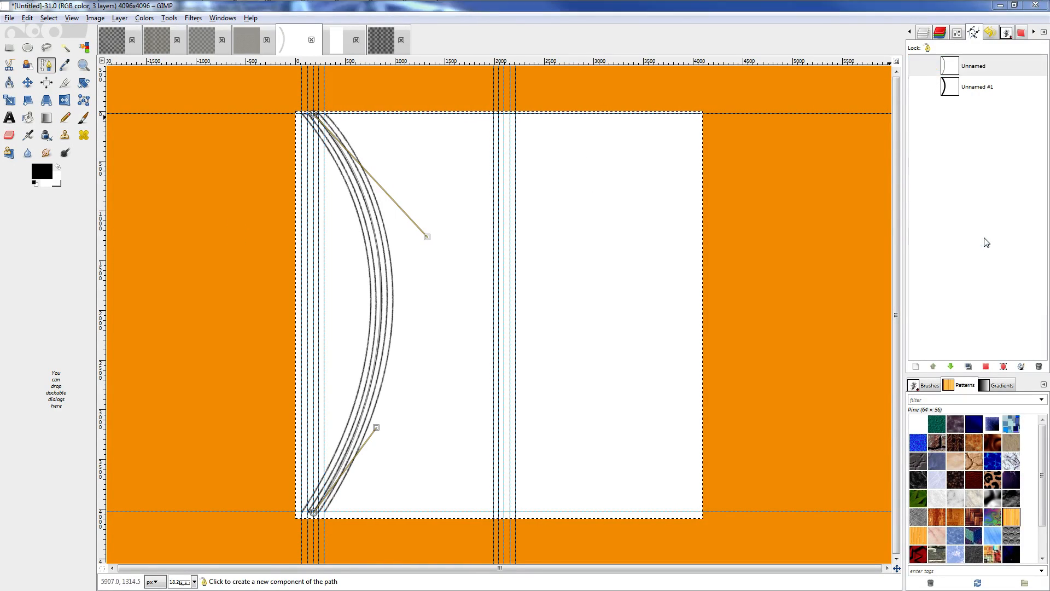
pyautogui.click(204, 240)
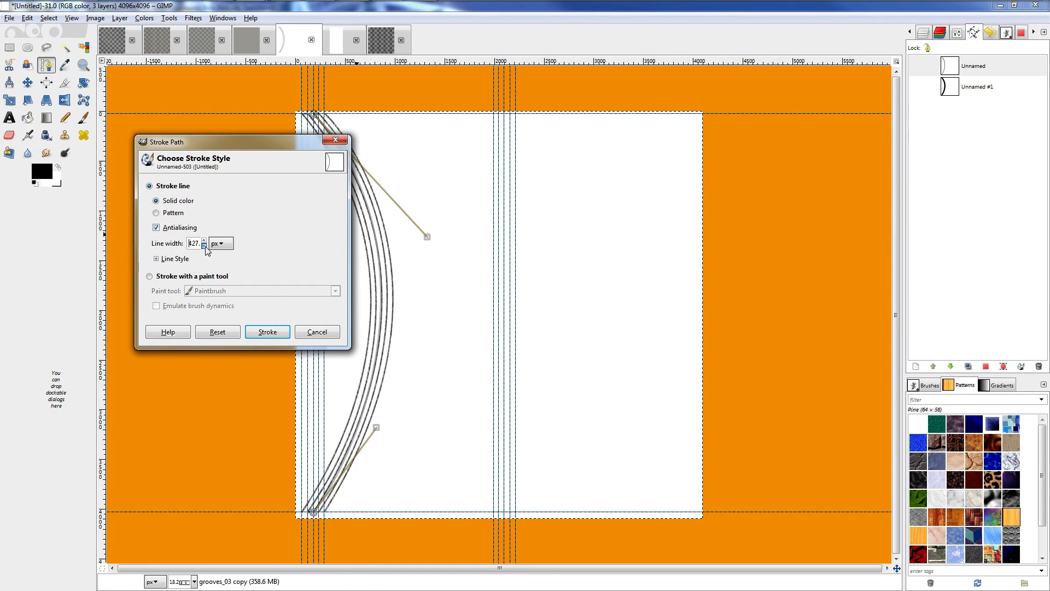
pyautogui.click(204, 246)
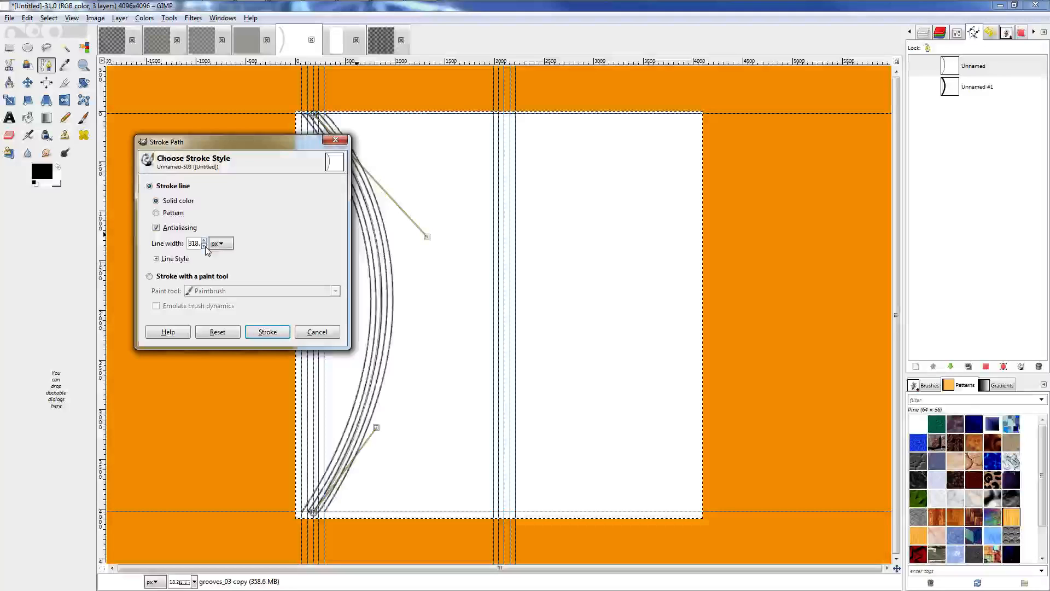
pyautogui.press('Return')
# Stroke the centre path onto the grooves_03 layer with a 314 px solid-color, antialiased line.
pyautogui.click(923, 32)
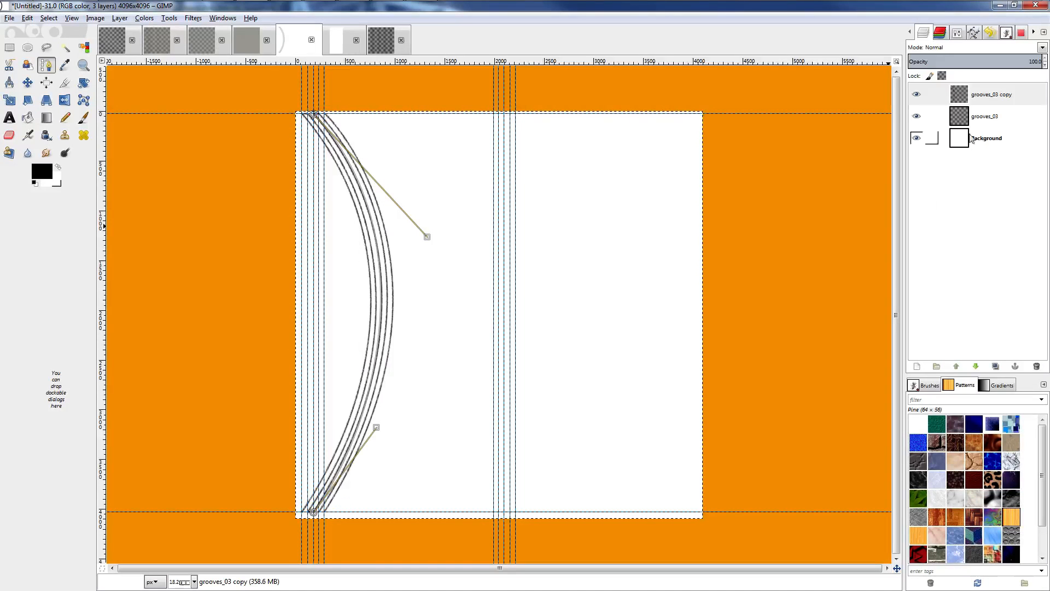
pyautogui.click(984, 116)
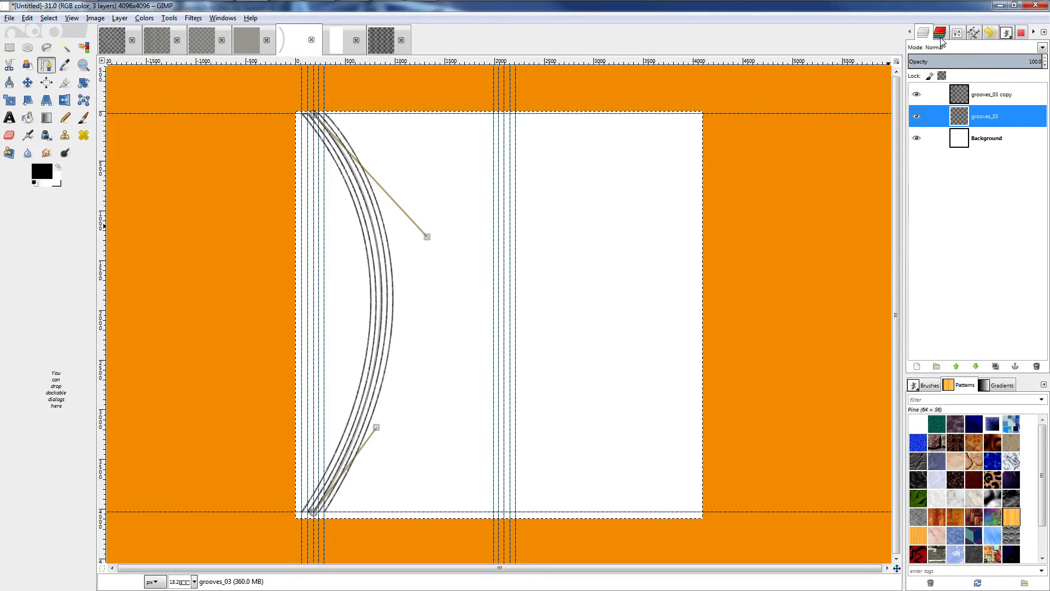
pyautogui.click(975, 33)
pyautogui.rightClick(955, 83)
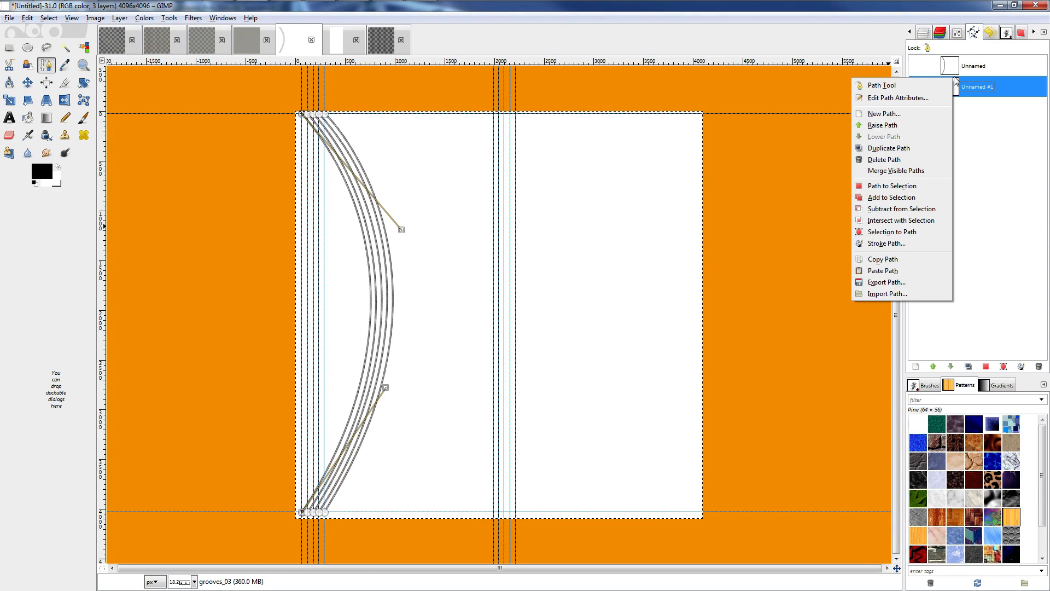
pyautogui.click(959, 68)
pyautogui.rightClick(959, 73)
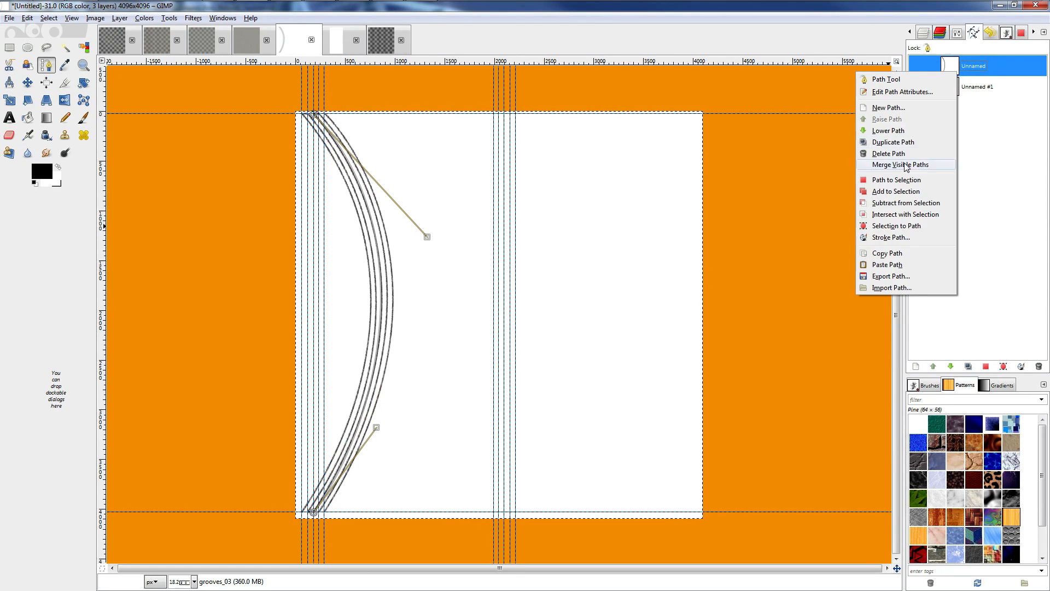
pyautogui.click(891, 237)
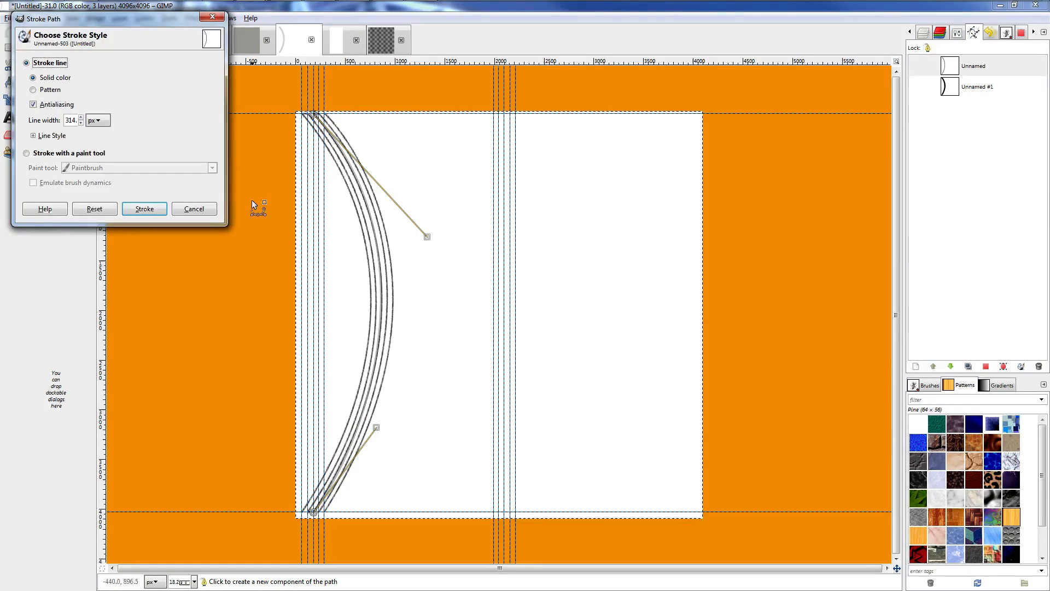
pyautogui.click(144, 209)
# Lower the grooves_03 layer's opacity to 12.6 and inspect the wide band behind the groove lines up close.
pyautogui.click(923, 33)
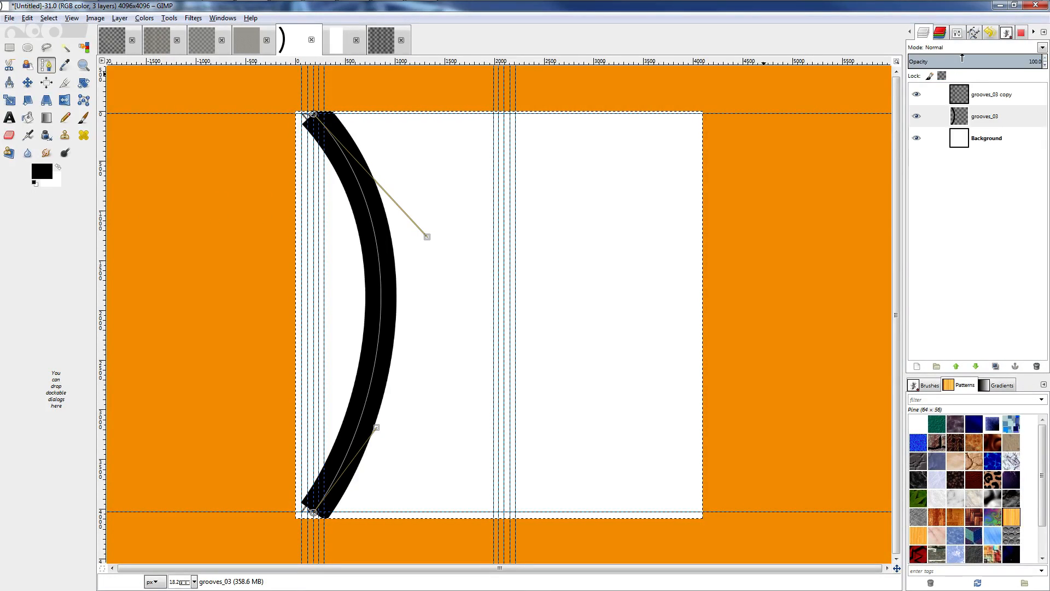
pyautogui.moveTo(962, 57); pyautogui.dragTo(925, 62)
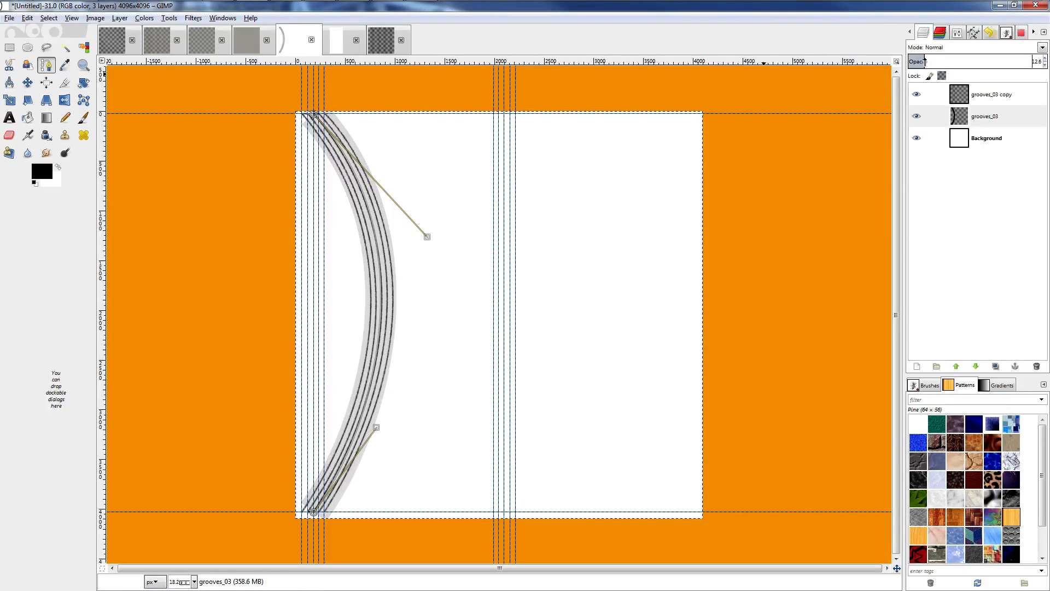
pyautogui.press('+')
pyautogui.press('+')
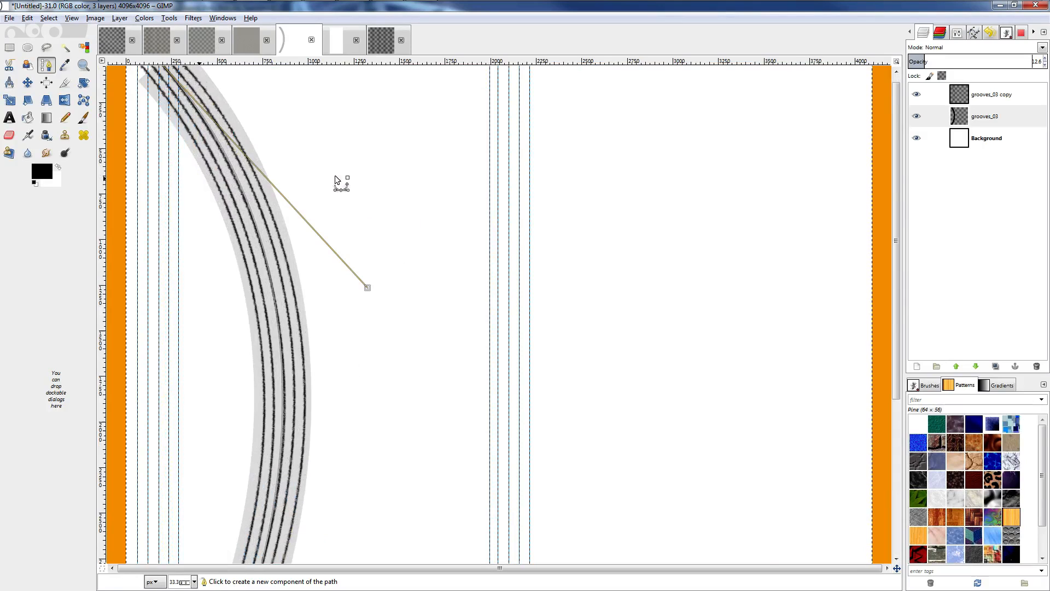
# Set the opacity of the grooves_03 copy layer to 45.9.
pyautogui.moveTo(986, 64); pyautogui.dragTo(961, 65)
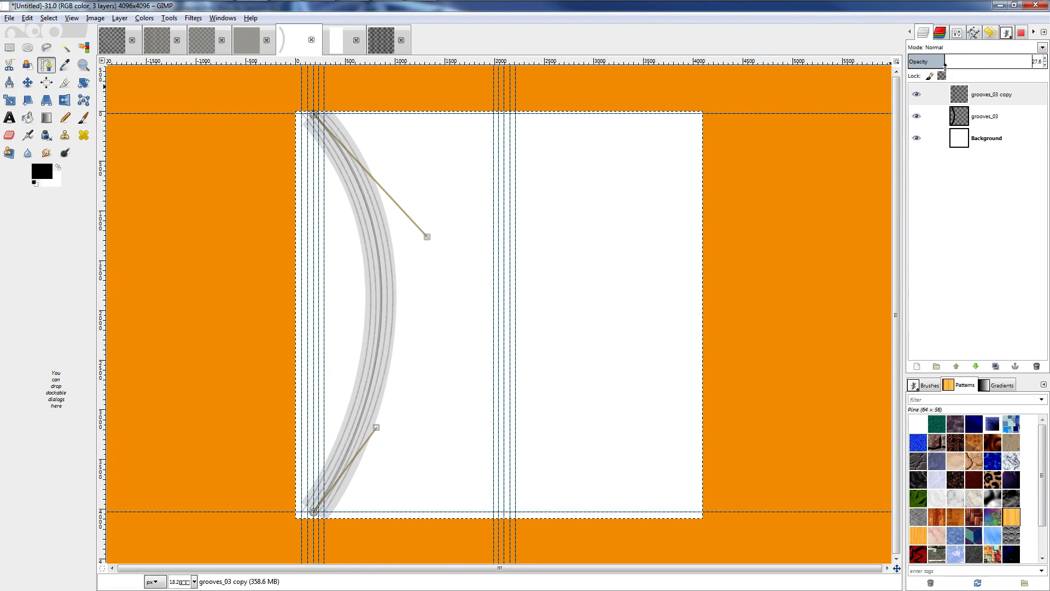
pyautogui.moveTo(944, 64); pyautogui.dragTo(969, 62)
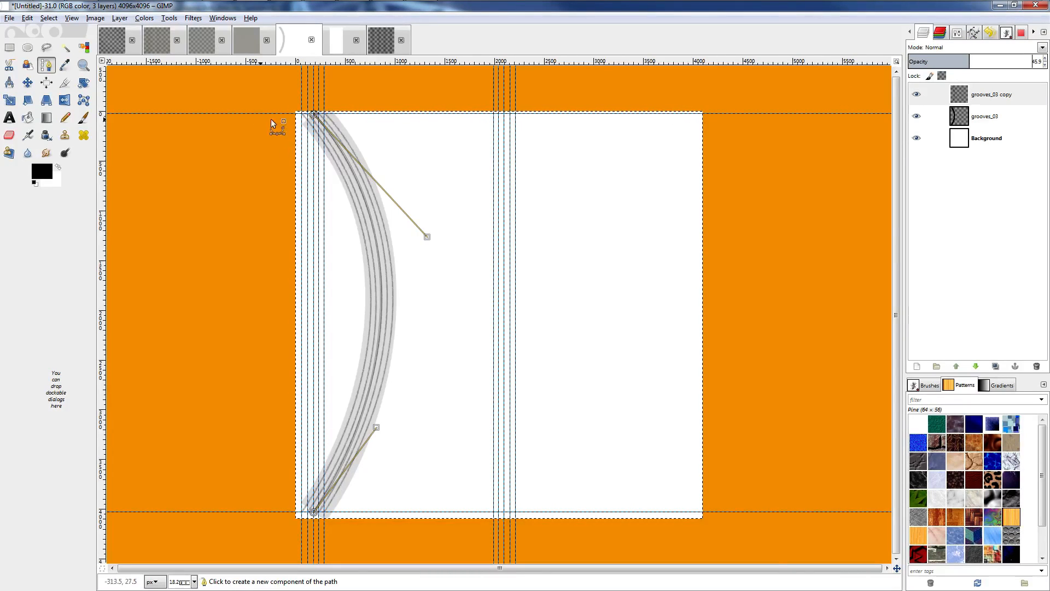
pyautogui.press('+')
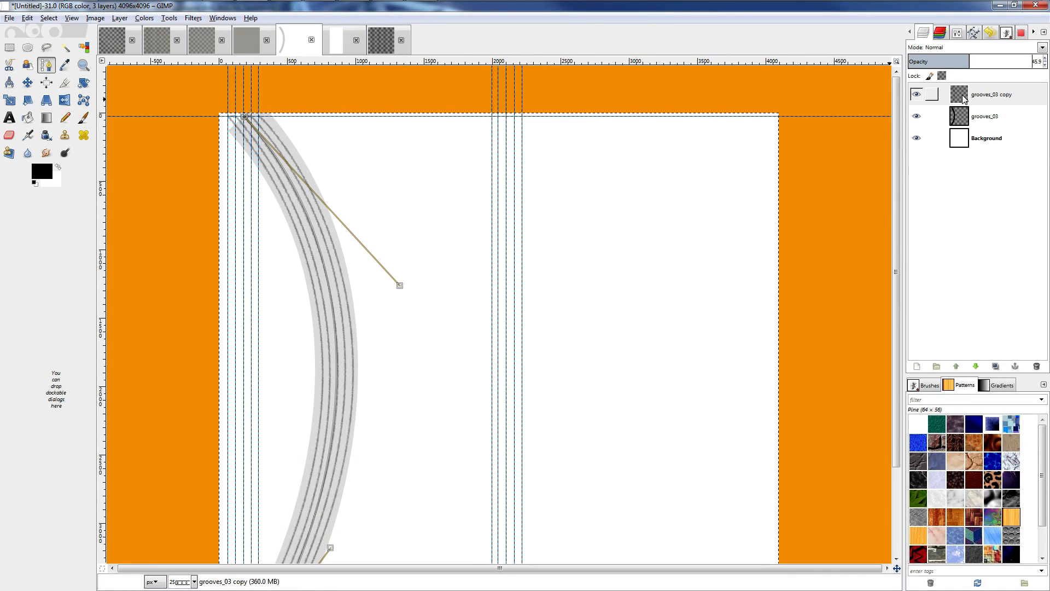
# Save the image as Tire_Streaks_01.xcf in the FS Scenery Development/Textures/Taxi Textures folder on the D: volume.
pyautogui.hotkey('ctrl', 's')
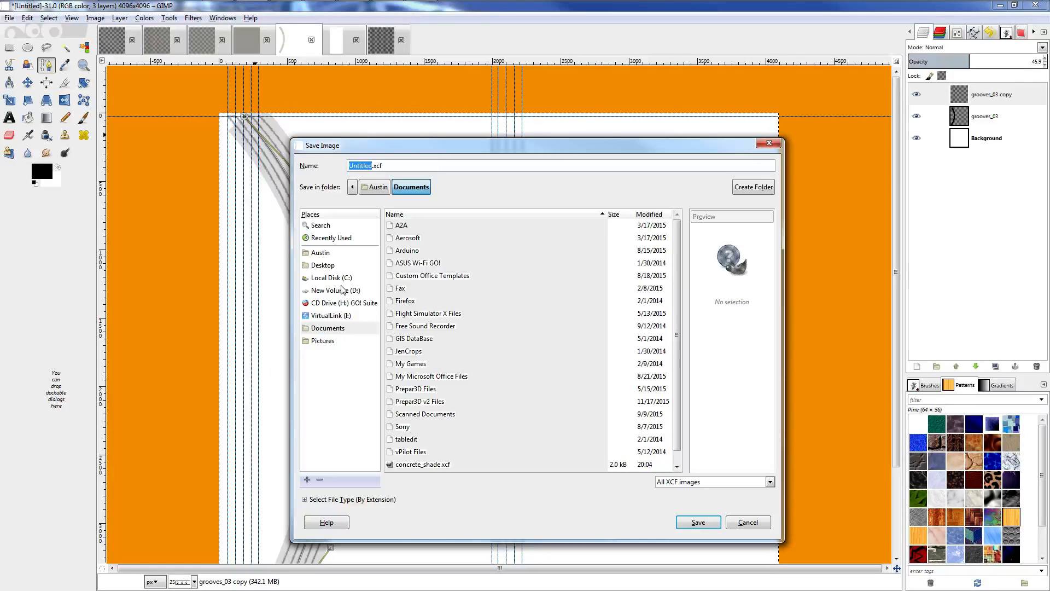
pyautogui.click(334, 290)
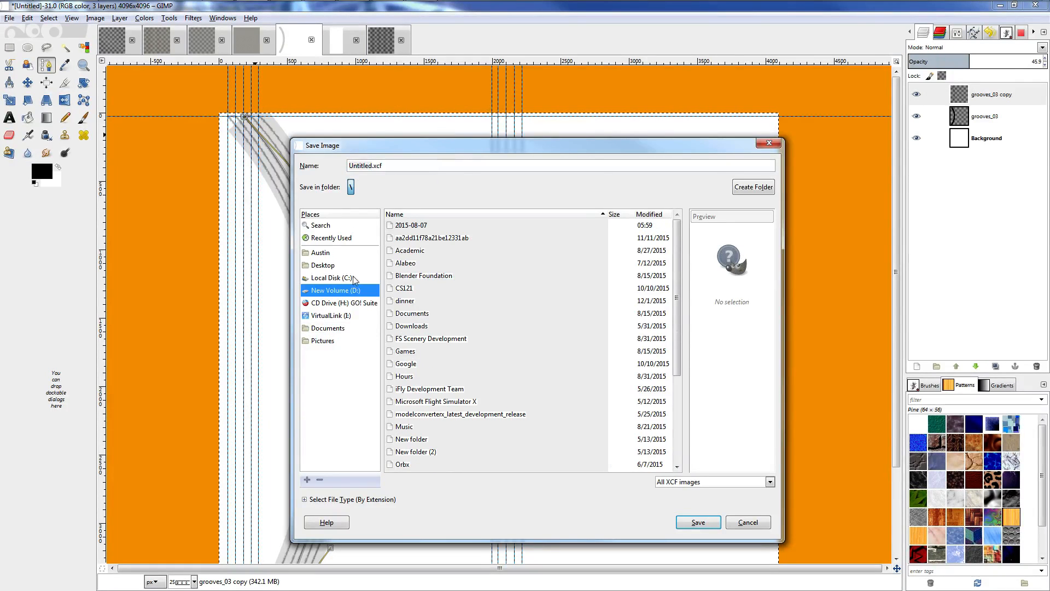
pyautogui.doubleClick(431, 339)
pyautogui.scroll(-2, 419, 392)
pyautogui.doubleClick(410, 405)
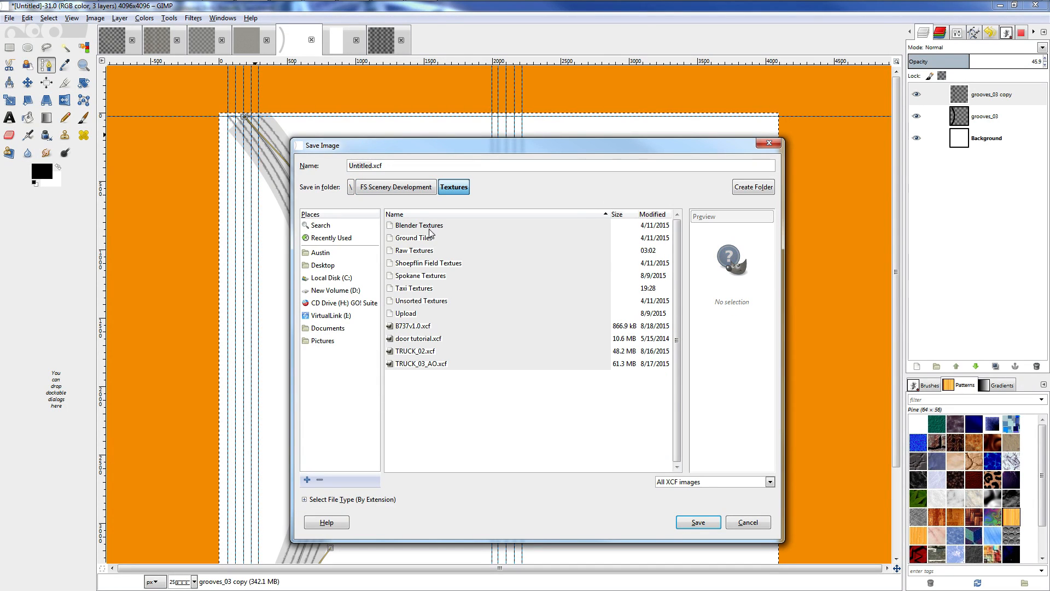
pyautogui.doubleClick(414, 288)
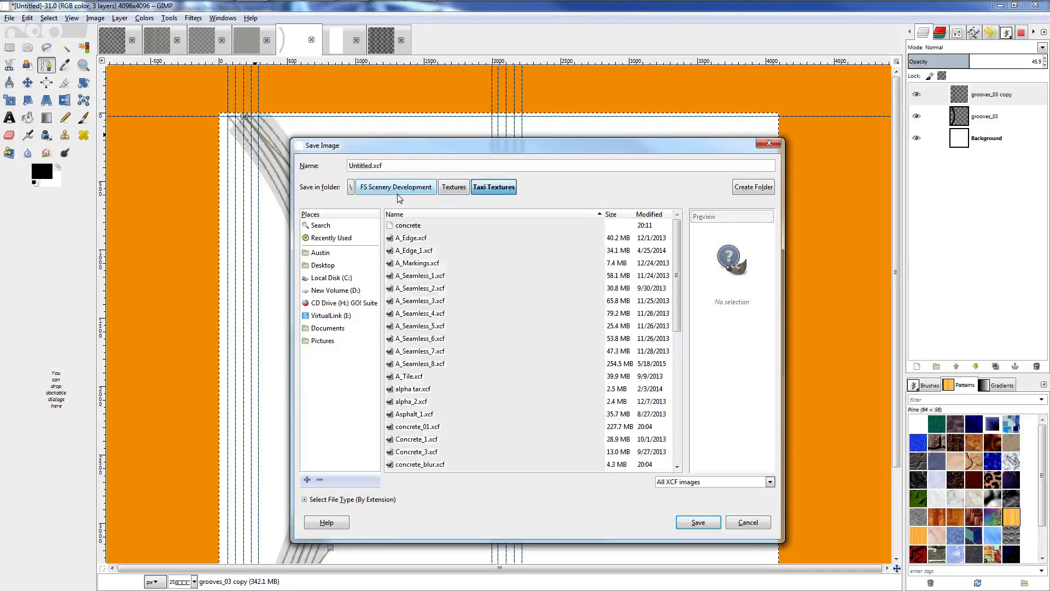
pyautogui.hotkey('alt', 'n')
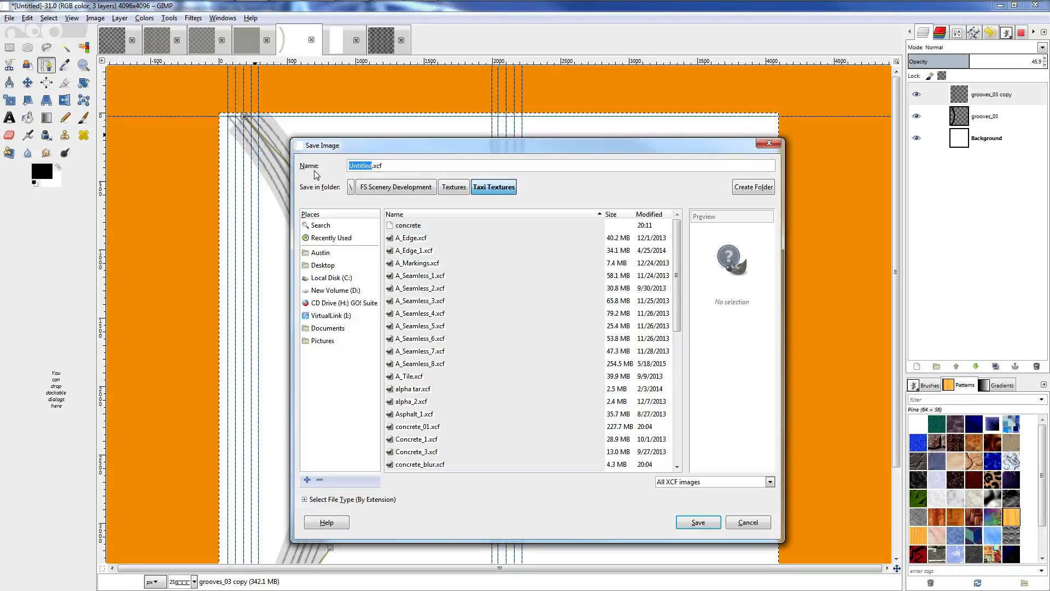
pyautogui.write('Tire_Streaks_0')
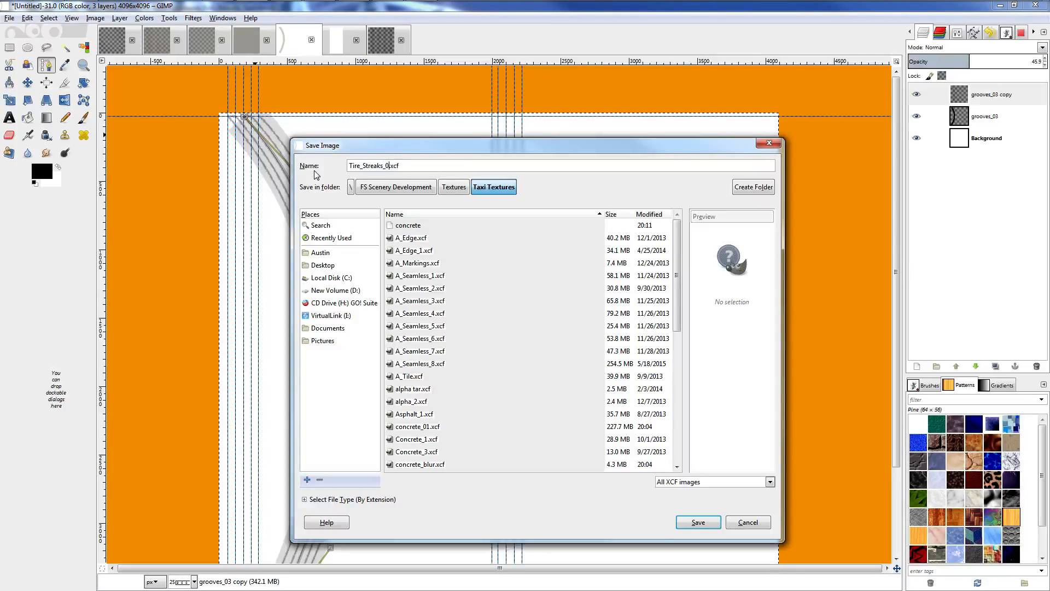
pyautogui.write('1')
pyautogui.press('Return')
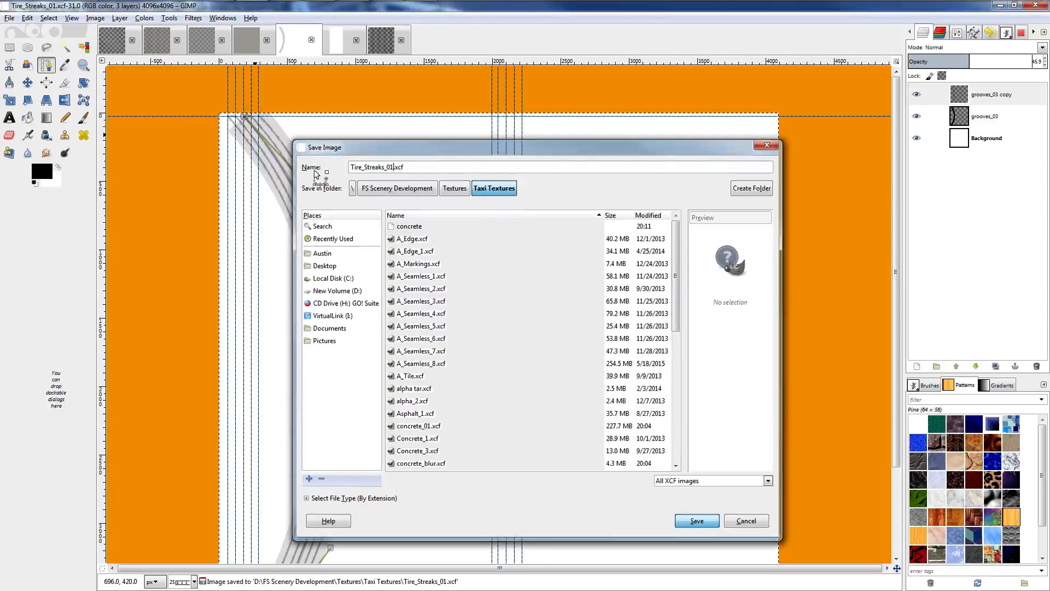
# Switch to the concrete_01.xcf image and make the Layer #3, grooves_03, grooves_02 and grooves_01 layers visible.
pyautogui.click(102, 41)
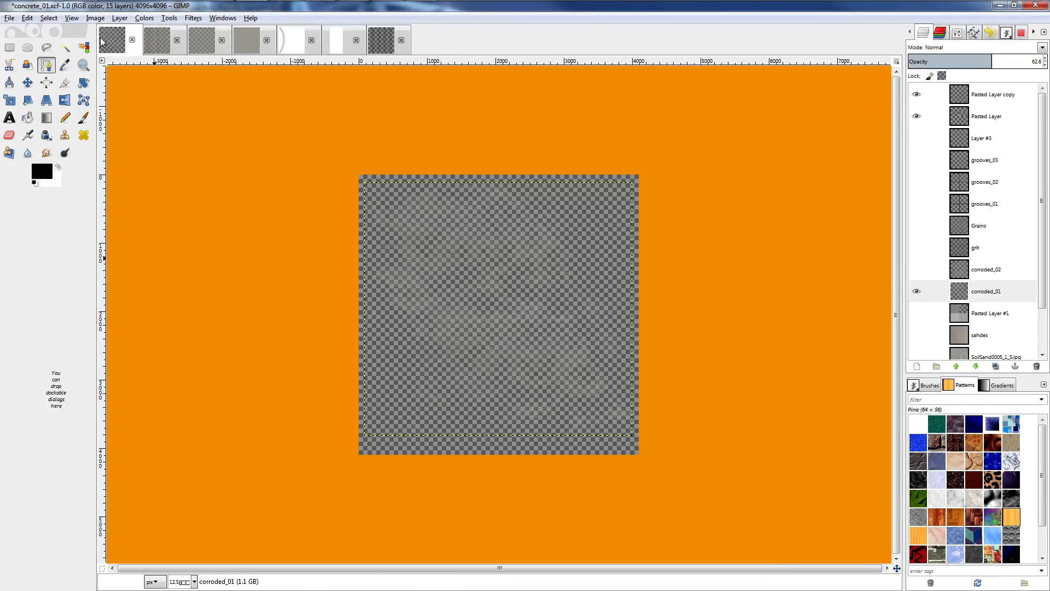
pyautogui.click(931, 94)
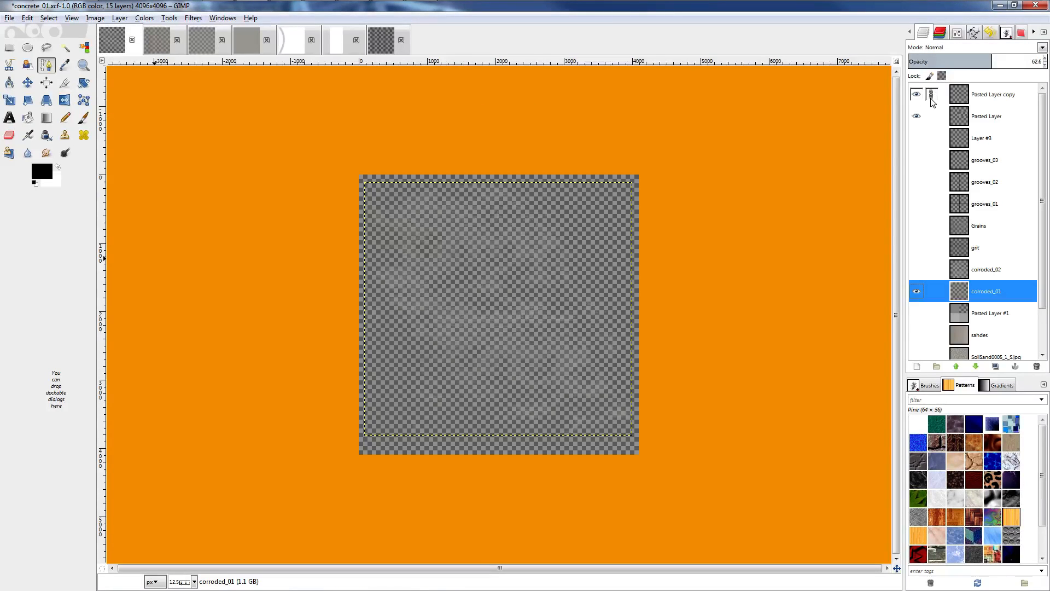
pyautogui.click(931, 94)
pyautogui.click(916, 116)
pyautogui.click(917, 121)
pyautogui.click(916, 138)
pyautogui.click(916, 159)
pyautogui.click(916, 182)
pyautogui.click(916, 202)
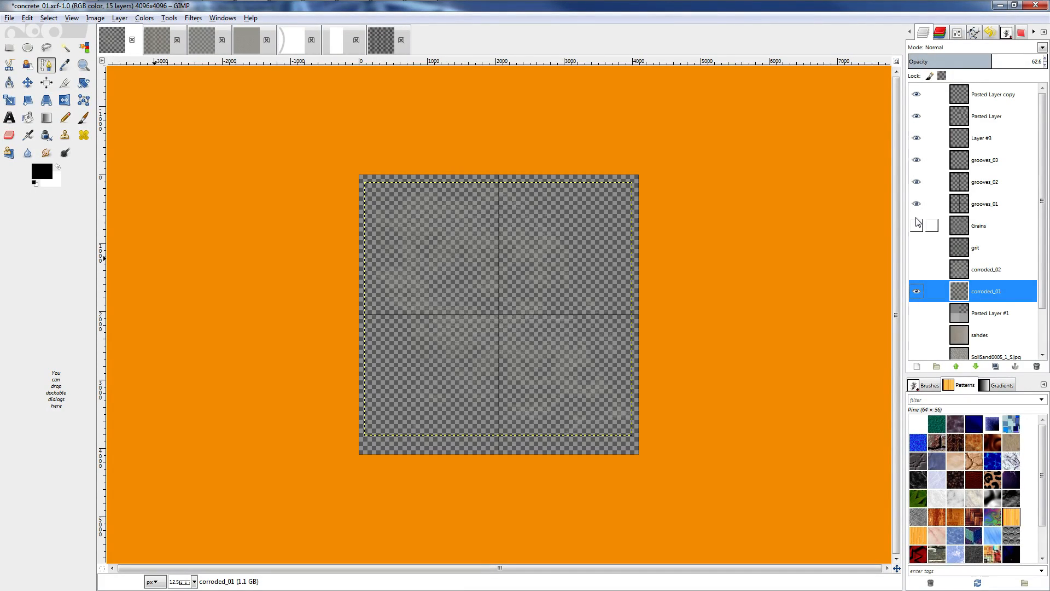
# Make the Grains, grit, corroded_02, Pasted Layer #1, SoilSand0005_1_S.jpg, Layer and Background layers visible.
pyautogui.click(916, 226)
pyautogui.click(916, 247)
pyautogui.click(916, 269)
pyautogui.click(916, 313)
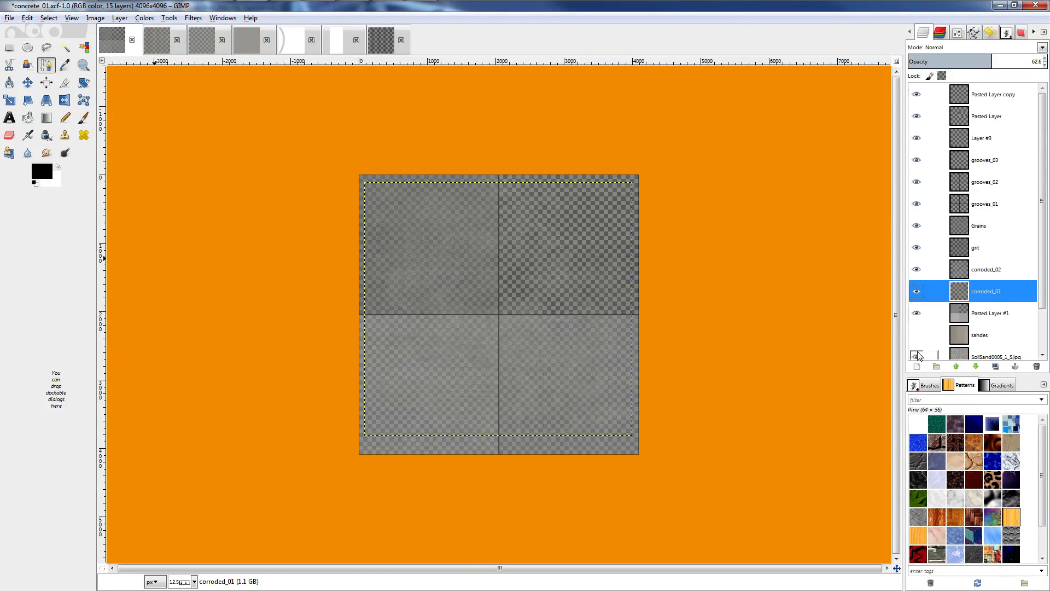
pyautogui.scroll(-2, 921, 336)
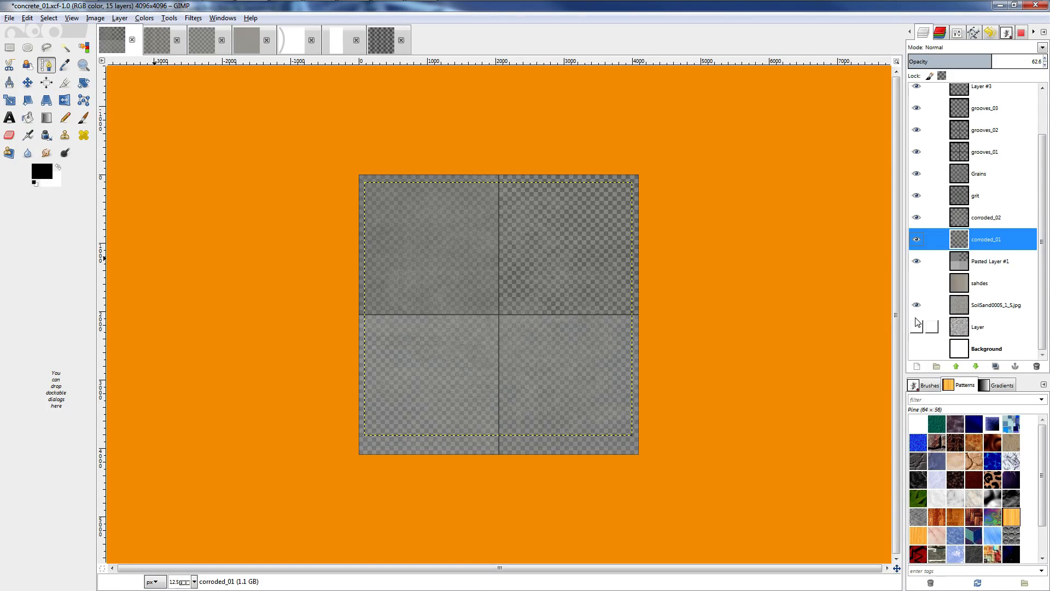
pyautogui.click(917, 326)
pyautogui.click(917, 349)
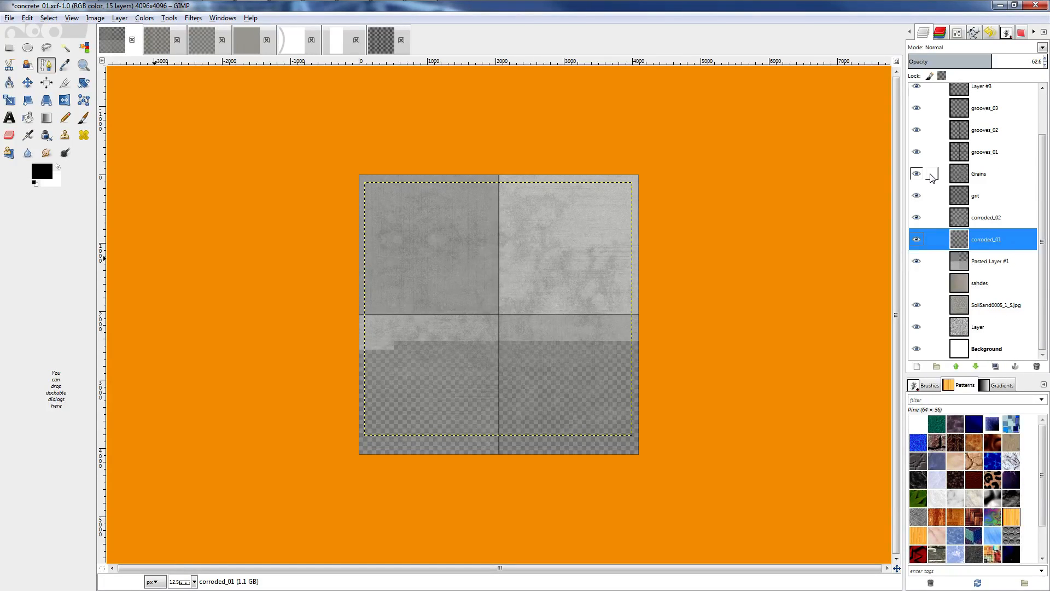
pyautogui.scroll(2, 931, 177)
pyautogui.keyDown('ctrl'); pyautogui.scroll(2, 539, 304); pyautogui.keyUp('ctrl')
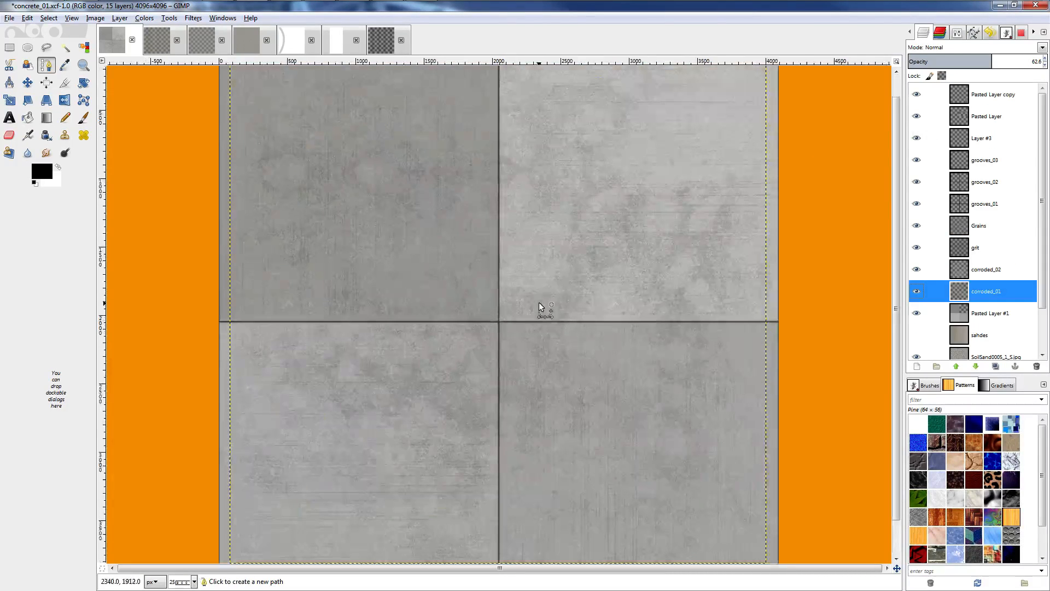
# Import Tire_Streaks_01.xcf from the Taxi Textures folder as layers above the Pasted Layer copy layer.
pyautogui.click(986, 114)
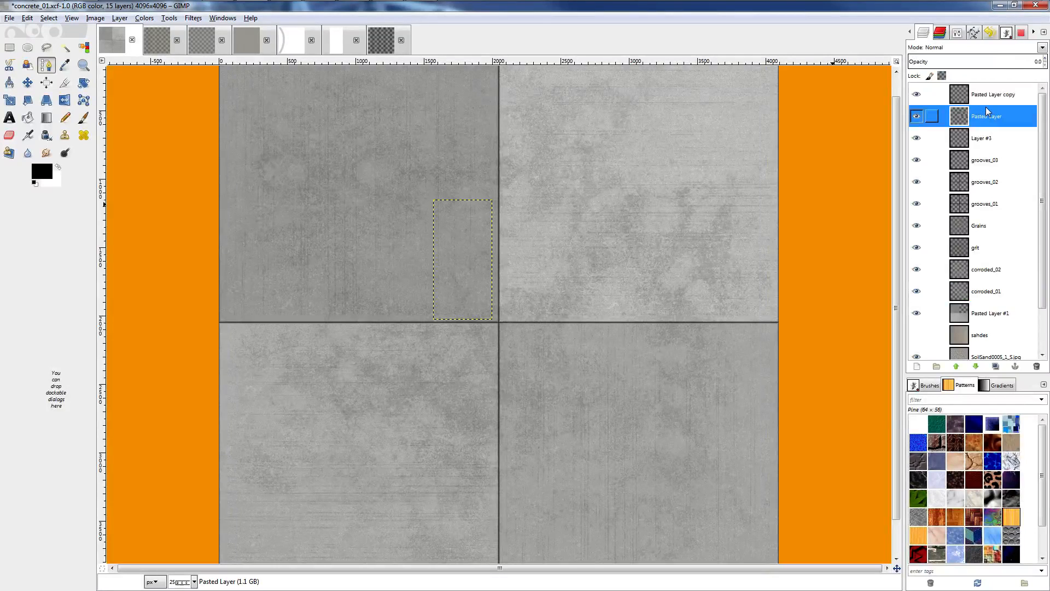
pyautogui.click(989, 97)
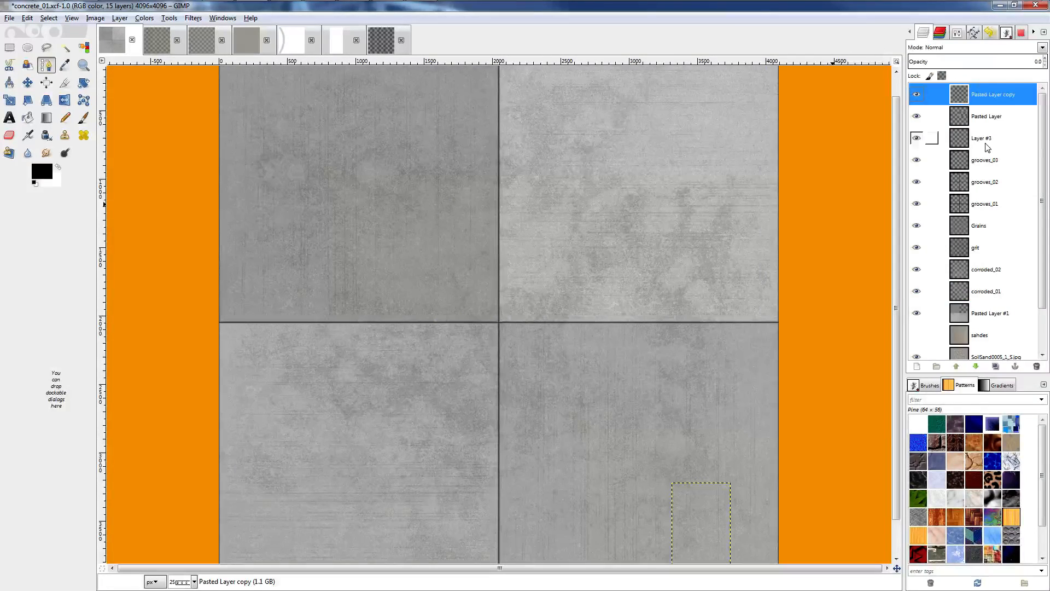
pyautogui.rightClick(968, 99)
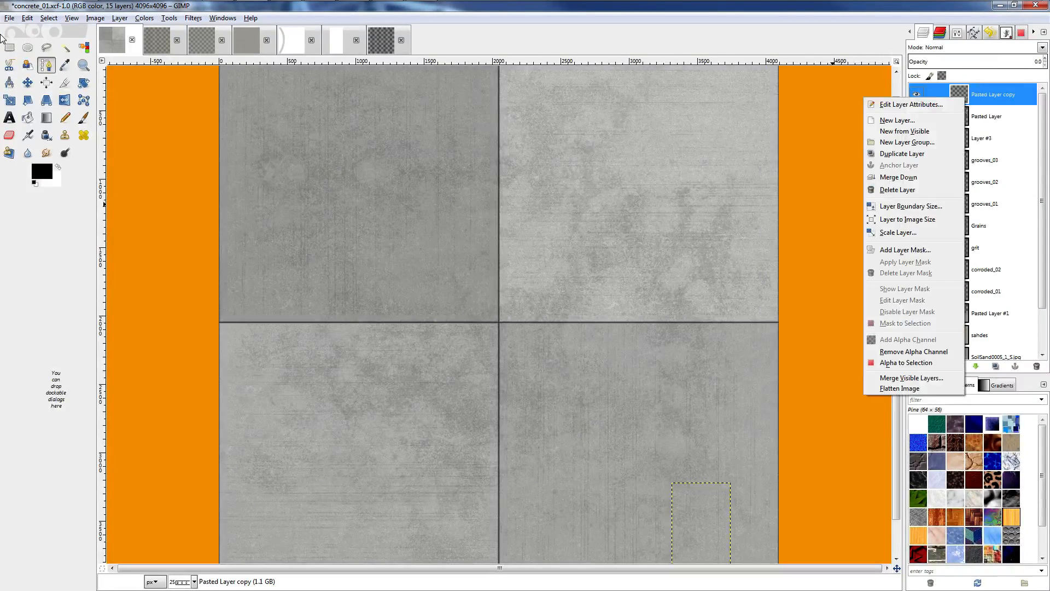
pyautogui.click(10, 18)
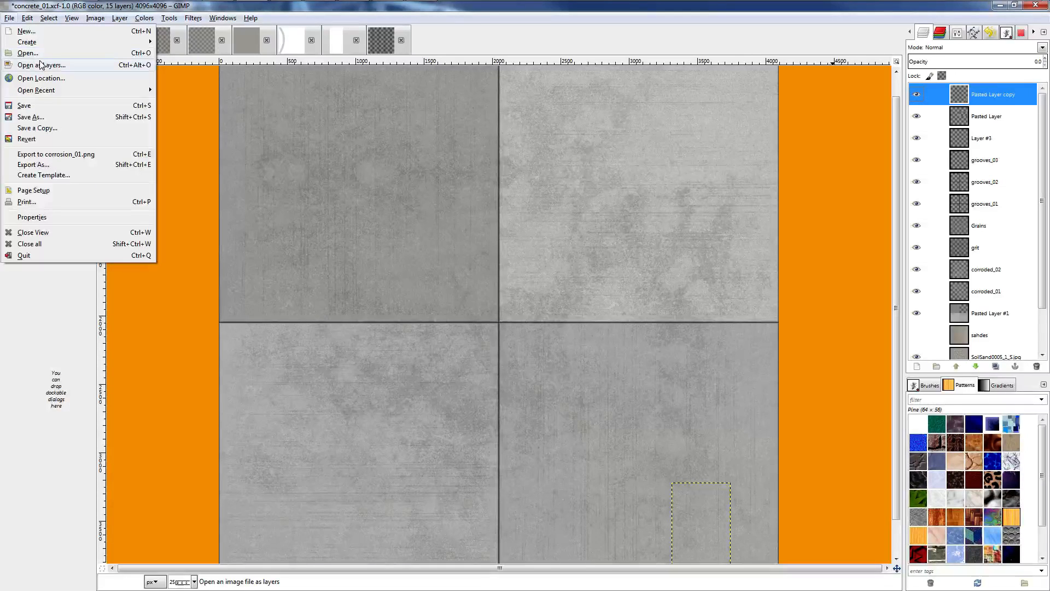
pyautogui.click(41, 65)
pyautogui.click(426, 325)
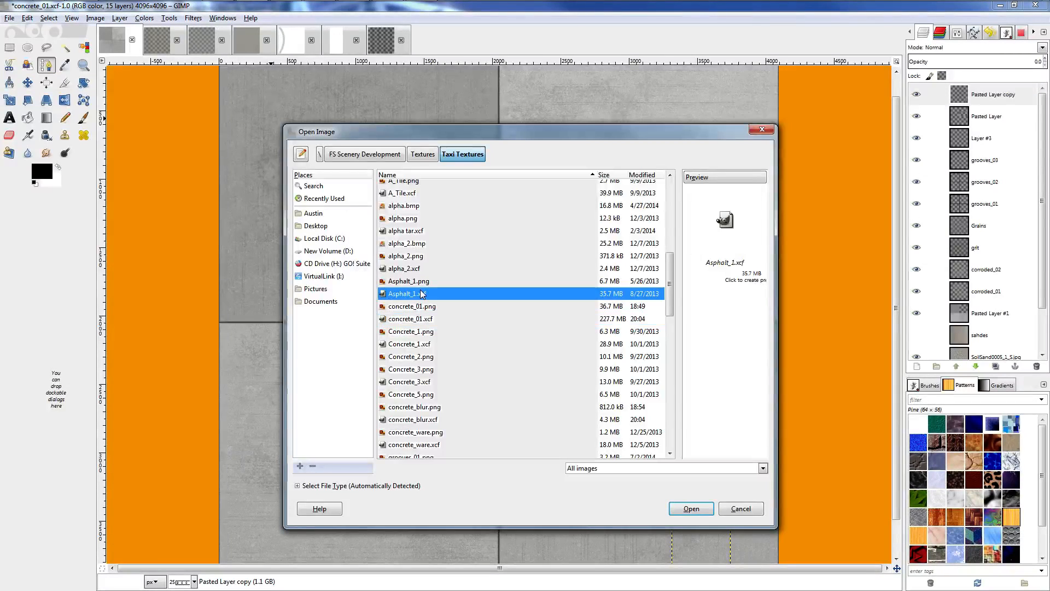
pyautogui.scroll(-5, 422, 323)
pyautogui.scroll(-5, 427, 394)
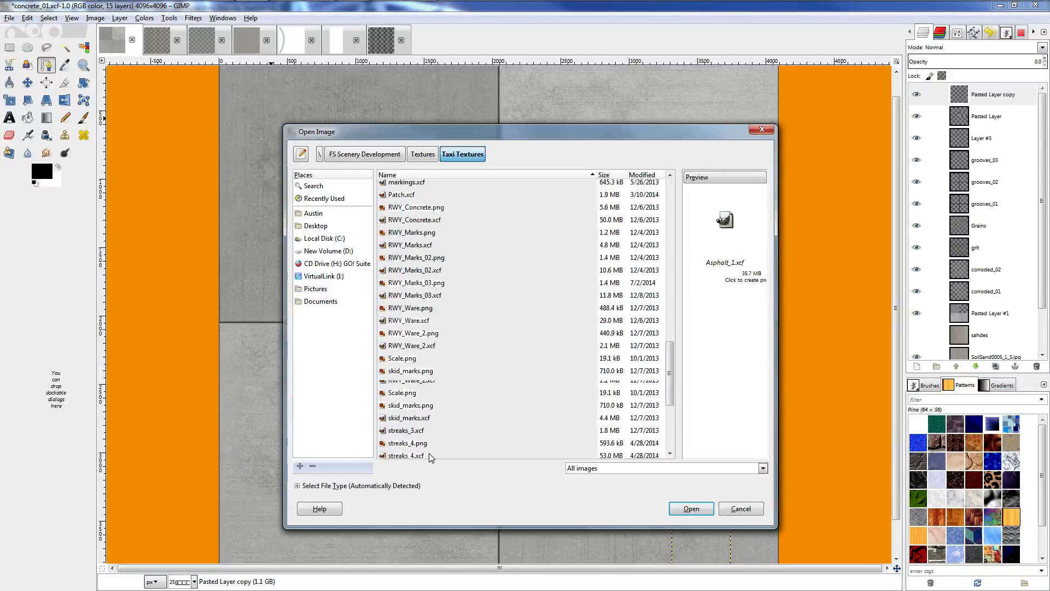
pyautogui.scroll(-4, 429, 453)
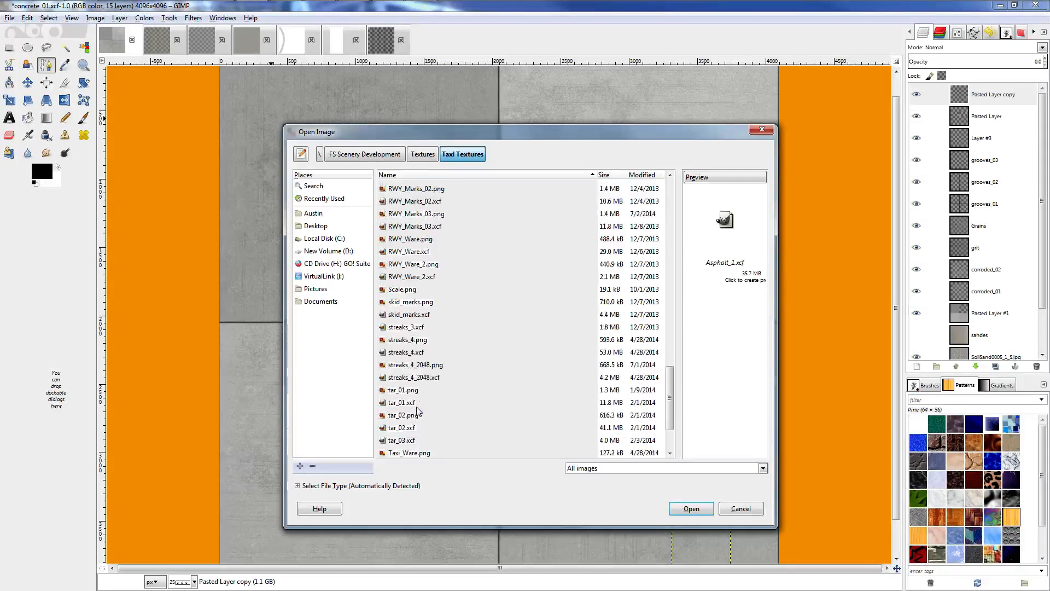
pyautogui.scroll(-2, 416, 409)
pyautogui.click(410, 450)
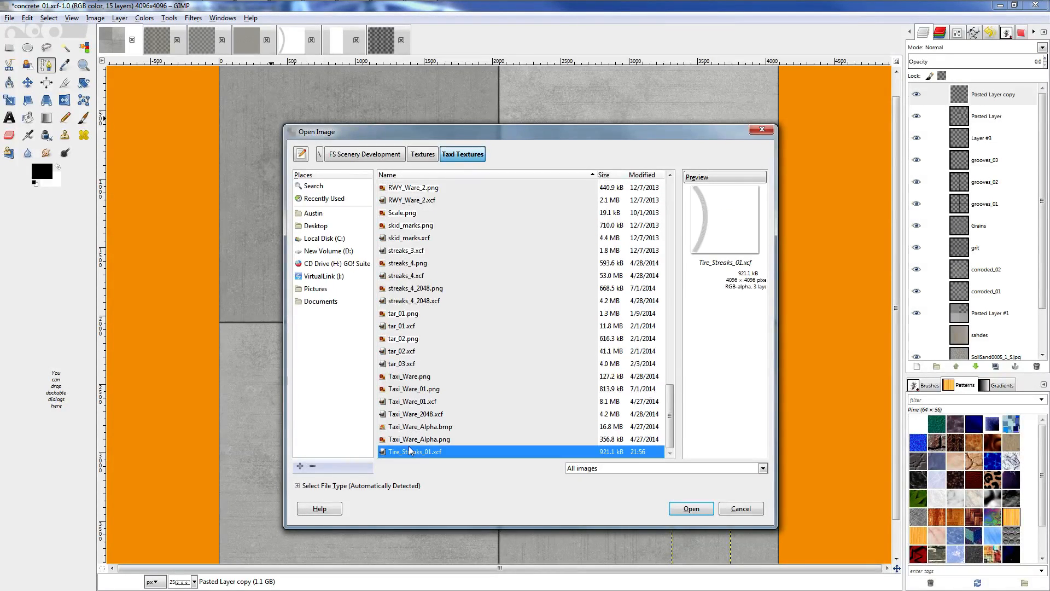
pyautogui.doubleClick(410, 450)
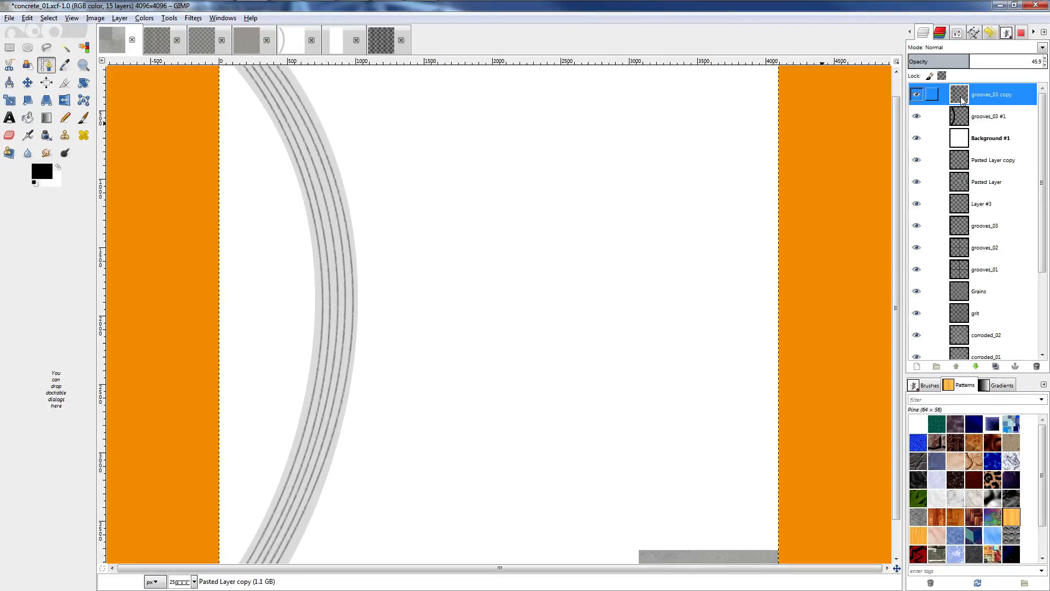
# Delete the imported white Background #1 layer and inspect how the curved tire streaks look over the concrete.
pyautogui.rightClick(977, 139)
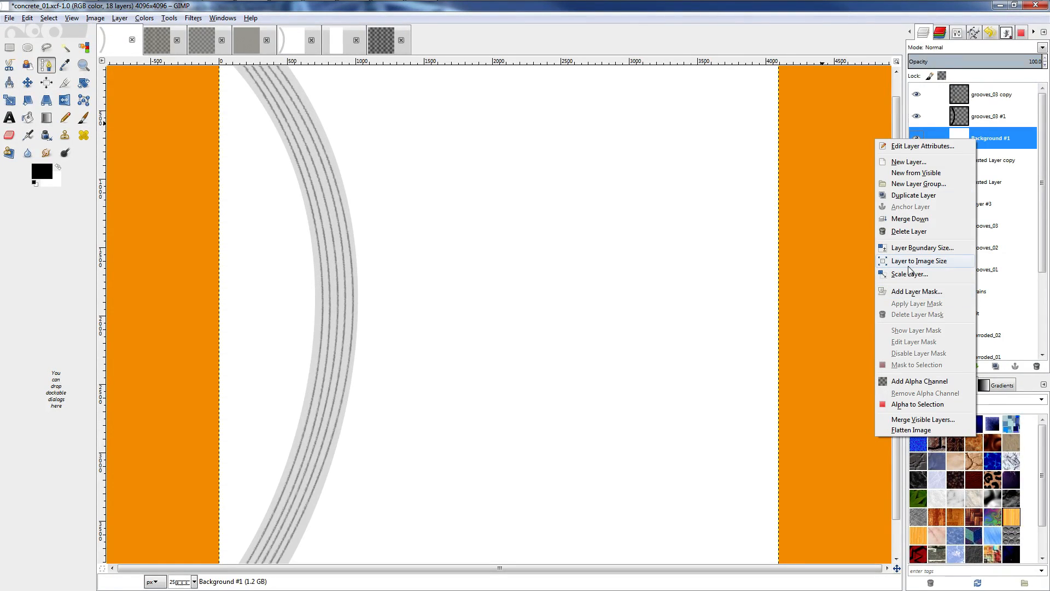
pyautogui.click(909, 230)
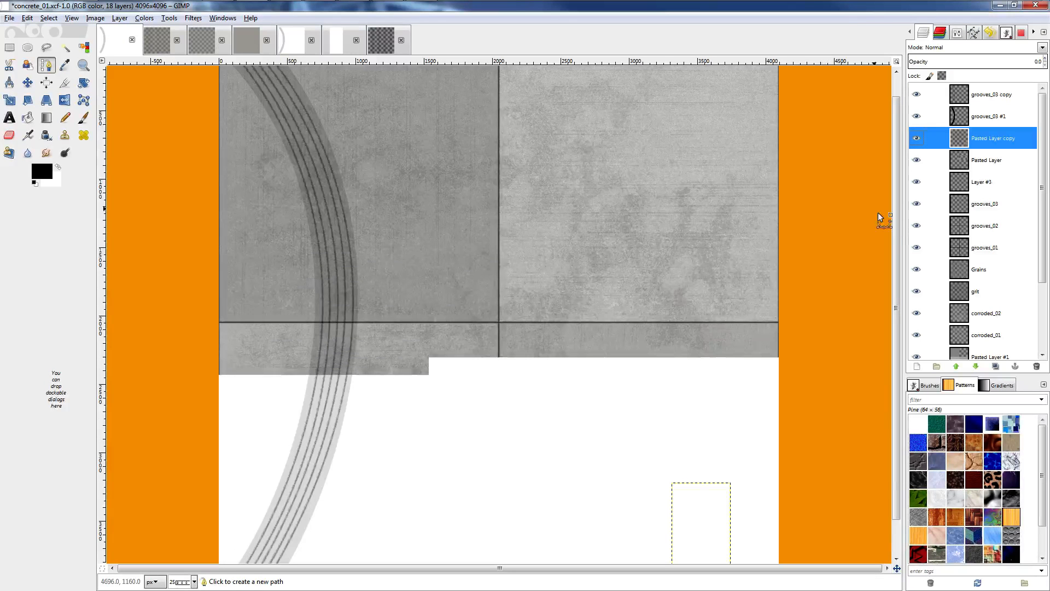
pyautogui.keyDown('ctrl'); pyautogui.scroll(2, 328, 143); pyautogui.keyUp('ctrl')
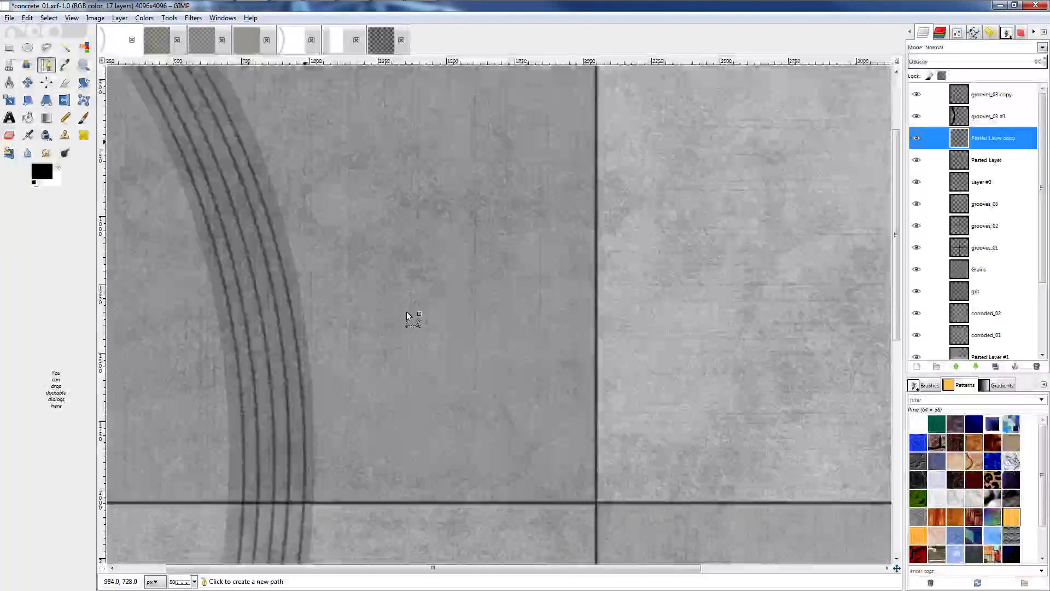
pyautogui.keyDown('ctrl'); pyautogui.scroll(-4, 467, 234); pyautogui.keyUp('ctrl')
pyautogui.press('+')
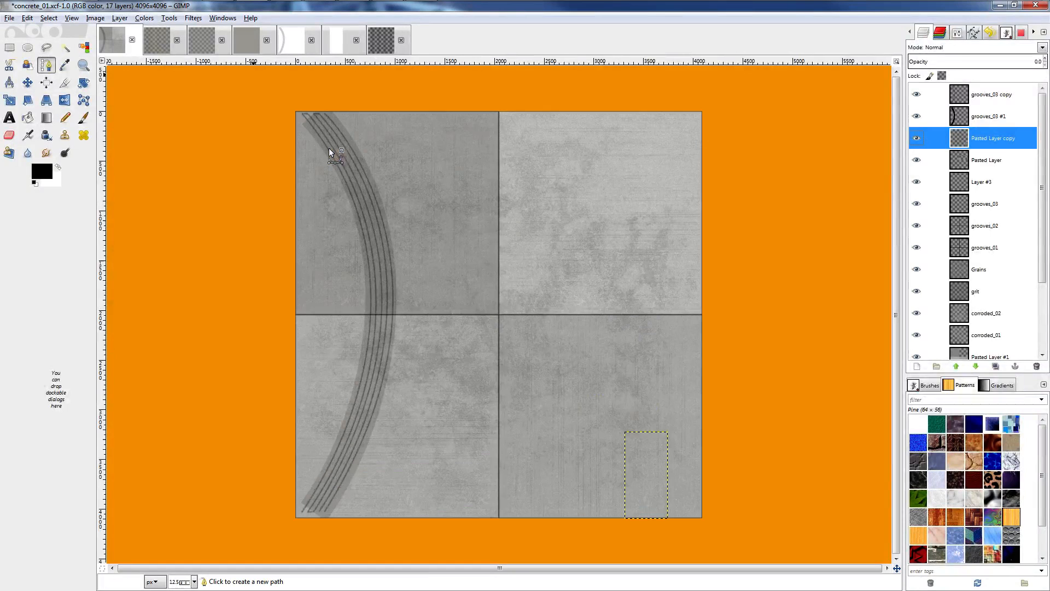
pyautogui.press('-')
pyautogui.press('+')
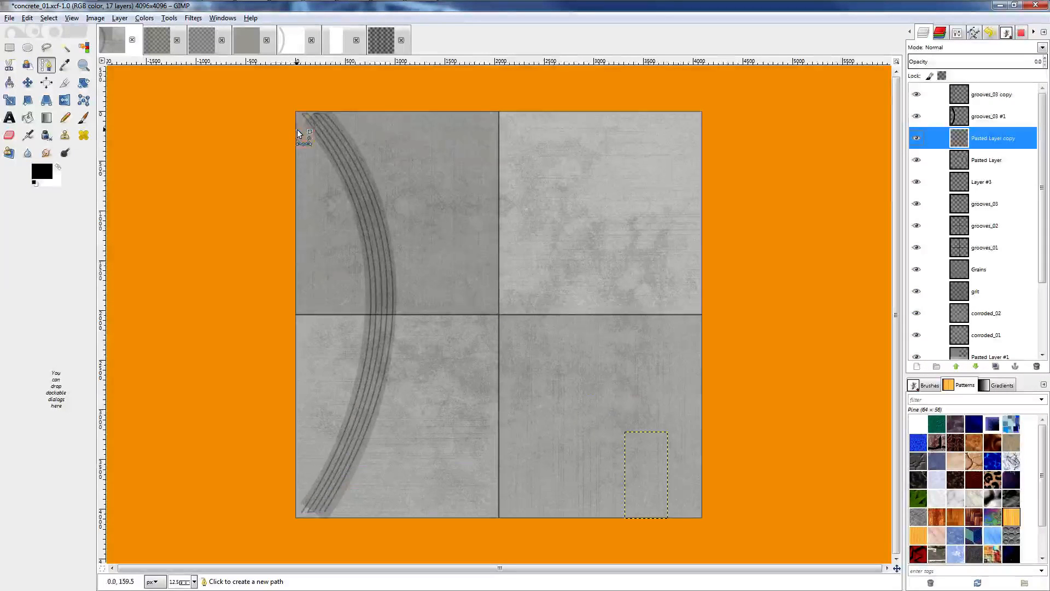
pyautogui.press('+')
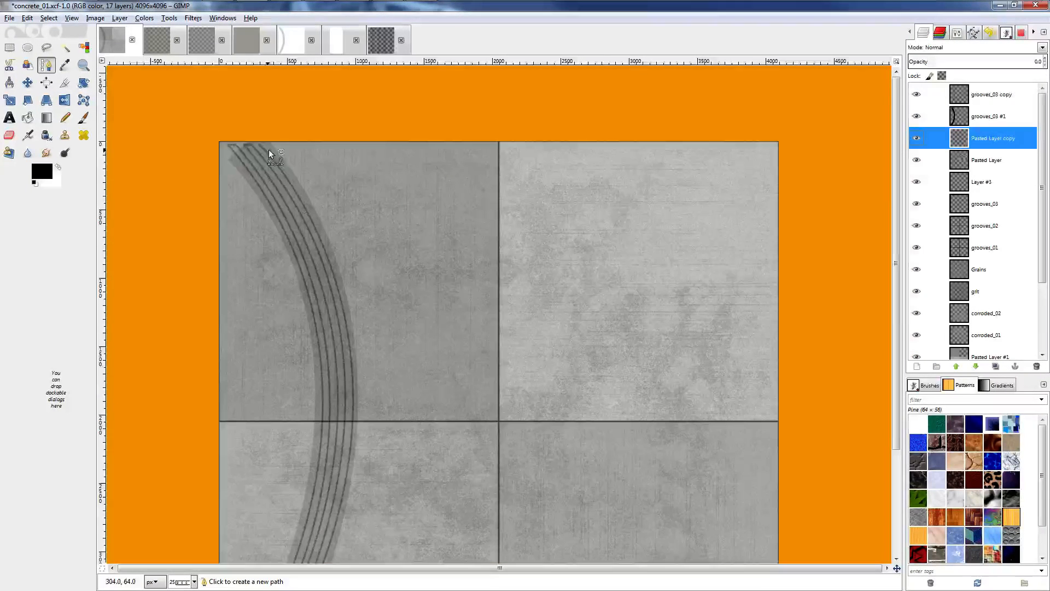
# Activate the Eraser with the 2. Hardness 025 brush at size 153.31.
pyautogui.click(9, 135)
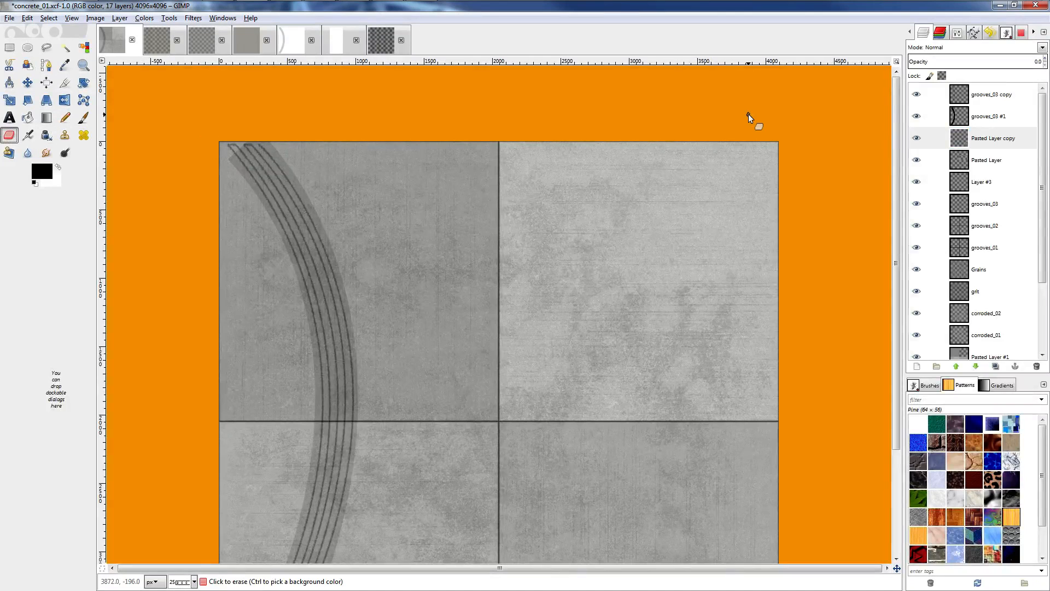
pyautogui.keyDown('ctrl'); pyautogui.scroll(4, 360, 139); pyautogui.keyUp('ctrl')
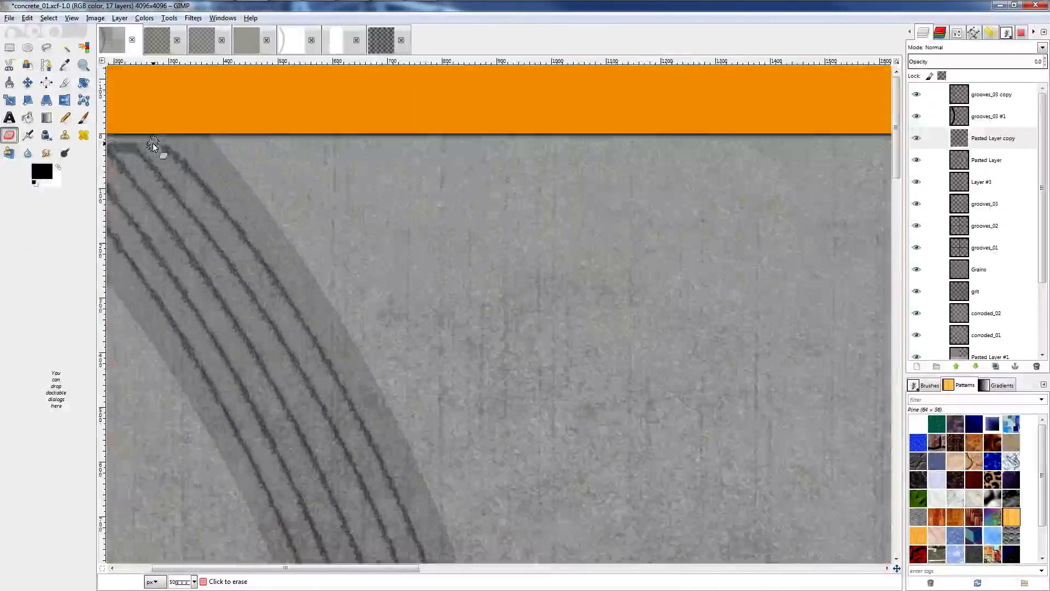
pyautogui.keyDown('ctrl'); pyautogui.scroll(-4, 152, 143); pyautogui.keyUp('ctrl')
pyautogui.click(1021, 33)
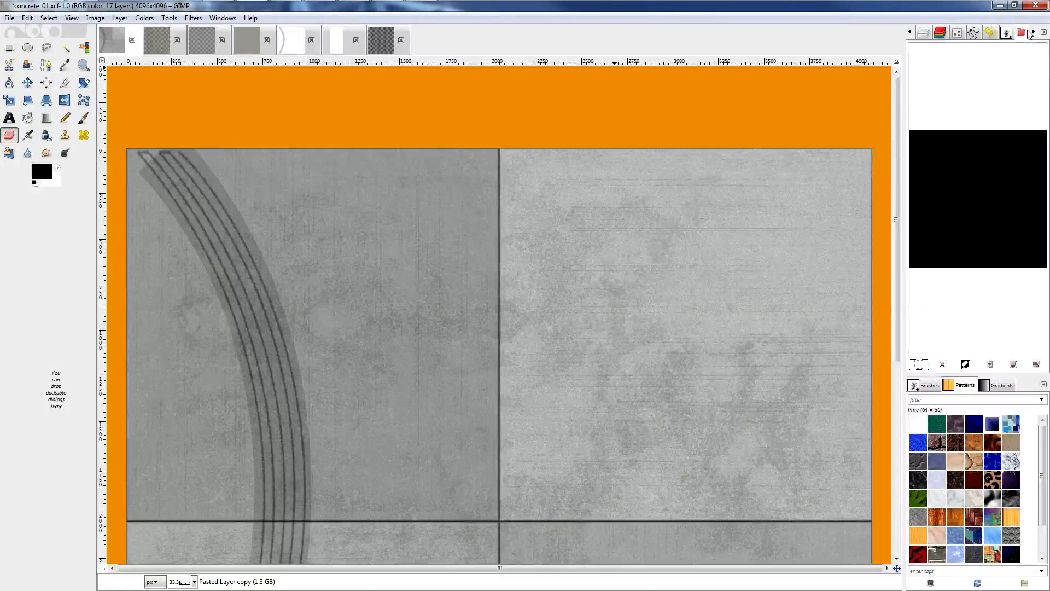
pyautogui.click(923, 33)
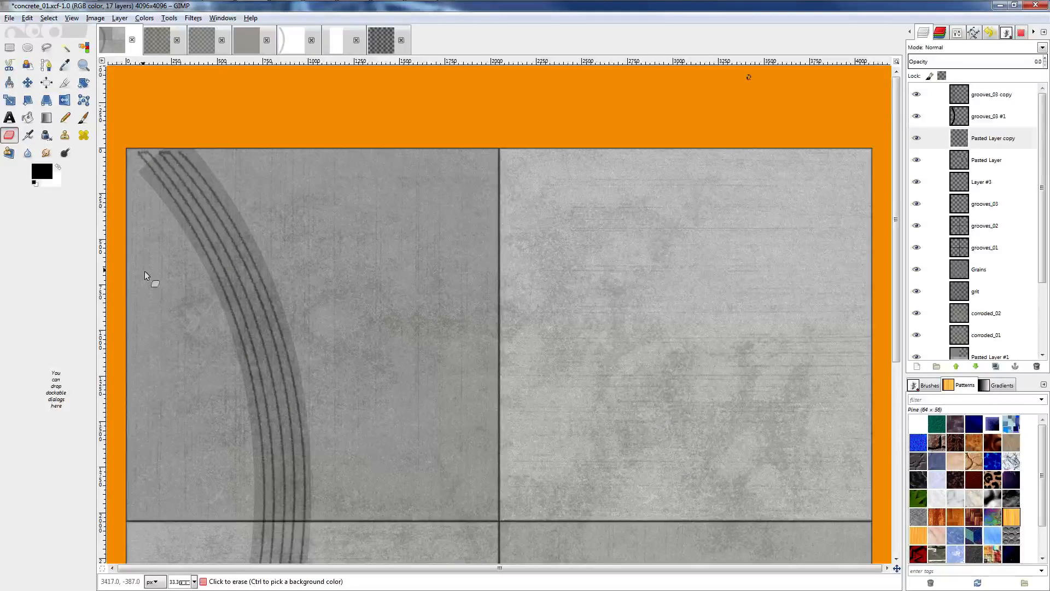
pyautogui.keyDown('ctrl'); pyautogui.scroll(2, 145, 271); pyautogui.keyUp('ctrl')
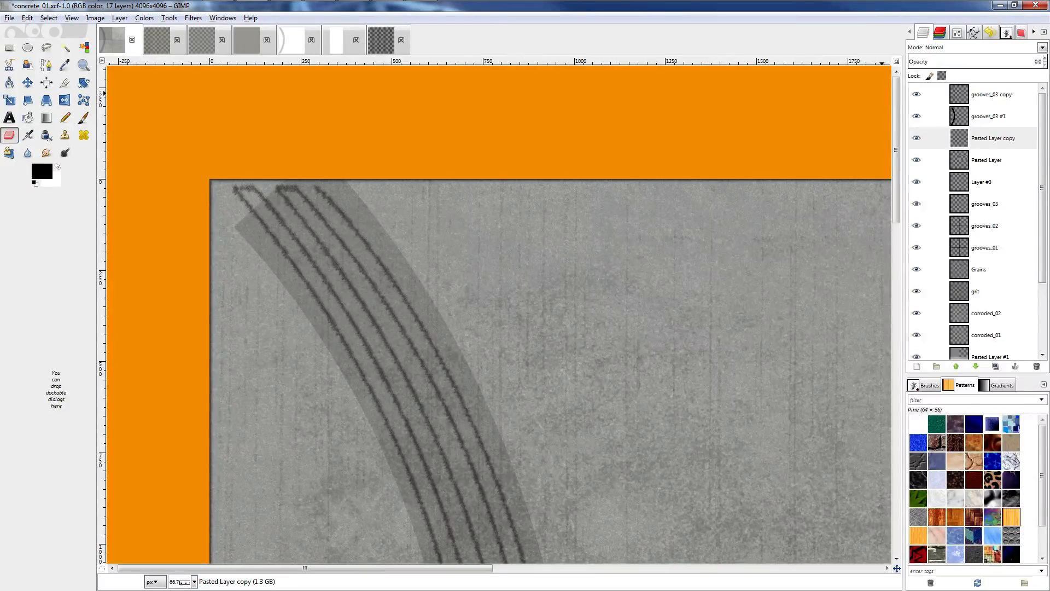
pyautogui.click(1007, 33)
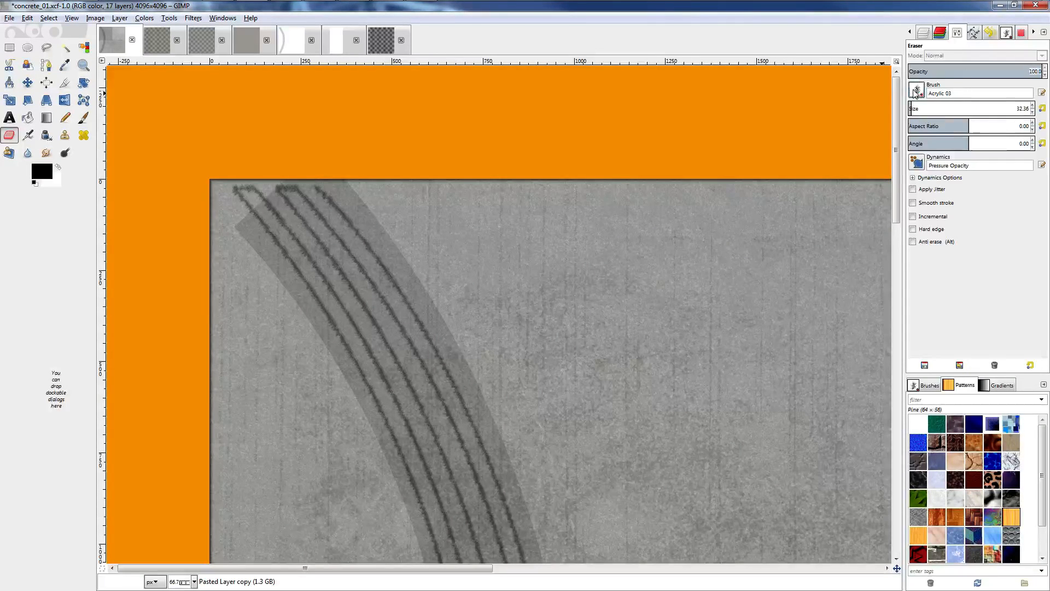
pyautogui.scroll(7, 915, 91)
pyautogui.click(918, 105)
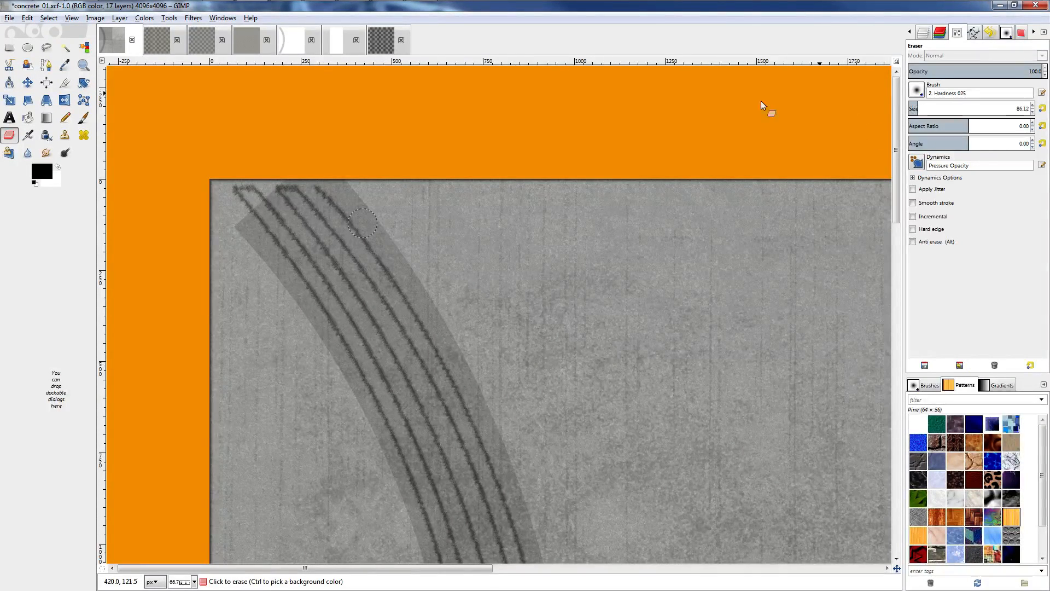
pyautogui.click(926, 105)
pyautogui.keyDown('ctrl'); pyautogui.scroll(-3, 239, 210); pyautogui.keyUp('ctrl')
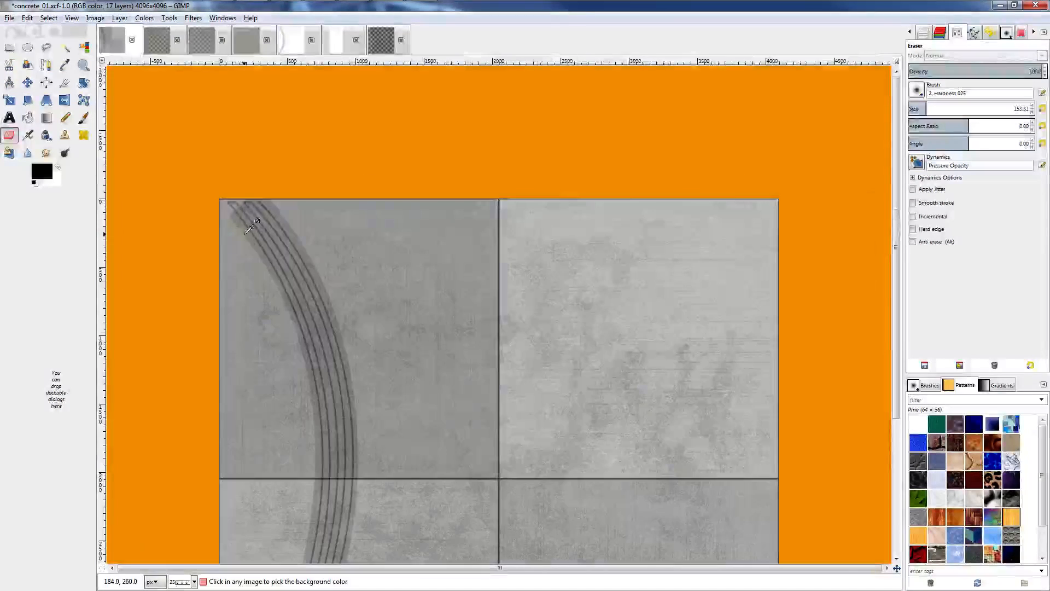
pyautogui.keyDown('ctrl'); pyautogui.scroll(2, 144, 284); pyautogui.keyUp('ctrl')
pyautogui.keyDown('ctrl'); pyautogui.scroll(-1, 143, 284); pyautogui.keyUp('ctrl')
pyautogui.keyDown('ctrl'); pyautogui.scroll(1, 147, 280); pyautogui.keyUp('ctrl')
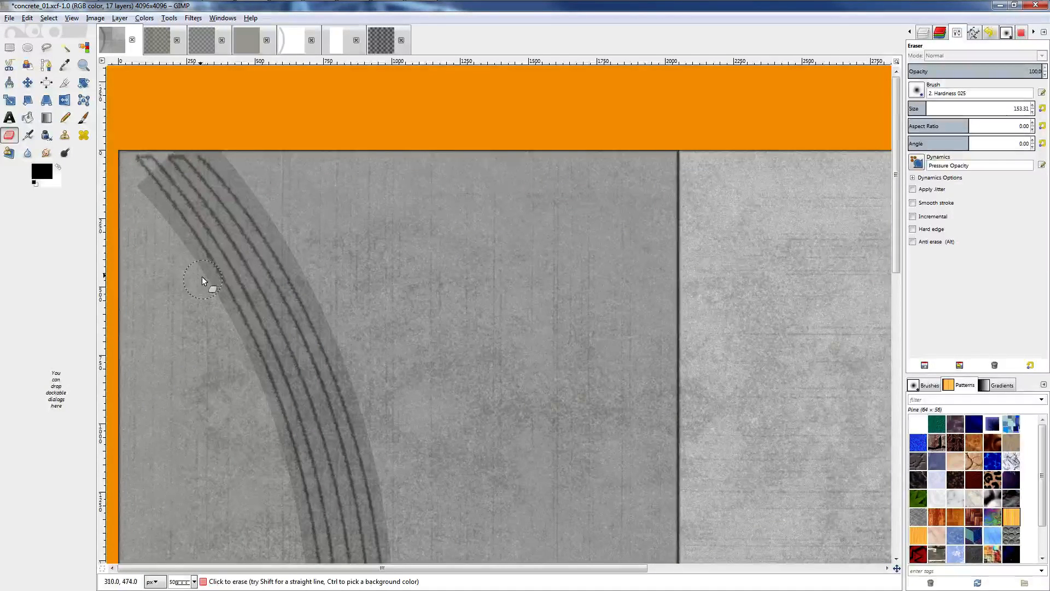
# Make grooves_03 #1 the active layer, select the entire image, and undo the trial erasure at the streaks' upper end.
pyautogui.click(923, 31)
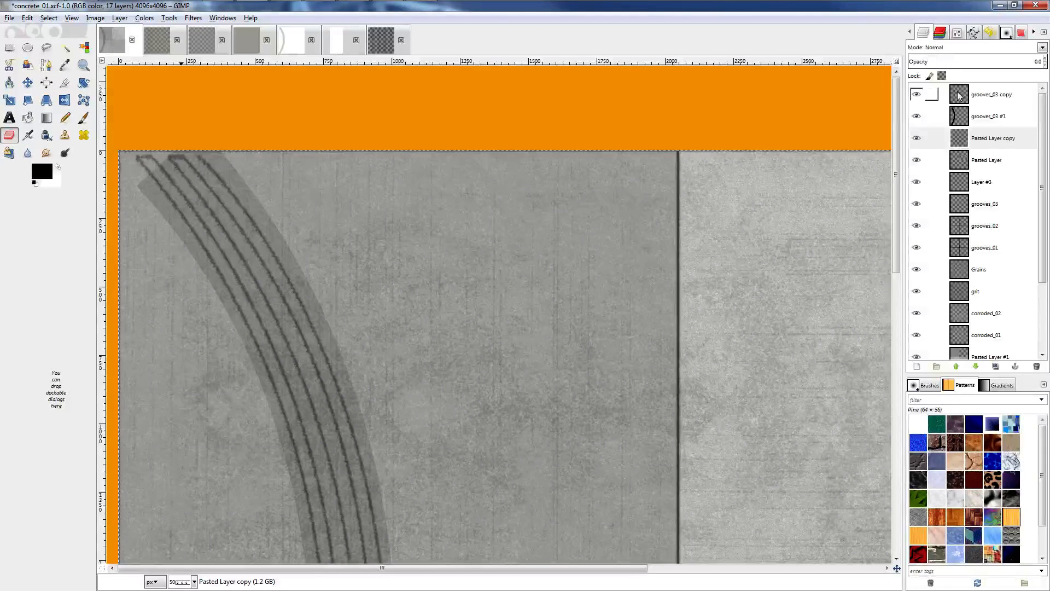
pyautogui.click(960, 115)
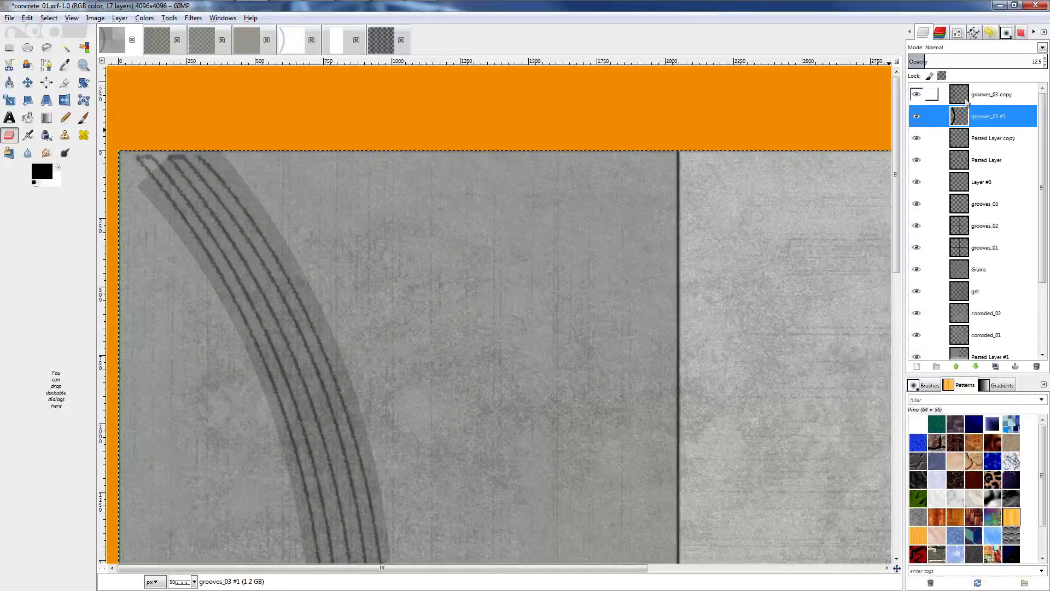
pyautogui.click(46, 18)
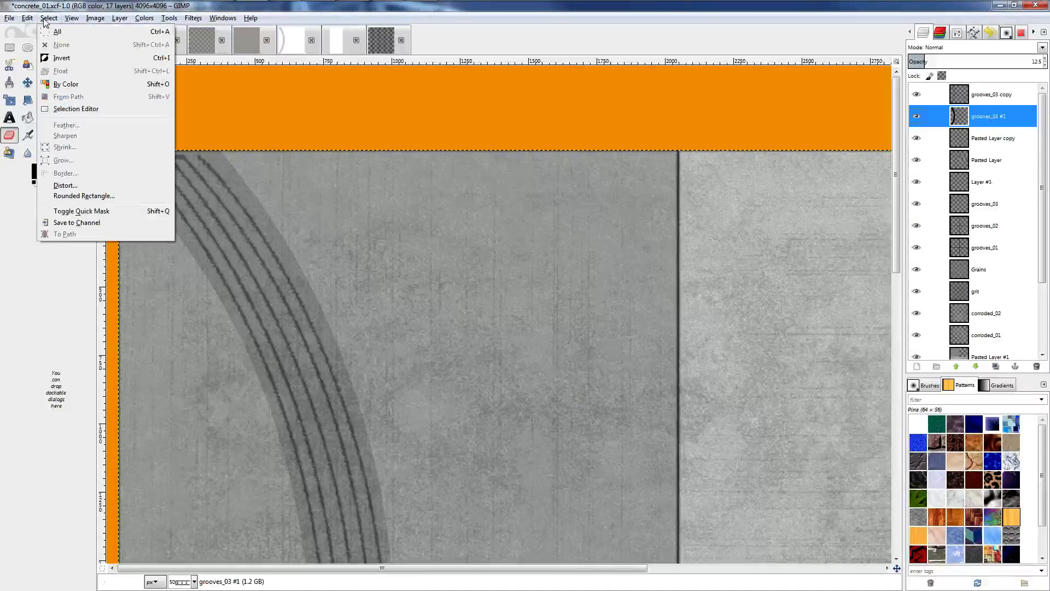
pyautogui.click(52, 30)
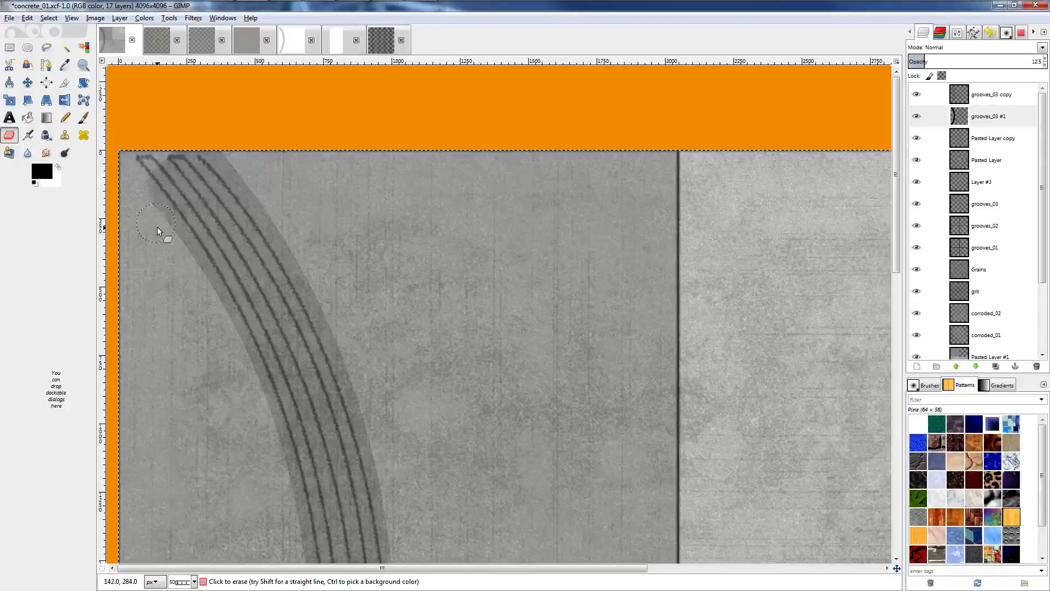
pyautogui.hotkey('ctrl', 'z')
# Set the eraser to the 2. Hardness 075 brush at size 372.83 and undo a trial erasure along the streaks' inner edge.
pyautogui.click(1005, 33)
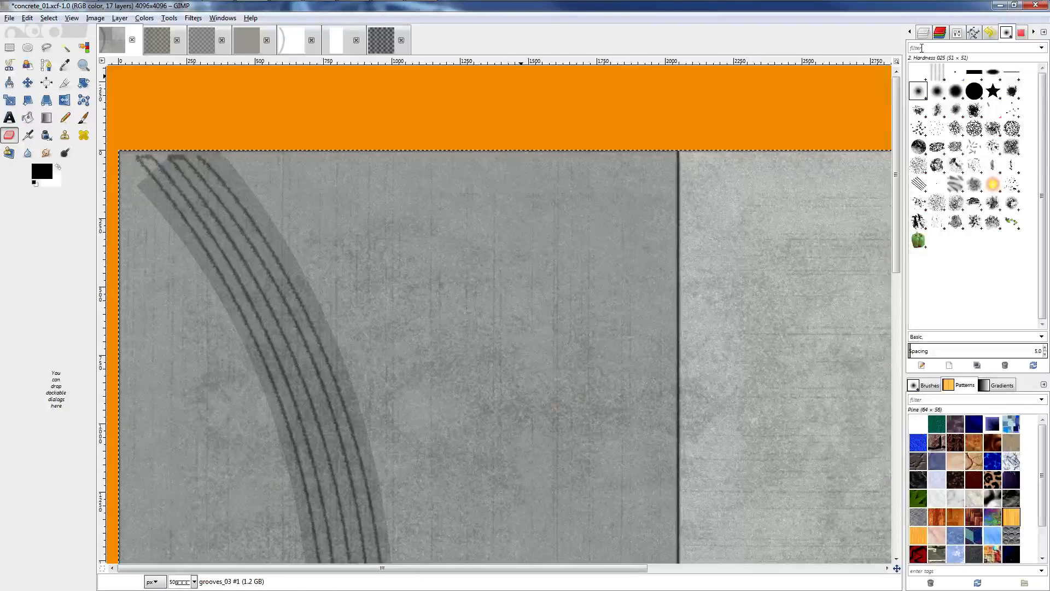
pyautogui.click(957, 32)
pyautogui.click(952, 106)
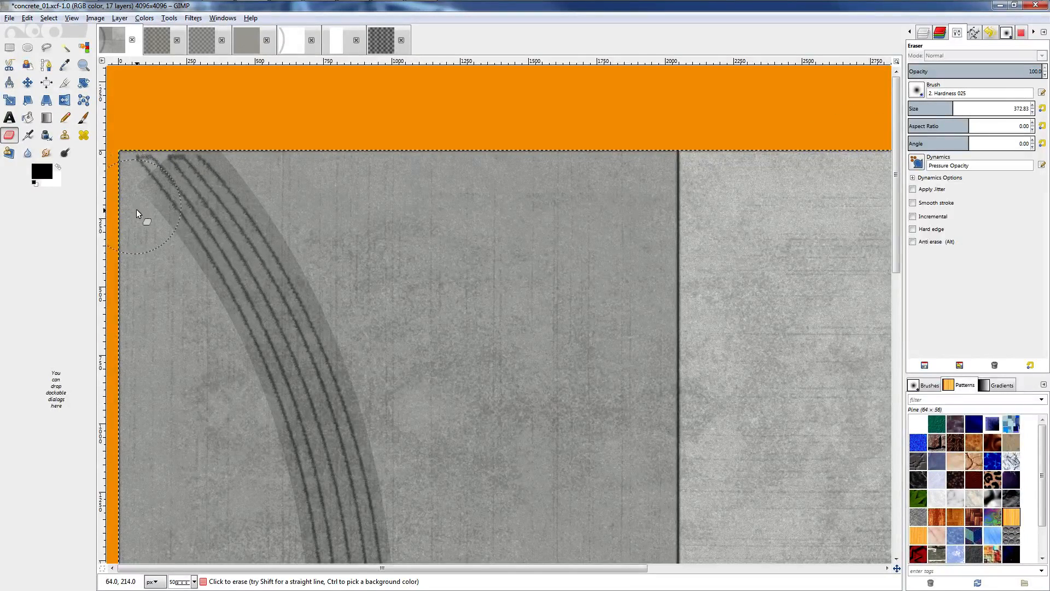
pyautogui.moveTo(136, 209); pyautogui.dragTo(230, 381)
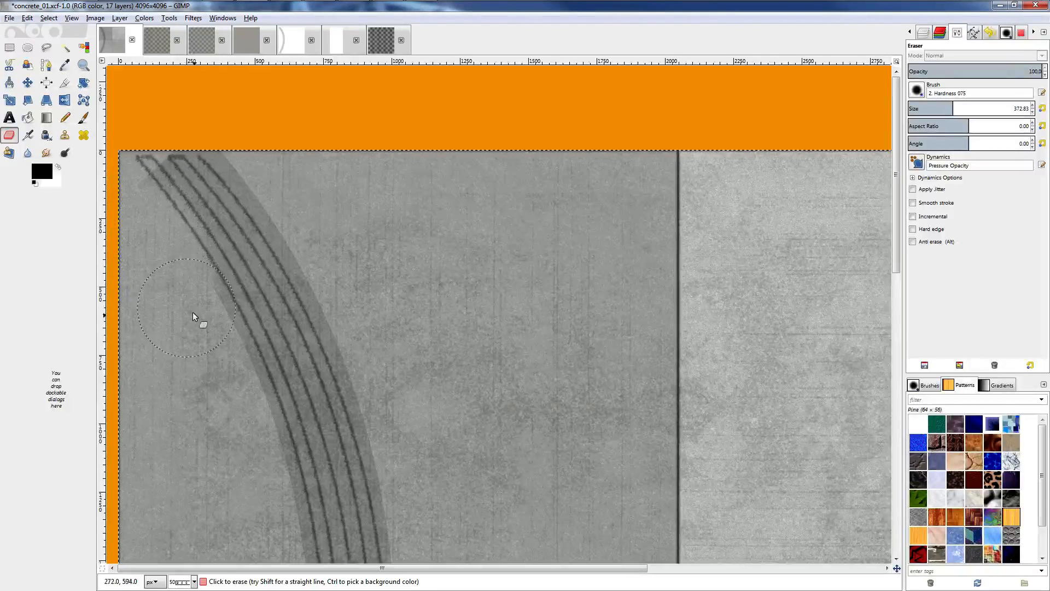
pyautogui.hotkey('ctrl', 'z')
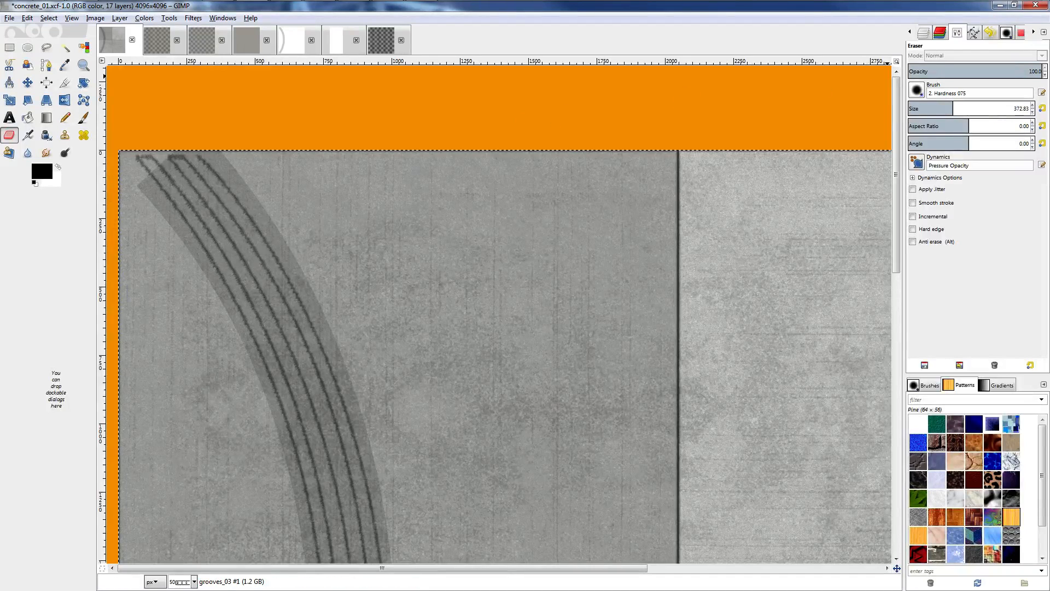
# Merge the grooves_03 copy layer down into the grooves_03 #1 layer.
pyautogui.click(925, 32)
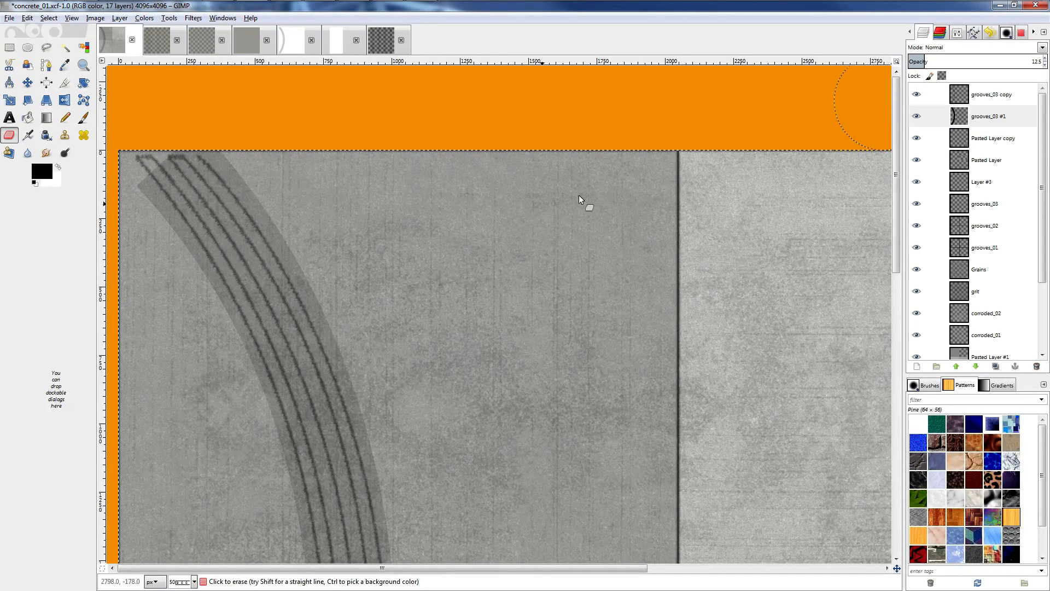
pyautogui.keyDown('ctrl'); pyautogui.scroll(-1, 434, 198); pyautogui.keyUp('ctrl')
pyautogui.keyDown('ctrl'); pyautogui.scroll(-2, 412, 179); pyautogui.keyUp('ctrl')
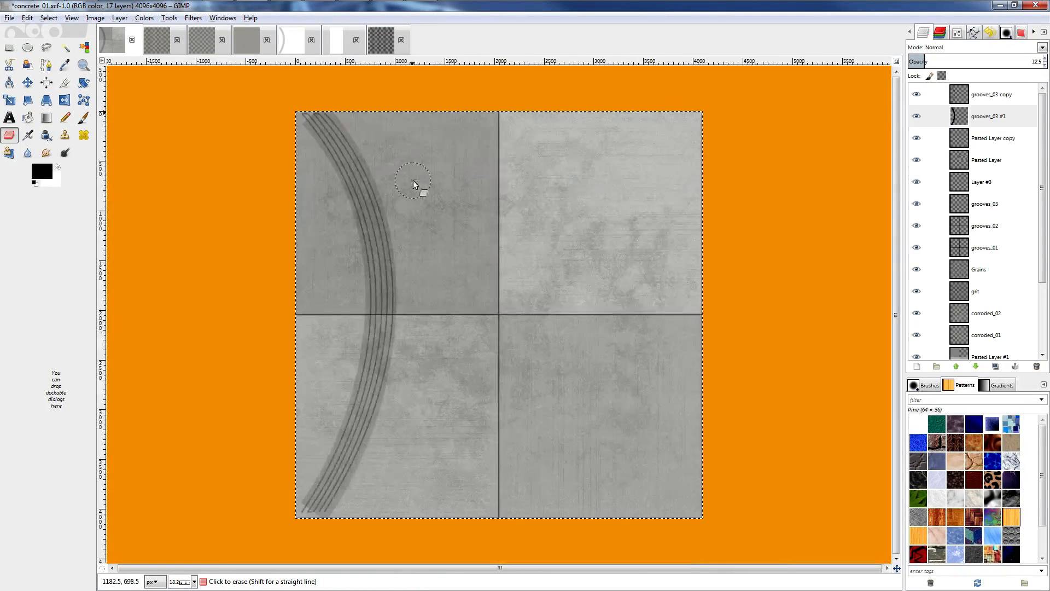
pyautogui.keyDown('ctrl'); pyautogui.scroll(1, 261, 254); pyautogui.keyUp('ctrl')
pyautogui.keyDown('ctrl'); pyautogui.scroll(-1, 258, 250); pyautogui.keyUp('ctrl')
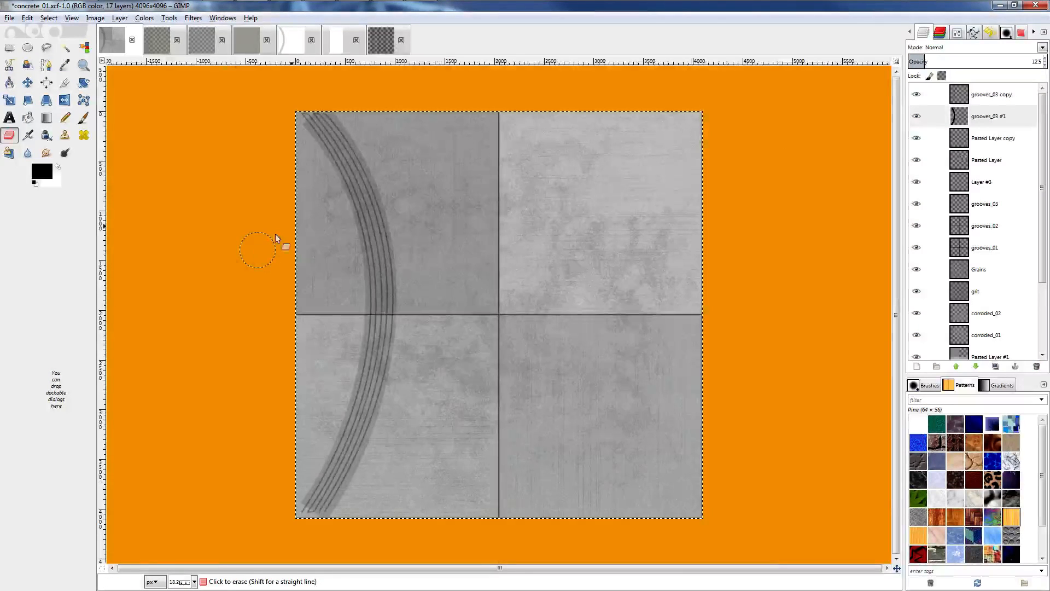
pyautogui.rightClick(990, 100)
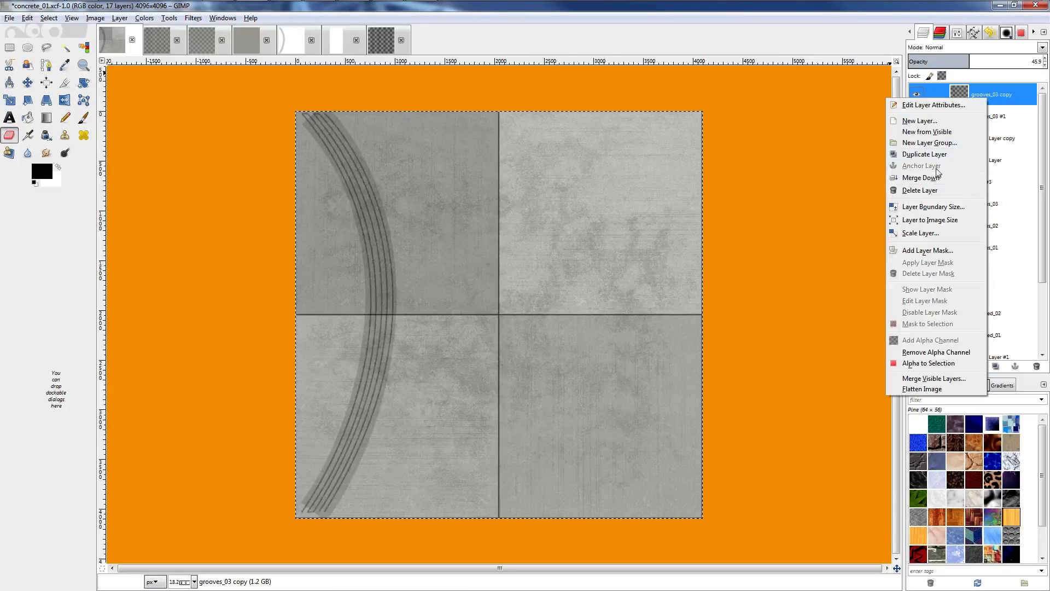
pyautogui.click(941, 184)
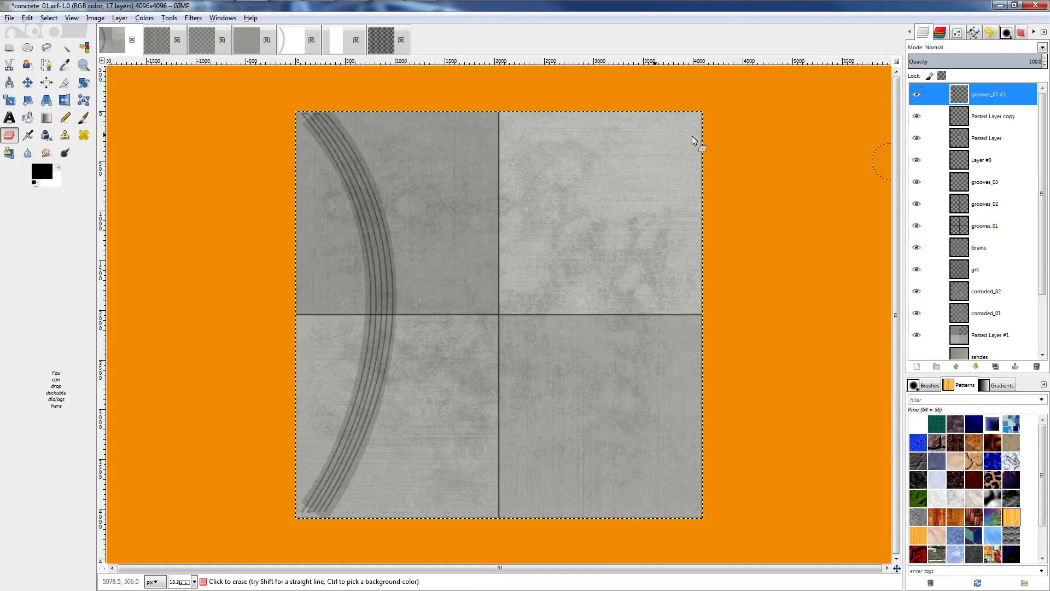
# Lower the eraser opacity to 41.9 and soften the outer edge of the upper half of the tire streaks.
pyautogui.keyDown('ctrl'); pyautogui.scroll(4, 195, 127); pyautogui.keyUp('ctrl')
pyautogui.keyDown('ctrl'); pyautogui.scroll(-1, 184, 104); pyautogui.keyUp('ctrl')
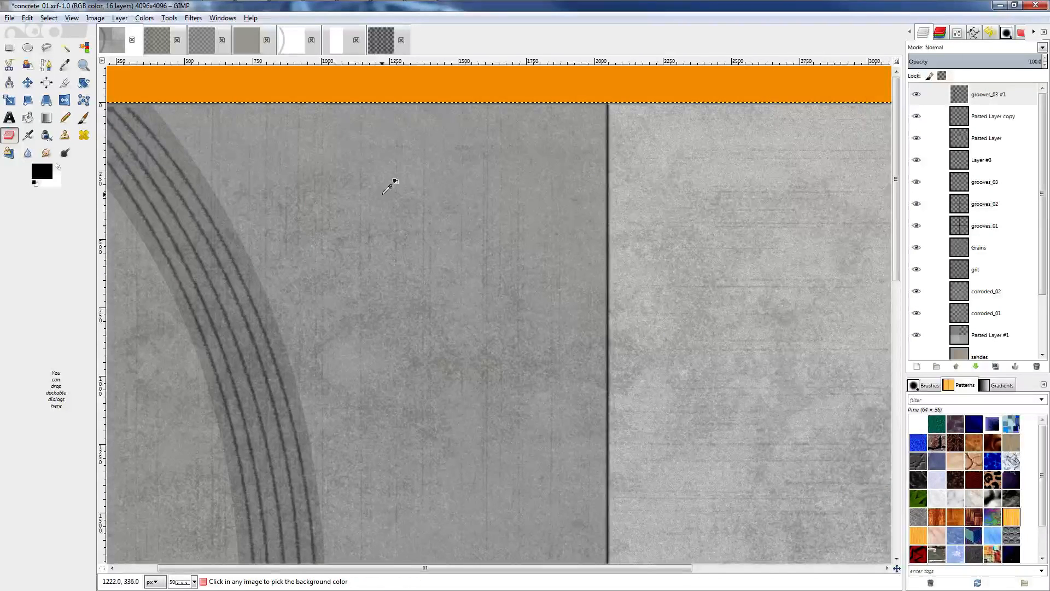
pyautogui.click(990, 33)
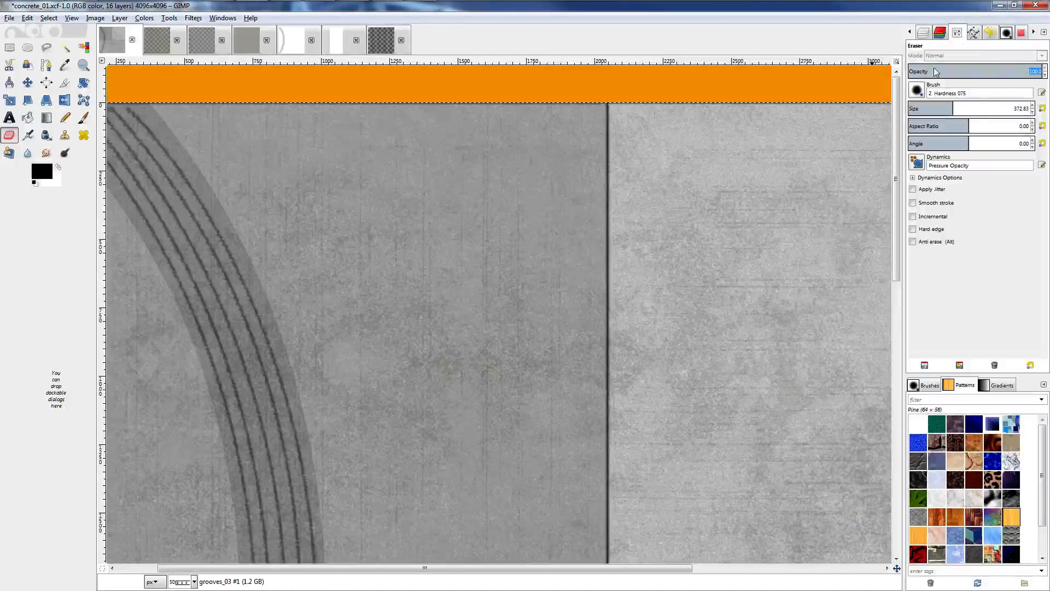
pyautogui.moveTo(983, 69); pyautogui.dragTo(964, 69)
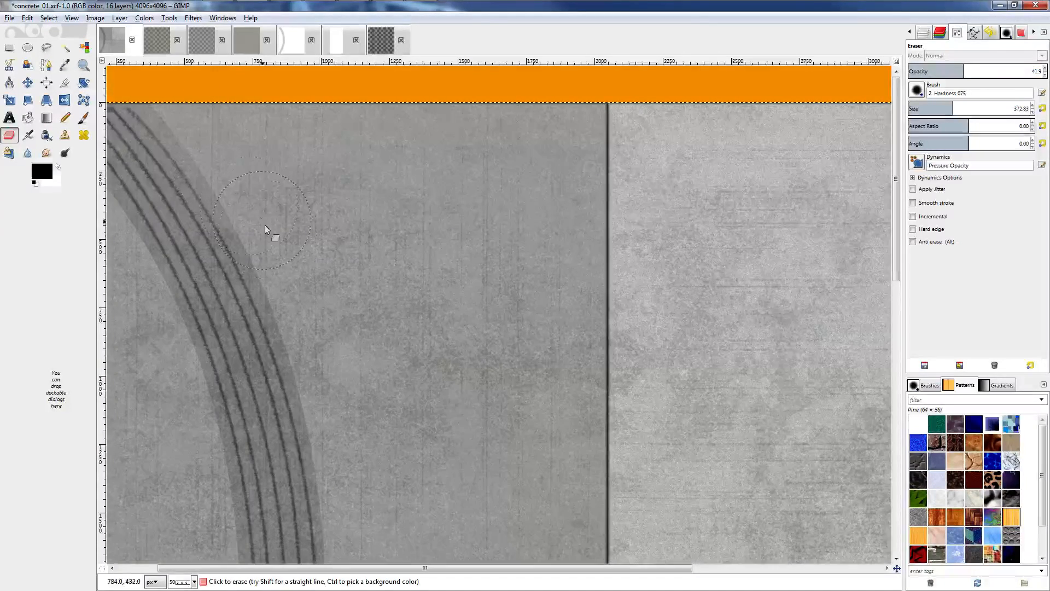
pyautogui.moveTo(277, 254); pyautogui.dragTo(356, 528)
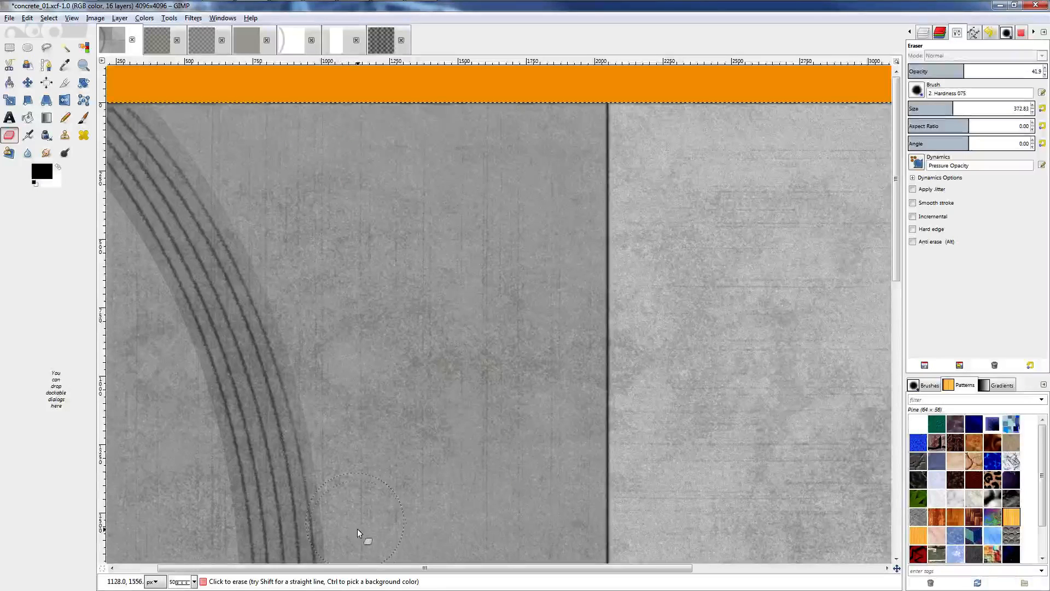
pyautogui.moveTo(307, 412); pyautogui.dragTo(218, 164)
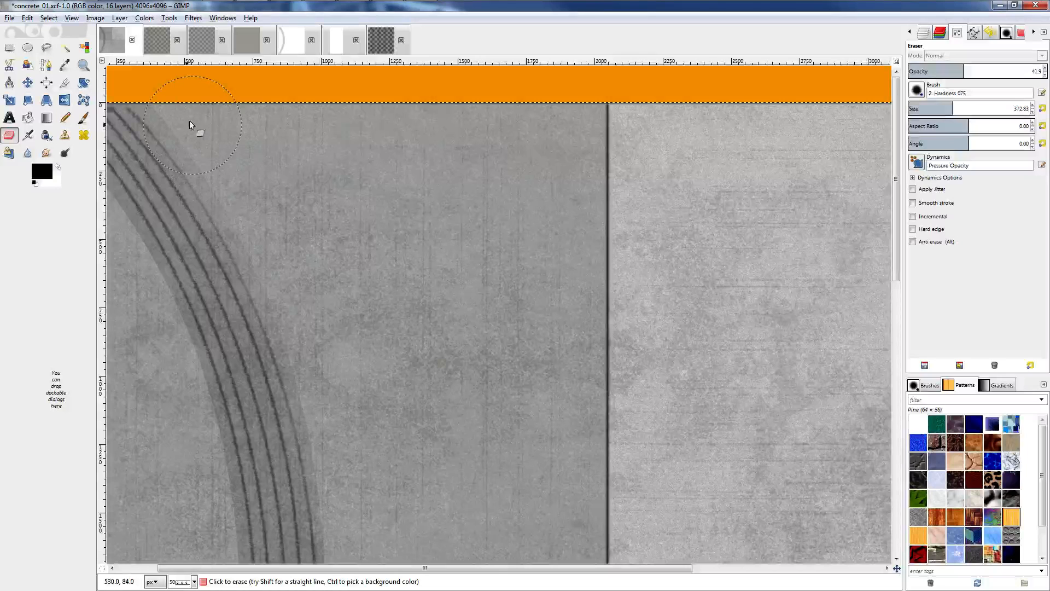
# Fade the upper end and upper inner edge of the curved tire streaks with the eraser.
pyautogui.keyDown('ctrl'); pyautogui.scroll(-3, 263, 442); pyautogui.keyUp('ctrl')
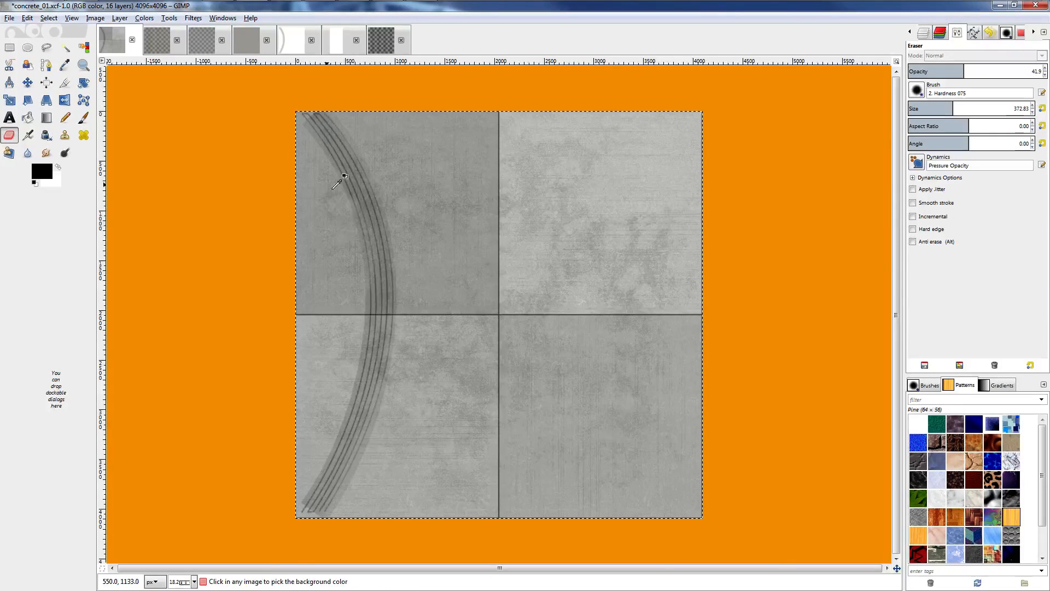
pyautogui.keyDown('ctrl'); pyautogui.scroll(1, 306, 154); pyautogui.keyUp('ctrl')
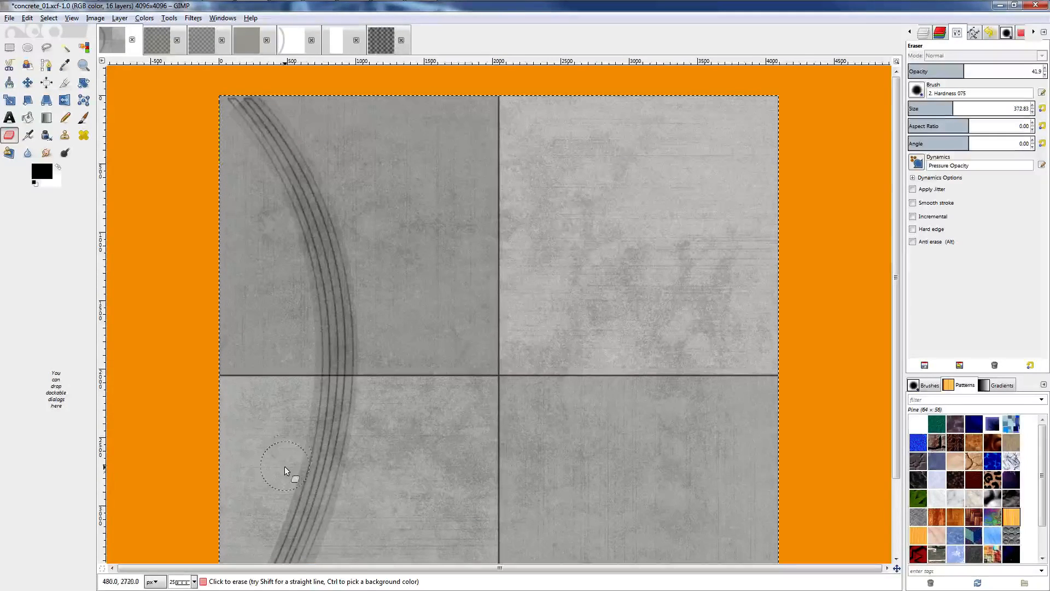
pyautogui.keyDown('ctrl'); pyautogui.scroll(1, 296, 164); pyautogui.keyUp('ctrl')
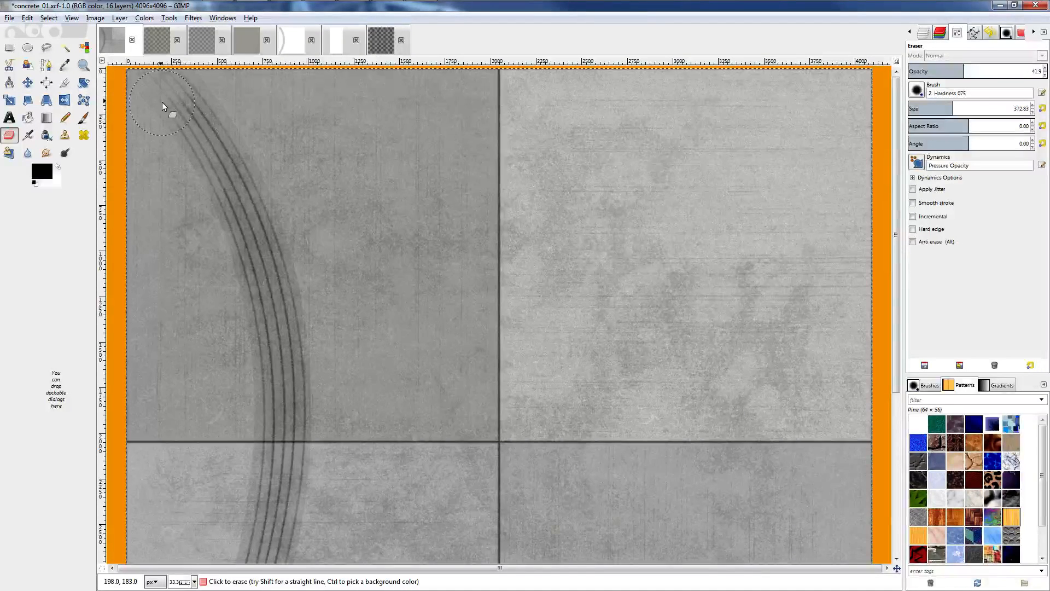
pyautogui.moveTo(162, 101)
pyautogui.mouseDown()
pyautogui.moveTo(202, 126)
pyautogui.moveTo(279, 215)
pyautogui.mouseUp()
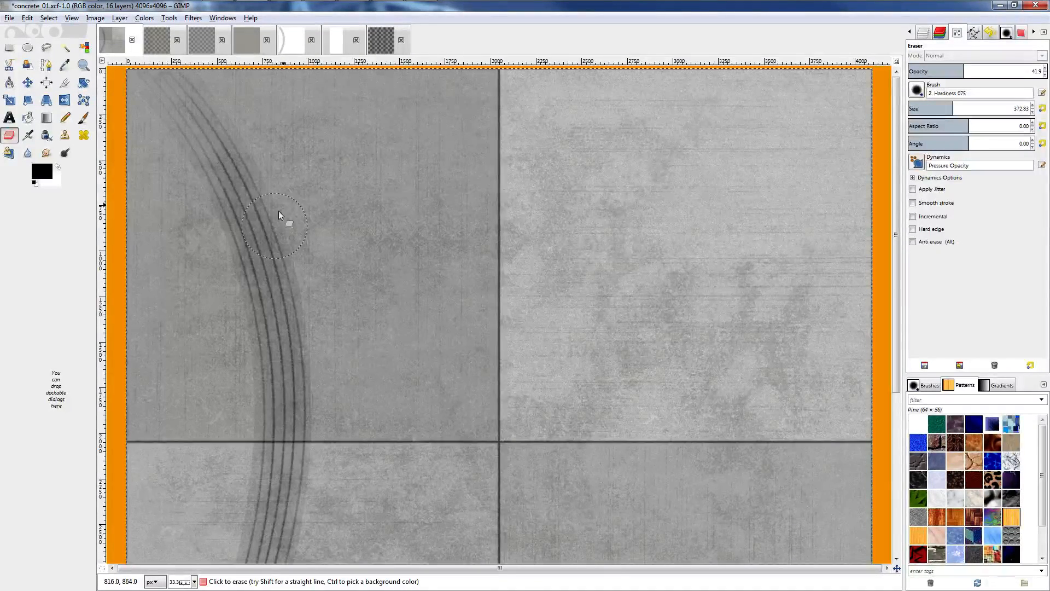
# Erase softly over the lower end of the tire streaks and up along their lower inner edge.
pyautogui.keyDown('ctrl'); pyautogui.scroll(-1, 286, 155); pyautogui.keyUp('ctrl')
pyautogui.scroll(-3, 263, 551)
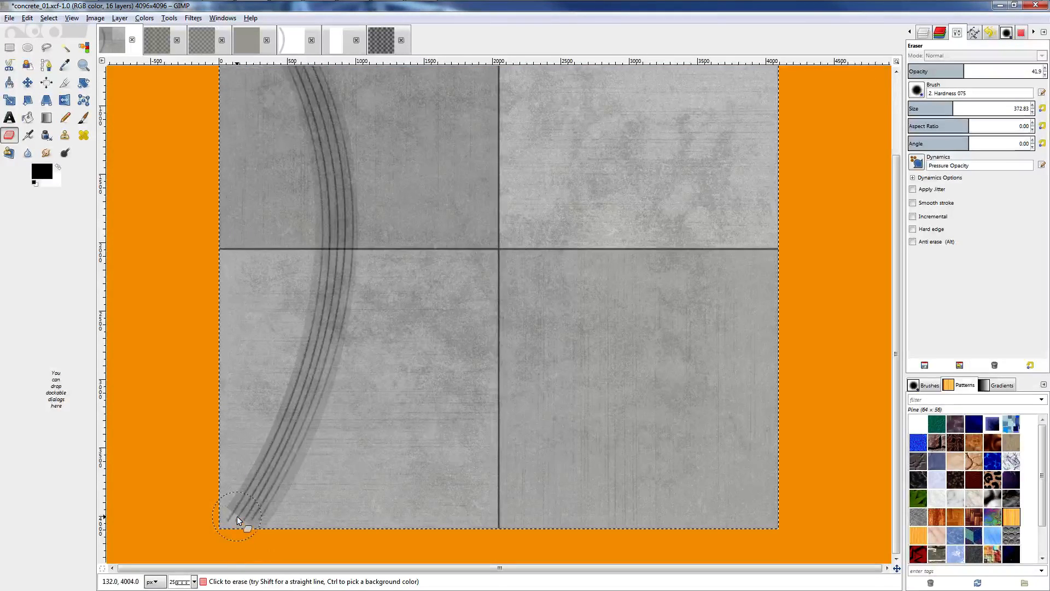
pyautogui.moveTo(238, 516); pyautogui.dragTo(242, 539)
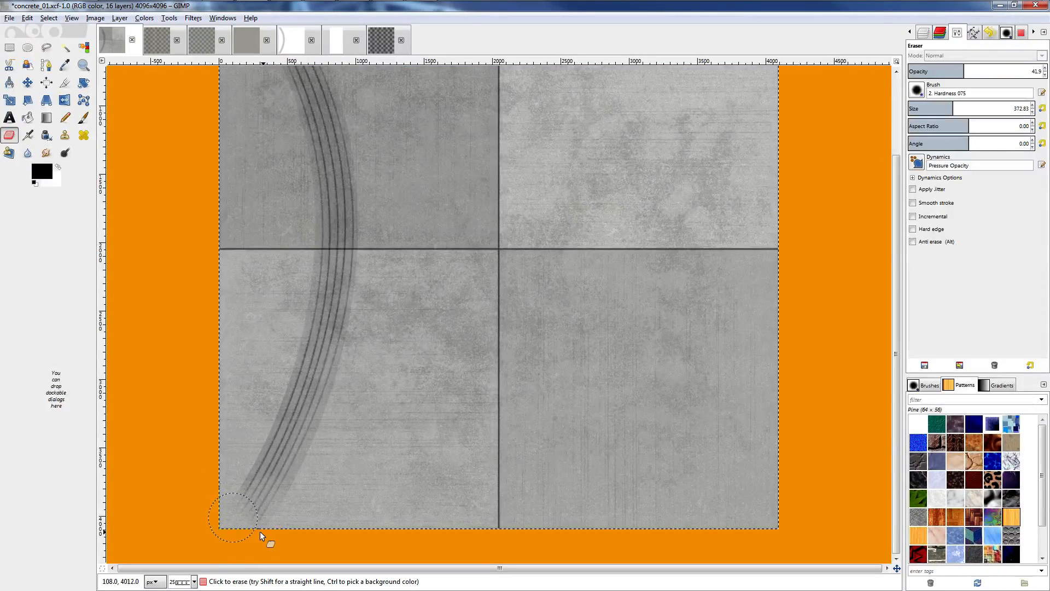
pyautogui.moveTo(270, 470); pyautogui.dragTo(228, 523)
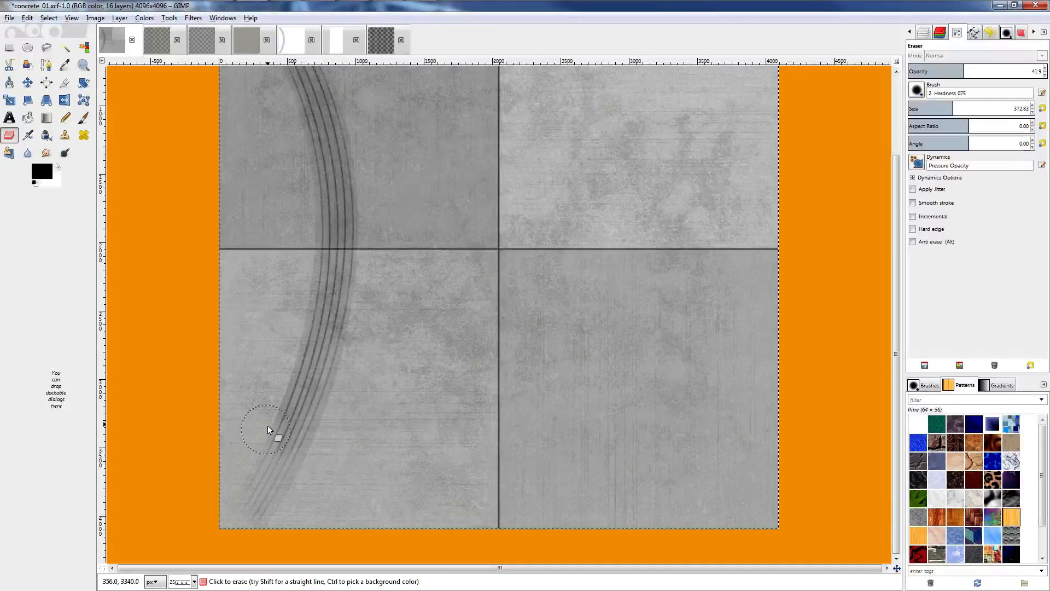
pyautogui.moveTo(271, 420)
pyautogui.mouseDown()
pyautogui.moveTo(307, 183)
pyautogui.moveTo(309, 355)
pyautogui.mouseUp()
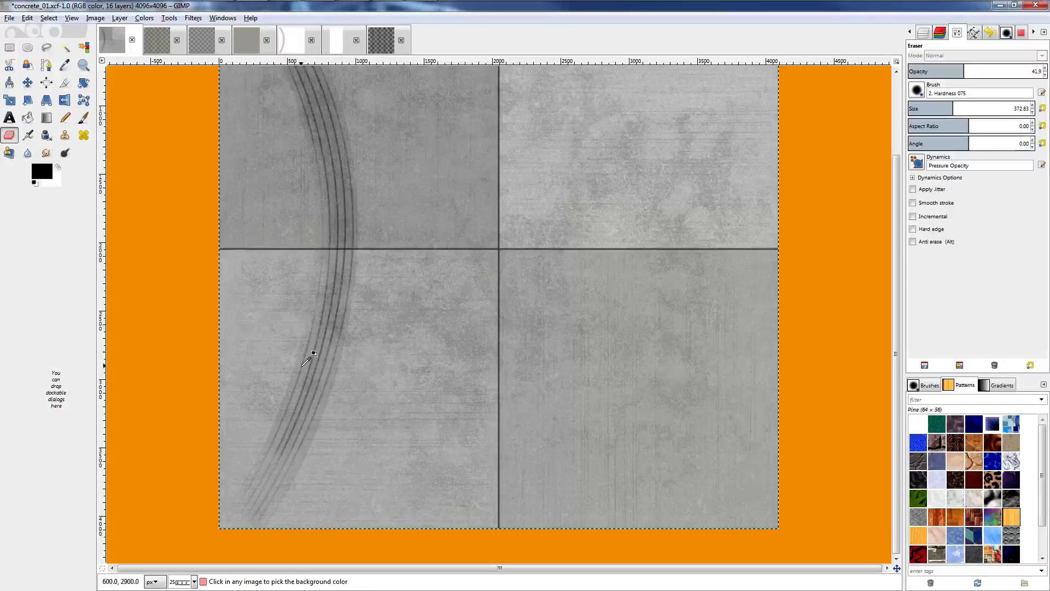
# Undo the last eraser stroke and lower the opacity of the grooves_03 #1 layer to 43.9.
pyautogui.hotkey('ctrl', 'z')
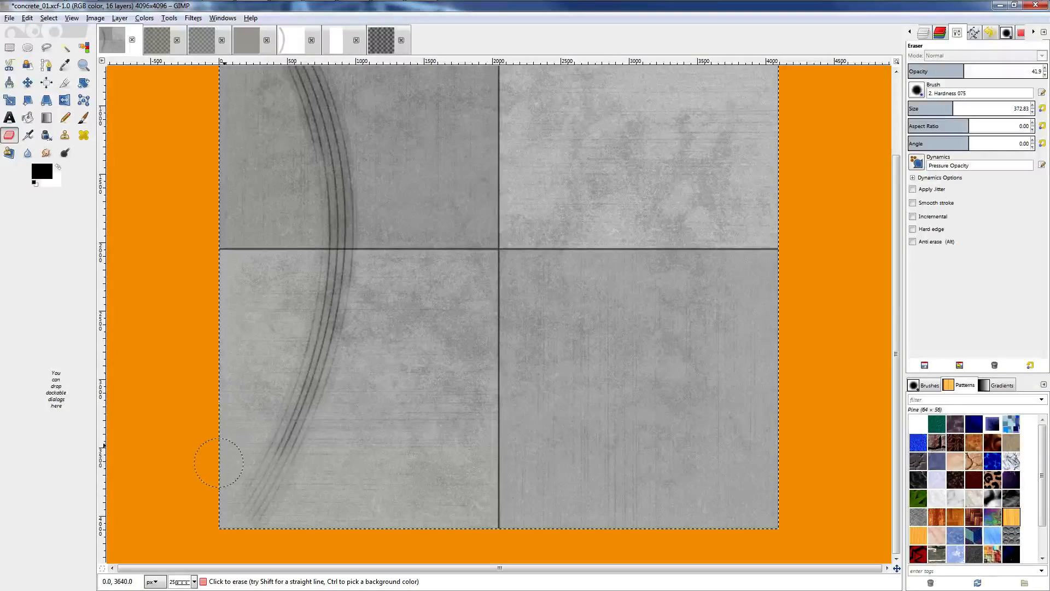
pyautogui.keyDown('ctrl'); pyautogui.scroll(-3, 352, 222); pyautogui.keyUp('ctrl')
pyautogui.keyDown('ctrl'); pyautogui.scroll(3, 357, 217); pyautogui.keyUp('ctrl')
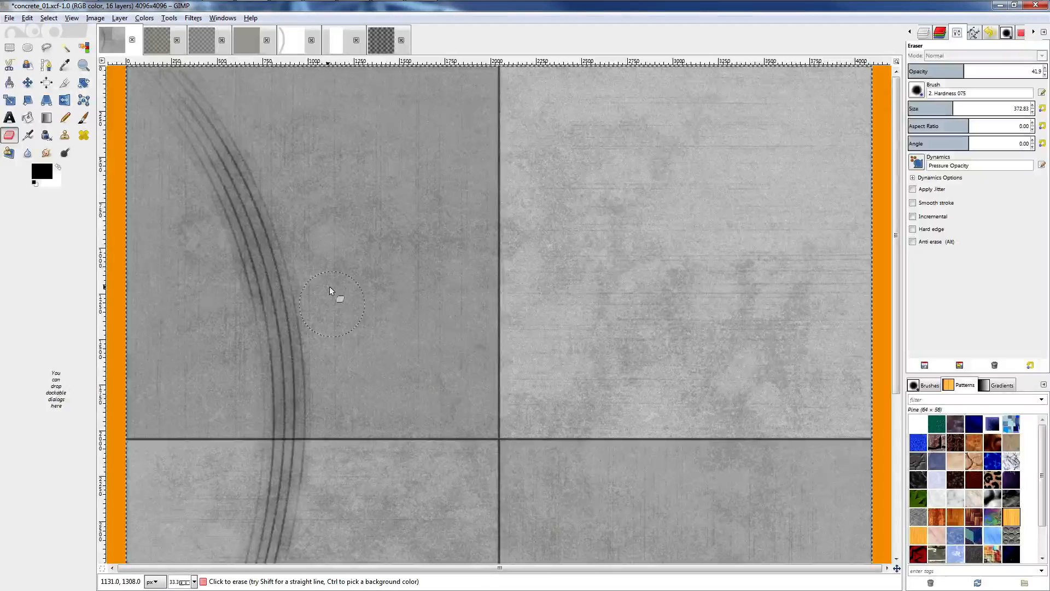
pyautogui.click(923, 32)
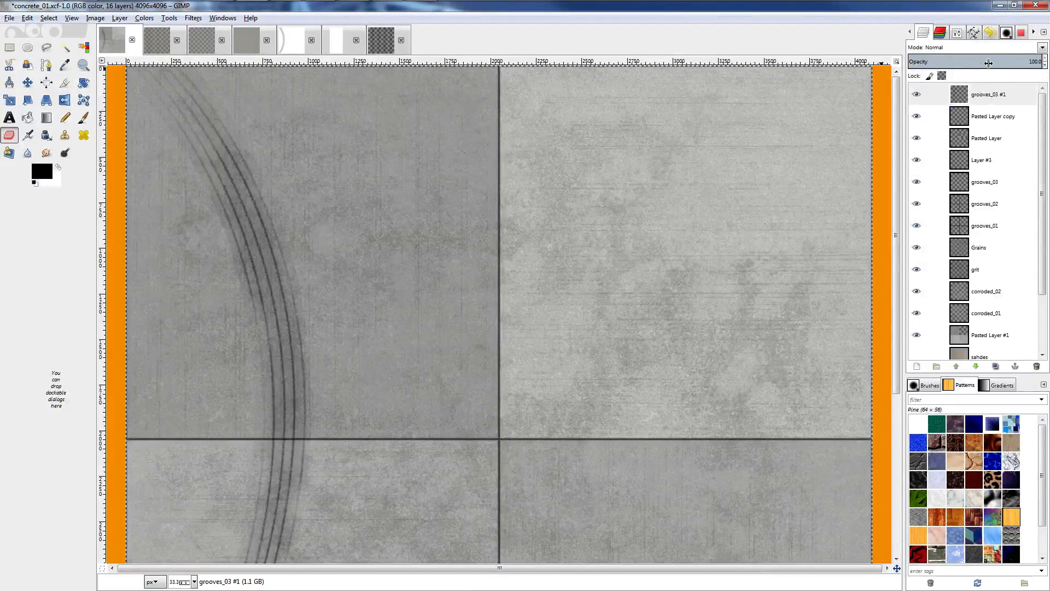
pyautogui.click(966, 58)
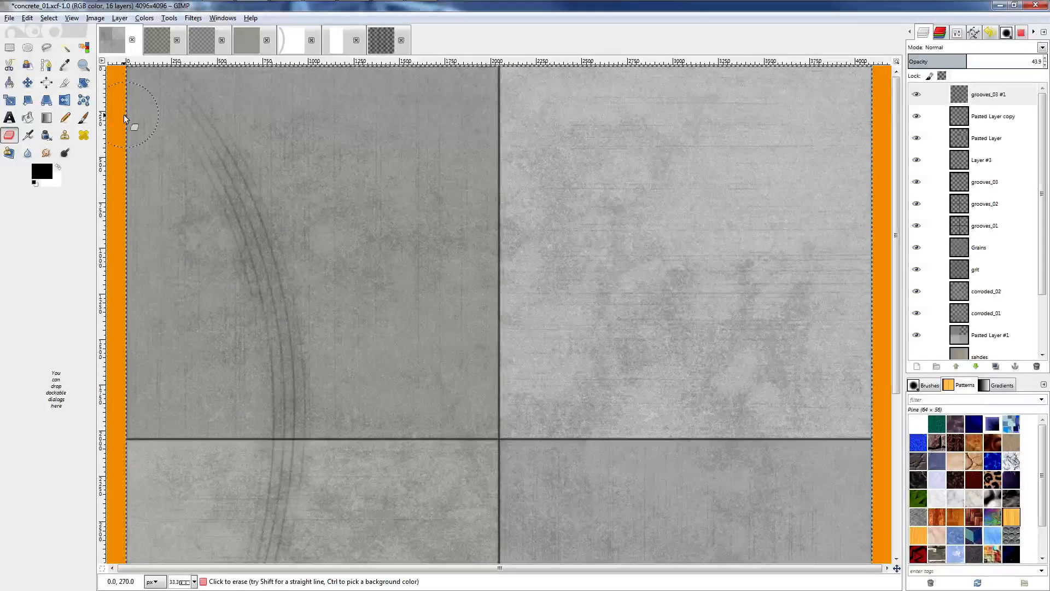
# Smudge along the curved tire streaks from their upper end down past the horizontal tile seam to blur the lines.
pyautogui.press('s')
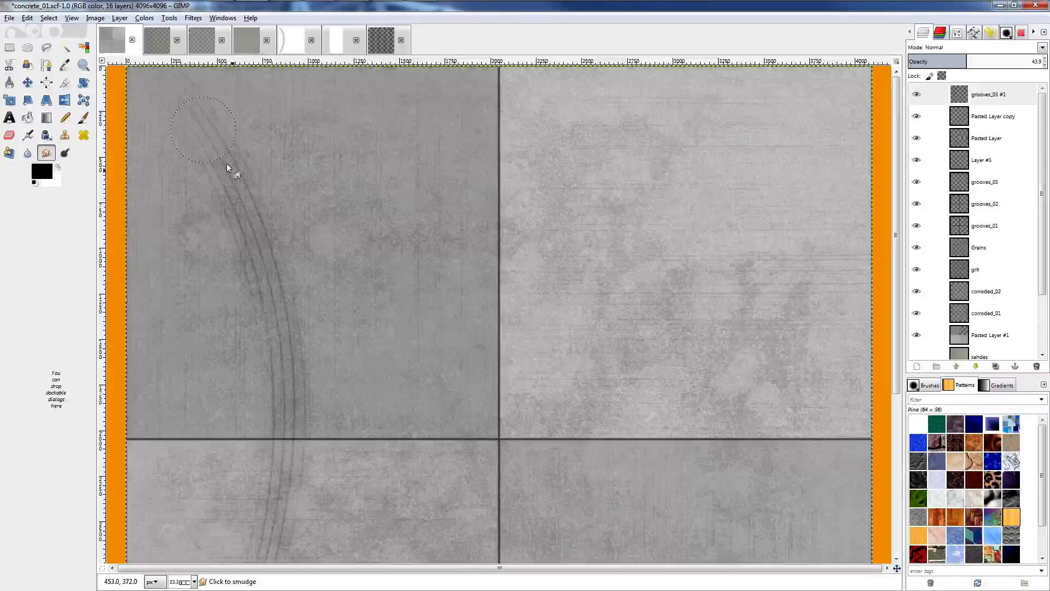
pyautogui.moveTo(245, 195)
pyautogui.mouseDown()
pyautogui.moveTo(284, 484)
pyautogui.moveTo(216, 155)
pyautogui.moveTo(188, 103)
pyautogui.moveTo(215, 146)
pyautogui.moveTo(288, 404)
pyautogui.moveTo(279, 499)
pyautogui.mouseUp()
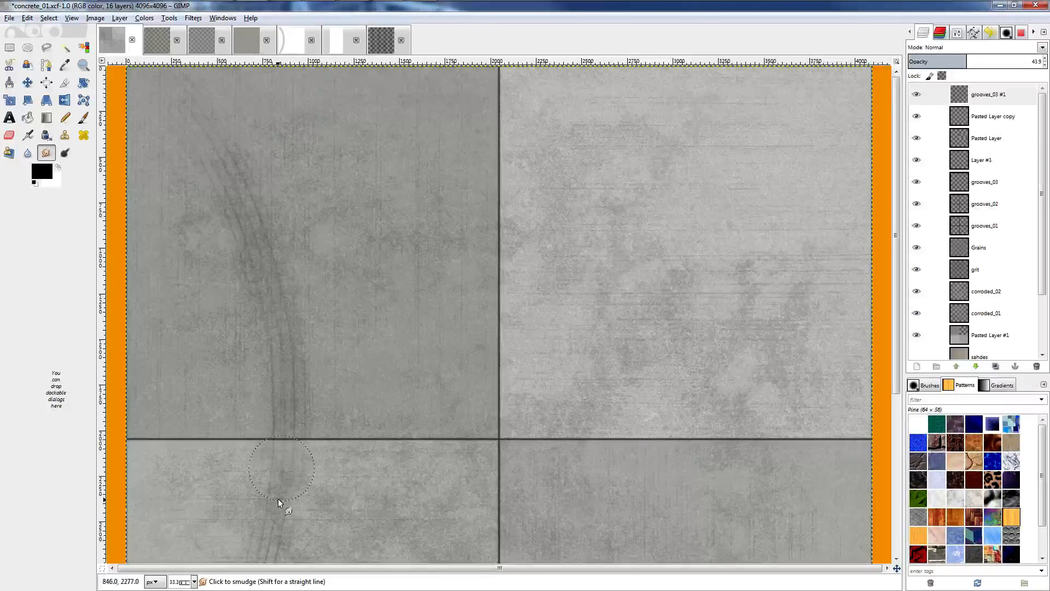
pyautogui.keyDown('ctrl'); pyautogui.scroll(1, 278, 498); pyautogui.keyUp('ctrl')
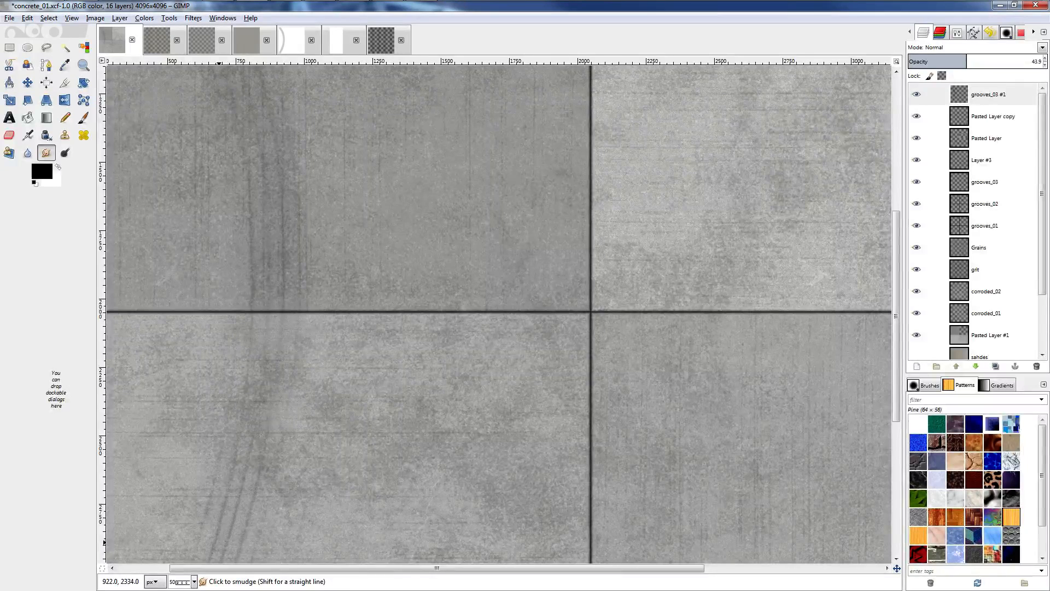
pyautogui.keyDown('ctrl'); pyautogui.scroll(-3, 378, 293); pyautogui.keyUp('ctrl')
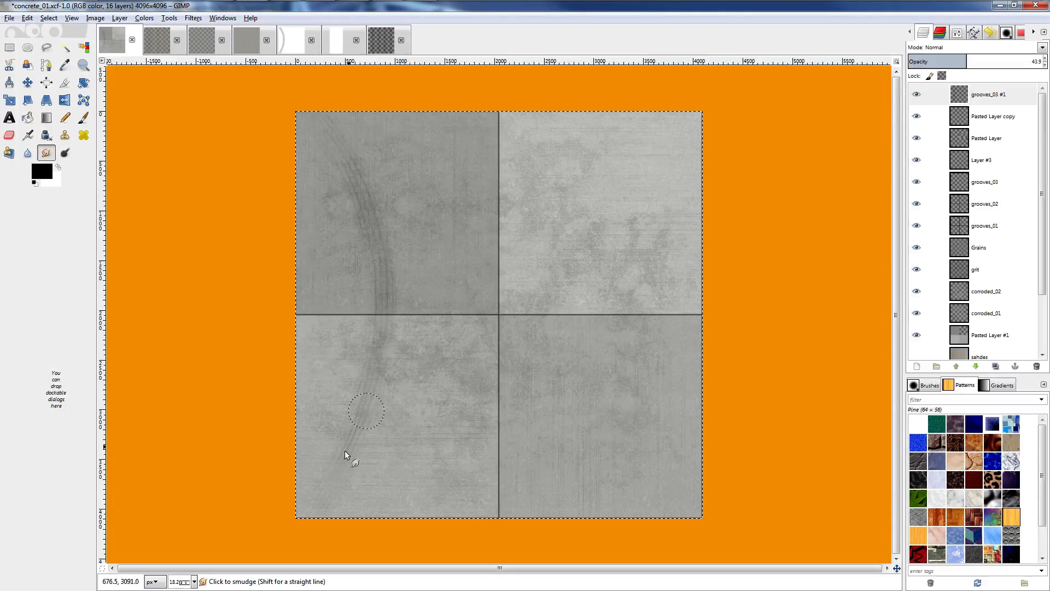
pyautogui.keyDown('ctrl'); pyautogui.scroll(1, 257, 230); pyautogui.keyUp('ctrl')
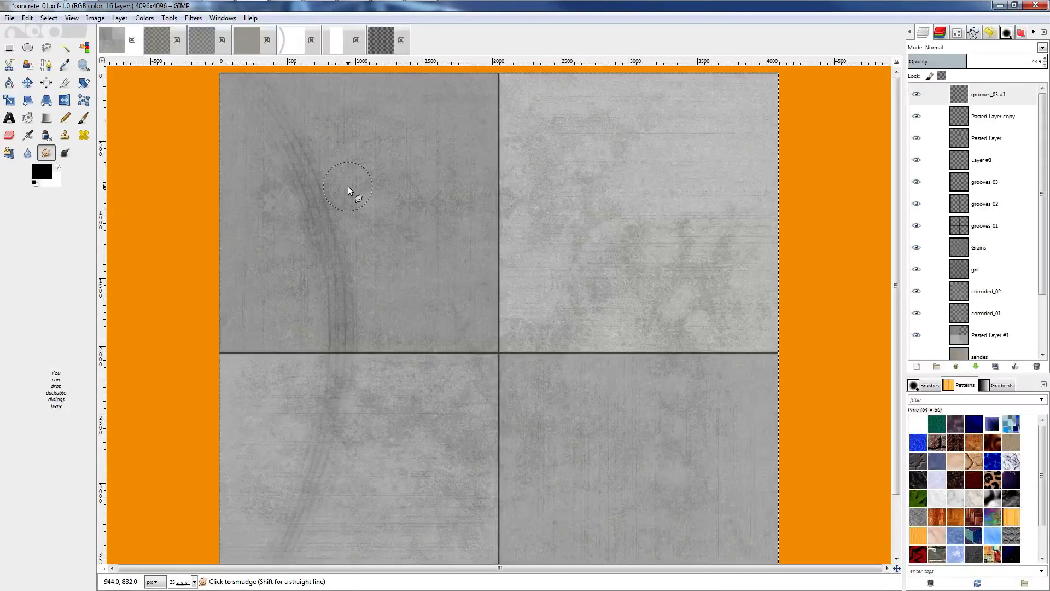
# Scale the grooves_03 #1 layer to slightly under half its width with the proportions unlinked, keeping the height at 4096 px.
pyautogui.click(120, 18)
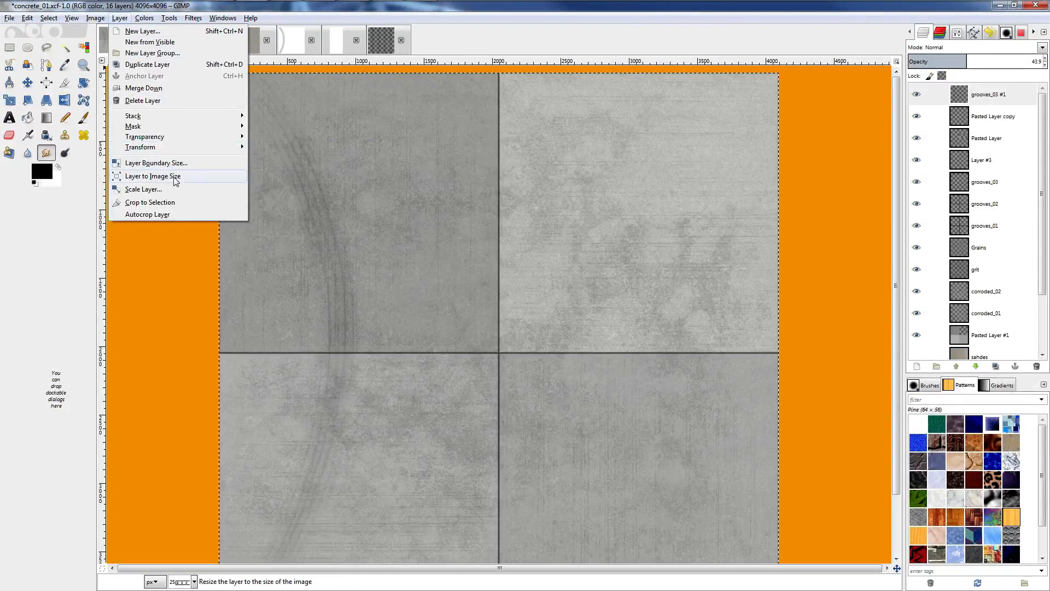
pyautogui.click(159, 190)
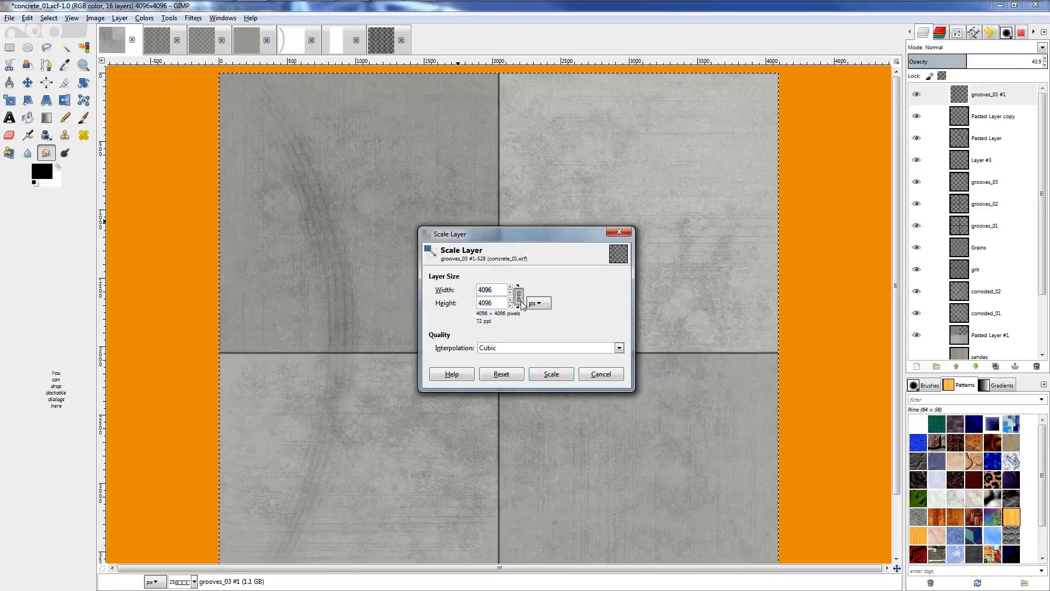
pyautogui.click(519, 299)
pyautogui.click(510, 292)
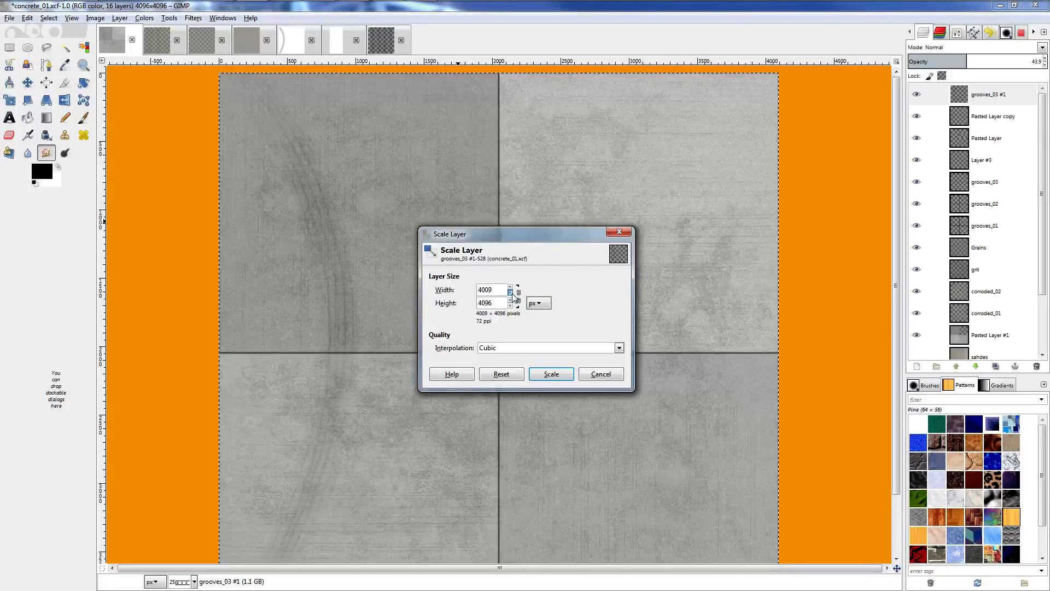
pyautogui.moveTo(513, 293); pyautogui.dragTo(511, 296)
pyautogui.click(544, 371)
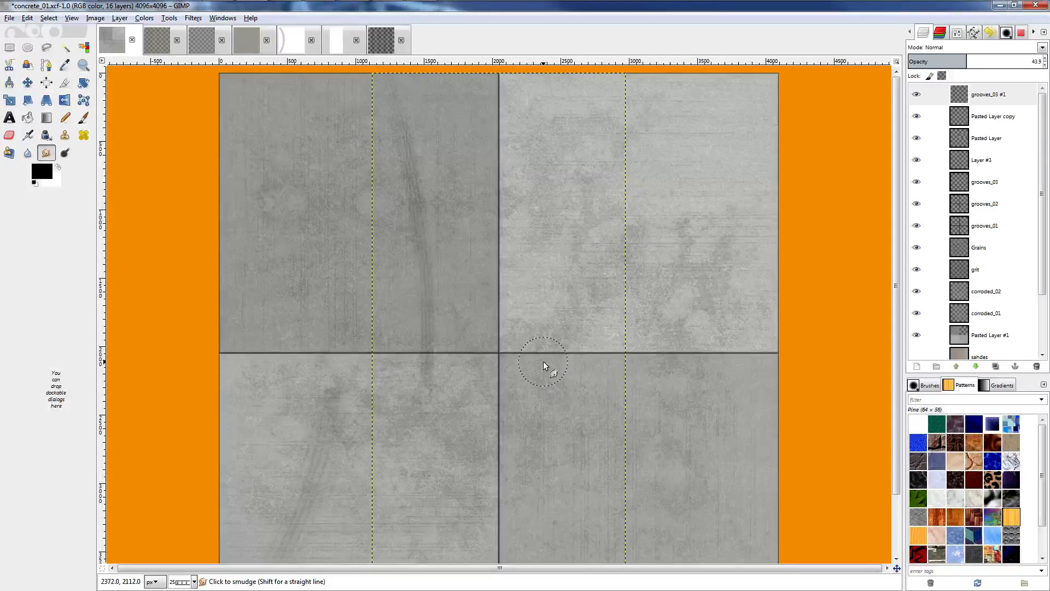
# Duplicate the narrowed grooves_03 #1 layer and move the copy straight down by about 550 px.
pyautogui.keyDown('ctrl'); pyautogui.scroll(-1, 539, 355); pyautogui.keyUp('ctrl')
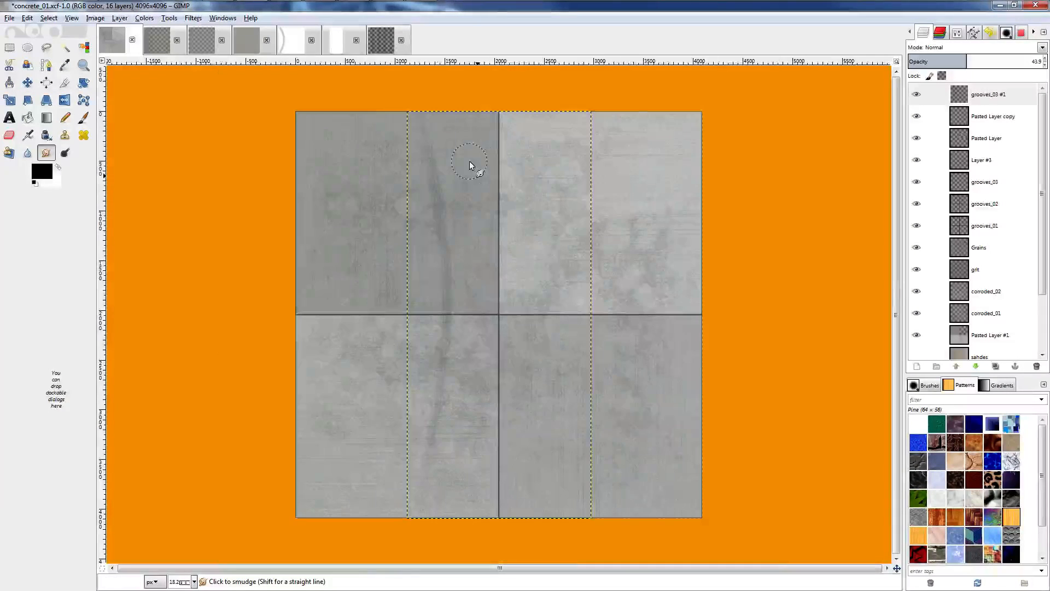
pyautogui.keyDown('ctrl'); pyautogui.scroll(1, 467, 184); pyautogui.keyUp('ctrl')
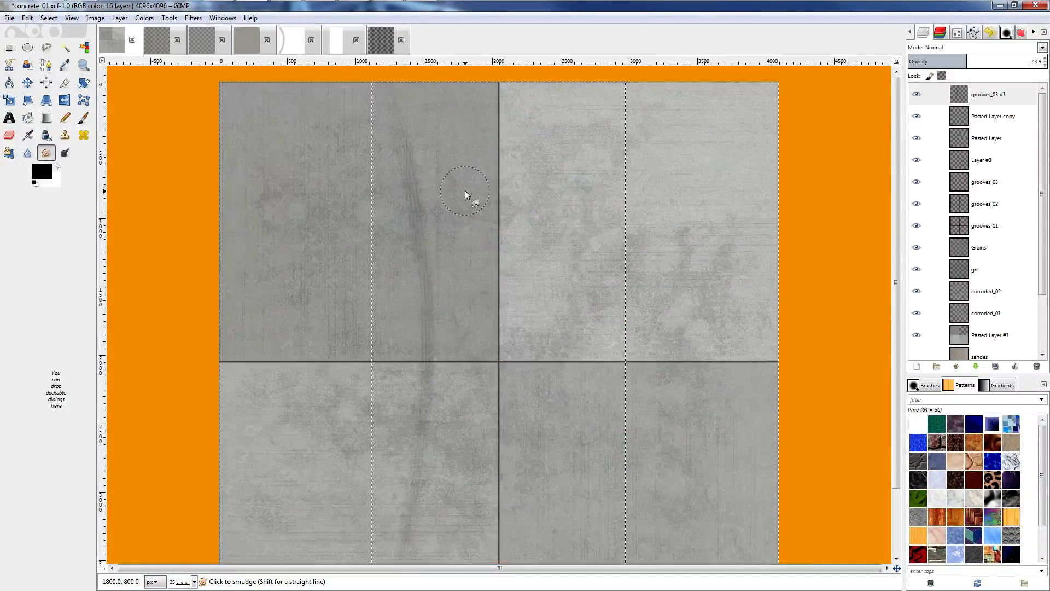
pyautogui.keyDown('ctrl'); pyautogui.scroll(-1, 465, 190); pyautogui.keyUp('ctrl')
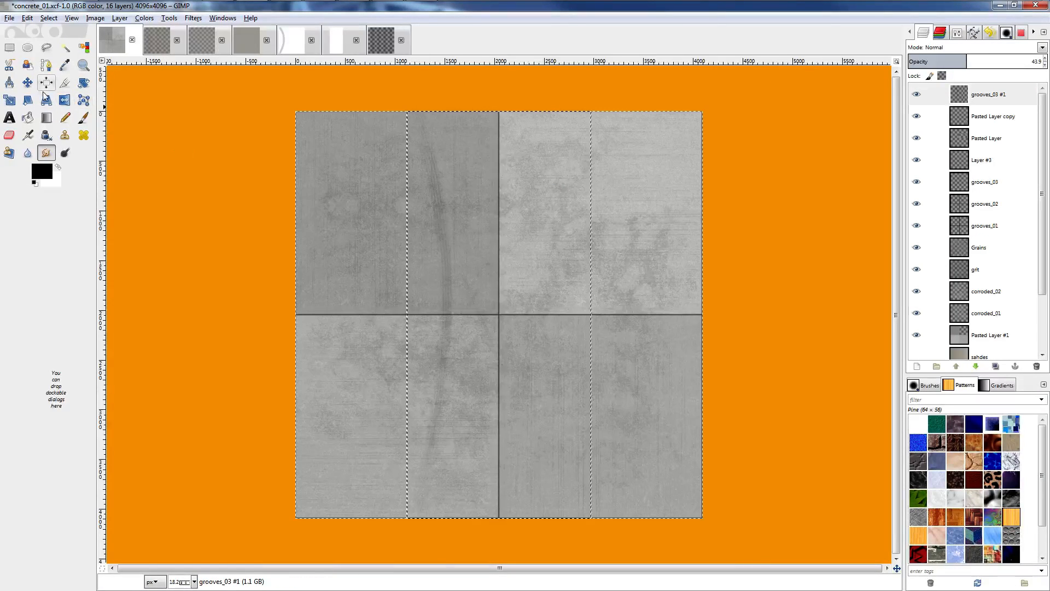
pyautogui.click(27, 82)
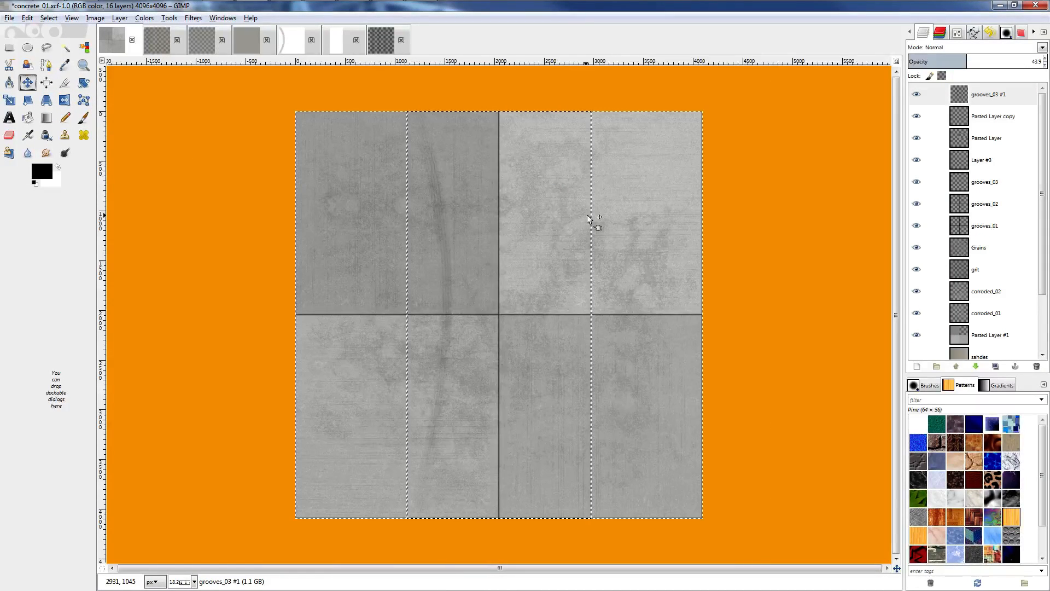
pyautogui.hotkey('ctrl', 'shift', 'd')
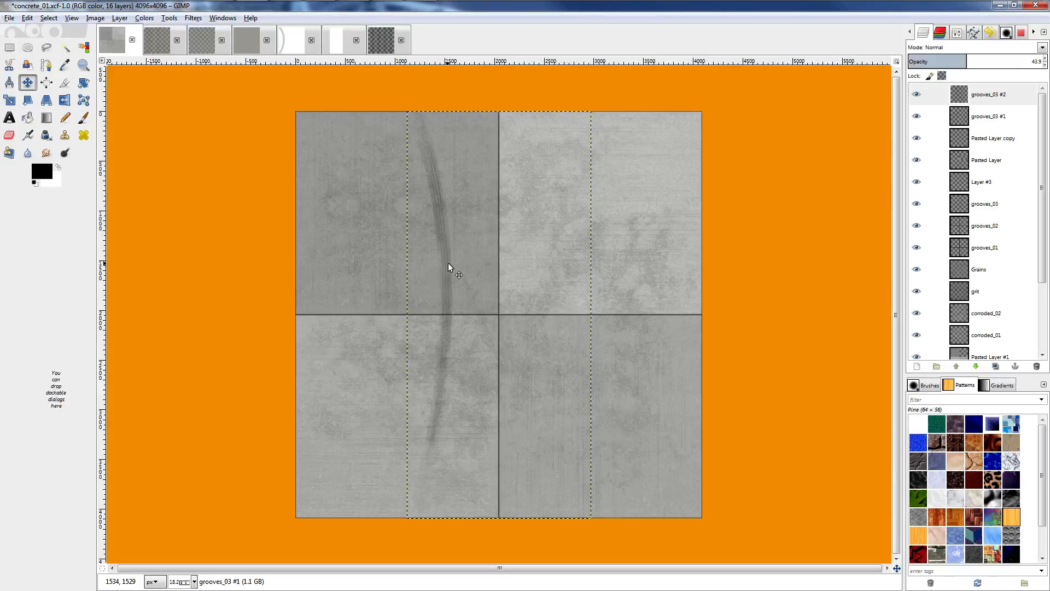
pyautogui.keyDown('ctrl'); pyautogui.scroll(3, 451, 260); pyautogui.keyUp('ctrl')
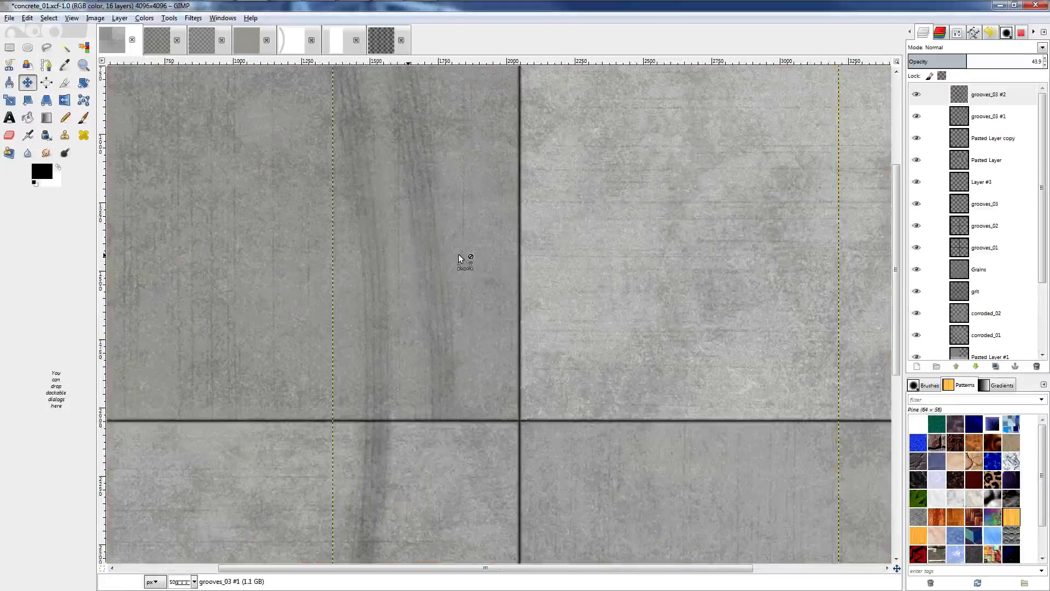
pyautogui.keyDown('ctrl'); pyautogui.scroll(-3, 459, 254); pyautogui.keyUp('ctrl')
pyautogui.moveTo(464, 261); pyautogui.dragTo(423, 353)
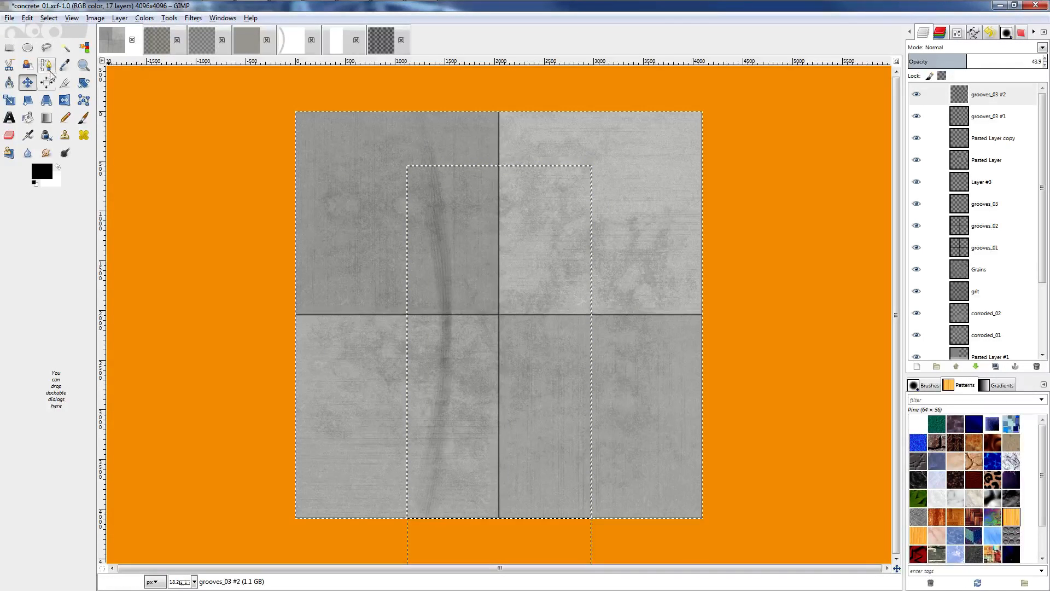
# Shear the grooves_03 #2 layer by -1865 in X and put the resulting floating selection on a new layer.
pyautogui.click(27, 100)
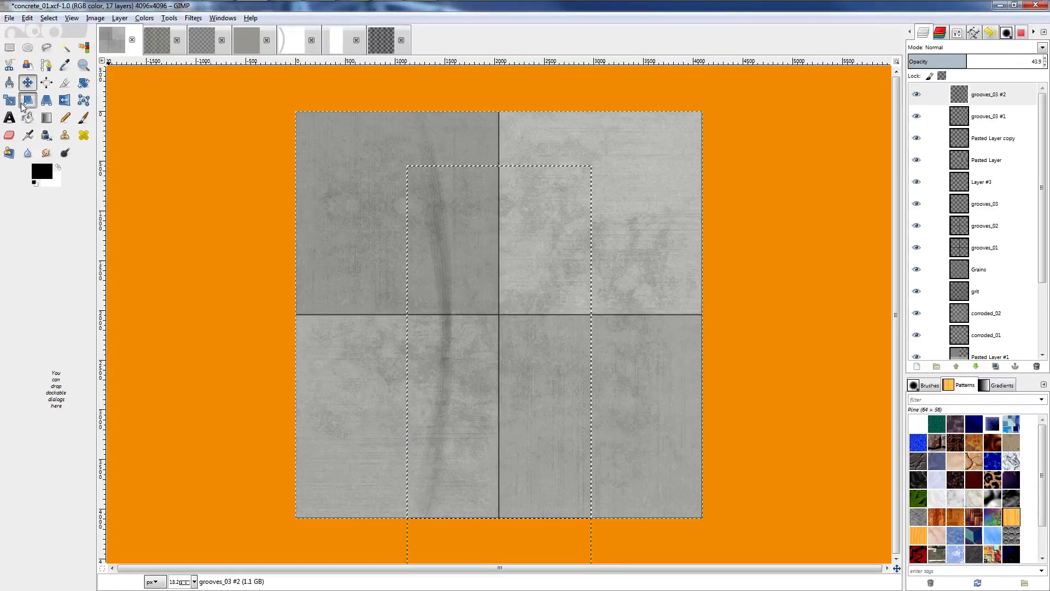
pyautogui.click(426, 171)
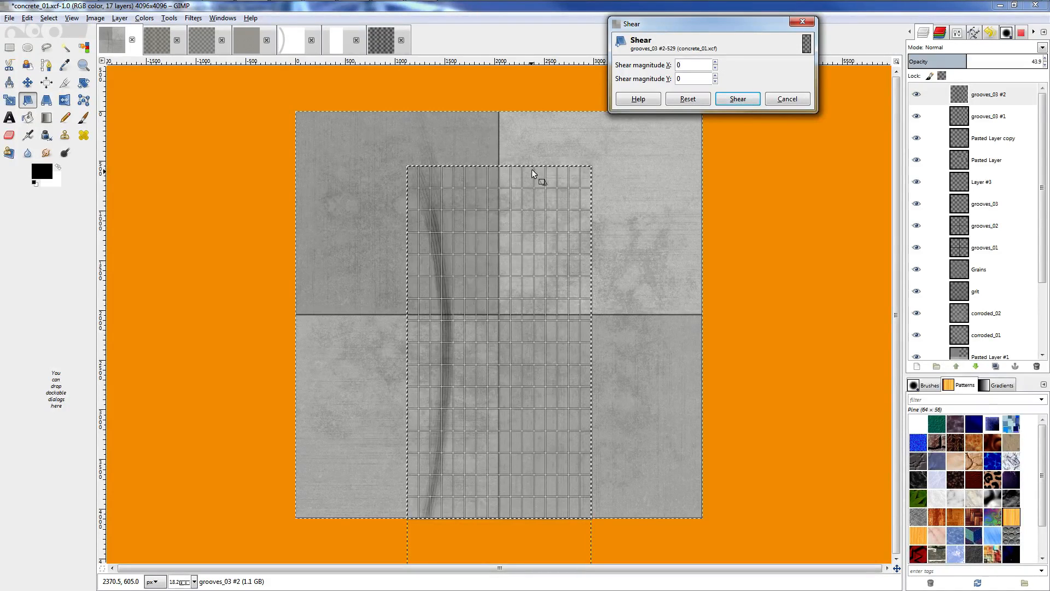
pyautogui.moveTo(532, 170); pyautogui.dragTo(716, 243)
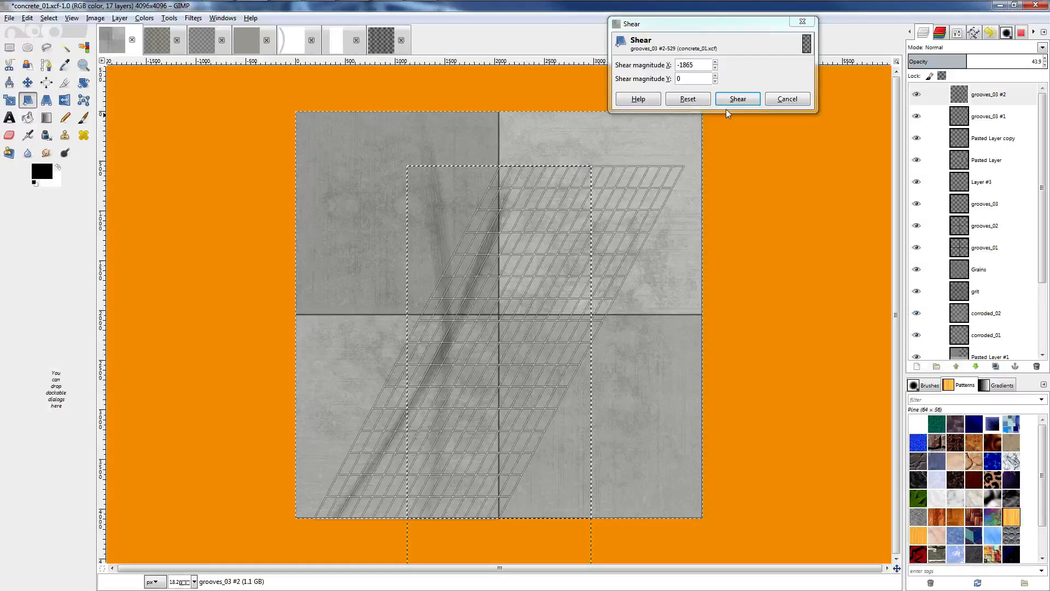
pyautogui.click(727, 98)
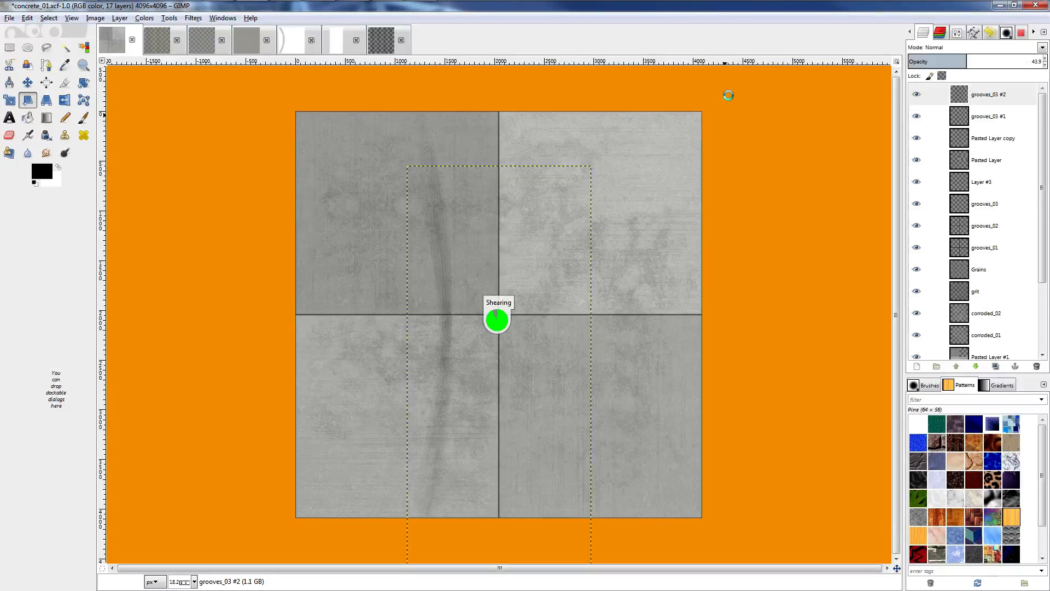
pyautogui.rightClick(982, 93)
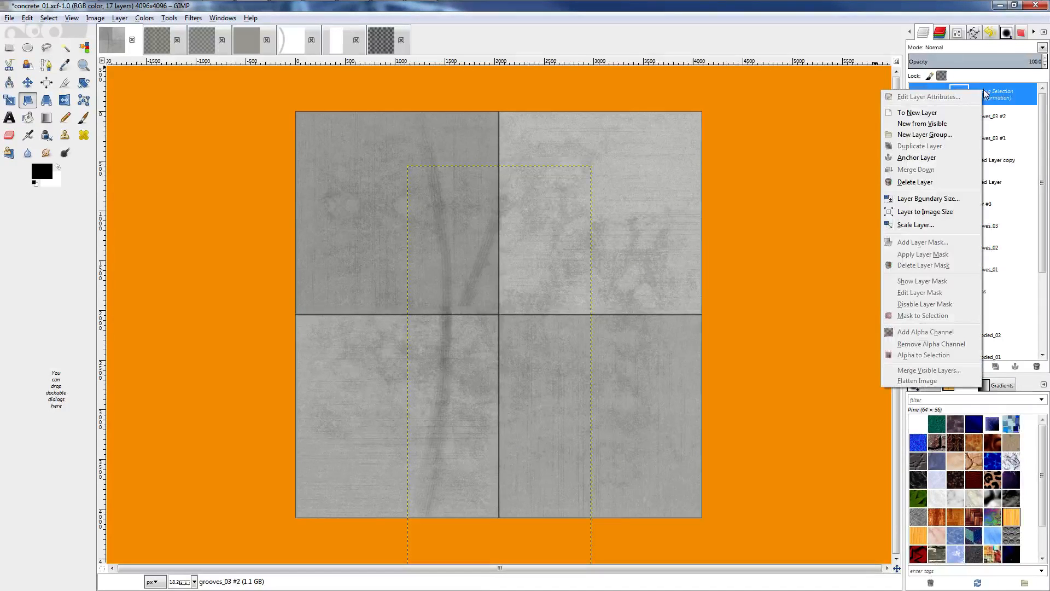
pyautogui.click(934, 113)
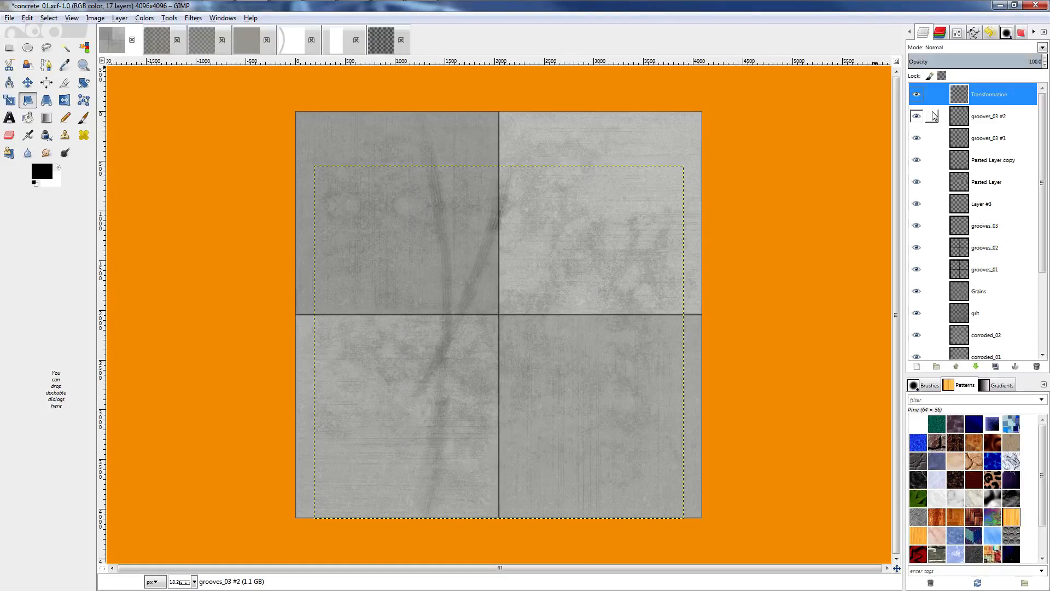
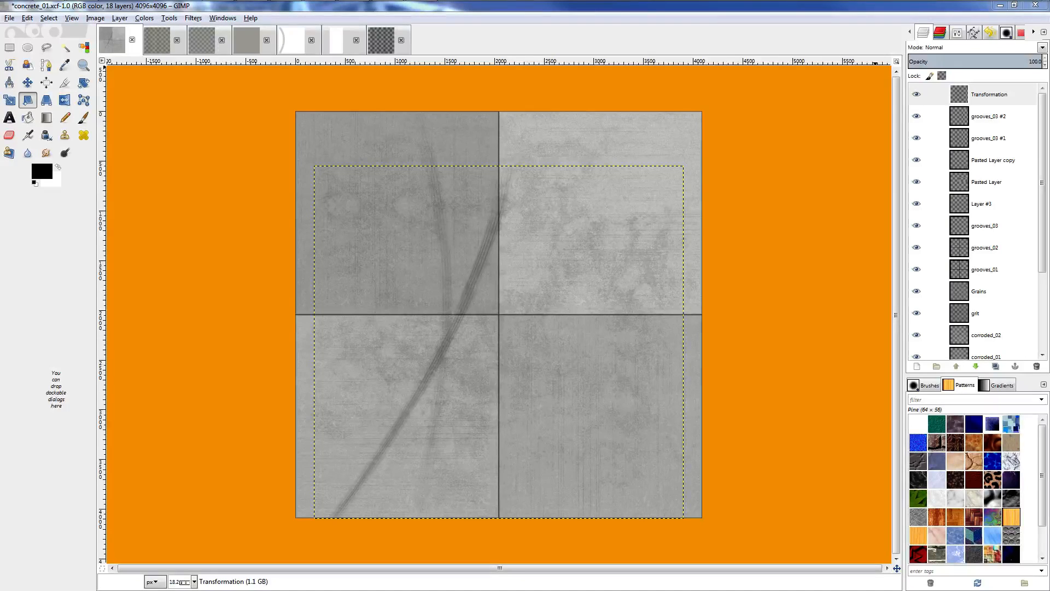
# Reduce the opacity of the Transformation layer to soften the diagonal streaks against the concrete.
pyautogui.click(598, 44)
pyautogui.keyDown('ctrl'); pyautogui.scroll(1, 481, 191); pyautogui.keyUp('ctrl')
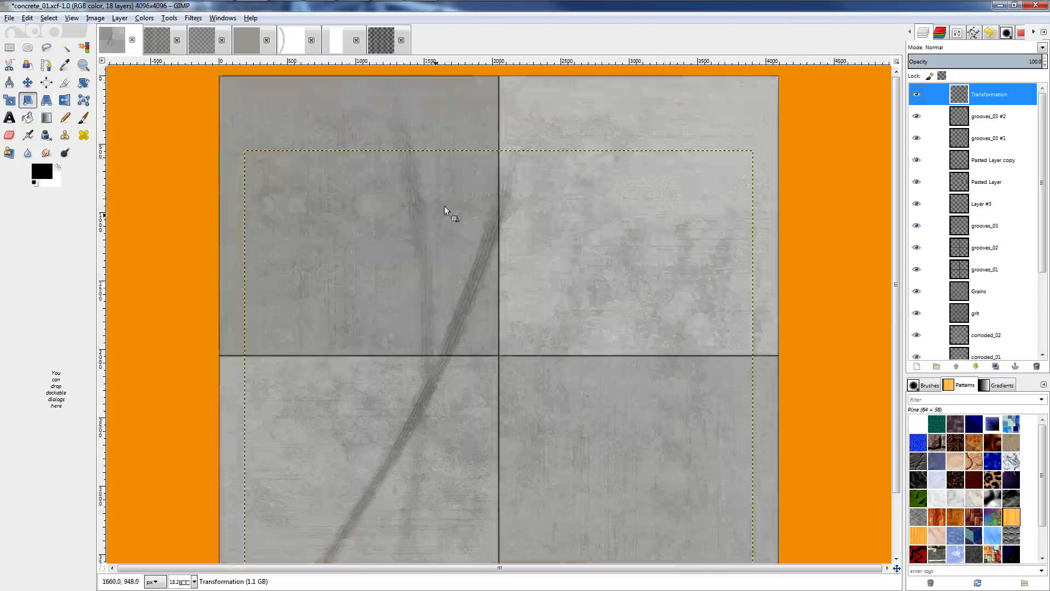
pyautogui.keyDown('ctrl'); pyautogui.scroll(1, 339, 357); pyautogui.keyUp('ctrl')
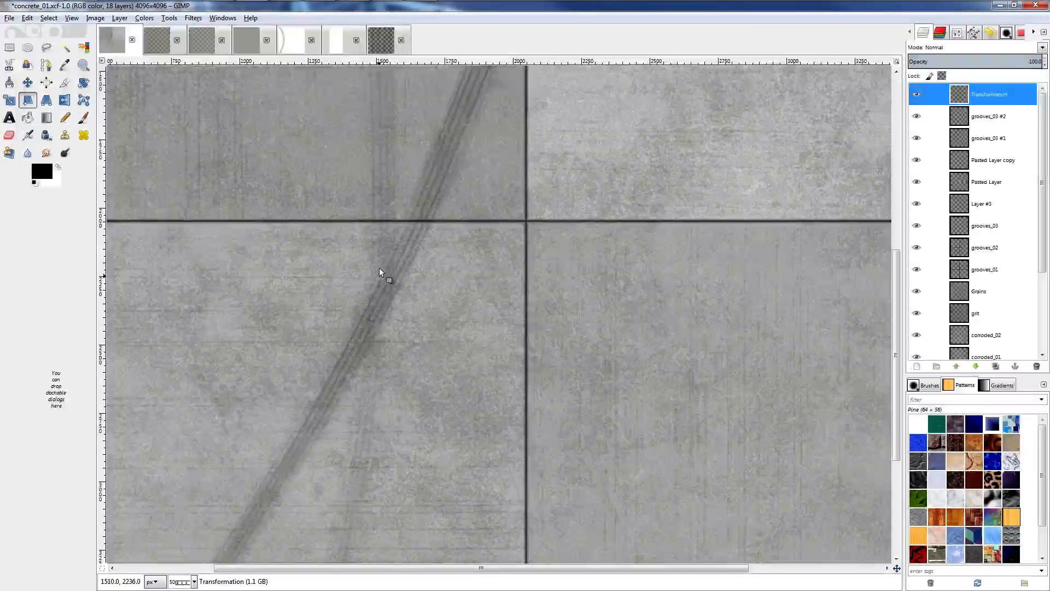
pyautogui.keyDown('ctrl'); pyautogui.scroll(-1, 378, 268); pyautogui.keyUp('ctrl')
pyautogui.scroll(1, 380, 312)
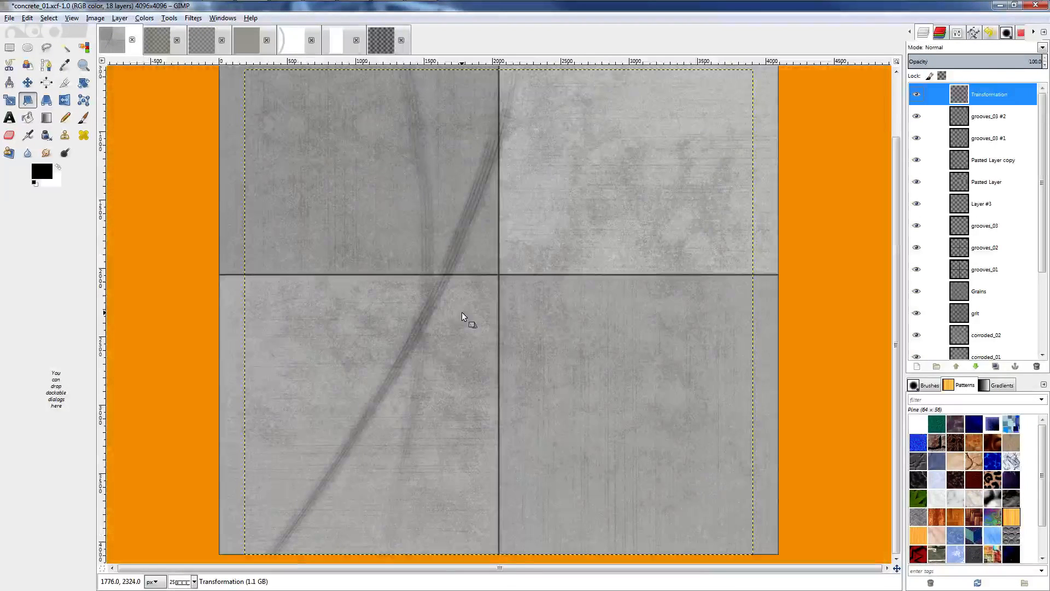
pyautogui.click(1004, 60)
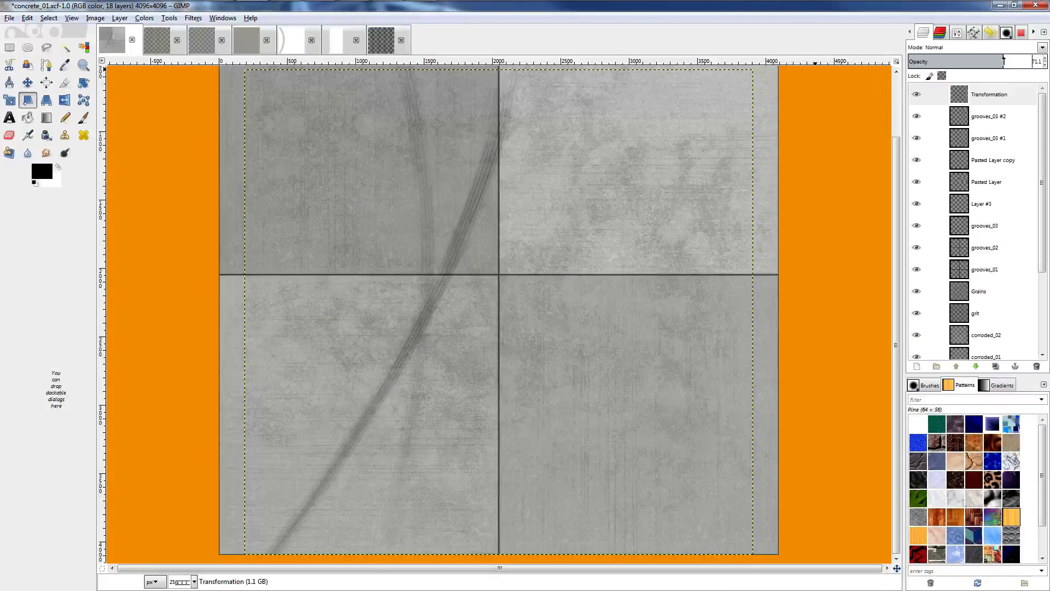
pyautogui.moveTo(1004, 61); pyautogui.dragTo(991, 61)
# Delete the leftover grooves_03 #2 layer and check how the crossing streaks blend into the concrete.
pyautogui.rightClick(1000, 115)
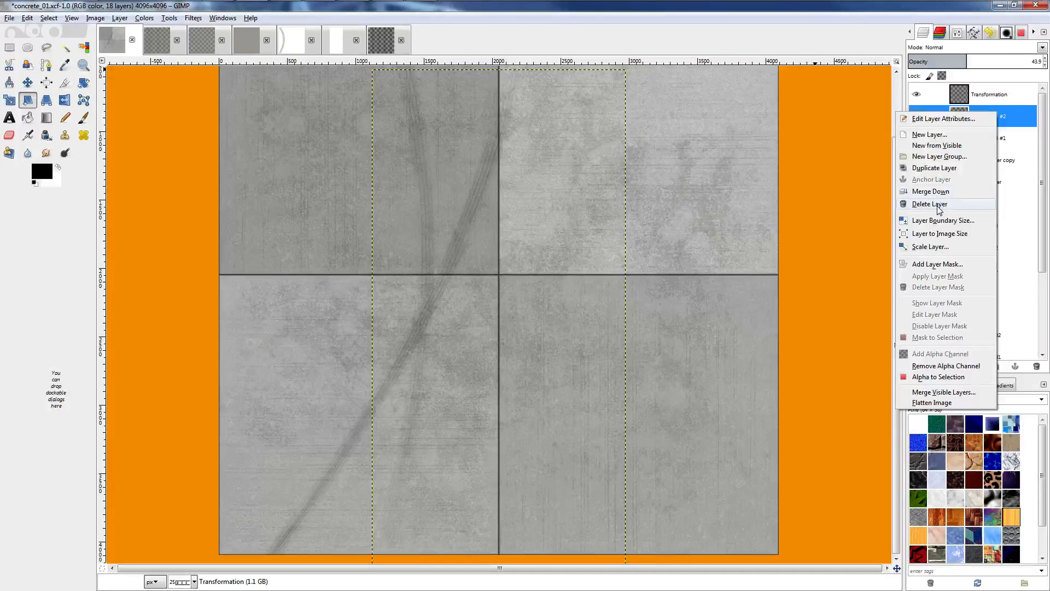
pyautogui.click(930, 204)
pyautogui.keyDown('ctrl'); pyautogui.scroll(-2, 562, 321); pyautogui.keyUp('ctrl')
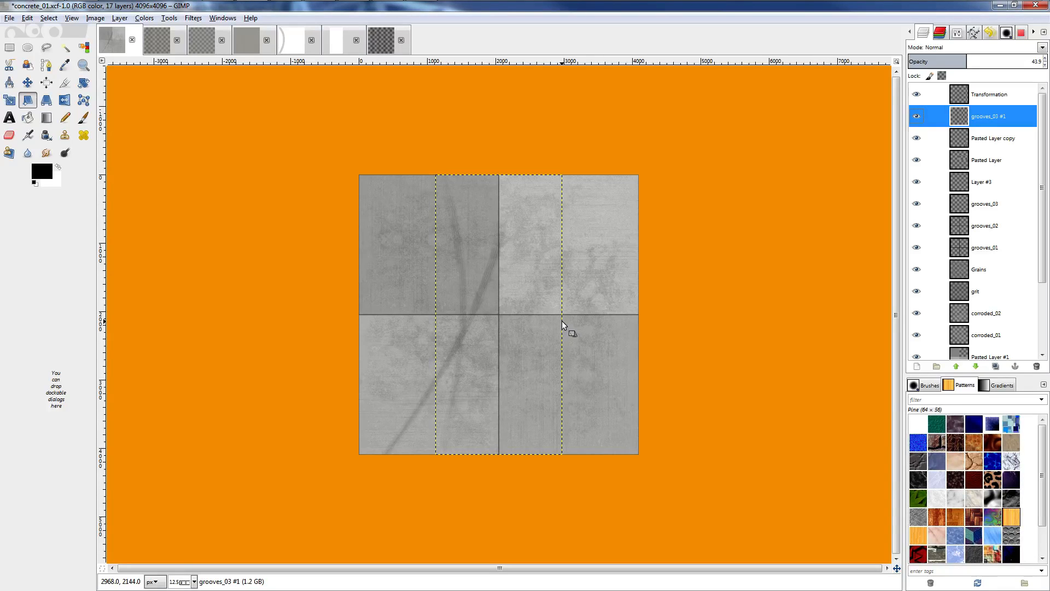
pyautogui.keyDown('ctrl'); pyautogui.scroll(2, 562, 320); pyautogui.keyUp('ctrl')
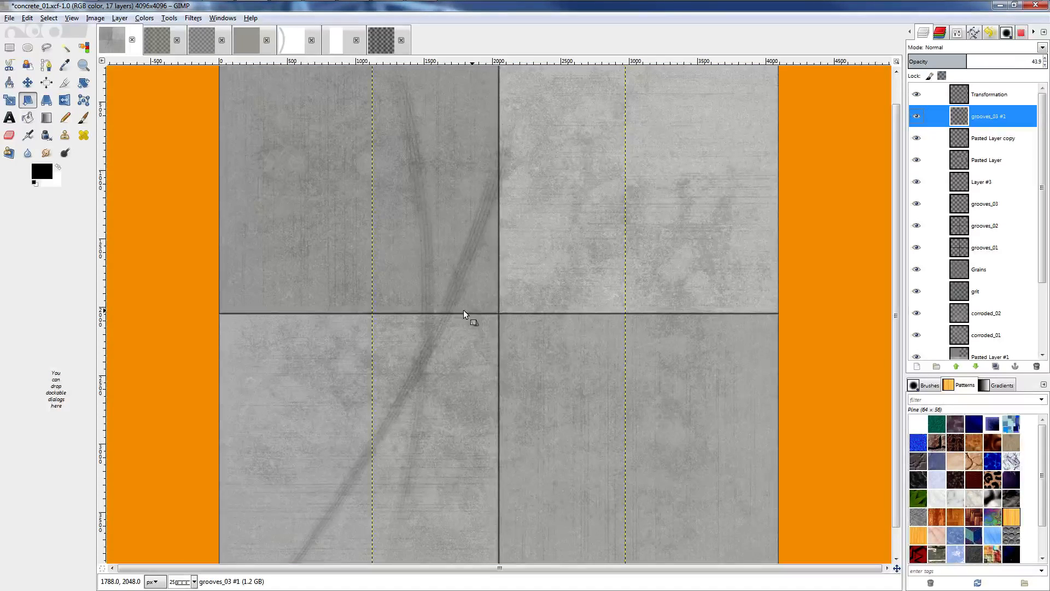
pyautogui.keyDown('ctrl'); pyautogui.scroll(1, 464, 309); pyautogui.keyUp('ctrl')
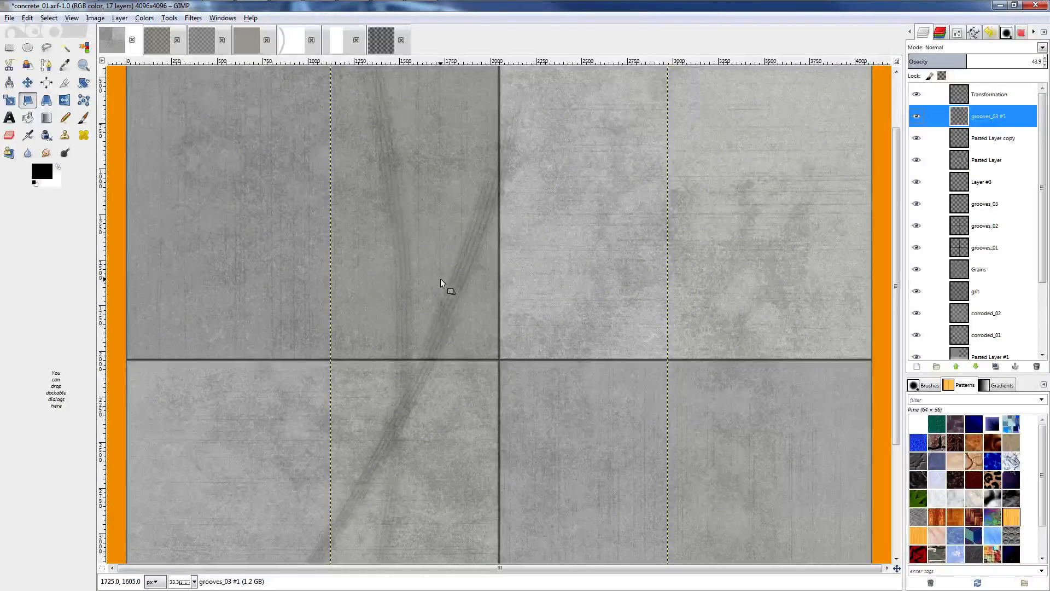
# Duplicate the grooves_03 #1 layer and move the copy about 220 px to the right.
pyautogui.click(980, 100)
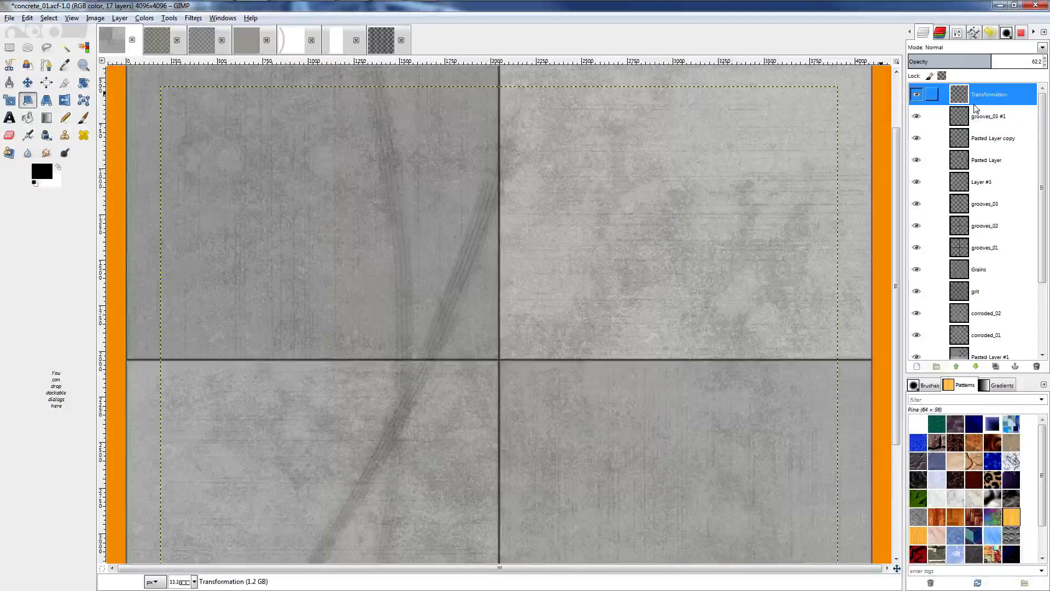
pyautogui.click(976, 111)
pyautogui.keyDown('ctrl'); pyautogui.scroll(-2, 468, 218); pyautogui.keyUp('ctrl')
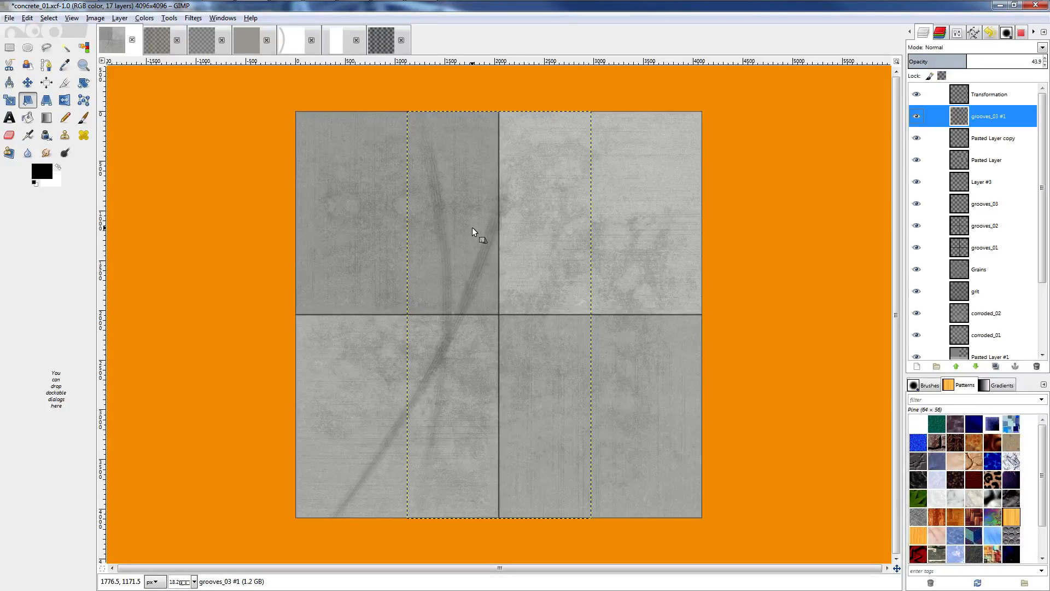
pyautogui.click(50, 106)
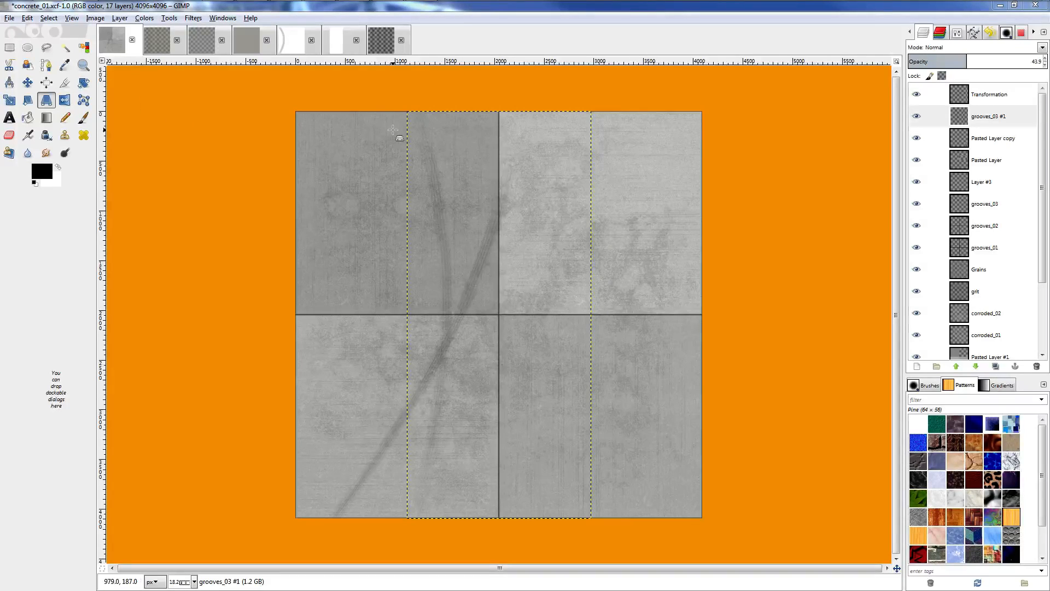
pyautogui.press('m')
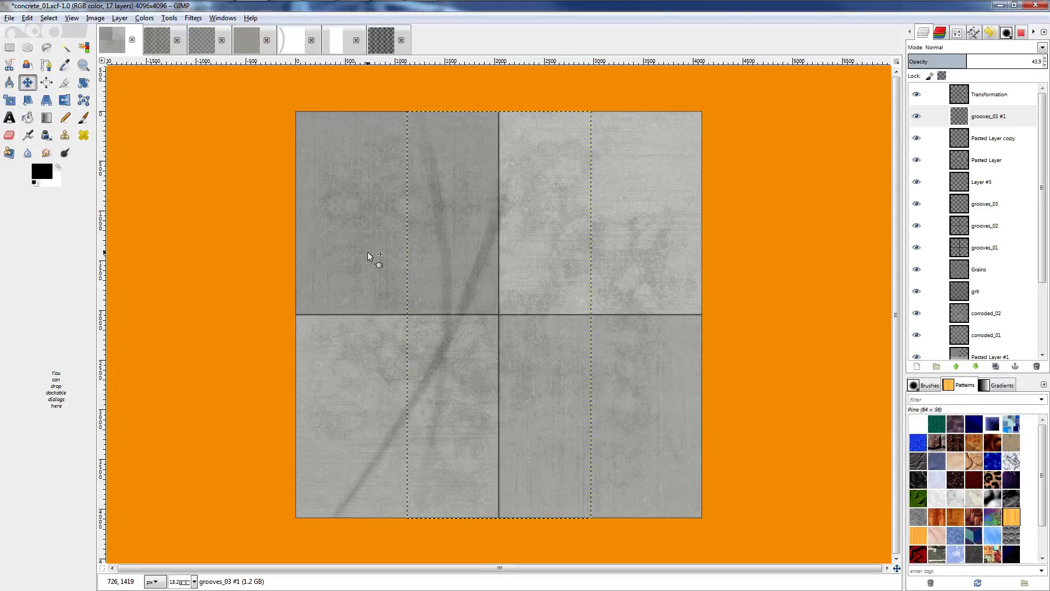
pyautogui.hotkey('shift', 'ctrl', 'd')
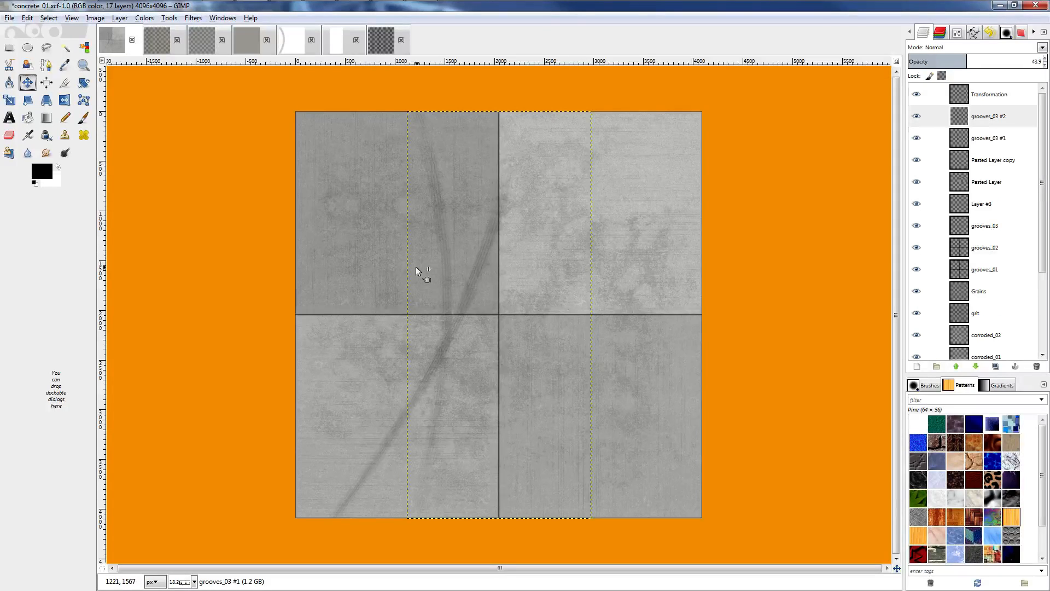
pyautogui.moveTo(415, 267); pyautogui.dragTo(464, 278)
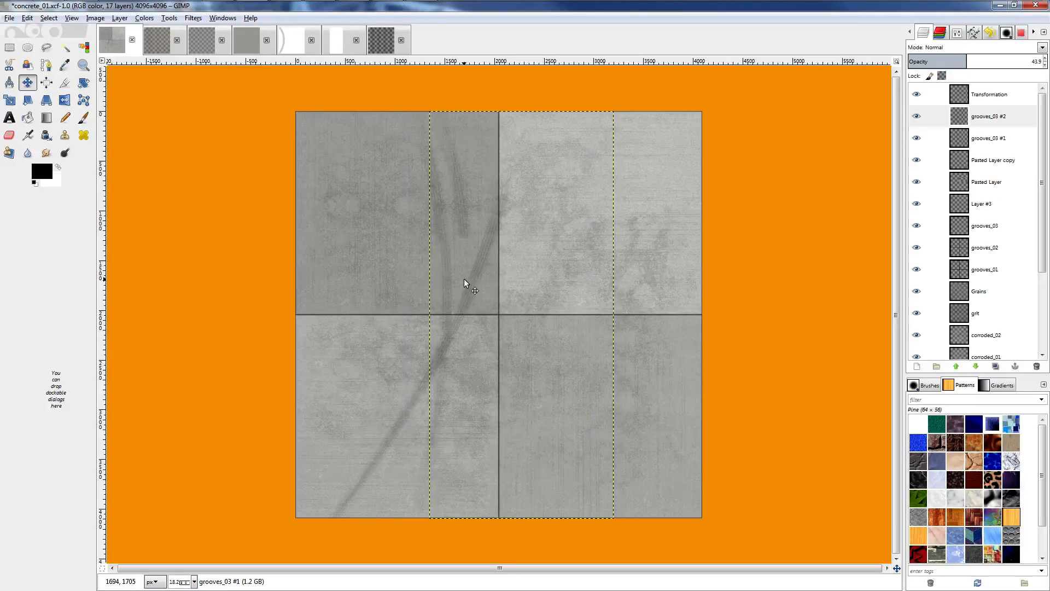
# Warp the grooves_03 #2 layer in perspective by pulling its two left corners inward, and shift it about 370 px right and 90 px up.
pyautogui.click(47, 101)
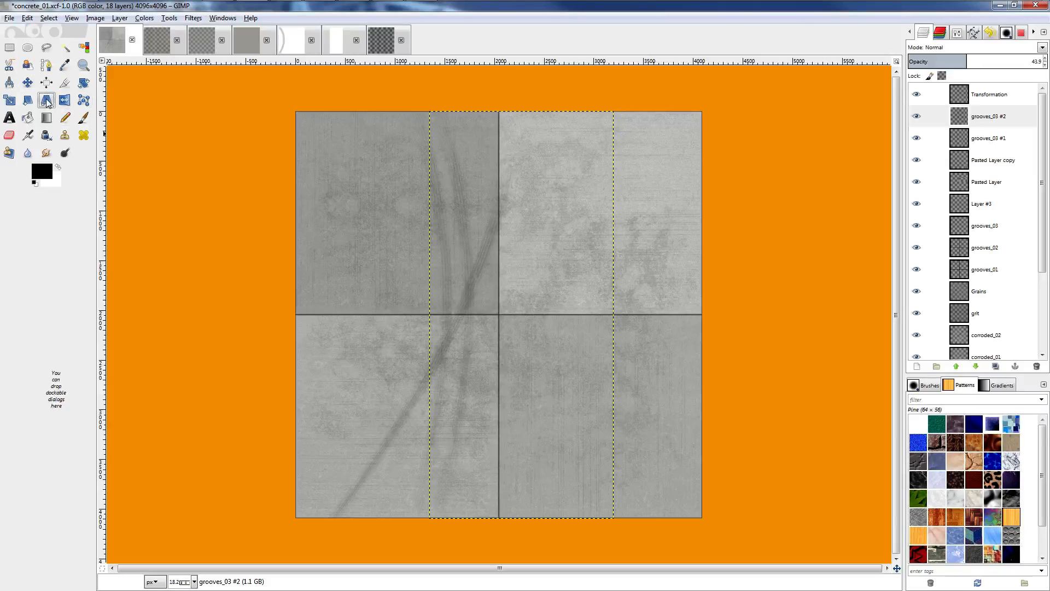
pyautogui.click(429, 112)
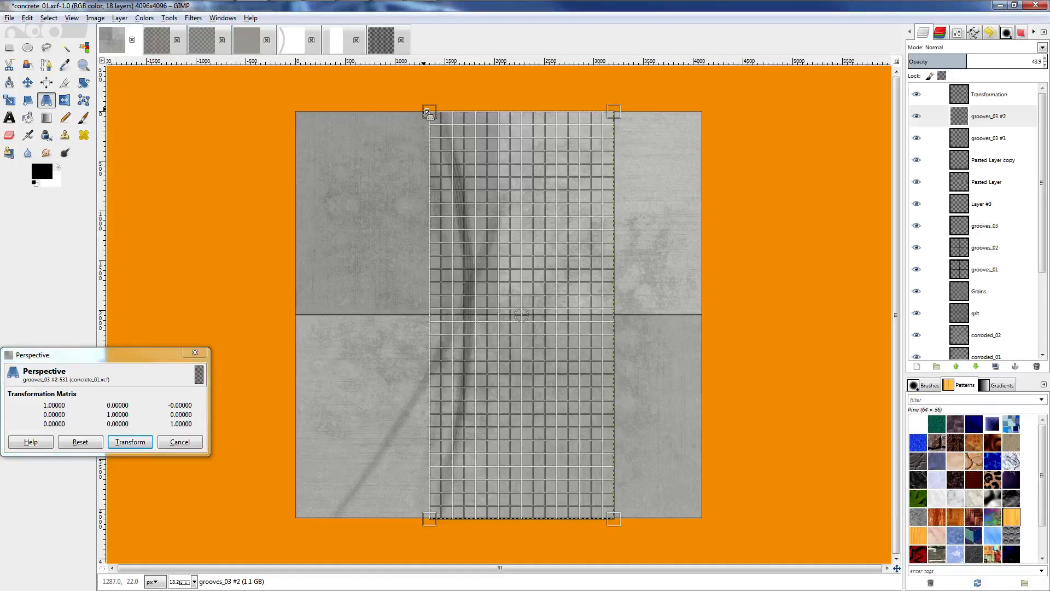
pyautogui.moveTo(427, 113); pyautogui.dragTo(406, 119)
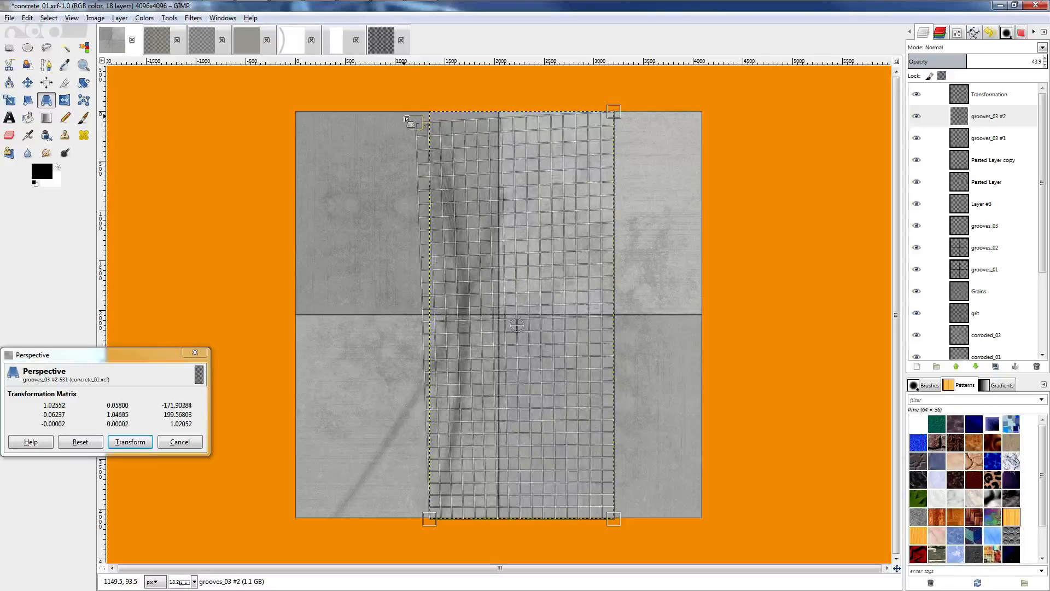
pyautogui.moveTo(406, 119); pyautogui.dragTo(350, 131)
pyautogui.moveTo(430, 519); pyautogui.dragTo(341, 339)
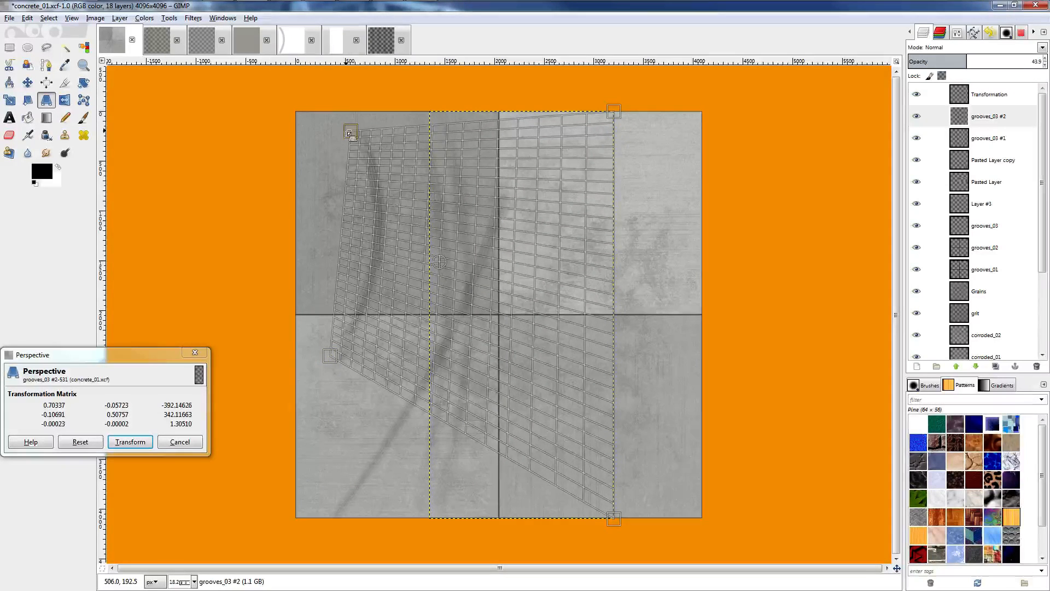
pyautogui.moveTo(350, 132); pyautogui.dragTo(421, 165)
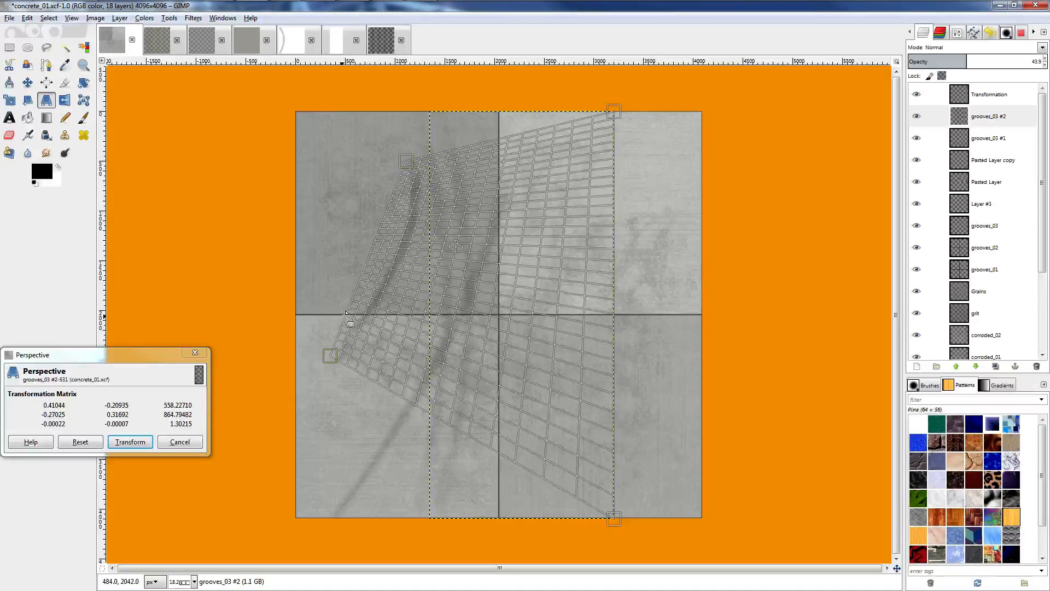
pyautogui.moveTo(330, 356); pyautogui.dragTo(368, 344)
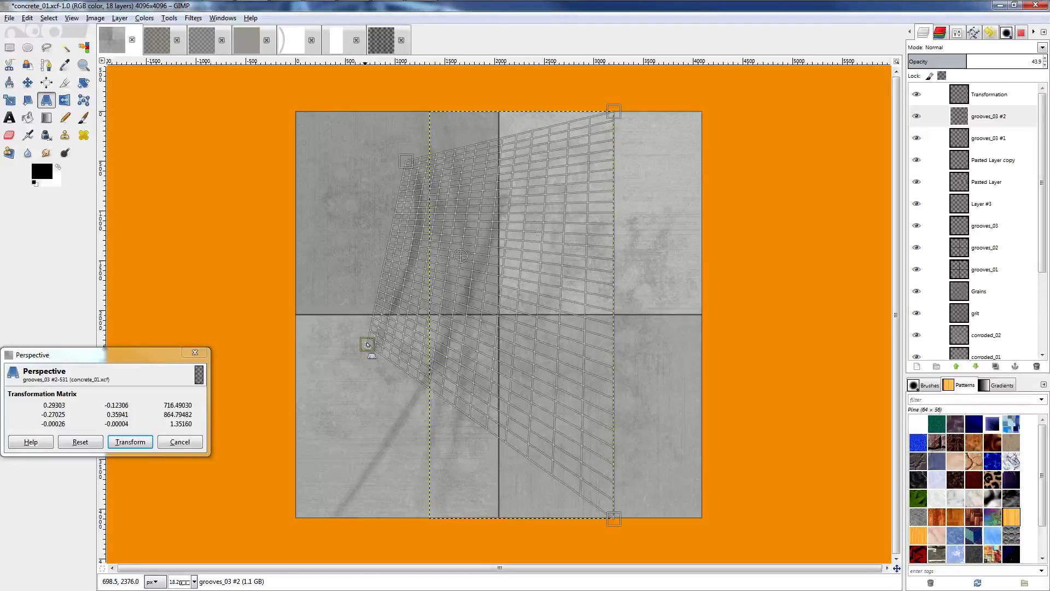
pyautogui.click(129, 442)
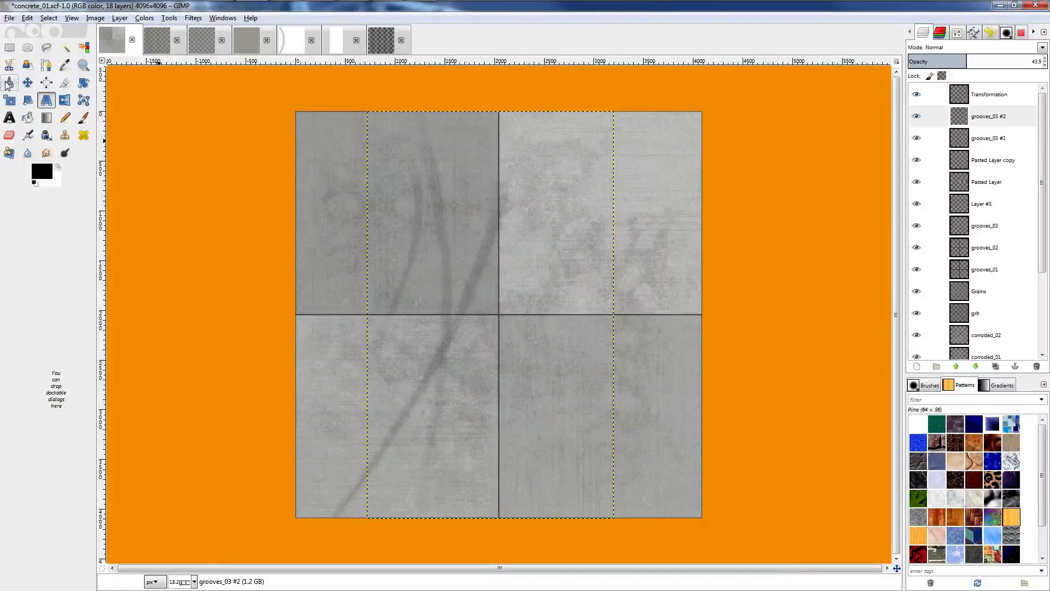
pyautogui.click(27, 82)
pyautogui.moveTo(418, 235); pyautogui.dragTo(451, 221)
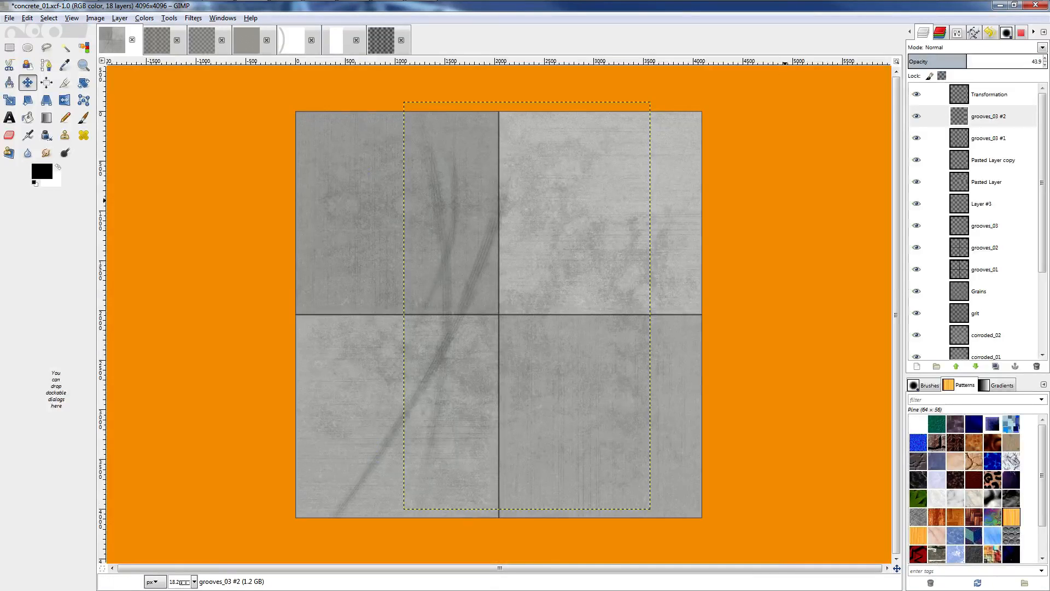
# Duplicate the Transformation layer and move the copy about 550 px up and 60 px left.
pyautogui.click(993, 97)
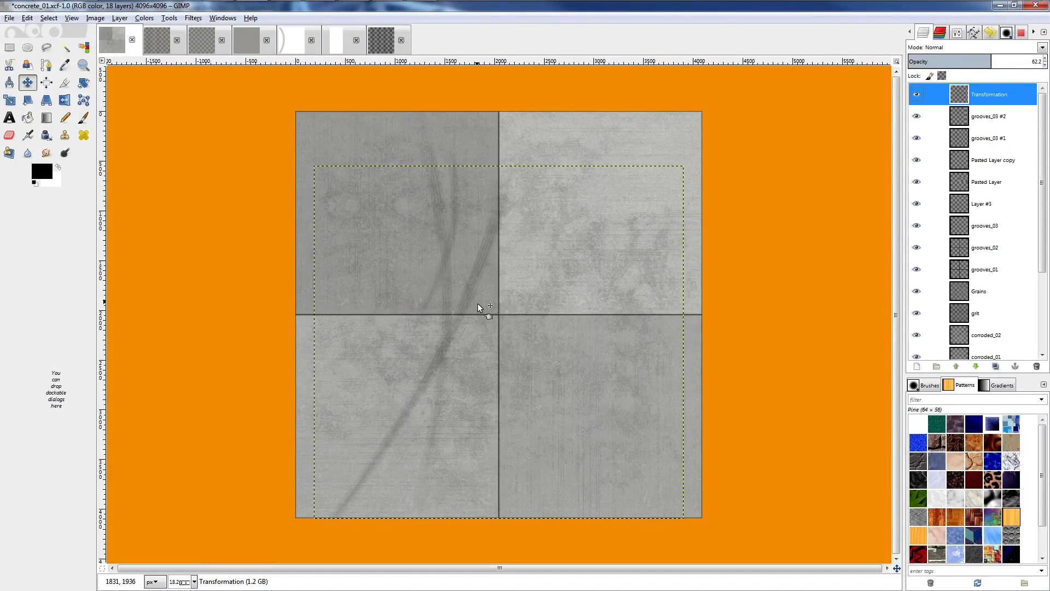
pyautogui.hotkey('shift', 'ctrl', 'd')
pyautogui.moveTo(477, 303); pyautogui.dragTo(444, 241)
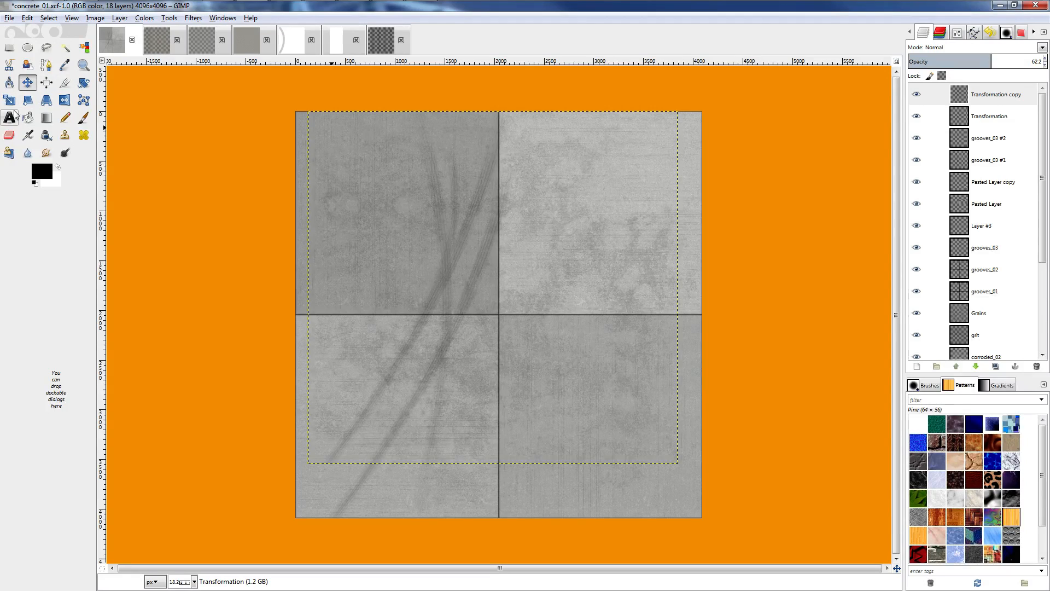
# Rotate the Transformation copy layer by -18.06 degrees about its center.
pyautogui.hotkey('shift', 'r')
pyautogui.click(440, 221)
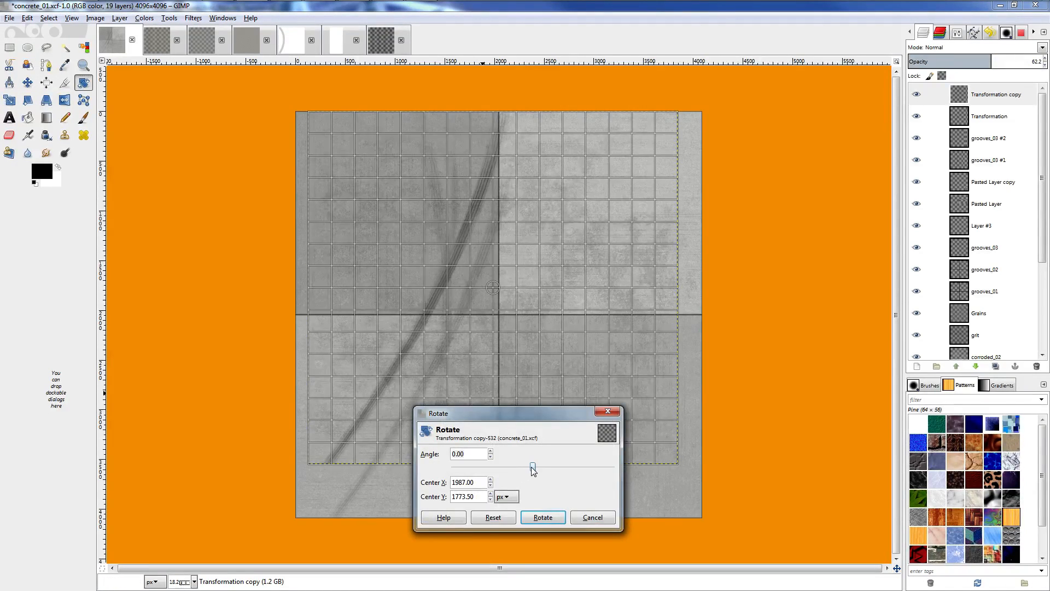
pyautogui.moveTo(532, 468); pyautogui.dragTo(525, 470)
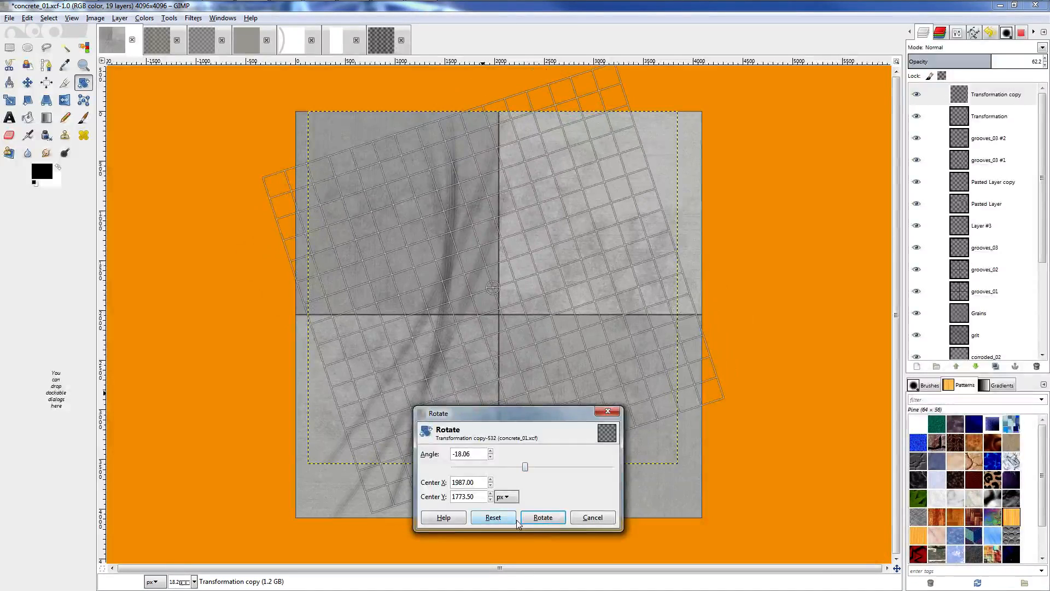
pyautogui.click(543, 517)
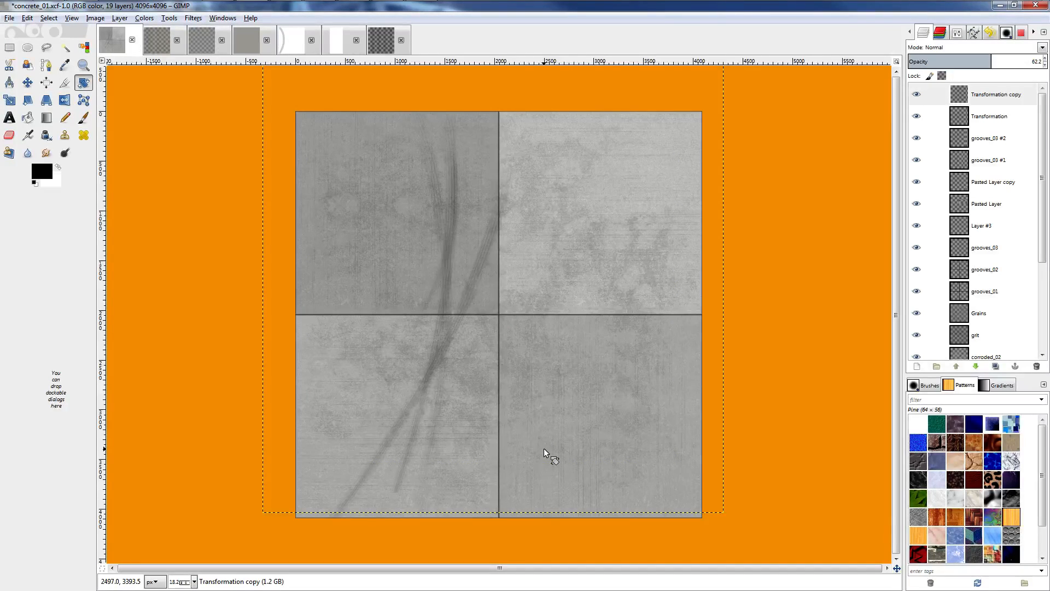
# Move the rotated Transformation copy layer about 570 px right and 230 px up, across the vertical slab seam.
pyautogui.keyDown('ctrl'); pyautogui.scroll(1, 474, 173); pyautogui.keyUp('ctrl')
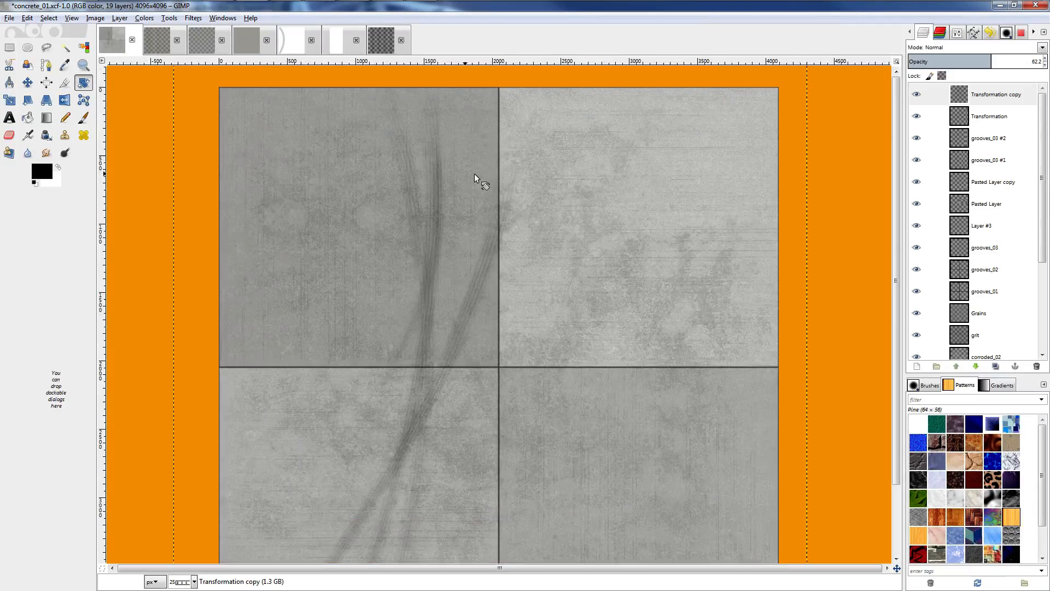
pyautogui.keyDown('ctrl'); pyautogui.scroll(-1, 474, 173); pyautogui.keyUp('ctrl')
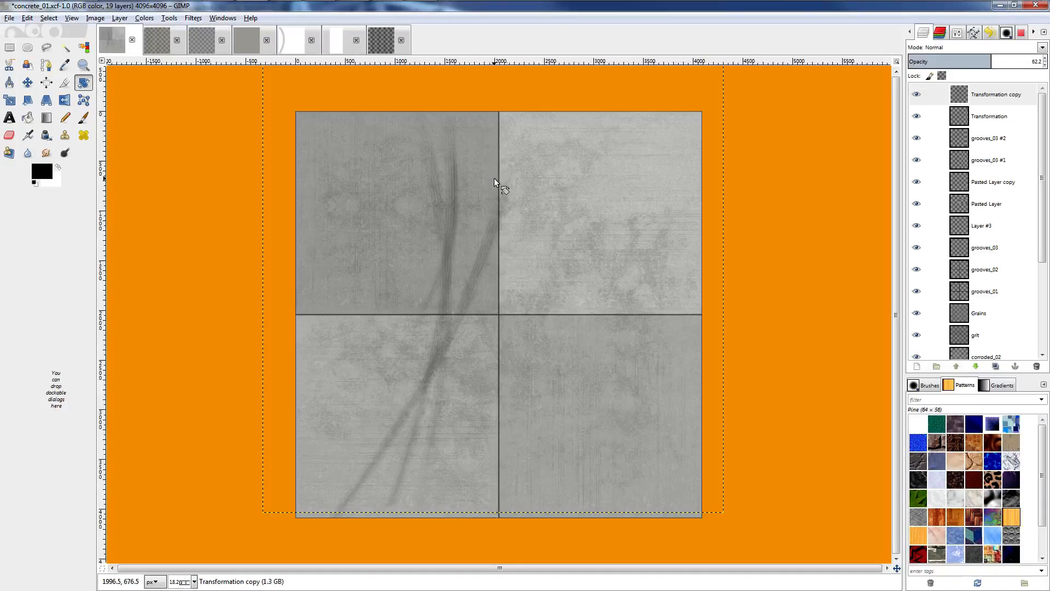
pyautogui.press('m')
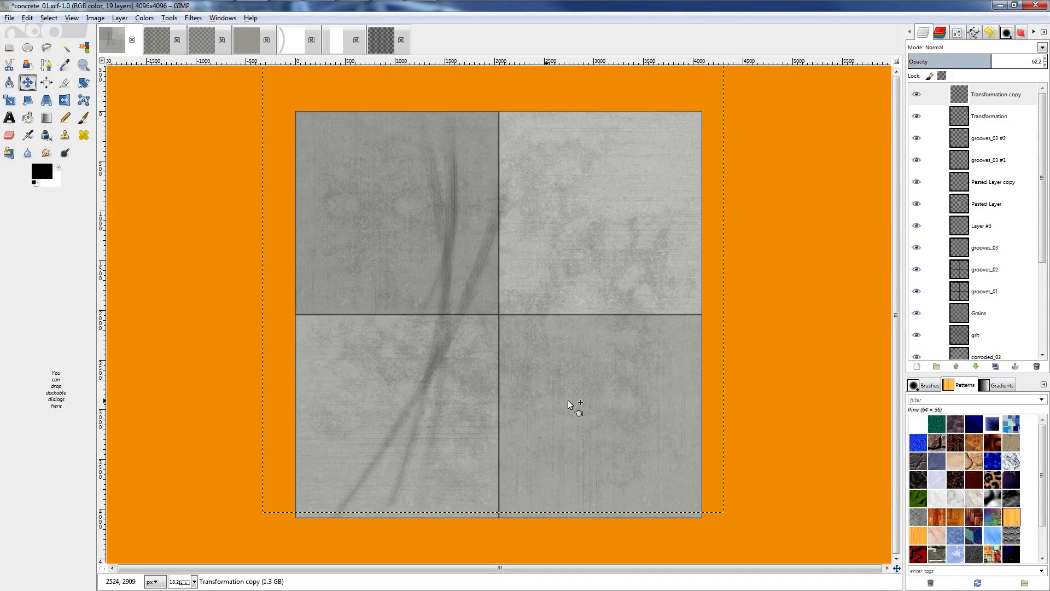
pyautogui.moveTo(480, 378); pyautogui.dragTo(537, 356)
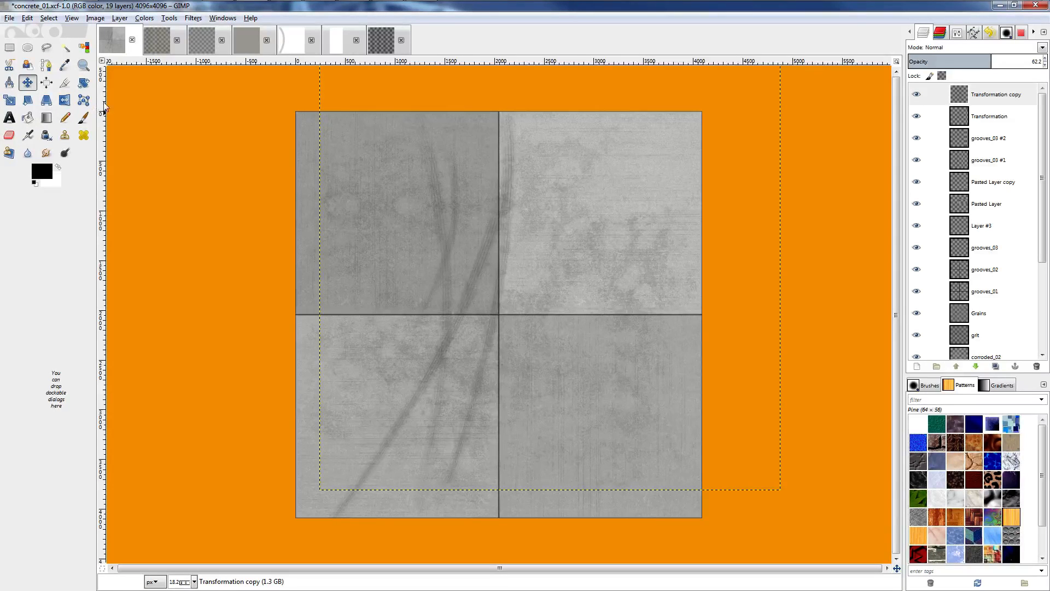
# Soften the streaks on the Transformation copy and Transformation layers with the Eraser and check how they blend into the concrete.
pyautogui.click(9, 135)
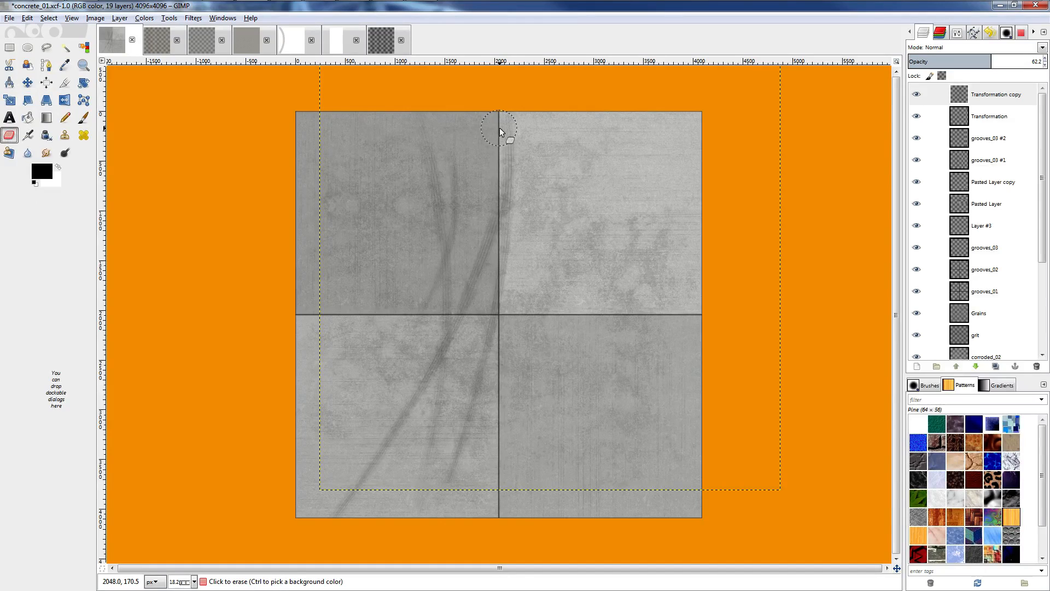
pyautogui.press('pagedown')
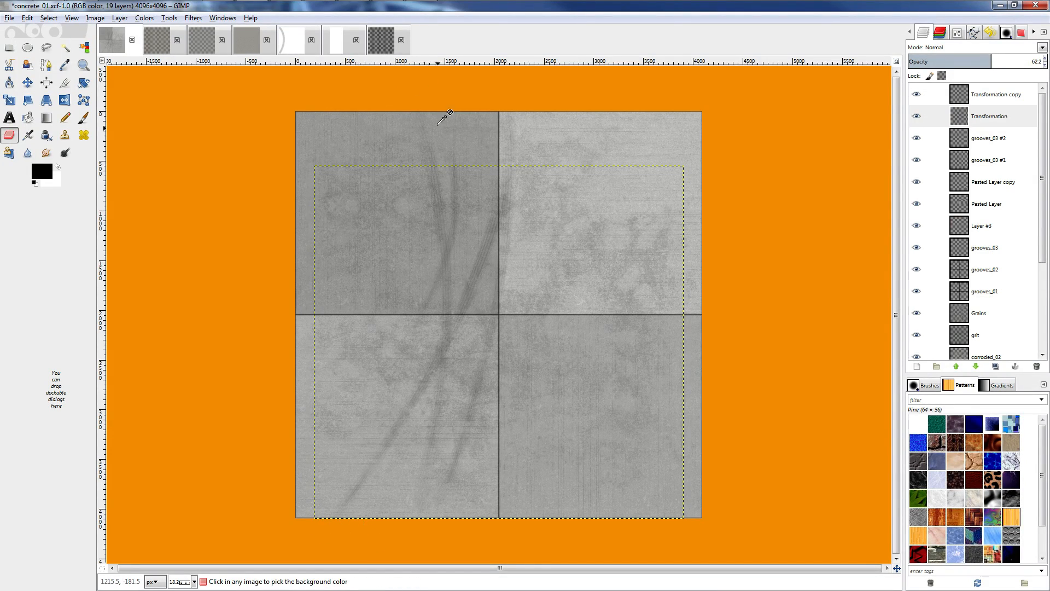
pyautogui.keyDown('ctrl'); pyautogui.scroll(2, 452, 155); pyautogui.keyUp('ctrl')
pyautogui.keyDown('ctrl'); pyautogui.scroll(2, 452, 154); pyautogui.keyUp('ctrl')
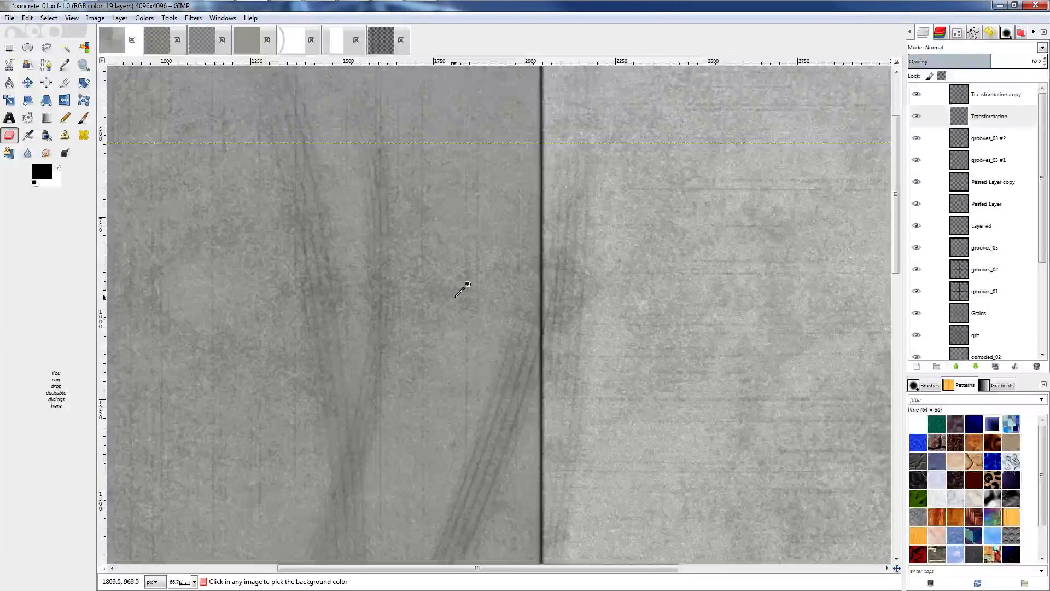
pyautogui.keyDown('ctrl'); pyautogui.scroll(-2, 460, 291); pyautogui.keyUp('ctrl')
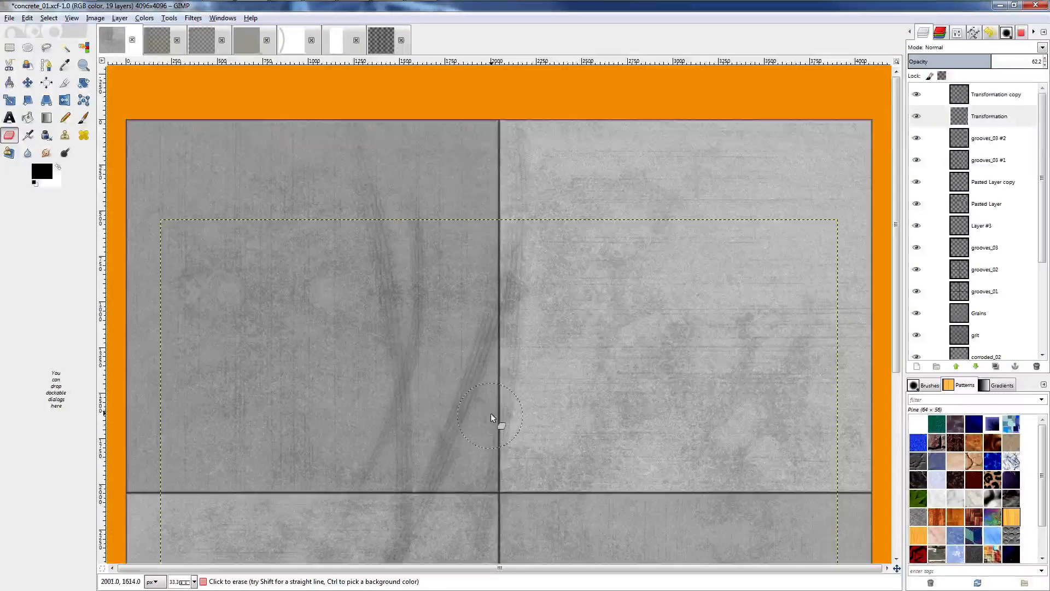
pyautogui.keyDown('ctrl'); pyautogui.scroll(2, 493, 411); pyautogui.keyUp('ctrl')
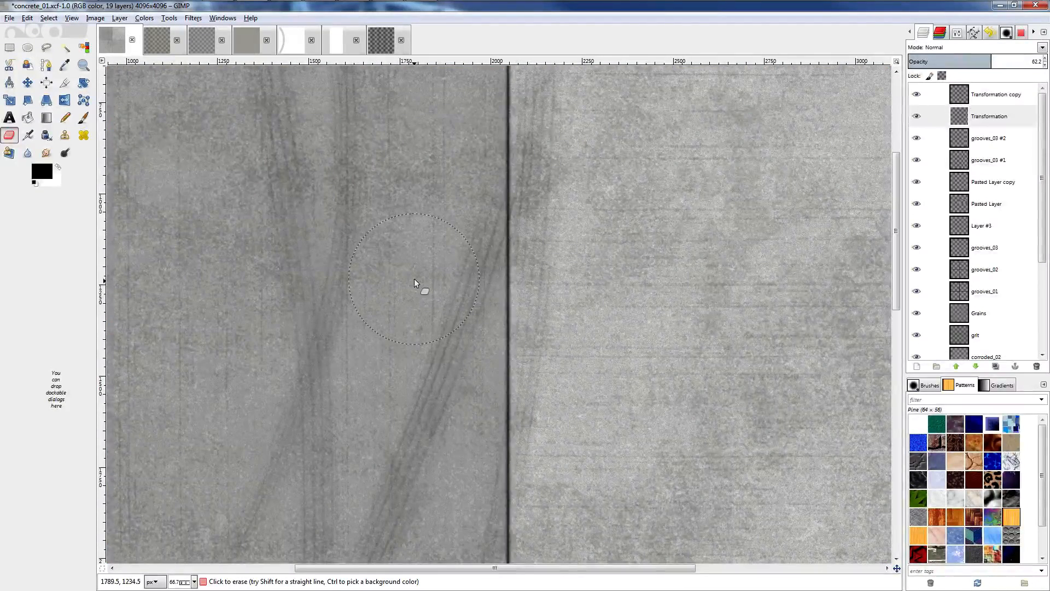
pyautogui.keyDown('ctrl'); pyautogui.scroll(-2, 414, 278); pyautogui.keyUp('ctrl')
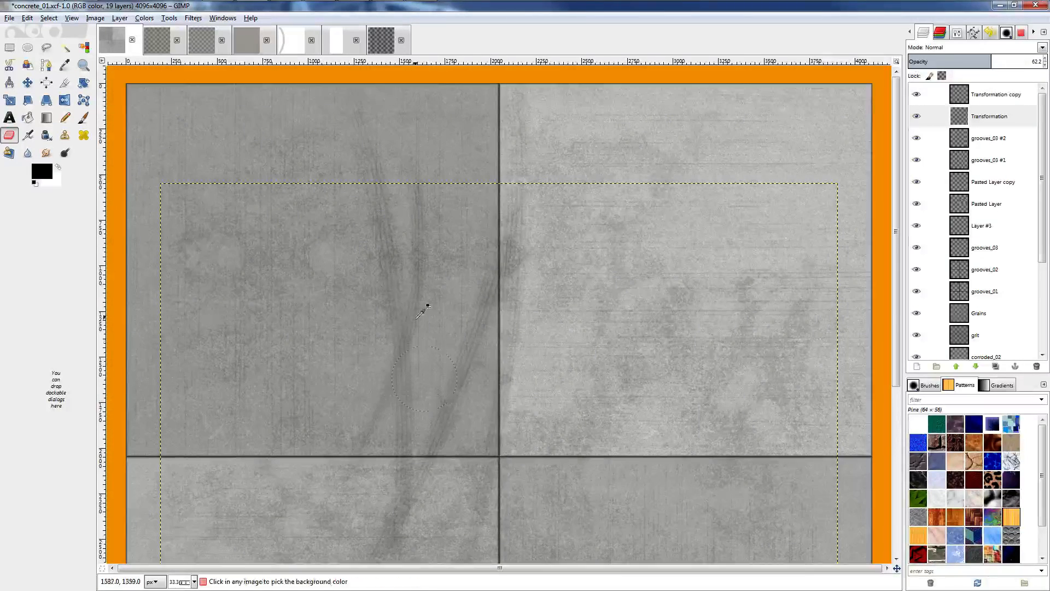
pyautogui.keyDown('ctrl'); pyautogui.scroll(-2, 418, 305); pyautogui.keyUp('ctrl')
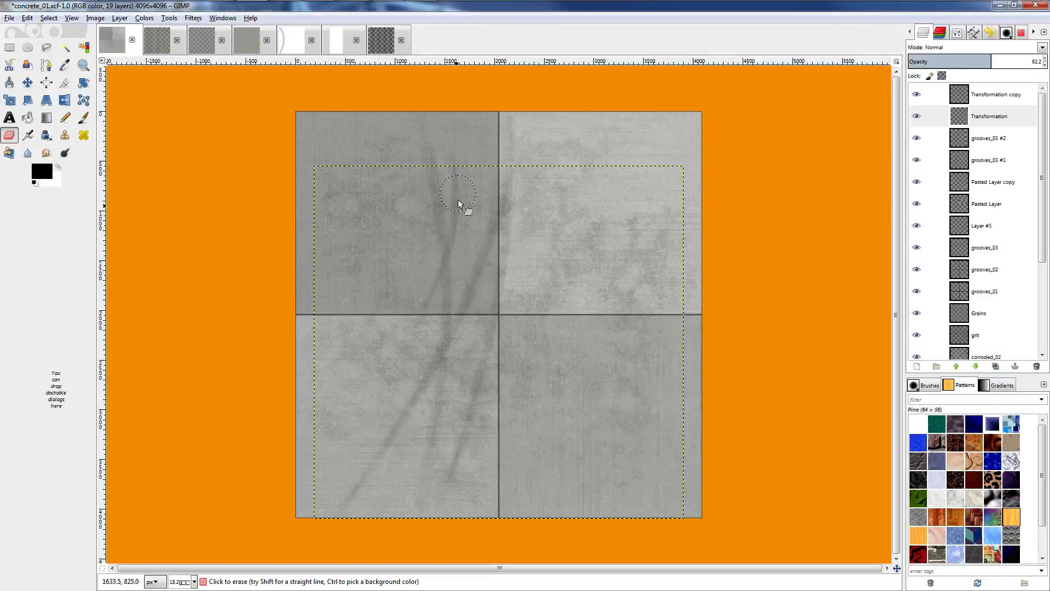
# Add a transparent 4096 x 4096 px layer named grooves_03 directly above the Pasted Layer copy layer.
pyautogui.click(987, 160)
pyautogui.click(982, 182)
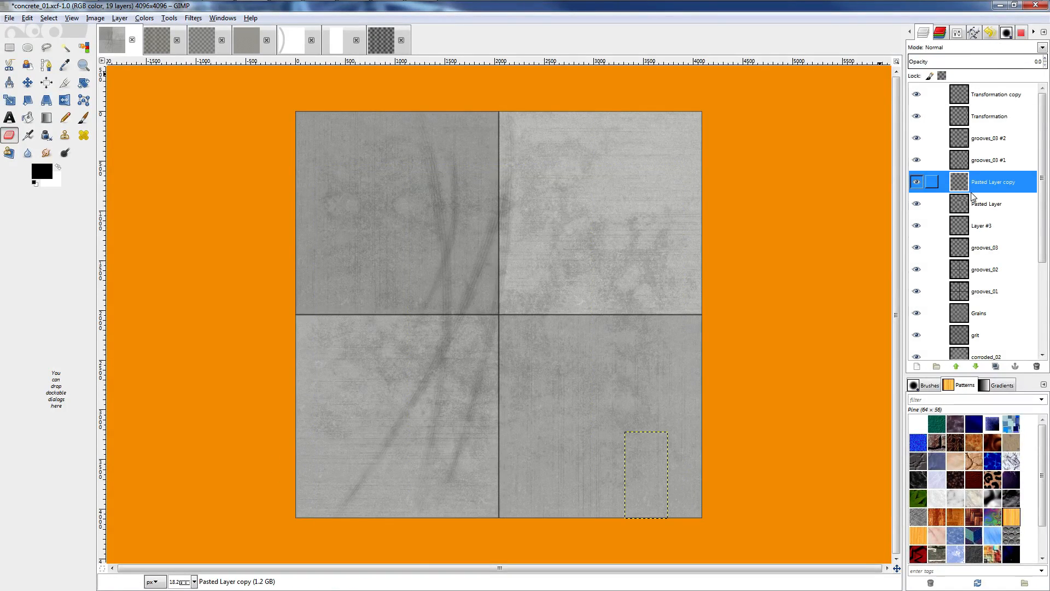
pyautogui.rightClick(981, 183)
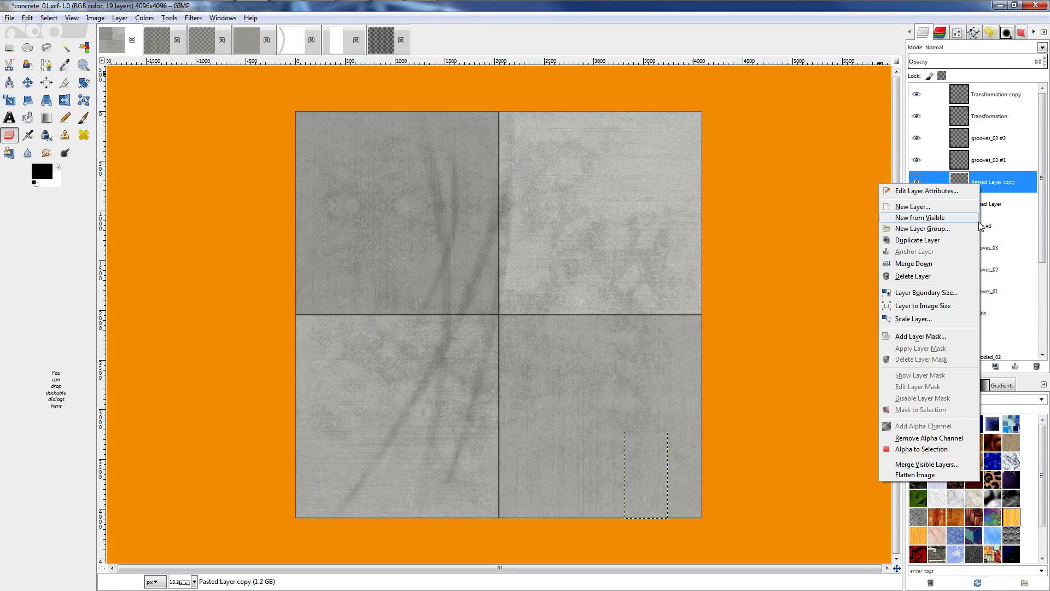
pyautogui.click(1008, 154)
pyautogui.click(989, 182)
pyautogui.rightClick(985, 190)
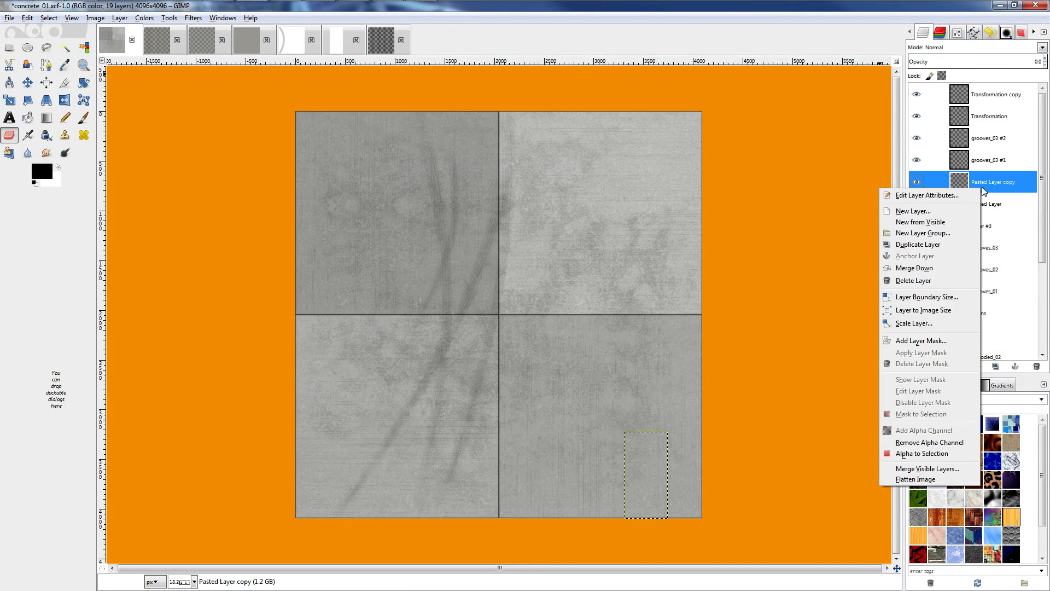
pyautogui.click(912, 211)
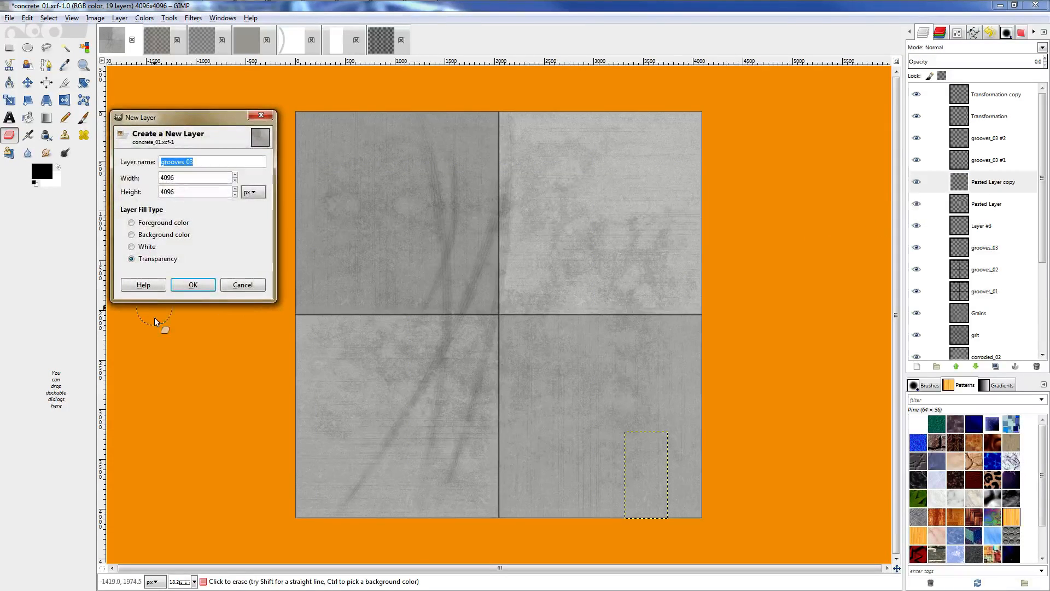
pyautogui.press('Return')
# Try a short, nearly vertical Paintbrush stroke over the upper streaks on the new layer and undo it.
pyautogui.press('p')
pyautogui.moveTo(446, 134); pyautogui.dragTo(451, 238)
pyautogui.hotkey('ctrl', 'z')
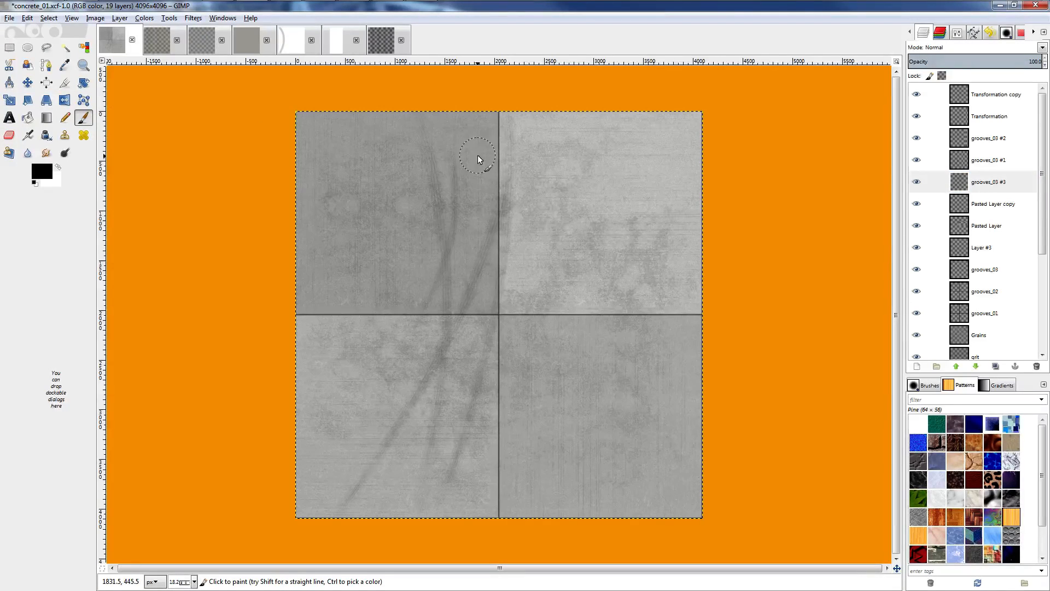
# Undo a trial curved stroke and paint five separate soft black spots down along the tire streaks on the grooves_03 #3 layer.
pyautogui.moveTo(477, 156)
pyautogui.mouseDown()
pyautogui.moveTo(495, 286)
pyautogui.moveTo(369, 515)
pyautogui.mouseUp()
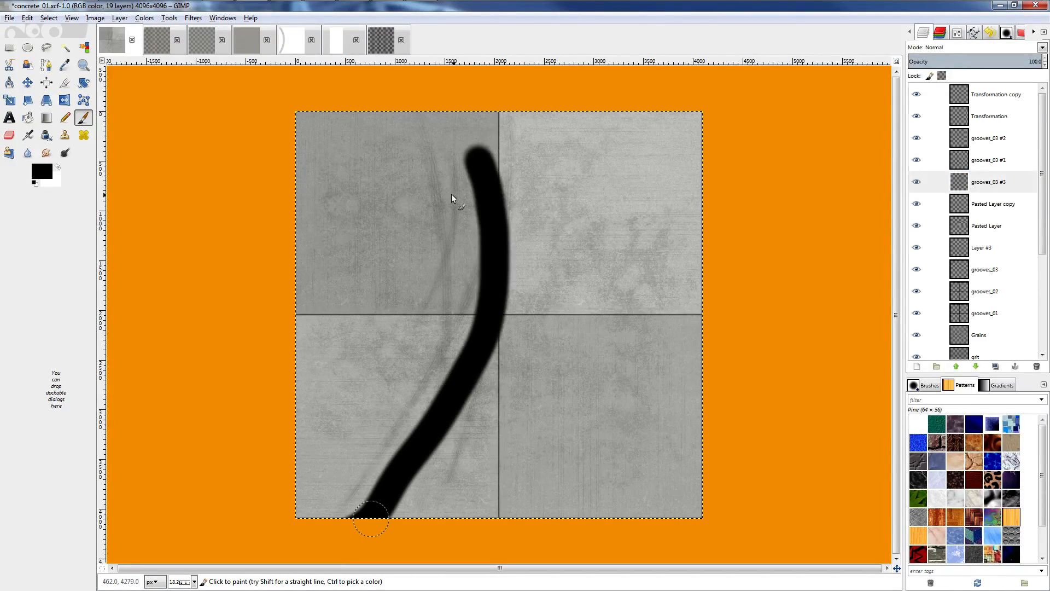
pyautogui.hotkey('ctrl', 'z')
pyautogui.click(437, 146)
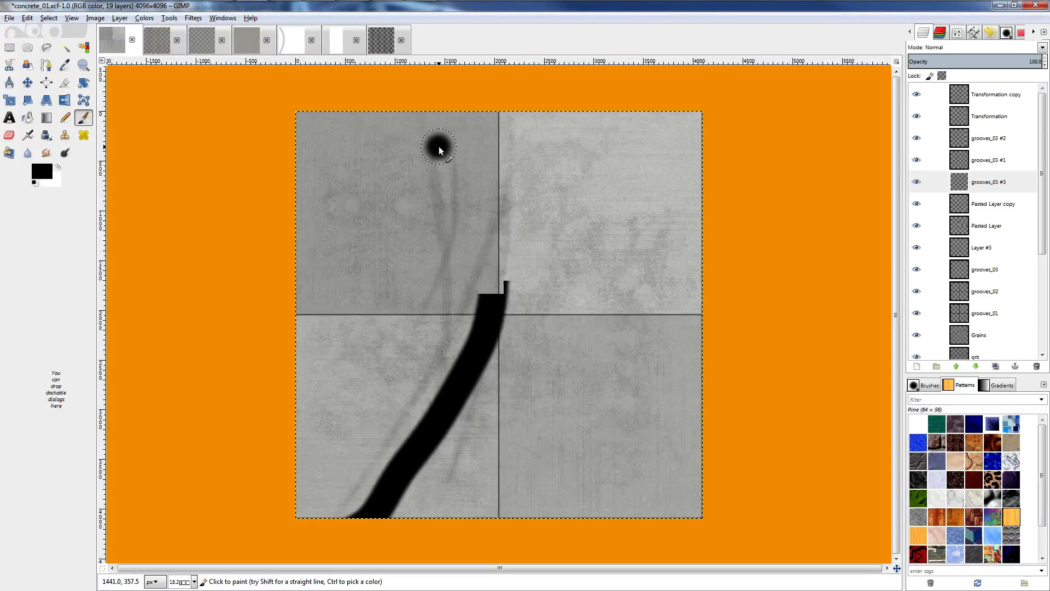
pyautogui.click(457, 216)
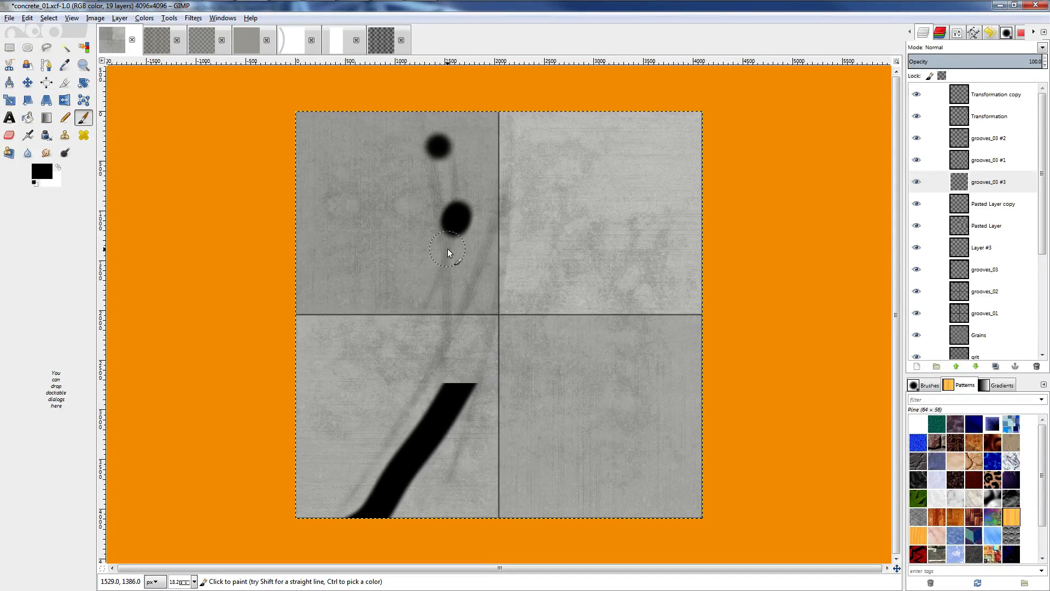
pyautogui.click(455, 284)
pyautogui.click(449, 365)
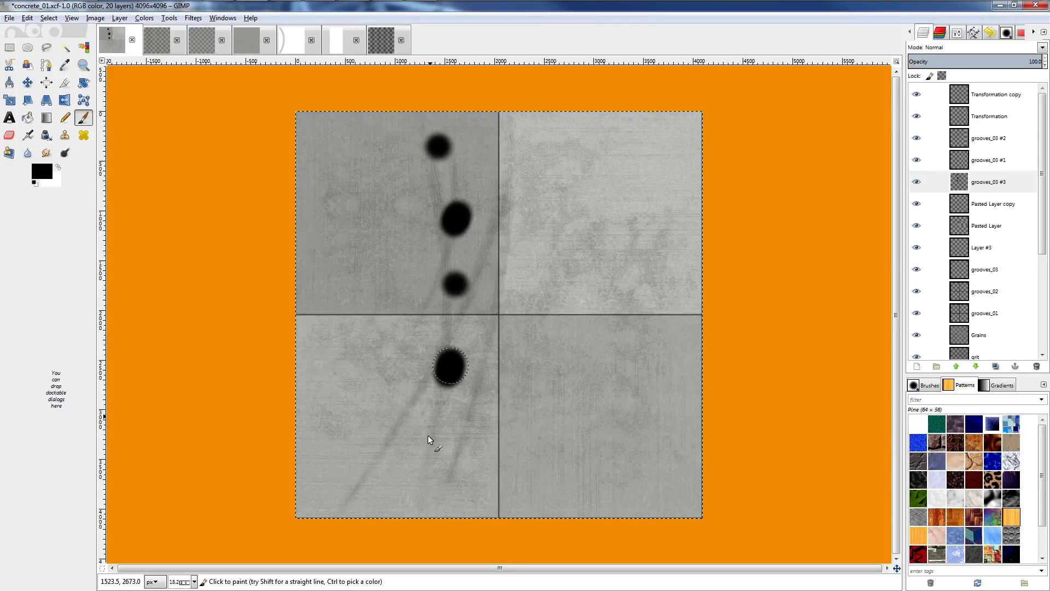
pyautogui.moveTo(428, 420); pyautogui.dragTo(407, 458)
# Smear the black spots downward along the streaks with the Smudge tool, using a rate of 100.
pyautogui.press('s')
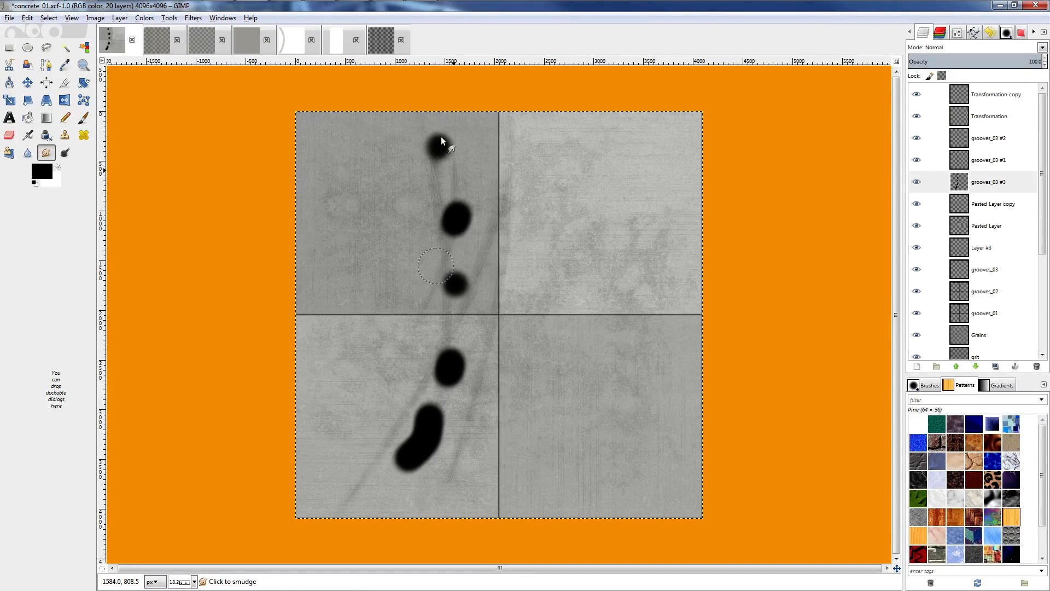
pyautogui.moveTo(440, 137); pyautogui.dragTo(459, 275)
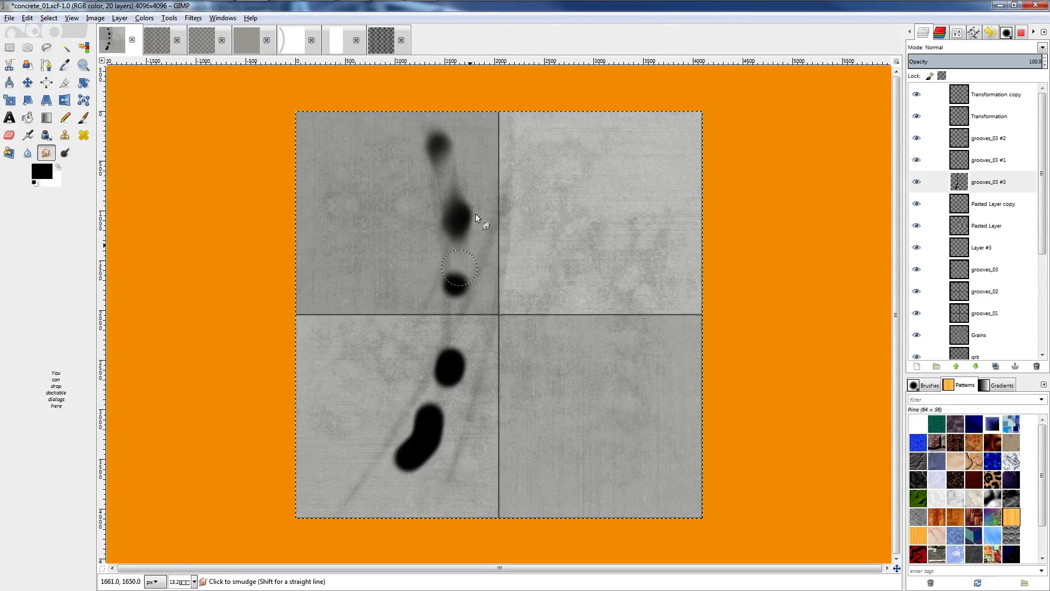
pyautogui.click(957, 33)
pyautogui.moveTo(984, 232); pyautogui.dragTo(1029, 231)
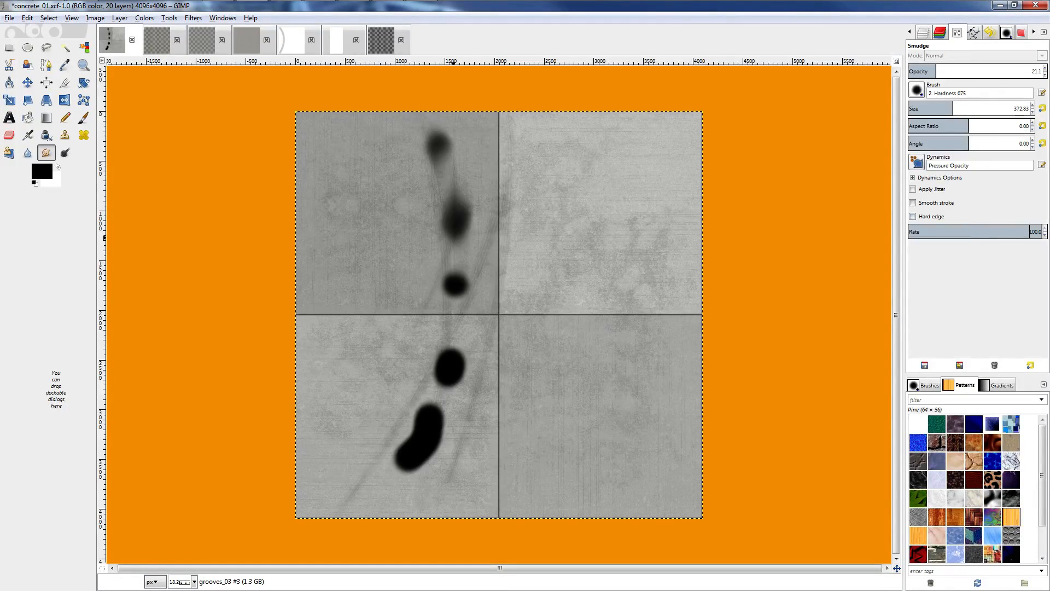
pyautogui.moveTo(437, 143)
pyautogui.mouseDown()
pyautogui.moveTo(457, 185)
pyautogui.moveTo(434, 349)
pyautogui.moveTo(455, 313)
pyautogui.moveTo(431, 417)
pyautogui.mouseUp()
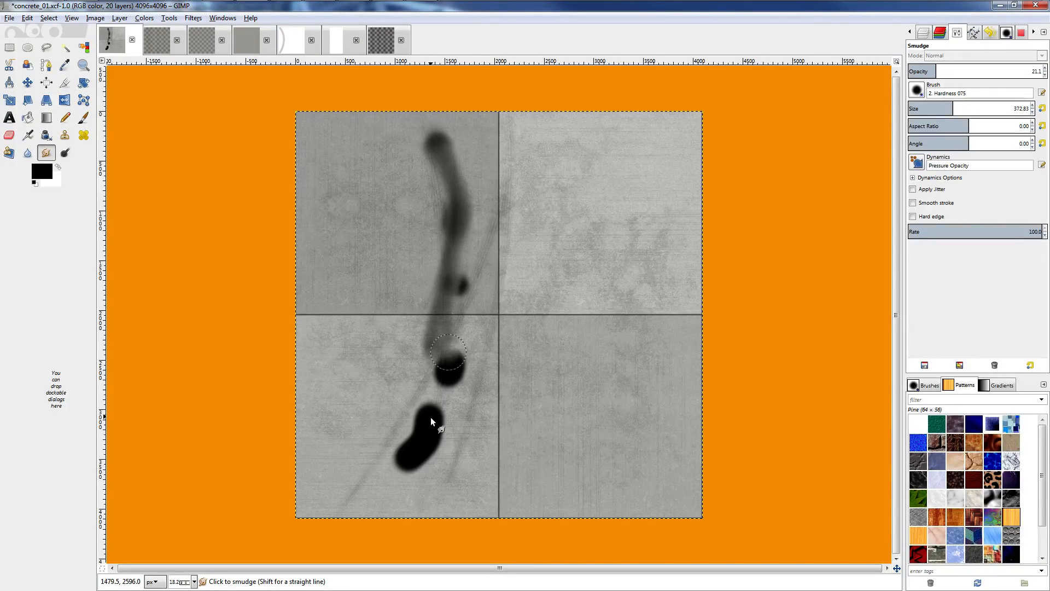
# Enlarge the Smudge brush and spread the dark streak into a broad, faint smear reaching across the vertical slab seam.
pyautogui.moveTo(954, 113); pyautogui.dragTo(1016, 108)
pyautogui.moveTo(424, 463)
pyautogui.mouseDown()
pyautogui.moveTo(445, 425)
pyautogui.moveTo(362, 476)
pyautogui.mouseUp()
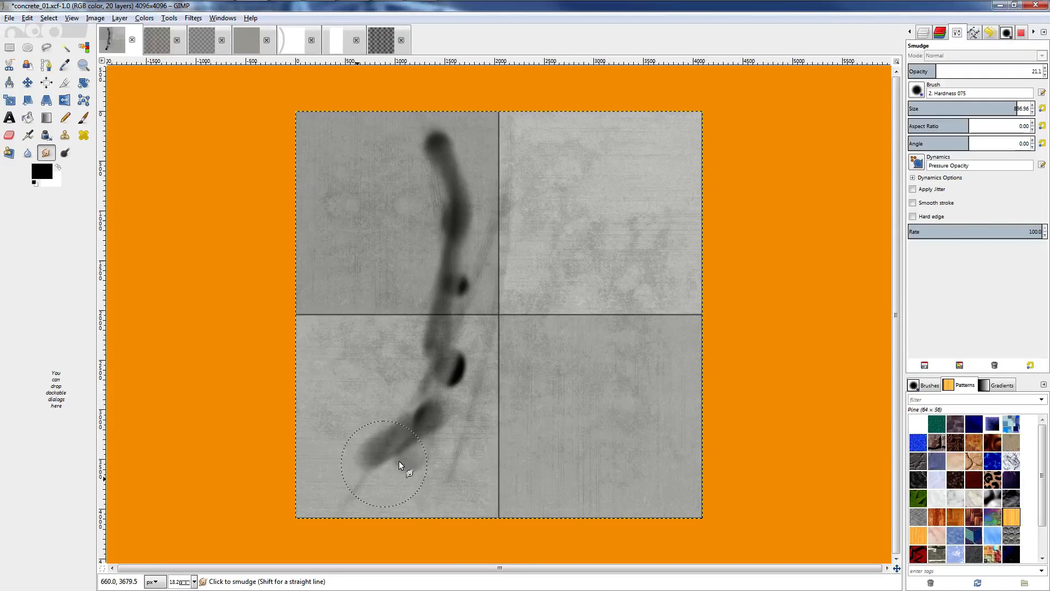
pyautogui.moveTo(419, 432)
pyautogui.mouseDown()
pyautogui.moveTo(497, 252)
pyautogui.moveTo(461, 241)
pyautogui.moveTo(461, 300)
pyautogui.moveTo(416, 419)
pyautogui.moveTo(359, 491)
pyautogui.moveTo(436, 358)
pyautogui.moveTo(431, 140)
pyautogui.mouseUp()
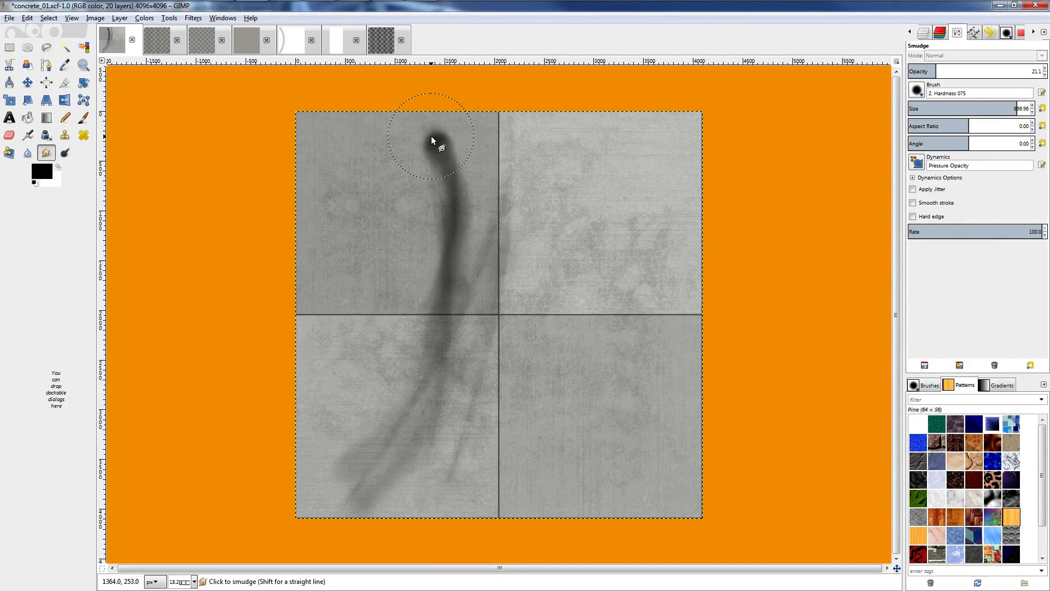
pyautogui.moveTo(431, 140)
pyautogui.mouseDown()
pyautogui.moveTo(452, 155)
pyautogui.moveTo(466, 261)
pyautogui.moveTo(438, 432)
pyautogui.mouseUp()
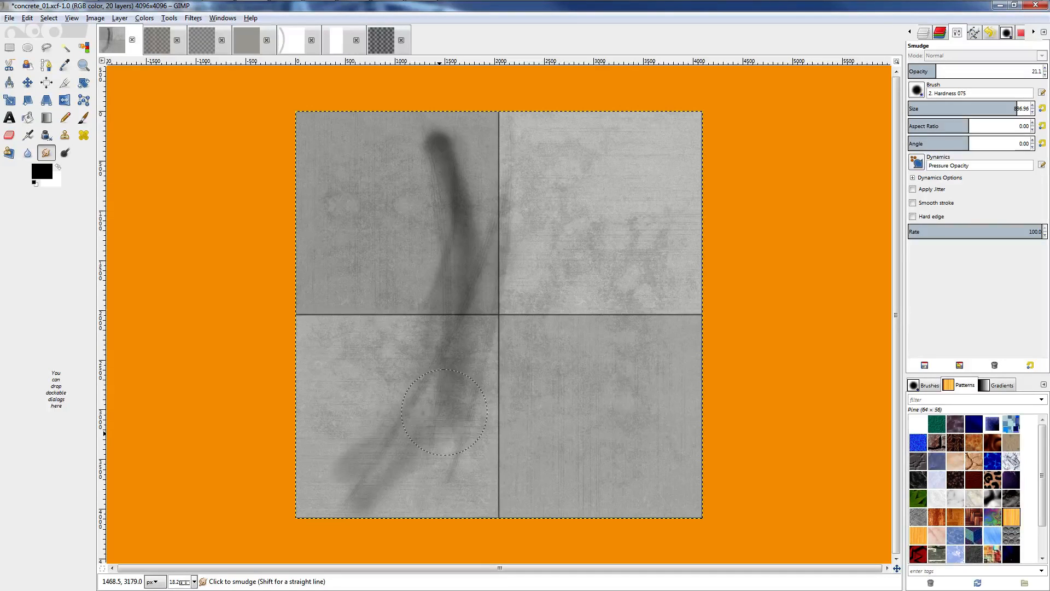
pyautogui.moveTo(462, 225)
pyautogui.mouseDown()
pyautogui.moveTo(492, 199)
pyautogui.moveTo(424, 295)
pyautogui.moveTo(401, 342)
pyautogui.moveTo(394, 397)
pyautogui.moveTo(363, 439)
pyautogui.moveTo(408, 527)
pyautogui.moveTo(426, 424)
pyautogui.moveTo(511, 363)
pyautogui.moveTo(514, 226)
pyautogui.mouseUp()
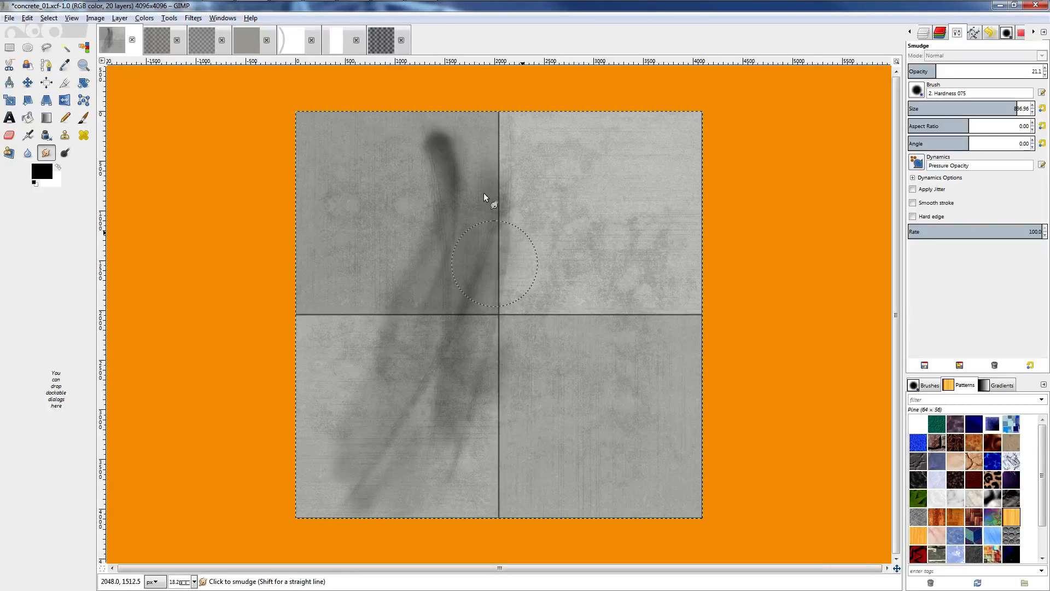
pyautogui.moveTo(483, 193)
pyautogui.mouseDown()
pyautogui.moveTo(528, 156)
pyautogui.moveTo(436, 135)
pyautogui.moveTo(467, 128)
pyautogui.moveTo(507, 335)
pyautogui.moveTo(488, 242)
pyautogui.moveTo(494, 359)
pyautogui.moveTo(411, 441)
pyautogui.moveTo(480, 356)
pyautogui.moveTo(386, 447)
pyautogui.mouseUp()
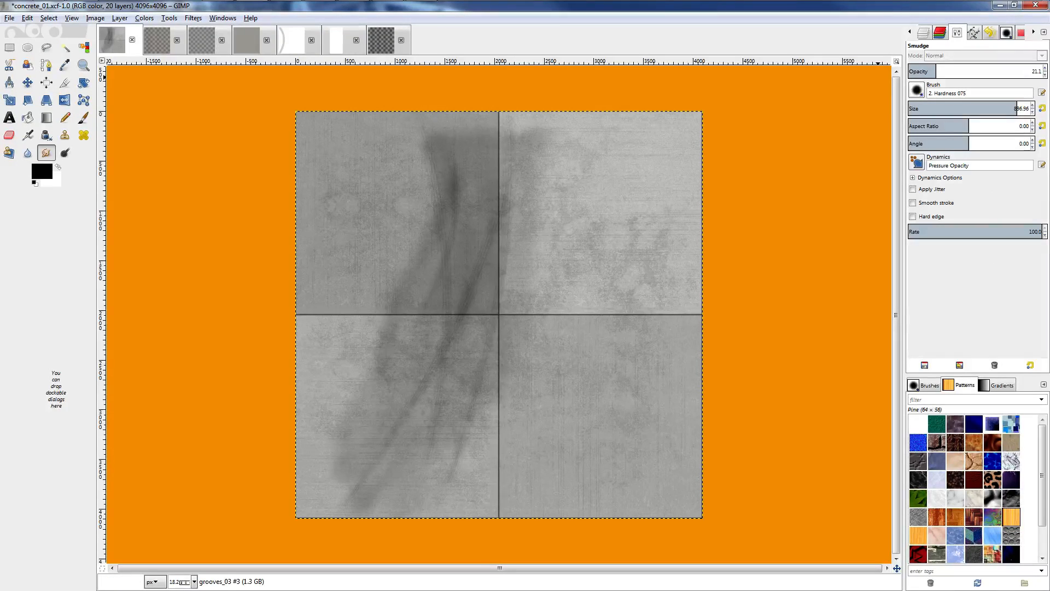
# Blend the smear's upper part with the Smudge rate set to 65 and lightly erase its middle with the Eraser.
pyautogui.click(995, 232)
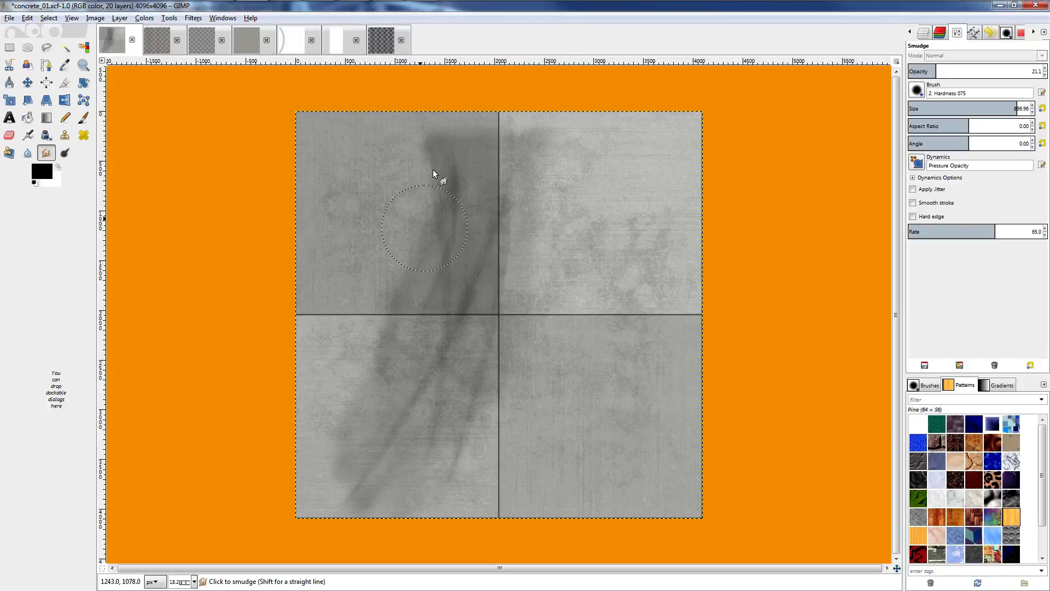
pyautogui.moveTo(432, 169)
pyautogui.mouseDown()
pyautogui.moveTo(484, 155)
pyautogui.moveTo(375, 419)
pyautogui.moveTo(258, 516)
pyautogui.mouseUp()
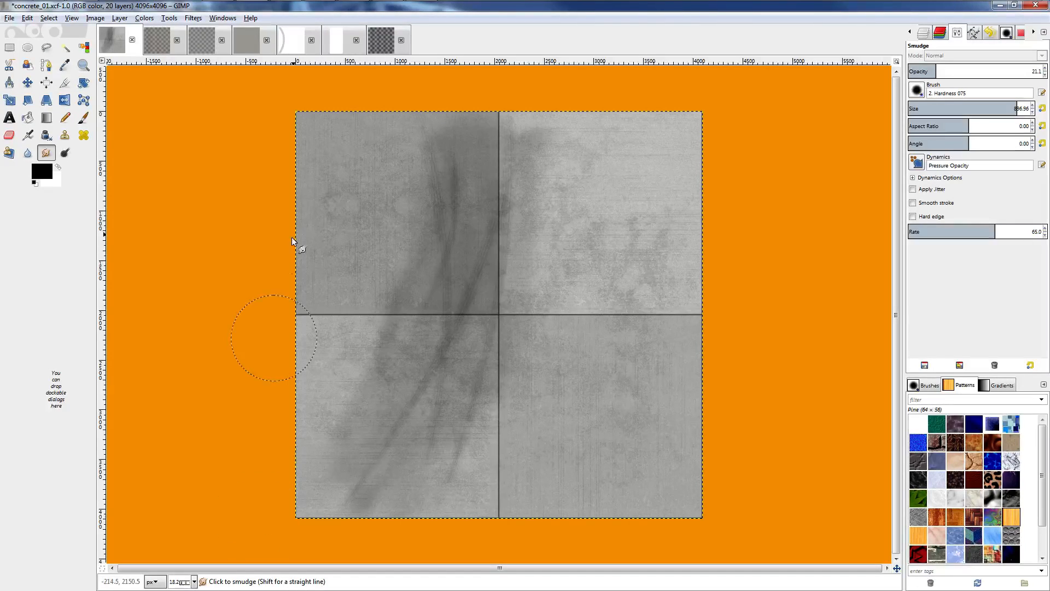
pyautogui.keyDown('ctrl'); pyautogui.scroll(5, 295, 235); pyautogui.keyUp('ctrl')
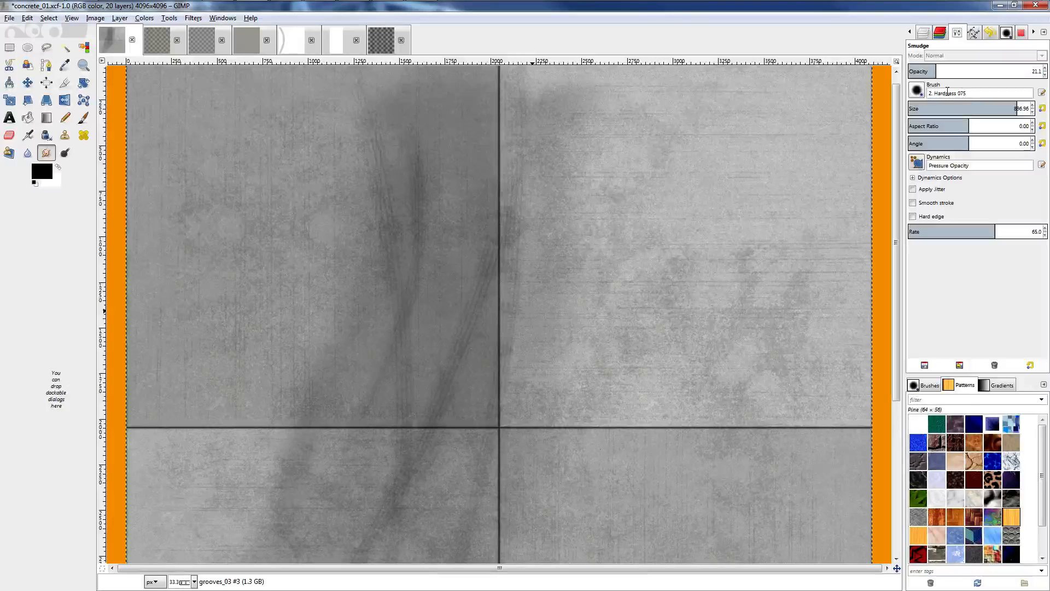
pyautogui.hotkey('shift', 'e')
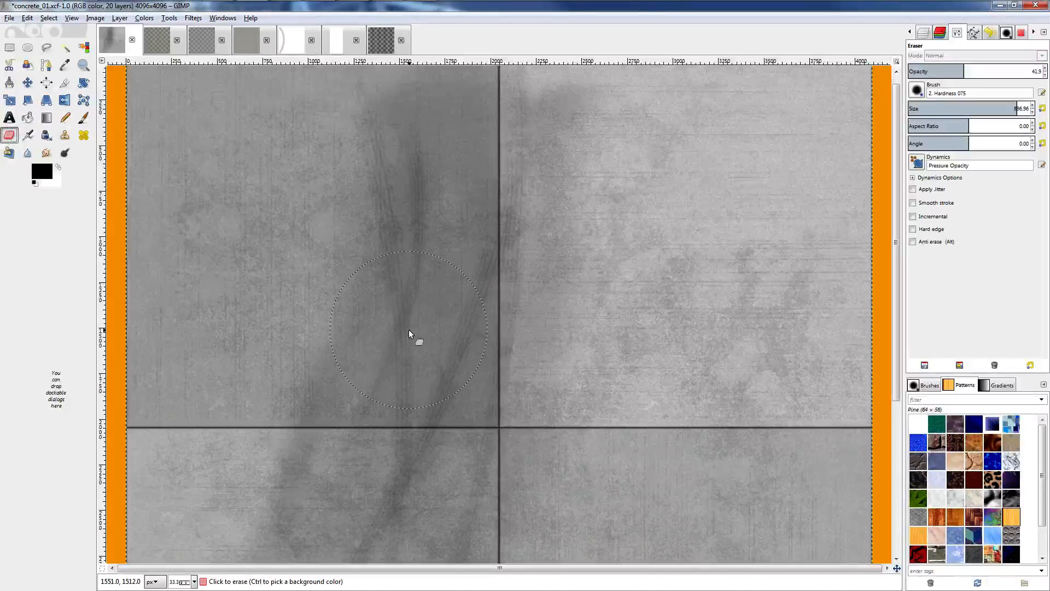
pyautogui.moveTo(408, 329); pyautogui.dragTo(443, 333)
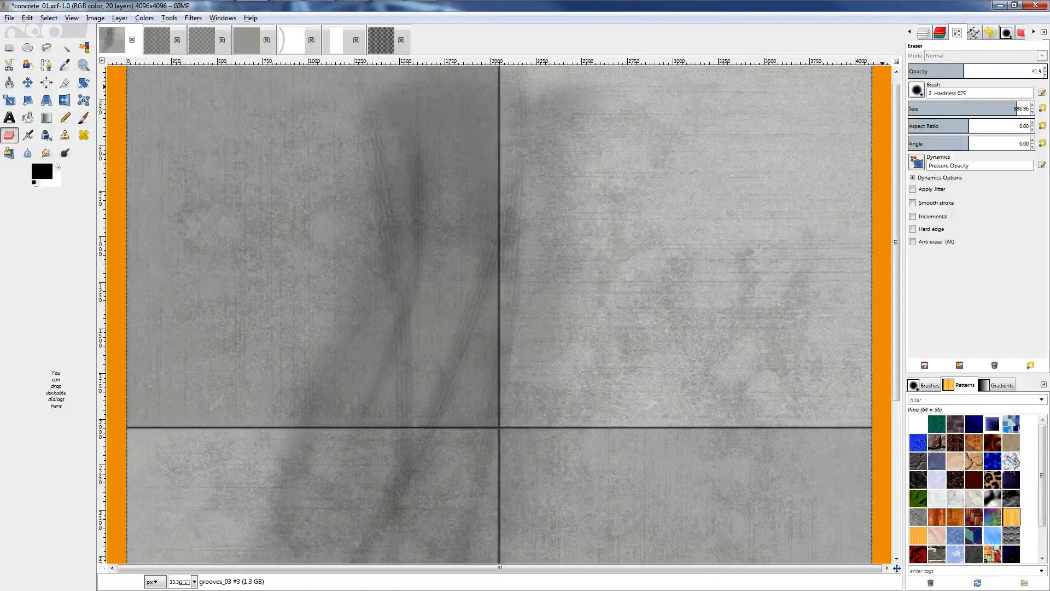
# Smudge the lower and middle parts of the smear along the direction of the streaks.
pyautogui.press('s')
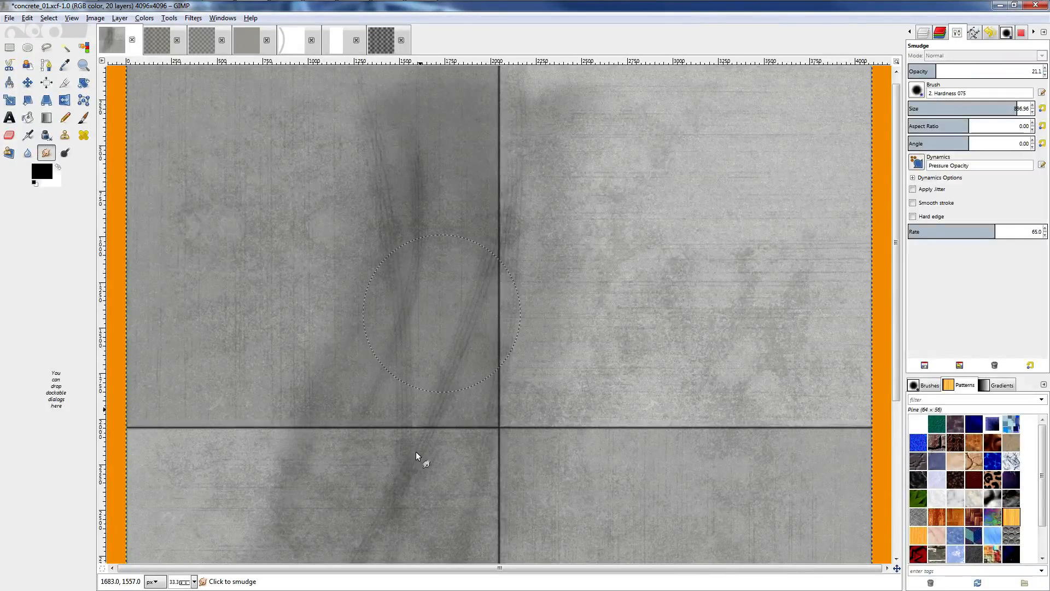
pyautogui.moveTo(416, 451); pyautogui.dragTo(367, 578)
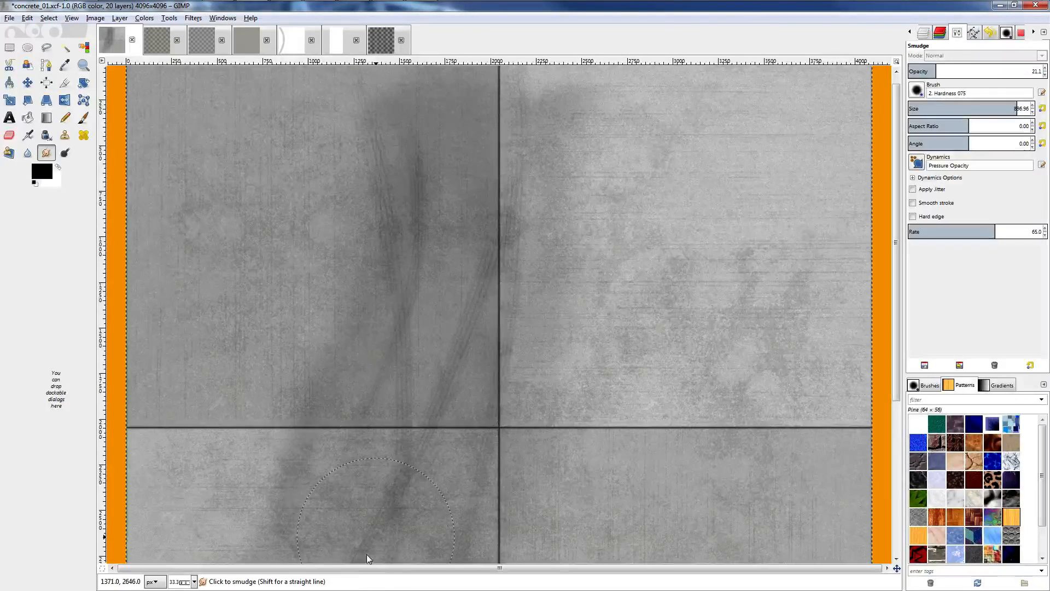
pyautogui.press('-')
pyautogui.press('-')
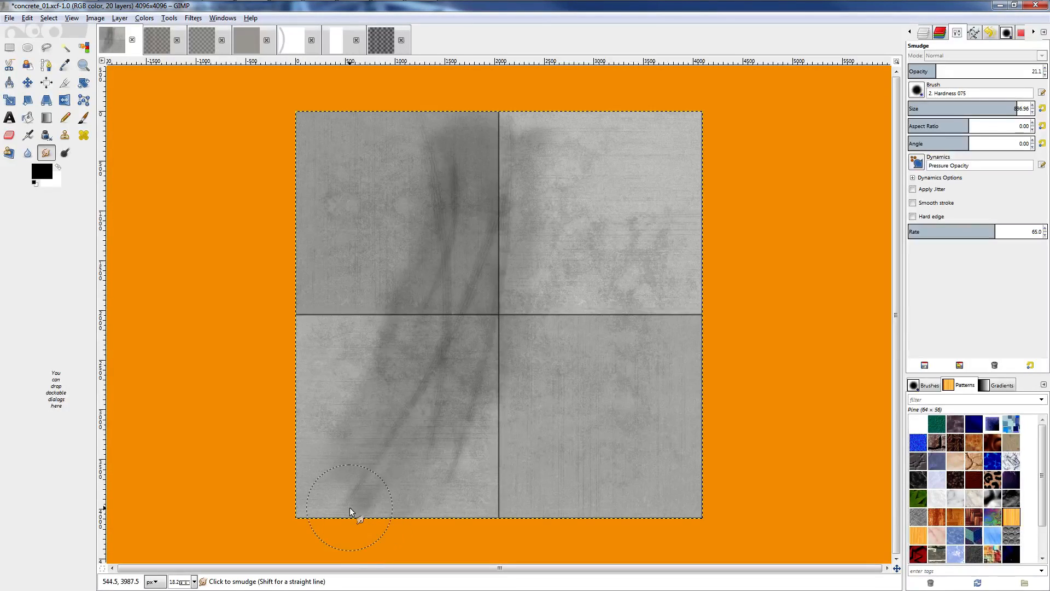
pyautogui.moveTo(350, 507); pyautogui.dragTo(456, 287)
# Hide every layer from grooves_03 #3 down to Background, leaving only the four upper streak layers visible.
pyautogui.click(939, 31)
pyautogui.click(923, 32)
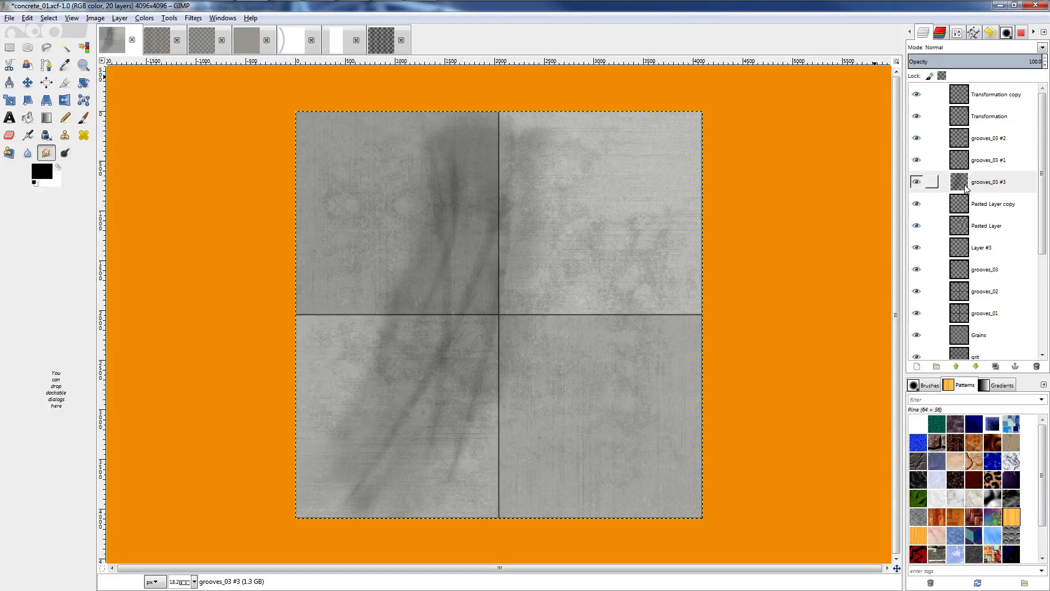
pyautogui.click(977, 103)
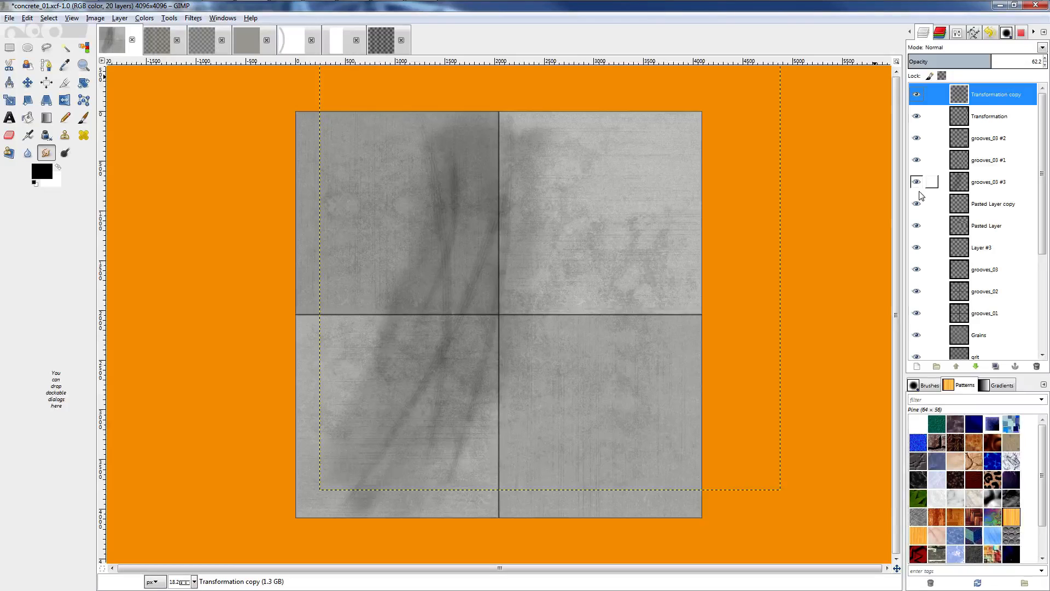
pyautogui.moveTo(917, 201); pyautogui.dragTo(916, 360)
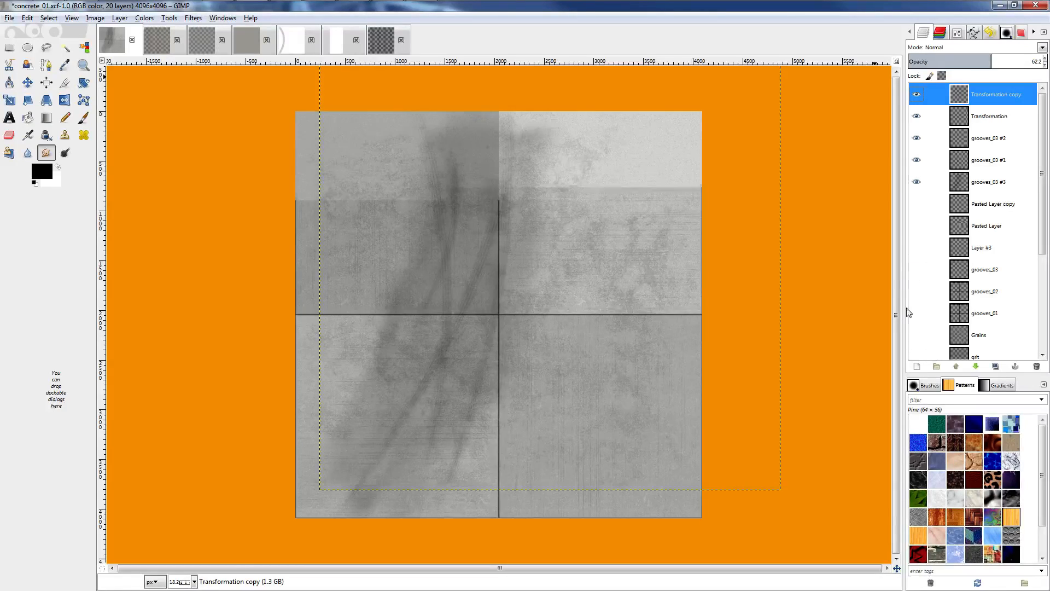
pyautogui.scroll(-5, 911, 295)
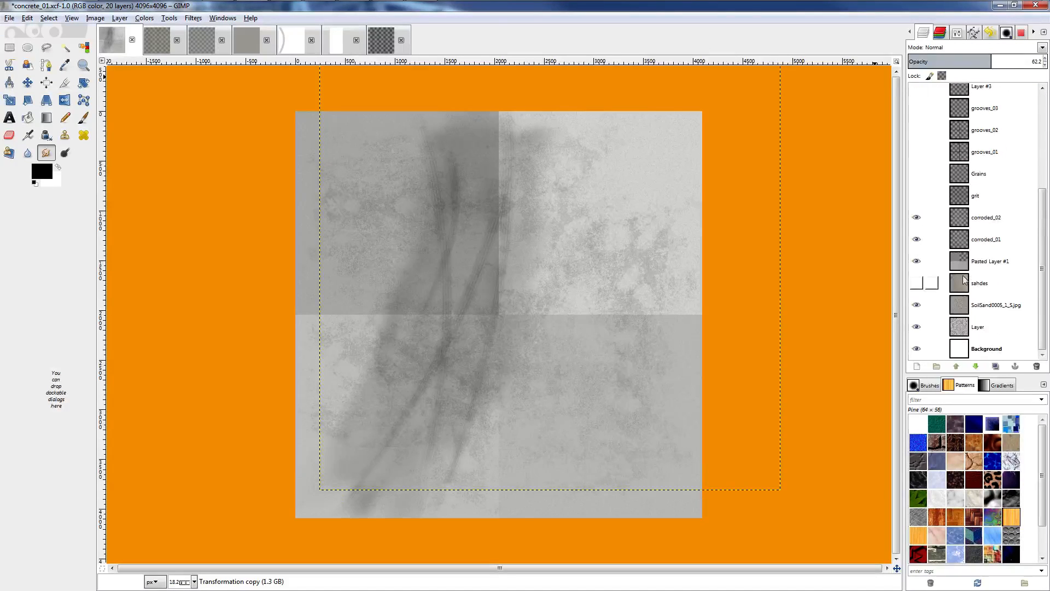
pyautogui.moveTo(922, 245); pyautogui.dragTo(916, 273)
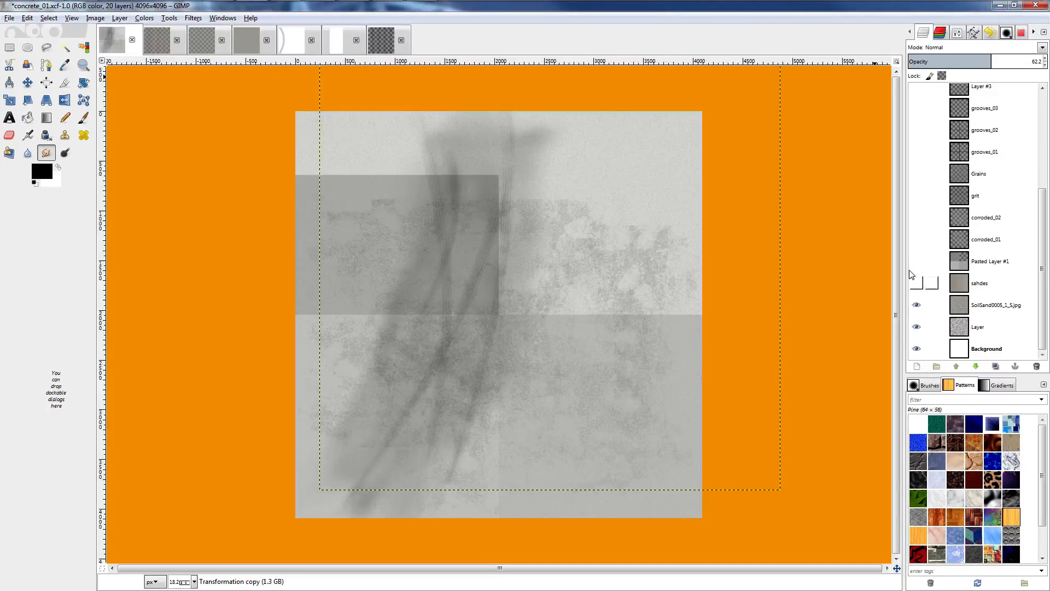
pyautogui.click(909, 303)
pyautogui.click(916, 327)
pyautogui.click(916, 348)
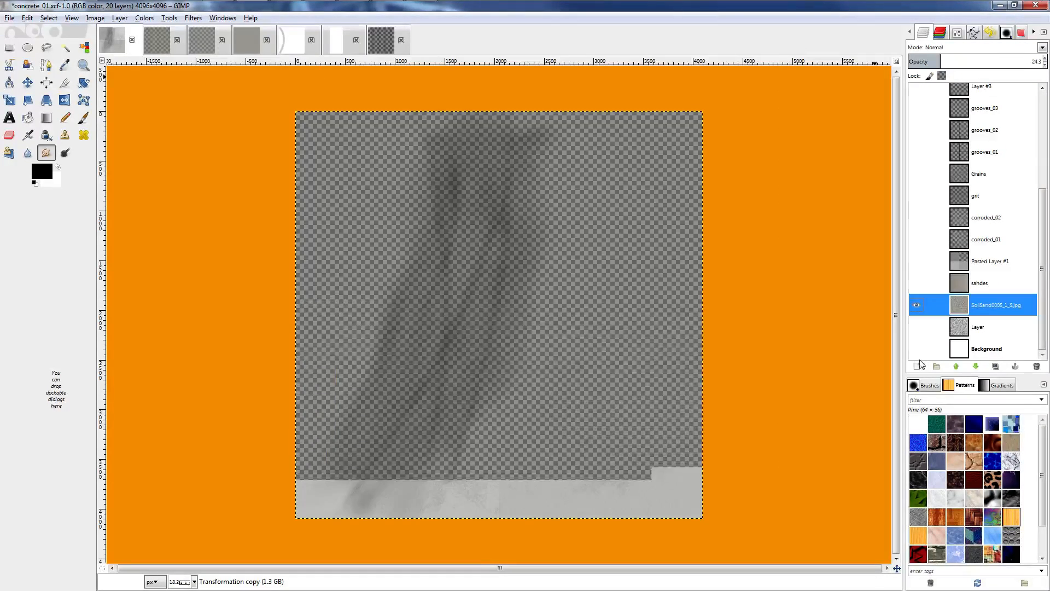
pyautogui.scroll(5, 940, 264)
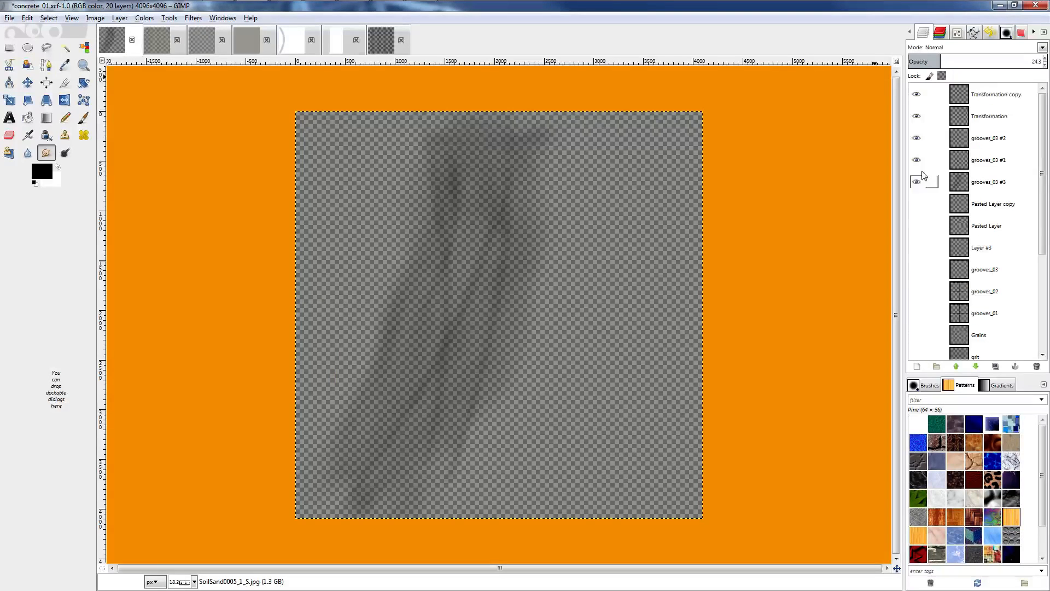
pyautogui.click(917, 181)
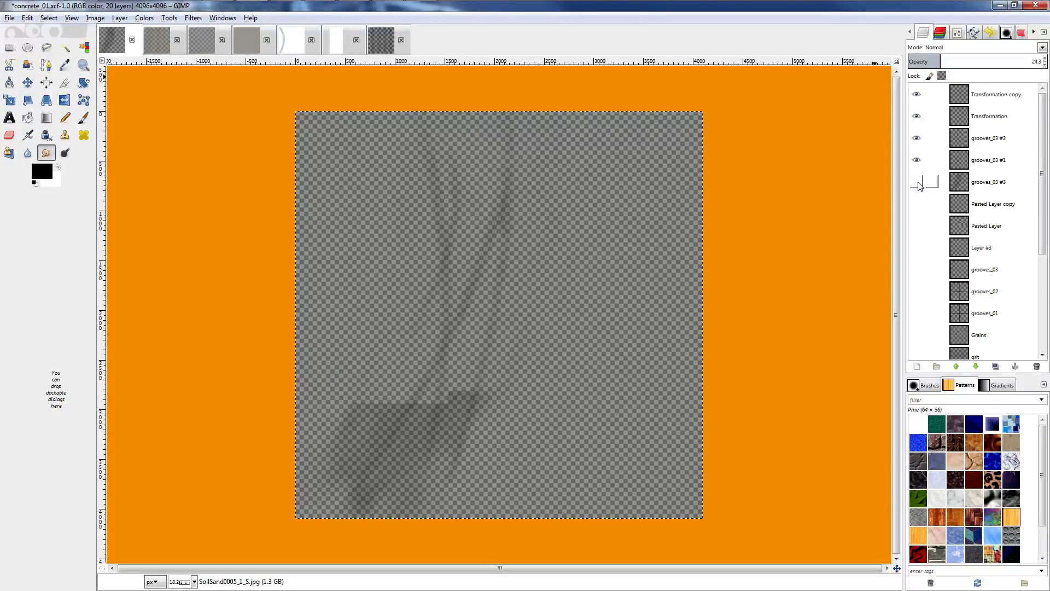
# Copy the visible streaks and paste them as a new layer above the Transformation copy layer.
pyautogui.click(933, 91)
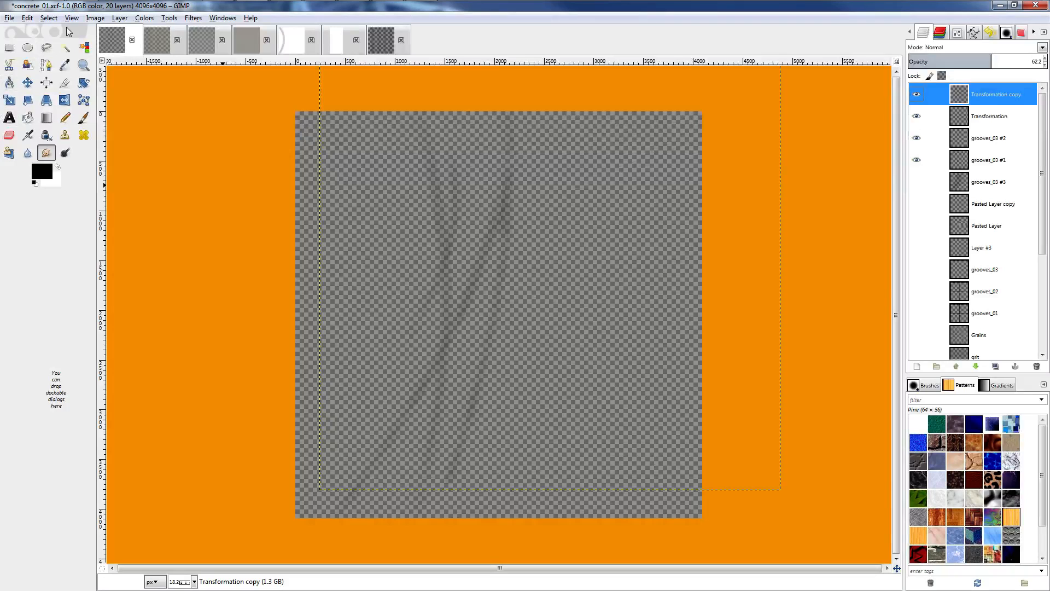
pyautogui.click(27, 18)
pyautogui.click(41, 102)
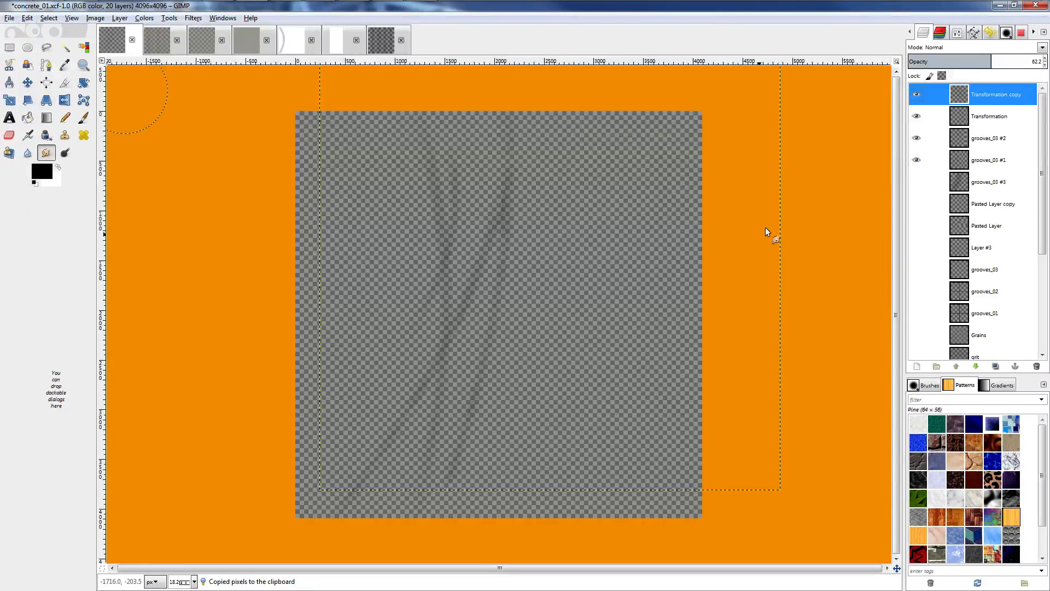
pyautogui.hotkey('ctrl', 'v')
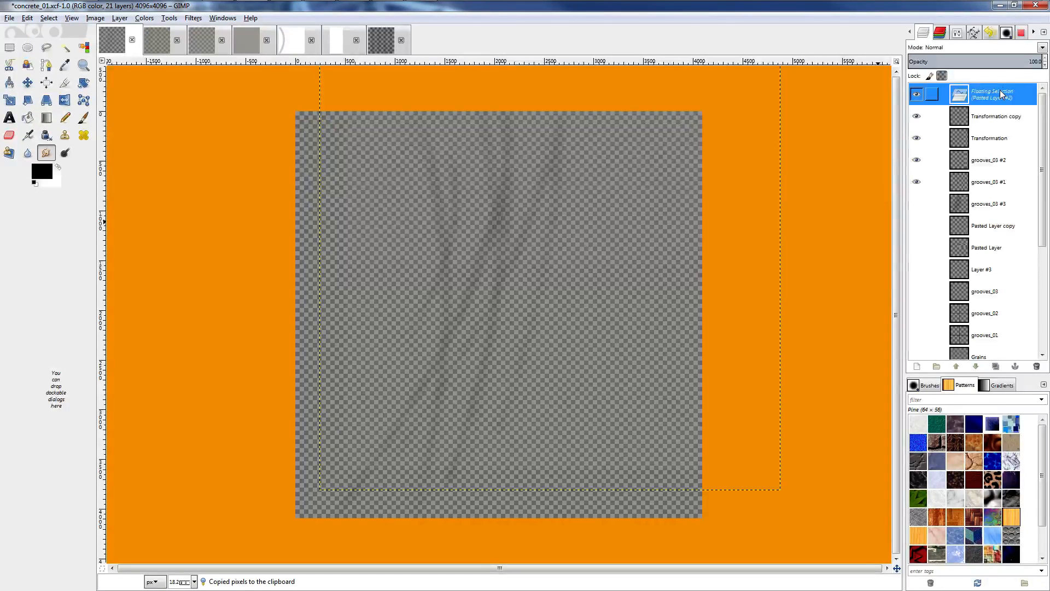
pyautogui.hotkey('shift', 'ctrl', 'n')
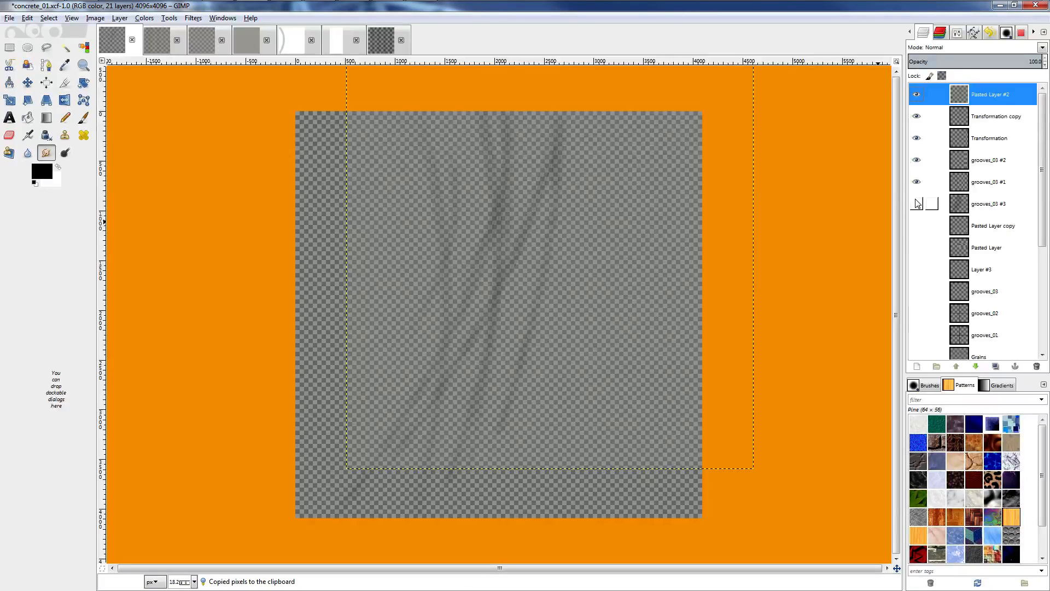
# Make the layers from grooves_03 #3 down to Background visible again, leaving sahdes hidden.
pyautogui.click(917, 204)
pyautogui.click(917, 225)
pyautogui.click(916, 247)
pyautogui.click(917, 269)
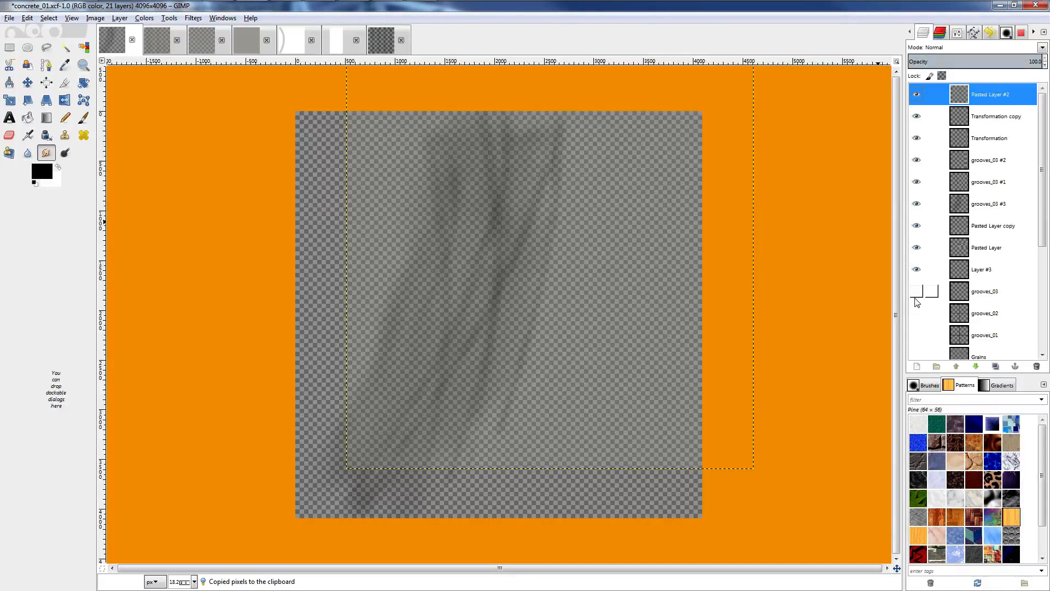
pyautogui.click(916, 291)
pyautogui.click(916, 335)
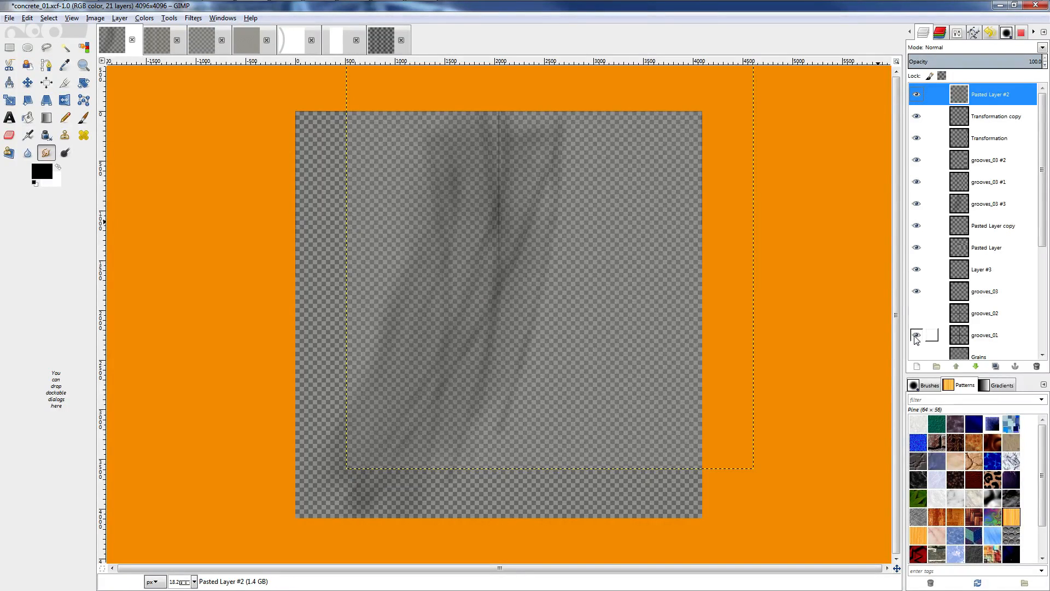
pyautogui.click(917, 313)
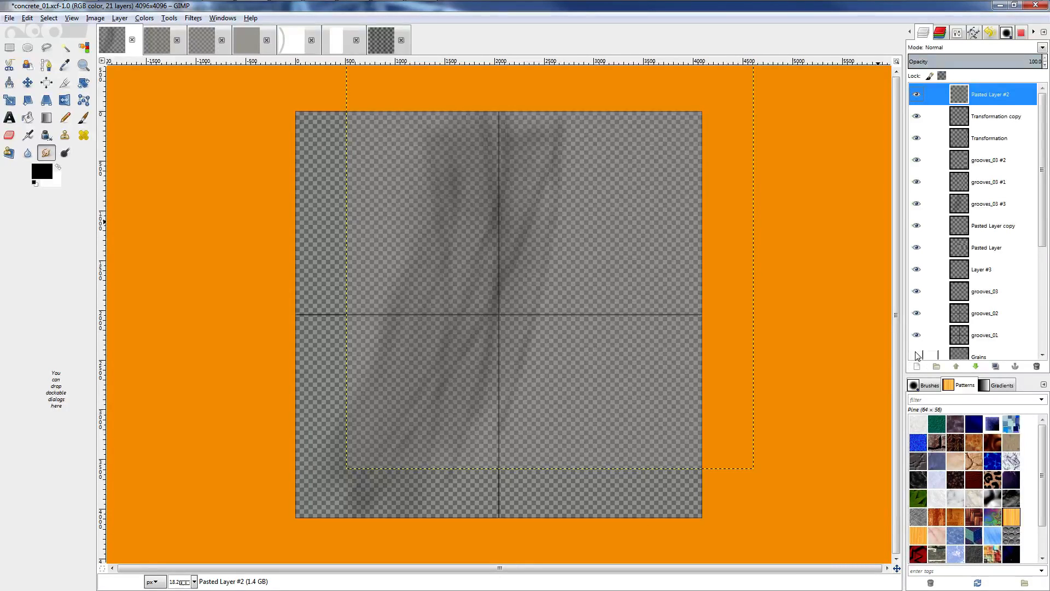
pyautogui.scroll(-5, 918, 355)
pyautogui.click(917, 240)
pyautogui.click(916, 262)
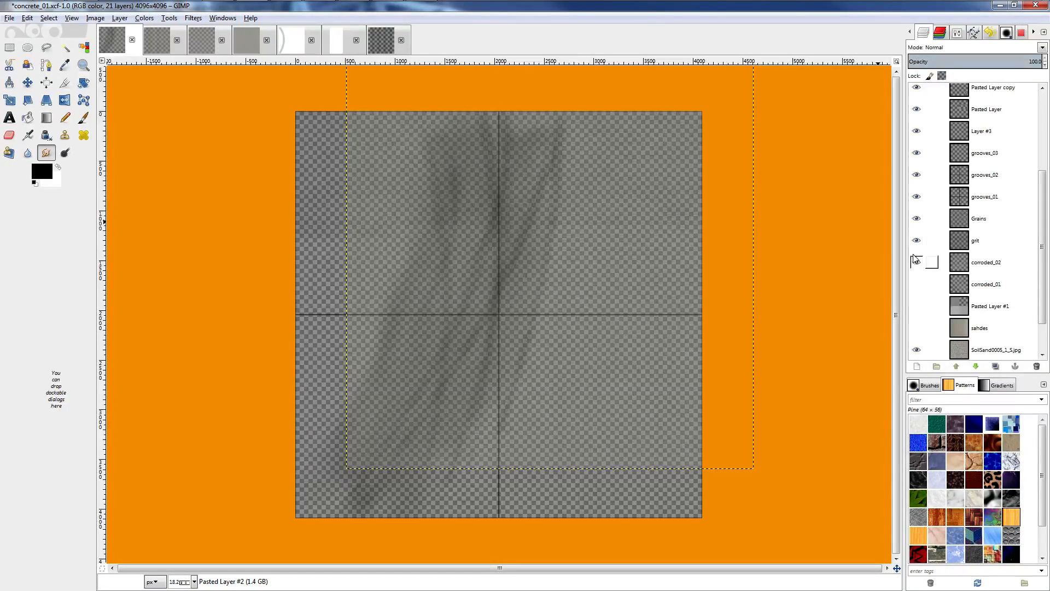
pyautogui.click(916, 284)
pyautogui.click(916, 306)
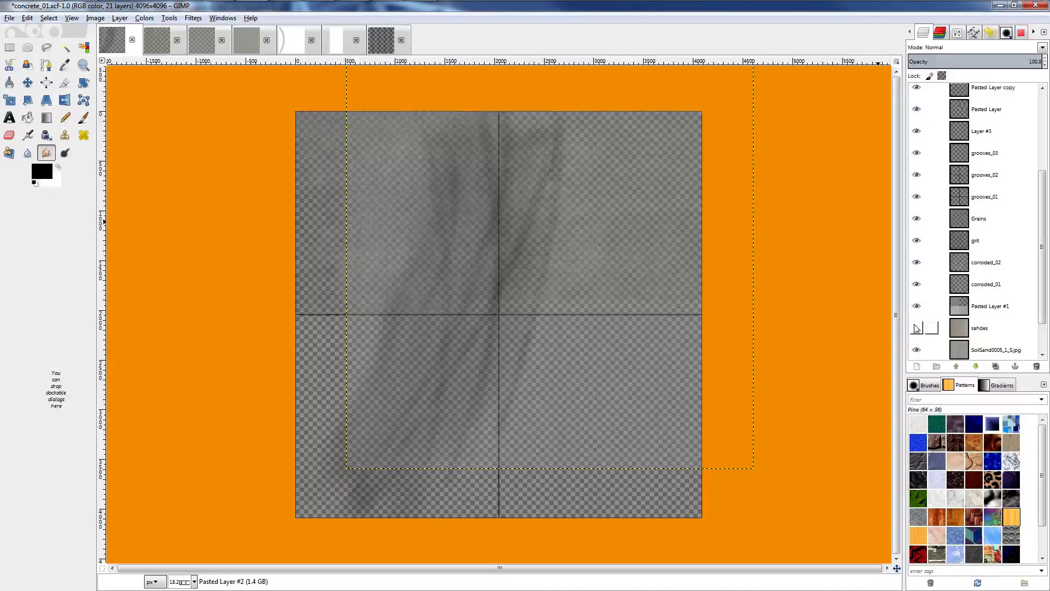
pyautogui.click(916, 350)
pyautogui.scroll(-2, 917, 352)
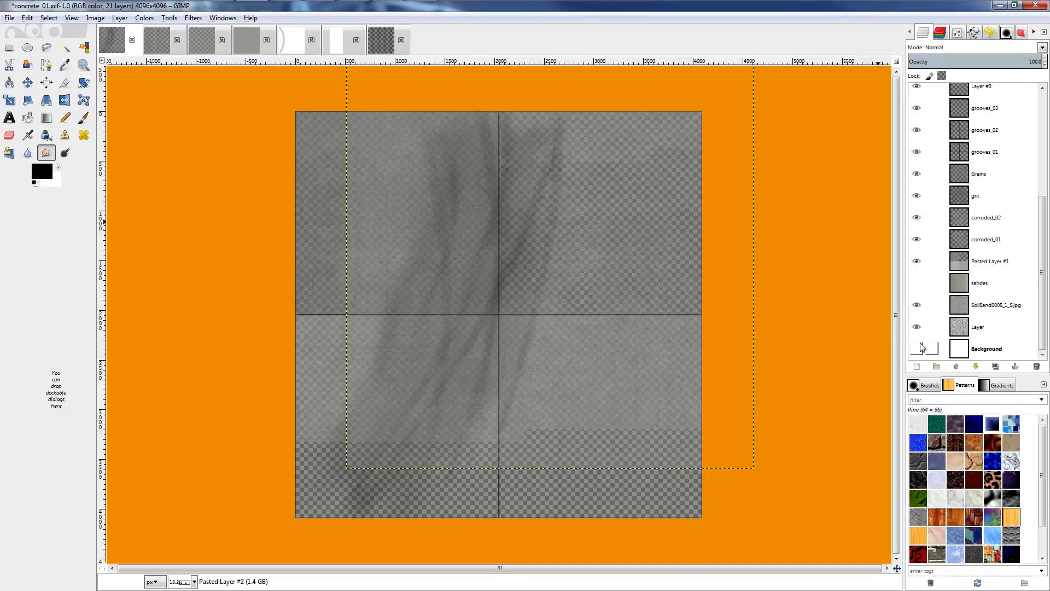
pyautogui.click(916, 348)
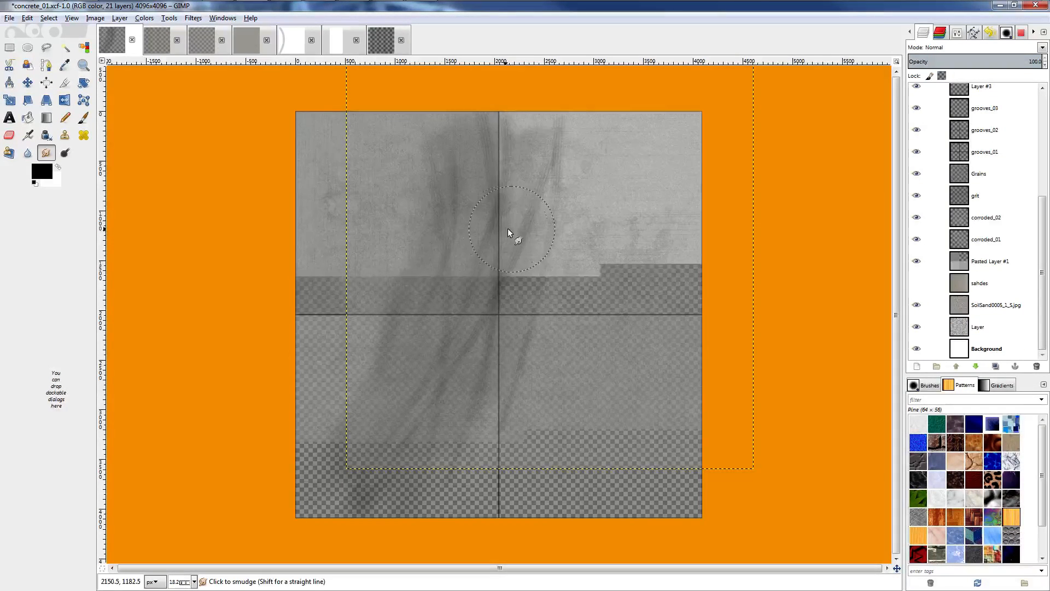
# Try flipping the pasted streak layer vertically over the concrete.
pyautogui.keyDown('ctrl'); pyautogui.scroll(3, 504, 227); pyautogui.keyUp('ctrl')
pyautogui.keyDown('ctrl'); pyautogui.scroll(-4, 563, 241); pyautogui.keyUp('ctrl')
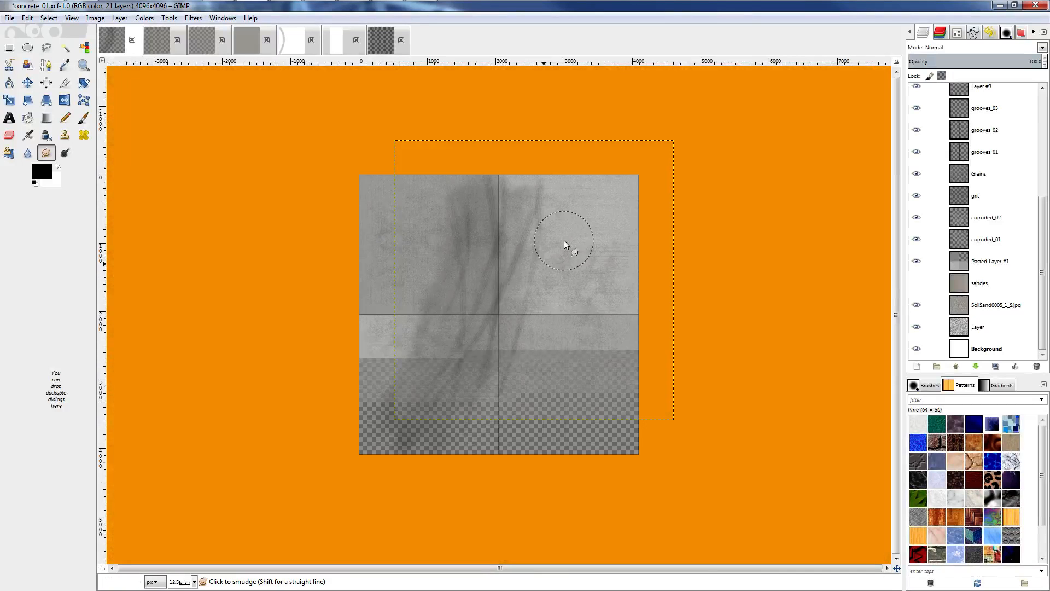
pyautogui.keyDown('ctrl'); pyautogui.scroll(3, 406, 247); pyautogui.keyUp('ctrl')
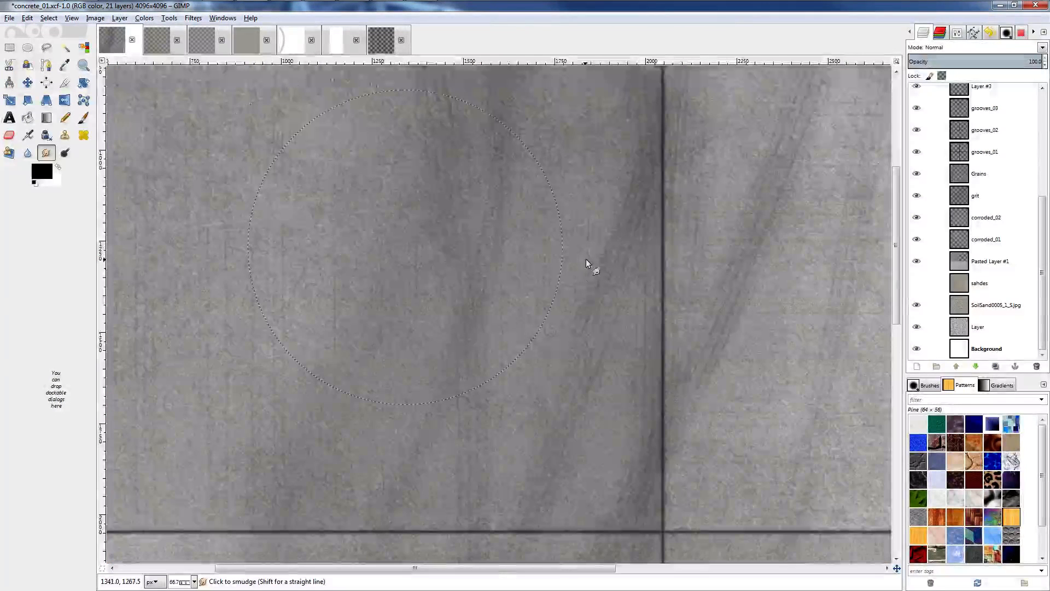
pyautogui.keyDown('ctrl'); pyautogui.scroll(-2, 586, 258); pyautogui.keyUp('ctrl')
pyautogui.scroll(3, 977, 152)
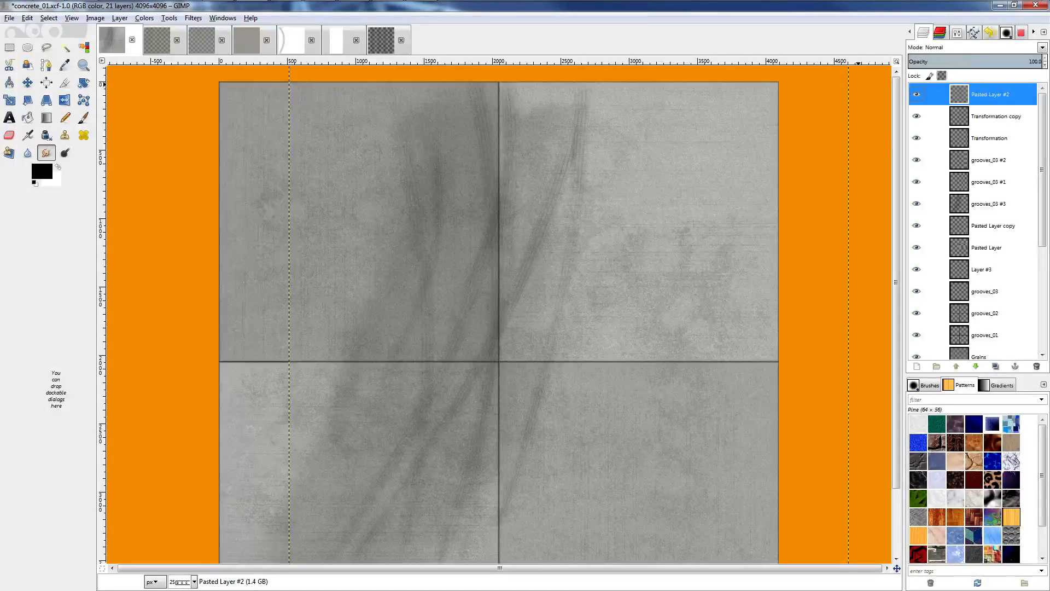
pyautogui.hotkey('alt', 'l')
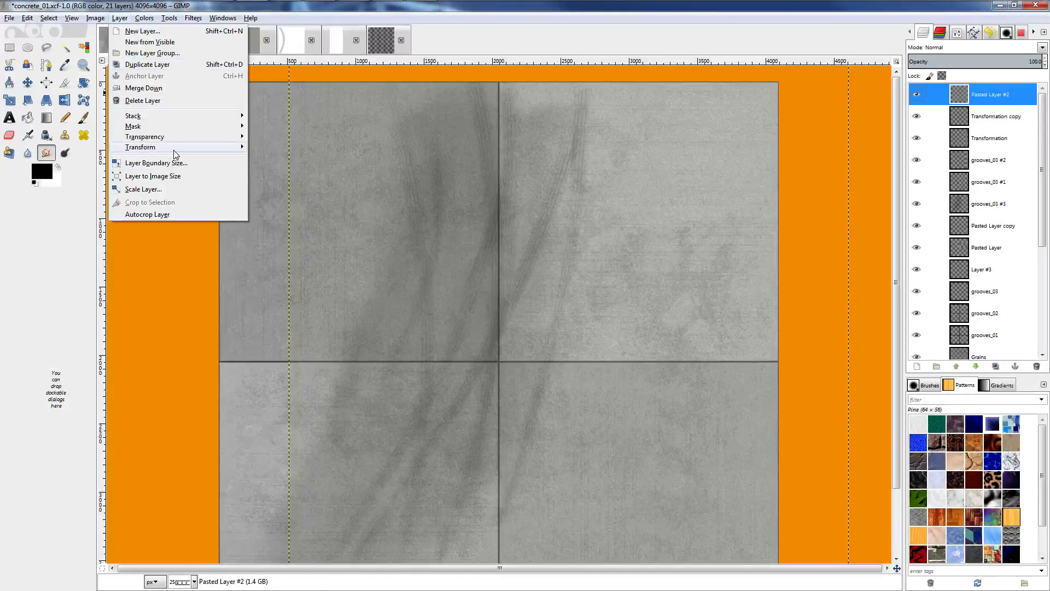
pyautogui.moveTo(173, 148)
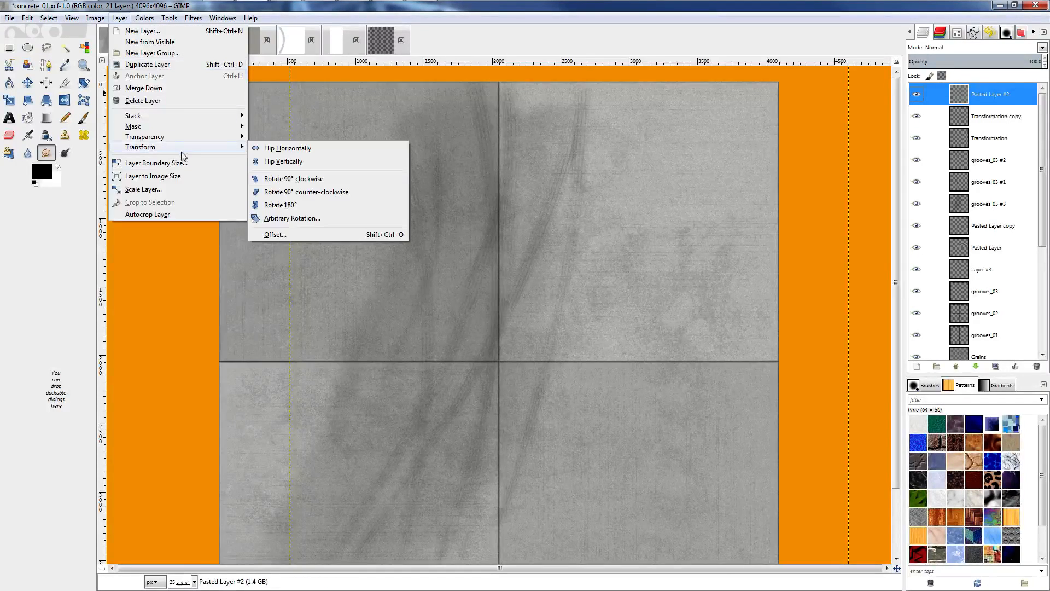
pyautogui.click(299, 161)
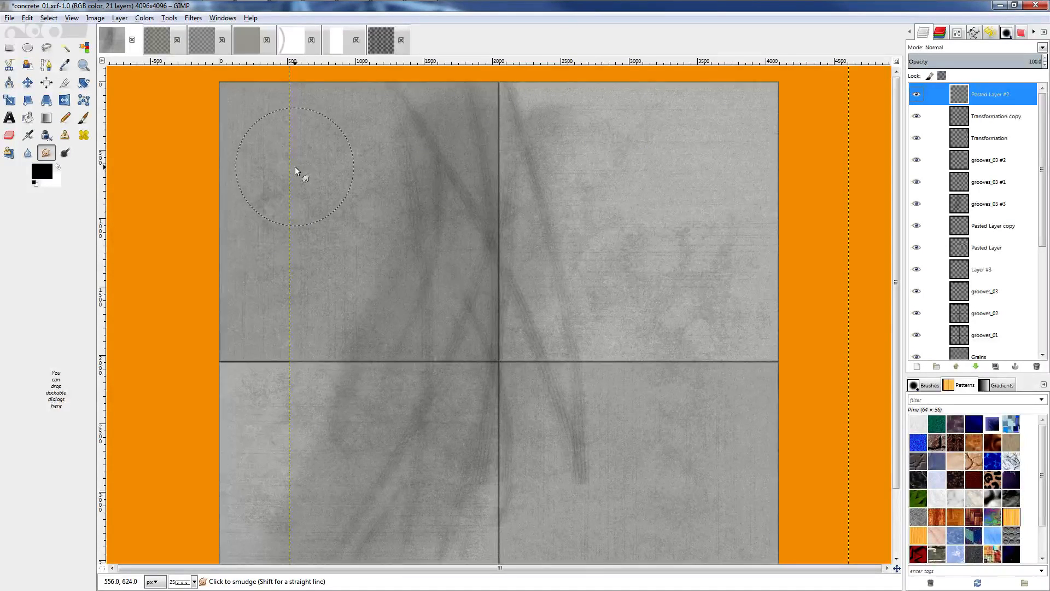
# Delete the Pasted Layer #2 streak layer from the top of the stack.
pyautogui.keyDown('ctrl'); pyautogui.scroll(-2, 543, 258); pyautogui.keyUp('ctrl')
pyautogui.keyDown('ctrl'); pyautogui.scroll(7, 542, 258); pyautogui.keyUp('ctrl')
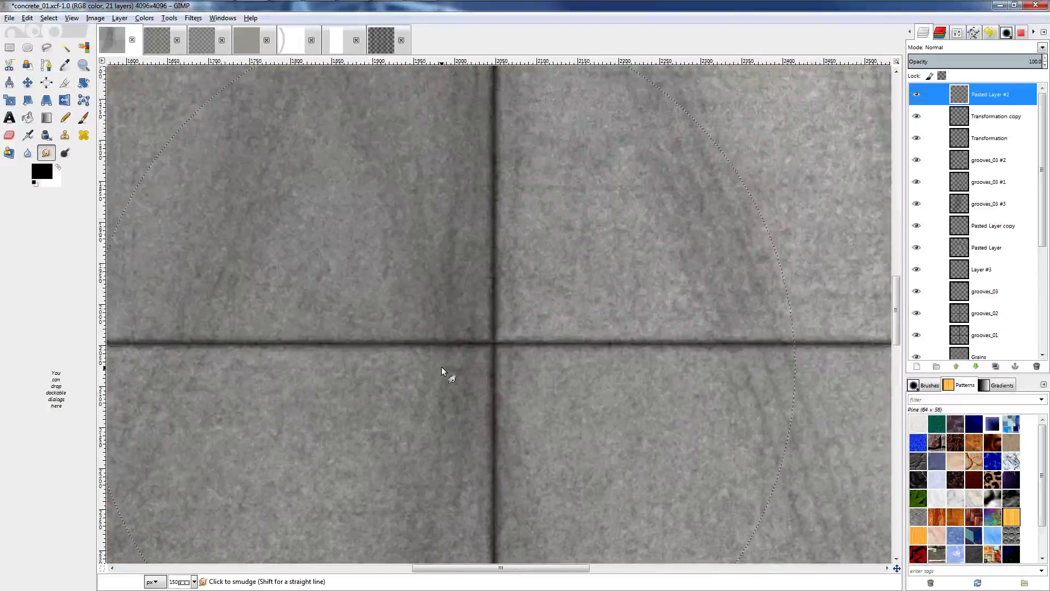
pyautogui.keyDown('shift'); pyautogui.hscroll(-10, 175, 207); pyautogui.keyUp('shift')
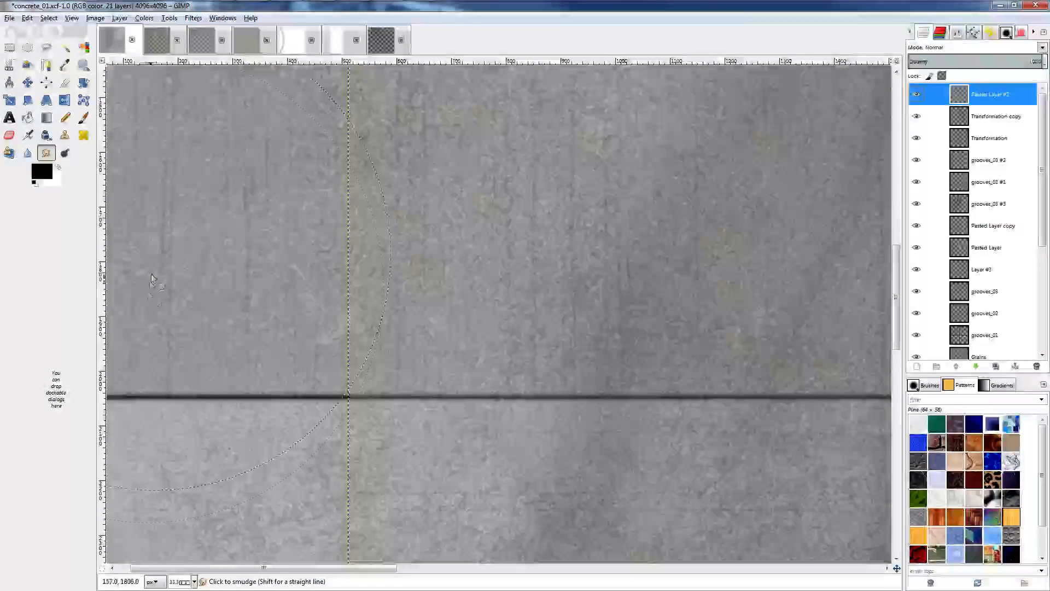
pyautogui.scroll(3, 151, 273)
pyautogui.hotkey('shift', 'ctrl', 'j')
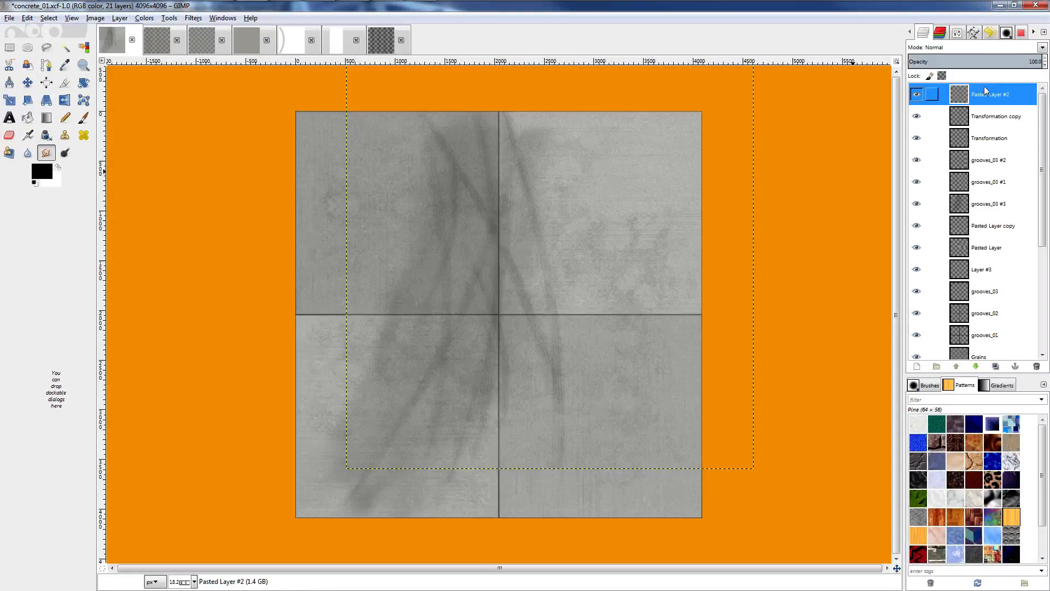
pyautogui.rightClick(986, 99)
pyautogui.click(916, 189)
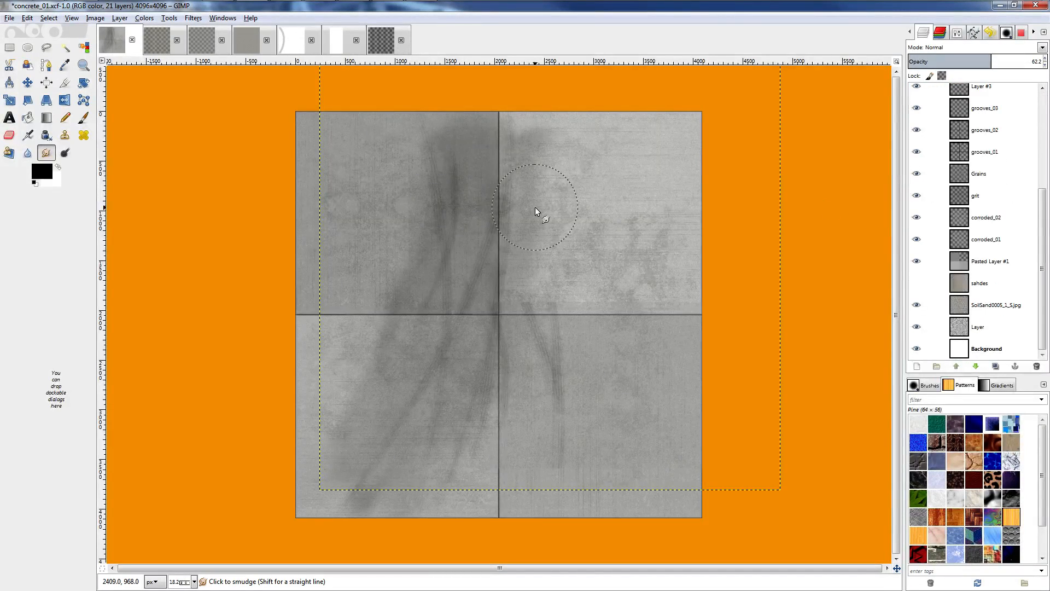
pyautogui.hotkey('ctrl', 'z')
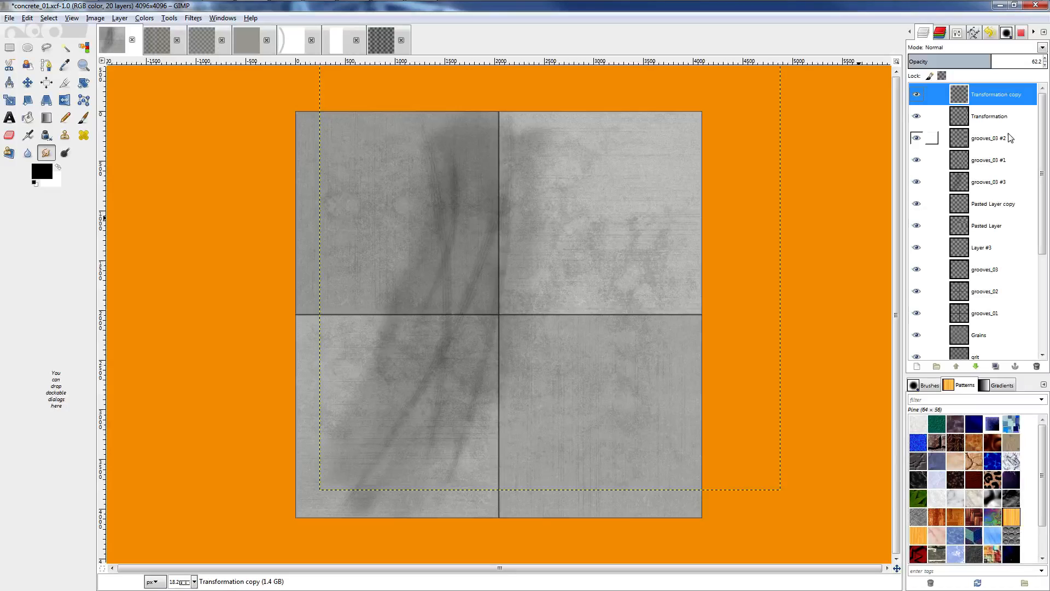
# Duplicate the four streak layers: grooves_03 #1, grooves_03 #2, Transformation and Transformation copy.
pyautogui.click(988, 186)
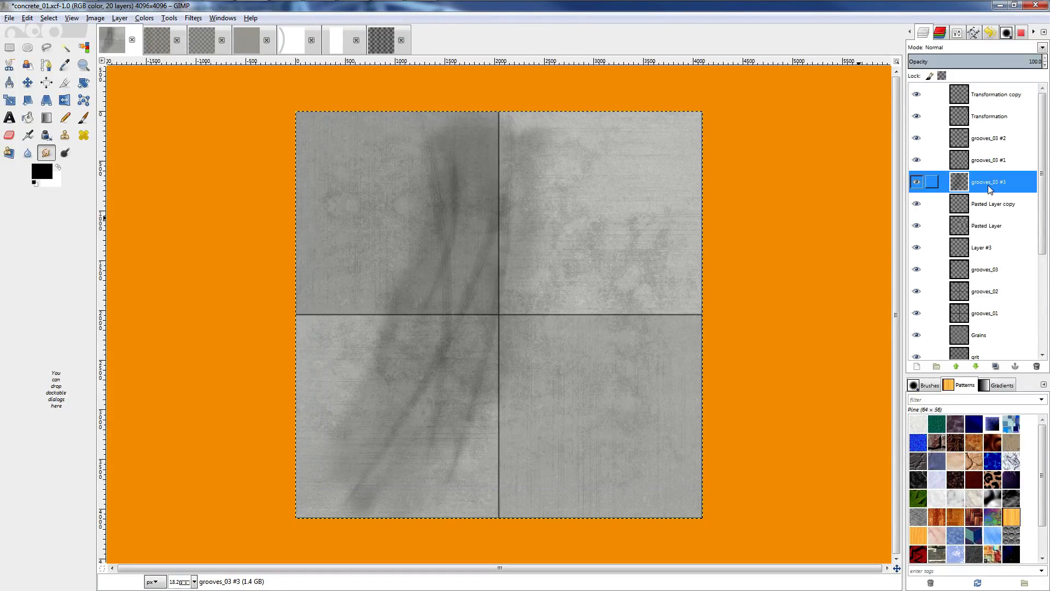
pyautogui.click(991, 167)
pyautogui.hotkey('shift', 'ctrl', 'd')
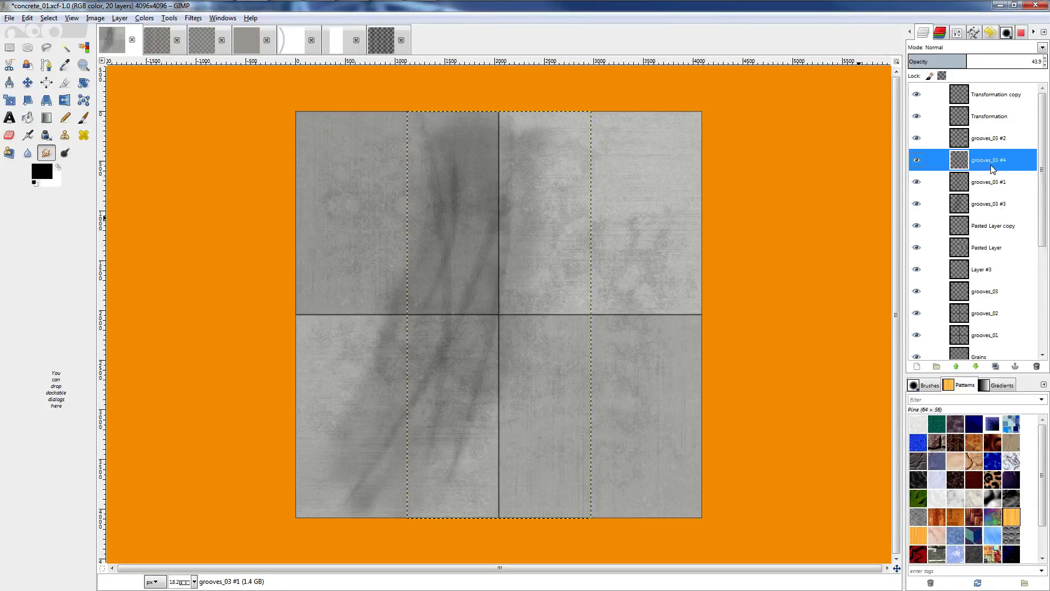
pyautogui.click(990, 139)
pyautogui.hotkey('shift', 'ctrl', 'd')
pyautogui.click(990, 118)
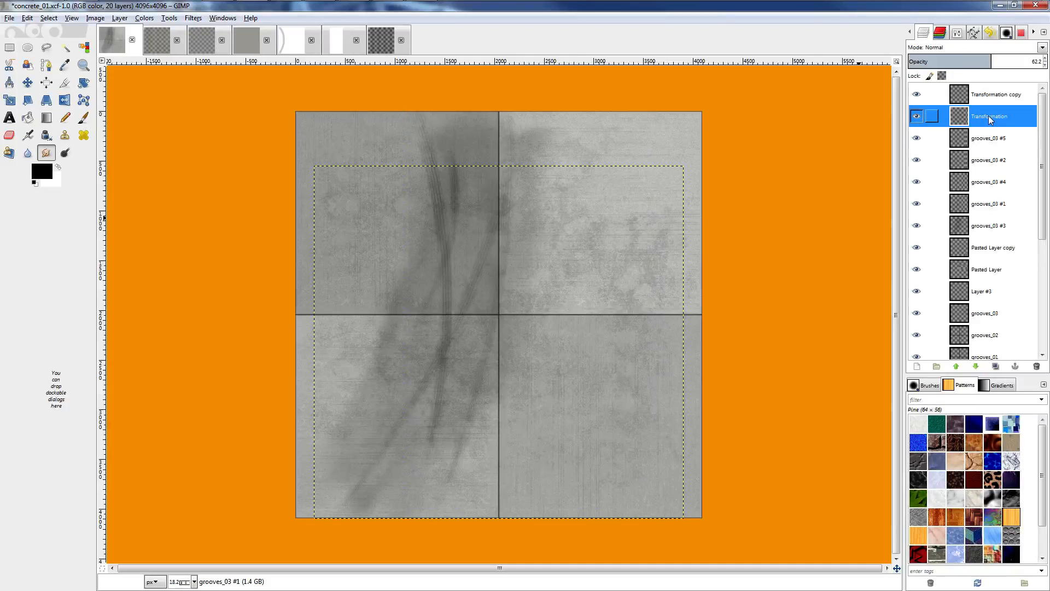
pyautogui.hotkey('shift', 'ctrl', 'd')
pyautogui.hotkey('shift', 'ctrl', 'd')
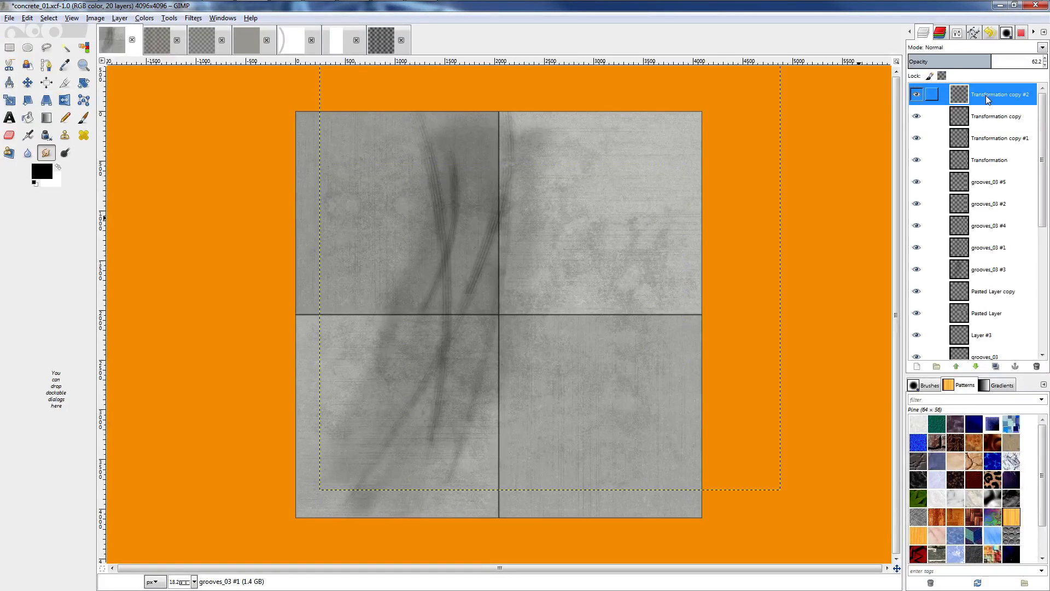
# Arrange the two Transformation duplicates at the top of the stack, with Transformation copy #2 above Transformation copy #1.
pyautogui.moveTo(990, 119); pyautogui.dragTo(1000, 91)
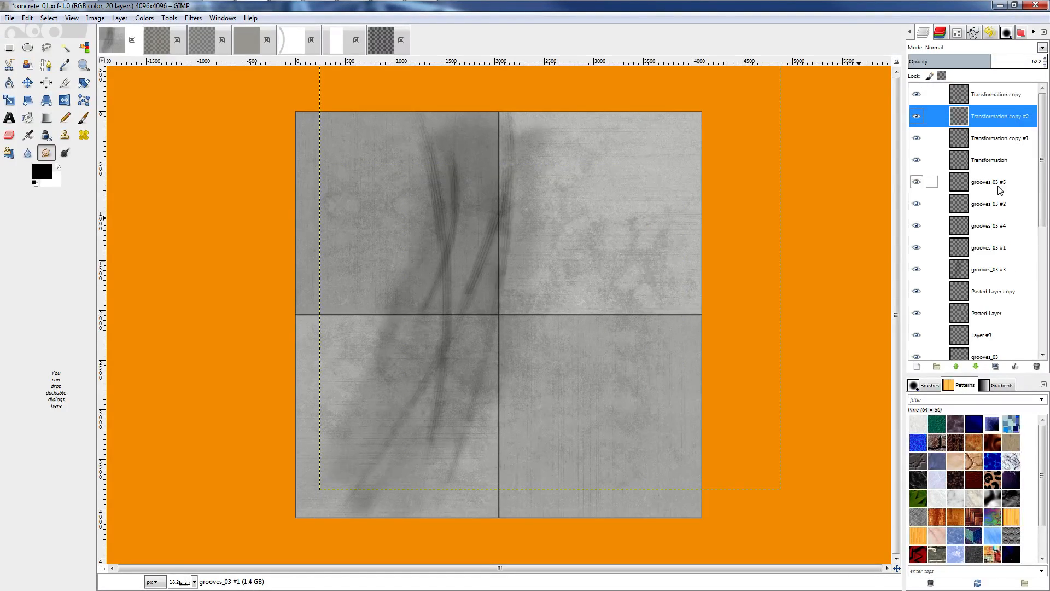
pyautogui.click(992, 182)
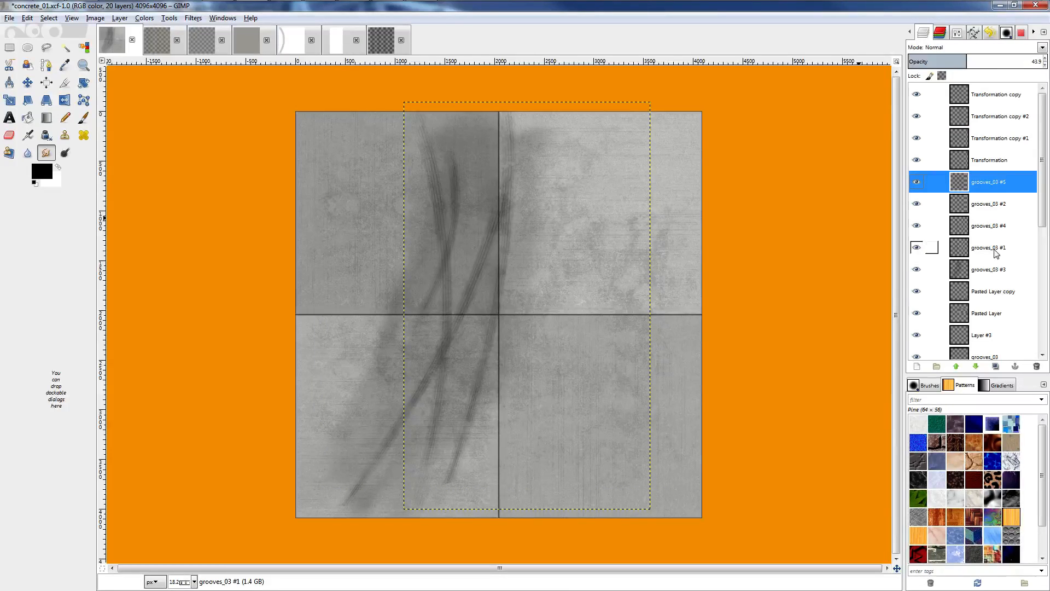
pyautogui.click(993, 225)
pyautogui.moveTo(1009, 116); pyautogui.dragTo(1013, 91)
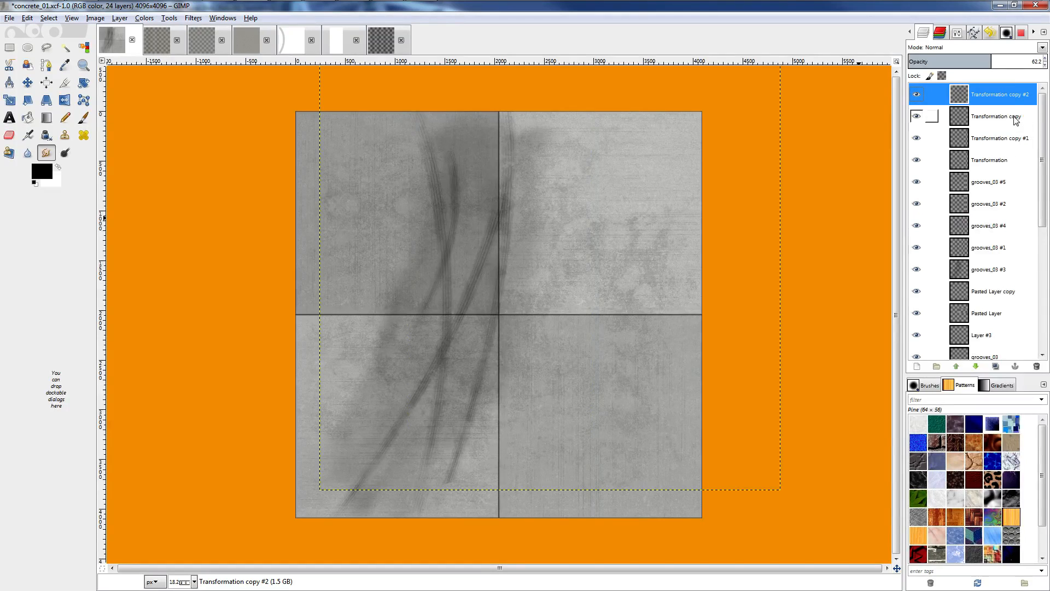
pyautogui.moveTo(1015, 134); pyautogui.dragTo(1020, 114)
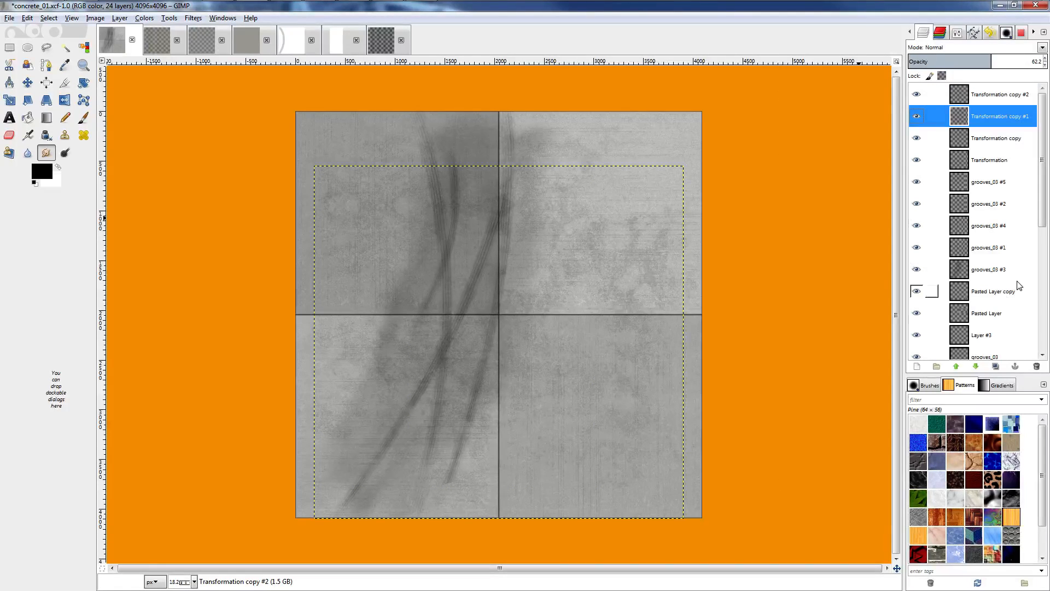
# Move grooves_03 #4 directly above Transformation copy and grooves_03 #5 directly below Transformation copy #2.
pyautogui.click(1009, 249)
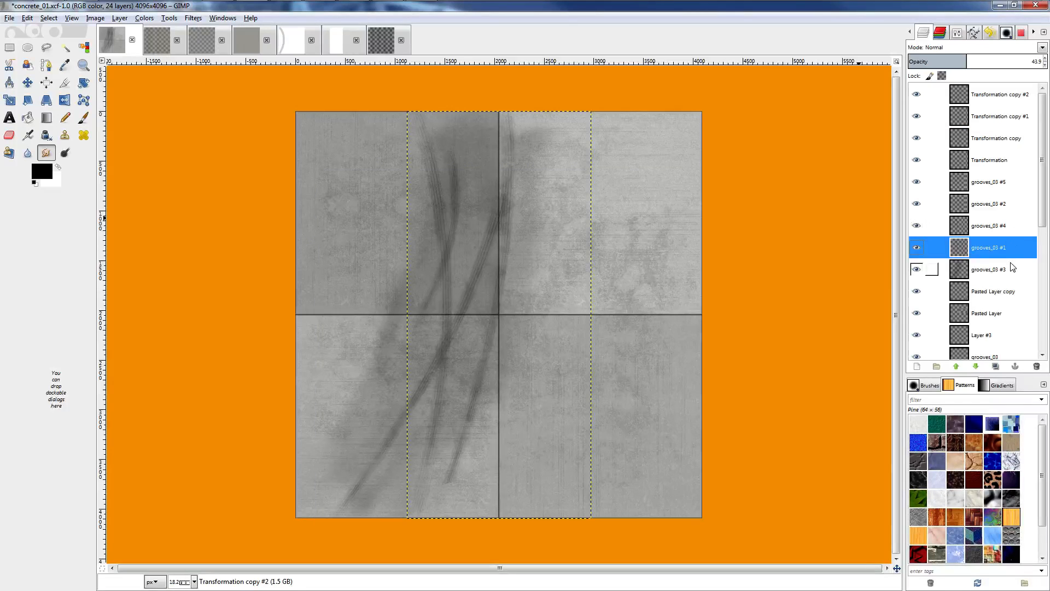
pyautogui.click(1007, 233)
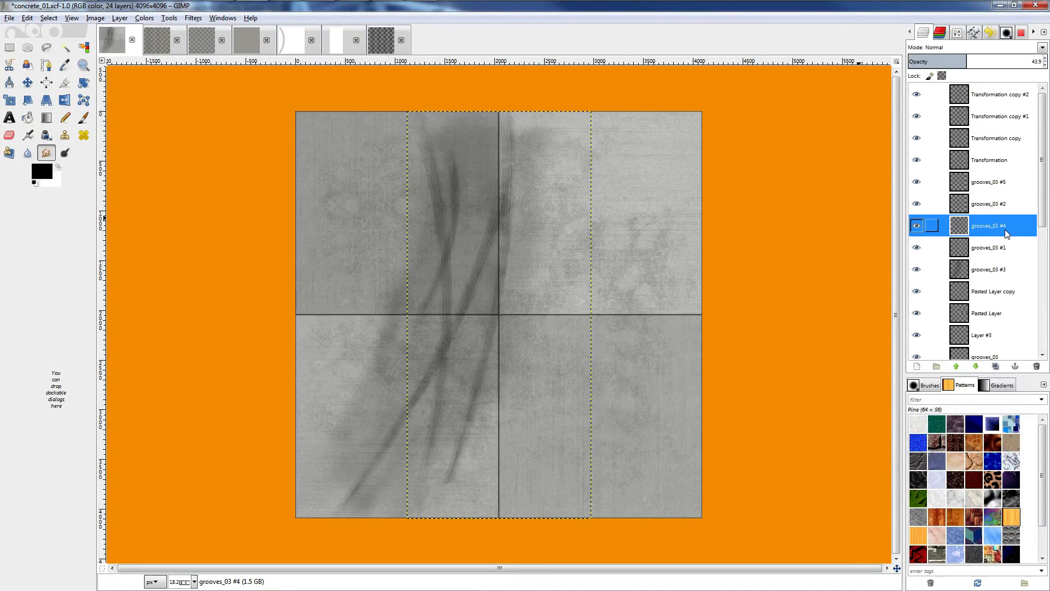
pyautogui.moveTo(1006, 233); pyautogui.dragTo(1008, 132)
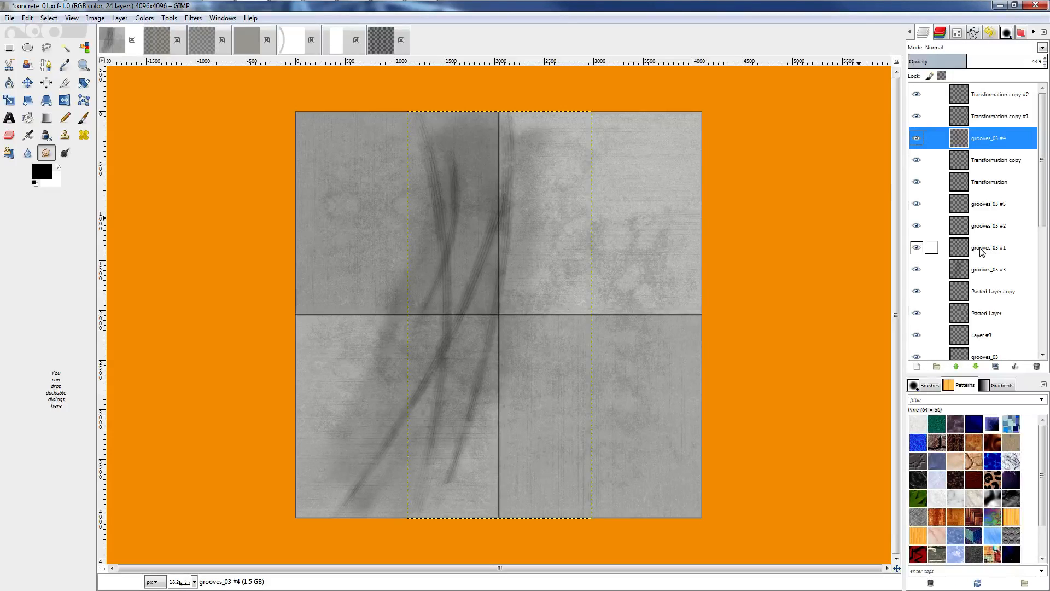
pyautogui.click(983, 227)
pyautogui.moveTo(978, 209); pyautogui.dragTo(1001, 109)
# Merge the four duplicated streak layers down into a single layer.
pyautogui.rightClick(987, 97)
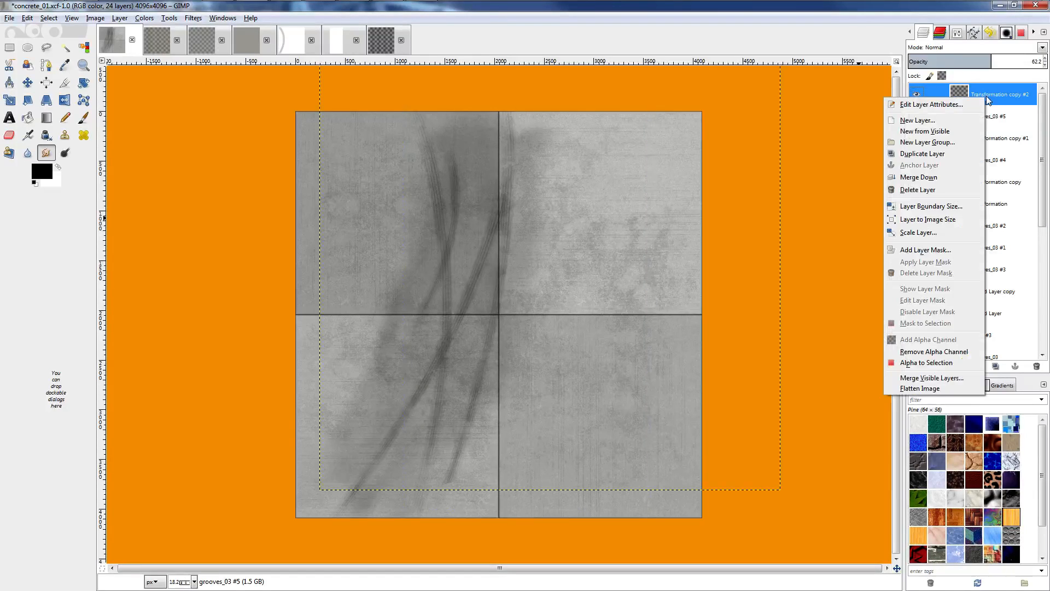
pyautogui.rightClick(1002, 94)
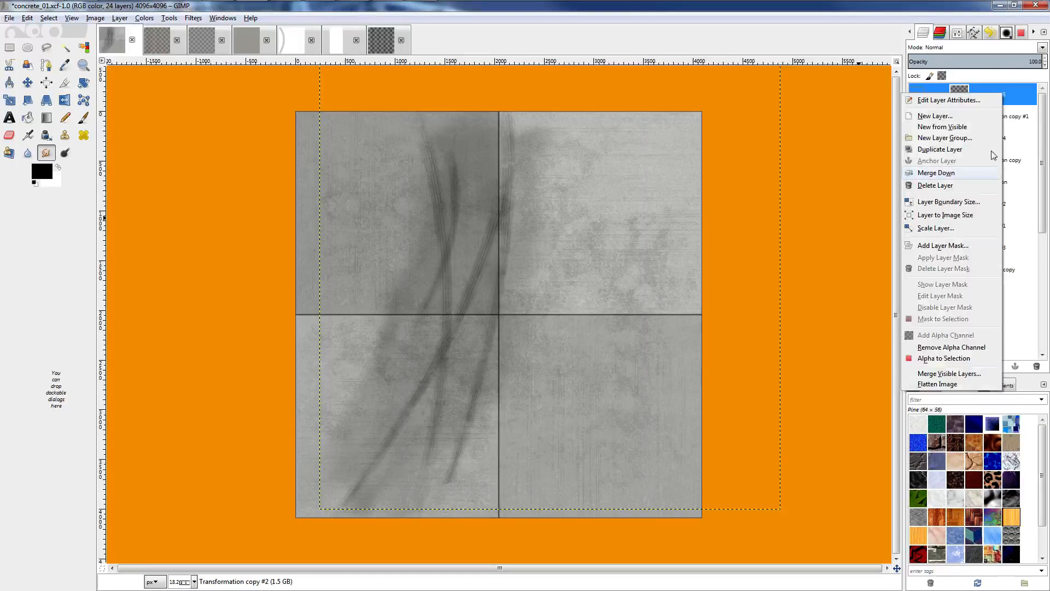
pyautogui.rightClick(1011, 99)
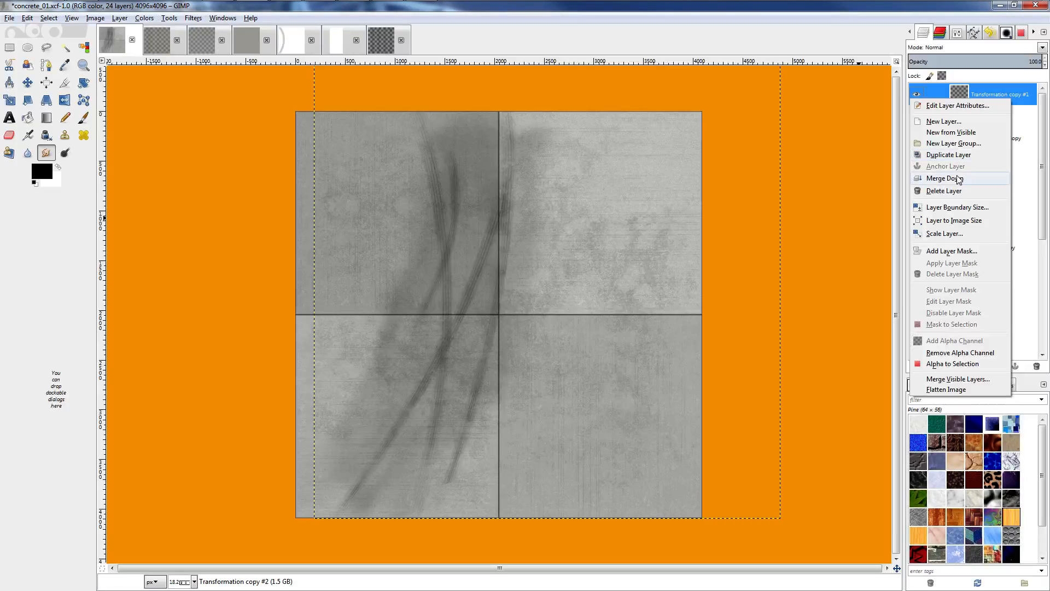
pyautogui.click(958, 179)
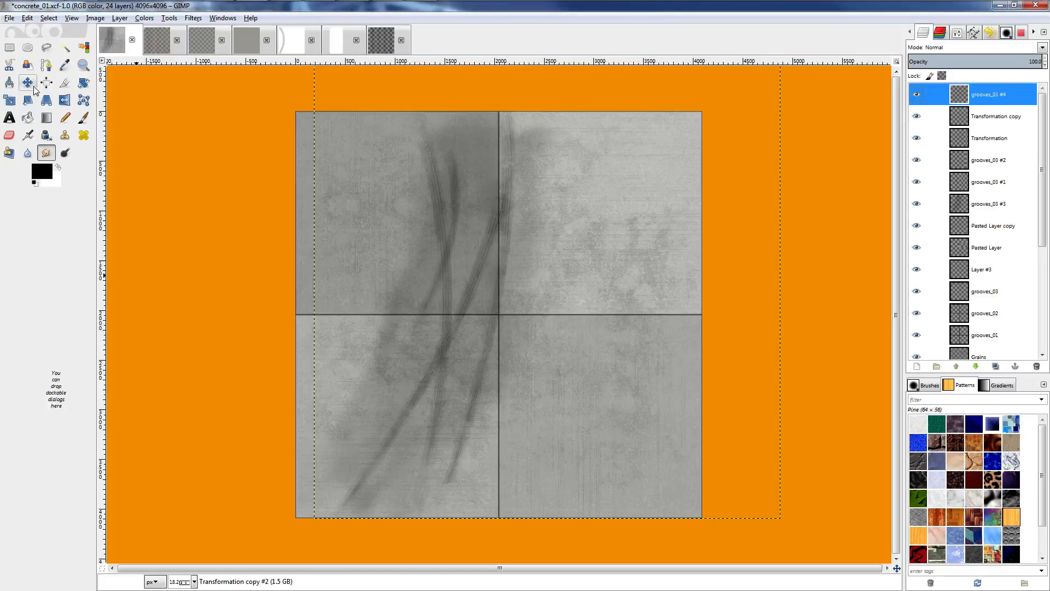
# Flip the merged streak layer vertically.
pyautogui.click(120, 18)
pyautogui.moveTo(164, 147)
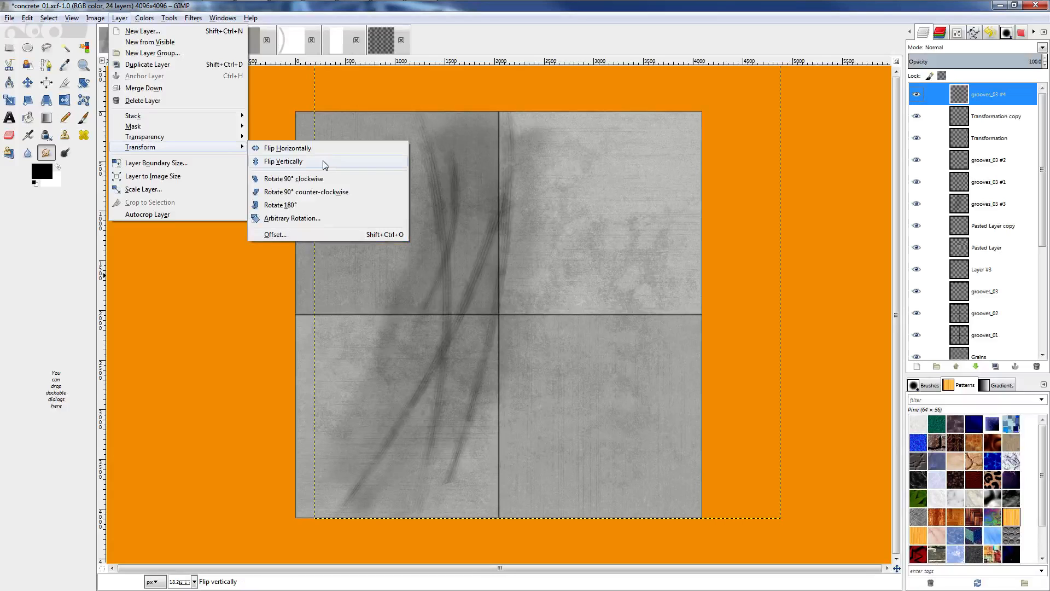
pyautogui.click(325, 163)
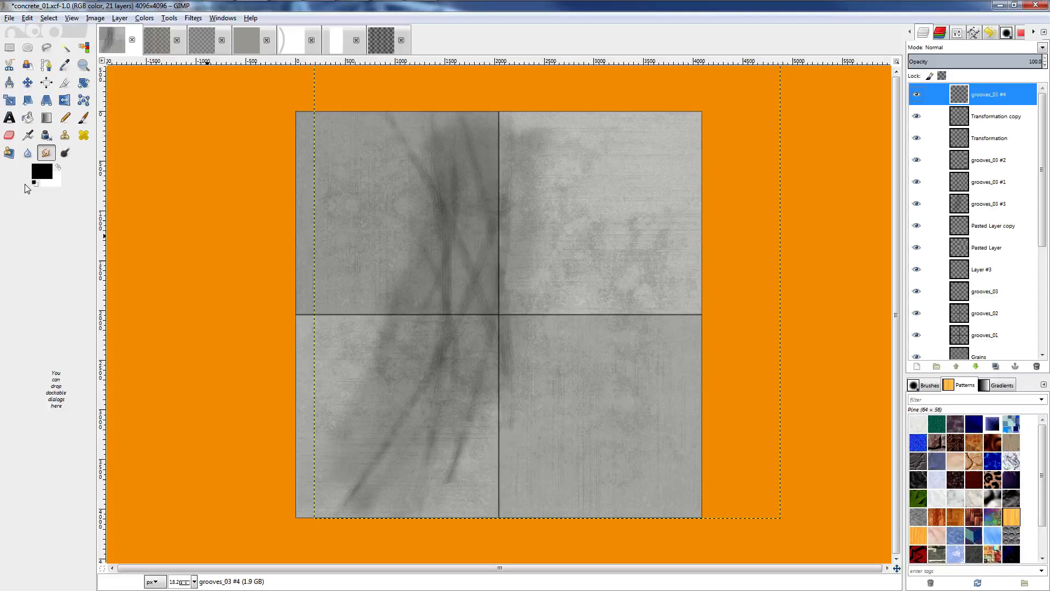
# Rotate the grooves_03 #4 layer clockwise by about 14 degrees.
pyautogui.press('+')
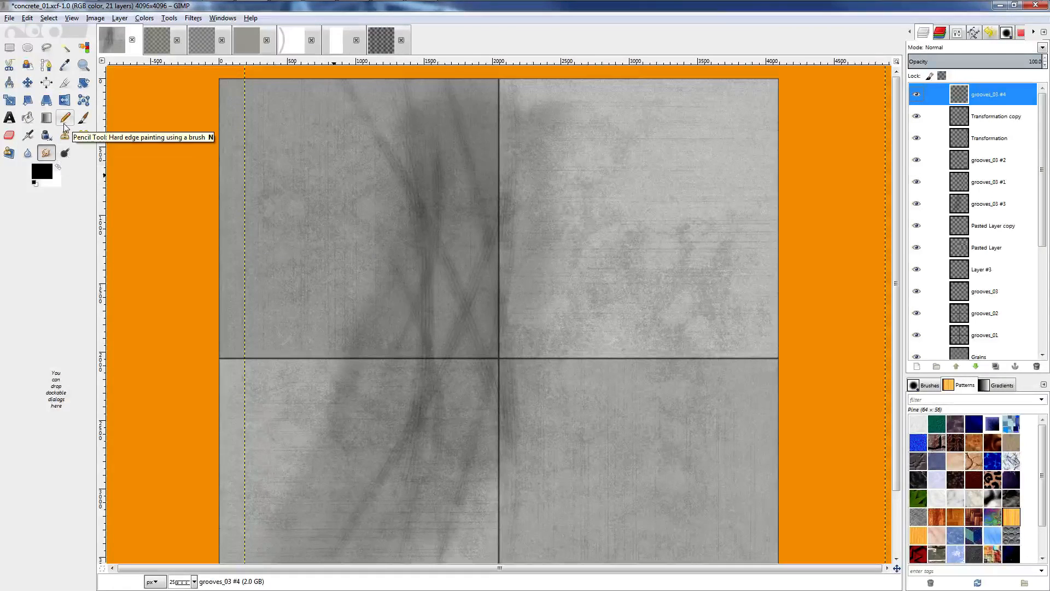
pyautogui.click(83, 82)
pyautogui.click(448, 242)
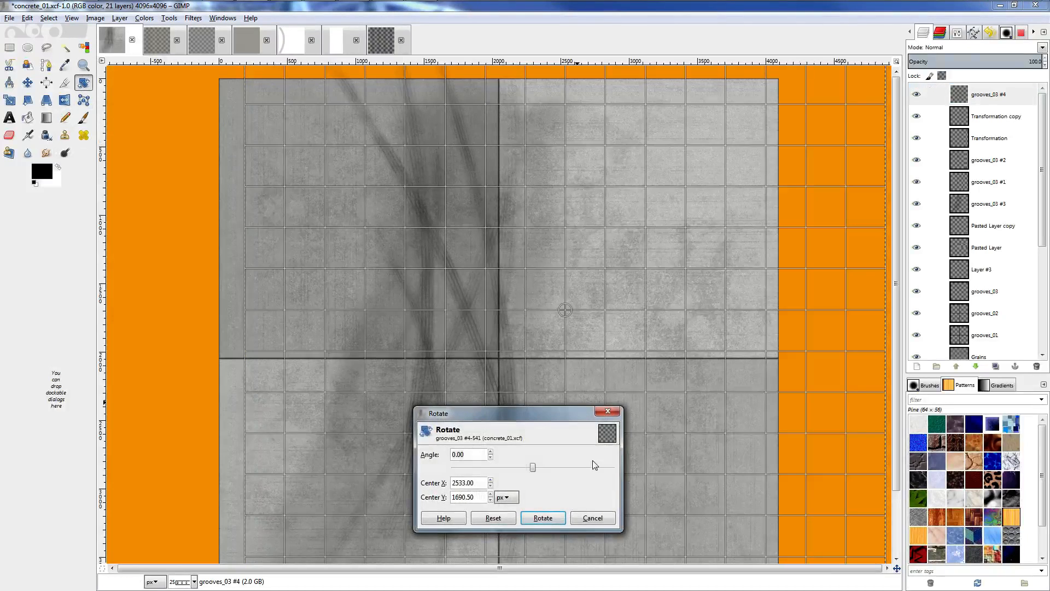
pyautogui.moveTo(533, 467); pyautogui.dragTo(539, 469)
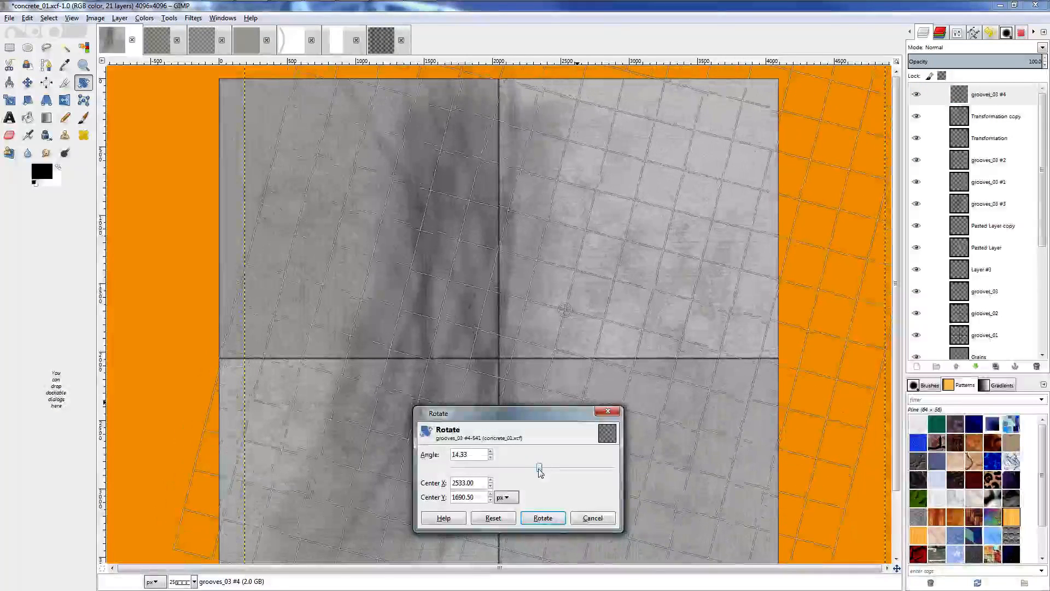
pyautogui.press('Return')
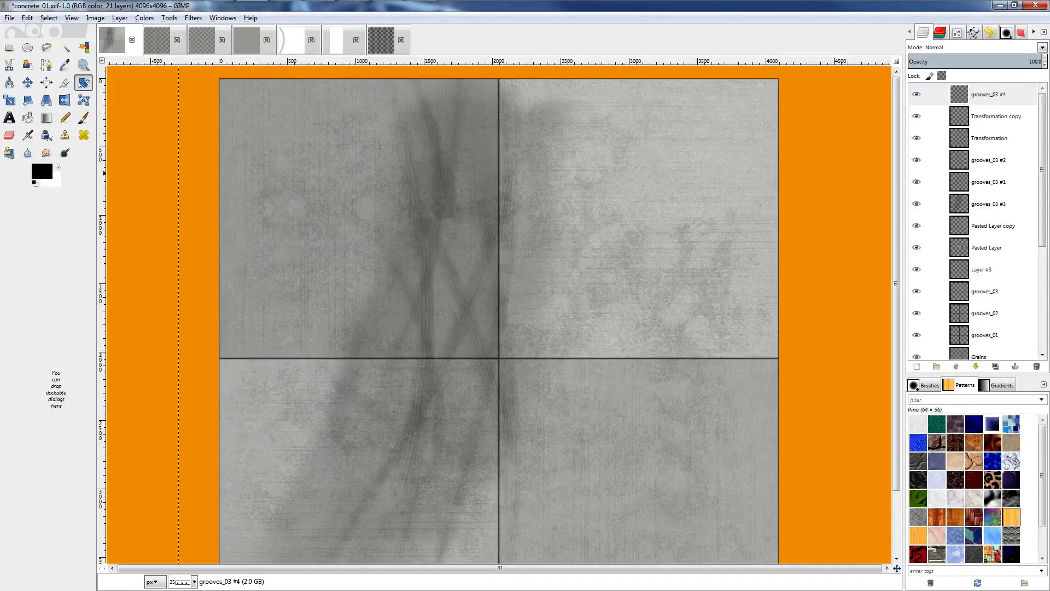
# Move the rotated grooves_03 #4 layer so its dark streaks run down the right half of the concrete texture.
pyautogui.click(22, 85)
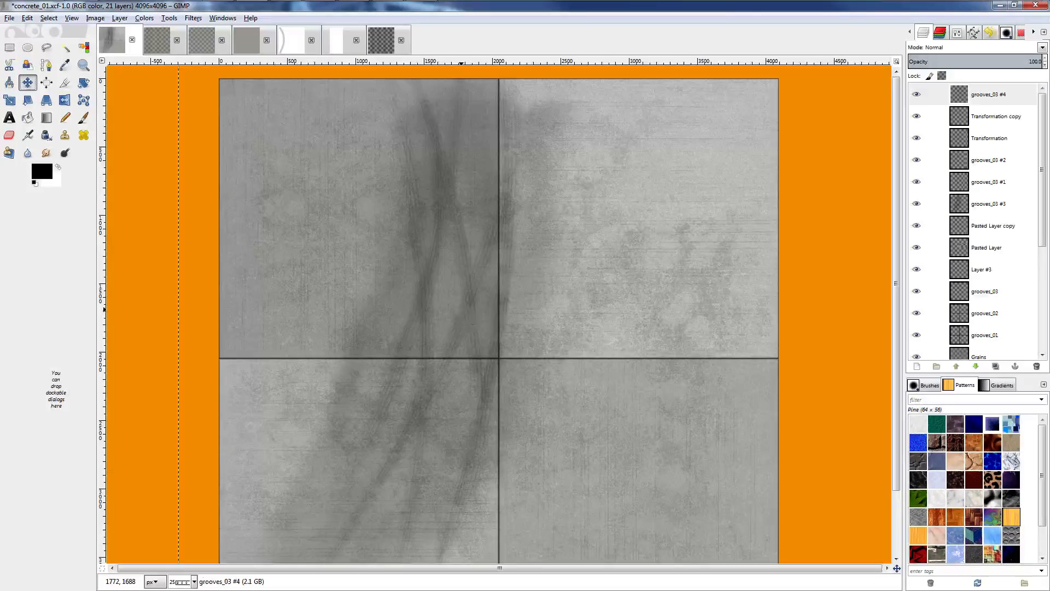
pyautogui.moveTo(461, 310); pyautogui.dragTo(364, 311)
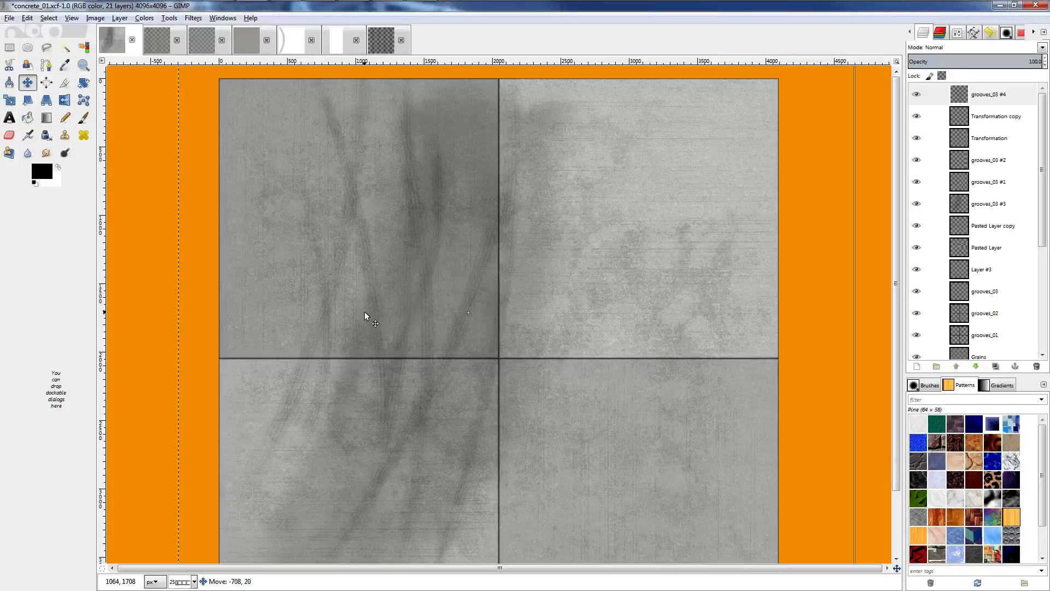
pyautogui.keyDown('ctrl'); pyautogui.scroll(-2, 461, 296); pyautogui.keyUp('ctrl')
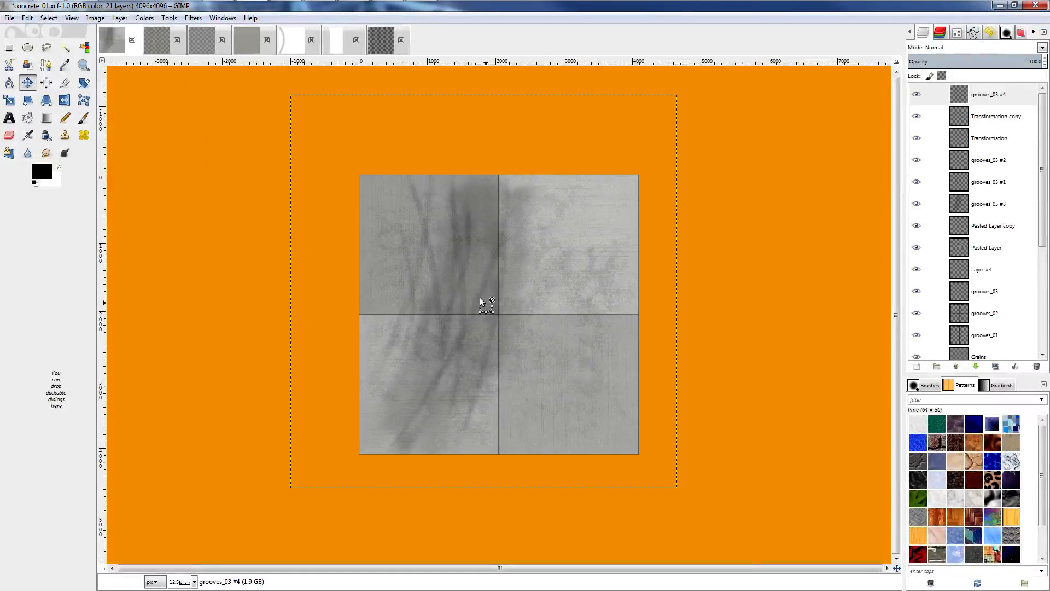
pyautogui.keyDown('ctrl'); pyautogui.scroll(1, 391, 246); pyautogui.keyUp('ctrl')
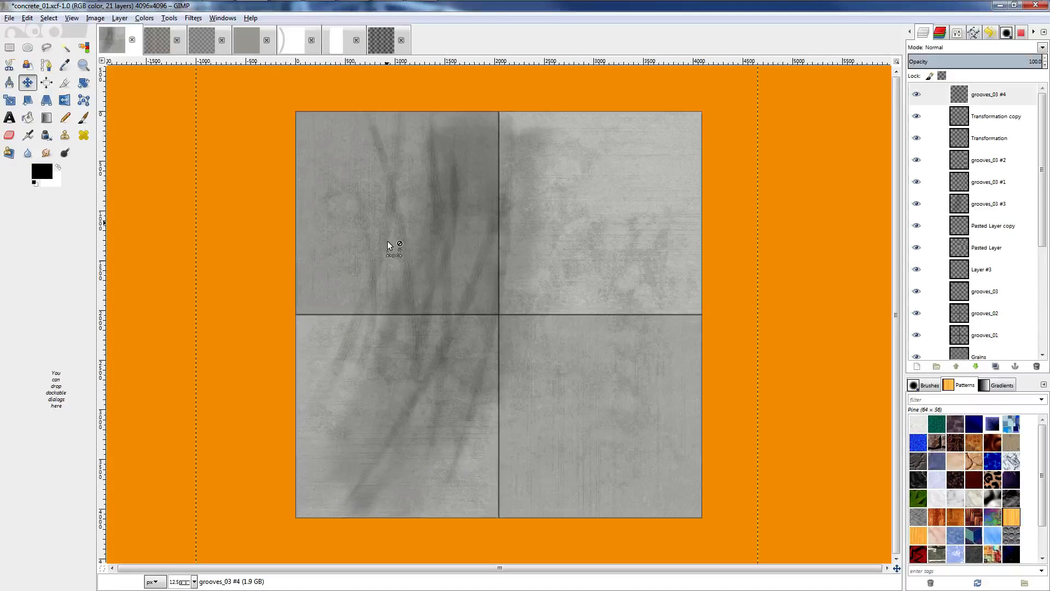
pyautogui.moveTo(387, 240); pyautogui.dragTo(381, 292)
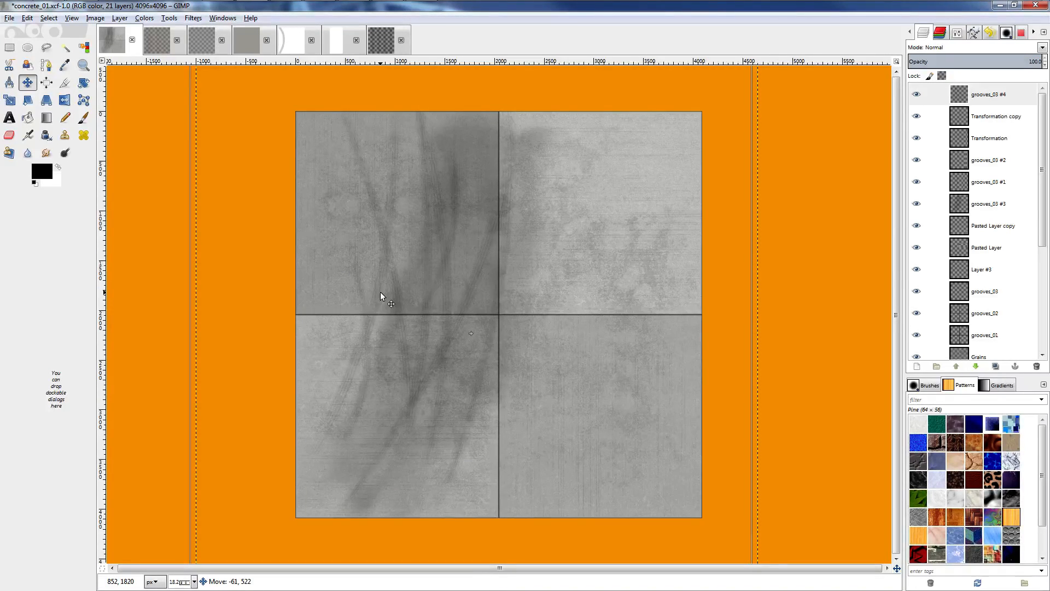
pyautogui.moveTo(381, 293); pyautogui.dragTo(555, 230)
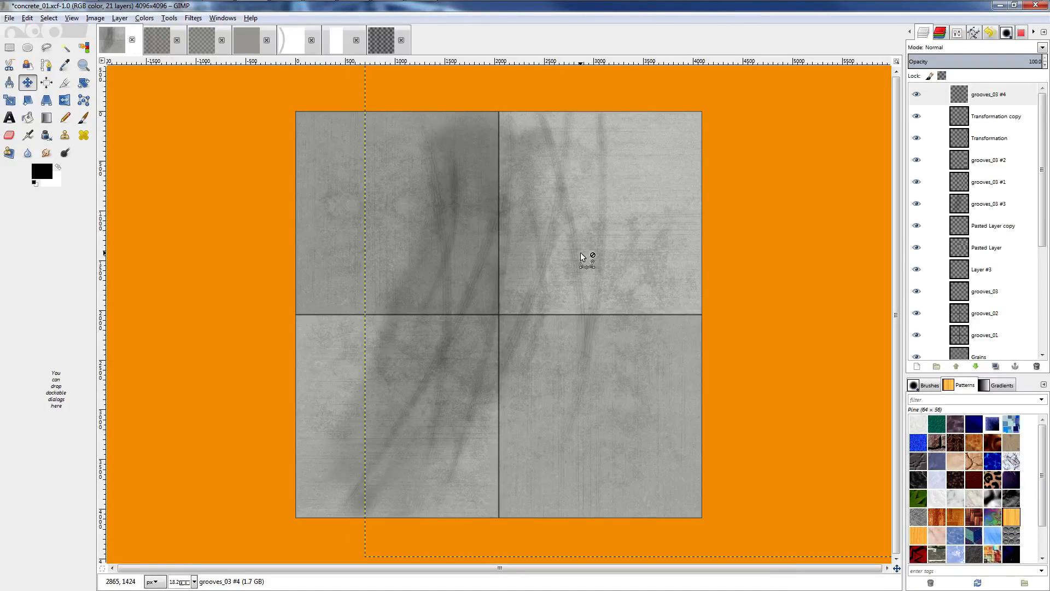
# Duplicate the grooves_03 #3 layer and move the copy right by about 836 px and up by about 82 px.
pyautogui.keyDown('ctrl'); pyautogui.scroll(2, 556, 97); pyautogui.keyUp('ctrl')
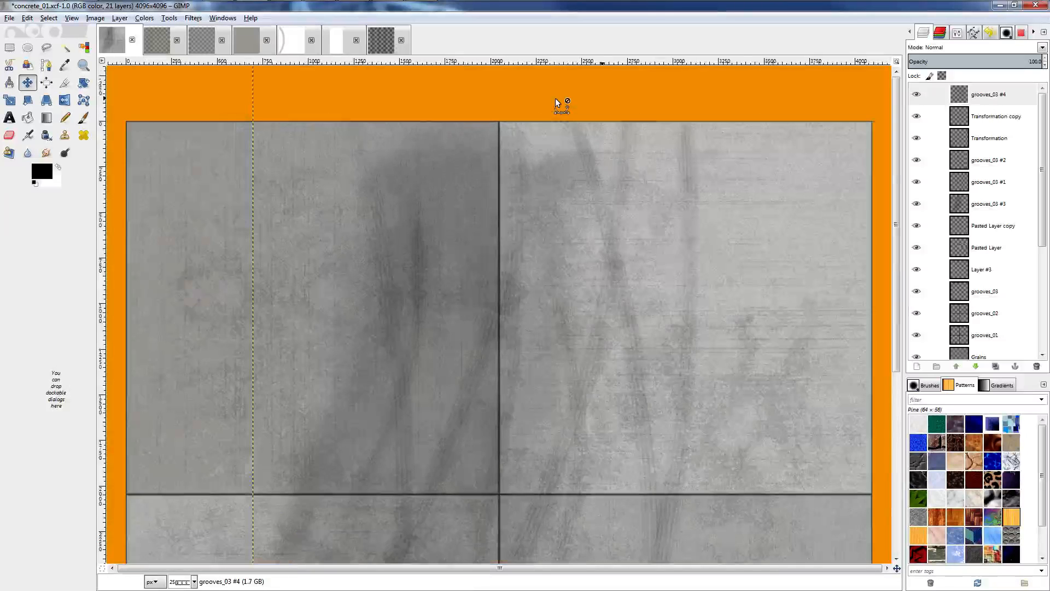
pyautogui.keyDown('ctrl'); pyautogui.scroll(-2, 556, 97); pyautogui.keyUp('ctrl')
pyautogui.keyDown('ctrl'); pyautogui.scroll(2, 403, 253); pyautogui.keyUp('ctrl')
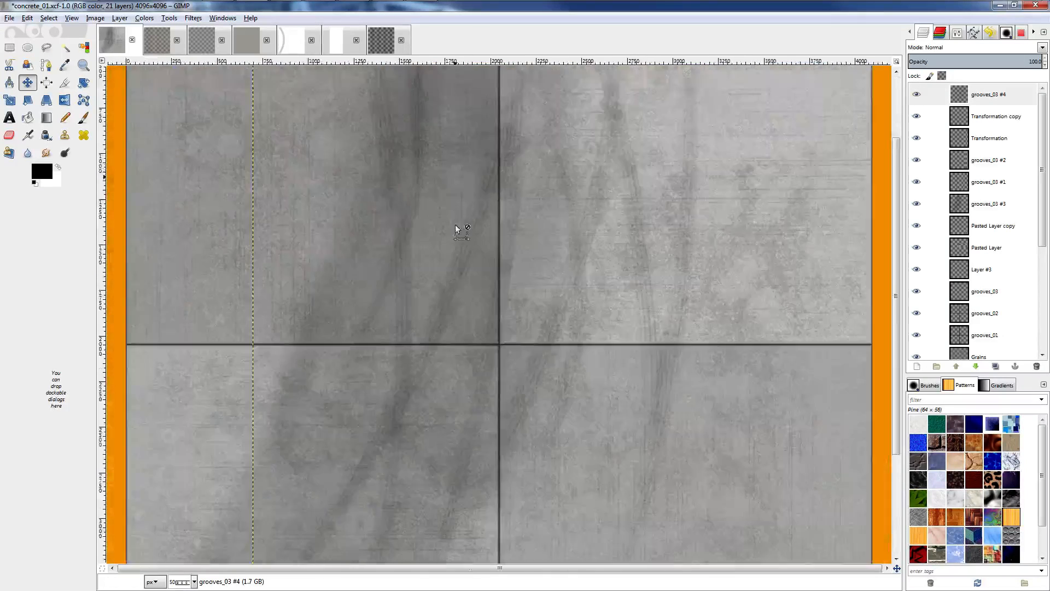
pyautogui.keyDown('ctrl'); pyautogui.scroll(-2, 451, 179); pyautogui.keyUp('ctrl')
pyautogui.keyDown('ctrl'); pyautogui.scroll(1, 451, 179); pyautogui.keyUp('ctrl')
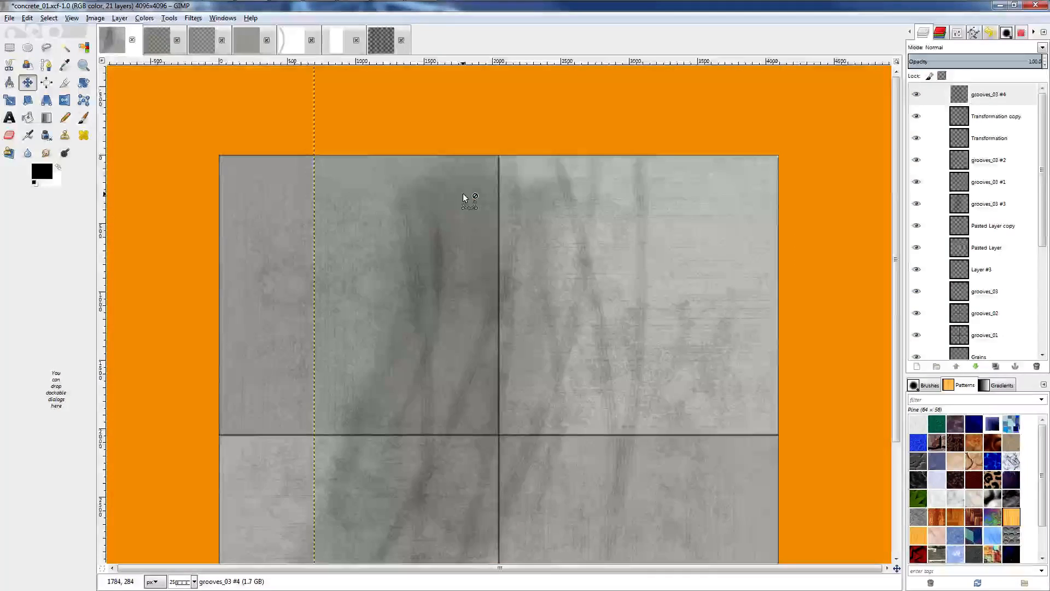
pyautogui.keyDown('ctrl'); pyautogui.scroll(-1, 463, 192); pyautogui.keyUp('ctrl')
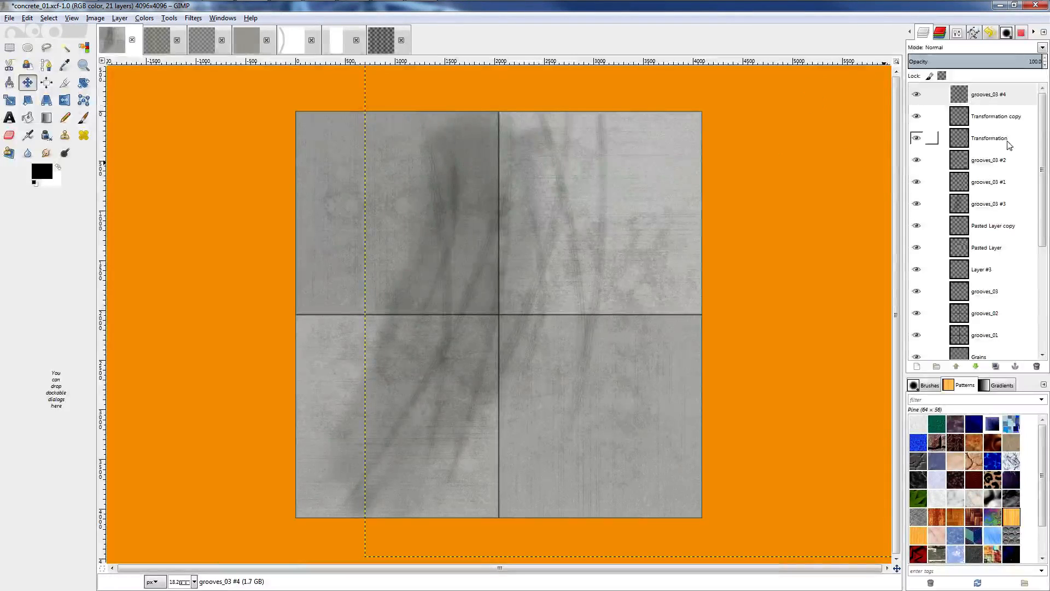
pyautogui.click(996, 203)
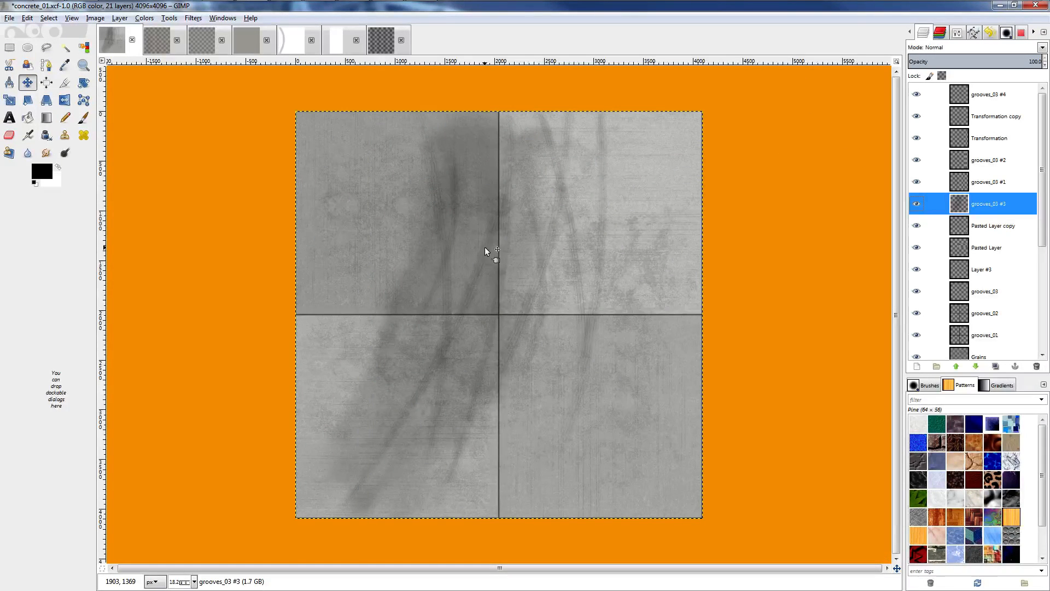
pyautogui.hotkey('shift', 'ctrl', 'd')
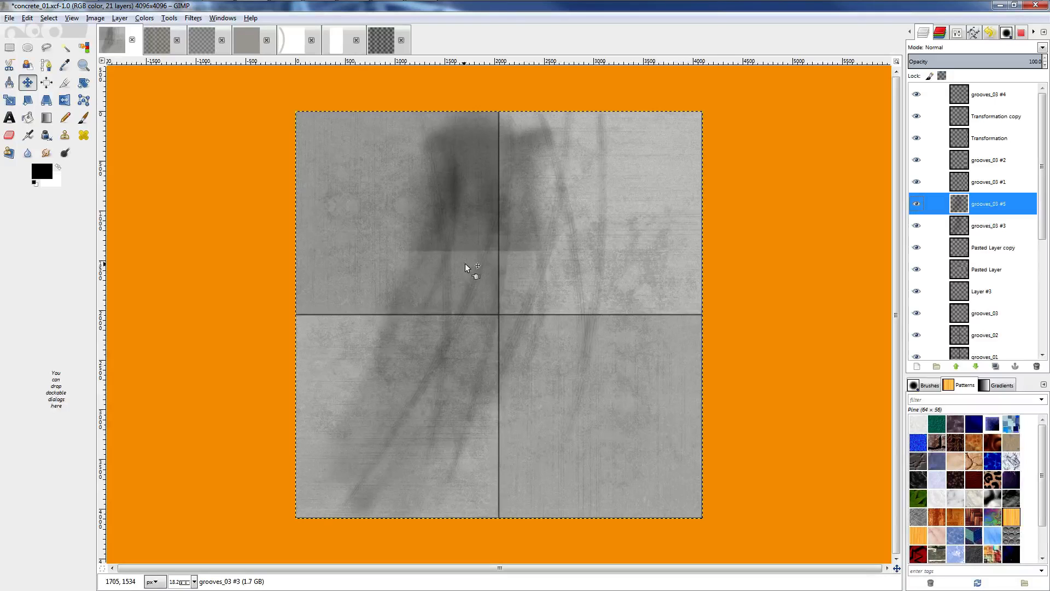
pyautogui.moveTo(465, 263); pyautogui.dragTo(549, 255)
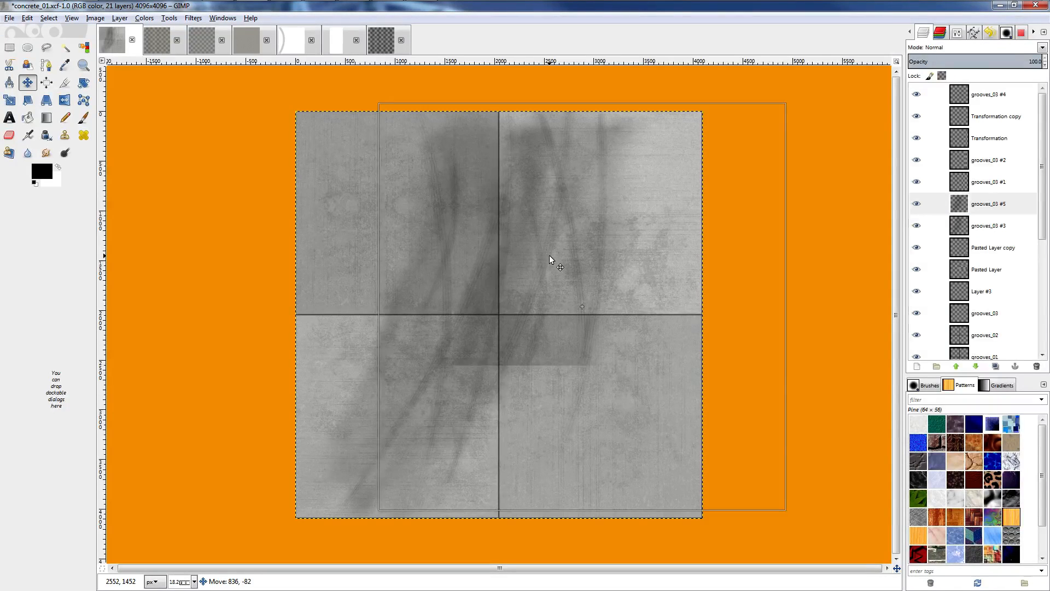
pyautogui.moveTo(549, 255); pyautogui.dragTo(548, 253)
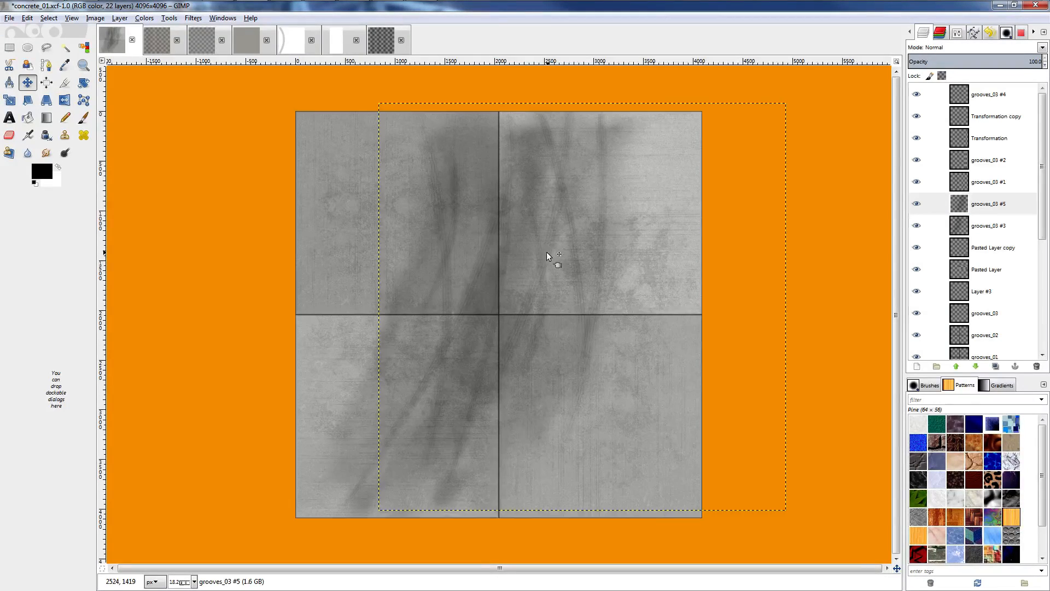
# Nudge the duplicated grooves layer slightly to the right and merge it down into grooves_03 #3.
pyautogui.keyDown('ctrl'); pyautogui.scroll(3, 514, 272); pyautogui.keyUp('ctrl')
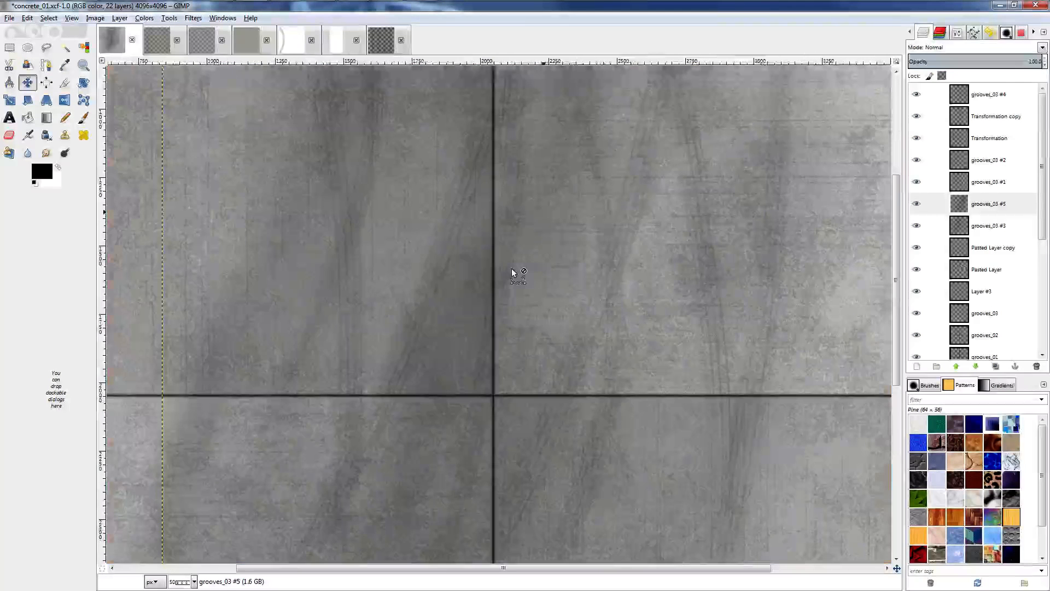
pyautogui.keyDown('ctrl'); pyautogui.scroll(-3, 514, 271); pyautogui.keyUp('ctrl')
pyautogui.keyDown('ctrl'); pyautogui.scroll(-3, 514, 272); pyautogui.keyUp('ctrl')
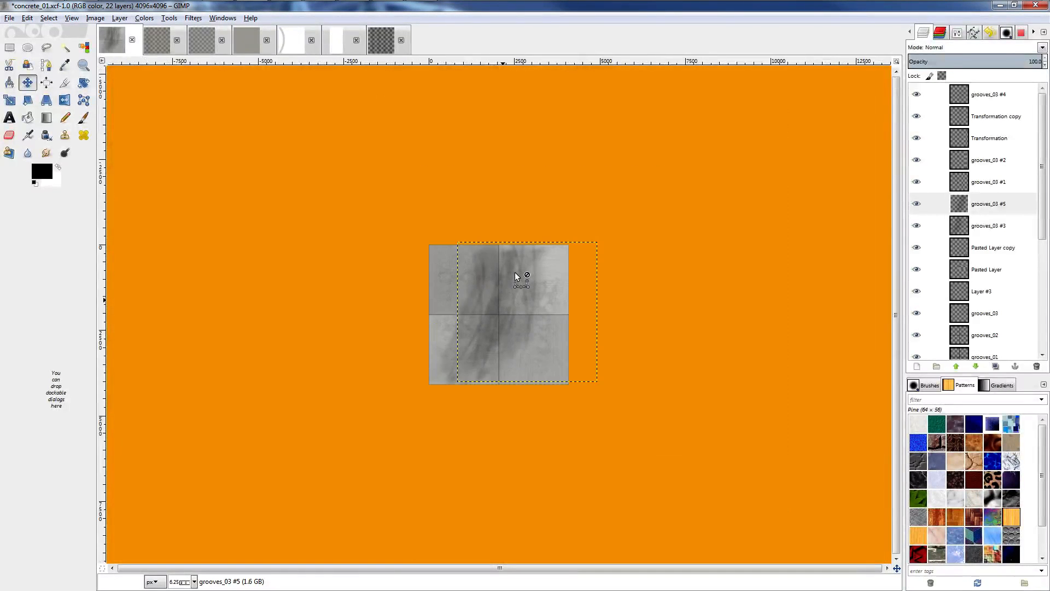
pyautogui.keyDown('ctrl'); pyautogui.scroll(3, 514, 271); pyautogui.keyUp('ctrl')
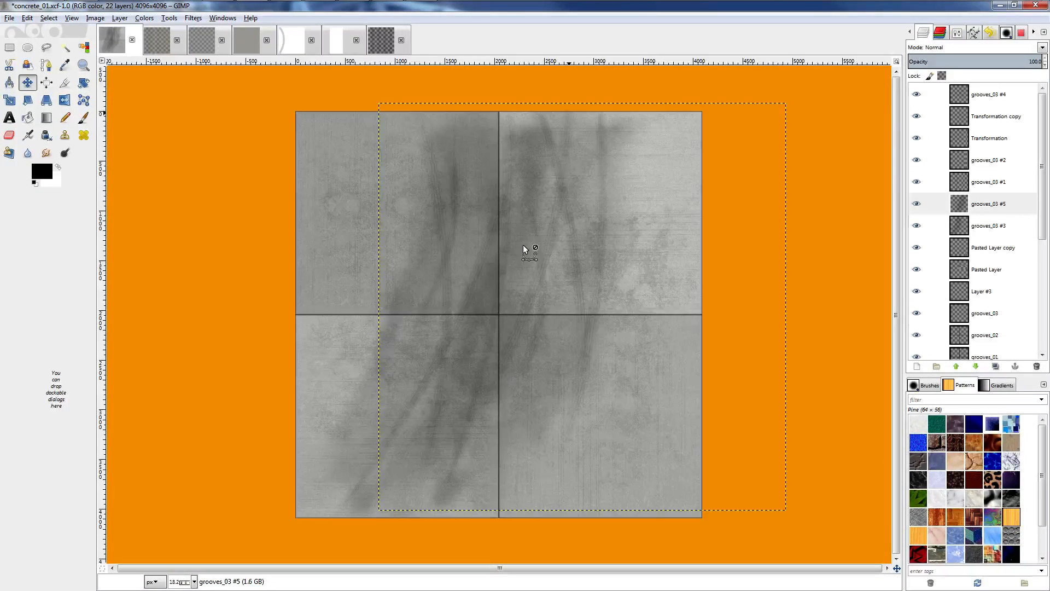
pyautogui.keyDown('ctrl'); pyautogui.scroll(-2, 497, 228); pyautogui.keyUp('ctrl')
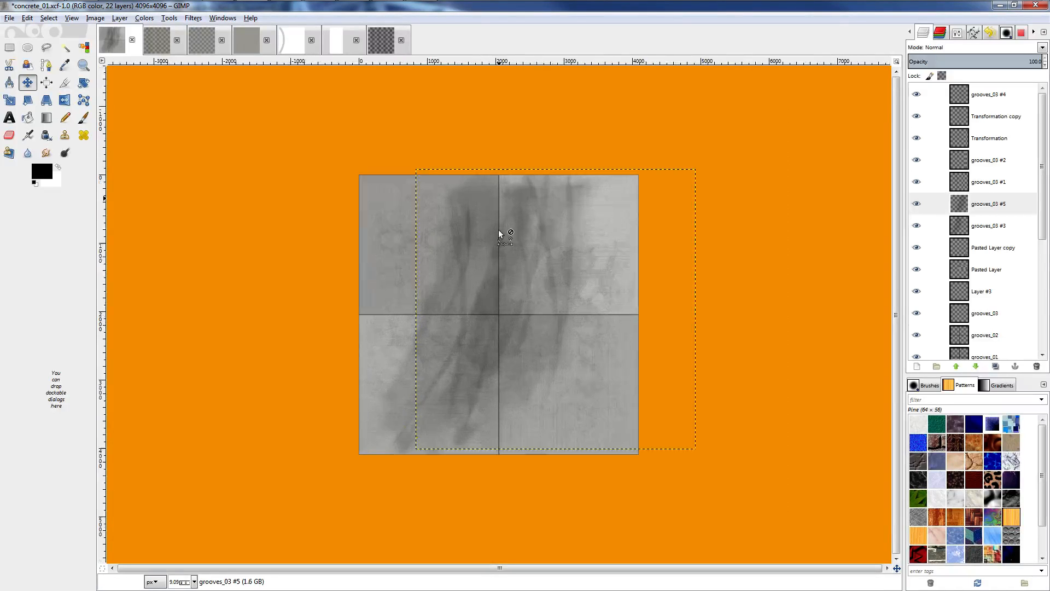
pyautogui.keyDown('ctrl'); pyautogui.scroll(2, 498, 229); pyautogui.keyUp('ctrl')
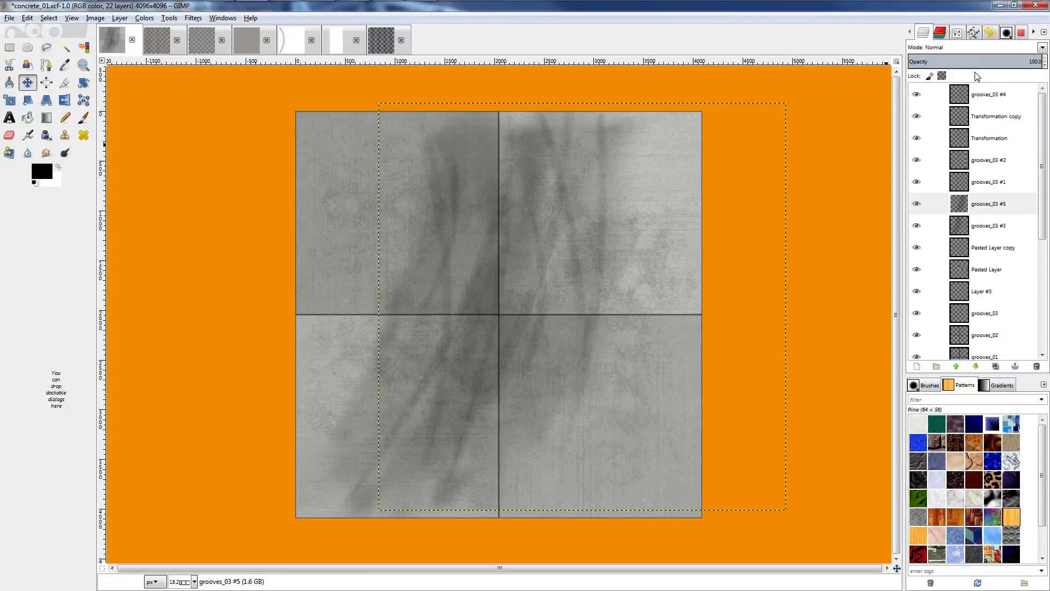
pyautogui.moveTo(503, 290); pyautogui.dragTo(510, 290)
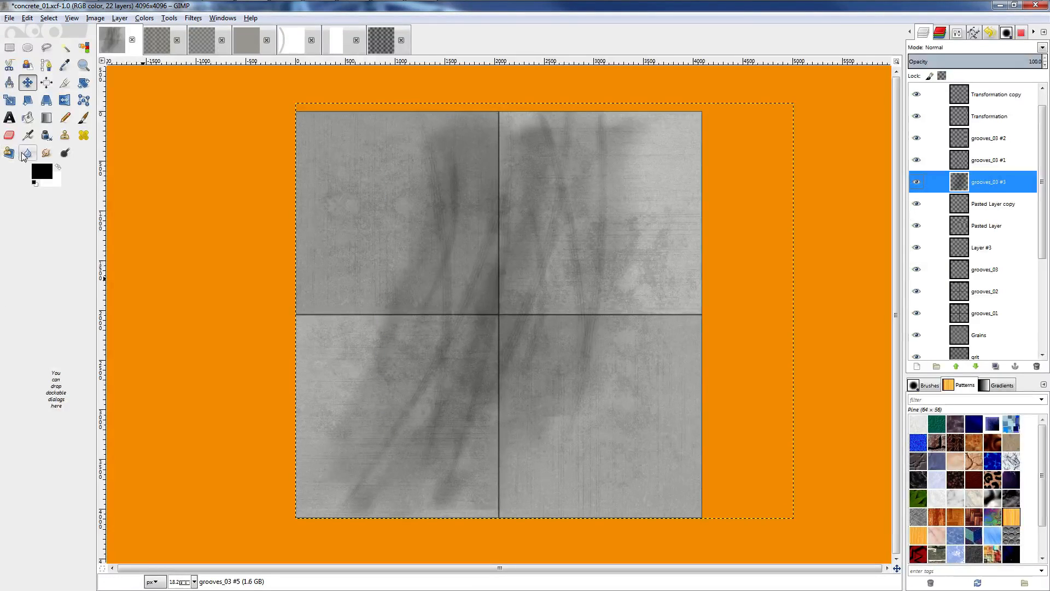
# Smudge the dark streaks of the merged grooves_03 #3 layer from the centre down into the lower-left tile.
pyautogui.click(46, 153)
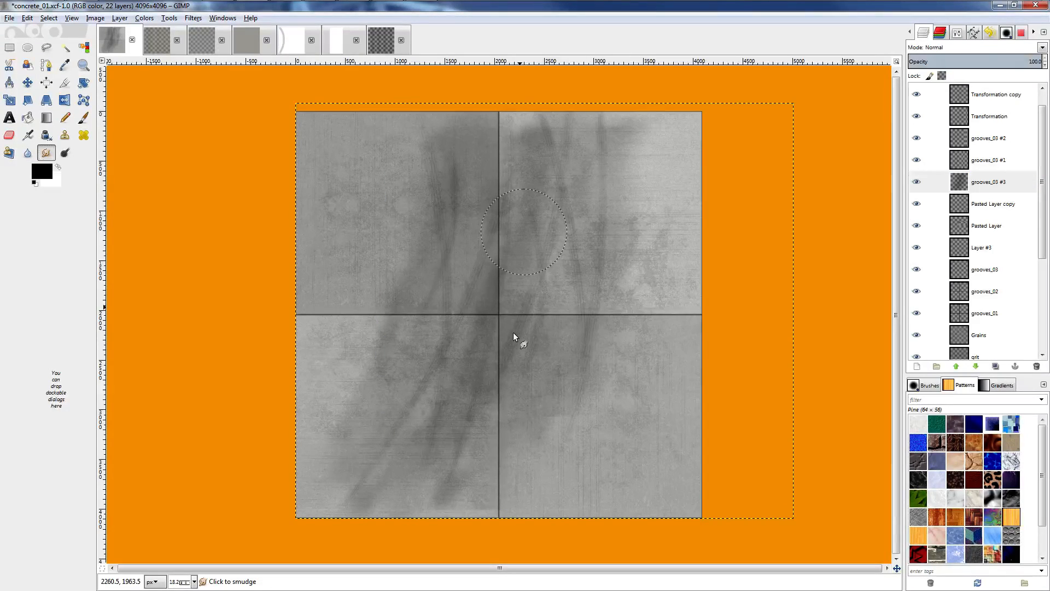
pyautogui.moveTo(512, 333)
pyautogui.mouseDown()
pyautogui.moveTo(478, 459)
pyautogui.moveTo(458, 454)
pyautogui.mouseUp()
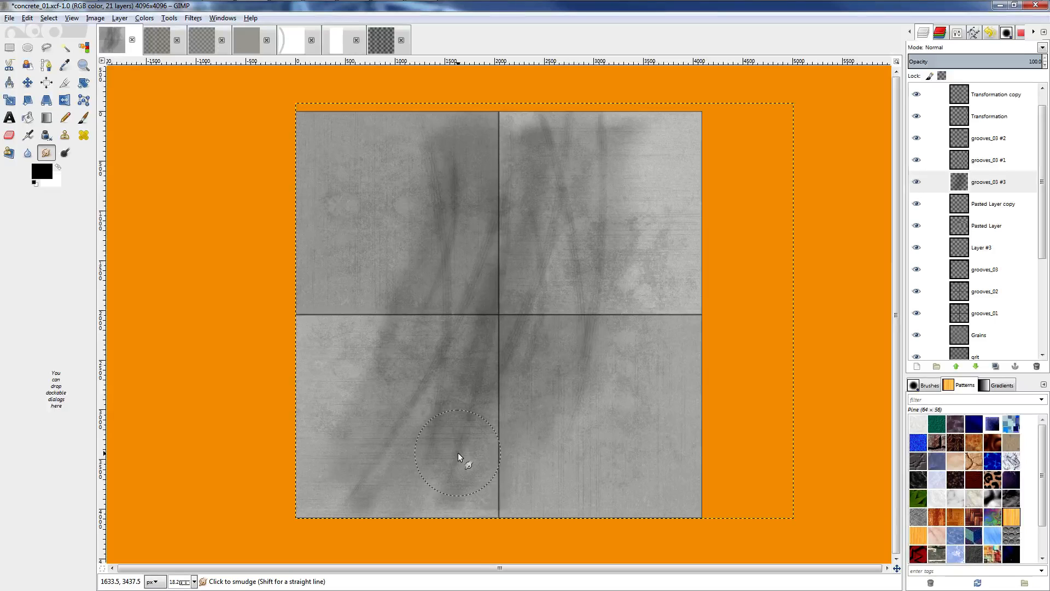
pyautogui.moveTo(417, 474); pyautogui.dragTo(465, 436)
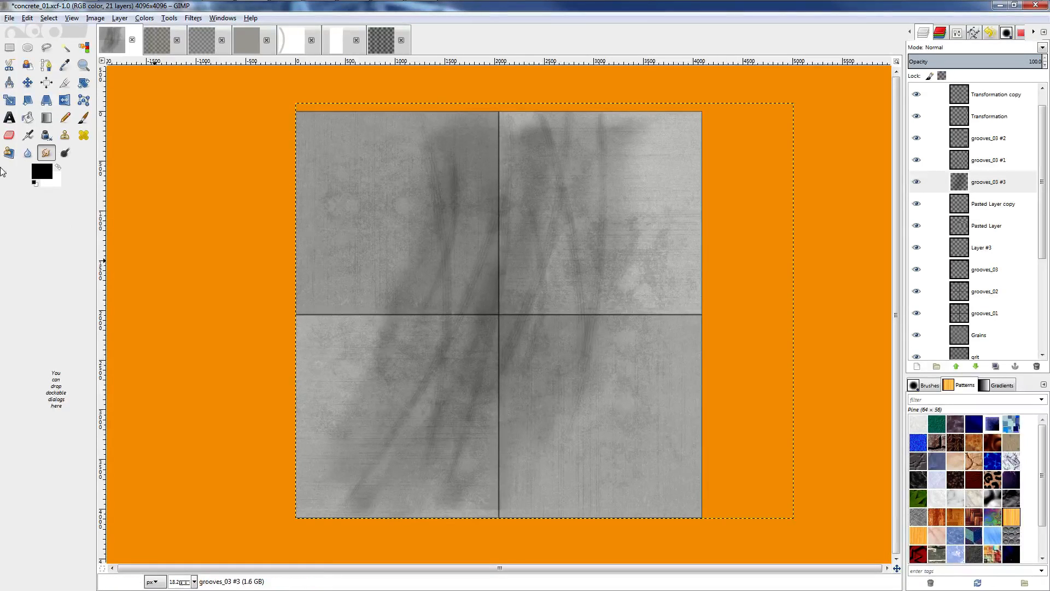
pyautogui.hotkey('shift', 'e')
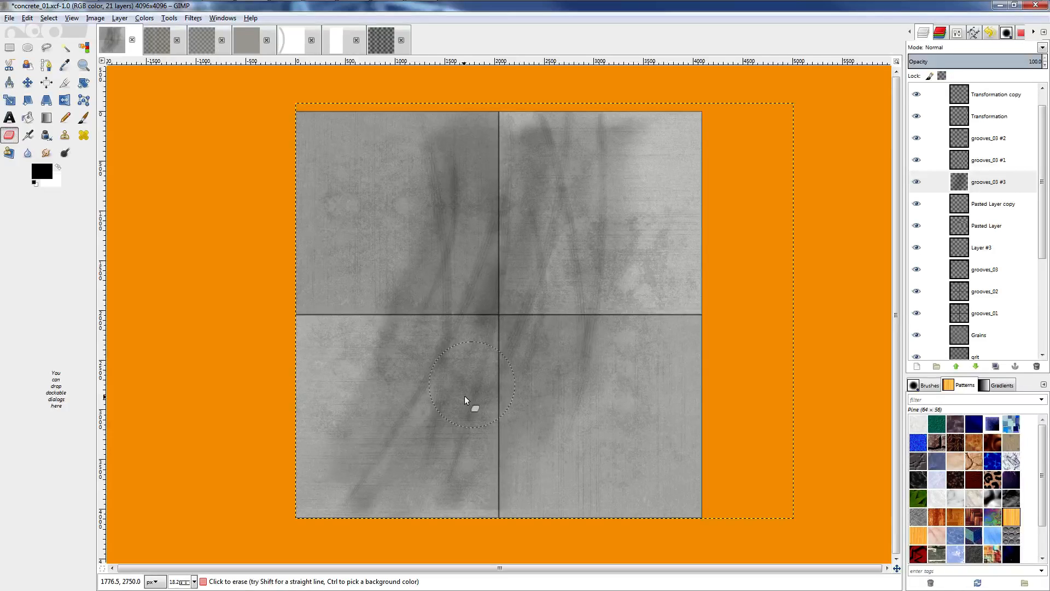
pyautogui.press('s')
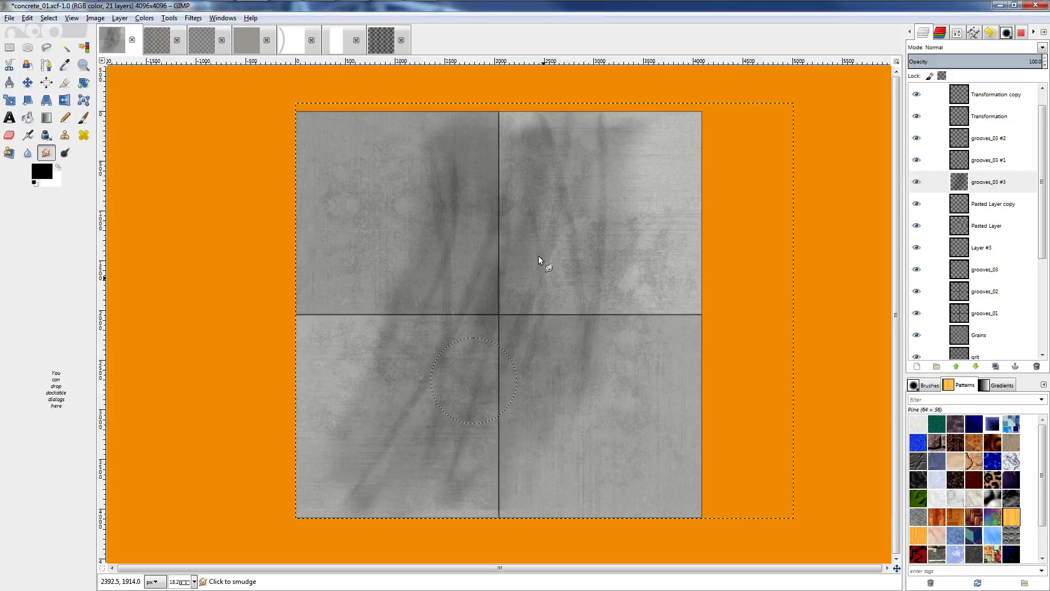
pyautogui.click(505, 235)
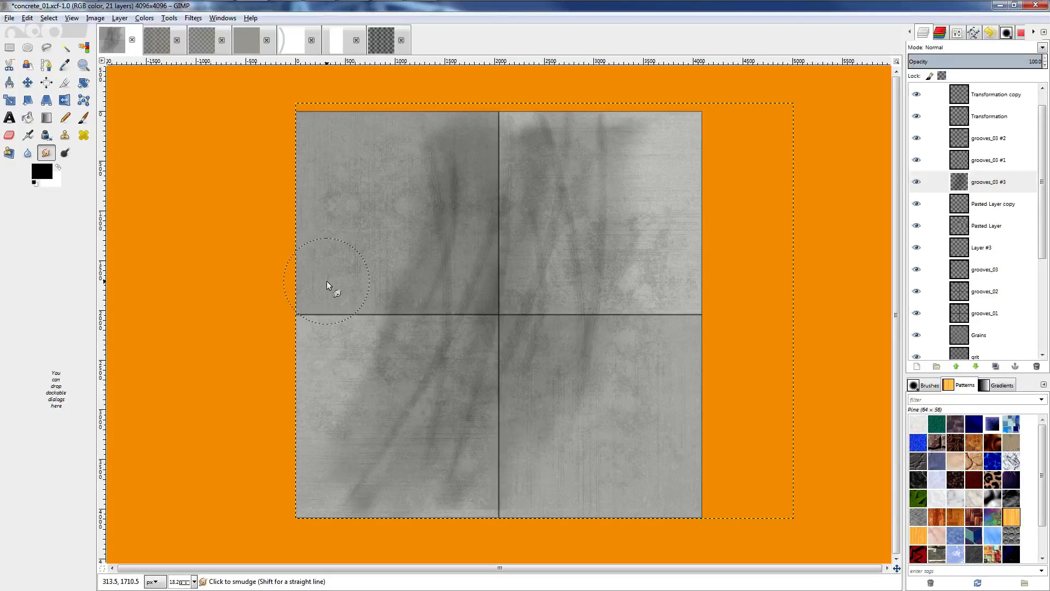
# Erase the dark shading along the left edge of the streaks on grooves_03 #3, from the upper-left tile into the lower-left one.
pyautogui.keyDown('ctrl'); pyautogui.scroll(3, 371, 298); pyautogui.keyUp('ctrl')
pyautogui.keyDown('ctrl'); pyautogui.scroll(-1, 410, 344); pyautogui.keyUp('ctrl')
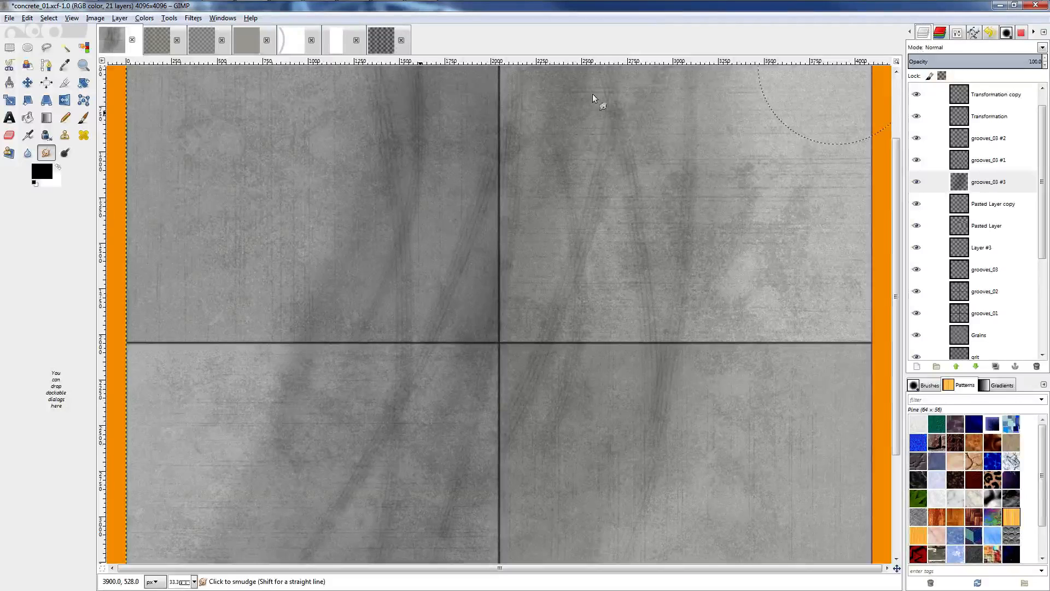
pyautogui.hotkey('shift', 'e')
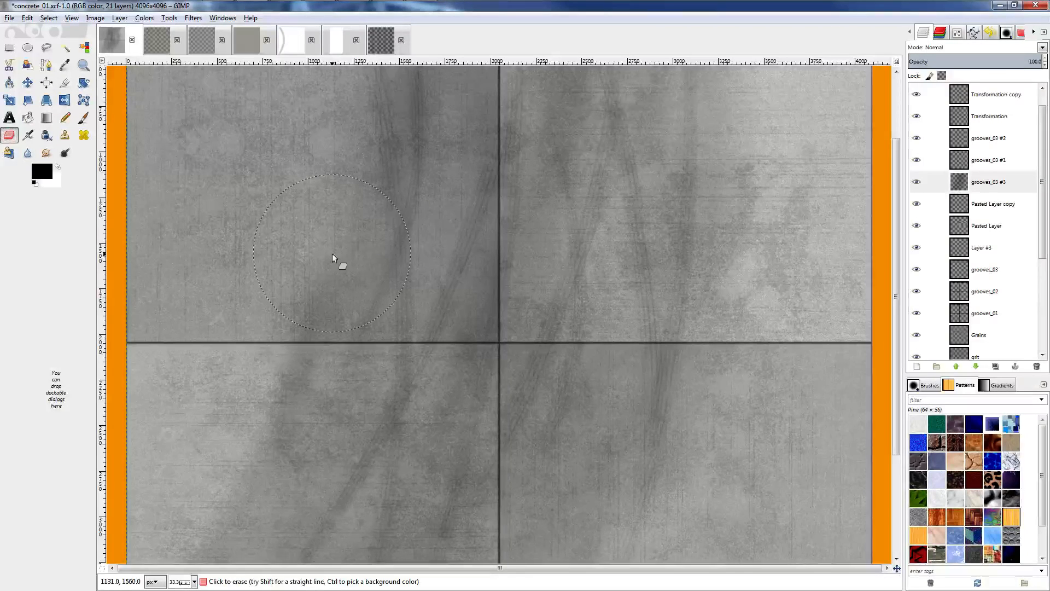
pyautogui.moveTo(333, 257)
pyautogui.mouseDown()
pyautogui.moveTo(262, 499)
pyautogui.moveTo(209, 545)
pyautogui.mouseUp()
pyautogui.keyDown('ctrl'); pyautogui.scroll(-3, 360, 277); pyautogui.keyUp('ctrl')
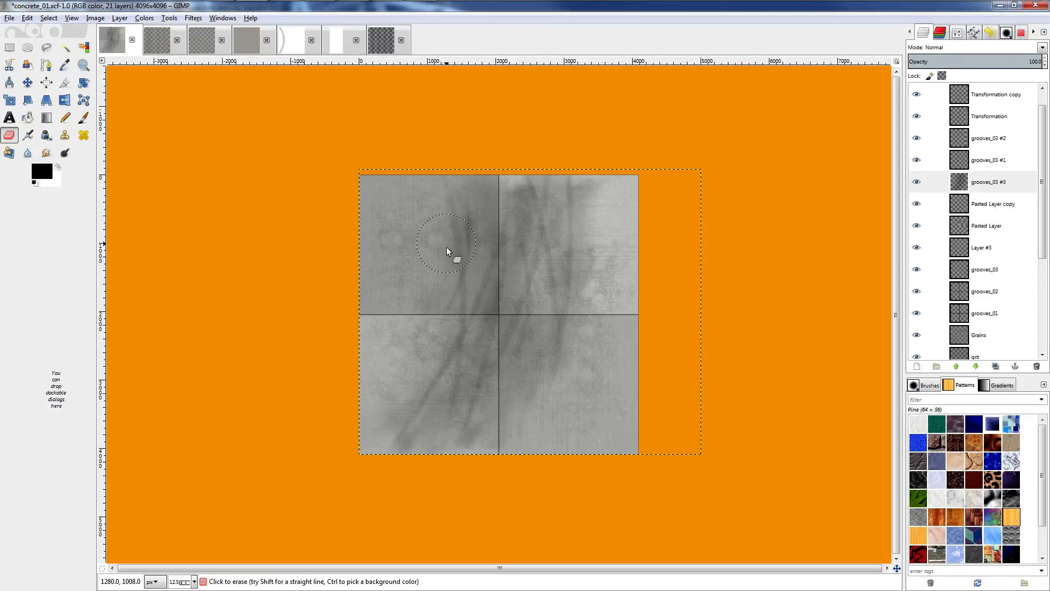
pyautogui.keyDown('ctrl'); pyautogui.scroll(2, 432, 303); pyautogui.keyUp('ctrl')
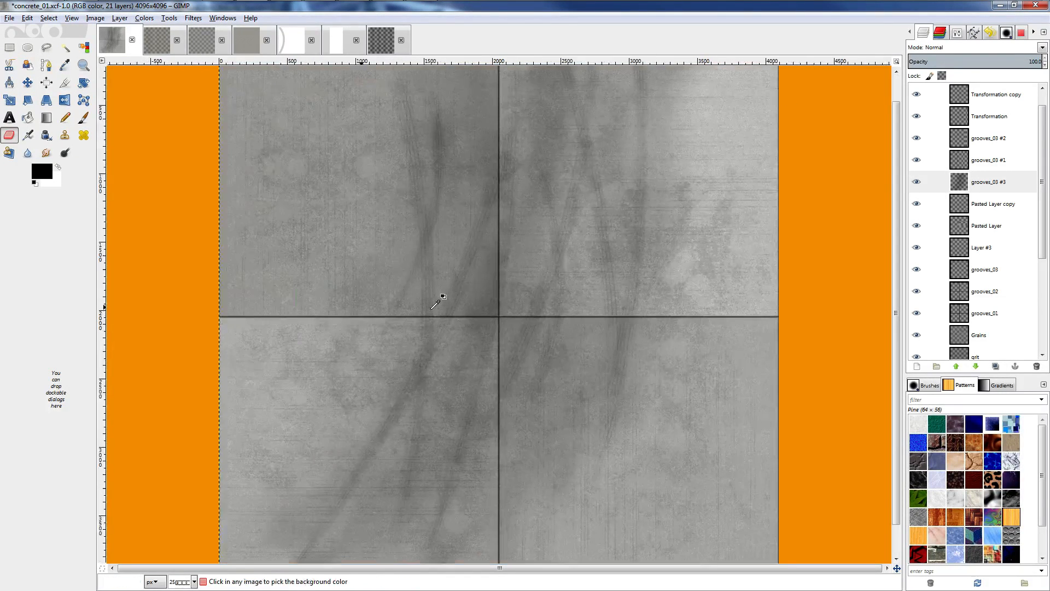
# Try a duplicate of the Transformation copy layer shifted toward the lower left, and delete that duplicate.
pyautogui.click(984, 98)
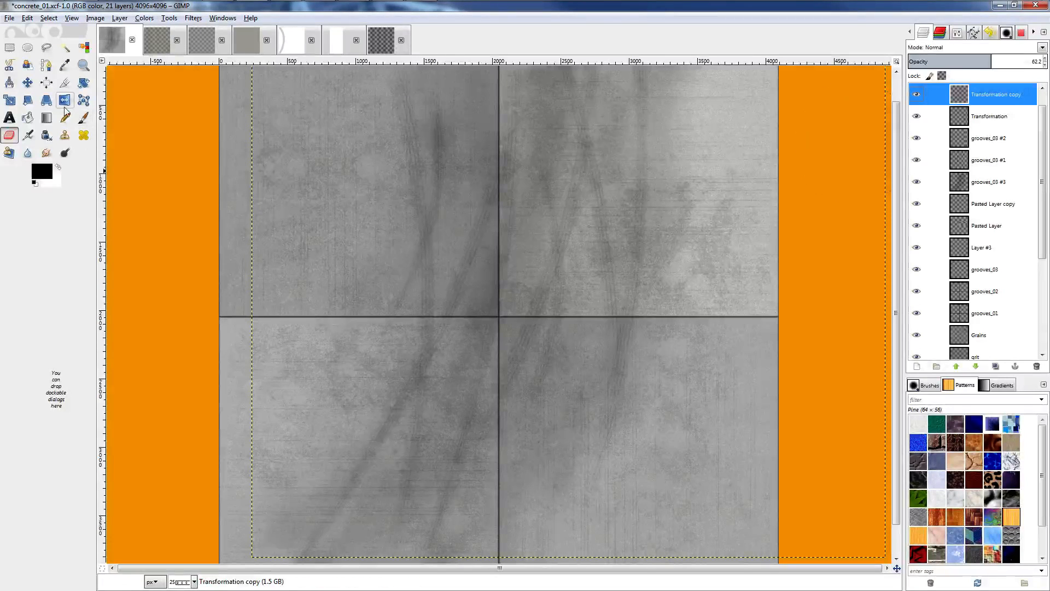
pyautogui.click(24, 83)
pyautogui.hotkey('shift', 'ctrl', 'd')
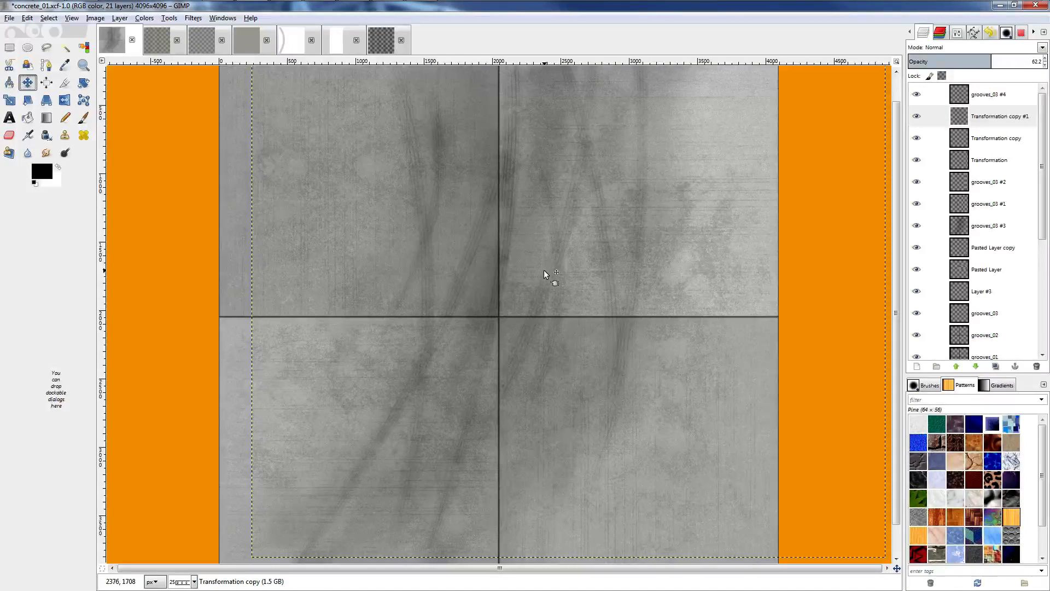
pyautogui.moveTo(544, 270); pyautogui.dragTo(268, 353)
pyautogui.press('-')
pyautogui.press('-')
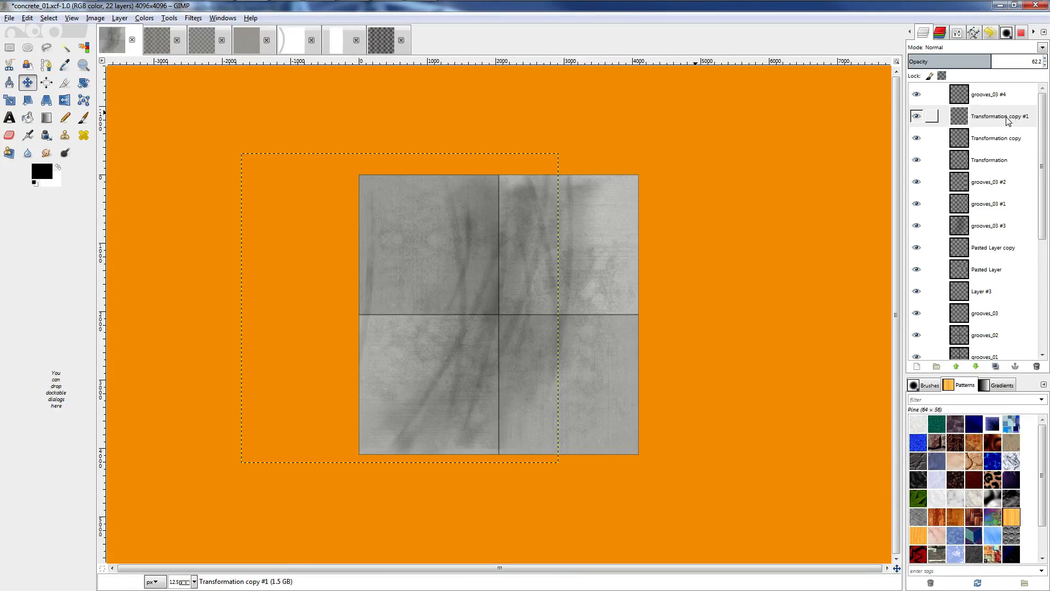
pyautogui.press('Delete')
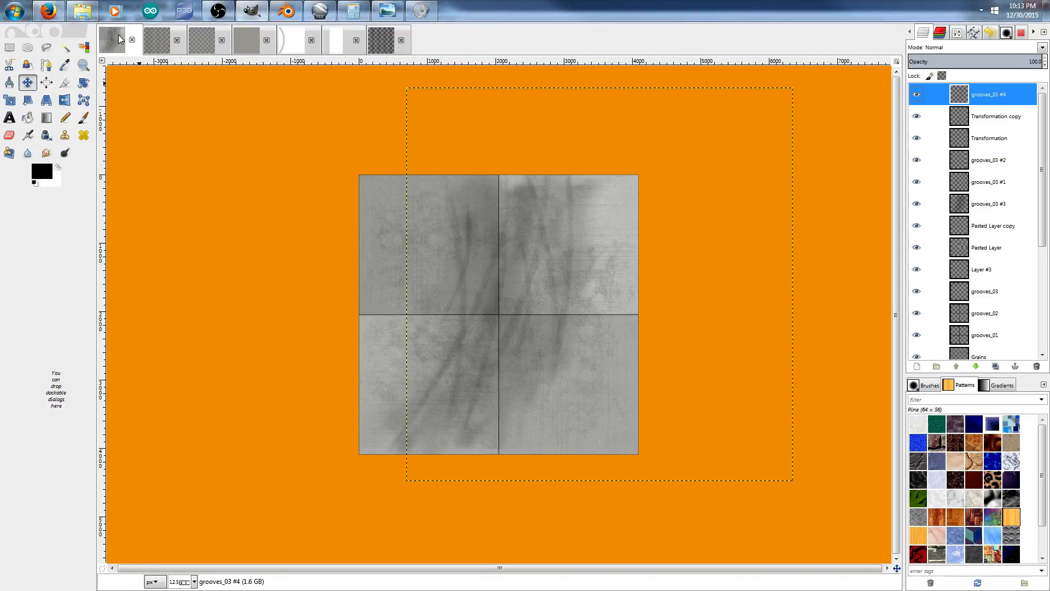
# Duplicate the grooves_03 #4 layer and move the copy left by about 1170 px and down by about 150 px.
pyautogui.hotkey('shift', 'ctrl', 'd')
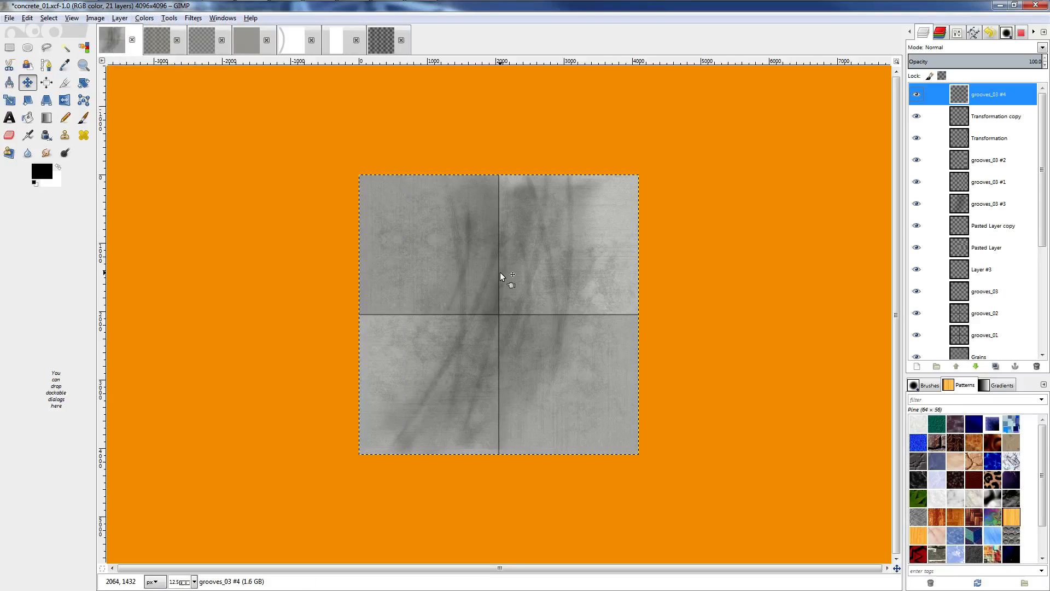
pyautogui.moveTo(500, 272); pyautogui.dragTo(435, 300)
pyautogui.keyDown('ctrl'); pyautogui.scroll(3, 456, 188); pyautogui.keyUp('ctrl')
pyautogui.keyDown('ctrl'); pyautogui.scroll(-1, 473, 188); pyautogui.keyUp('ctrl')
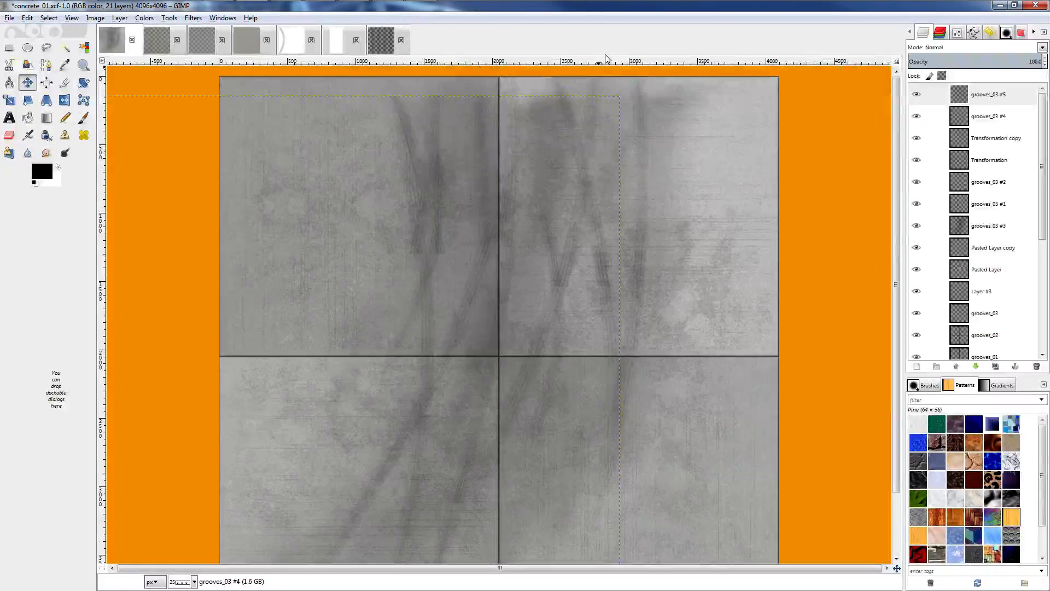
pyautogui.hotkey('ctrl', 'z')
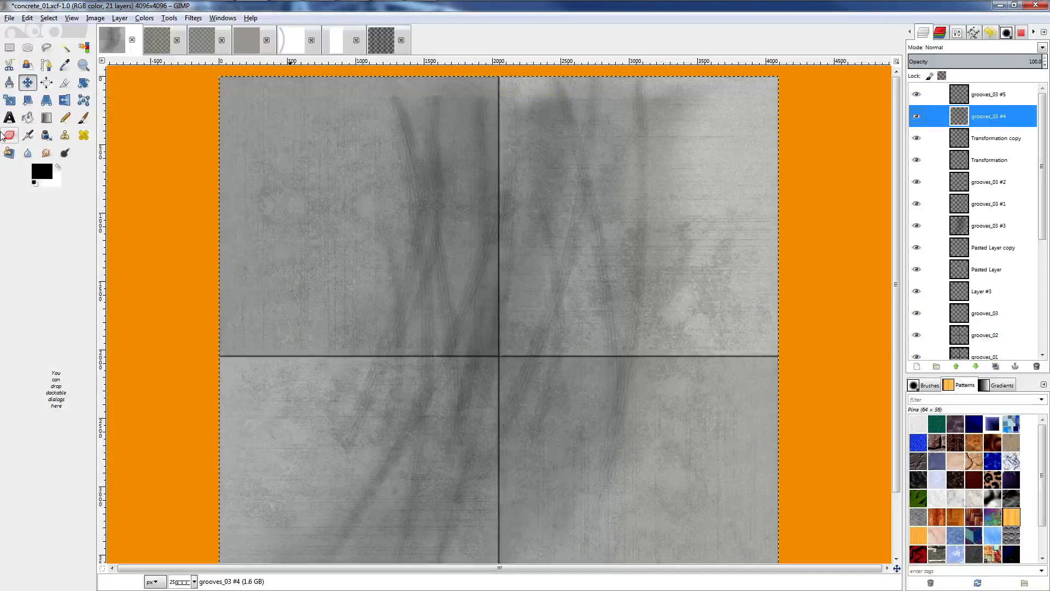
pyautogui.click(4, 135)
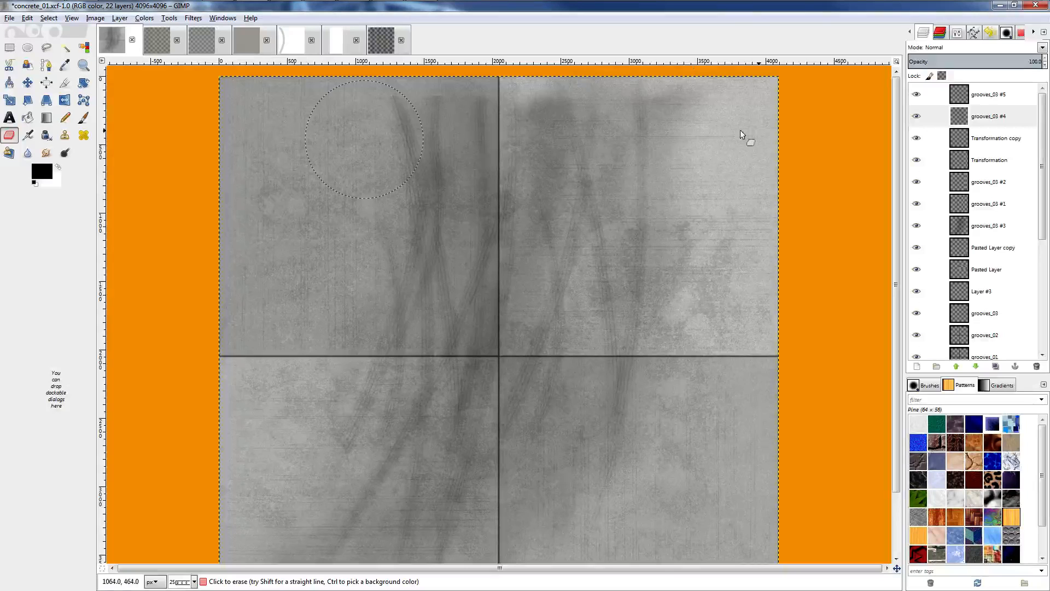
pyautogui.press('pageup')
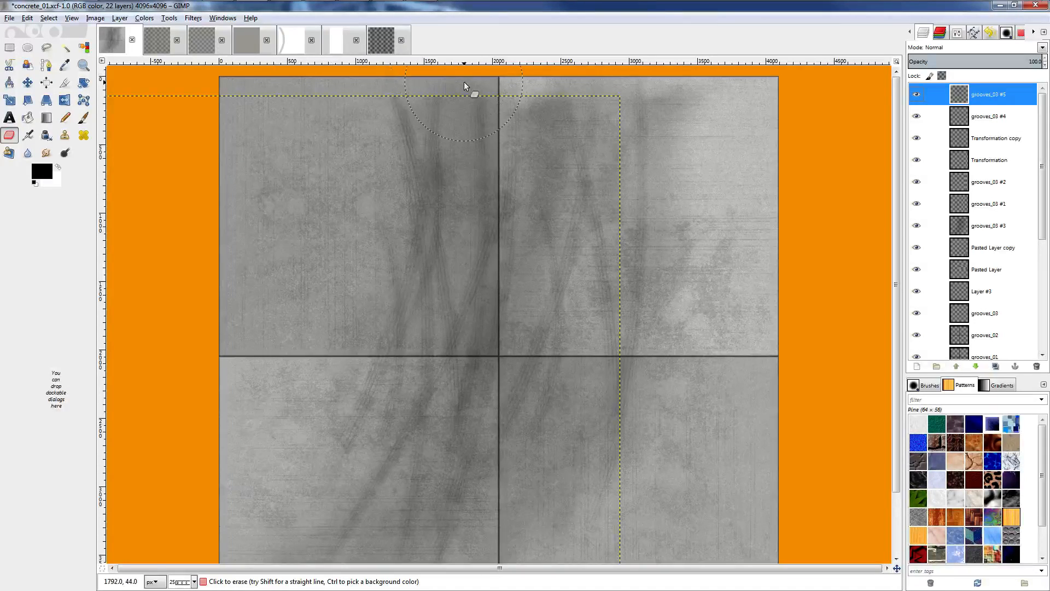
pyautogui.keyDown('ctrl'); pyautogui.scroll(-2, 429, 159); pyautogui.keyUp('ctrl')
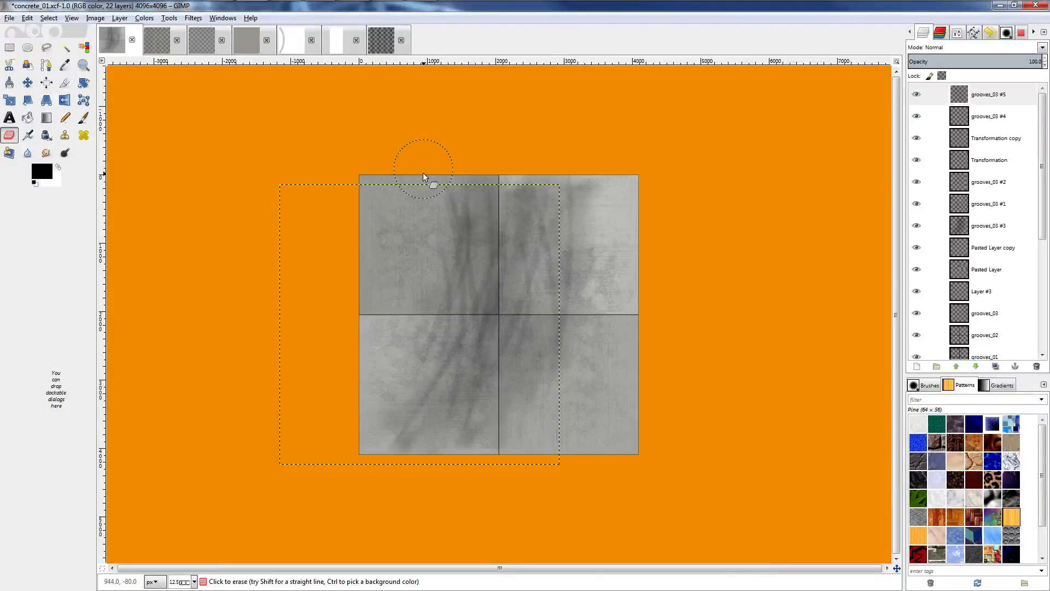
# Set the grooves_03 #5 layer's opacity to 38.2 and shear it with an X magnitude of -688.
pyautogui.click(959, 62)
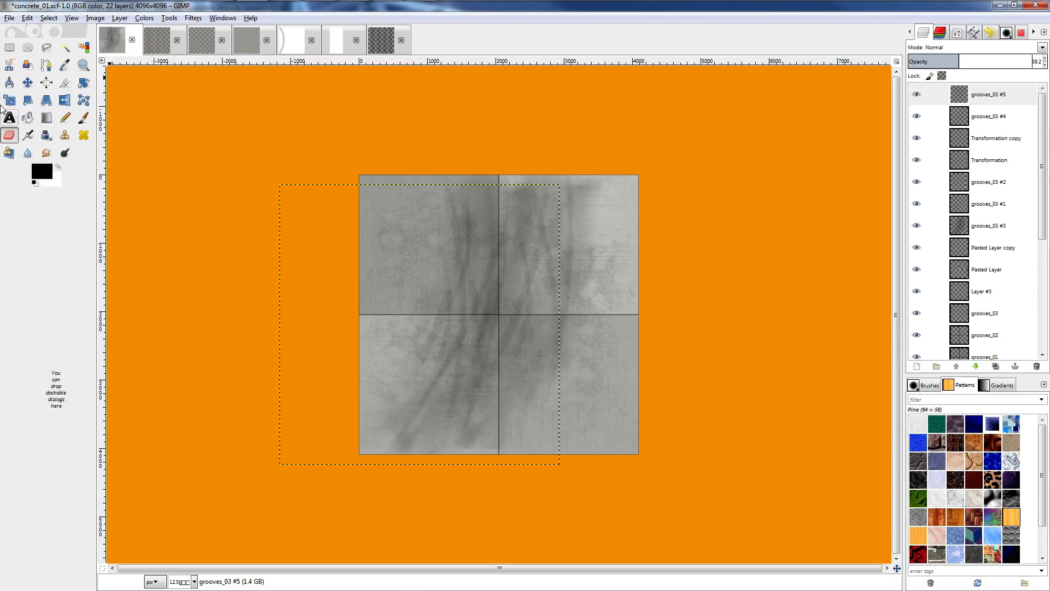
pyautogui.click(28, 100)
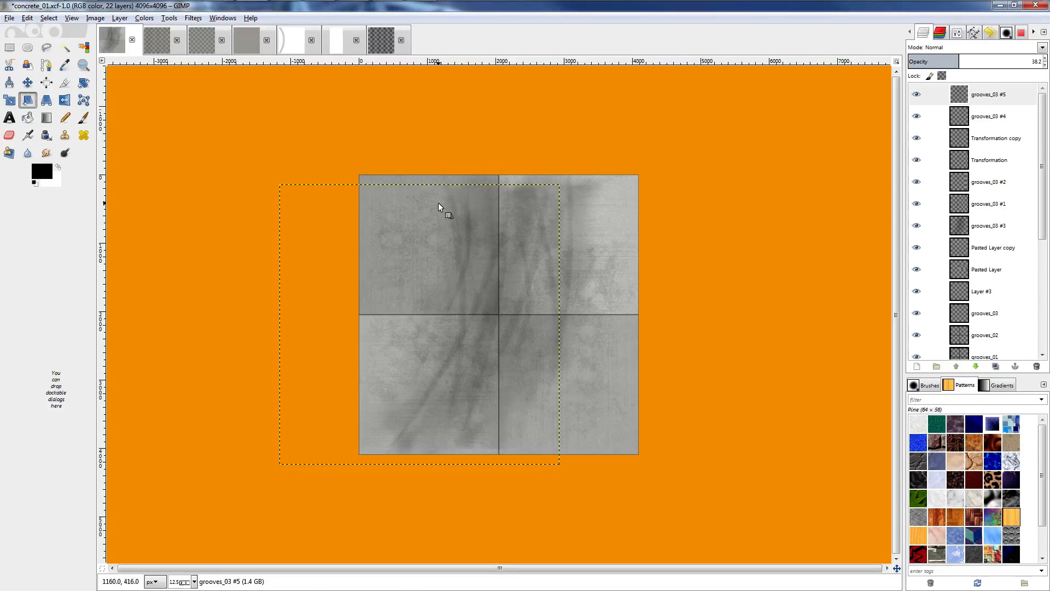
pyautogui.click(438, 203)
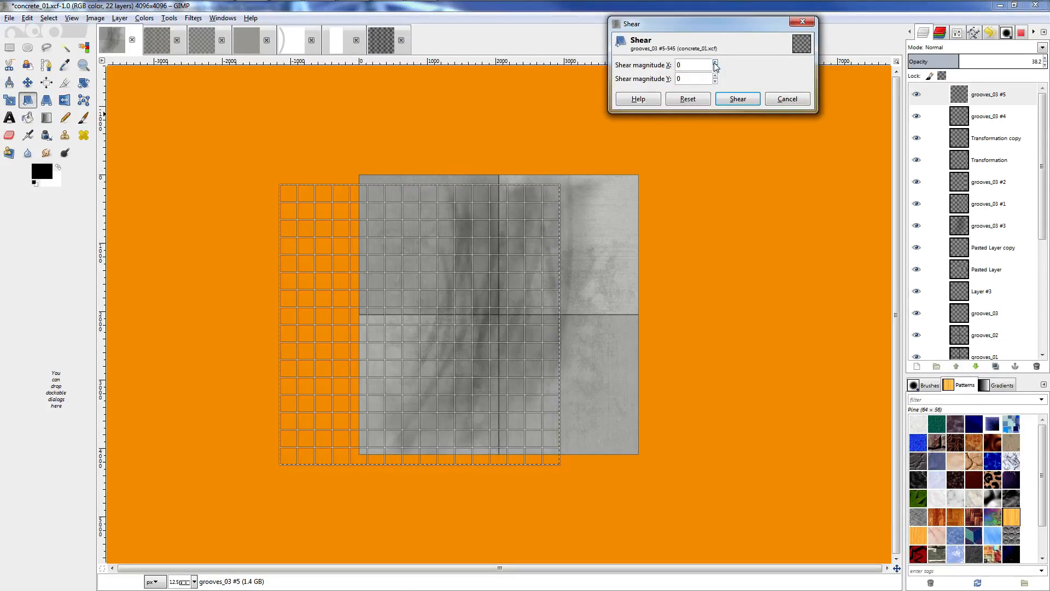
pyautogui.moveTo(497, 207); pyautogui.dragTo(540, 190)
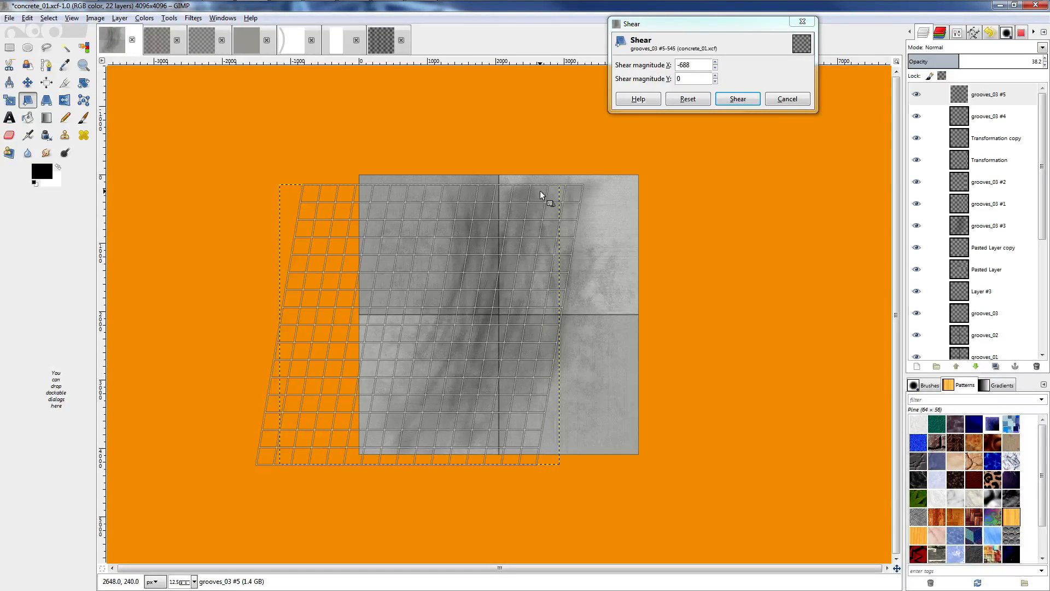
pyautogui.click(727, 100)
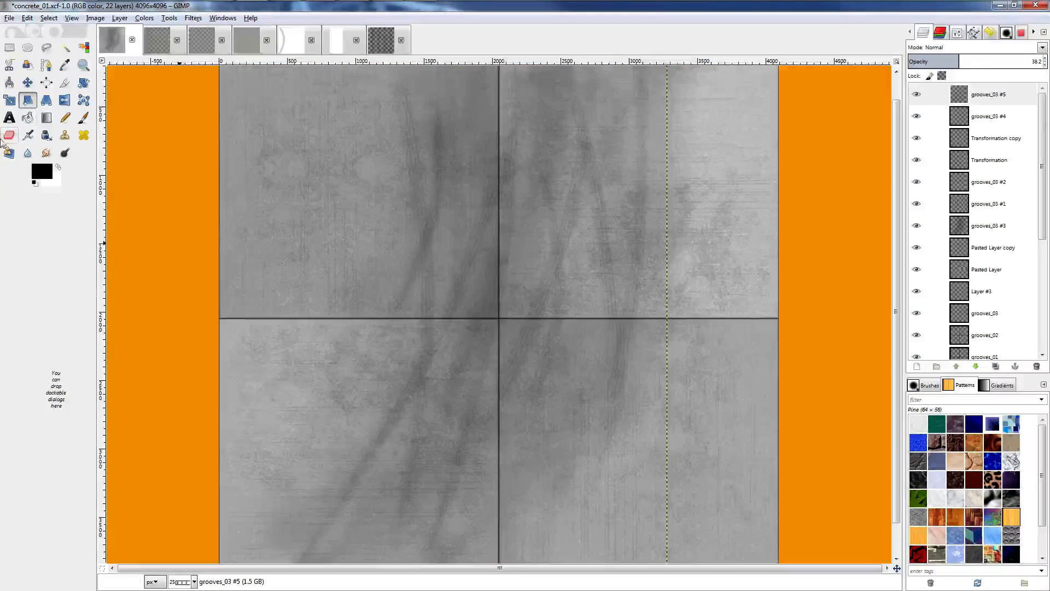
# Lower the opacity of grooves_03 #5 to 20.7 and move it right about 720 px and down about 300 px.
pyautogui.click(28, 83)
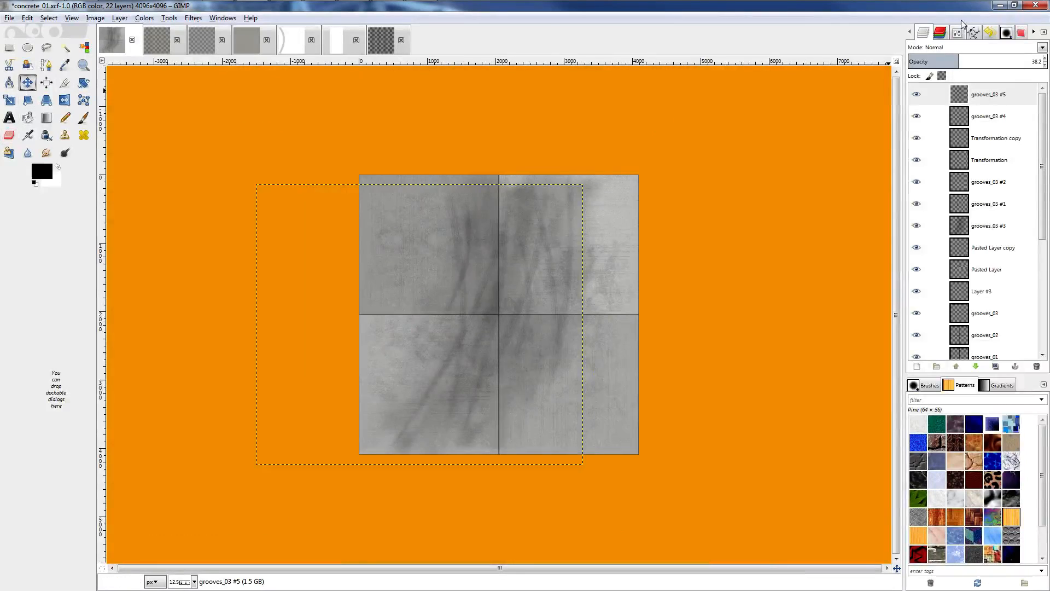
pyautogui.click(936, 63)
pyautogui.moveTo(481, 305); pyautogui.dragTo(539, 327)
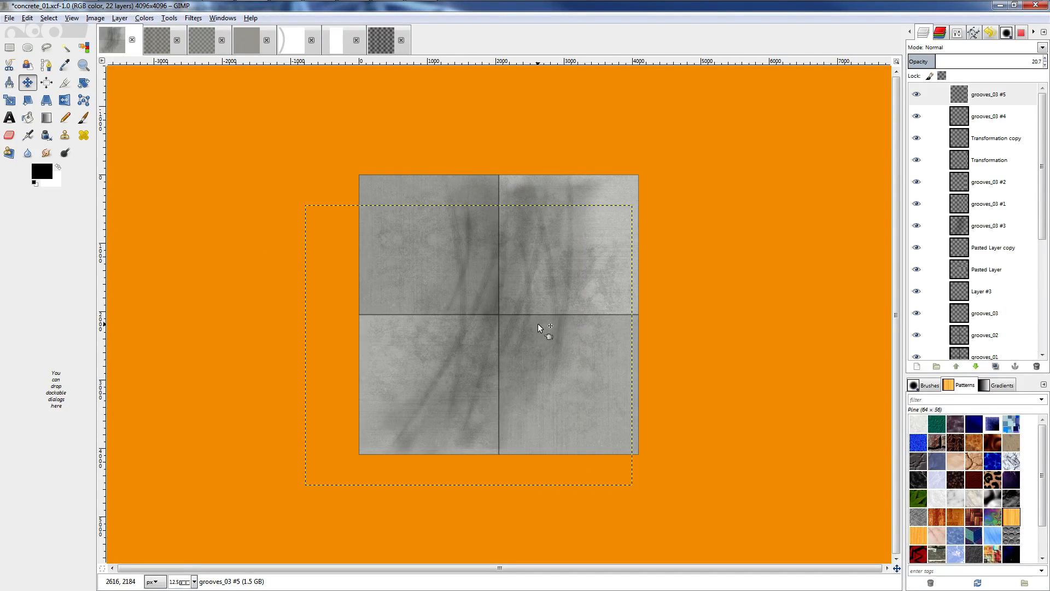
pyautogui.press('+')
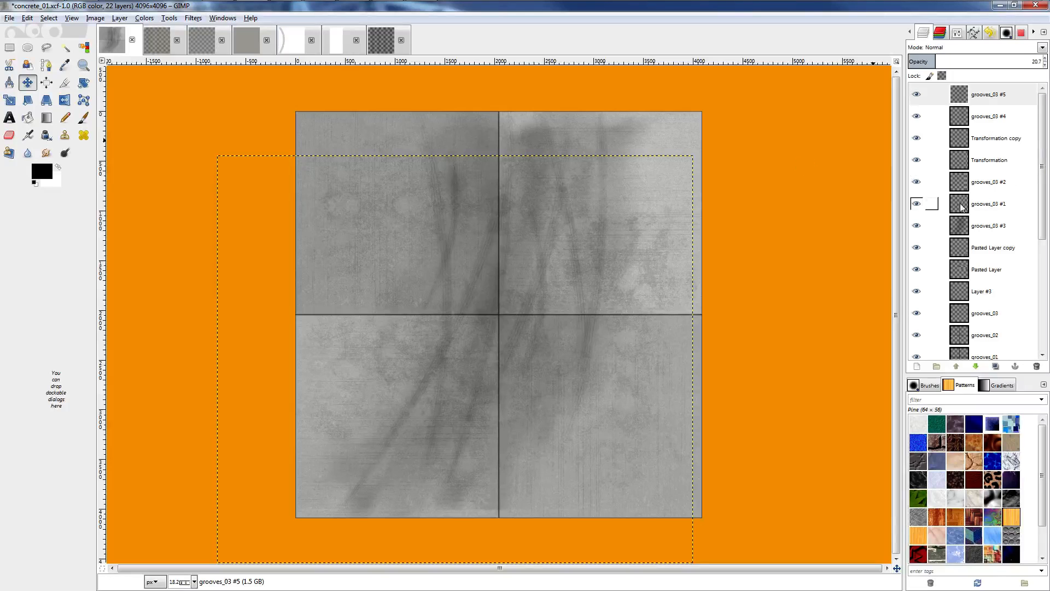
# Set the opacity of grooves_03 #3 to 65.4 and that of grooves_03 #5 to 54.9.
pyautogui.click(914, 226)
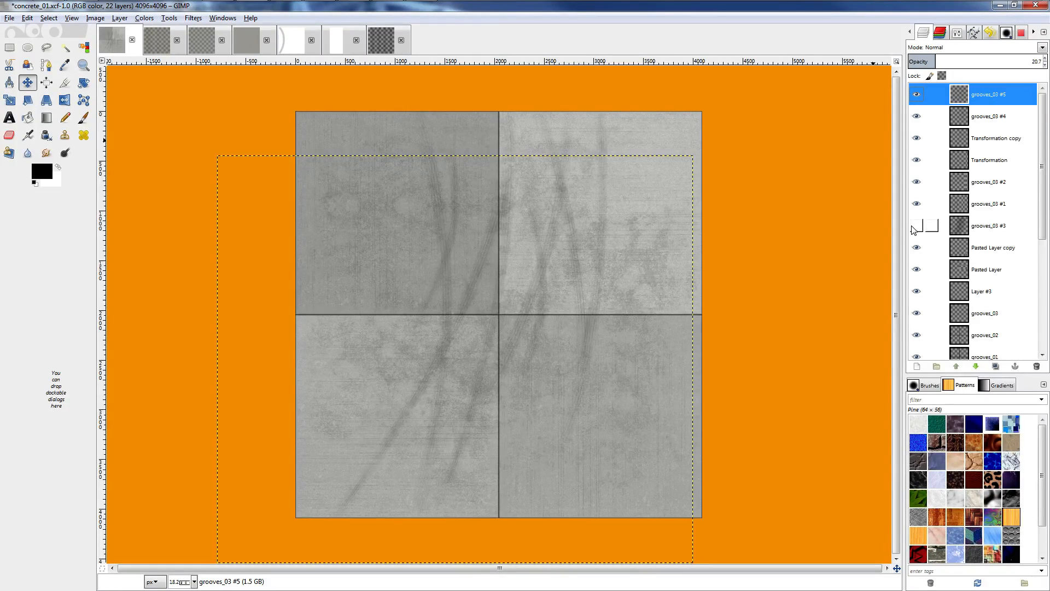
pyautogui.click(913, 227)
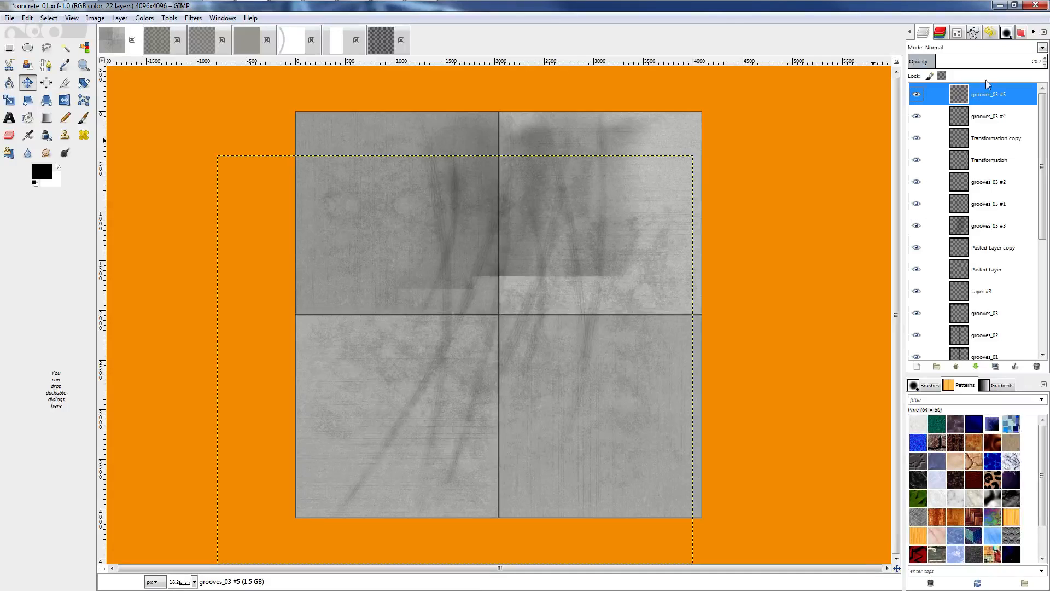
pyautogui.click(949, 227)
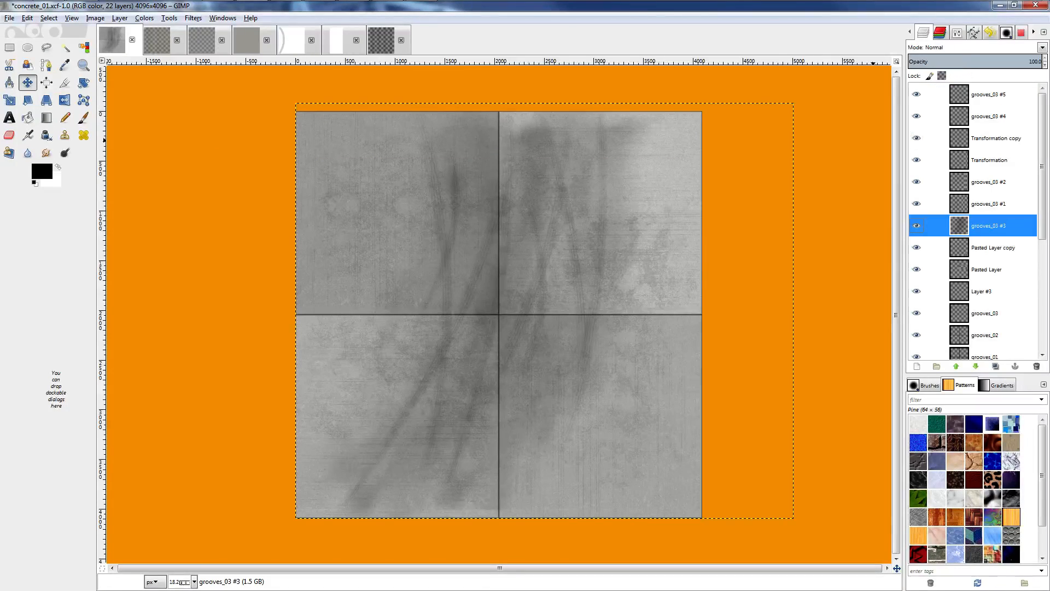
pyautogui.click(971, 61)
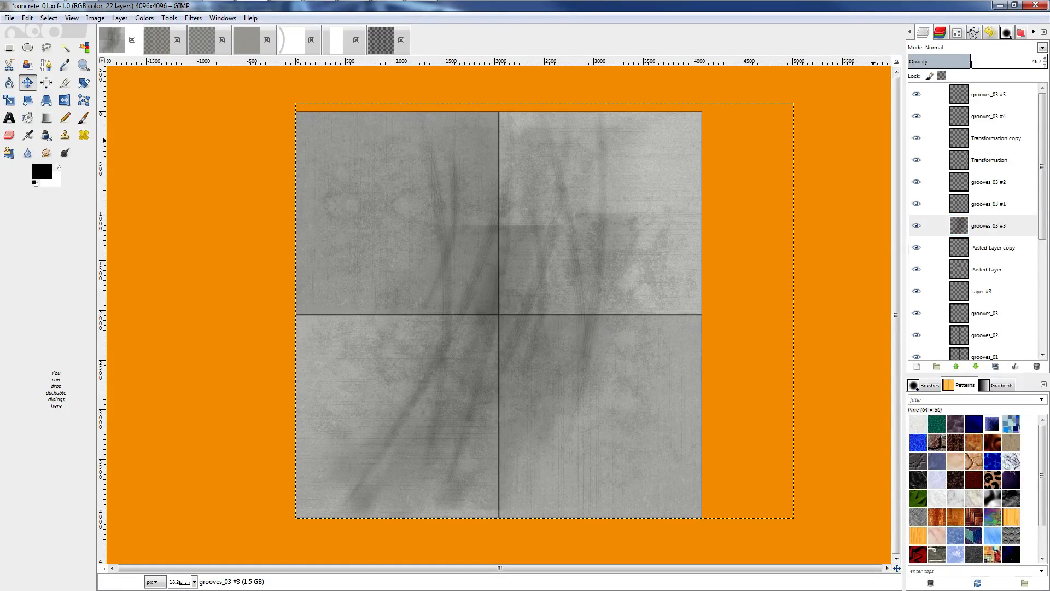
pyautogui.moveTo(971, 61); pyautogui.dragTo(972, 61)
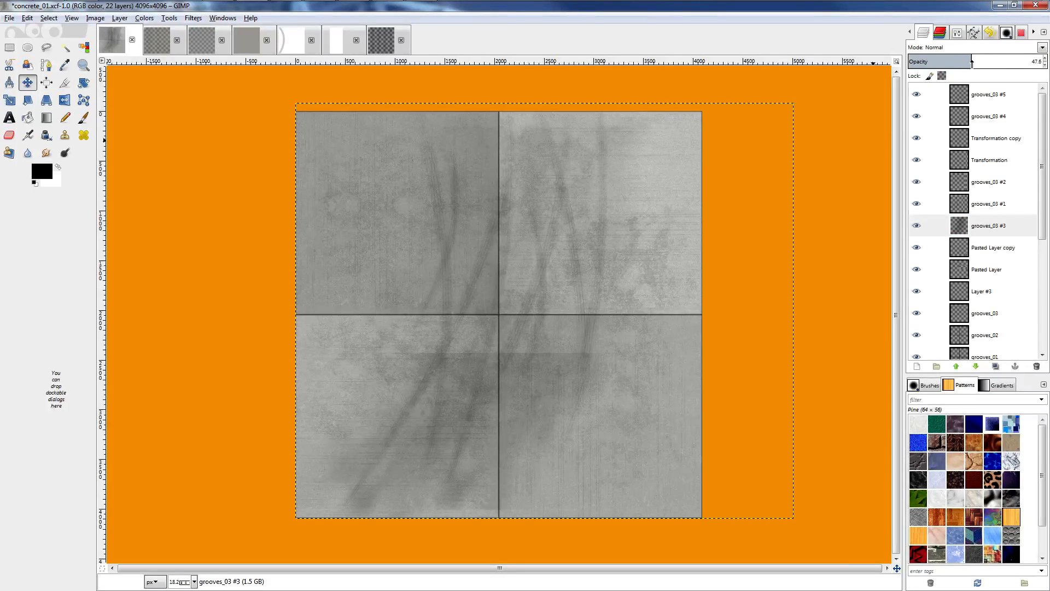
pyautogui.moveTo(619, 4)
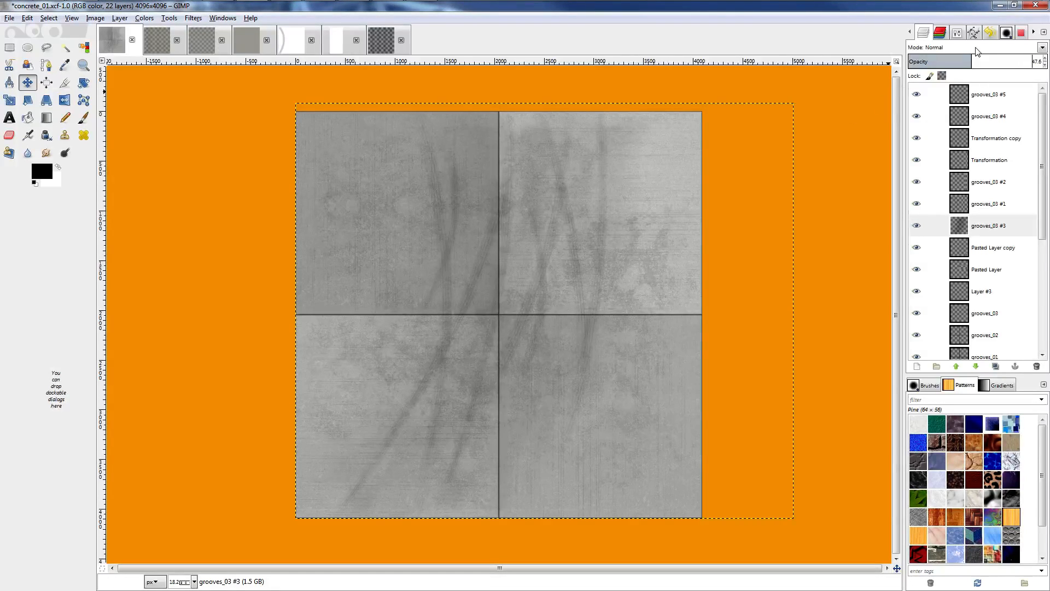
pyautogui.click(981, 62)
pyautogui.moveTo(981, 61); pyautogui.dragTo(995, 61)
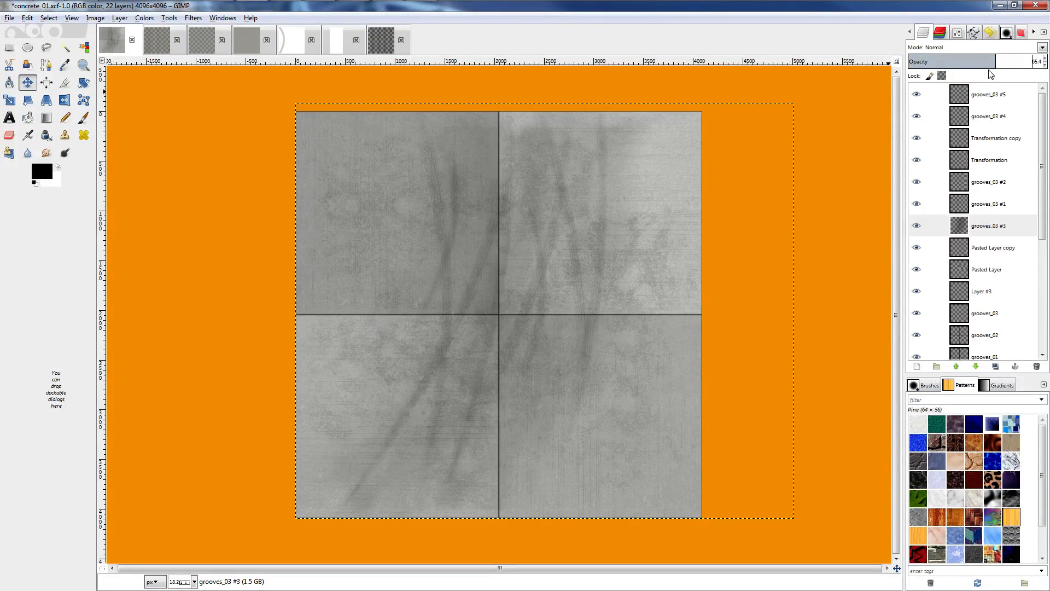
pyautogui.click(988, 94)
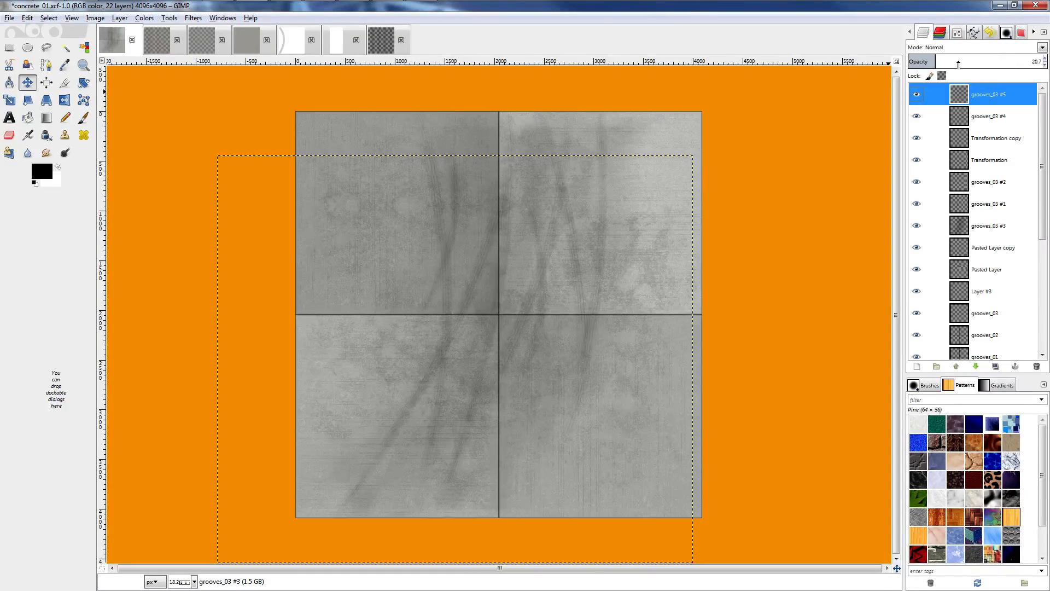
pyautogui.moveTo(958, 64); pyautogui.dragTo(981, 63)
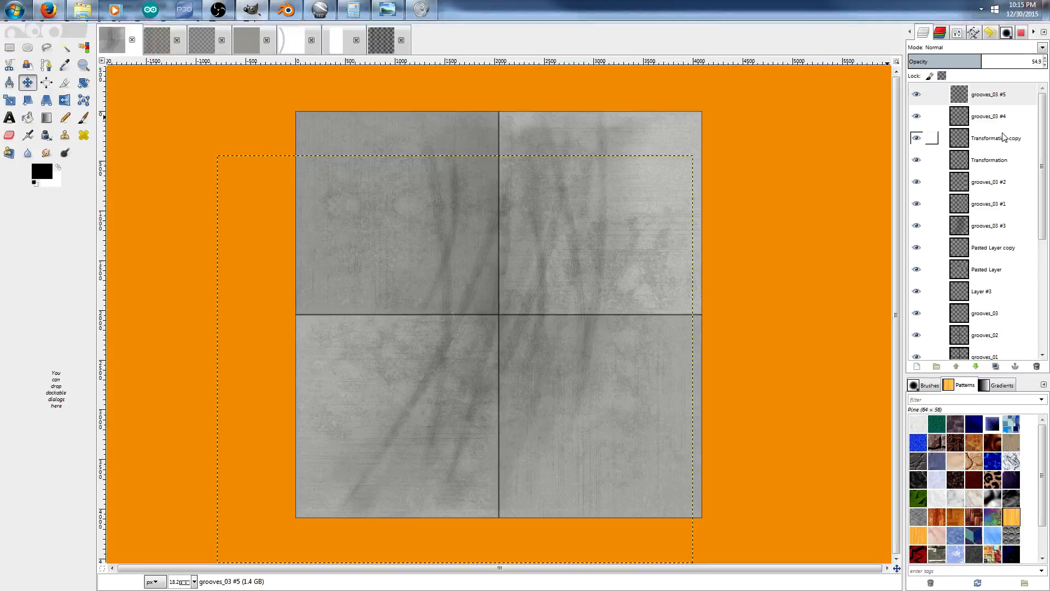
# Hide all layers below grooves_03 #3, from Pasted Layer copy down to Background.
pyautogui.click(916, 247)
pyautogui.click(916, 269)
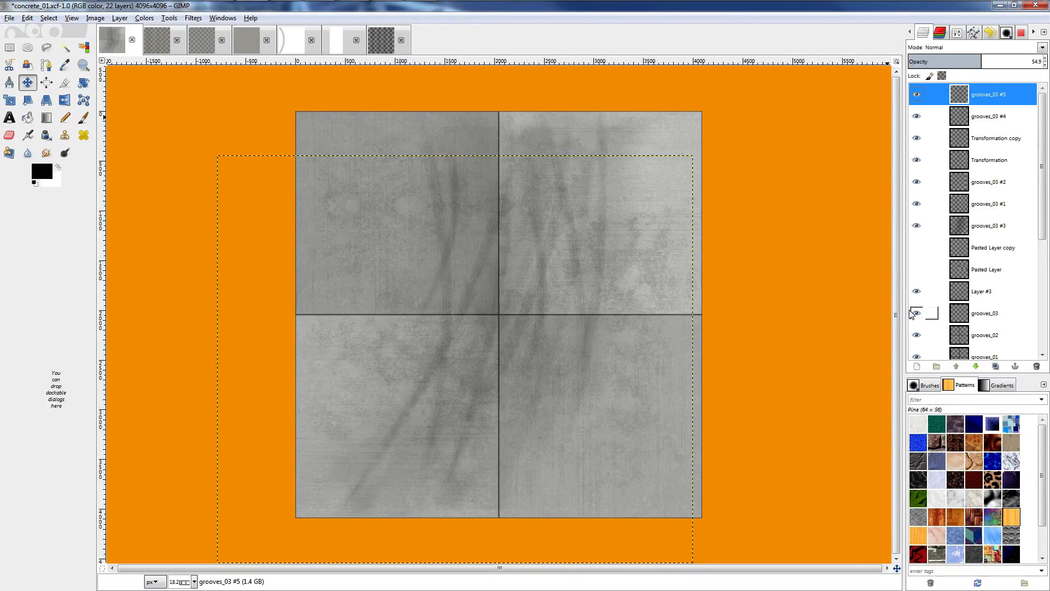
pyautogui.click(916, 291)
pyautogui.click(916, 312)
pyautogui.click(916, 334)
pyautogui.click(918, 353)
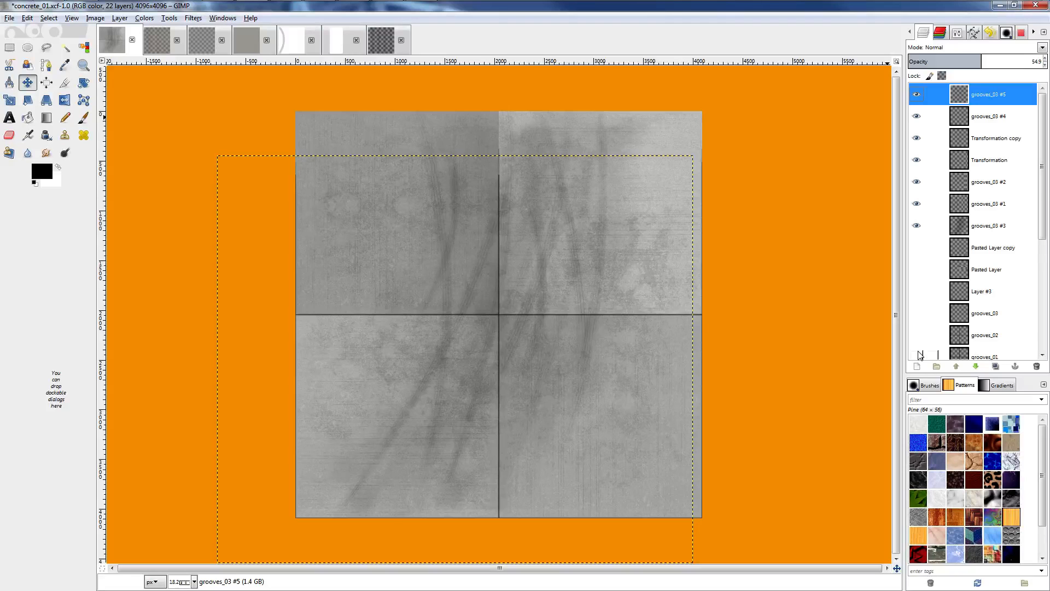
pyautogui.scroll(-5, 920, 354)
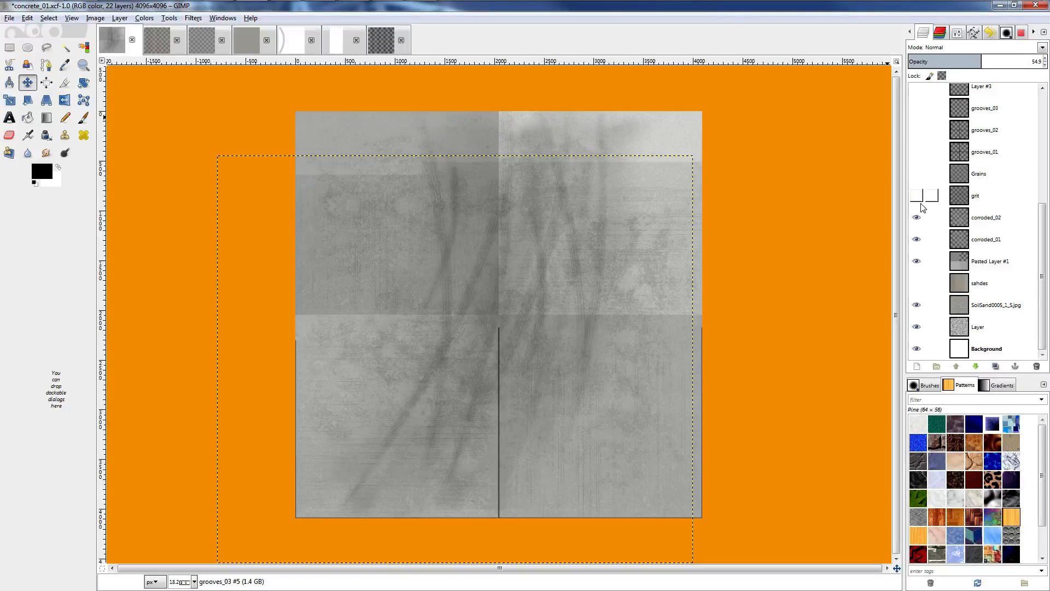
pyautogui.click(915, 217)
pyautogui.click(915, 239)
pyautogui.click(915, 260)
pyautogui.click(916, 305)
pyautogui.click(916, 326)
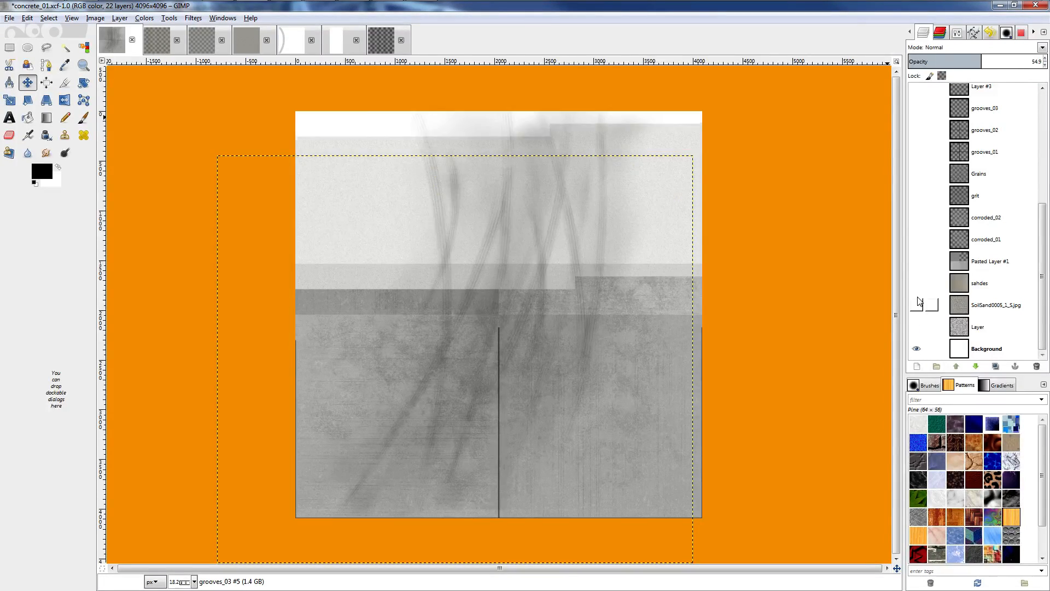
pyautogui.click(916, 348)
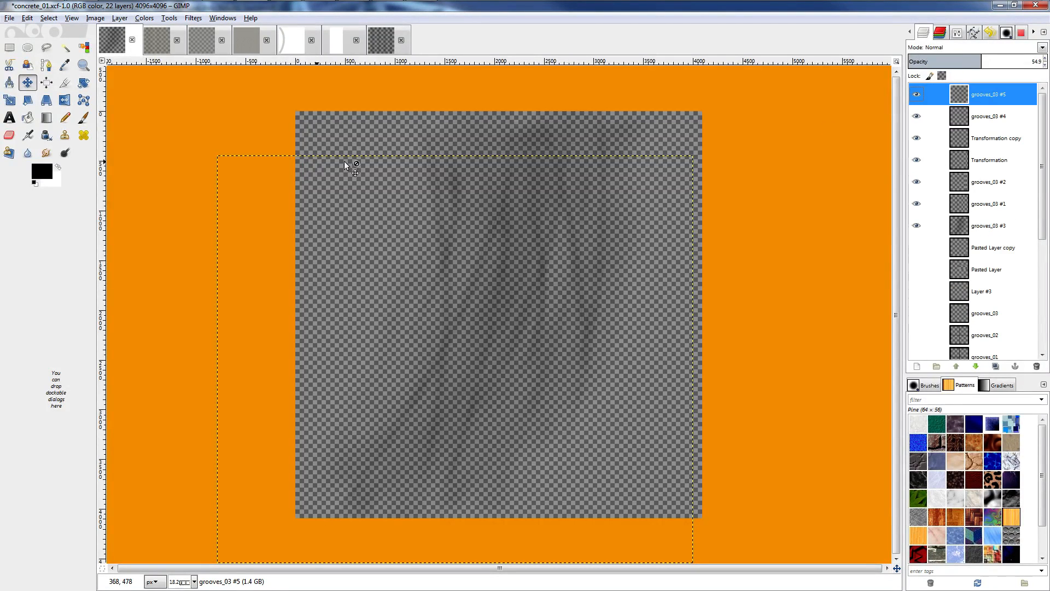
# Export the visible streak layers as Tire_Streaks.png into the concrete texture folder.
pyautogui.click(9, 18)
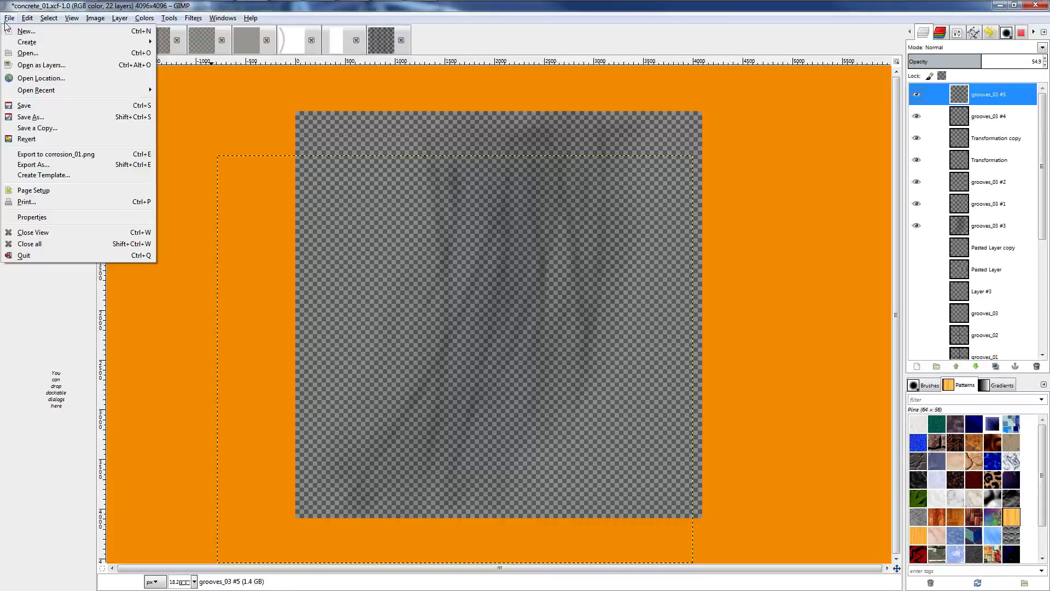
pyautogui.click(46, 165)
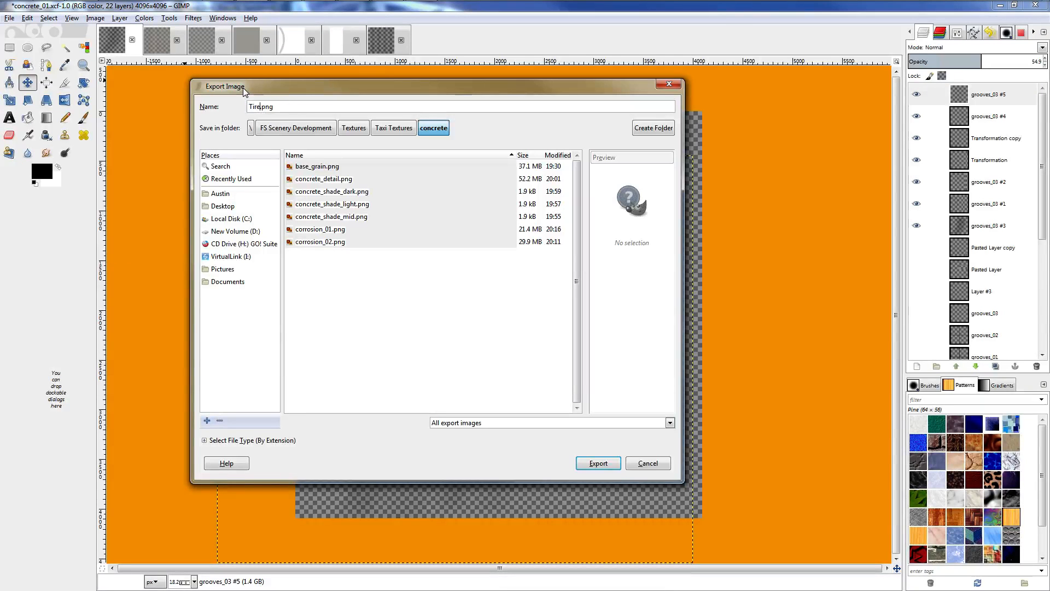
pyautogui.write('Tire_Strea')
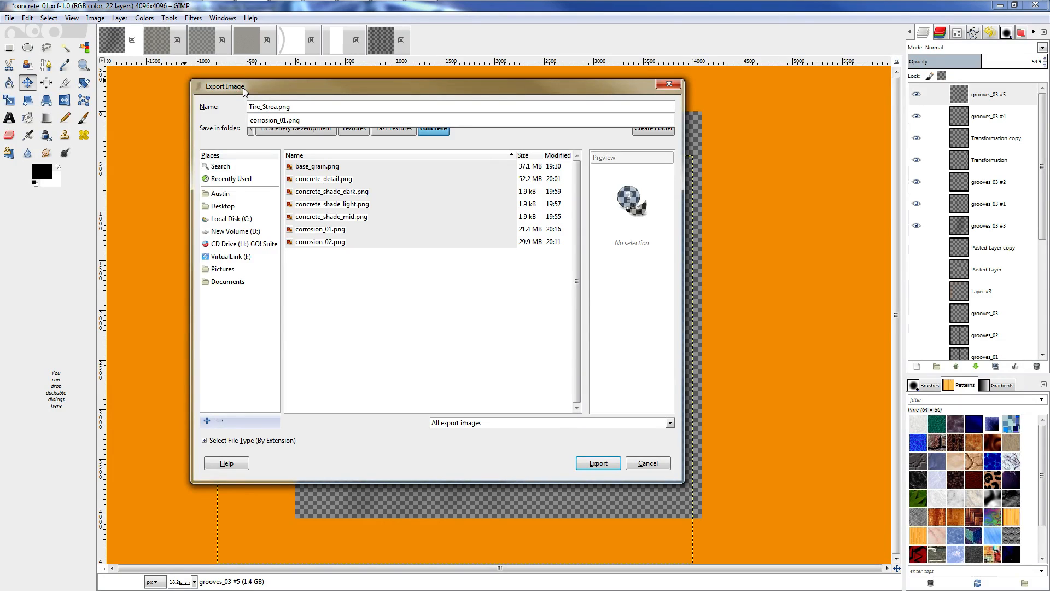
pyautogui.write('ks')
pyautogui.press('Return')
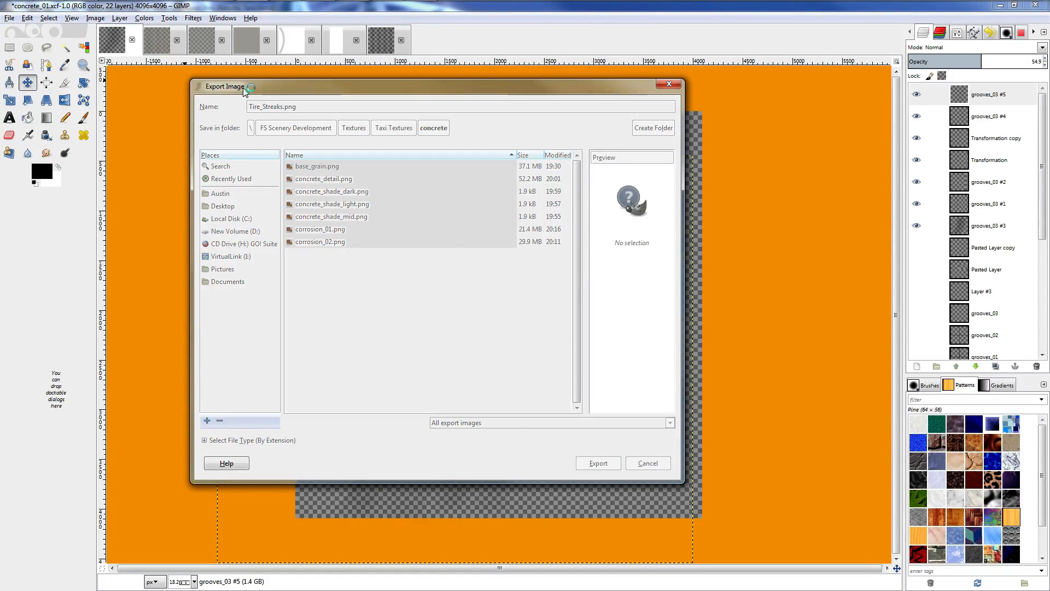
pyautogui.press('Return')
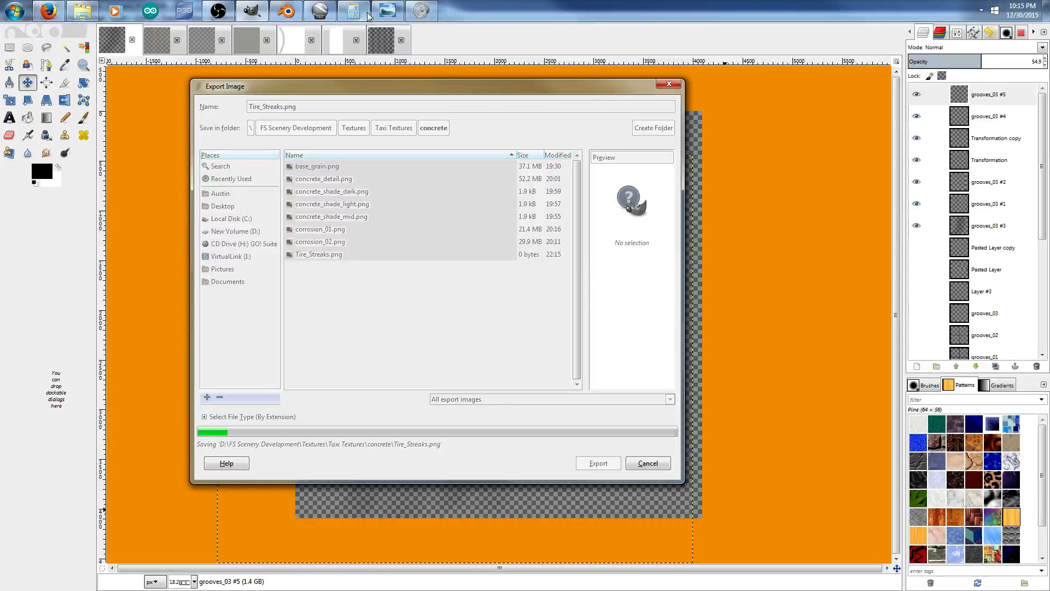
# Switch to Blender and return the ground mesh Plane.002 to Object Mode.
pyautogui.click(275, 9)
pyautogui.scroll(-6, 456, 328)
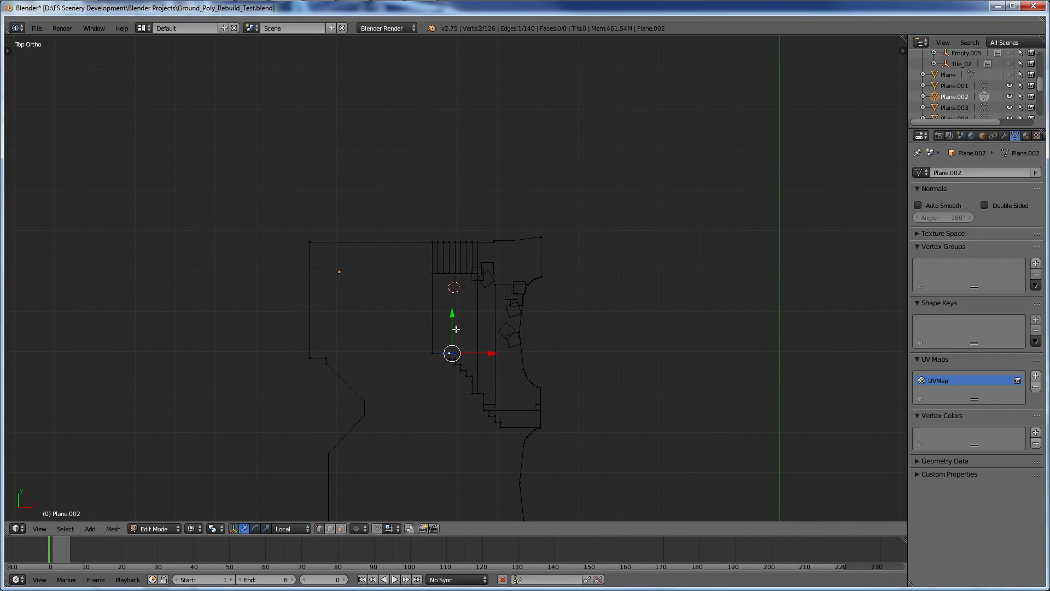
pyautogui.press('Tab')
pyautogui.hotkey('shift', 'a')
pyautogui.moveTo(456, 328)
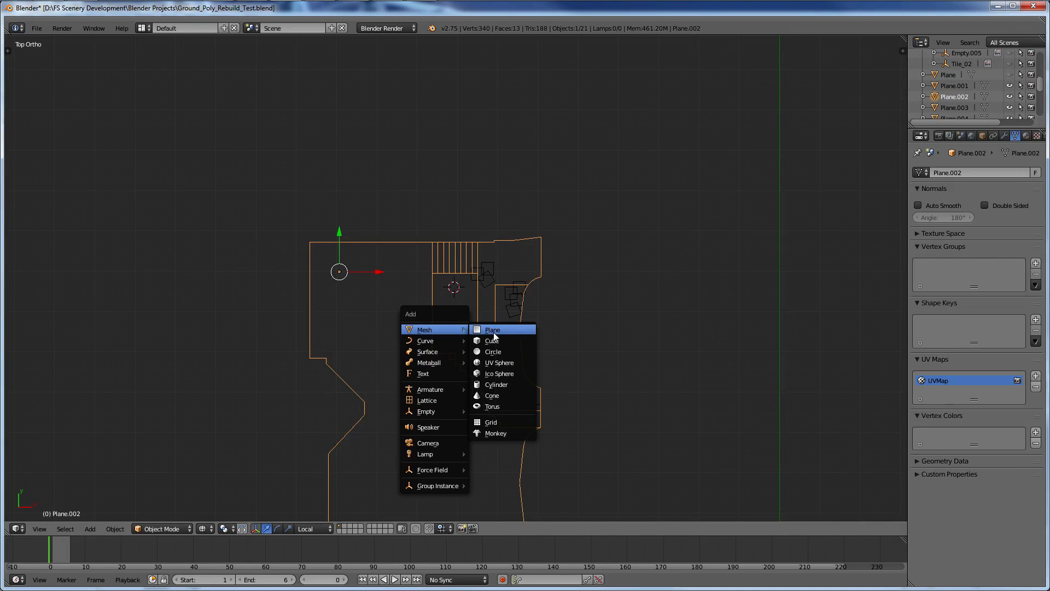
pyautogui.scroll(7, 458, 372)
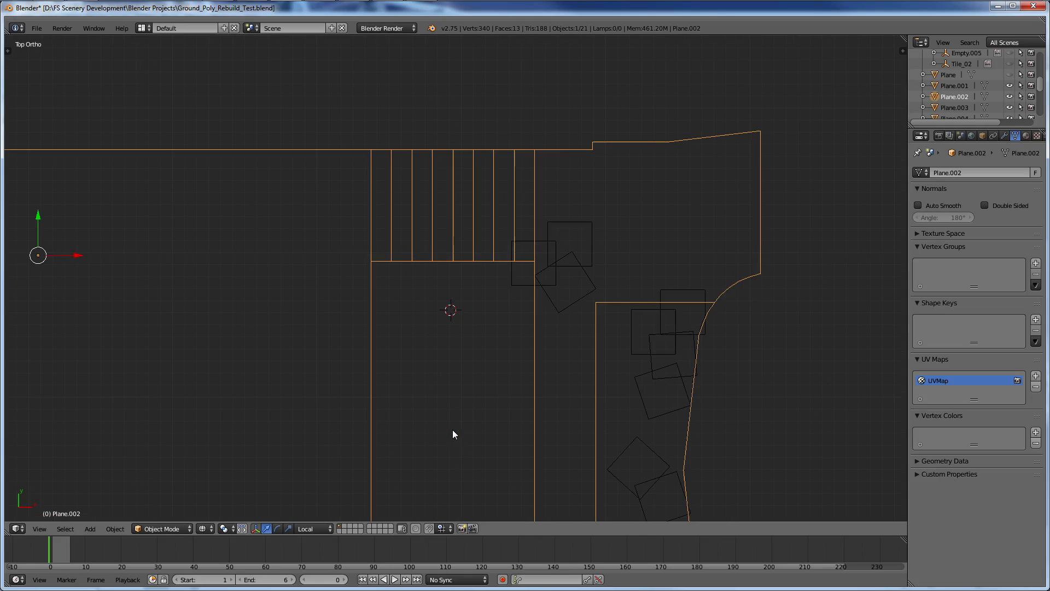
# Turn off wireframe display and show the ground scene with textured viewport shading.
pyautogui.press('z')
pyautogui.moveTo(452, 435); pyautogui.dragTo(429, 375, button='middle')
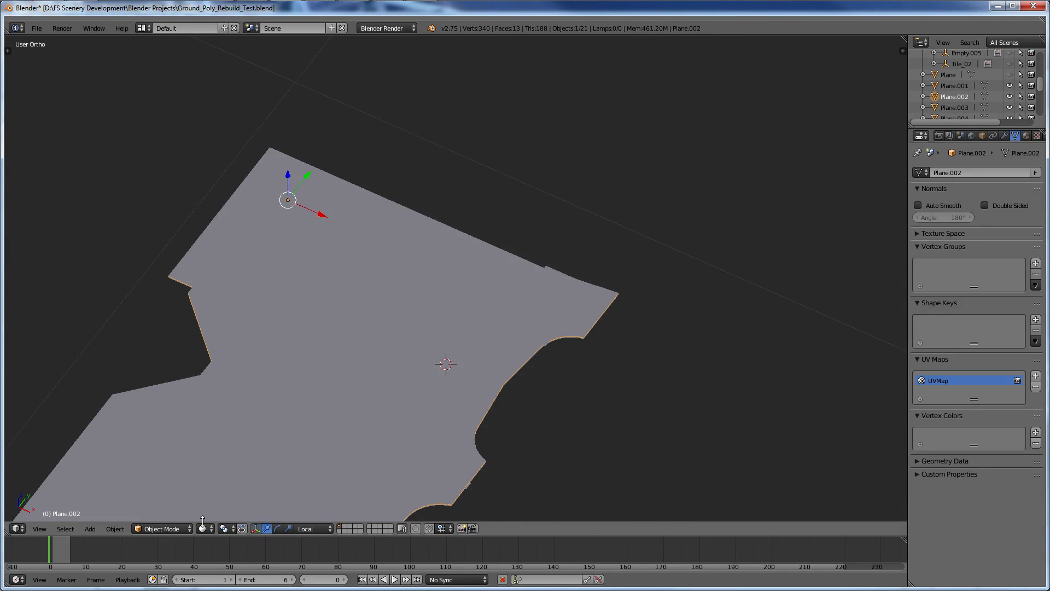
pyautogui.click(204, 528)
pyautogui.click(222, 480)
pyautogui.scroll(-4, 340, 444)
pyautogui.scroll(9, 360, 460)
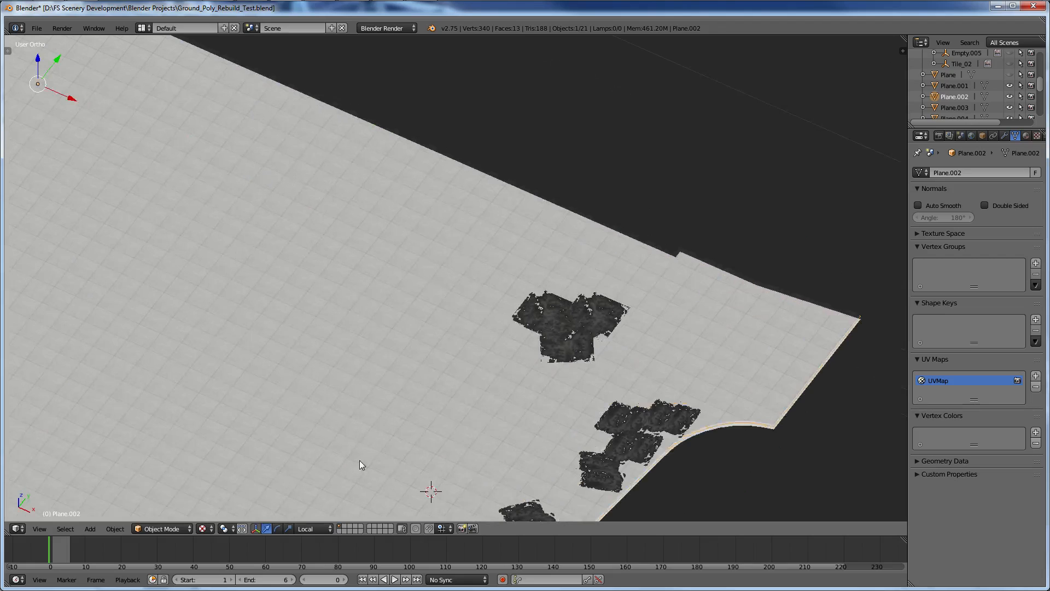
# Add a mesh plane at the 3D cursor and show it from the top in wireframe.
pyautogui.hotkey('shift', 'a')
pyautogui.click(486, 326)
pyautogui.press('KP_7')
pyautogui.press('z')
pyautogui.scroll(-5, 484, 314)
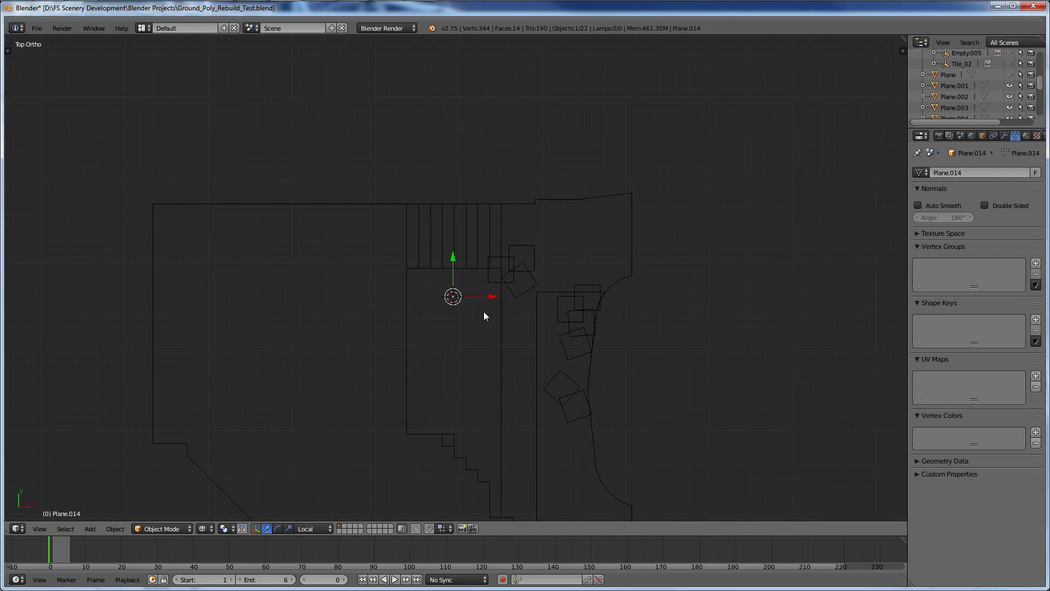
pyautogui.scroll(-5, 483, 318)
# Scale the new plane to about half the width of the long strip that surrounds it.
pyautogui.press('s')
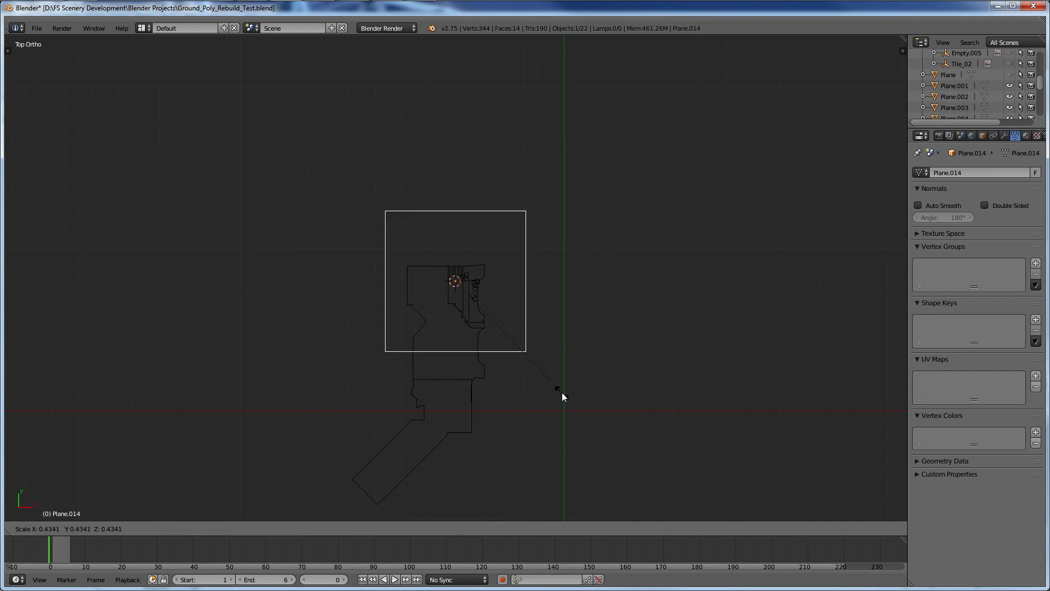
pyautogui.click(464, 294)
pyautogui.scroll(6, 464, 293)
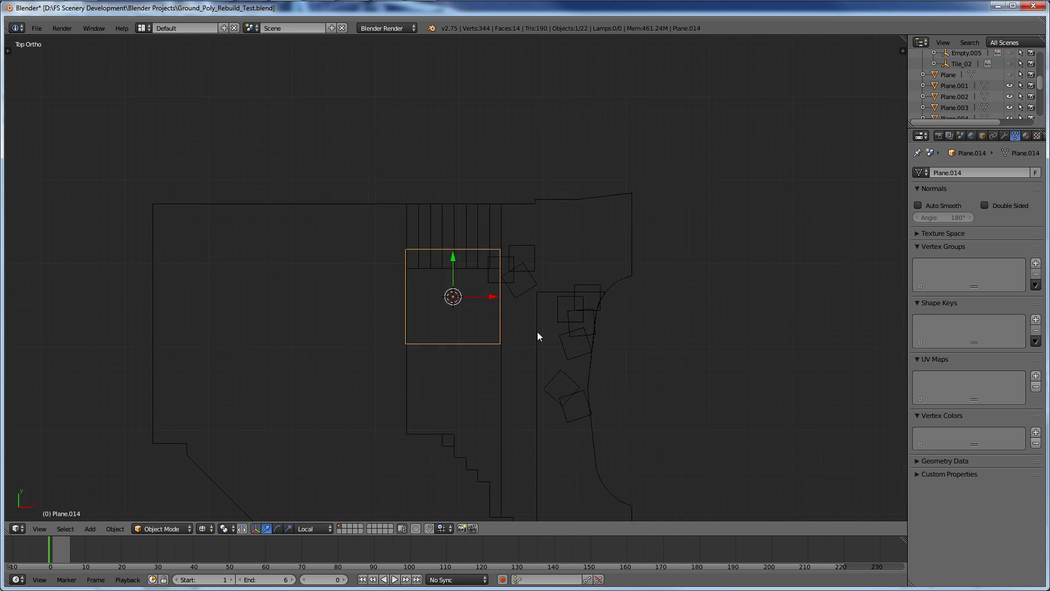
pyautogui.press('s')
pyautogui.click(549, 361)
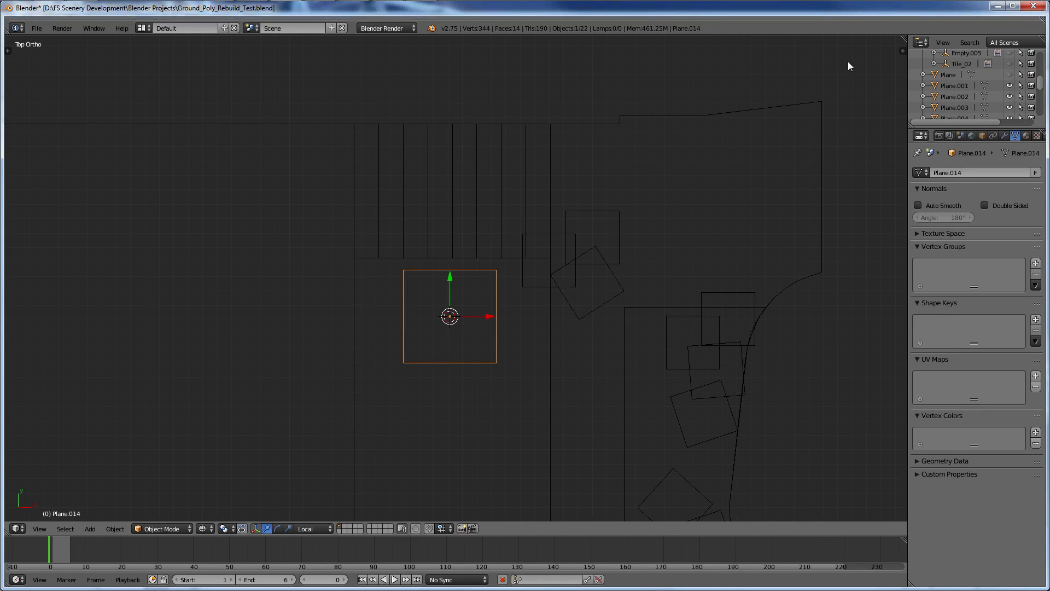
# Split the 3D view in two, put the new plane in Edit Mode, and make one half a UV/Image Editor.
pyautogui.moveTo(901, 50); pyautogui.dragTo(448, 164)
pyautogui.press('Tab')
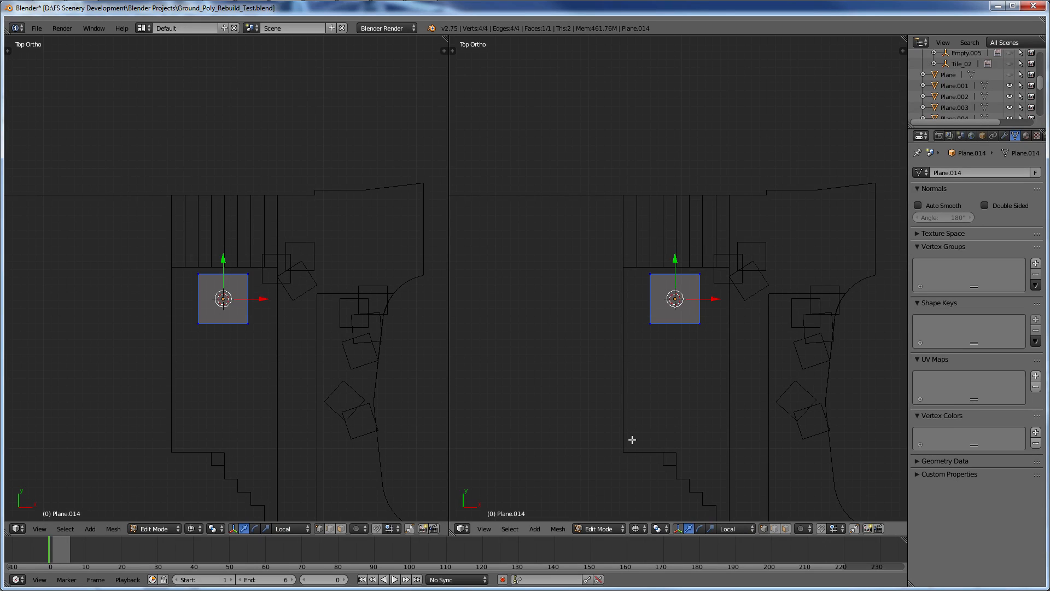
pyautogui.moveTo(7, 51); pyautogui.dragTo(22, 51)
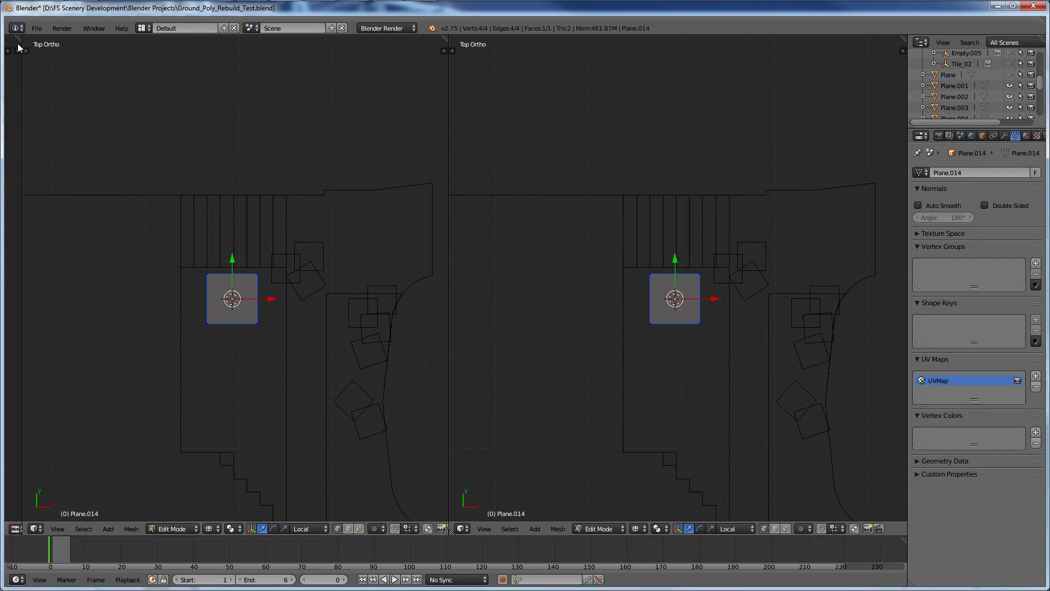
pyautogui.moveTo(22, 46); pyautogui.dragTo(103, 52)
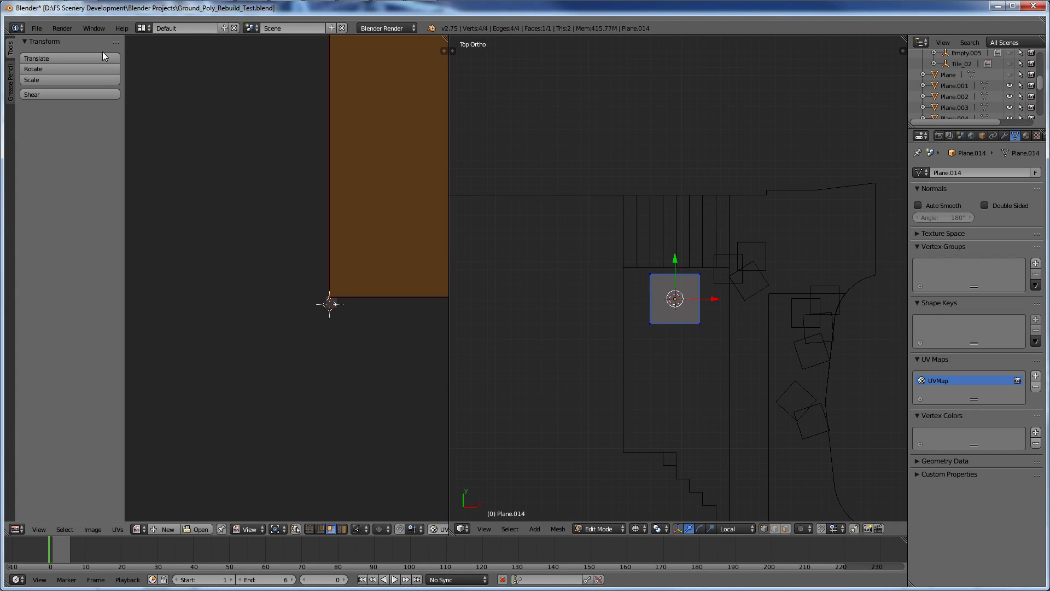
# Open Tire_Streaks.png in the image editor to assign it to the plane.
pyautogui.click(104, 527)
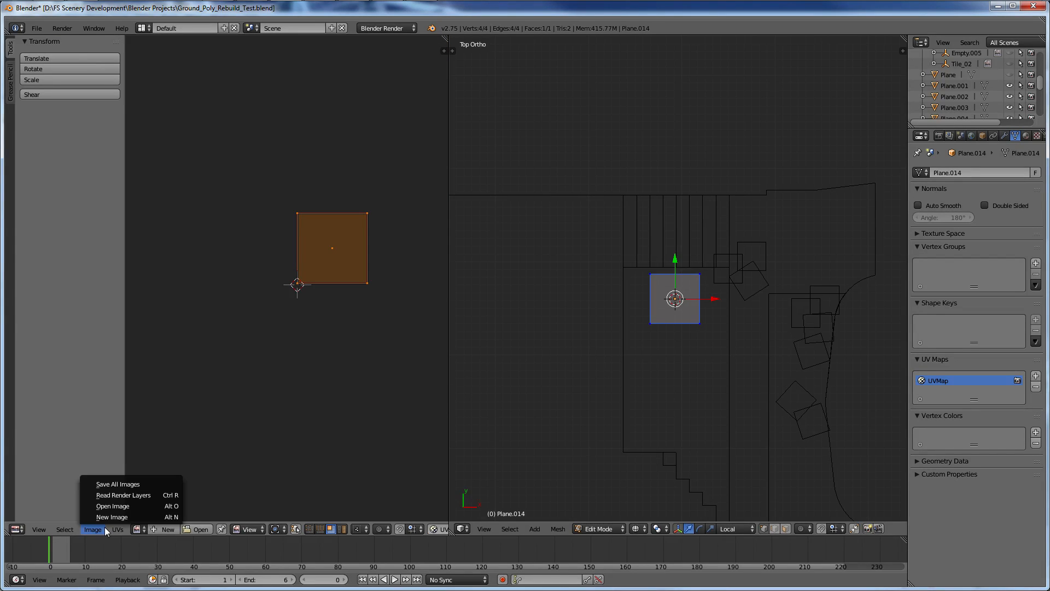
pyautogui.click(103, 505)
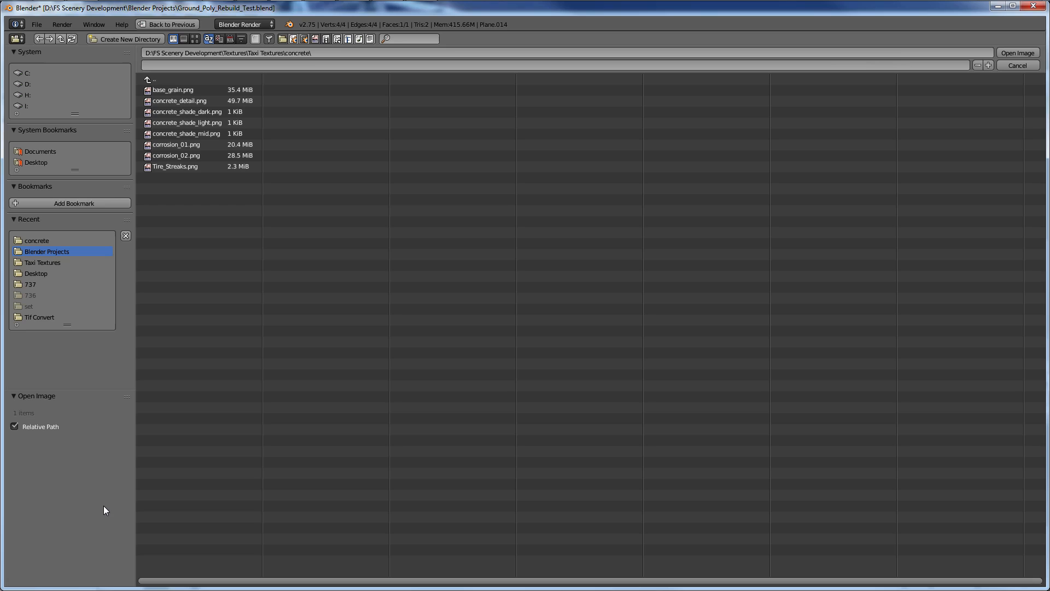
pyautogui.doubleClick(186, 165)
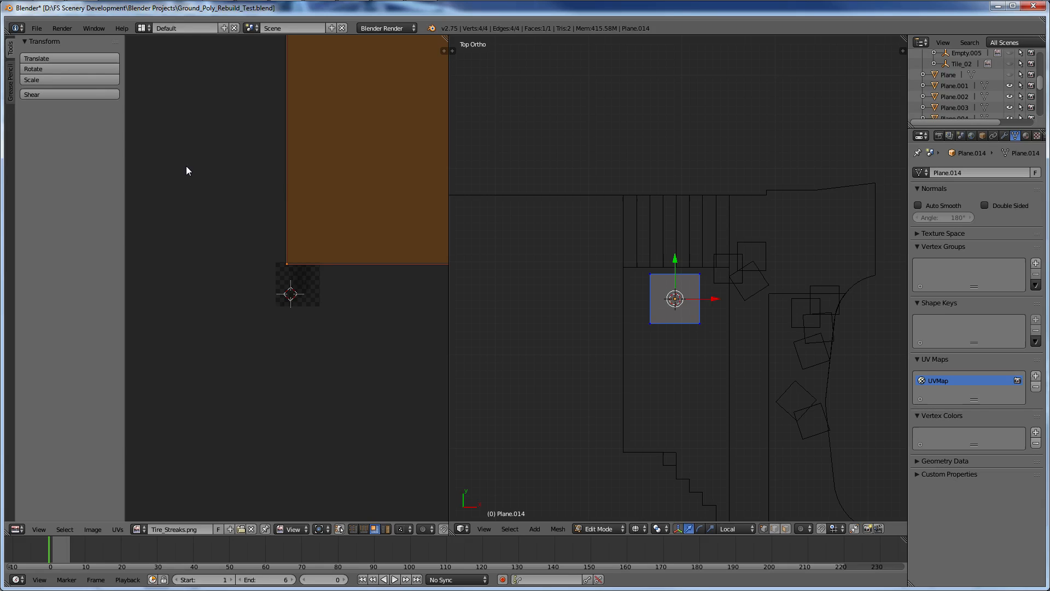
# Unwrap the plane with Smart UV Project, keeping the default settings.
pyautogui.press('u')
pyautogui.click(777, 307)
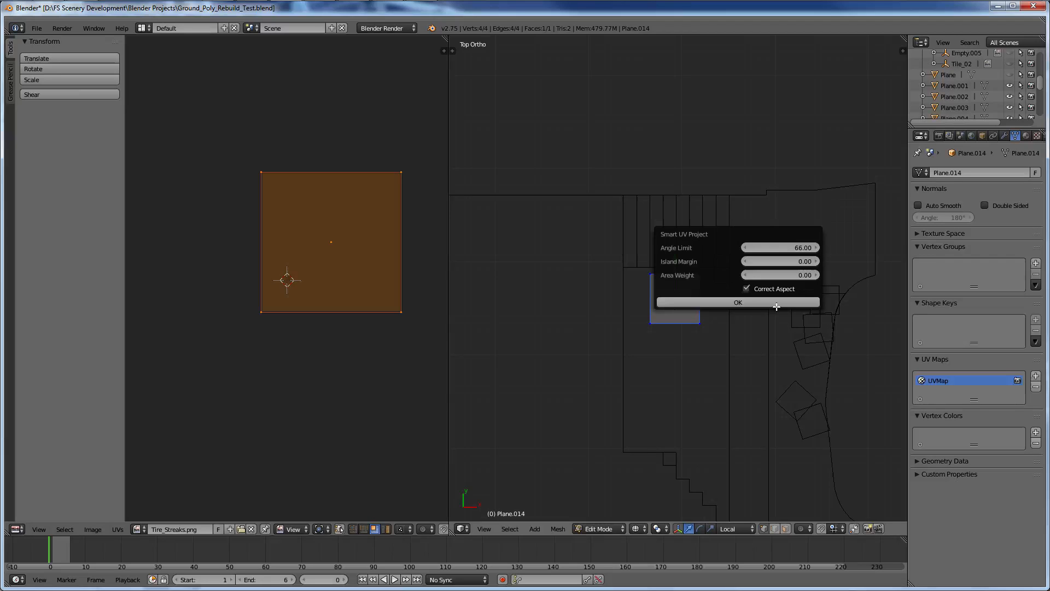
pyautogui.click(776, 303)
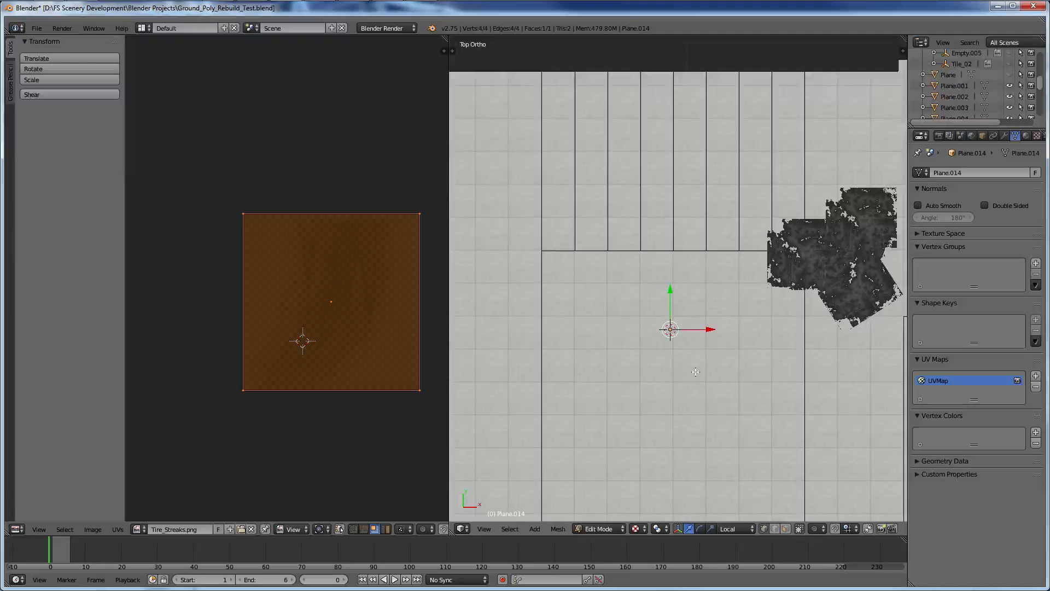
# Raise the streak plane by about 0.9 units and frame it from the top view.
pyautogui.moveTo(695, 372); pyautogui.dragTo(590, 323, button='middle')
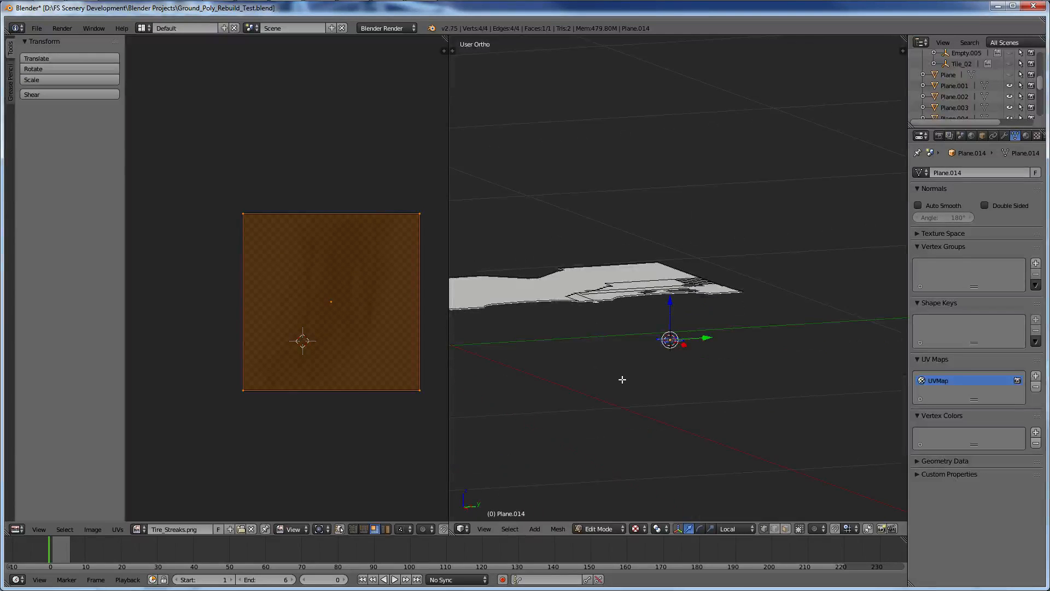
pyautogui.press('g')
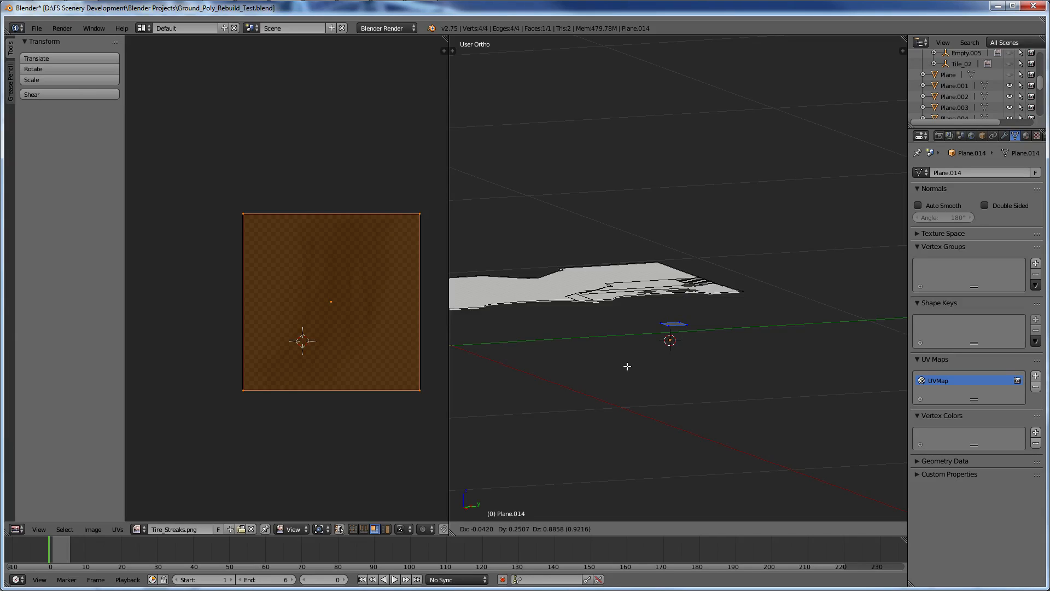
pyautogui.click(627, 366)
pyautogui.press('KP_7')
pyautogui.press('KP_Decimal')
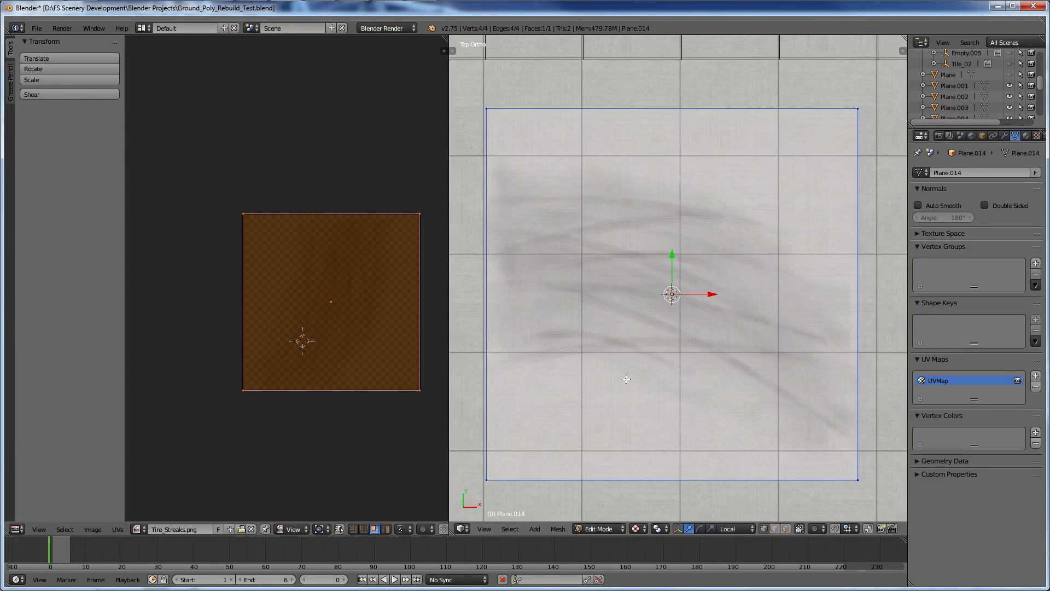
# Stretch the streak plane along the X axis to about 1.5 times its width.
pyautogui.scroll(3, 626, 378)
pyautogui.scroll(-3, 626, 378)
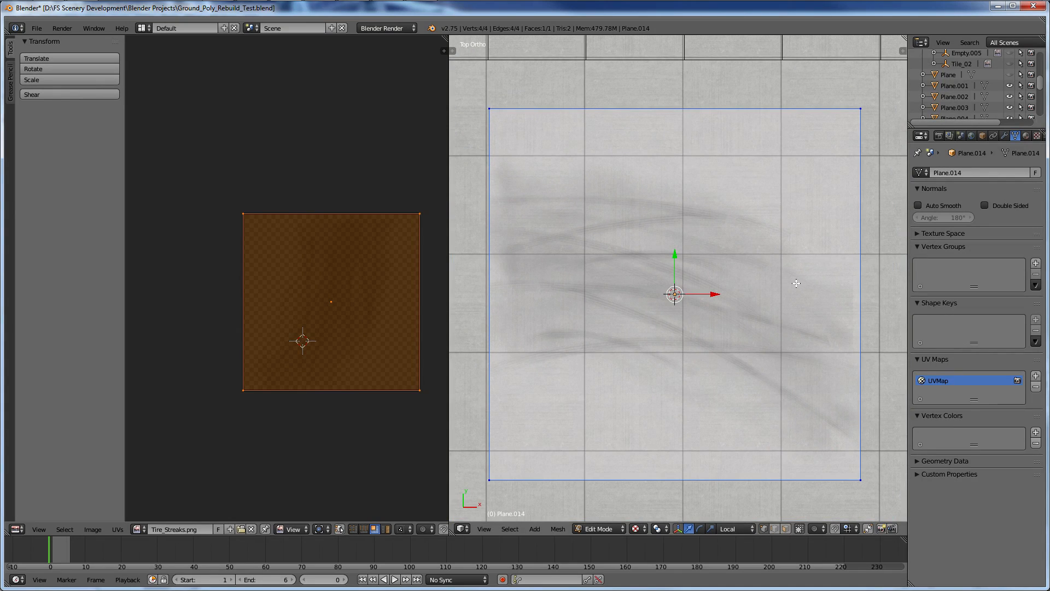
pyautogui.press('s')
pyautogui.press('x')
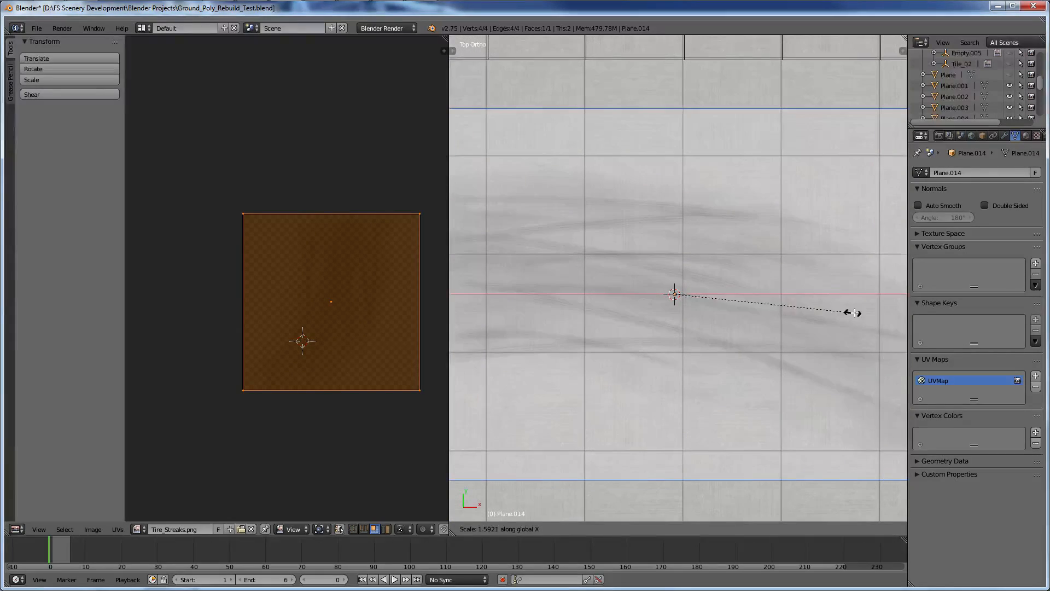
pyautogui.click(792, 323)
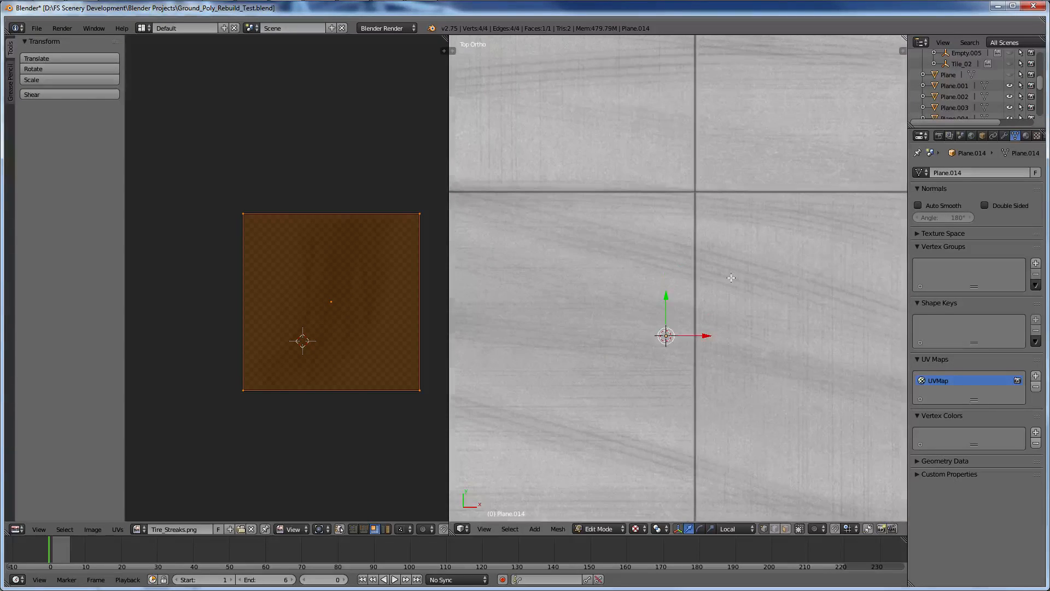
# Examine how the tire streaks blend with the concrete tiles, both close up and from a distance.
pyautogui.scroll(-8, 731, 277)
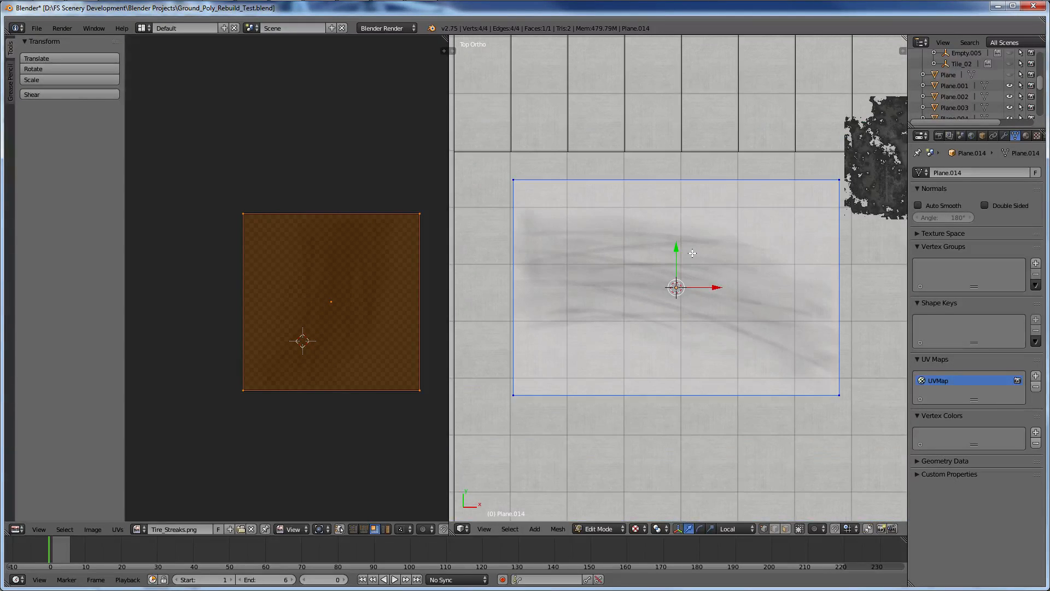
pyautogui.scroll(8, 692, 254)
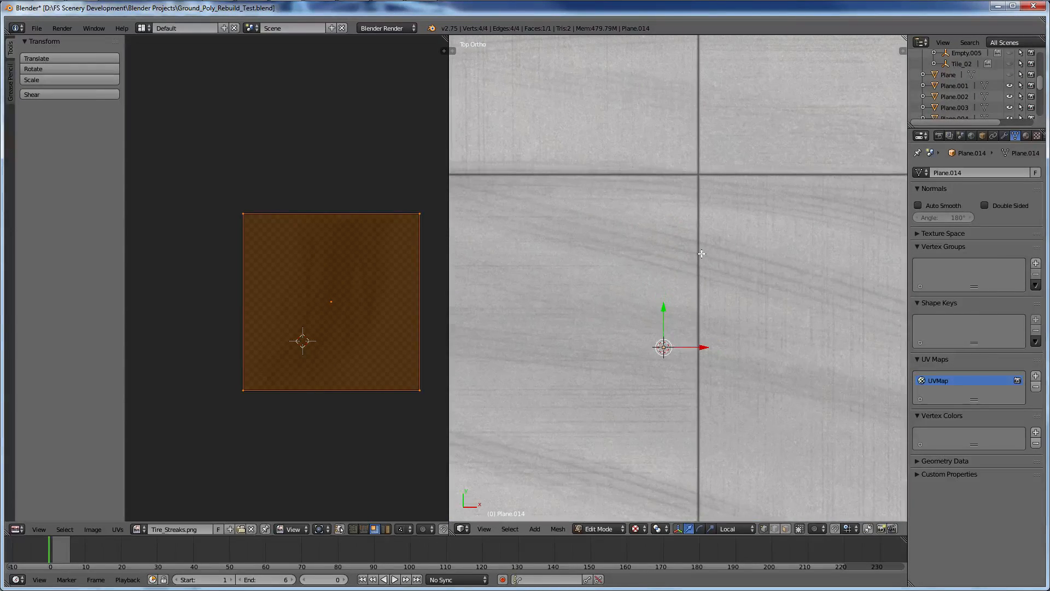
pyautogui.scroll(-1, 702, 253)
pyautogui.scroll(-5, 702, 253)
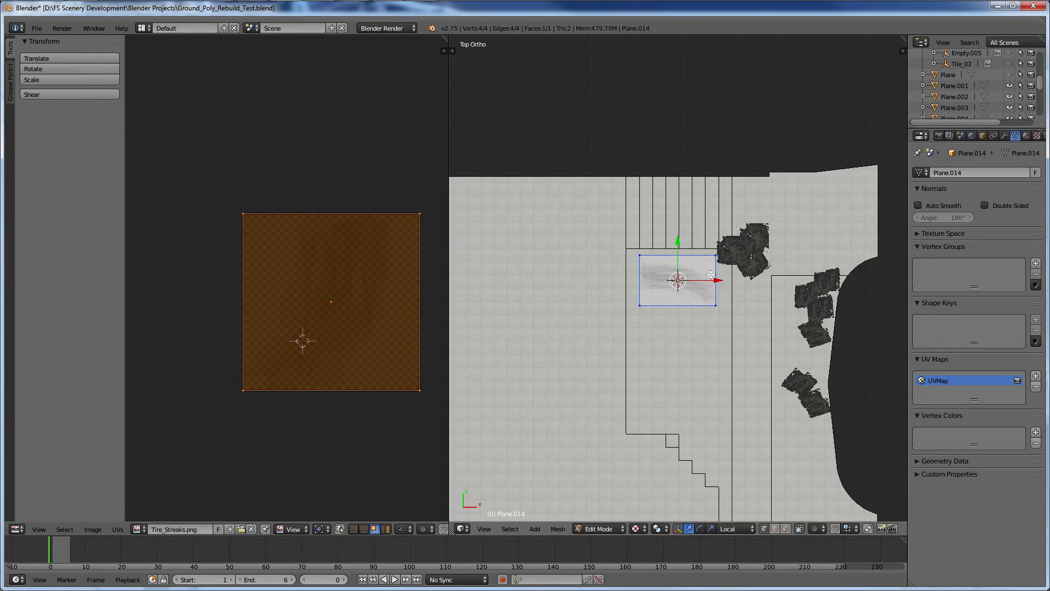
pyautogui.scroll(3, 710, 274)
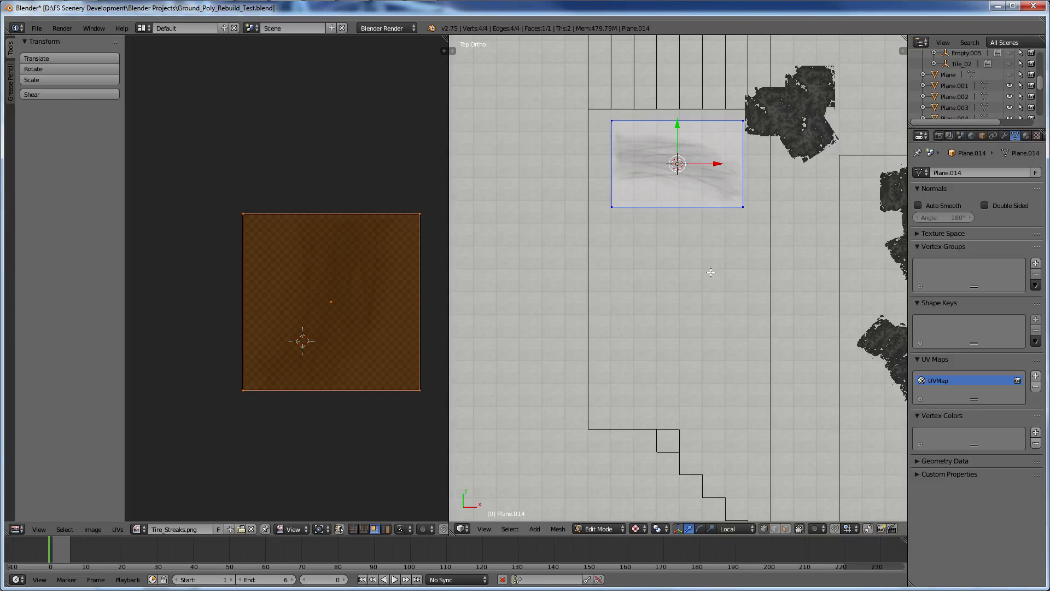
pyautogui.rightClick(726, 213)
pyautogui.scroll(2, 717, 137)
pyautogui.scroll(-2, 716, 136)
pyautogui.keyDown('shift'); pyautogui.scroll(1, 717, 121); pyautogui.keyUp('shift')
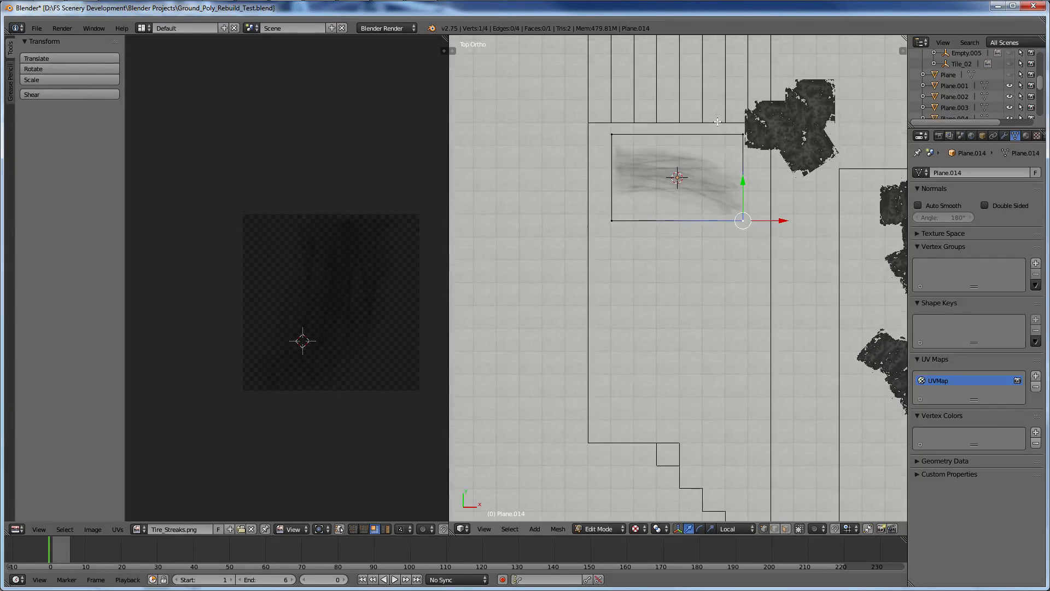
# Add two loop cuts across the streak plane's width, one at its middle and one centred in its right half.
pyautogui.scroll(3, 717, 121)
pyautogui.hotkey('ctrl', 'r')
pyautogui.click(680, 86)
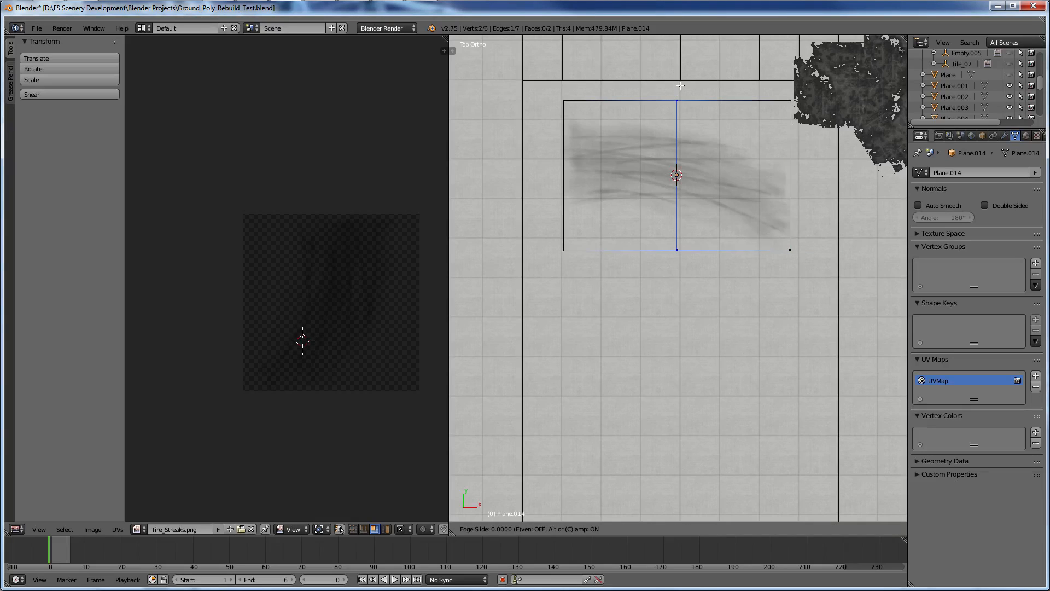
pyautogui.rightClick(679, 86)
pyautogui.hotkey('ctrl', 'r')
pyautogui.click(728, 115)
pyautogui.rightClick(727, 115)
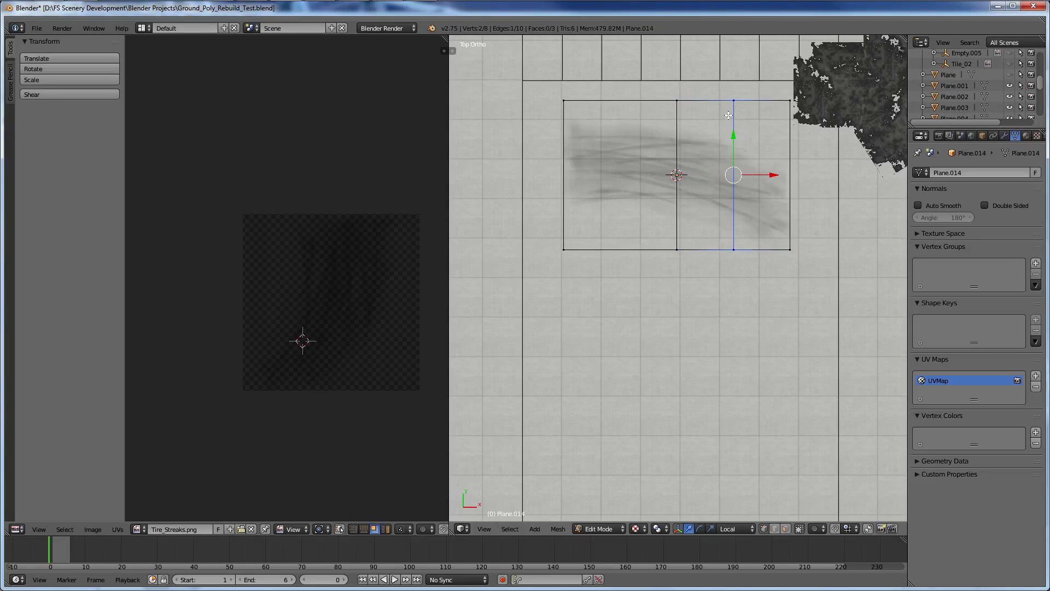
# Add a loop cut centred in the streak plane's left half and rotate the right end edge clockwise.
pyautogui.hotkey('ctrl', 'r')
pyautogui.click(645, 143)
pyautogui.rightClick(645, 143)
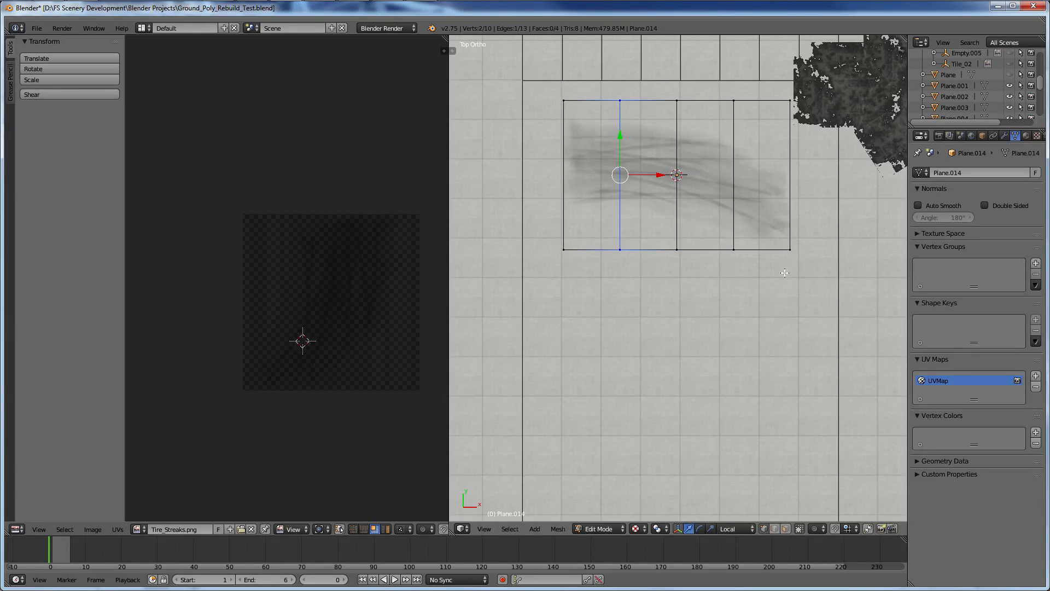
pyautogui.rightClick(785, 102)
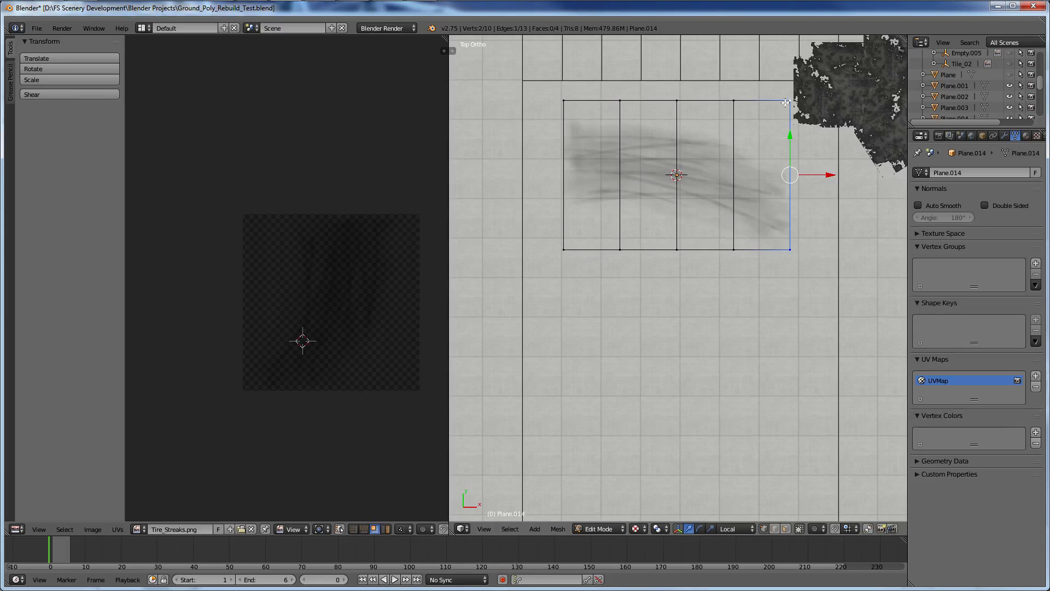
pyautogui.press('r')
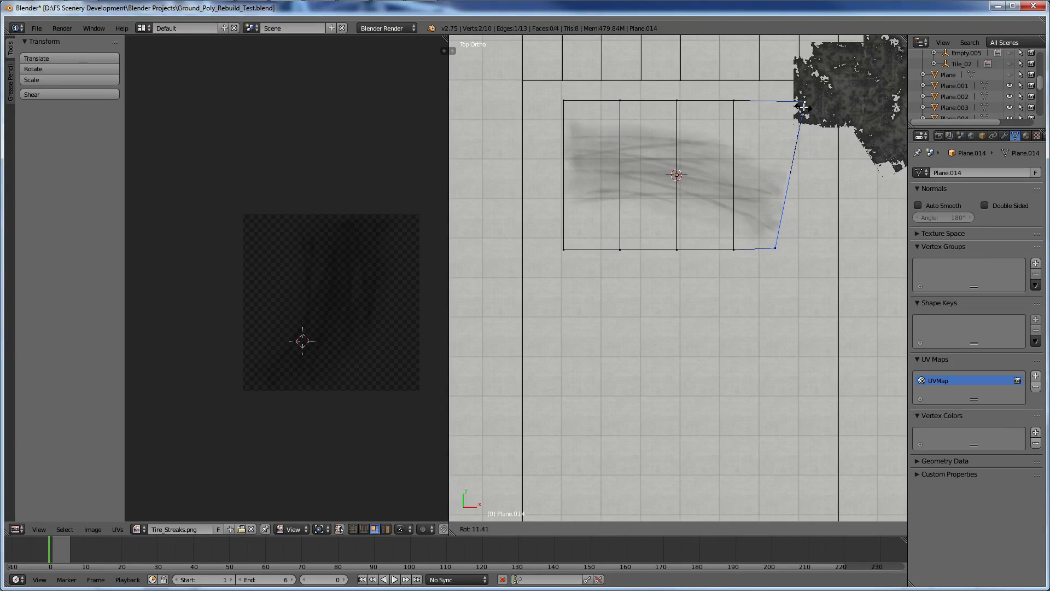
pyautogui.click(817, 132)
# Rotate the inner edge nearest the plane's right end clockwise and shift it about 0.02 units down along Y.
pyautogui.scroll(3, 816, 131)
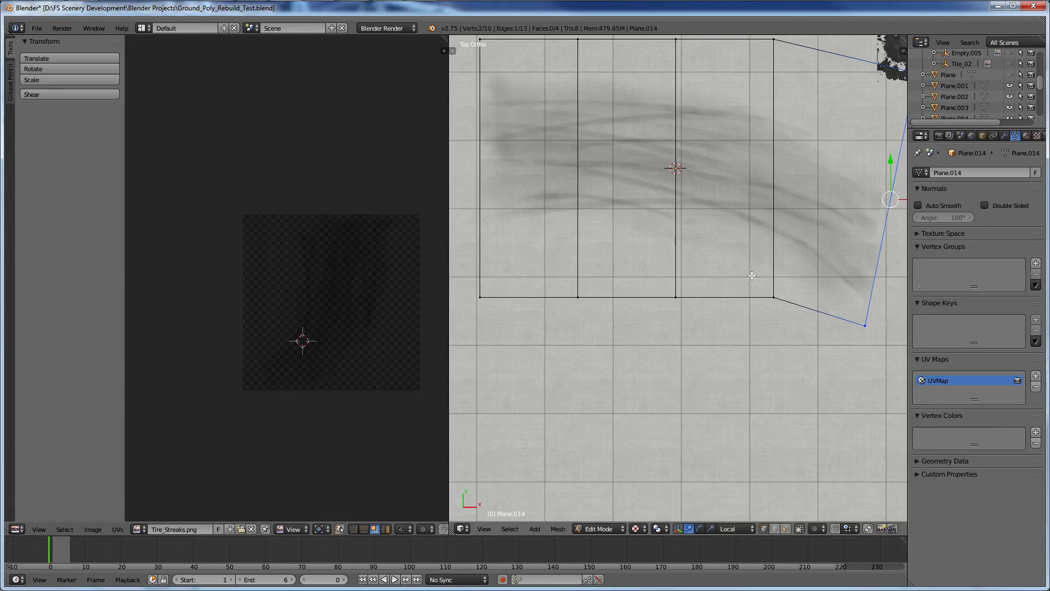
pyautogui.rightClick(773, 297)
pyautogui.keyDown('shift'); pyautogui.scroll(3, 781, 129); pyautogui.keyUp('shift')
pyautogui.keyDown('shift'); pyautogui.rightClick(781, 129); pyautogui.keyUp('shift')
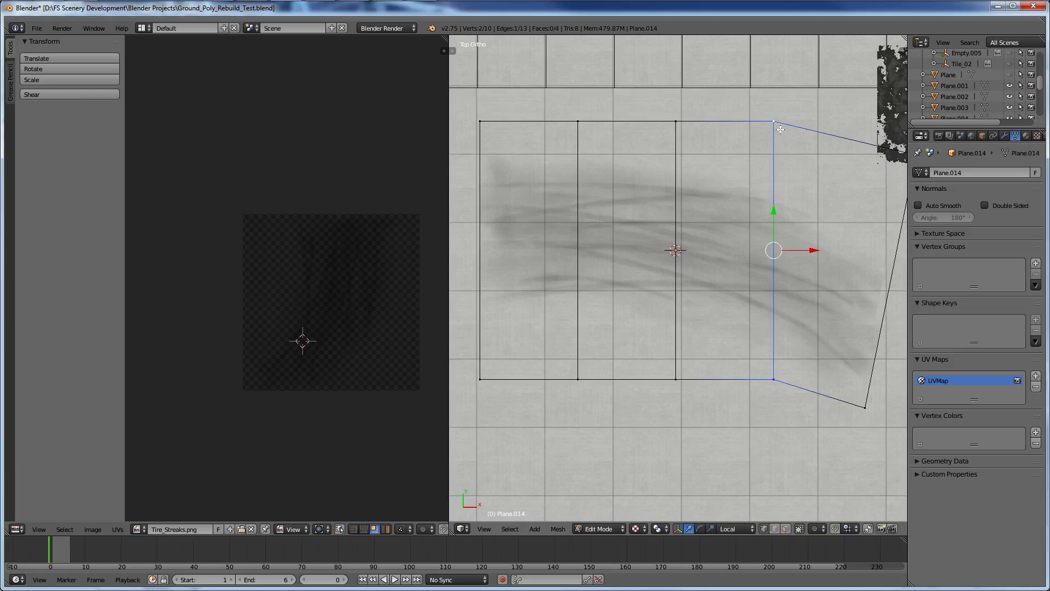
pyautogui.press('r')
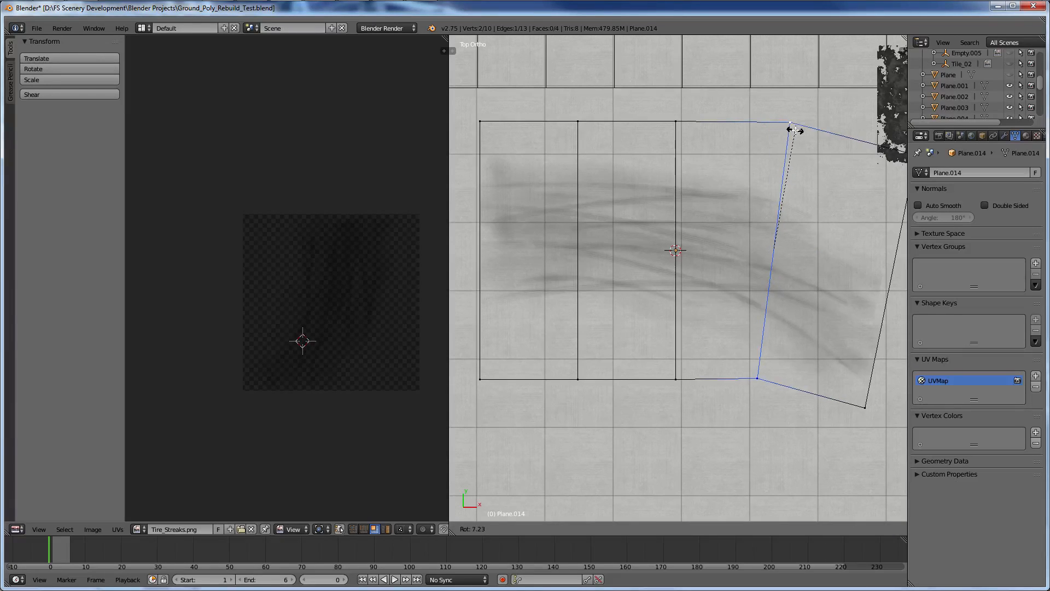
pyautogui.click(800, 131)
pyautogui.press('g')
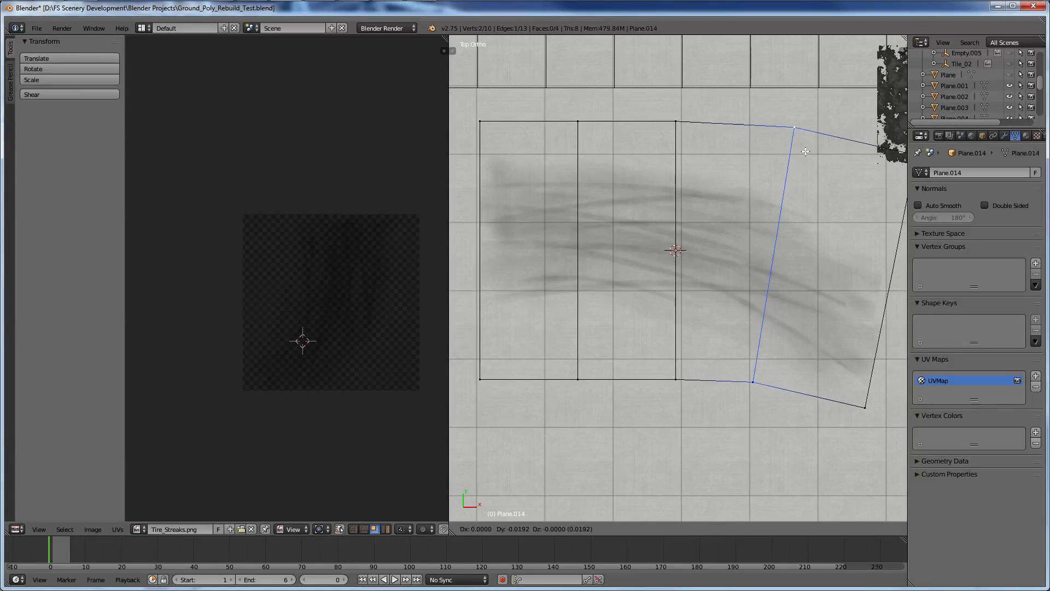
pyautogui.click(804, 151)
# Move the streak plane's right end edge downward and rotate it further clockwise to bend the streaks.
pyautogui.rightClick(864, 406)
pyautogui.scroll(-1, 850, 391)
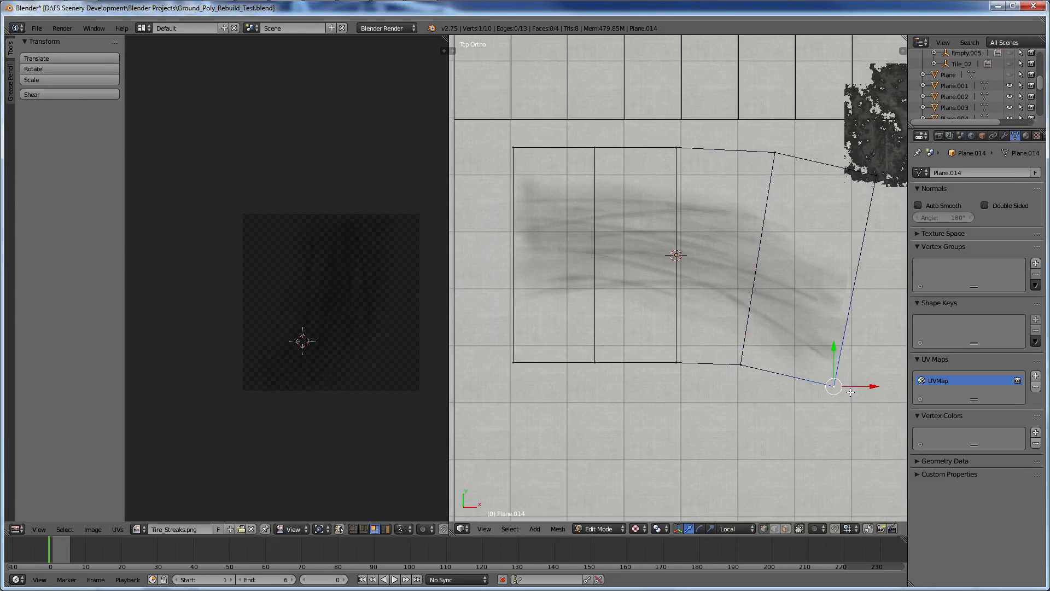
pyautogui.keyDown('shift'); pyautogui.scroll(-1, 850, 392); pyautogui.keyUp('shift')
pyautogui.keyDown('shift'); pyautogui.rightClick(867, 187); pyautogui.keyUp('shift')
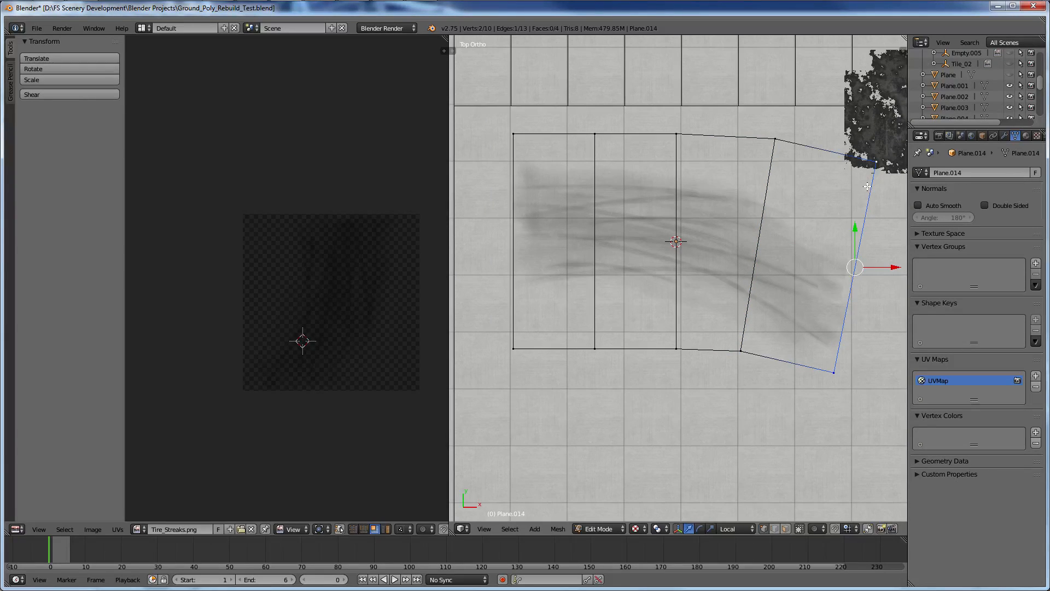
pyautogui.press('g')
pyautogui.click(872, 184)
pyautogui.press('r')
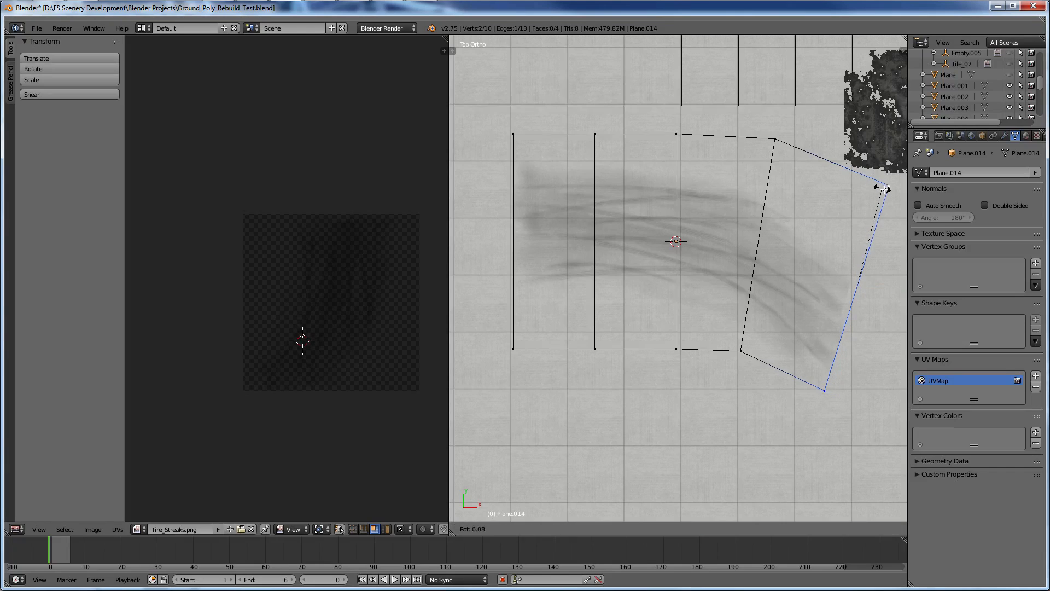
pyautogui.click(888, 192)
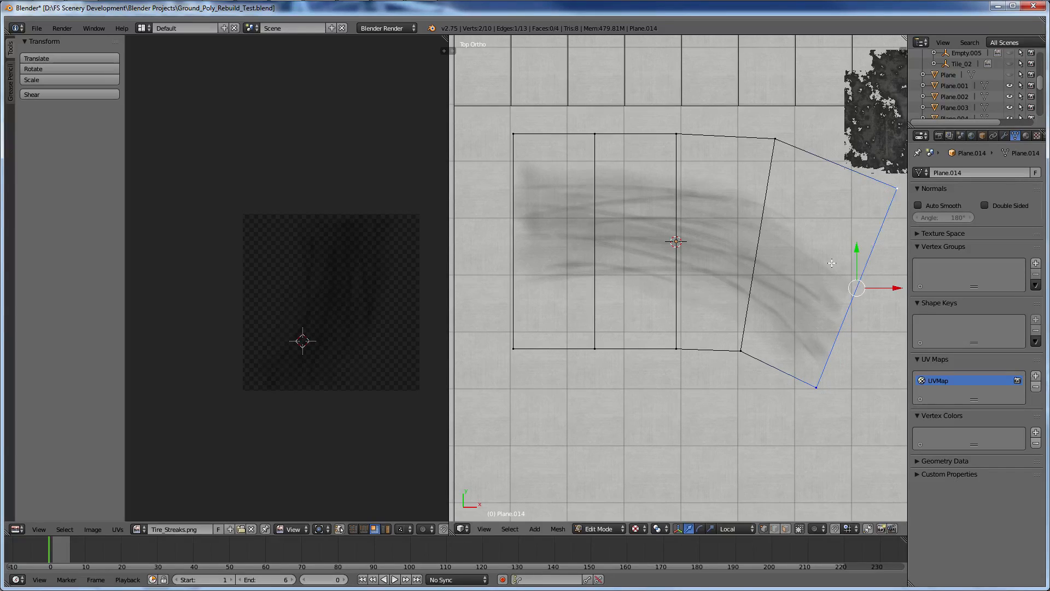
# Add a loop cut across the bent right end segment, slid slightly inward from its centre.
pyautogui.scroll(4, 816, 275)
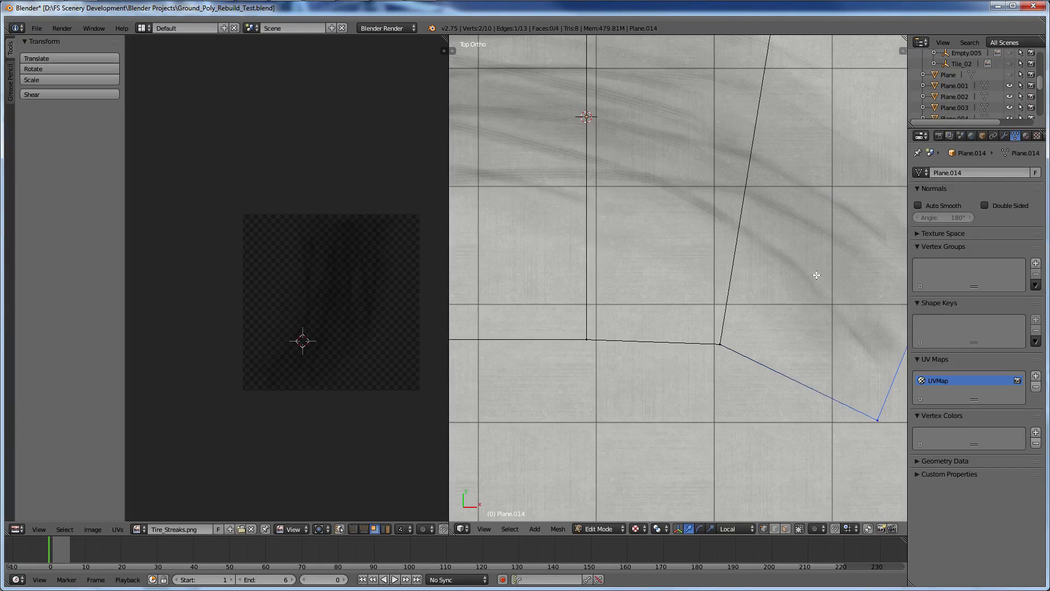
pyautogui.scroll(-2, 816, 275)
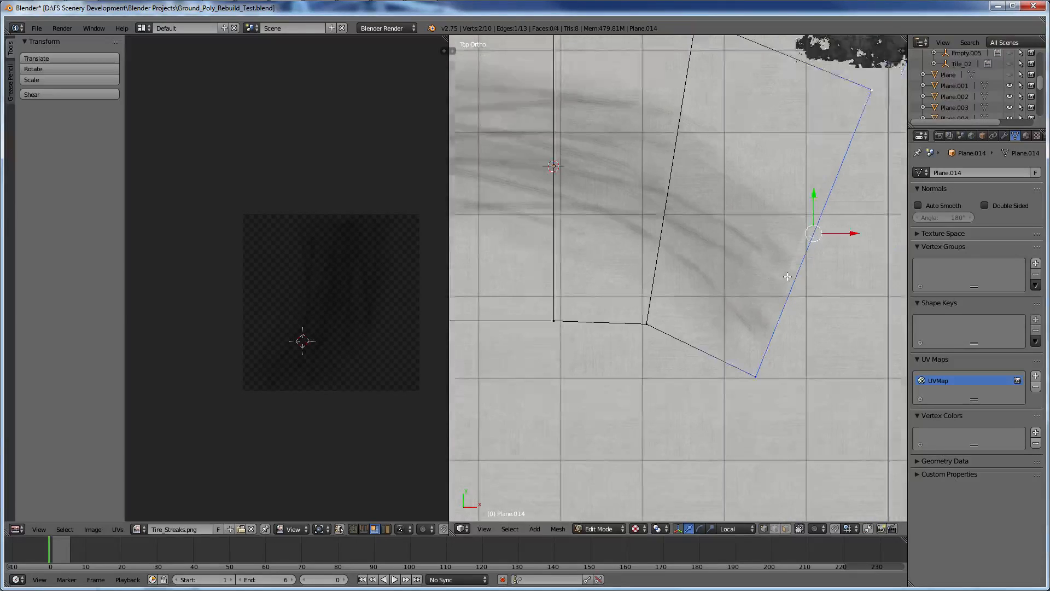
pyautogui.scroll(-2, 787, 277)
pyautogui.hotkey('ctrl', 'r')
pyautogui.click(744, 134)
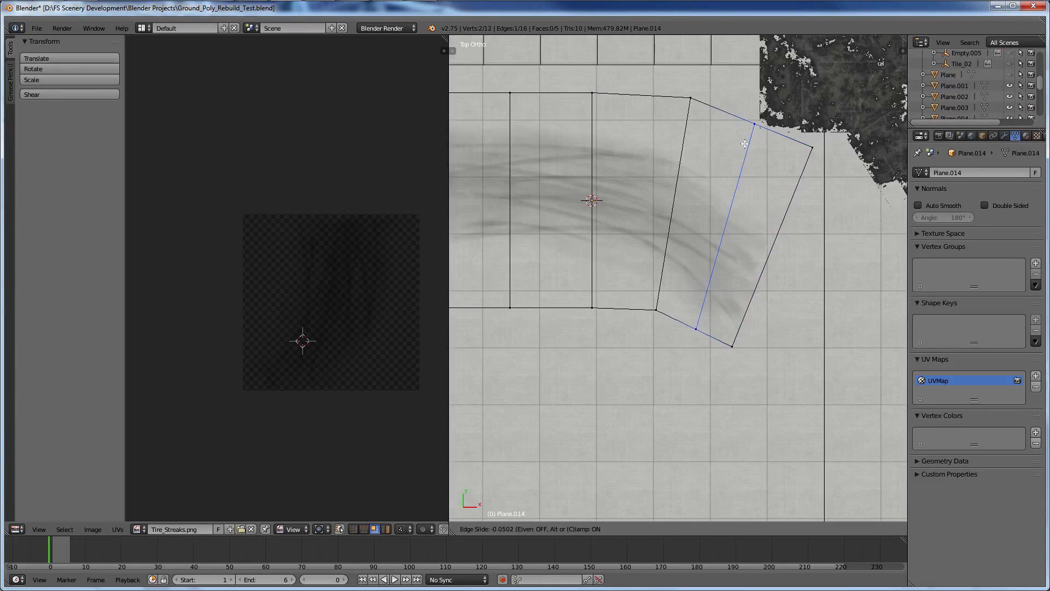
pyautogui.click(743, 139)
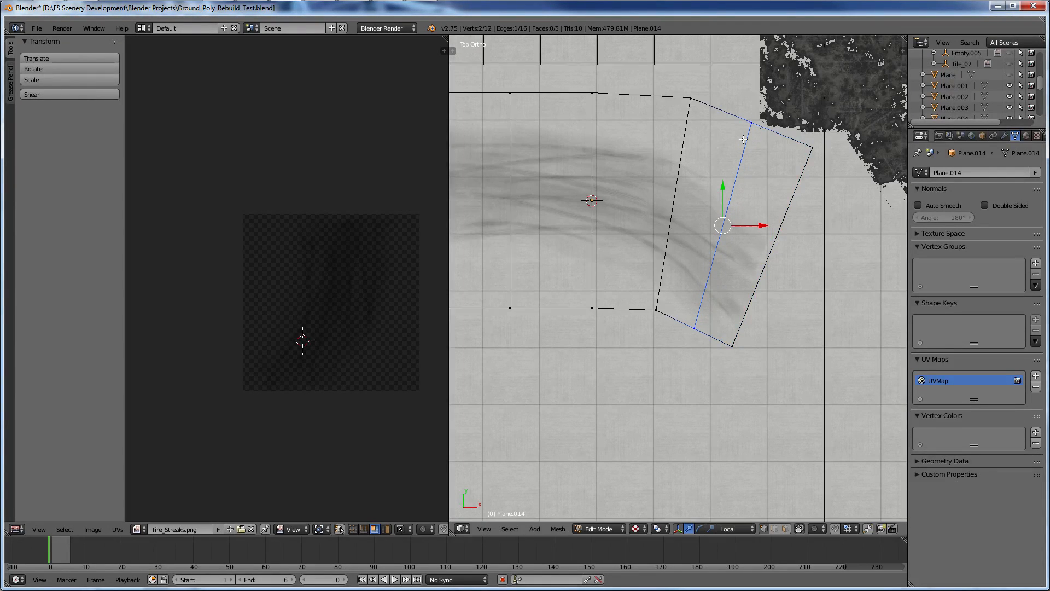
# Round the bend by moving the new cut's lower vertex up about 0.05 units and its upper vertex outward about 0.04 units.
pyautogui.scroll(2, 743, 139)
pyautogui.rightClick(701, 348)
pyautogui.press('g')
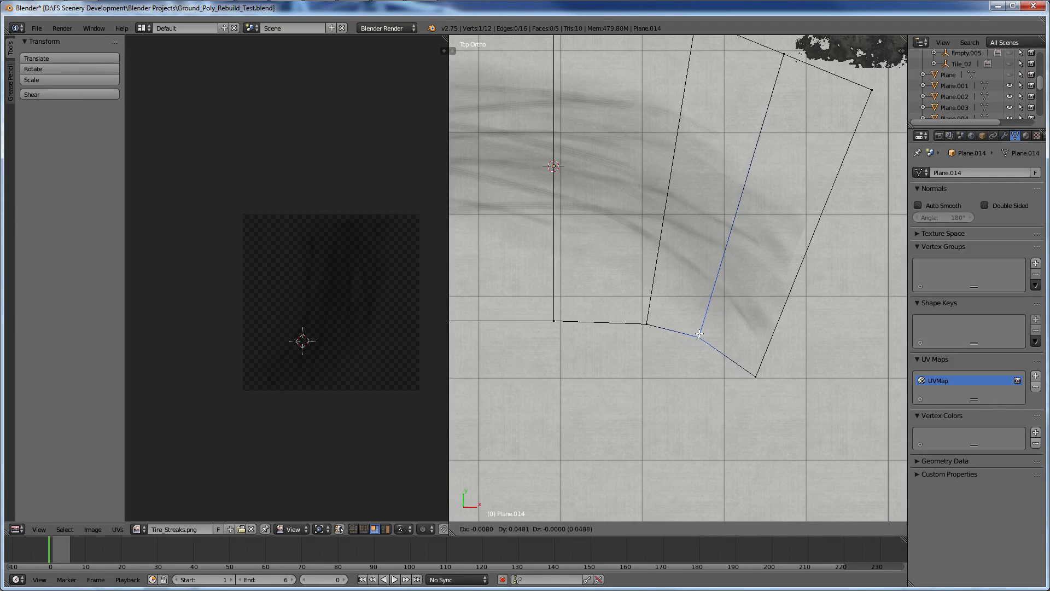
pyautogui.click(699, 333)
pyautogui.scroll(-2, 727, 230)
pyautogui.rightClick(751, 122)
pyautogui.press('g')
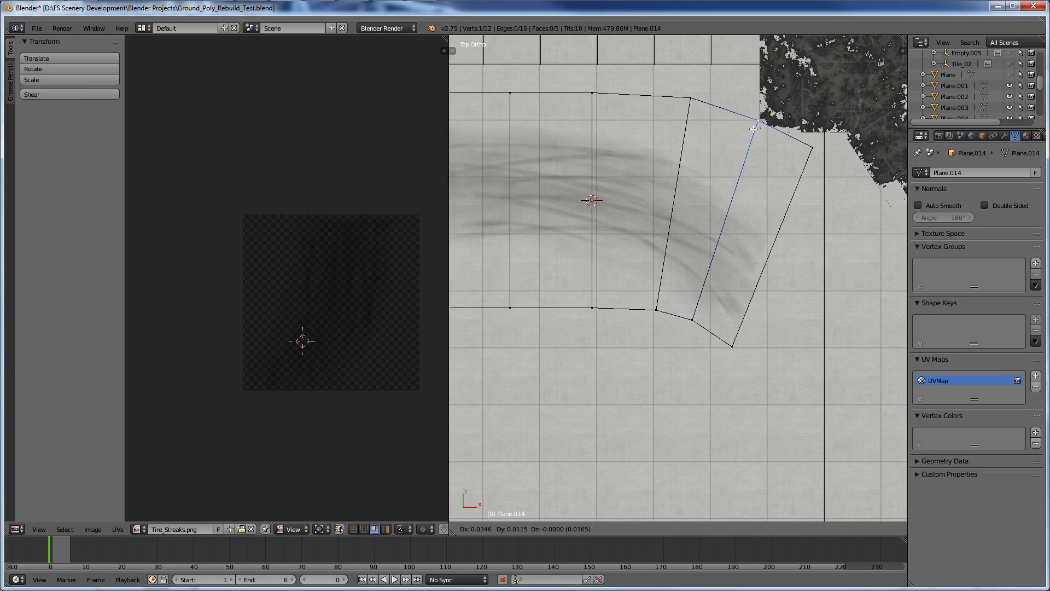
pyautogui.click(753, 129)
# Examine the curved streak plane close up and against the surrounding airport ground.
pyautogui.scroll(5, 696, 218)
pyautogui.keyDown('ctrl'); pyautogui.scroll(-12, 705, 274); pyautogui.keyUp('ctrl')
pyautogui.scroll(-3, 729, 311)
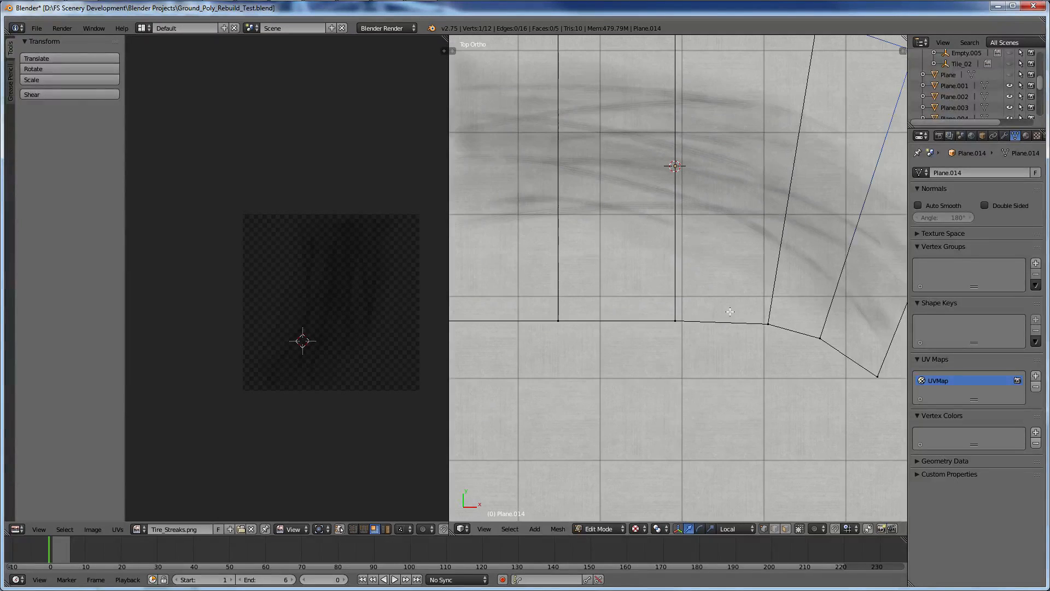
pyautogui.rightClick(668, 321)
pyautogui.scroll(-2, 659, 321)
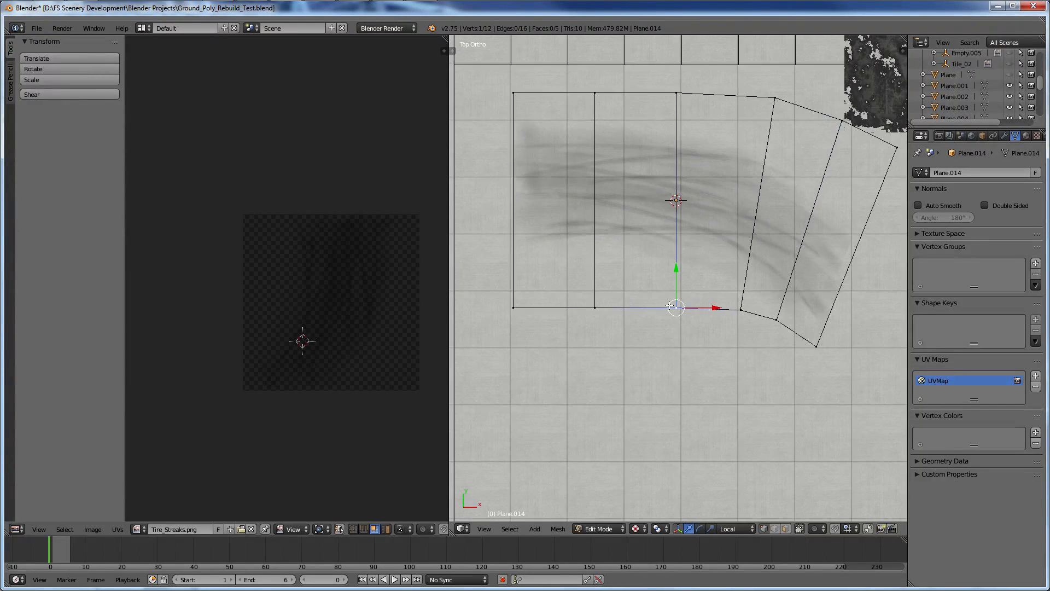
pyautogui.hotkey('ctrl', 'z')
pyautogui.scroll(-10, 725, 105)
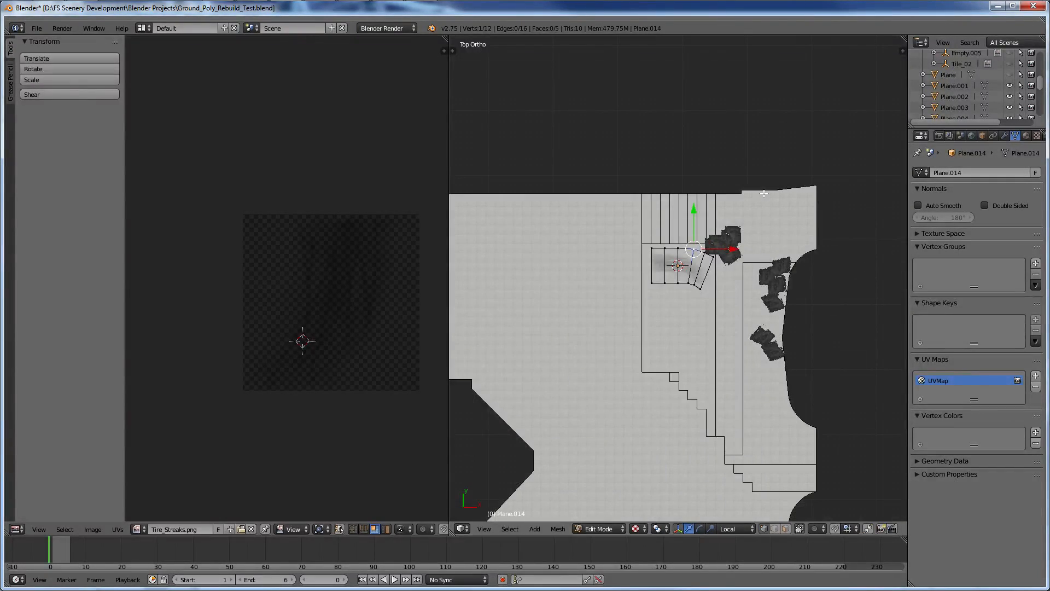
pyautogui.keyDown('shift'); pyautogui.scroll(-5, 763, 193); pyautogui.keyUp('shift')
pyautogui.keyDown('shift'); pyautogui.scroll(3, 781, 149); pyautogui.keyUp('shift')
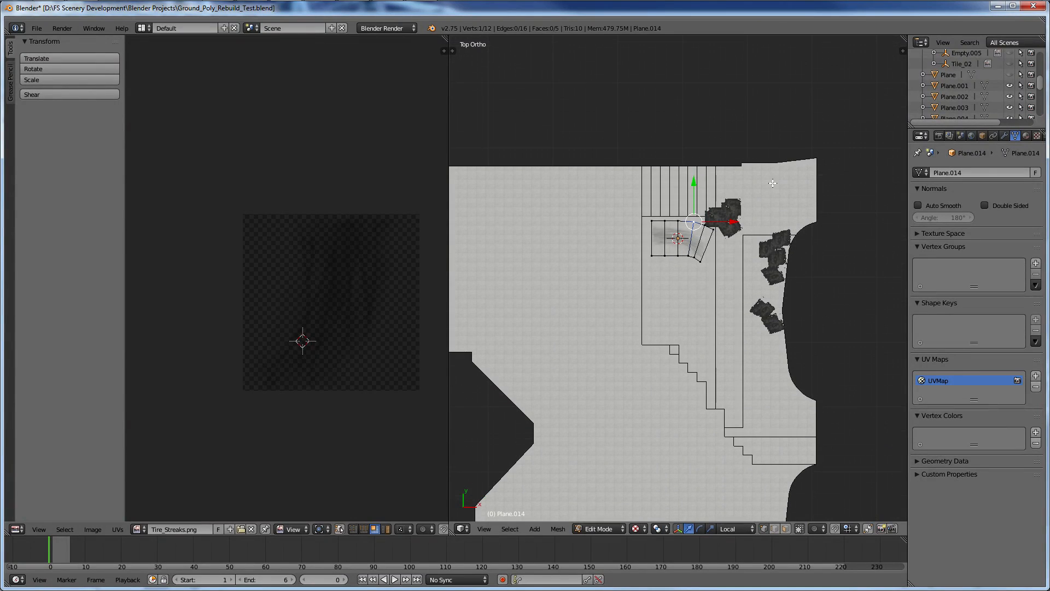
pyautogui.scroll(4, 772, 183)
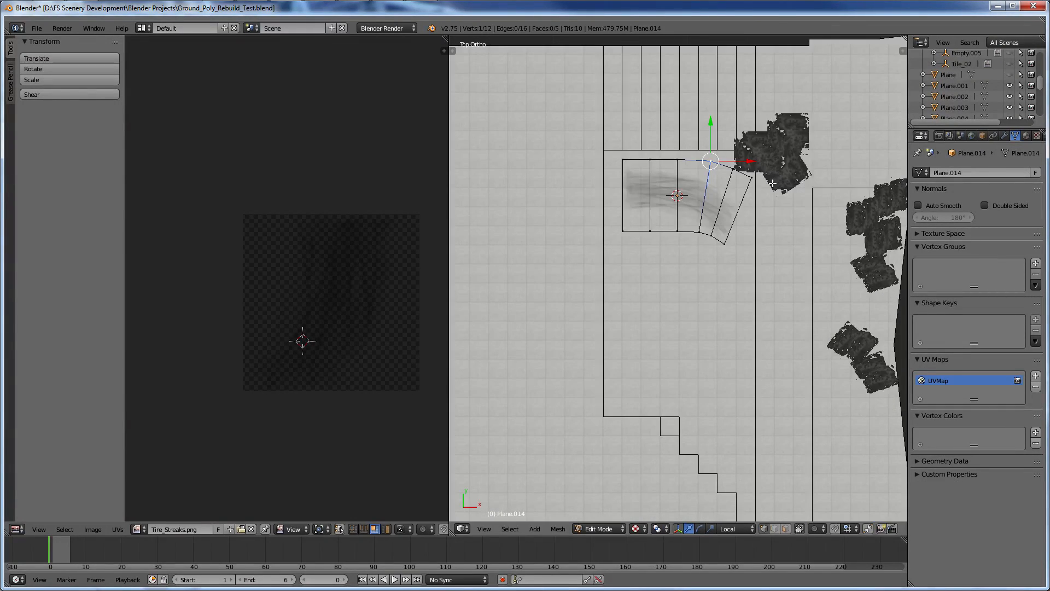
# Undo the bend edits and all loop cuts back to the plain four-corner streak plane.
pyautogui.hotkey('ctrl', 'z')
pyautogui.hotkey('ctrl', 'z')
pyautogui.hotkey('ctrl', 'z')
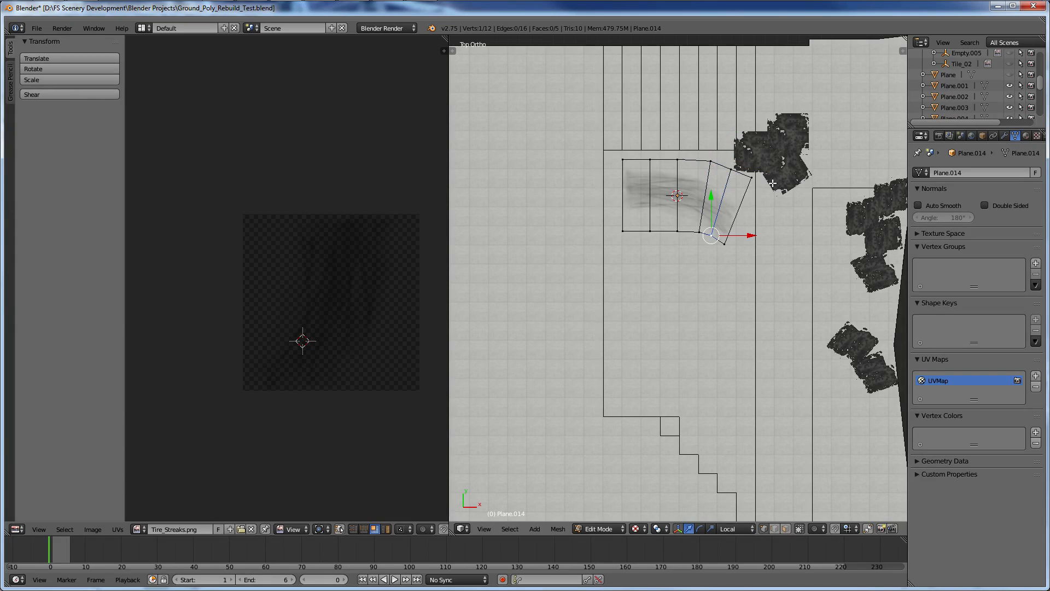
pyautogui.hotkey('ctrl', 'z')
pyautogui.hotkey('ctrl', 'z')
pyautogui.hotkey('ctrl', 'z')
pyautogui.hotkey('ctrl', 'z')
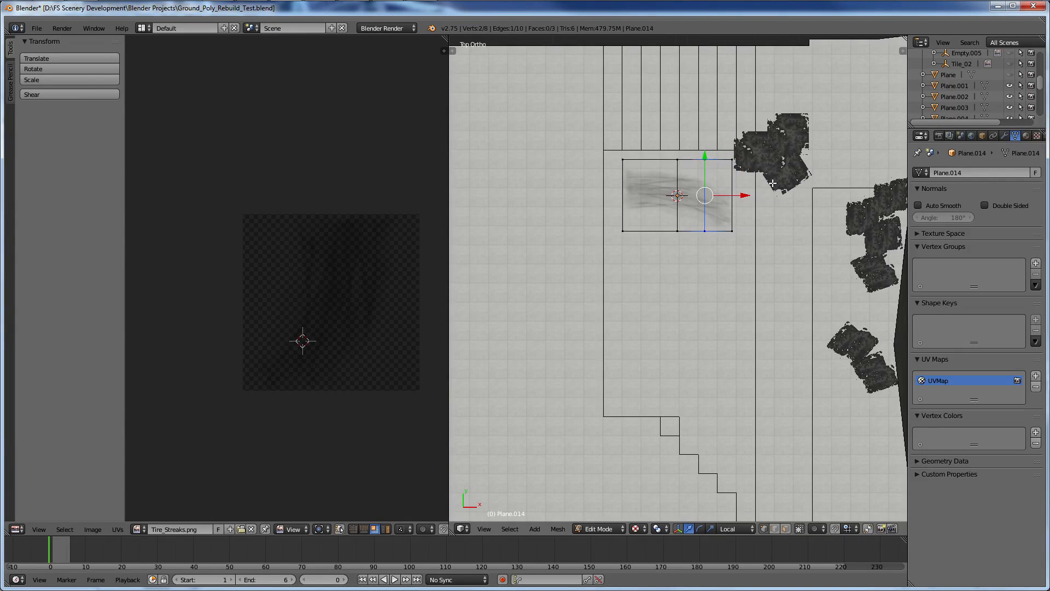
pyautogui.hotkey('ctrl', 'z')
pyautogui.hotkey('ctrl', 'z')
pyautogui.scroll(7, 678, 180)
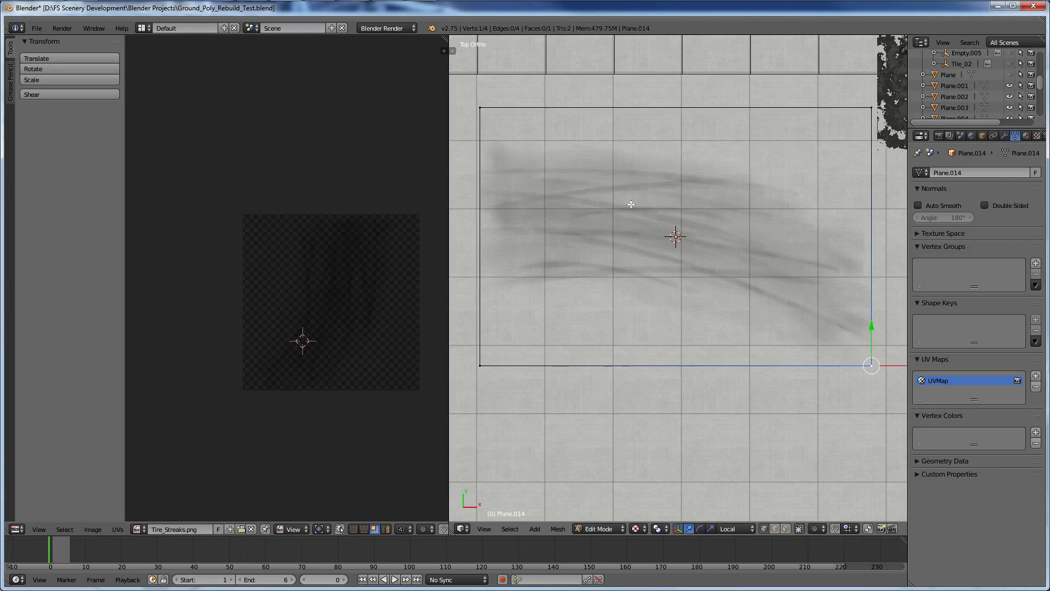
# Activate the Eraser in GIMP, and return to Blender to inspect the streaks' right end up close.
pyautogui.hotkey('alt', 'Tab')
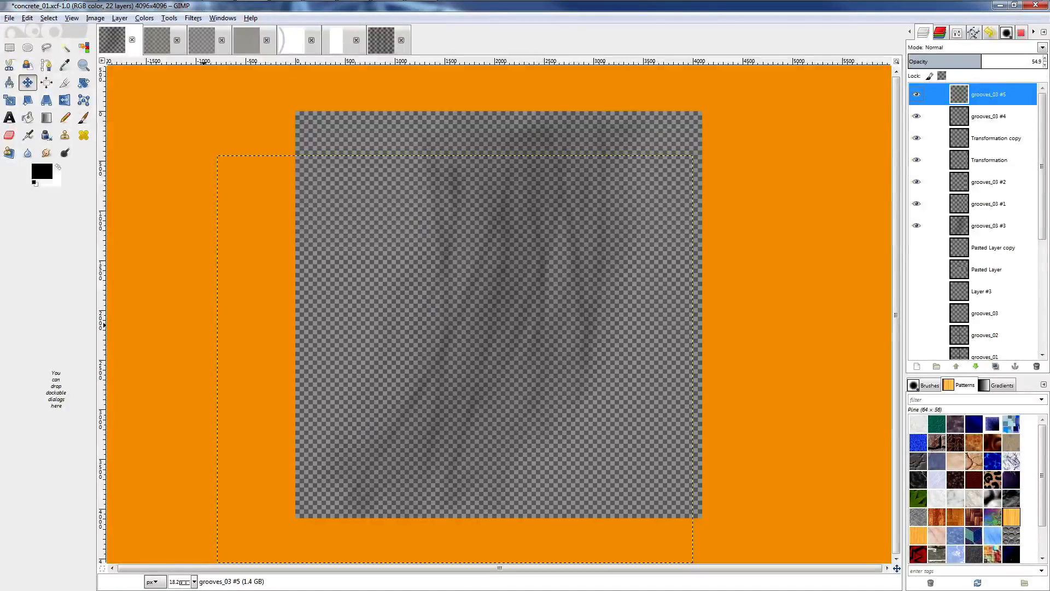
pyautogui.hotkey('shift', 'e')
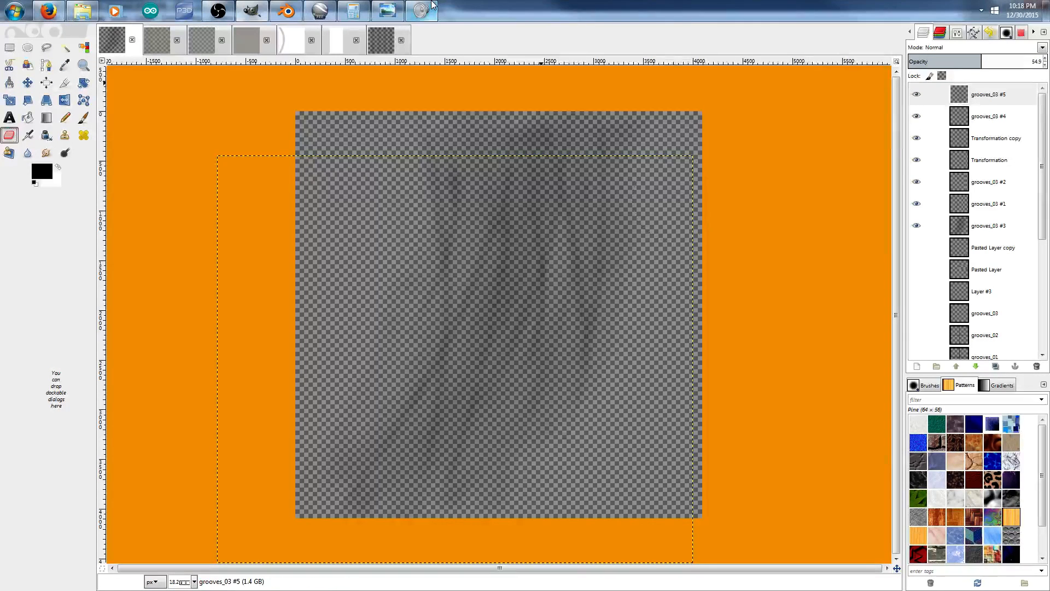
pyautogui.click(293, 8)
pyautogui.scroll(-2, 852, 246)
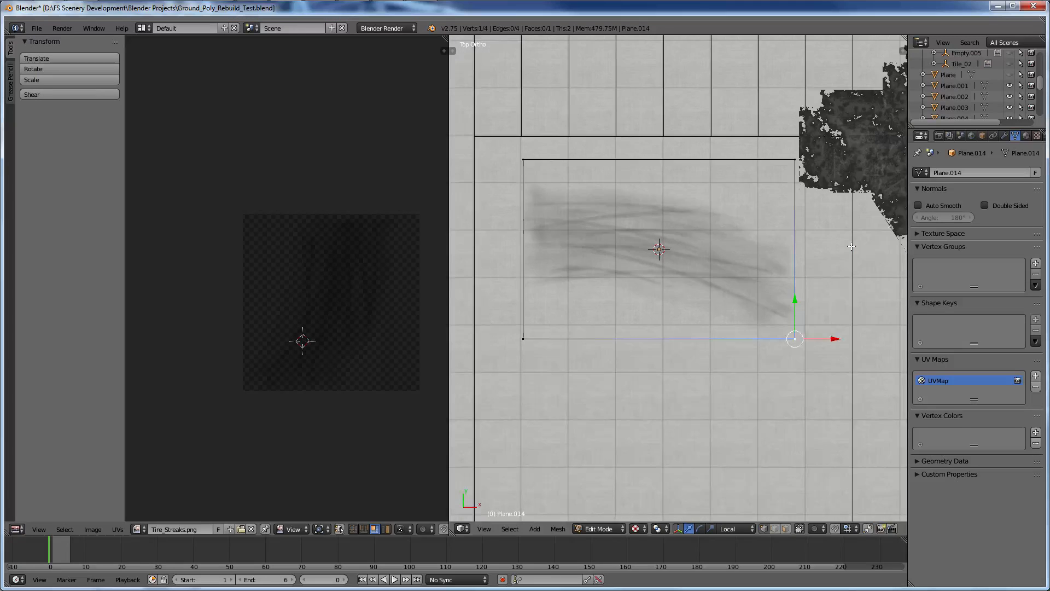
pyautogui.scroll(5, 692, 309)
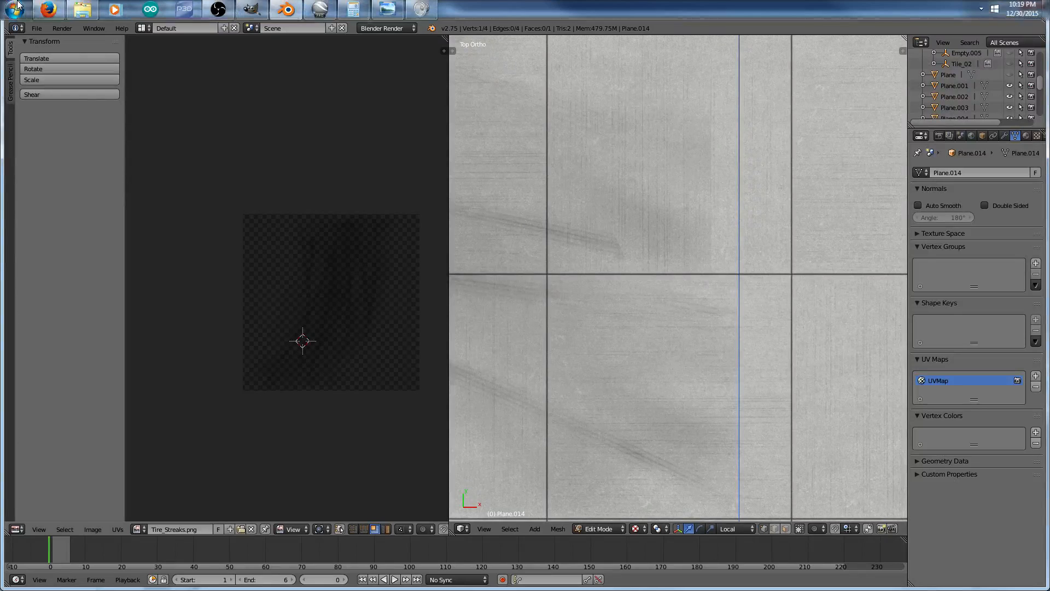
# Switch to GIMP, erase along the upper edge of the grooves_03 #3 layer, and re-export the image to Tire_Streaks.png.
pyautogui.moveTo(263, 6)
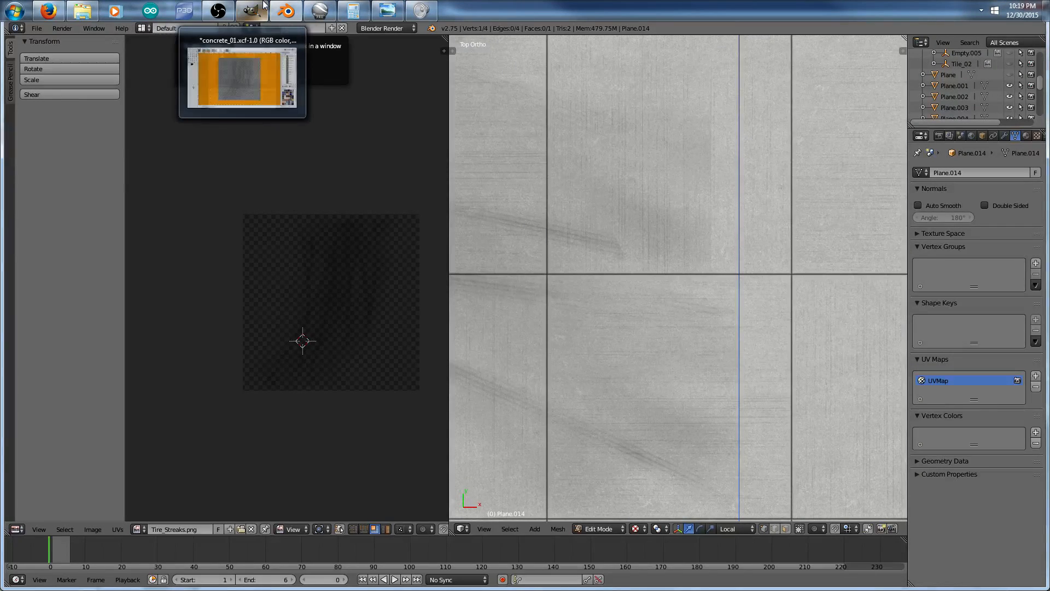
pyautogui.click(263, 5)
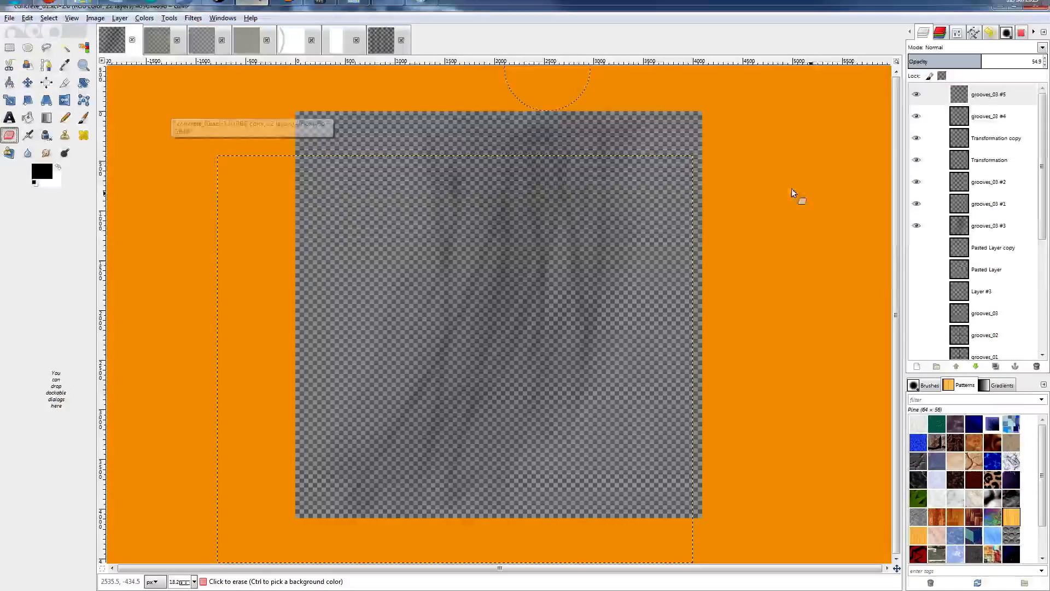
pyautogui.click(929, 225)
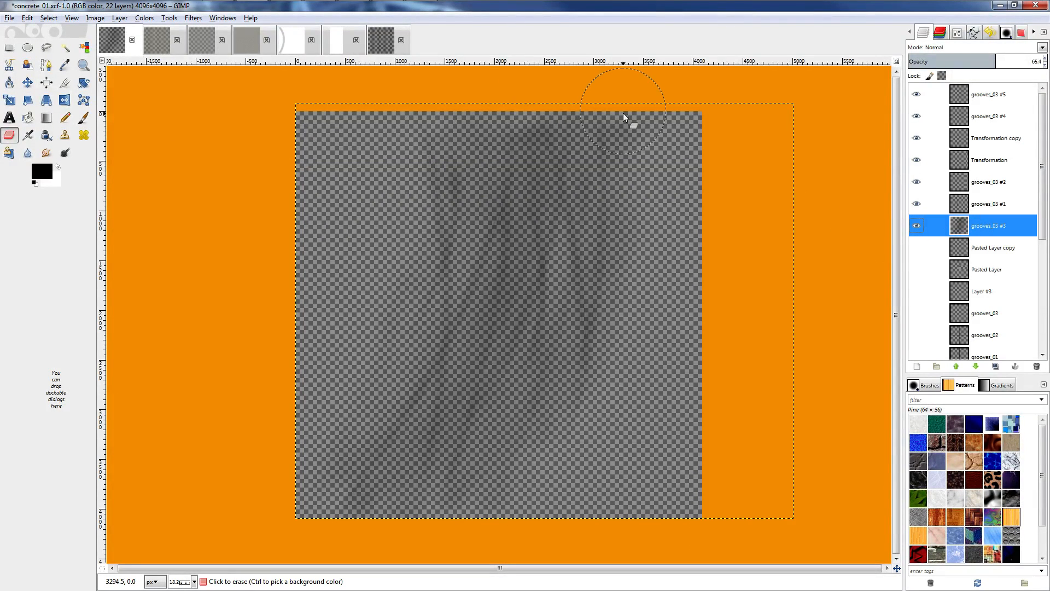
pyautogui.moveTo(622, 113)
pyautogui.mouseDown()
pyautogui.moveTo(438, 117)
pyautogui.moveTo(417, 127)
pyautogui.mouseUp()
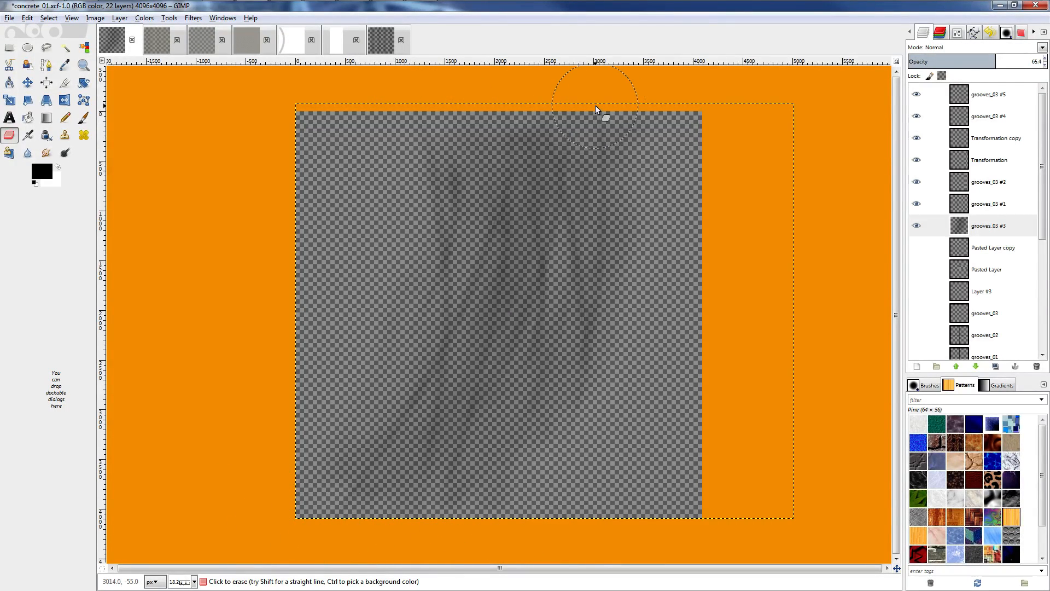
pyautogui.click(9, 18)
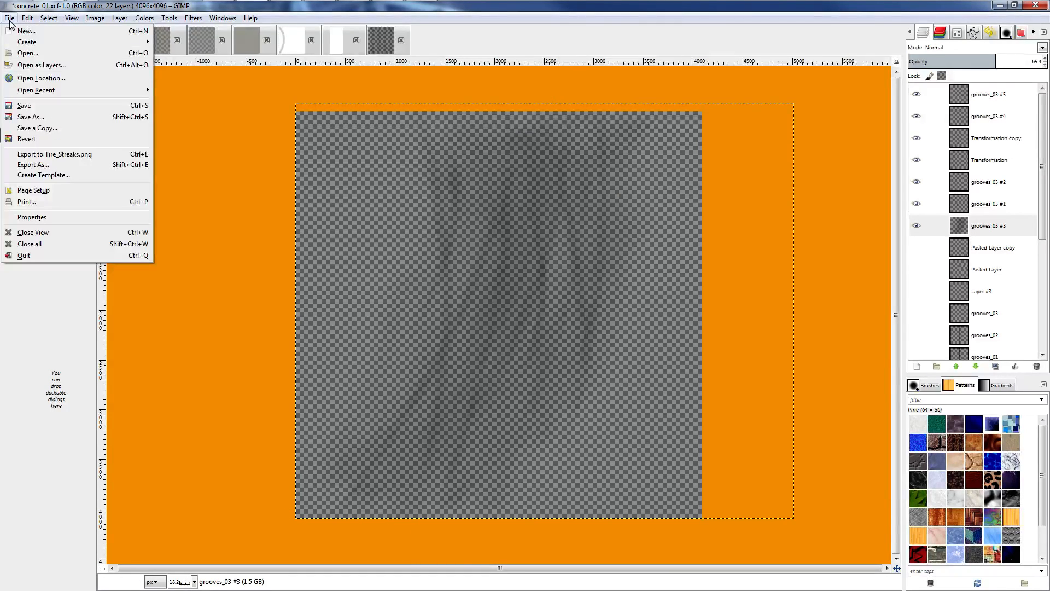
pyautogui.click(47, 153)
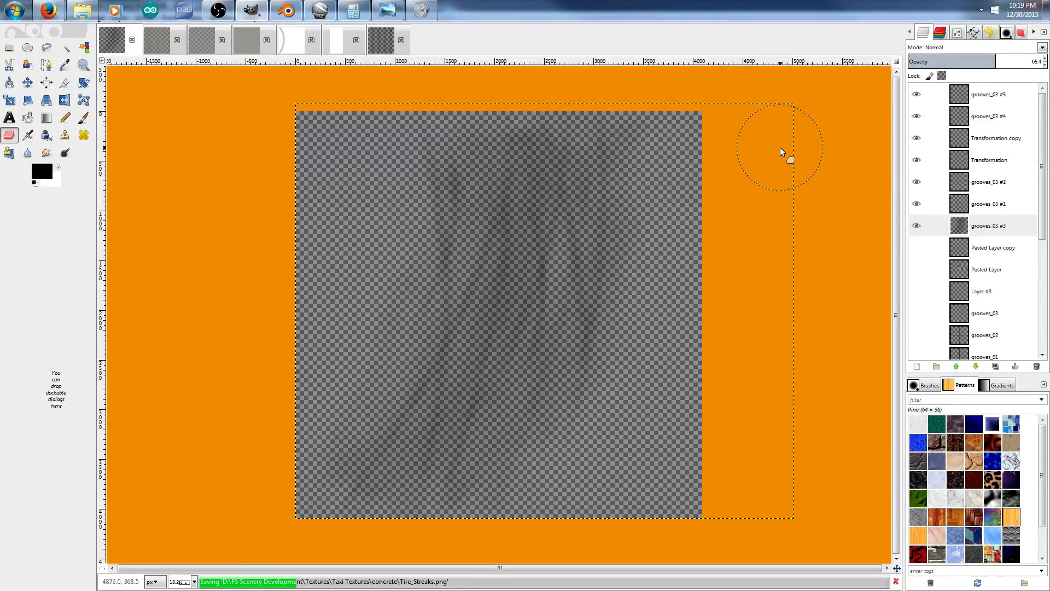
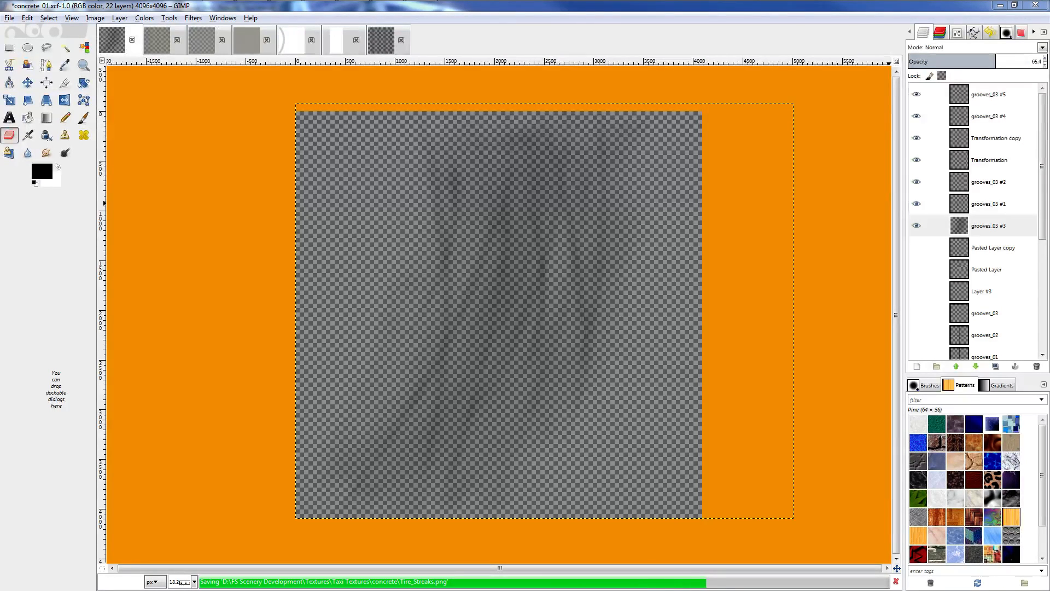
# Switch to Blender, reload Tire_Streaks.png, and inspect the updated right end of the streak plane.
pyautogui.moveTo(330, 8)
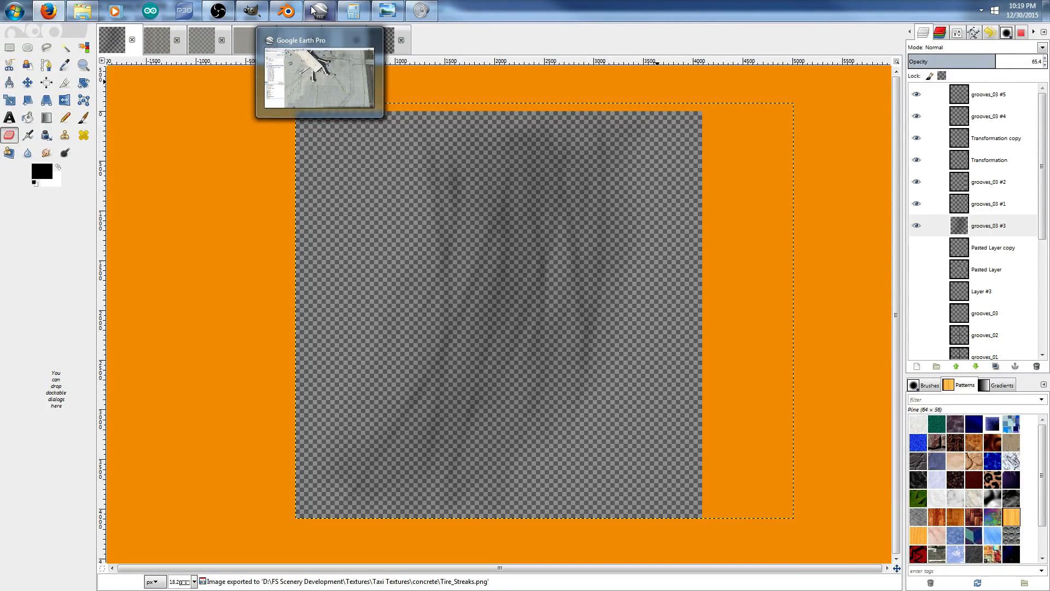
pyautogui.click(282, 6)
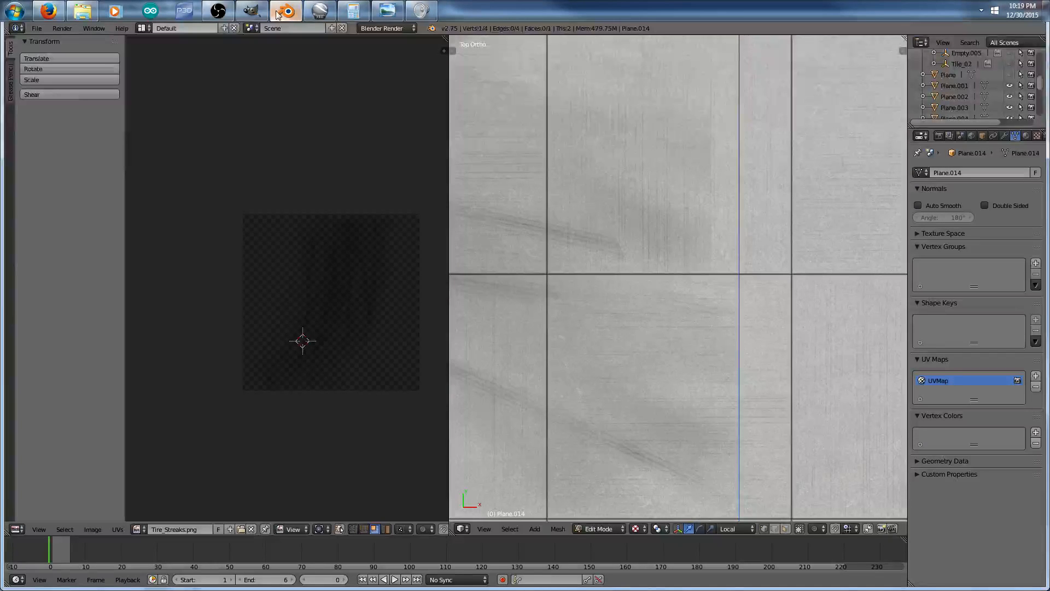
pyautogui.click(96, 529)
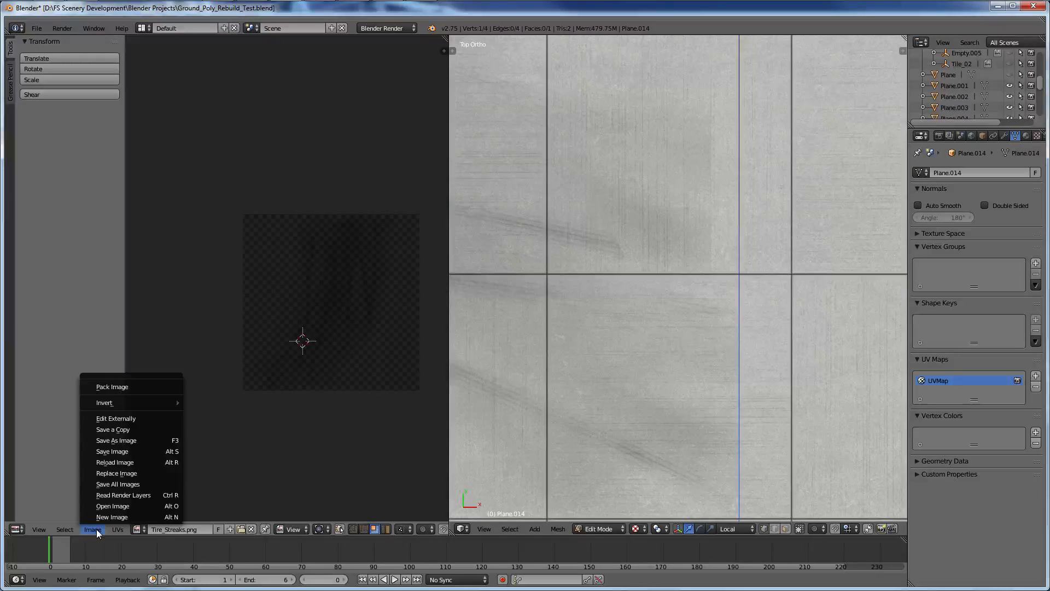
pyautogui.click(110, 463)
pyautogui.scroll(-4, 677, 314)
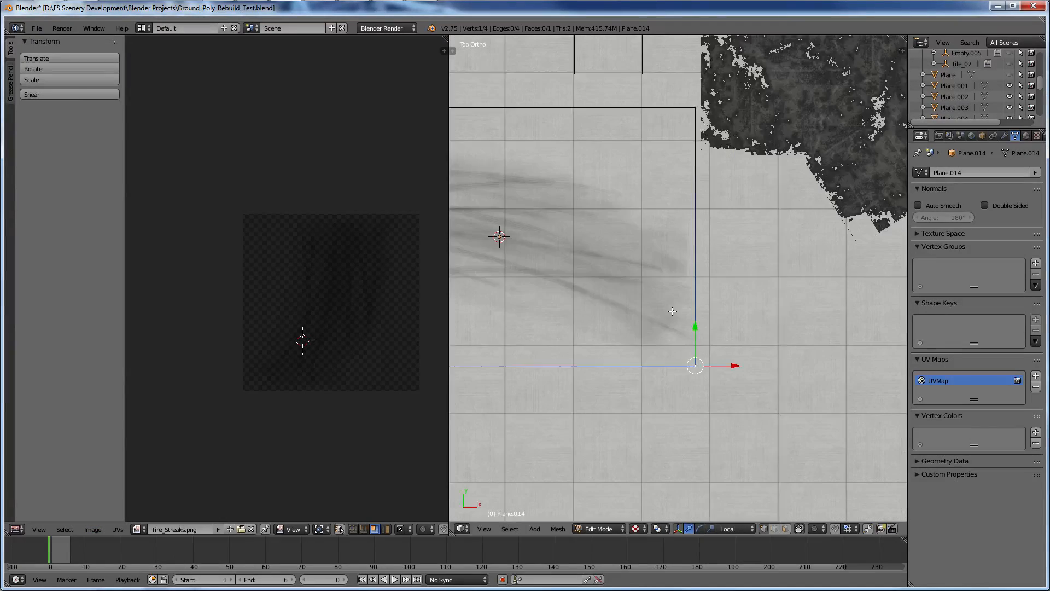
pyautogui.scroll(5, 676, 314)
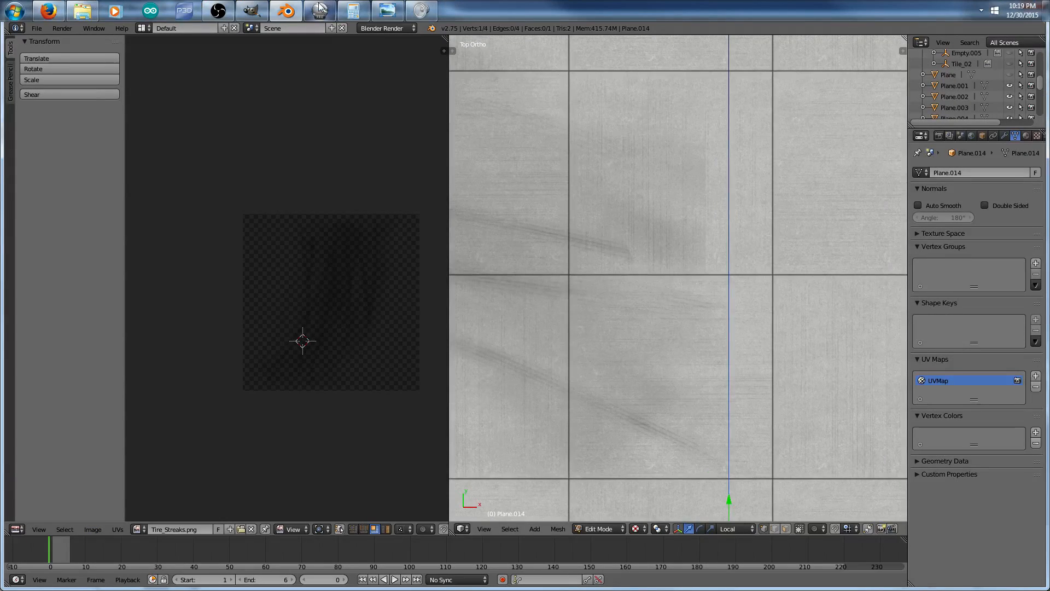
pyautogui.moveTo(322, 7)
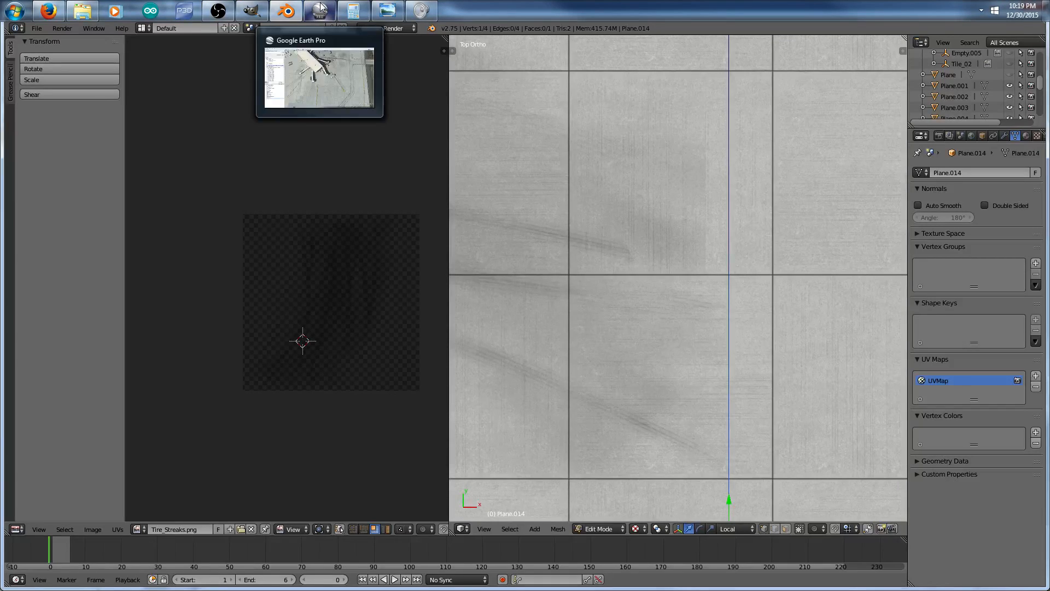
# Switch to GIMP and make the white Background layer visible beneath the tire streaks.
pyautogui.click(250, 10)
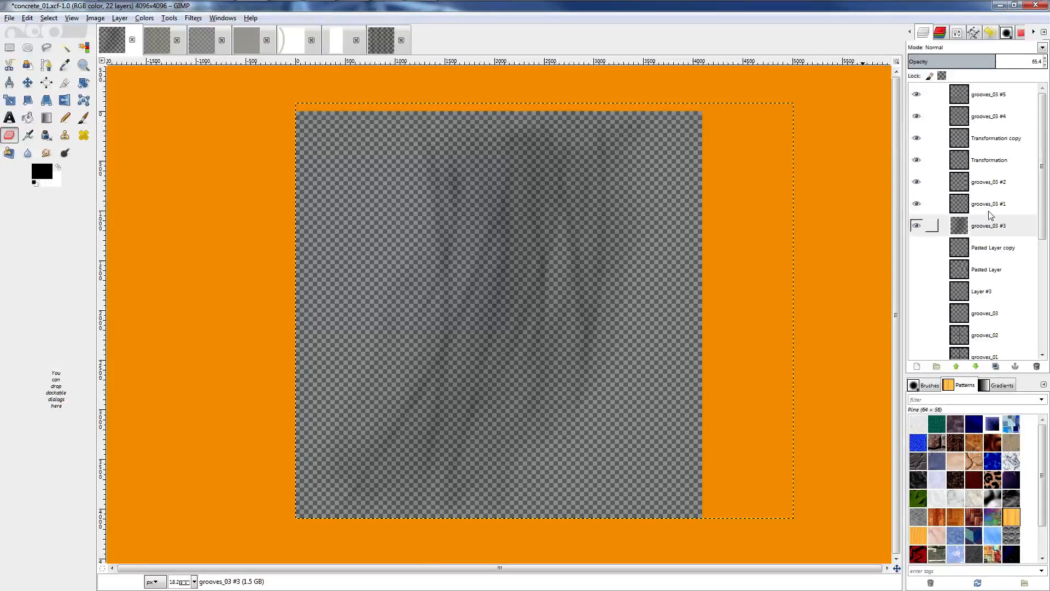
pyautogui.moveTo(1041, 164); pyautogui.dragTo(1036, 361)
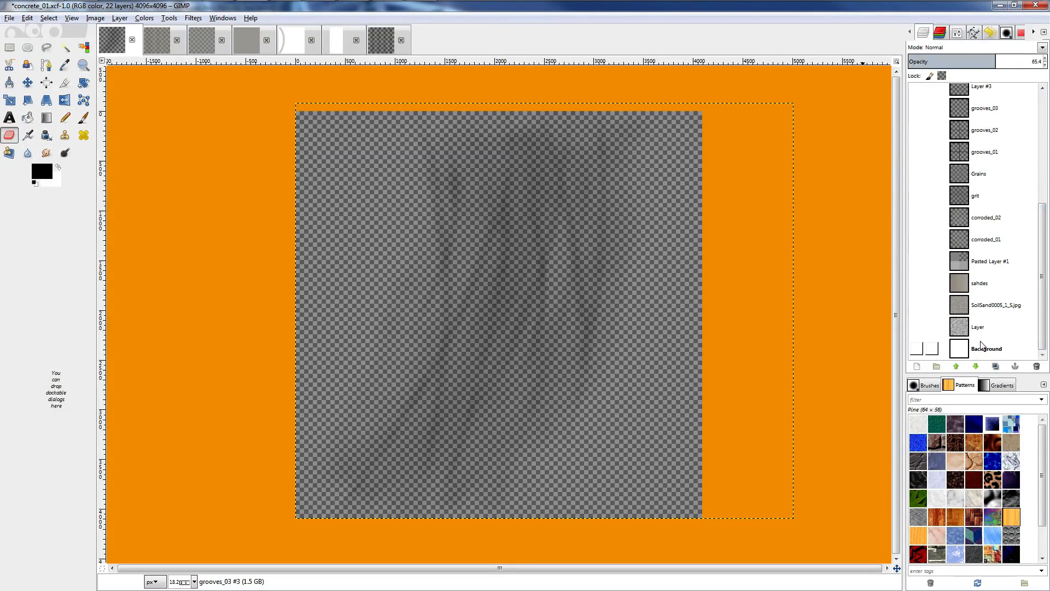
pyautogui.click(916, 348)
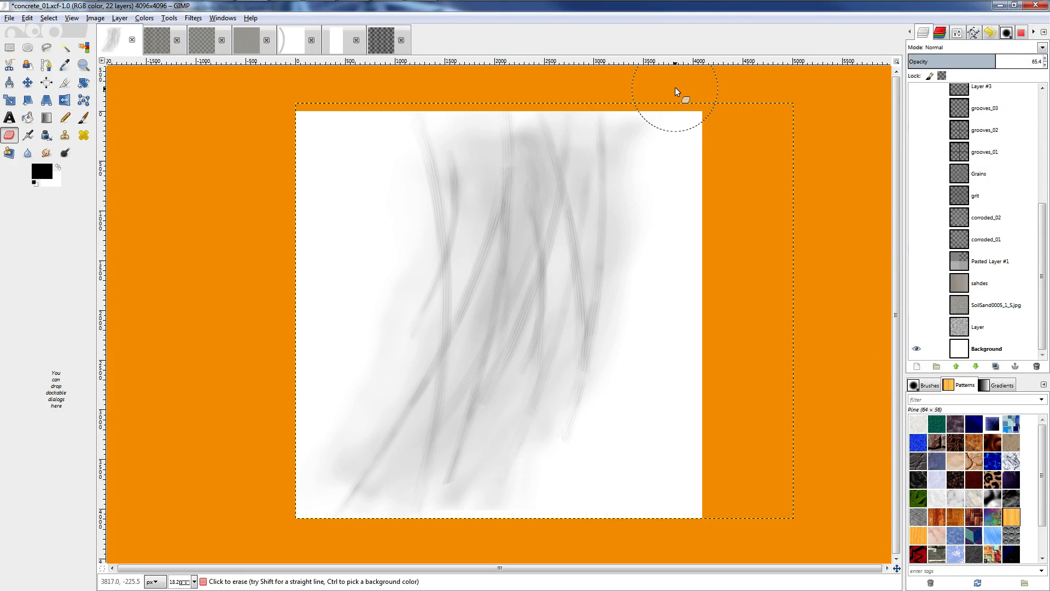
# Try erasing along the lower edge of the streaks on the grooves_03 #3 layer.
pyautogui.scroll(5, 989, 152)
pyautogui.press('Down')
pyautogui.press('Down')
pyautogui.press('Down')
pyautogui.press('Down')
pyautogui.press('Down')
pyautogui.press('Down')
pyautogui.press('Down')
pyautogui.press('Down')
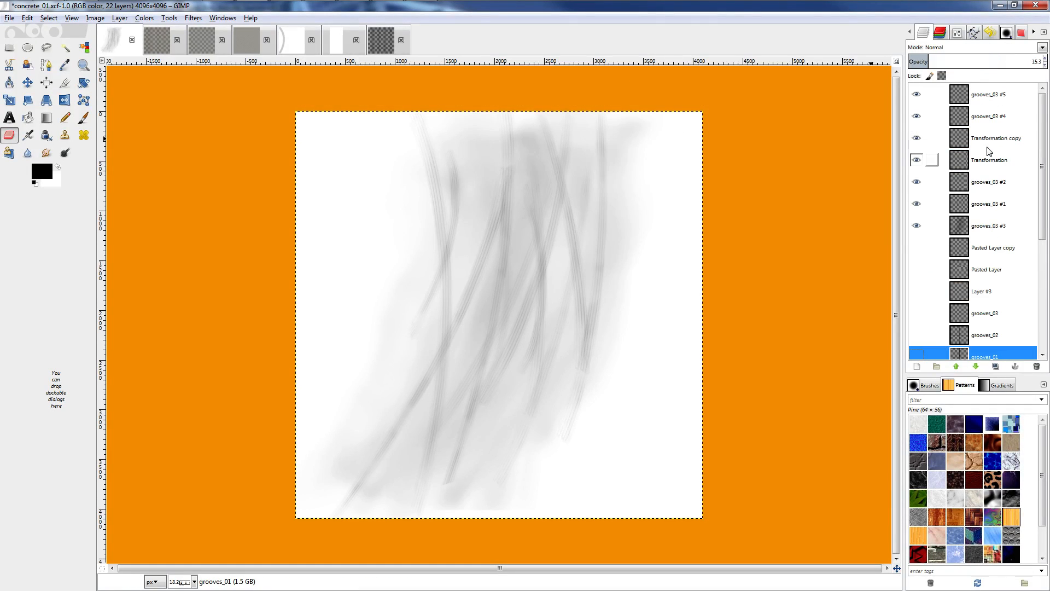
pyautogui.click(980, 218)
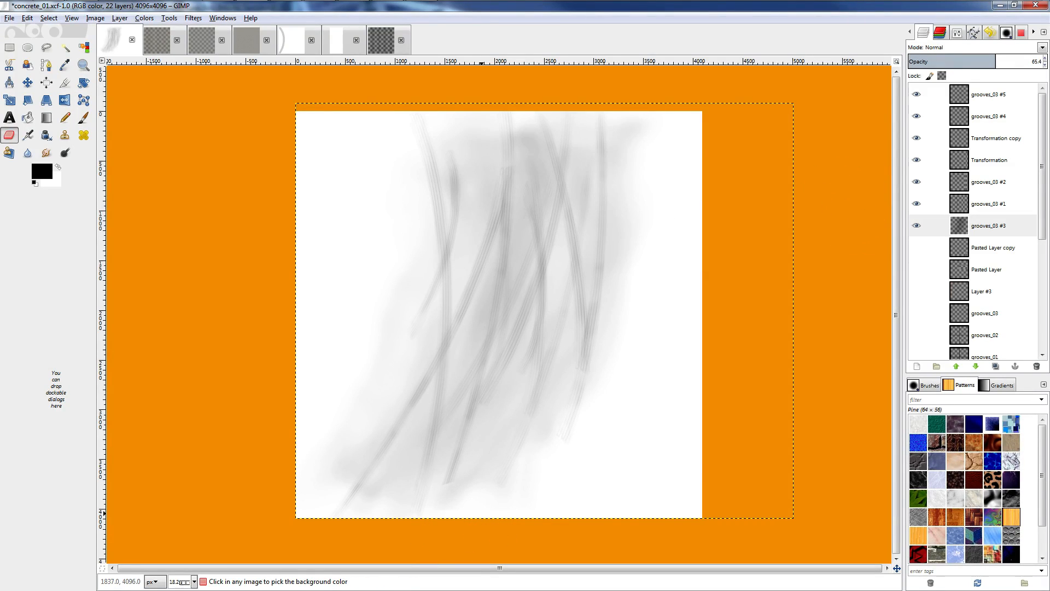
pyautogui.keyDown('ctrl'); pyautogui.scroll(3, 483, 517); pyautogui.keyUp('ctrl')
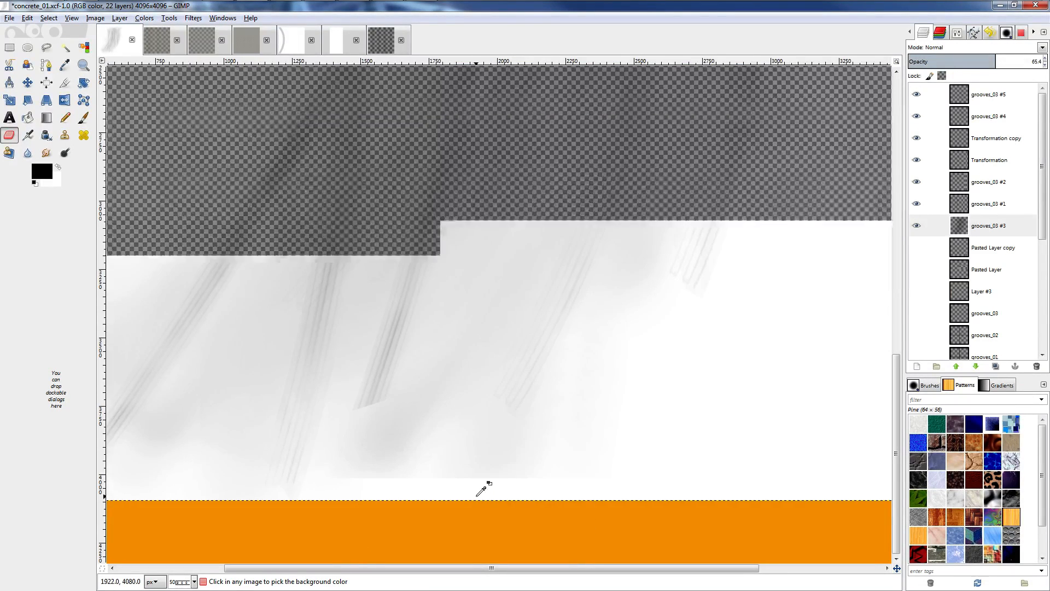
# Show the Background layer again and check the blunt streak ends against white.
pyautogui.scroll(-5, 977, 300)
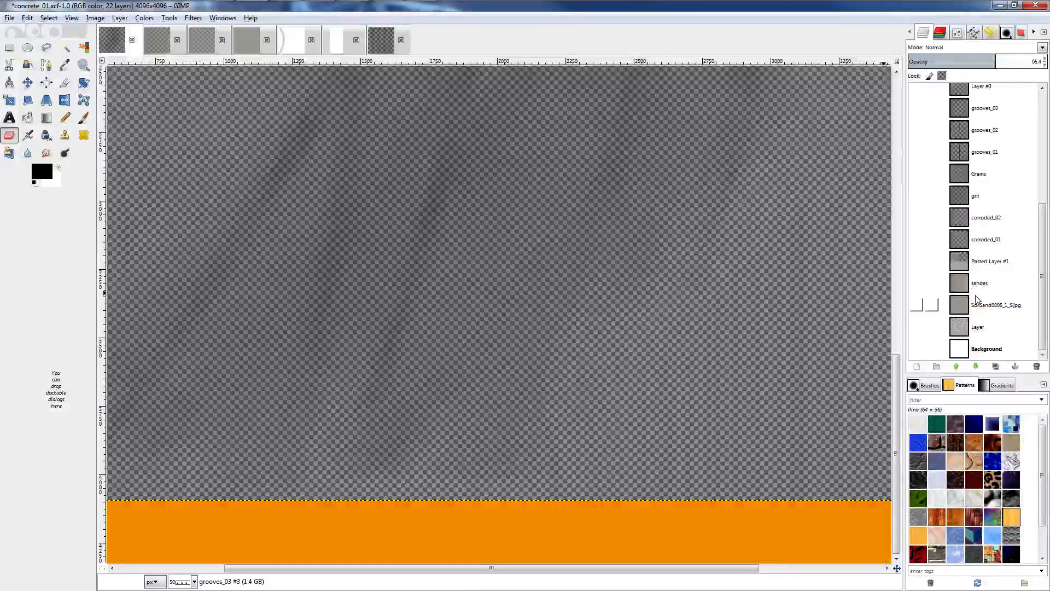
pyautogui.click(916, 348)
pyautogui.keyDown('ctrl'); pyautogui.scroll(2, 525, 403); pyautogui.keyUp('ctrl')
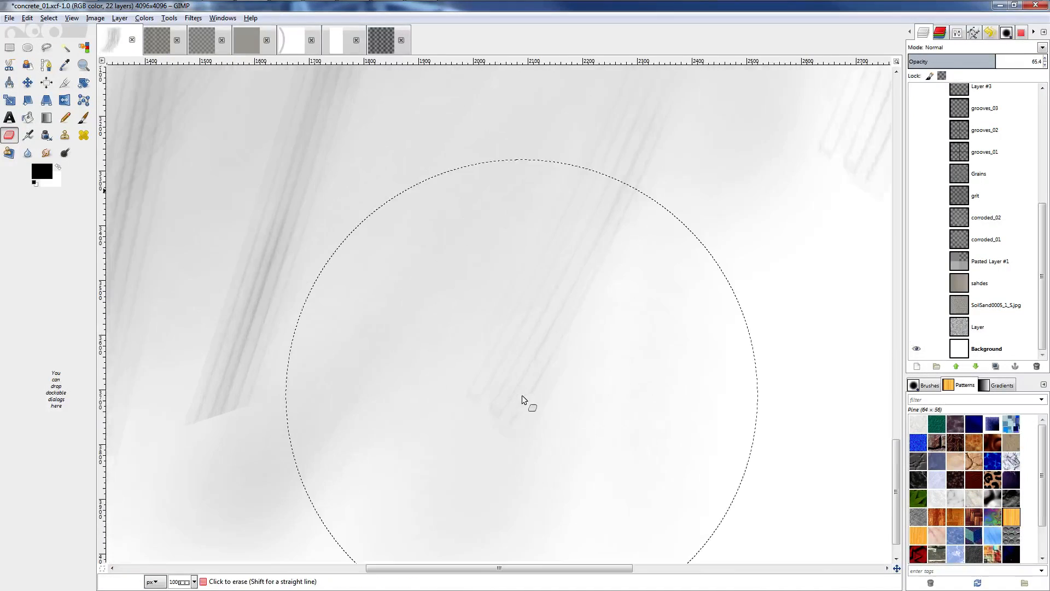
pyautogui.keyDown('ctrl'); pyautogui.scroll(-5, 528, 410); pyautogui.keyUp('ctrl')
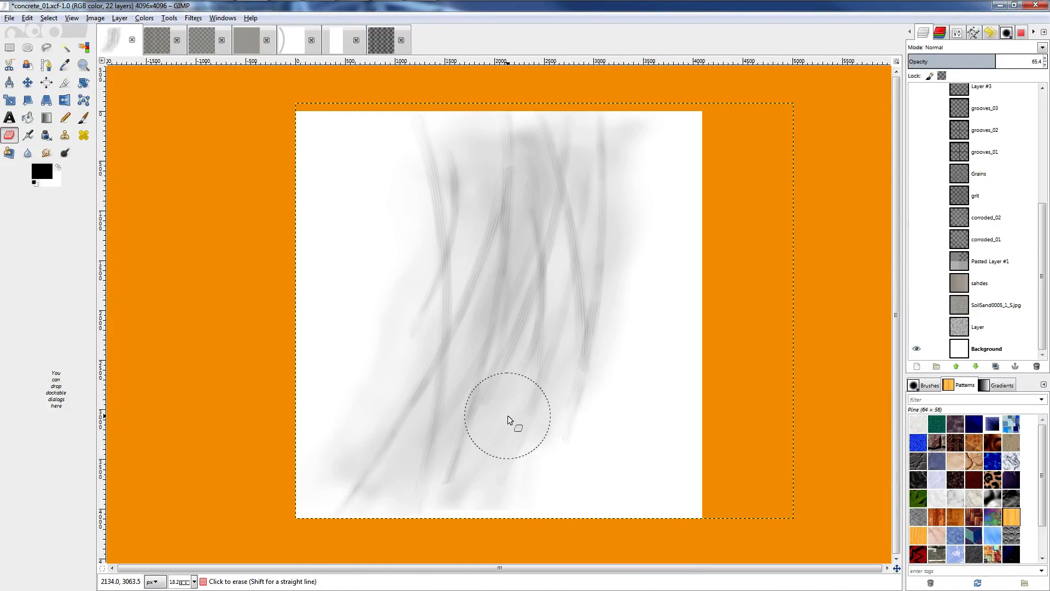
# Soften the blunt lower ends of the streaks by erasing on the grooves_03 #5, Transformation copy and grooves_03 #4 layers.
pyautogui.keyDown('ctrl'); pyautogui.scroll(1, 508, 420); pyautogui.keyUp('ctrl')
pyautogui.scroll(6, 966, 109)
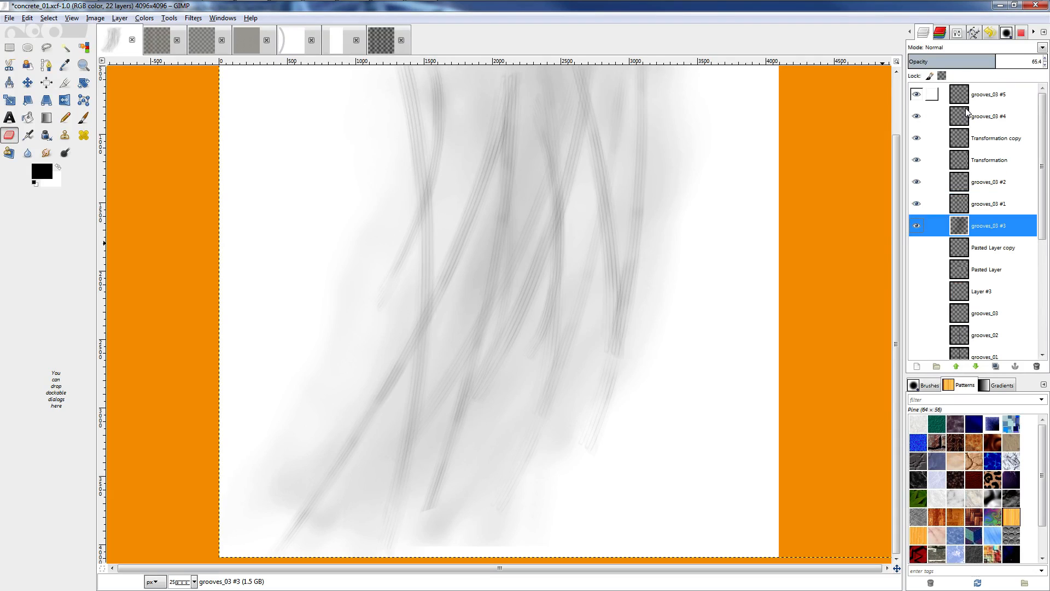
pyautogui.click(966, 107)
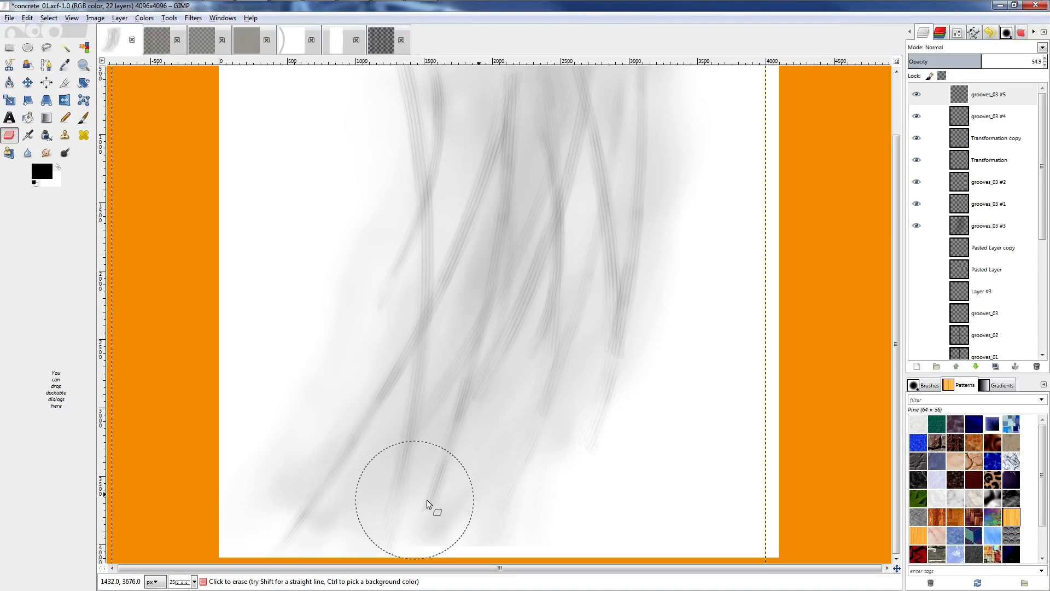
pyautogui.click(970, 120)
pyautogui.click(963, 140)
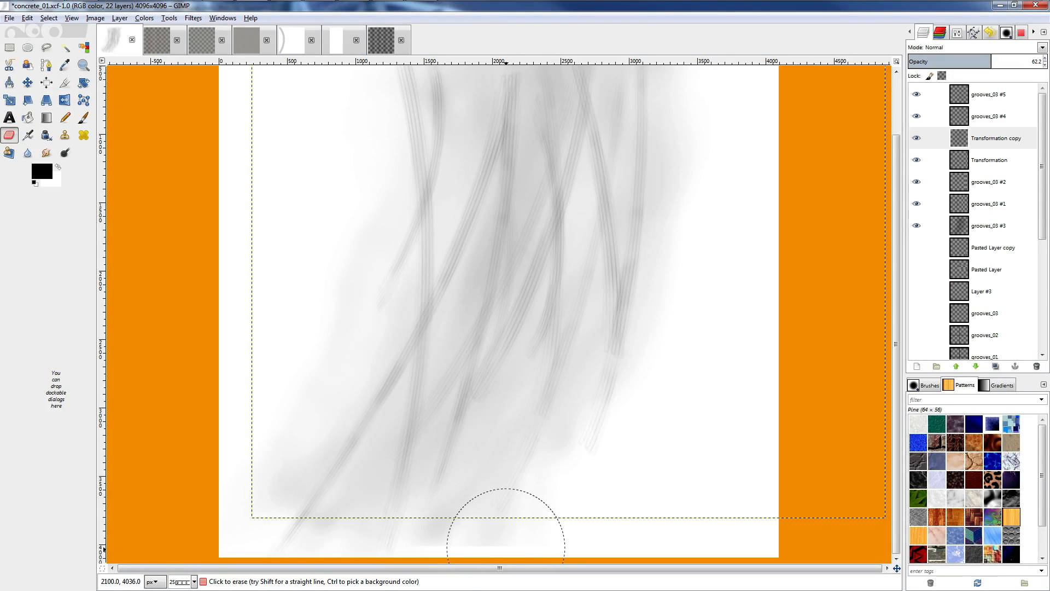
pyautogui.click(987, 116)
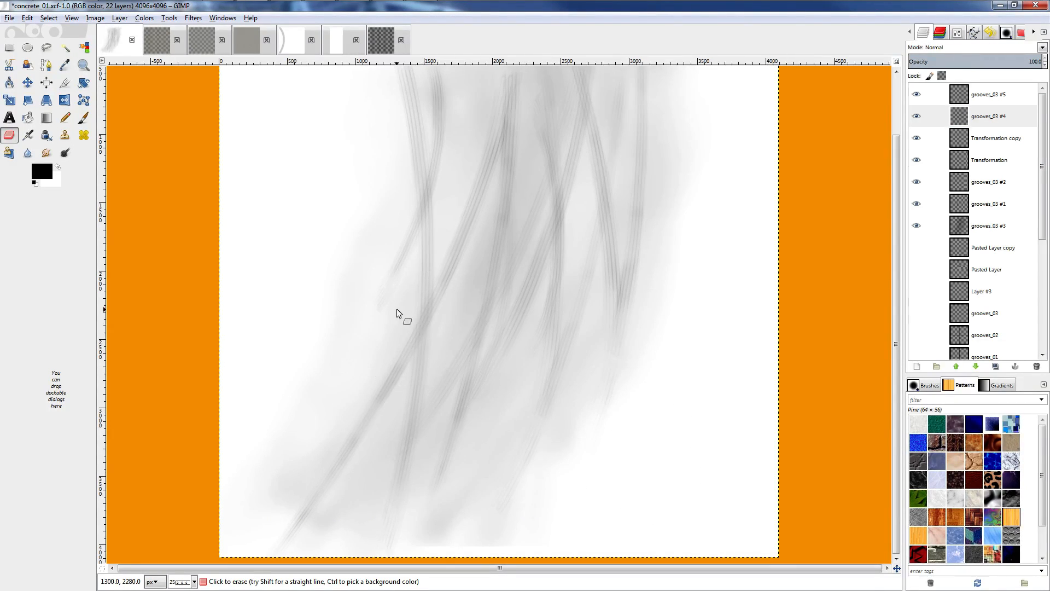
pyautogui.keyDown('ctrl'); pyautogui.scroll(-2, 417, 382); pyautogui.keyUp('ctrl')
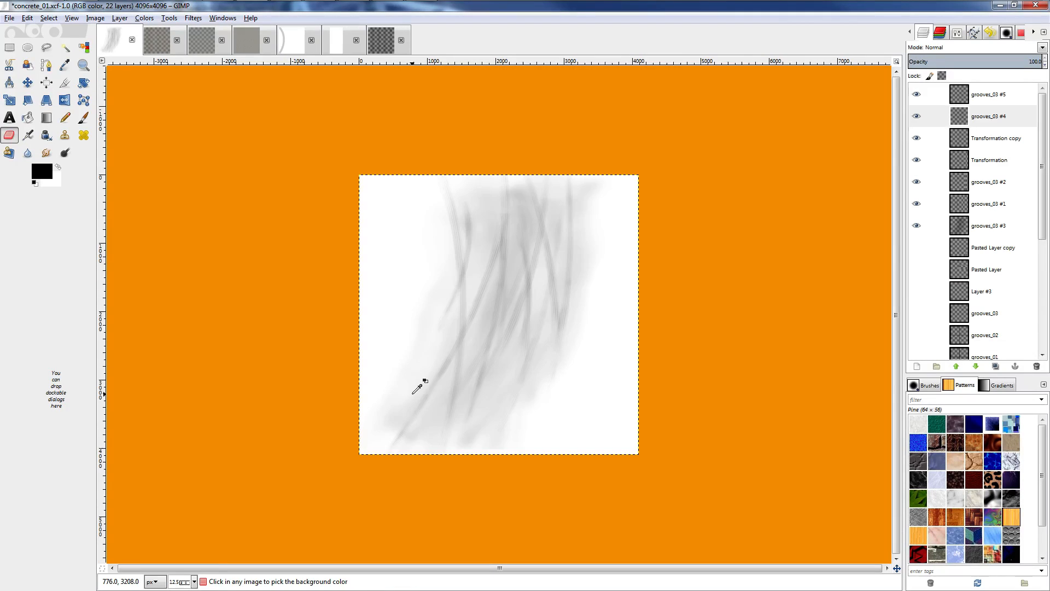
pyautogui.keyDown('ctrl'); pyautogui.scroll(4, 425, 360); pyautogui.keyUp('ctrl')
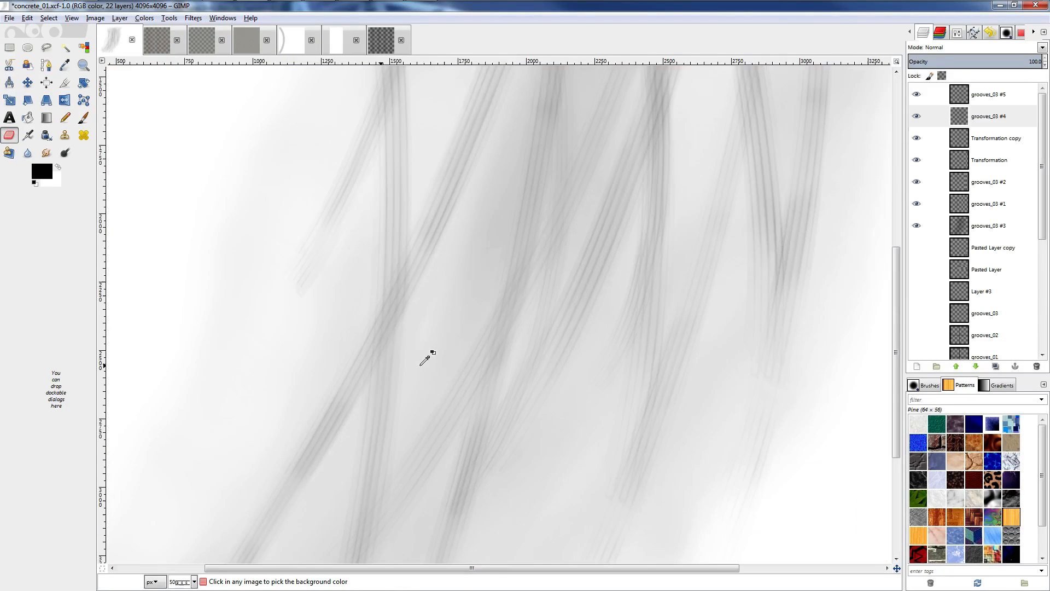
pyautogui.keyDown('ctrl'); pyautogui.scroll(-4, 424, 359); pyautogui.keyUp('ctrl')
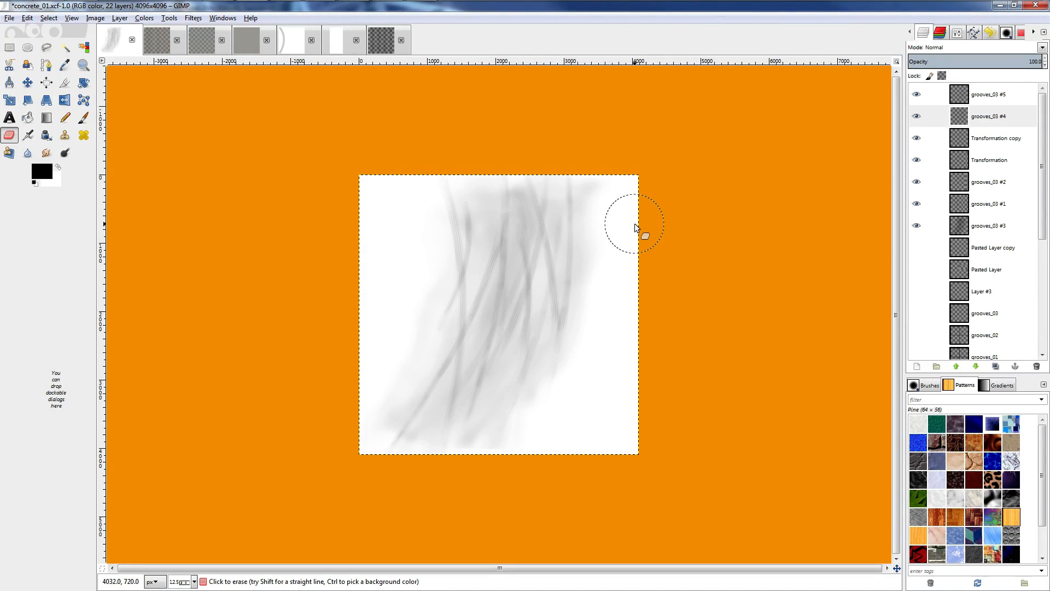
pyautogui.keyDown('ctrl'); pyautogui.scroll(2, 361, 203); pyautogui.keyUp('ctrl')
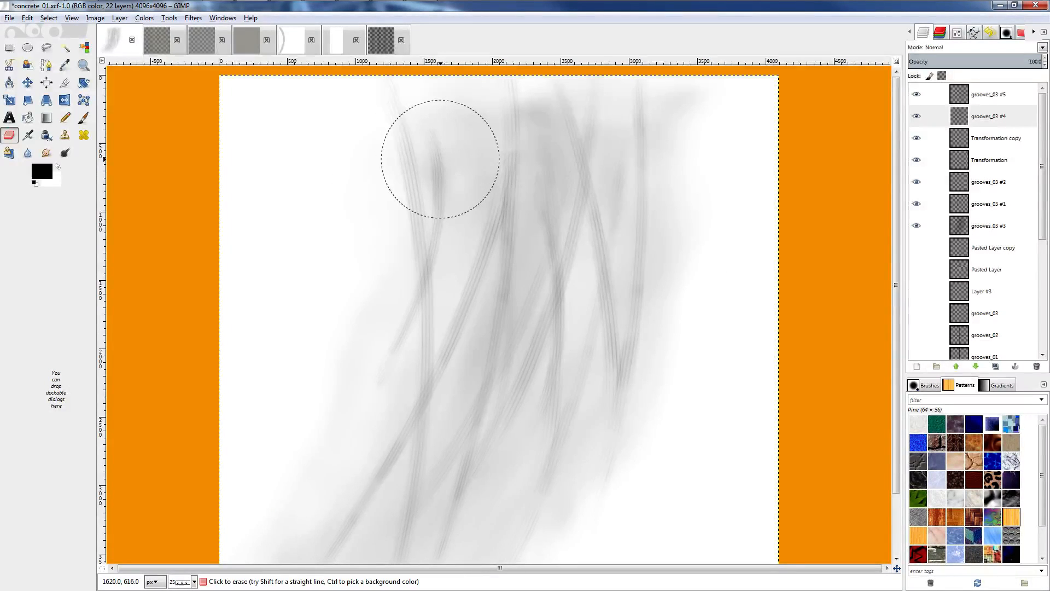
# Erase the dark haze around the outer edges of the streaks on the grooves_03 #3 layer, including the upper-right corner.
pyautogui.click(964, 223)
pyautogui.keyDown('ctrl'); pyautogui.scroll(-1, 479, 360); pyautogui.keyUp('ctrl')
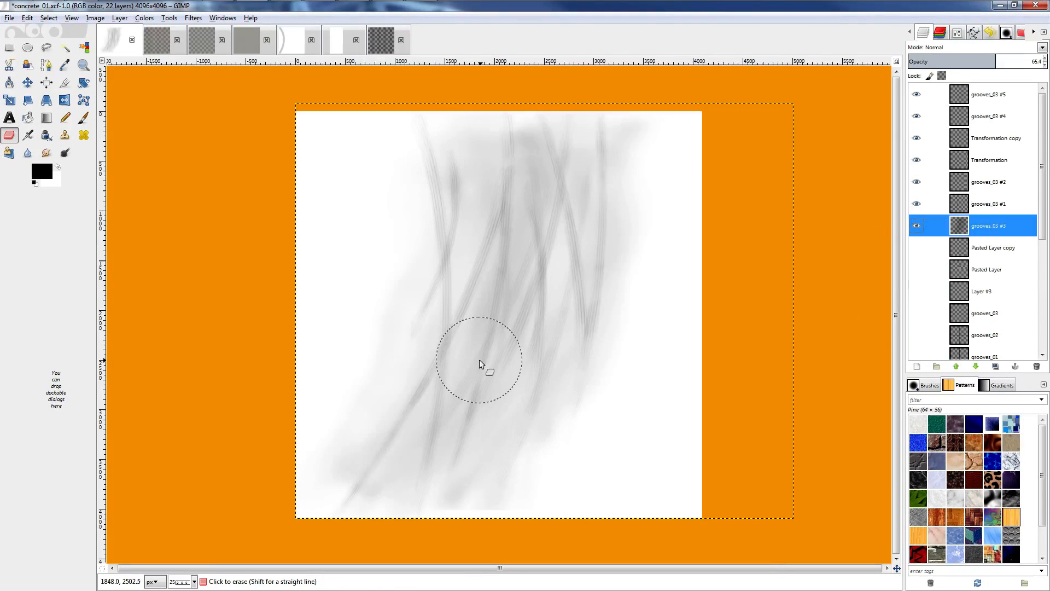
pyautogui.keyDown('ctrl'); pyautogui.scroll(-2, 479, 364); pyautogui.keyUp('ctrl')
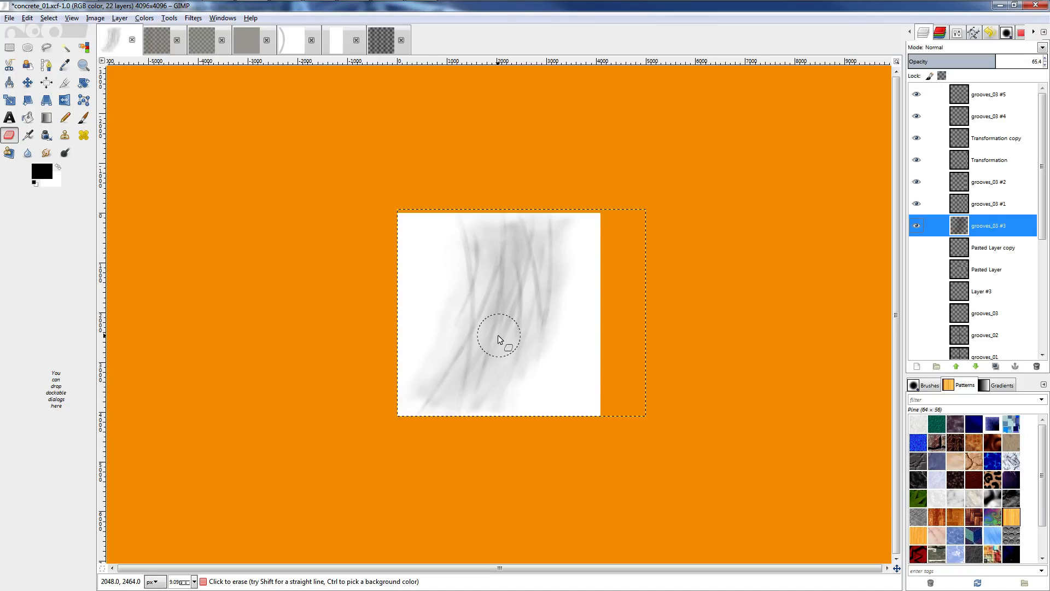
pyautogui.keyDown('ctrl'); pyautogui.scroll(3, 495, 350); pyautogui.keyUp('ctrl')
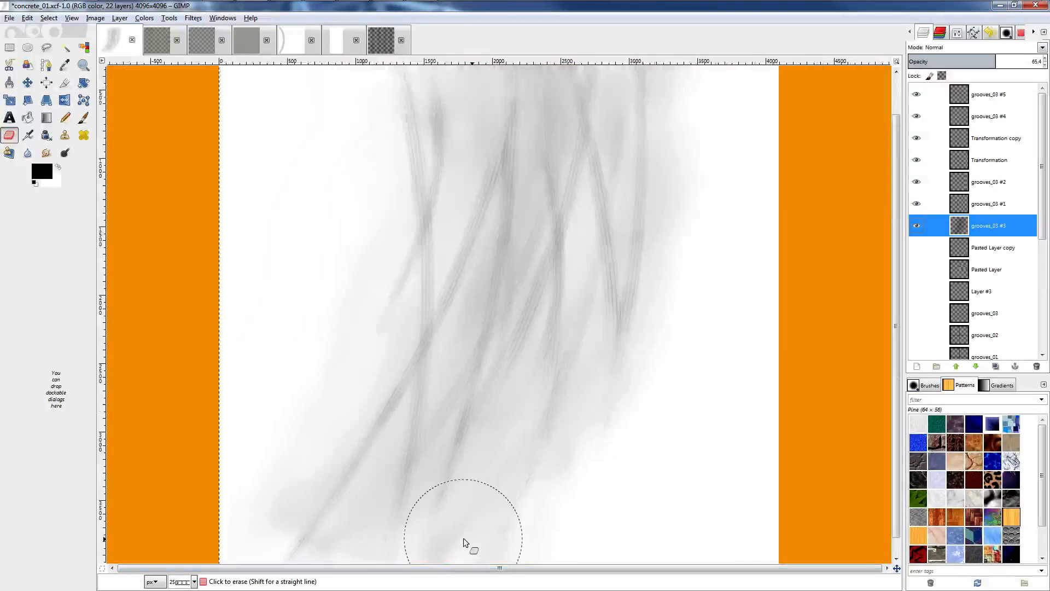
pyautogui.keyDown('ctrl'); pyautogui.scroll(-1, 464, 541); pyautogui.keyUp('ctrl')
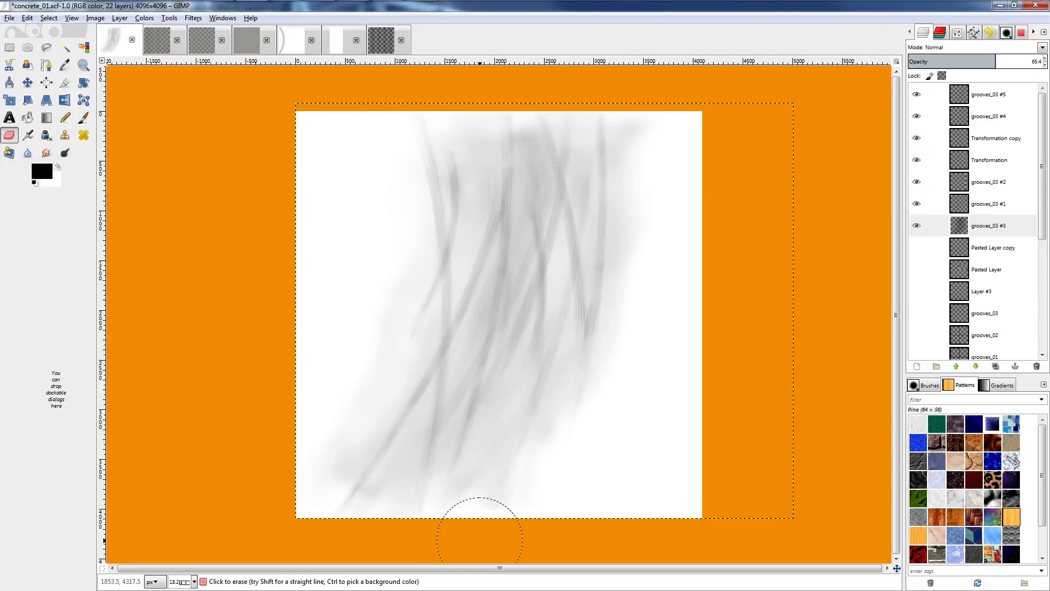
pyautogui.moveTo(481, 500)
pyautogui.mouseDown()
pyautogui.moveTo(529, 491)
pyautogui.moveTo(664, 103)
pyautogui.mouseUp()
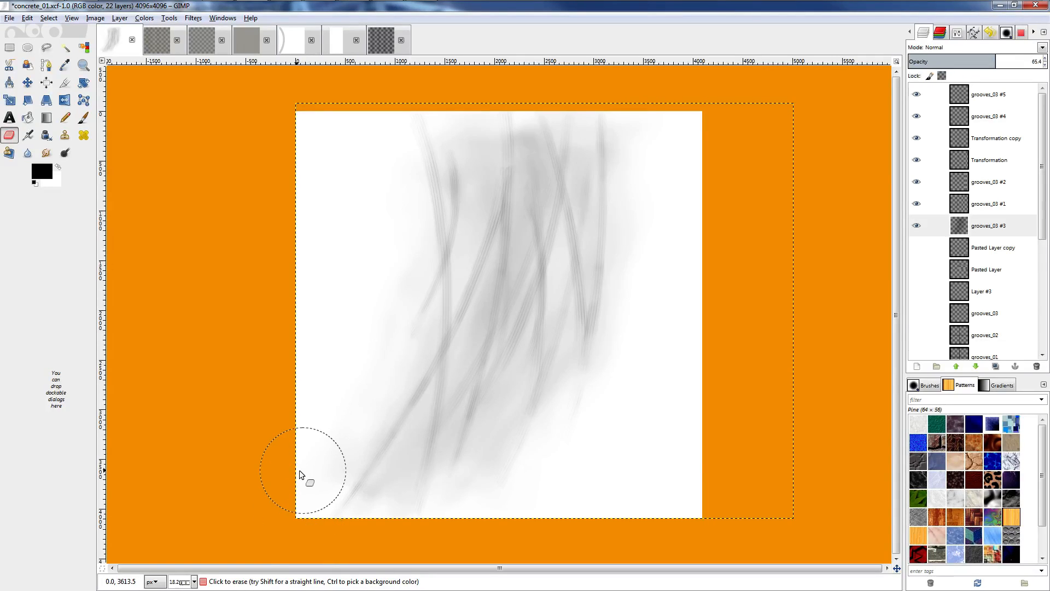
# Fade the short left streak's tip on the grooves_03 #2 layer and the lower-left streak end on the Transformation layer.
pyautogui.keyDown('ctrl'); pyautogui.scroll(3, 371, 340); pyautogui.keyUp('ctrl')
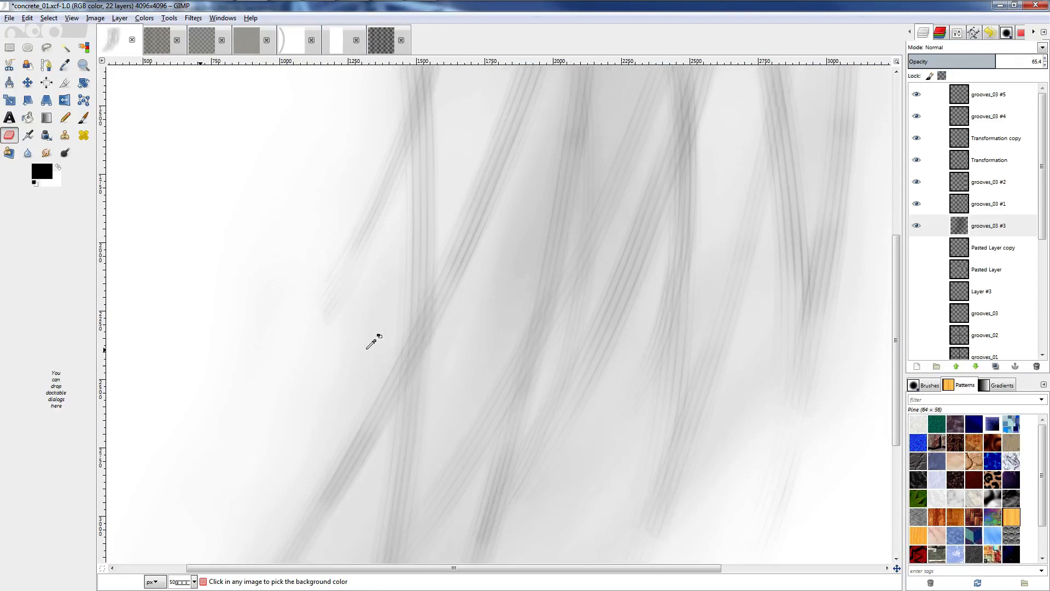
pyautogui.click(979, 180)
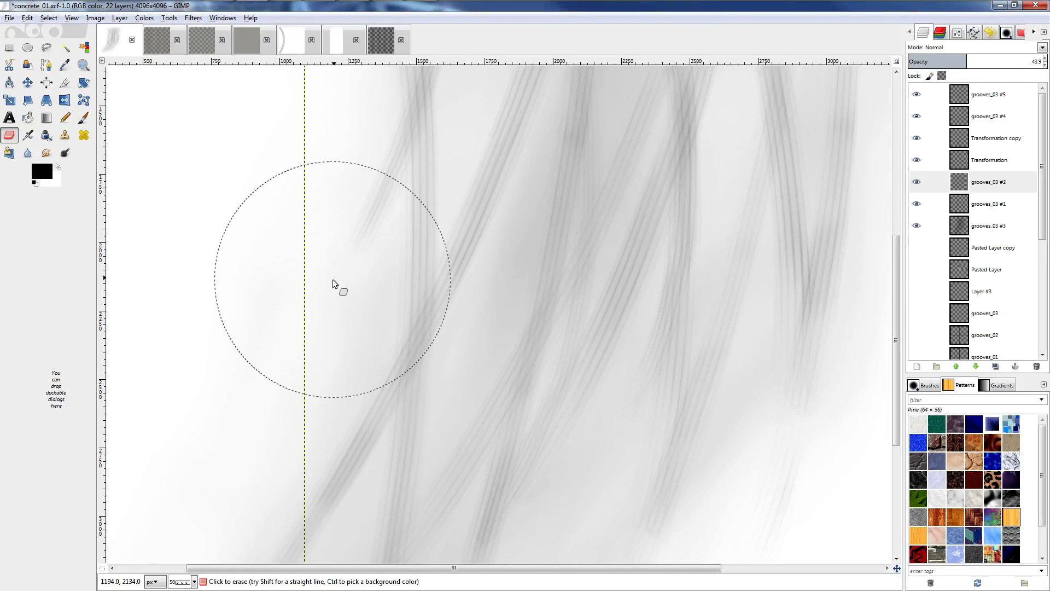
pyautogui.keyDown('ctrl'); pyautogui.scroll(-4, 351, 450); pyautogui.keyUp('ctrl')
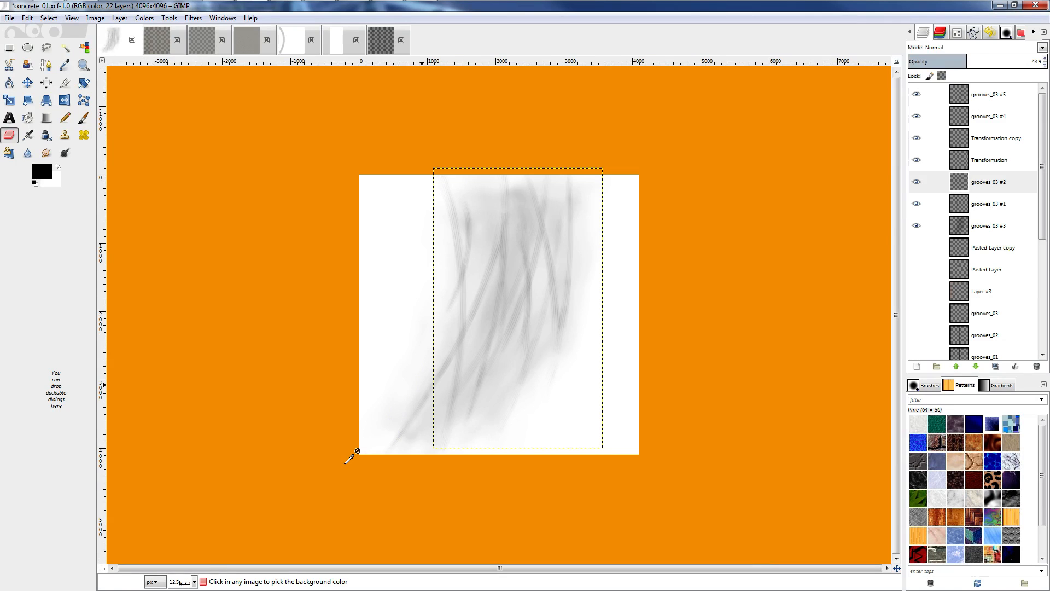
pyautogui.keyDown('ctrl'); pyautogui.scroll(3, 352, 450); pyautogui.keyUp('ctrl')
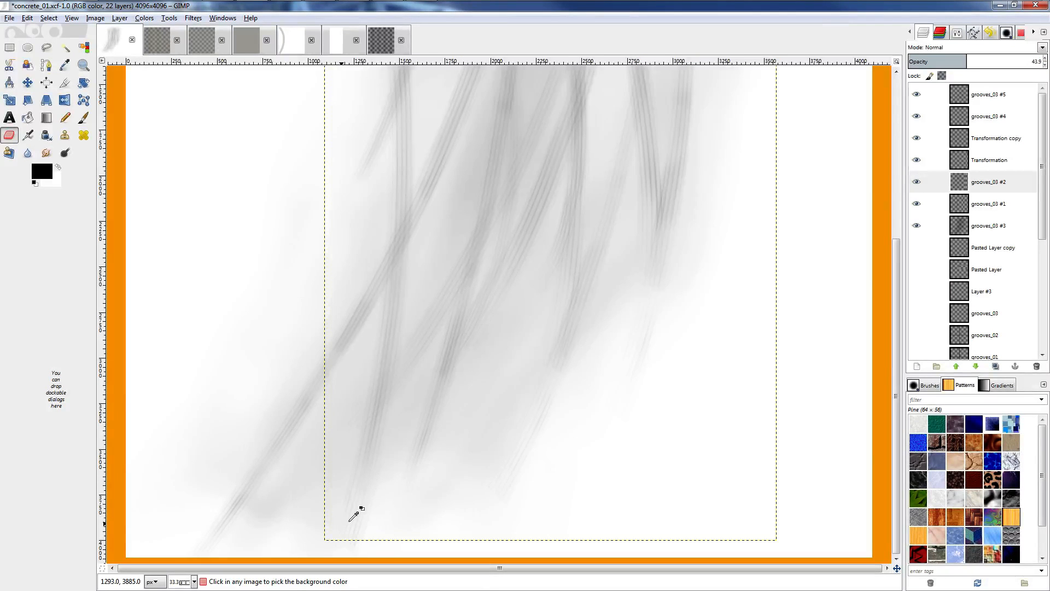
pyautogui.click(984, 162)
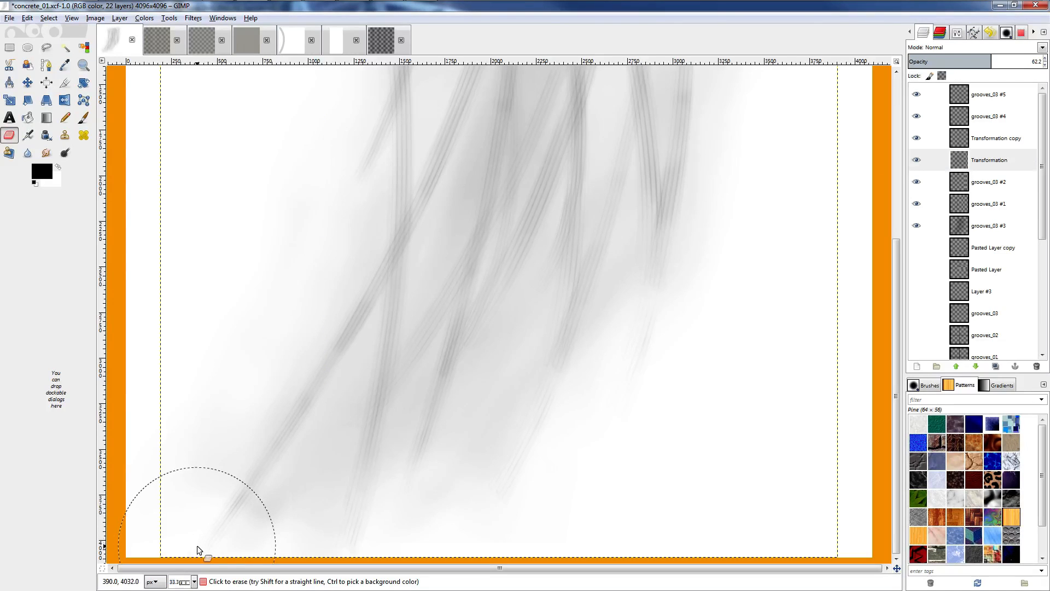
pyautogui.keyDown('ctrl'); pyautogui.scroll(-3, 293, 496); pyautogui.keyUp('ctrl')
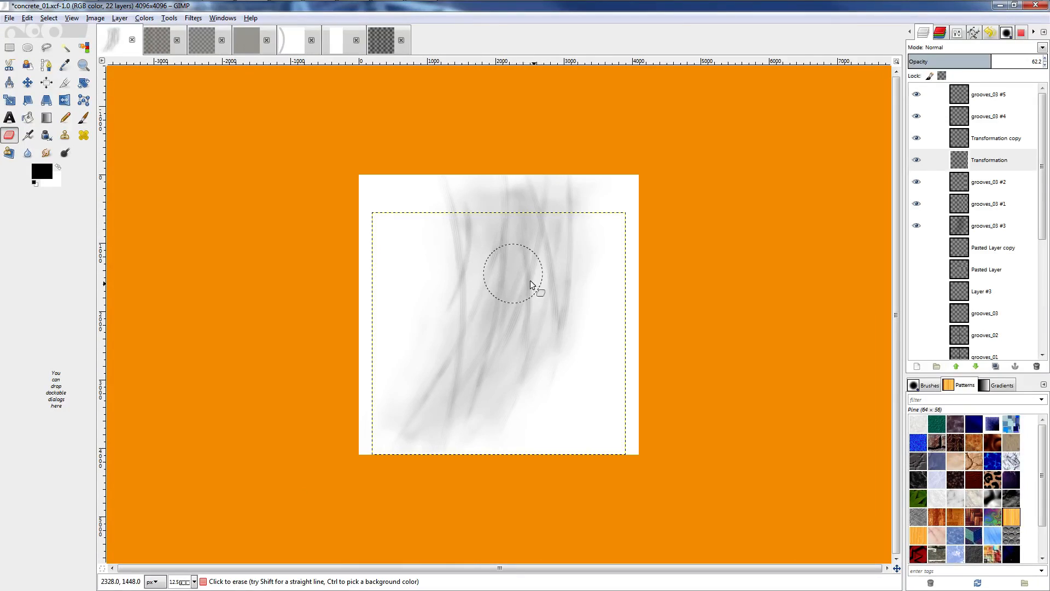
# Erase along the streaks on the Transformation layer from the middle of the image down to their lower-left ends.
pyautogui.moveTo(529, 277)
pyautogui.mouseDown()
pyautogui.moveTo(522, 315)
pyautogui.moveTo(433, 425)
pyautogui.moveTo(412, 425)
pyautogui.mouseUp()
pyautogui.keyDown('ctrl'); pyautogui.scroll(1, 408, 444); pyautogui.keyUp('ctrl')
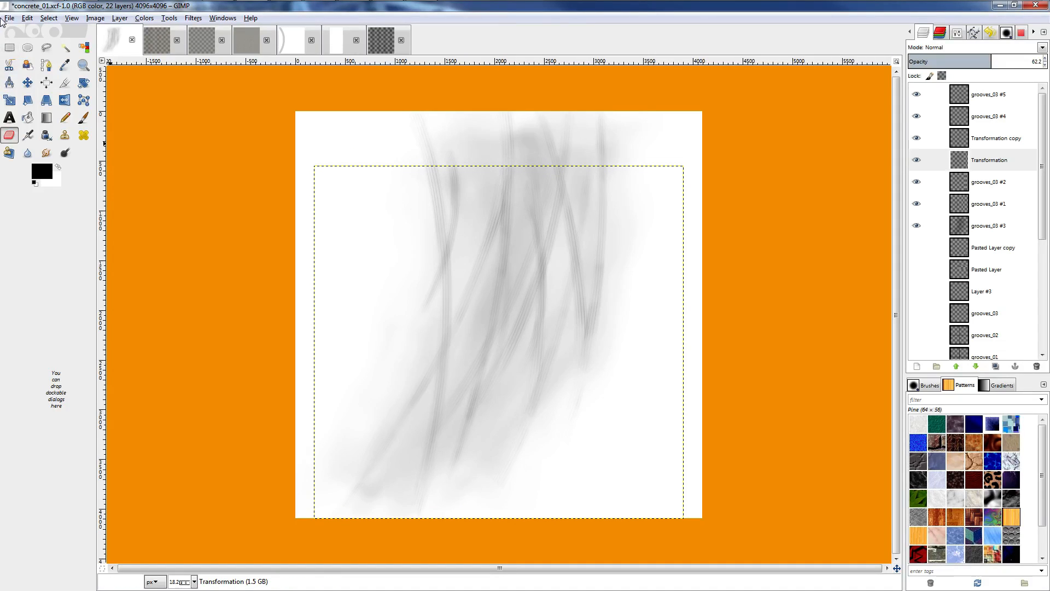
# Hide the Background layer and export the transparent streaks over Tire_Streaks.png.
pyautogui.click(7, 18)
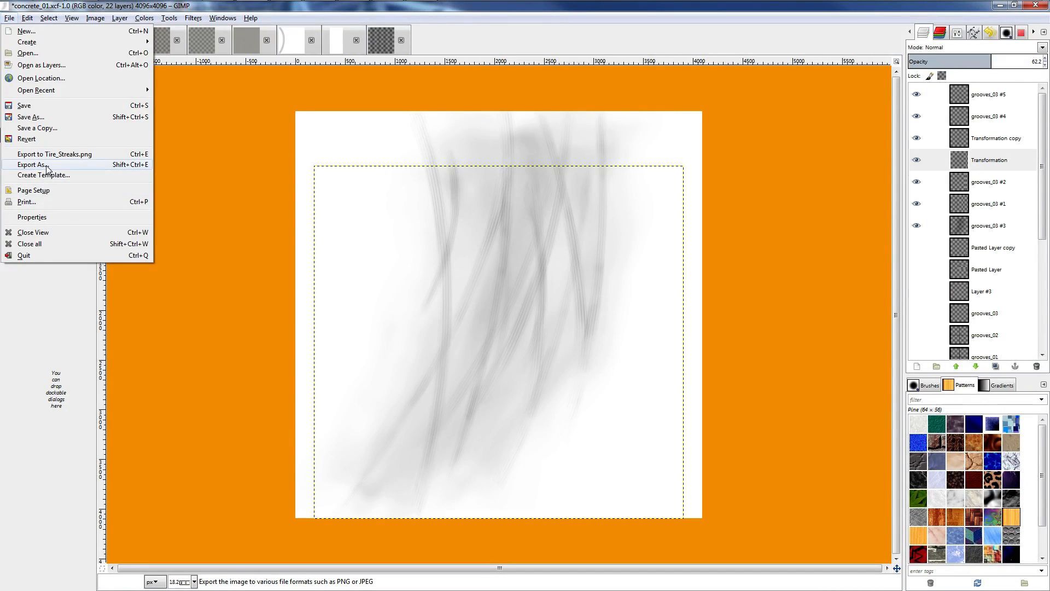
pyautogui.click(1042, 201)
pyautogui.moveTo(1042, 201); pyautogui.dragTo(1032, 311)
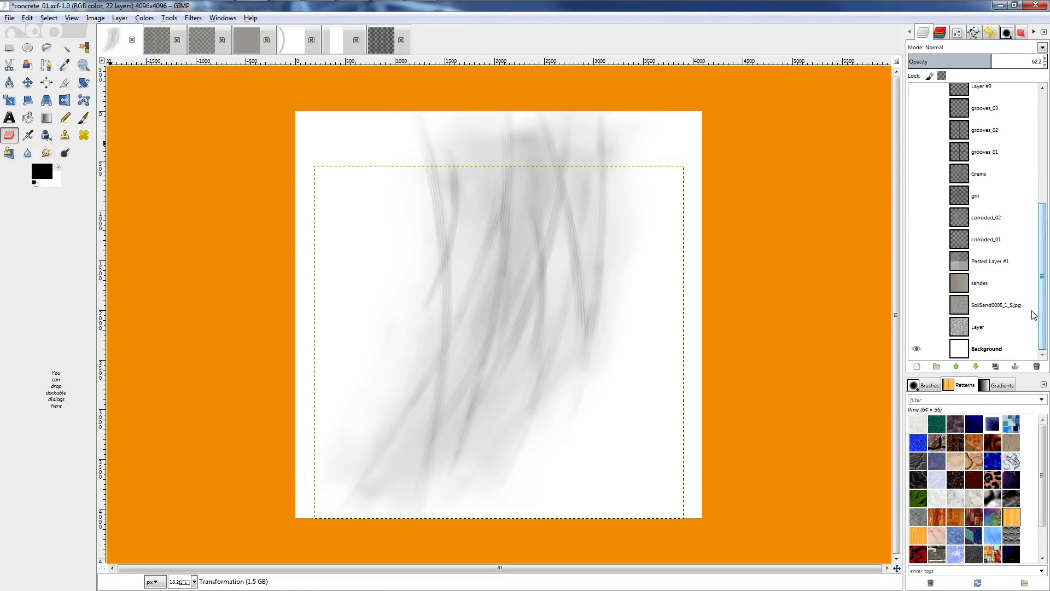
pyautogui.click(915, 349)
pyautogui.click(9, 18)
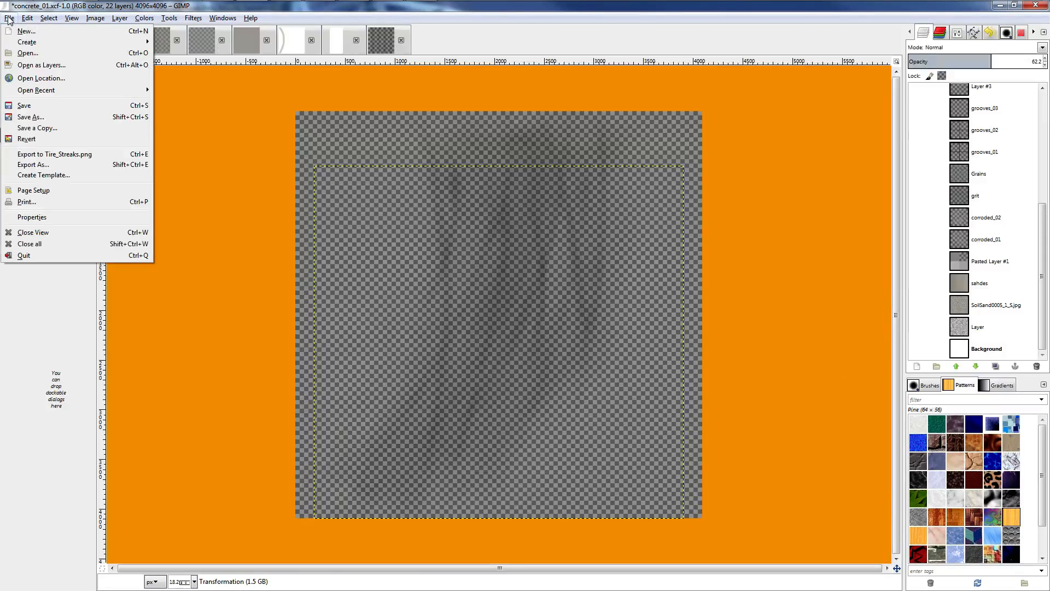
pyautogui.click(60, 154)
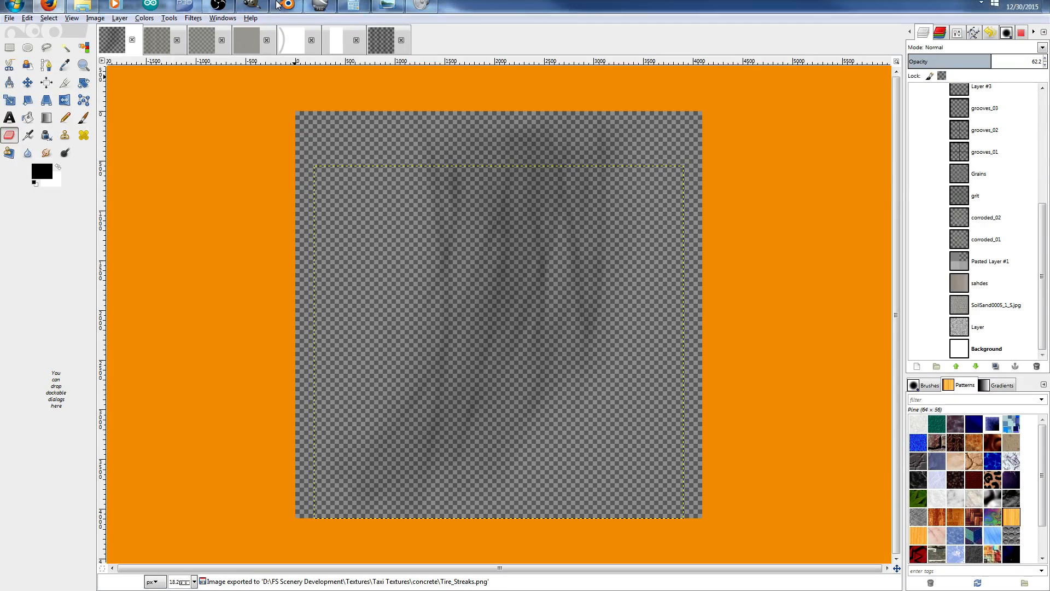
# Switch to Blender and reload the Tire_Streaks.png image.
pyautogui.click(277, 9)
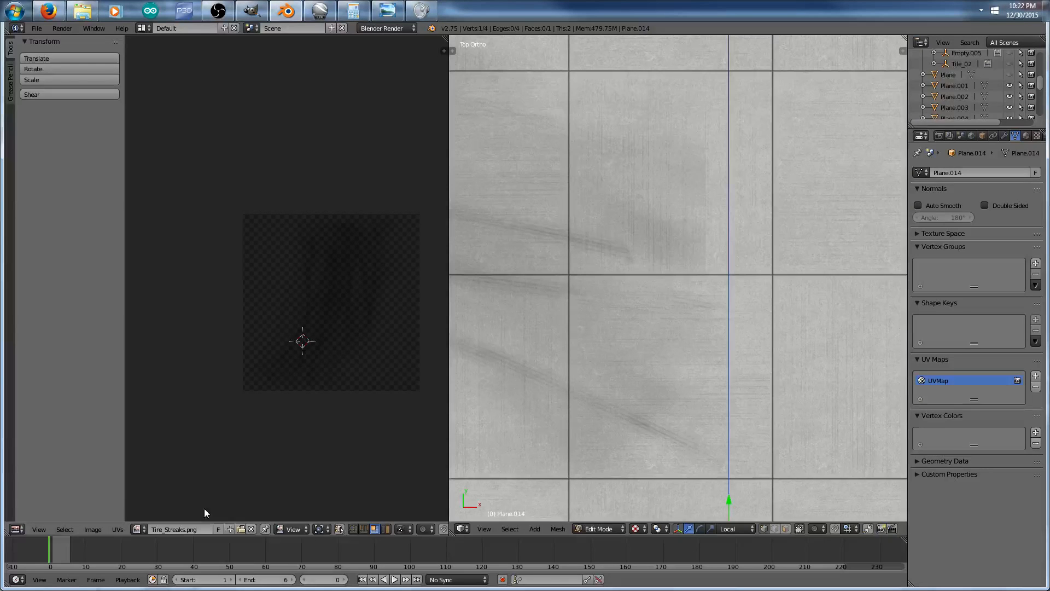
pyautogui.click(93, 528)
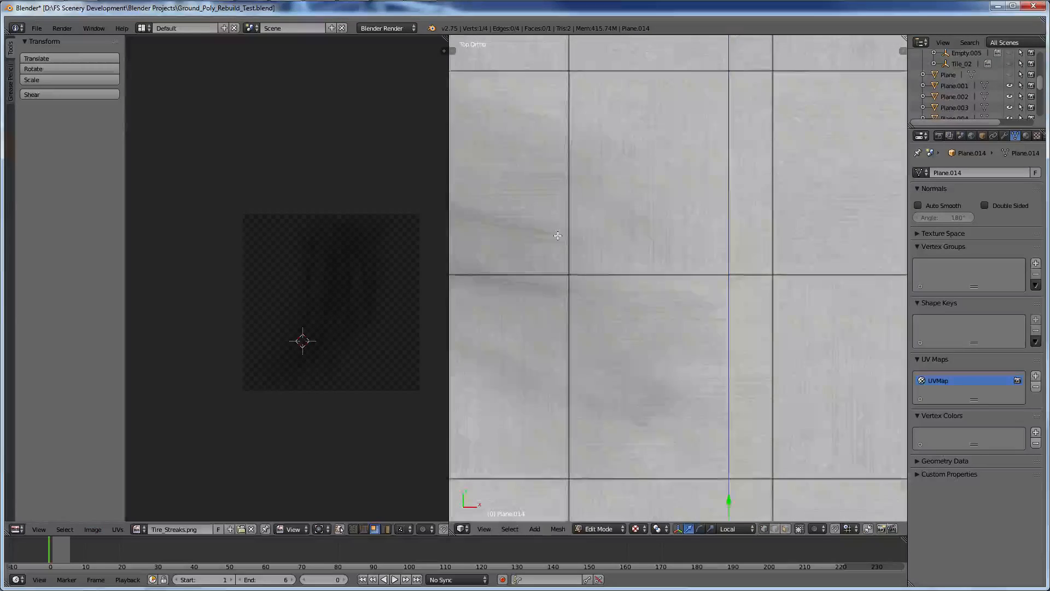
# Examine how the ends and edges of the streaks fade into the concrete on the overlay plane.
pyautogui.scroll(-5, 587, 282)
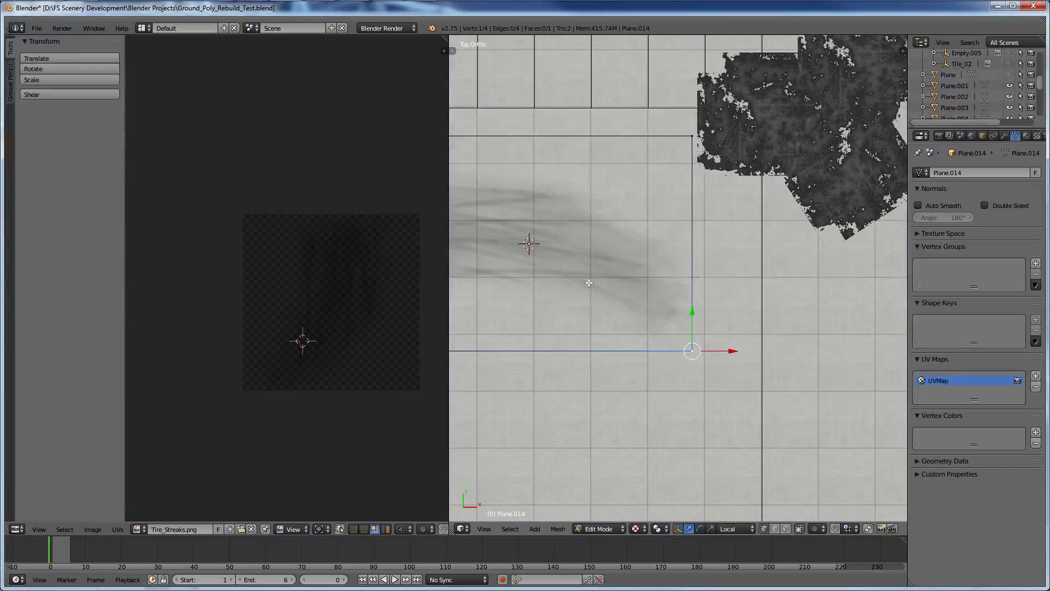
pyautogui.scroll(-2, 523, 272)
pyautogui.scroll(2, 572, 228)
pyautogui.keyDown('ctrl'); pyautogui.scroll(-3, 573, 229); pyautogui.keyUp('ctrl')
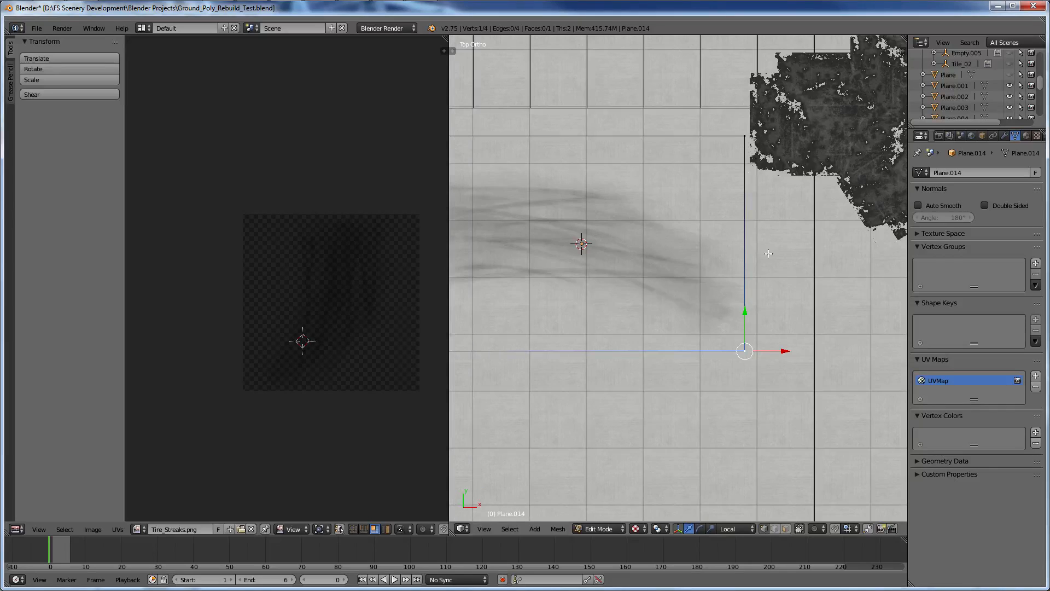
pyautogui.scroll(-3, 686, 228)
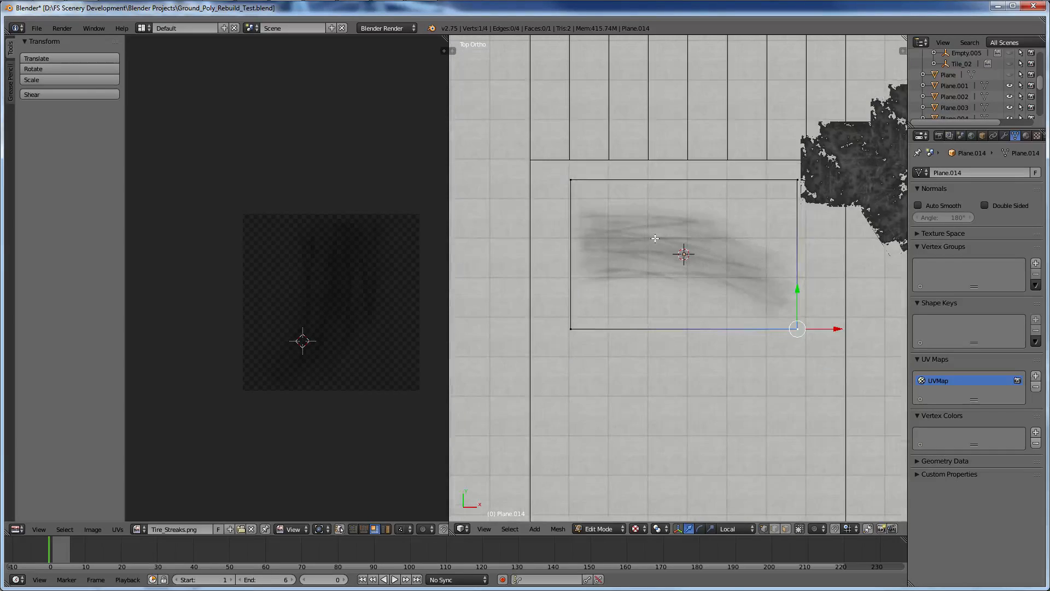
pyautogui.keyDown('ctrl'); pyautogui.scroll(-1, 655, 238); pyautogui.keyUp('ctrl')
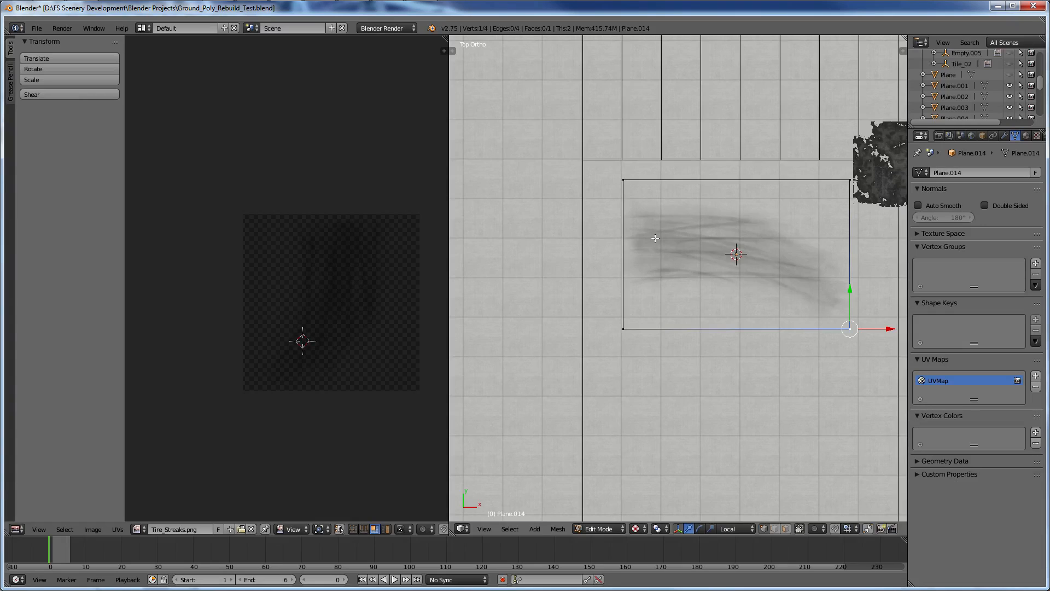
pyautogui.scroll(5, 655, 239)
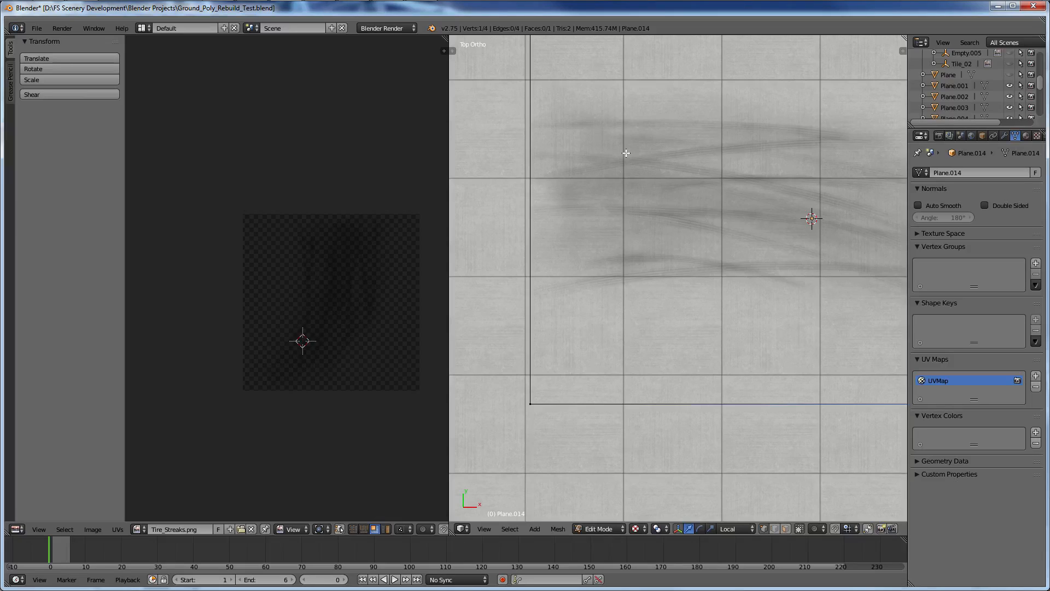
pyautogui.keyDown('ctrl'); pyautogui.scroll(-1, 576, 186); pyautogui.keyUp('ctrl')
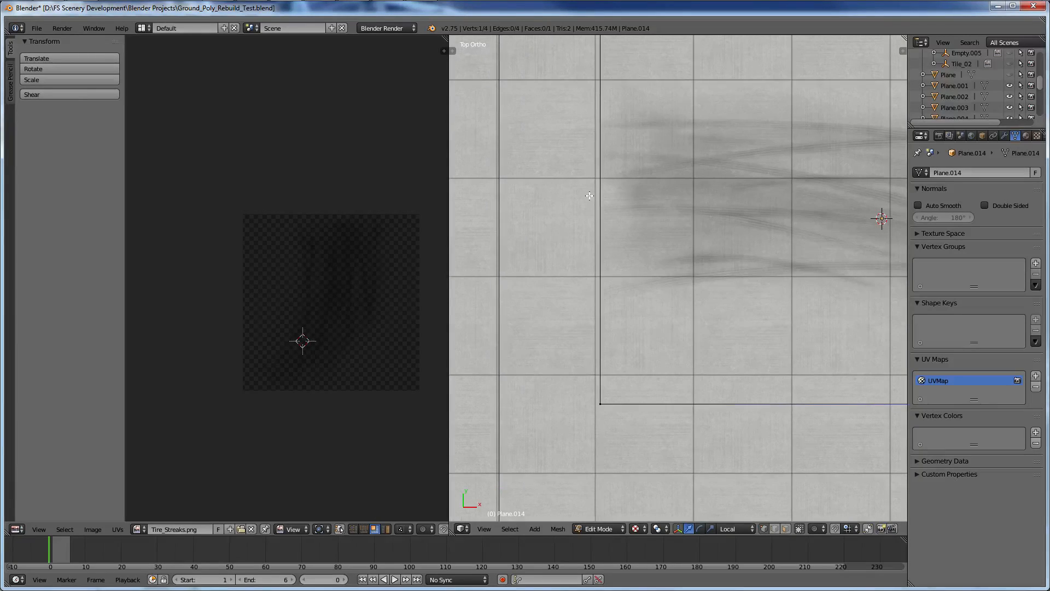
pyautogui.scroll(-6, 589, 196)
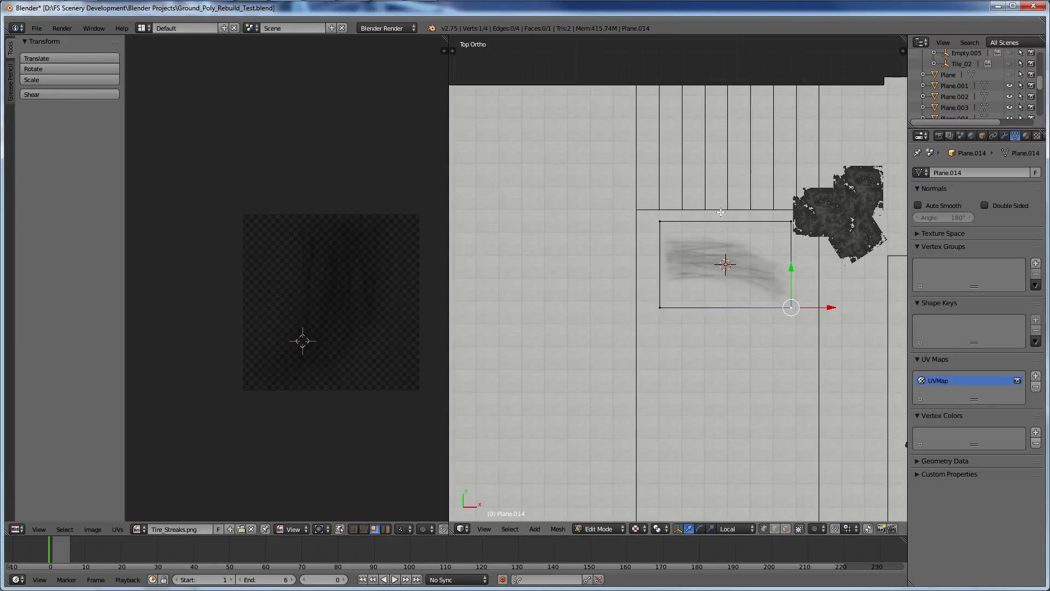
# Return to Object Mode and duplicate the streak plane, placing the copy to the left of and slightly below the original.
pyautogui.keyDown('ctrl'); pyautogui.scroll(1, 720, 212); pyautogui.keyUp('ctrl')
pyautogui.press('Tab')
pyautogui.keyDown('ctrl'); pyautogui.scroll(1, 693, 249); pyautogui.keyUp('ctrl')
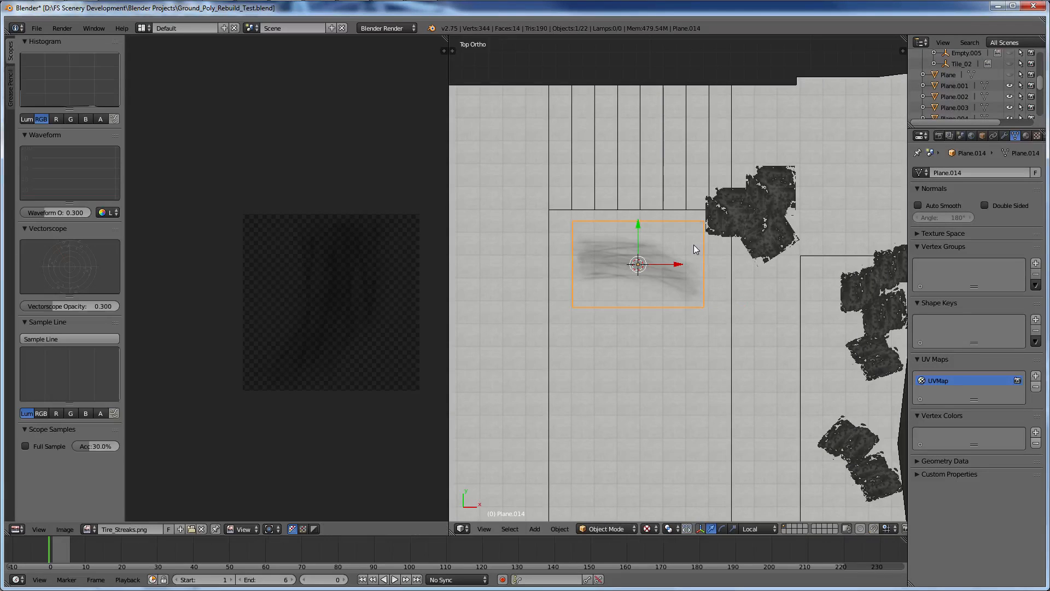
pyautogui.hotkey('shift', 'd')
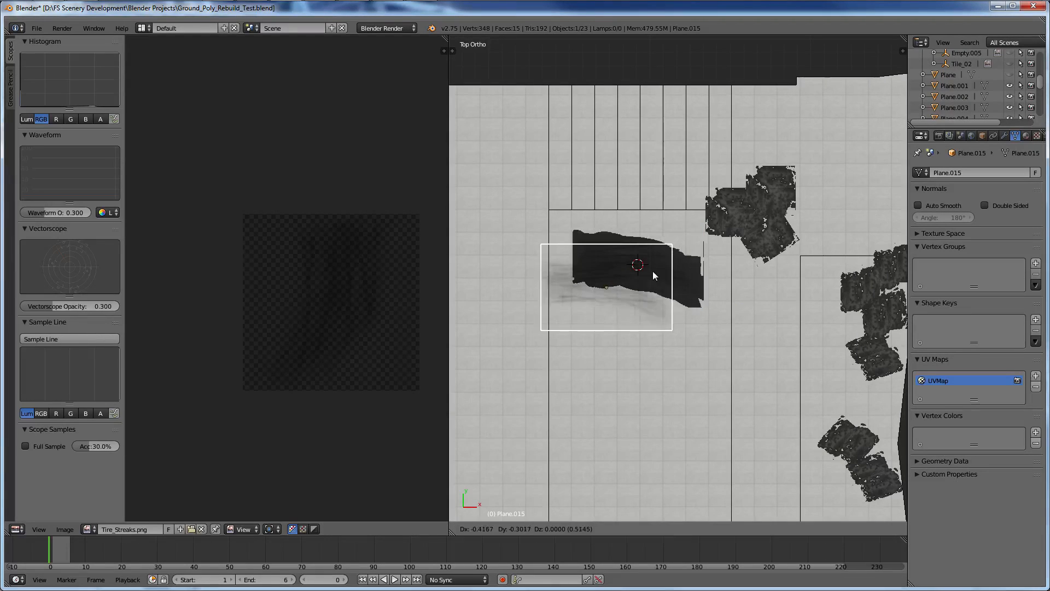
pyautogui.click(606, 271)
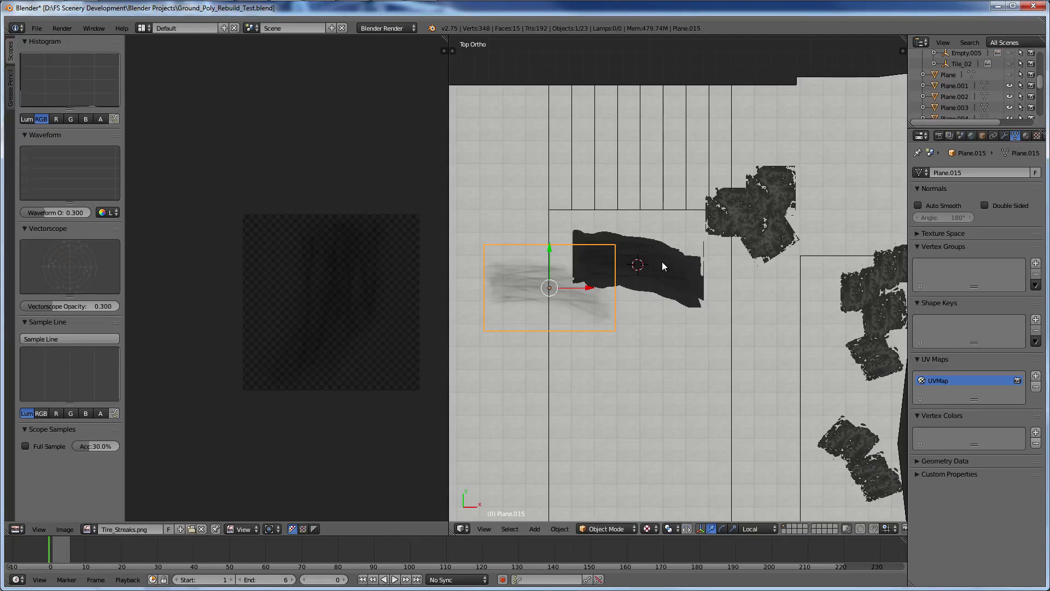
# Rotate the duplicate counter-clockwise and move it over the original's left end so the streaks form one continuous curve.
pyautogui.press('r')
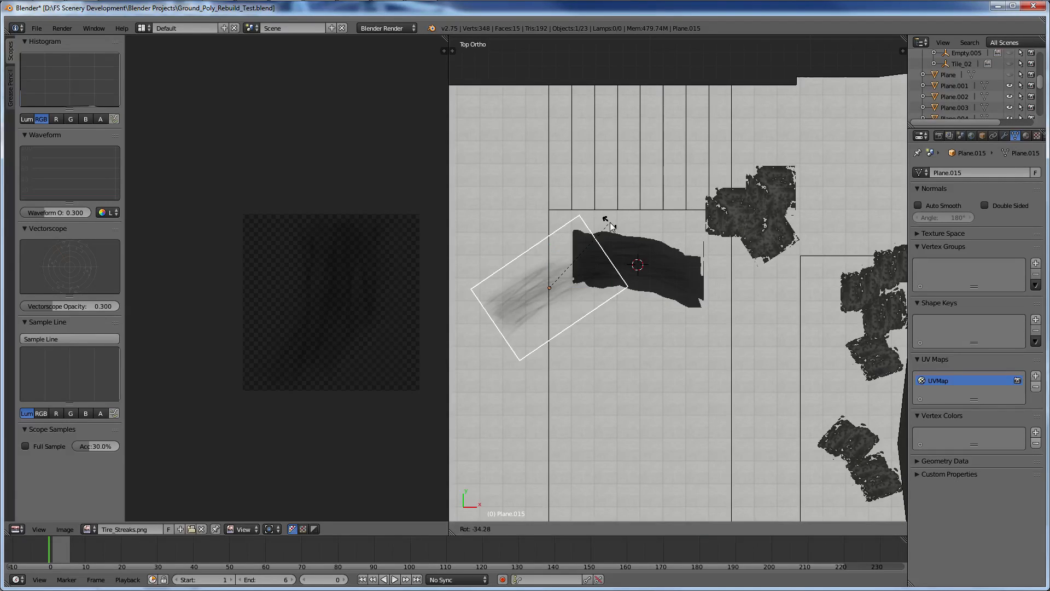
pyautogui.click(610, 227)
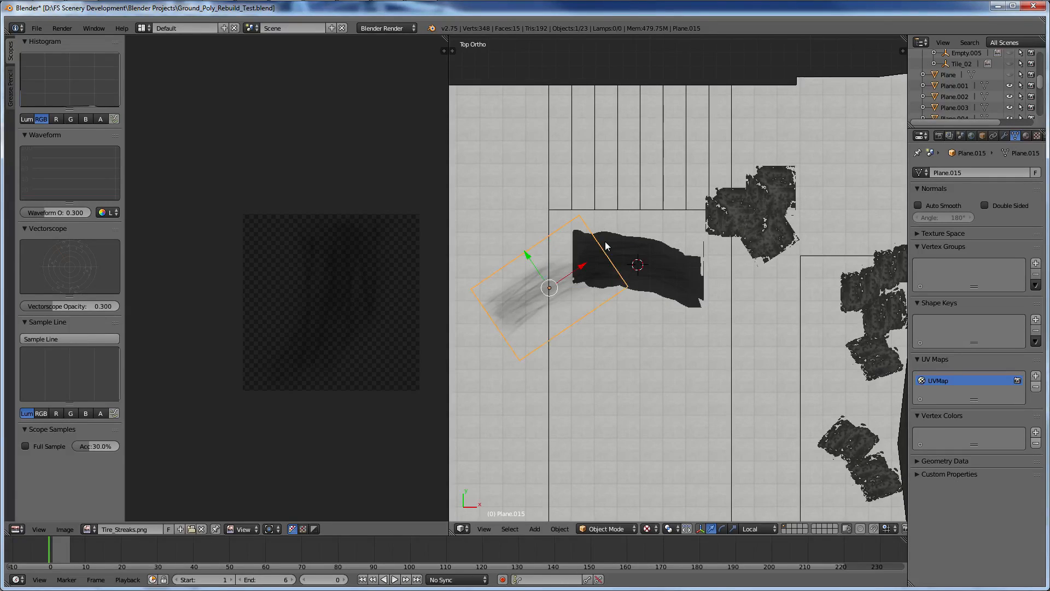
pyautogui.scroll(2, 605, 246)
pyautogui.press('r')
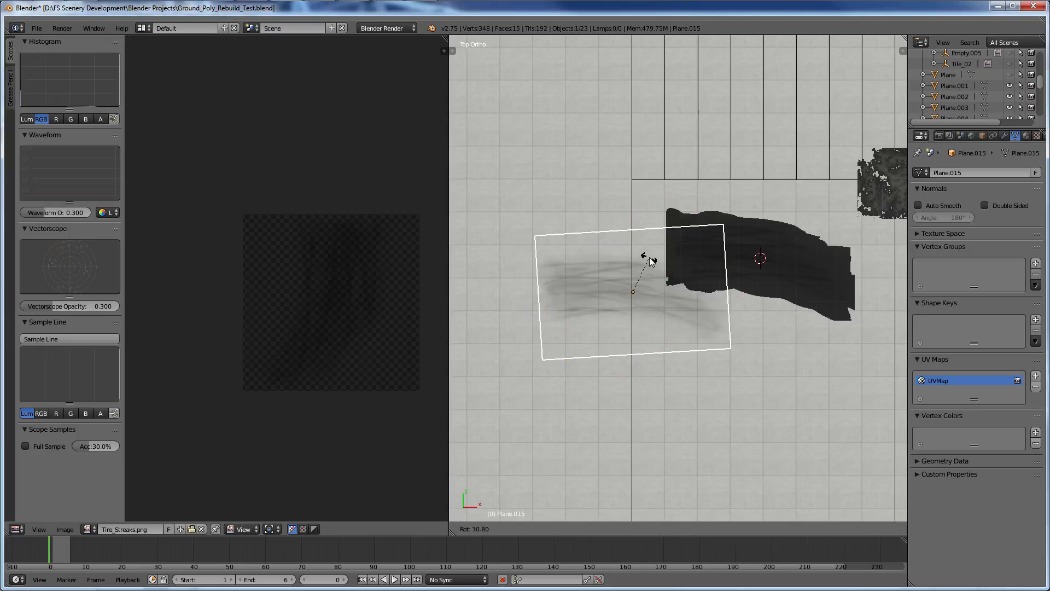
pyautogui.click(640, 244)
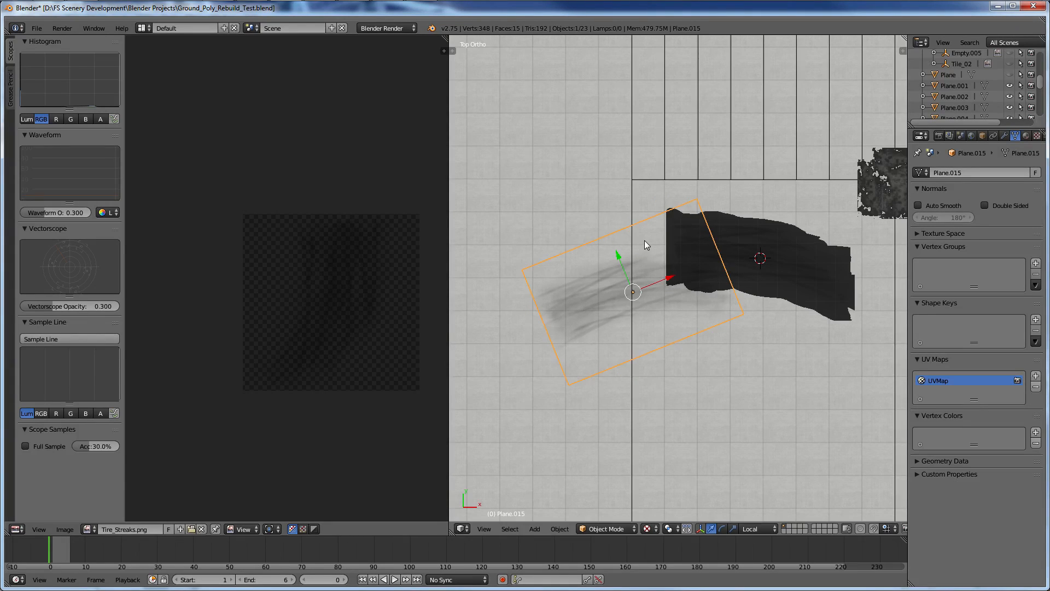
pyautogui.press('g')
pyautogui.click(666, 216)
# Select both overlapping streak planes and rotate them together counter-clockwise.
pyautogui.keyDown('shift'); pyautogui.rightClick(832, 278); pyautogui.keyUp('shift')
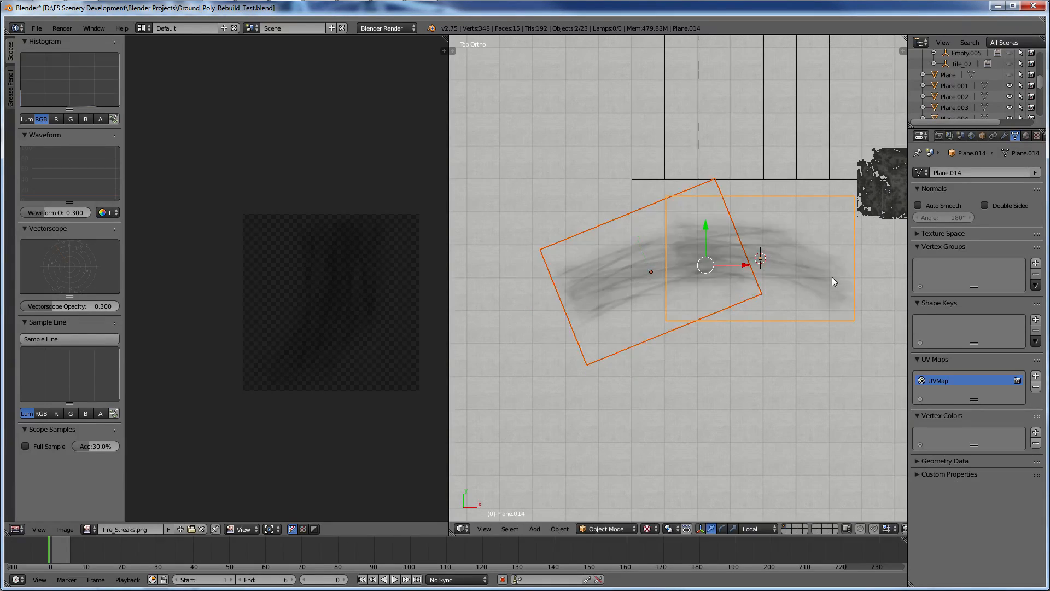
pyautogui.scroll(2, 776, 268)
pyautogui.scroll(-3, 777, 272)
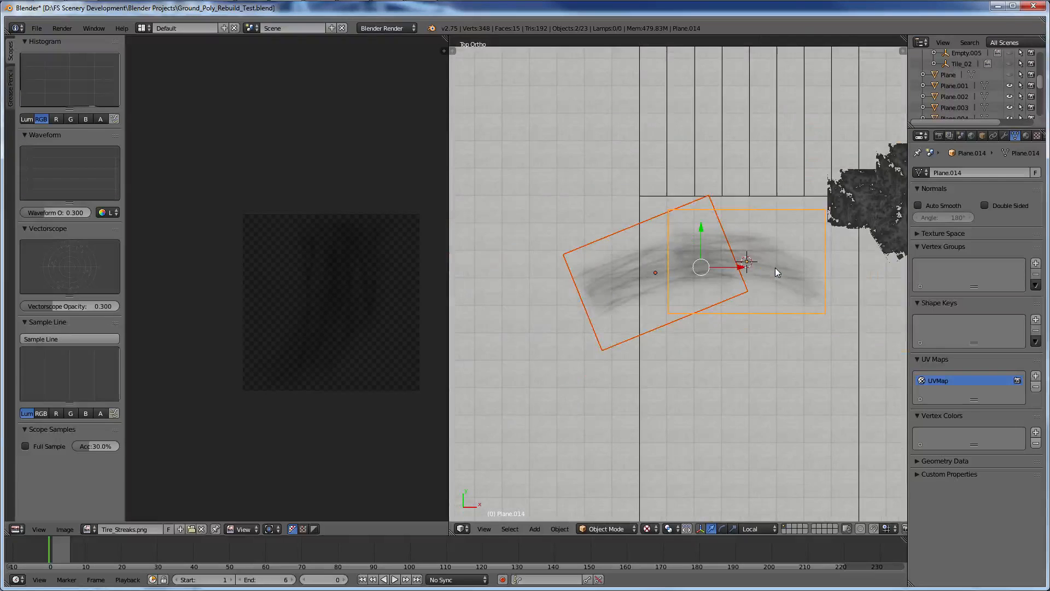
pyautogui.scroll(4, 776, 267)
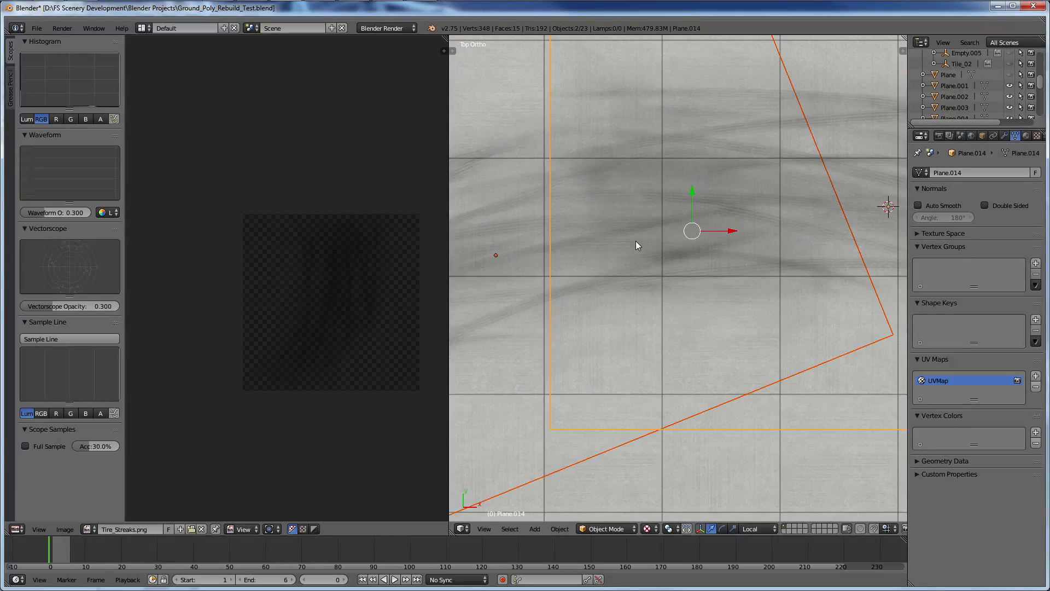
pyautogui.scroll(-8, 636, 241)
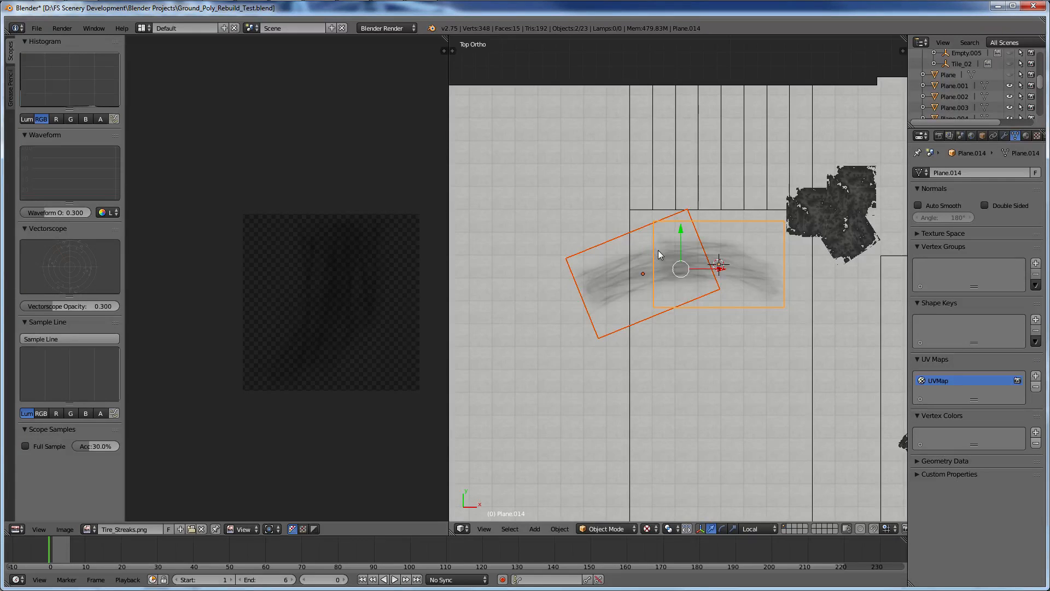
pyautogui.press('r')
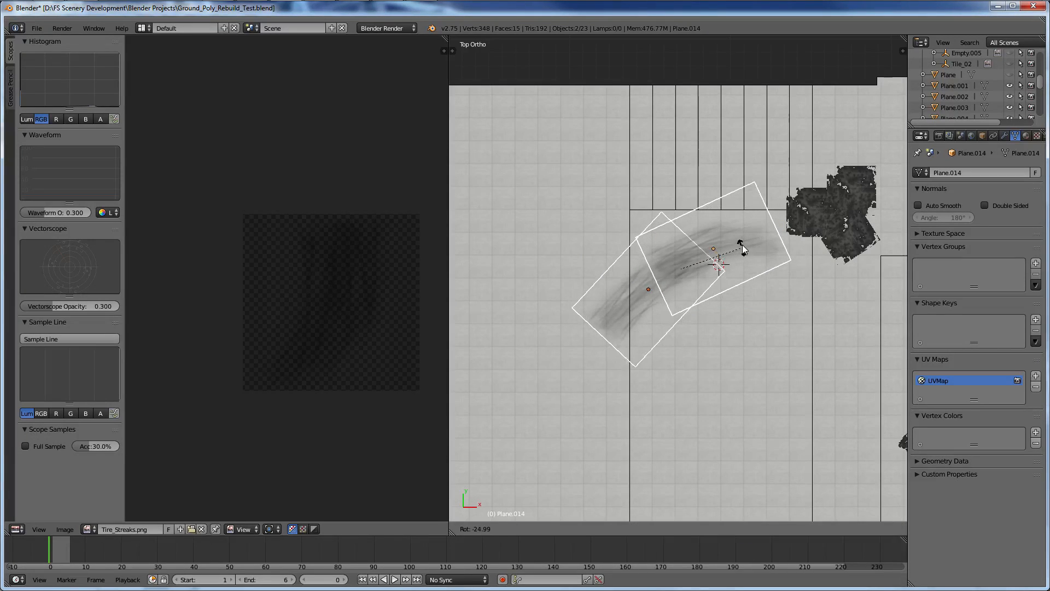
pyautogui.click(743, 244)
# Move both streak planes onto the upper-right corner of the ground, above the curved pavement edge.
pyautogui.scroll(-4, 743, 244)
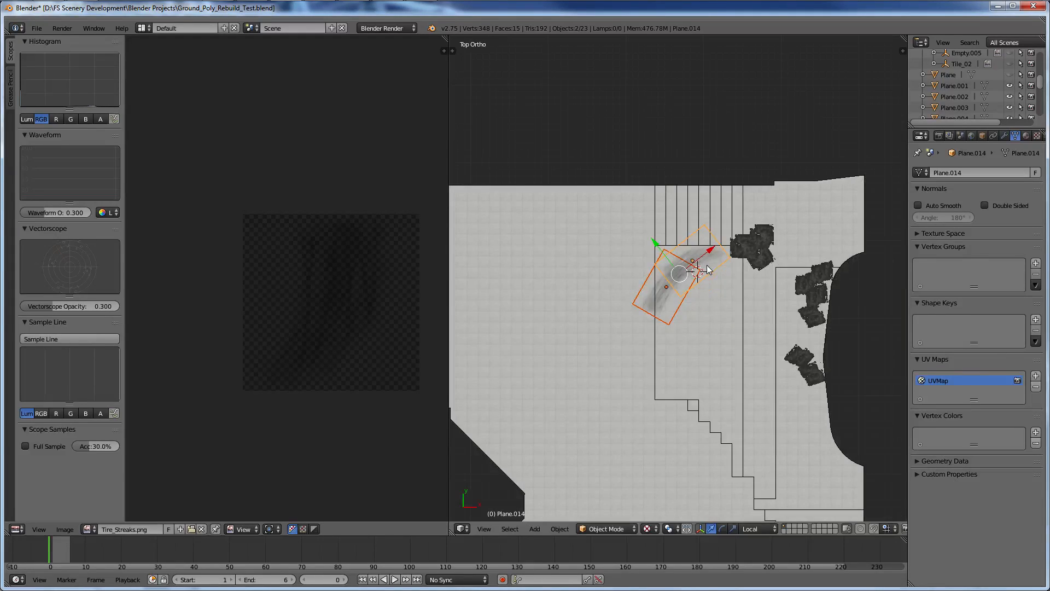
pyautogui.press('g')
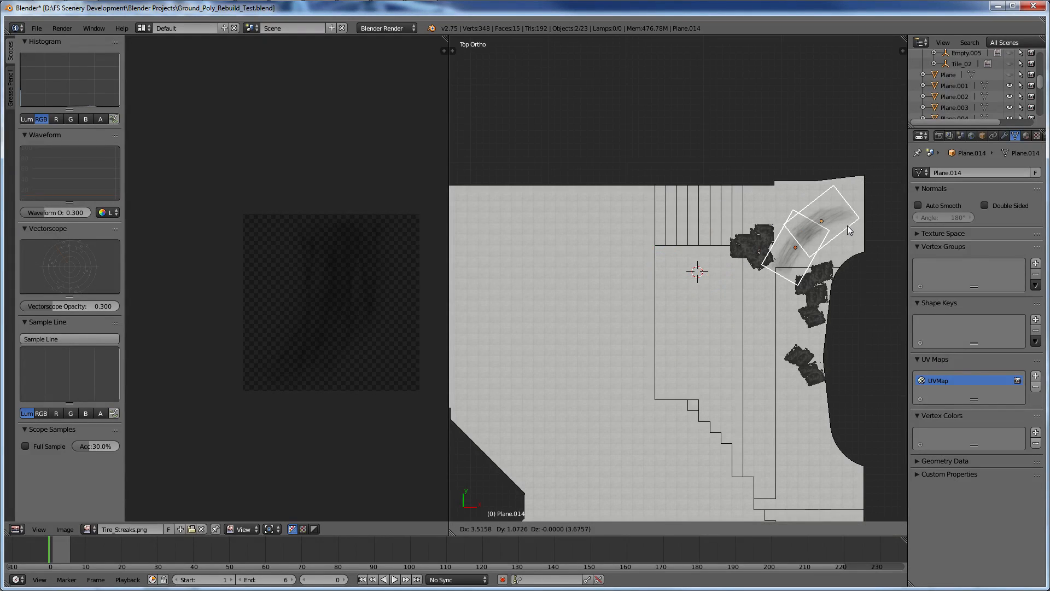
pyautogui.click(853, 229)
pyautogui.scroll(2, 857, 228)
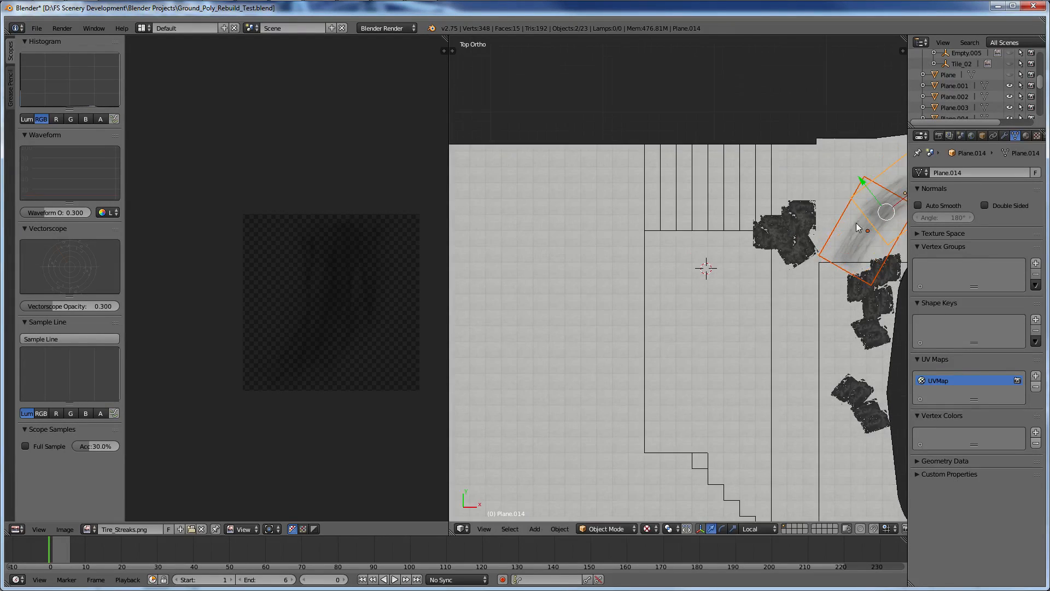
pyautogui.scroll(3, 763, 170)
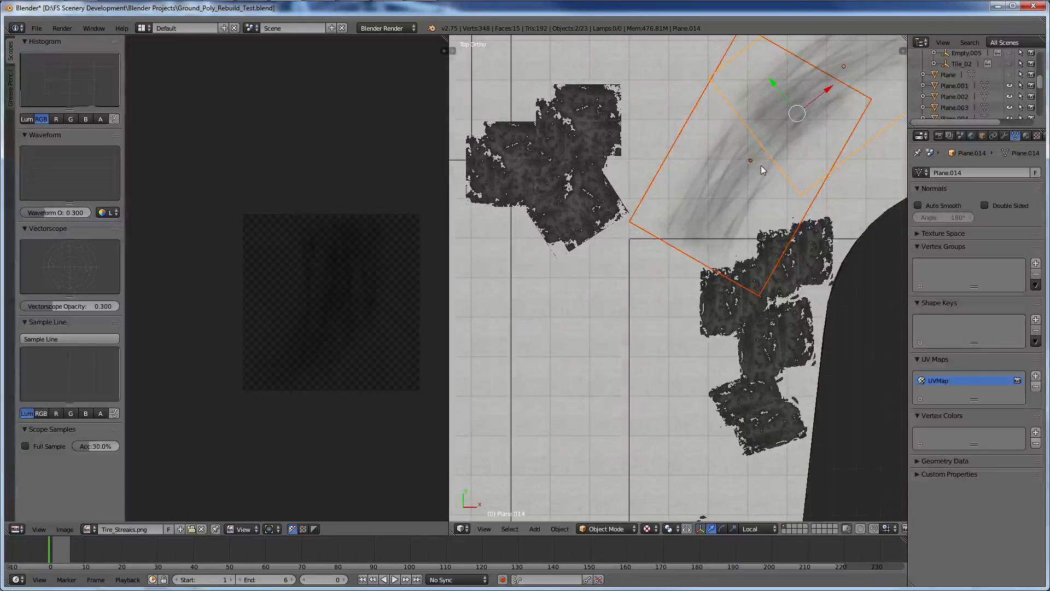
pyautogui.scroll(6, 657, 225)
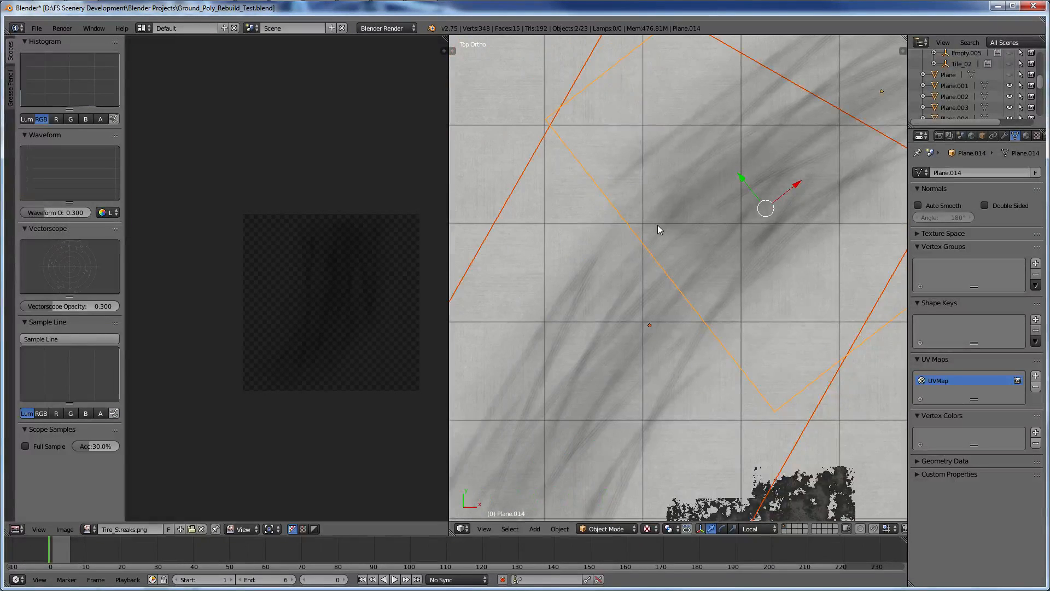
pyautogui.scroll(-2, 657, 225)
pyautogui.scroll(-2, 658, 224)
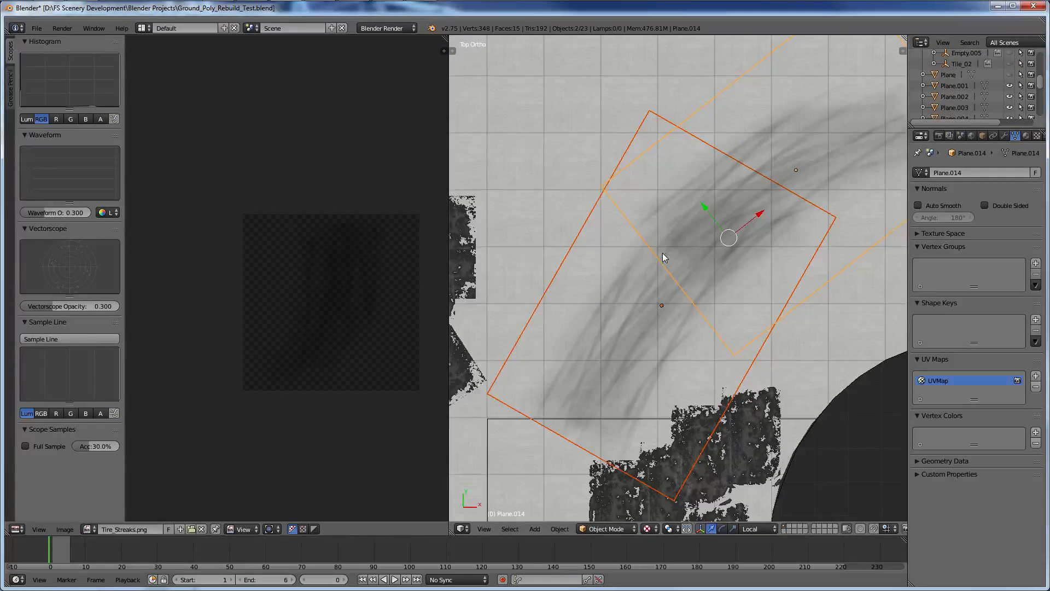
pyautogui.scroll(-2, 664, 265)
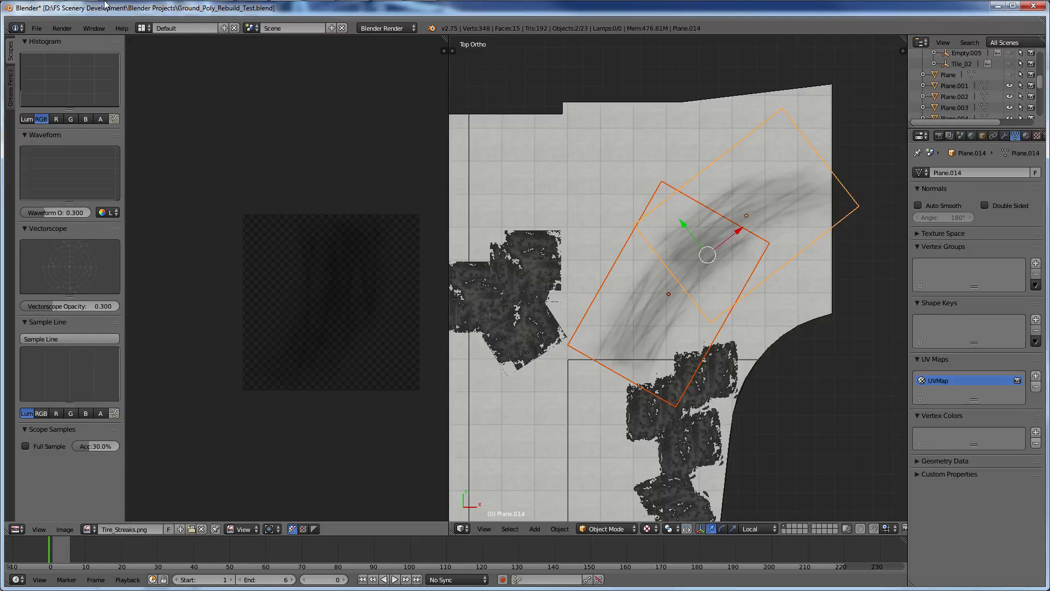
# Examine the overlapping streak planes on the concrete up close and from farther out, selecting one plane and both together.
pyautogui.moveTo(208, 6)
pyautogui.moveTo(252, 7)
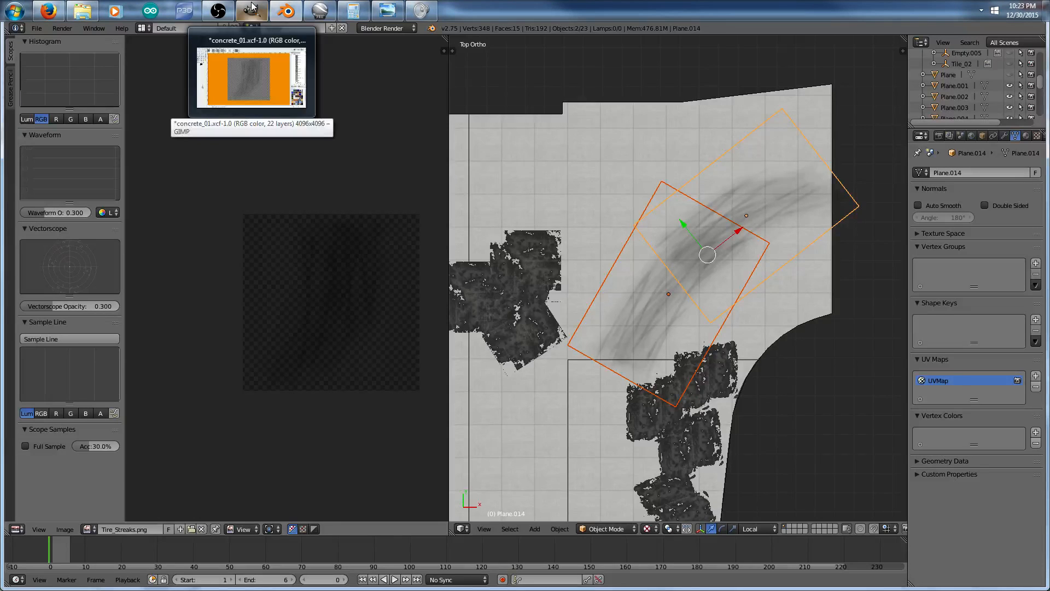
pyautogui.click(685, 296)
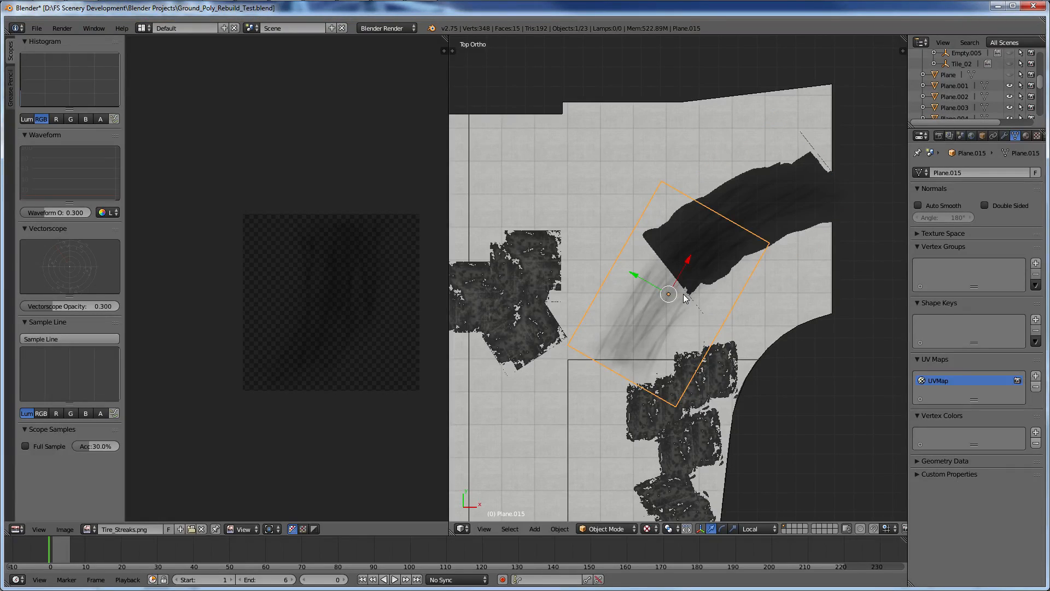
pyautogui.scroll(-4, 685, 297)
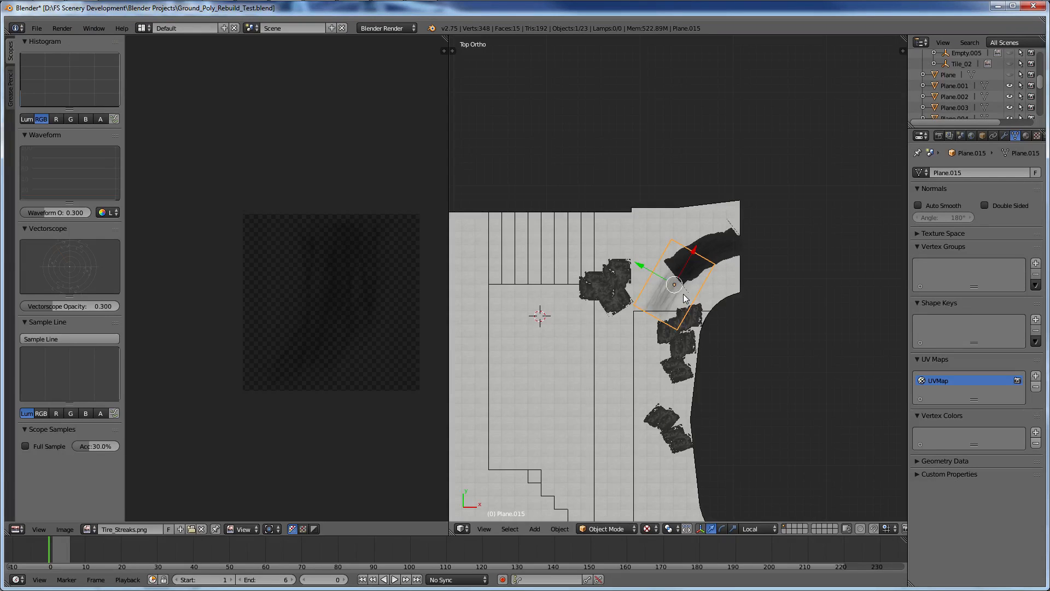
pyautogui.scroll(5, 685, 297)
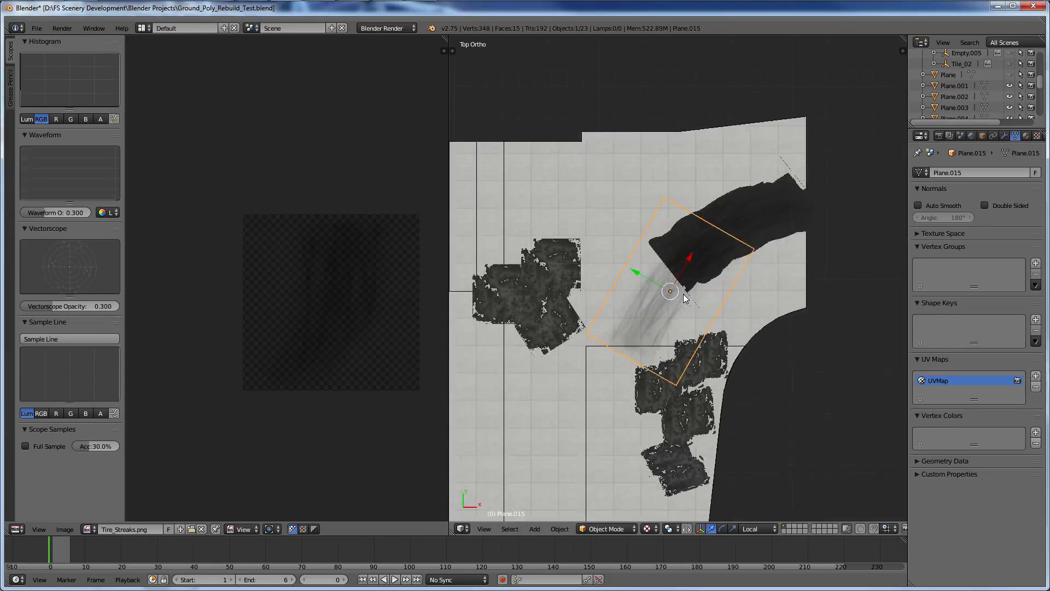
pyautogui.scroll(6, 742, 250)
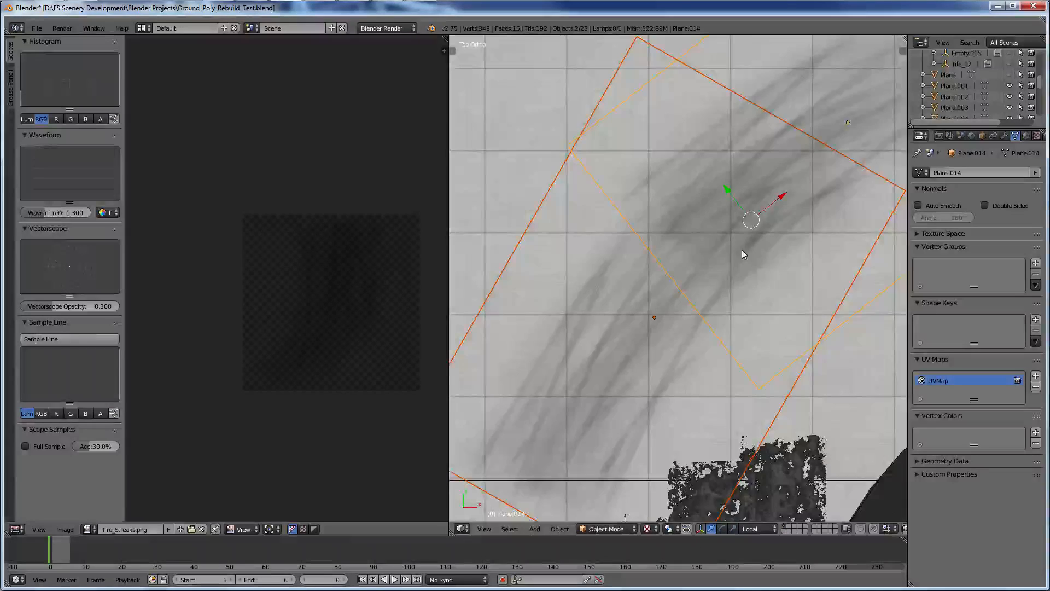
pyautogui.keyDown('shift'); pyautogui.click(743, 253); pyautogui.keyUp('shift')
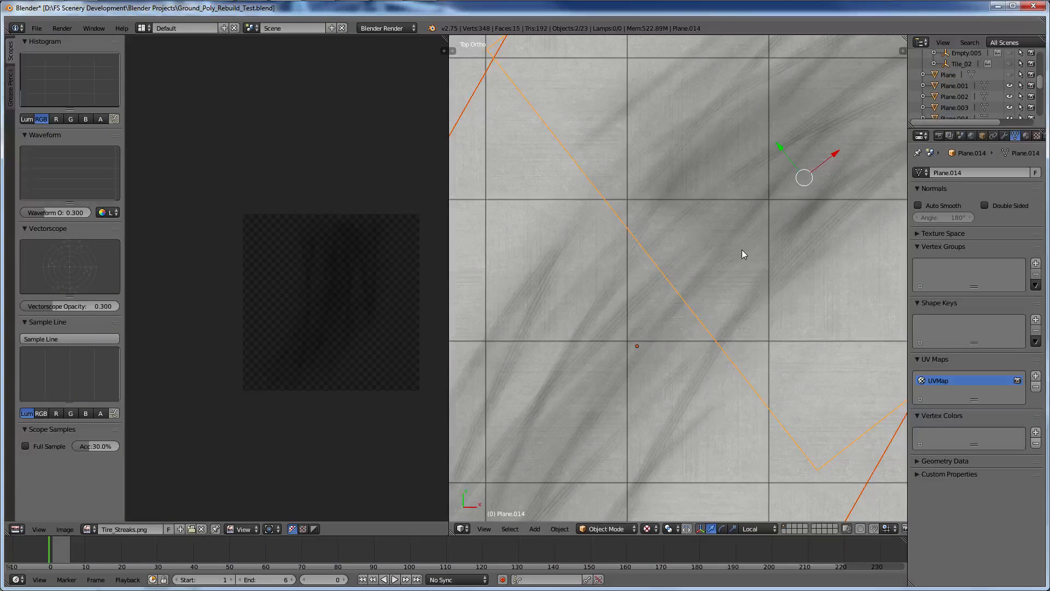
pyautogui.scroll(-3, 741, 250)
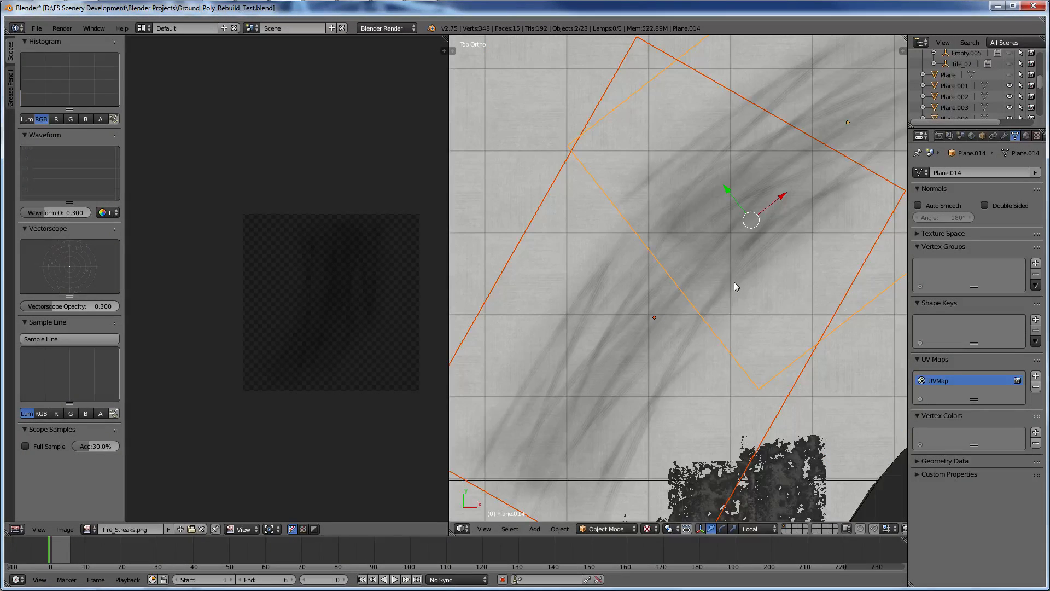
# Switch to GIMP and show the white Background layer behind the streaks.
pyautogui.moveTo(493, 5)
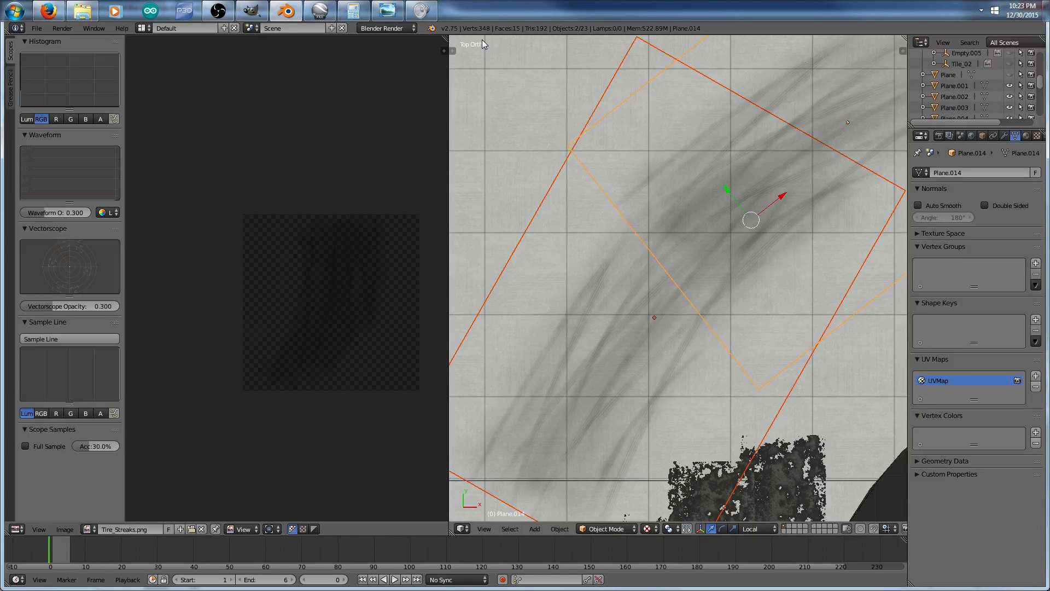
pyautogui.click(265, 10)
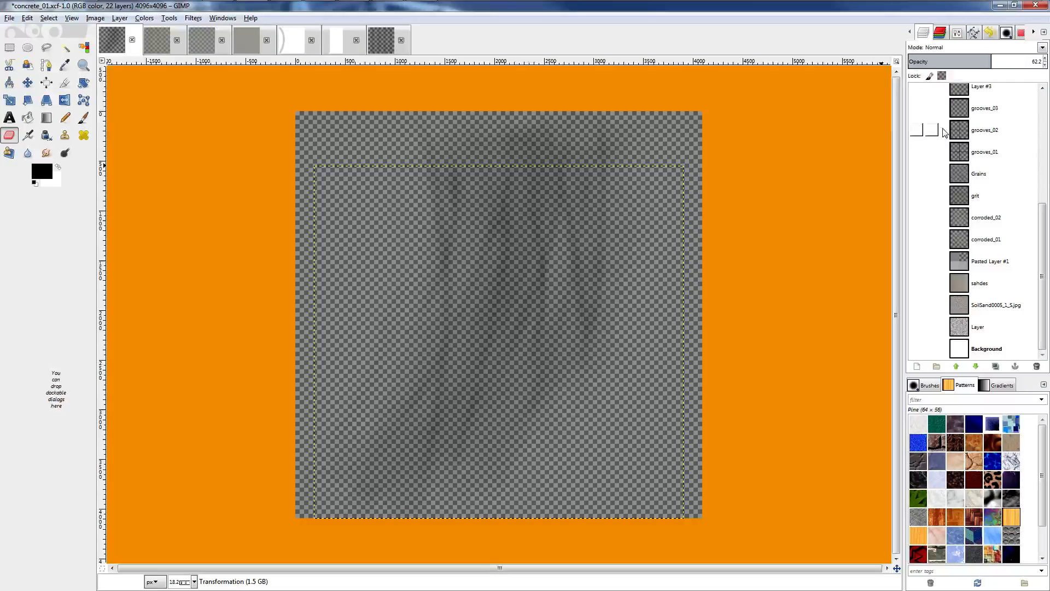
pyautogui.click(916, 349)
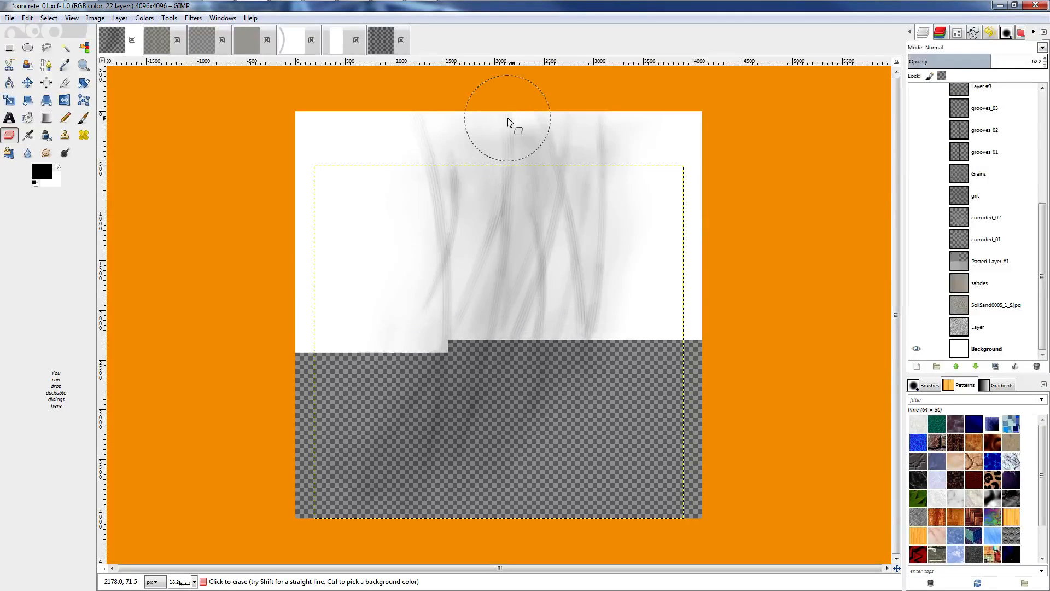
# Set the Eraser to the 2. Hardness 025 brush with a size of about 1045.
pyautogui.click(1006, 32)
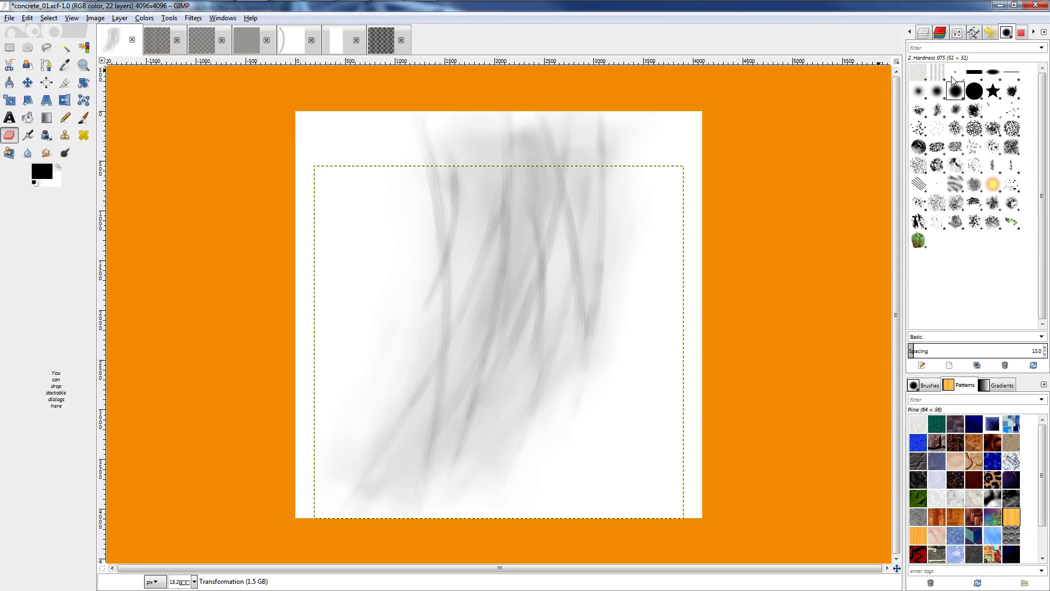
pyautogui.click(919, 91)
pyautogui.click(957, 32)
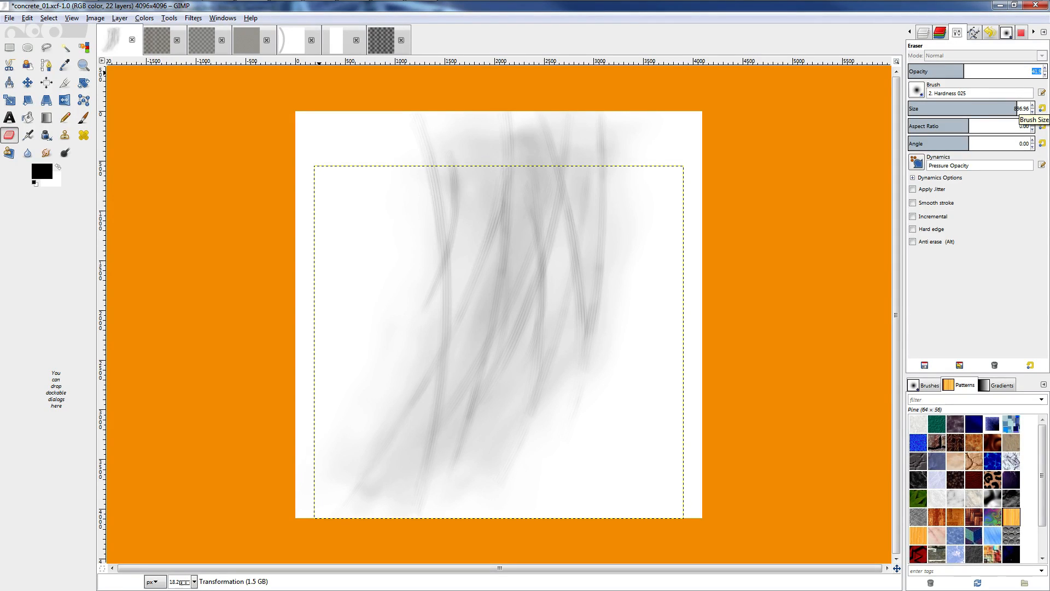
pyautogui.moveTo(1016, 111); pyautogui.dragTo(1049, 111)
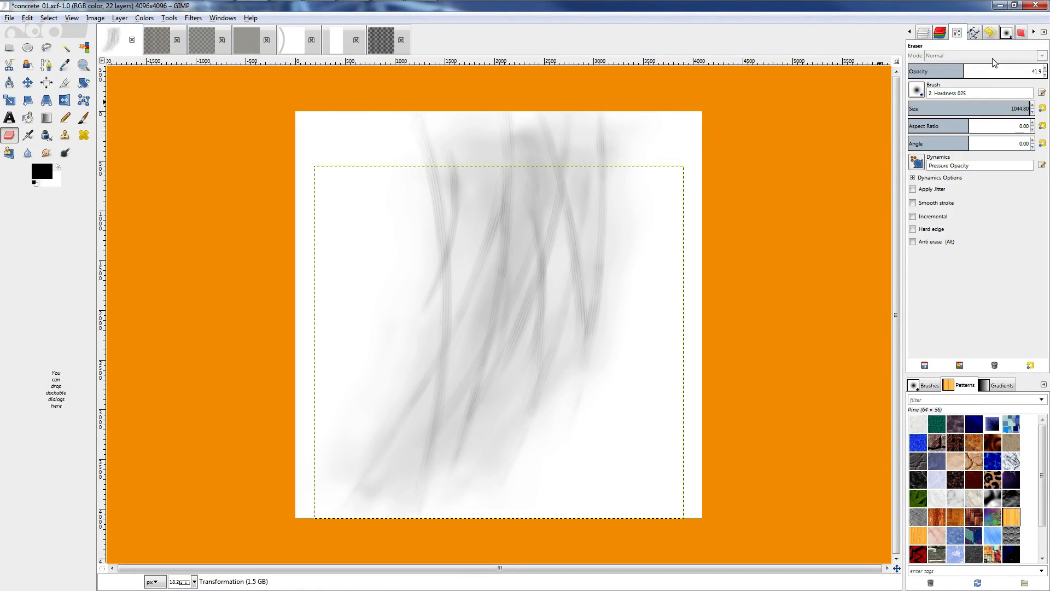
# Soften the lower-left ends of the streaks on the grooves_03 #3 layer with the Eraser.
pyautogui.click(922, 32)
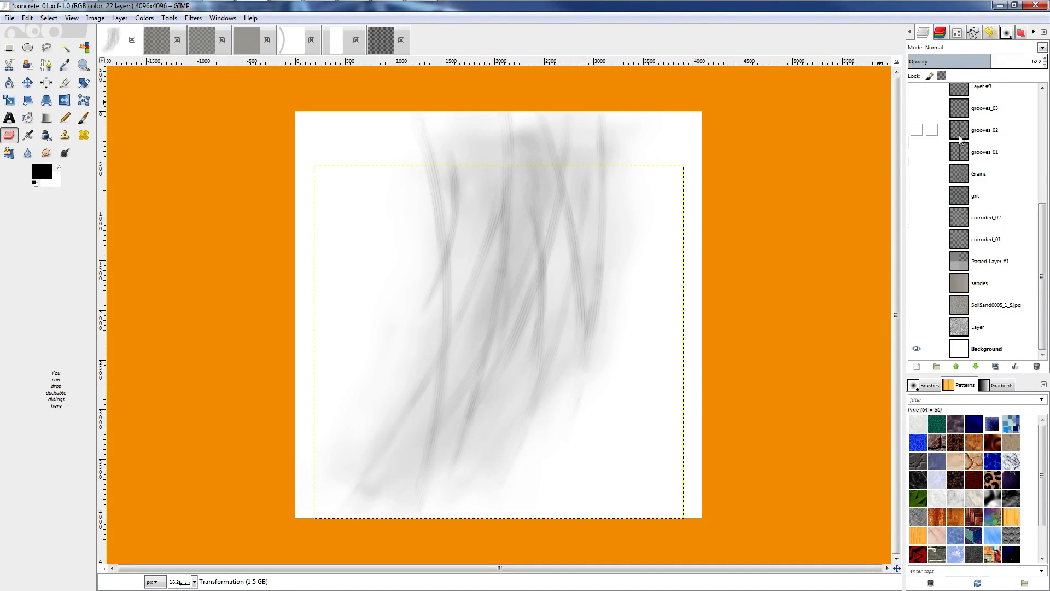
pyautogui.click(979, 108)
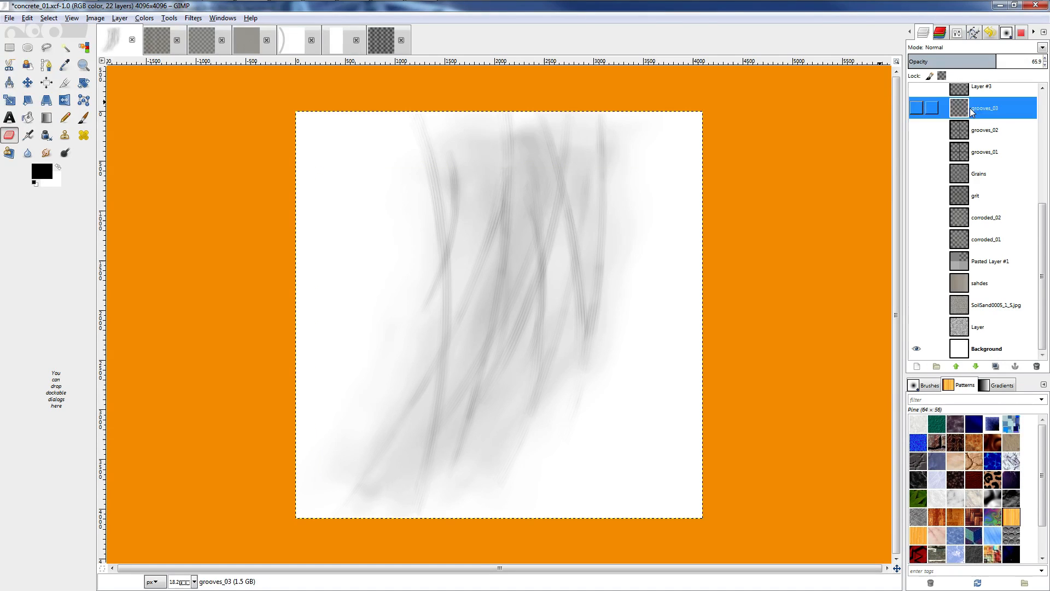
pyautogui.scroll(3, 971, 129)
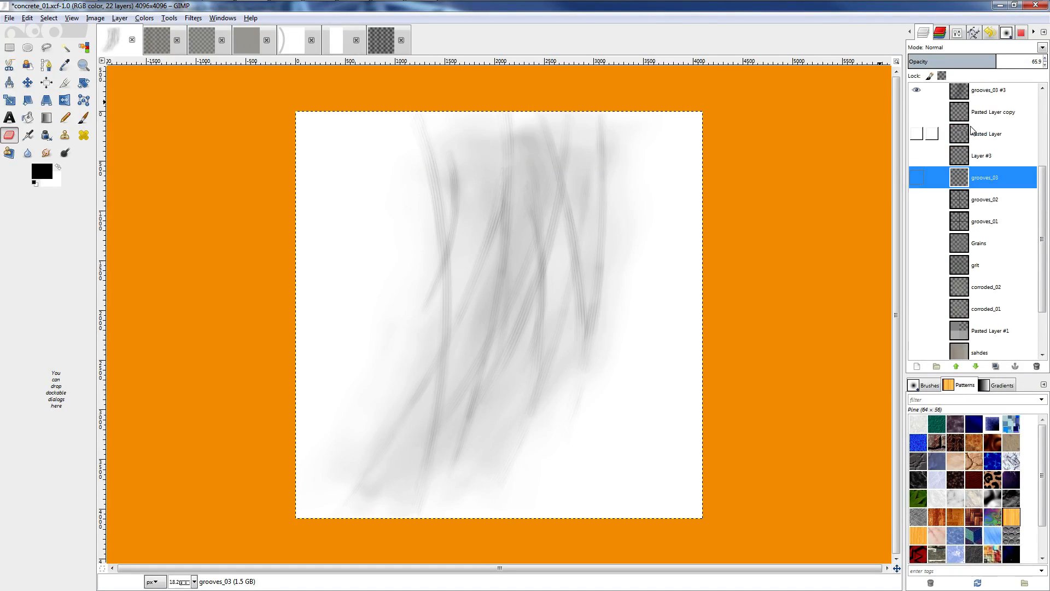
pyautogui.click(979, 91)
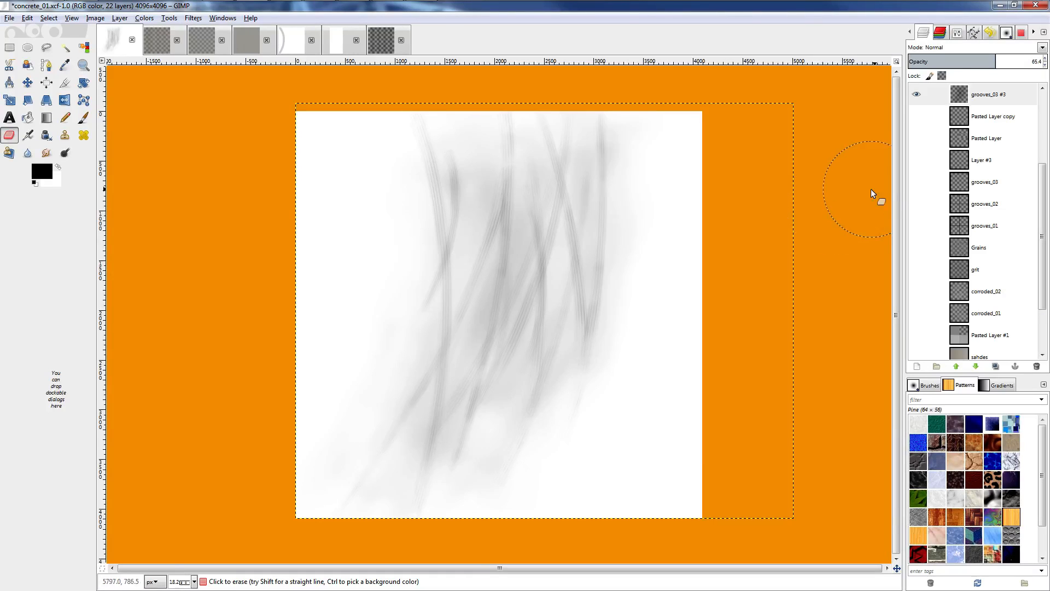
# Move the hidden Layer #3 to the left, partly off the canvas, and hide the Background layer.
pyautogui.click(970, 160)
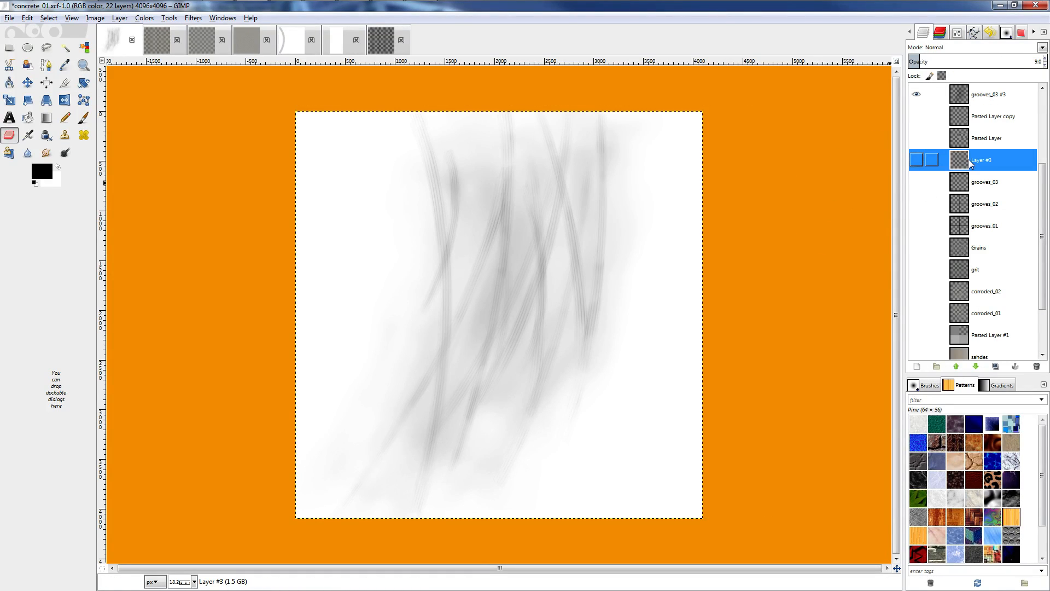
pyautogui.press('m')
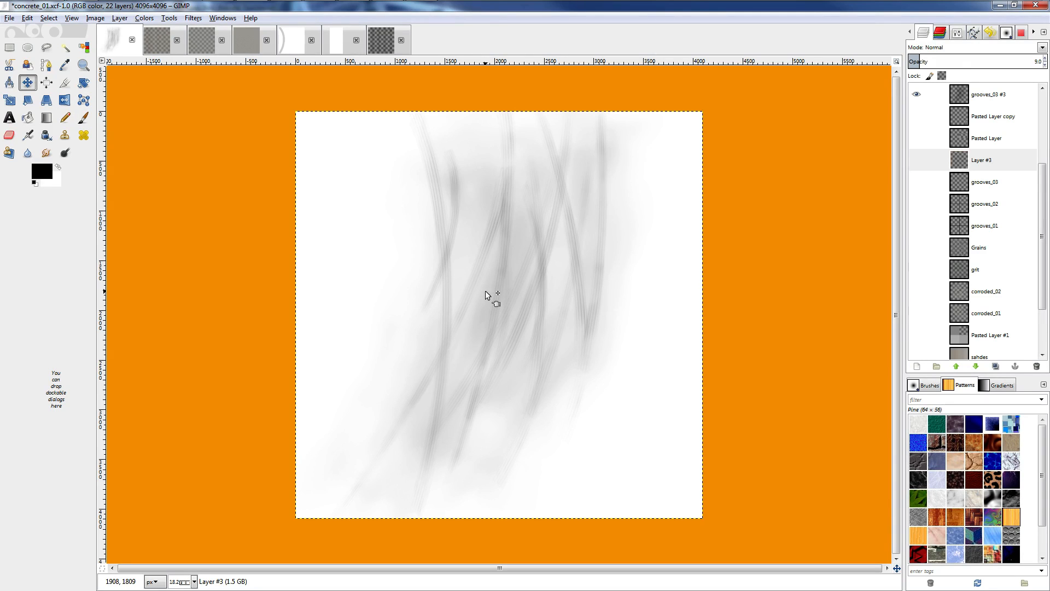
pyautogui.moveTo(485, 294); pyautogui.dragTo(327, 297)
pyautogui.scroll(-3, 958, 335)
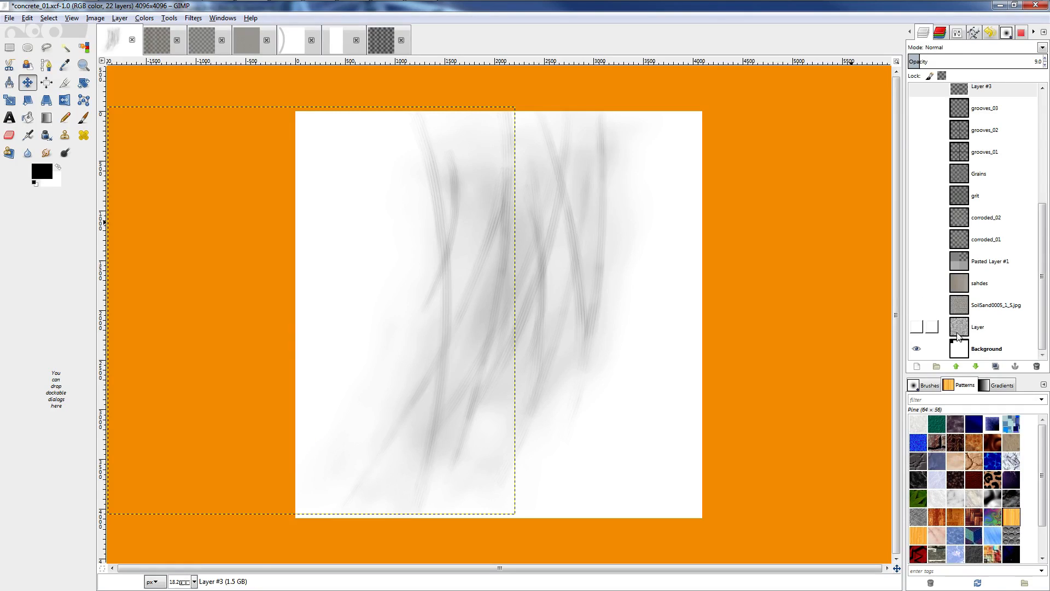
pyautogui.click(915, 350)
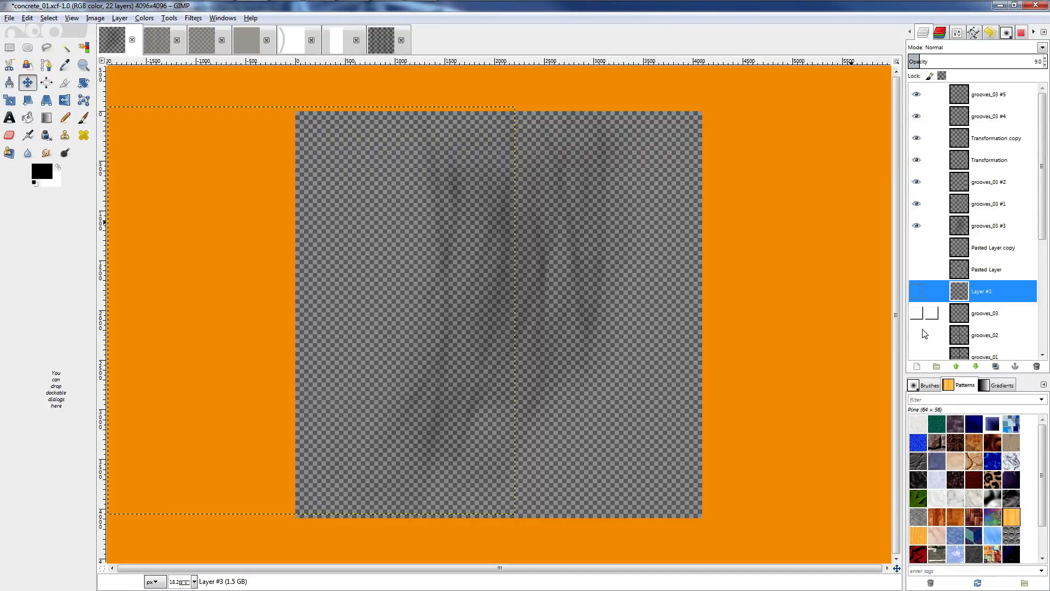
# Shift the Transformation layer straight left so its streak reaches the lower-left canvas edge, and fade that streak with the Eraser.
pyautogui.click(981, 163)
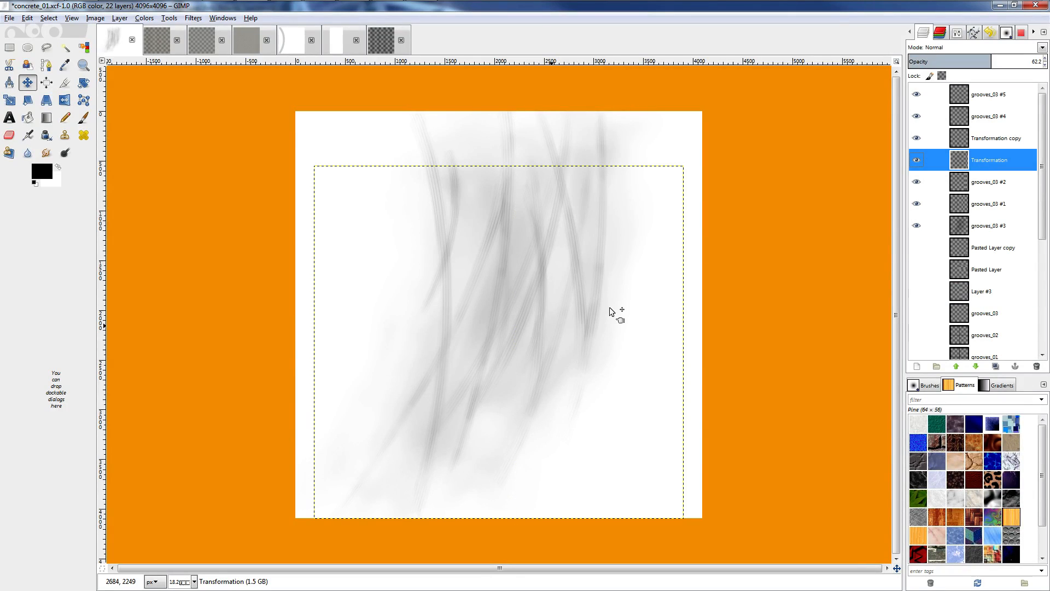
pyautogui.moveTo(521, 350); pyautogui.dragTo(470, 377)
pyautogui.hotkey('ctrl', 'z')
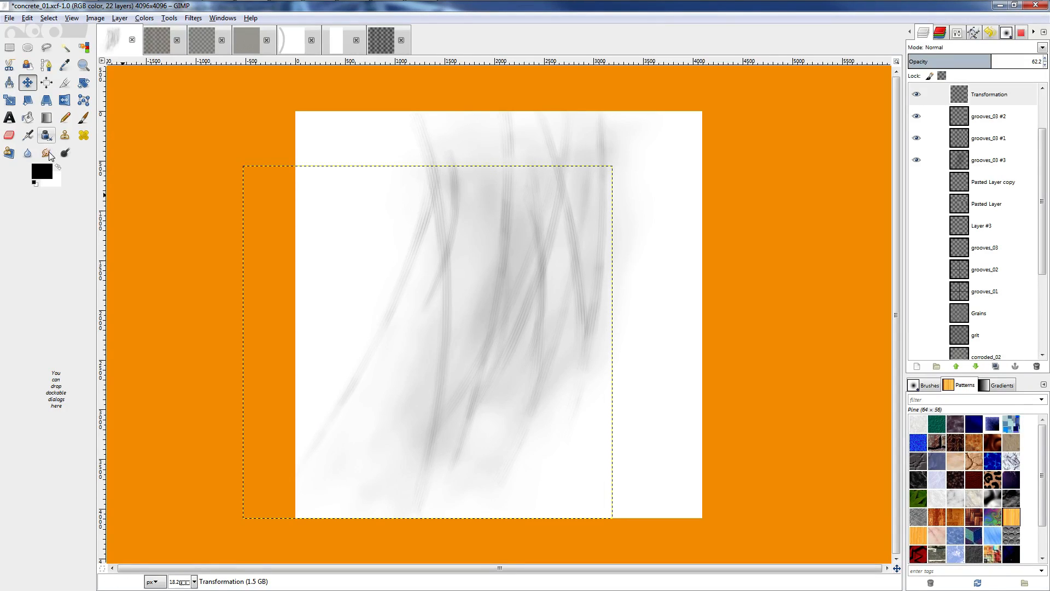
pyautogui.hotkey('shift', 'e')
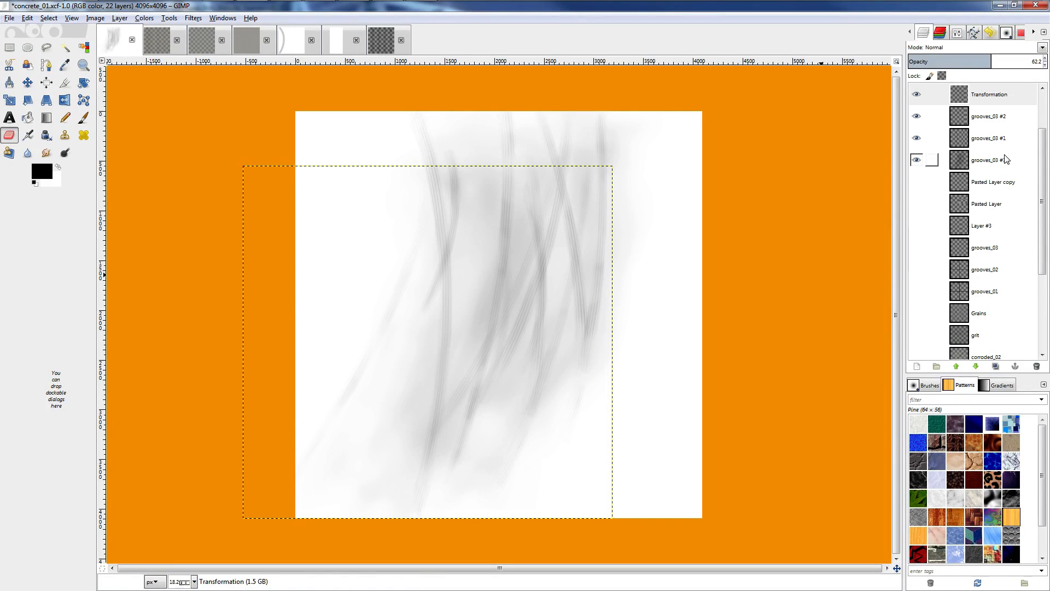
pyautogui.press('ctrl')
# Duplicate the Transformation layer, shifting the copy right and slightly up, and fade the copy's streak with the Eraser.
pyautogui.click(990, 94)
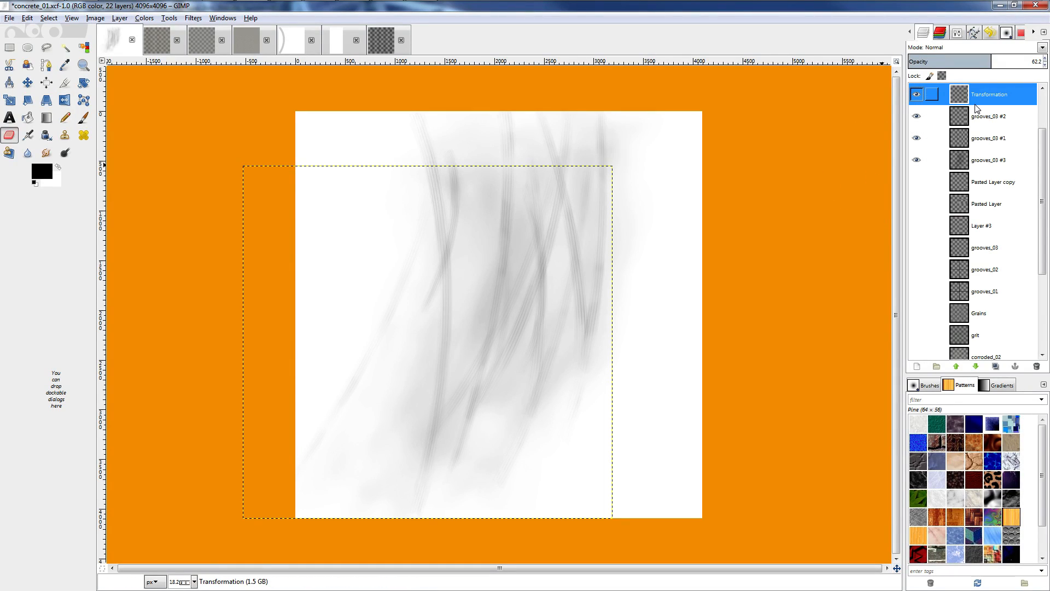
pyautogui.press('m')
pyautogui.hotkey('shift', 'ctrl', 'd')
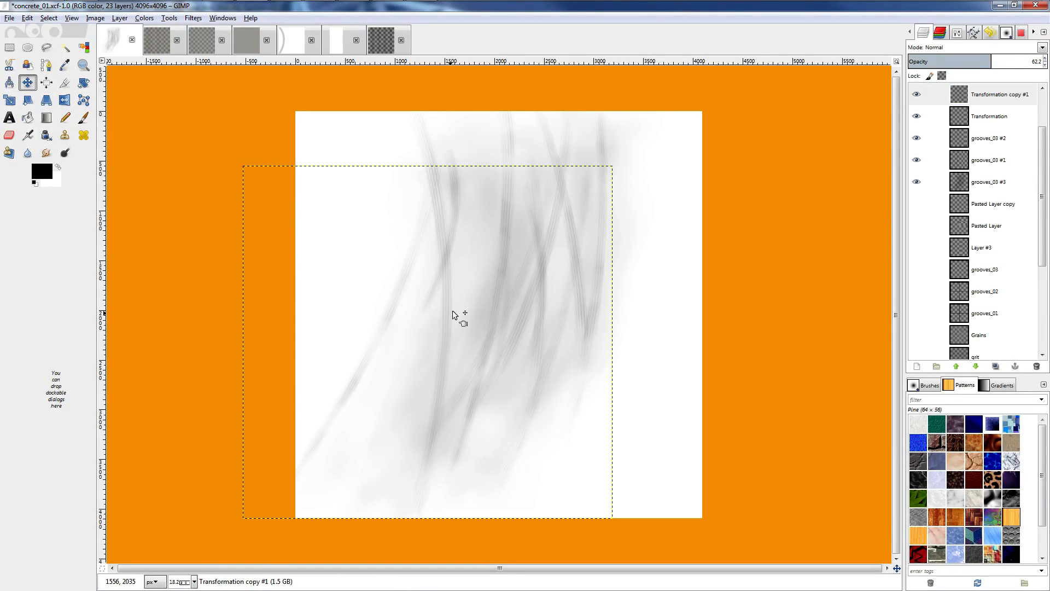
pyautogui.moveTo(453, 315); pyautogui.dragTo(479, 306)
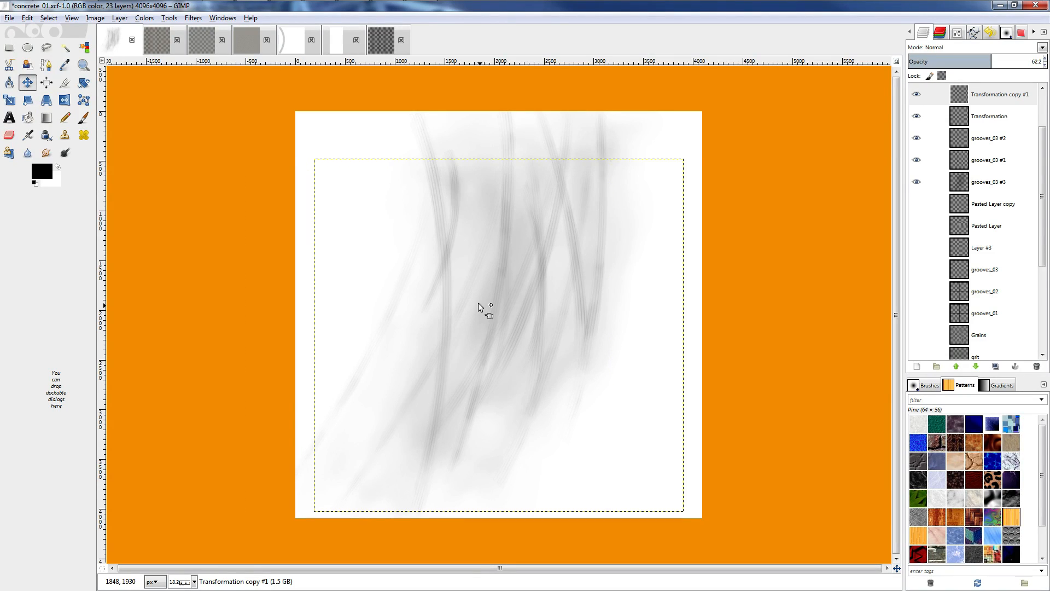
pyautogui.hotkey('shift', 'e')
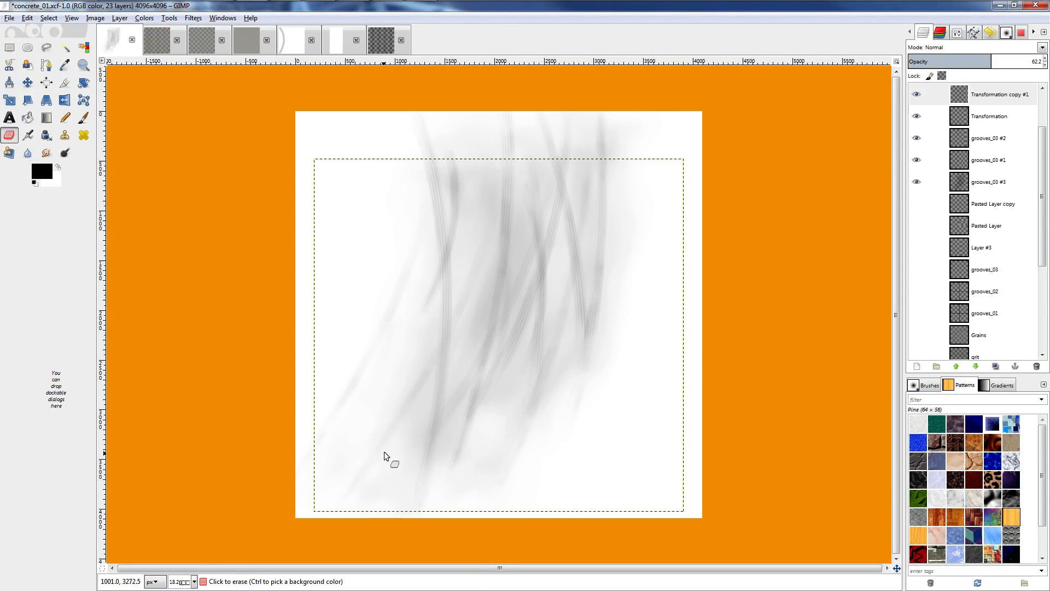
pyautogui.moveTo(385, 456)
pyautogui.mouseDown()
pyautogui.moveTo(346, 487)
pyautogui.moveTo(506, 276)
pyautogui.mouseUp()
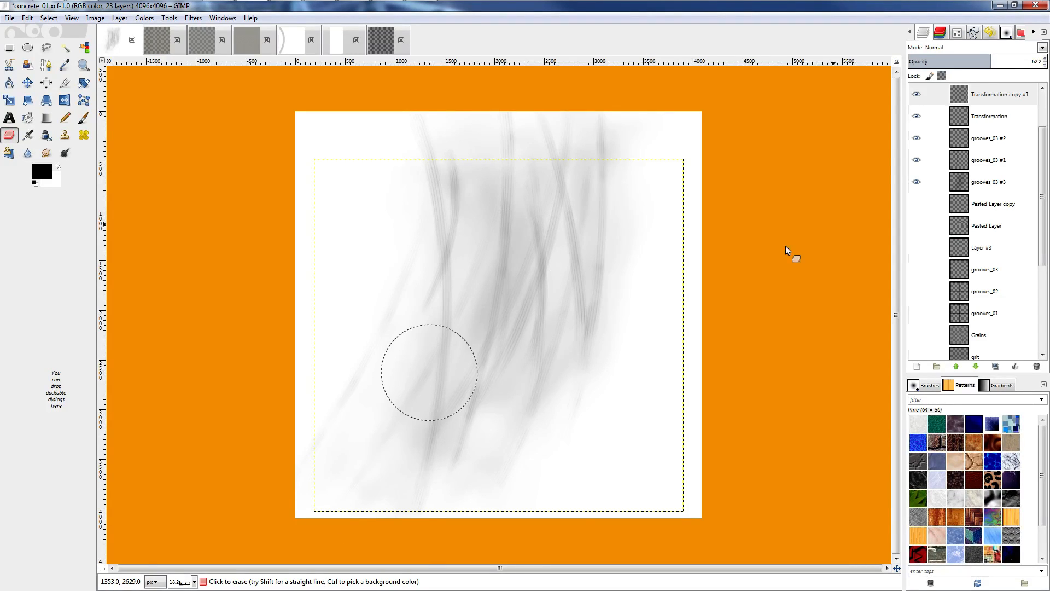
# Duplicate the grooves_03 #1 layer and move the copy so its streak stands alone near the canvas's right edge.
pyautogui.click(1000, 159)
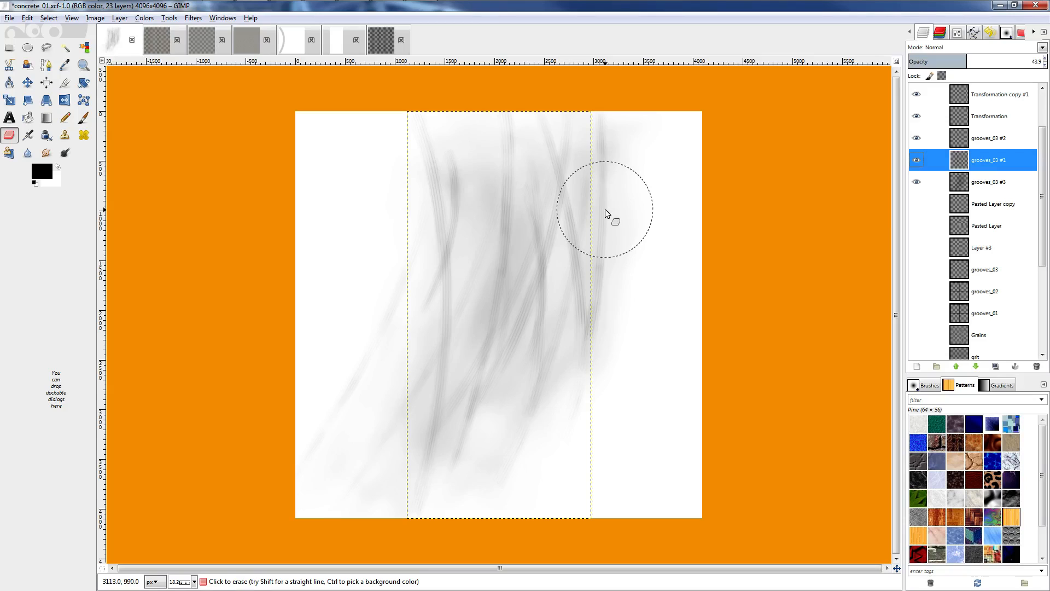
pyautogui.press('m')
pyautogui.moveTo(509, 332); pyautogui.dragTo(550, 332)
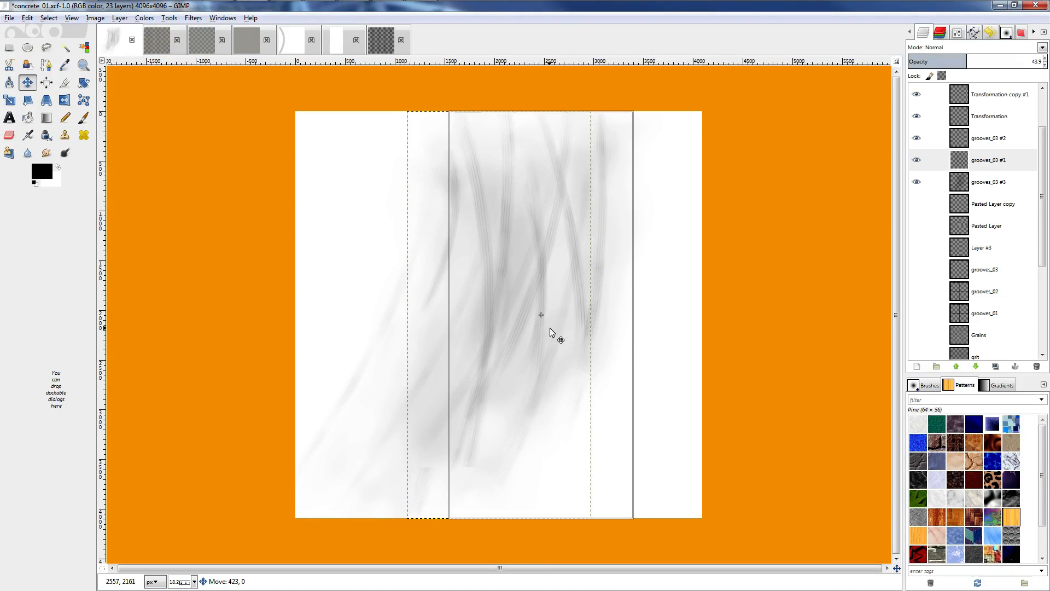
pyautogui.hotkey('ctrl', 'z')
pyautogui.hotkey('ctrl', 'shift', 'd')
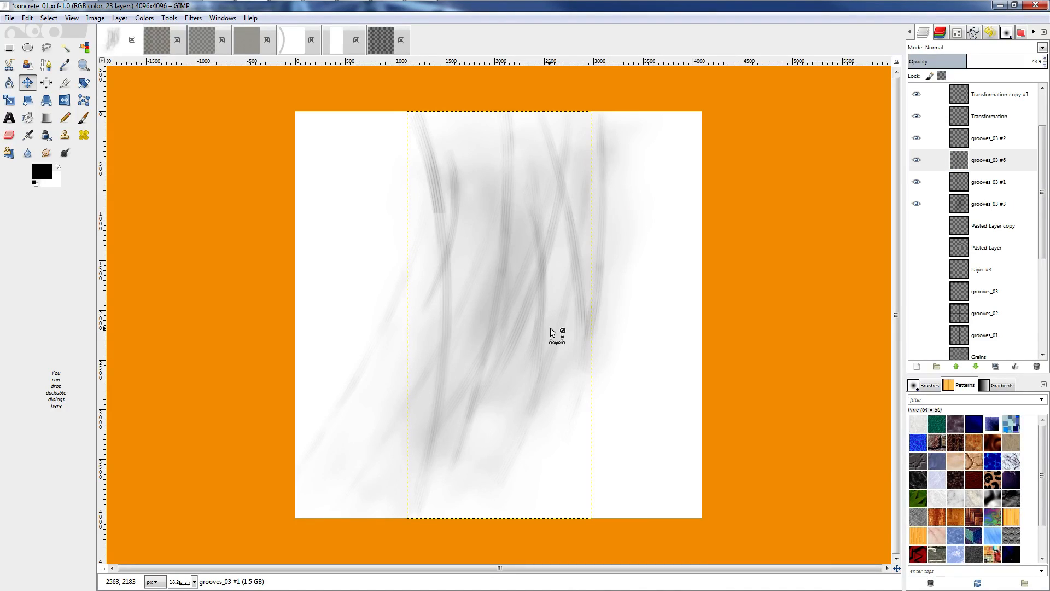
pyautogui.moveTo(552, 332); pyautogui.dragTo(705, 336)
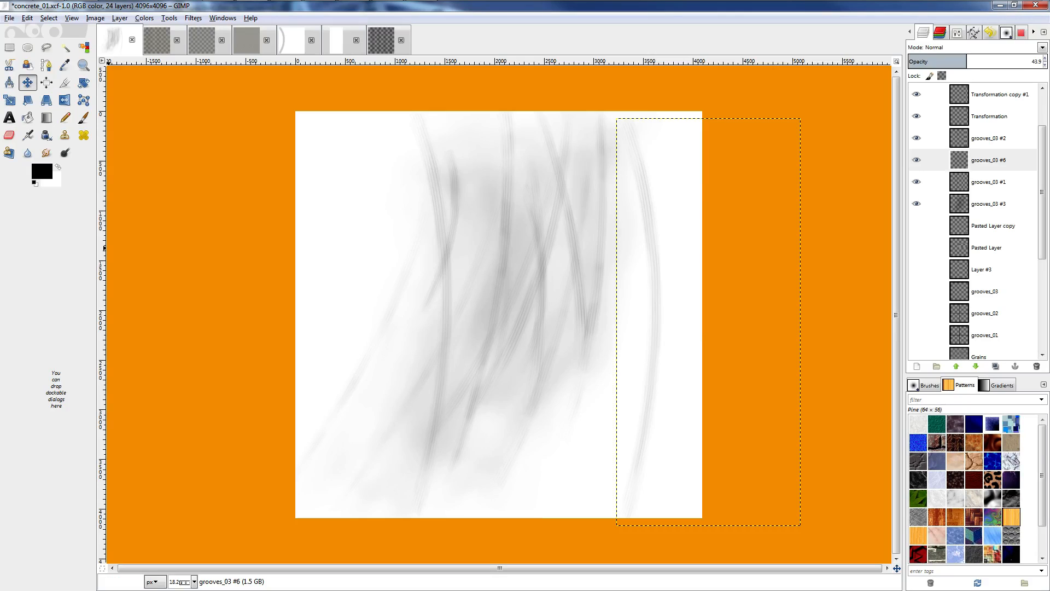
# Apply a Perspective transform to the grooves_03 #6 layer, shifting both lower corners left so its streak slants toward the bottom.
pyautogui.hotkey('shift', 'p')
pyautogui.click(653, 483)
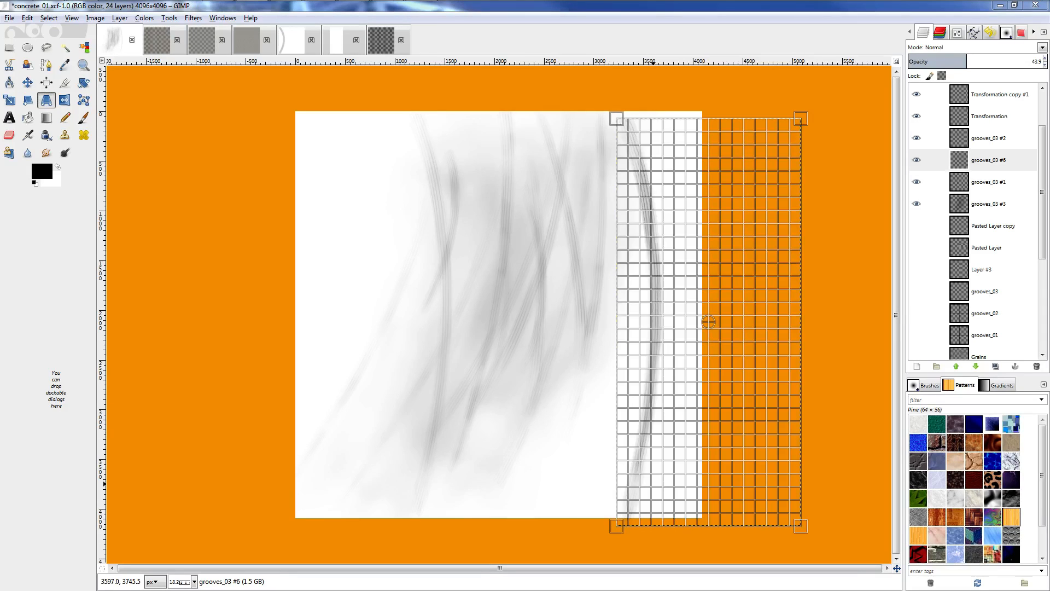
pyautogui.moveTo(664, 508); pyautogui.dragTo(564, 507)
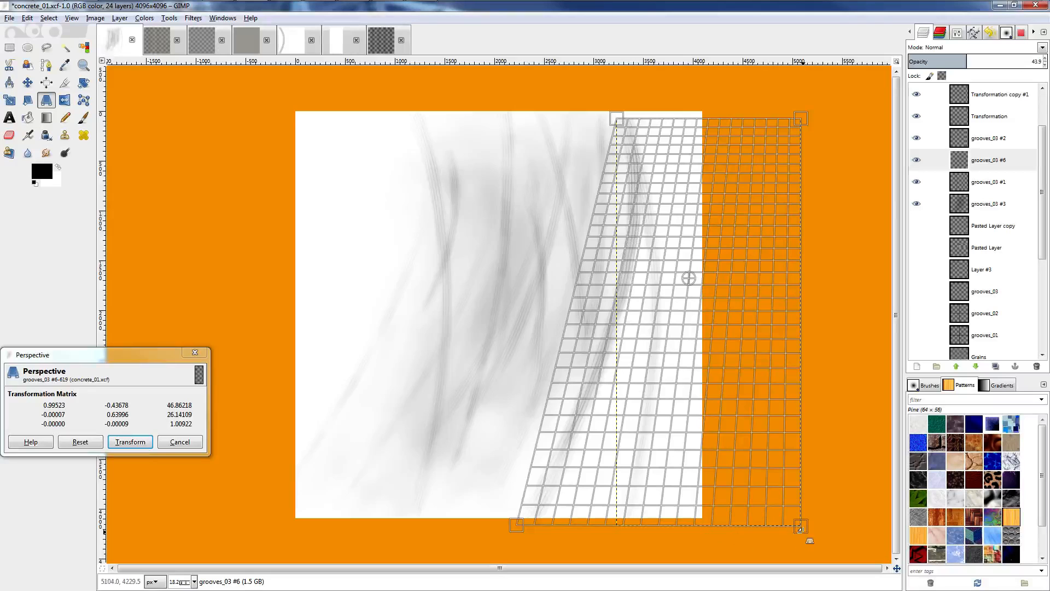
pyautogui.moveTo(800, 529); pyautogui.dragTo(729, 524)
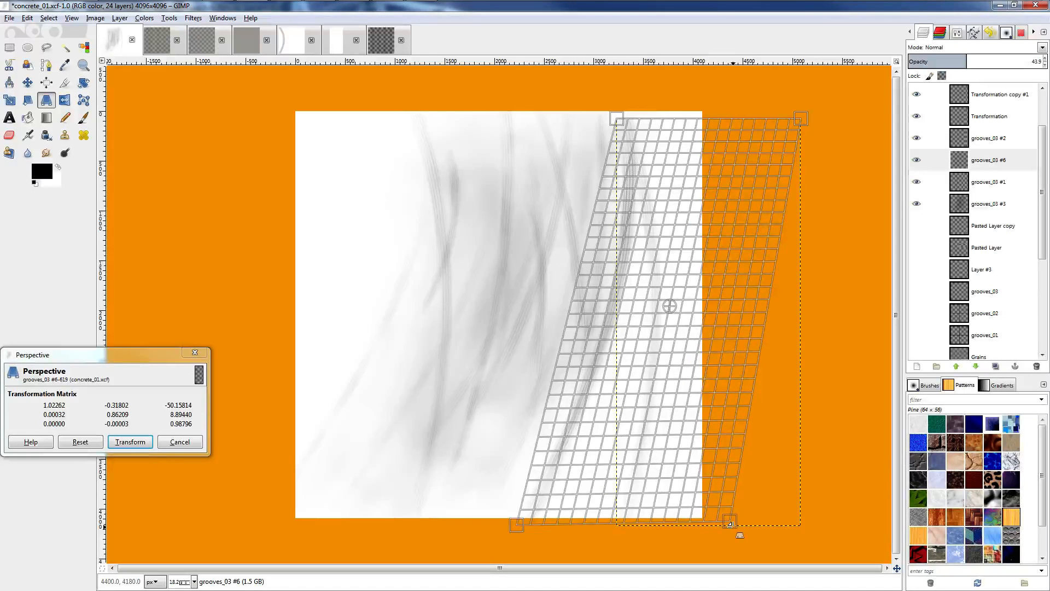
pyautogui.click(129, 441)
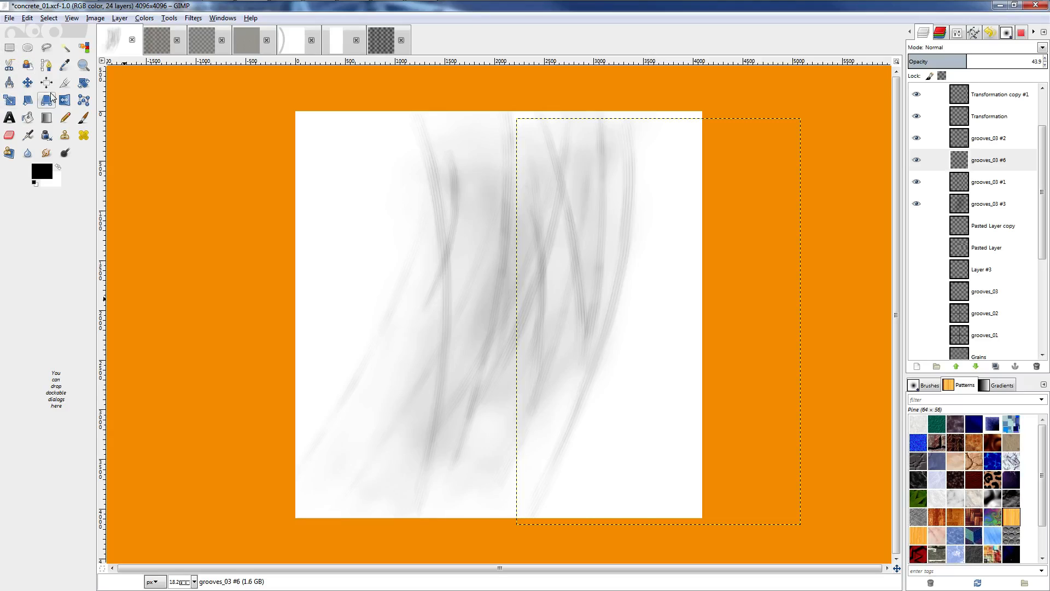
# Move the slanted grooves_03 #6 streak slightly right and fade it with the Eraser.
pyautogui.press('m')
pyautogui.moveTo(610, 281); pyautogui.dragTo(637, 285)
pyautogui.hotkey('shift', 'e')
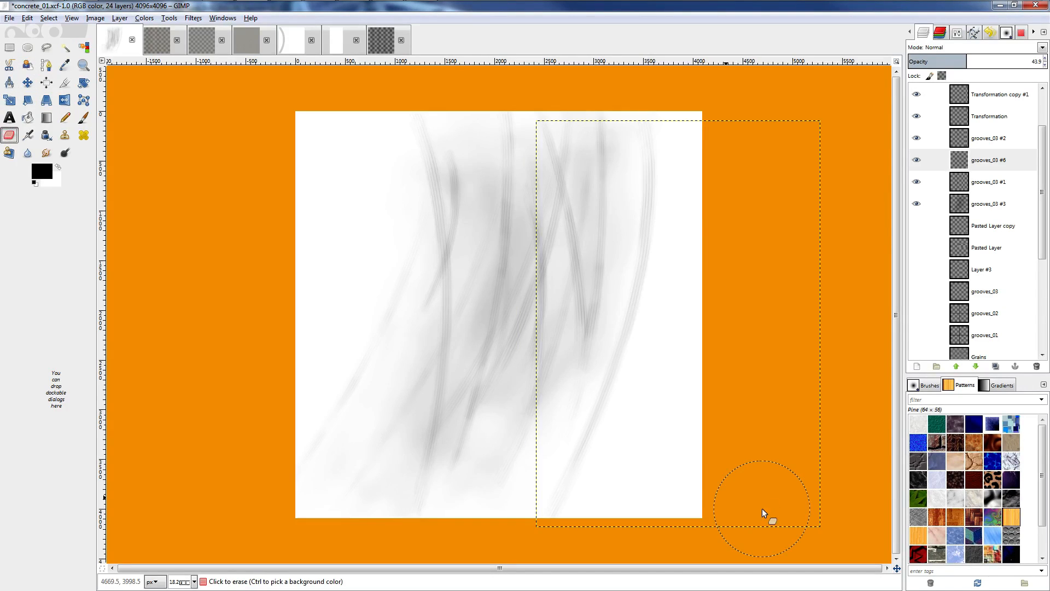
pyautogui.moveTo(625, 395)
pyautogui.mouseDown()
pyautogui.moveTo(587, 367)
pyautogui.moveTo(628, 334)
pyautogui.mouseUp()
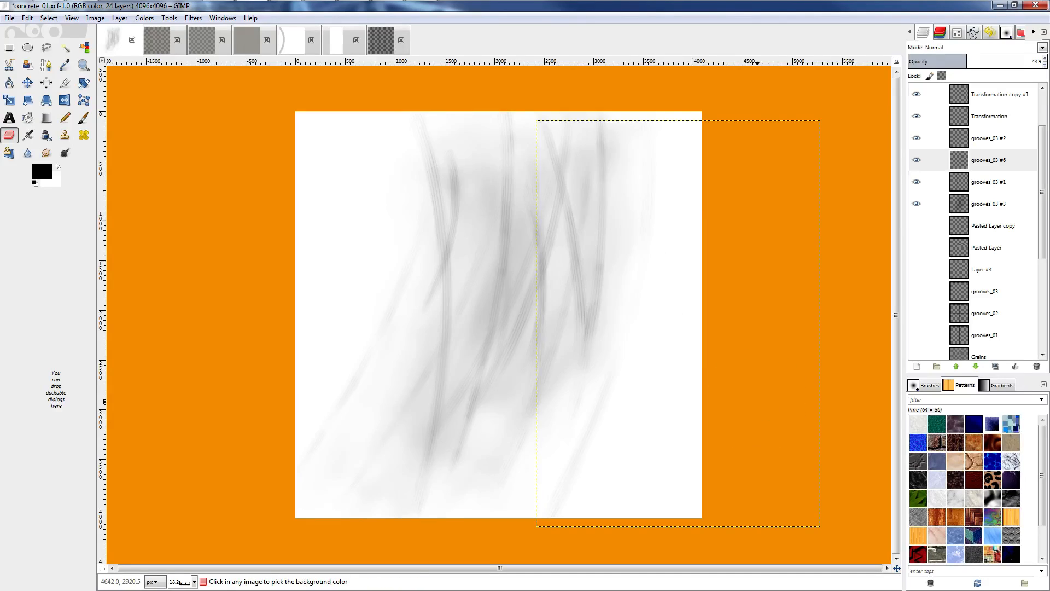
# Export the streak image over Tire_Streaks.png with the white Background layer still visible.
pyautogui.keyDown('ctrl'); pyautogui.scroll(-2, 775, 391); pyautogui.keyUp('ctrl')
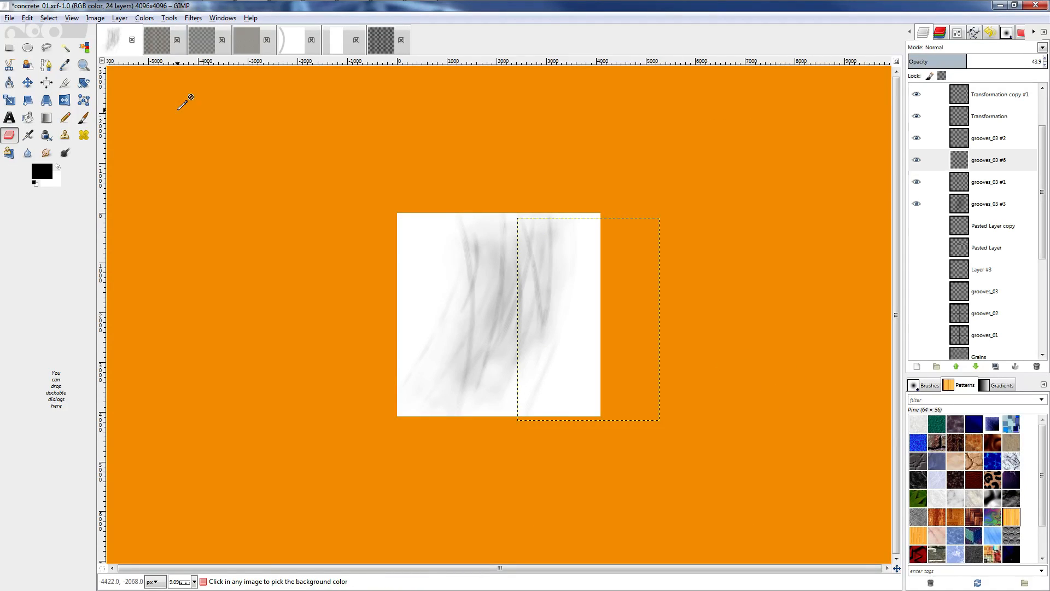
pyautogui.click(10, 18)
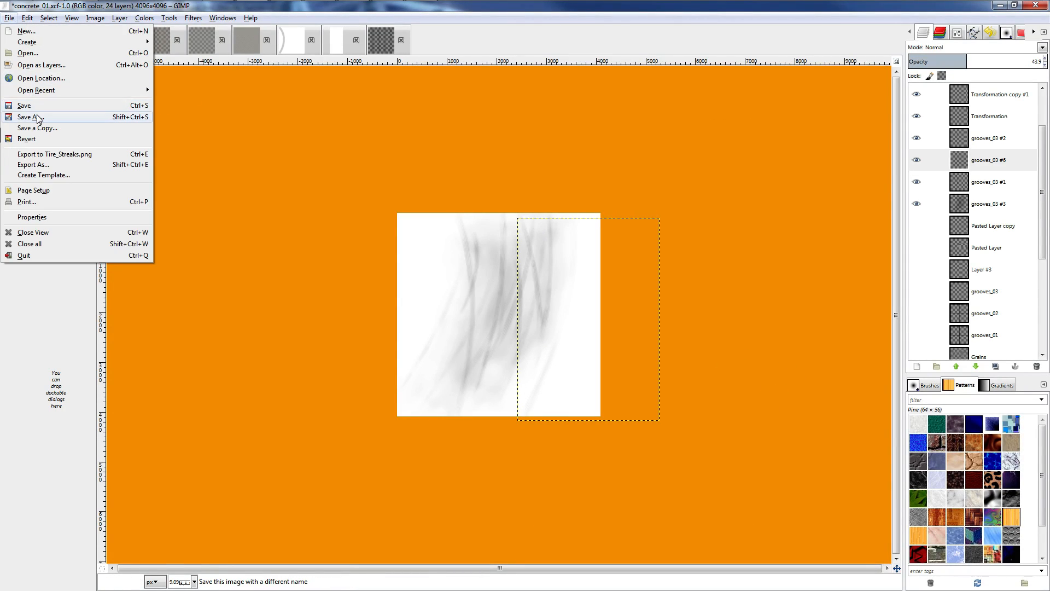
pyautogui.click(38, 154)
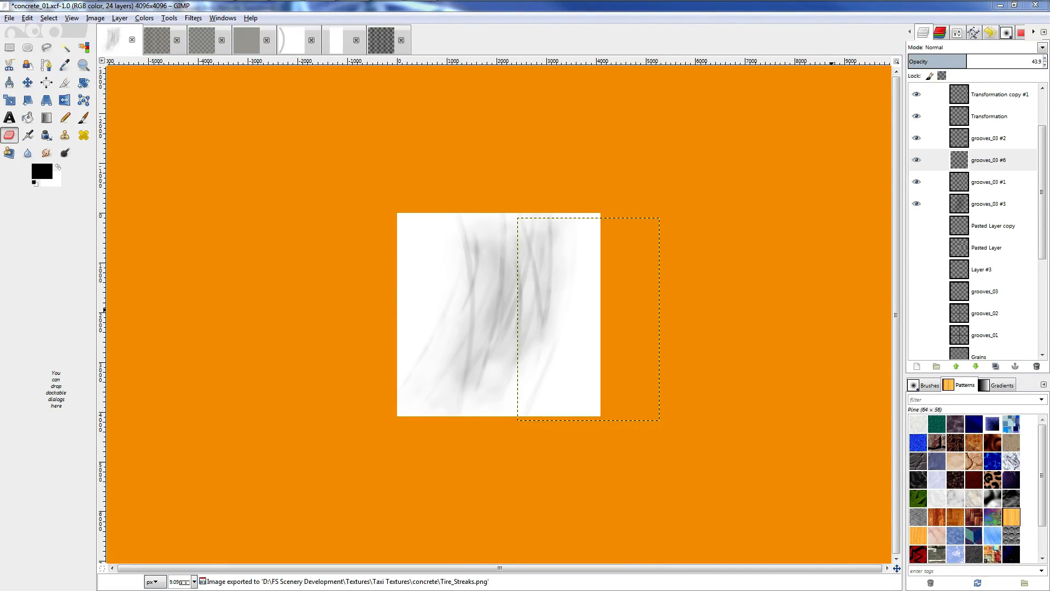
# Hide the Background layer and export the transparent streaks over Tire_Streaks.png again.
pyautogui.moveTo(1043, 180); pyautogui.dragTo(1046, 265)
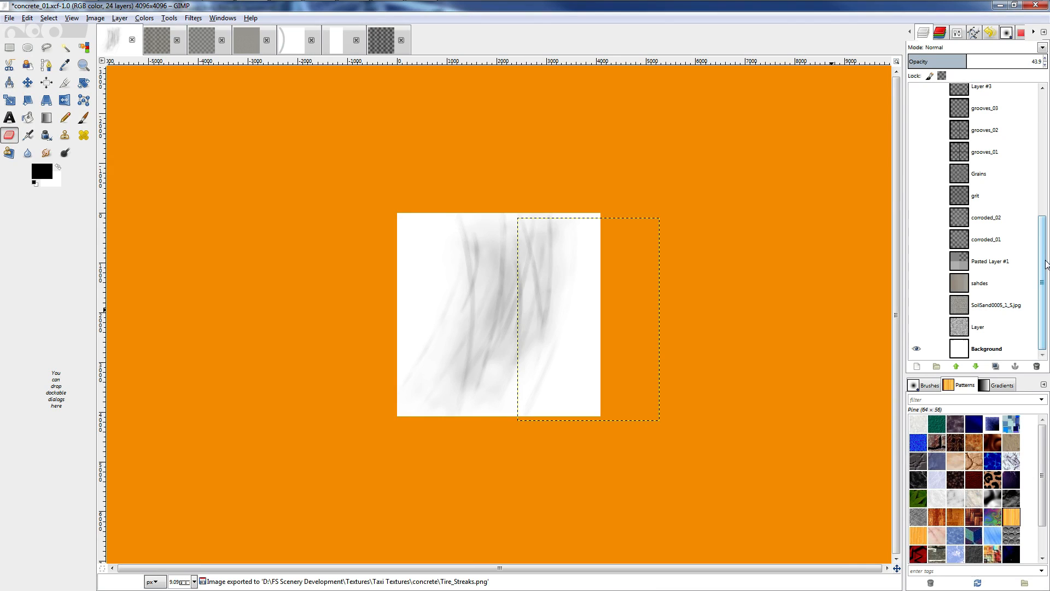
pyautogui.click(916, 348)
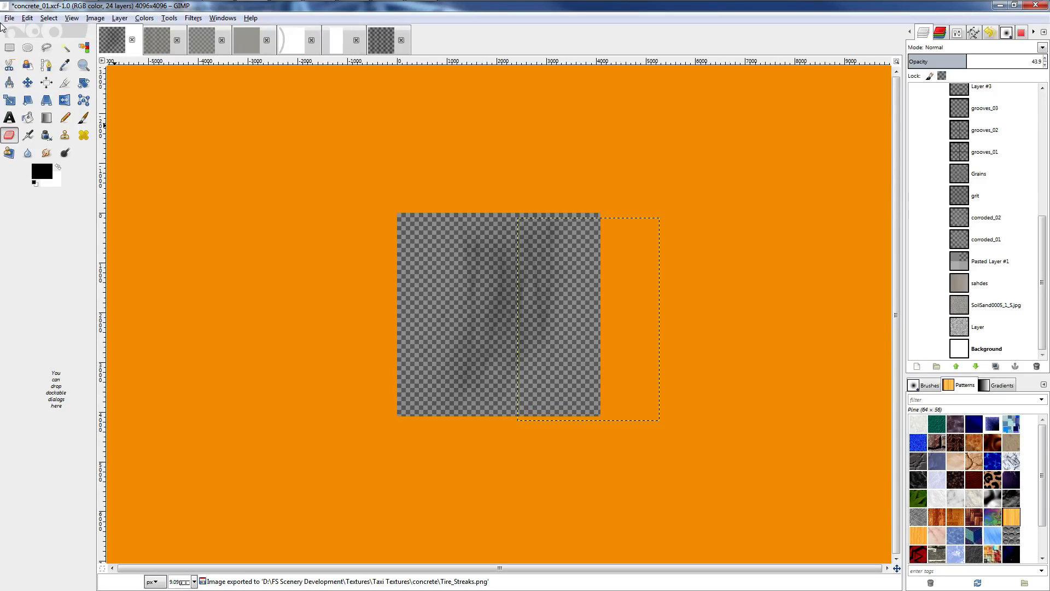
pyautogui.hotkey('ctrl', 'e')
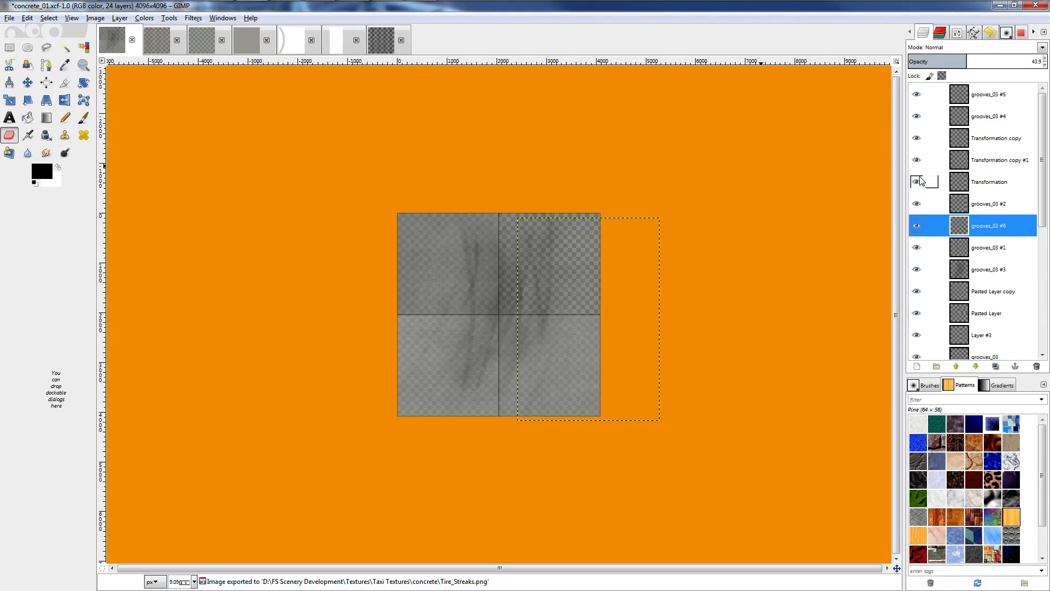
# Show the hidden concrete texture layers and the Background layer beneath the streaks, leaving the sahdes layer hidden.
pyautogui.scroll(-5, 929, 262)
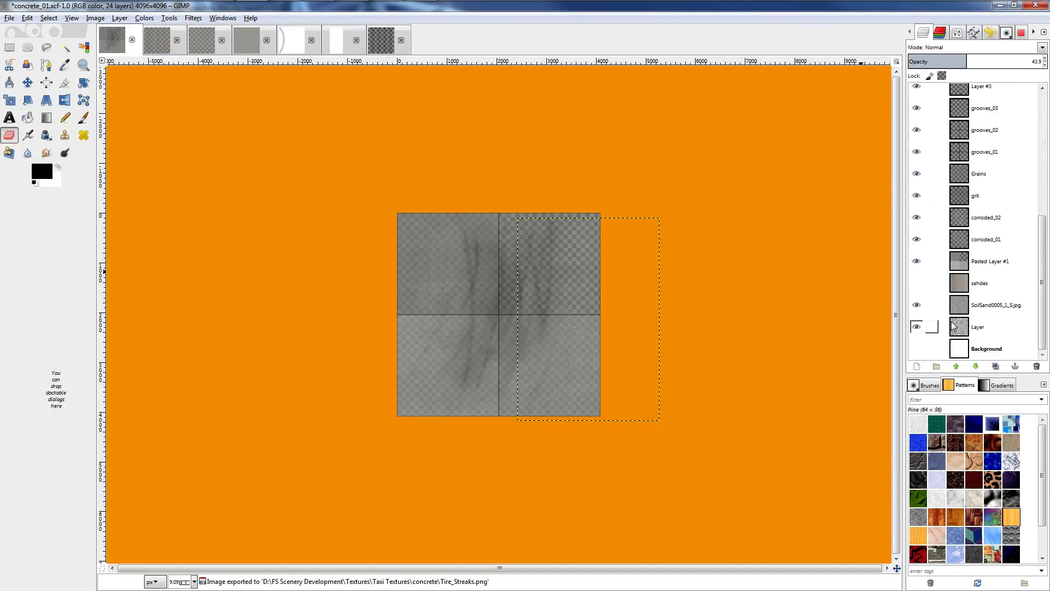
pyautogui.click(916, 348)
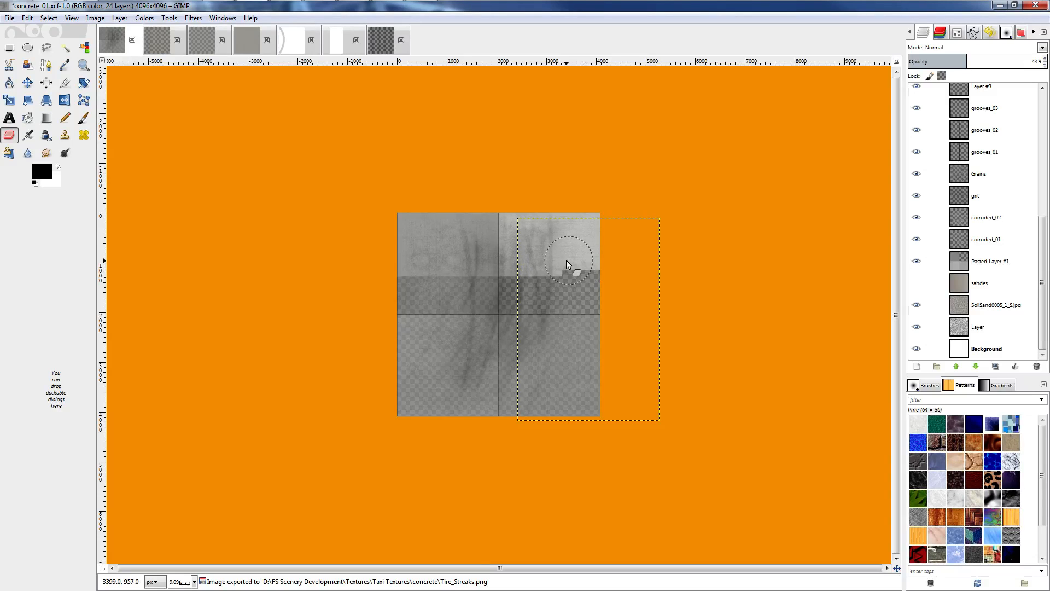
pyautogui.keyDown('ctrl'); pyautogui.scroll(3, 537, 324); pyautogui.keyUp('ctrl')
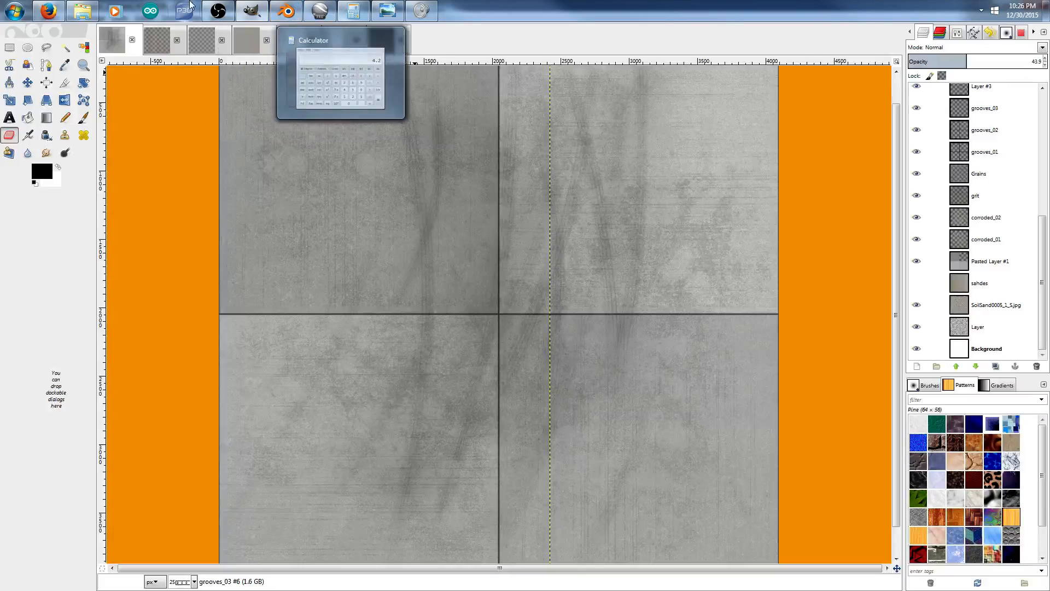
# Switch to Blender and reload the Tire_Streaks.png image, checking the updated streak planes on the ground.
pyautogui.click(286, 10)
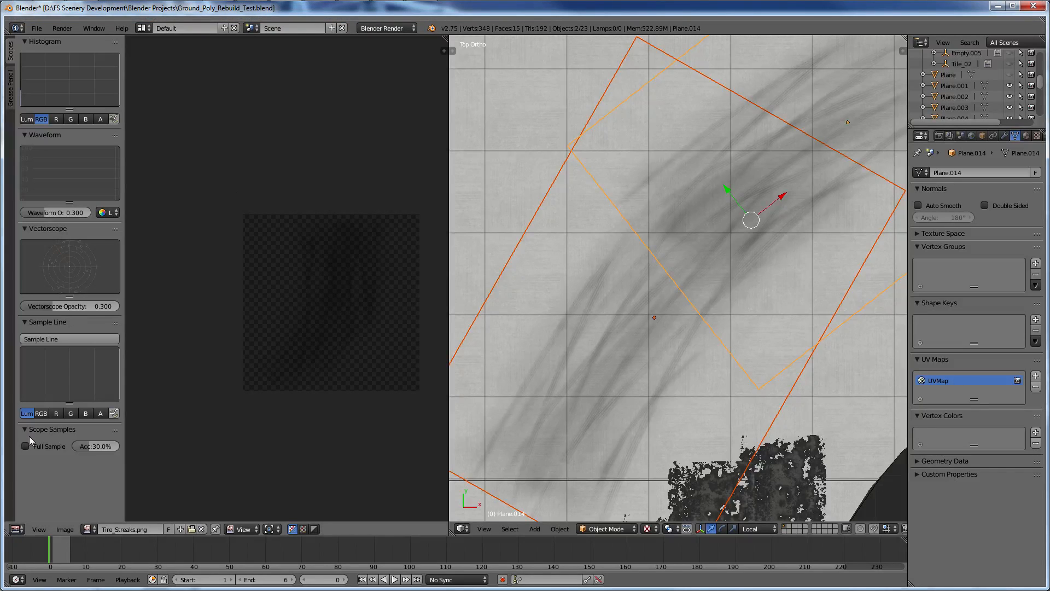
pyautogui.click(64, 529)
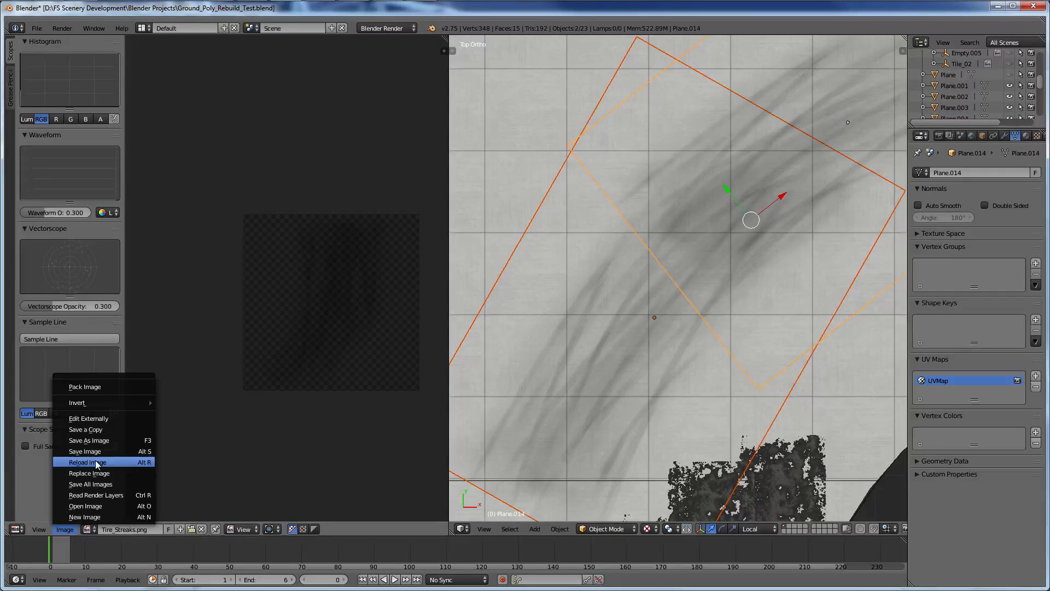
pyautogui.click(96, 462)
pyautogui.keyDown('ctrl'); pyautogui.scroll(2, 610, 304); pyautogui.keyUp('ctrl')
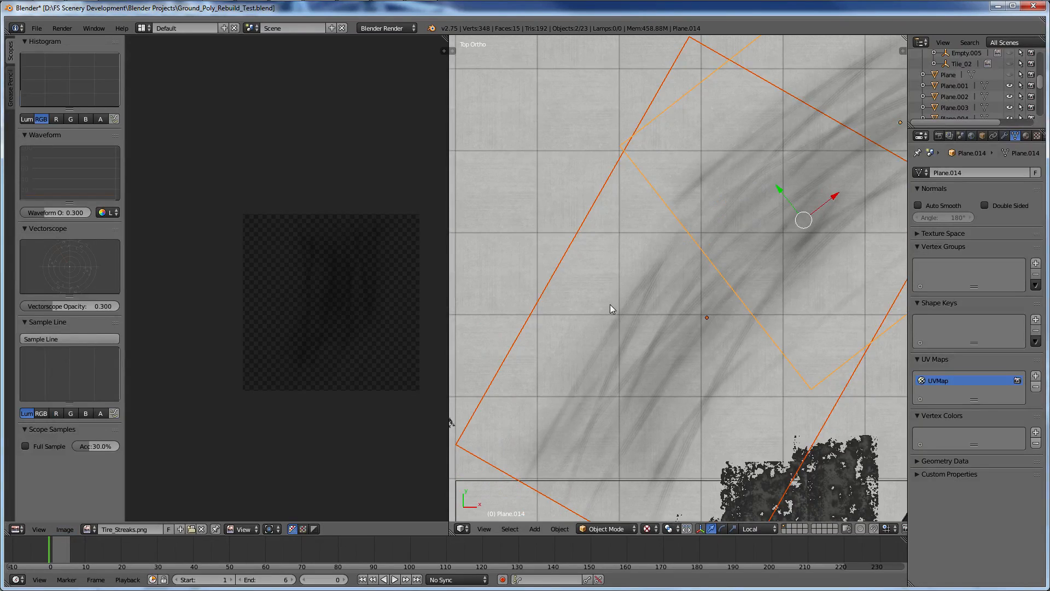
pyautogui.scroll(-1, 617, 296)
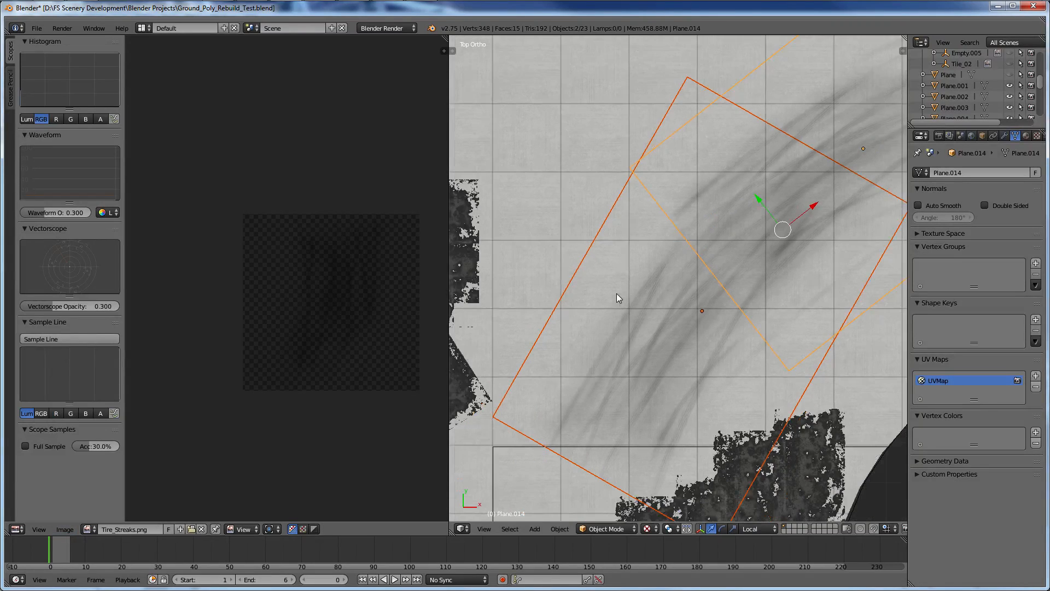
pyautogui.scroll(-4, 654, 257)
pyautogui.scroll(2, 651, 245)
pyautogui.scroll(-2, 652, 252)
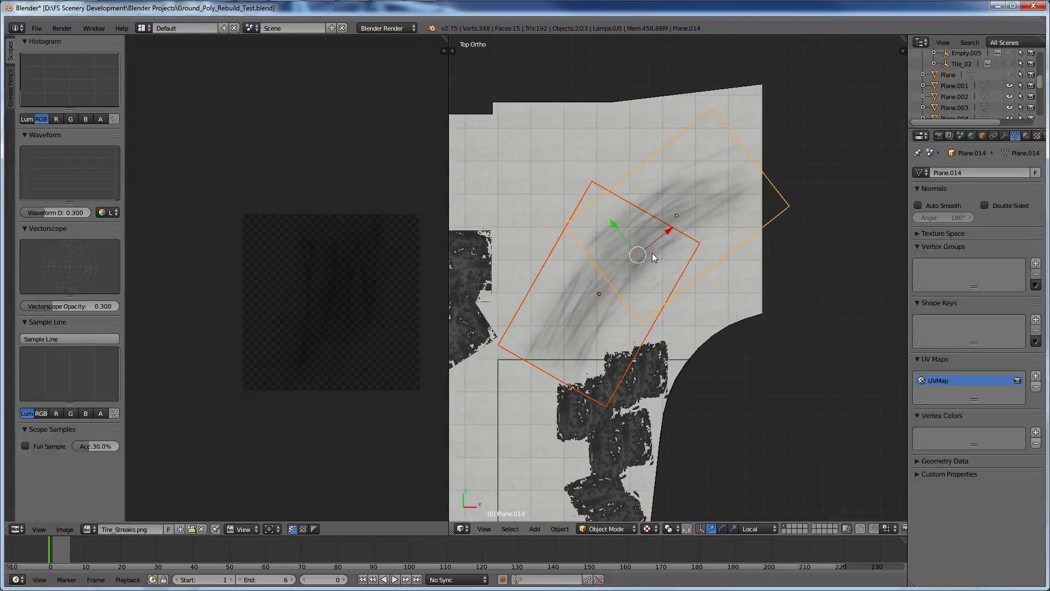
pyautogui.scroll(1, 652, 252)
pyautogui.keyDown('shift'); pyautogui.scroll(3, 694, 180); pyautogui.keyUp('shift')
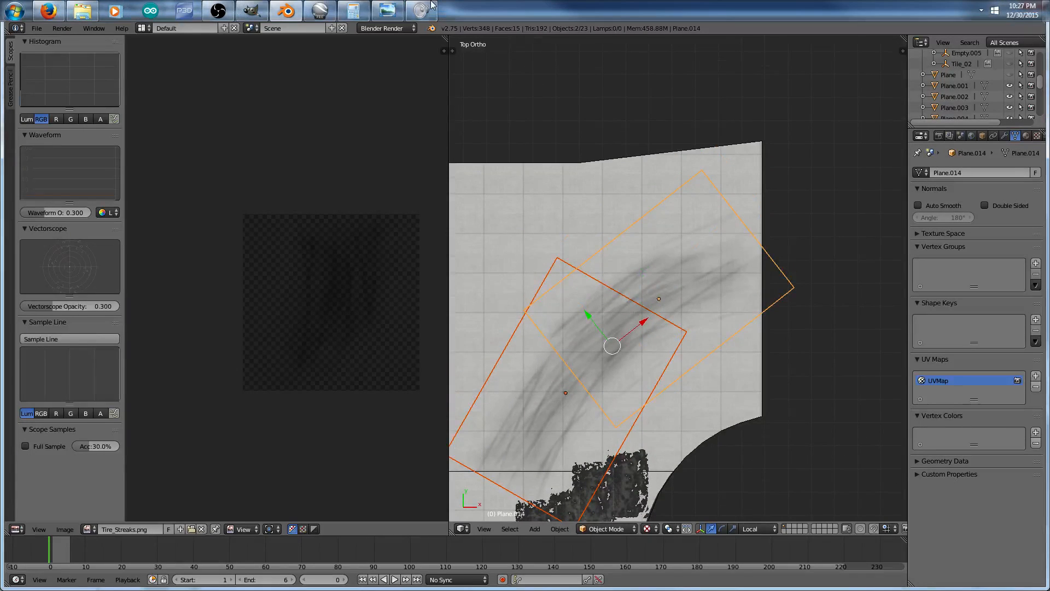
# Switch to Google Earth and examine the tire marks and concrete shading around the airport gates and taxi lines.
pyautogui.click(325, 7)
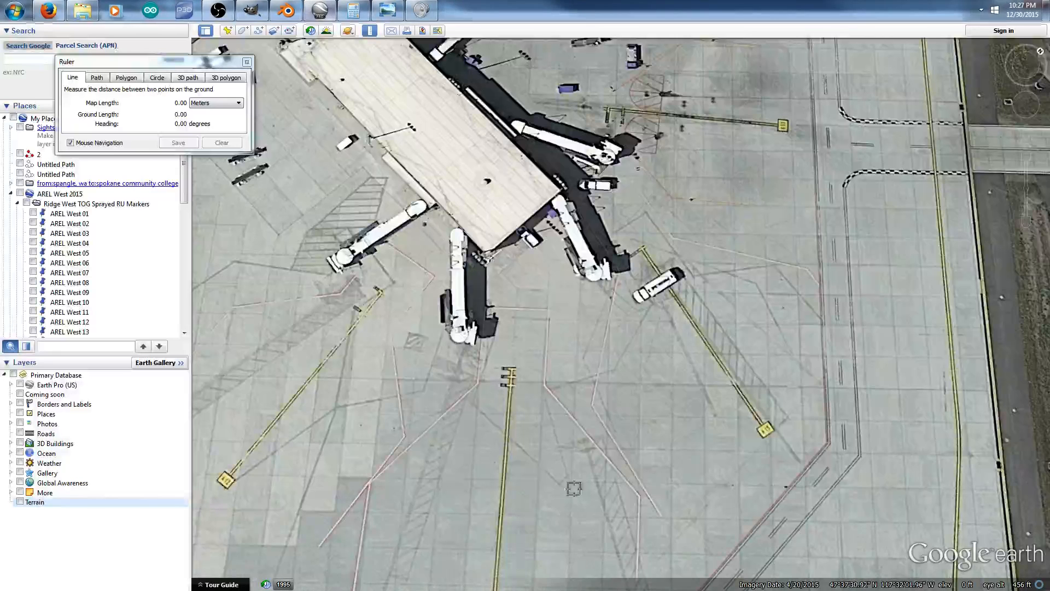
pyautogui.scroll(3, 523, 327)
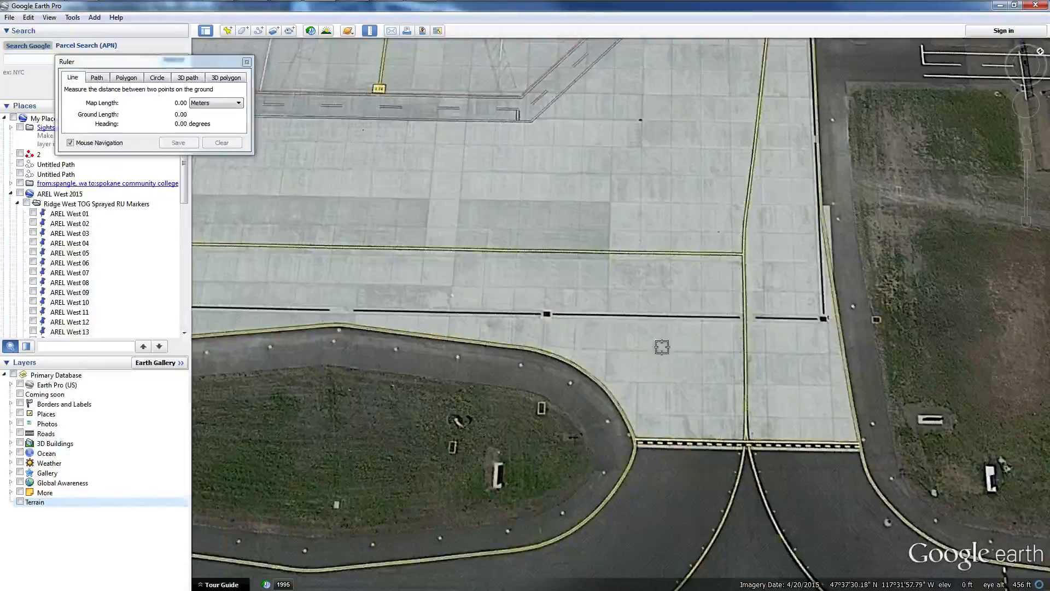
pyautogui.moveTo(695, 367); pyautogui.dragTo(445, 281)
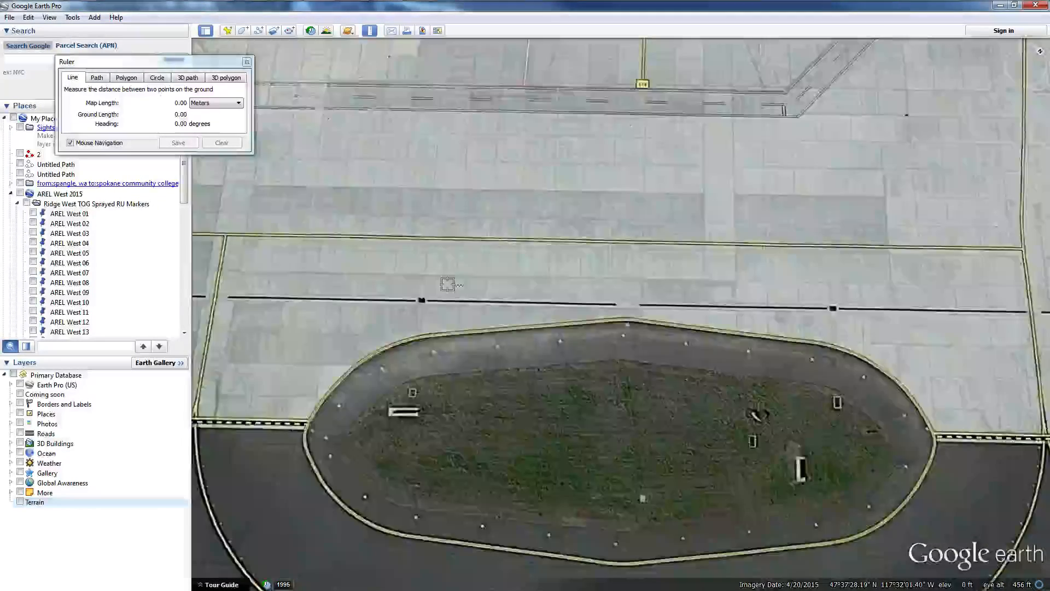
pyautogui.moveTo(311, 5)
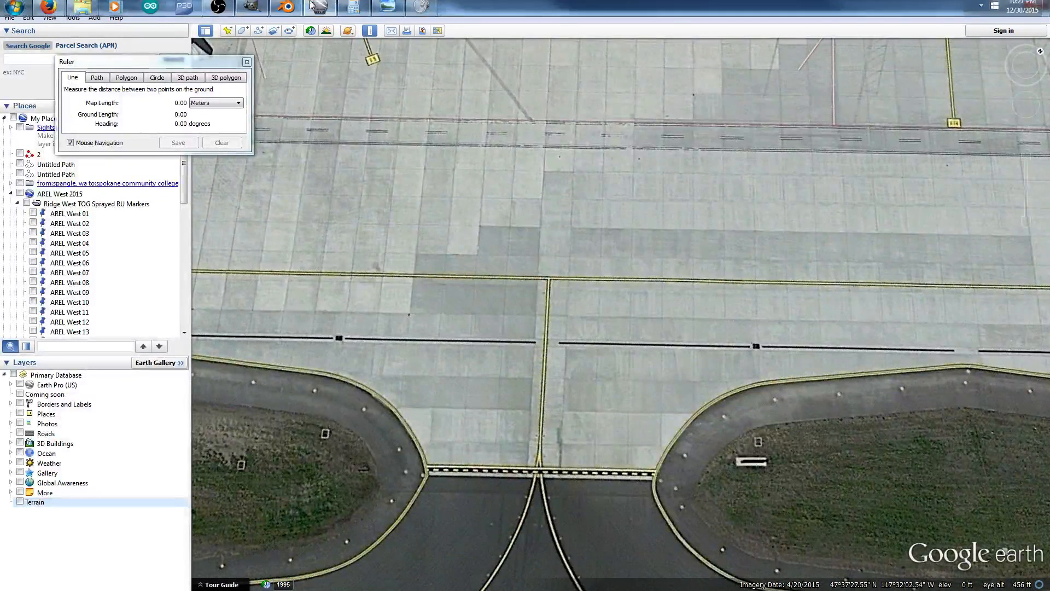
pyautogui.scroll(-3, 562, 270)
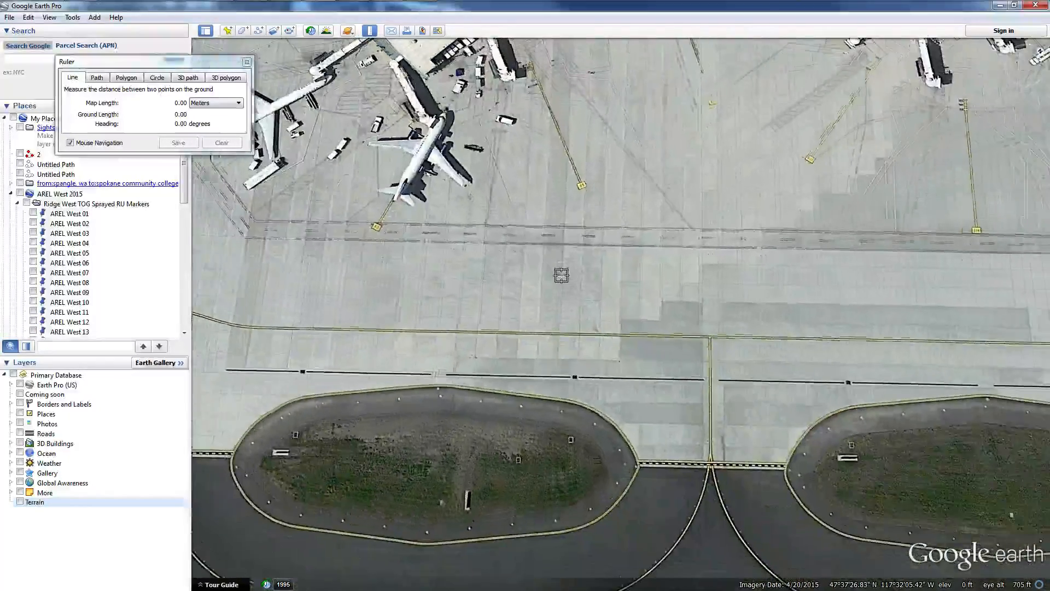
pyautogui.scroll(1, 386, 237)
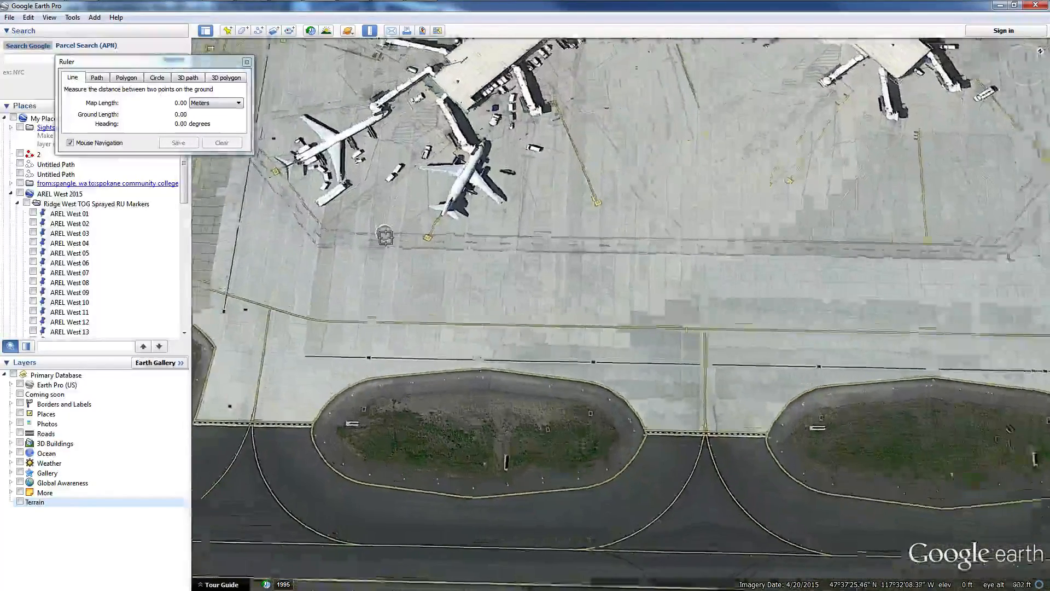
pyautogui.scroll(2, 386, 237)
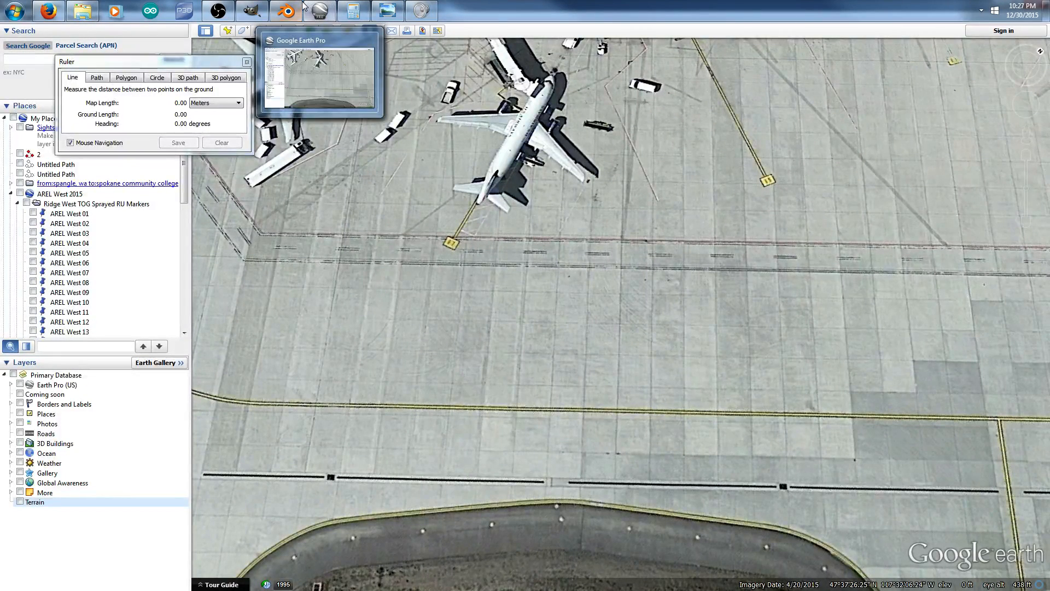
# Return to GIMP and lower the opacity of the grooves_03 #1 layer to 34.6.
pyautogui.click(251, 11)
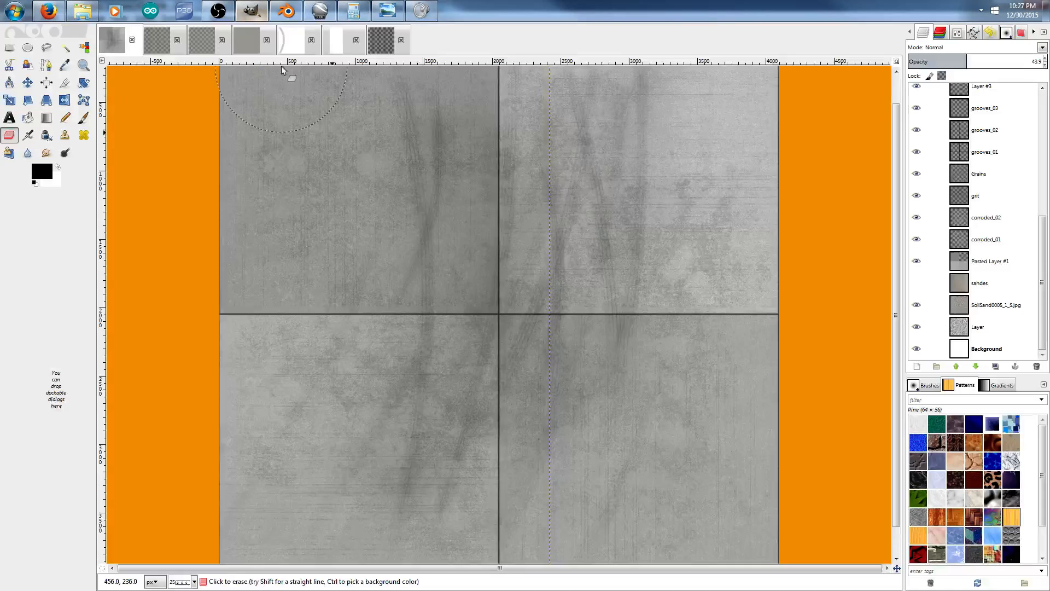
pyautogui.scroll(5, 1009, 129)
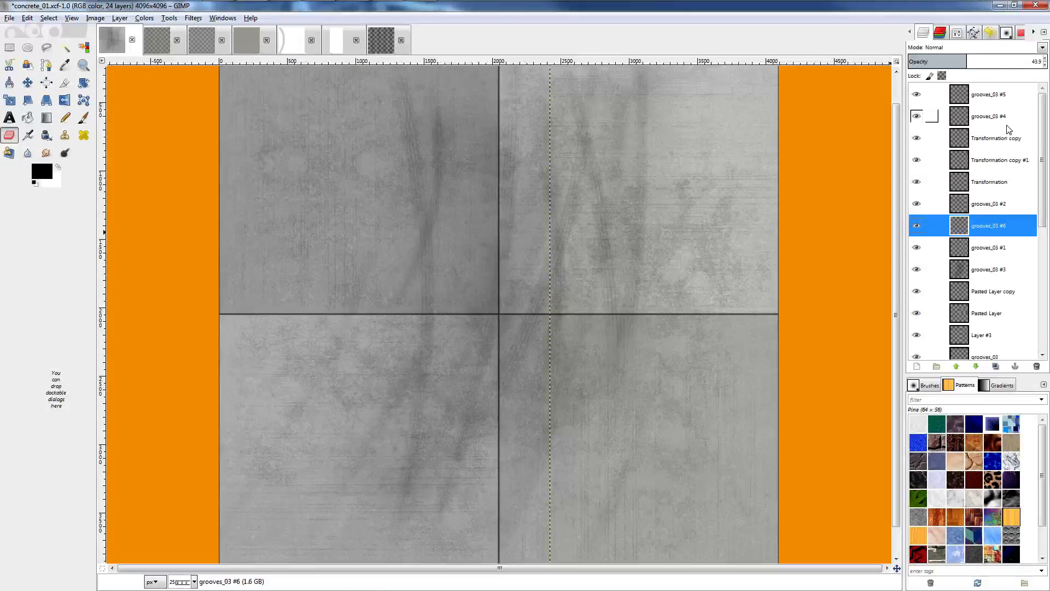
pyautogui.moveTo(498, 15)
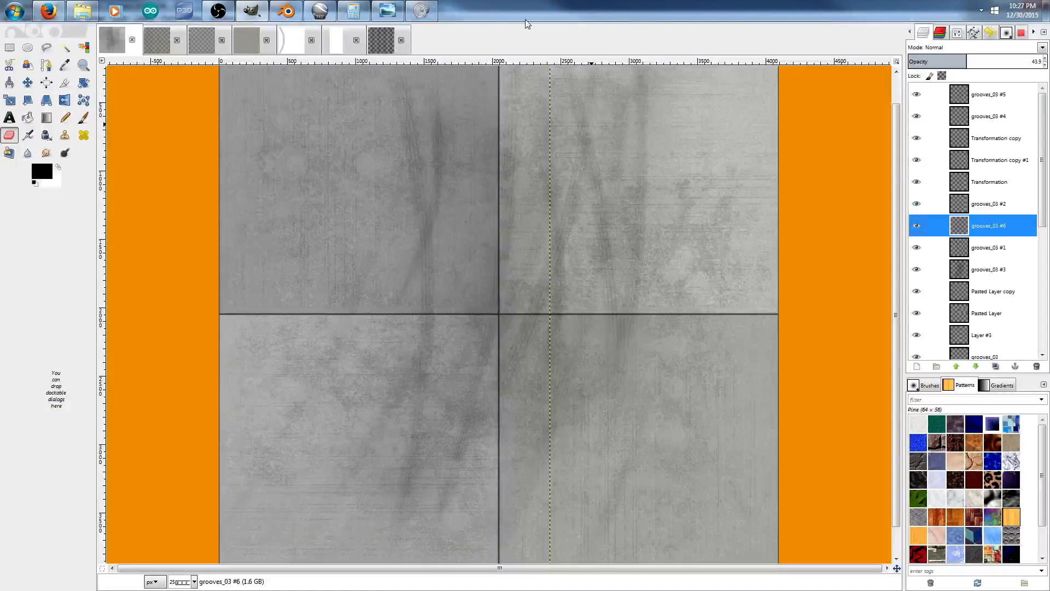
pyautogui.click(980, 247)
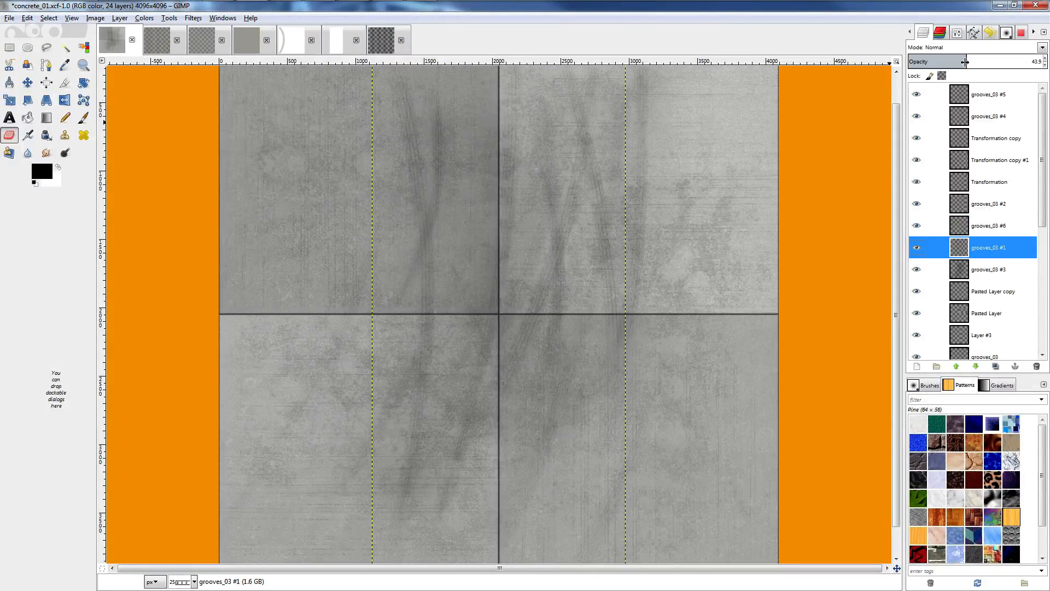
pyautogui.moveTo(964, 62); pyautogui.dragTo(955, 62)
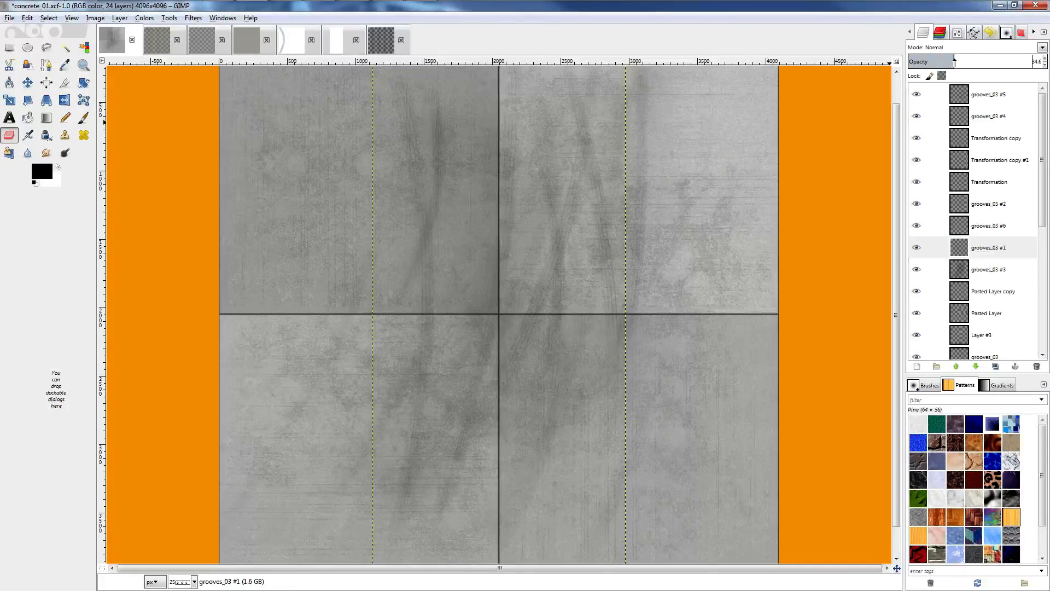
# Set the opacity of the grooves_03 #6 layer to 22.0 and lower that of grooves_03 #2 as well.
pyautogui.click(980, 225)
pyautogui.moveTo(947, 61); pyautogui.dragTo(937, 61)
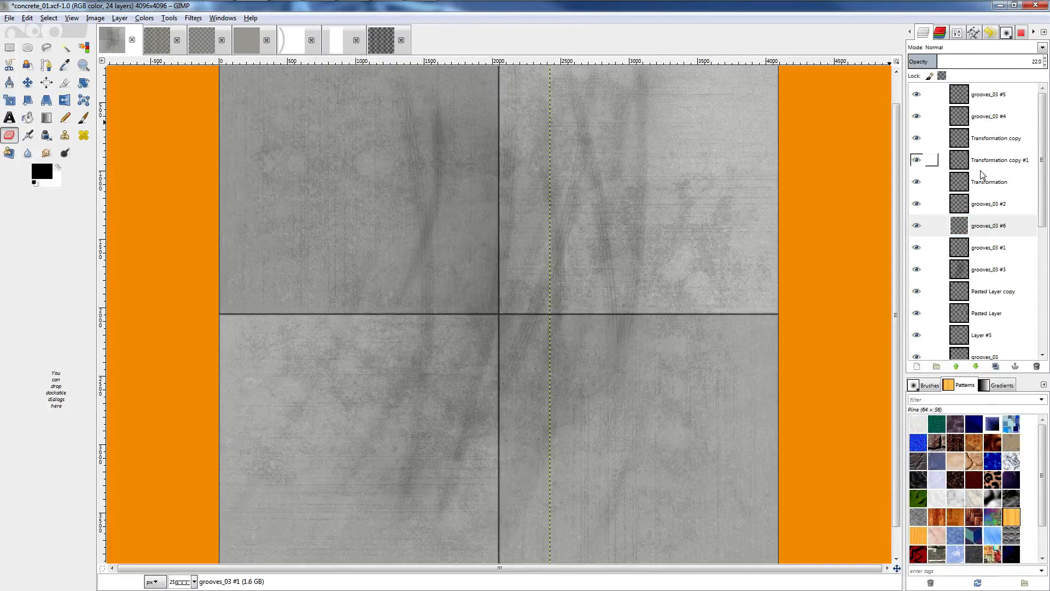
pyautogui.click(988, 203)
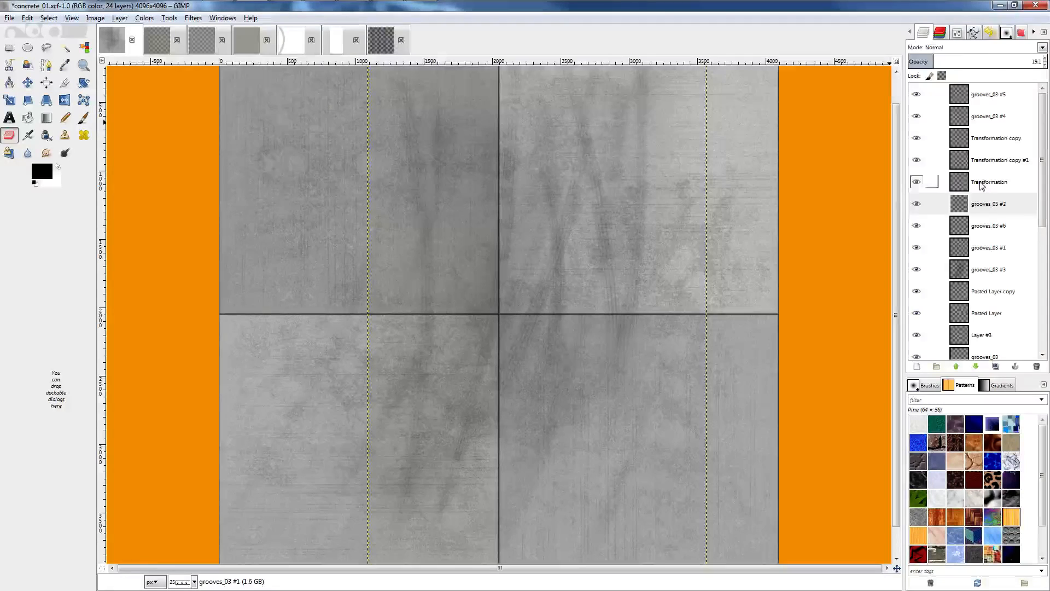
# Set the opacity of the Transformation copy #1 layer to 28.0 and that of the Transformation copy layer to 34.1.
pyautogui.press('Up')
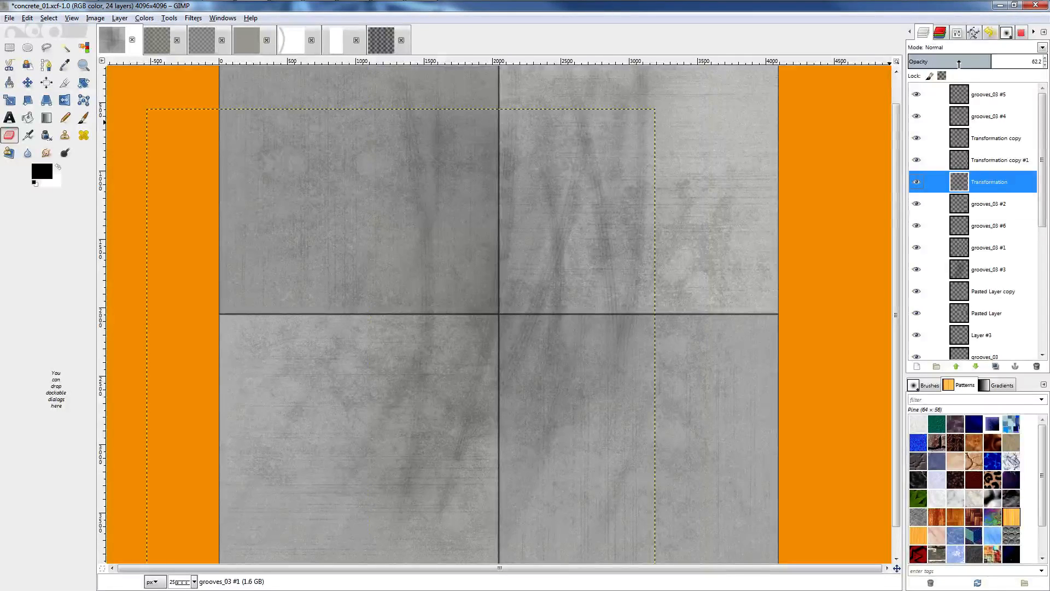
pyautogui.press('Up')
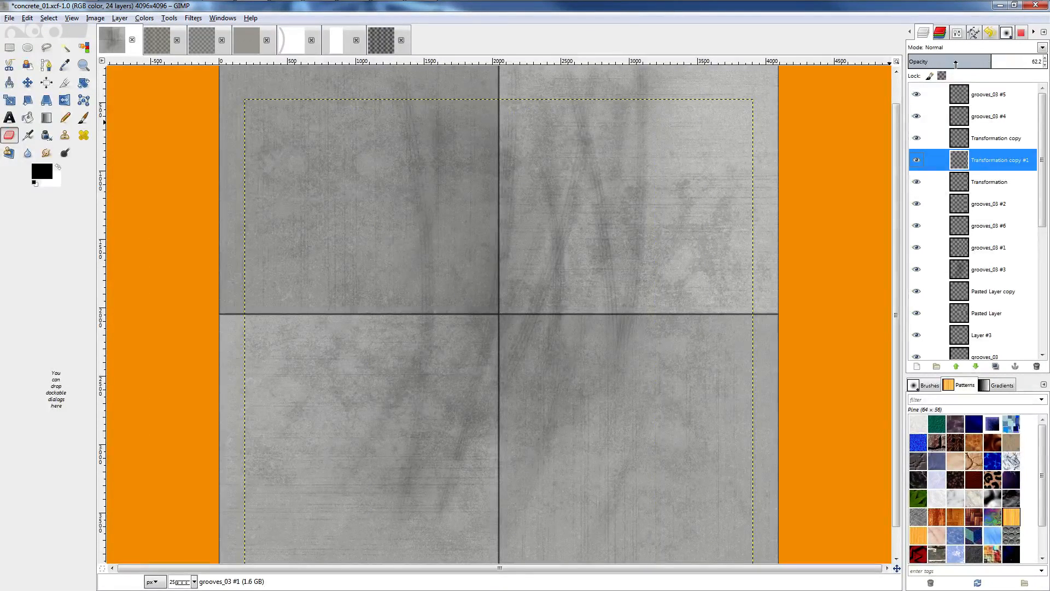
pyautogui.moveTo(955, 64); pyautogui.dragTo(945, 62)
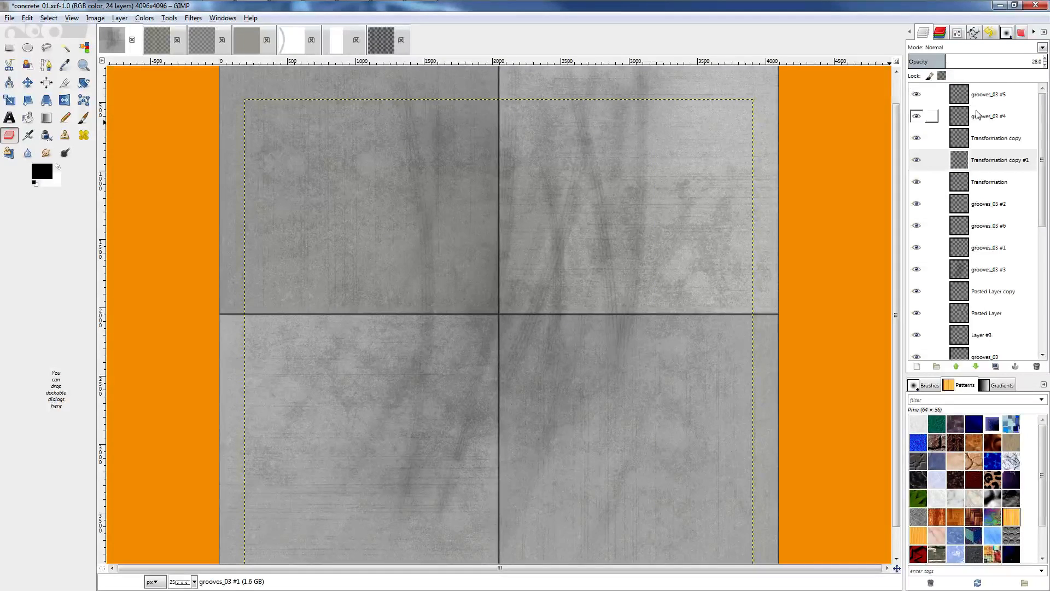
pyautogui.click(992, 138)
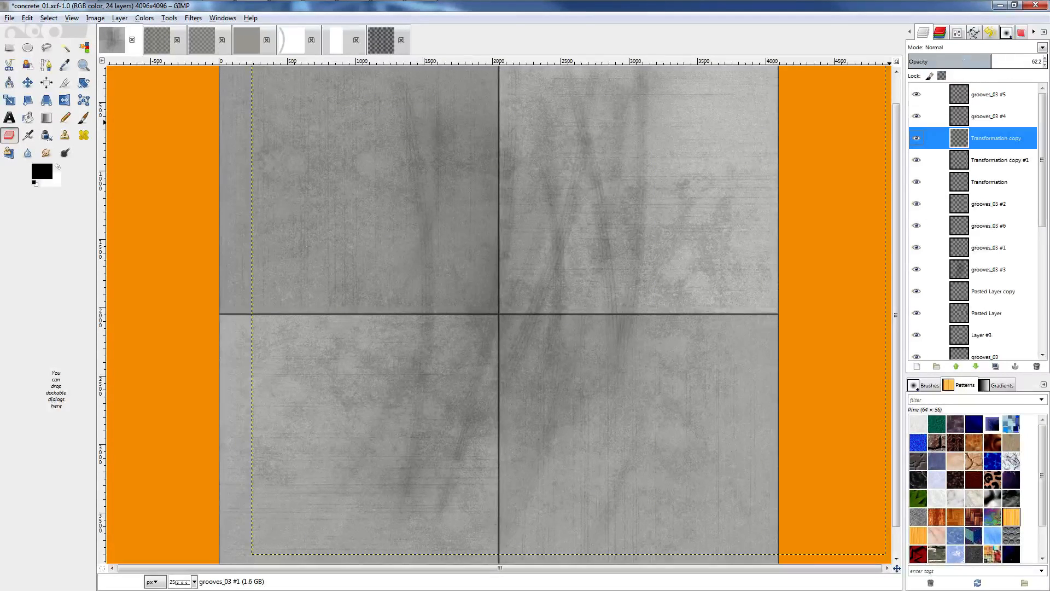
pyautogui.moveTo(960, 62); pyautogui.dragTo(954, 61)
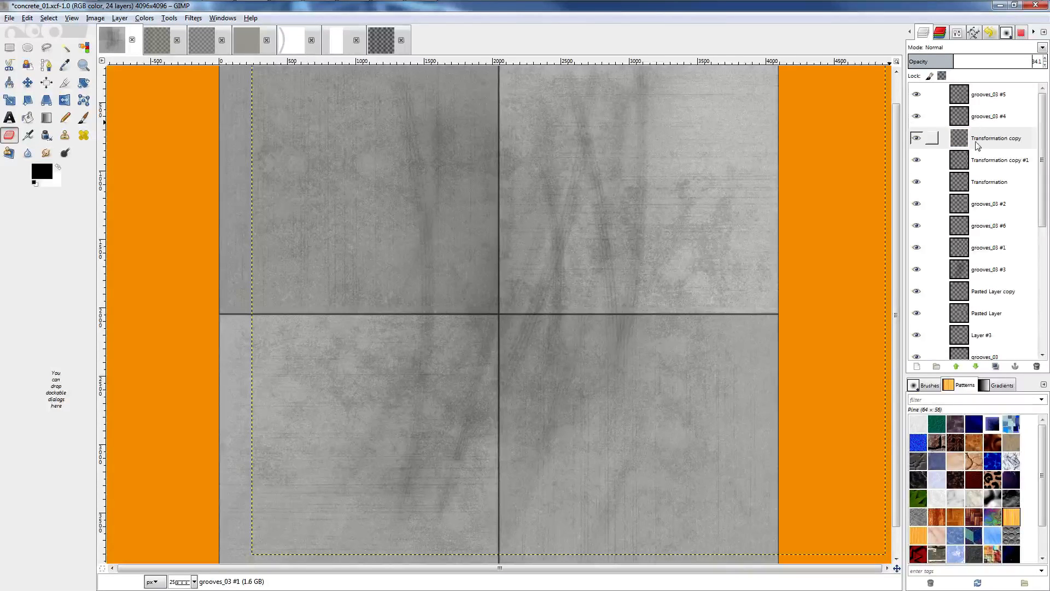
# Set the opacity of the grooves_03 #4 layer to 39.4 and lower that of grooves_03 #5 as well.
pyautogui.click(987, 116)
pyautogui.click(961, 61)
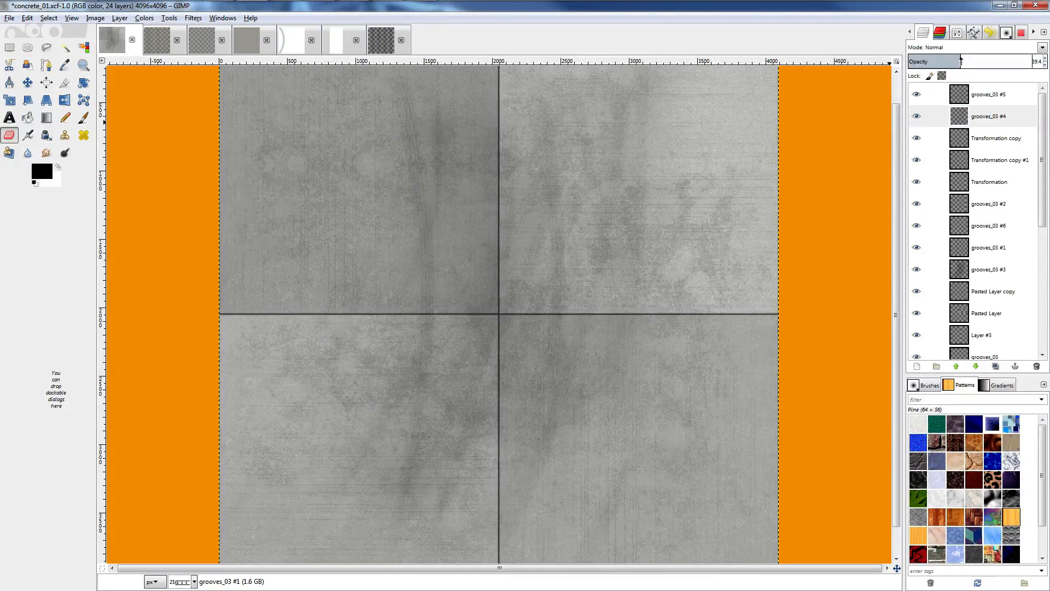
pyautogui.click(987, 94)
pyautogui.click(945, 62)
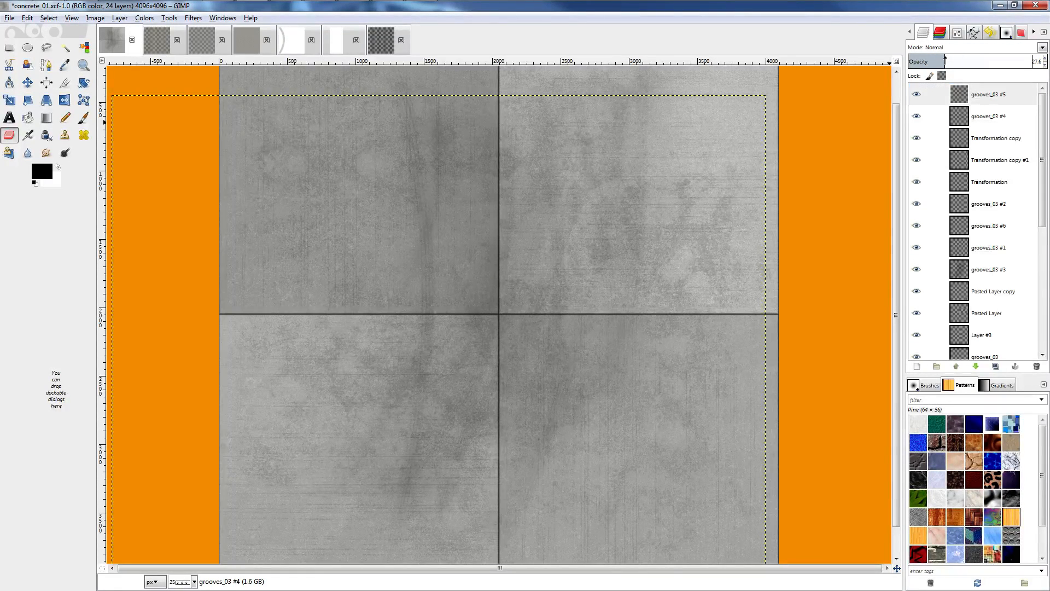
pyautogui.moveTo(945, 59); pyautogui.dragTo(956, 59)
pyautogui.click(976, 126)
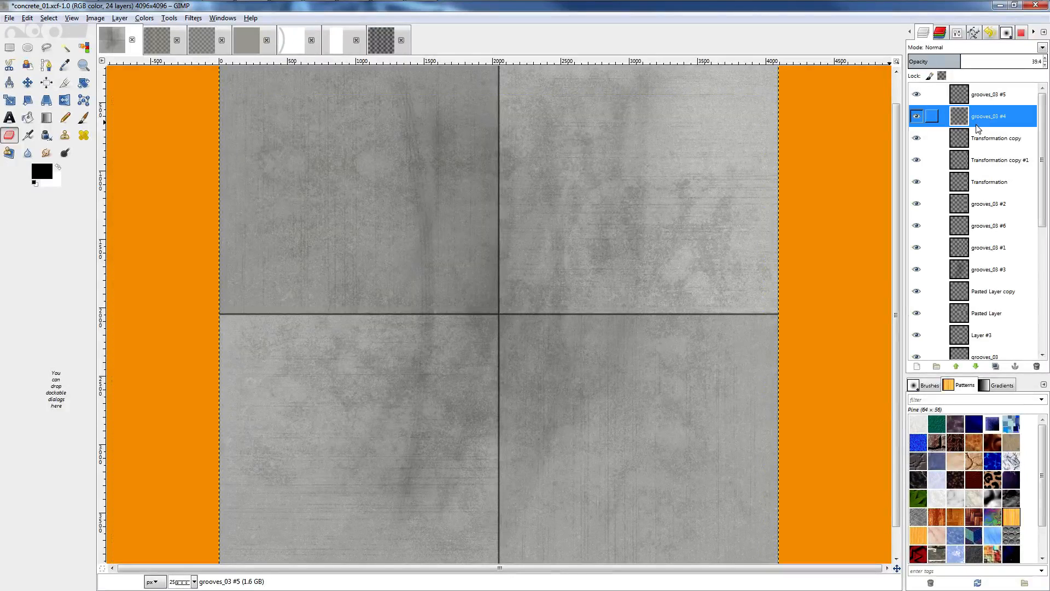
# Reduce the opacity of the grooves_03 #1 layer to 21.5.
pyautogui.click(993, 247)
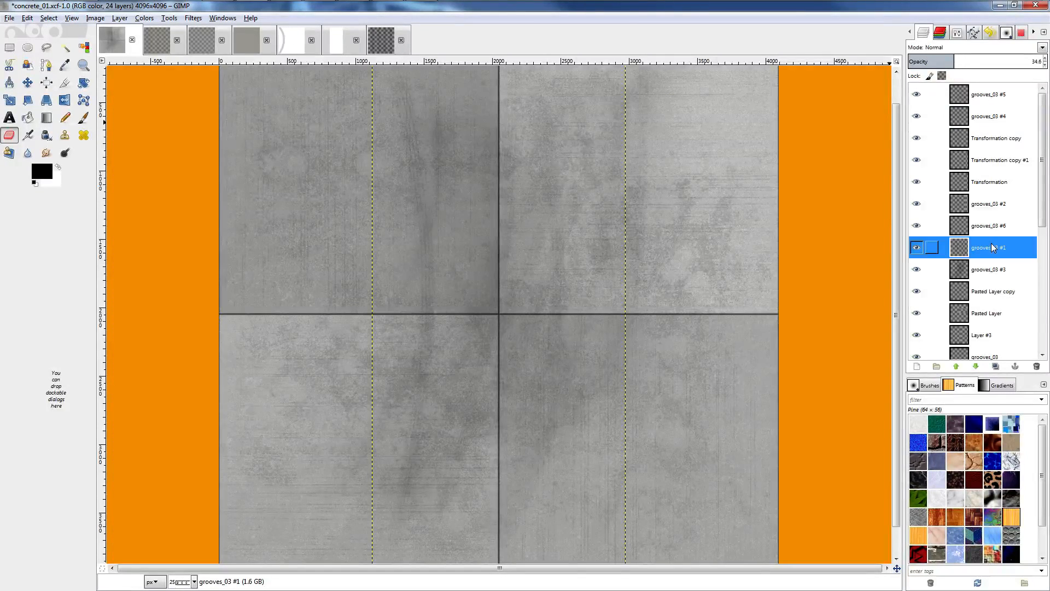
pyautogui.click(932, 61)
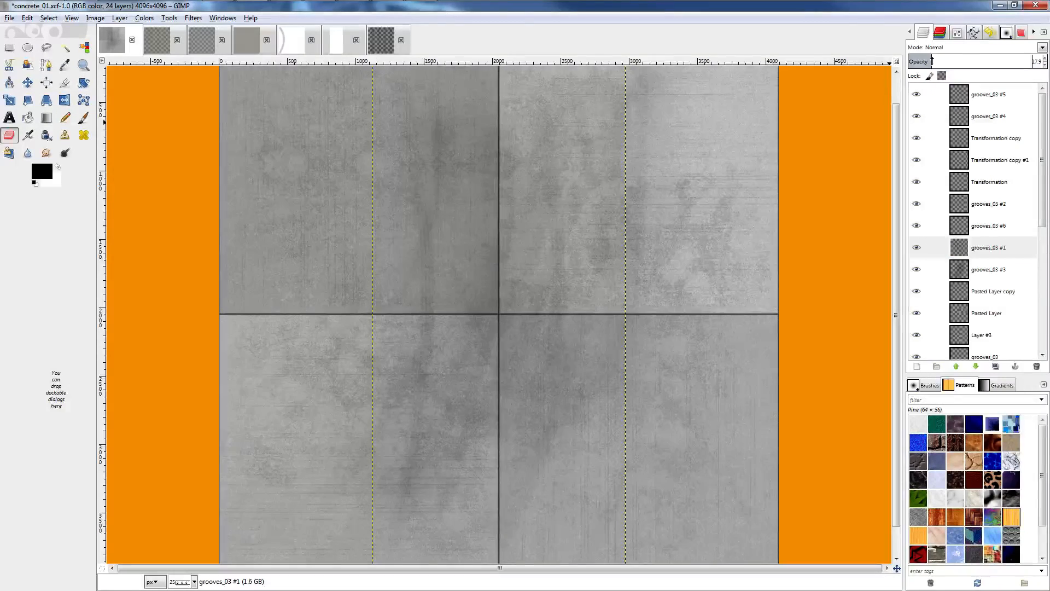
pyautogui.moveTo(932, 61); pyautogui.dragTo(936, 62)
# Hide the base concrete layers from Background up through Pasted Layer copy, leaving only the streak layers shown.
pyautogui.scroll(-5, 1035, 347)
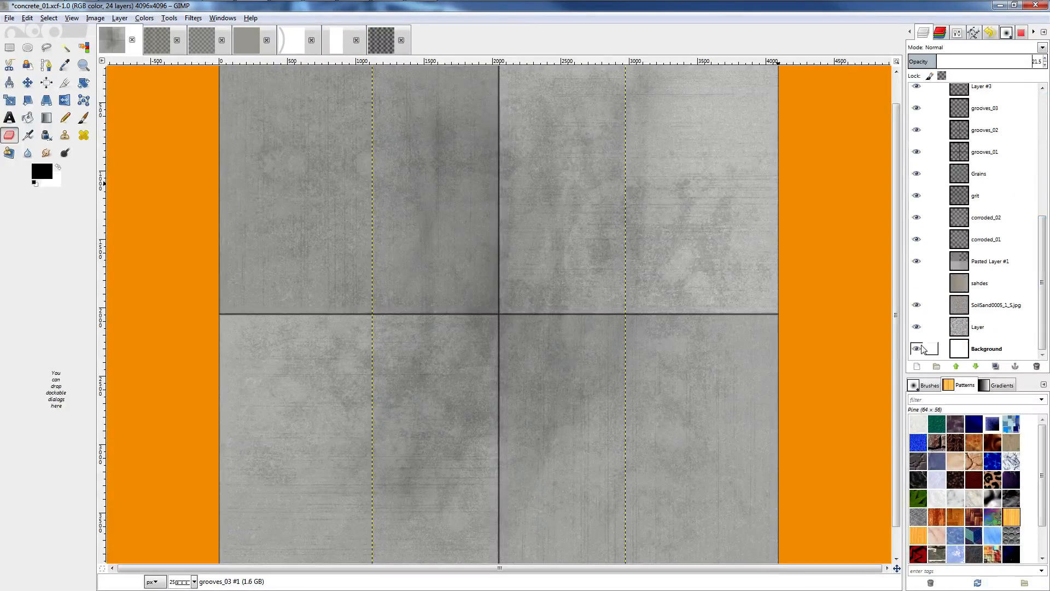
pyautogui.moveTo(920, 349); pyautogui.dragTo(917, 112)
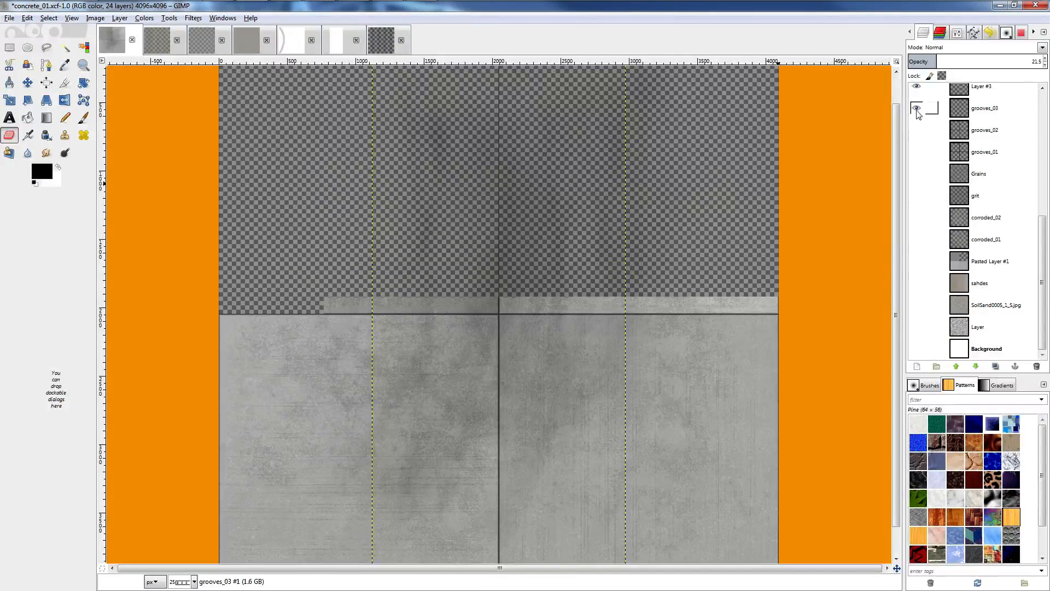
pyautogui.click(916, 109)
pyautogui.scroll(4, 917, 112)
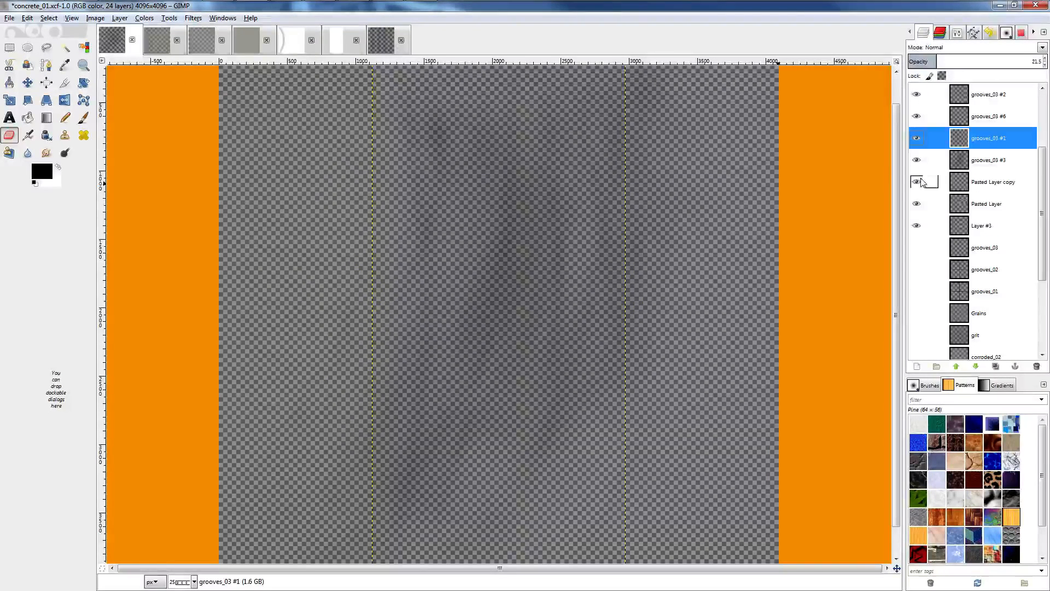
pyautogui.click(916, 182)
pyautogui.click(917, 205)
pyautogui.click(916, 224)
# Export the visible streak layers over the existing Tire_Streaks.png file.
pyautogui.click(10, 18)
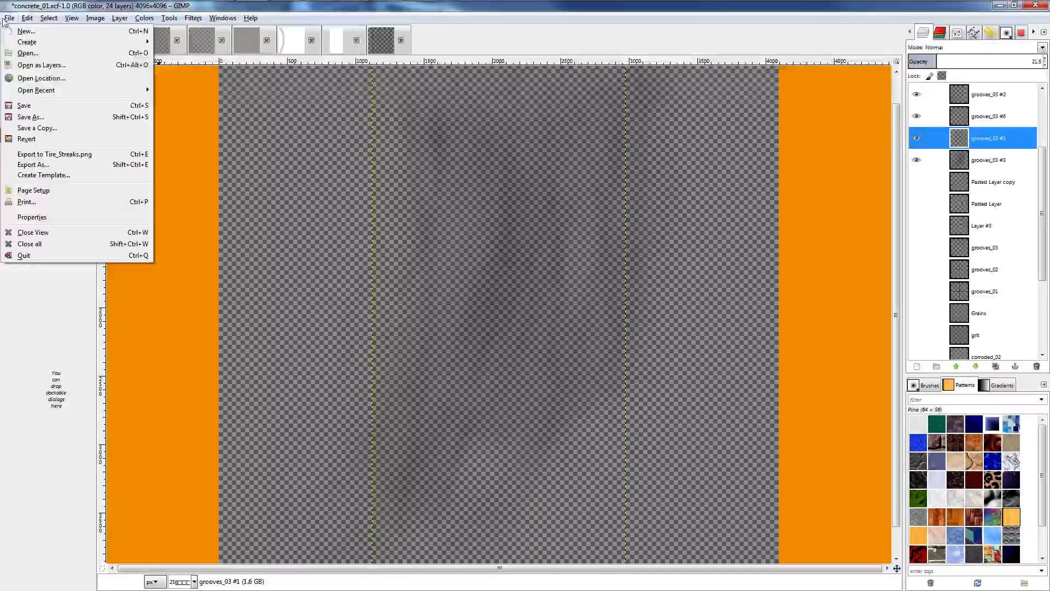
pyautogui.click(54, 146)
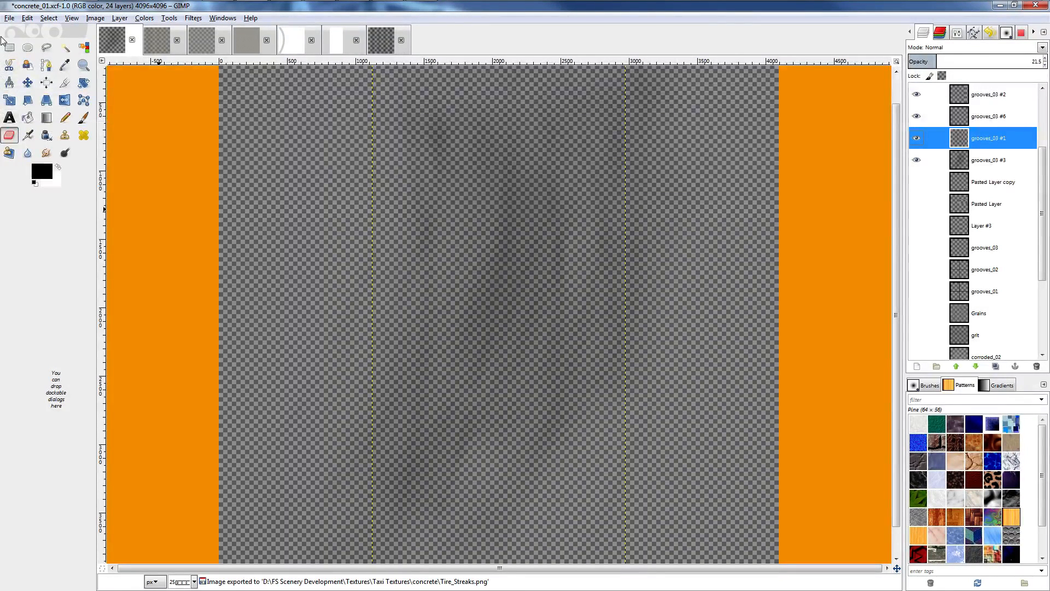
pyautogui.click(10, 19)
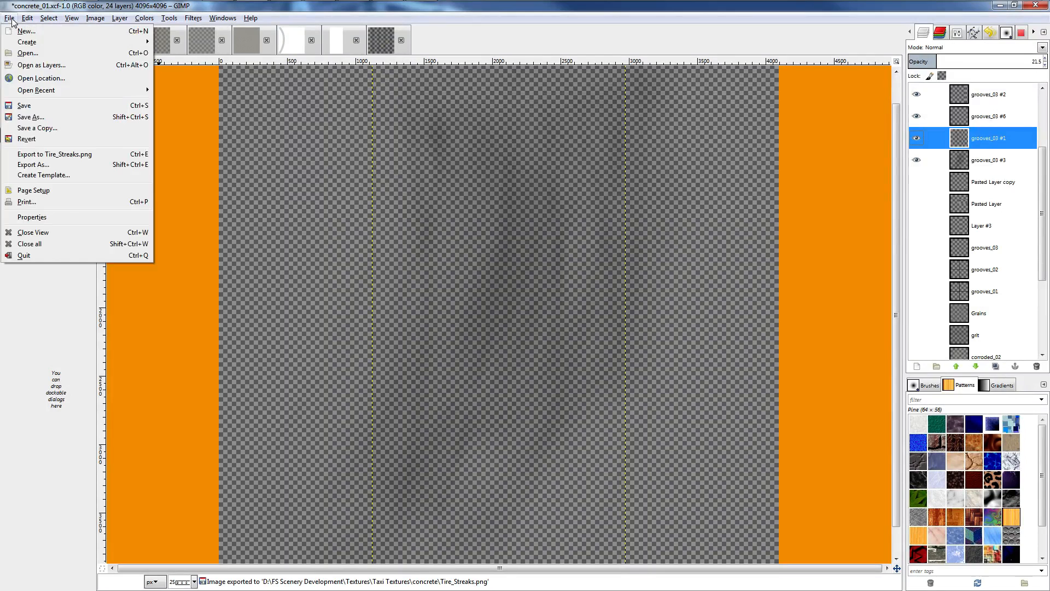
pyautogui.click(39, 152)
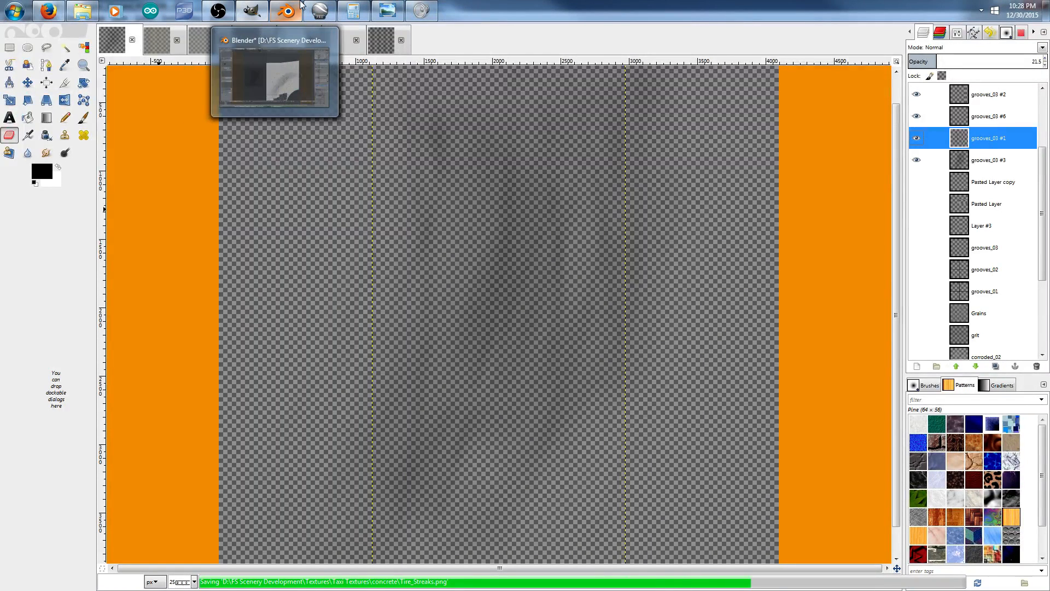
# Switch to Blender and reload the Tire_Streaks.png image from disk.
pyautogui.click(301, 6)
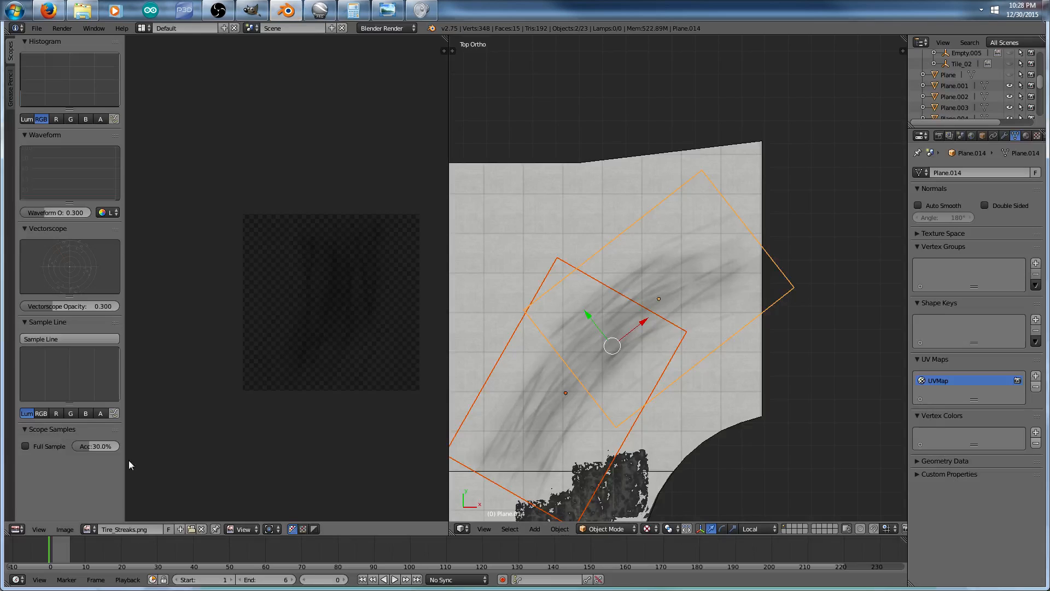
pyautogui.click(63, 529)
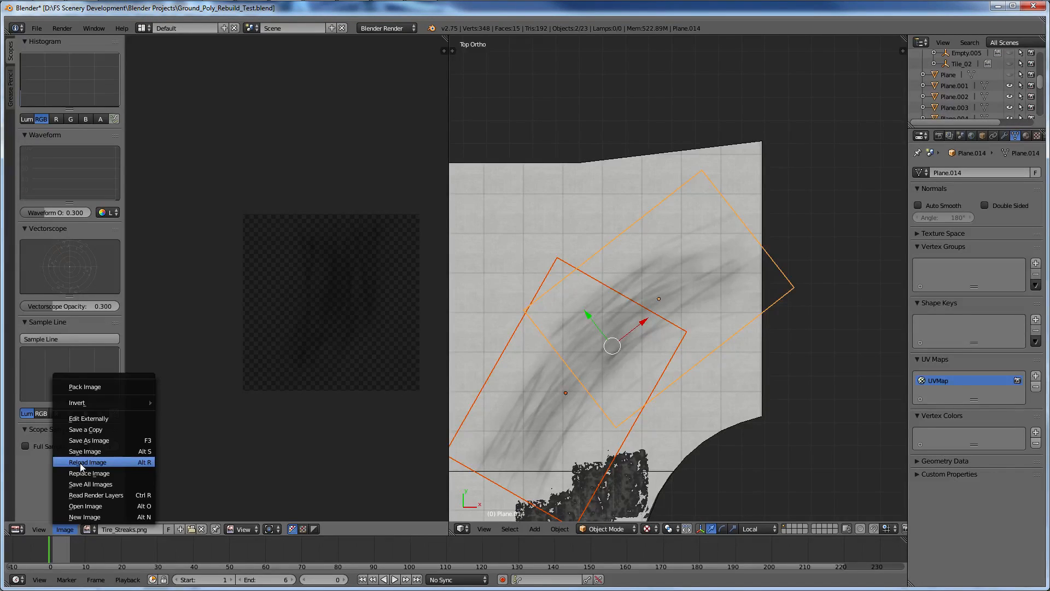
pyautogui.click(80, 463)
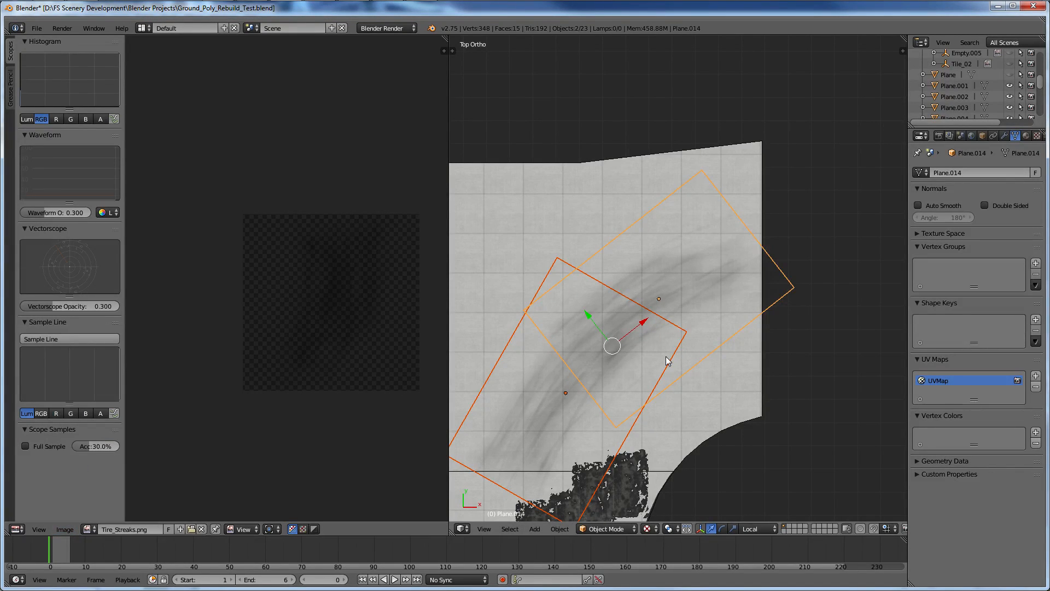
# Examine the reloaded tire streaks up close where the two streak planes overlap on the concrete ground.
pyautogui.keyDown('ctrl'); pyautogui.scroll(6, 642, 316); pyautogui.keyUp('ctrl')
pyautogui.keyDown('ctrl'); pyautogui.scroll(-7, 503, 340); pyautogui.keyUp('ctrl')
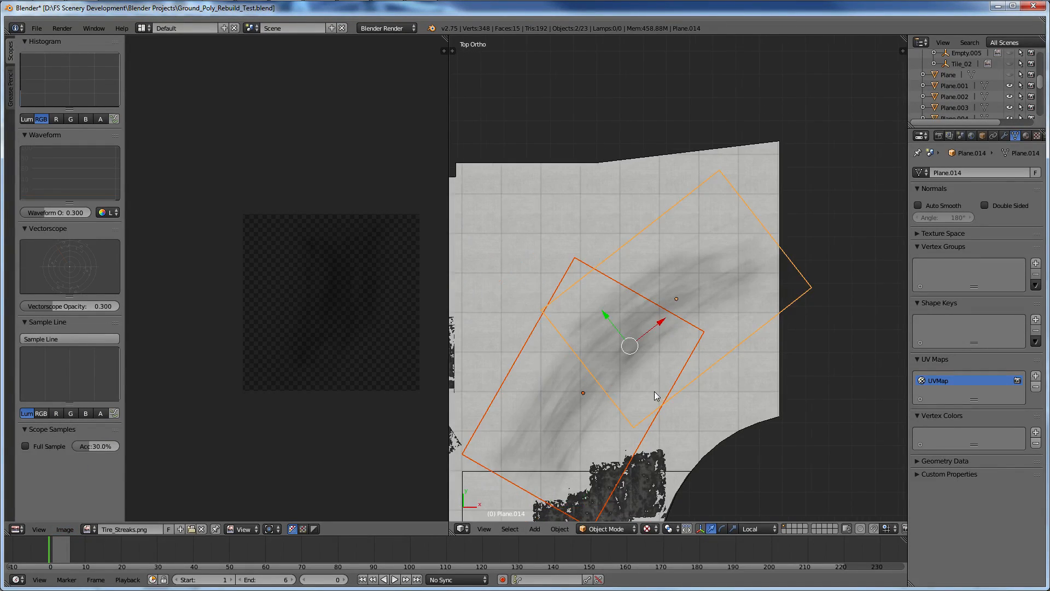
pyautogui.scroll(6, 654, 382)
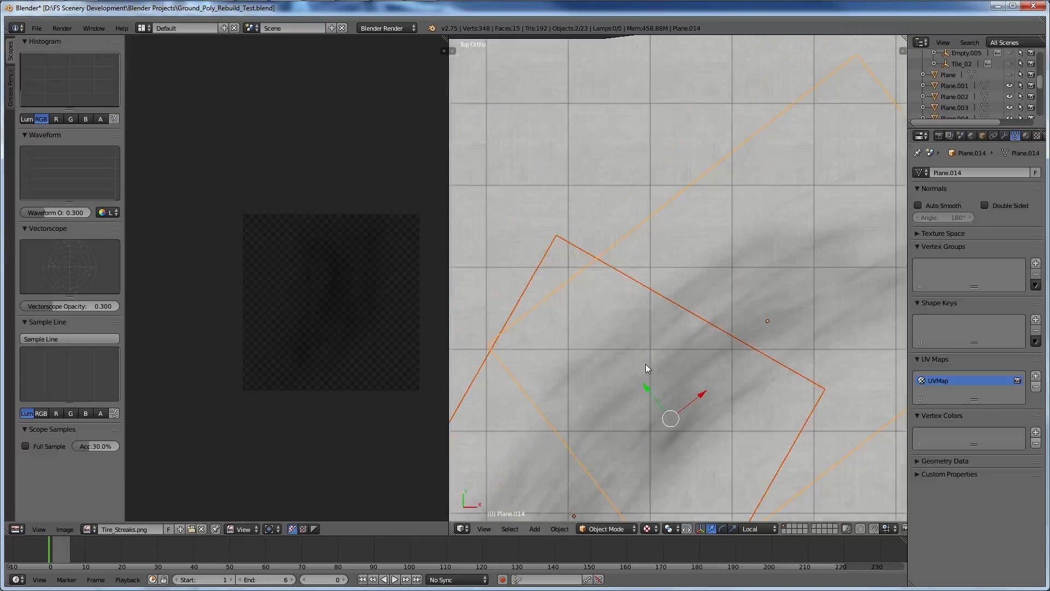
pyautogui.keyDown('shift'); pyautogui.scroll(-6, 646, 365); pyautogui.keyUp('shift')
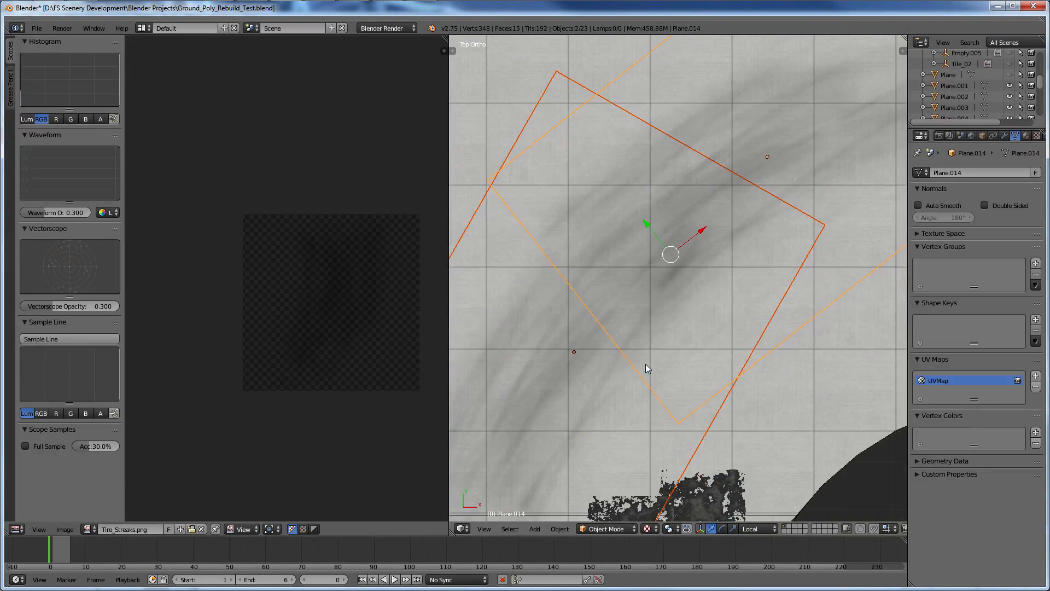
pyautogui.scroll(3, 645, 363)
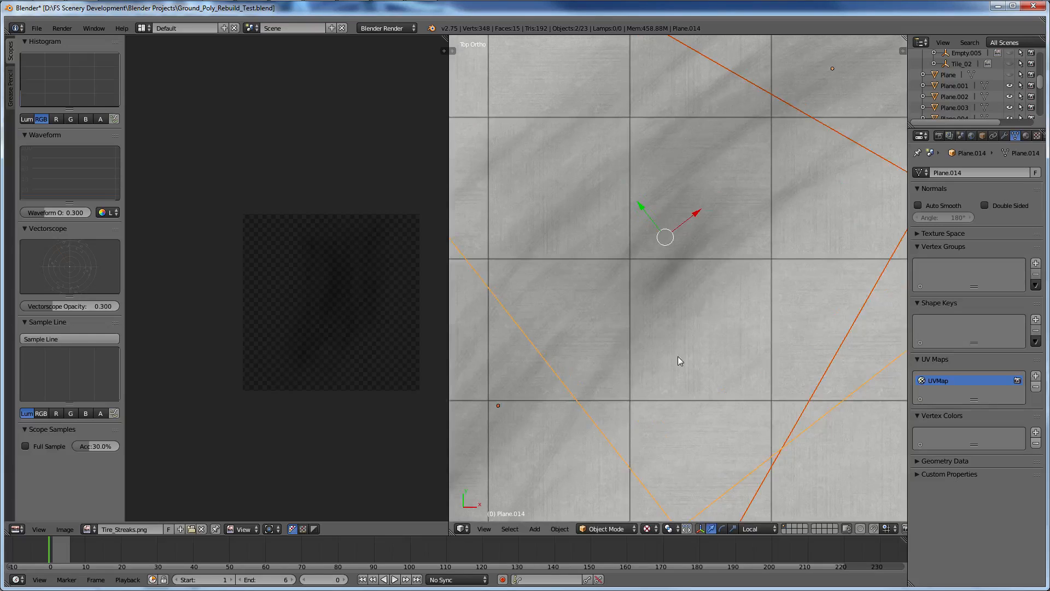
pyautogui.moveTo(678, 359); pyautogui.dragTo(565, 301, button='middle')
pyautogui.scroll(-5, 564, 300)
# Lower the two selected streak planes along the Z axis toward the ground, checking them from above.
pyautogui.press('KP_1')
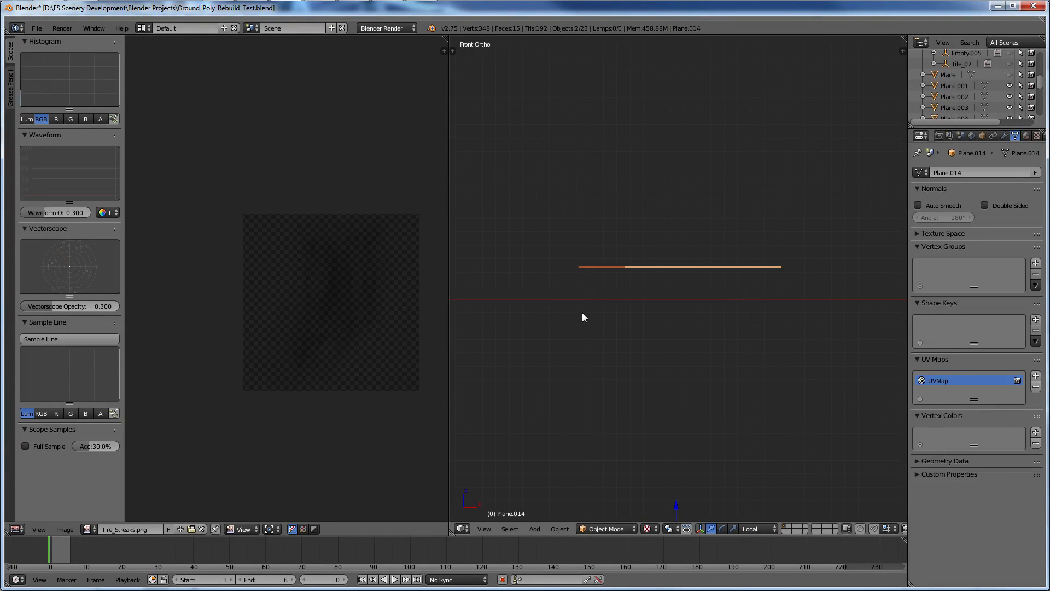
pyautogui.scroll(3, 583, 314)
pyautogui.press('g')
pyautogui.press('z')
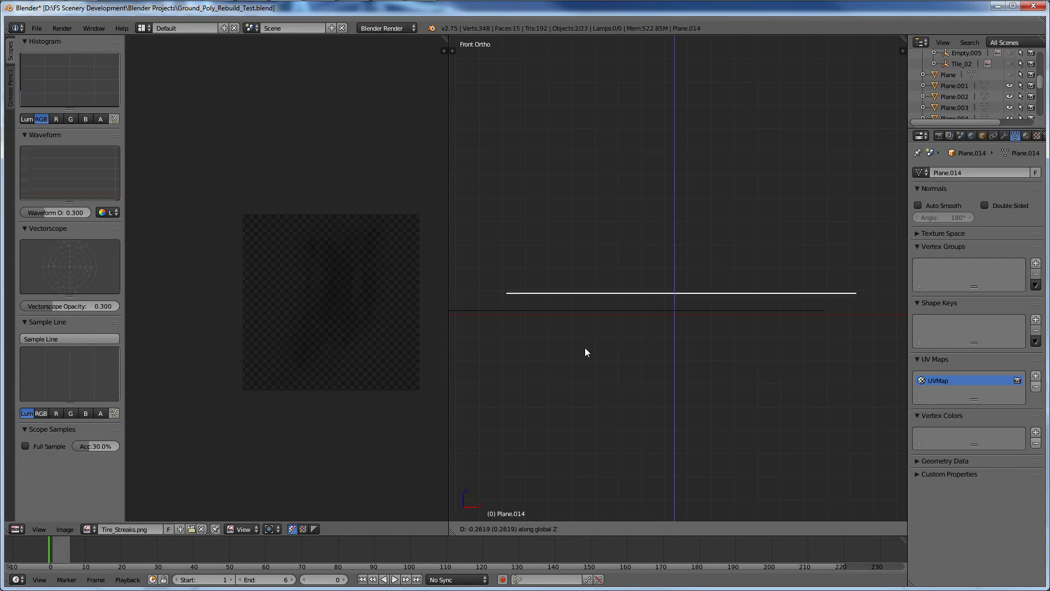
pyautogui.click(579, 358)
pyautogui.press('KP_7')
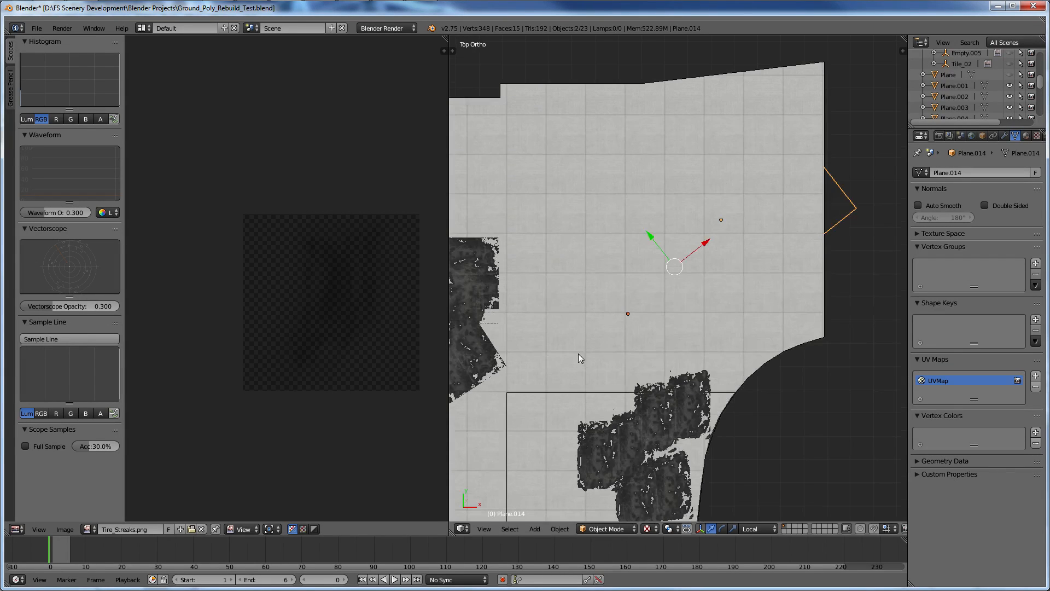
pyautogui.scroll(-1, 682, 269)
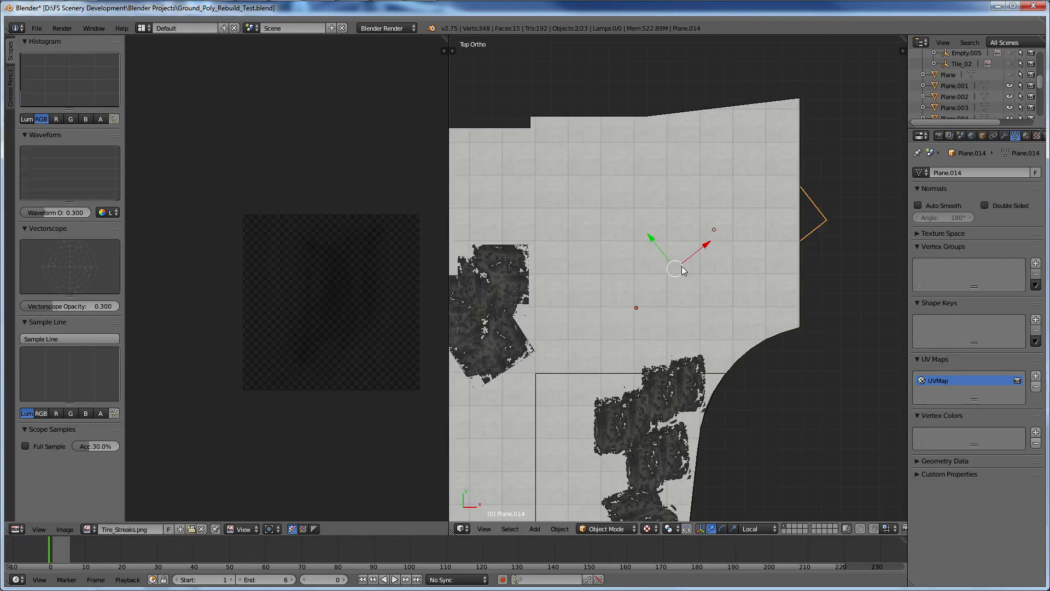
# Raise the two streak planes slightly along the Z axis so they sit just above the ground surface.
pyautogui.press('KP_1')
pyautogui.press('g')
pyautogui.press('z')
pyautogui.click(684, 241)
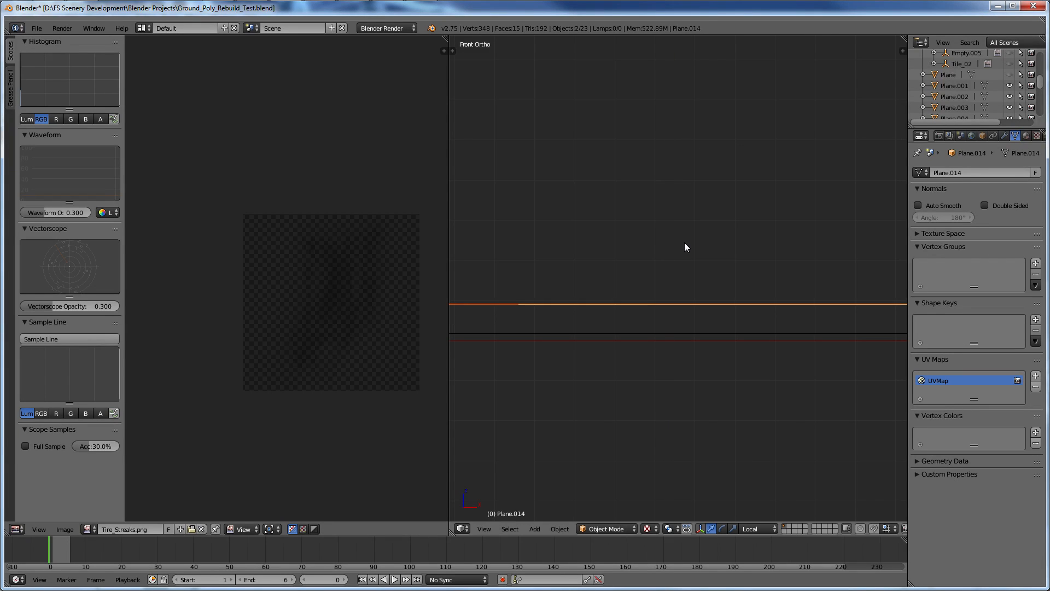
pyautogui.press('KP_7')
pyautogui.press('KP_Decimal')
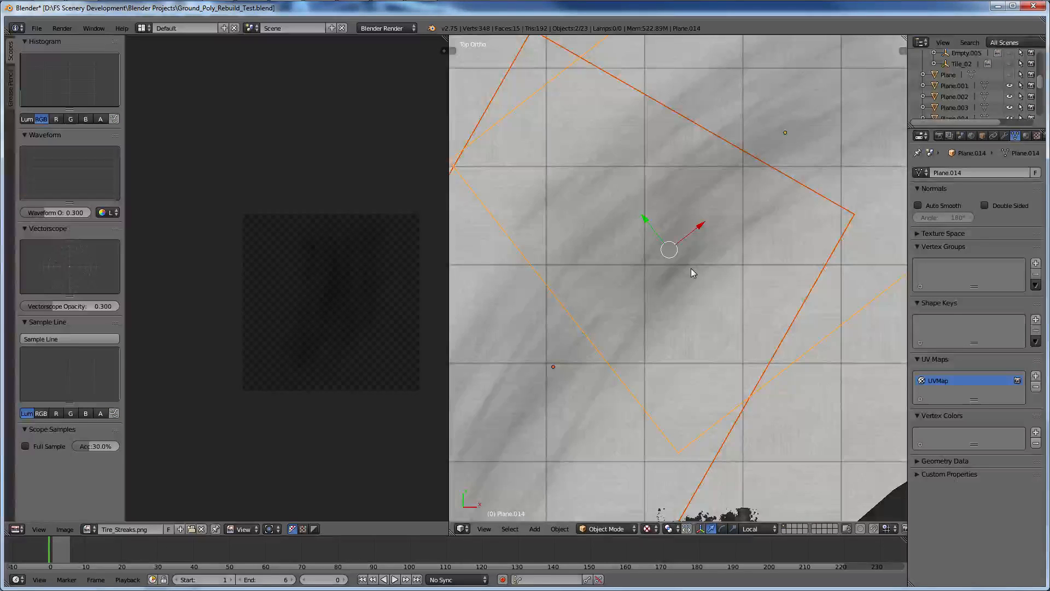
# Examine the faded streak planes against the surrounding concrete ground from several angles and zoom levels.
pyautogui.scroll(-5, 698, 273)
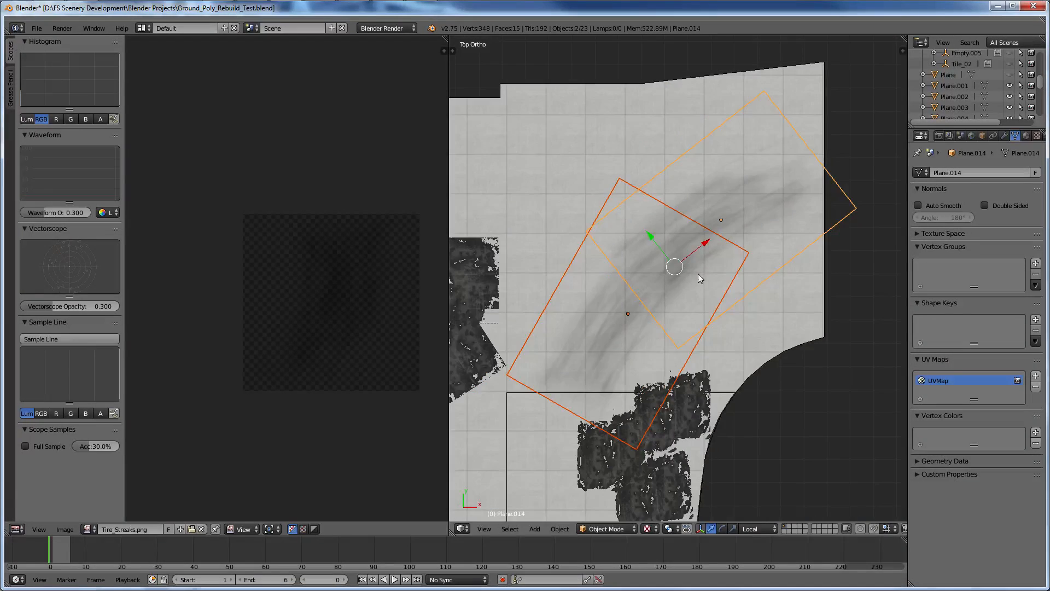
pyautogui.moveTo(461, 339); pyautogui.dragTo(523, 301, button='middle')
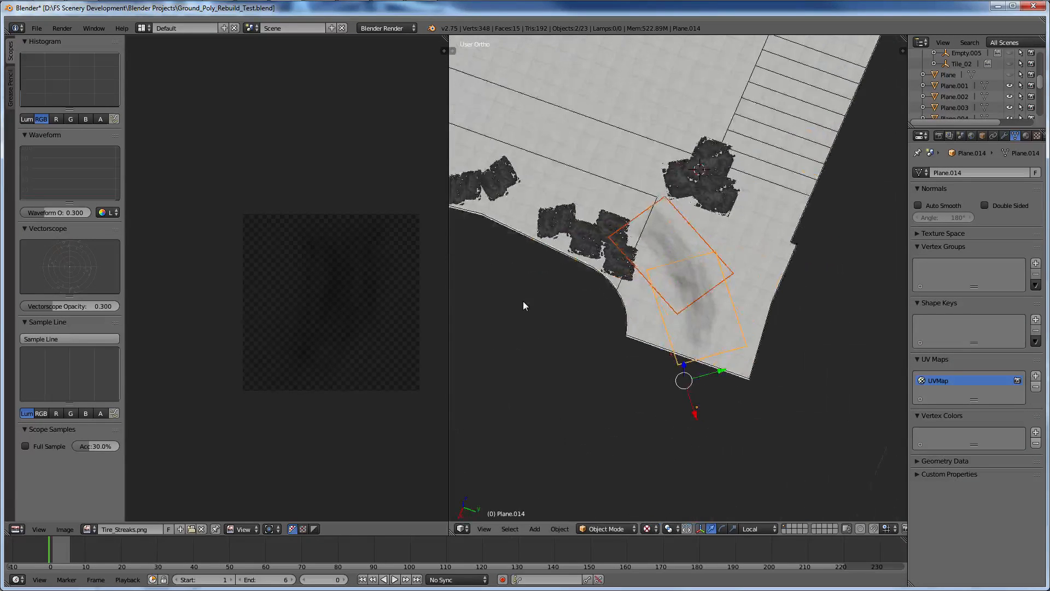
pyautogui.press('KP_7')
pyautogui.scroll(6, 557, 290)
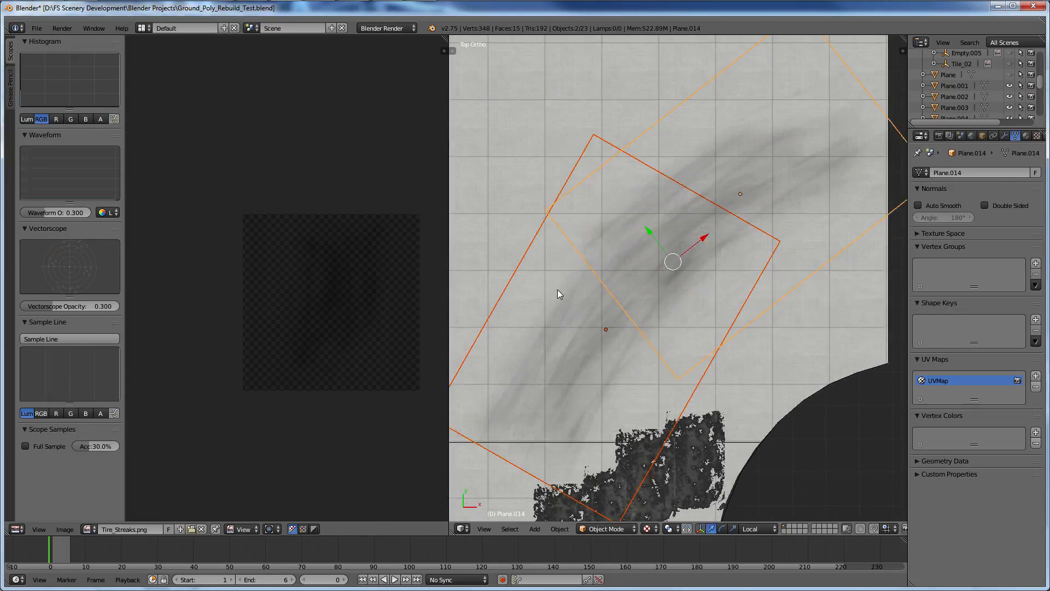
pyautogui.scroll(-3, 556, 290)
pyautogui.keyDown('shift'); pyautogui.scroll(-3, 647, 278); pyautogui.keyUp('shift')
pyautogui.keyDown('ctrl'); pyautogui.hscroll(1, 650, 283); pyautogui.keyUp('ctrl')
pyautogui.keyDown('ctrl'); pyautogui.keyDown('alt'); pyautogui.scroll(2, 648, 278); pyautogui.keyUp('alt'); pyautogui.keyUp('ctrl')
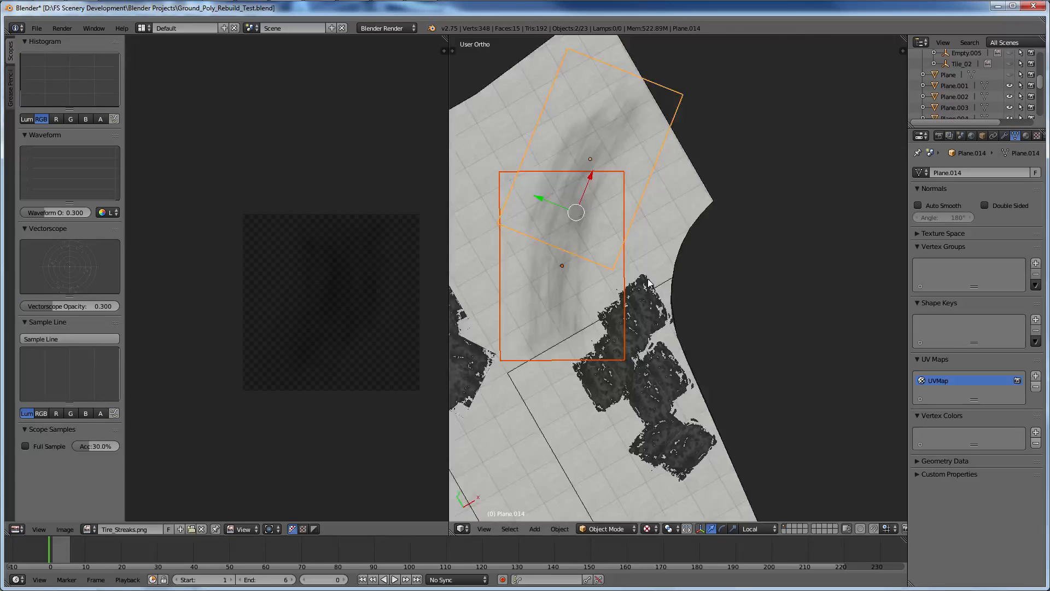
pyautogui.keyDown('ctrl'); pyautogui.keyDown('alt'); pyautogui.scroll(-10, 648, 278); pyautogui.keyUp('alt'); pyautogui.keyUp('ctrl')
pyautogui.keyDown('ctrl'); pyautogui.keyDown('alt'); pyautogui.scroll(3, 648, 279); pyautogui.keyUp('alt'); pyautogui.keyUp('ctrl')
pyautogui.keyDown('ctrl'); pyautogui.keyDown('alt'); pyautogui.scroll(-1, 647, 277); pyautogui.keyUp('alt'); pyautogui.keyUp('ctrl')
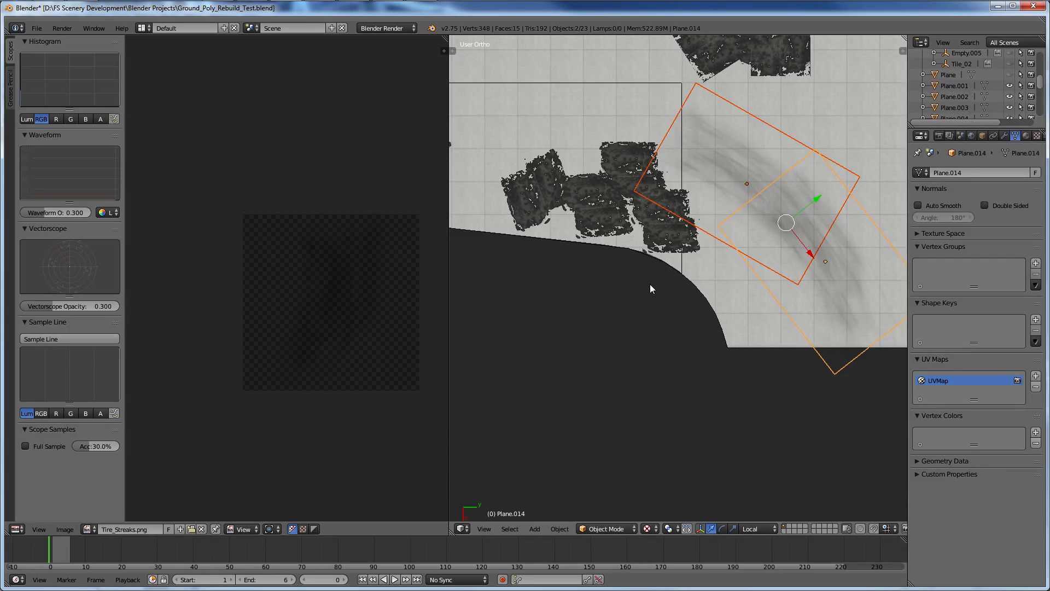
# Select the four patch planes beside the tire streaks and examine their transparency against the concrete ground.
pyautogui.scroll(5, 650, 284)
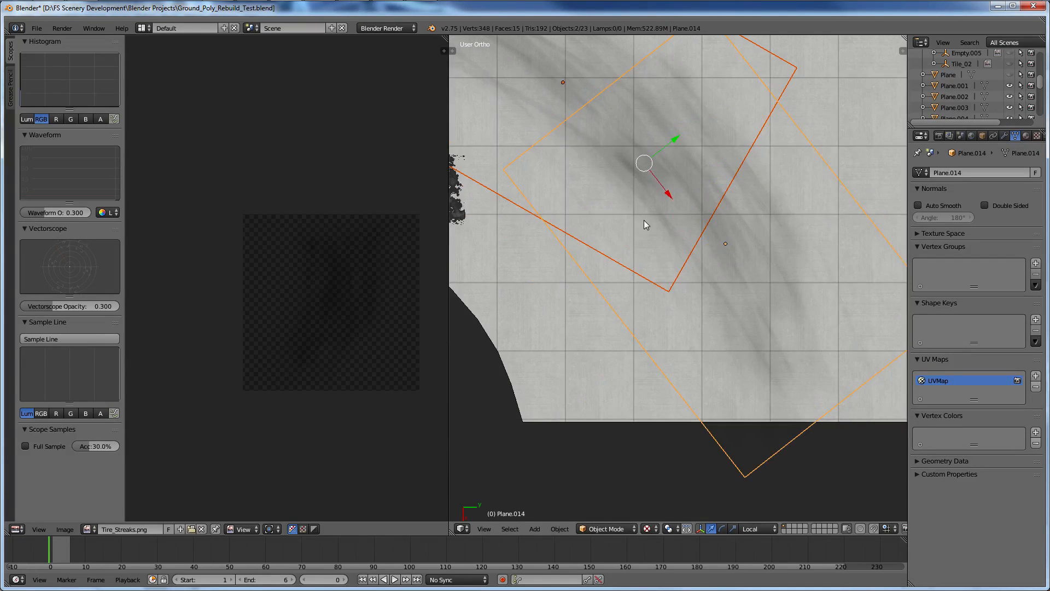
pyautogui.scroll(-6, 645, 220)
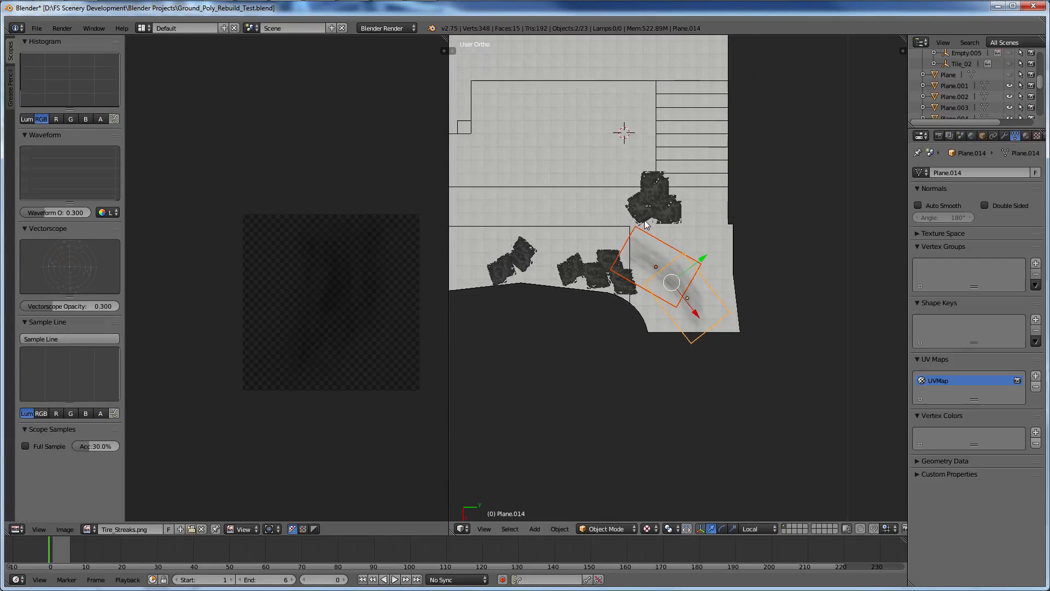
pyautogui.rightClick(629, 273)
pyautogui.scroll(6, 612, 286)
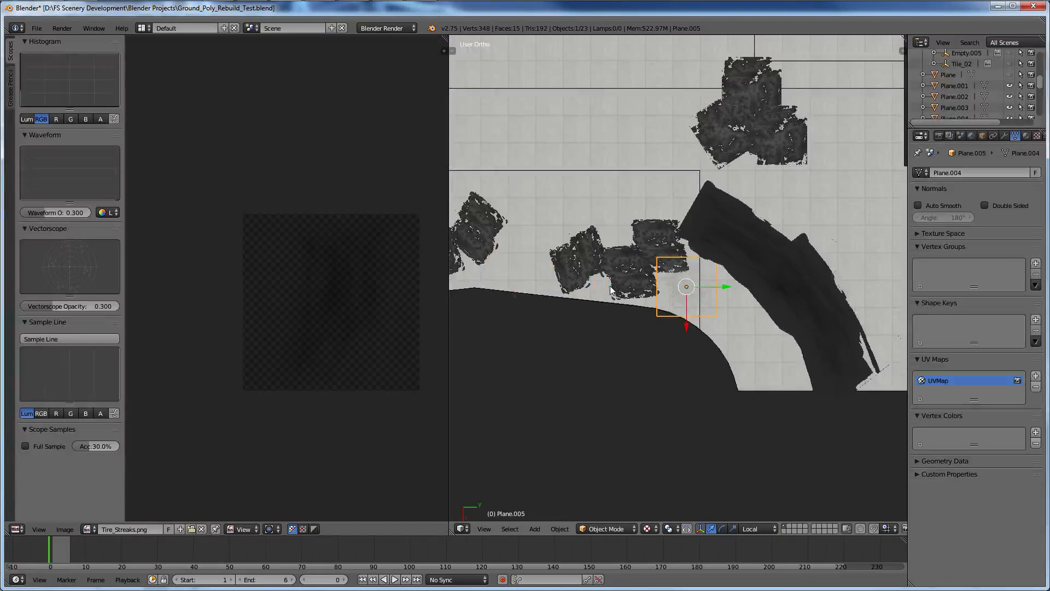
pyautogui.hotkey('ctrl', 'z')
pyautogui.hotkey('ctrl', 'z')
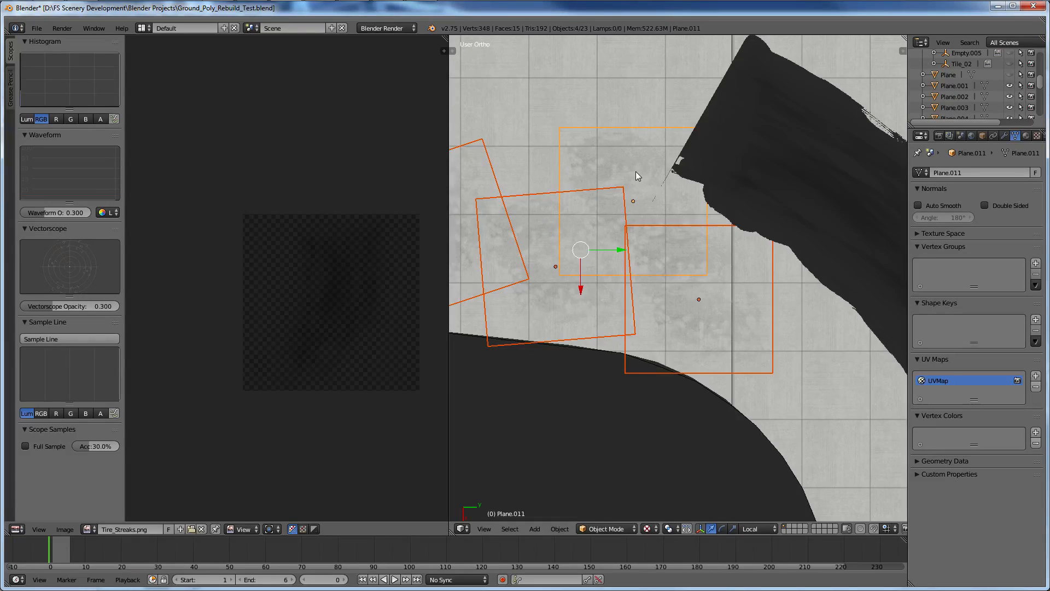
pyautogui.scroll(5, 582, 244)
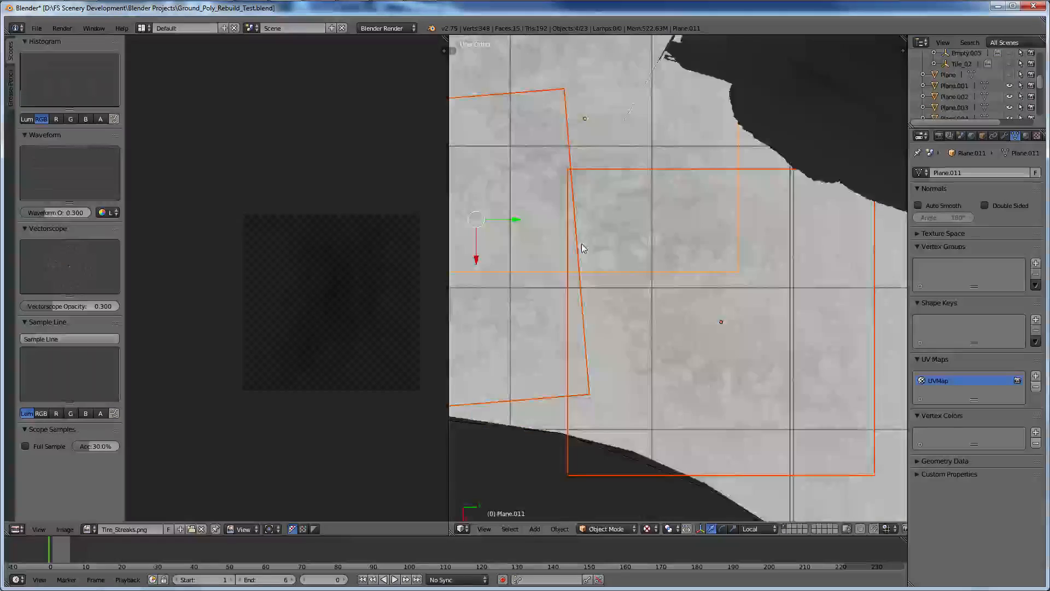
pyautogui.scroll(-8, 583, 244)
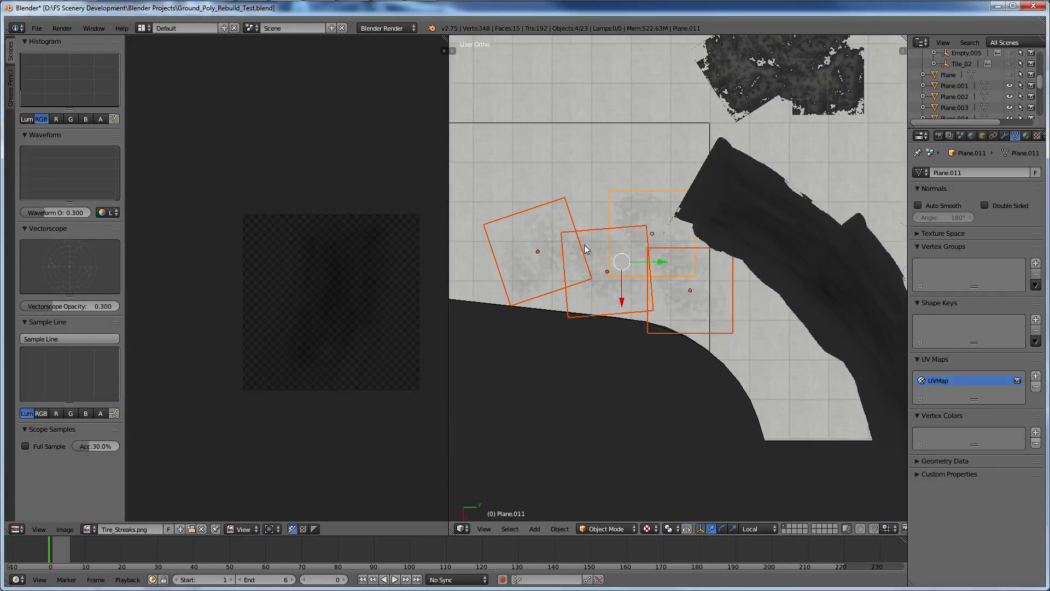
pyautogui.scroll(-5, 585, 249)
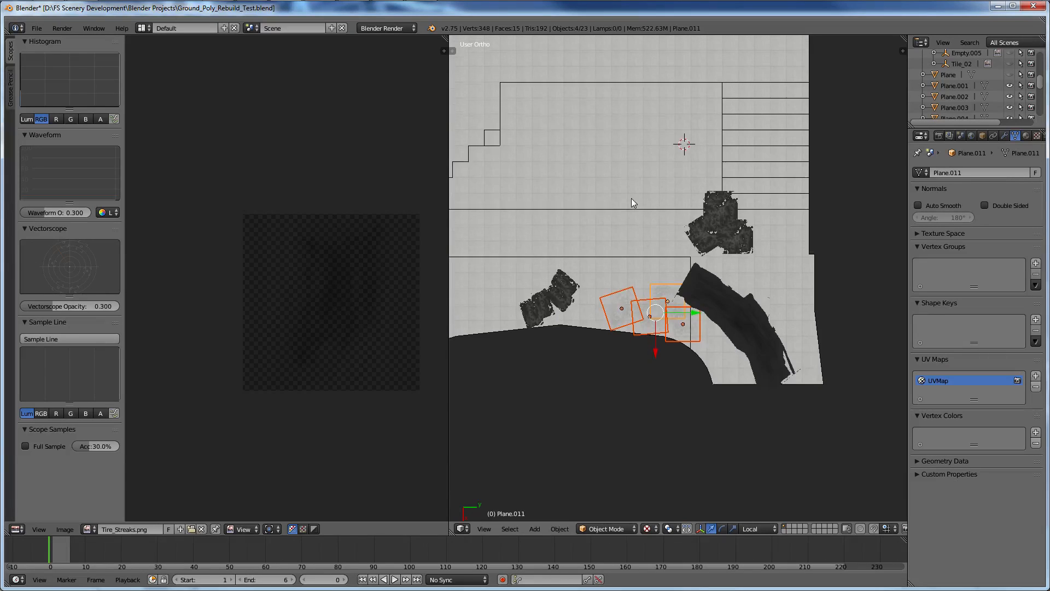
# Select the three patch planes near the parking lines, then the pair along the curved edge, to inspect their transparency.
pyautogui.rightClick(699, 243)
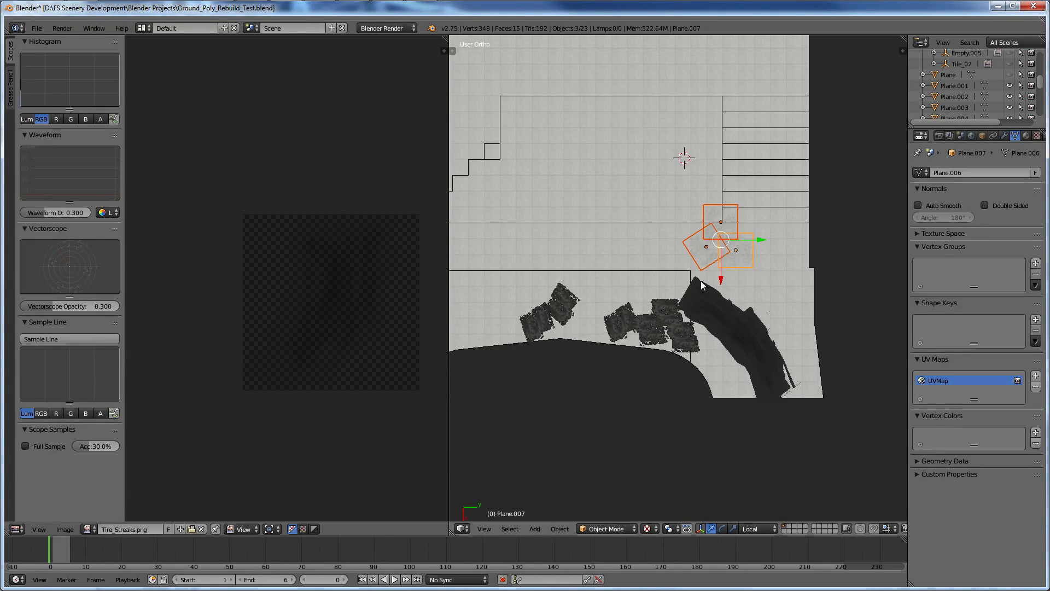
pyautogui.hotkey('ctrl', 'z')
pyautogui.scroll(2, 599, 365)
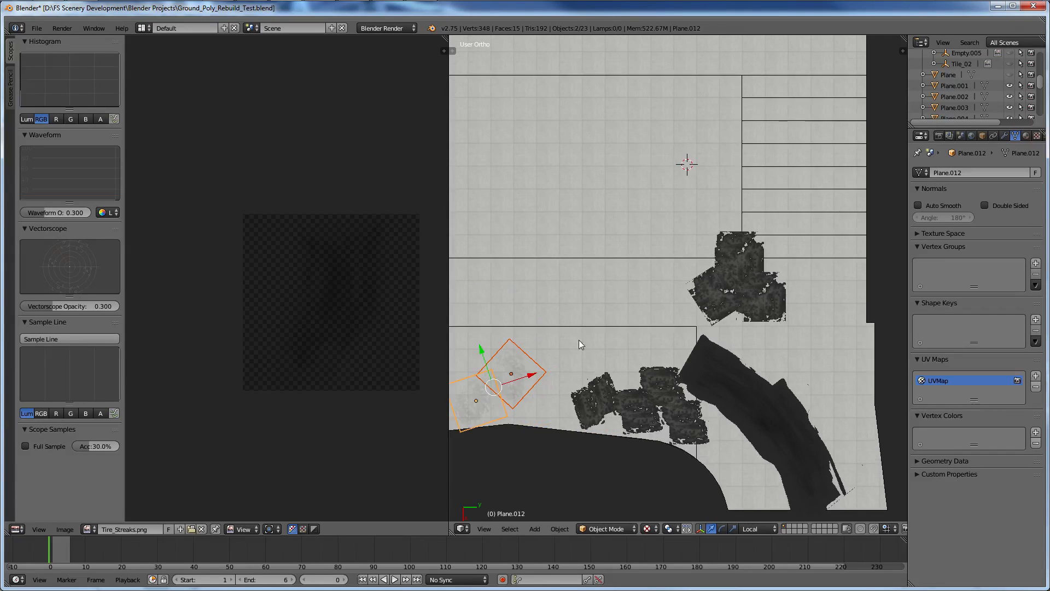
pyautogui.scroll(-3, 599, 365)
pyautogui.keyDown('ctrl'); pyautogui.scroll(-2, 604, 373); pyautogui.keyUp('ctrl')
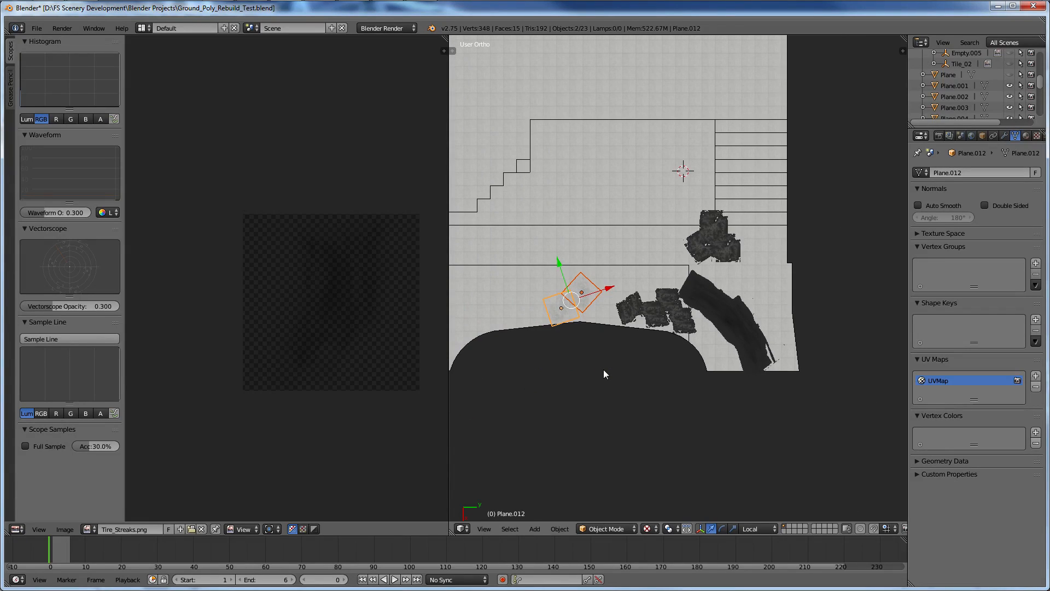
# Add the four patch planes beside the streaks to the selected pair and inspect all six together.
pyautogui.scroll(6, 603, 369)
pyautogui.keyDown('ctrl'); pyautogui.scroll(-3, 615, 372); pyautogui.keyUp('ctrl')
pyautogui.keyDown('shift'); pyautogui.rightClick(700, 392); pyautogui.keyUp('shift')
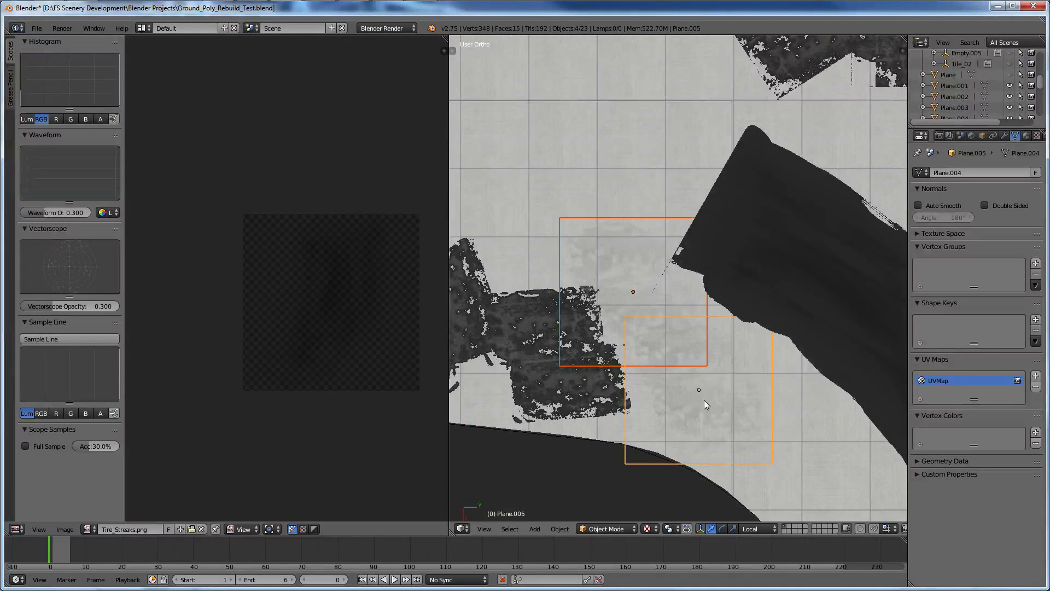
pyautogui.hotkey('ctrl', 'z')
pyautogui.keyDown('shift'); pyautogui.rightClick(467, 301); pyautogui.keyUp('shift')
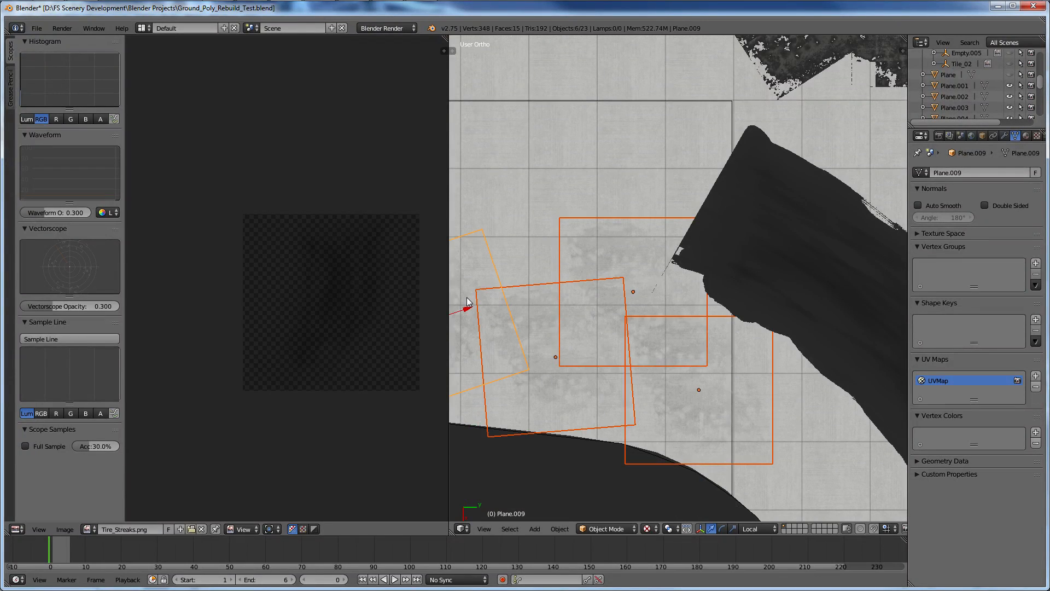
pyautogui.scroll(-5, 642, 346)
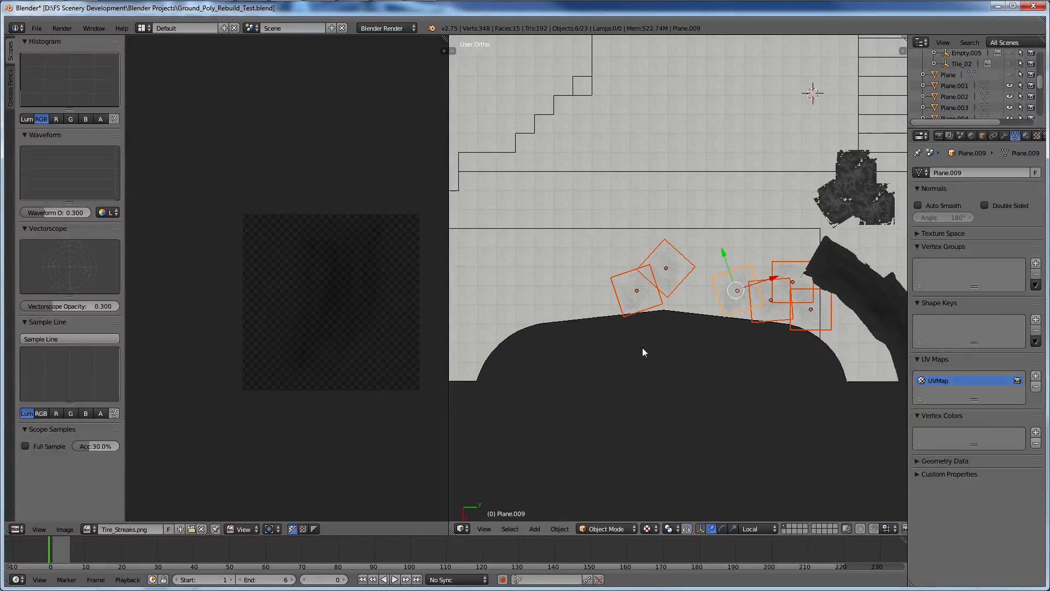
pyautogui.keyDown('ctrl'); pyautogui.scroll(2, 642, 347); pyautogui.keyUp('ctrl')
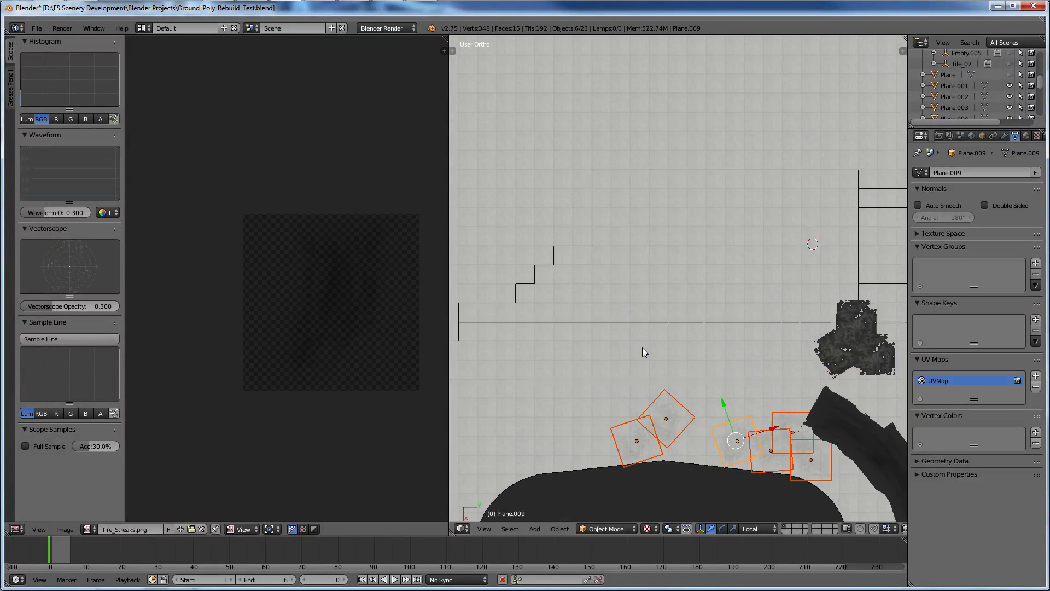
pyautogui.scroll(-5, 642, 346)
pyautogui.press('KP_7')
pyautogui.press('x')
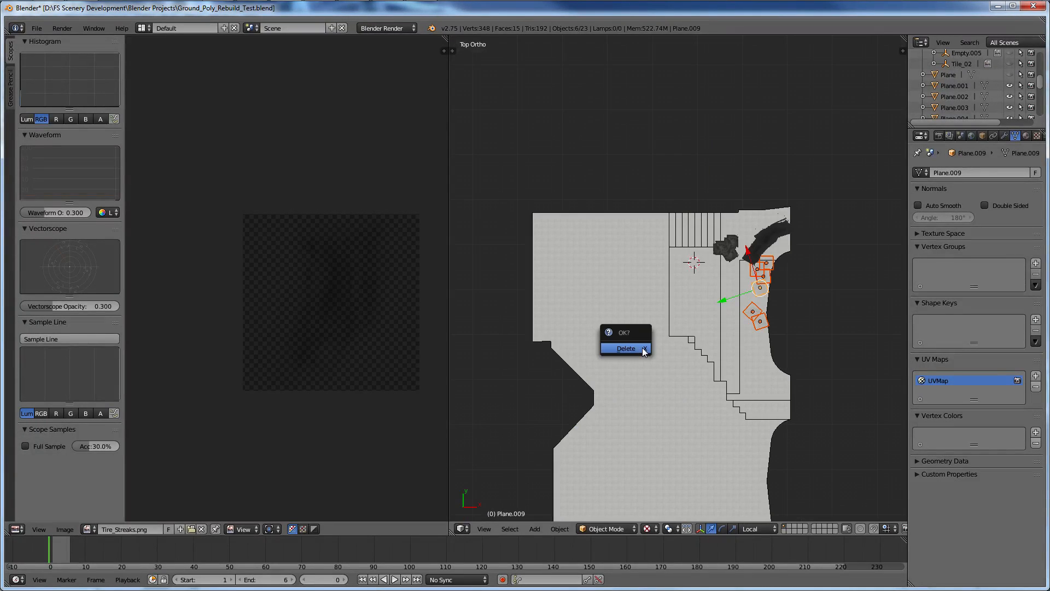
pyautogui.click(642, 346)
# Select the streak plane nearest the patches and check its placement against the ground in wireframe and solid shading, from an angle.
pyautogui.scroll(4, 709, 216)
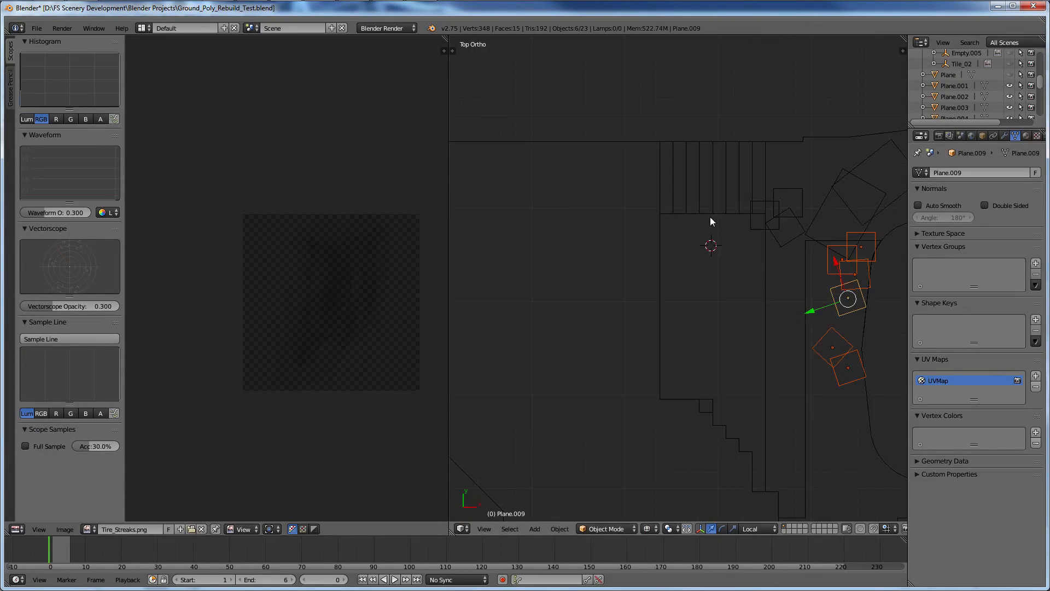
pyautogui.keyDown('ctrl'); pyautogui.scroll(-5, 713, 227); pyautogui.keyUp('ctrl')
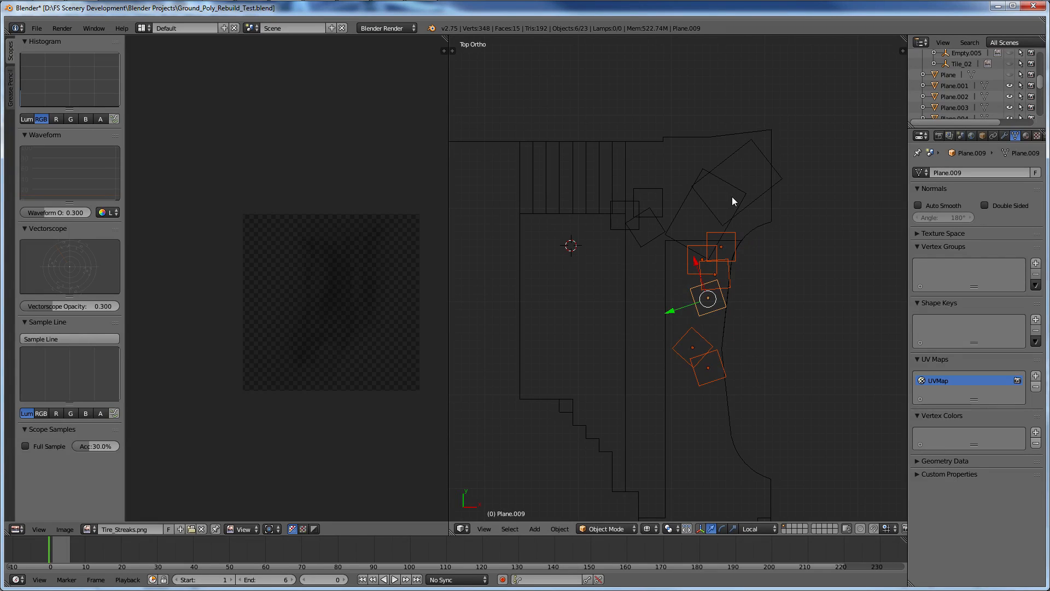
pyautogui.rightClick(732, 201)
pyautogui.scroll(-2, 743, 251)
pyautogui.press('z')
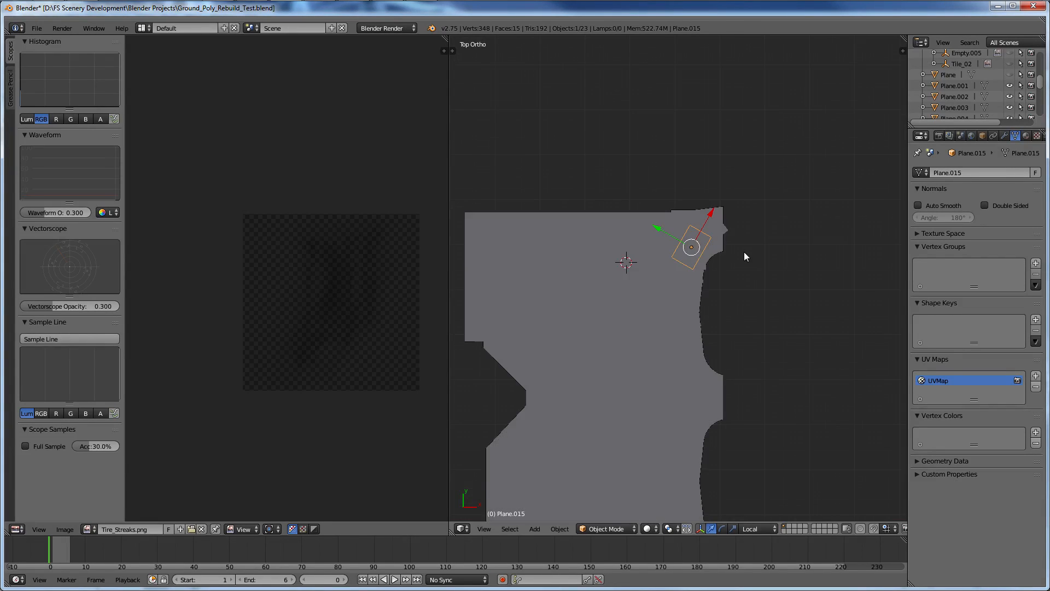
pyautogui.scroll(-3, 739, 273)
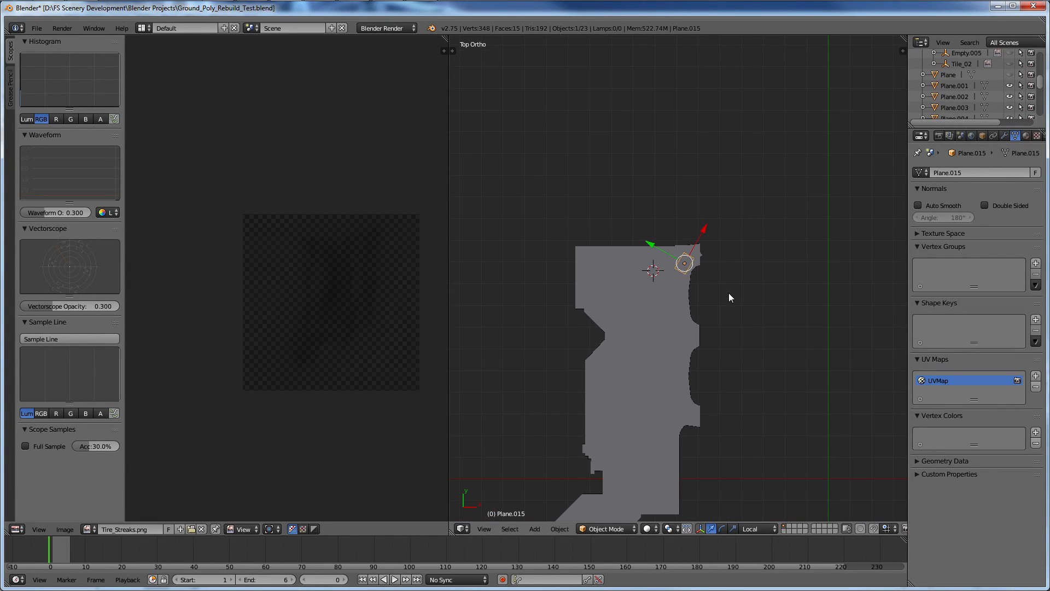
pyautogui.moveTo(728, 293); pyautogui.dragTo(599, 215, button='middle')
pyautogui.scroll(3, 599, 215)
pyautogui.scroll(1, 600, 216)
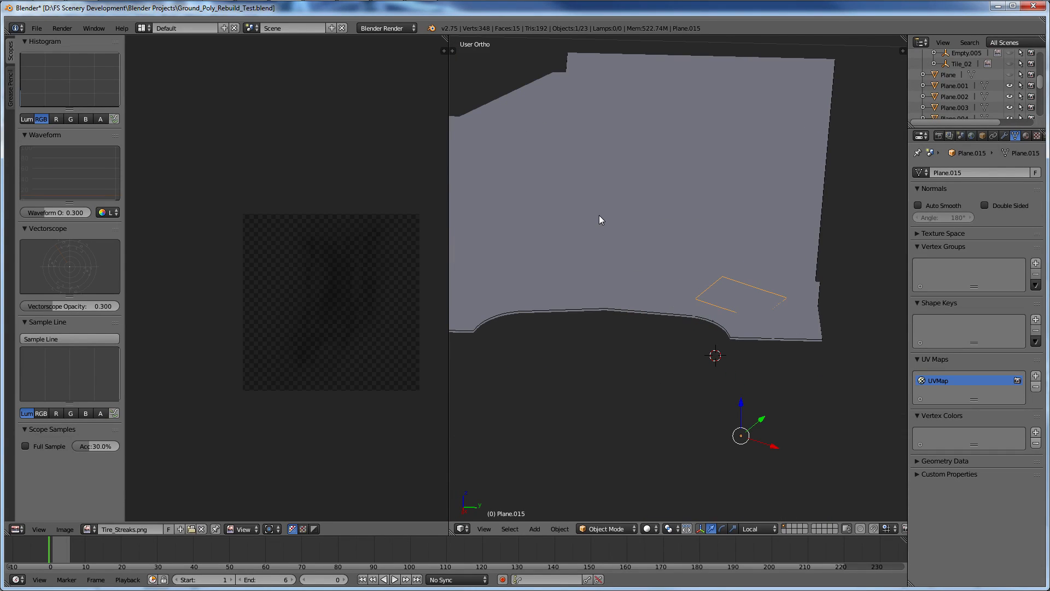
pyautogui.press('z')
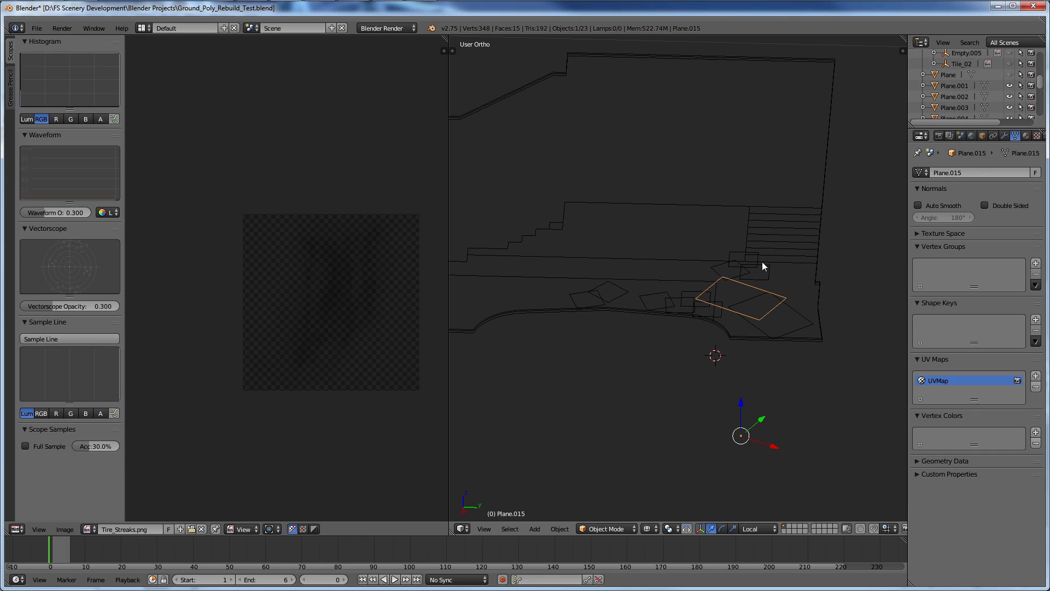
pyautogui.press('KP_7')
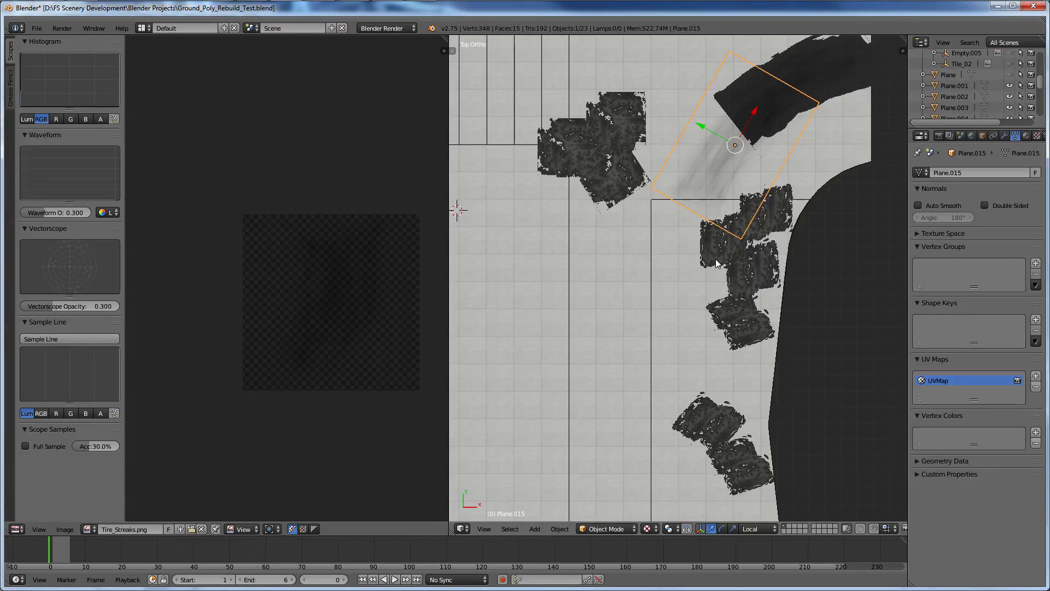
# Add the other streak plane to the selection and examine how the two overlapping streaks blend from above.
pyautogui.scroll(4, 716, 260)
pyautogui.keyDown('shift'); pyautogui.scroll(16, 769, 240); pyautogui.keyUp('shift')
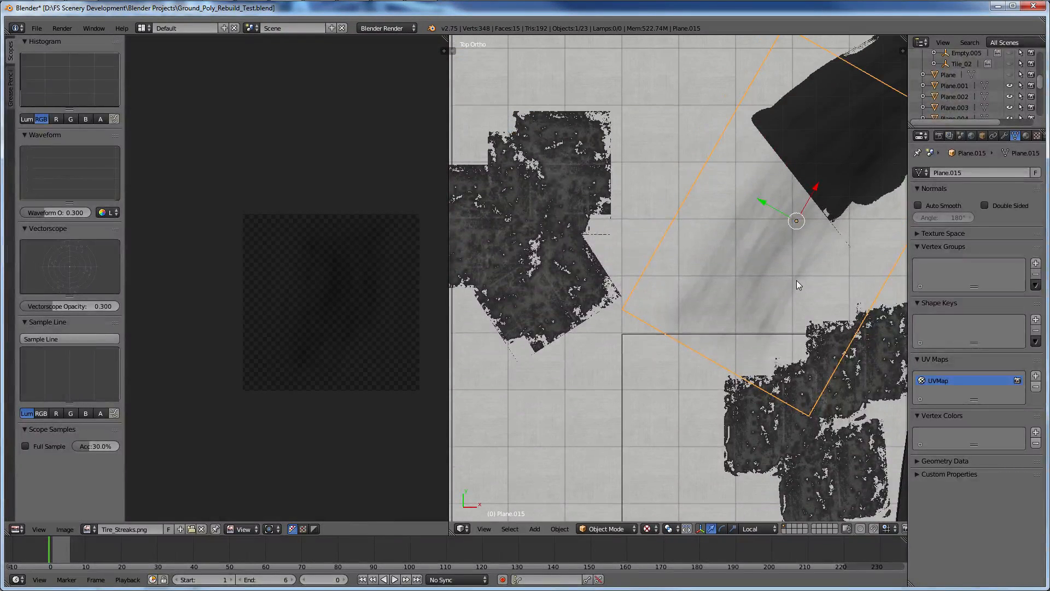
pyautogui.scroll(-6, 796, 280)
pyautogui.keyDown('shift'); pyautogui.rightClick(737, 240); pyautogui.keyUp('shift')
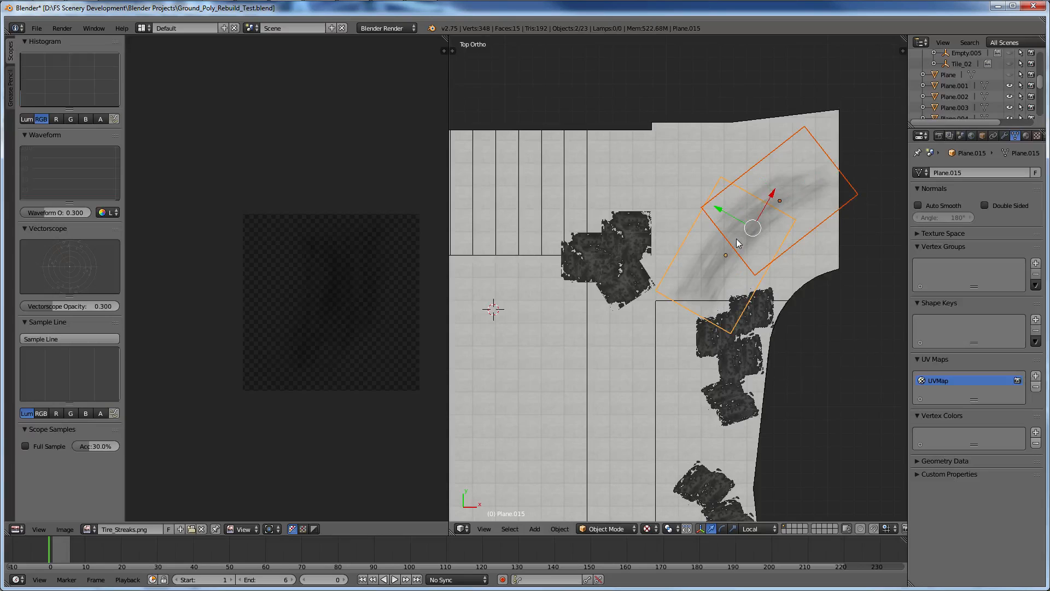
pyautogui.scroll(-5, 727, 268)
pyautogui.keyDown('shift'); pyautogui.scroll(-10, 716, 296); pyautogui.keyUp('shift')
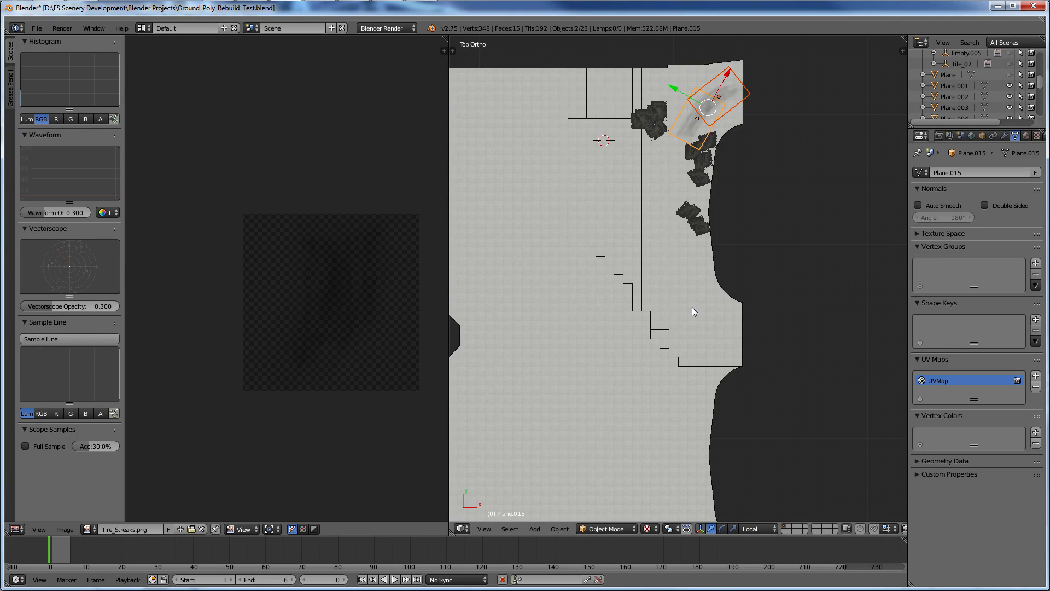
pyautogui.keyDown('shift'); pyautogui.scroll(2, 718, 144); pyautogui.keyUp('shift')
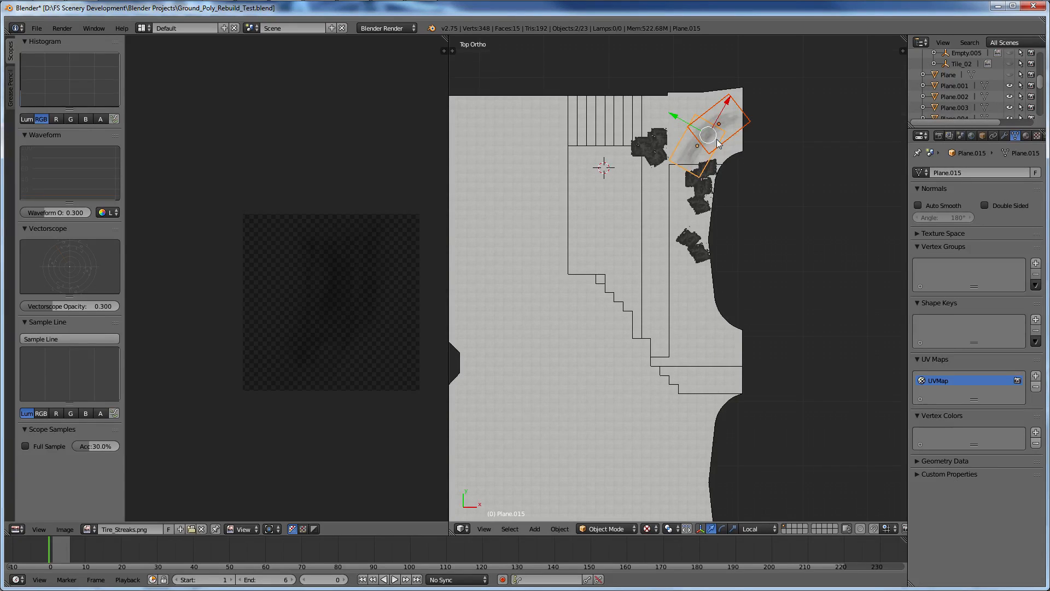
pyautogui.scroll(6, 762, 225)
pyautogui.scroll(2, 763, 225)
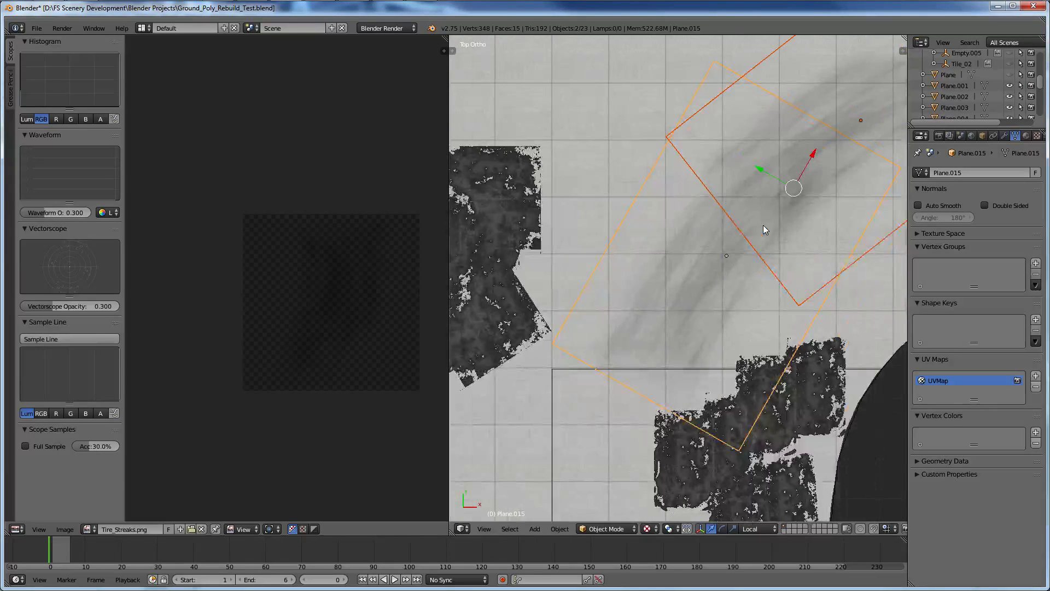
pyautogui.scroll(4, 763, 224)
pyautogui.scroll(-10, 622, 209)
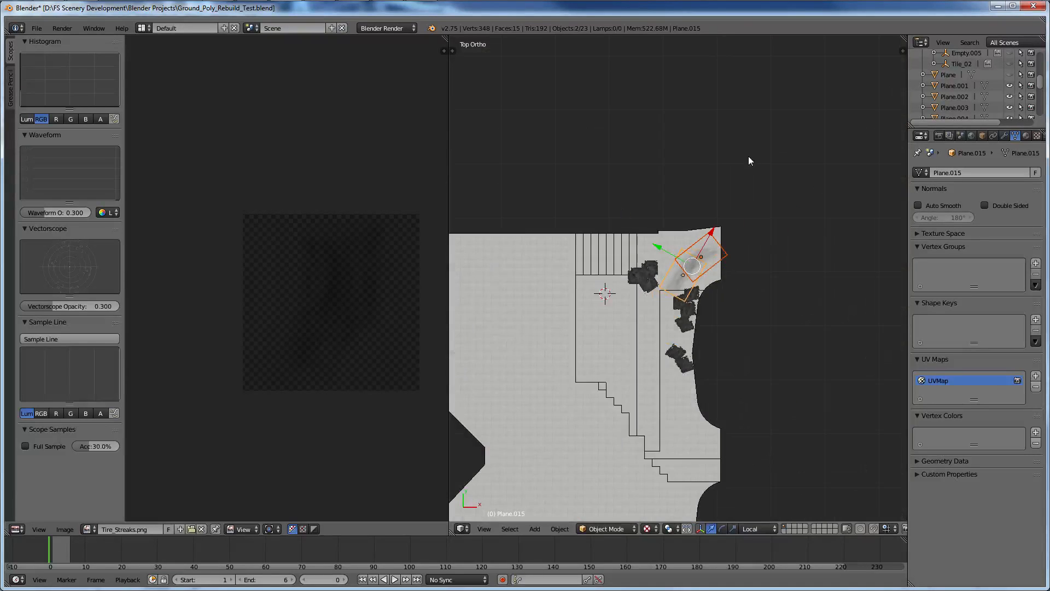
pyautogui.scroll(-4, 681, 208)
pyautogui.keyDown('shift'); pyautogui.scroll(-5, 671, 277); pyautogui.keyUp('shift')
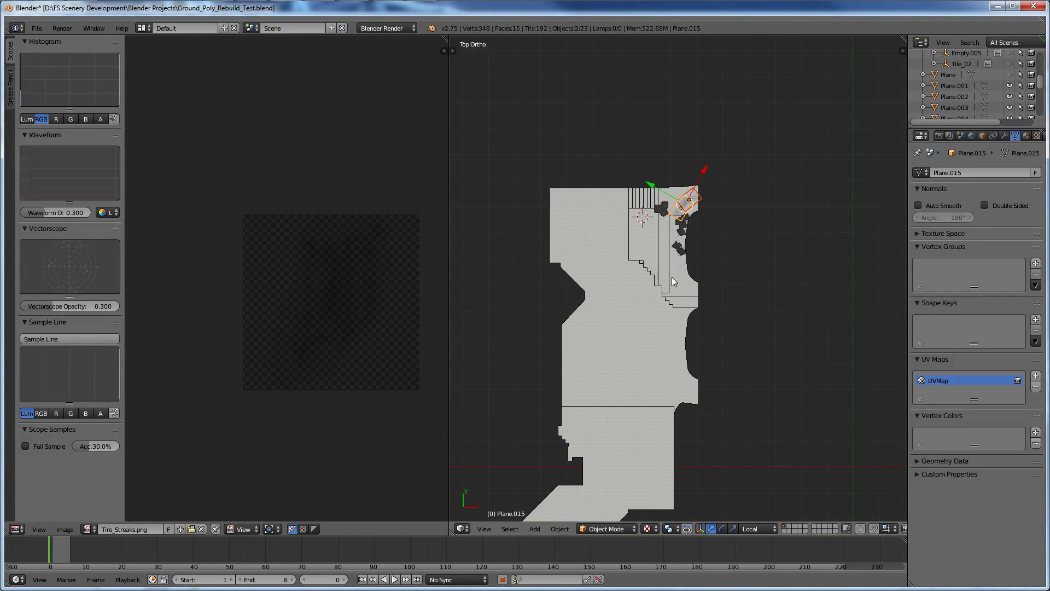
# Select the ground planes around the stepped boundary line and examine their outlines in wireframe from above.
pyautogui.rightClick(671, 277)
pyautogui.scroll(8, 672, 276)
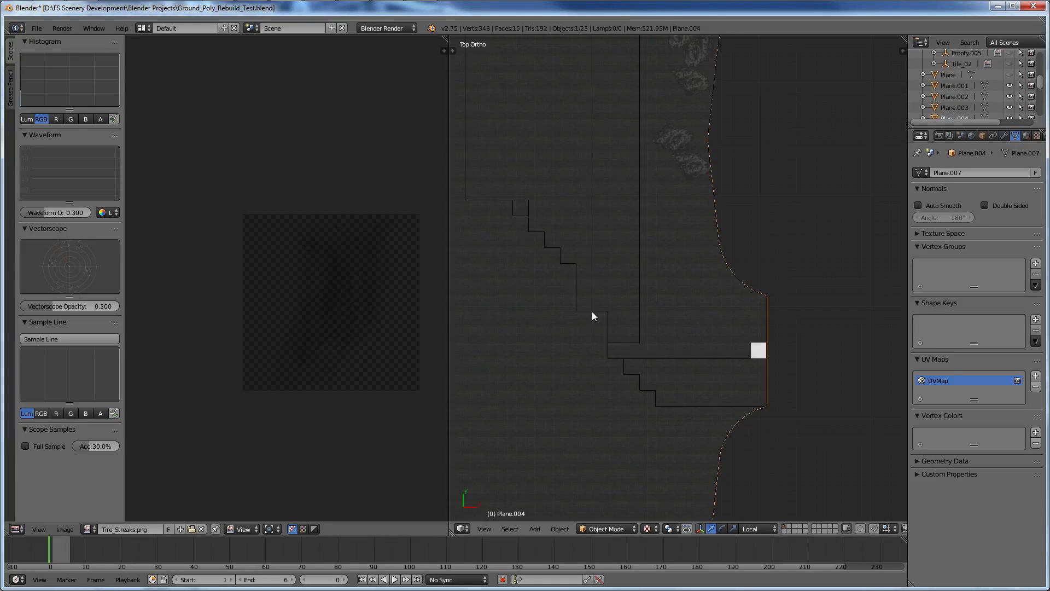
pyautogui.rightClick(595, 312)
pyautogui.rightClick(596, 309)
pyautogui.scroll(-8, 598, 309)
pyautogui.moveTo(685, 318); pyautogui.dragTo(637, 279, button='middle')
pyautogui.press('KP_7')
pyautogui.scroll(8, 573, 213)
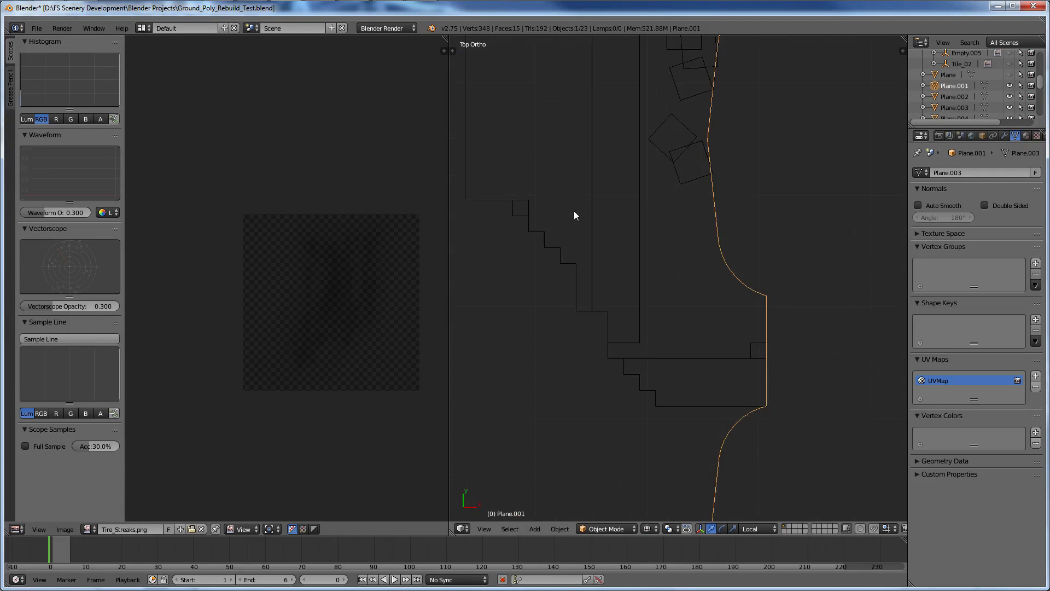
pyautogui.keyDown('ctrl'); pyautogui.scroll(-6, 588, 231); pyautogui.keyUp('ctrl')
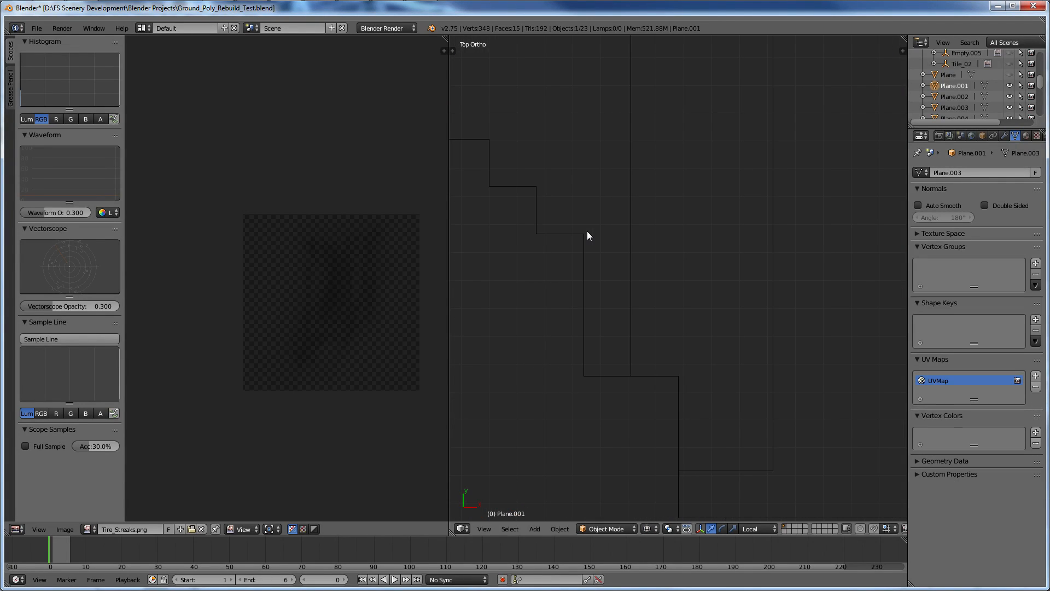
pyautogui.scroll(-5, 615, 249)
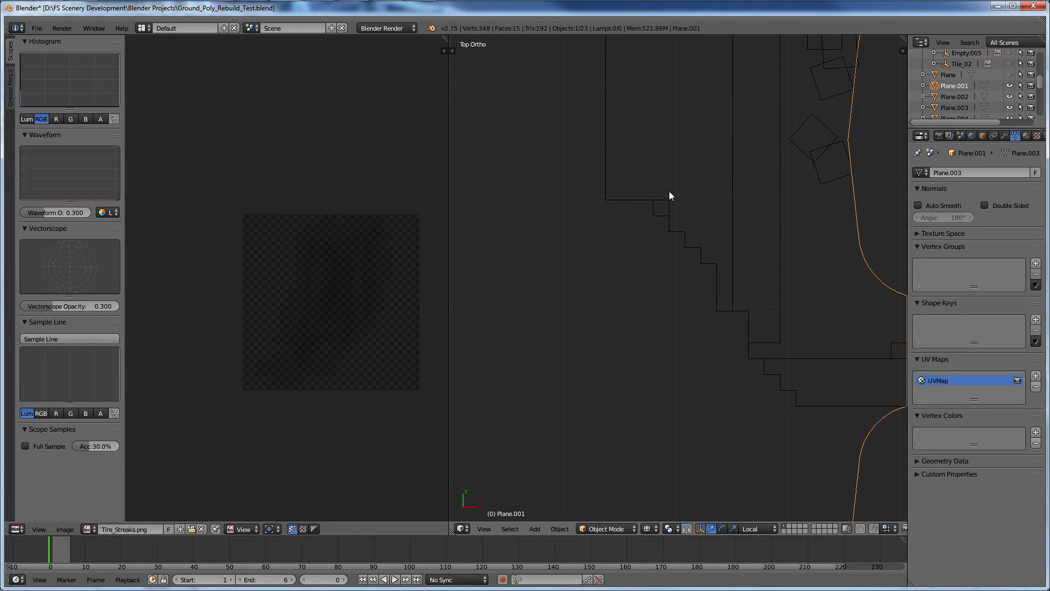
# Select Plane.002 with the stepped boundary line and enter Edit Mode close to its steps.
pyautogui.rightClick(668, 205)
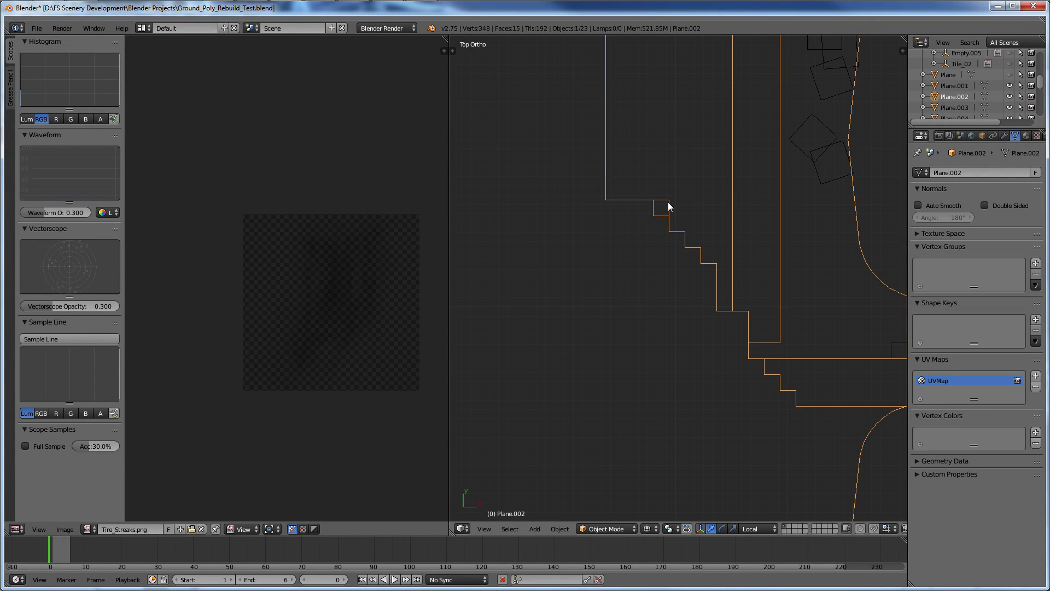
pyautogui.scroll(4, 668, 202)
pyautogui.press('Tab')
pyautogui.scroll(4, 667, 202)
pyautogui.keyDown('shift'); pyautogui.scroll(5, 668, 202); pyautogui.keyUp('shift')
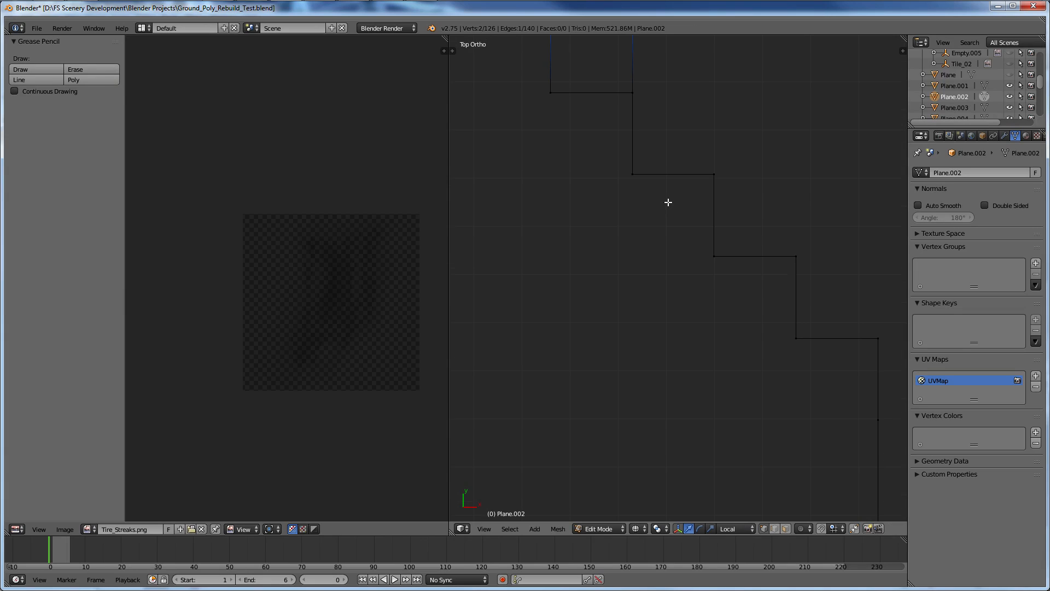
# Duplicate the four vertices of the square at the boundary's uppermost step and move the copy 1.3 along Y.
pyautogui.keyDown('shift'); pyautogui.scroll(10, 667, 202); pyautogui.keyUp('shift')
pyautogui.keyDown('shift'); pyautogui.rightClick(632, 227); pyautogui.keyUp('shift')
pyautogui.keyDown('shift'); pyautogui.rightClick(554, 227); pyautogui.keyUp('shift')
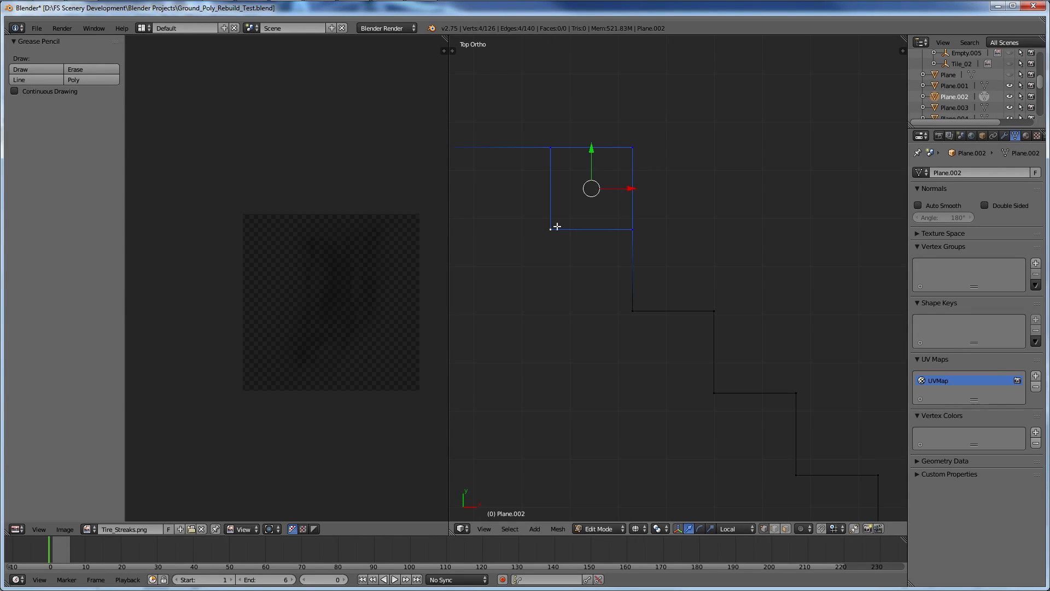
pyautogui.scroll(-7, 577, 244)
pyautogui.keyDown('shift'); pyautogui.scroll(5, 618, 267); pyautogui.keyUp('shift')
pyautogui.keyDown('shift'); pyautogui.scroll(5, 619, 269); pyautogui.keyUp('shift')
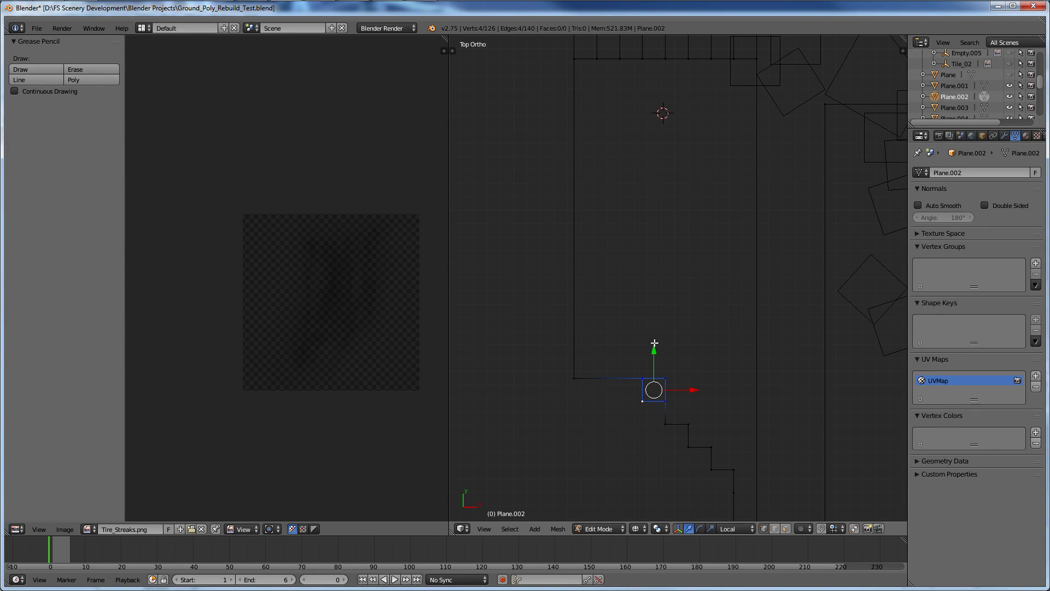
pyautogui.hotkey('shift', 'd')
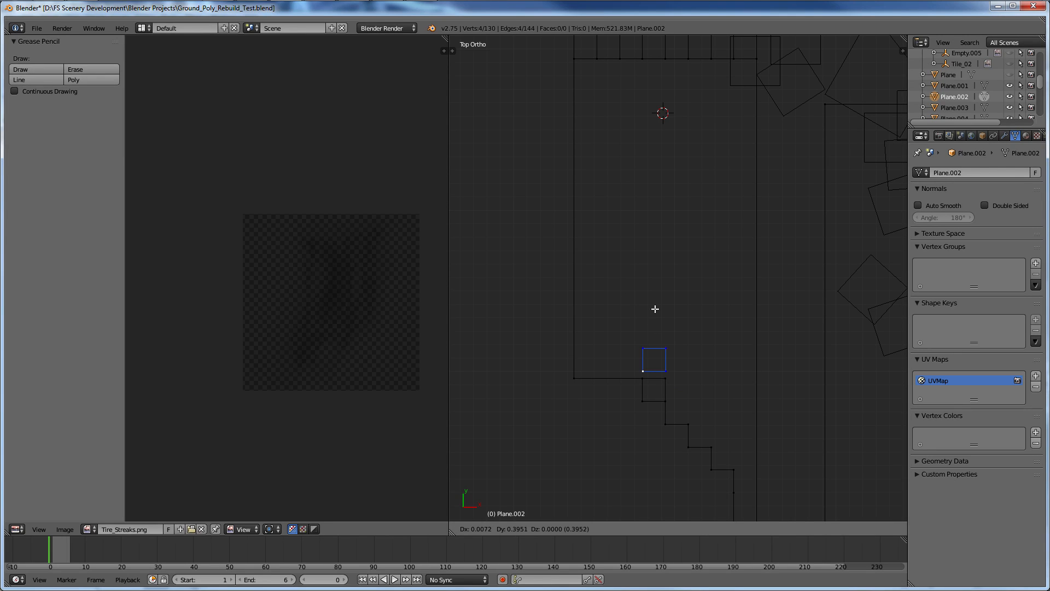
pyautogui.press('y')
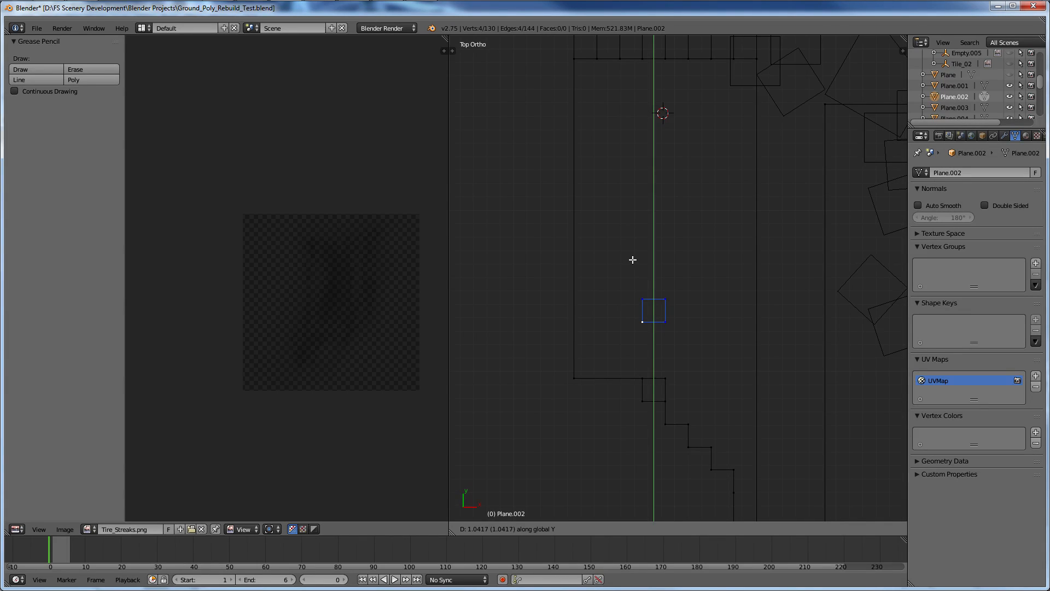
pyautogui.write('.')
pyautogui.press('BackSpace')
pyautogui.write('1.3')
pyautogui.press('Return')
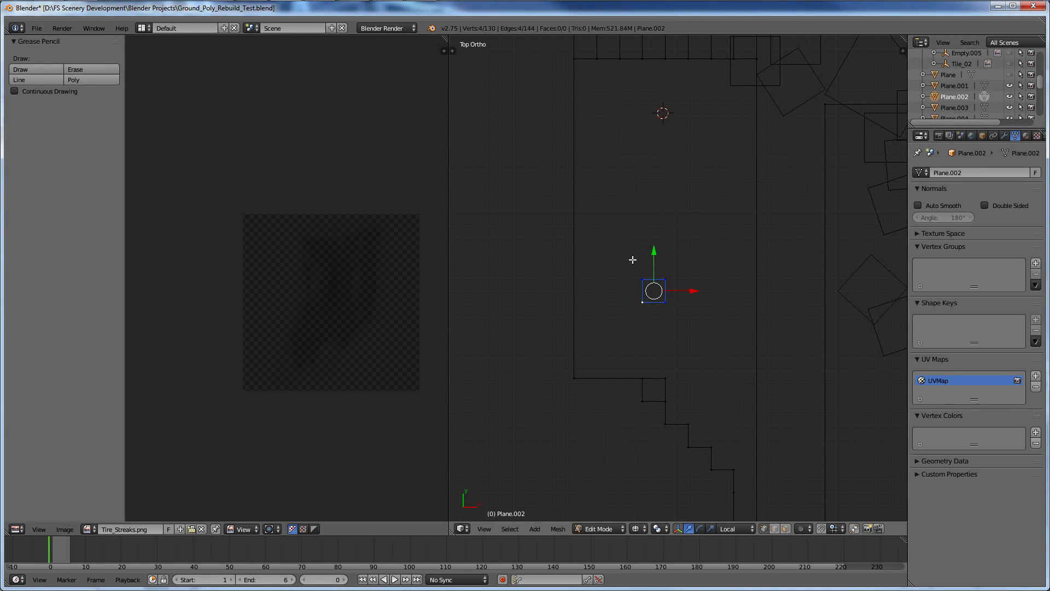
pyautogui.press('g')
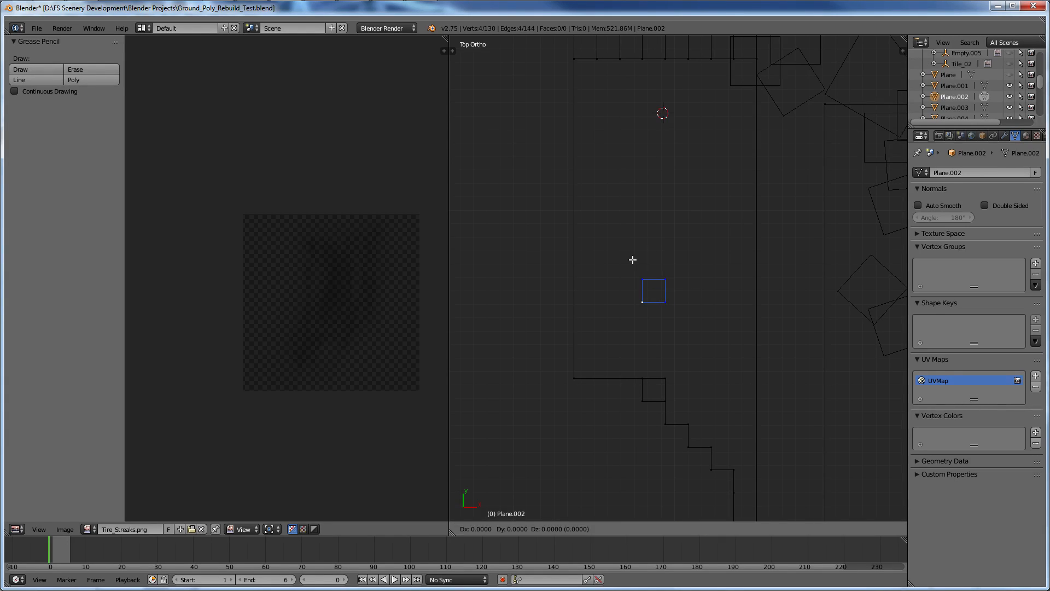
pyautogui.click(653, 267)
pyautogui.hotkey('ctrl', 'z')
# Duplicate the new square and offset the copy 0.3 along X.
pyautogui.hotkey('shift', 'd')
pyautogui.press('x')
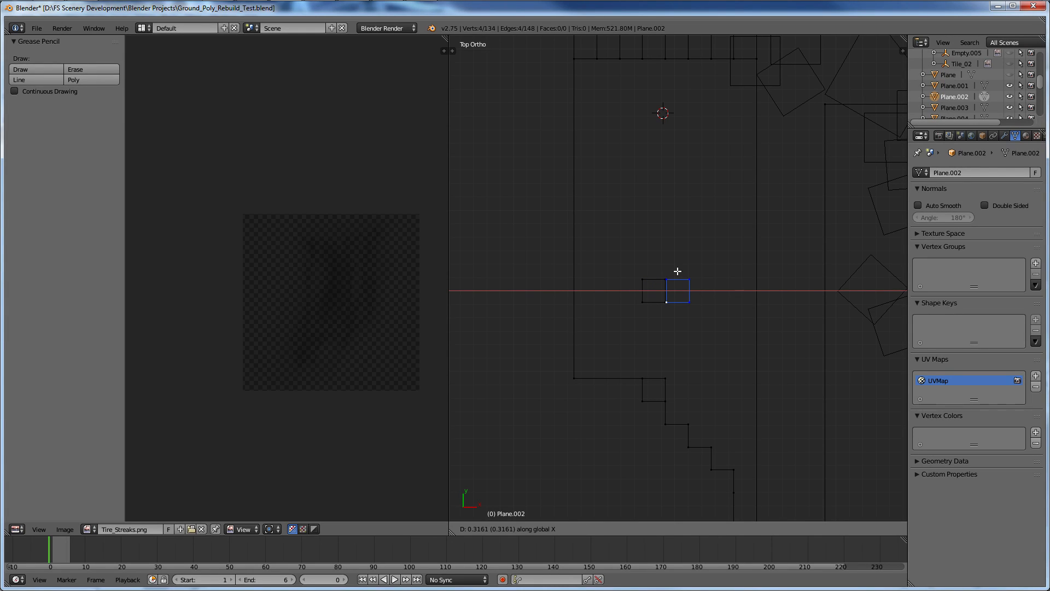
pyautogui.write('.3')
pyautogui.press('Return')
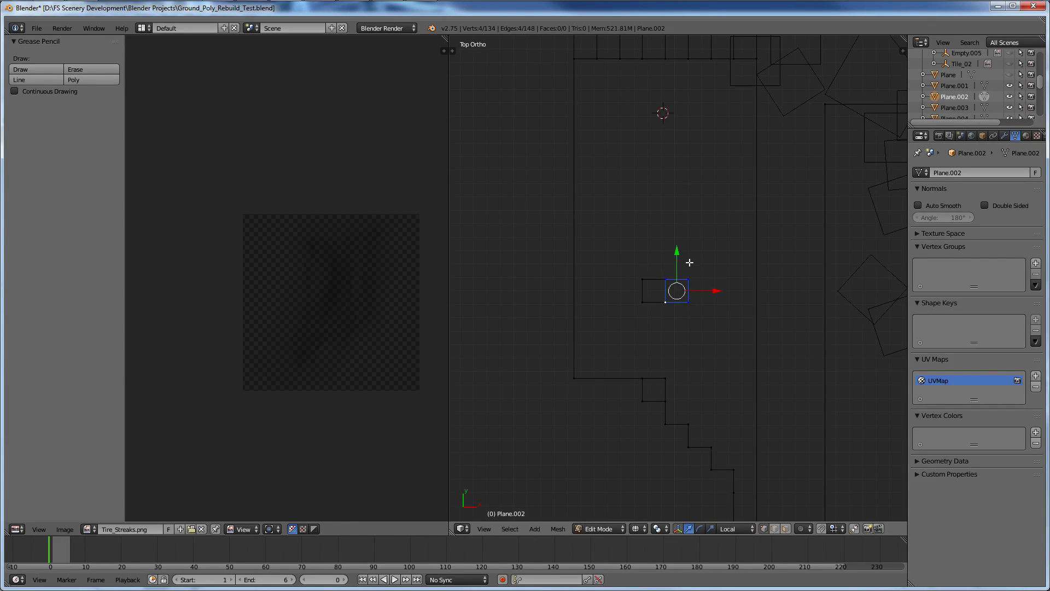
# Duplicate the second square and place the copy directly above it, about 0.3 along Y.
pyautogui.hotkey('shift', 'd')
pyautogui.press('x')
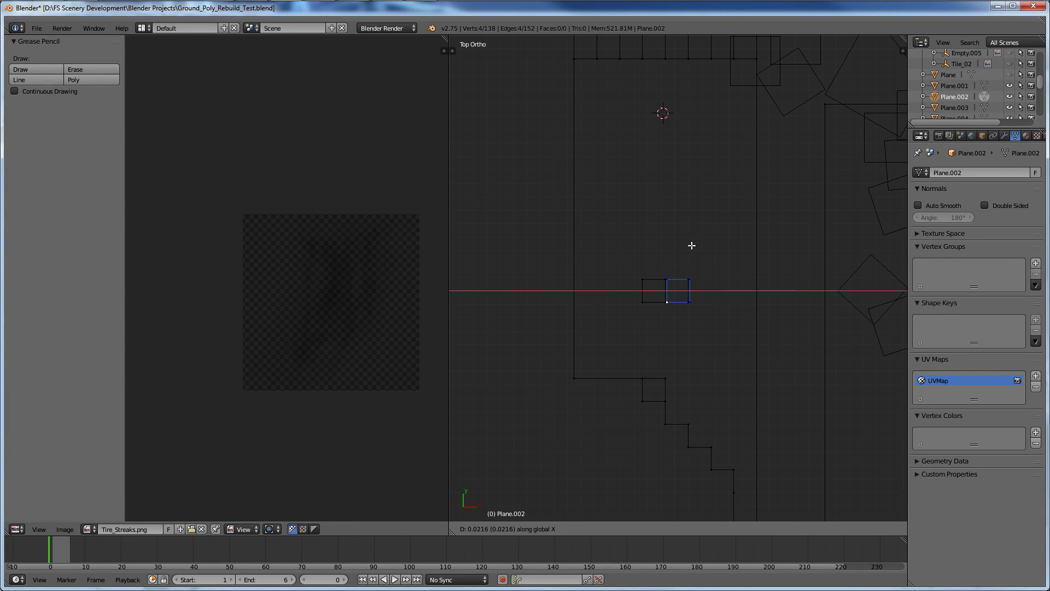
pyautogui.press('y')
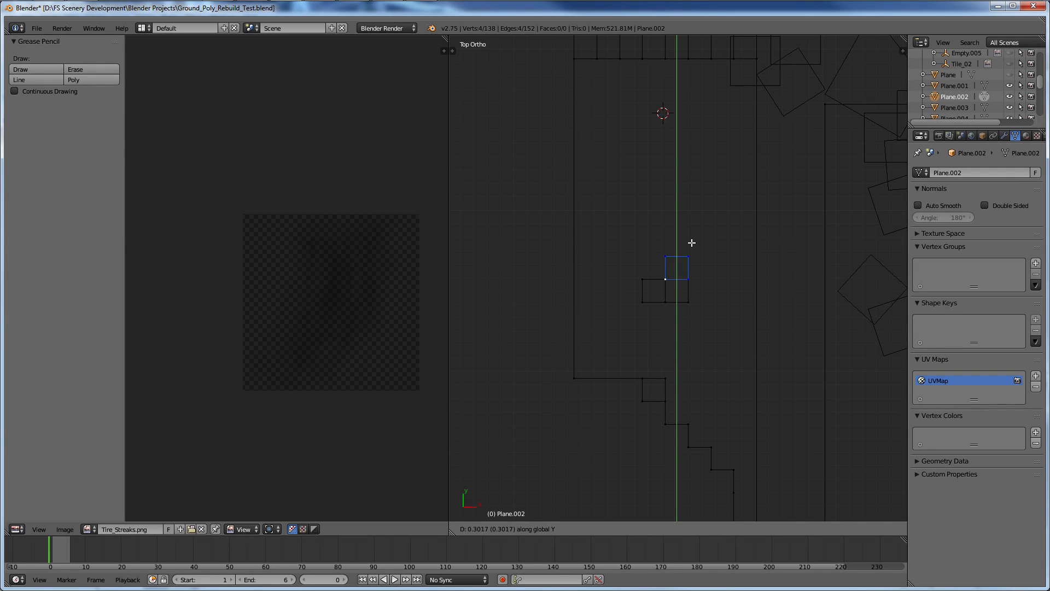
pyautogui.click(692, 242)
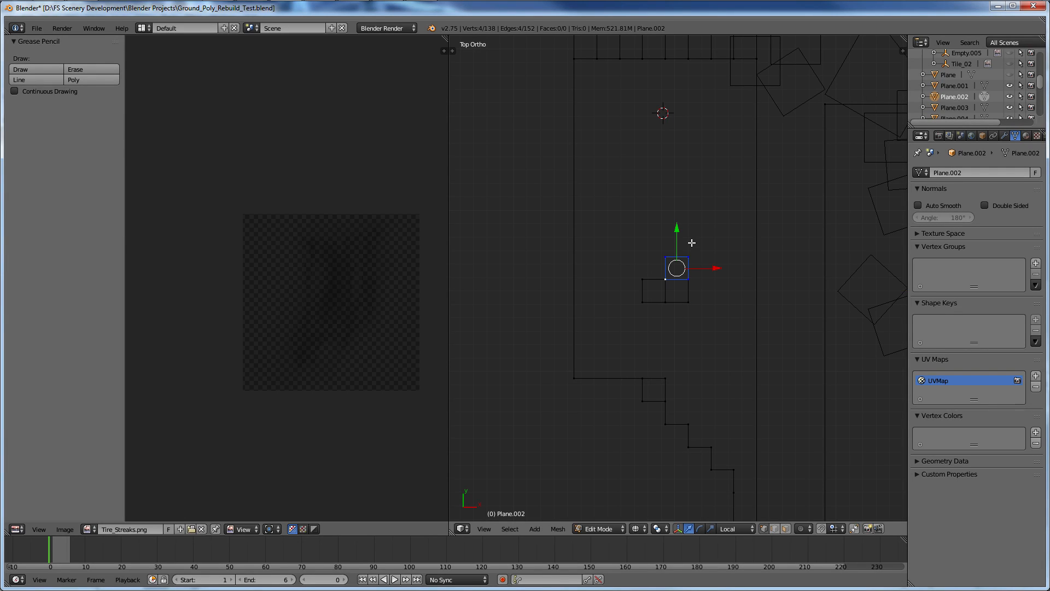
# Duplicate the topmost square of the L-shaped group and move the copy 2.1 along Y.
pyautogui.keyDown('shift'); pyautogui.scroll(5, 692, 242); pyautogui.keyUp('shift')
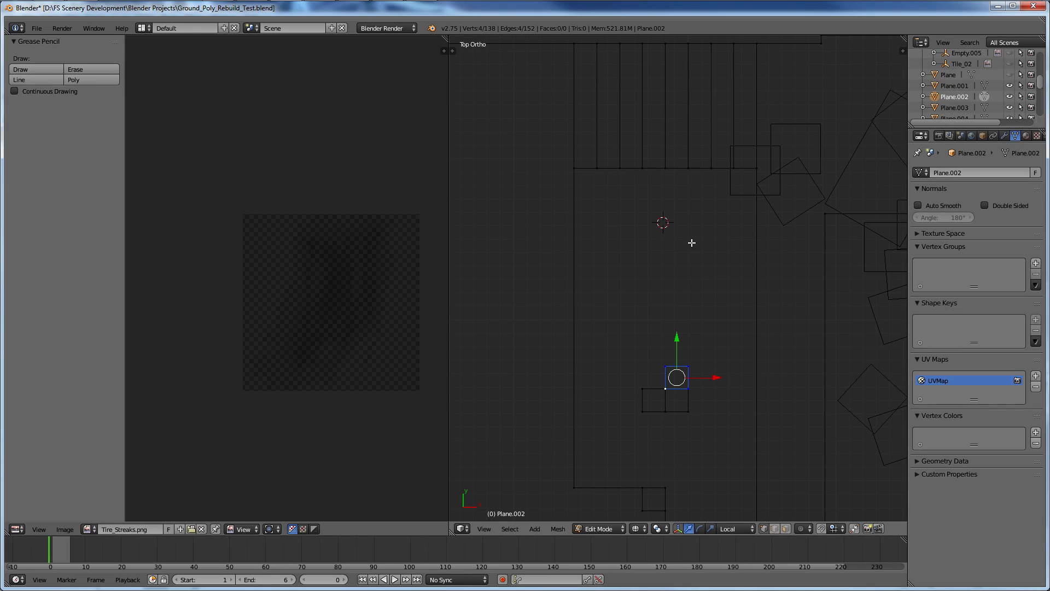
pyautogui.hotkey('shift', 'd')
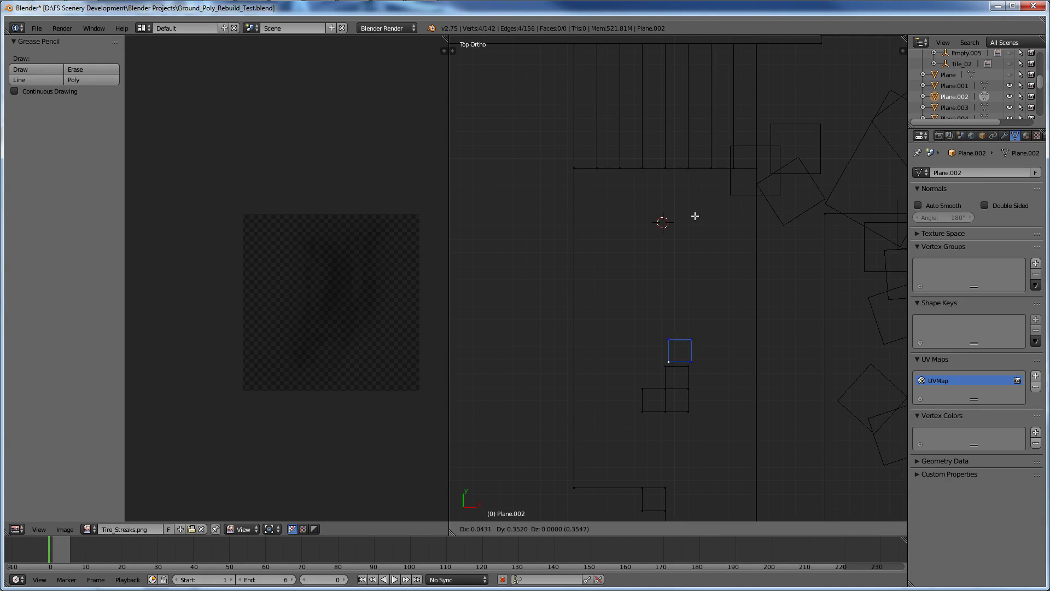
pyautogui.press('x')
pyautogui.press('y')
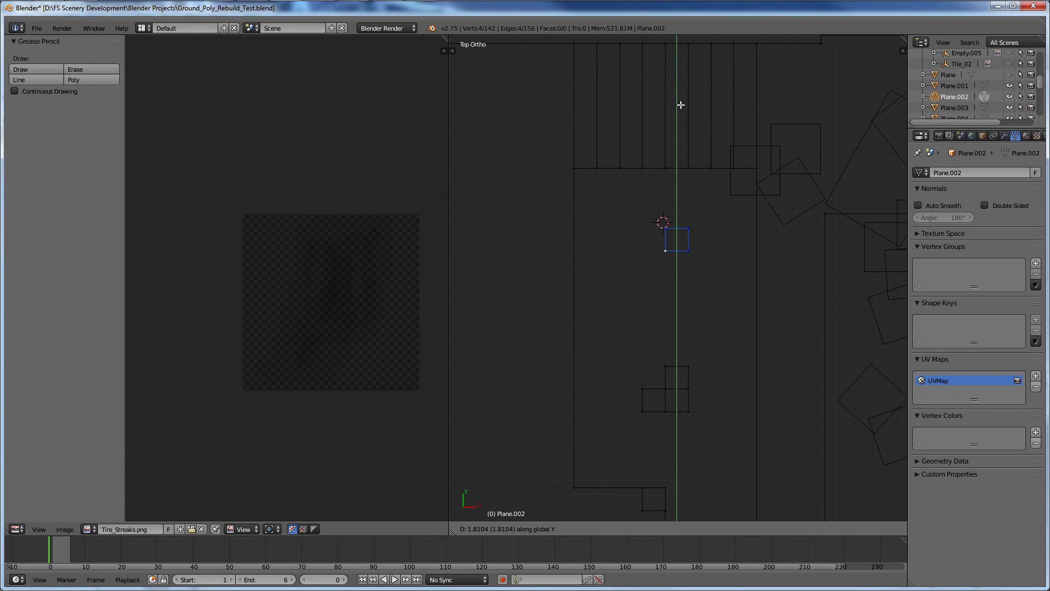
pyautogui.write('2.1')
pyautogui.press('Return')
# Duplicate the uppermost square and place the copy edge to edge beside it in the negative X direction.
pyautogui.hotkey('shift', 'd')
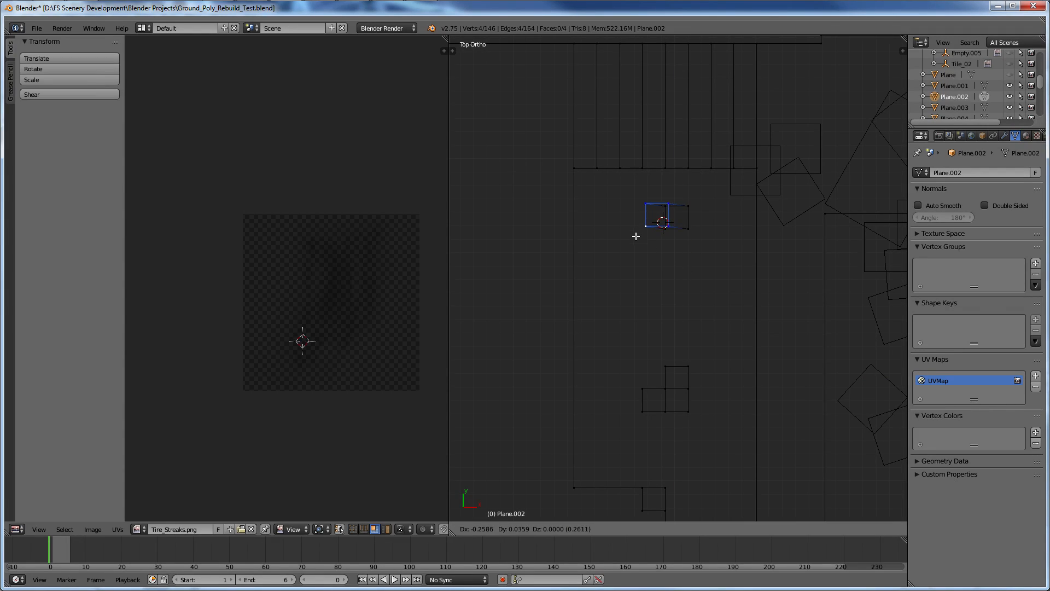
pyautogui.rightClick(636, 237)
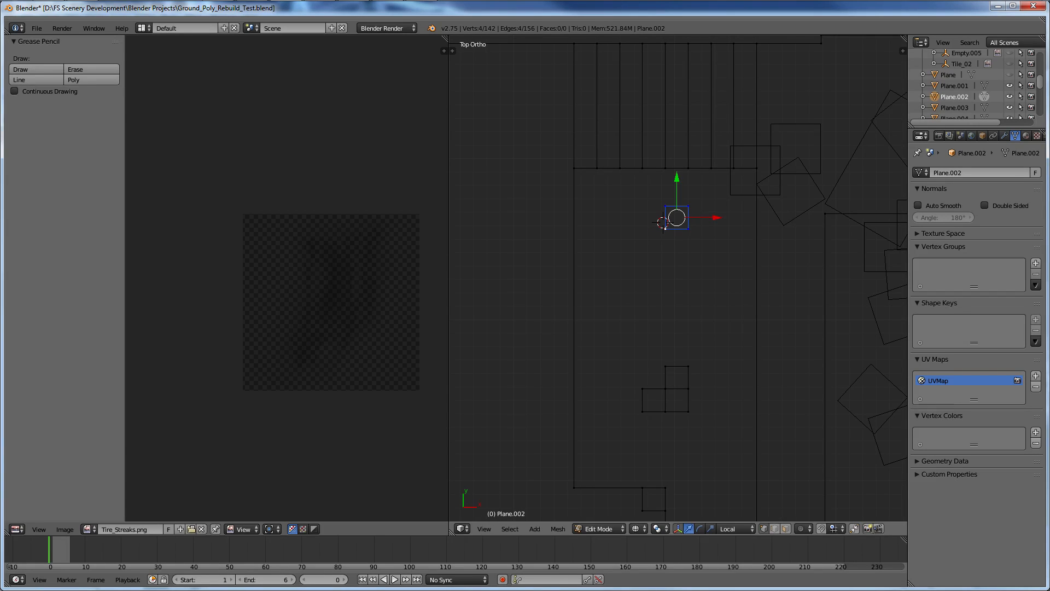
pyautogui.press('g')
pyautogui.press('x')
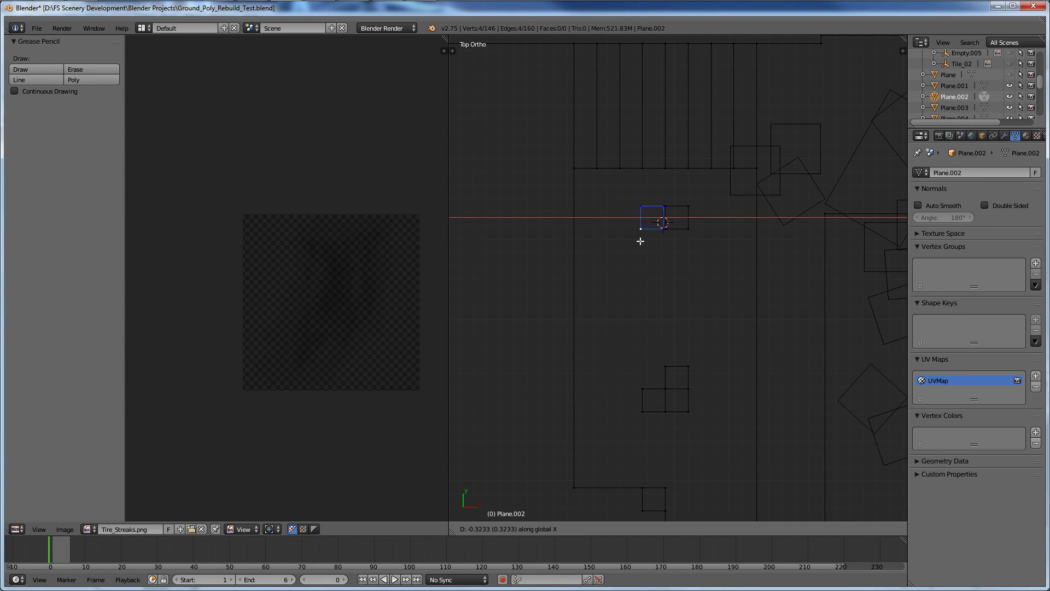
pyautogui.press('2')
pyautogui.press('.')
pyautogui.press('BackSpace')
pyautogui.press('BackSpace')
pyautogui.press('Escape')
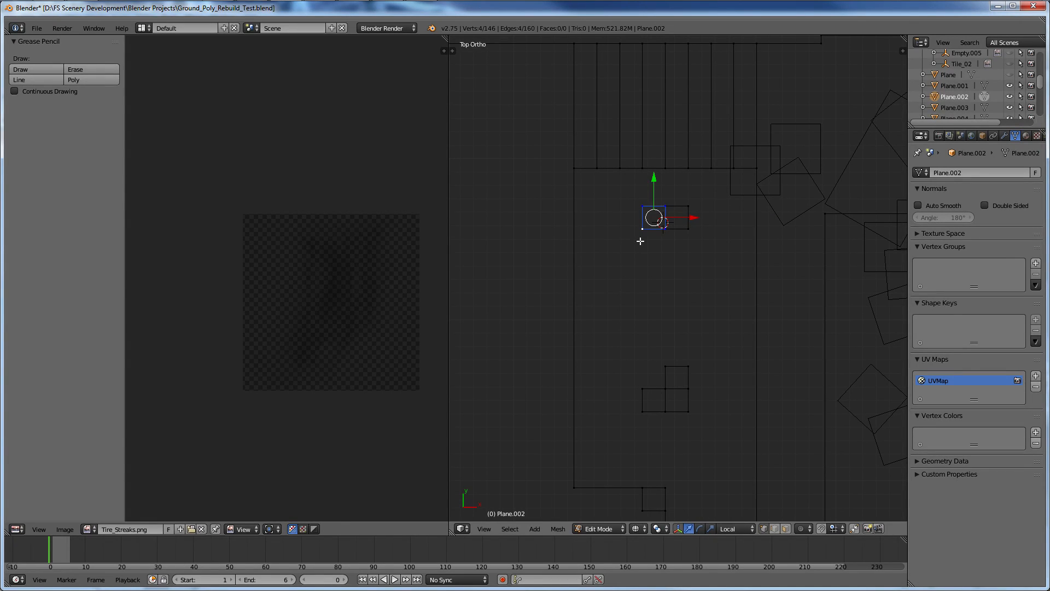
# Show the aerial photo of the airport behind the mesh and compare the placed squares with the concrete apron.
pyautogui.scroll(-8, 641, 241)
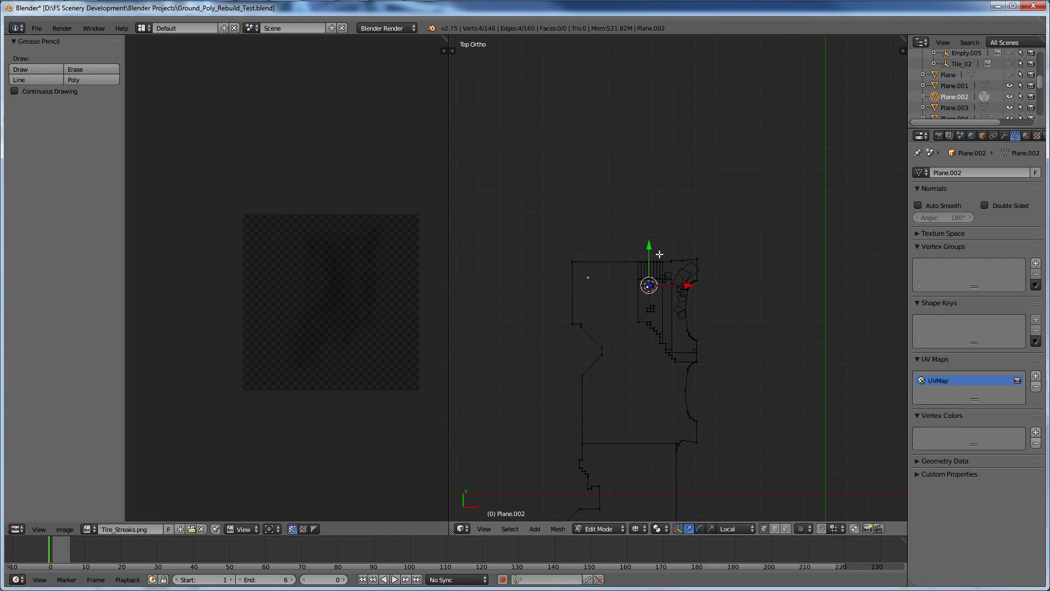
pyautogui.scroll(4, 1011, 107)
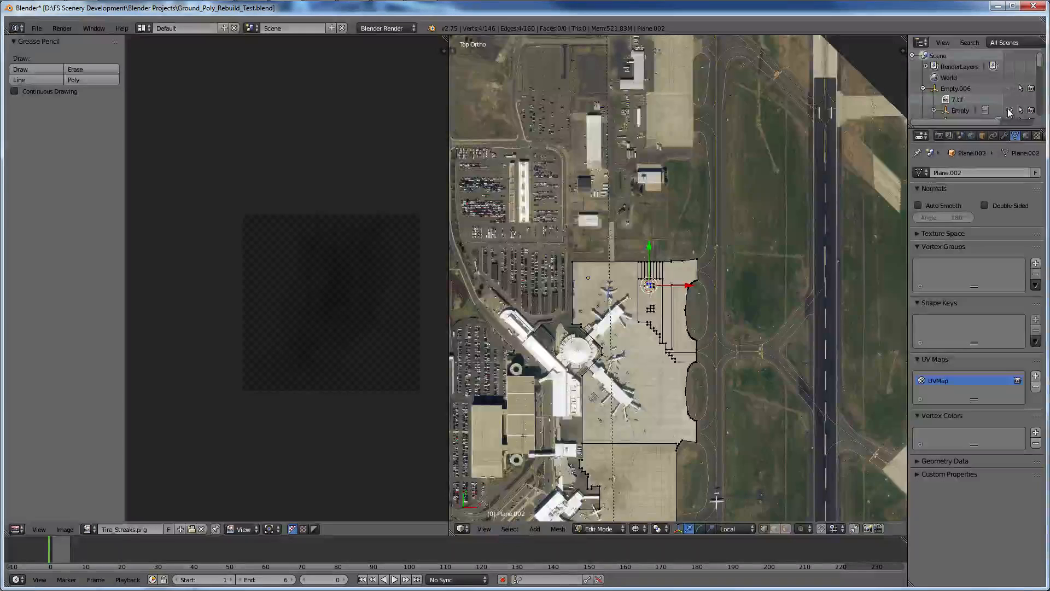
pyautogui.scroll(4, 642, 314)
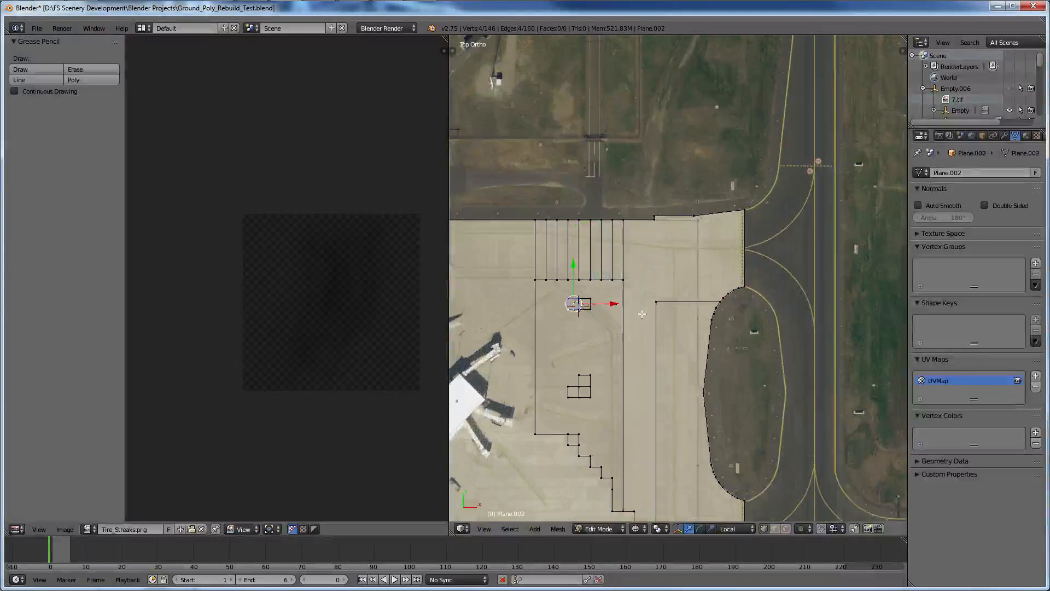
pyautogui.scroll(3, 641, 313)
pyautogui.keyDown('shift'); pyautogui.moveTo(642, 314); pyautogui.dragTo(834, 176, button='middle'); pyautogui.keyUp('shift')
pyautogui.scroll(4, 834, 176)
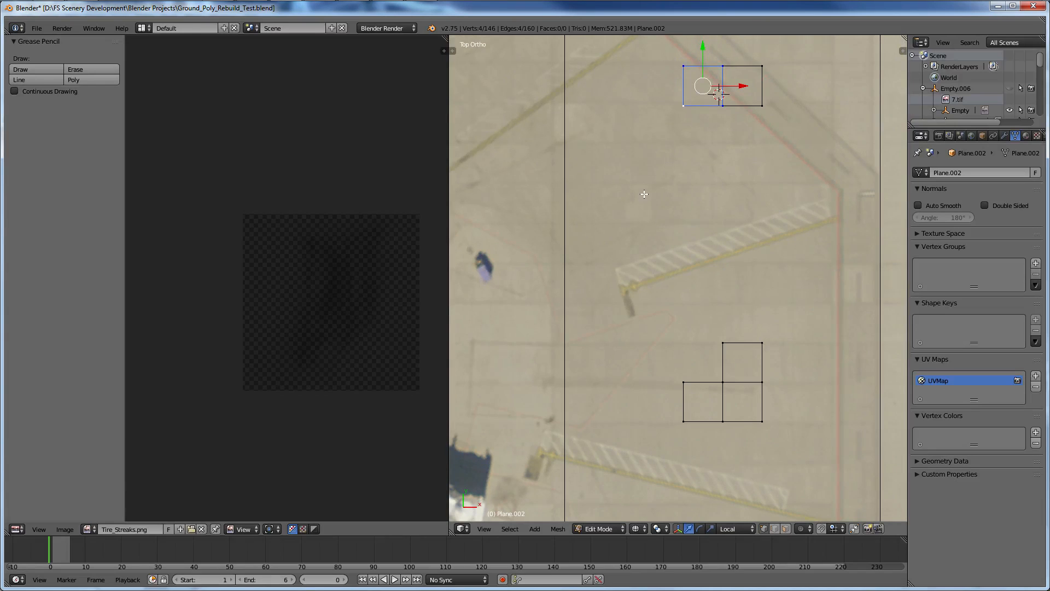
# Duplicate the selected upper square and move the copy about 0.9 in the negative Y direction.
pyautogui.hotkey('shift', 'd')
pyautogui.press('x')
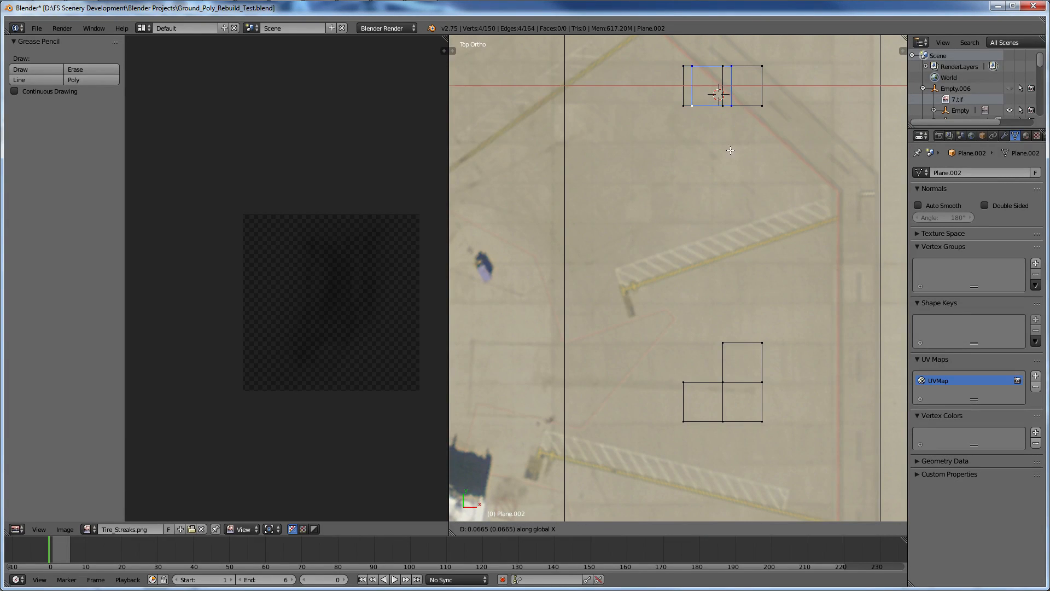
pyautogui.press('y')
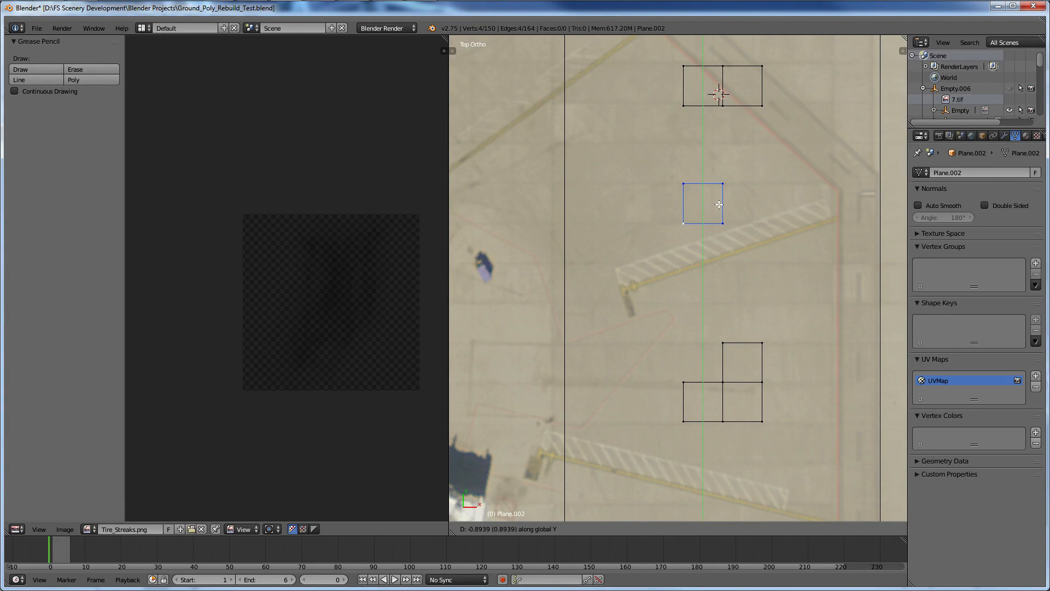
pyautogui.write('-.')
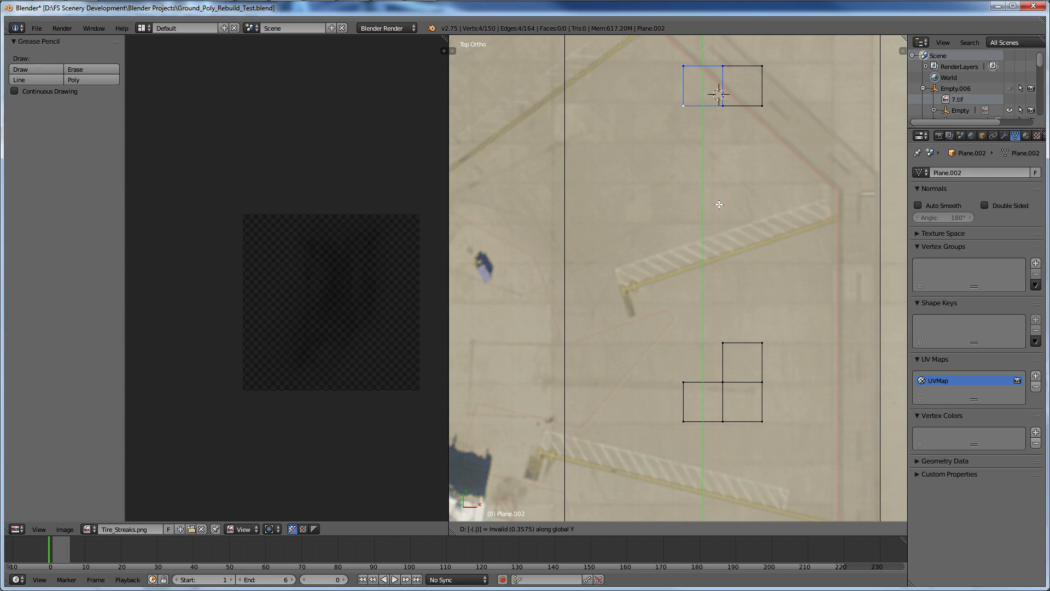
pyautogui.press('BackSpace')
pyautogui.press('BackSpace')
pyautogui.click(719, 204)
# Move the duplicated middle square -0.3 along X.
pyautogui.press('g')
pyautogui.press('x')
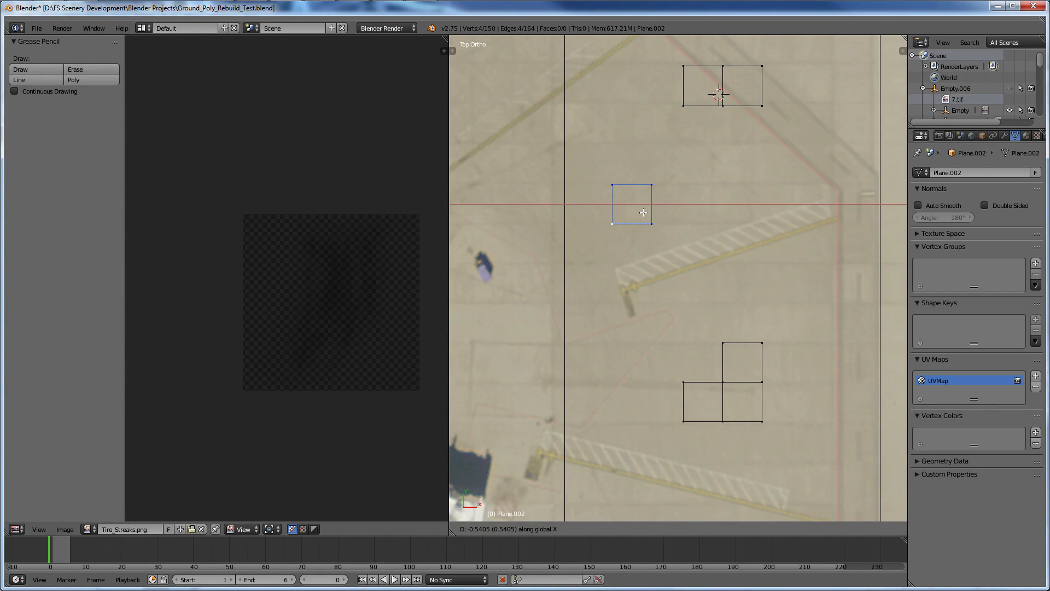
pyautogui.write('-.3')
pyautogui.press('Return')
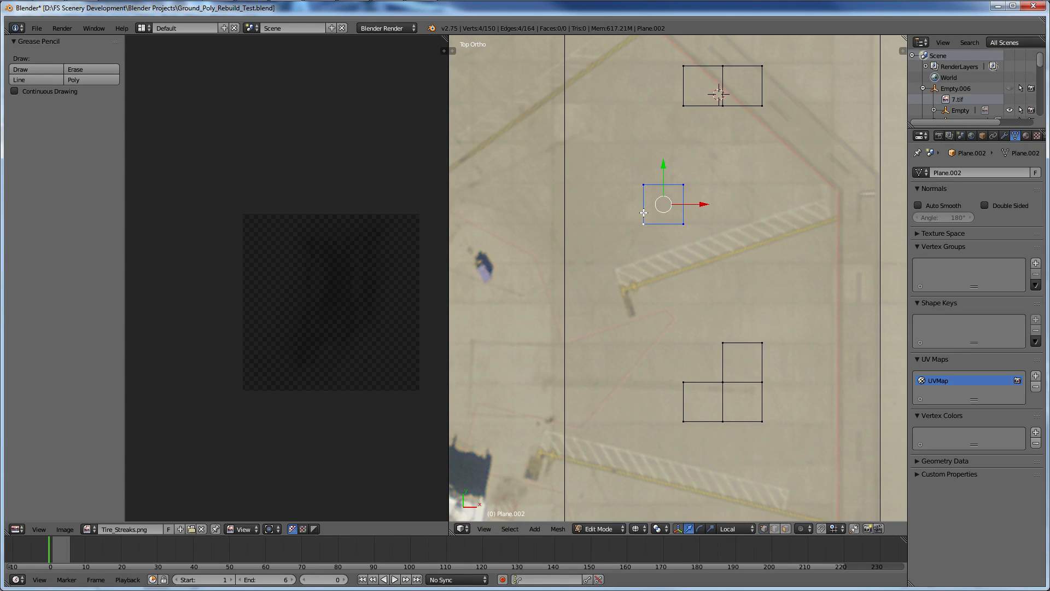
pyautogui.scroll(-8, 643, 212)
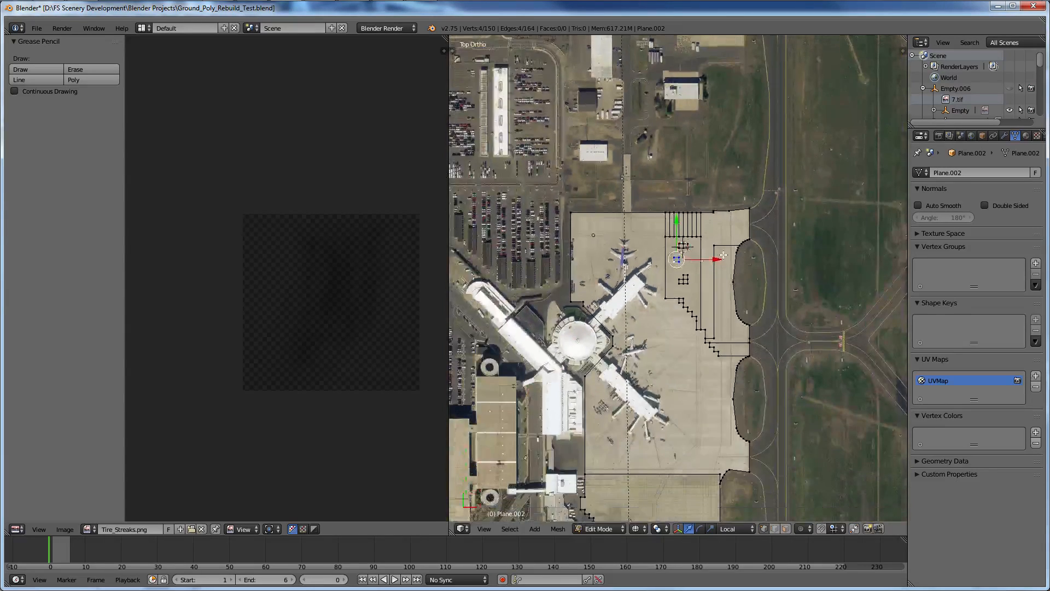
# Duplicate the isolated small square along X and place the copy on the apron beside the upper grass island.
pyautogui.scroll(5, 734, 268)
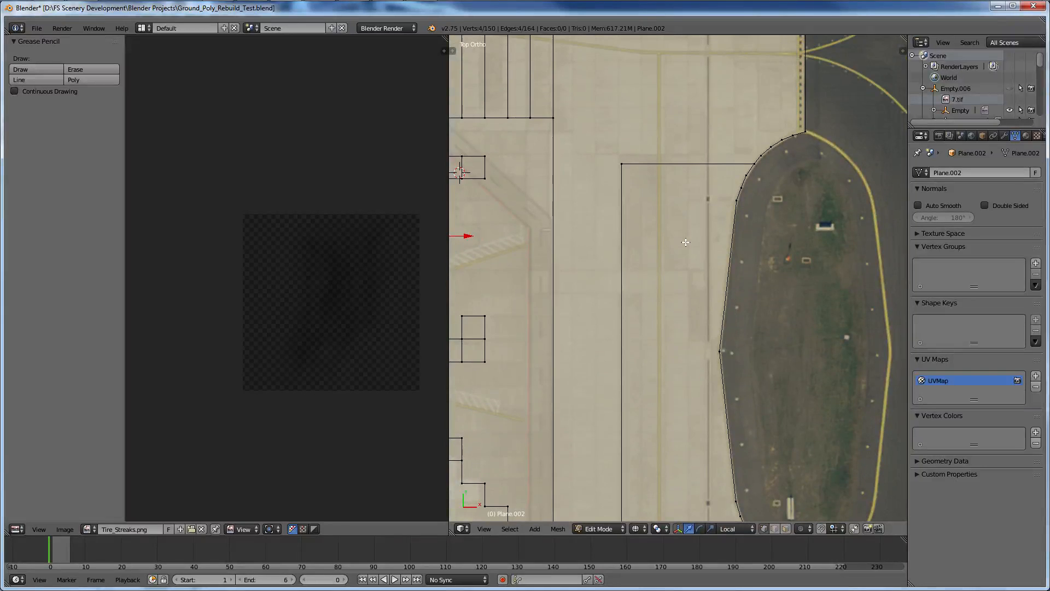
pyautogui.scroll(-2, 686, 242)
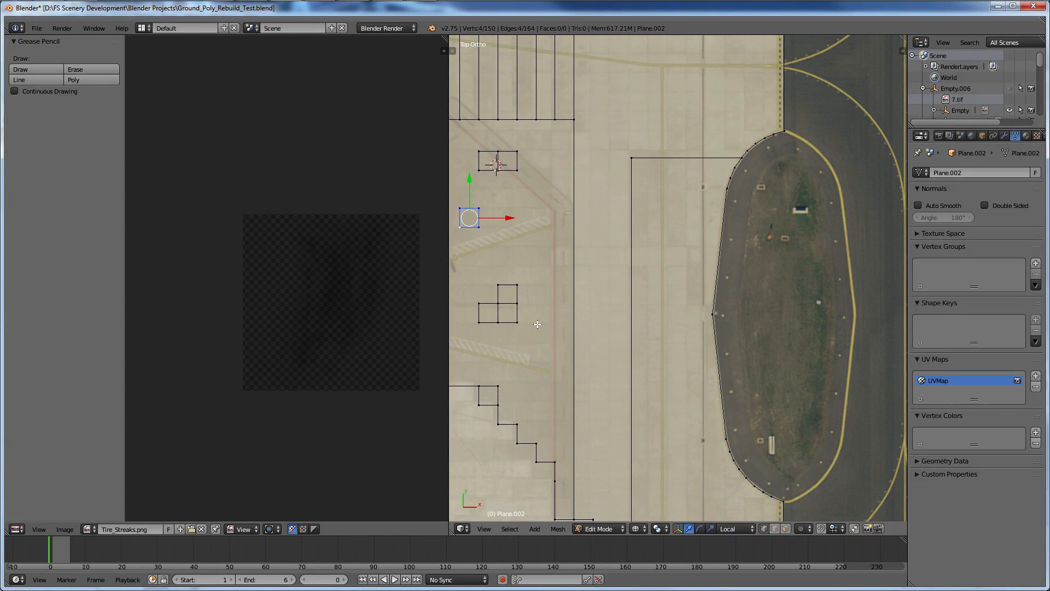
pyautogui.rightClick(498, 316)
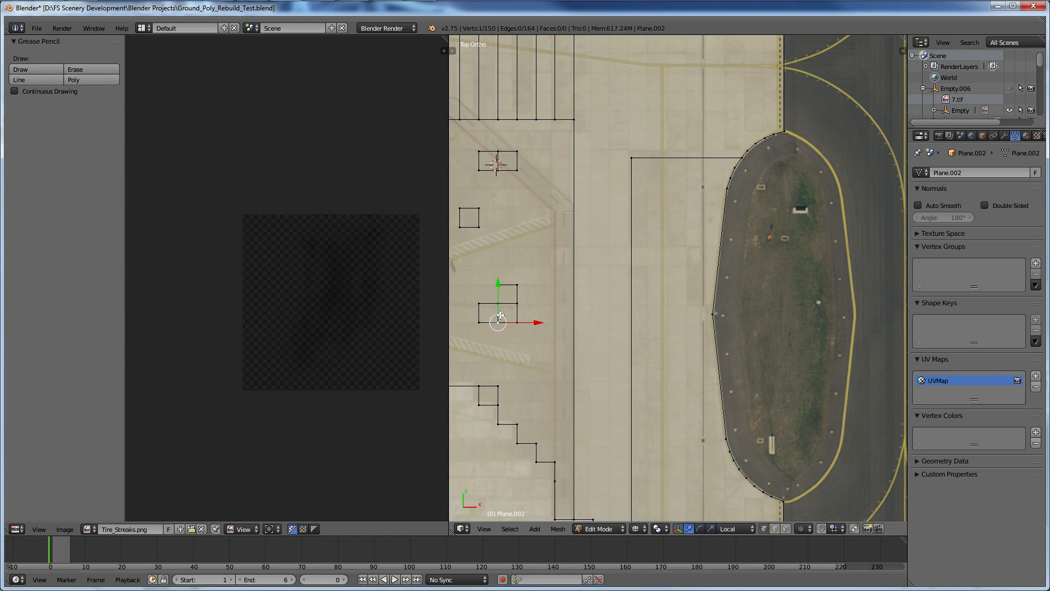
pyautogui.keyDown('alt'); pyautogui.rightClick(480, 209); pyautogui.keyUp('alt')
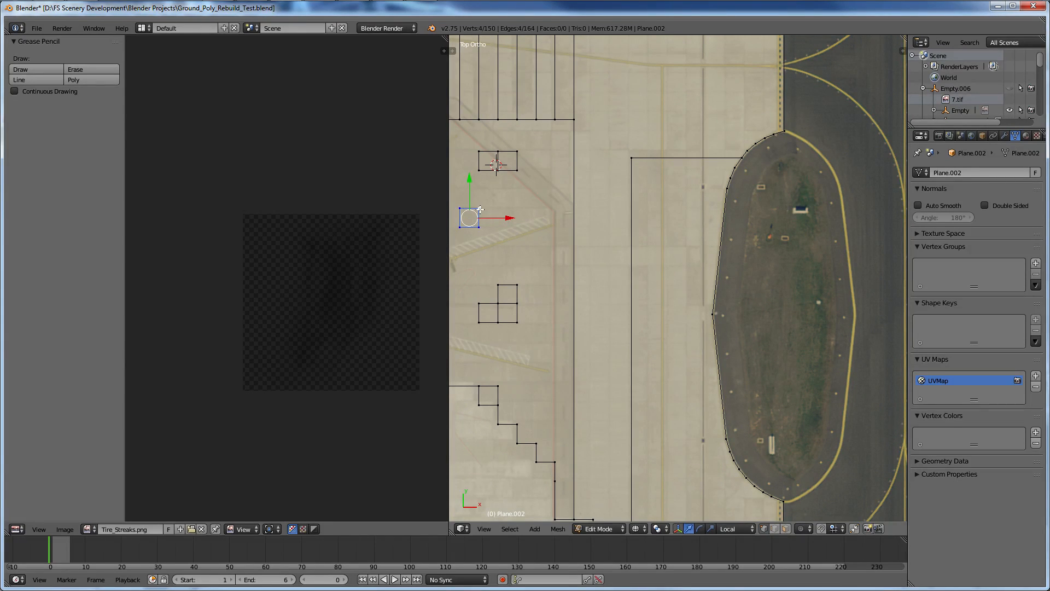
pyautogui.hotkey('shift', 'd')
pyautogui.press('x')
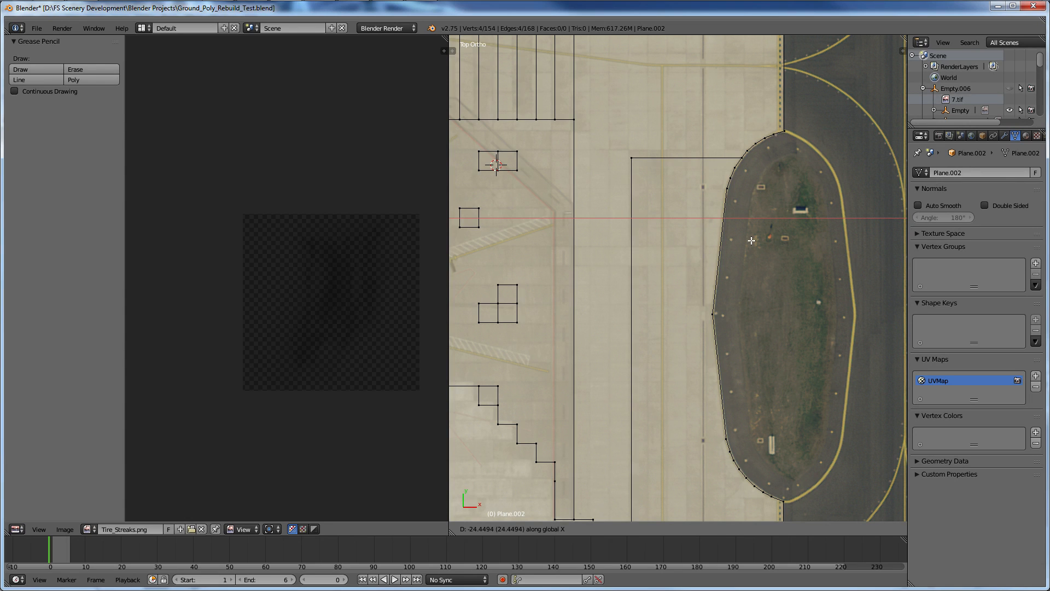
pyautogui.press('Escape')
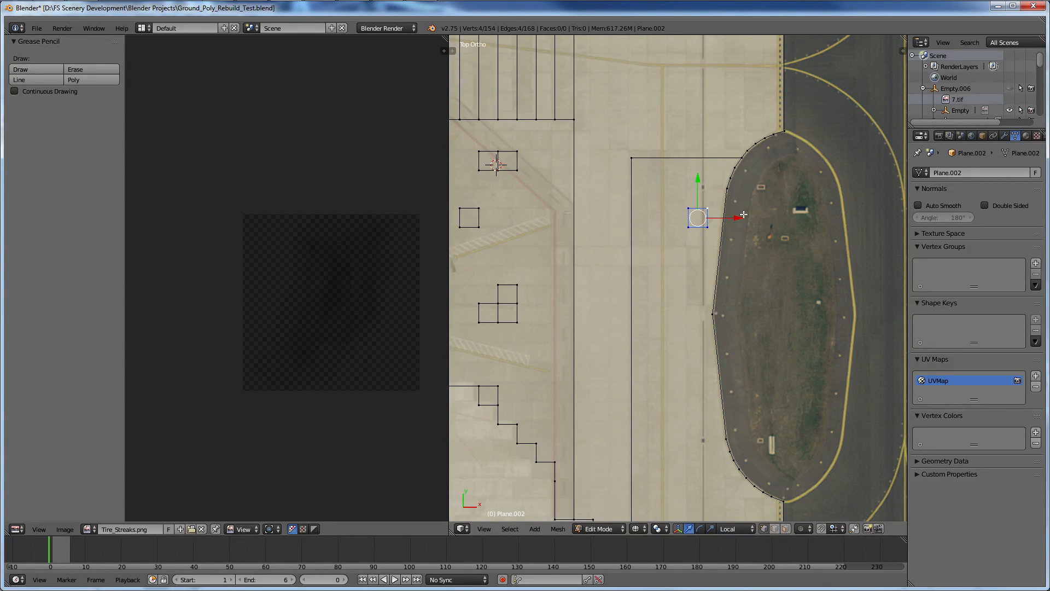
# Separate the duplicated square beside the grass island into its own object.
pyautogui.scroll(2, 739, 218)
pyautogui.scroll(-3, 716, 181)
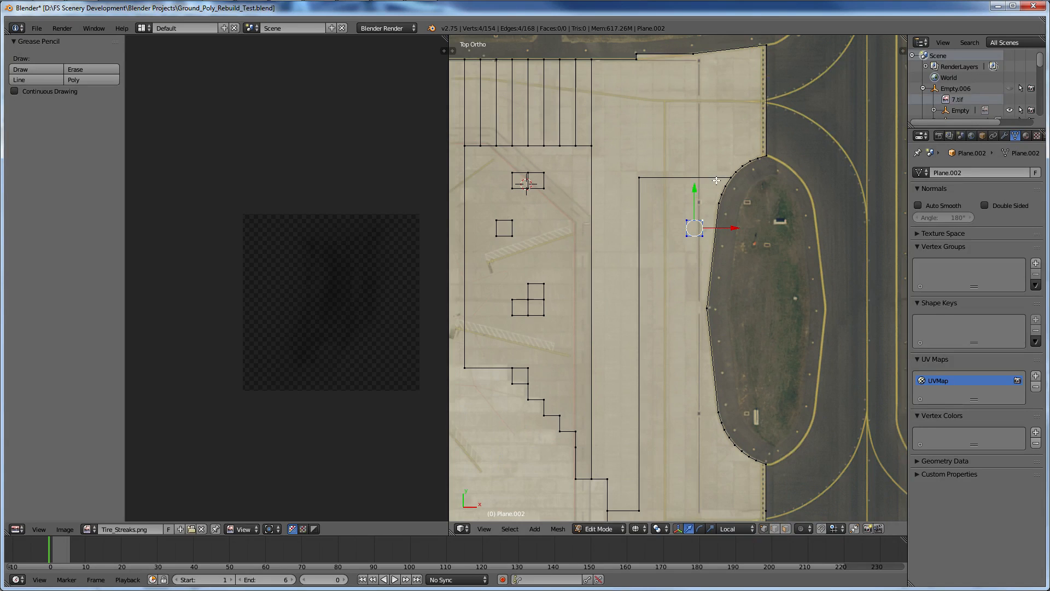
pyautogui.scroll(-4, 717, 180)
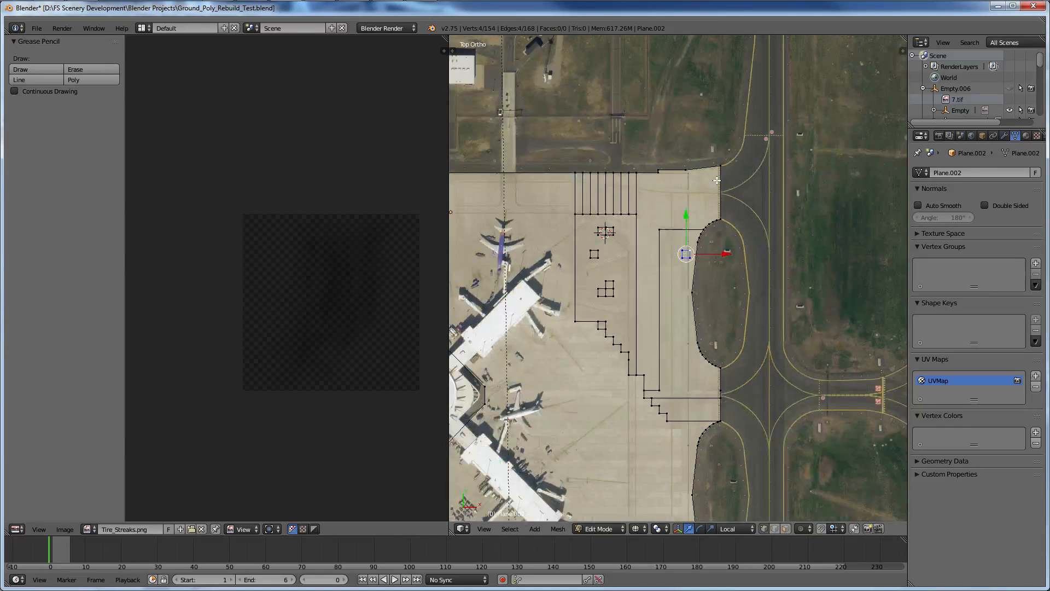
pyautogui.scroll(5, 716, 180)
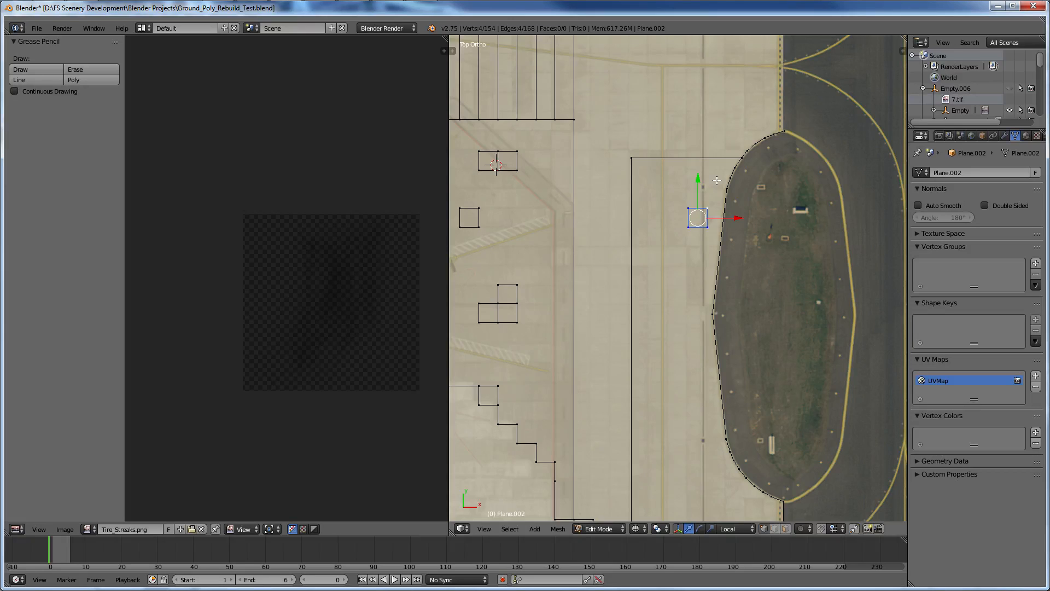
pyautogui.scroll(-3, 738, 280)
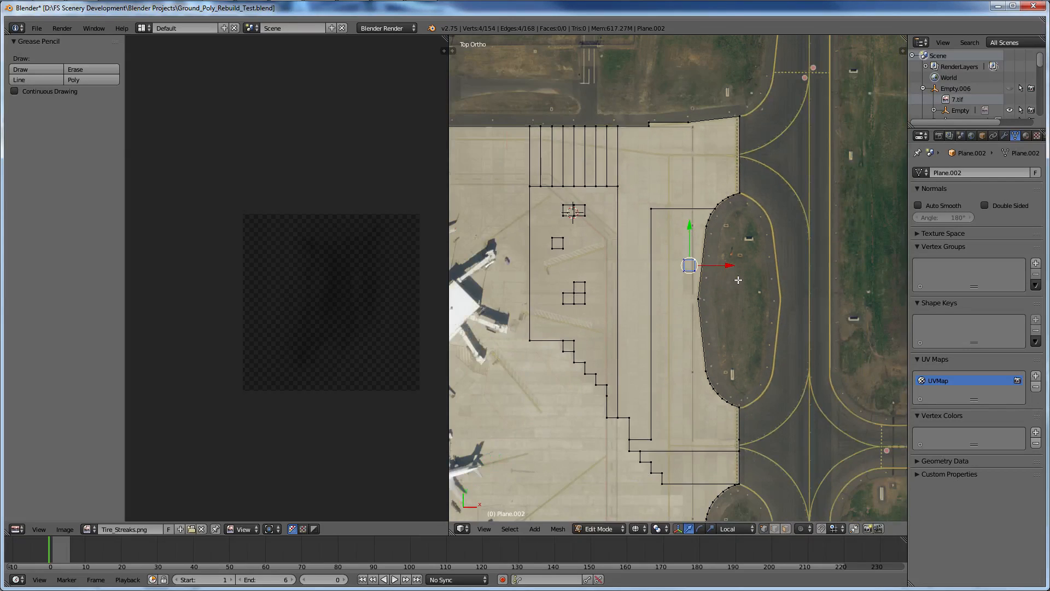
pyautogui.scroll(5, 738, 280)
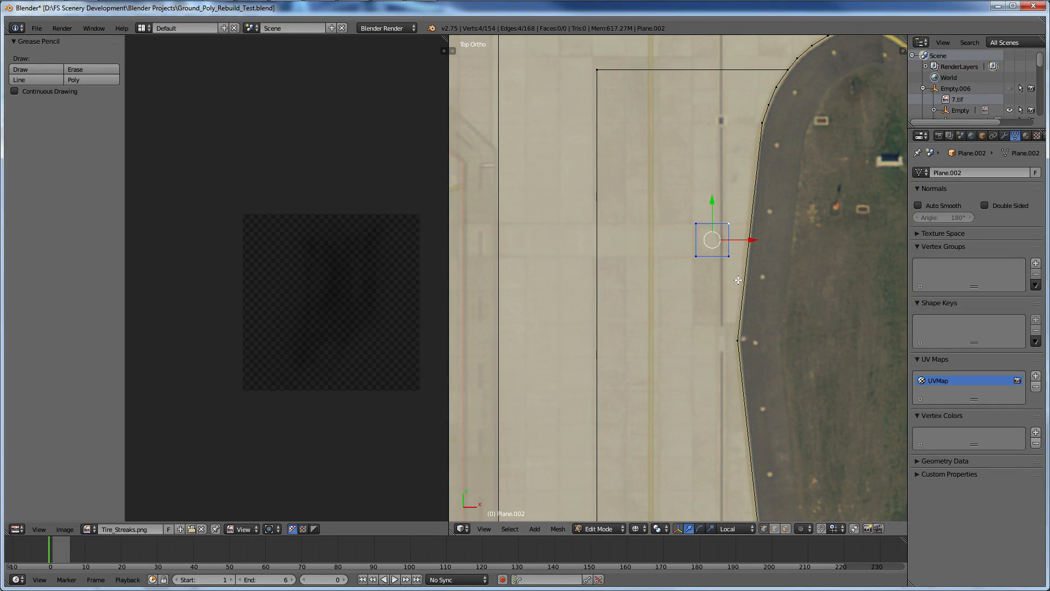
pyautogui.press('p')
pyautogui.press('Escape')
pyautogui.press('p')
pyautogui.click(745, 260)
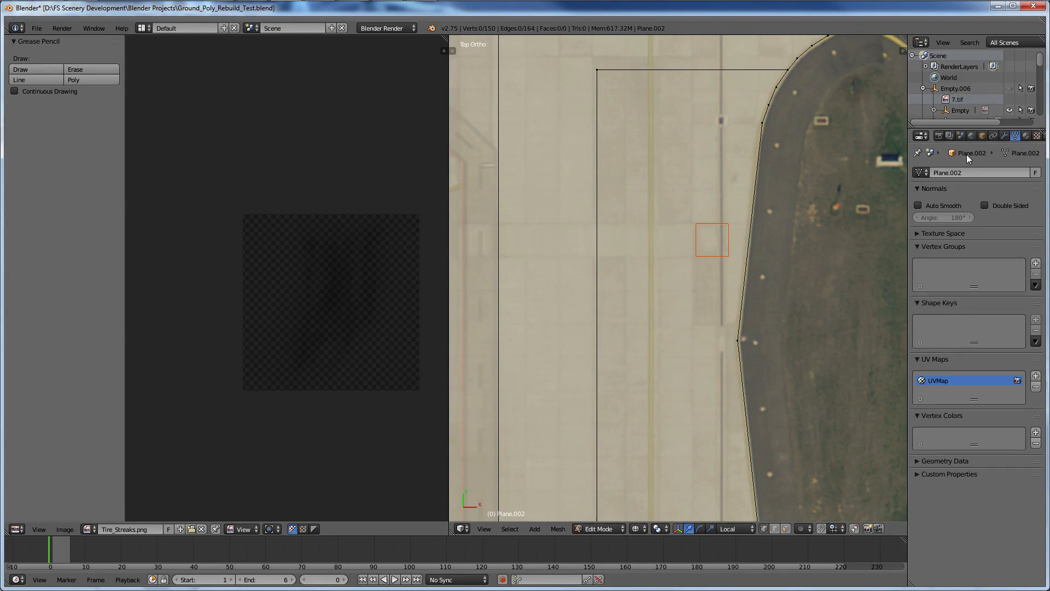
# Try an Array modifier on Plane.002 with a count of 3 and a relative Y offset of 2.9, and remove it.
pyautogui.click(1004, 135)
pyautogui.click(999, 173)
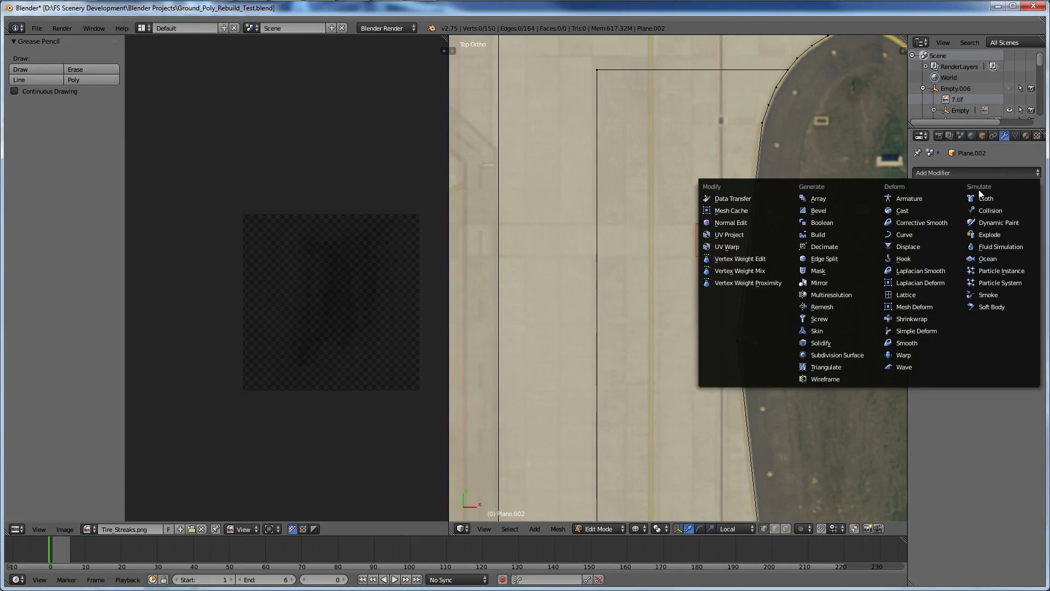
pyautogui.click(825, 202)
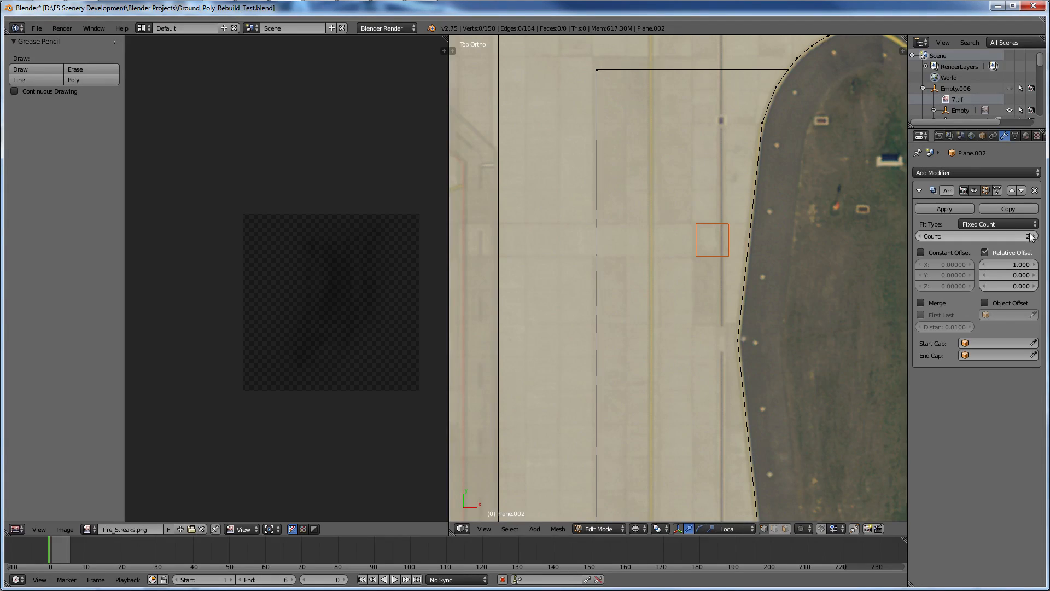
pyautogui.scroll(-9, 678, 278)
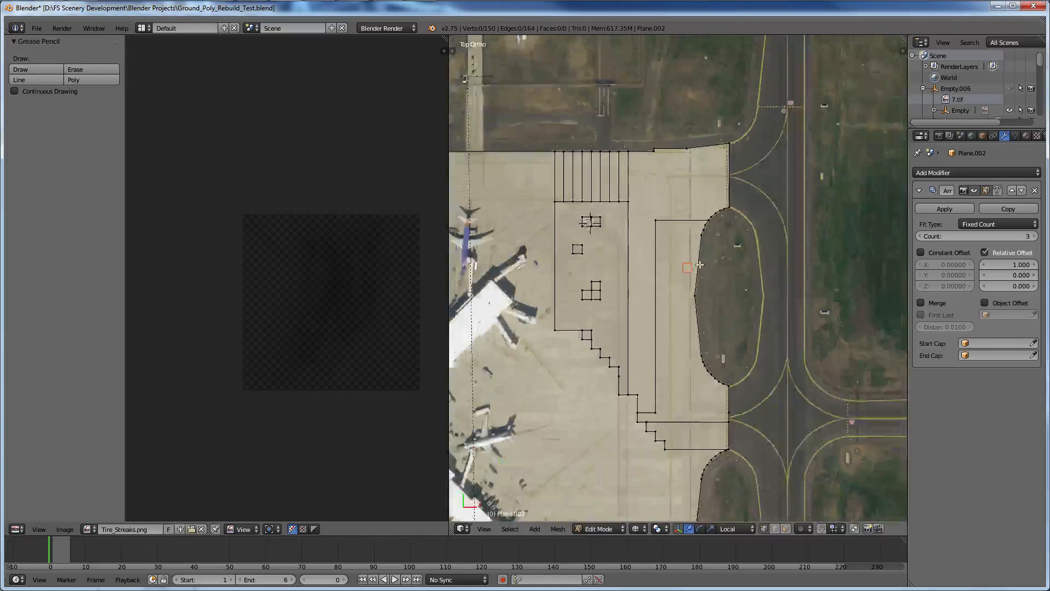
pyautogui.click(1031, 275)
pyautogui.moveTo(1030, 275); pyautogui.dragTo(1049, 275)
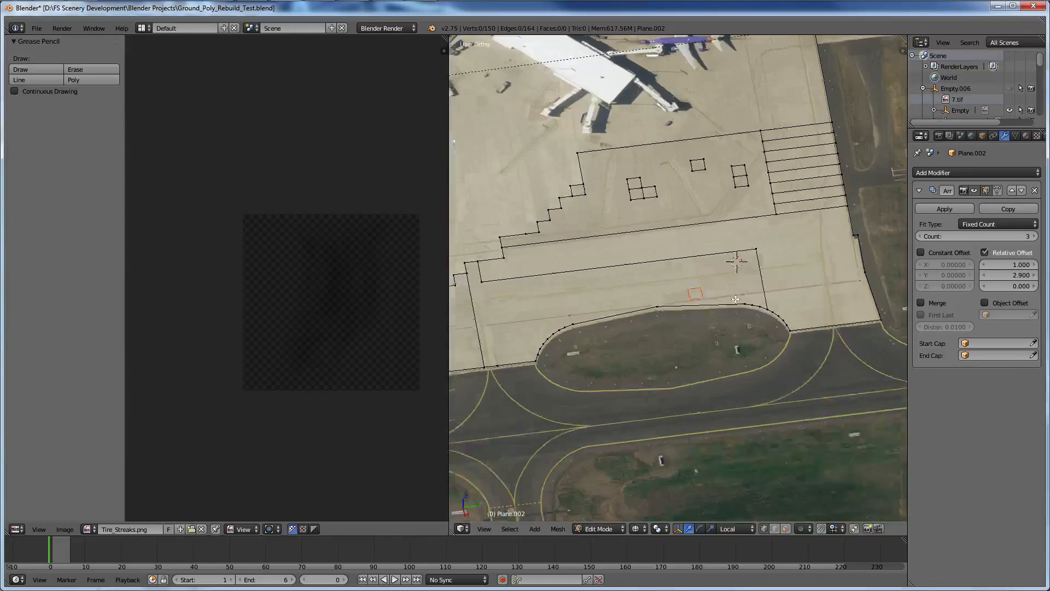
pyautogui.scroll(2, 713, 305)
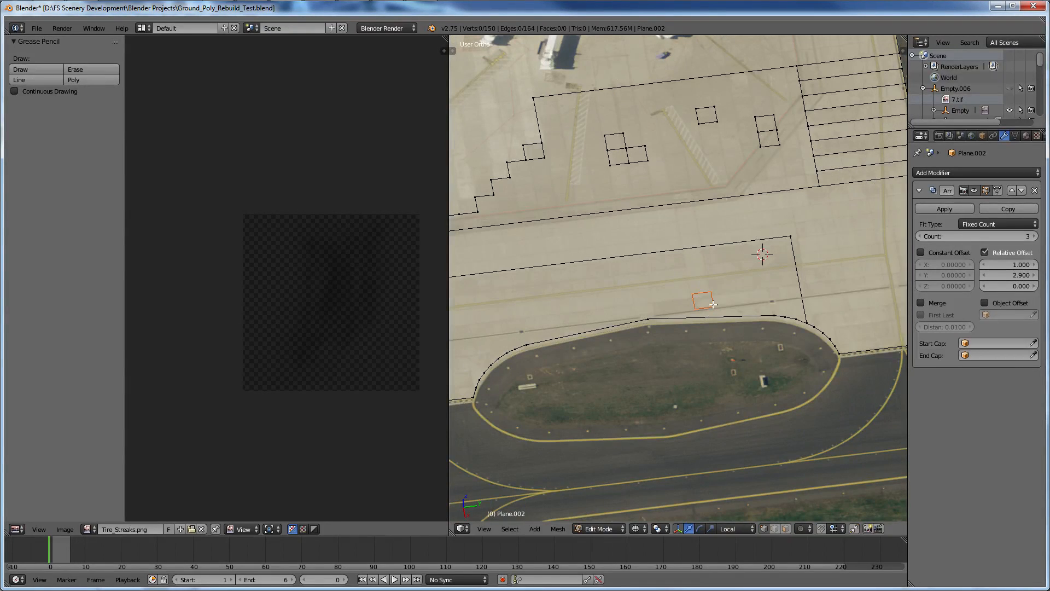
pyautogui.click(1036, 190)
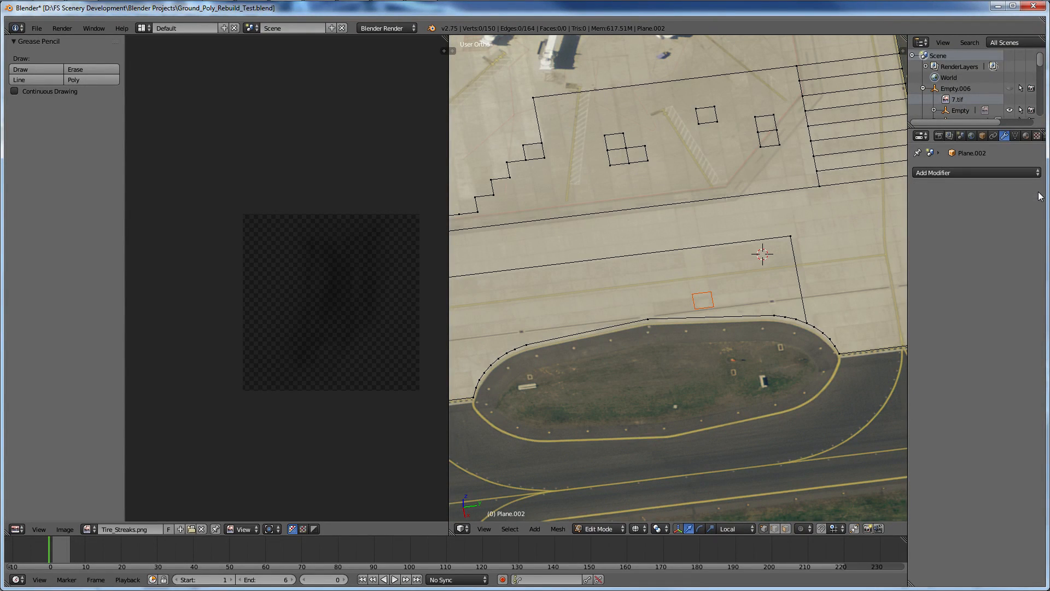
# Leave mesh editing and join the separated square back into Plane.002.
pyautogui.scroll(-3, 690, 292)
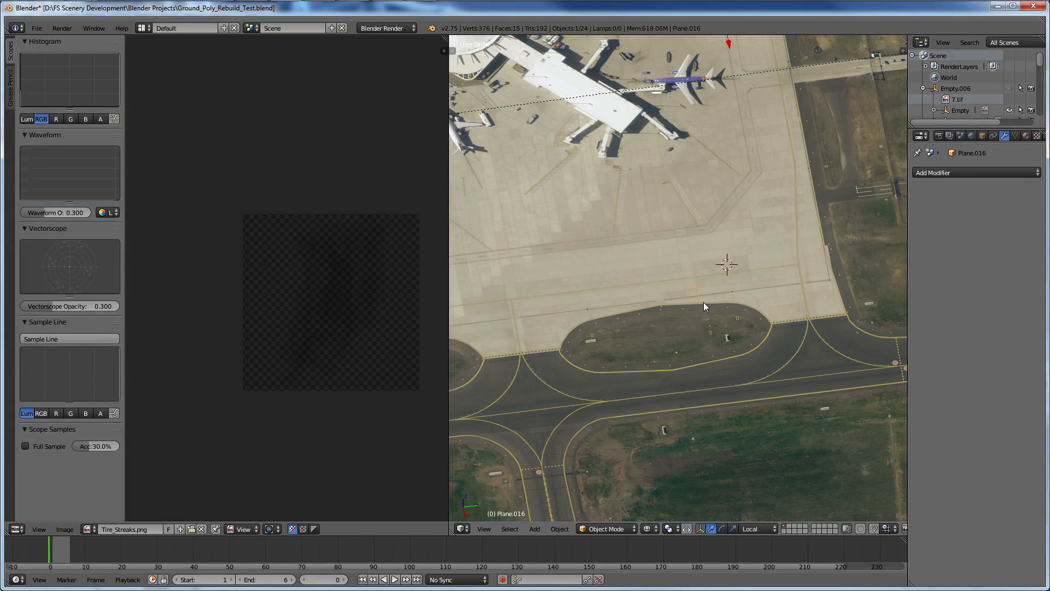
pyautogui.keyDown('shift'); pyautogui.rightClick(703, 302); pyautogui.keyUp('shift')
pyautogui.rightClick(723, 296)
pyautogui.scroll(3, 724, 297)
pyautogui.rightClick(726, 302)
pyautogui.press('z')
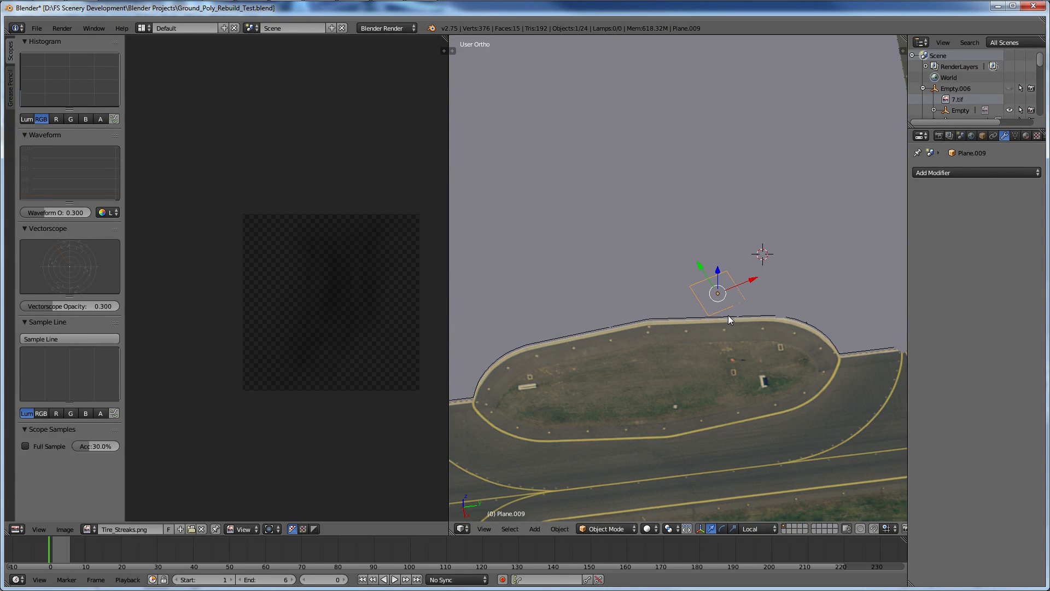
pyautogui.rightClick(727, 319)
pyautogui.hotkey('alt', 'z')
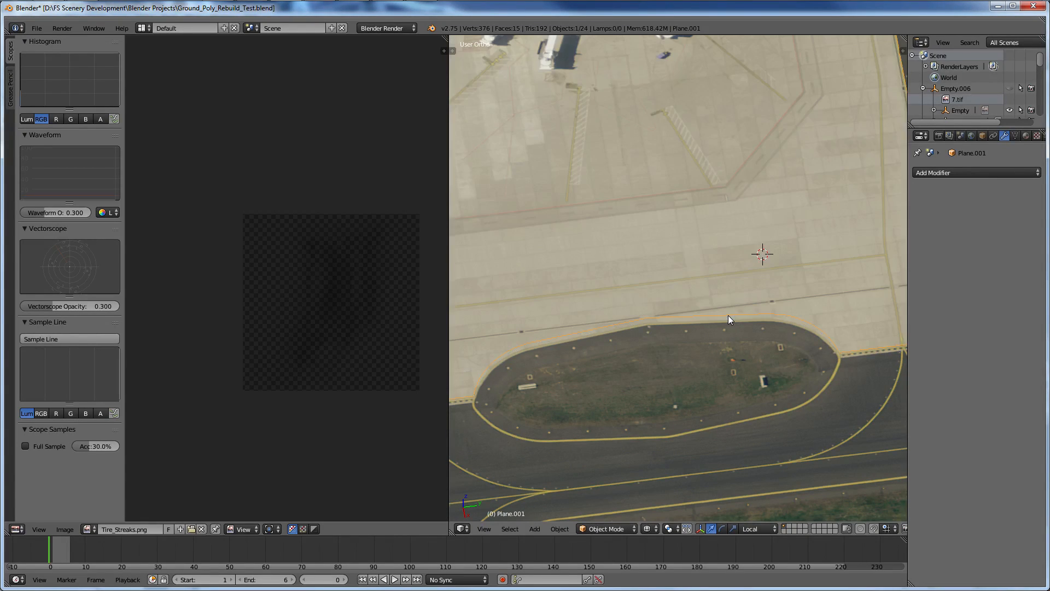
pyautogui.scroll(-2, 728, 320)
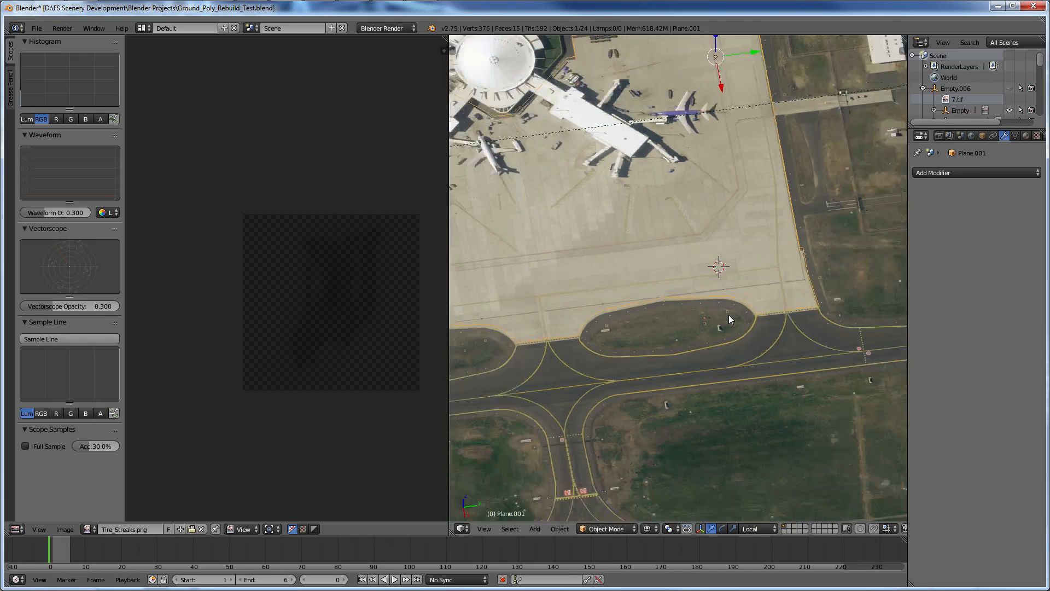
pyautogui.moveTo(728, 314); pyautogui.dragTo(747, 291, button='middle')
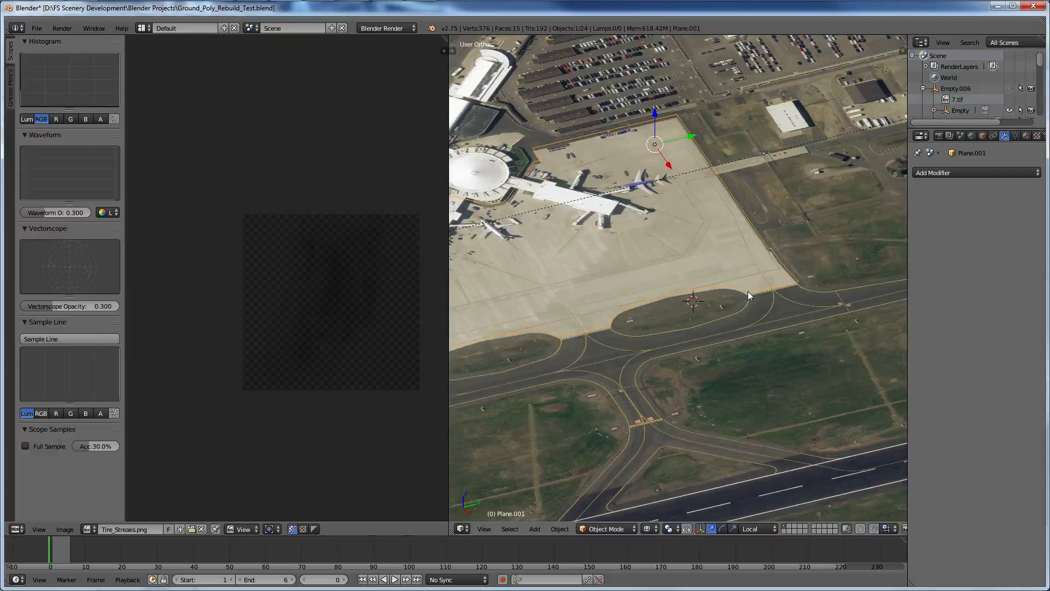
pyautogui.scroll(5, 747, 291)
pyautogui.rightClick(700, 301)
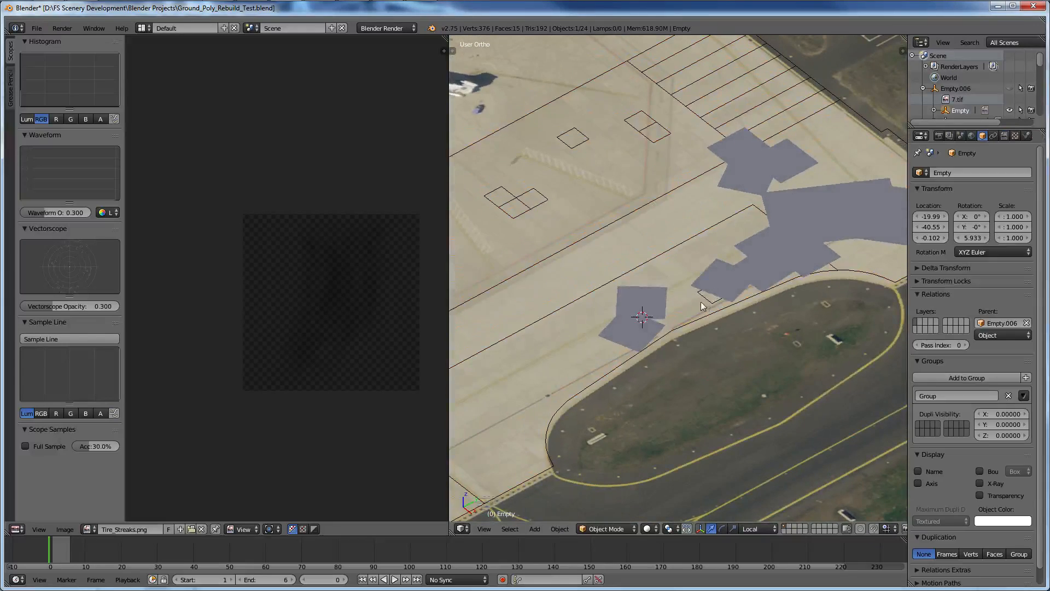
pyautogui.rightClick(711, 302)
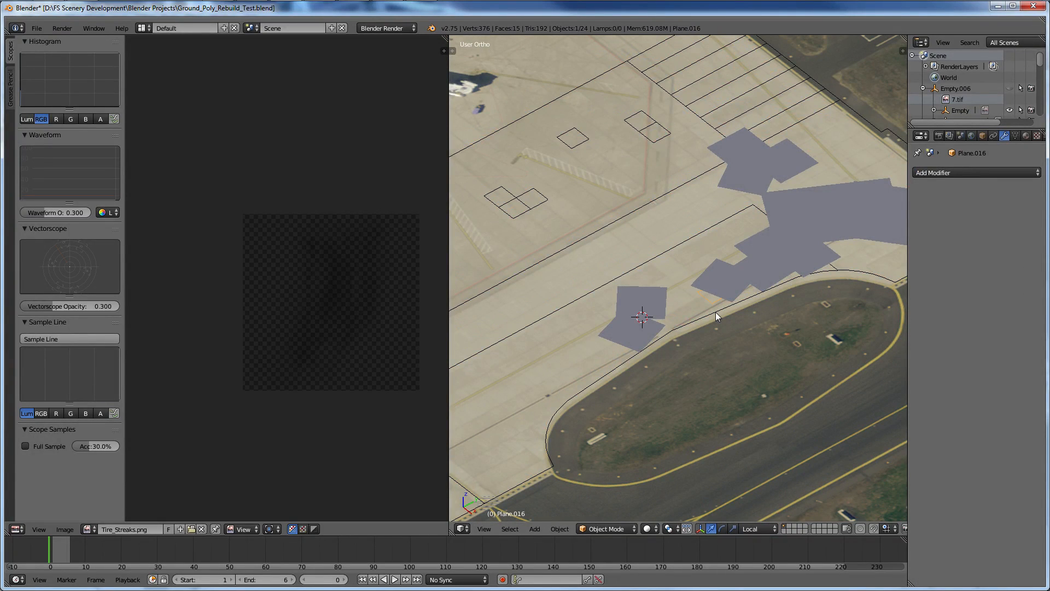
pyautogui.keyDown('shift'); pyautogui.rightClick(715, 311); pyautogui.keyUp('shift')
pyautogui.hotkey('ctrl', 'j')
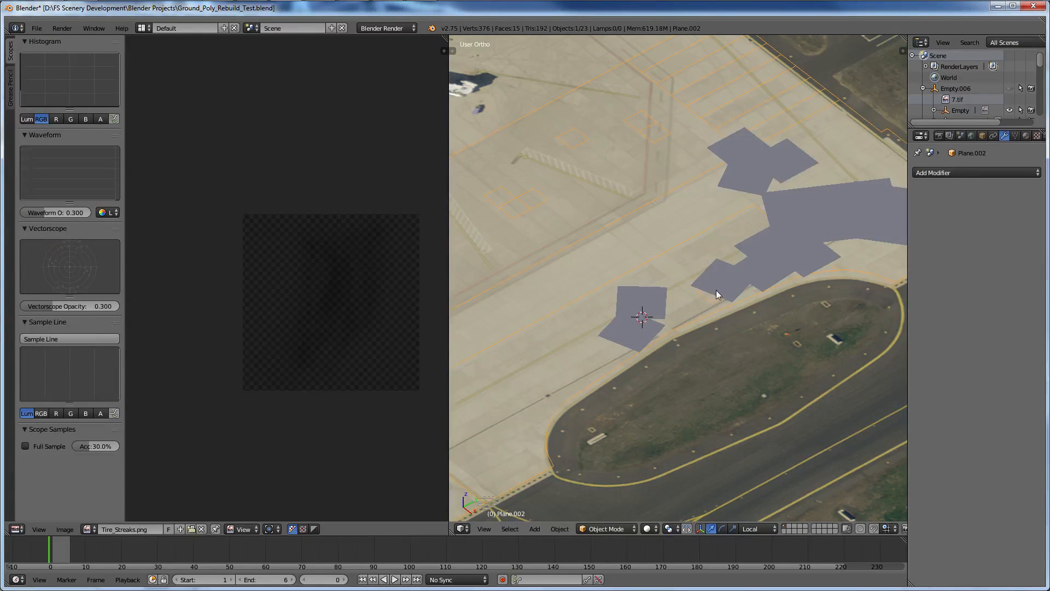
# Reopen Plane.002 for mesh editing in a top view centred on the square beside the grass island.
pyautogui.press('KP_7')
pyautogui.scroll(-3, 716, 290)
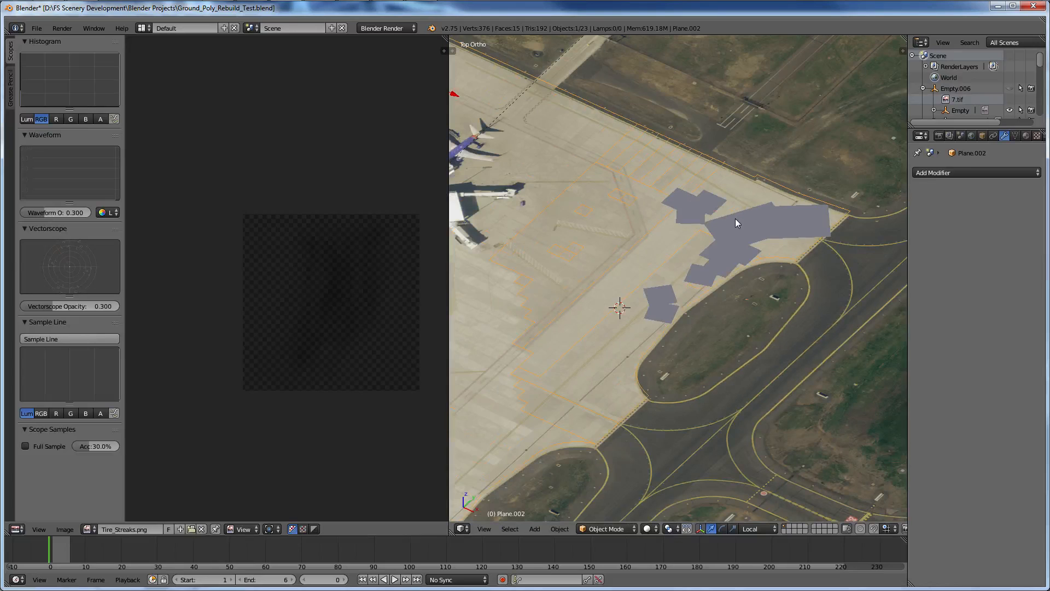
pyautogui.press('KP_7')
pyautogui.press('z')
pyautogui.scroll(4, 735, 219)
pyautogui.rightClick(701, 264)
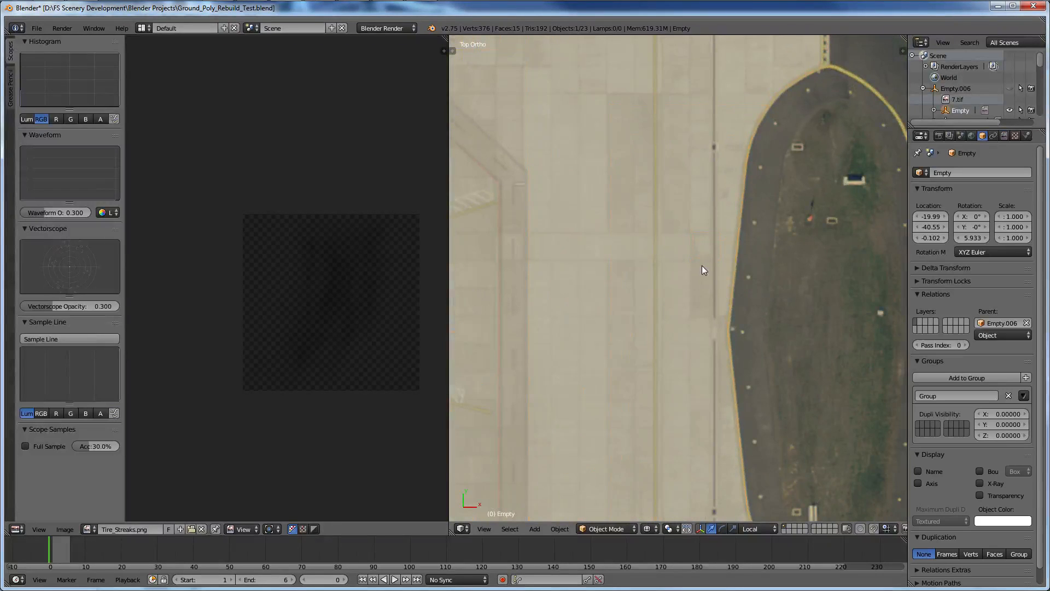
pyautogui.rightClick(702, 269)
pyautogui.press('Tab')
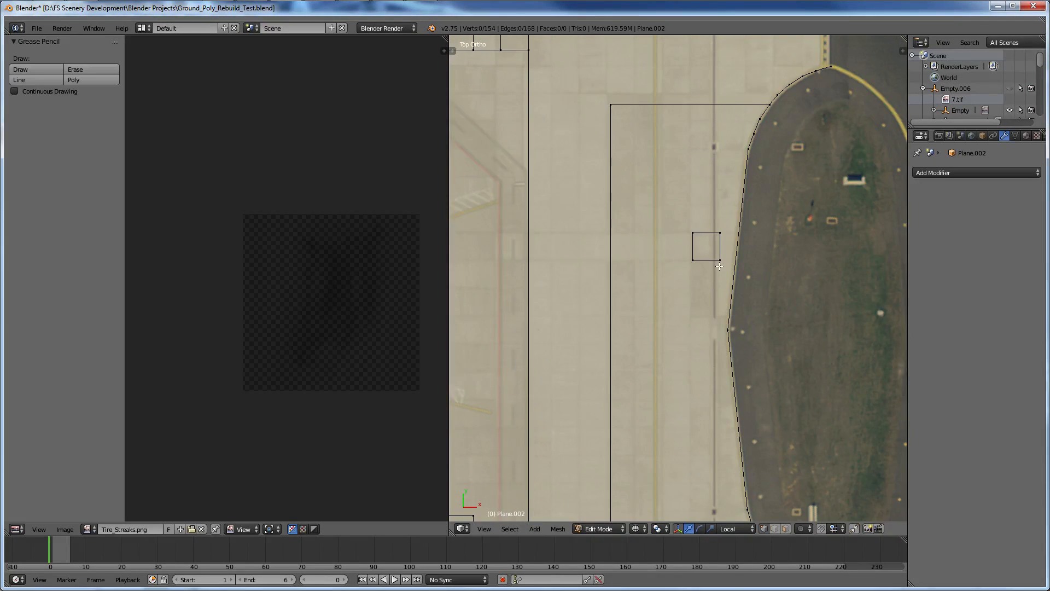
# Duplicate the square beside the grass island along Y and place the copy directly below it, sharing an edge.
pyautogui.press('l')
pyautogui.hotkey('shift', 'd')
pyautogui.press('x')
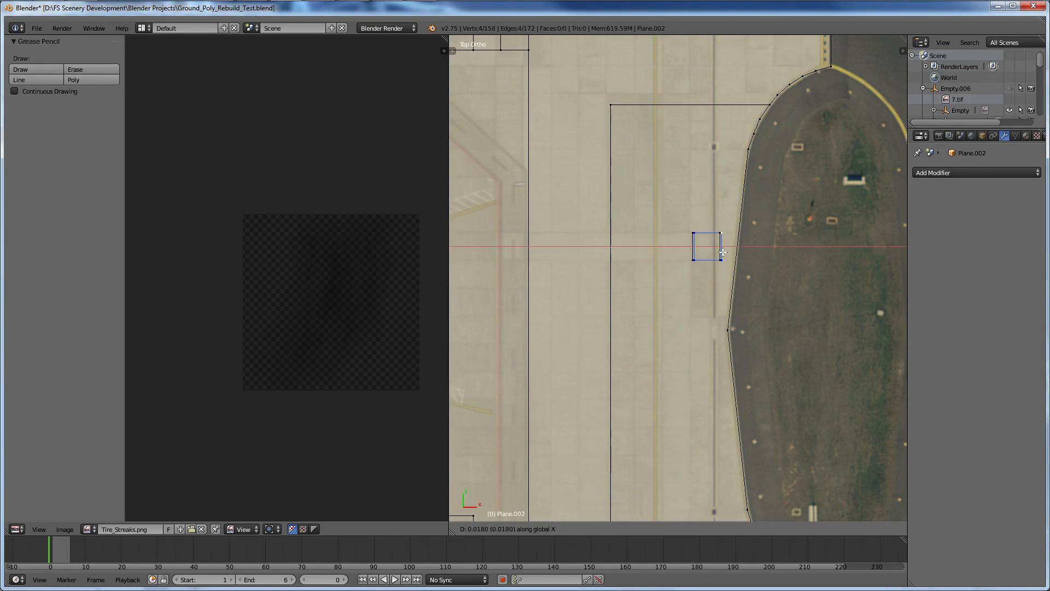
pyautogui.press('y')
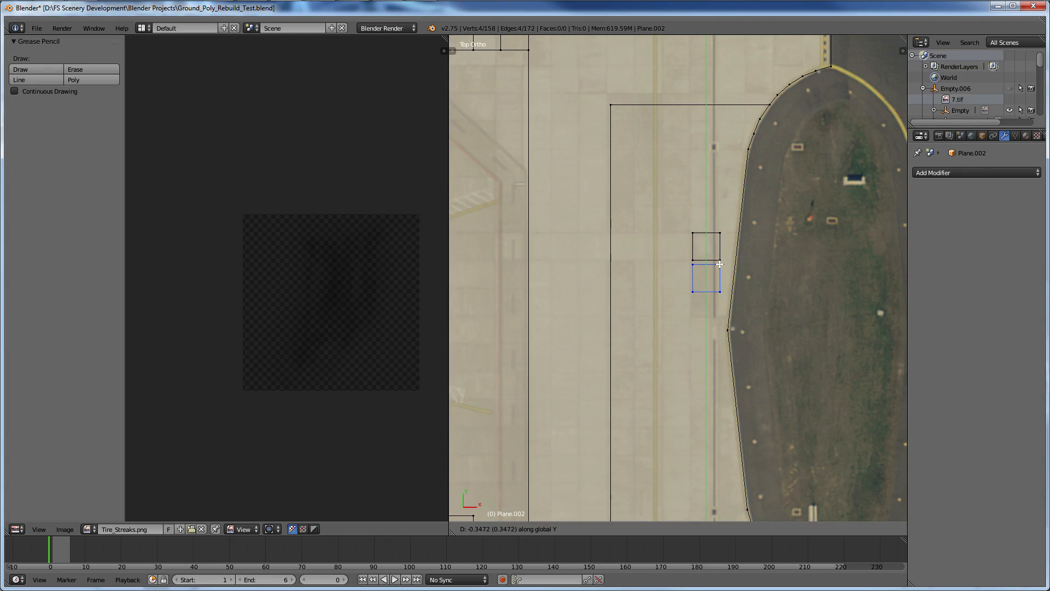
pyautogui.click(719, 264)
# Duplicate the lower square along Y to extend the column to three adjoining squares.
pyautogui.hotkey('shift', 'd')
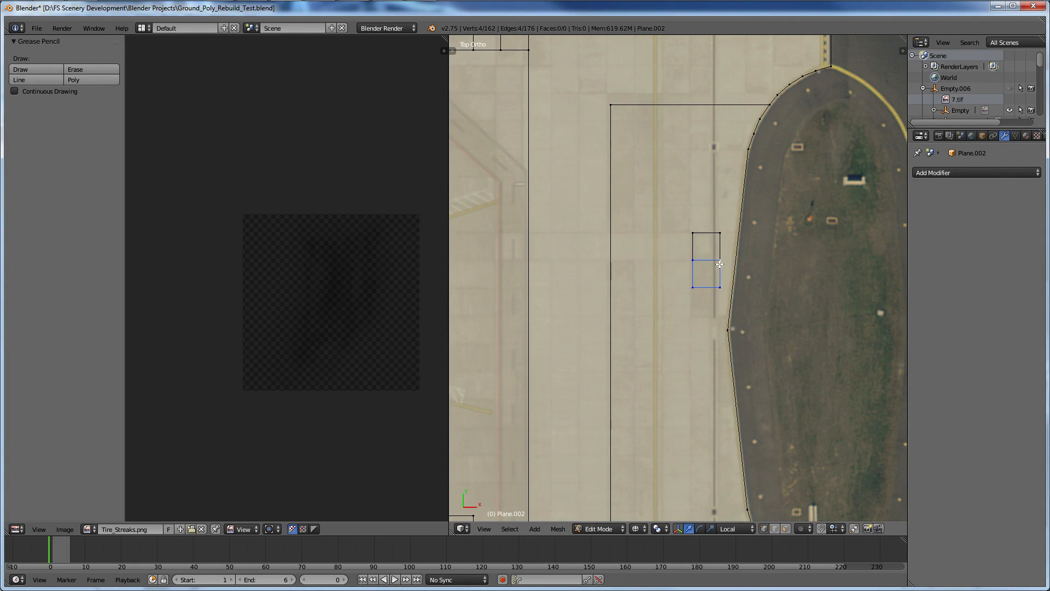
pyautogui.press('x')
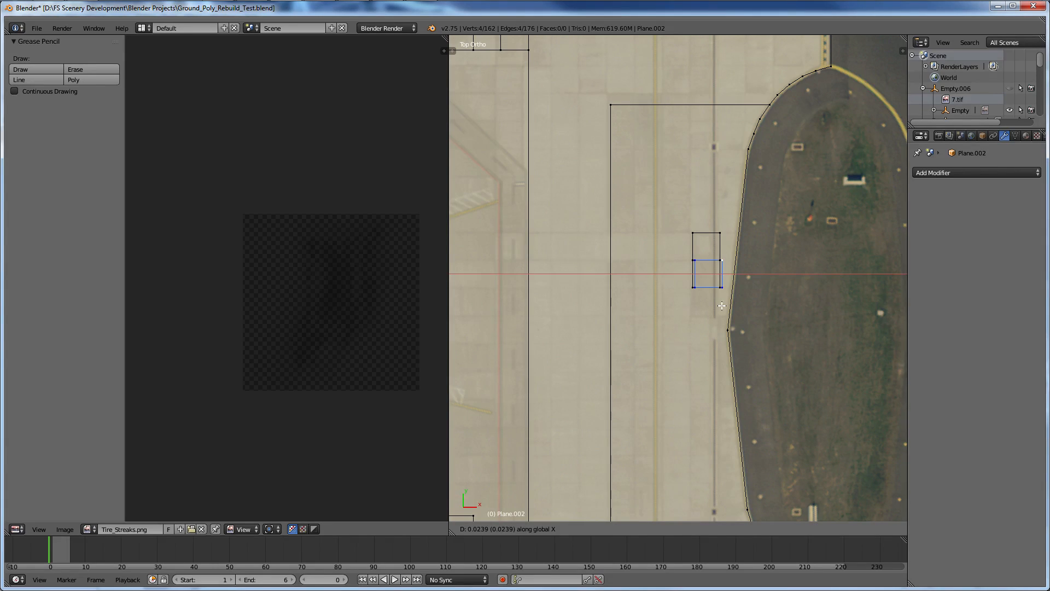
pyautogui.press('y')
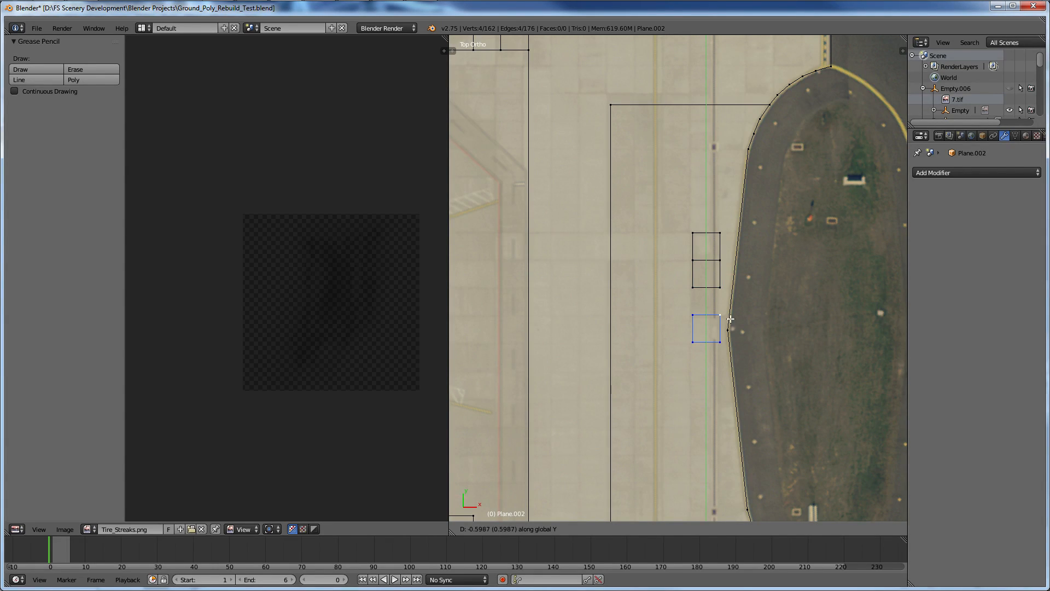
pyautogui.click(727, 302)
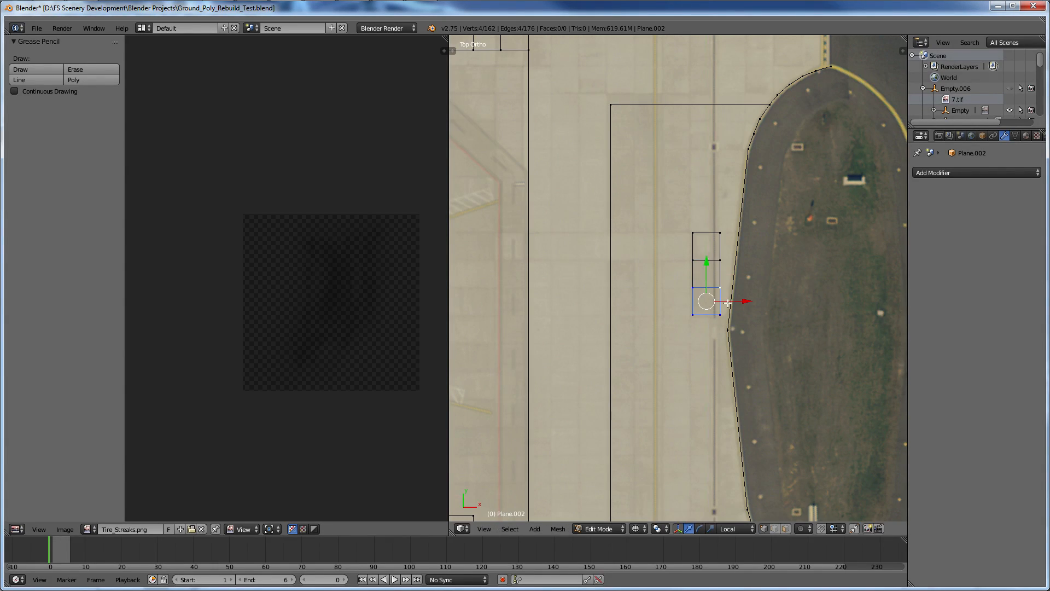
# Connect the lower corner of the large rectangle to the level vertex on the pavement's taxiway boundary with a new horizontal edge.
pyautogui.scroll(-4, 727, 302)
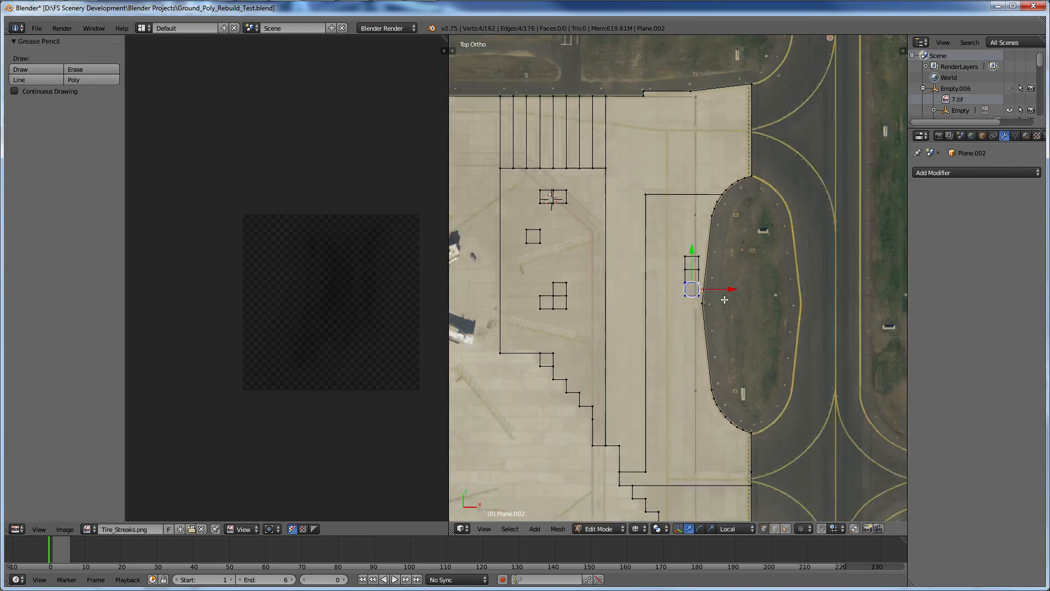
pyautogui.scroll(-1, 724, 299)
pyautogui.keyDown('shift'); pyautogui.scroll(-6, 725, 299); pyautogui.keyUp('shift')
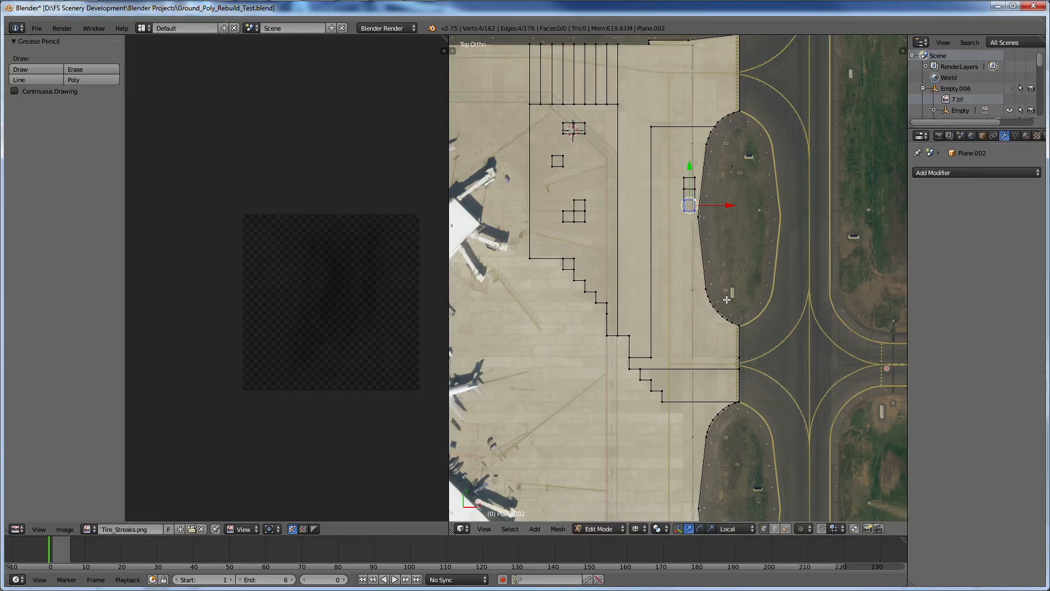
pyautogui.scroll(3, 726, 299)
pyautogui.keyDown('shift'); pyautogui.scroll(-2, 726, 299); pyautogui.keyUp('shift')
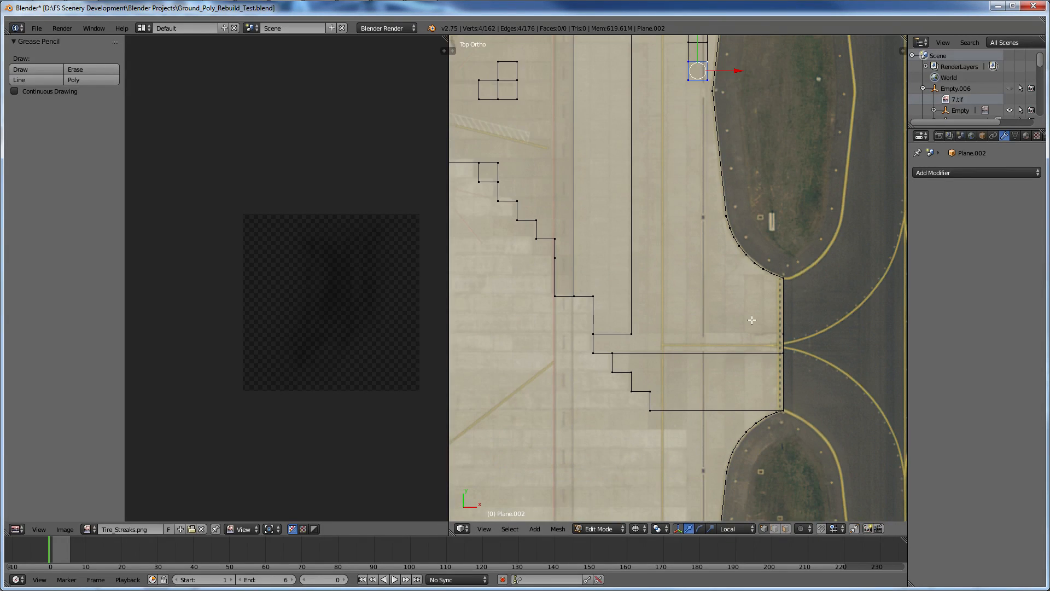
pyautogui.scroll(3, 753, 354)
pyautogui.rightClick(859, 373)
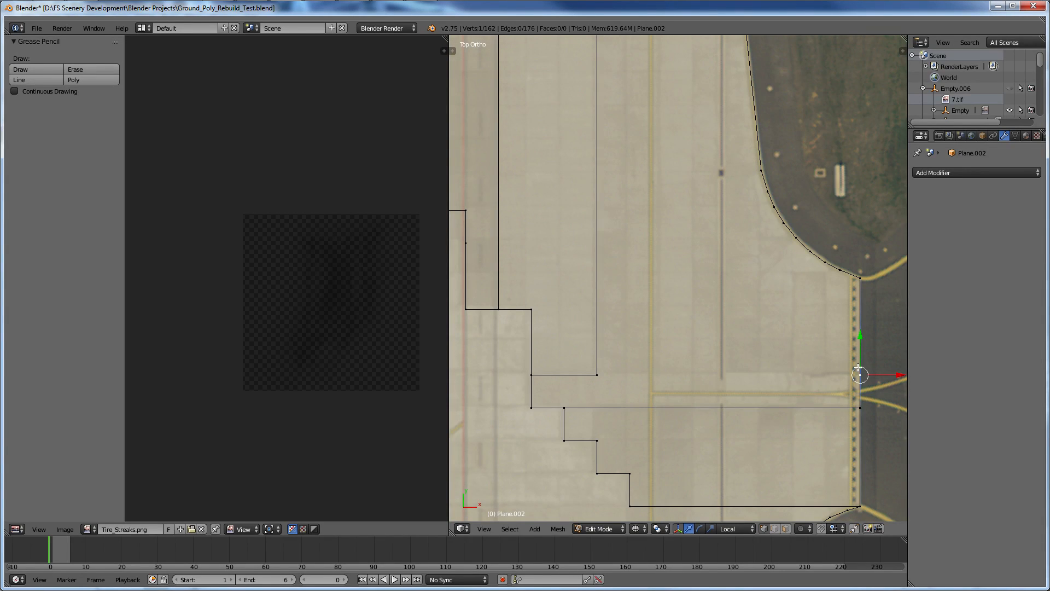
pyautogui.hotkey('ctrl', 'z')
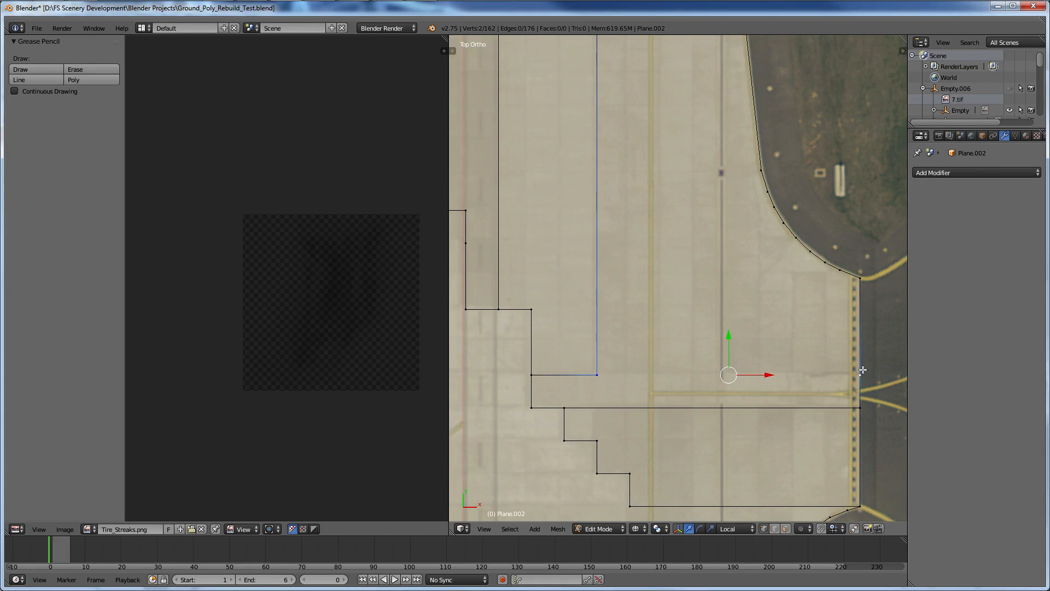
pyautogui.press('f')
# Extrude the inner stair-step corner vertex upward to just below the lower long horizontal edge.
pyautogui.keyDown('shift'); pyautogui.scroll(-4, 597, 385); pyautogui.keyUp('shift')
pyautogui.rightClick(597, 385)
pyautogui.scroll(3, 598, 385)
pyautogui.keyDown('shift'); pyautogui.scroll(-5, 597, 385); pyautogui.keyUp('shift')
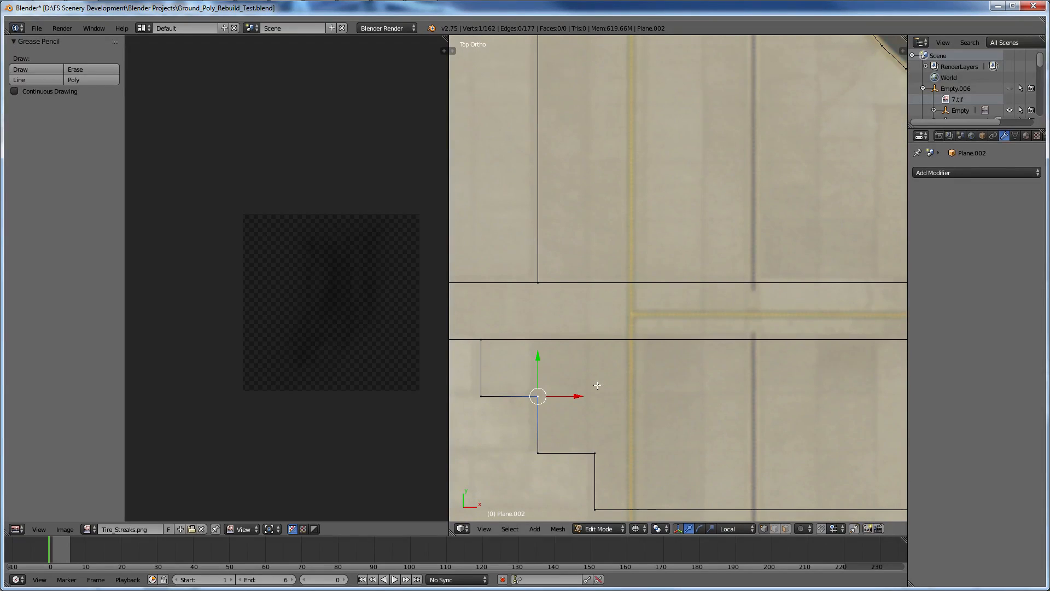
pyautogui.scroll(2, 598, 385)
pyautogui.keyDown('shift'); pyautogui.scroll(2, 598, 384); pyautogui.keyUp('shift')
pyautogui.keyDown('ctrl'); pyautogui.scroll(2, 612, 403); pyautogui.keyUp('ctrl')
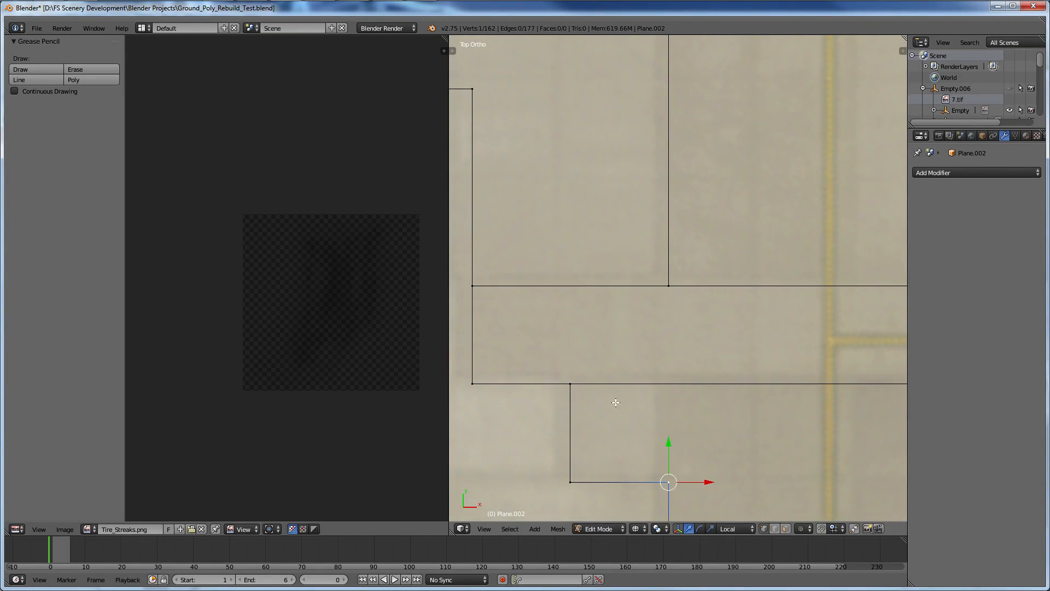
pyautogui.press('e')
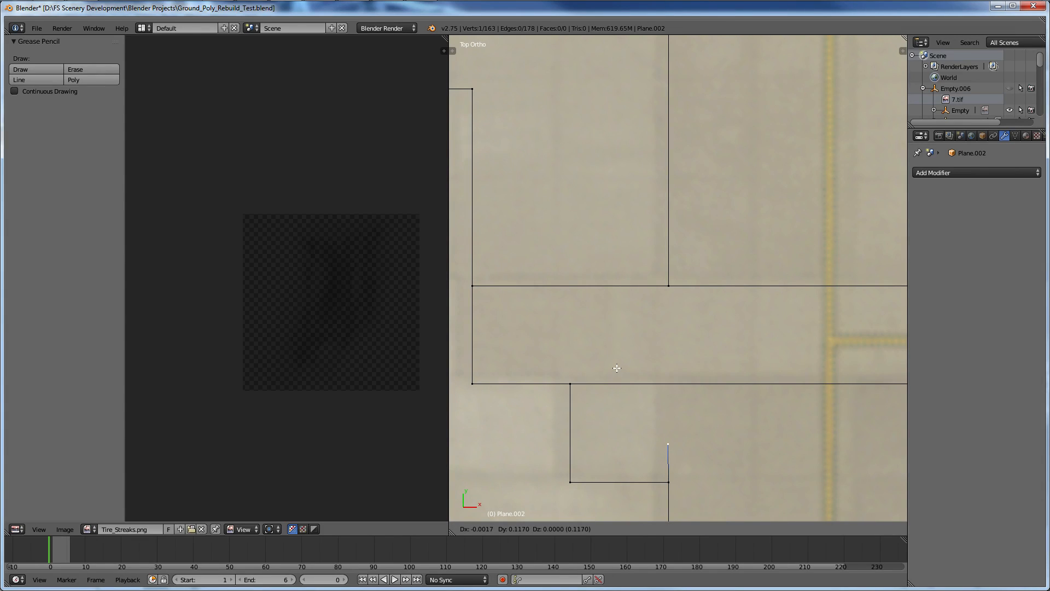
pyautogui.click(614, 311)
pyautogui.keyDown('ctrl'); pyautogui.scroll(4, 614, 312); pyautogui.keyUp('ctrl')
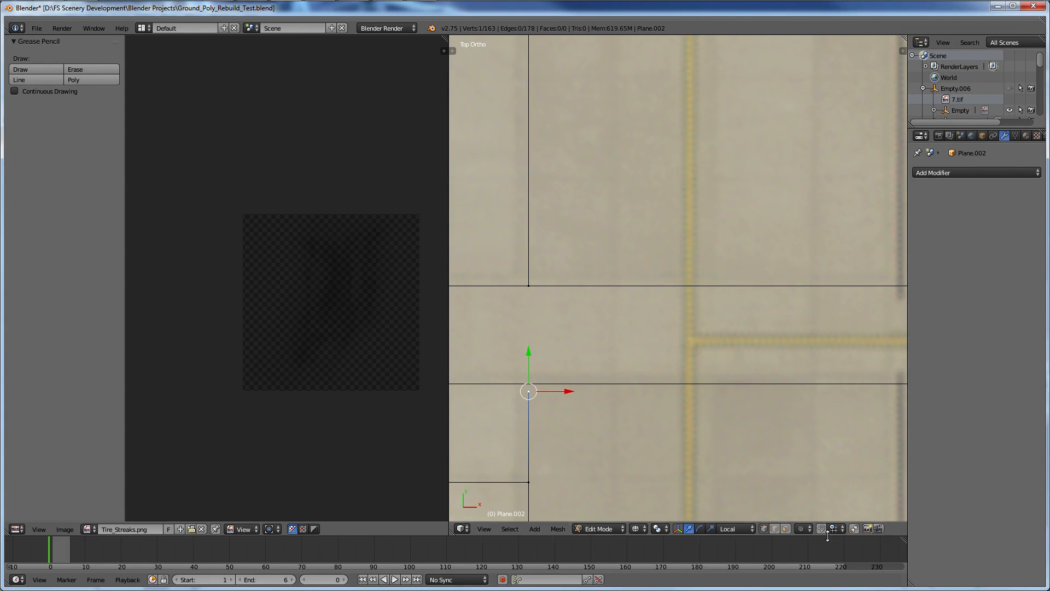
# Widen the 3D view over the image editor and subdivide the lower long horizontal edge once.
pyautogui.click(775, 528)
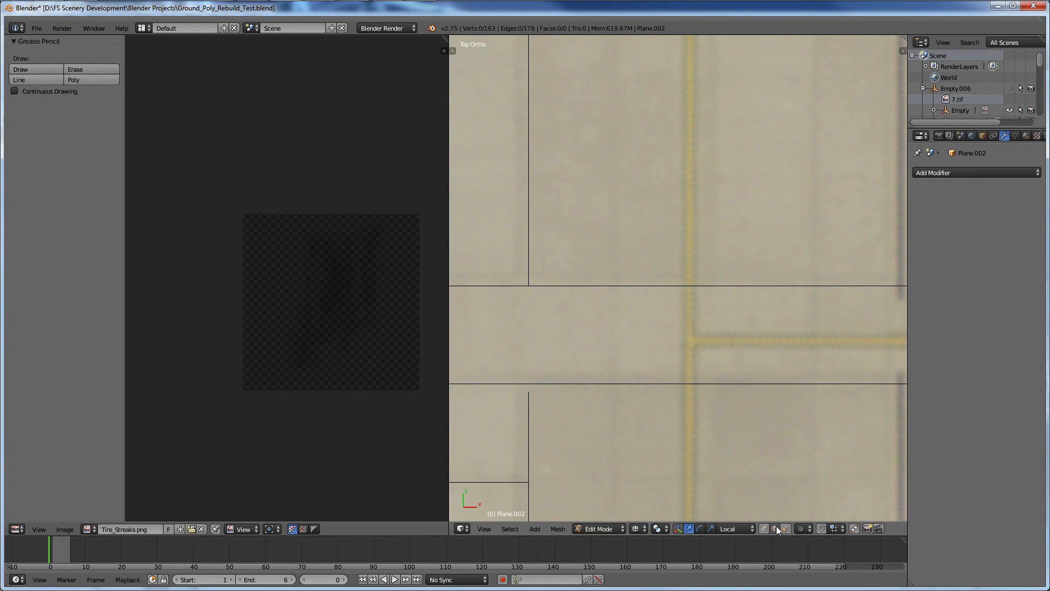
pyautogui.rightClick(755, 384)
pyautogui.scroll(-7, 754, 383)
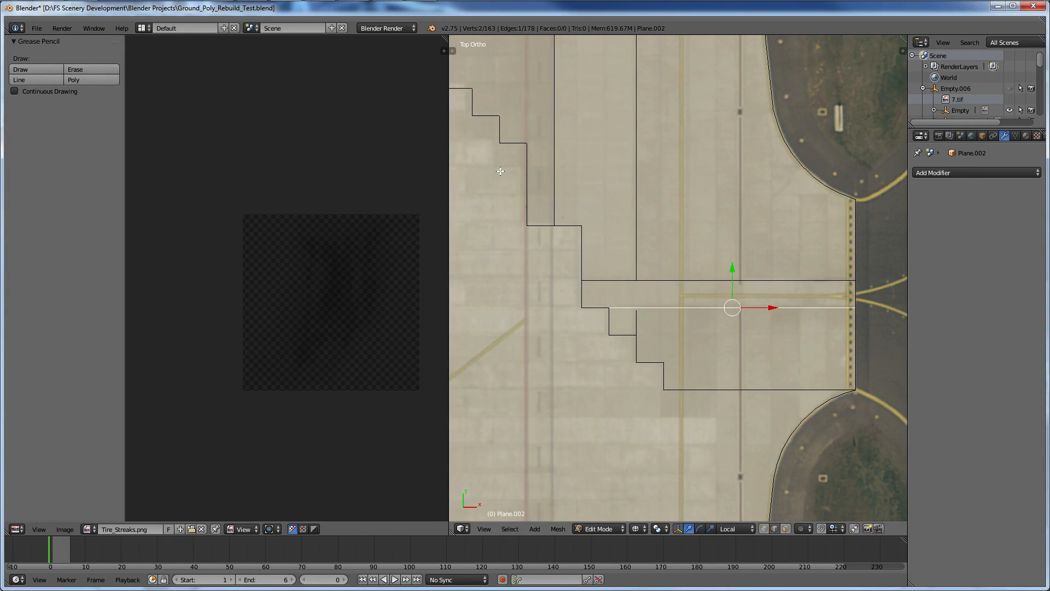
pyautogui.click(443, 50)
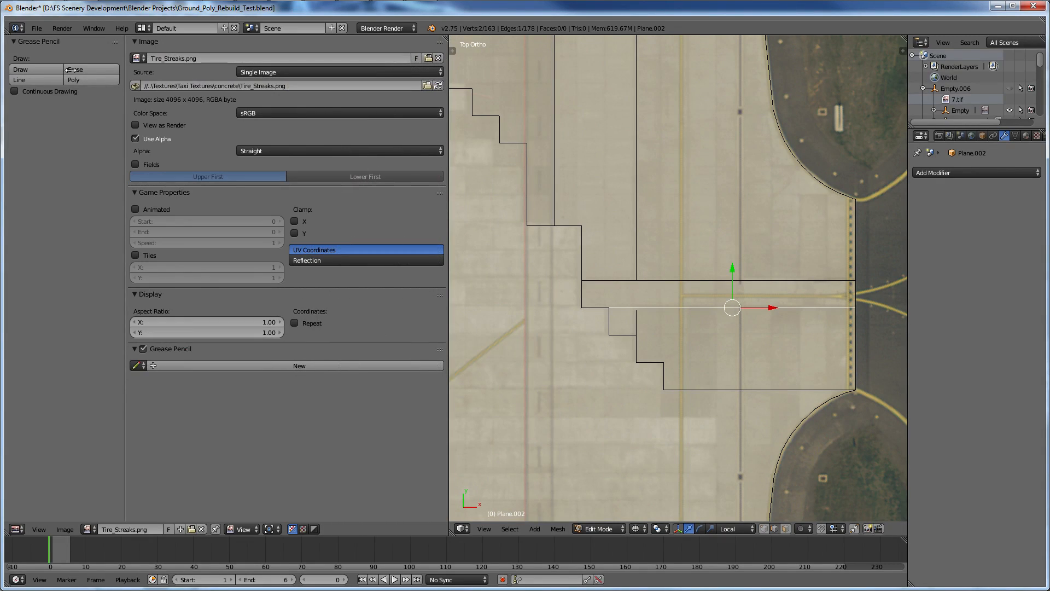
pyautogui.press('n')
pyautogui.moveTo(446, 193); pyautogui.dragTo(112, 193)
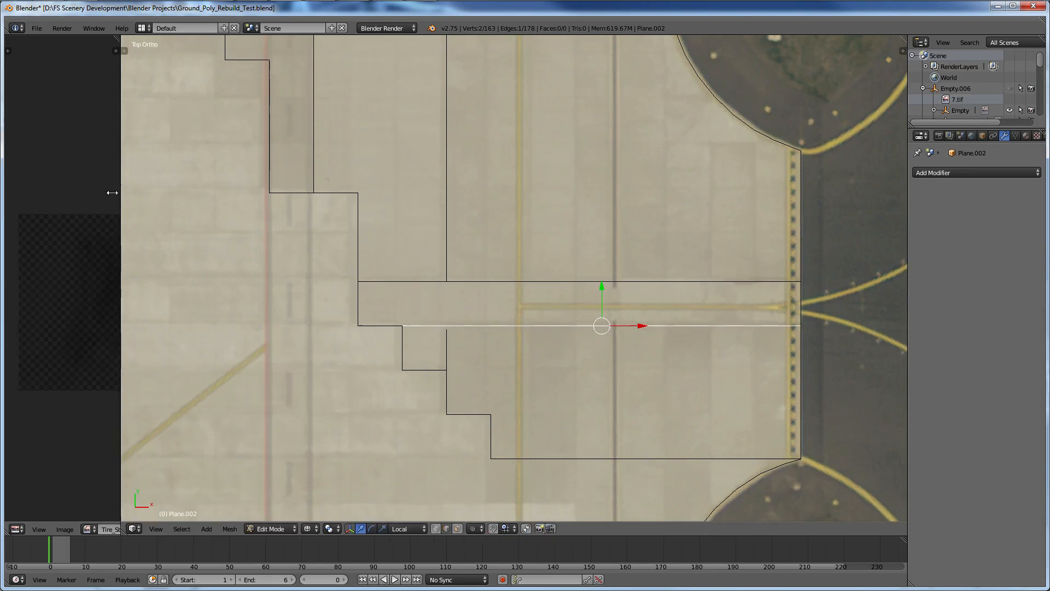
pyautogui.press('t')
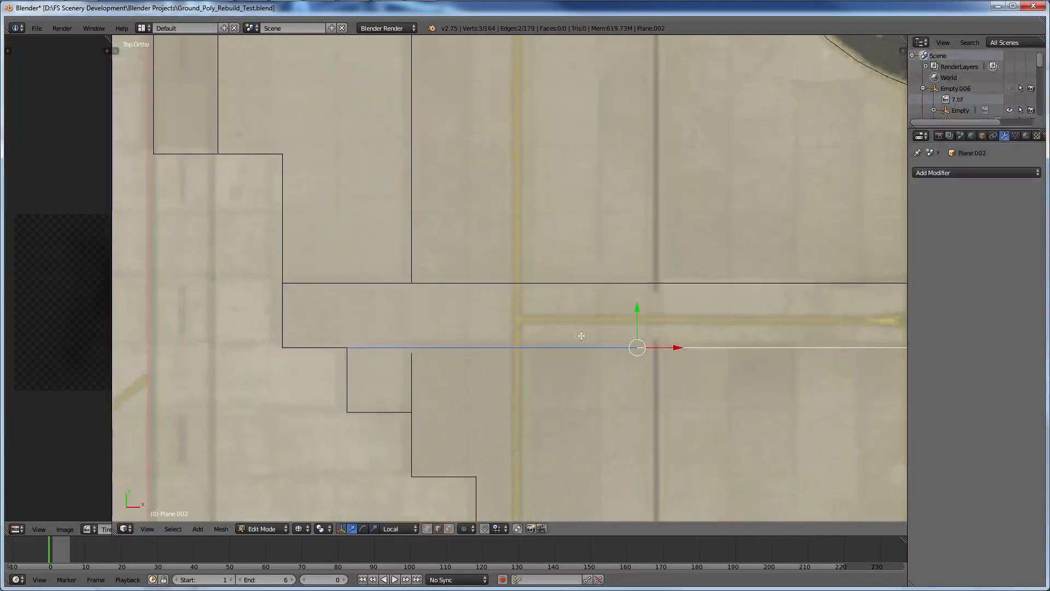
# Copy the extruded vertex's X coordinate, 8.18411, to the midpoint vertex of the subdivided edge.
pyautogui.scroll(1, 580, 335)
pyautogui.rightClick(639, 360)
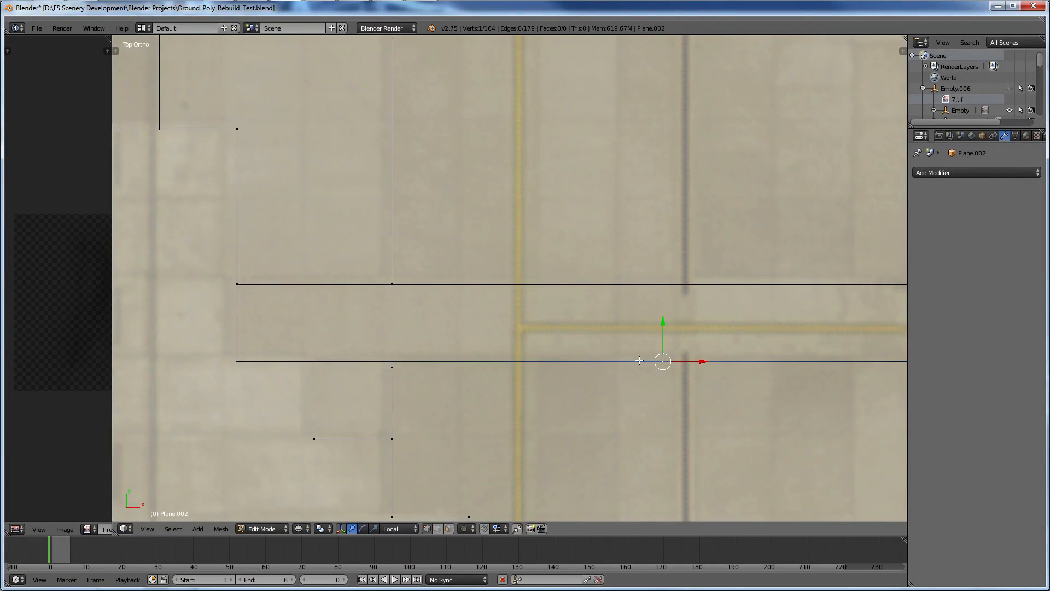
pyautogui.rightClick(407, 379)
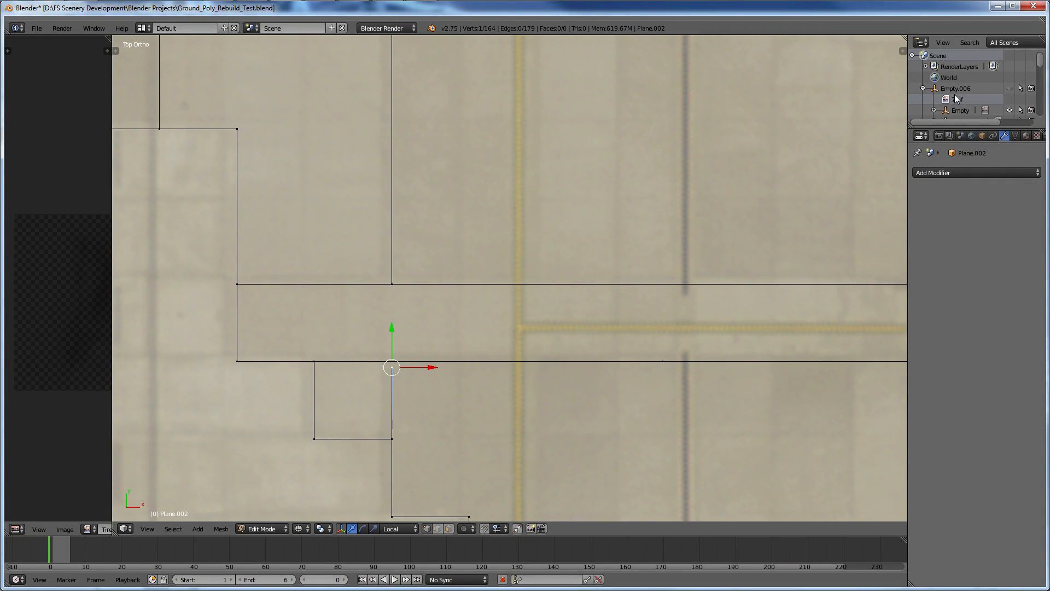
pyautogui.press('n')
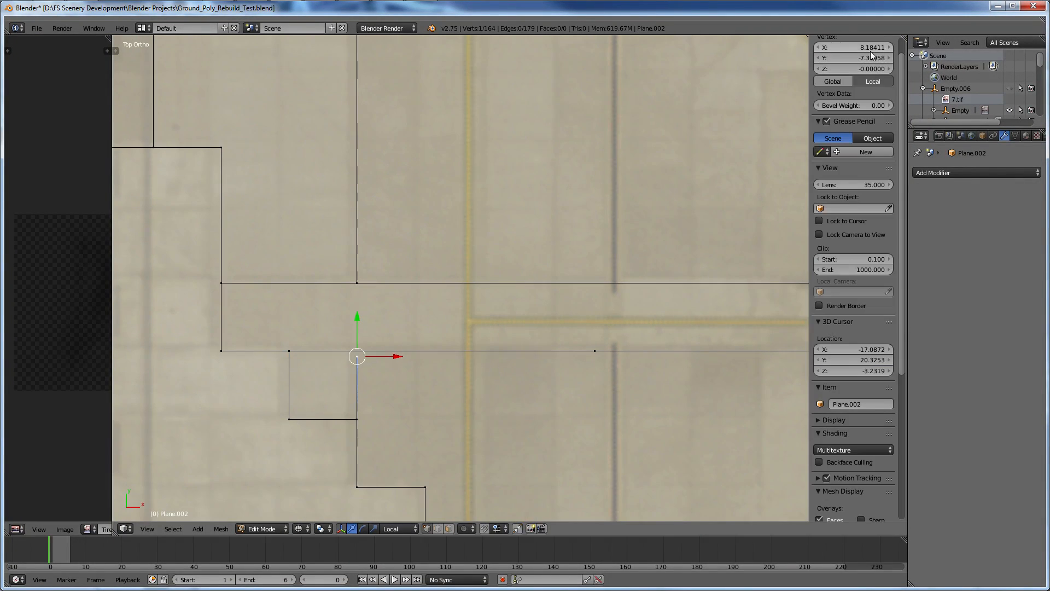
pyautogui.click(869, 48)
pyautogui.click(622, 361)
pyautogui.rightClick(596, 353)
pyautogui.click(863, 46)
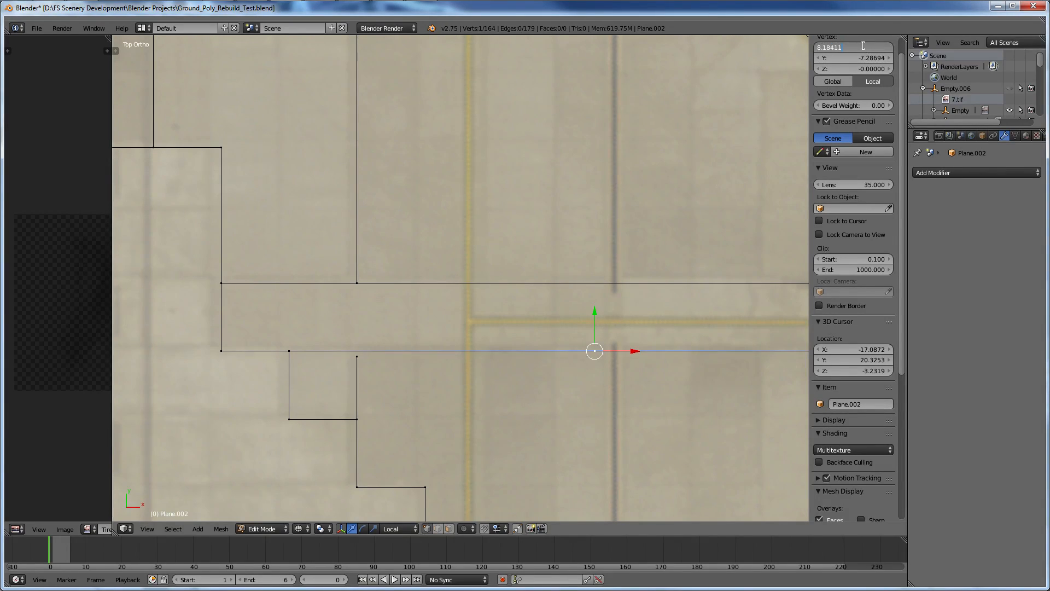
pyautogui.press('Return')
# Merge the extruded vertex into the repositioned vertex on the lower horizontal edge.
pyautogui.keyDown('shift'); pyautogui.rightClick(358, 353); pyautogui.keyUp('shift')
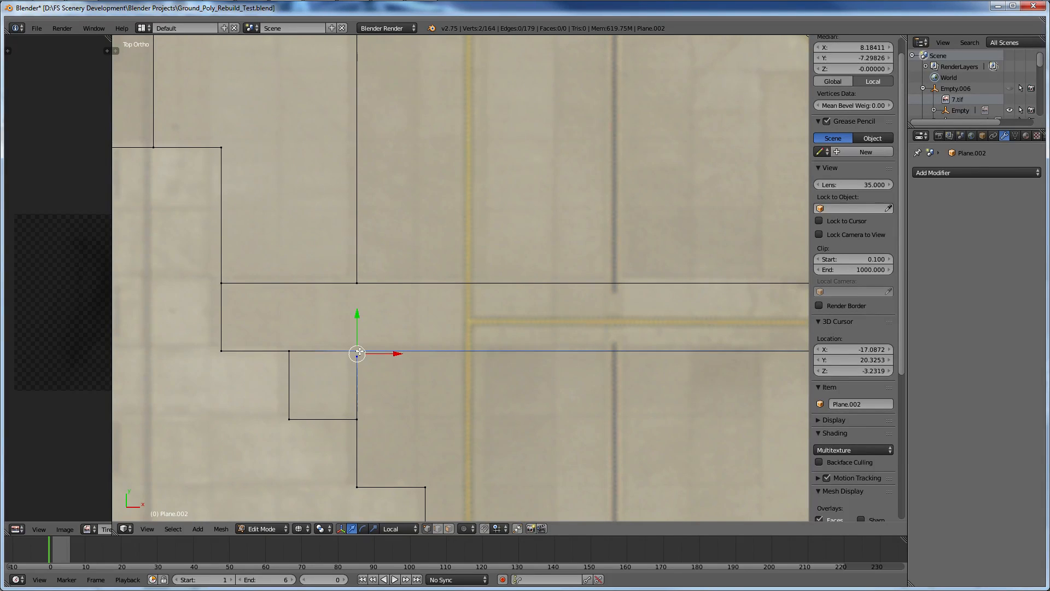
pyautogui.hotkey('alt', 'm')
pyautogui.scroll(-3, 364, 353)
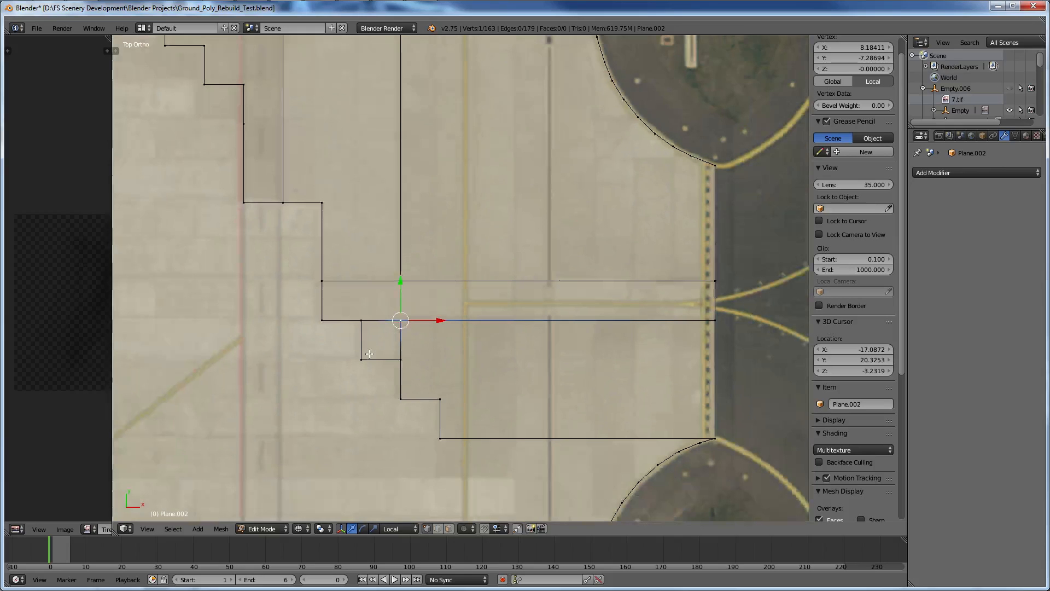
# Connect the merged vertex to the large rectangle's lower corner directly above it with a vertical edge.
pyautogui.scroll(-2, 369, 353)
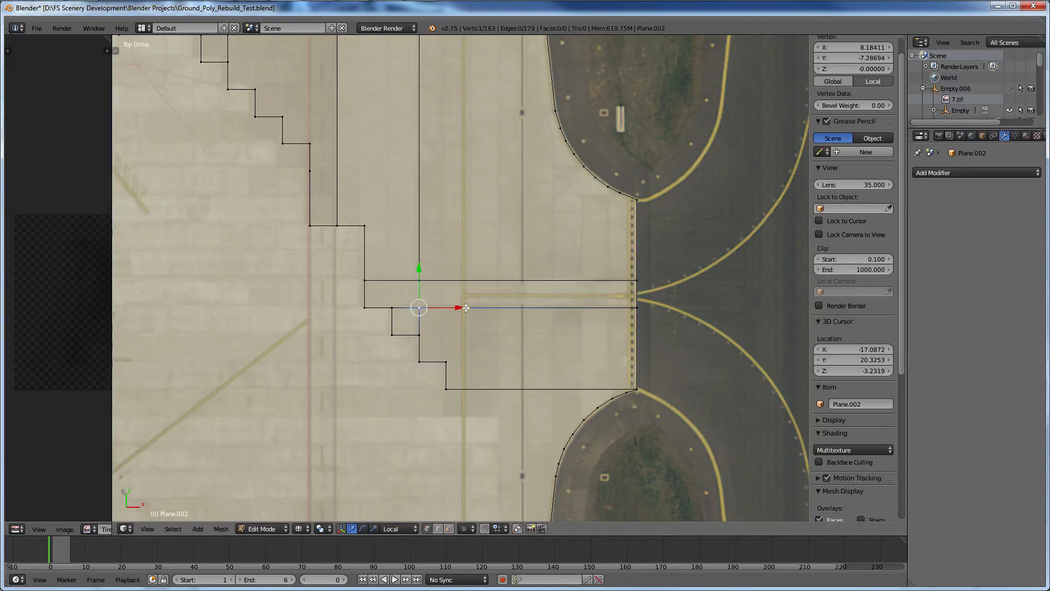
pyautogui.scroll(3, 466, 308)
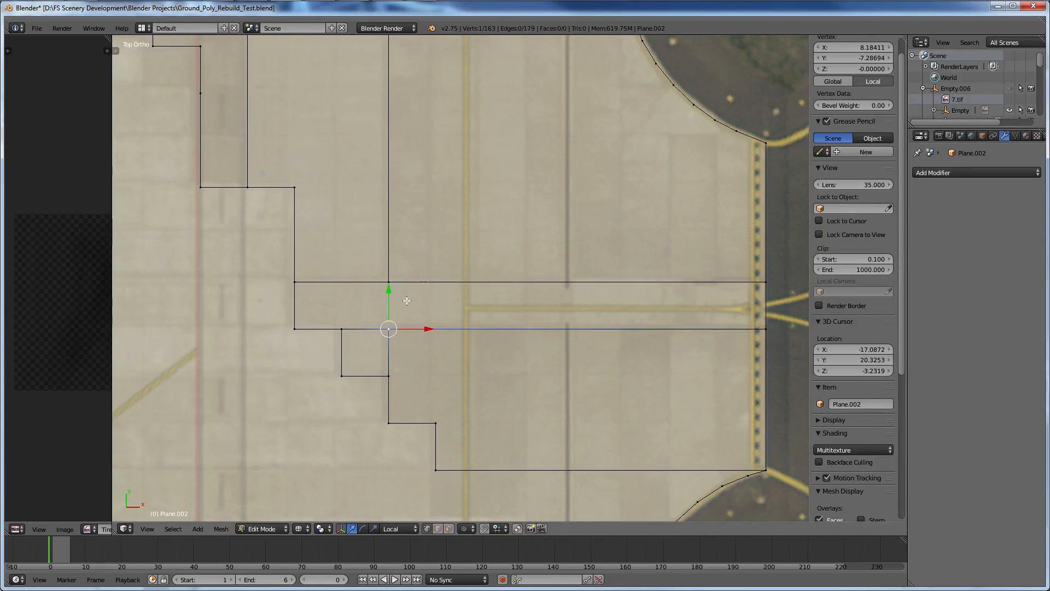
pyautogui.scroll(-2, 407, 300)
pyautogui.keyDown('shift'); pyautogui.rightClick(399, 280); pyautogui.keyUp('shift')
pyautogui.press('f')
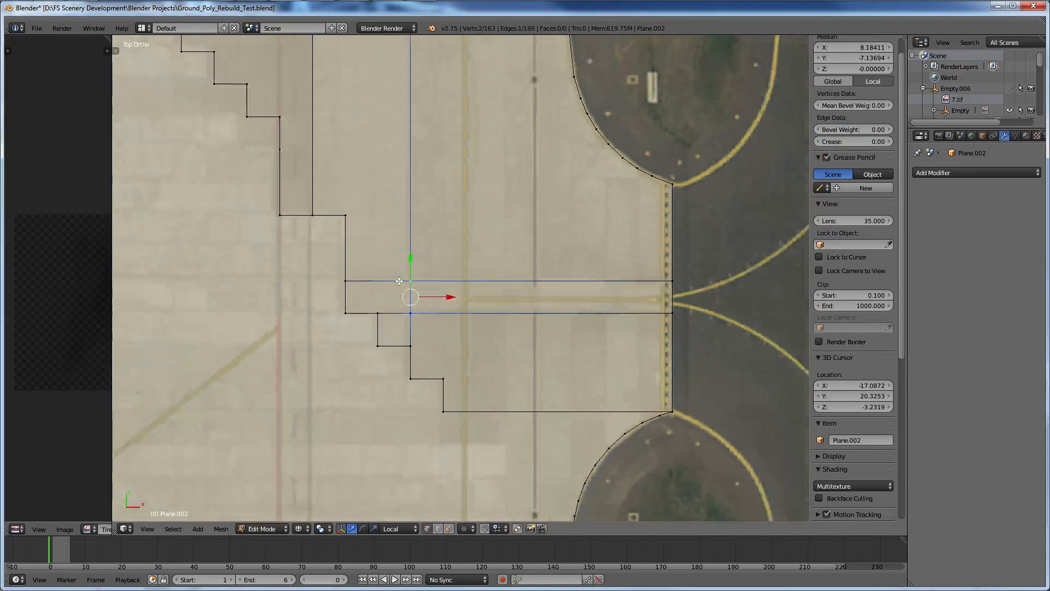
# Select all four vertices of the isolated small square between the two upper groups of squares.
pyautogui.scroll(-3, 400, 280)
pyautogui.keyDown('shift'); pyautogui.scroll(4, 411, 281); pyautogui.keyUp('shift')
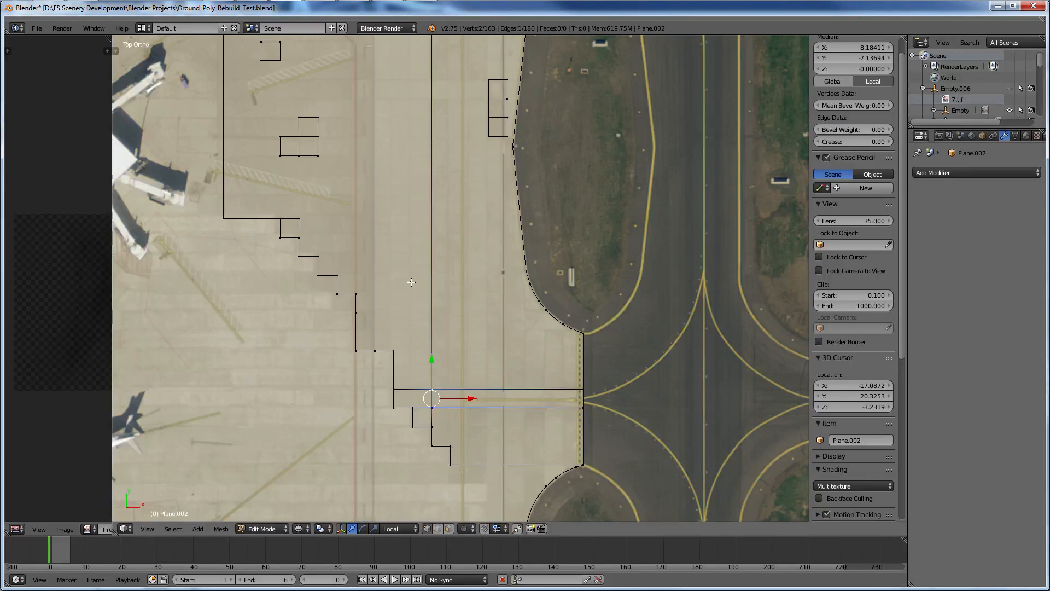
pyautogui.scroll(-4, 411, 281)
pyautogui.keyDown('shift'); pyautogui.scroll(4, 461, 272); pyautogui.keyUp('shift')
pyautogui.scroll(3, 461, 272)
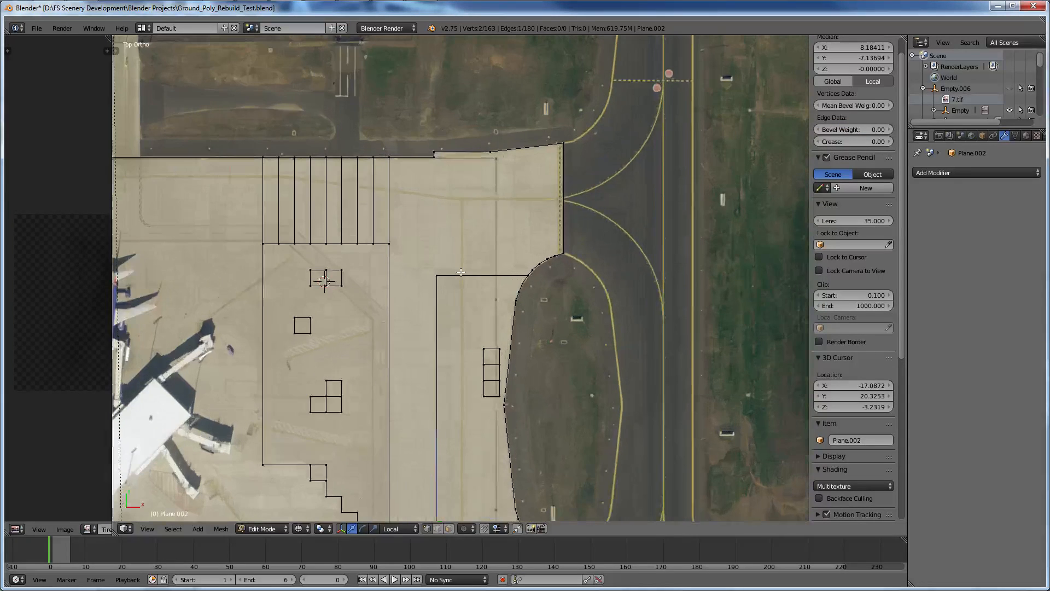
pyautogui.keyDown('shift'); pyautogui.scroll(4, 460, 272); pyautogui.keyUp('shift')
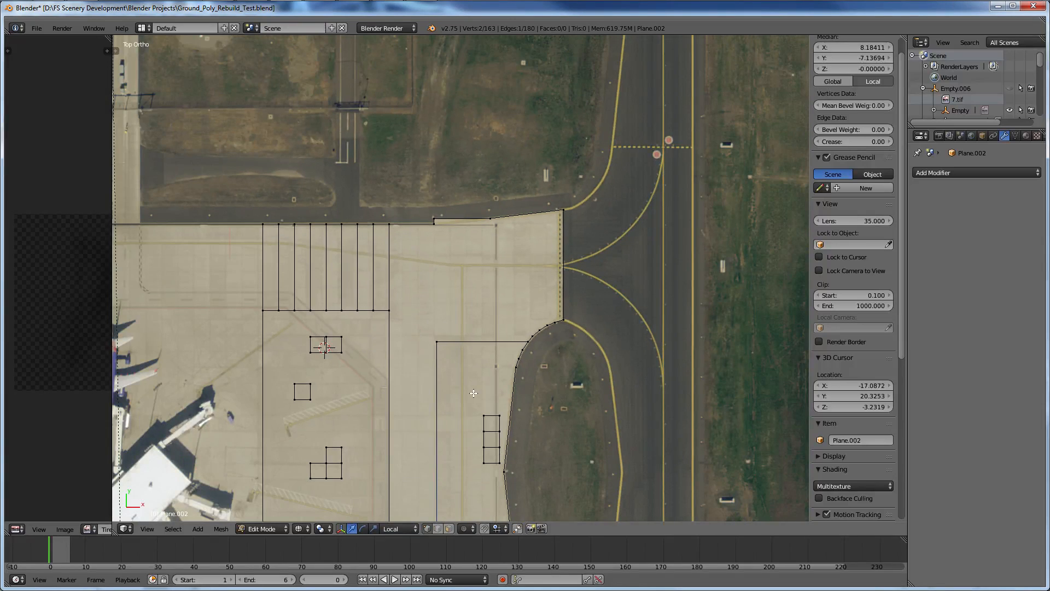
pyautogui.scroll(-3, 473, 392)
pyautogui.keyDown('shift'); pyautogui.scroll(-3, 460, 350); pyautogui.keyUp('shift')
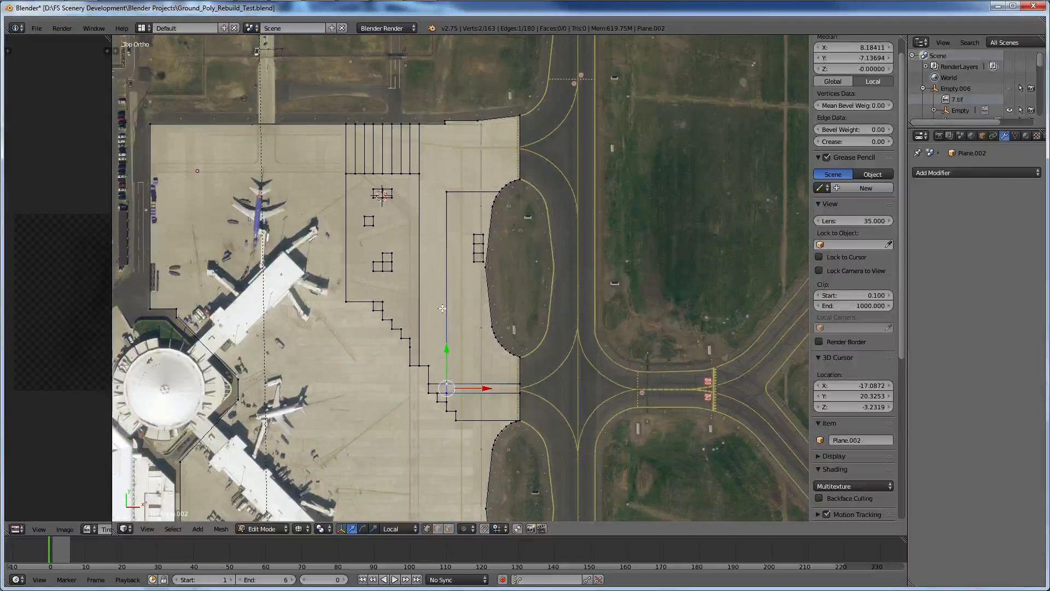
pyautogui.keyDown('shift'); pyautogui.scroll(4, 442, 308); pyautogui.keyUp('shift')
pyautogui.keyDown('shift'); pyautogui.rightClick(373, 286); pyautogui.keyUp('shift')
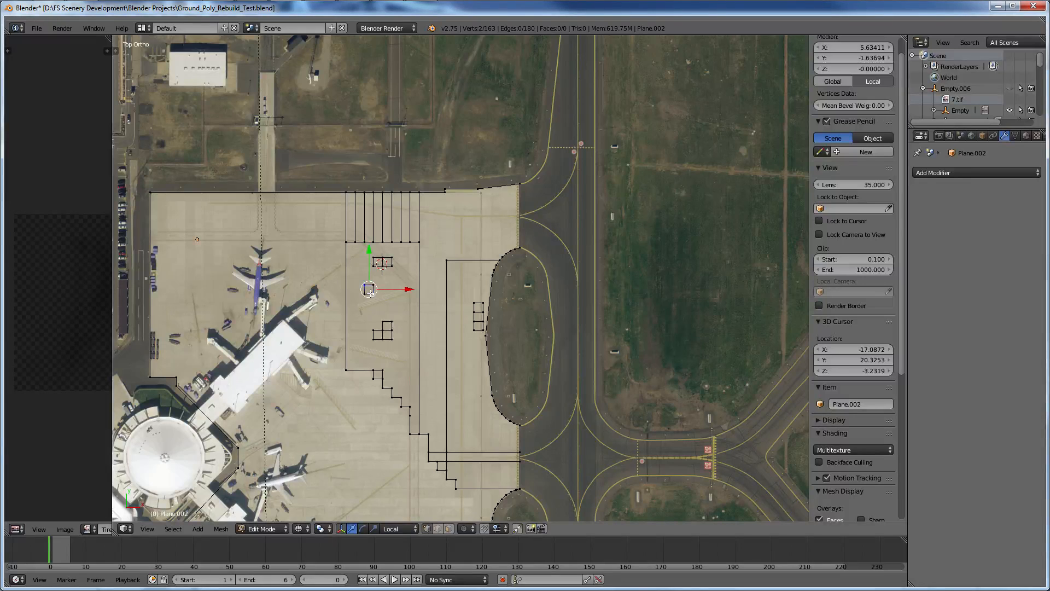
pyautogui.keyDown('shift'); pyautogui.rightClick(377, 282); pyautogui.keyUp('shift')
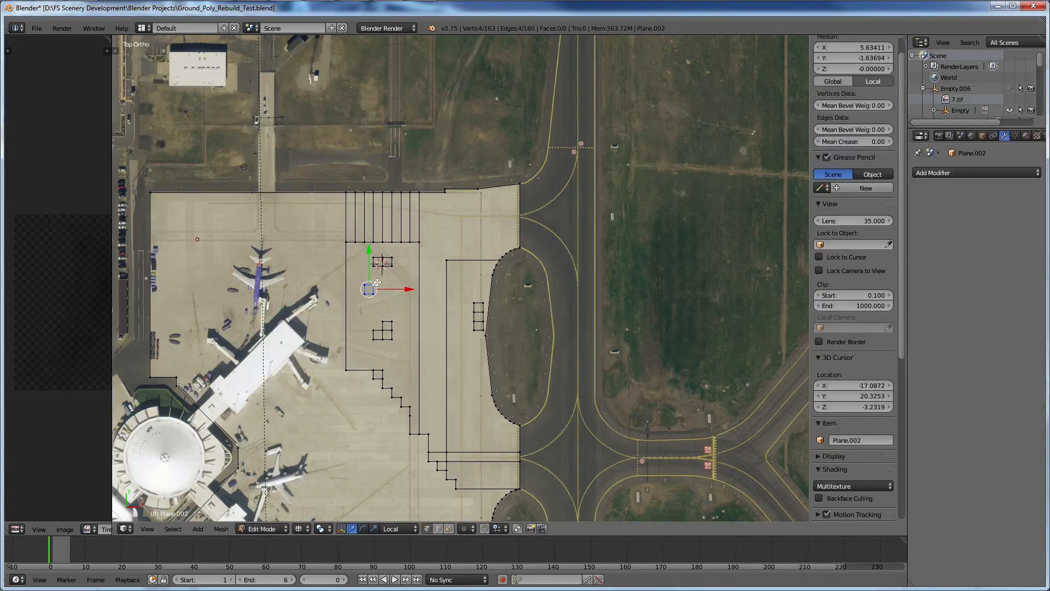
pyautogui.scroll(3, 377, 282)
# Try to duplicate the isolated square 27 units along the global X axis, and undo the duplicate.
pyautogui.hotkey('shift', 'd')
pyautogui.press('x')
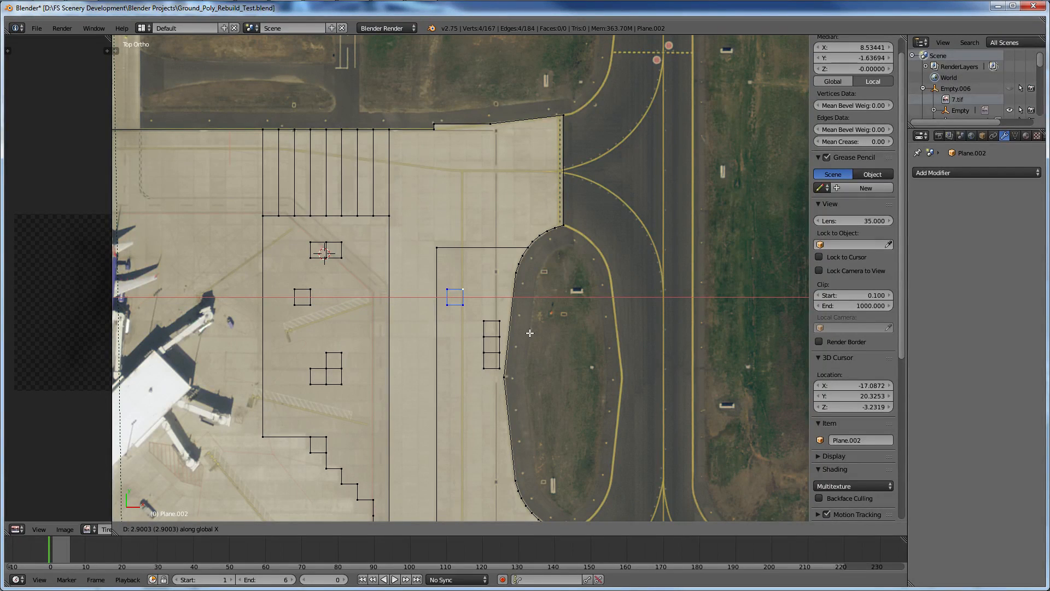
pyautogui.write('27')
pyautogui.press('Return')
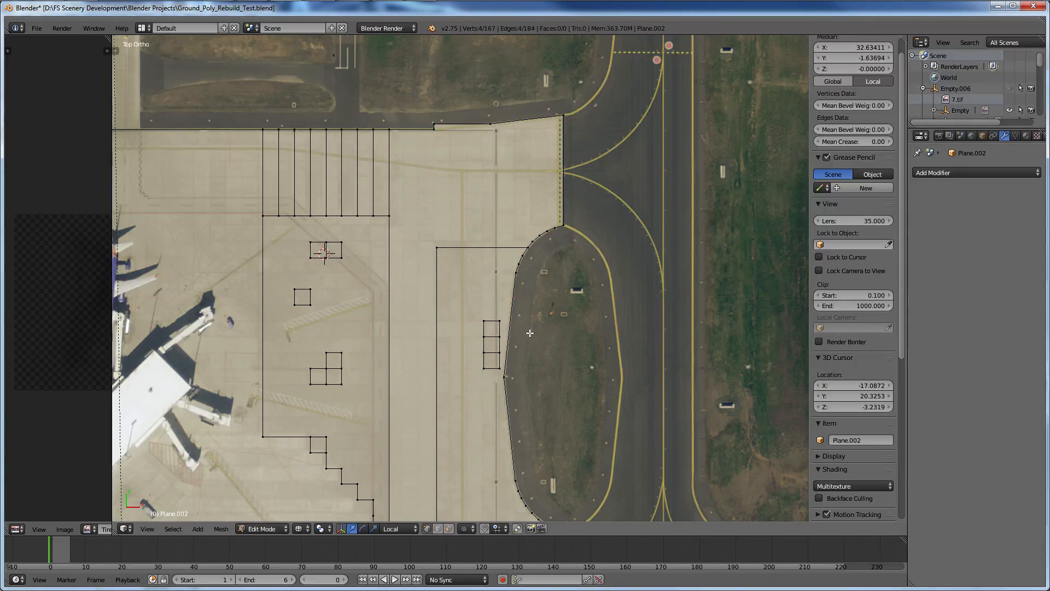
pyautogui.scroll(-6, 529, 332)
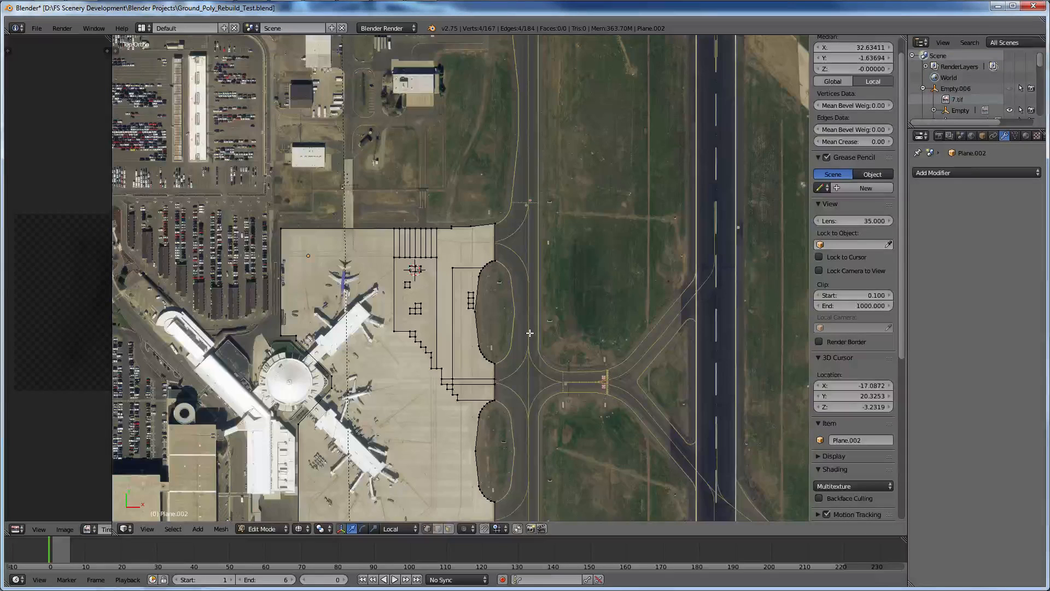
pyautogui.hotkey('ctrl', 'z')
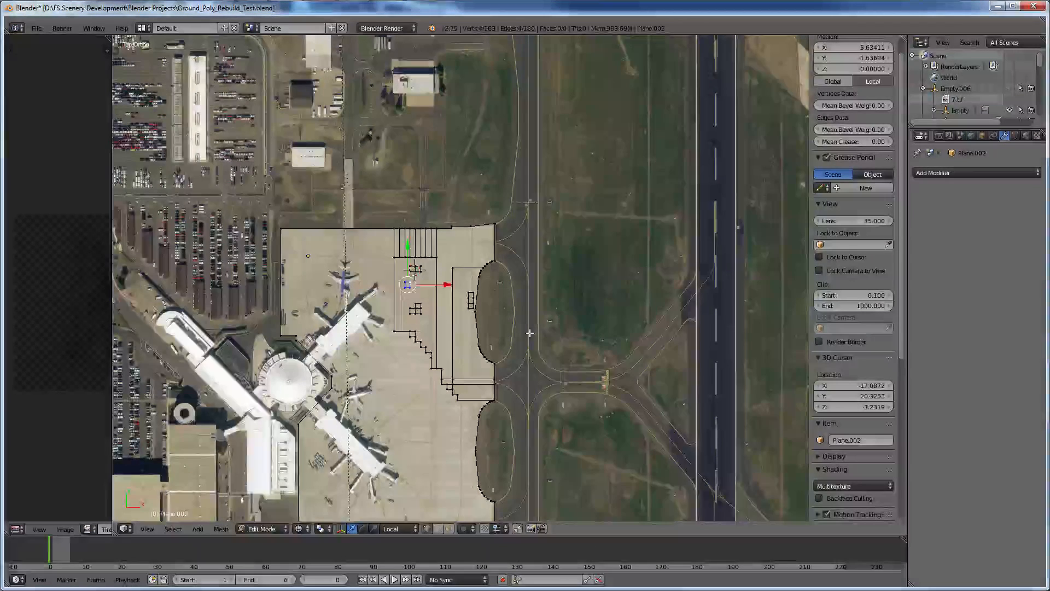
# Duplicate the selected isolated square 2.7 units along the global X axis.
pyautogui.scroll(5, 529, 333)
pyautogui.hotkey('shift', 'd')
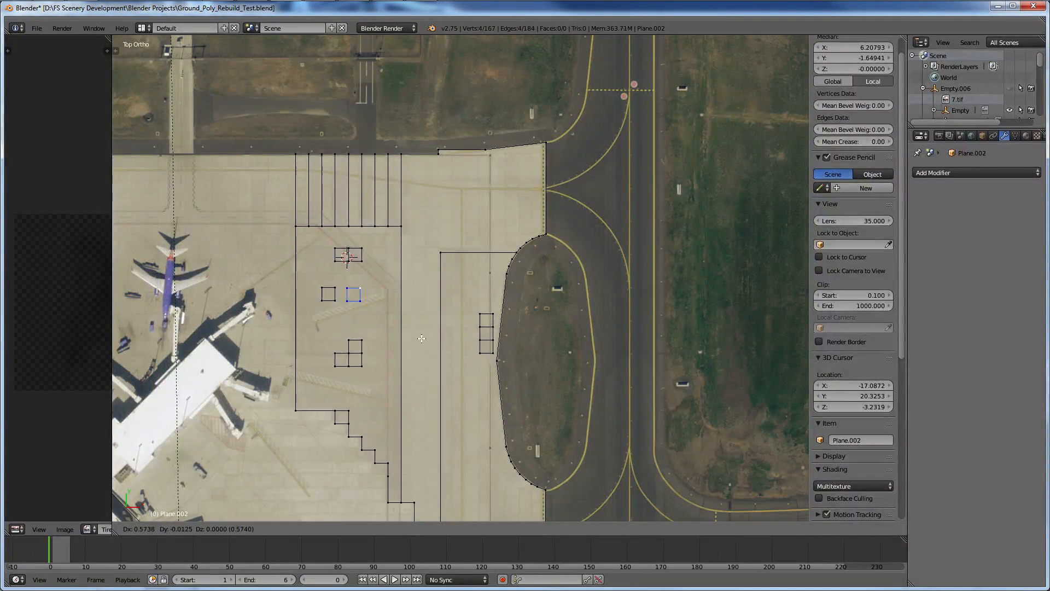
pyautogui.press('x')
pyautogui.press('2')
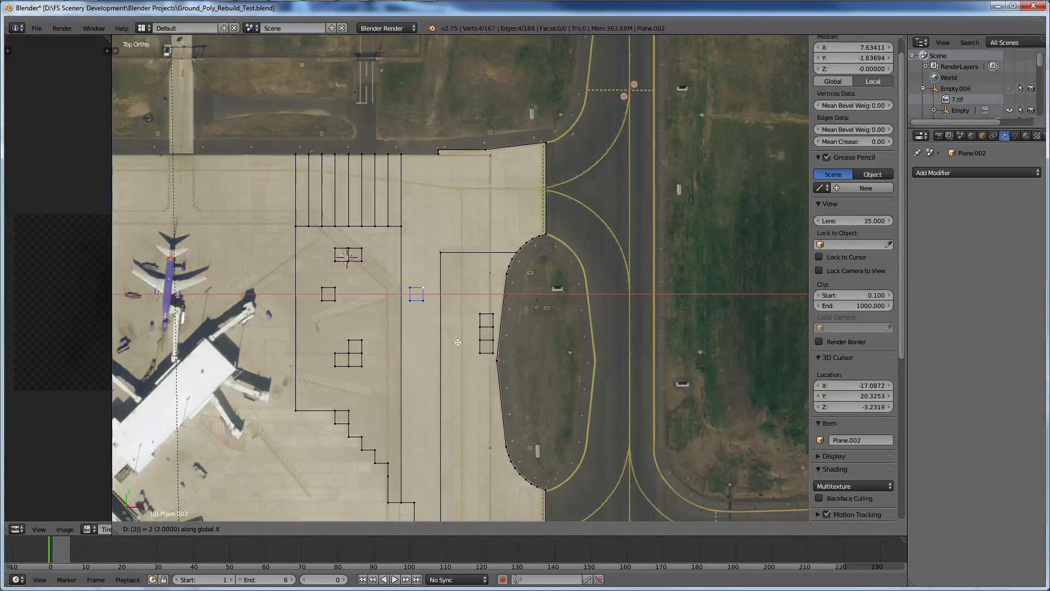
pyautogui.press('.')
pyautogui.press('7')
pyautogui.press('Return')
# Move the duplicated square 2.7 units up along the global Y axis, near the apron's upper boundary.
pyautogui.press('g')
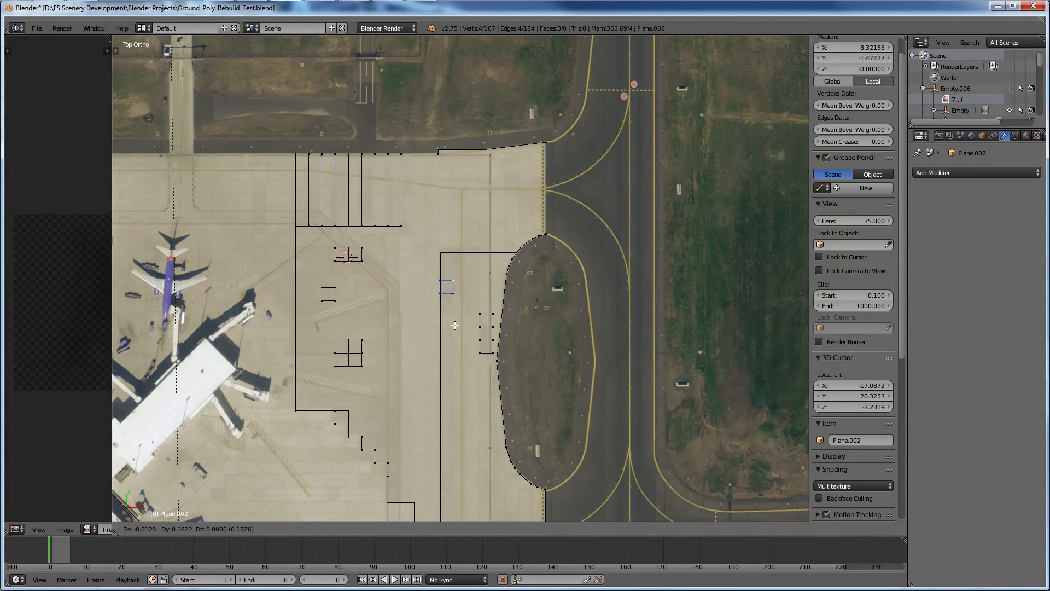
pyautogui.press('y')
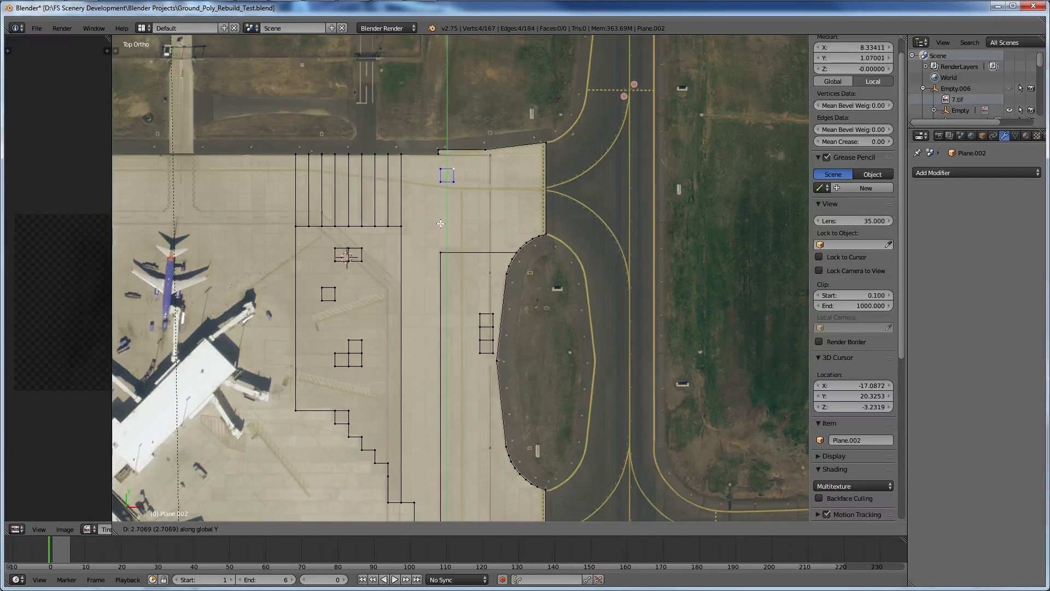
pyautogui.press('Return')
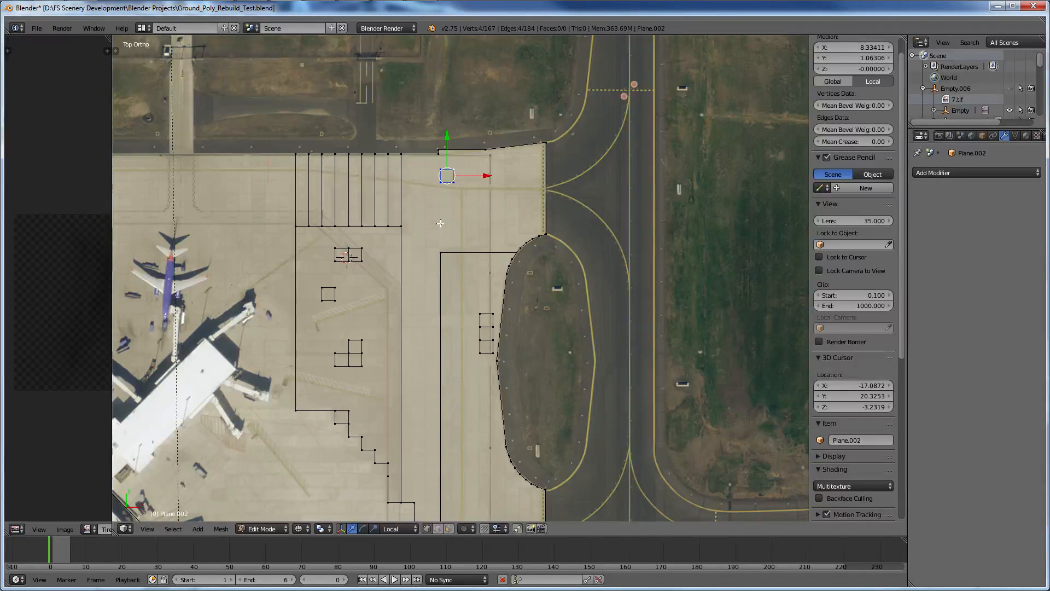
# Duplicate the square near the apron's upper boundary 0.9 units along the global X axis.
pyautogui.keyDown('shift'); pyautogui.scroll(3, 440, 223); pyautogui.keyUp('shift')
pyautogui.hotkey('shift', 'd')
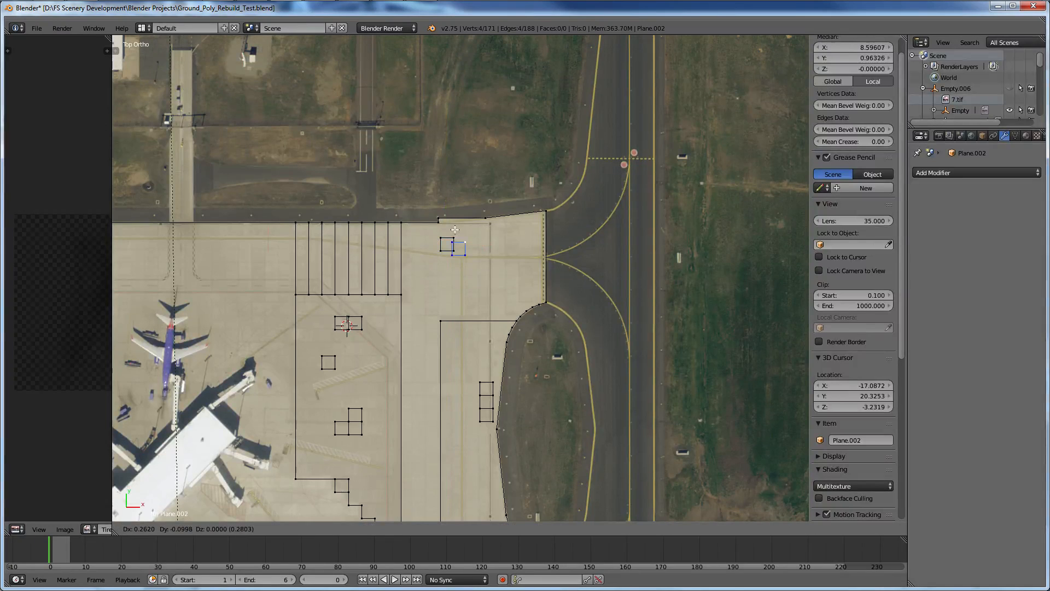
pyautogui.write('x.')
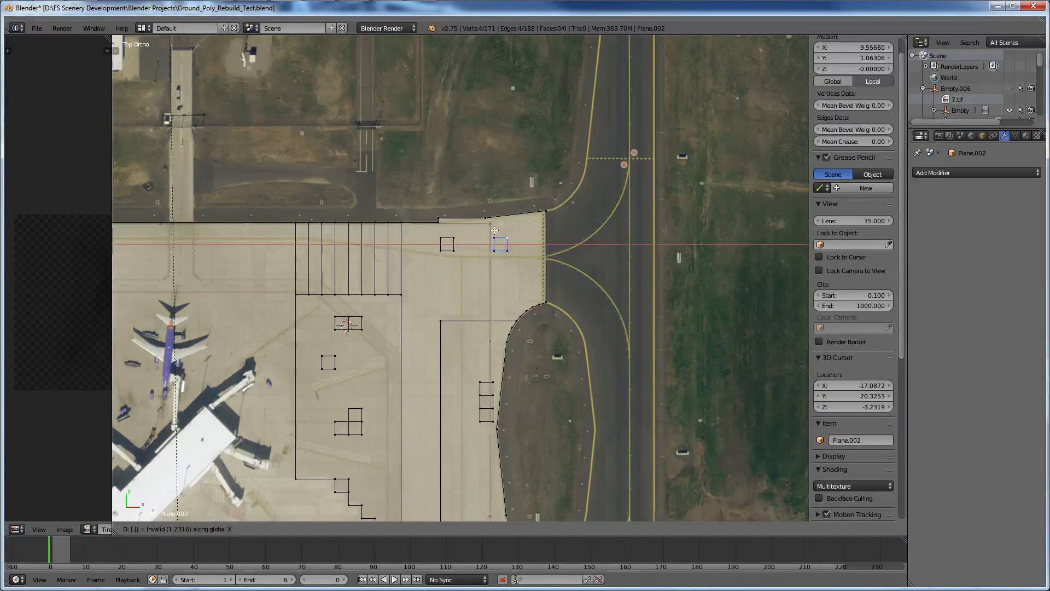
pyautogui.press('Return')
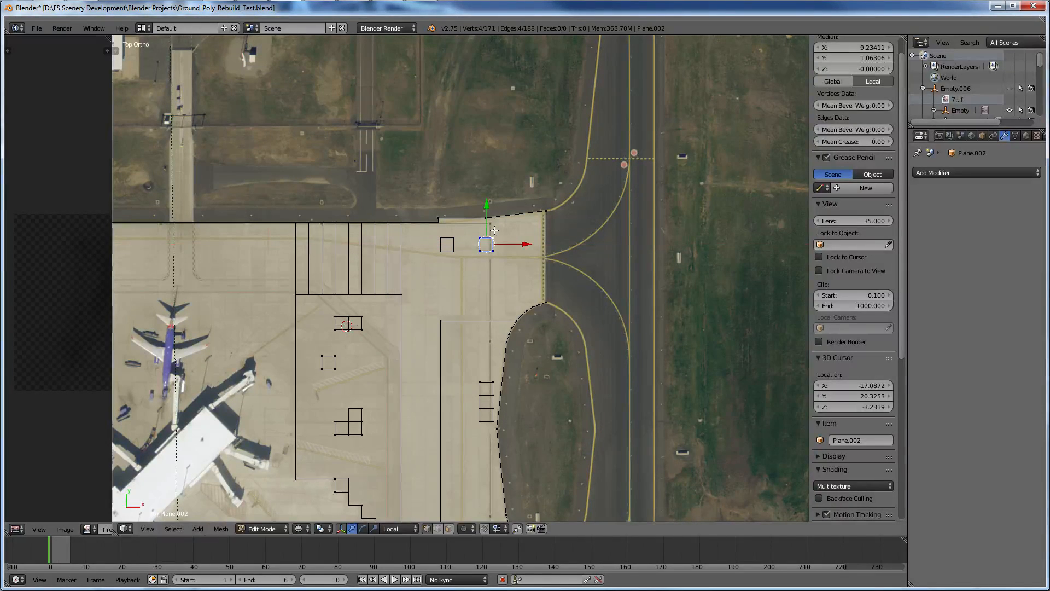
# Duplicate the selected square -1.2 units along the global Y axis, placing the copy just above the large rectangle.
pyautogui.hotkey('shift', 'd')
pyautogui.press('x')
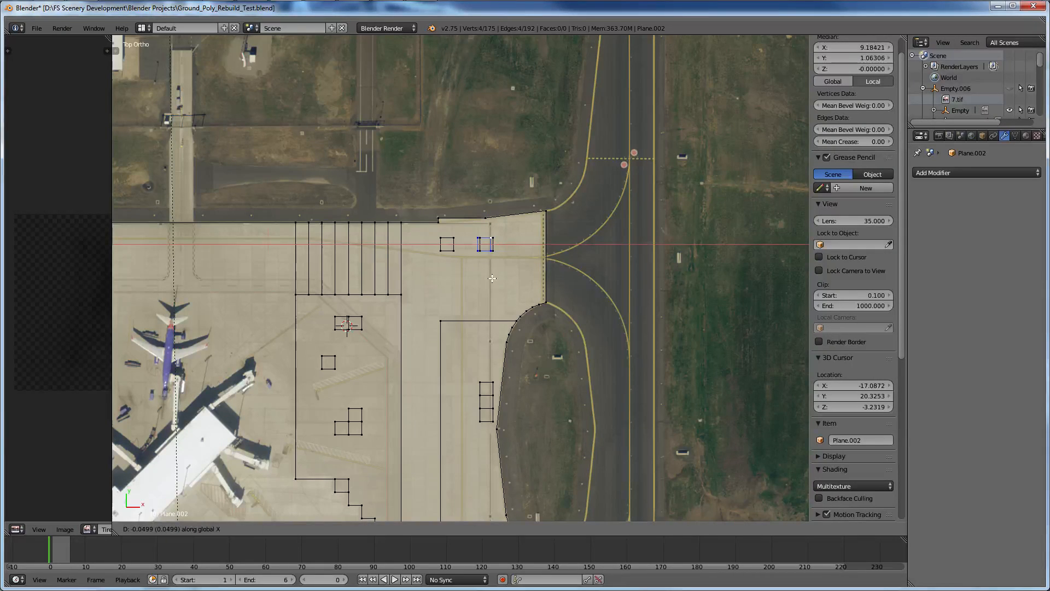
pyautogui.press('y')
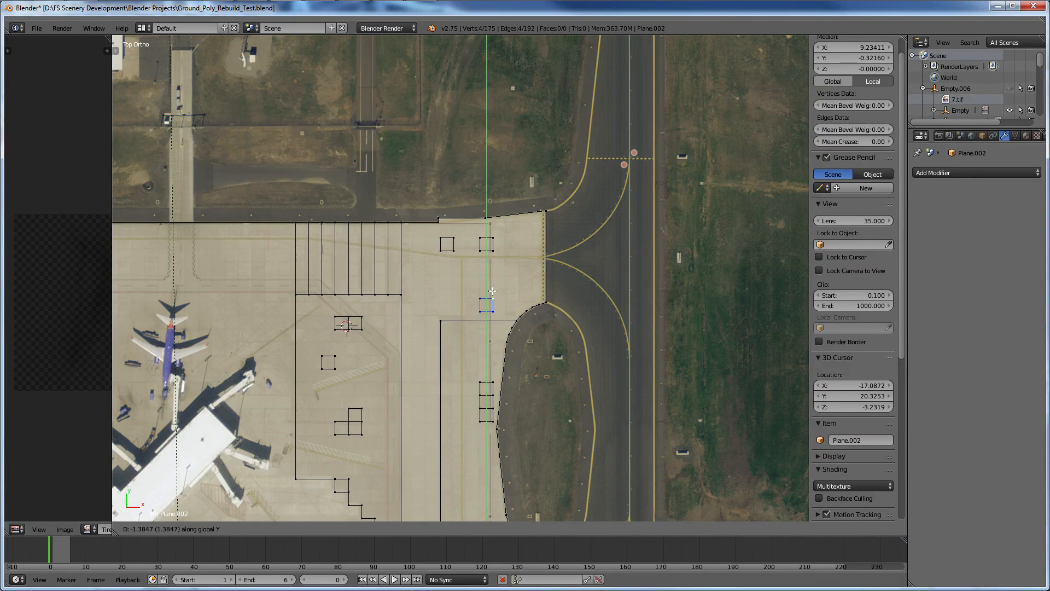
pyautogui.write('-1.2')
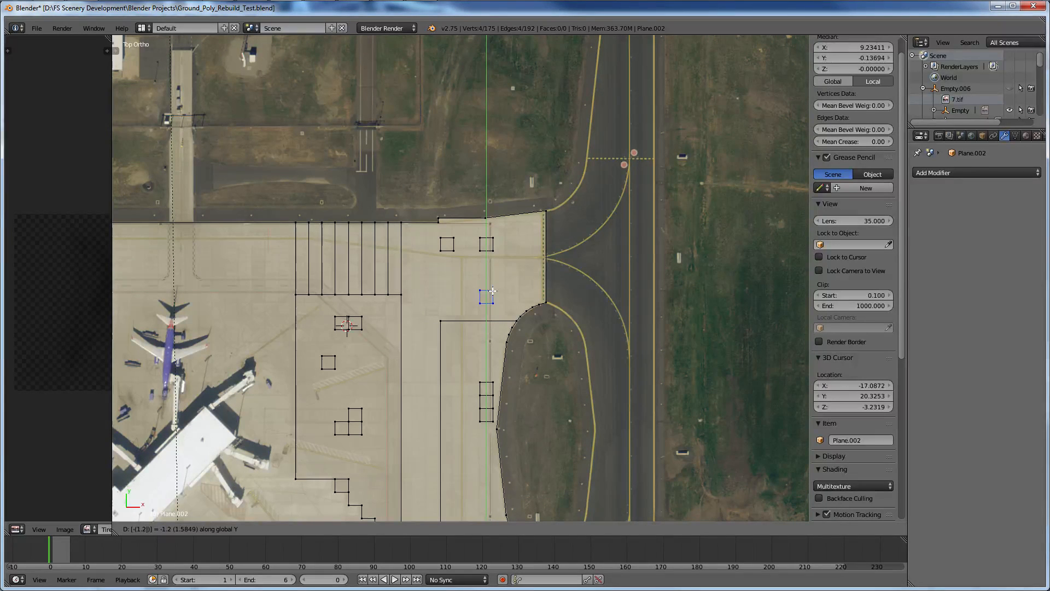
pyautogui.press('Return')
# Duplicate the lower square 0.9 units along the global X axis, toward the taxiway edge above the grass island.
pyautogui.scroll(4, 493, 291)
pyautogui.keyDown('shift'); pyautogui.scroll(-7, 492, 291); pyautogui.keyUp('shift')
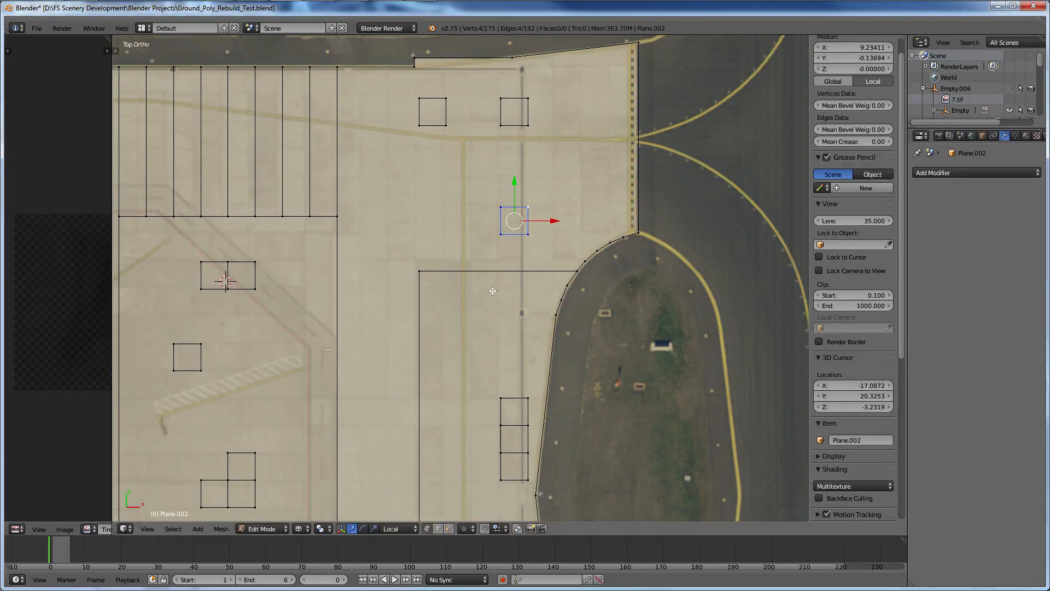
pyautogui.scroll(-9, 493, 291)
pyautogui.keyDown('shift'); pyautogui.scroll(-3, 493, 291); pyautogui.keyUp('shift')
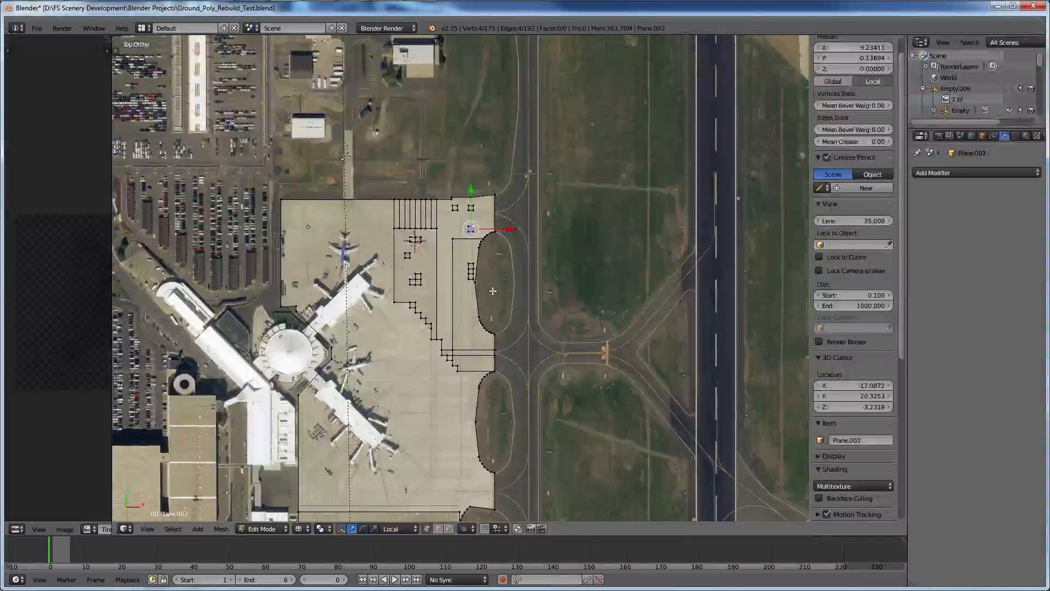
pyautogui.keyDown('shift'); pyautogui.scroll(7, 492, 290); pyautogui.keyUp('shift')
pyautogui.scroll(4, 492, 298)
pyautogui.scroll(2, 492, 297)
pyautogui.keyDown('shift'); pyautogui.scroll(-2, 493, 297); pyautogui.keyUp('shift')
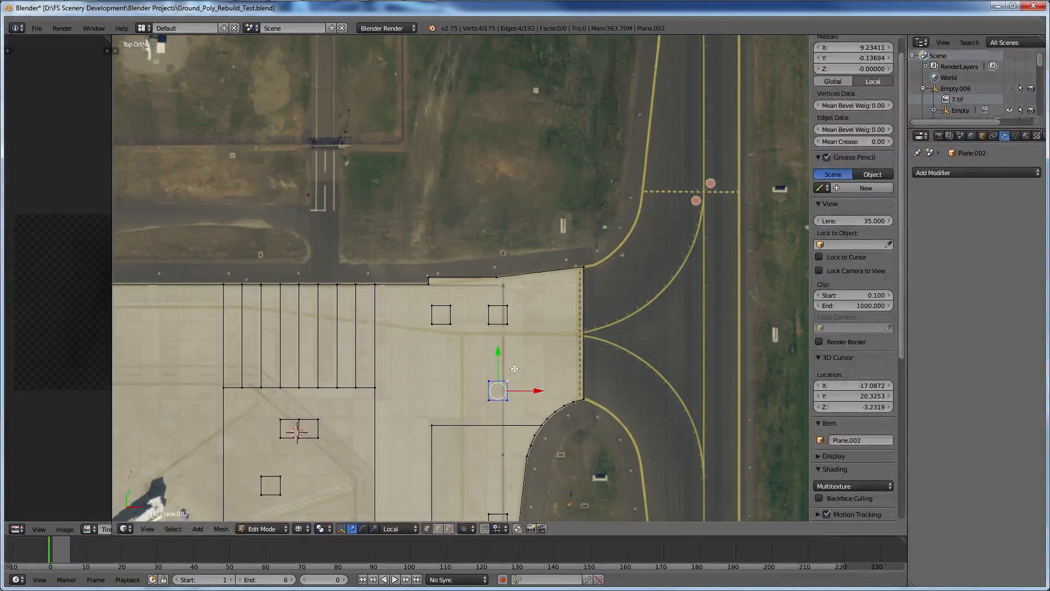
pyautogui.scroll(2, 522, 348)
pyautogui.scroll(1, 522, 347)
pyautogui.keyDown('ctrl'); pyautogui.scroll(-2, 524, 350); pyautogui.keyUp('ctrl')
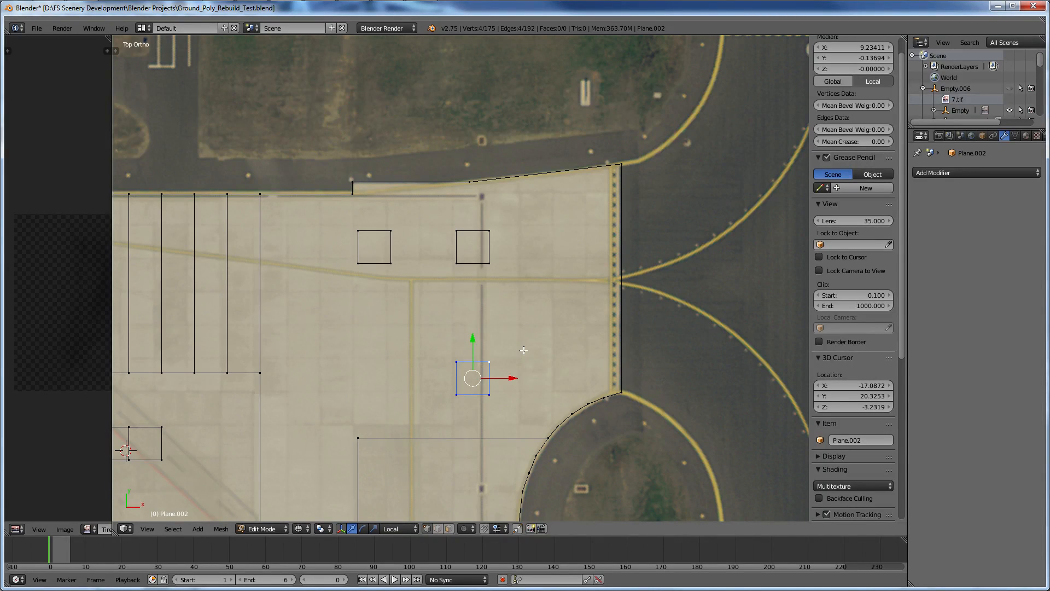
pyautogui.hotkey('shift', 'd')
pyautogui.press('x')
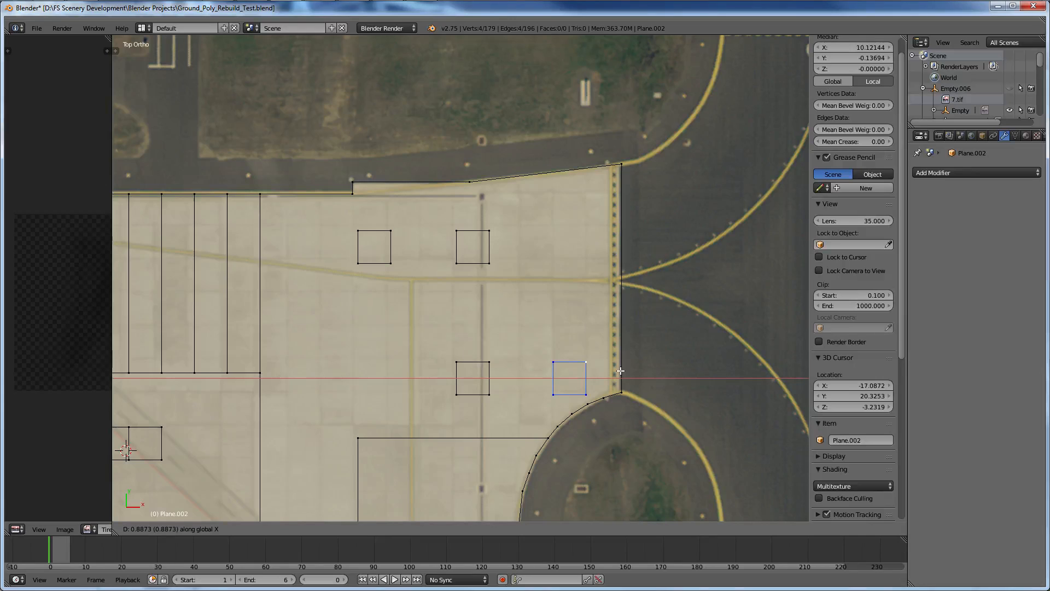
pyautogui.click(621, 370)
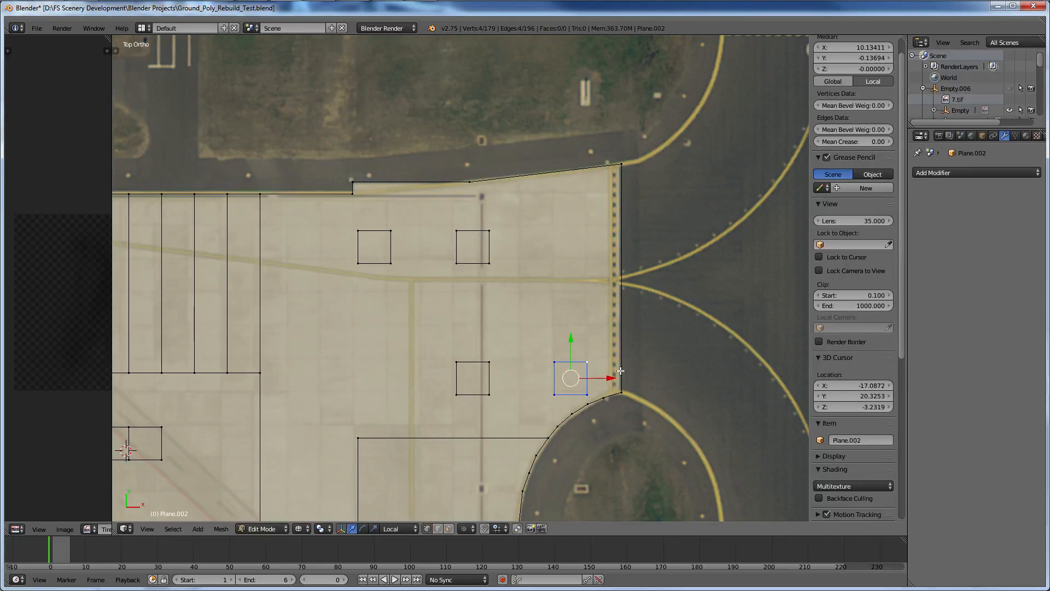
# Duplicate the square beside the taxiway edge twice upward along global Y, each copy offset 0.3 units, to stack three adjoining squares.
pyautogui.hotkey('shift', 'd')
pyautogui.press('y')
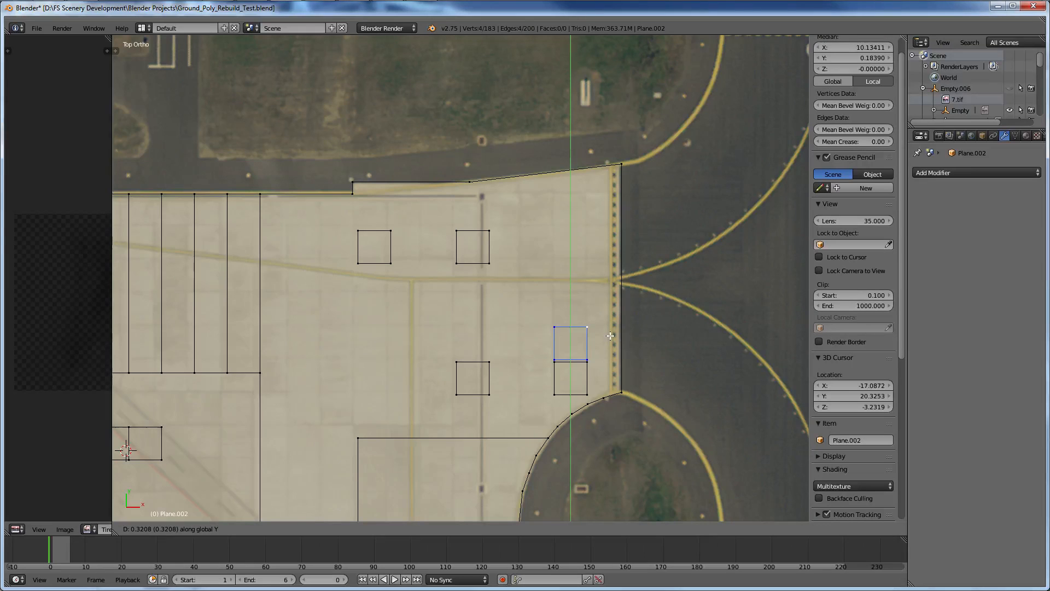
pyautogui.click(610, 335)
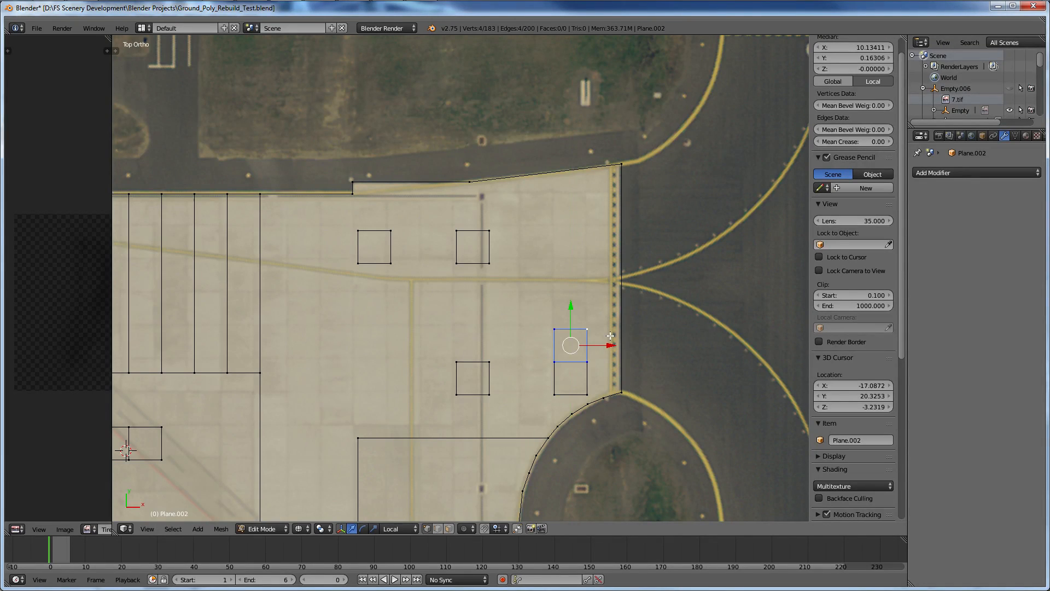
pyautogui.hotkey('shift', 'd')
pyautogui.write('y.')
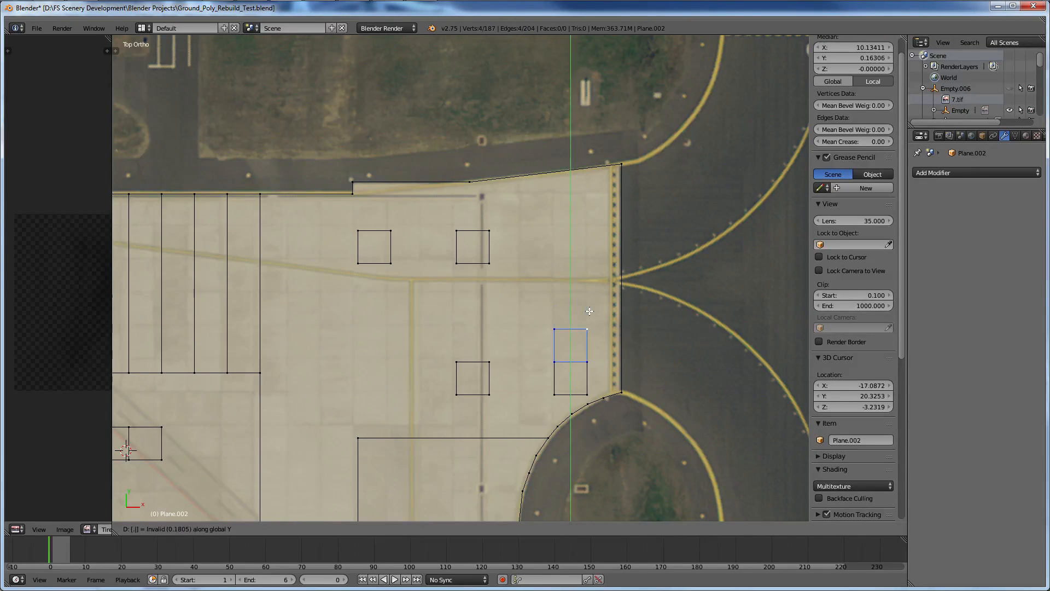
pyautogui.write('3')
pyautogui.press('Return')
# Examine the placed squares and the apron's upper boundary against the aerial photo.
pyautogui.scroll(-6, 589, 311)
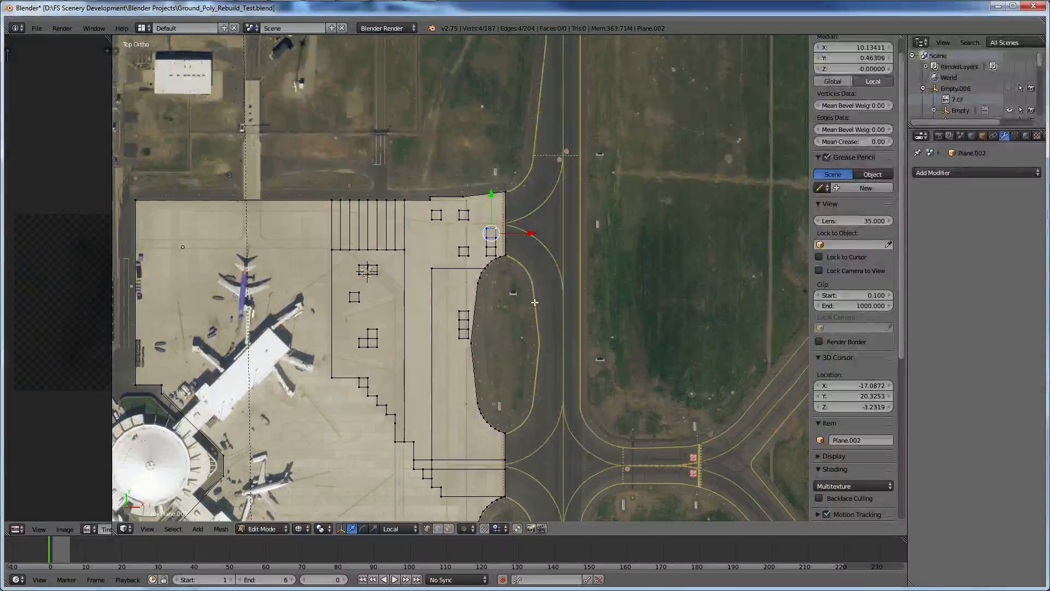
pyautogui.keyDown('shift'); pyautogui.scroll(-14, 535, 303); pyautogui.keyUp('shift')
pyautogui.keyDown('shift'); pyautogui.scroll(7, 469, 179); pyautogui.keyUp('shift')
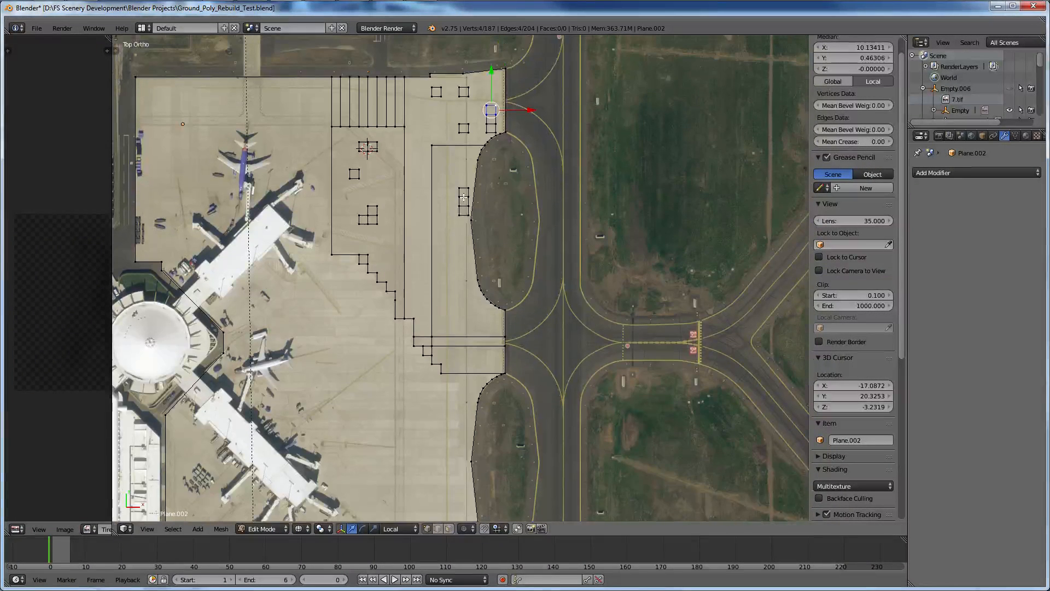
pyautogui.scroll(4, 470, 179)
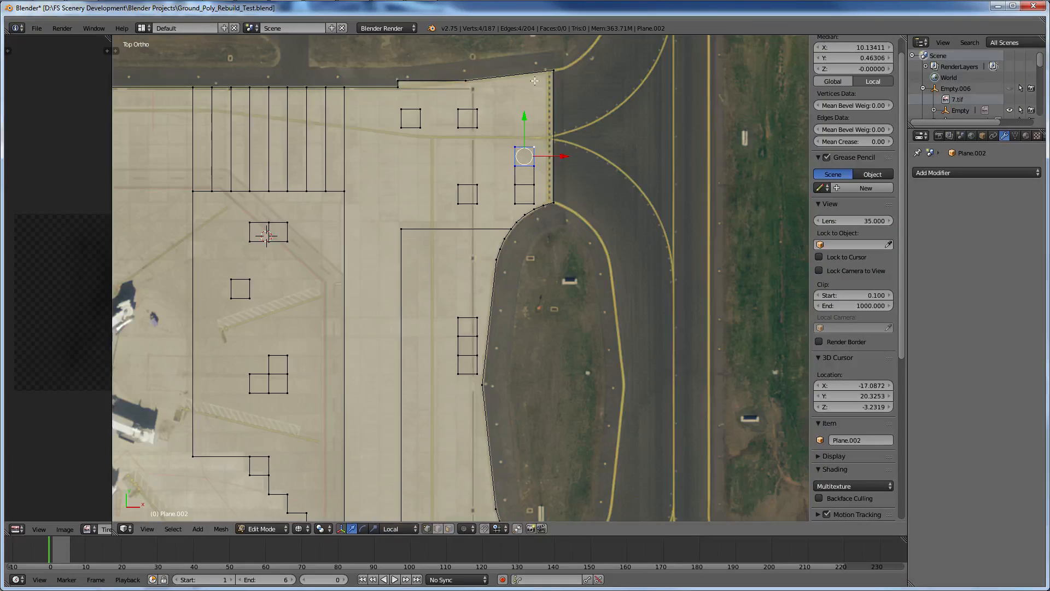
pyautogui.keyDown('shift'); pyautogui.scroll(9, 543, 144); pyautogui.keyUp('shift')
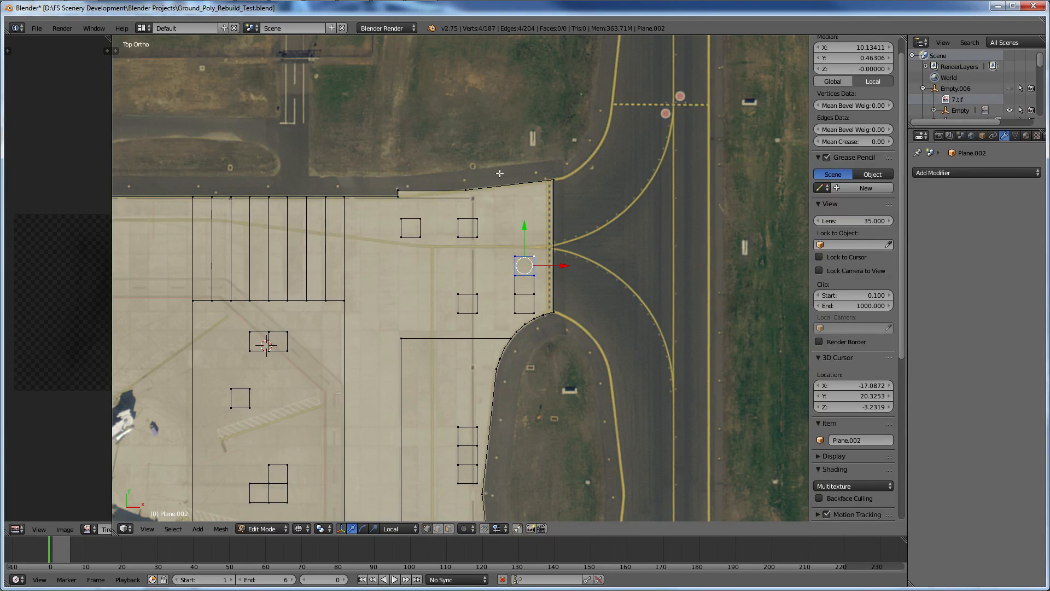
pyautogui.keyDown('ctrl'); pyautogui.hscroll(-8, 509, 173); pyautogui.keyUp('ctrl')
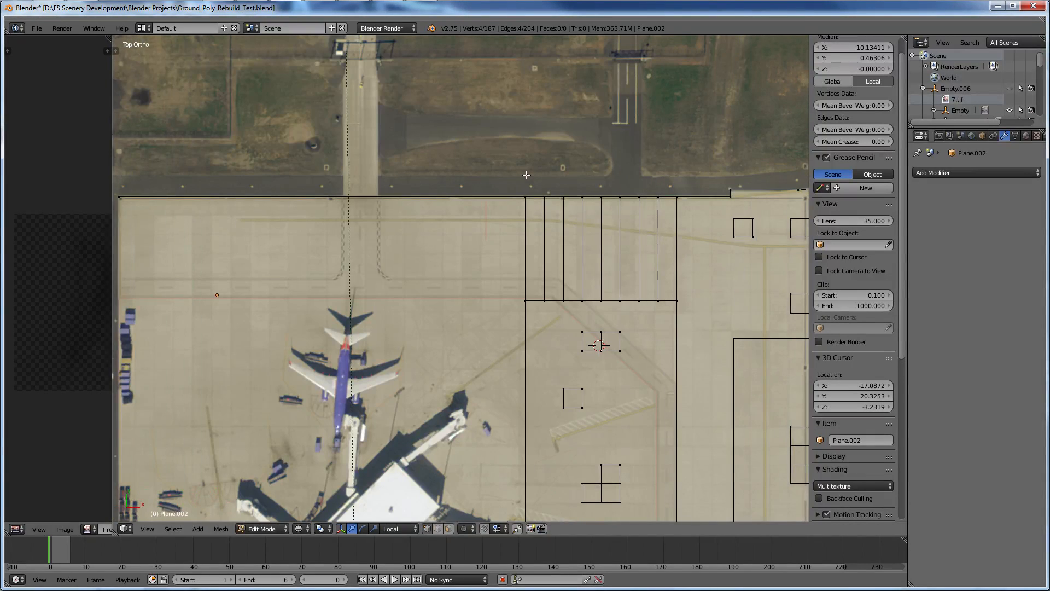
pyautogui.keyDown('ctrl'); pyautogui.hscroll(1, 526, 174); pyautogui.keyUp('ctrl')
pyautogui.scroll(3, 526, 175)
pyautogui.keyDown('ctrl'); pyautogui.hscroll(13, 526, 175); pyautogui.keyUp('ctrl')
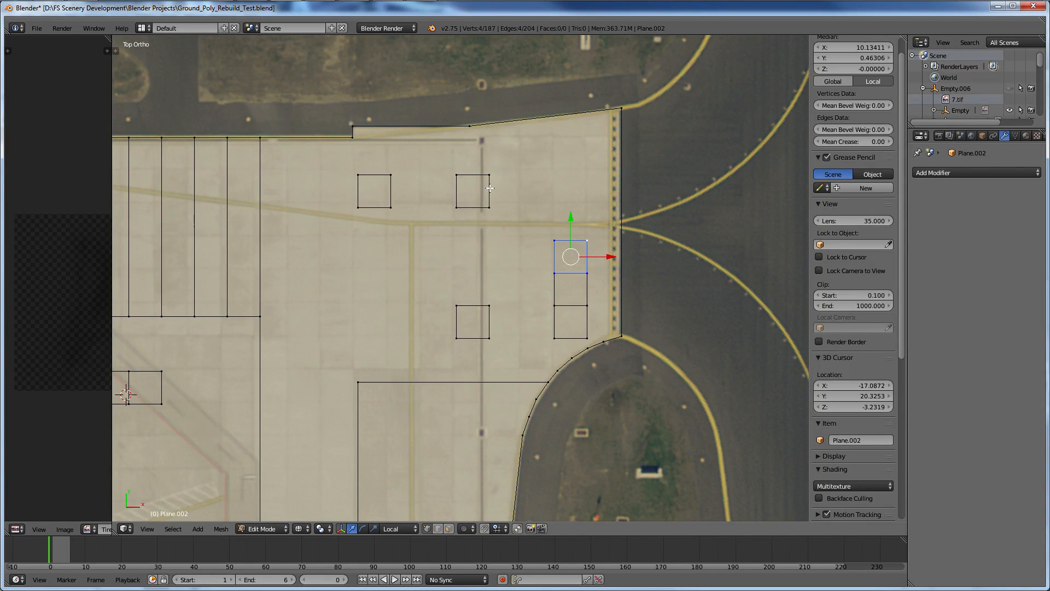
pyautogui.keyDown('shift'); pyautogui.scroll(2, 489, 188); pyautogui.keyUp('shift')
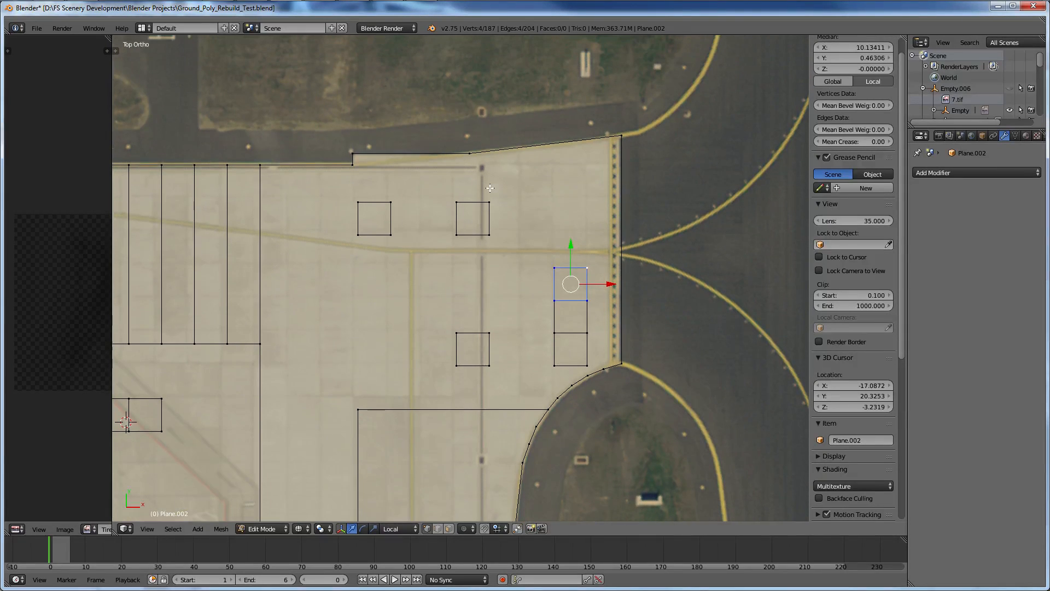
# Dissolve the upper corner vertex of the small notch in the apron's upper boundary.
pyautogui.scroll(-4, 490, 188)
pyautogui.keyDown('shift'); pyautogui.scroll(2, 489, 188); pyautogui.keyUp('shift')
pyautogui.scroll(4, 379, 299)
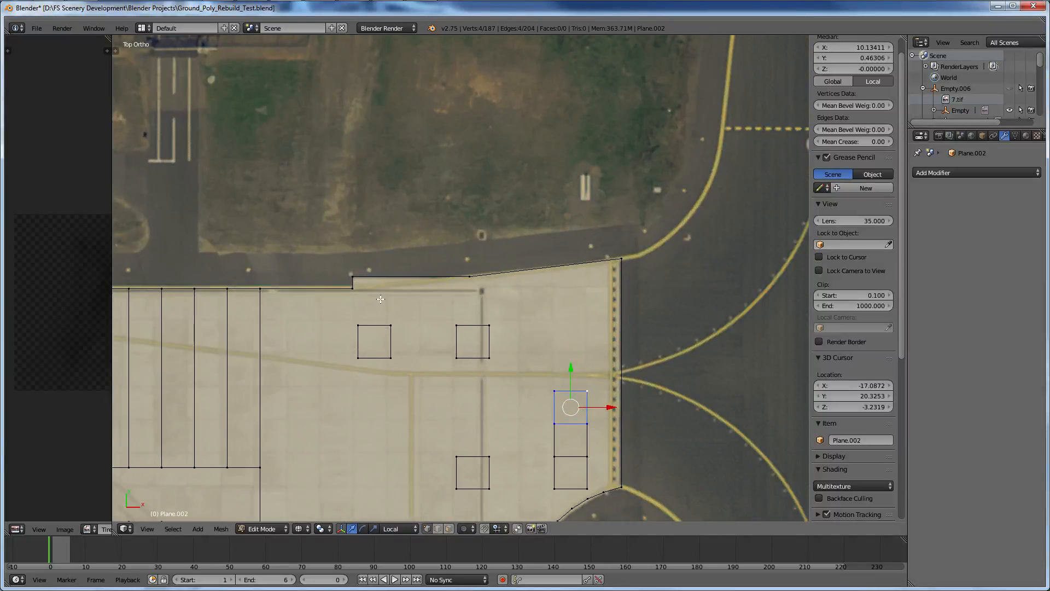
pyautogui.scroll(3, 380, 299)
pyautogui.rightClick(432, 275)
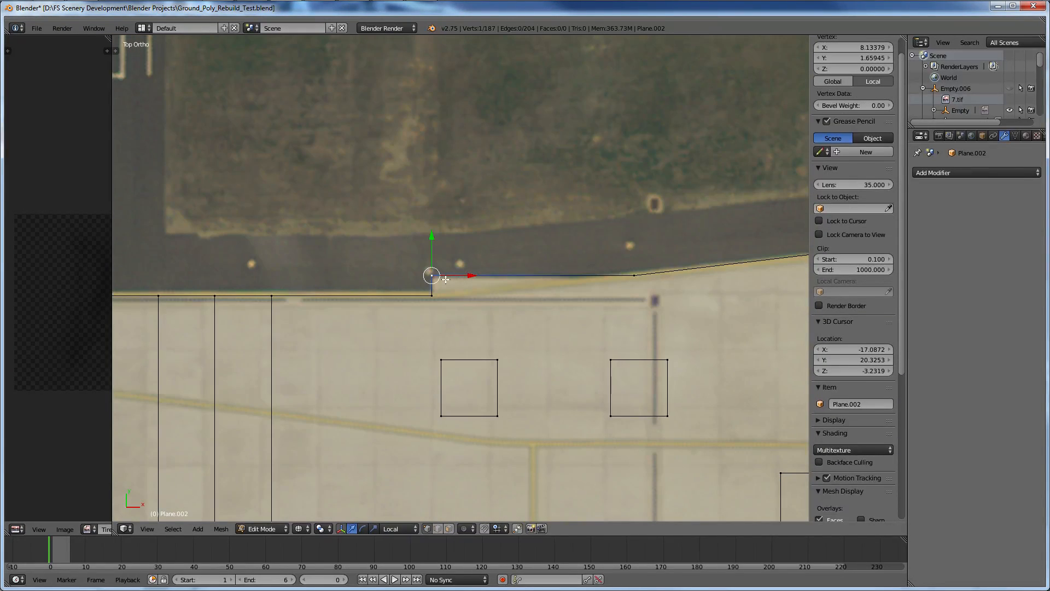
pyautogui.press('x')
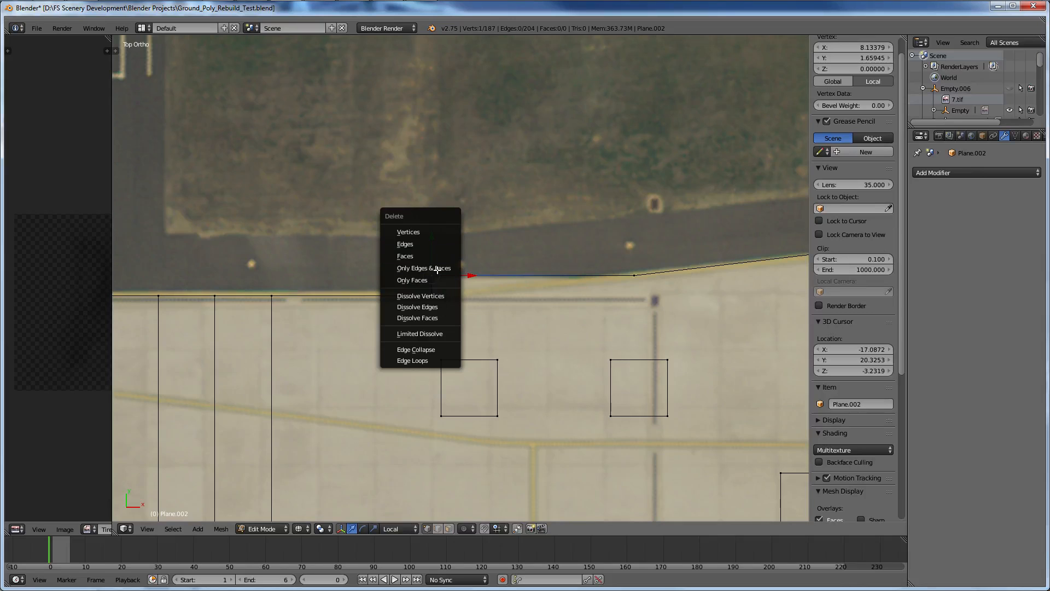
pyautogui.click(432, 297)
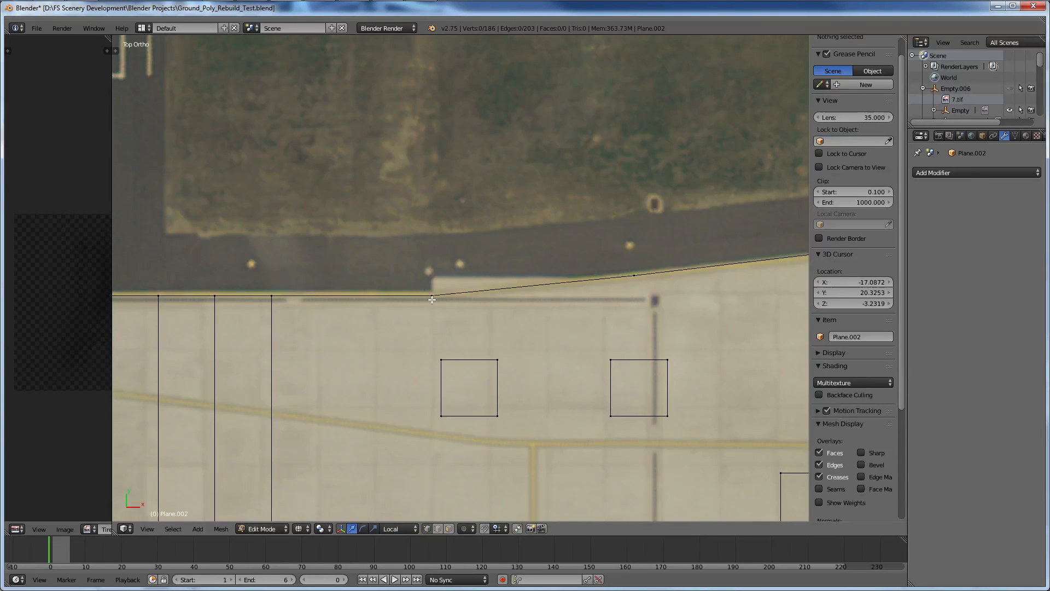
pyautogui.scroll(-5, 432, 299)
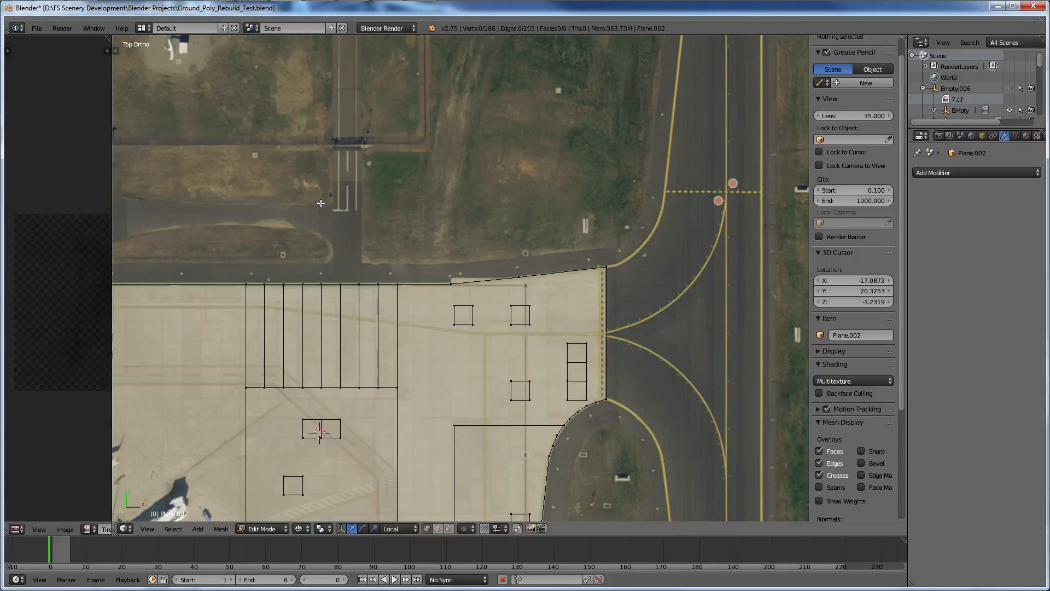
pyautogui.keyDown('shift'); pyautogui.scroll(-2, 492, 233); pyautogui.keyUp('shift')
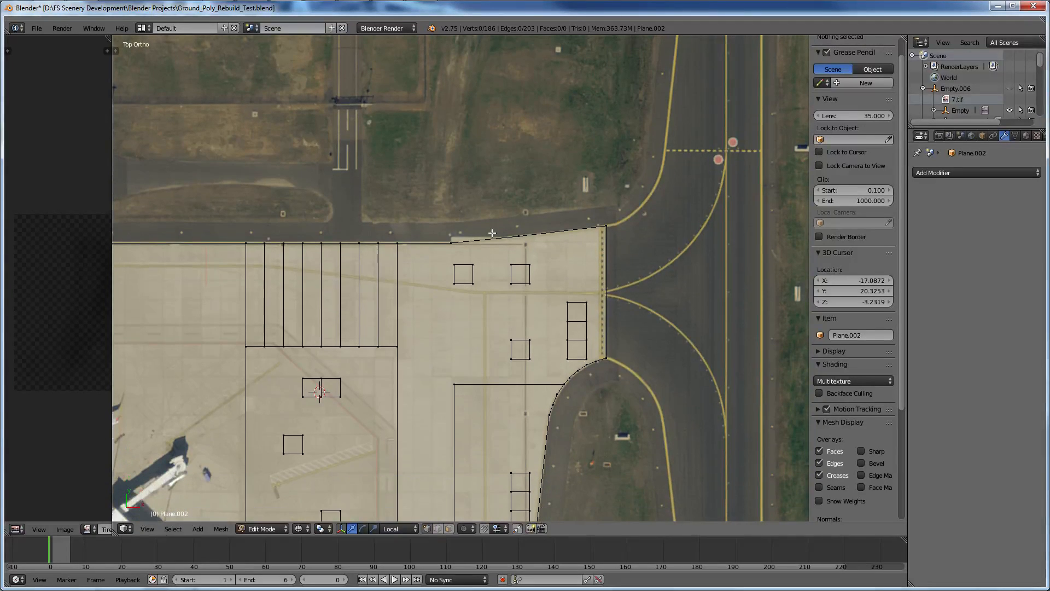
pyautogui.scroll(-2, 491, 233)
pyautogui.keyDown('shift'); pyautogui.scroll(-15, 491, 233); pyautogui.keyUp('shift')
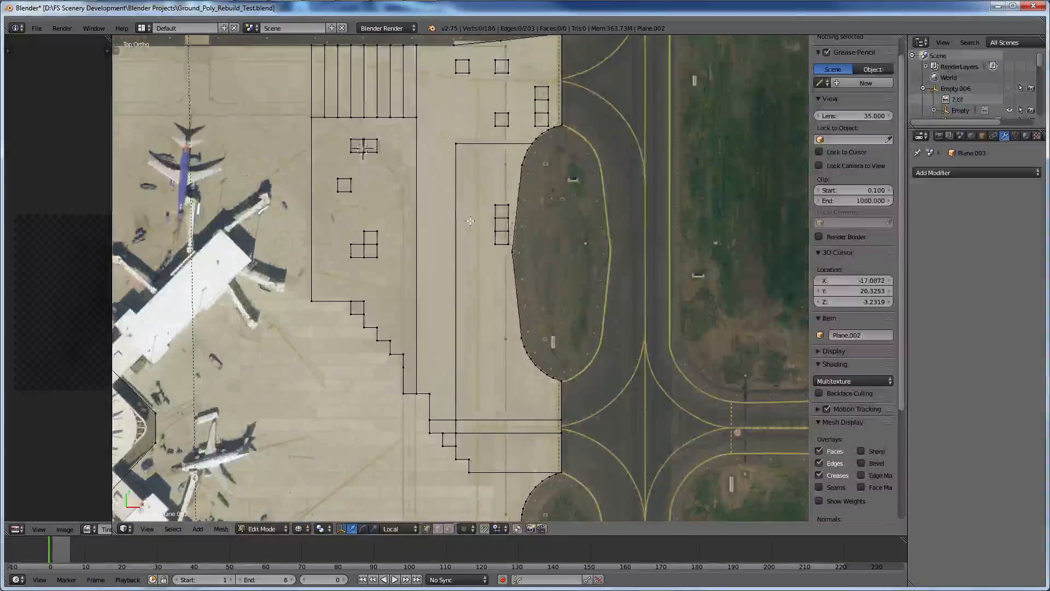
pyautogui.scroll(3, 469, 221)
pyautogui.keyDown('shift'); pyautogui.scroll(14, 469, 221); pyautogui.keyUp('shift')
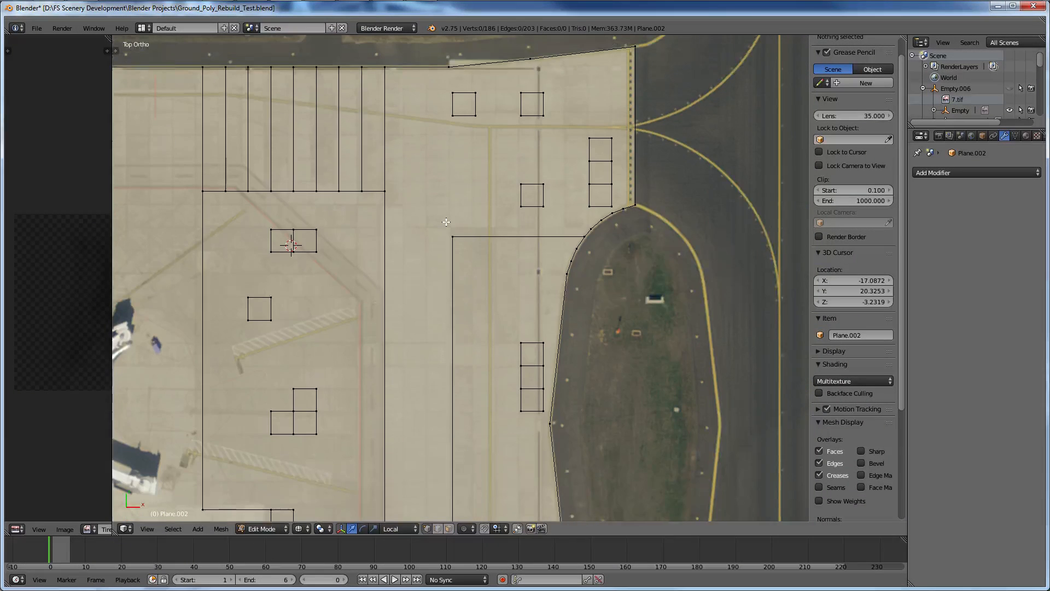
# Examine the placed squares, the stepped lower boundary and the upper strips of the apron mesh against the aerial photo.
pyautogui.scroll(-2, 446, 222)
pyautogui.scroll(-2, 446, 222)
pyautogui.rightClick(489, 319)
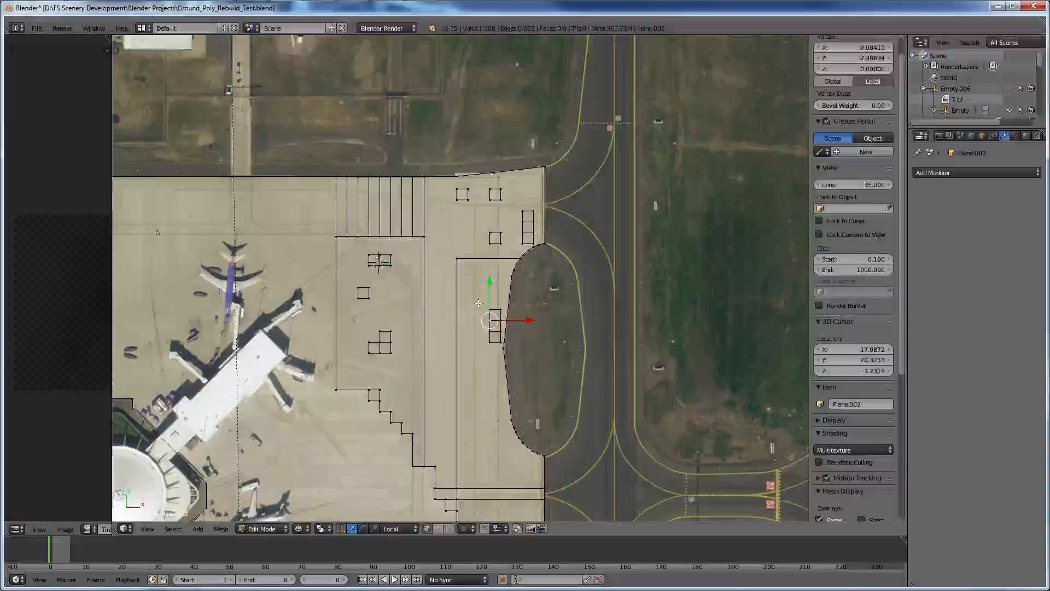
pyautogui.keyDown('shift'); pyautogui.scroll(-8, 479, 304); pyautogui.keyUp('shift')
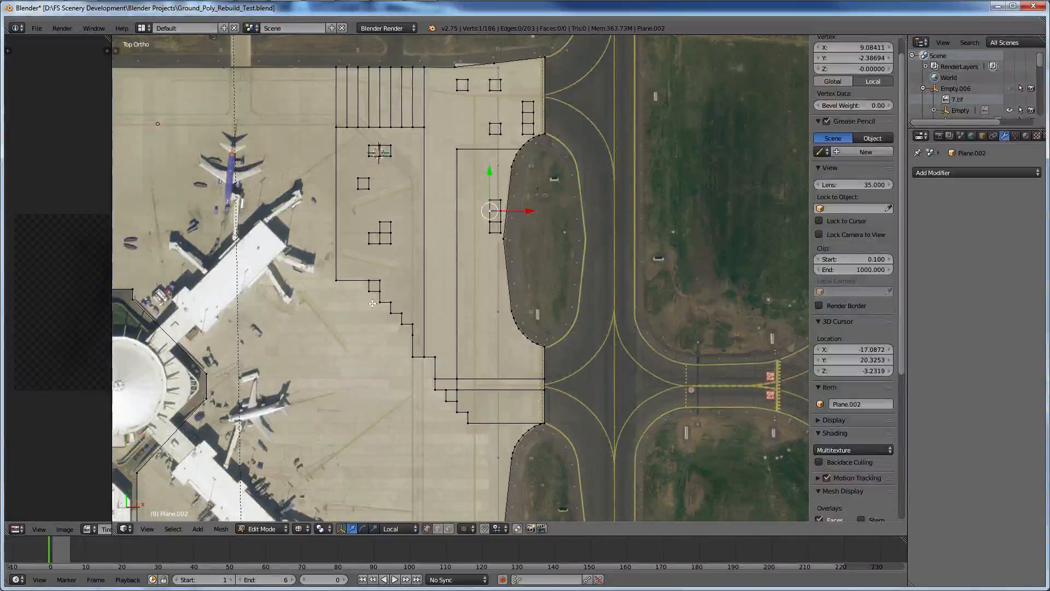
pyautogui.rightClick(391, 243)
pyautogui.scroll(4, 321, 200)
pyautogui.rightClick(288, 270)
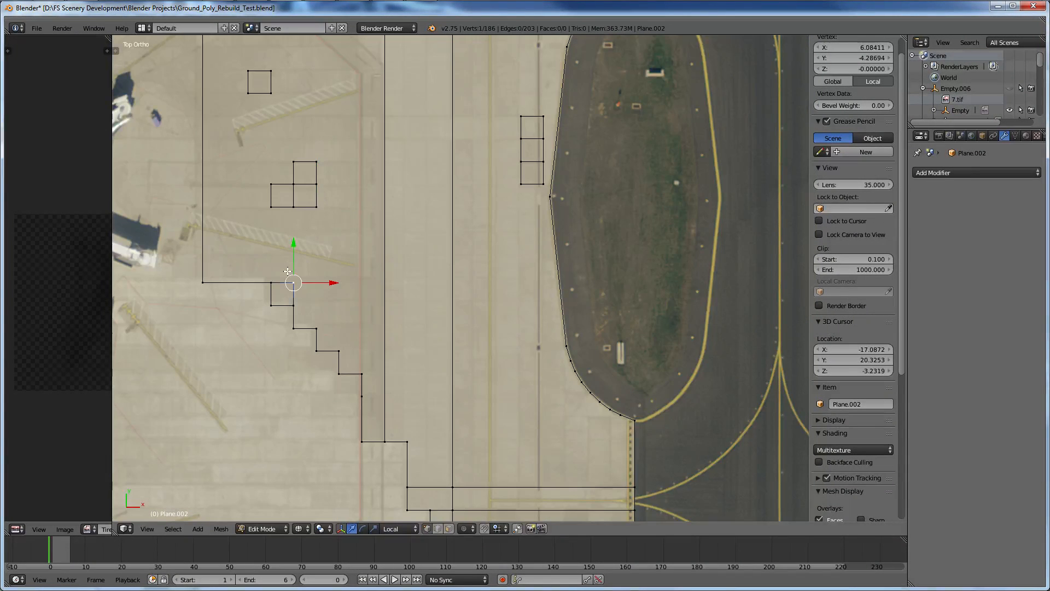
pyautogui.scroll(-5, 287, 271)
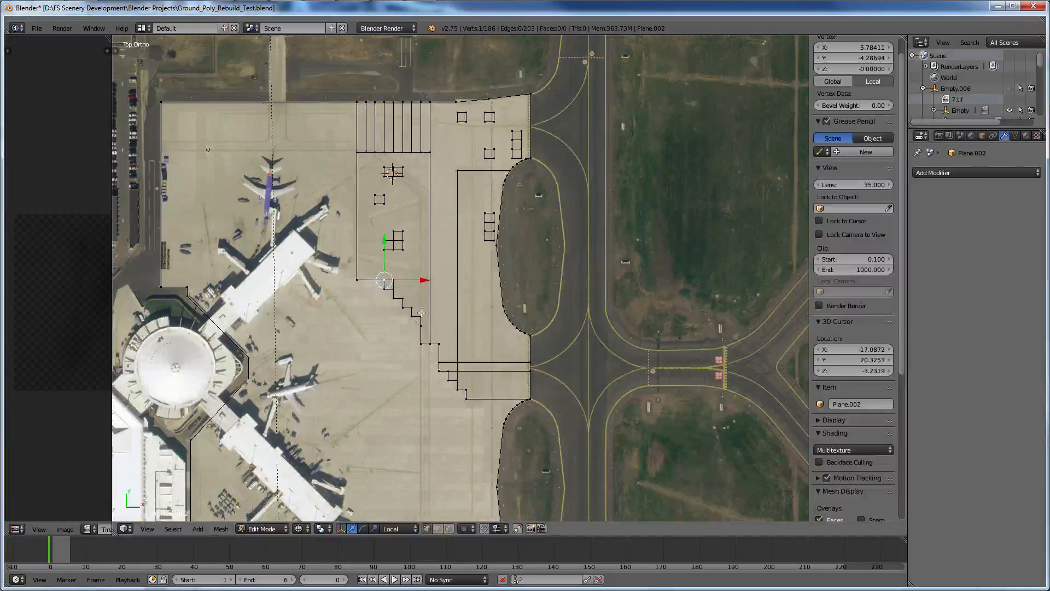
pyautogui.keyDown('shift'); pyautogui.scroll(5, 437, 285); pyautogui.keyUp('shift')
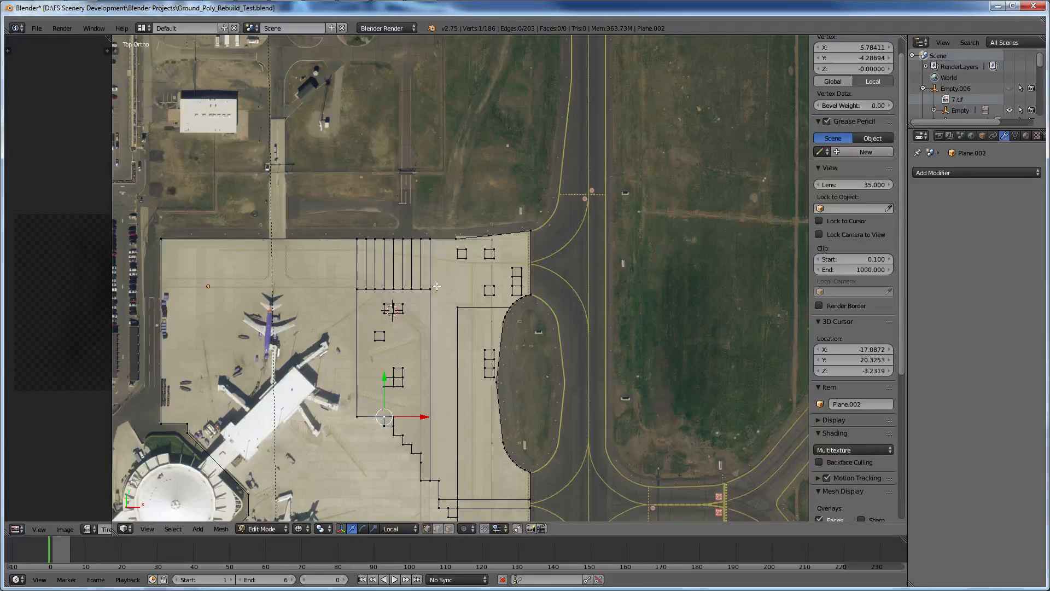
pyautogui.rightClick(381, 369)
pyautogui.scroll(7, 370, 251)
pyautogui.keyDown('ctrl'); pyautogui.scroll(-6, 373, 256); pyautogui.keyUp('ctrl')
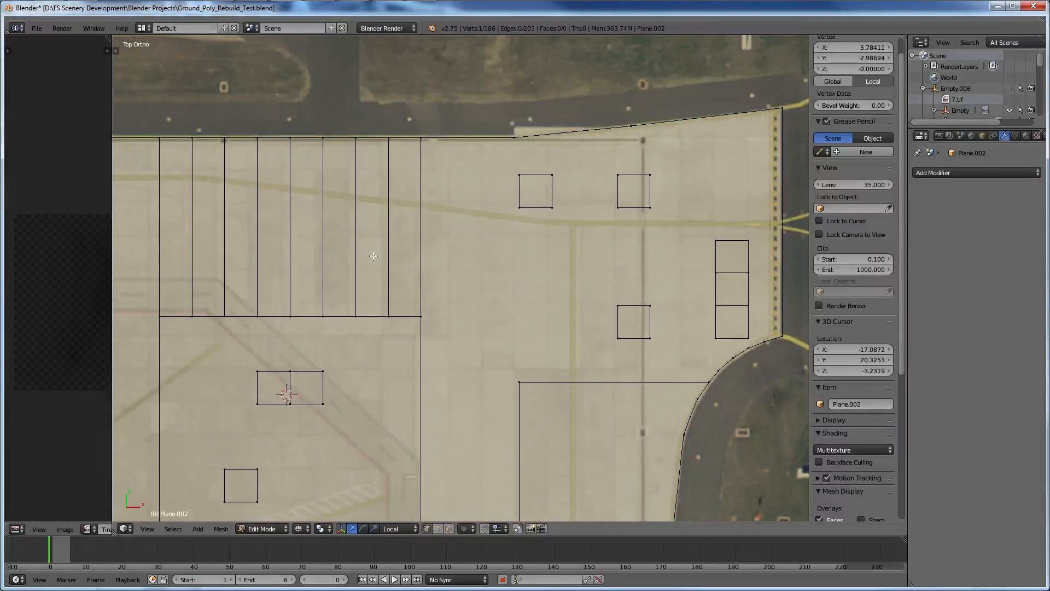
pyautogui.keyDown('ctrl'); pyautogui.scroll(-2, 376, 258); pyautogui.keyUp('ctrl')
pyautogui.keyDown('shift'); pyautogui.scroll(2, 376, 259); pyautogui.keyUp('shift')
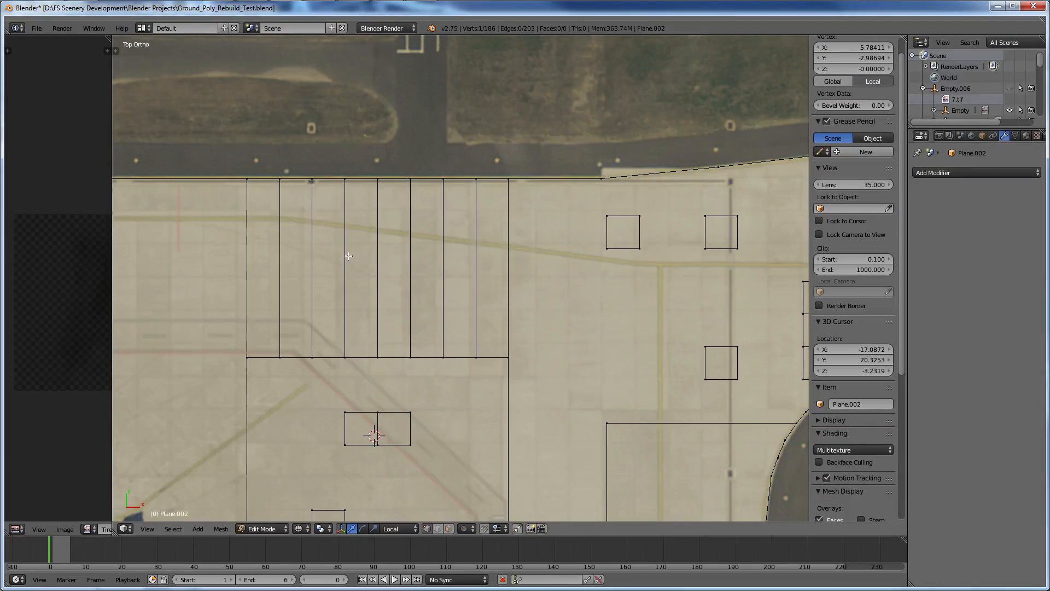
pyautogui.scroll(-3, 348, 255)
pyautogui.rightClick(431, 356)
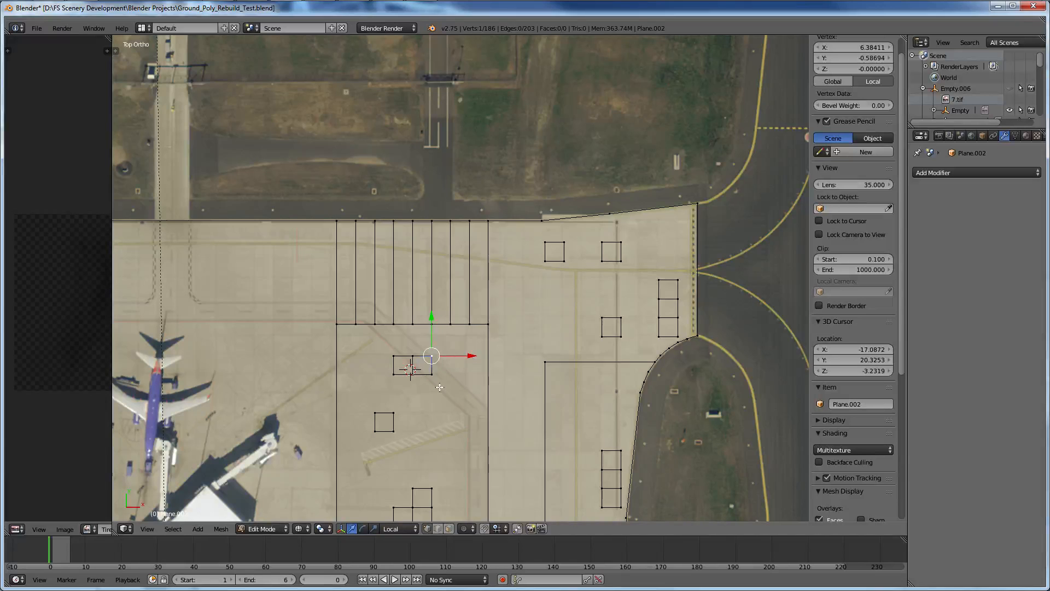
pyautogui.scroll(-3, 440, 387)
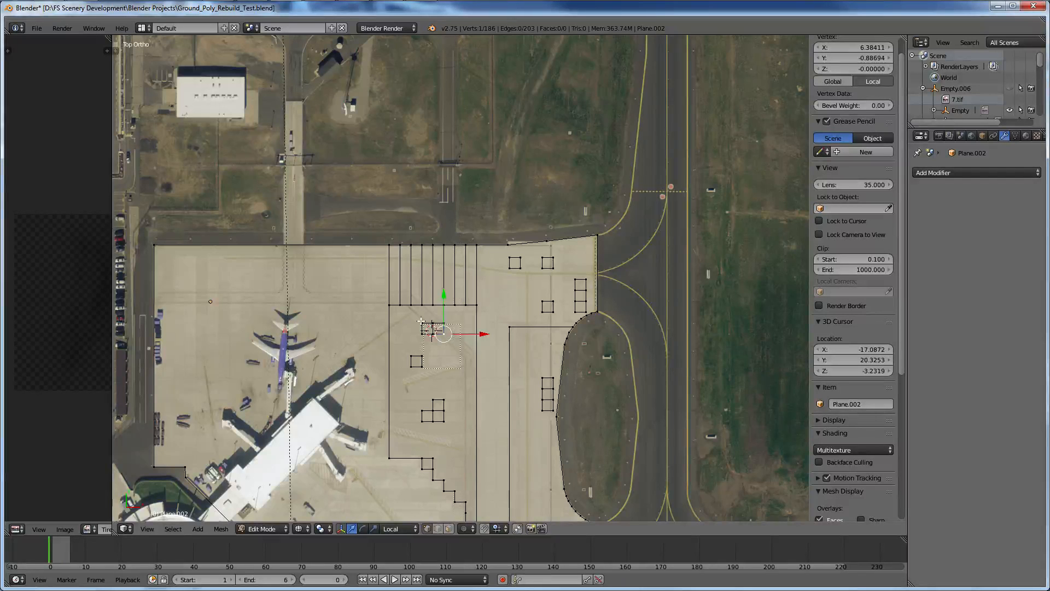
# Box-select the groups of small squares placed across the apron, adding each group to the selection.
pyautogui.moveTo(421, 321); pyautogui.dragTo(409, 322)
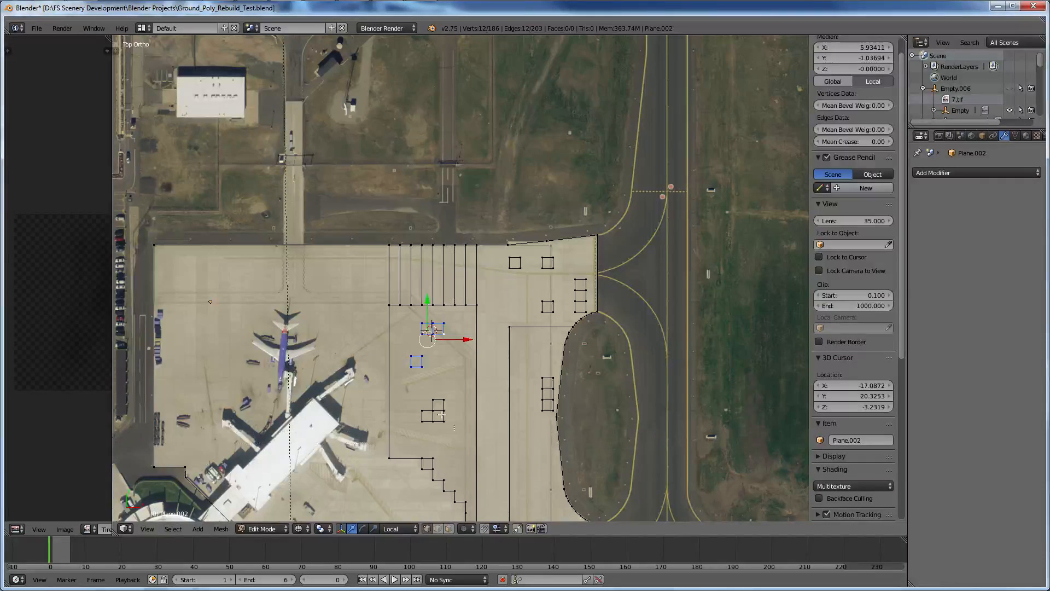
pyautogui.moveTo(442, 415); pyautogui.dragTo(416, 392)
pyautogui.press('b')
pyautogui.moveTo(533, 364); pyautogui.dragTo(554, 416)
pyautogui.scroll(3, 554, 415)
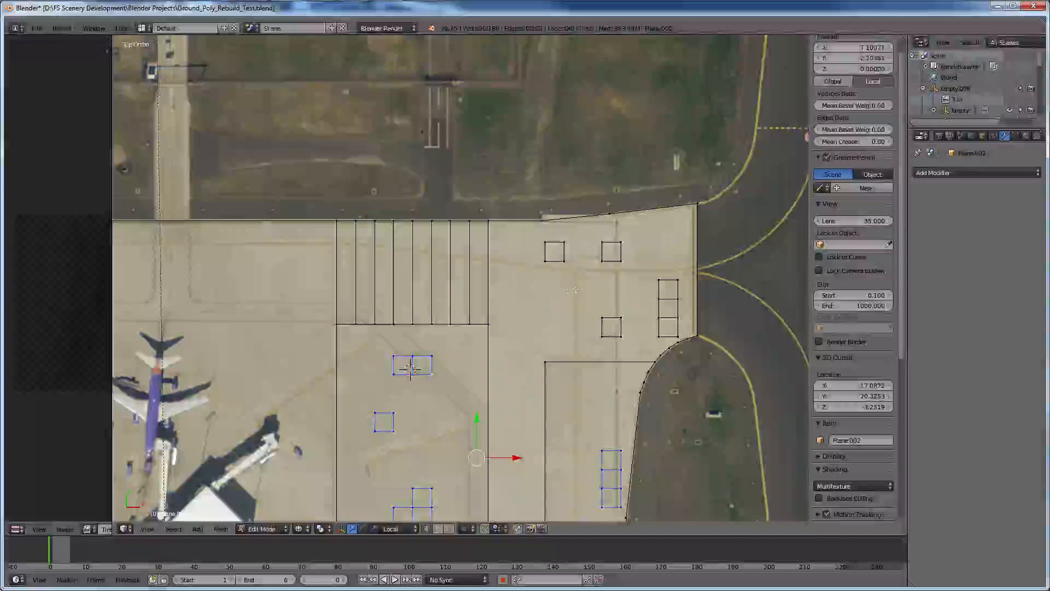
pyautogui.press('b')
pyautogui.moveTo(592, 299); pyautogui.dragTo(619, 342)
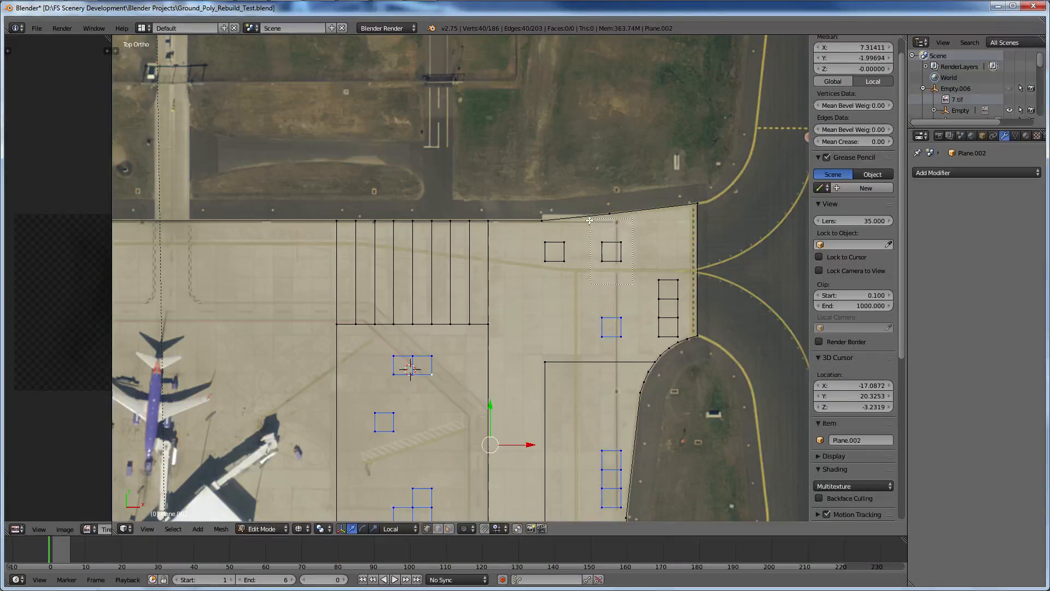
pyautogui.press('b')
pyautogui.moveTo(633, 284); pyautogui.dragTo(587, 226)
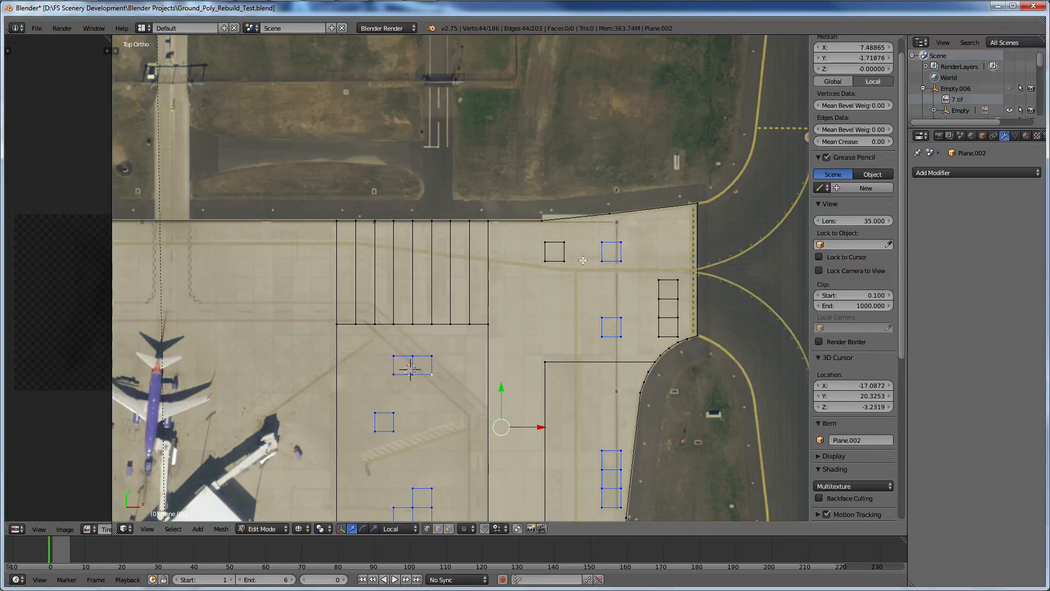
pyautogui.press('l')
pyautogui.press('b')
pyautogui.moveTo(646, 270); pyautogui.dragTo(684, 328)
pyautogui.rightClick(679, 318)
pyautogui.rightClick(657, 280)
pyautogui.scroll(-6, 640, 282)
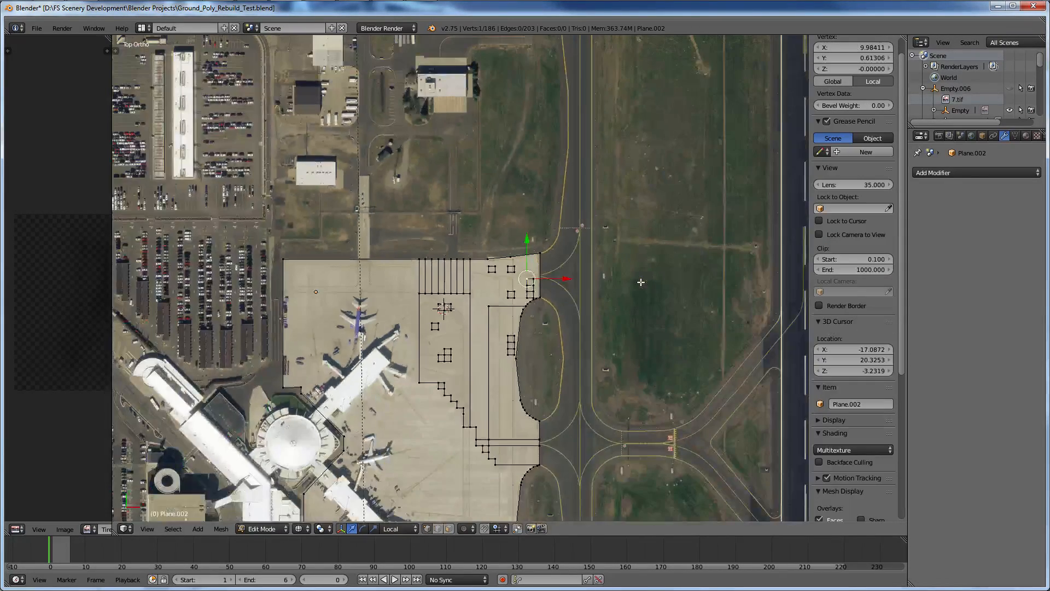
pyautogui.press('a')
pyautogui.rightClick(464, 426)
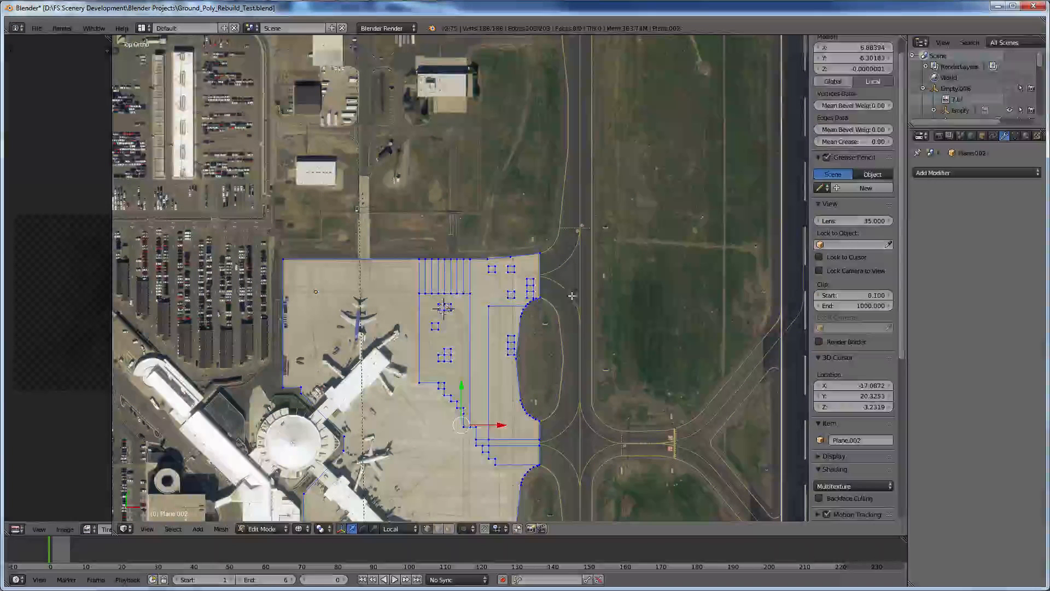
pyautogui.rightClick(510, 292)
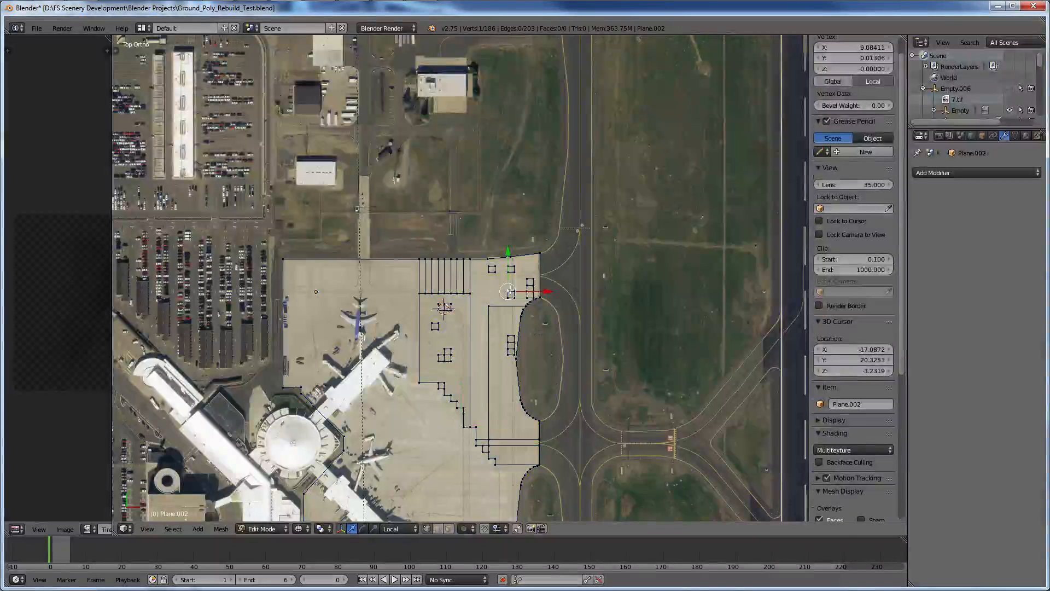
pyautogui.scroll(6, 510, 291)
pyautogui.keyDown('ctrl'); pyautogui.rightClick(621, 335); pyautogui.keyUp('ctrl')
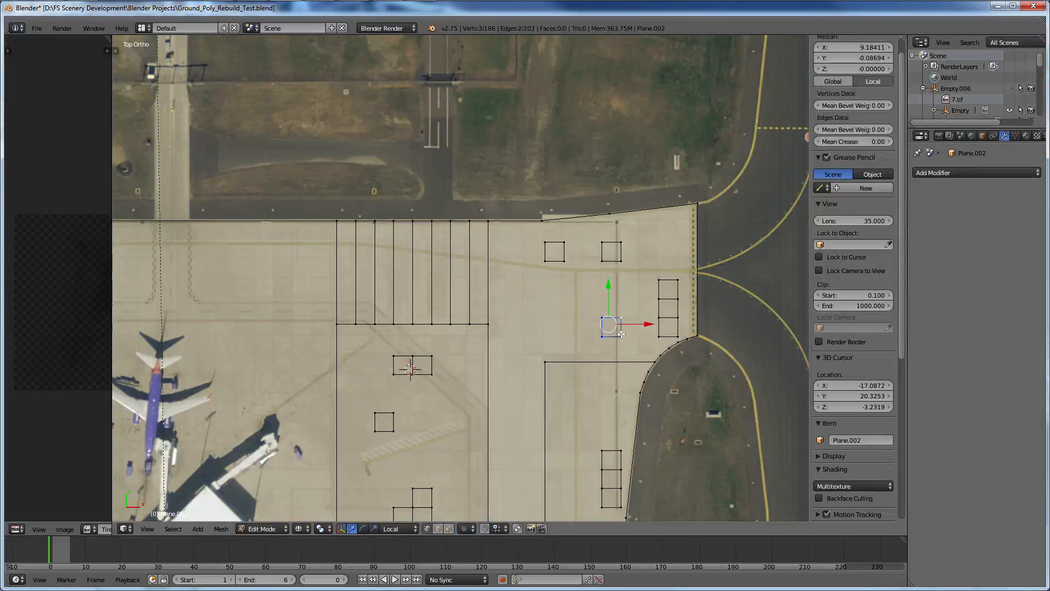
# Join the inner outline's upper corner to the nearby single square, and that square to the three-square stack, with edges between their lower corners.
pyautogui.scroll(-1, 621, 334)
pyautogui.rightClick(522, 354)
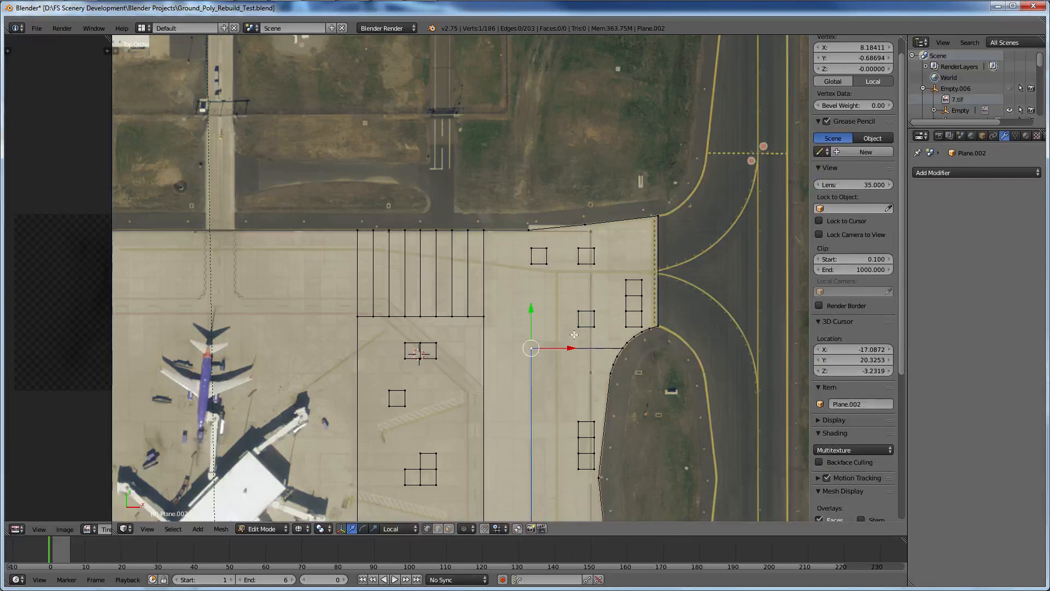
pyautogui.scroll(1, 573, 334)
pyautogui.keyDown('shift'); pyautogui.rightClick(577, 328); pyautogui.keyUp('shift')
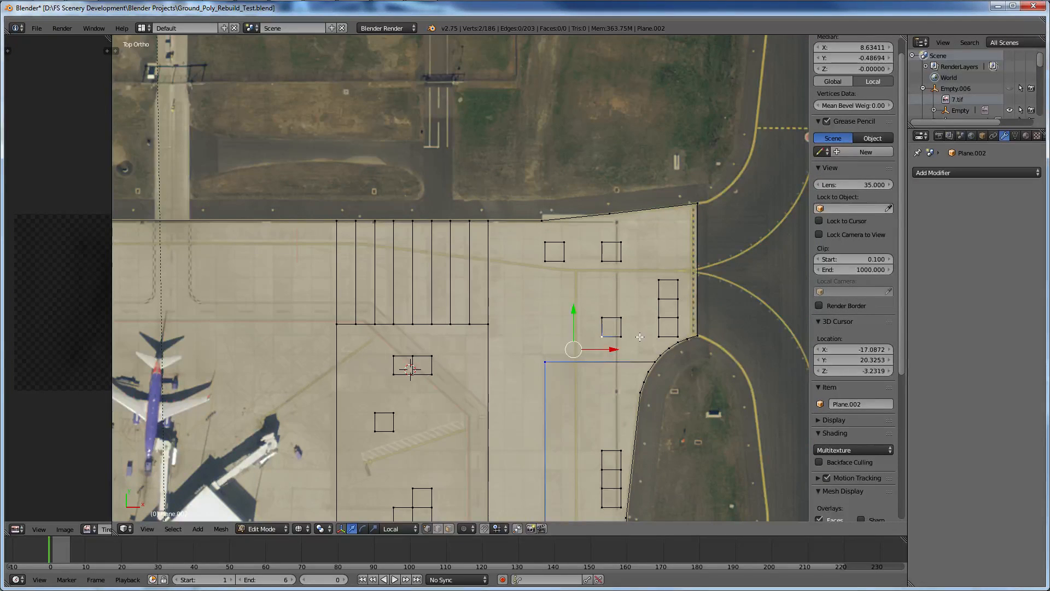
pyautogui.press('f')
pyautogui.rightClick(620, 335)
pyautogui.keyDown('shift'); pyautogui.rightClick(659, 335); pyautogui.keyUp('shift')
pyautogui.press('f')
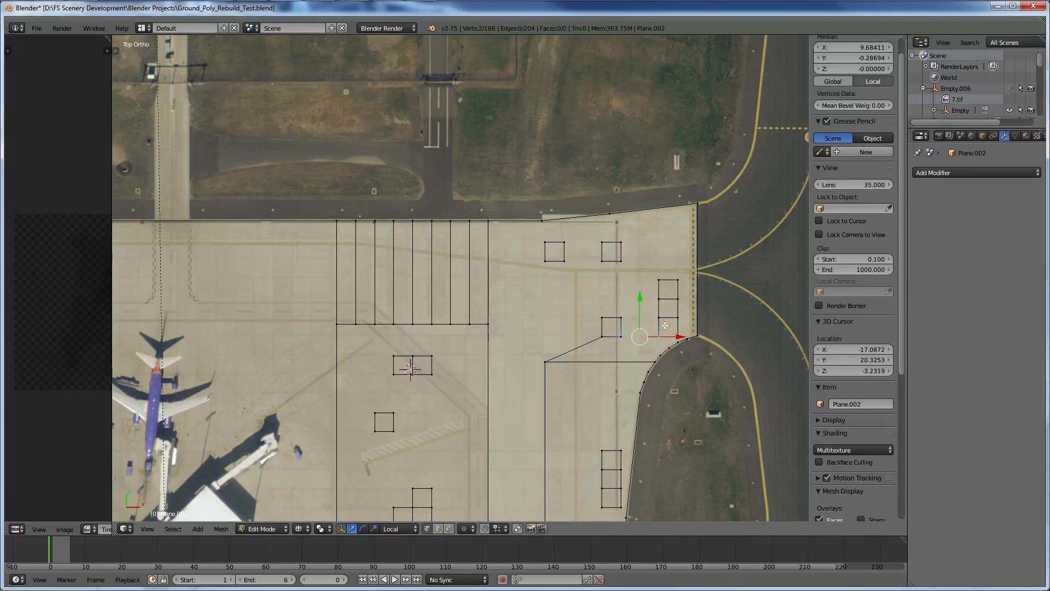
# Undo the two connecting edges drawn to and from the single square.
pyautogui.scroll(3, 656, 331)
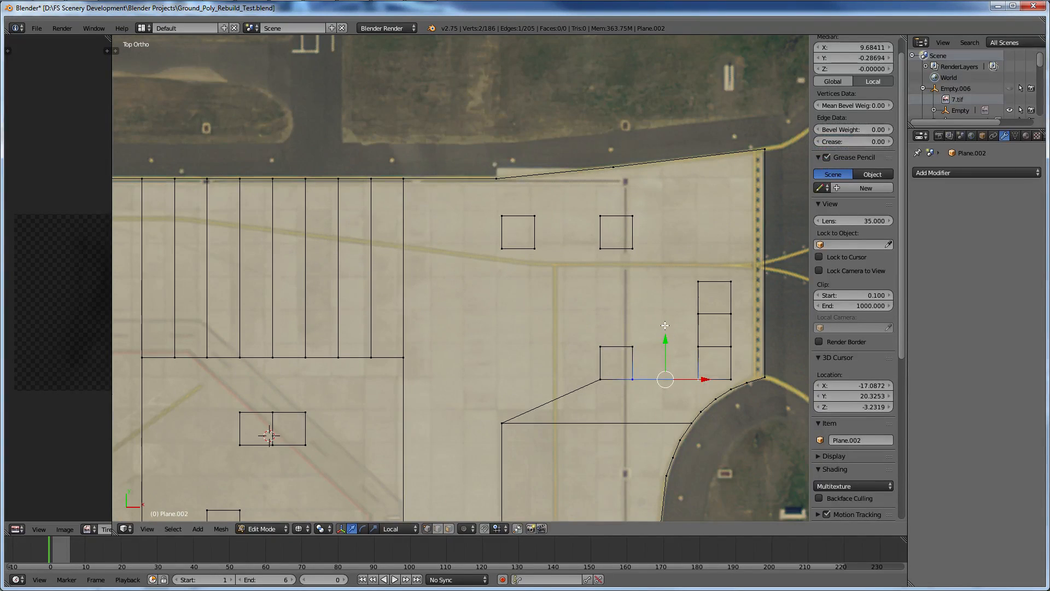
pyautogui.keyDown('ctrl'); pyautogui.scroll(-3, 664, 325); pyautogui.keyUp('ctrl')
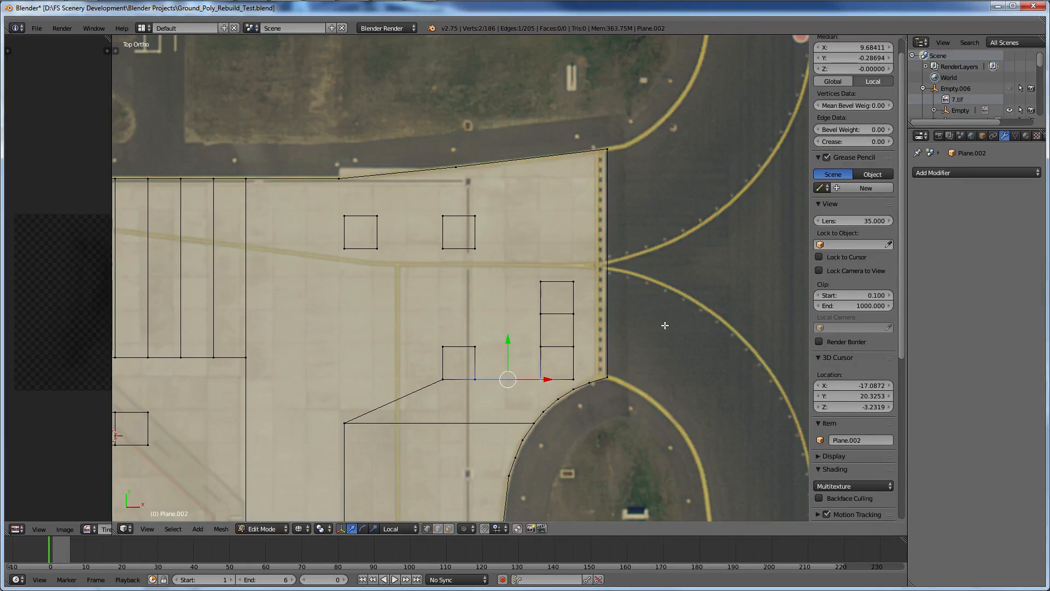
pyautogui.hotkey('ctrl', 'z')
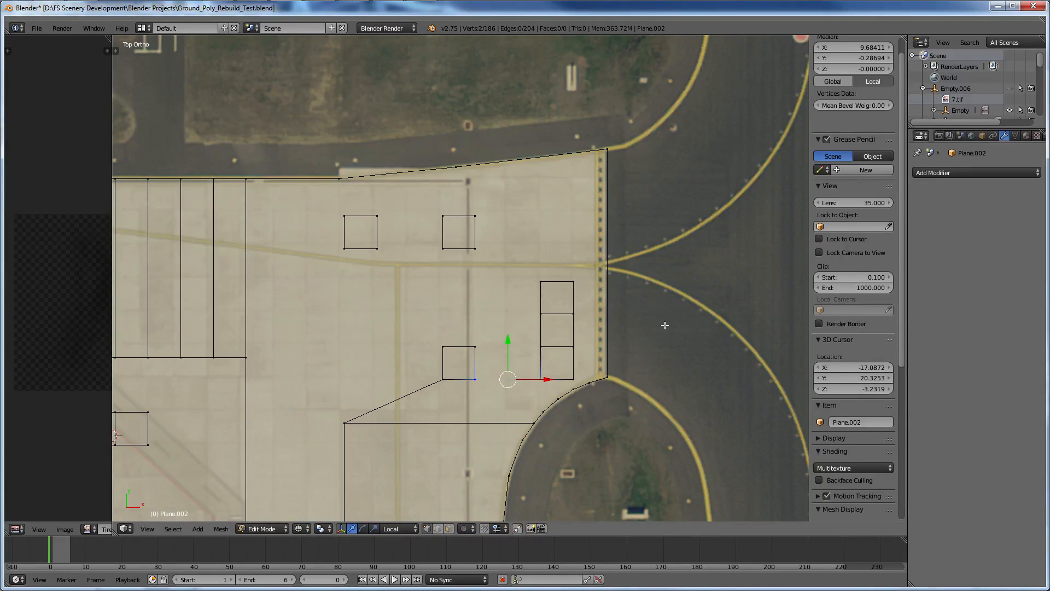
pyautogui.hotkey('ctrl', 'z')
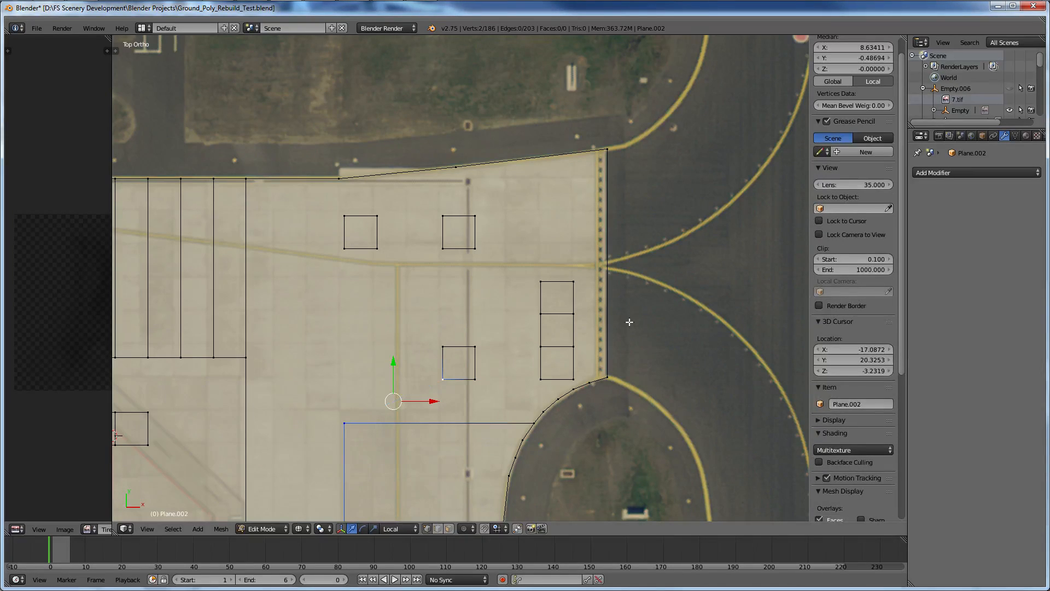
# Select the three stacked squares beside the taxiway edge and look through the vertex operations.
pyautogui.rightClick(540, 281)
pyautogui.moveTo(532, 261); pyautogui.dragTo(563, 377)
pyautogui.hotkey('ctrl', 'v')
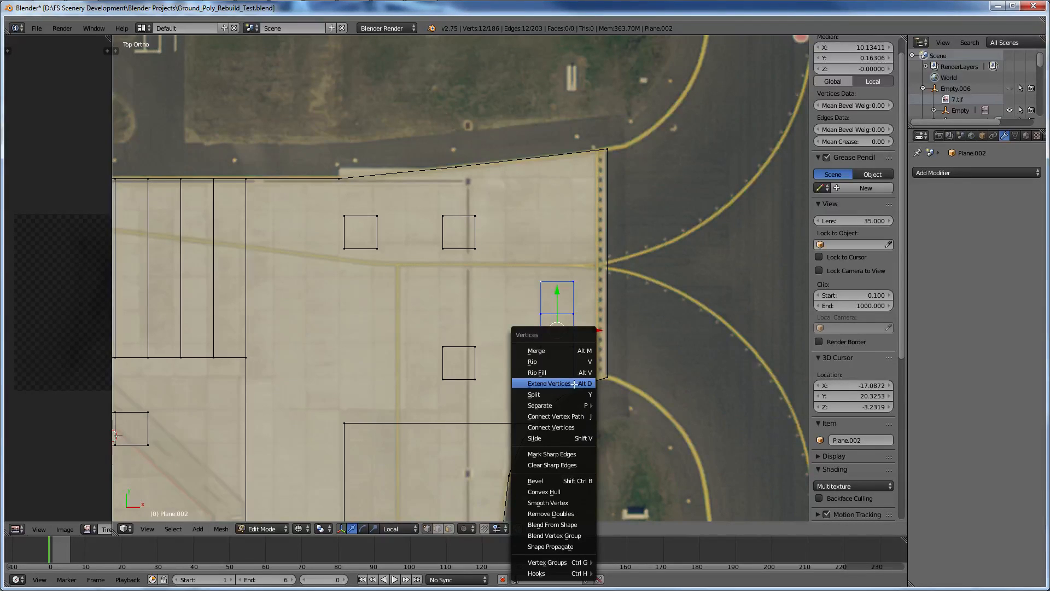
pyautogui.click(574, 427)
pyautogui.rightClick(574, 346)
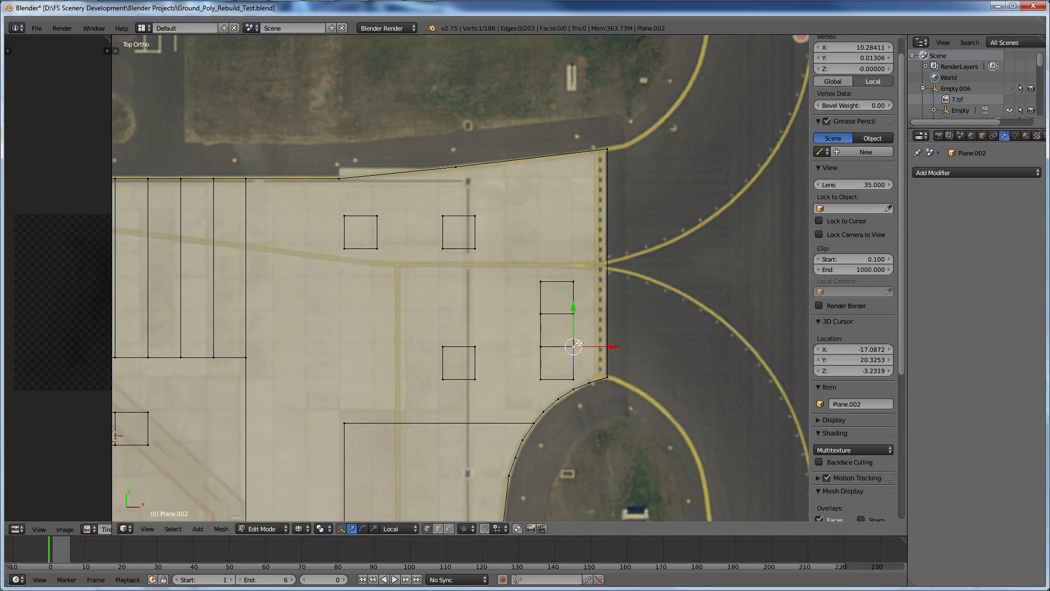
# Reselect the whole three-square stack and review the mesh's vertex commands, including Merge and Remove Doubles.
pyautogui.scroll(3, 578, 343)
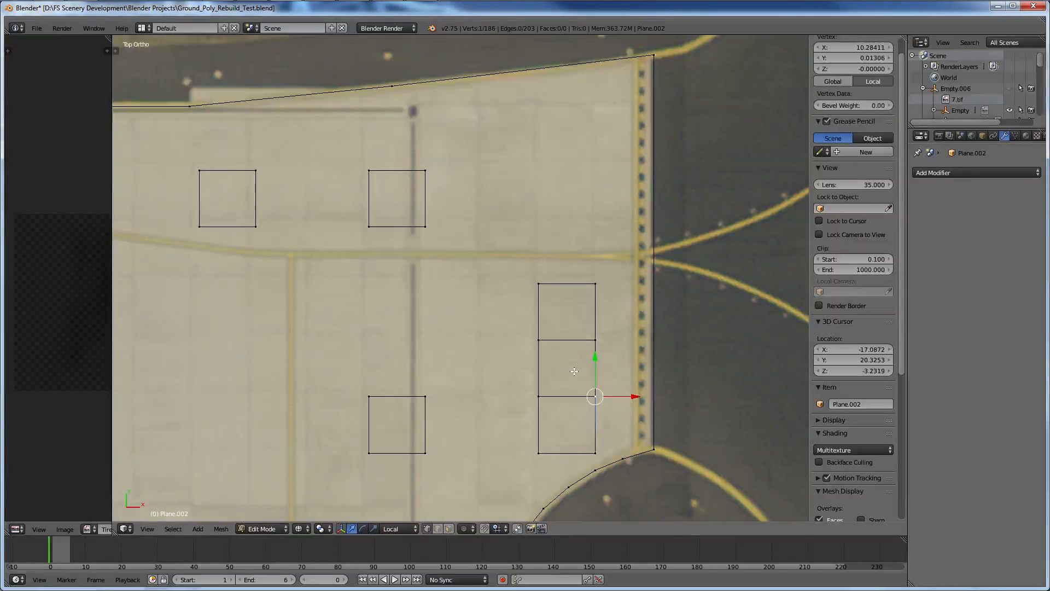
pyautogui.moveTo(627, 396); pyautogui.dragTo(602, 459)
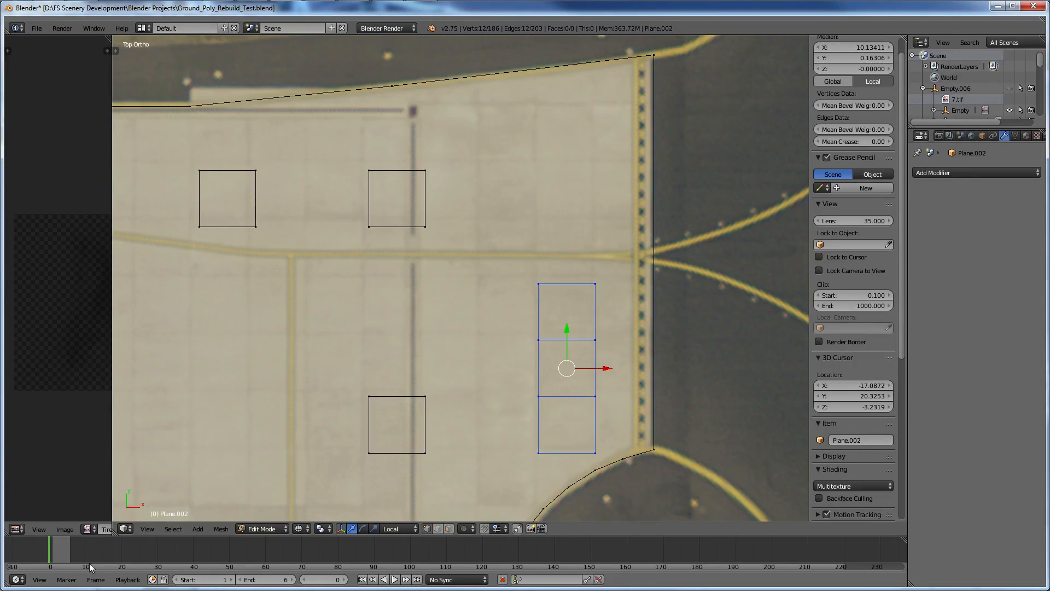
pyautogui.click(221, 529)
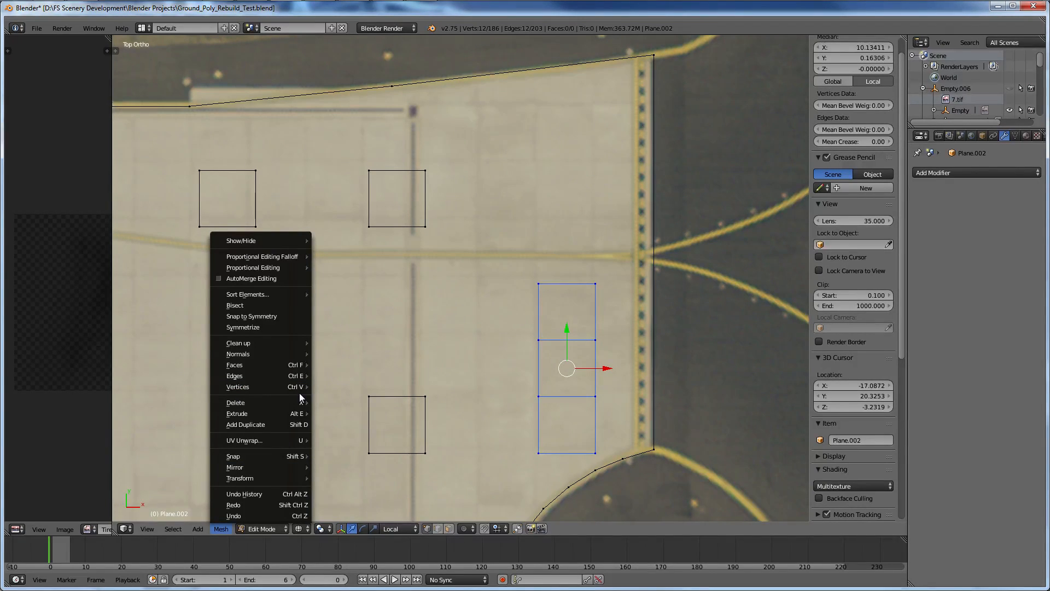
pyautogui.moveTo(298, 389)
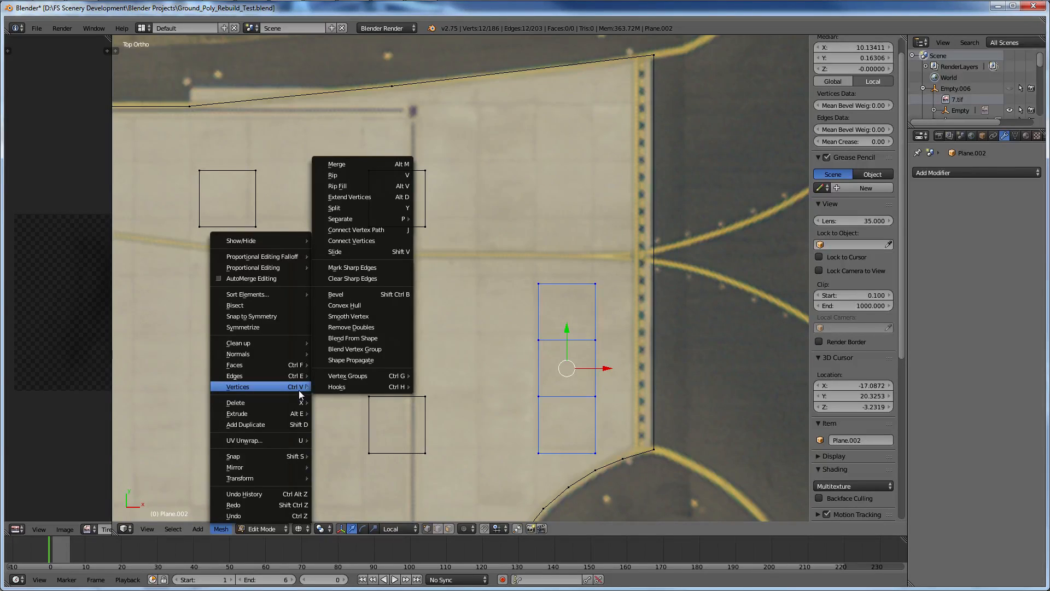
pyautogui.press('Escape')
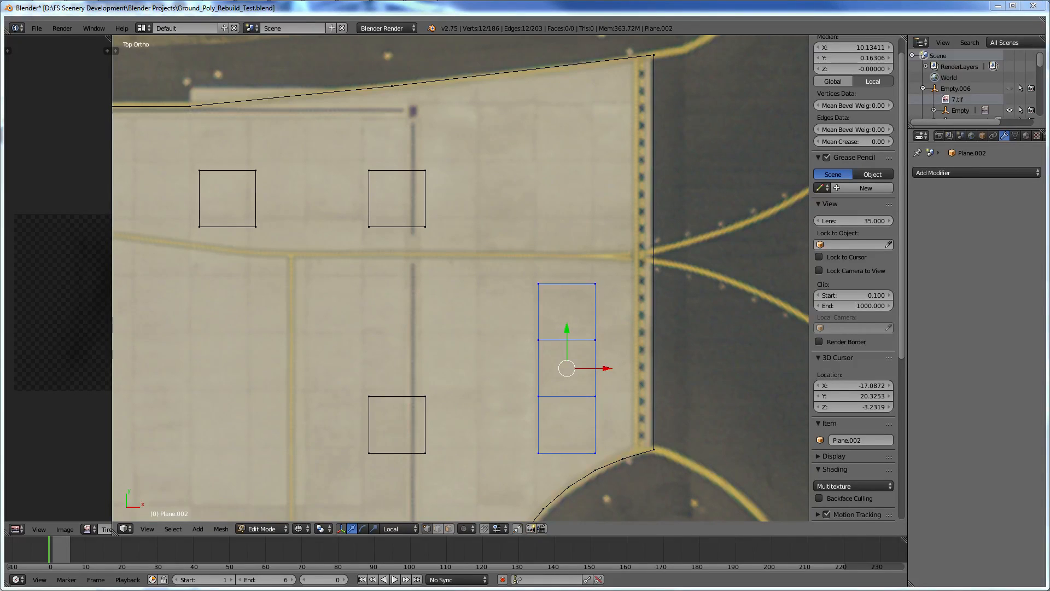
# Box-select the three stacked squares again and view the Merge options without applying any.
pyautogui.rightClick(596, 377)
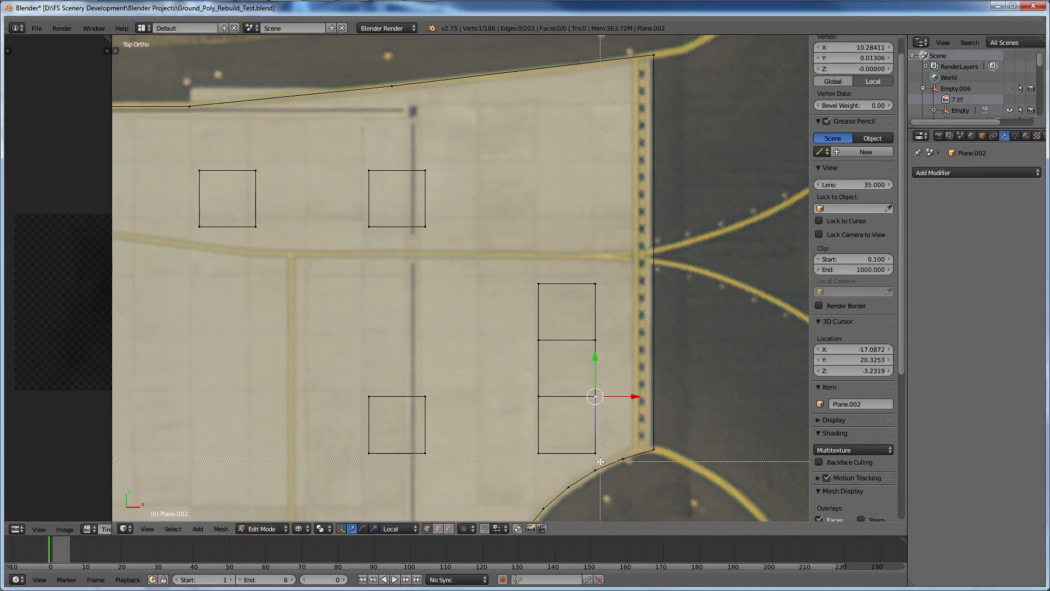
pyautogui.moveTo(599, 454); pyautogui.dragTo(534, 279)
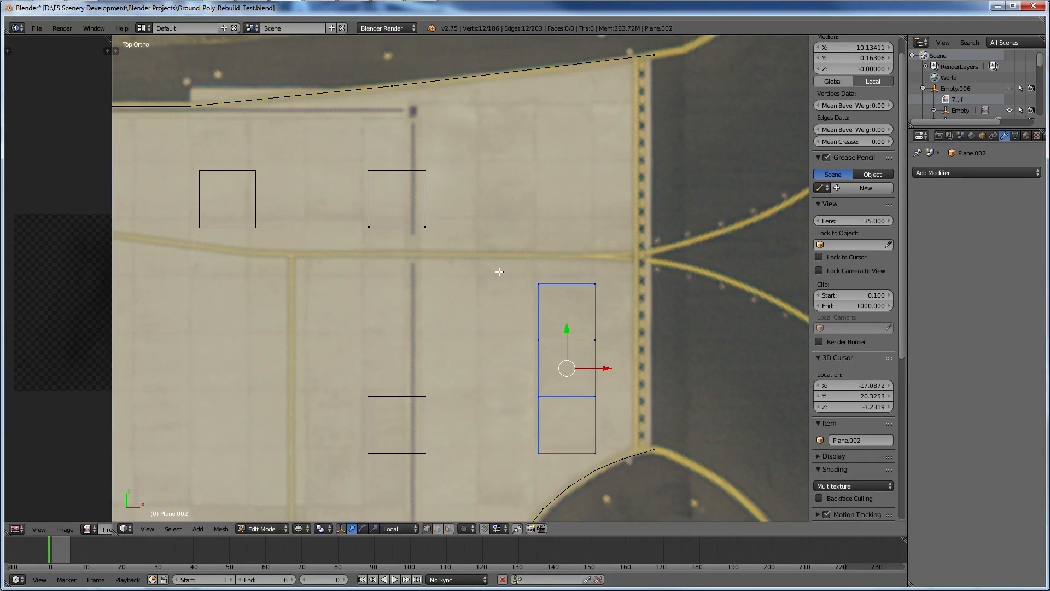
pyautogui.hotkey('alt', 'm')
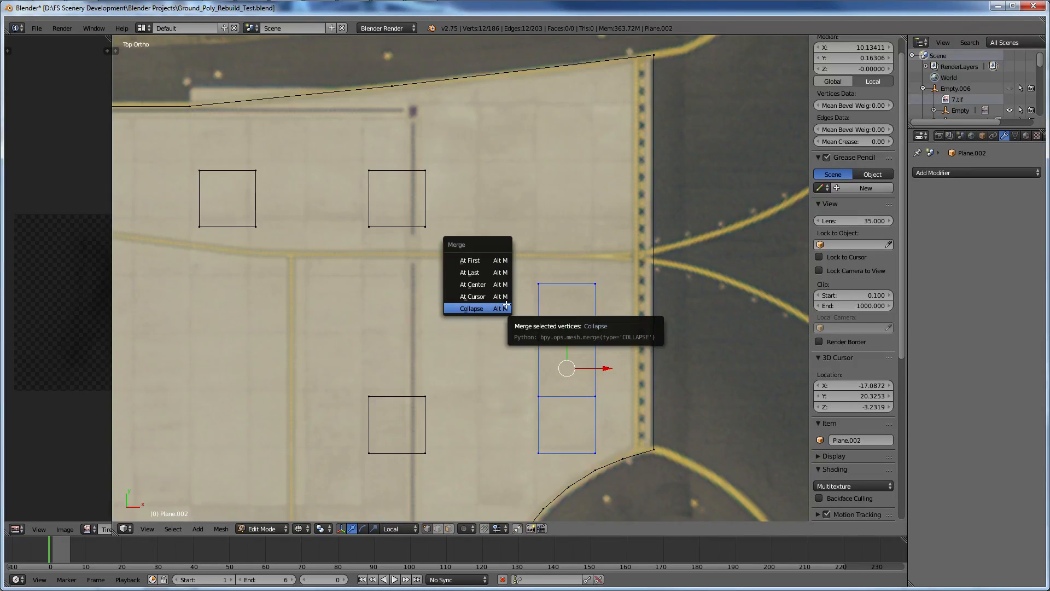
pyautogui.press('Escape')
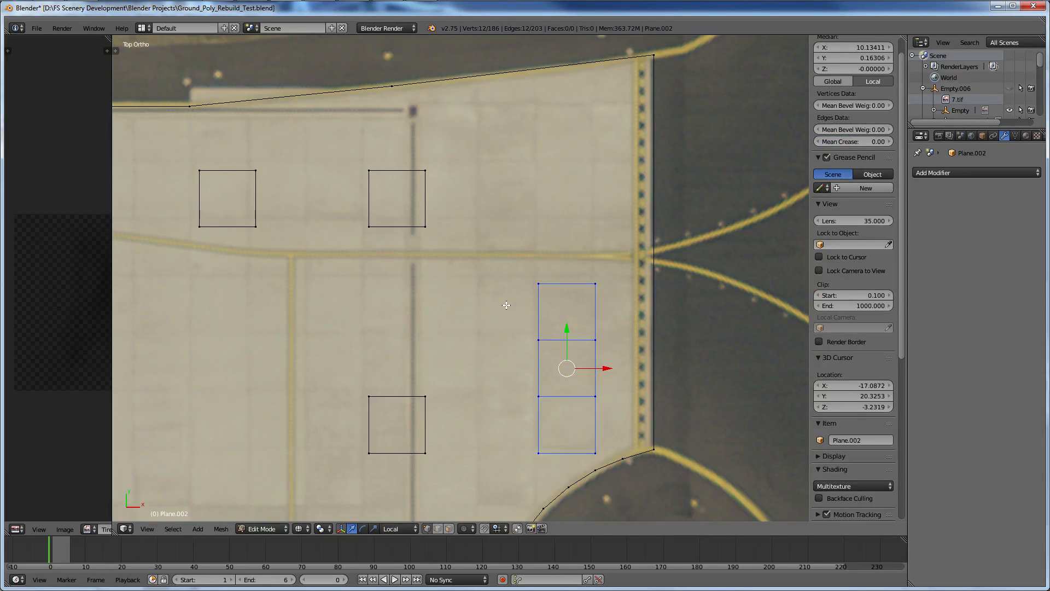
# Try merging all vertices of the three stacked squares at their center, undo it and restore the stack's selection.
pyautogui.hotkey('alt', 'm')
pyautogui.click(514, 283)
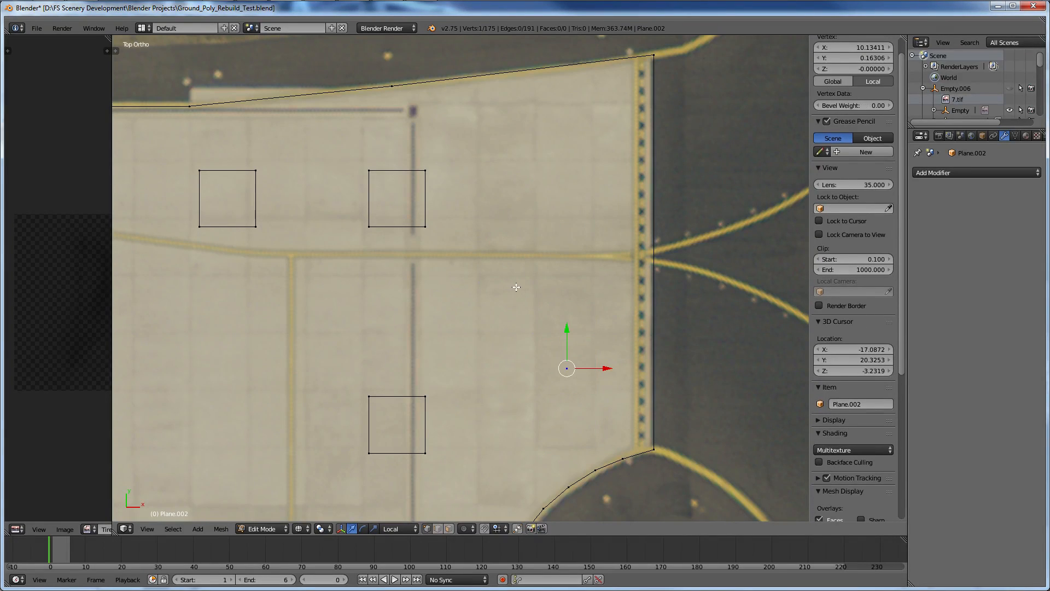
pyautogui.hotkey('ctrl', 'z')
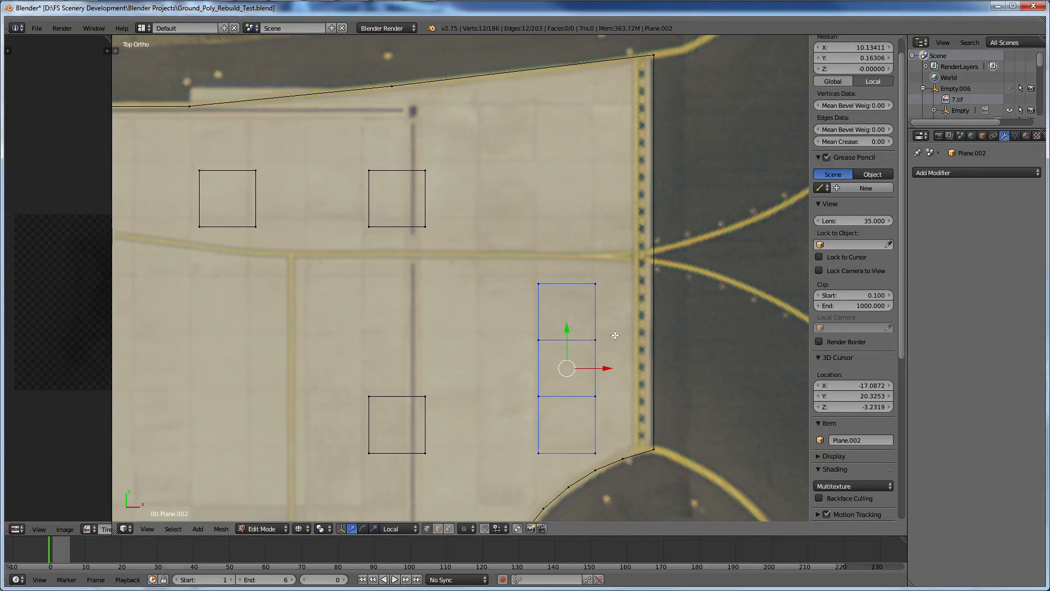
pyautogui.rightClick(614, 335)
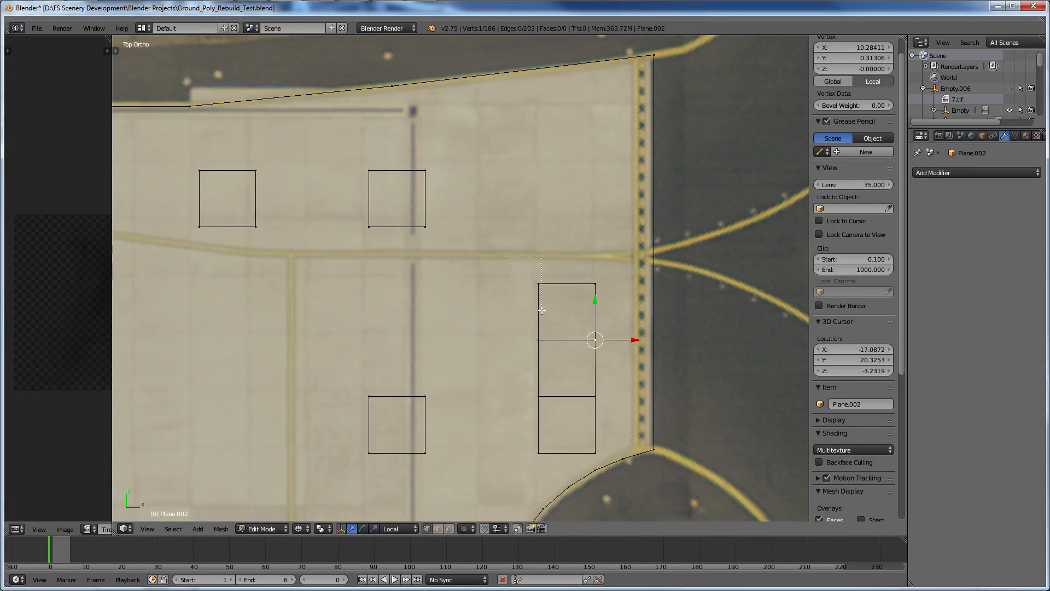
pyautogui.hotkey('ctrl', 'z')
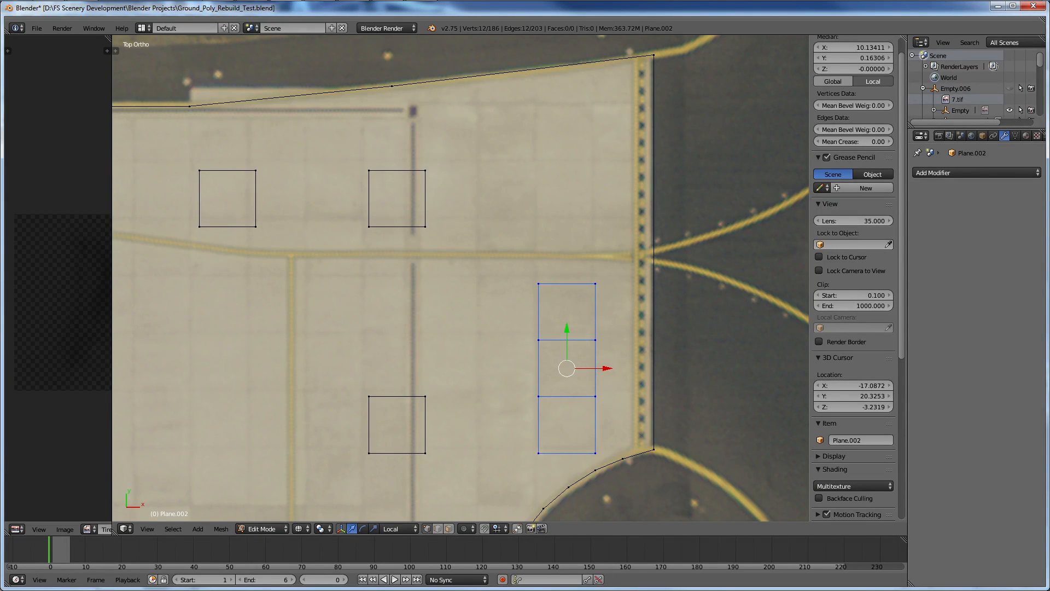
# Remove the doubles in the three stacked squares near the taxiway edge and test a shared corner by moving it and undoing.
pyautogui.press('w')
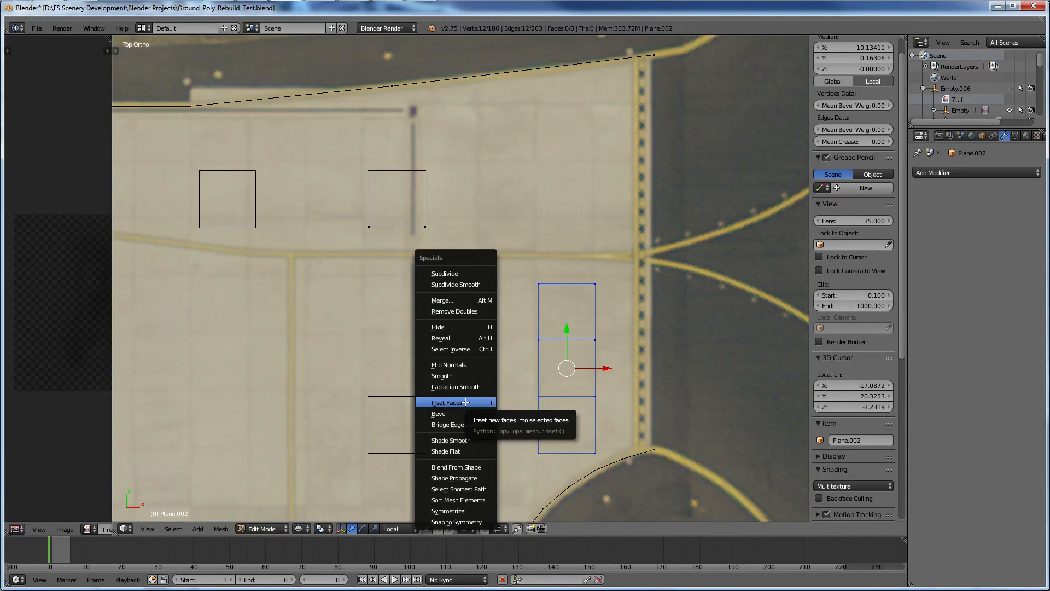
pyautogui.click(477, 311)
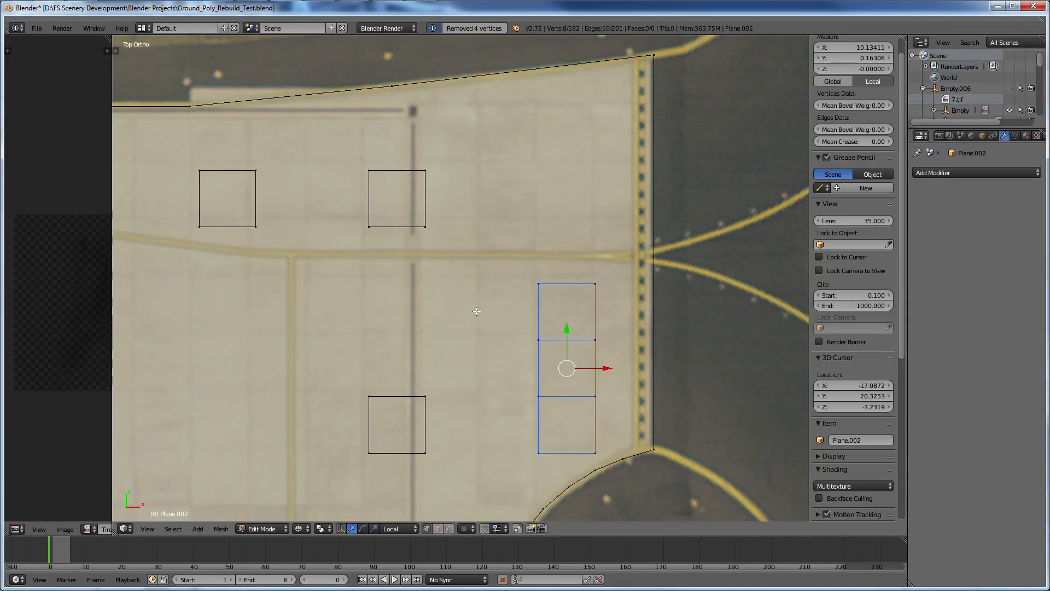
pyautogui.rightClick(601, 342)
pyautogui.press('g')
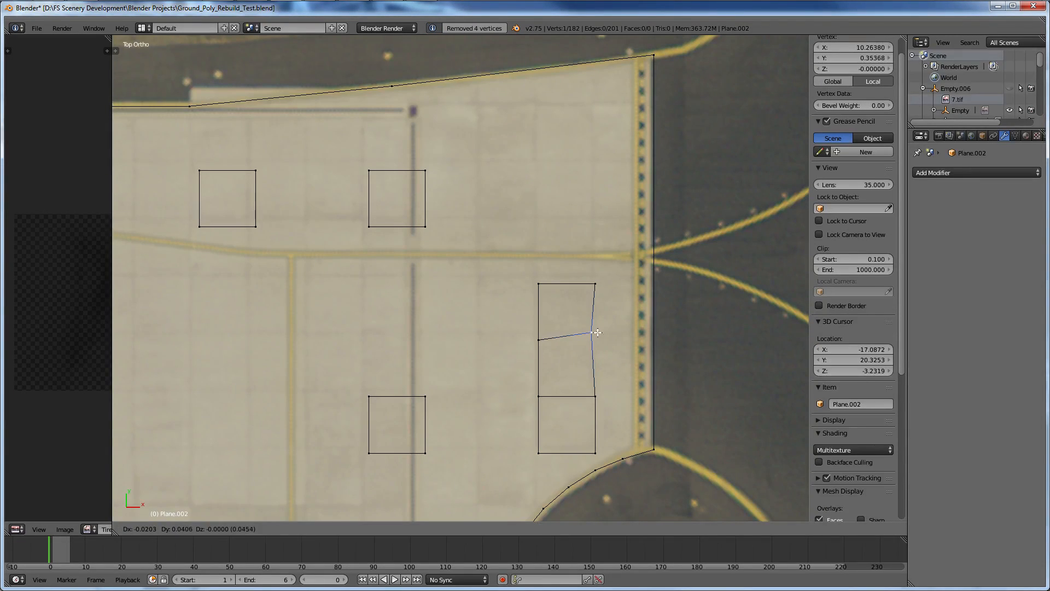
pyautogui.click(595, 326)
pyautogui.hotkey('ctrl', 'z')
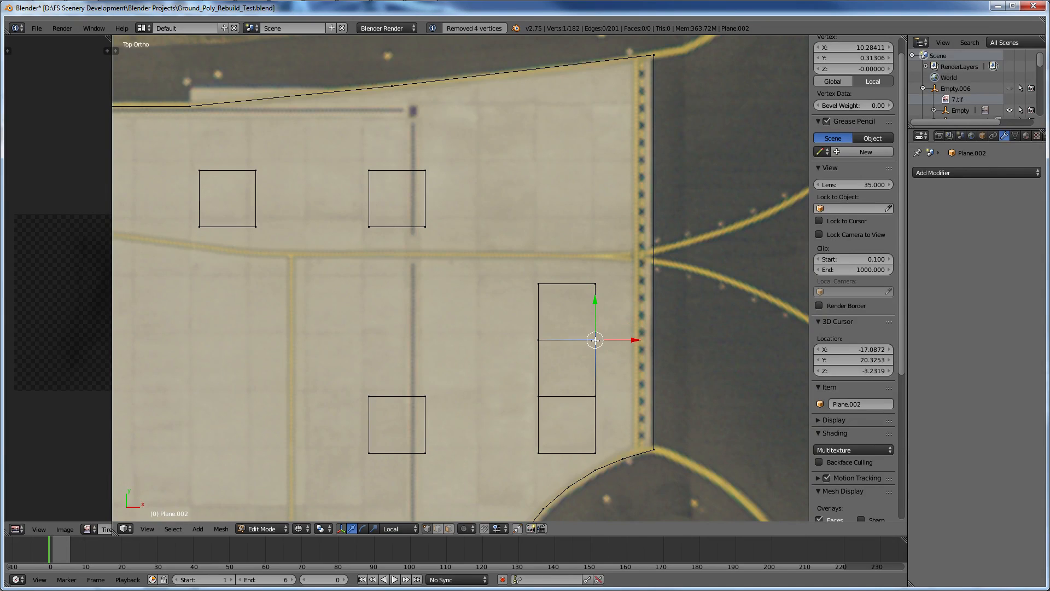
# Remove the doubles in the L-shaped group of three squares on the apron and test-move a shared corner without keeping the move.
pyautogui.scroll(-7, 455, 385)
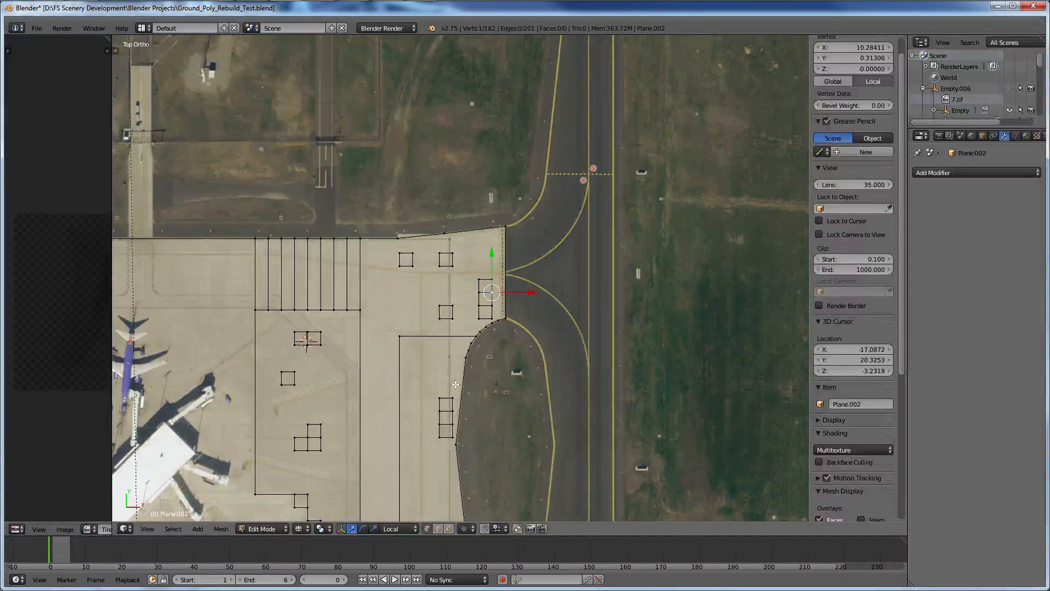
pyautogui.keyDown('shift'); pyautogui.scroll(-6, 455, 384); pyautogui.keyUp('shift')
pyautogui.rightClick(322, 350)
pyautogui.press('b')
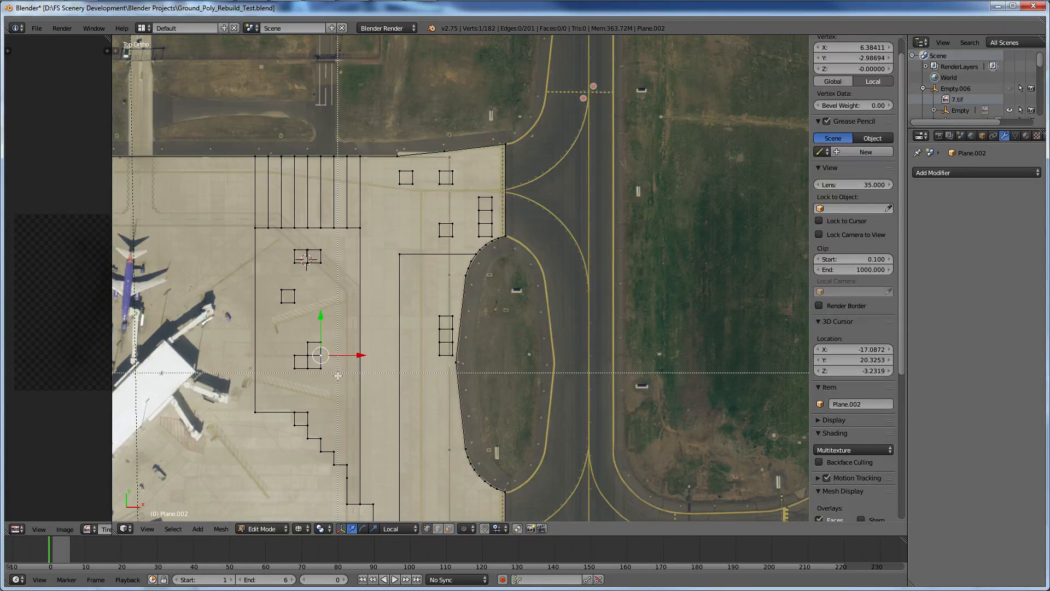
pyautogui.moveTo(337, 377); pyautogui.dragTo(300, 333)
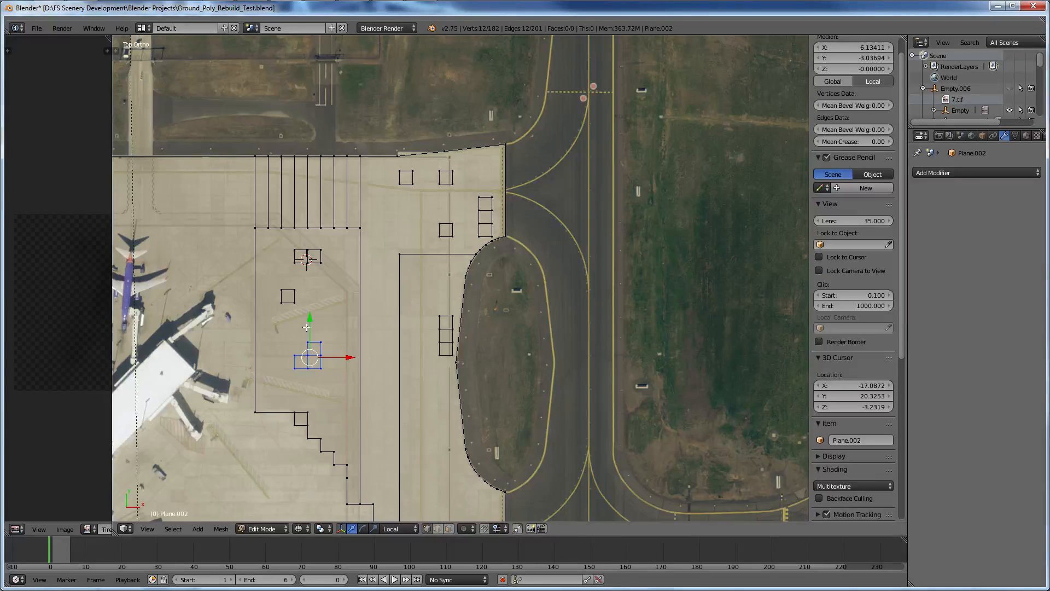
pyautogui.press('w')
pyautogui.press('r')
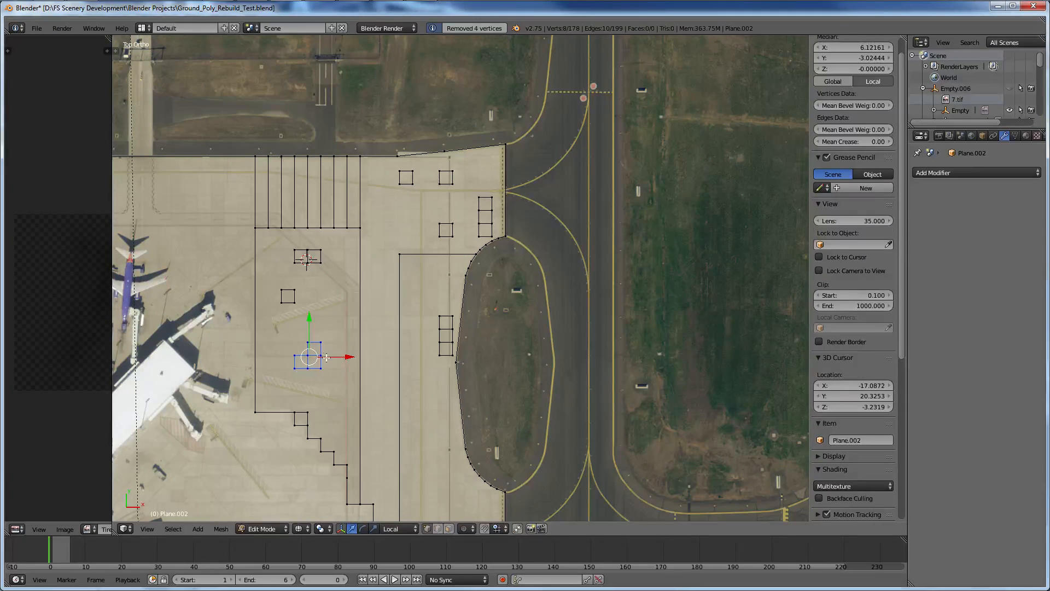
pyautogui.rightClick(324, 356)
pyautogui.press('g')
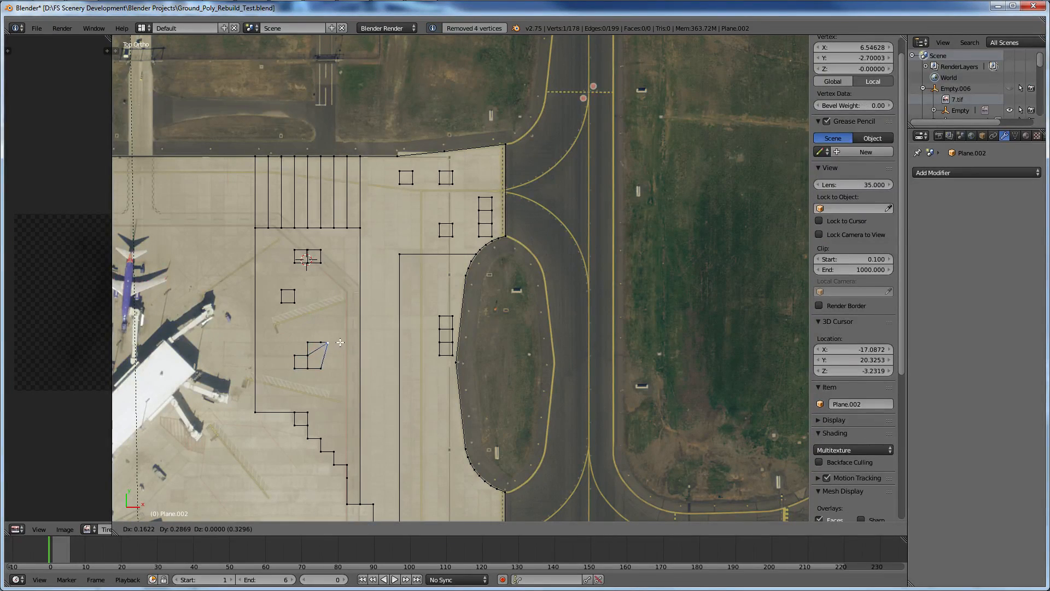
pyautogui.rightClick(340, 343)
# Select the linked stack of three squares beside the grass island and remove its duplicate vertices.
pyautogui.rightClick(452, 355)
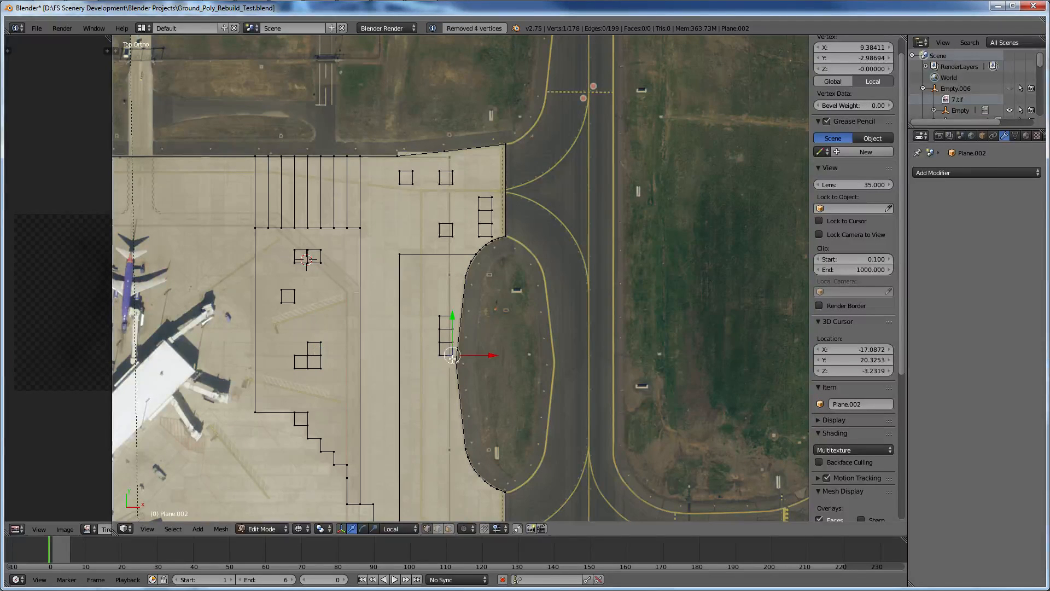
pyautogui.hotkey('ctrl', 'l')
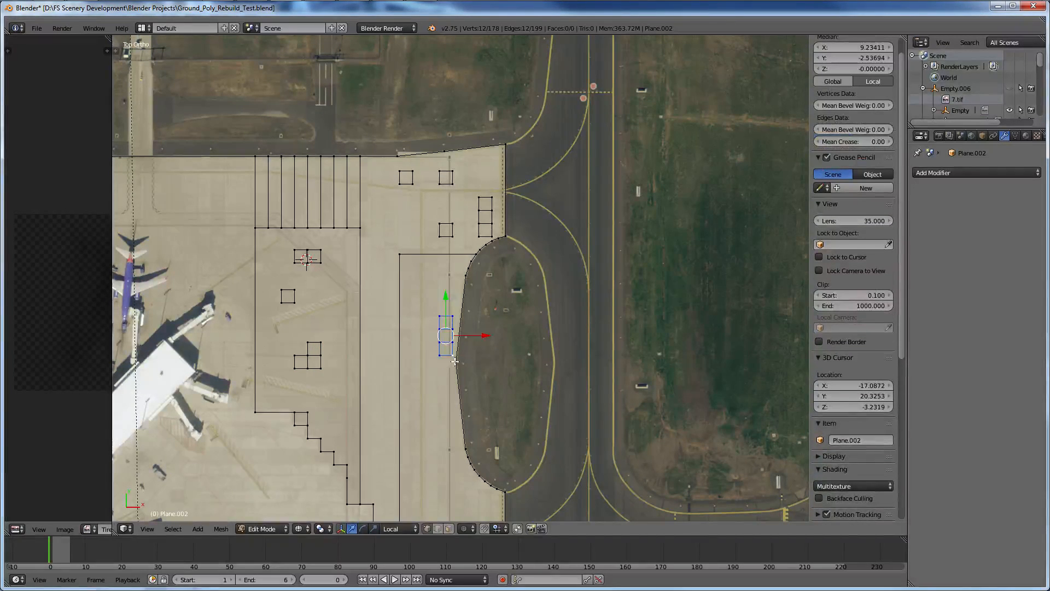
pyautogui.press('w')
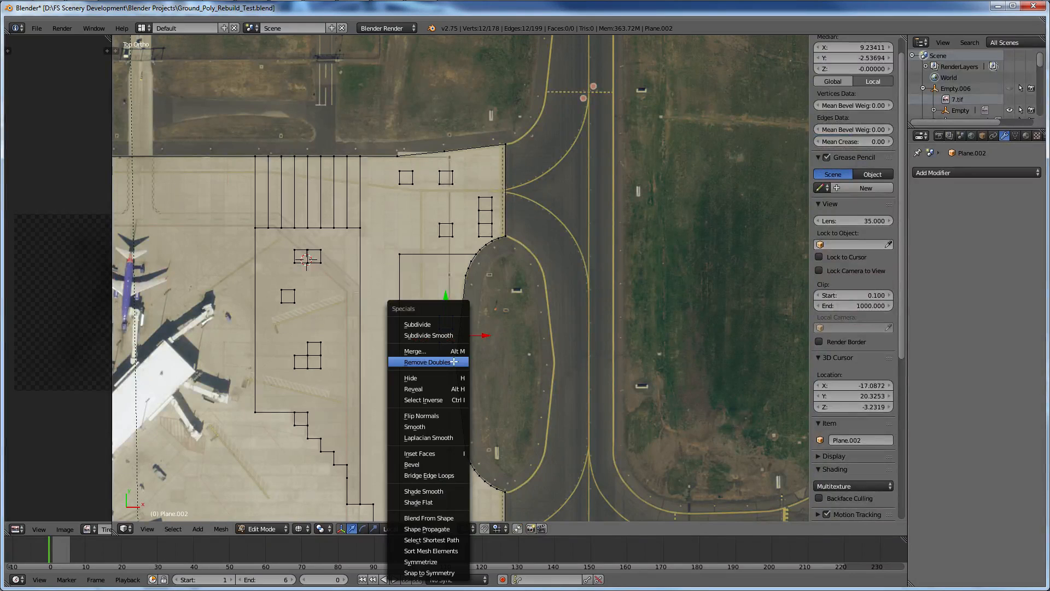
pyautogui.click(454, 361)
# Select the linked pair of adjoining squares below the parallel strips and remove their duplicate vertices.
pyautogui.rightClick(331, 266)
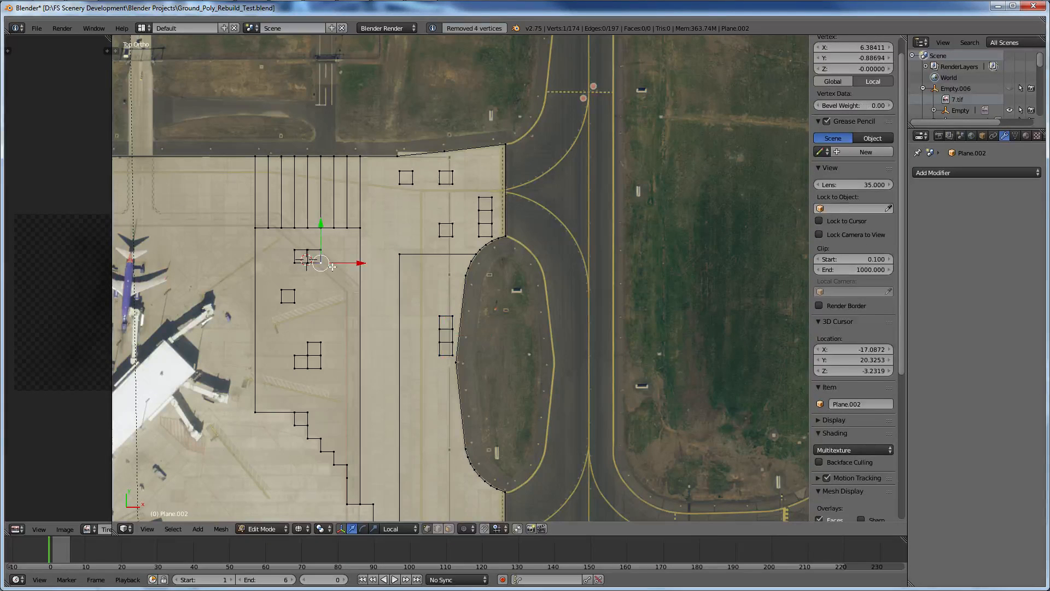
pyautogui.hotkey('ctrl', 'l')
pyautogui.press('w')
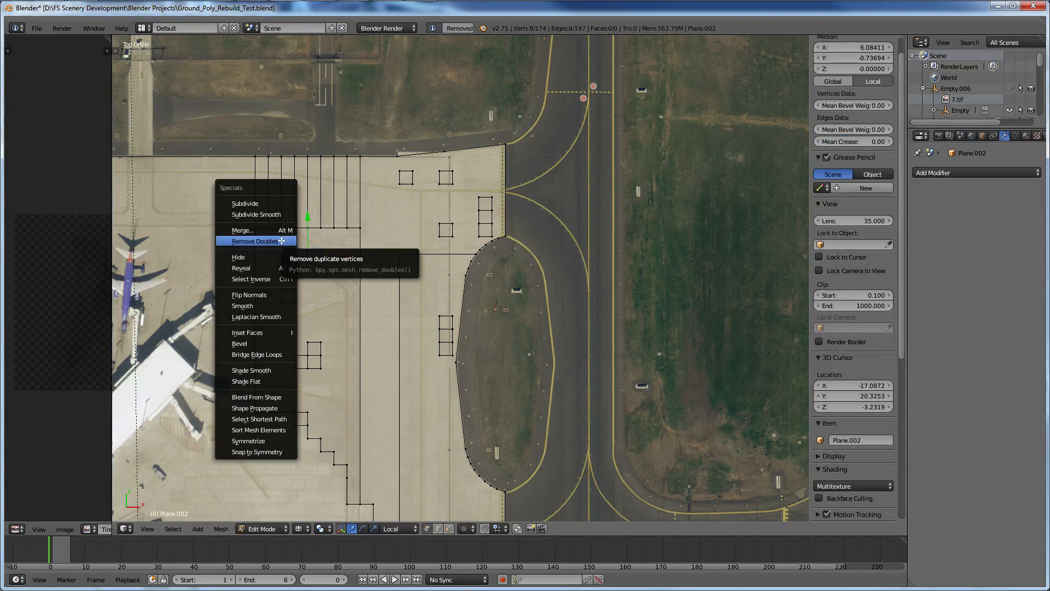
pyautogui.click(281, 241)
# Duplicate the single square below the adjoining pair and offset the copy by -5.7 along the Y axis.
pyautogui.press('KP_Decimal')
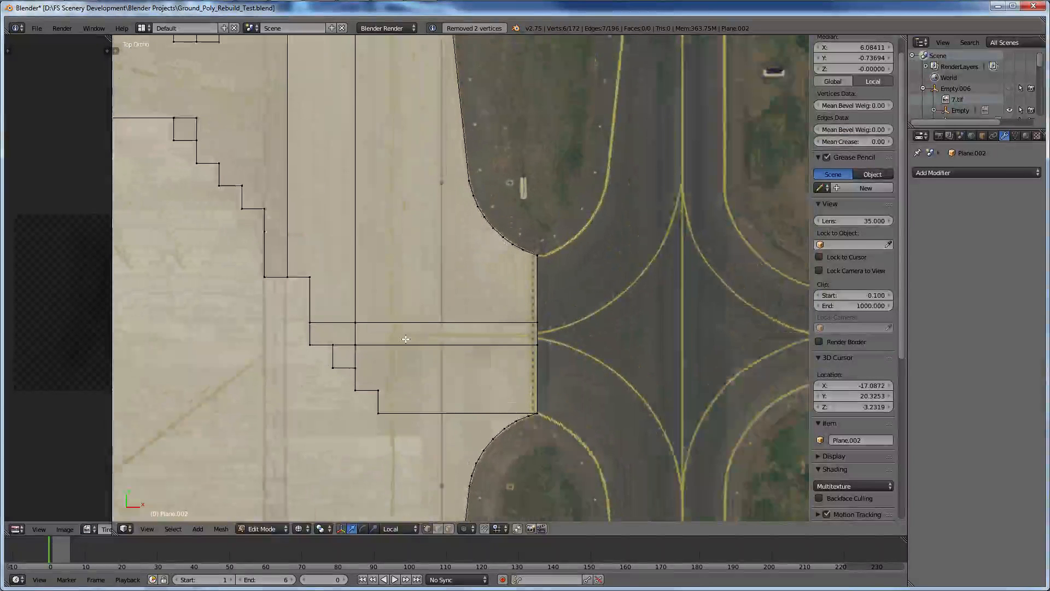
pyautogui.scroll(-1, 406, 339)
pyautogui.keyDown('shift'); pyautogui.scroll(7, 416, 340); pyautogui.keyUp('shift')
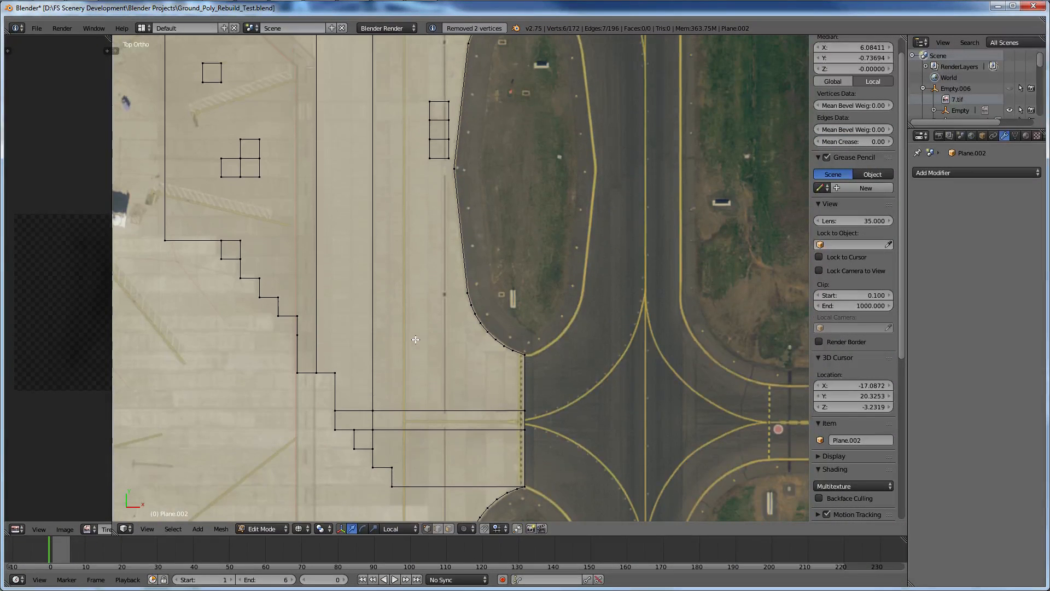
pyautogui.keyDown('shift'); pyautogui.scroll(3, 416, 340); pyautogui.keyUp('shift')
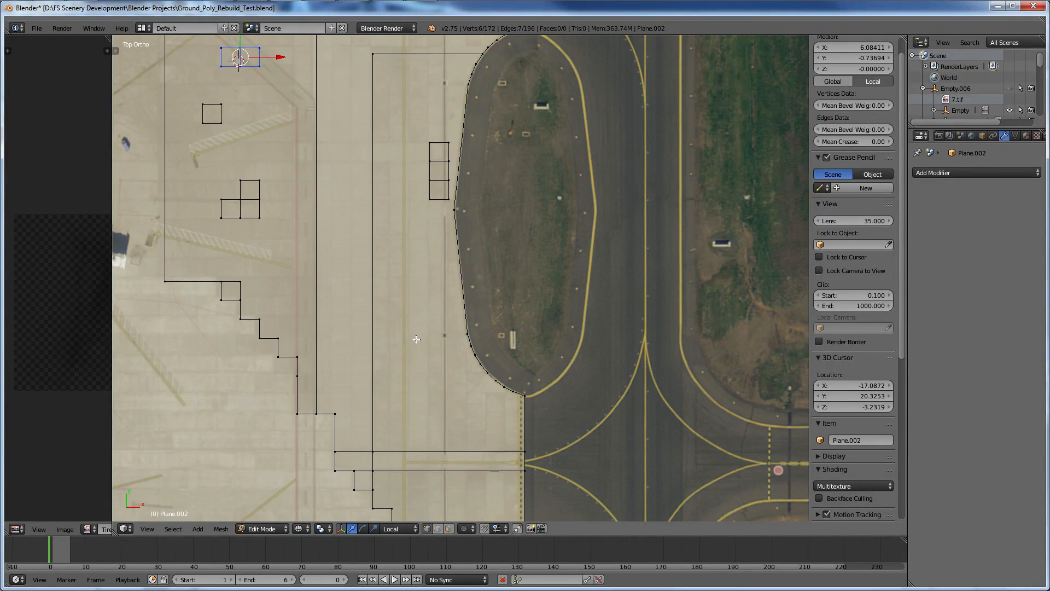
pyautogui.rightClick(221, 105)
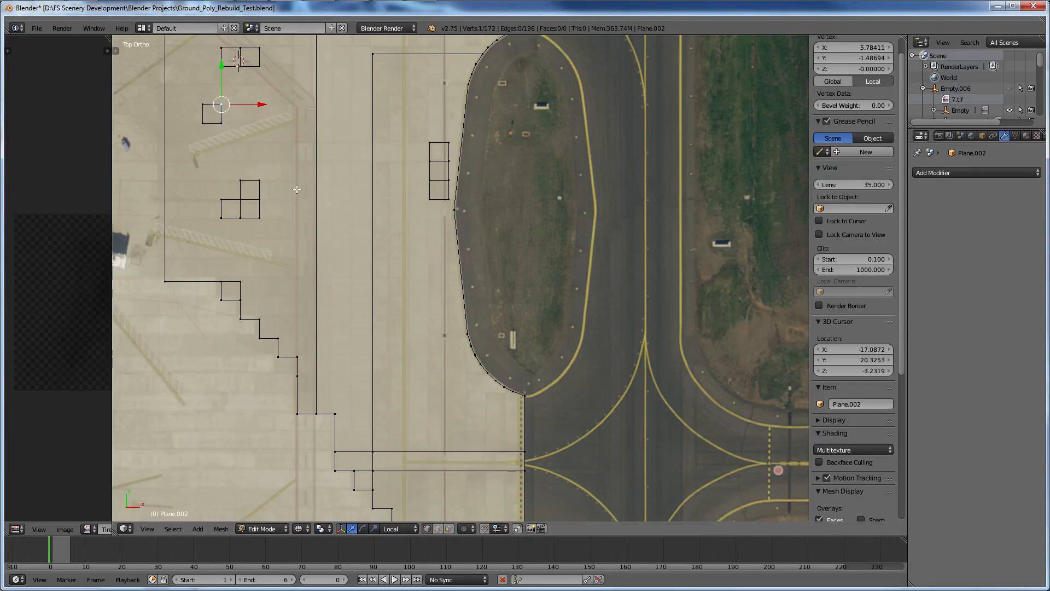
pyautogui.hotkey('ctrl', 'l')
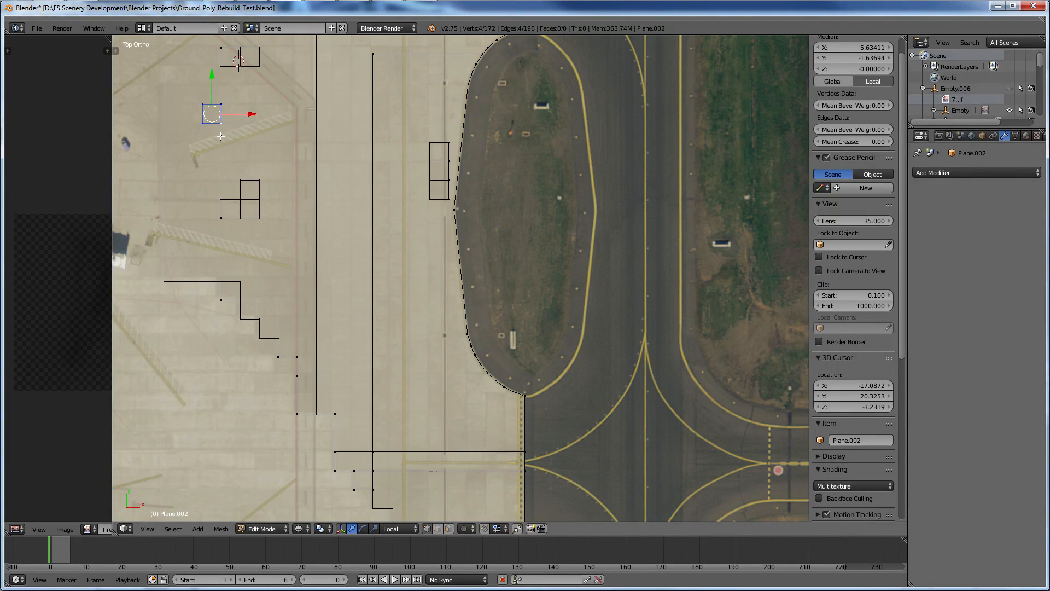
pyautogui.hotkey('shift', 'd')
pyautogui.press('y')
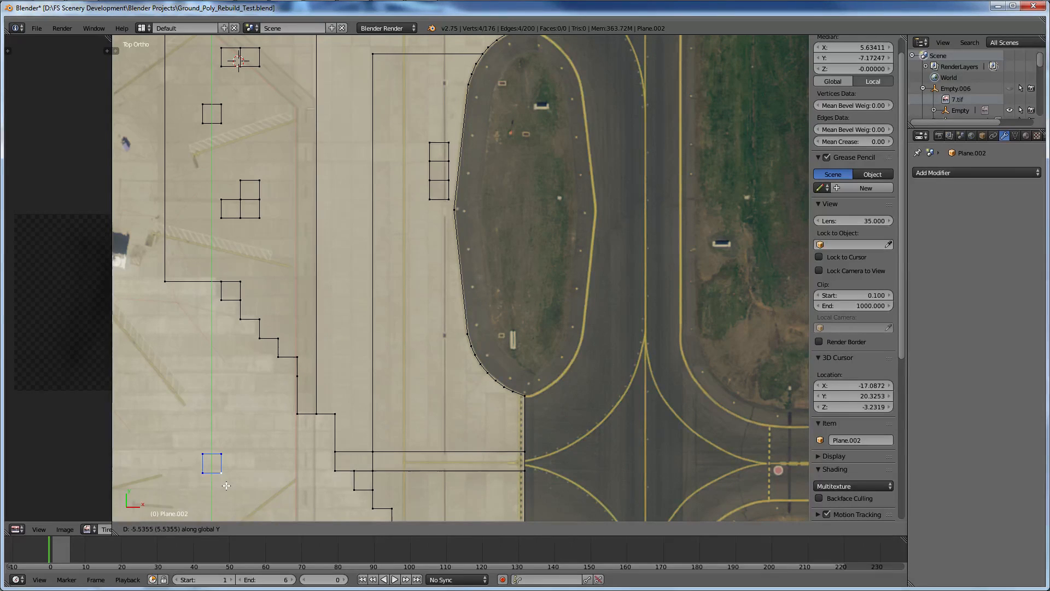
pyautogui.write('5.')
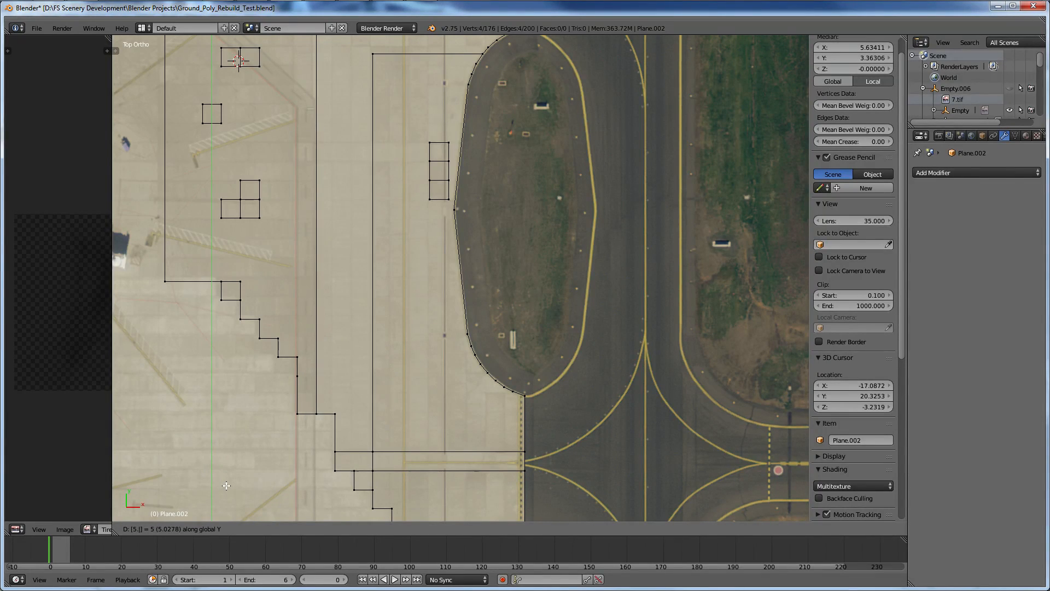
pyautogui.write('7')
pyautogui.press('BackSpace')
pyautogui.press('BackSpace')
pyautogui.press('-')
pyautogui.write('.087')
pyautogui.press('Return')
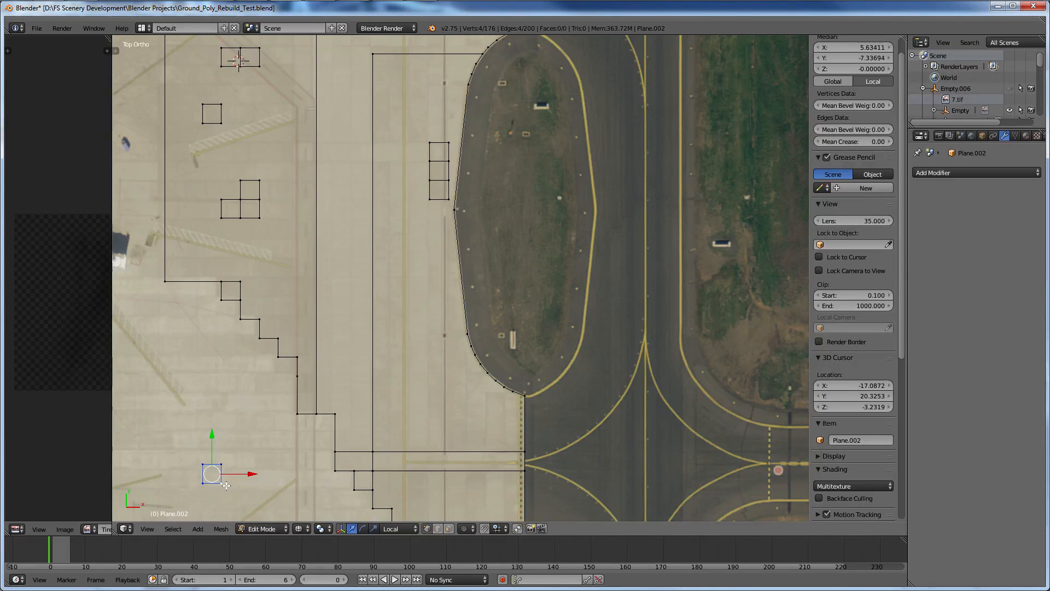
# Move the copied square 4.2 units along the X axis, towards the taxiway edge.
pyautogui.scroll(-2, 226, 485)
pyautogui.press('g')
pyautogui.press('x')
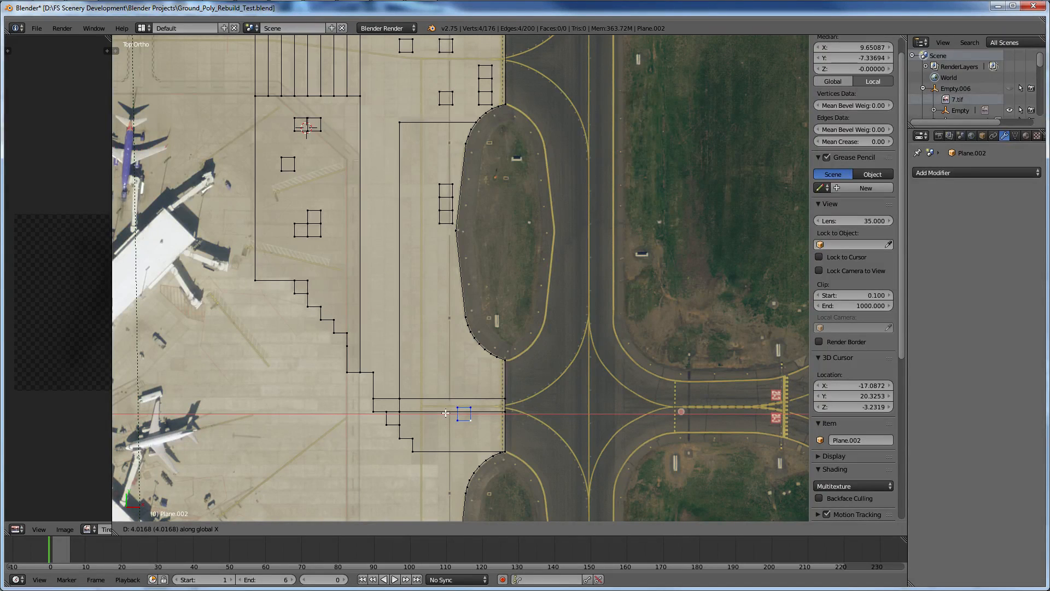
pyautogui.write('4')
pyautogui.press('Return')
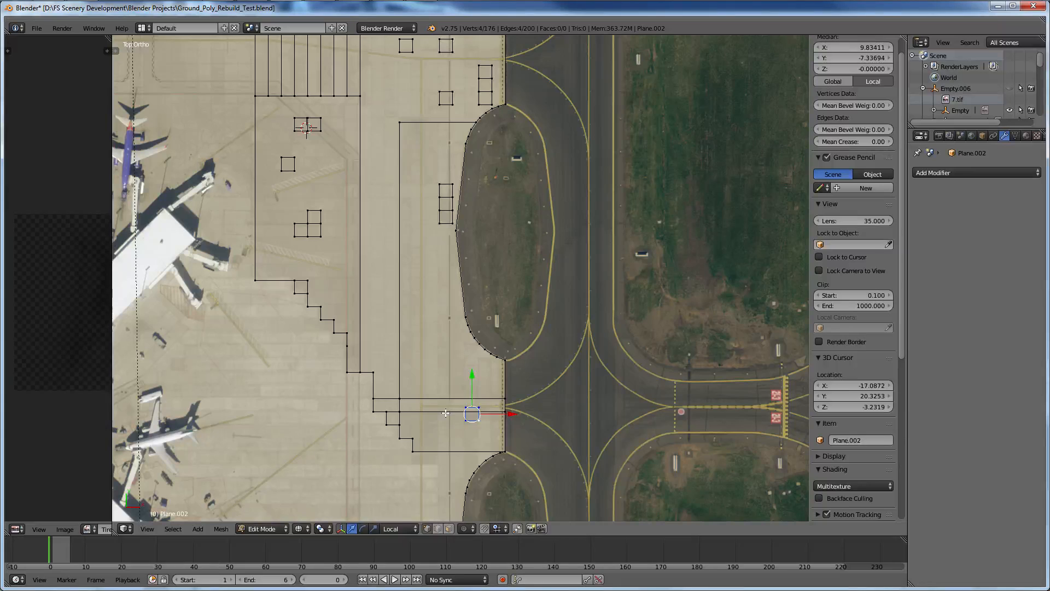
# Move the copied square 1.2 units along the Y axis, up to the lower end of the grass island.
pyautogui.scroll(1, 469, 439)
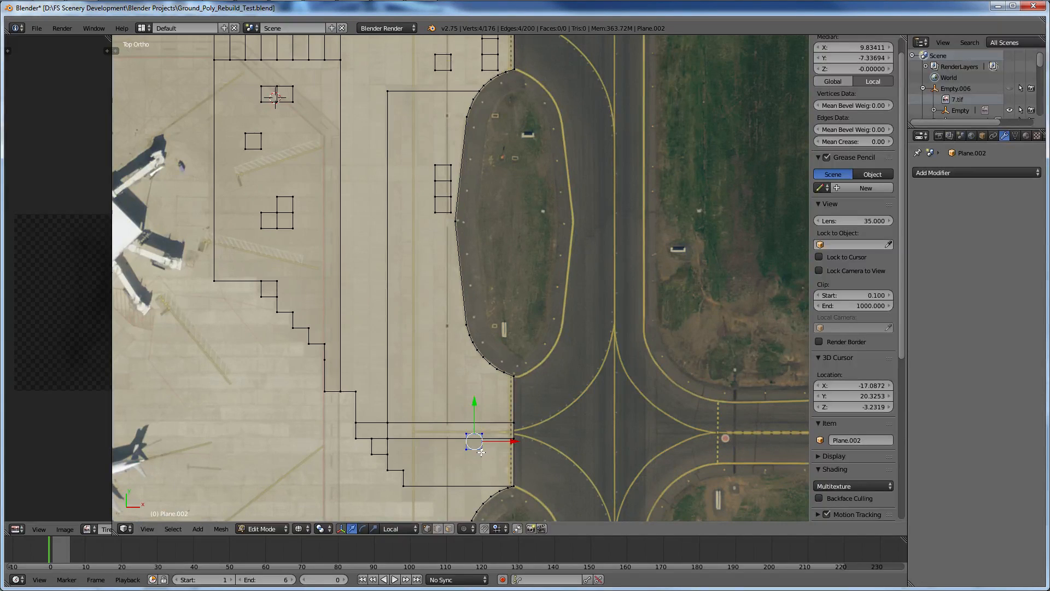
pyautogui.press('g')
pyautogui.press('y')
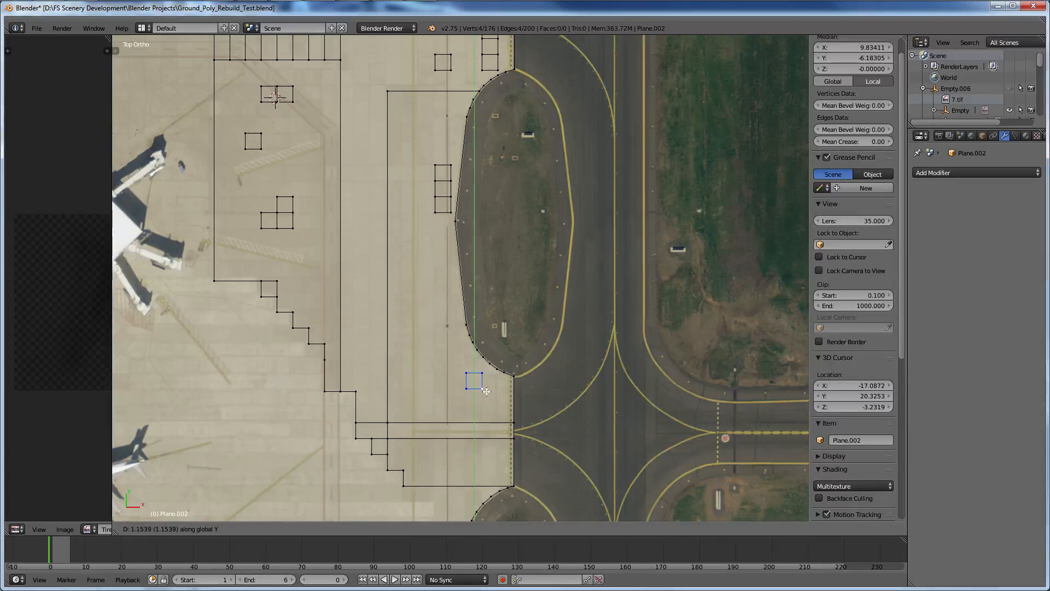
pyautogui.write('1.2')
pyautogui.press('Return')
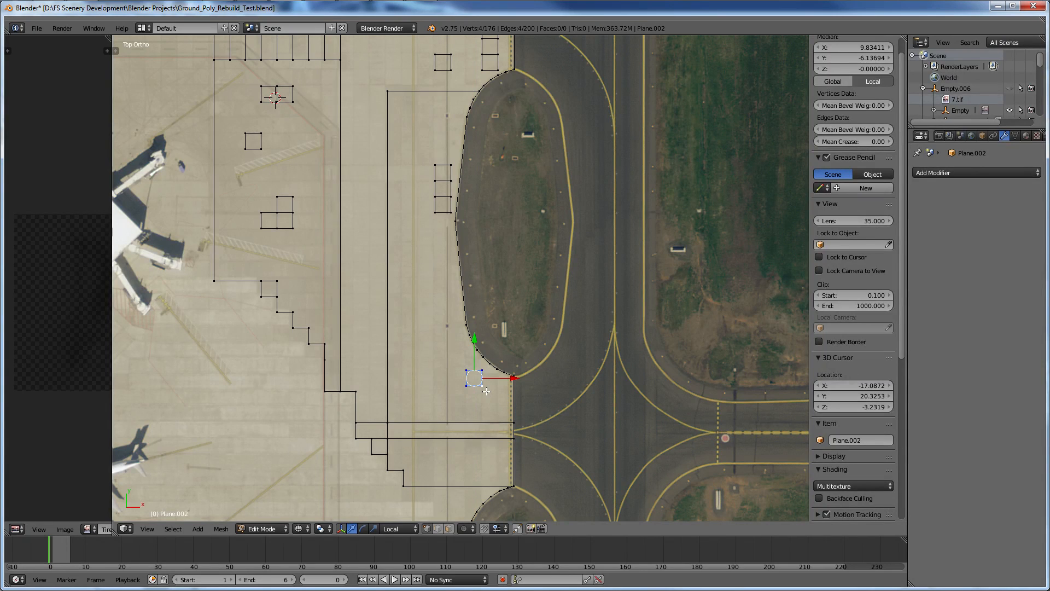
pyautogui.scroll(-5, 487, 392)
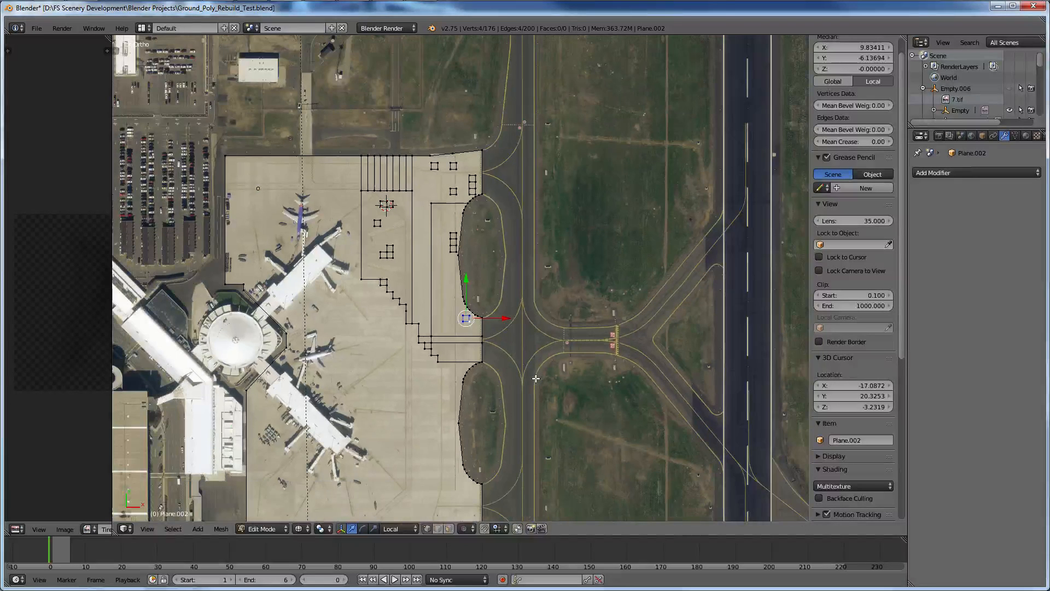
pyautogui.keyDown('ctrl'); pyautogui.scroll(2, 536, 378); pyautogui.keyUp('ctrl')
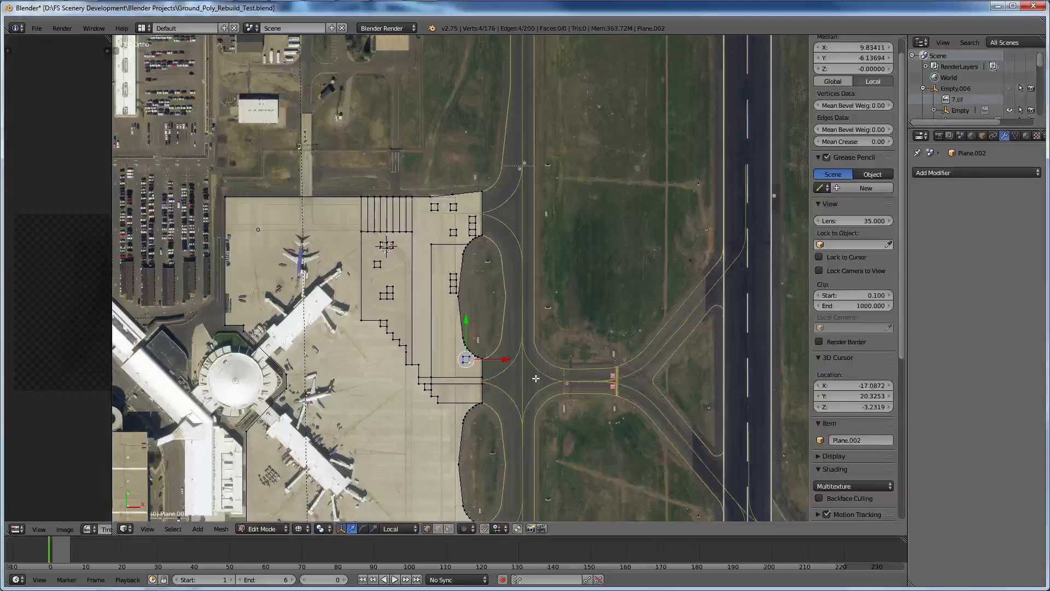
pyautogui.scroll(3, 535, 378)
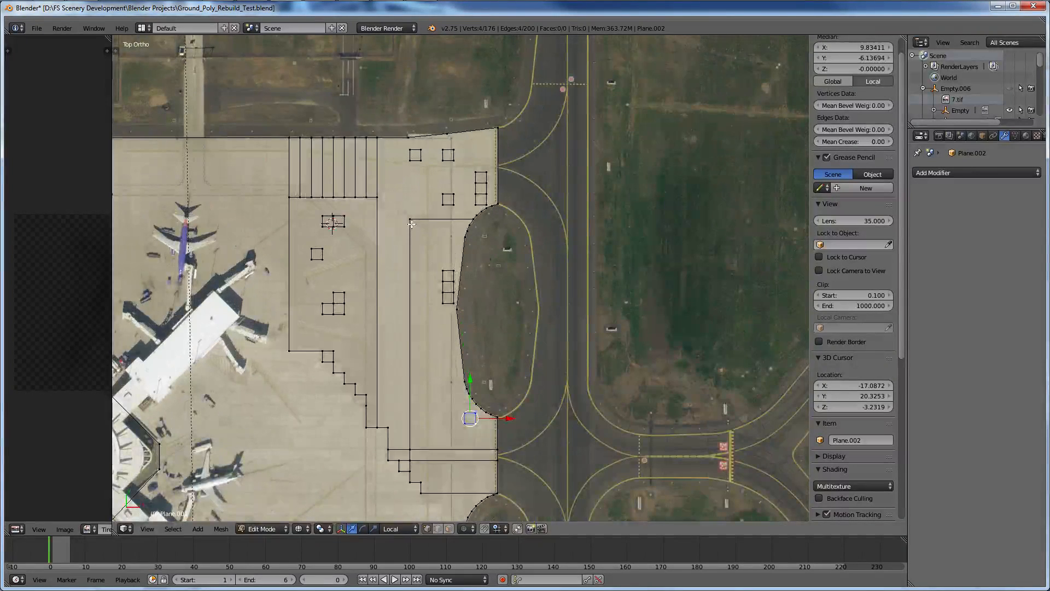
pyautogui.keyDown('shift'); pyautogui.moveTo(411, 224); pyautogui.dragTo(481, 264, button='middle'); pyautogui.keyUp('shift')
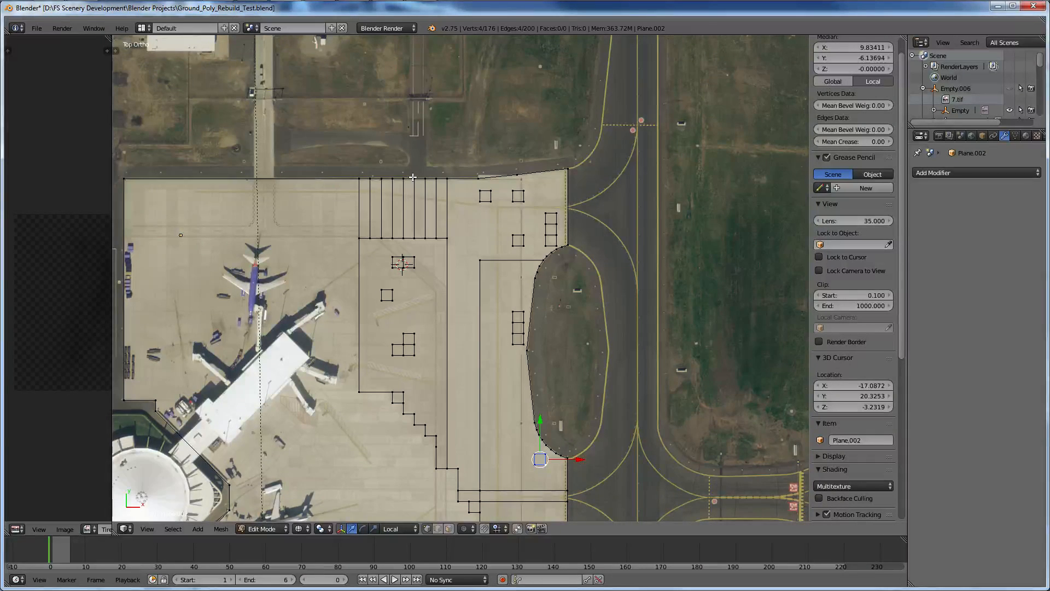
pyautogui.scroll(-3, 412, 177)
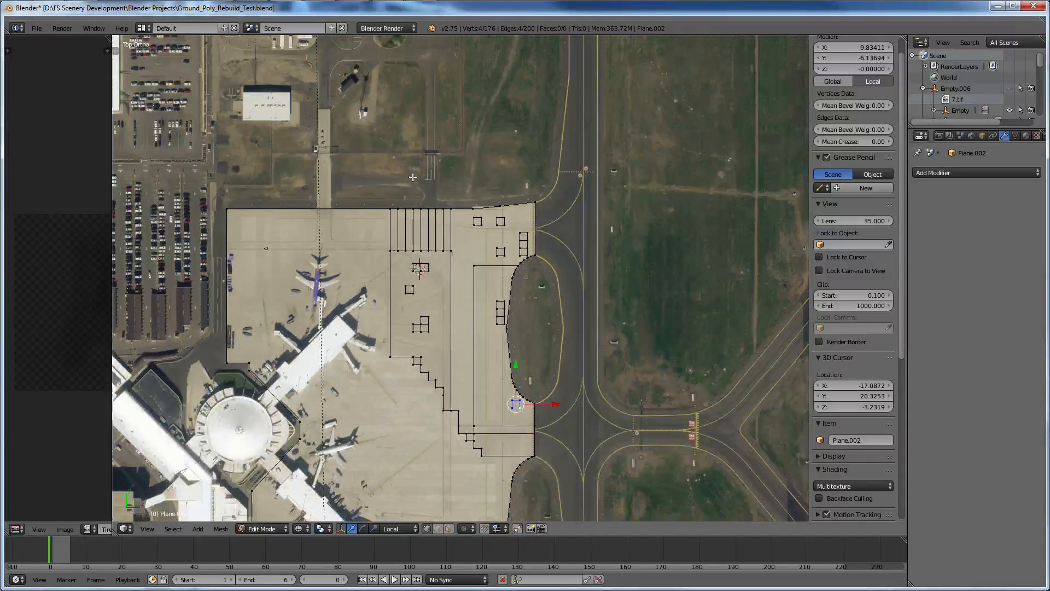
pyautogui.keyDown('shift'); pyautogui.scroll(-3, 412, 177); pyautogui.keyUp('shift')
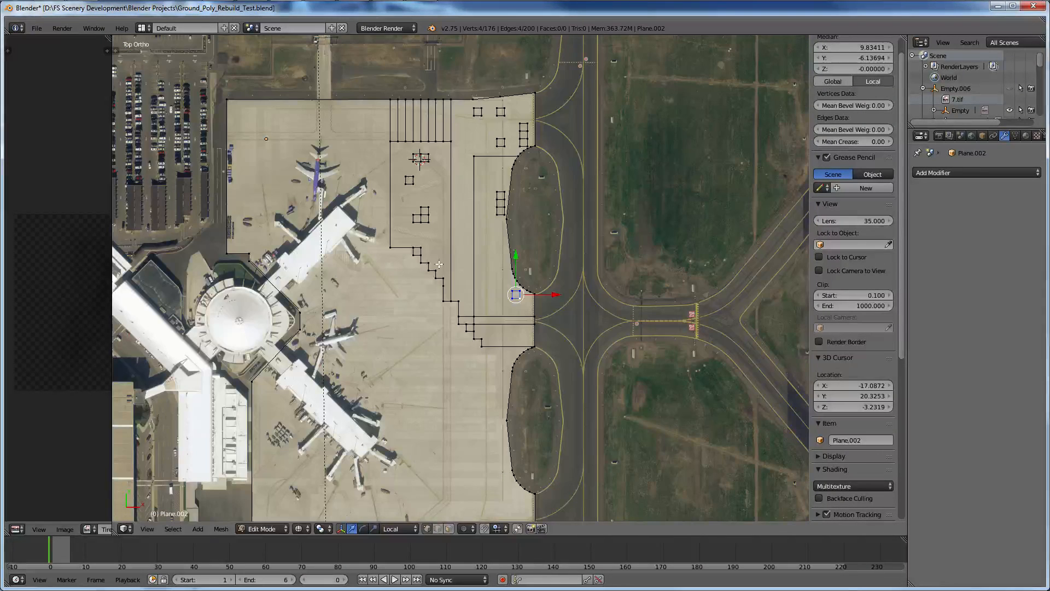
pyautogui.scroll(3, 460, 279)
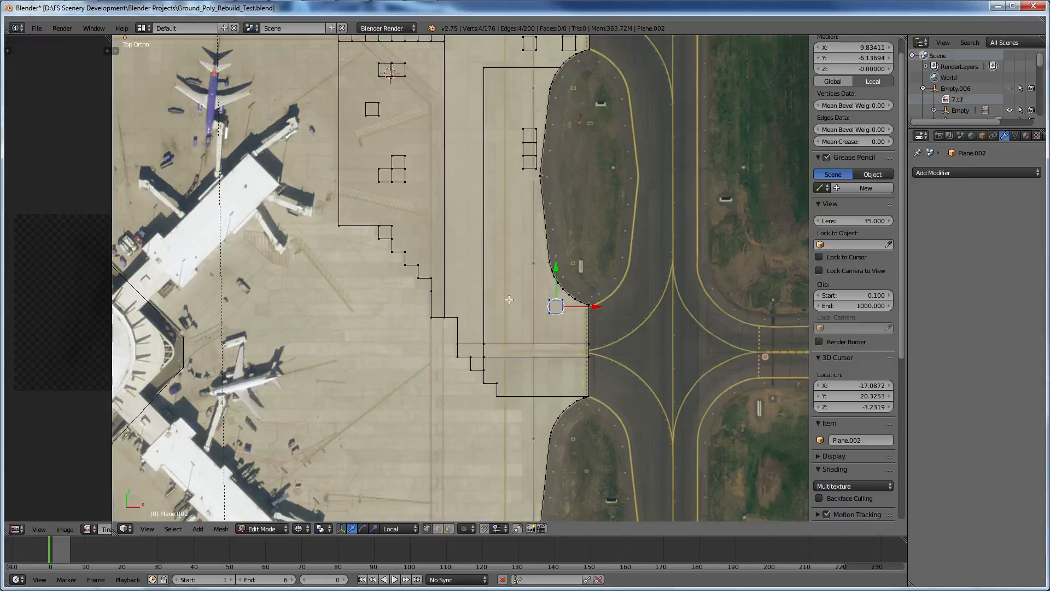
pyautogui.keyDown('shift'); pyautogui.scroll(3, 509, 299); pyautogui.keyUp('shift')
pyautogui.rightClick(379, 209)
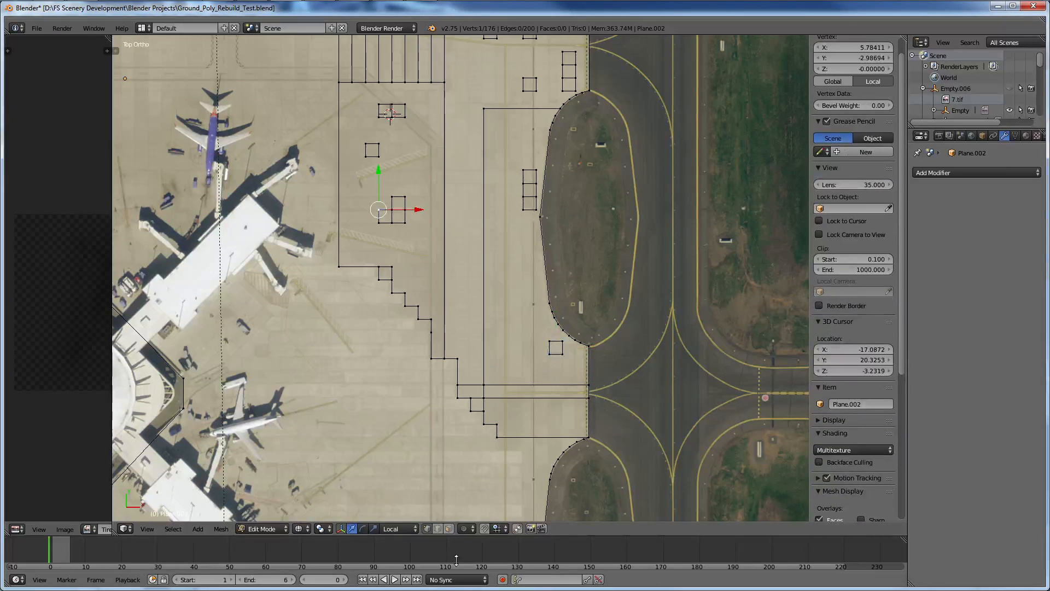
pyautogui.press('a')
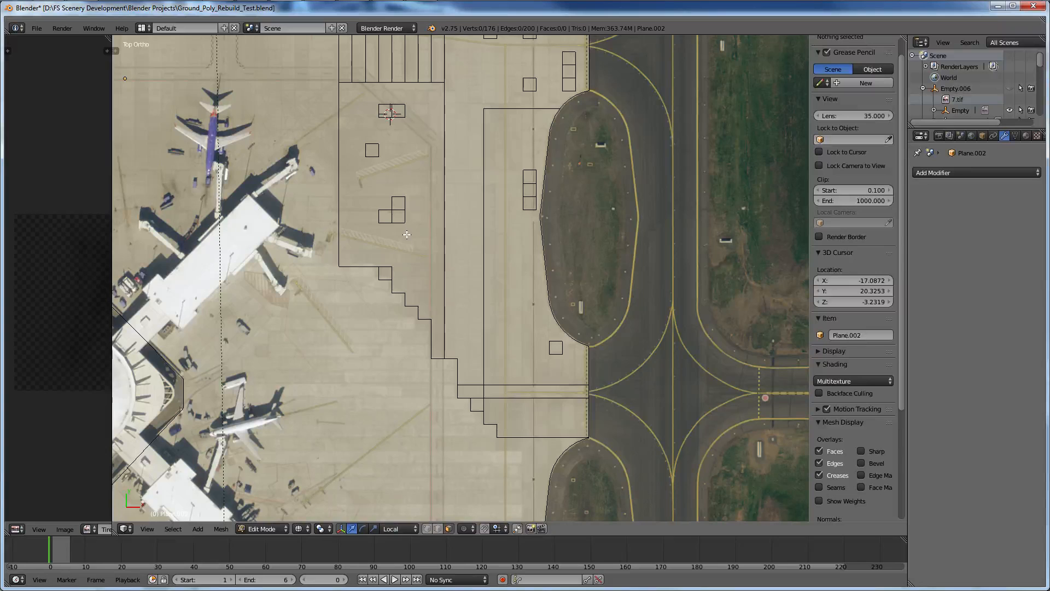
pyautogui.scroll(-4, 407, 234)
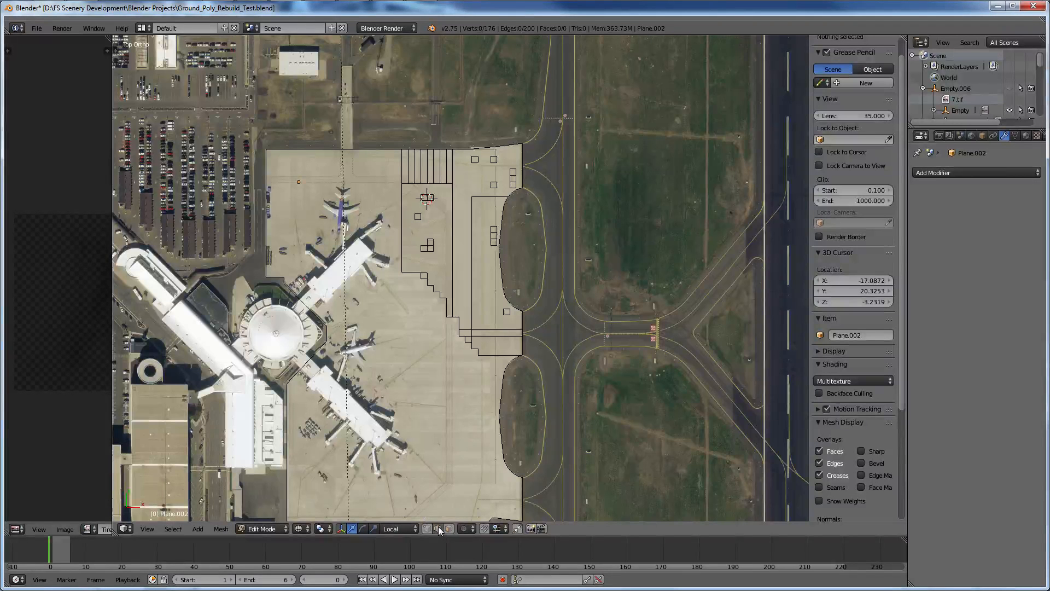
pyautogui.scroll(2, 471, 262)
pyautogui.rightClick(471, 257)
pyautogui.scroll(-2, 473, 398)
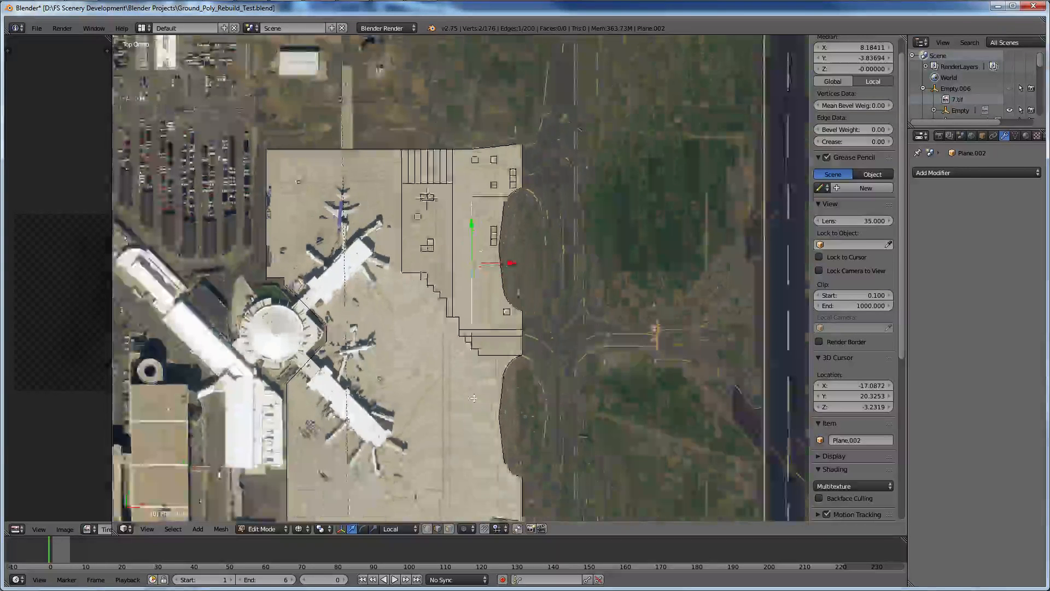
pyautogui.scroll(2, 473, 398)
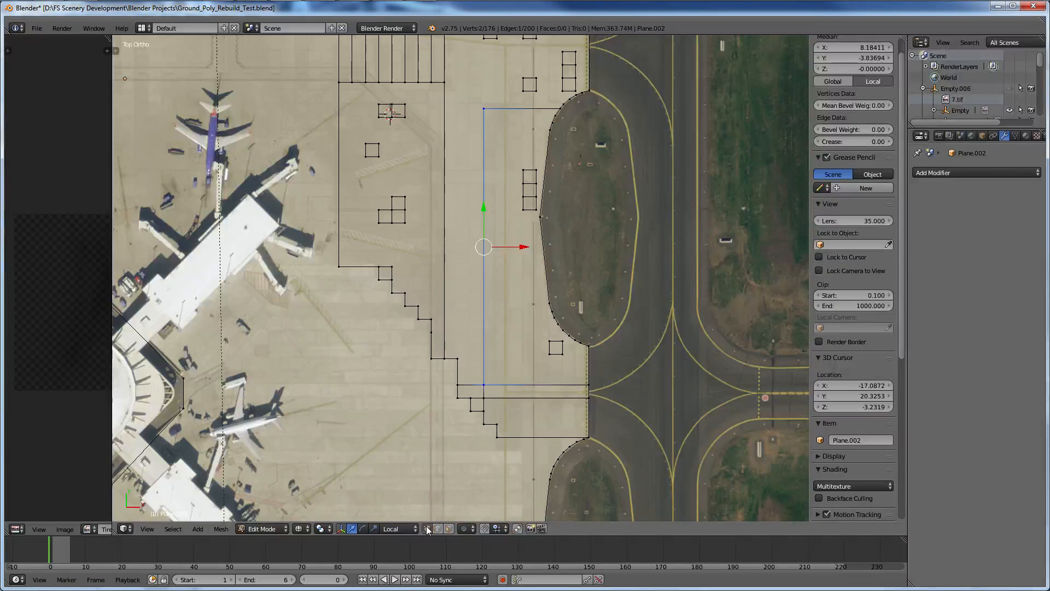
# Select the single square near the lower end of the grass island and fill it with a face.
pyautogui.rightClick(552, 354)
pyautogui.press('b')
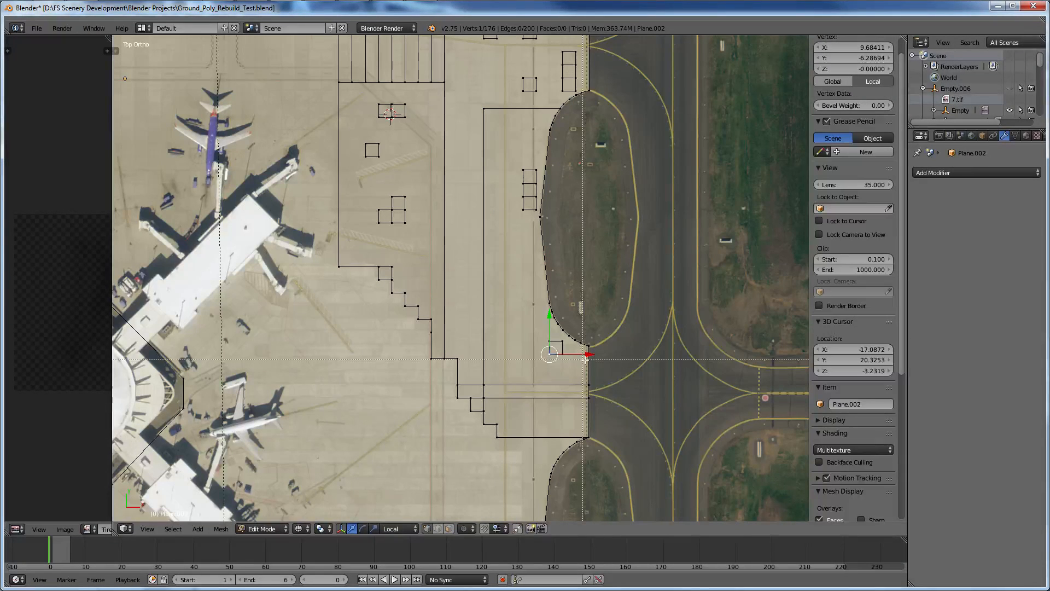
pyautogui.moveTo(584, 359); pyautogui.dragTo(541, 336)
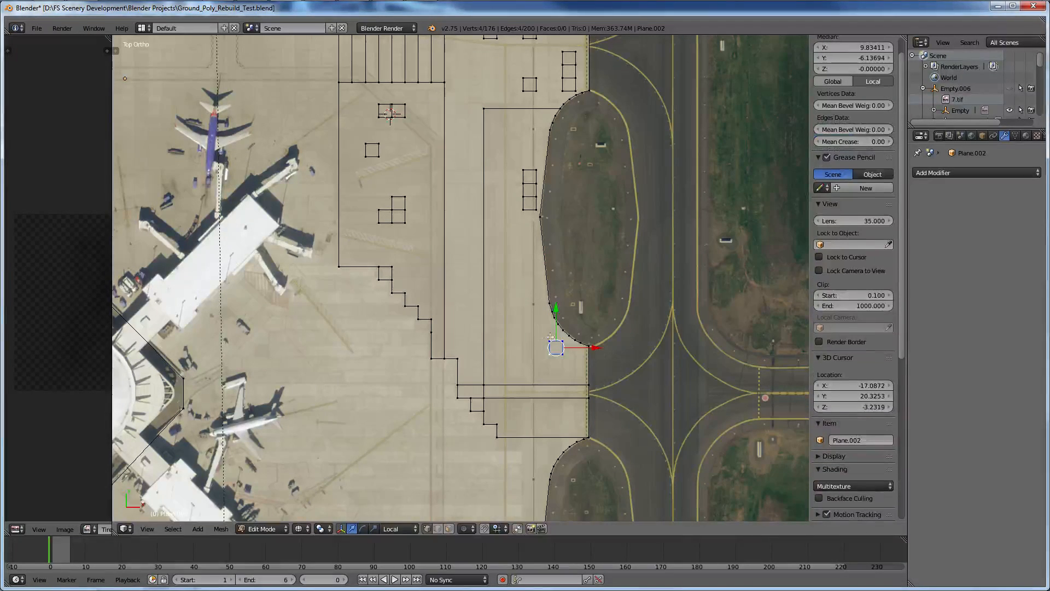
pyautogui.scroll(3, 551, 336)
pyautogui.keyDown('shift'); pyautogui.scroll(-4, 595, 376); pyautogui.keyUp('shift')
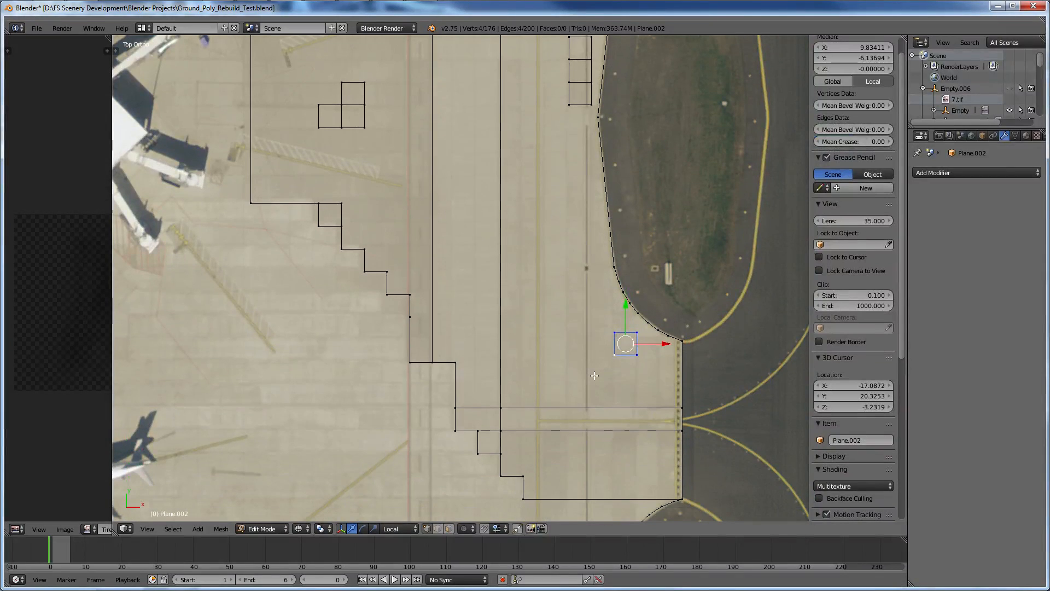
pyautogui.press('f')
# Fill the column of three squares beside the grass island with faces and check the middle one in face selection mode.
pyautogui.keyDown('shift'); pyautogui.scroll(-5, 595, 376); pyautogui.keyUp('shift')
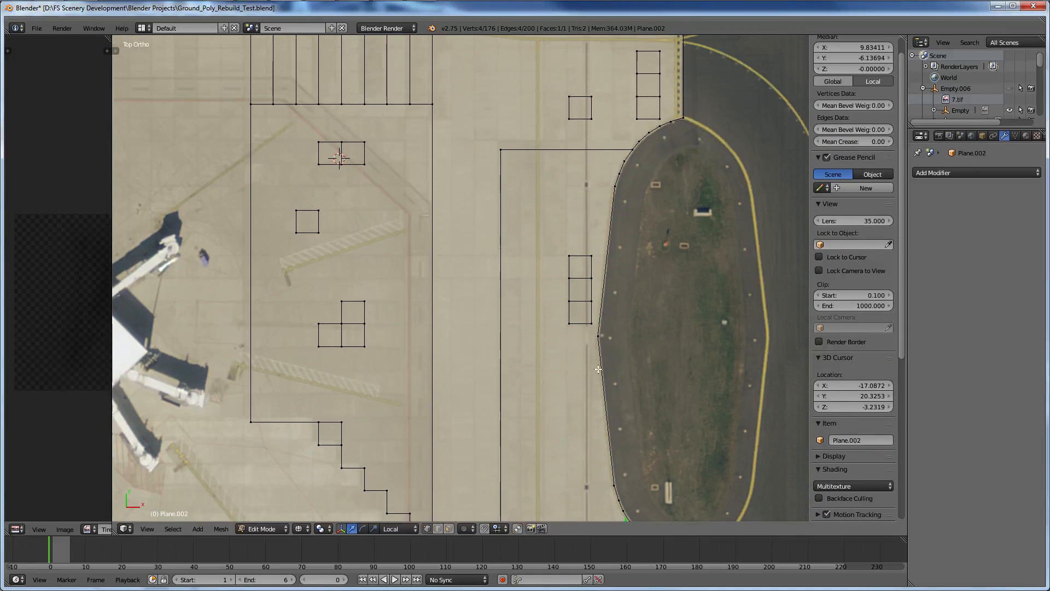
pyautogui.rightClick(569, 255)
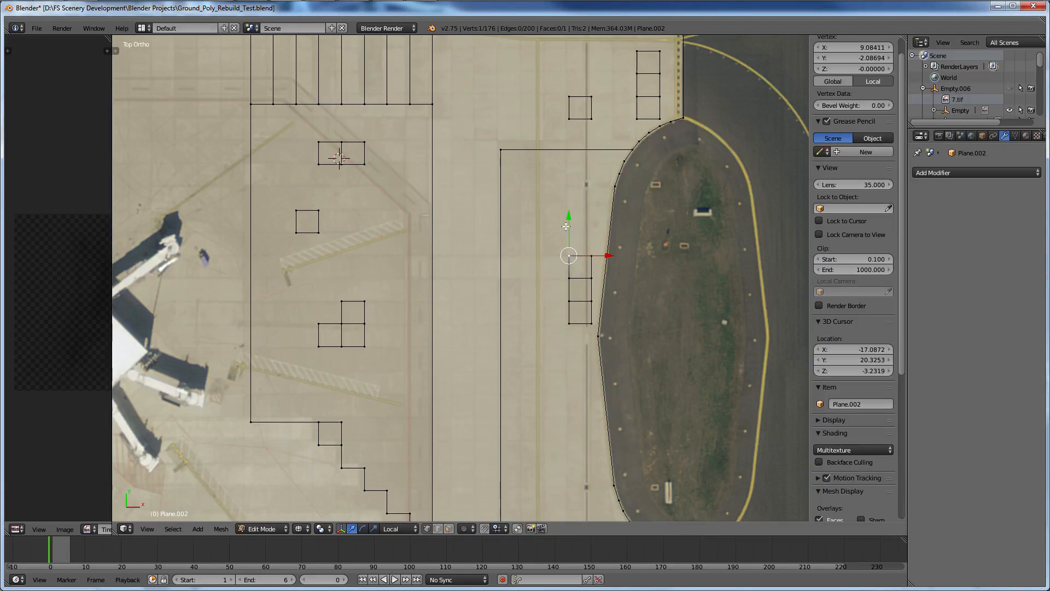
pyautogui.moveTo(549, 290); pyautogui.dragTo(596, 337)
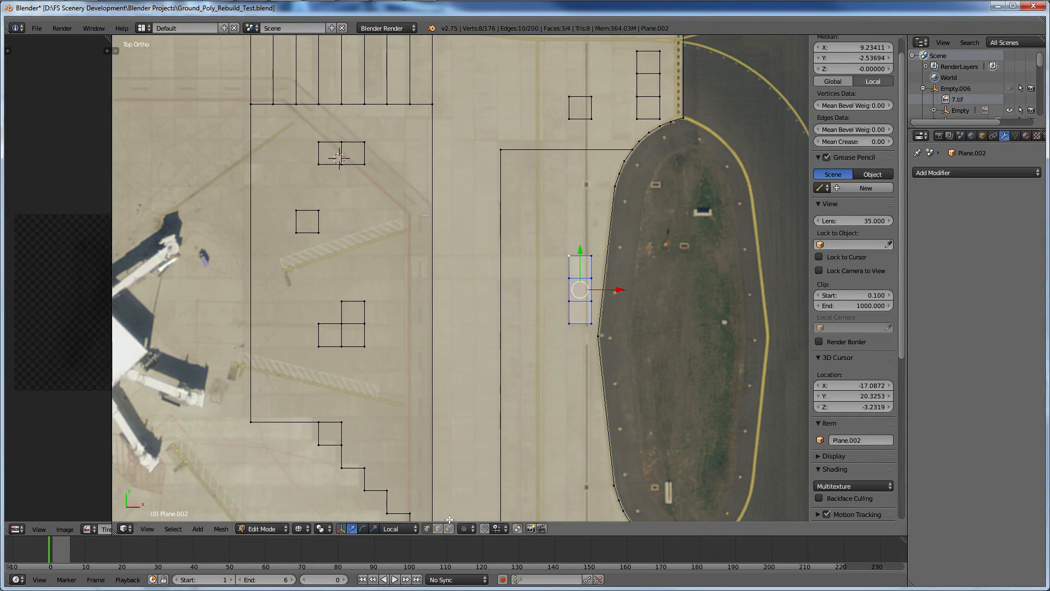
pyautogui.click(450, 555)
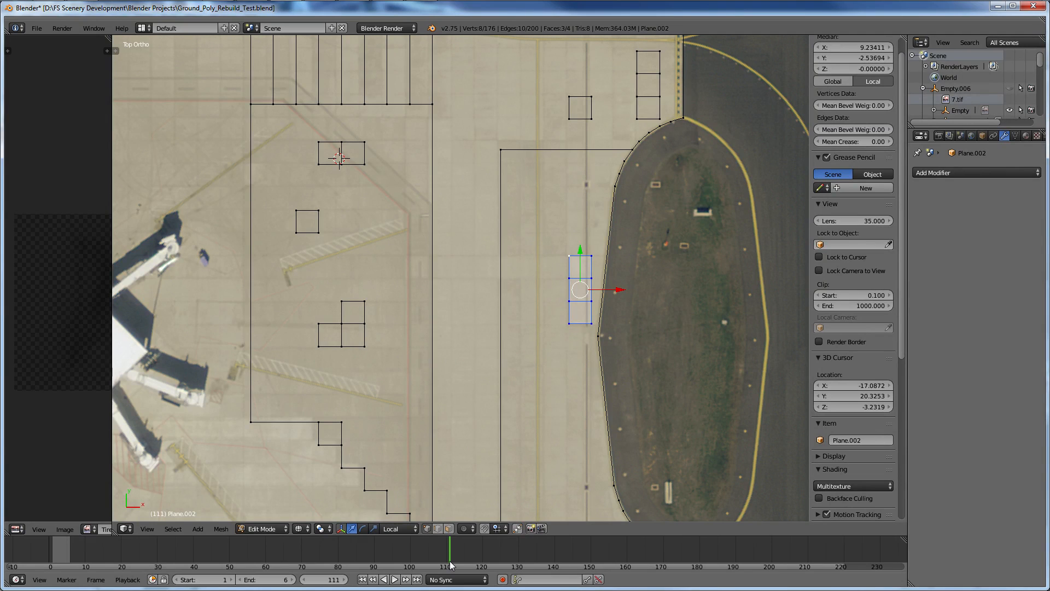
pyautogui.press('3')
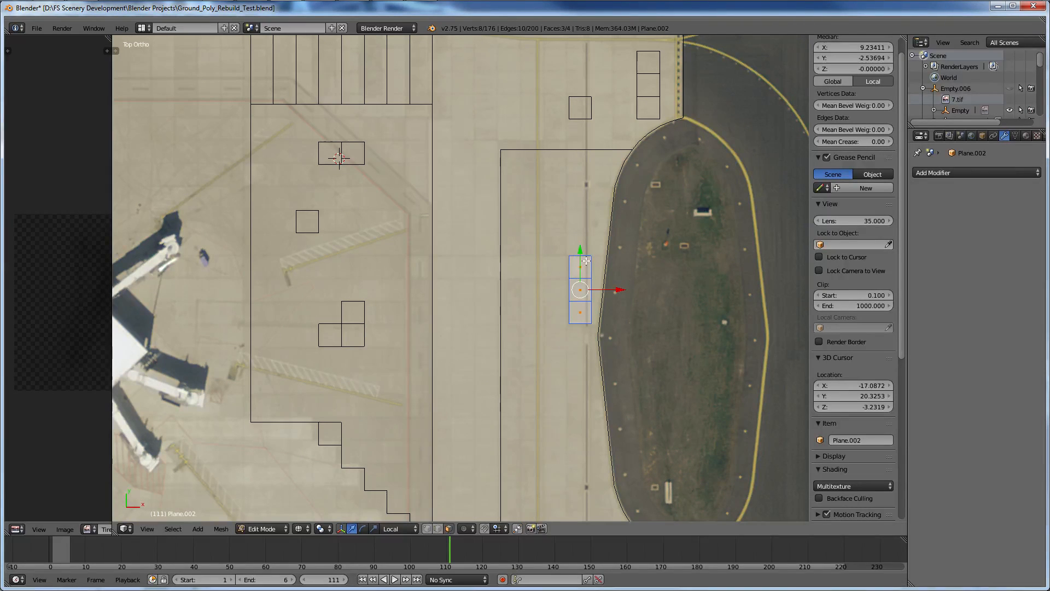
pyautogui.rightClick(580, 289)
pyautogui.click(427, 529)
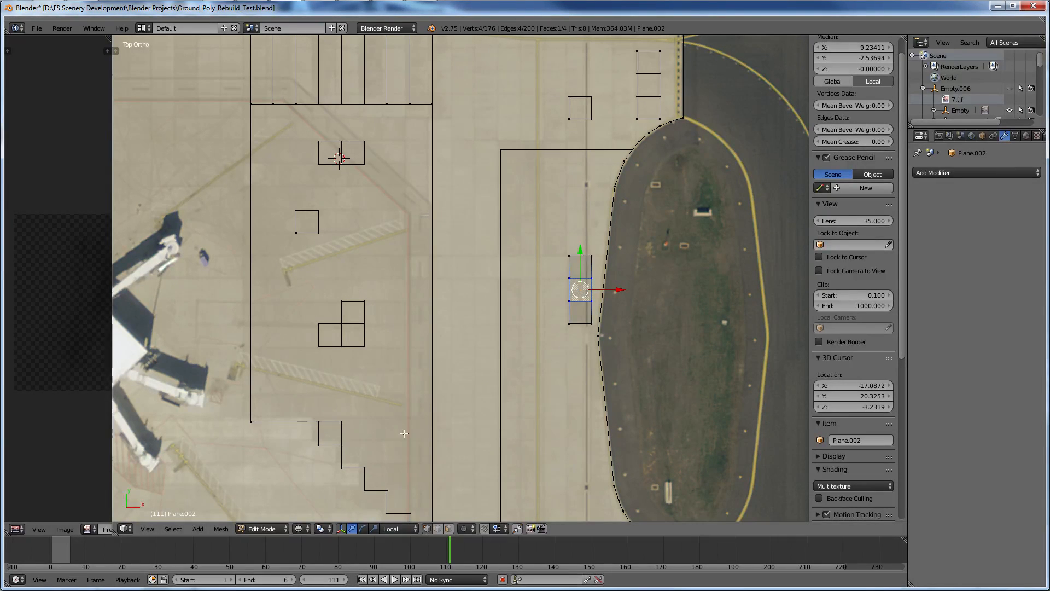
# Fill the L-shaped group of three squares and the single square above it with faces.
pyautogui.click(371, 361)
pyautogui.press('b')
pyautogui.moveTo(378, 355); pyautogui.dragTo(280, 195)
pyautogui.press('f')
pyautogui.rightClick(319, 234)
pyautogui.press('b')
pyautogui.press('f')
# Select the adjoining pair of squares below the parallel strips and fill them with faces.
pyautogui.rightClick(359, 174)
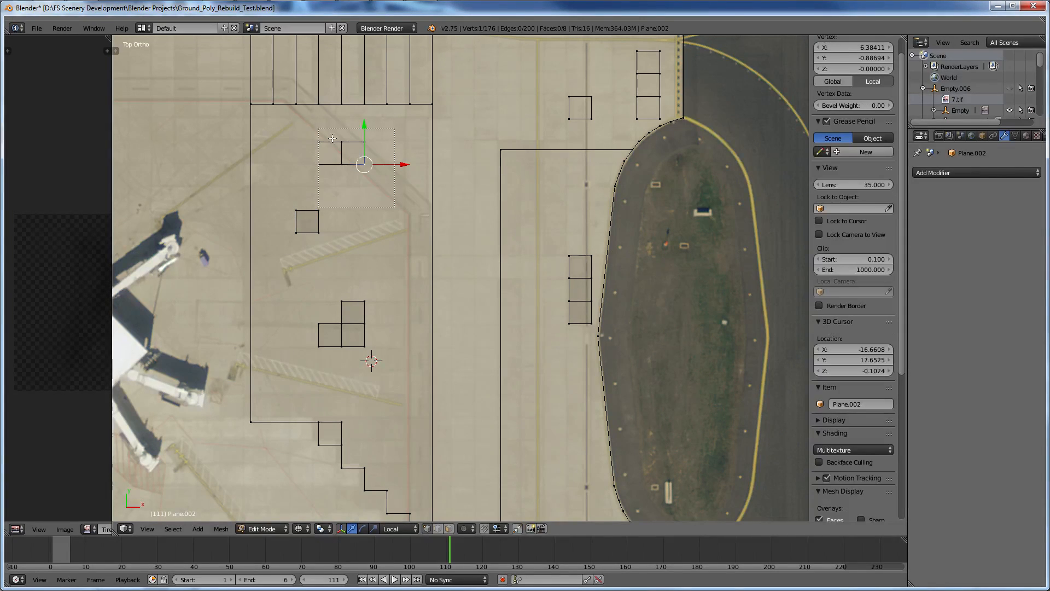
pyautogui.press('l')
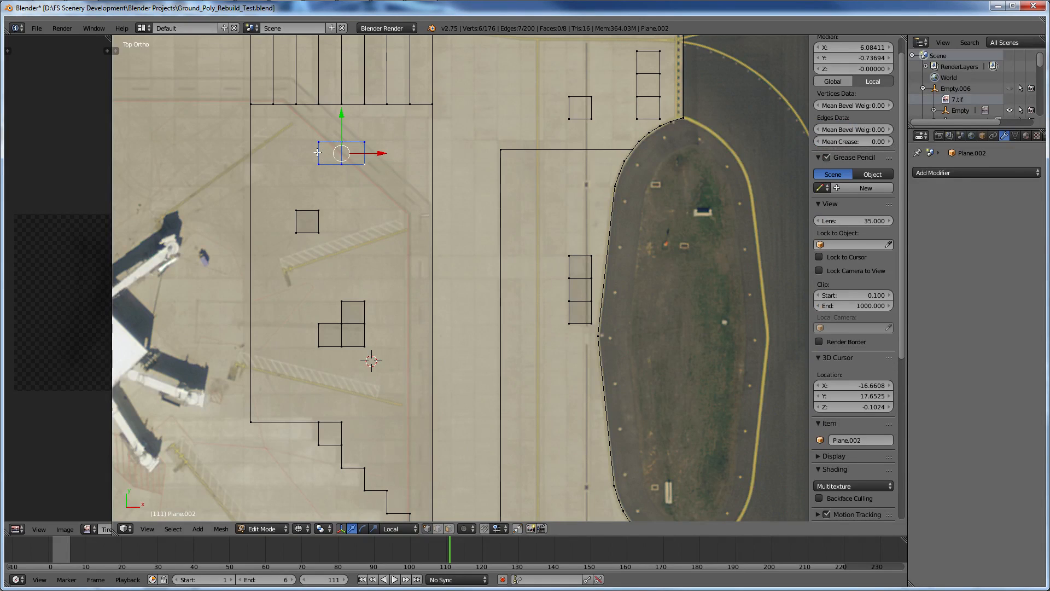
pyautogui.press('f')
# Select the square at the upper end of the stepped boundary and fill it with a face.
pyautogui.scroll(-2, 318, 152)
pyautogui.keyDown('shift'); pyautogui.scroll(-9, 363, 305); pyautogui.keyUp('shift')
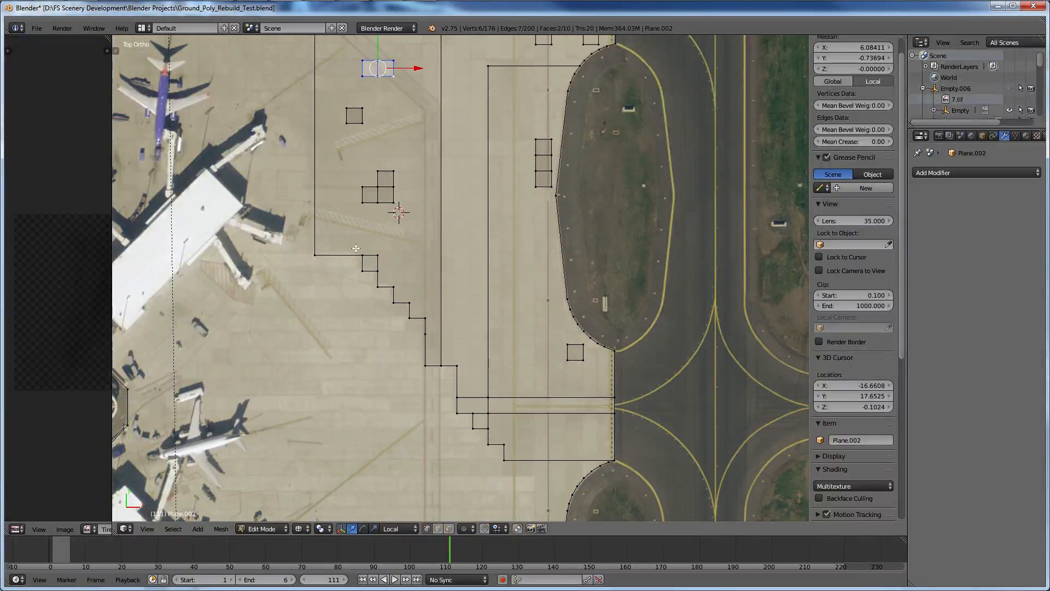
pyautogui.press('a')
pyautogui.rightClick(364, 255)
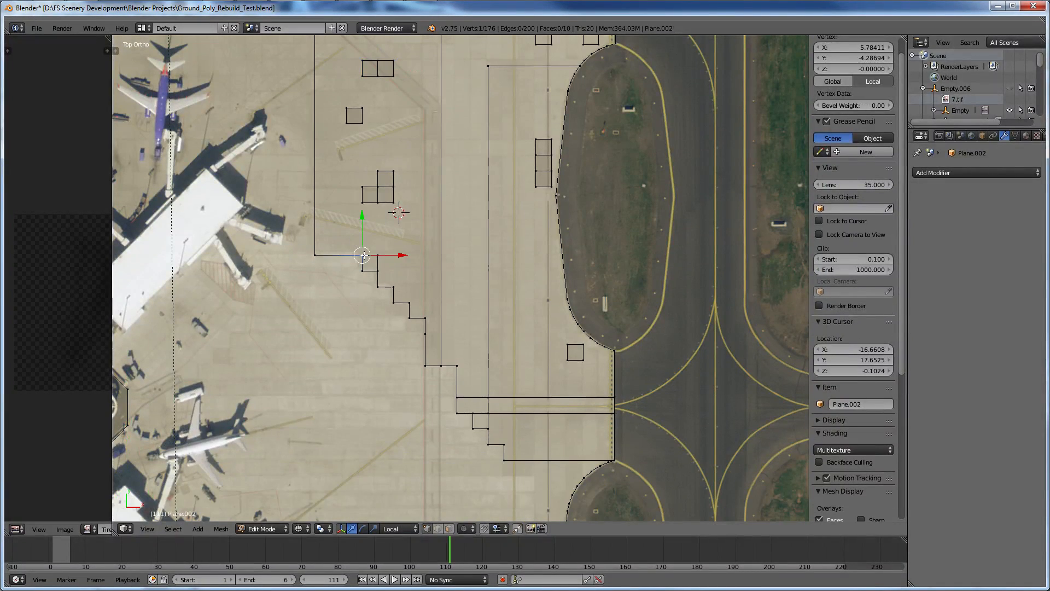
pyautogui.press('l')
pyautogui.press('f')
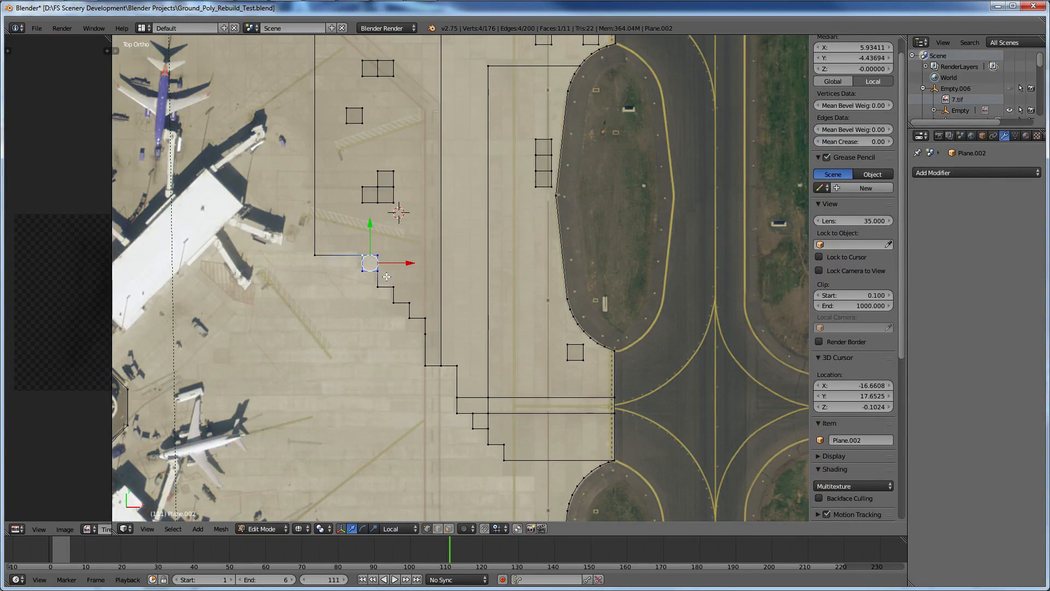
# Select the column of three squares above the grass island, next to the taxiway edge, and fill them with faces.
pyautogui.keyDown('shift'); pyautogui.scroll(8, 386, 277); pyautogui.keyUp('shift')
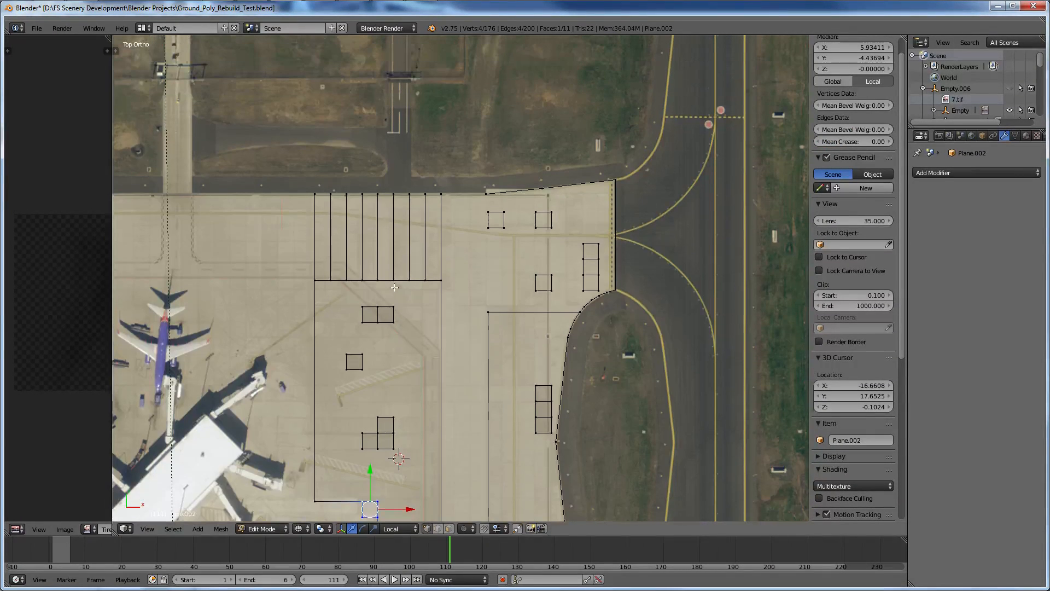
pyautogui.scroll(4, 394, 287)
pyautogui.keyDown('ctrl'); pyautogui.scroll(-4, 516, 326); pyautogui.keyUp('ctrl')
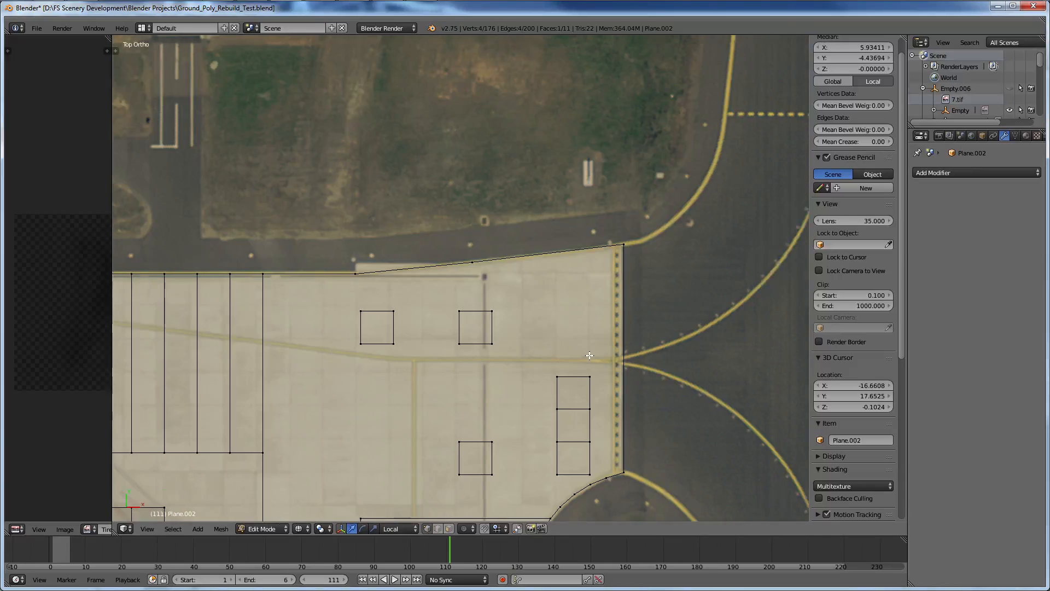
pyautogui.keyDown('shift'); pyautogui.scroll(-2, 517, 325); pyautogui.keyUp('shift')
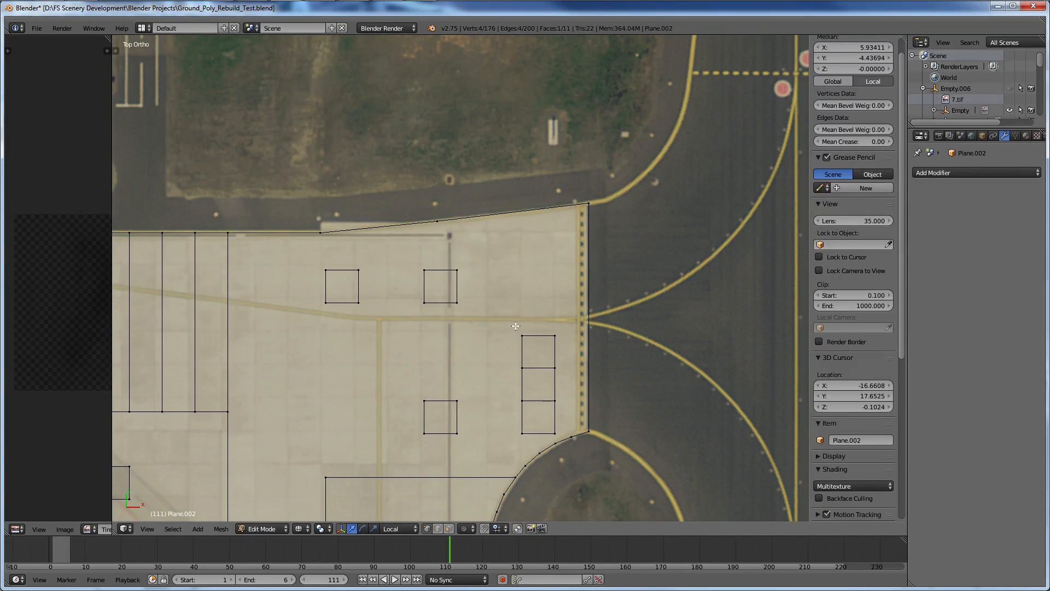
pyautogui.rightClick(521, 334)
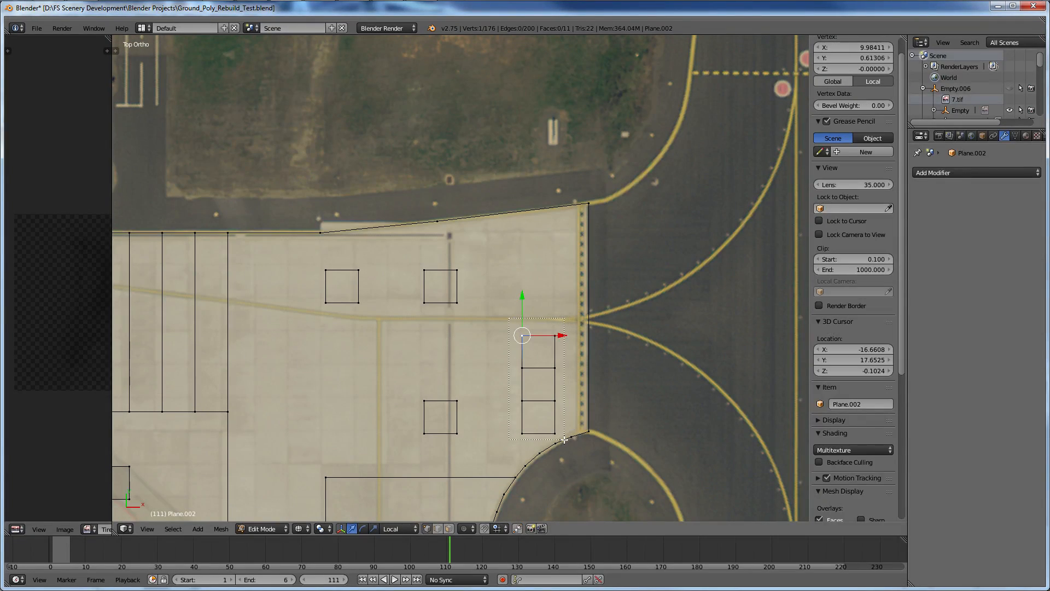
pyautogui.hotkey('ctrl', 'l')
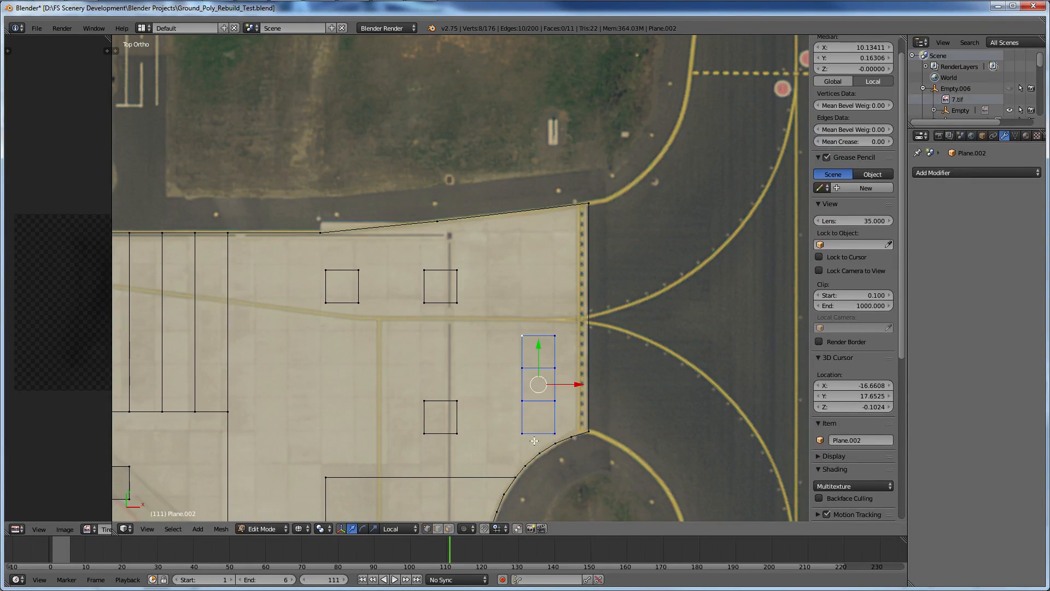
pyautogui.press('f')
pyautogui.click(480, 448)
# Fill the single square west of the three-square column near the taxiway edge with a face.
pyautogui.rightClick(460, 436)
pyautogui.press('b')
pyautogui.press('Escape')
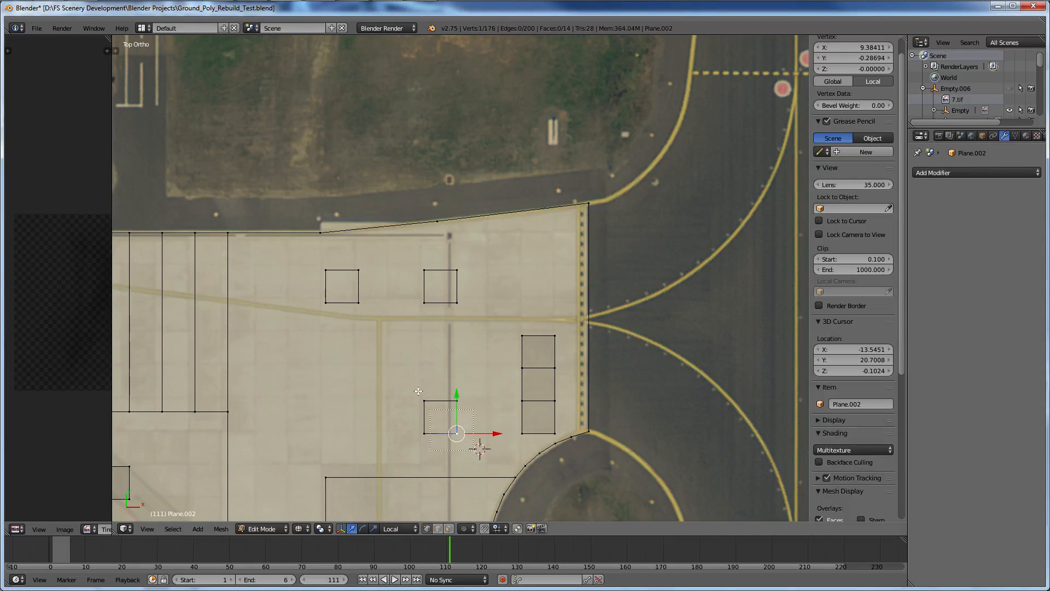
pyautogui.hotkey('ctrl', 'l')
pyautogui.press('f')
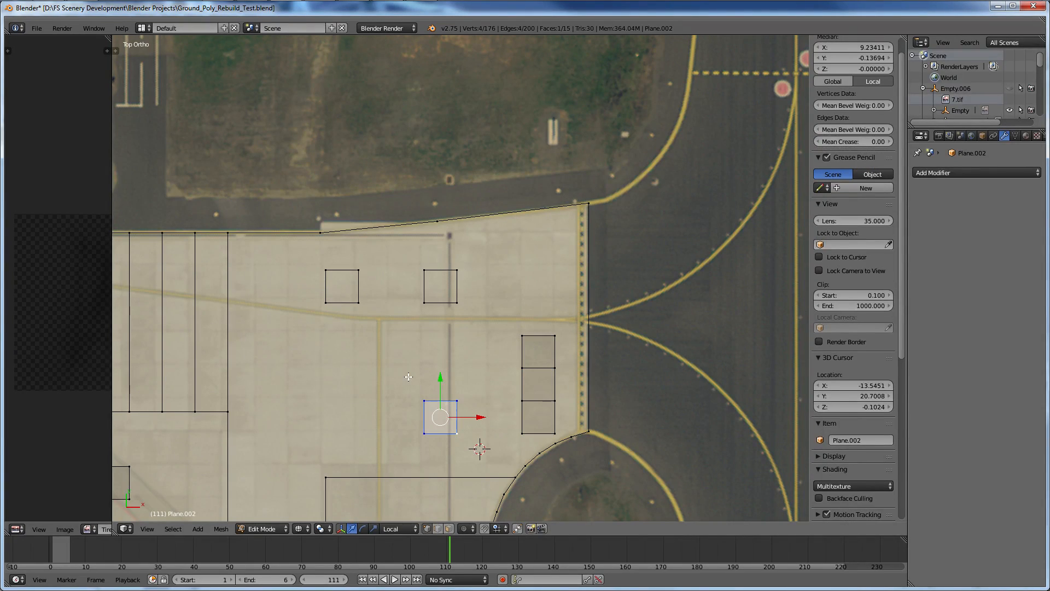
# Fill the two separate squares along the upper apron edge with faces, one after the other.
pyautogui.press('g')
pyautogui.click(420, 257)
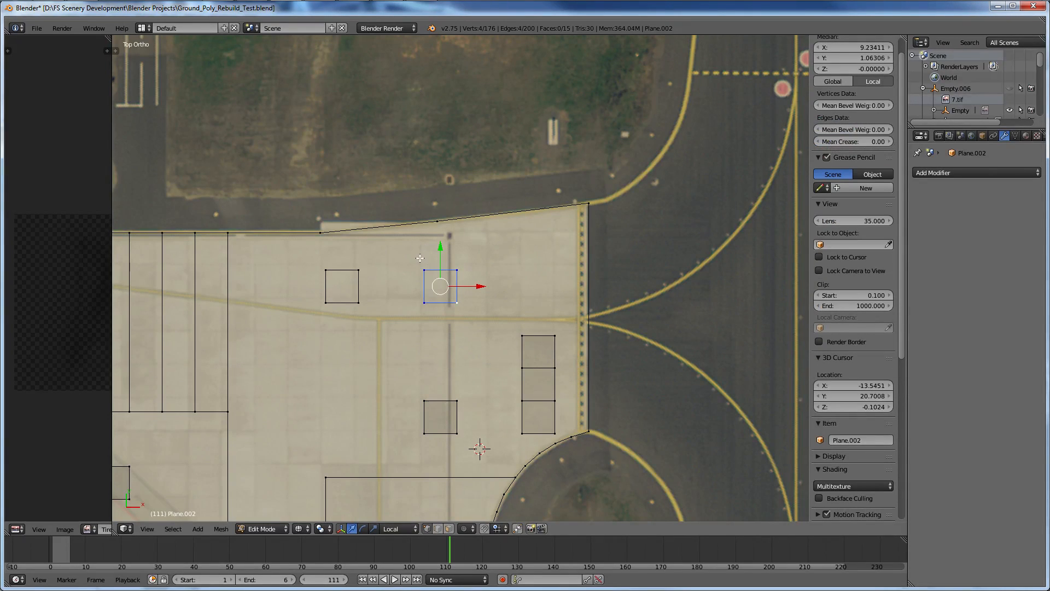
pyautogui.press('f')
pyautogui.rightClick(358, 302)
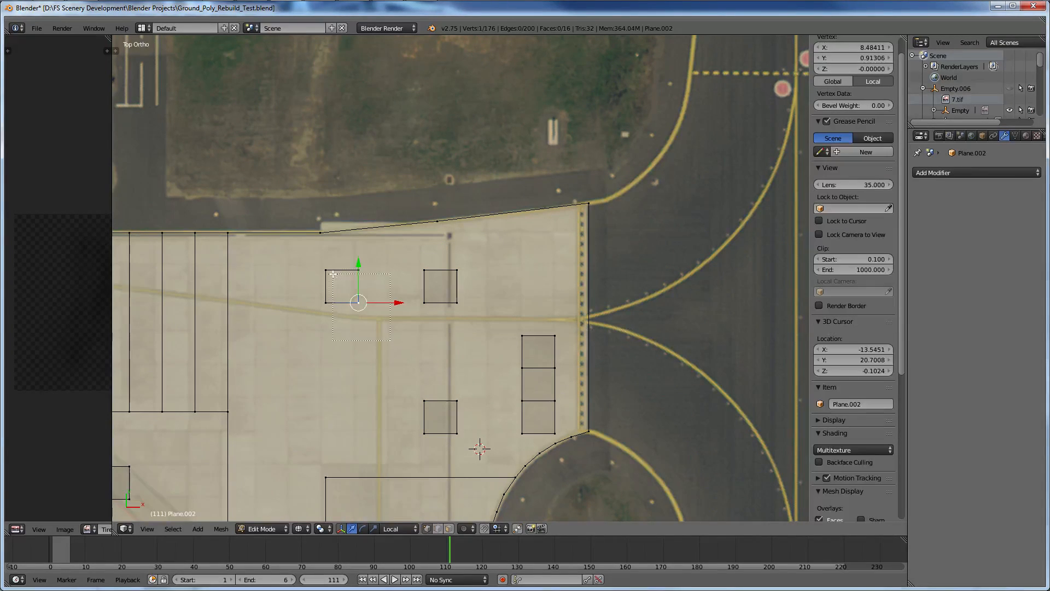
pyautogui.hotkey('ctrl', 'l')
pyautogui.press('f')
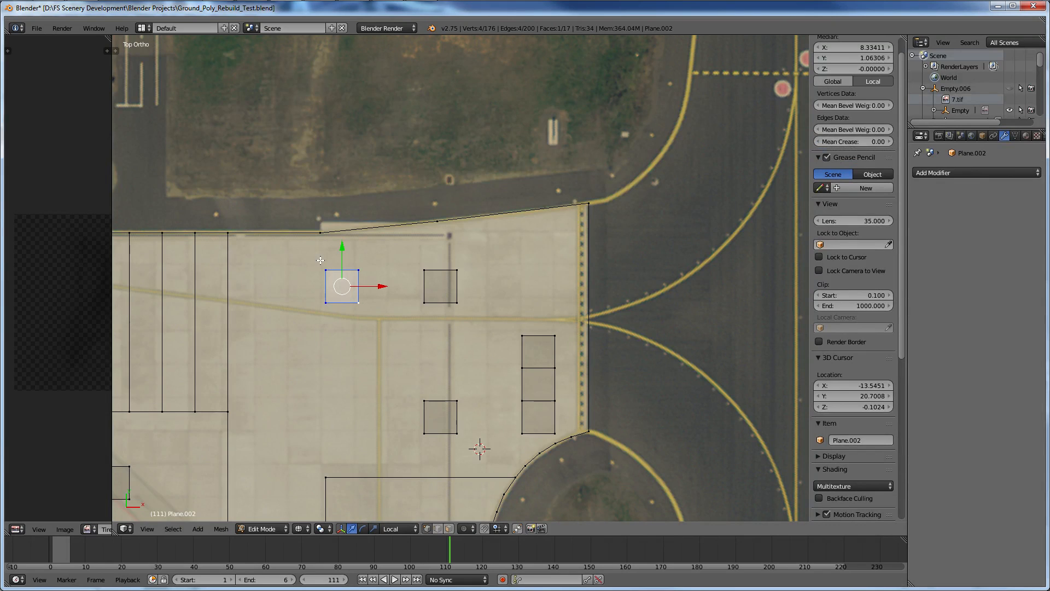
# Select all the parallel strips at the upper apron edge, fill them with faces and switch to face selection mode.
pyautogui.scroll(-3, 323, 306)
pyautogui.rightClick(325, 355)
pyautogui.press('b')
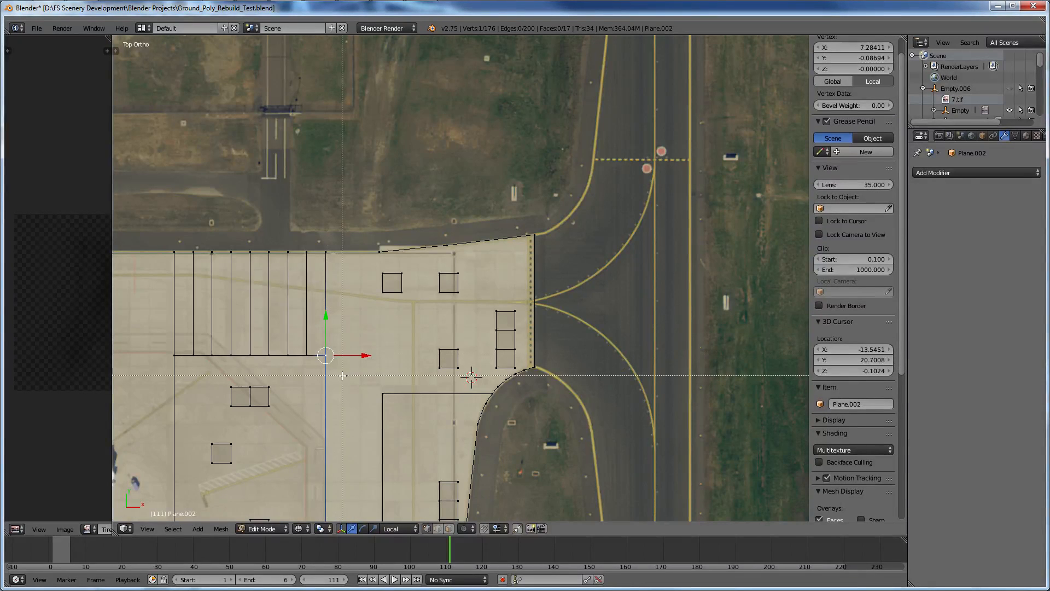
pyautogui.moveTo(342, 376); pyautogui.dragTo(138, 245)
pyautogui.scroll(-4, 348, 297)
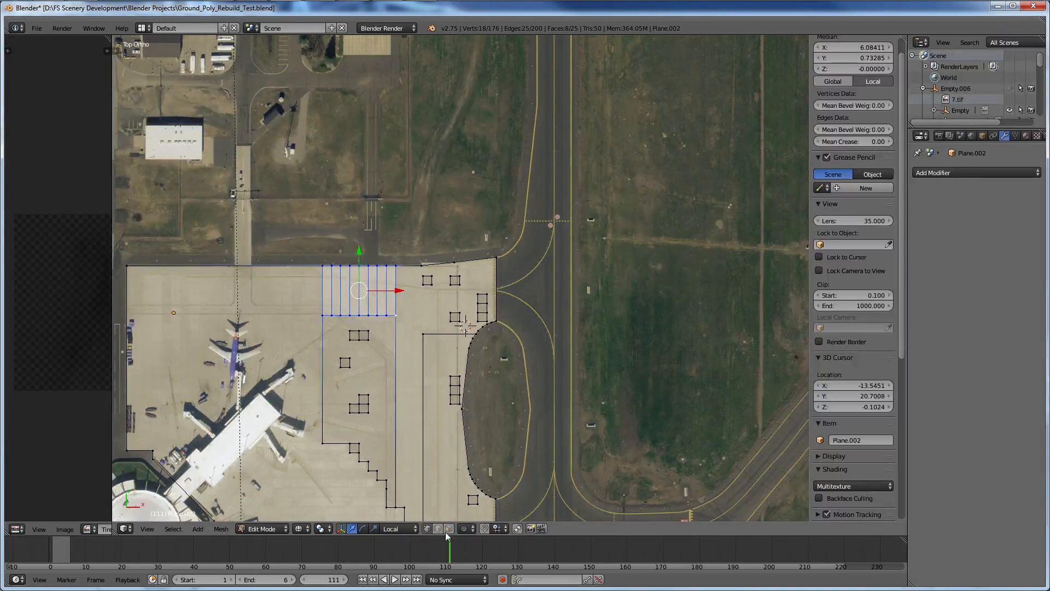
pyautogui.click(448, 528)
pyautogui.keyDown('shift'); pyautogui.scroll(-3, 462, 444); pyautogui.keyUp('shift')
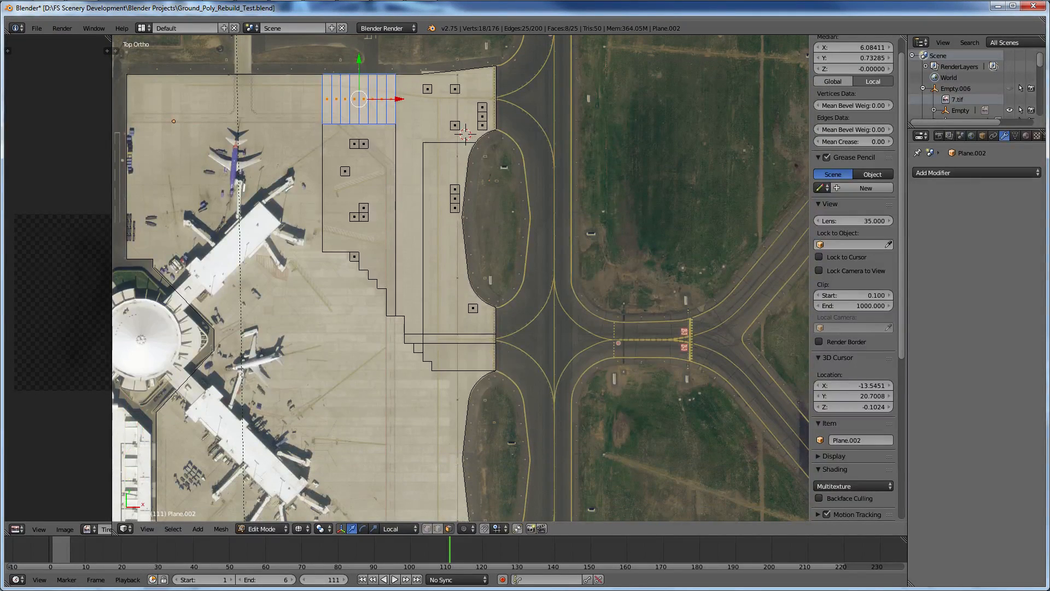
# Switch to vertex selection, select the four corners of the small stepped square below the horizontal strip's west end and fill it with a face.
pyautogui.hotkey('ctrl', 'Tab')
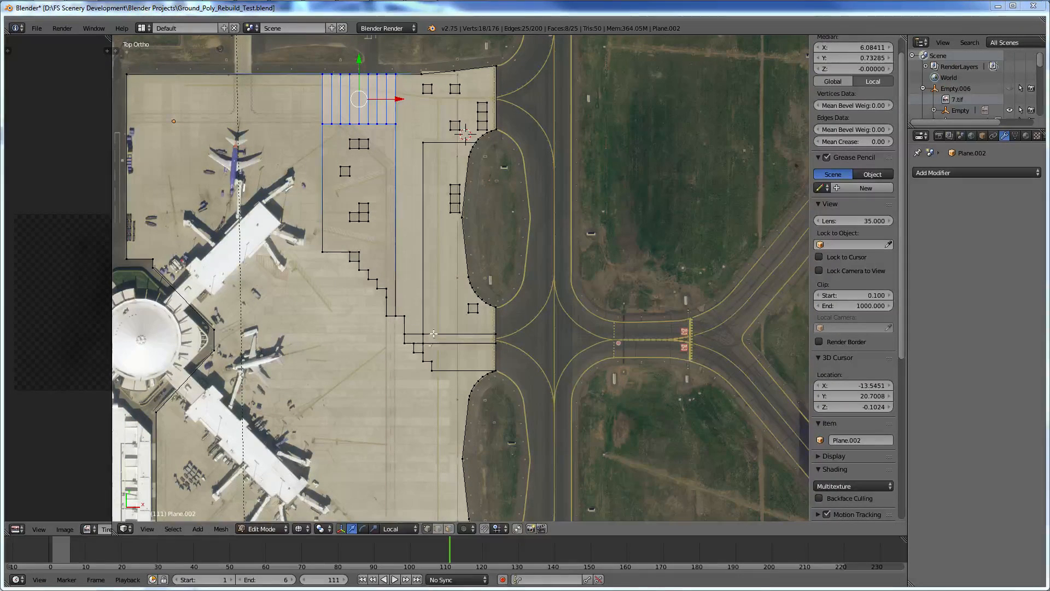
pyautogui.rightClick(422, 360)
pyautogui.scroll(3, 424, 358)
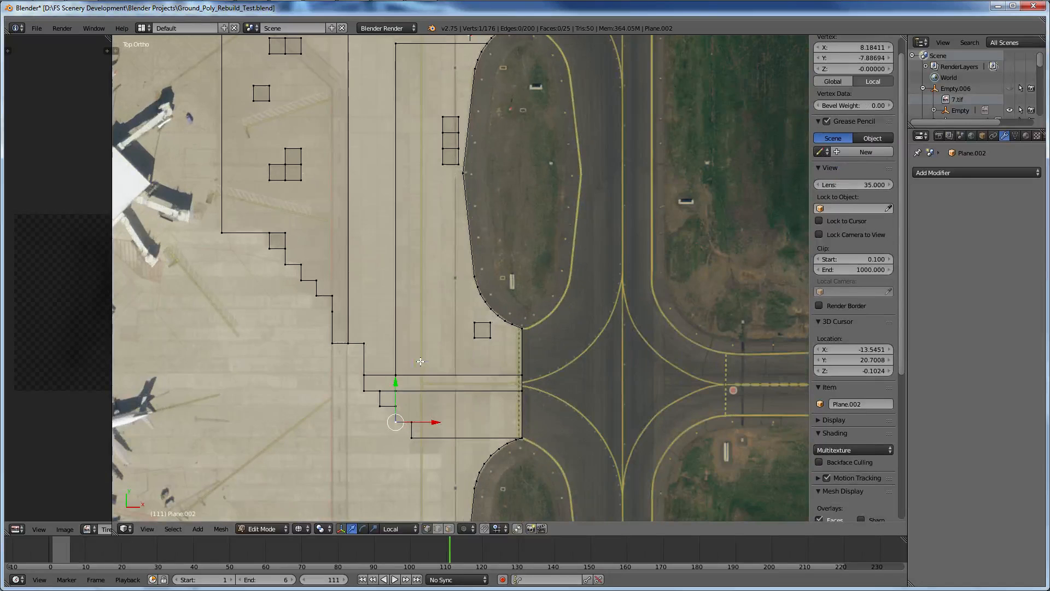
pyautogui.rightClick(378, 316)
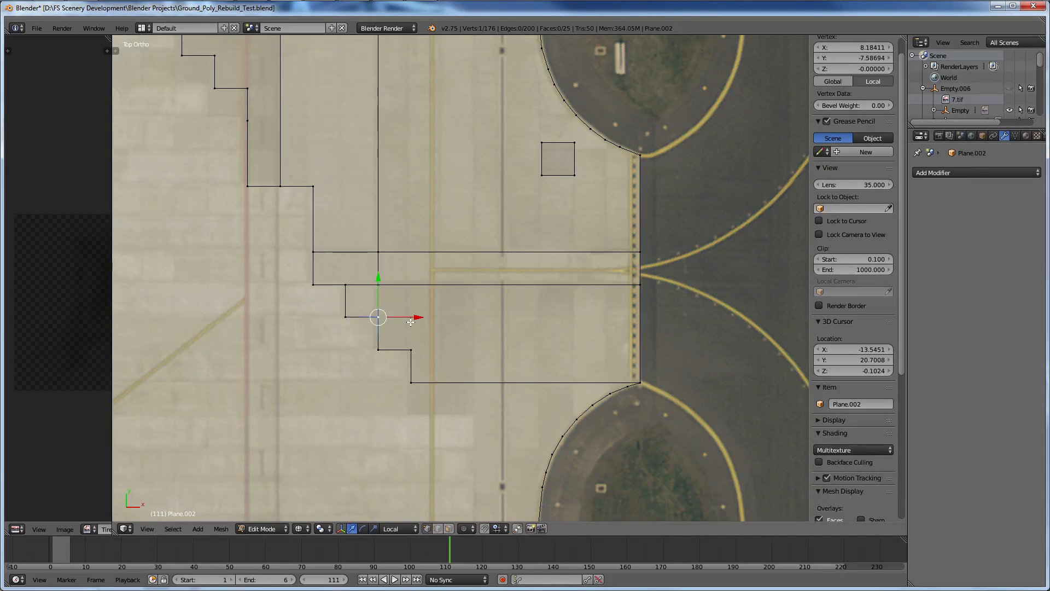
pyautogui.press('b')
pyautogui.moveTo(403, 331); pyautogui.dragTo(339, 278)
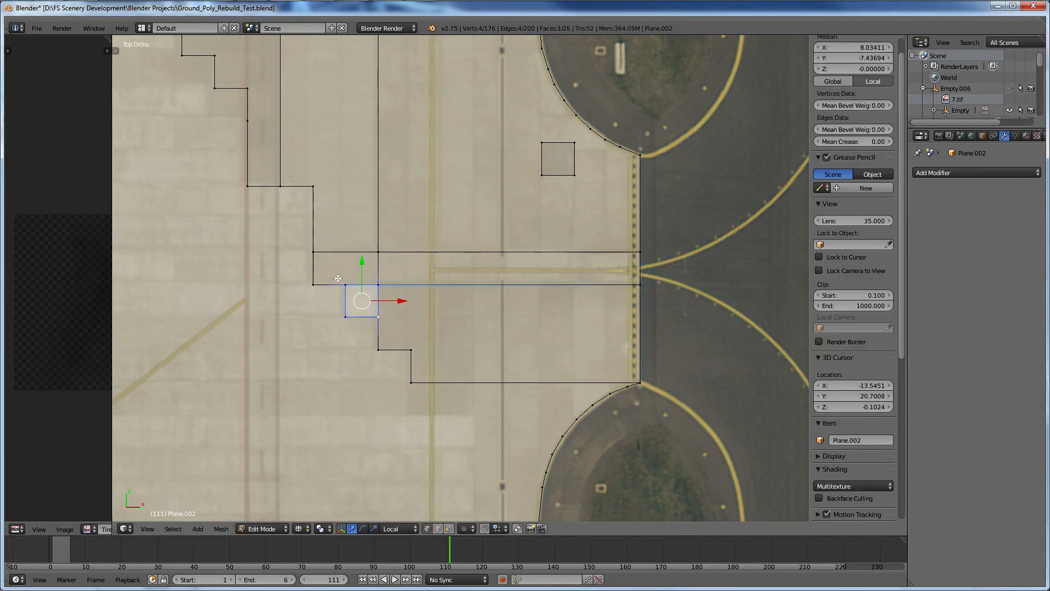
# Select the vertices around the short western section of the horizontal strip and fill it with a face.
pyautogui.click(303, 244)
pyautogui.rightClick(303, 244)
pyautogui.press('b')
pyautogui.moveTo(303, 244); pyautogui.dragTo(413, 297)
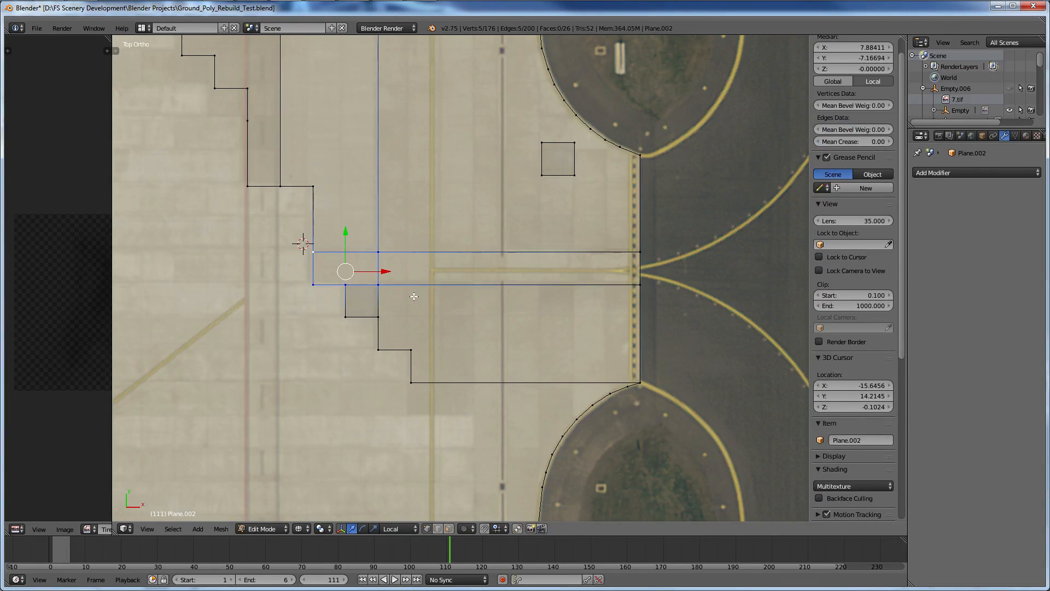
pyautogui.press('f')
# Select the outline of the stepped area between the horizontal strip and the lower grass island and fill it with a face.
pyautogui.rightClick(640, 382)
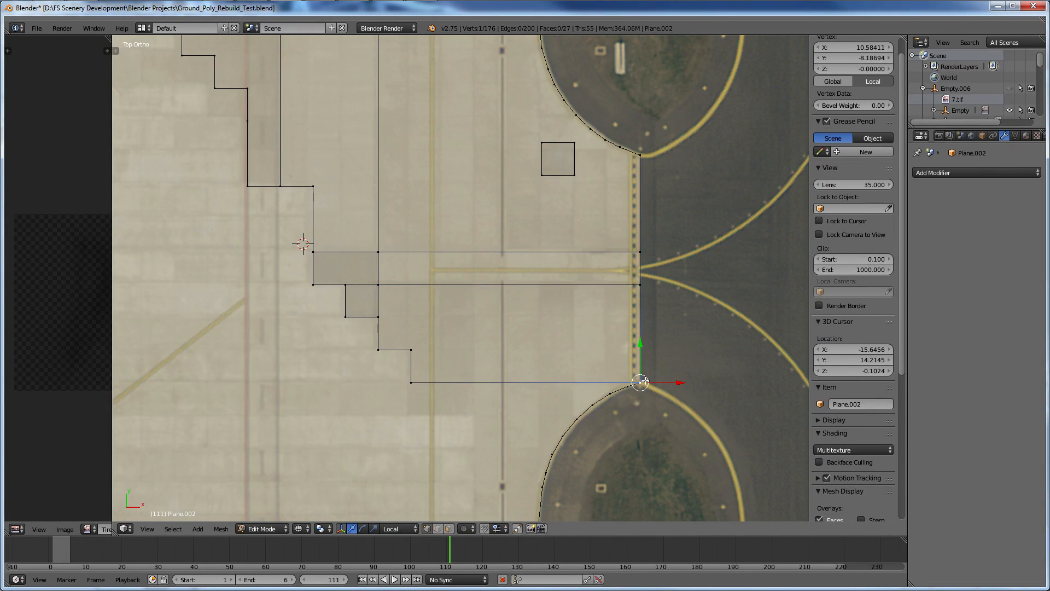
pyautogui.press('b')
pyautogui.moveTo(667, 386); pyautogui.dragTo(350, 284)
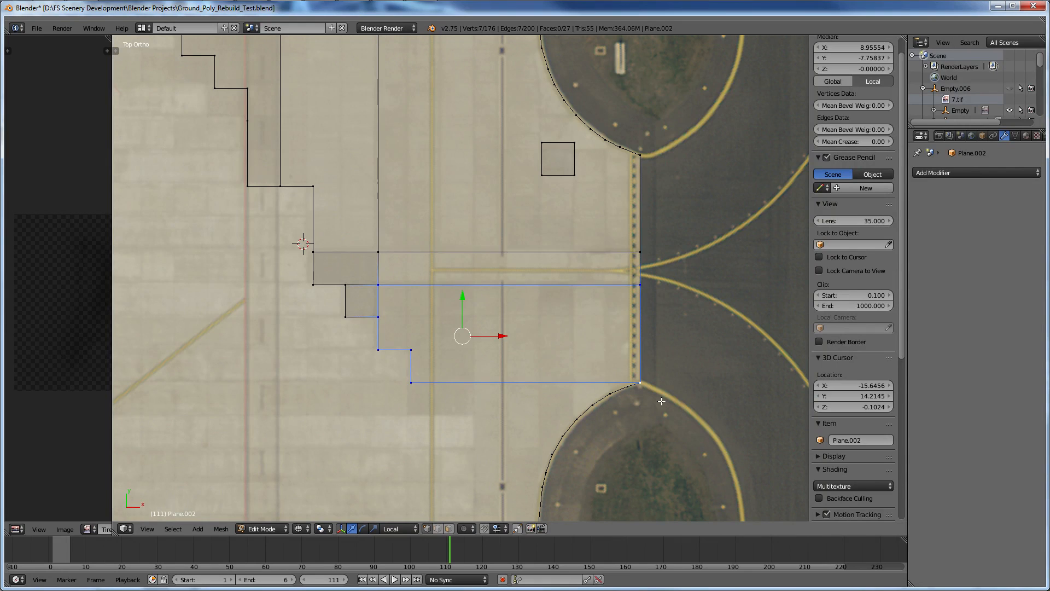
pyautogui.press('f')
# Select the four corners of the long strip section reaching the taxiway edge and fill it with a face.
pyautogui.rightClick(645, 288)
pyautogui.press('b')
pyautogui.moveTo(677, 311); pyautogui.dragTo(368, 212)
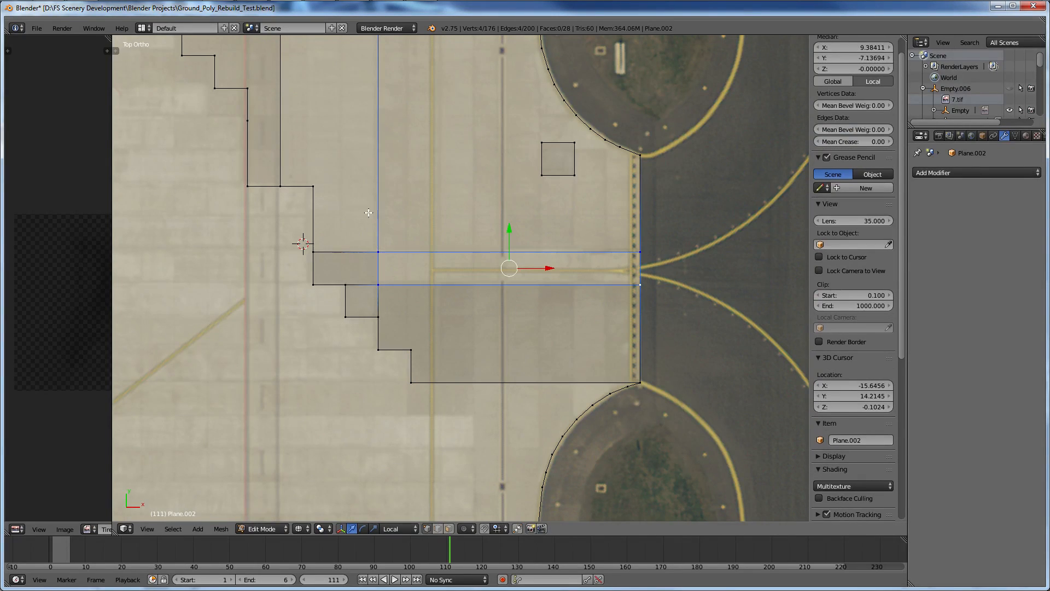
pyautogui.press('f')
pyautogui.scroll(-4, 370, 213)
pyautogui.keyDown('shift'); pyautogui.scroll(3, 369, 214); pyautogui.keyUp('shift')
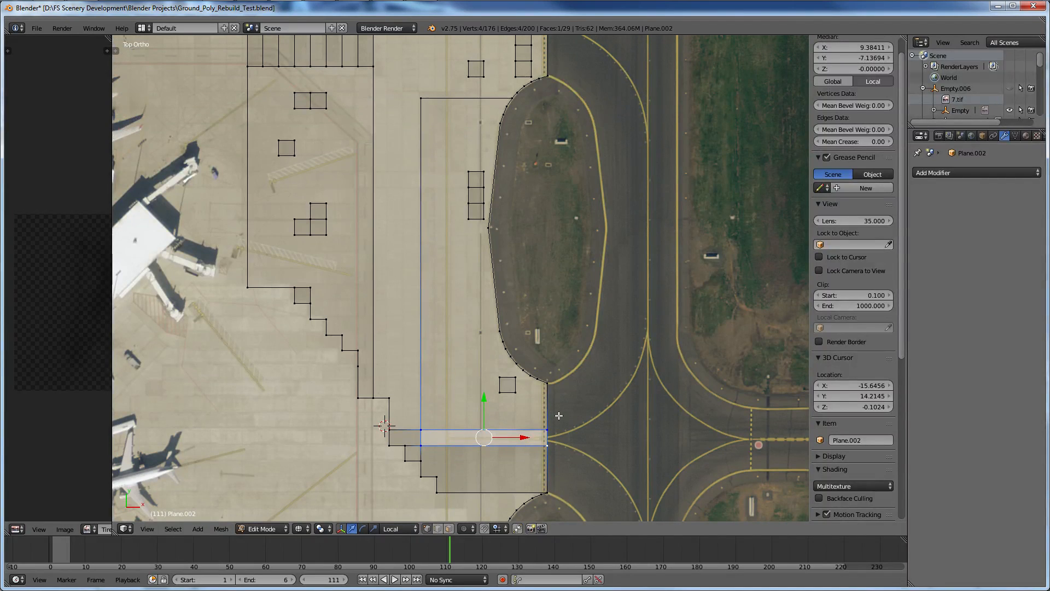
pyautogui.rightClick(572, 440)
pyautogui.press('g')
pyautogui.click(575, 445)
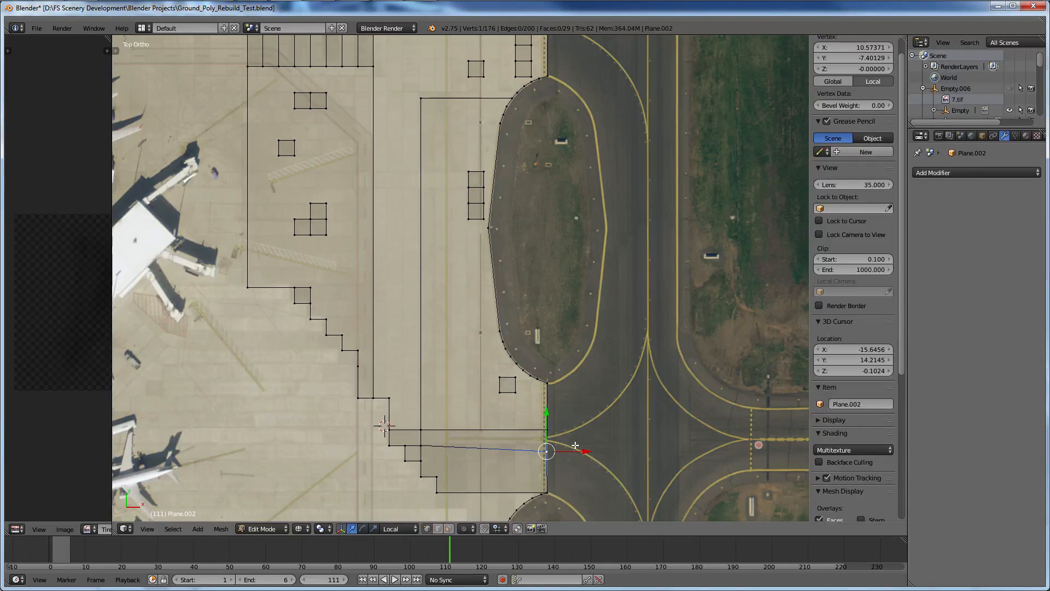
pyautogui.press('e')
pyautogui.click(574, 446)
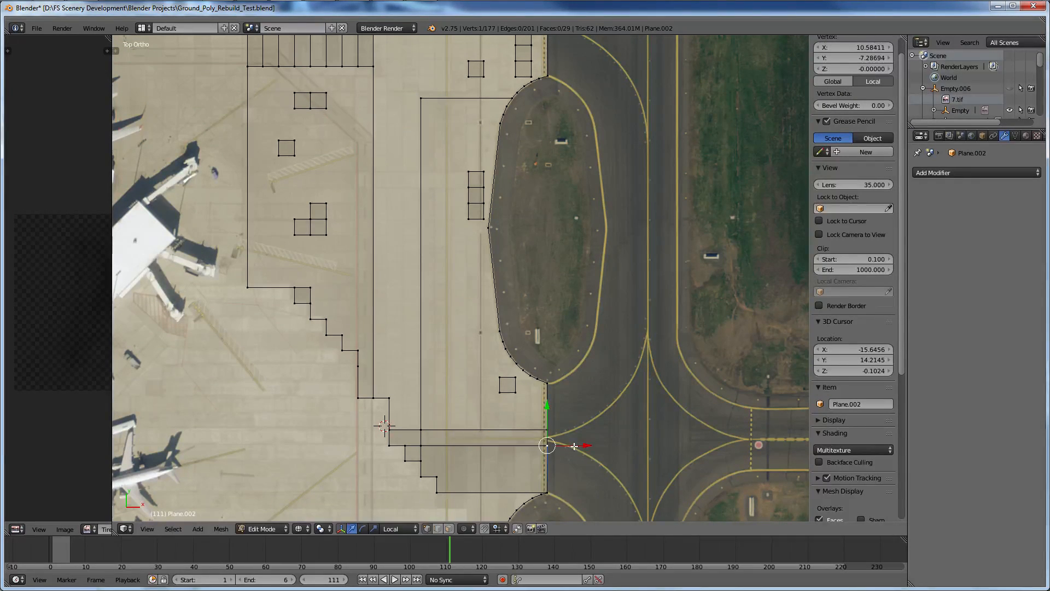
pyautogui.hotkey('ctrl', 'z')
# Try to fill the whole area between the long vertical line and the upper grass island, inner squares included, with one face.
pyautogui.press('b')
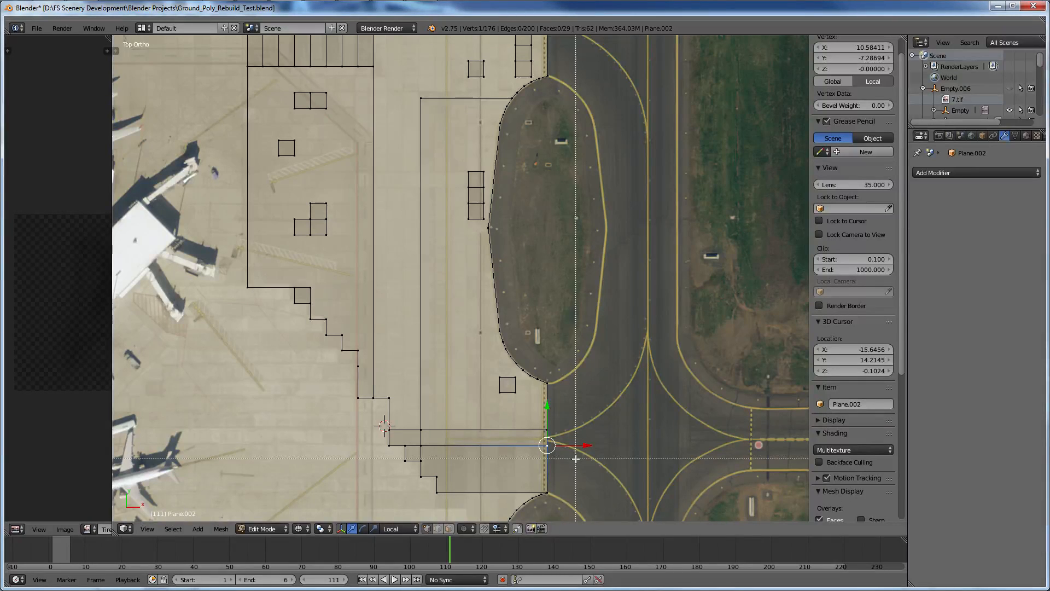
pyautogui.moveTo(582, 460); pyautogui.dragTo(407, 268)
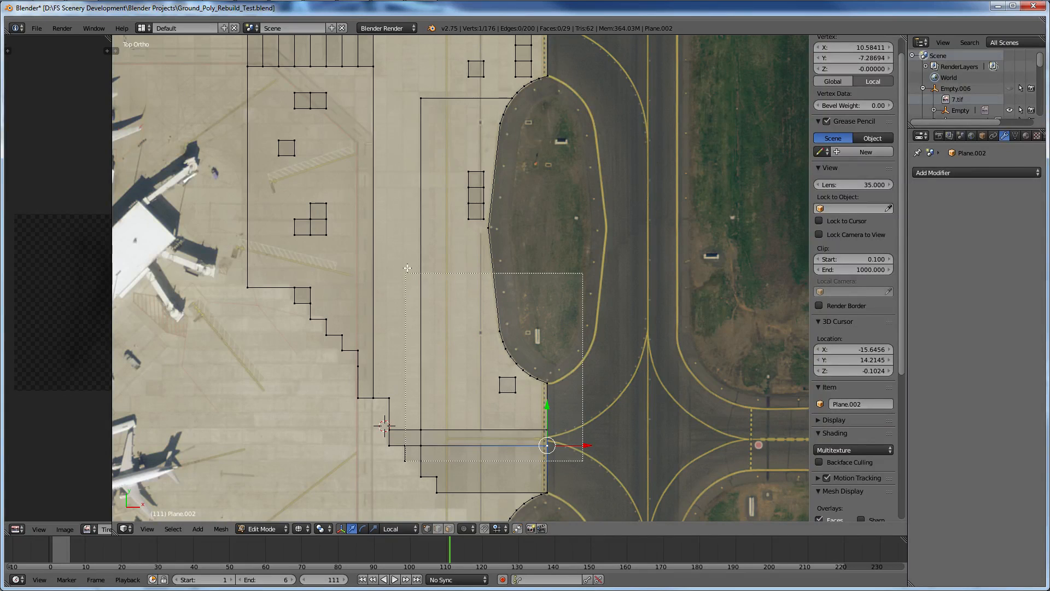
pyautogui.moveTo(407, 268); pyautogui.dragTo(407, 97)
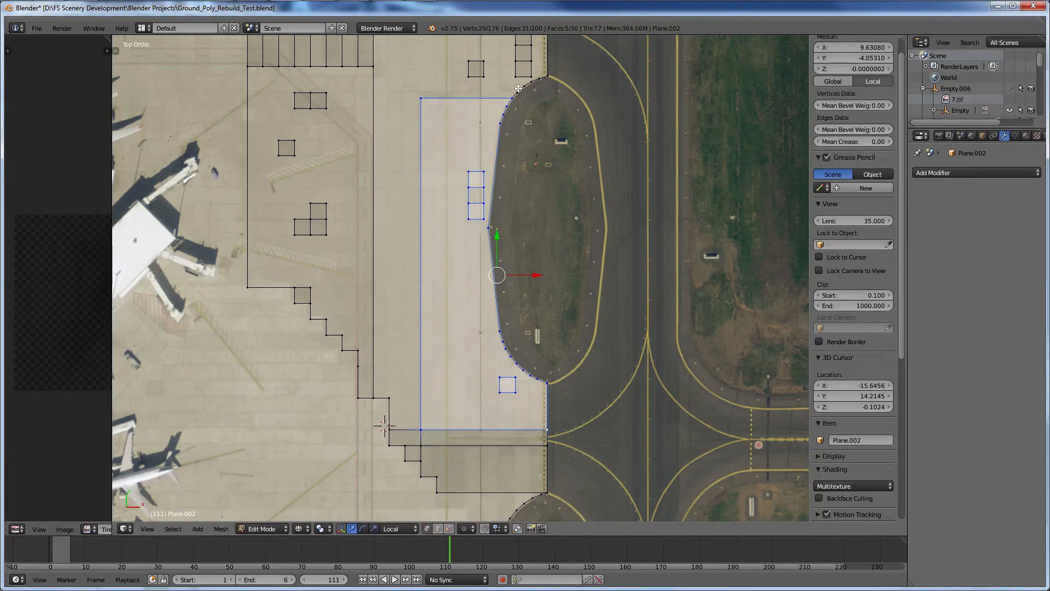
# Switch to face selection and solid shading, select the large face beside the grass island and examine it from an angled view.
pyautogui.rightClick(462, 216)
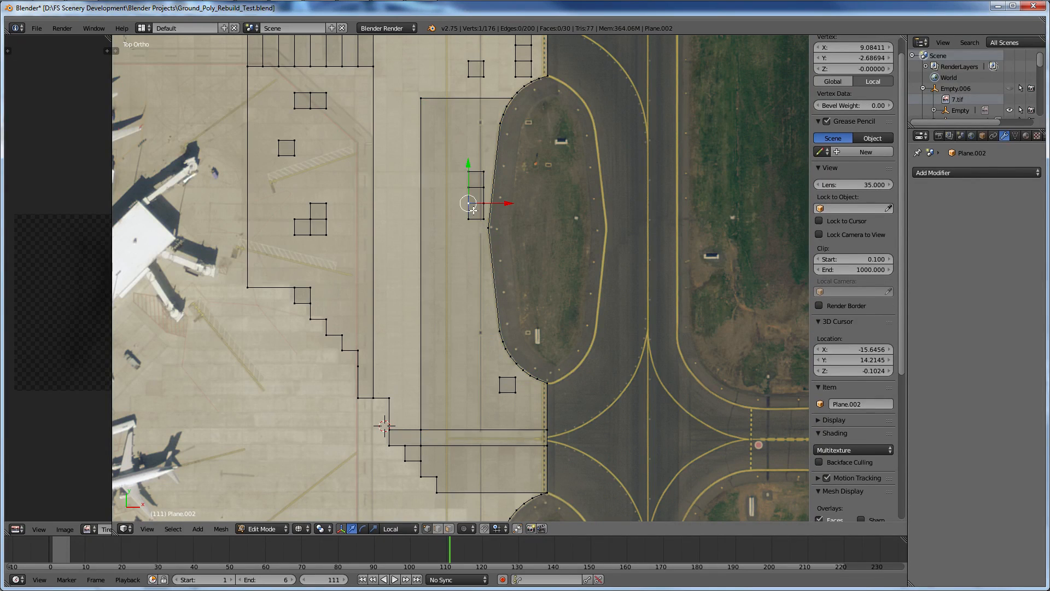
pyautogui.click(452, 530)
pyautogui.rightClick(507, 385)
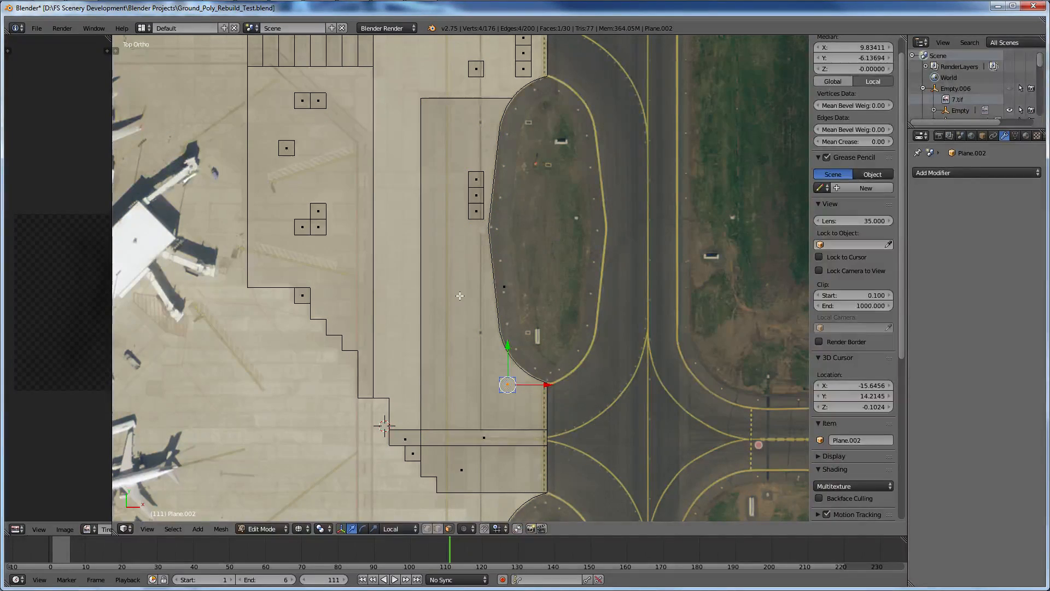
pyautogui.moveTo(470, 373); pyautogui.dragTo(432, 295, button='middle')
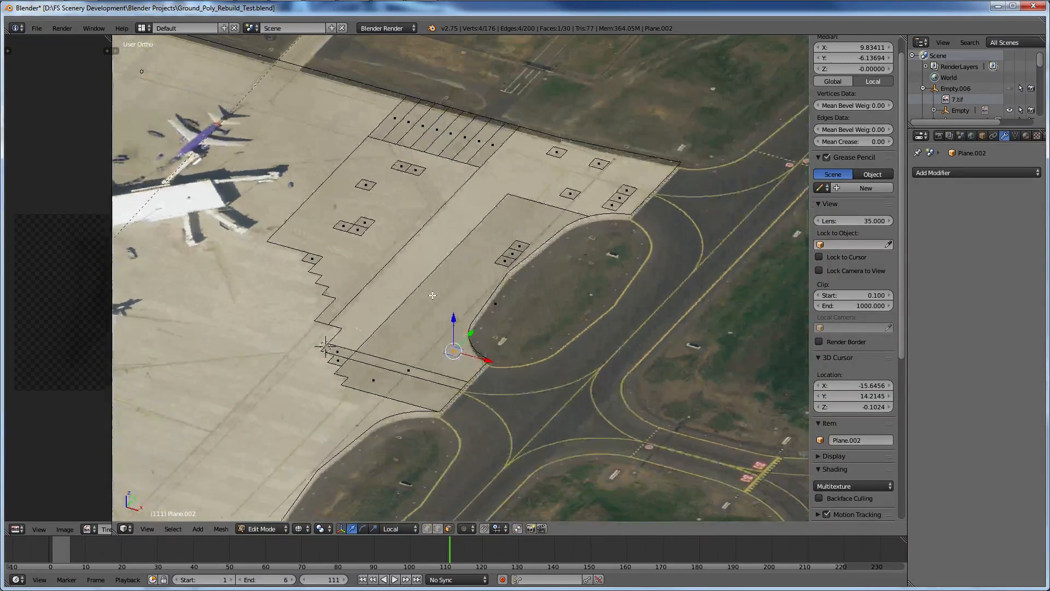
pyautogui.press('z')
pyautogui.scroll(7, 492, 314)
pyautogui.rightClick(492, 315)
pyautogui.scroll(-4, 492, 314)
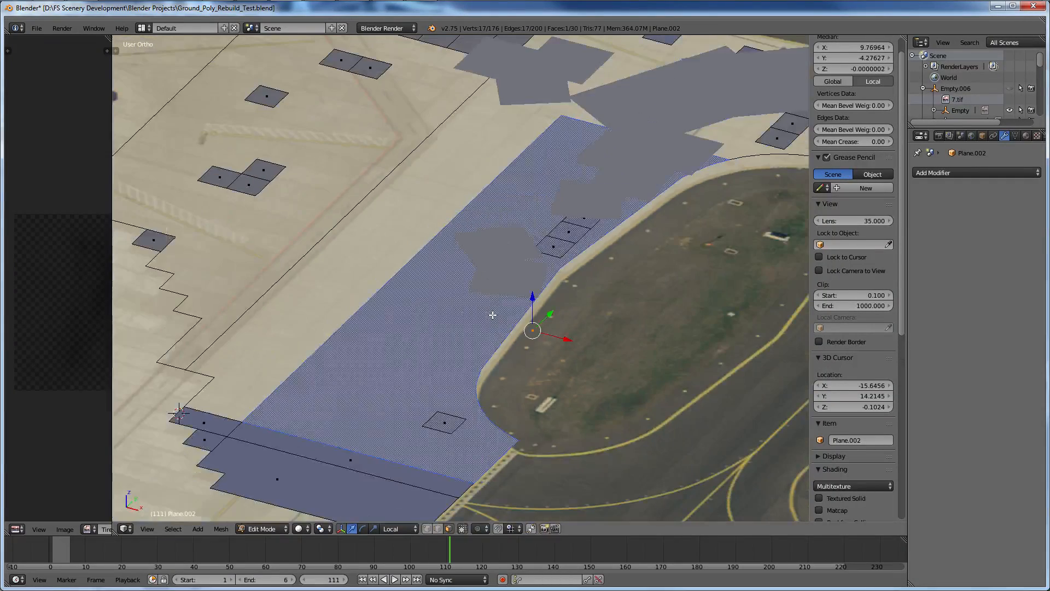
pyautogui.moveTo(494, 317); pyautogui.dragTo(504, 334, button='middle')
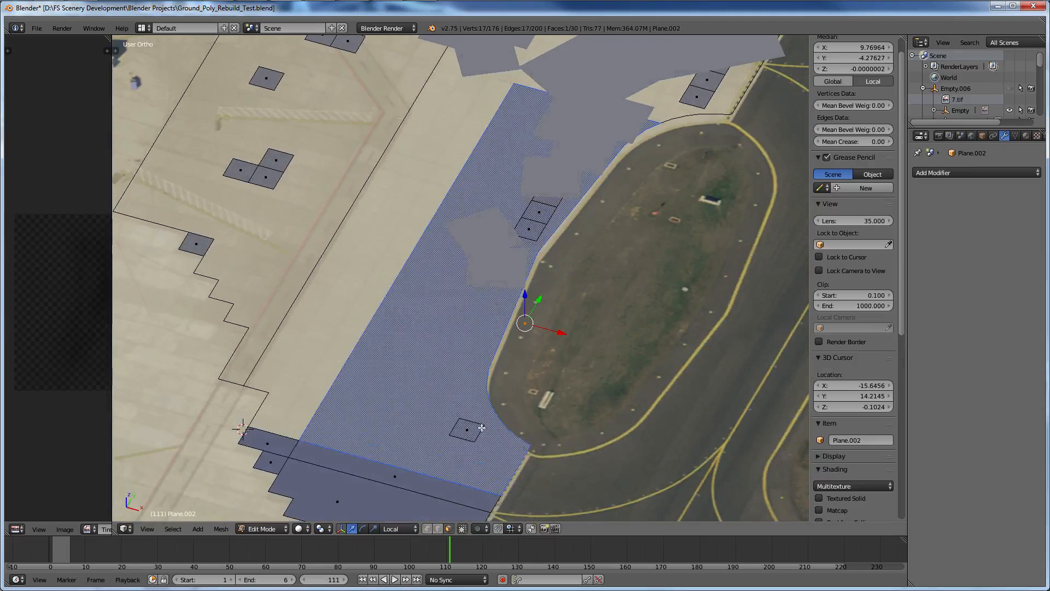
pyautogui.scroll(1, 481, 428)
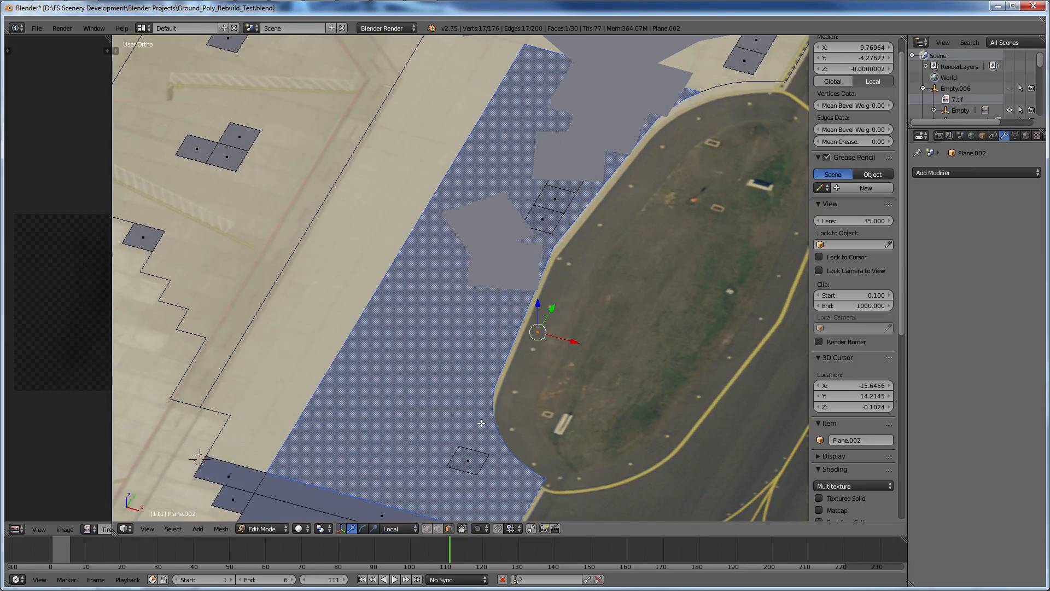
pyautogui.moveTo(481, 424); pyautogui.dragTo(507, 446, button='middle')
# Undo the large face beside the grass island and return to the top view.
pyautogui.hotkey('ctrl', 'z')
pyautogui.hotkey('ctrl', 'z')
pyautogui.hotkey('ctrl', 'z')
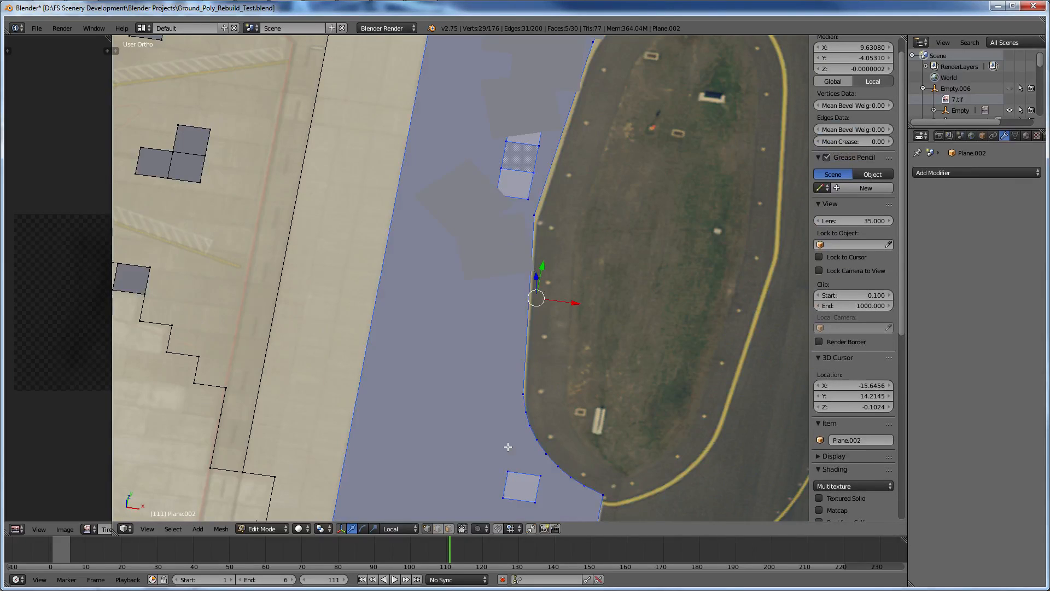
pyautogui.scroll(-5, 508, 447)
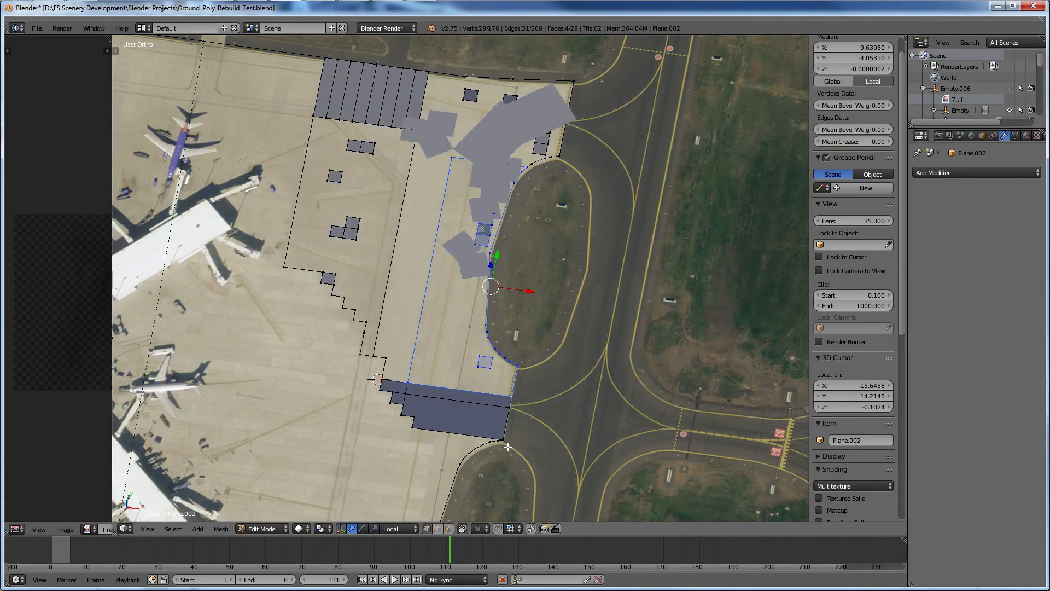
pyautogui.press('KP_7')
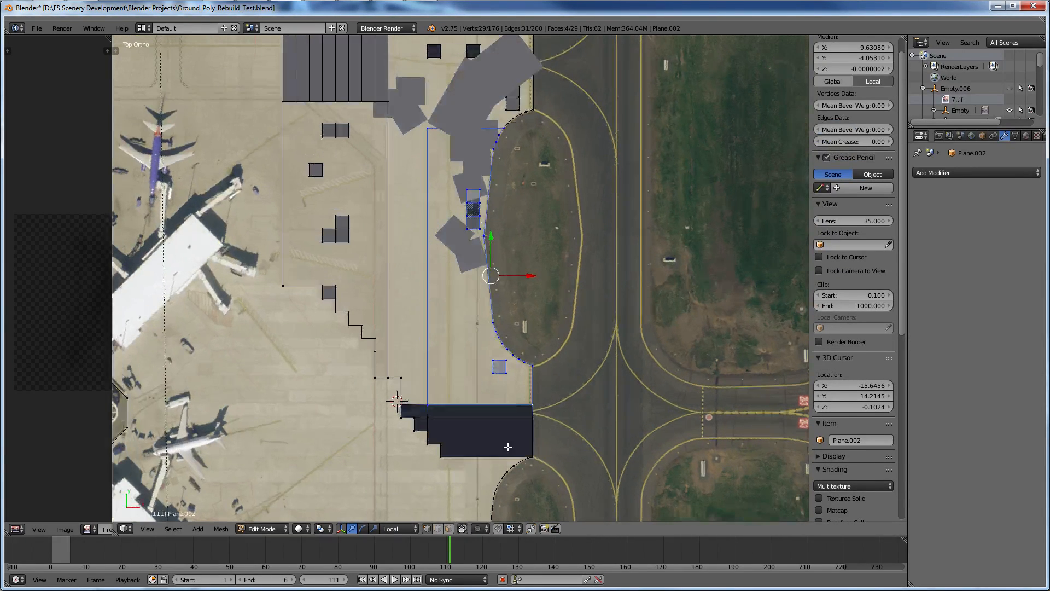
# Connect the upper east corner of the single square near the grass island to the closest island outline vertex with an edge.
pyautogui.scroll(4, 508, 447)
pyautogui.rightClick(554, 418)
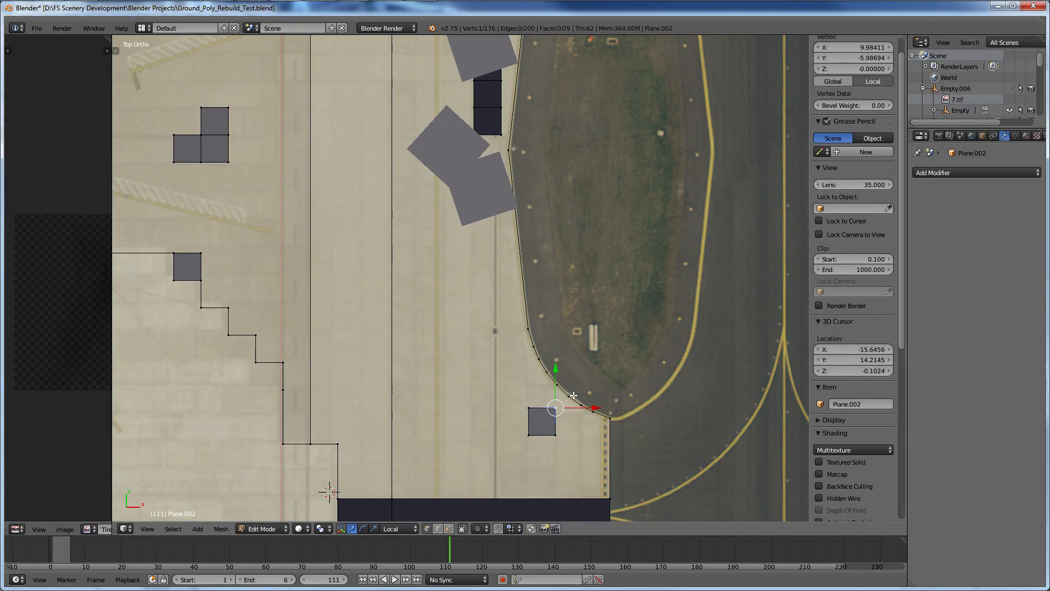
pyautogui.keyDown('shift'); pyautogui.rightClick(573, 394); pyautogui.keyUp('shift')
pyautogui.press('f')
pyautogui.keyDown('ctrl'); pyautogui.scroll(4, 563, 407); pyautogui.keyUp('ctrl')
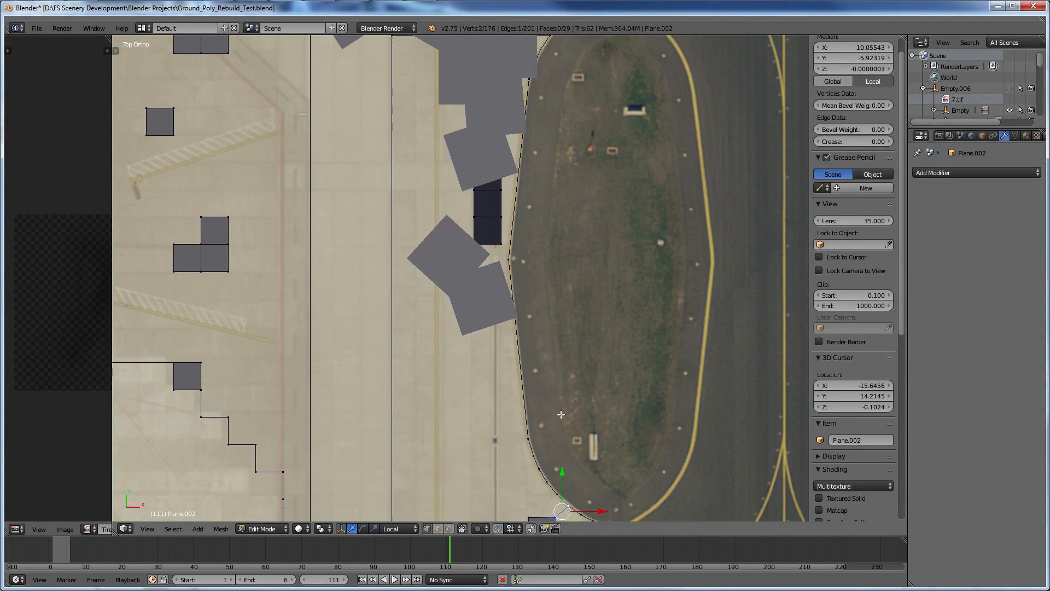
pyautogui.keyDown('shift'); pyautogui.scroll(4, 560, 414); pyautogui.keyUp('shift')
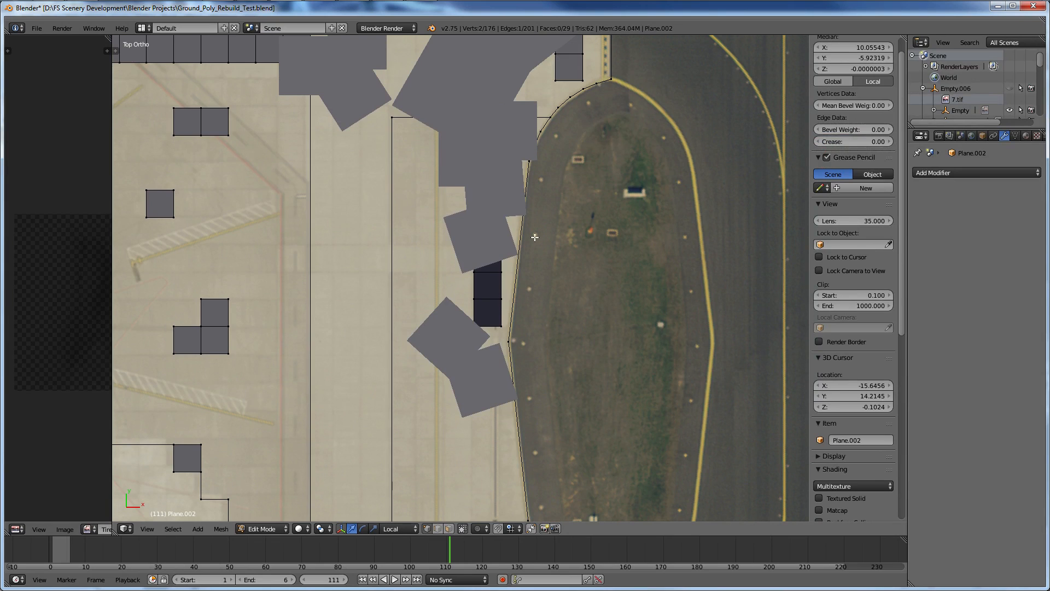
pyautogui.rightClick(502, 300)
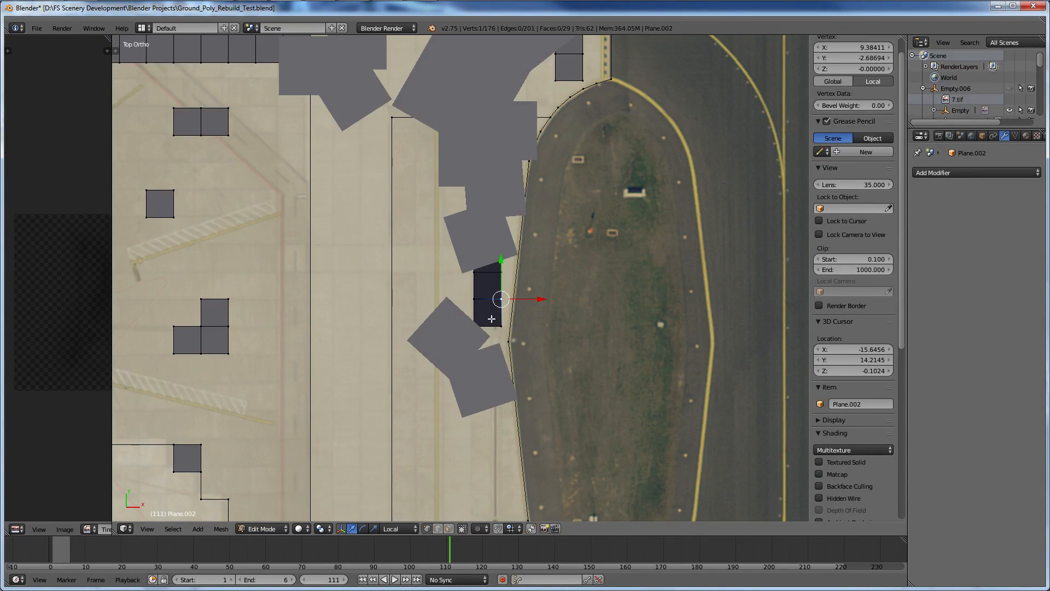
# In face selection, select the dark linked strip faces and the dark squares beside the grass island, flip their normals and deselect everything.
pyautogui.scroll(-6, 492, 317)
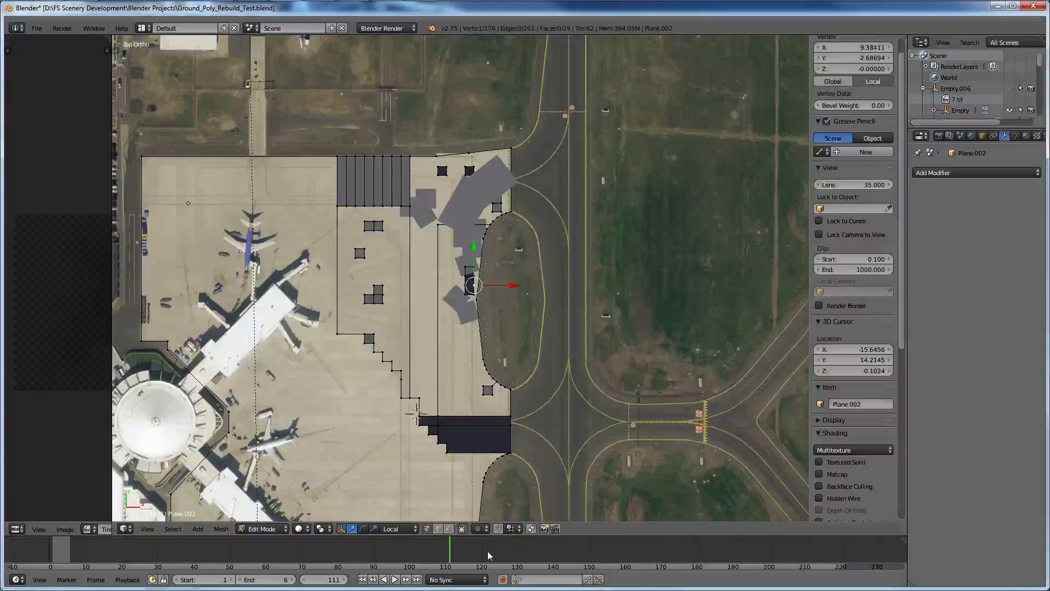
pyautogui.click(448, 529)
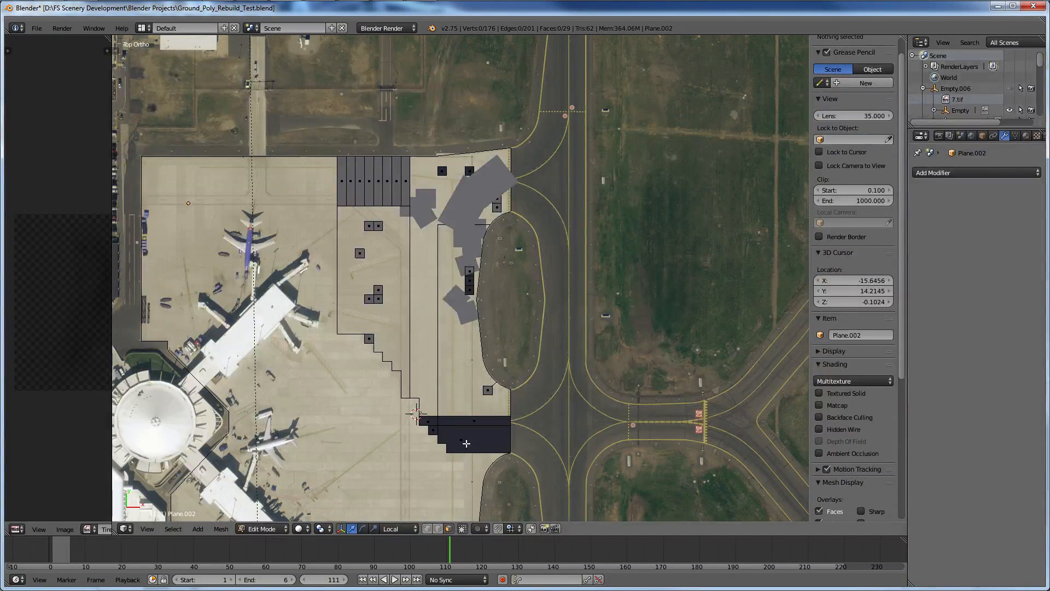
pyautogui.press('l')
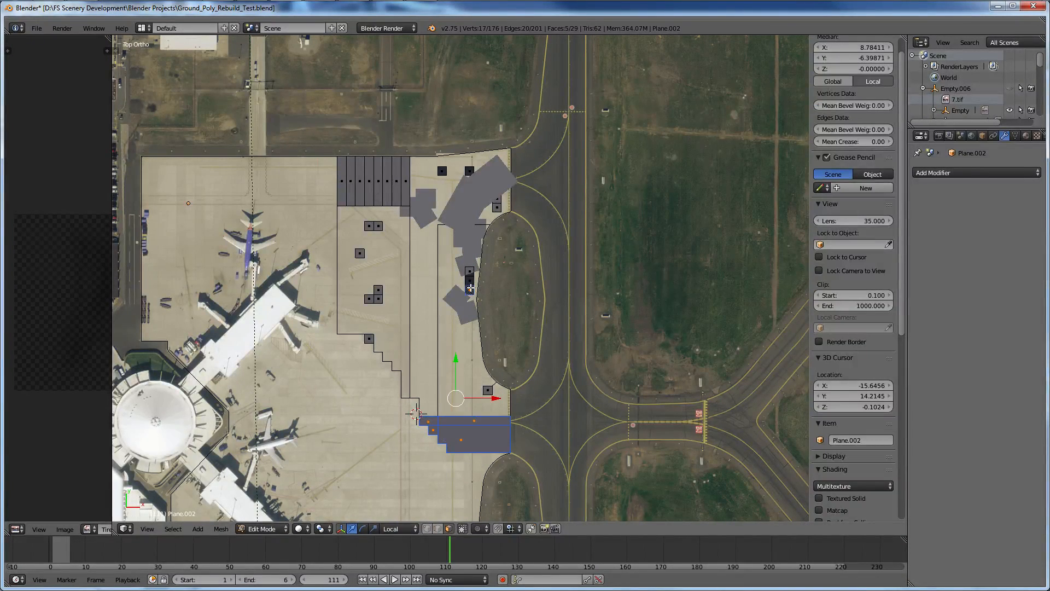
pyautogui.press('l')
pyautogui.hotkey('ctrl', 'f')
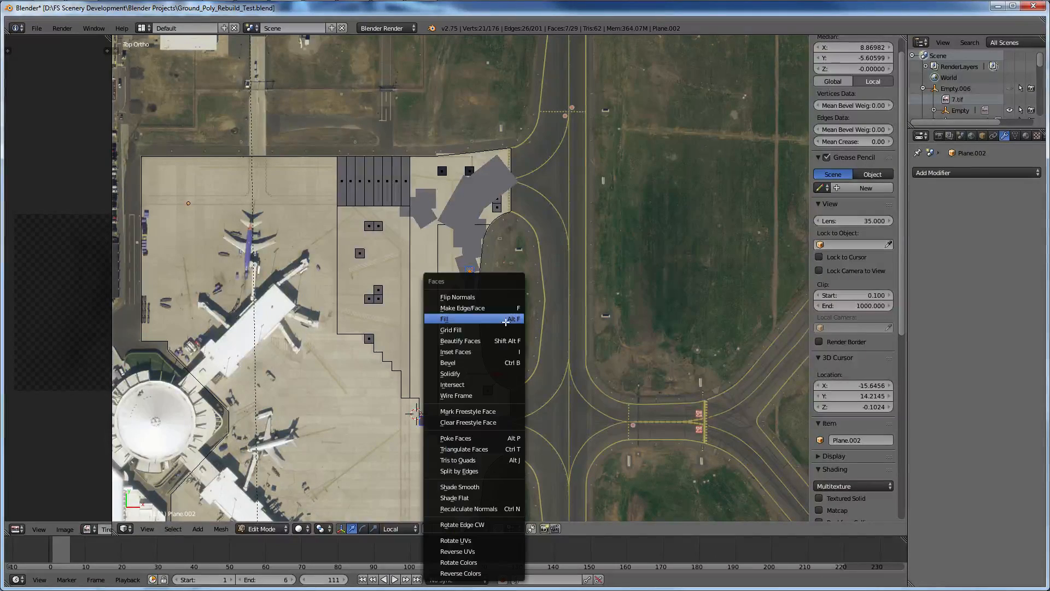
pyautogui.click(505, 322)
pyautogui.scroll(3, 507, 349)
pyautogui.scroll(-3, 507, 349)
pyautogui.press('a')
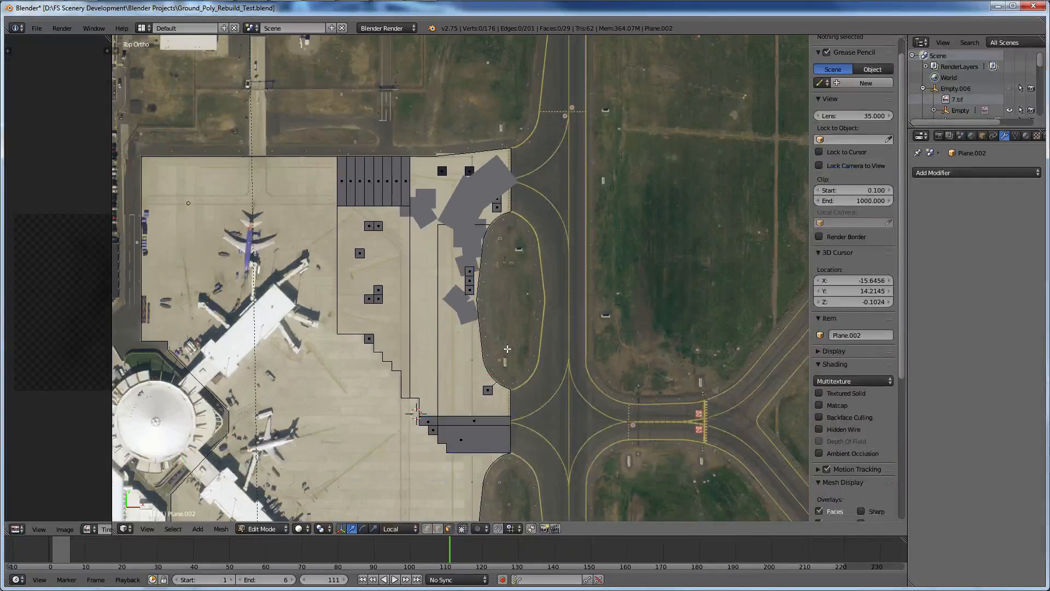
pyautogui.scroll(-3, 508, 349)
pyautogui.scroll(3, 502, 317)
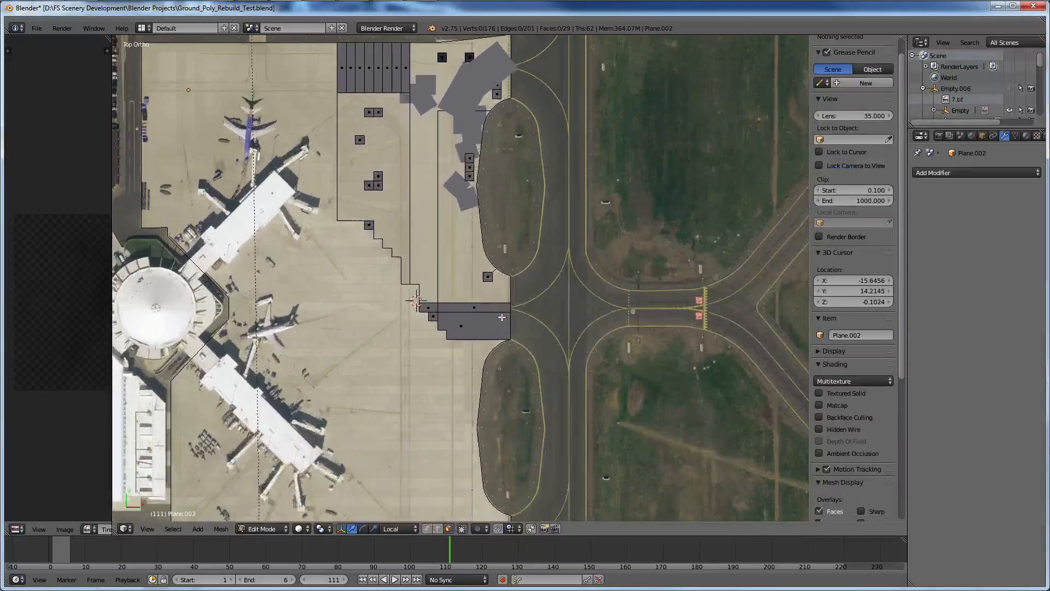
pyautogui.scroll(5, 502, 317)
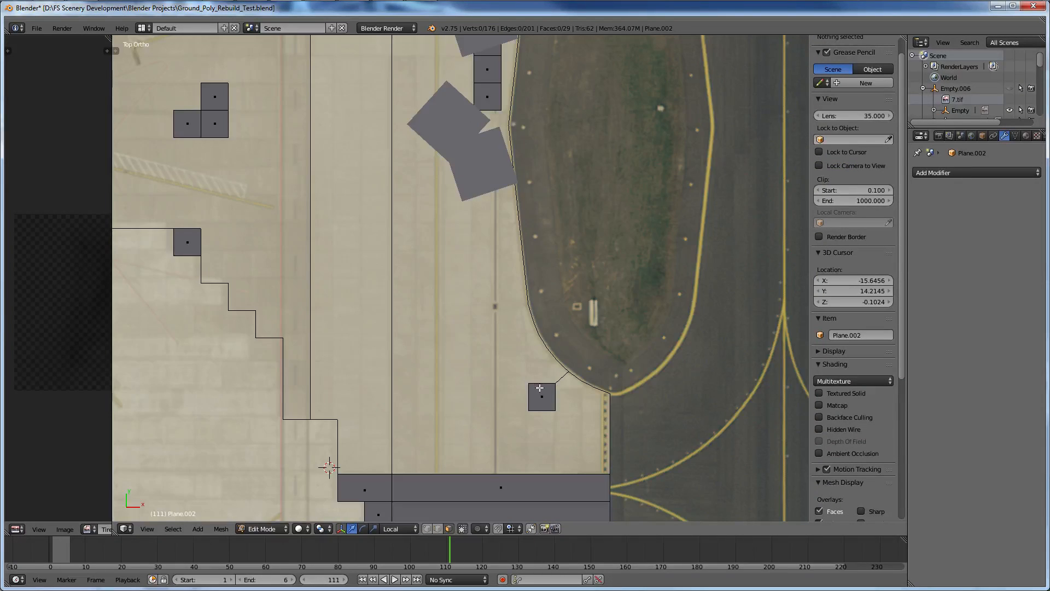
pyautogui.keyDown('shift'); pyautogui.scroll(5, 540, 387); pyautogui.keyUp('shift')
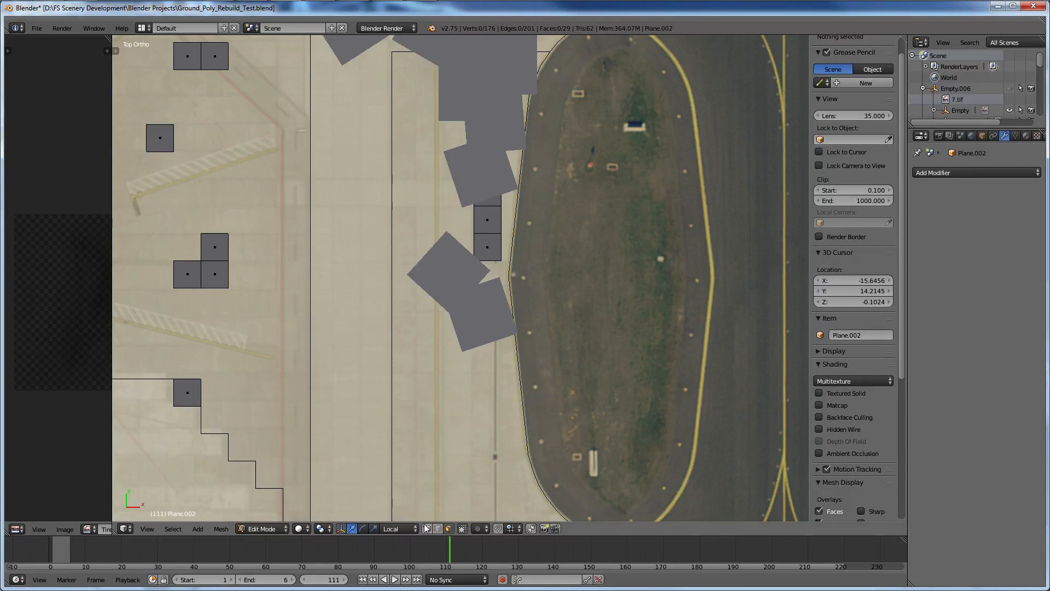
# In vertex selection, connect the lower east corner of the three-square stack to the nearest island outline vertex with an edge.
pyautogui.click(426, 528)
pyautogui.rightClick(501, 260)
pyautogui.keyDown('shift'); pyautogui.rightClick(508, 274); pyautogui.keyUp('shift')
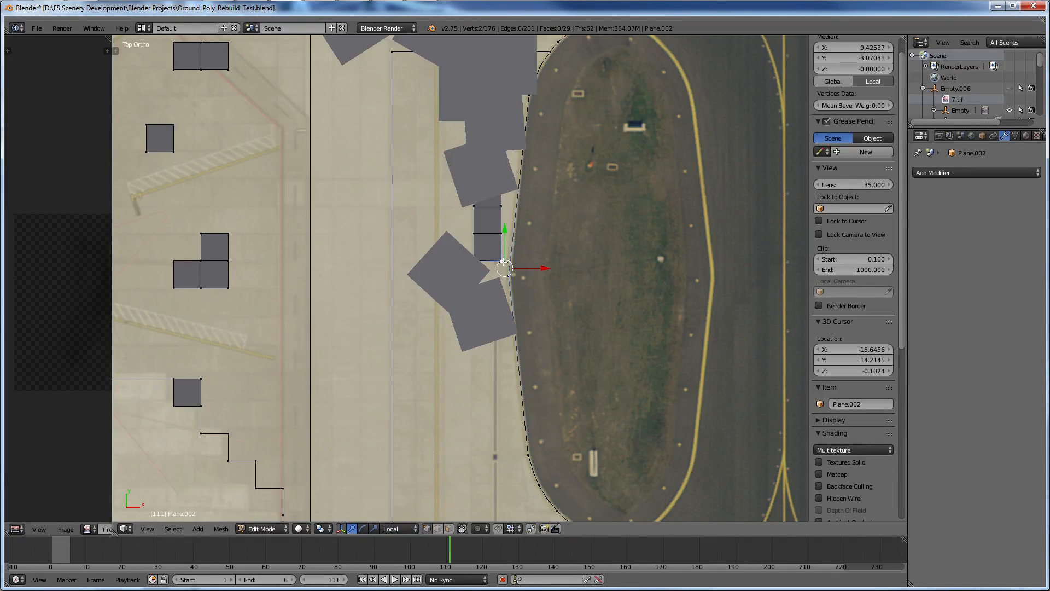
pyautogui.press('f')
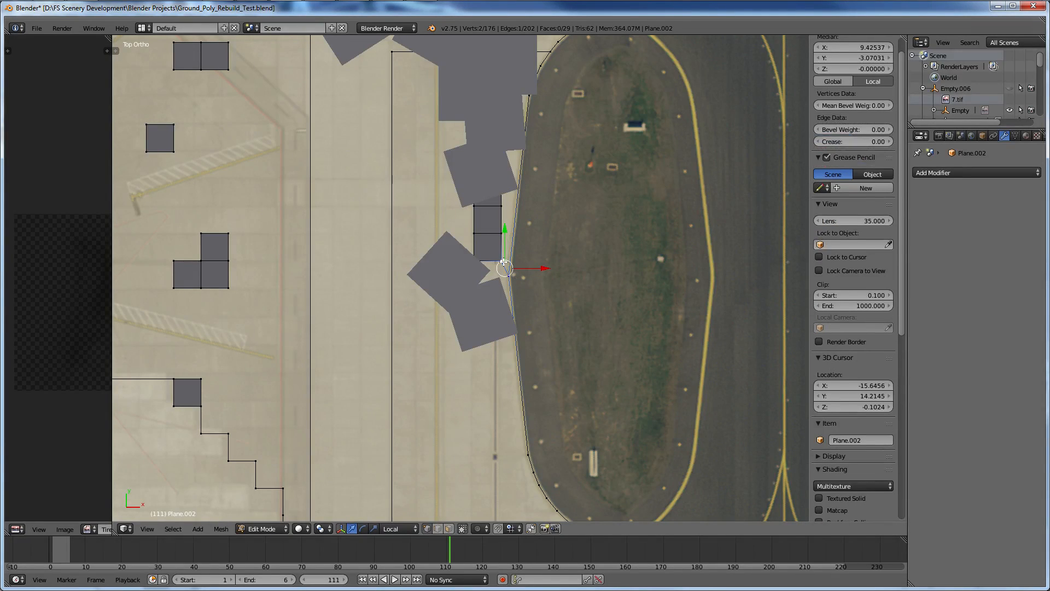
# Connect the upper east corner of the three-square stack to the island outline vertex up along the curve with an edge.
pyautogui.keyDown('shift'); pyautogui.scroll(3, 504, 262); pyautogui.keyUp('shift')
pyautogui.rightClick(501, 274)
pyautogui.keyDown('shift'); pyautogui.rightClick(533, 189); pyautogui.keyUp('shift')
pyautogui.press('f')
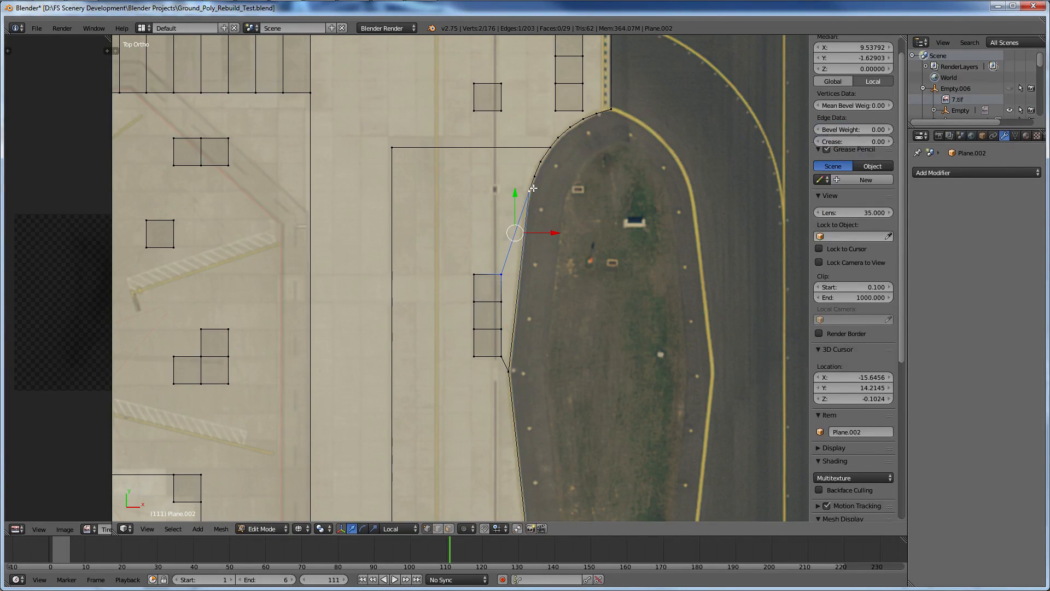
# Select the remaining corners along the stack's east side and the island outline, and fill the gap between them with a face.
pyautogui.keyDown('shift'); pyautogui.rightClick(509, 372); pyautogui.keyUp('shift')
pyautogui.keyDown('shift'); pyautogui.rightClick(501, 356); pyautogui.keyUp('shift')
pyautogui.keyDown('shift'); pyautogui.rightClick(500, 329); pyautogui.keyUp('shift')
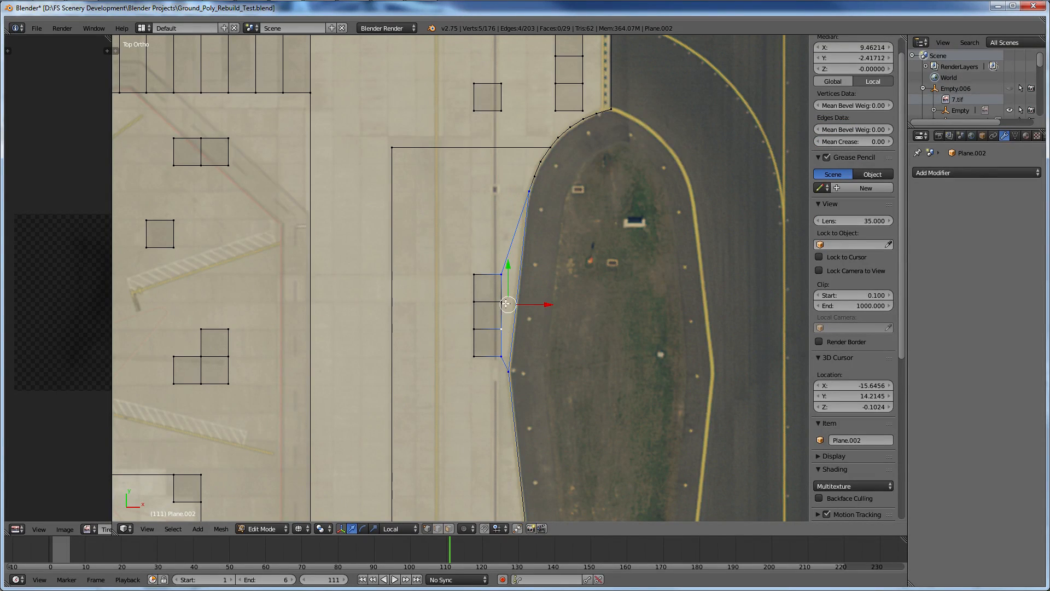
pyautogui.keyDown('shift'); pyautogui.rightClick(501, 301); pyautogui.keyUp('shift')
pyautogui.press('f')
pyautogui.scroll(-2, 465, 258)
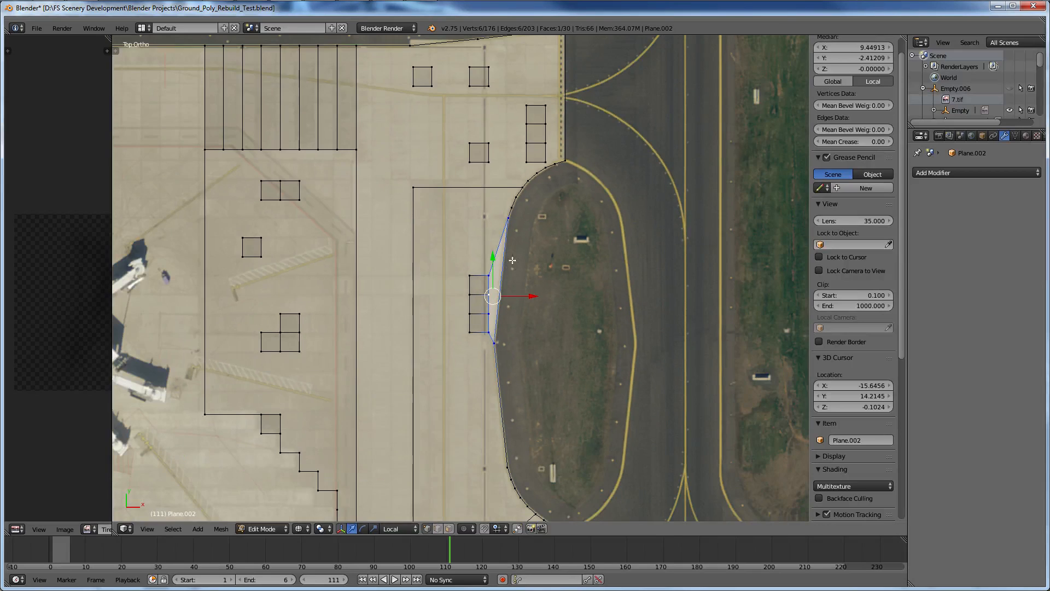
# Connect the stack's upper west corner to the patch's upper west corner and fill the area above the stack up to the island outline.
pyautogui.rightClick(464, 258)
pyautogui.keyDown('shift'); pyautogui.rightClick(411, 184); pyautogui.keyUp('shift')
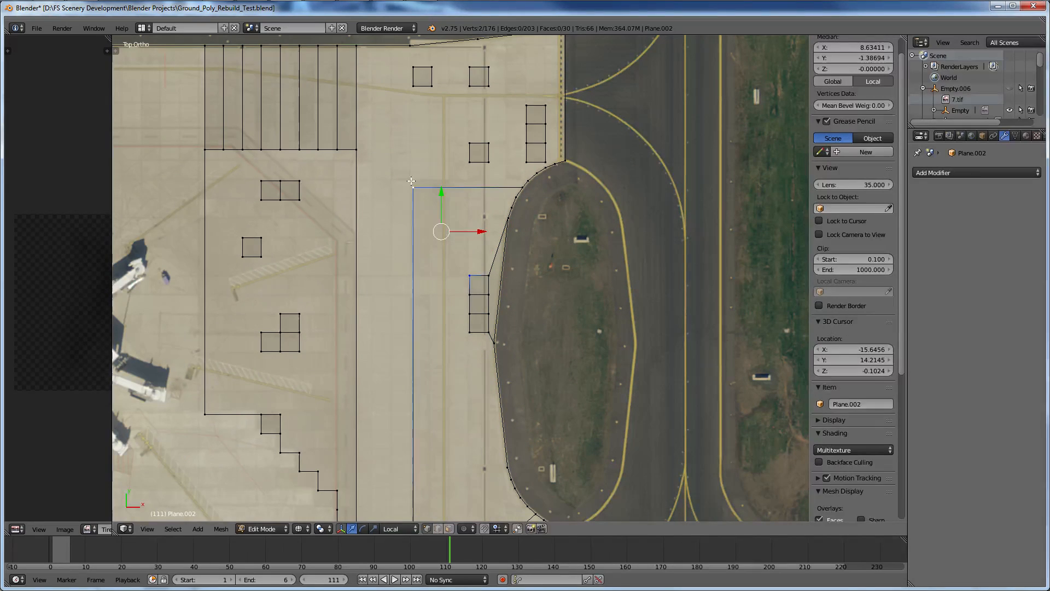
pyautogui.keyDown('shift'); pyautogui.rightClick(489, 275); pyautogui.keyUp('shift')
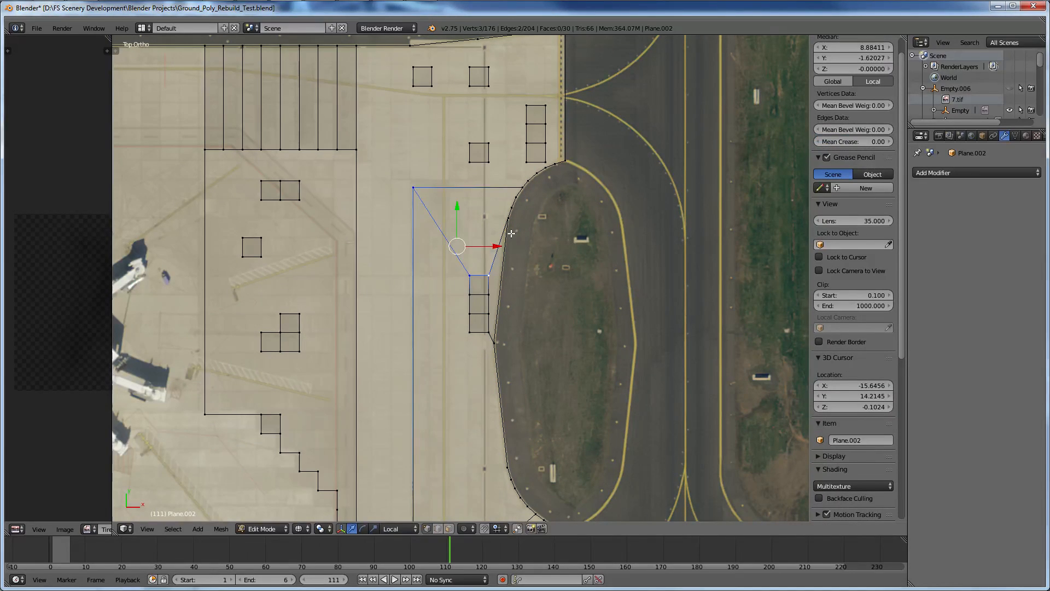
pyautogui.press('b')
pyautogui.moveTo(525, 236); pyautogui.dragTo(492, 187)
pyautogui.press('f')
pyautogui.keyDown('shift'); pyautogui.scroll(-6, 465, 164); pyautogui.keyUp('shift')
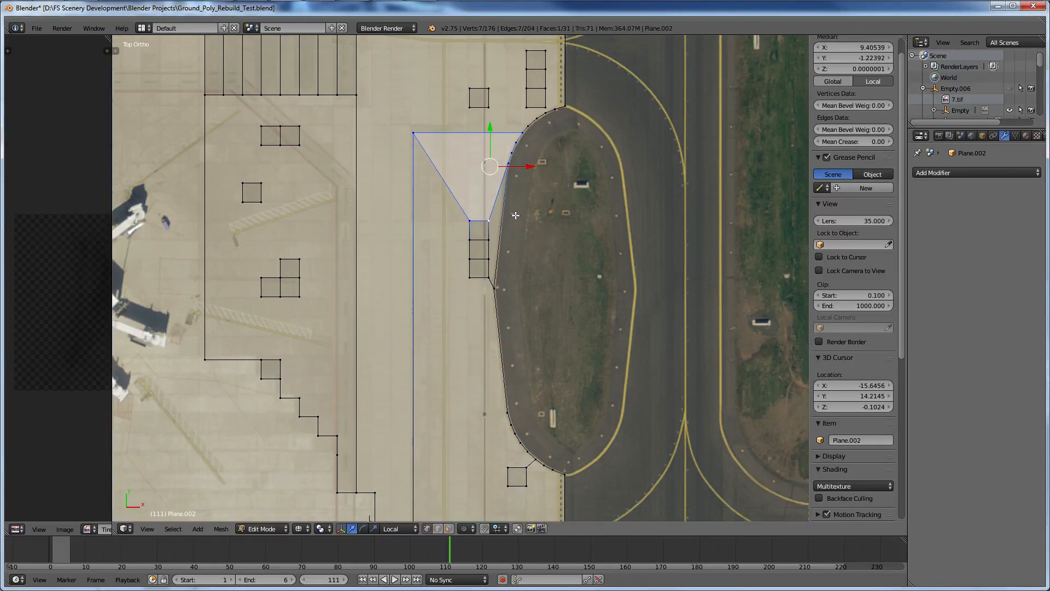
# Connect the lower west corner of the single square below the island to the patch's lower west corner with an edge.
pyautogui.rightClick(461, 149)
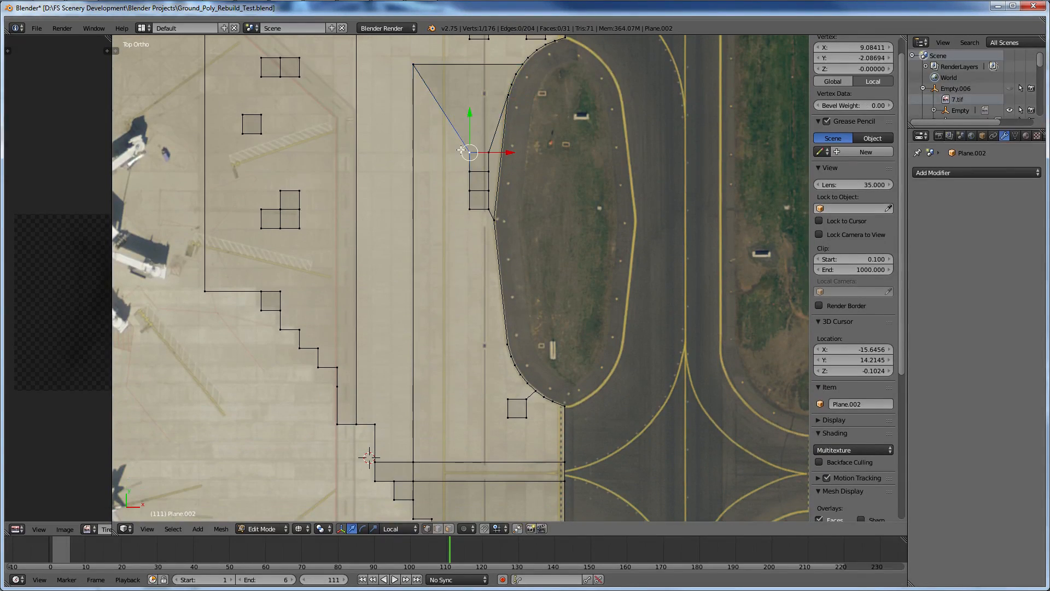
pyautogui.scroll(-3, 461, 149)
pyautogui.rightClick(488, 359)
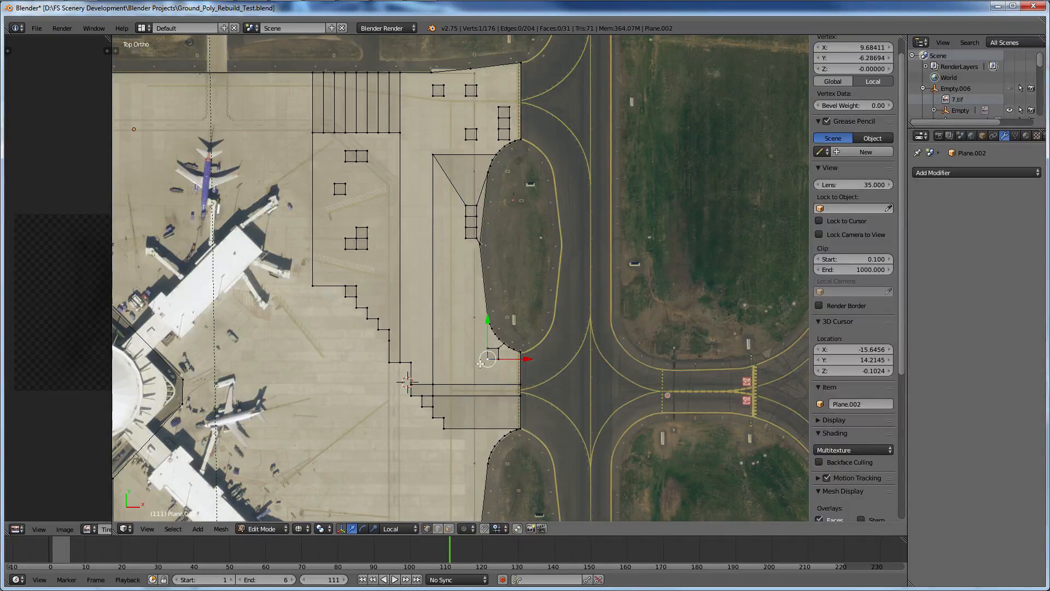
# Select the vertices around the area below the single square, out to the apron's east edge and island outline, and fill it with a face.
pyautogui.keyDown('ctrl'); pyautogui.rightClick(521, 384); pyautogui.keyUp('ctrl')
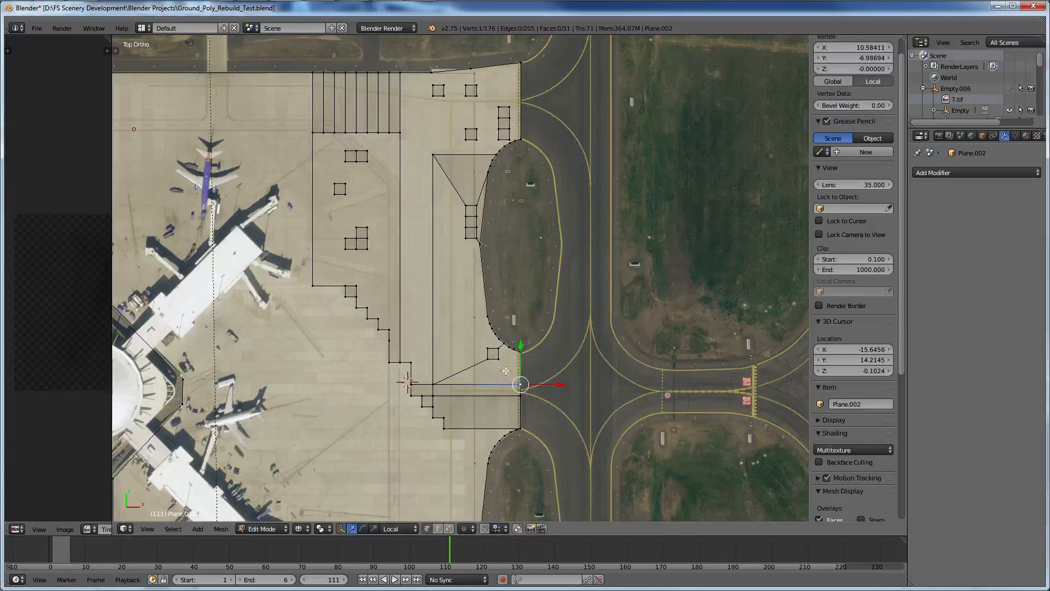
pyautogui.press('b')
pyautogui.moveTo(528, 390); pyautogui.dragTo(439, 360)
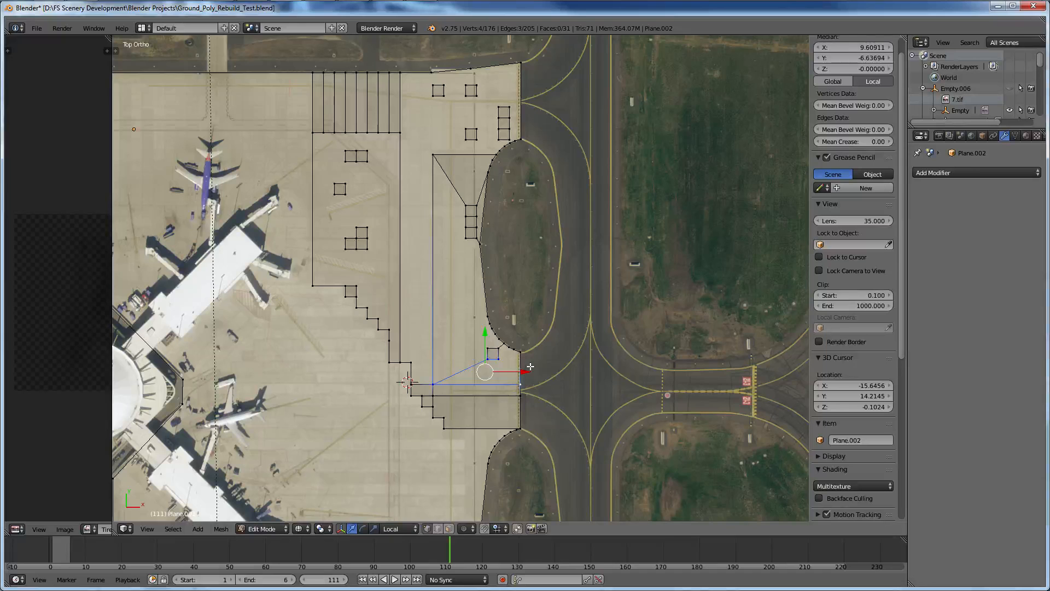
pyautogui.scroll(2, 530, 366)
pyautogui.press('b')
pyautogui.moveTo(574, 404); pyautogui.dragTo(510, 370)
pyautogui.press('f')
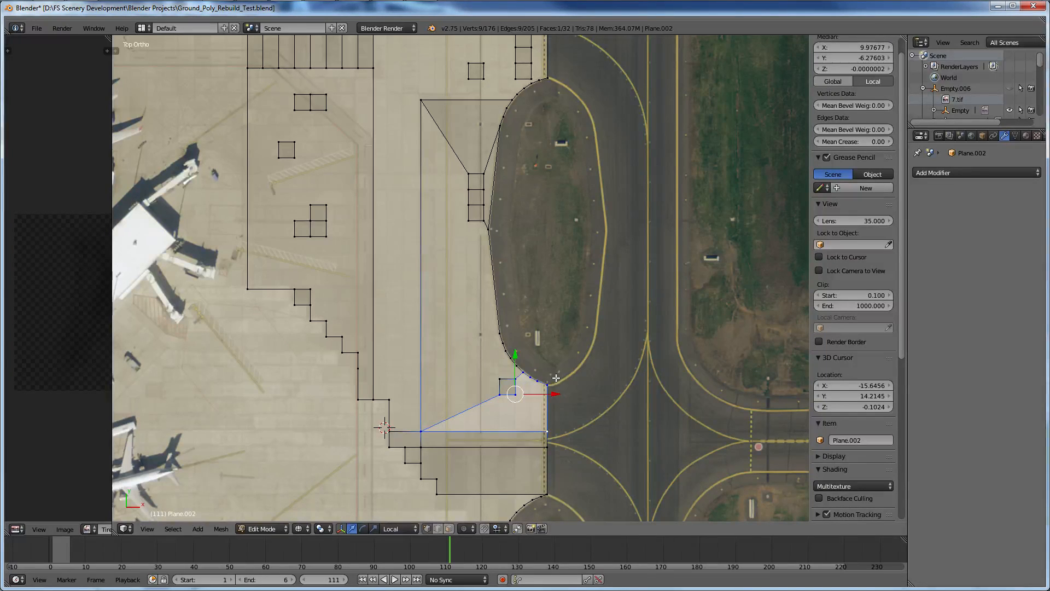
# Select the vertices enclosing the large area west of the grass island, fill it with a face and deselect everything.
pyautogui.rightClick(516, 366)
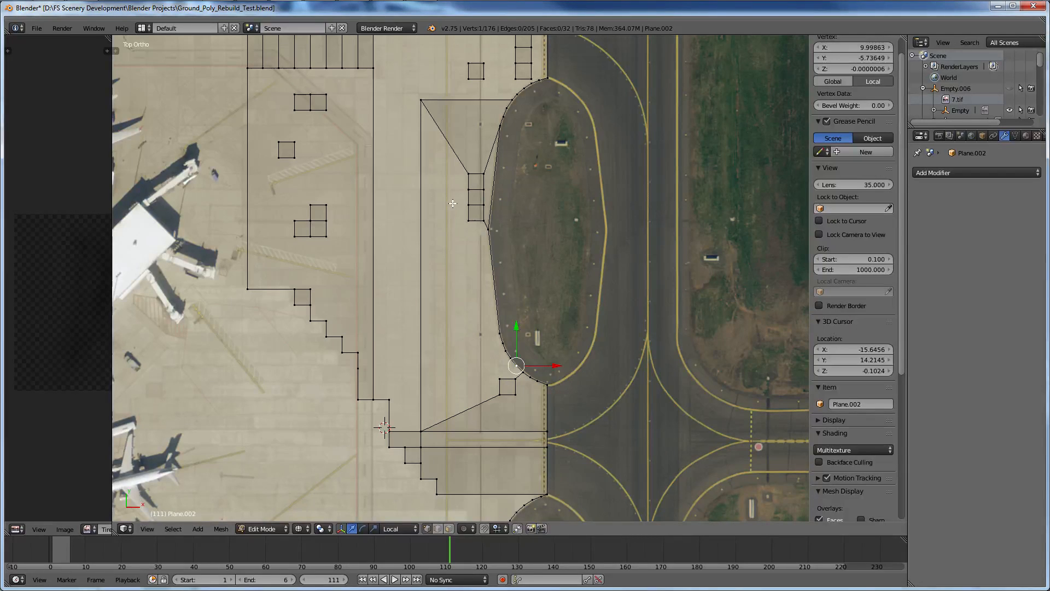
pyautogui.press('b')
pyautogui.moveTo(408, 85); pyautogui.dragTo(525, 386)
pyautogui.press('b')
pyautogui.press('b')
pyautogui.moveTo(419, 403); pyautogui.dragTo(437, 440)
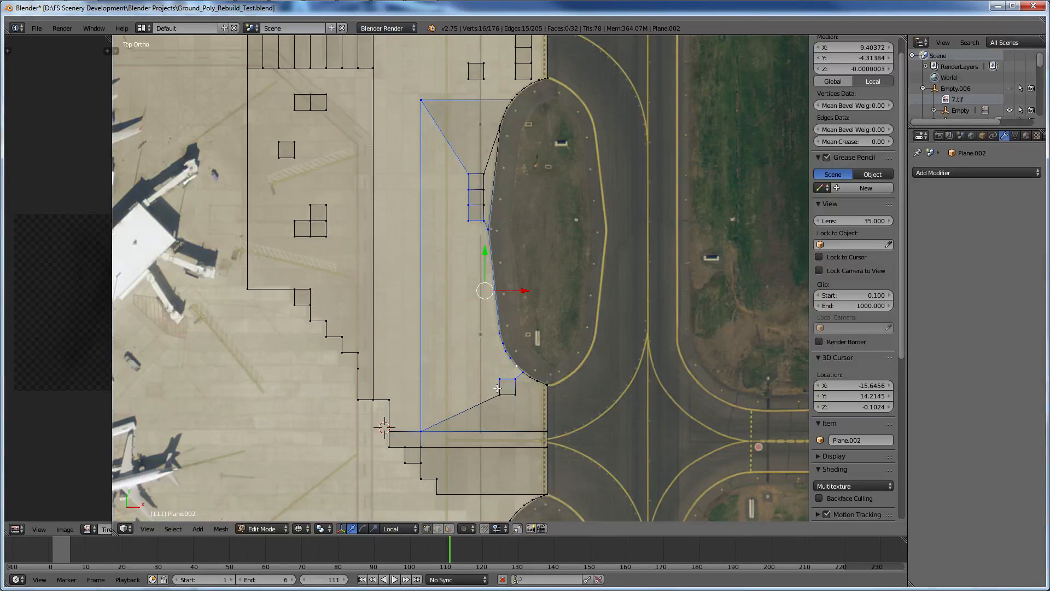
pyautogui.press('b')
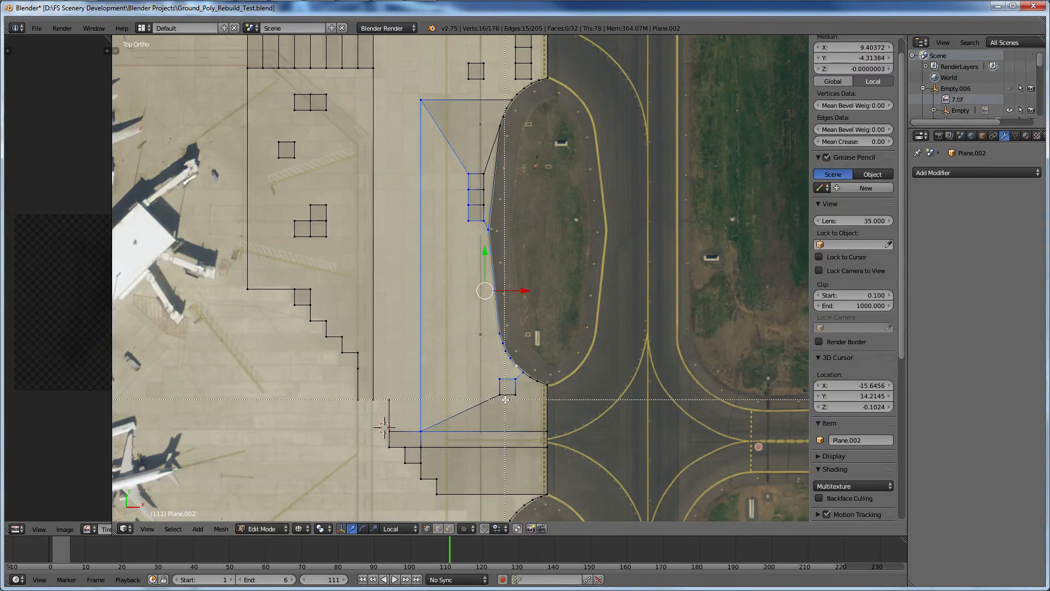
pyautogui.moveTo(505, 400); pyautogui.dragTo(485, 388)
pyautogui.press('f')
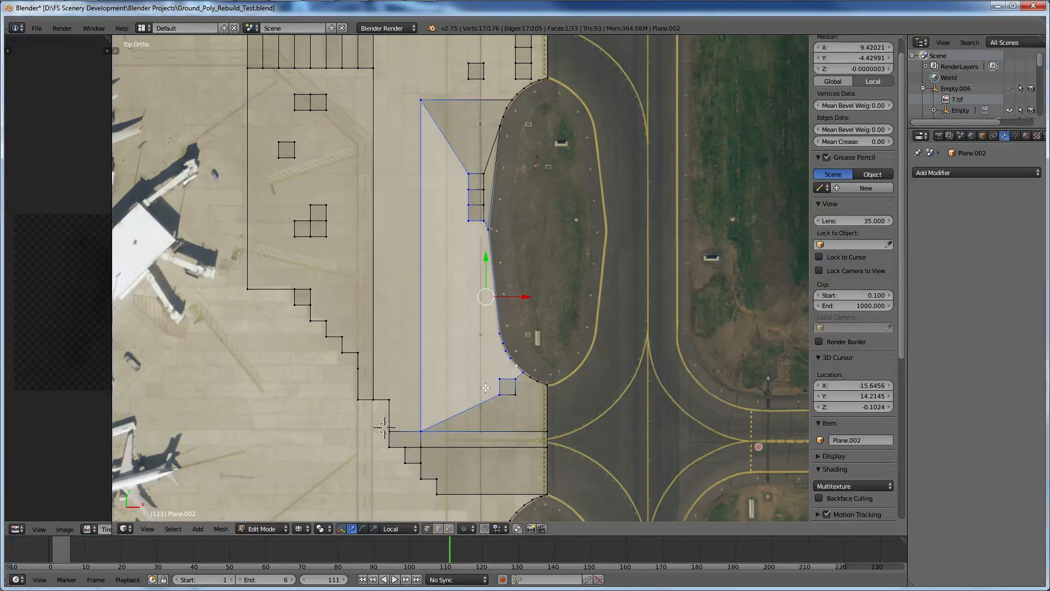
pyautogui.press('a')
pyautogui.moveTo(485, 388); pyautogui.dragTo(313, 283, button='middle')
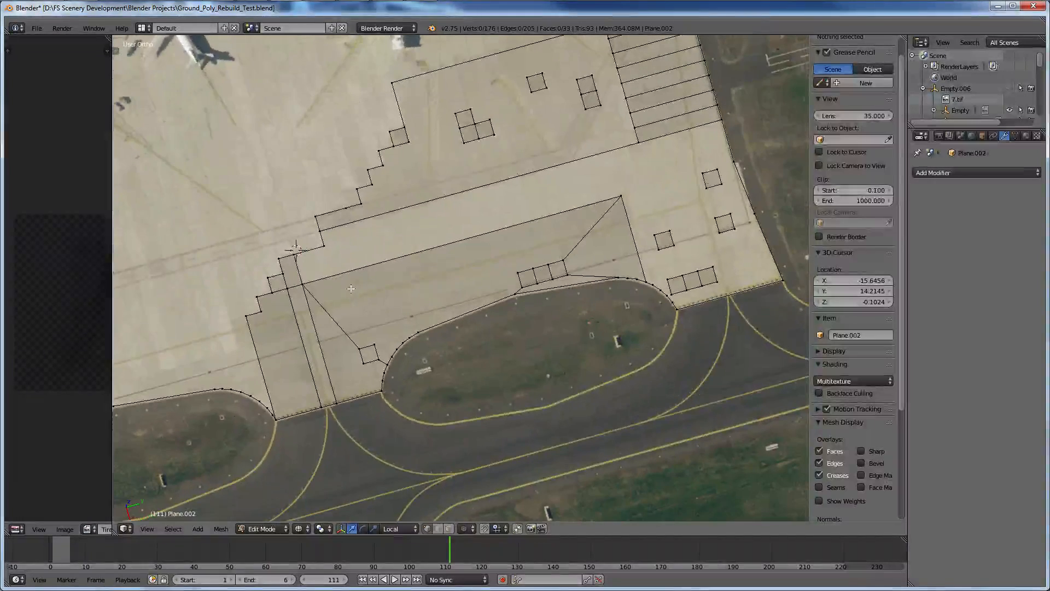
pyautogui.rightClick(303, 283)
pyautogui.keyDown('ctrl'); pyautogui.rightClick(322, 232); pyautogui.keyUp('ctrl')
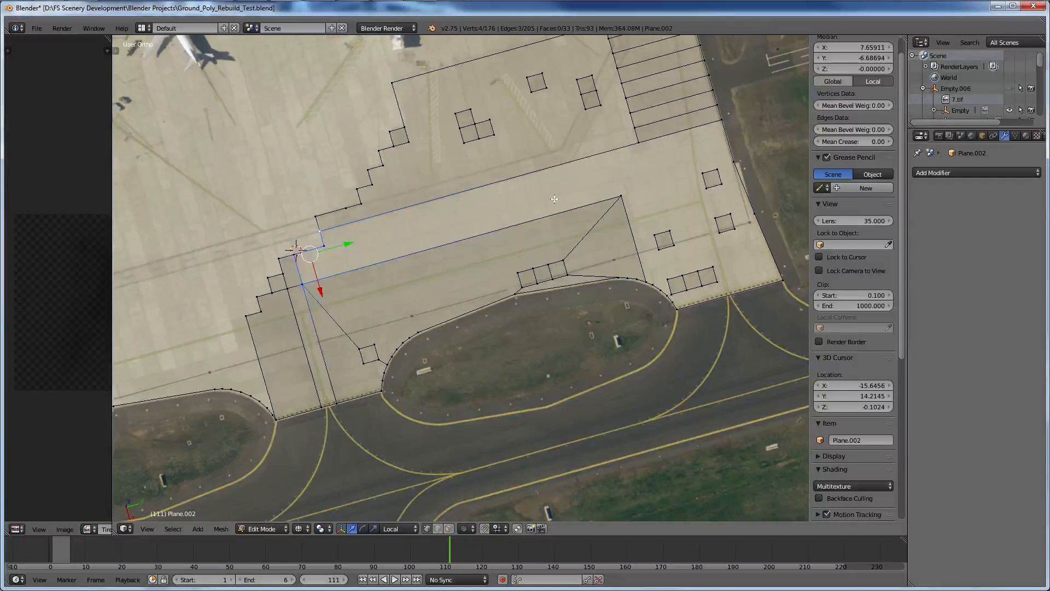
pyautogui.keyDown('shift'); pyautogui.rightClick(720, 123); pyautogui.keyUp('shift')
pyautogui.keyDown('shift'); pyautogui.rightClick(740, 154); pyautogui.keyUp('shift')
pyautogui.keyDown('shift'); pyautogui.rightClick(754, 201); pyautogui.keyUp('shift')
pyautogui.keyDown('shift'); pyautogui.scroll(1, 694, 216); pyautogui.keyUp('shift')
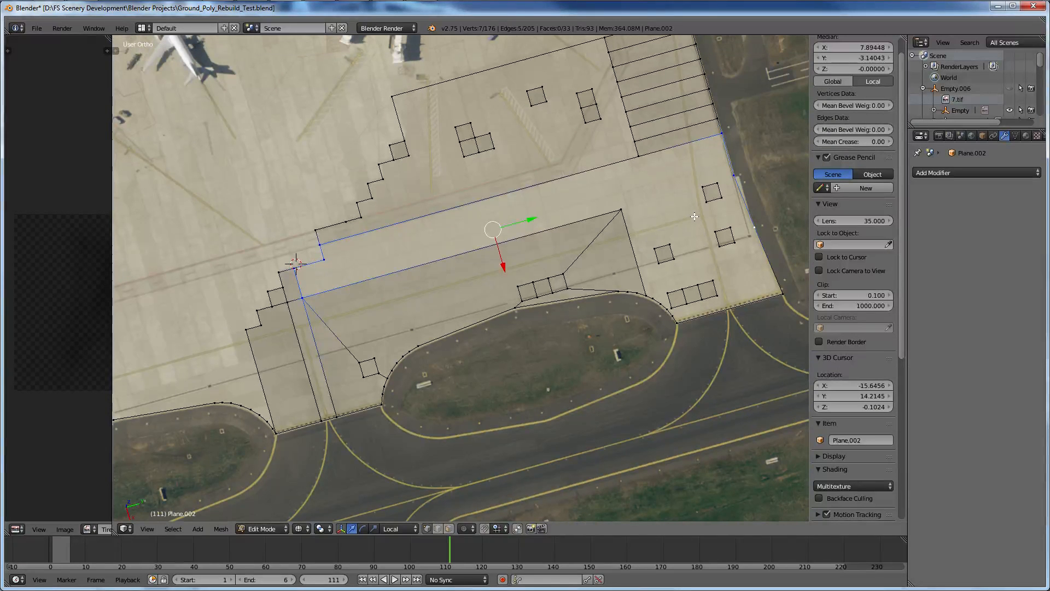
# Connect the upper corner of the single square nearest the long strip to the strip's end corner on the outer boundary with an edge.
pyautogui.keyDown('ctrl'); pyautogui.scroll(-4, 694, 217); pyautogui.keyUp('ctrl')
pyautogui.keyDown('shift'); pyautogui.scroll(2, 695, 216); pyautogui.keyUp('shift')
pyautogui.scroll(4, 602, 131)
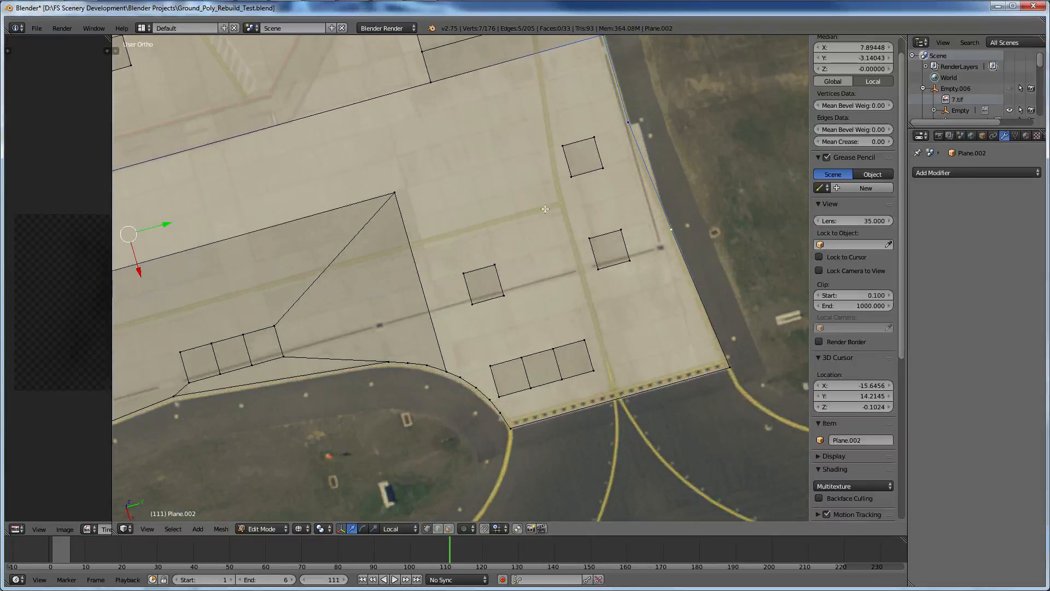
pyautogui.rightClick(602, 127)
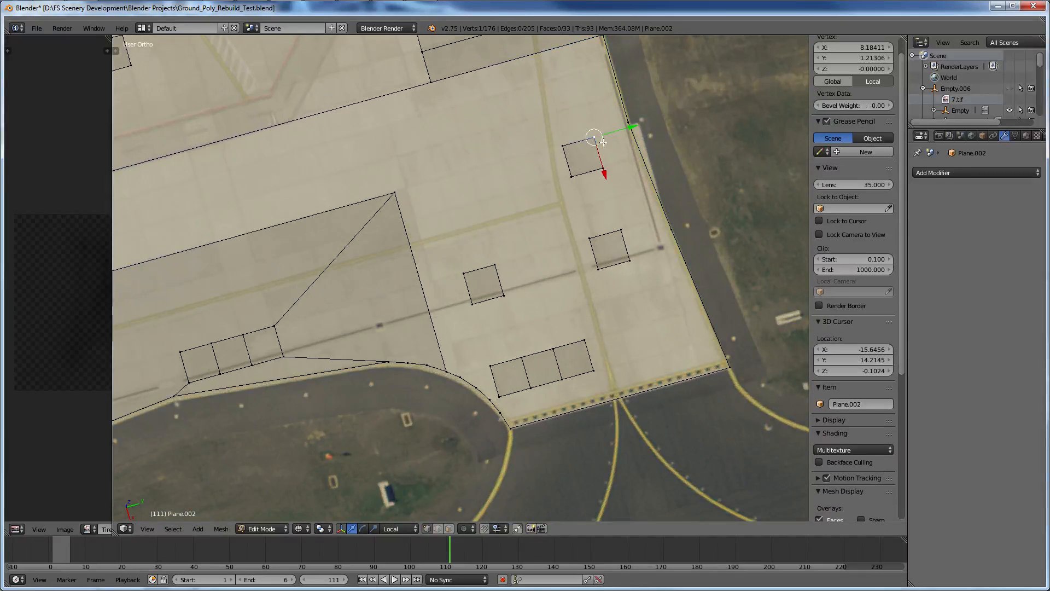
pyautogui.keyDown('shift'); pyautogui.scroll(2, 605, 98); pyautogui.keyUp('shift')
pyautogui.keyDown('shift'); pyautogui.rightClick(604, 62); pyautogui.keyUp('shift')
pyautogui.press('f')
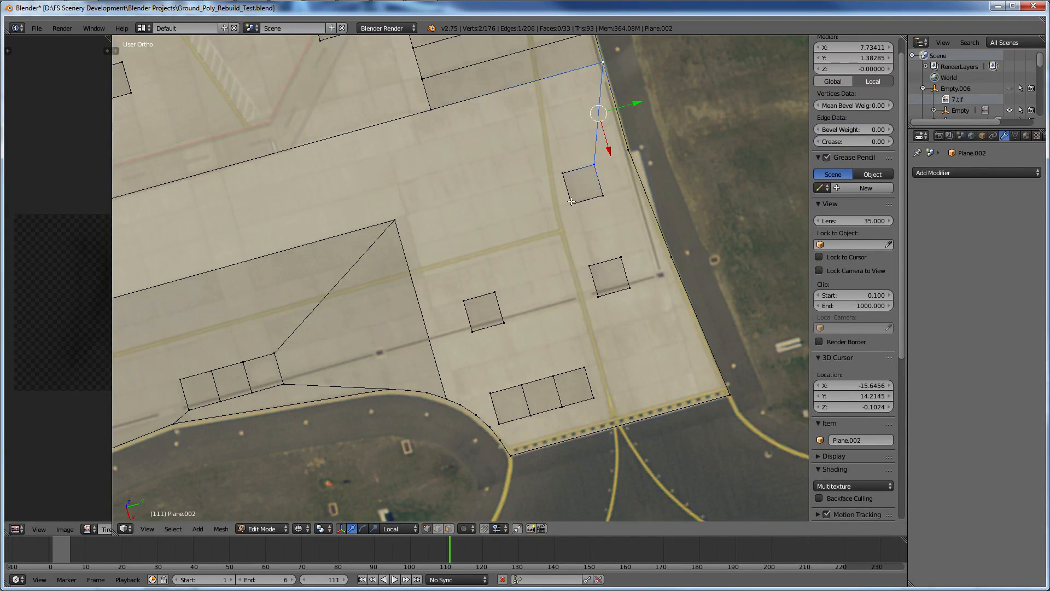
# Connect that square's near corner to the single square closer to the patch, and that square to the patch corner on the island outline.
pyautogui.rightClick(570, 203)
pyautogui.keyDown('shift'); pyautogui.rightClick(495, 292); pyautogui.keyUp('shift')
pyautogui.press('f')
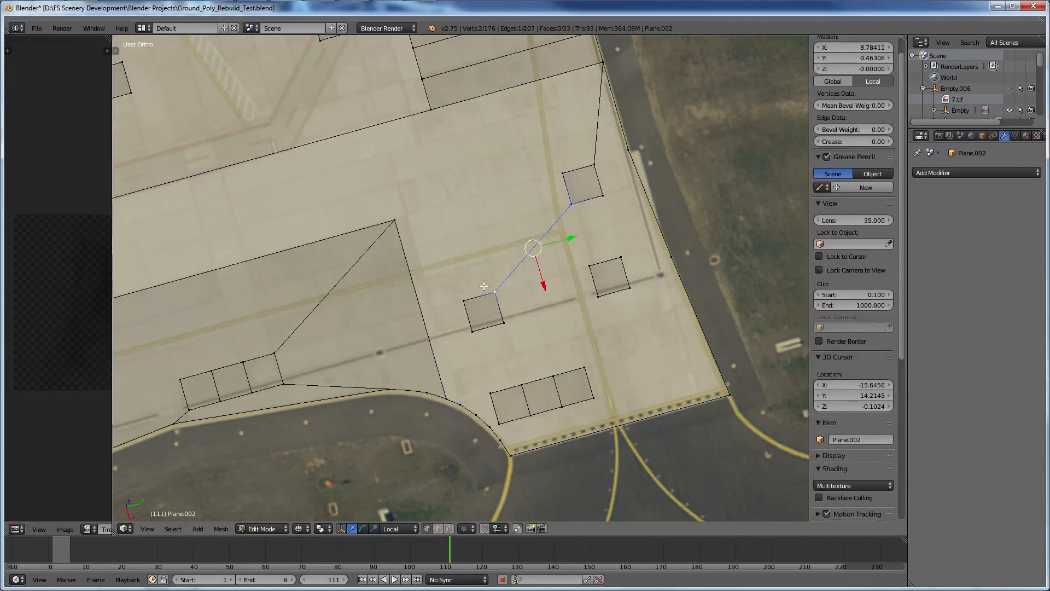
pyautogui.rightClick(471, 334)
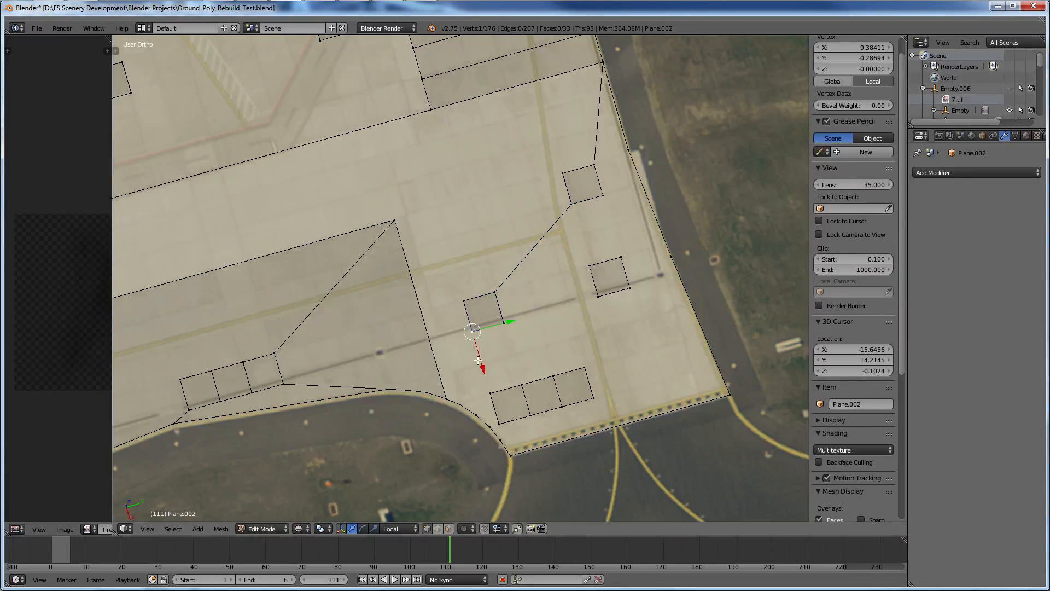
pyautogui.keyDown('shift'); pyautogui.rightClick(444, 401); pyautogui.keyUp('shift')
pyautogui.press('f')
# Connect the row of three squares with edges, one end to the island outline and the other to the nearby single square.
pyautogui.rightClick(477, 415)
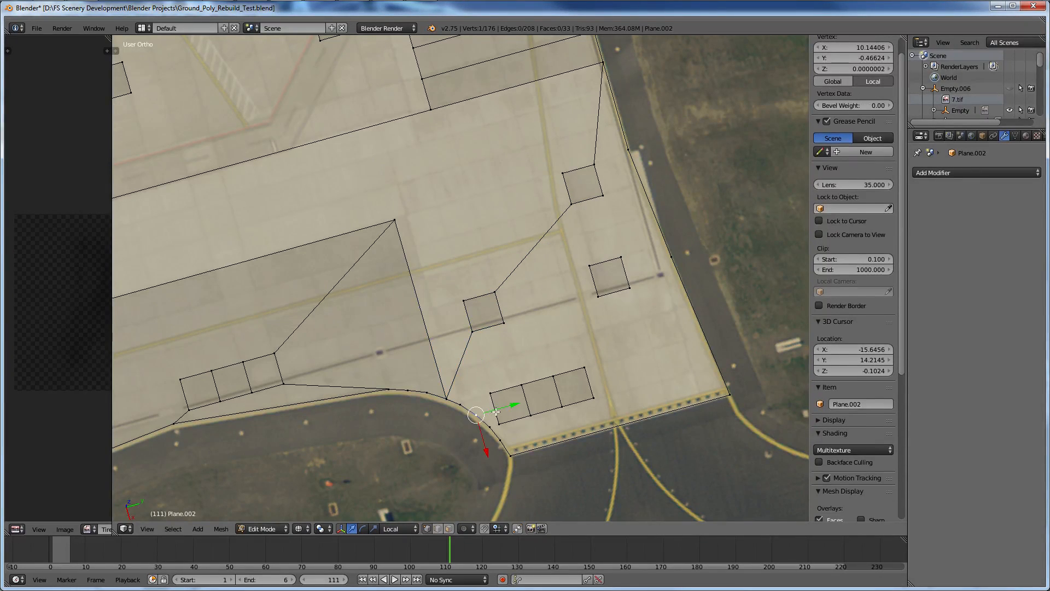
pyautogui.rightClick(490, 392)
pyautogui.keyDown('shift'); pyautogui.rightClick(477, 411); pyautogui.keyUp('shift')
pyautogui.press('f')
pyautogui.rightClick(588, 361)
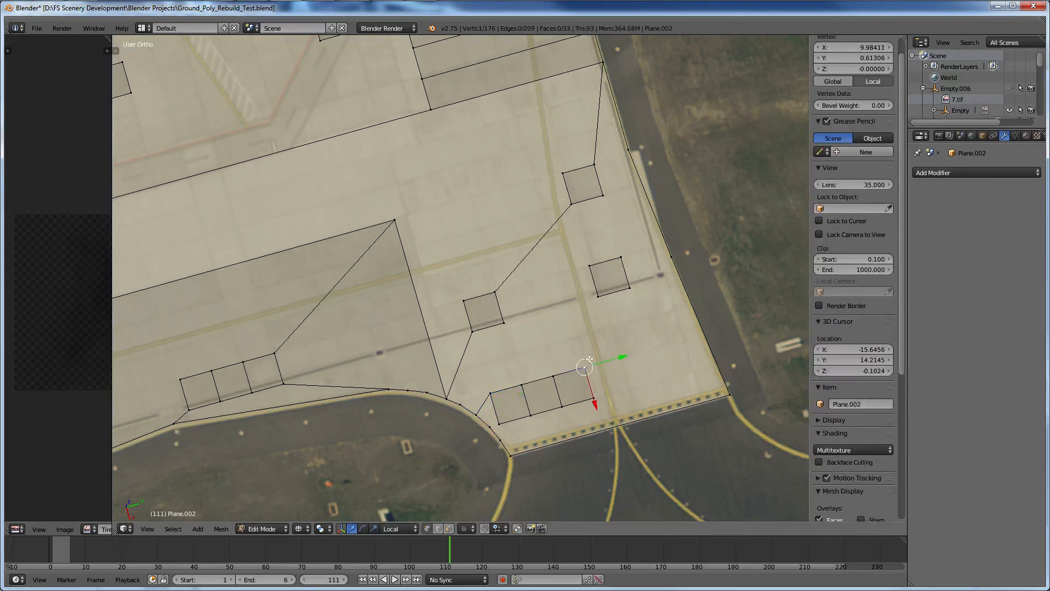
pyautogui.keyDown('shift'); pyautogui.rightClick(598, 297); pyautogui.keyUp('shift')
pyautogui.press('f')
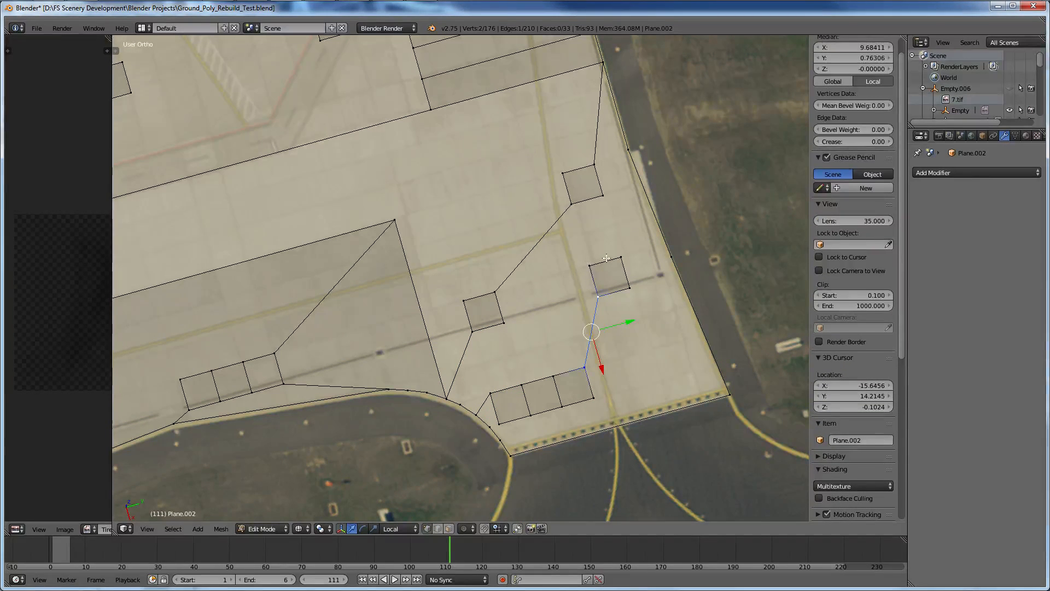
# Connect the upper outer corner of the single square above the row of three to the adjacent outer boundary vertex with an edge.
pyautogui.rightClick(617, 257)
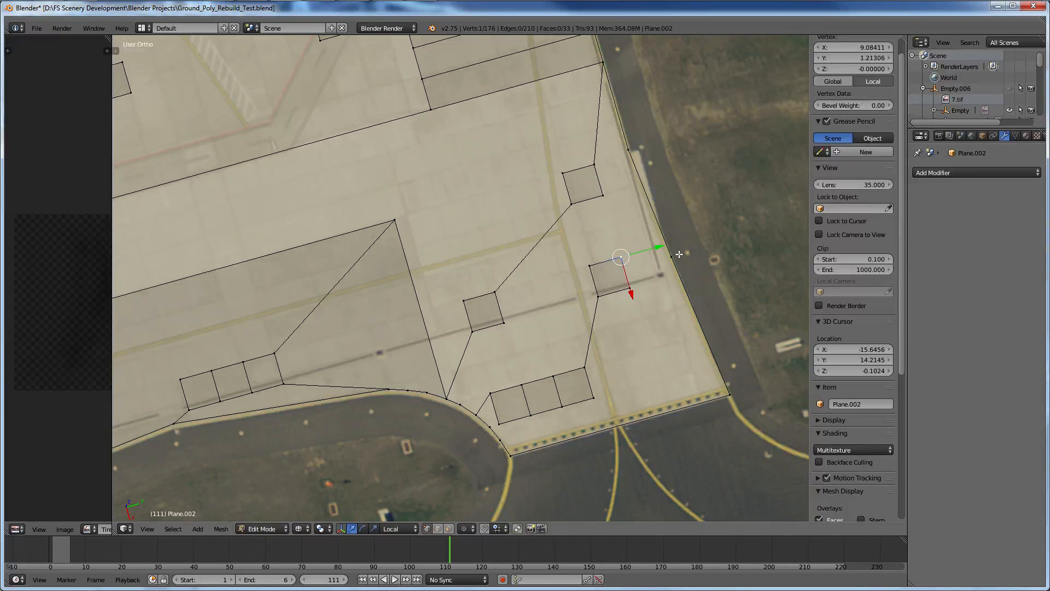
pyautogui.press('g')
pyautogui.click(671, 255)
pyautogui.keyDown('shift'); pyautogui.rightClick(620, 257); pyautogui.keyUp('shift')
pyautogui.press('f')
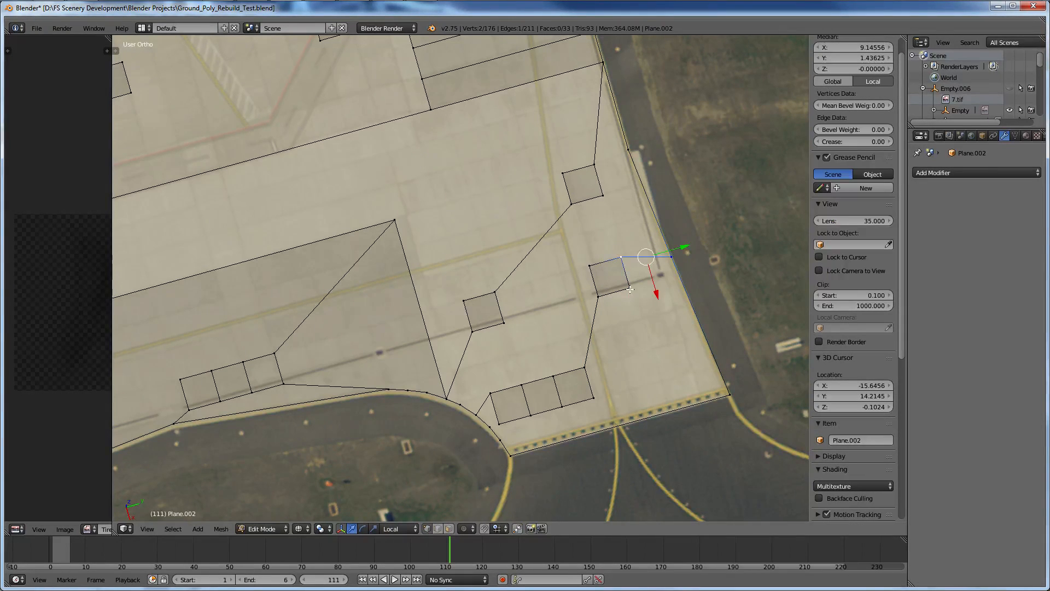
# Fill the corner area between the outer boundary, the single square and the row of three squares with a face.
pyautogui.press('b')
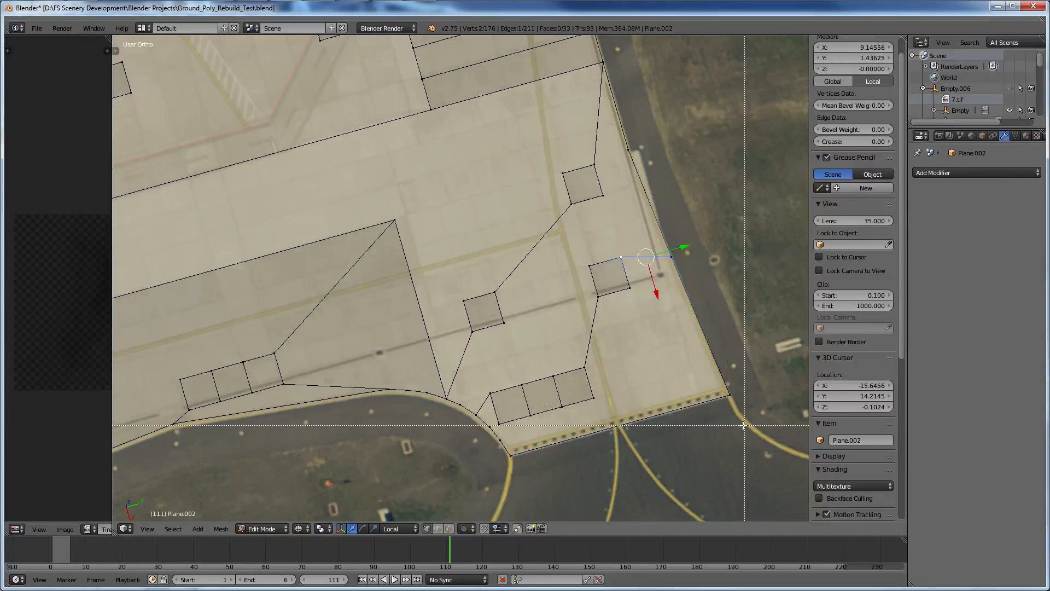
pyautogui.moveTo(744, 425); pyautogui.dragTo(602, 254)
pyautogui.press('b')
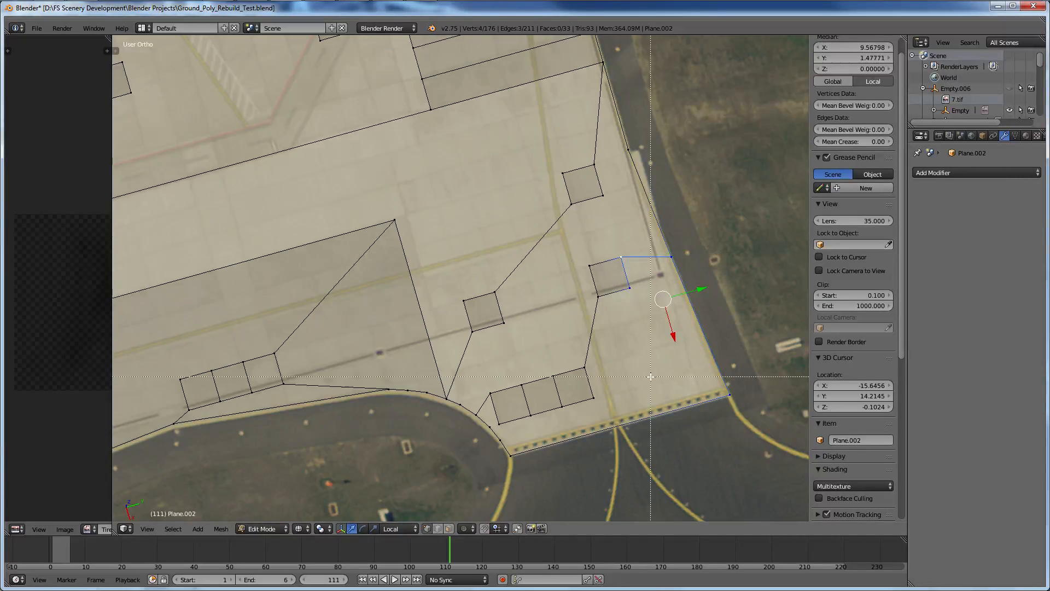
pyautogui.moveTo(671, 459); pyautogui.dragTo(587, 287)
pyautogui.press('b')
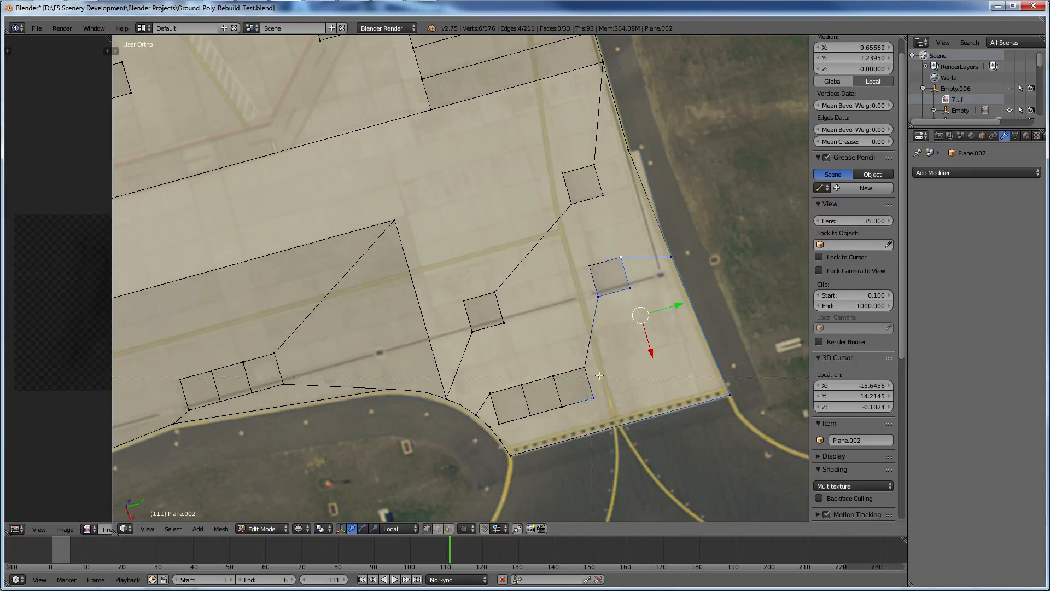
pyautogui.moveTo(600, 376); pyautogui.dragTo(577, 361)
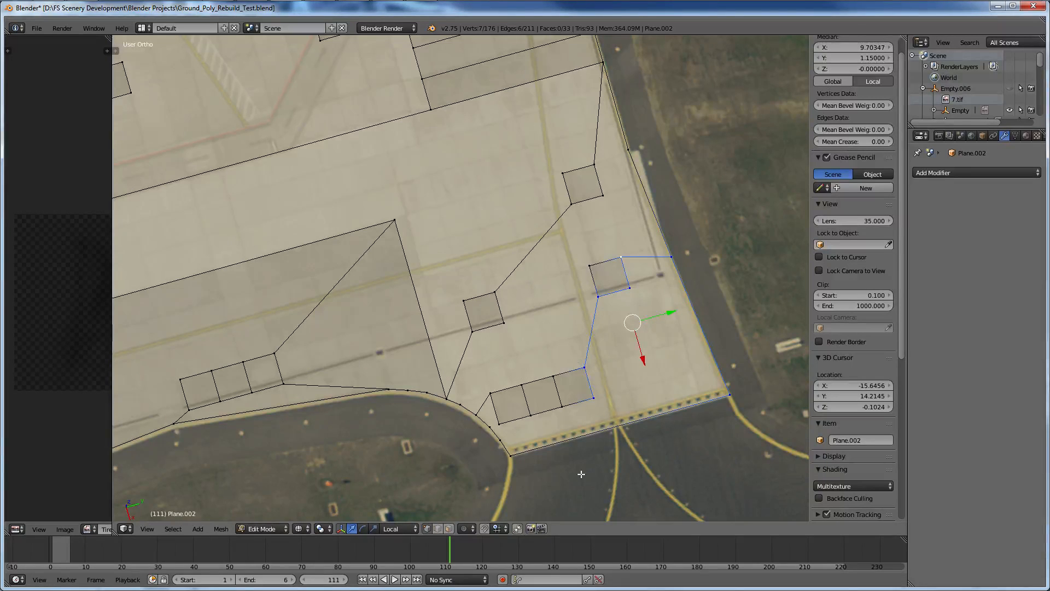
pyautogui.press('b')
pyautogui.moveTo(583, 480); pyautogui.dragTo(474, 390)
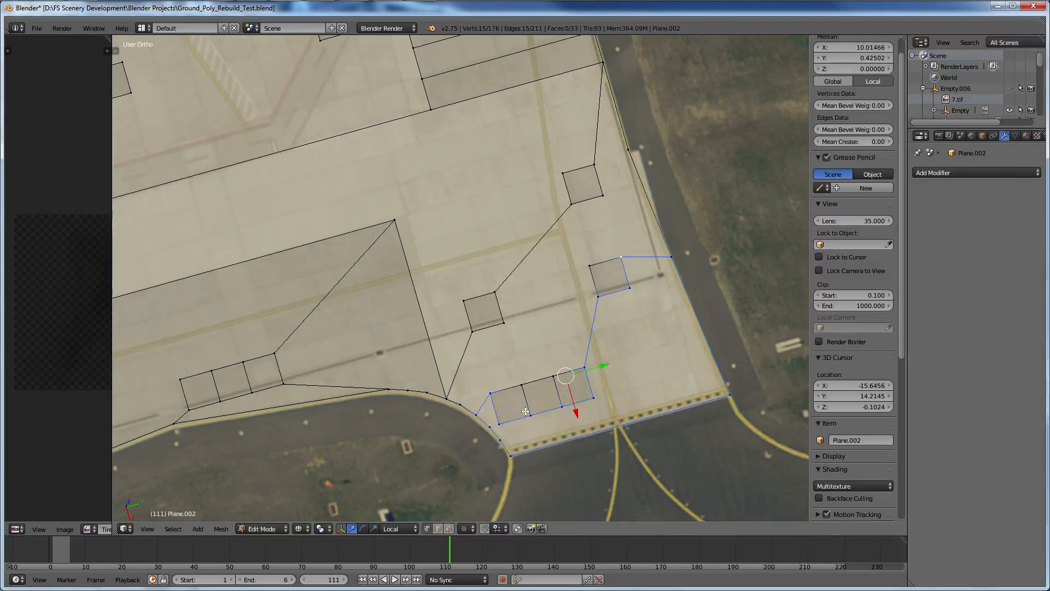
pyautogui.press('f')
# Fill the area between the two connected chains of squares, from the outer boundary to the island outline, with a face.
pyautogui.keyDown('shift'); pyautogui.scroll(1, 602, 274); pyautogui.keyUp('shift')
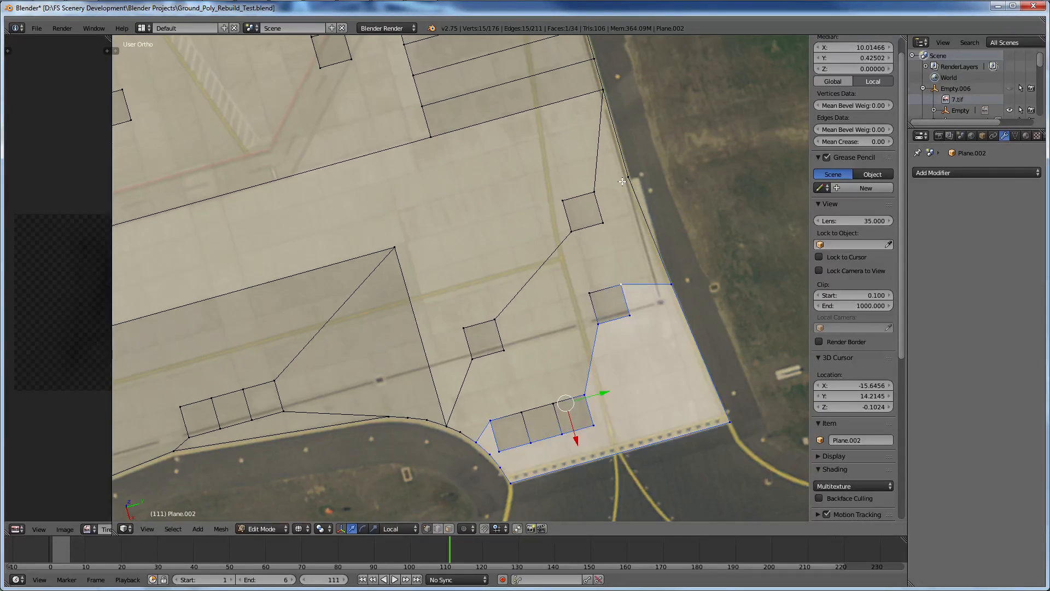
pyautogui.rightClick(624, 179)
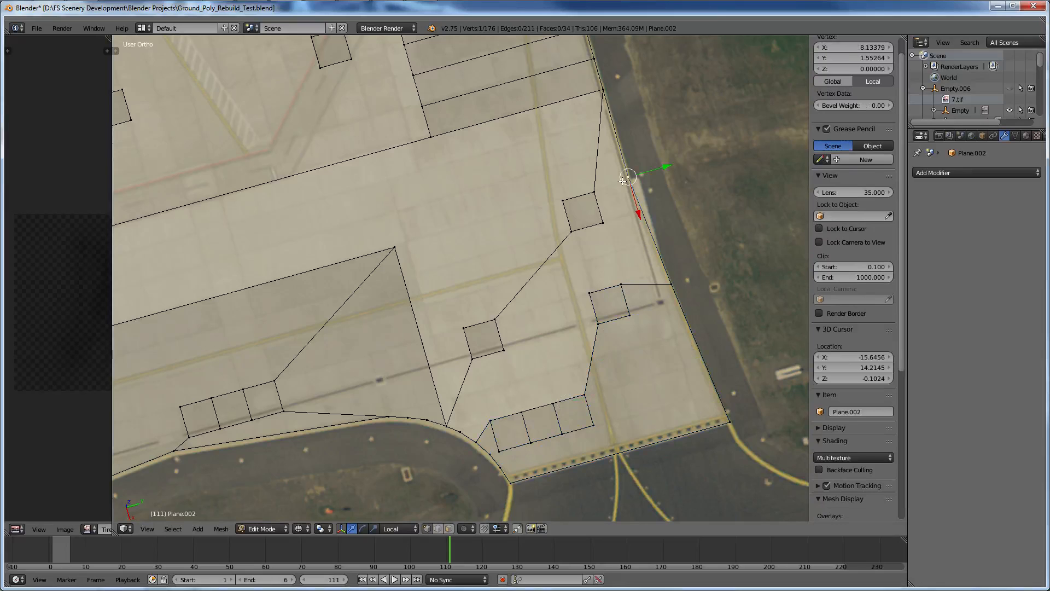
pyautogui.moveTo(622, 181); pyautogui.dragTo(592, 84)
pyautogui.press('b')
pyautogui.moveTo(568, 216); pyautogui.dragTo(611, 320)
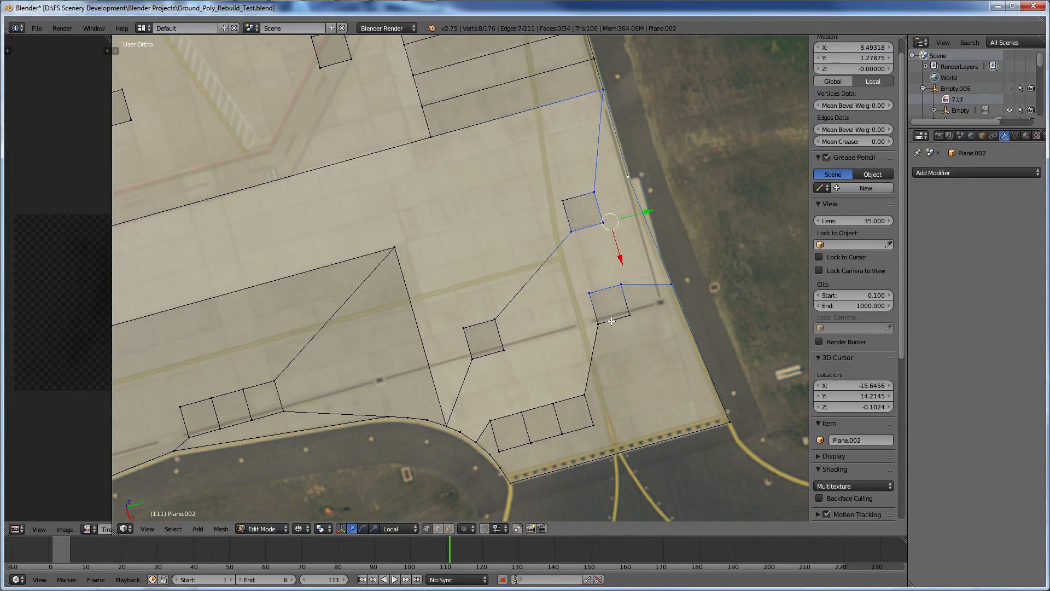
pyautogui.press('b')
pyautogui.moveTo(482, 293); pyautogui.dragTo(502, 392)
pyautogui.press('b')
pyautogui.press('b')
pyautogui.press('b')
pyautogui.moveTo(438, 405); pyautogui.dragTo(482, 448)
pyautogui.press('b')
pyautogui.press('b')
pyautogui.moveTo(482, 409); pyautogui.dragTo(536, 431)
pyautogui.press('b')
pyautogui.moveTo(519, 381); pyautogui.dragTo(604, 412)
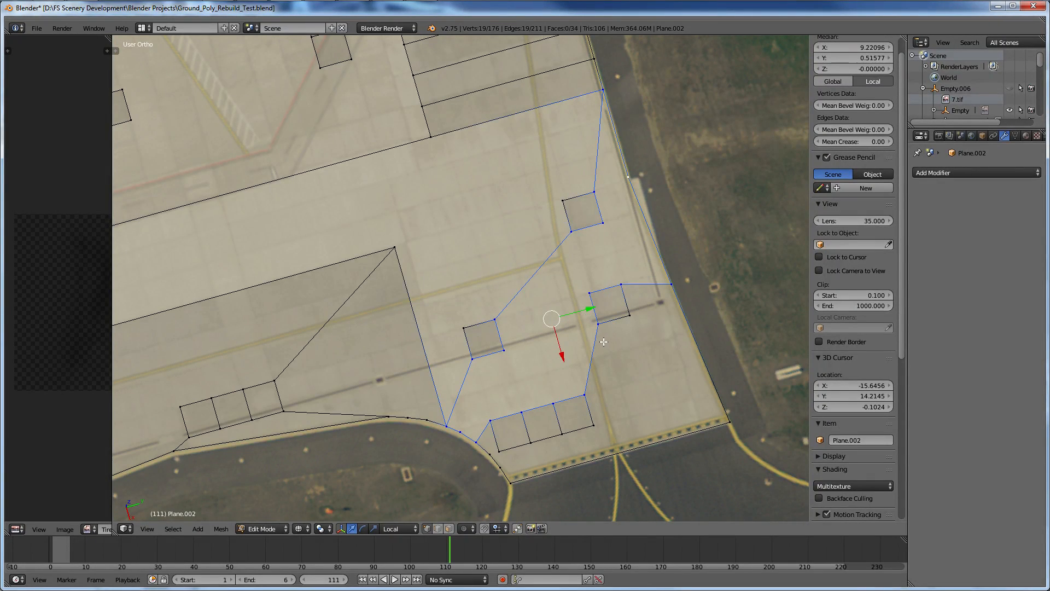
pyautogui.press('f')
# Fill the long strip above the island patch, from the chain of single squares to the stepped boundary, with a face.
pyautogui.keyDown('shift'); pyautogui.scroll(6, 604, 342); pyautogui.keyUp('shift')
pyautogui.rightClick(447, 498)
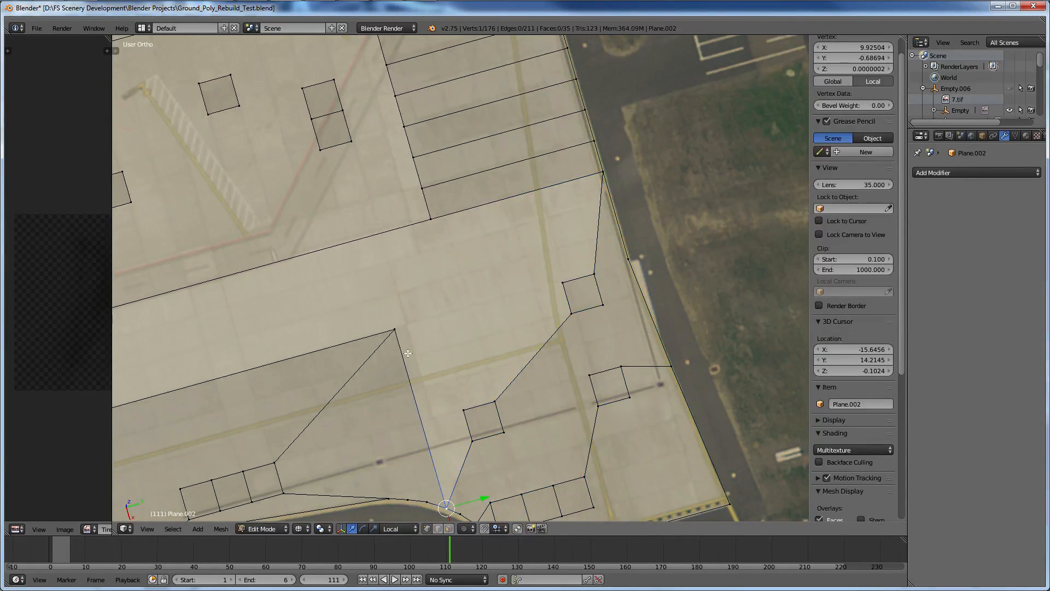
pyautogui.keyDown('shift'); pyautogui.rightClick(397, 334); pyautogui.keyUp('shift')
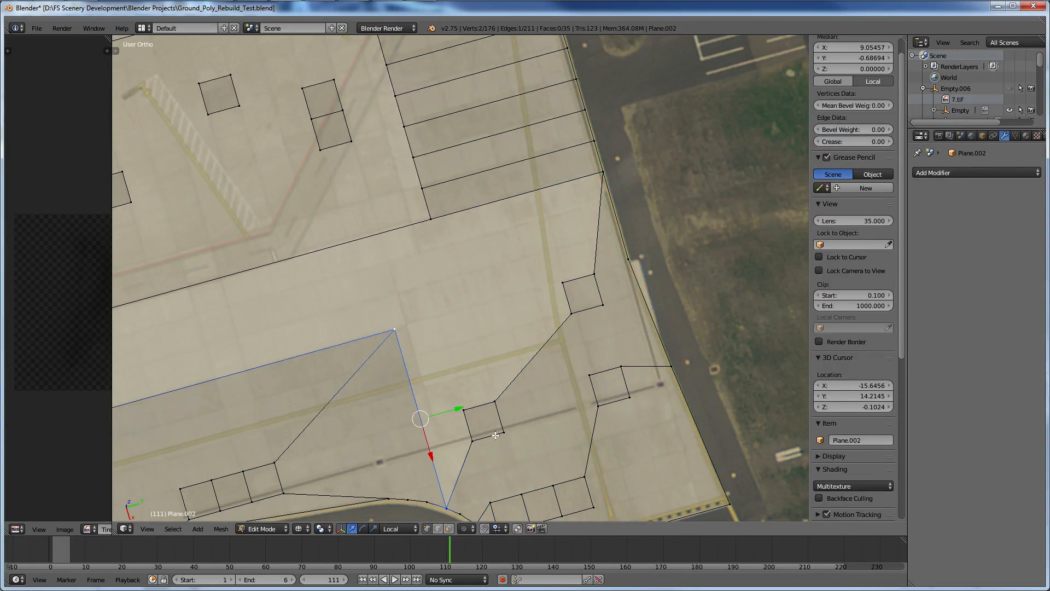
pyautogui.keyDown('ctrl'); pyautogui.rightClick(495, 402); pyautogui.keyUp('ctrl')
pyautogui.press('b')
pyautogui.moveTo(519, 252); pyautogui.dragTo(598, 296)
pyautogui.press('b')
pyautogui.moveTo(592, 160); pyautogui.dragTo(622, 178)
pyautogui.scroll(-7, 623, 178)
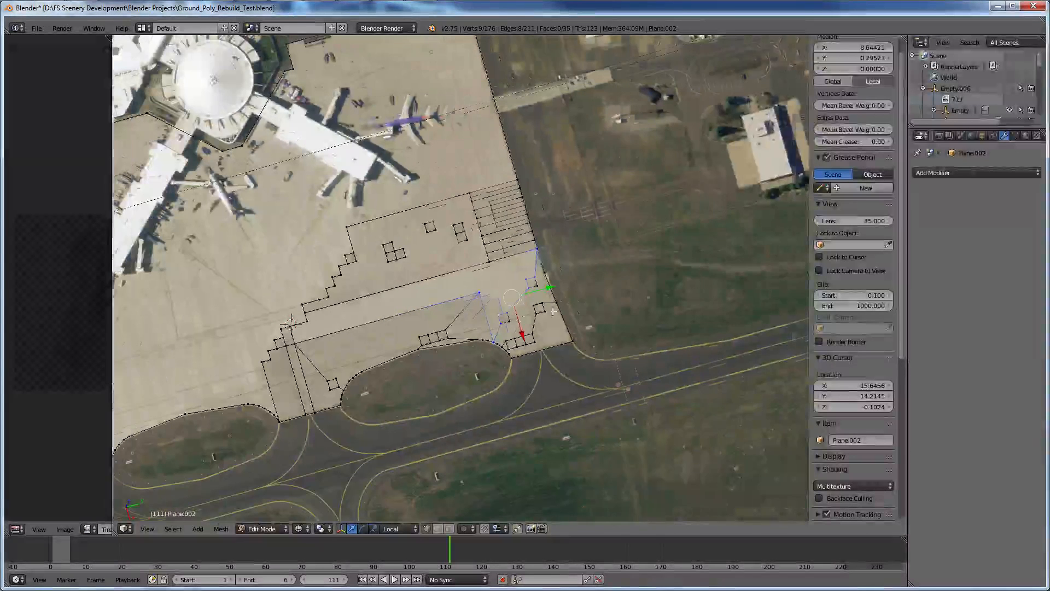
pyautogui.scroll(3, 472, 334)
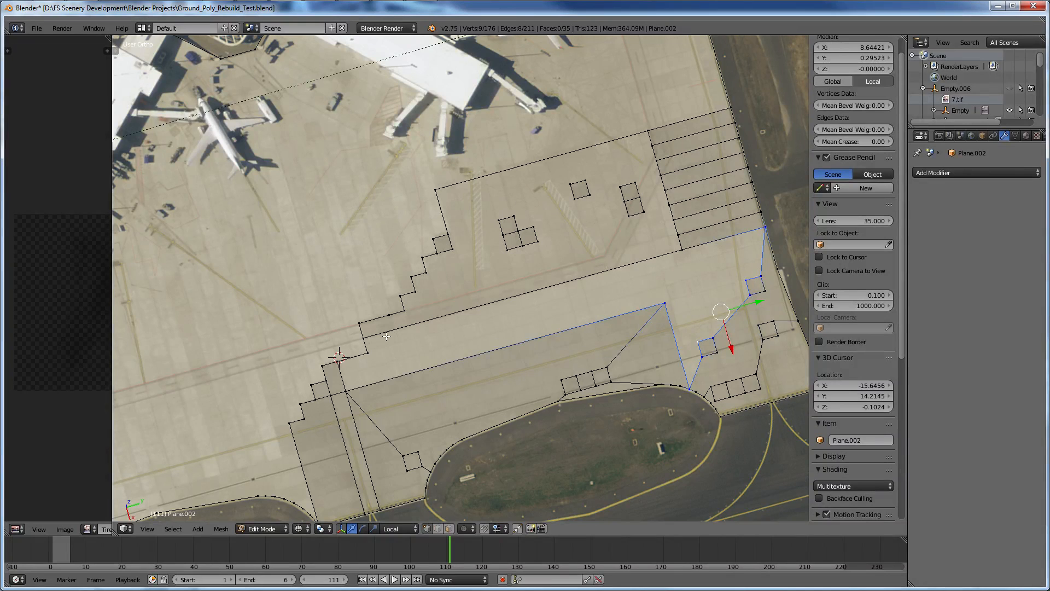
pyautogui.moveTo(387, 336); pyautogui.dragTo(347, 359)
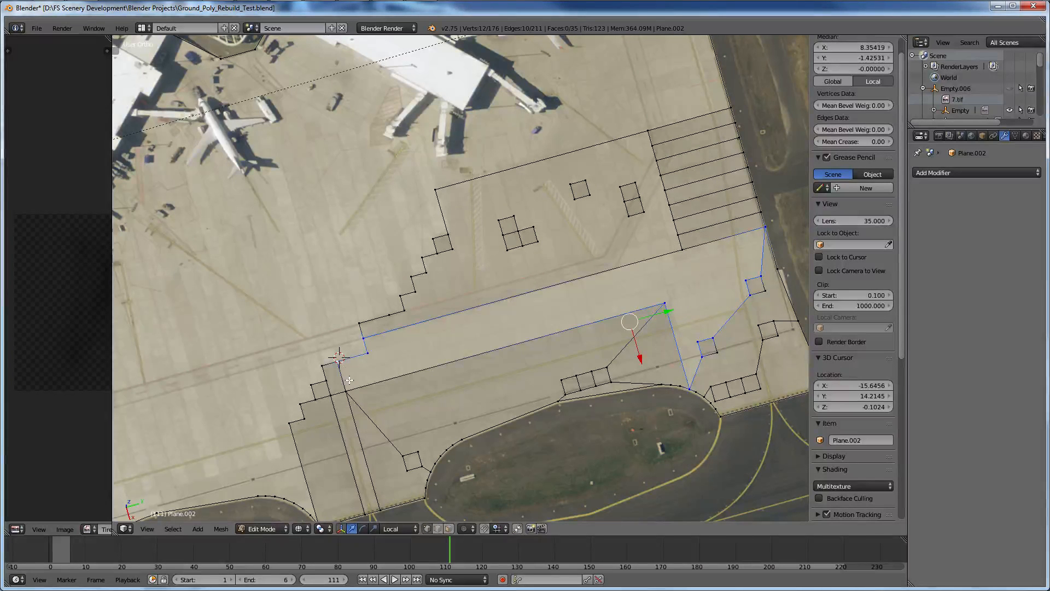
pyautogui.keyDown('shift'); pyautogui.rightClick(349, 379); pyautogui.keyUp('shift')
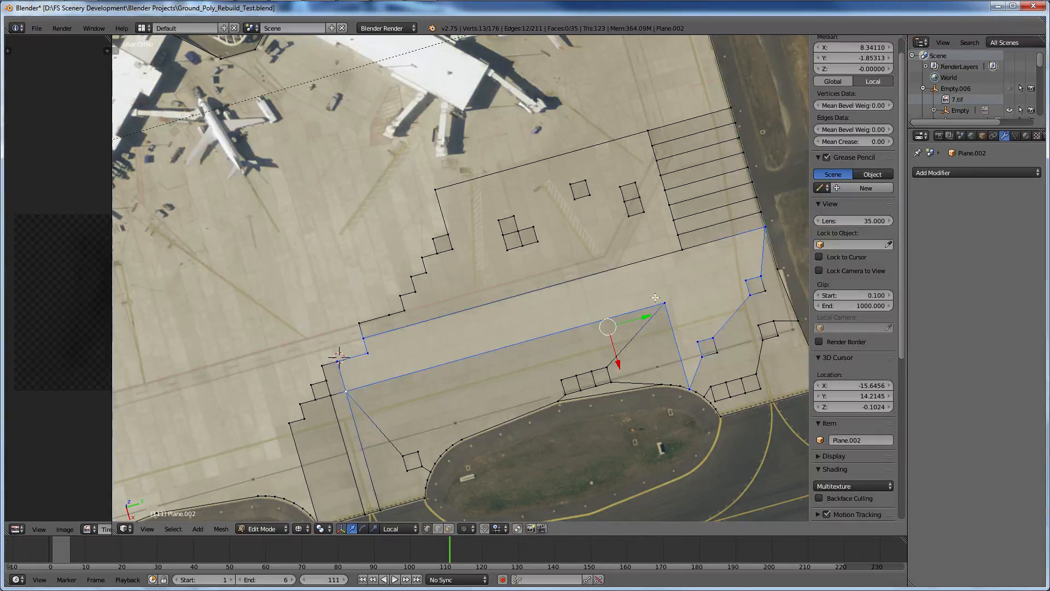
pyautogui.keyDown('shift'); pyautogui.rightClick(702, 237); pyautogui.keyUp('shift')
pyautogui.press('f')
pyautogui.press('s')
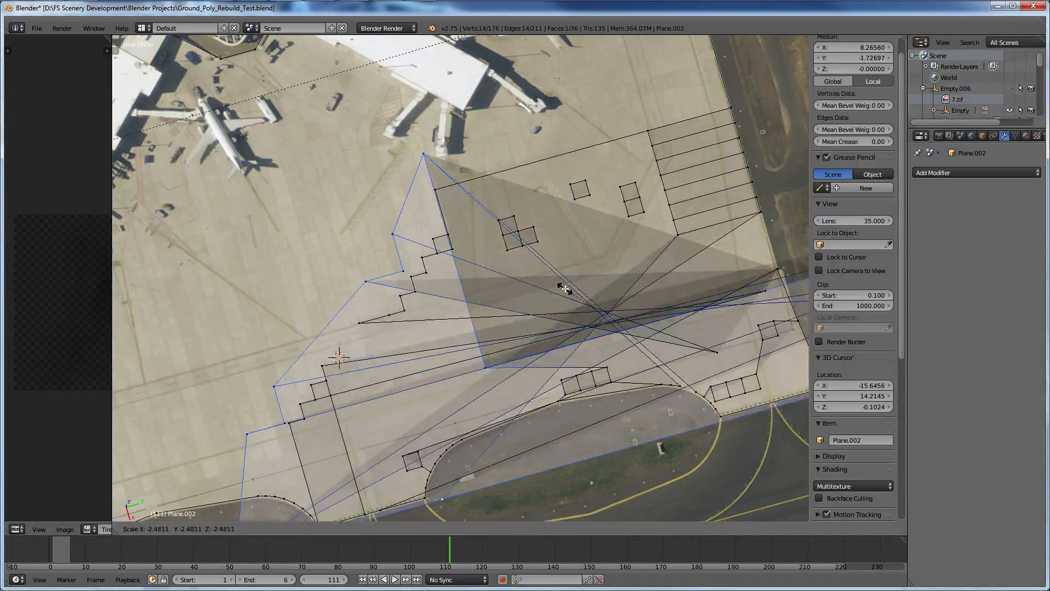
pyautogui.rightClick(565, 288)
# Connect the square on the stepped boundary to the cluster of three squares, and that cluster to the nearby single square, with edges.
pyautogui.moveTo(566, 288); pyautogui.dragTo(666, 232, button='middle')
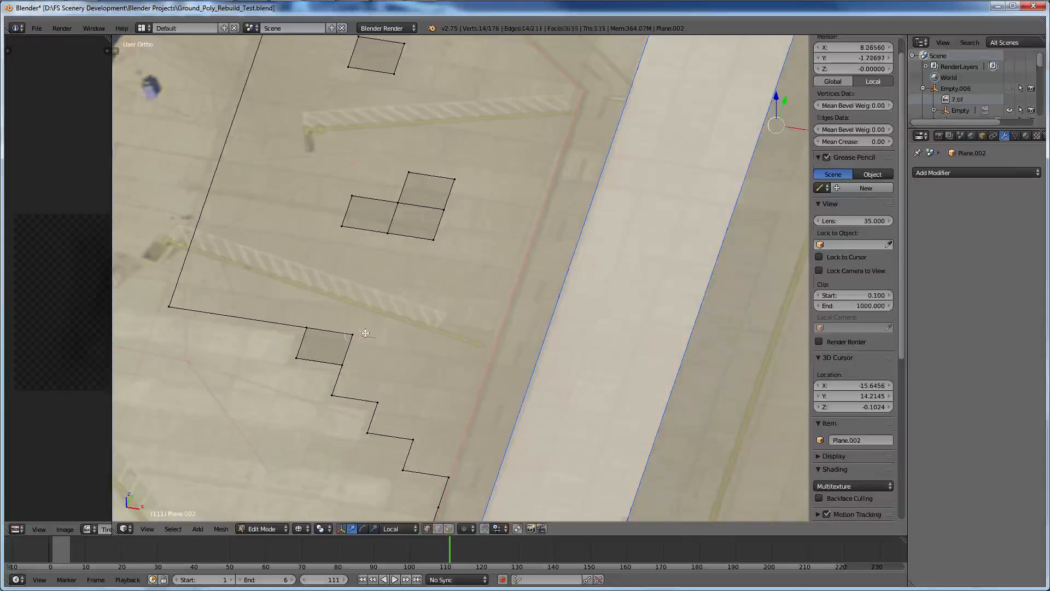
pyautogui.rightClick(361, 333)
pyautogui.scroll(-2, 421, 321)
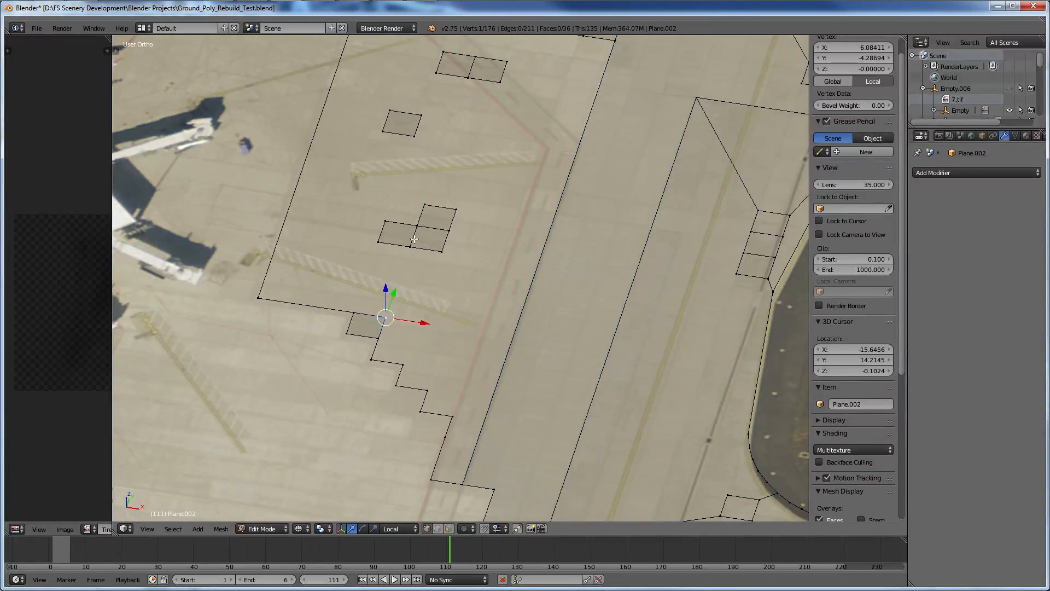
pyautogui.keyDown('shift'); pyautogui.rightClick(410, 247); pyautogui.keyUp('shift')
pyautogui.scroll(-3, 451, 222)
pyautogui.press('f')
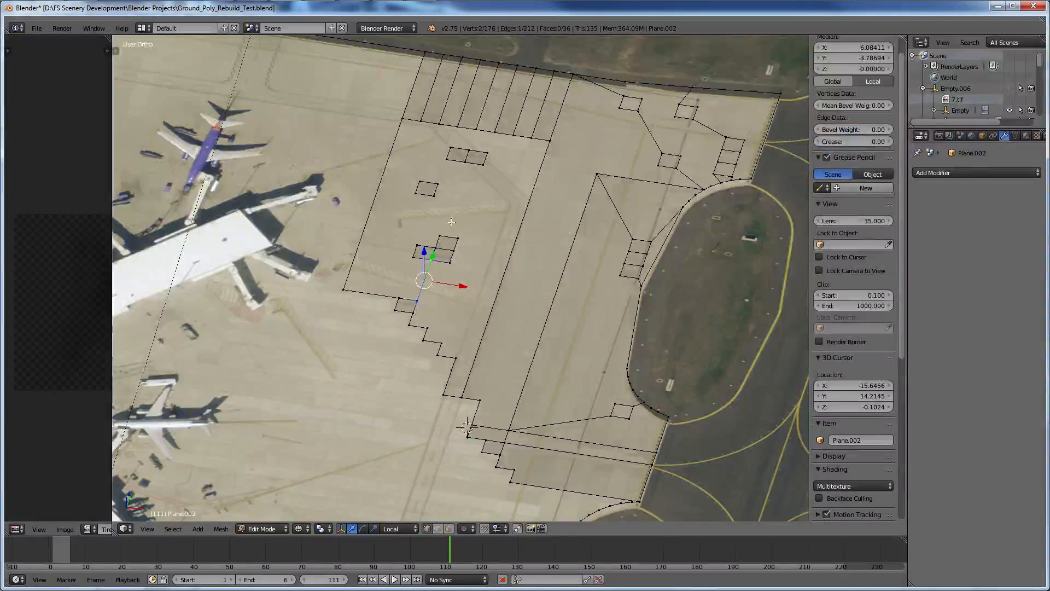
pyautogui.press('f')
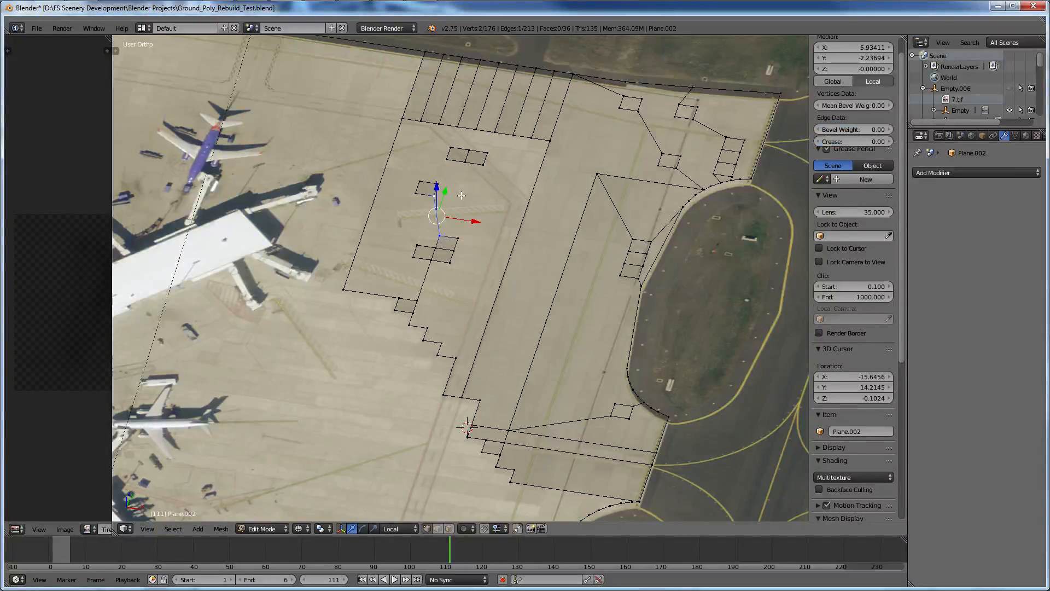
# Connect the single square's corner to the nearest corner of the pair of squares with an edge.
pyautogui.rightClick(440, 184)
pyautogui.keyDown('shift'); pyautogui.rightClick(450, 160); pyautogui.keyUp('shift')
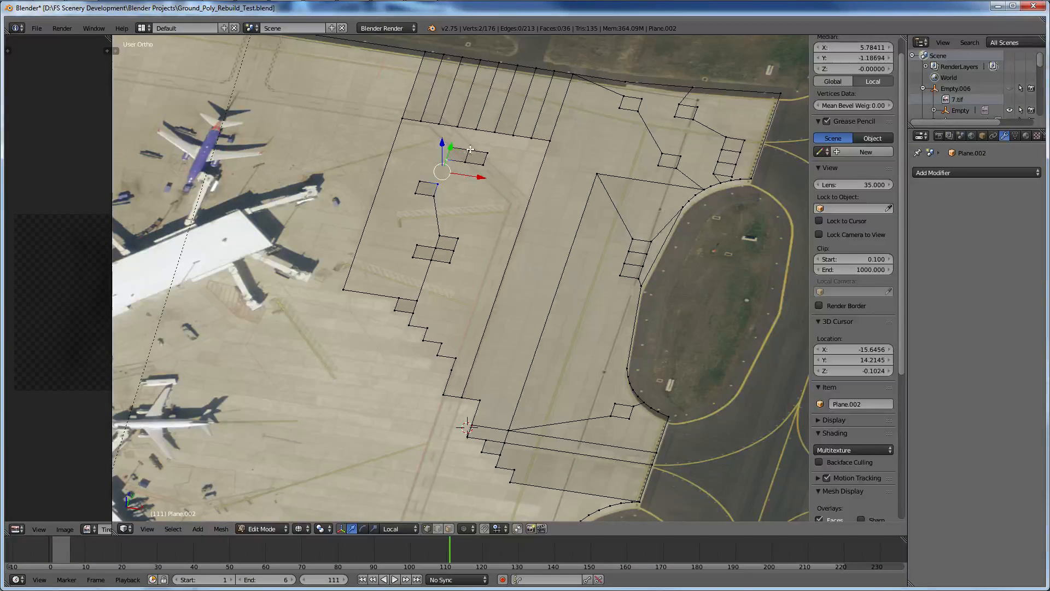
pyautogui.press('f')
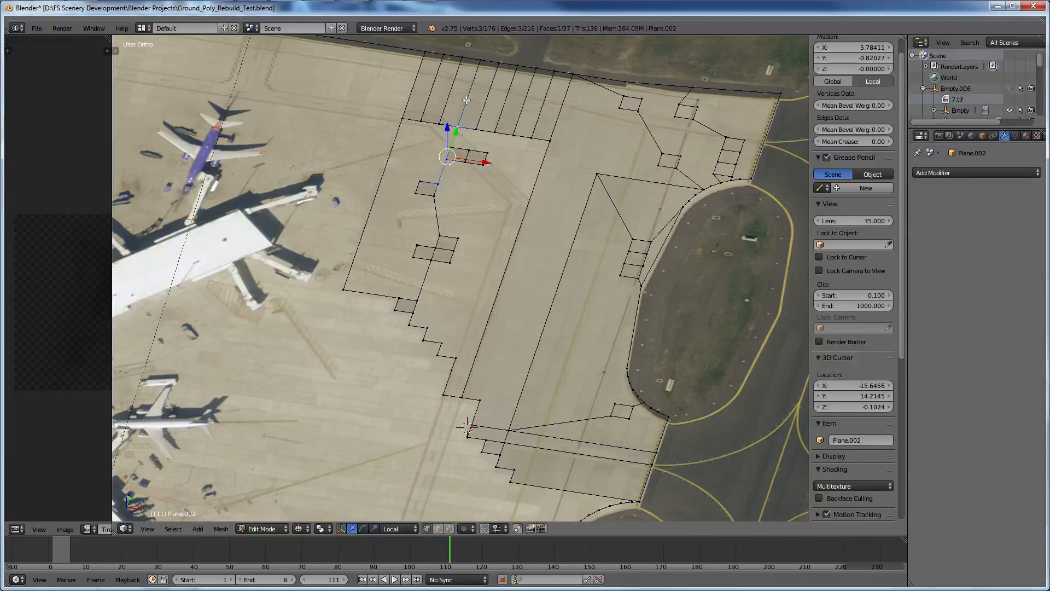
pyautogui.rightClick(468, 148)
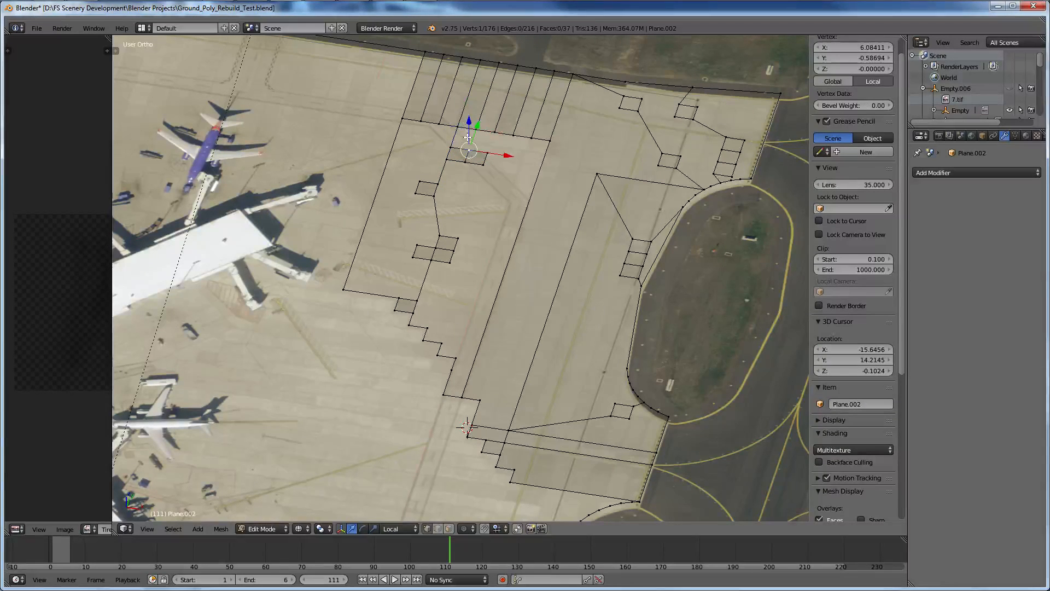
pyautogui.hotkey('ctrl', 'z')
pyautogui.hotkey('ctrl', 'z')
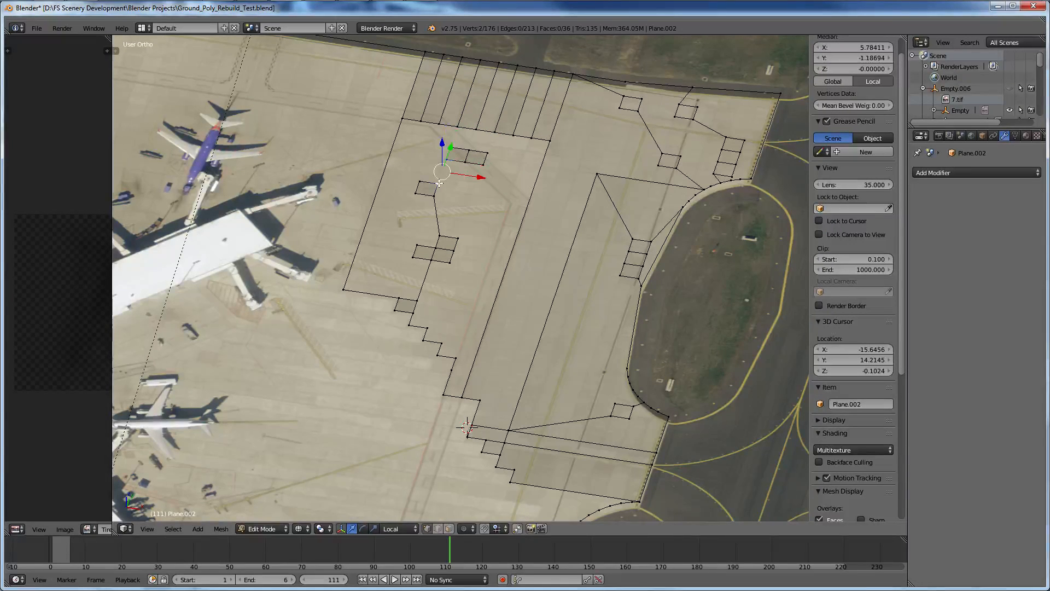
pyautogui.press('f')
# Connect the outer corner of the pair of squares to the nearest vertex on the end line of the parallel strips.
pyautogui.rightClick(450, 147)
pyautogui.keyDown('shift'); pyautogui.rightClick(457, 127); pyautogui.keyUp('shift')
pyautogui.press('f')
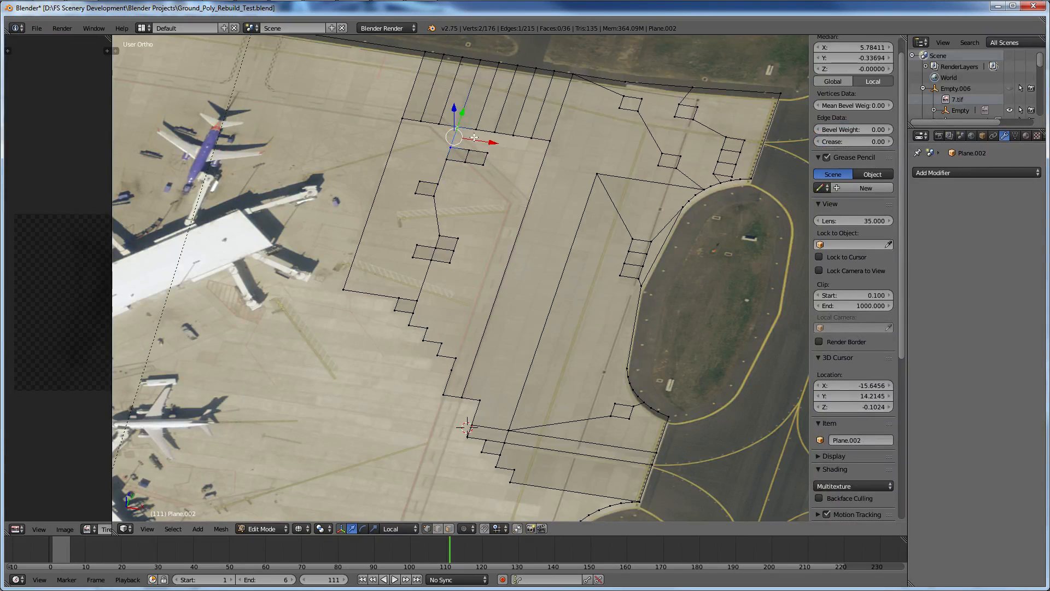
# Fill the area between the connected squares, the ends of the parallel strips, the long strip and the stepped boundary with a face.
pyautogui.keyDown('alt'); pyautogui.rightClick(467, 130); pyautogui.keyUp('alt')
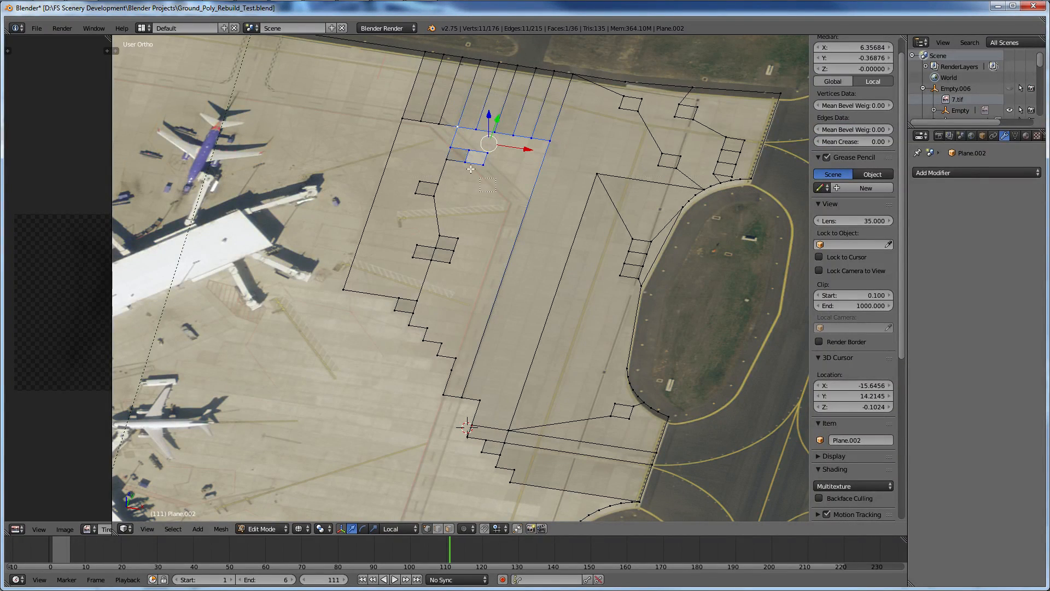
pyautogui.keyDown('shift'); pyautogui.rightClick(428, 182); pyautogui.keyUp('shift')
pyautogui.keyDown('shift'); pyautogui.rightClick(435, 195); pyautogui.keyUp('shift')
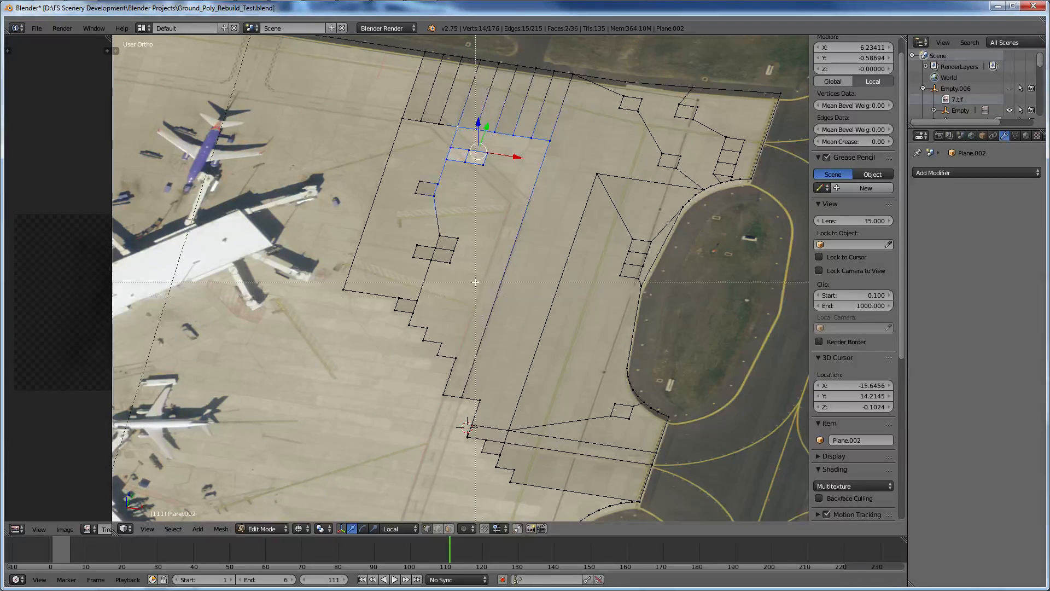
pyautogui.moveTo(476, 282); pyautogui.dragTo(439, 223)
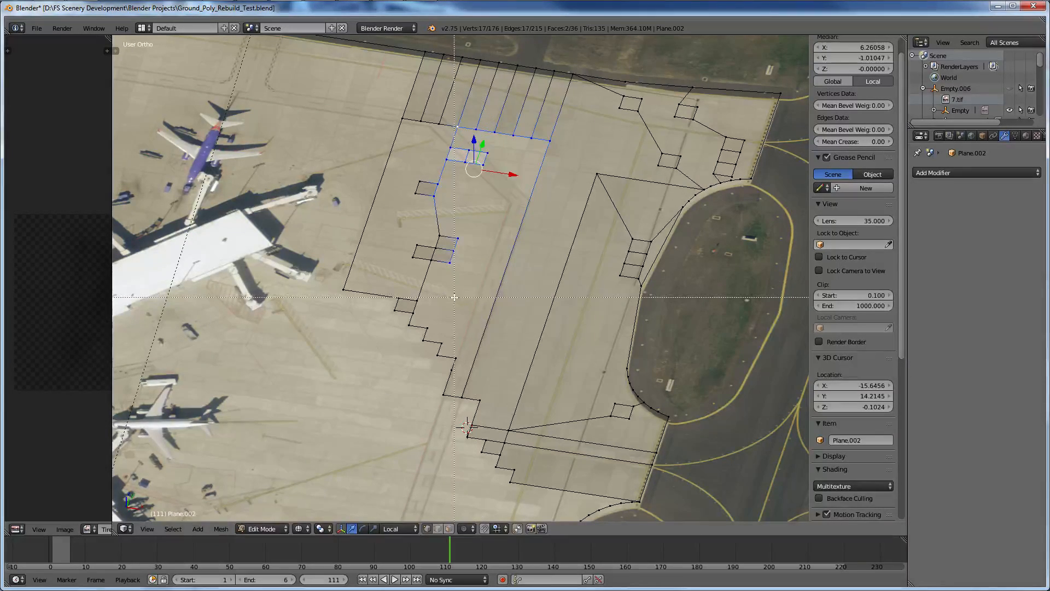
pyautogui.press('b')
pyautogui.moveTo(454, 297); pyautogui.dragTo(441, 210)
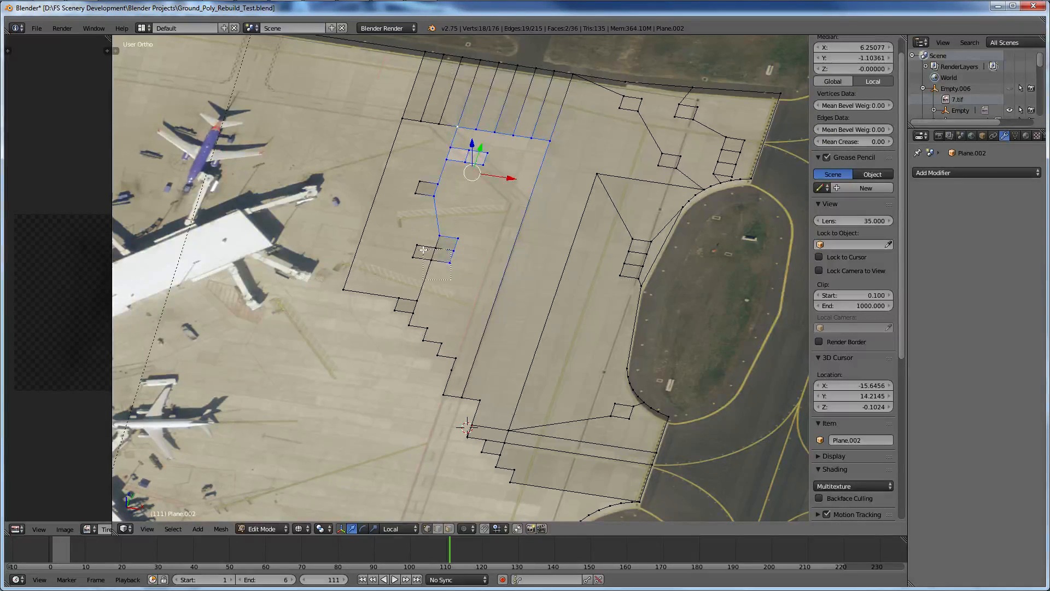
pyautogui.keyDown('shift'); pyautogui.rightClick(432, 260); pyautogui.keyUp('shift')
pyautogui.press('b')
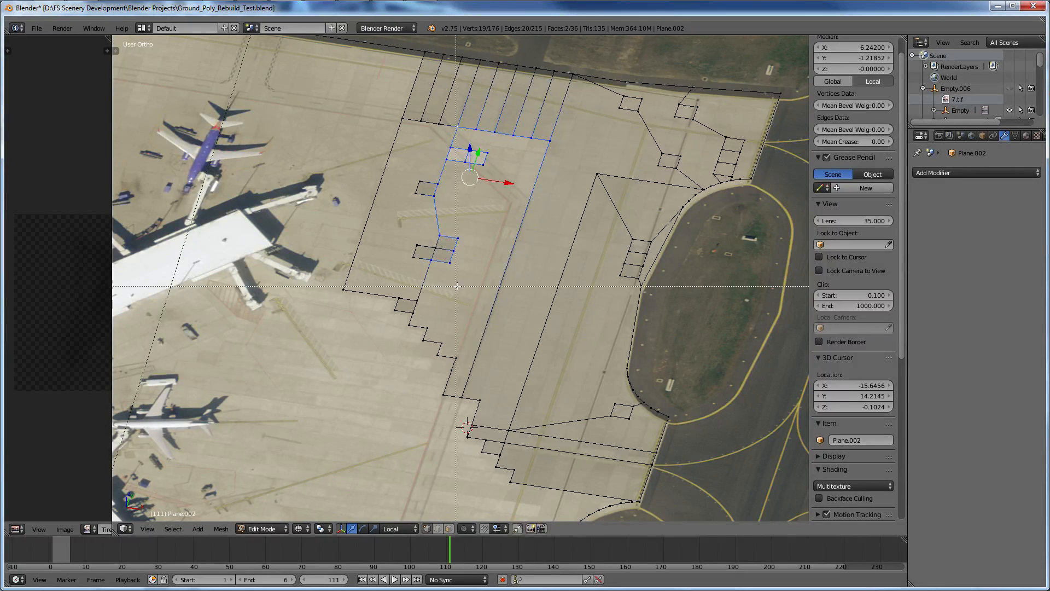
pyautogui.moveTo(456, 285); pyautogui.dragTo(411, 306)
pyautogui.press('b')
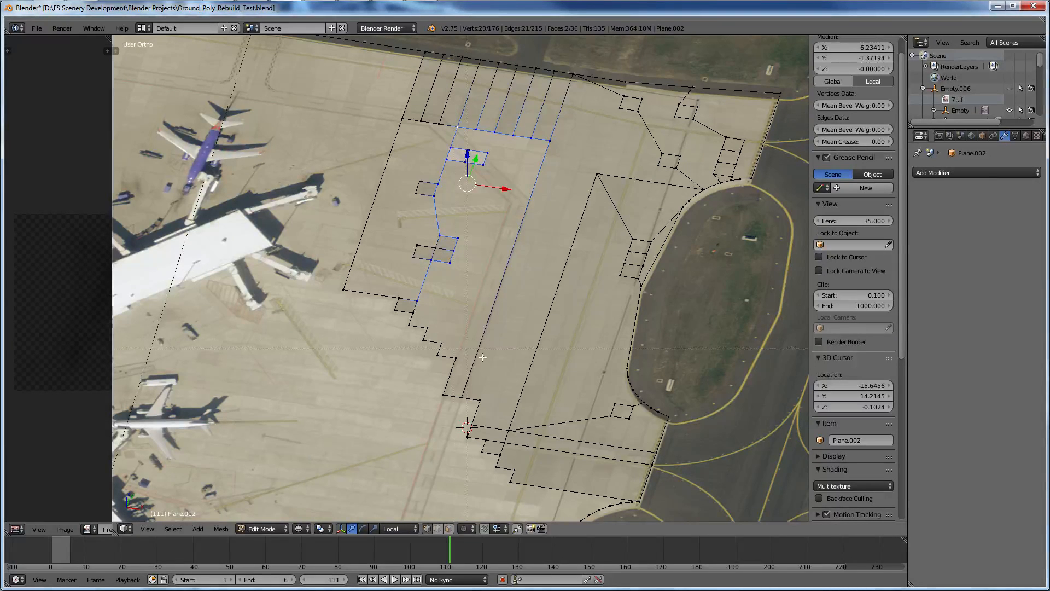
pyautogui.moveTo(474, 409); pyautogui.dragTo(409, 310)
pyautogui.press('b')
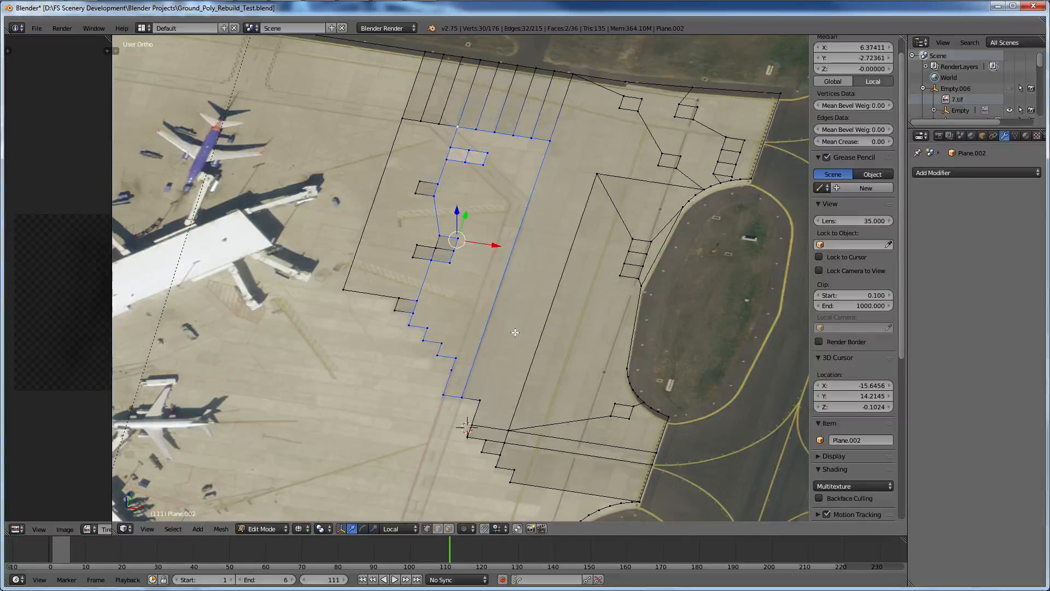
pyautogui.press('f')
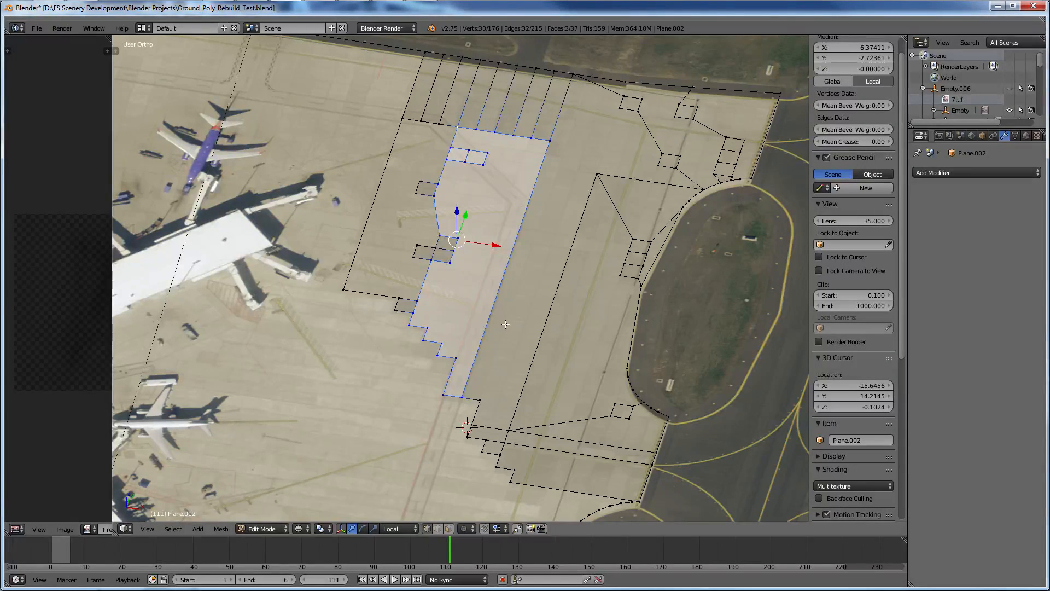
pyautogui.scroll(-1, 505, 324)
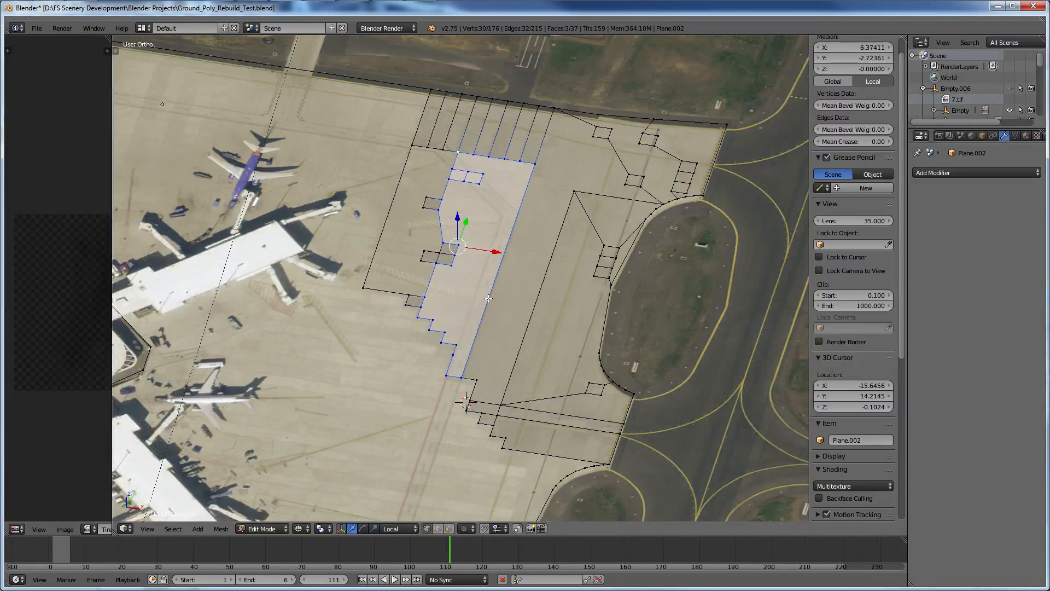
pyautogui.scroll(-1, 488, 298)
pyautogui.moveTo(488, 298); pyautogui.dragTo(556, 258, button='middle')
pyautogui.scroll(2, 555, 258)
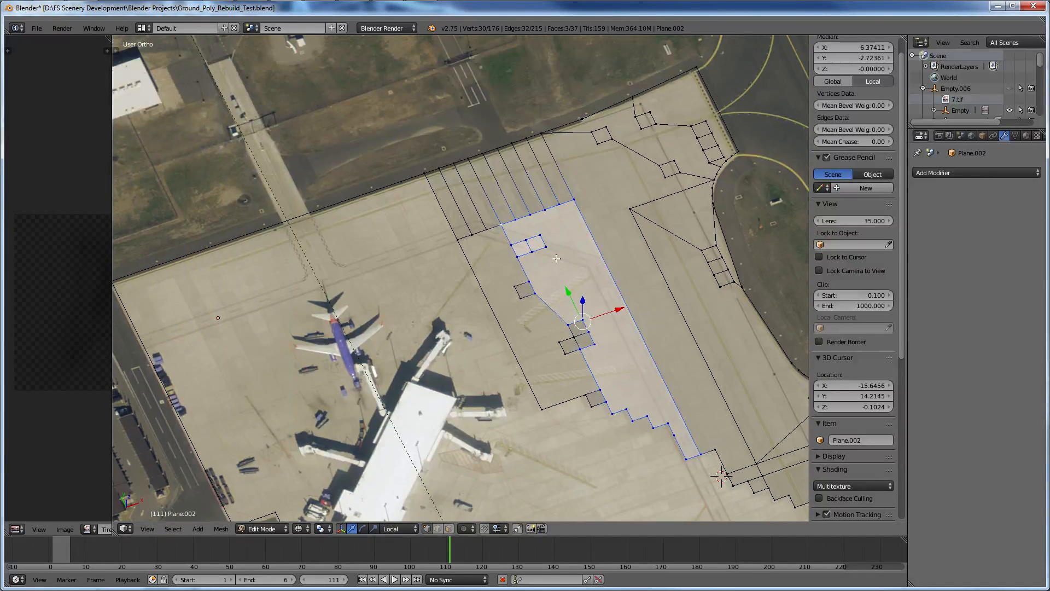
# Switch to face selection and solid shading to examine the newly filled large face and the neighbouring face along the curved apron edge.
pyautogui.rightClick(495, 215)
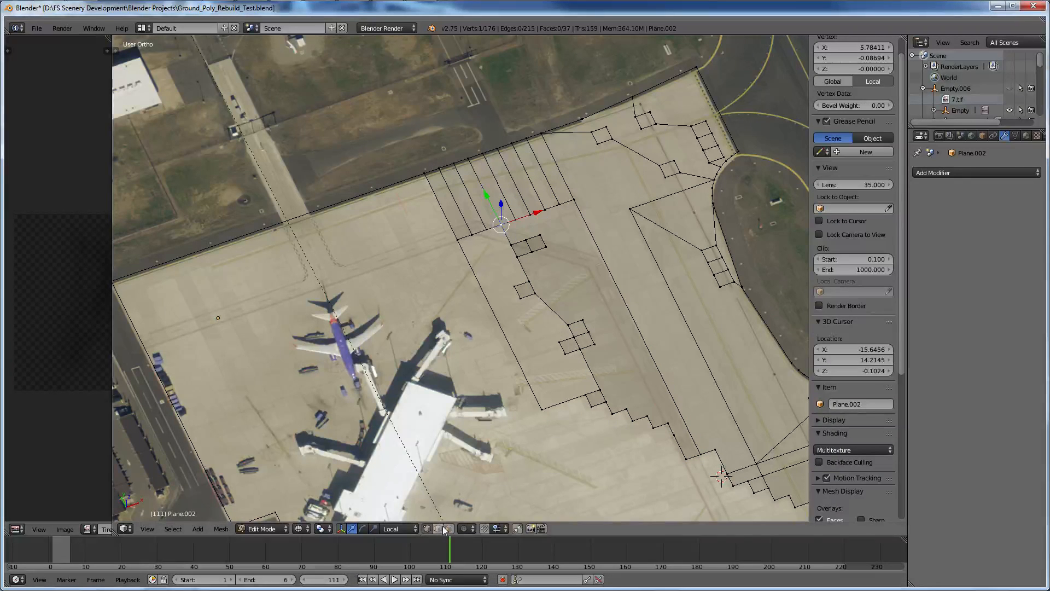
pyautogui.hotkey('ctrl', 'Tab')
pyautogui.rightClick(578, 328)
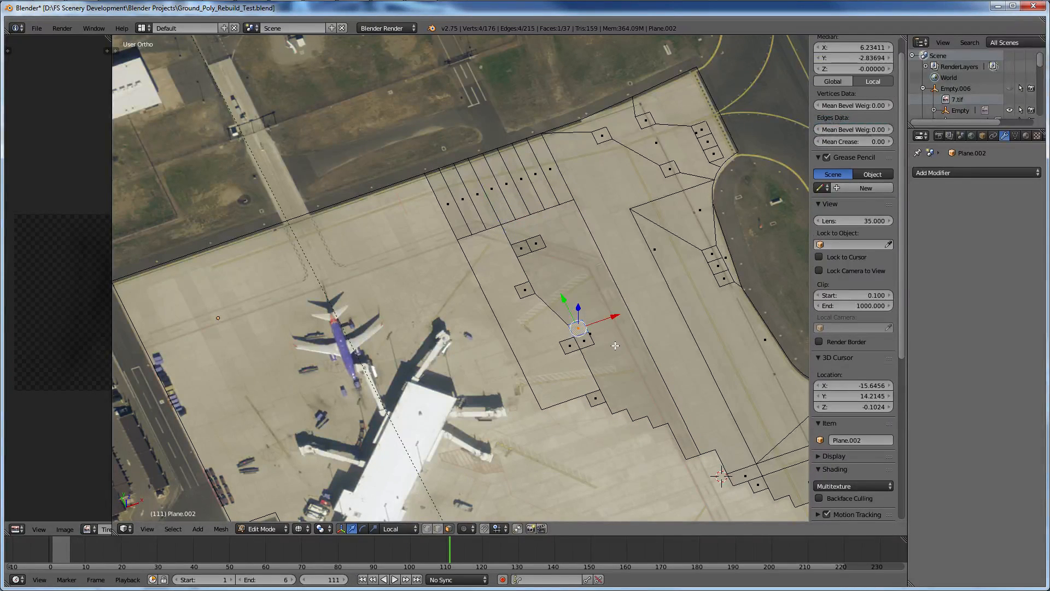
pyautogui.hotkey('alt', 'z')
pyautogui.rightClick(634, 402)
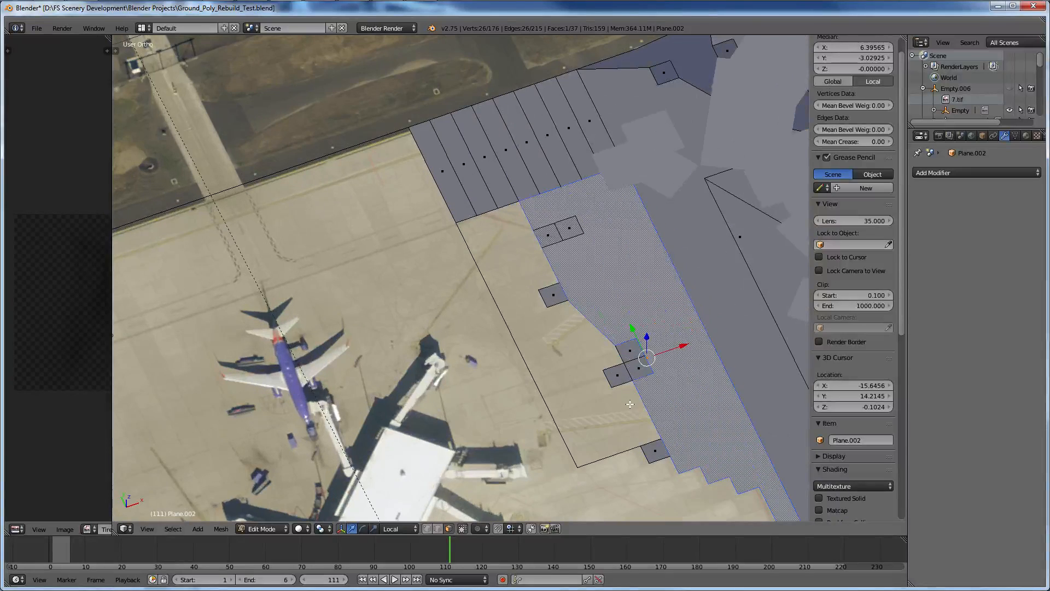
pyautogui.scroll(3, 629, 404)
pyautogui.keyDown('ctrl'); pyautogui.scroll(-5, 628, 405); pyautogui.keyUp('ctrl')
pyautogui.rightClick(654, 382)
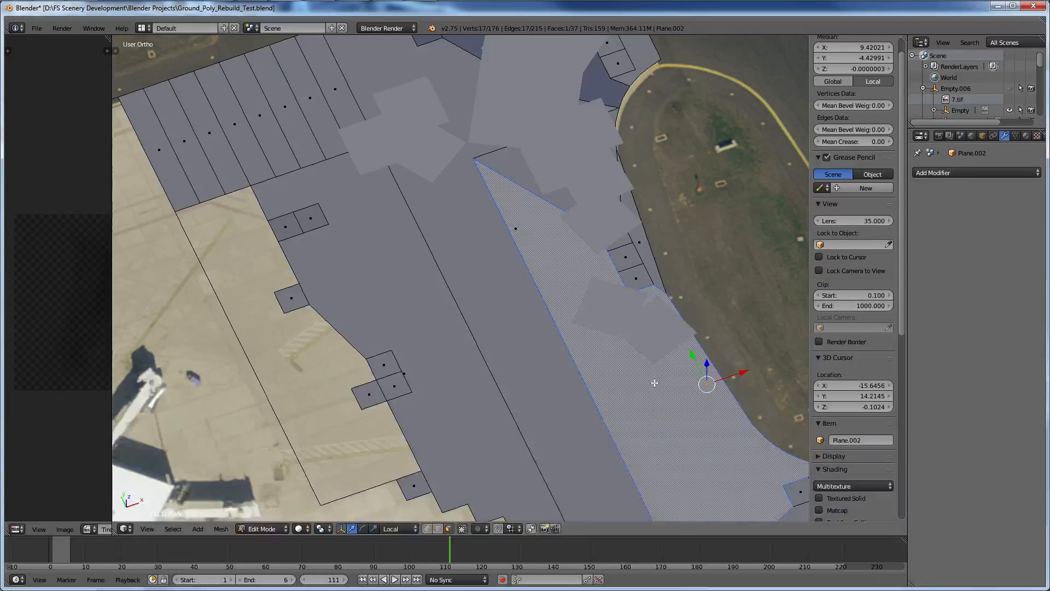
pyautogui.scroll(-1, 655, 382)
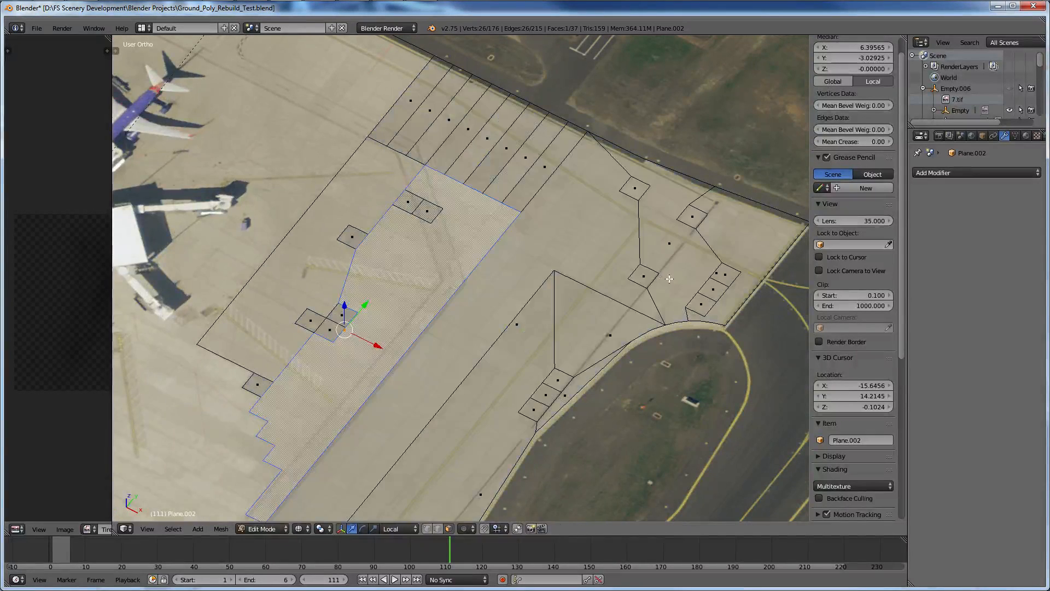
# Select the other filled apron faces one after another, comparing solid and textured shading, to examine each face's extent.
pyautogui.hotkey('alt', 'z')
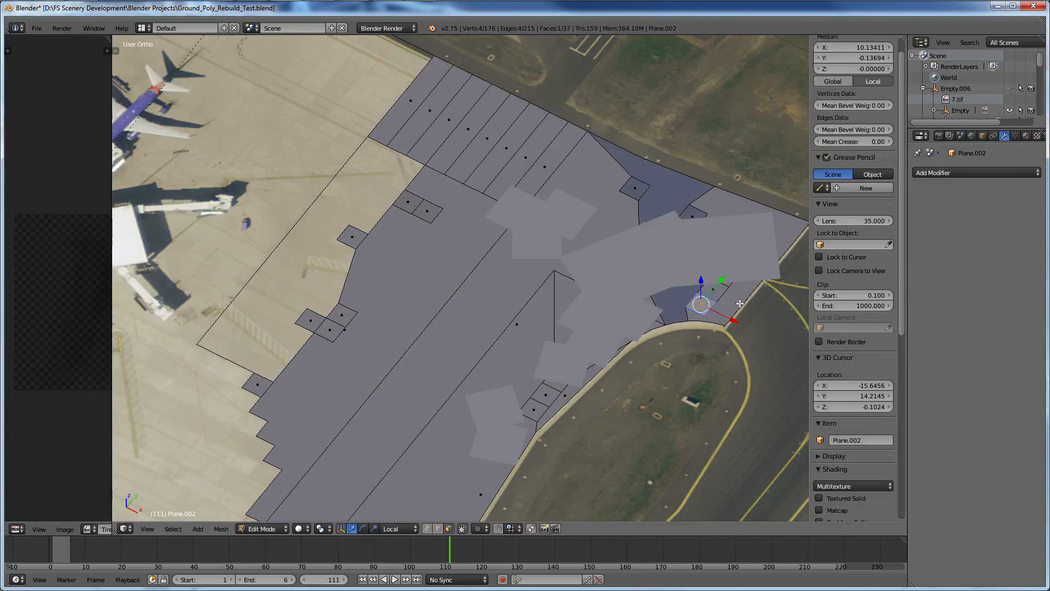
pyautogui.rightClick(725, 308)
pyautogui.hotkey('alt', 'z')
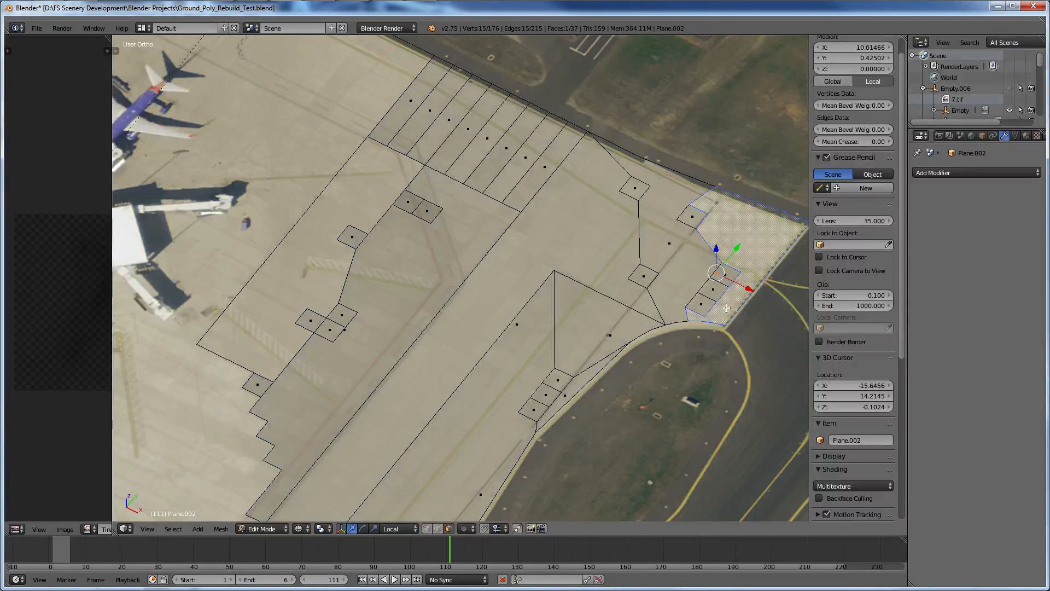
pyautogui.rightClick(596, 323)
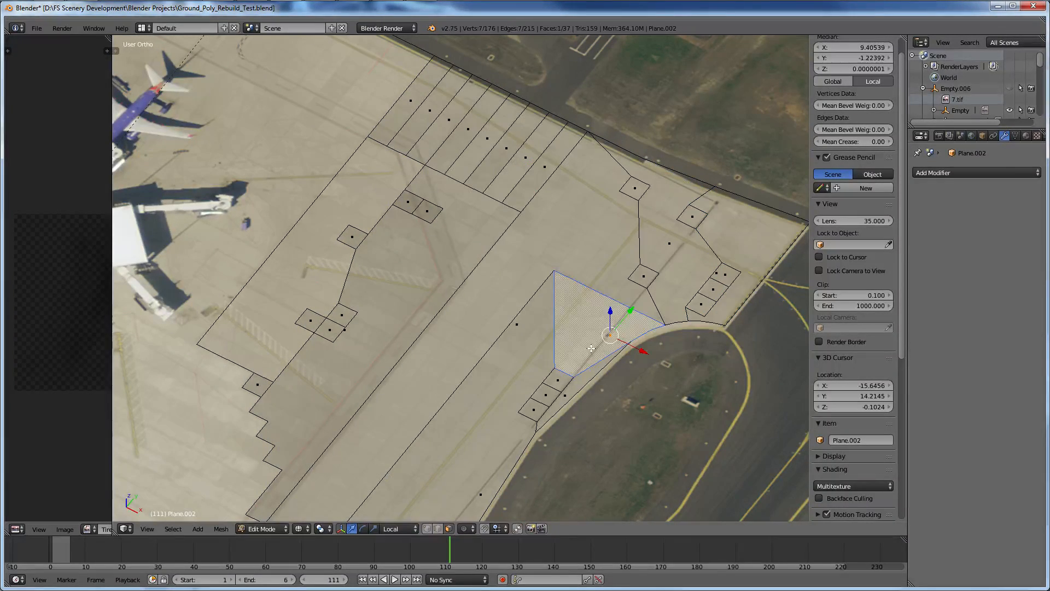
pyautogui.rightClick(565, 394)
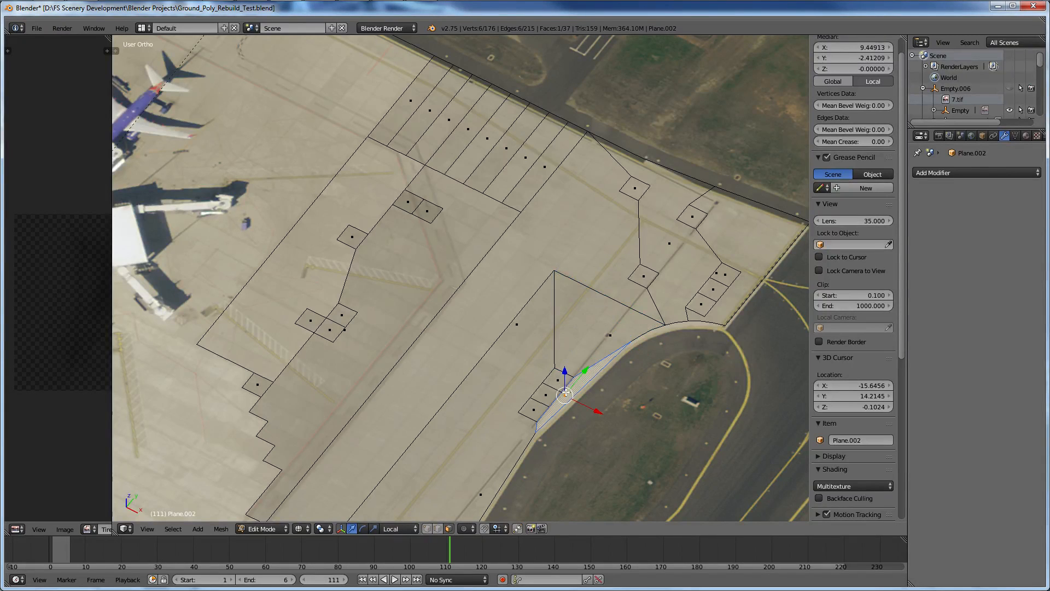
pyautogui.scroll(-4, 565, 393)
pyautogui.rightClick(486, 302)
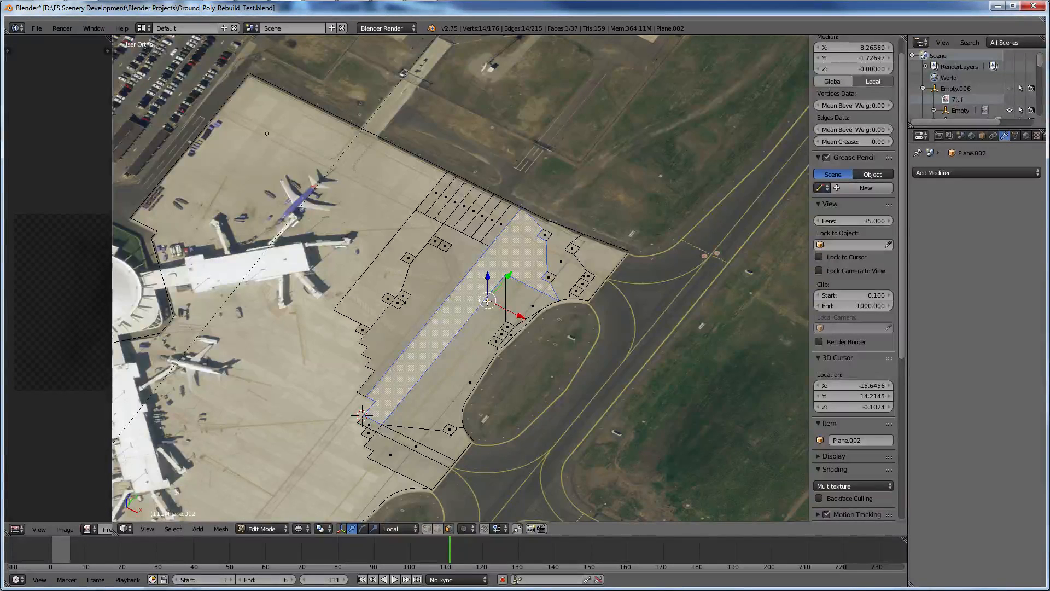
pyautogui.rightClick(472, 371)
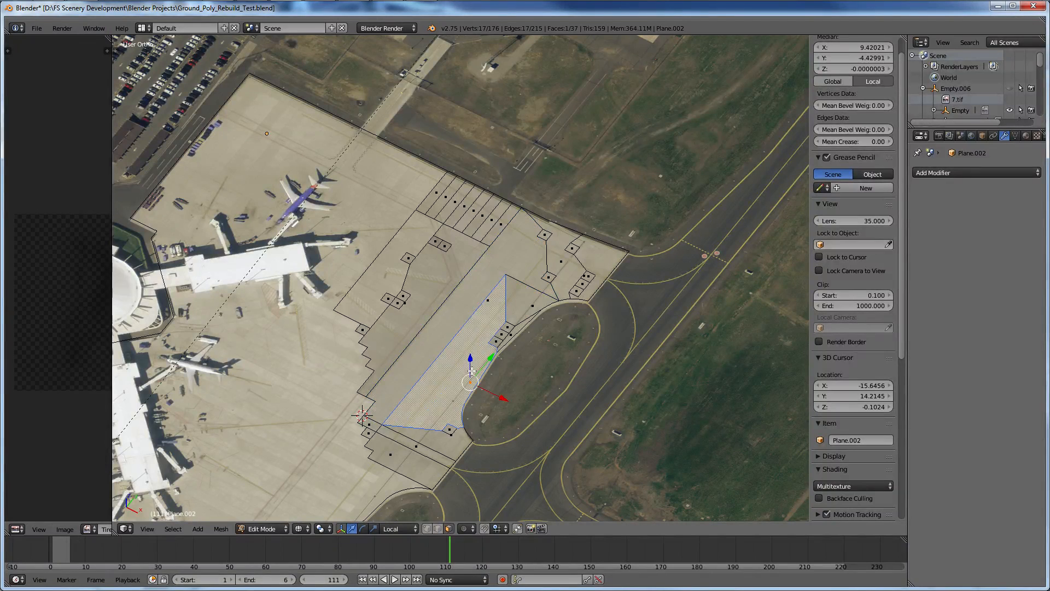
pyautogui.rightClick(444, 435)
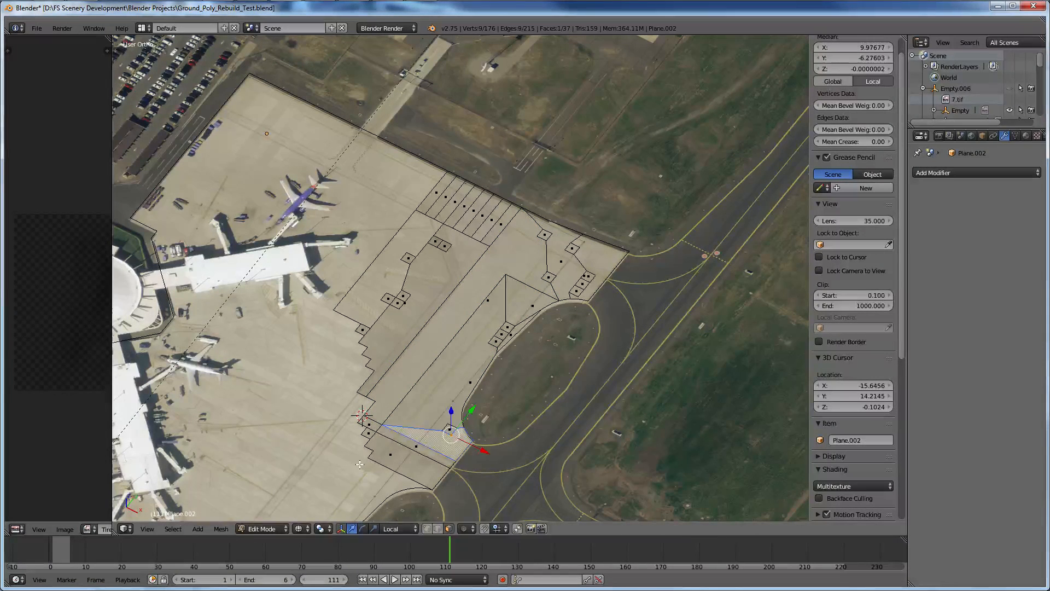
pyautogui.rightClick(385, 457)
# Undo the face fill between the connected squares, the parallel strip ends, the long strip and the stepped boundary.
pyautogui.scroll(6, 408, 280)
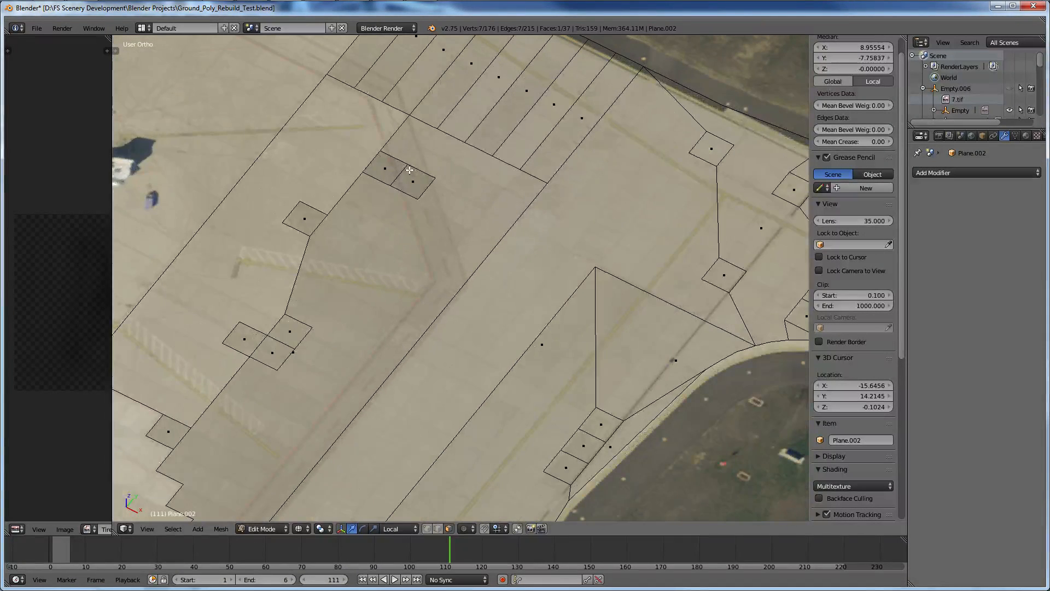
pyautogui.keyDown('ctrl'); pyautogui.scroll(-4, 409, 170); pyautogui.keyUp('ctrl')
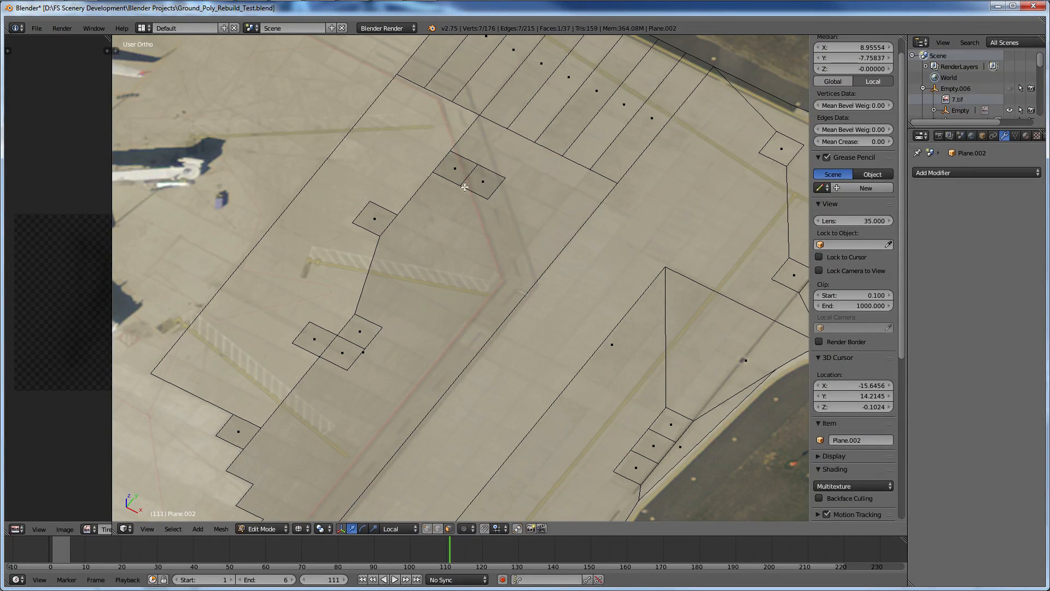
pyautogui.keyDown('ctrl'); pyautogui.scroll(-5, 464, 187); pyautogui.keyUp('ctrl')
pyautogui.hotkey('ctrl', 'z')
pyautogui.hotkey('ctrl', 'z')
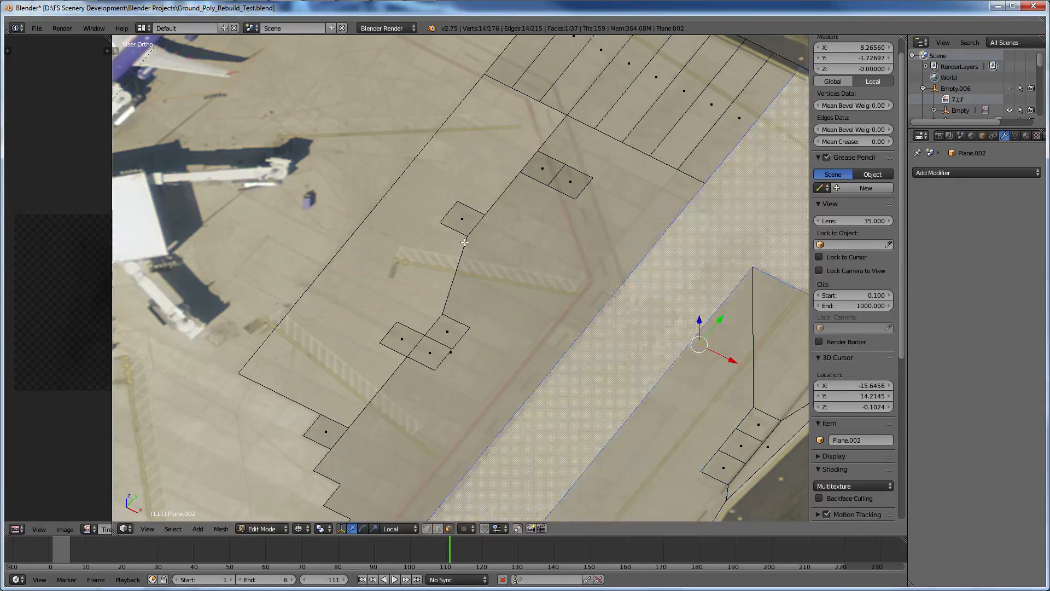
pyautogui.hotkey('ctrl', 'z')
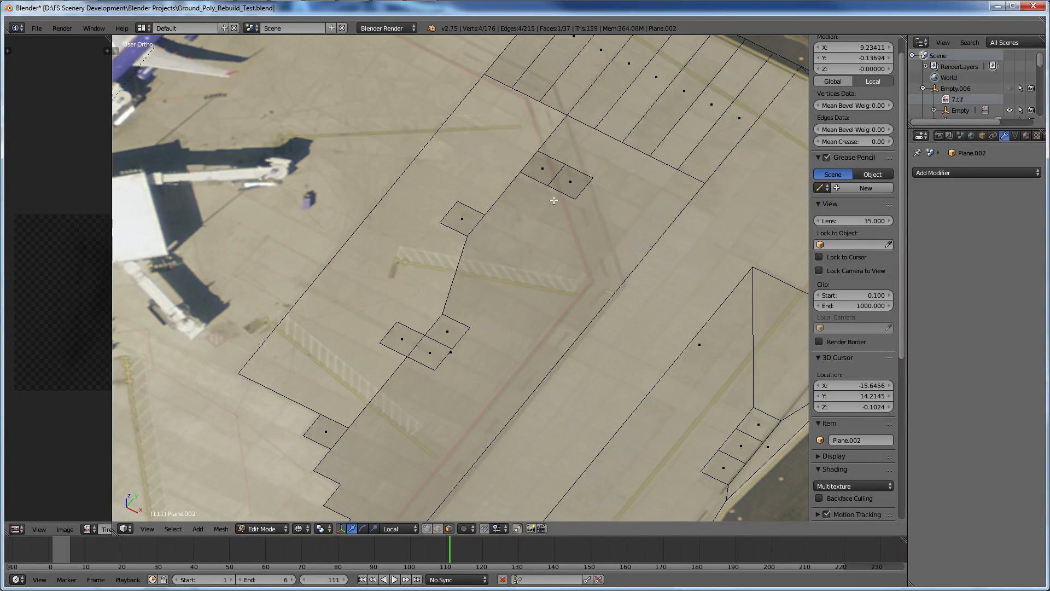
pyautogui.rightClick(554, 200)
pyautogui.press('a')
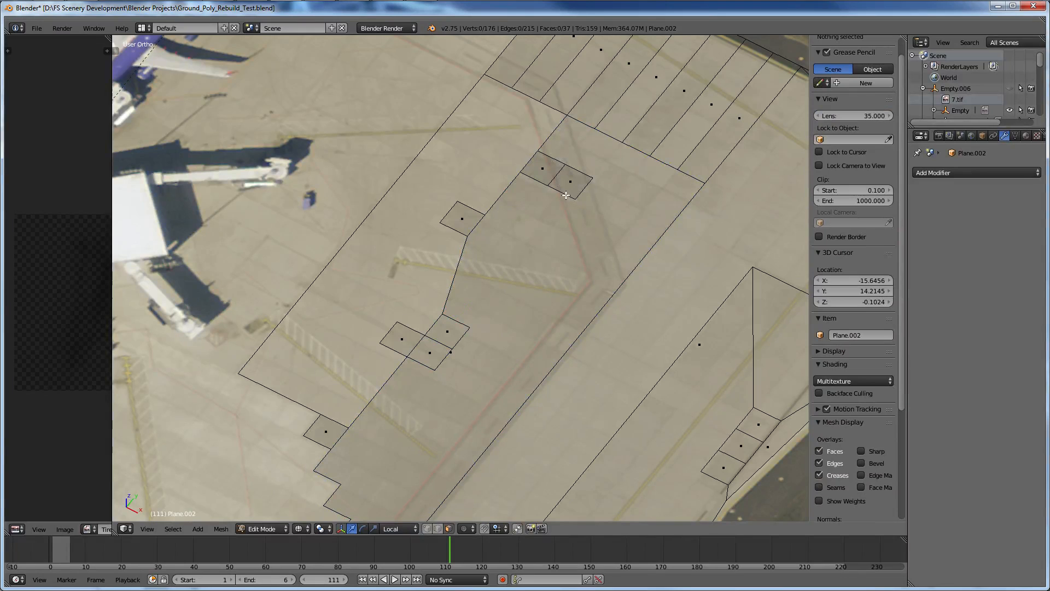
pyautogui.rightClick(566, 196)
pyautogui.hotkey('ctrl', 'z')
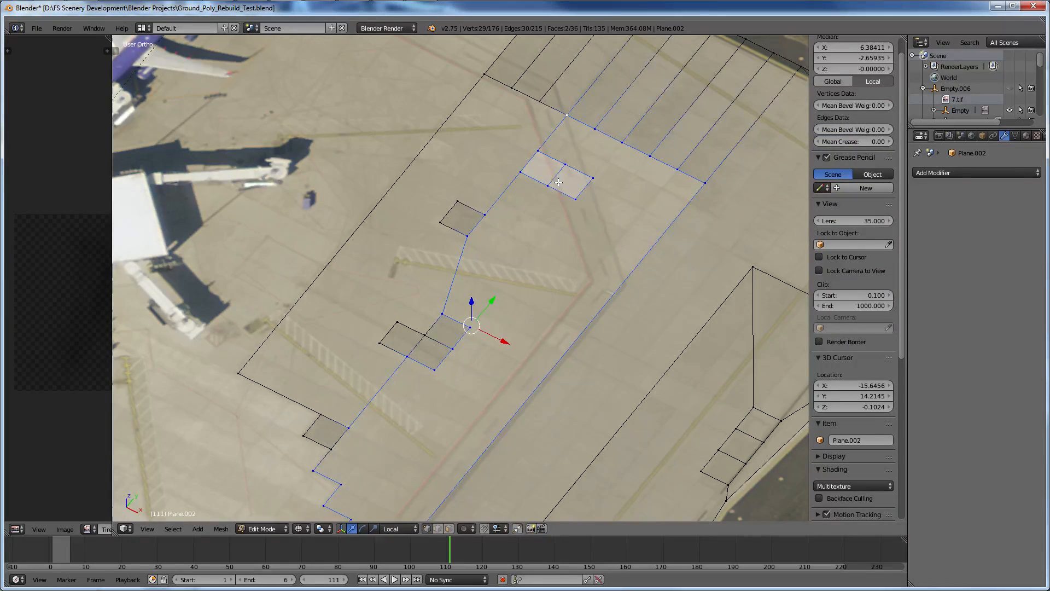
# Connect the vertex shared by the pair of squares to the nearest outer corner of the cluster of three squares with an edge.
pyautogui.rightClick(551, 178)
pyautogui.moveTo(551, 179); pyautogui.dragTo(561, 195, button='right')
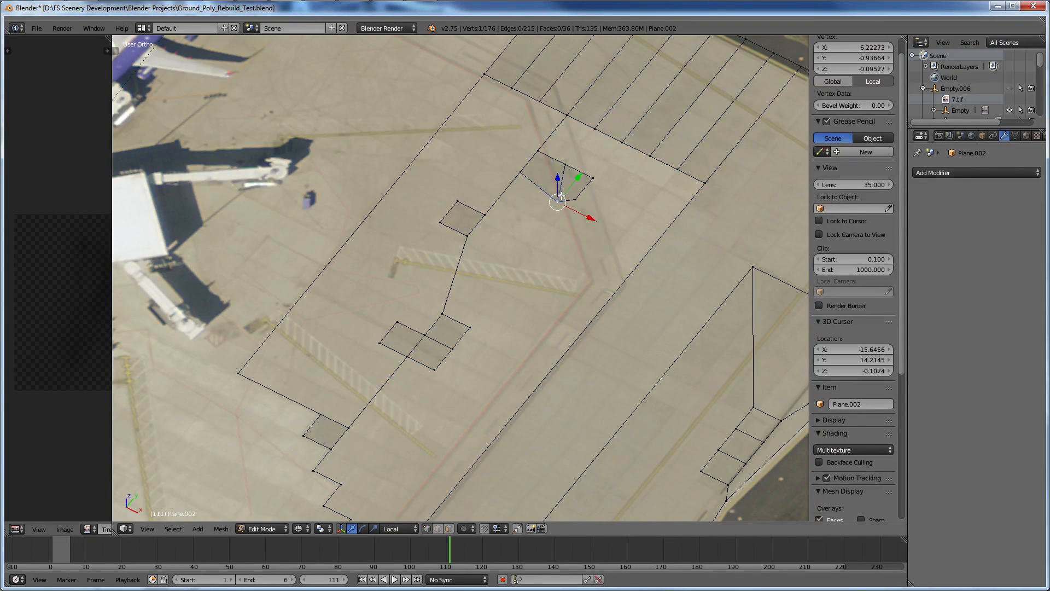
pyautogui.hotkey('ctrl', 'z')
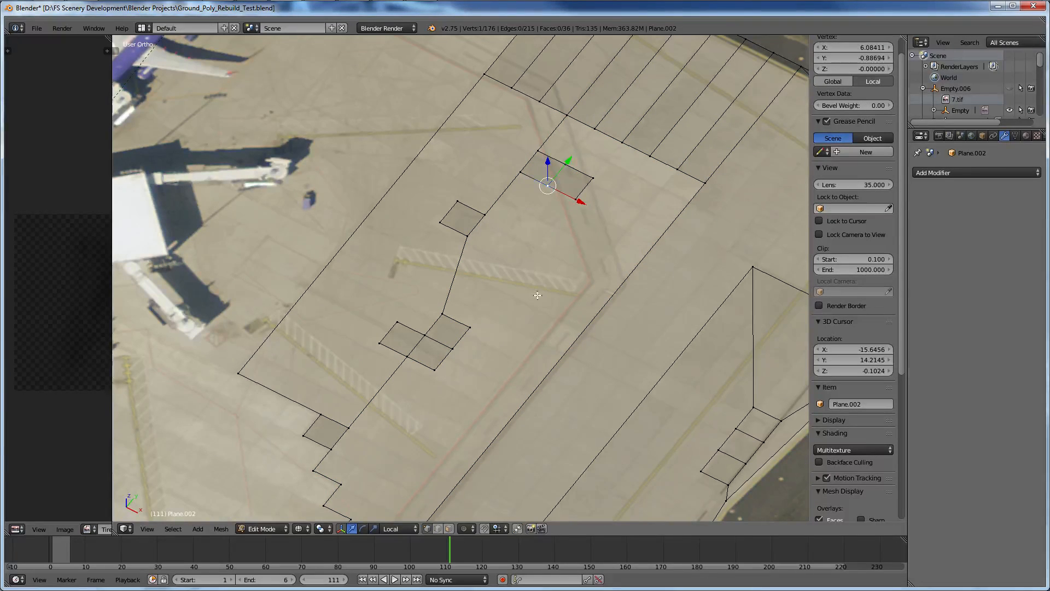
pyautogui.keyDown('shift'); pyautogui.rightClick(470, 327); pyautogui.keyUp('shift')
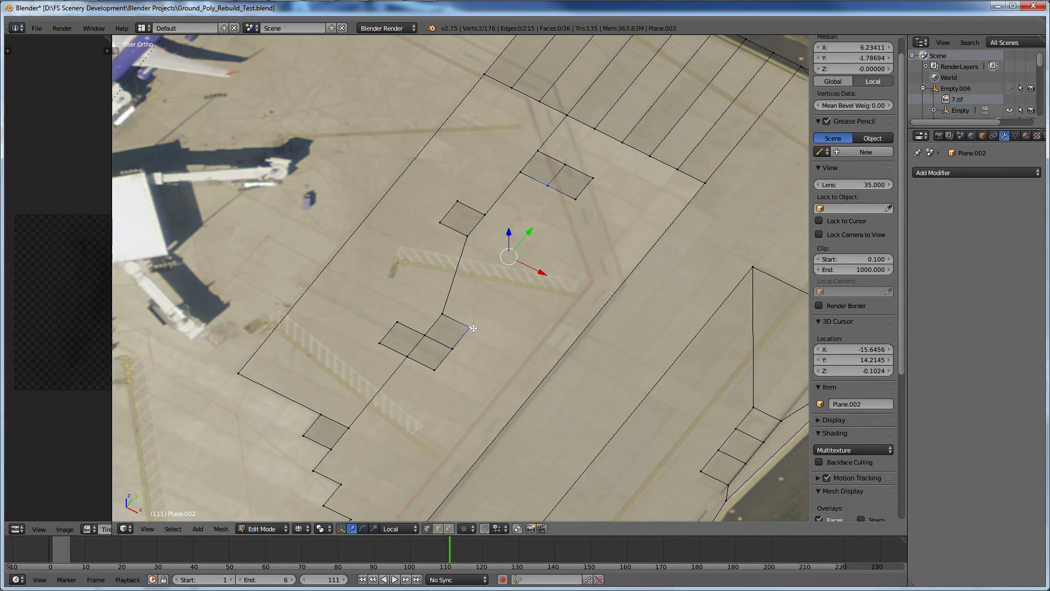
pyautogui.press('f')
# Connect the pair's other shared vertex to the strip-end vertex opposite it, and fill the resulting quad up to the strip end with a face.
pyautogui.rightClick(569, 159)
pyautogui.keyDown('shift'); pyautogui.rightClick(594, 130); pyautogui.keyUp('shift')
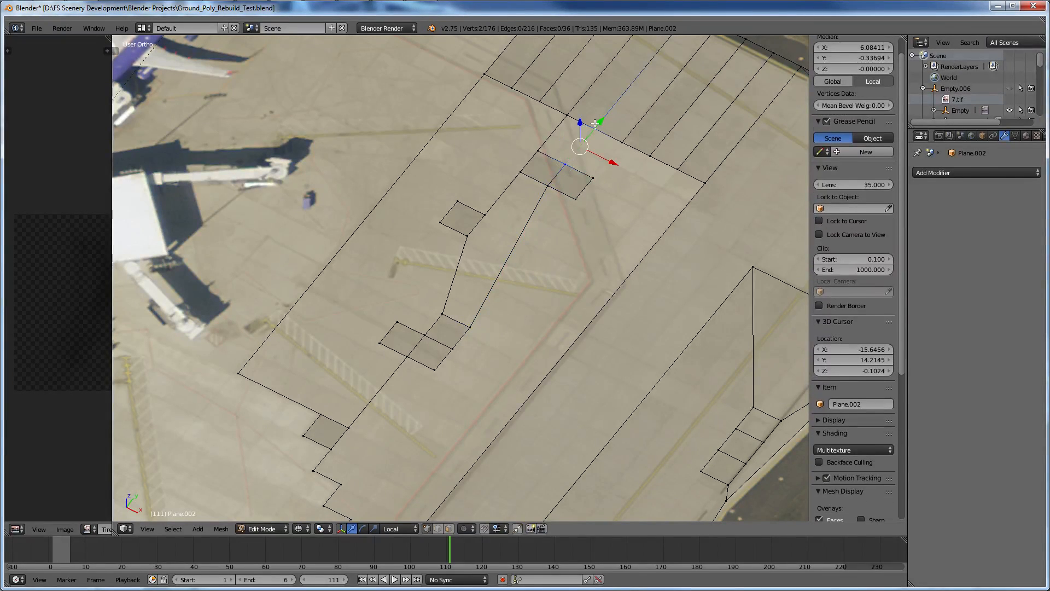
pyautogui.press('f')
pyautogui.press('f')
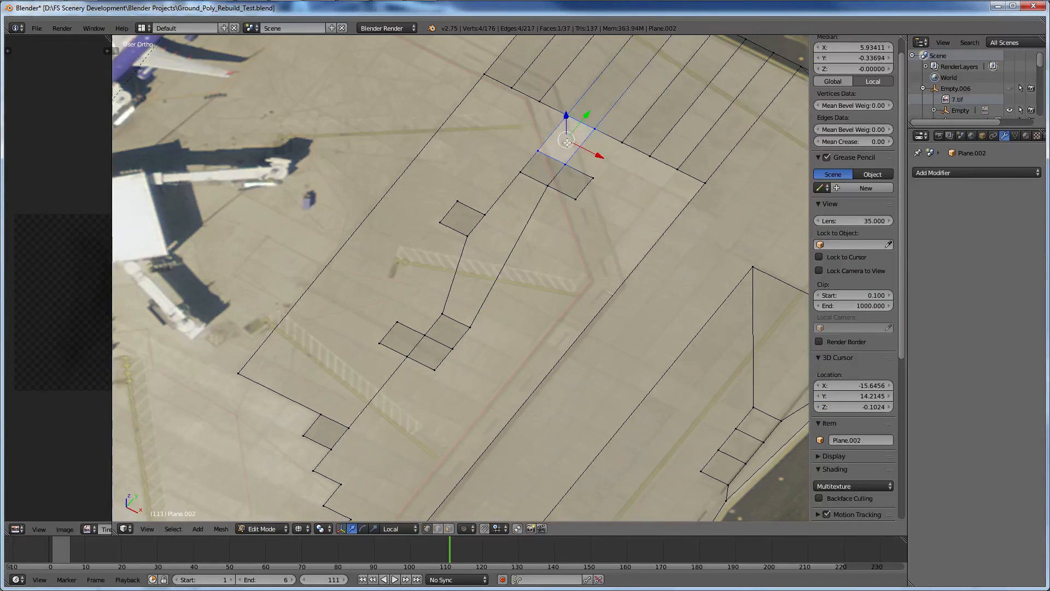
# Fill the narrow area between the pair of squares, the single square and the cluster of three squares with a face.
pyautogui.rightClick(550, 183)
pyautogui.keyDown('shift'); pyautogui.rightClick(532, 164); pyautogui.keyUp('shift')
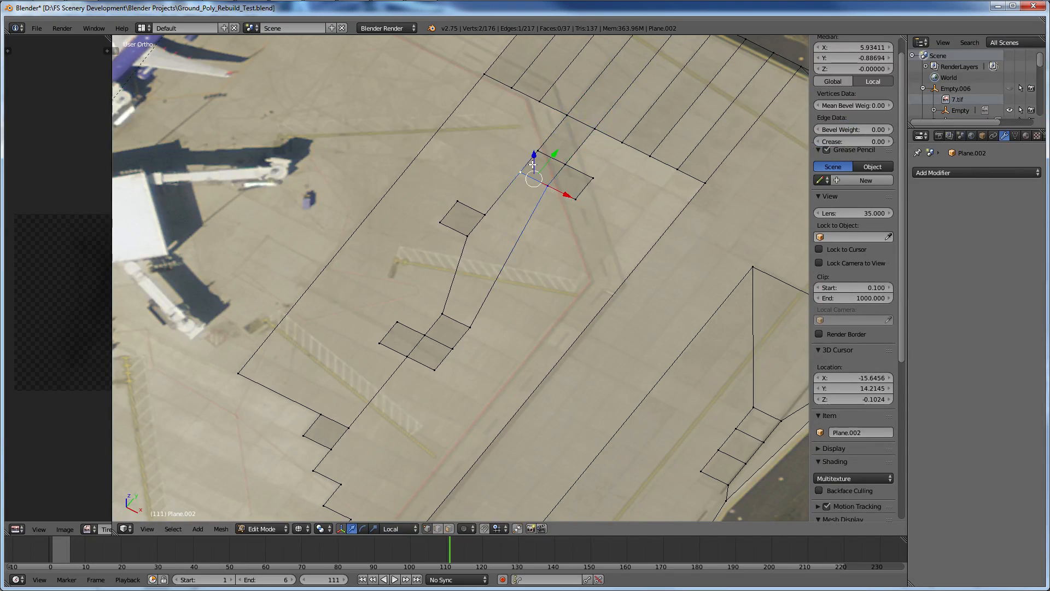
pyautogui.keyDown('ctrl'); pyautogui.rightClick(442, 313); pyautogui.keyUp('ctrl')
pyautogui.keyDown('shift'); pyautogui.rightClick(471, 326); pyautogui.keyUp('shift')
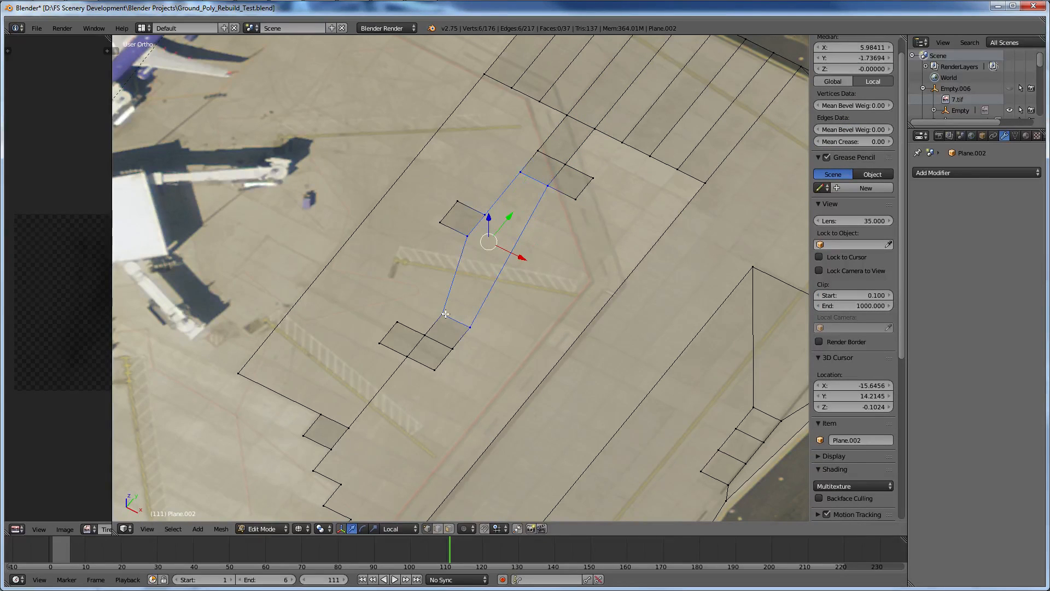
pyautogui.press('f')
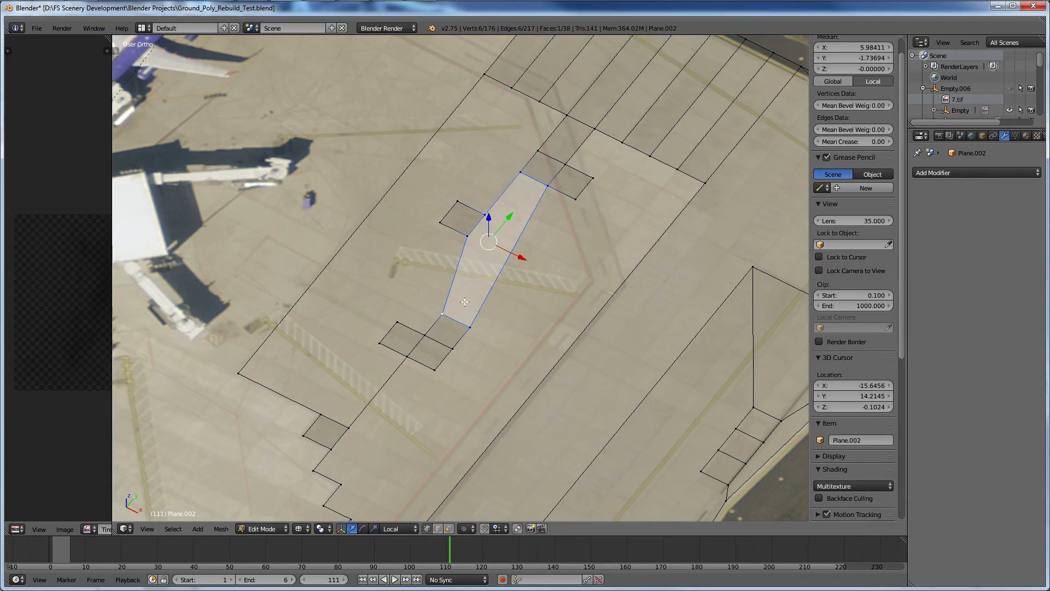
# Try filling the gap between the outer square of the pair and the adjacent strip end with a face.
pyautogui.rightClick(592, 178)
pyautogui.keyDown('shift'); pyautogui.rightClick(622, 142); pyautogui.keyUp('shift')
pyautogui.keyDown('shift'); pyautogui.rightClick(594, 128); pyautogui.keyUp('shift')
pyautogui.keyDown('shift'); pyautogui.rightClick(563, 167); pyautogui.keyUp('shift')
pyautogui.press('f')
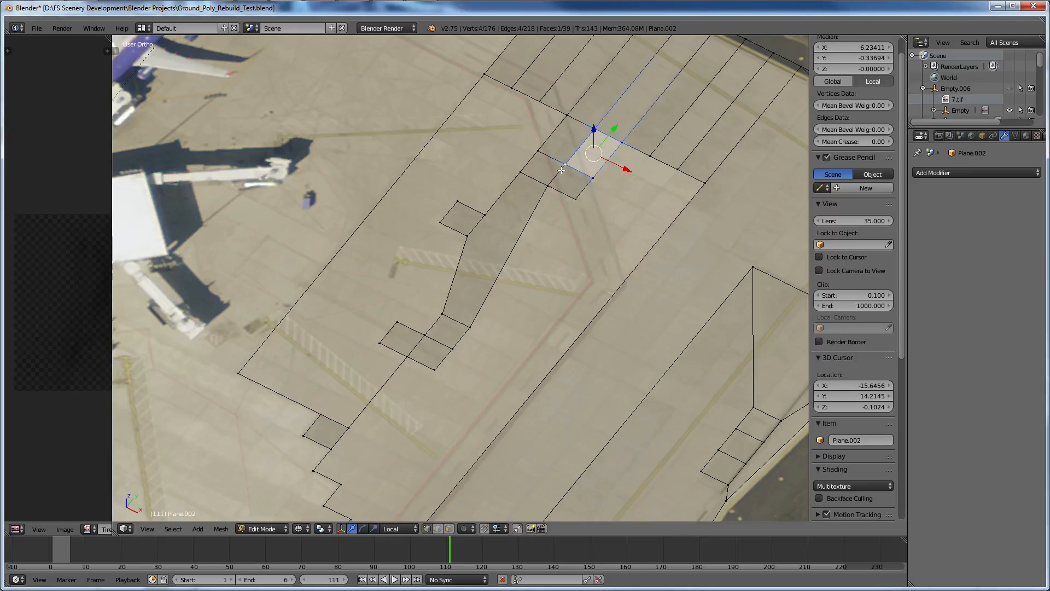
# Undo the face fill between the outer square of the pair and the adjacent strip end.
pyautogui.hotkey('ctrl', 'z')
pyautogui.hotkey('ctrl', 'z')
pyautogui.hotkey('ctrl', 'z')
pyautogui.hotkey('ctrl', 'z')
pyautogui.hotkey('ctrl', 'z')
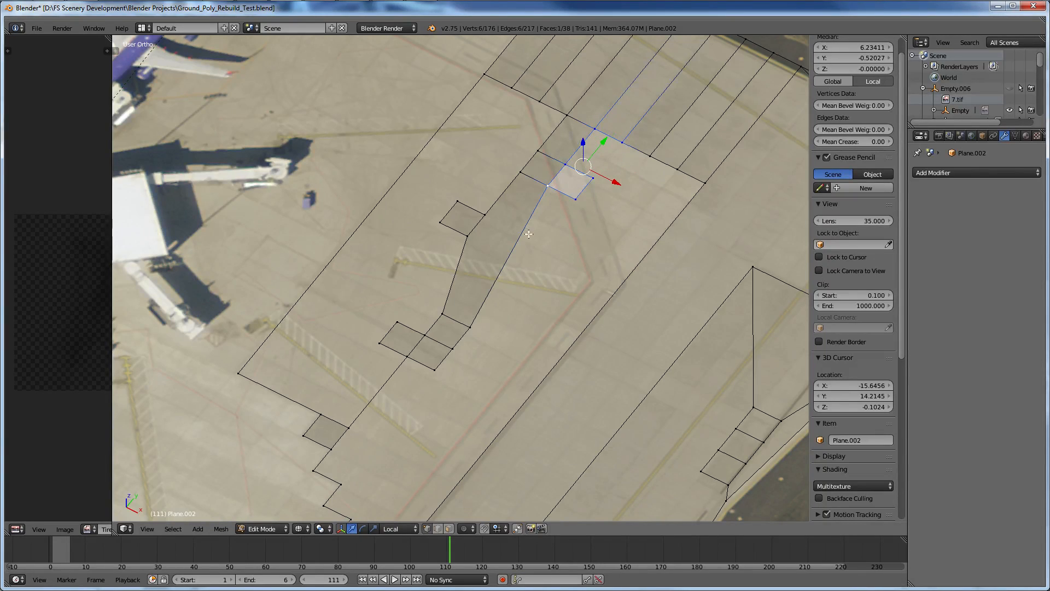
# Fill the remaining area enclosed by the connected squares, the strip ends, the long strip and the stepped boundary with a face.
pyautogui.hotkey('ctrl', 'z')
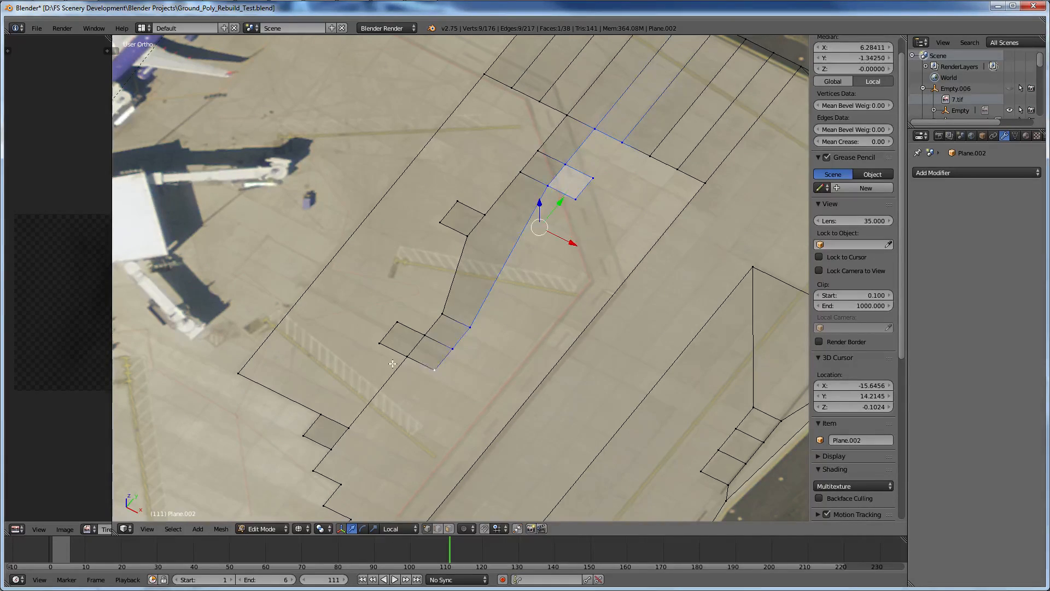
pyautogui.keyDown('ctrl'); pyautogui.rightClick(341, 445); pyautogui.keyUp('ctrl')
pyautogui.keyDown('shift'); pyautogui.scroll(-2, 341, 445); pyautogui.keyUp('shift')
pyautogui.scroll(-2, 341, 445)
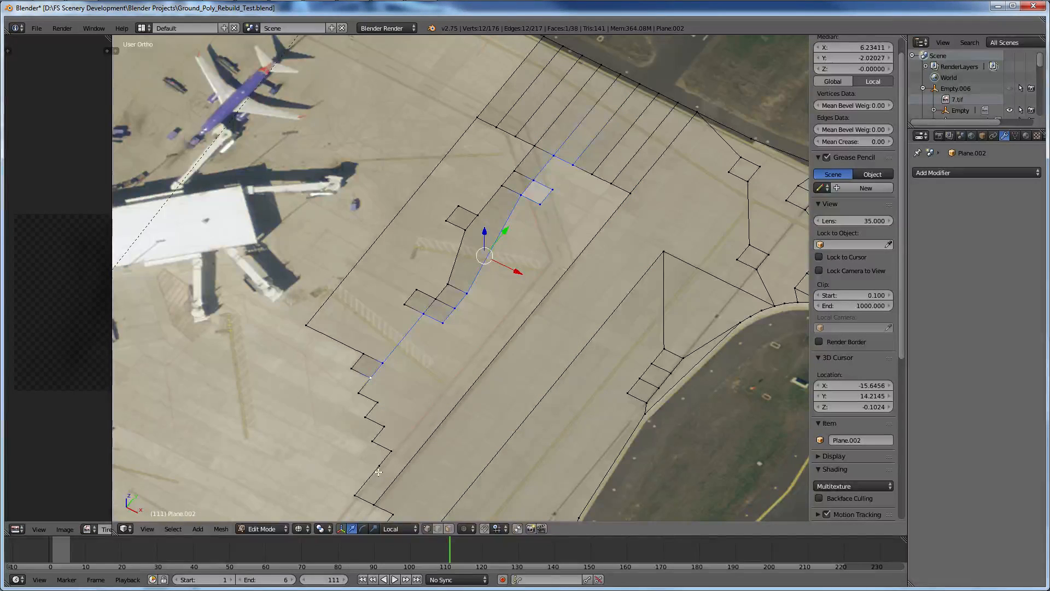
pyautogui.press('b')
pyautogui.moveTo(429, 509); pyautogui.dragTo(316, 388)
pyautogui.press('b')
pyautogui.moveTo(654, 211); pyautogui.dragTo(569, 161)
pyautogui.scroll(-4, 642, 226)
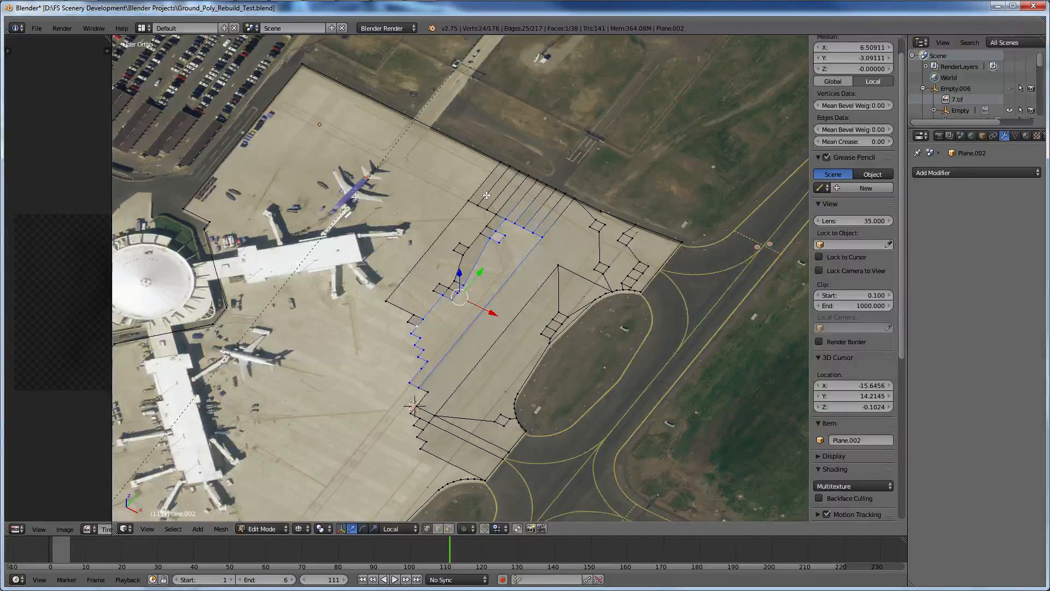
pyautogui.press('f')
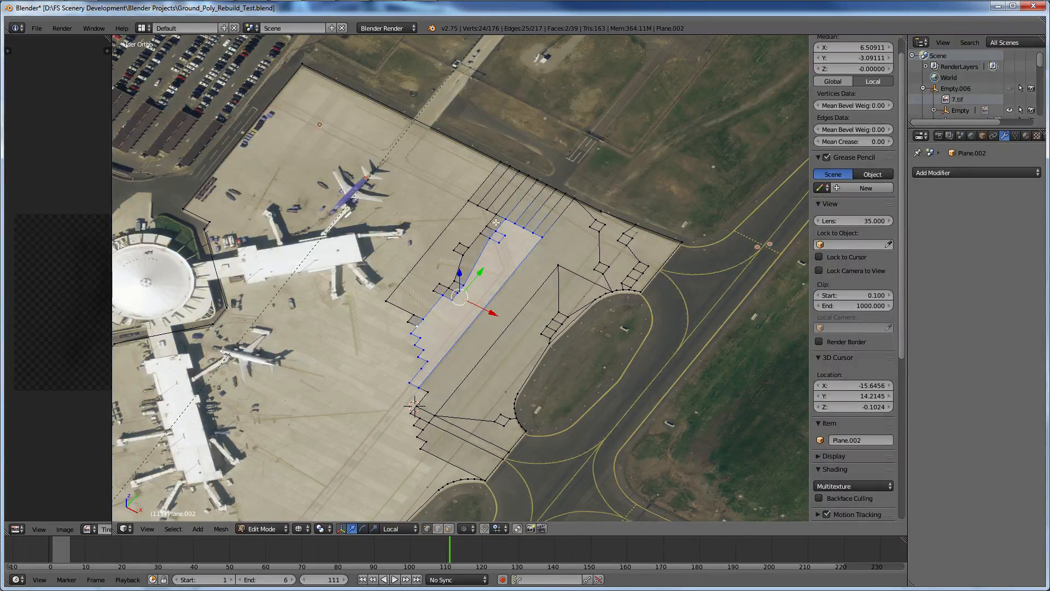
# Switch to face selection and select the newly filled face beside the long strip to check its outline.
pyautogui.moveTo(495, 223); pyautogui.dragTo(542, 239, button='middle')
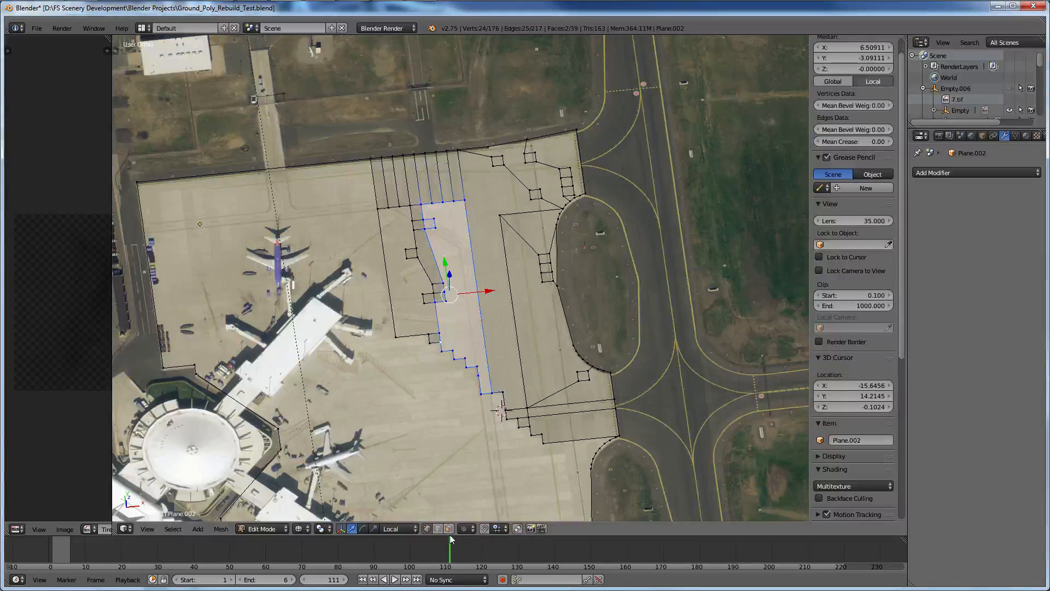
pyautogui.click(449, 531)
pyautogui.rightClick(460, 301)
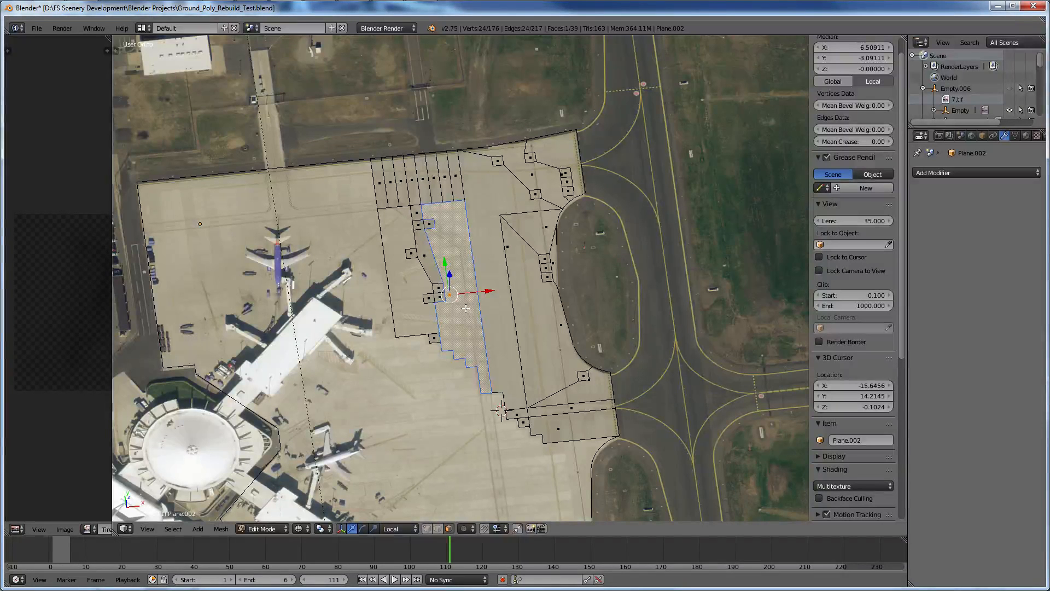
pyautogui.moveTo(465, 308); pyautogui.dragTo(425, 284, button='middle')
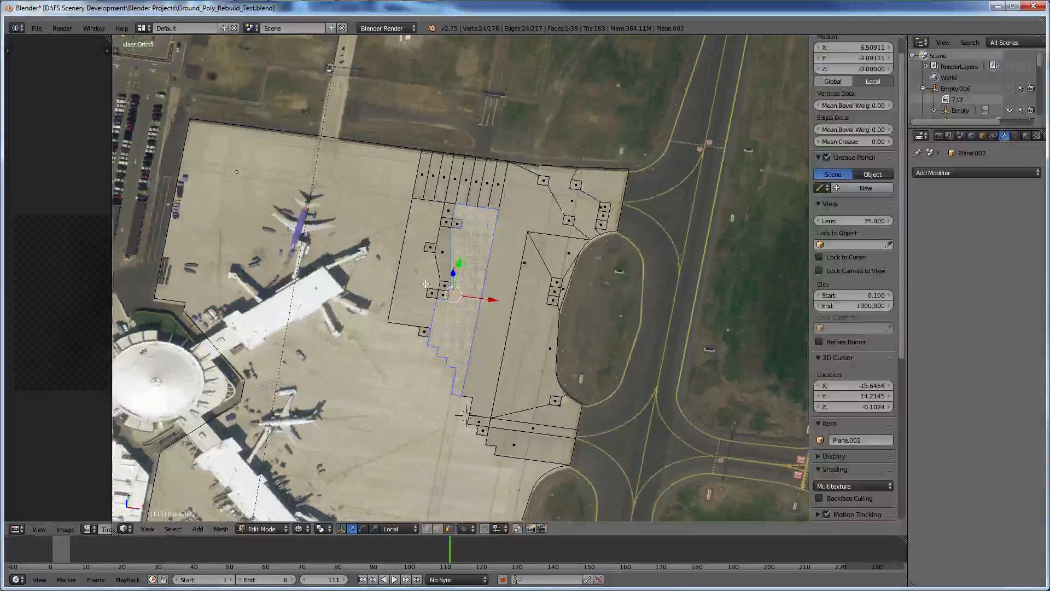
# Fill the area west of the connected squares, bounded by the outer border, the northern strips and the lower stepped corner, with a face.
pyautogui.scroll(4, 425, 283)
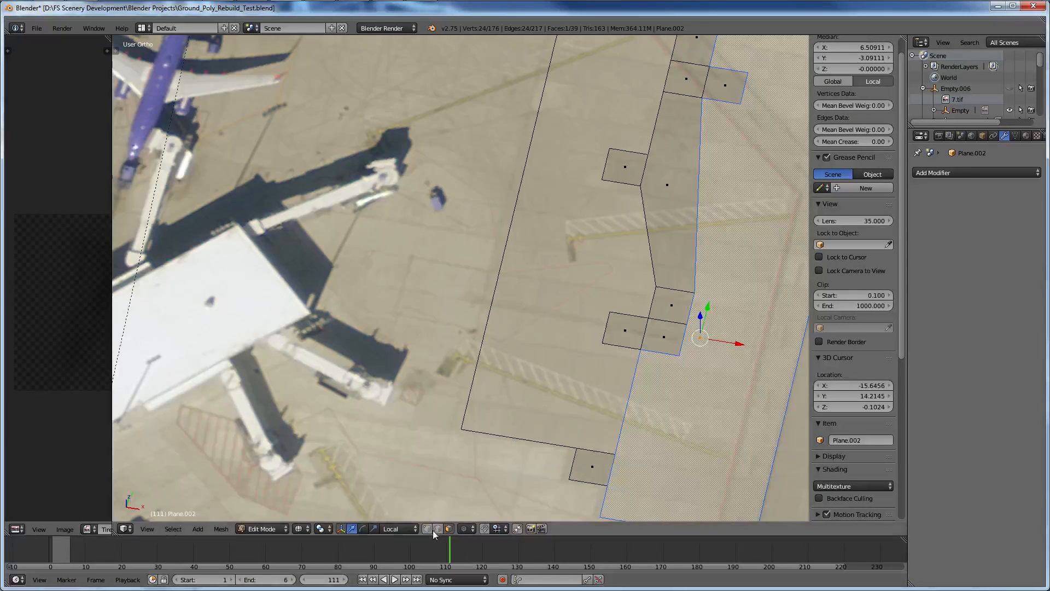
pyautogui.click(427, 529)
pyautogui.rightClick(614, 453)
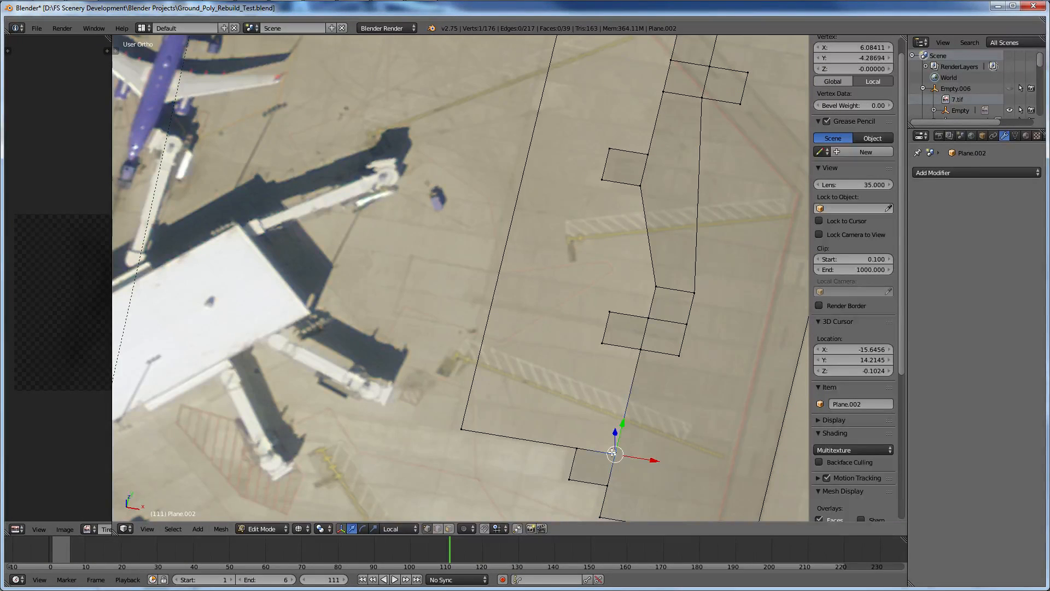
pyautogui.keyDown('shift'); pyautogui.rightClick(577, 448); pyautogui.keyUp('shift')
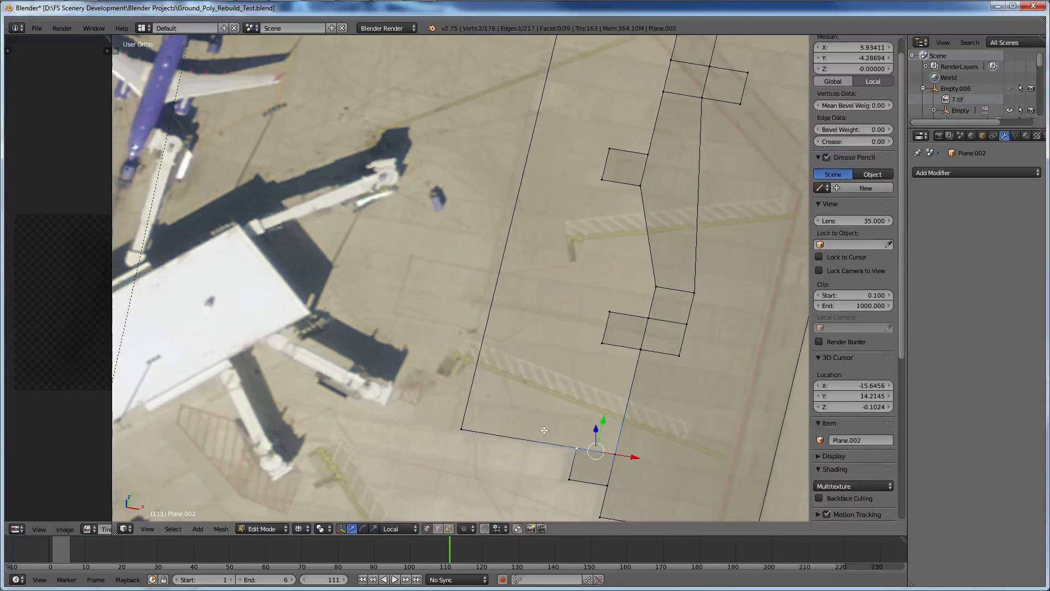
pyautogui.keyDown('shift'); pyautogui.rightClick(475, 416); pyautogui.keyUp('shift')
pyautogui.scroll(-4, 477, 415)
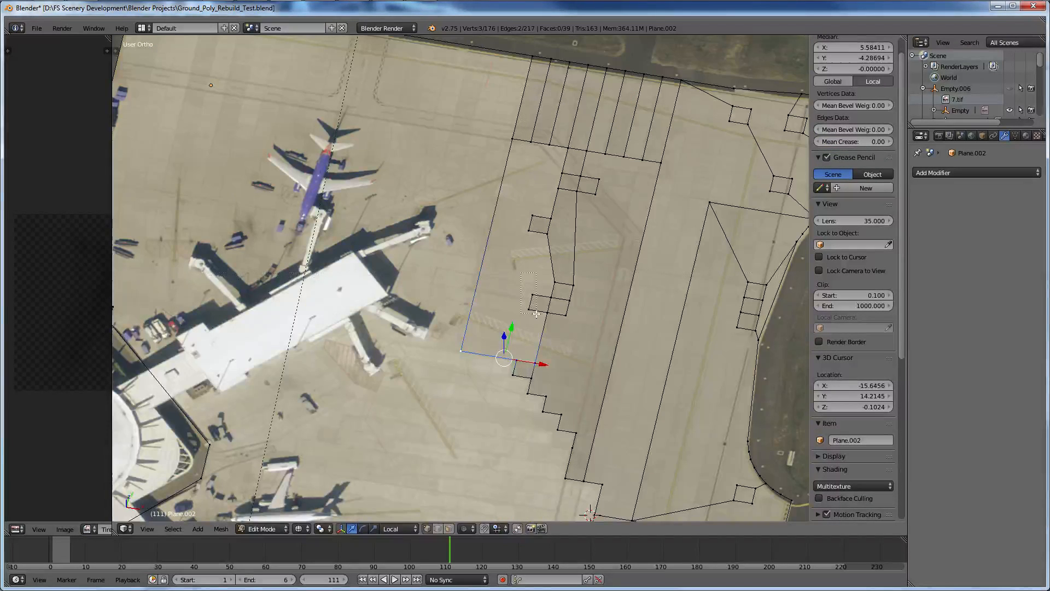
pyautogui.press('b')
pyautogui.moveTo(521, 273); pyautogui.dragTo(546, 318)
pyautogui.press('b')
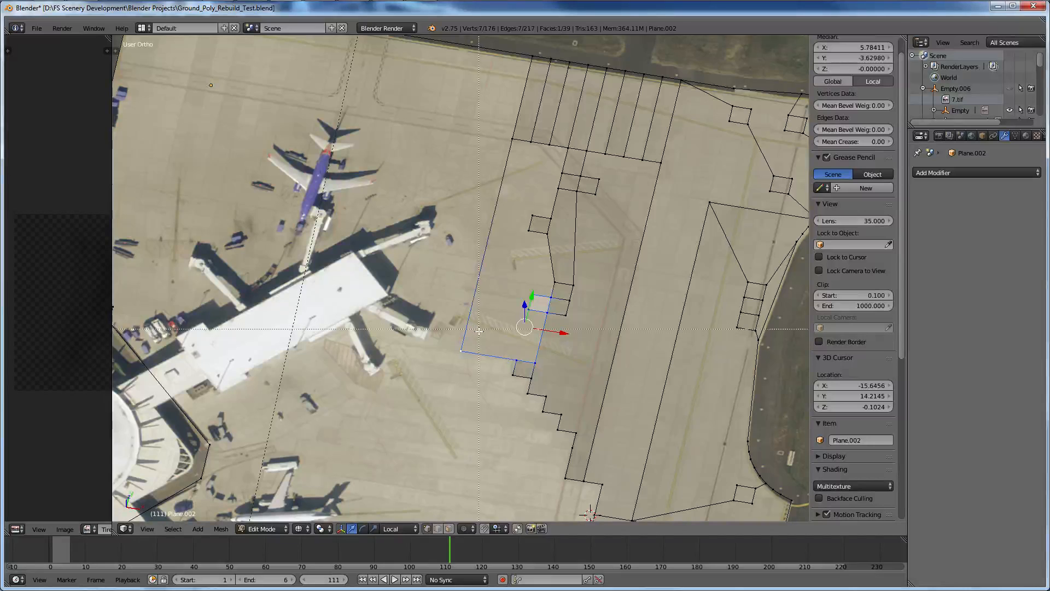
pyautogui.moveTo(541, 152); pyautogui.dragTo(573, 198)
pyautogui.press('b')
pyautogui.press('b')
pyautogui.press('b')
pyautogui.moveTo(523, 211); pyautogui.dragTo(564, 288)
pyautogui.press('b')
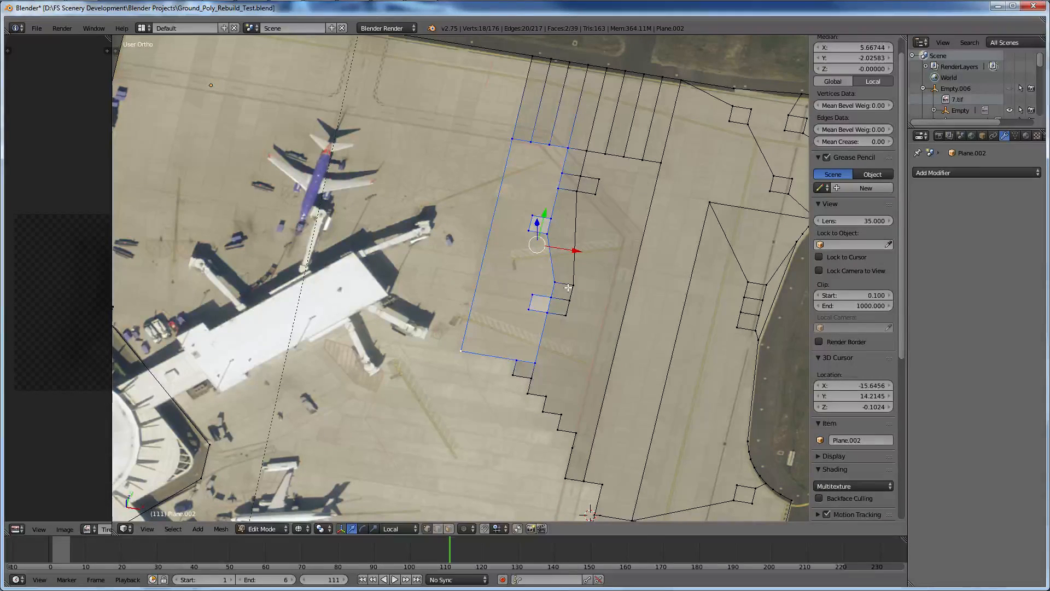
pyautogui.press('f')
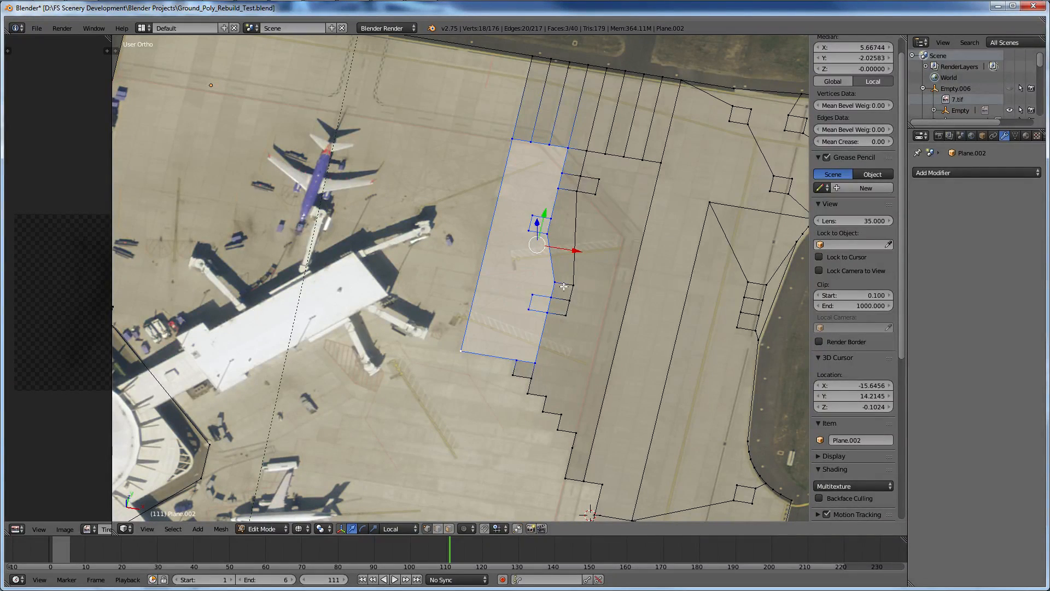
pyautogui.press('a')
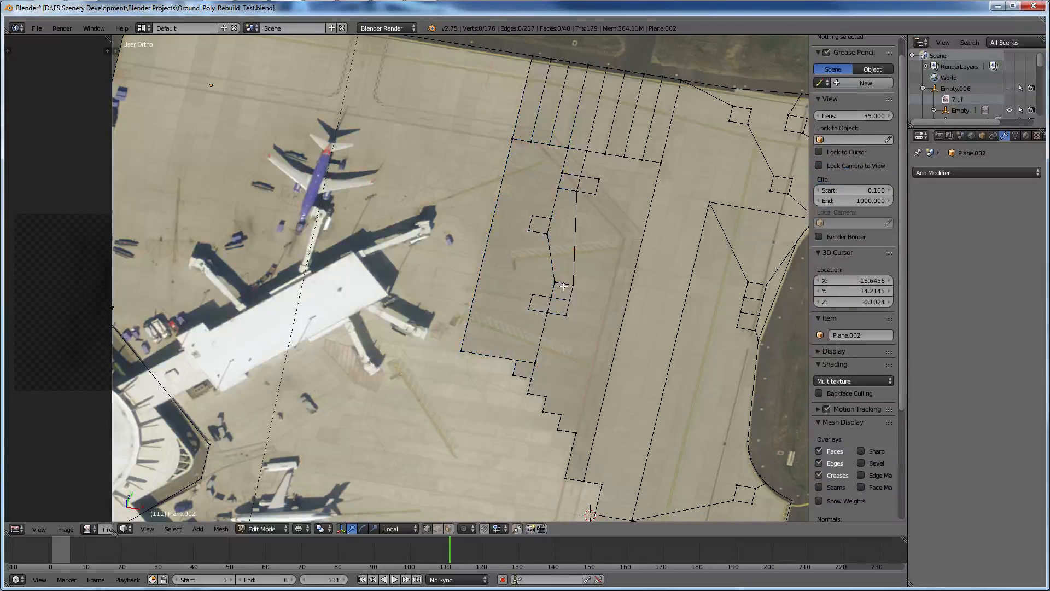
# Examine the filled patches and strips of the apron mesh from several angles and from directly above.
pyautogui.moveTo(563, 286); pyautogui.dragTo(474, 290, button='middle')
pyautogui.scroll(-3, 474, 290)
pyautogui.keyDown('shift'); pyautogui.moveTo(475, 338); pyautogui.dragTo(485, 291, button='middle'); pyautogui.keyUp('shift')
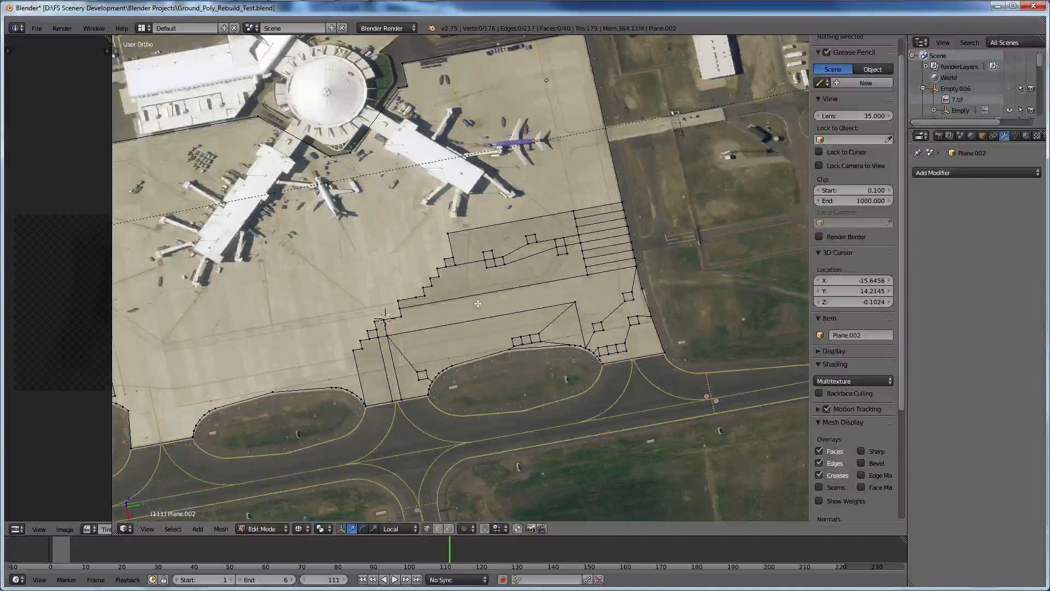
pyautogui.scroll(3, 485, 291)
pyautogui.keyDown('ctrl'); pyautogui.scroll(3, 576, 299); pyautogui.keyUp('ctrl')
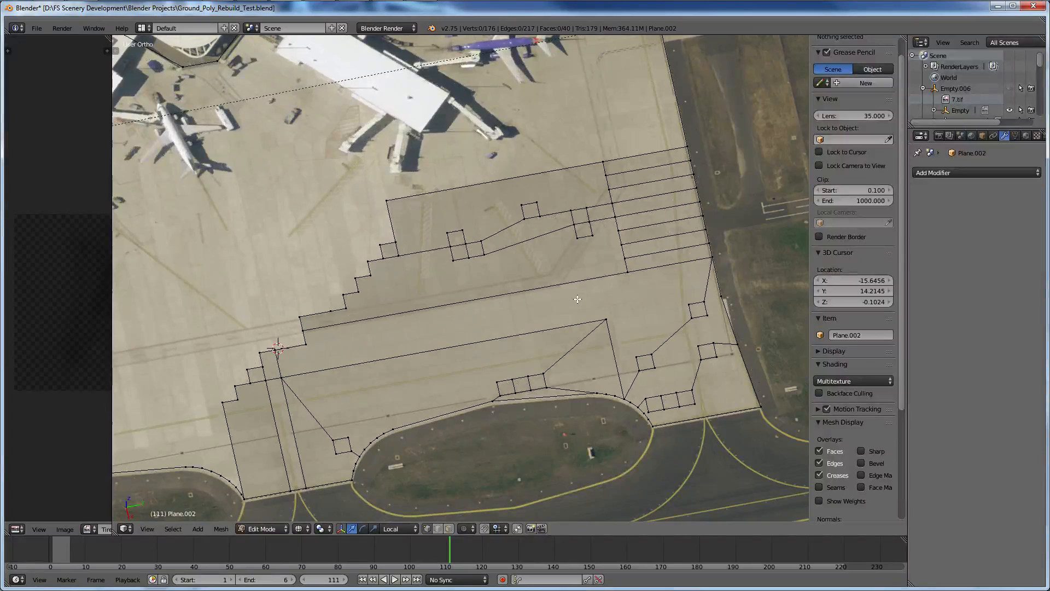
pyautogui.scroll(-4, 577, 299)
pyautogui.moveTo(577, 299); pyautogui.dragTo(635, 274, button='middle')
pyautogui.press('KP_7')
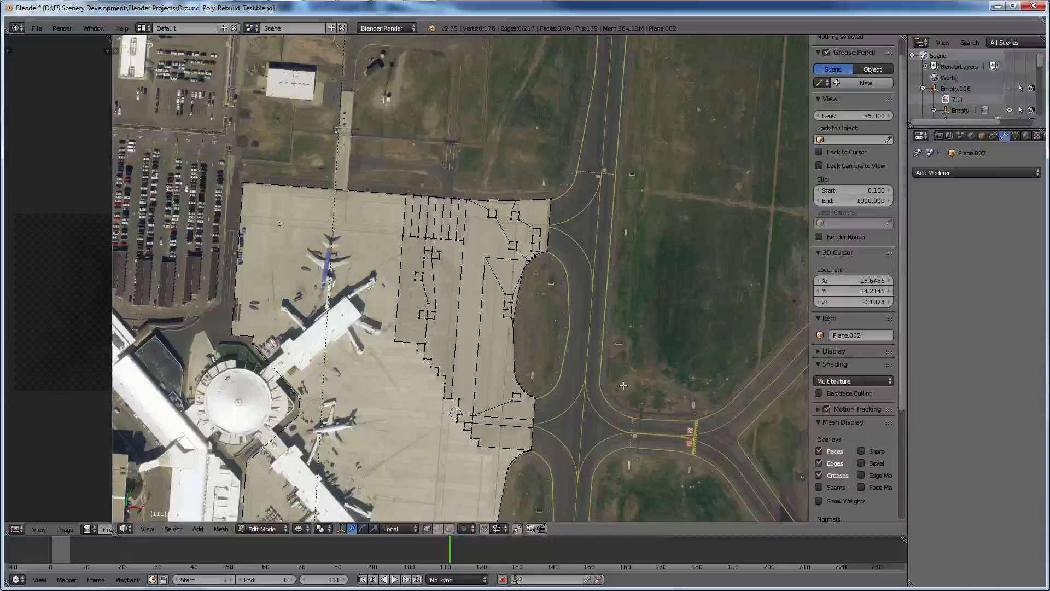
pyautogui.scroll(3, 598, 322)
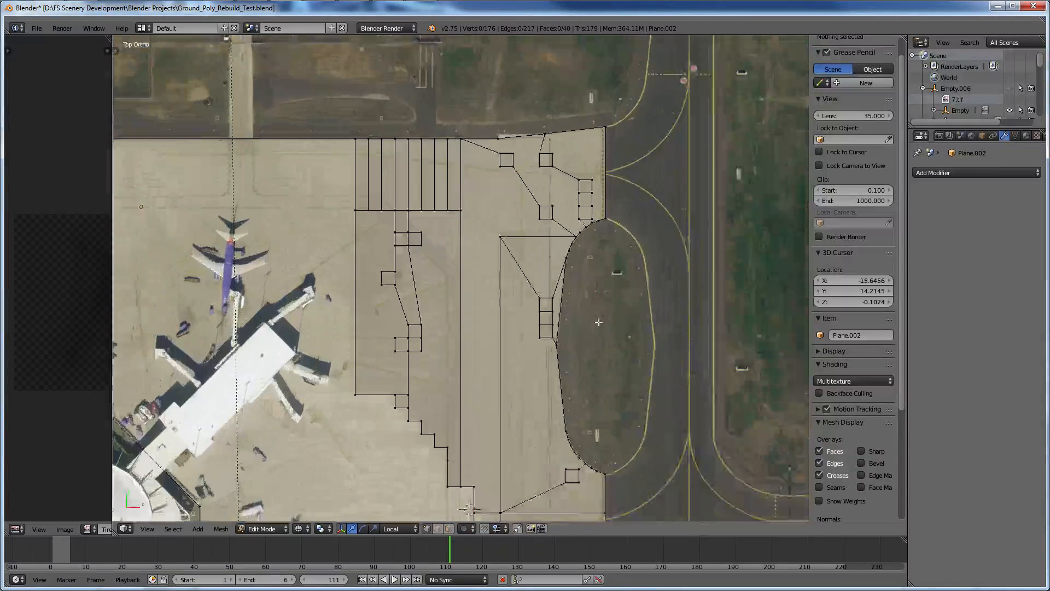
pyautogui.scroll(1, 598, 321)
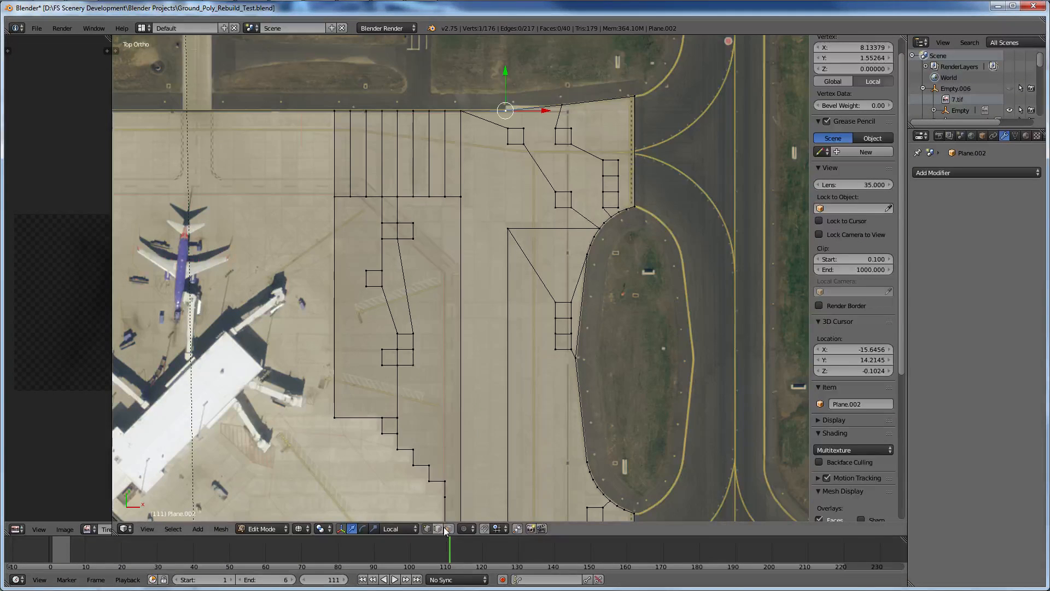
# Switch to face selection and solid shading, and flip the normals of the dark face beside the mesh's northern edge.
pyautogui.click(447, 529)
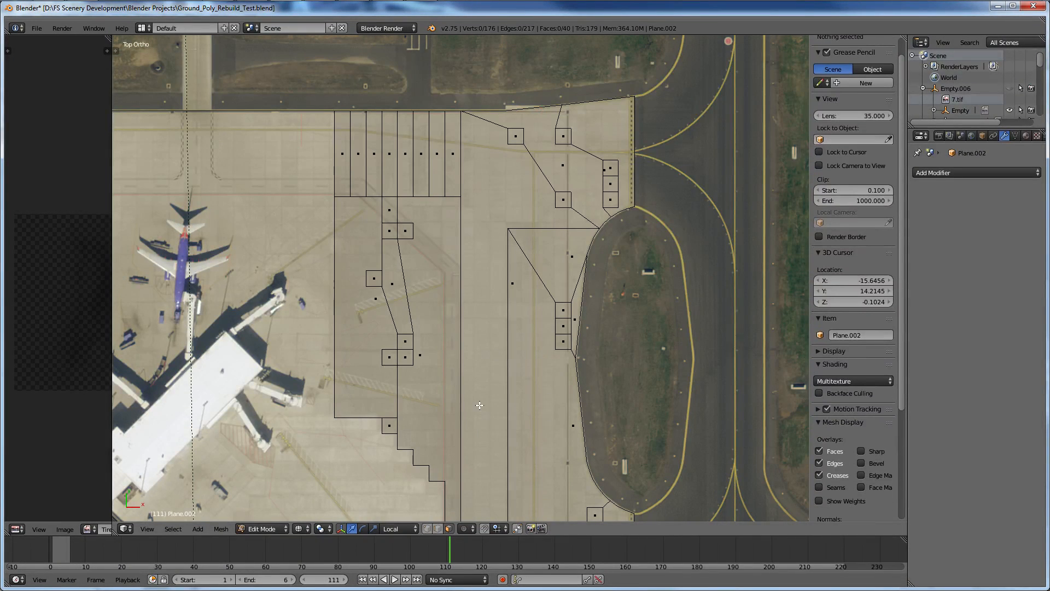
pyautogui.press('z')
pyautogui.moveTo(479, 405)
pyautogui.mouseDown(button='middle')
pyautogui.moveTo(520, 350)
pyautogui.moveTo(540, 436)
pyautogui.mouseUp(button='middle')
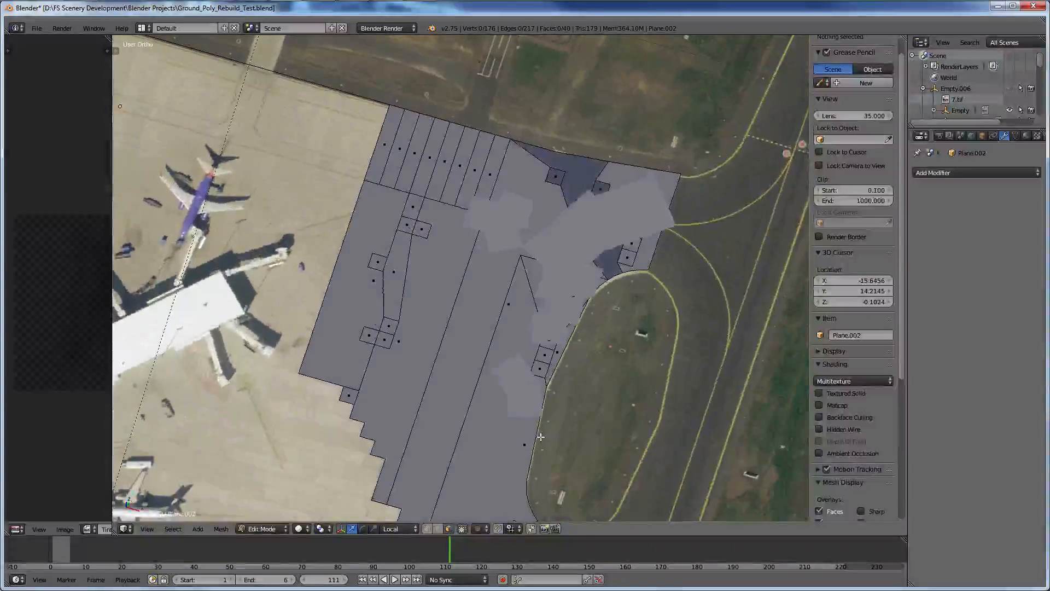
pyautogui.rightClick(584, 162)
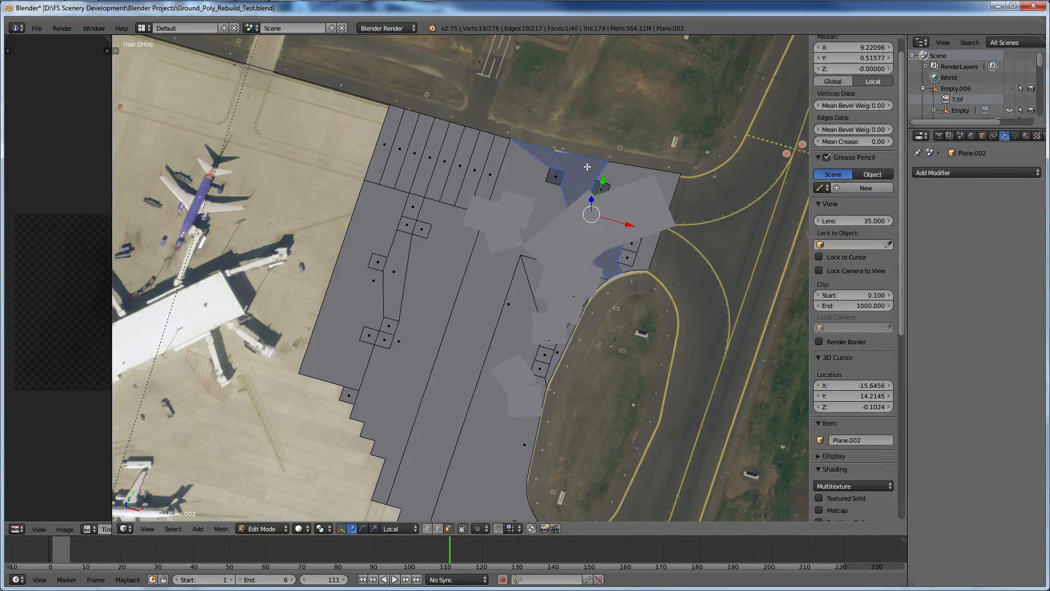
pyautogui.hotkey('ctrl', 'f')
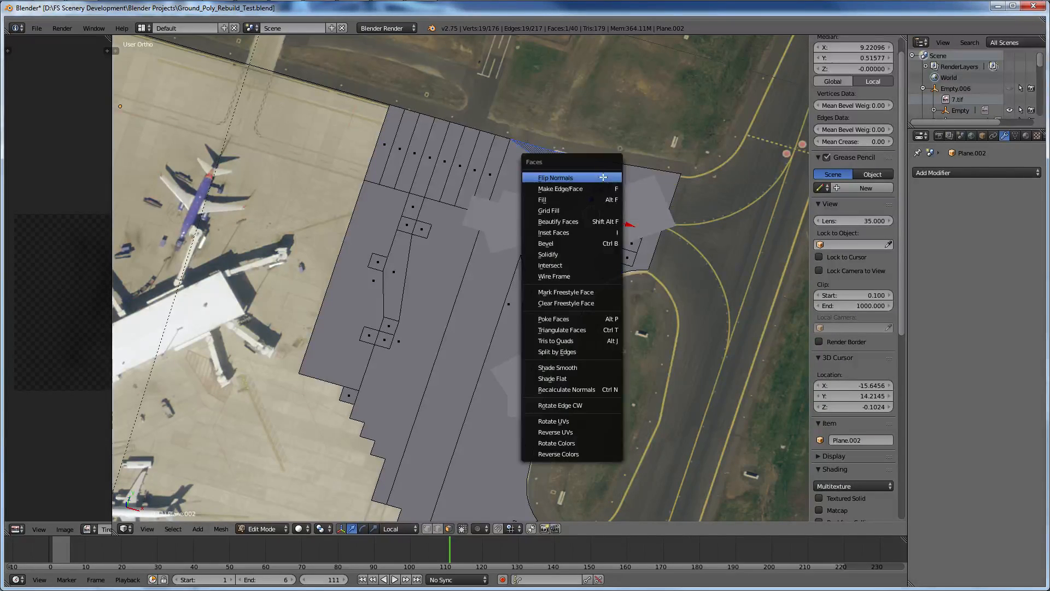
pyautogui.click(603, 177)
# Flip the normals of the two small dark squares near the northern edge, and clear the selection.
pyautogui.rightClick(601, 184)
pyautogui.keyDown('shift'); pyautogui.rightClick(559, 177); pyautogui.keyUp('shift')
pyautogui.hotkey('ctrl', 'f')
pyautogui.click(562, 178)
pyautogui.moveTo(497, 257); pyautogui.dragTo(444, 265, button='middle')
pyautogui.press('a')
# Widen the image editor beside the 3D view and load concrete_shade_light.png in it.
pyautogui.scroll(-4, 280, 235)
pyautogui.scroll(6, 444, 264)
pyautogui.moveTo(533, 341); pyautogui.dragTo(570, 349, button='middle')
pyautogui.scroll(-2, 569, 349)
pyautogui.press('KP_7')
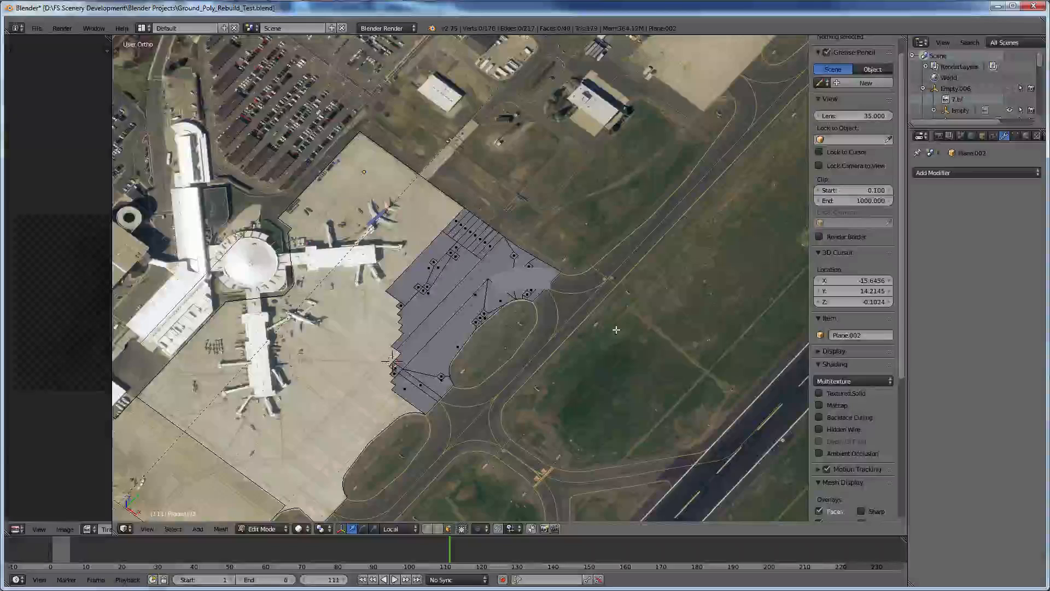
pyautogui.scroll(3, 615, 329)
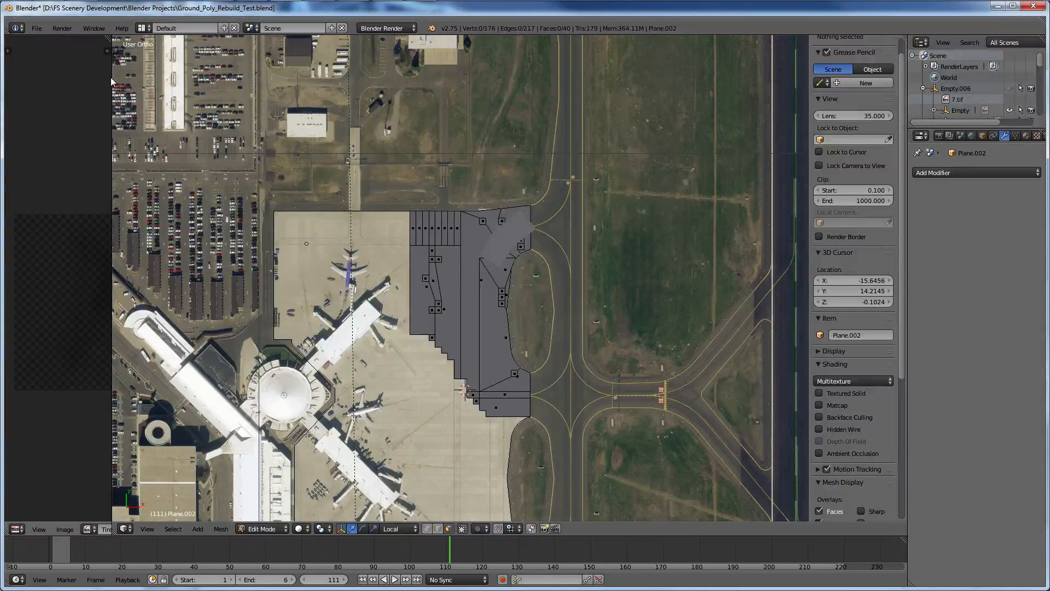
pyautogui.moveTo(111, 77)
pyautogui.mouseDown()
pyautogui.moveTo(312, 126)
pyautogui.moveTo(359, 151)
pyautogui.mouseUp()
pyautogui.click(87, 529)
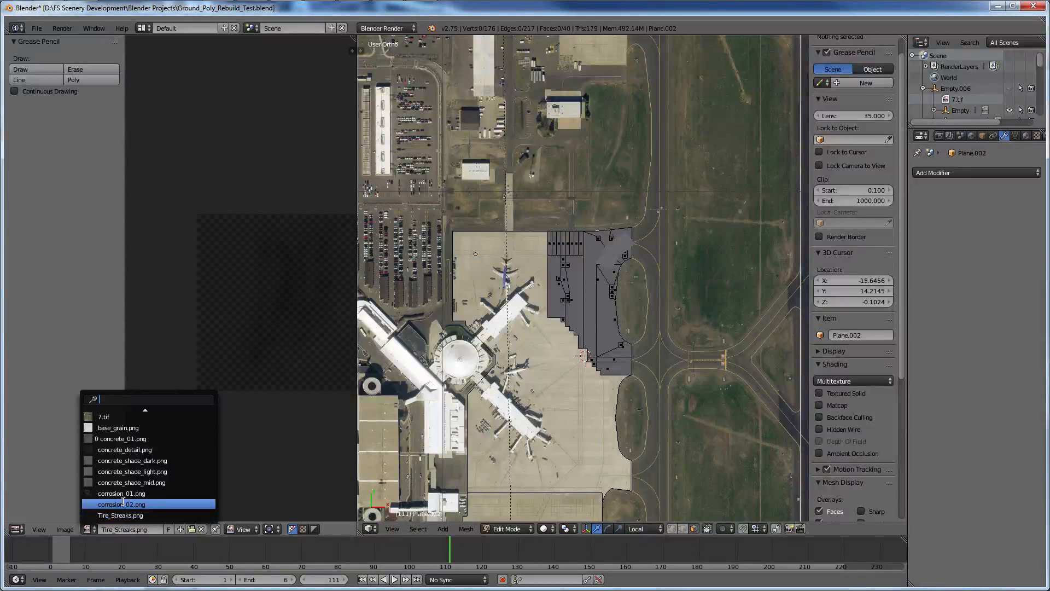
pyautogui.click(136, 471)
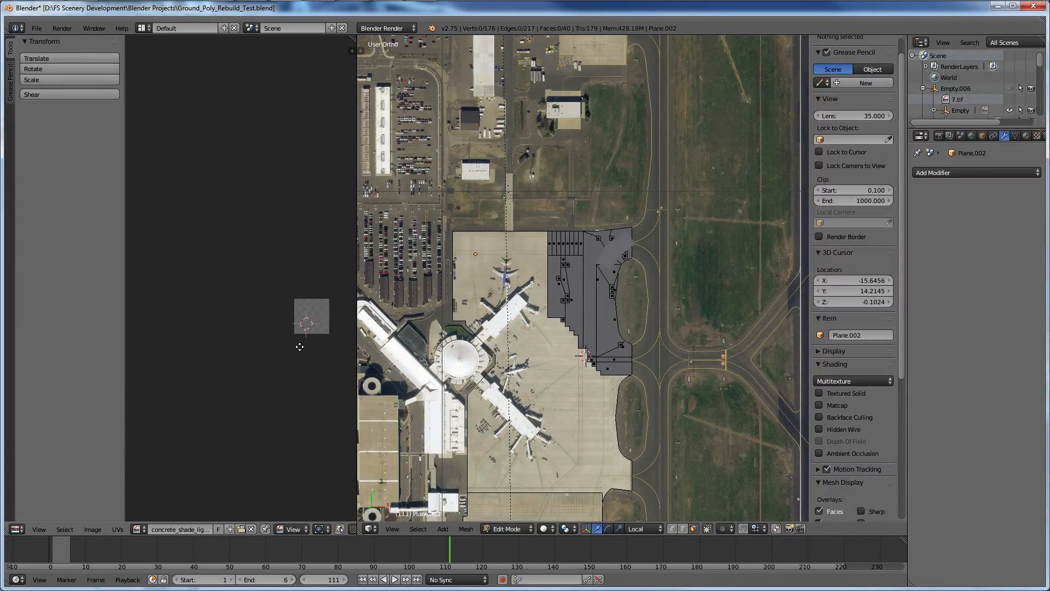
pyautogui.moveTo(299, 347); pyautogui.dragTo(218, 355, button='middle')
pyautogui.scroll(3, 218, 355)
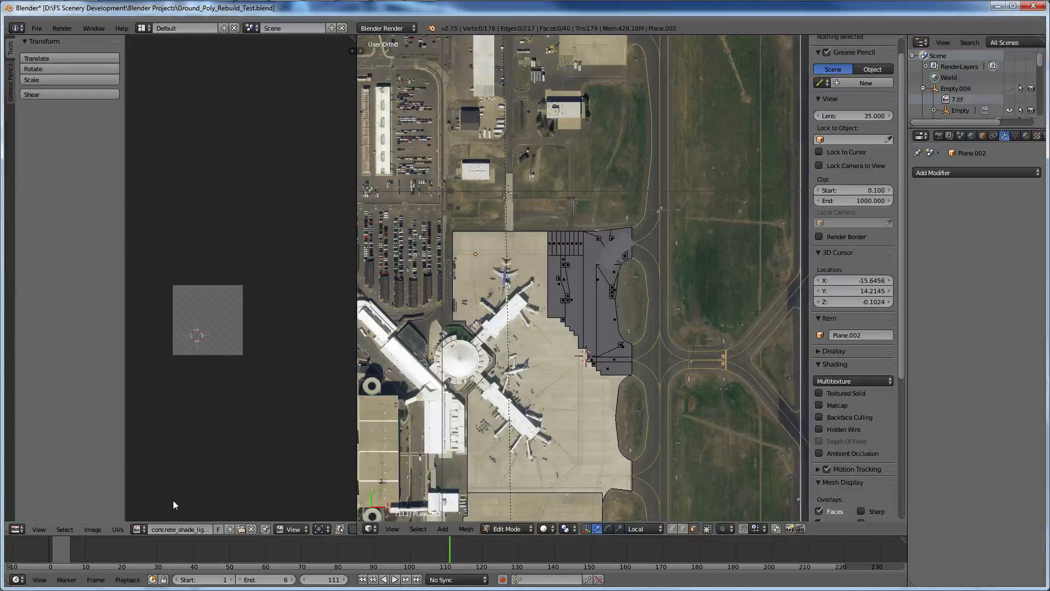
# Select the long strip face and the two adjoining faces along the northern edge and generate UV coordinates for them.
pyautogui.rightClick(592, 315)
pyautogui.scroll(5, 596, 320)
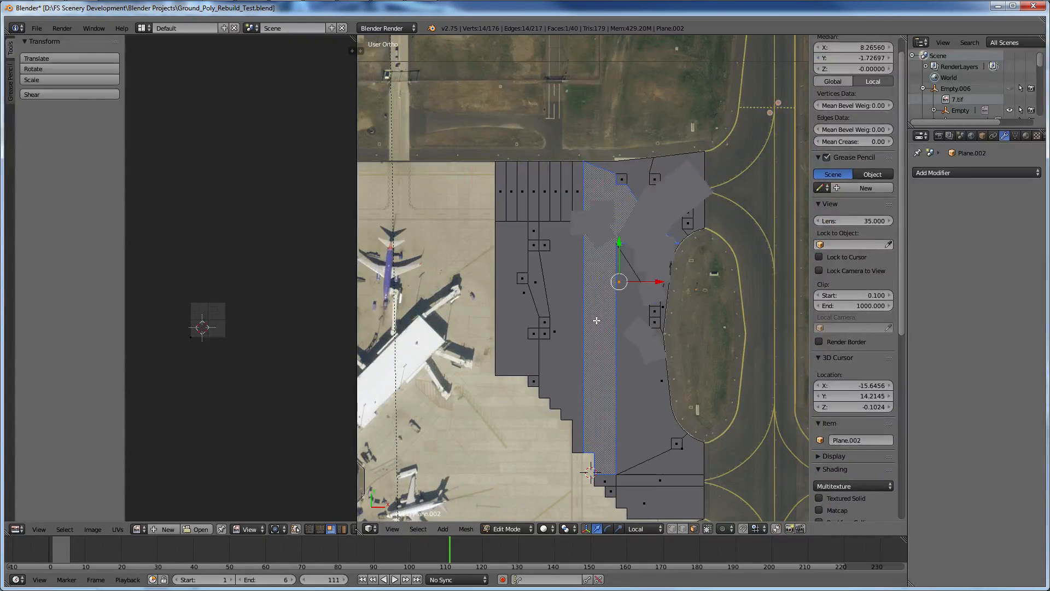
pyautogui.keyDown('shift'); pyautogui.rightClick(638, 172); pyautogui.keyUp('shift')
pyautogui.keyDown('shift'); pyautogui.rightClick(676, 165); pyautogui.keyUp('shift')
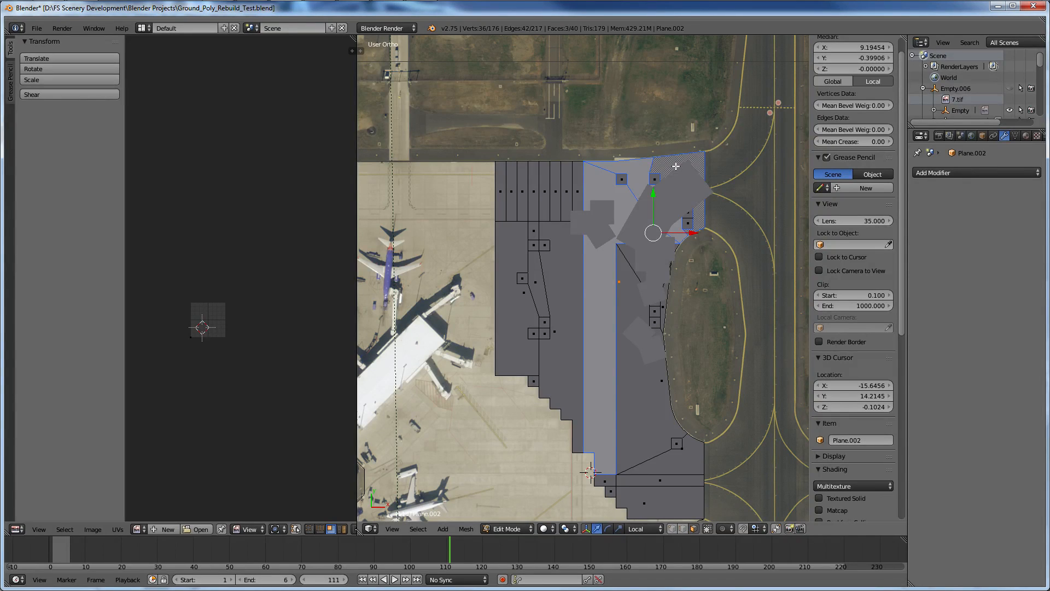
pyautogui.press('u')
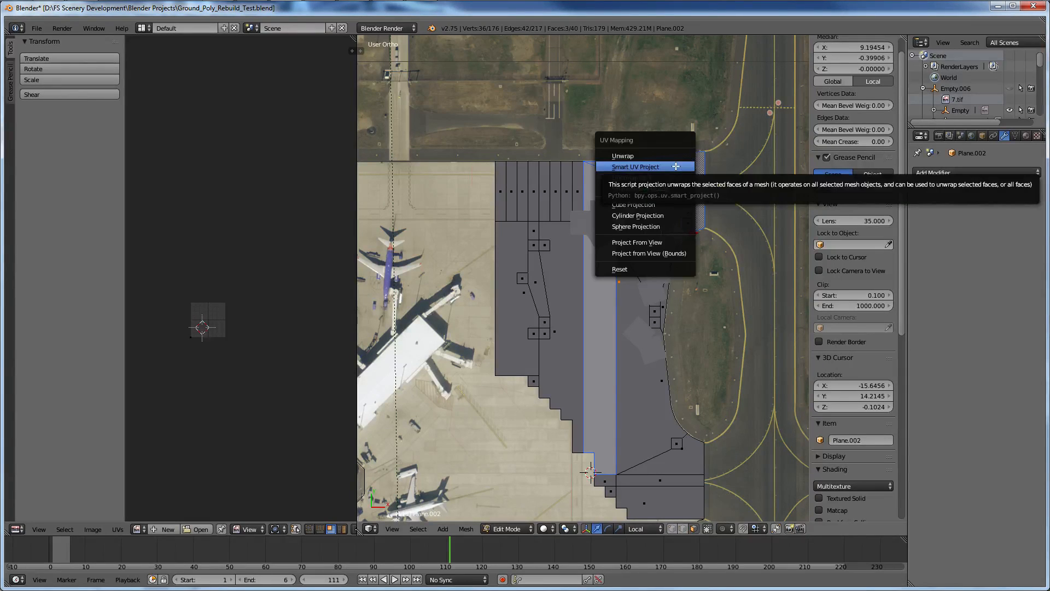
pyautogui.click(676, 166)
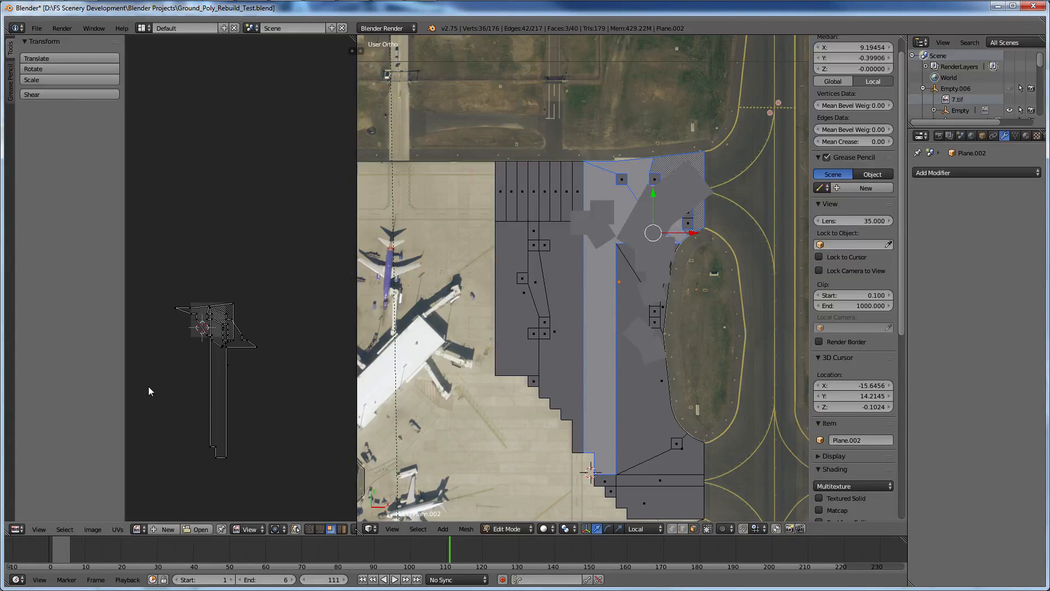
# Assign the image concrete_shade_light.png to the selected apron faces.
pyautogui.click(138, 529)
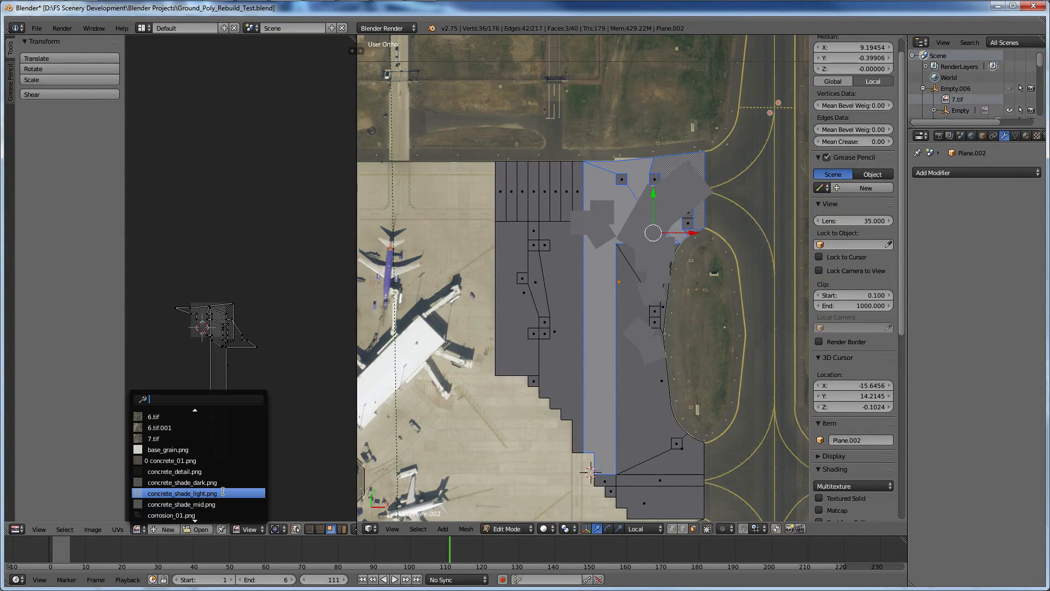
pyautogui.click(222, 493)
# Set the viewport shading to Texture and save the project file.
pyautogui.click(544, 528)
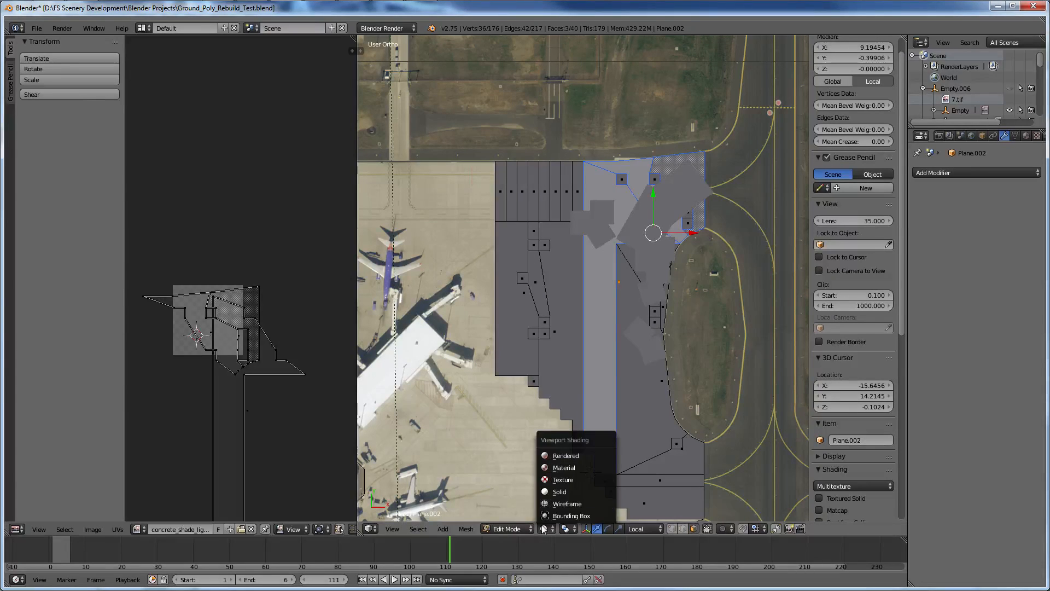
pyautogui.click(563, 479)
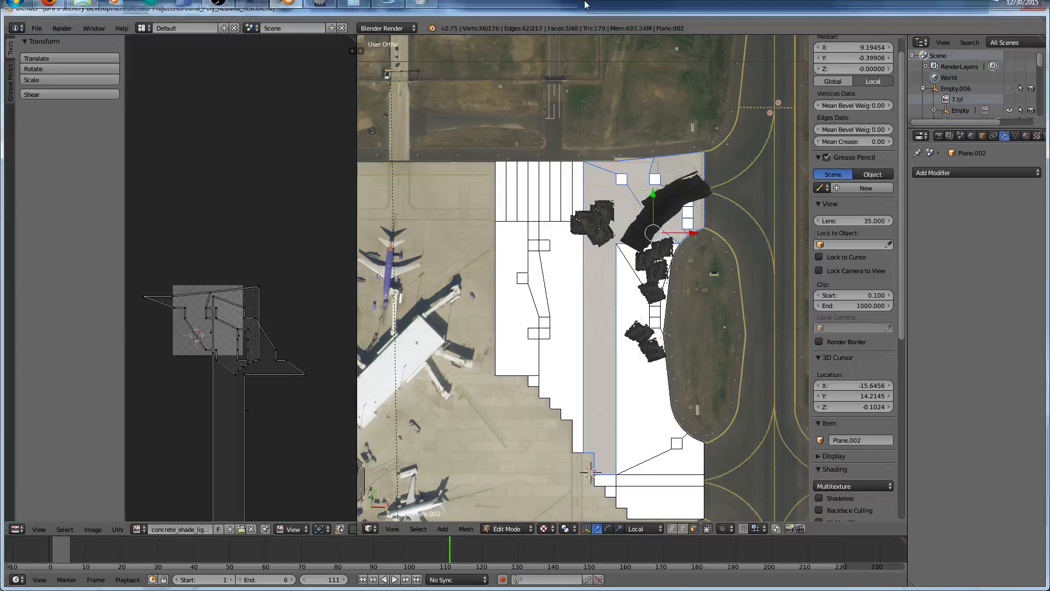
pyautogui.scroll(2, 583, 278)
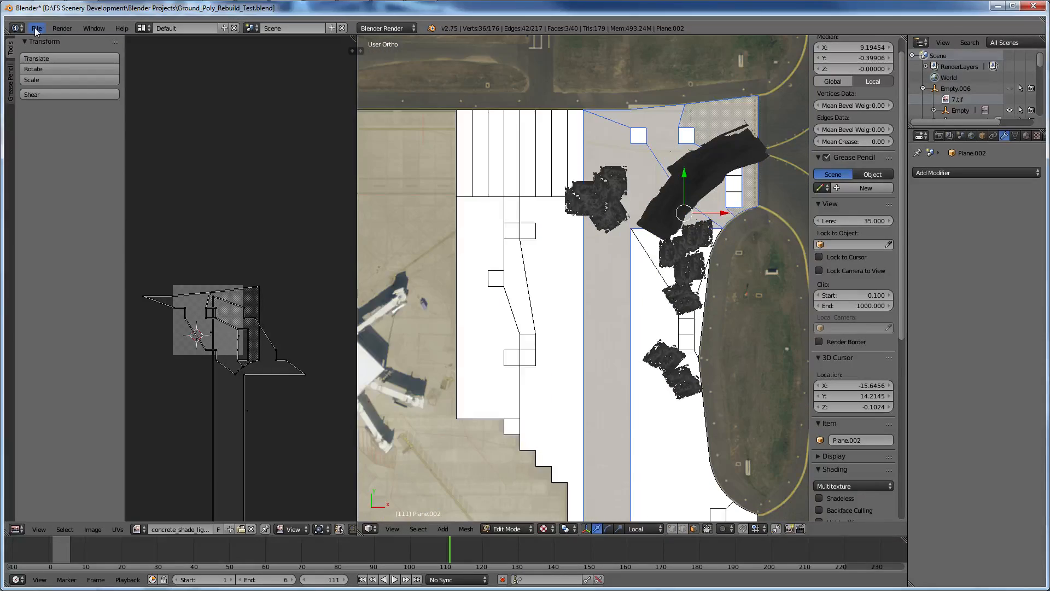
pyautogui.click(36, 28)
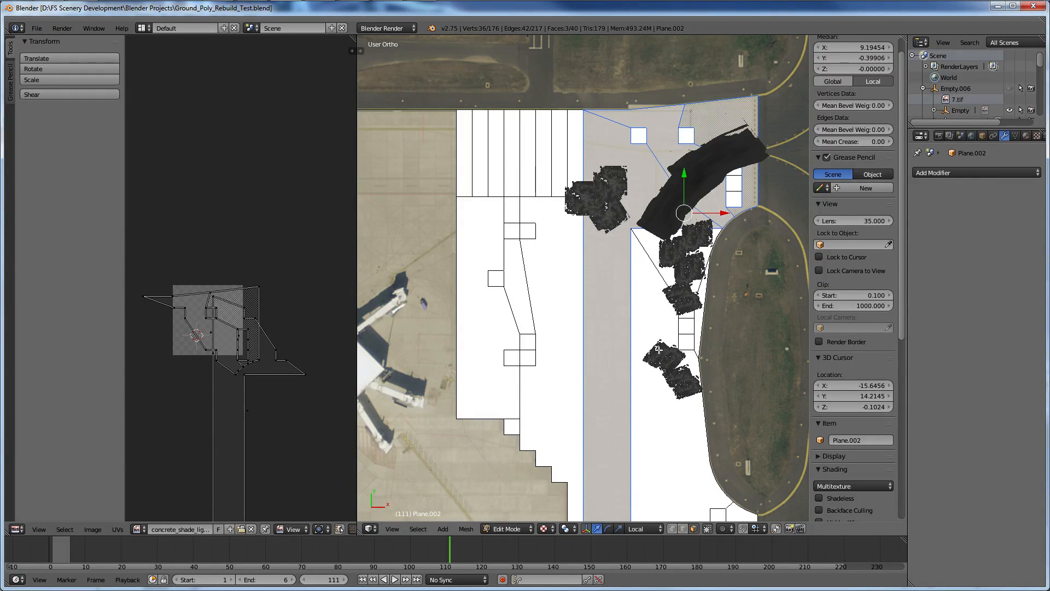
# Replace the selection with the four apron faces alongside the grass island, leaving out the small square faces.
pyautogui.click(694, 528)
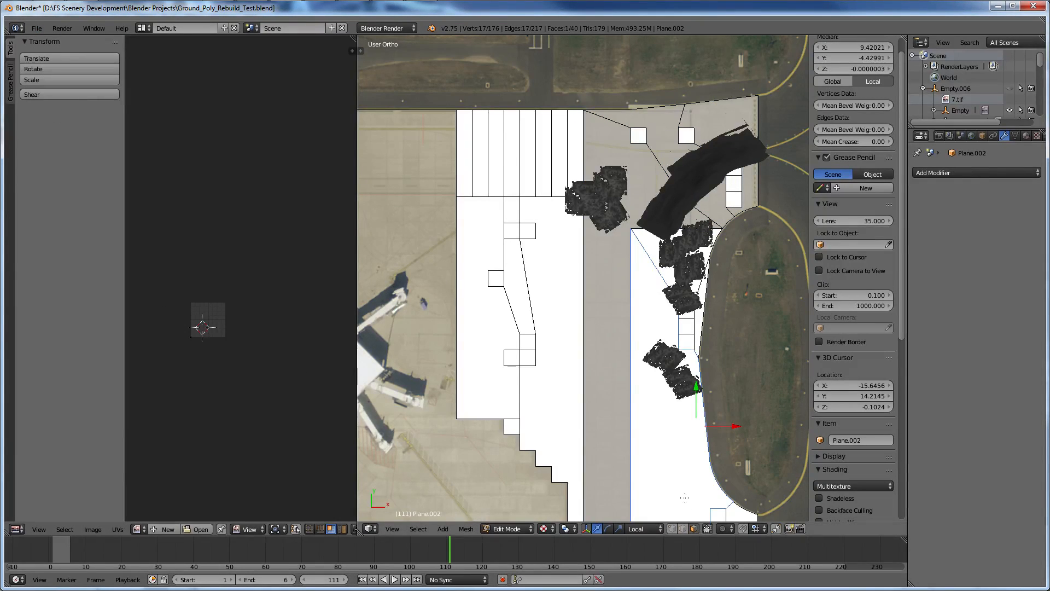
pyautogui.scroll(-3, 656, 398)
pyautogui.keyDown('shift'); pyautogui.scroll(-3, 656, 397); pyautogui.keyUp('shift')
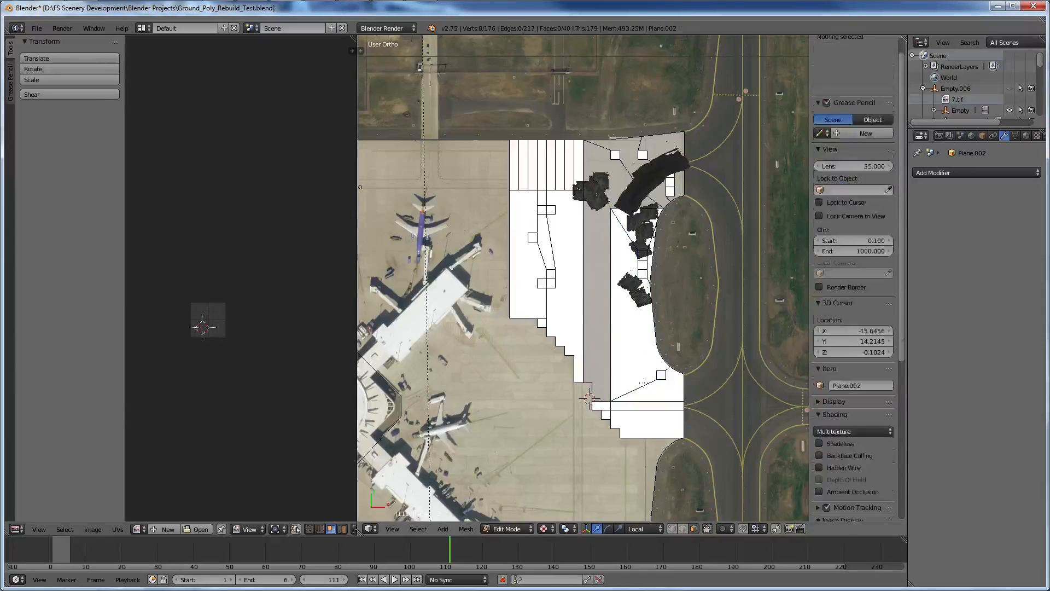
pyautogui.rightClick(647, 389)
pyautogui.keyDown('shift'); pyautogui.rightClick(648, 263); pyautogui.keyUp('shift')
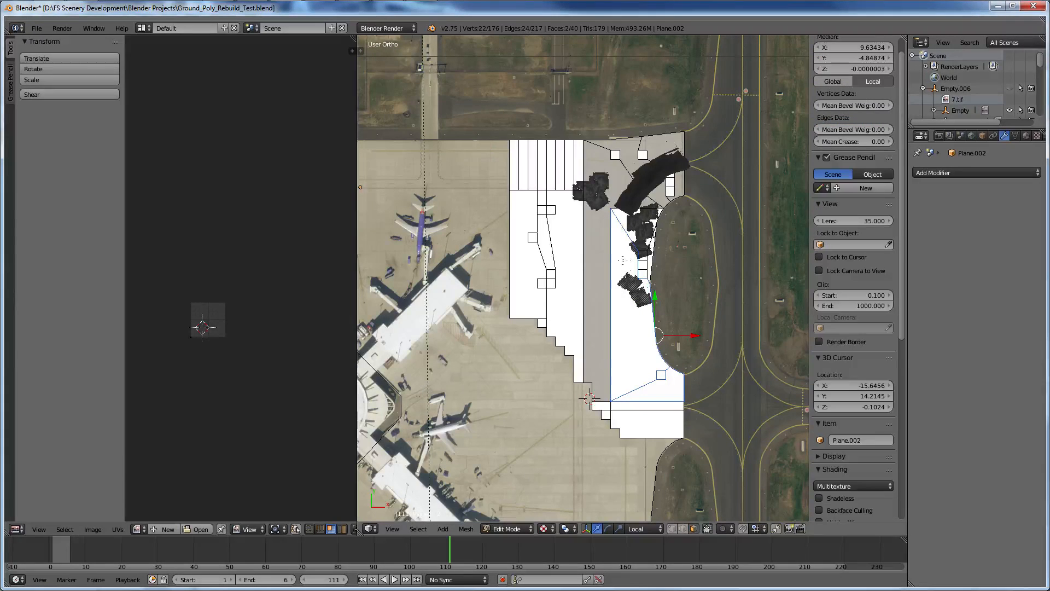
pyautogui.scroll(3, 604, 252)
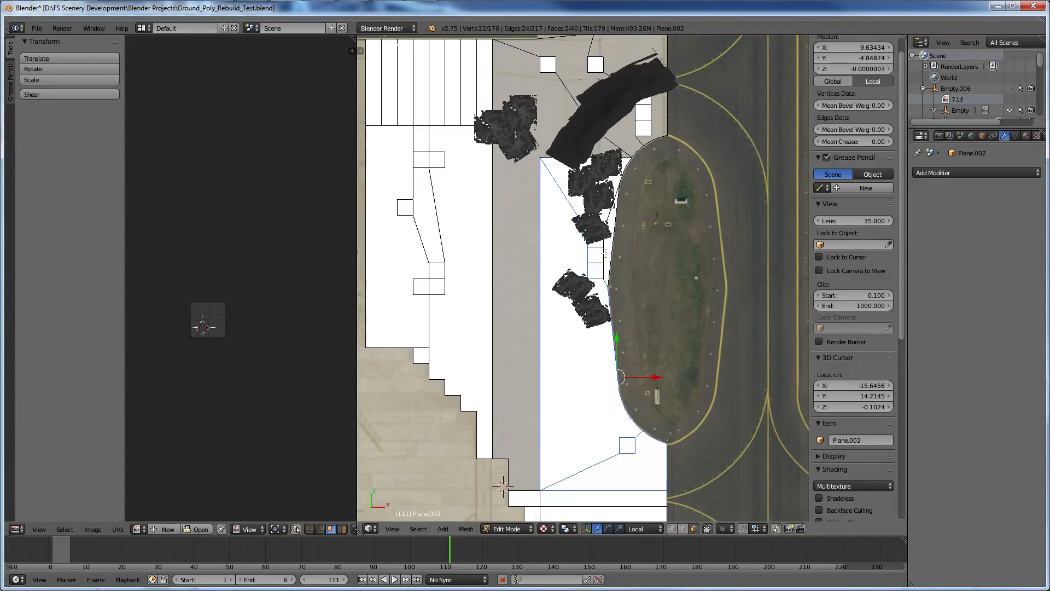
pyautogui.scroll(4, 605, 252)
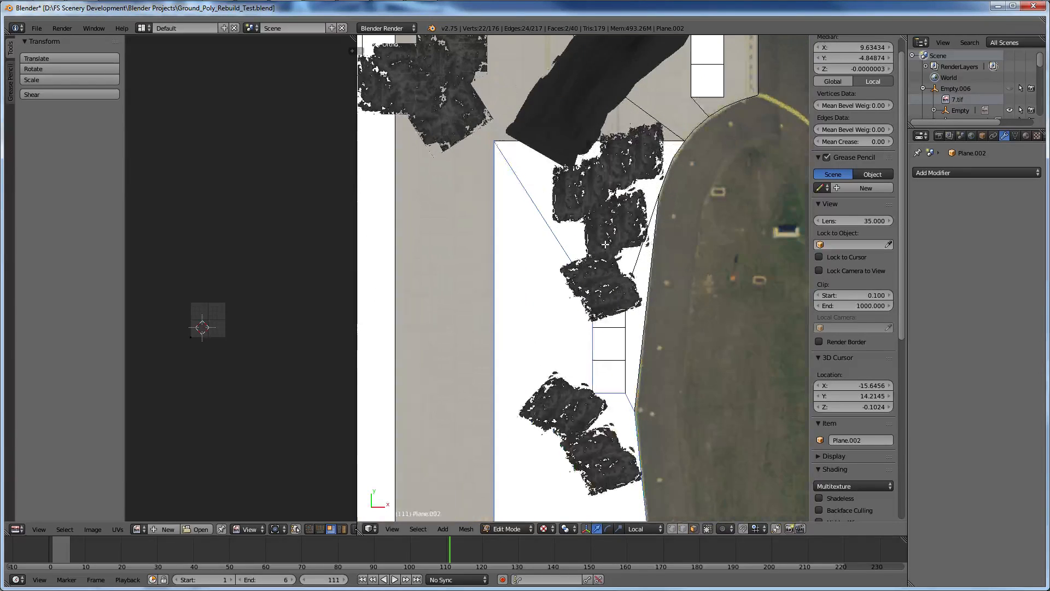
pyautogui.keyDown('shift'); pyautogui.rightClick(585, 273); pyautogui.keyUp('shift')
pyautogui.scroll(3, 581, 278)
pyautogui.keyDown('shift'); pyautogui.rightClick(684, 289); pyautogui.keyUp('shift')
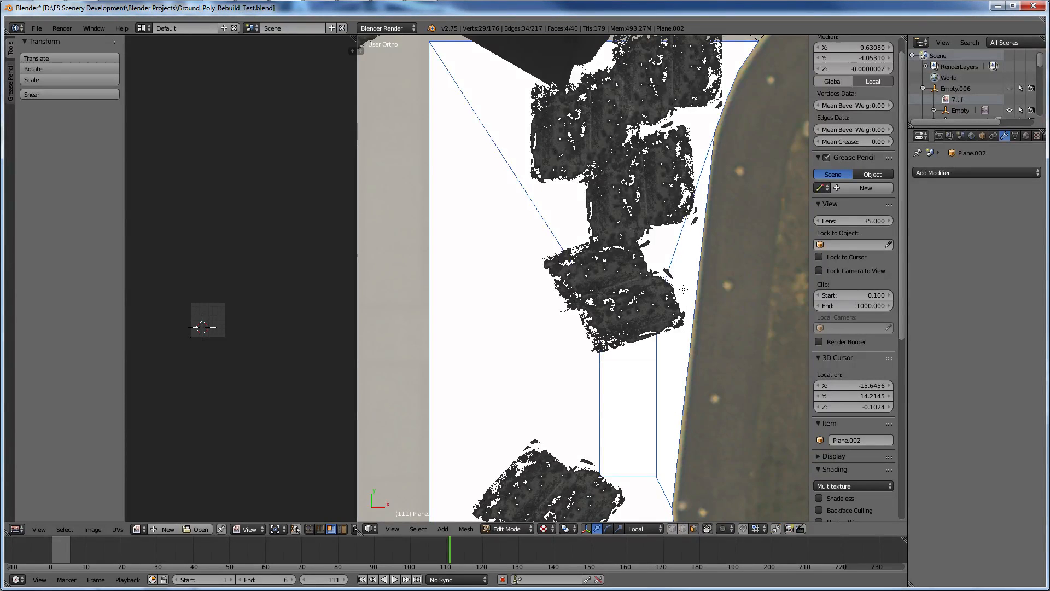
# Try unwrapping the four selected faces with Cube Projection.
pyautogui.scroll(-2, 684, 289)
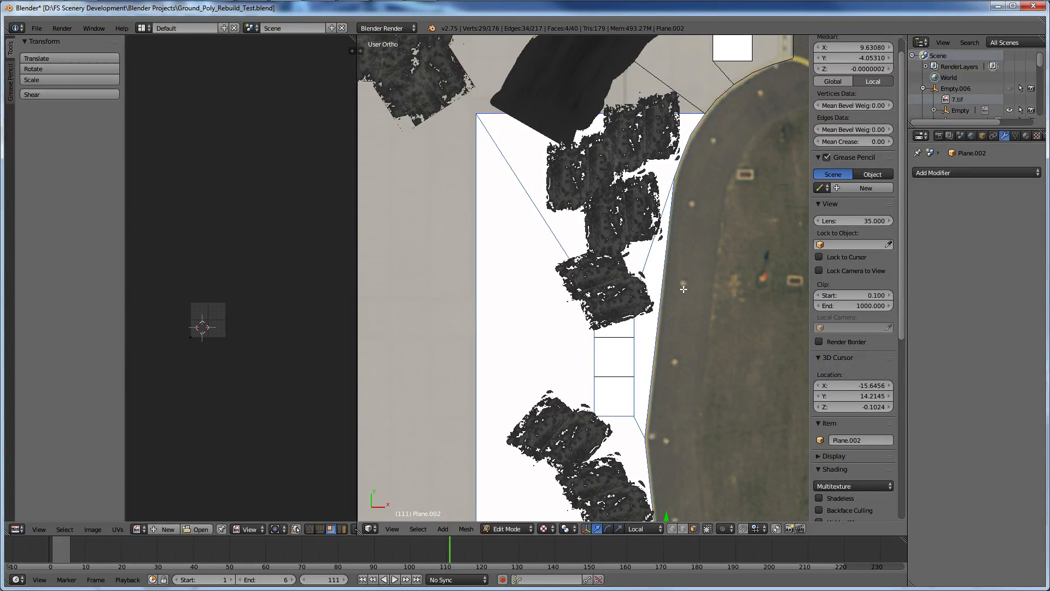
pyautogui.scroll(-6, 684, 288)
pyautogui.press('u')
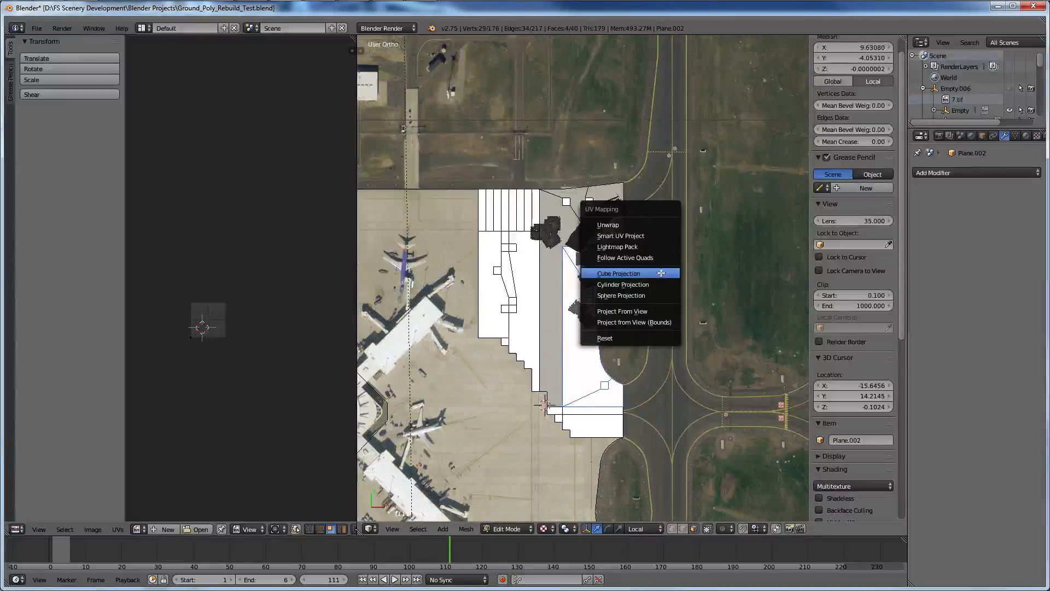
pyautogui.click(661, 273)
pyautogui.scroll(4, 208, 378)
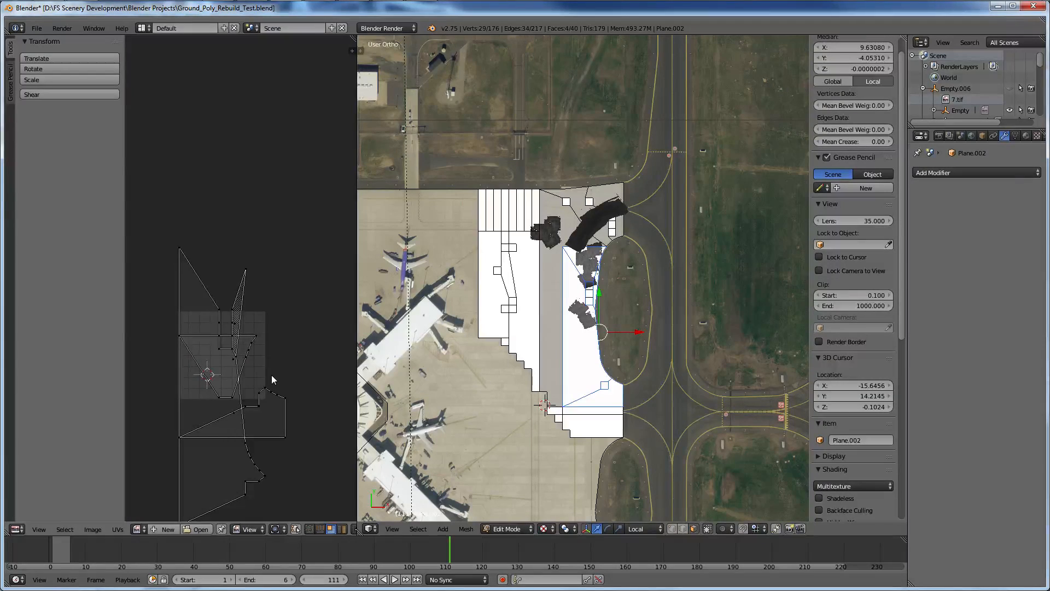
pyautogui.scroll(7, 583, 277)
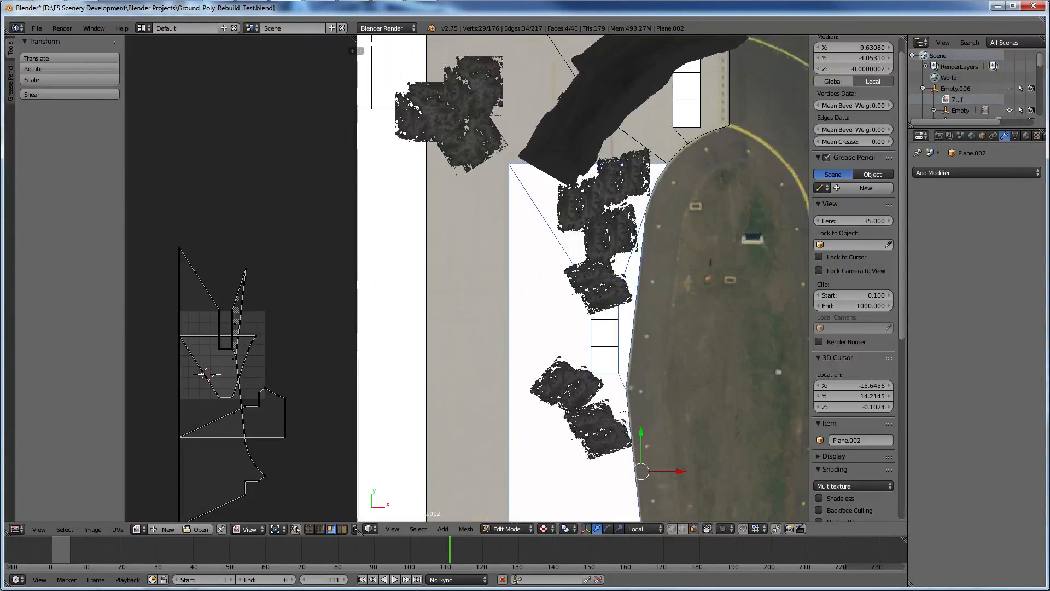
pyautogui.scroll(-5, 624, 412)
# Unwrap the four selected faces with Smart UV Project at the default settings and assign them the image concrete_shade_mid.png.
pyautogui.press('u')
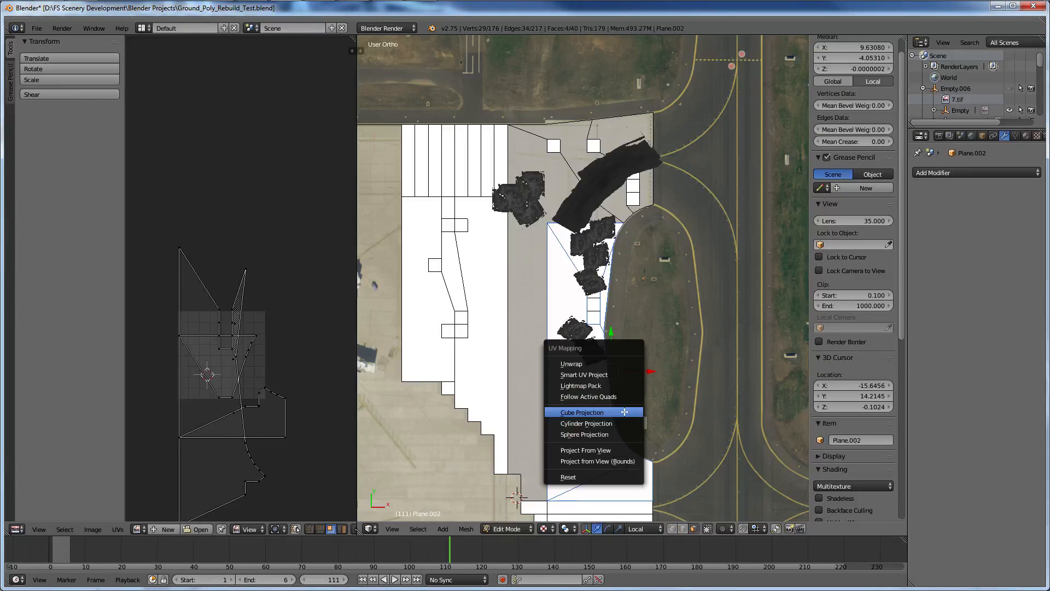
pyautogui.click(615, 375)
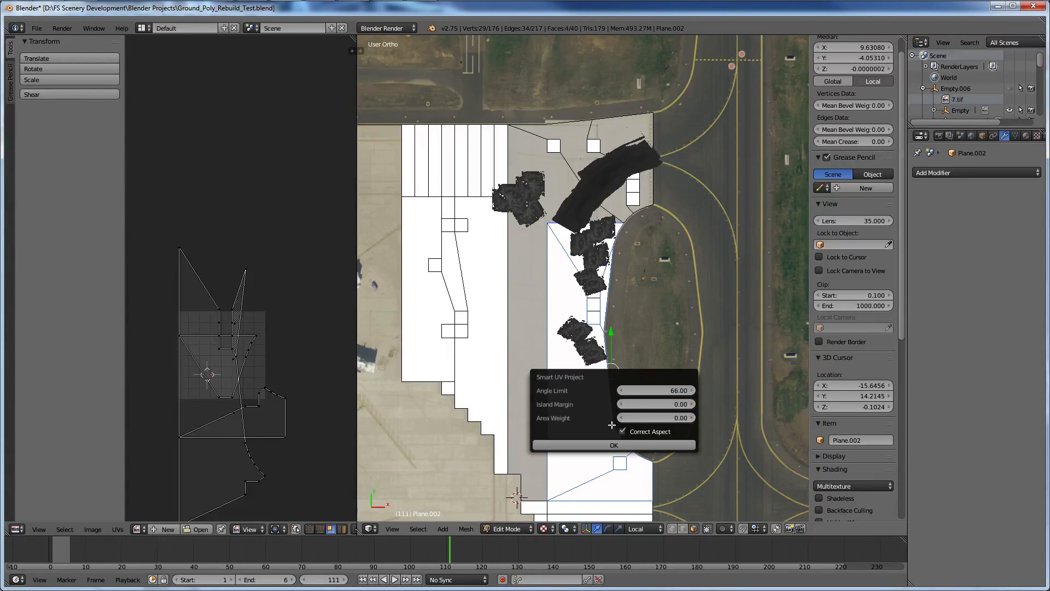
pyautogui.click(613, 444)
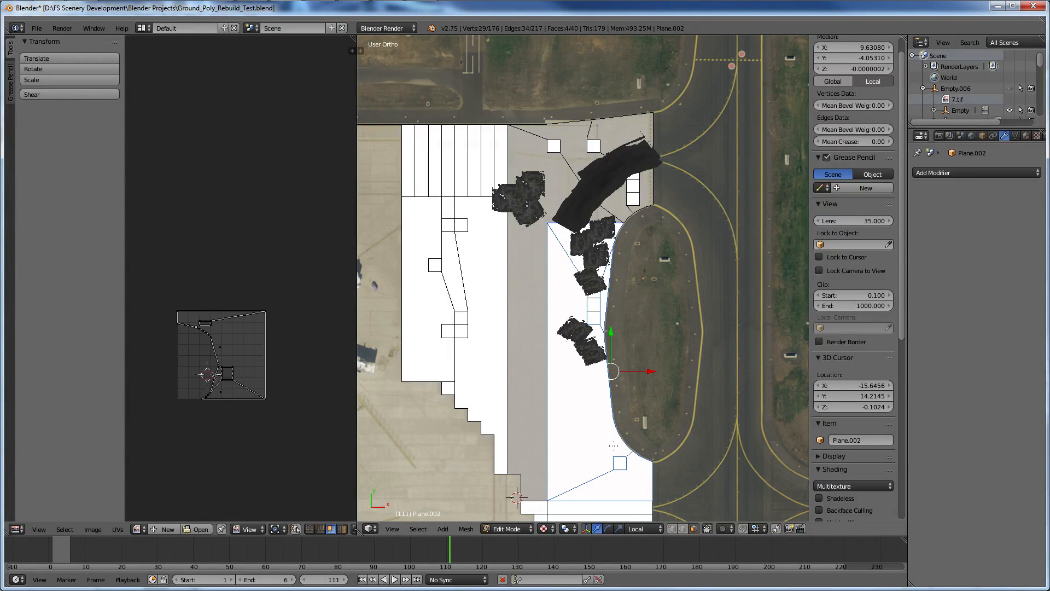
pyautogui.click(137, 529)
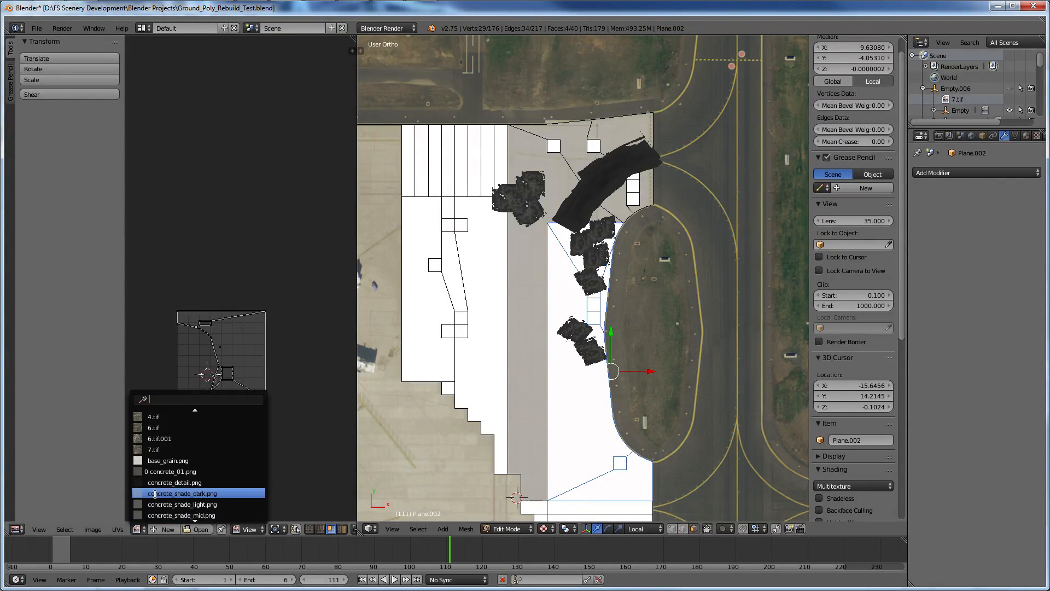
pyautogui.press('Down')
pyautogui.scroll(-2, 155, 494)
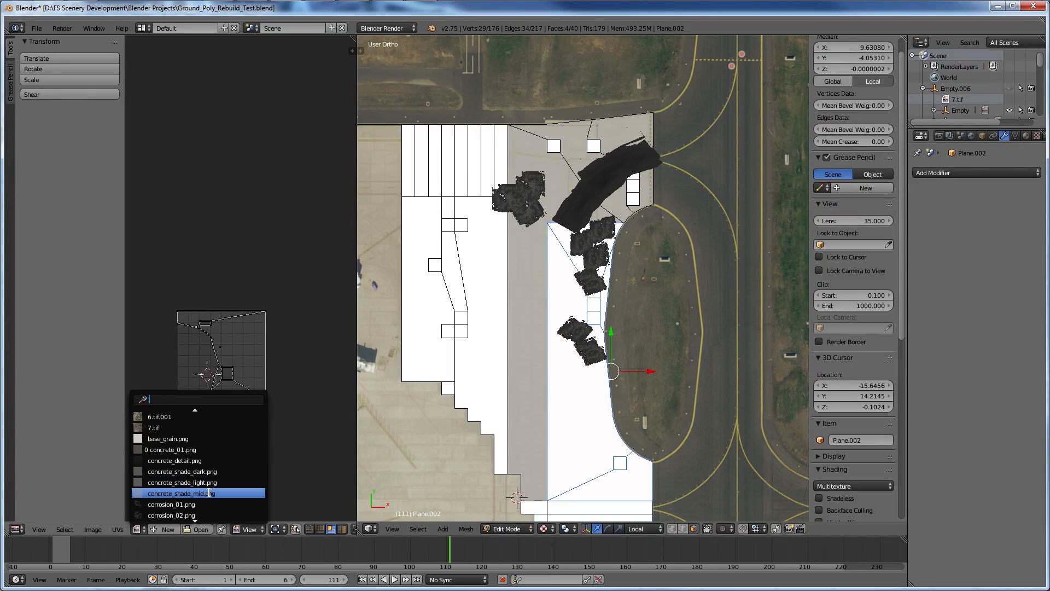
pyautogui.click(209, 493)
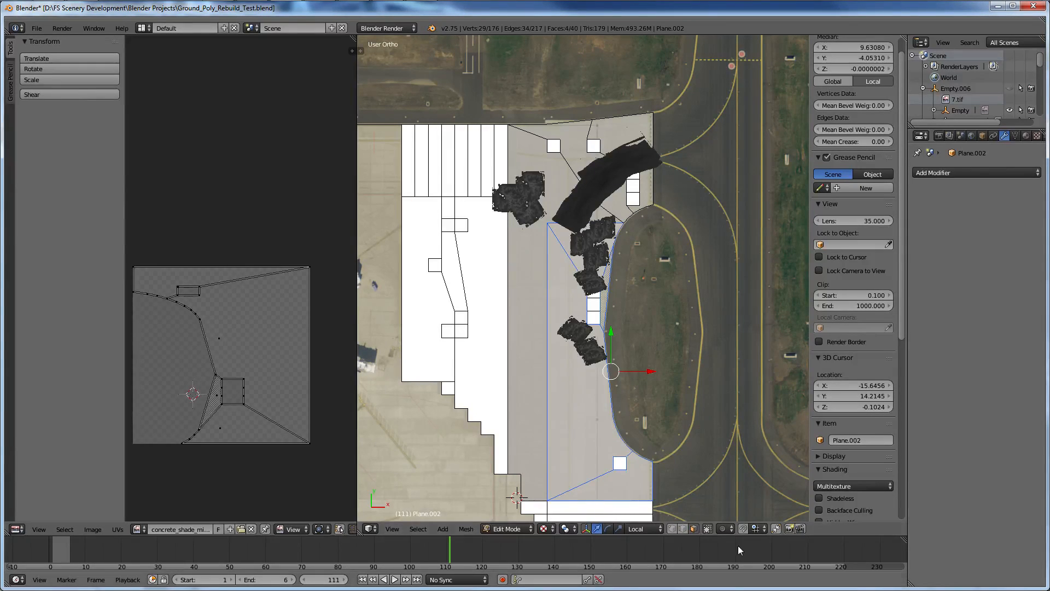
# Unwrap the small square face near the grass island's lower end with Smart UV Project and assign it concrete_shade_dark.png.
pyautogui.rightClick(620, 463)
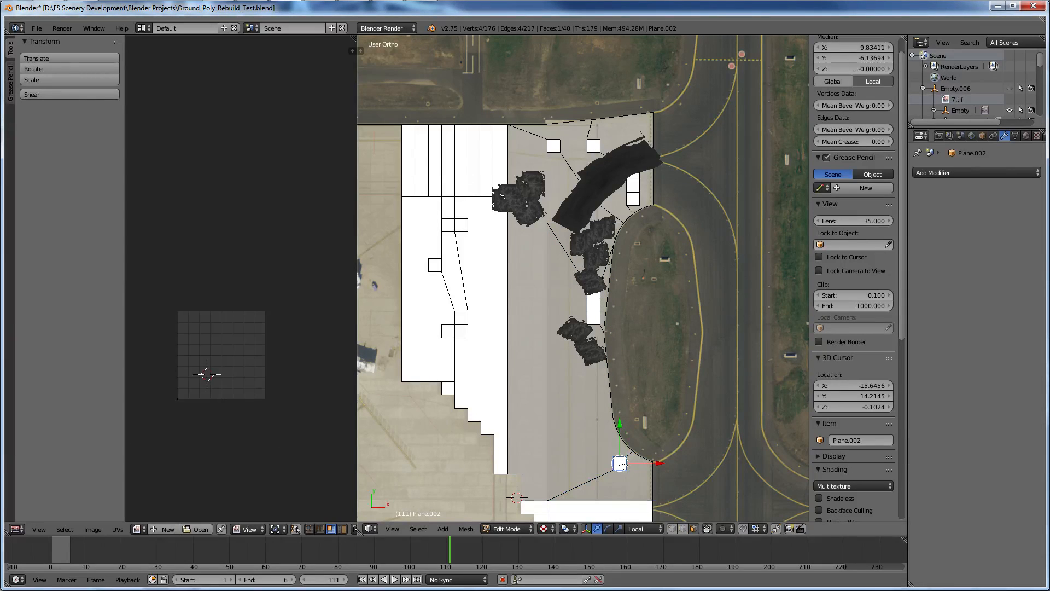
pyautogui.scroll(2, 620, 464)
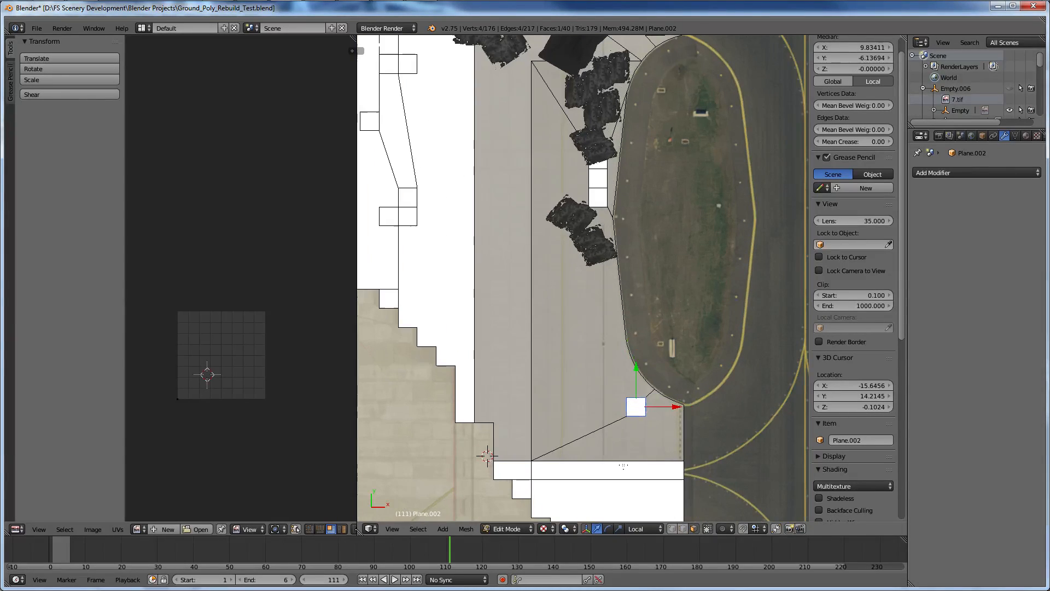
pyautogui.press('u')
pyautogui.click(622, 465)
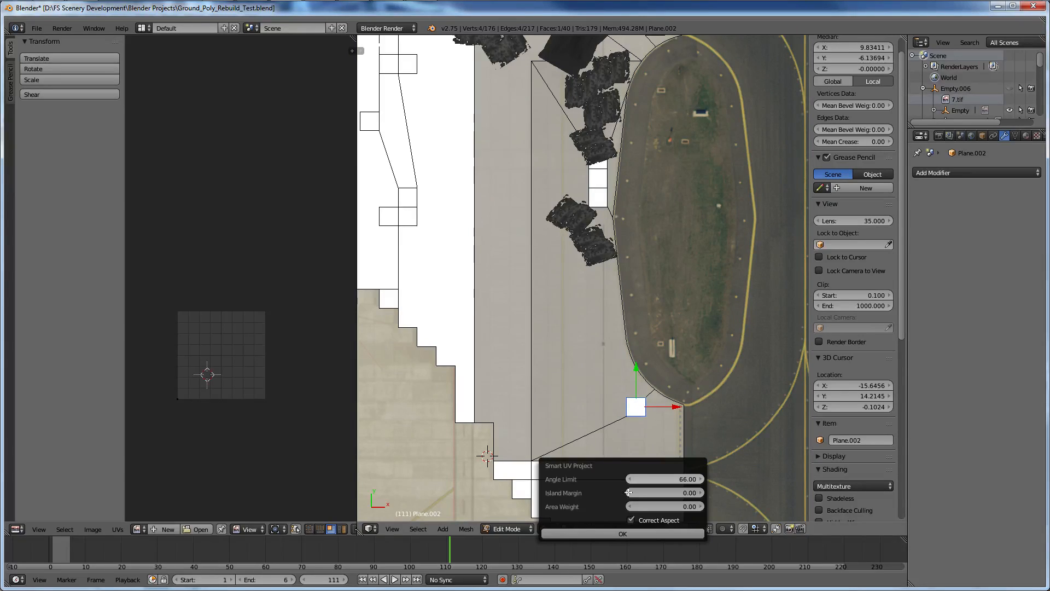
pyautogui.click(623, 533)
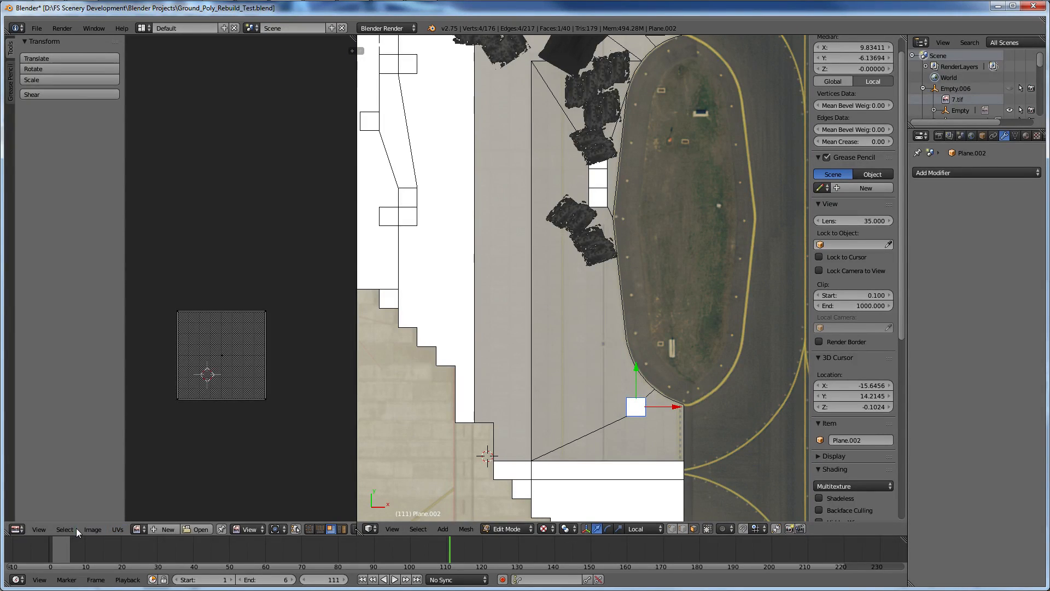
pyautogui.click(137, 529)
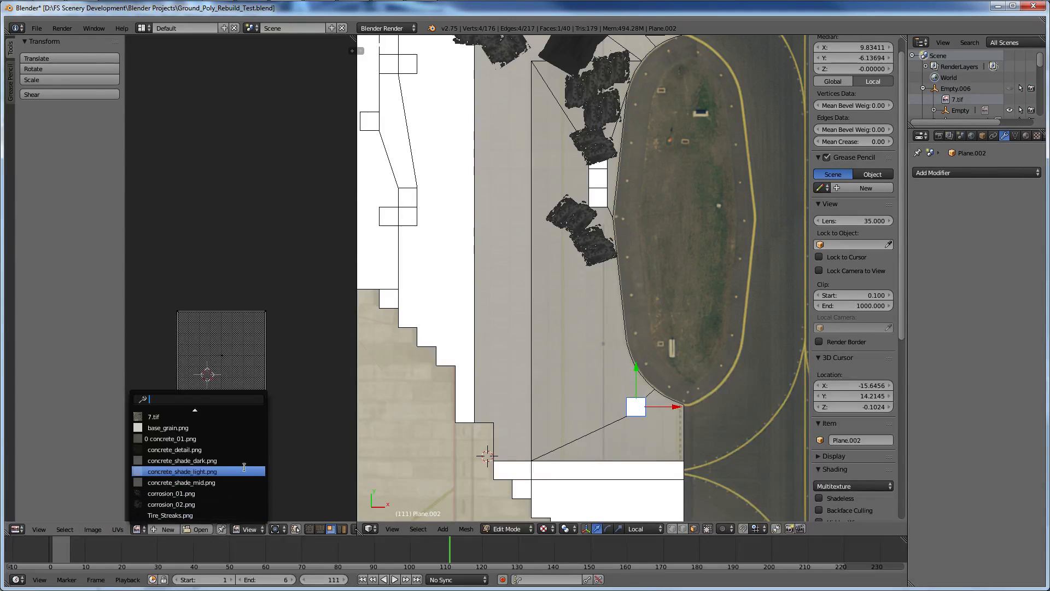
pyautogui.click(237, 461)
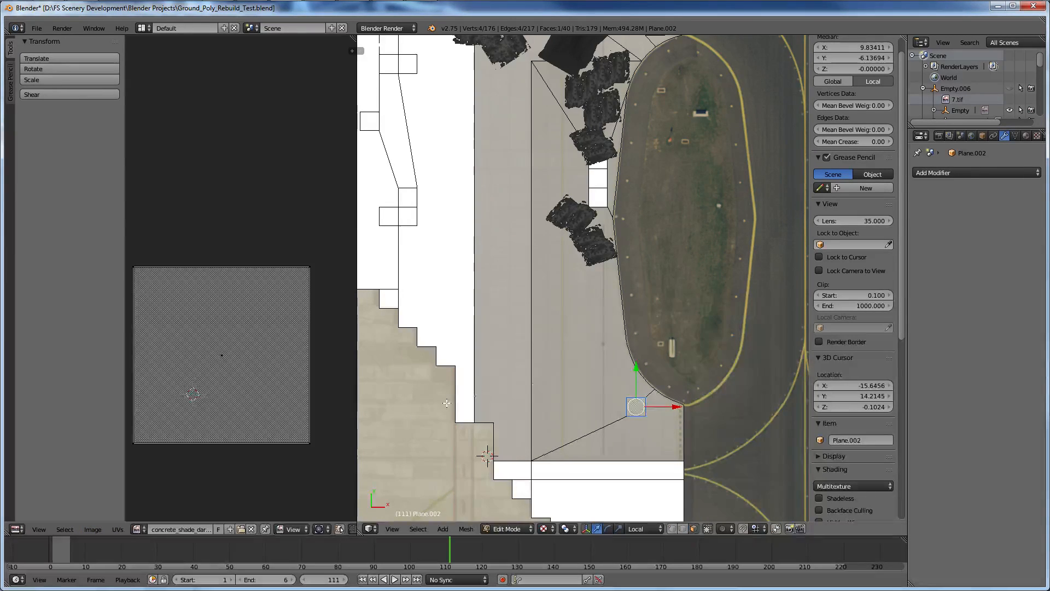
# Make the hidden objects Plane.004 and Plane.001 visible in the scene.
pyautogui.scroll(3, 561, 407)
pyautogui.moveTo(561, 407); pyautogui.dragTo(509, 359, button='middle')
pyautogui.scroll(-8, 510, 359)
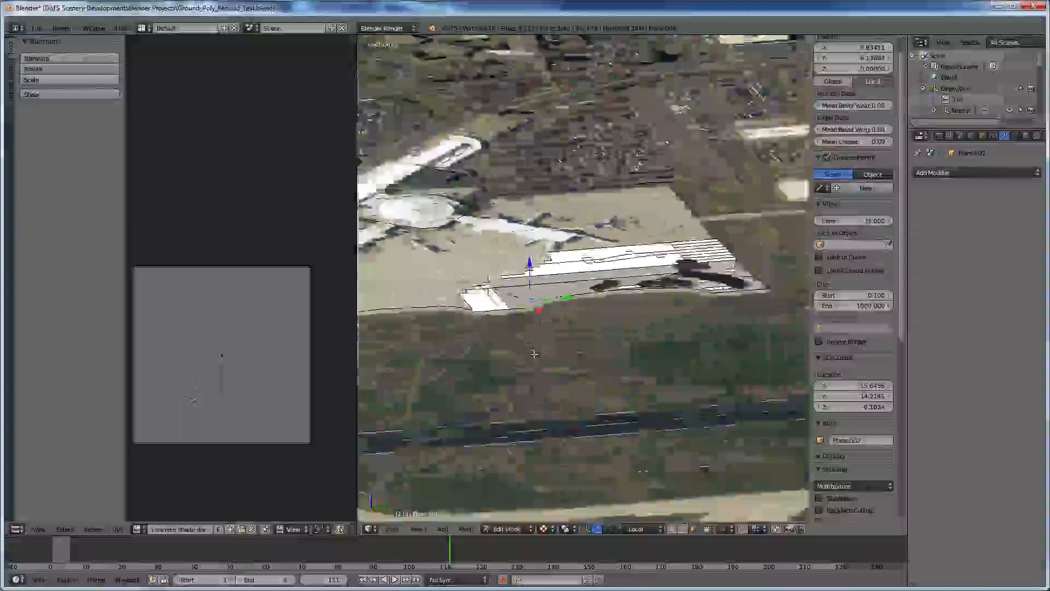
pyautogui.scroll(-10, 945, 117)
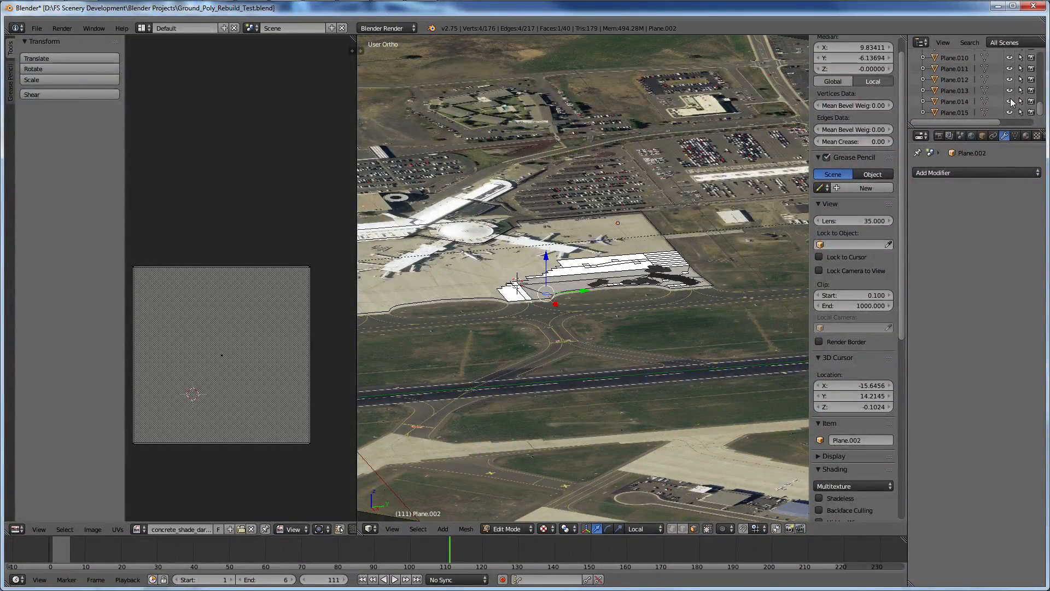
pyautogui.scroll(5, 1010, 102)
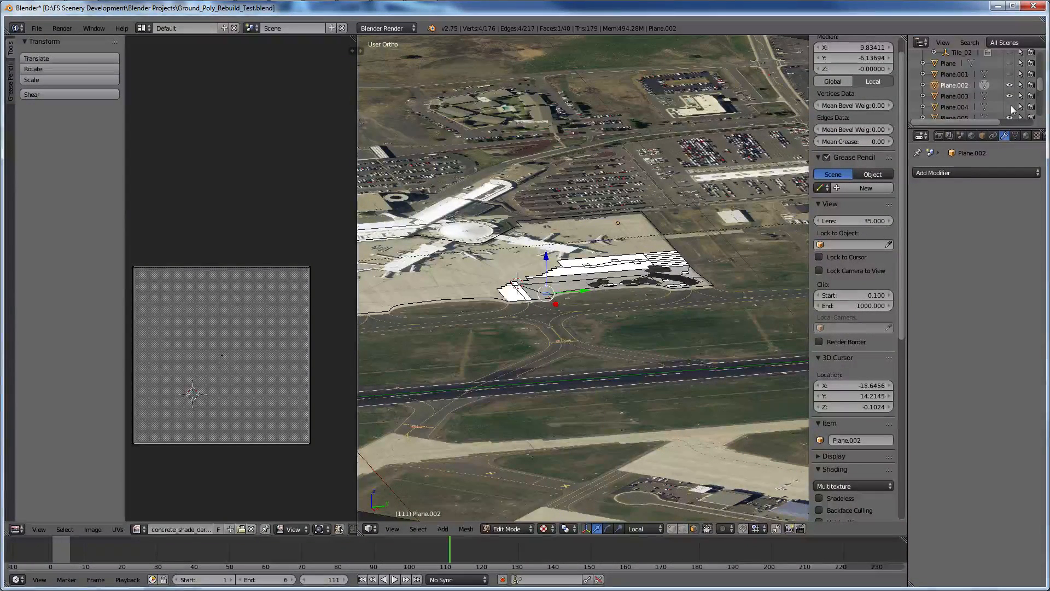
pyautogui.click(1009, 107)
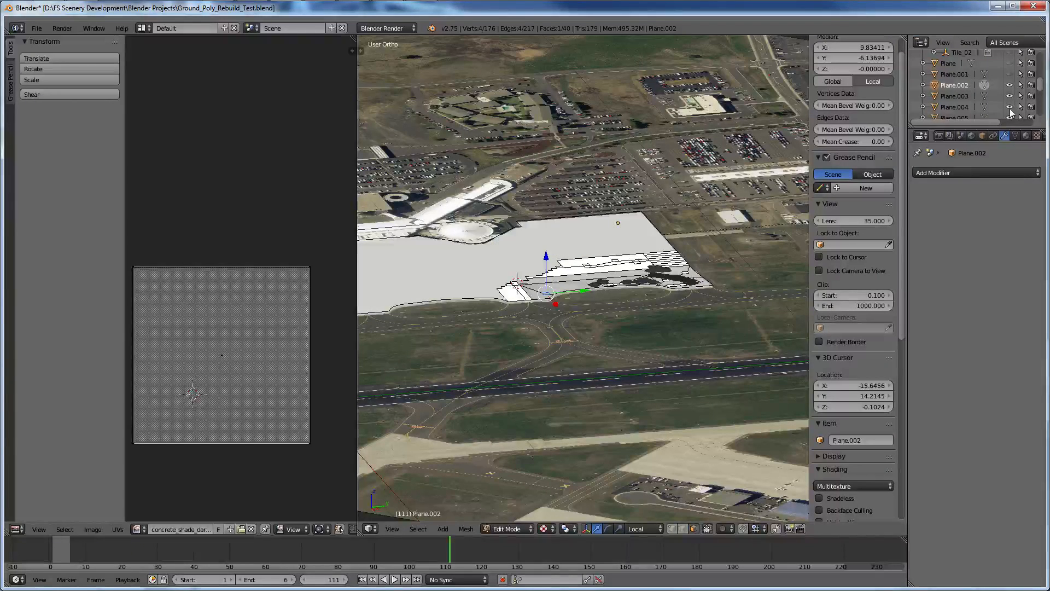
pyautogui.click(1009, 74)
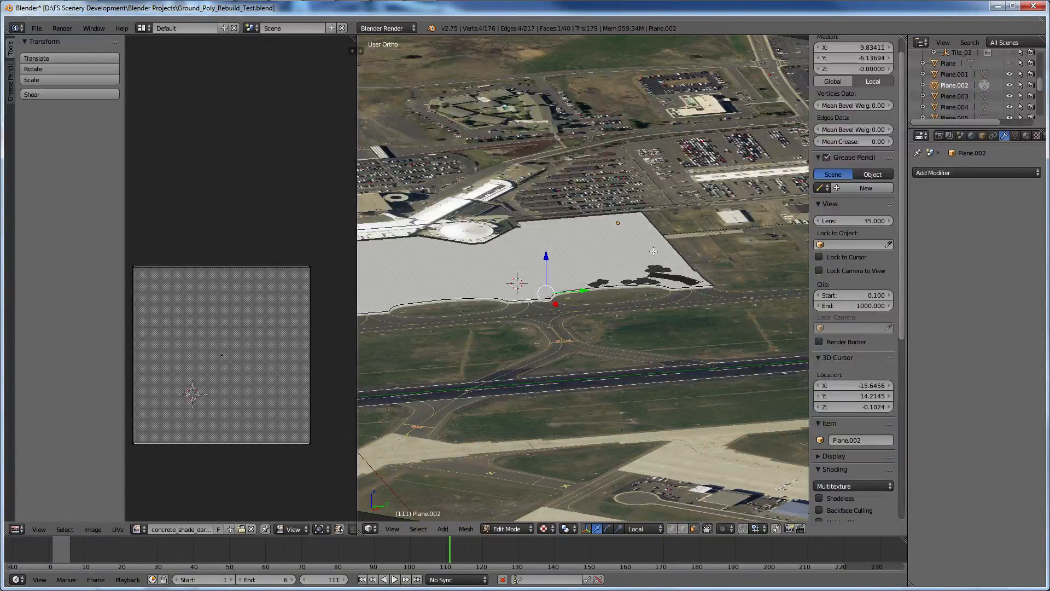
# Check the layered concrete beside the grass island up close and switch the viewport to wireframe display.
pyautogui.scroll(3, 649, 317)
pyautogui.scroll(10, 649, 317)
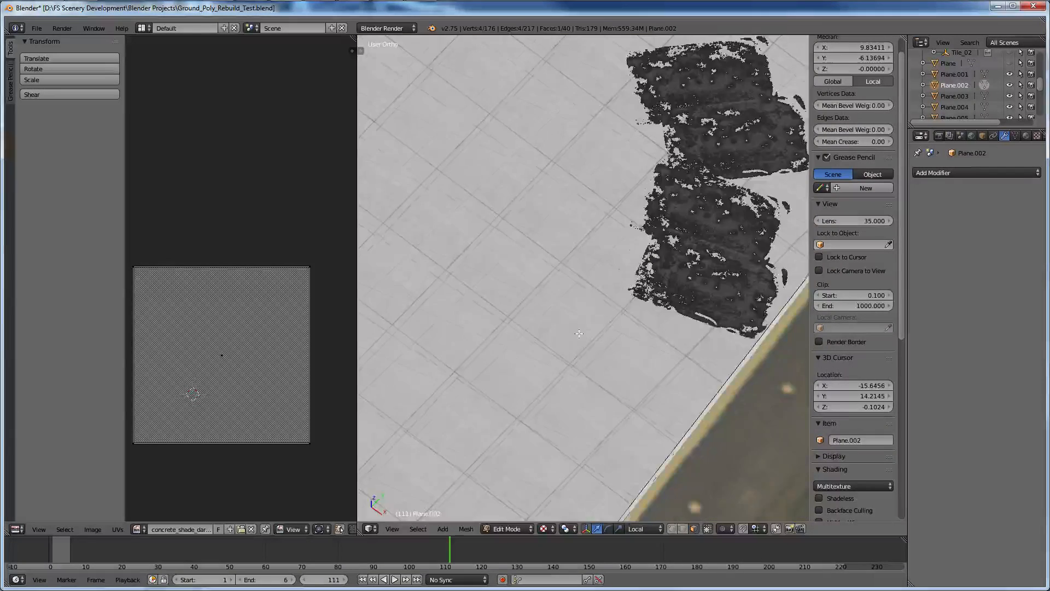
pyautogui.moveTo(579, 333); pyautogui.dragTo(628, 326, button='middle')
pyautogui.scroll(-3, 629, 327)
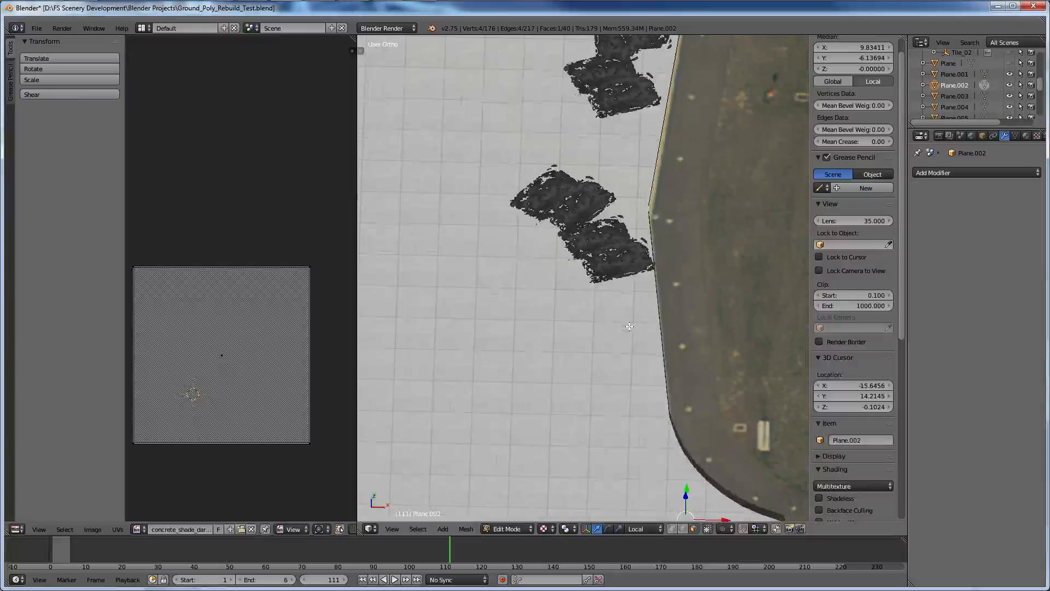
pyautogui.press('z')
pyautogui.scroll(-4, 628, 326)
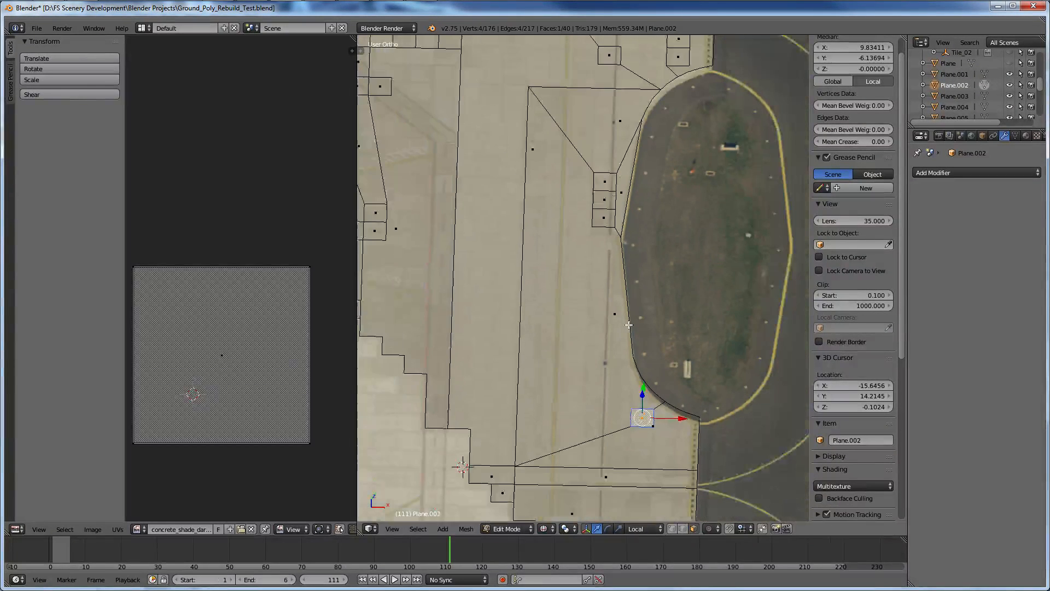
# Deselect all faces of the ground mesh, set the viewport shading to Texture and leave edit mode.
pyautogui.press('KP_7')
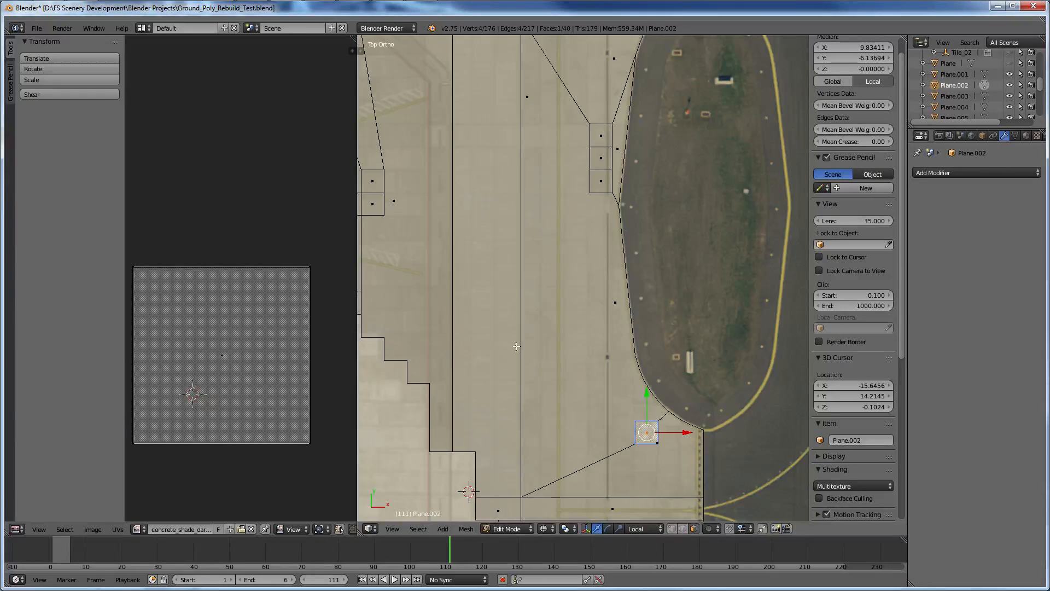
pyautogui.press('a')
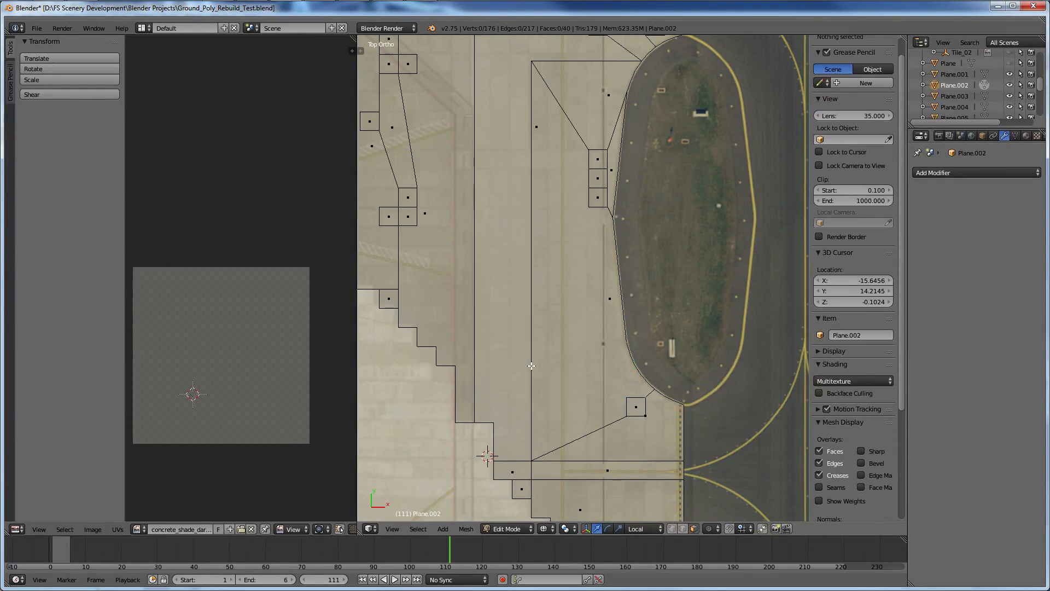
pyautogui.scroll(-1, 531, 365)
pyautogui.click(543, 529)
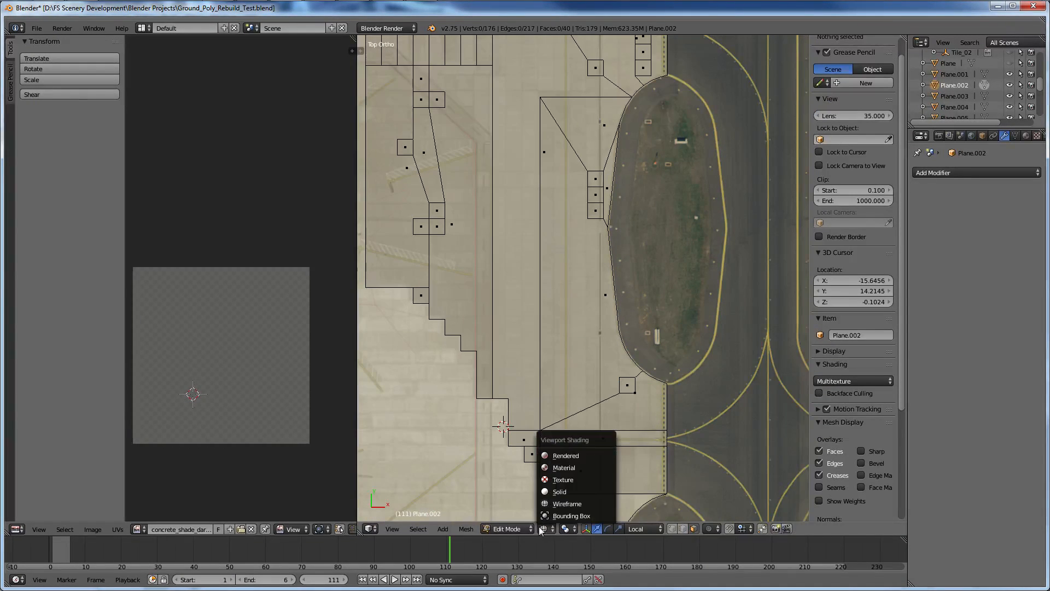
pyautogui.click(562, 479)
pyautogui.moveTo(558, 465)
pyautogui.mouseDown(button='middle')
pyautogui.moveTo(535, 407)
pyautogui.moveTo(481, 369)
pyautogui.mouseUp(button='middle')
pyautogui.press('Tab')
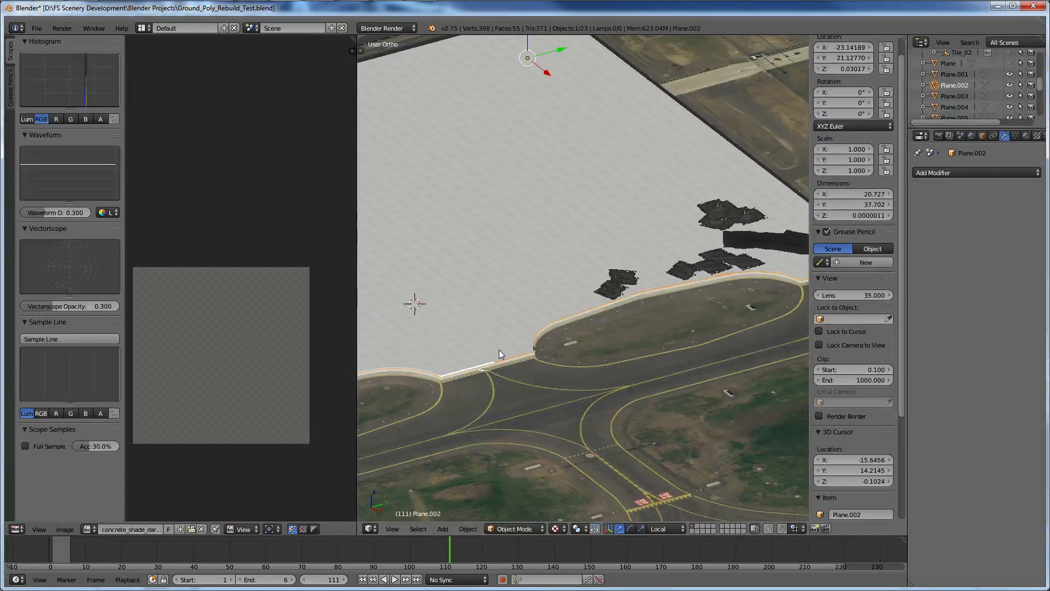
# Examine the stacked concrete planes beside the grass island from several angles, selecting Plane.004, Plane.001 and Plane.002 to compare the layers.
pyautogui.scroll(8, 498, 350)
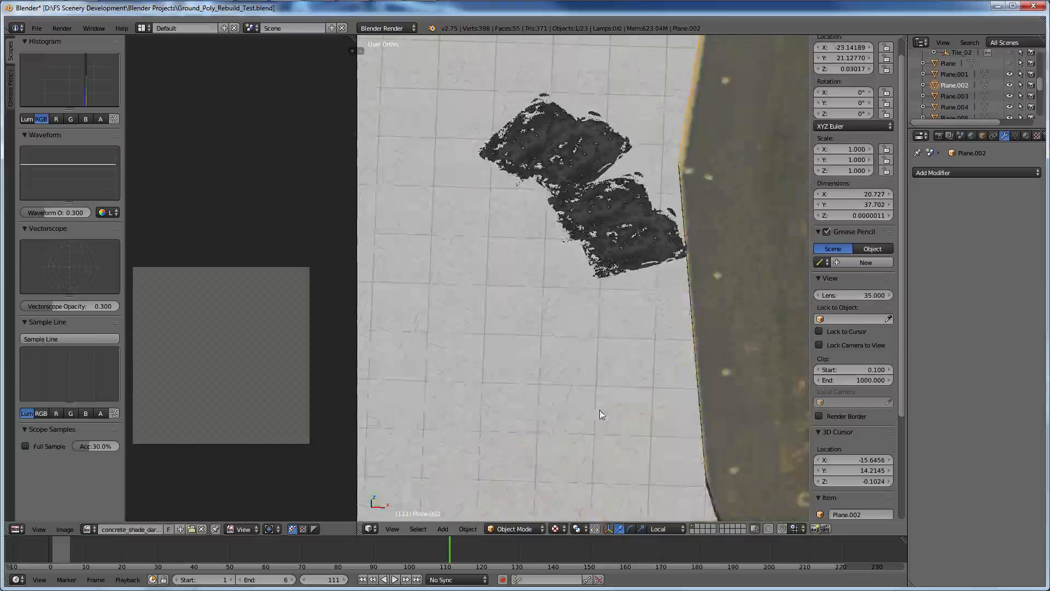
pyautogui.scroll(-5, 599, 409)
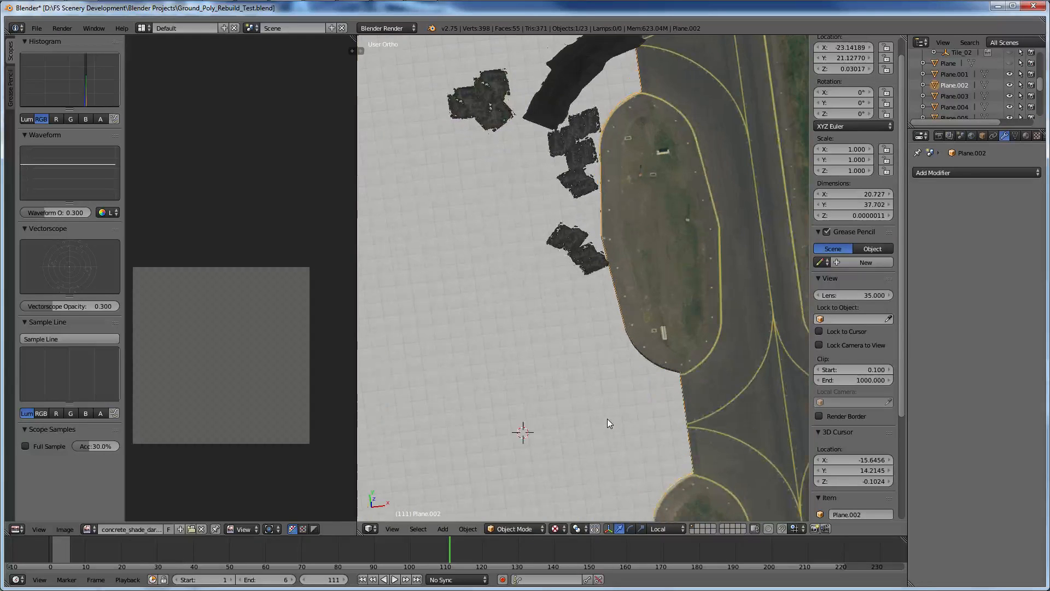
pyautogui.moveTo(607, 418); pyautogui.dragTo(552, 395, button='middle')
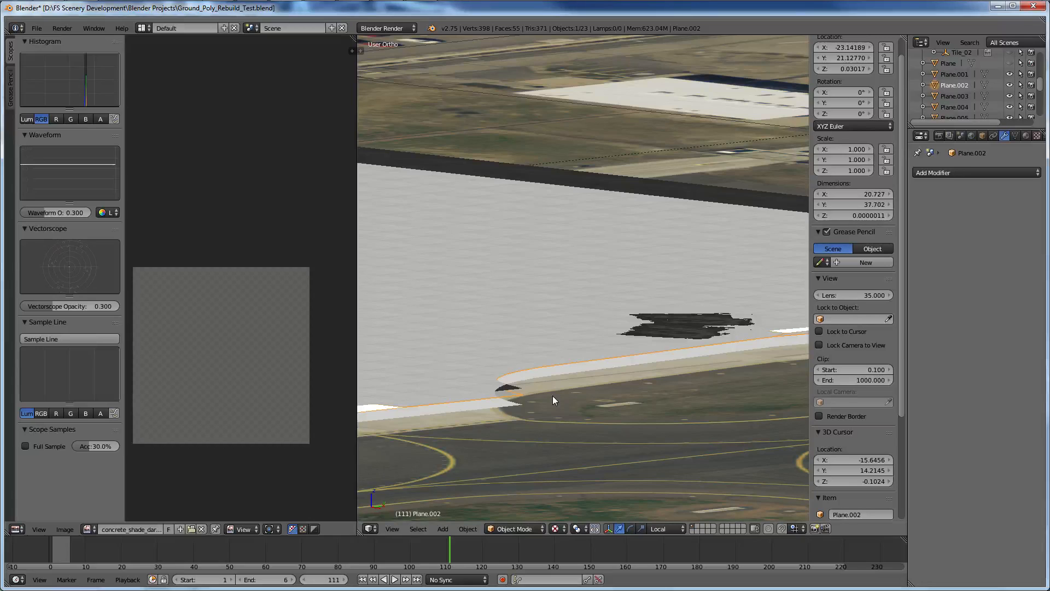
pyautogui.rightClick(486, 373)
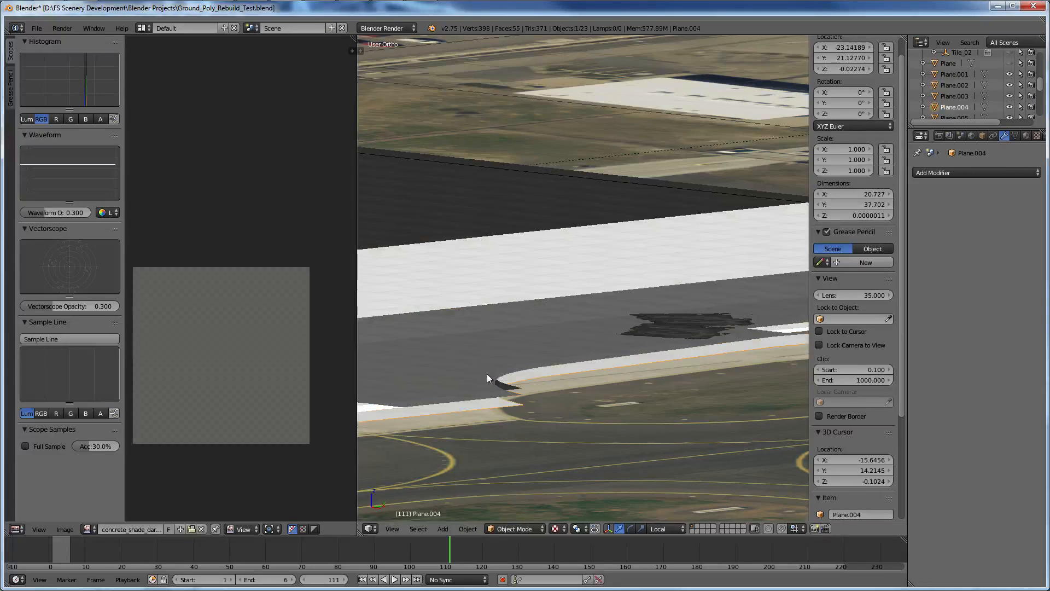
pyautogui.rightClick(487, 373)
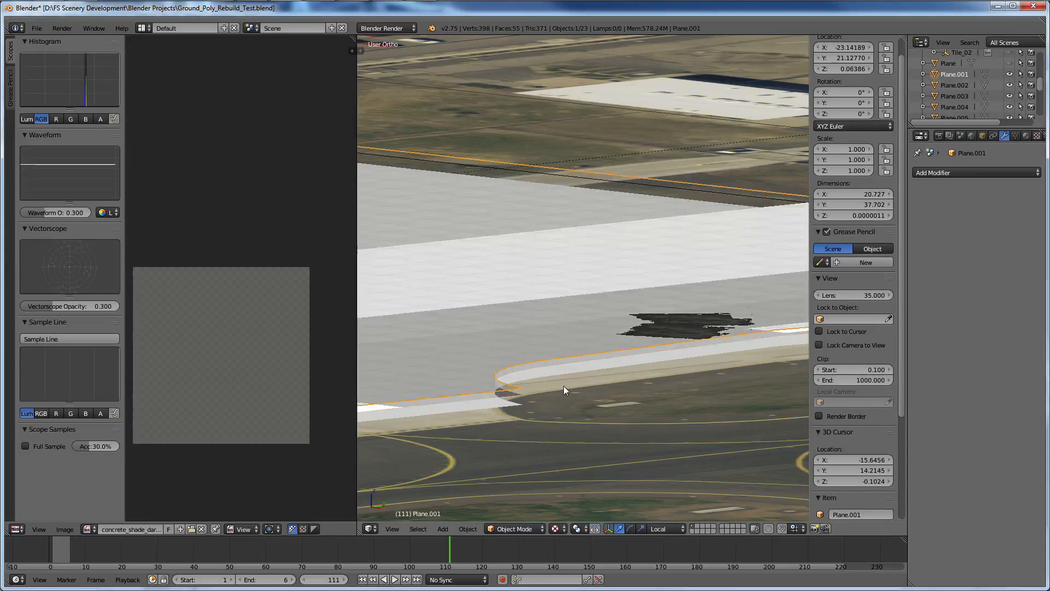
pyautogui.moveTo(563, 386); pyautogui.dragTo(585, 415, button='middle')
pyautogui.scroll(2, 602, 418)
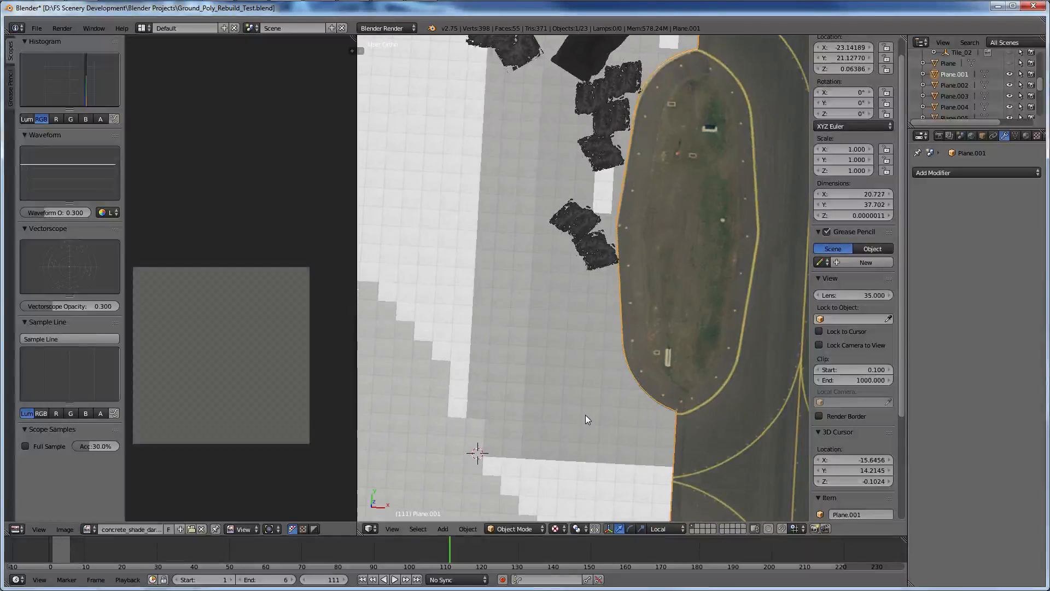
pyautogui.scroll(-7, 585, 414)
pyautogui.moveTo(599, 296); pyautogui.dragTo(524, 255, button='middle')
pyautogui.scroll(5, 576, 301)
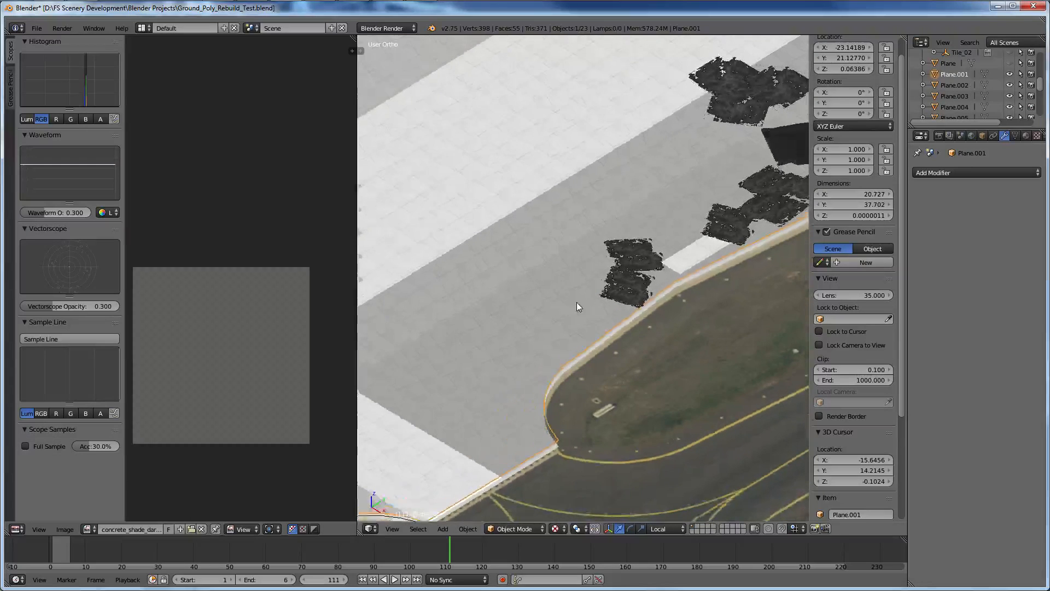
pyautogui.moveTo(584, 301); pyautogui.dragTo(593, 403, button='middle')
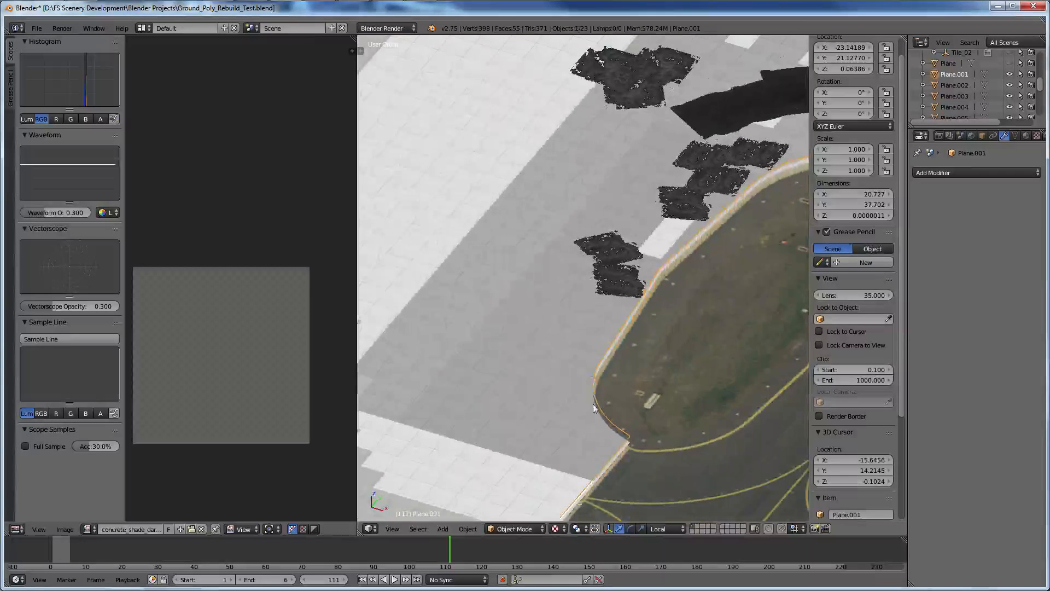
pyautogui.scroll(-2, 581, 431)
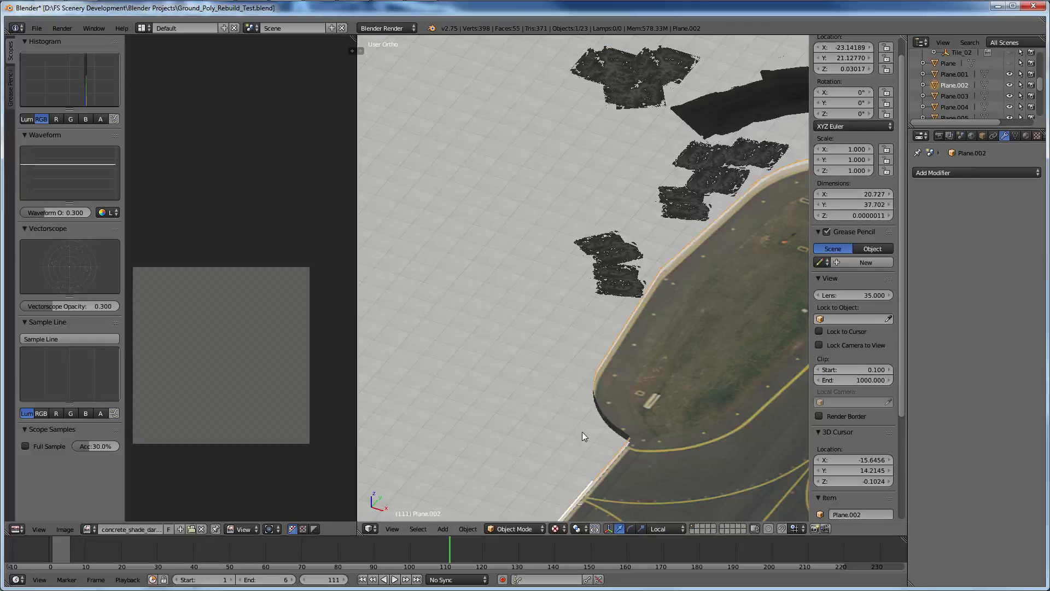
pyautogui.scroll(-3, 582, 432)
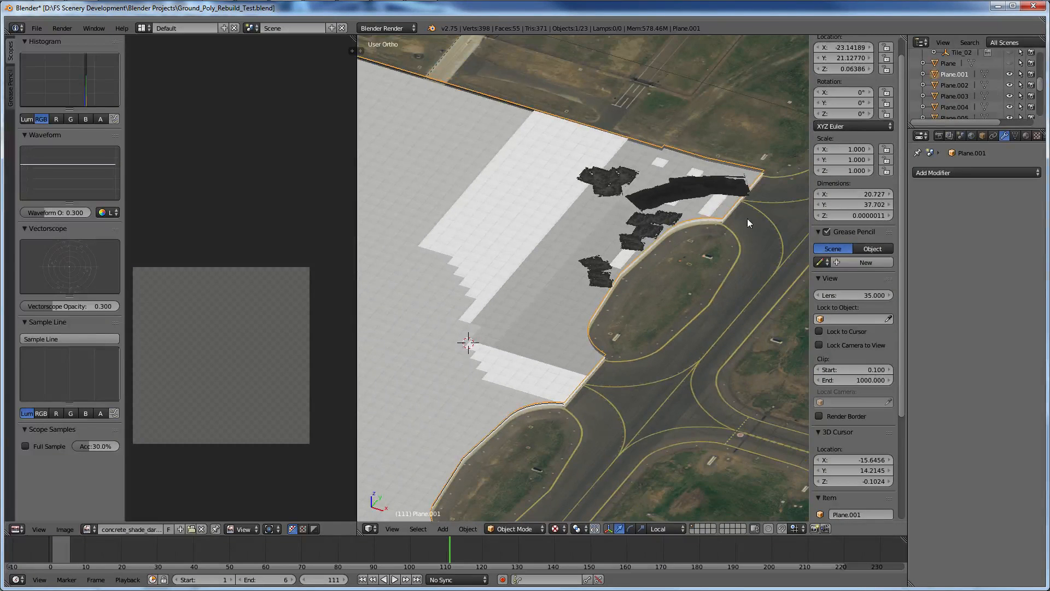
# Hide Plane.001, enter edit mode on Plane.002 and look at its faces from the top.
pyautogui.click(1009, 74)
pyautogui.rightClick(556, 367)
pyautogui.scroll(4, 556, 366)
pyautogui.press('Tab')
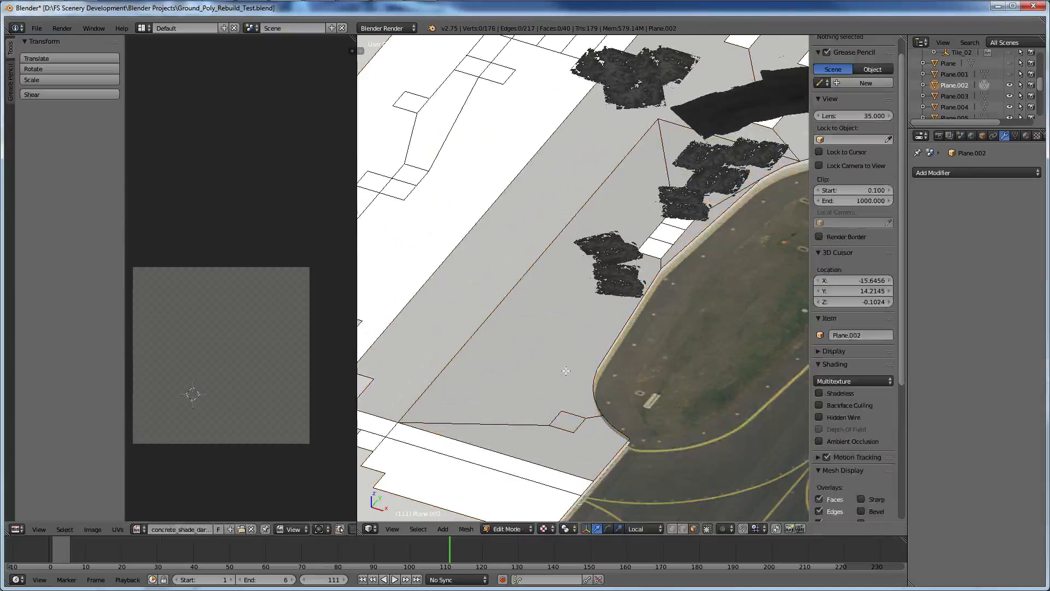
pyautogui.rightClick(572, 430)
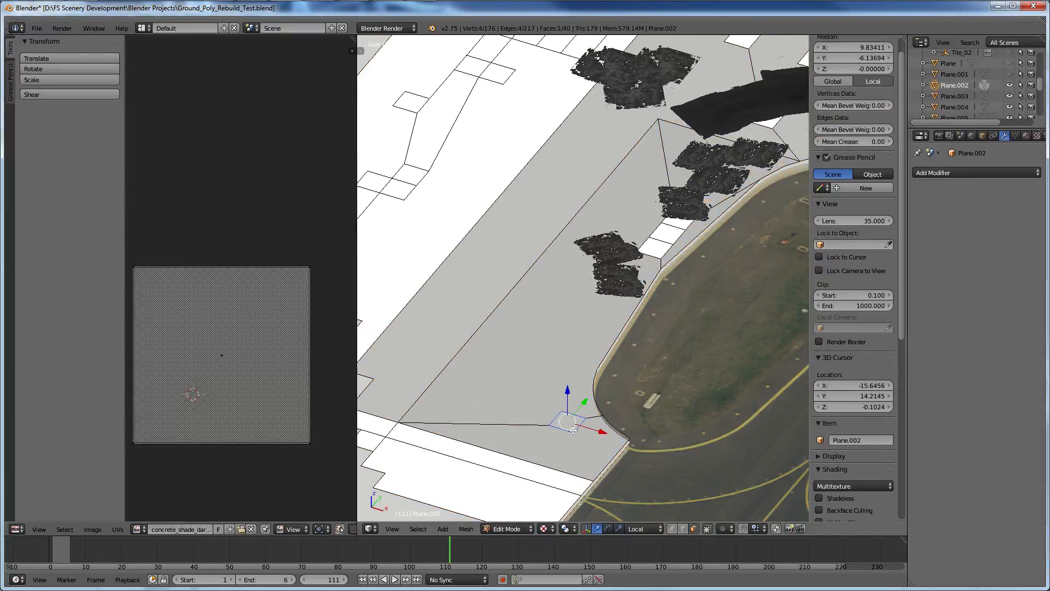
pyautogui.press('KP_7')
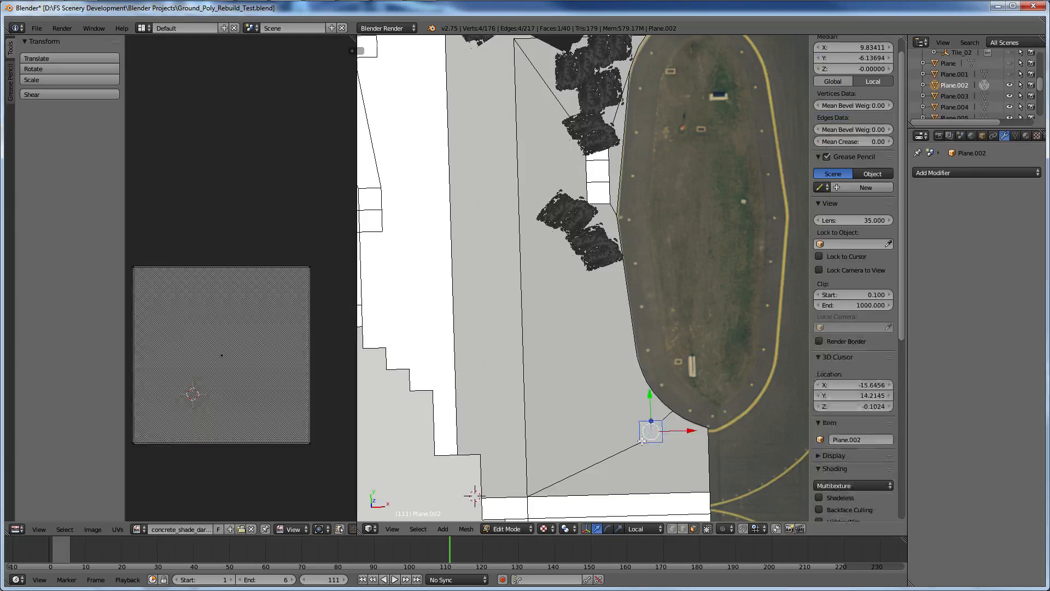
# Unwrap the three stacked square faces beside the grass island with Smart UV Project and assign them concrete_shade_light.png.
pyautogui.rightClick(601, 193)
pyautogui.keyDown('shift'); pyautogui.scroll(3, 608, 194); pyautogui.keyUp('shift')
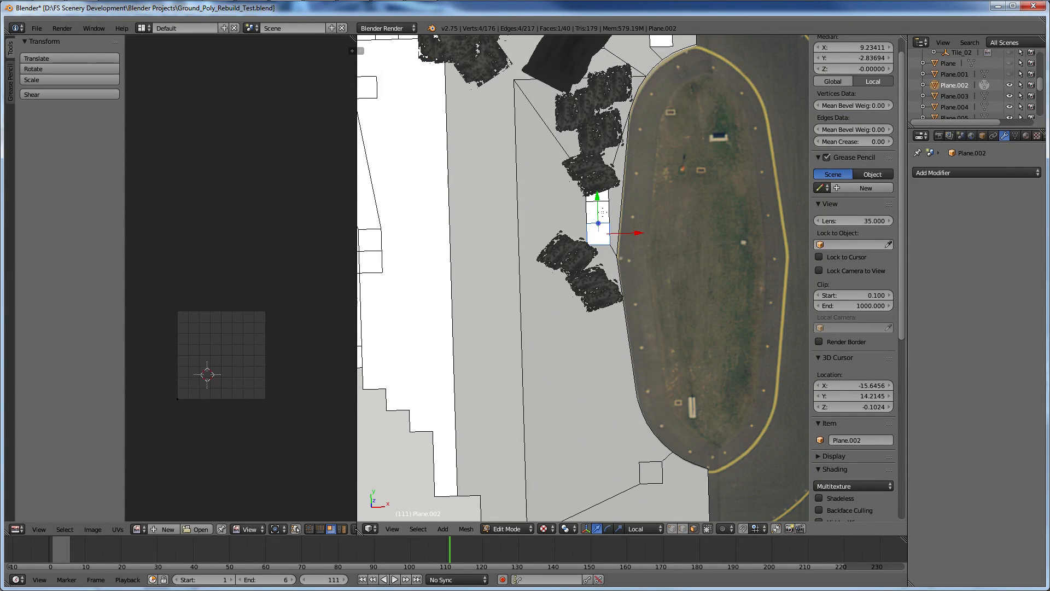
pyautogui.keyDown('ctrl'); pyautogui.rightClick(599, 197); pyautogui.keyUp('ctrl')
pyautogui.press('u')
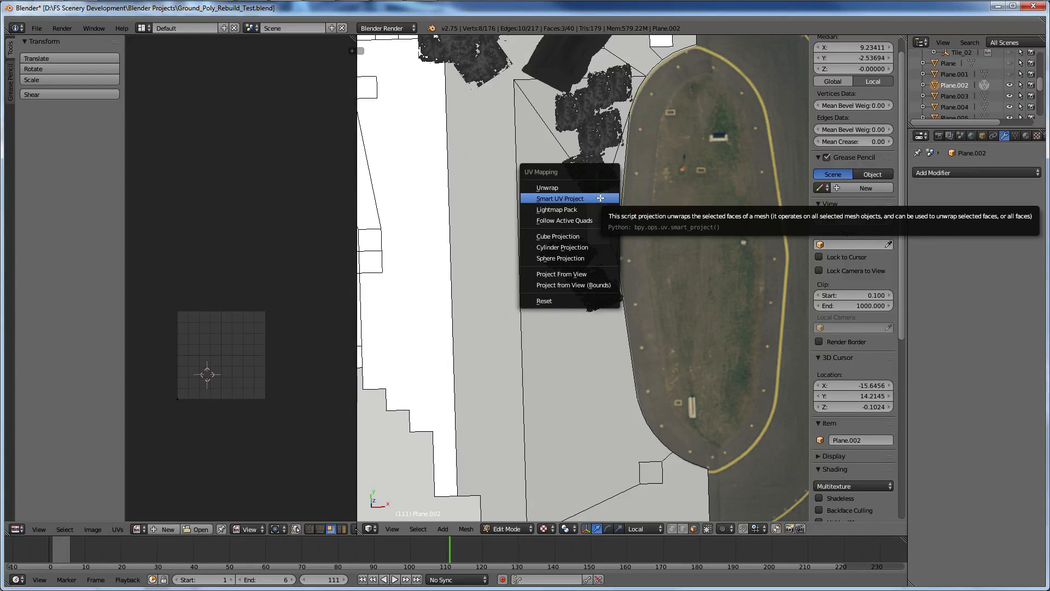
pyautogui.click(600, 197)
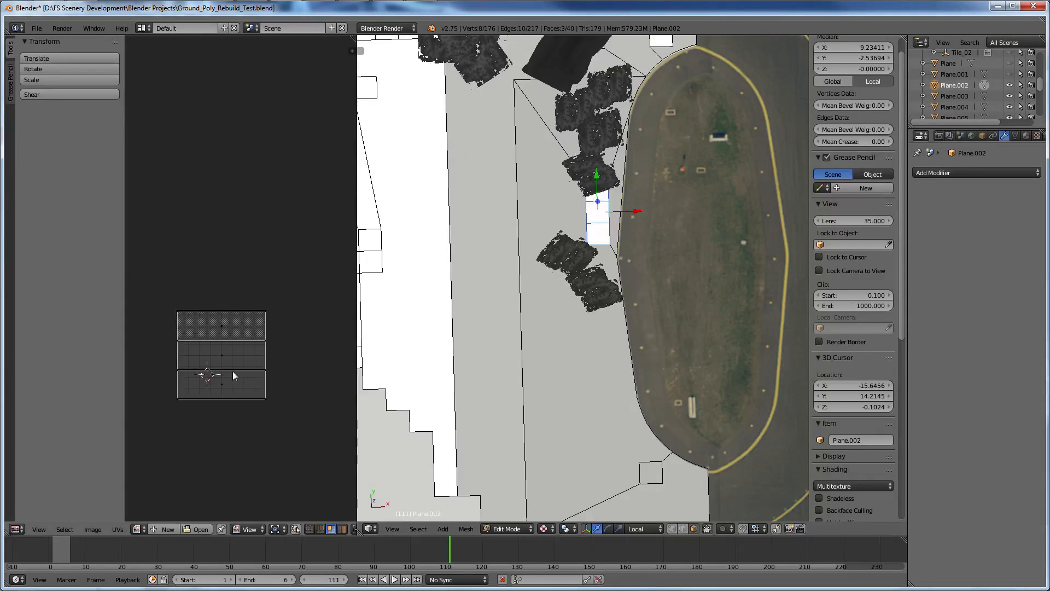
pyautogui.click(136, 528)
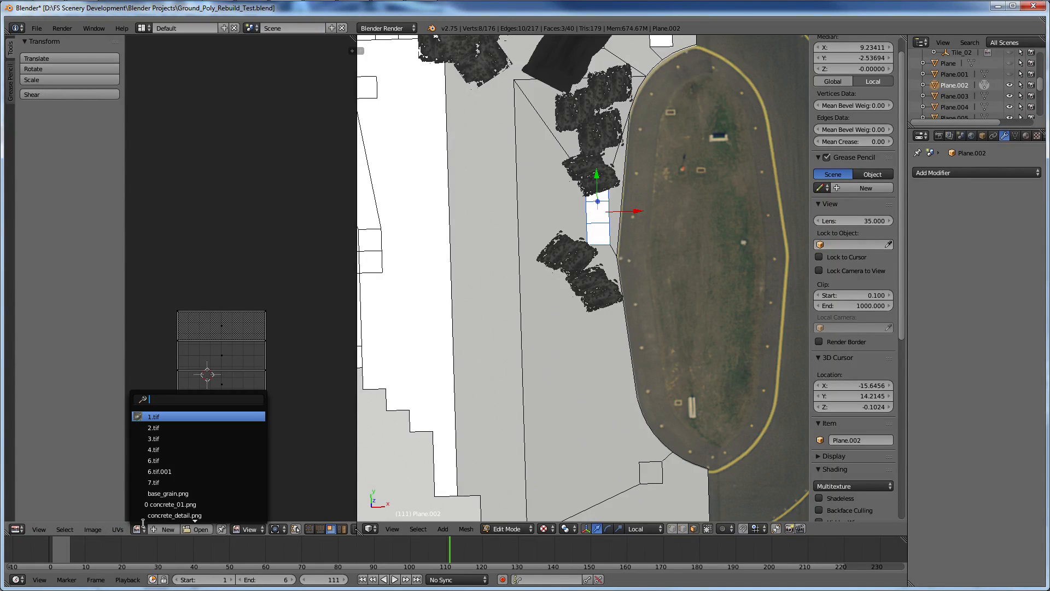
pyautogui.scroll(-6, 238, 477)
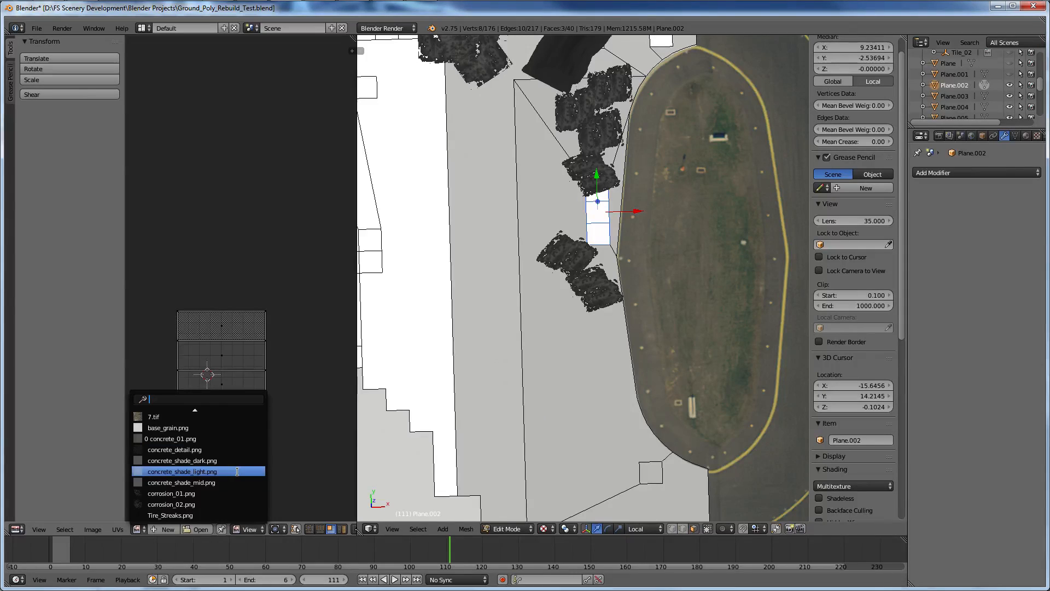
pyautogui.click(238, 471)
# Unwrap the five small square faces around the tire streak at the apron's upper end with Smart UV Project and assign them concrete_shade_light.png.
pyautogui.keyDown('shift'); pyautogui.moveTo(585, 258); pyautogui.dragTo(585, 422, button='middle'); pyautogui.keyUp('shift')
pyautogui.scroll(3, 728, 370)
pyautogui.rightClick(728, 370)
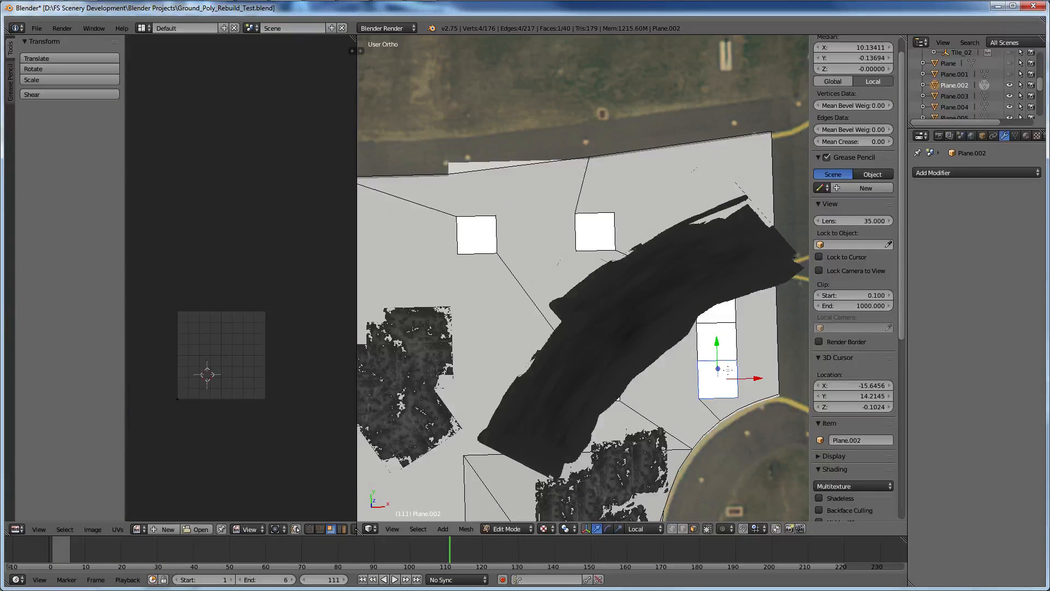
pyautogui.keyDown('shift'); pyautogui.rightClick(728, 345); pyautogui.keyUp('shift')
pyautogui.keyDown('shift'); pyautogui.rightClick(716, 310); pyautogui.keyUp('shift')
pyautogui.keyDown('shift'); pyautogui.rightClick(594, 231); pyautogui.keyUp('shift')
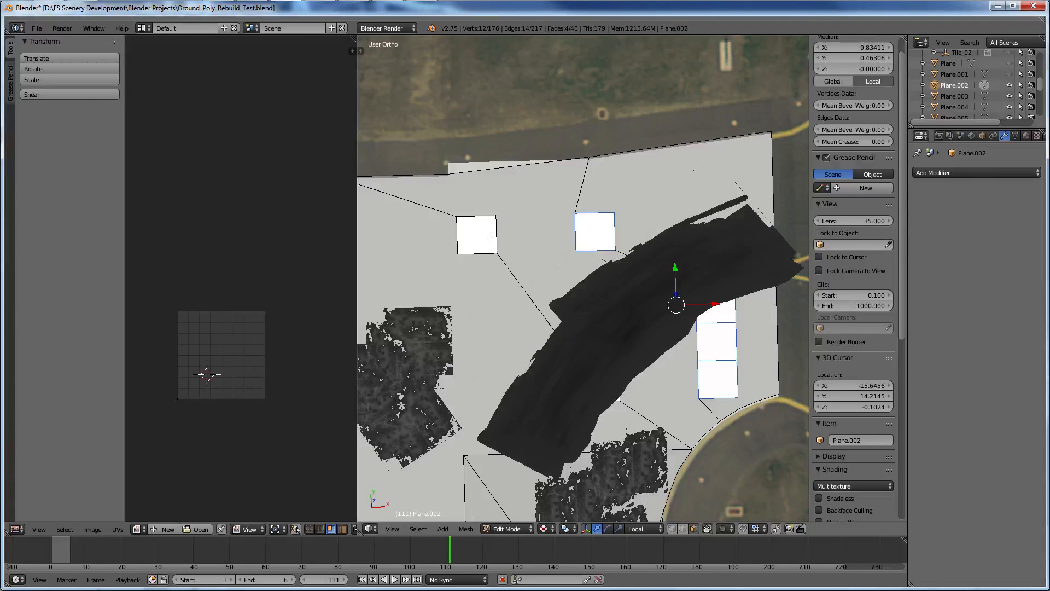
pyautogui.keyDown('shift'); pyautogui.rightClick(490, 236); pyautogui.keyUp('shift')
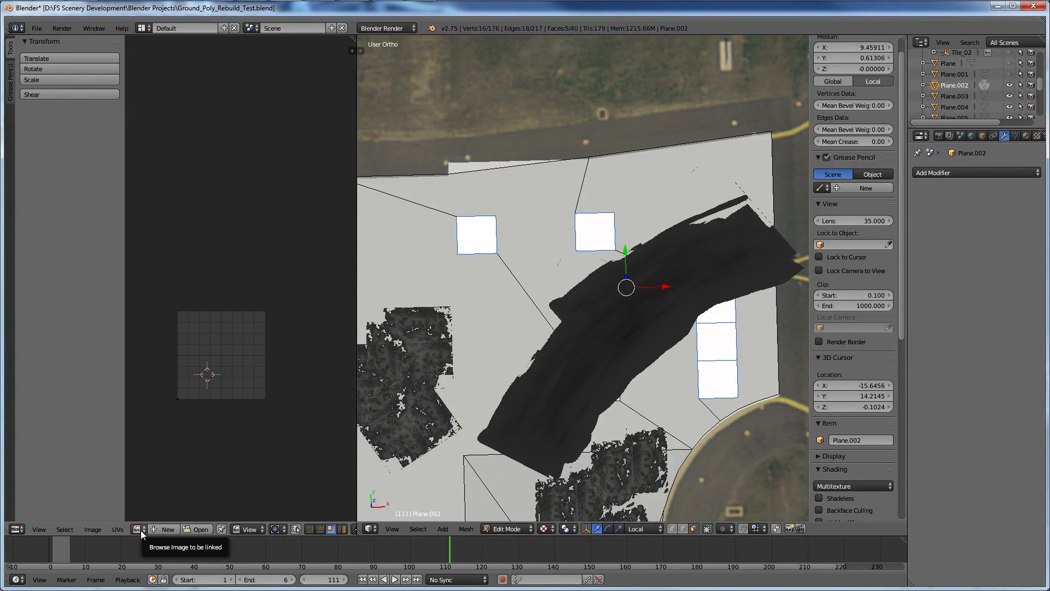
pyautogui.press('u')
pyautogui.click(455, 334)
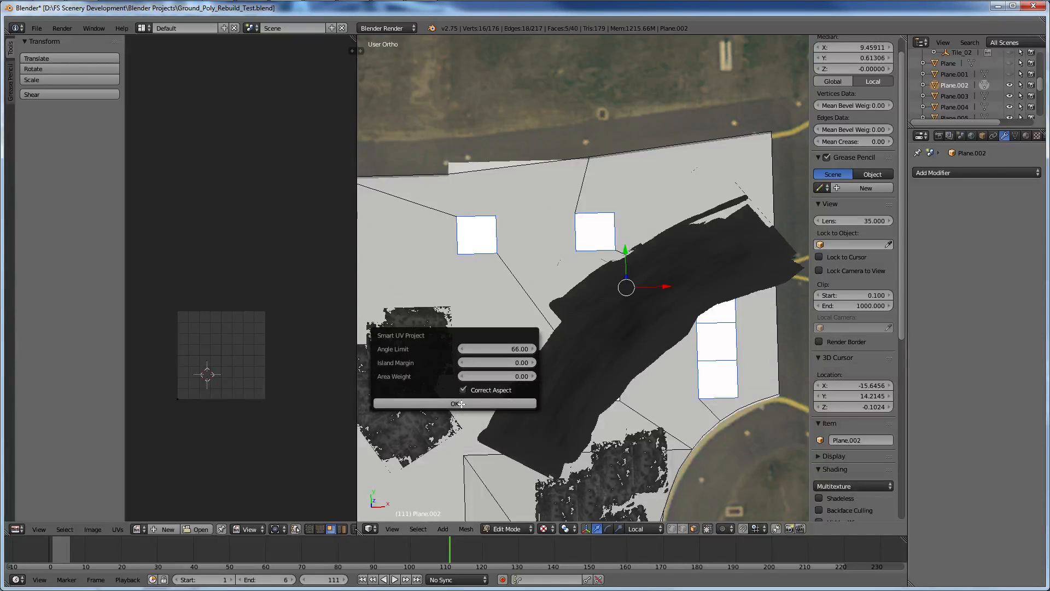
pyautogui.click(459, 404)
pyautogui.click(138, 529)
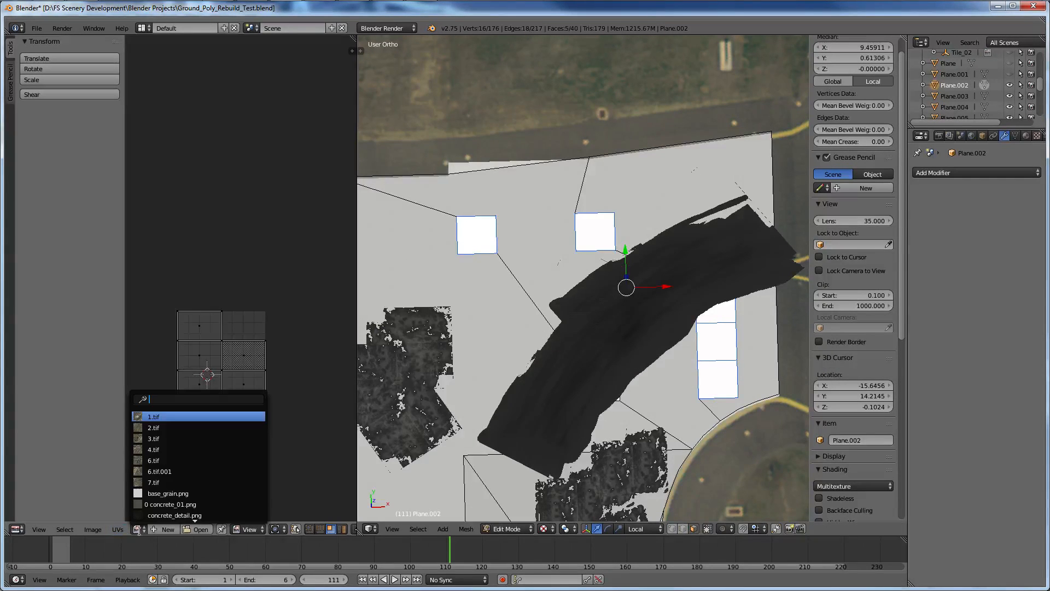
pyautogui.scroll(-4, 143, 487)
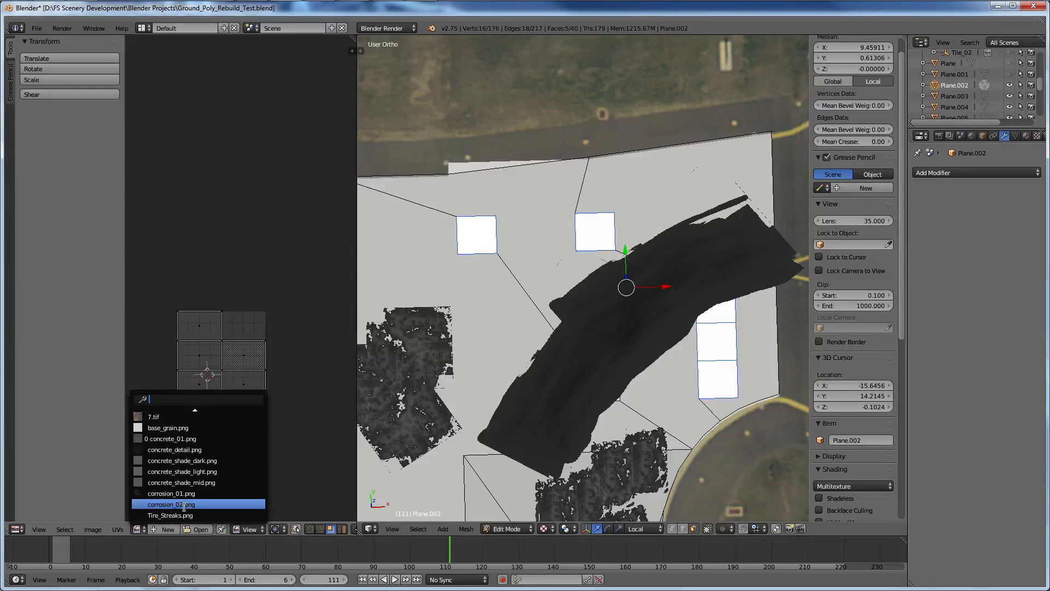
pyautogui.click(207, 471)
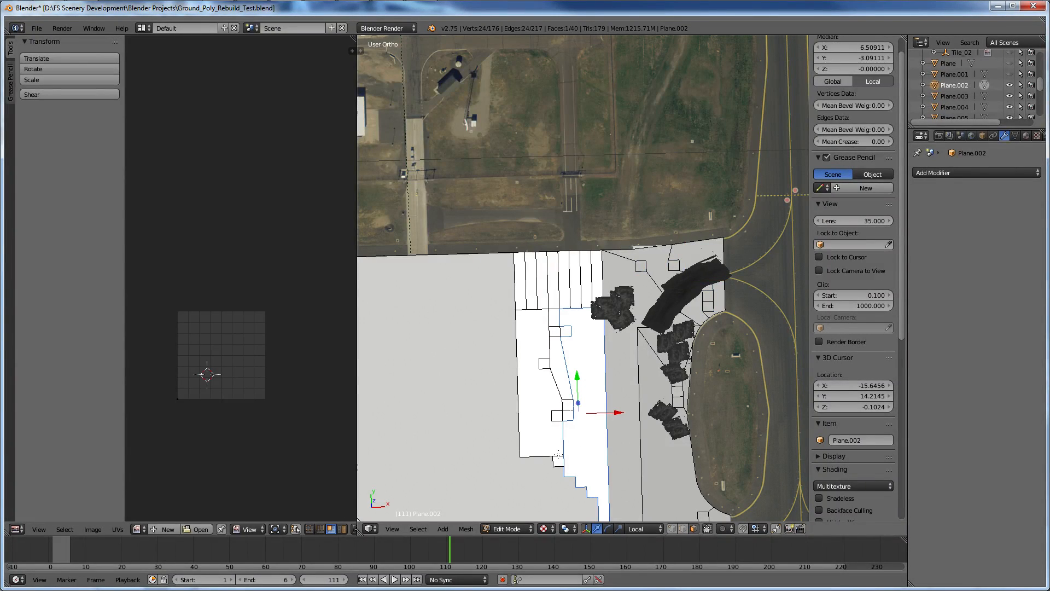
pyautogui.keyDown('shift'); pyautogui.rightClick(558, 454); pyautogui.keyUp('shift')
pyautogui.keyDown('shift'); pyautogui.rightClick(563, 416); pyautogui.keyUp('shift')
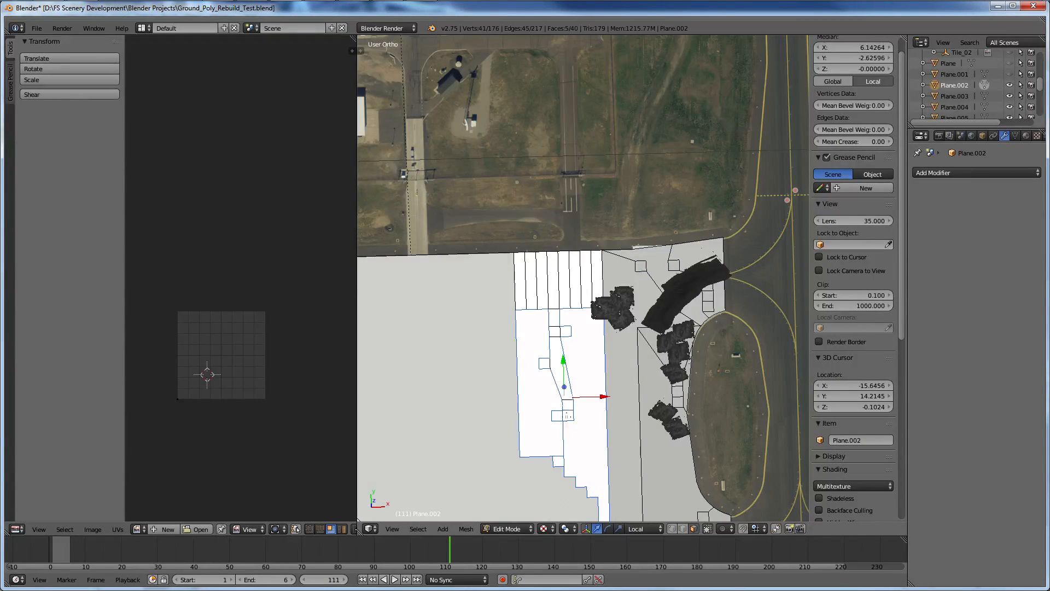
pyautogui.keyDown('shift'); pyautogui.scroll(4, 566, 415); pyautogui.keyUp('shift')
pyautogui.keyDown('shift'); pyautogui.scroll(-3, 560, 401); pyautogui.keyUp('shift')
pyautogui.keyDown('shift'); pyautogui.rightClick(556, 394); pyautogui.keyUp('shift')
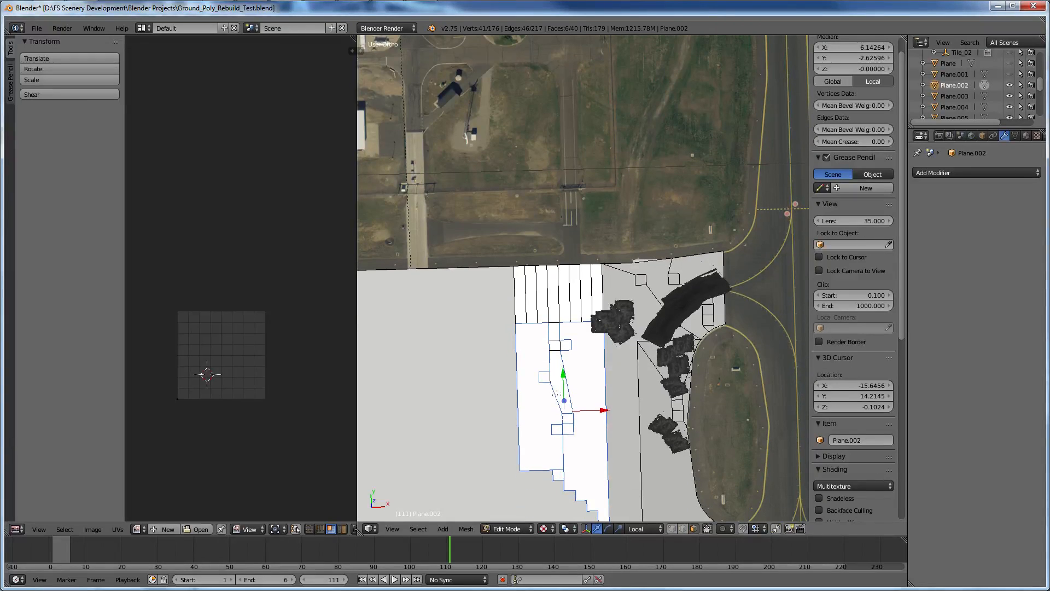
pyautogui.keyDown('shift'); pyautogui.scroll(-5, 556, 393); pyautogui.keyUp('shift')
pyautogui.scroll(3, 538, 265)
# Unwrap the four large faces below the row of narrow strips with Smart UV Project and assign them concrete_shade_dark.png.
pyautogui.rightClick(607, 352)
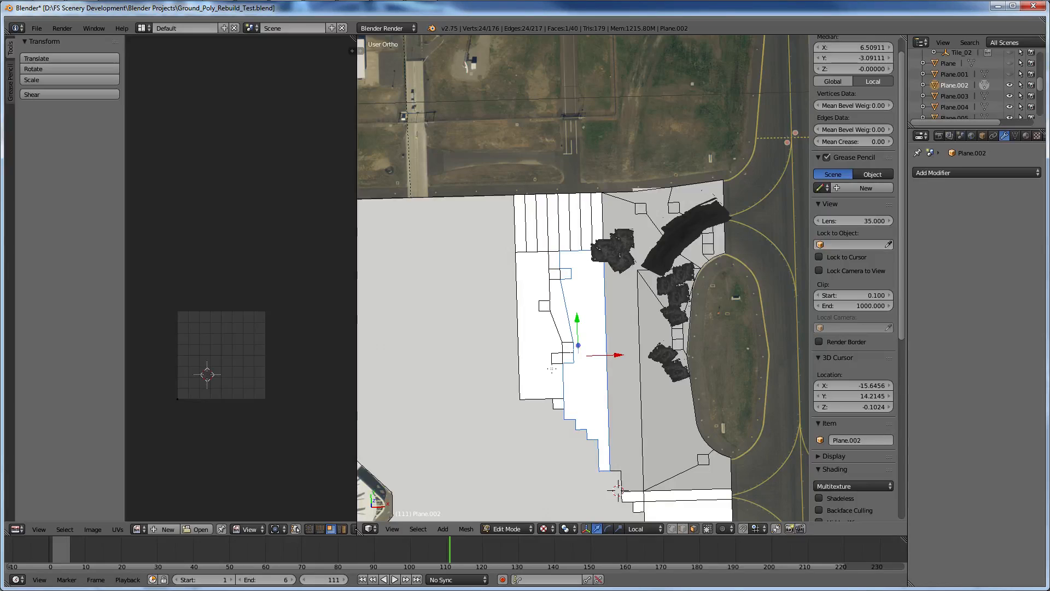
pyautogui.keyDown('shift'); pyautogui.rightClick(551, 369); pyautogui.keyUp('shift')
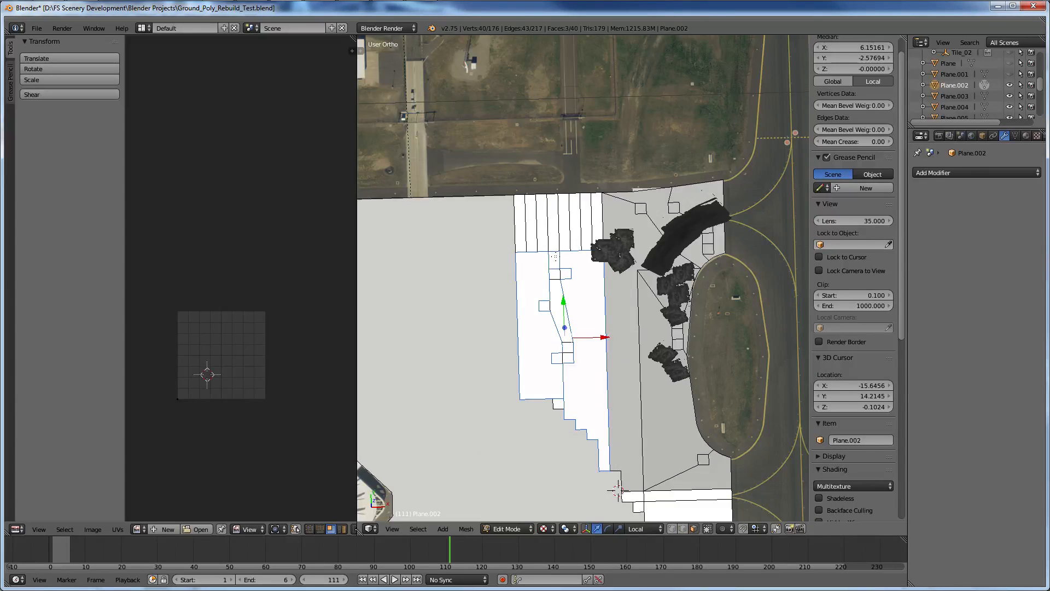
pyautogui.keyDown('shift'); pyautogui.rightClick(546, 305); pyautogui.keyUp('shift')
pyautogui.scroll(3, 572, 315)
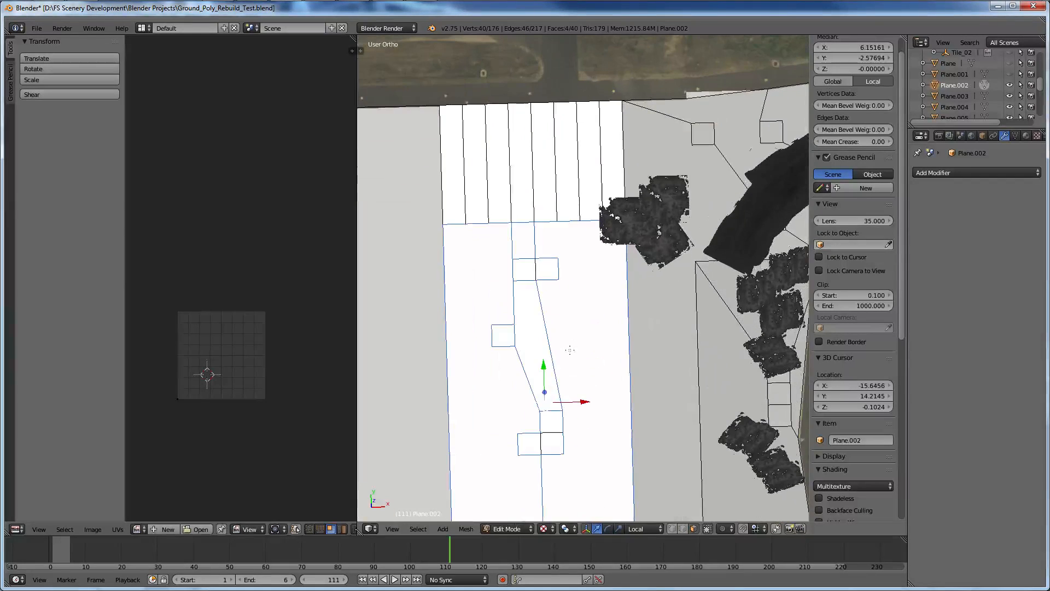
pyautogui.press('u')
pyautogui.click(569, 352)
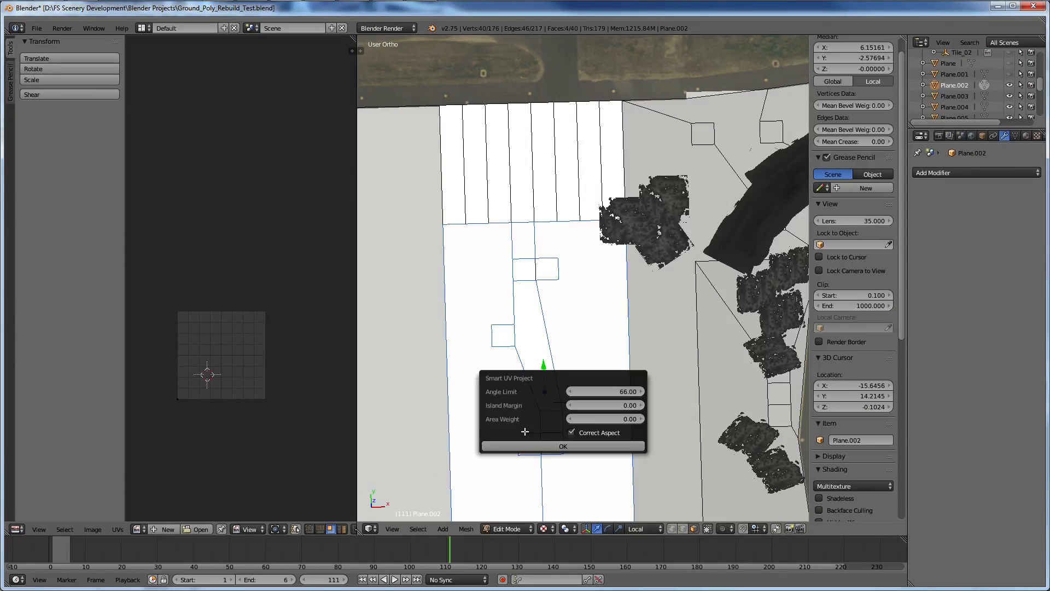
pyautogui.press('Return')
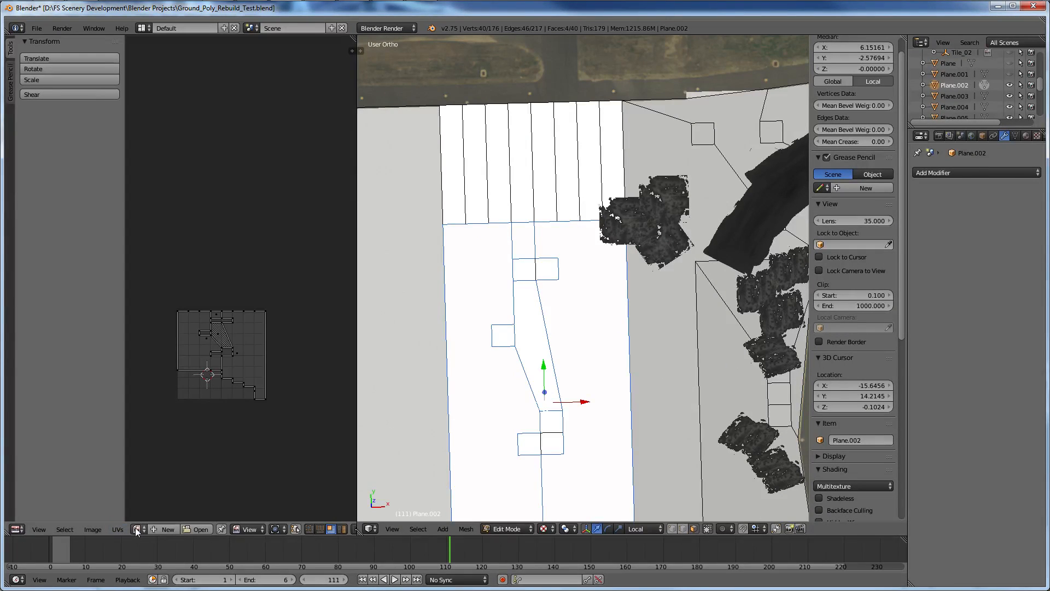
pyautogui.click(137, 529)
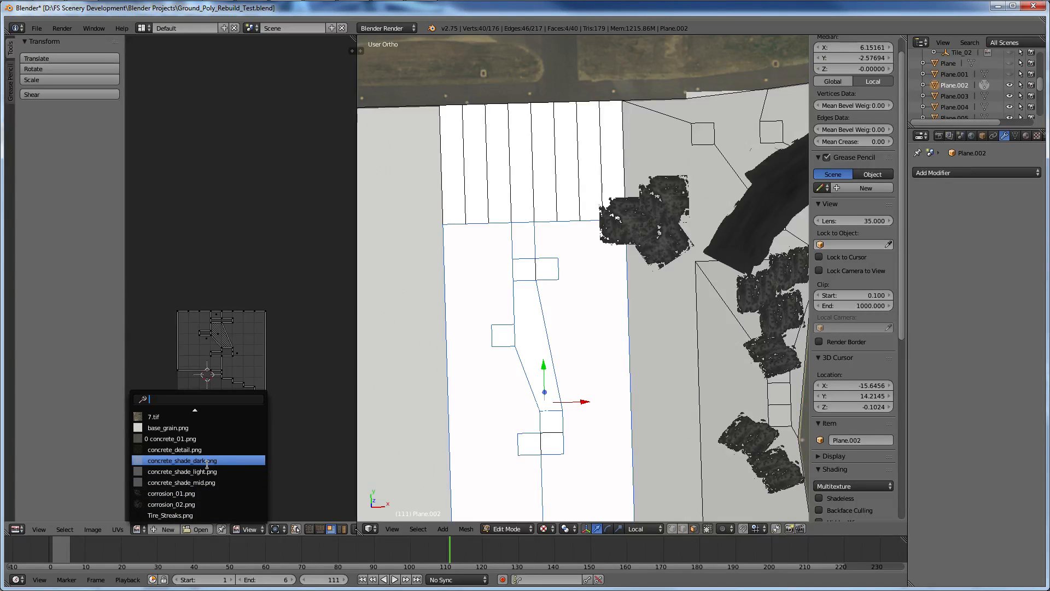
pyautogui.scroll(-5, 576, 334)
# Unwrap the seven small white square faces within and below the large dark concrete faces with Smart UV Project.
pyautogui.rightClick(571, 335)
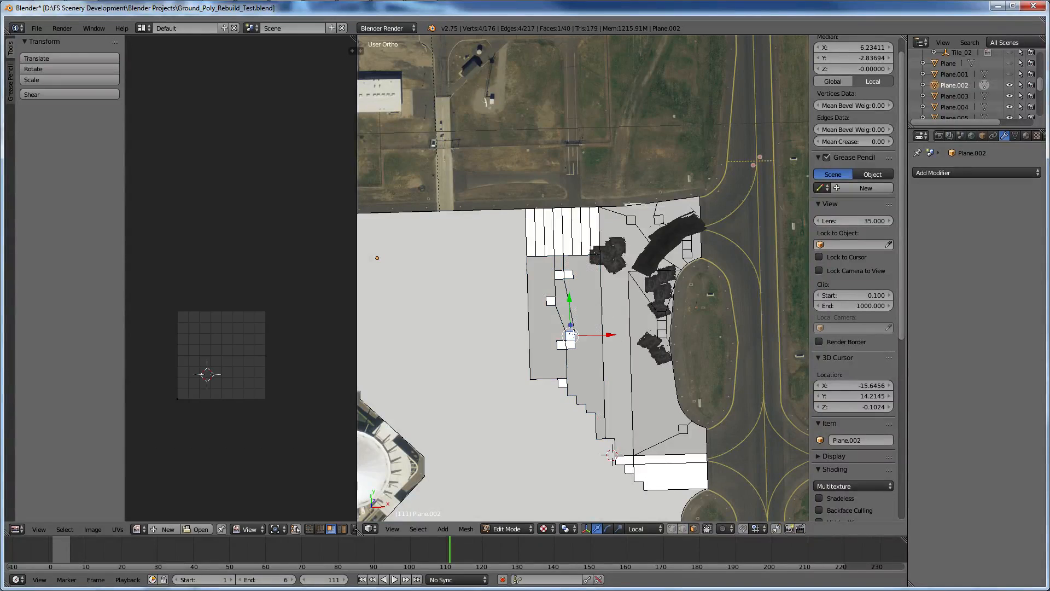
pyautogui.keyDown('shift'); pyautogui.rightClick(566, 343); pyautogui.keyUp('shift')
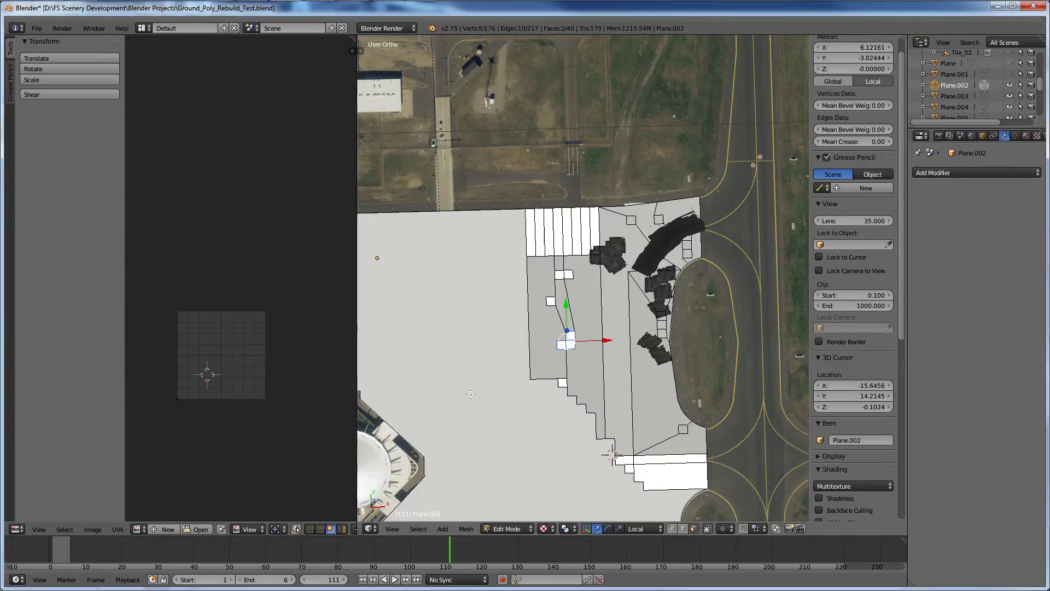
pyautogui.scroll(3, 497, 372)
pyautogui.keyDown('shift'); pyautogui.rightClick(527, 318); pyautogui.keyUp('shift')
pyautogui.scroll(1, 512, 283)
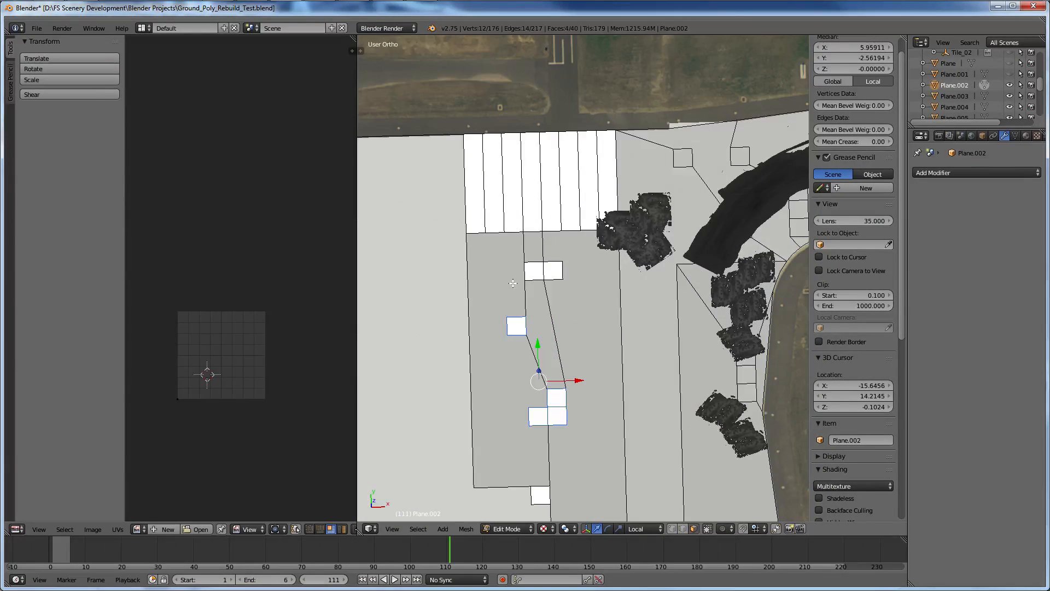
pyautogui.keyDown('shift'); pyautogui.rightClick(532, 268); pyautogui.keyUp('shift')
pyautogui.scroll(-4, 531, 268)
pyautogui.keyDown('shift'); pyautogui.rightClick(561, 382); pyautogui.keyUp('shift')
pyautogui.press('u')
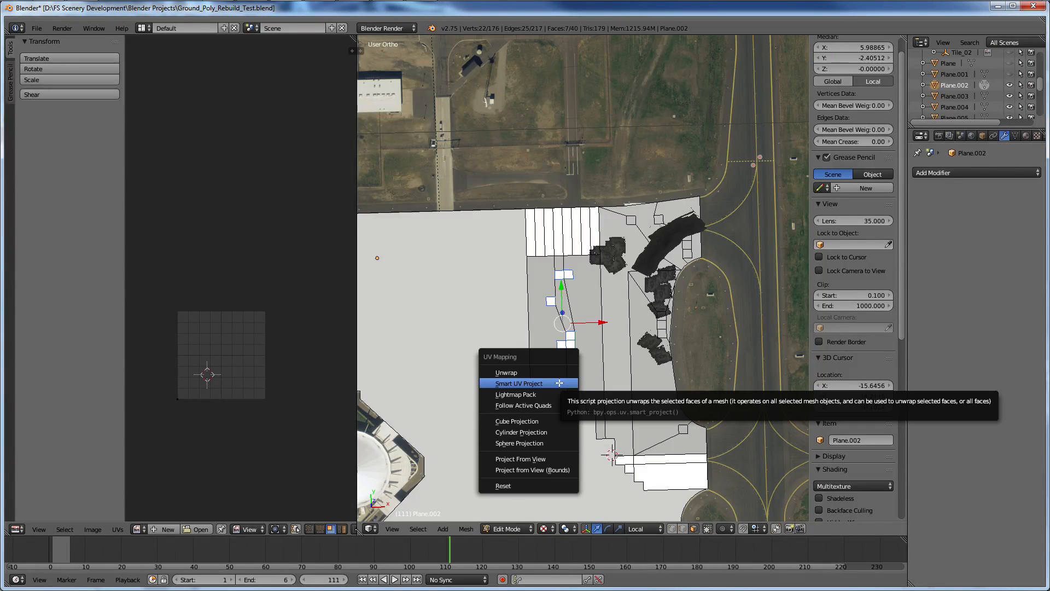
pyautogui.click(560, 383)
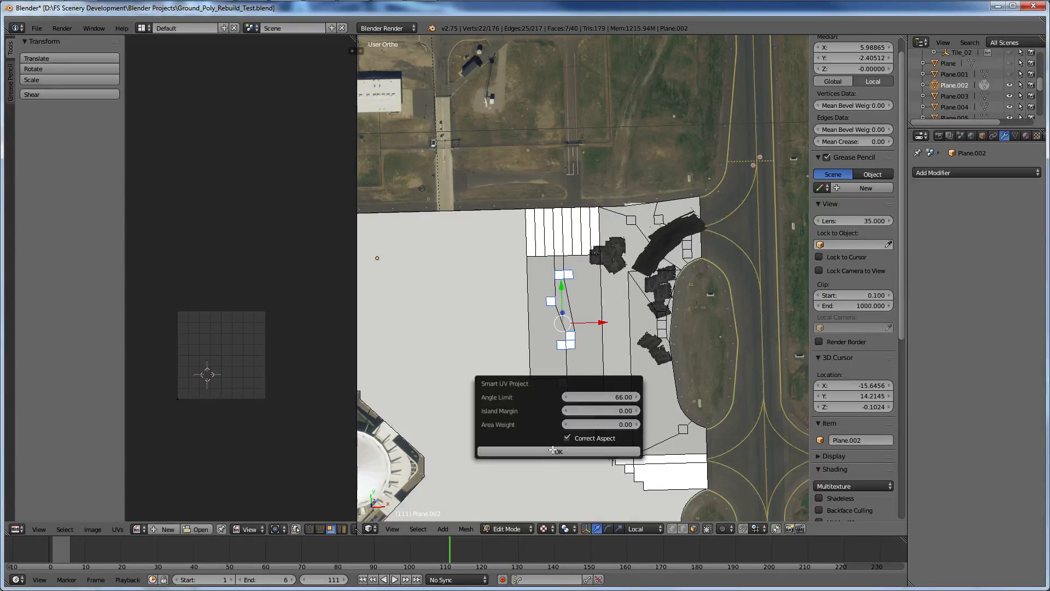
pyautogui.click(553, 450)
# Assign concrete_shade_light.png to the seven unwrapped square faces.
pyautogui.click(118, 529)
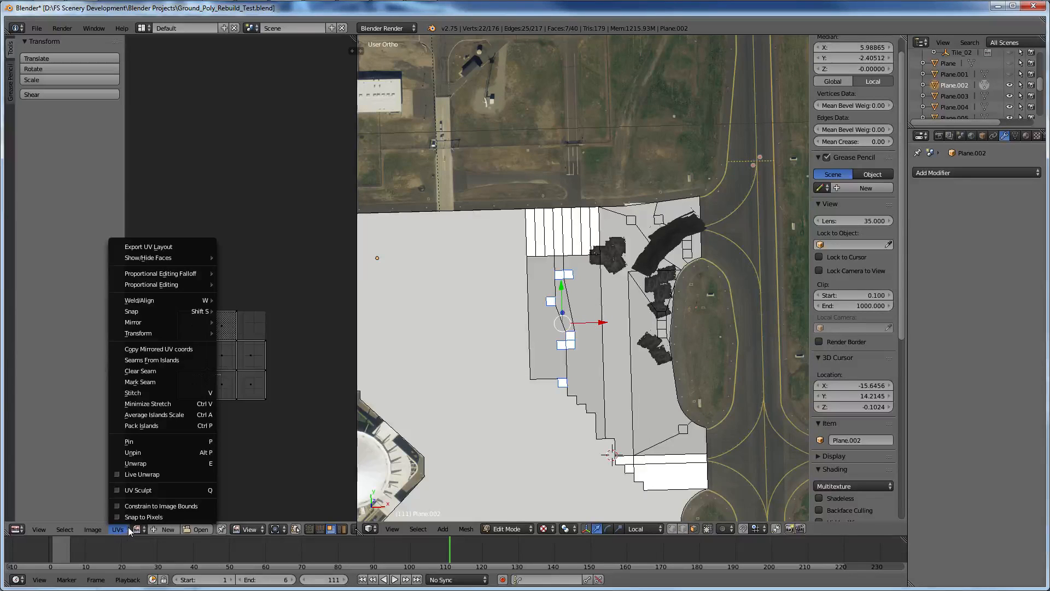
pyautogui.click(134, 533)
pyautogui.click(134, 533)
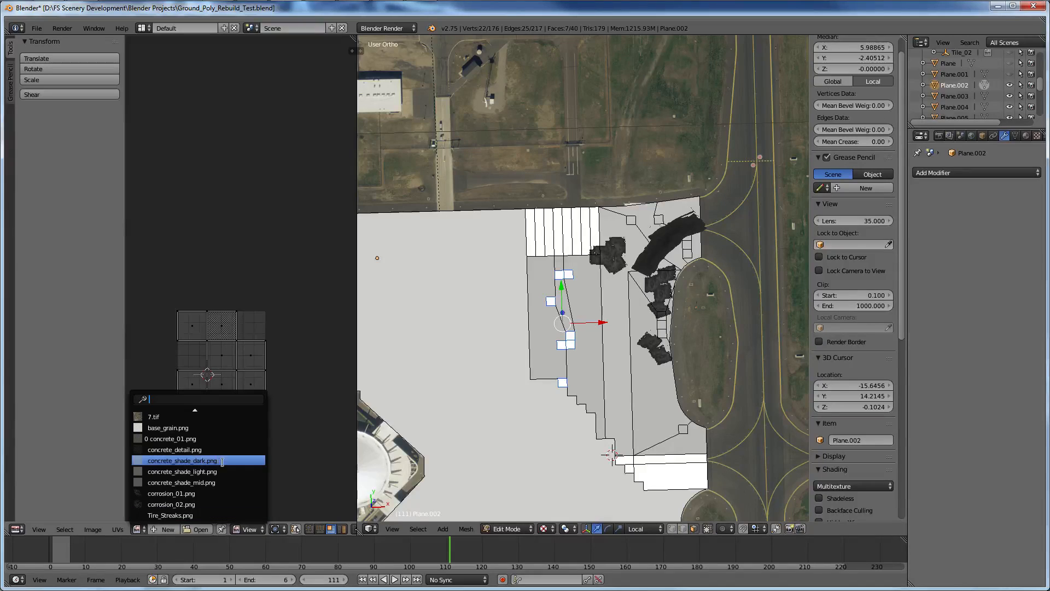
pyautogui.click(233, 473)
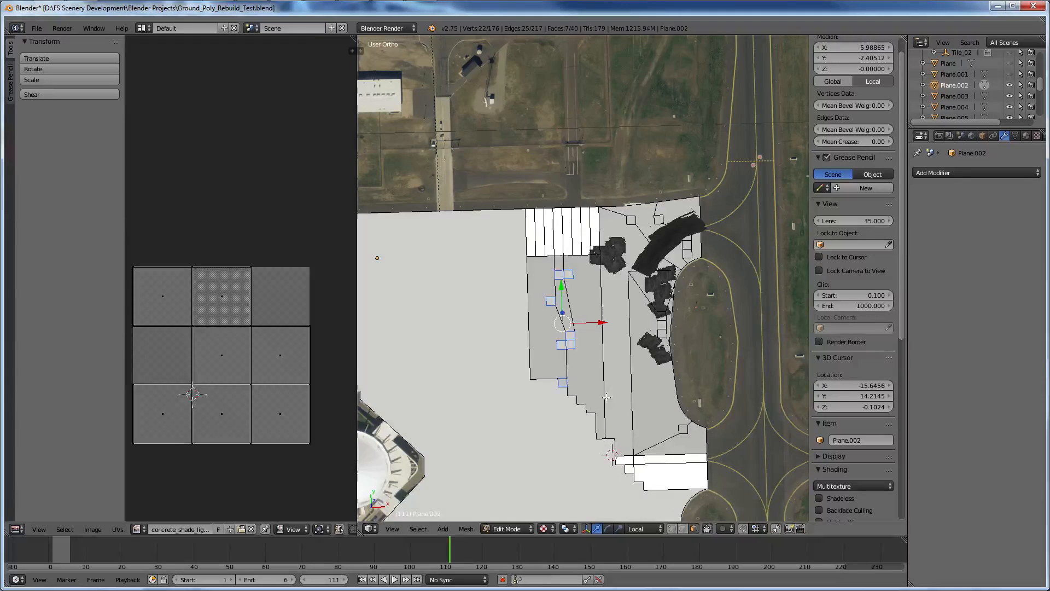
# Unwrap the small square face on the stepped edge at the apron's lower end with Smart UV Project and assign it concrete_shade_light.png.
pyautogui.keyDown('shift'); pyautogui.scroll(-4, 605, 398); pyautogui.keyUp('shift')
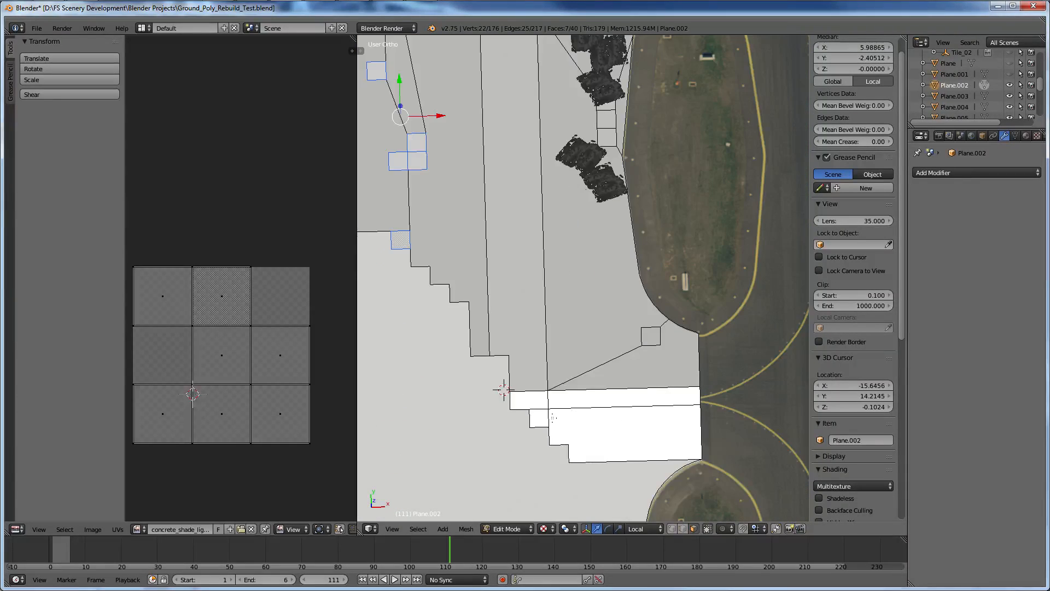
pyautogui.rightClick(560, 423)
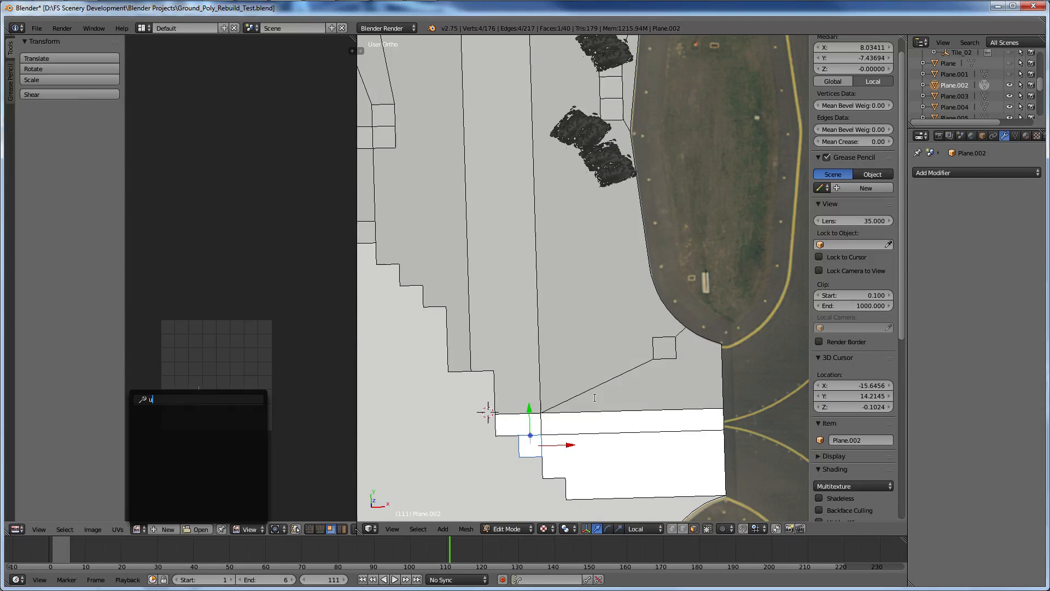
pyautogui.write('uu')
pyautogui.press('Escape')
pyautogui.press('u')
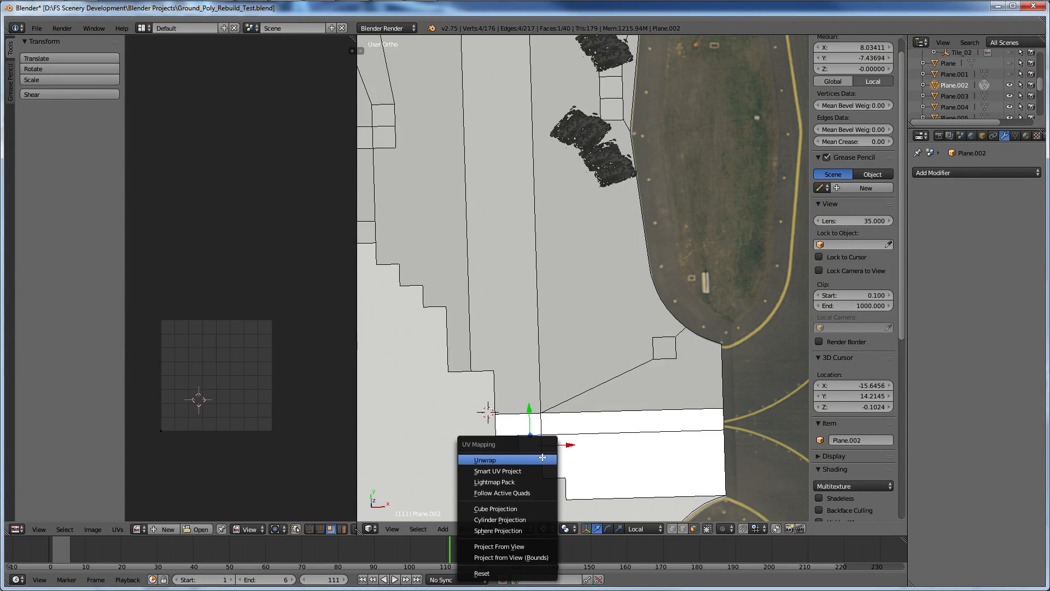
pyautogui.click(534, 473)
pyautogui.click(530, 542)
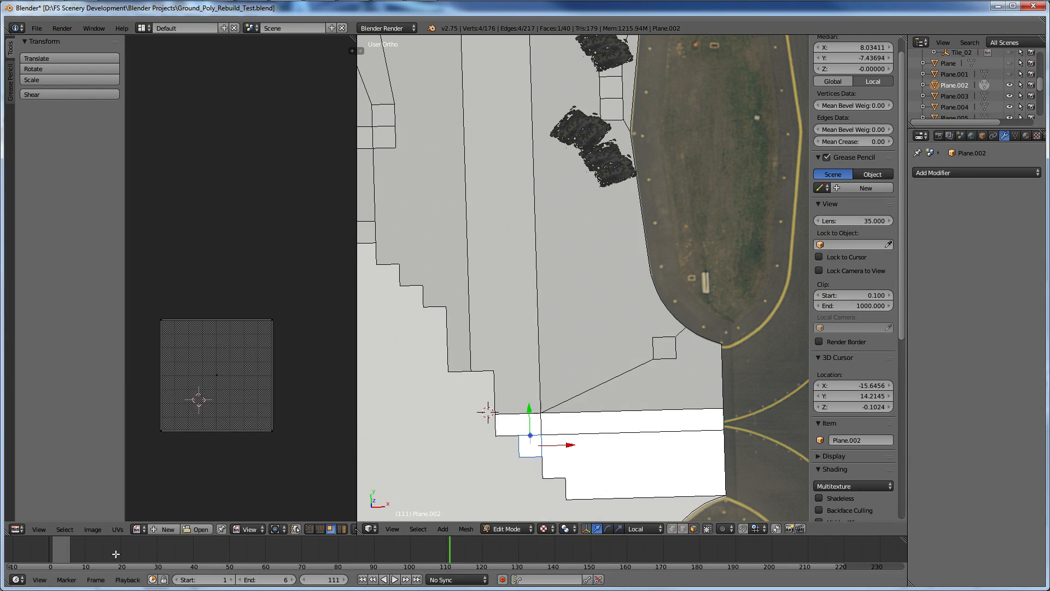
pyautogui.click(137, 529)
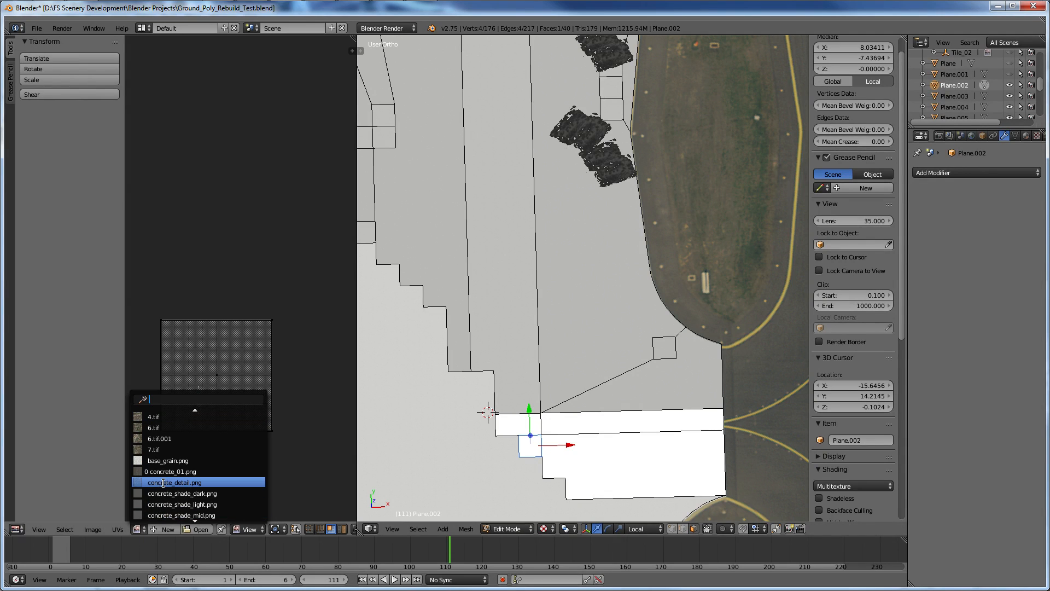
pyautogui.scroll(-2, 186, 484)
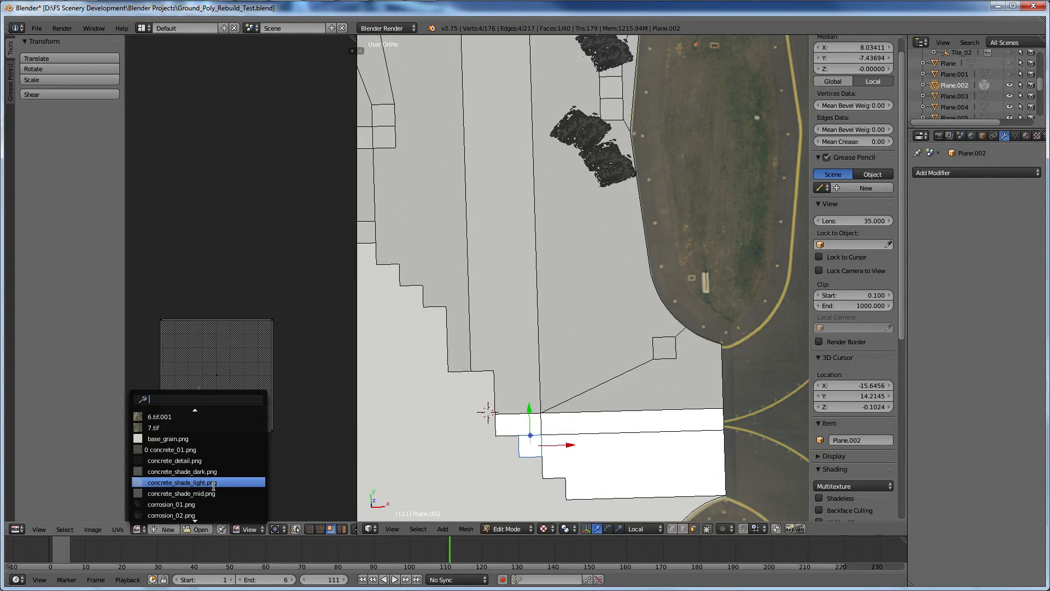
pyautogui.click(213, 484)
# Unwrap the short rectangular face just above that square with Smart UV Project and assign it concrete_shade_dark.png.
pyautogui.rightClick(519, 425)
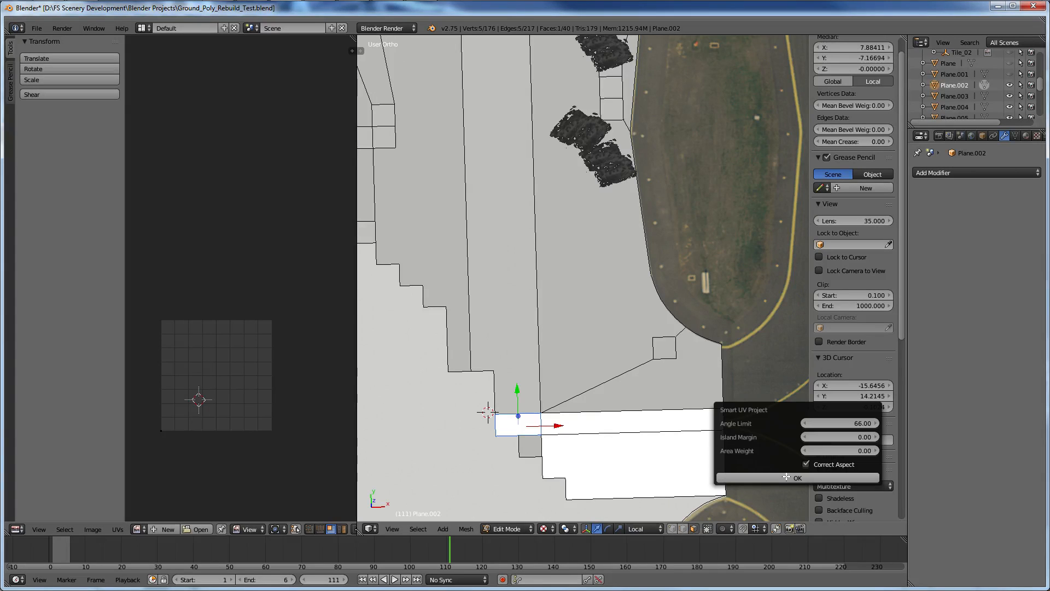
pyautogui.click(785, 477)
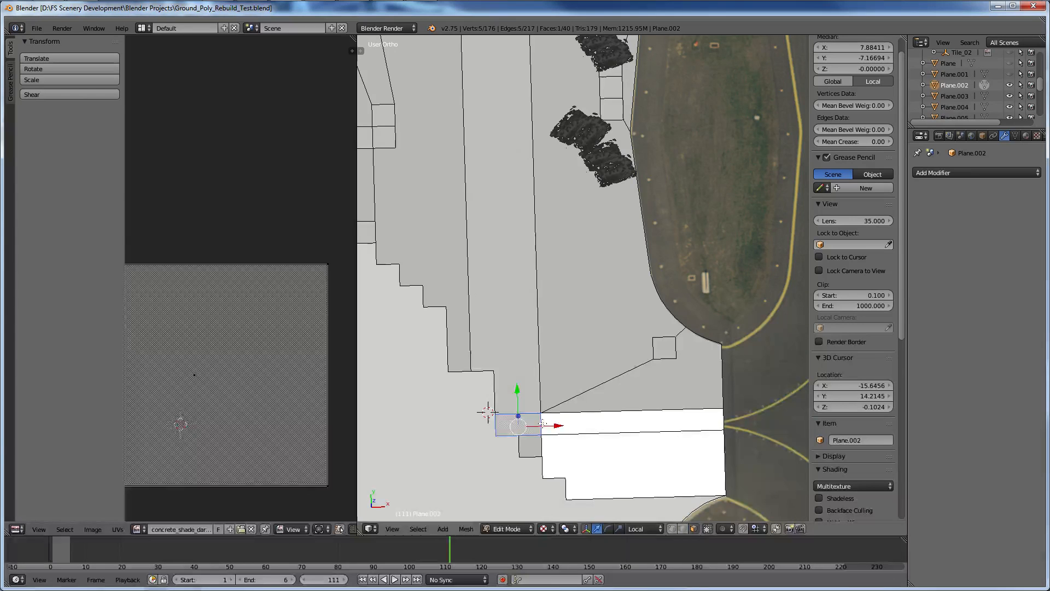
pyautogui.rightClick(528, 446)
# Unwrap the long thin strip face below the grass island with Smart UV Project and assign it a concrete shade image.
pyautogui.rightClick(616, 422)
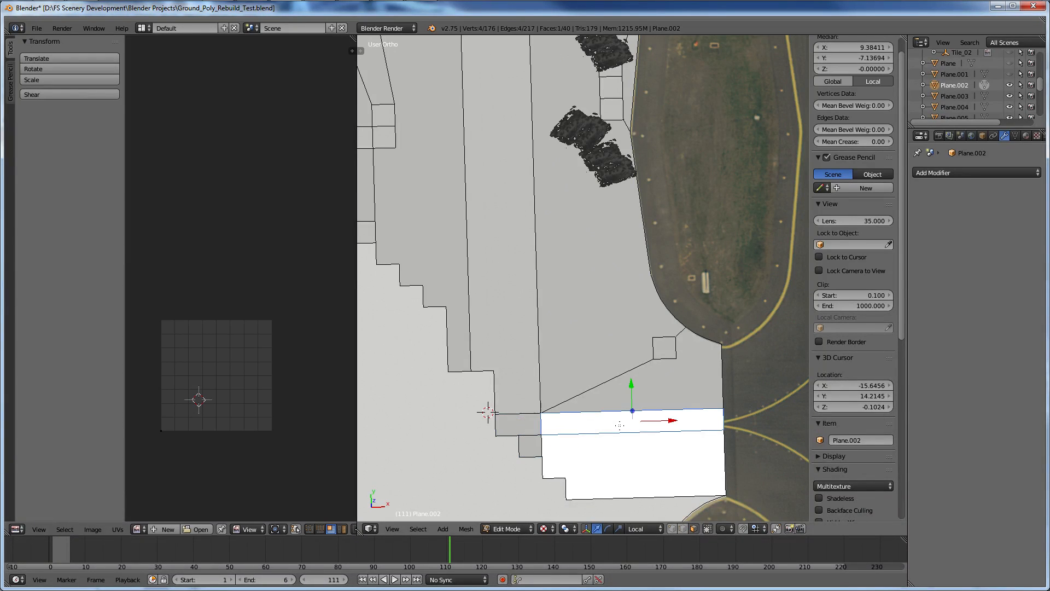
pyautogui.press('u')
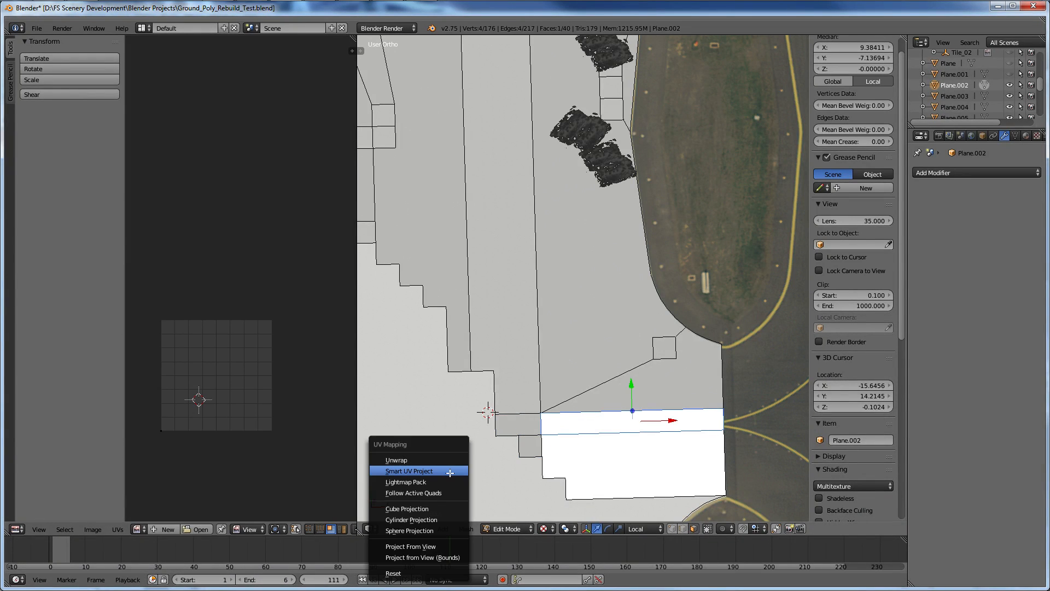
pyautogui.click(450, 473)
pyautogui.click(449, 542)
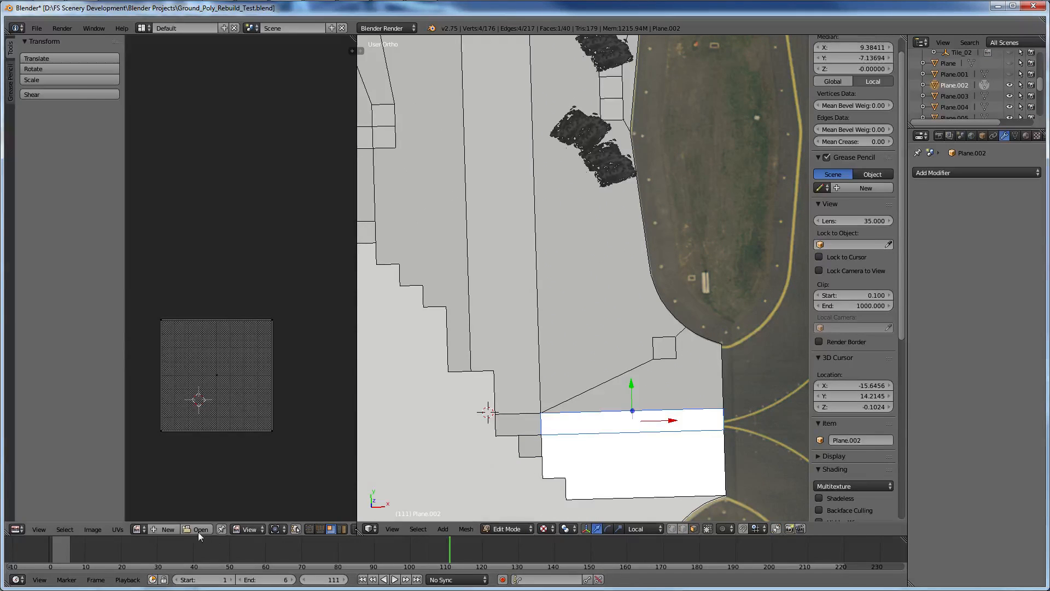
pyautogui.click(146, 529)
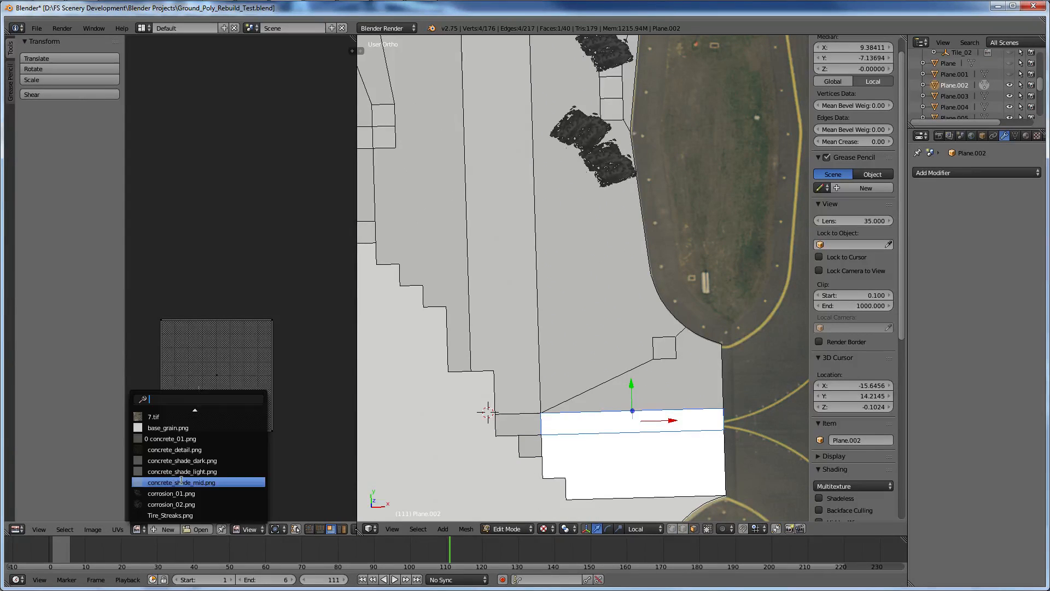
# Unwrap the large stepped face at the apron's lower end with Smart UV Project and assign it concrete_shade_mid.png.
pyautogui.rightClick(633, 466)
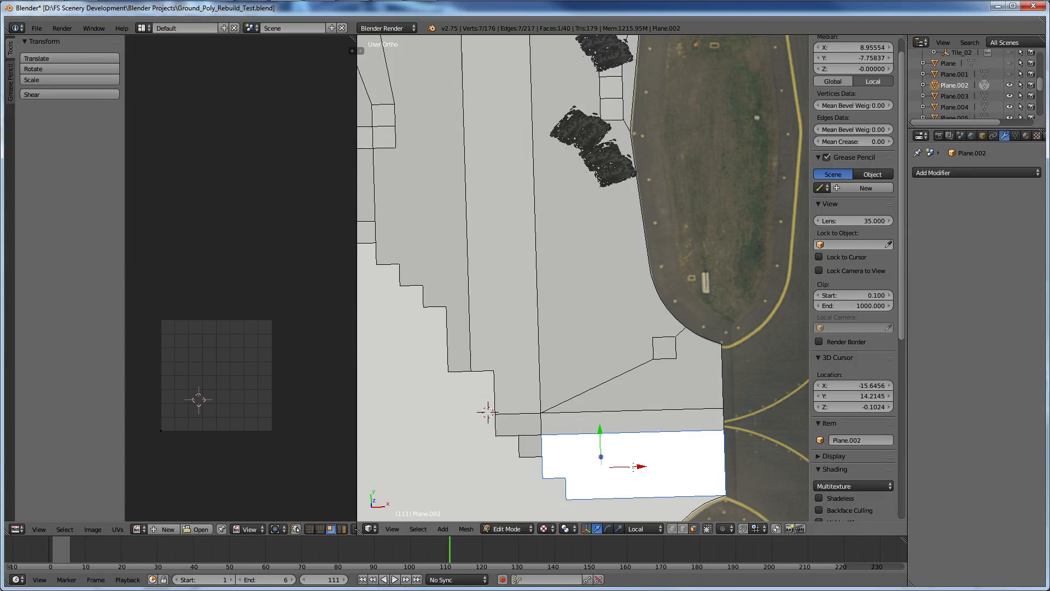
pyautogui.click(137, 529)
pyautogui.scroll(-5, 211, 481)
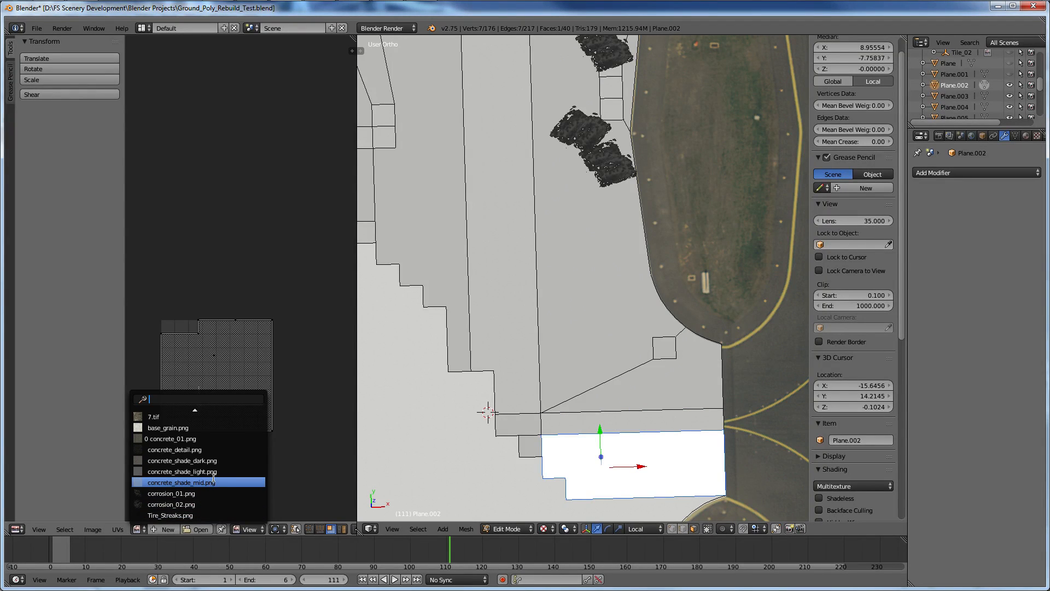
pyautogui.click(213, 481)
# Change the viewport shading, return to object mode with Plane.001 shown again, and view the apron from the top.
pyautogui.scroll(-6, 667, 352)
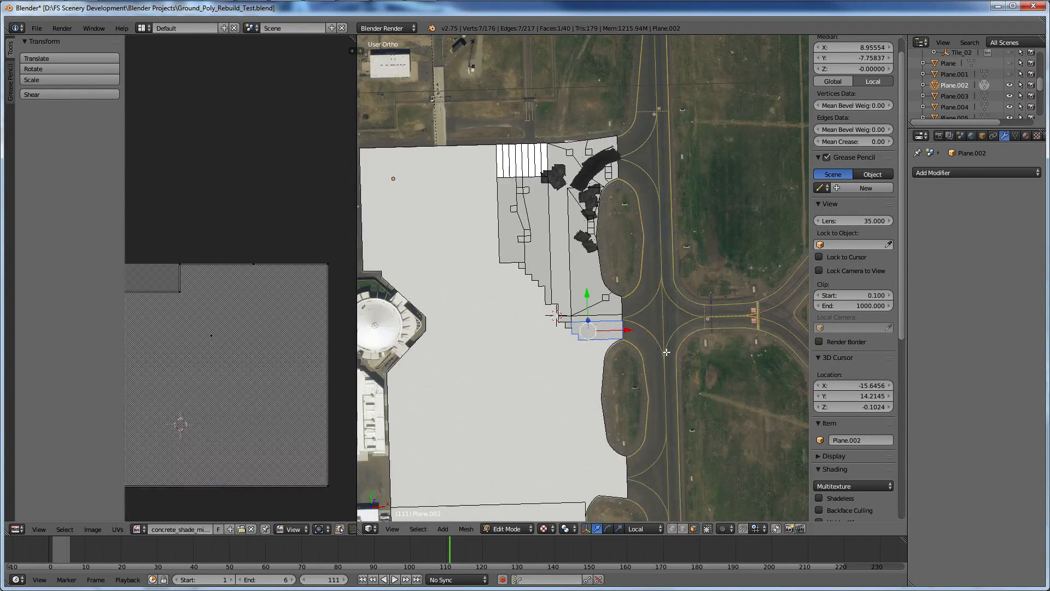
pyautogui.moveTo(666, 352); pyautogui.dragTo(604, 329, button='middle')
pyautogui.scroll(4, 603, 329)
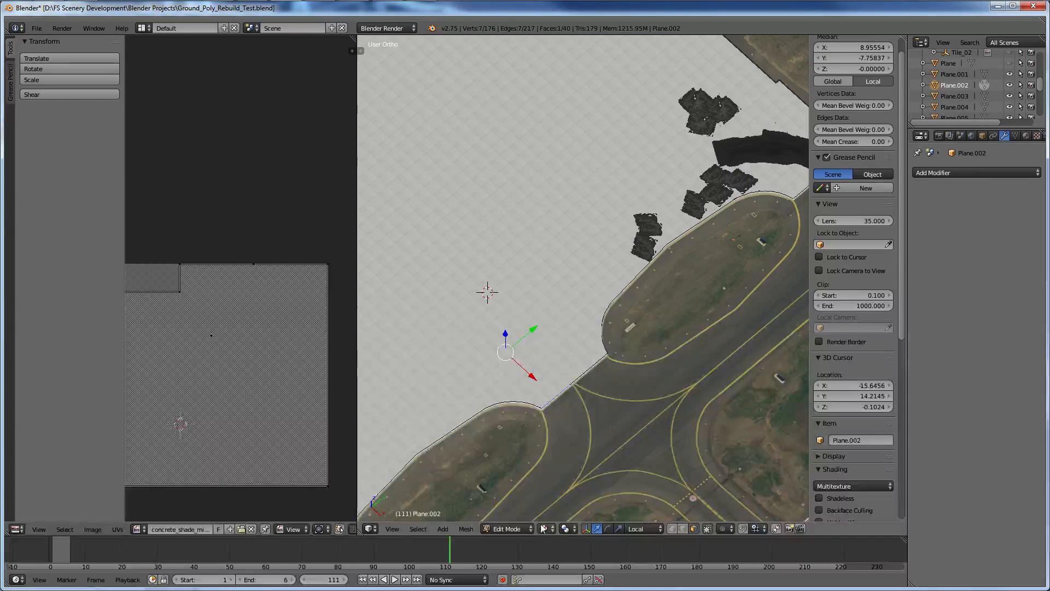
pyautogui.click(544, 529)
pyautogui.click(562, 479)
pyautogui.scroll(7, 560, 438)
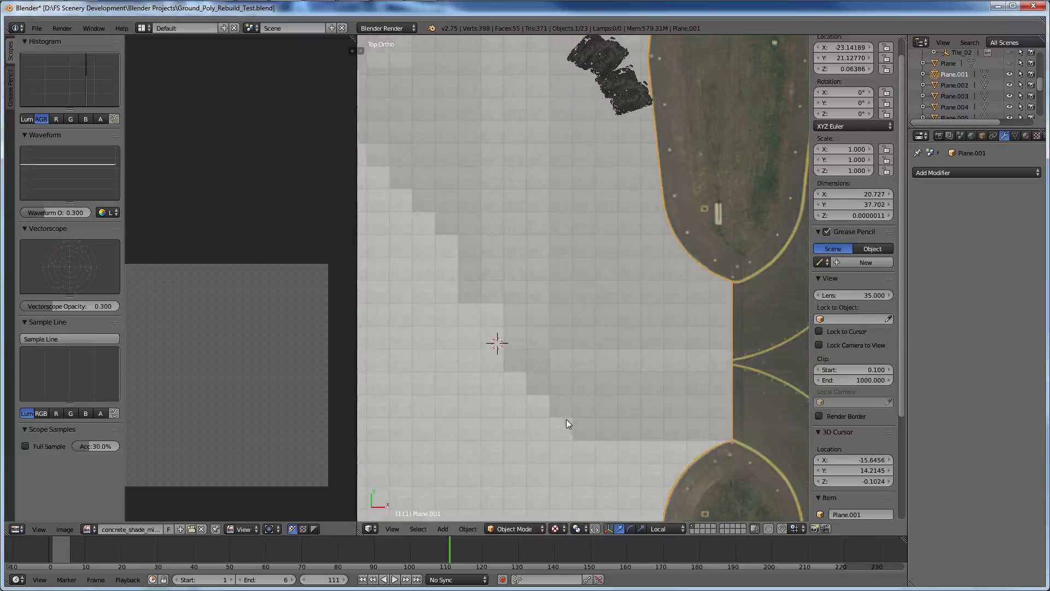
# Examine the concrete shade variations along the stepped edge and up to the tire streaks beside the grass island.
pyautogui.scroll(4, 568, 393)
pyautogui.keyDown('shift'); pyautogui.scroll(-4, 574, 396); pyautogui.keyUp('shift')
pyautogui.keyDown('shift'); pyautogui.scroll(-4, 534, 386); pyautogui.keyUp('shift')
pyautogui.scroll(3, 537, 383)
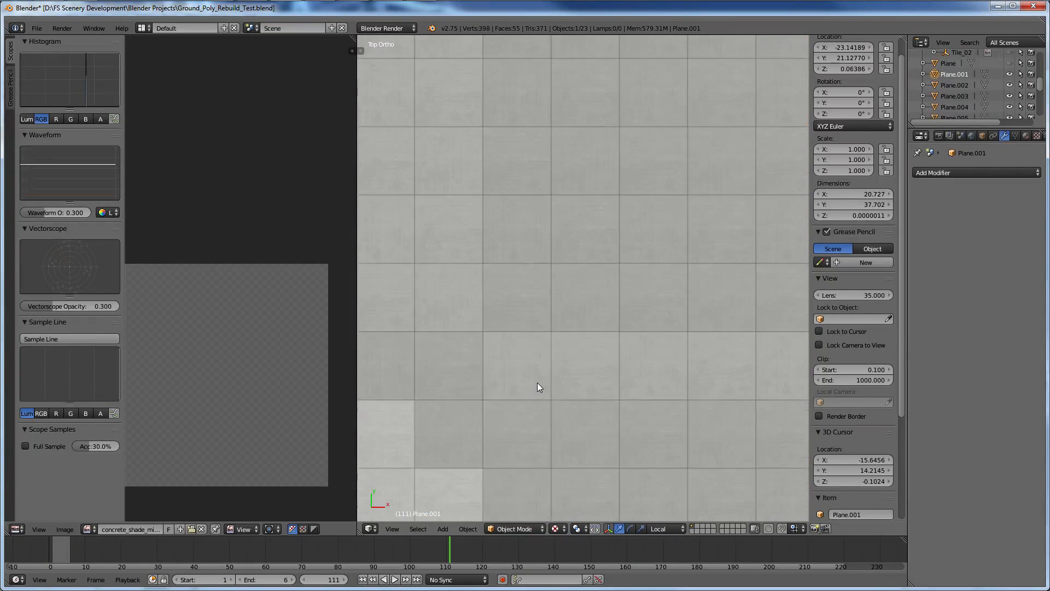
pyautogui.keyDown('ctrl'); pyautogui.scroll(-10, 537, 382); pyautogui.keyUp('ctrl')
pyautogui.scroll(-4, 543, 377)
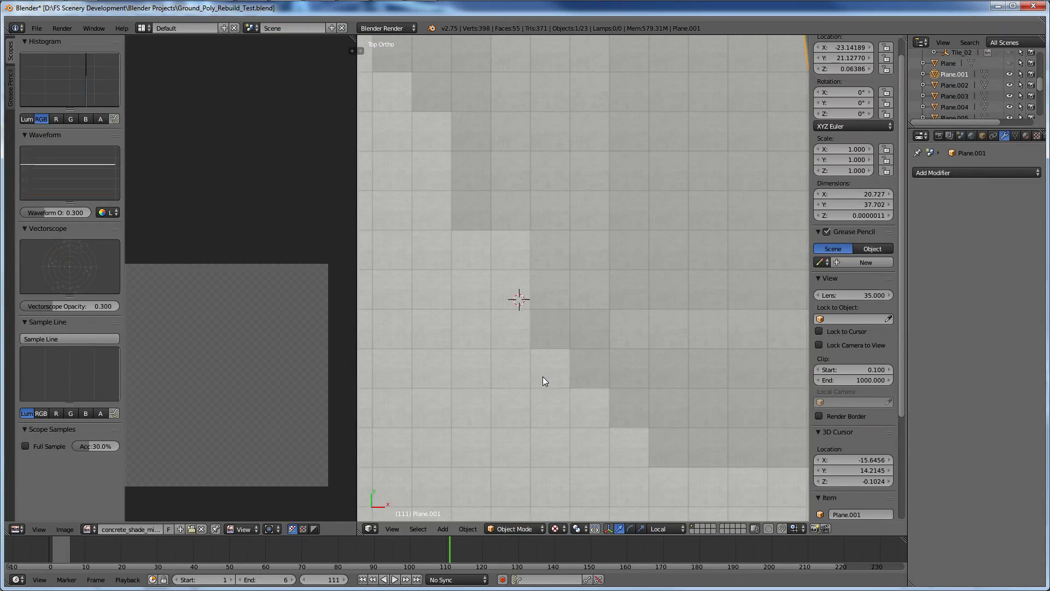
pyautogui.scroll(-3, 542, 376)
pyautogui.keyDown('shift'); pyautogui.scroll(5, 544, 395); pyautogui.keyUp('shift')
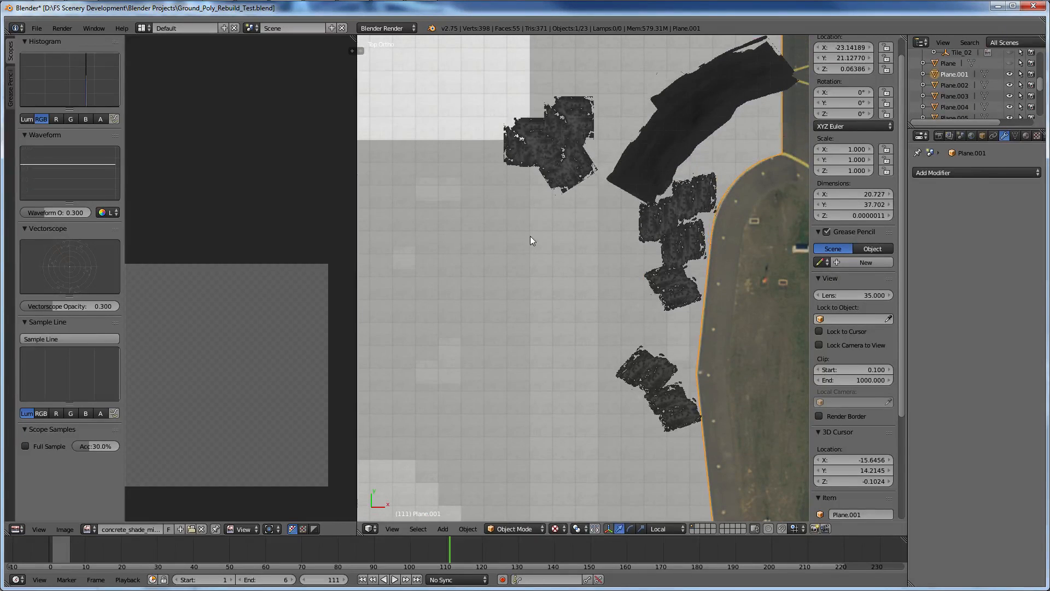
pyautogui.keyDown('ctrl'); pyautogui.scroll(2, 481, 251); pyautogui.keyUp('ctrl')
pyautogui.keyDown('shift'); pyautogui.scroll(2, 487, 274); pyautogui.keyUp('shift')
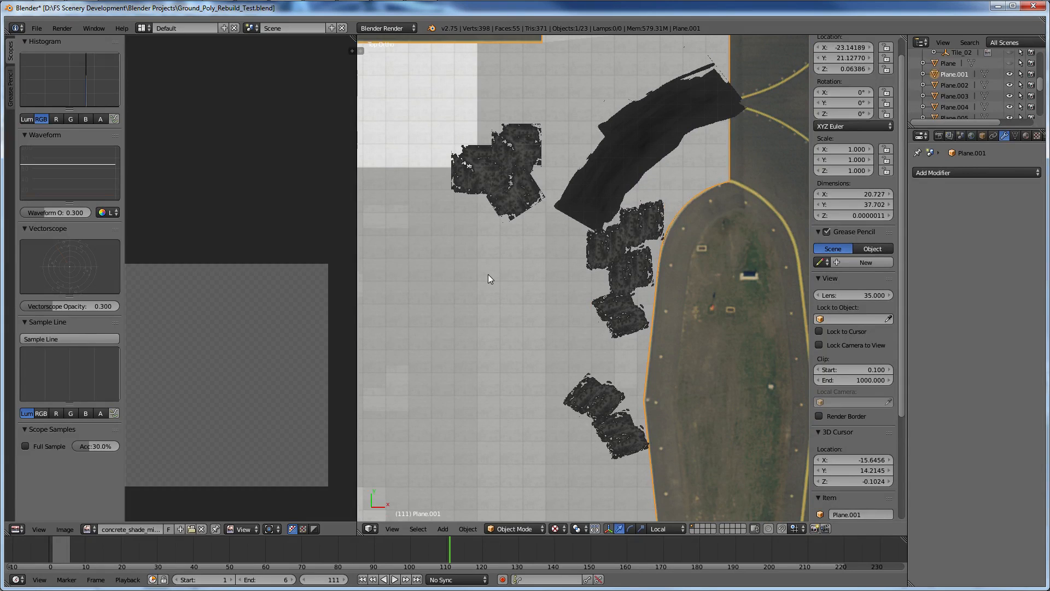
# Examine how the small lighter concrete squares on the darker shaded area line up with the slab joints.
pyautogui.keyDown('shift'); pyautogui.scroll(1, 488, 274); pyautogui.keyUp('shift')
pyautogui.keyDown('ctrl'); pyautogui.scroll(-13, 500, 277); pyautogui.keyUp('ctrl')
pyautogui.scroll(6, 566, 303)
pyautogui.keyDown('shift'); pyautogui.scroll(-11, 566, 303); pyautogui.keyUp('shift')
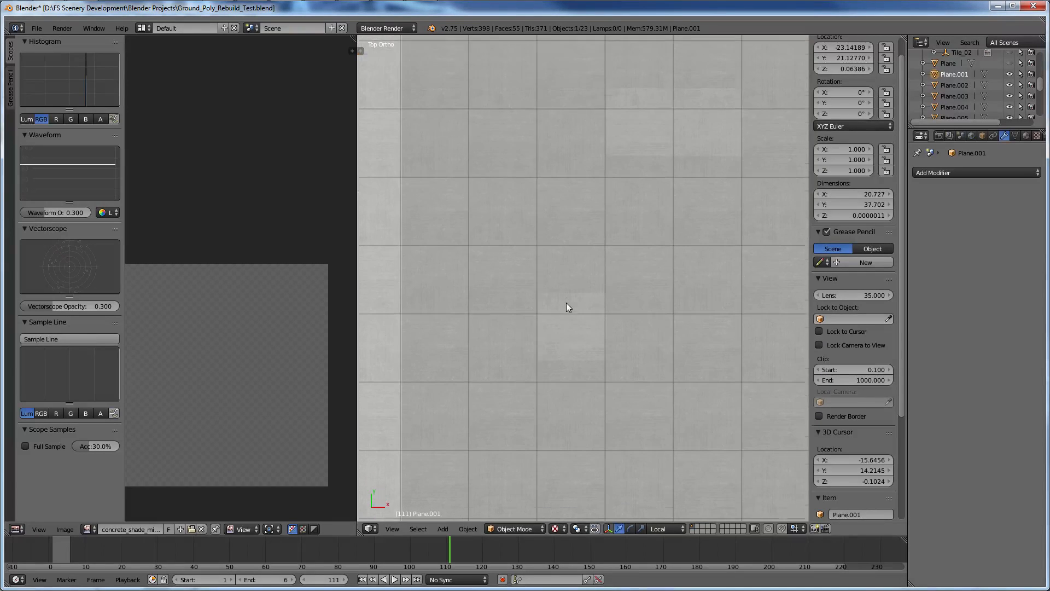
pyautogui.keyDown('shift'); pyautogui.scroll(-3, 566, 303); pyautogui.keyUp('shift')
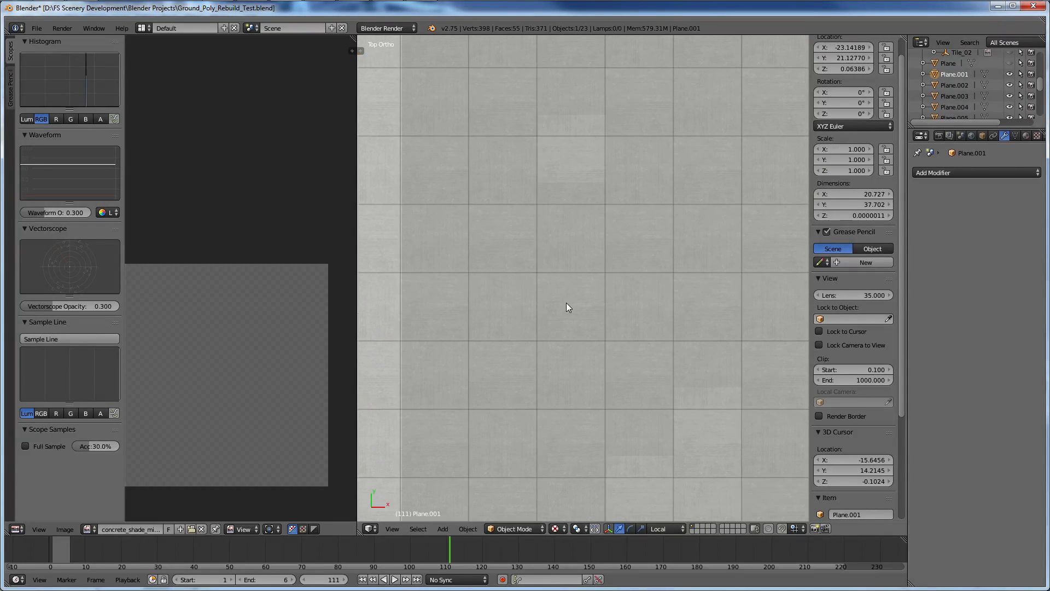
pyautogui.scroll(-6, 566, 303)
pyautogui.keyDown('shift'); pyautogui.scroll(-4, 566, 303); pyautogui.keyUp('shift')
pyautogui.keyDown('shift'); pyautogui.scroll(8, 664, 233); pyautogui.keyUp('shift')
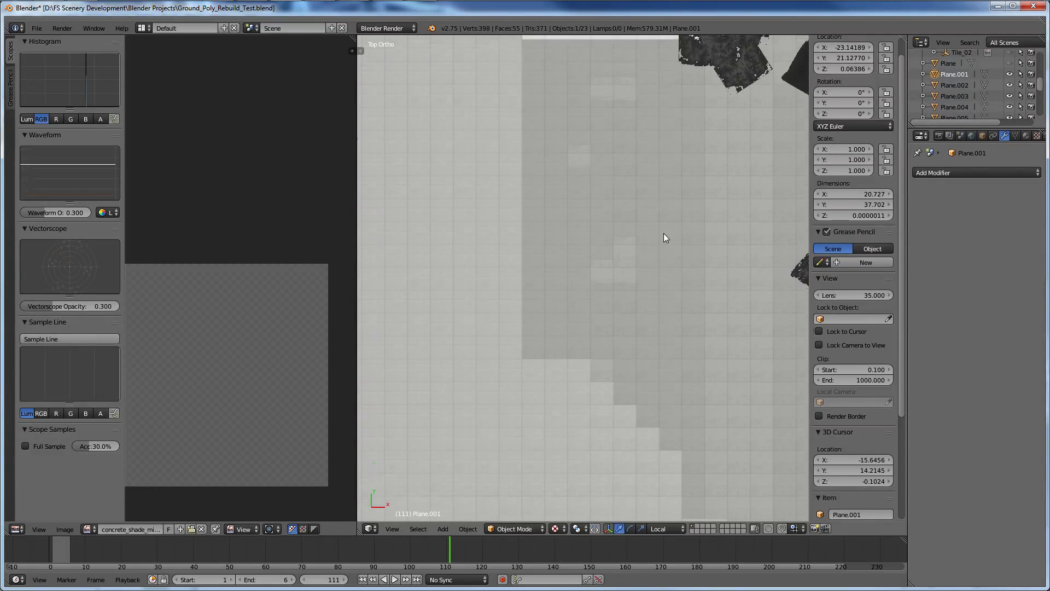
pyautogui.scroll(2, 664, 233)
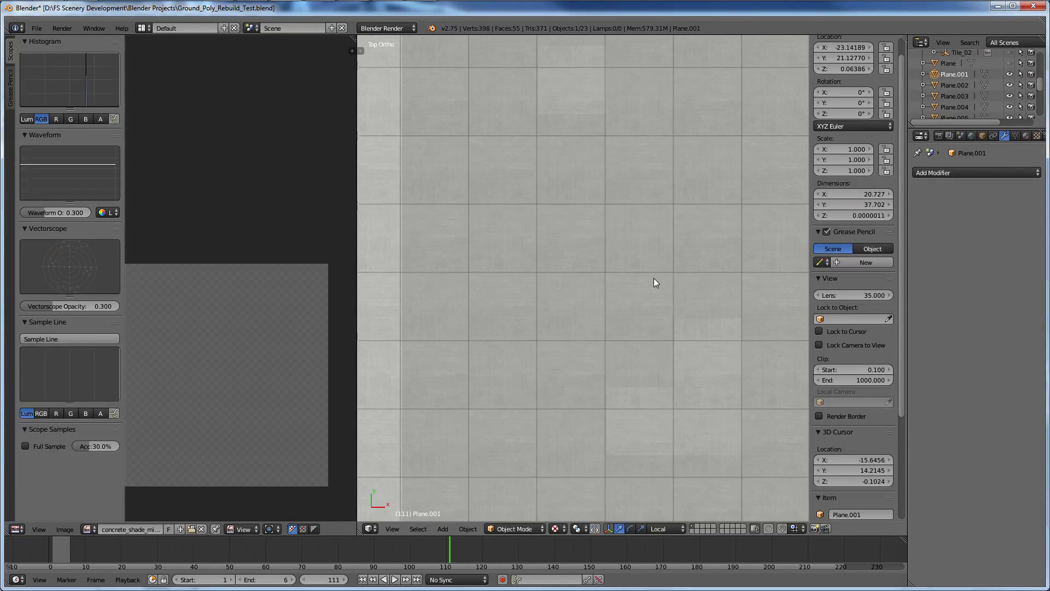
pyautogui.keyDown('shift'); pyautogui.scroll(2, 654, 277); pyautogui.keyUp('shift')
pyautogui.keyDown('shift'); pyautogui.scroll(2, 654, 278); pyautogui.keyUp('shift')
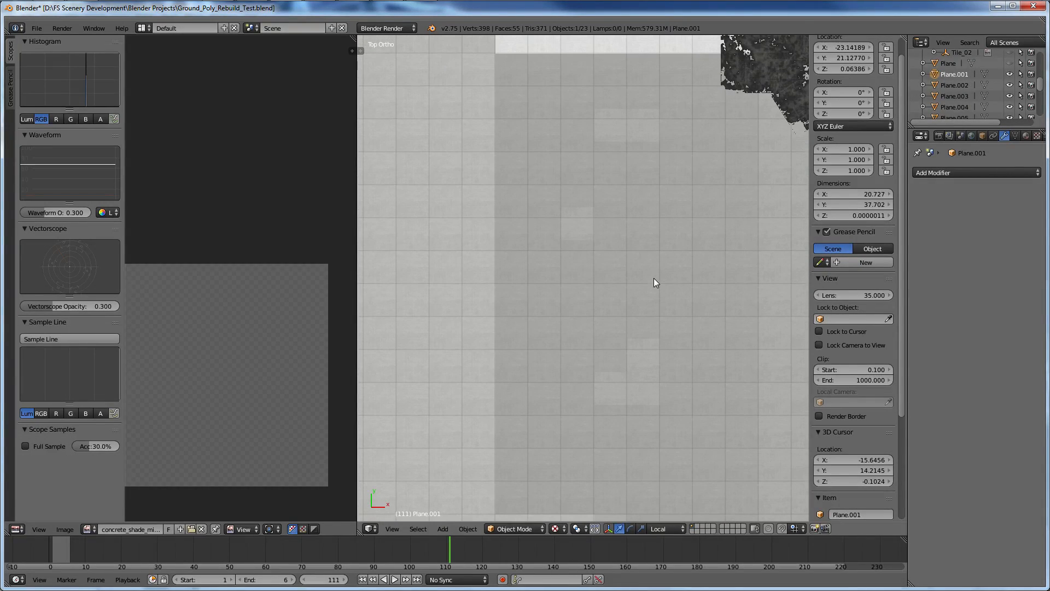
pyautogui.keyDown('shift'); pyautogui.scroll(-4, 654, 392); pyautogui.keyUp('shift')
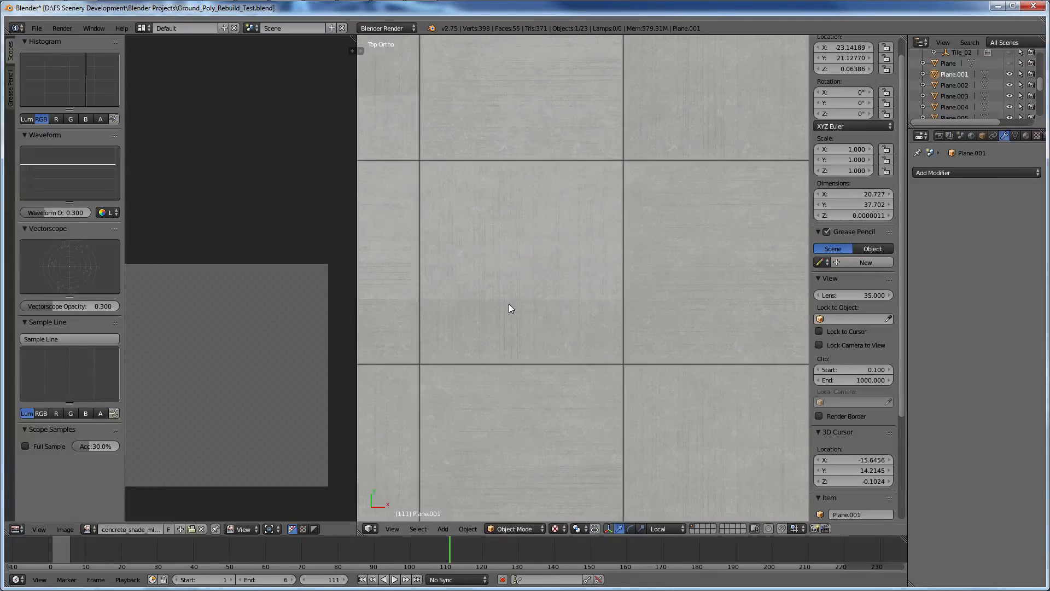
pyautogui.keyDown('ctrl'); pyautogui.scroll(-4, 508, 304); pyautogui.keyUp('ctrl')
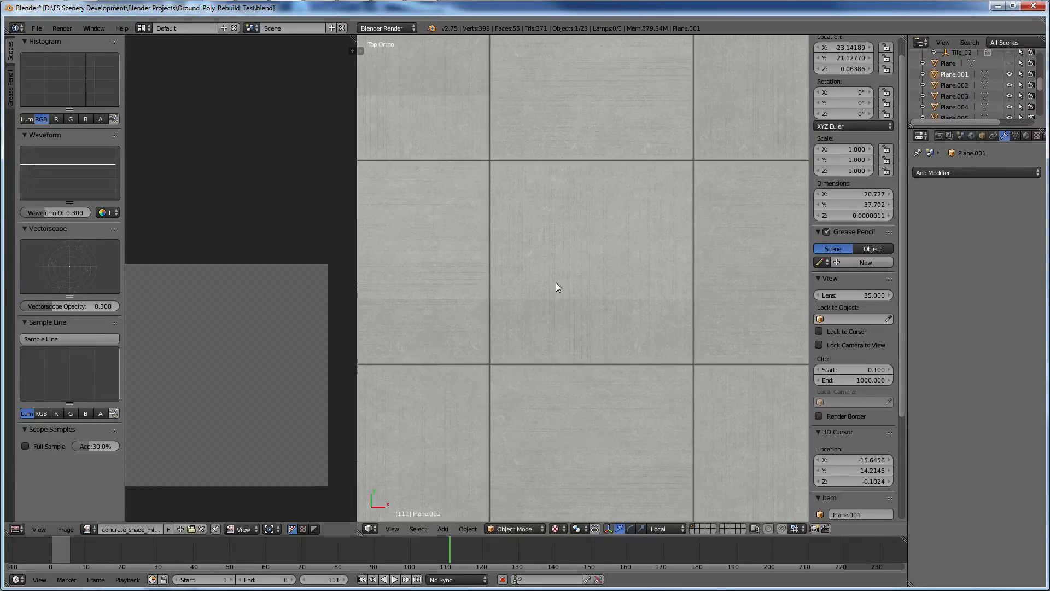
# Show the apron in wireframe shading and open the shade mesh Plane.002 in edit mode.
pyautogui.scroll(-12, 574, 285)
pyautogui.hotkey('alt', 'z')
pyautogui.hotkey('alt', 'z')
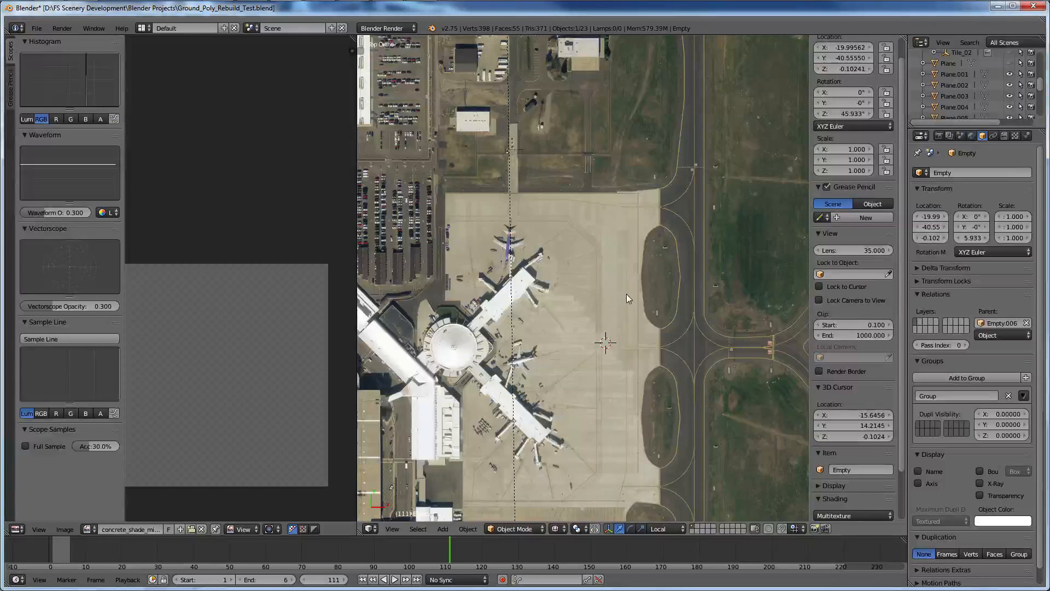
pyautogui.moveTo(670, 384); pyautogui.dragTo(598, 304, button='middle')
pyautogui.hotkey('alt', 'z')
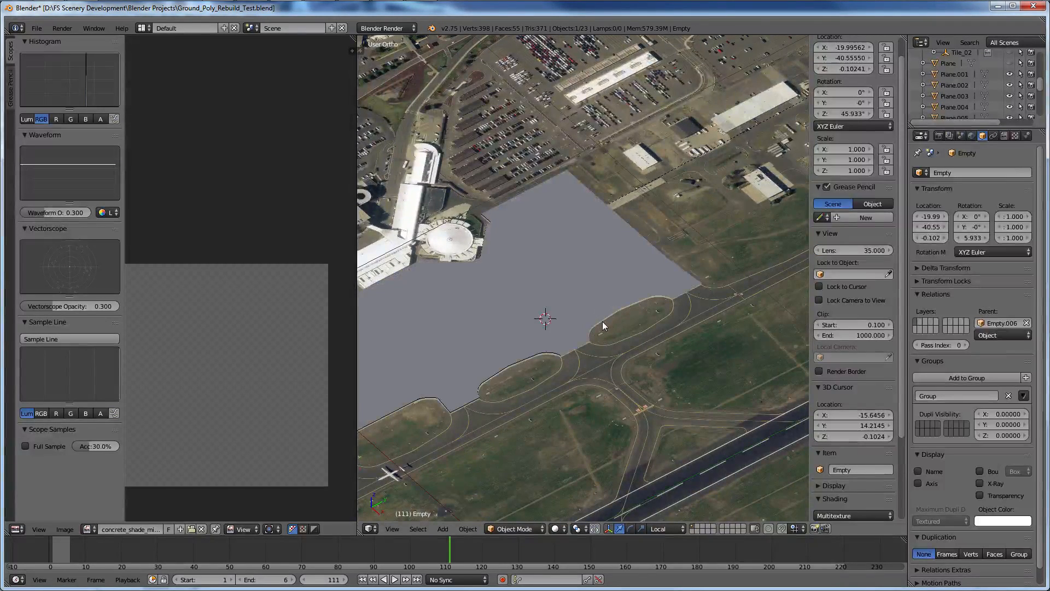
pyautogui.rightClick(602, 321)
pyautogui.hotkey('alt', 'z')
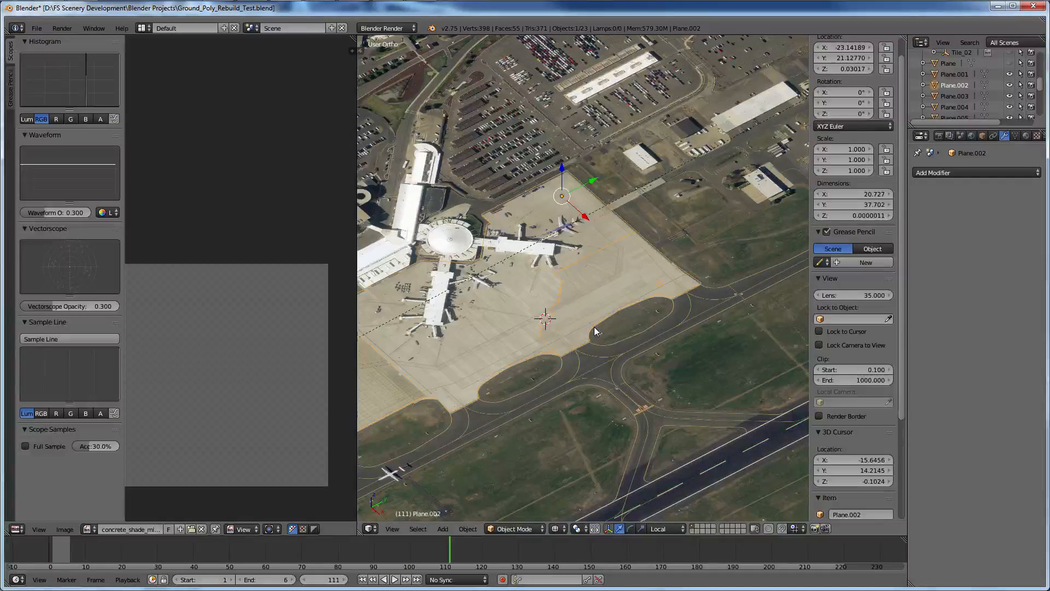
pyautogui.scroll(4, 594, 326)
pyautogui.moveTo(594, 326); pyautogui.dragTo(594, 313, button='middle')
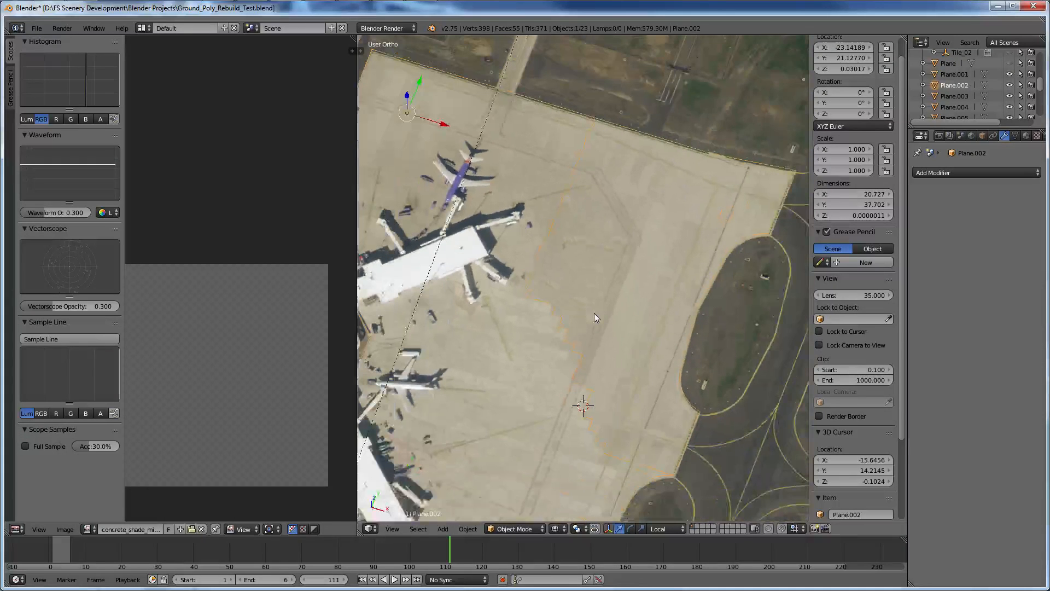
pyautogui.press('Tab')
# Shift the L-shaped group of three small square faces about 0.1 along negative Y.
pyautogui.scroll(5, 594, 313)
pyautogui.rightClick(584, 277)
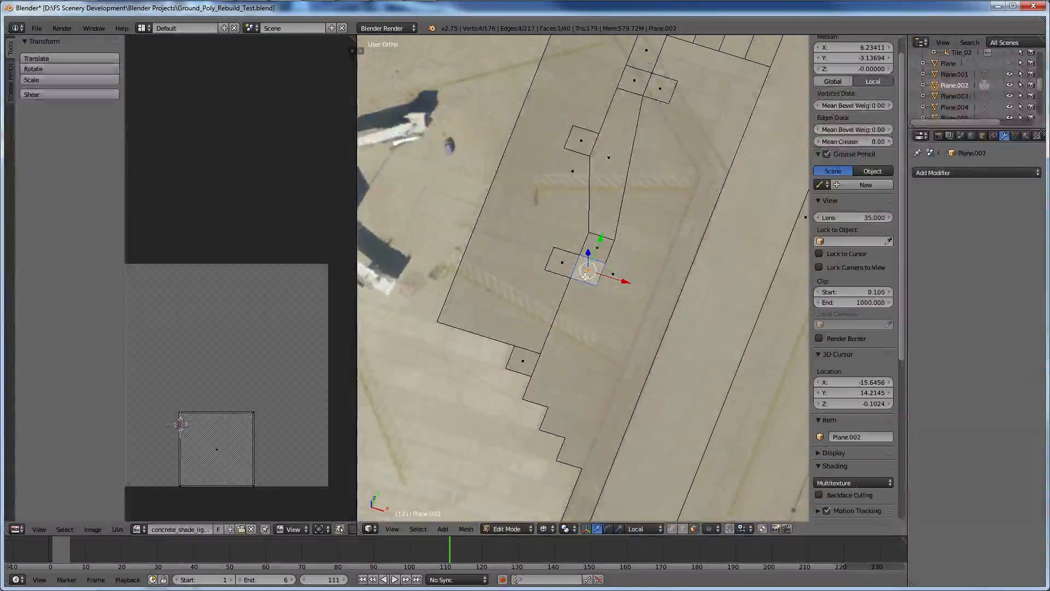
pyautogui.press('l')
pyautogui.press('g')
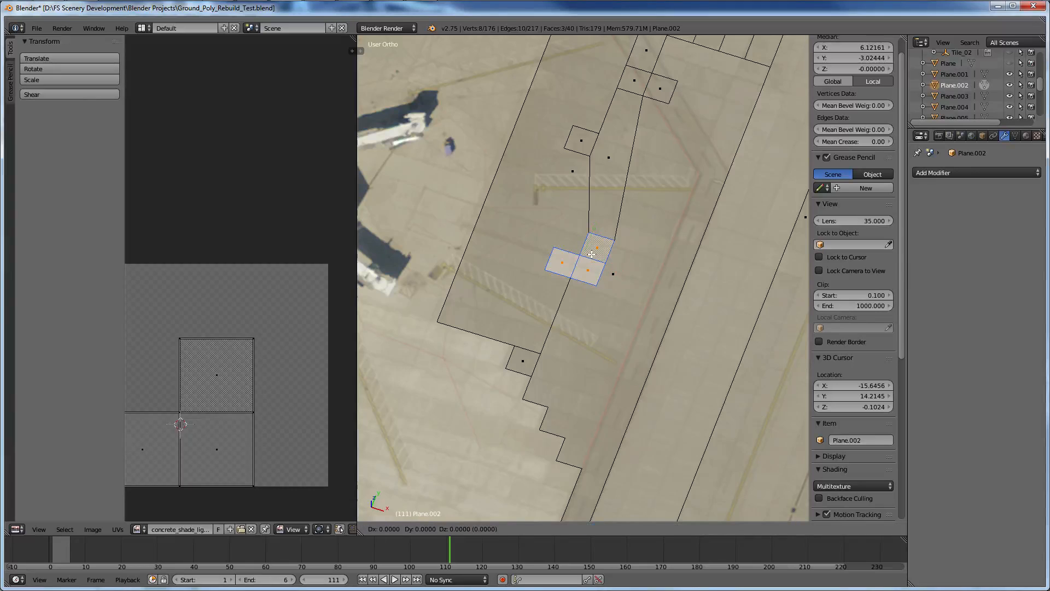
pyautogui.press('y')
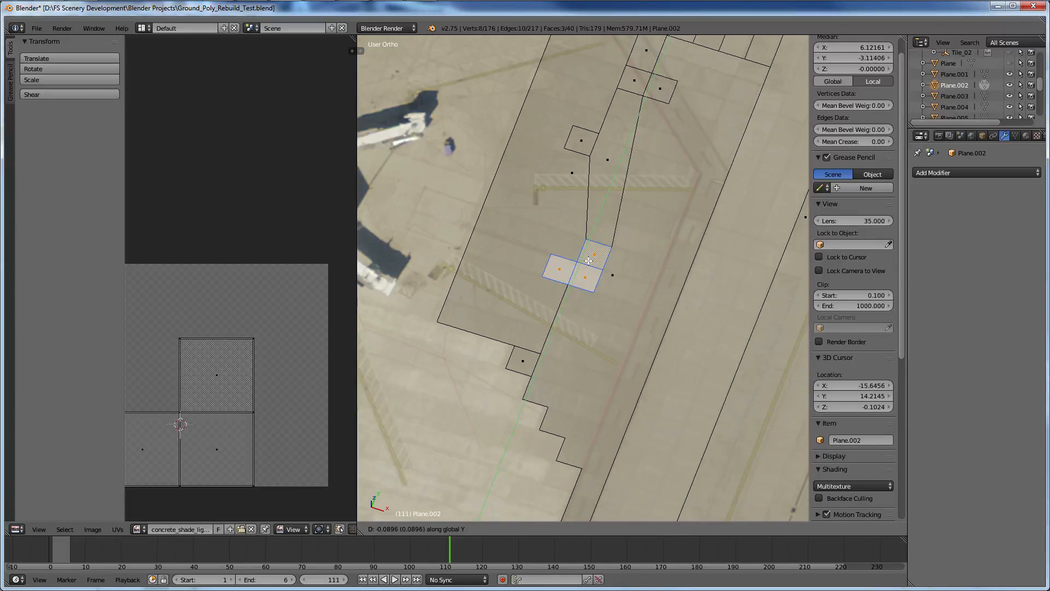
pyautogui.click(588, 262)
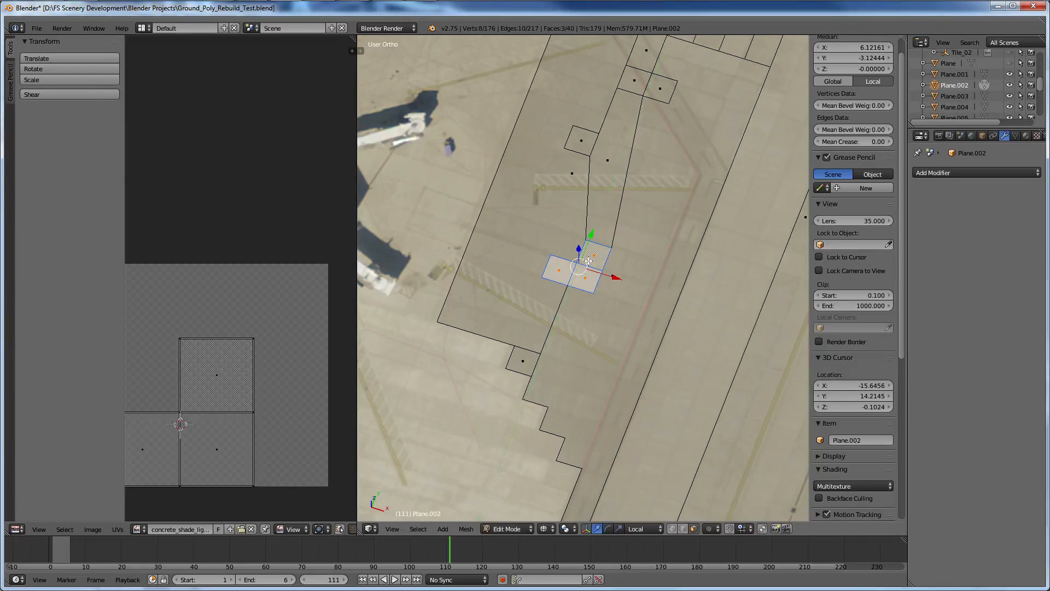
# Move the lone small square and the two adjoining squares above it -0.1 along Y.
pyautogui.rightClick(581, 141)
pyautogui.keyDown('shift'); pyautogui.rightClick(634, 81); pyautogui.keyUp('shift')
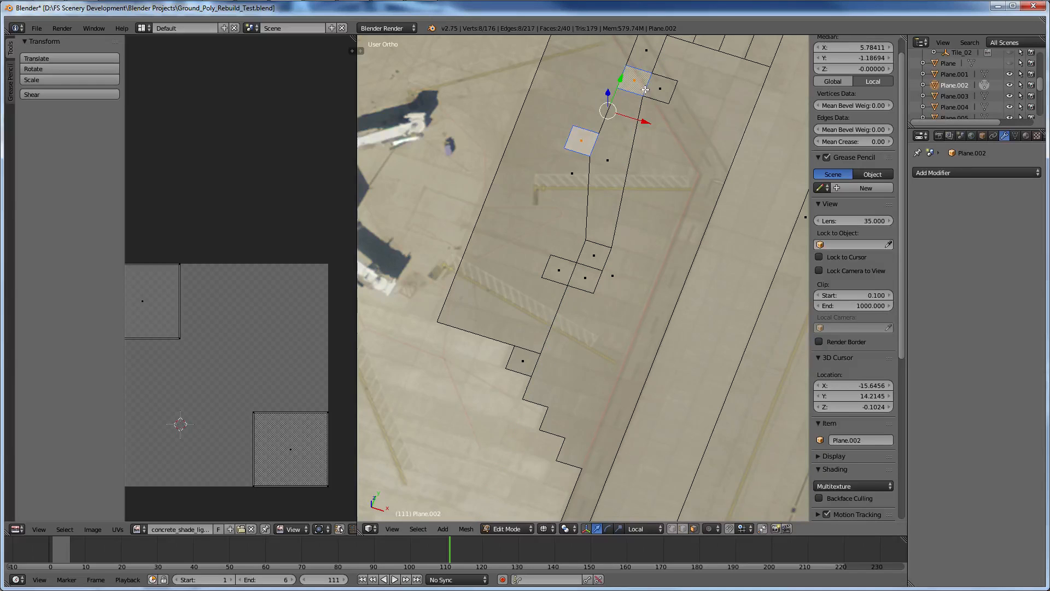
pyautogui.keyDown('shift'); pyautogui.rightClick(660, 89); pyautogui.keyUp('shift')
pyautogui.scroll(-1, 651, 184)
pyautogui.scroll(-1, 651, 184)
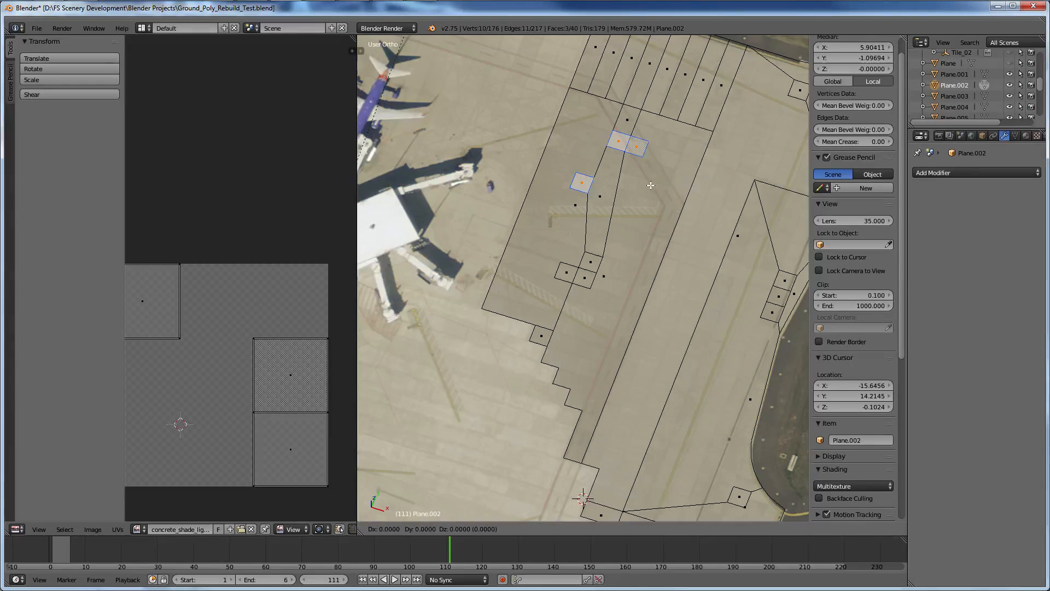
pyautogui.press('g')
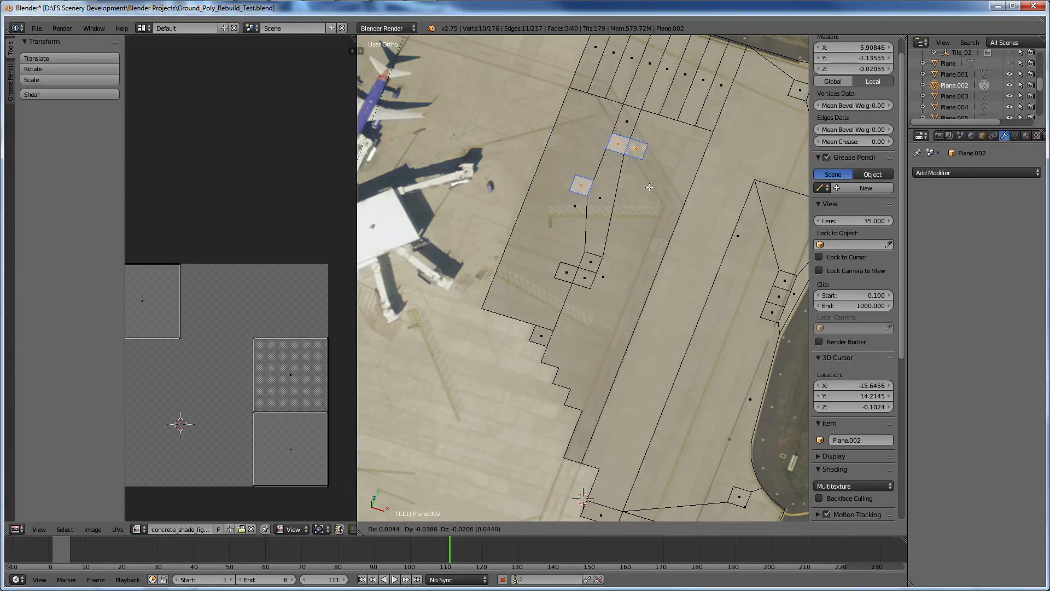
pyautogui.press('y')
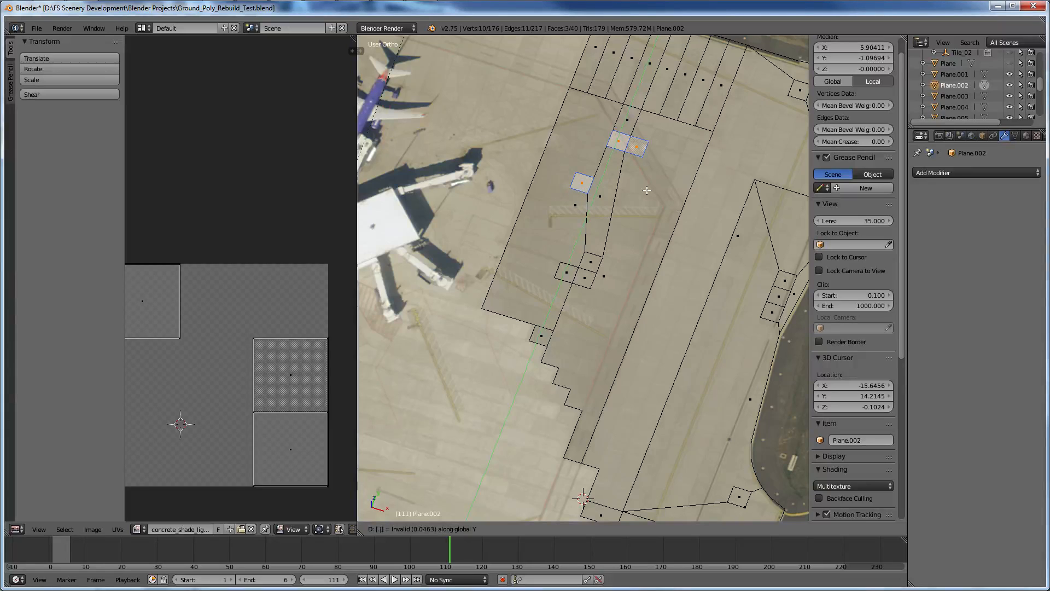
pyautogui.press('-')
pyautogui.write('1')
pyautogui.press('Return')
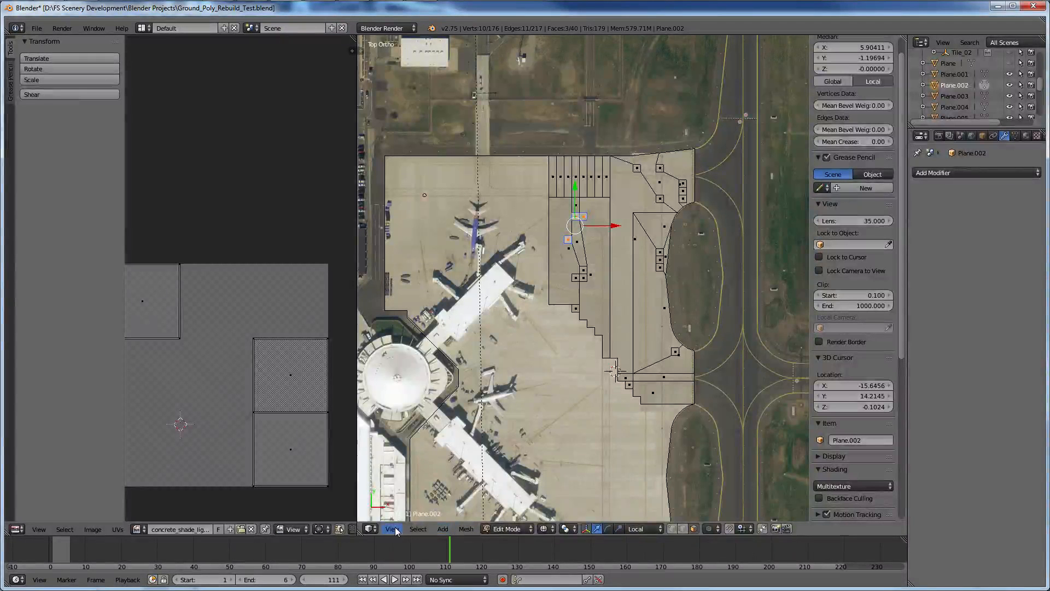
# Set the viewport shading to Texture and return to object mode with the Plane.001 shading shown over the apron.
pyautogui.click(544, 528)
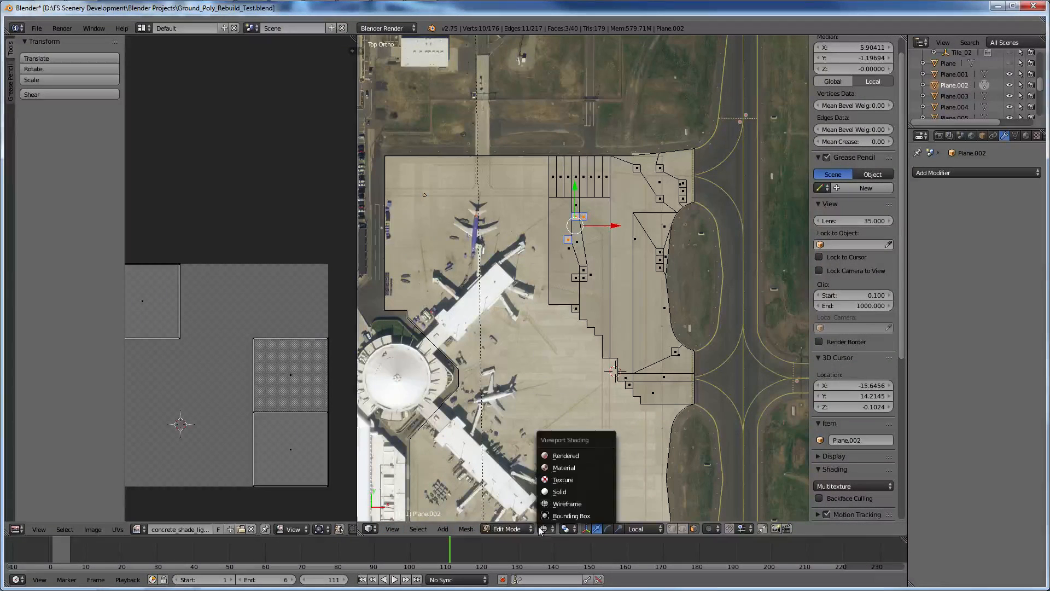
pyautogui.click(578, 478)
pyautogui.scroll(6, 621, 300)
pyautogui.scroll(-3, 621, 301)
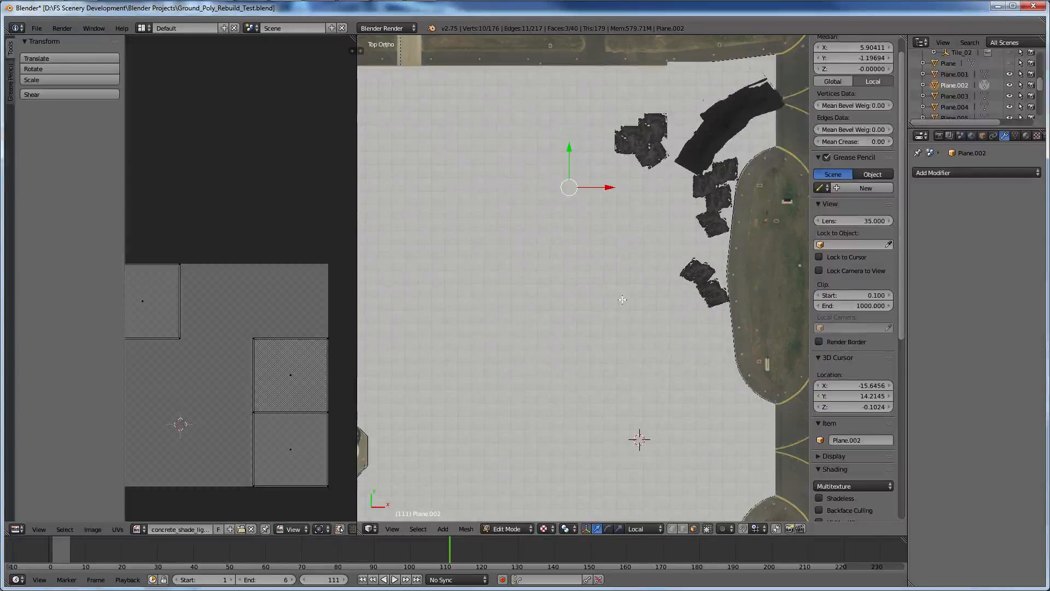
pyautogui.scroll(-2, 619, 411)
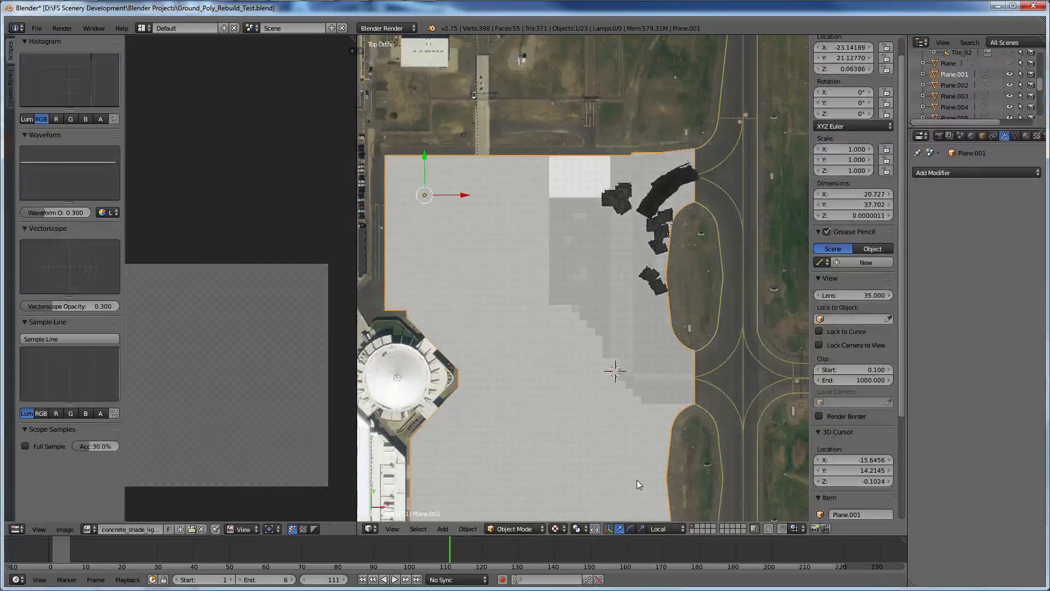
# Examine the alignment of the shifted light squares with the concrete slab joints in the dark shaded area.
pyautogui.scroll(8, 615, 277)
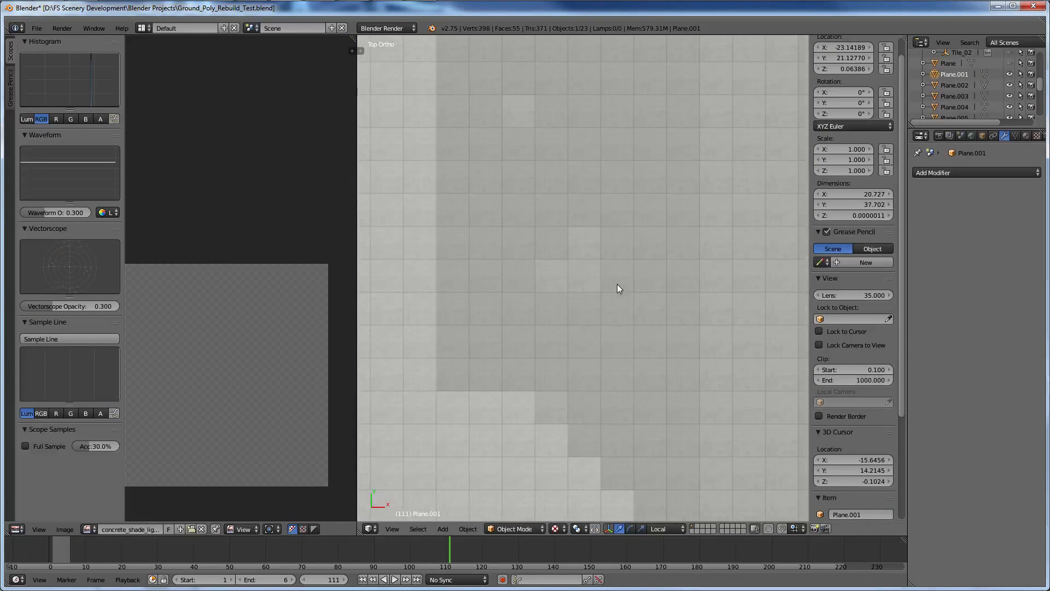
pyautogui.scroll(6, 618, 284)
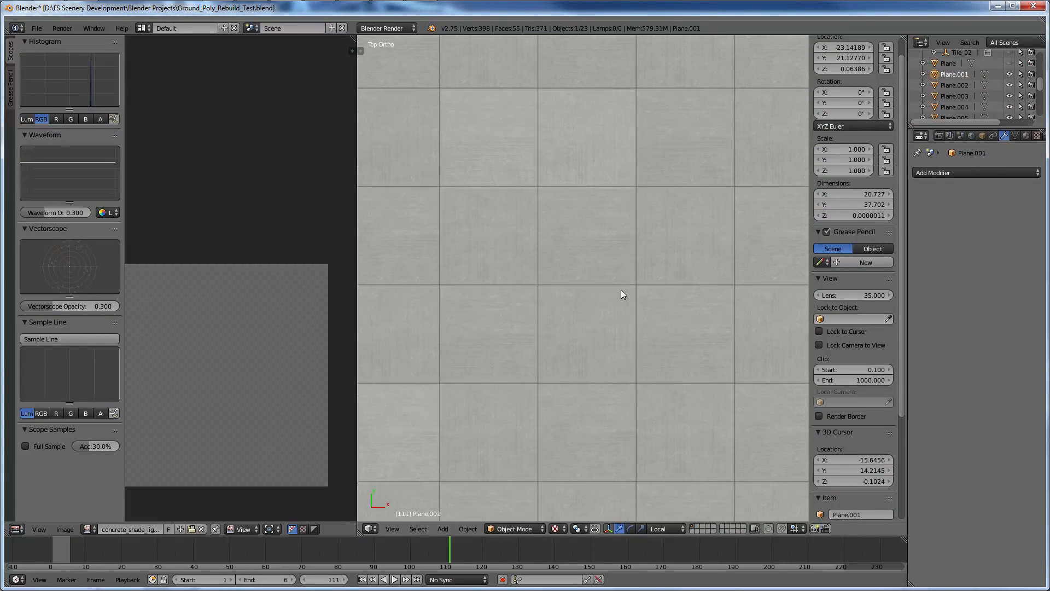
pyautogui.scroll(-8, 621, 294)
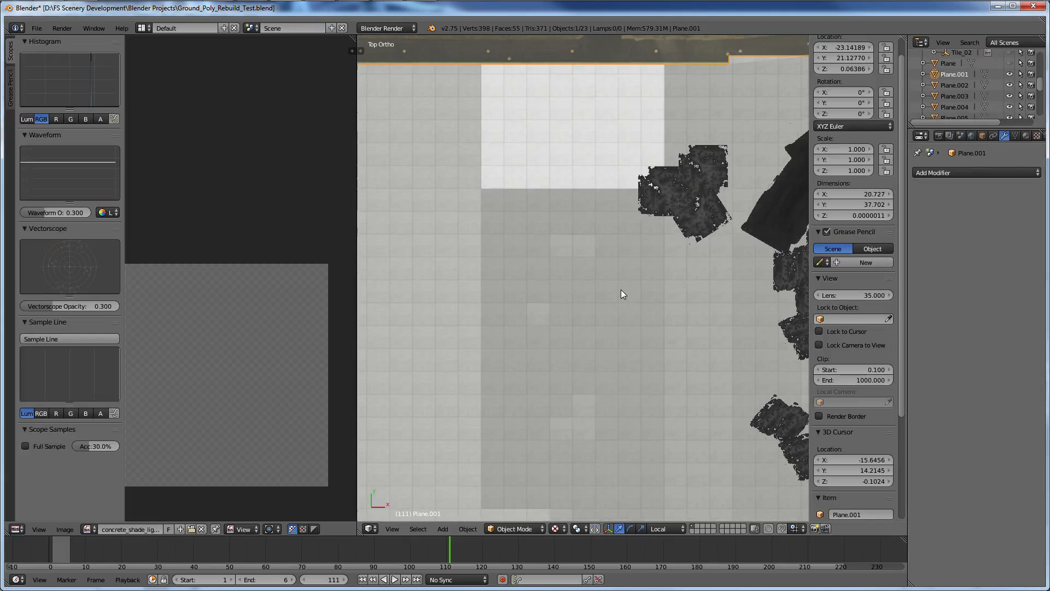
pyautogui.scroll(6, 622, 294)
pyautogui.rightClick(622, 294)
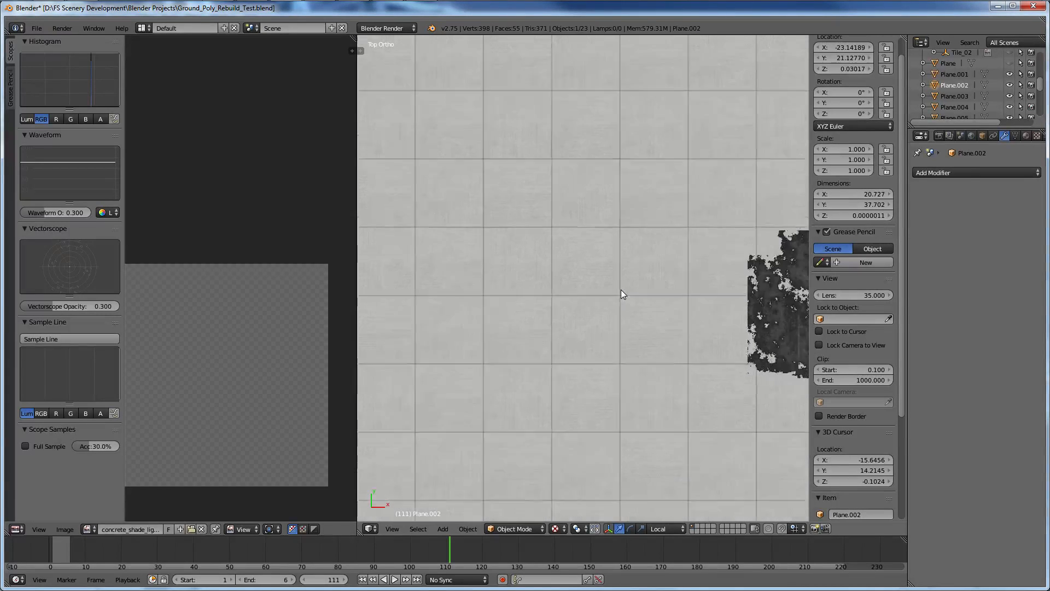
pyautogui.scroll(-2, 621, 290)
pyautogui.scroll(-9, 621, 290)
pyautogui.rightClick(619, 314)
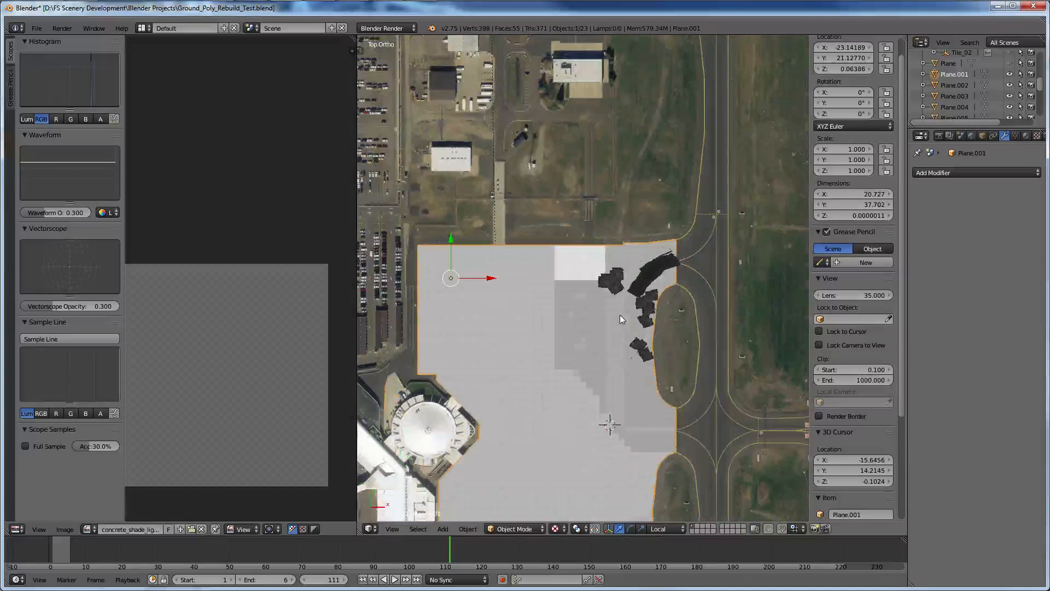
# Inspect the textured apron at an angle, from the stepped shading past the grass island to the tire marks.
pyautogui.moveTo(629, 429); pyautogui.dragTo(558, 408, button='middle')
pyautogui.scroll(8, 601, 311)
pyautogui.keyDown('shift'); pyautogui.scroll(-11, 601, 312); pyautogui.keyUp('shift')
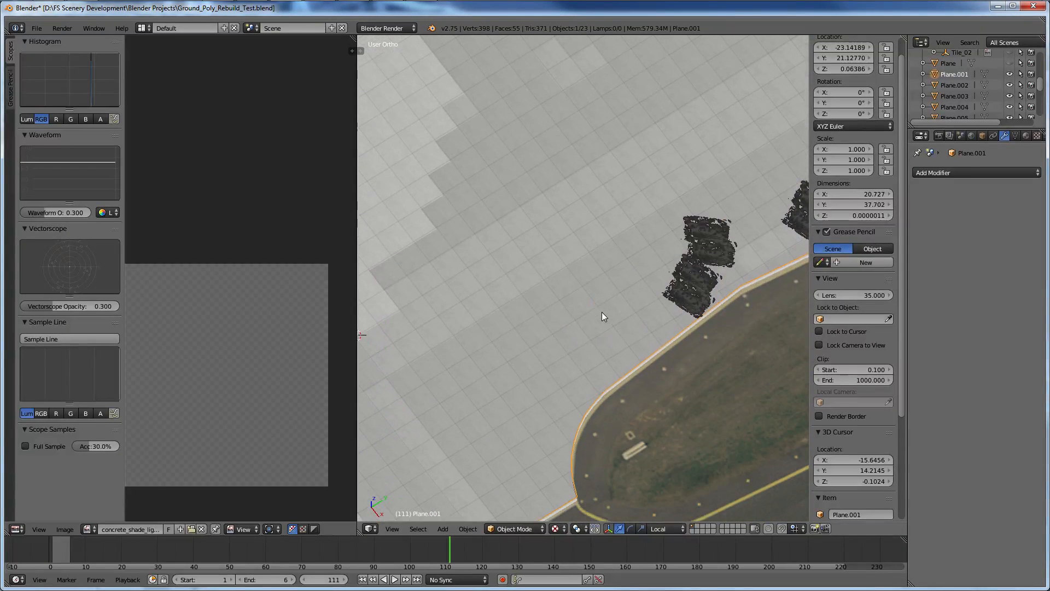
pyautogui.scroll(-3, 601, 312)
pyautogui.keyDown('shift'); pyautogui.scroll(-3, 602, 312); pyautogui.keyUp('shift')
pyautogui.keyDown('ctrl'); pyautogui.scroll(9, 601, 312); pyautogui.keyUp('ctrl')
pyautogui.scroll(1, 602, 311)
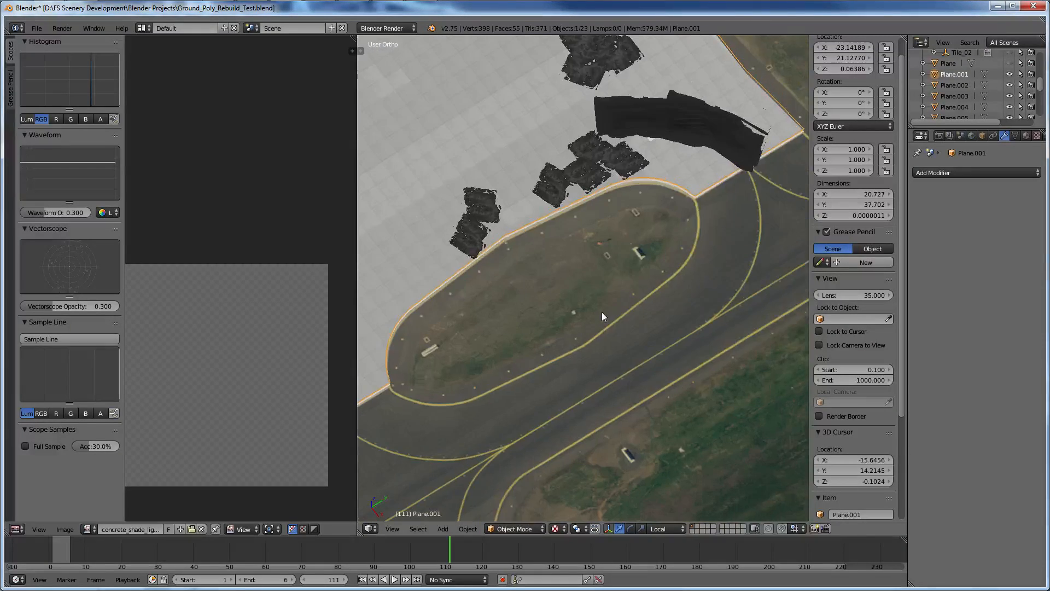
pyautogui.moveTo(602, 312); pyautogui.dragTo(543, 275, button='middle')
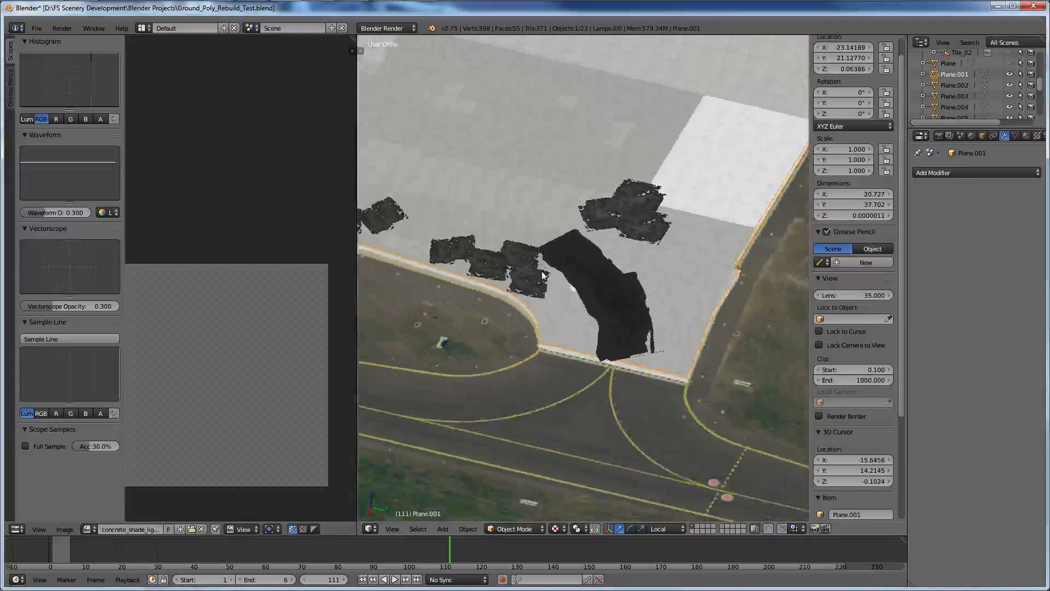
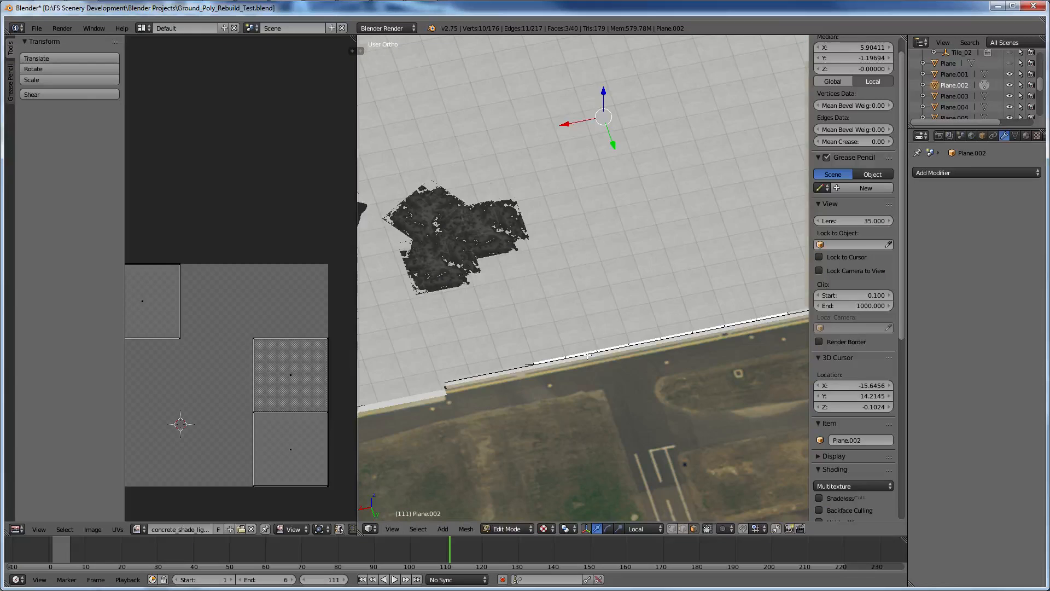
# Unwrap the second, fifth and seventh strips from the grass-island end with Smart UV Project and assign concrete_shade_mid.png to them.
pyautogui.rightClick(593, 306)
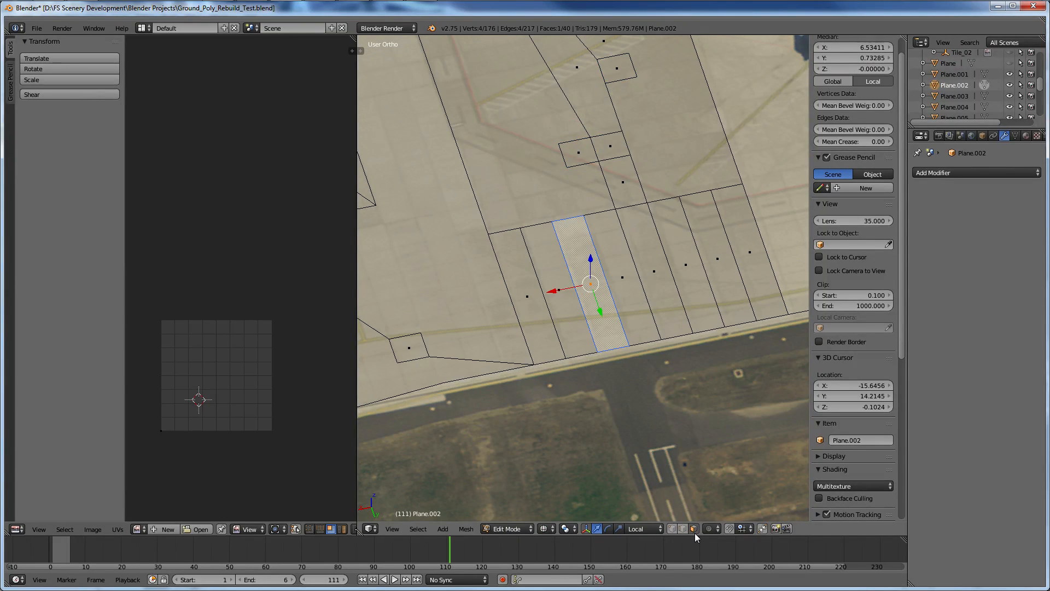
pyautogui.rightClick(568, 283)
pyautogui.keyDown('shift'); pyautogui.rightClick(656, 278); pyautogui.keyUp('shift')
pyautogui.keyDown('shift'); pyautogui.rightClick(720, 255); pyautogui.keyUp('shift')
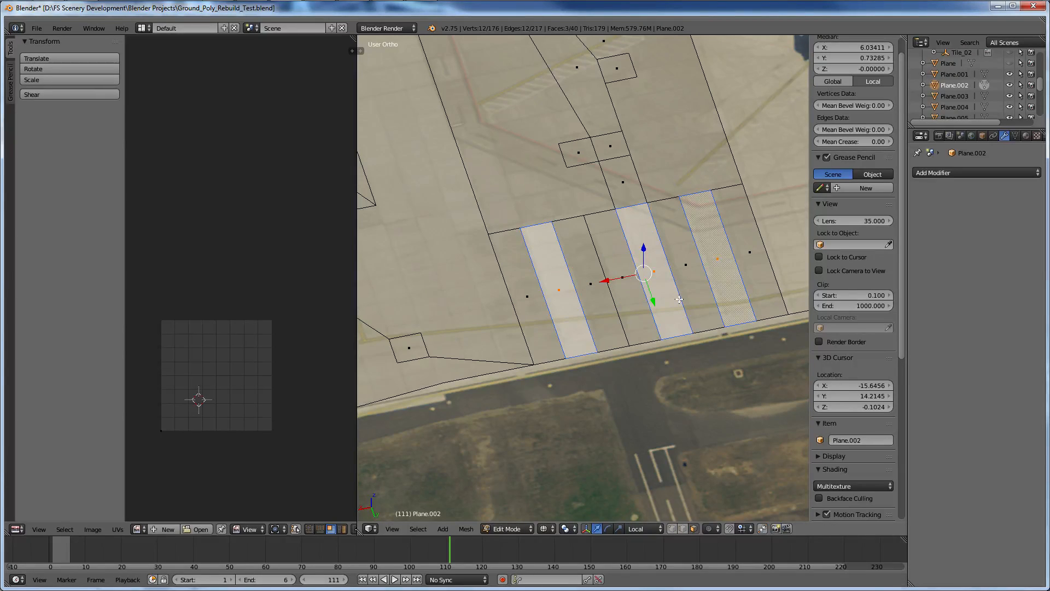
pyautogui.press('u')
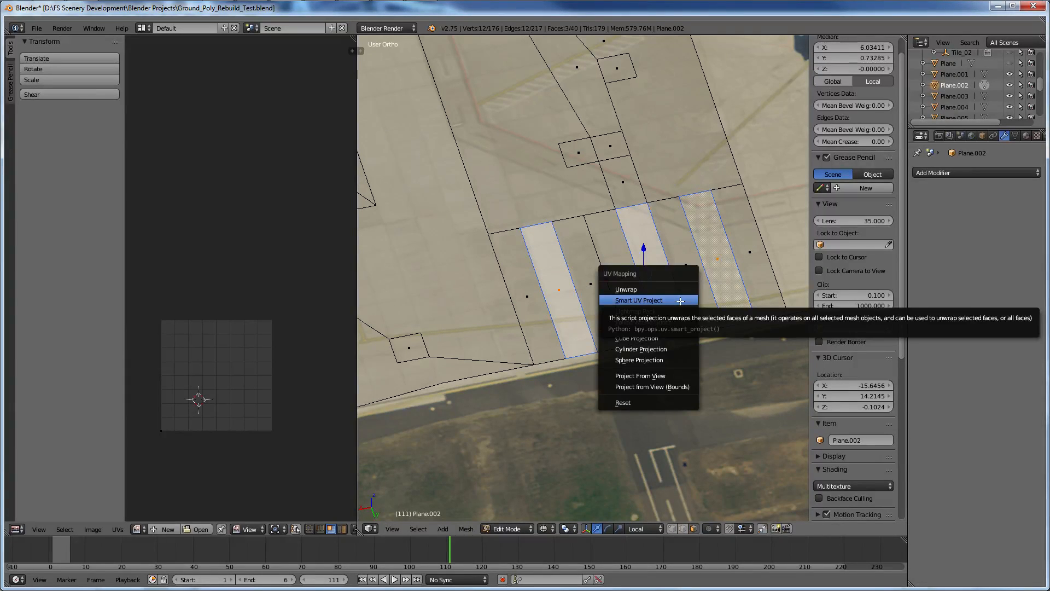
pyautogui.click(680, 300)
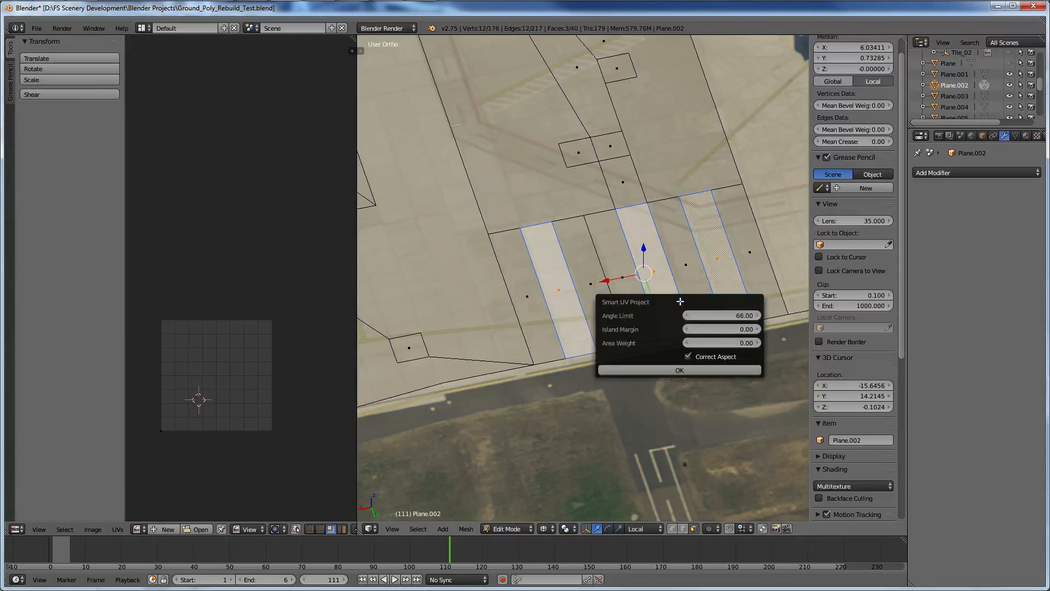
pyautogui.click(680, 370)
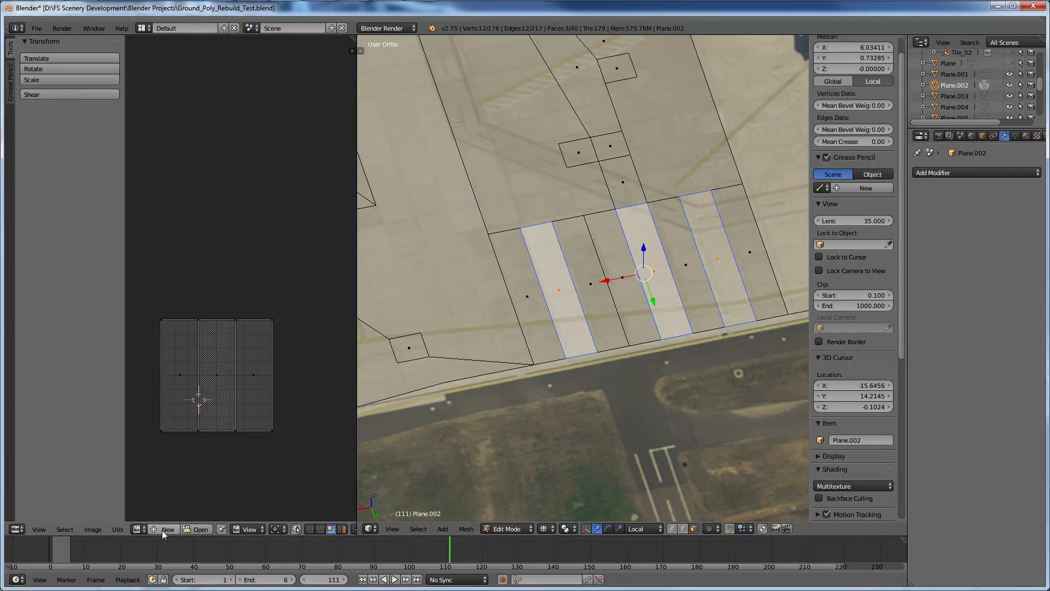
pyautogui.click(137, 529)
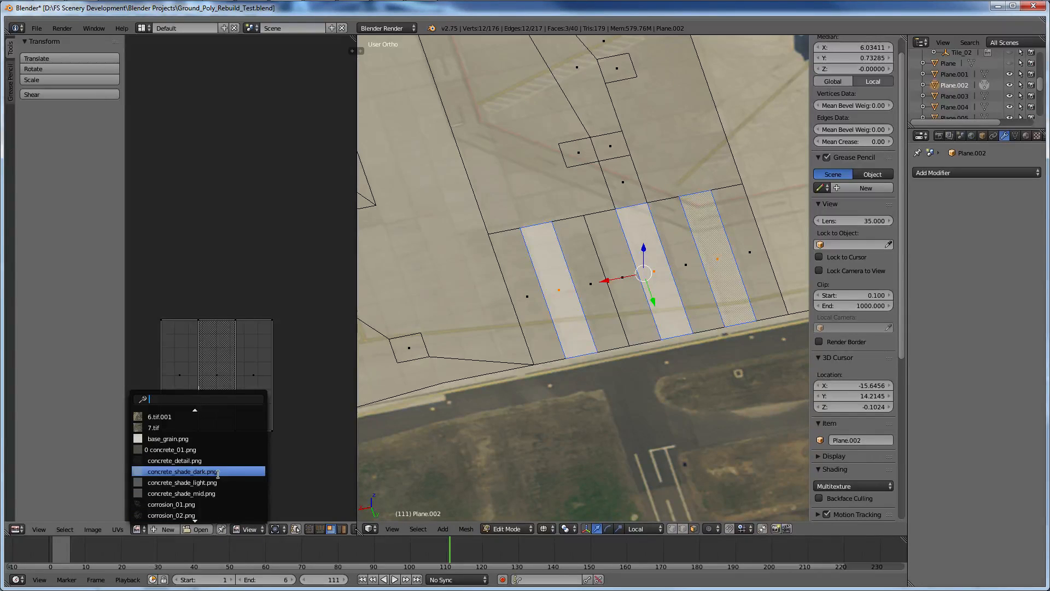
pyautogui.click(218, 493)
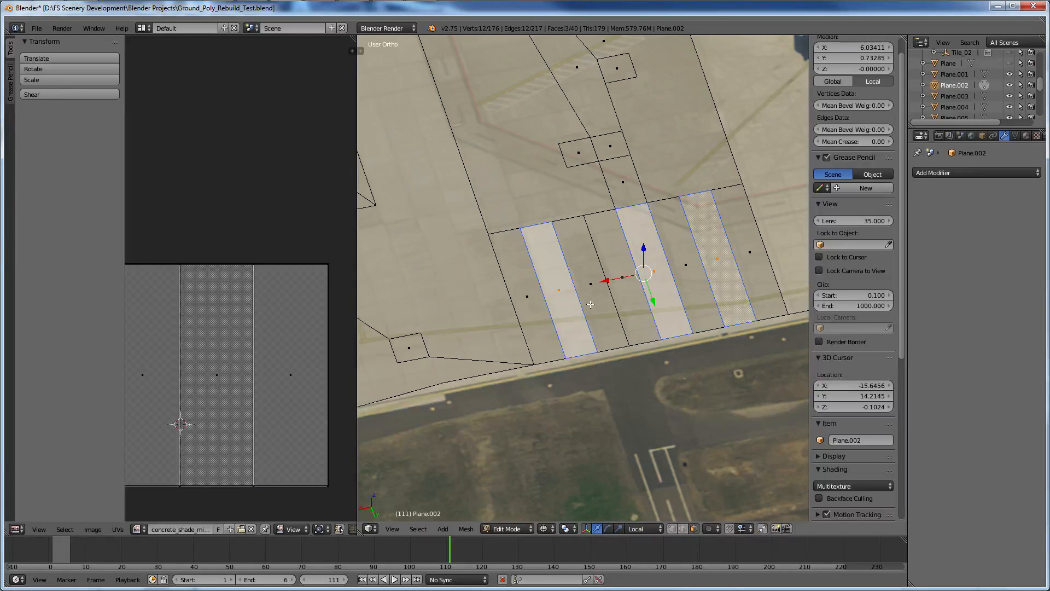
# Unwrap the first, third, fourth, fifth, seventh and eighth strips from the grass-island end together with Smart UV Project.
pyautogui.rightClick(591, 303)
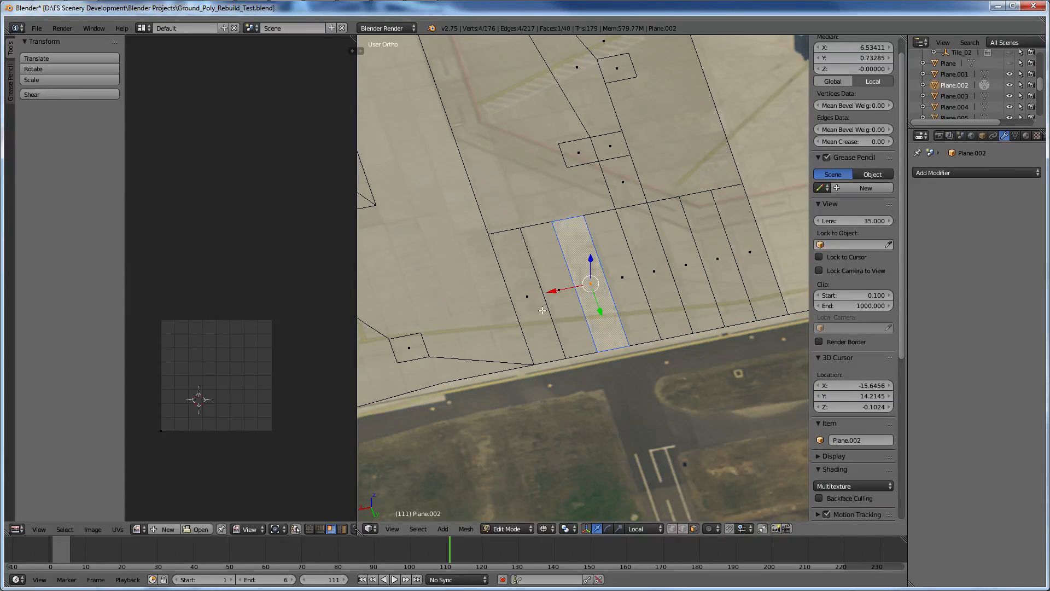
pyautogui.keyDown('shift'); pyautogui.rightClick(526, 298); pyautogui.keyUp('shift')
pyautogui.keyDown('shift'); pyautogui.rightClick(623, 277); pyautogui.keyUp('shift')
pyautogui.keyDown('shift'); pyautogui.rightClick(654, 271); pyautogui.keyUp('shift')
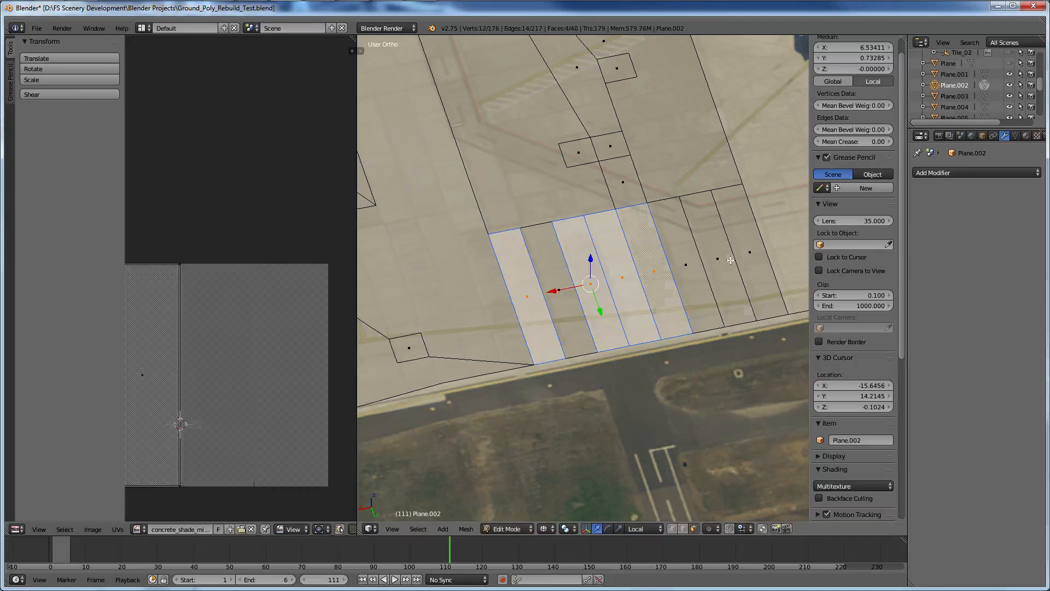
pyautogui.keyDown('shift'); pyautogui.rightClick(717, 258); pyautogui.keyUp('shift')
pyautogui.keyDown('shift'); pyautogui.rightClick(749, 256); pyautogui.keyUp('shift')
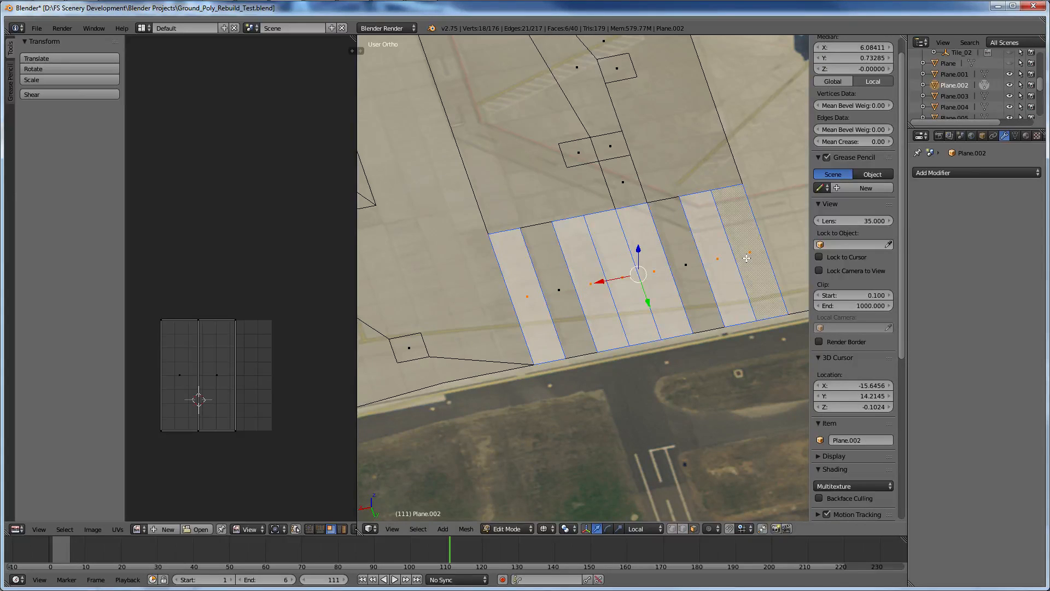
pyautogui.keyDown('shift'); pyautogui.rightClick(638, 299); pyautogui.keyUp('shift')
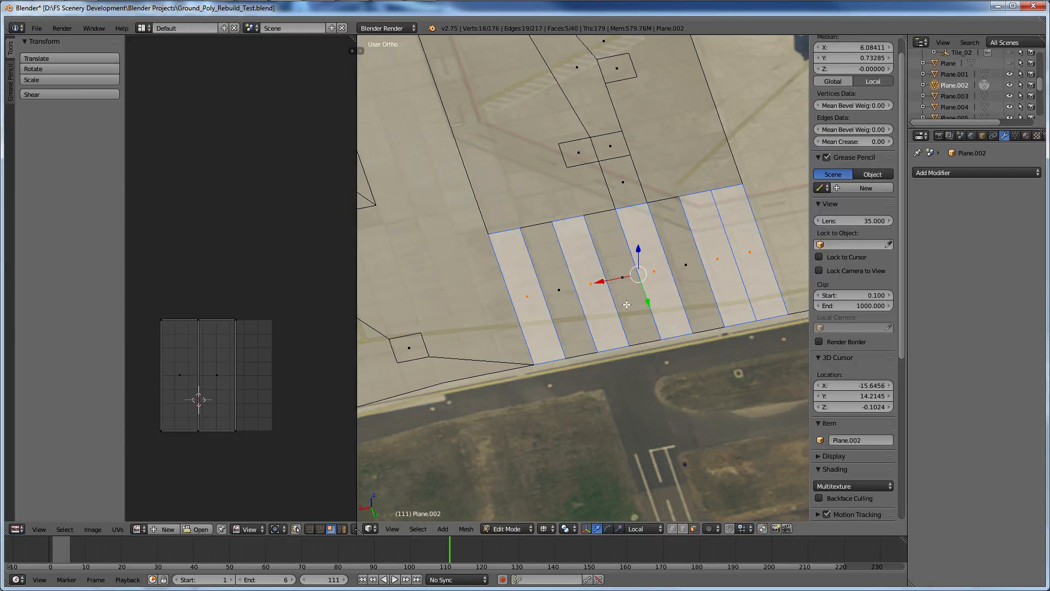
pyautogui.keyDown('shift'); pyautogui.rightClick(626, 305); pyautogui.keyUp('shift')
pyautogui.keyDown('shift'); pyautogui.rightClick(665, 287); pyautogui.keyUp('shift')
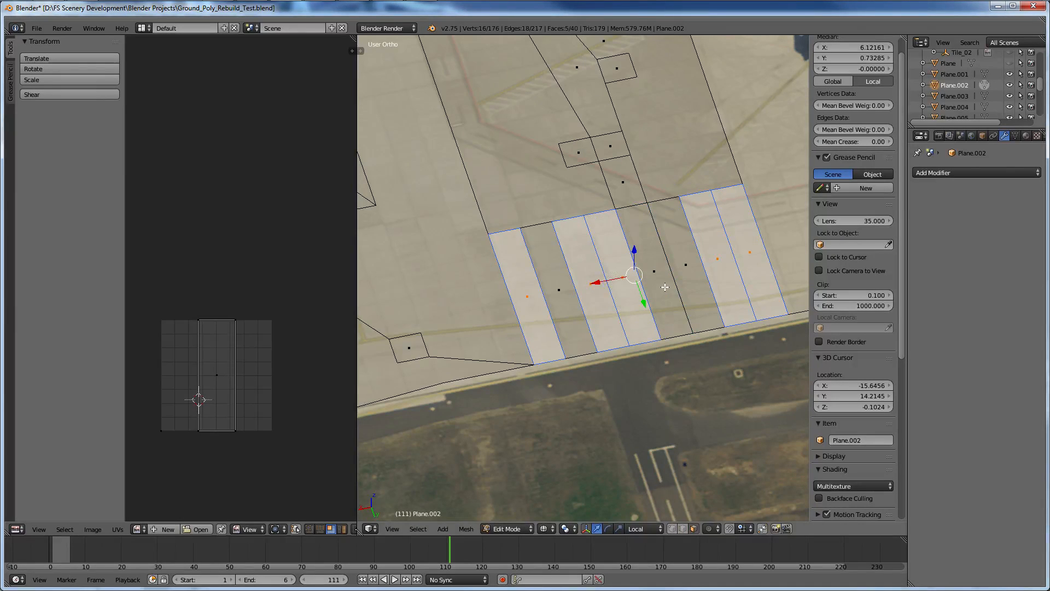
pyautogui.keyDown('shift'); pyautogui.rightClick(661, 293); pyautogui.keyUp('shift')
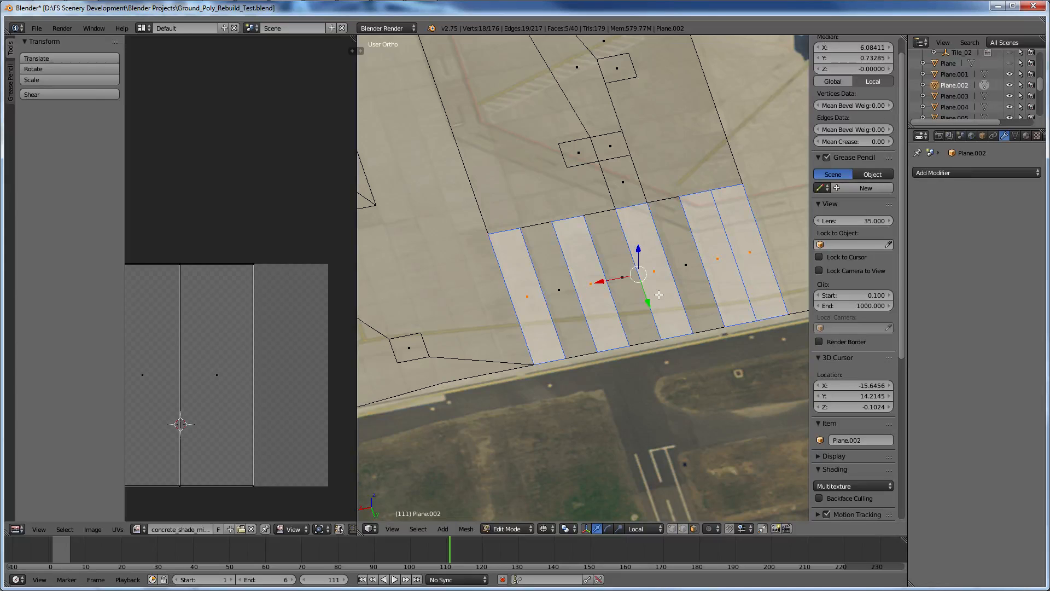
pyautogui.scroll(-4, 659, 294)
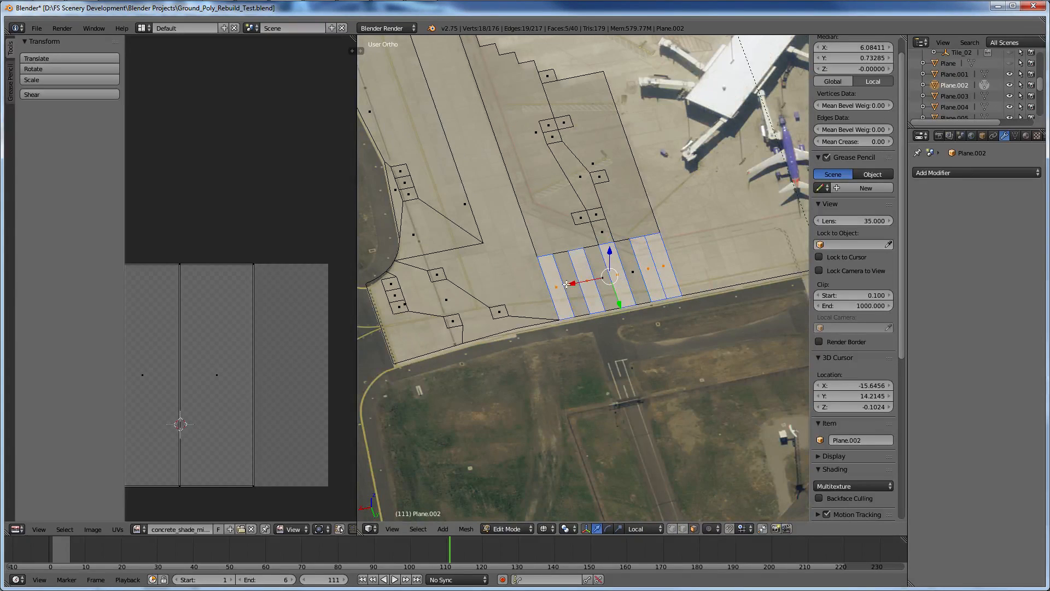
pyautogui.keyDown('shift'); pyautogui.rightClick(597, 277); pyautogui.keyUp('shift')
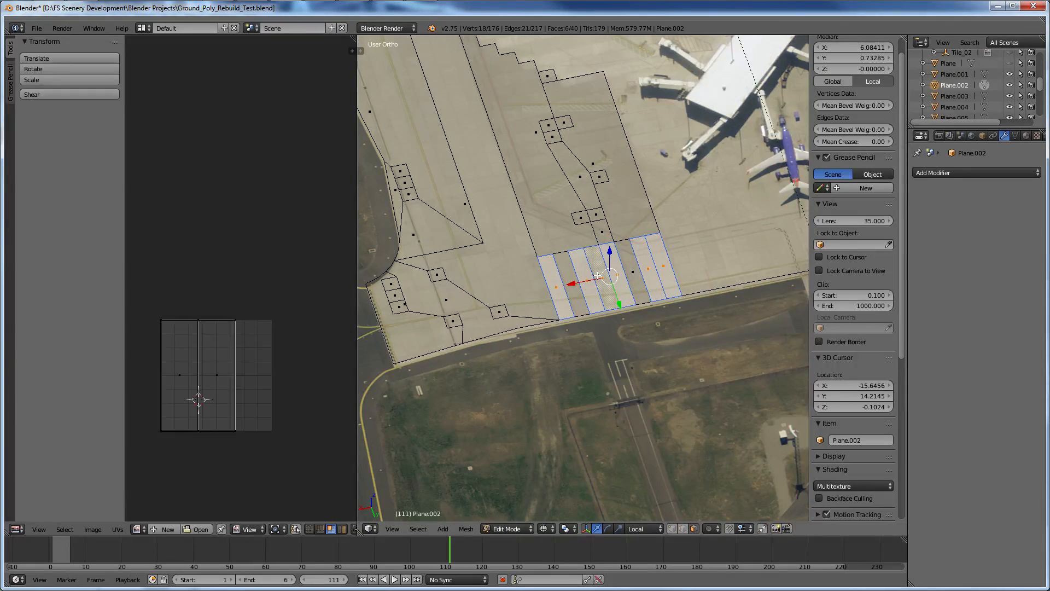
pyautogui.press('u')
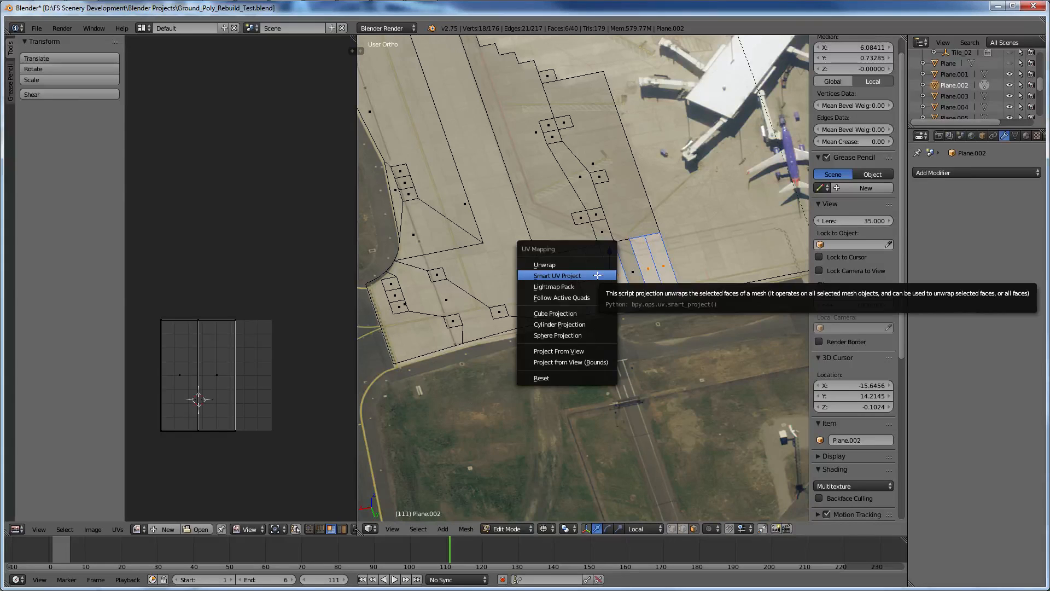
pyautogui.click(598, 275)
pyautogui.click(596, 343)
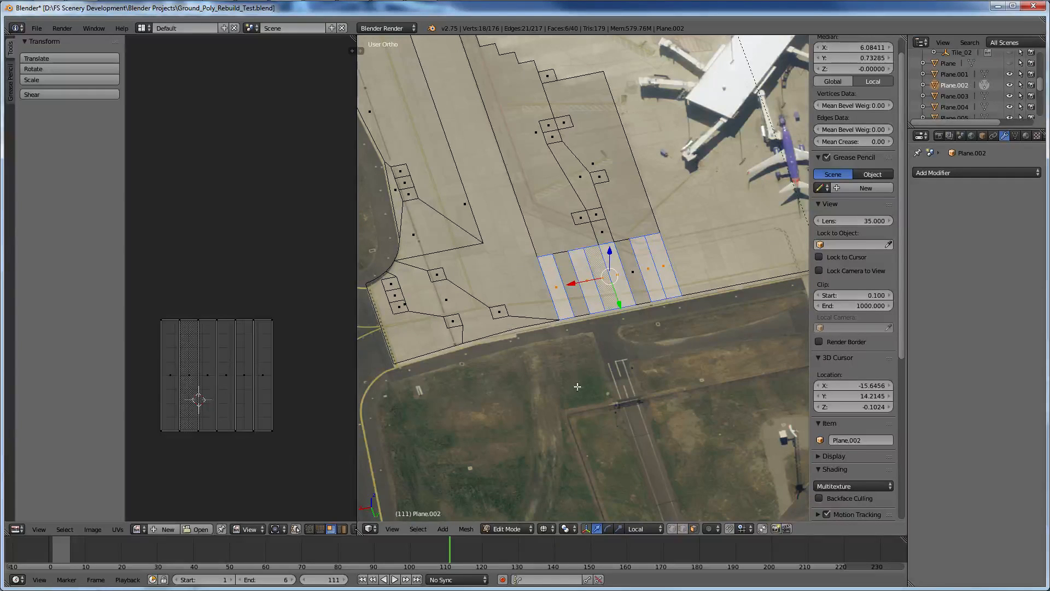
# Assign concrete_shade_light.png to the six unwrapped strips and set the viewport shading to Texture.
pyautogui.click(138, 528)
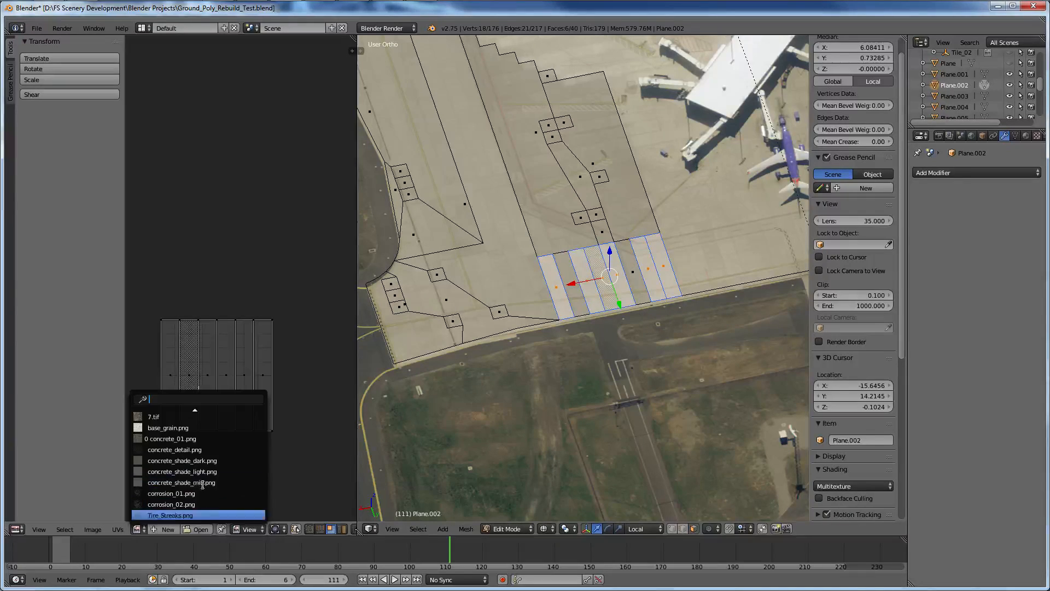
pyautogui.click(214, 471)
pyautogui.scroll(3, 672, 369)
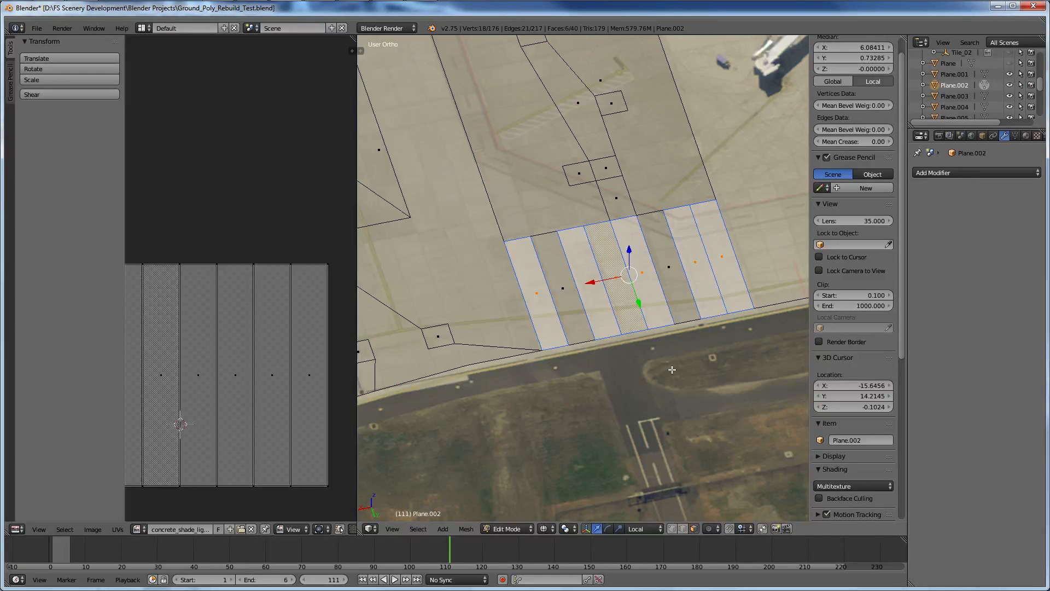
pyautogui.click(545, 528)
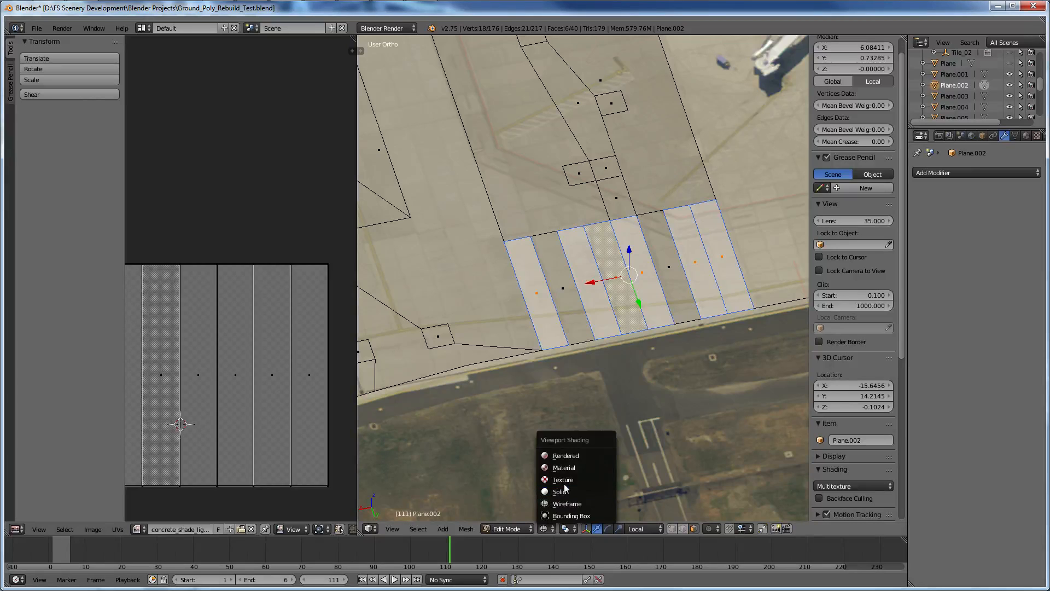
pyautogui.click(563, 481)
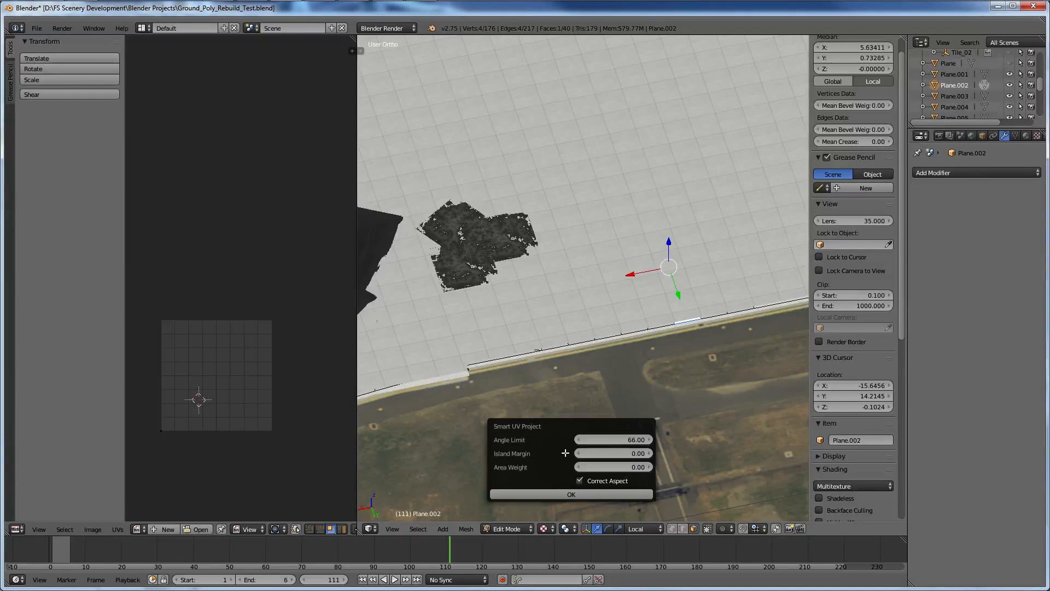
# Unwrap the sixth strip from the grass-island end with Smart UV Project and assign concrete_shade_dark.png to it.
pyautogui.click(571, 493)
pyautogui.click(137, 528)
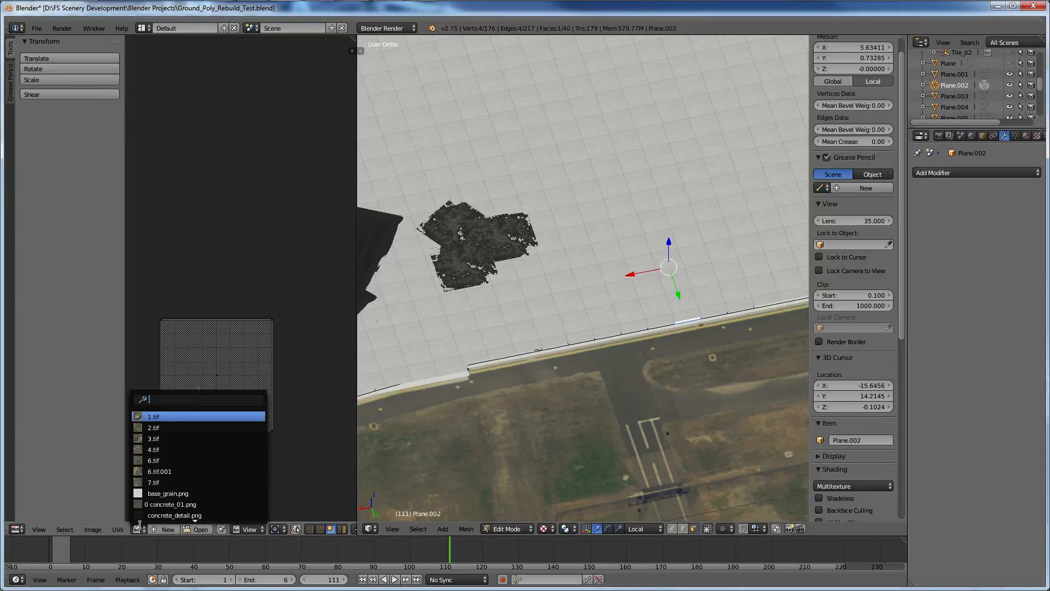
pyautogui.scroll(-6, 180, 481)
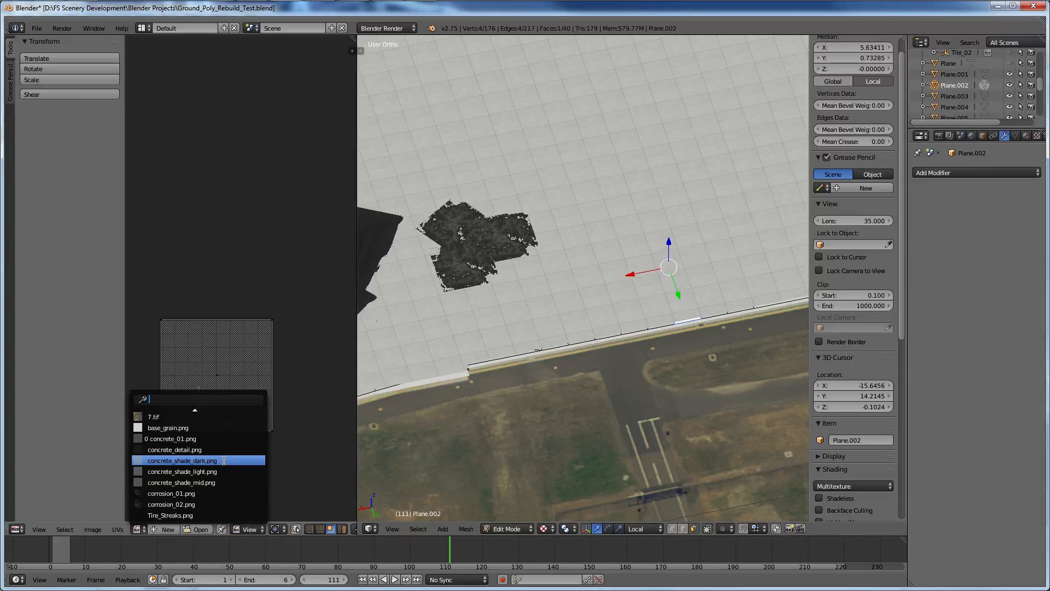
pyautogui.click(224, 460)
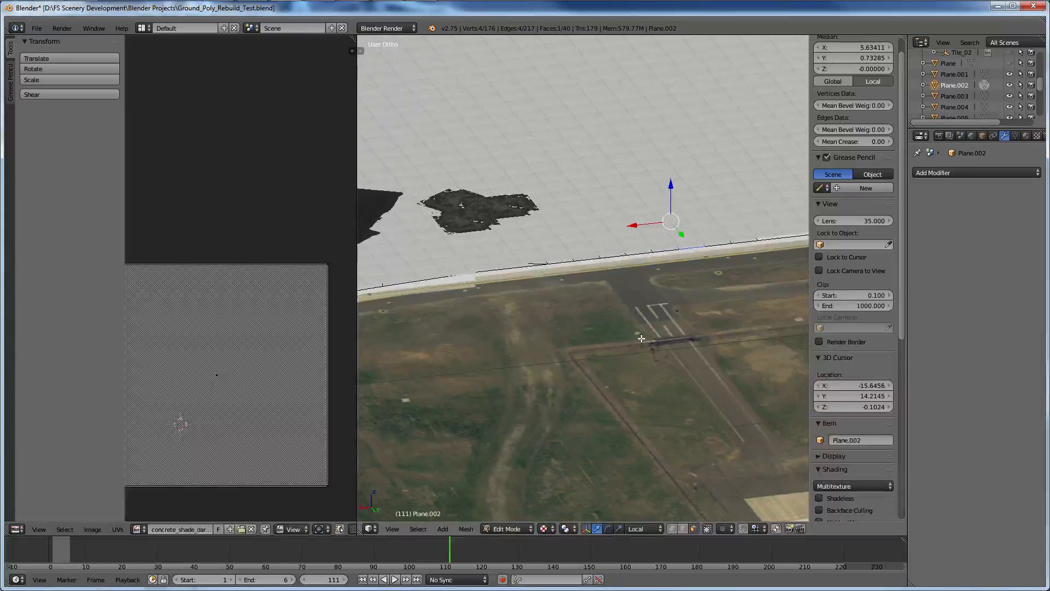
# Return to object mode and select Plane.001 so the shading shows over the apron.
pyautogui.press('Tab')
pyautogui.moveTo(641, 338); pyautogui.dragTo(619, 321, button='middle')
pyautogui.rightClick(640, 258)
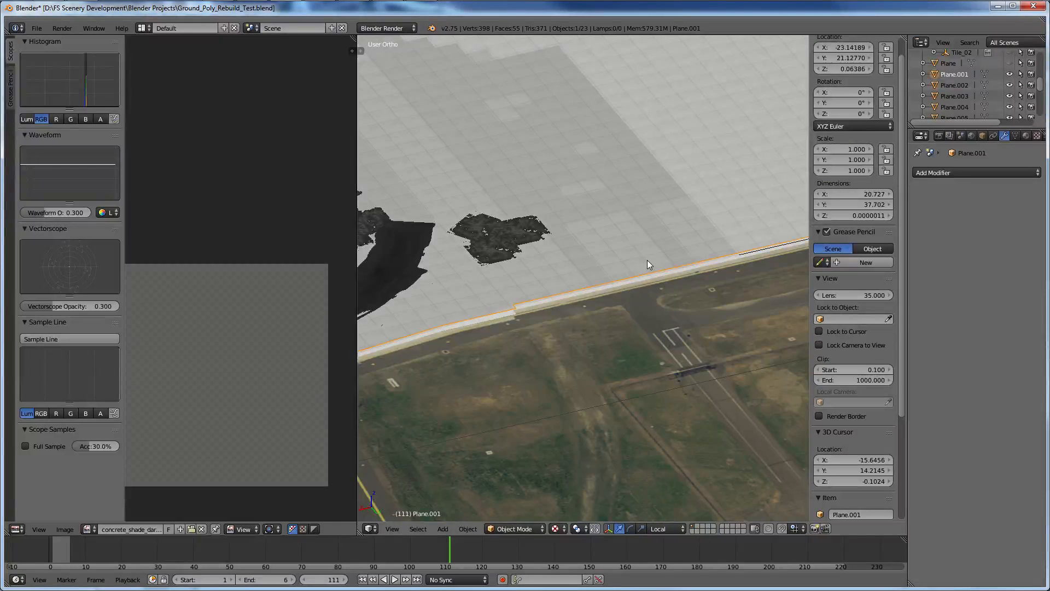
# Inspect the shaded strips and stepped shading across the apron, from the outer edge to the grass island.
pyautogui.moveTo(647, 260); pyautogui.dragTo(661, 336, button='middle')
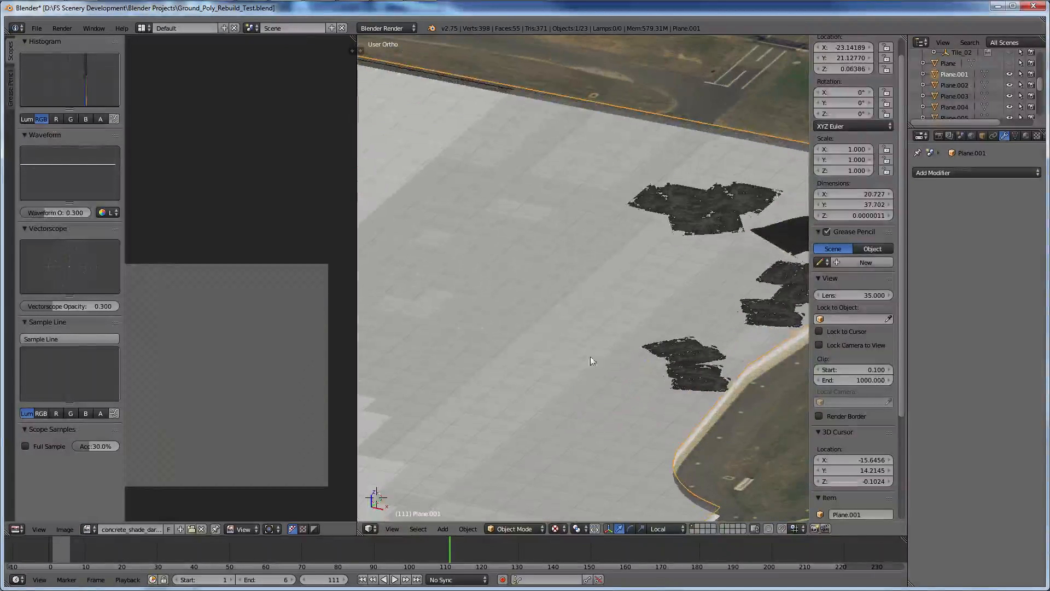
pyautogui.scroll(-6, 644, 373)
pyautogui.moveTo(589, 356); pyautogui.dragTo(638, 374, button='middle')
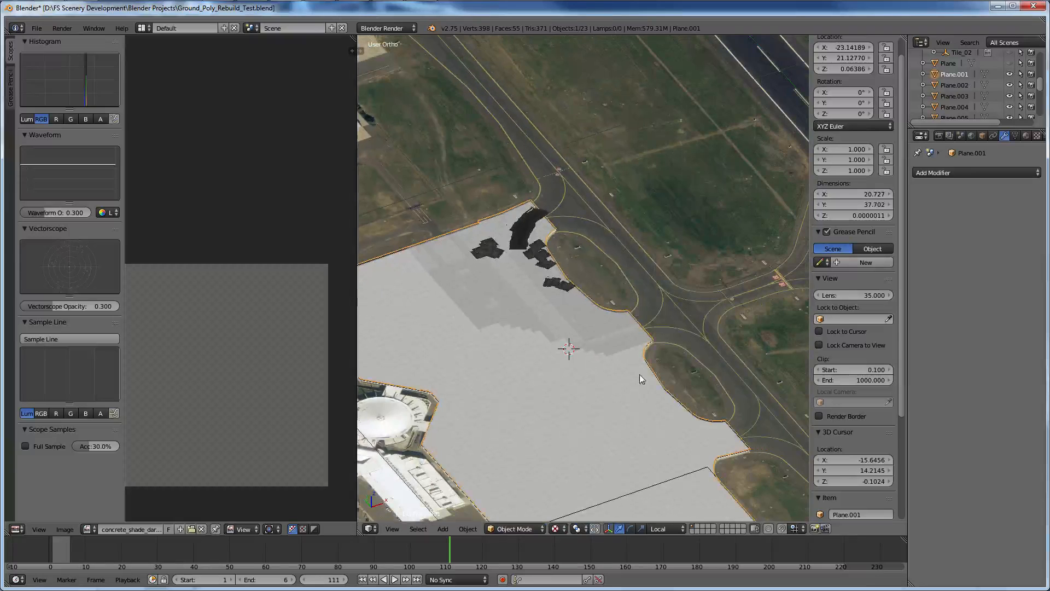
pyautogui.scroll(6, 639, 374)
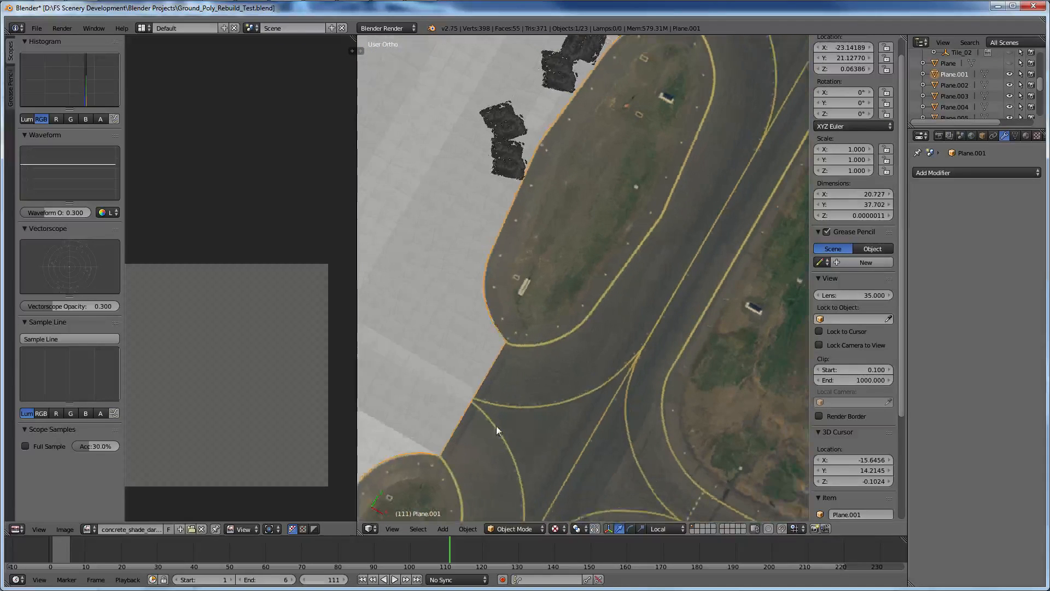
pyautogui.scroll(-1, 497, 425)
pyautogui.keyDown('shift'); pyautogui.moveTo(623, 169); pyautogui.dragTo(574, 379, button='middle'); pyautogui.keyUp('shift')
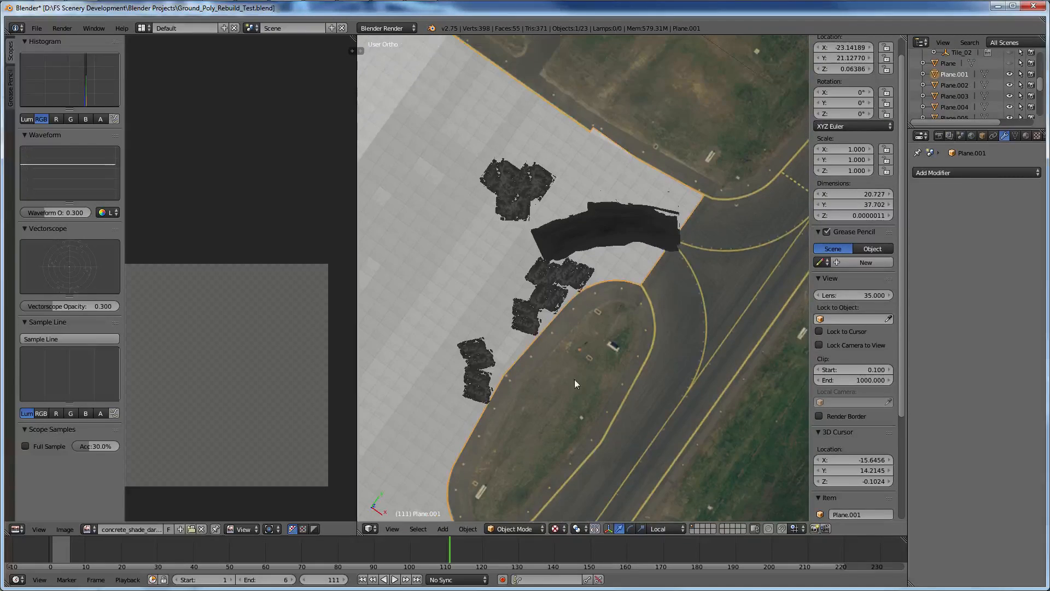
# Select the two overlapping tire-mark planes near the taxiway entrance and examine how the marks blend over the concrete.
pyautogui.keyDown('shift'); pyautogui.rightClick(651, 216); pyautogui.keyUp('shift')
pyautogui.scroll(4, 613, 231)
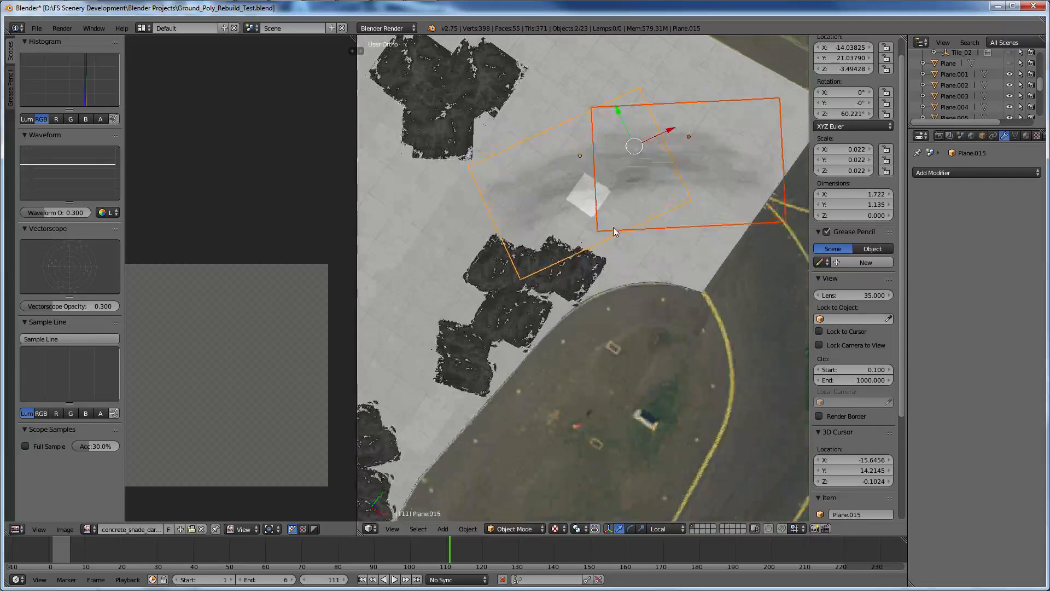
pyautogui.scroll(3, 613, 231)
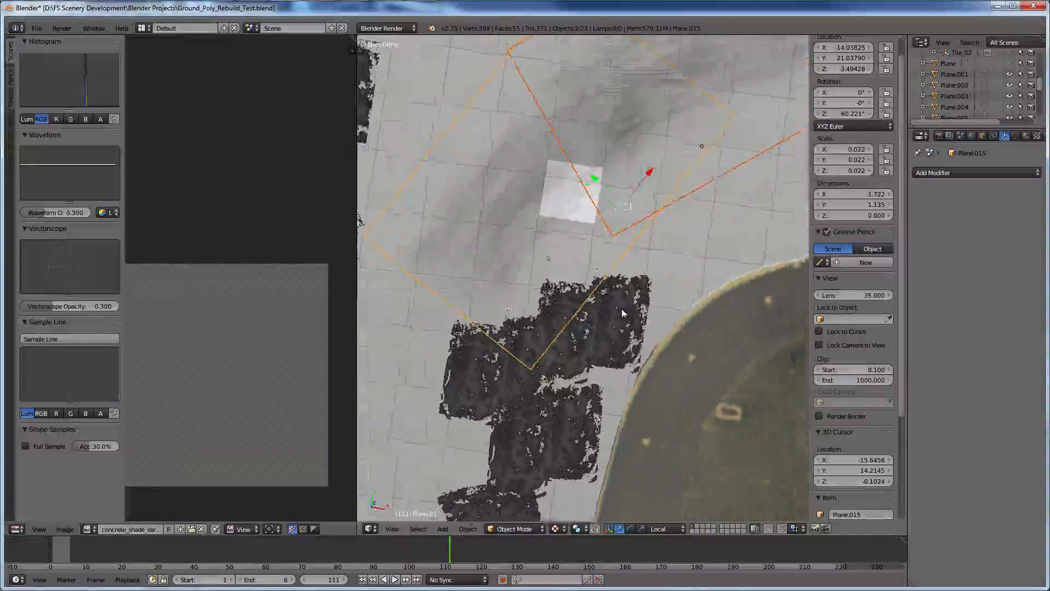
pyautogui.scroll(-3, 645, 350)
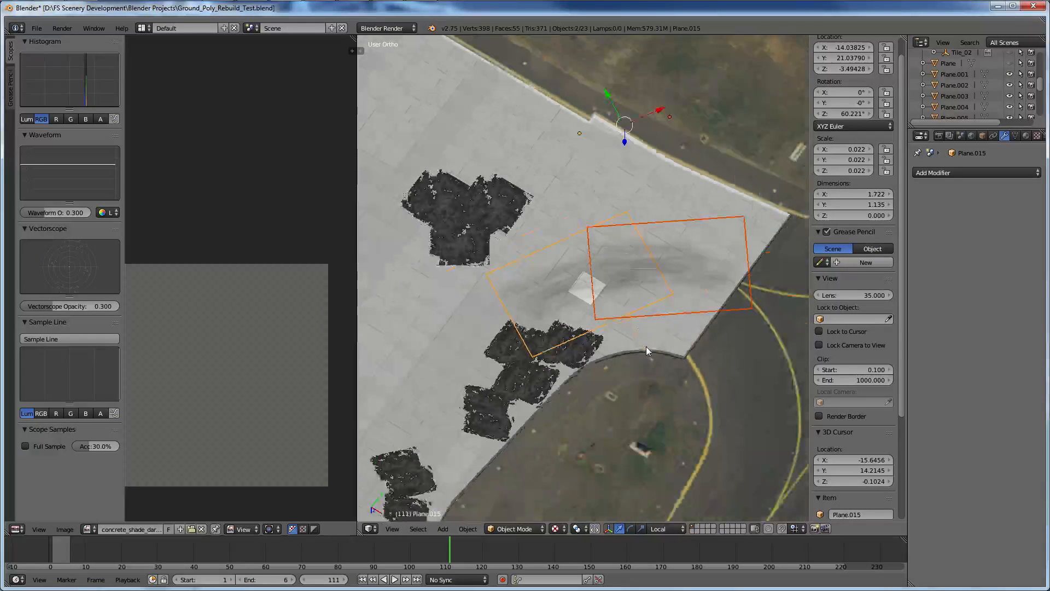
pyautogui.scroll(-5, 645, 347)
pyautogui.moveTo(645, 346); pyautogui.dragTo(723, 382, button='middle')
pyautogui.scroll(8, 704, 373)
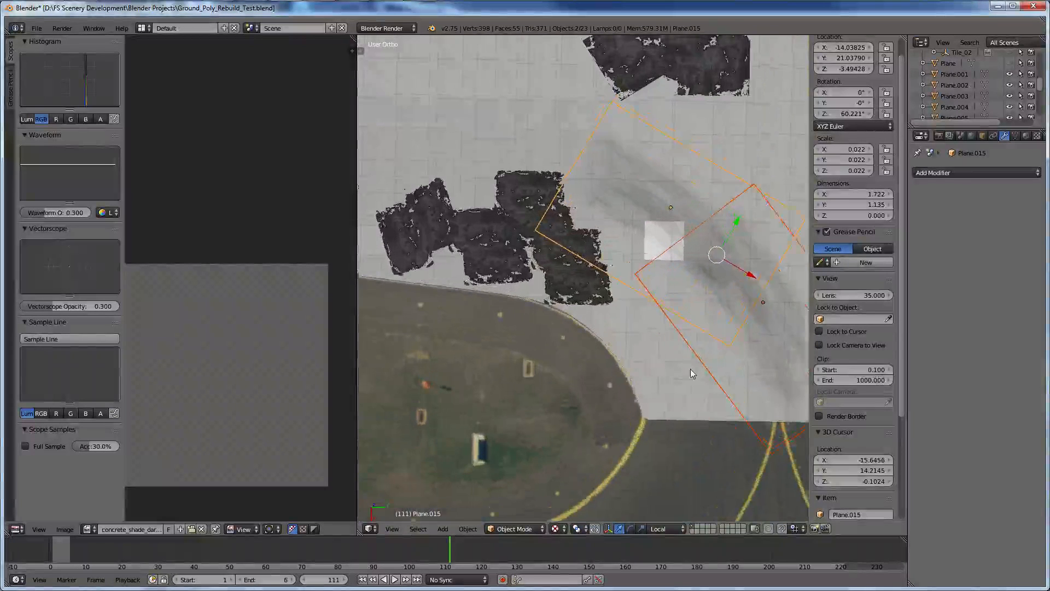
pyautogui.scroll(3, 690, 368)
pyautogui.keyDown('ctrl'); pyautogui.scroll(20, 690, 368); pyautogui.keyUp('ctrl')
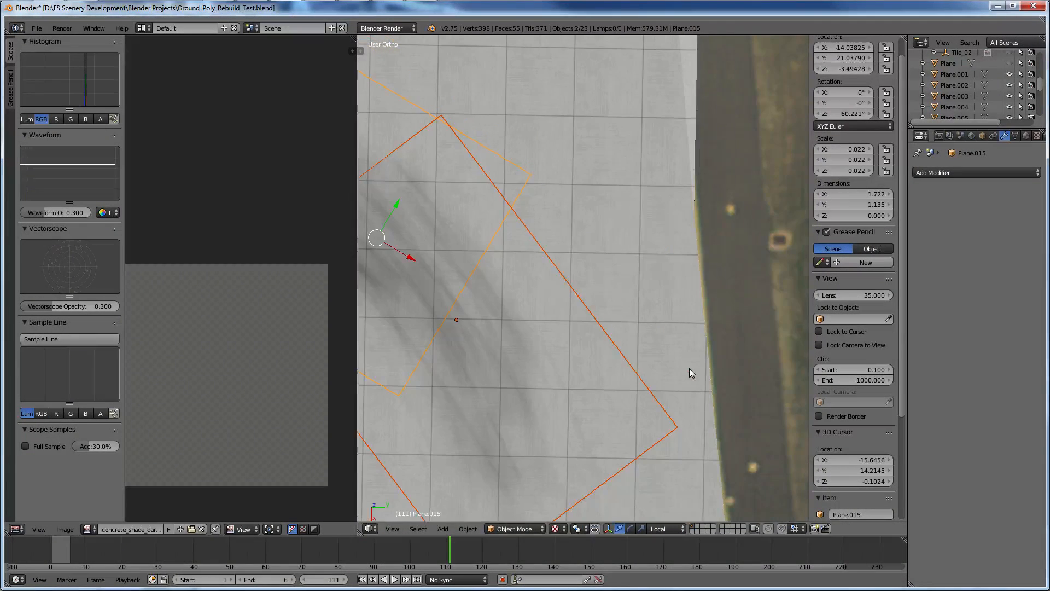
pyautogui.scroll(-7, 689, 369)
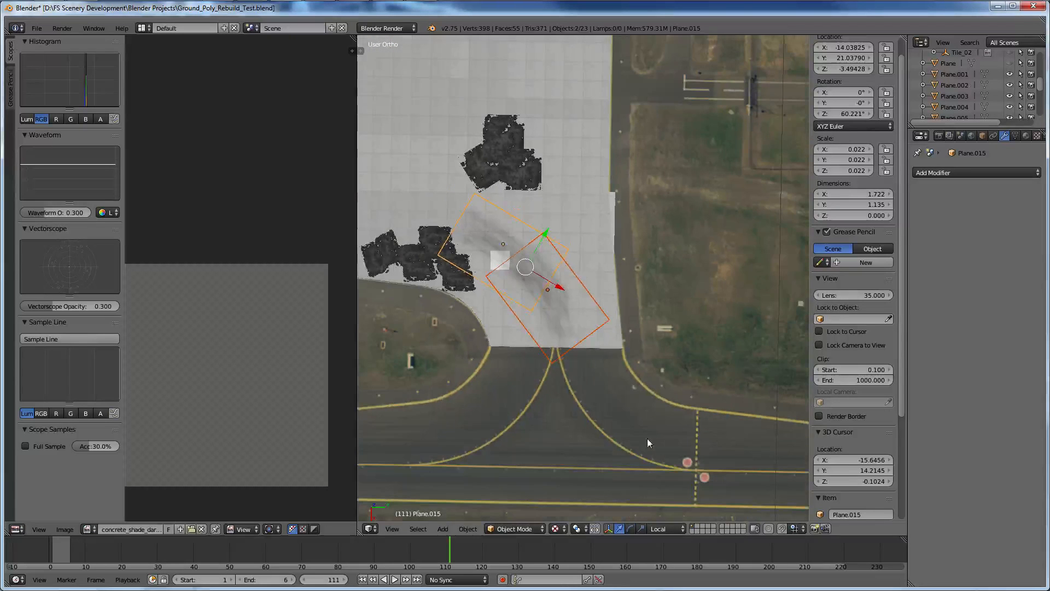
# Open the apron polygon Plane.002 for editing at the taxiway entrance, with its faces shown in wireframe over the aerial photo.
pyautogui.moveTo(623, 412); pyautogui.dragTo(711, 368, button='middle')
pyautogui.scroll(9, 638, 288)
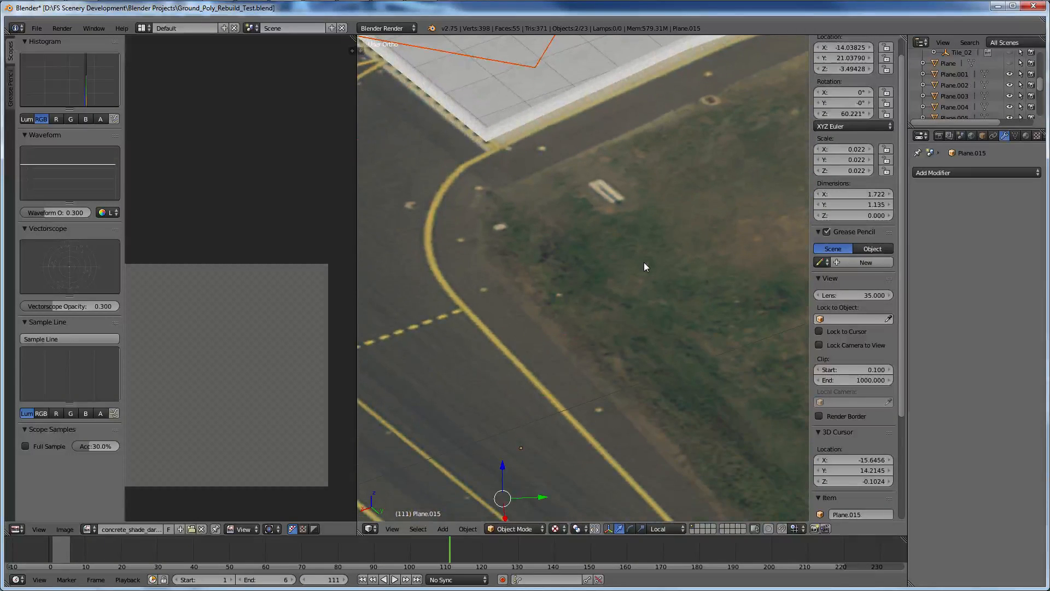
pyautogui.keyDown('shift'); pyautogui.scroll(5, 644, 261); pyautogui.keyUp('shift')
pyautogui.rightClick(516, 285)
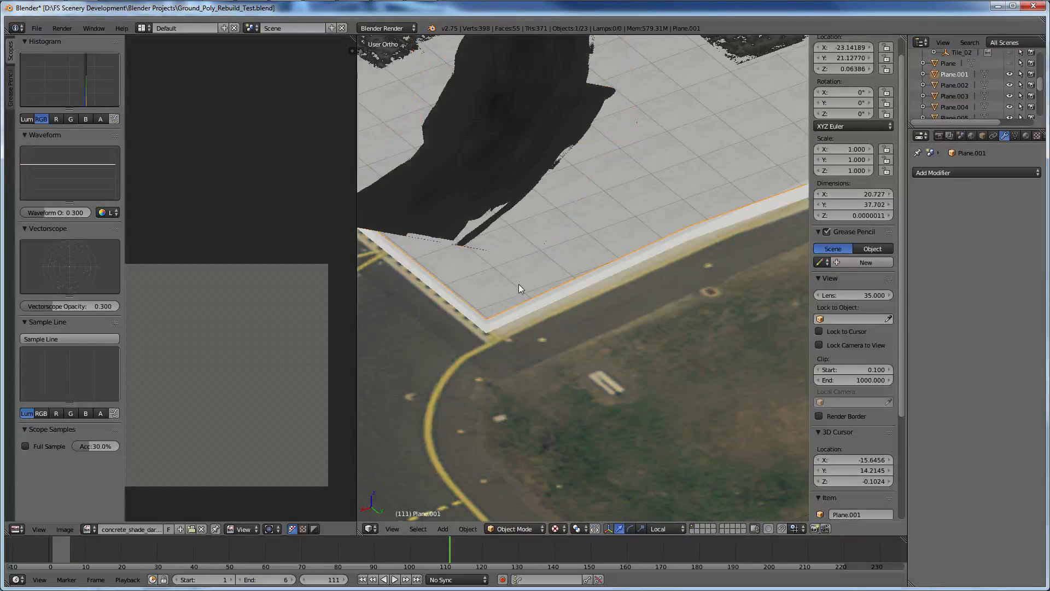
pyautogui.rightClick(525, 284)
pyautogui.press('Tab')
pyautogui.press('z')
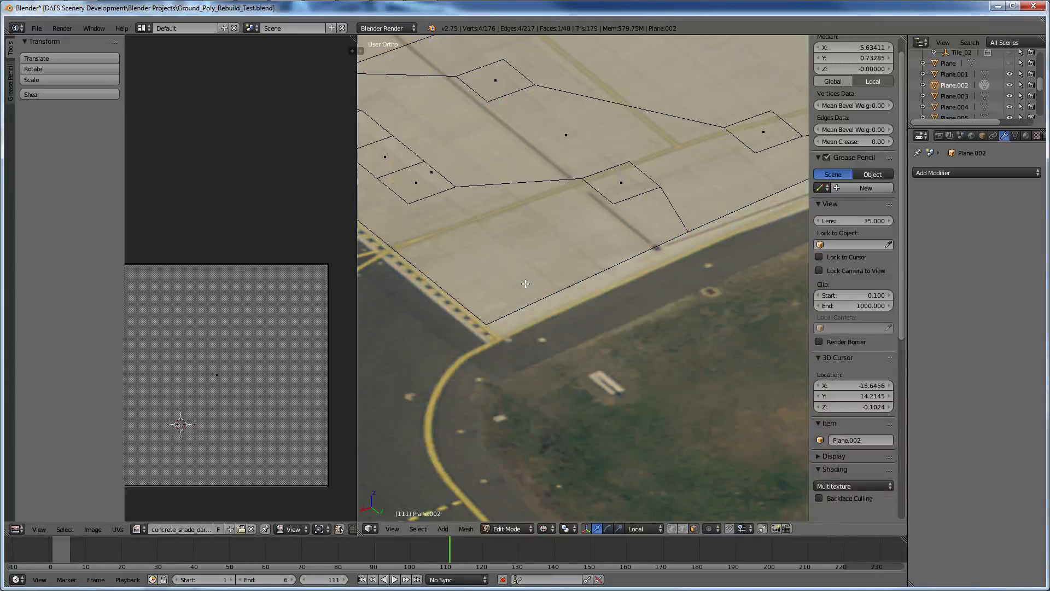
# Unwrap the isolated single-slab face nearest the grass island with Smart UV Project and assign concrete_shade_dark.png to it.
pyautogui.scroll(-3, 525, 284)
pyautogui.rightClick(531, 161)
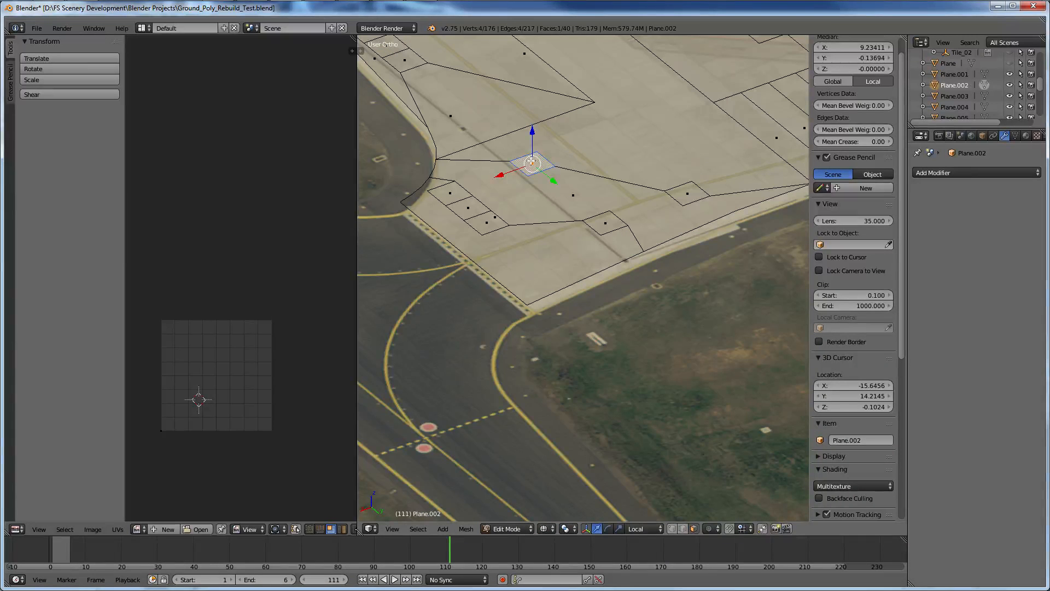
pyautogui.press('u')
pyautogui.click(531, 162)
pyautogui.click(529, 230)
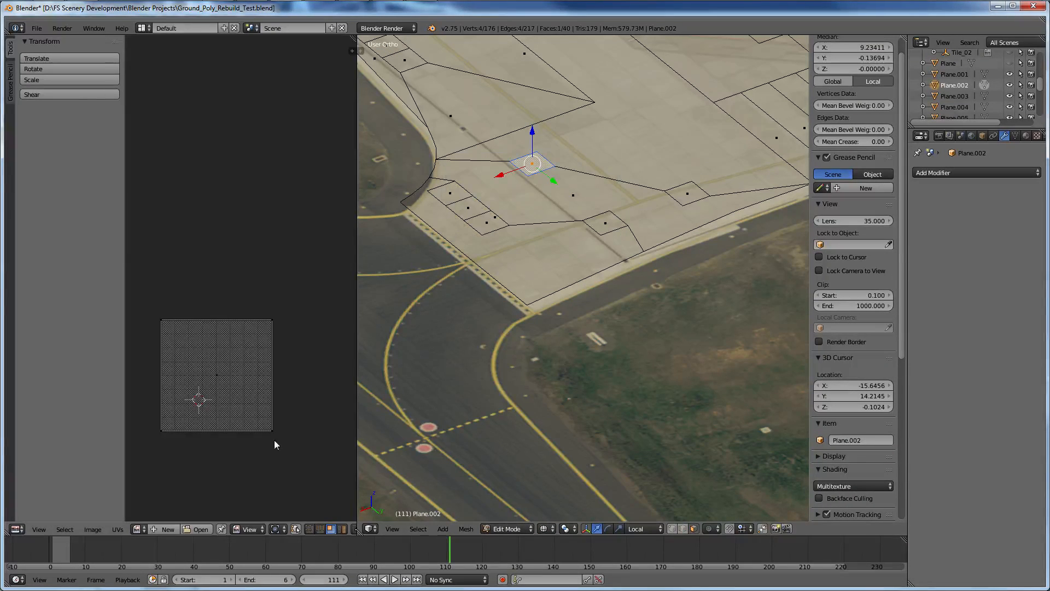
pyautogui.click(137, 529)
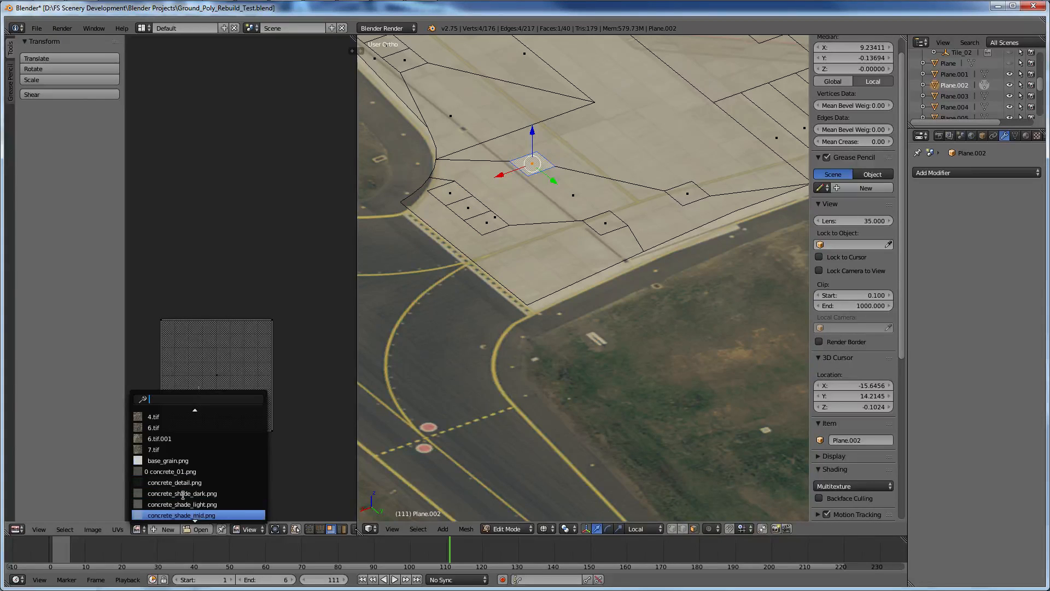
pyautogui.click(183, 493)
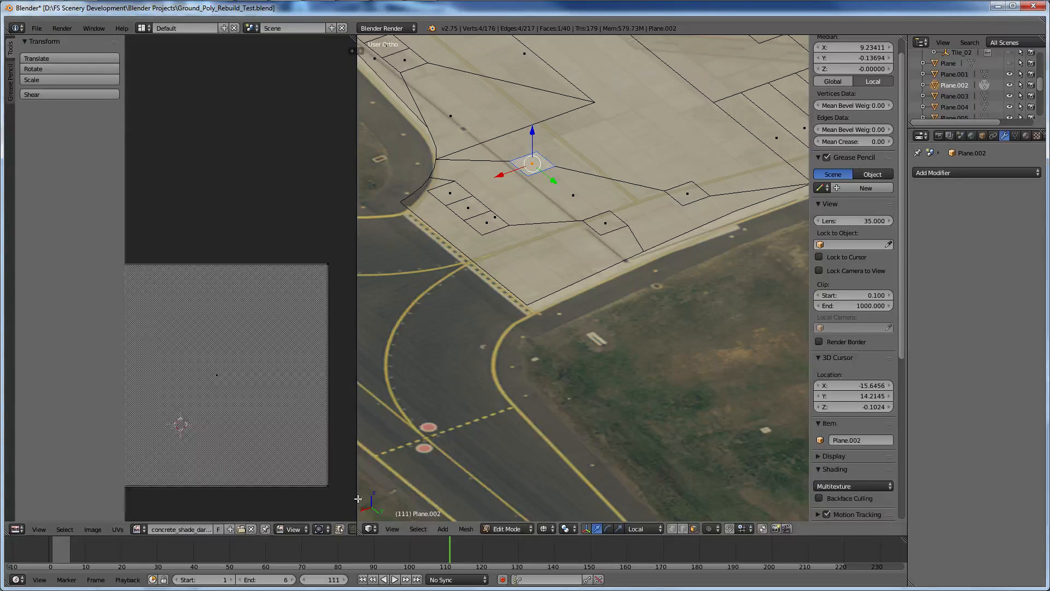
# Restore textured viewport shading, return to object mode and select Plane.001 so the slab shading shows over the apron.
pyautogui.click(546, 528)
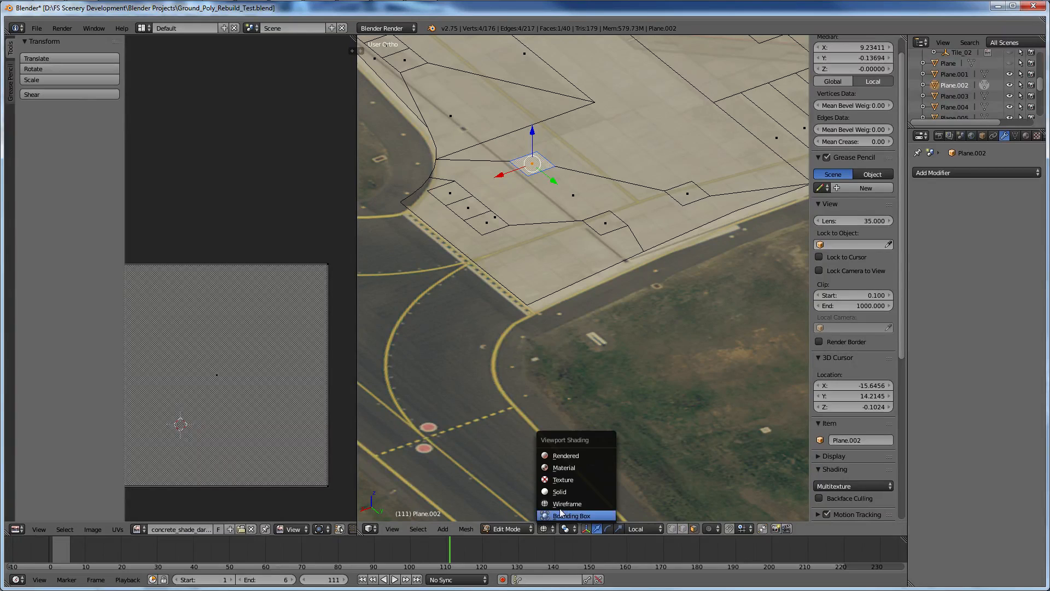
pyautogui.click(562, 480)
pyautogui.scroll(-4, 558, 385)
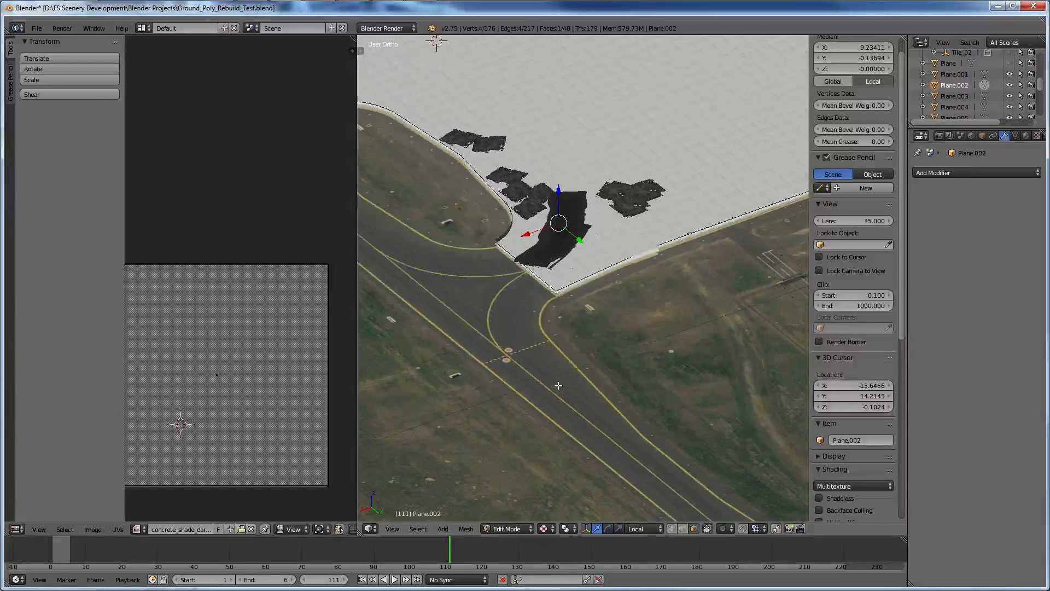
pyautogui.press('z')
pyautogui.press('z')
pyautogui.rightClick(615, 246)
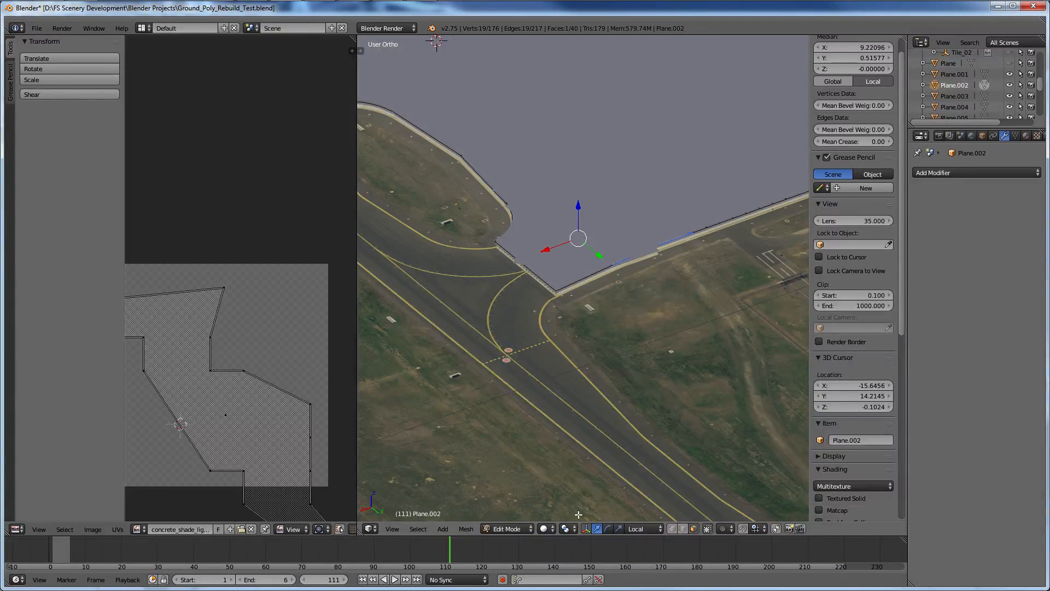
pyautogui.click(543, 528)
pyautogui.click(563, 480)
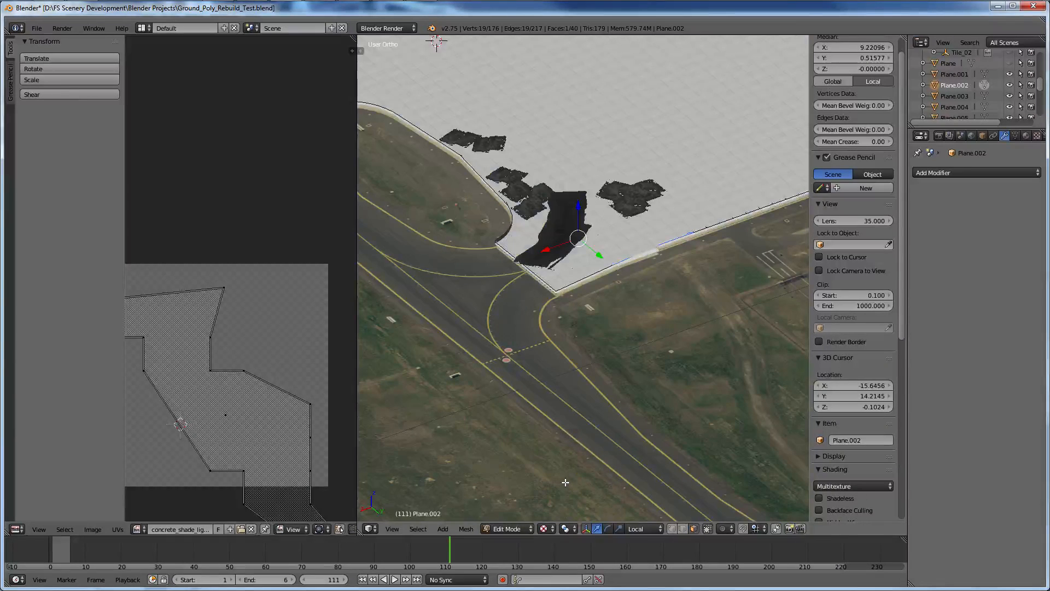
pyautogui.press('Tab')
pyautogui.rightClick(638, 247)
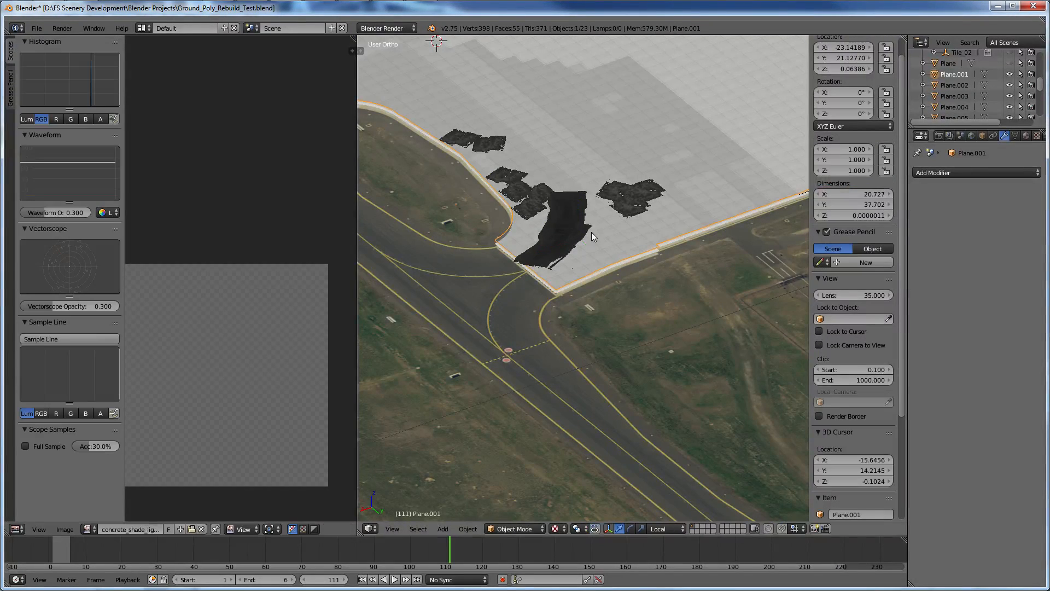
# Examine the concrete shading and the tire-mark planes around the grass island and taxiway entrance in textured shading.
pyautogui.moveTo(591, 232); pyautogui.dragTo(686, 259, button='middle')
pyautogui.scroll(-3, 685, 260)
pyautogui.keyDown('shift'); pyautogui.moveTo(601, 266); pyautogui.dragTo(686, 271, button='middle'); pyautogui.keyUp('shift')
pyautogui.scroll(6, 686, 272)
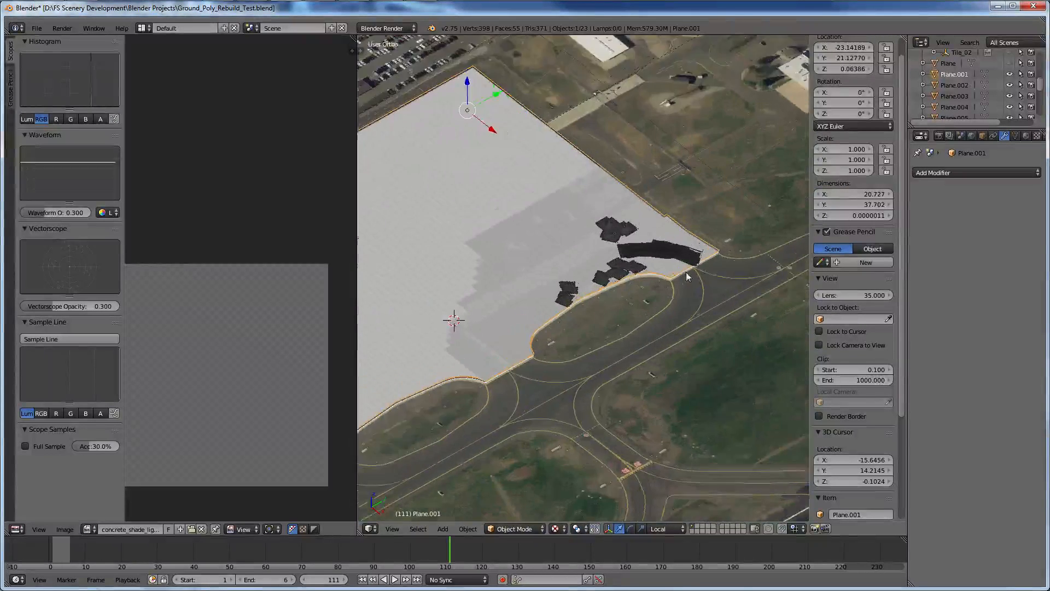
pyautogui.keyDown('ctrl'); pyautogui.scroll(4, 725, 263); pyautogui.keyUp('ctrl')
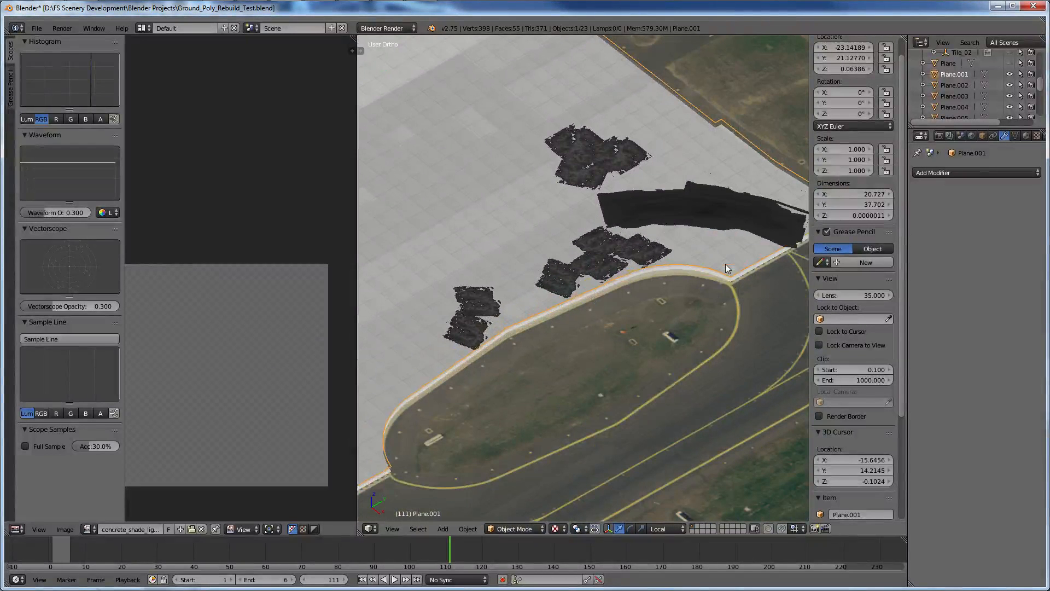
pyautogui.scroll(4, 725, 264)
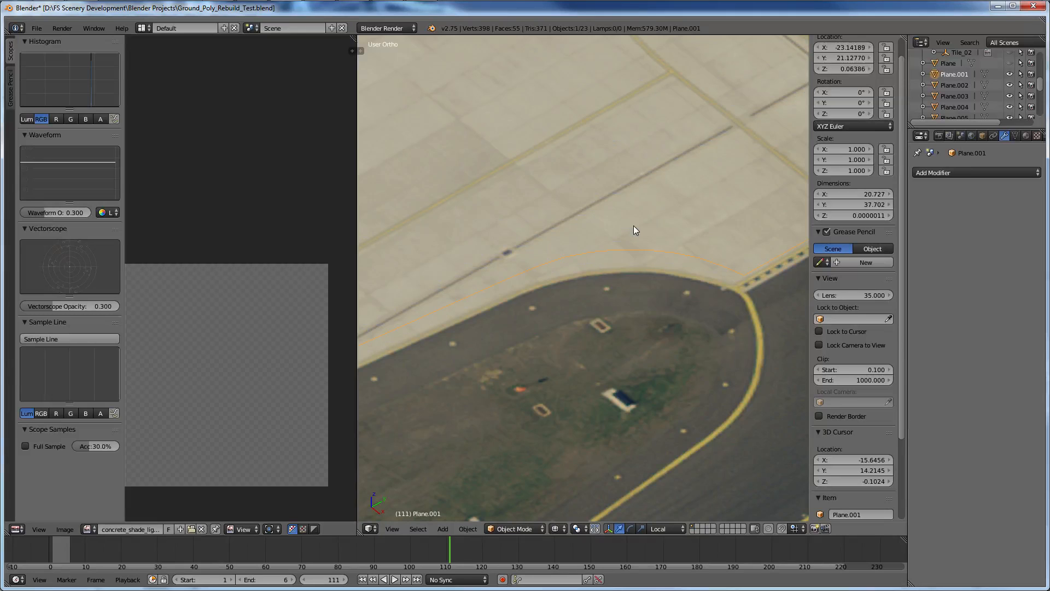
pyautogui.scroll(-5, 633, 229)
pyautogui.click(557, 528)
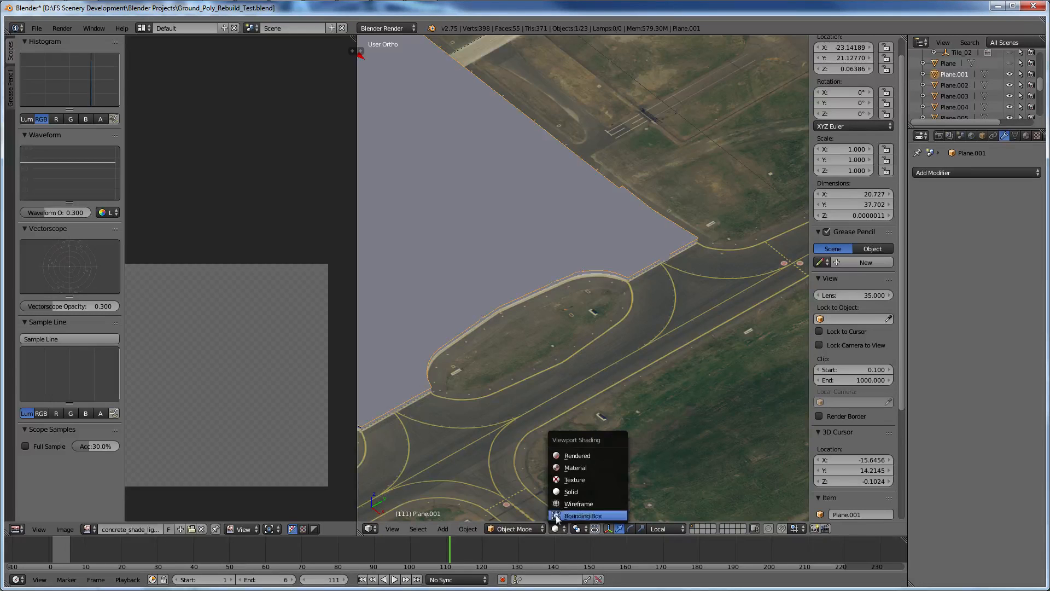
pyautogui.click(569, 479)
pyautogui.scroll(6, 668, 313)
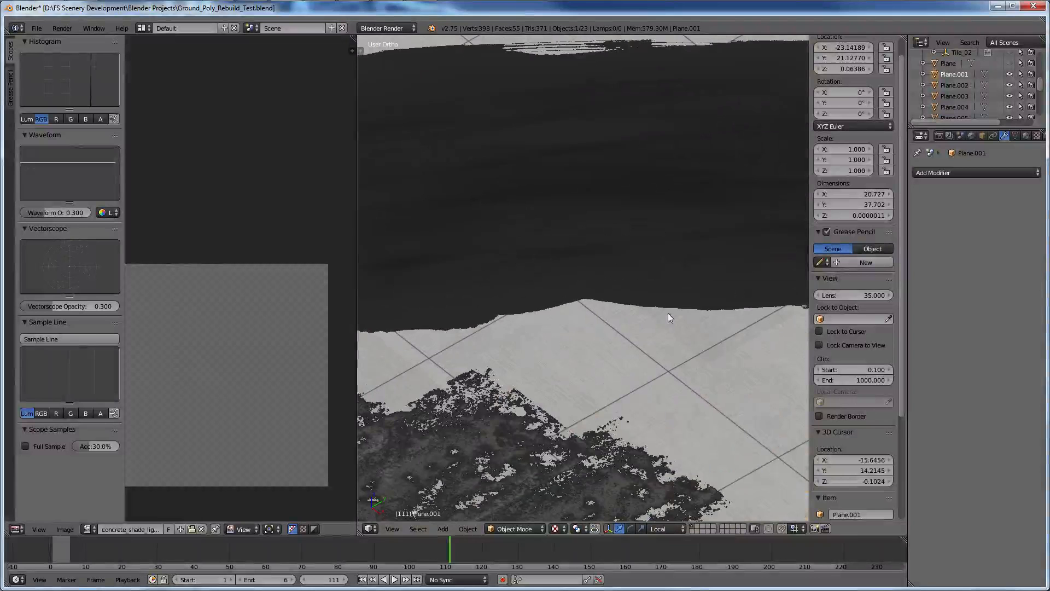
pyautogui.scroll(-3, 668, 313)
pyautogui.keyDown('ctrl'); pyautogui.scroll(9, 688, 421); pyautogui.keyUp('ctrl')
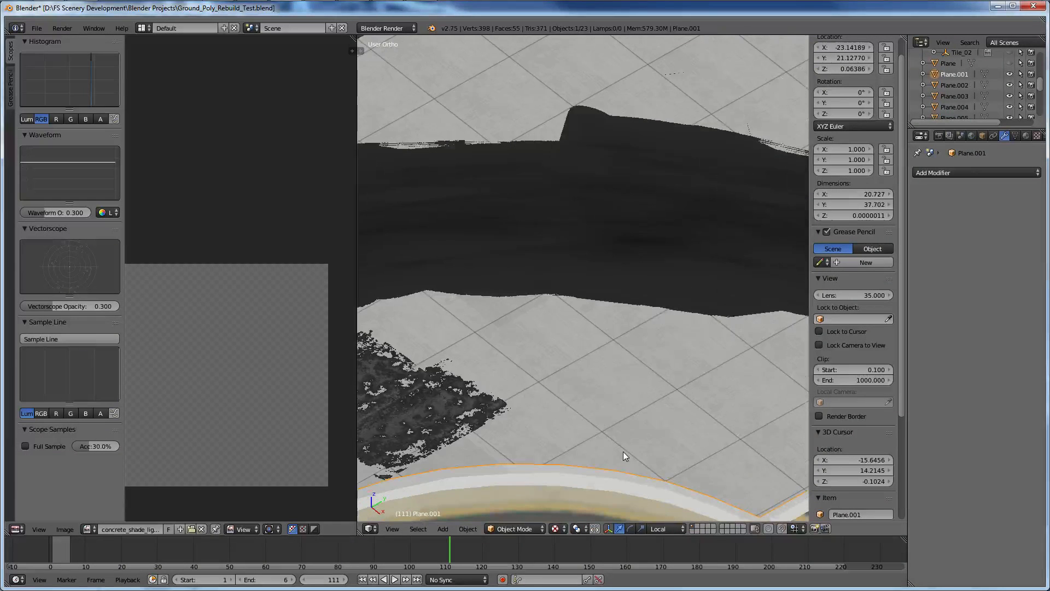
pyautogui.scroll(-7, 622, 451)
# From the top view, select the tire-mark plane at the taxiway entrance and hide both Plane.014 and Plane.015.
pyautogui.press('KP_7')
pyautogui.scroll(2, 676, 432)
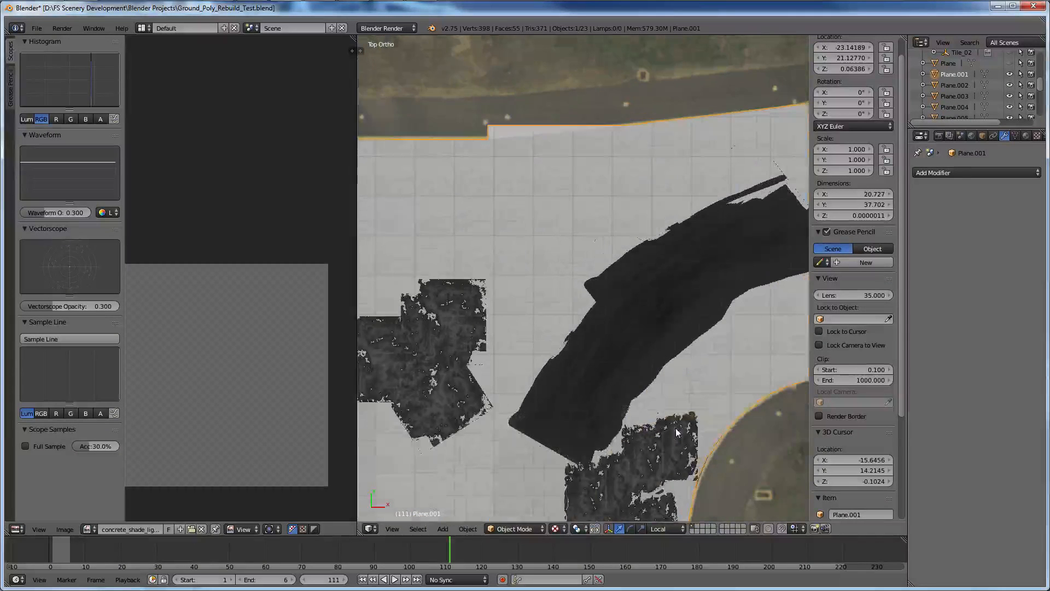
pyautogui.scroll(1, 676, 428)
pyautogui.keyDown('ctrl'); pyautogui.scroll(4, 676, 428); pyautogui.keyUp('ctrl')
pyautogui.rightClick(586, 291)
pyautogui.rightClick(648, 280)
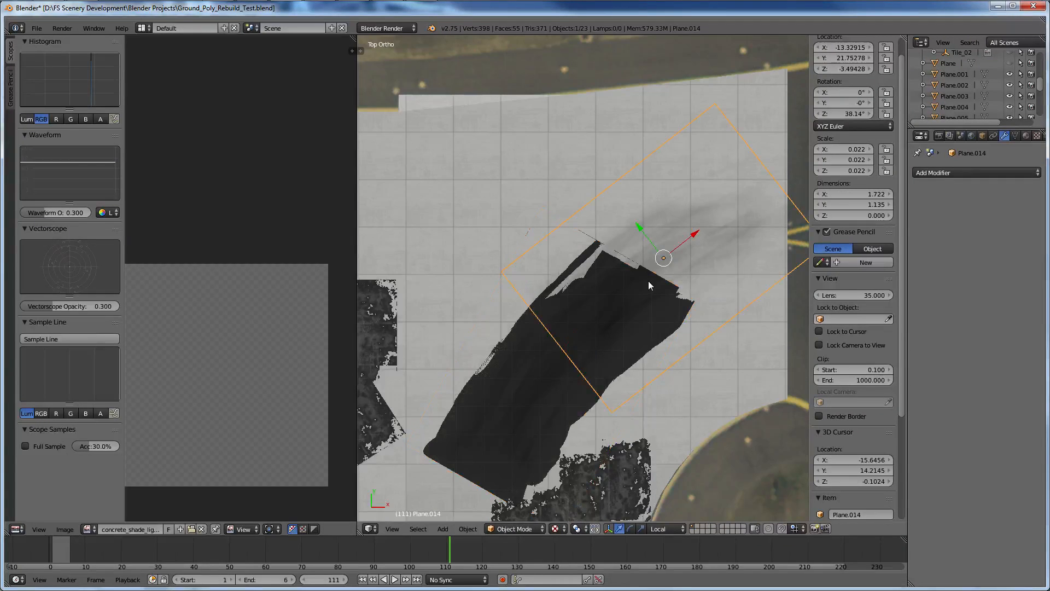
pyautogui.scroll(-5, 1021, 106)
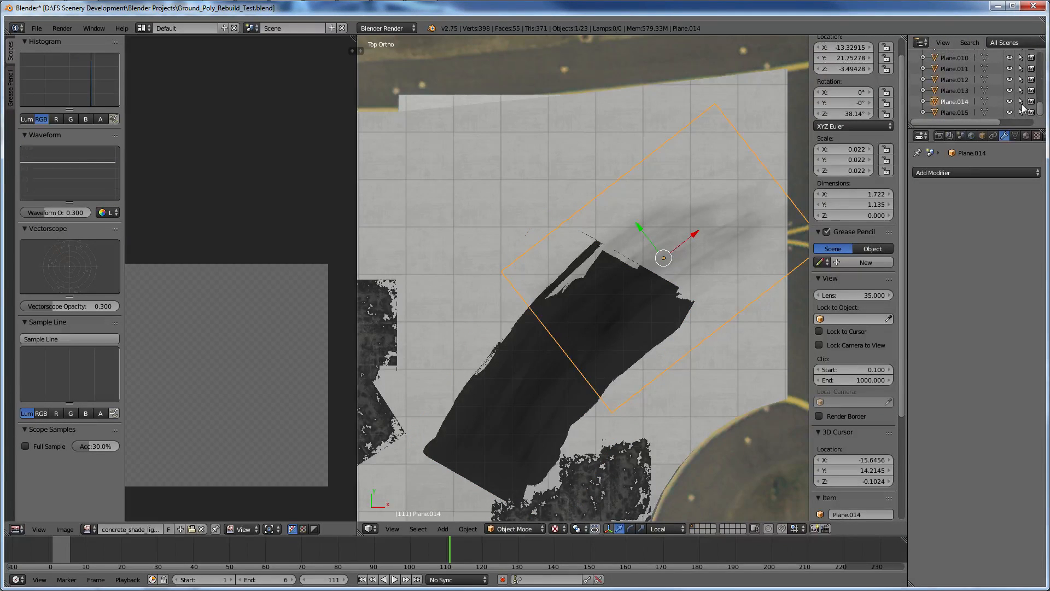
pyautogui.moveTo(1009, 112); pyautogui.dragTo(1009, 103)
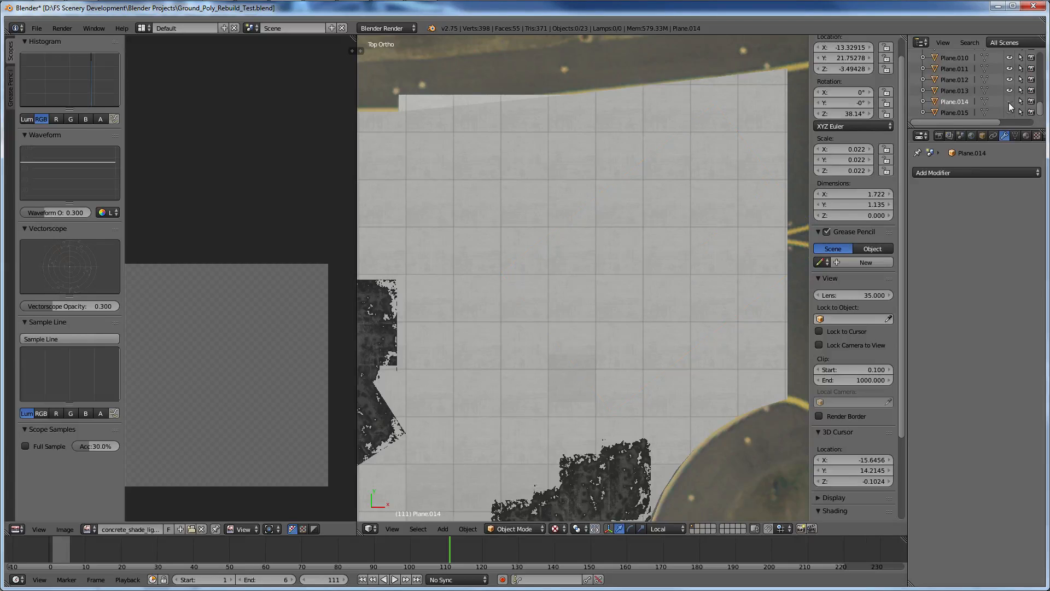
# Check the uncovered shaded slab at the taxiway entrance and select Plane.001 to compare it with the surrounding concrete.
pyautogui.scroll(-3, 595, 296)
pyautogui.scroll(4, 595, 296)
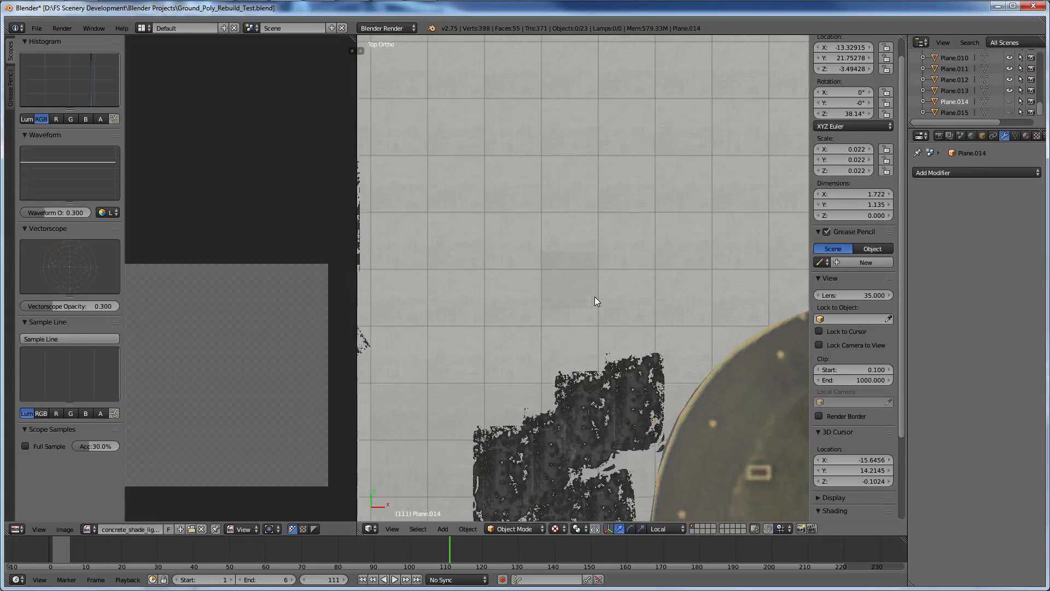
pyautogui.scroll(-4, 595, 296)
pyautogui.rightClick(616, 242)
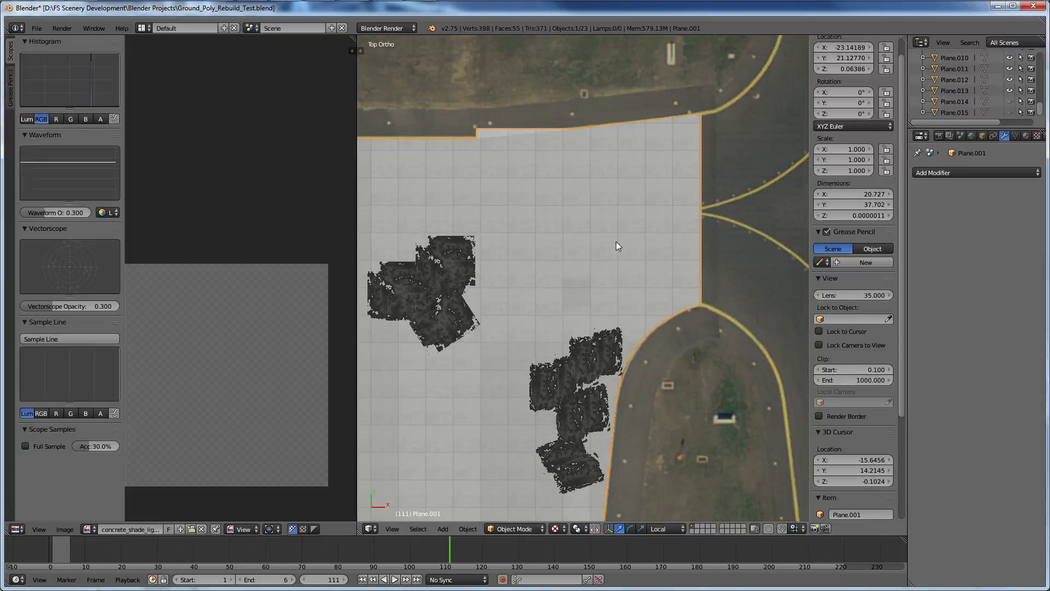
# Inspect the notch along the apron's outer edge, alternating the selection between Plane.001 and Plane.002 to compare their boundaries.
pyautogui.moveTo(615, 241); pyautogui.dragTo(593, 261, button='middle')
pyautogui.scroll(7, 592, 260)
pyautogui.scroll(1, 587, 208)
pyautogui.keyDown('shift'); pyautogui.scroll(4, 588, 205); pyautogui.keyUp('shift')
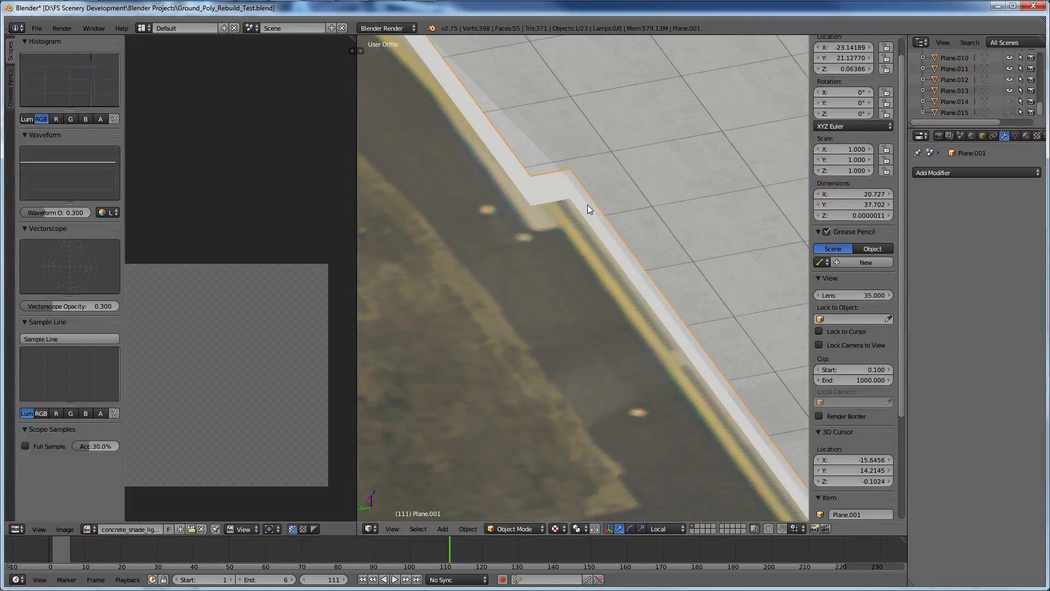
pyautogui.keyDown('shift'); pyautogui.scroll(3, 587, 205); pyautogui.keyUp('shift')
pyautogui.rightClick(569, 197)
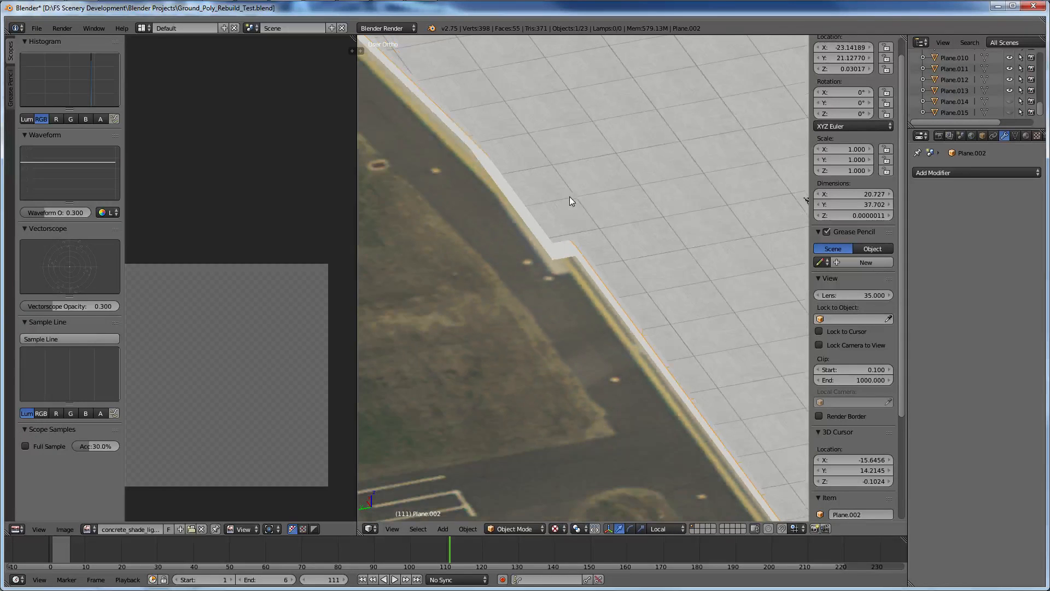
pyautogui.scroll(-3, 569, 196)
pyautogui.moveTo(571, 287); pyautogui.dragTo(609, 334, button='middle')
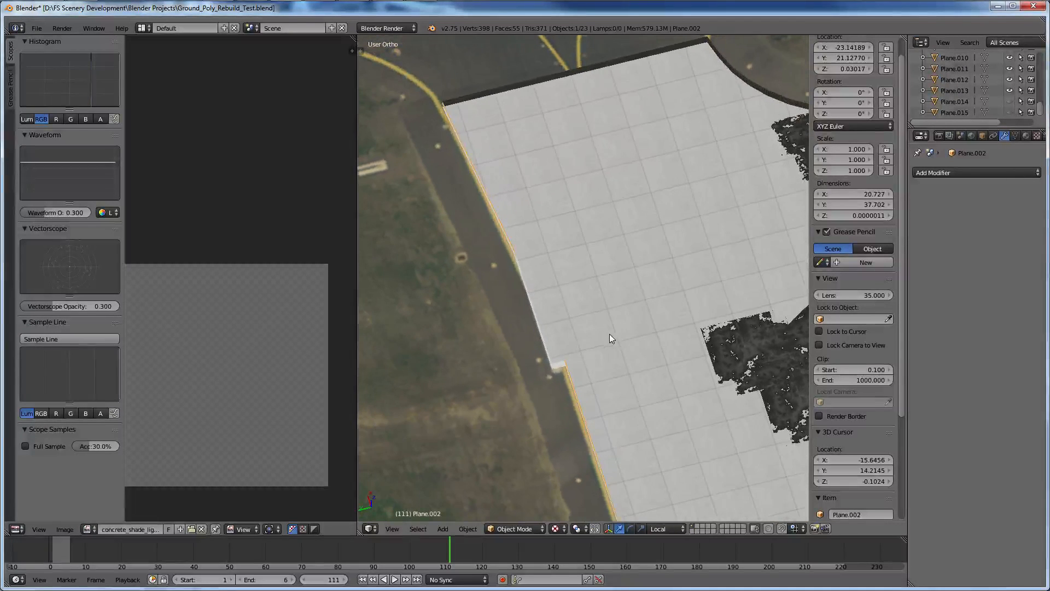
pyautogui.rightClick(552, 347)
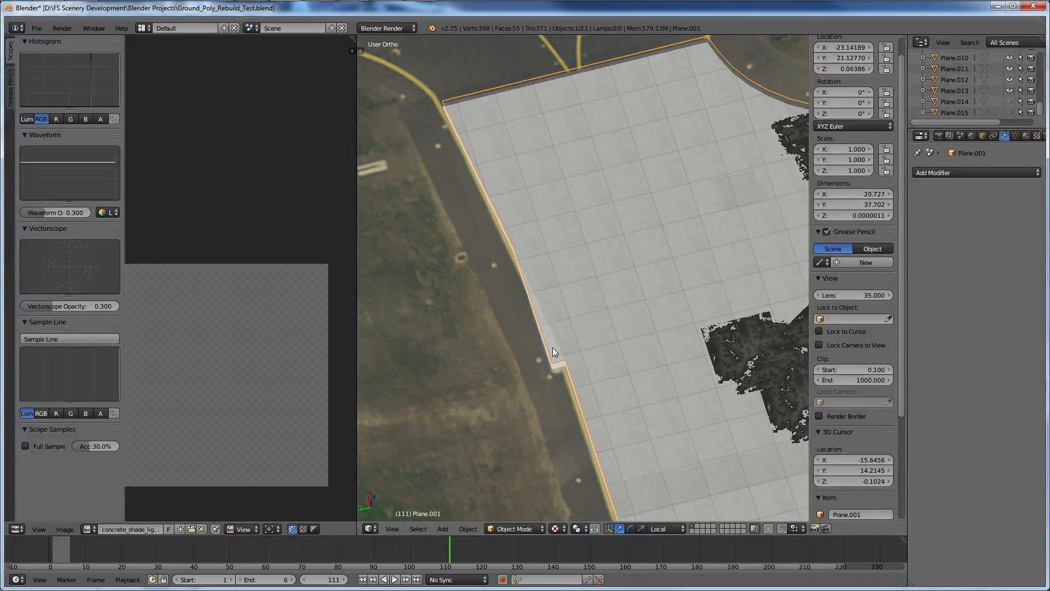
pyautogui.rightClick(560, 353)
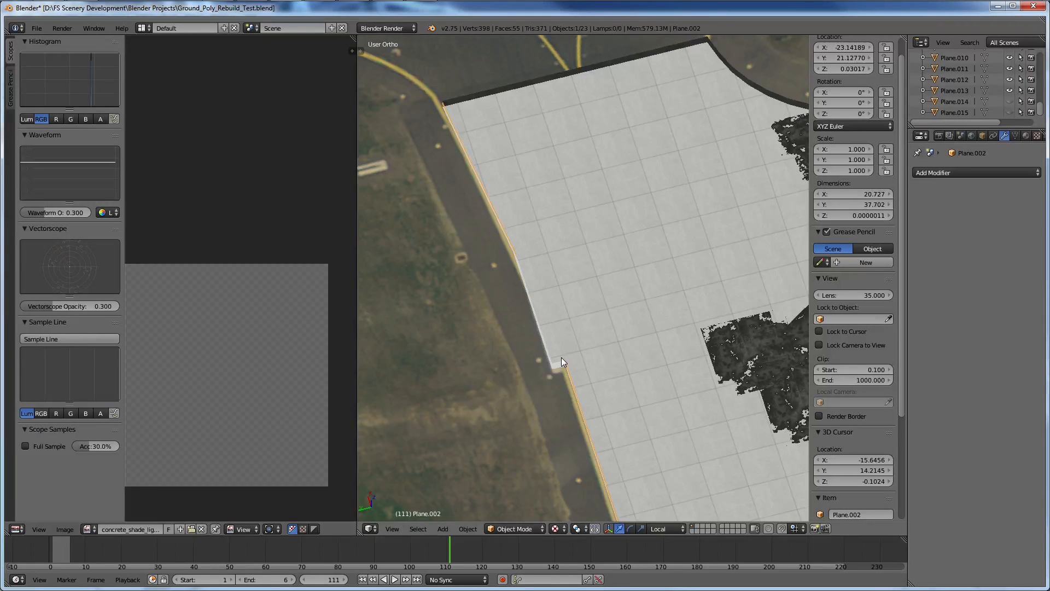
pyautogui.scroll(-4, 562, 357)
pyautogui.scroll(4, 631, 334)
pyautogui.moveTo(630, 337); pyautogui.dragTo(527, 214, button='middle')
pyautogui.scroll(2, 579, 369)
pyautogui.scroll(-4, 533, 208)
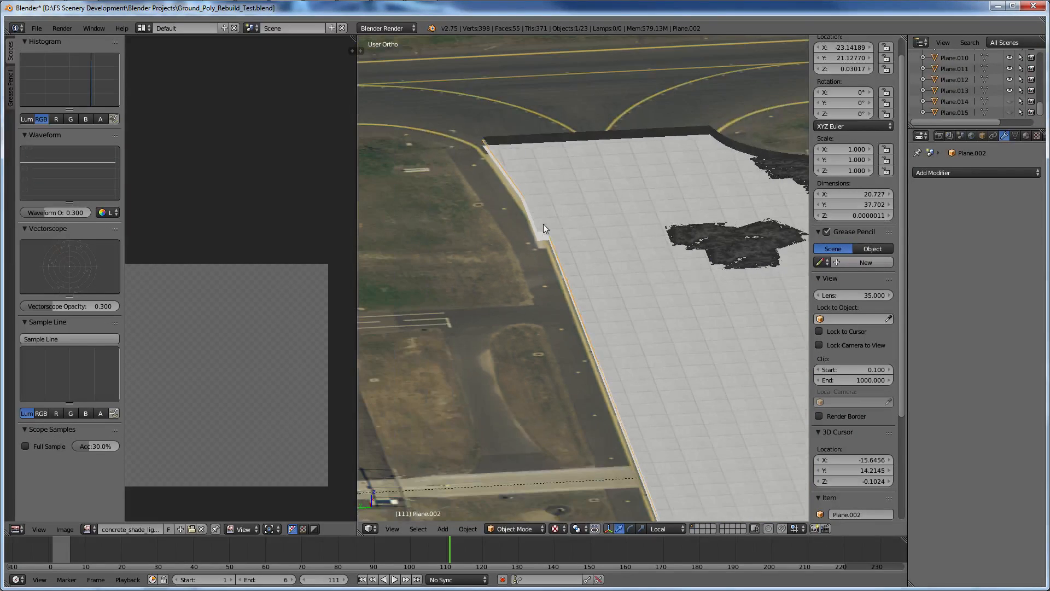
pyautogui.scroll(2, 581, 281)
# Show the apron from the top in wireframe and study the aerial photo's slabs and markings near the taxiway entrance.
pyautogui.press('KP_7')
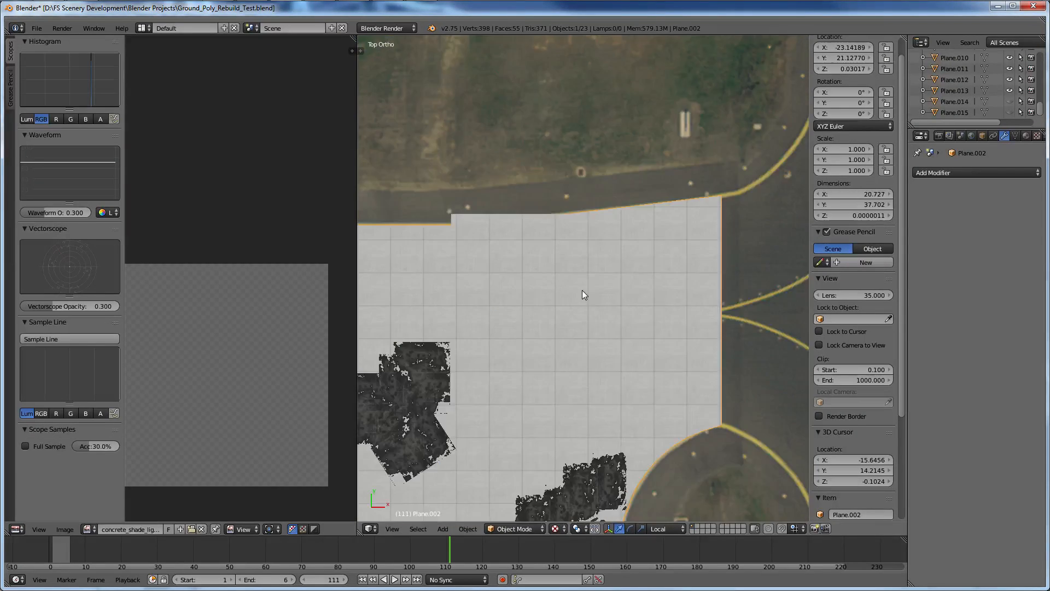
pyautogui.hotkey('alt', 'z')
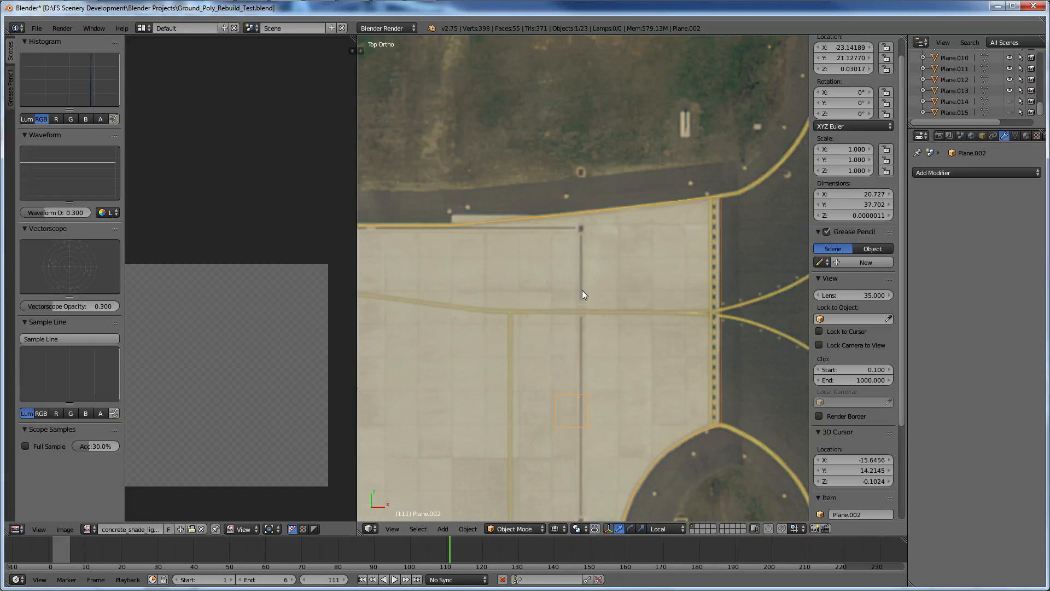
pyautogui.scroll(3, 583, 294)
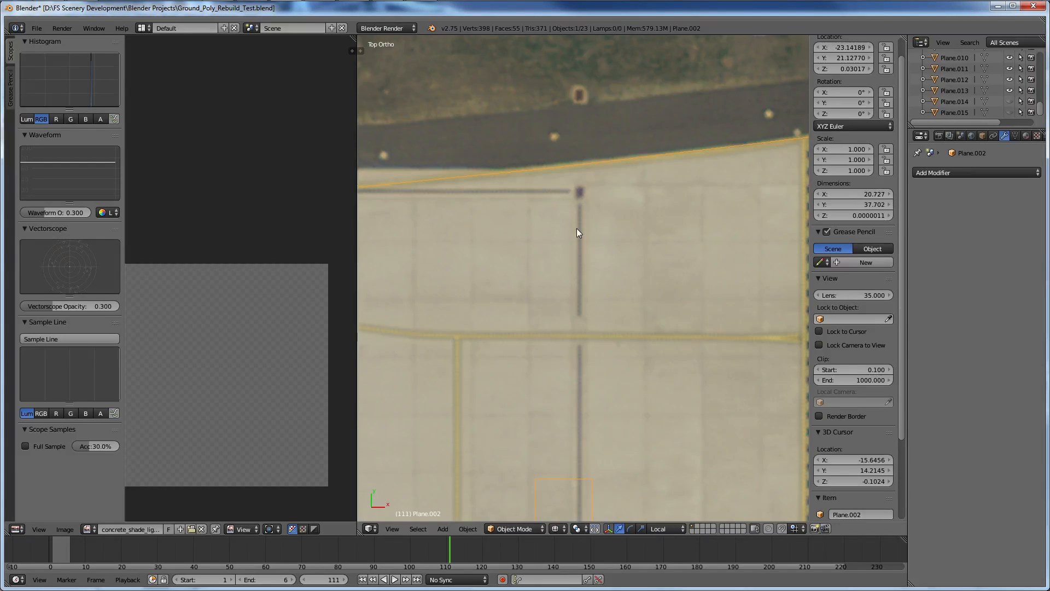
pyautogui.scroll(-4, 630, 212)
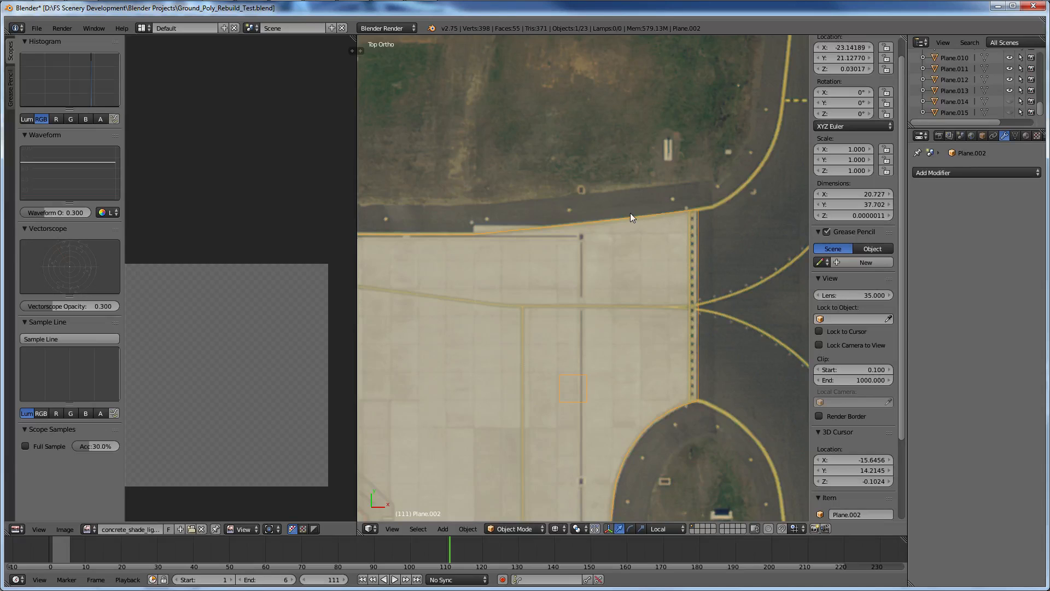
pyautogui.keyDown('shift'); pyautogui.scroll(-4, 651, 169); pyautogui.keyUp('shift')
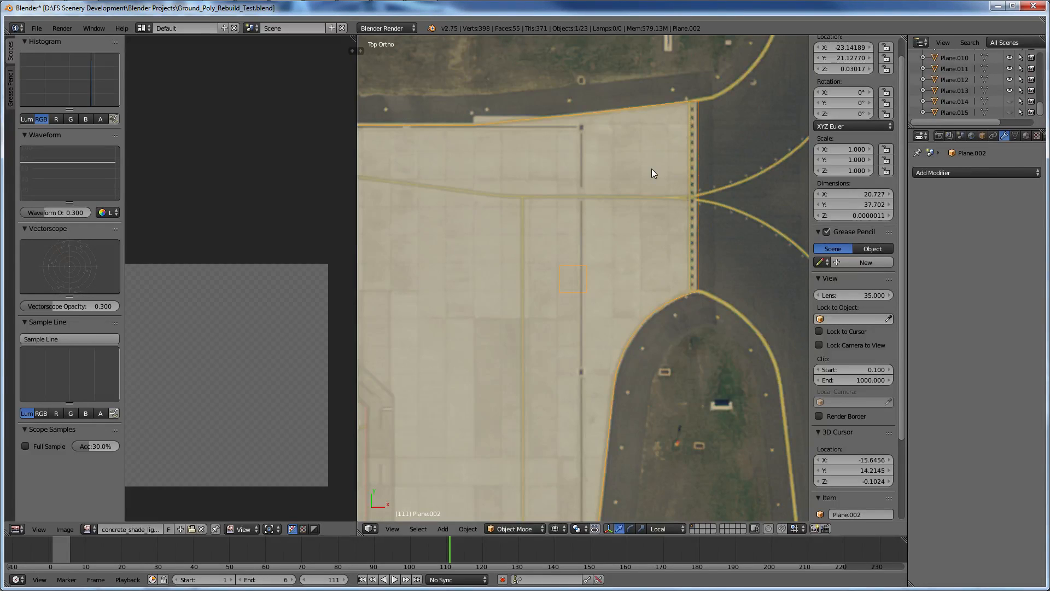
# Edit Plane.002 and select five square slab faces near the taxiway entrance, including the row of three beside the curved edge.
pyautogui.scroll(-5, 651, 168)
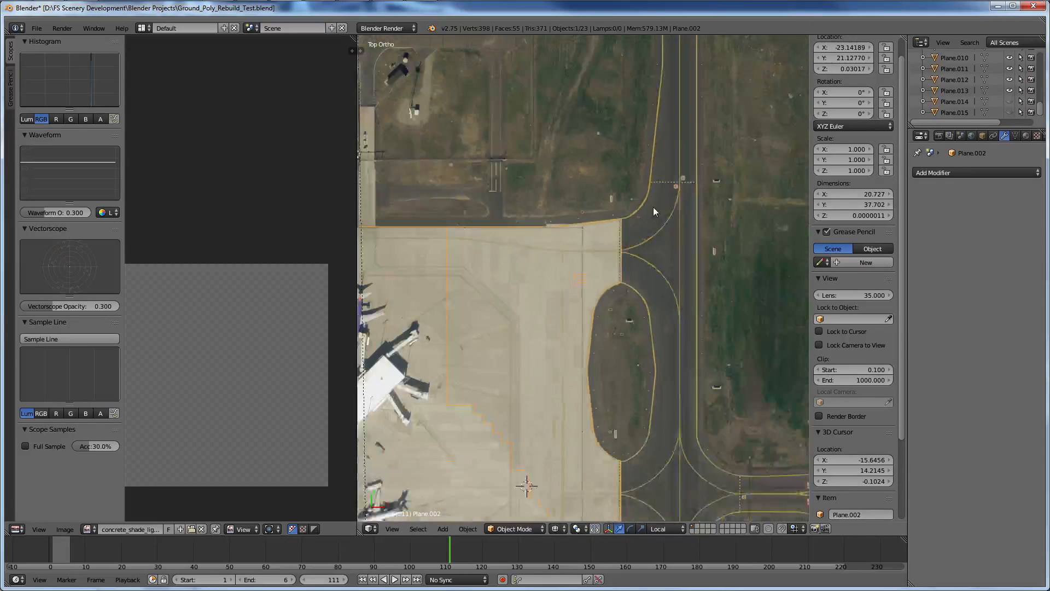
pyautogui.moveTo(653, 212); pyautogui.dragTo(623, 254, button='middle')
pyautogui.press('Tab')
pyautogui.scroll(3, 623, 254)
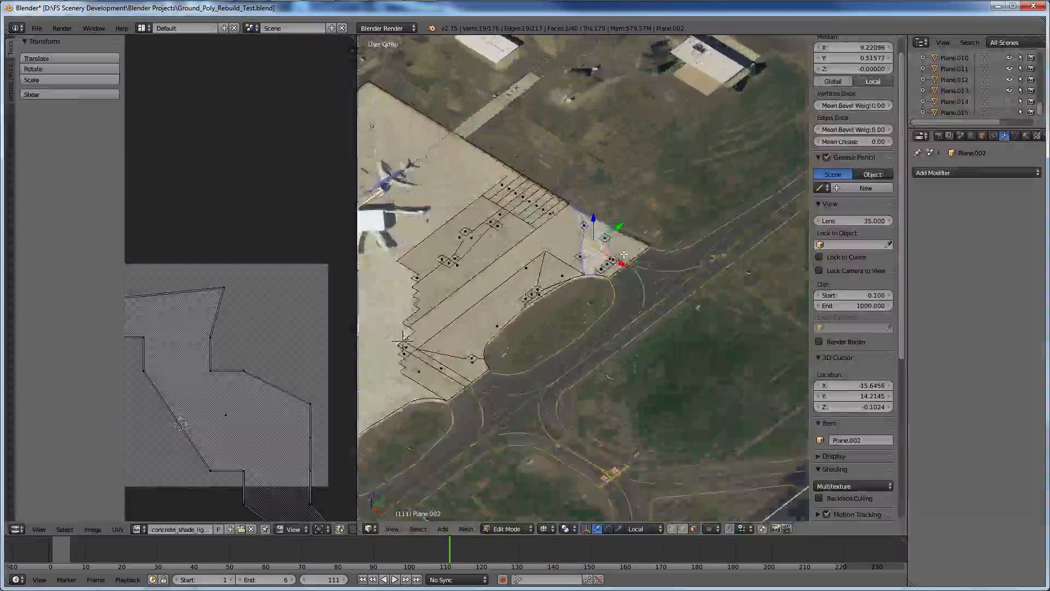
pyautogui.scroll(3, 623, 254)
pyautogui.rightClick(623, 205)
pyautogui.scroll(-2, 626, 205)
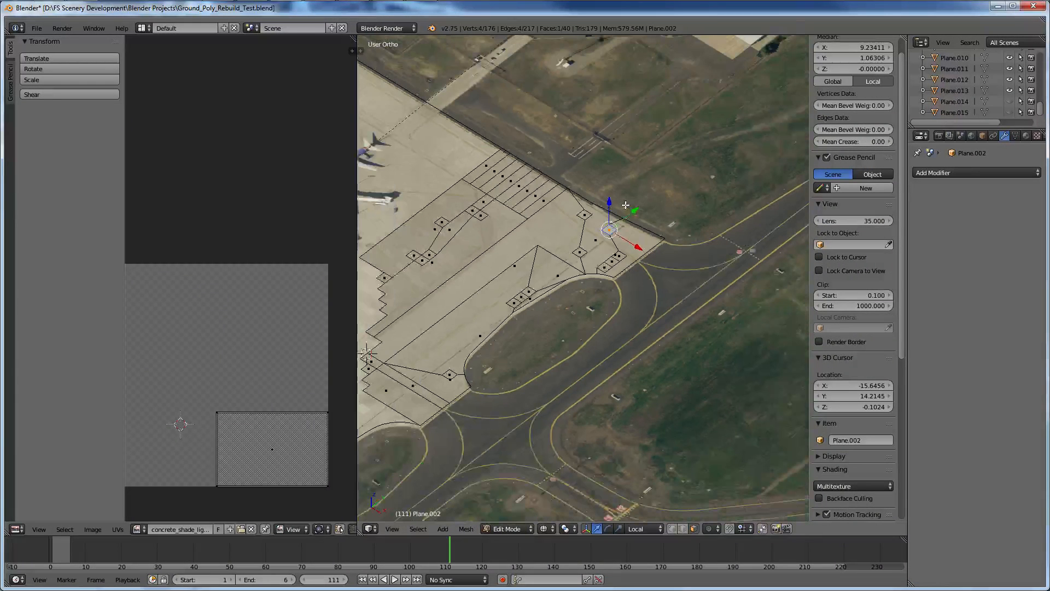
pyautogui.scroll(-1, 626, 205)
pyautogui.keyDown('shift'); pyautogui.rightClick(608, 266); pyautogui.keyUp('shift')
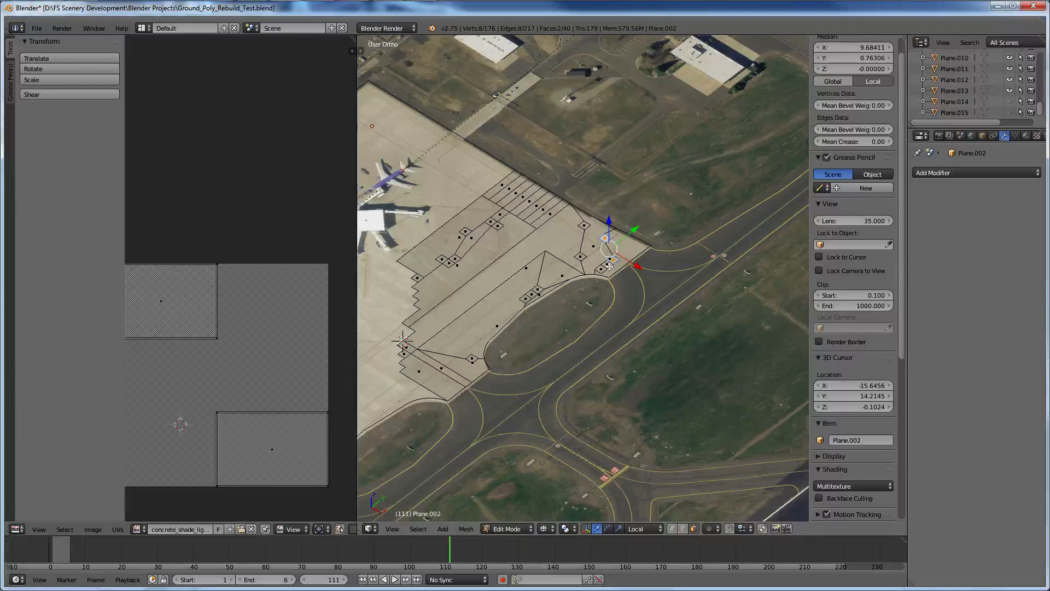
pyautogui.keyDown('shift'); pyautogui.rightClick(607, 264); pyautogui.keyUp('shift')
pyautogui.keyDown('shift'); pyautogui.rightClick(601, 268); pyautogui.keyUp('shift')
pyautogui.keyDown('shift'); pyautogui.rightClick(583, 225); pyautogui.keyUp('shift')
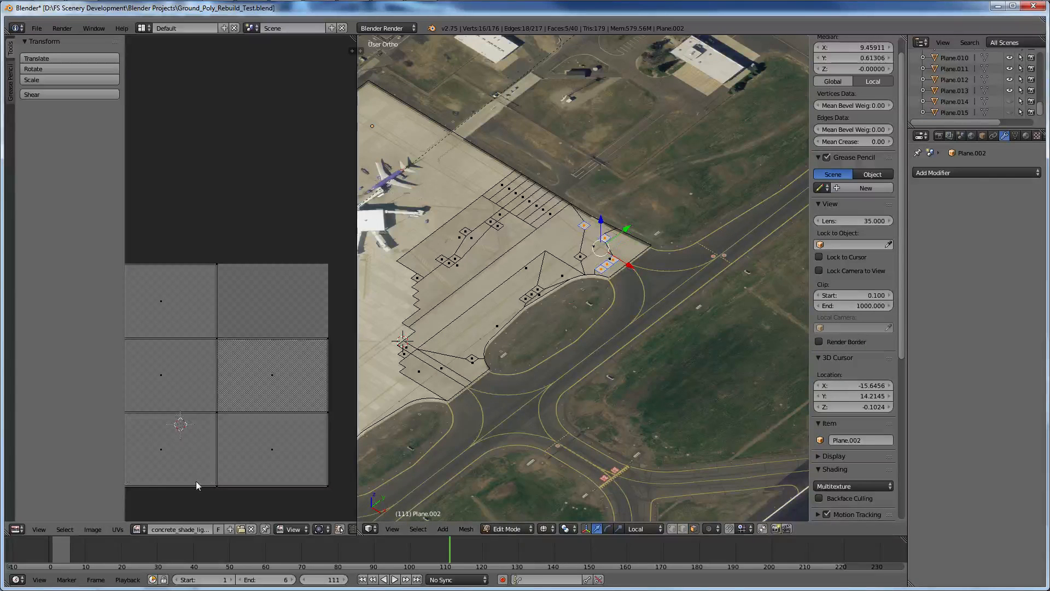
# Compare the mid and light shade images on the selected slabs and assign concrete_shade_dark.png to them.
pyautogui.click(138, 528)
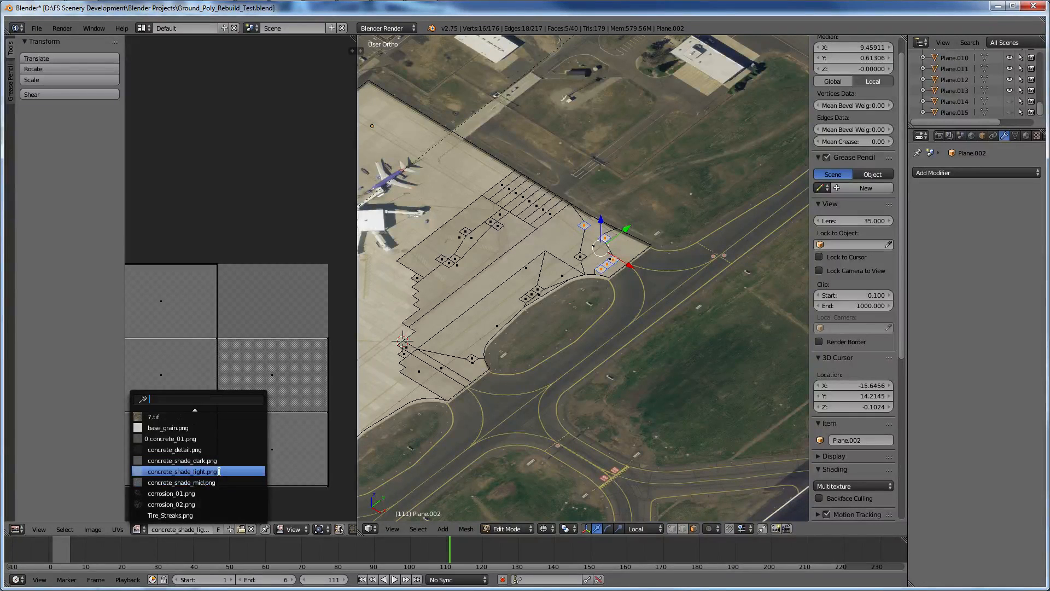
pyautogui.click(181, 482)
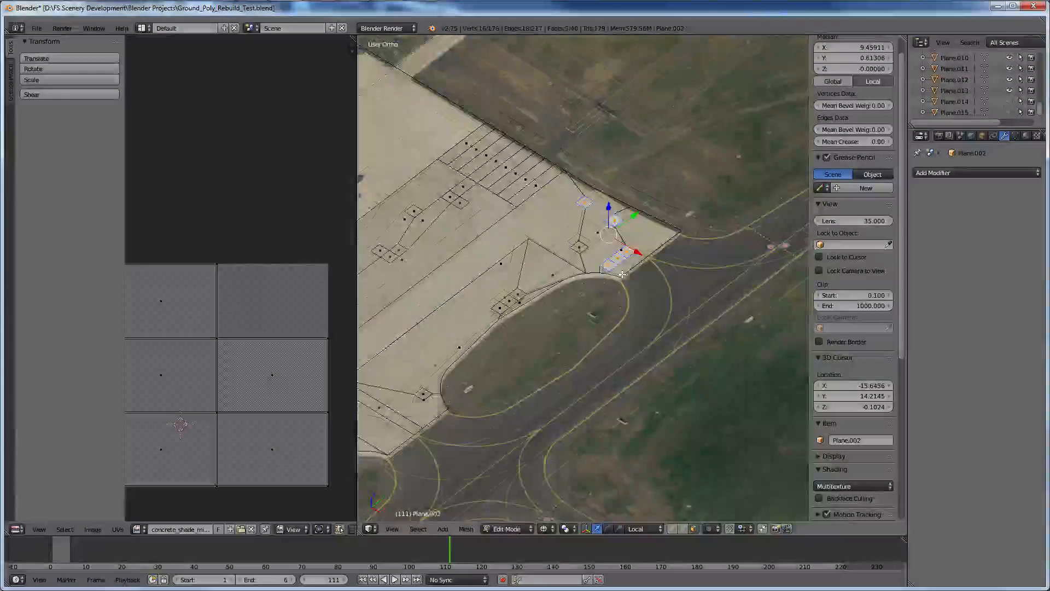
pyautogui.click(137, 529)
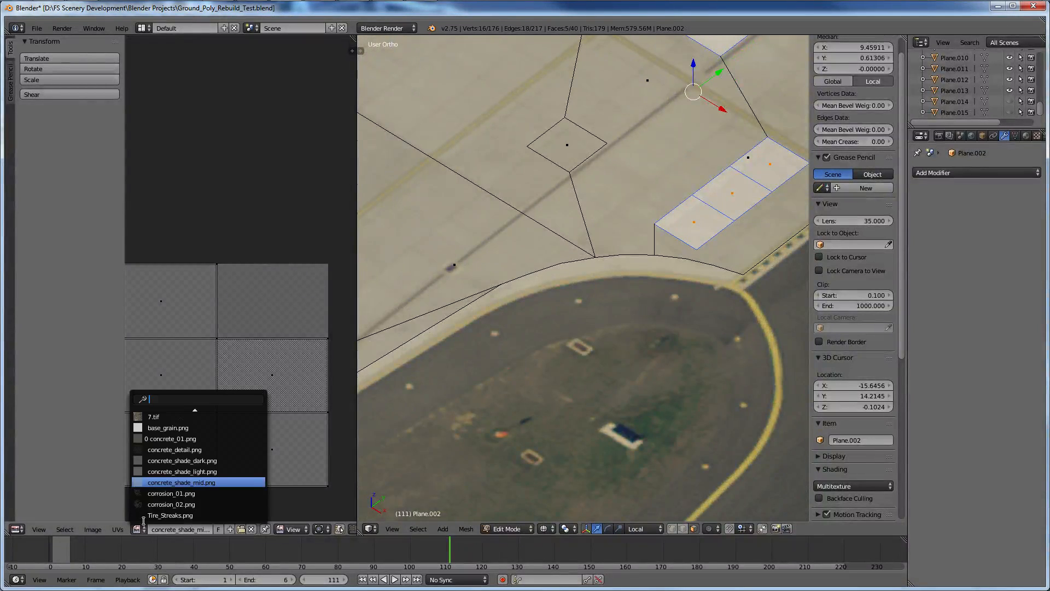
pyautogui.click(182, 471)
pyautogui.click(138, 529)
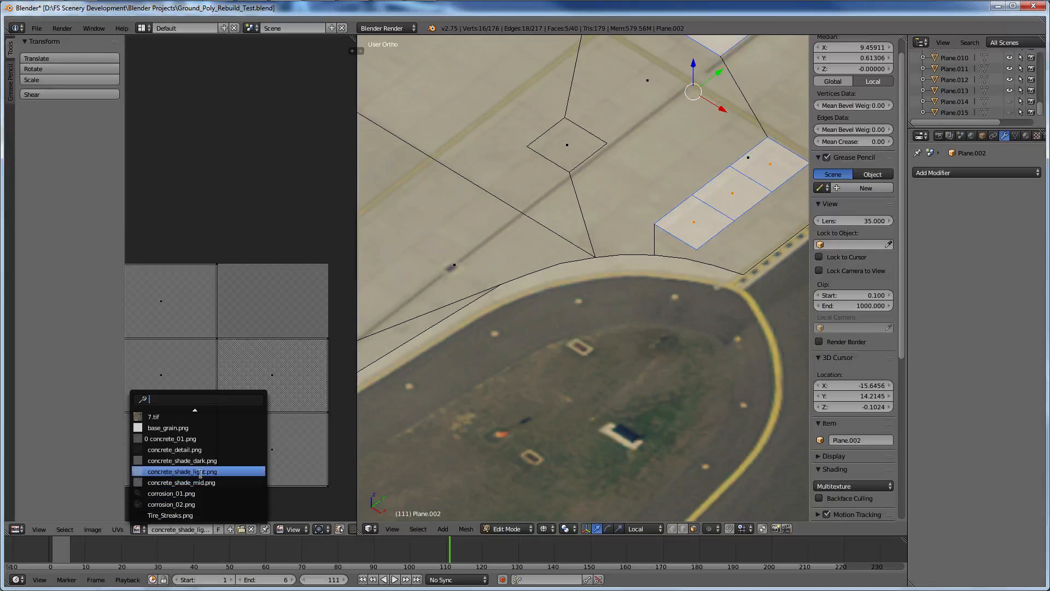
pyautogui.click(204, 450)
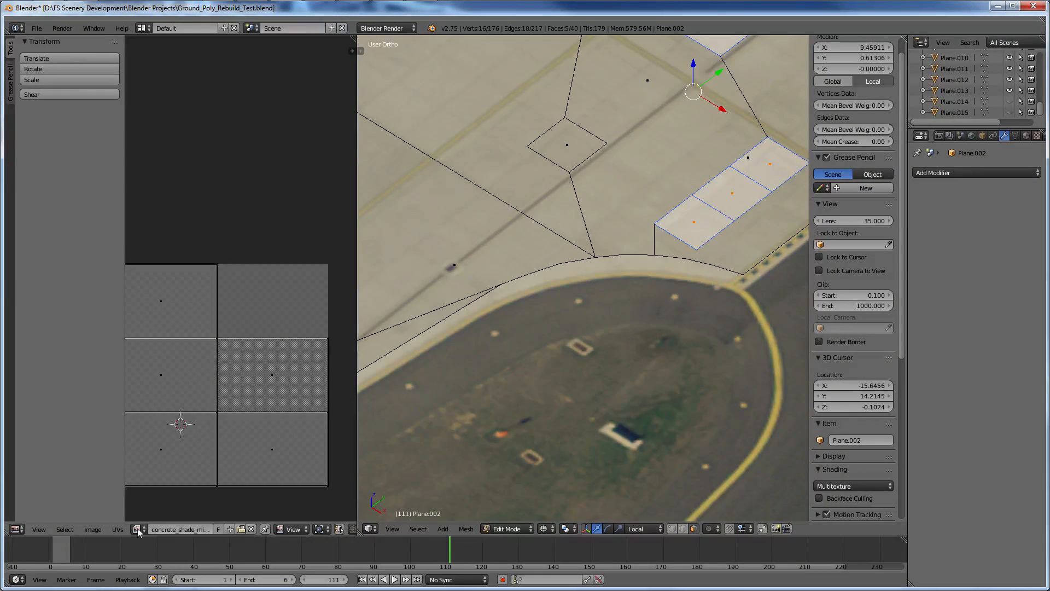
pyautogui.click(138, 529)
pyautogui.click(192, 460)
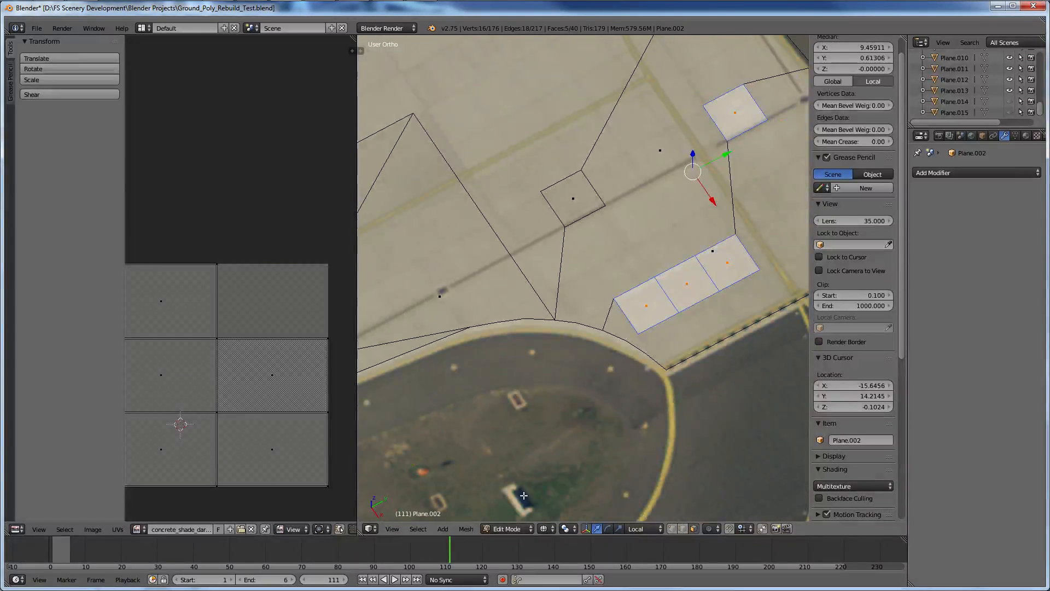
# Leave mesh editing and examine the dark slabs near the taxiway entrance with textures shown, selecting Plane.001.
pyautogui.scroll(-5, 566, 477)
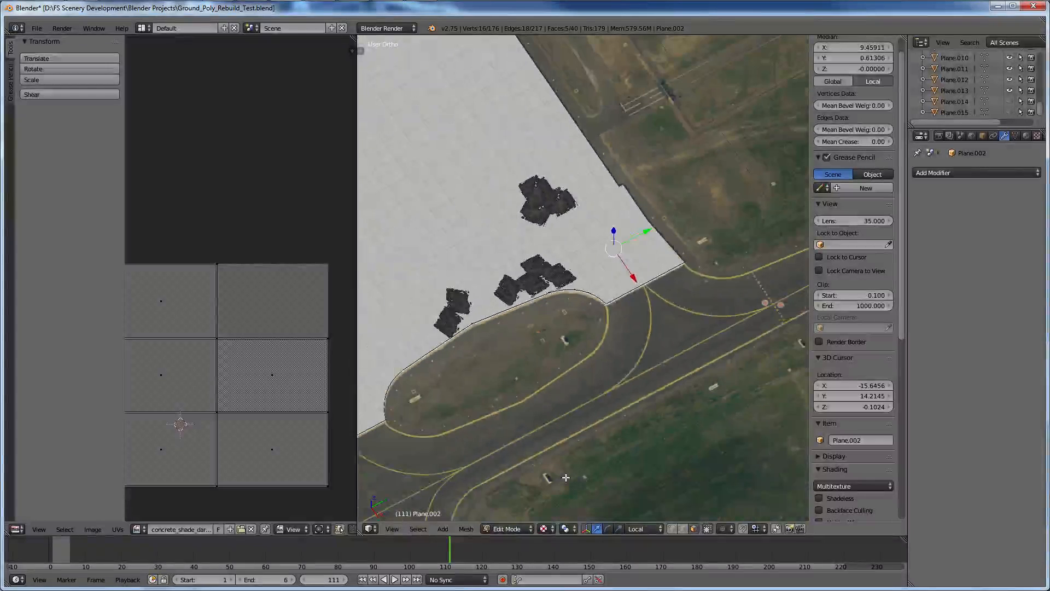
pyautogui.rightClick(623, 264)
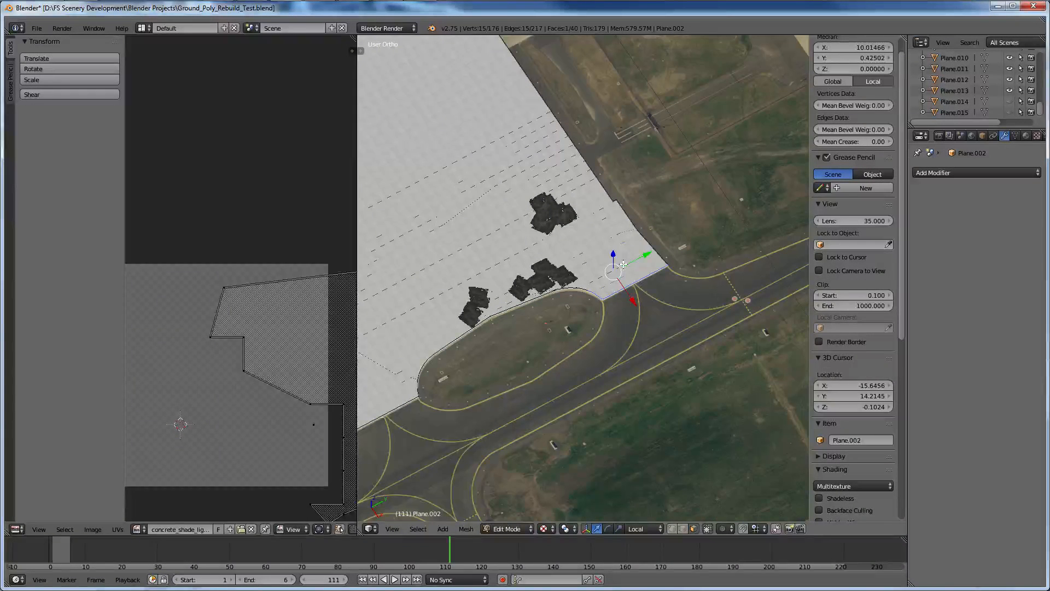
pyautogui.press('Tab')
pyautogui.rightClick(623, 263)
pyautogui.scroll(3, 603, 267)
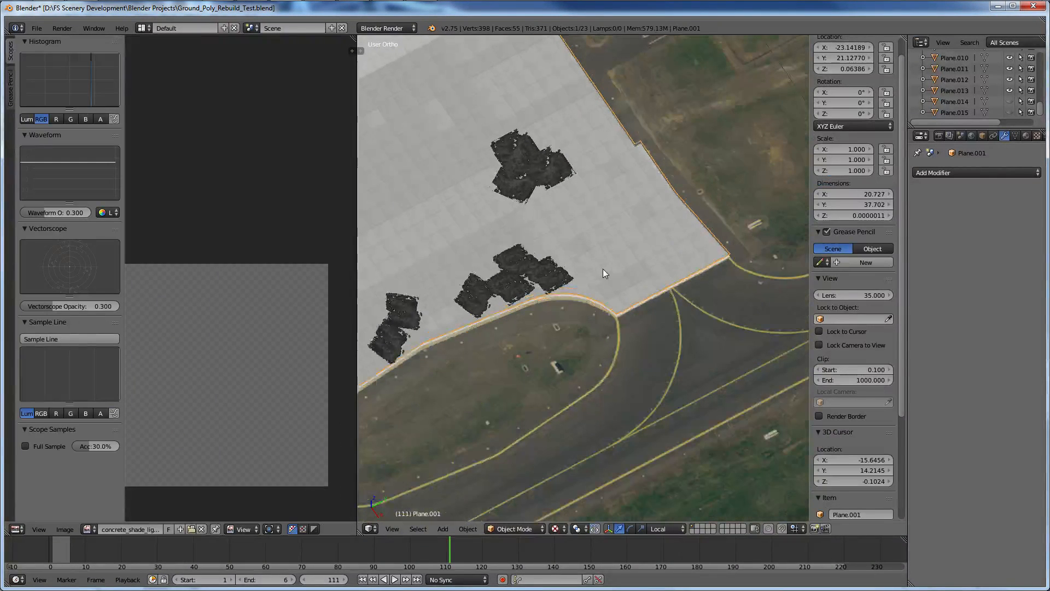
pyautogui.scroll(4, 665, 348)
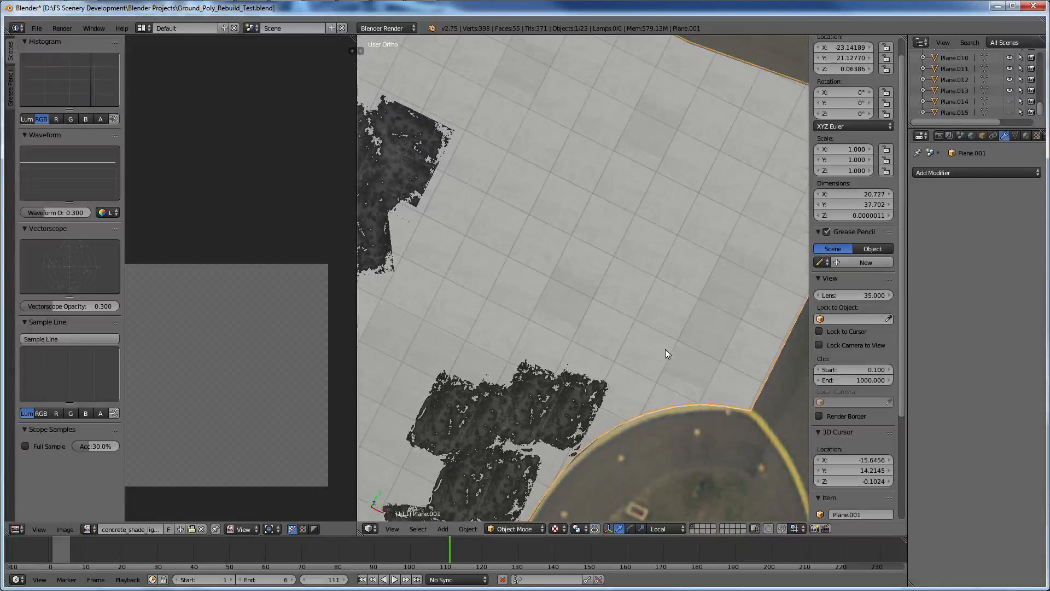
pyautogui.keyDown('ctrl'); pyautogui.hscroll(2, 665, 349); pyautogui.keyUp('ctrl')
pyautogui.keyDown('shift'); pyautogui.scroll(2, 665, 348); pyautogui.keyUp('shift')
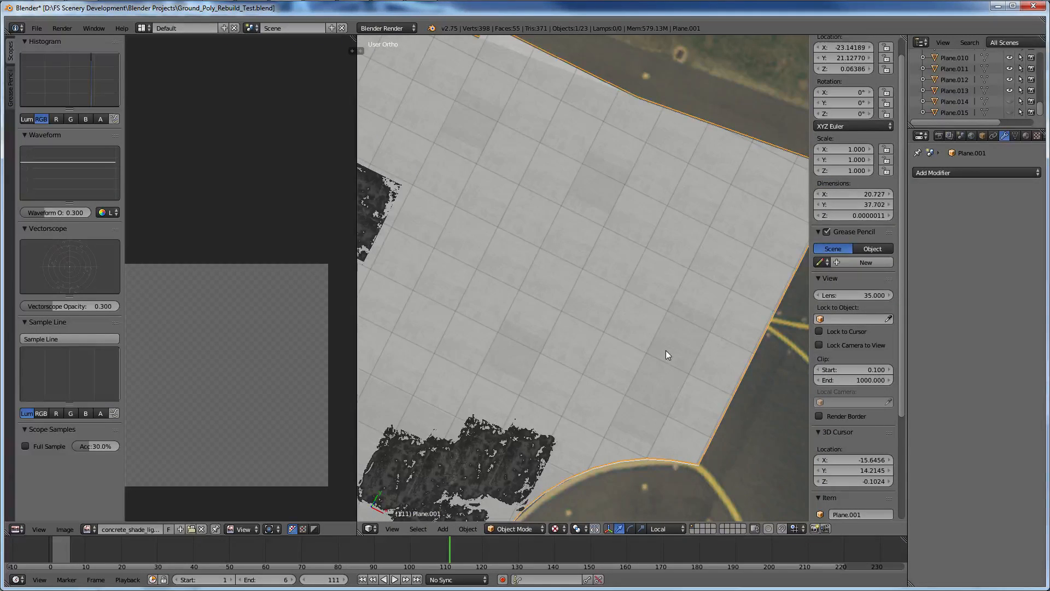
pyautogui.keyDown('shift'); pyautogui.scroll(2, 665, 350); pyautogui.keyUp('shift')
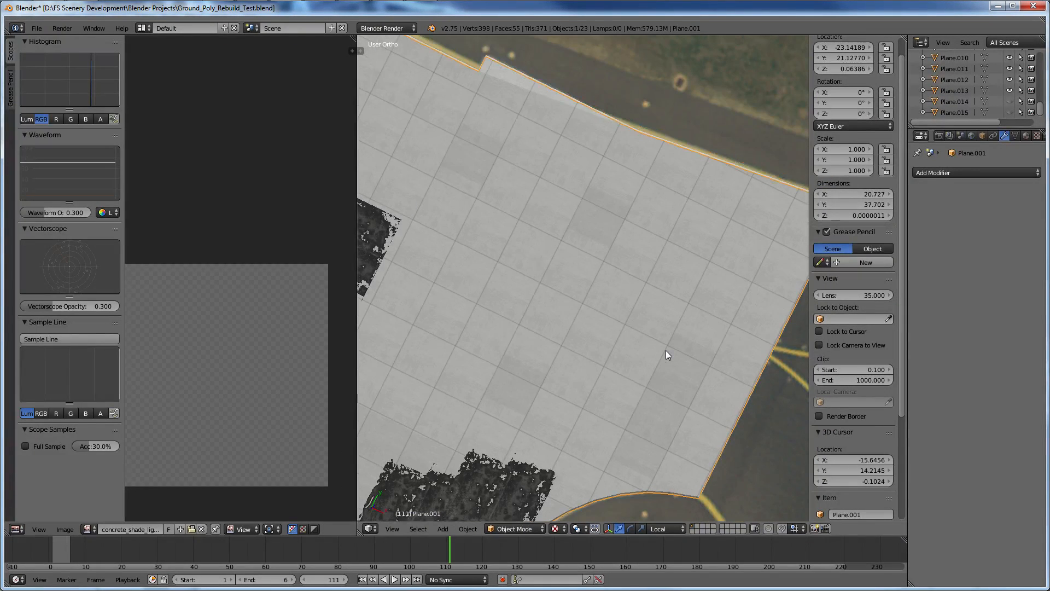
# Compare the stacked apron planes against the aerial photo from the top and at an angle, selecting the Empty, Plane.004 and Plane.001.
pyautogui.press('KP_7')
pyautogui.press('z')
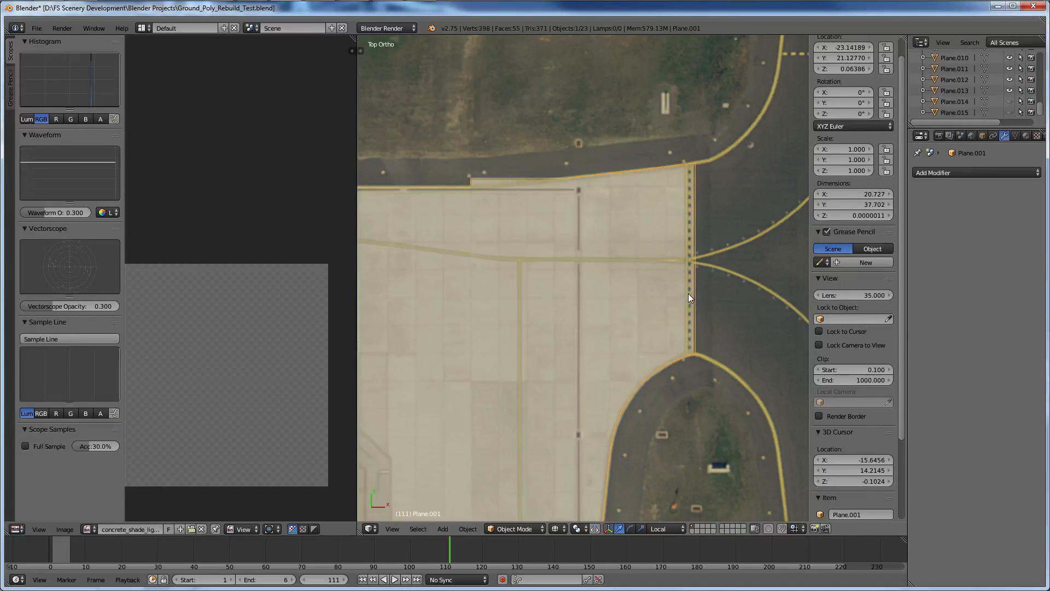
pyautogui.press('Tab')
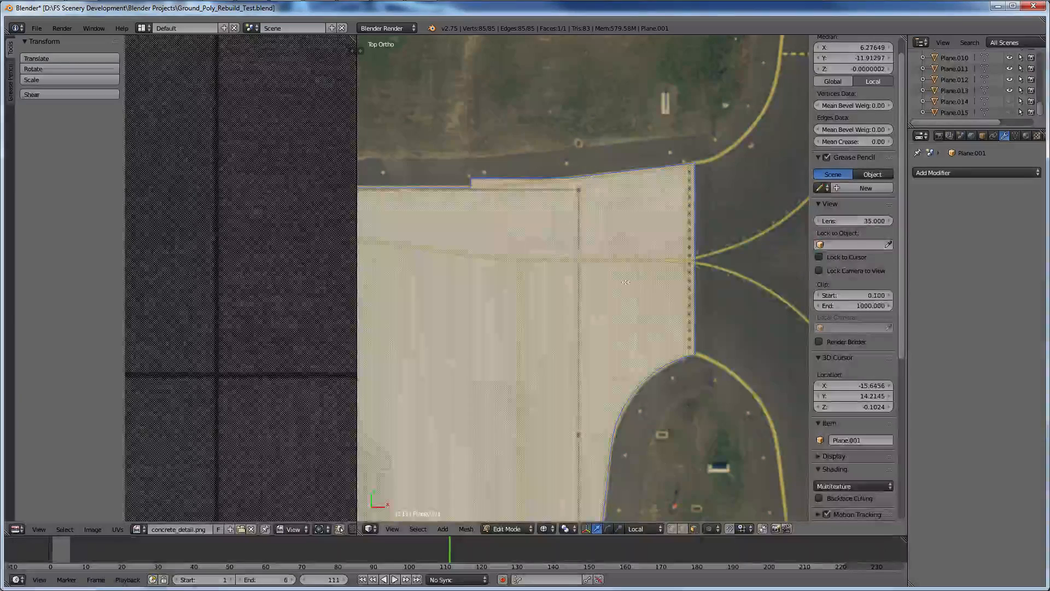
pyautogui.press('Tab')
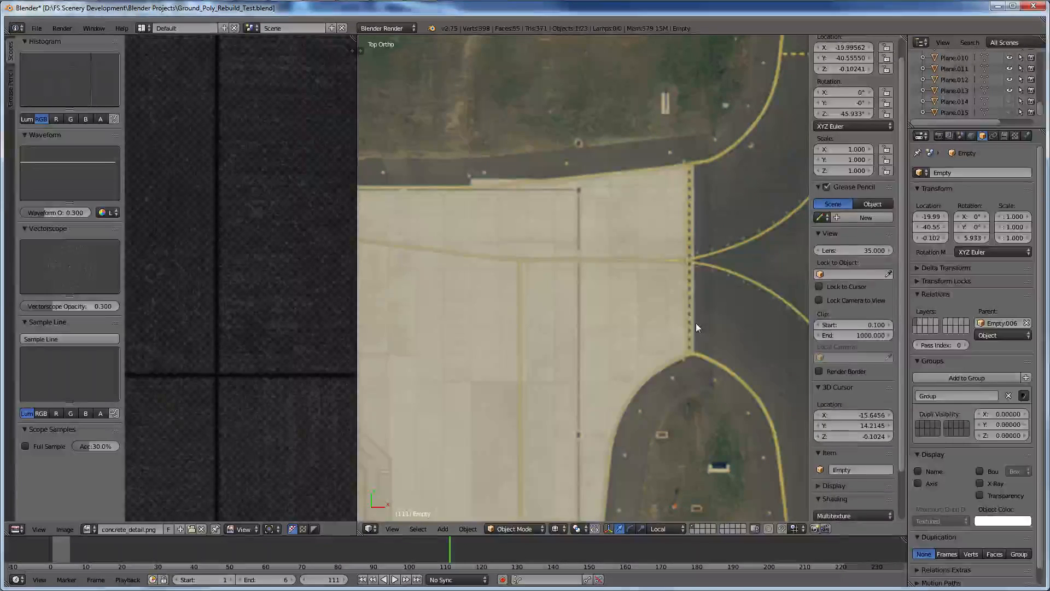
pyautogui.rightClick(695, 323)
pyautogui.moveTo(692, 357); pyautogui.dragTo(603, 264, button='middle')
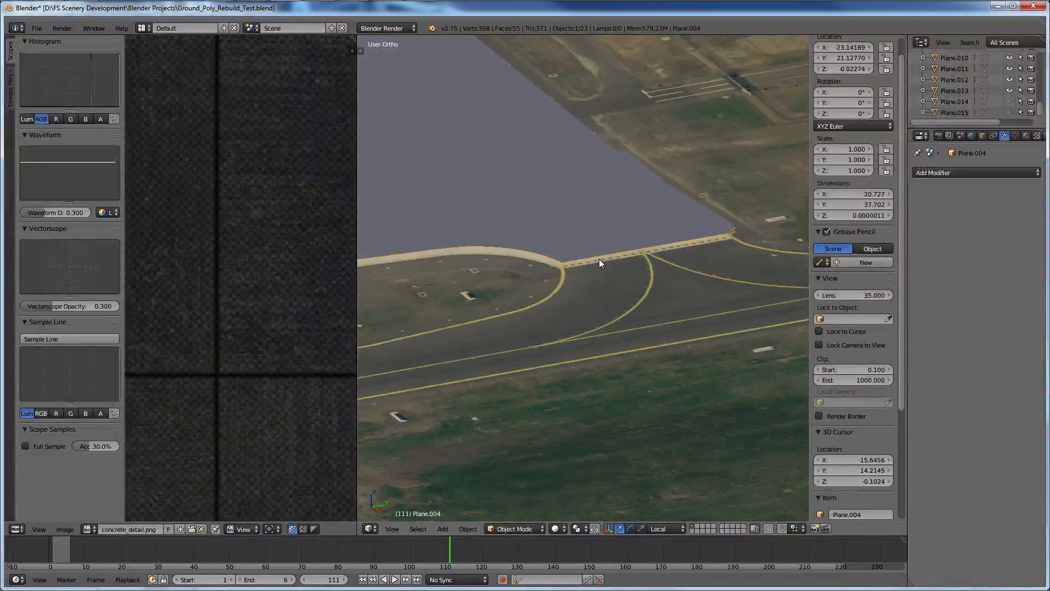
pyautogui.rightClick(599, 258)
pyautogui.moveTo(717, 234); pyautogui.dragTo(661, 241, button='middle')
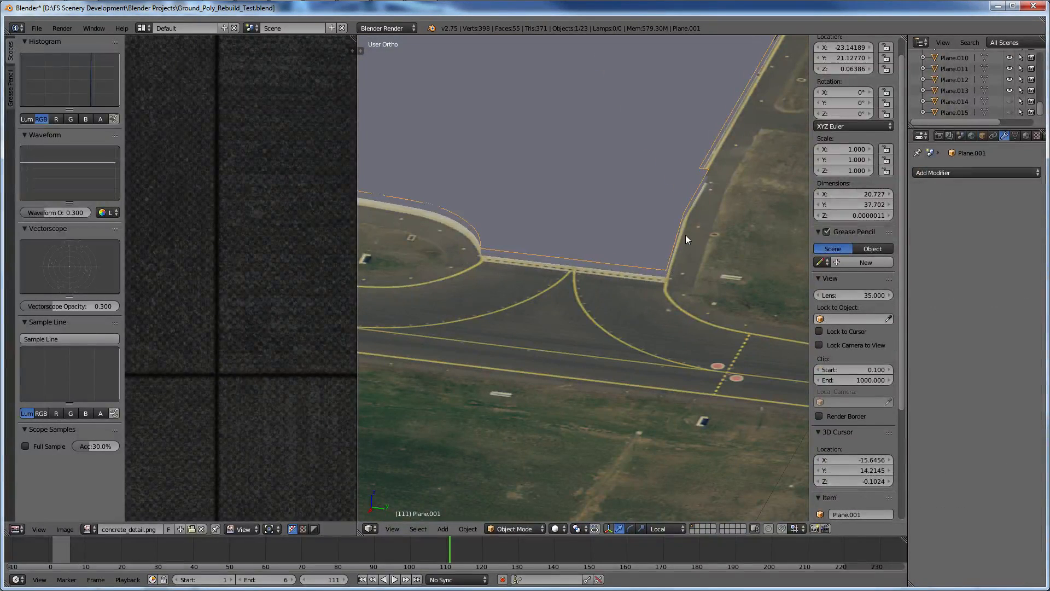
# In Plane.002, select the six square slab faces near the taxiway entrance and move them about -0.1 along global Y.
pyautogui.rightClick(684, 235)
pyautogui.press('Tab')
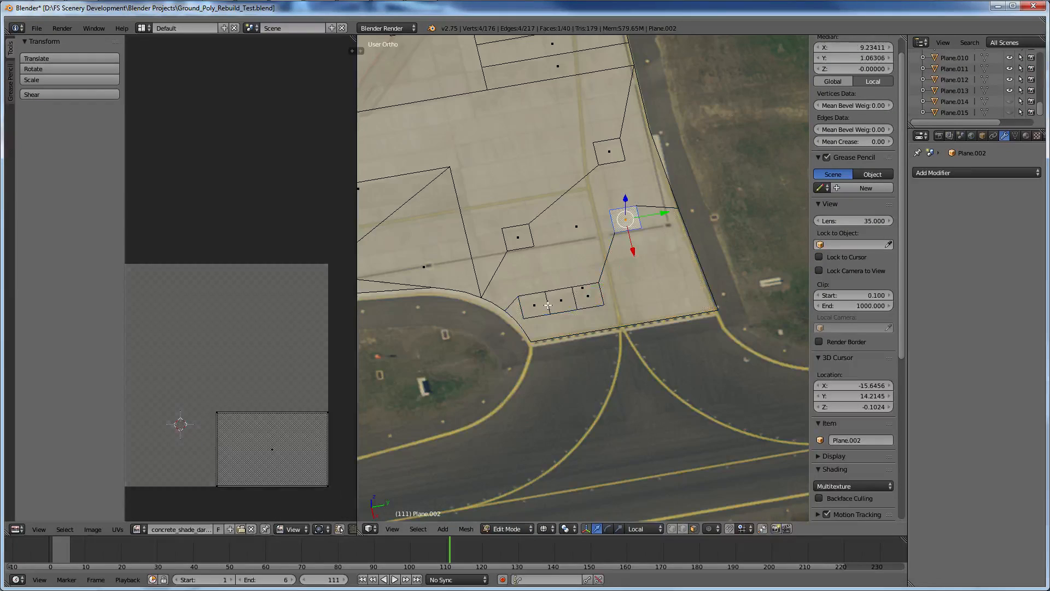
pyautogui.keyDown('shift'); pyautogui.rightClick(566, 301); pyautogui.keyUp('shift')
pyautogui.keyDown('shift'); pyautogui.rightClick(588, 300); pyautogui.keyUp('shift')
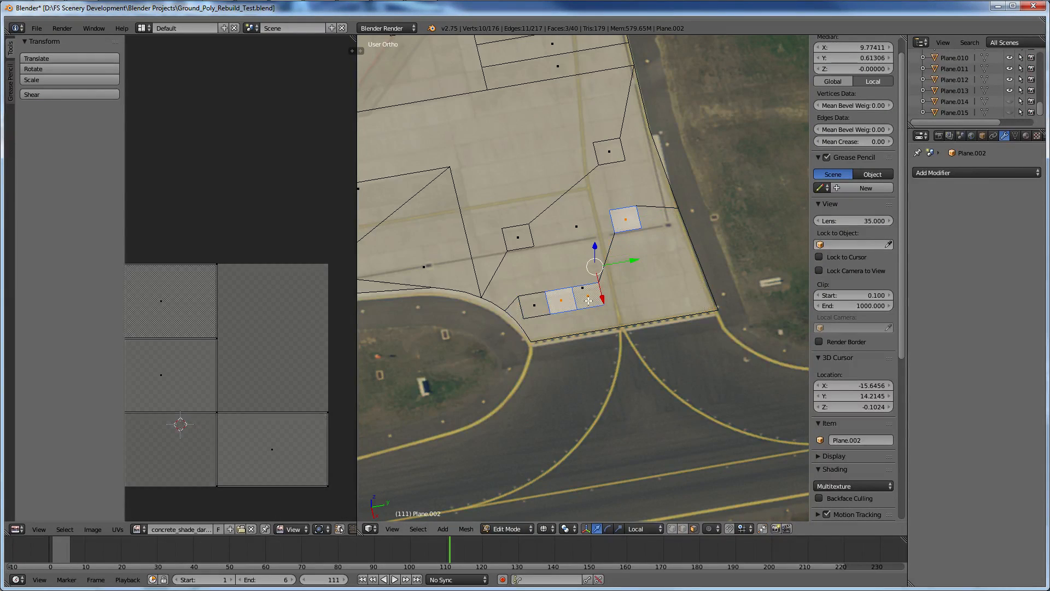
pyautogui.keyDown('shift'); pyautogui.rightClick(525, 306); pyautogui.keyUp('shift')
pyautogui.keyDown('shift'); pyautogui.rightClick(608, 152); pyautogui.keyUp('shift')
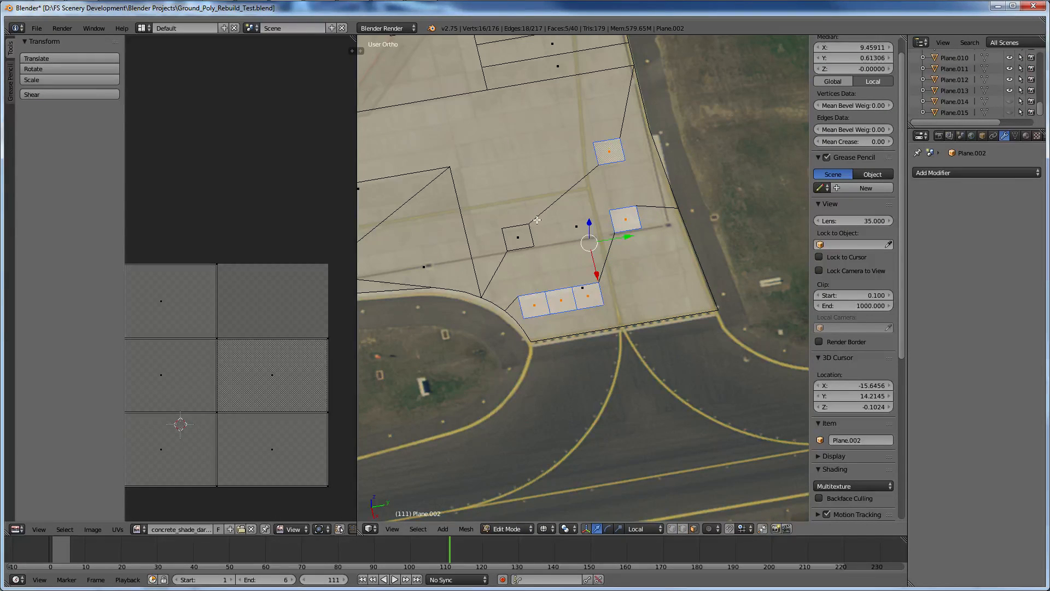
pyautogui.keyDown('shift'); pyautogui.rightClick(517, 236); pyautogui.keyUp('shift')
pyautogui.press('g')
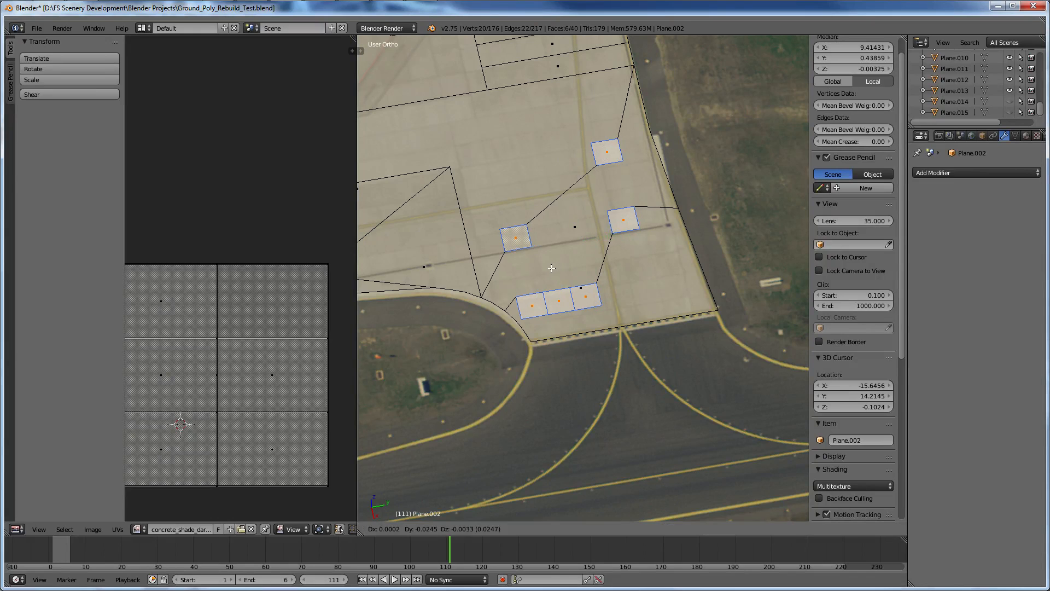
pyautogui.press('y')
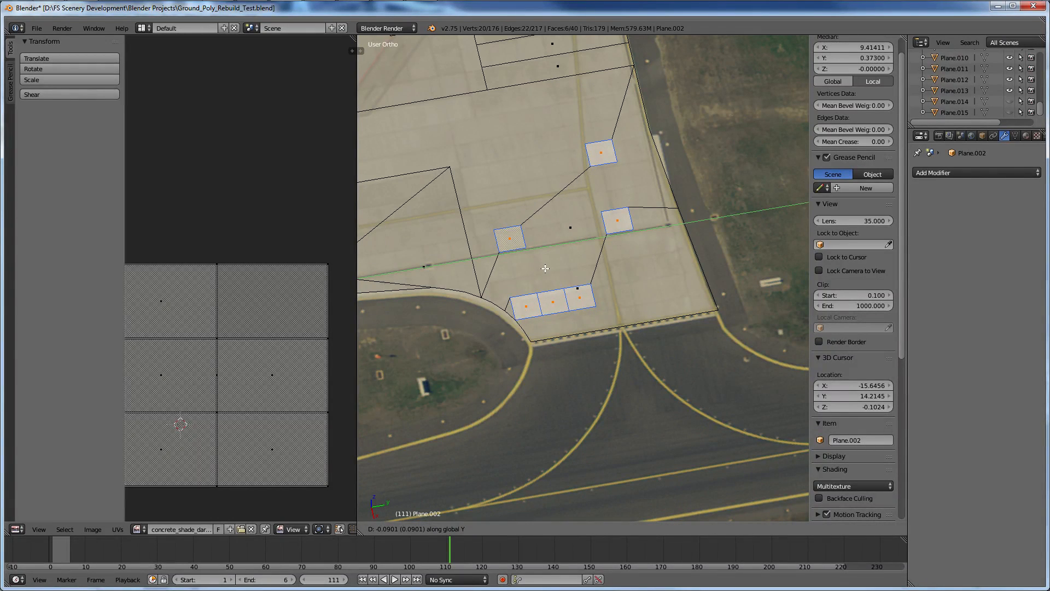
pyautogui.click(546, 267)
# Using vertex selection, move the apron boundary vertex at the curved edge onto the neighbouring slab's protruding corner.
pyautogui.scroll(4, 545, 268)
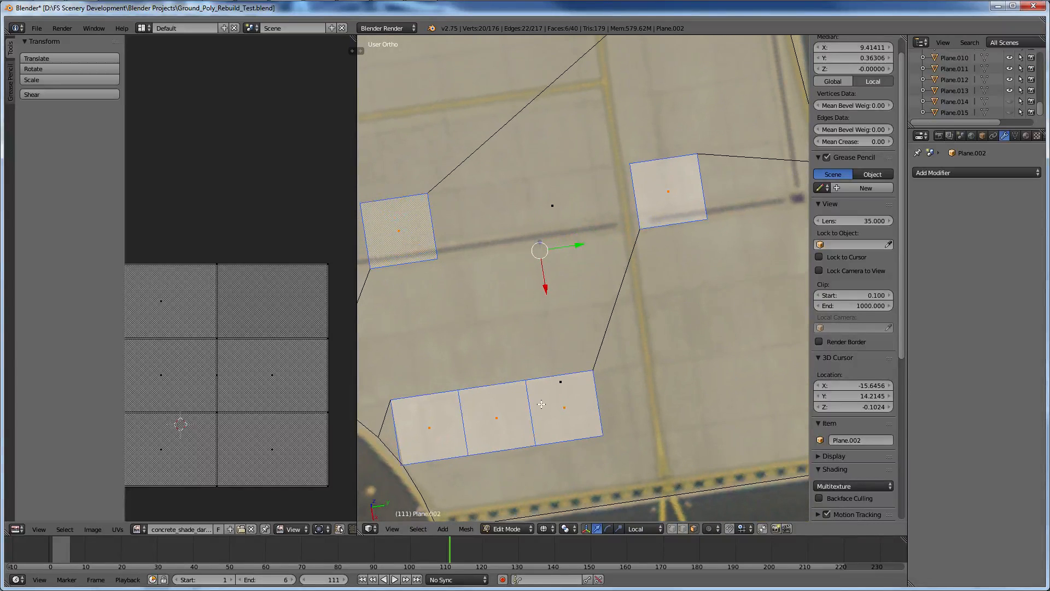
pyautogui.keyDown('shift'); pyautogui.moveTo(542, 404); pyautogui.dragTo(631, 263, button='middle'); pyautogui.keyUp('shift')
pyautogui.scroll(5, 565, 350)
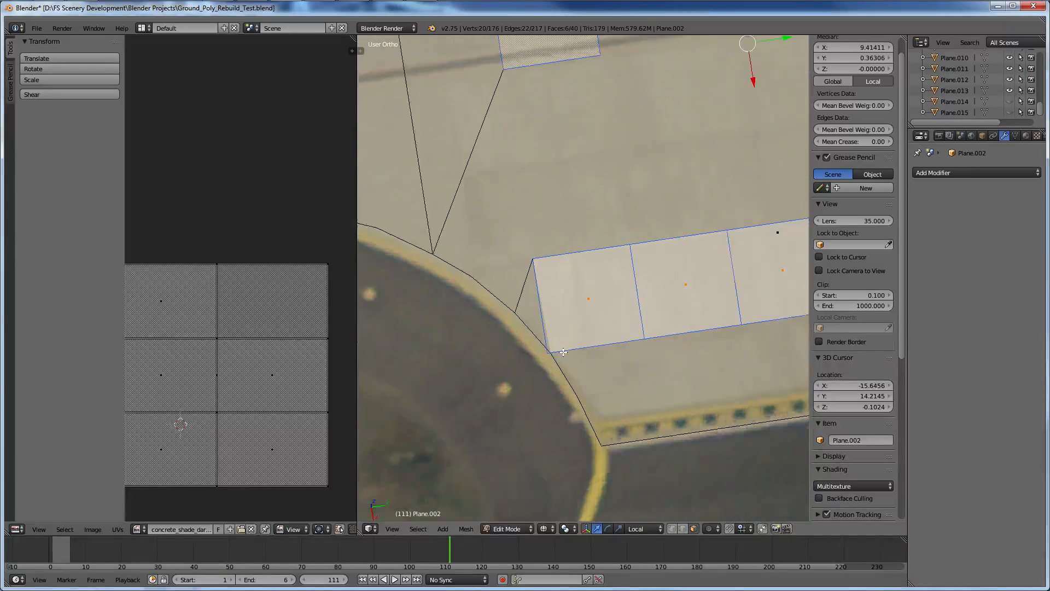
pyautogui.keyDown('shift'); pyautogui.scroll(-1, 565, 350); pyautogui.keyUp('shift')
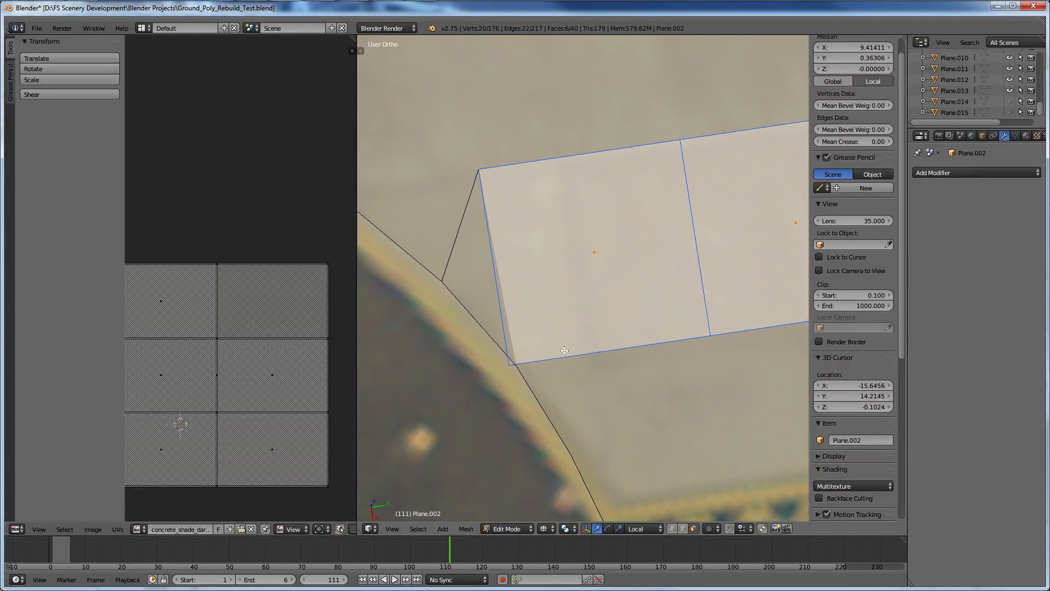
pyautogui.scroll(2, 564, 350)
pyautogui.click(672, 528)
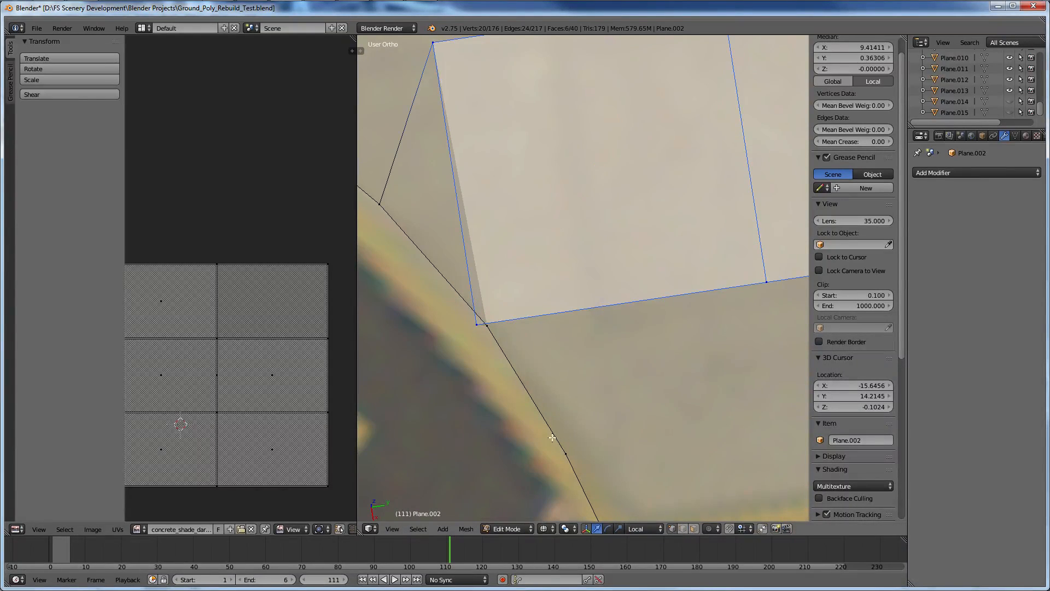
pyautogui.rightClick(487, 320)
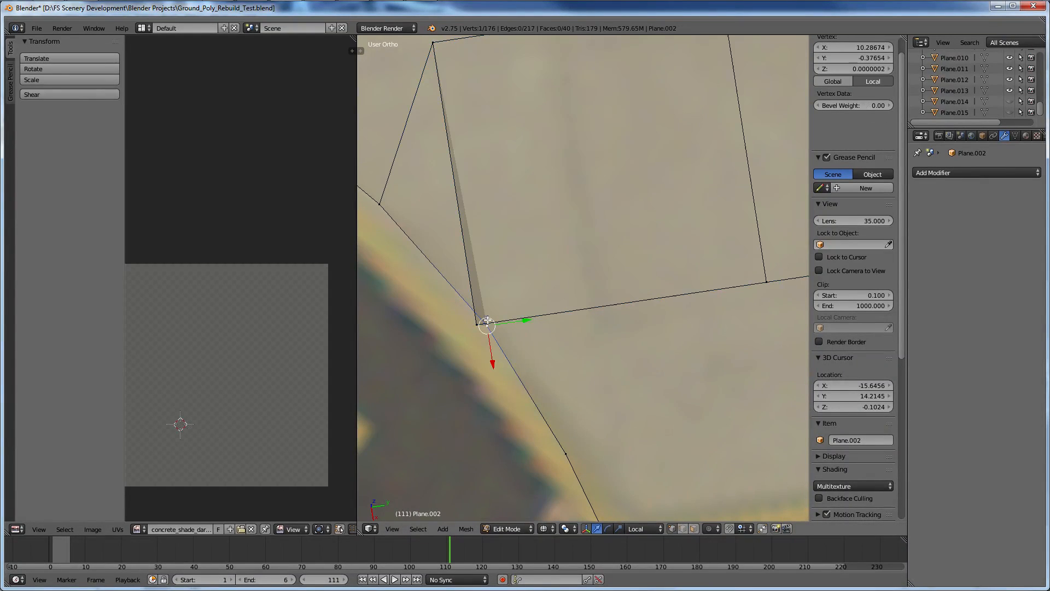
# Display the apron with textured shading to check the shifted slabs near the taxiway entrance.
pyautogui.scroll(-8, 487, 320)
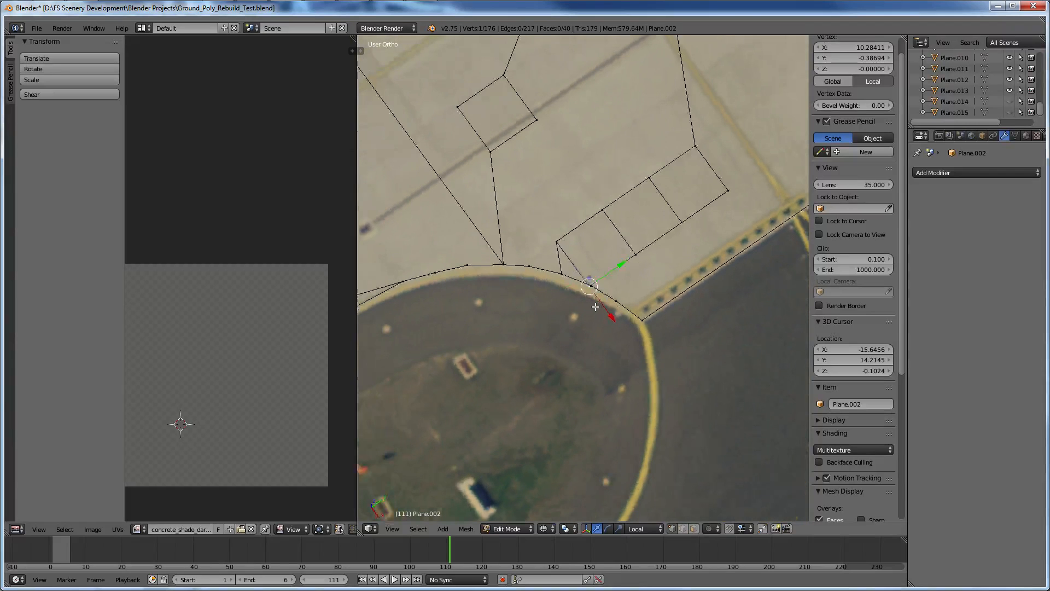
pyautogui.scroll(-3, 595, 306)
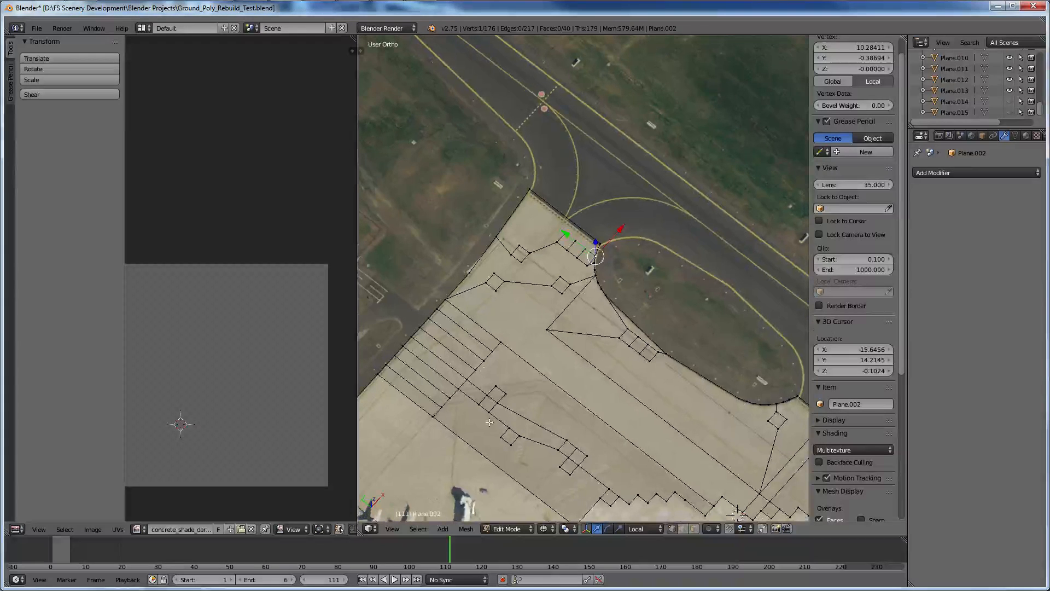
pyautogui.click(546, 528)
pyautogui.click(560, 479)
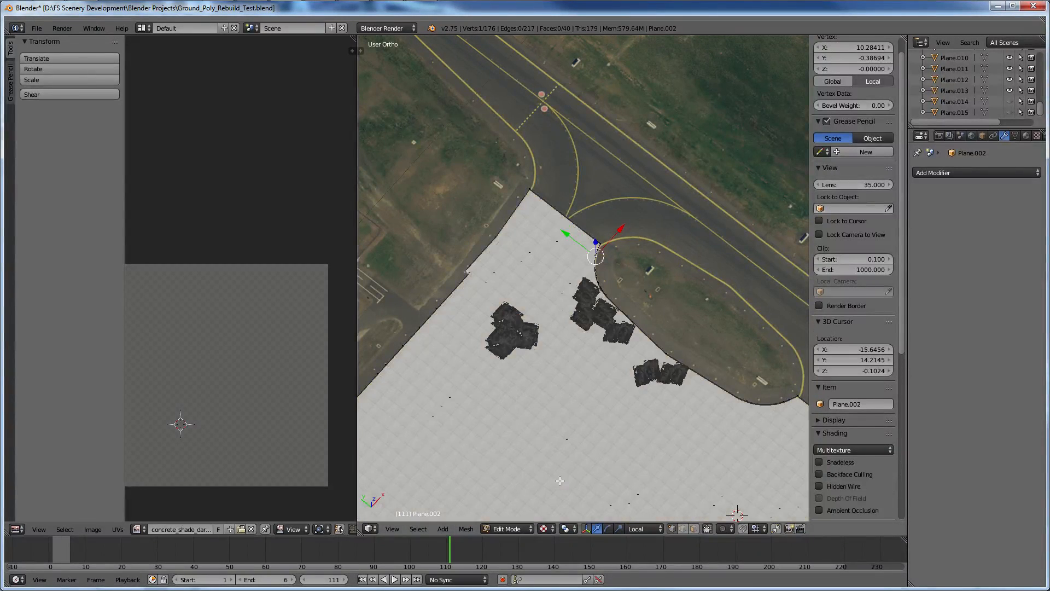
# Leave mesh editing, select Plane.001 and examine the slab joints and shading near the taxiway entrance, up close and from the top.
pyautogui.moveTo(559, 480); pyautogui.dragTo(658, 459, button='middle')
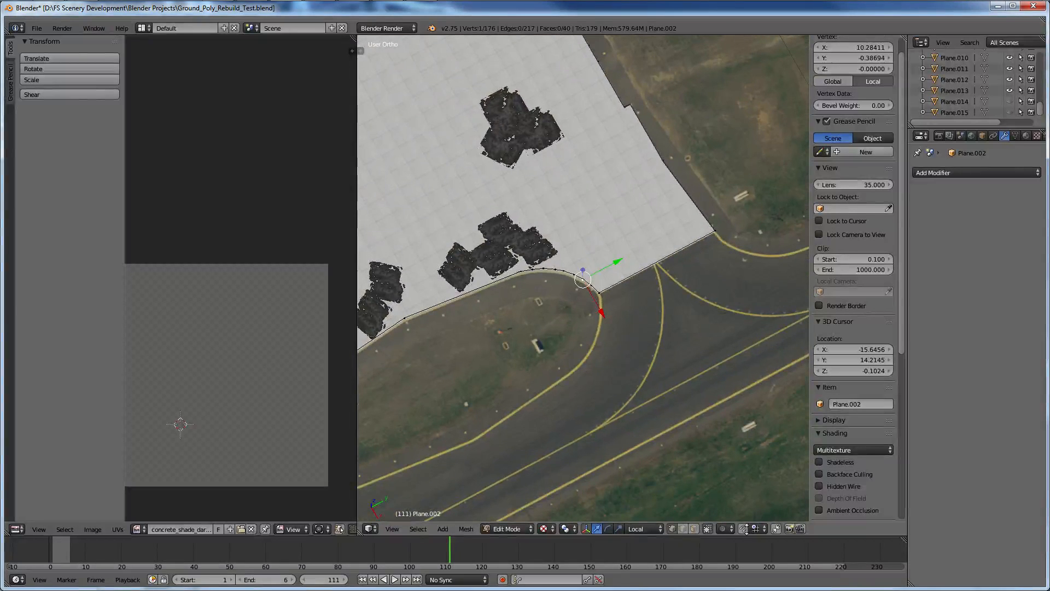
pyautogui.press('Tab')
pyautogui.rightClick(645, 235)
pyautogui.scroll(6, 645, 235)
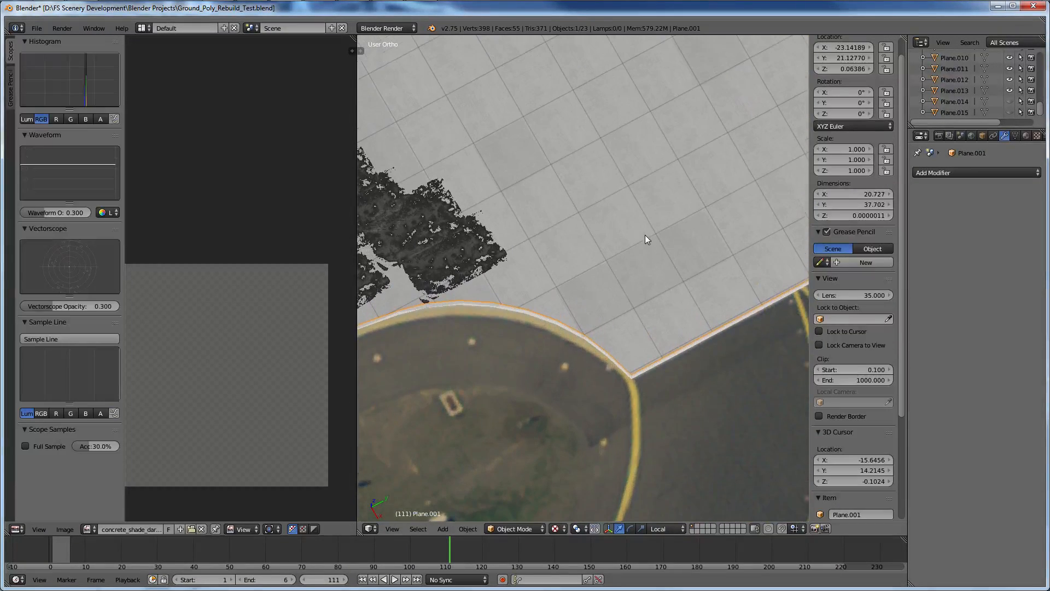
pyautogui.scroll(5, 645, 235)
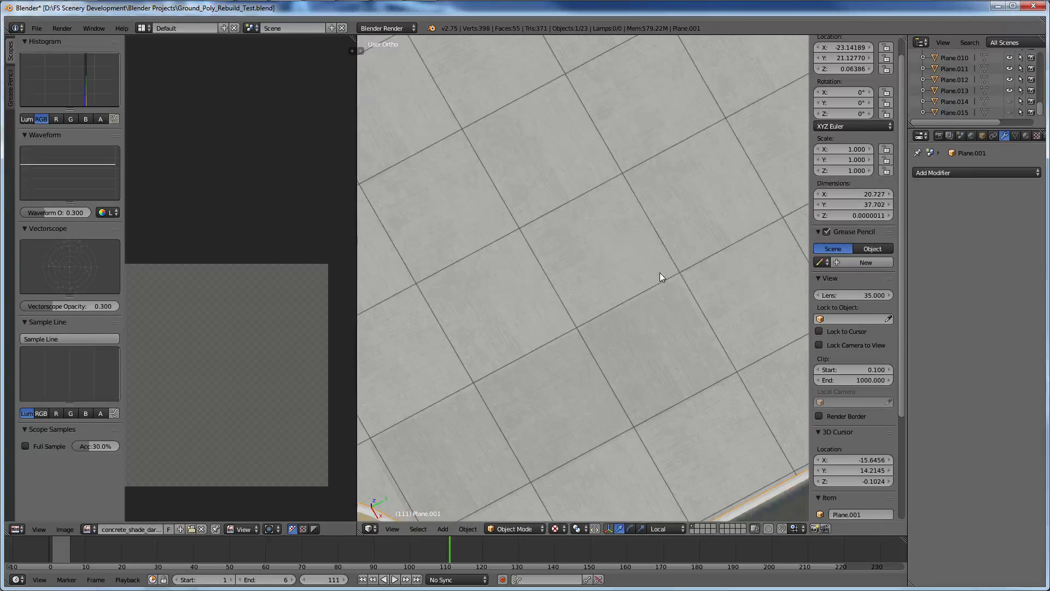
pyautogui.press('KP_7')
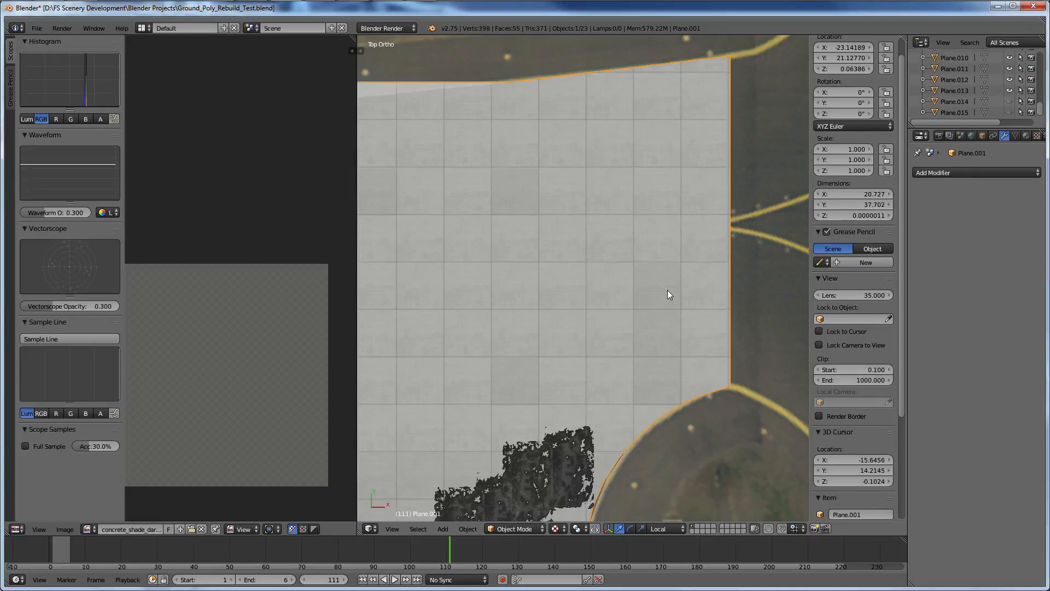
pyautogui.scroll(-6, 667, 294)
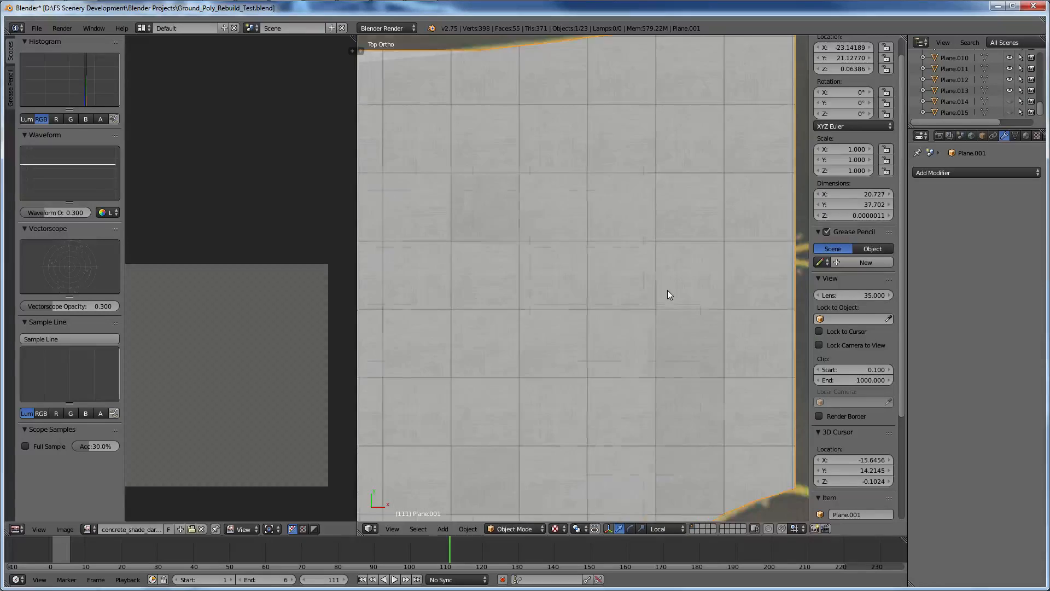
pyautogui.keyDown('ctrl'); pyautogui.scroll(-5, 667, 295); pyautogui.keyUp('ctrl')
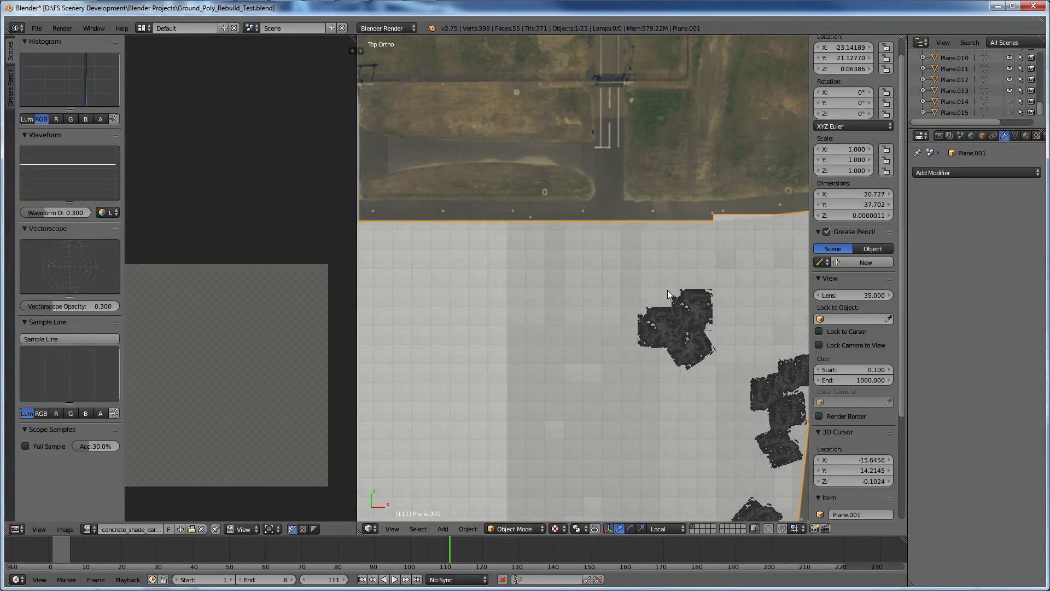
pyautogui.scroll(-3, 668, 290)
pyautogui.keyDown('shift'); pyautogui.scroll(-4, 549, 307); pyautogui.keyUp('shift')
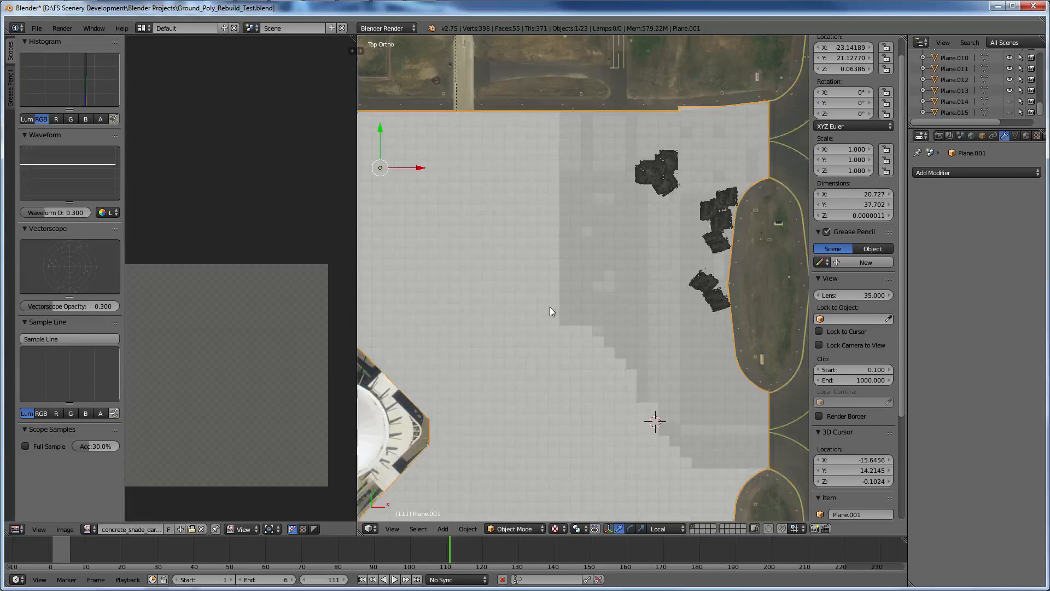
pyautogui.keyDown('ctrl'); pyautogui.scroll(6, 549, 307); pyautogui.keyUp('ctrl')
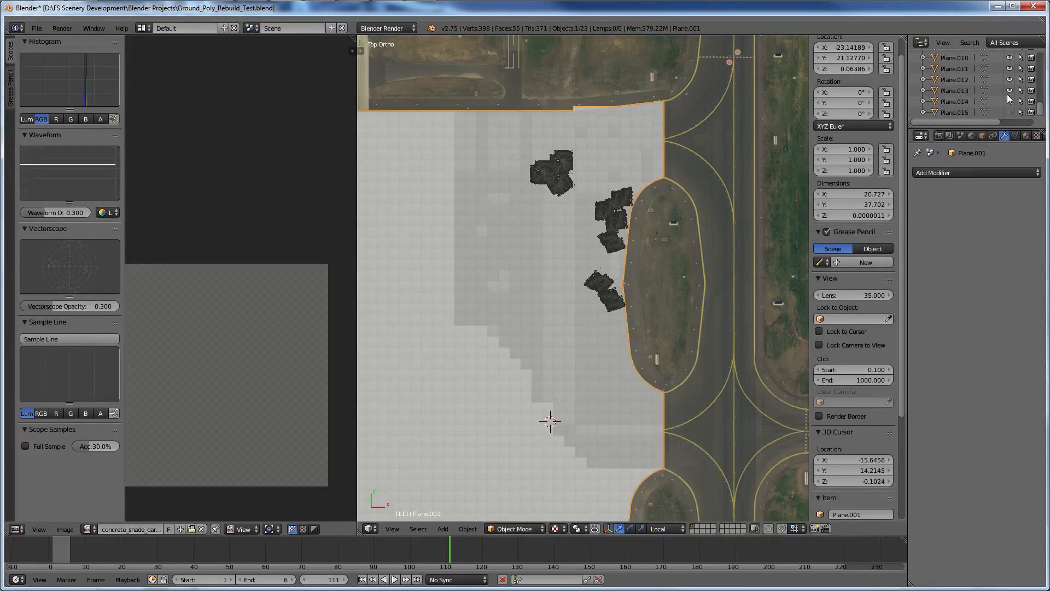
# Make the hidden dark mark planes Plane.014 and Plane.015 visible near the taxiway entrance.
pyautogui.click(1009, 112)
pyautogui.keyDown('shift'); pyautogui.scroll(2, 550, 193); pyautogui.keyUp('shift')
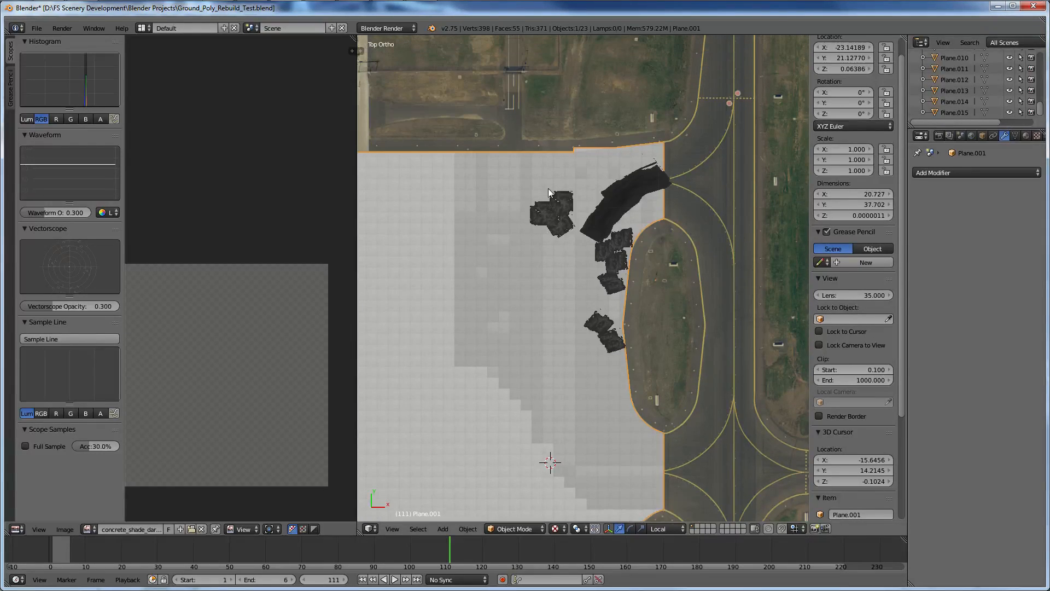
pyautogui.keyDown('shift'); pyautogui.scroll(3, 549, 188); pyautogui.keyUp('shift')
# Compare the apron outline with the aerial photo in wireframe, examining the slab shades and painted markings near the taxiway and gates.
pyautogui.scroll(4, 664, 214)
pyautogui.press('z')
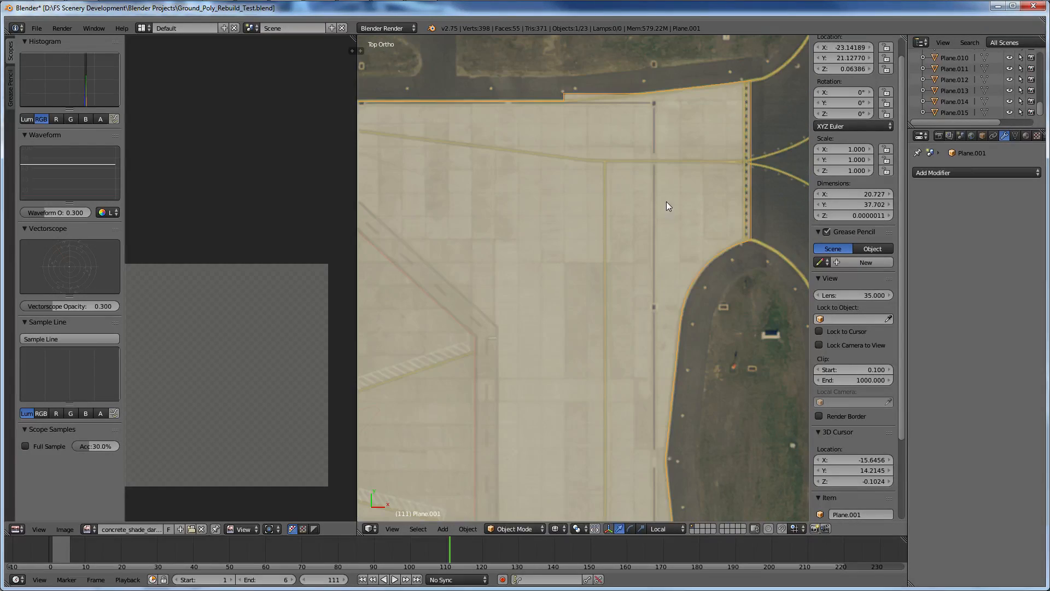
pyautogui.press('z')
pyautogui.press('z')
pyautogui.scroll(-4, 666, 202)
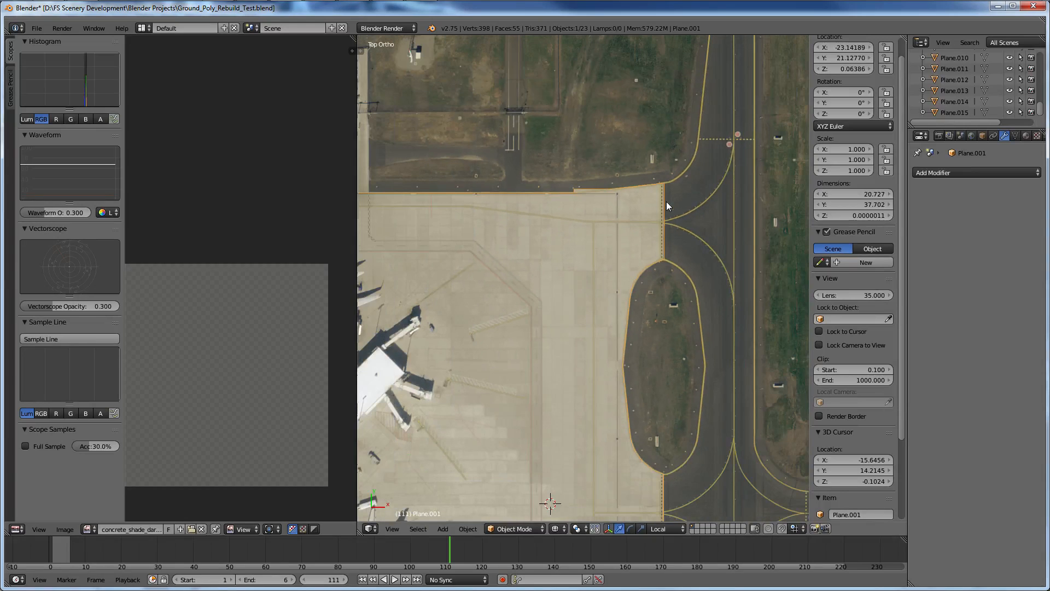
pyautogui.keyDown('shift'); pyautogui.scroll(-3, 666, 206); pyautogui.keyUp('shift')
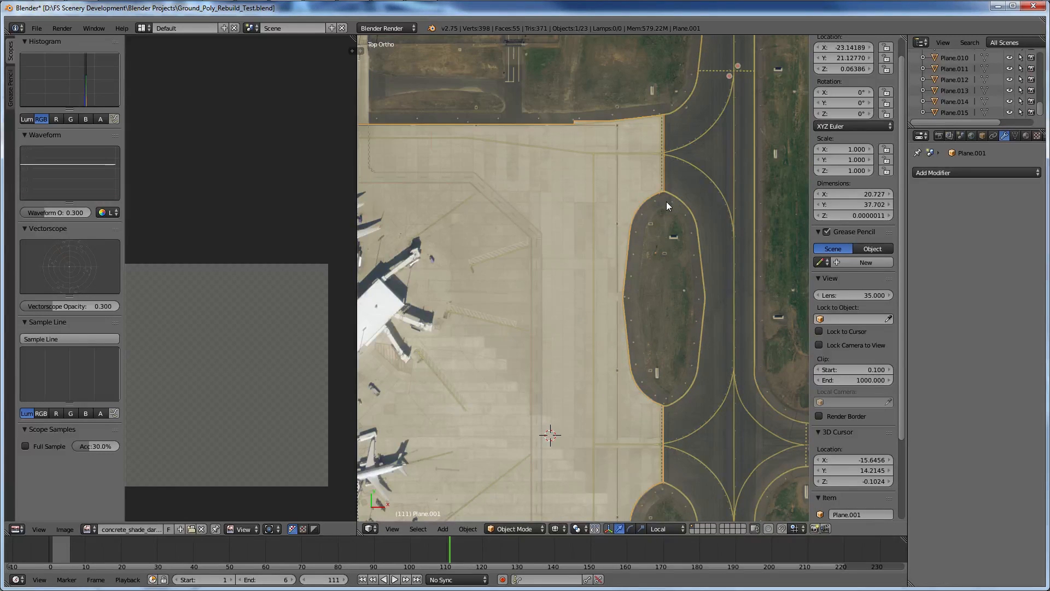
pyautogui.scroll(5, 476, 166)
pyautogui.keyDown('ctrl'); pyautogui.scroll(3, 477, 166); pyautogui.keyUp('ctrl')
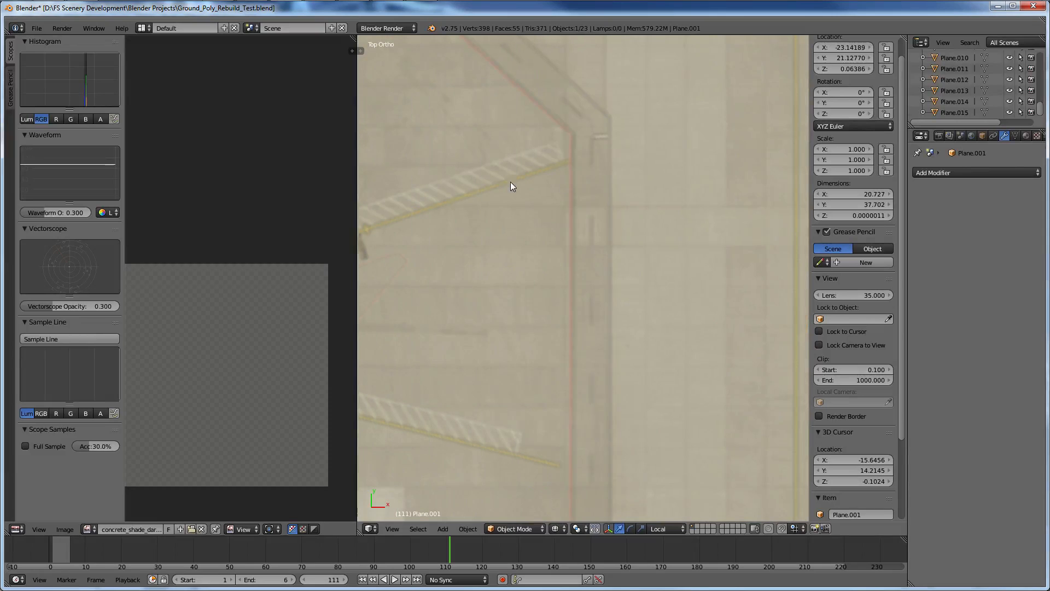
pyautogui.scroll(-5, 560, 241)
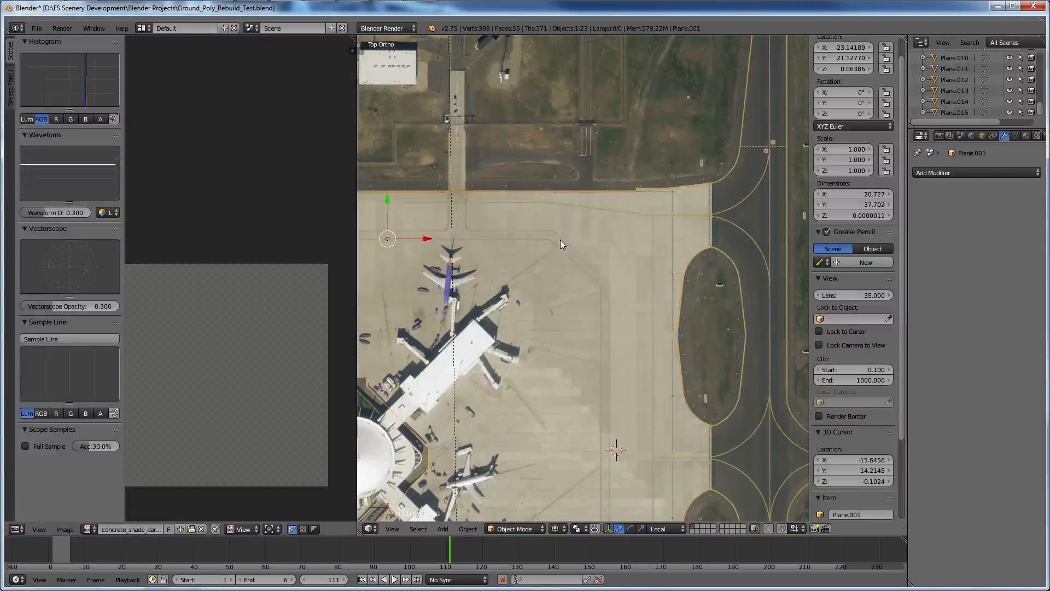
# Return the viewport to textured shading so the apron slabs and dark mark planes are displayed.
pyautogui.click(559, 528)
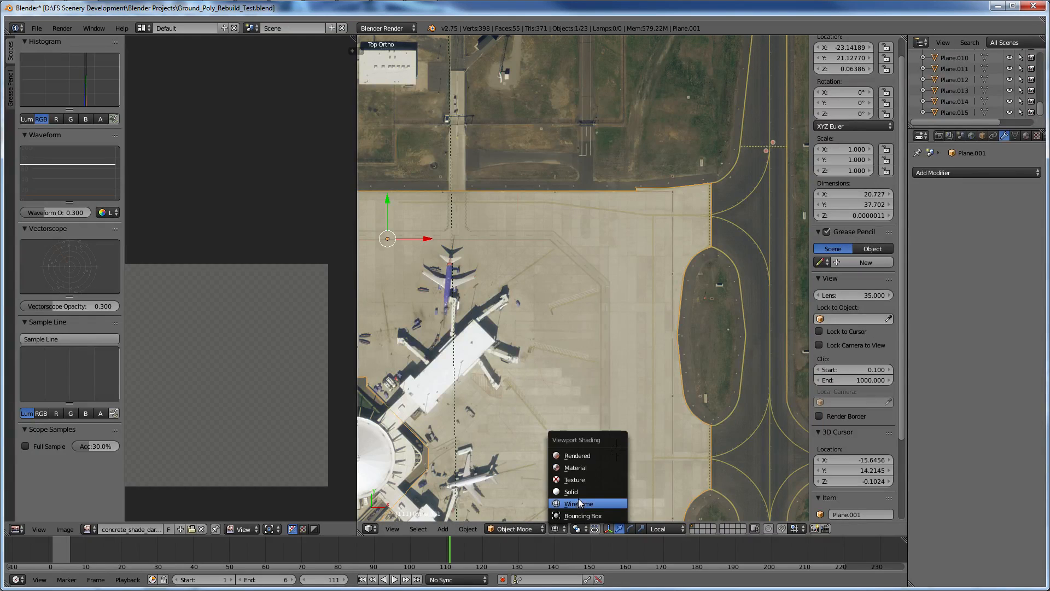
pyautogui.click(571, 491)
pyautogui.click(556, 528)
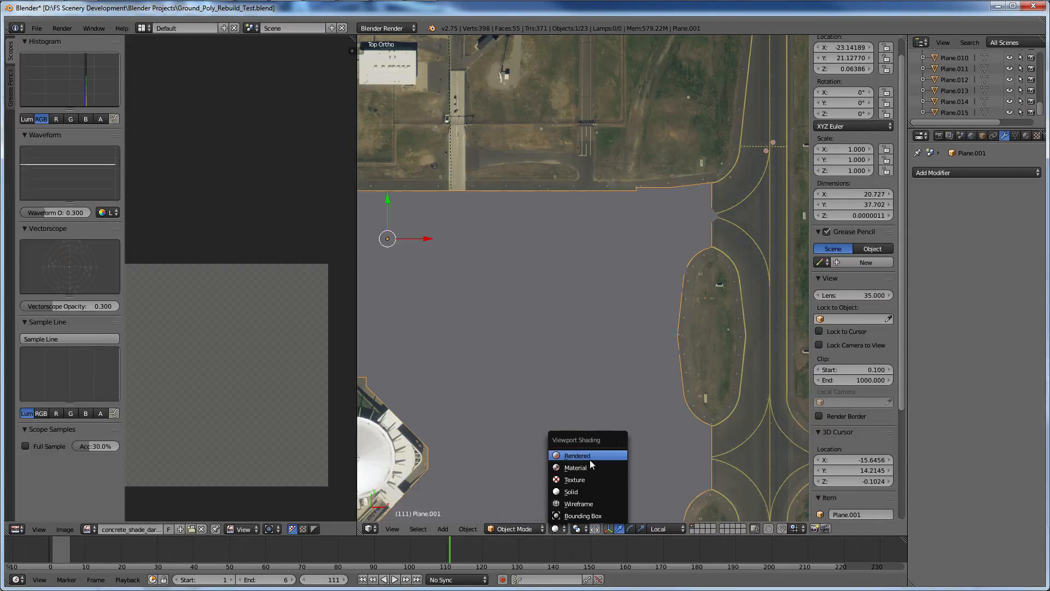
pyautogui.click(580, 479)
# Inspect the dark mark planes and apron shading from several angles, both close up and with the whole airport in view.
pyautogui.scroll(-7, 632, 454)
pyautogui.moveTo(633, 454)
pyautogui.mouseDown(button='middle')
pyautogui.moveTo(555, 391)
pyautogui.moveTo(518, 396)
pyautogui.mouseUp(button='middle')
pyautogui.scroll(6, 590, 295)
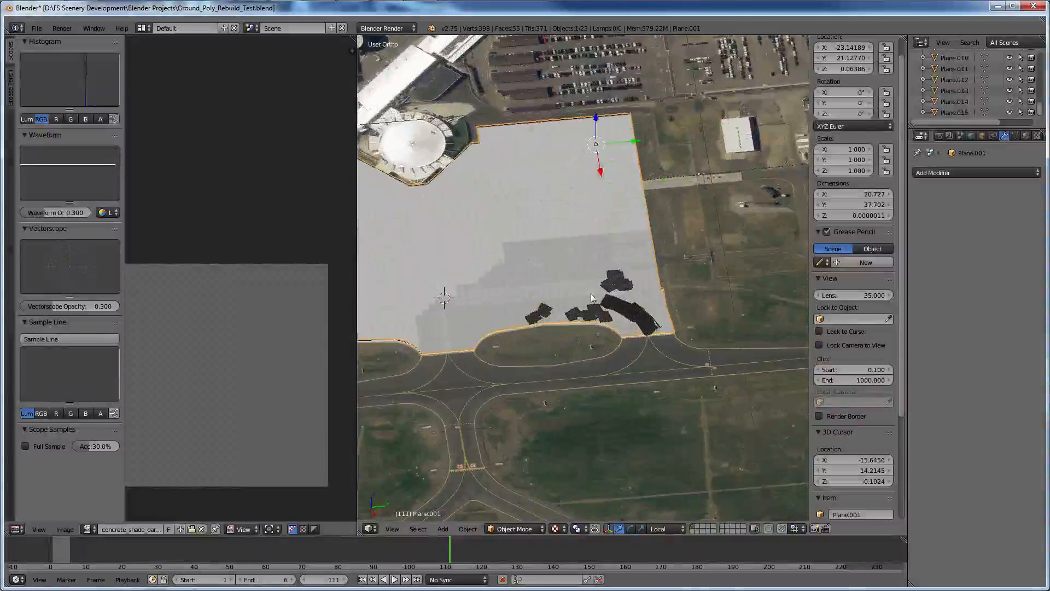
pyautogui.scroll(5, 590, 297)
pyautogui.scroll(4, 675, 402)
pyautogui.moveTo(657, 342); pyautogui.dragTo(676, 354, button='middle')
pyautogui.scroll(-4, 676, 398)
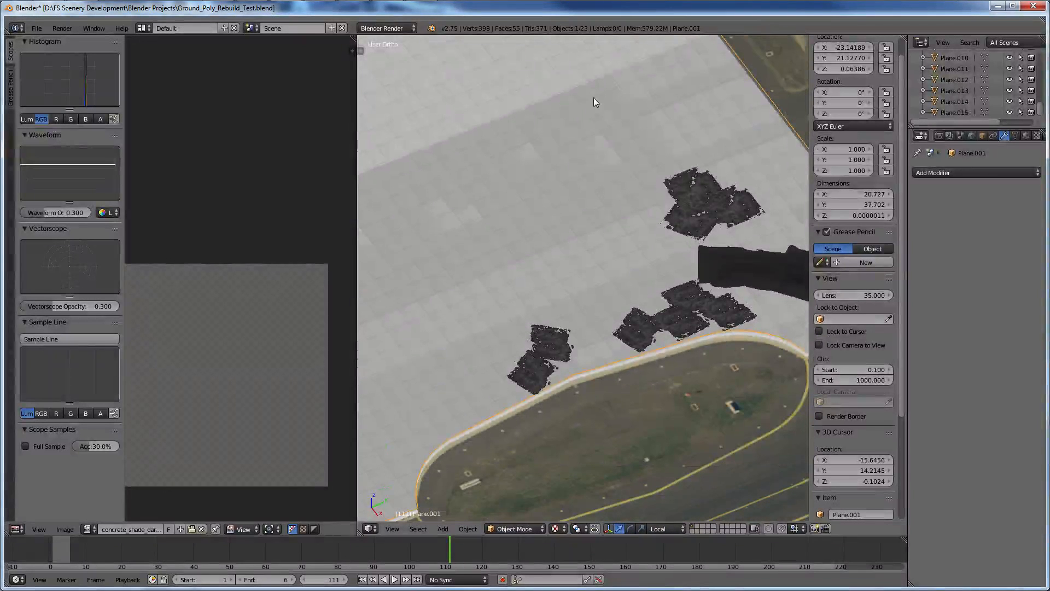
pyautogui.scroll(5, 563, 258)
pyautogui.moveTo(595, 299); pyautogui.dragTo(612, 320, button='middle')
pyautogui.scroll(-10, 605, 370)
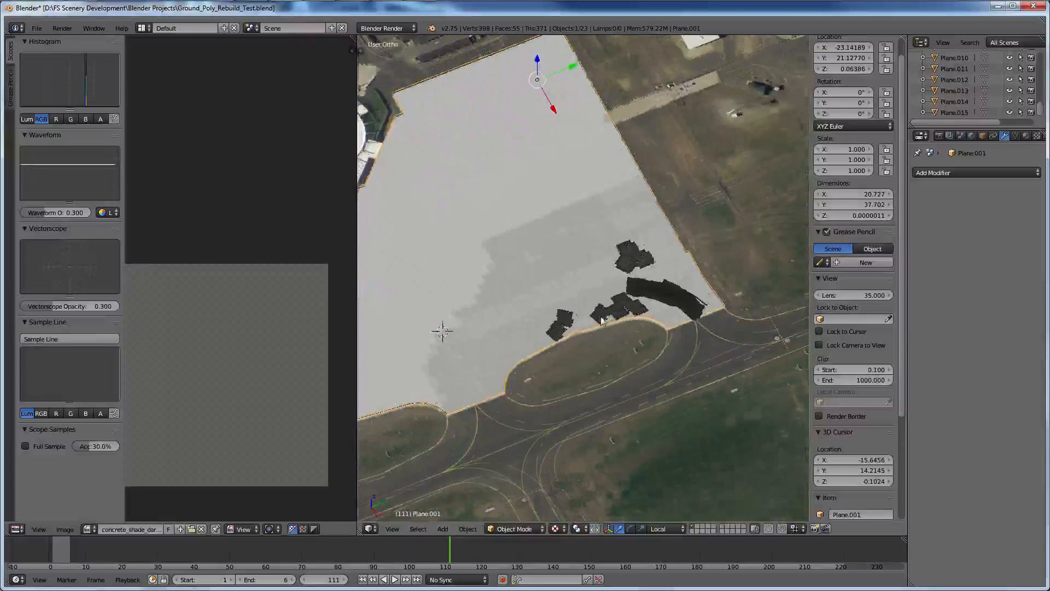
pyautogui.scroll(8, 668, 338)
pyautogui.moveTo(668, 338); pyautogui.dragTo(592, 308, button='middle')
pyautogui.scroll(3, 578, 282)
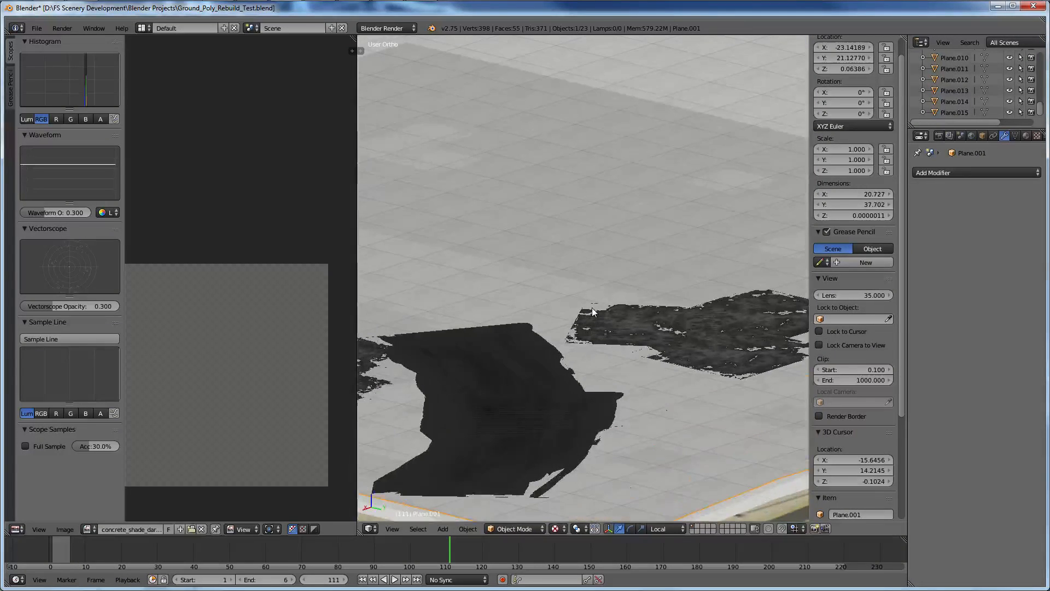
pyautogui.scroll(-6, 592, 312)
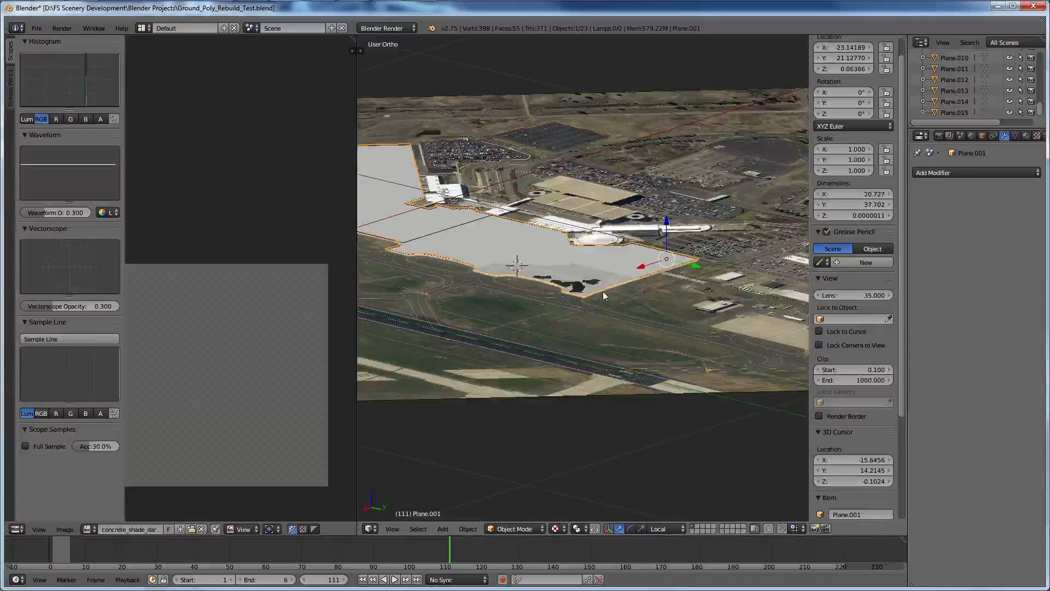
pyautogui.moveTo(610, 304); pyautogui.dragTo(739, 196, button='middle')
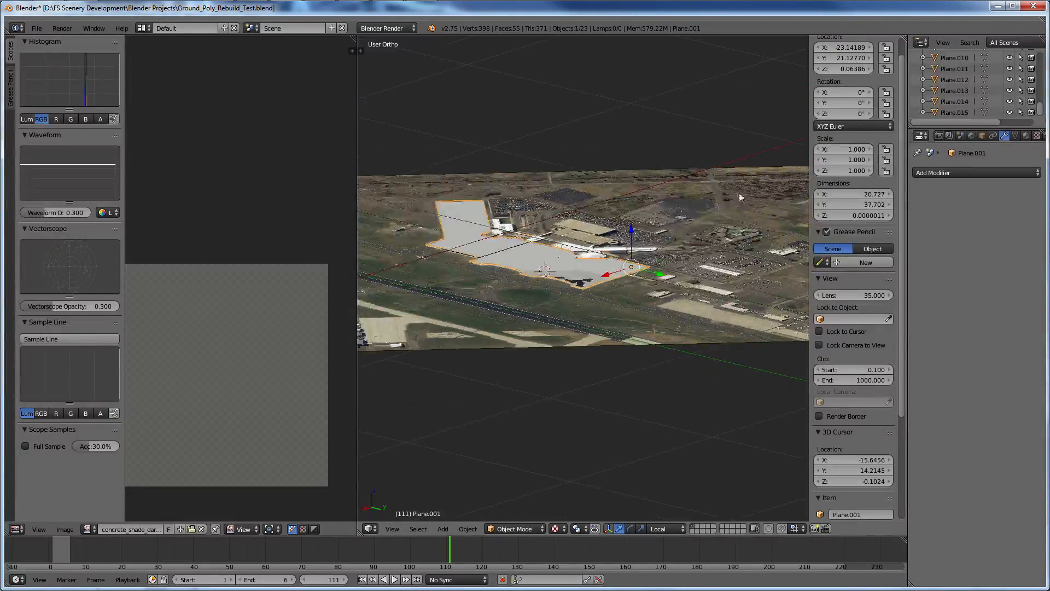
# Hide the aerial photo Empty and select Plane.015 among the dark marks near the taxiway entrance.
pyautogui.scroll(10, 984, 82)
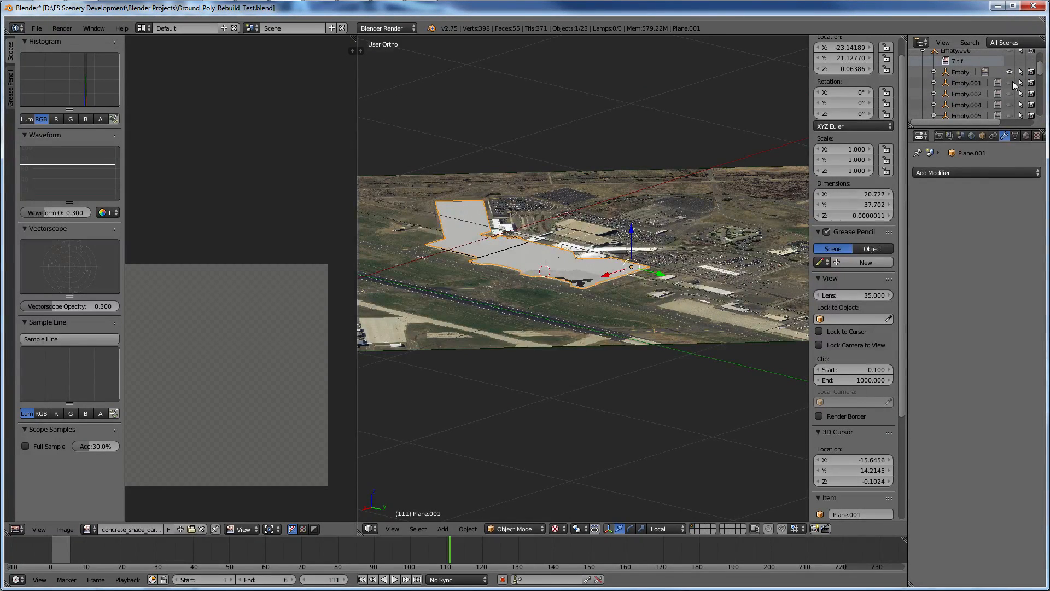
pyautogui.press('KP_Decimal')
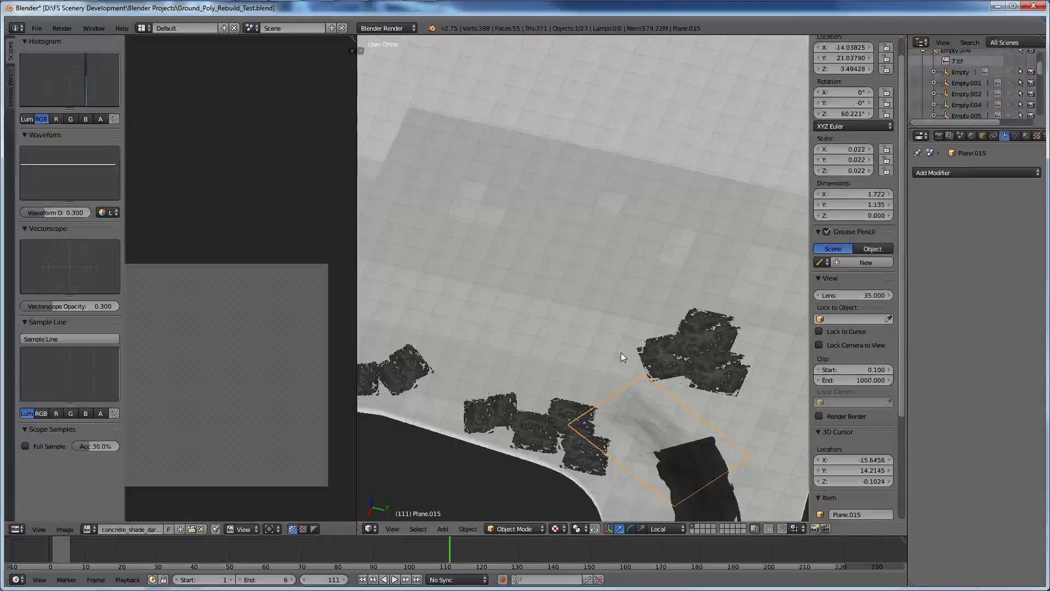
# Replace the image editor with one large 3D View showing the apron corner and the dark mark planes.
pyautogui.keyDown('shift'); pyautogui.scroll(-11, 621, 353); pyautogui.keyUp('shift')
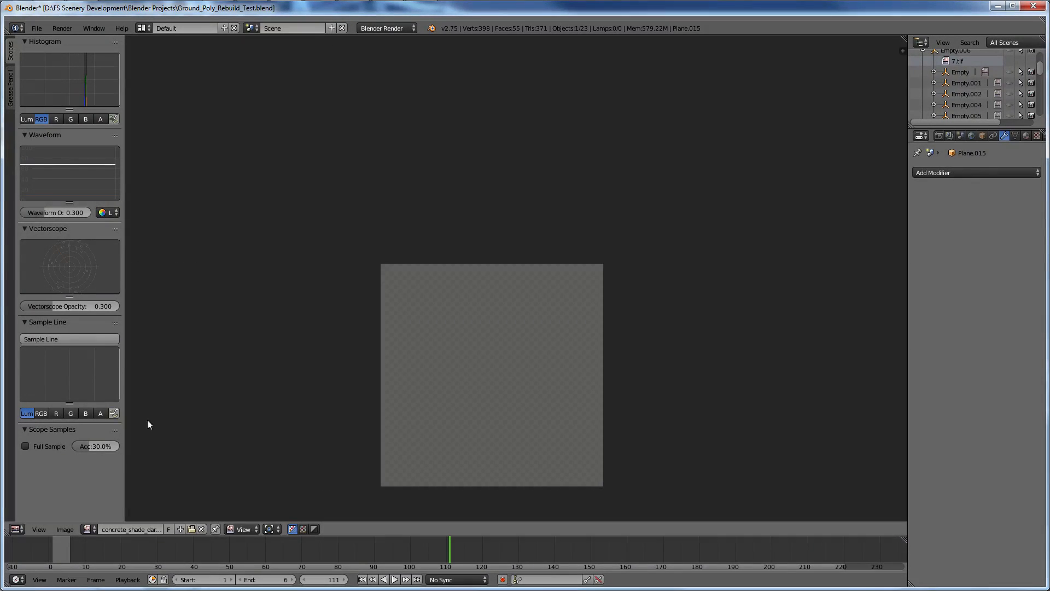
pyautogui.click(15, 529)
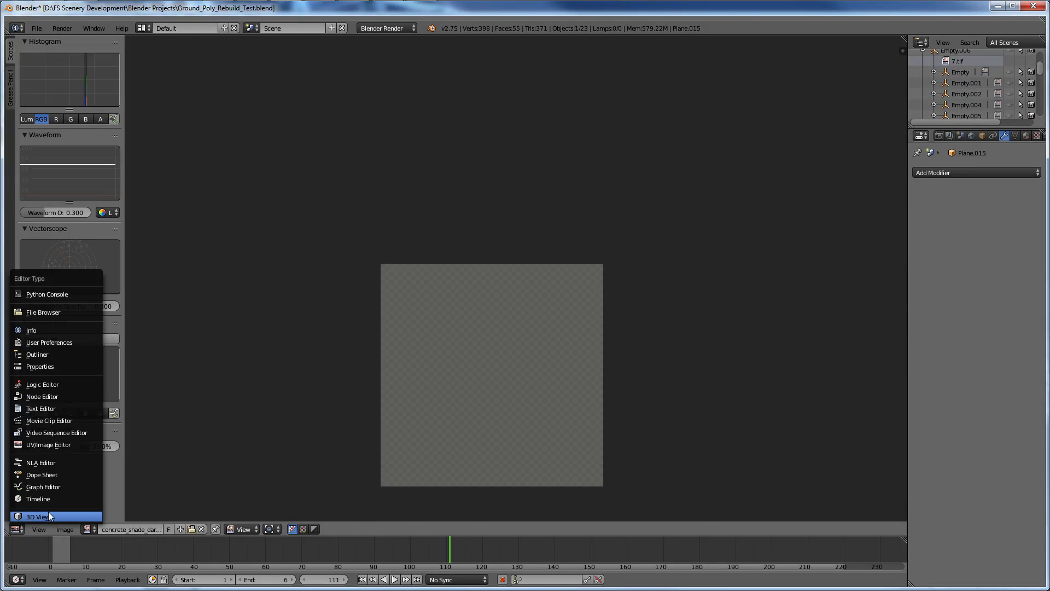
pyautogui.click(48, 516)
pyautogui.moveTo(524, 377); pyautogui.dragTo(468, 329, button='middle')
pyautogui.scroll(4, 479, 360)
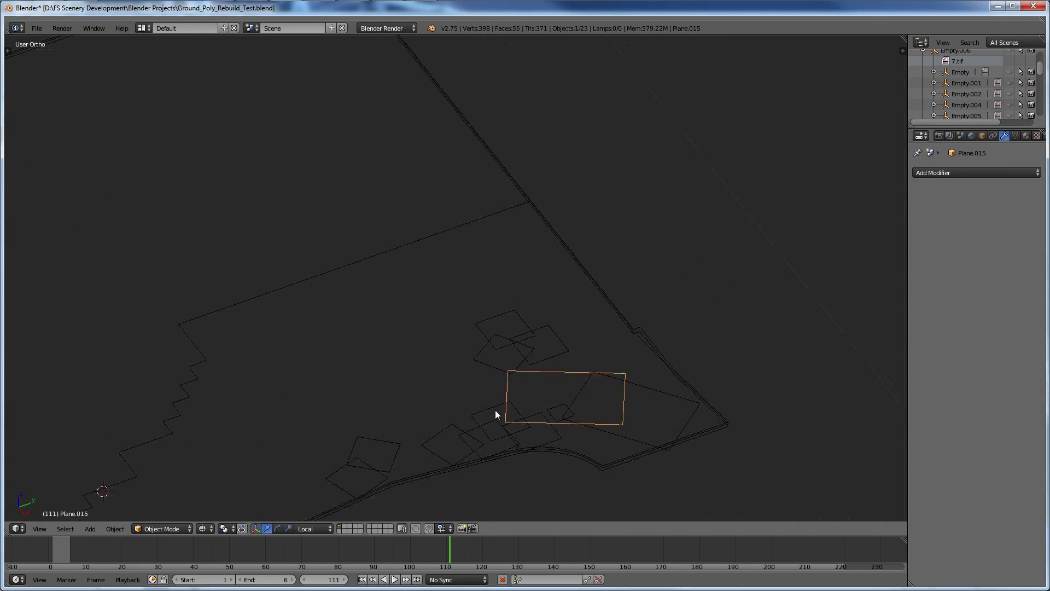
# Add Plane.014 to the selection as active object and give it a new material with a blue diffuse colour, RGB 0.000, 0.021, 0.800.
pyautogui.moveTo(495, 414); pyautogui.dragTo(611, 372, button='middle')
pyautogui.keyDown('shift'); pyautogui.rightClick(611, 372); pyautogui.keyUp('shift')
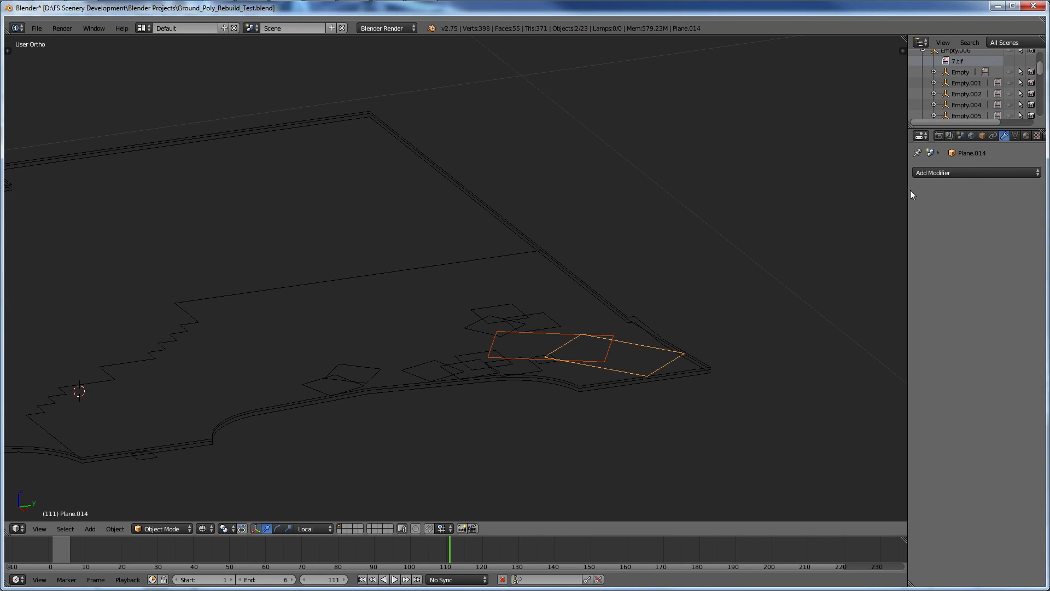
pyautogui.click(1026, 136)
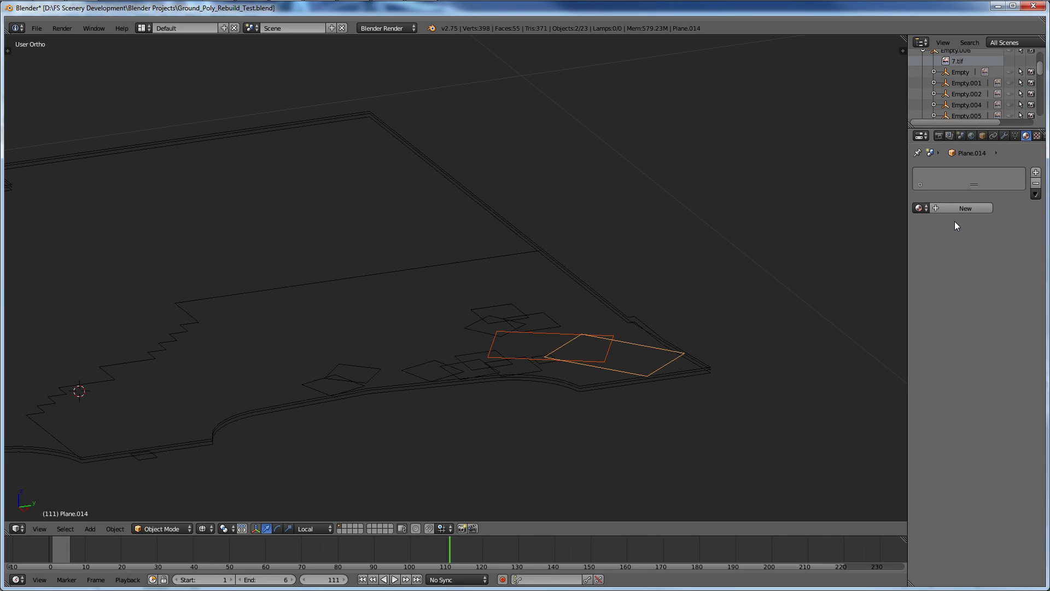
pyautogui.click(943, 208)
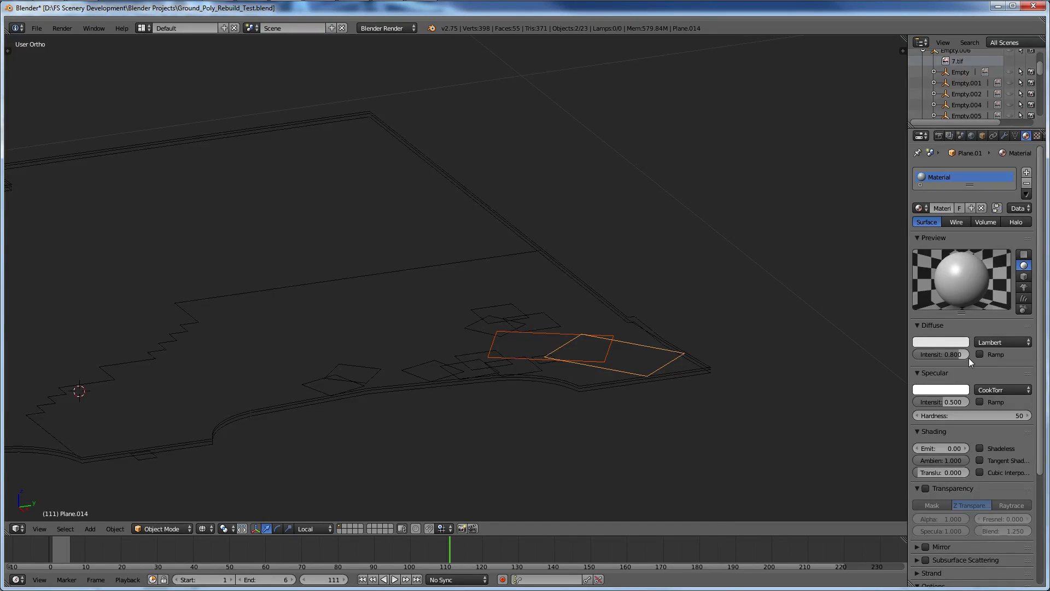
pyautogui.click(950, 342)
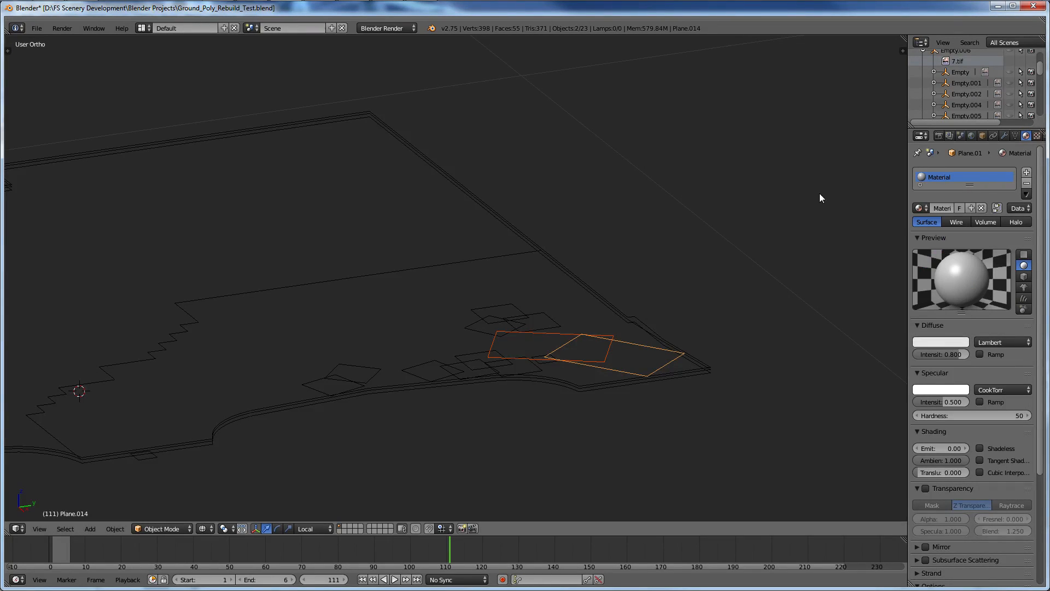
pyautogui.click(942, 211)
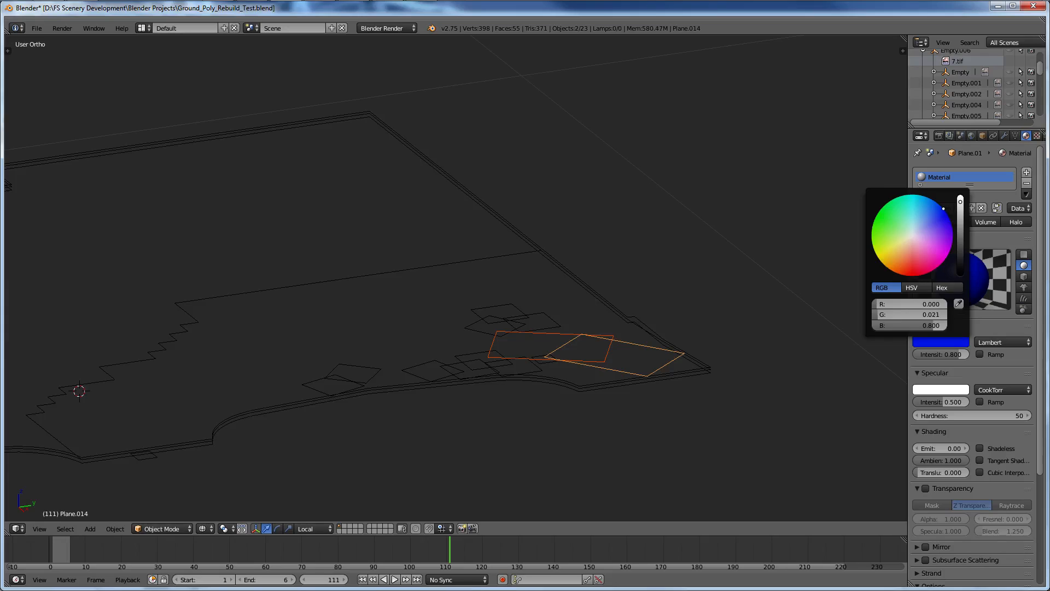
# Display the apron corner with textured shading and inspect the dark mark planes by selecting them individually, ending on Plane.014.
pyautogui.click(203, 528)
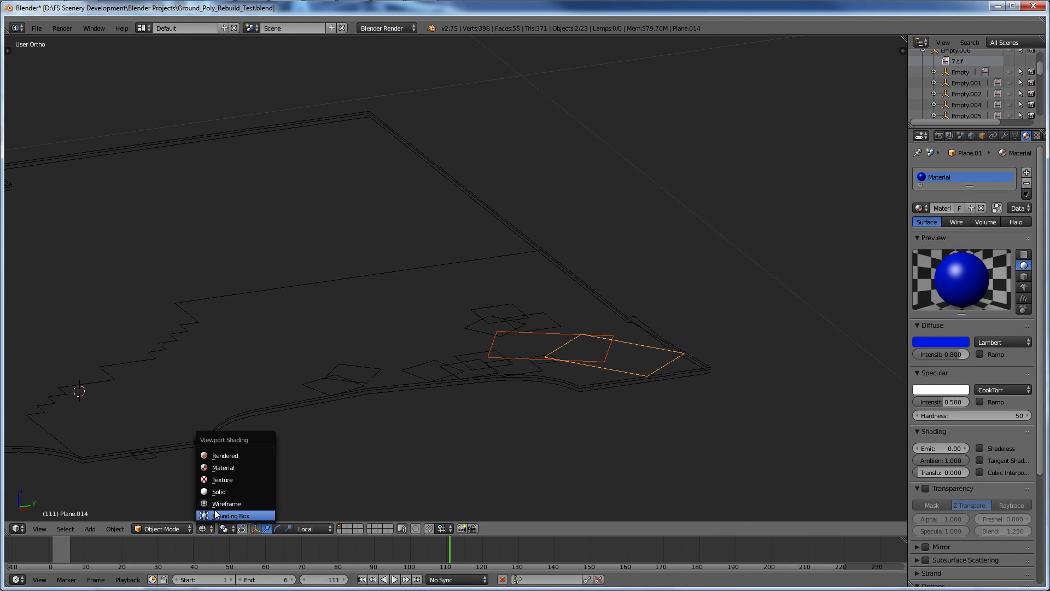
pyautogui.click(222, 480)
pyautogui.rightClick(509, 449)
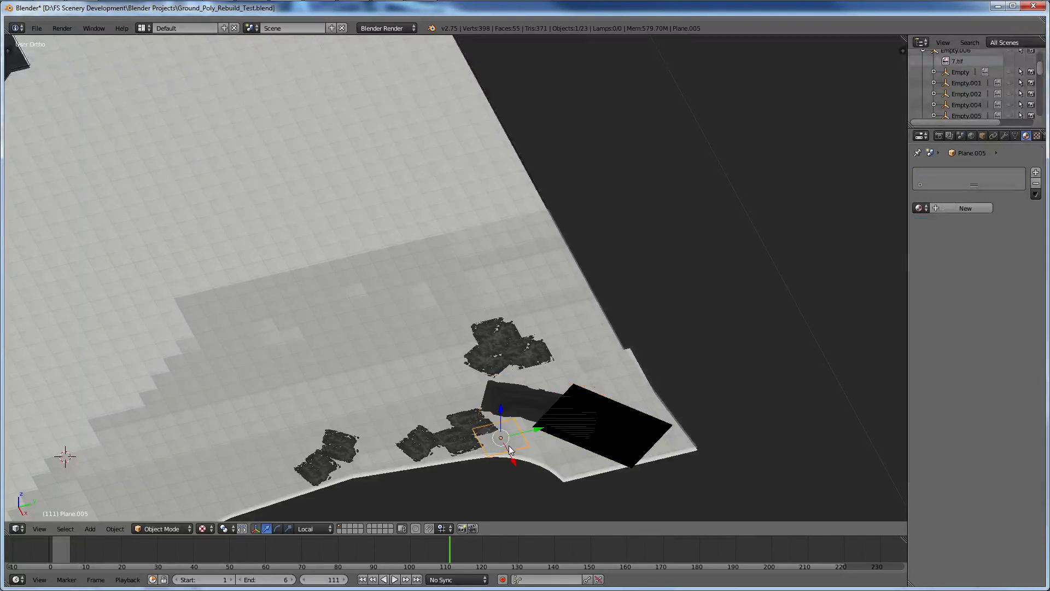
pyautogui.rightClick(472, 427)
pyautogui.keyDown('shift'); pyautogui.rightClick(485, 436); pyautogui.keyUp('shift')
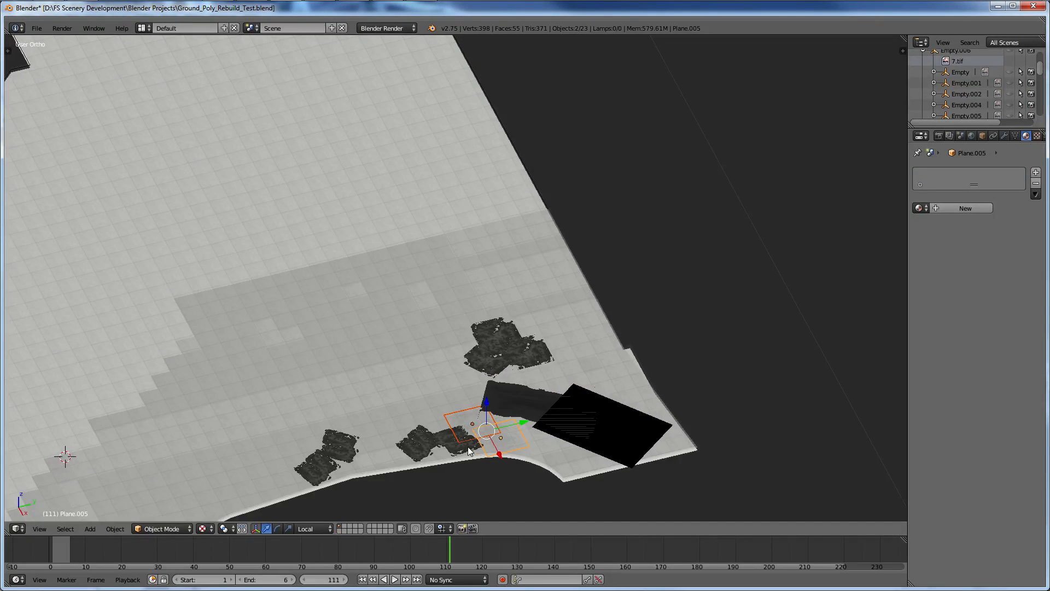
pyautogui.rightClick(593, 417)
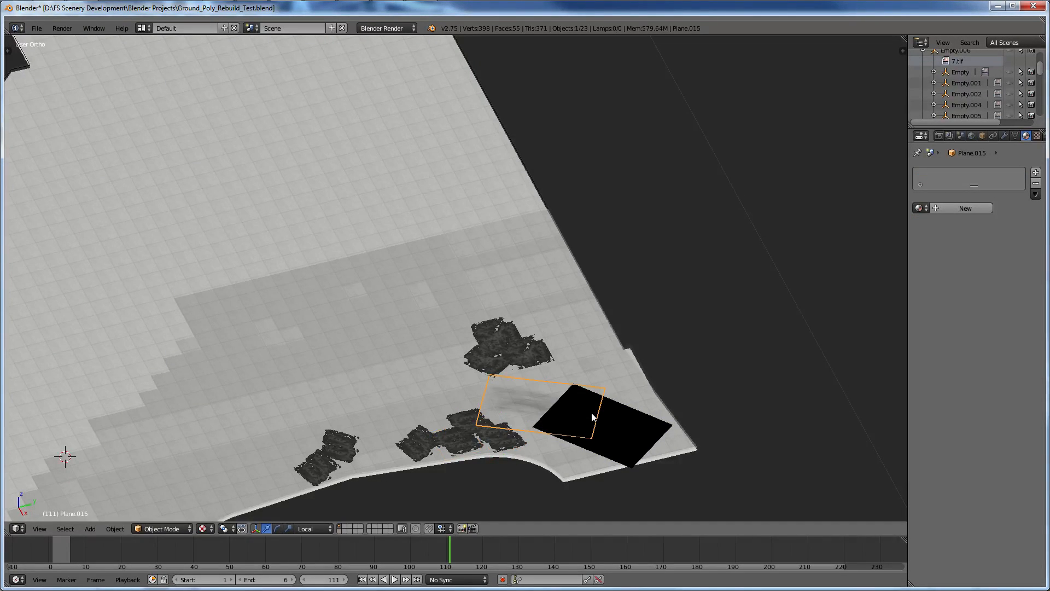
pyautogui.rightClick(618, 428)
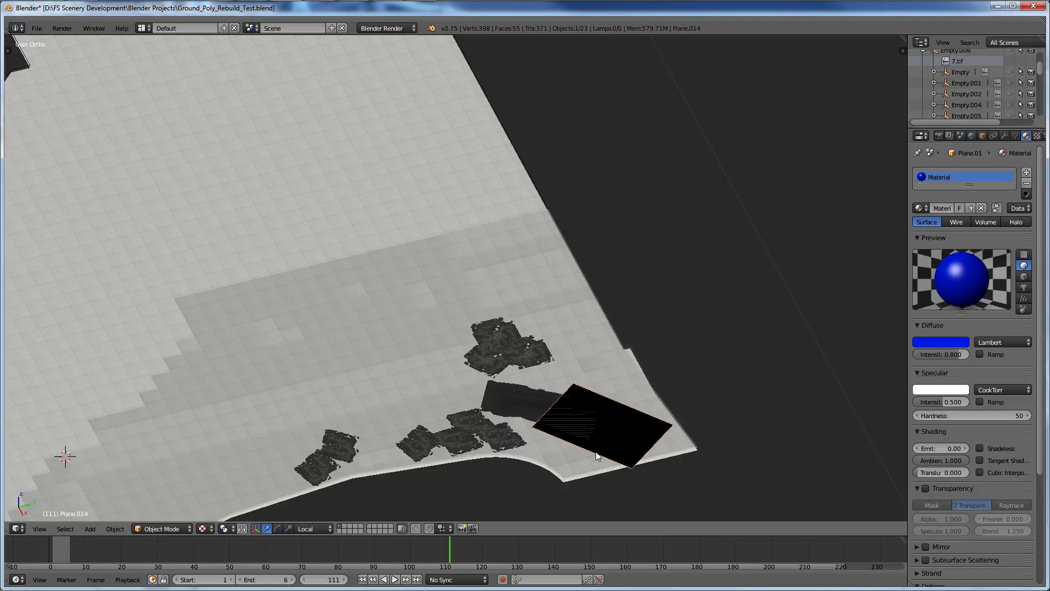
# Switch the view to solid shading and link the existing blue Material to Plane.015 beside Plane.014.
pyautogui.click(204, 528)
pyautogui.click(220, 494)
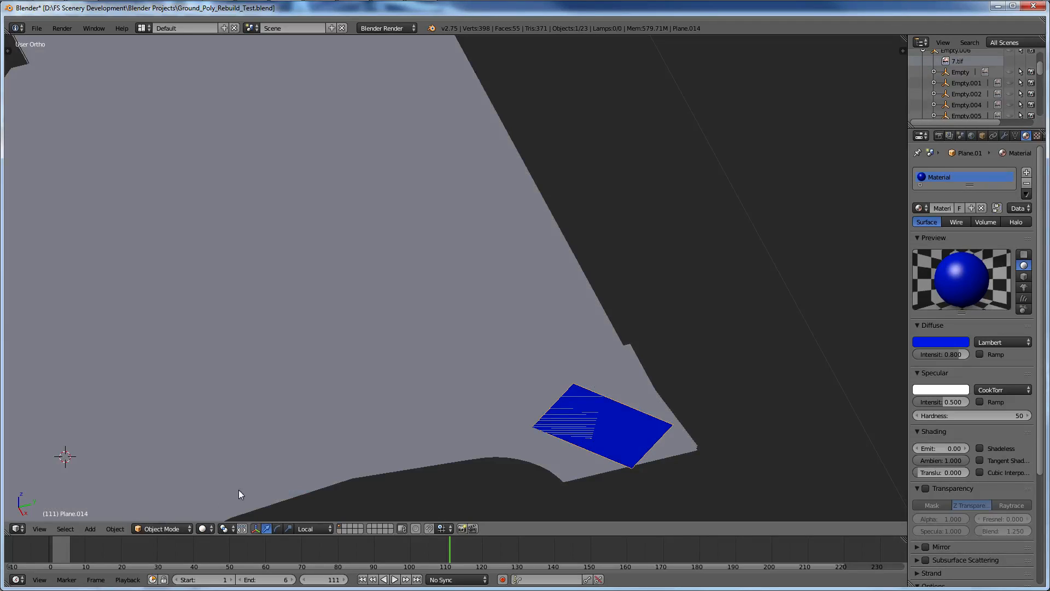
pyautogui.rightClick(538, 408)
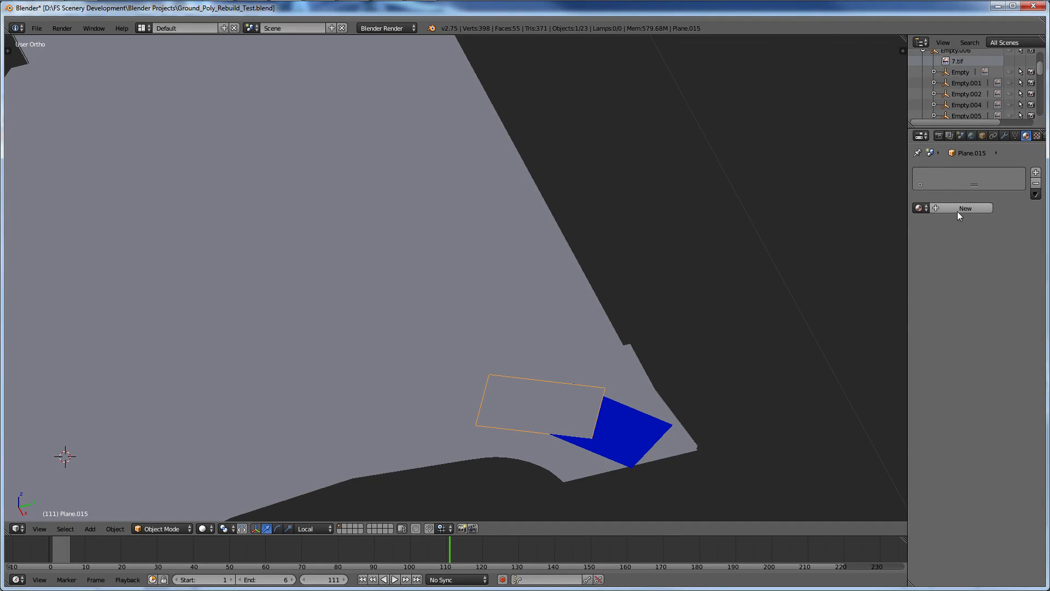
pyautogui.click(917, 208)
pyautogui.click(930, 229)
# In wireframe, select Plane.005 near the curved apron edge and give it a new material with yellow-orange diffuse, RGB 0.800, 0.445, 0.017.
pyautogui.rightClick(402, 417)
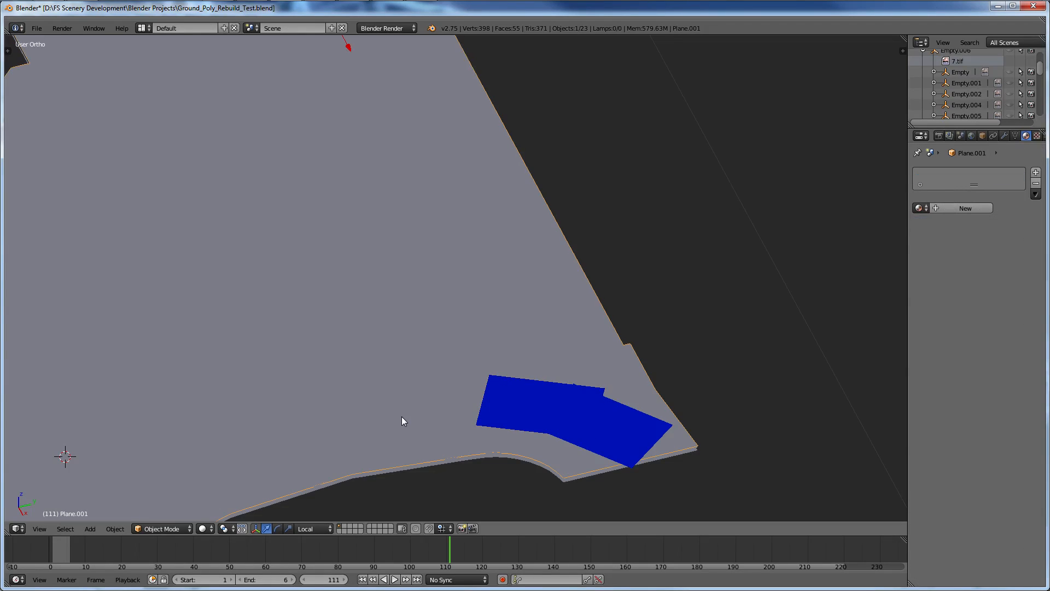
pyautogui.press('z')
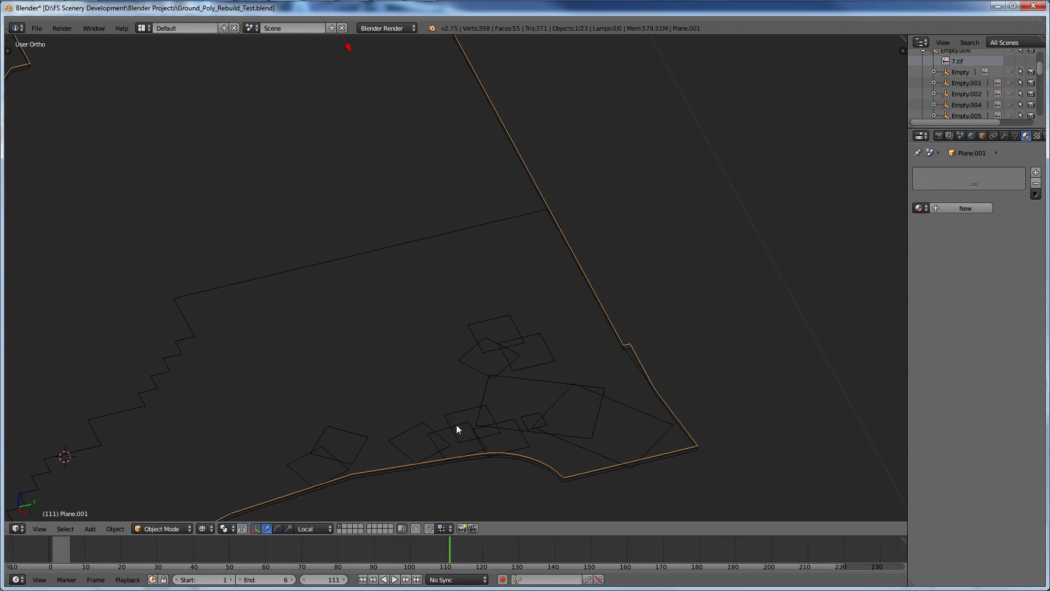
pyautogui.rightClick(457, 429)
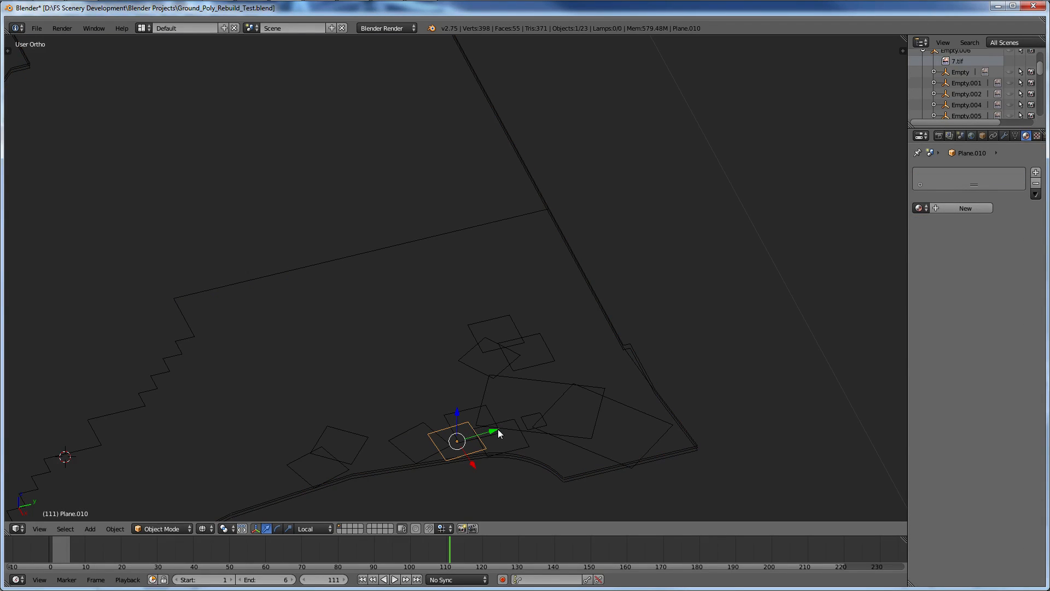
pyautogui.rightClick(499, 434)
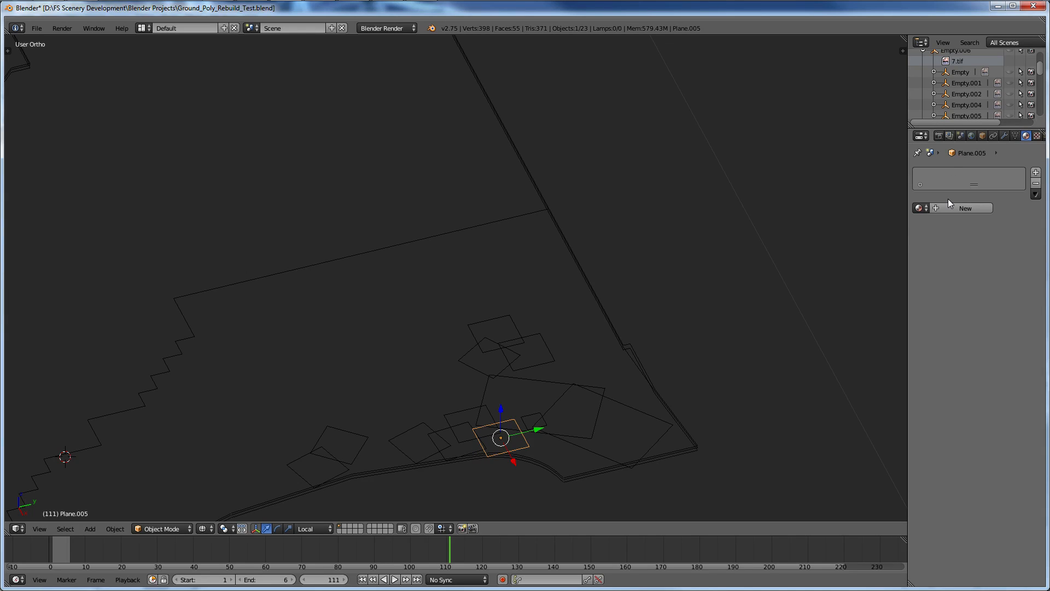
pyautogui.click(918, 208)
pyautogui.click(924, 221)
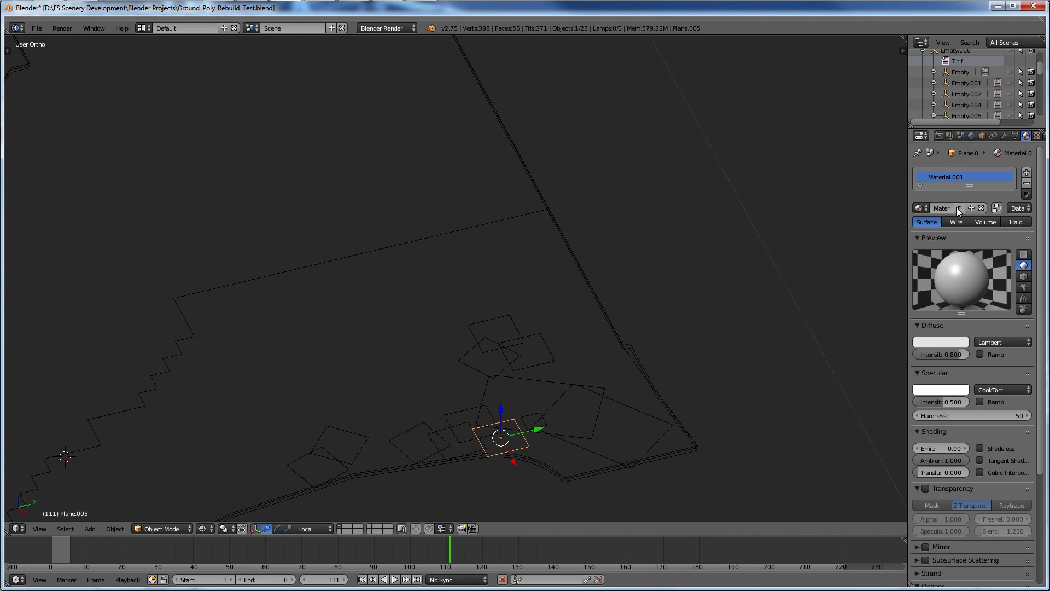
pyautogui.click(944, 341)
pyautogui.click(888, 261)
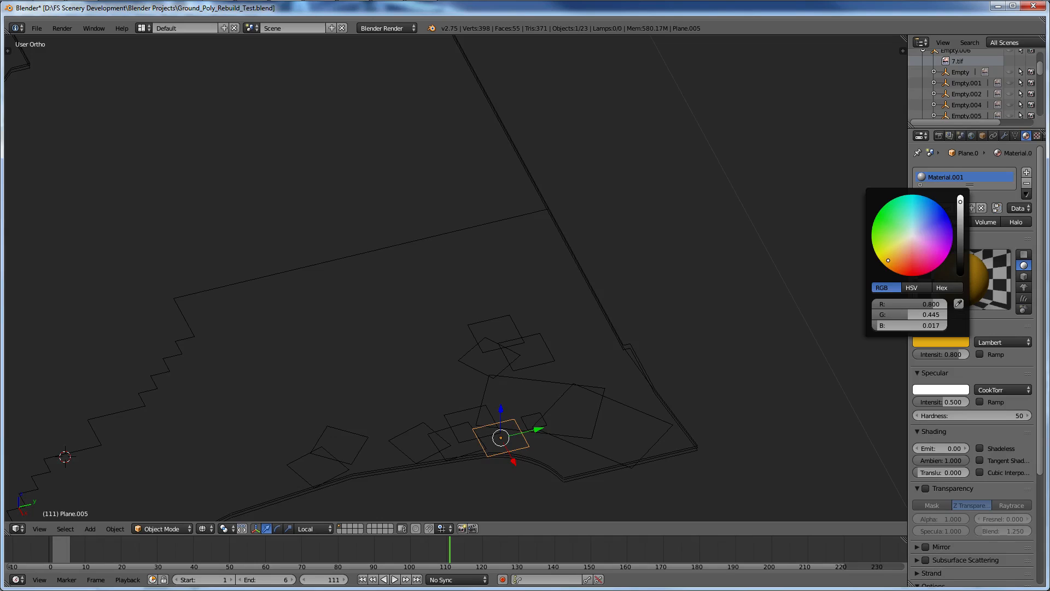
# Link the yellow Material.001 to Plane.010, the mark plane next to Plane.005.
pyautogui.rightClick(465, 451)
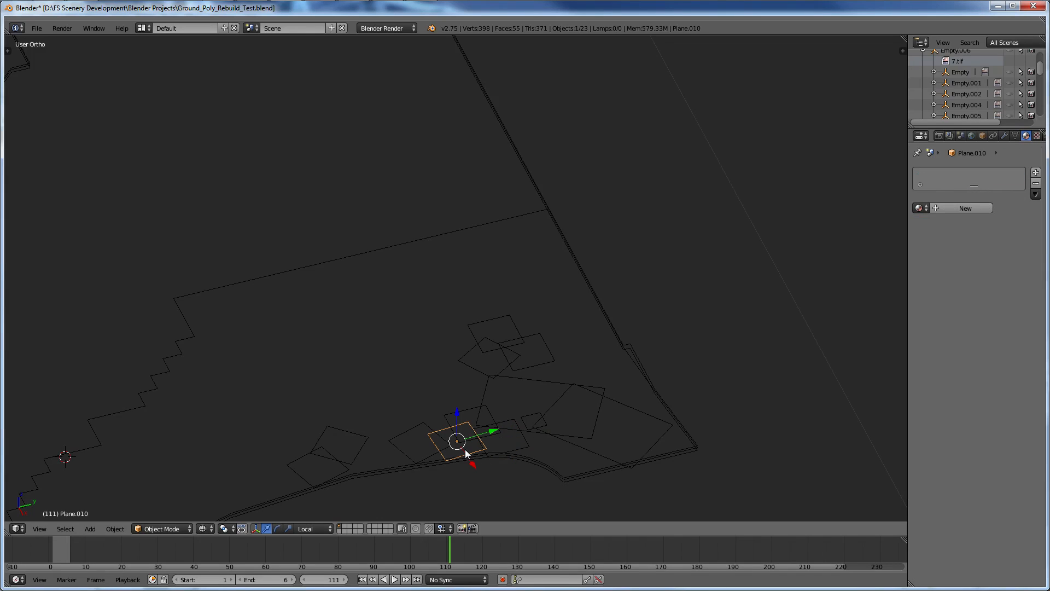
pyautogui.click(919, 208)
pyautogui.click(832, 232)
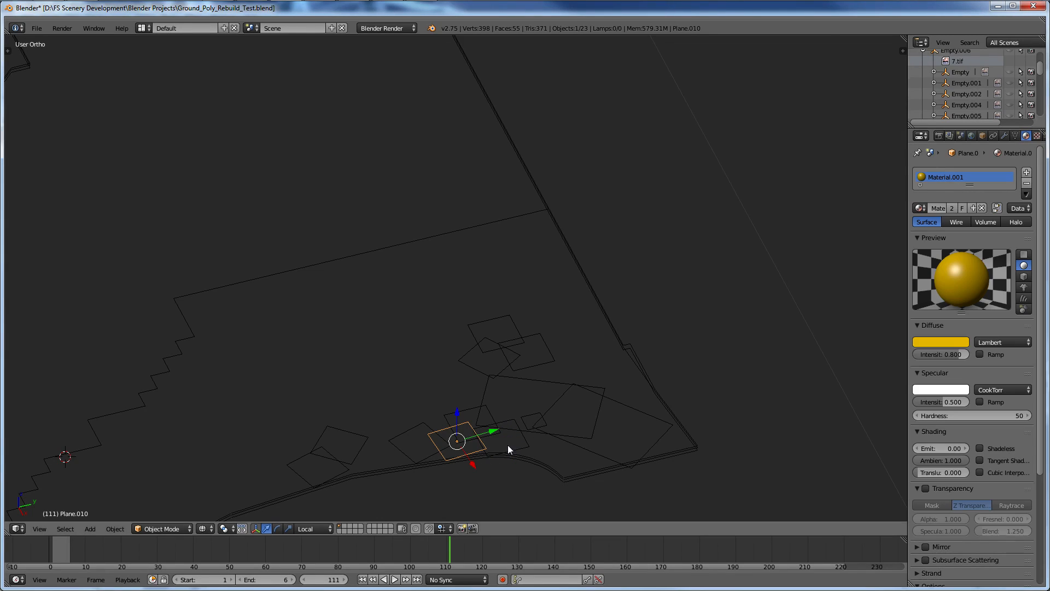
# Try to link Material.001 to Plane.011 and return the view to solid shading.
pyautogui.rightClick(457, 410)
pyautogui.click(918, 208)
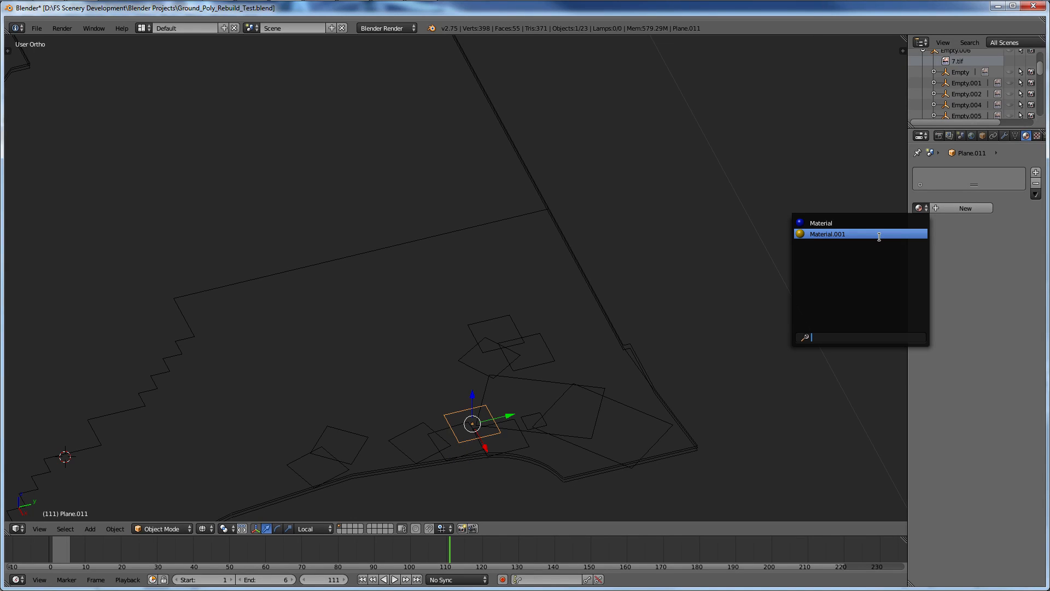
pyautogui.press('z')
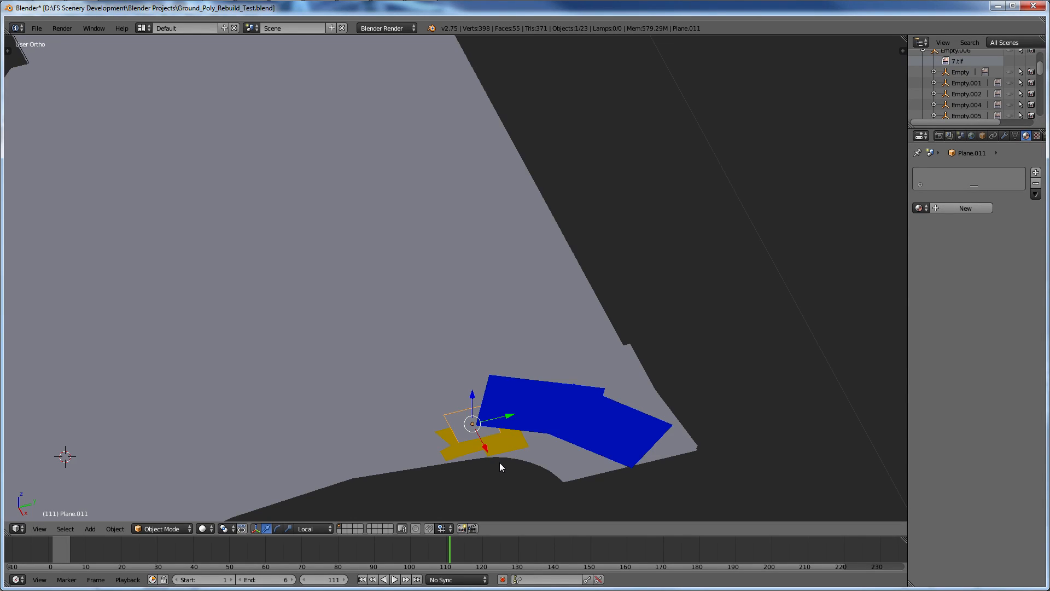
# Select the large apron polygon Plane.001 and give it a new material with an orange diffuse colour, RGB 0.800, 0.236, 0.000.
pyautogui.press('KP_7')
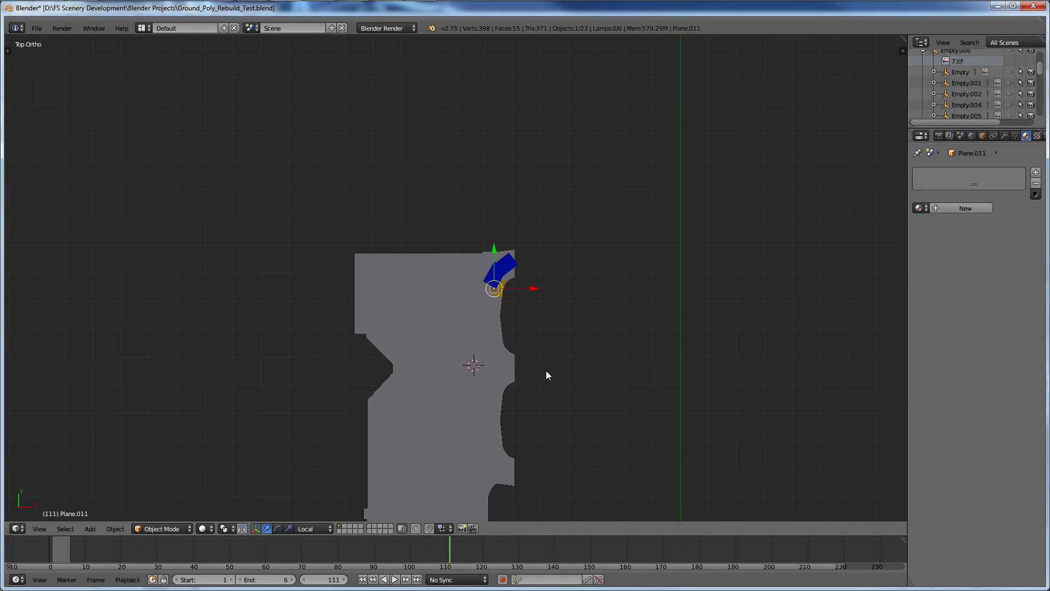
pyautogui.rightClick(422, 373)
pyautogui.moveTo(423, 373); pyautogui.dragTo(659, 312, button='middle')
pyautogui.scroll(2, 524, 299)
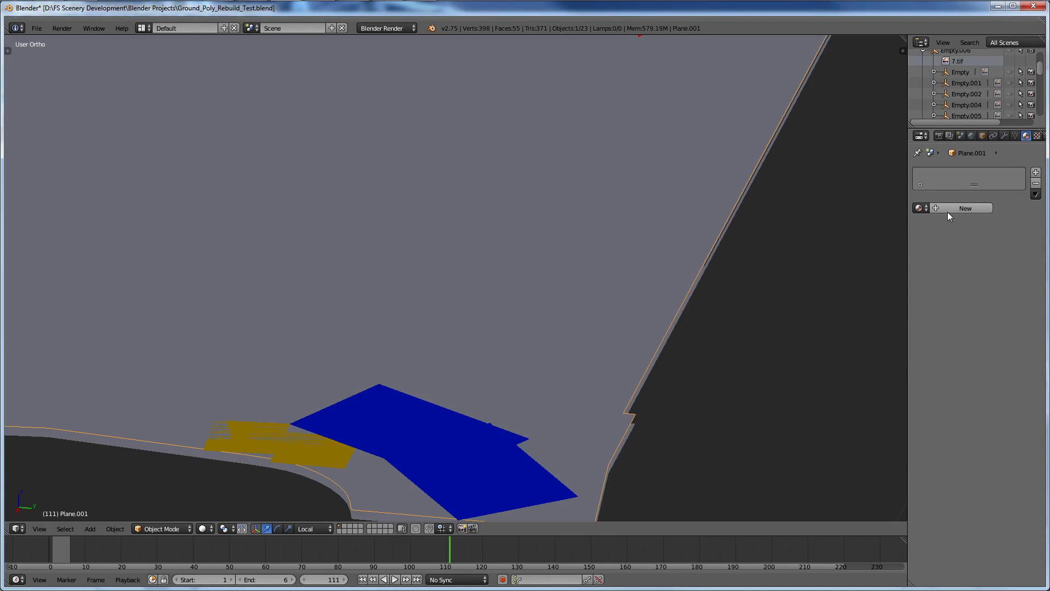
pyautogui.click(919, 208)
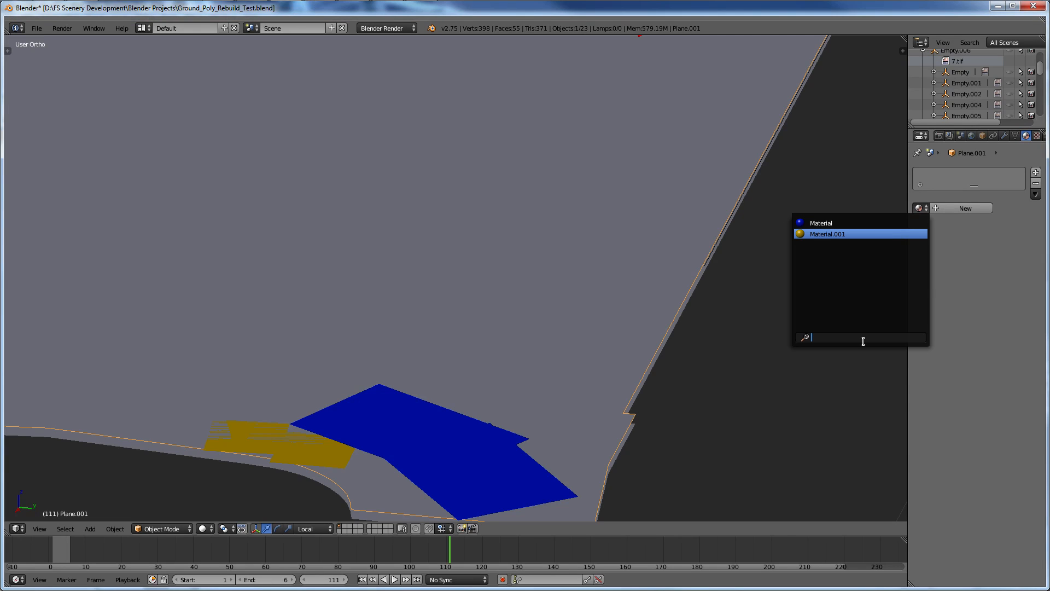
pyautogui.click(965, 207)
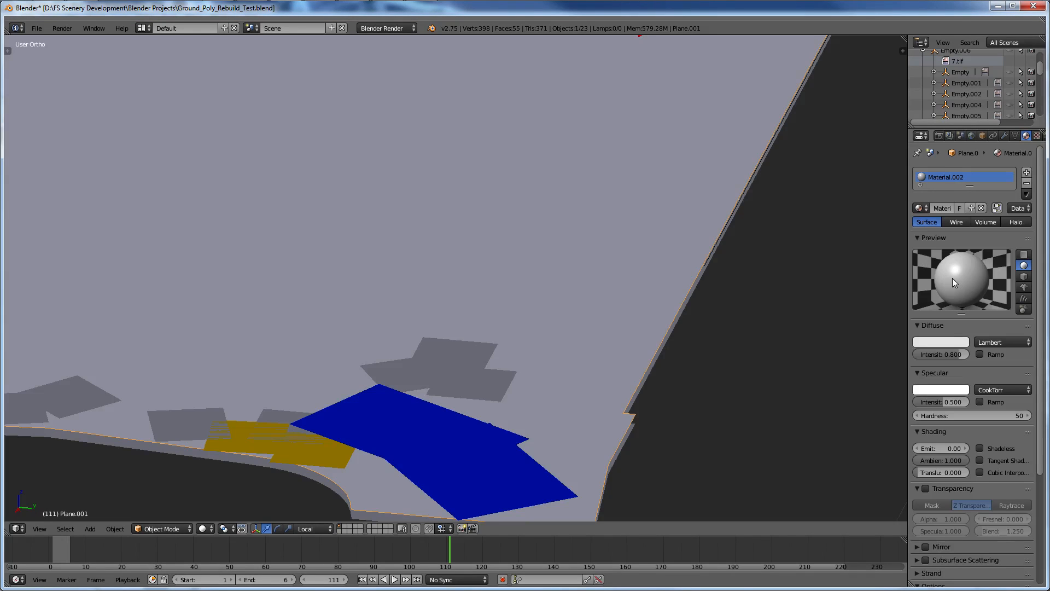
pyautogui.click(941, 341)
pyautogui.moveTo(896, 273); pyautogui.dragTo(889, 269)
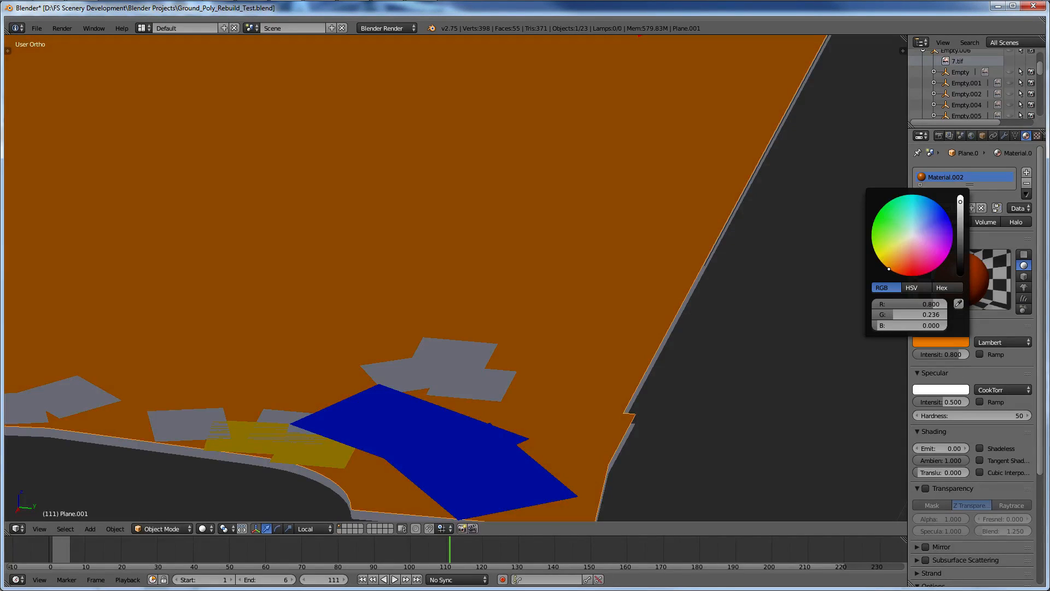
# Select Plane.004 at the apron's outer edge and give it a new material with a red diffuse colour, RGB 0.800, 0.012, 0.000.
pyautogui.rightClick(656, 376)
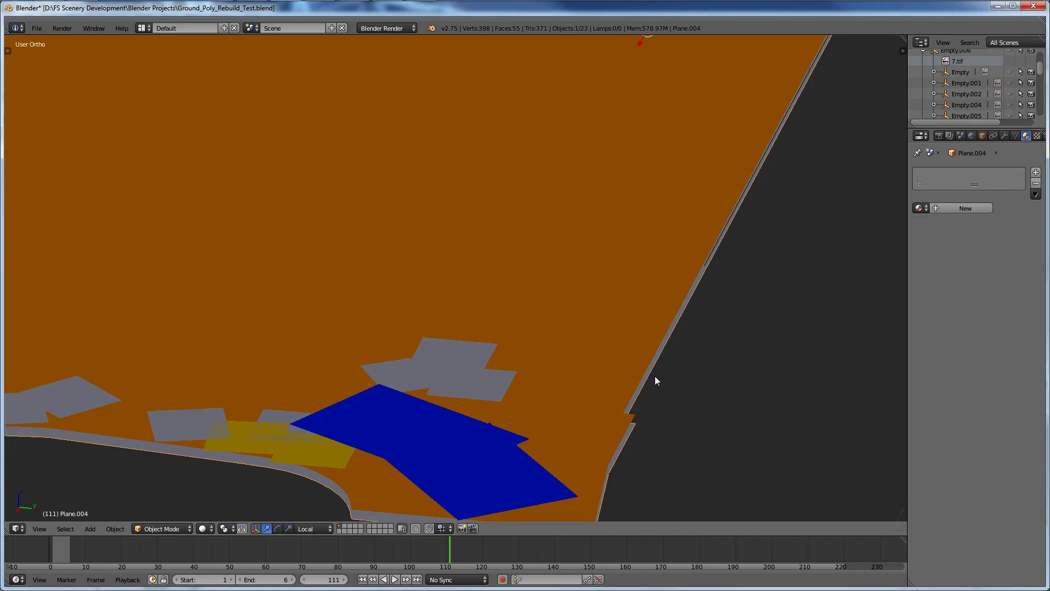
pyautogui.click(965, 207)
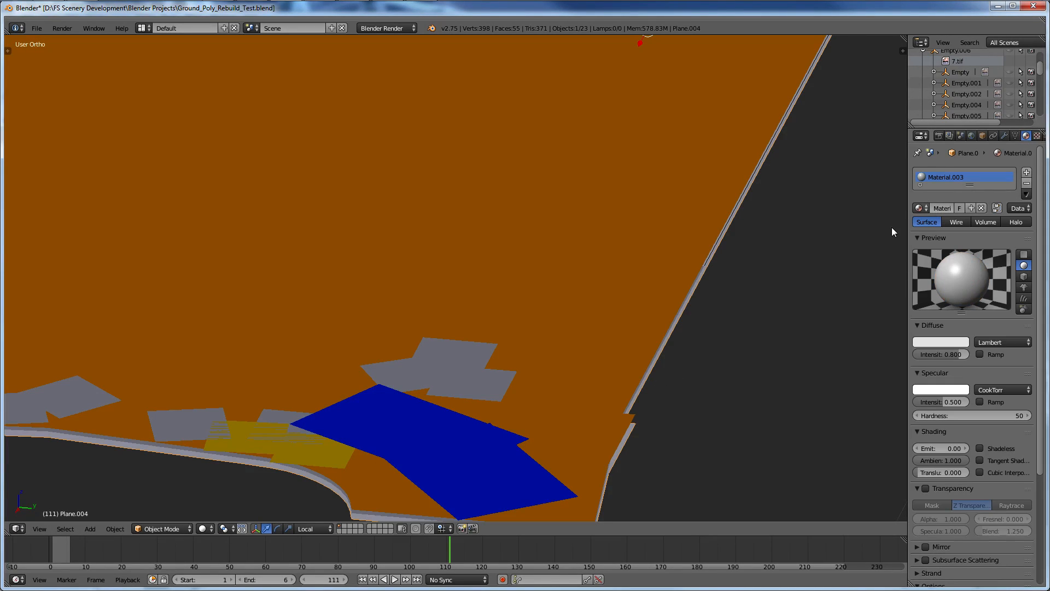
pyautogui.click(941, 341)
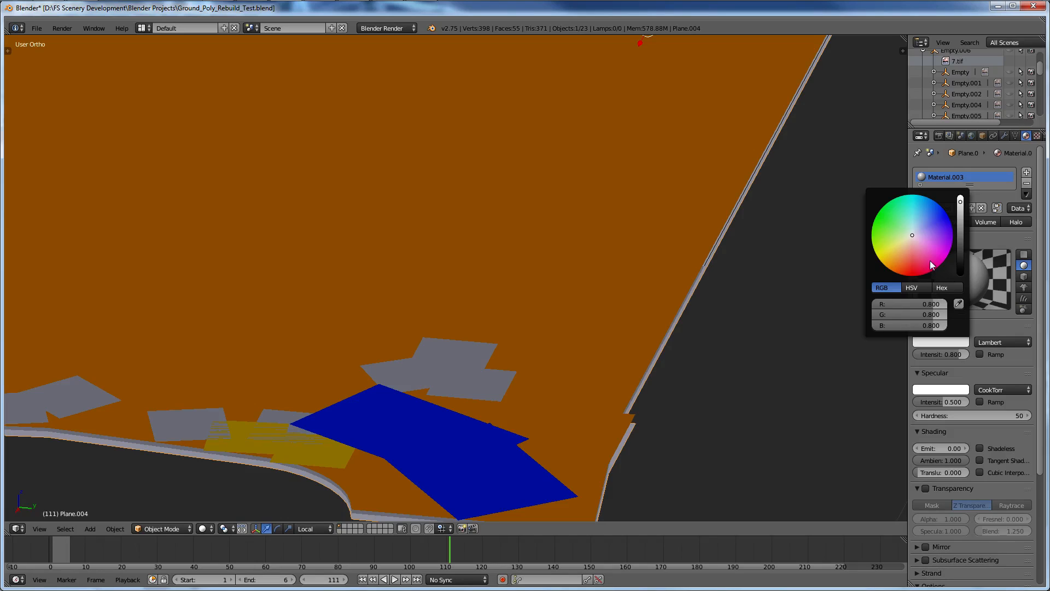
pyautogui.click(911, 273)
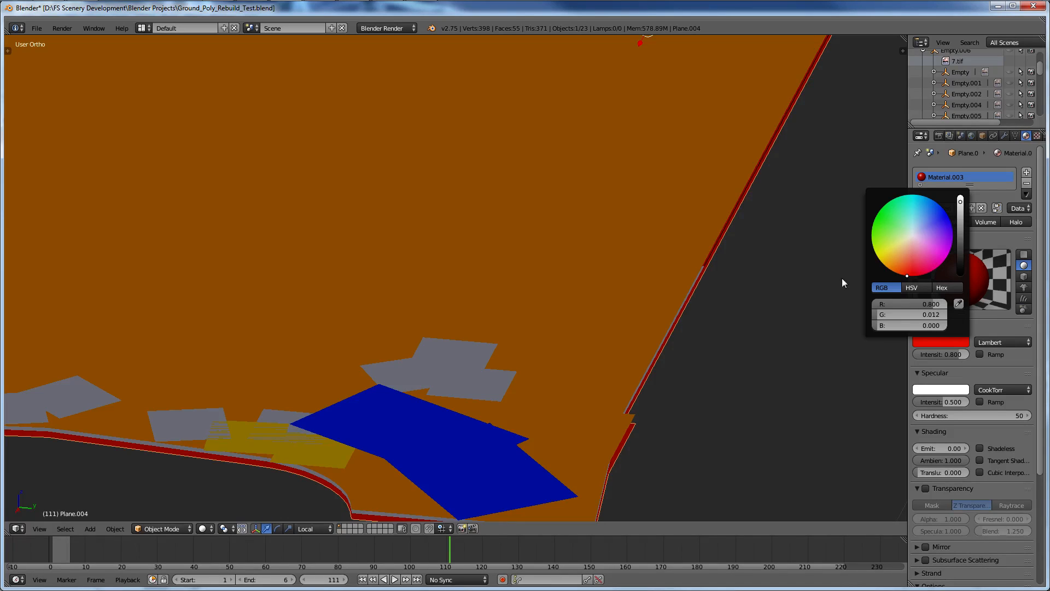
# Select Plane.002, the layer between the orange and red polygons, and give it a new material with a green diffuse colour.
pyautogui.moveTo(710, 326); pyautogui.dragTo(682, 312, button='middle')
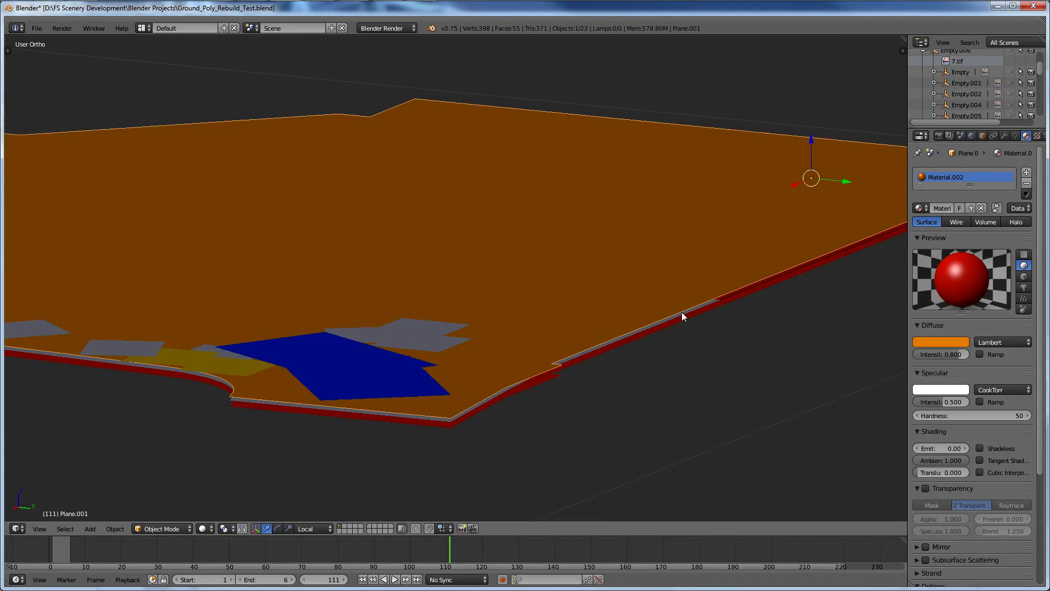
pyautogui.rightClick(684, 312)
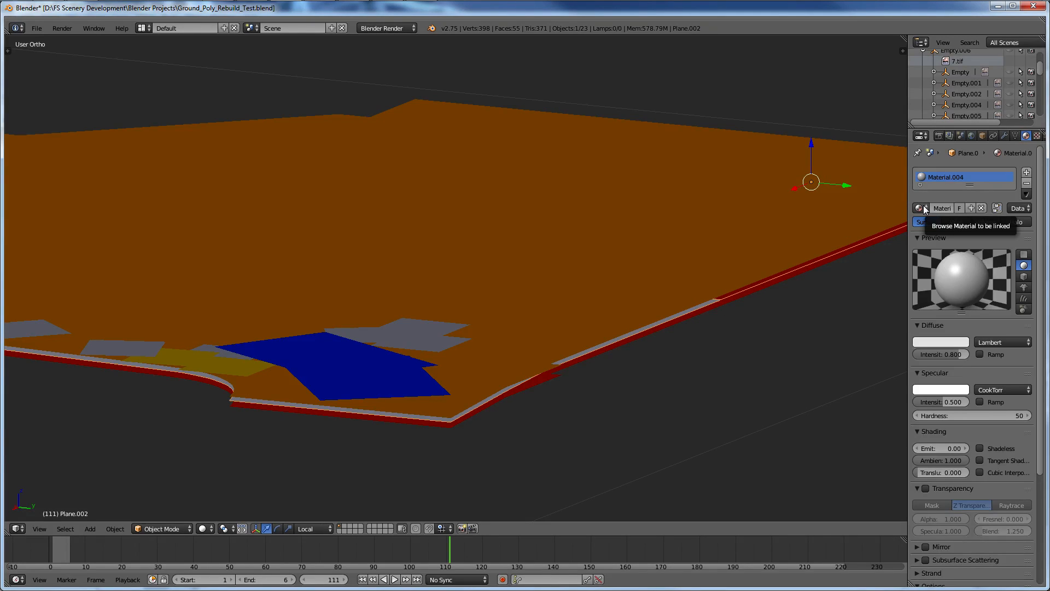
pyautogui.click(940, 343)
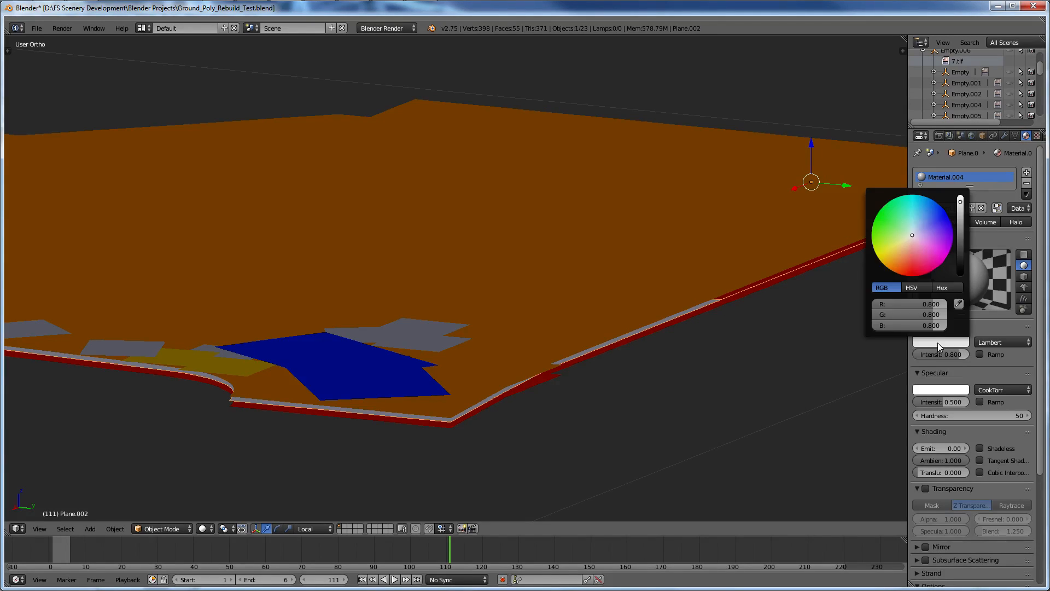
pyautogui.moveTo(925, 262); pyautogui.dragTo(892, 217)
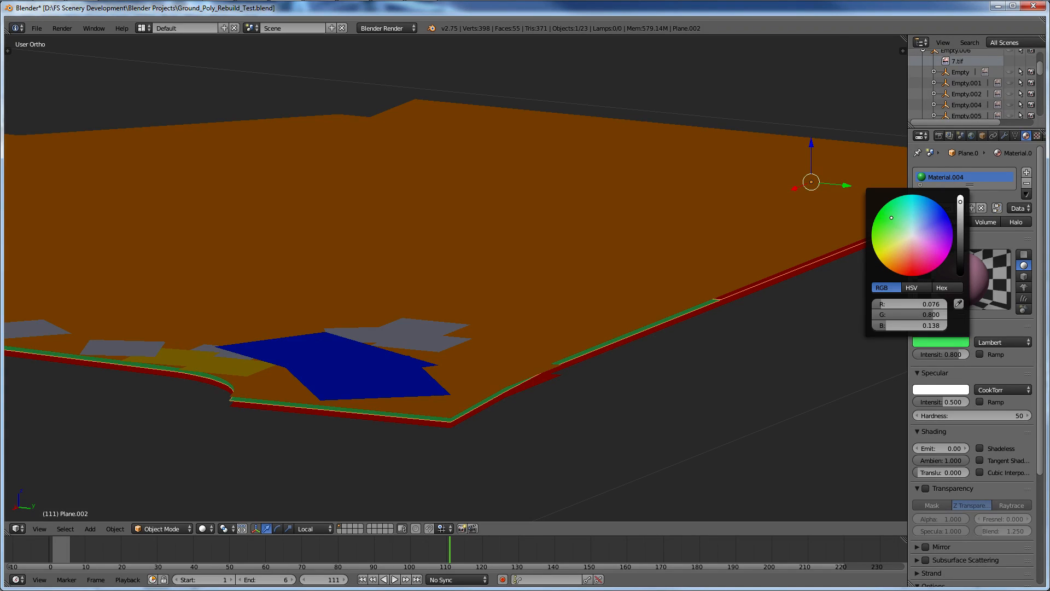
# Examine the colour-coded apron layers and mark planes from an angle and from directly above, with Plane.010 selected.
pyautogui.moveTo(547, 273); pyautogui.dragTo(413, 398, button='middle')
pyautogui.scroll(-3, 421, 399)
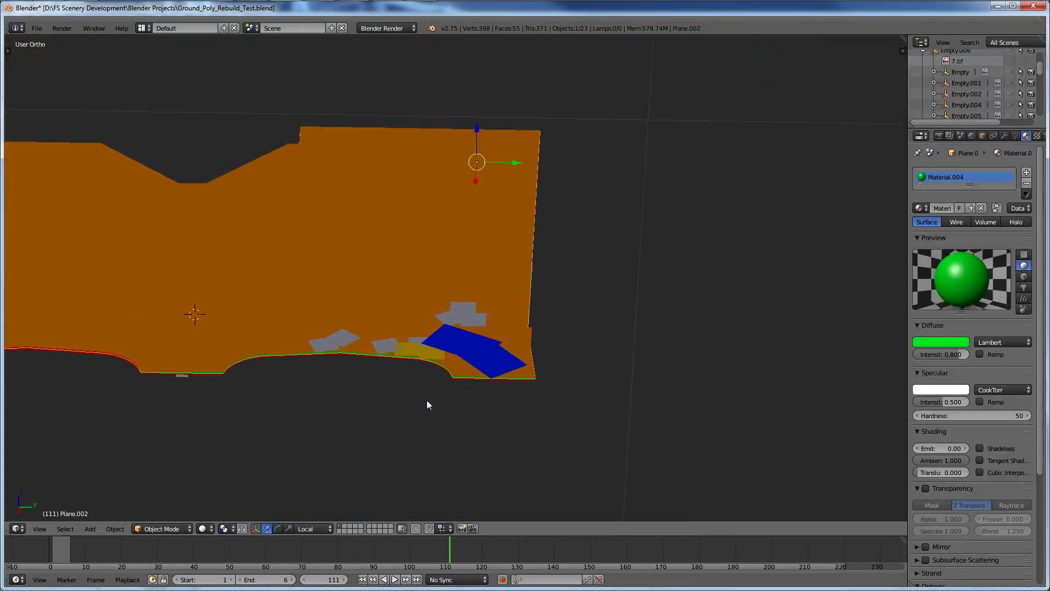
pyautogui.rightClick(408, 352)
pyautogui.scroll(2, 404, 373)
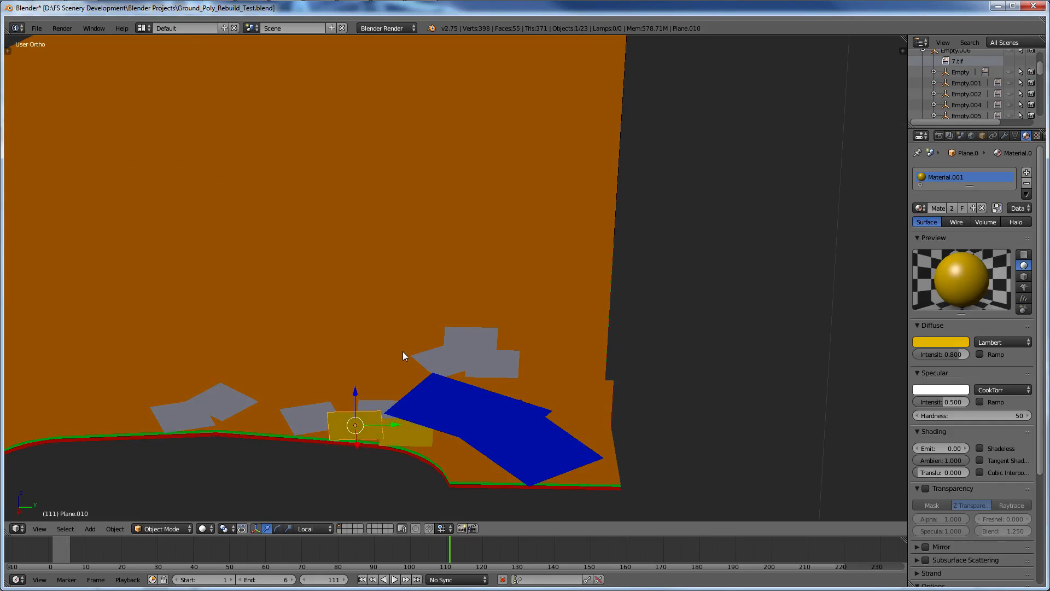
pyautogui.press('KP_7')
pyautogui.scroll(-4, 492, 314)
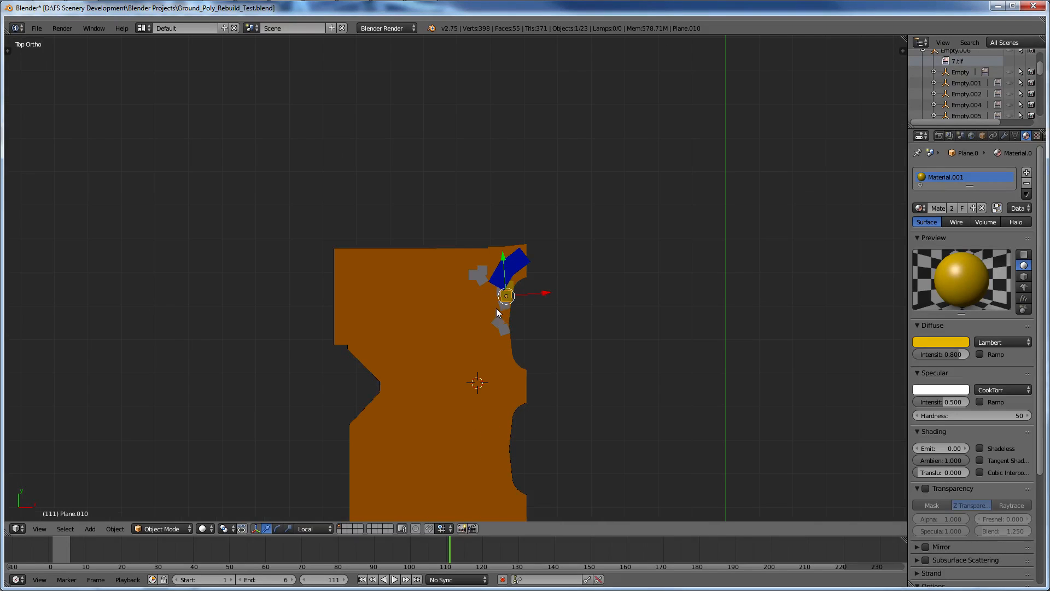
pyautogui.keyDown('shift'); pyautogui.moveTo(496, 307); pyautogui.dragTo(444, 272, button='middle'); pyautogui.keyUp('shift')
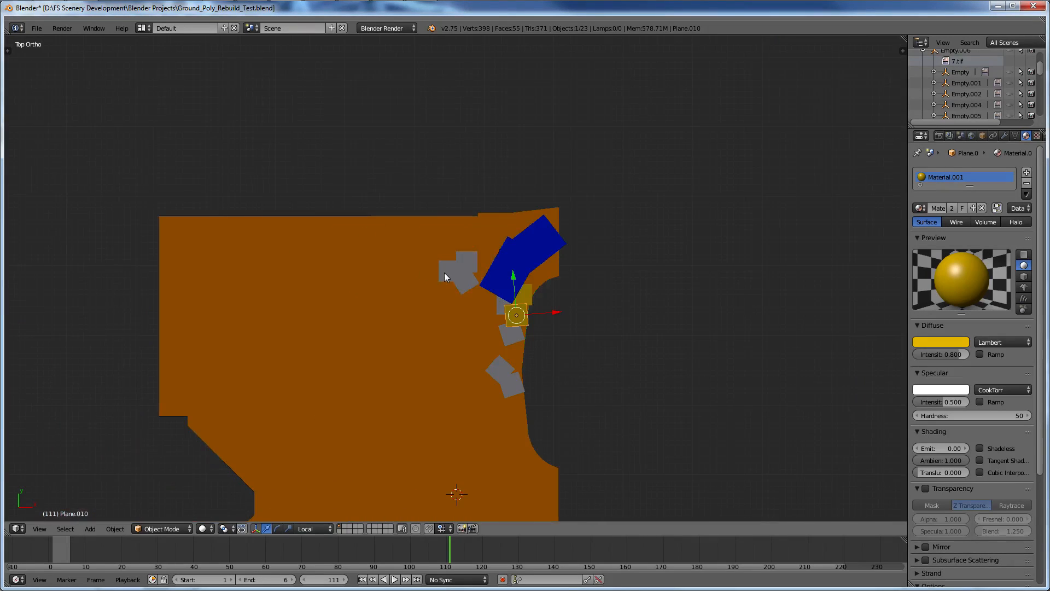
pyautogui.scroll(3, 478, 309)
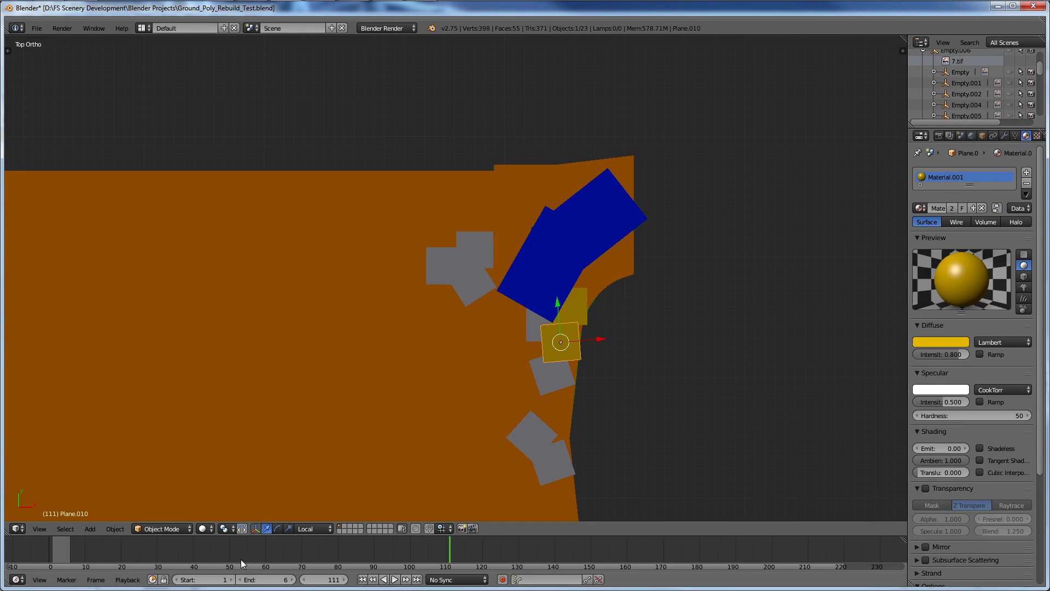
# Display textures in the 3D view and examine the apron's mark planes from directly above and at an angle.
pyautogui.click(205, 528)
pyautogui.click(229, 483)
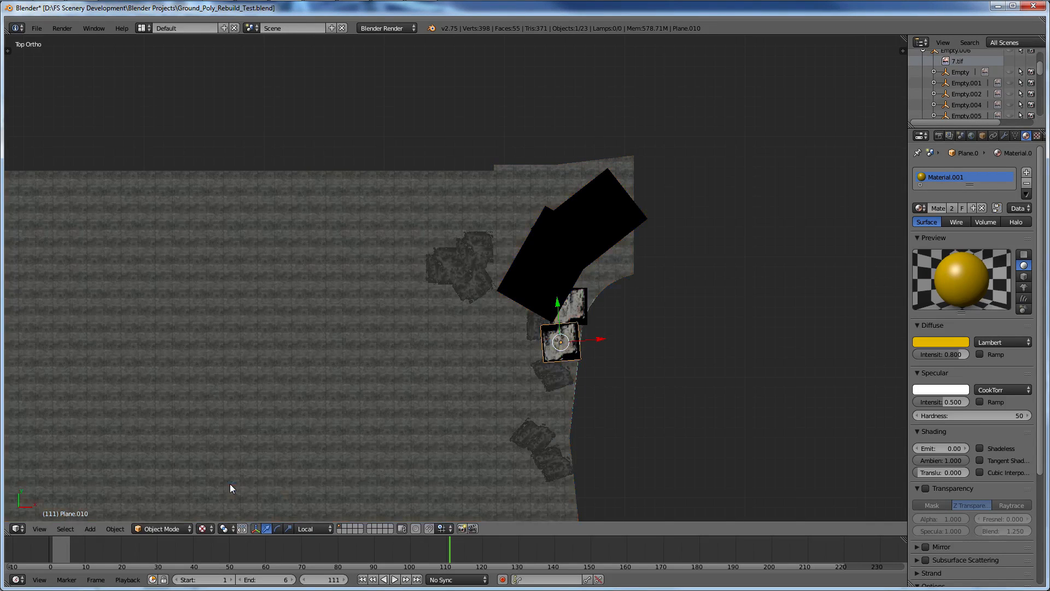
pyautogui.scroll(5, 492, 429)
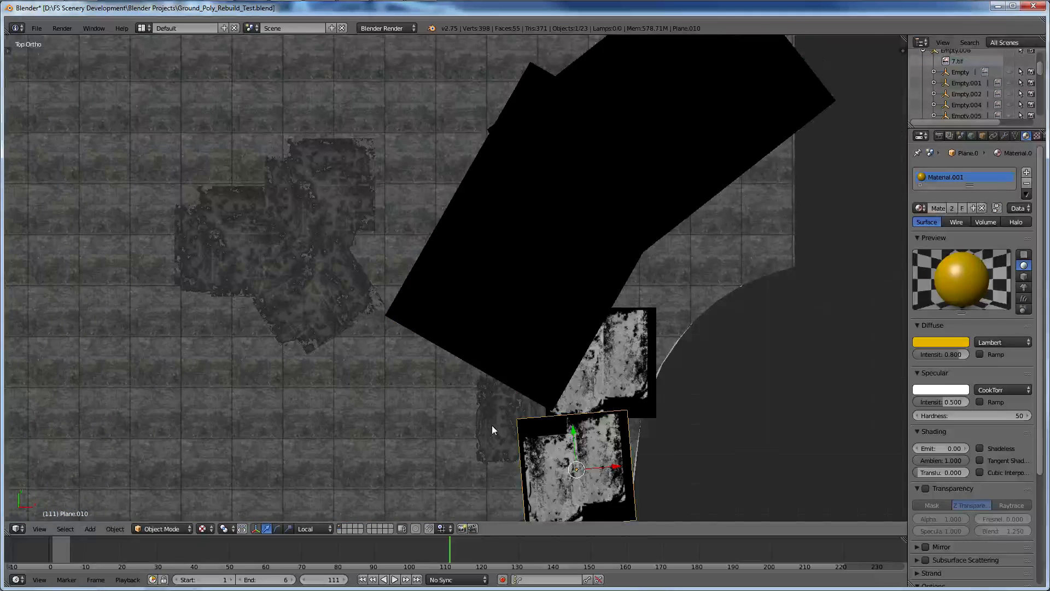
pyautogui.keyDown('shift'); pyautogui.scroll(-5, 493, 429); pyautogui.keyUp('shift')
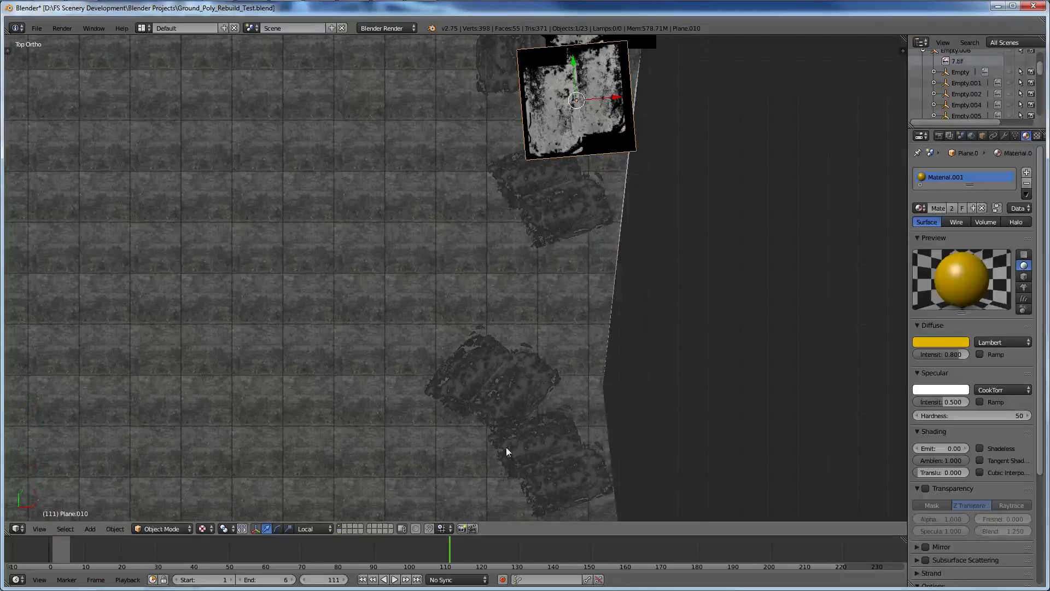
pyautogui.moveTo(506, 447); pyautogui.dragTo(437, 372, button='middle')
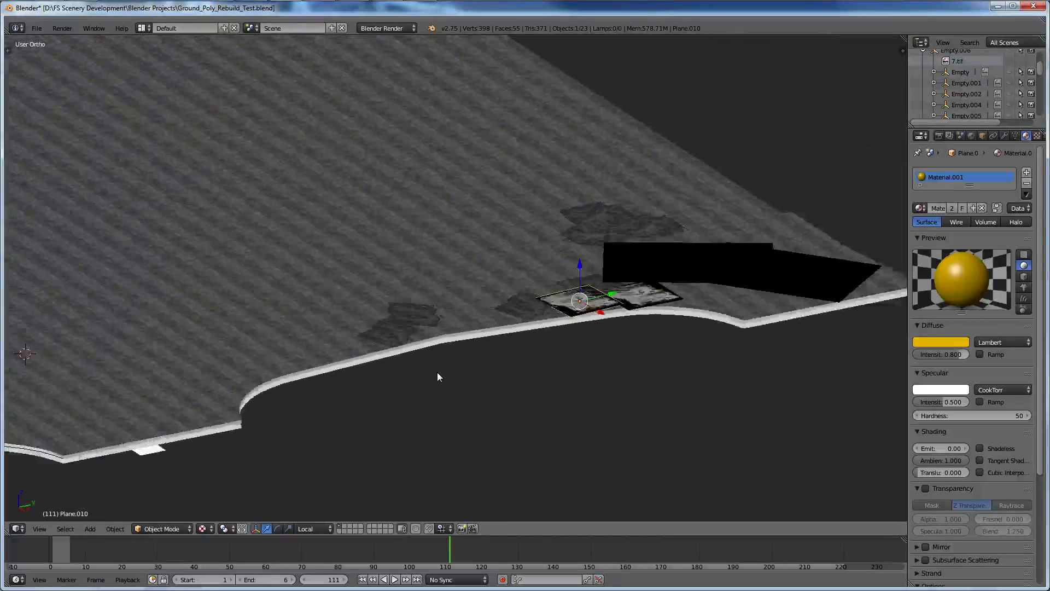
pyautogui.scroll(-8, 437, 376)
pyautogui.scroll(7, 493, 310)
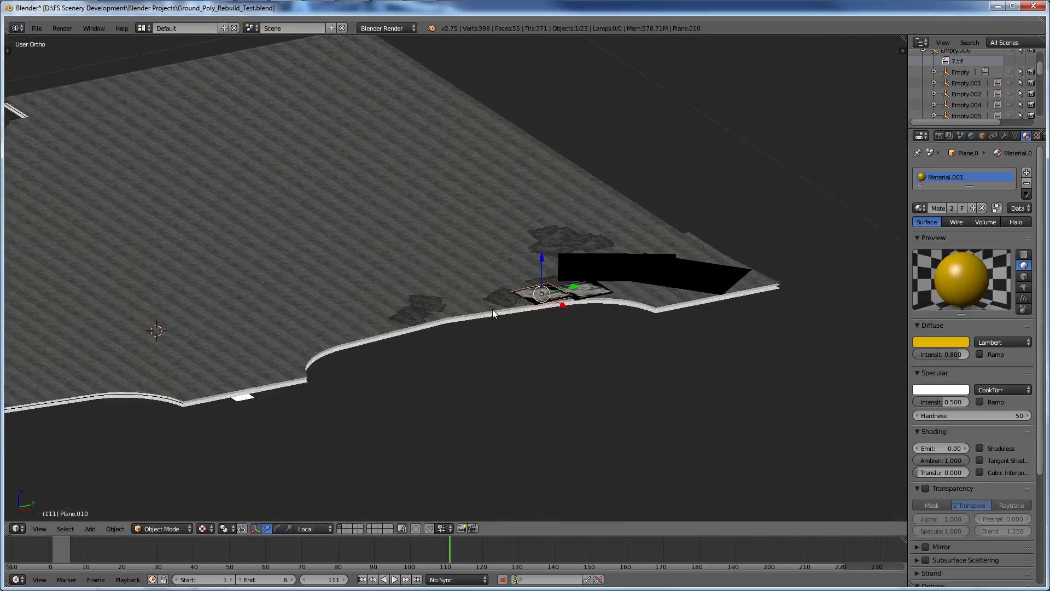
pyautogui.scroll(5, 575, 318)
pyautogui.scroll(-6, 574, 315)
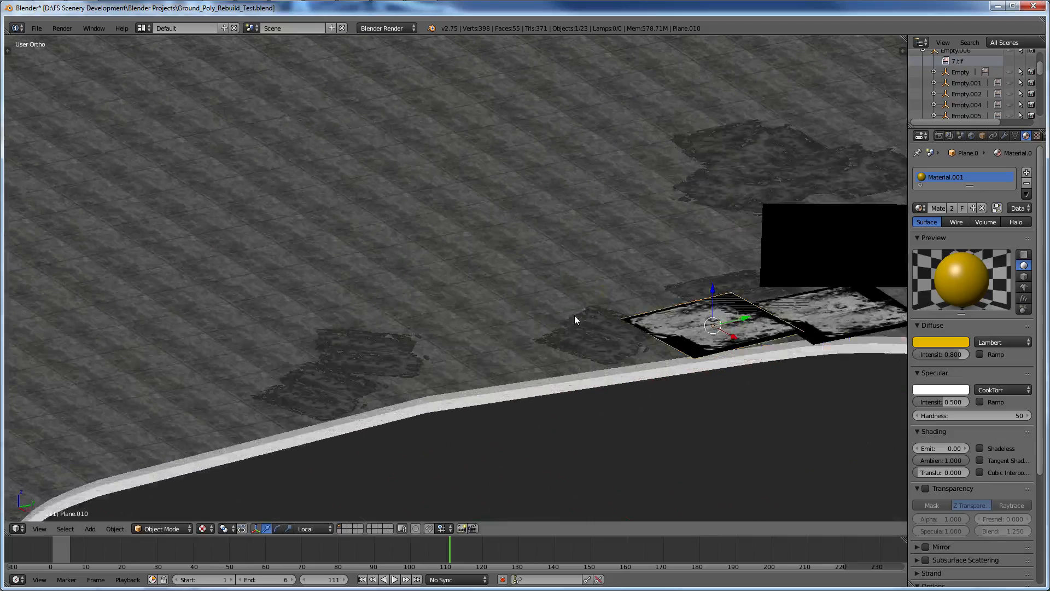
# Return to solid shading and compare the grey and yellow mark planes at an angle and from above, selecting Plane.009 and Plane.010.
pyautogui.press('z')
pyautogui.press('z')
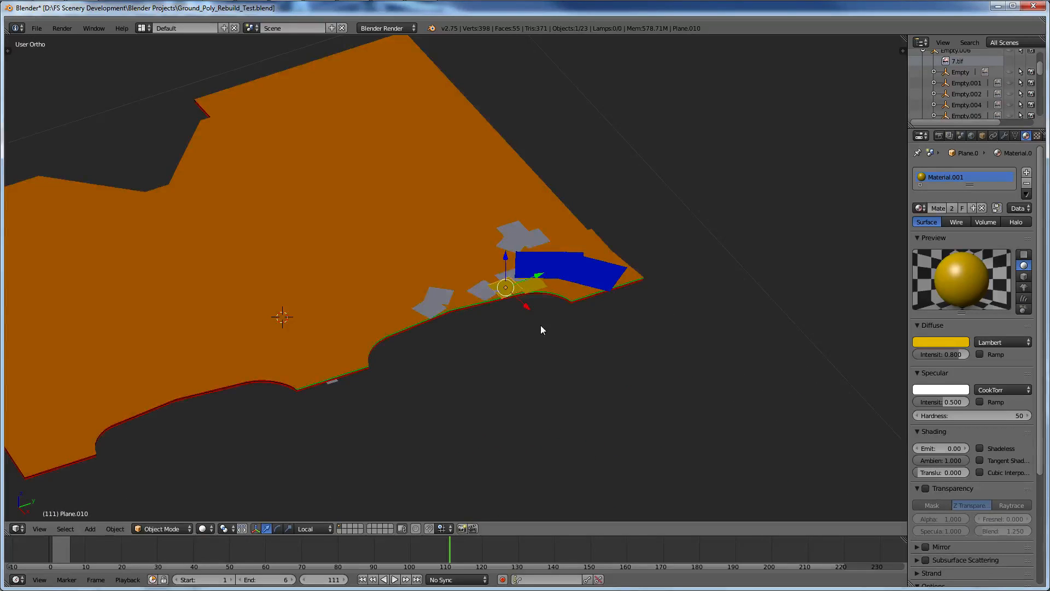
pyautogui.scroll(-6, 629, 306)
pyautogui.scroll(14, 551, 263)
pyautogui.rightClick(553, 321)
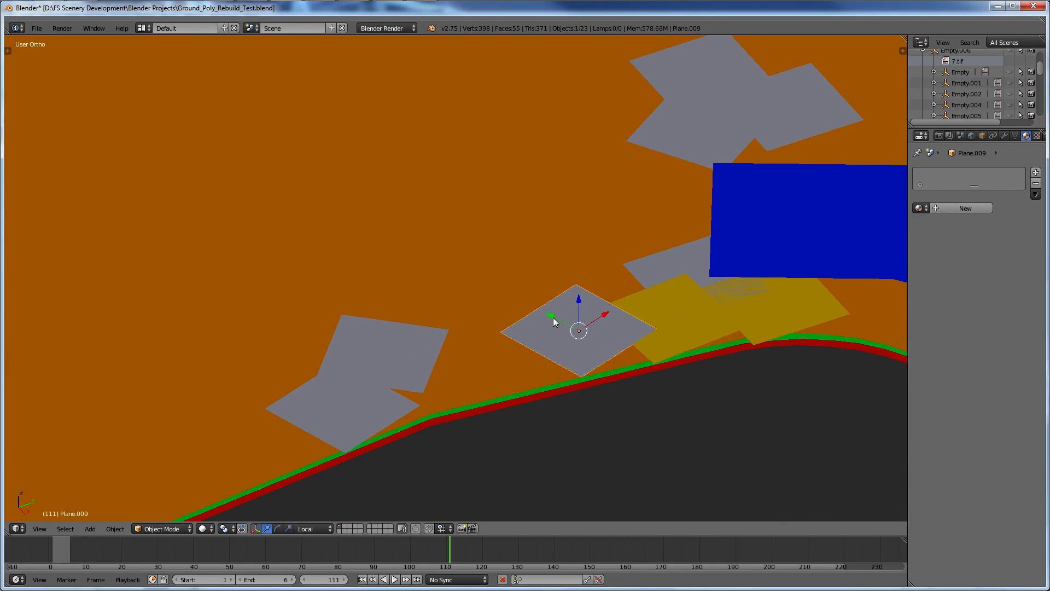
pyautogui.rightClick(625, 303)
pyautogui.press('KP_7')
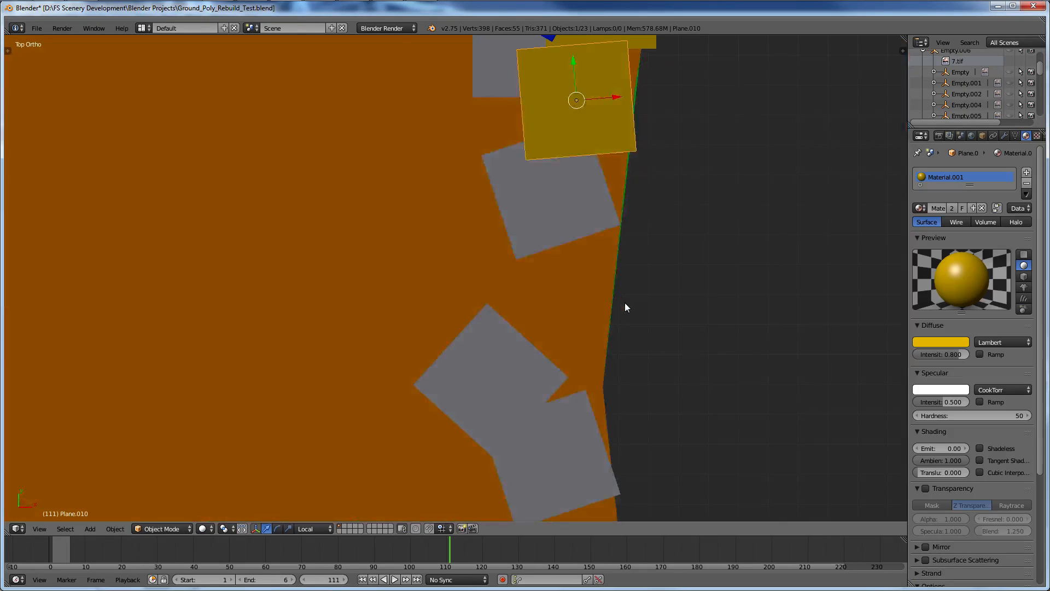
pyautogui.scroll(-3, 529, 259)
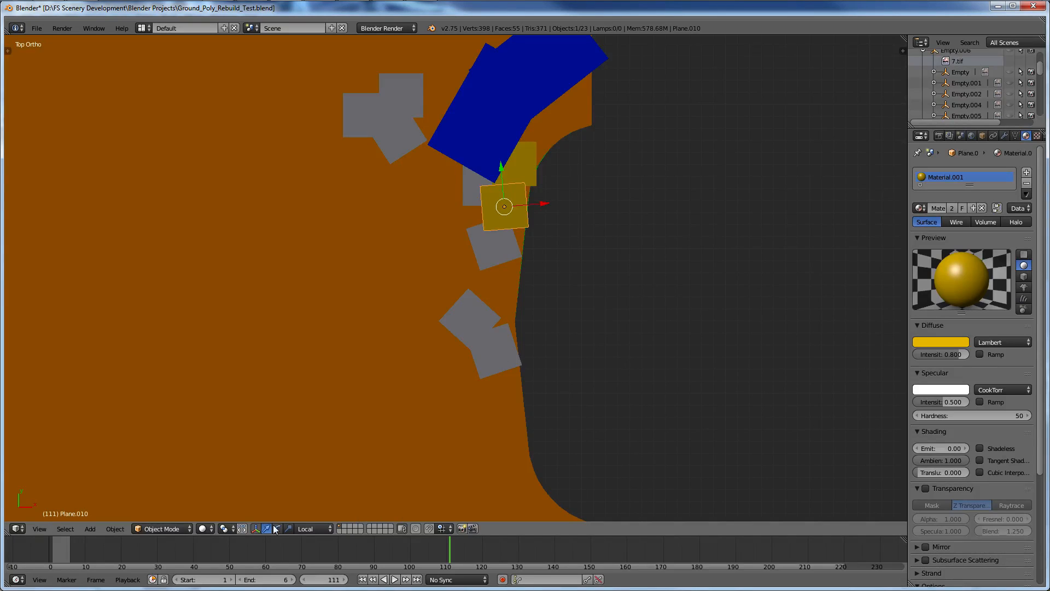
# Show the textures again with Plane.001 selected and examine the mark planes along the apron's curved edge from above.
pyautogui.hotkey('alt', 'z')
pyautogui.rightClick(405, 391)
pyautogui.keyDown('shift'); pyautogui.scroll(5, 426, 379); pyautogui.keyUp('shift')
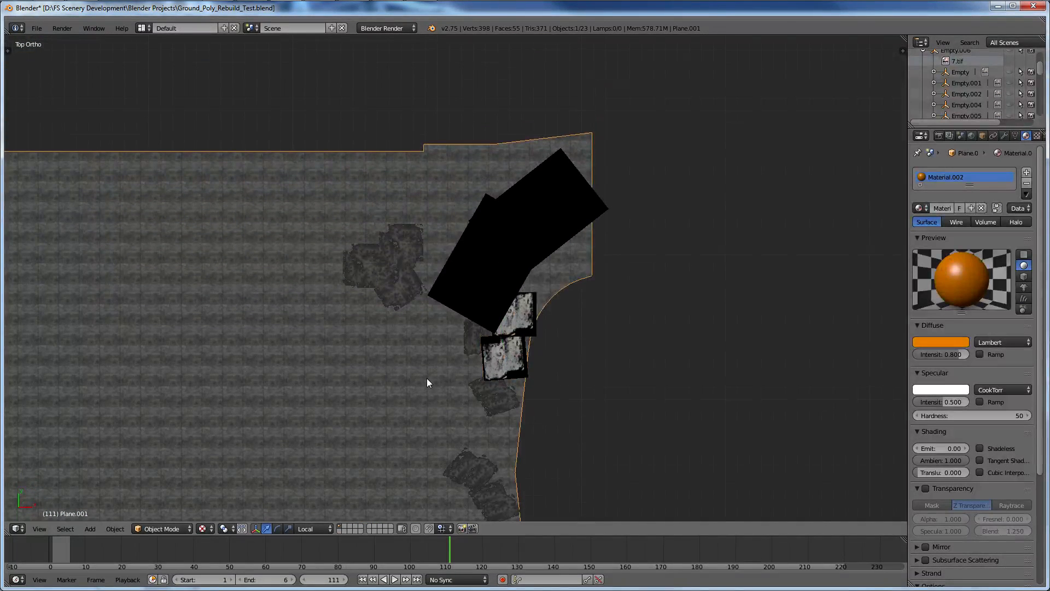
pyautogui.scroll(7, 438, 390)
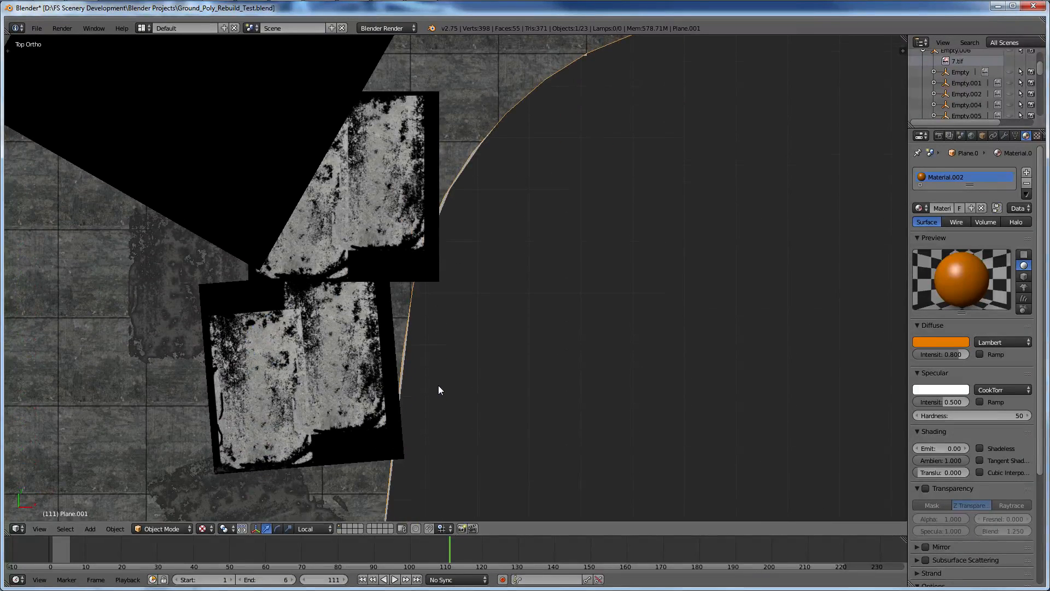
pyautogui.keyDown('ctrl'); pyautogui.scroll(5, 438, 385); pyautogui.keyUp('ctrl')
pyautogui.keyDown('shift'); pyautogui.scroll(-5, 438, 385); pyautogui.keyUp('shift')
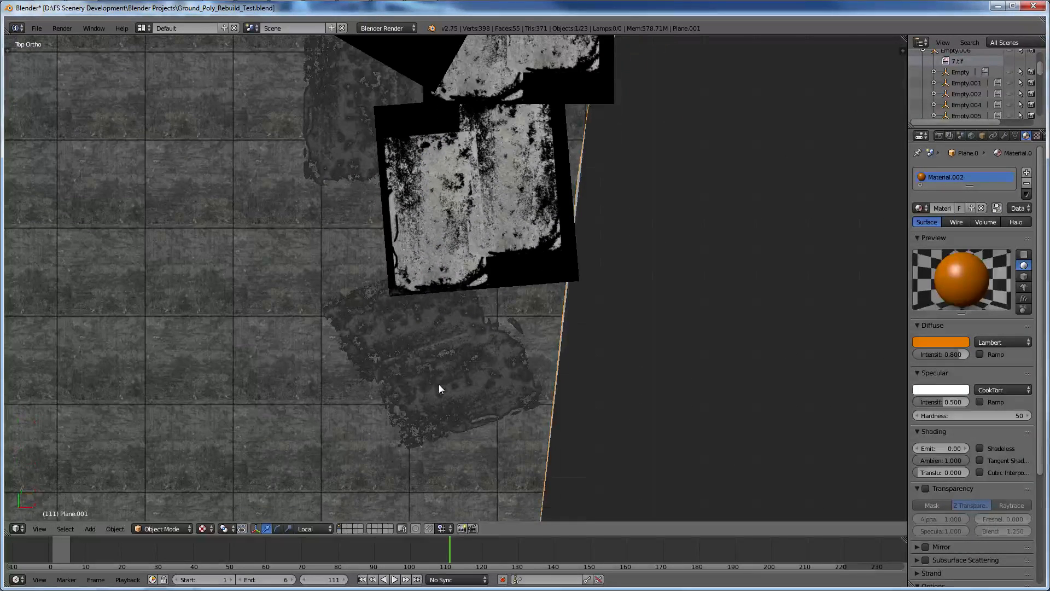
pyautogui.scroll(-6, 438, 384)
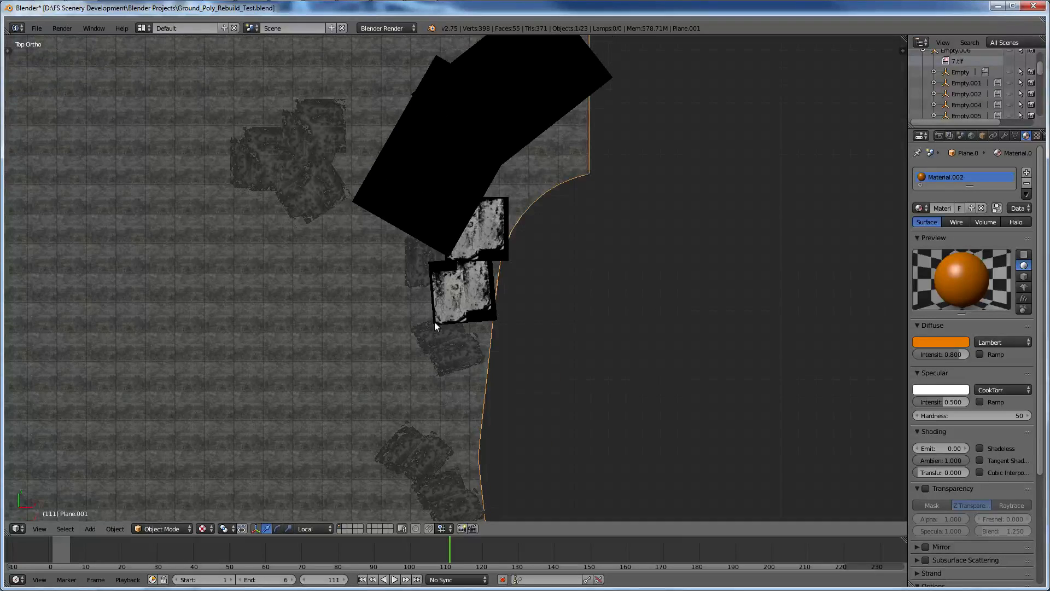
# Select Plane.009, the dark mark plane just below the two light mark squares at the apron edge.
pyautogui.rightClick(434, 323)
pyautogui.scroll(4, 454, 372)
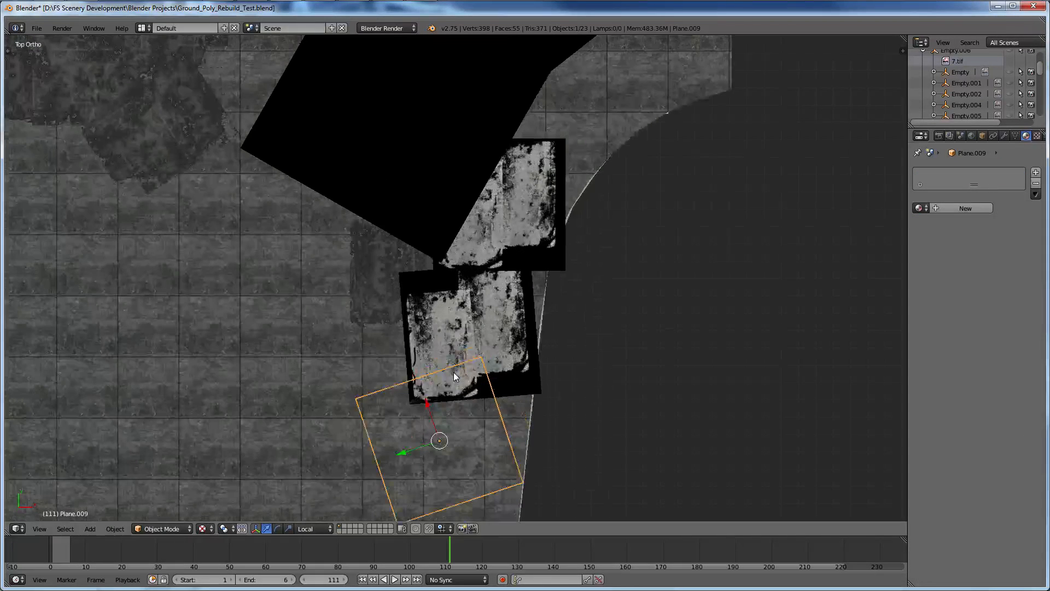
pyautogui.scroll(-4, 454, 372)
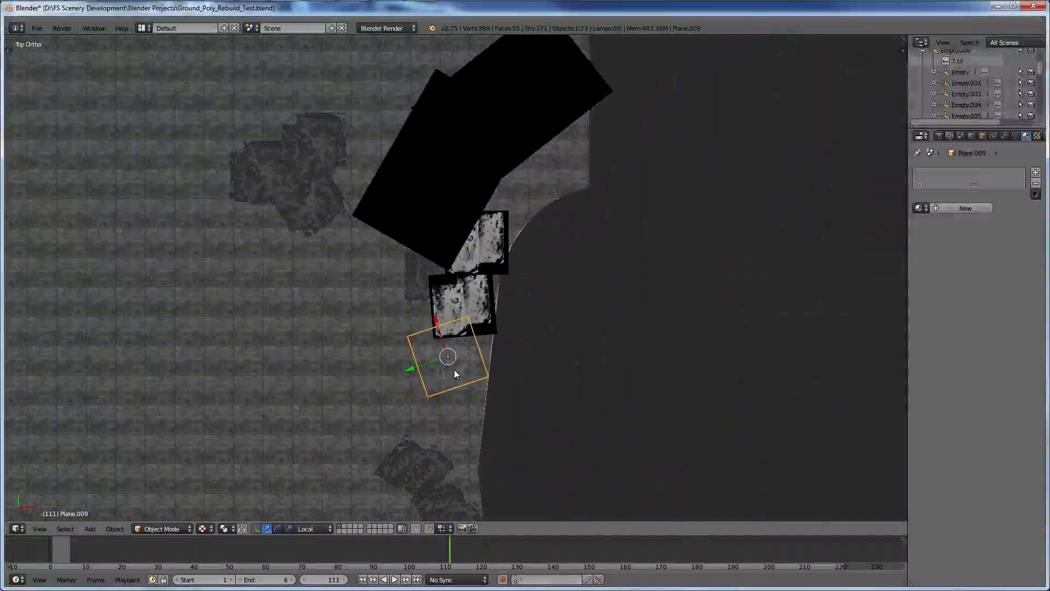
pyautogui.keyDown('shift'); pyautogui.rightClick(454, 369); pyautogui.keyUp('shift')
pyautogui.rightClick(441, 370)
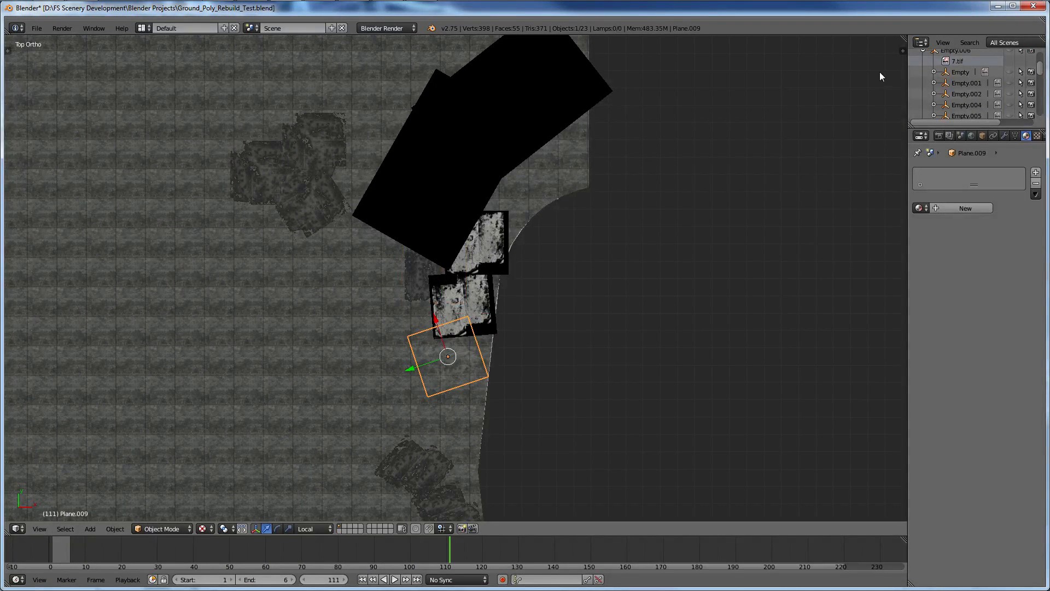
# Split off a UV/Image Editor beside the 3D view and display Plane.009's UV layout over corrosion_01.png in Edit Mode.
pyautogui.moveTo(902, 51); pyautogui.dragTo(362, 227)
pyautogui.click(17, 528)
pyautogui.click(31, 441)
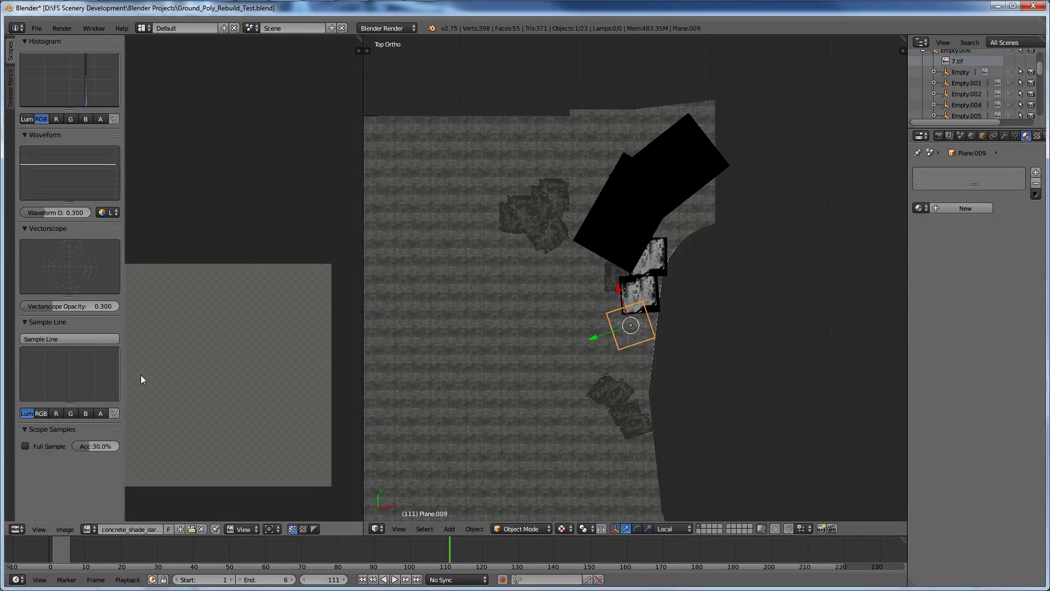
pyautogui.scroll(-1, 630, 273)
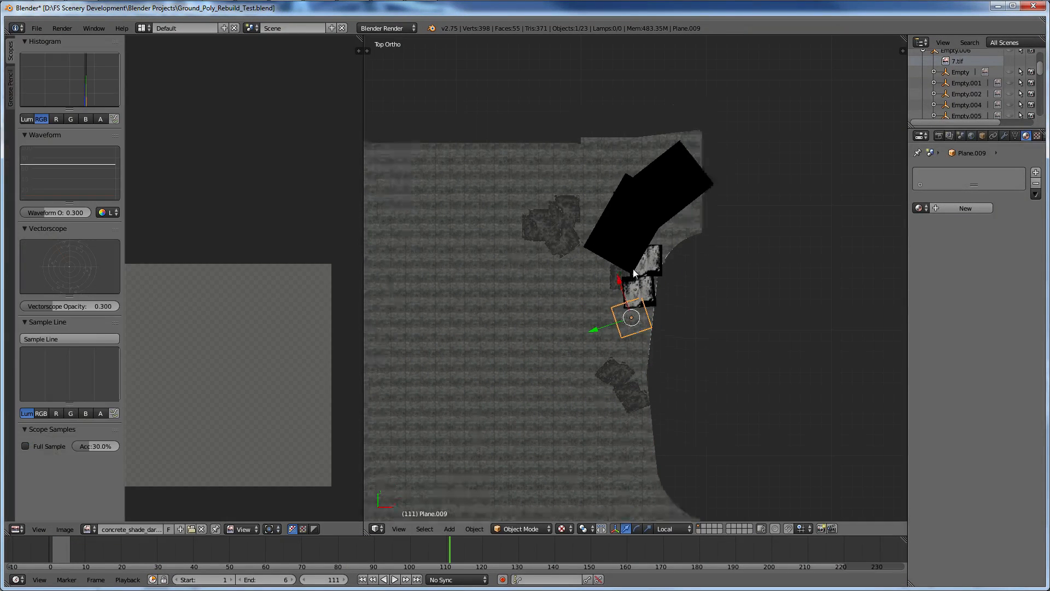
pyautogui.scroll(-3, 633, 273)
pyautogui.press('Tab')
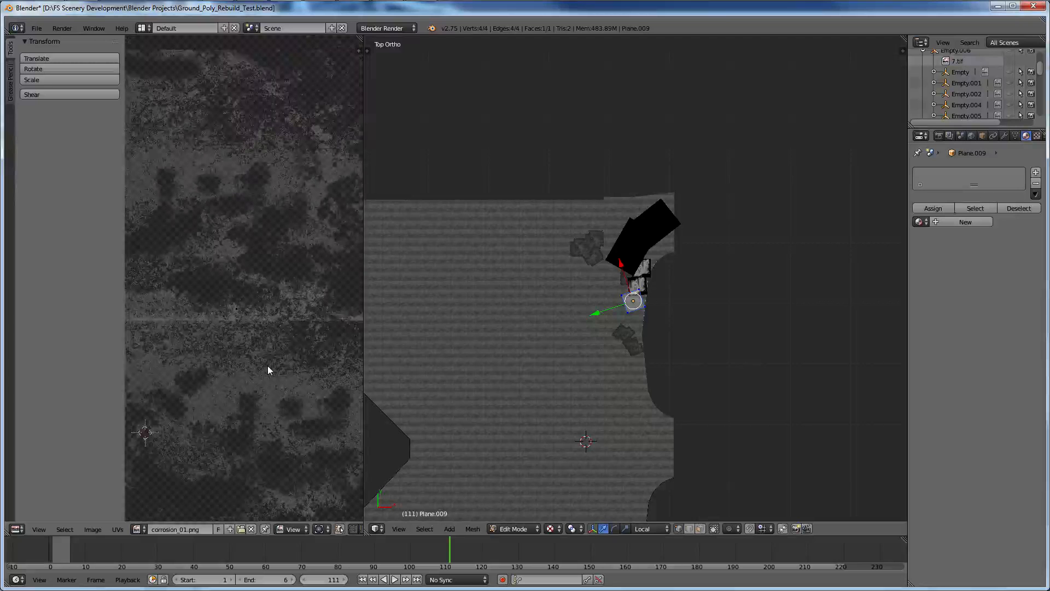
pyautogui.scroll(-3, 267, 371)
pyautogui.scroll(8, 617, 326)
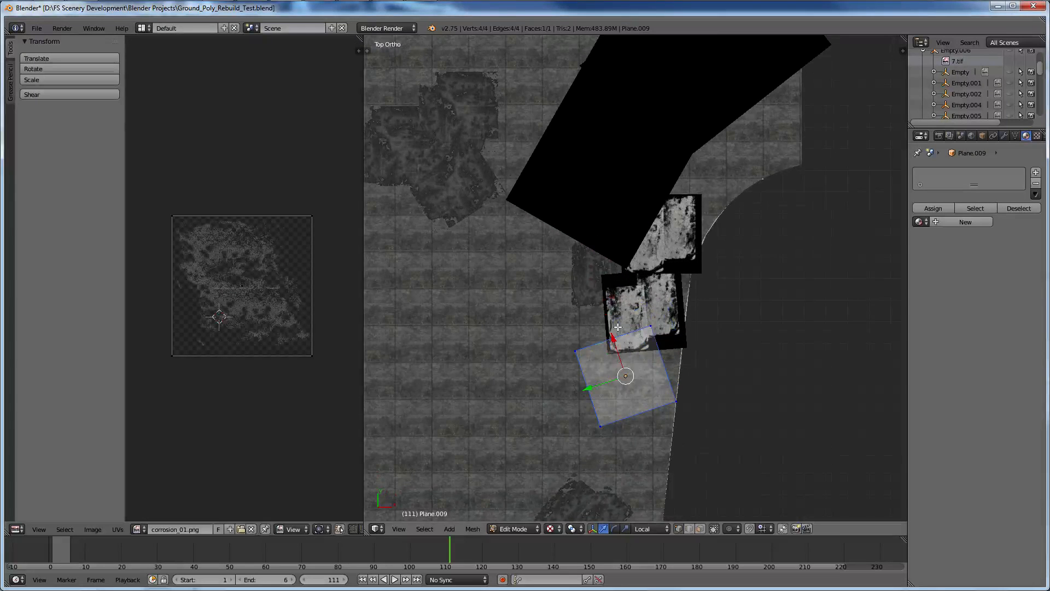
pyautogui.scroll(4, 618, 327)
# Switch the 3D view to solid shading and assign the existing yellow Material.001 to Plane.009 in Edit Mode.
pyautogui.click(918, 222)
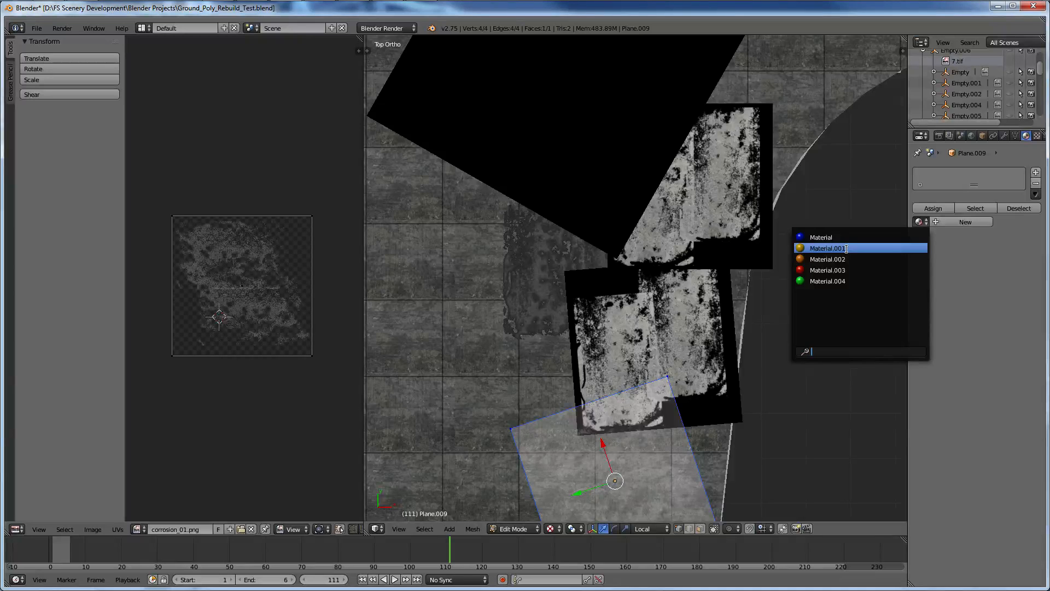
pyautogui.press('Tab')
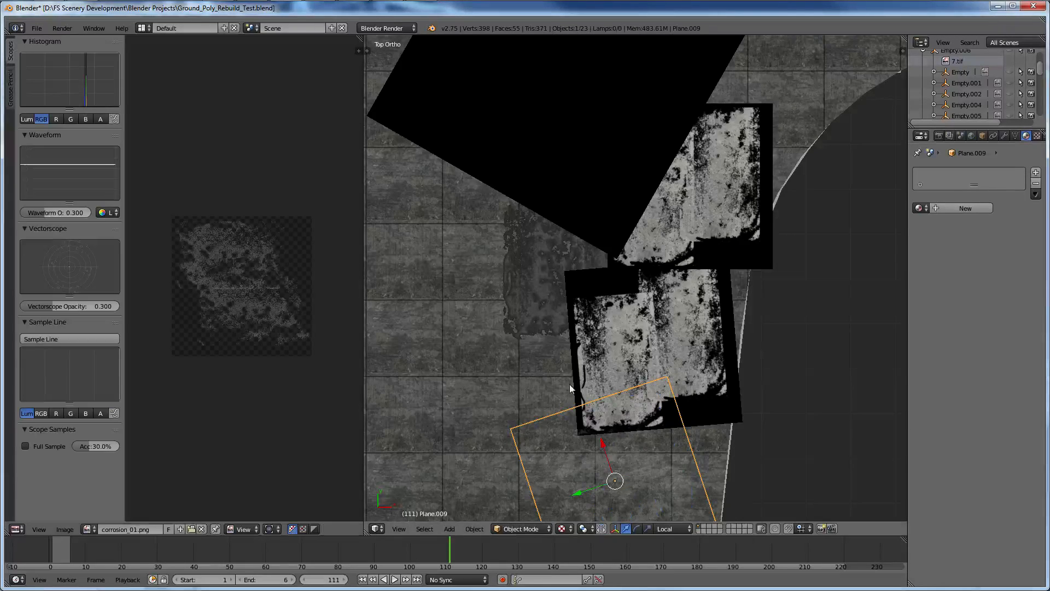
pyautogui.hotkey('alt', 'z')
pyautogui.rightClick(612, 350)
pyautogui.rightClick(604, 445)
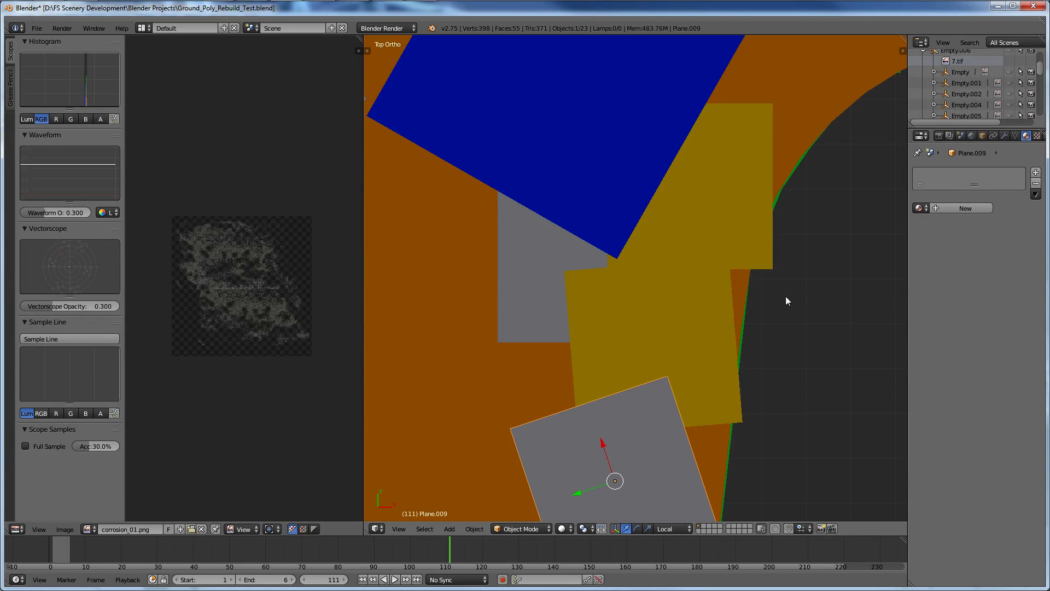
pyautogui.press('Tab')
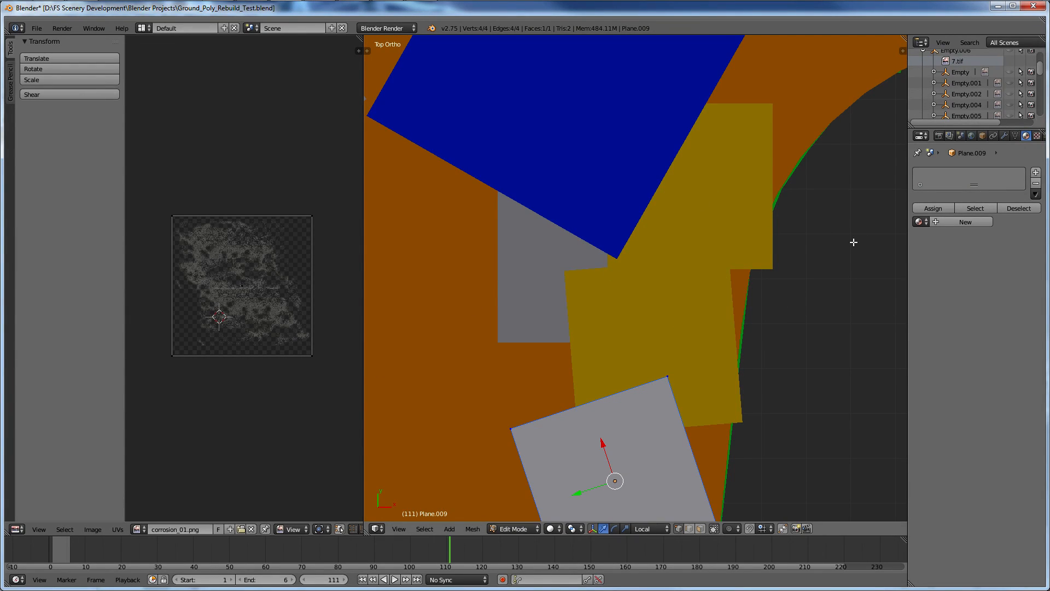
pyautogui.click(921, 222)
pyautogui.click(865, 244)
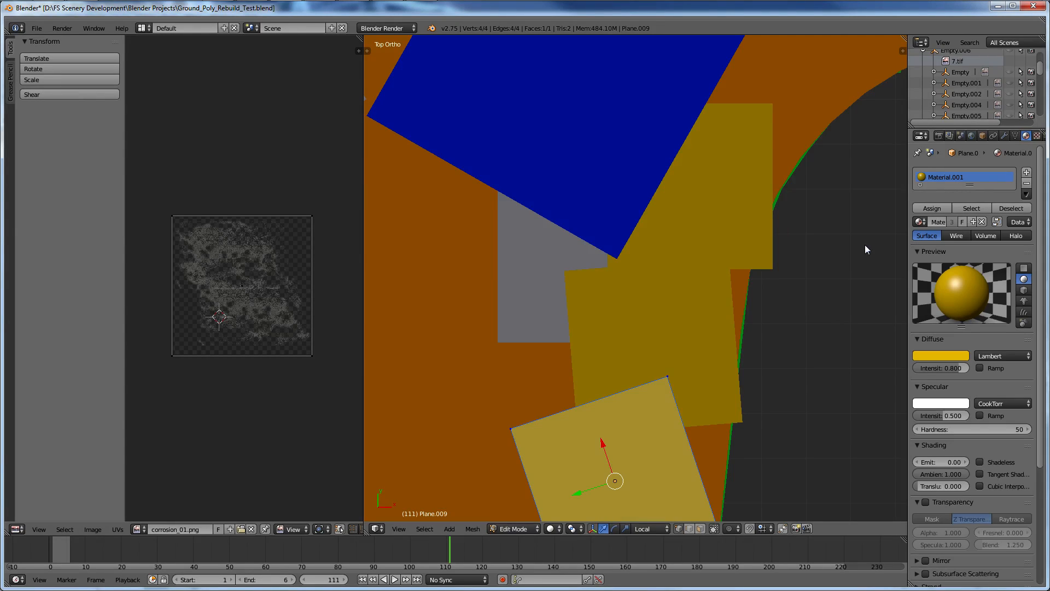
pyautogui.press('Tab')
# Assign the existing yellow Material.001 to Plane.011, the grey mark plane partly covered by the blue planes.
pyautogui.rightClick(534, 296)
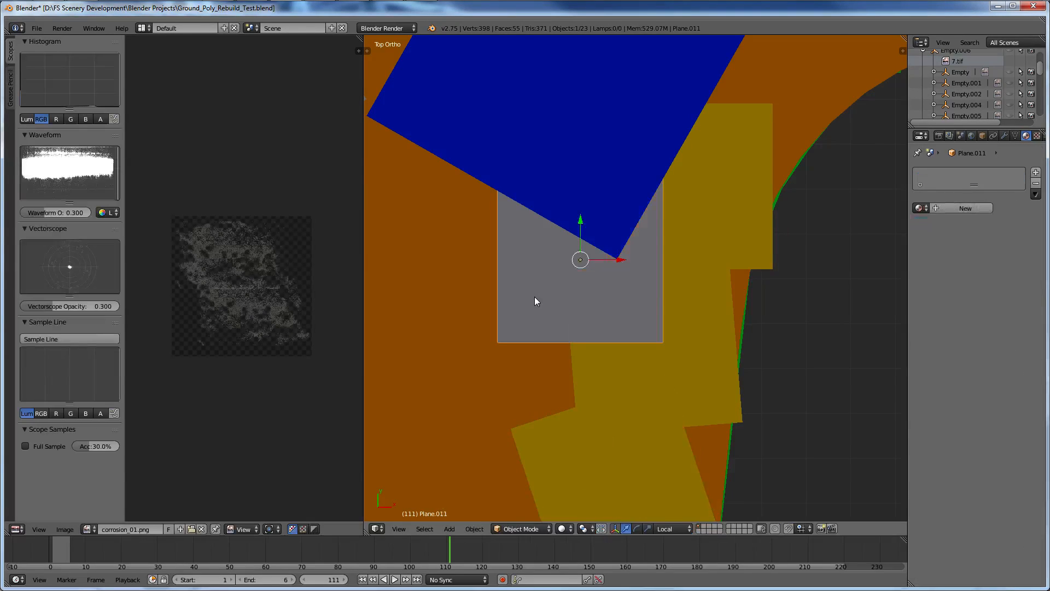
pyautogui.press('Tab')
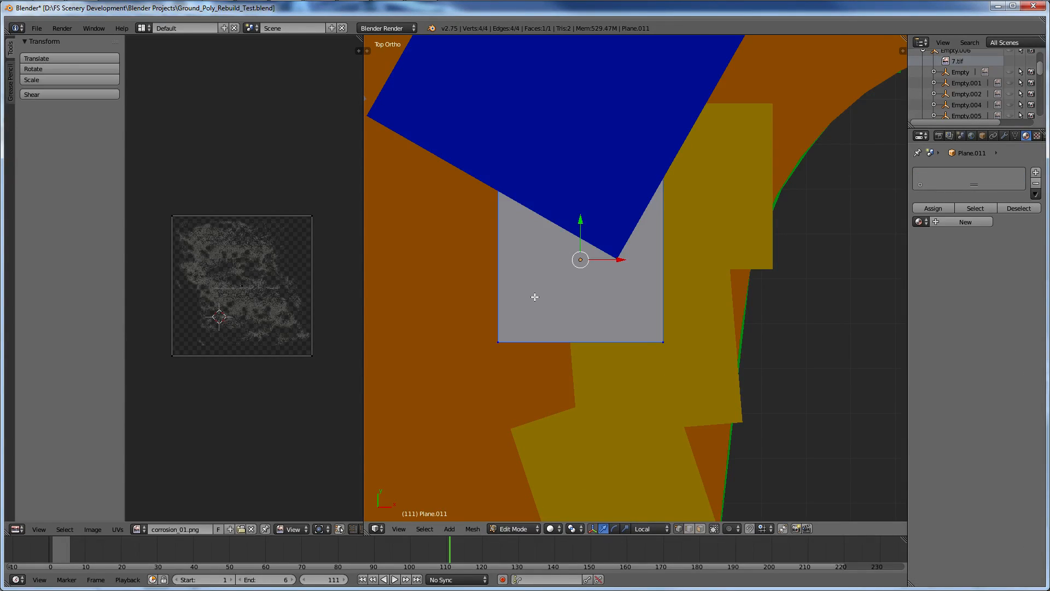
pyautogui.click(927, 221)
pyautogui.click(857, 246)
# Assign the existing yellow Material.001 to Plane.013 and Plane.012, the pair of overlapping grey marks further down the apron edge.
pyautogui.scroll(-5, 712, 279)
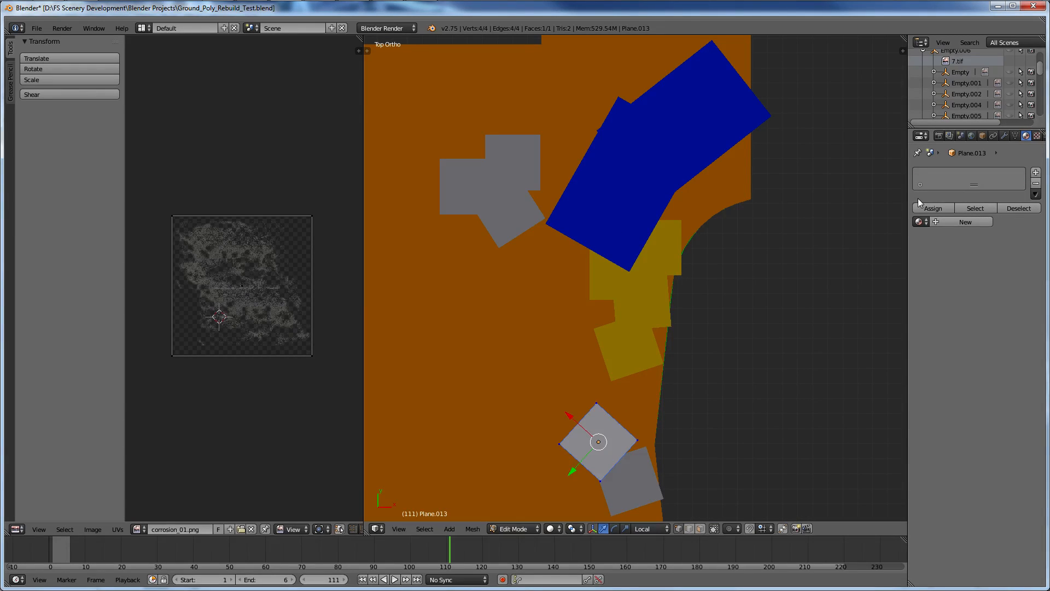
pyautogui.click(921, 222)
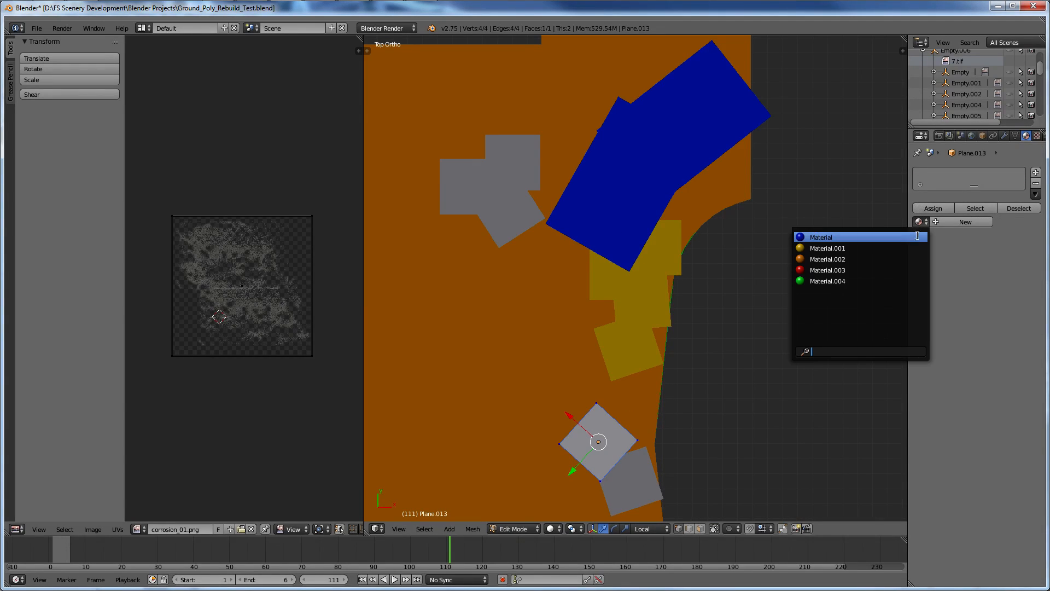
pyautogui.click(892, 259)
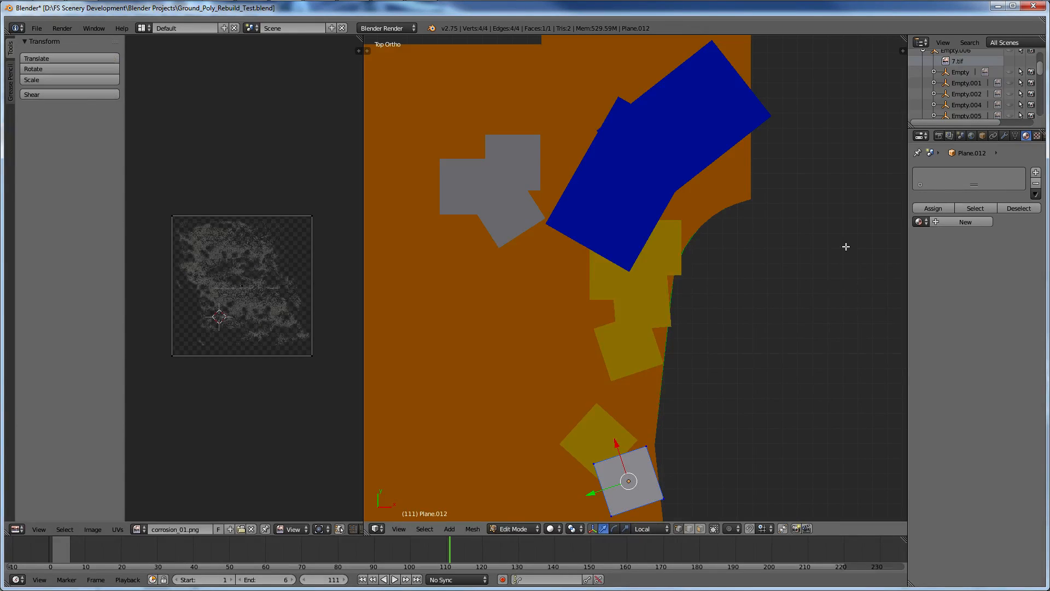
pyautogui.click(921, 222)
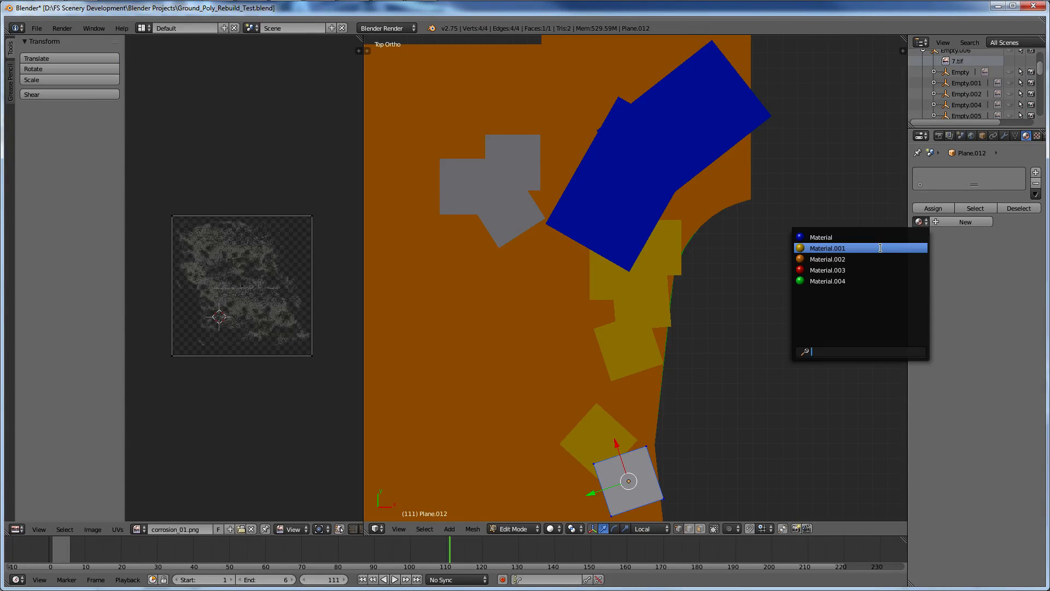
pyautogui.click(880, 248)
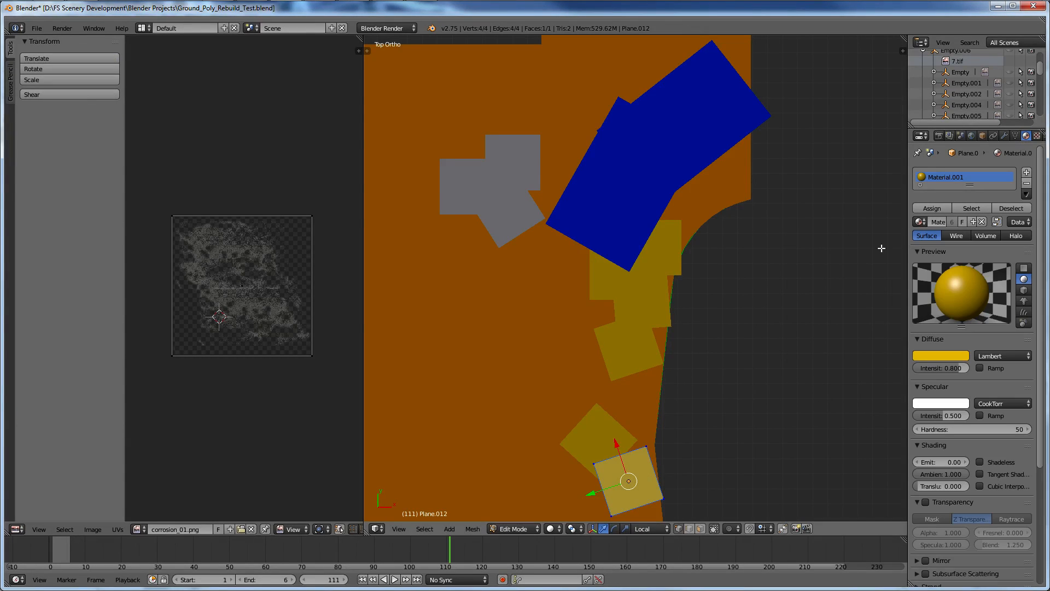
pyautogui.press('Tab')
# Give Plane.008, the rotated corrosion_02.png mark left of the blue planes, a new material with a magenta diffuse colour in Edit Mode.
pyautogui.rightClick(527, 227)
pyautogui.press('Tab')
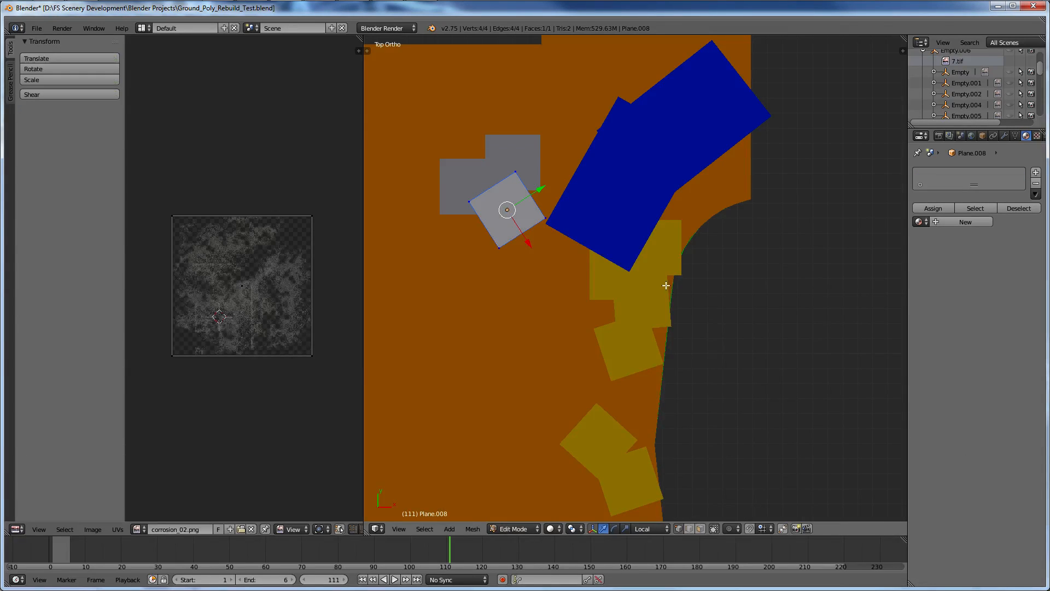
pyautogui.click(920, 222)
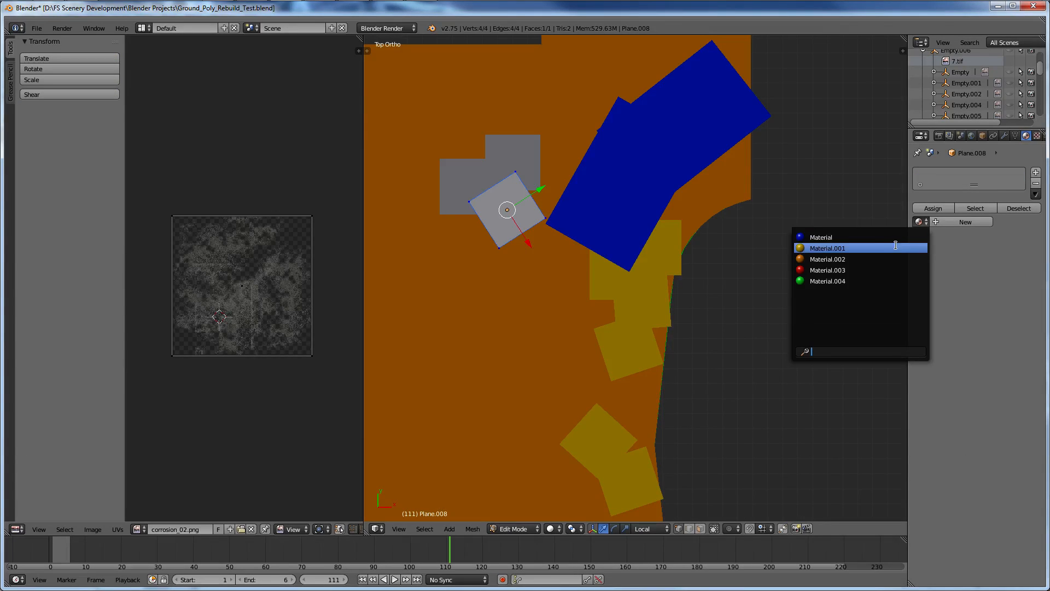
pyautogui.click(947, 224)
pyautogui.click(934, 352)
pyautogui.moveTo(914, 252); pyautogui.dragTo(942, 272)
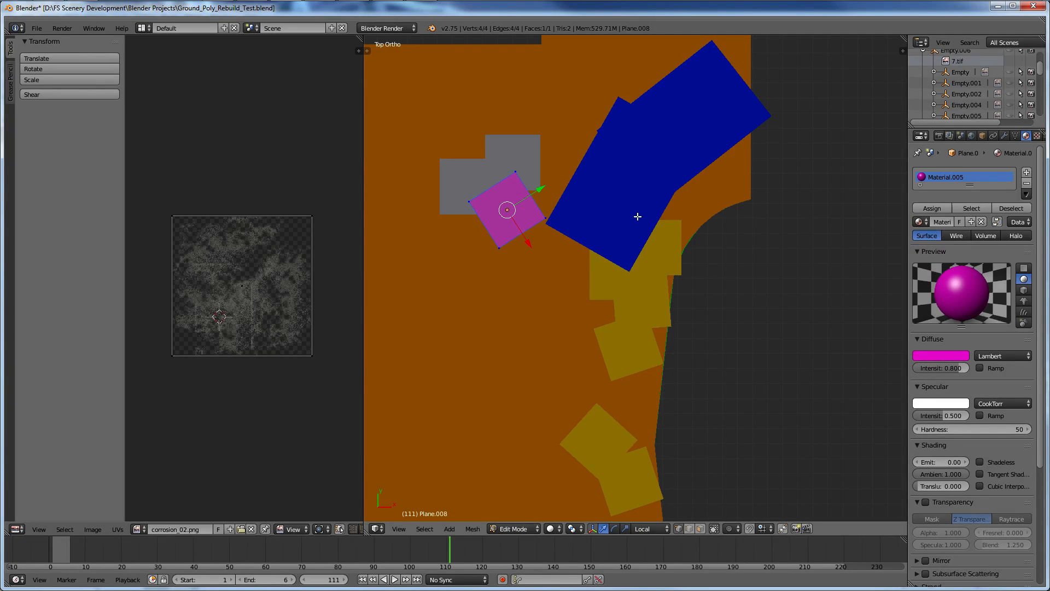
# Assign the existing magenta Material.005 to Plane.007 and Plane.006, the two remaining grey mark planes beside Plane.008.
pyautogui.press('Tab')
pyautogui.rightClick(524, 157)
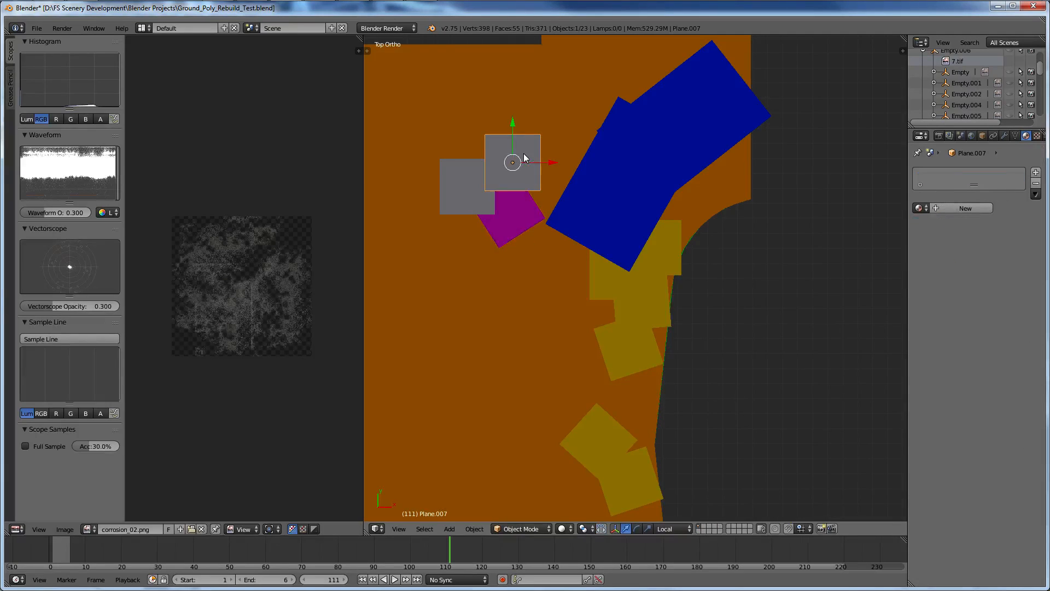
pyautogui.click(919, 208)
pyautogui.click(853, 274)
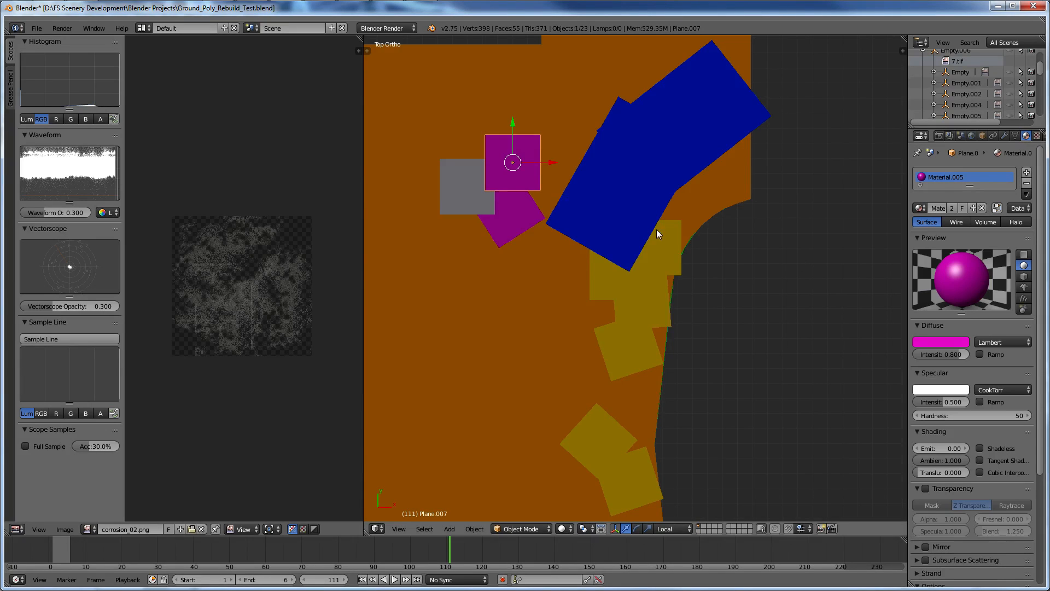
pyautogui.rightClick(469, 186)
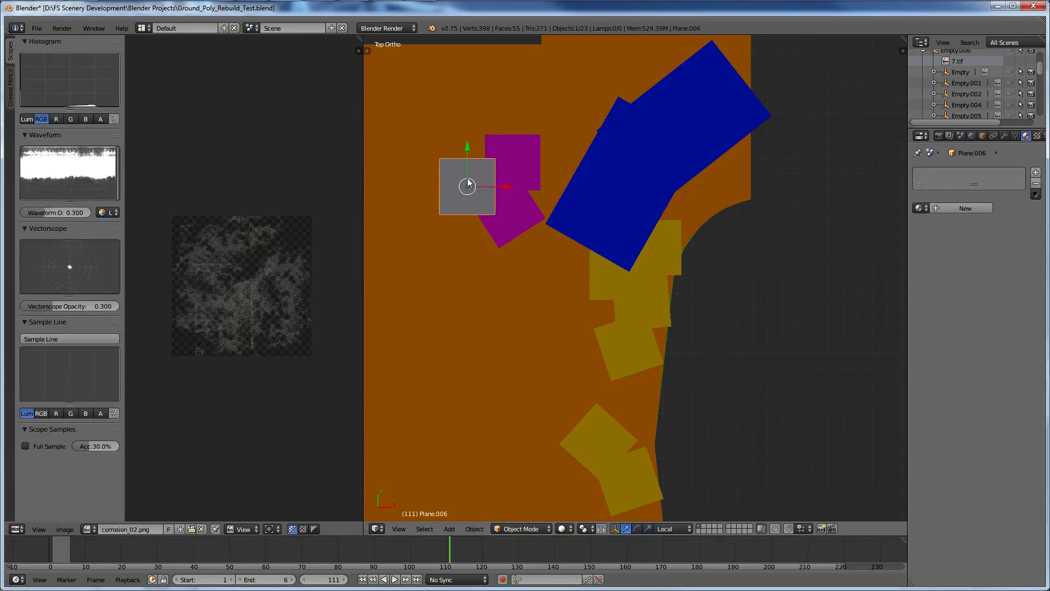
pyautogui.press('Tab')
pyautogui.click(920, 221)
pyautogui.click(854, 289)
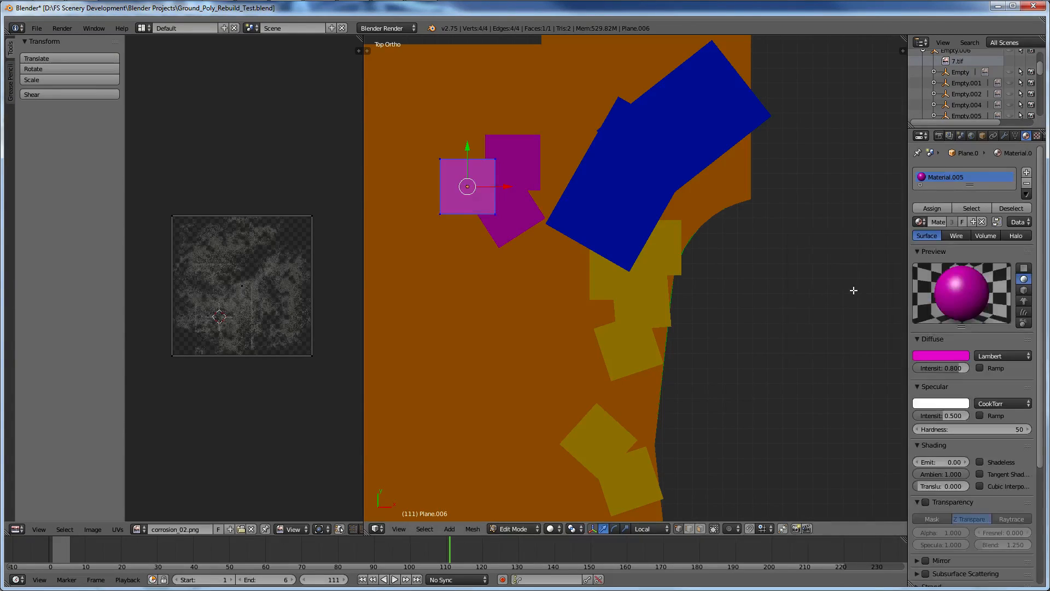
# Open Plane.002, the apron tile layer beneath the marks, in Edit Mode with wireframe shading from an angled view.
pyautogui.scroll(-10, 588, 293)
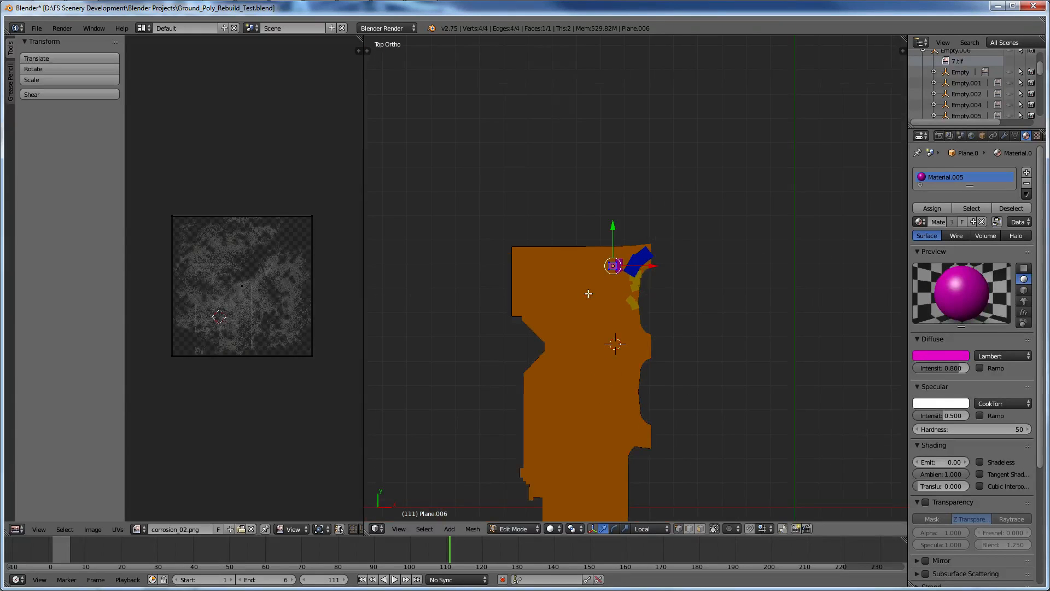
pyautogui.moveTo(588, 294); pyautogui.dragTo(567, 293, button='middle')
pyautogui.scroll(7, 574, 290)
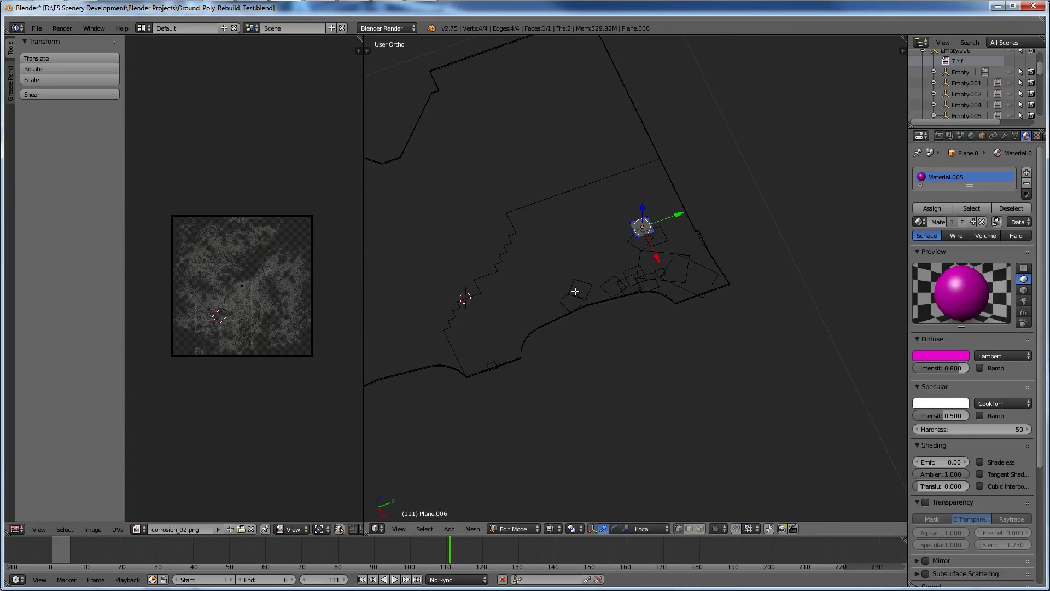
pyautogui.press('z')
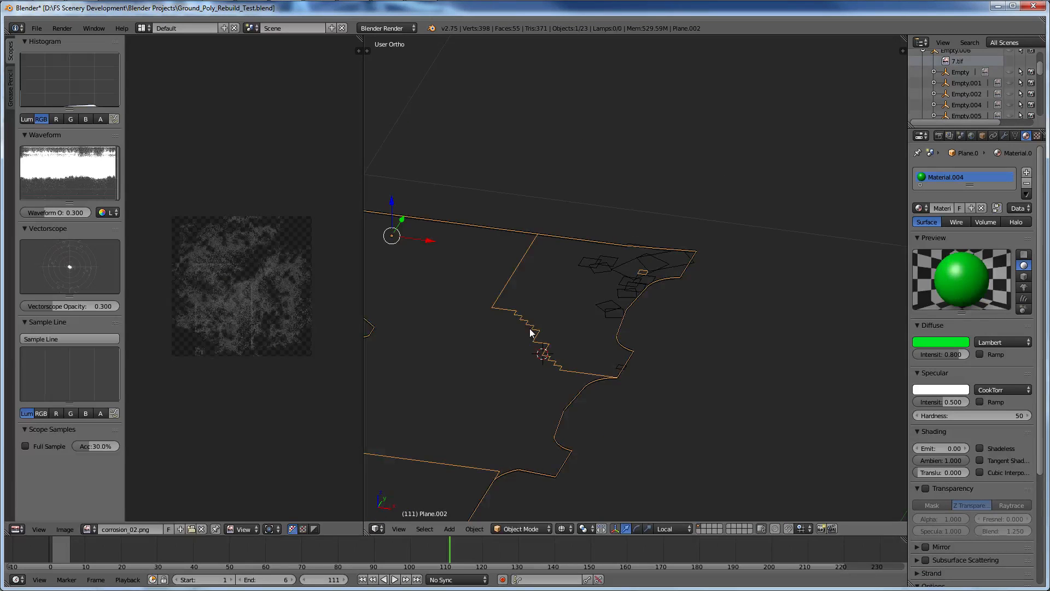
pyautogui.press('Tab')
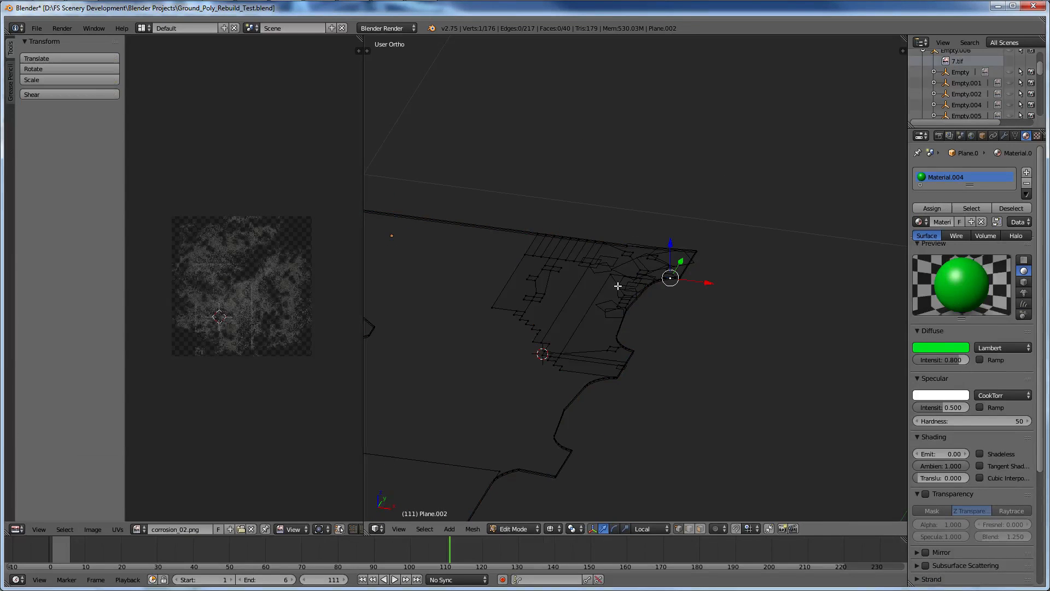
pyautogui.moveTo(617, 285)
pyautogui.mouseDown(button='middle')
pyautogui.moveTo(586, 330)
pyautogui.moveTo(595, 345)
pyautogui.mouseUp(button='middle')
pyautogui.press('z')
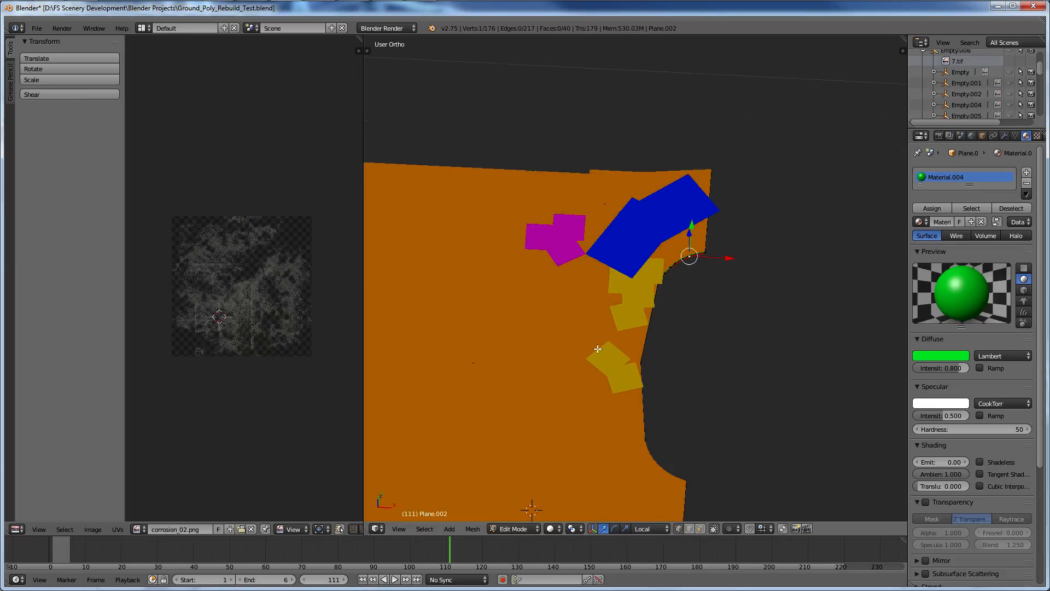
pyautogui.press('z')
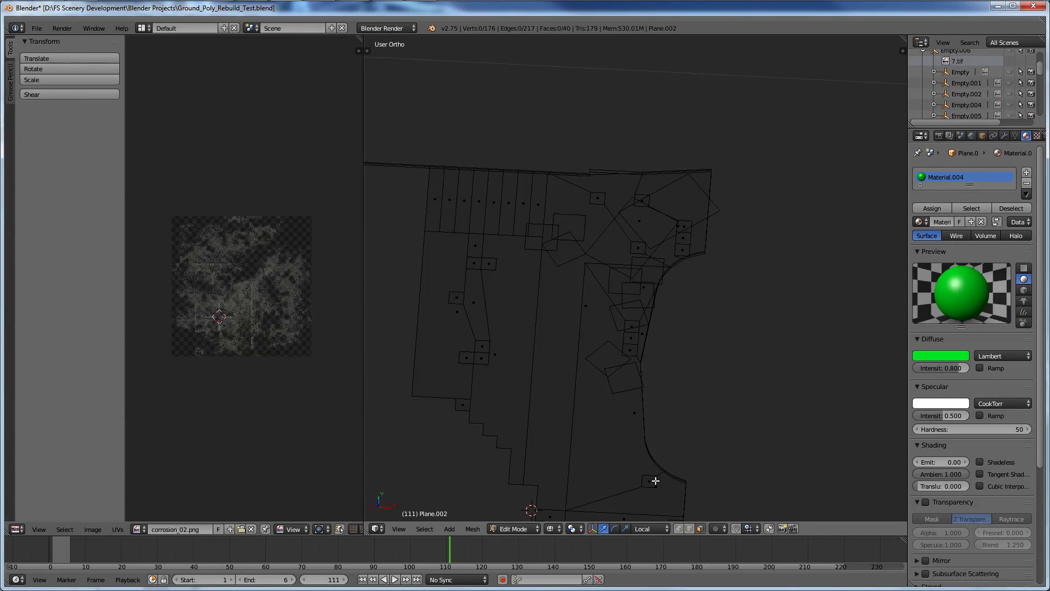
# Select the small square face by the lower curved edge and the three stacked small faces further up Plane.002.
pyautogui.rightClick(652, 480)
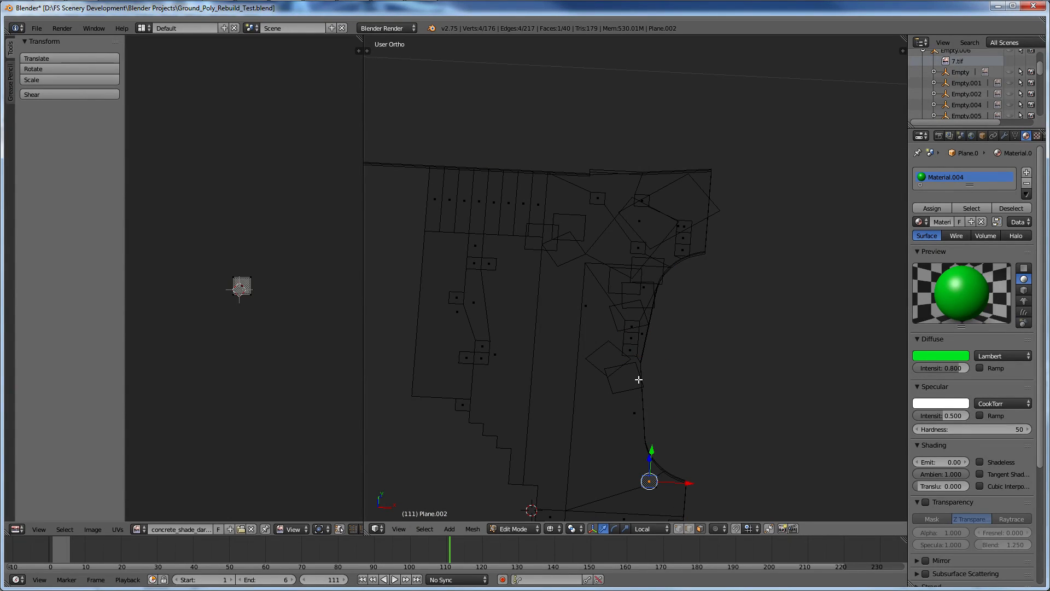
pyautogui.keyDown('shift'); pyautogui.rightClick(634, 350); pyautogui.keyUp('shift')
pyautogui.keyDown('shift'); pyautogui.rightClick(635, 338); pyautogui.keyUp('shift')
pyautogui.keyDown('shift'); pyautogui.rightClick(637, 327); pyautogui.keyUp('shift')
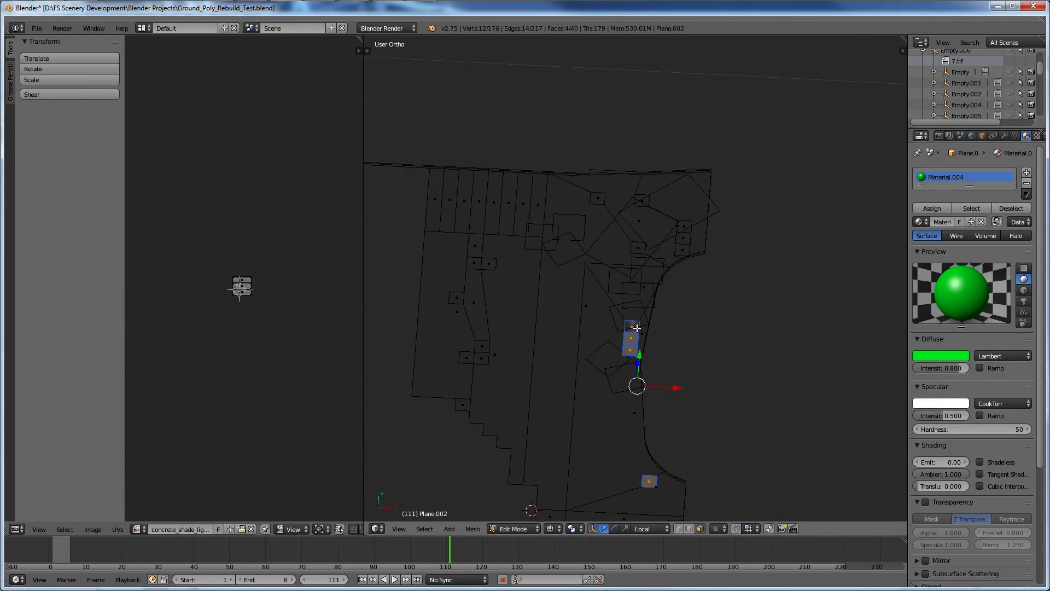
pyautogui.keyDown('shift'); pyautogui.scroll(-2, 637, 328); pyautogui.keyUp('shift')
pyautogui.keyDown('shift'); pyautogui.scroll(4, 642, 241); pyautogui.keyUp('shift')
pyautogui.keyDown('shift'); pyautogui.scroll(-7, 645, 246); pyautogui.keyUp('shift')
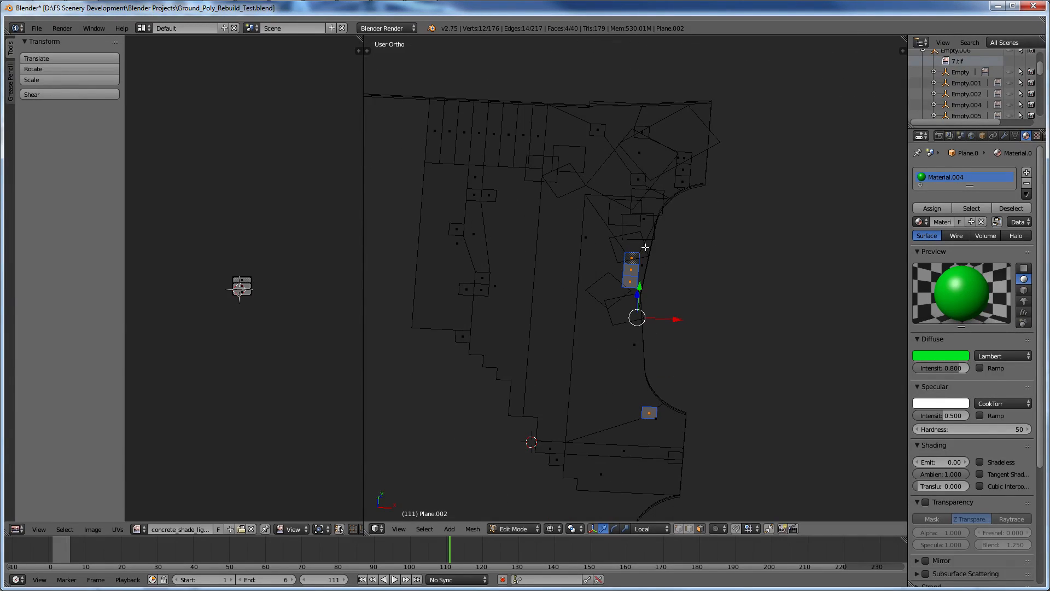
# Switch the 3D view from wireframe to solid shading.
pyautogui.press('z')
pyautogui.press('z')
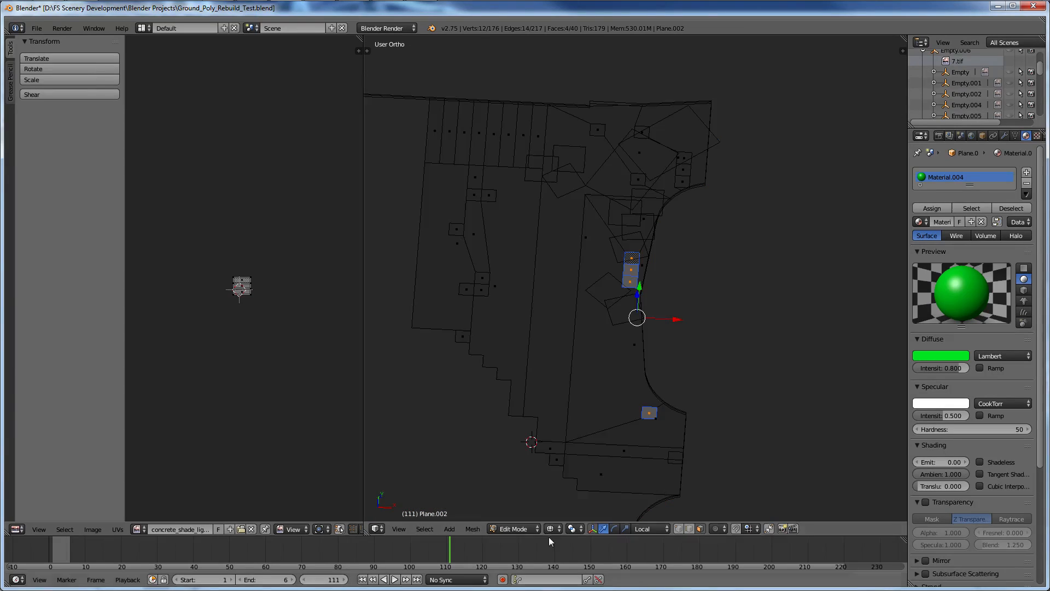
pyautogui.click(550, 528)
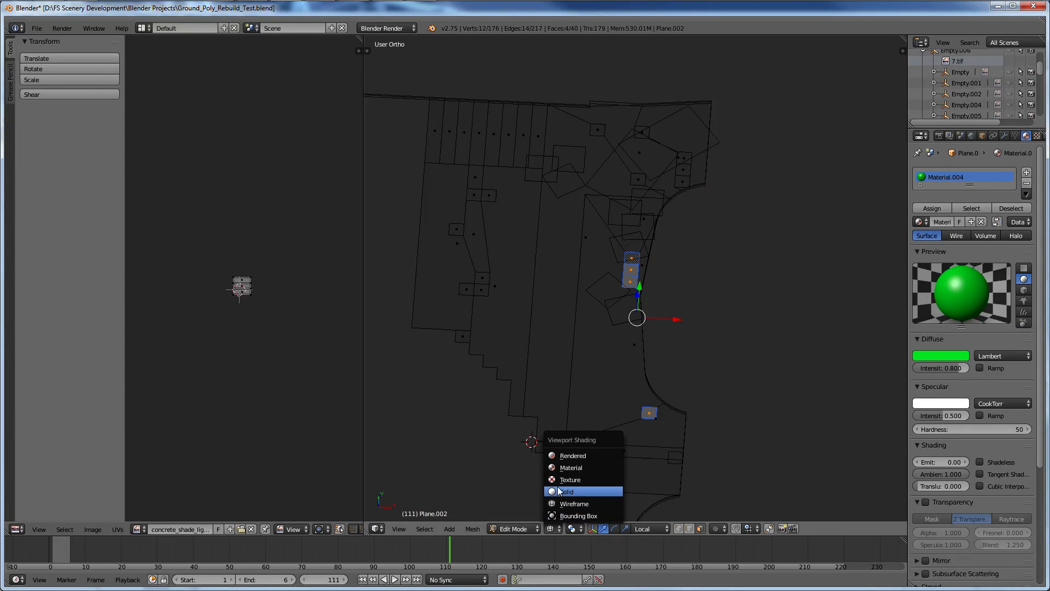
pyautogui.click(559, 491)
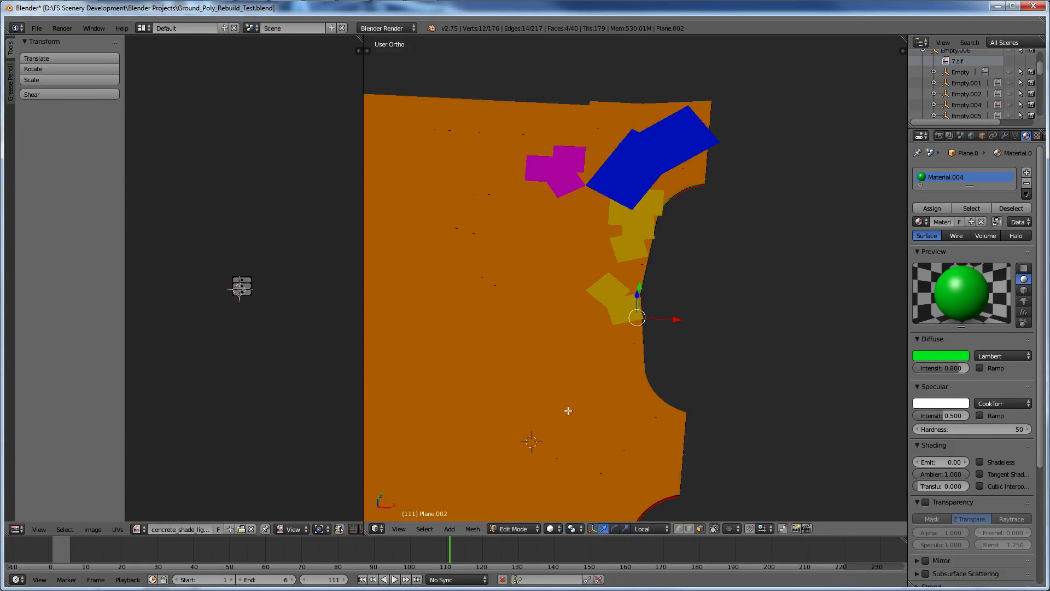
# Hide Plane.001, Plane.003, Plane.004 and Plane.005 to expose the green Plane.002.
pyautogui.scroll(-1, 568, 410)
pyautogui.scroll(-5, 1014, 83)
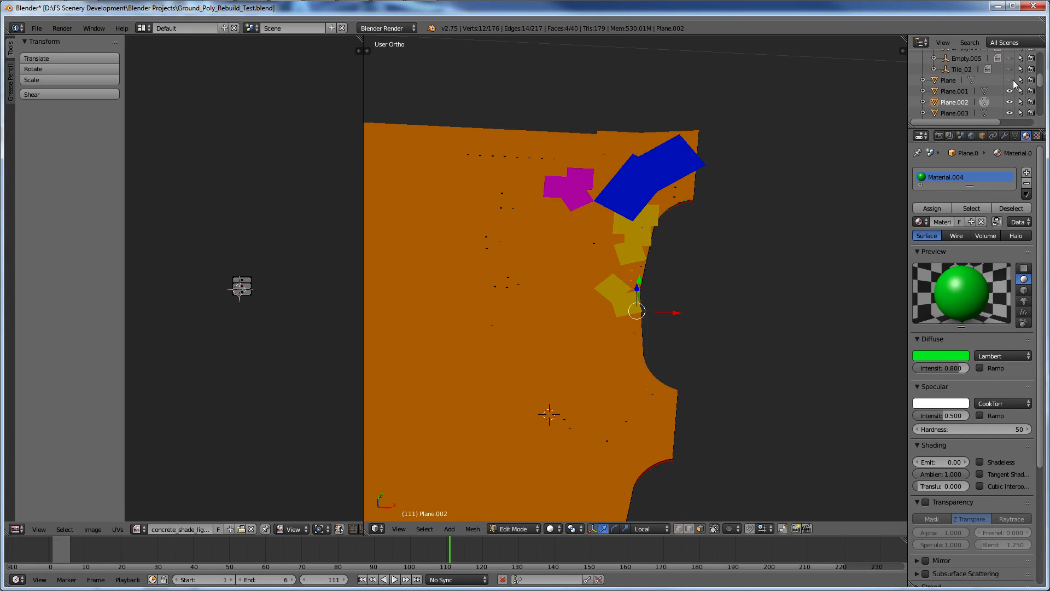
pyautogui.scroll(5, 1013, 80)
pyautogui.scroll(-5, 1011, 74)
pyautogui.click(1010, 89)
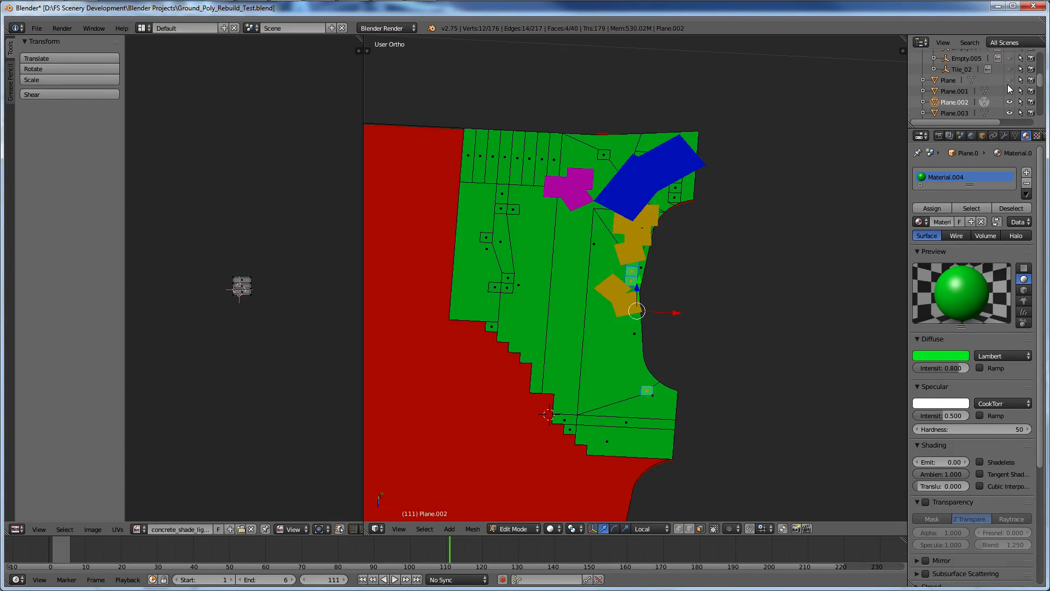
pyautogui.scroll(-2, 1009, 90)
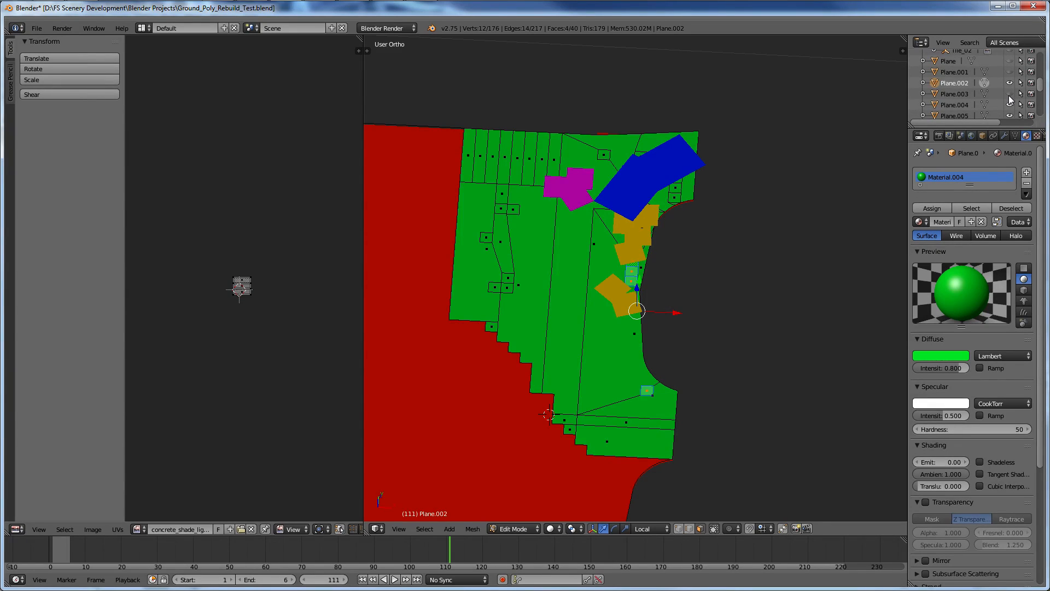
pyautogui.click(1009, 115)
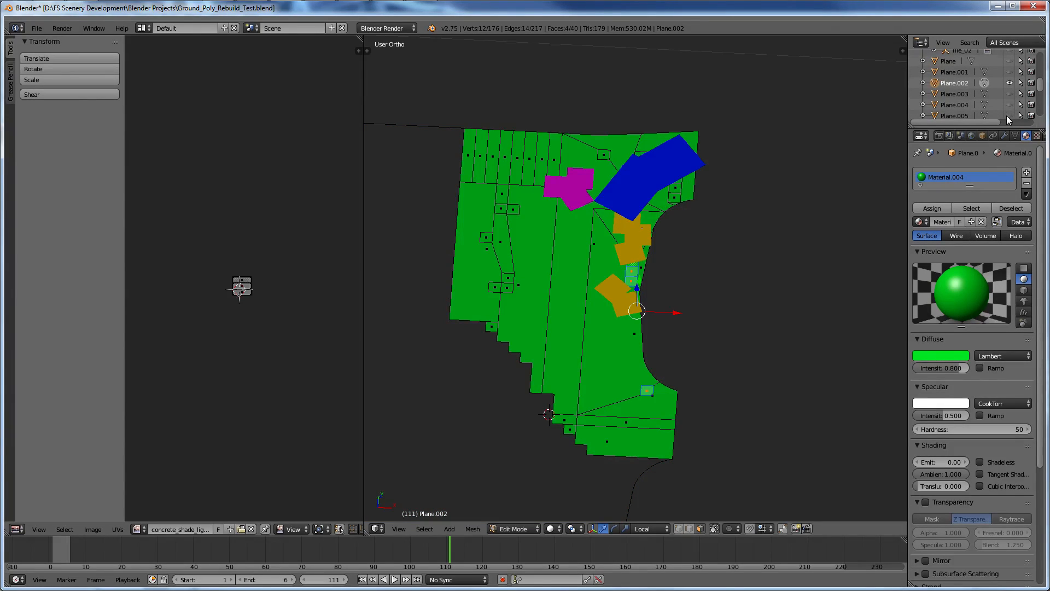
# Hide the magenta mark planes Plane.006, Plane.007 and Plane.008.
pyautogui.scroll(-3, 1007, 117)
pyautogui.click(1009, 110)
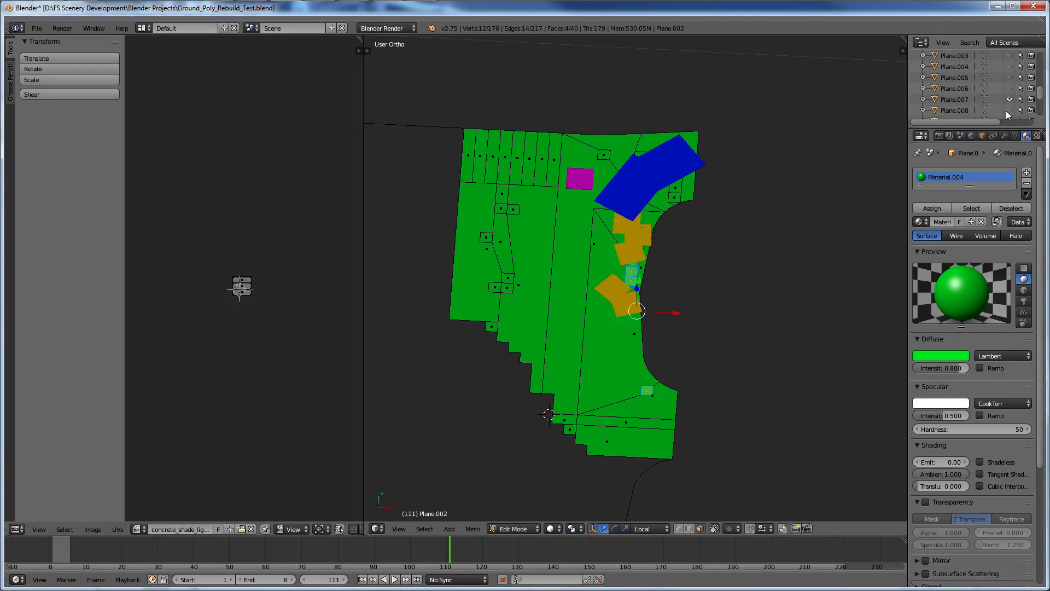
pyautogui.click(1009, 110)
pyautogui.click(1009, 110)
pyautogui.click(1009, 99)
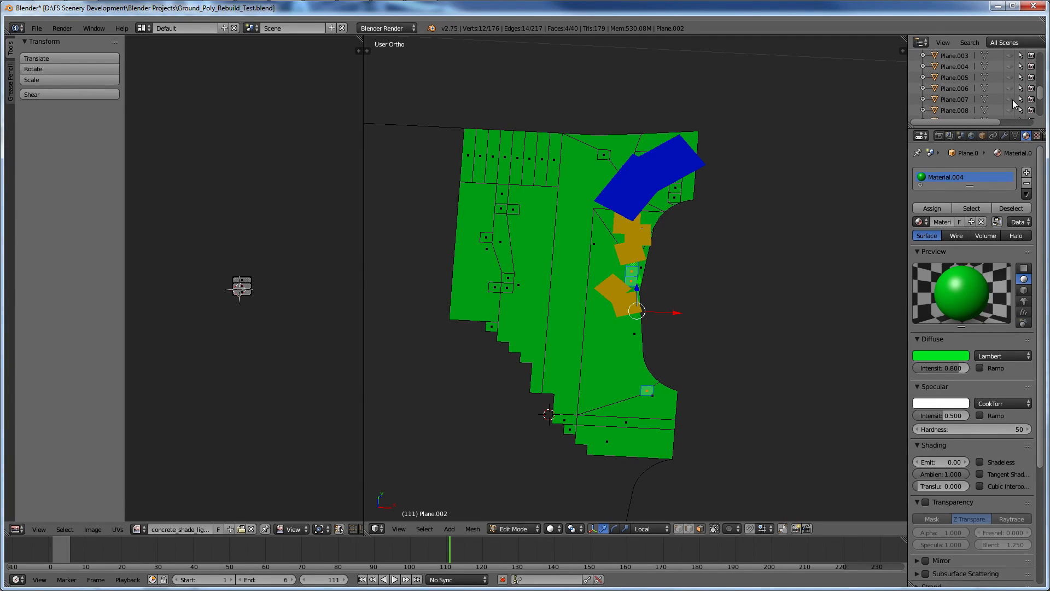
# Hide the yellow and blue mark planes, Plane.009 through Plane.015, leaving Plane.002 uncovered.
pyautogui.scroll(-7, 1012, 102)
pyautogui.click(1009, 69)
pyautogui.click(1009, 79)
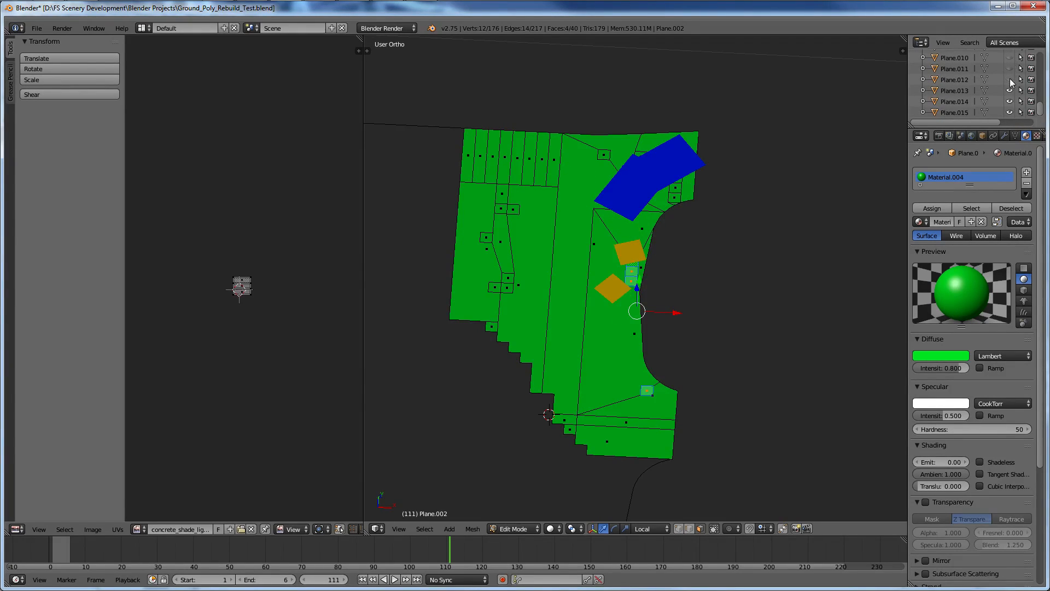
pyautogui.click(1009, 90)
pyautogui.click(1009, 102)
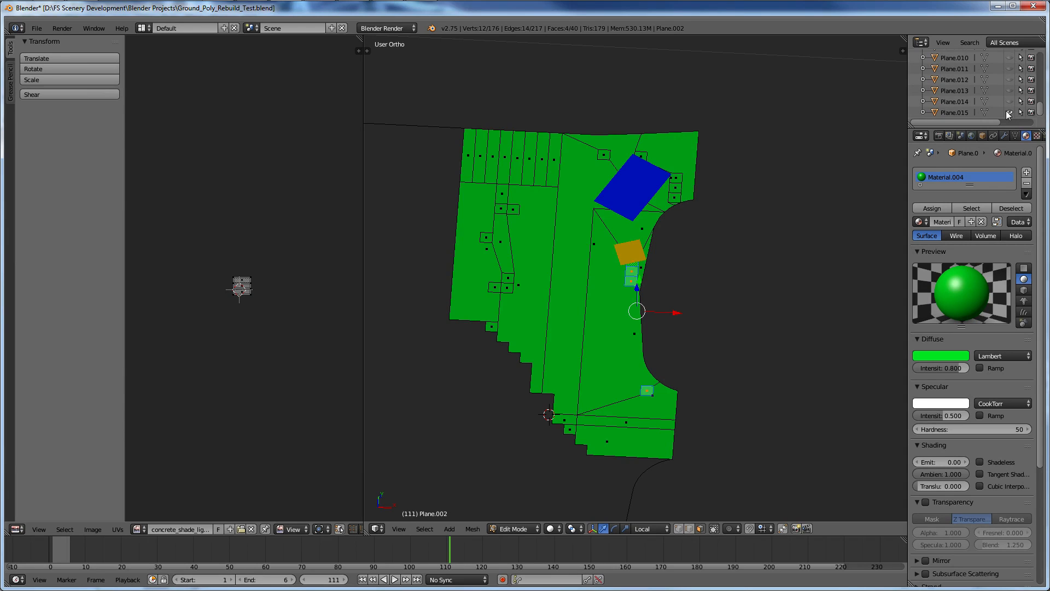
pyautogui.click(1009, 112)
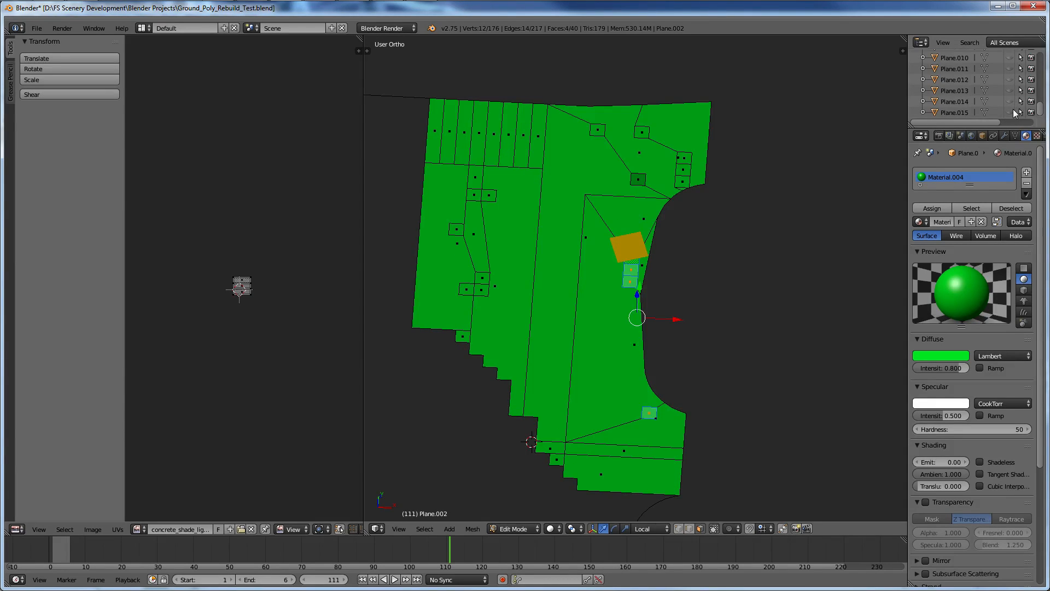
pyautogui.scroll(2, 1013, 107)
pyautogui.click(1010, 85)
pyautogui.scroll(3, 677, 211)
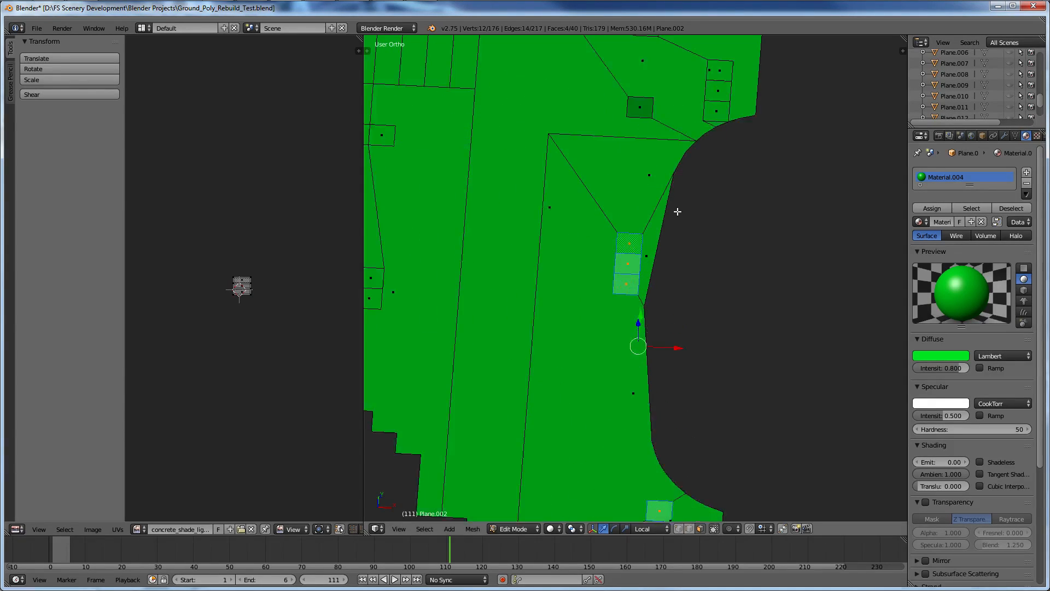
# Switch the 3D view to texture shading to show the tile textures of Plane.002.
pyautogui.keyDown('shift'); pyautogui.scroll(-2, 677, 211); pyautogui.keyUp('shift')
pyautogui.click(549, 528)
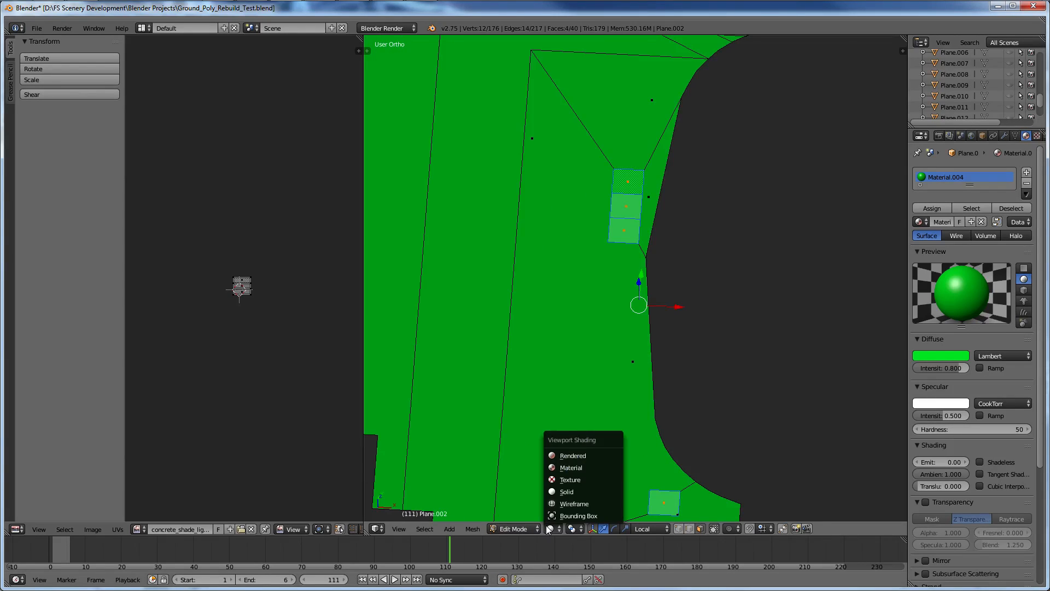
pyautogui.click(568, 477)
pyautogui.scroll(-3, 612, 388)
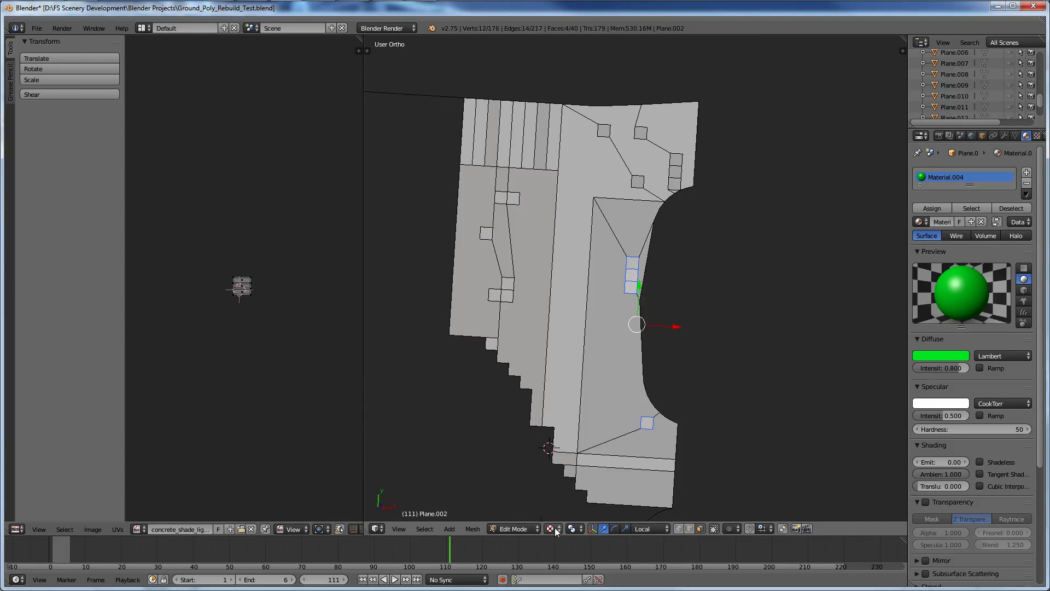
# Clear the face selection, switch to the top view and select the small square face beside the lower curve.
pyautogui.click(550, 528)
pyautogui.press('a')
pyautogui.press('KP_7')
pyautogui.scroll(2, 602, 392)
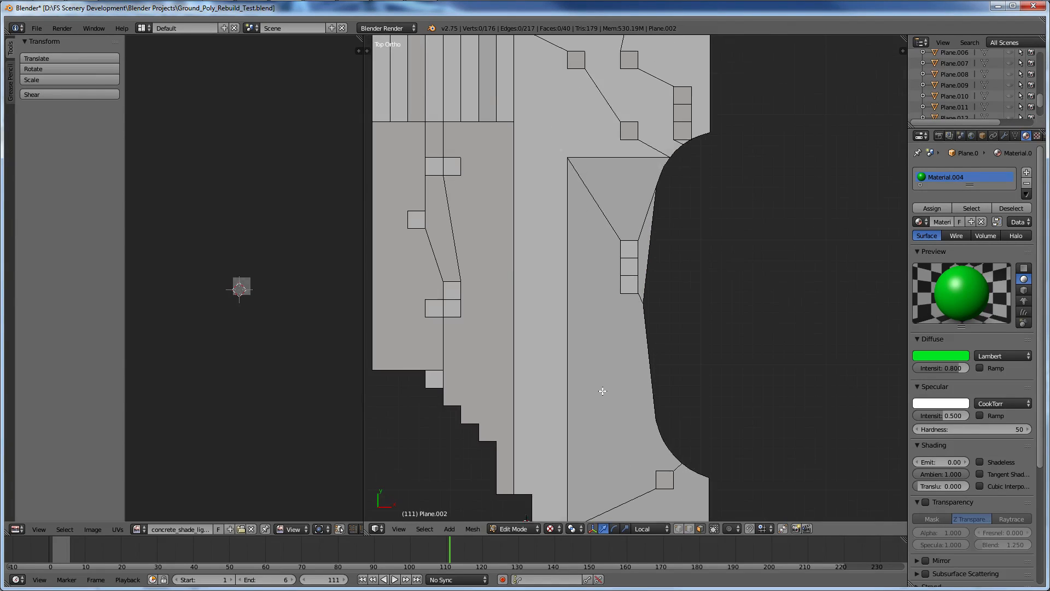
pyautogui.scroll(-2, 602, 391)
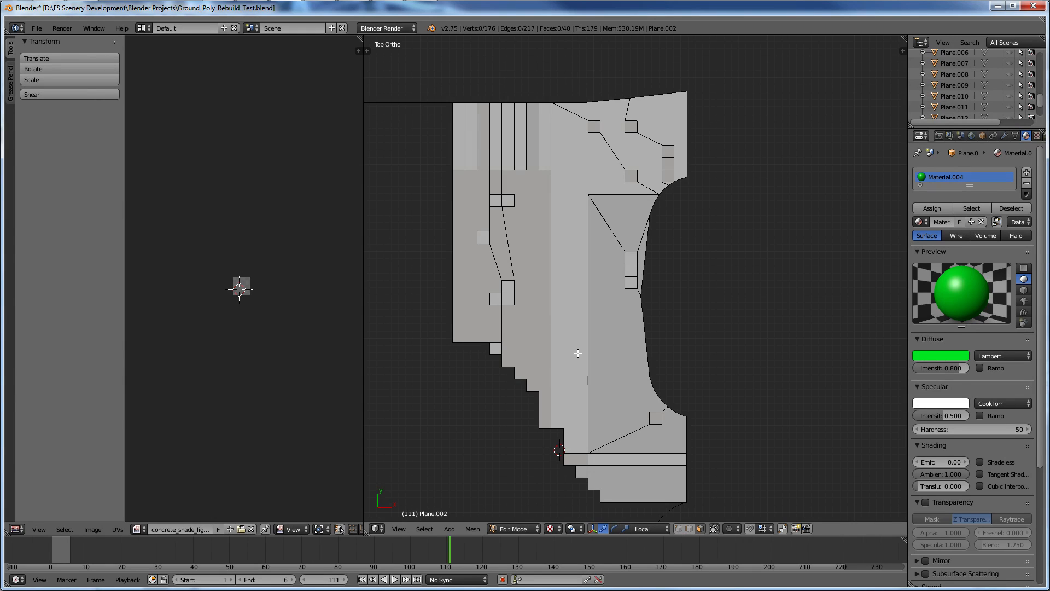
pyautogui.rightClick(660, 426)
pyautogui.rightClick(662, 427)
pyautogui.scroll(2, 662, 427)
pyautogui.scroll(-3, 656, 328)
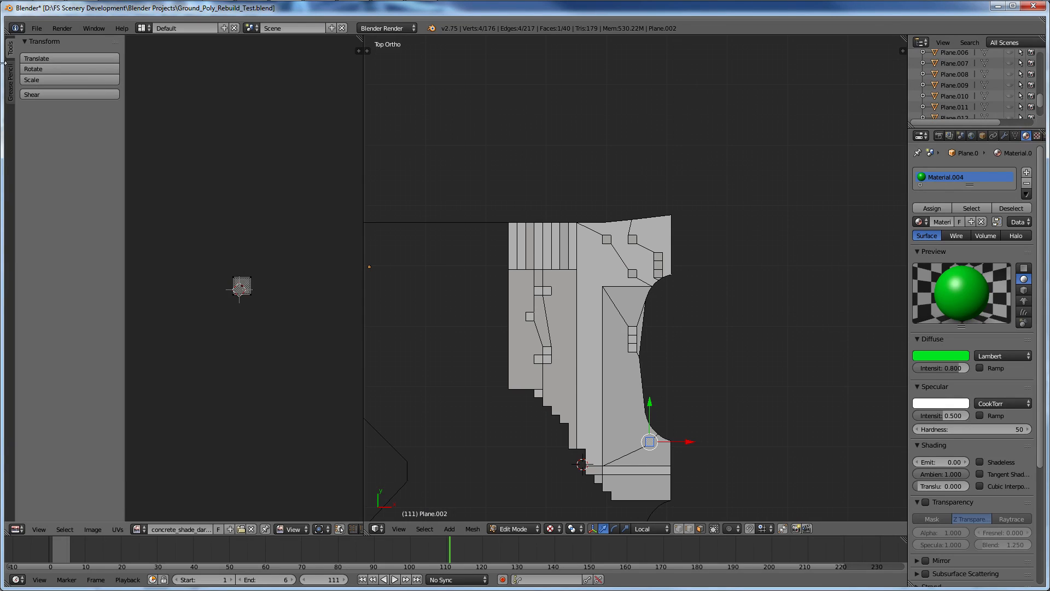
# Save a backup copy of the project with "_bak" added to the file name.
pyautogui.click(37, 28)
pyautogui.click(71, 135)
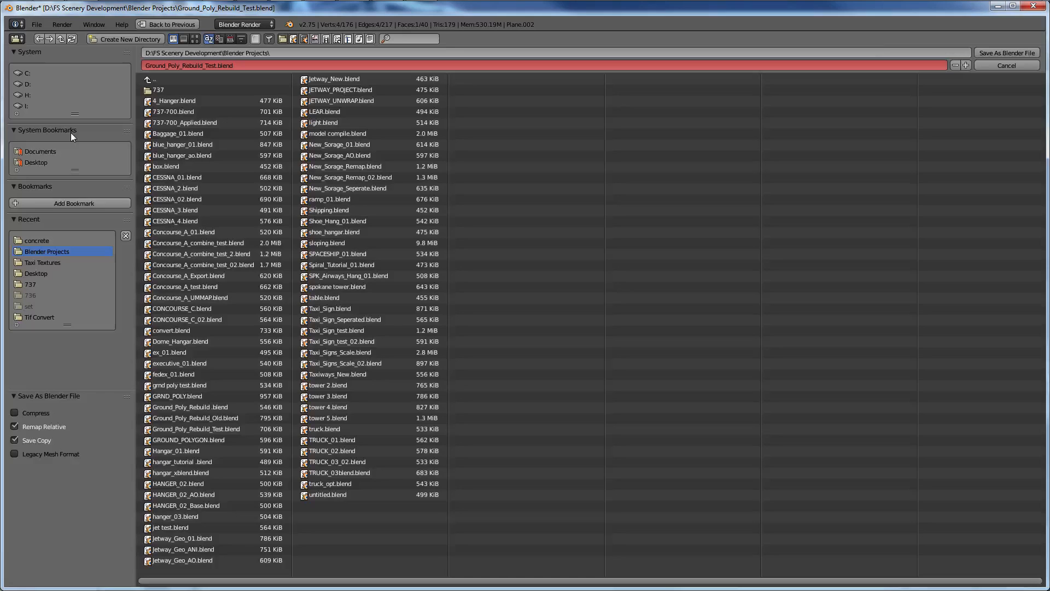
pyautogui.click(219, 65)
pyautogui.write('_0')
pyautogui.press('BackSpace')
pyautogui.write('bak')
pyautogui.press('Return')
pyautogui.press('Return')
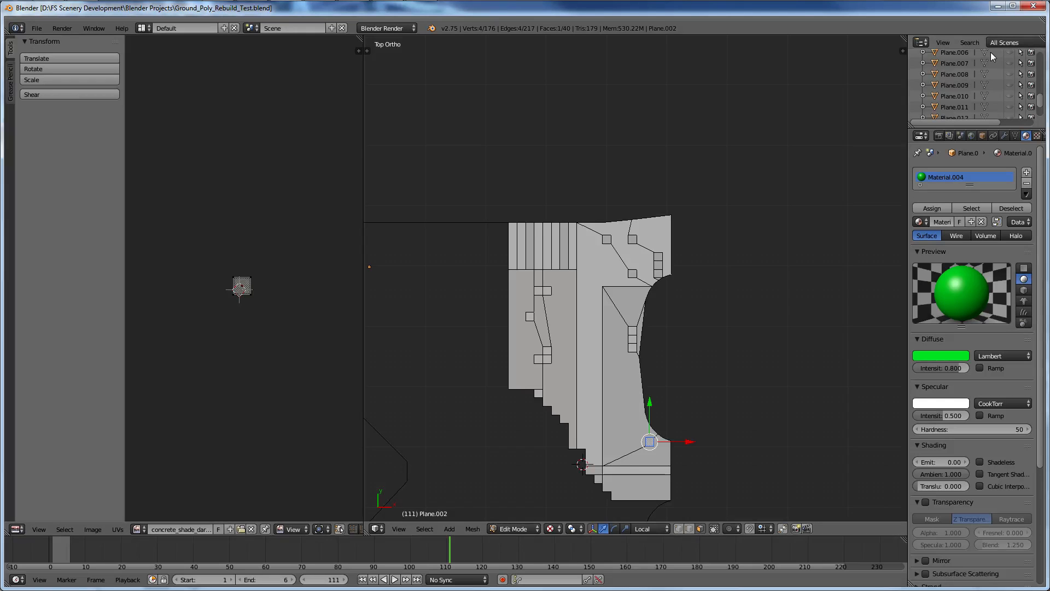
# Add the three separate and three stacked small squares in the upper-right section, plus the two large left-hand faces, to the selection.
pyautogui.scroll(4, 673, 405)
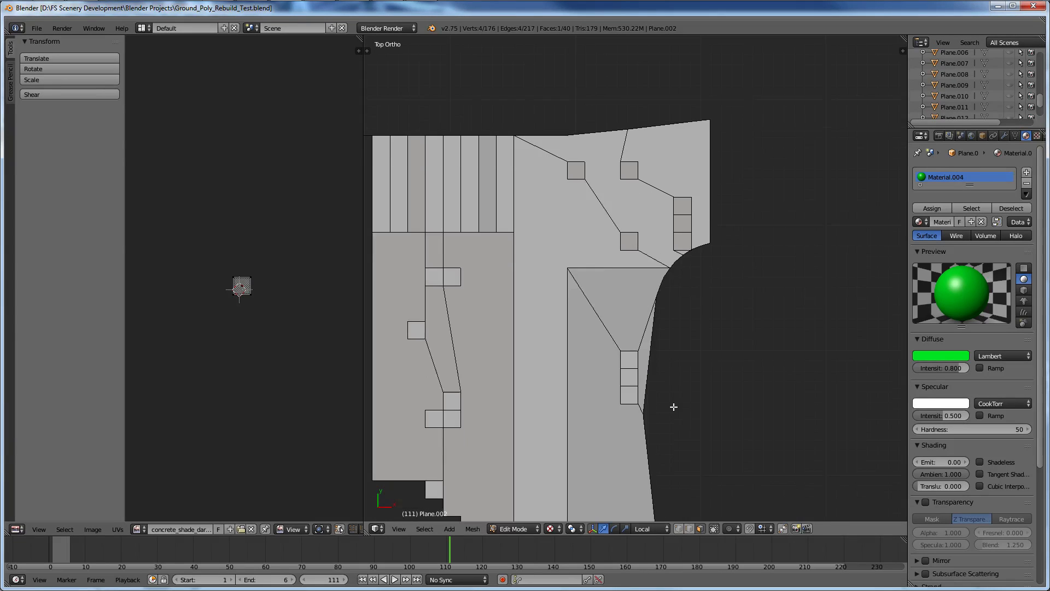
pyautogui.keyDown('shift'); pyautogui.scroll(-2, 673, 406); pyautogui.keyUp('shift')
pyautogui.keyDown('shift'); pyautogui.scroll(-4, 673, 407); pyautogui.keyUp('shift')
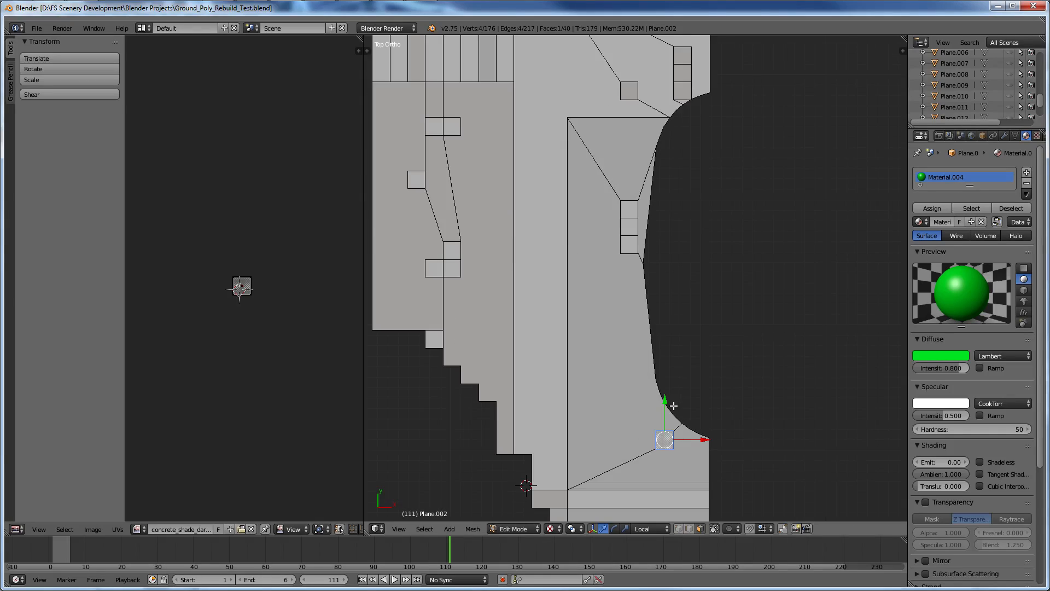
pyautogui.scroll(-3, 673, 407)
pyautogui.scroll(5, 674, 405)
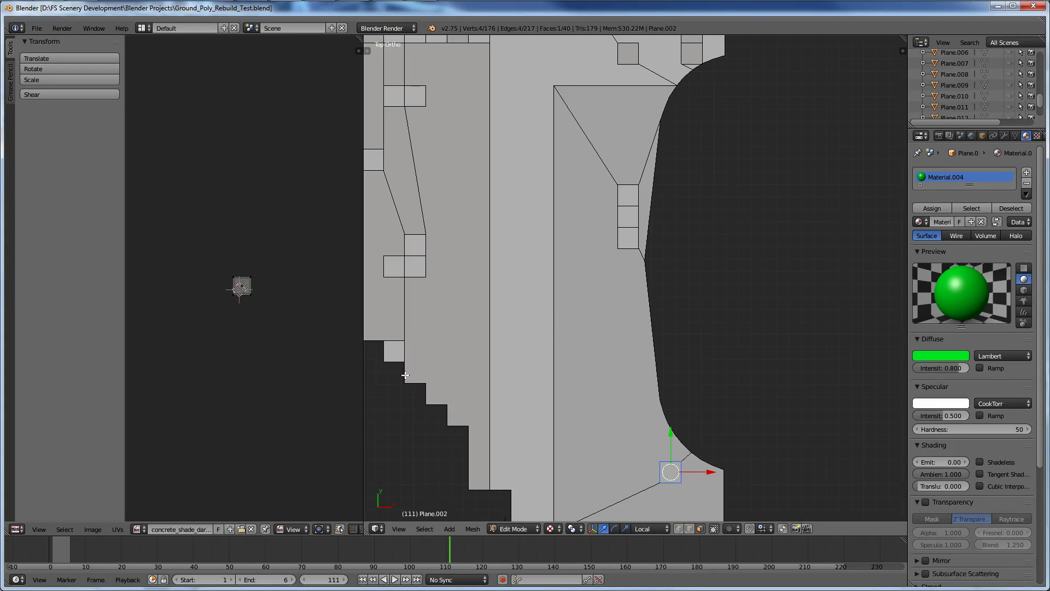
pyautogui.scroll(-3, 517, 311)
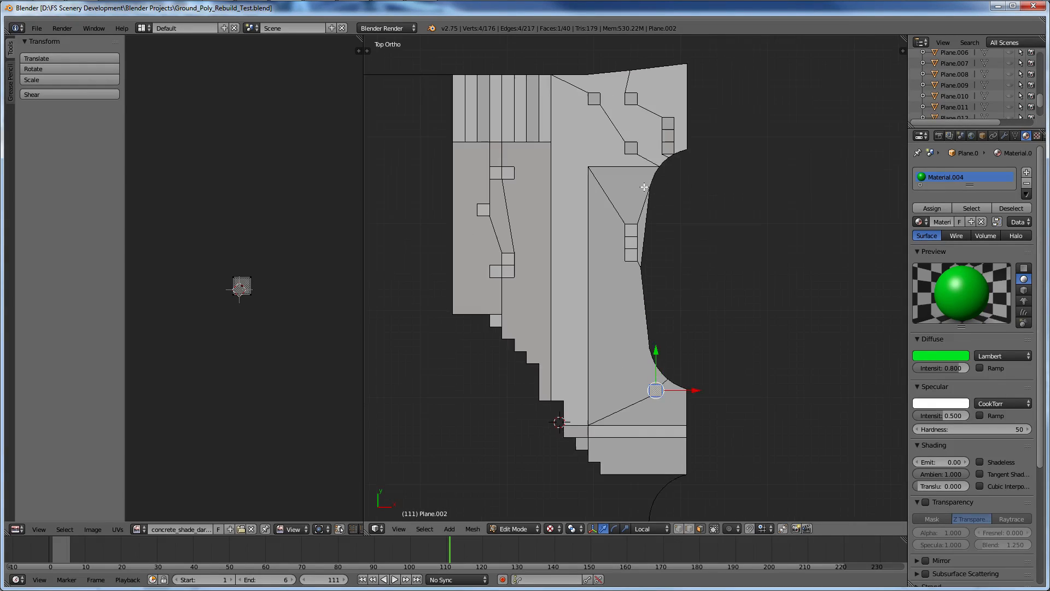
pyautogui.keyDown('shift'); pyautogui.click(632, 147); pyautogui.keyUp('shift')
pyautogui.keyDown('shift'); pyautogui.click(668, 143); pyautogui.keyUp('shift')
pyautogui.keyDown('shift'); pyautogui.click(668, 126); pyautogui.keyUp('shift')
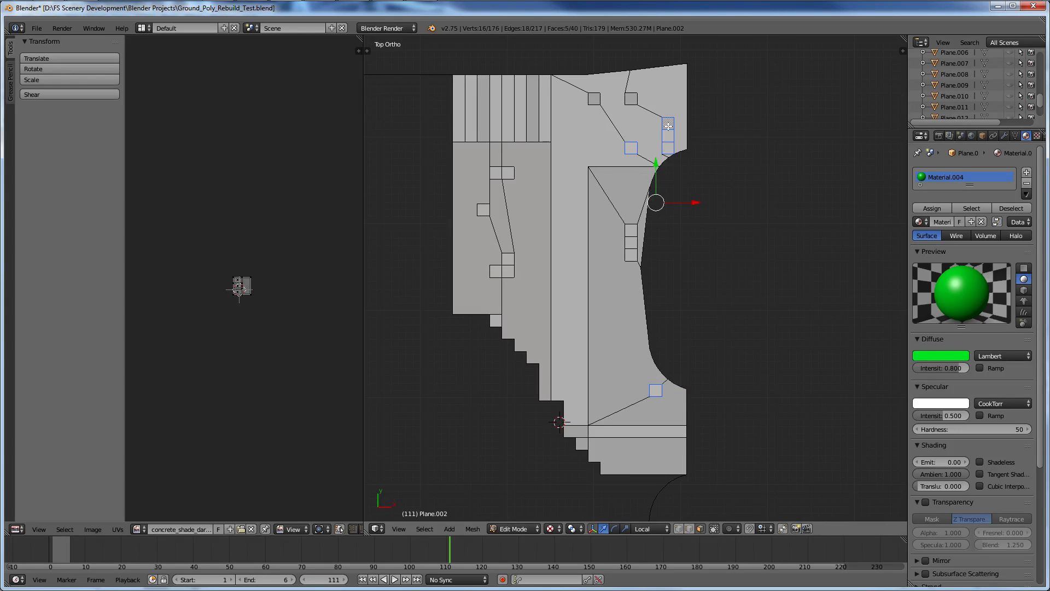
pyautogui.keyDown('shift'); pyautogui.click(631, 99); pyautogui.keyUp('shift')
pyautogui.keyDown('shift'); pyautogui.click(594, 99); pyautogui.keyUp('shift')
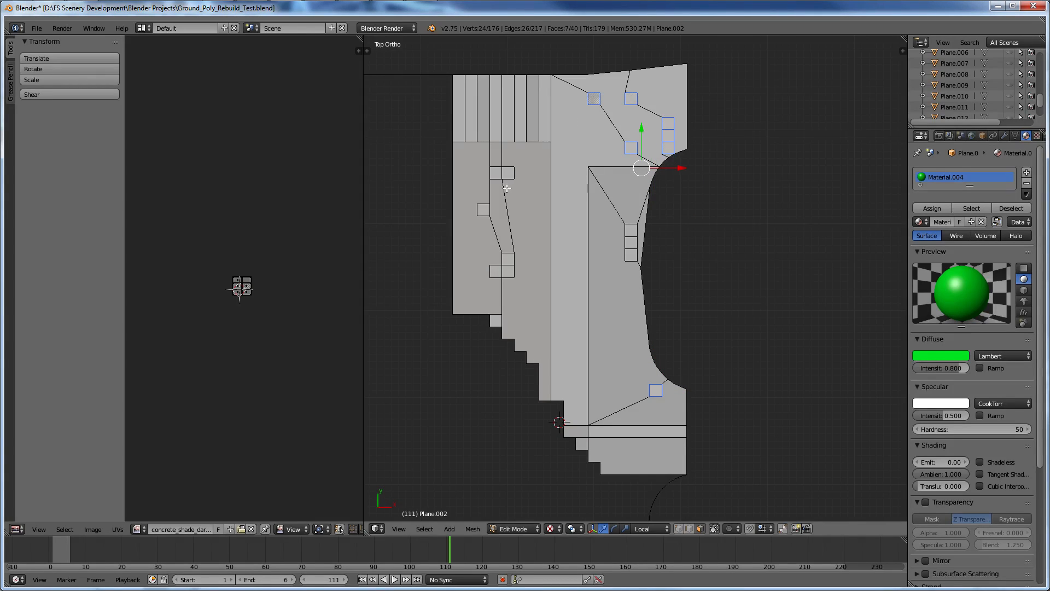
pyautogui.keyDown('shift'); pyautogui.click(507, 187); pyautogui.keyUp('shift')
pyautogui.keyDown('shift'); pyautogui.click(473, 245); pyautogui.keyUp('shift')
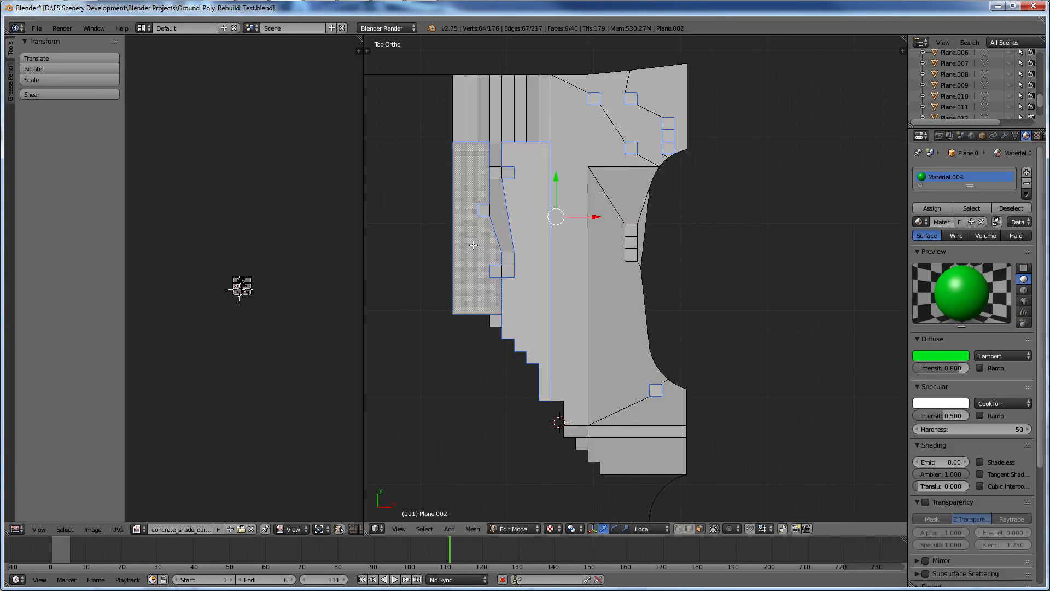
# Unlink the green Material.004 from the plane's material slot and create a new material in its place.
pyautogui.click(920, 222)
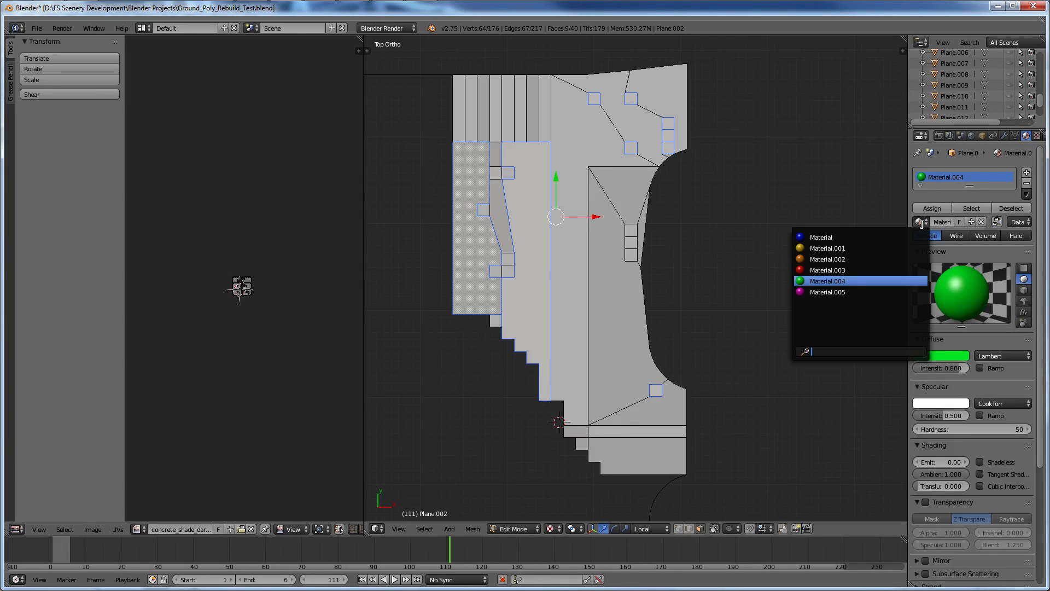
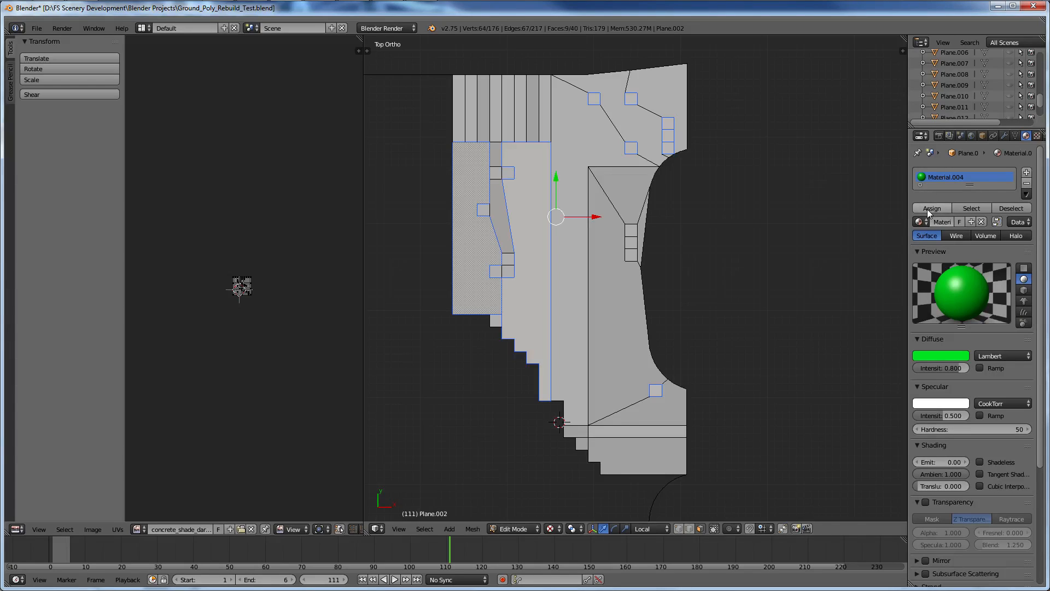
pyautogui.click(920, 222)
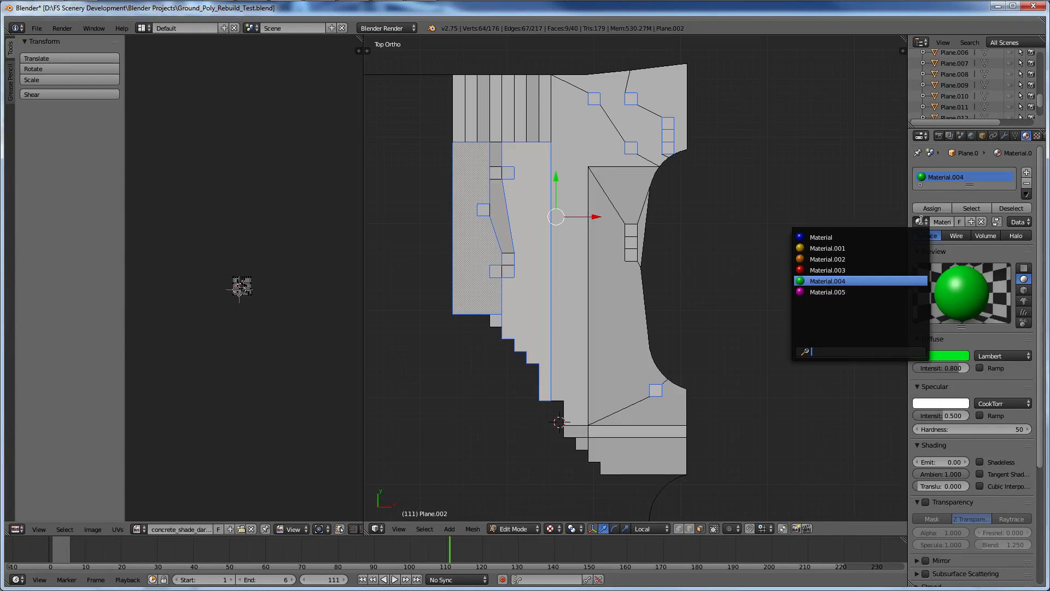
pyautogui.click(982, 221)
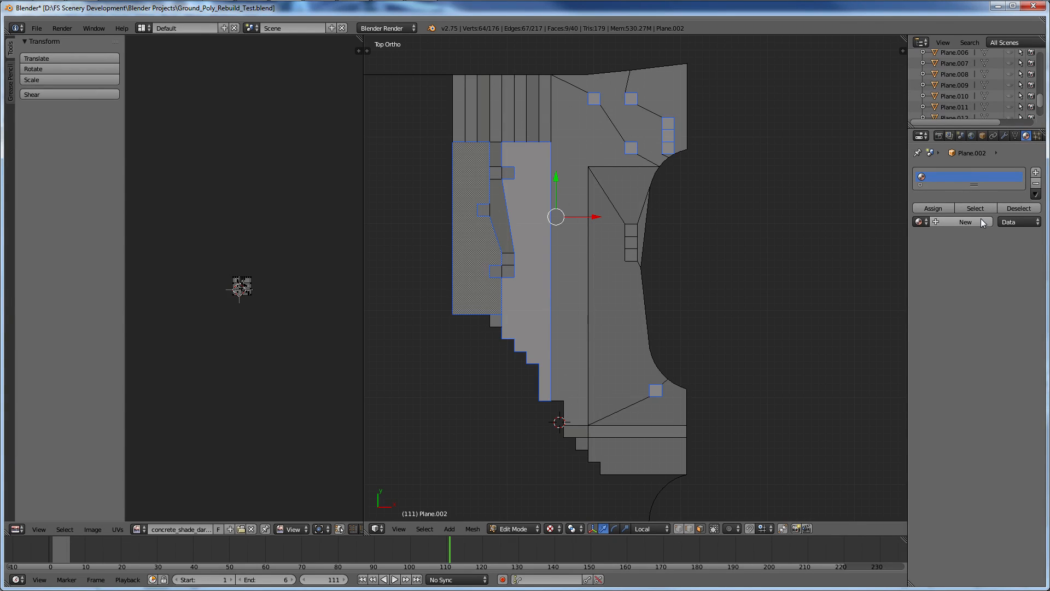
pyautogui.moveTo(601, 285); pyautogui.dragTo(686, 260, button='middle')
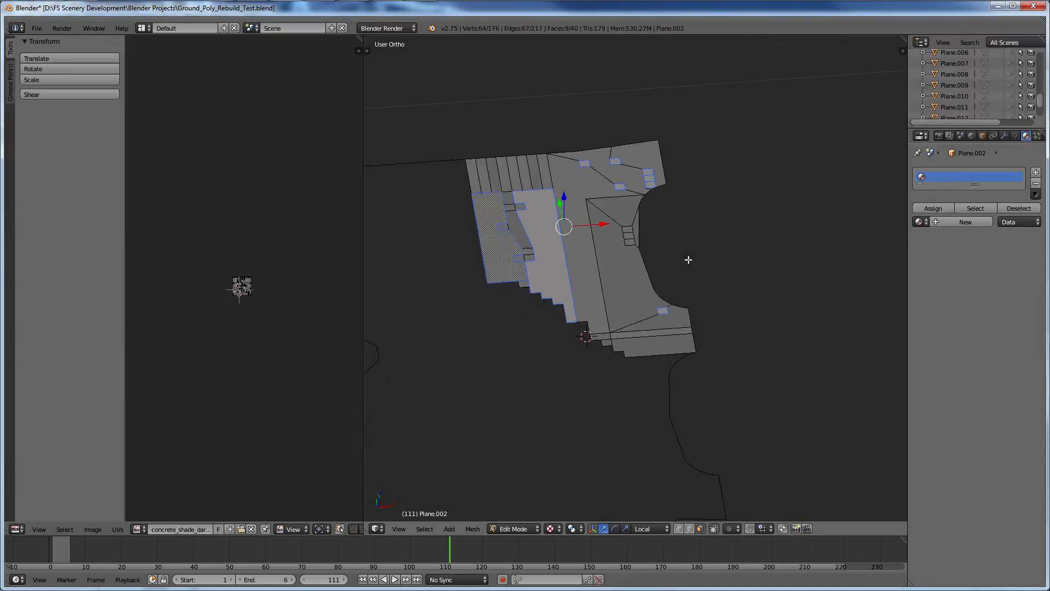
pyautogui.click(956, 223)
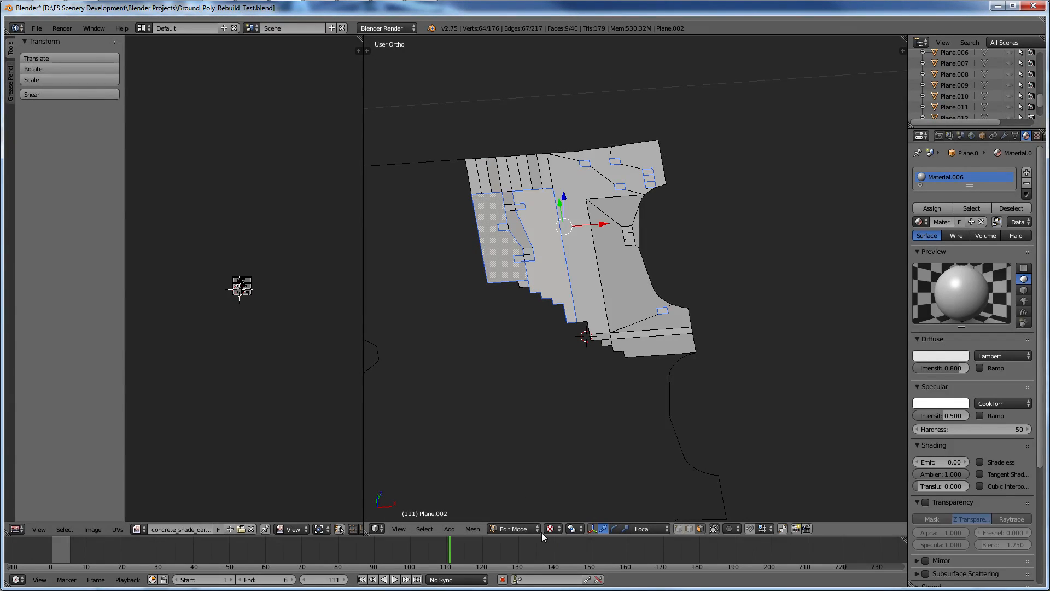
# Switch the viewport to solid shading and set the new material's diffuse color to teal.
pyautogui.hotkey('alt', 'z')
pyautogui.moveTo(607, 416)
pyautogui.mouseDown(button='middle')
pyautogui.moveTo(619, 380)
pyautogui.moveTo(600, 312)
pyautogui.moveTo(673, 285)
pyautogui.mouseUp(button='middle')
pyautogui.scroll(5, 620, 380)
pyautogui.click(952, 355)
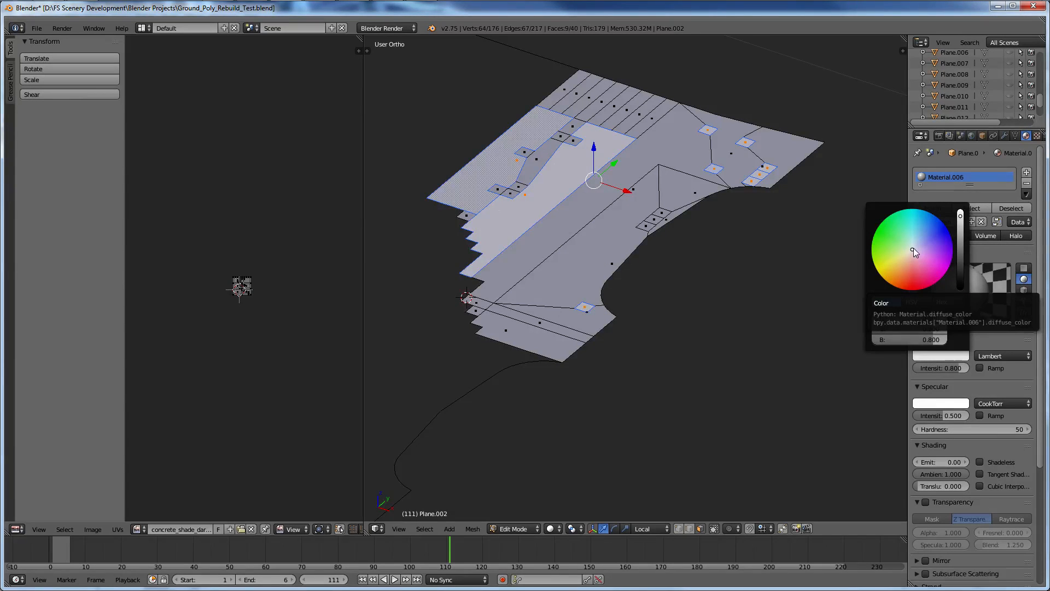
pyautogui.moveTo(913, 248); pyautogui.dragTo(899, 210)
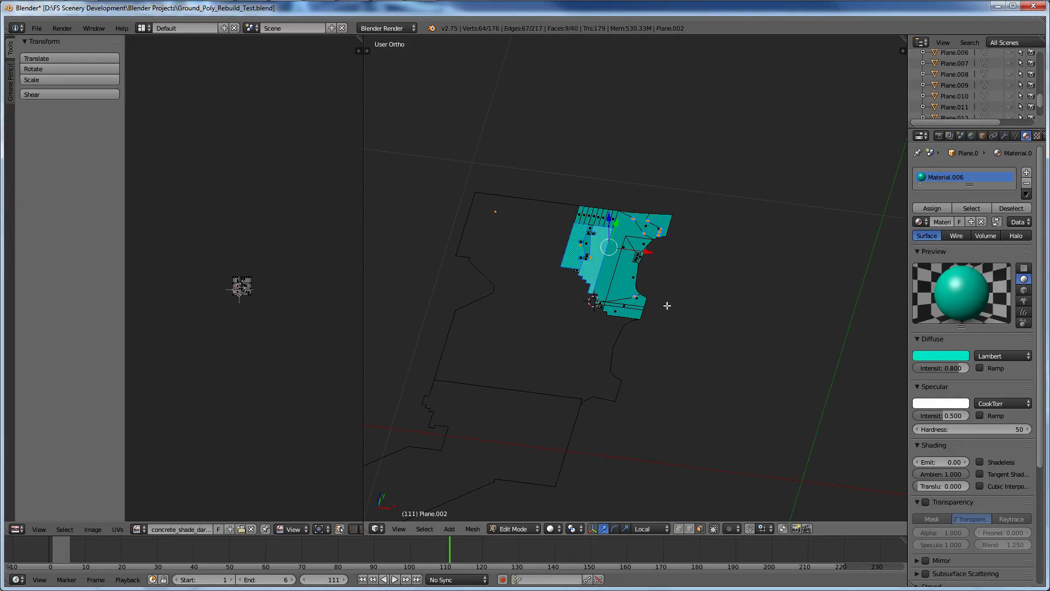
pyautogui.scroll(5, 666, 305)
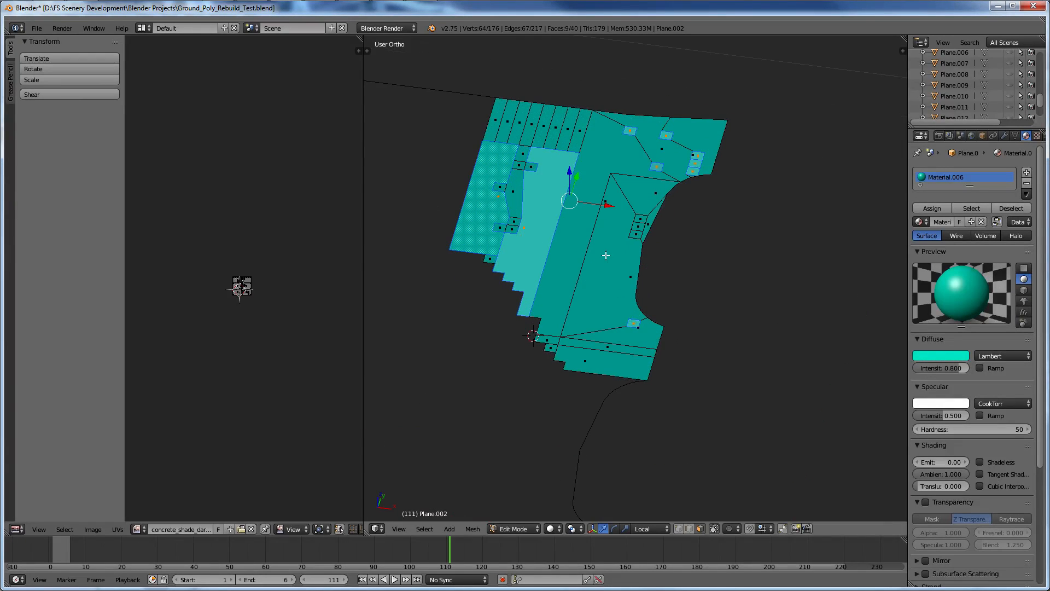
# Return to textured shading and select the two large left-hand faces, the narrow faces between them and one vertical strip above.
pyautogui.rightClick(634, 327)
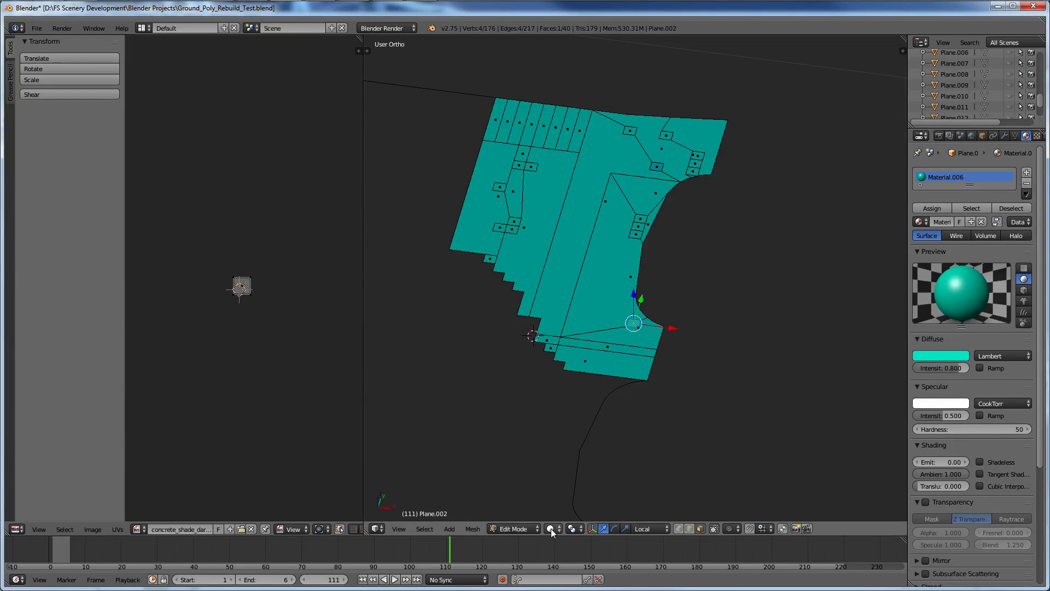
pyautogui.keyDown('shift'); pyautogui.moveTo(602, 312); pyautogui.dragTo(602, 340, button='middle'); pyautogui.keyUp('shift')
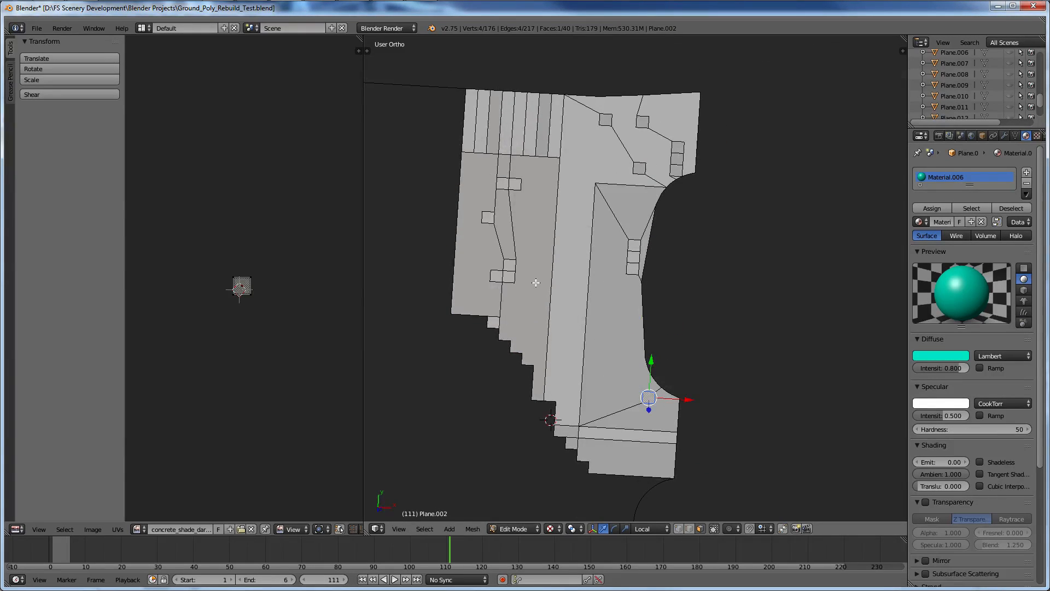
pyautogui.rightClick(520, 222)
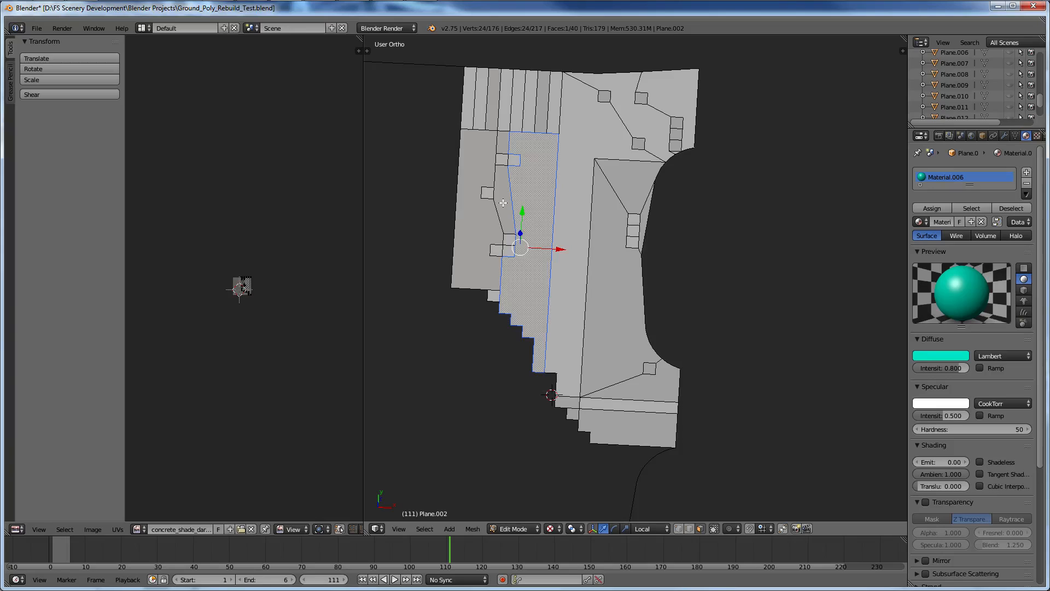
pyautogui.keyDown('shift'); pyautogui.rightClick(505, 204); pyautogui.keyUp('shift')
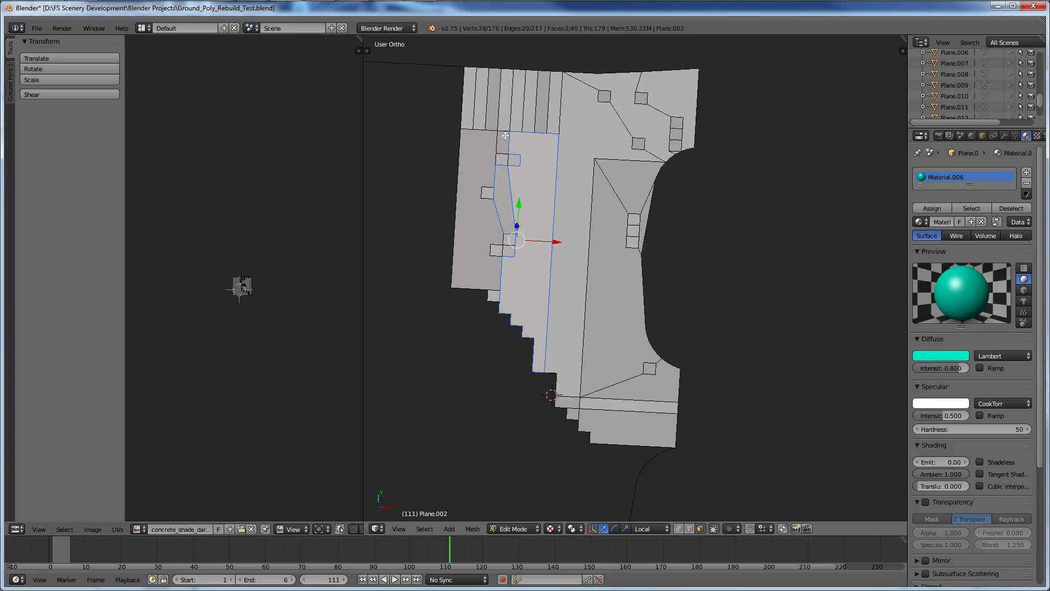
pyautogui.keyDown('shift'); pyautogui.rightClick(504, 137); pyautogui.keyUp('shift')
pyautogui.keyDown('shift'); pyautogui.rightClick(486, 149); pyautogui.keyUp('shift')
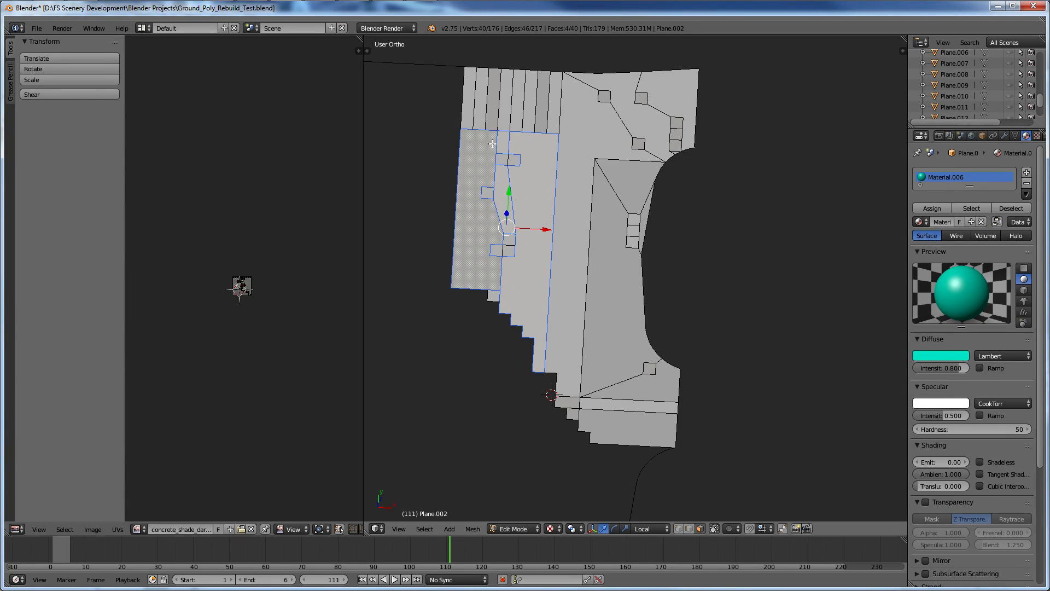
pyautogui.keyDown('shift'); pyautogui.rightClick(493, 109); pyautogui.keyUp('shift')
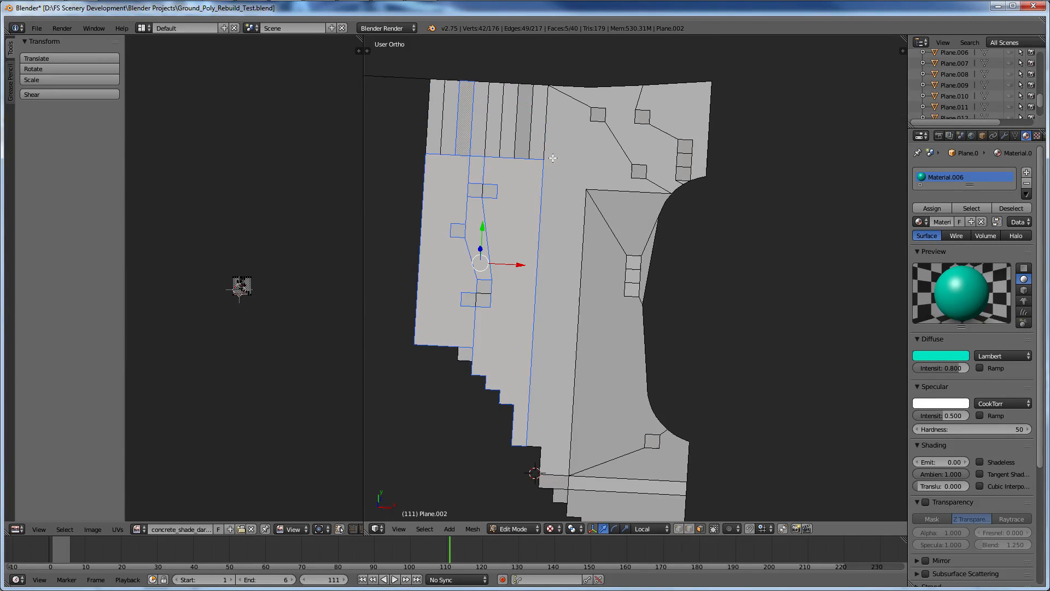
# Add the three separate squares and the three stacked squares in the mesh's upper-right section to the face selection.
pyautogui.scroll(4, 553, 158)
pyautogui.keyDown('shift'); pyautogui.rightClick(712, 198); pyautogui.keyUp('shift')
pyautogui.keyDown('shift'); pyautogui.rightClick(628, 81); pyautogui.keyUp('shift')
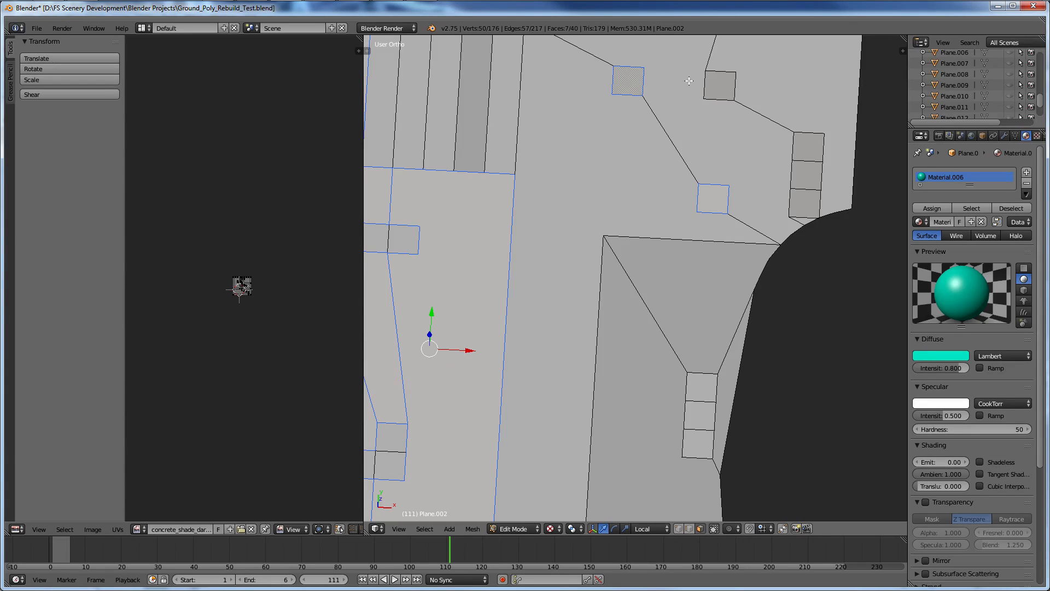
pyautogui.keyDown('shift'); pyautogui.rightClick(711, 85); pyautogui.keyUp('shift')
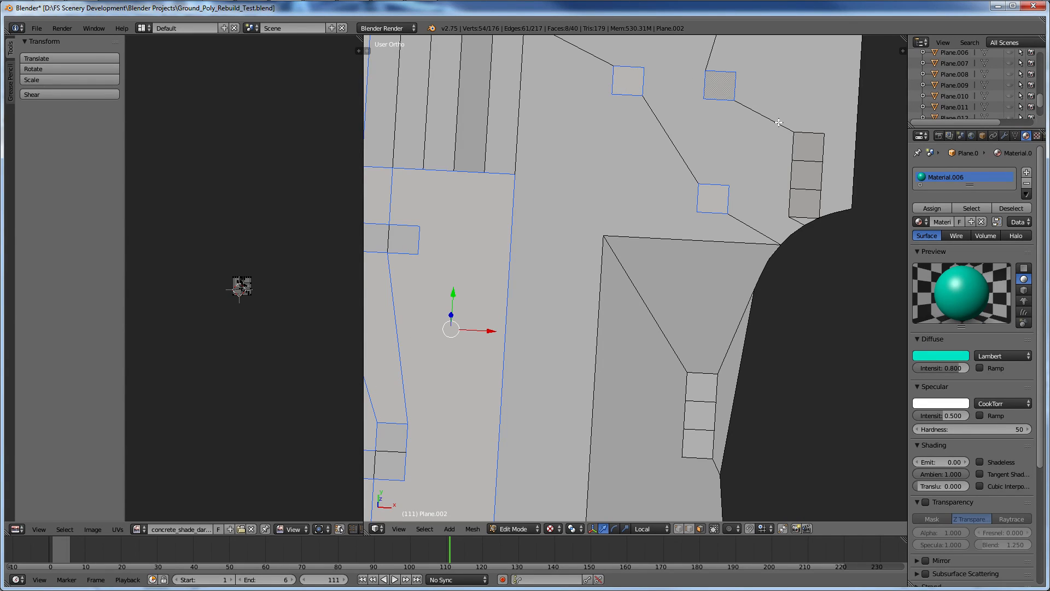
pyautogui.keyDown('shift'); pyautogui.rightClick(807, 147); pyautogui.keyUp('shift')
pyautogui.keyDown('shift'); pyautogui.rightClick(805, 175); pyautogui.keyUp('shift')
pyautogui.keyDown('shift'); pyautogui.rightClick(804, 204); pyautogui.keyUp('shift')
pyautogui.scroll(-2, 802, 199)
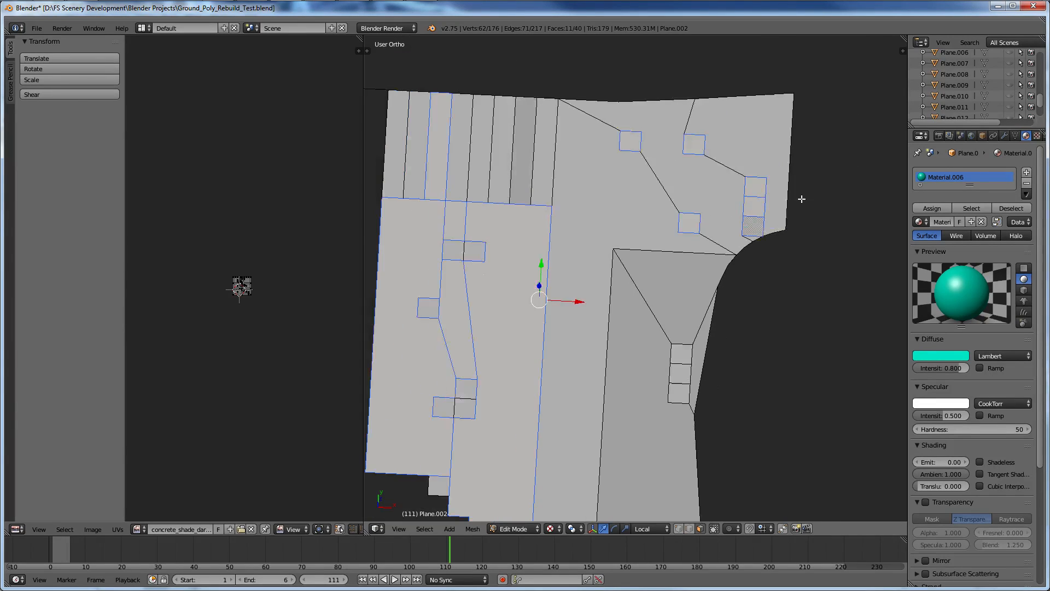
# In top view, try adding the small square face beside the lower curve to the selection, and undo it.
pyautogui.press('KP_7')
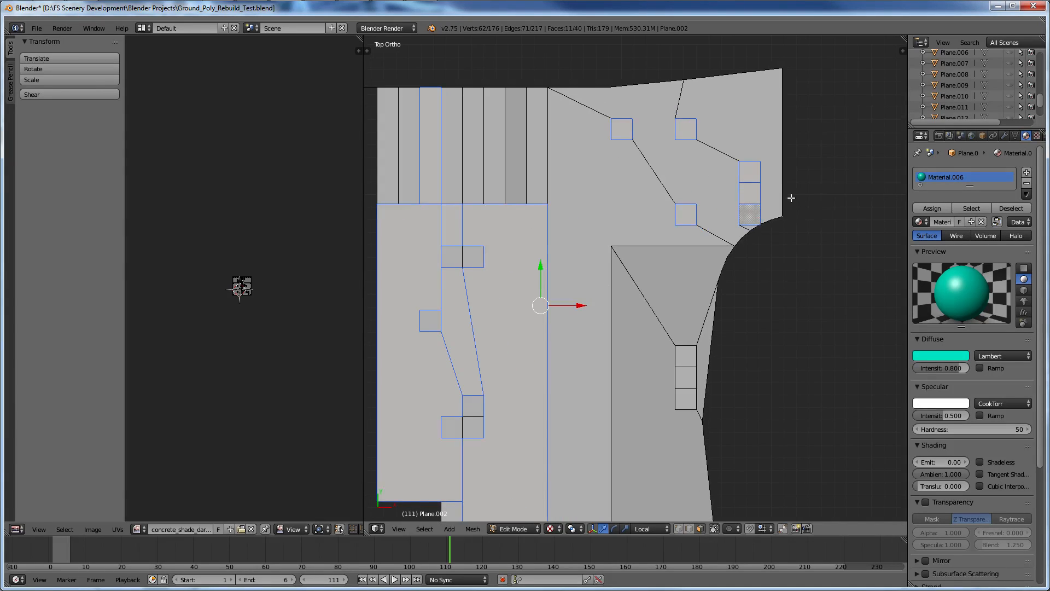
pyautogui.scroll(-5, 792, 198)
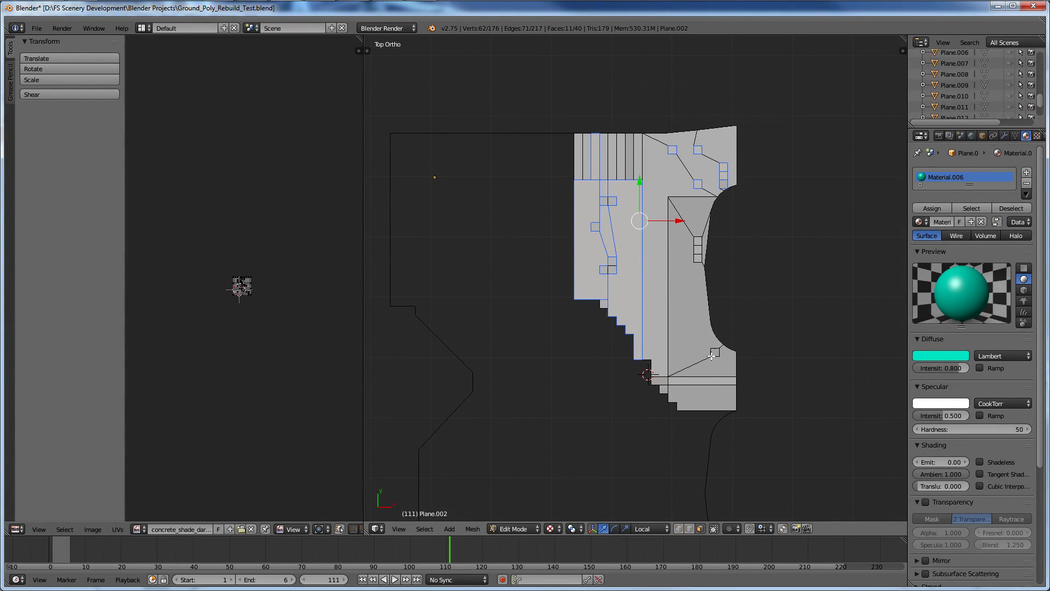
pyautogui.keyDown('shift'); pyautogui.rightClick(715, 353); pyautogui.keyUp('shift')
pyautogui.scroll(4, 705, 350)
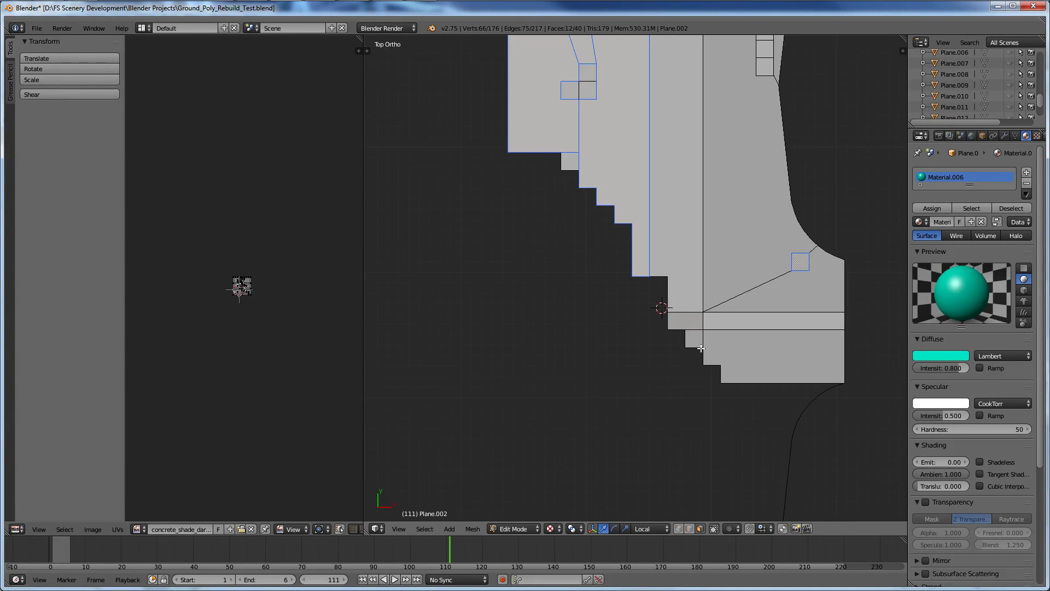
pyautogui.scroll(1, 701, 348)
pyautogui.keyDown('shift'); pyautogui.scroll(2, 701, 348); pyautogui.keyUp('shift')
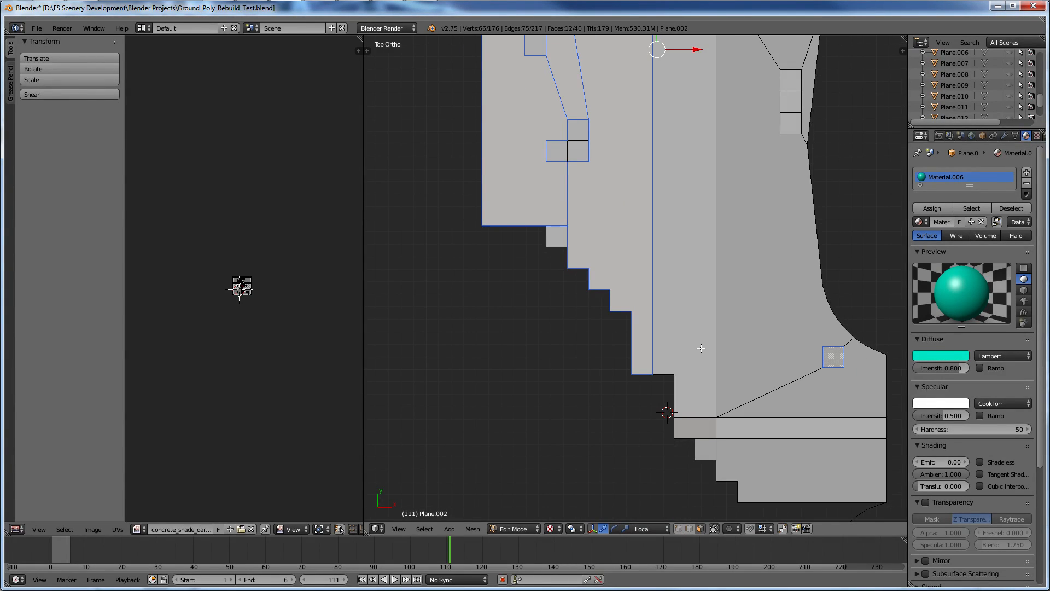
pyautogui.scroll(-5, 701, 348)
pyautogui.hotkey('ctrl', 'z')
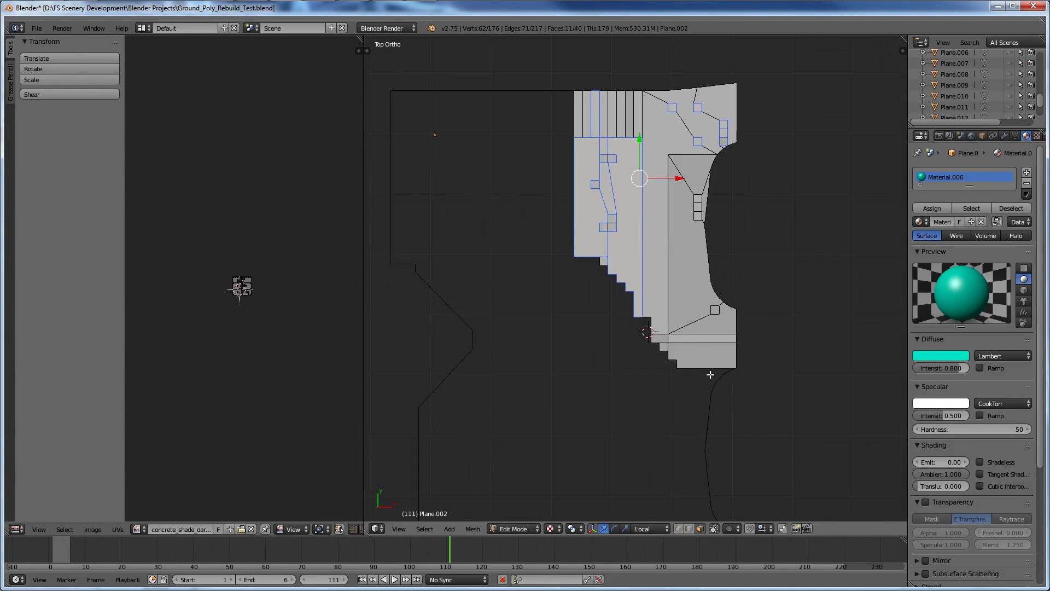
# Add the short rectangular face at the lower stepped edge and the small square beside the lower curve to the face selection.
pyautogui.scroll(4, 710, 375)
pyautogui.scroll(1, 710, 375)
pyautogui.keyDown('shift'); pyautogui.rightClick(695, 427); pyautogui.keyUp('shift')
pyautogui.keyDown('shift'); pyautogui.rightClick(833, 357); pyautogui.keyUp('shift')
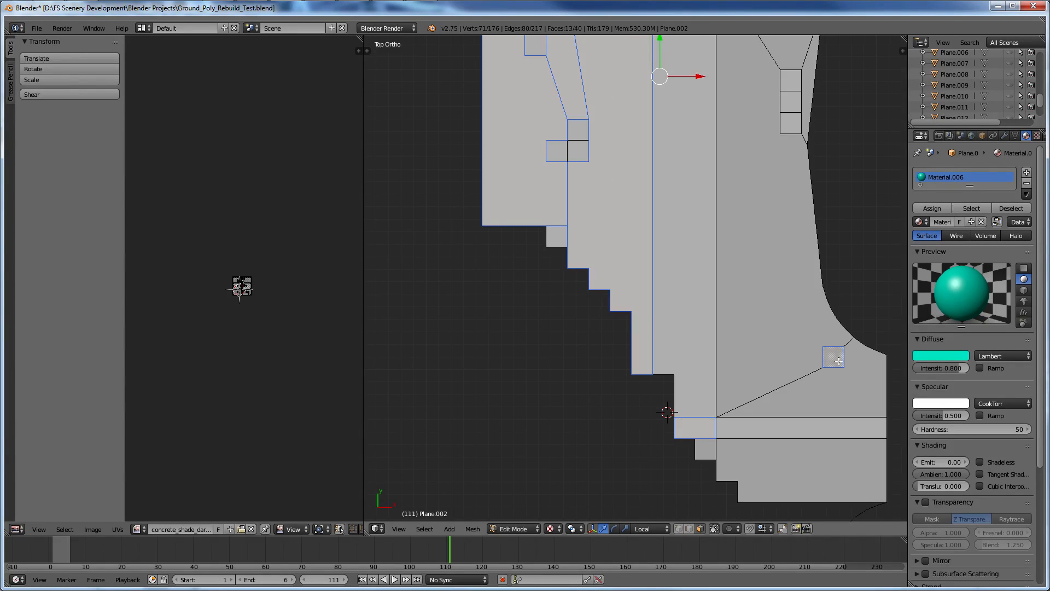
# Examine the mesh from its upper strips down to the stepped lower edge for faces missing from the selection.
pyautogui.keyDown('shift'); pyautogui.scroll(20, 771, 395); pyautogui.keyUp('shift')
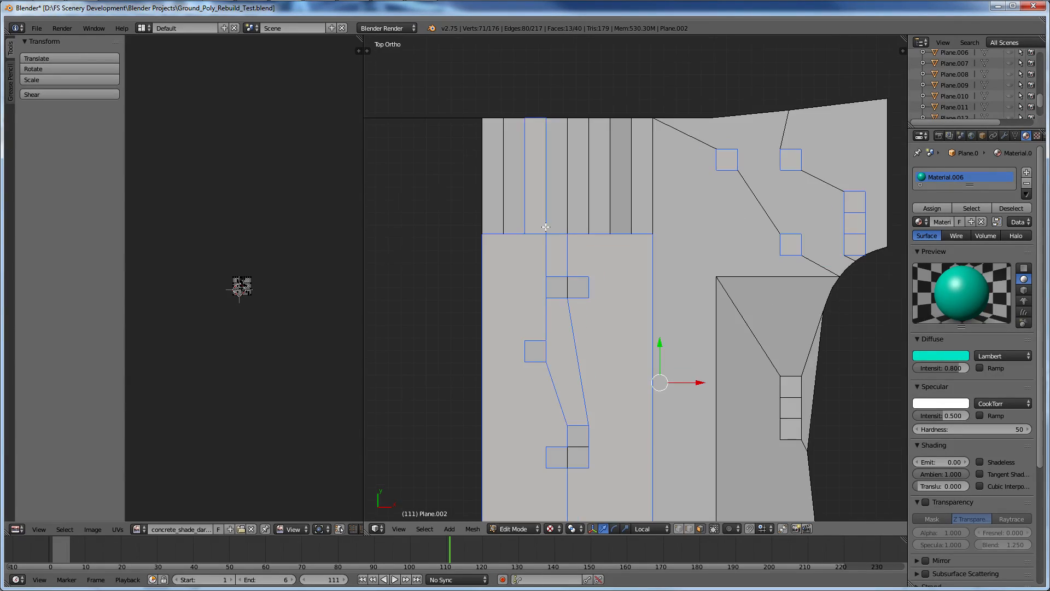
pyautogui.scroll(-5, 530, 215)
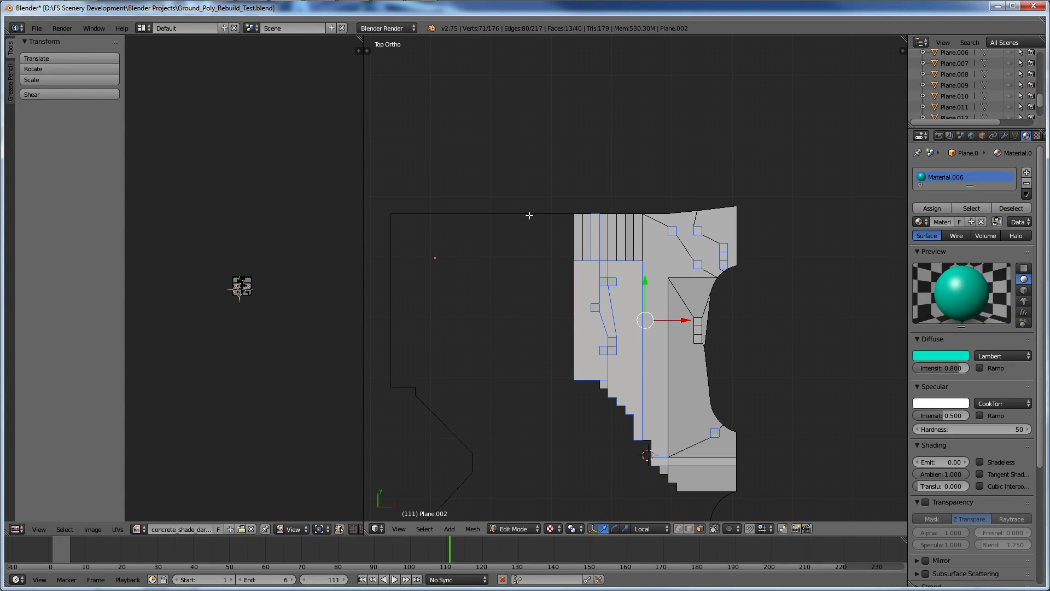
pyautogui.scroll(4, 529, 215)
pyautogui.keyDown('shift'); pyautogui.scroll(-15, 708, 406); pyautogui.keyUp('shift')
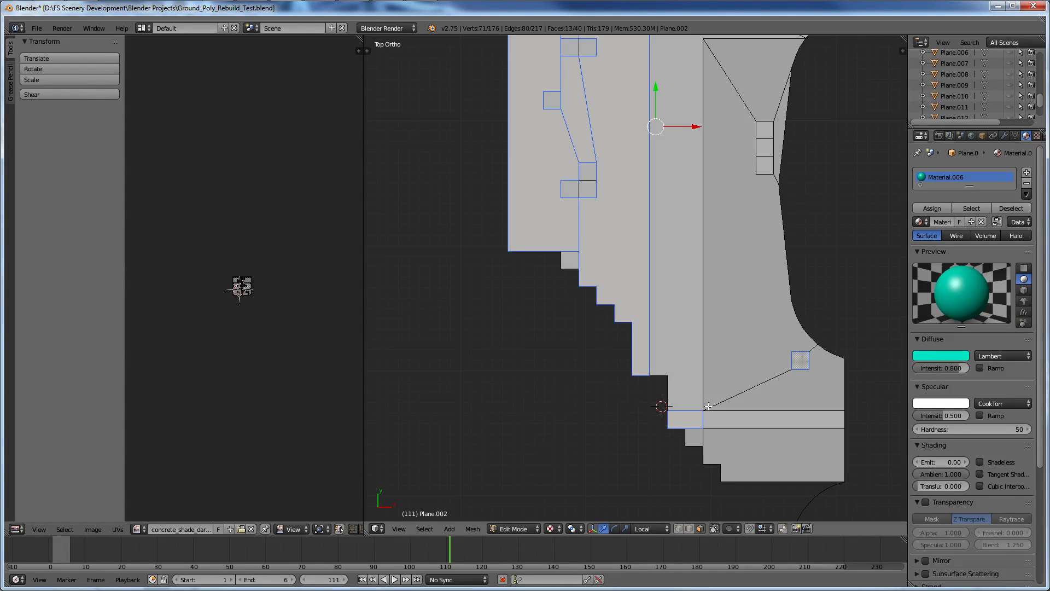
pyautogui.scroll(4, 709, 407)
pyautogui.keyDown('shift'); pyautogui.scroll(-16, 709, 406); pyautogui.keyUp('shift')
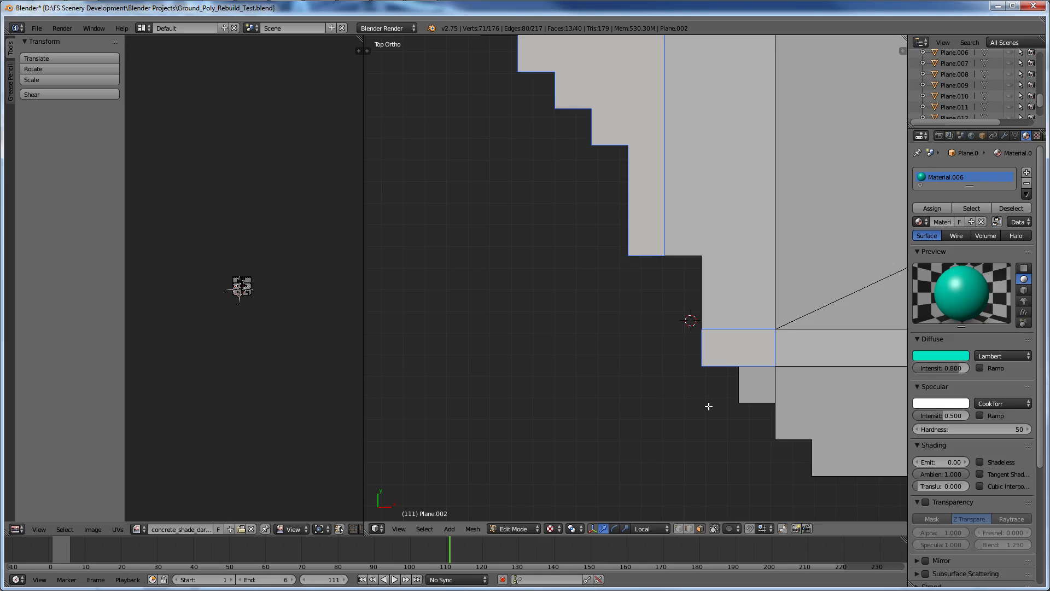
pyautogui.keyDown('ctrl'); pyautogui.scroll(11, 709, 406); pyautogui.keyUp('ctrl')
pyautogui.keyDown('shift'); pyautogui.scroll(-6, 631, 380); pyautogui.keyUp('shift')
pyautogui.scroll(6, 630, 380)
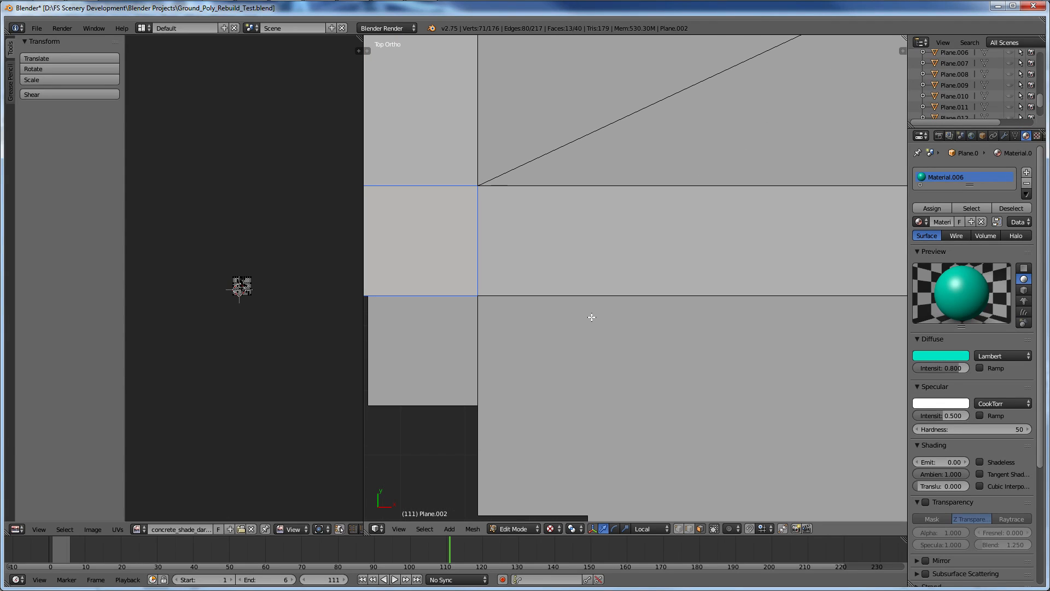
pyautogui.scroll(-8, 596, 325)
pyautogui.keyDown('shift'); pyautogui.scroll(2, 599, 331); pyautogui.keyUp('shift')
pyautogui.scroll(1, 600, 329)
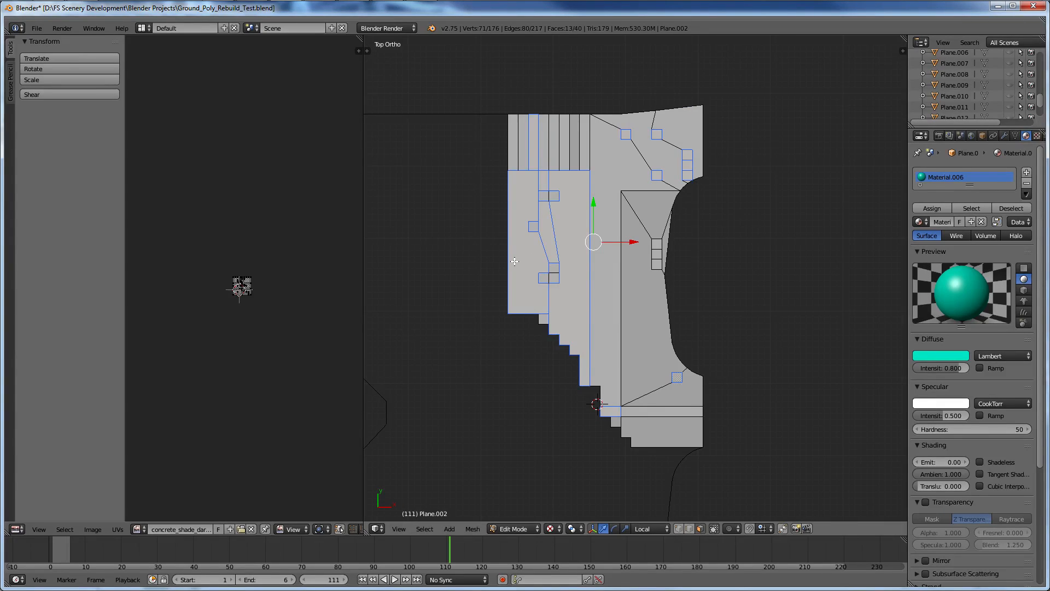
# Separate the selected faces from the ground mesh into their own object.
pyautogui.press('p')
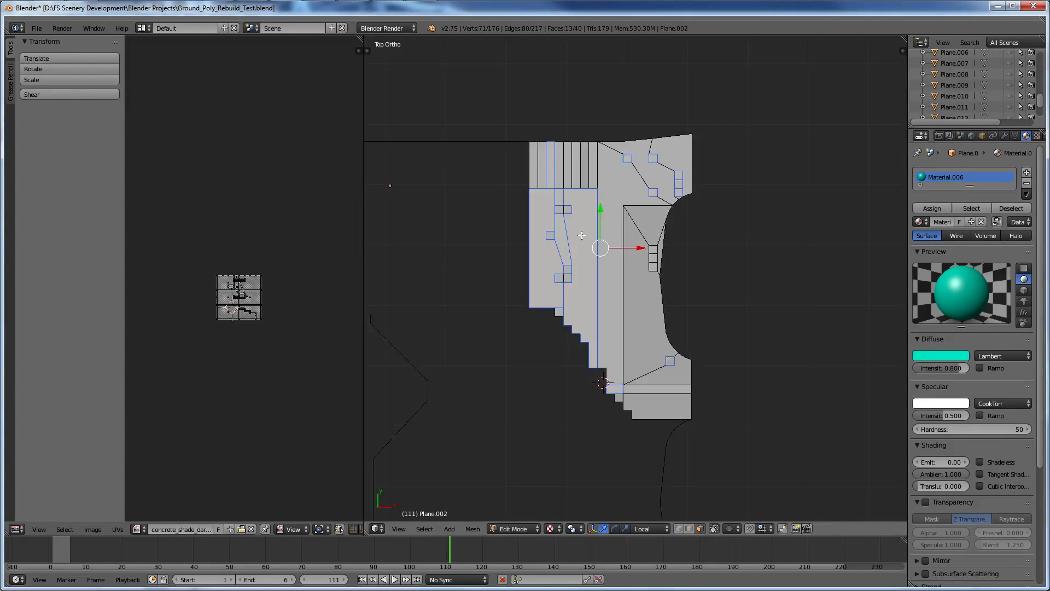
pyautogui.scroll(4, 582, 235)
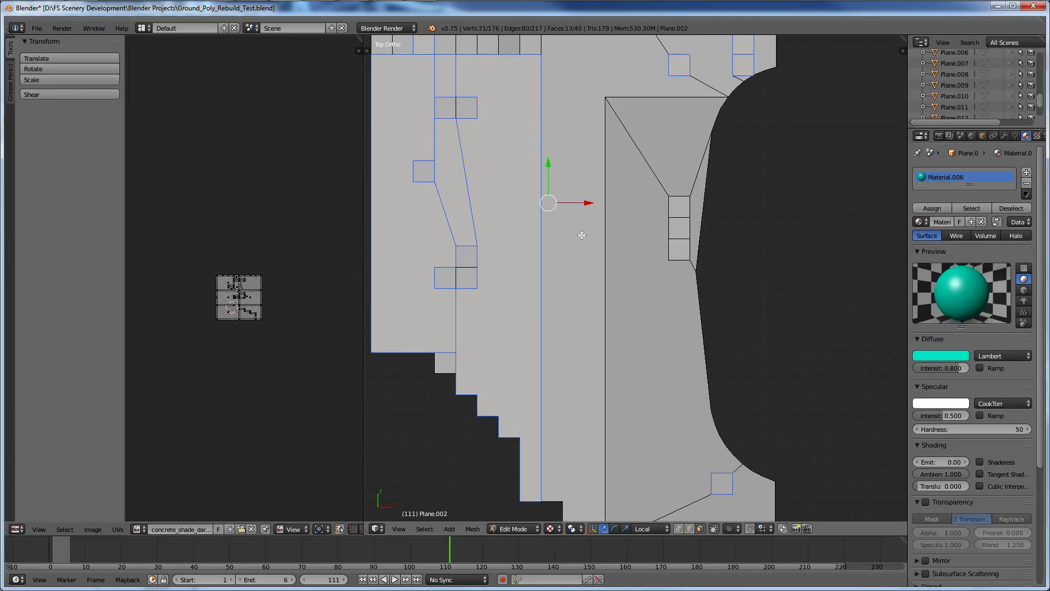
pyautogui.scroll(-4, 581, 235)
pyautogui.press('p')
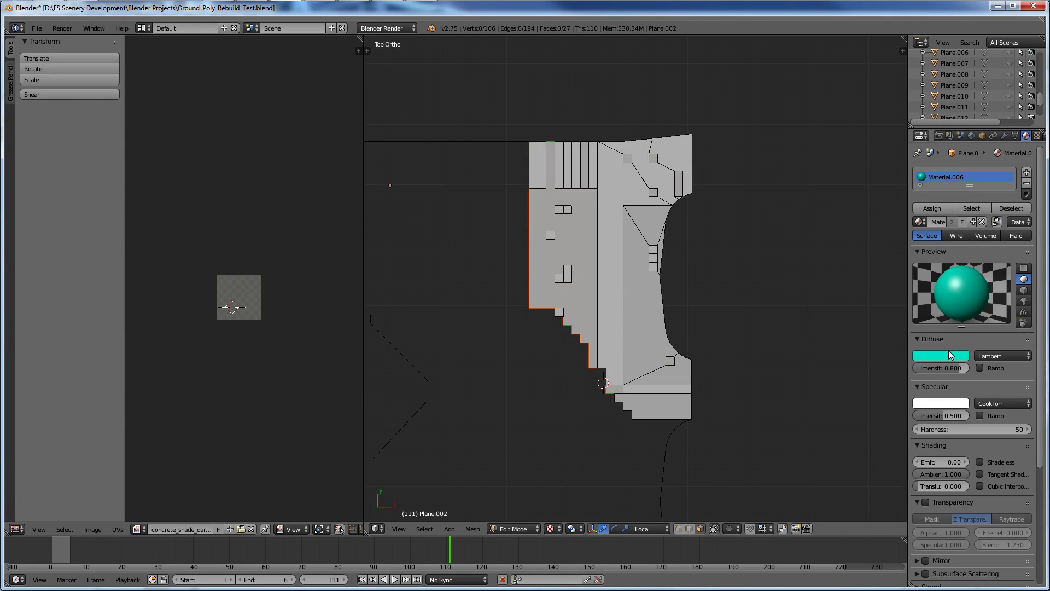
pyautogui.scroll(4, 547, 273)
pyautogui.rightClick(486, 270)
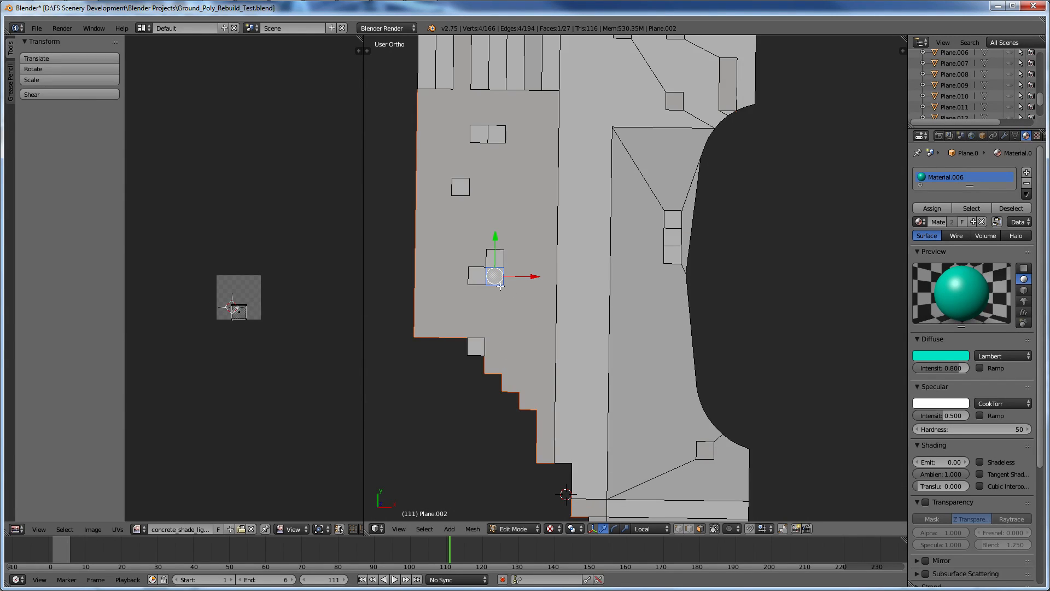
pyautogui.rightClick(476, 276)
pyautogui.keyDown('shift'); pyautogui.rightClick(501, 260); pyautogui.keyUp('shift')
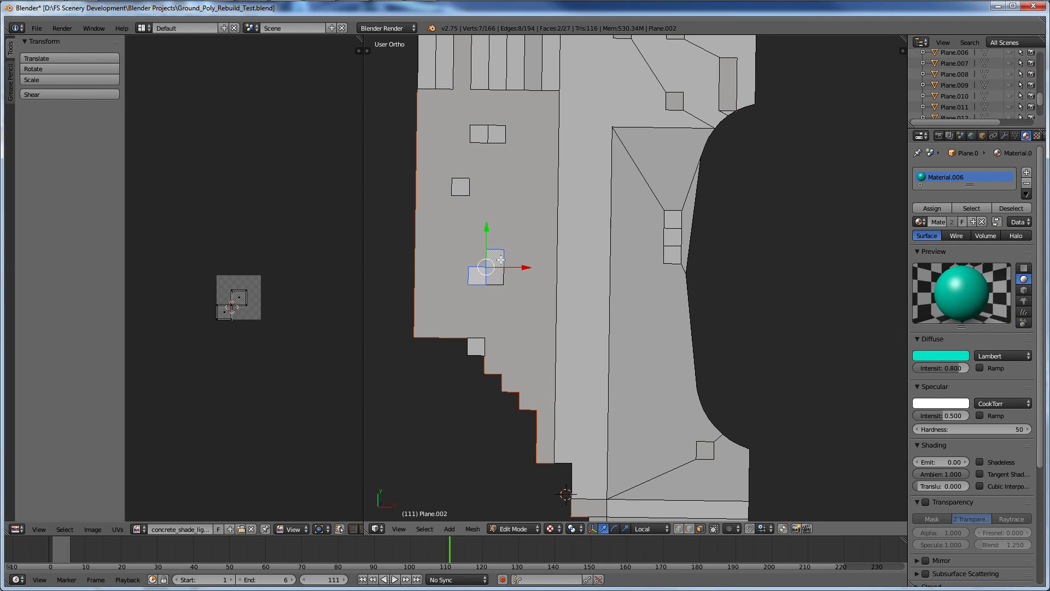
pyautogui.press('KP_7')
pyautogui.keyDown('shift'); pyautogui.rightClick(500, 278); pyautogui.keyUp('shift')
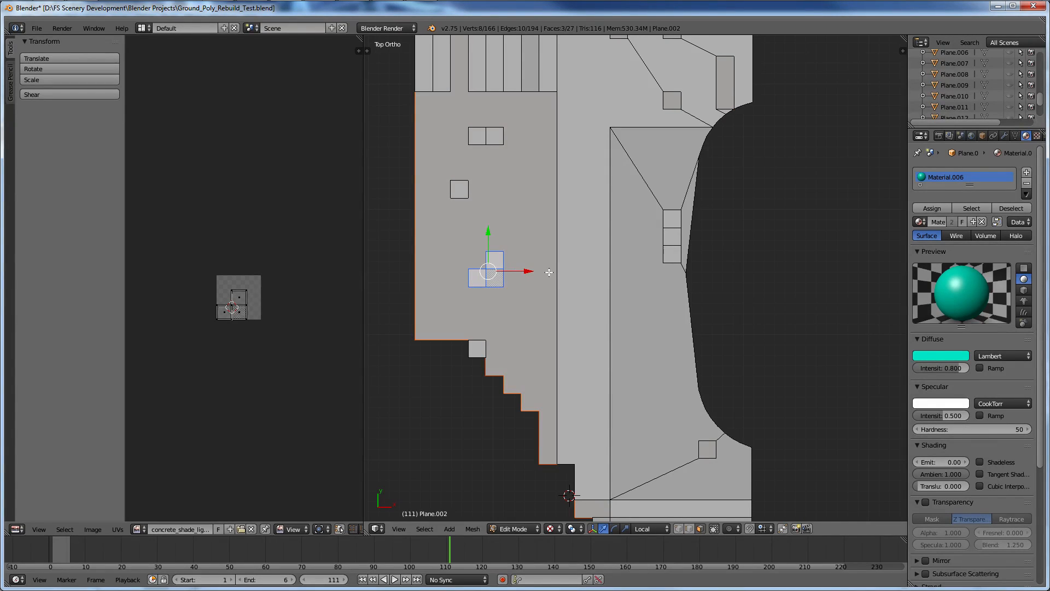
pyautogui.keyDown('shift'); pyautogui.rightClick(575, 291); pyautogui.keyUp('shift')
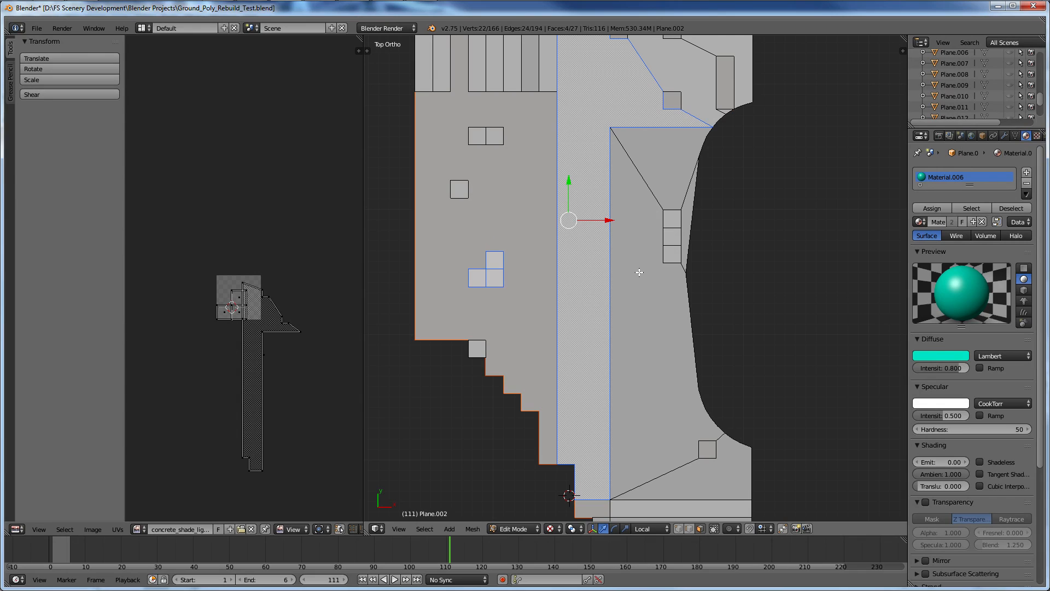
pyautogui.keyDown('shift'); pyautogui.rightClick(672, 254); pyautogui.keyUp('shift')
pyautogui.keyDown('shift'); pyautogui.rightClick(672, 235); pyautogui.keyUp('shift')
pyautogui.scroll(-2, 671, 235)
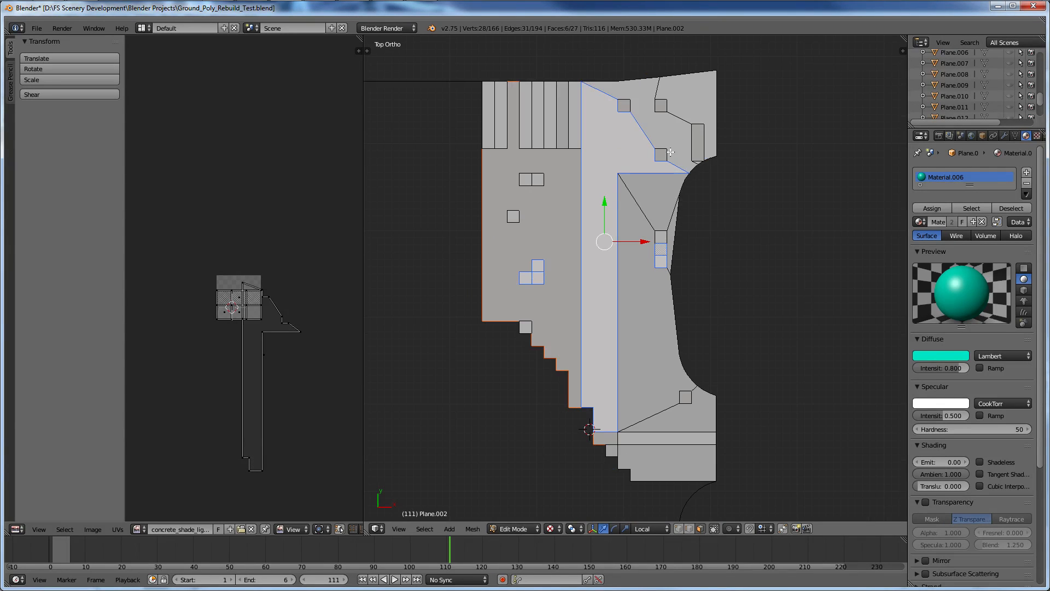
# Select the tall central face, the two large upper-right faces and the three stacked squares beside the curved edge.
pyautogui.rightClick(625, 152)
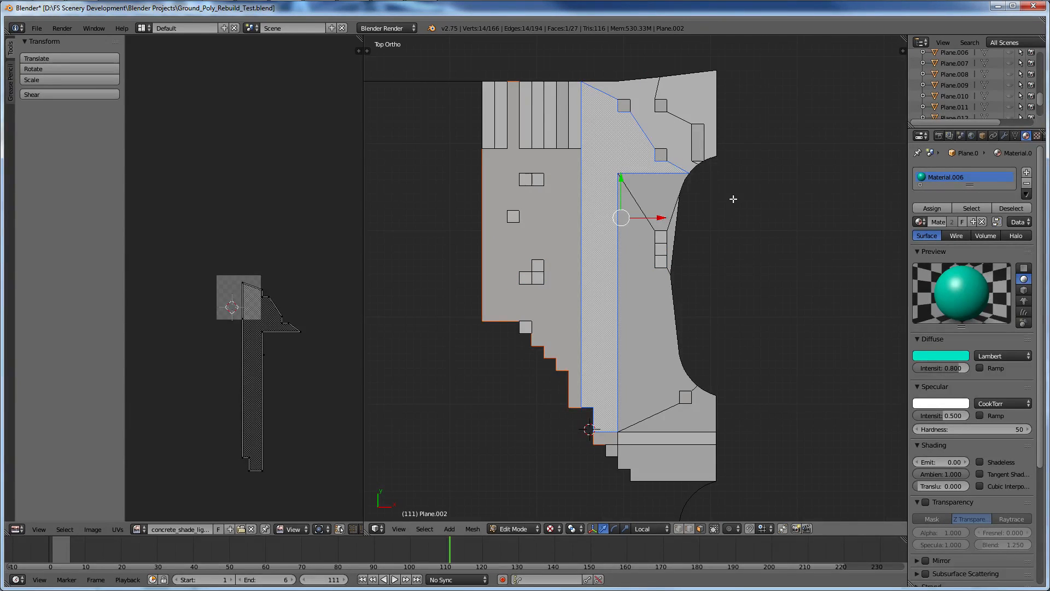
pyautogui.keyDown('shift'); pyautogui.rightClick(670, 129); pyautogui.keyUp('shift')
pyautogui.keyDown('shift'); pyautogui.rightClick(697, 90); pyautogui.keyUp('shift')
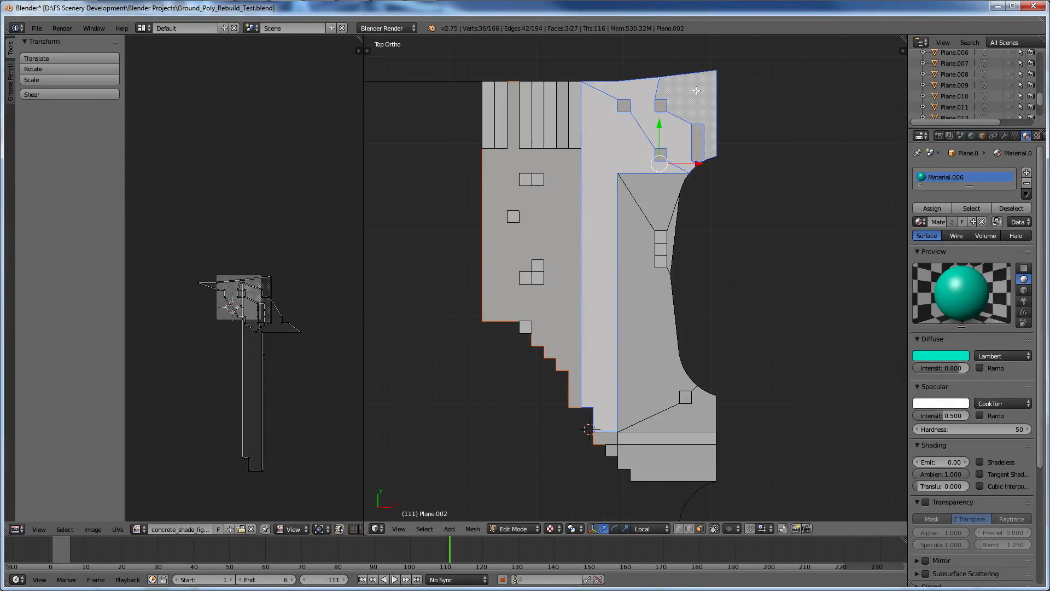
pyautogui.keyDown('shift'); pyautogui.rightClick(662, 235); pyautogui.keyUp('shift')
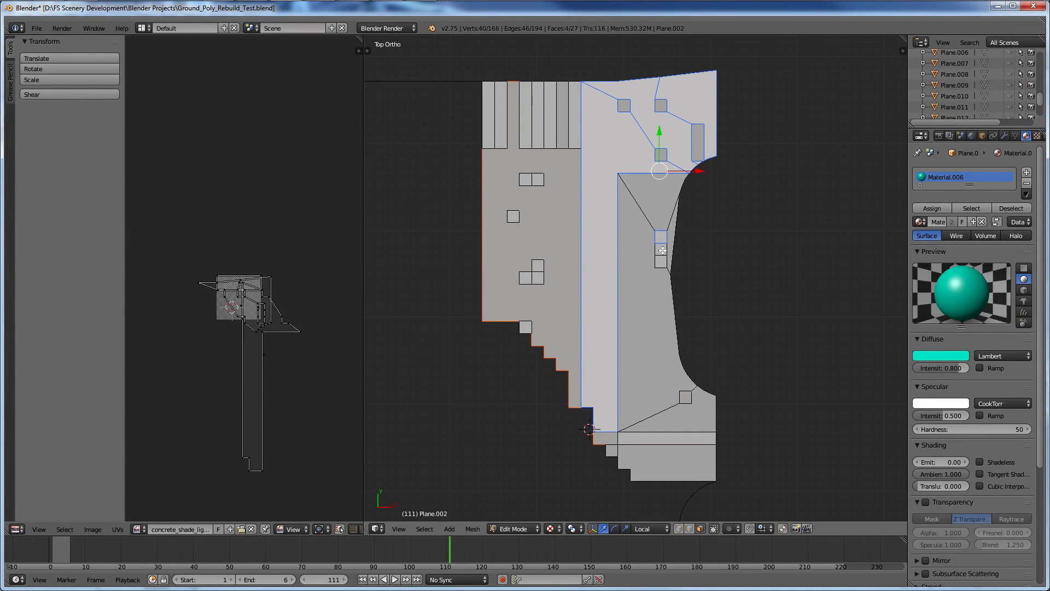
pyautogui.keyDown('shift'); pyautogui.rightClick(662, 249); pyautogui.keyUp('shift')
pyautogui.keyDown('shift'); pyautogui.rightClick(661, 261); pyautogui.keyUp('shift')
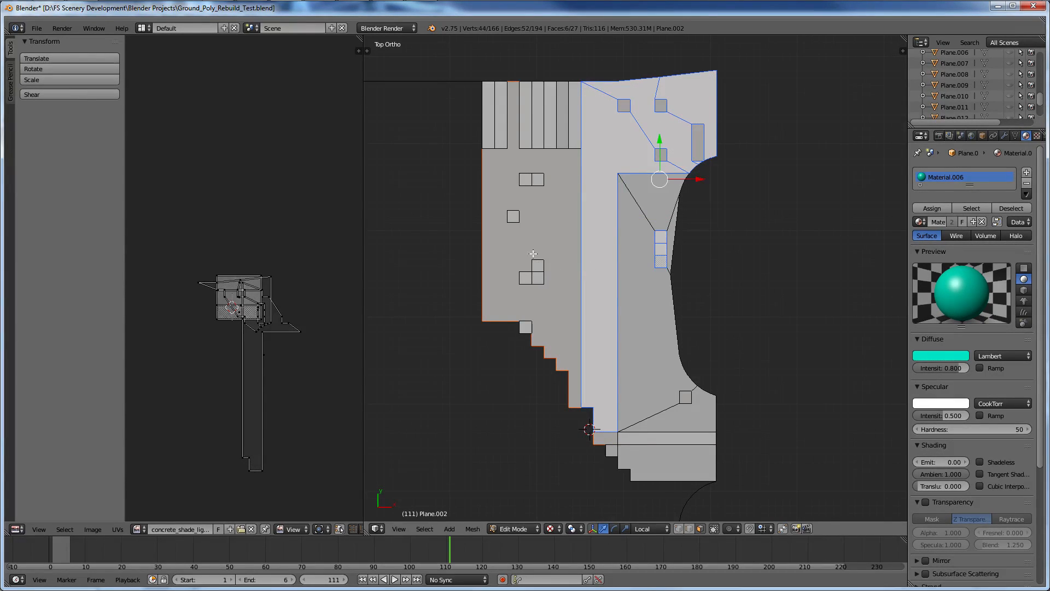
# Add the adjacent pair of squares, the single square, the L-shaped group of three and the square at the stepped edge to the selection.
pyautogui.keyDown('shift'); pyautogui.rightClick(538, 179); pyautogui.keyUp('shift')
pyautogui.keyDown('shift'); pyautogui.rightClick(525, 179); pyautogui.keyUp('shift')
pyautogui.keyDown('shift'); pyautogui.rightClick(510, 217); pyautogui.keyUp('shift')
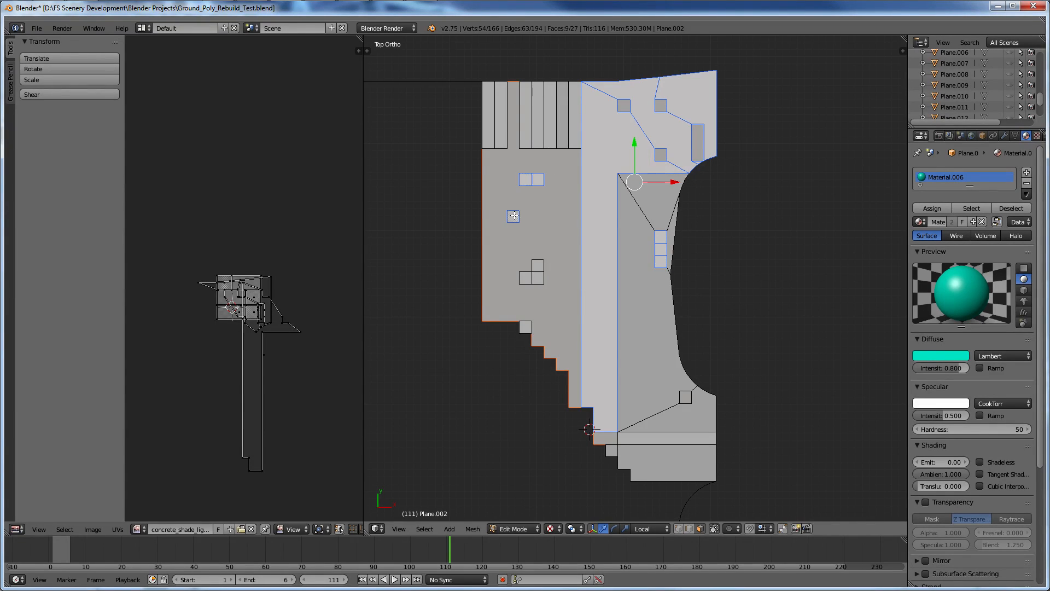
pyautogui.keyDown('shift'); pyautogui.rightClick(538, 266); pyautogui.keyUp('shift')
pyautogui.keyDown('shift'); pyautogui.rightClick(538, 278); pyautogui.keyUp('shift')
pyautogui.keyDown('shift'); pyautogui.rightClick(525, 278); pyautogui.keyUp('shift')
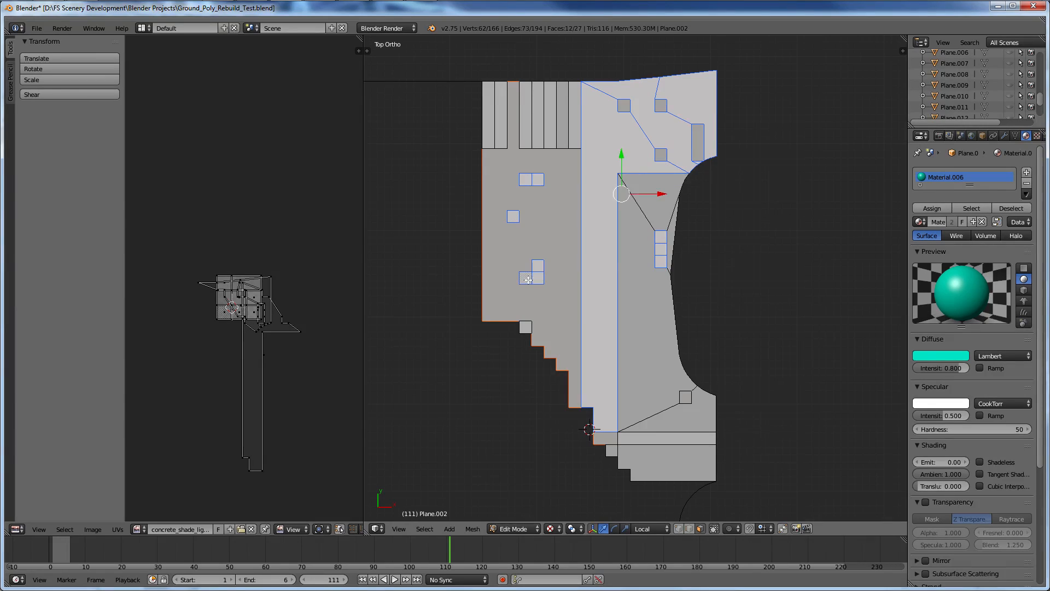
pyautogui.keyDown('shift'); pyautogui.rightClick(526, 326); pyautogui.keyUp('shift')
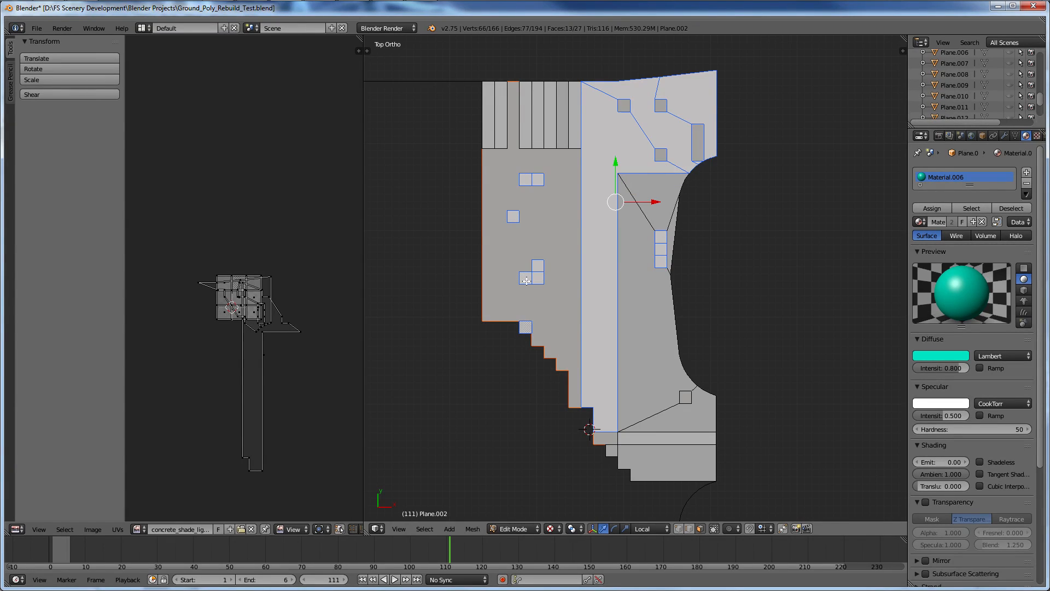
# Add six of the narrow vertical strips in the upper-left section, leaving the darker one out, and separate all selected faces into their own object.
pyautogui.keyDown('shift'); pyautogui.rightClick(575, 128); pyautogui.keyUp('shift')
pyautogui.keyDown('shift'); pyautogui.rightClick(551, 131); pyautogui.keyUp('shift')
pyautogui.keyDown('shift'); pyautogui.rightClick(538, 130); pyautogui.keyUp('shift')
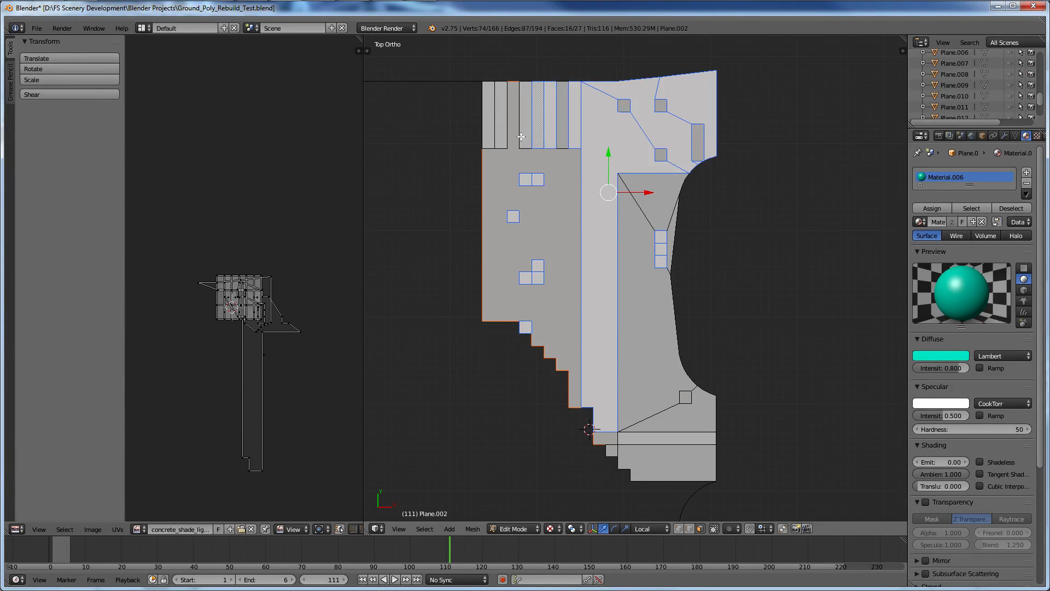
pyautogui.keyDown('shift'); pyautogui.rightClick(525, 136); pyautogui.keyUp('shift')
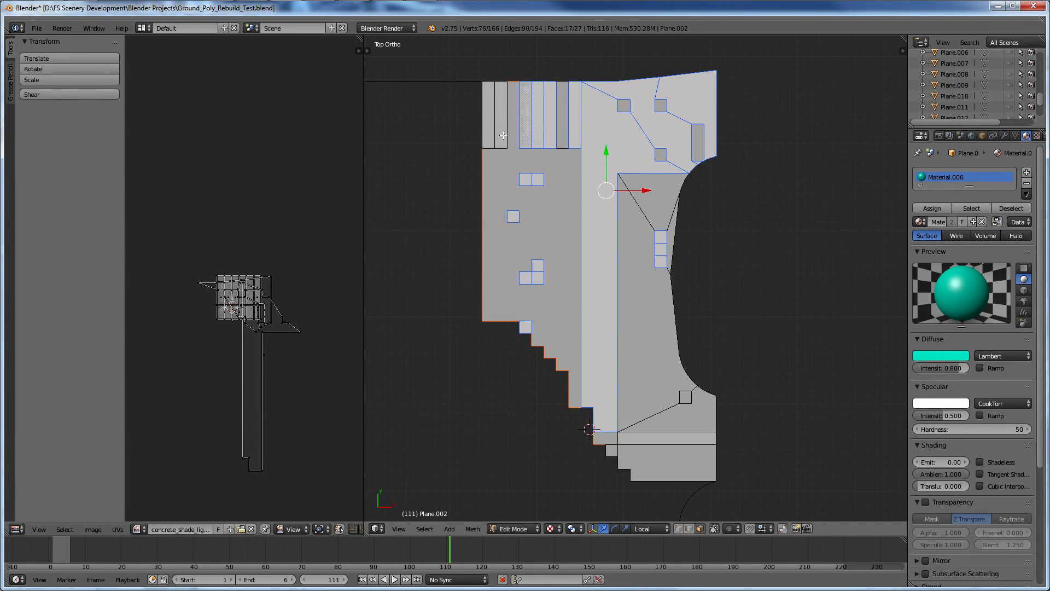
pyautogui.keyDown('shift'); pyautogui.rightClick(502, 135); pyautogui.keyUp('shift')
pyautogui.keyDown('shift'); pyautogui.rightClick(488, 135); pyautogui.keyUp('shift')
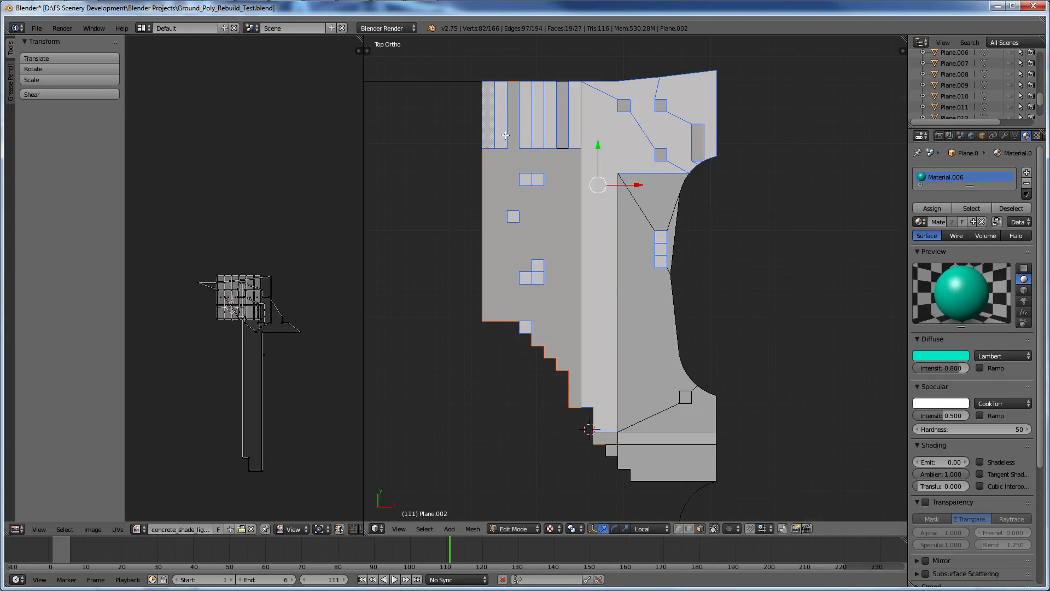
pyautogui.press('p')
pyautogui.click(662, 192)
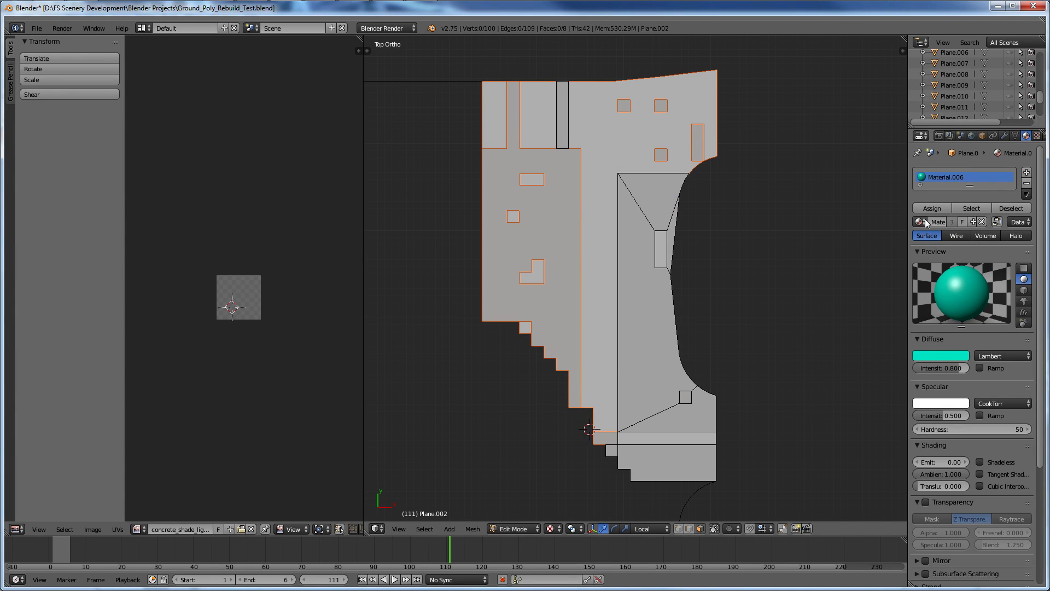
# Unlink the shared material from the remaining mesh, give it a new material and set its diffuse color to blue.
pyautogui.click(981, 222)
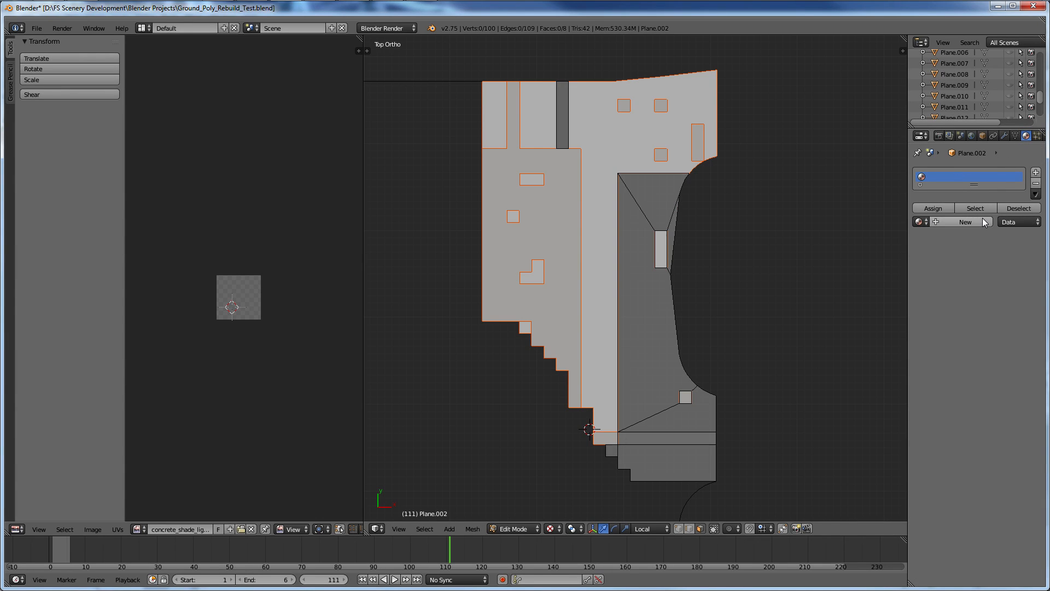
pyautogui.click(965, 222)
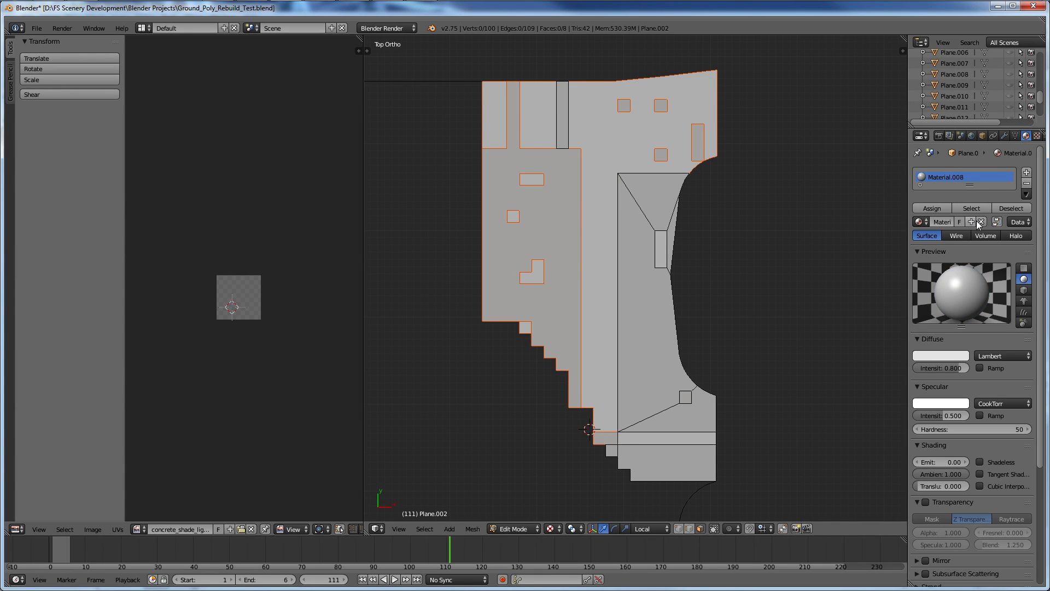
pyautogui.click(941, 355)
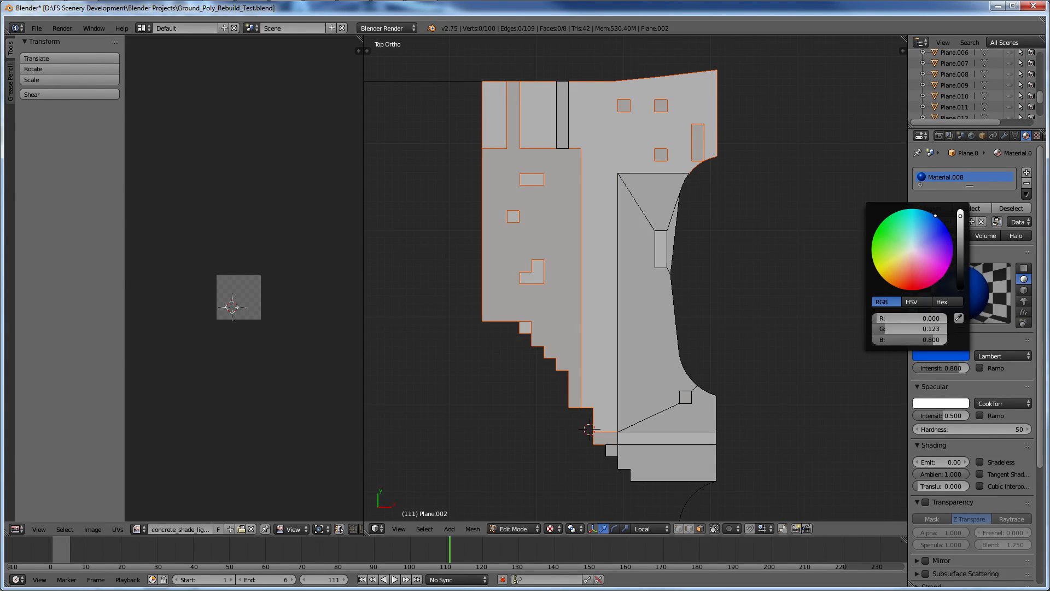
pyautogui.click(937, 220)
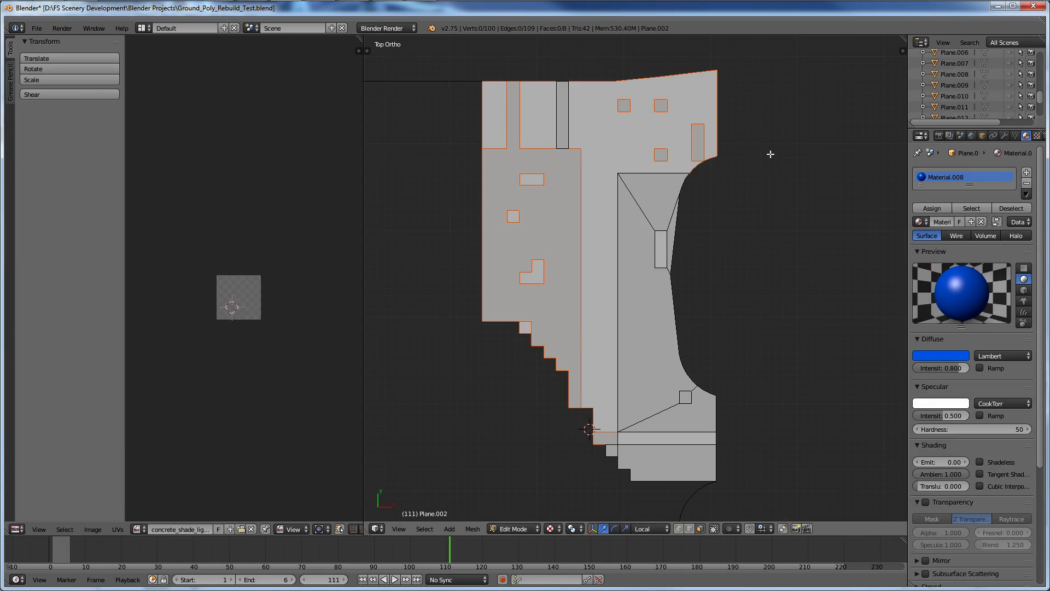
# Check the remaining mesh's faces, return to Object Mode and change the new material's diffuse color to orange.
pyautogui.rightClick(662, 254)
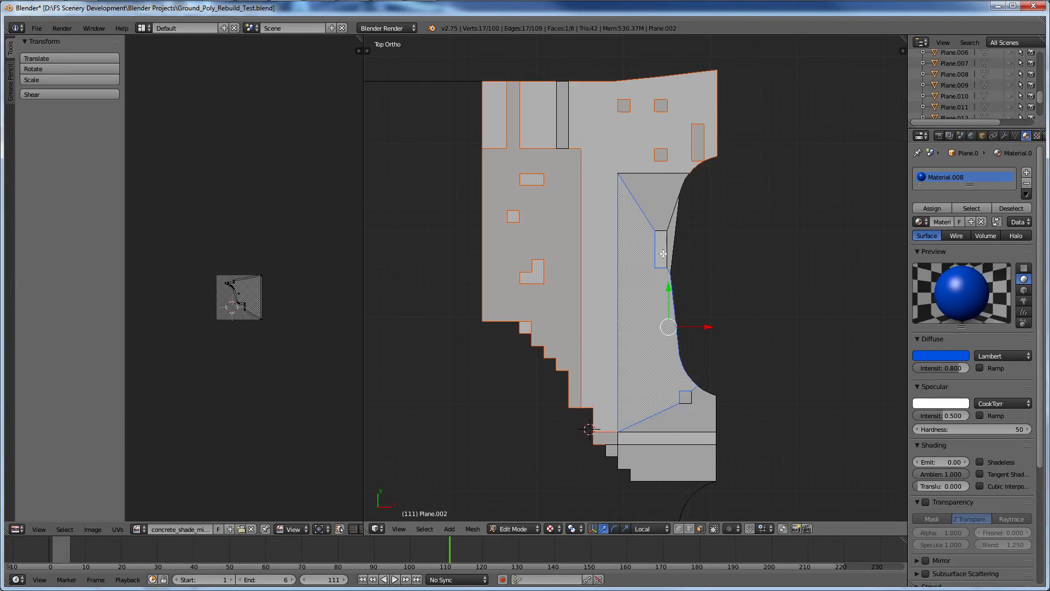
pyautogui.rightClick(663, 464)
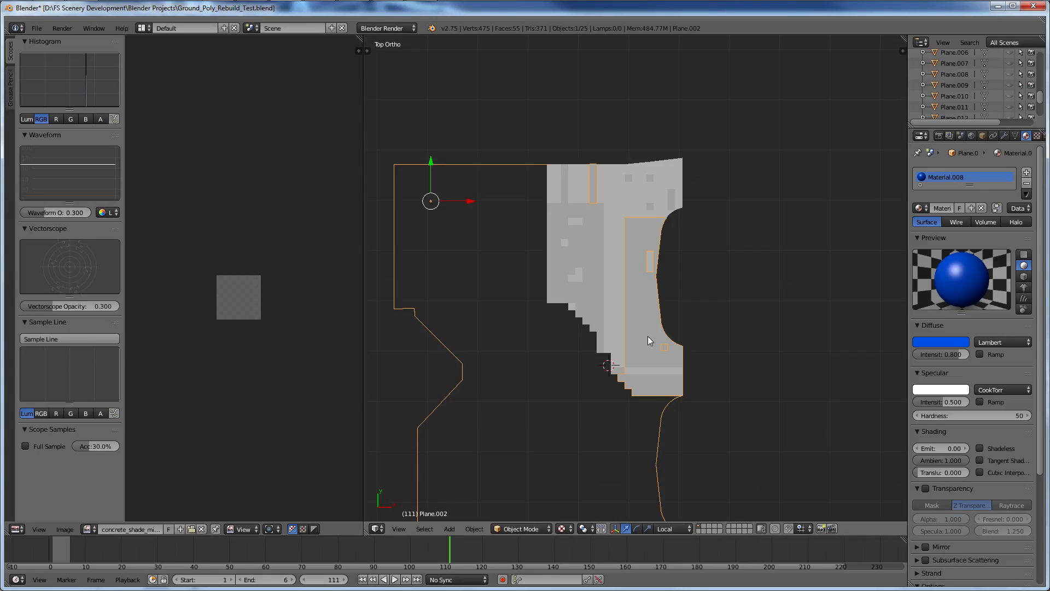
pyautogui.scroll(4, 647, 336)
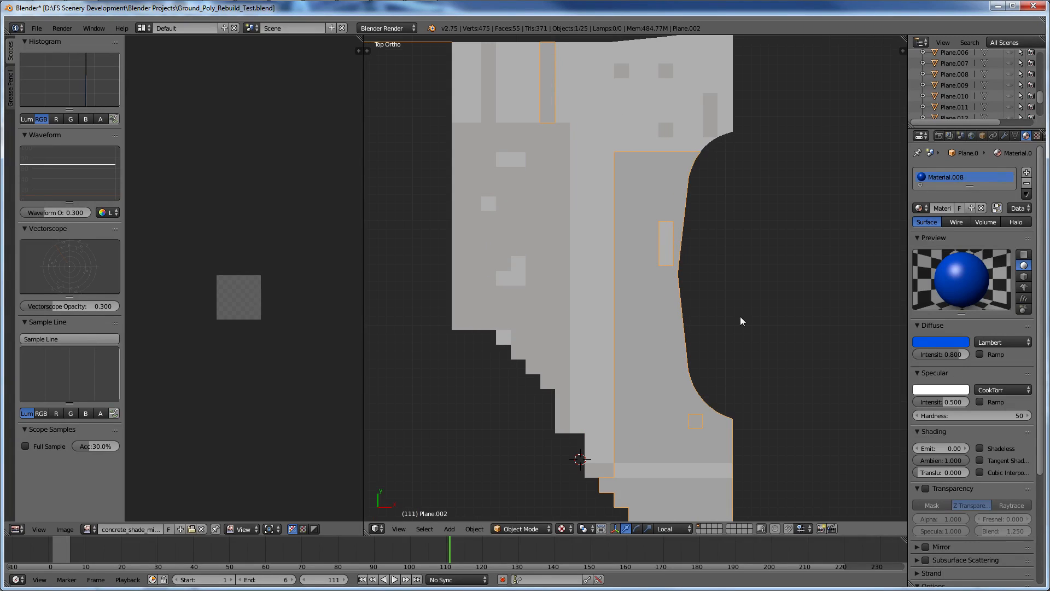
pyautogui.click(956, 341)
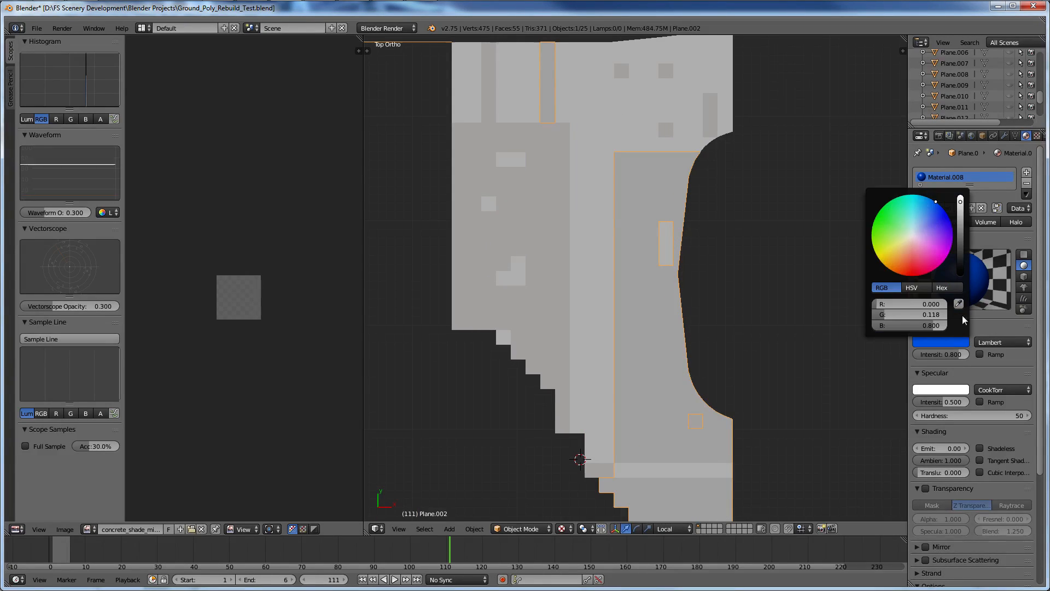
pyautogui.moveTo(936, 222)
pyautogui.mouseDown()
pyautogui.moveTo(952, 226)
pyautogui.moveTo(908, 275)
pyautogui.moveTo(889, 269)
pyautogui.mouseUp()
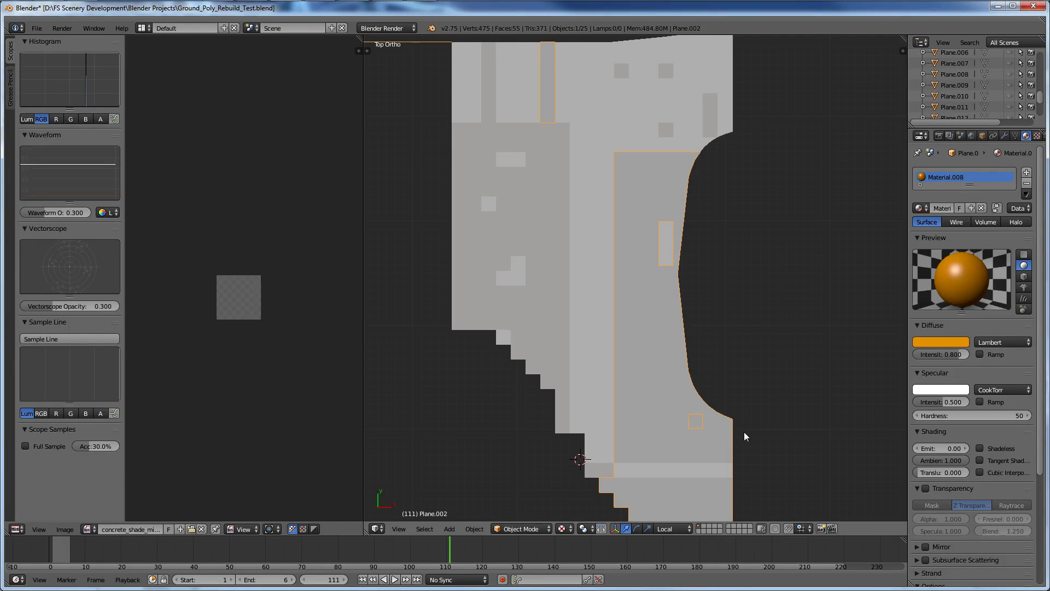
# Deselect all faces of the remaining mesh in Edit Mode and return to Object Mode.
pyautogui.press('Tab')
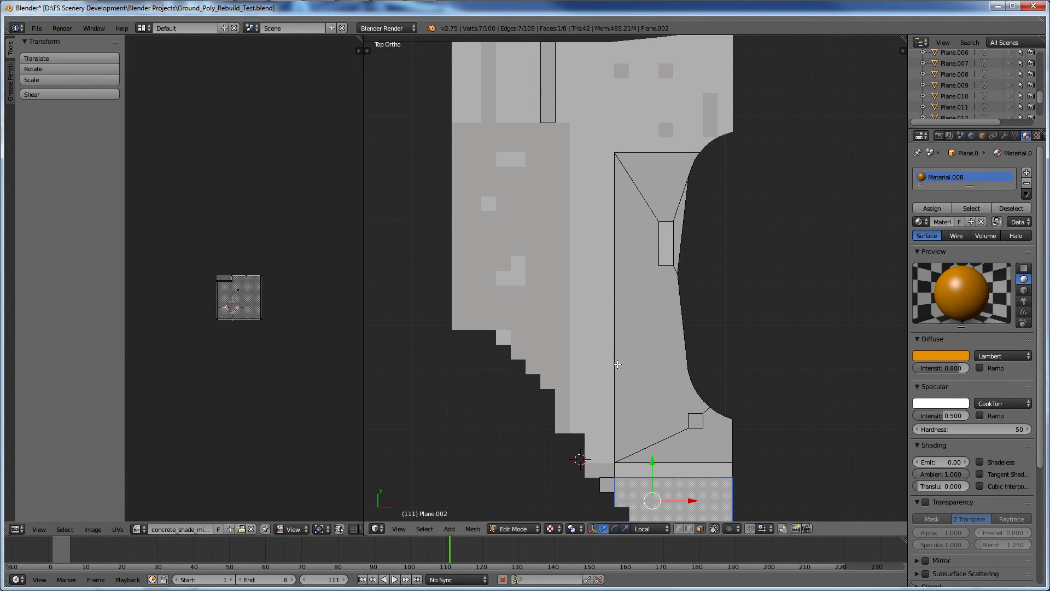
pyautogui.click(553, 528)
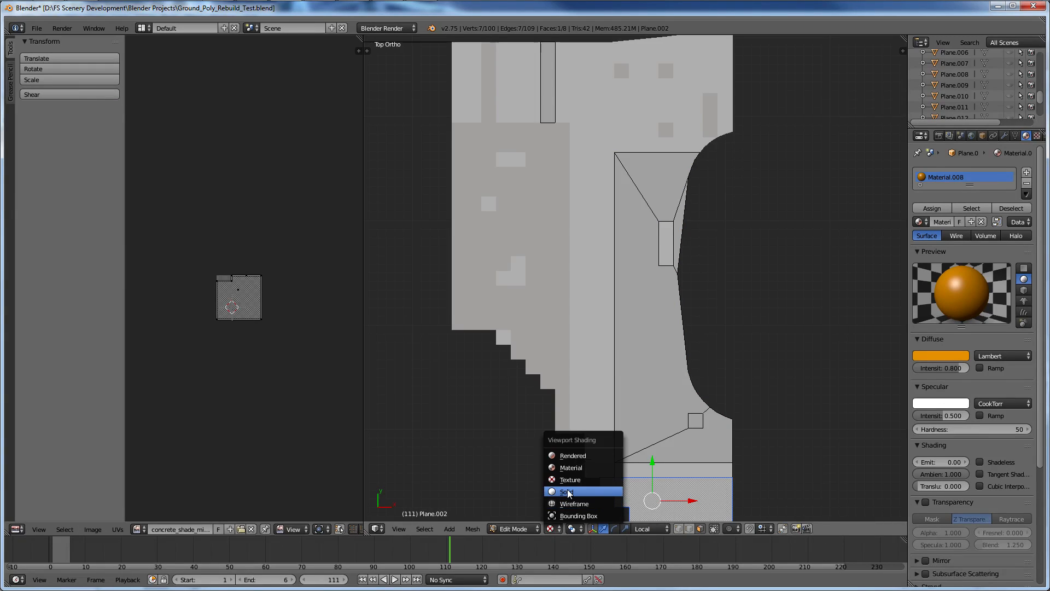
pyautogui.press('a')
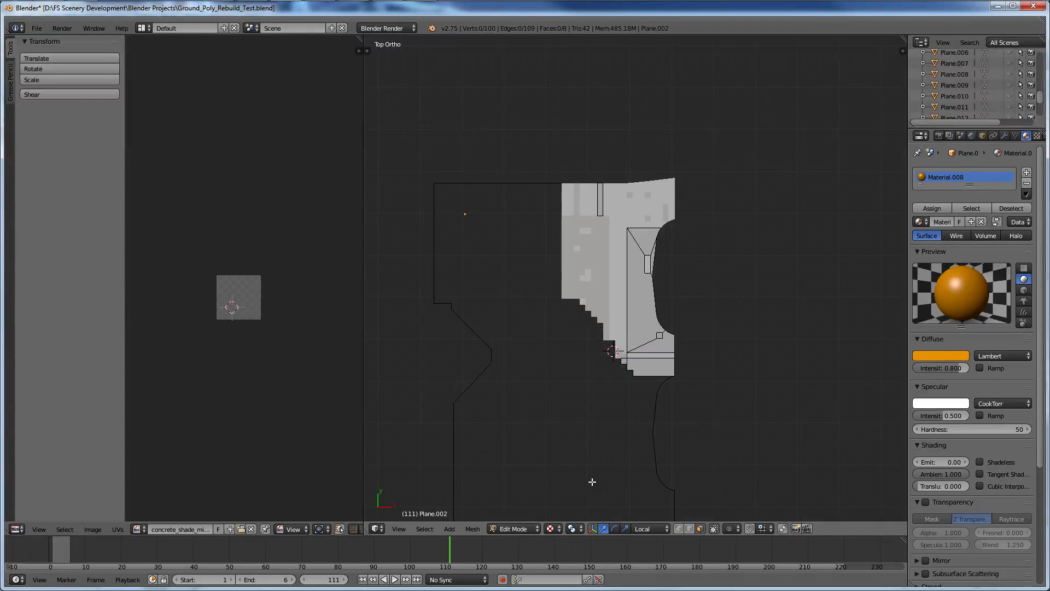
pyautogui.press('Tab')
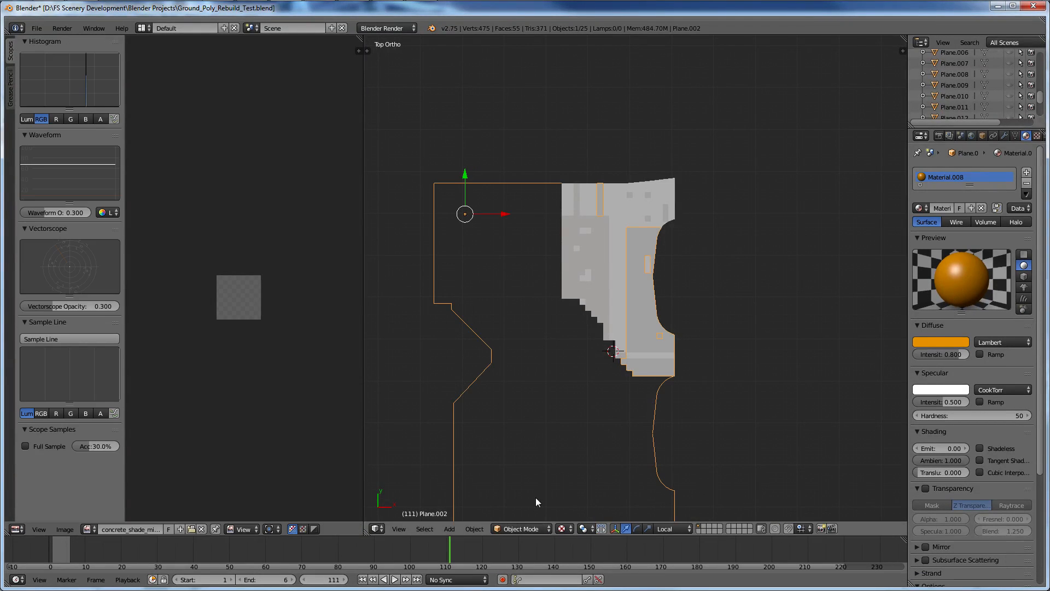
# Select the neighbouring large mesh with the square cutouts (Plane.017) and set the viewport shading to Solid.
pyautogui.click(563, 528)
pyautogui.moveTo(630, 317); pyautogui.dragTo(552, 273, button='middle')
pyautogui.scroll(3, 553, 273)
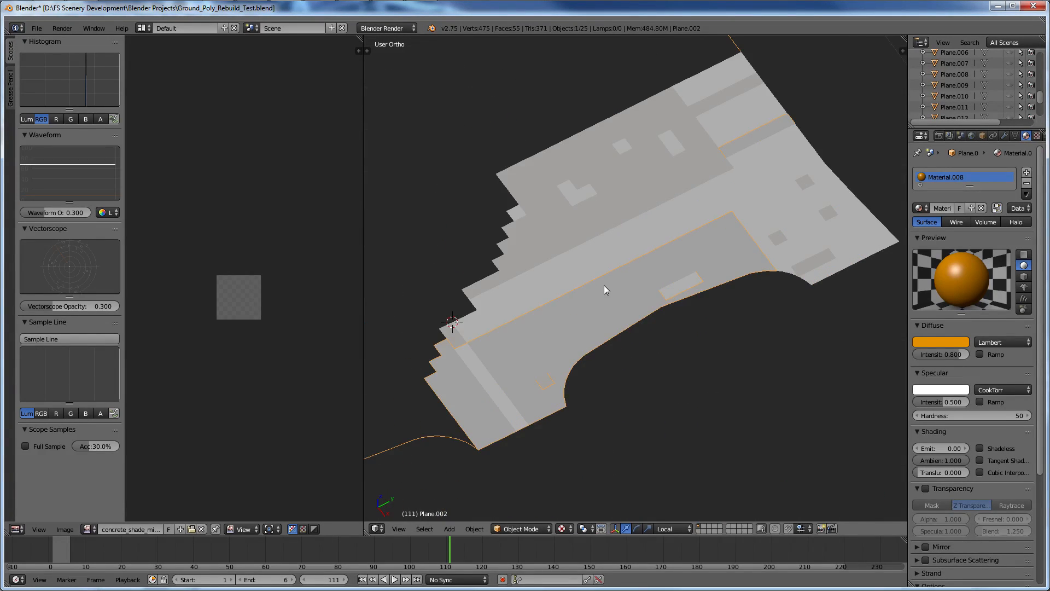
pyautogui.rightClick(605, 242)
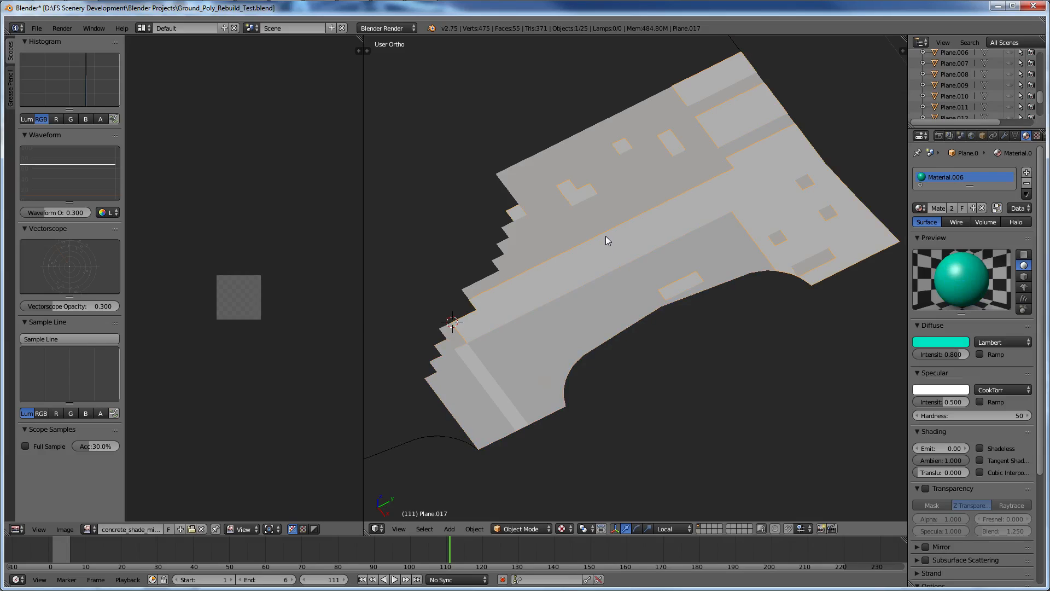
pyautogui.scroll(-4, 605, 241)
pyautogui.click(563, 529)
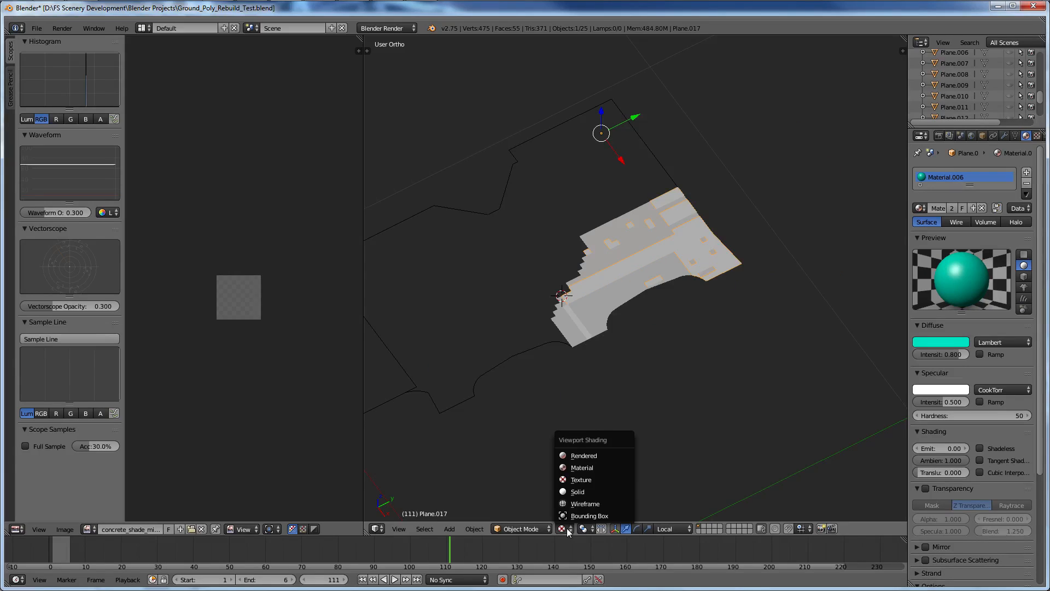
pyautogui.click(577, 490)
pyautogui.scroll(4, 721, 286)
pyautogui.moveTo(722, 286)
pyautogui.mouseDown(button='middle')
pyautogui.moveTo(654, 274)
pyautogui.moveTo(626, 286)
pyautogui.mouseUp(button='middle')
pyautogui.scroll(2, 622, 329)
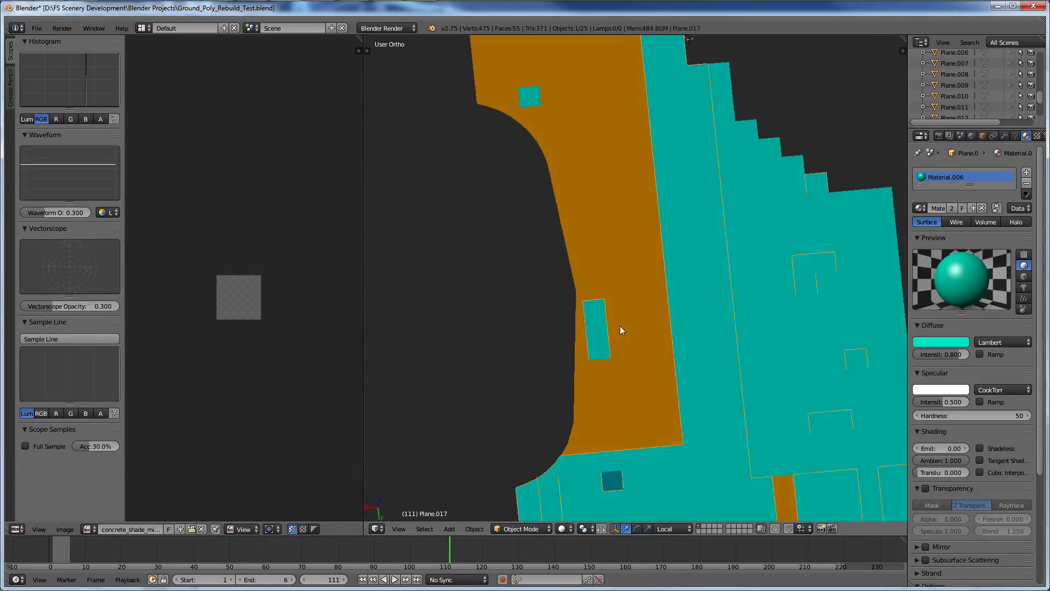
# Compare the two teal meshes and try the orange Material.008 on the one with the square cutouts (Plane.017).
pyautogui.scroll(-3, 620, 329)
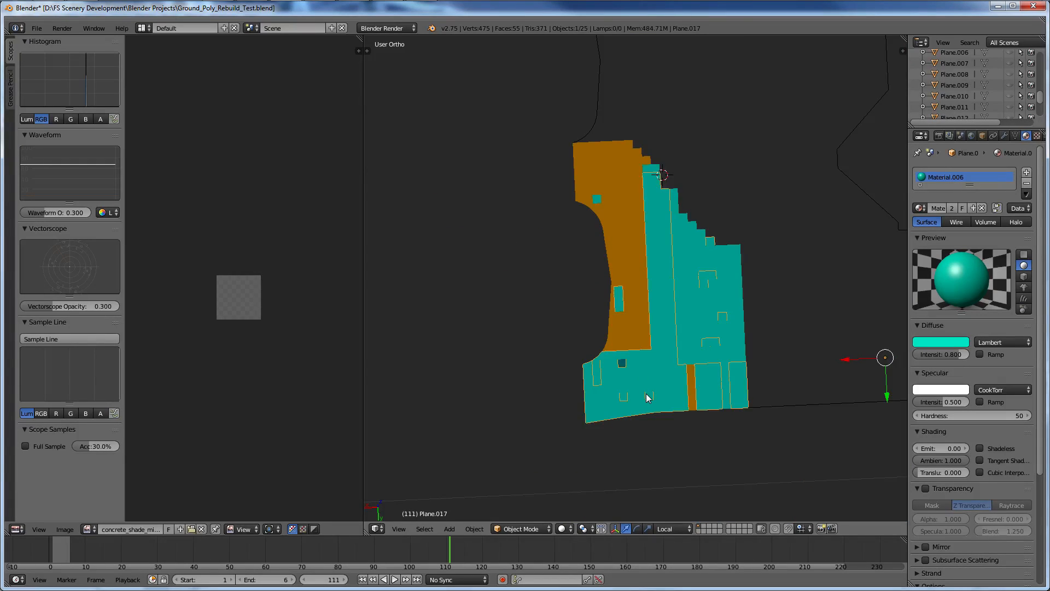
pyautogui.rightClick(646, 398)
pyautogui.moveTo(646, 398); pyautogui.dragTo(569, 375, button='middle')
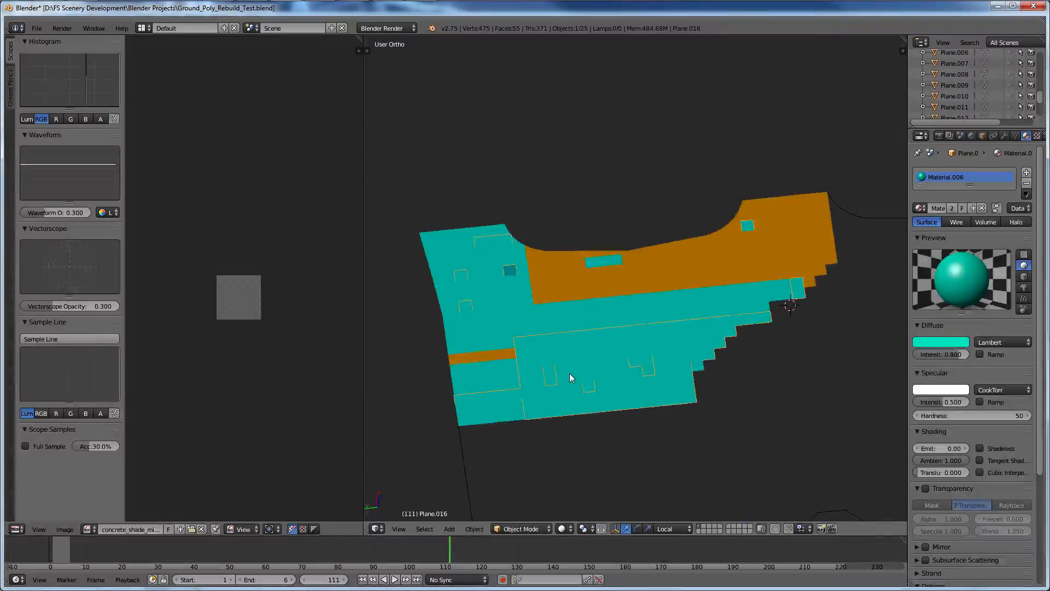
pyautogui.scroll(4, 569, 376)
pyautogui.scroll(-4, 569, 379)
pyautogui.moveTo(550, 420); pyautogui.dragTo(599, 396, button='middle')
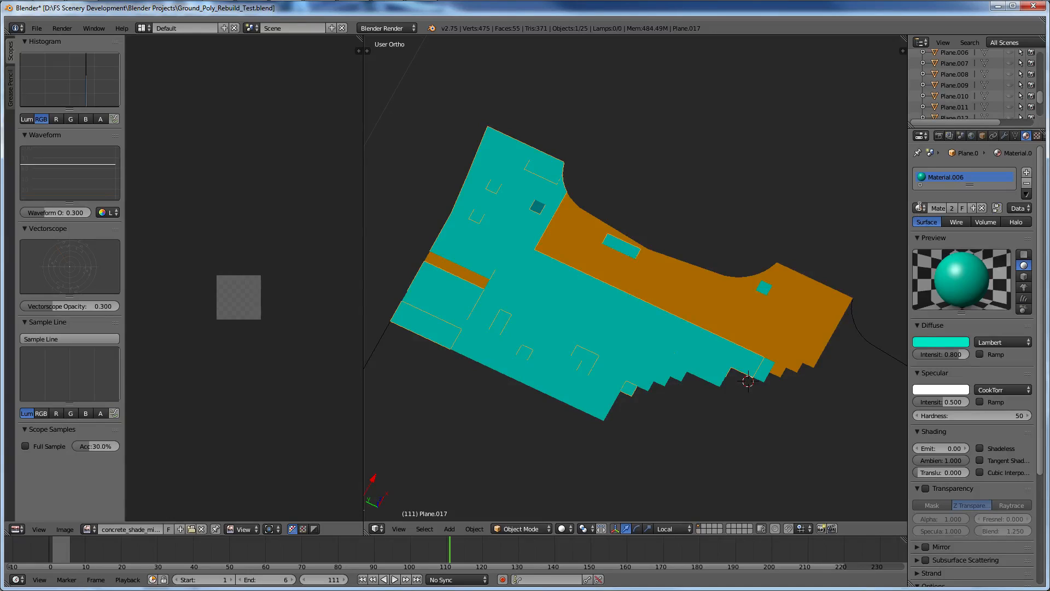
pyautogui.click(920, 209)
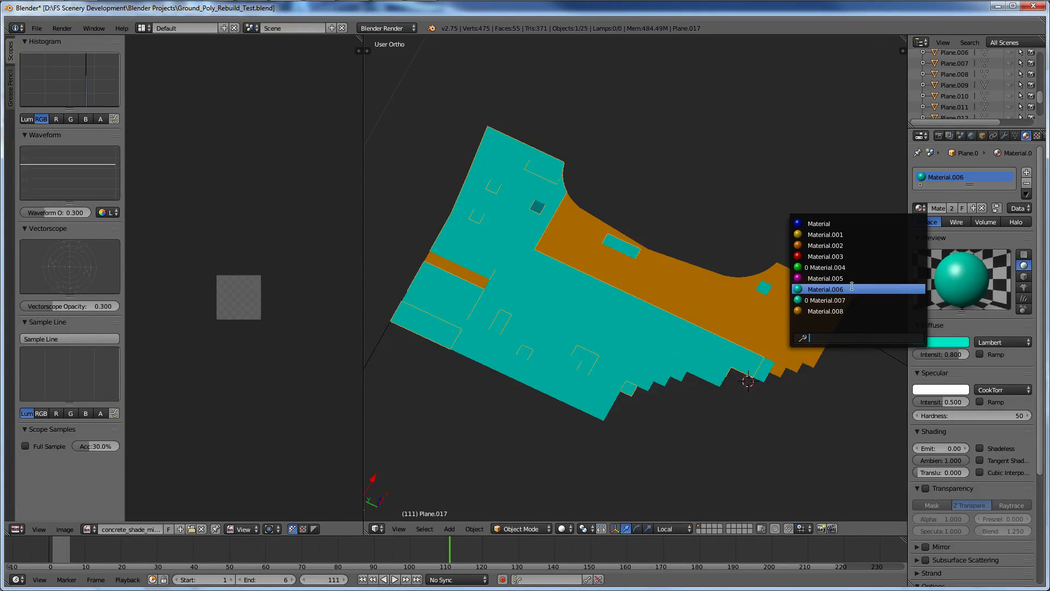
pyautogui.click(847, 310)
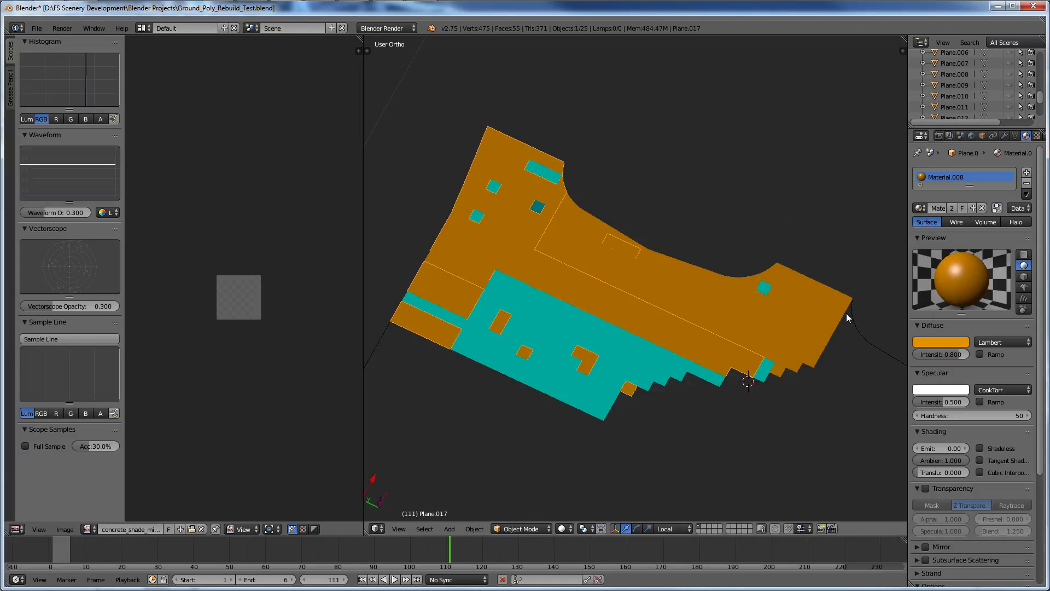
pyautogui.moveTo(848, 317); pyautogui.dragTo(866, 301, button='middle')
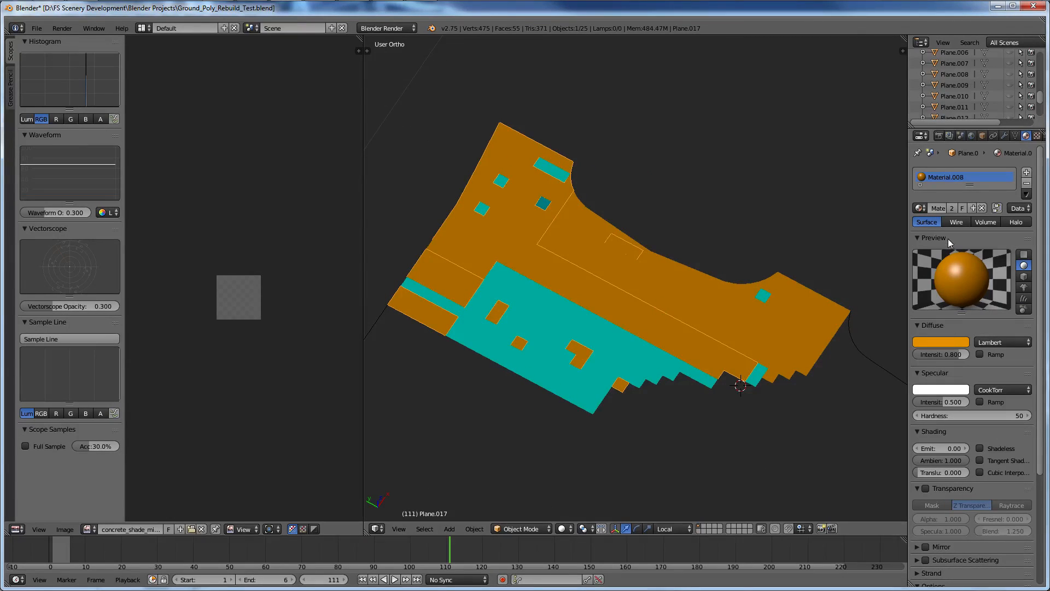
# Assign Material.007 to the mesh with the square cutouts, set its diffuse color to blue and check the separated colors.
pyautogui.click(920, 208)
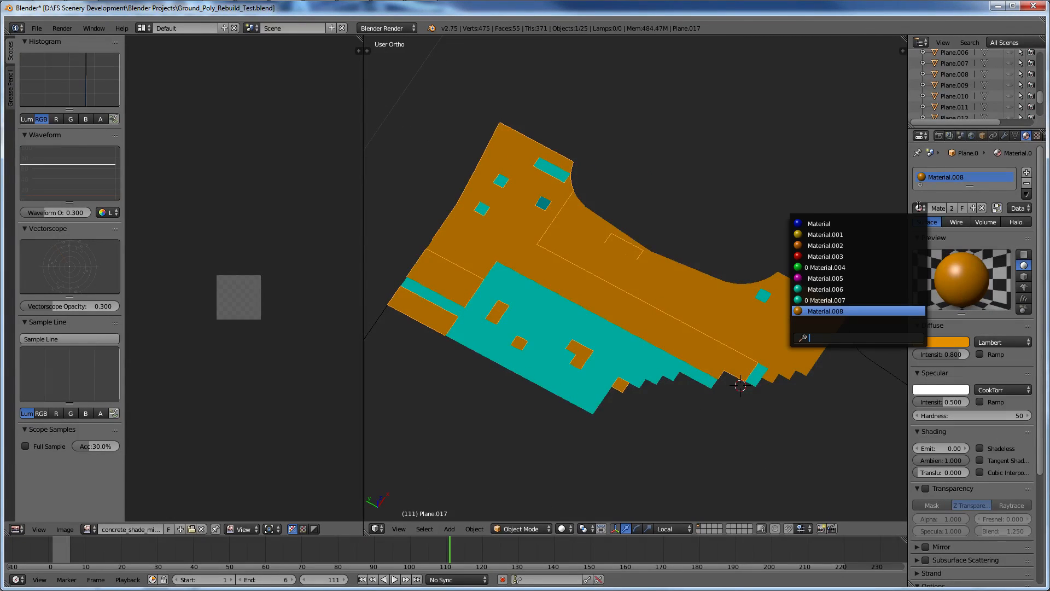
pyautogui.click(841, 298)
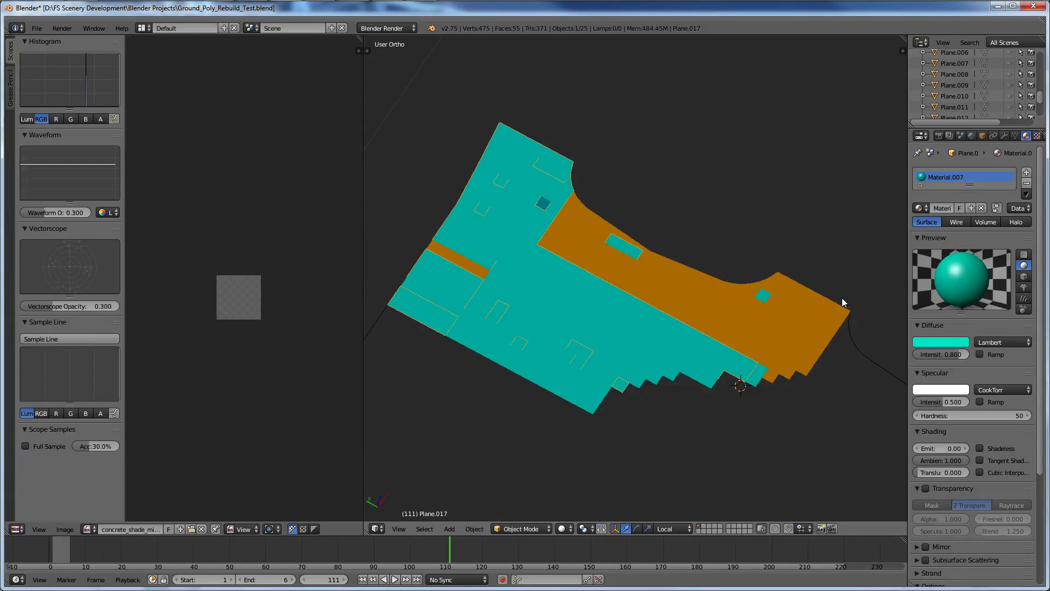
pyautogui.click(949, 342)
pyautogui.moveTo(915, 234)
pyautogui.mouseDown()
pyautogui.moveTo(923, 220)
pyautogui.moveTo(940, 223)
pyautogui.moveTo(934, 211)
pyautogui.mouseUp()
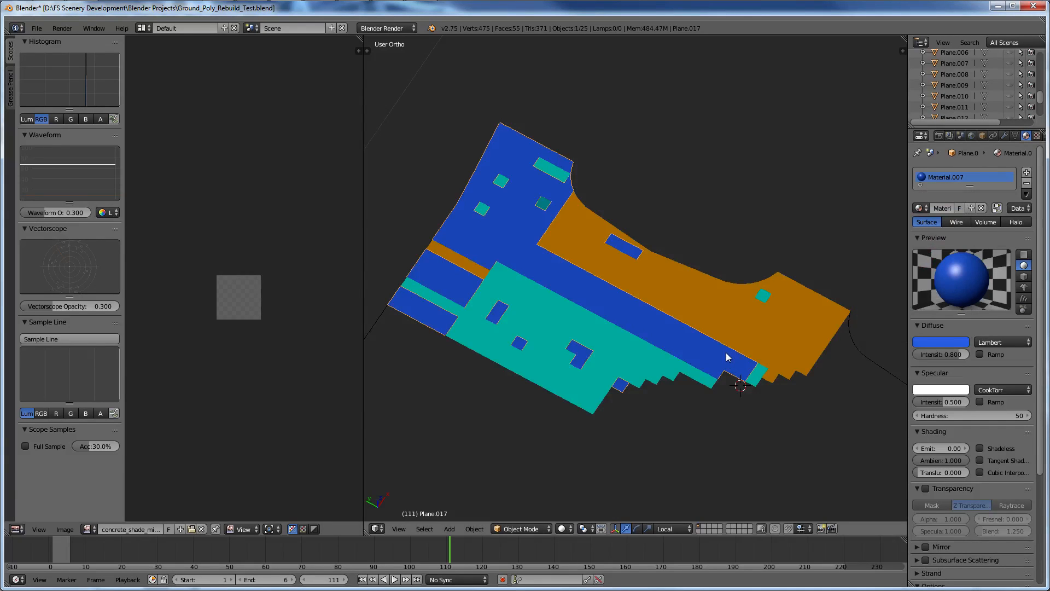
pyautogui.moveTo(727, 357); pyautogui.dragTo(759, 298, button='middle')
pyautogui.scroll(5, 872, 248)
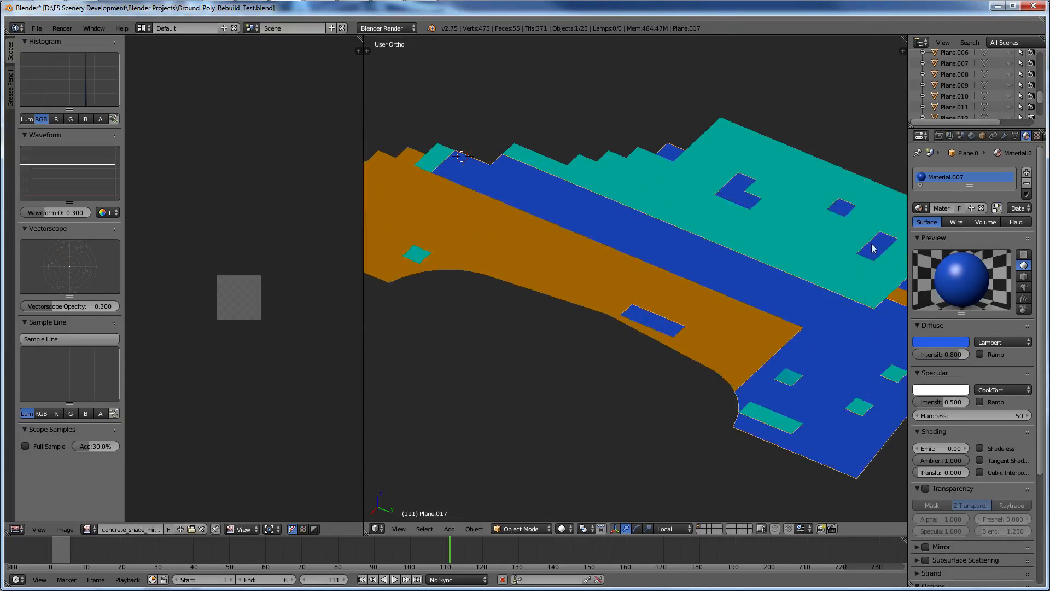
pyautogui.click(918, 208)
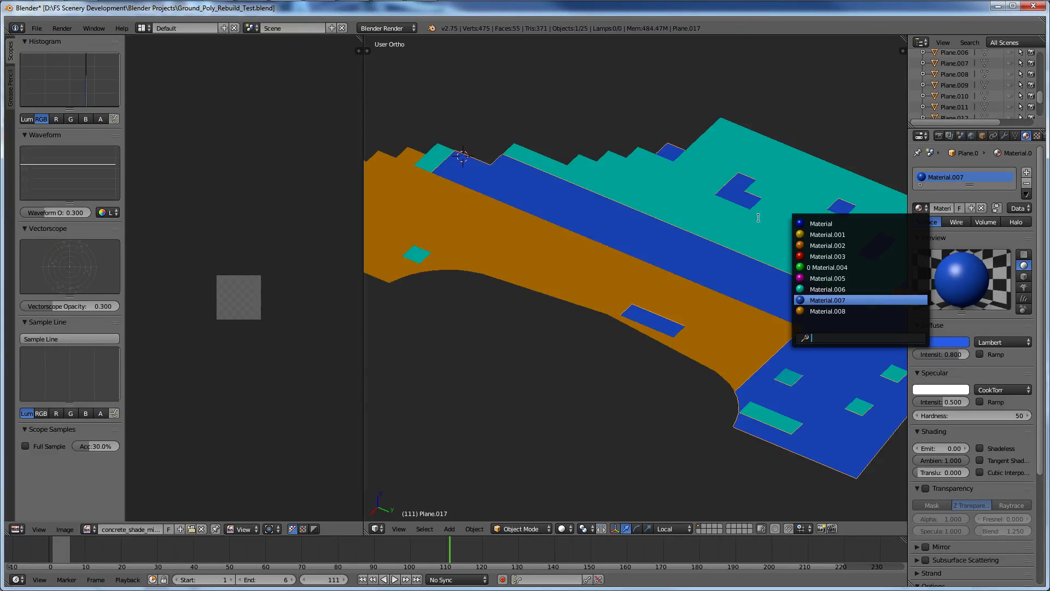
pyautogui.scroll(-8, 766, 312)
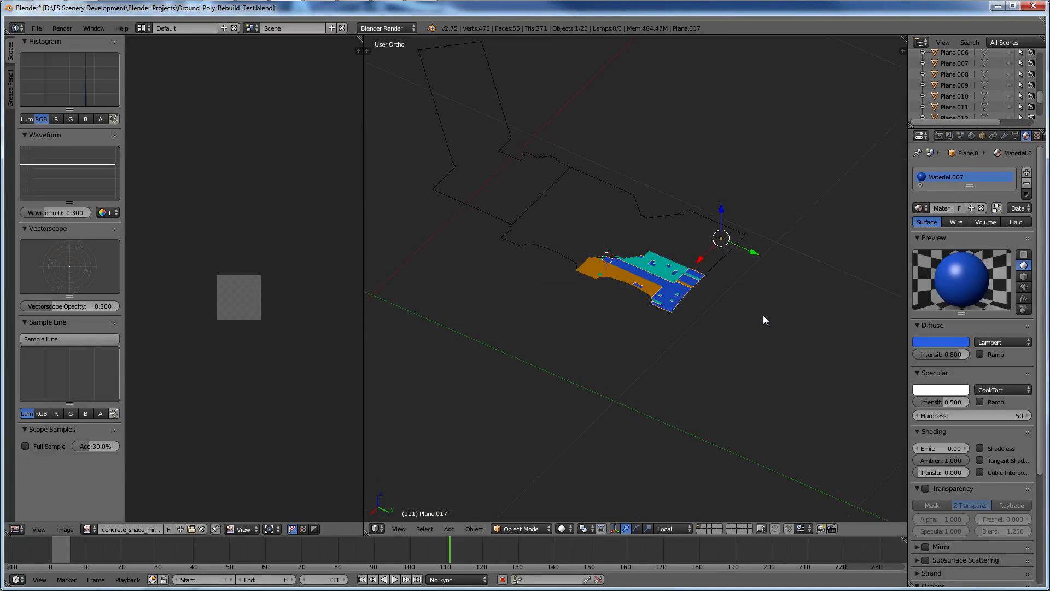
pyautogui.moveTo(763, 316); pyautogui.dragTo(728, 304, button='middle')
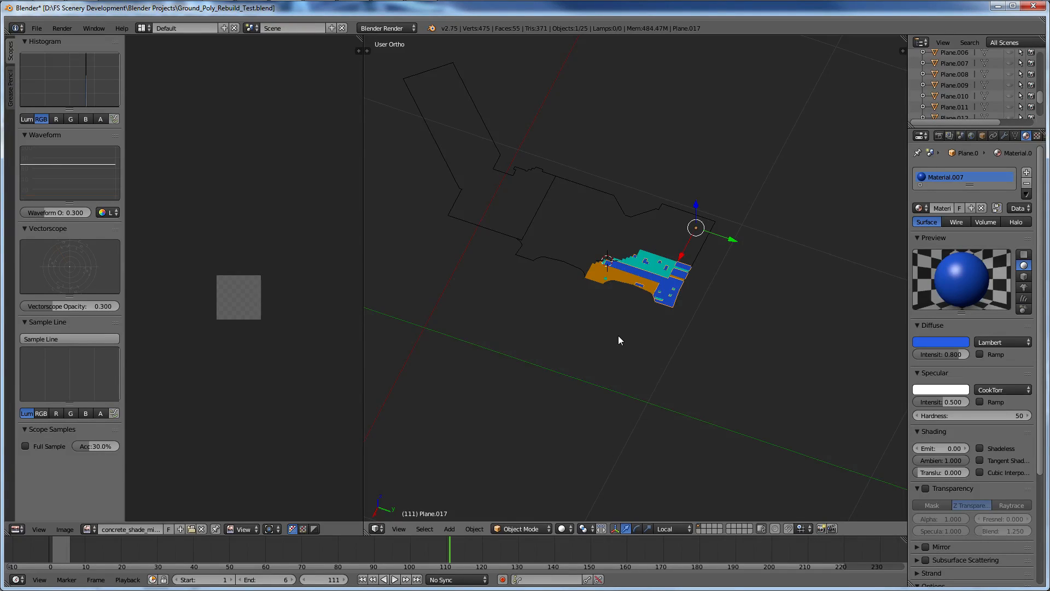
# Save the project and export the scene in COLLADA format as Ground_Poly_Rebuild_Test.dae into the concrete folder of Taxi Textures.
pyautogui.click(37, 29)
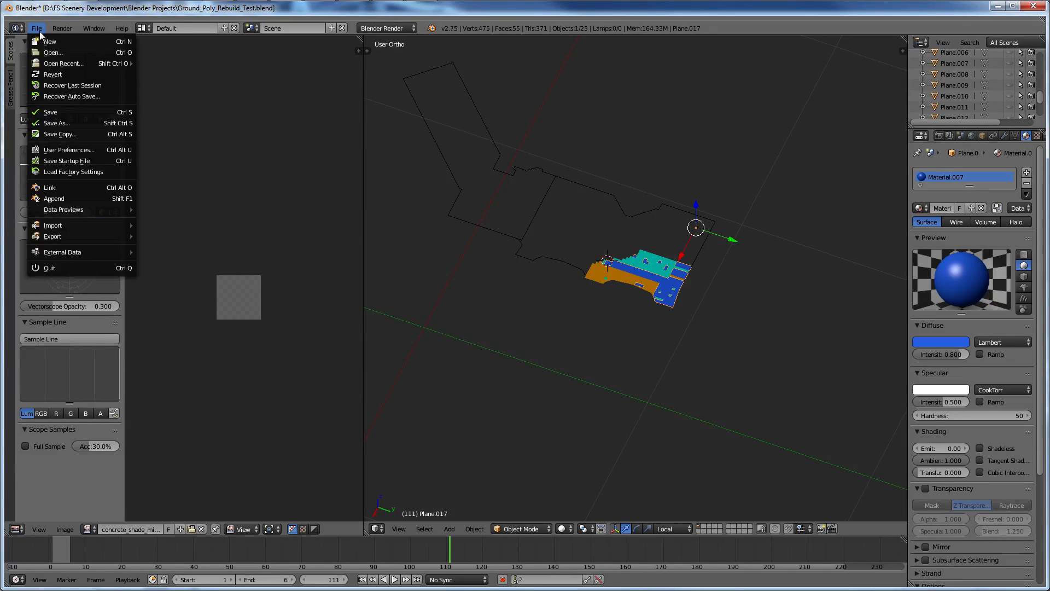
pyautogui.hotkey('ctrl', 's')
pyautogui.click(36, 29)
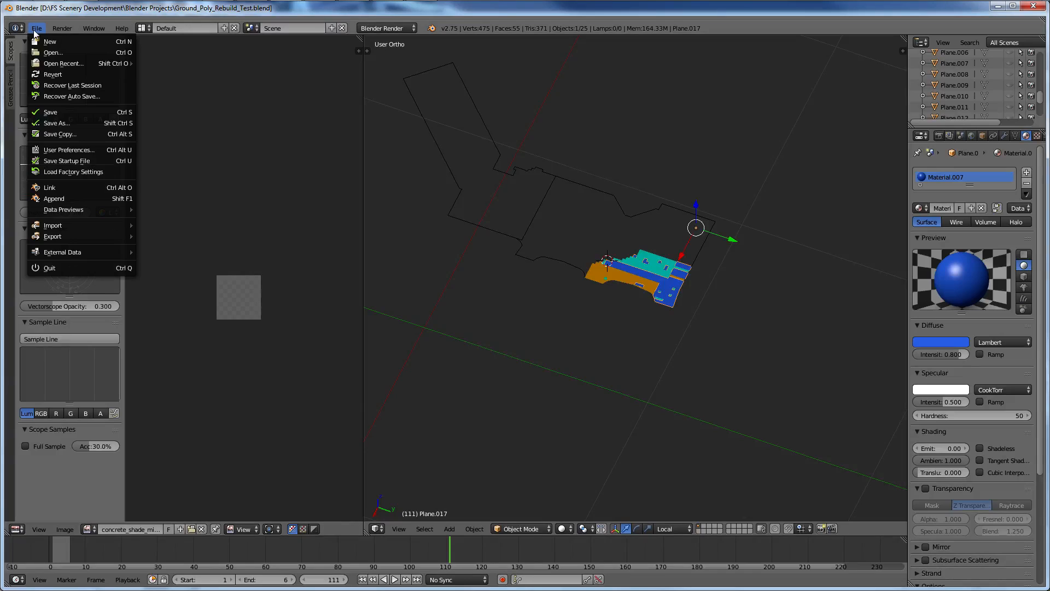
pyautogui.moveTo(82, 237)
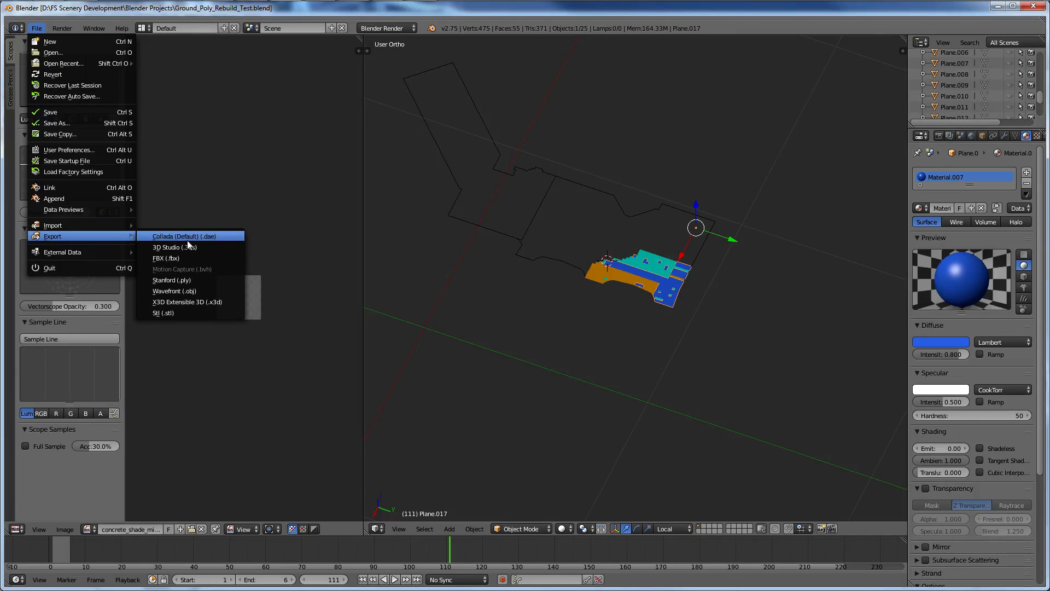
pyautogui.click(214, 236)
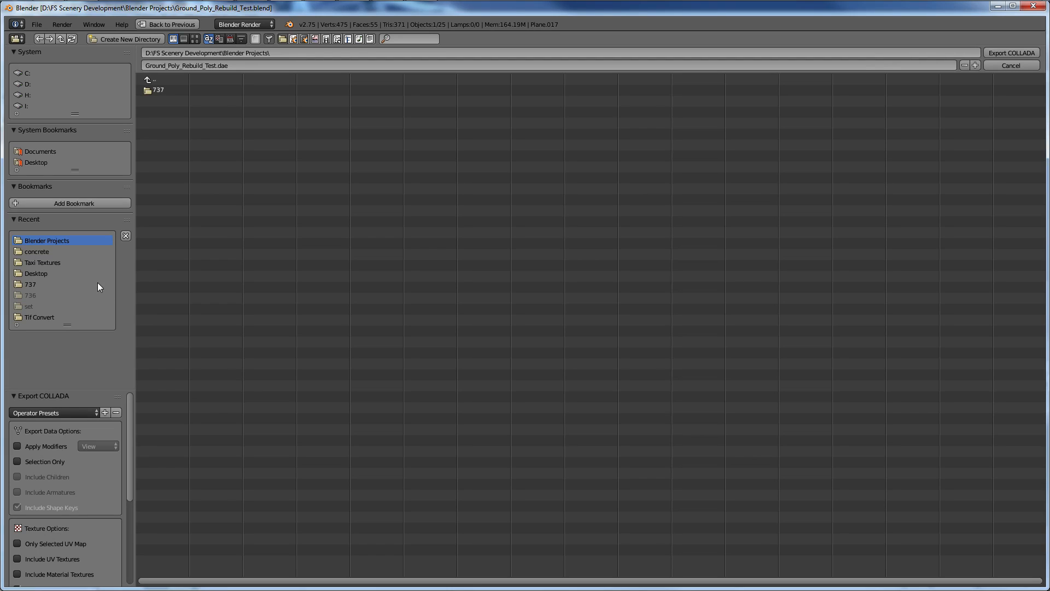
pyautogui.click(61, 251)
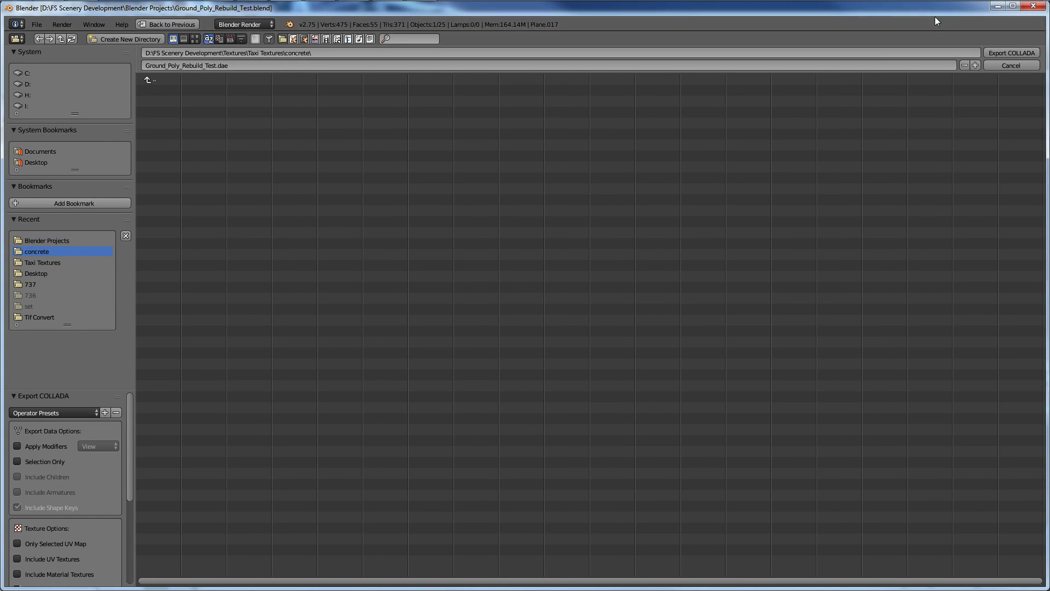
pyautogui.click(990, 53)
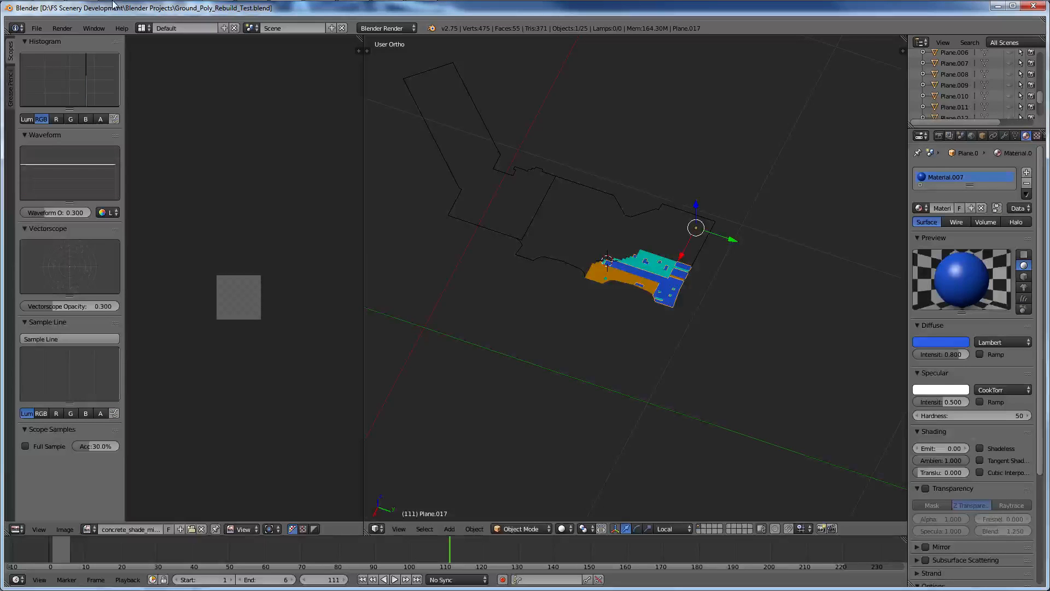
# Switch to the file browser, open the modelconverterx_latest_development_release folder and run ModelConverterX as administrator.
pyautogui.hotkey('alt', 'Tab')
pyautogui.scroll(5, 234, 187)
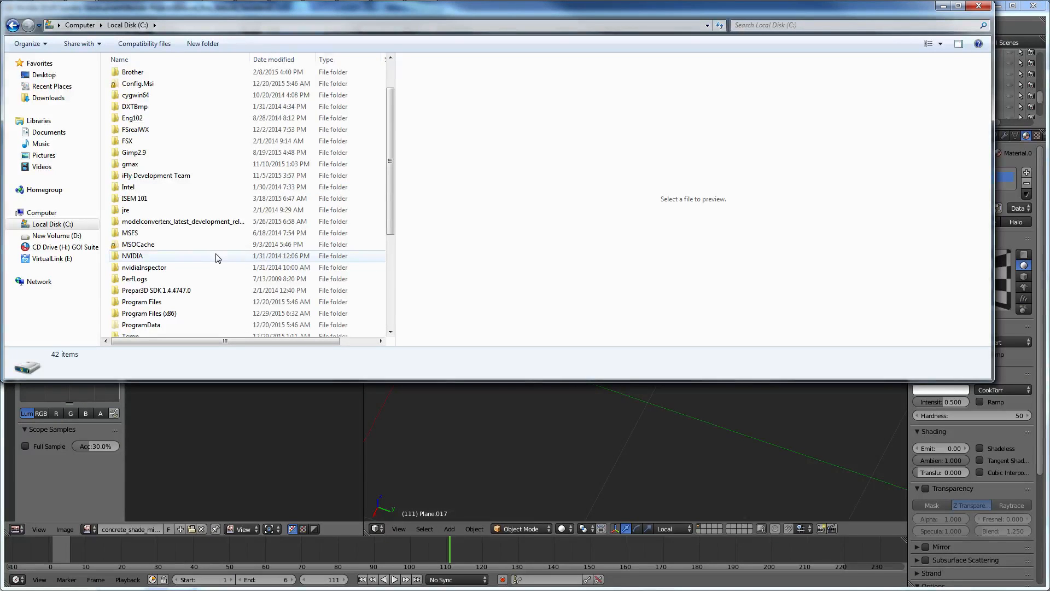
pyautogui.doubleClick(175, 221)
pyautogui.click(131, 307)
pyautogui.rightClick(130, 305)
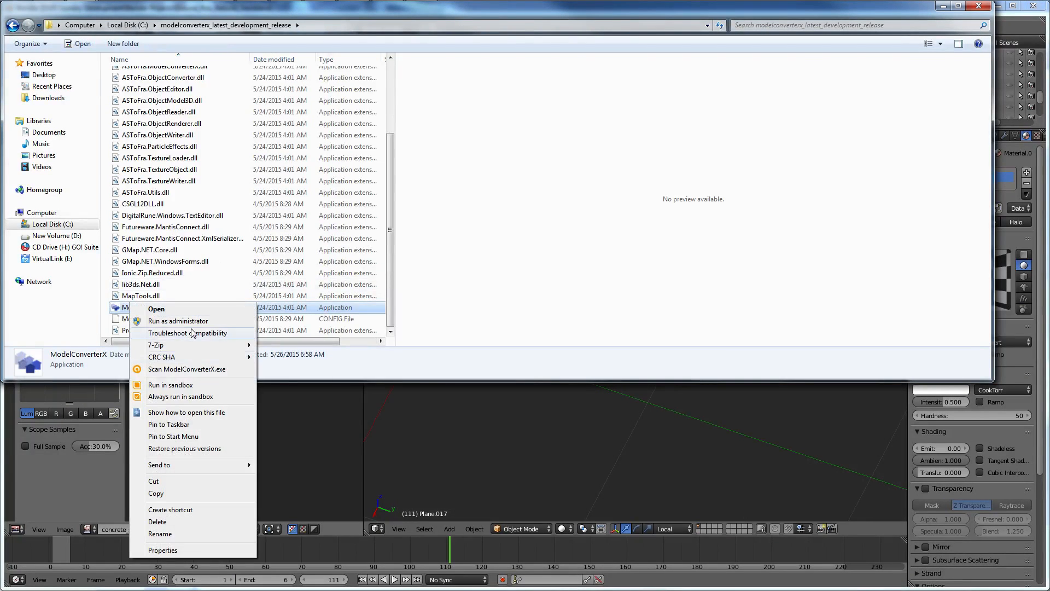
pyautogui.click(186, 321)
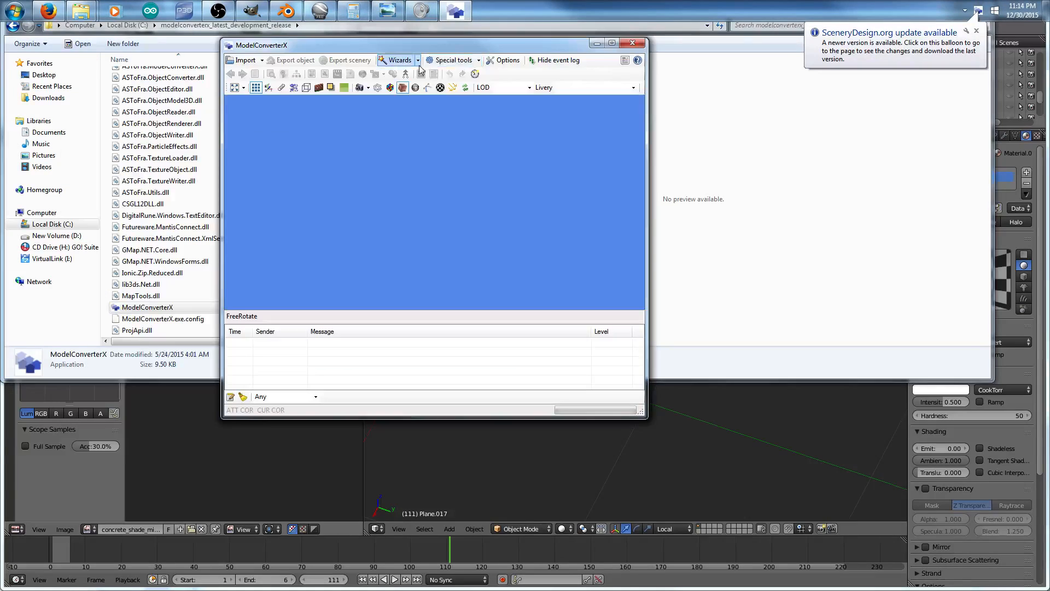
# Open the Ground Polygon Wizard and load Ground_Poly_Rebuild_Test.dae from the concrete folder of Taxi Textures as the file to convert.
pyautogui.click(418, 60)
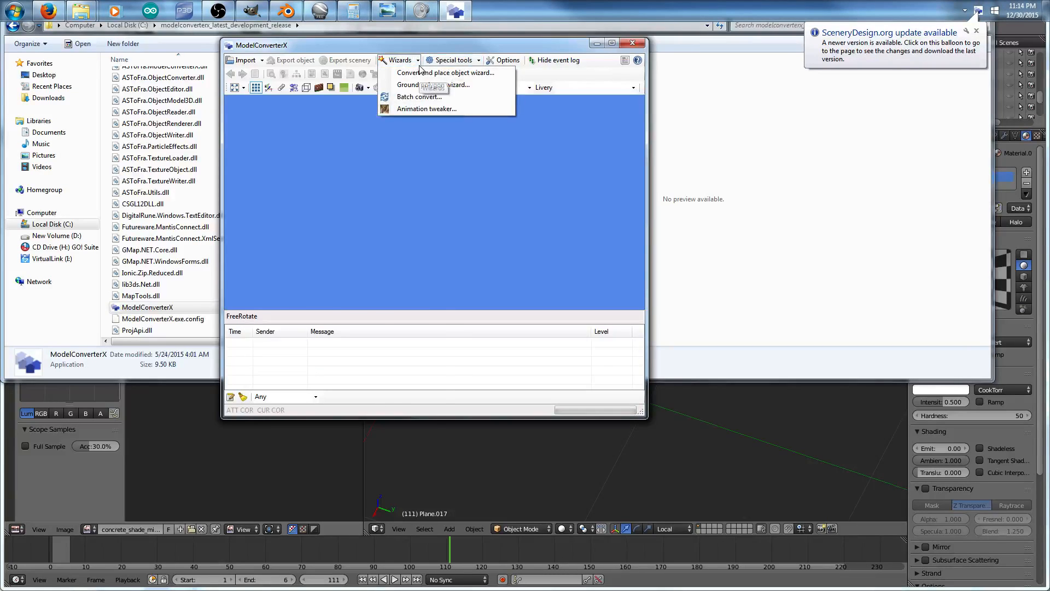
pyautogui.click(424, 85)
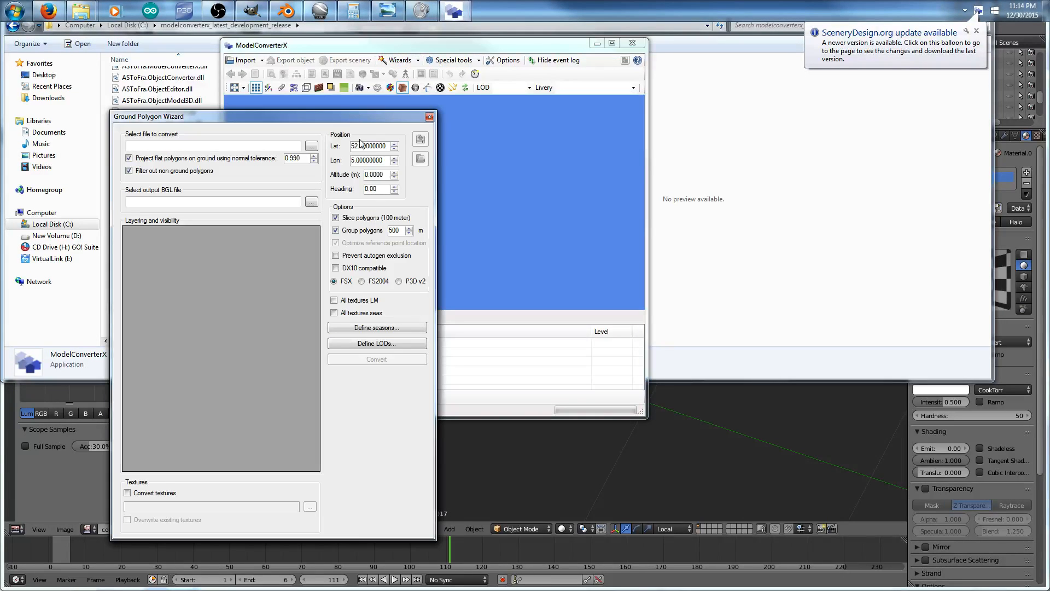
pyautogui.click(311, 146)
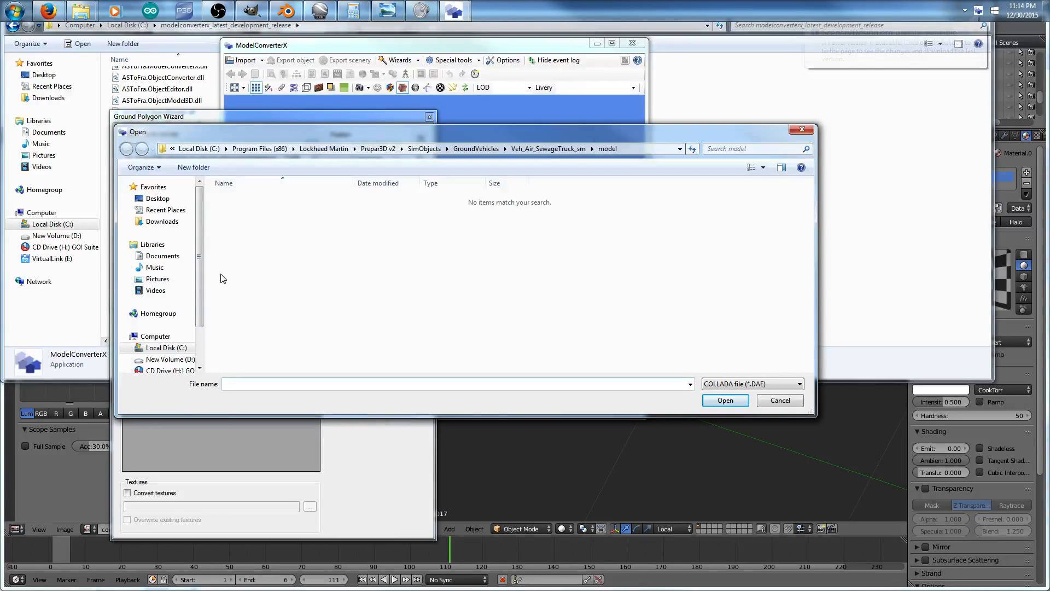
pyautogui.click(212, 153)
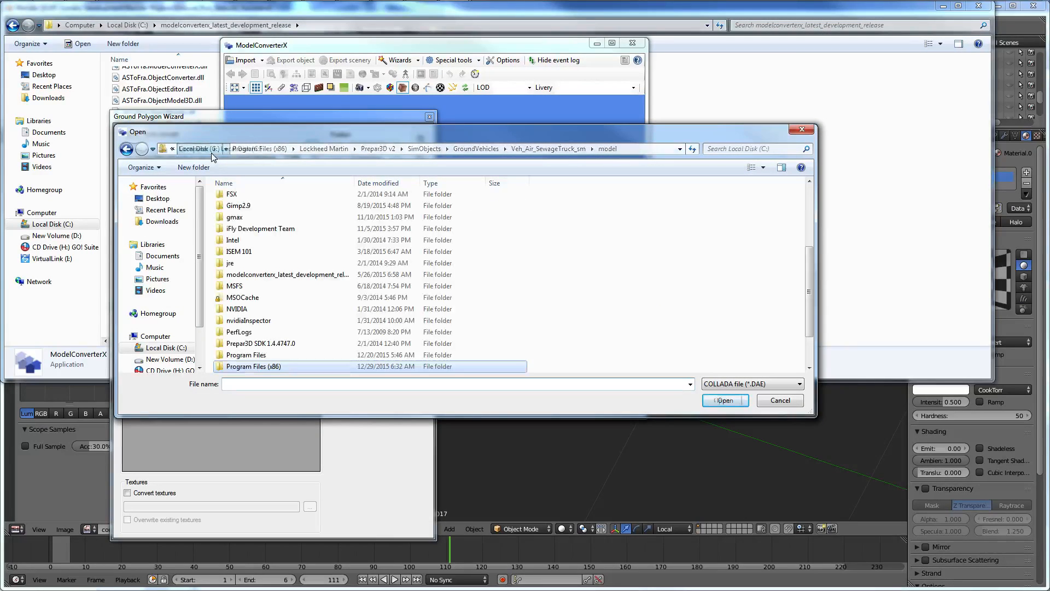
pyautogui.scroll(-2, 281, 300)
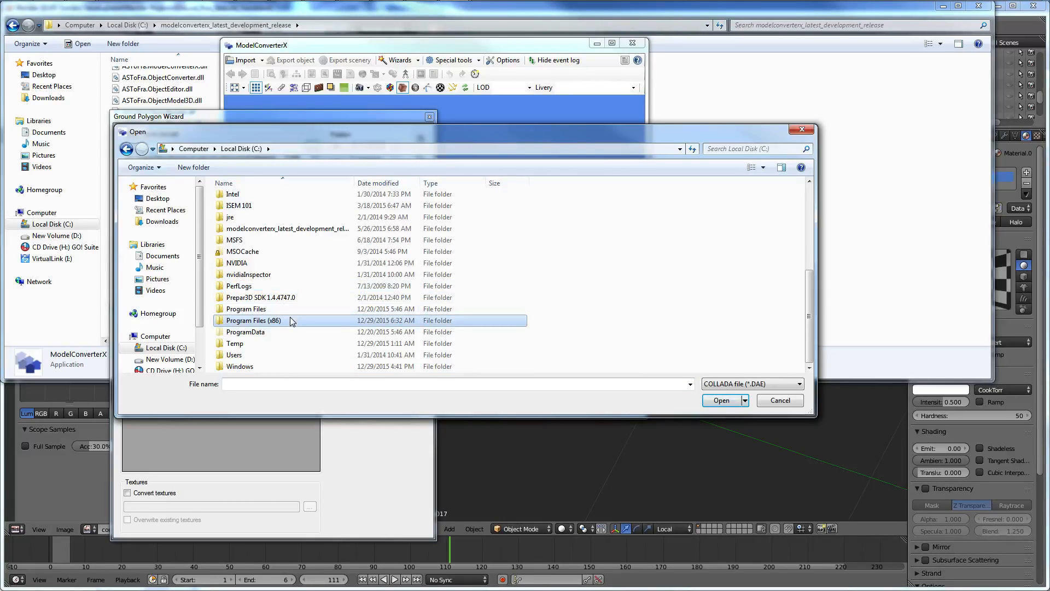
pyautogui.doubleClick(290, 320)
pyautogui.scroll(-4, 291, 321)
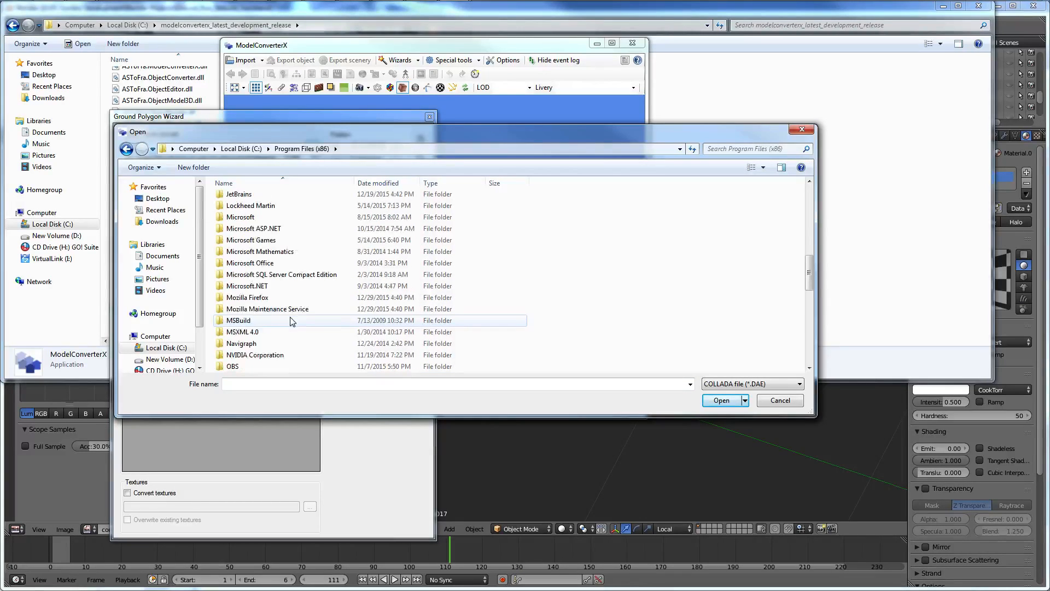
pyautogui.scroll(-3, 291, 321)
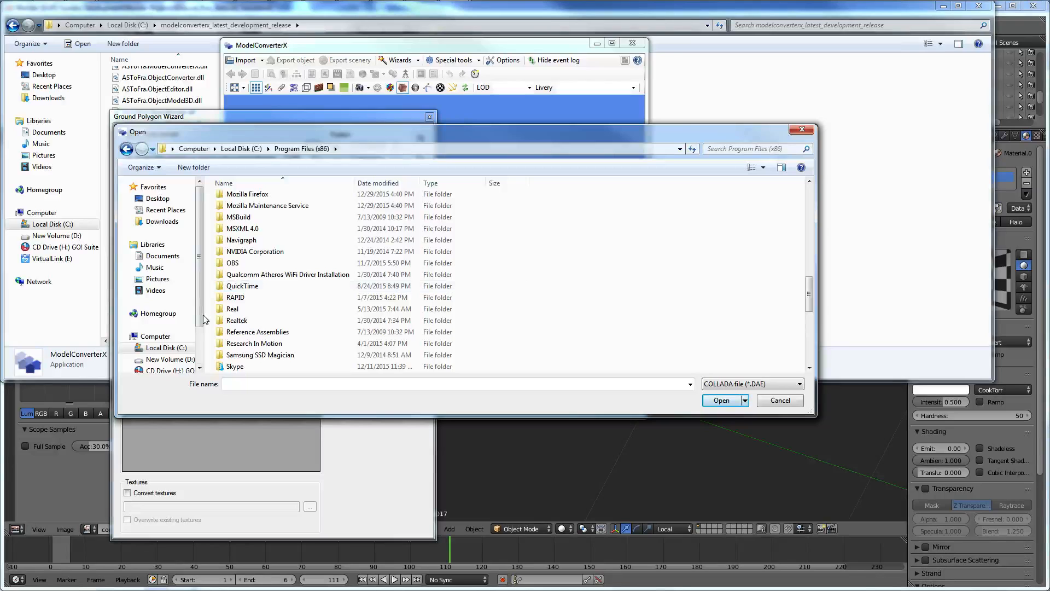
pyautogui.click(170, 359)
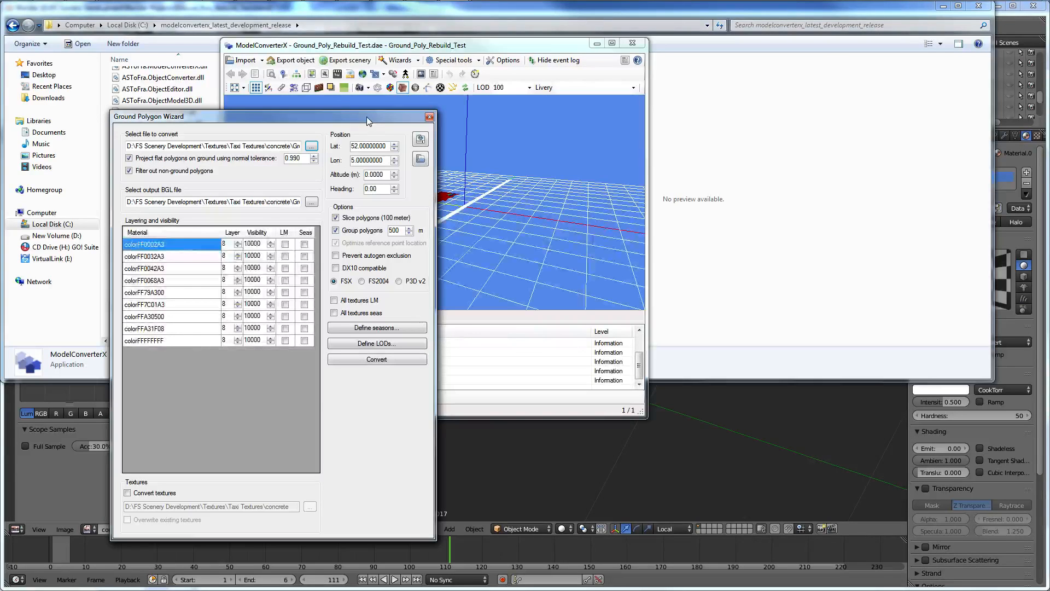
# Move the Ground Polygon Wizard clear of the preview and examine the colored sections of the imported ground mesh from several angles.
pyautogui.moveTo(363, 116); pyautogui.dragTo(899, 86)
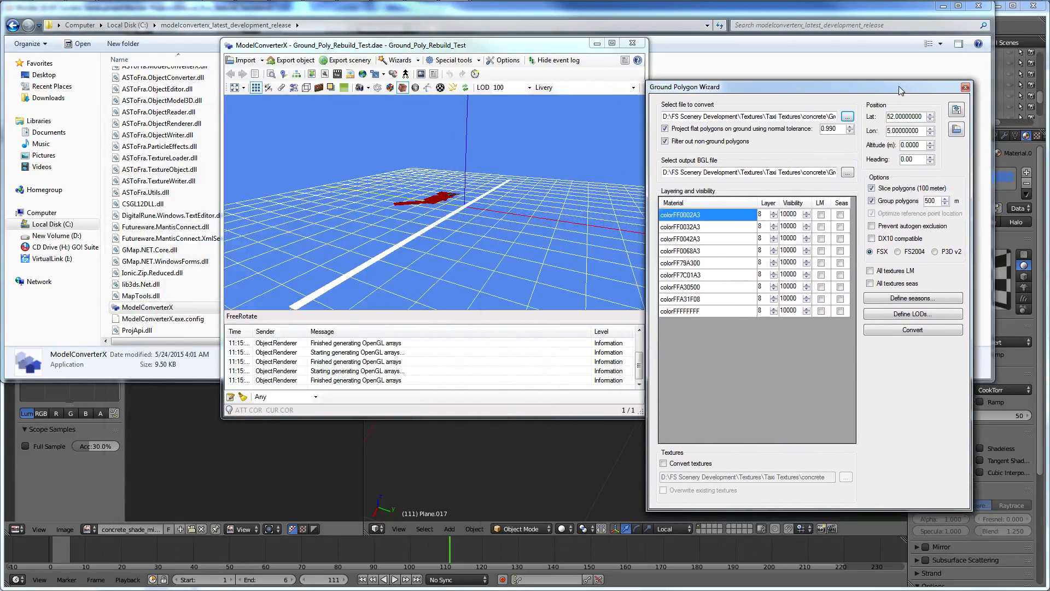
pyautogui.moveTo(514, 191); pyautogui.dragTo(473, 261)
pyautogui.scroll(5, 467, 201)
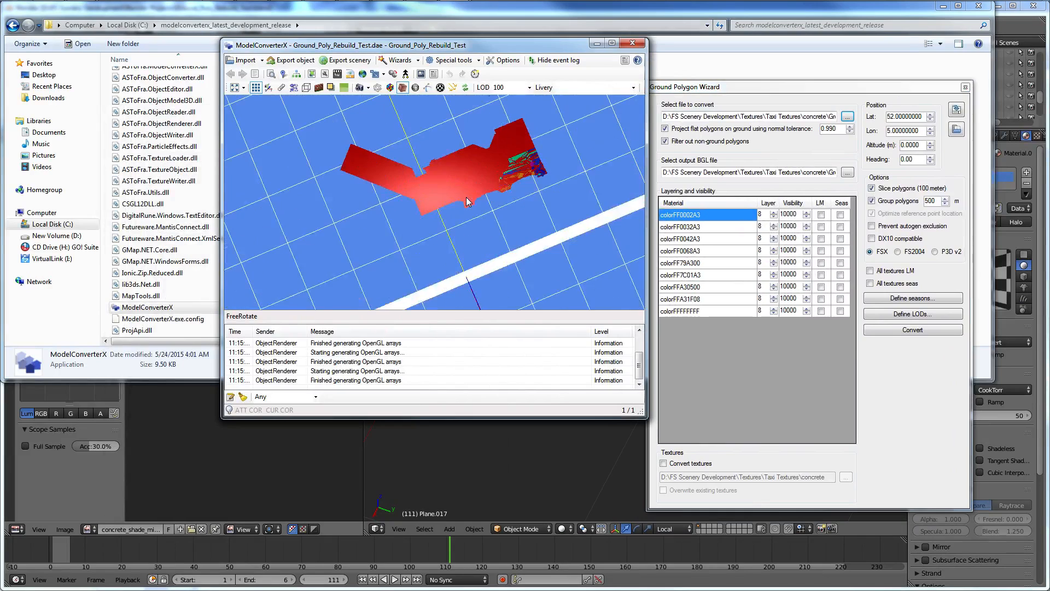
pyautogui.scroll(5, 467, 197)
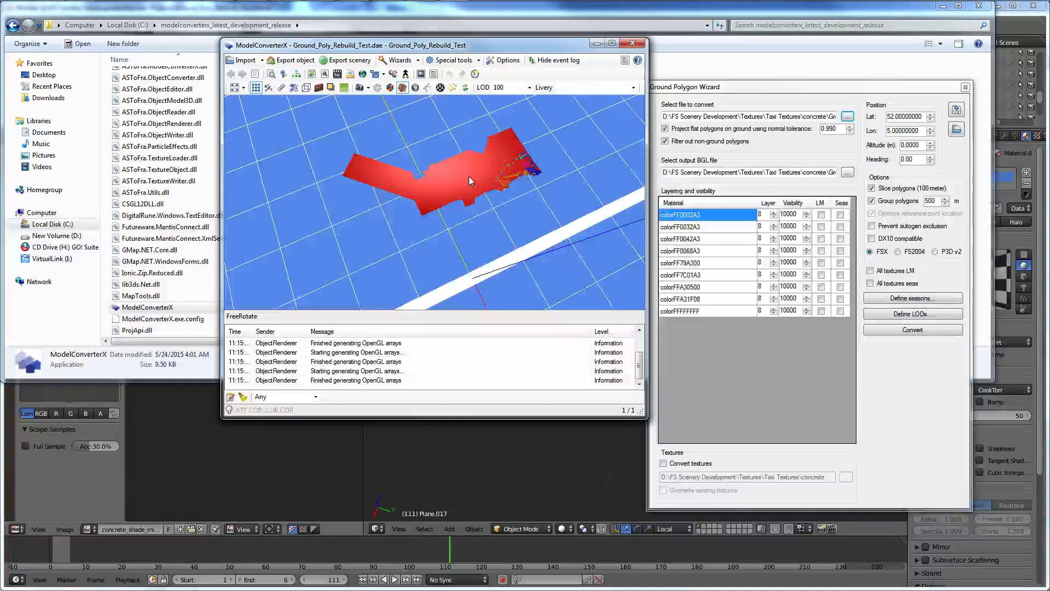
pyautogui.moveTo(421, 182); pyautogui.dragTo(417, 180)
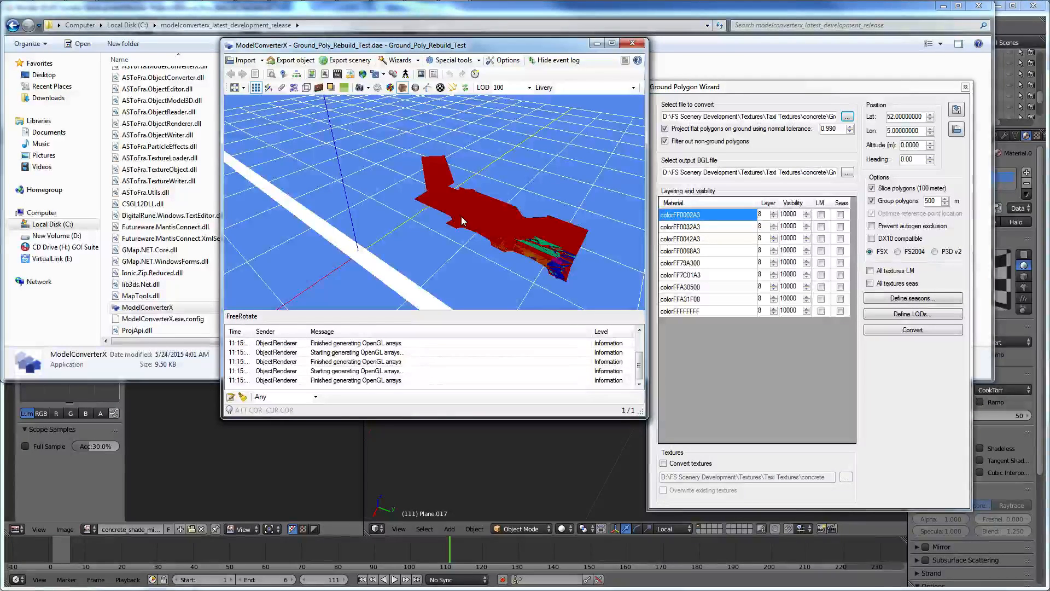
pyautogui.scroll(3, 462, 220)
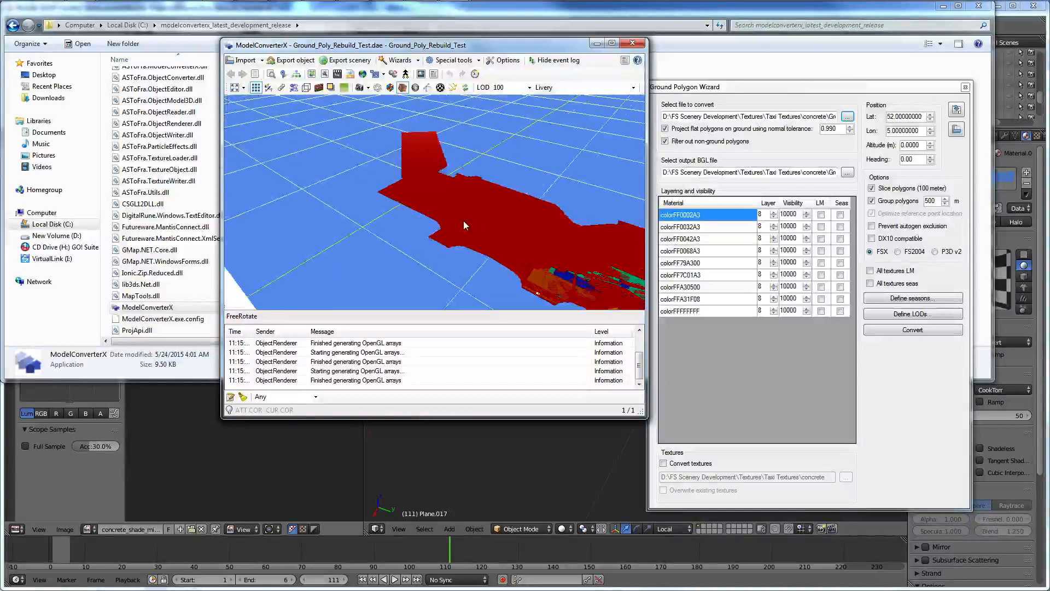
pyautogui.moveTo(464, 221); pyautogui.dragTo(428, 211)
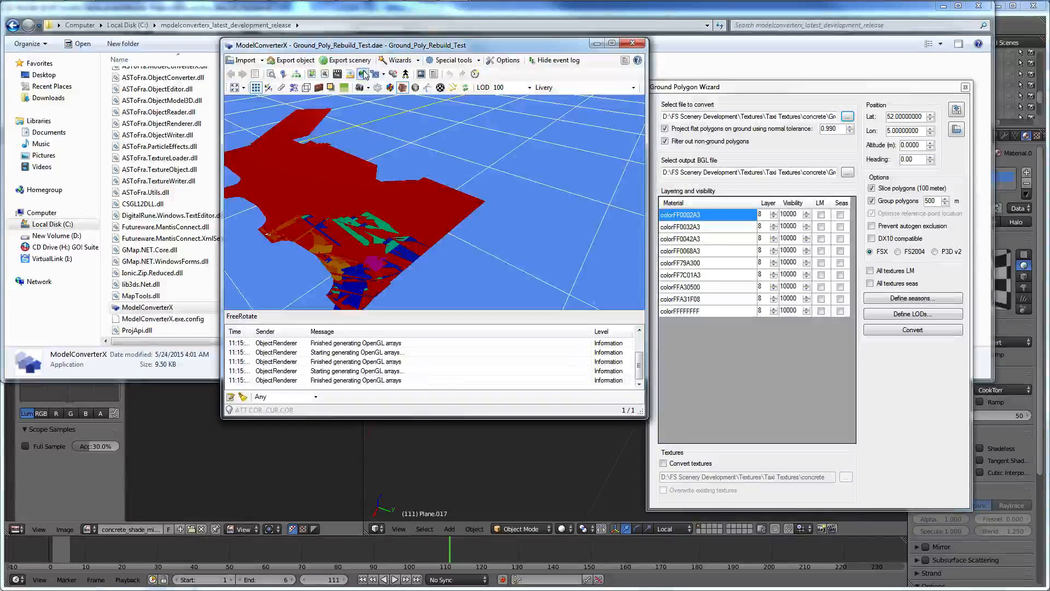
# Open the Material Editor beside the preview, select colorFFA31F08 and turn on highlighting of the selected material.
pyautogui.click(315, 74)
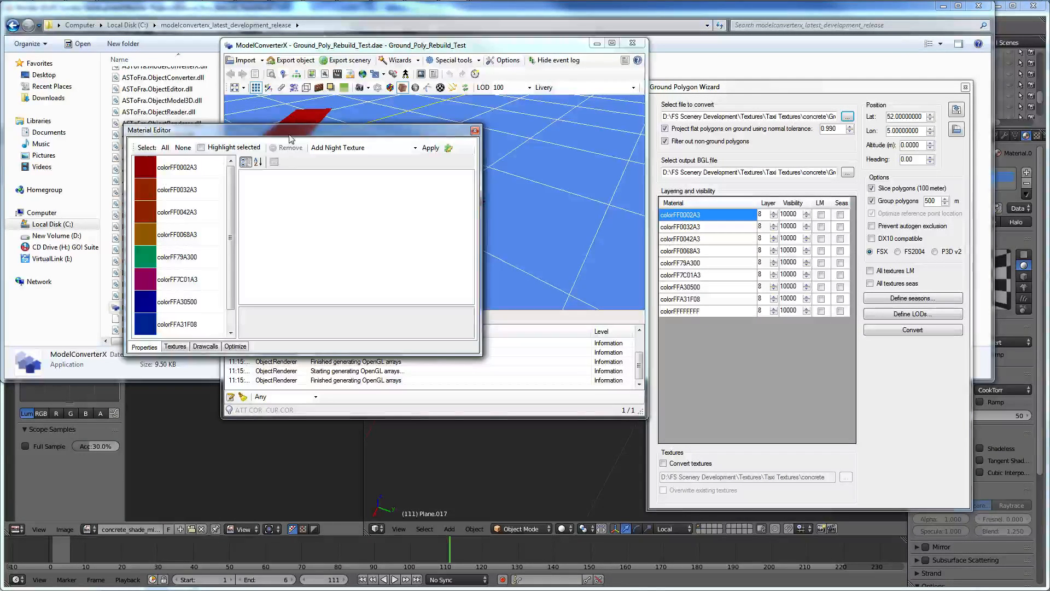
pyautogui.moveTo(290, 139); pyautogui.dragTo(871, 198)
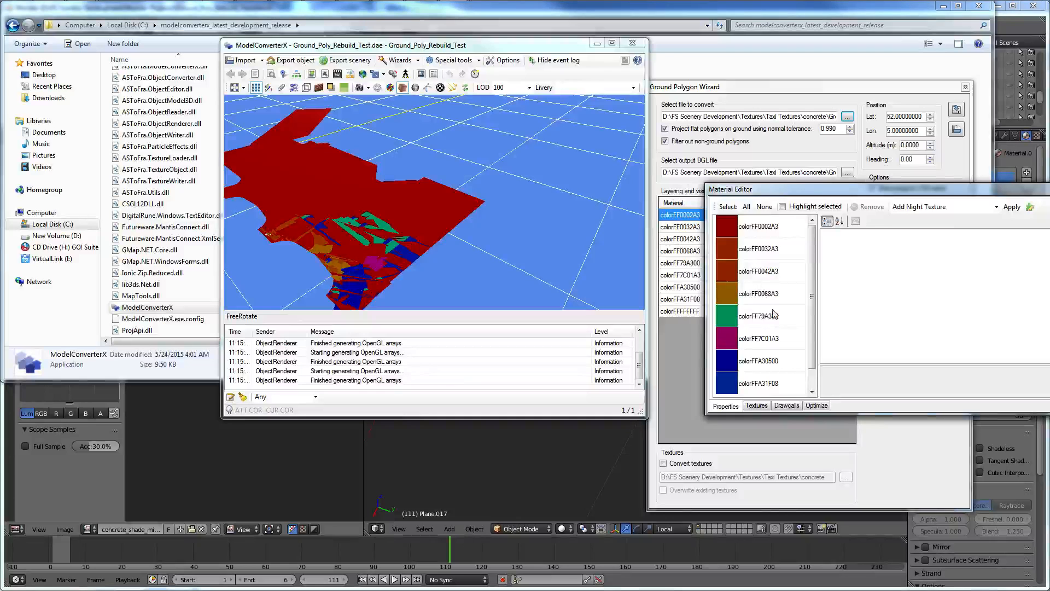
pyautogui.scroll(-1, 774, 315)
pyautogui.click(760, 360)
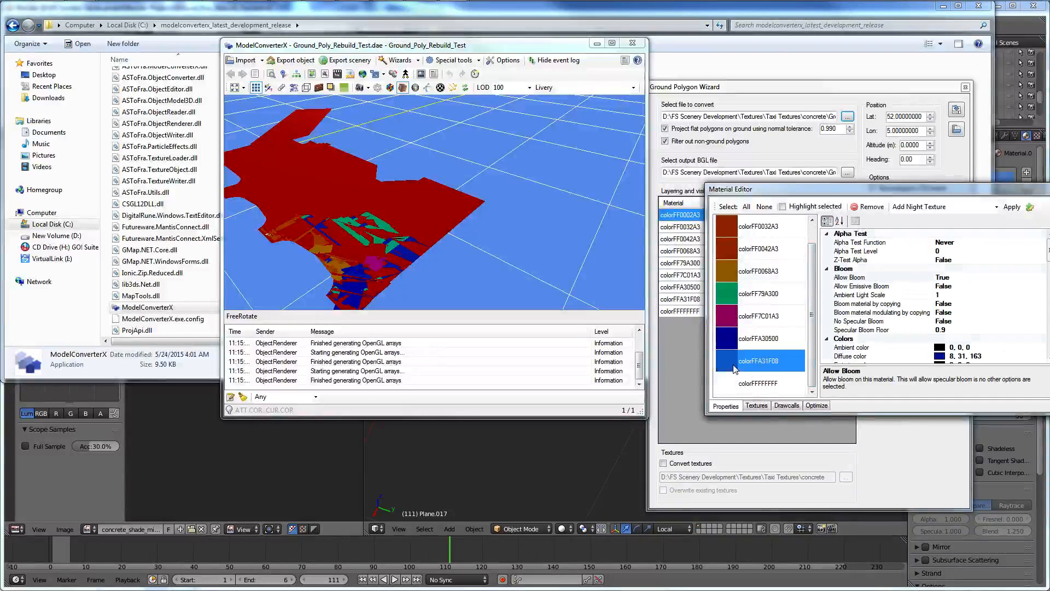
pyautogui.click(794, 205)
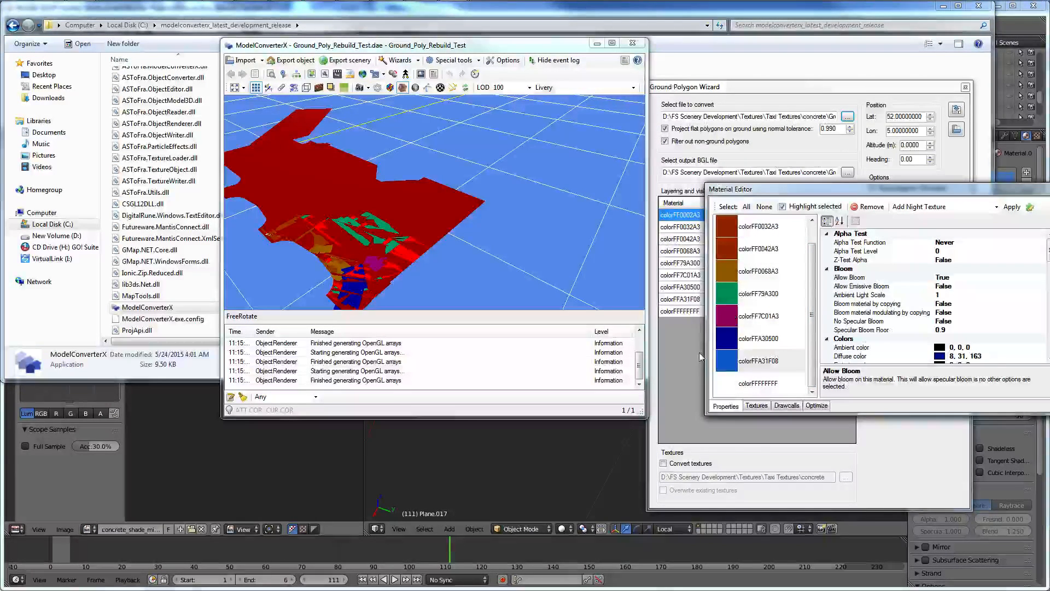
# Assign Tire_Streaks.png as the diffuse texture of material colorFFA30500.
pyautogui.click(746, 341)
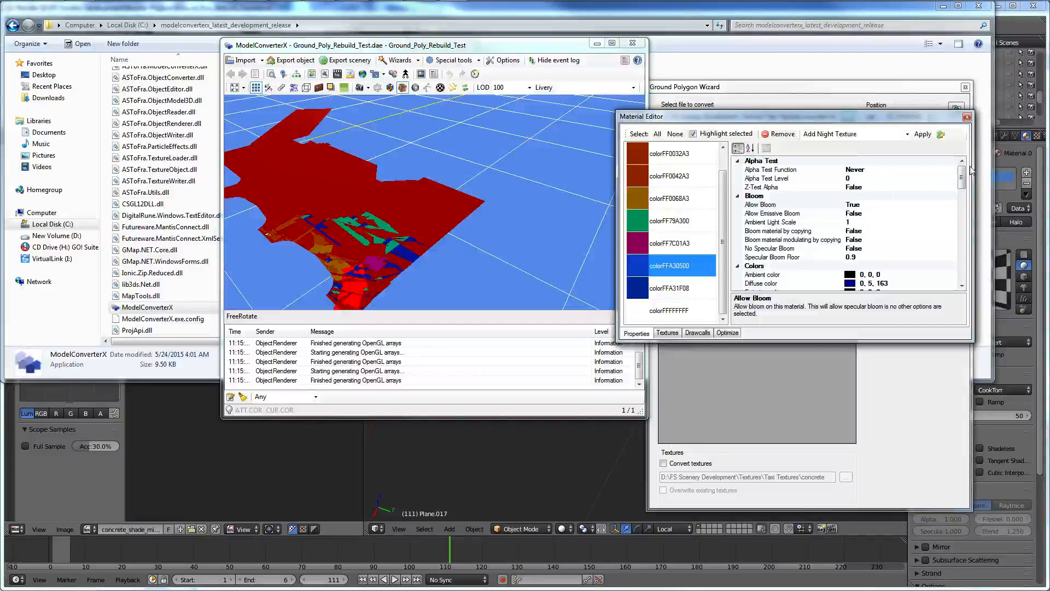
pyautogui.moveTo(970, 170); pyautogui.dragTo(971, 252)
pyautogui.click(940, 250)
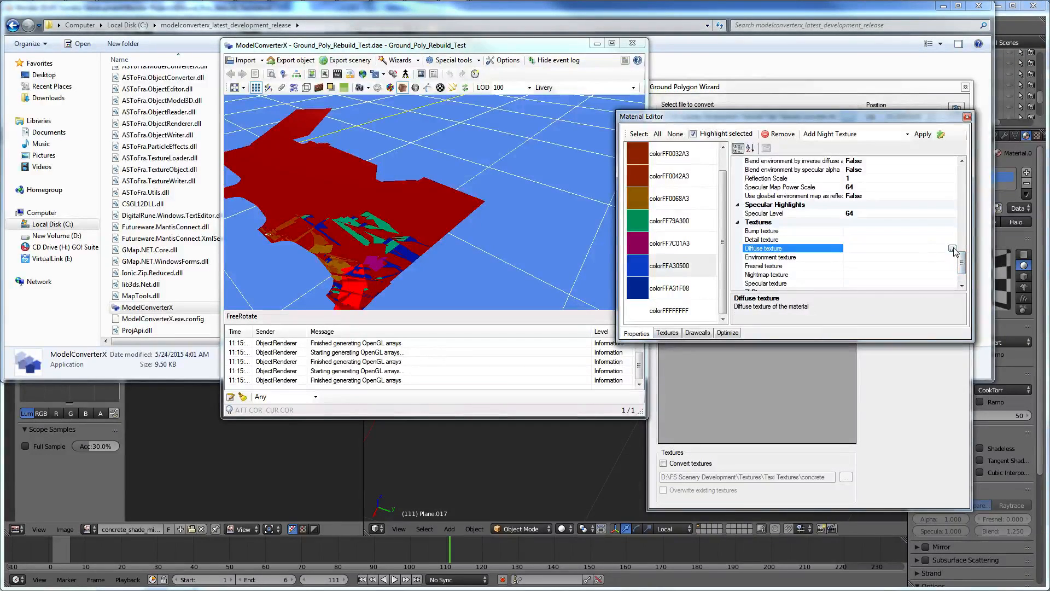
pyautogui.click(956, 251)
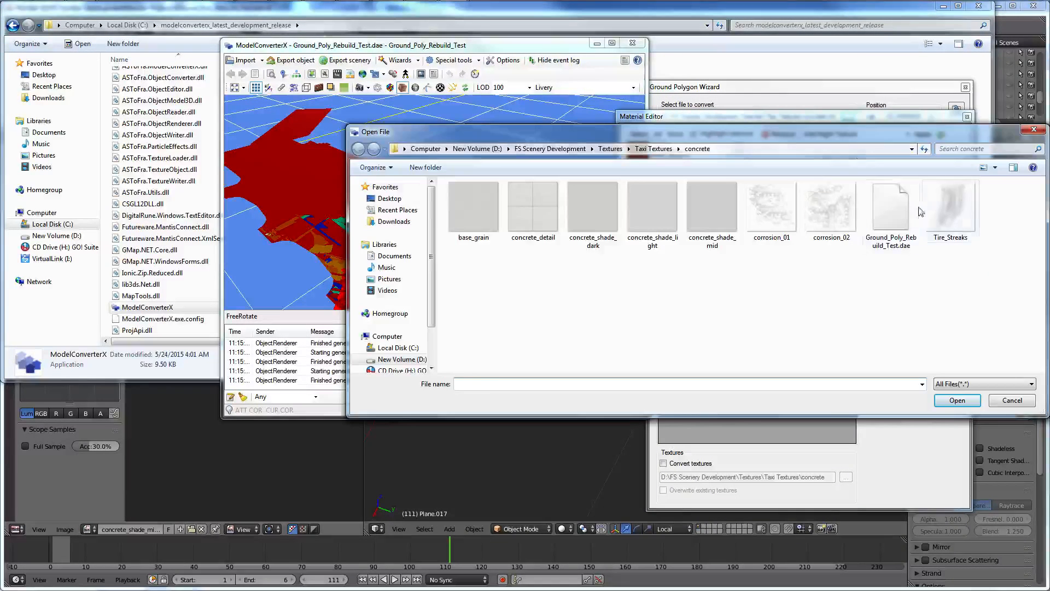
pyautogui.click(950, 210)
pyautogui.doubleClick(950, 209)
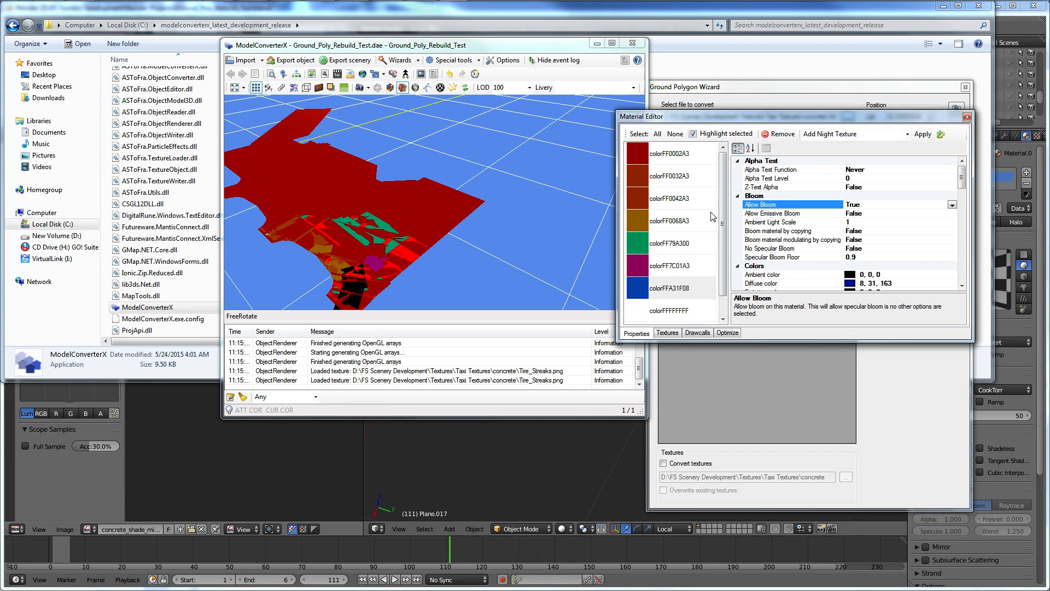
# Assign concrete_shade_light.png as the diffuse texture of the green material colorFF79A300.
pyautogui.click(683, 243)
pyautogui.moveTo(437, 241)
pyautogui.mouseDown()
pyautogui.moveTo(439, 253)
pyautogui.moveTo(445, 243)
pyautogui.mouseUp()
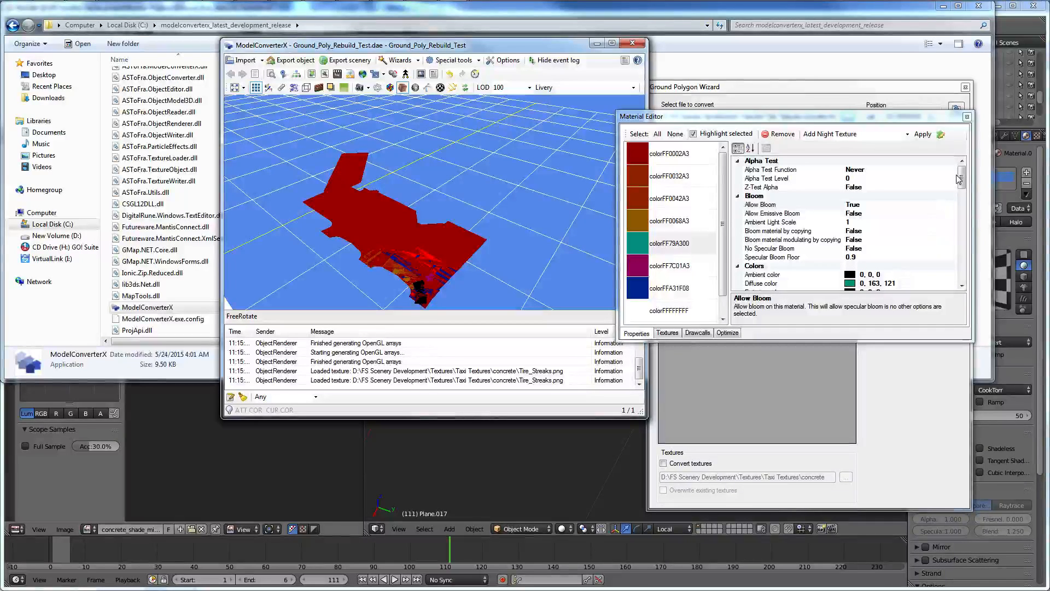
pyautogui.moveTo(958, 178); pyautogui.dragTo(958, 269)
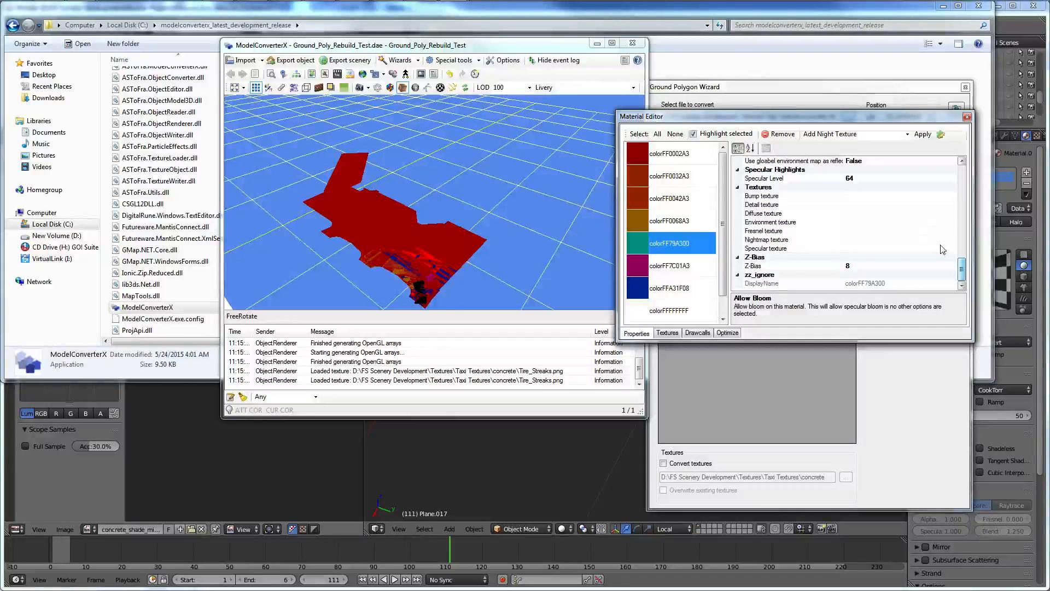
pyautogui.click(932, 213)
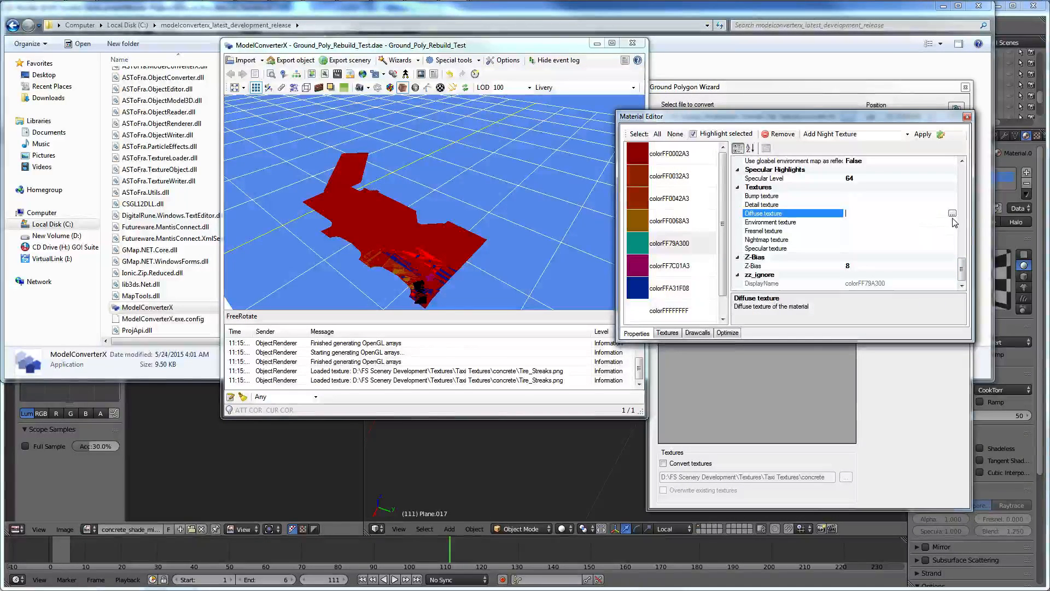
pyautogui.click(952, 214)
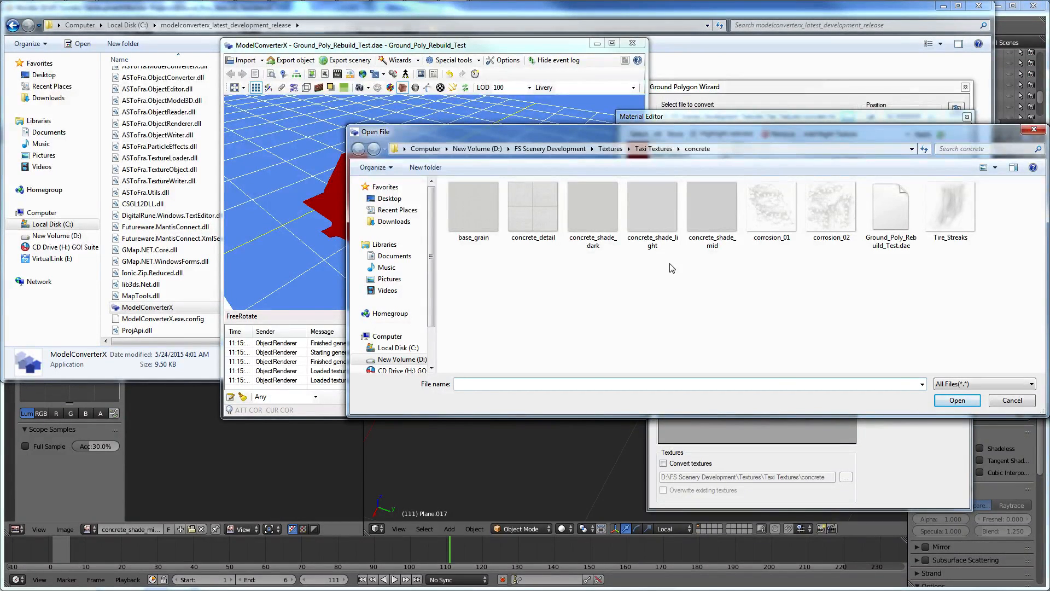
pyautogui.doubleClick(667, 228)
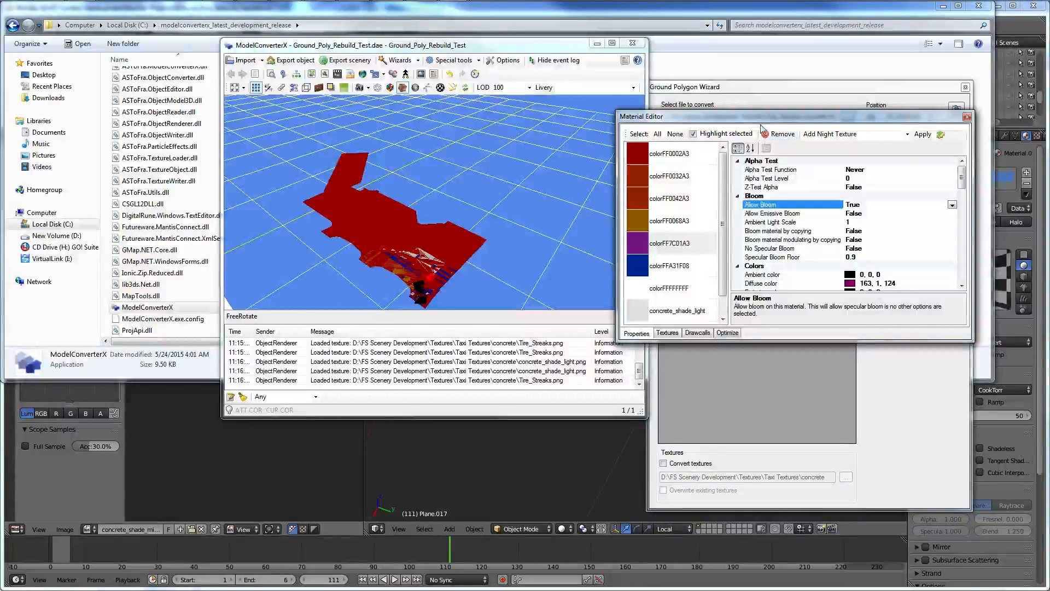
# Move the Material Editor clear of the wizard's settings and examine where colorFF7C01A3 and colorFFA31F08 lie on the ground mesh.
pyautogui.moveTo(761, 118); pyautogui.dragTo(697, 348)
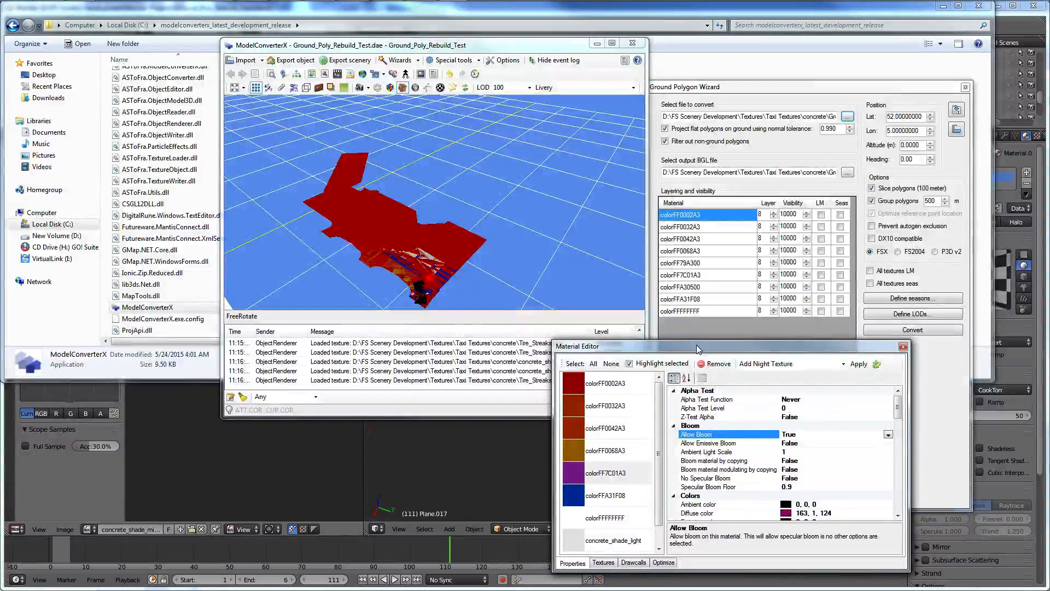
pyautogui.moveTo(698, 348); pyautogui.dragTo(833, 191)
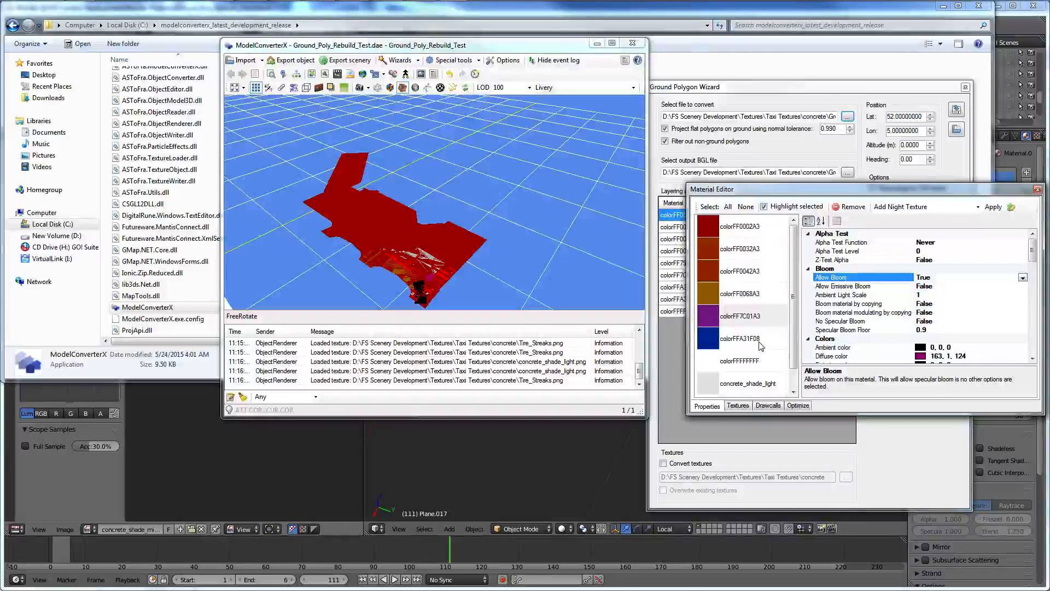
pyautogui.click(760, 318)
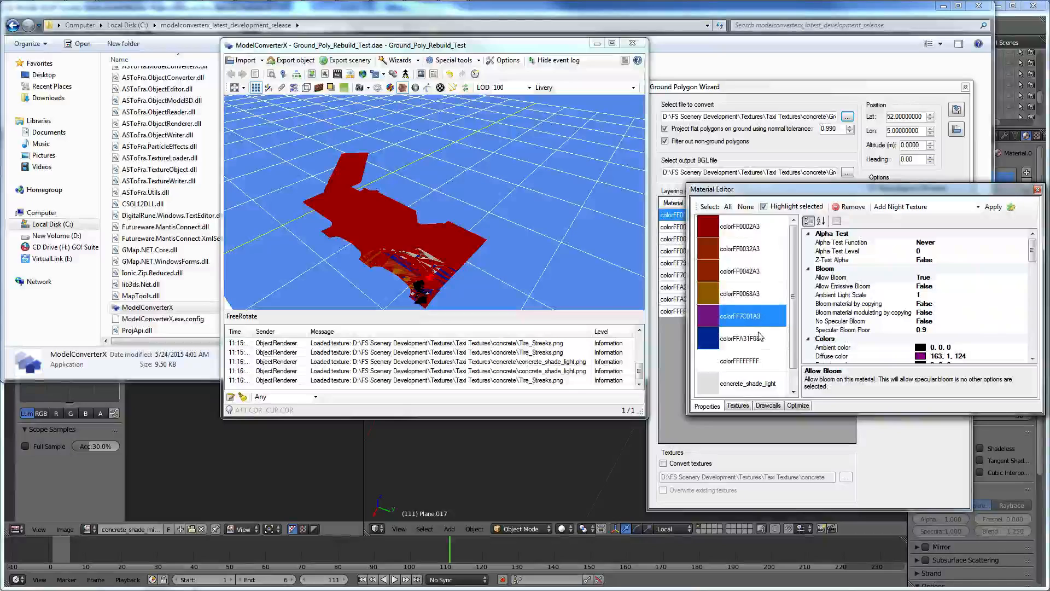
pyautogui.click(760, 337)
pyautogui.moveTo(424, 261); pyautogui.dragTo(415, 238)
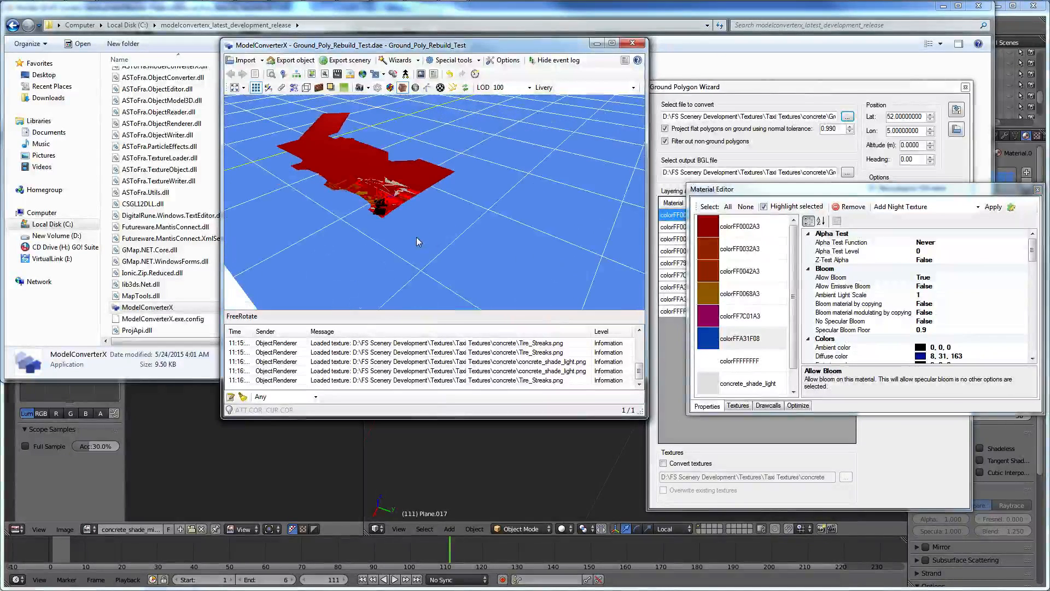
pyautogui.scroll(5, 416, 238)
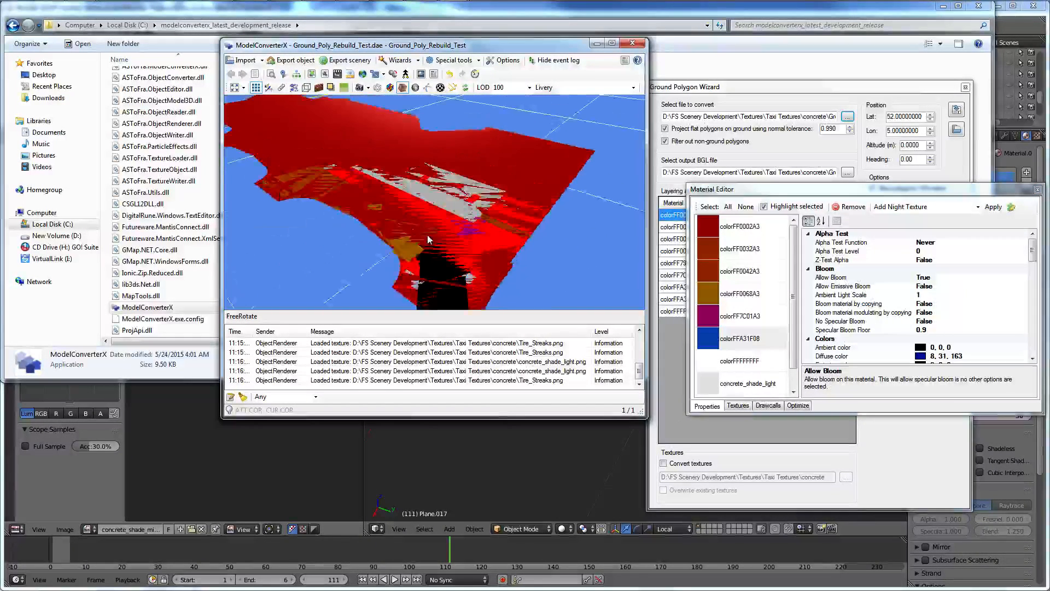
pyautogui.moveTo(428, 235); pyautogui.dragTo(466, 217)
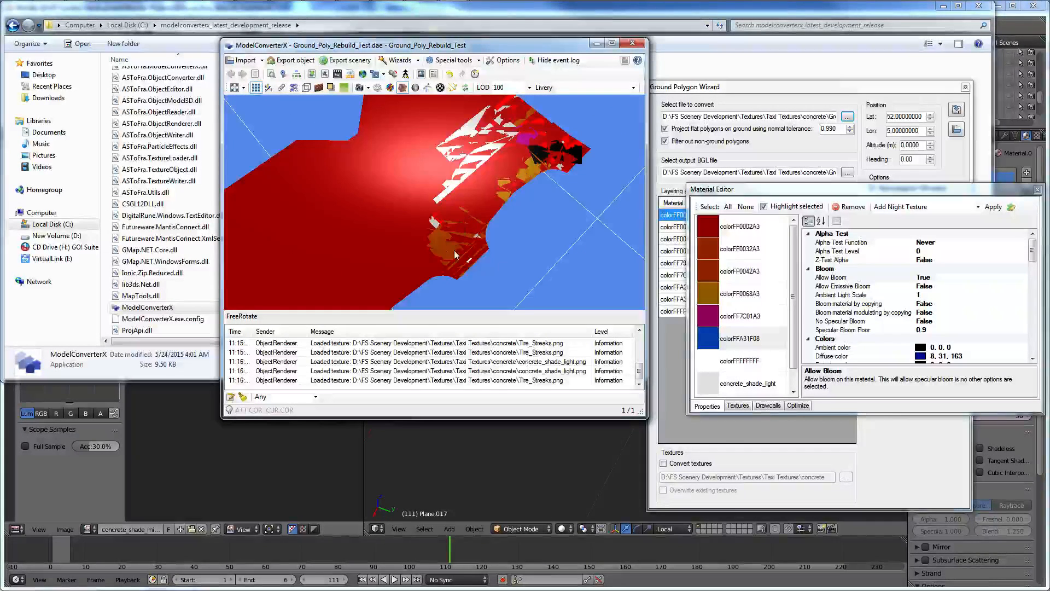
# Highlight the materials from colorFF0042A3 through colorFFA31F08 one by one to identify their sections of the mesh.
pyautogui.click(712, 277)
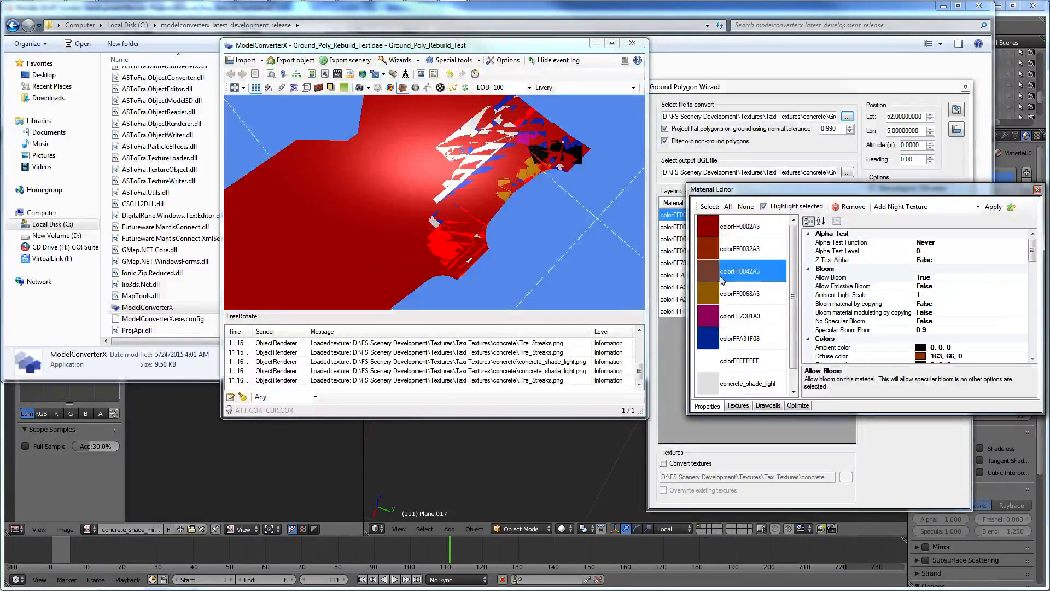
pyautogui.press('Down')
pyautogui.press('Down')
pyautogui.press('Down')
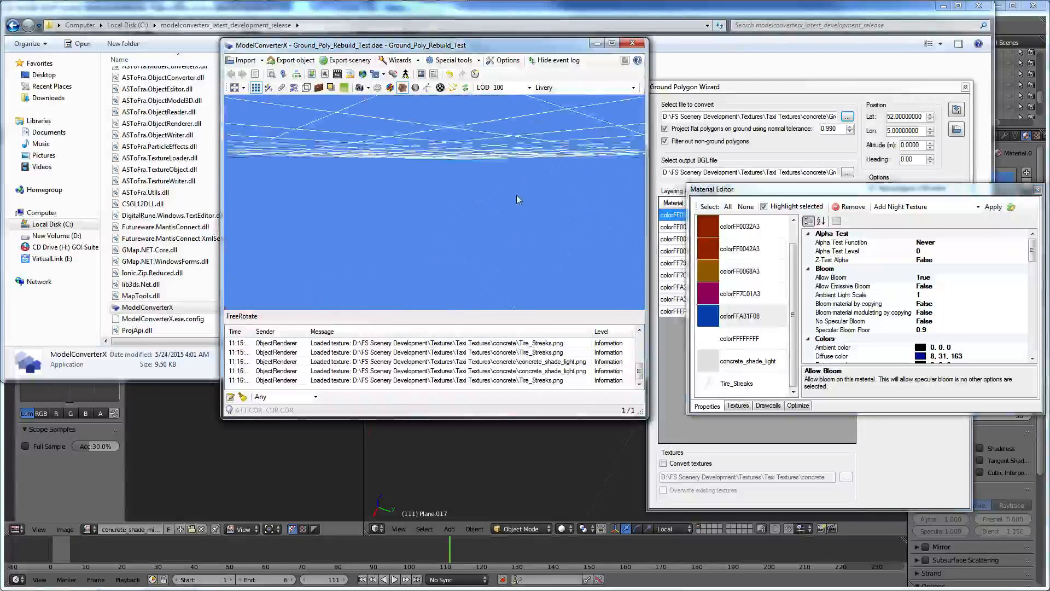
# Close the Material Editor, minimize ModelConverterX and switch to the ground project in Blender.
pyautogui.moveTo(516, 199); pyautogui.dragTo(416, 238)
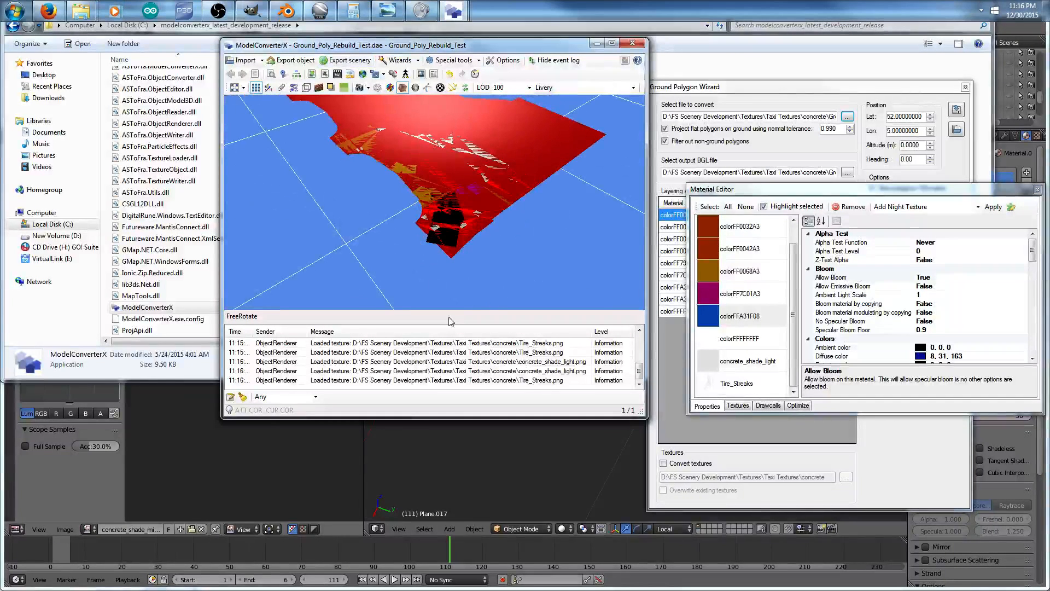
pyautogui.moveTo(767, 194); pyautogui.dragTo(736, 237)
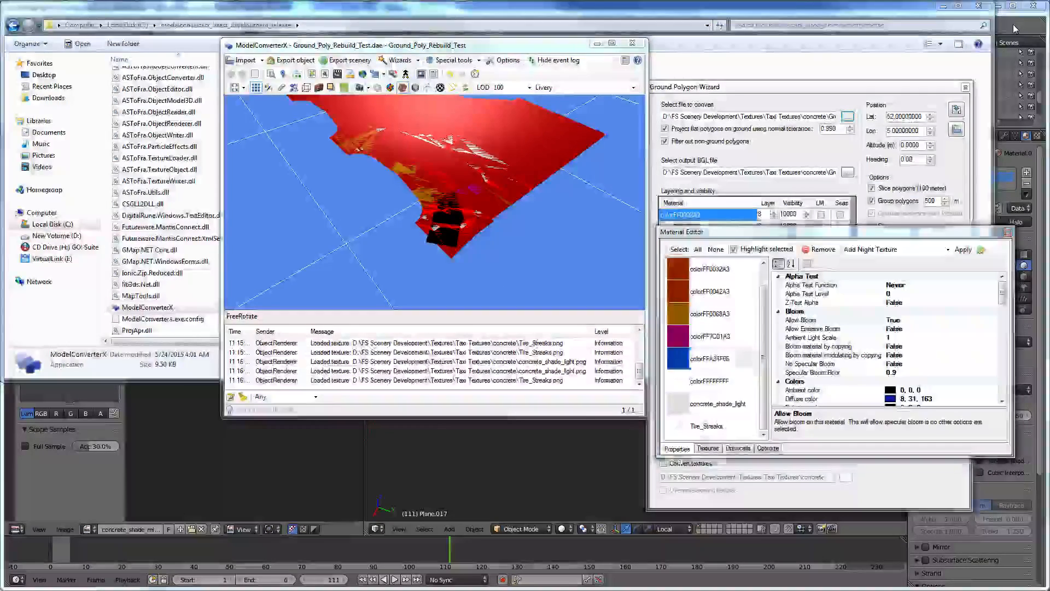
pyautogui.click(1013, 24)
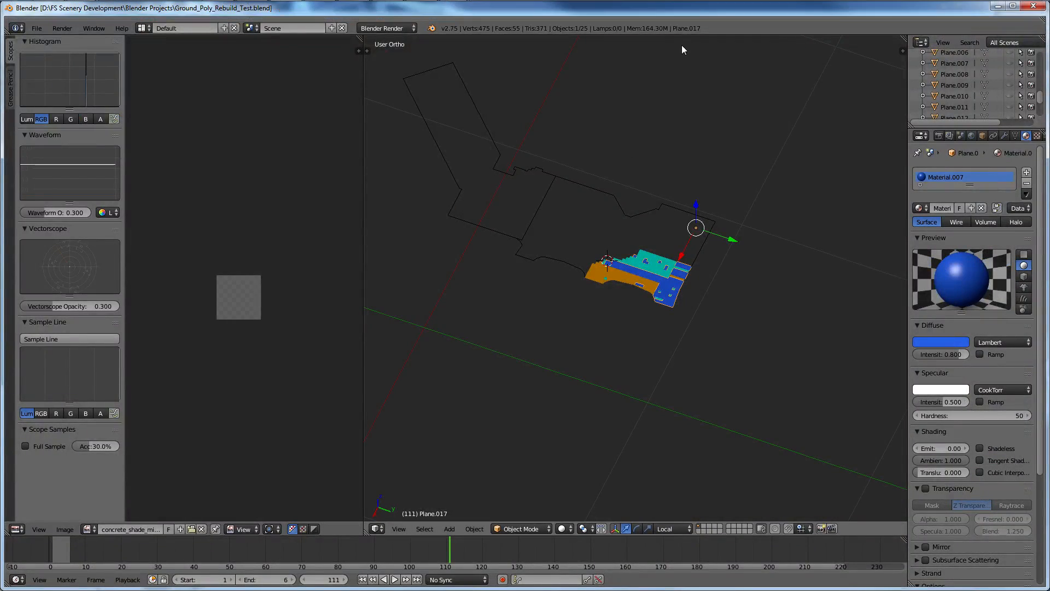
pyautogui.hotkey('alt', 'Tab')
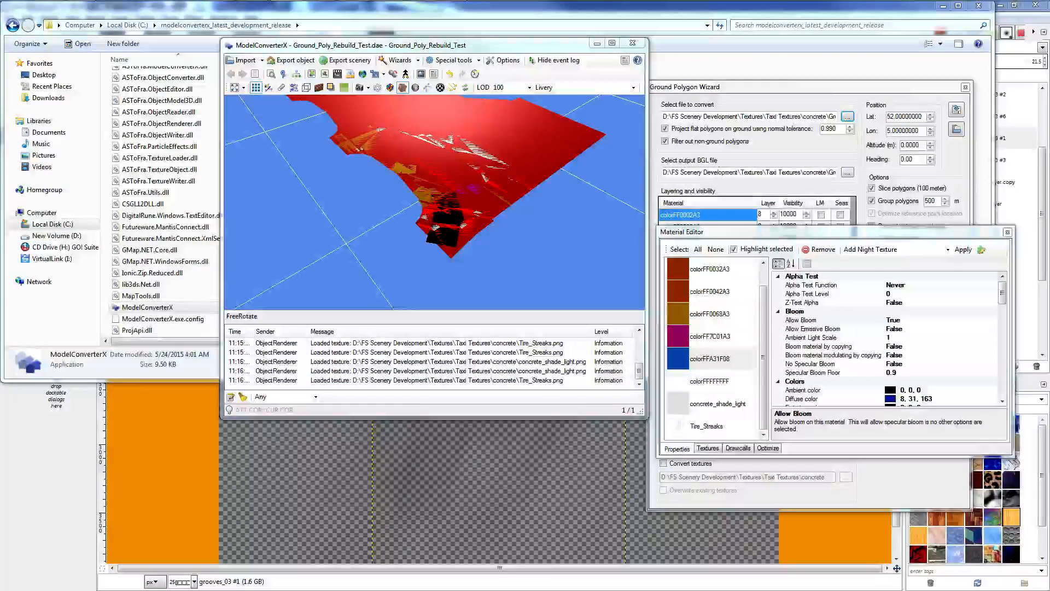
pyautogui.click(1006, 232)
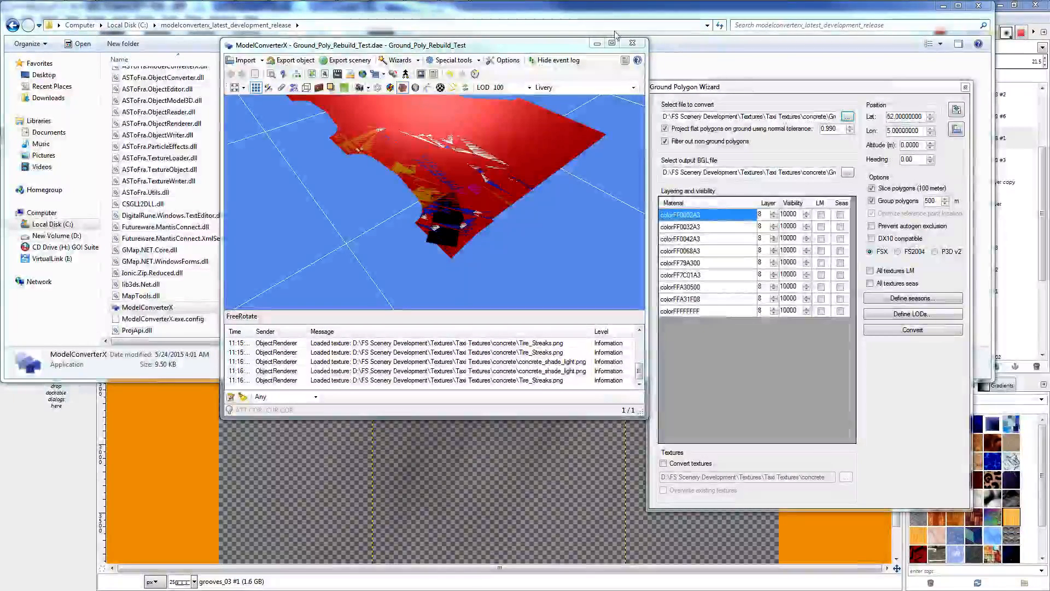
pyautogui.click(596, 42)
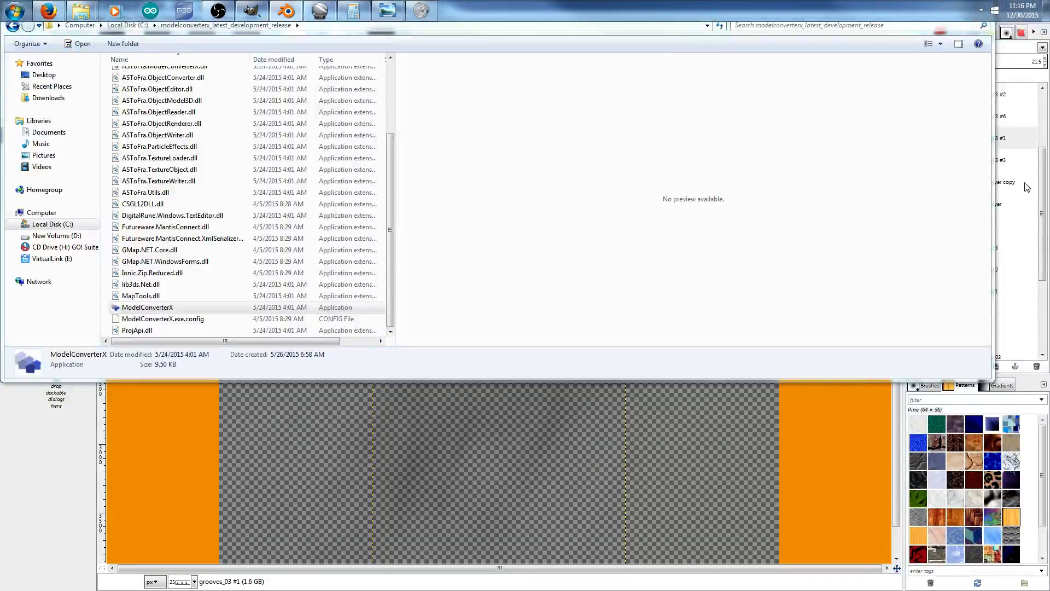
pyautogui.click(286, 11)
pyautogui.doubleClick(432, 103)
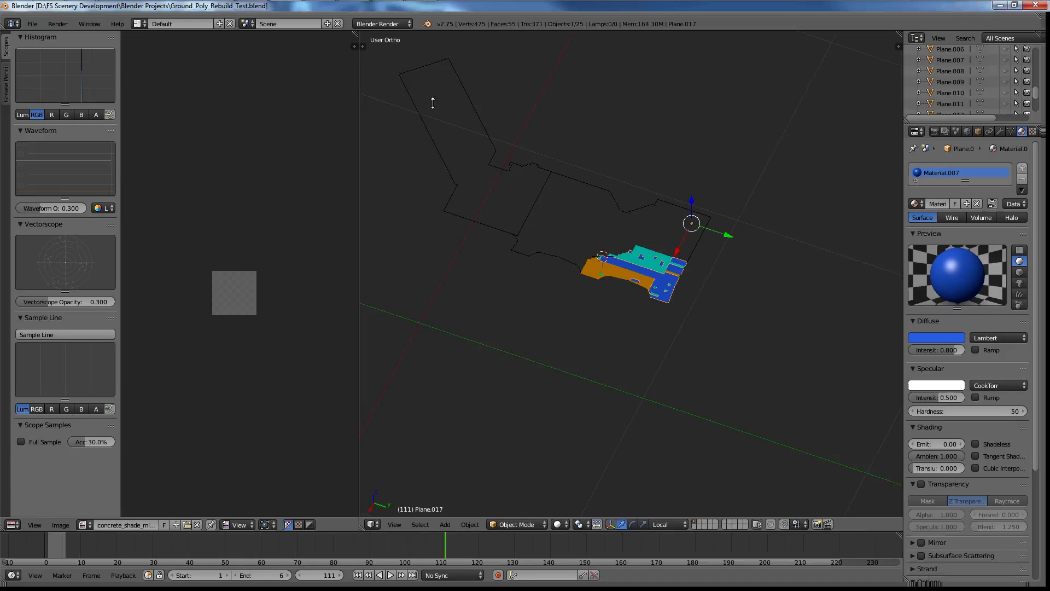
# Widen the material properties area and rename the blue ground plane's material to "light shade".
pyautogui.scroll(7, 661, 340)
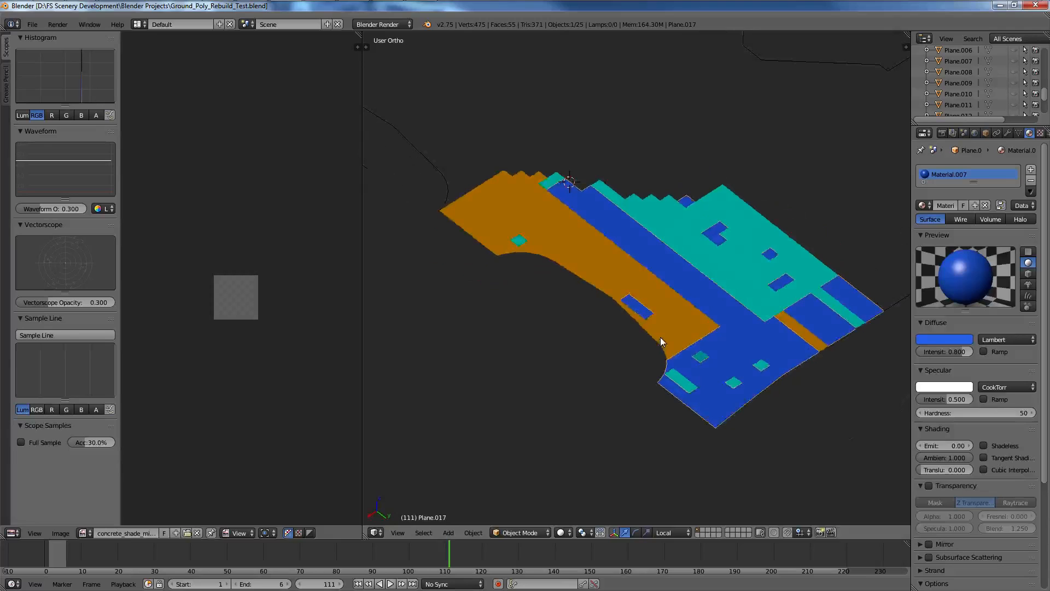
pyautogui.moveTo(661, 336); pyautogui.dragTo(683, 328, button='middle')
pyautogui.moveTo(911, 214); pyautogui.dragTo(815, 212)
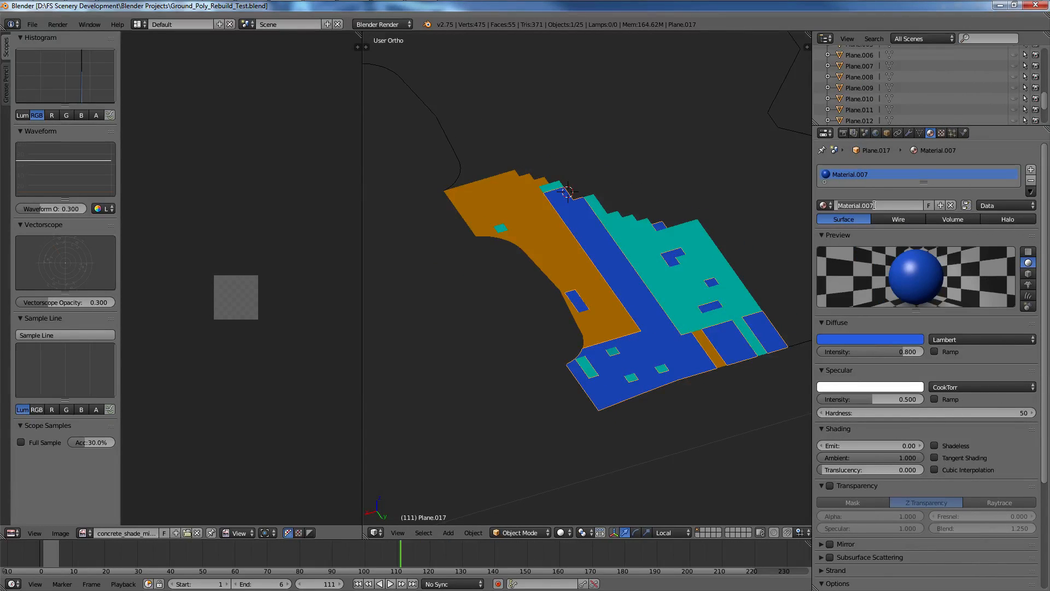
pyautogui.press('BackSpace')
pyautogui.write('light shade')
pyautogui.press('Return')
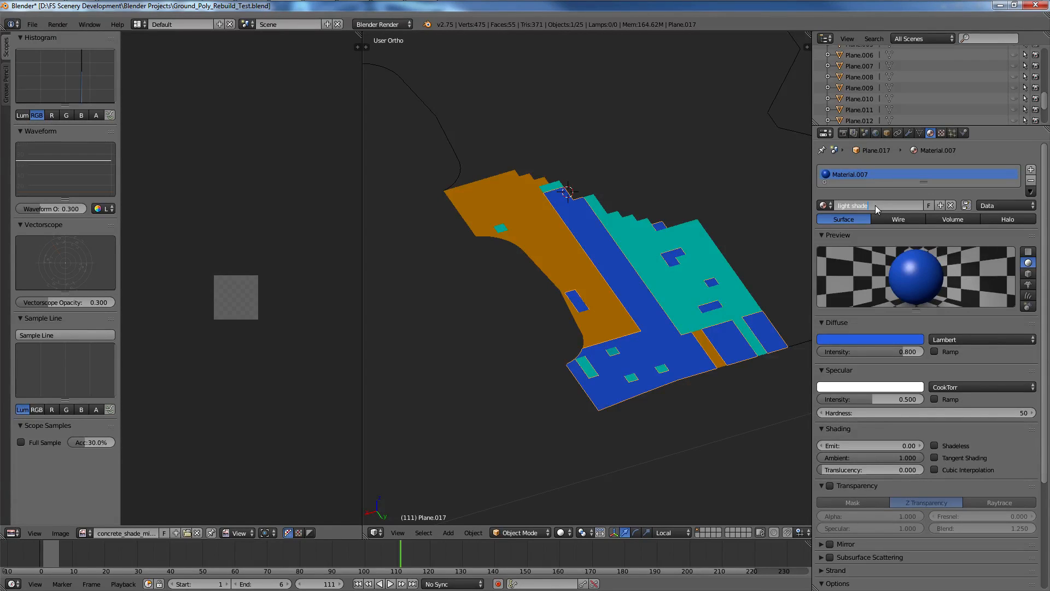
# Rename the teal ground plane's material to "dark_shade".
pyautogui.rightClick(748, 267)
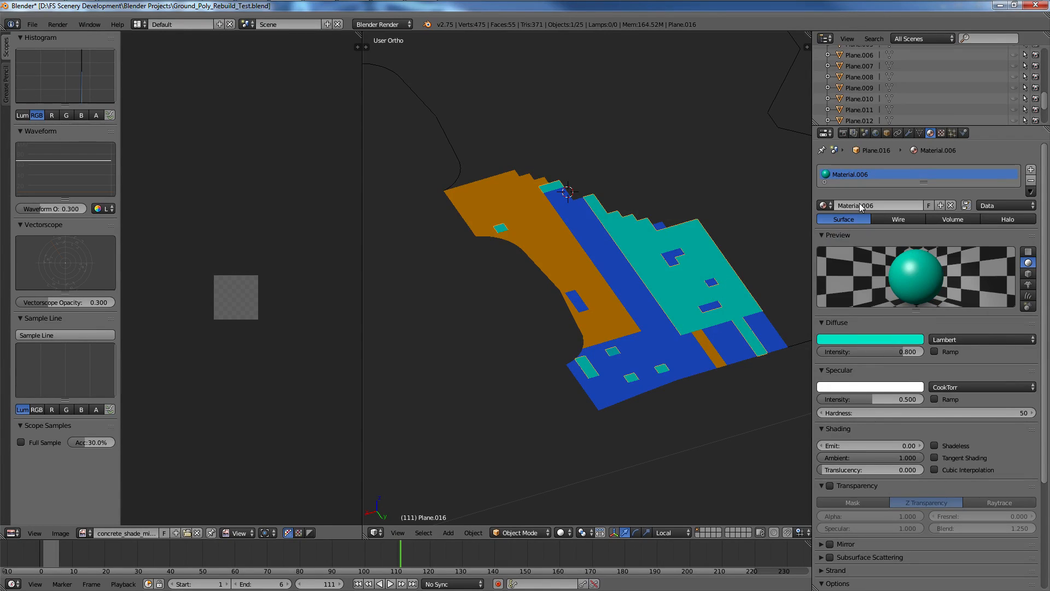
pyautogui.click(878, 206)
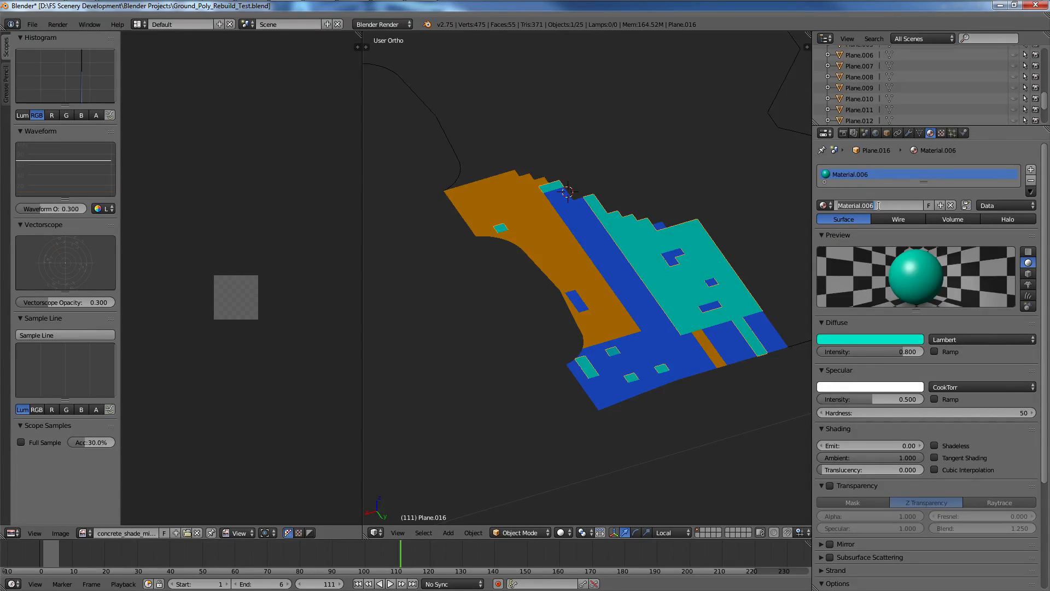
pyautogui.write('dar')
pyautogui.press('BackSpace')
pyautogui.write('k_shade')
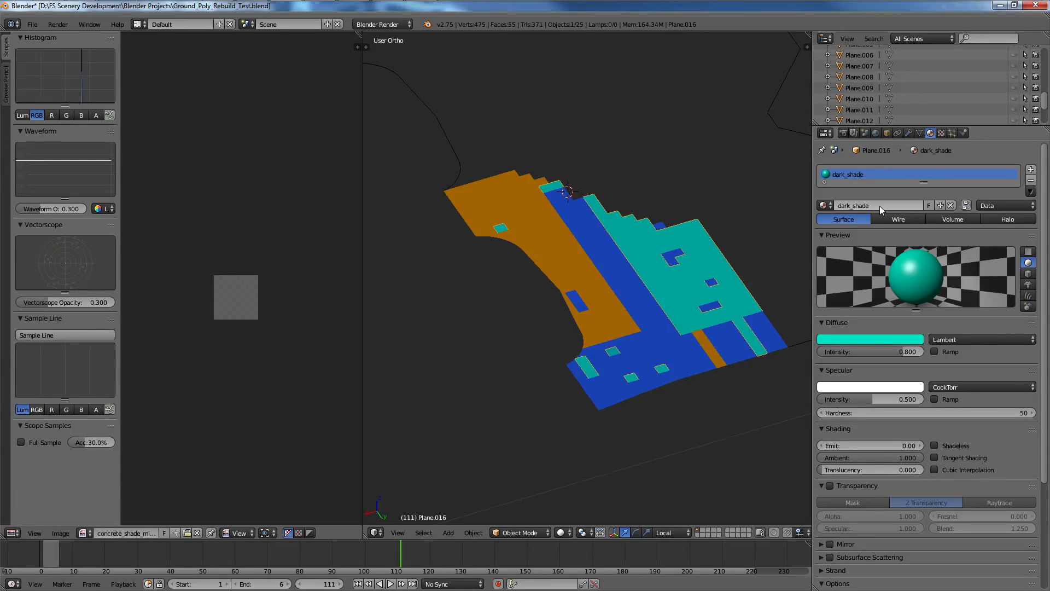
pyautogui.press('Return')
# Rename the orange ground plane's material to "mid_shade".
pyautogui.rightClick(586, 266)
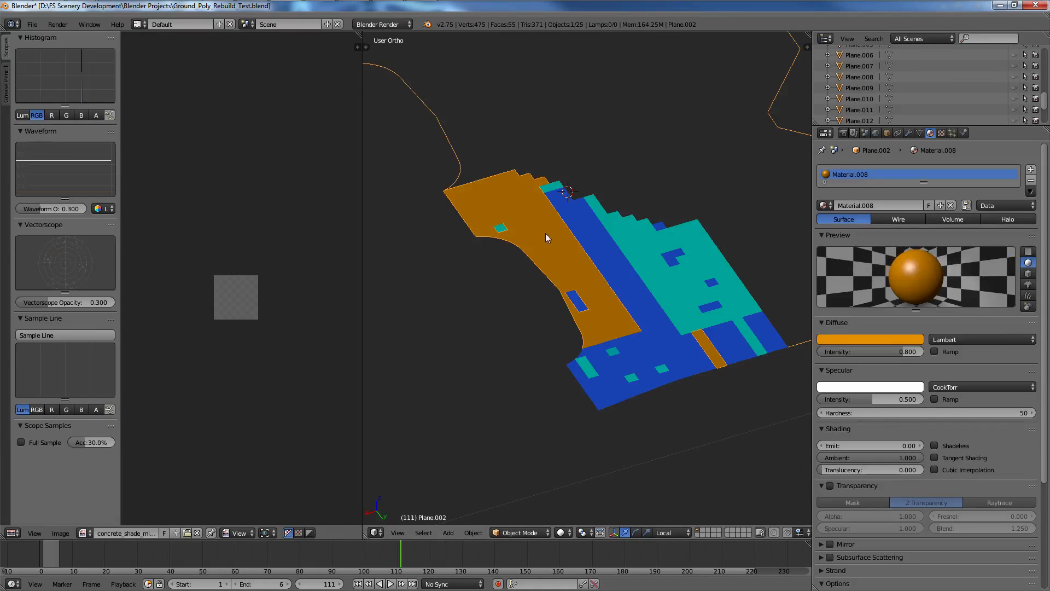
pyautogui.moveTo(542, 221); pyautogui.dragTo(655, 264, button='middle')
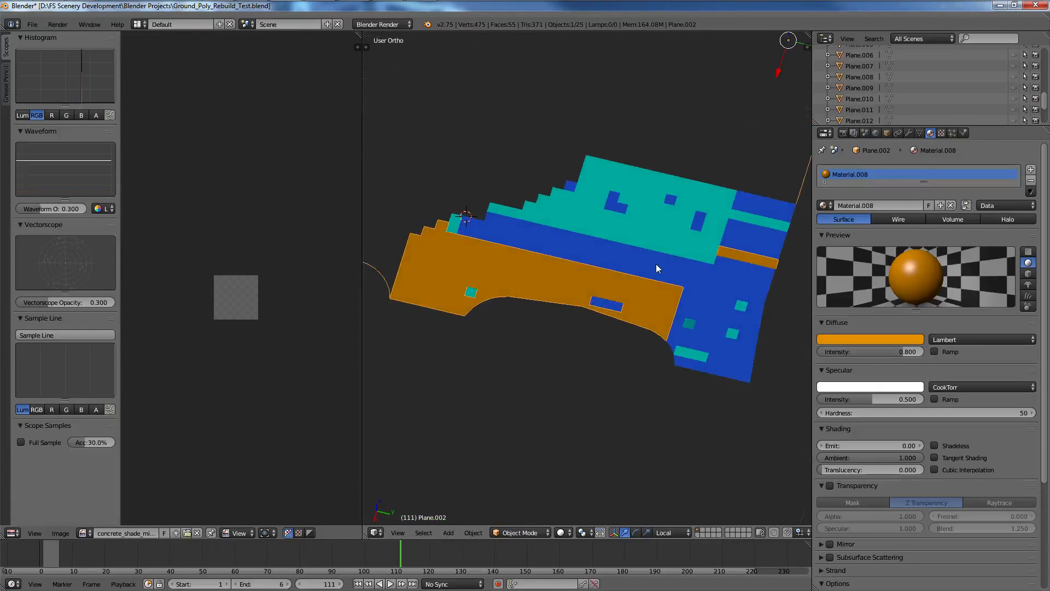
pyautogui.press('Tab')
pyautogui.press('Tab')
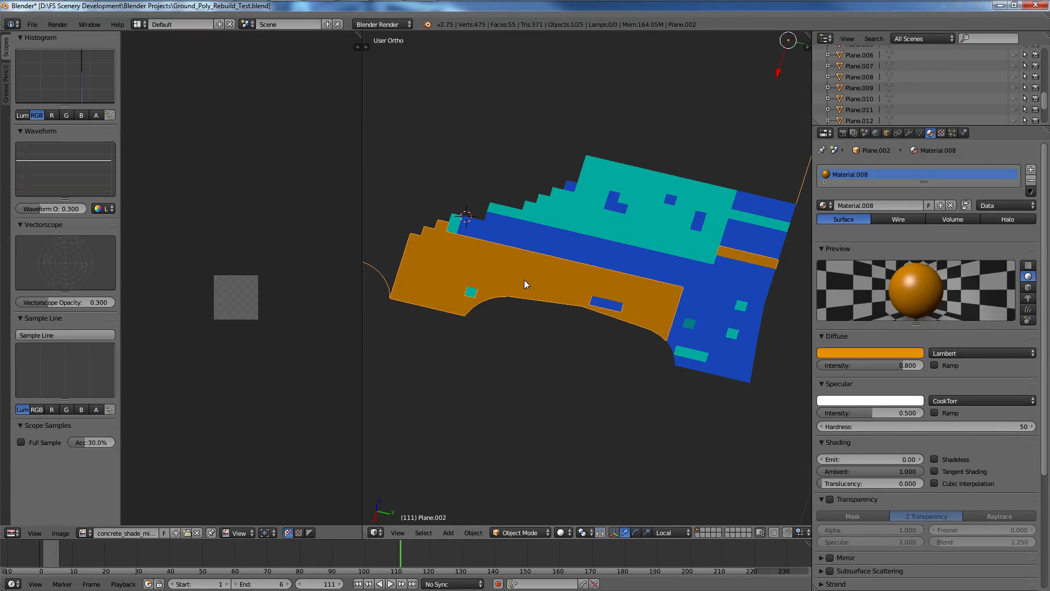
pyautogui.moveTo(524, 280); pyautogui.dragTo(559, 280, button='middle')
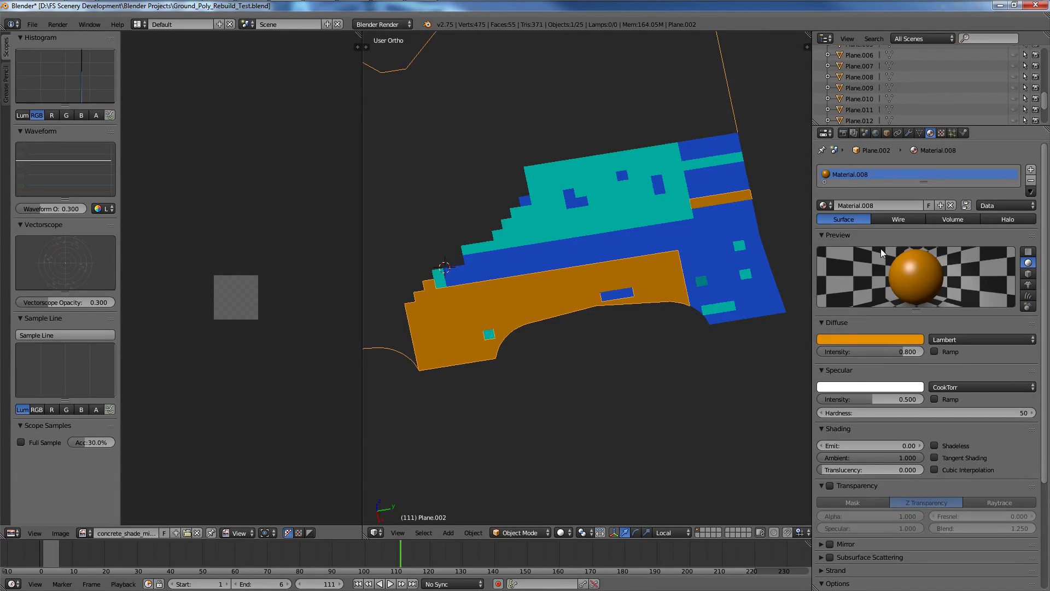
pyautogui.click(877, 205)
pyautogui.write('mid_shade')
pyautogui.press('Return')
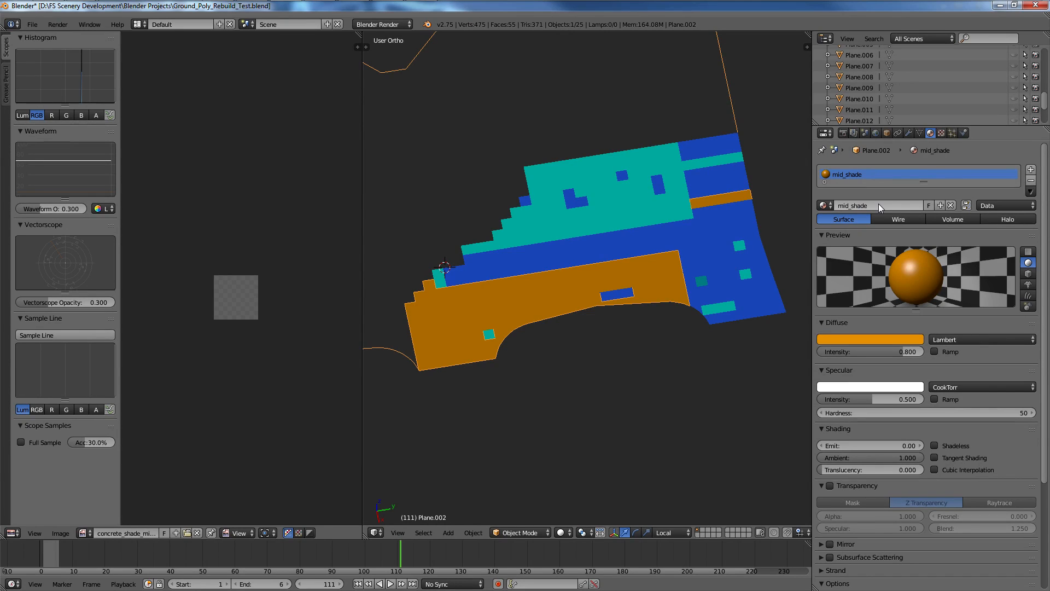
# Examine the ground sections from the top view and select the teal plane at its unusually dark square.
pyautogui.rightClick(705, 283)
pyautogui.moveTo(705, 283); pyautogui.dragTo(770, 322, button='middle')
pyautogui.scroll(4, 697, 188)
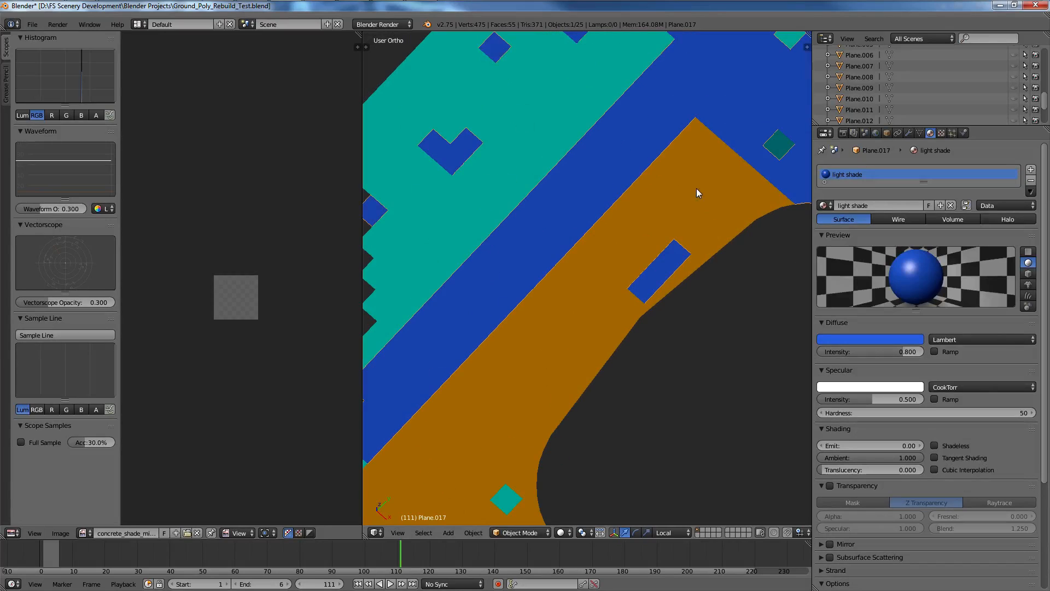
pyautogui.scroll(-2, 700, 216)
pyautogui.moveTo(700, 217); pyautogui.dragTo(740, 191, button='middle')
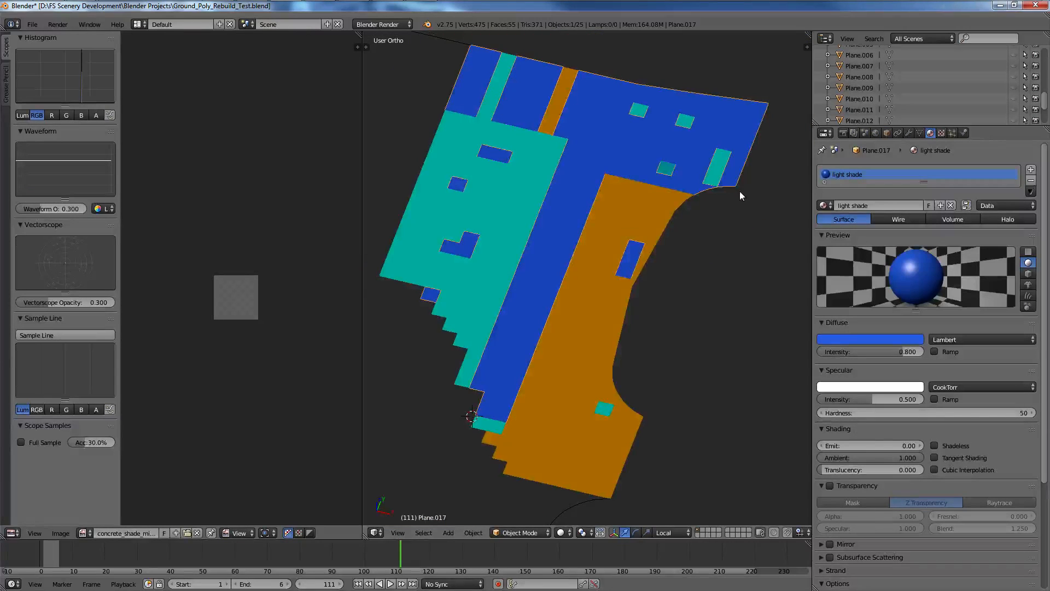
pyautogui.press('KP_7')
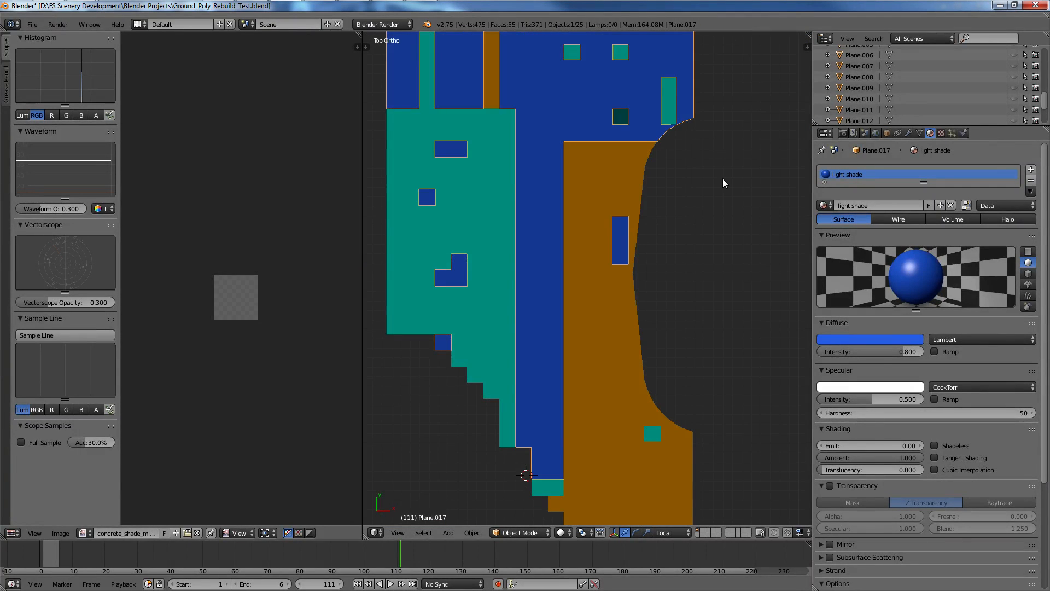
pyautogui.keyDown('shift'); pyautogui.scroll(6, 723, 178); pyautogui.keyUp('shift')
pyautogui.rightClick(631, 198)
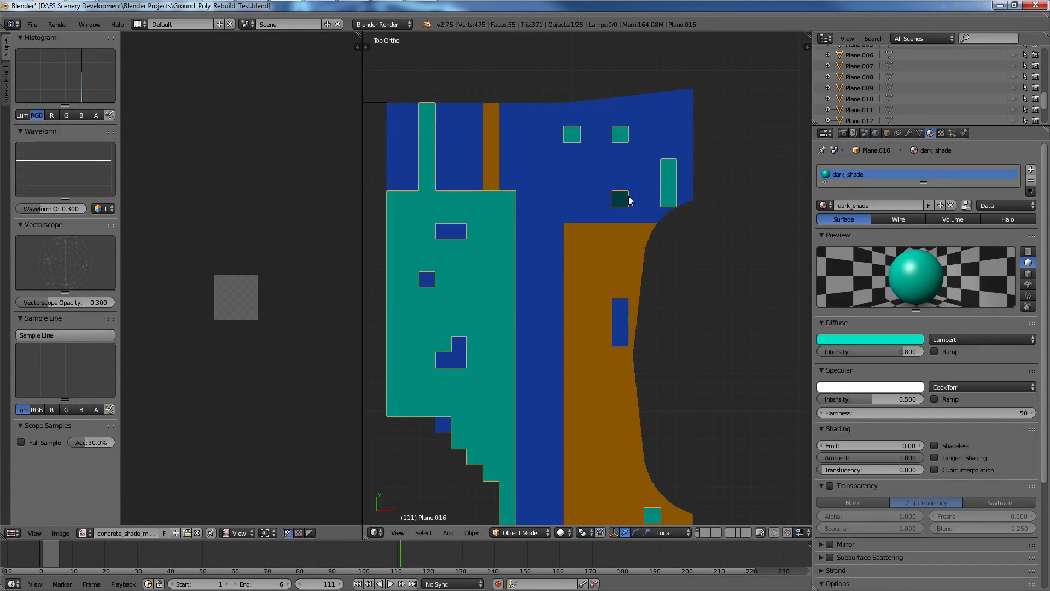
pyautogui.rightClick(629, 195)
pyautogui.rightClick(630, 199)
pyautogui.press('g')
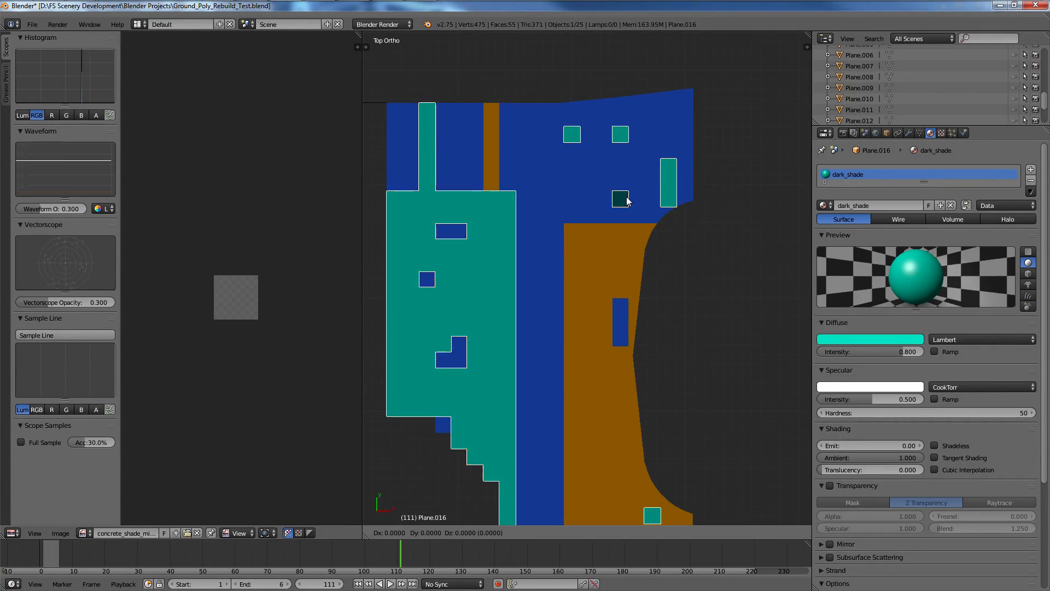
pyautogui.rightClick(631, 234)
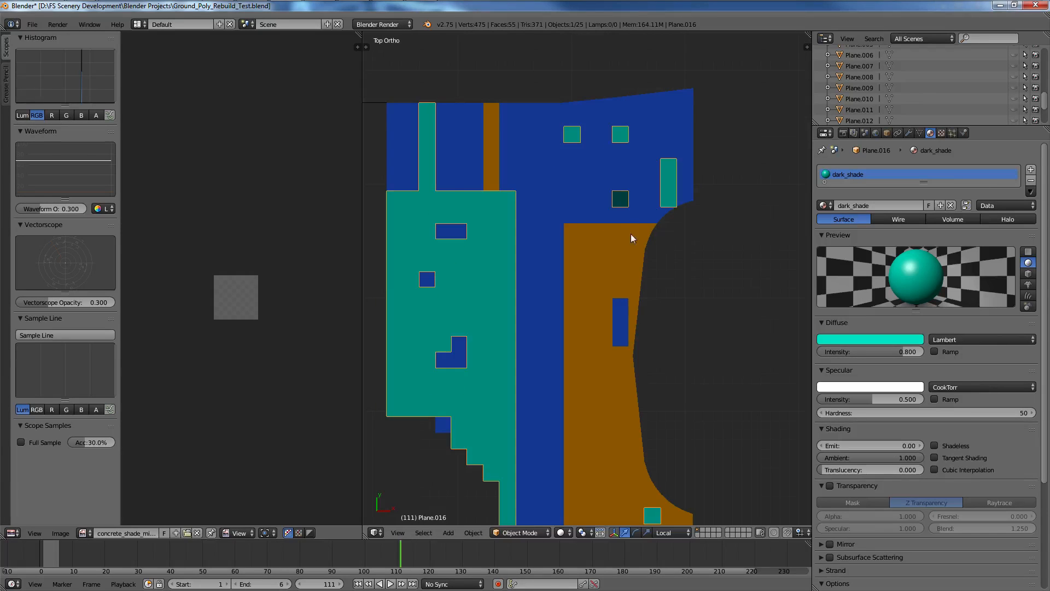
pyautogui.moveTo(631, 234)
pyautogui.mouseDown(button='middle')
pyautogui.moveTo(582, 254)
pyautogui.moveTo(658, 224)
pyautogui.moveTo(579, 316)
pyautogui.mouseUp(button='middle')
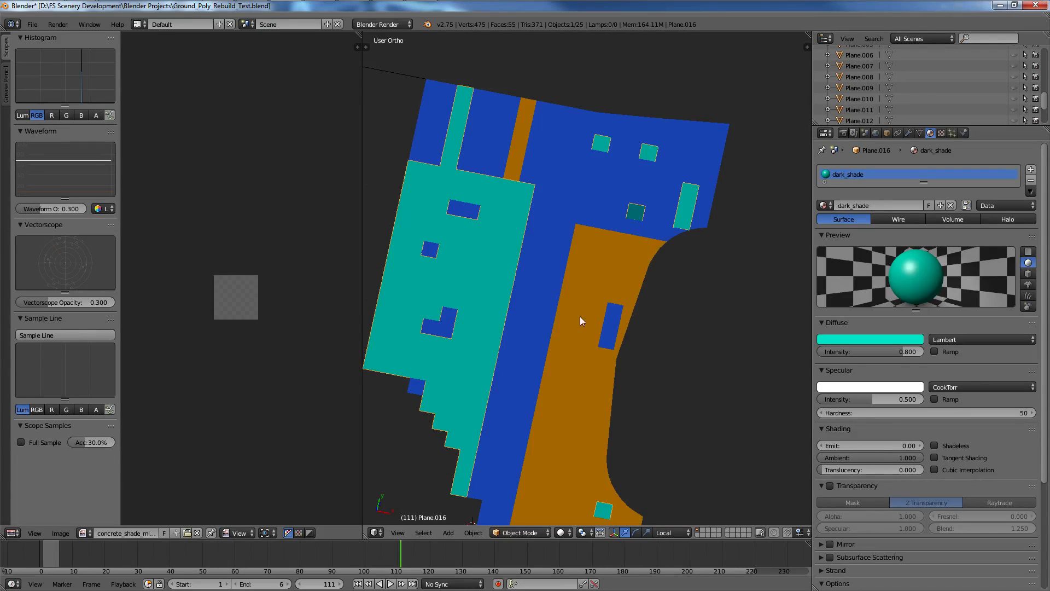
# Keep the viewport in Solid shading, then clear the teal plane's dark square selection and select all its faces in Edit Mode.
pyautogui.click(560, 536)
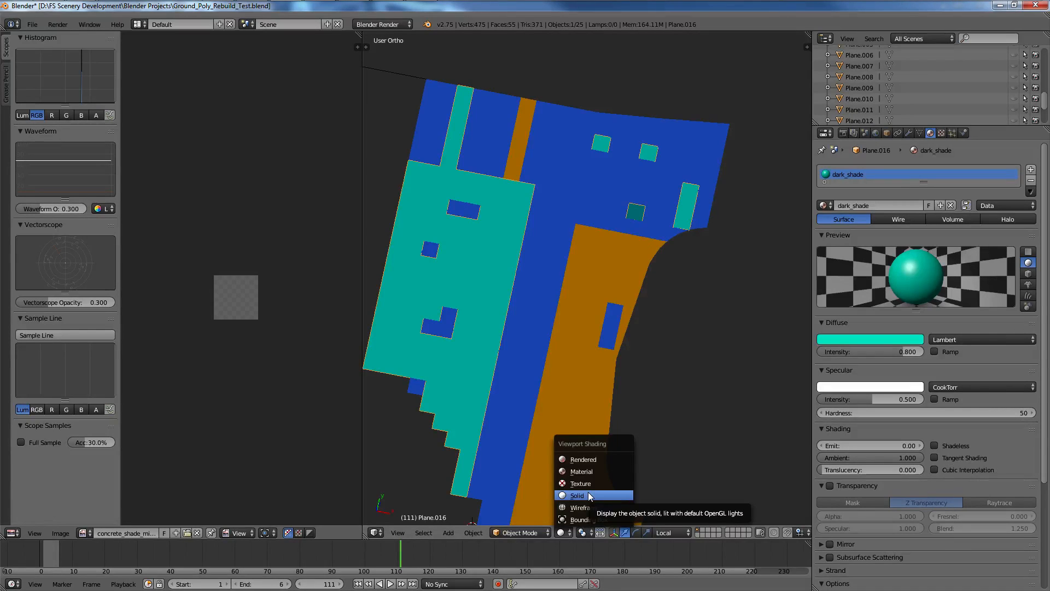
pyautogui.click(589, 492)
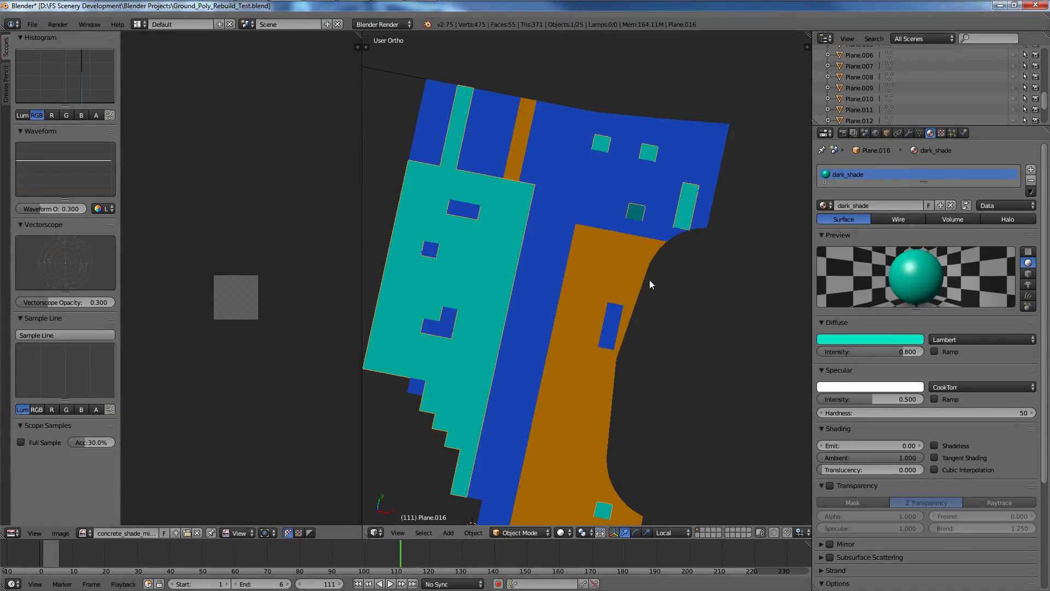
pyautogui.press('Tab')
pyautogui.hotkey('ctrl', 'f')
pyautogui.click(640, 213)
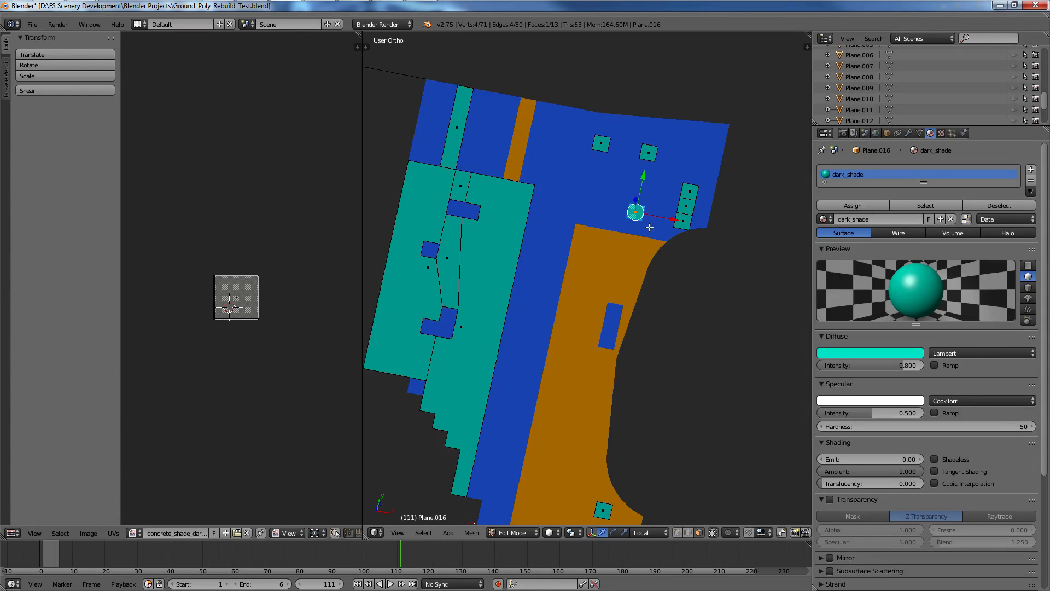
pyautogui.press('a')
pyautogui.press('KP_7')
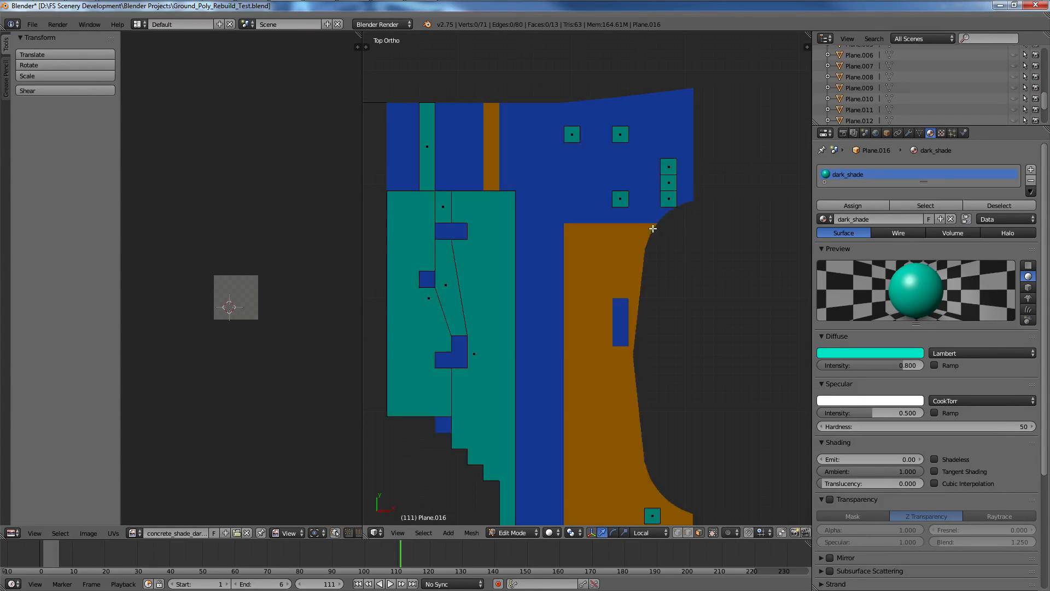
pyautogui.press('a')
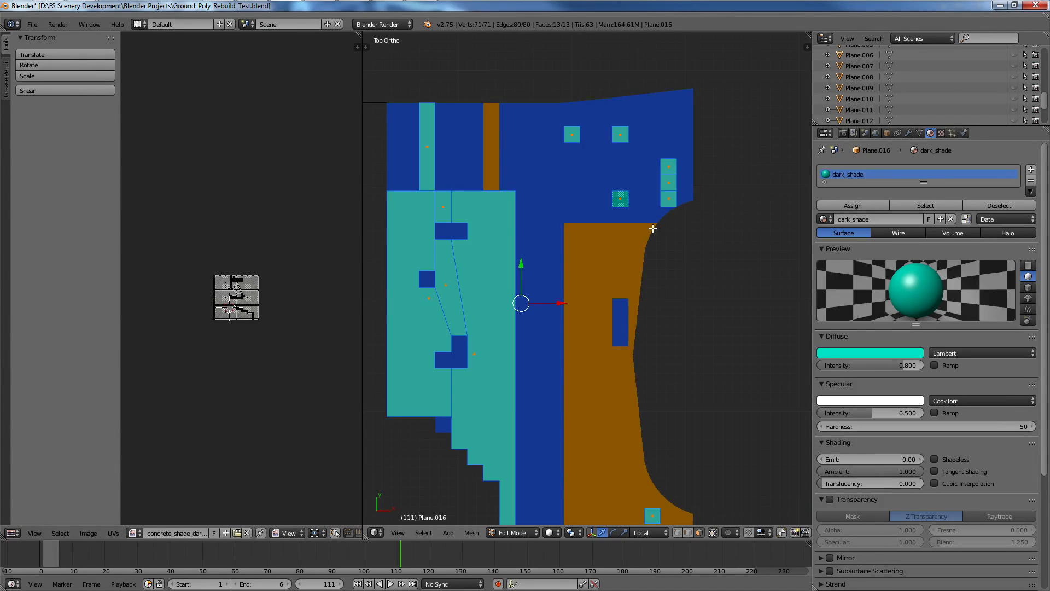
pyautogui.press('Tab')
# Select the orange mid_shade plane and switch the viewport to Texture shading to show the concrete textures.
pyautogui.moveTo(652, 229); pyautogui.dragTo(576, 228, button='middle')
pyautogui.rightClick(576, 228)
pyautogui.moveTo(609, 268); pyautogui.dragTo(618, 325, button='middle')
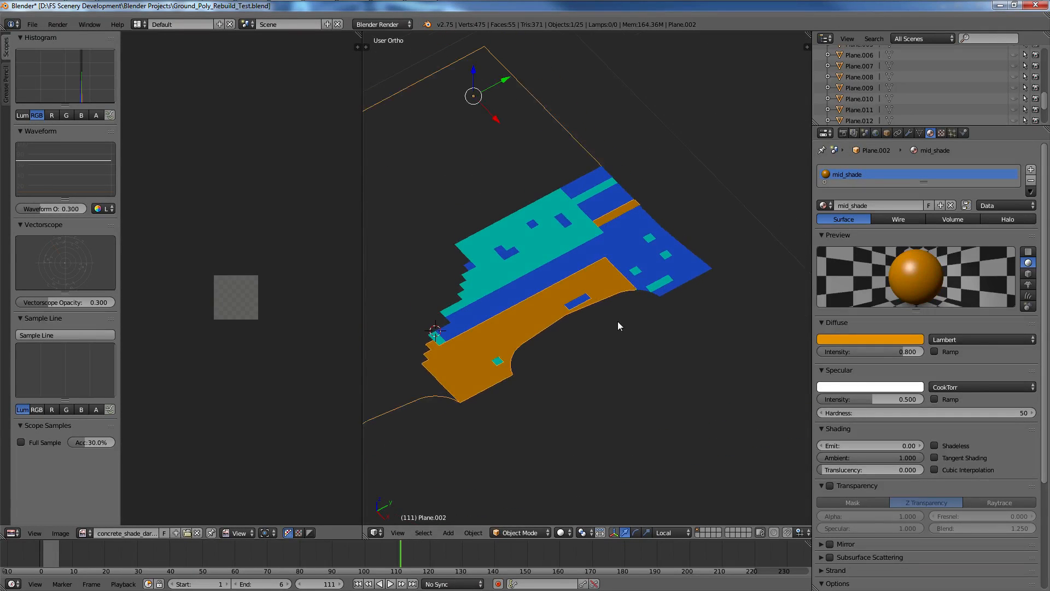
pyautogui.scroll(-4, 618, 321)
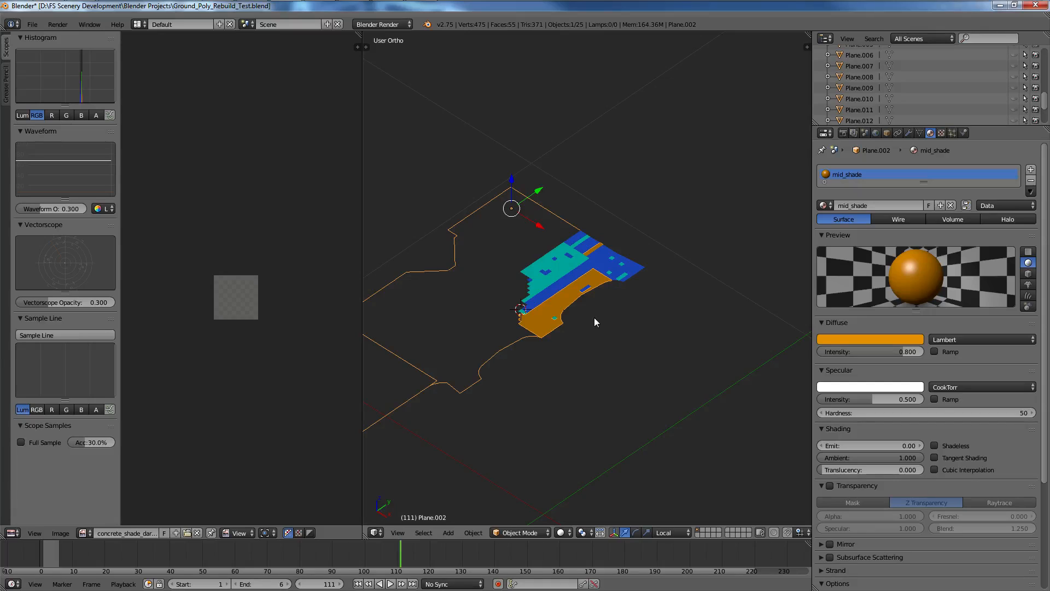
pyautogui.scroll(2, 594, 322)
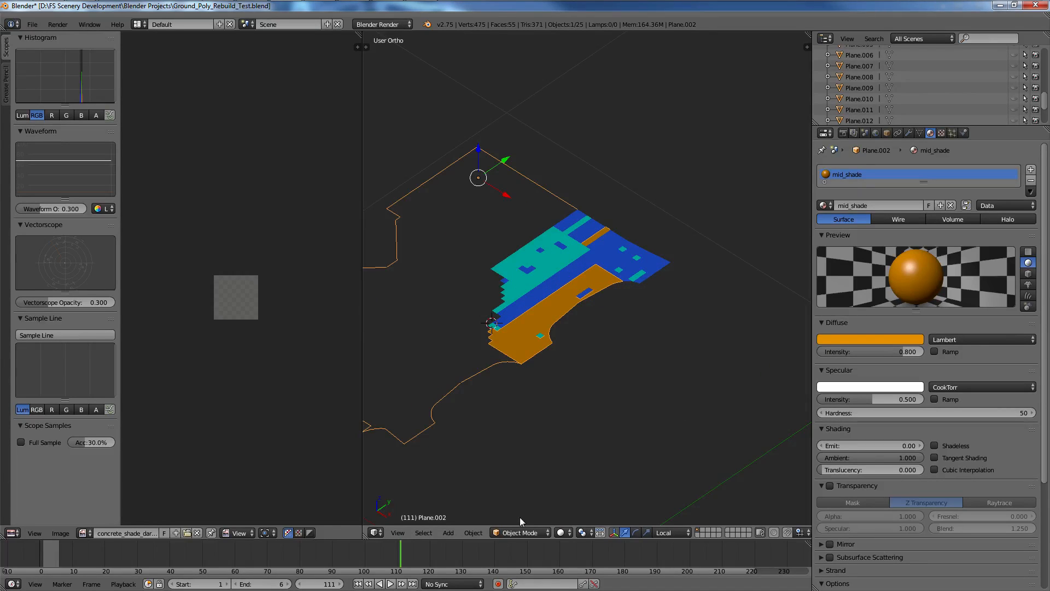
pyautogui.hotkey('alt', 'z')
pyautogui.scroll(3, 527, 396)
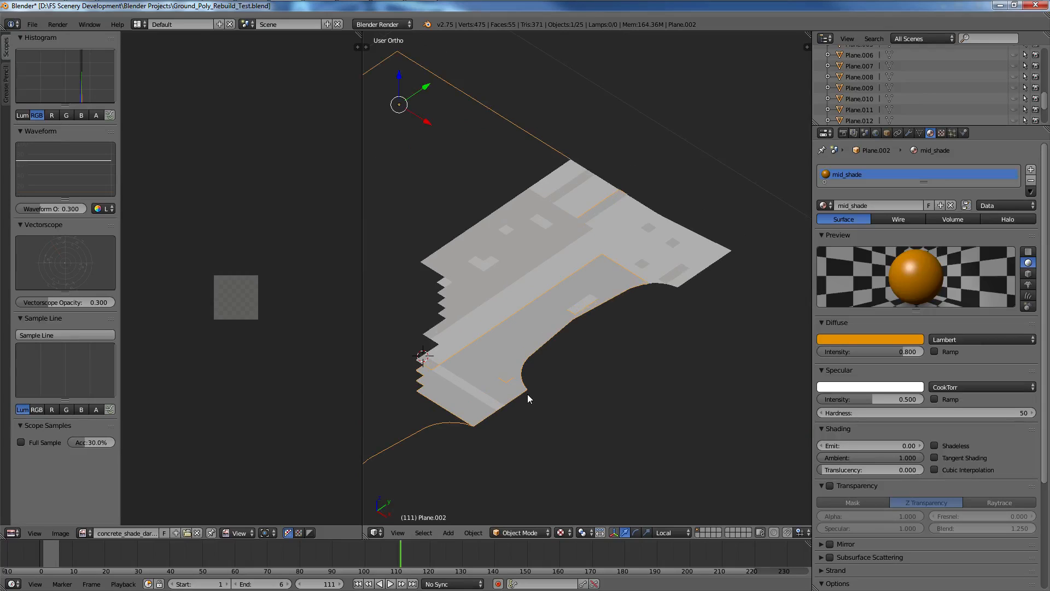
# Try to move the orange mid_shade plane away from the other ground sections.
pyautogui.moveTo(527, 393); pyautogui.dragTo(566, 392, button='middle')
pyautogui.press('g')
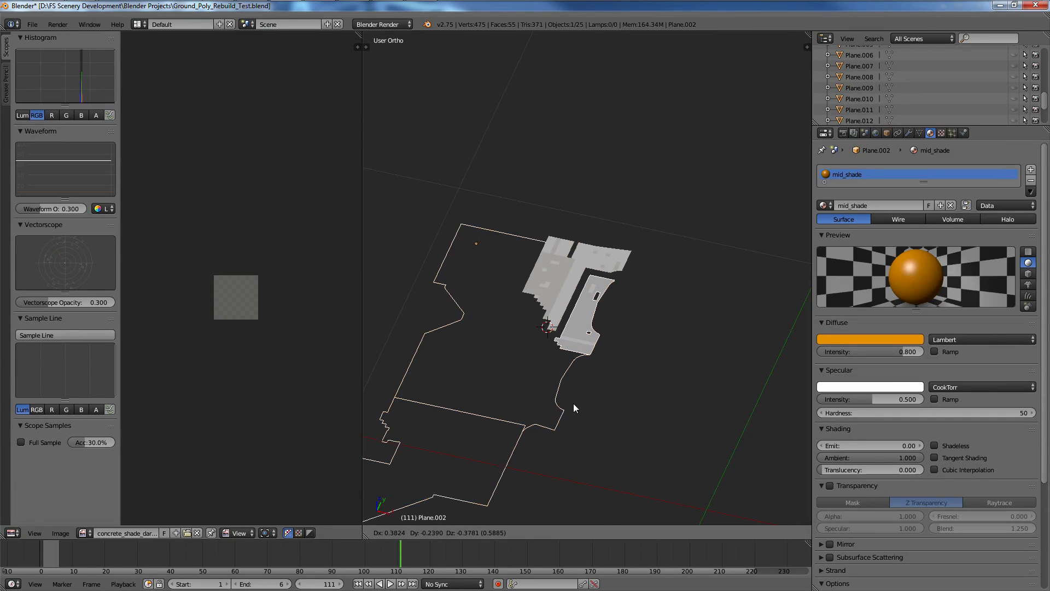
pyautogui.rightClick(572, 419)
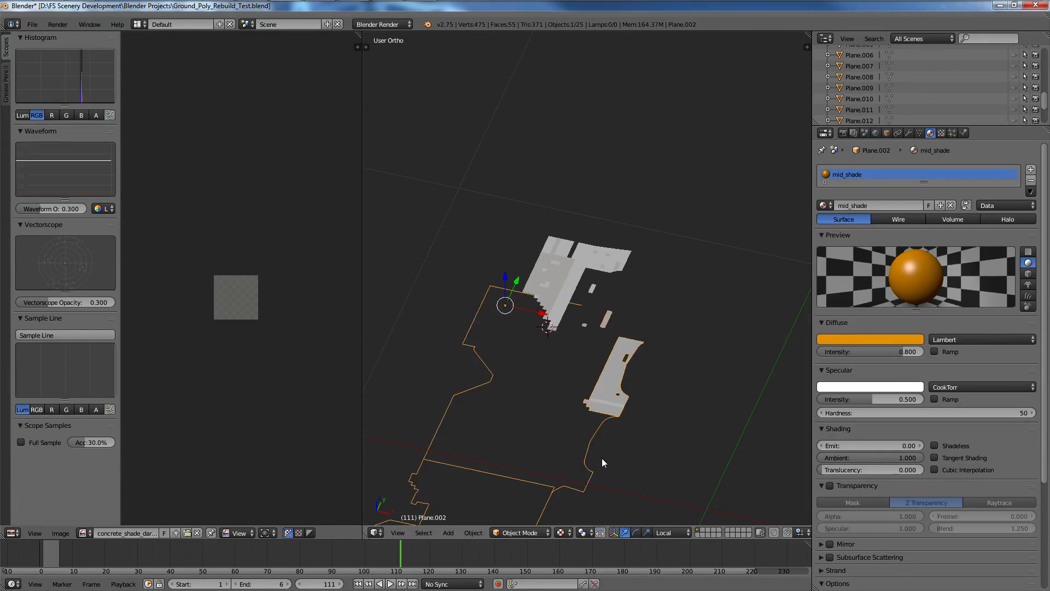
# Unhide Plane.001 in the scene and select it to show its textured ground surface.
pyautogui.scroll(7, 591, 404)
pyautogui.moveTo(591, 404); pyautogui.dragTo(606, 383, button='middle')
pyautogui.scroll(-3, 1003, 64)
pyautogui.scroll(5, 1003, 63)
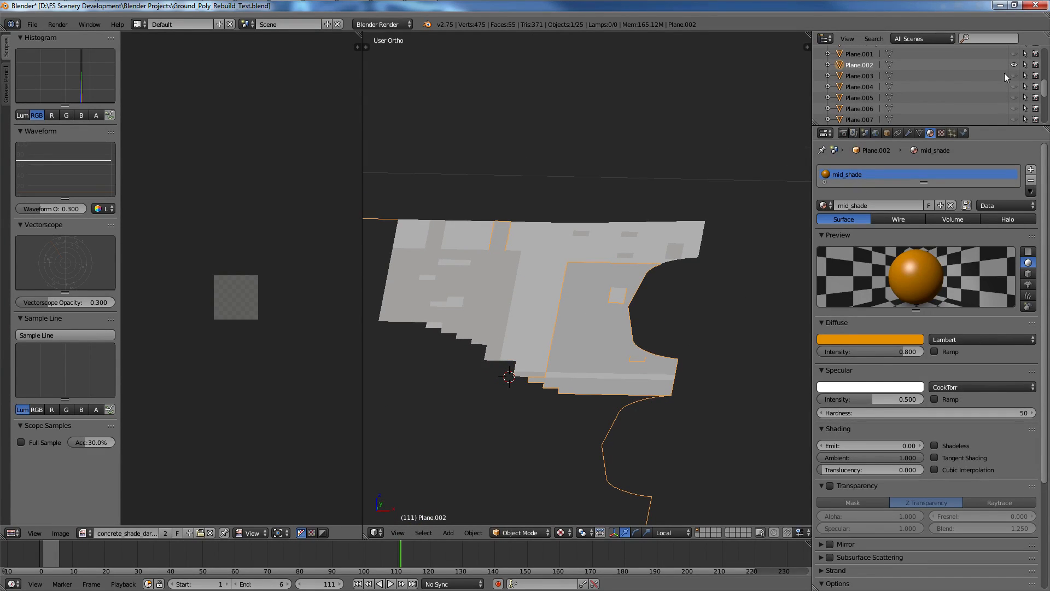
pyautogui.scroll(1, 1004, 73)
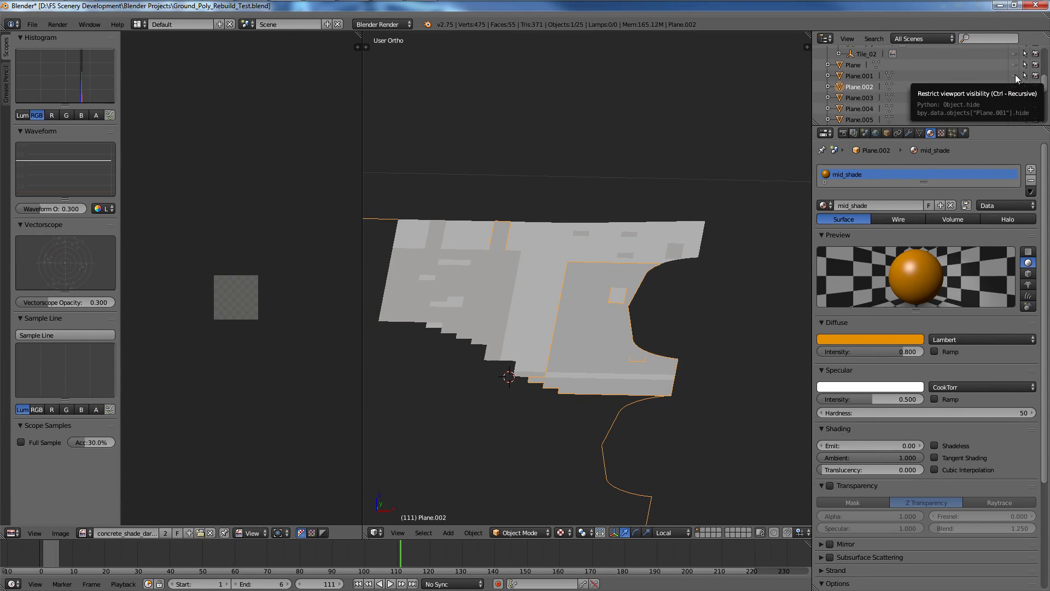
pyautogui.click(1015, 76)
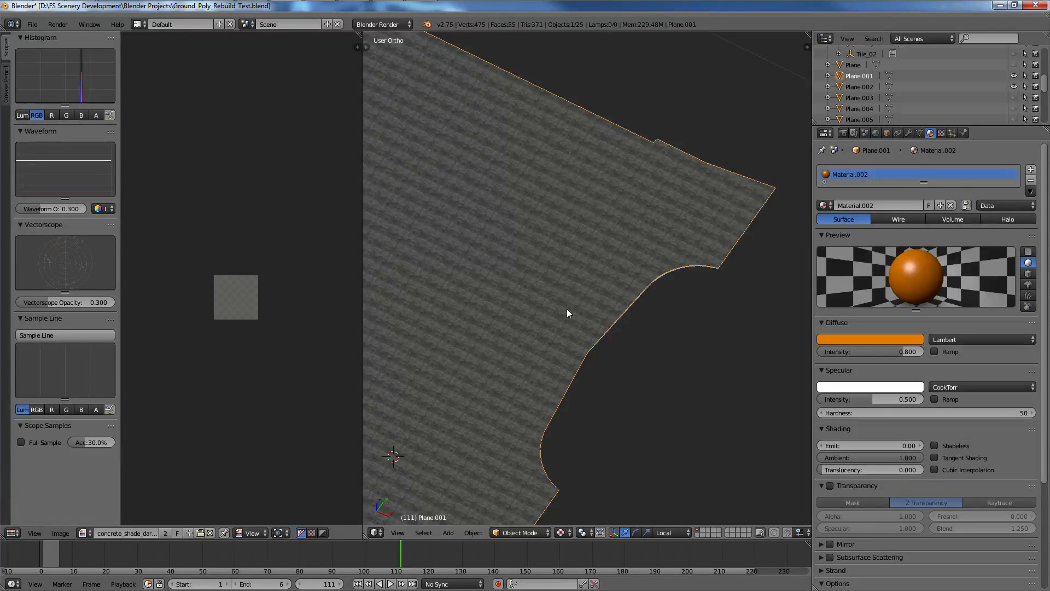
pyautogui.moveTo(567, 313); pyautogui.dragTo(532, 268, button='middle')
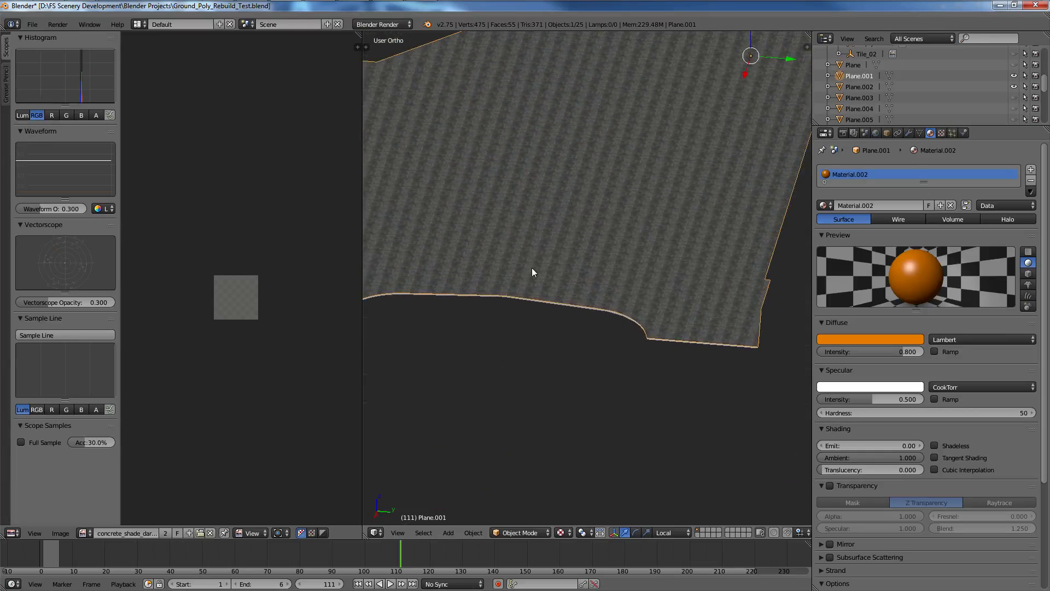
# Rename Plane.001's material to "detail" and hide the plane again.
pyautogui.click(887, 205)
pyautogui.write('detai')
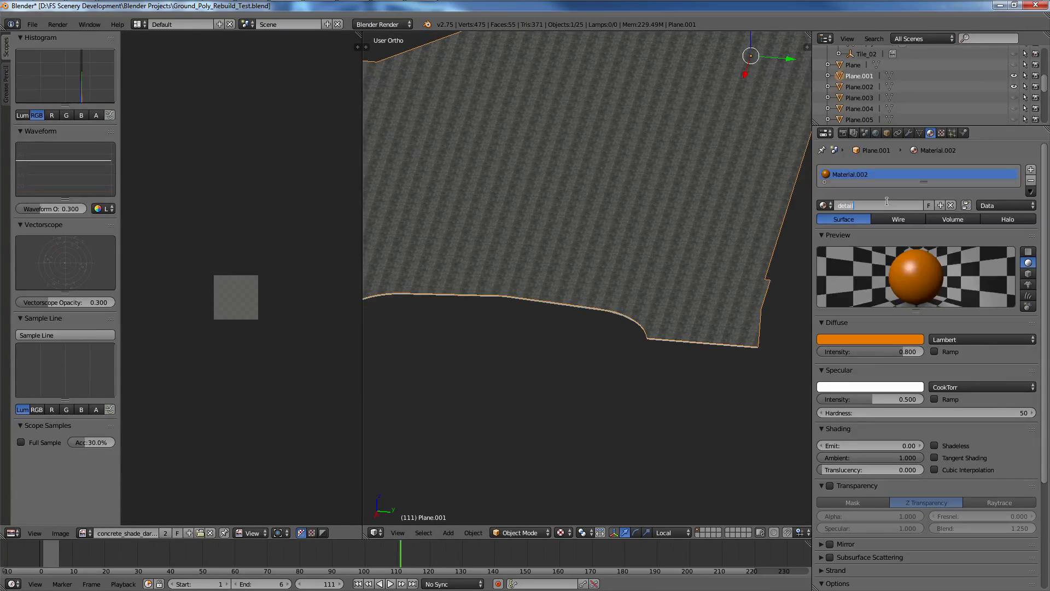
pyautogui.write('l')
pyautogui.press('Return')
pyautogui.click(1016, 76)
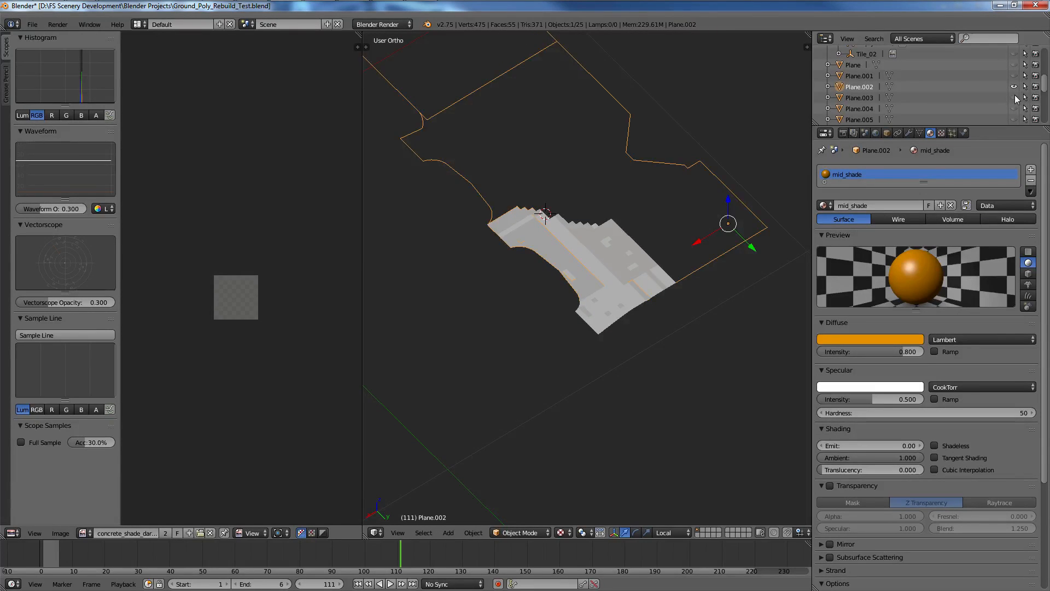
# Toggle Plane.002's visibility to identify its ground area, leaving it visible and selected.
pyautogui.click(1012, 86)
pyautogui.click(1013, 86)
pyautogui.click(1012, 86)
pyautogui.click(1013, 86)
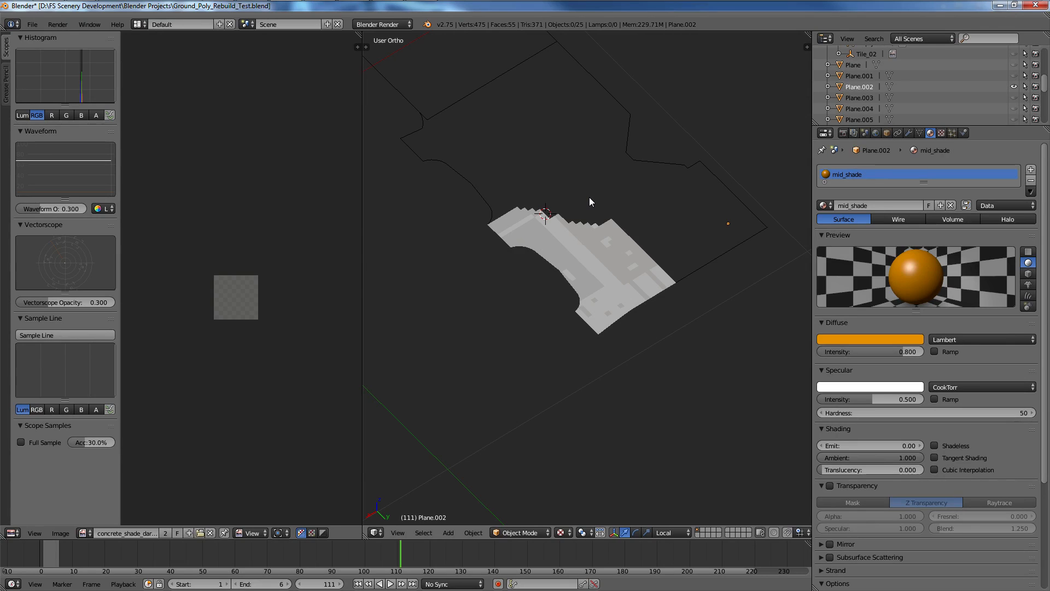
pyautogui.rightClick(729, 261)
# Compare the ground sections in Solid shading and return the viewport to Texture shading.
pyautogui.hotkey('alt', 'z')
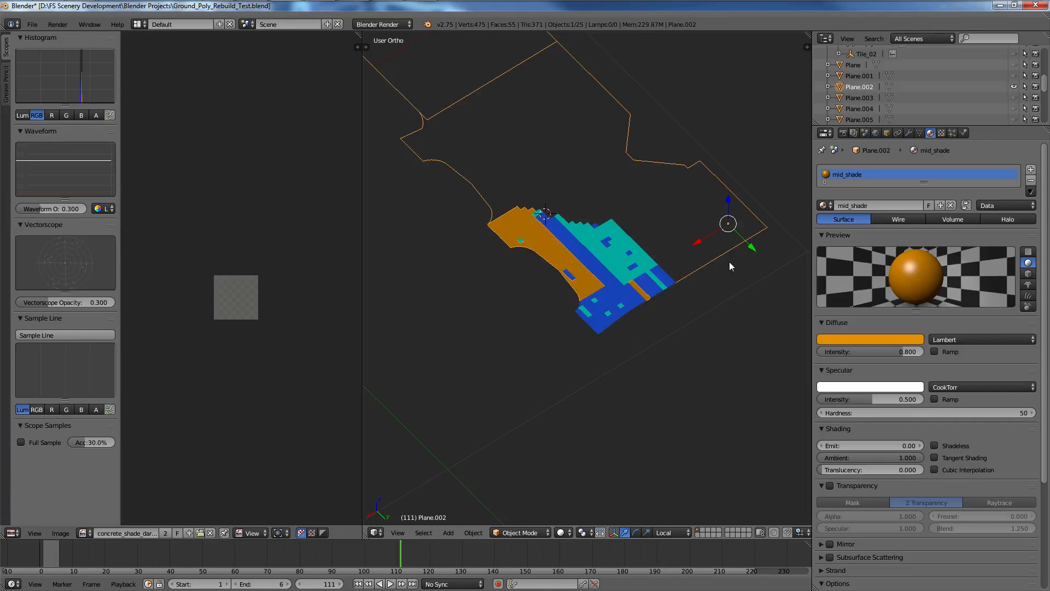
pyautogui.moveTo(730, 261); pyautogui.dragTo(705, 274, button='middle')
pyautogui.click(560, 532)
pyautogui.click(585, 486)
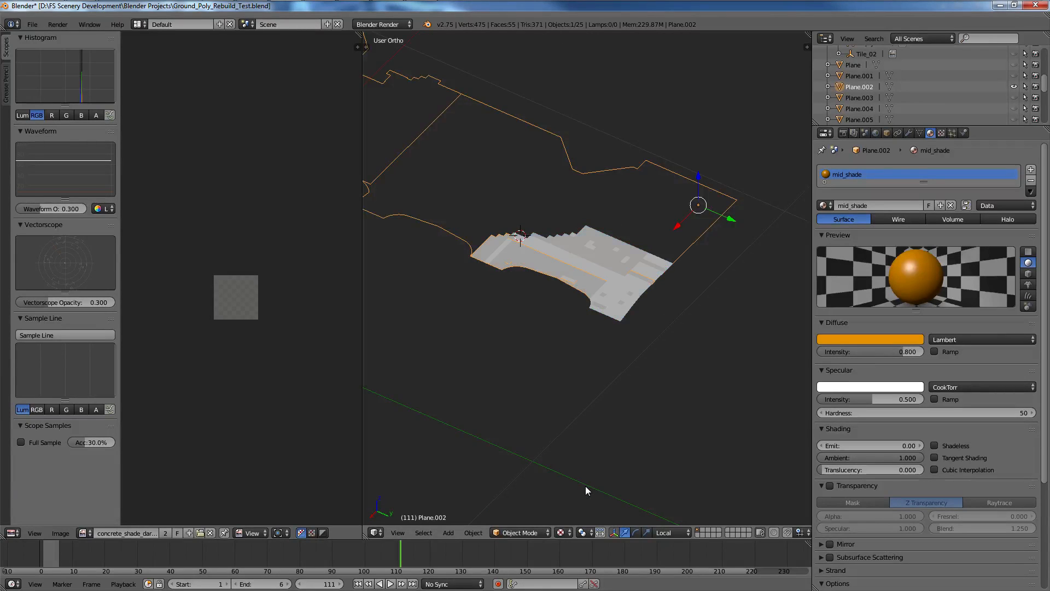
# Show Plane.003 temporarily, select it to check whether it has a material, and hide it again.
pyautogui.click(1014, 98)
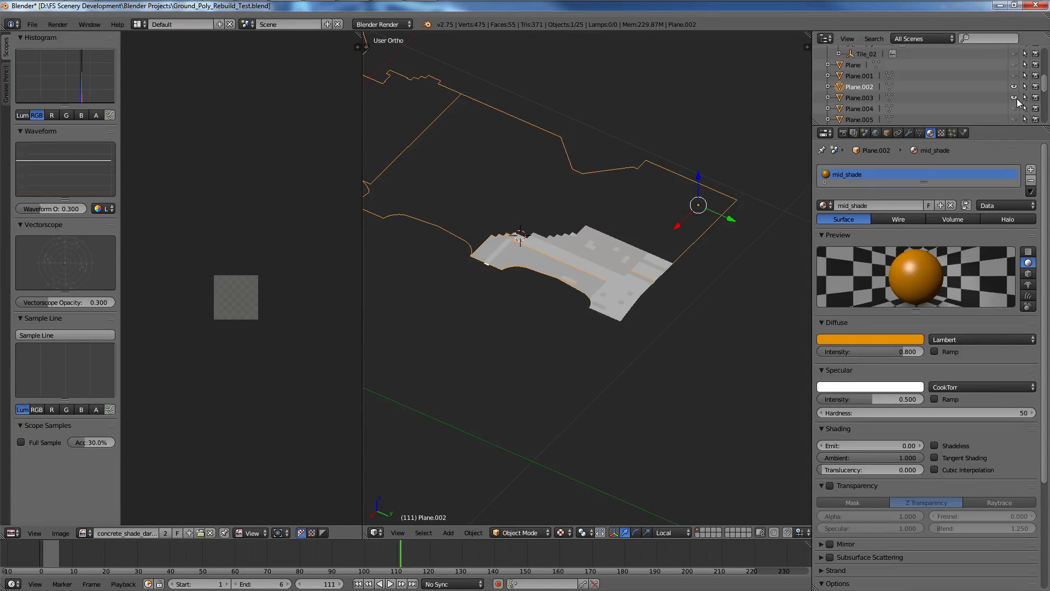
pyautogui.moveTo(547, 257); pyautogui.dragTo(613, 219, button='middle')
pyautogui.click(970, 98)
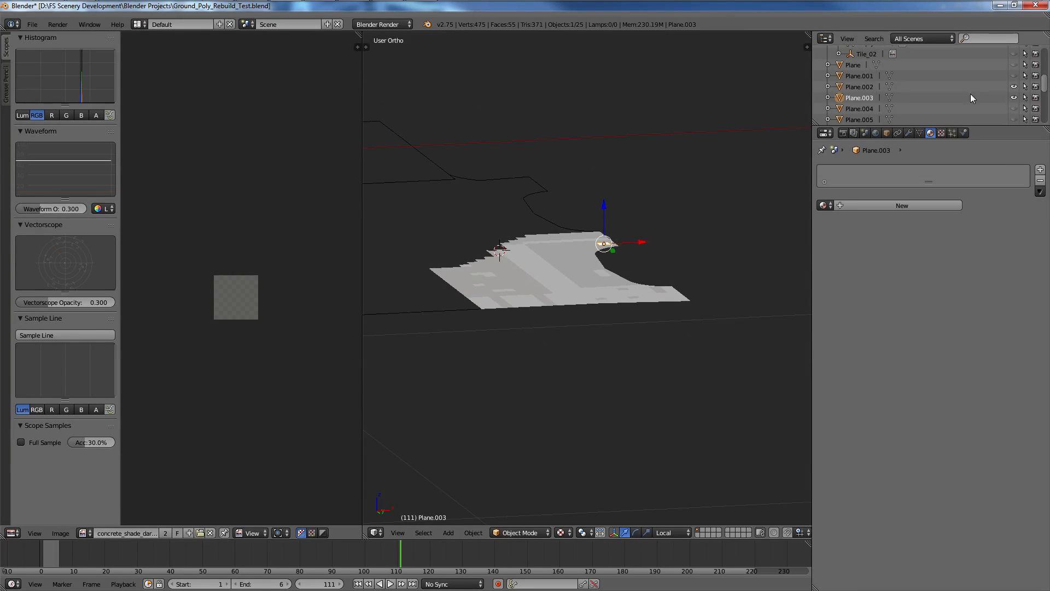
pyautogui.click(1017, 97)
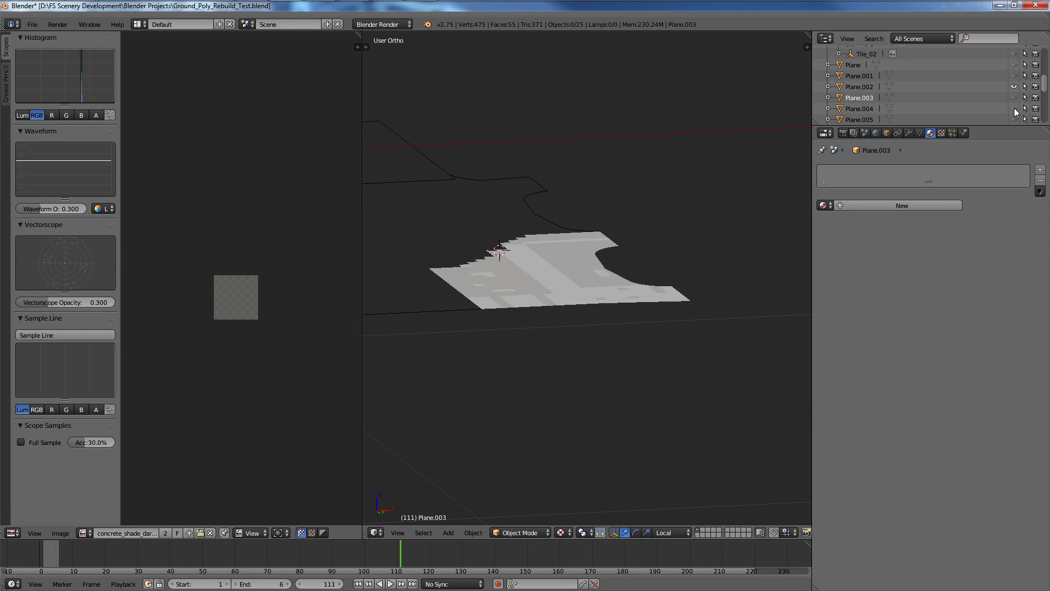
# Unhide Plane.004, switch the viewport to Solid shading, and select the red plane.
pyautogui.scroll(-3, 548, 298)
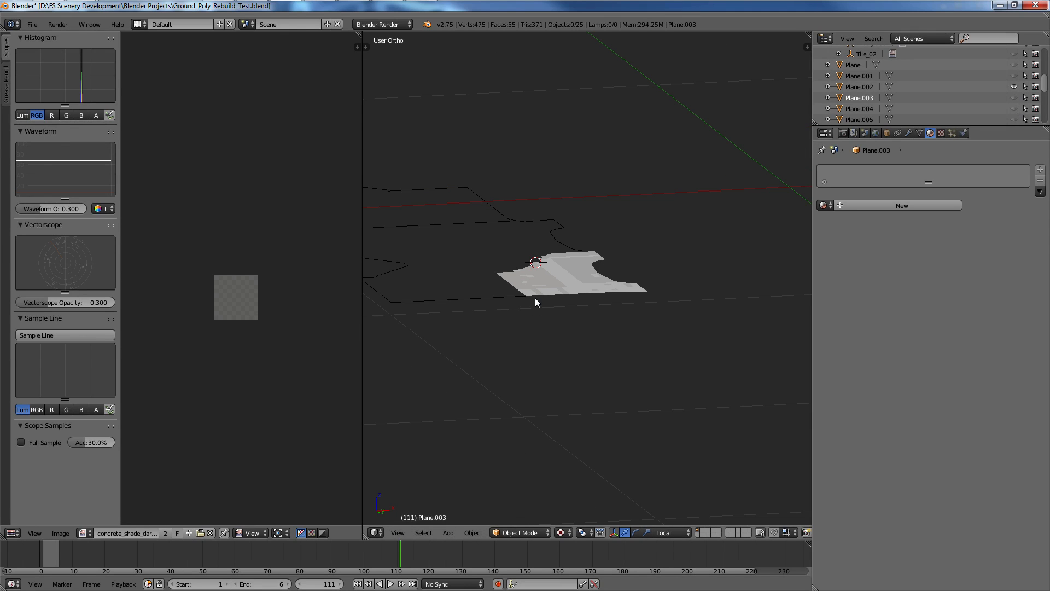
pyautogui.moveTo(535, 298); pyautogui.dragTo(535, 358, button='middle')
pyautogui.click(1015, 108)
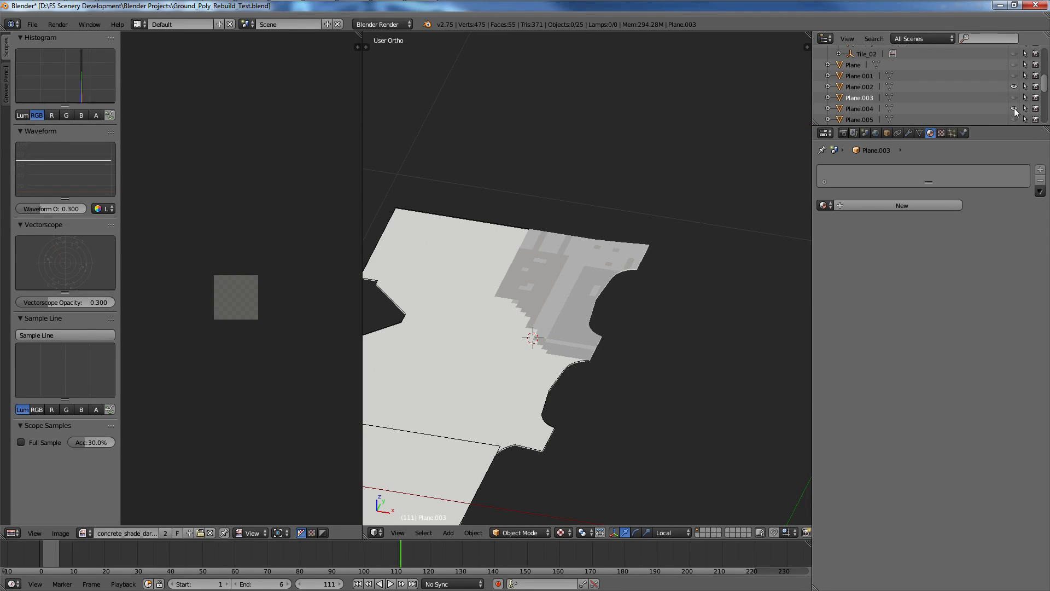
pyautogui.scroll(-2, 1015, 109)
pyautogui.moveTo(518, 396); pyautogui.dragTo(542, 432, button='middle')
pyautogui.click(562, 532)
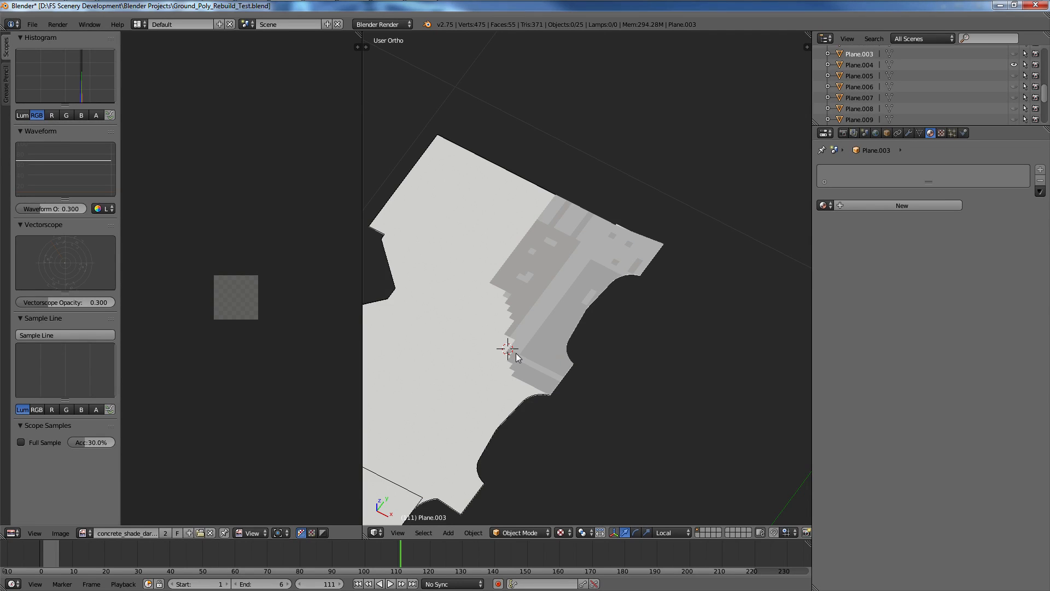
pyautogui.hotkey('alt', 'z')
pyautogui.rightClick(507, 378)
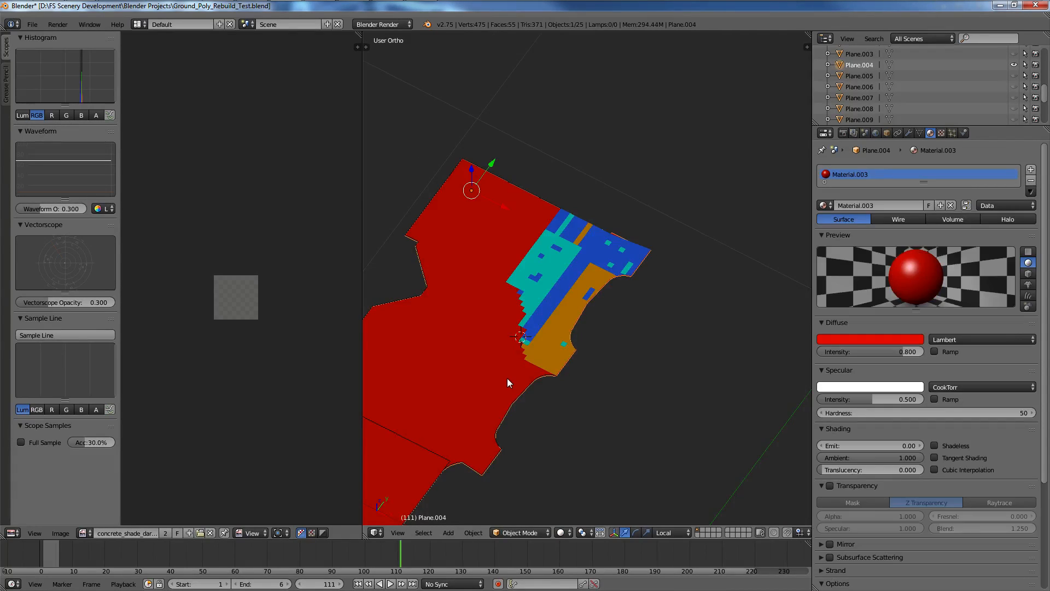
# Inspect the red plane's edge around the colored sections and switch the viewport to Texture shading.
pyautogui.moveTo(507, 378); pyautogui.dragTo(490, 339, button='middle')
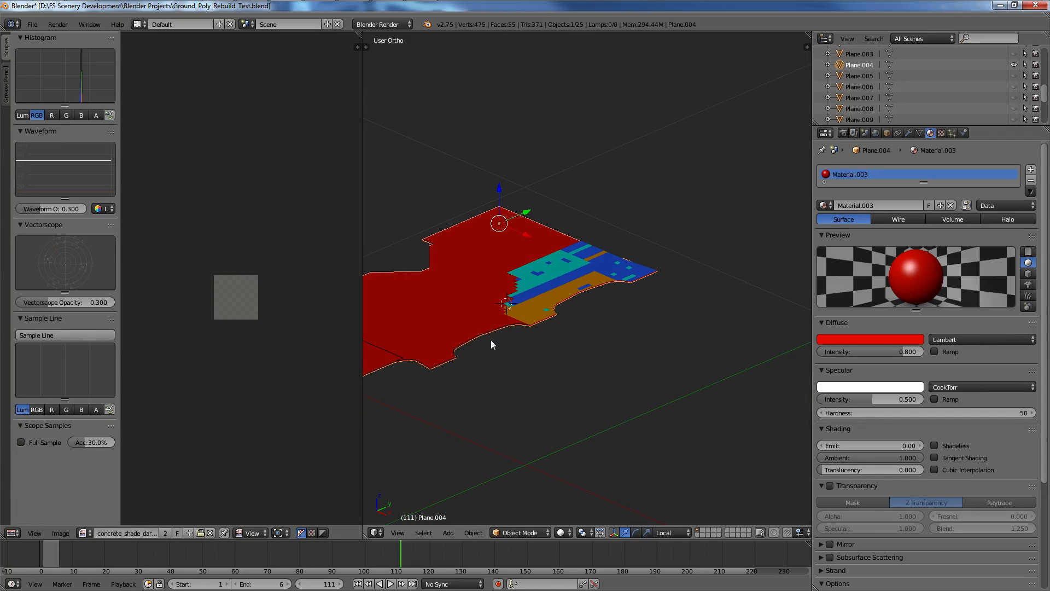
pyautogui.scroll(8, 566, 218)
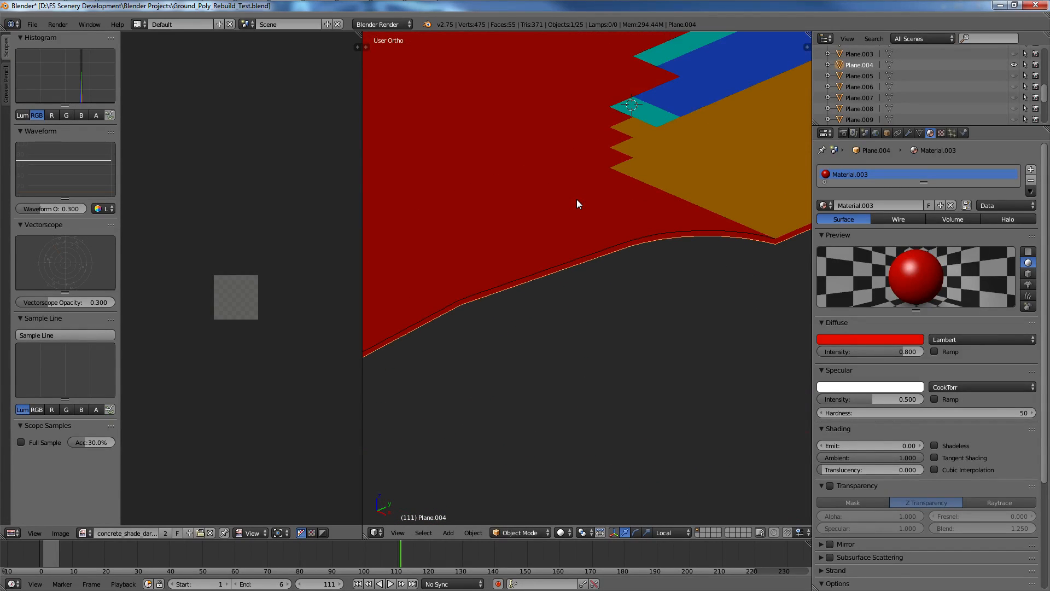
pyautogui.scroll(-4, 577, 205)
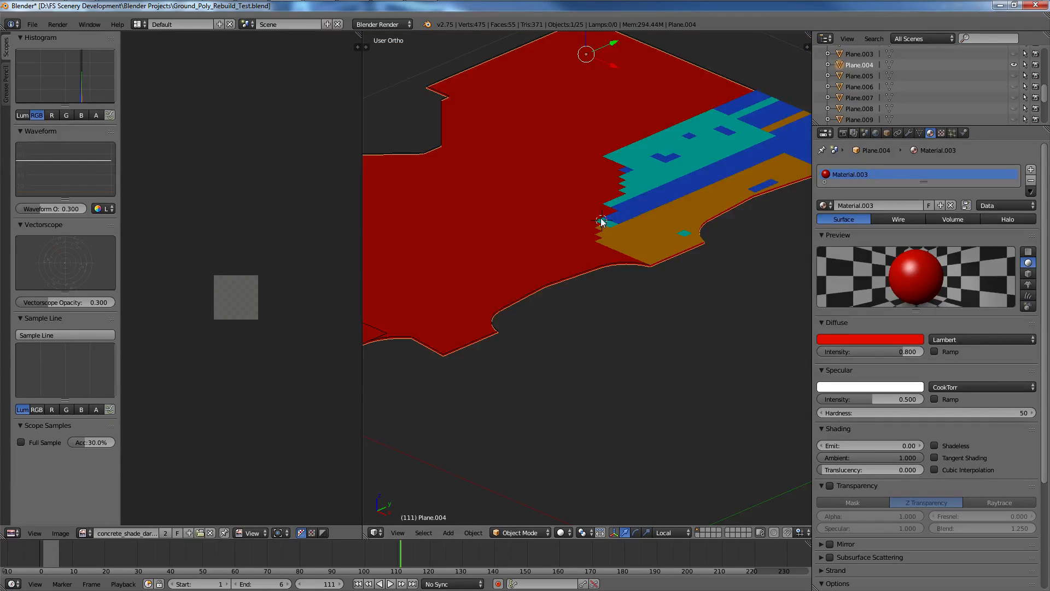
pyautogui.click(566, 532)
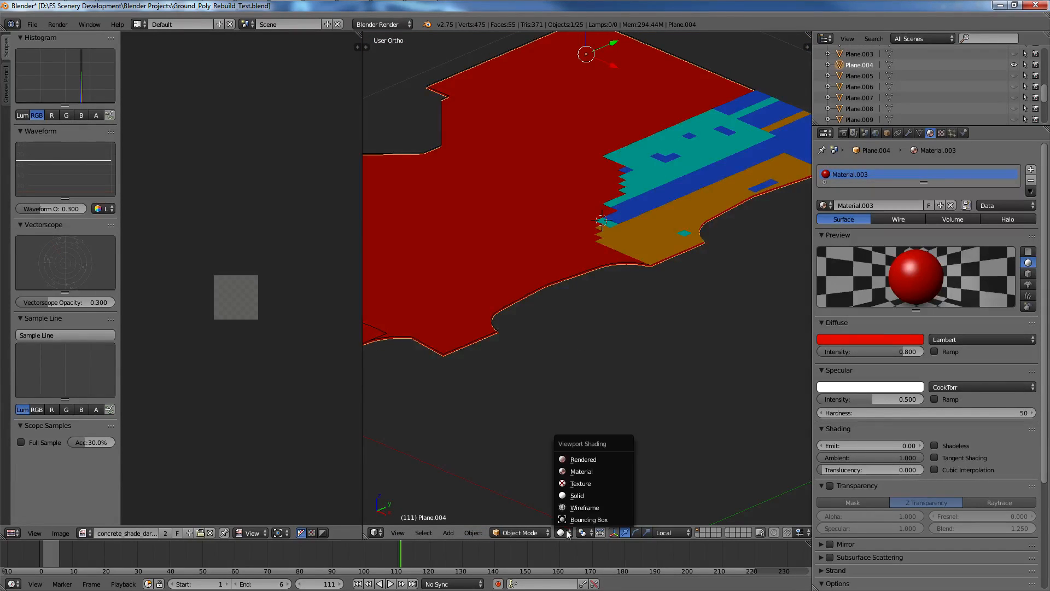
pyautogui.click(573, 486)
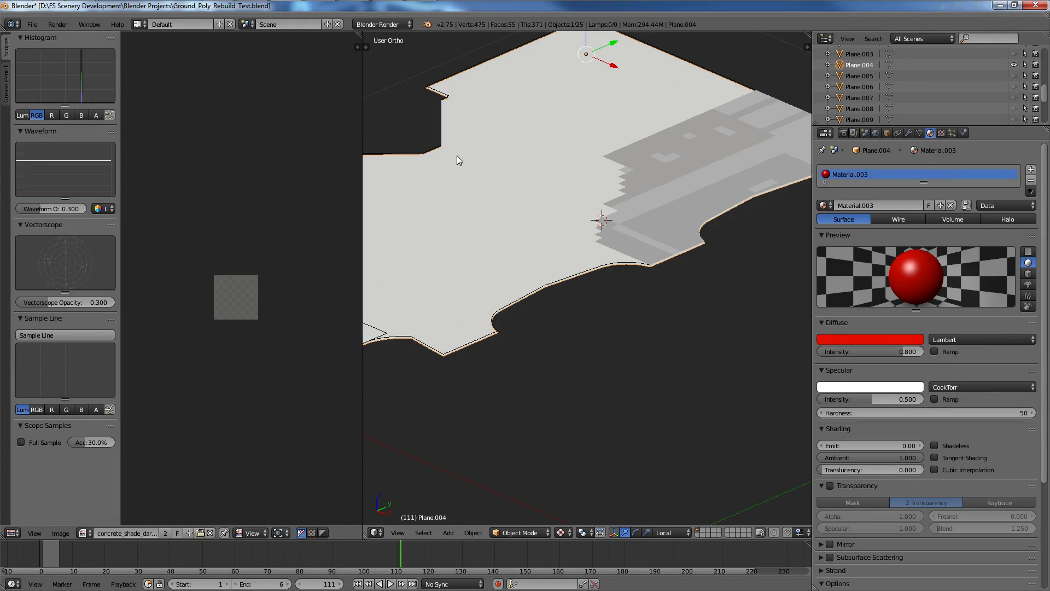
# Put Plane.004 in Edit Mode and examine its base_grain.png texture up close in the image view.
pyautogui.press('Tab')
pyautogui.scroll(2, 457, 159)
pyautogui.scroll(-2, 323, 246)
pyautogui.scroll(2, 323, 246)
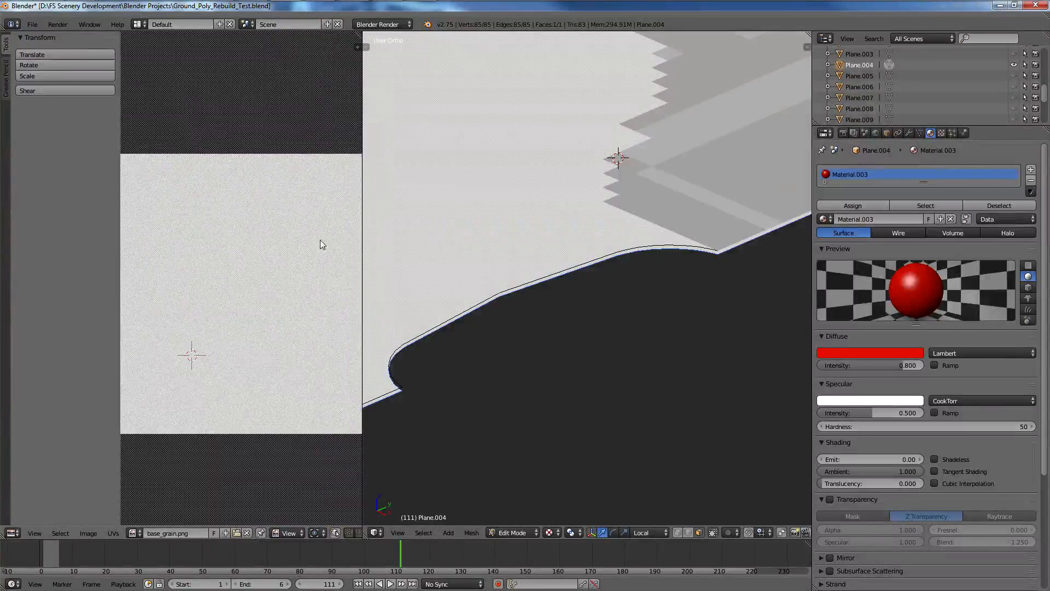
pyautogui.scroll(-3, 246, 305)
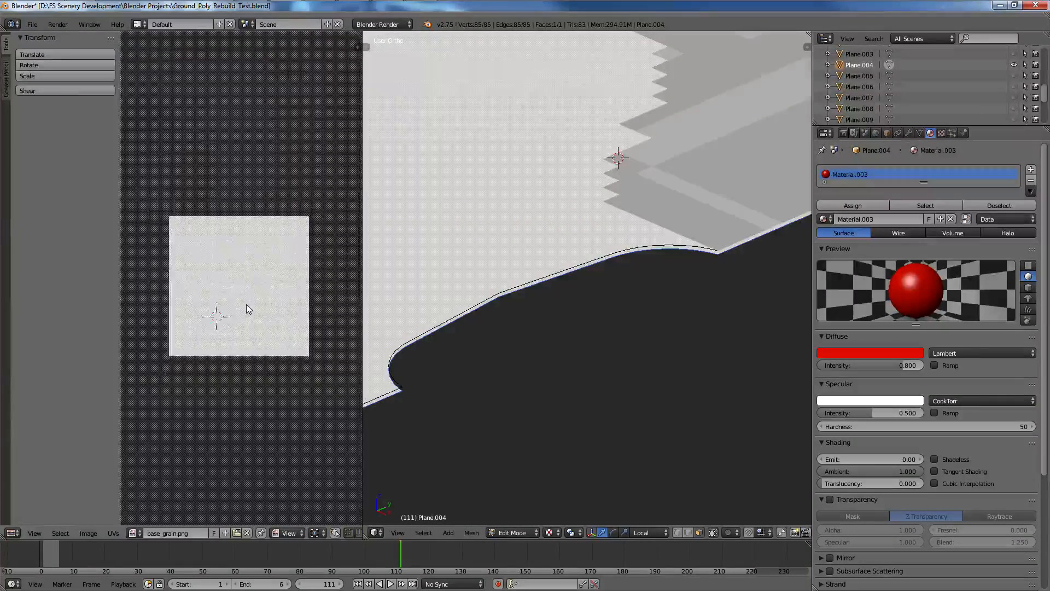
pyautogui.scroll(4, 251, 305)
pyautogui.scroll(-3, 546, 274)
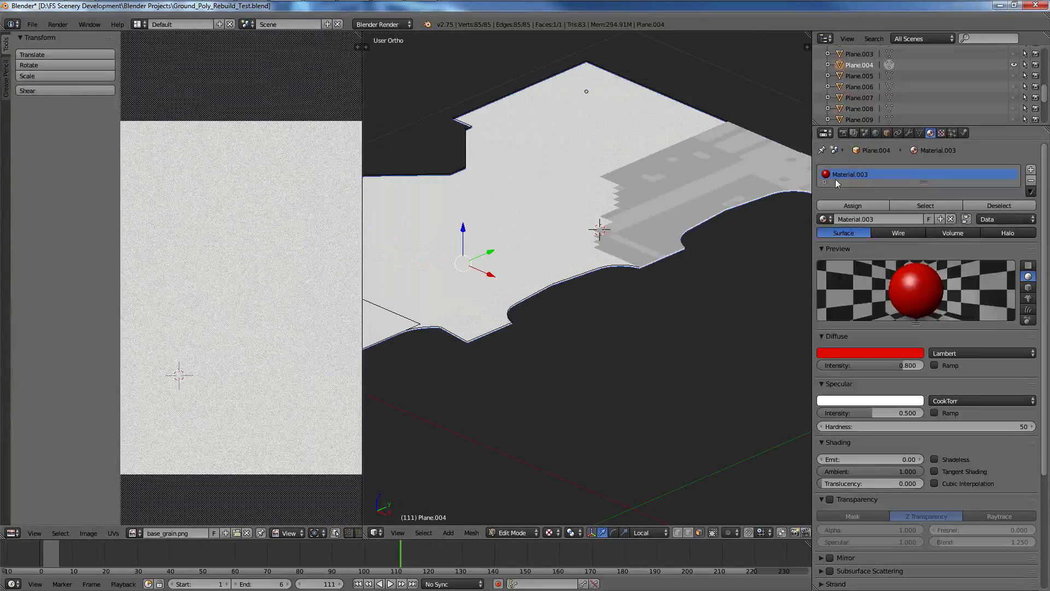
# Rename Plane.004's material to "grain" and review the list of existing materials.
pyautogui.doubleClick(872, 219)
pyautogui.write('g')
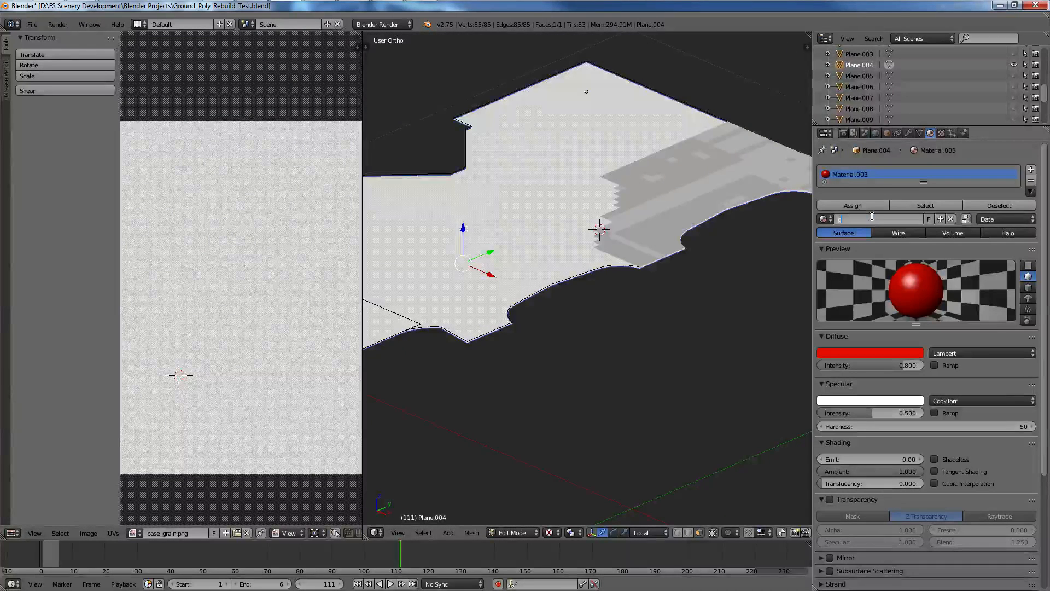
pyautogui.write('rain')
pyautogui.press('Return')
pyautogui.click(824, 218)
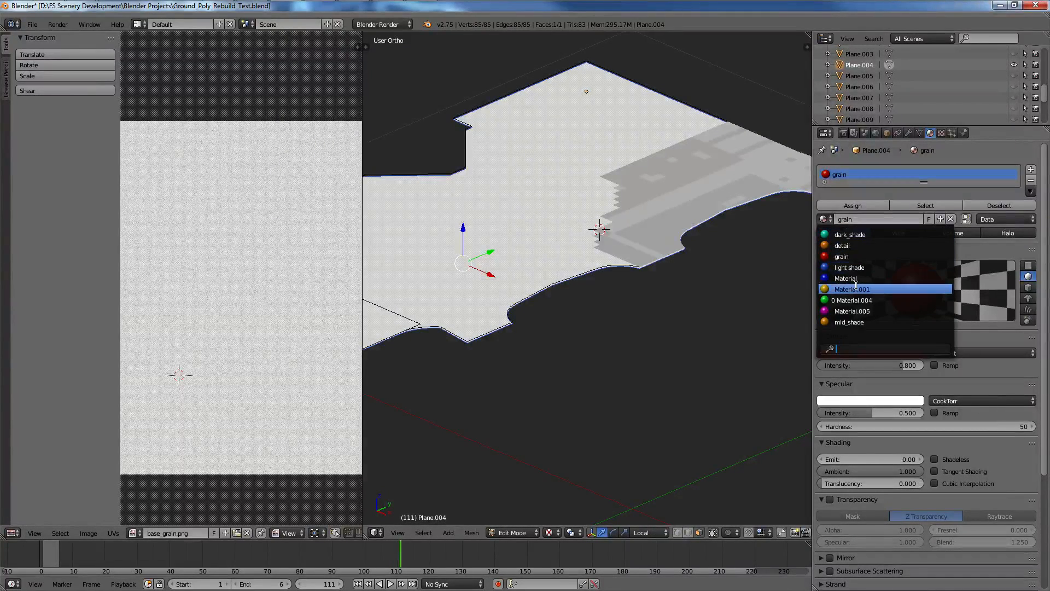
pyautogui.moveTo(785, 227); pyautogui.dragTo(700, 235, button='middle')
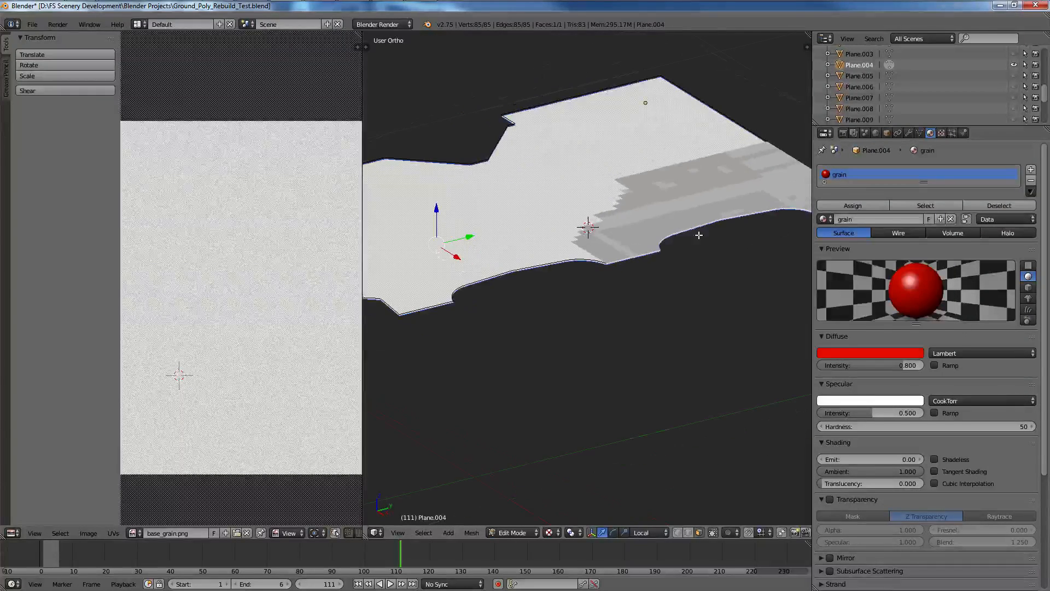
# Return to Object Mode with Solid shading and check the material names of the orange and teal planes.
pyautogui.press('Tab')
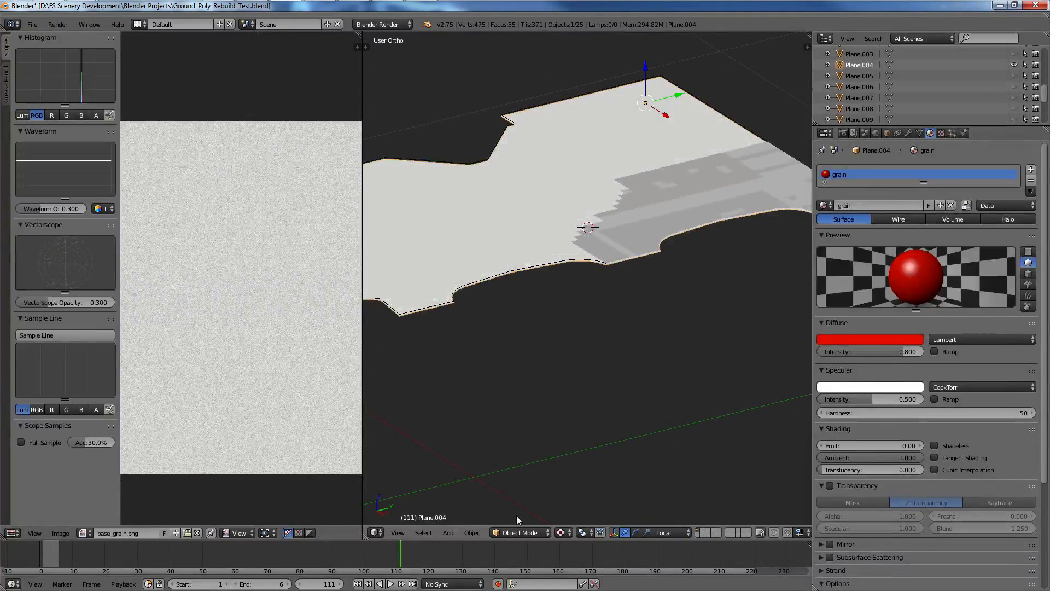
pyautogui.click(560, 532)
pyautogui.click(569, 494)
pyautogui.scroll(2, 601, 258)
pyautogui.rightClick(622, 272)
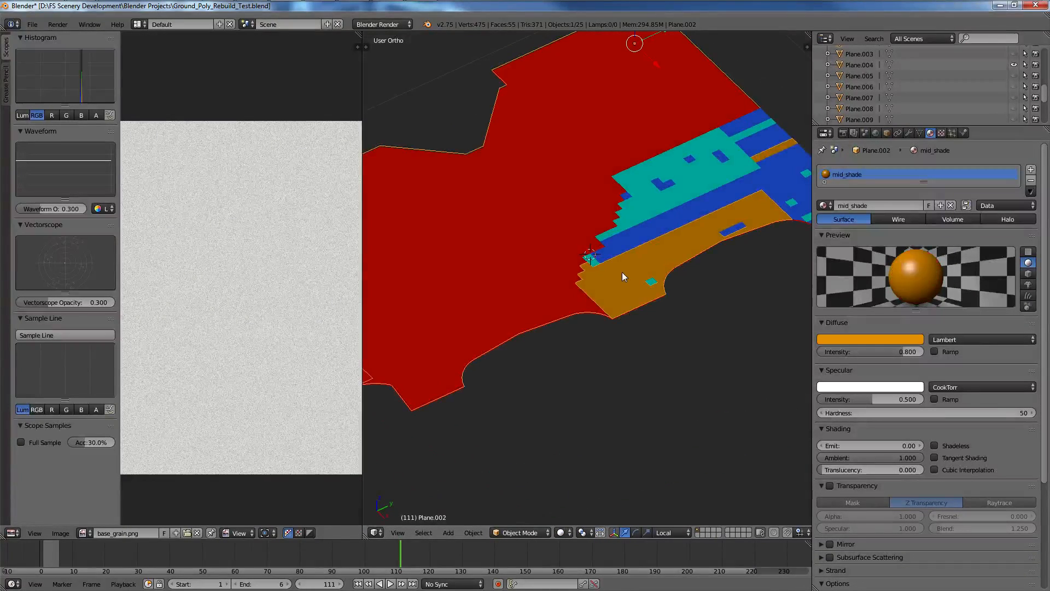
pyautogui.rightClick(674, 193)
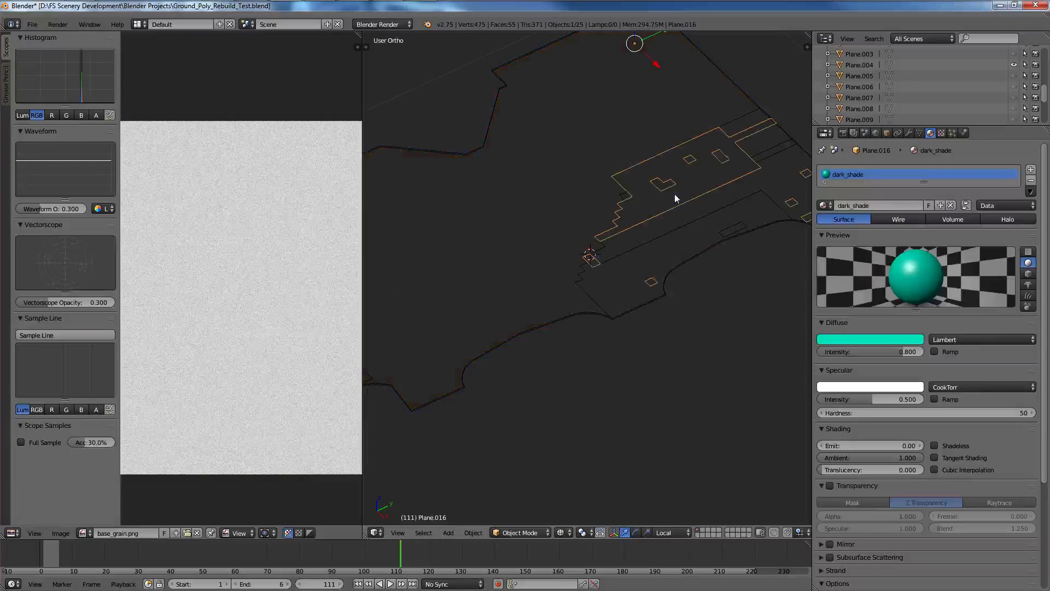
# Hide the red grain plane and the orange mid_shade plane from the viewport.
pyautogui.rightClick(559, 265)
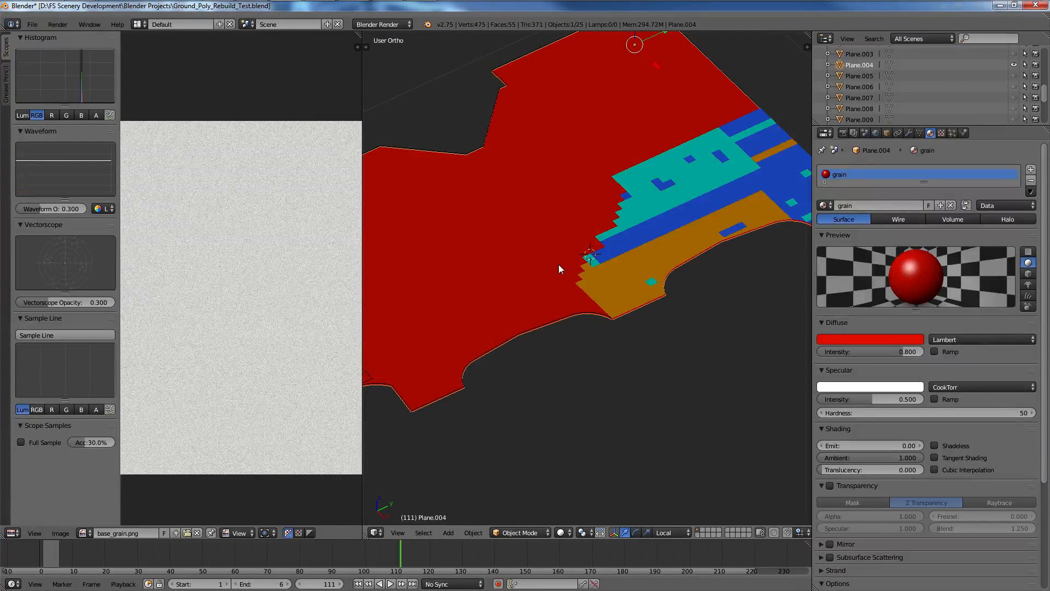
pyautogui.press('h')
pyautogui.moveTo(559, 268); pyautogui.dragTo(589, 315, button='middle')
pyautogui.rightClick(590, 316)
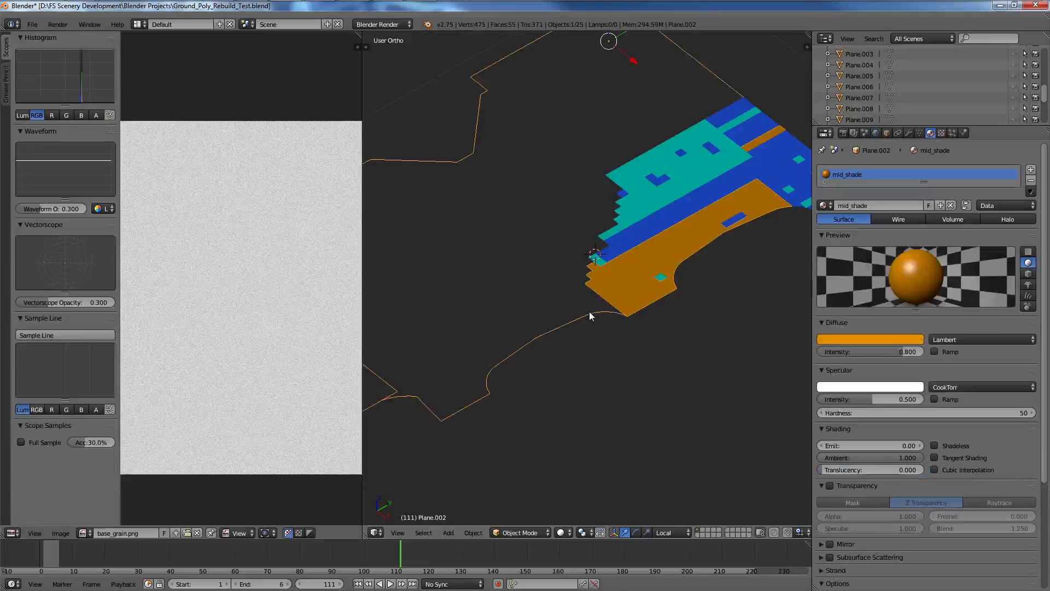
pyautogui.press('h')
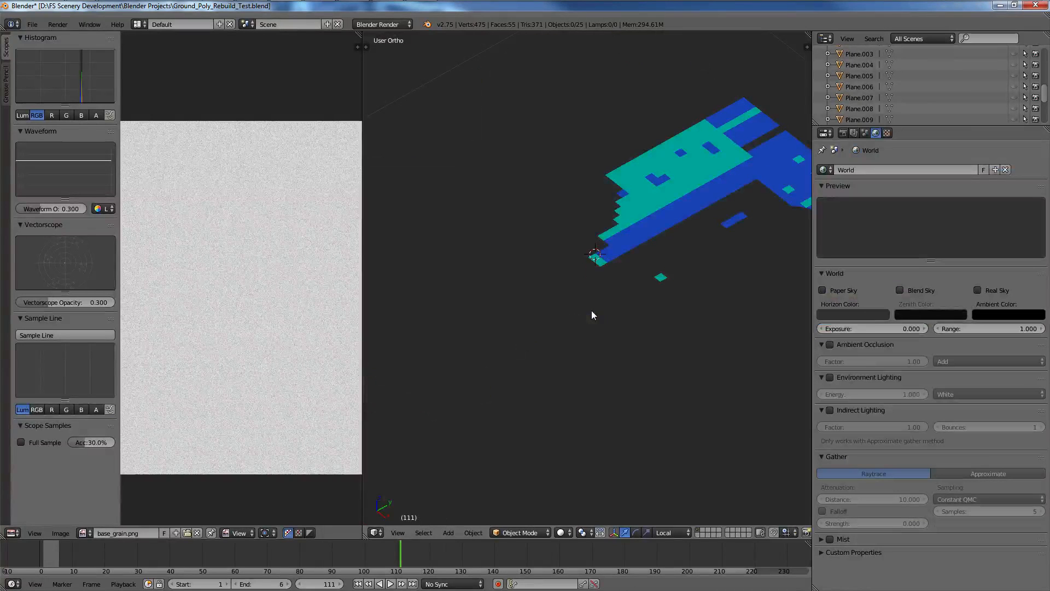
# Unhide the hidden ground planes, switch the viewport to wireframe shading and select the light shade plane.
pyautogui.hotkey('alt', 'h')
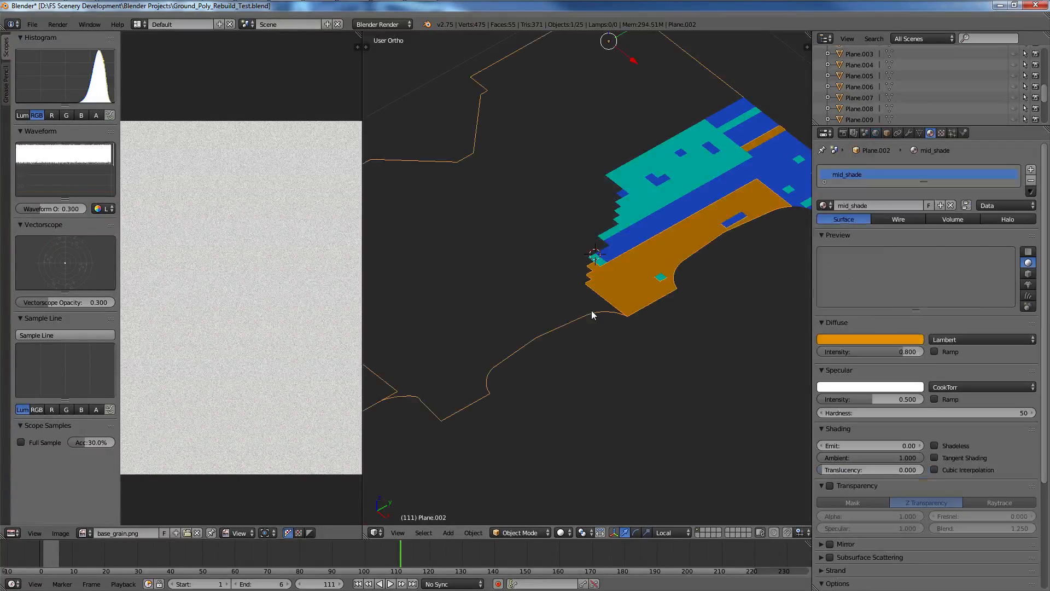
pyautogui.rightClick(641, 230)
pyautogui.rightClick(647, 182)
pyautogui.moveTo(649, 191)
pyautogui.mouseDown(button='middle')
pyautogui.moveTo(631, 250)
pyautogui.moveTo(579, 220)
pyautogui.moveTo(618, 257)
pyautogui.mouseUp(button='middle')
pyautogui.scroll(-4, 579, 220)
pyautogui.press('z')
pyautogui.rightClick(631, 279)
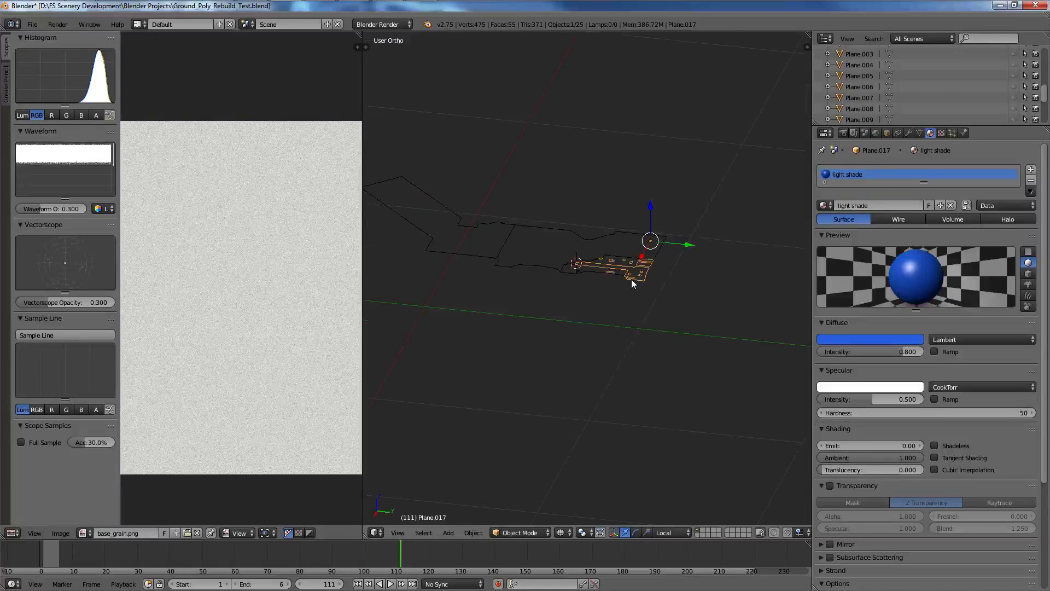
# Clear the current selection and select all the ground planes in the viewport.
pyautogui.scroll(4, 631, 279)
pyautogui.press('a')
pyautogui.press('a')
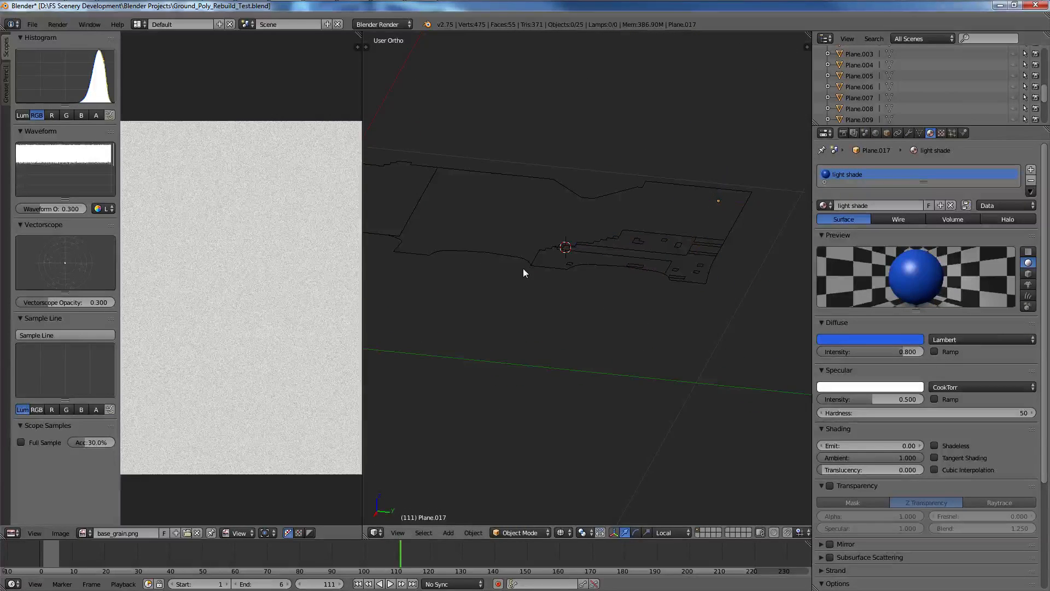
pyautogui.scroll(-3, 566, 256)
pyautogui.scroll(-2, 566, 257)
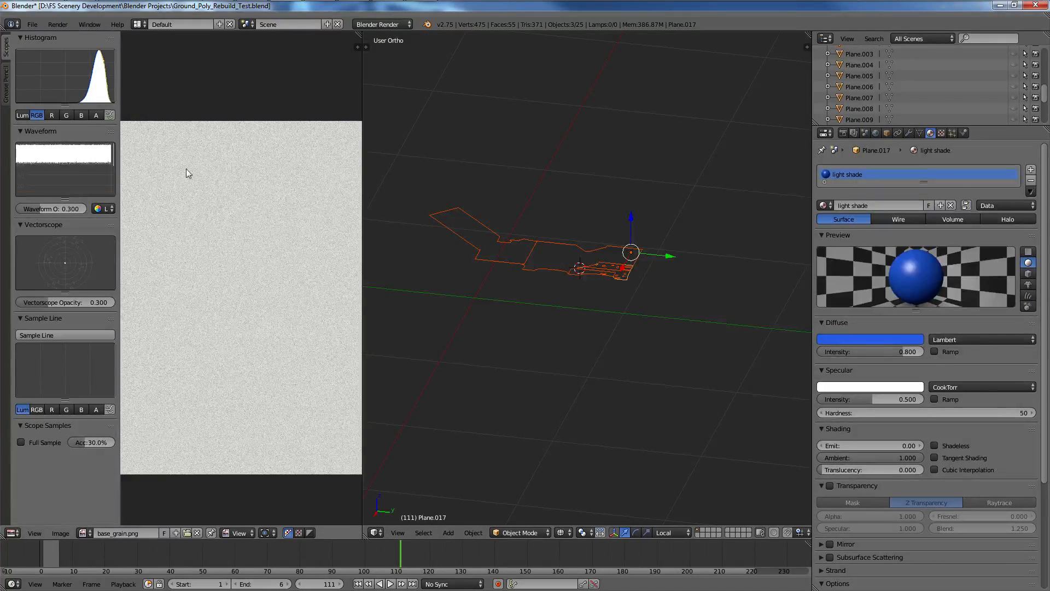
# Export the scene as COLLADA over Ground_Poly_Rebuild_Test.dae in the concrete folder.
pyautogui.click(32, 24)
pyautogui.moveTo(72, 236)
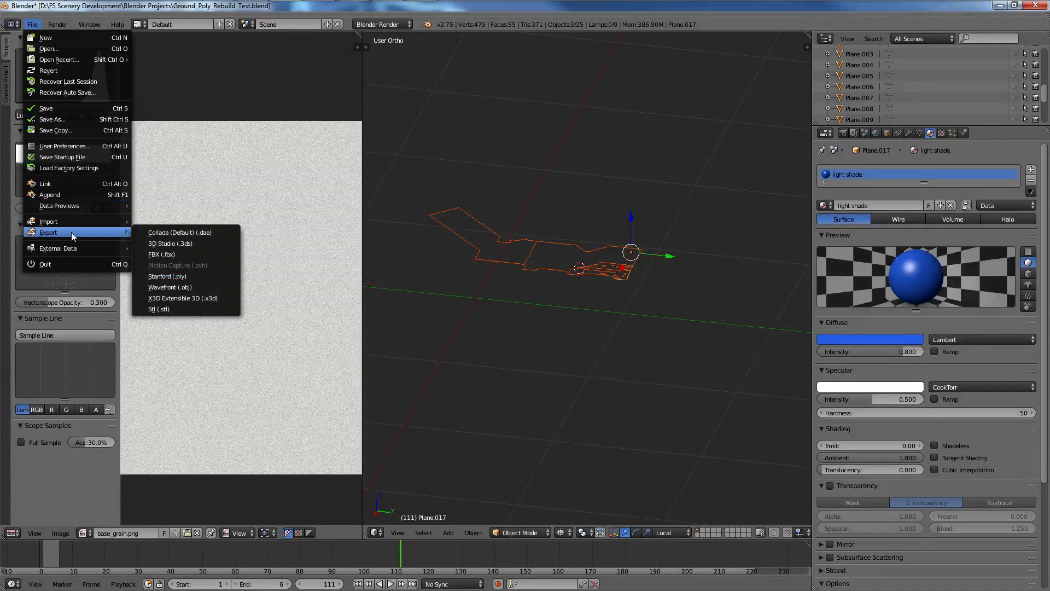
pyautogui.click(179, 233)
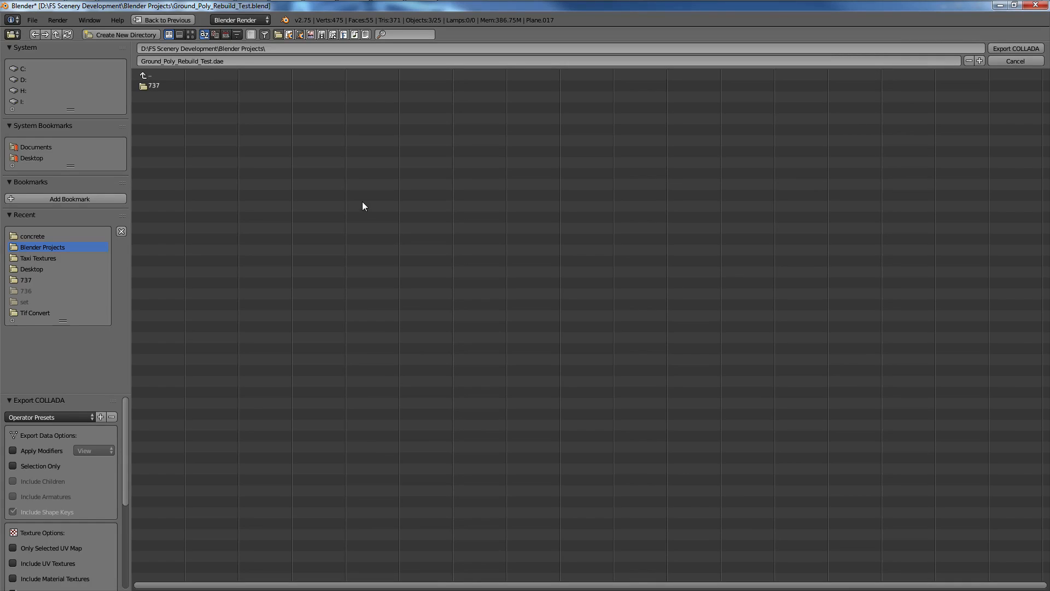
pyautogui.click(39, 236)
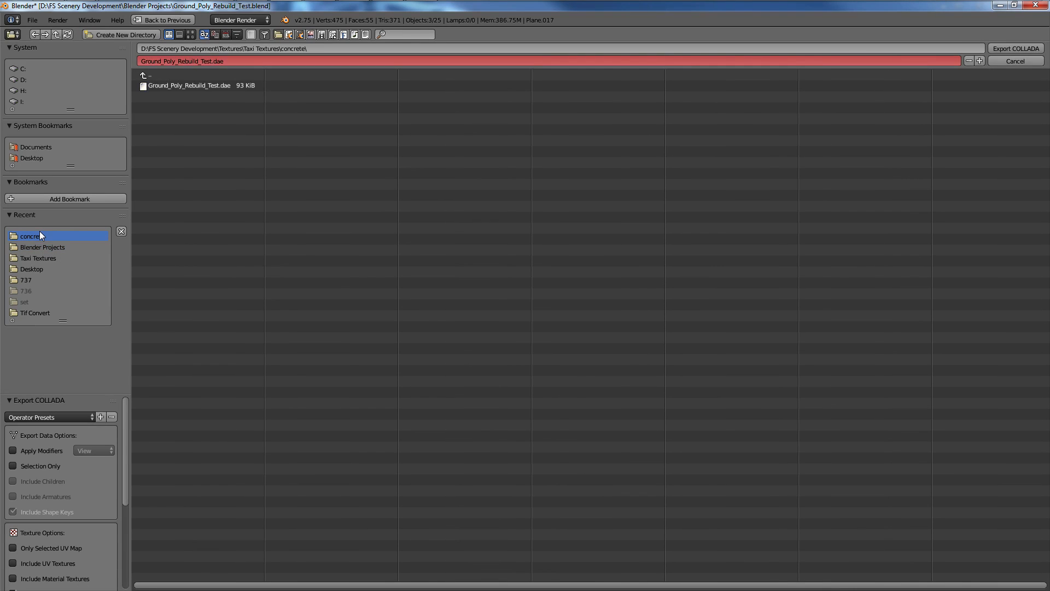
pyautogui.click(178, 87)
pyautogui.click(997, 48)
# Launch ModelConverterX from the modelconverterx_latest_development_release folder.
pyautogui.moveTo(323, 5)
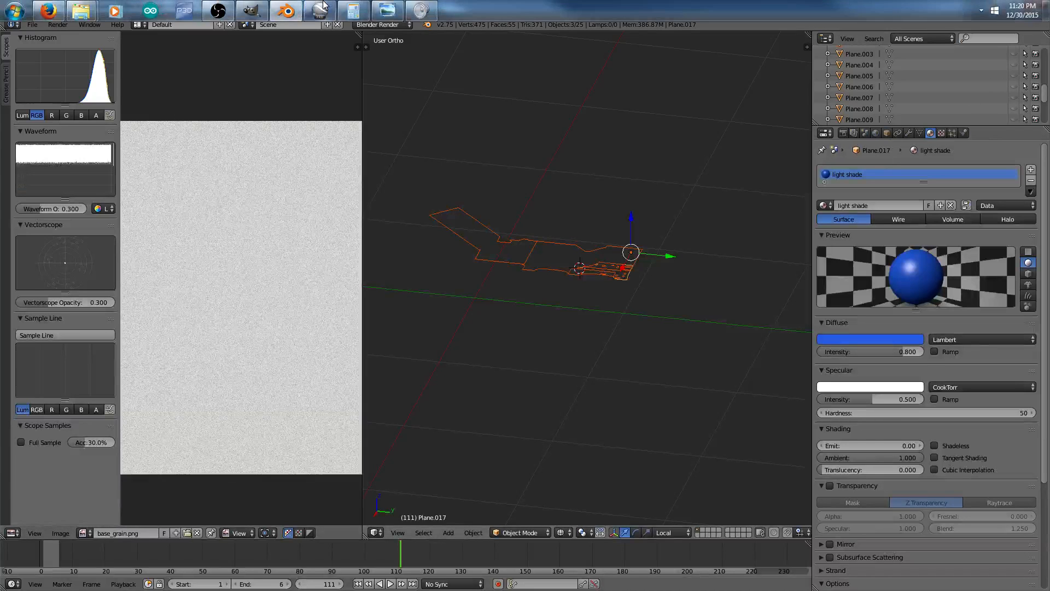
pyautogui.moveTo(80, 10)
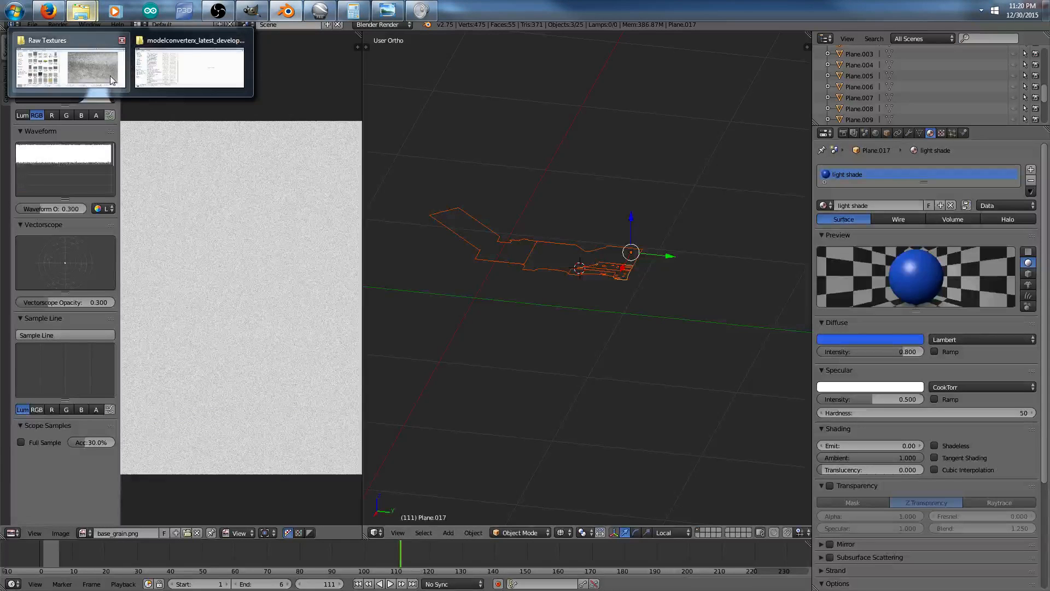
pyautogui.click(151, 65)
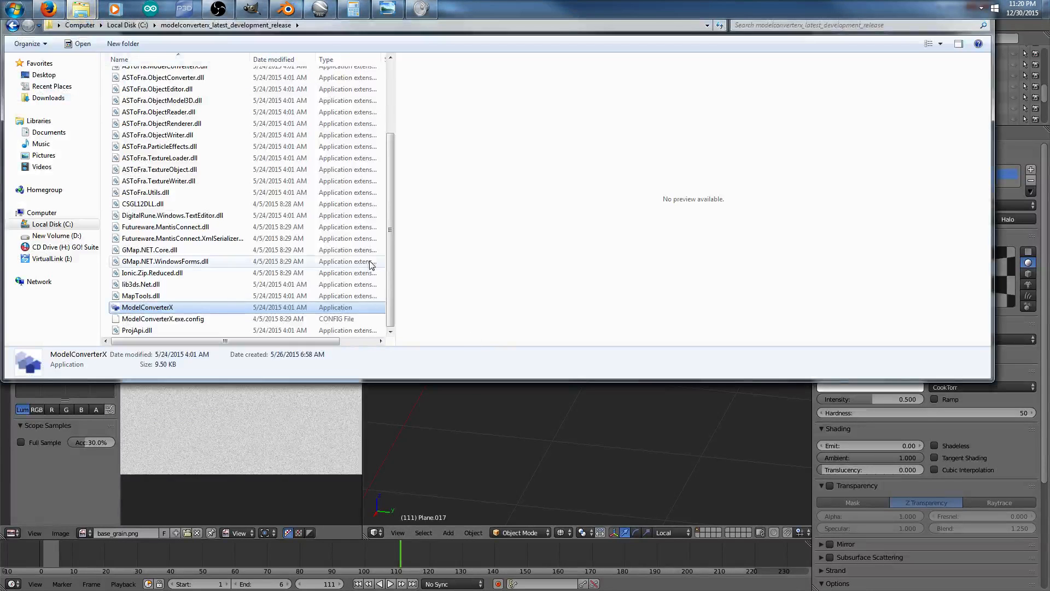
pyautogui.rightClick(260, 306)
pyautogui.click(302, 327)
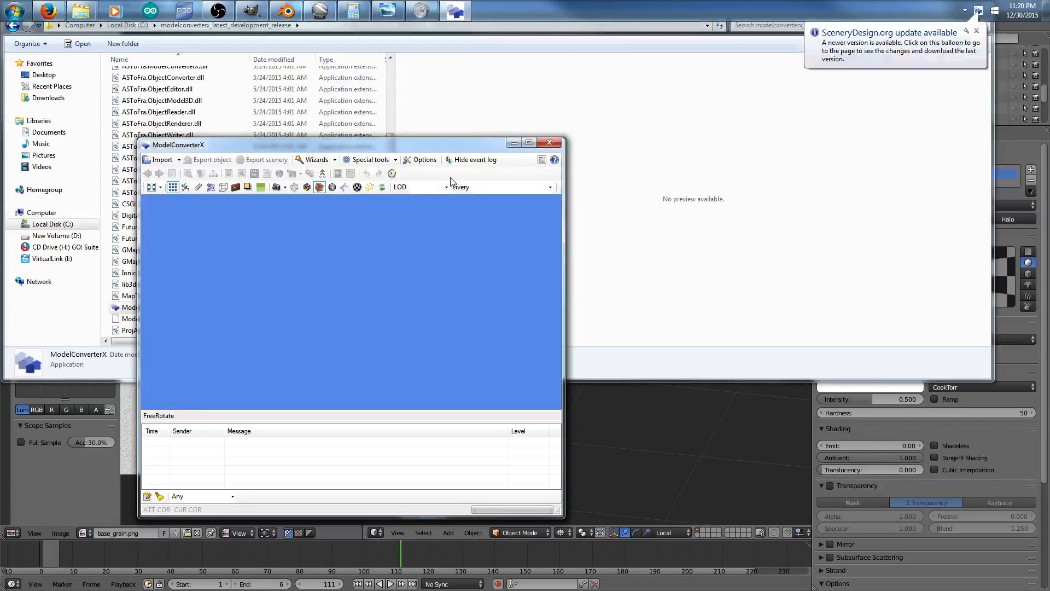
# Import Ground_Poly_Rebuild_Test.dae from the concrete folder into ModelConverterX and bring the ground model up close.
pyautogui.click(153, 159)
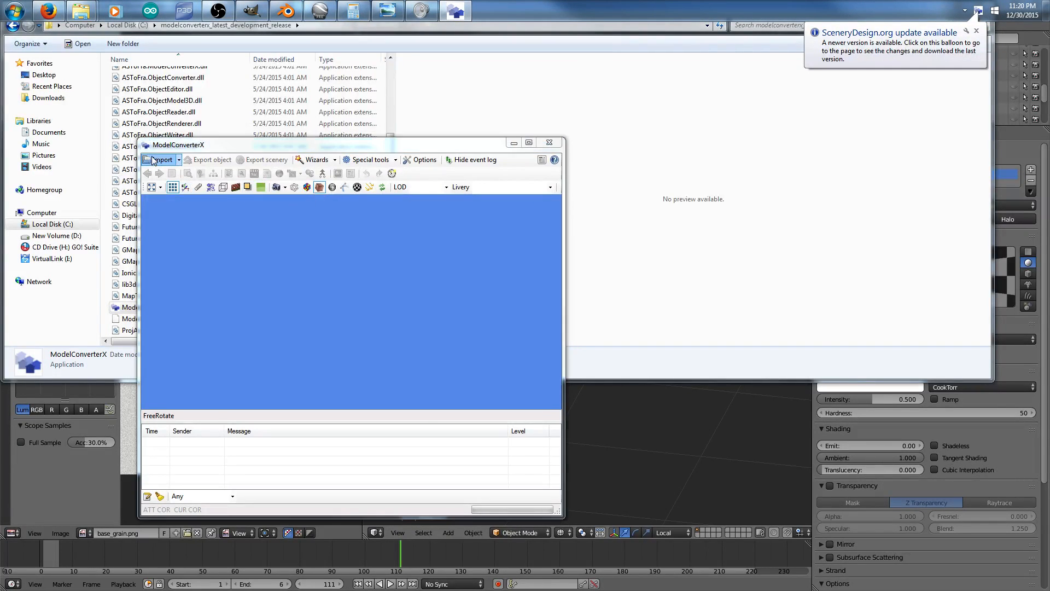
pyautogui.doubleClick(281, 244)
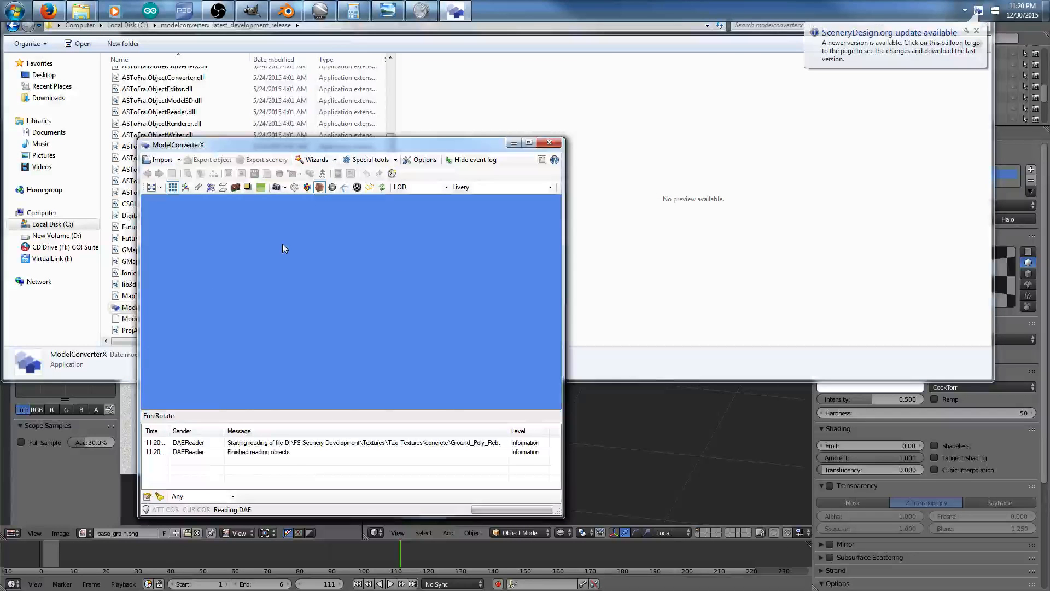
pyautogui.moveTo(400, 363); pyautogui.dragTo(367, 370)
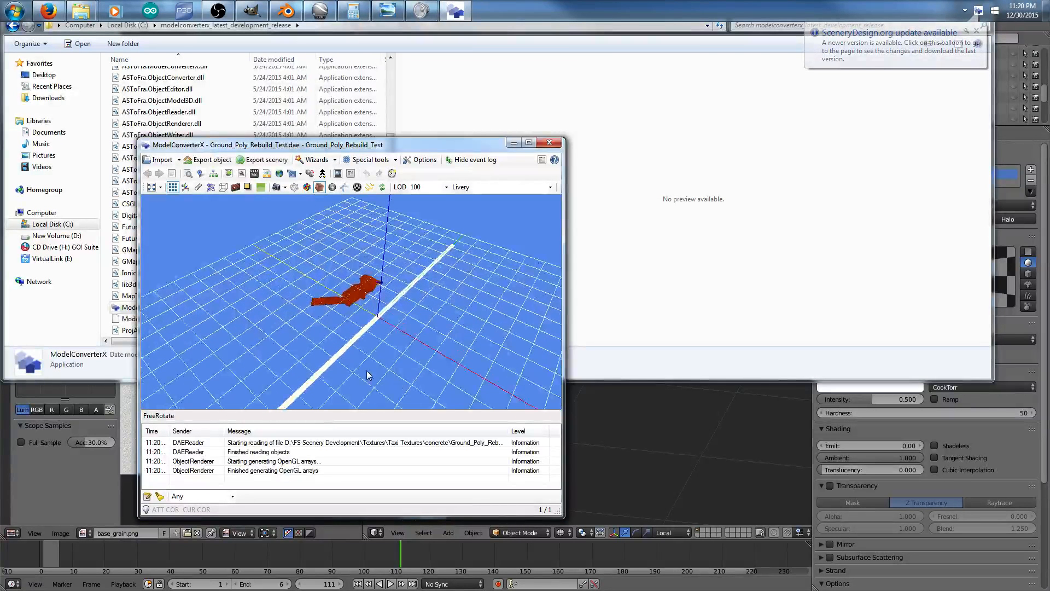
pyautogui.scroll(5, 367, 369)
# Open the Material Editor beside the model and review the imported material names, checking the properties of colorFF79A300.
pyautogui.click(229, 173)
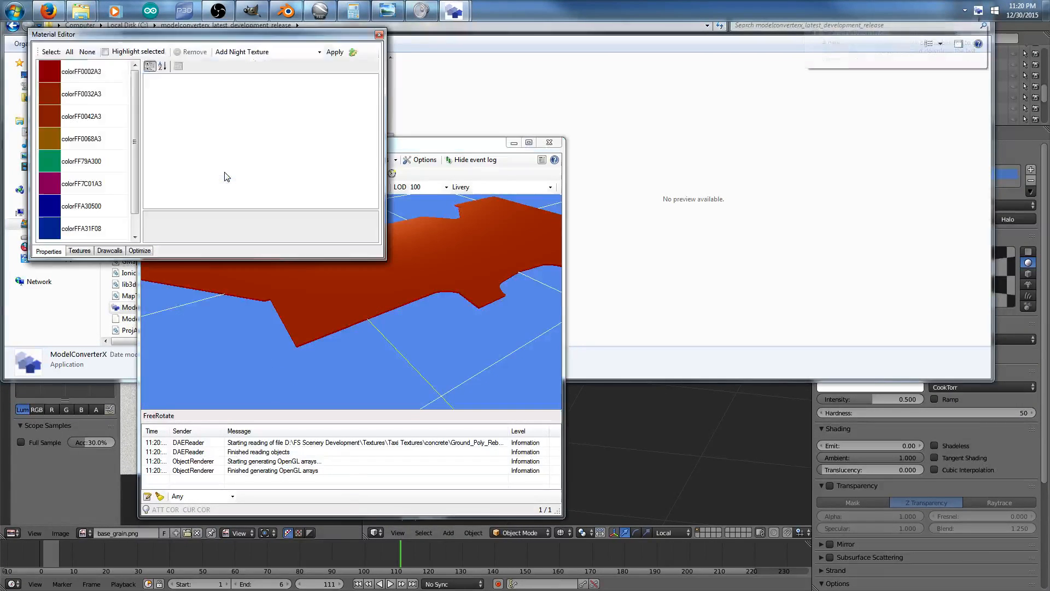
pyautogui.moveTo(307, 38); pyautogui.dragTo(849, 140)
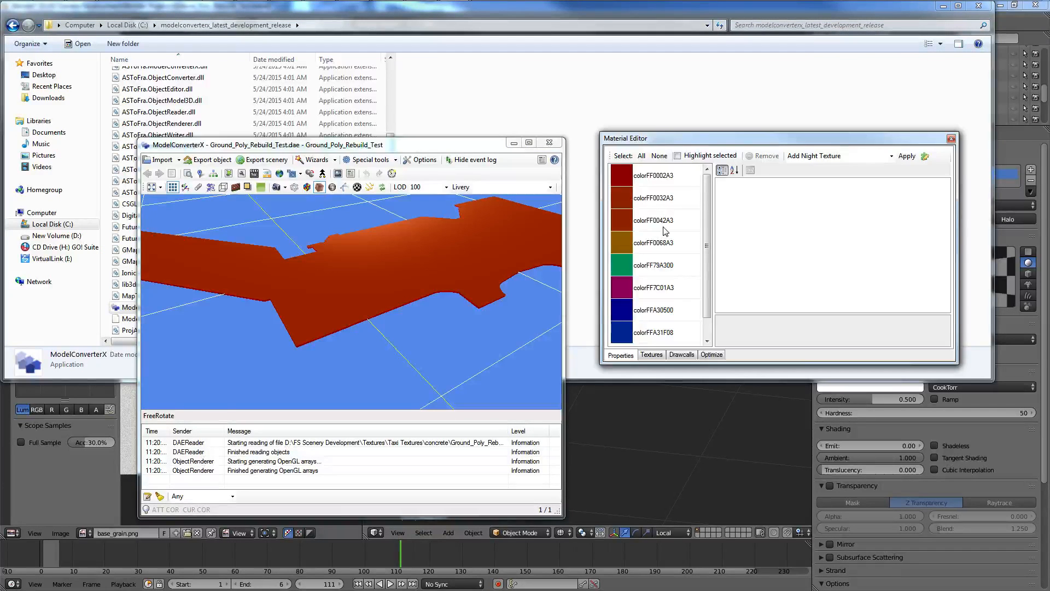
pyautogui.click(674, 263)
pyautogui.scroll(-1, 674, 263)
pyautogui.scroll(1, 444, 261)
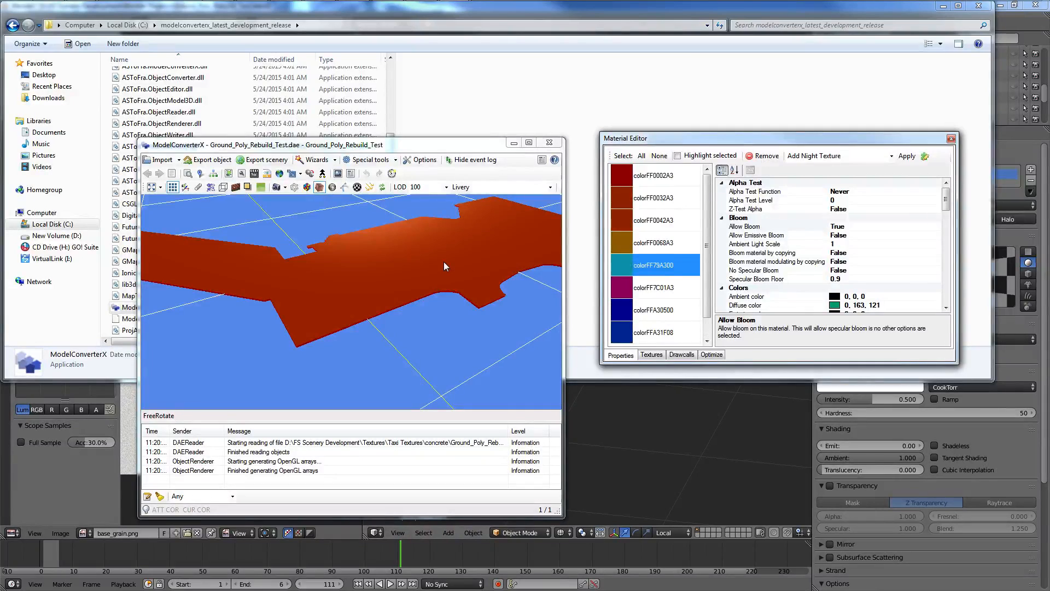
pyautogui.scroll(-1, 444, 261)
pyautogui.click(458, 343)
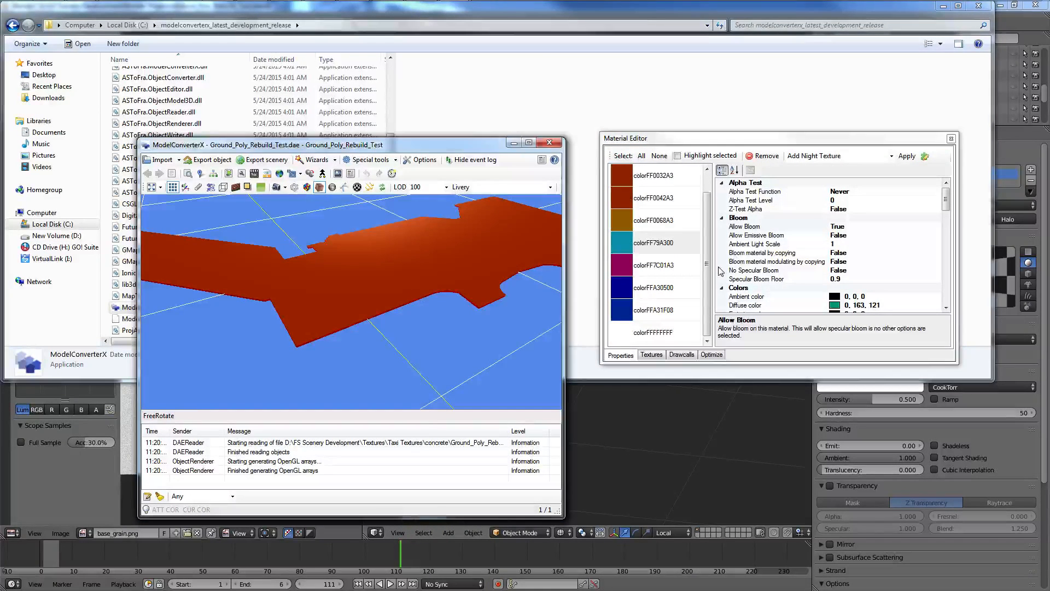
# Return to Blender and re-export the scene as COLLADA, overwriting Ground_Poly_Rebuild_Test.dae in the concrete folder.
pyautogui.click(1030, 458)
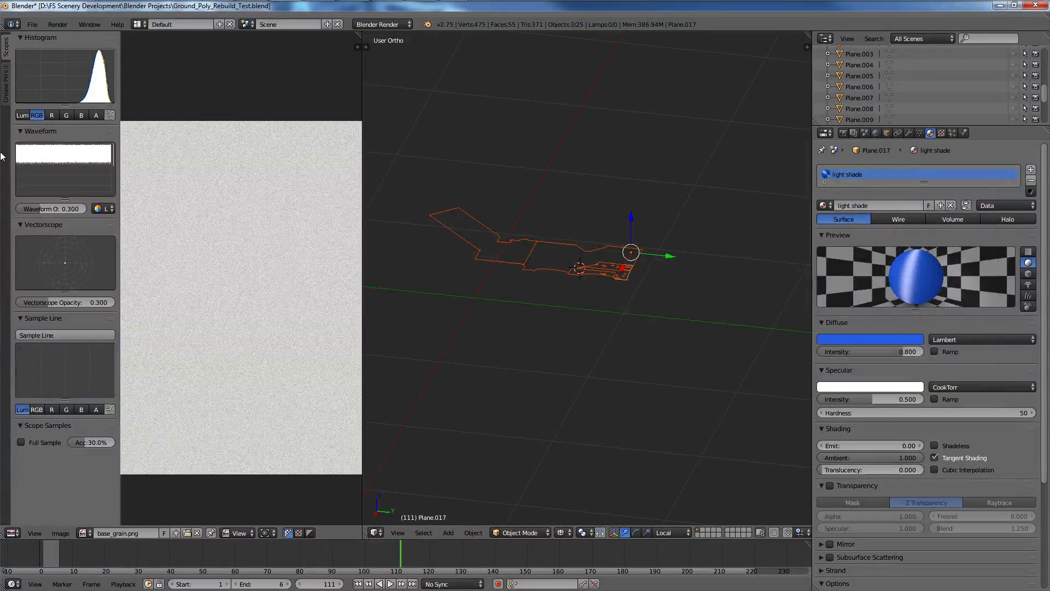
pyautogui.click(33, 24)
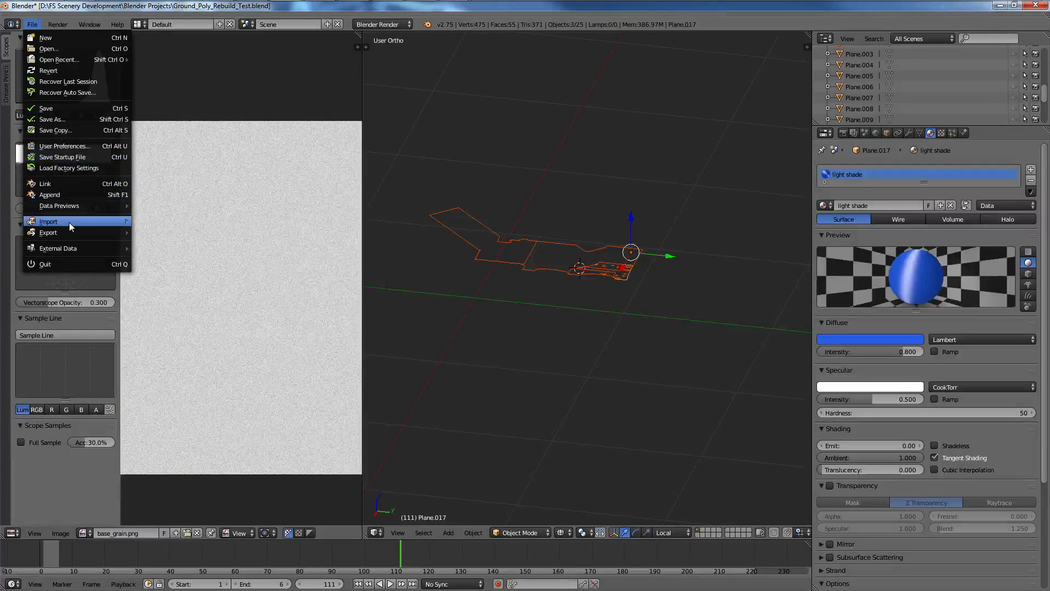
pyautogui.moveTo(68, 232)
pyautogui.click(210, 236)
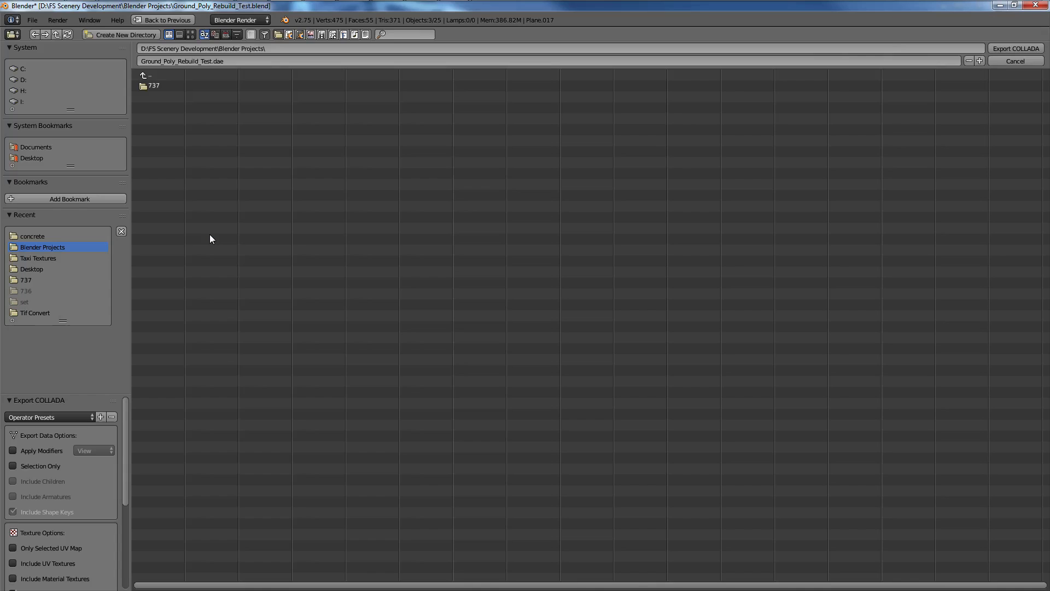
pyautogui.click(34, 235)
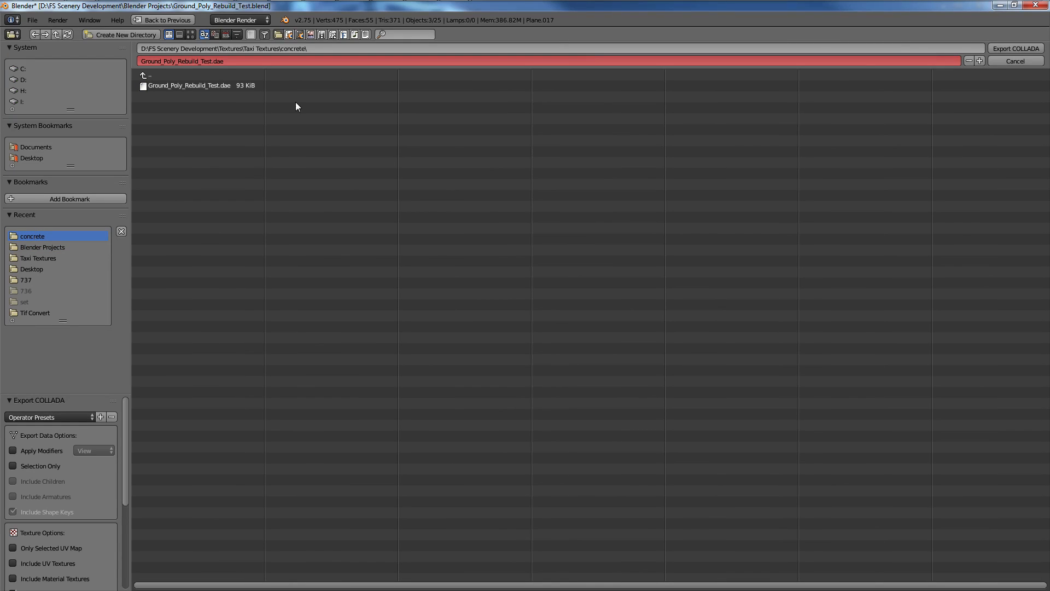
pyautogui.click(1025, 50)
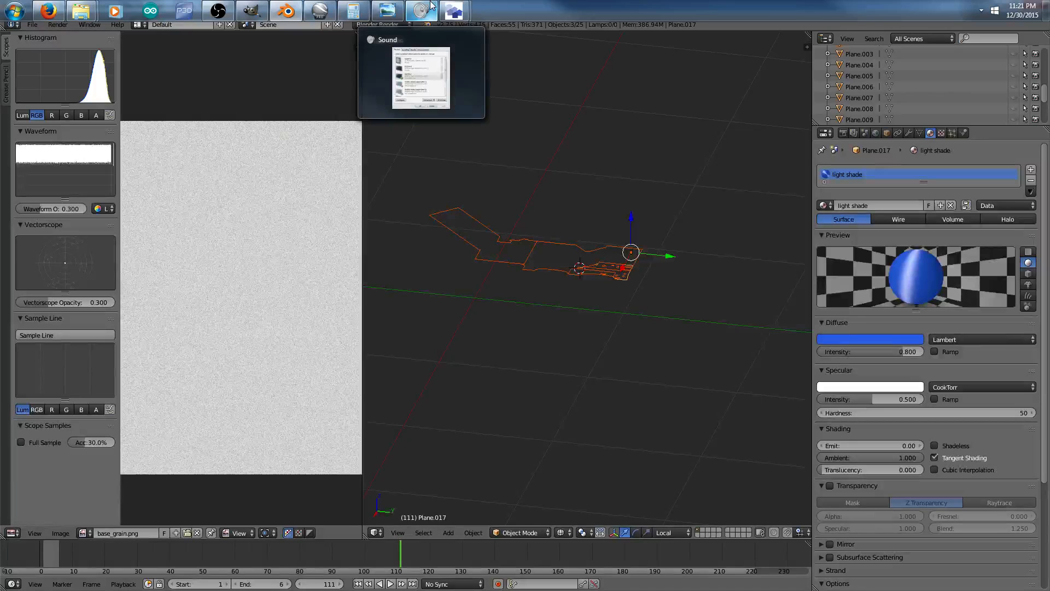
# Switch to ModelConverterX and re-import the updated Ground_Poly_Rebuild_Test.dae.
pyautogui.click(454, 11)
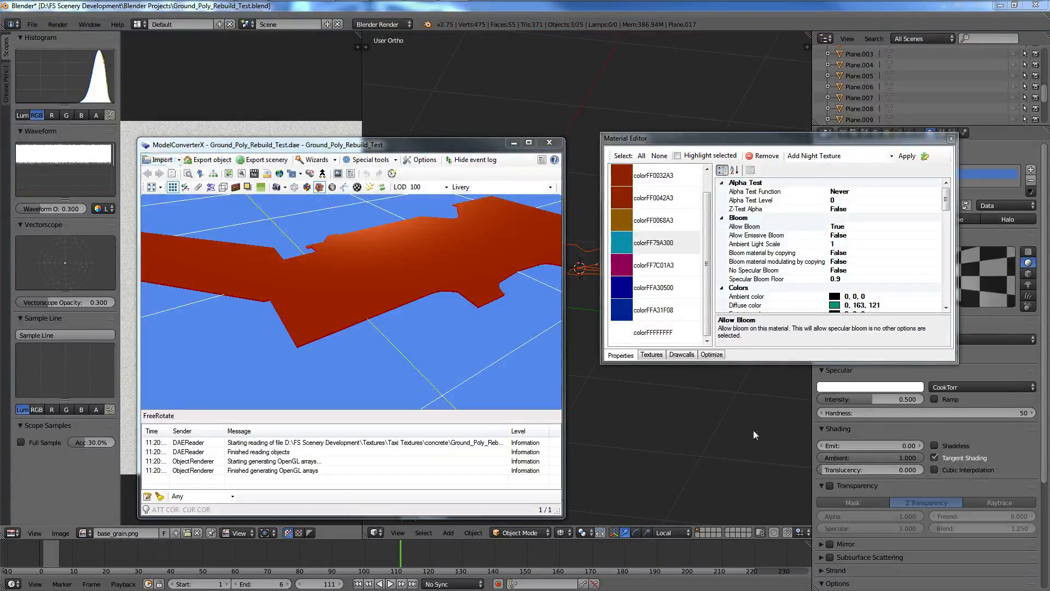
pyautogui.doubleClick(268, 251)
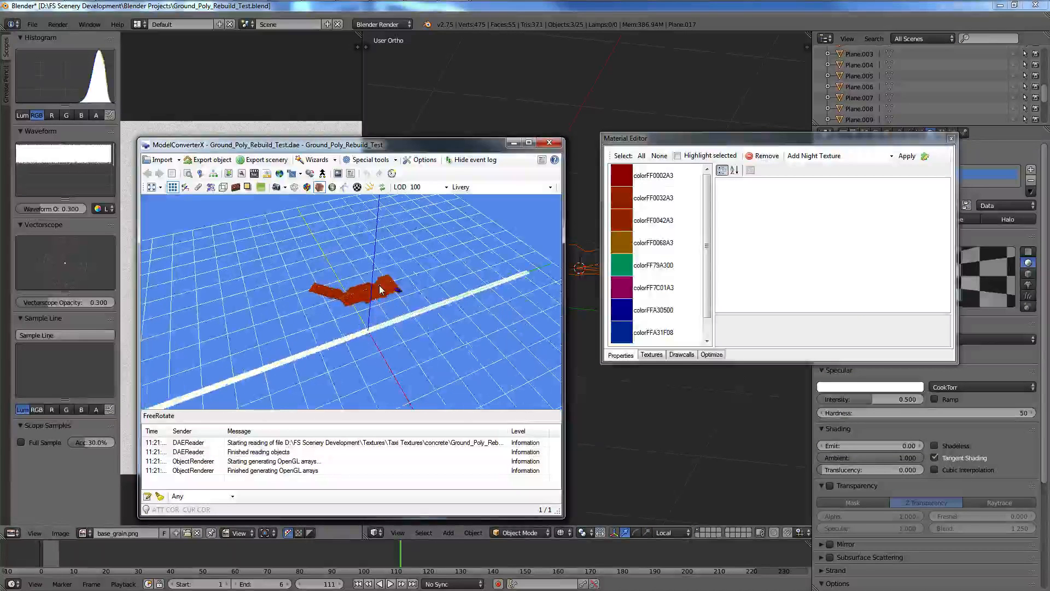
pyautogui.scroll(3, 381, 289)
# Arrange the ModelConverterX and Material Editor windows side by side and move the Blender window off this screen.
pyautogui.moveTo(456, 146); pyautogui.dragTo(1049, 167)
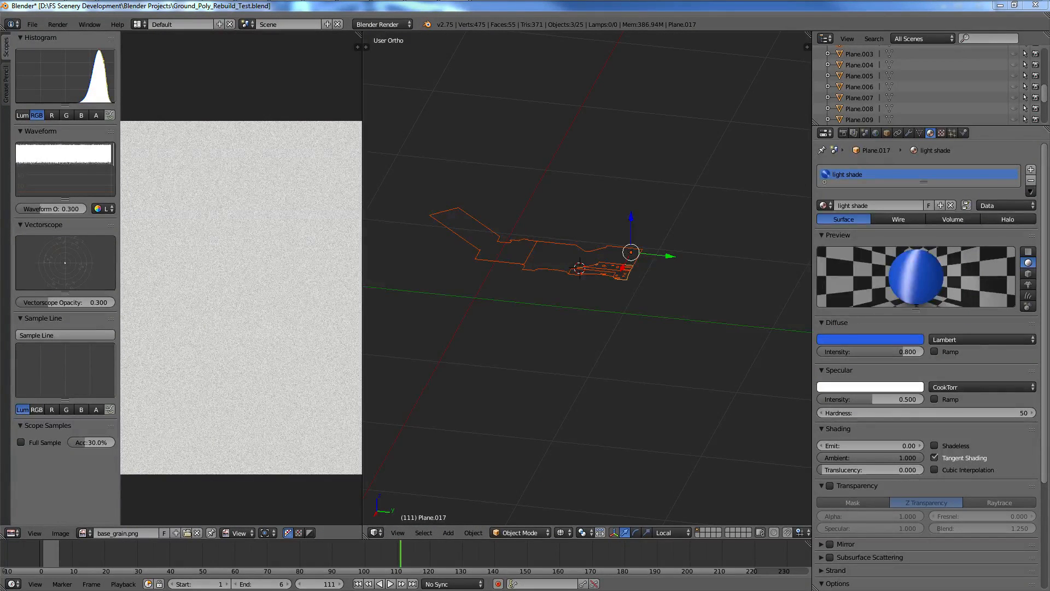
pyautogui.hotkey('alt', 'Tab')
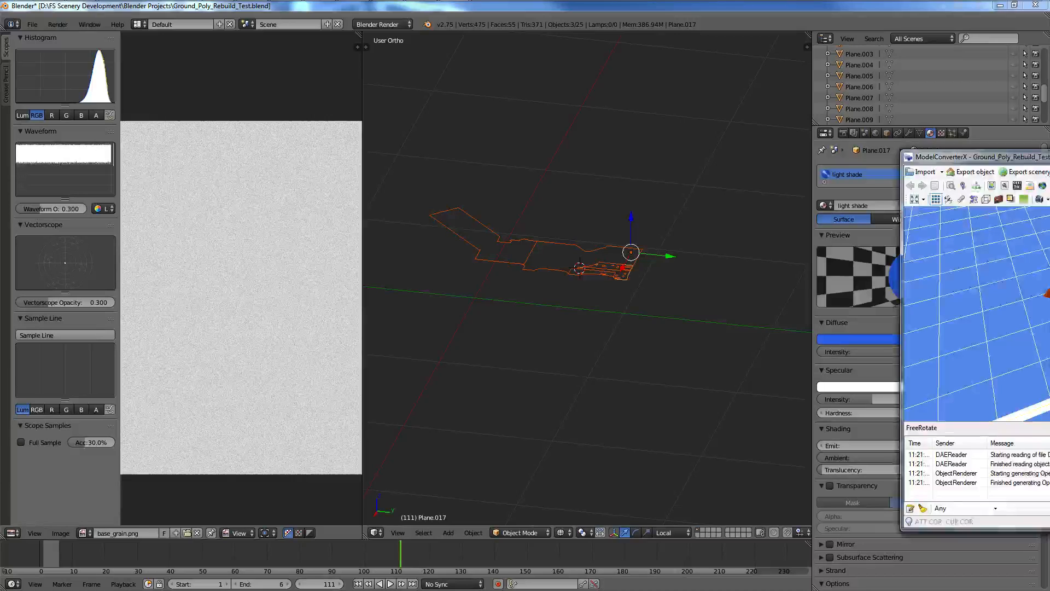
pyautogui.moveTo(976, 157); pyautogui.dragTo(94, 140)
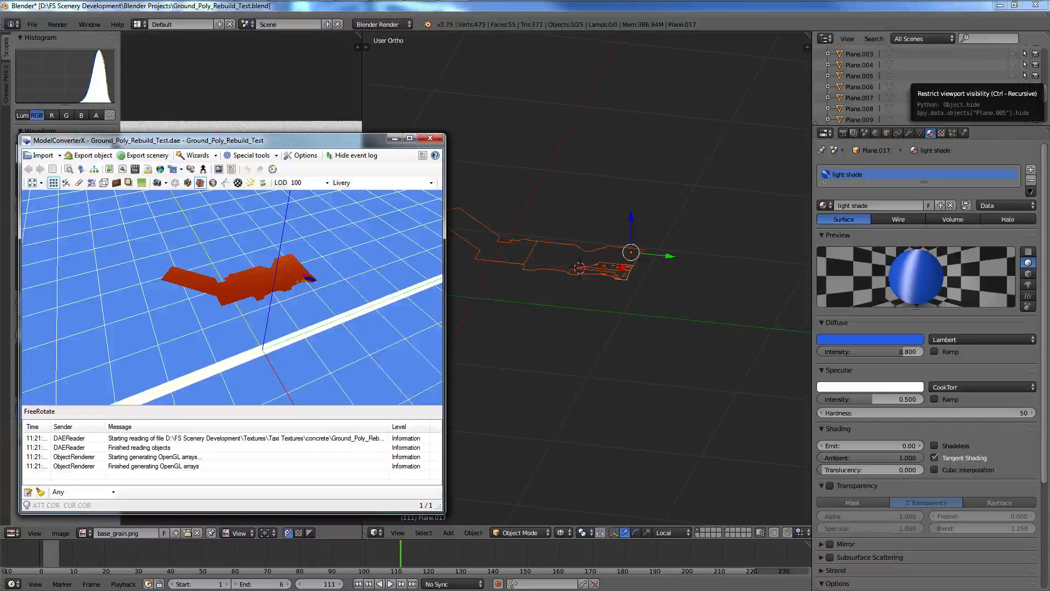
pyautogui.moveTo(891, 88); pyautogui.dragTo(582, 155)
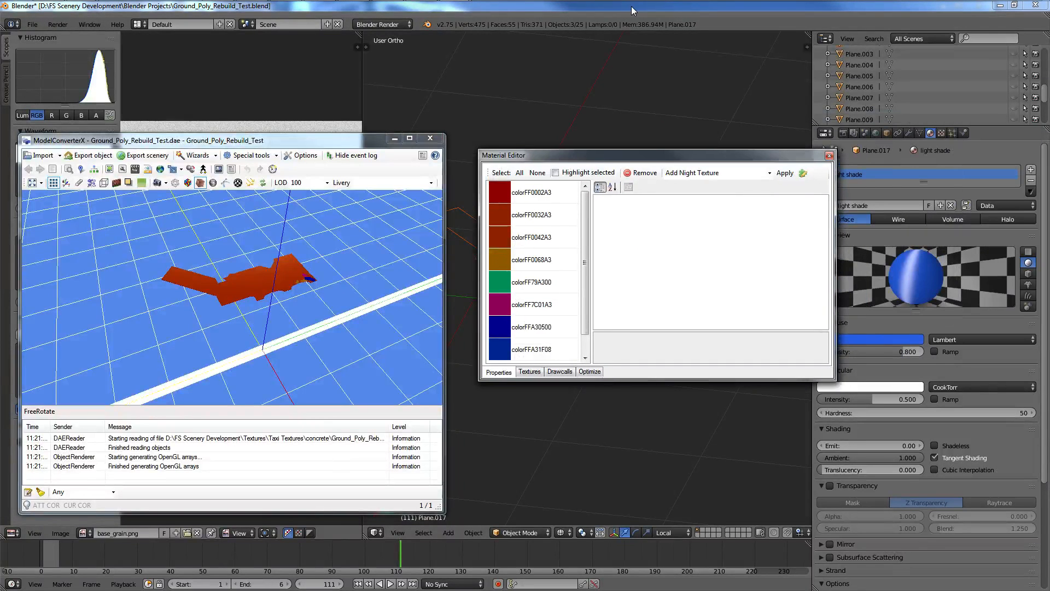
pyautogui.moveTo(631, 10); pyautogui.dragTo(1049, 11)
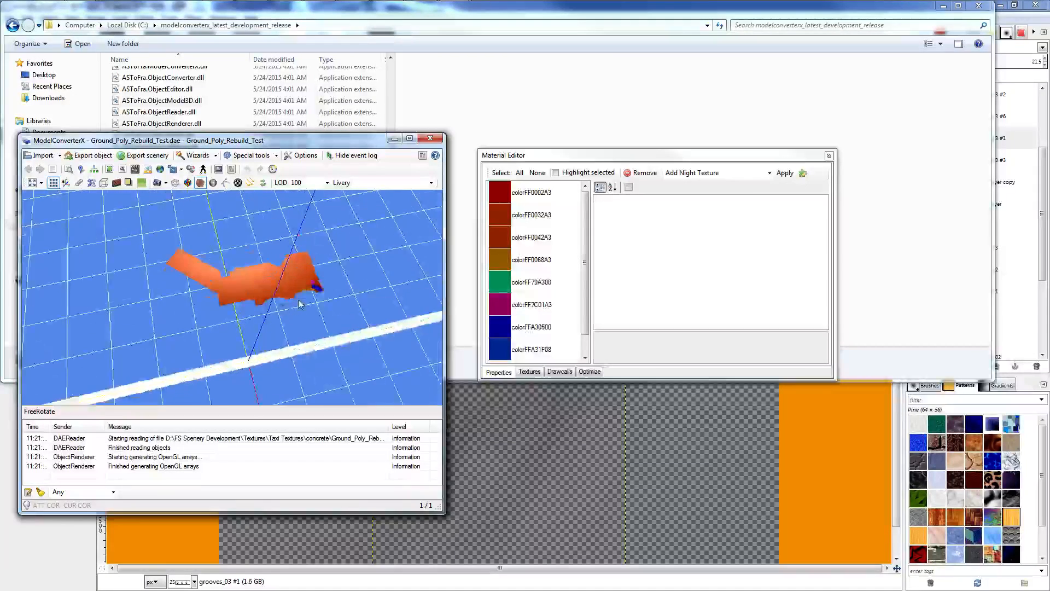
# Highlight the colorFFA30500 material on the ground model and inspect its properties down to the texture entries.
pyautogui.click(530, 327)
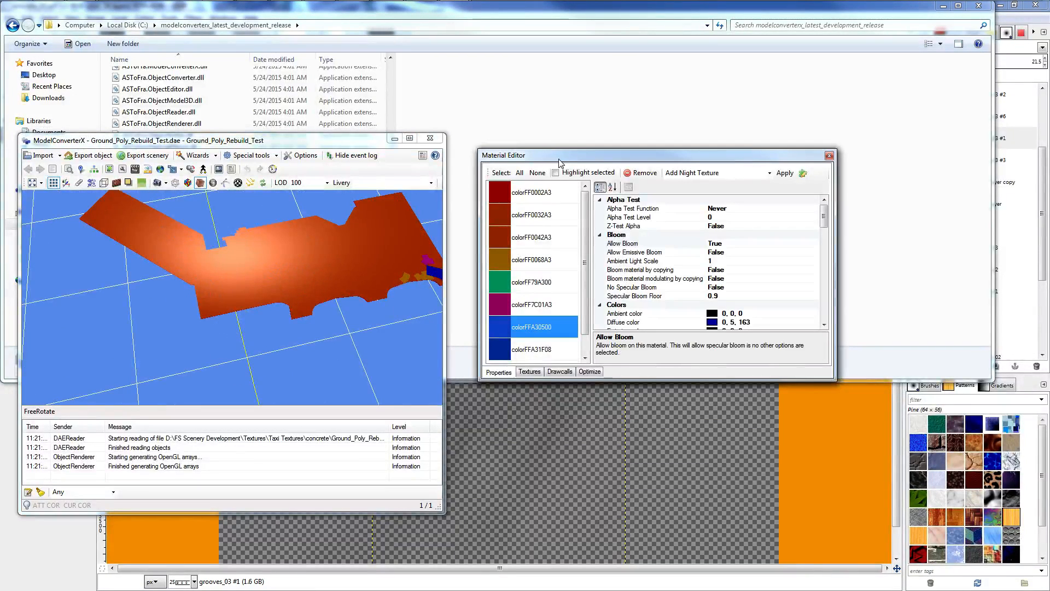
pyautogui.click(555, 172)
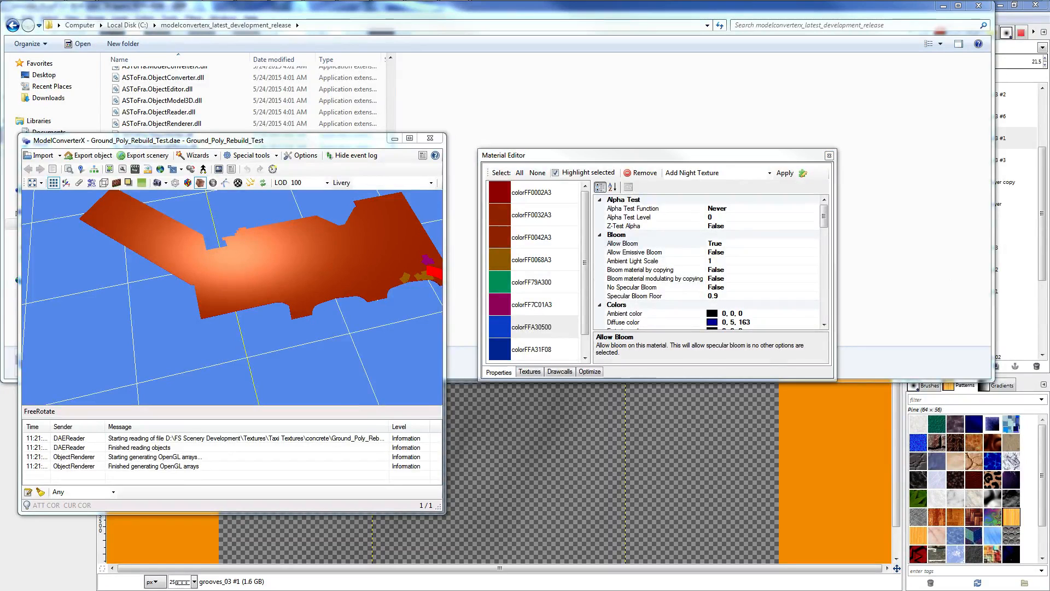
pyautogui.moveTo(235, 254); pyautogui.dragTo(294, 254)
pyautogui.scroll(-3, 298, 255)
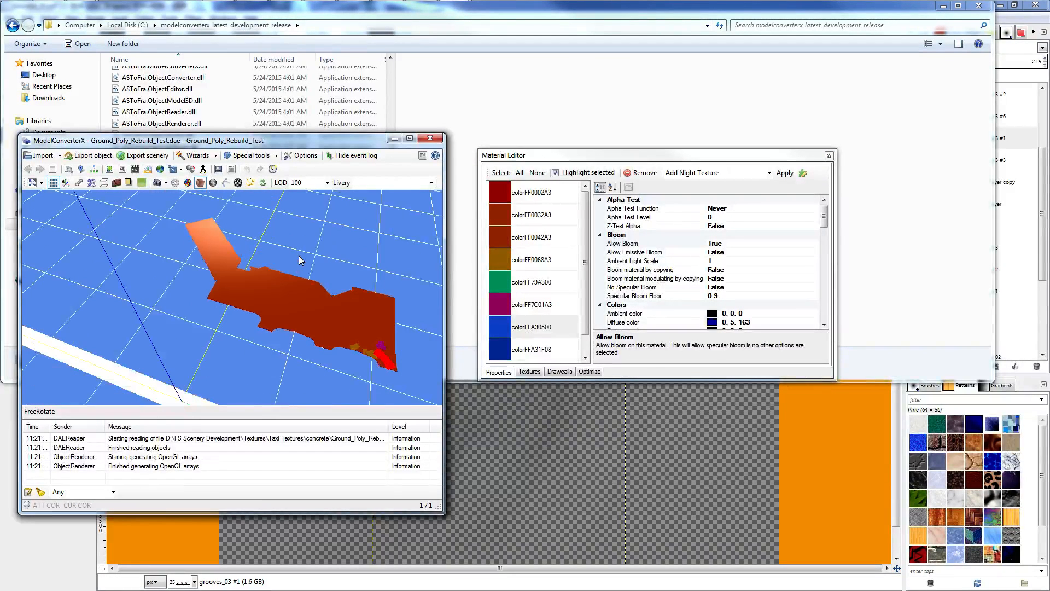
pyautogui.scroll(2, 299, 255)
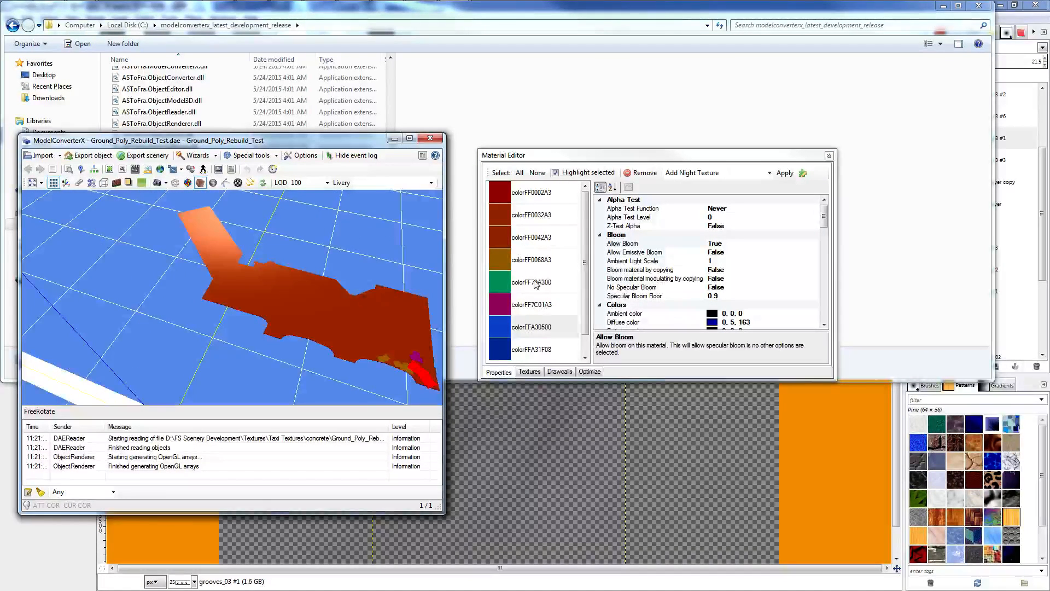
pyautogui.scroll(-5, 711, 262)
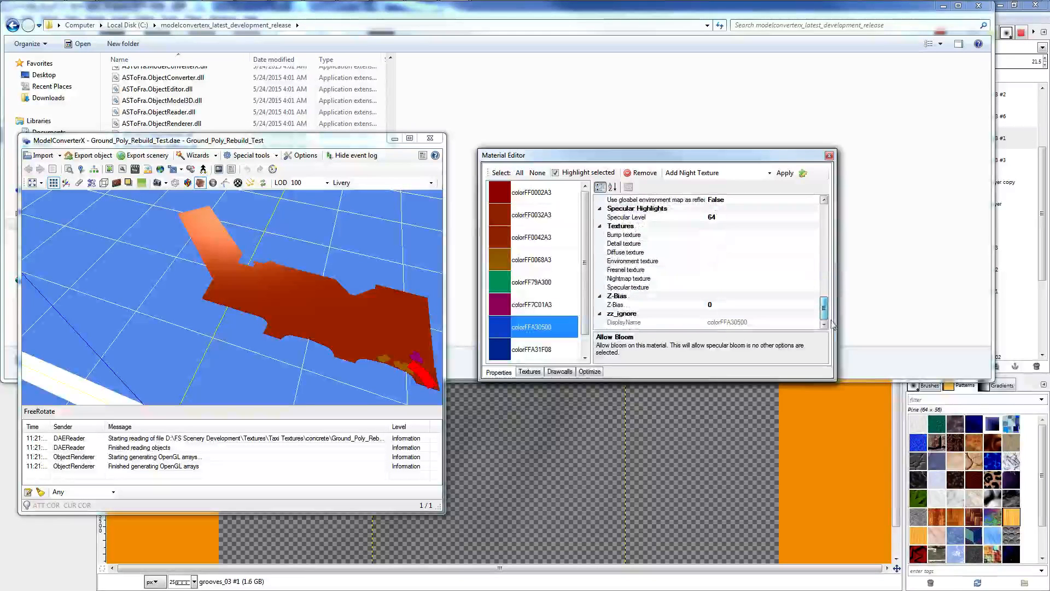
# Assign the Tire_Streaks image from the concrete folder as the diffuse texture of the colorFFA30500 material.
pyautogui.click(812, 253)
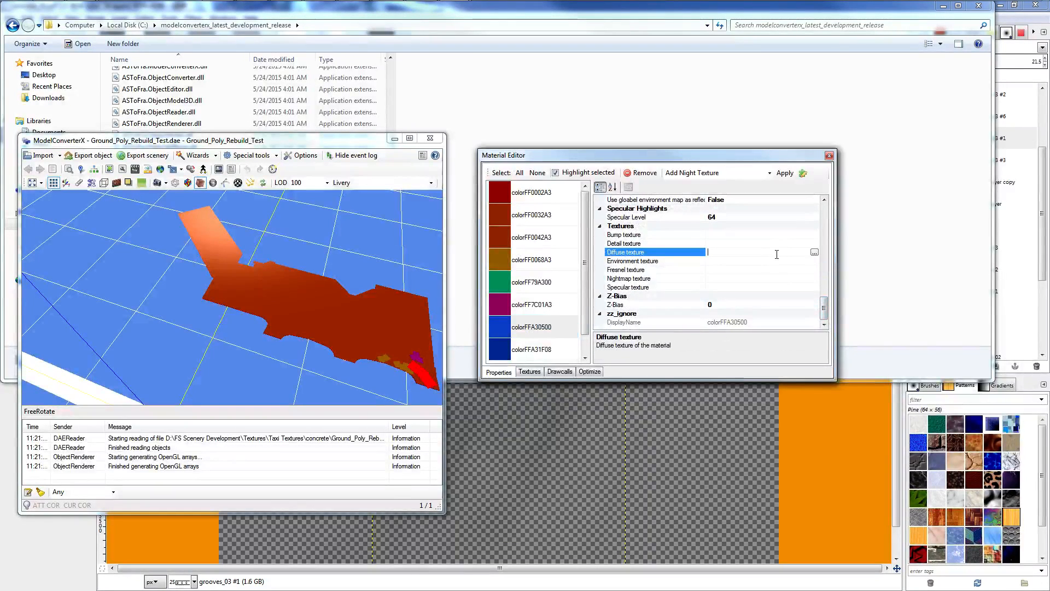
pyautogui.click(814, 252)
pyautogui.click(950, 244)
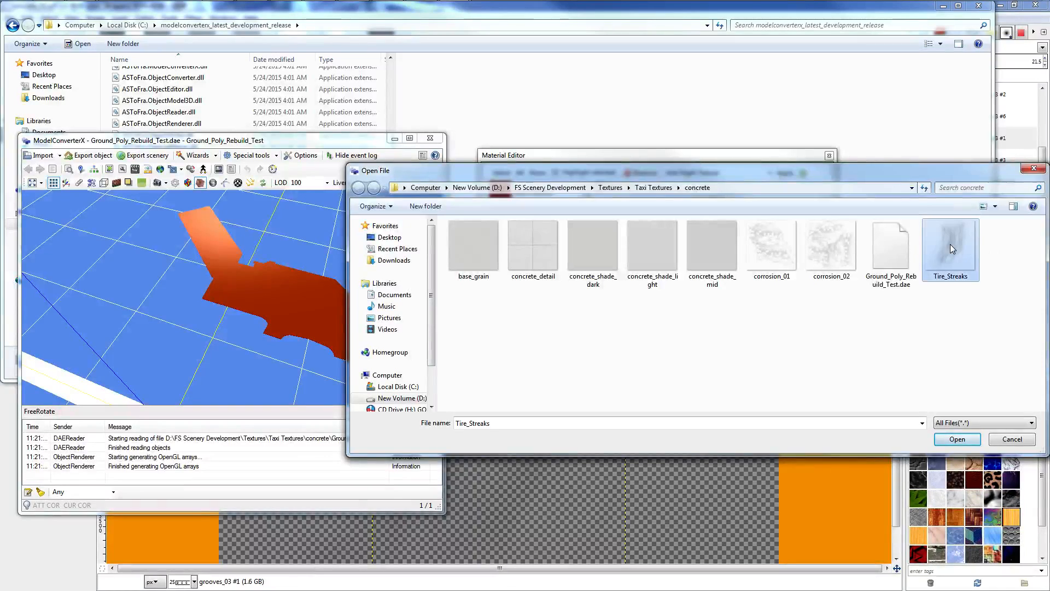
pyautogui.doubleClick(950, 244)
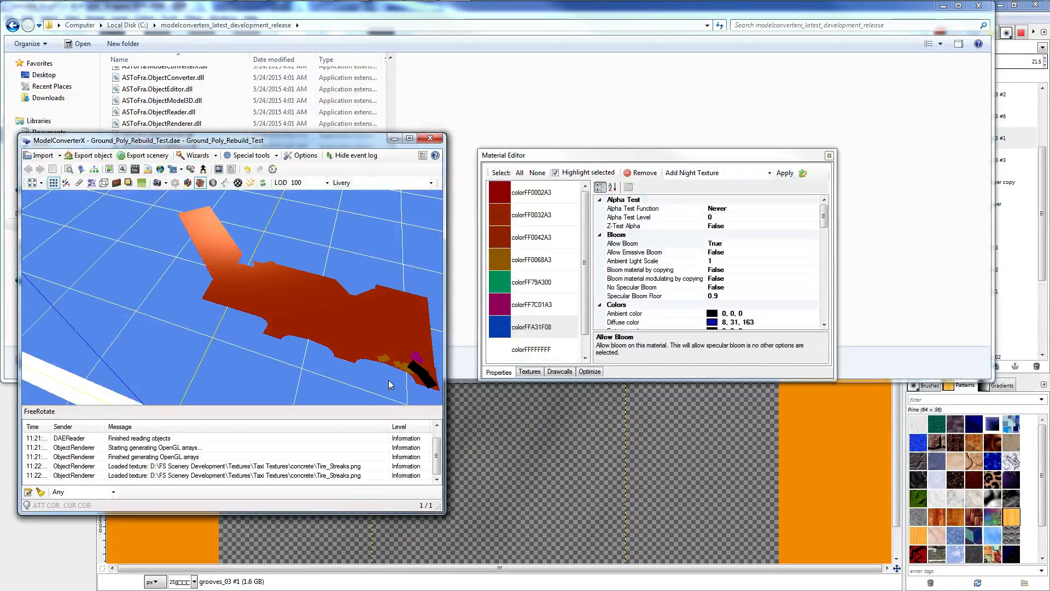
# Assign the concrete_shade_mid image as the diffuse texture of the colorFF0068A3 material.
pyautogui.click(536, 259)
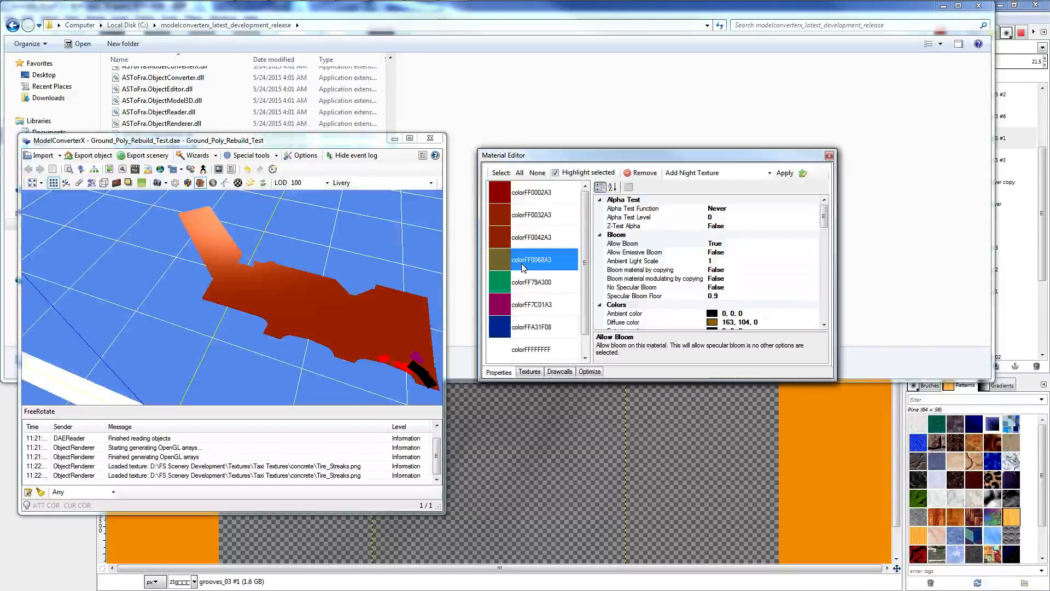
pyautogui.scroll(-1, 541, 284)
pyautogui.scroll(1, 541, 285)
pyautogui.scroll(-1, 541, 282)
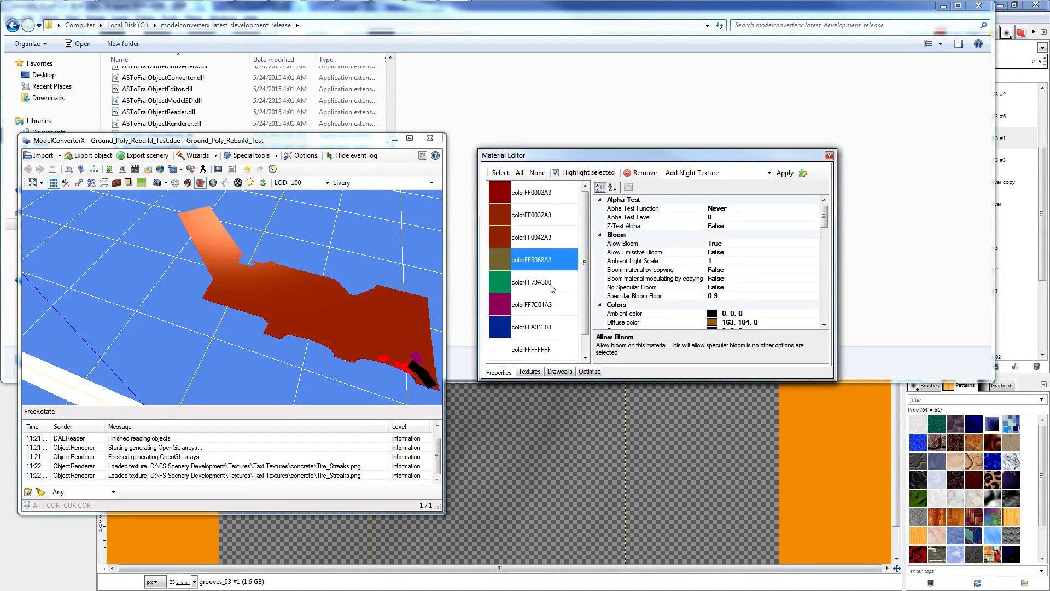
pyautogui.scroll(1, 542, 276)
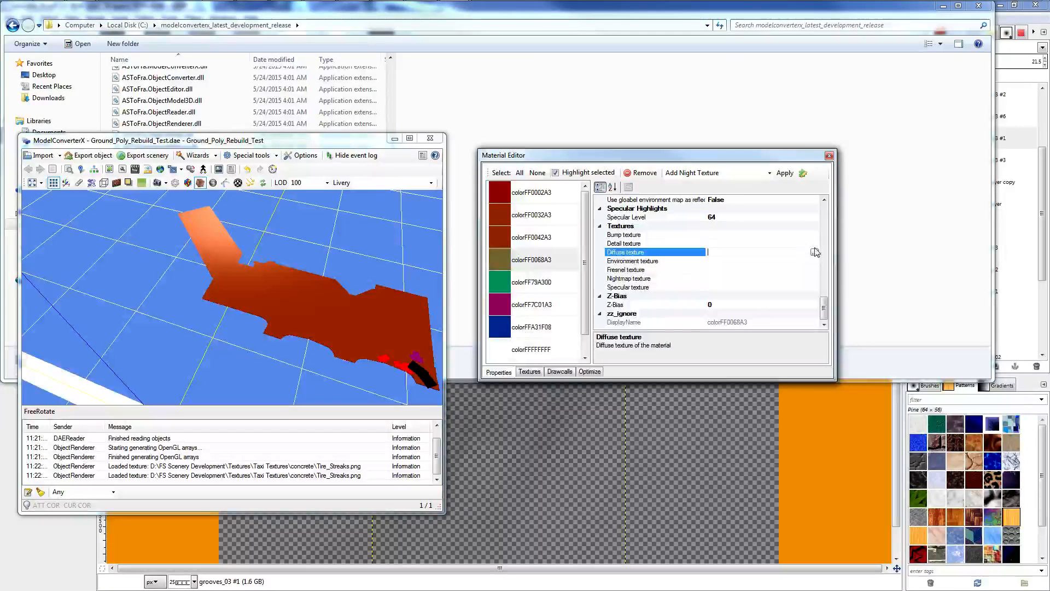
pyautogui.click(822, 259)
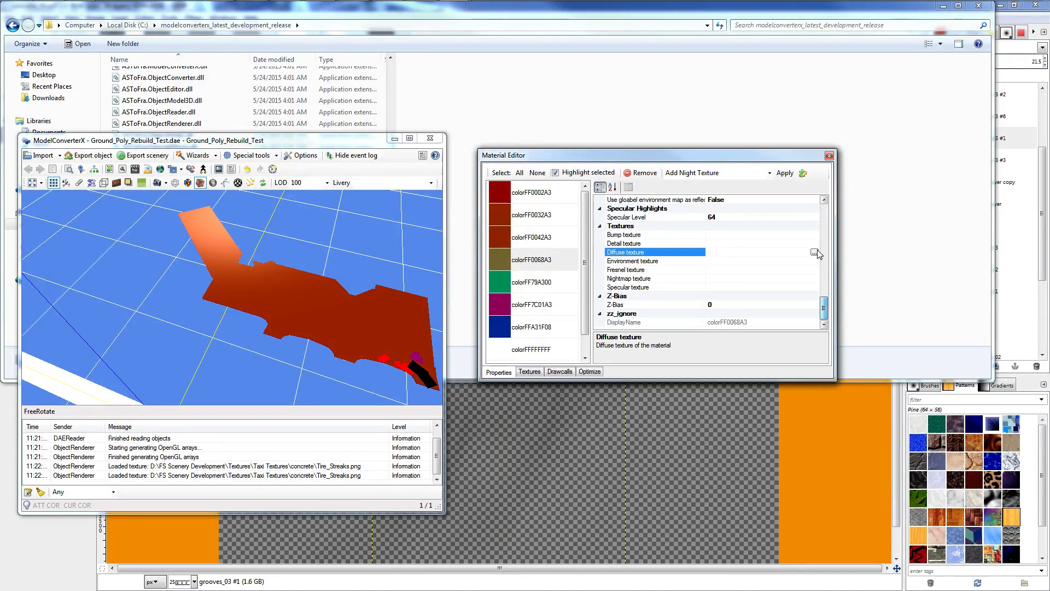
pyautogui.click(814, 252)
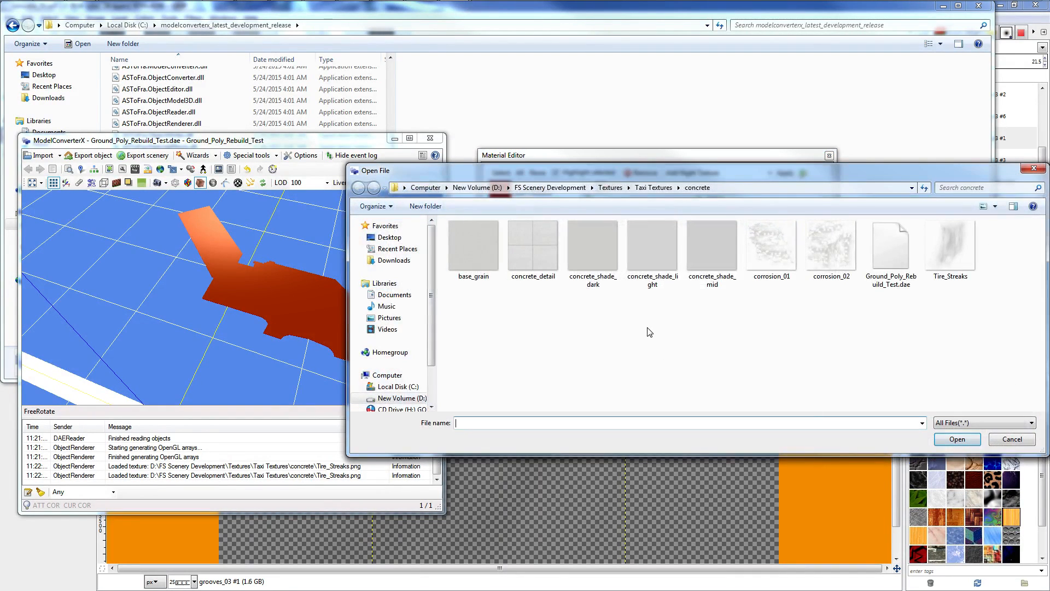
pyautogui.click(712, 249)
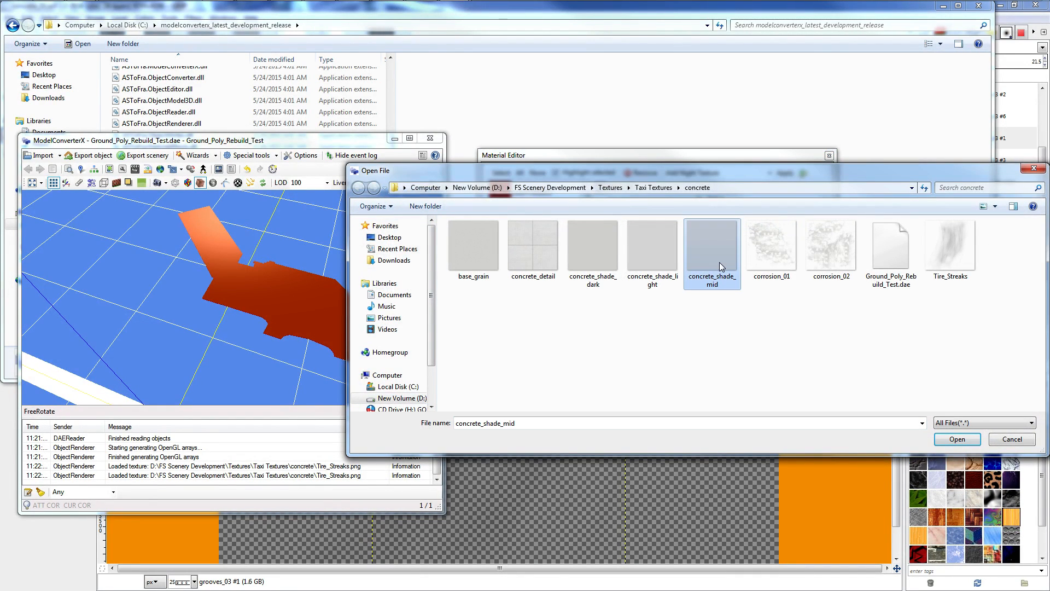
pyautogui.doubleClick(720, 262)
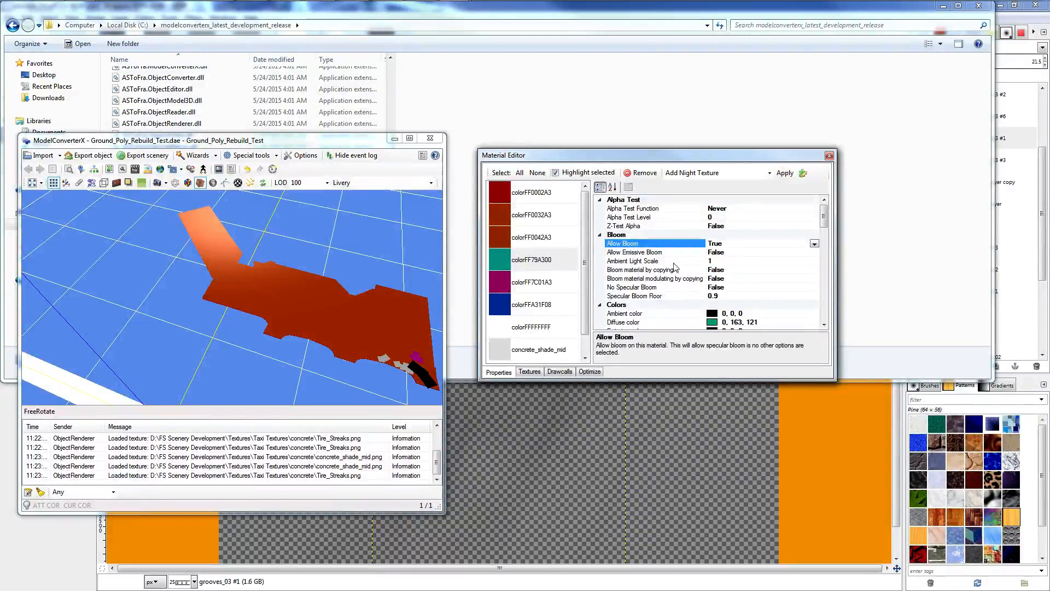
# Assign the concrete_shade_dark image as the diffuse texture of the colorFF79A300 material.
pyautogui.click(547, 262)
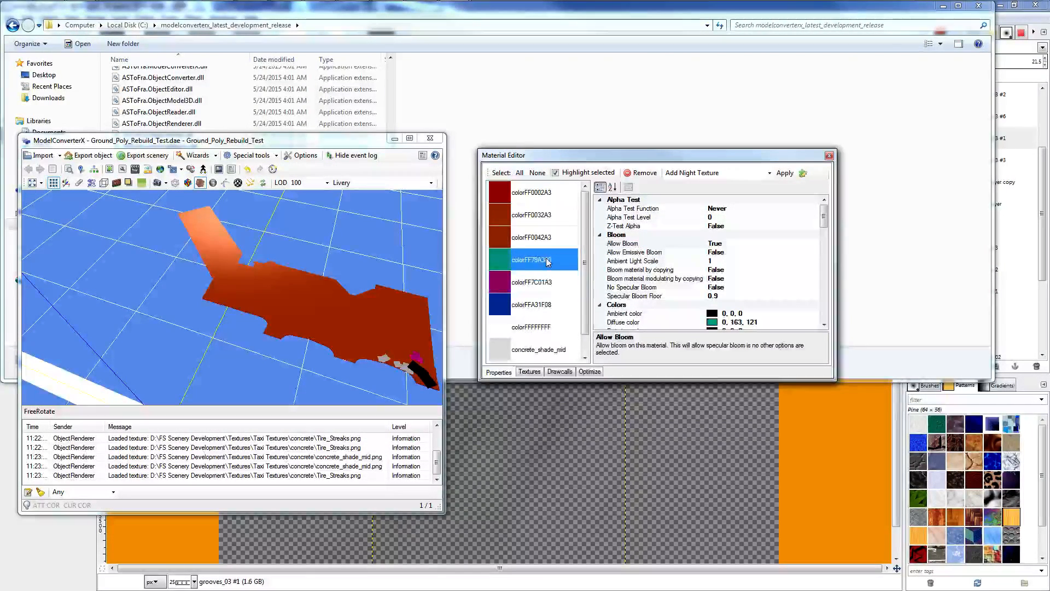
pyautogui.moveTo(824, 219); pyautogui.dragTo(828, 332)
pyautogui.click(634, 261)
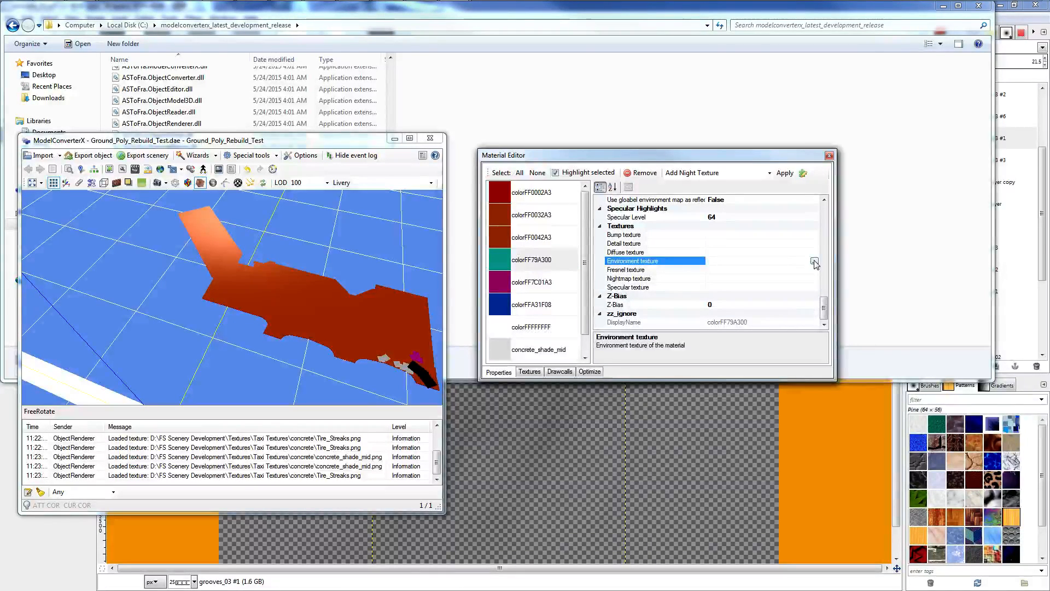
pyautogui.click(629, 252)
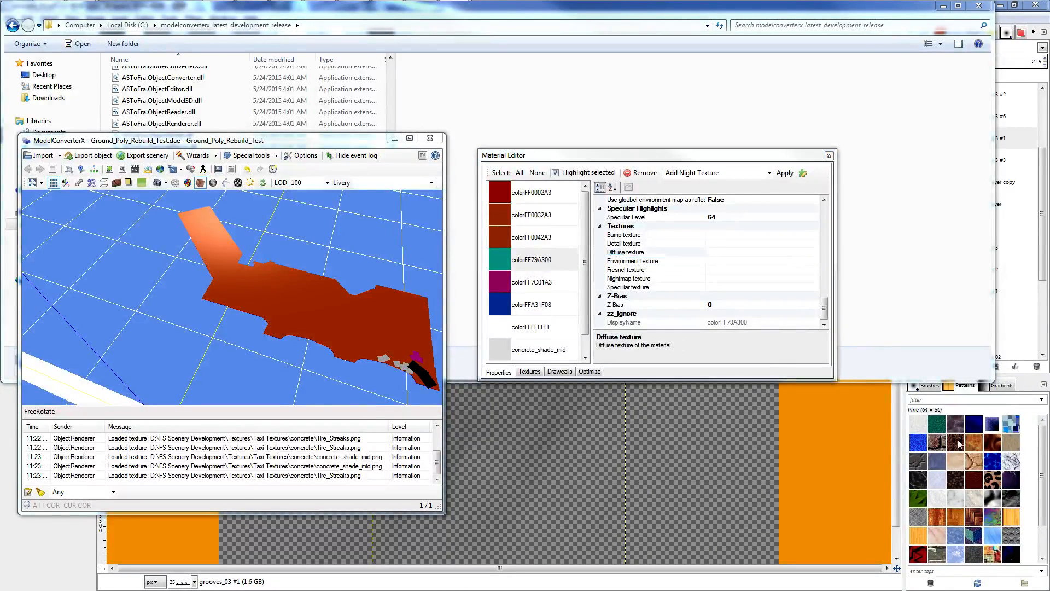
pyautogui.click(817, 252)
pyautogui.click(594, 249)
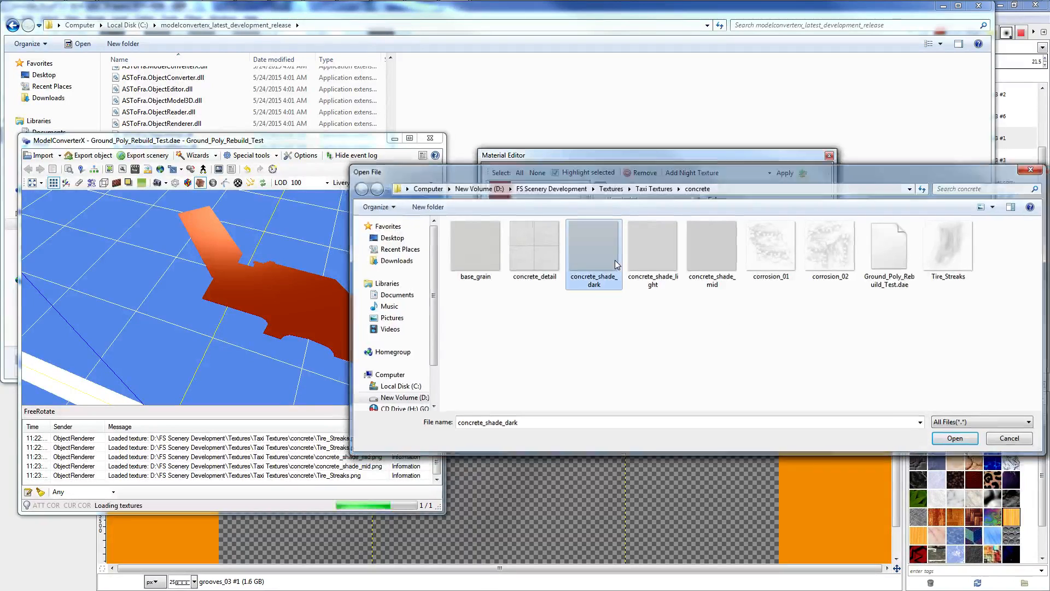
pyautogui.doubleClick(616, 261)
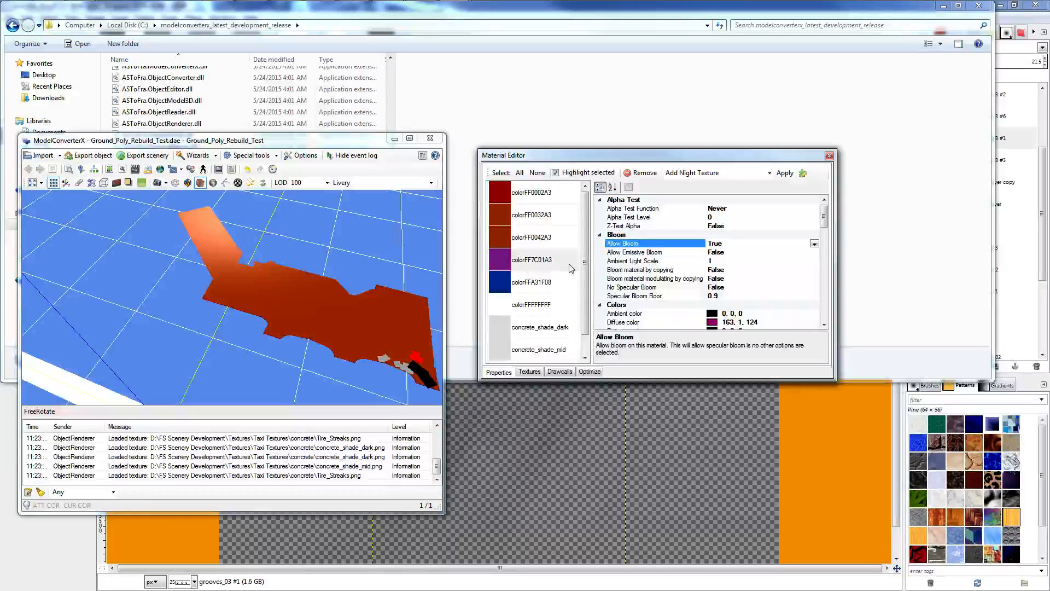
# Assign base_grain.png as the diffuse texture of the colorFF0032A3 material covering the large ground area.
pyautogui.click(238, 182)
pyautogui.click(535, 216)
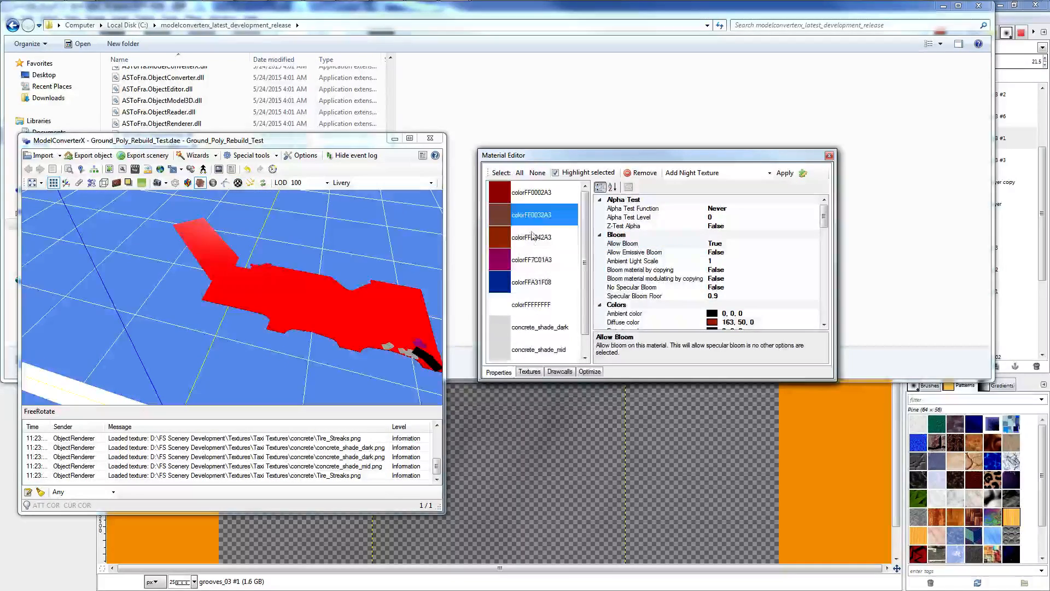
pyautogui.click(537, 233)
pyautogui.click(539, 221)
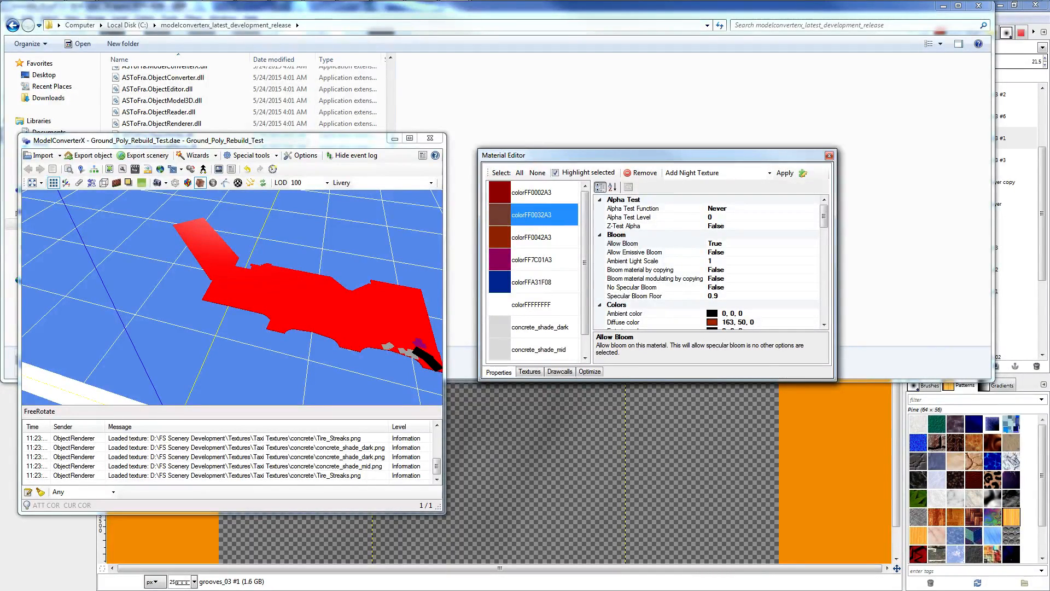
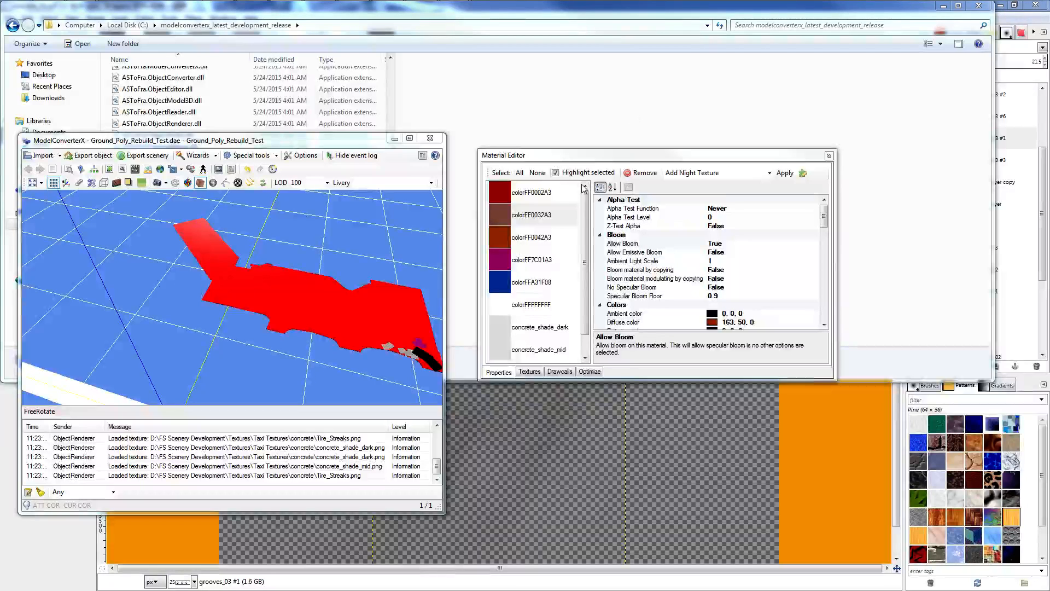
pyautogui.moveTo(823, 216); pyautogui.dragTo(834, 330)
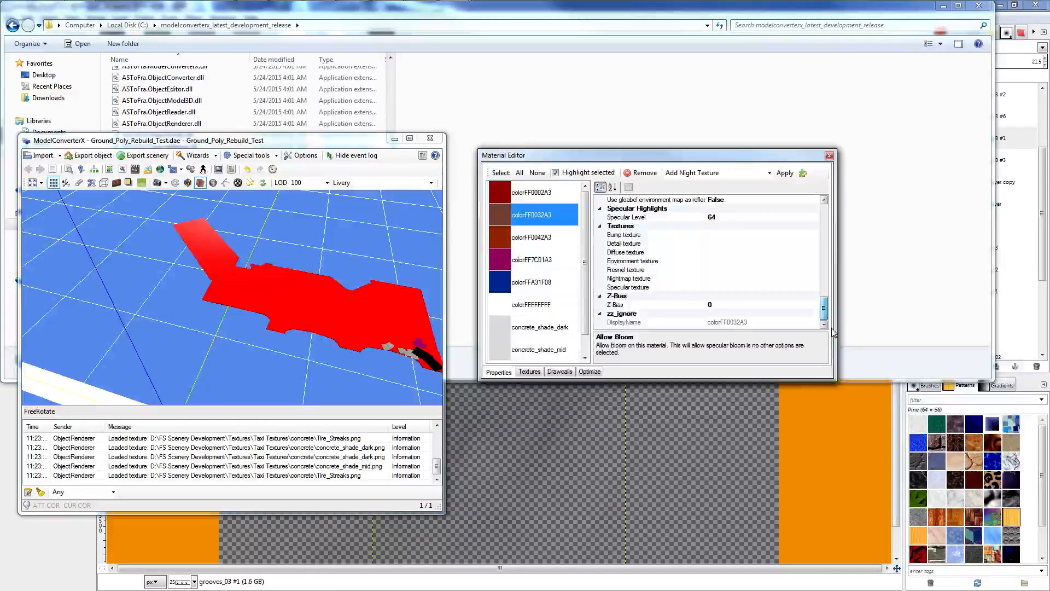
pyautogui.click(800, 252)
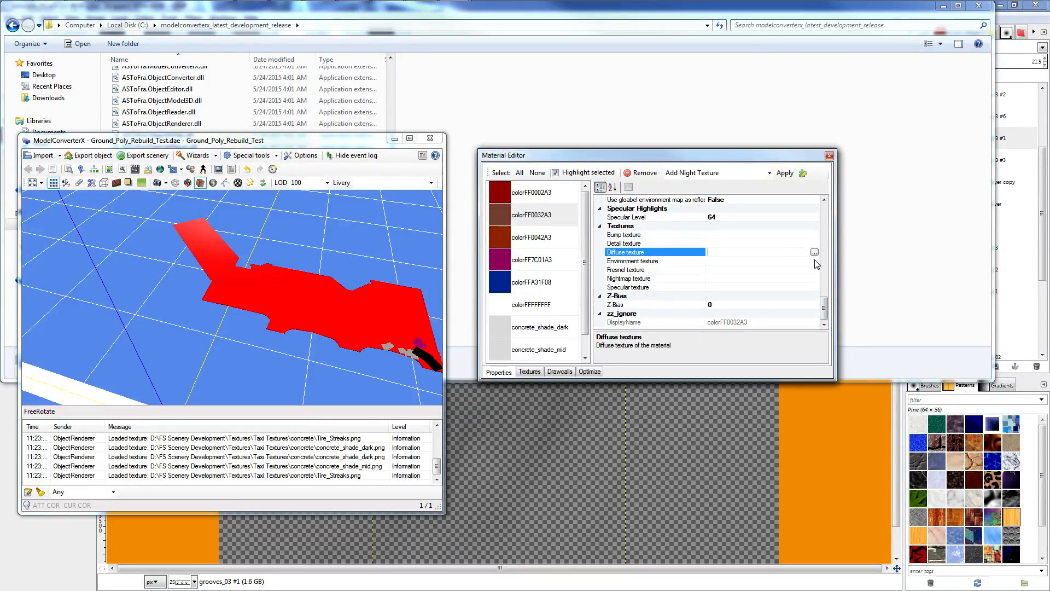
pyautogui.click(814, 252)
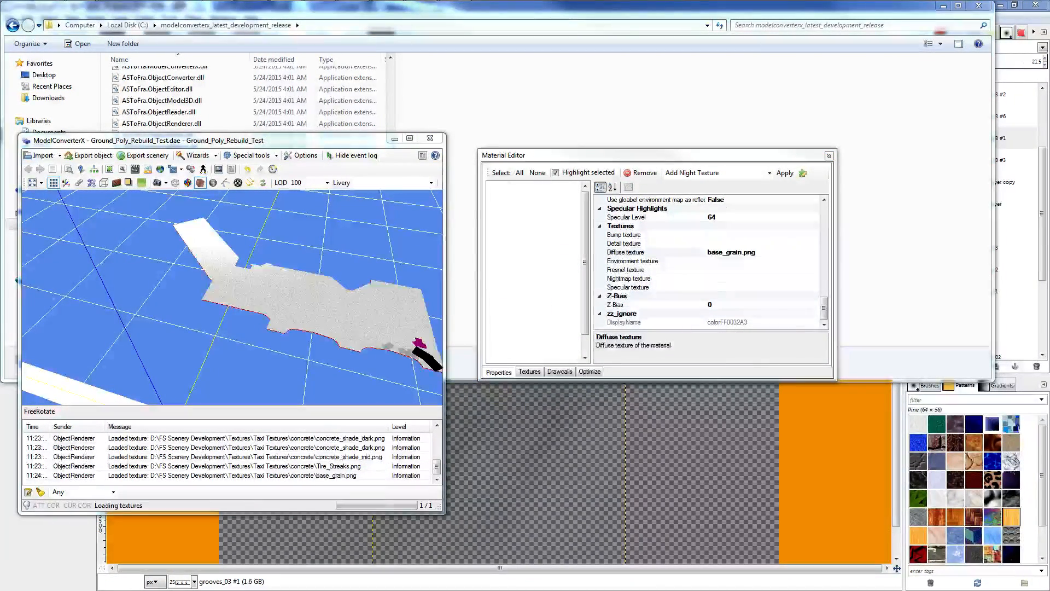
# Highlight the colorFF0042A3, base_grain and colorFF0002A3 materials on the model and inspect the diffuse texture entry of colorFF0002A3.
pyautogui.moveTo(366, 289)
pyautogui.mouseDown()
pyautogui.moveTo(375, 271)
pyautogui.moveTo(298, 328)
pyautogui.moveTo(316, 298)
pyautogui.moveTo(339, 287)
pyautogui.moveTo(350, 297)
pyautogui.mouseUp()
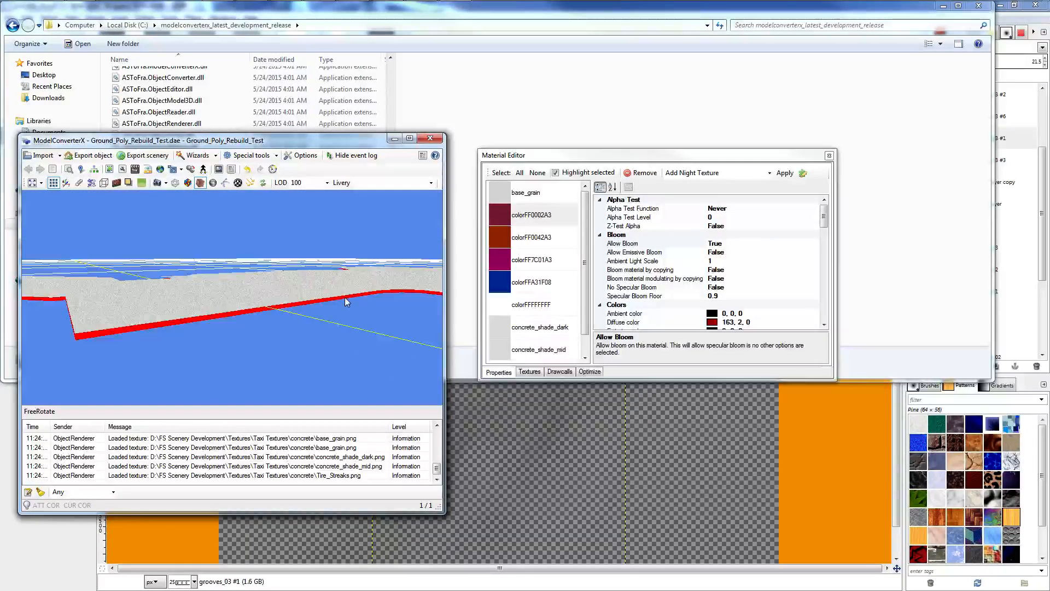
pyautogui.click(548, 239)
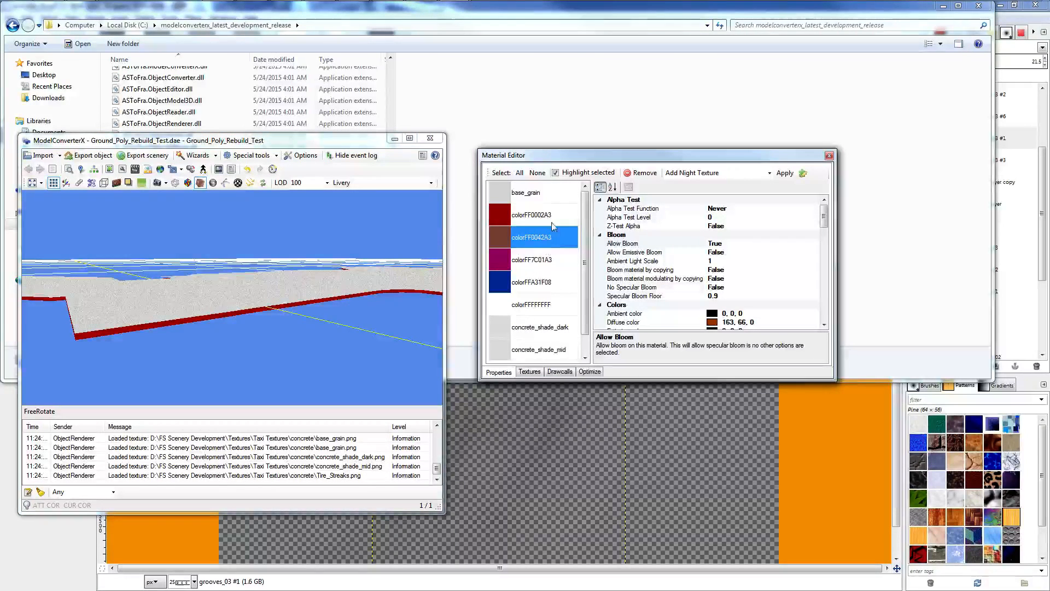
pyautogui.click(552, 199)
pyautogui.click(556, 215)
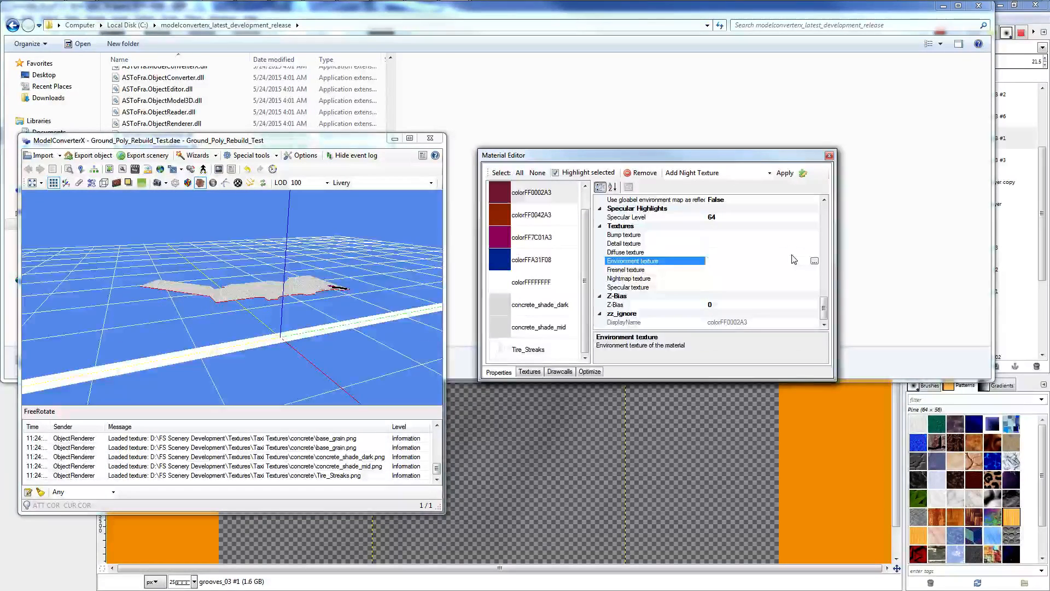
pyautogui.click(793, 252)
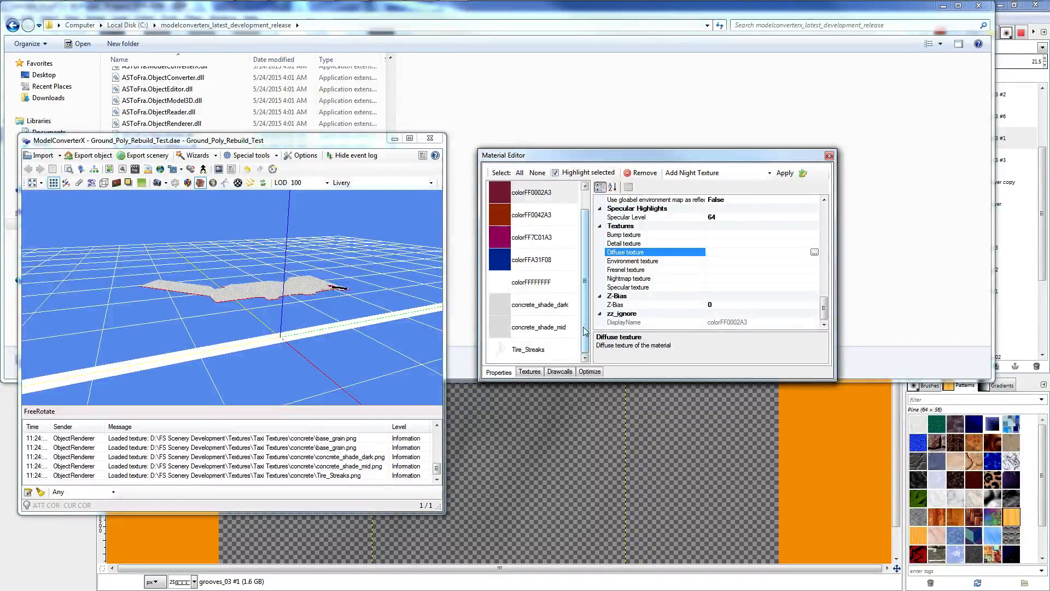
# Replace the diffuse texture of the base_grain material with the concrete_detail image.
pyautogui.scroll(1, 589, 304)
pyautogui.click(563, 194)
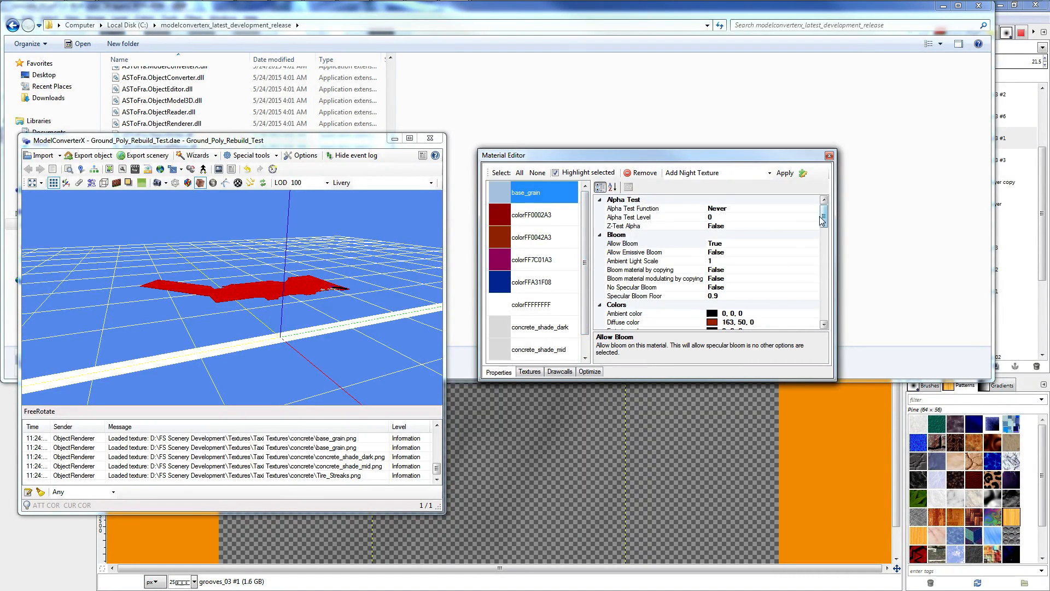
pyautogui.moveTo(822, 220); pyautogui.dragTo(822, 241)
pyautogui.click(814, 253)
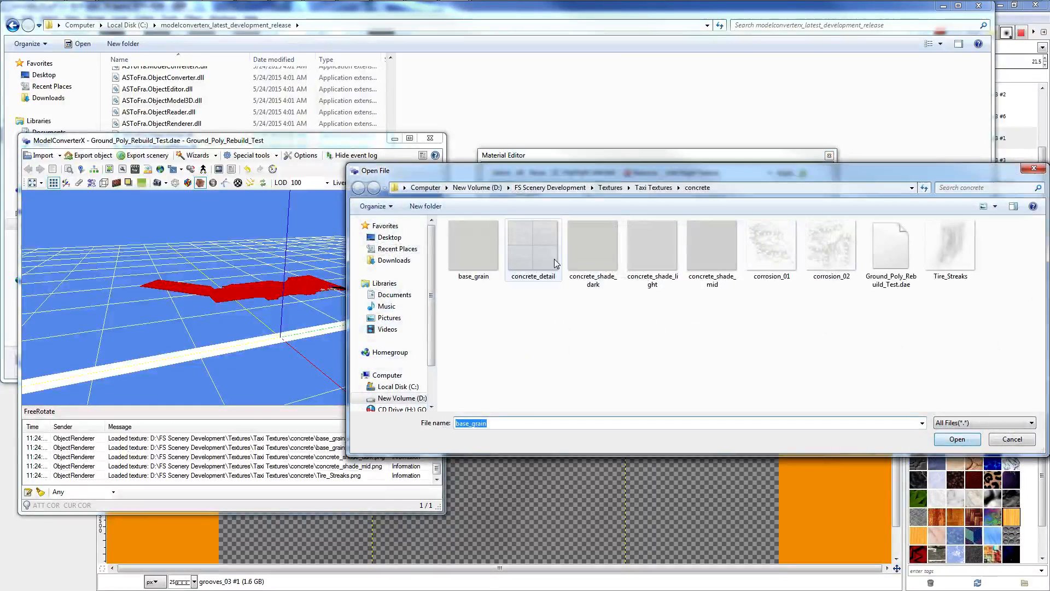
pyautogui.press('Return')
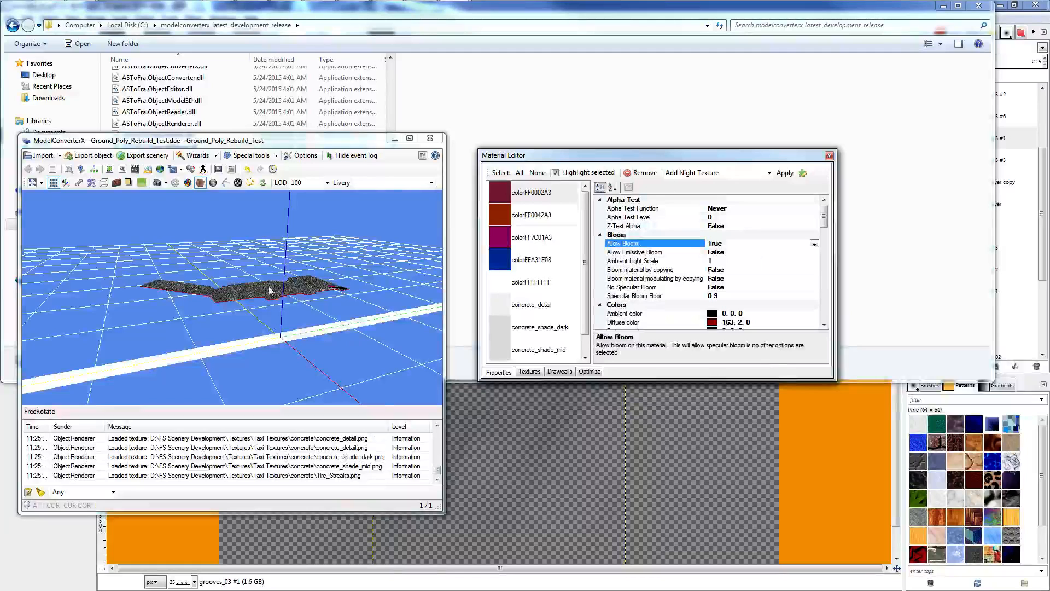
# Assign the base_grain image as the diffuse texture of the colorFF0002A3 material along the ground layer's edge.
pyautogui.scroll(5, 270, 291)
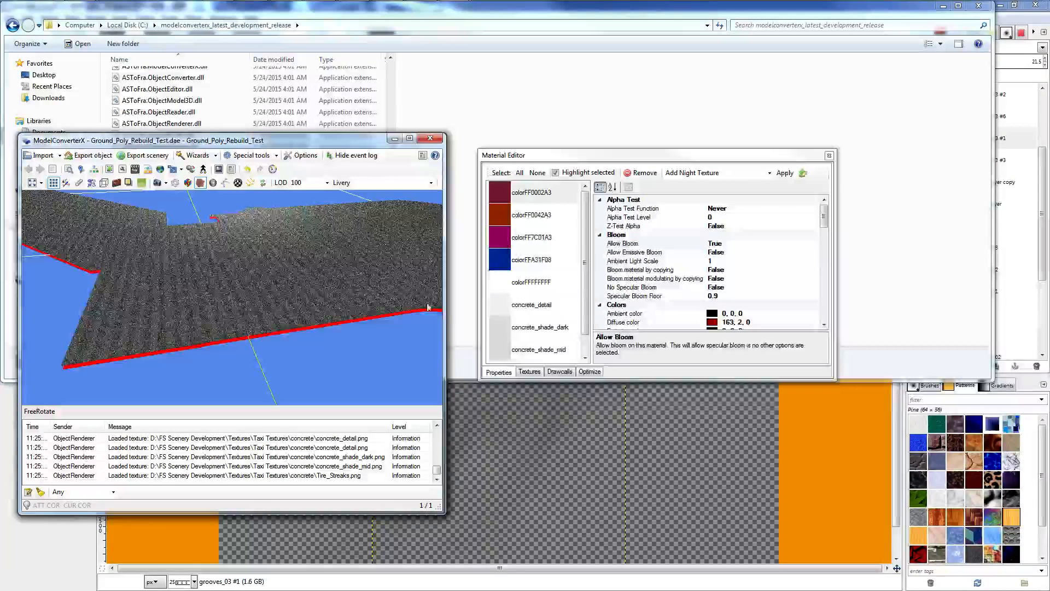
pyautogui.click(525, 216)
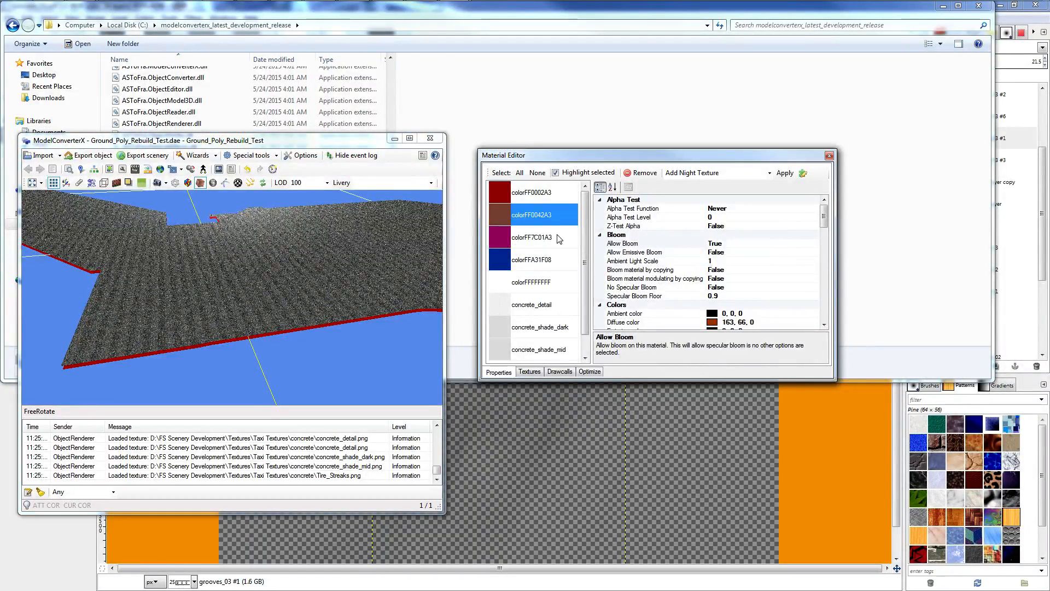
pyautogui.press('Up')
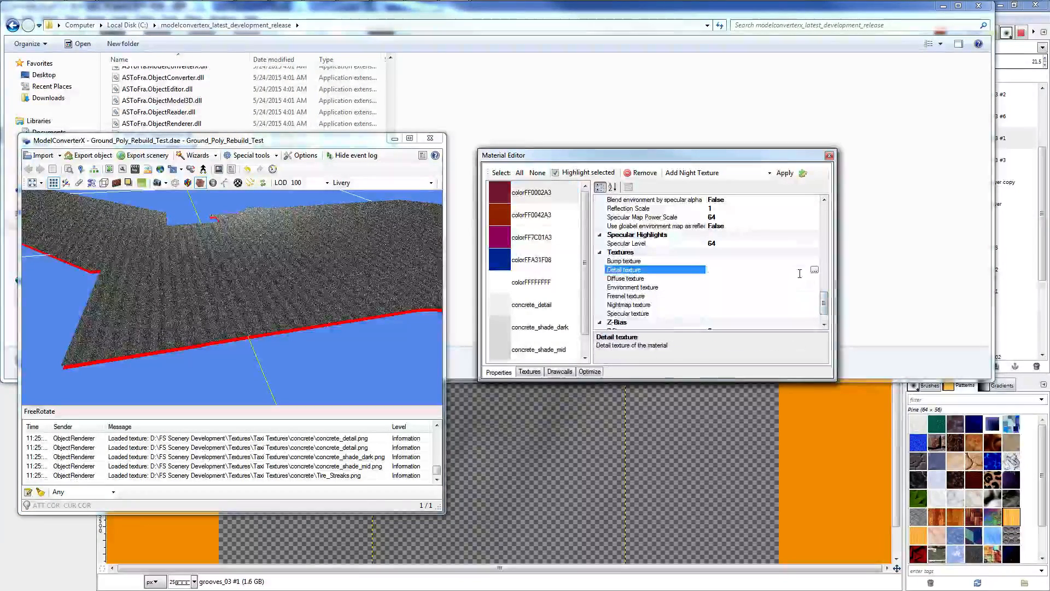
pyautogui.click(801, 278)
pyautogui.click(814, 279)
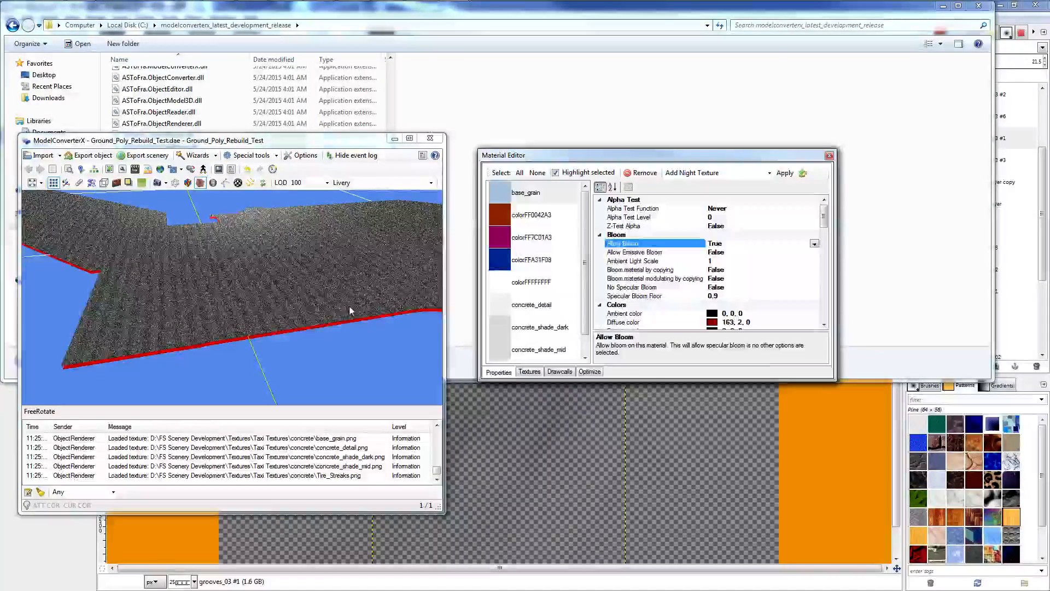
# Highlight the colorFF7C01A3, colorFF0042A3 and base_grain materials in turn to compare the surfaces they cover.
pyautogui.scroll(-6, 339, 310)
pyautogui.scroll(2, 323, 323)
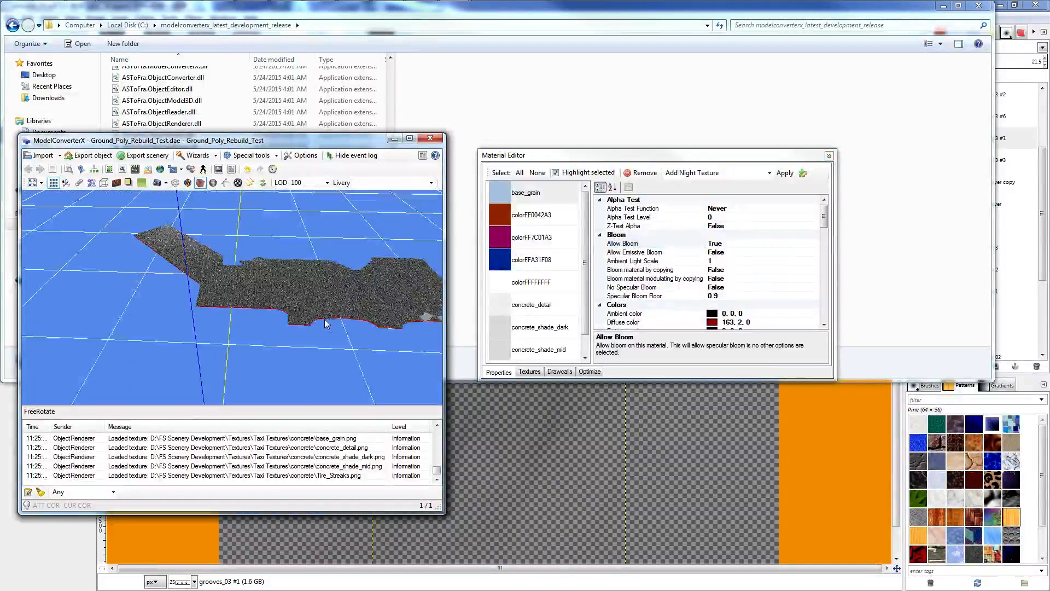
pyautogui.click(564, 237)
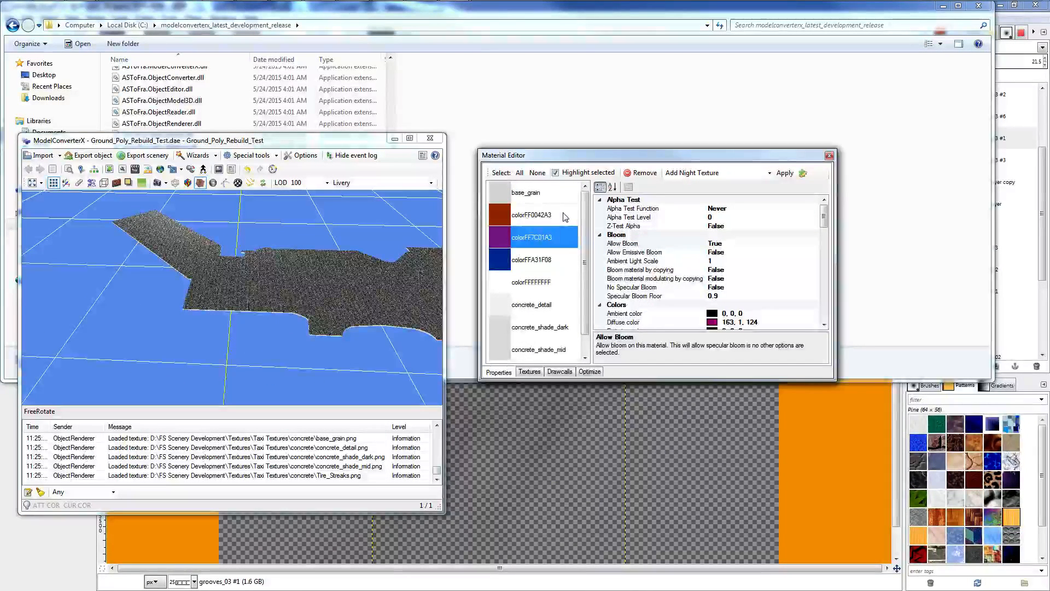
pyautogui.click(563, 214)
pyautogui.click(552, 195)
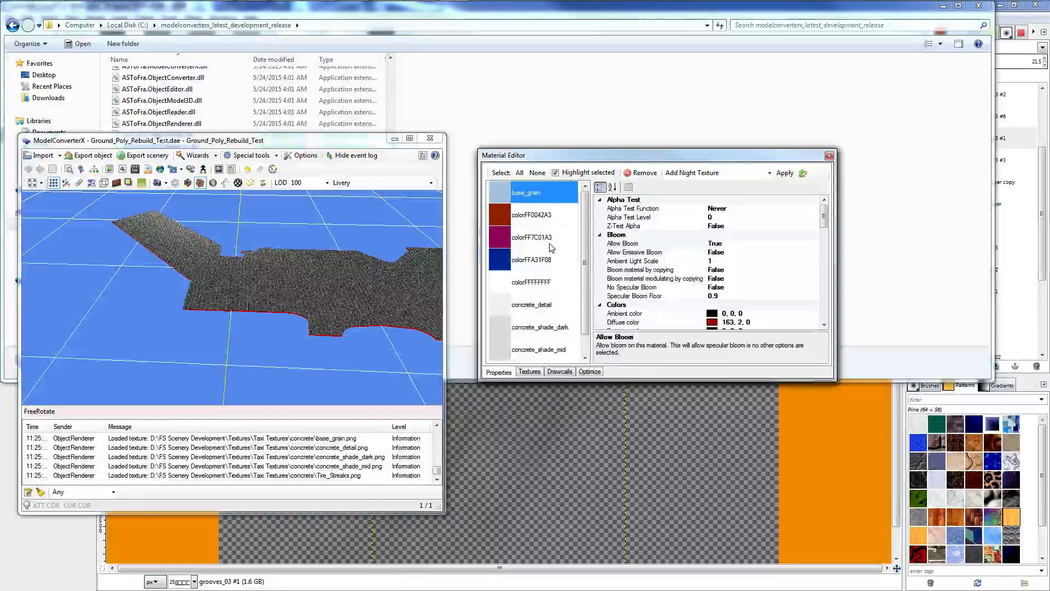
# Highlight the colorFF0042A3 material and examine the ground layer's edge around the concrete shading patches from several angles.
pyautogui.click(539, 221)
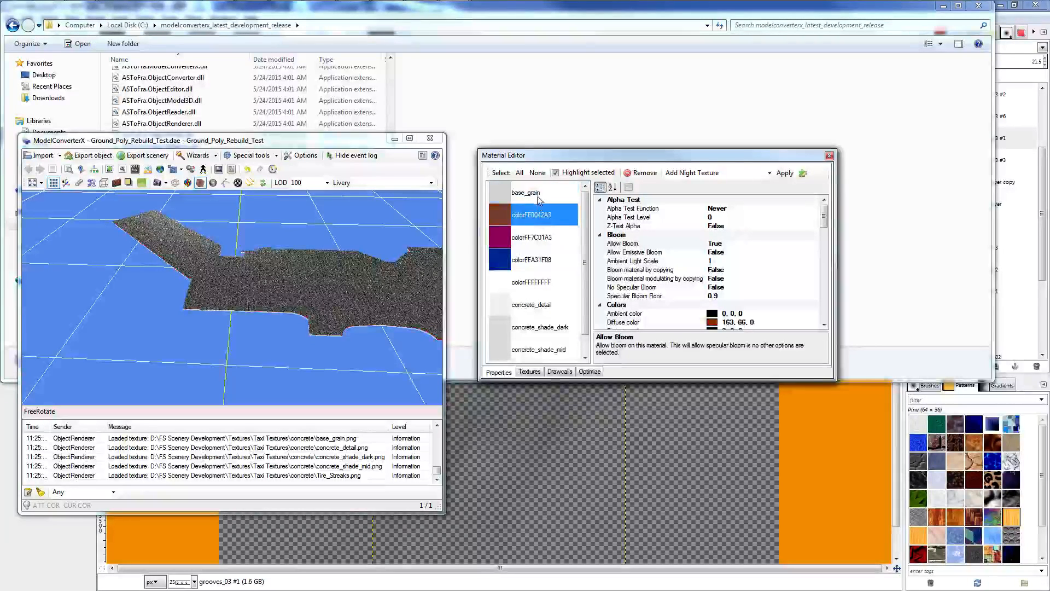
pyautogui.click(539, 198)
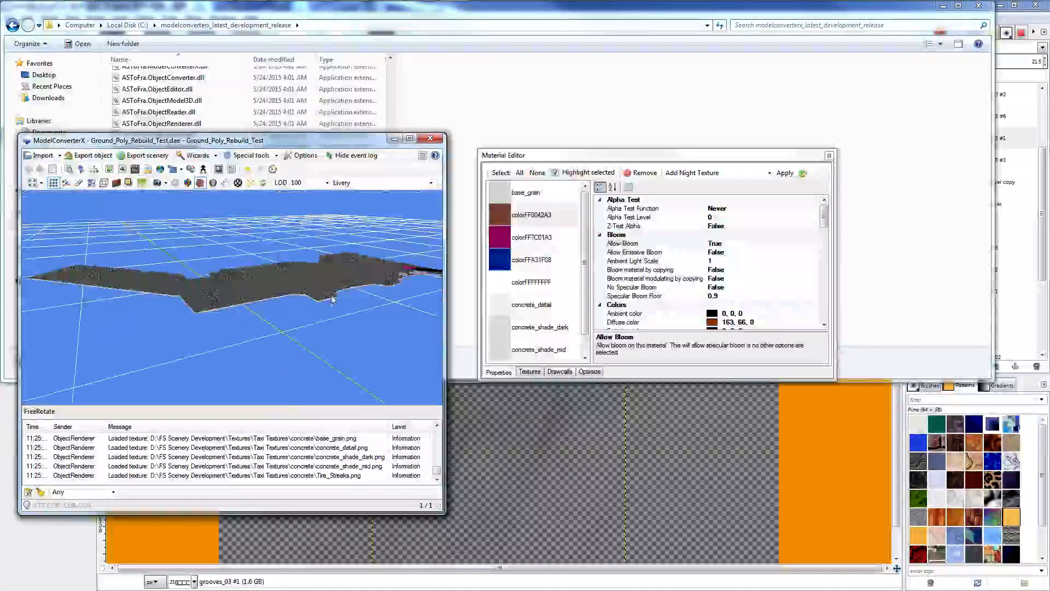
pyautogui.scroll(2, 328, 308)
pyautogui.scroll(-2, 328, 308)
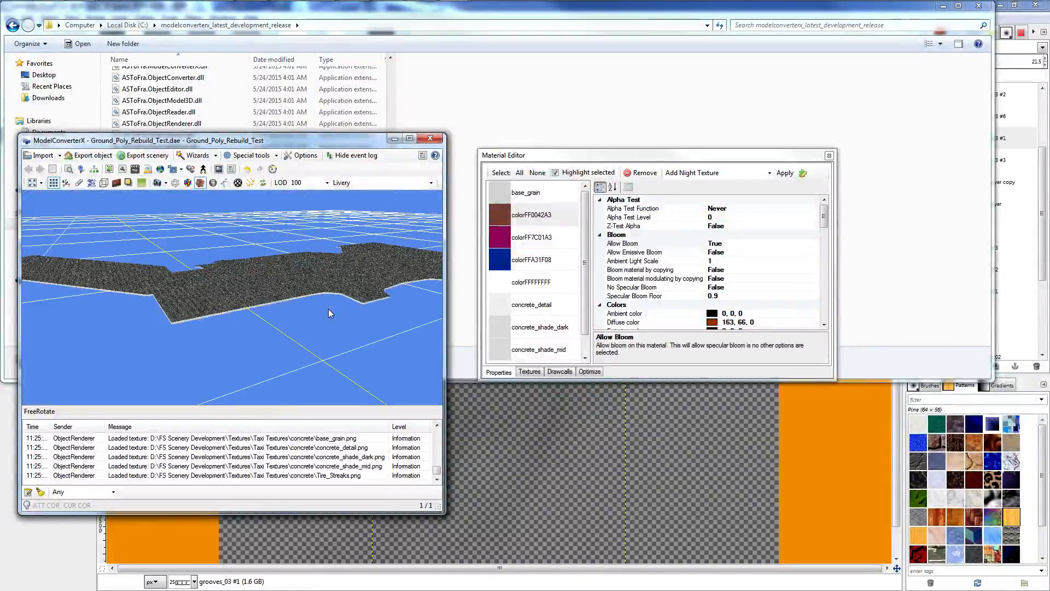
pyautogui.moveTo(325, 322); pyautogui.dragTo(237, 325)
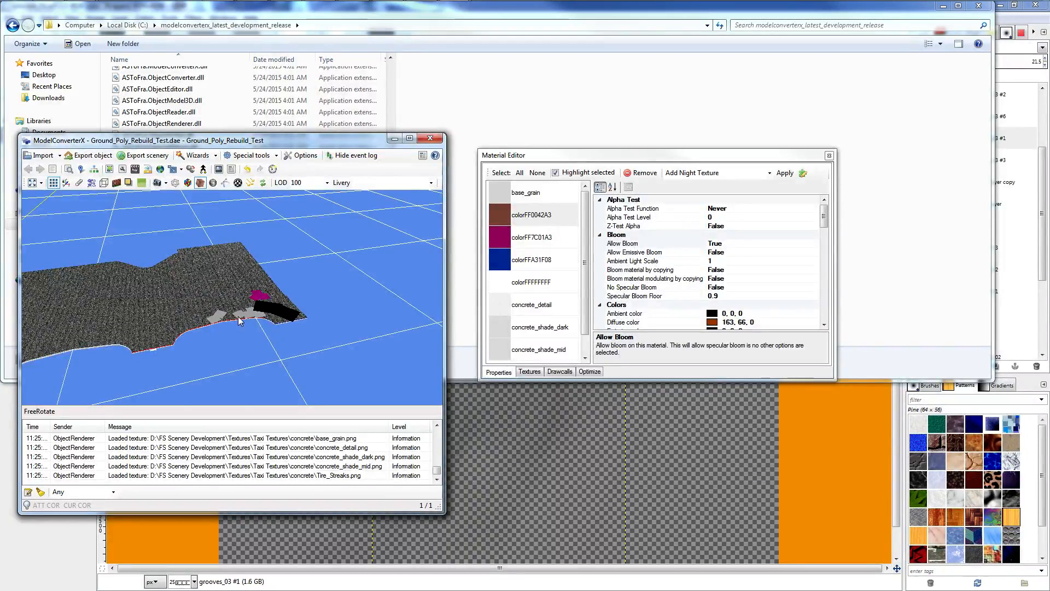
pyautogui.scroll(3, 241, 315)
pyautogui.scroll(-3, 241, 315)
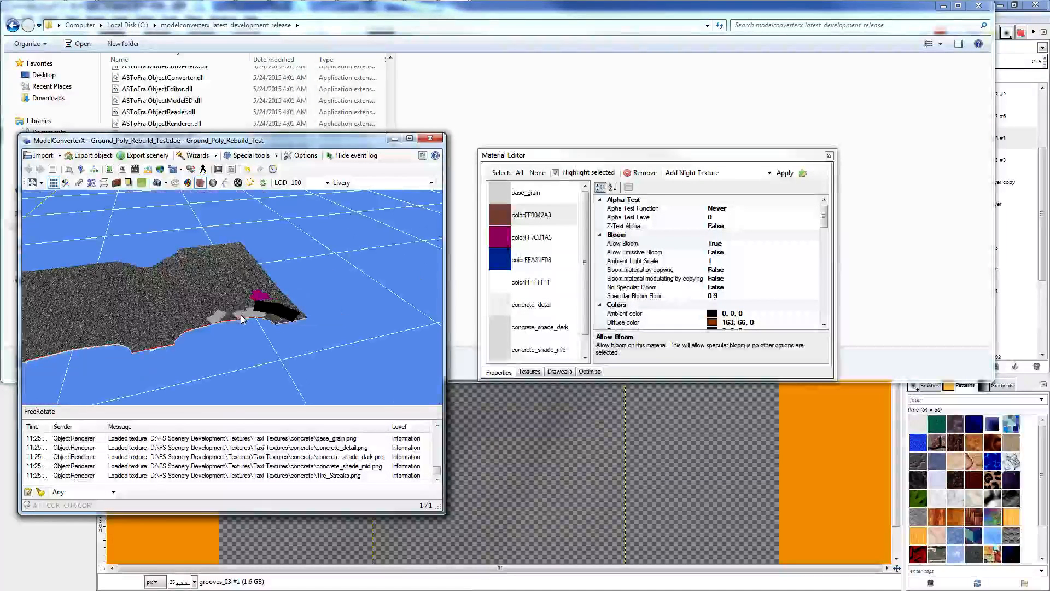
pyautogui.scroll(2, 240, 314)
pyautogui.click(582, 331)
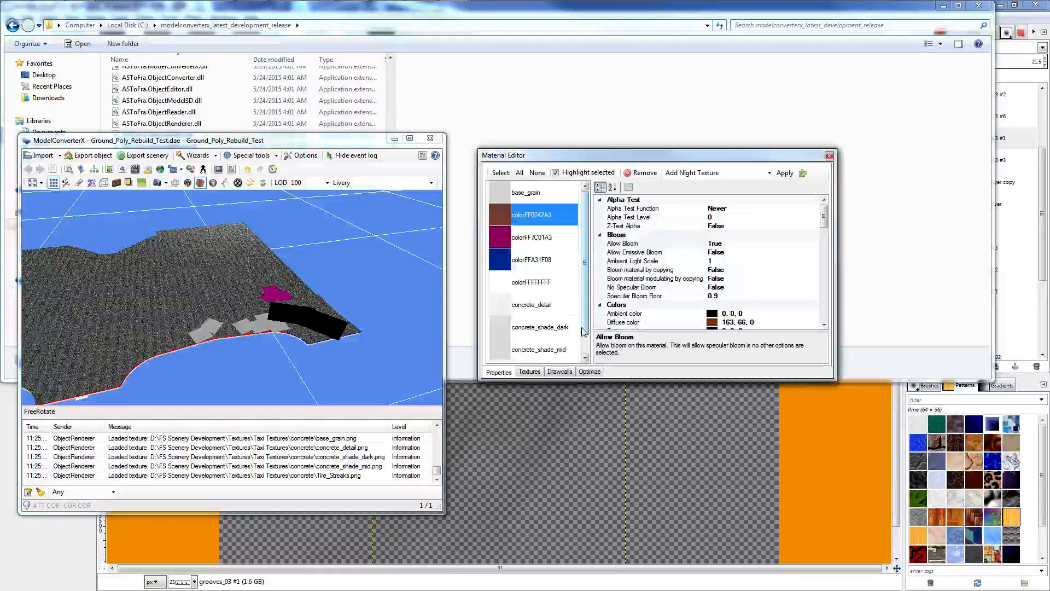
# Highlight the concrete_shade_mid material on the model and inspect its diffuse texture entry.
pyautogui.click(550, 349)
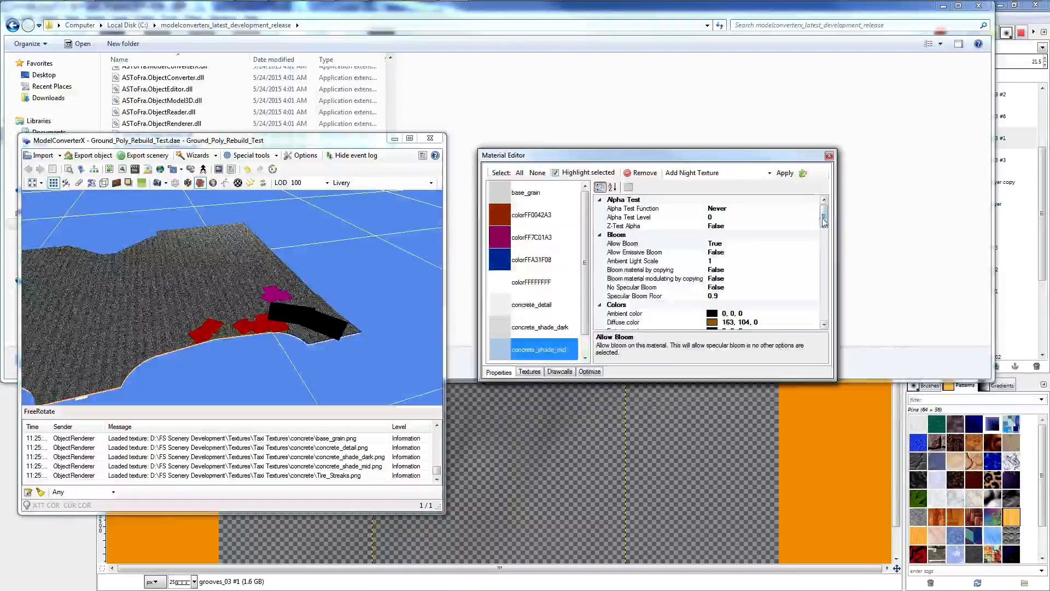
pyautogui.scroll(-1, 824, 221)
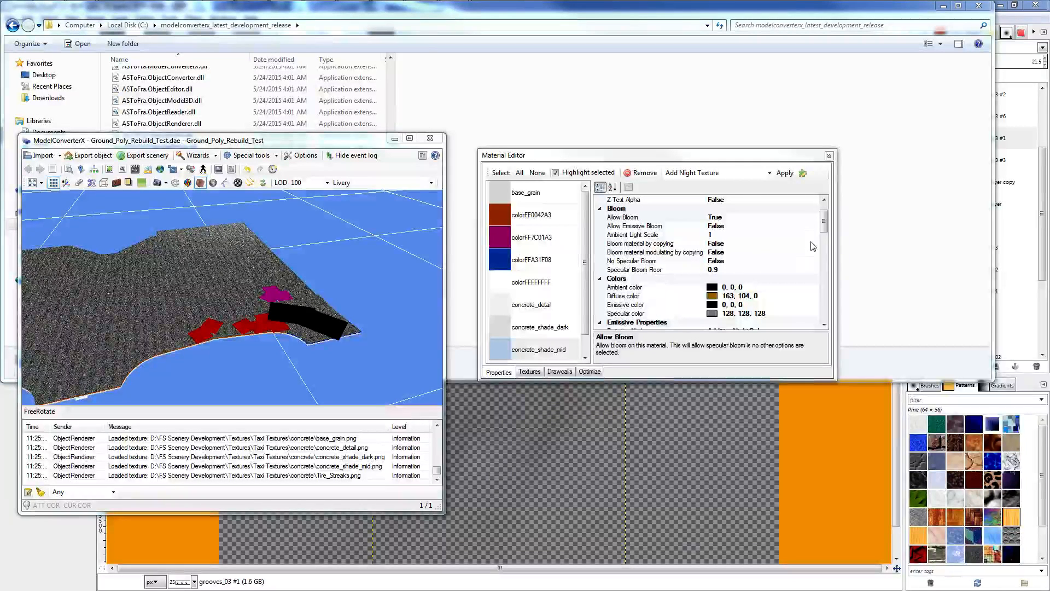
pyautogui.scroll(-6, 812, 246)
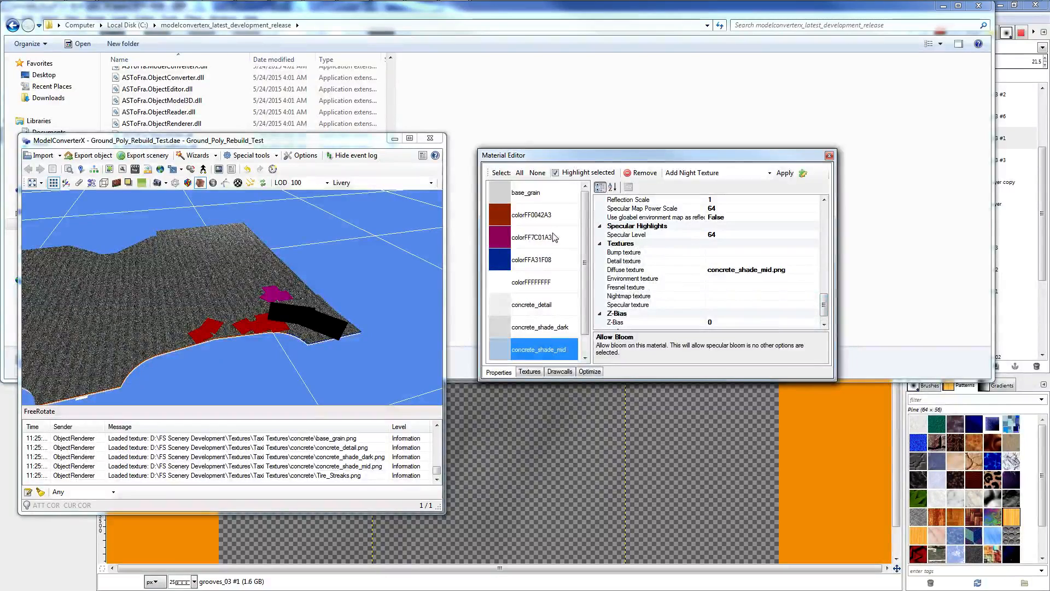
# Highlight concrete_shade_dark and concrete_shade_mid alternately to compare the surfaces that the two shading materials cover.
pyautogui.click(547, 328)
pyautogui.press('Down')
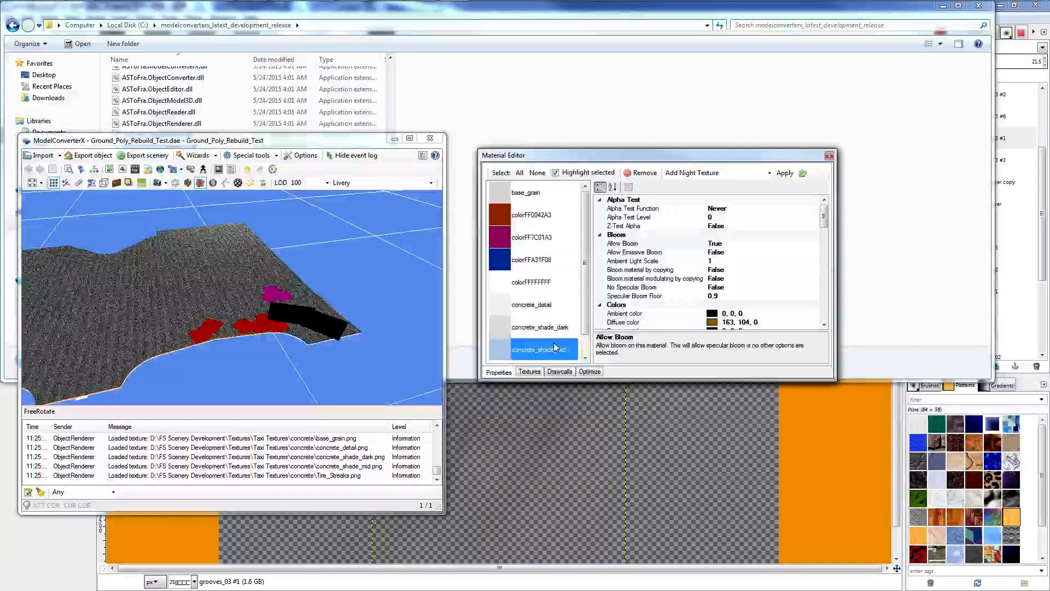
pyautogui.click(561, 331)
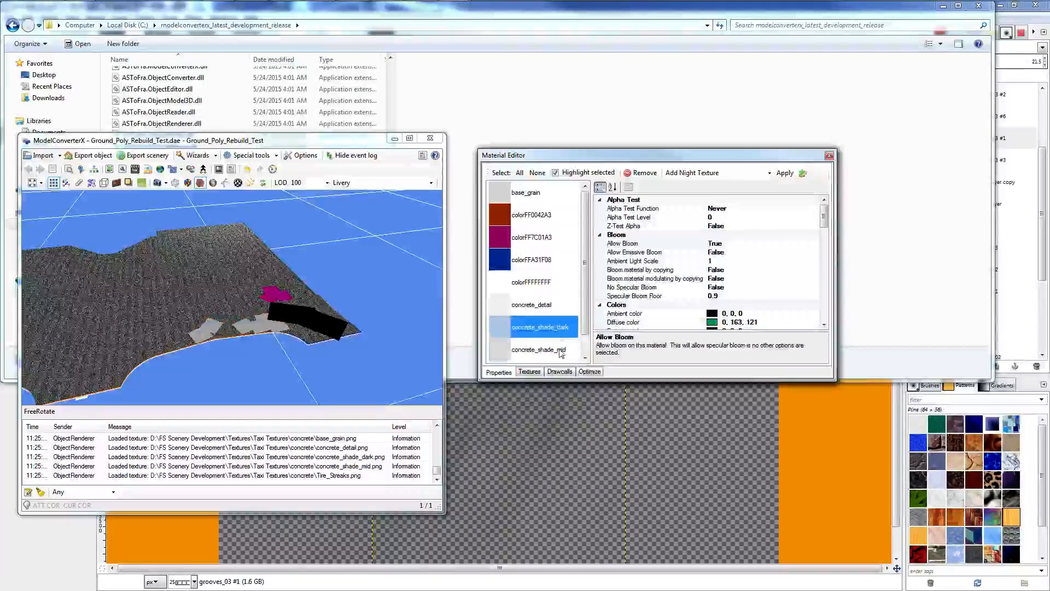
pyautogui.click(563, 347)
pyautogui.click(561, 335)
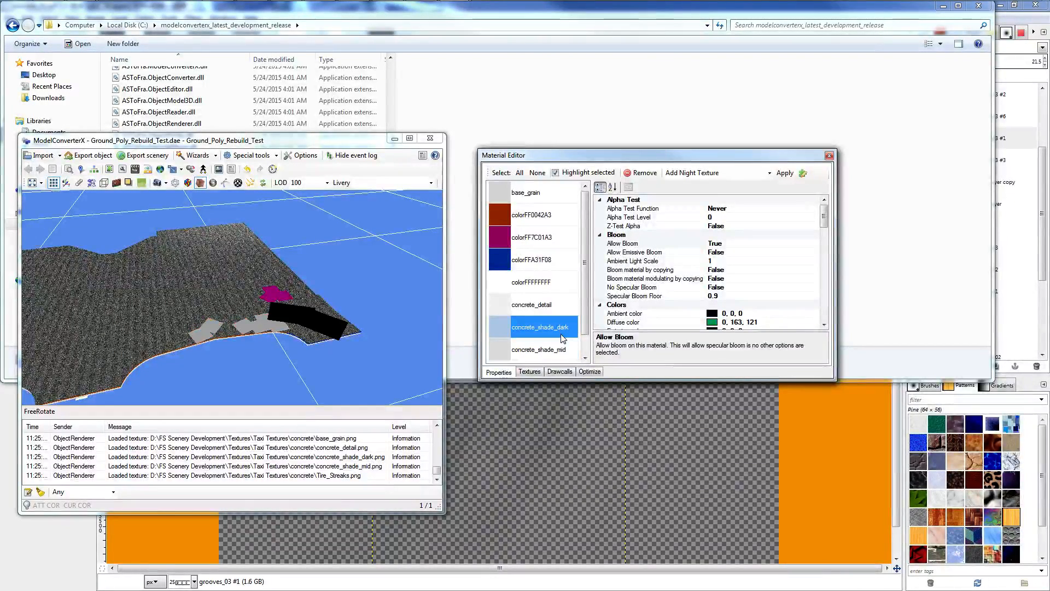
pyautogui.click(563, 352)
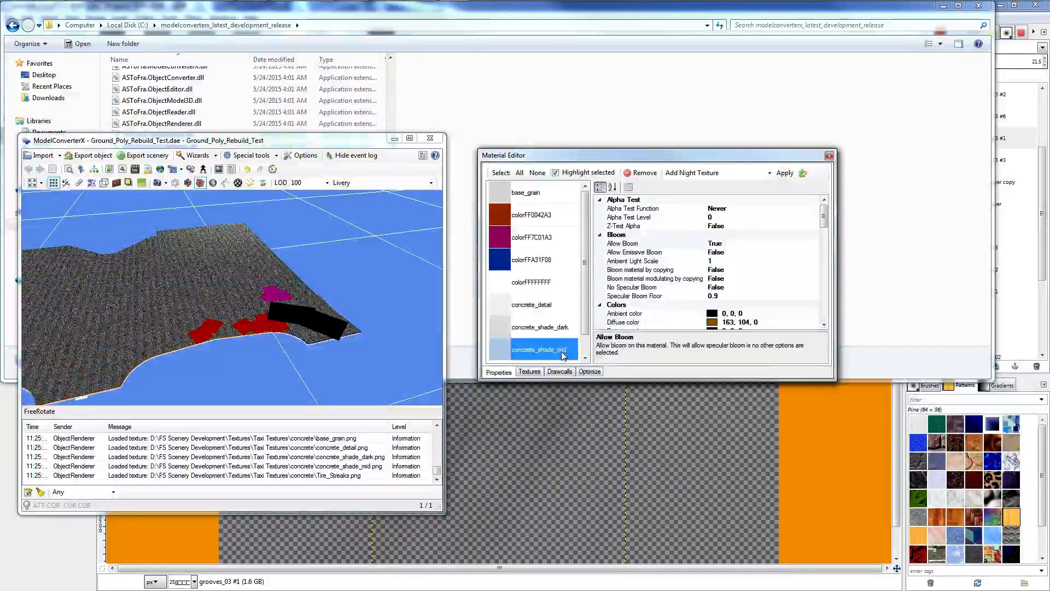
pyautogui.click(554, 332)
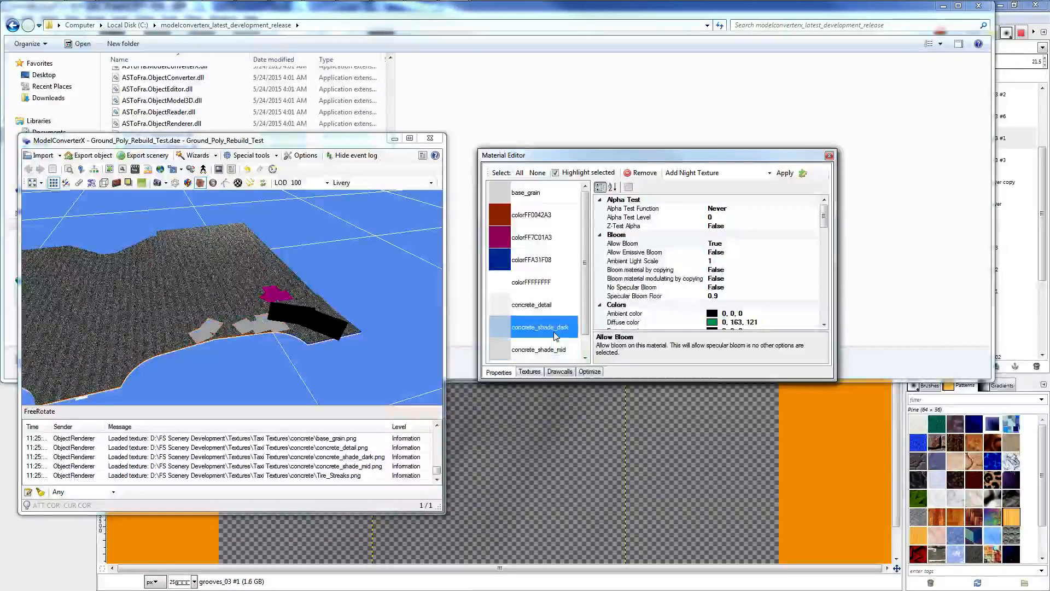
pyautogui.click(554, 350)
pyautogui.moveTo(355, 284); pyautogui.dragTo(447, 290)
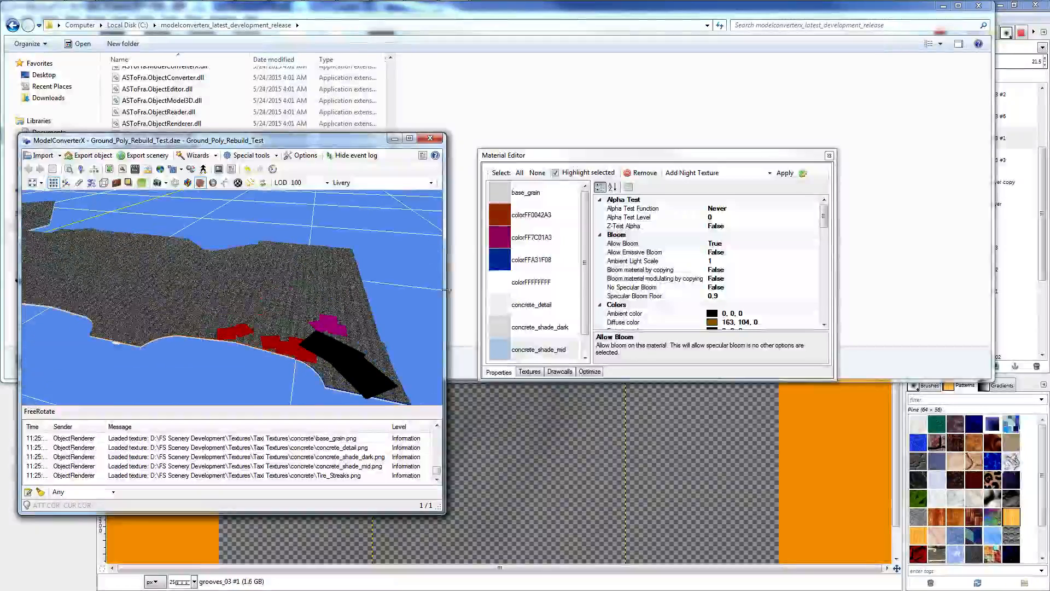
# Highlight the colorFF7C01A3 material and maximize the model window with the Material Editor in front of it.
pyautogui.click(539, 237)
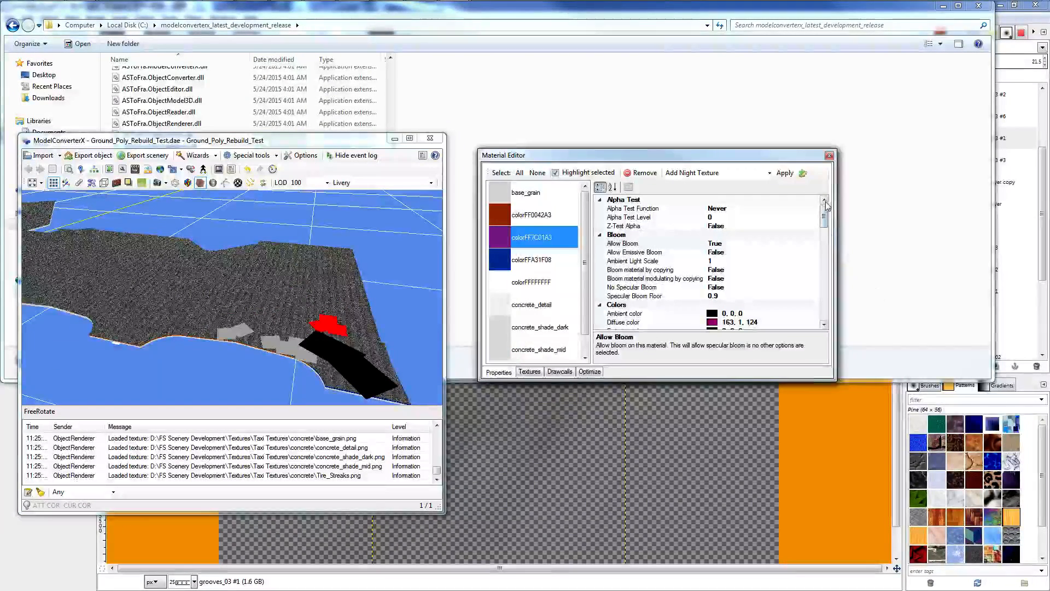
pyautogui.scroll(-2, 825, 217)
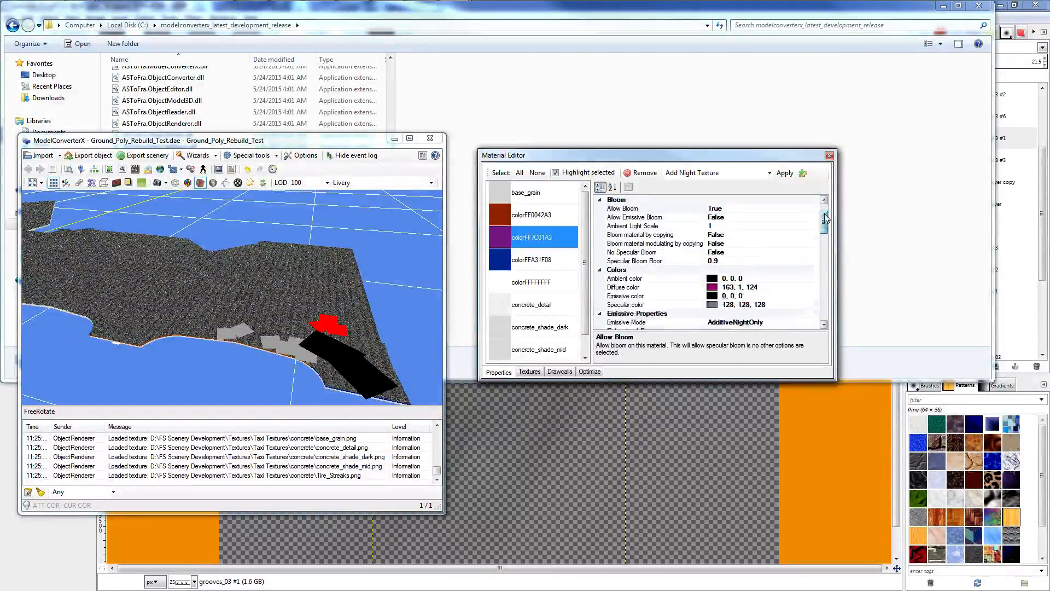
pyautogui.scroll(-2, 825, 218)
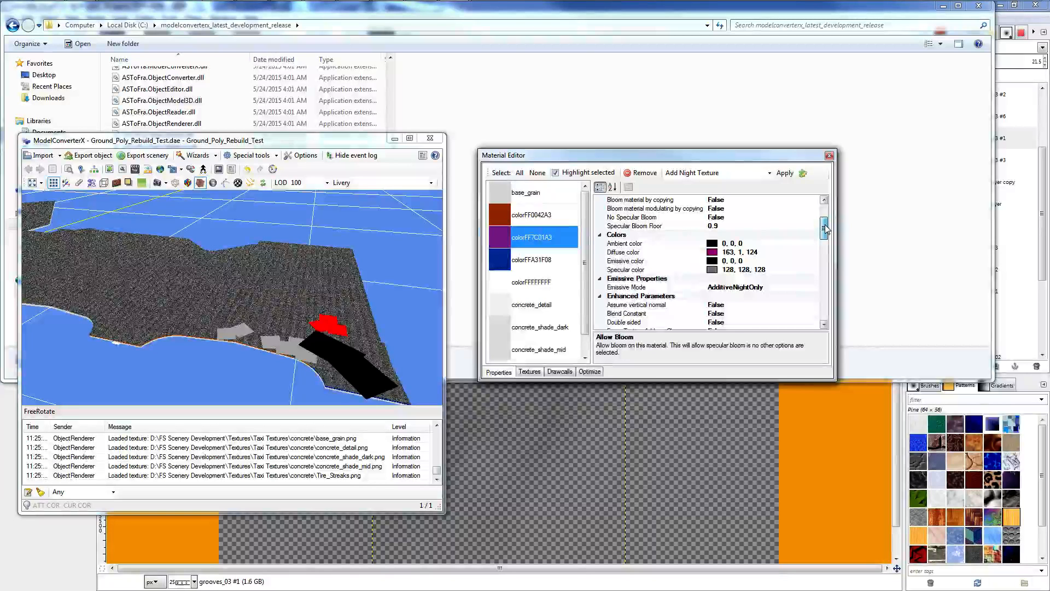
pyautogui.click(285, 353)
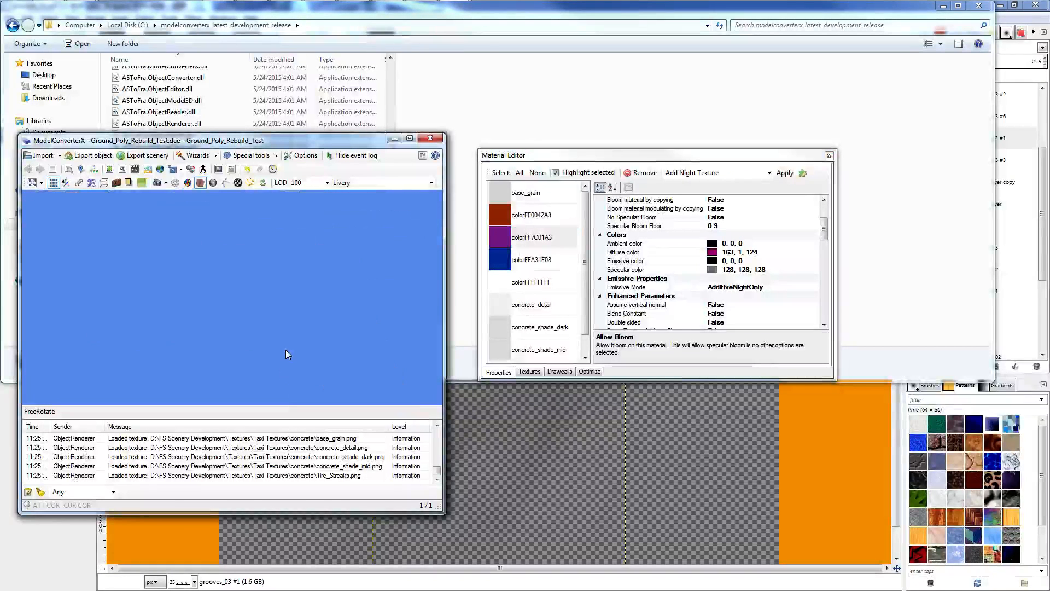
pyautogui.click(562, 158)
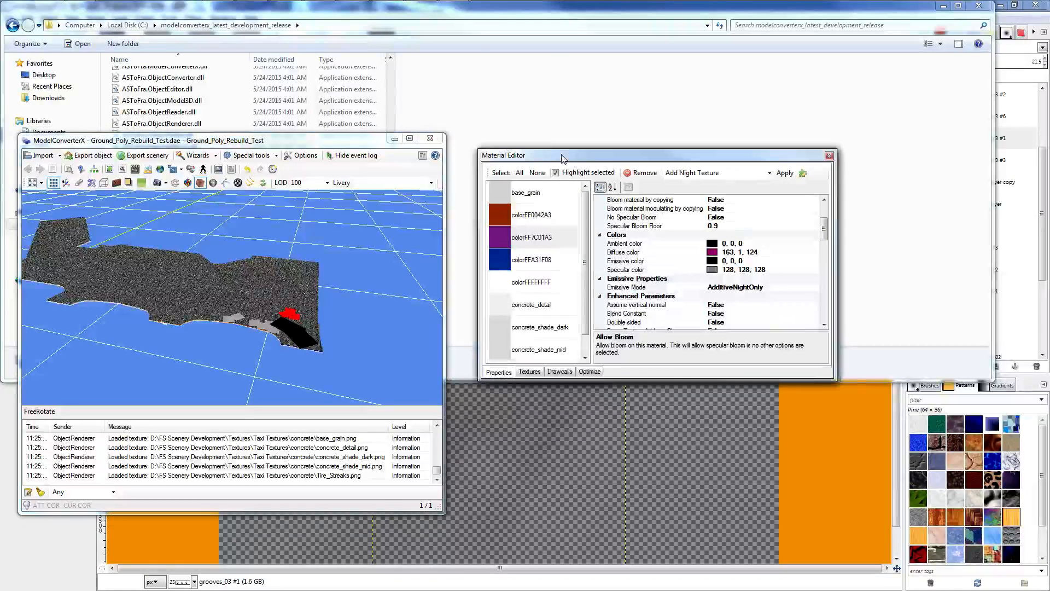
pyautogui.click(409, 139)
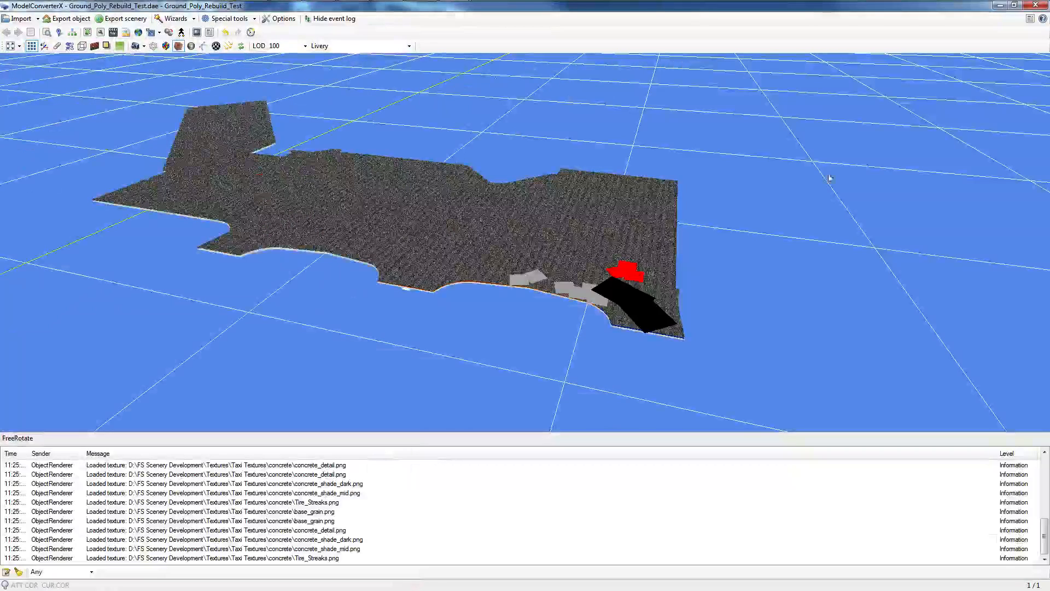
pyautogui.hotkey('alt', 'Tab')
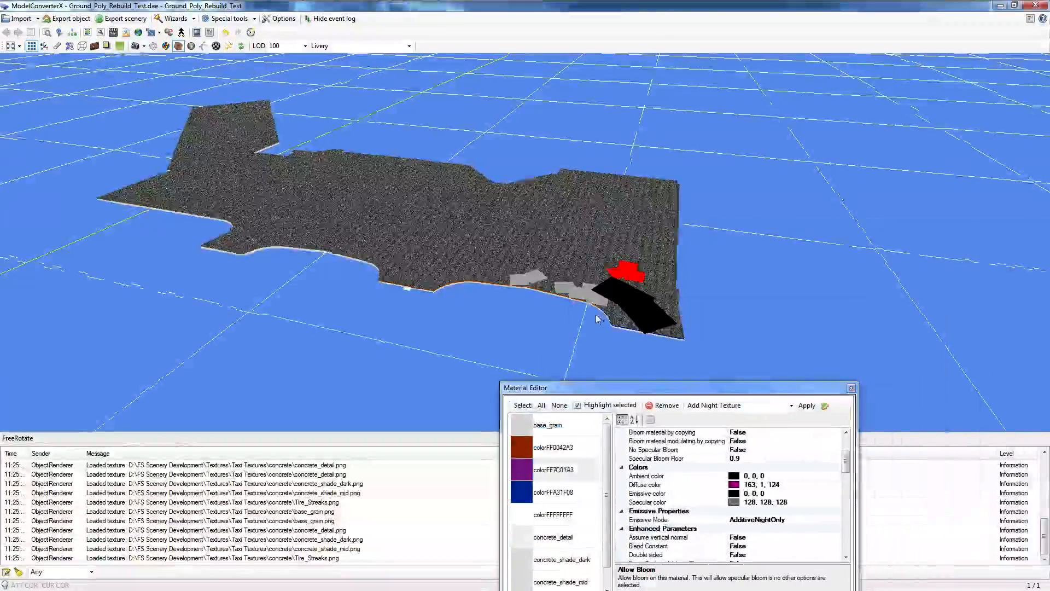
pyautogui.scroll(3, 598, 319)
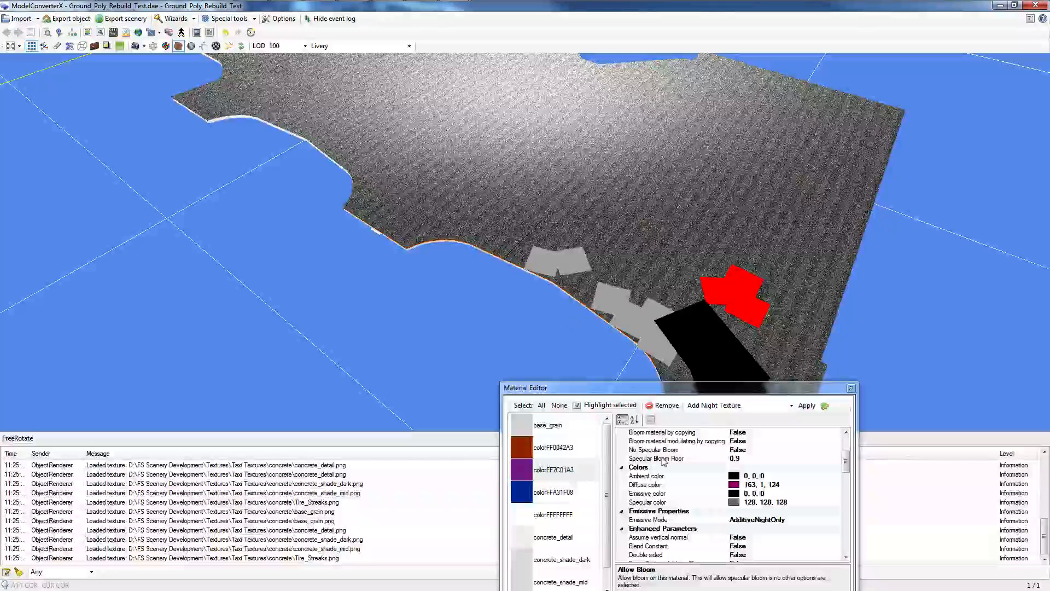
# Move the Material Editor clear of the colored patches and open the diffuse texture entry of the colorFF0042A3 material.
pyautogui.click(554, 447)
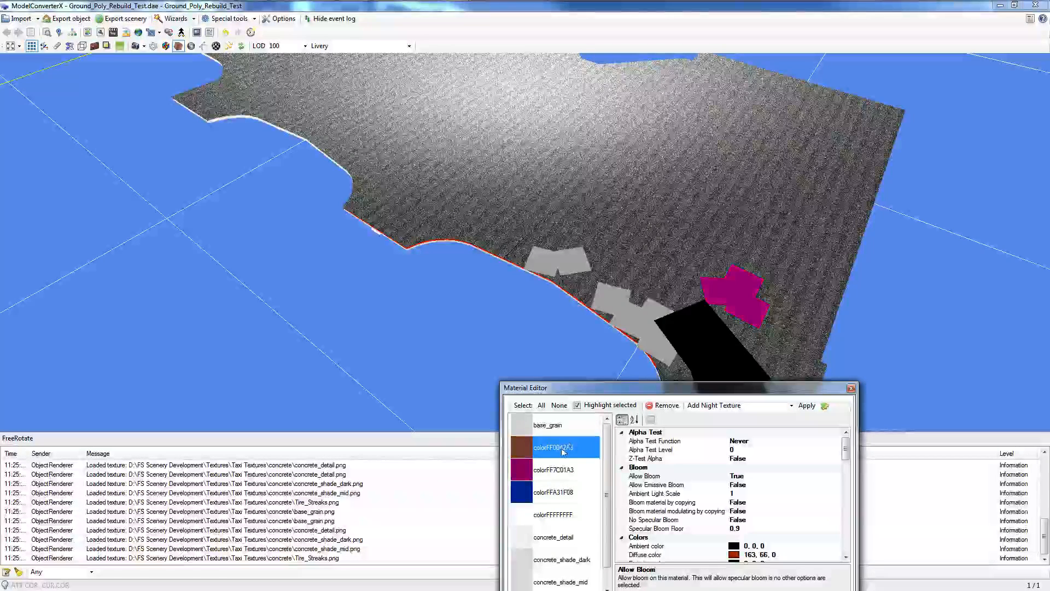
pyautogui.moveTo(626, 384); pyautogui.dragTo(159, 163)
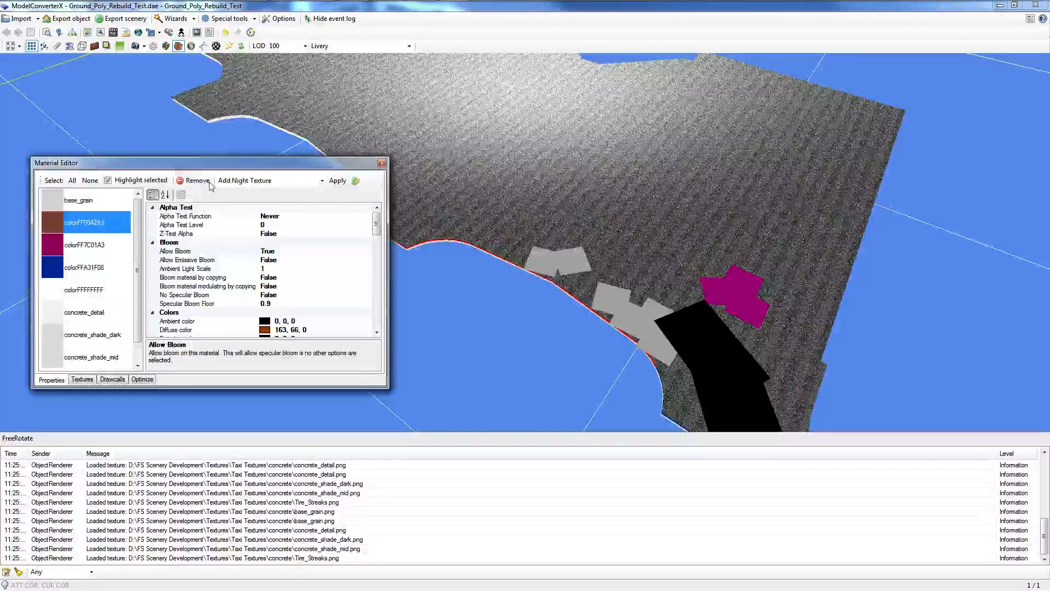
pyautogui.scroll(-10, 262, 262)
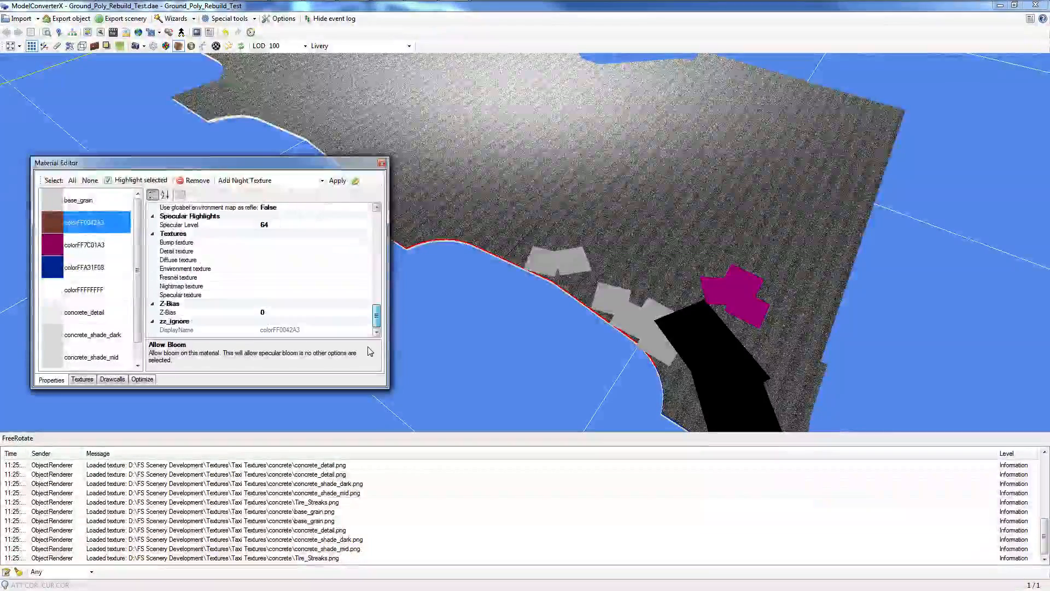
pyautogui.click(315, 251)
pyautogui.click(315, 260)
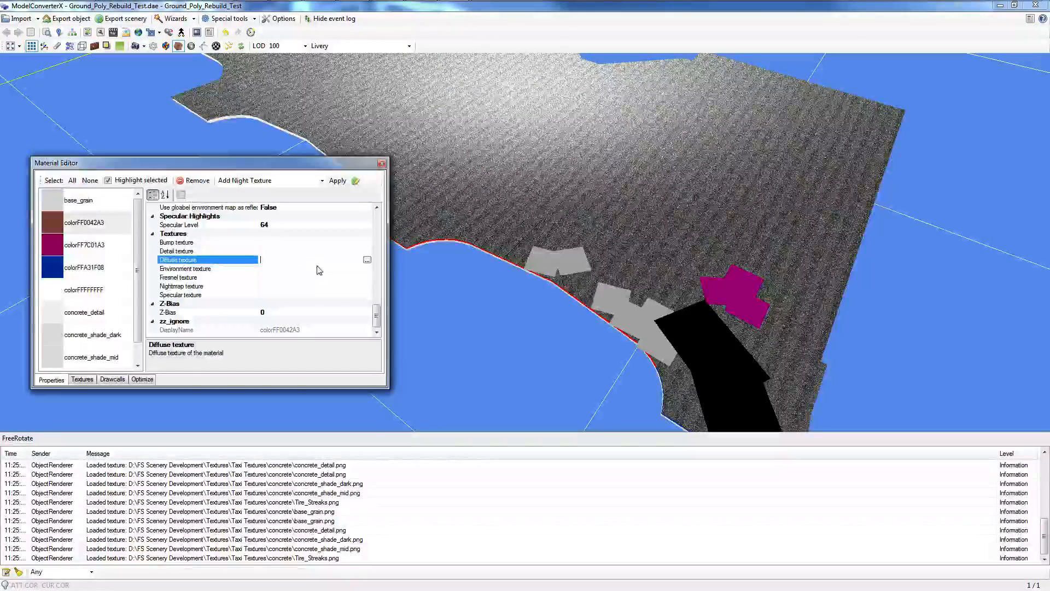
pyautogui.click(318, 268)
# Assign the corrosion_02 image as the diffuse texture of the colorFF7C01A3 material.
pyautogui.click(73, 241)
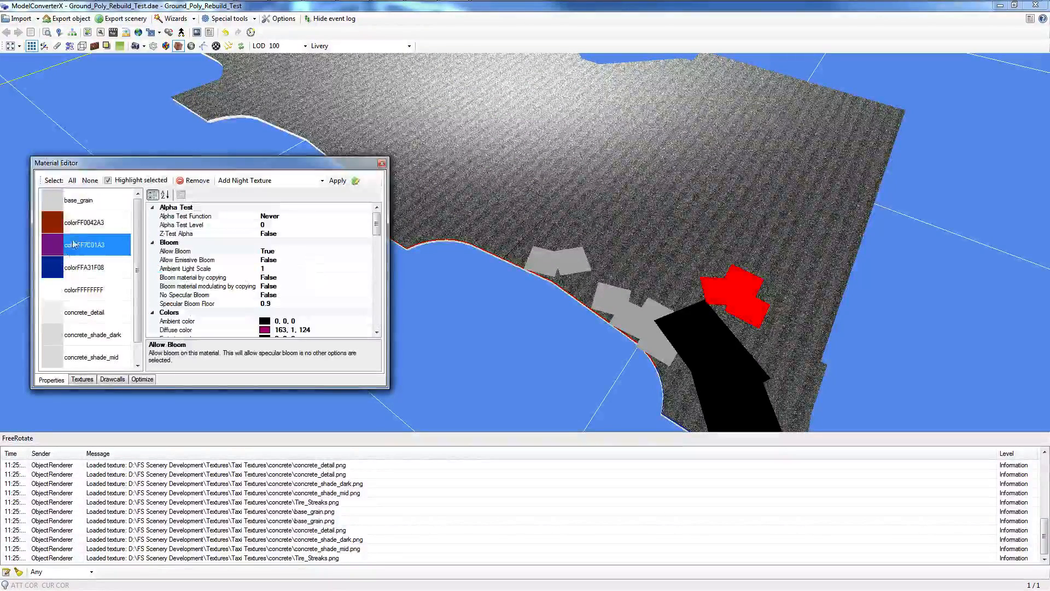
pyautogui.click(82, 289)
pyautogui.click(83, 244)
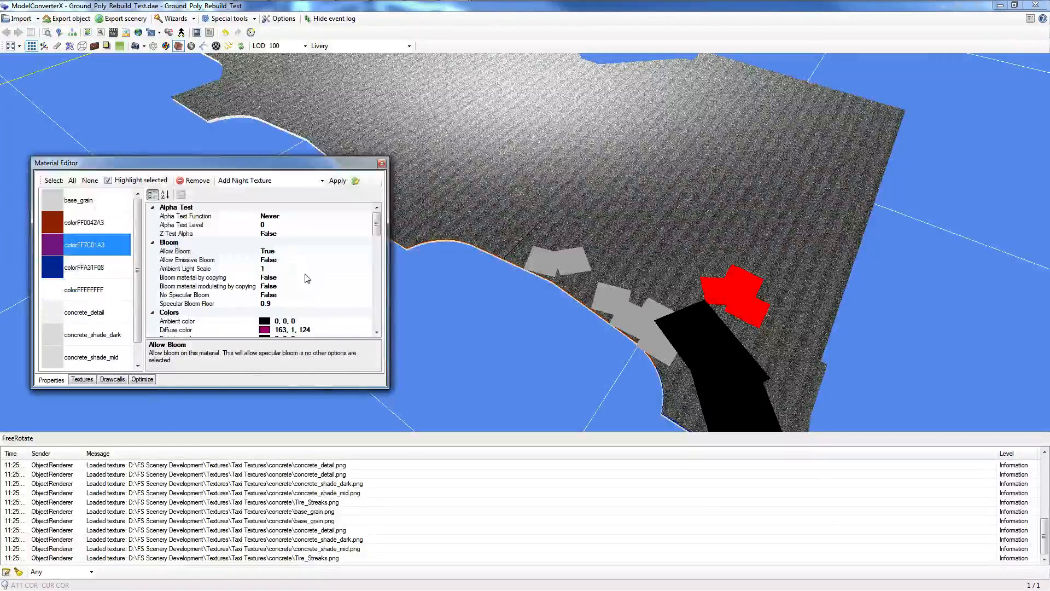
pyautogui.moveTo(376, 225); pyautogui.dragTo(356, 293)
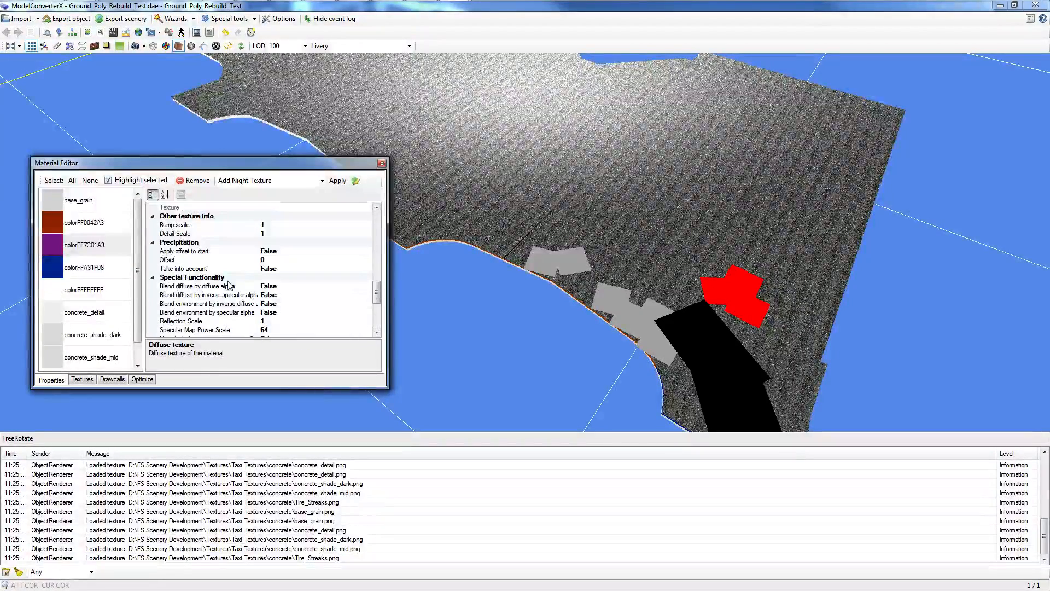
pyautogui.scroll(-5, 229, 284)
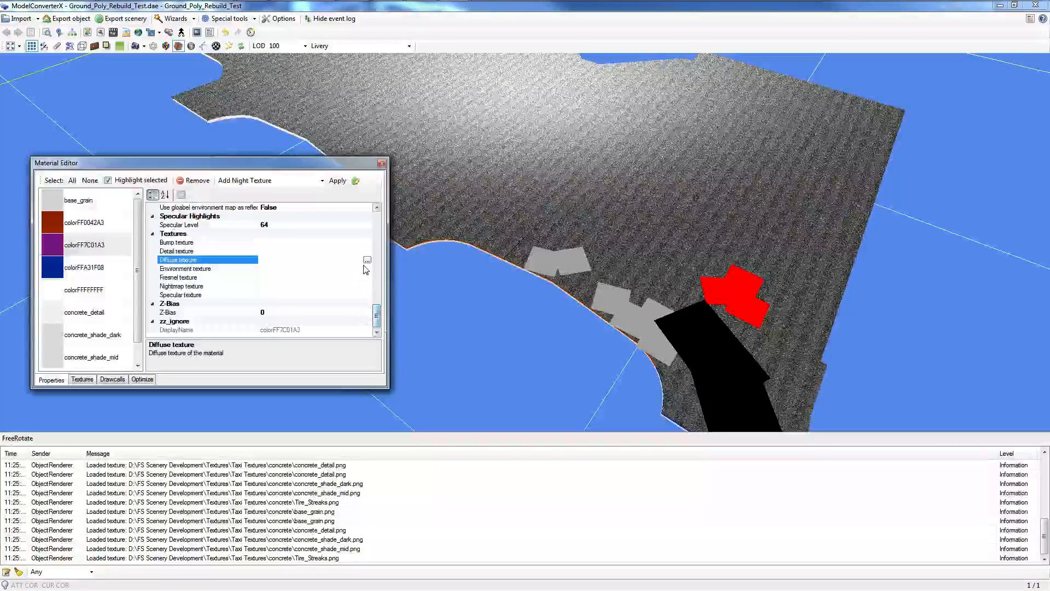
pyautogui.click(367, 261)
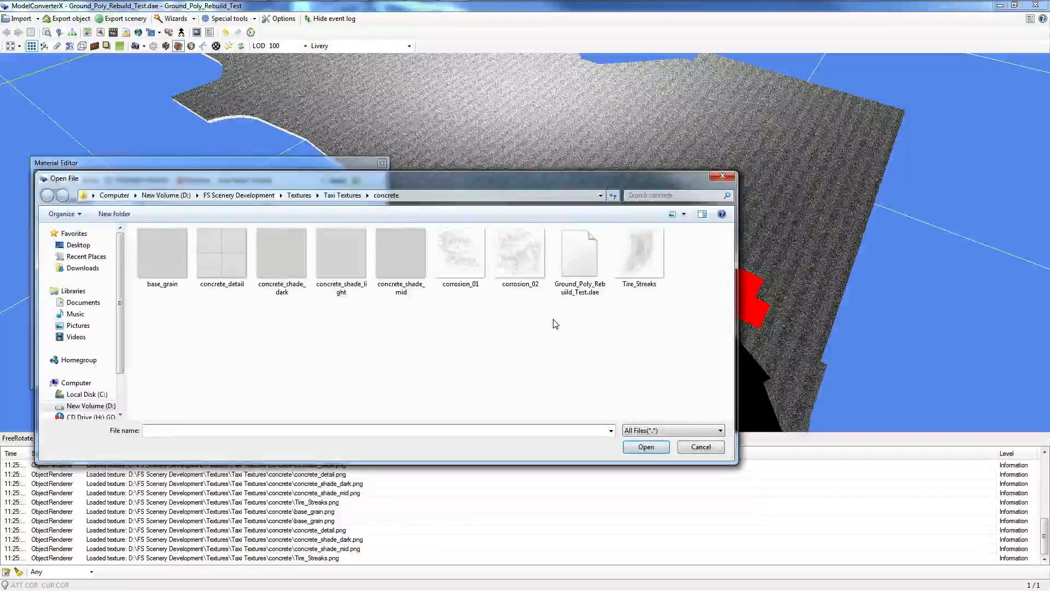
pyautogui.doubleClick(510, 263)
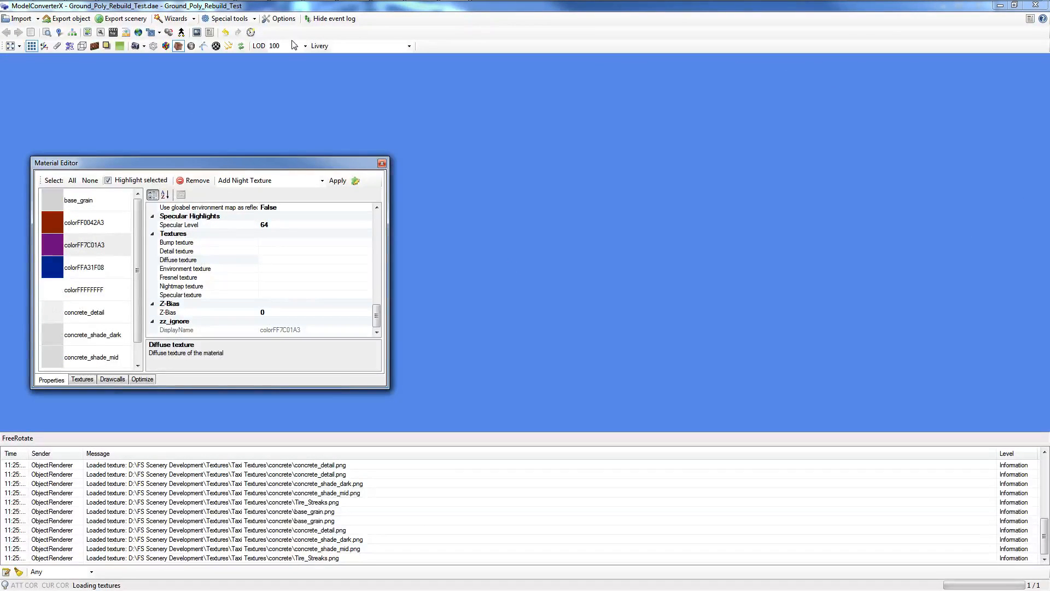
pyautogui.moveTo(299, 4)
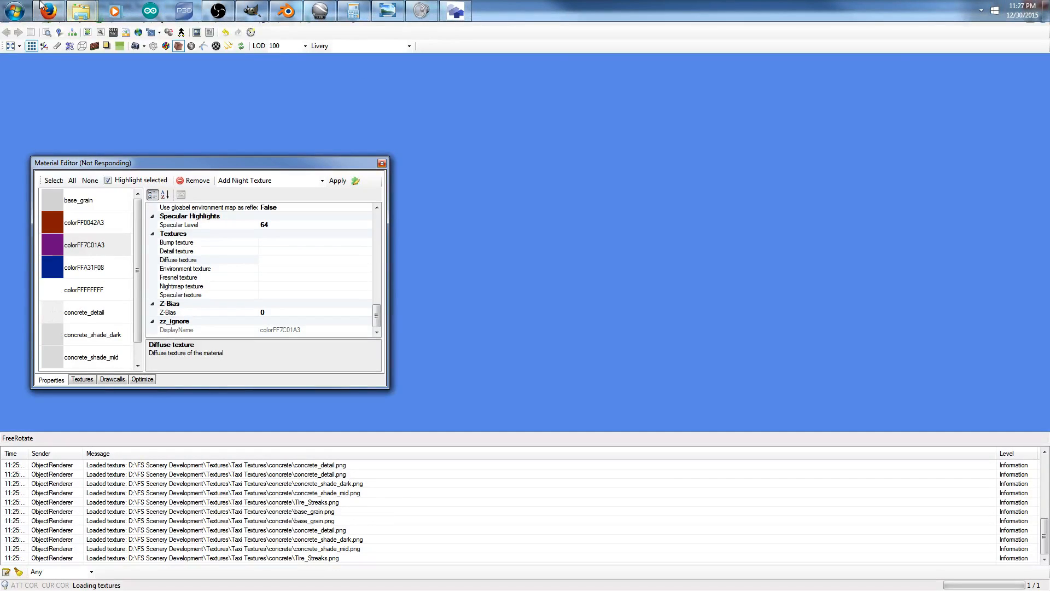
pyautogui.moveTo(41, 5)
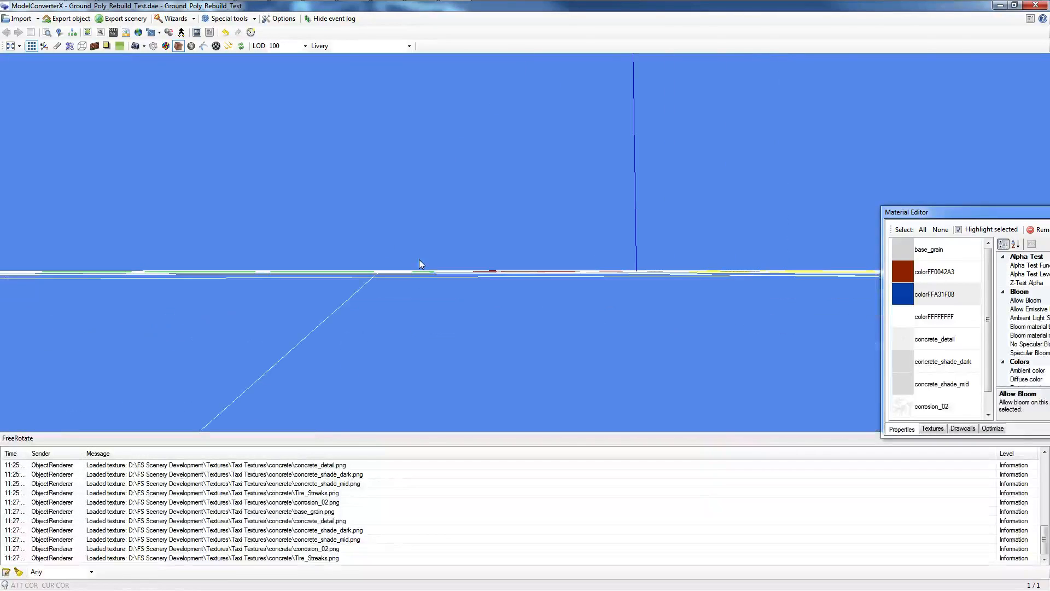
# Examine the ground mesh's edge strips from several angles, highlighting the colorFFFFFFFF and colorFFA31F08 materials to compare where they lie.
pyautogui.moveTo(419, 259); pyautogui.dragTo(553, 324)
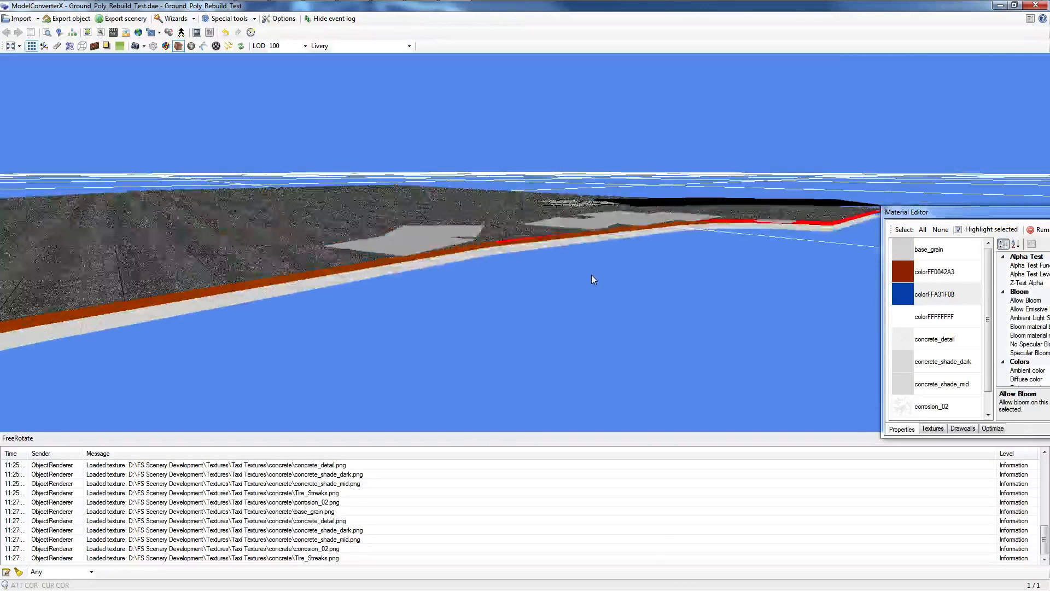
pyautogui.moveTo(592, 275); pyautogui.dragTo(489, 282)
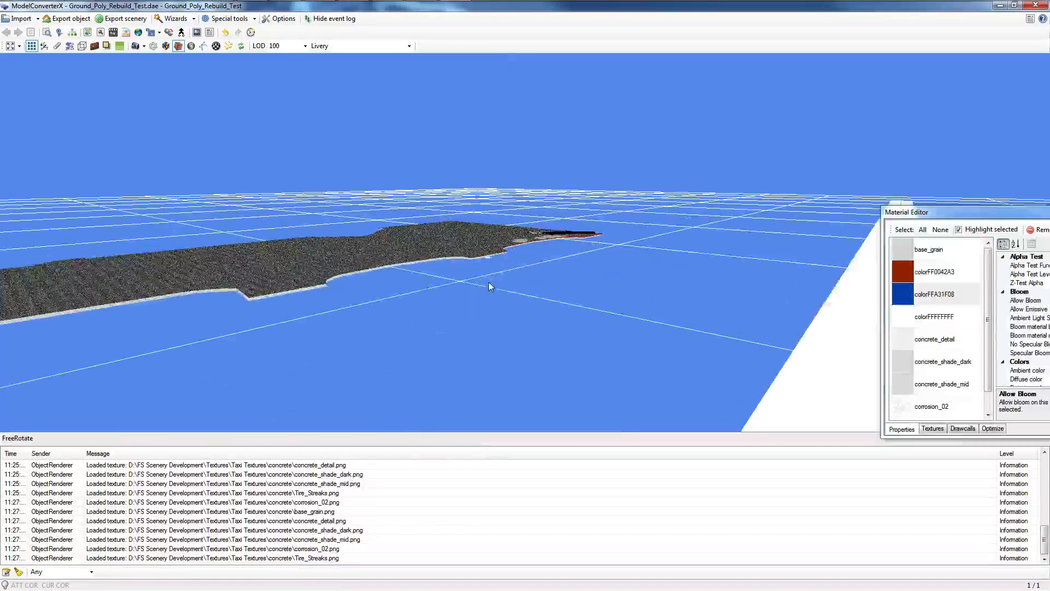
pyautogui.scroll(3, 489, 283)
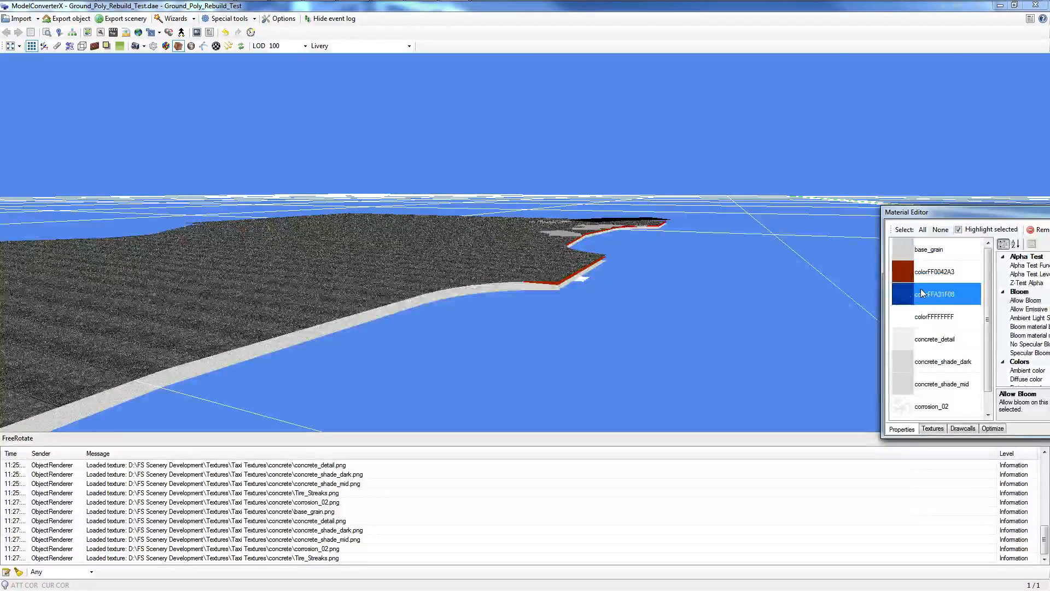
pyautogui.moveTo(581, 272); pyautogui.dragTo(633, 309)
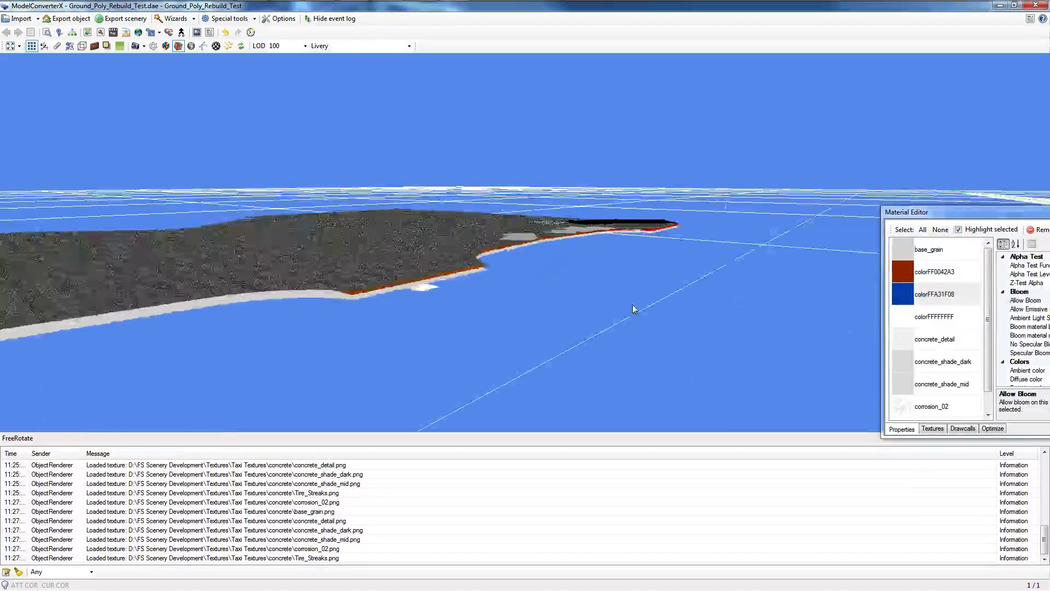
pyautogui.click(928, 316)
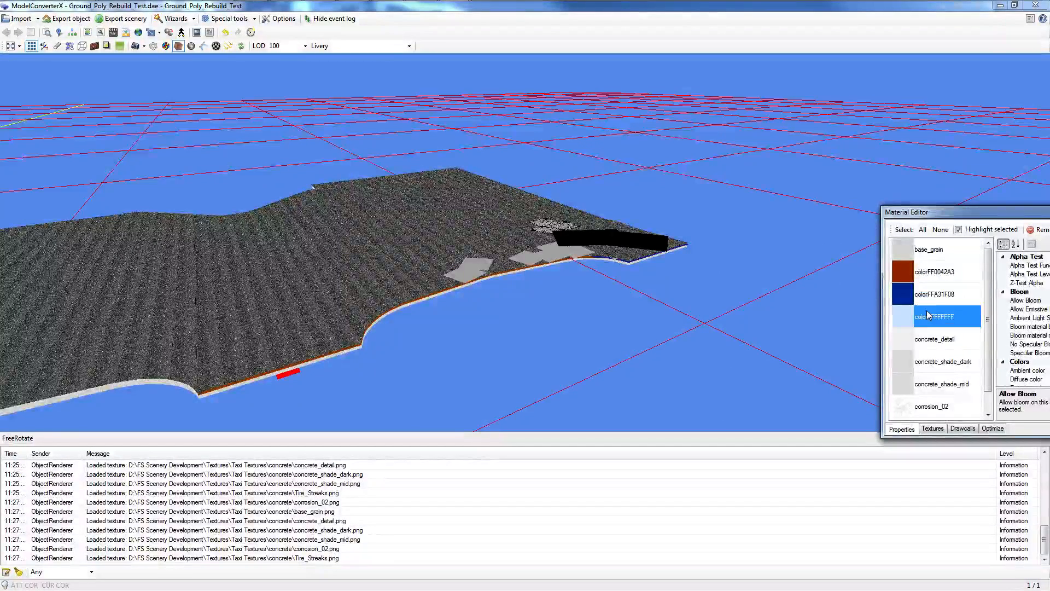
pyautogui.click(933, 294)
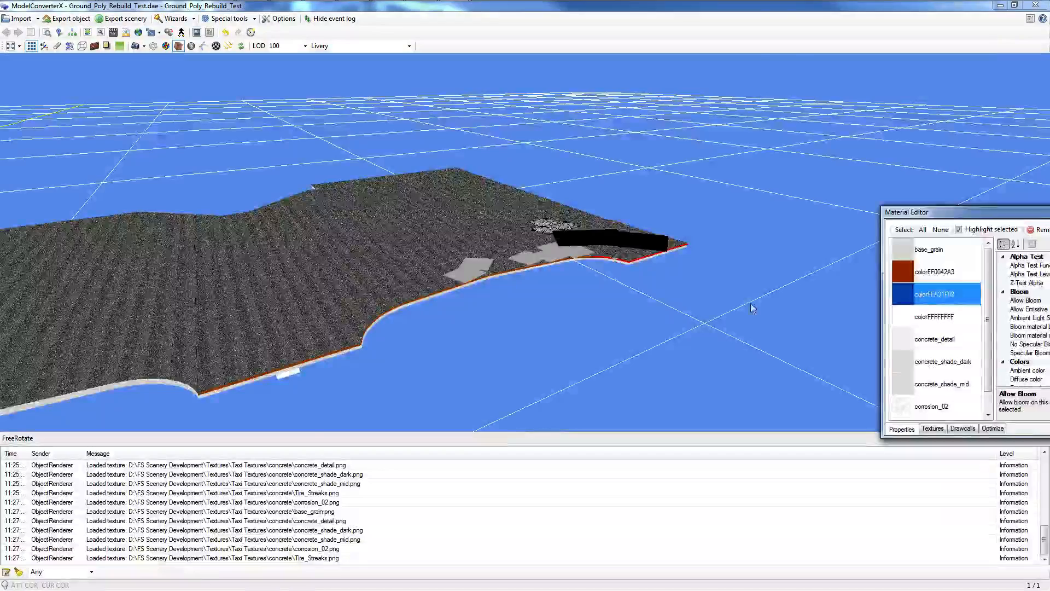
pyautogui.moveTo(751, 308); pyautogui.dragTo(481, 300)
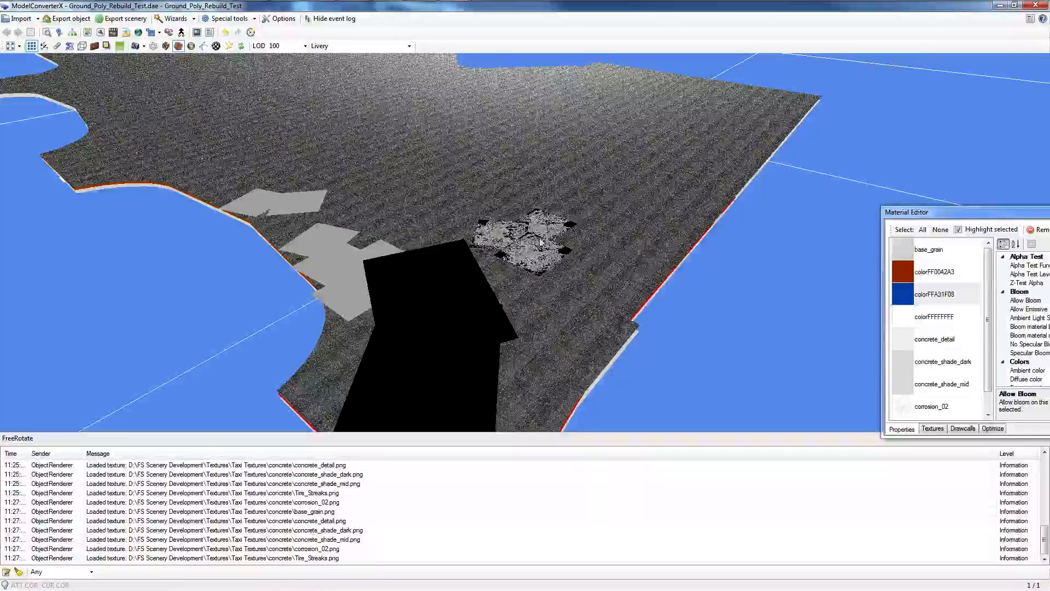
pyautogui.click(936, 288)
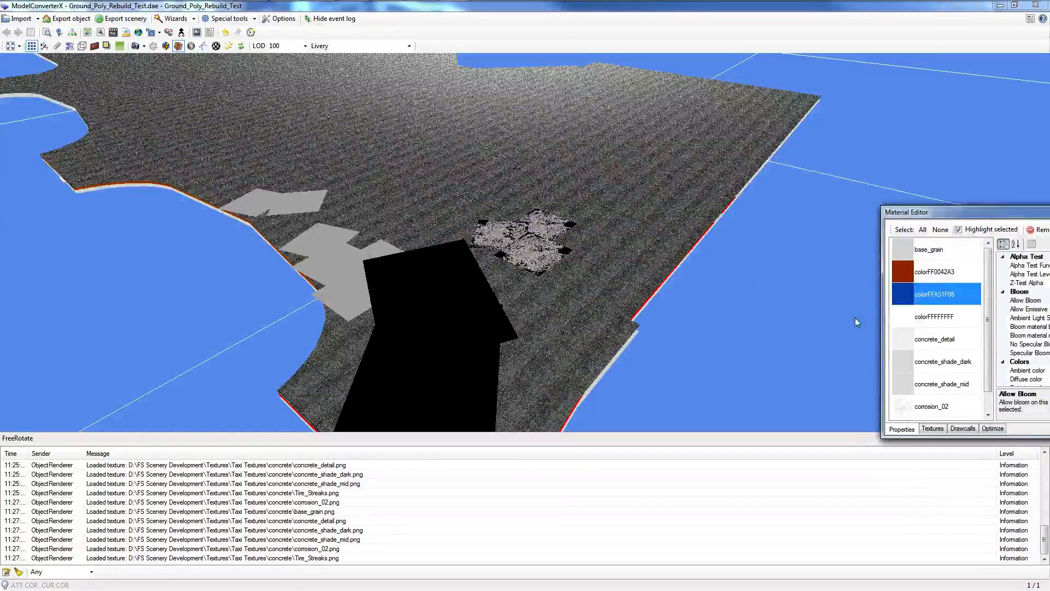
pyautogui.press('Down')
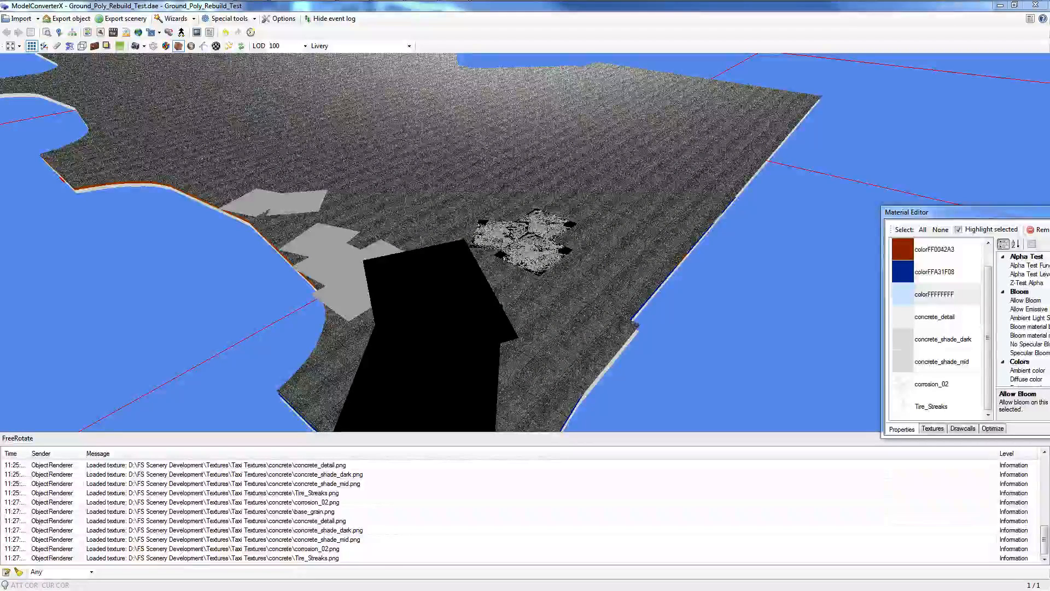
# Assign the concrete_shade_light image as the diffuse texture of the colorFFA31F08 material.
pyautogui.click(910, 277)
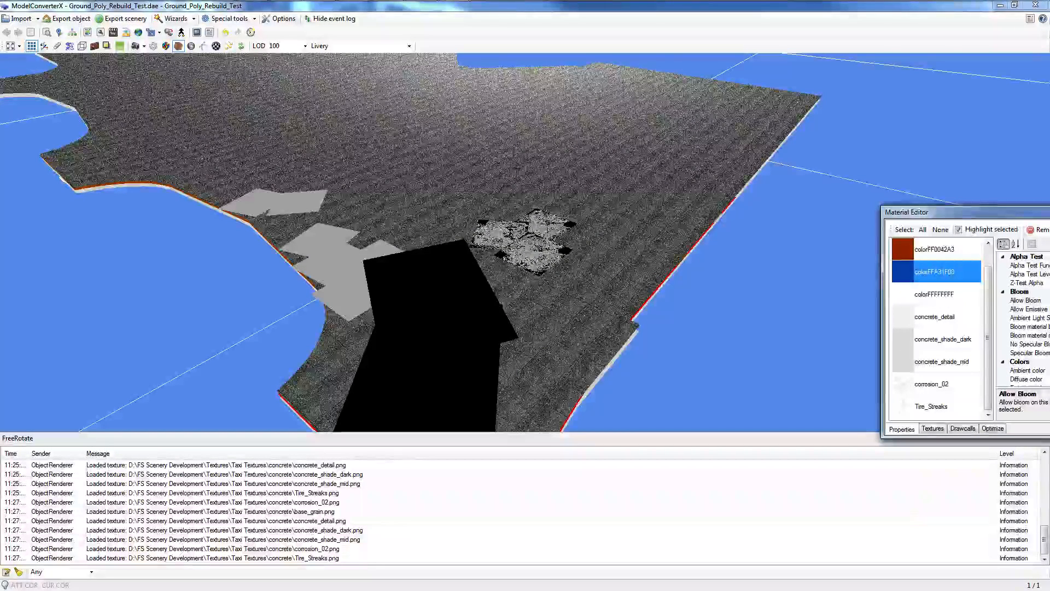
pyautogui.moveTo(1023, 220); pyautogui.dragTo(642, 217)
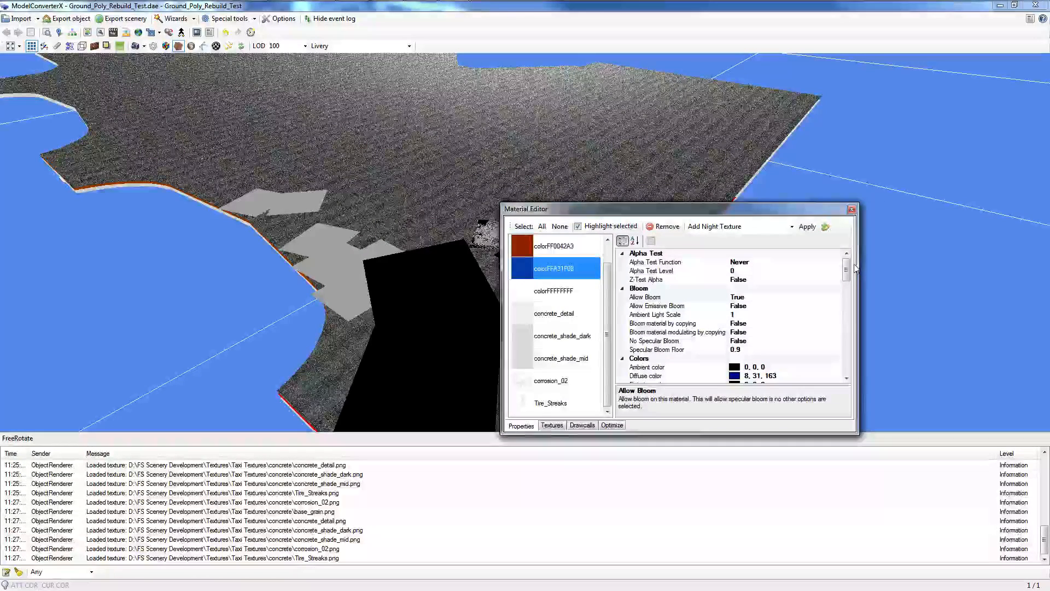
pyautogui.moveTo(845, 269); pyautogui.dragTo(844, 282)
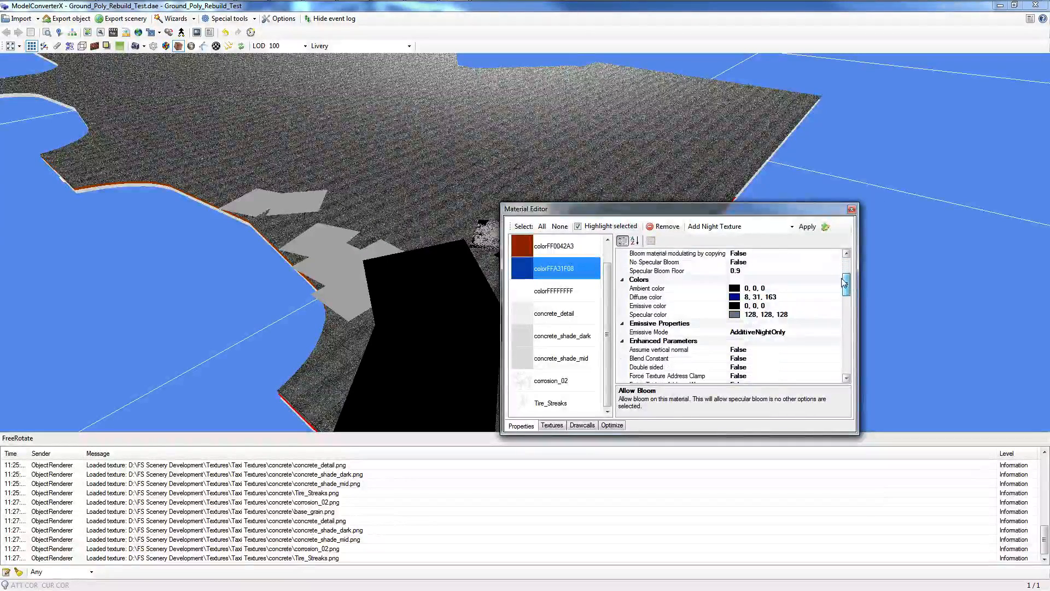
pyautogui.moveTo(844, 290); pyautogui.dragTo(844, 336)
pyautogui.click(794, 330)
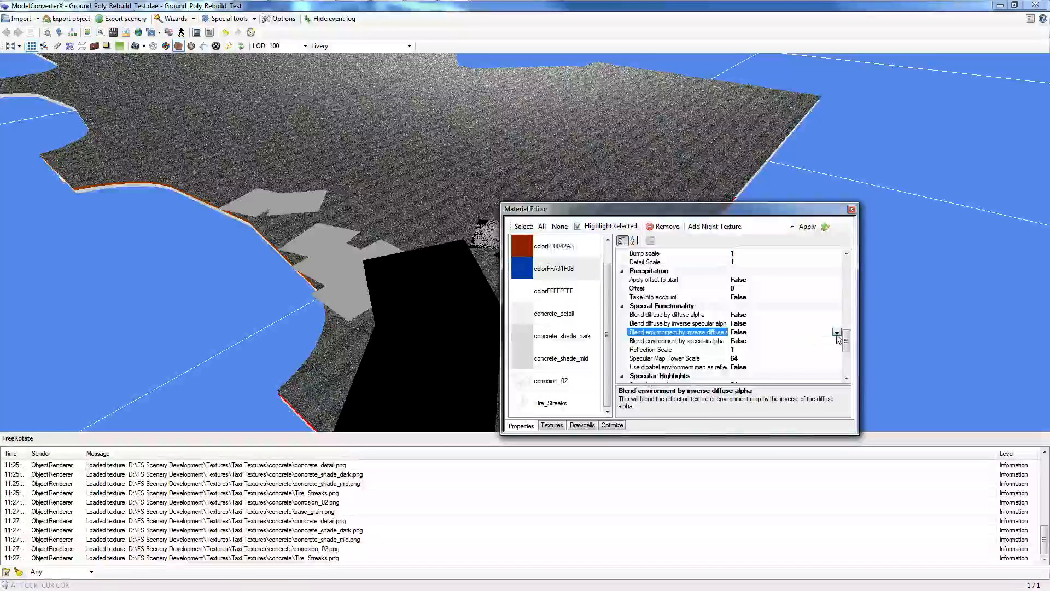
pyautogui.scroll(2, 838, 335)
pyautogui.click(836, 305)
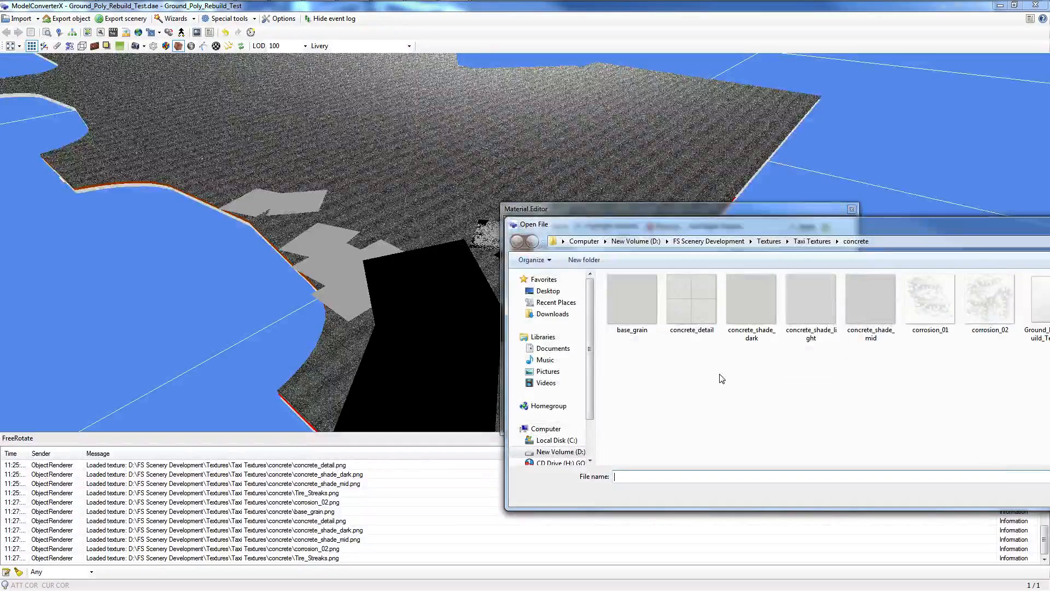
pyautogui.click(857, 303)
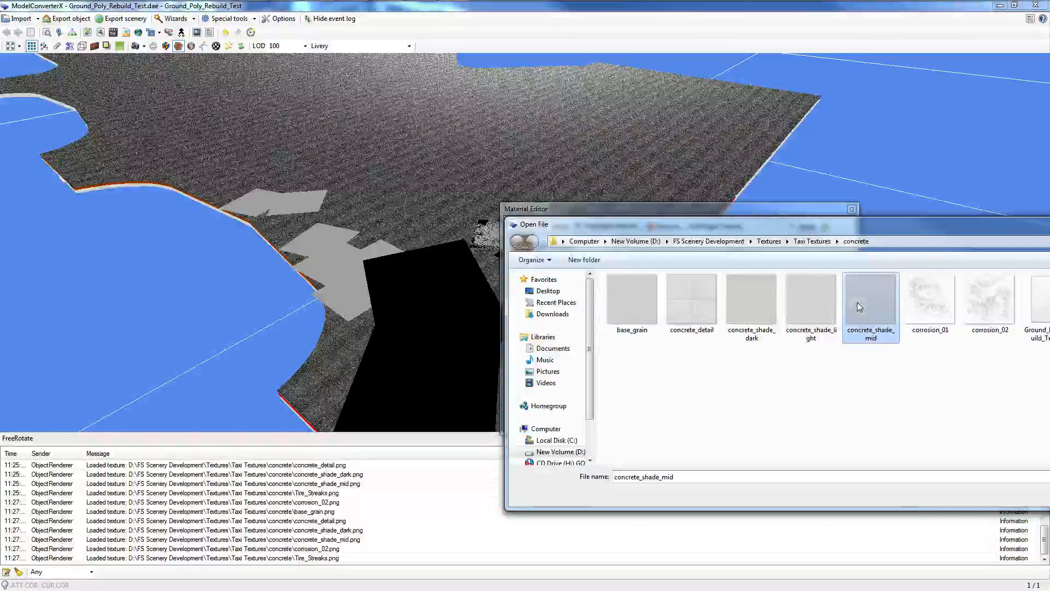
pyautogui.doubleClick(858, 306)
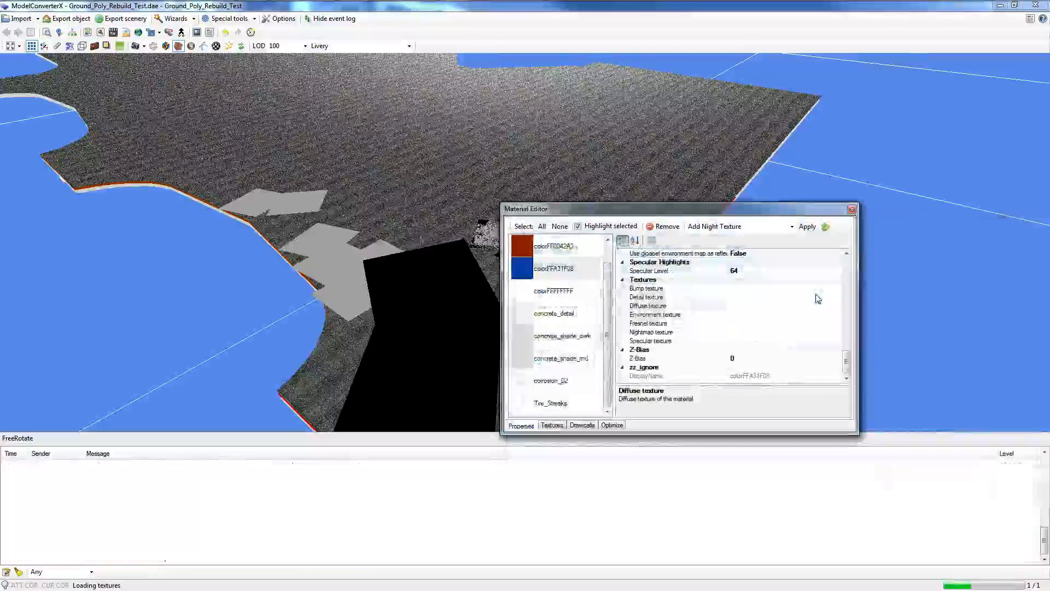
# Move the Material Editor out of the way and inspect the textured ground mesh and its corner patches from an overview.
pyautogui.moveTo(608, 212); pyautogui.dragTo(1049, 181)
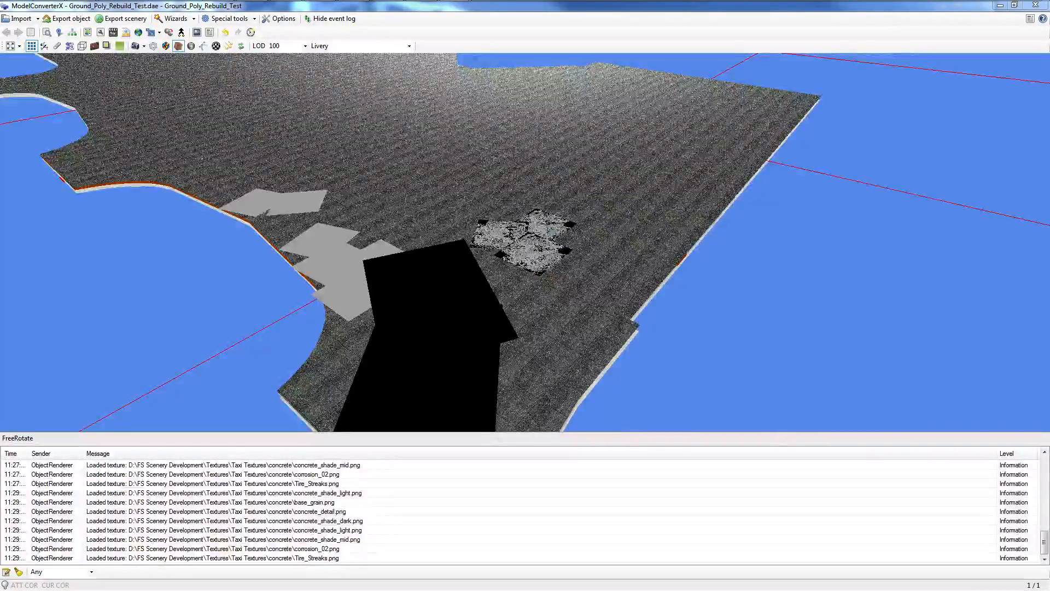
pyautogui.moveTo(599, 307); pyautogui.dragTo(534, 272)
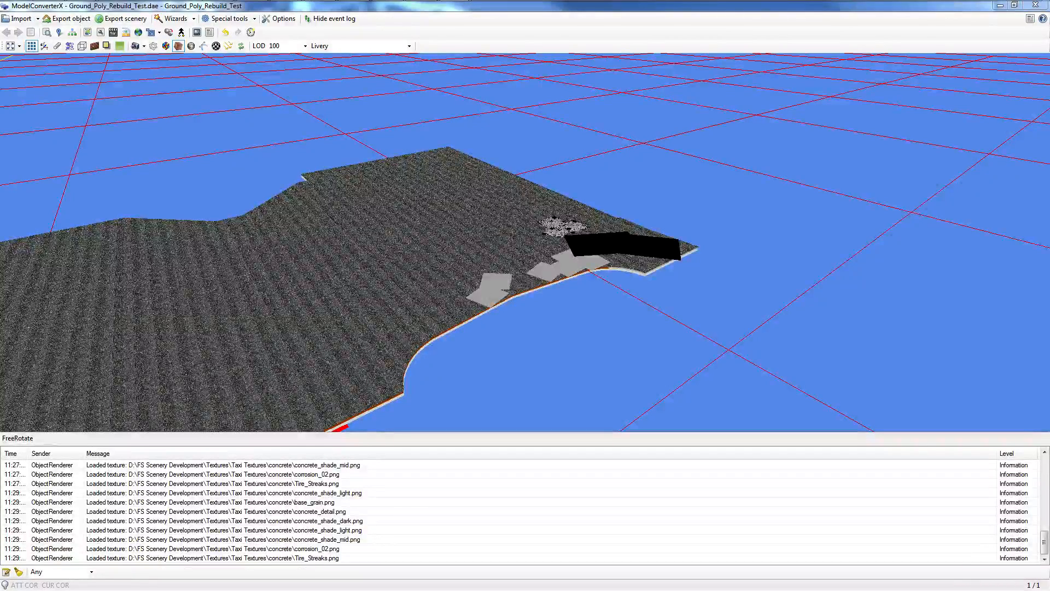
pyautogui.moveTo(435, 275); pyautogui.dragTo(544, 283)
pyautogui.scroll(-3, 544, 284)
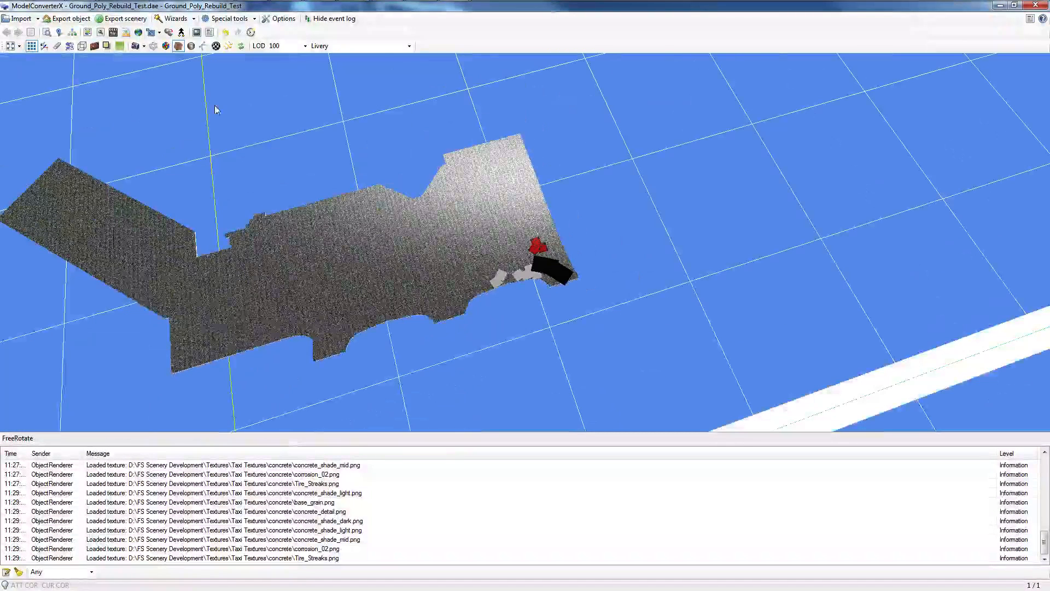
pyautogui.click(82, 20)
pyautogui.click(288, 264)
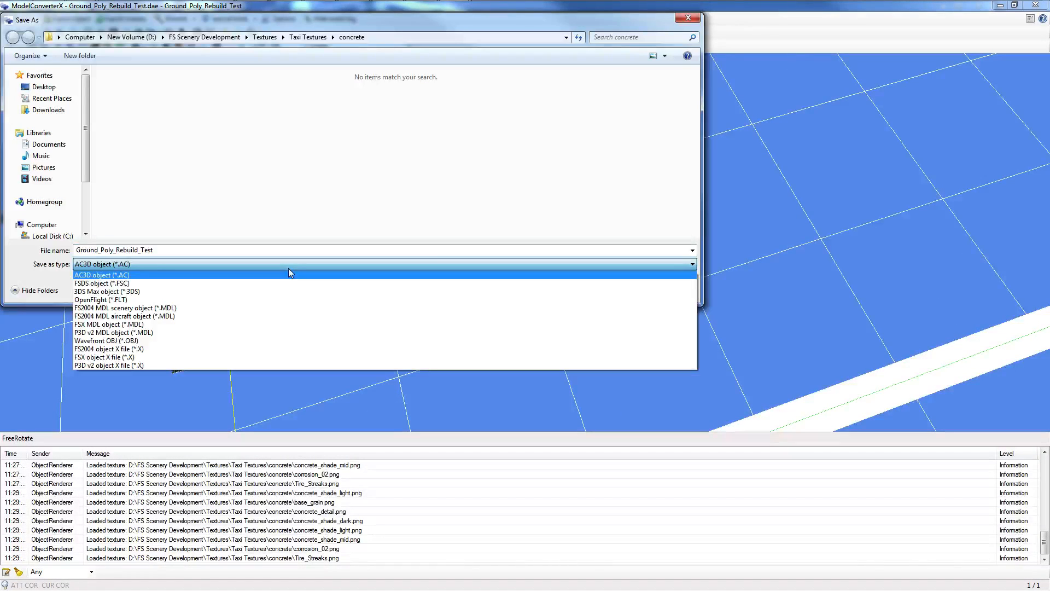
pyautogui.click(288, 269)
pyautogui.click(607, 288)
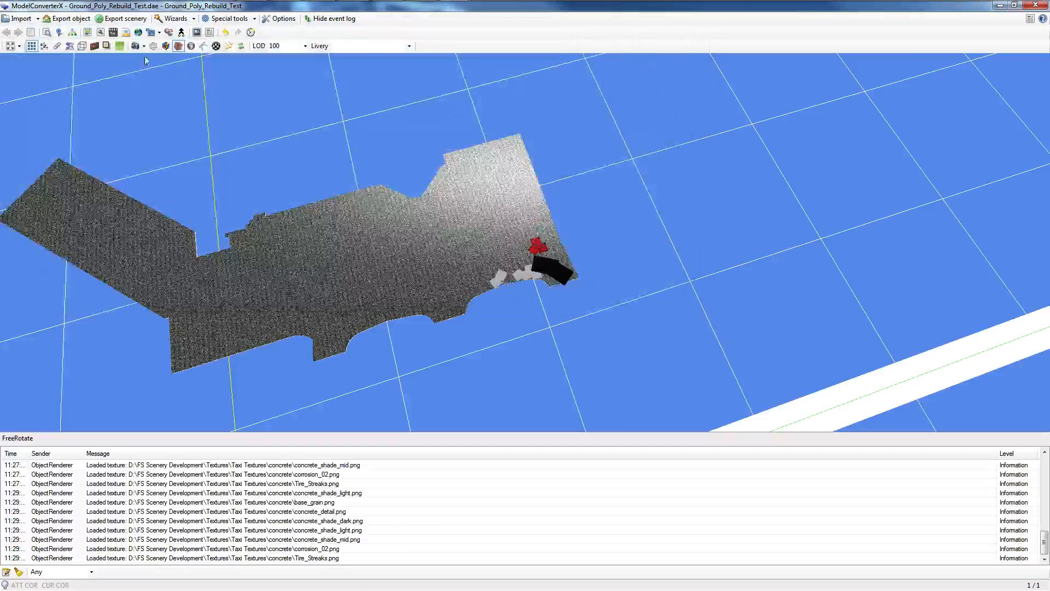
# Start a scenery export and set the output file type to FSX BGL file.
pyautogui.click(124, 21)
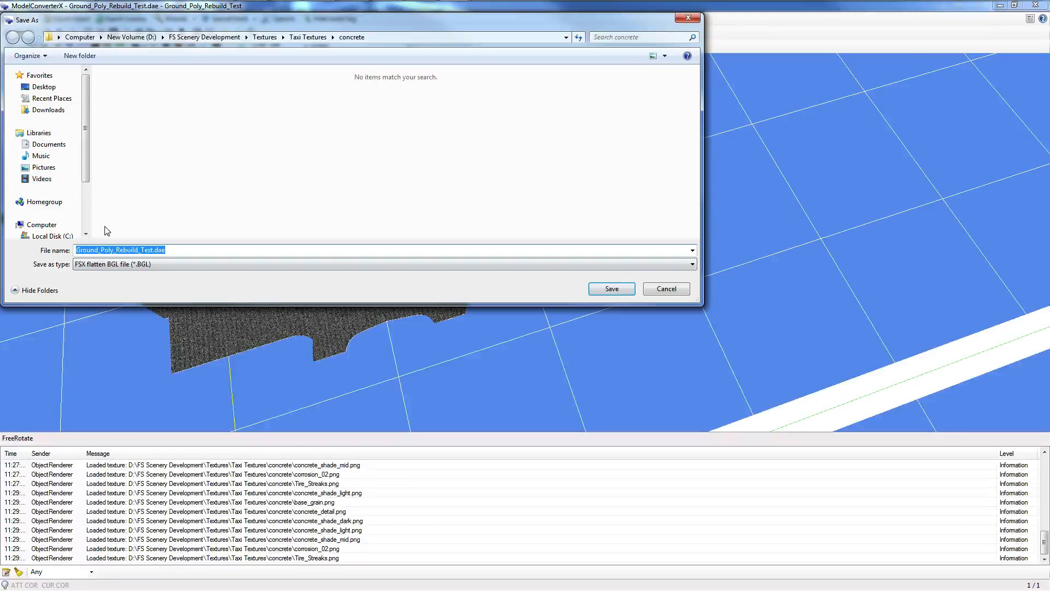
pyautogui.click(112, 264)
pyautogui.click(112, 266)
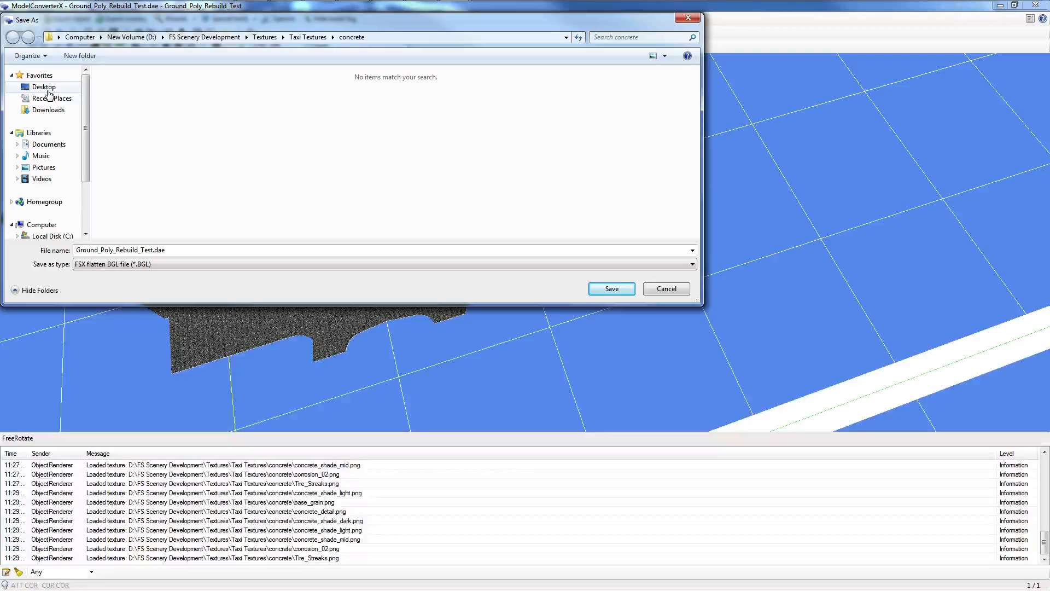
pyautogui.click(110, 265)
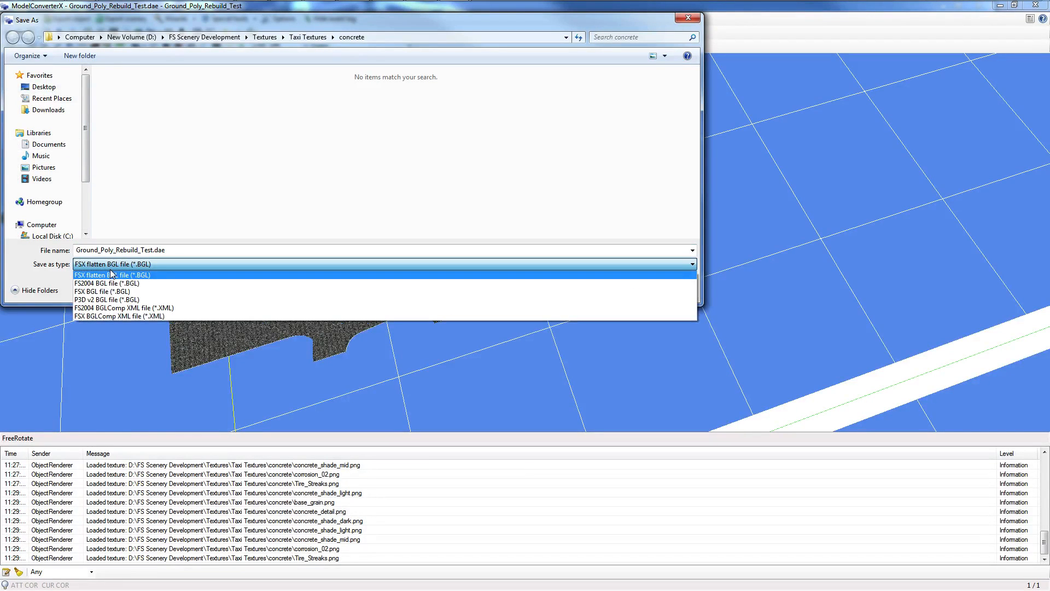
pyautogui.click(151, 292)
# Remove the .dae extension from the export's file name and save it as Ground_Poly_Rebuild_Test in the concrete texture folder.
pyautogui.click(44, 87)
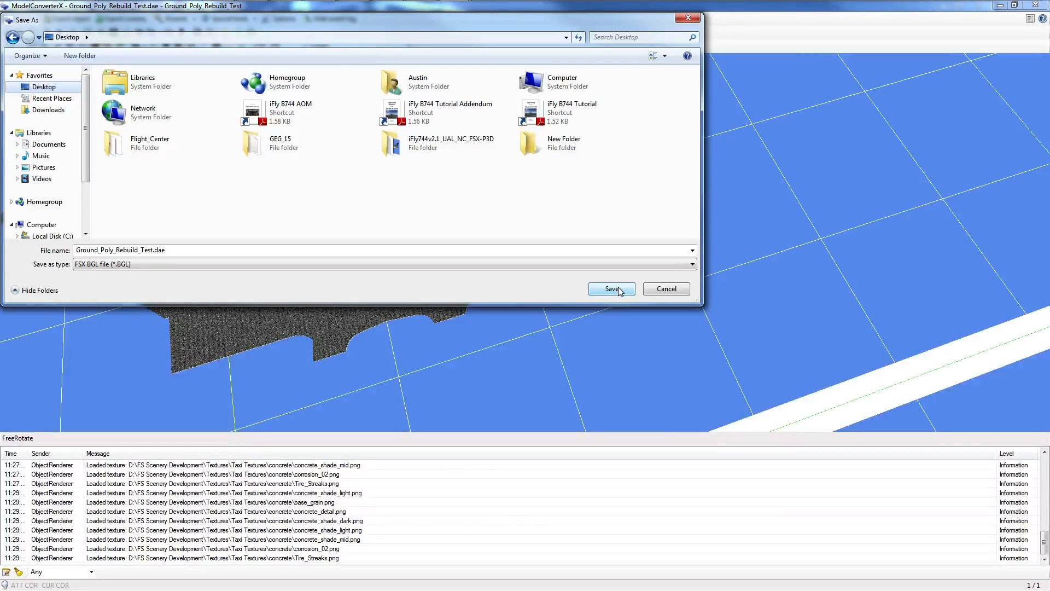
pyautogui.click(13, 38)
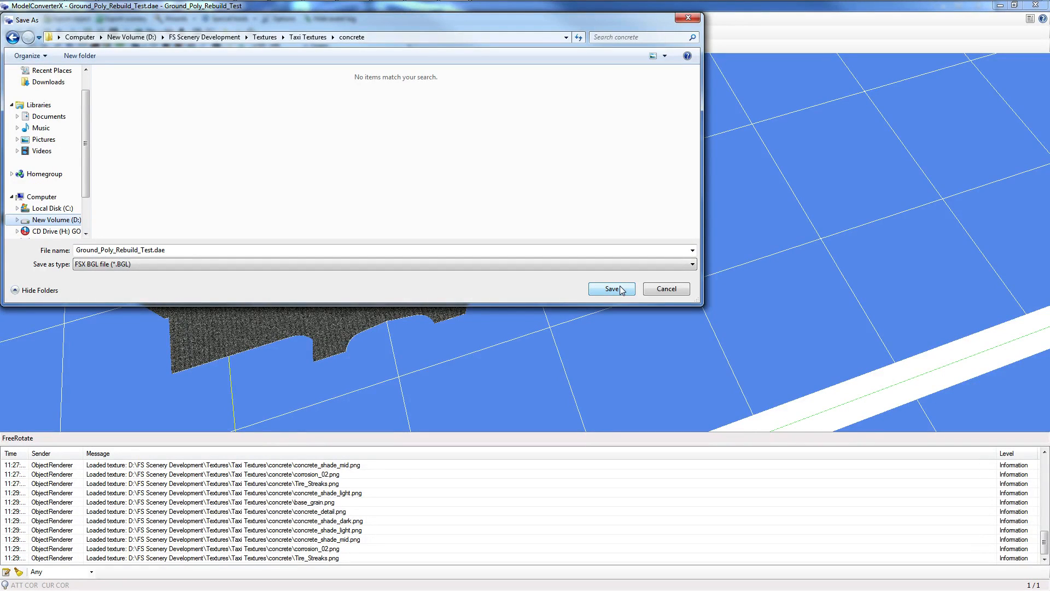
pyautogui.click(187, 248)
pyautogui.click(187, 248)
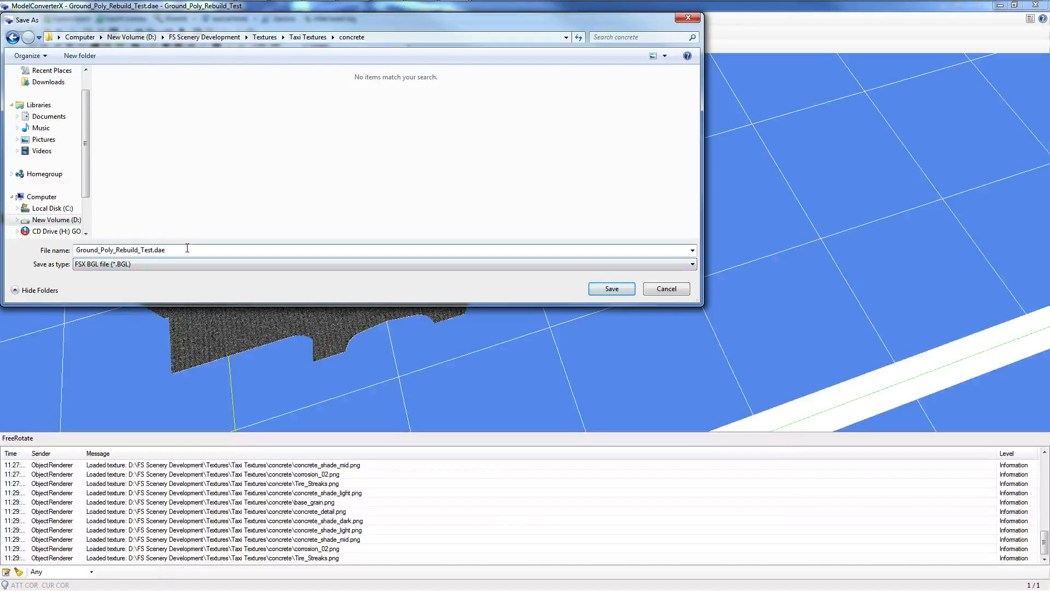
pyautogui.press('BackSpace')
pyautogui.press('BackSpace')
pyautogui.press('BackSpace')
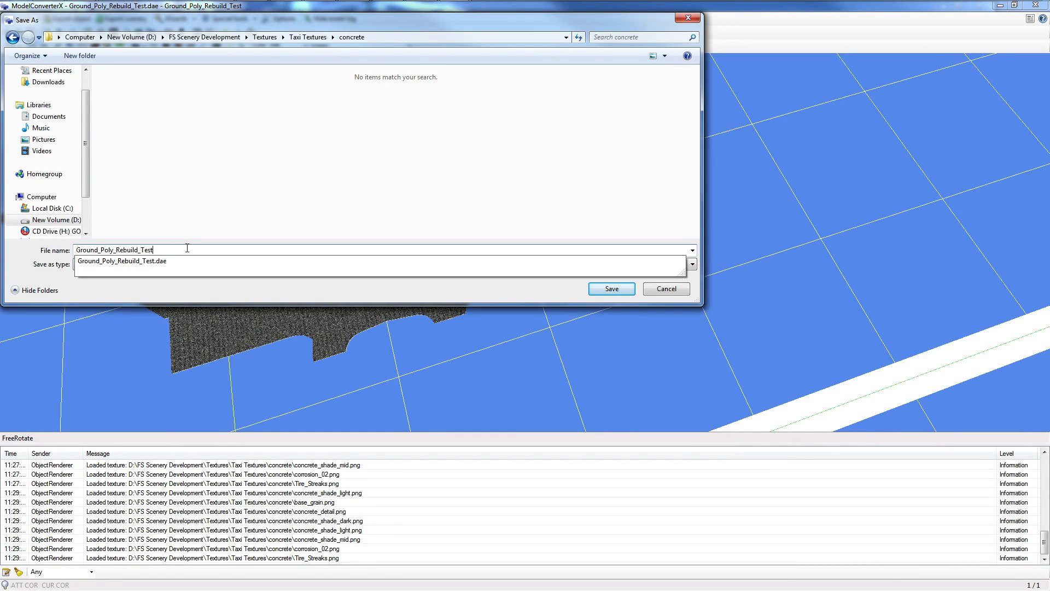
pyautogui.click(612, 289)
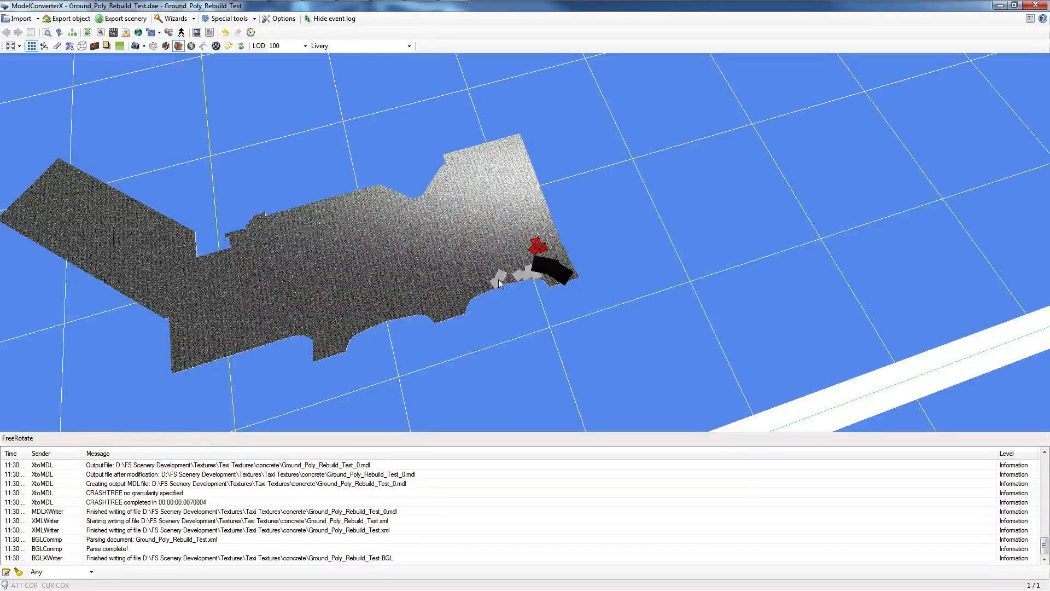
# Try to choose the file to convert in the Ground Polygon Wizard, filtering the folder for FS BGL objects.
pyautogui.moveTo(257, 7)
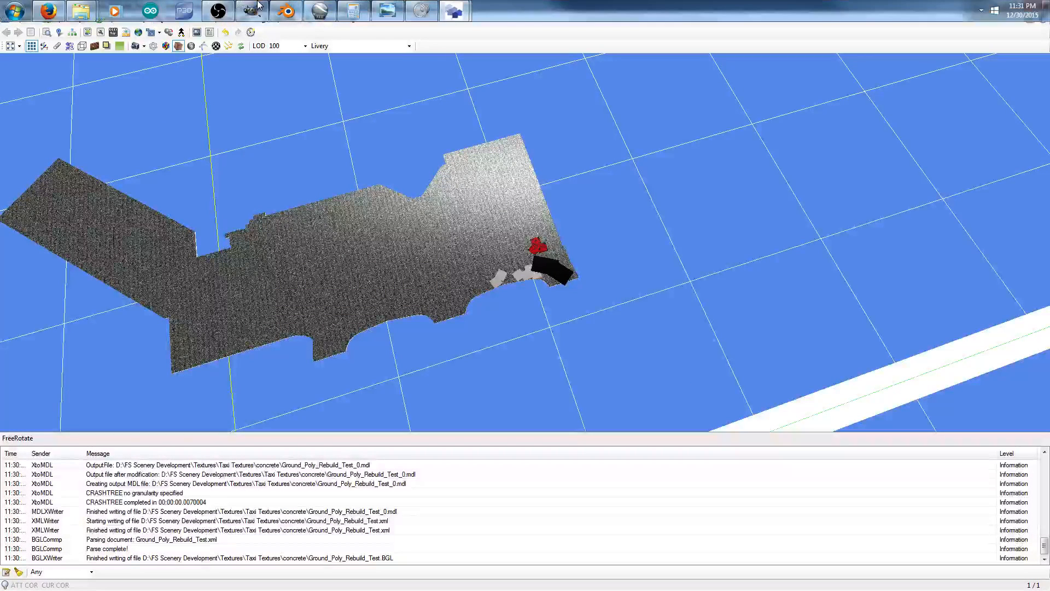
pyautogui.click(177, 18)
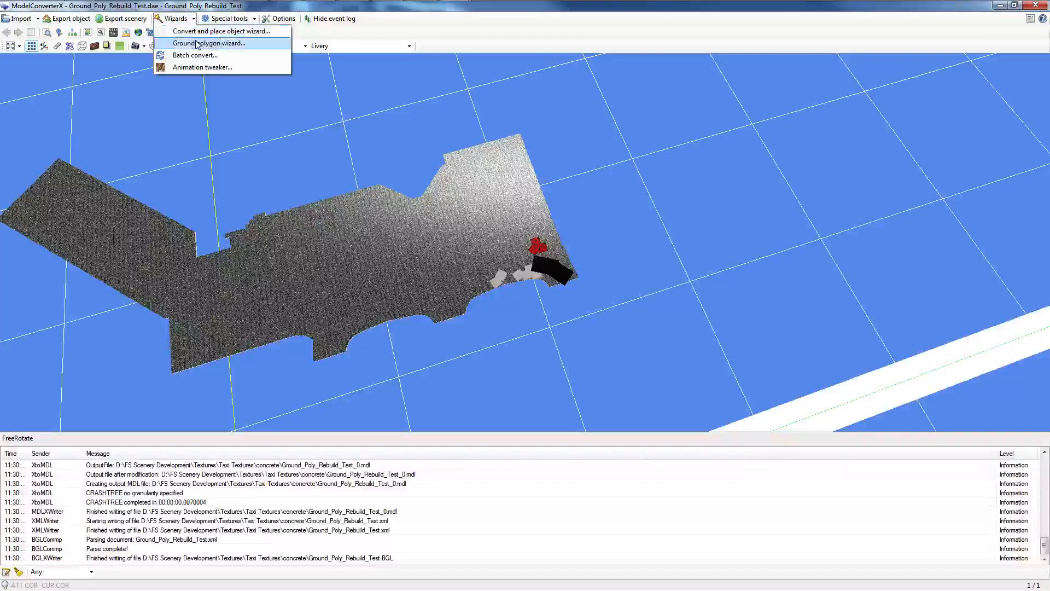
pyautogui.click(213, 42)
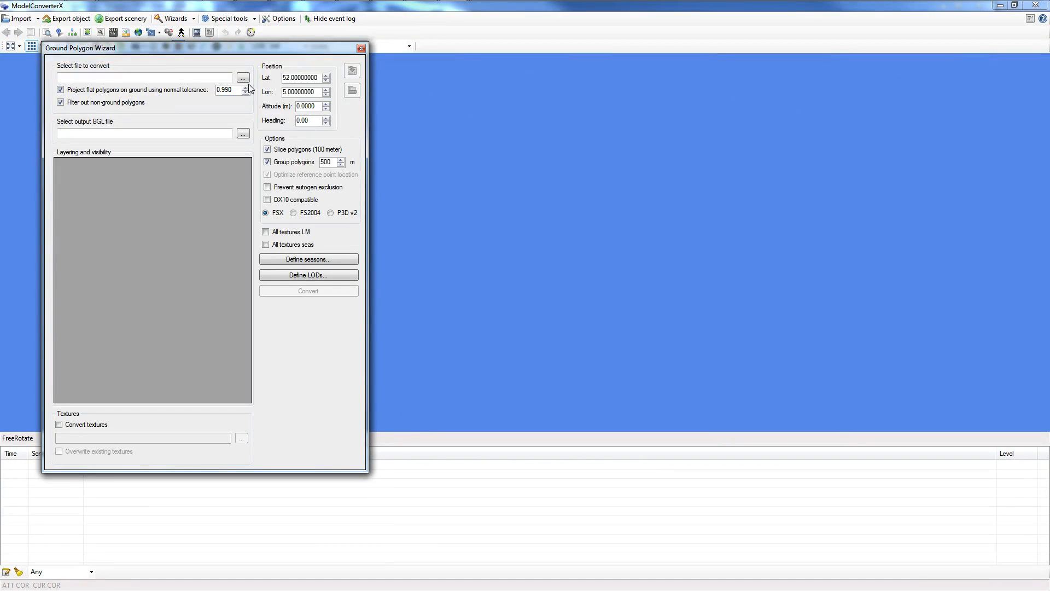
pyautogui.click(243, 78)
pyautogui.click(678, 315)
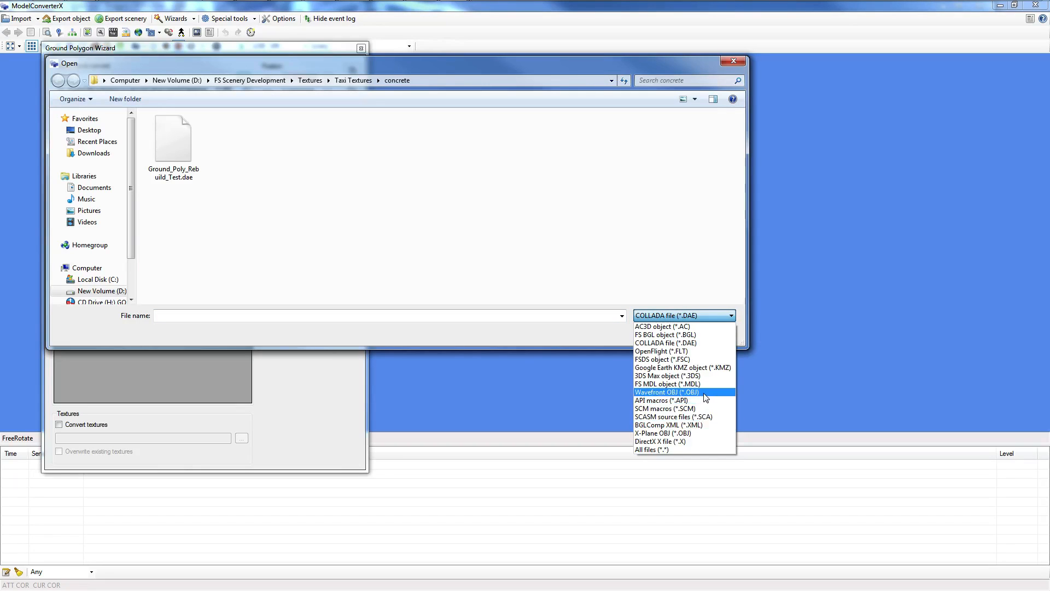
pyautogui.click(690, 334)
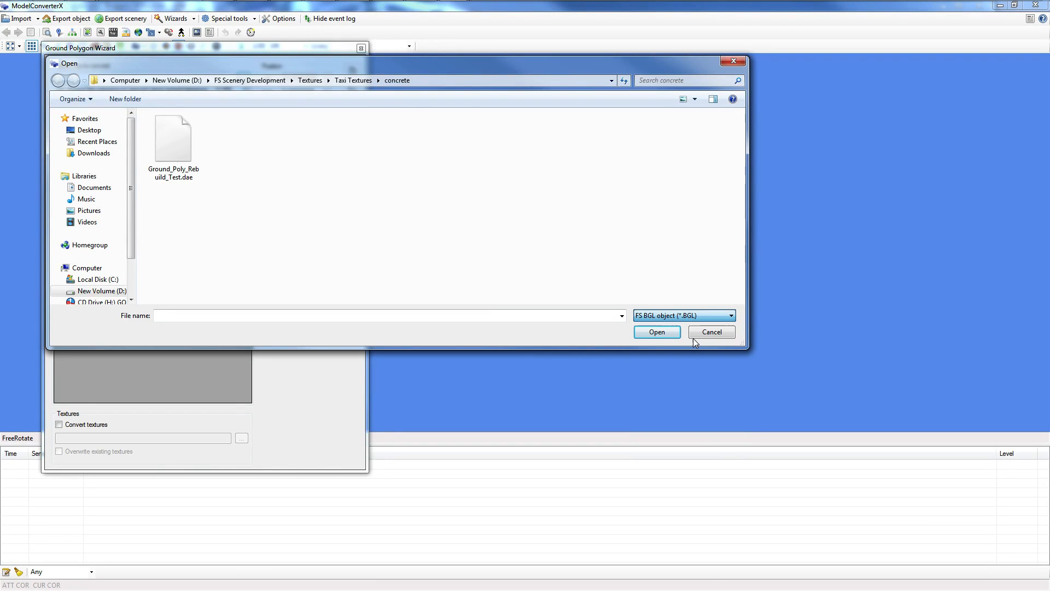
pyautogui.click(694, 337)
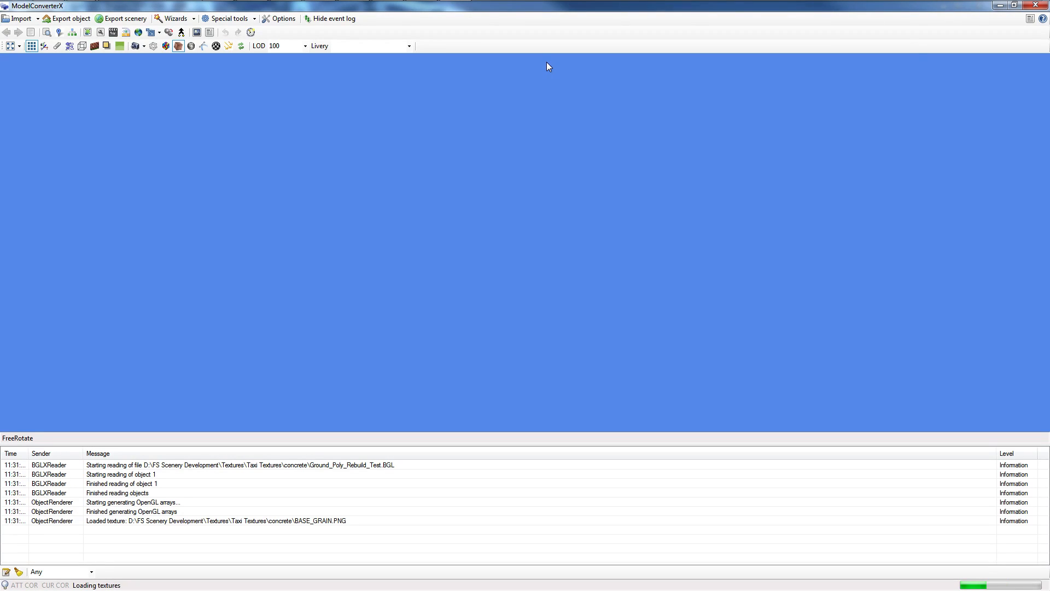
# Inspect the imported ground mesh up close, focusing on the apron area with the orange and grey patches.
pyautogui.press('super')
pyautogui.press('super')
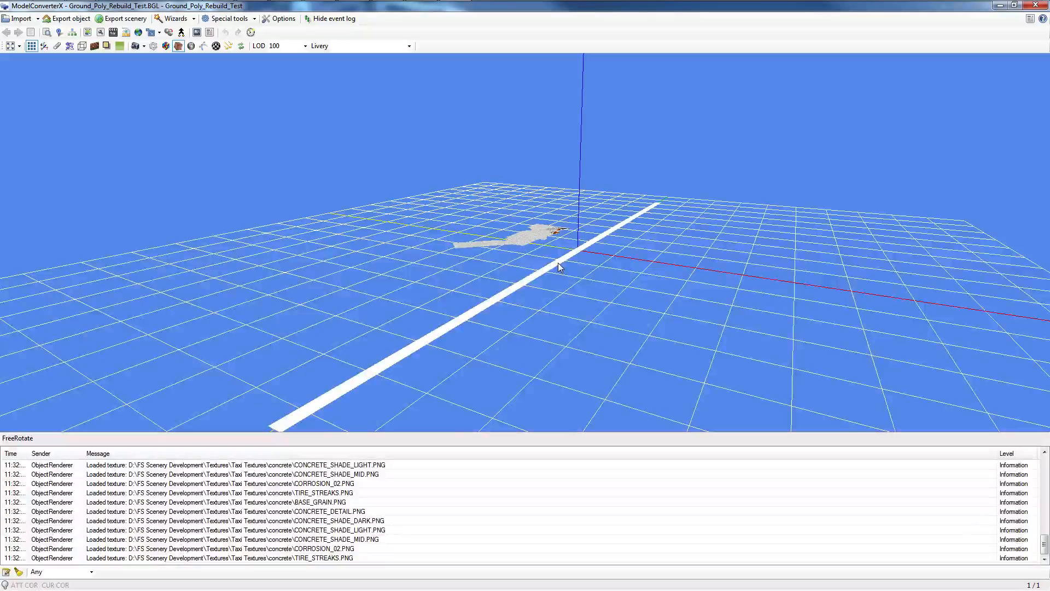
pyautogui.moveTo(558, 267); pyautogui.dragTo(589, 290)
pyautogui.scroll(5, 604, 267)
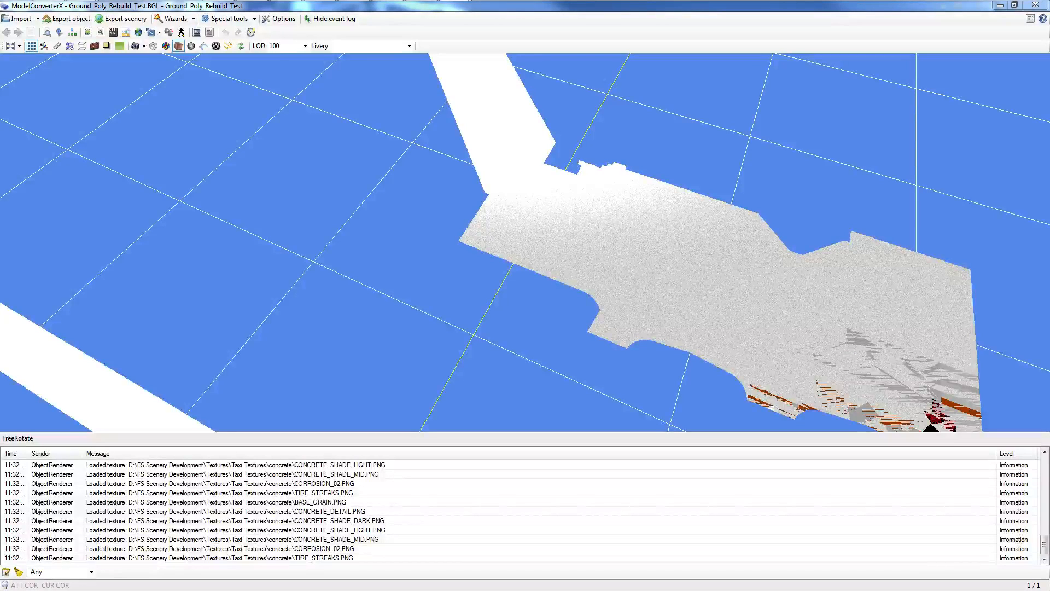
pyautogui.moveTo(844, 263); pyautogui.dragTo(559, 306)
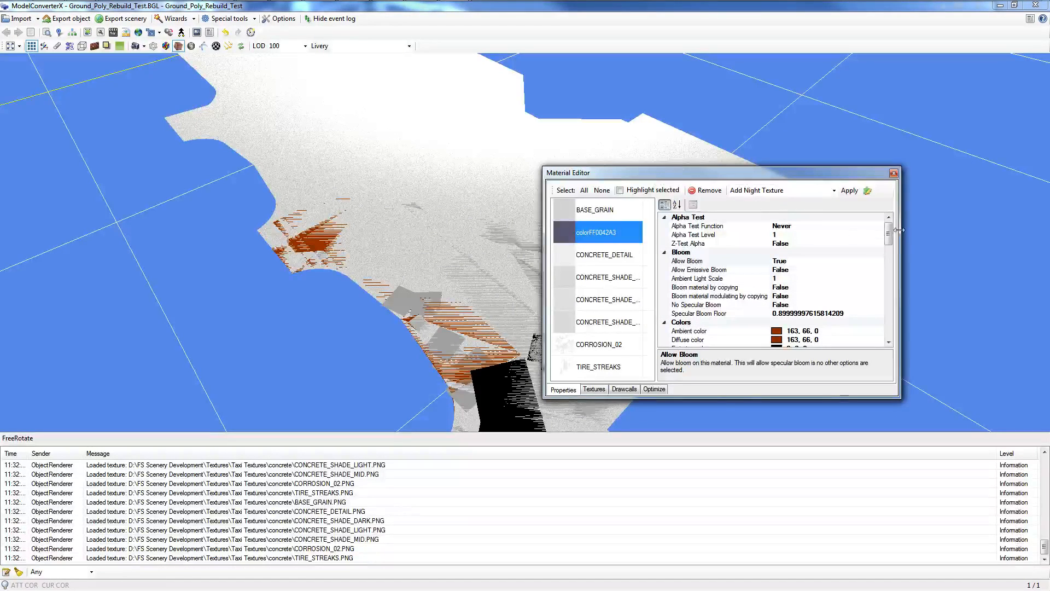
# Assign concrete_shade_mid as the diffuse texture of the colorFF0042A3 material and re-export the scenery over the existing Ground_Poly_Rebuild_Test.BGL.
pyautogui.moveTo(887, 230); pyautogui.dragTo(887, 327)
pyautogui.click(790, 339)
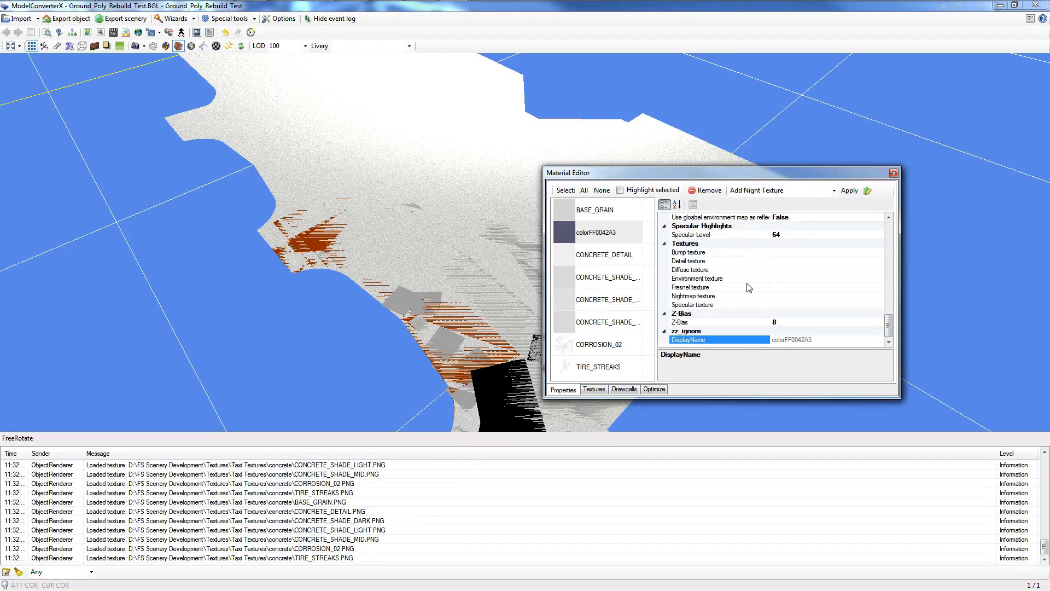
pyautogui.click(612, 241)
pyautogui.scroll(-10, 884, 278)
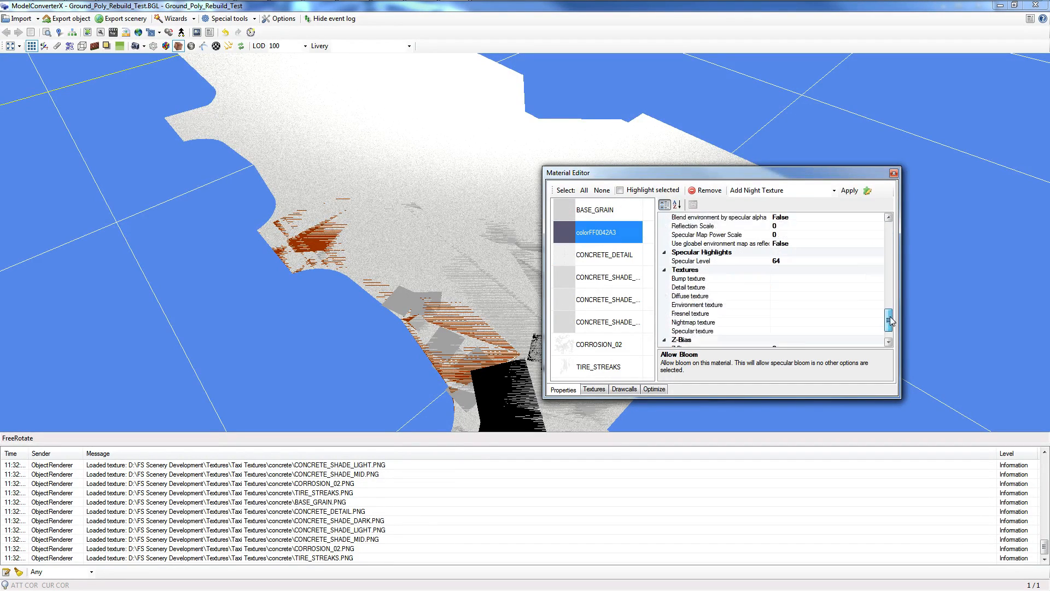
pyautogui.click(853, 281)
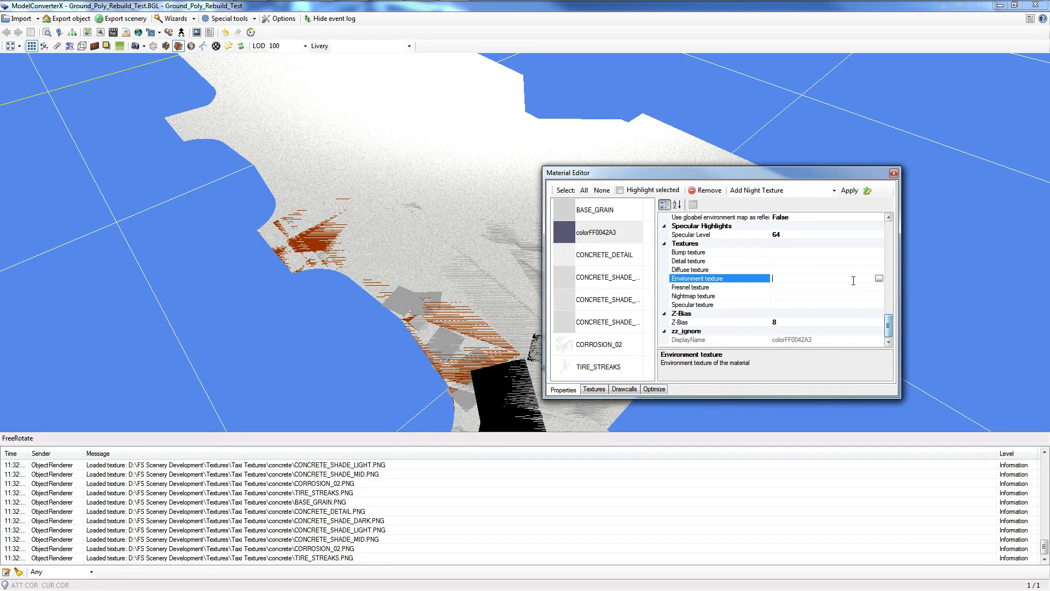
pyautogui.click(878, 278)
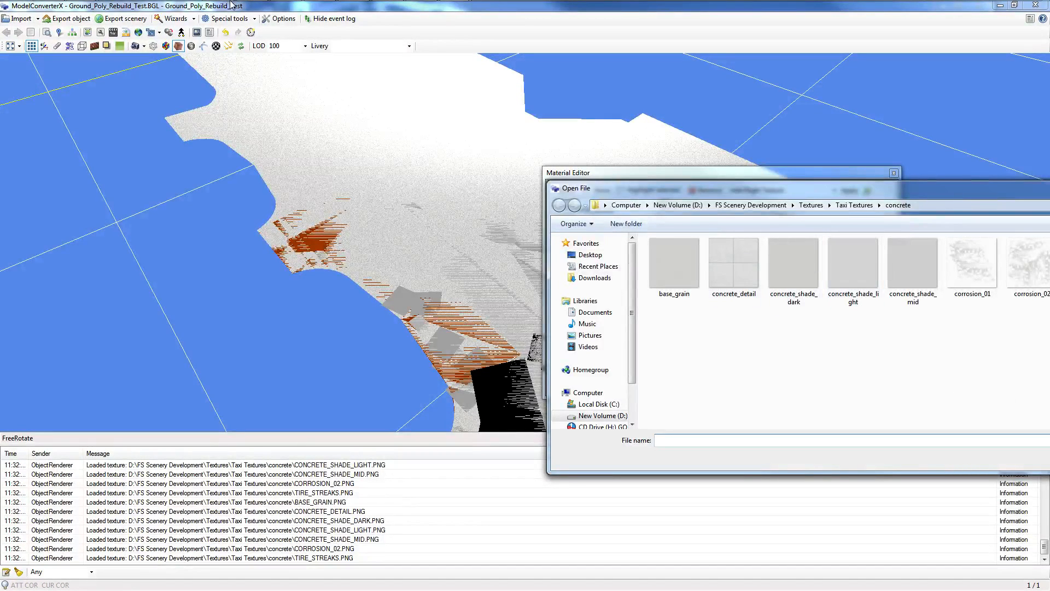
pyautogui.moveTo(201, 5)
pyautogui.moveTo(454, 8)
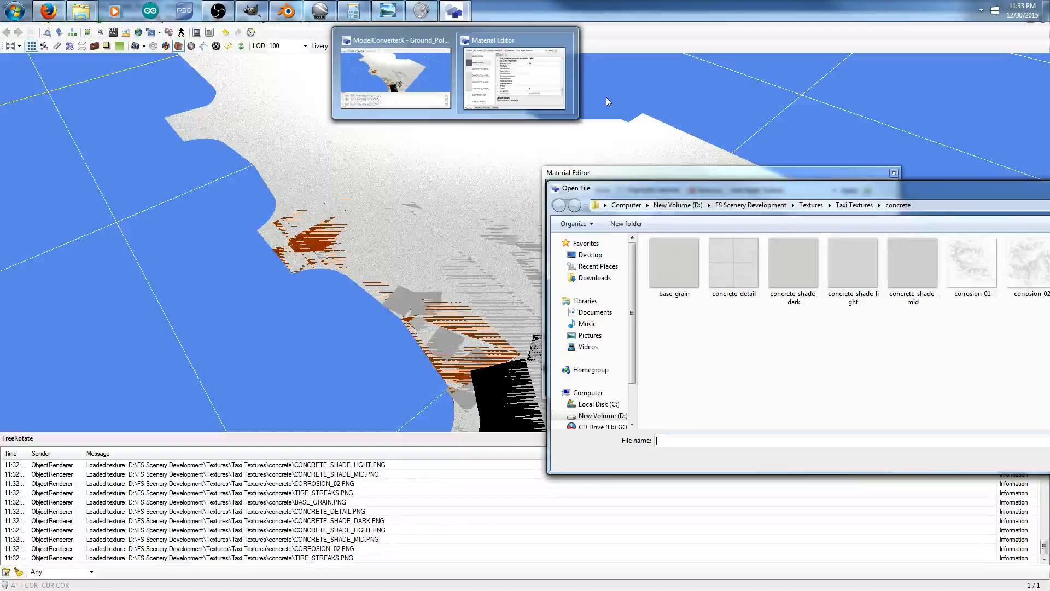
pyautogui.click(900, 264)
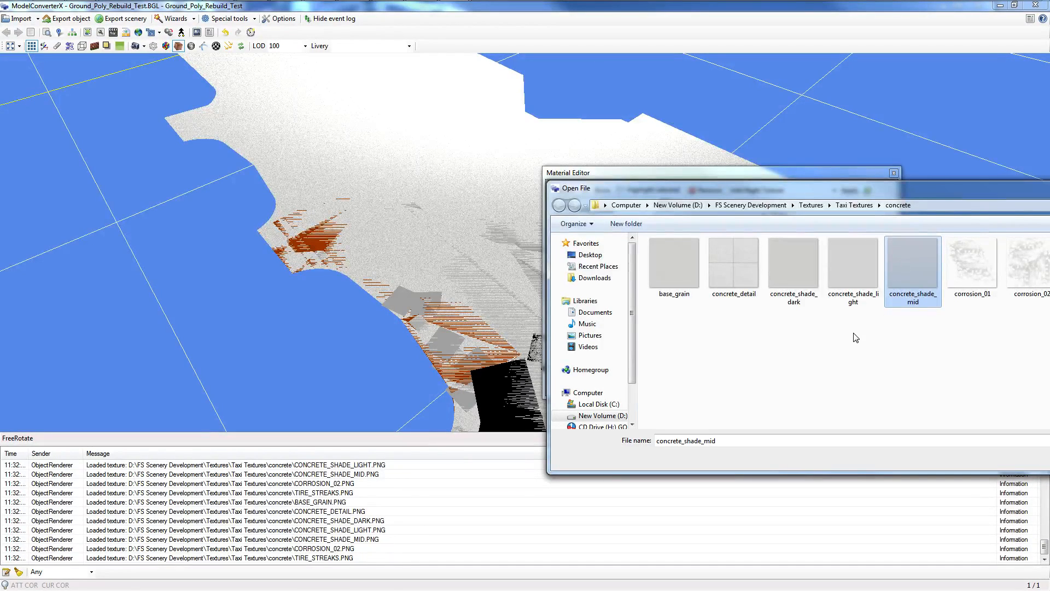
pyautogui.moveTo(820, 188); pyautogui.dragTo(619, 188)
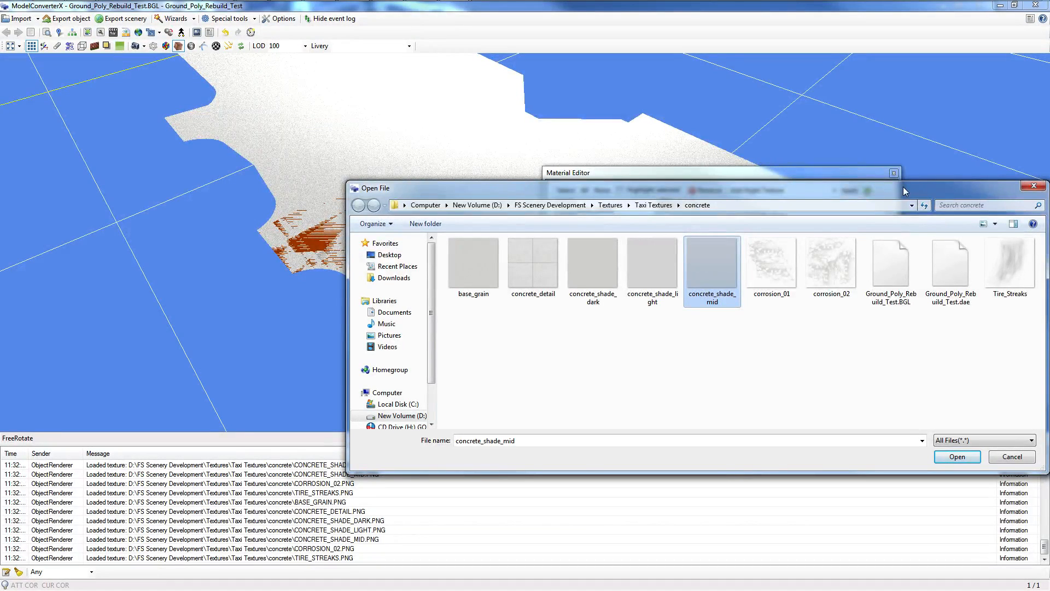
pyautogui.moveTo(903, 186); pyautogui.dragTo(806, 339)
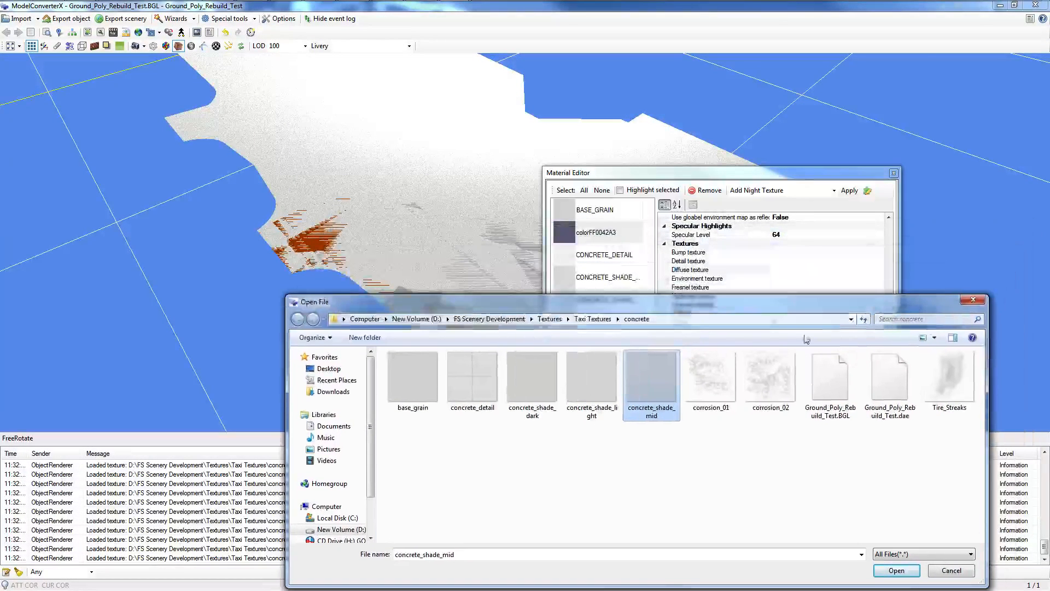
pyautogui.press('Return')
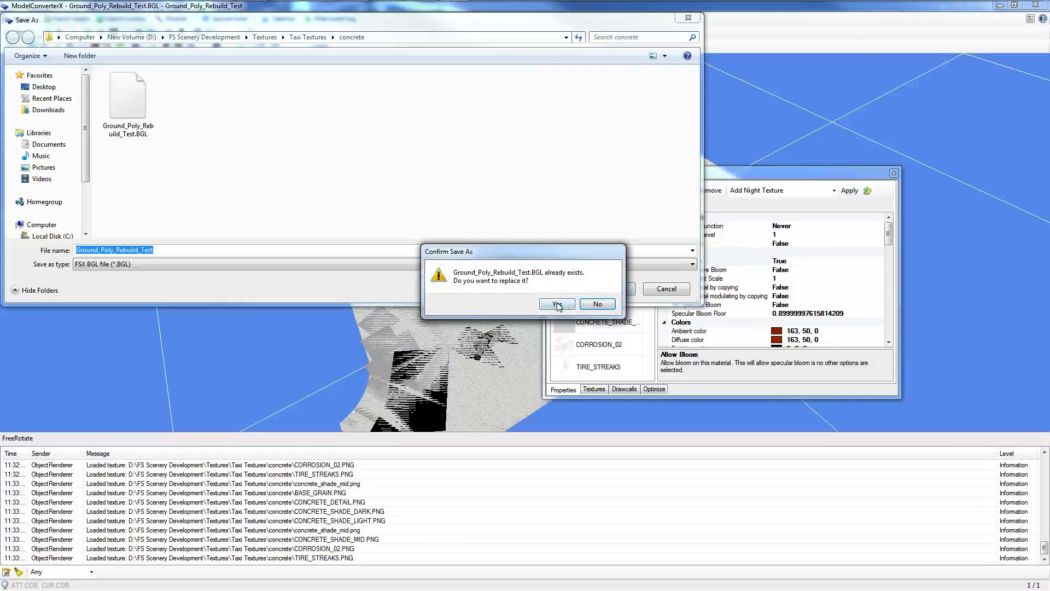
pyautogui.click(556, 304)
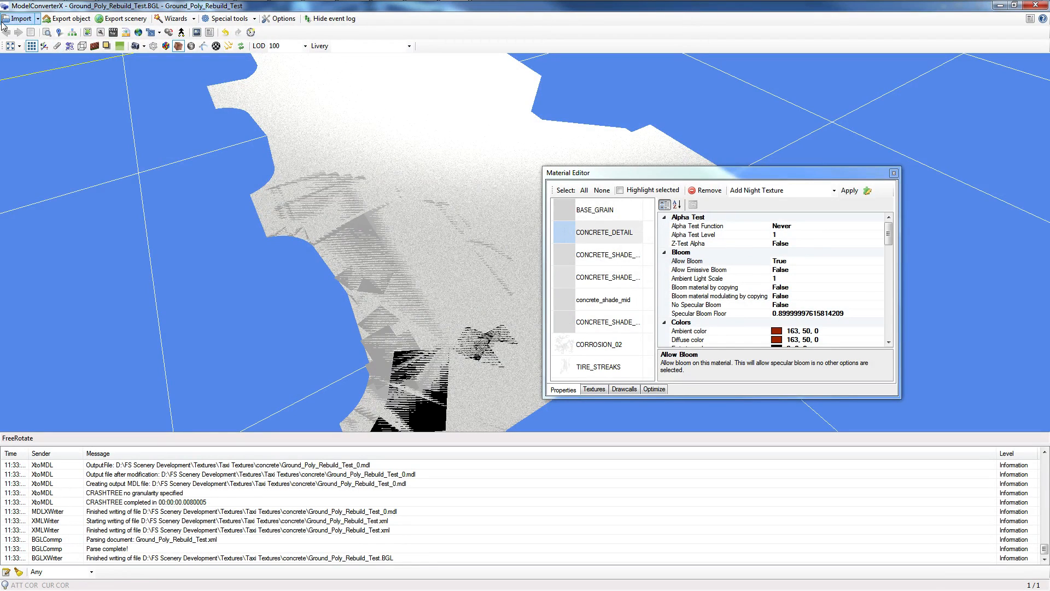
# Try to choose Ground_Poly_Rebuild_Test.BGL as the file to convert in the Ground Polygon Wizard.
pyautogui.click(175, 18)
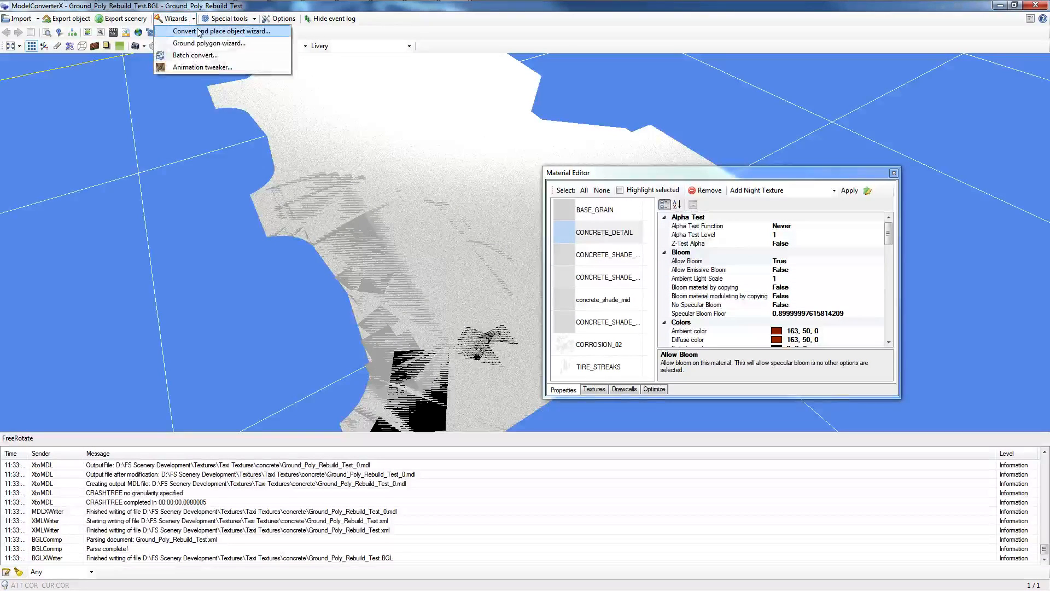
pyautogui.click(219, 28)
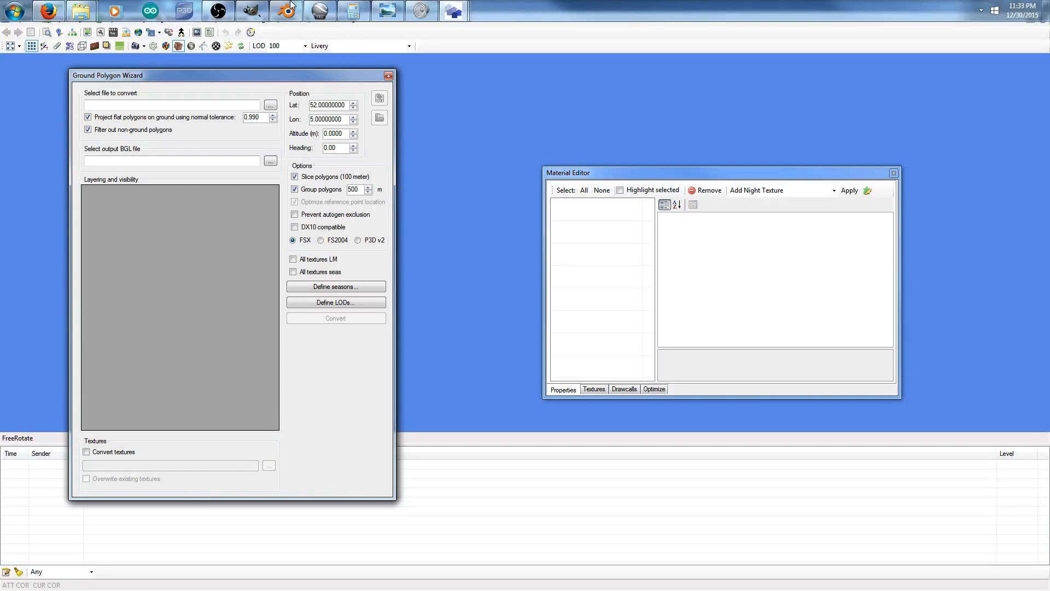
pyautogui.click(271, 106)
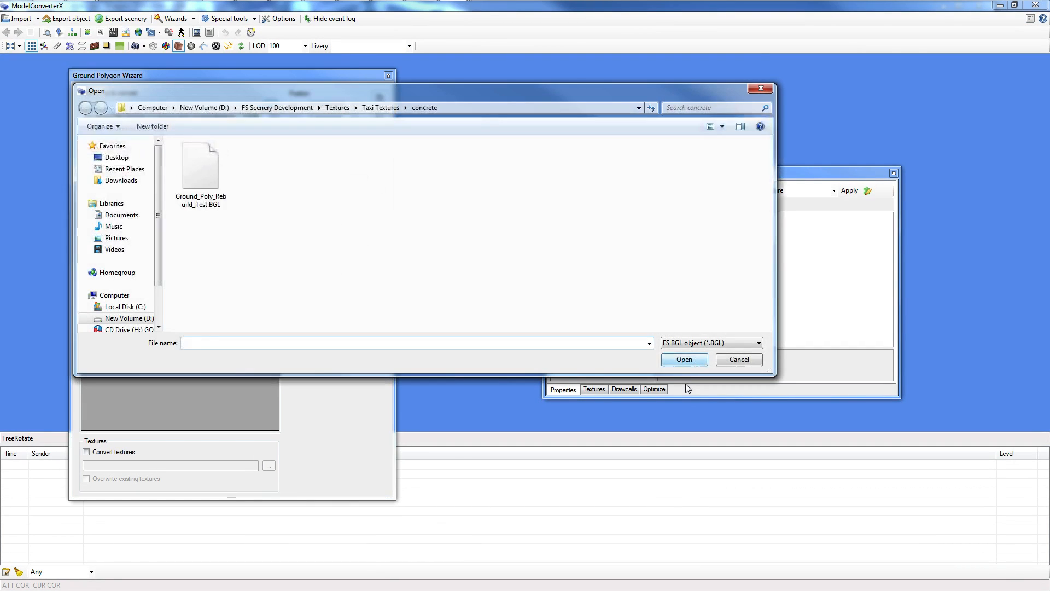
pyautogui.click(209, 179)
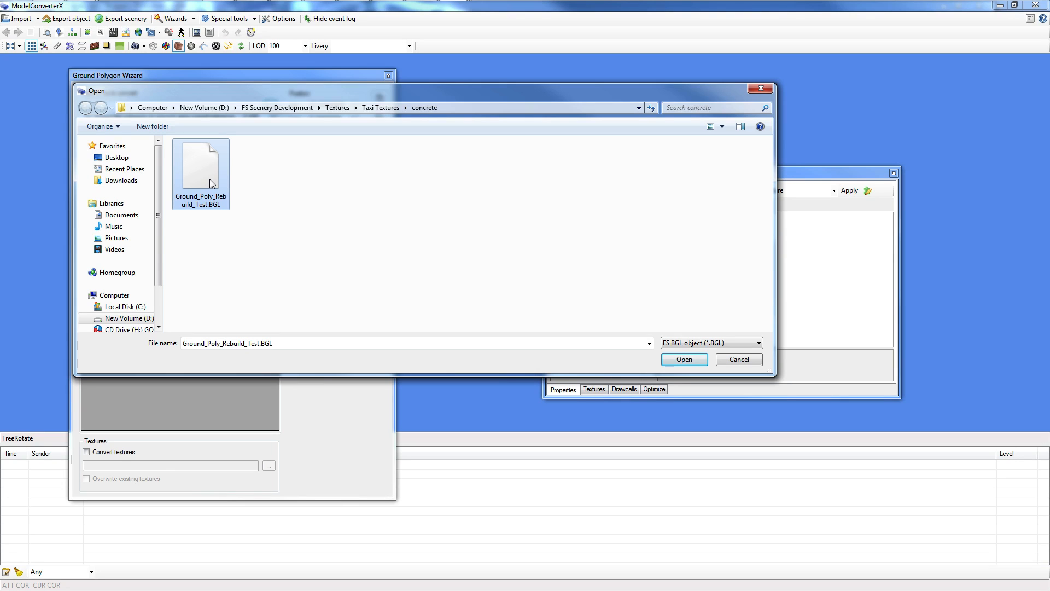
pyautogui.doubleClick(209, 178)
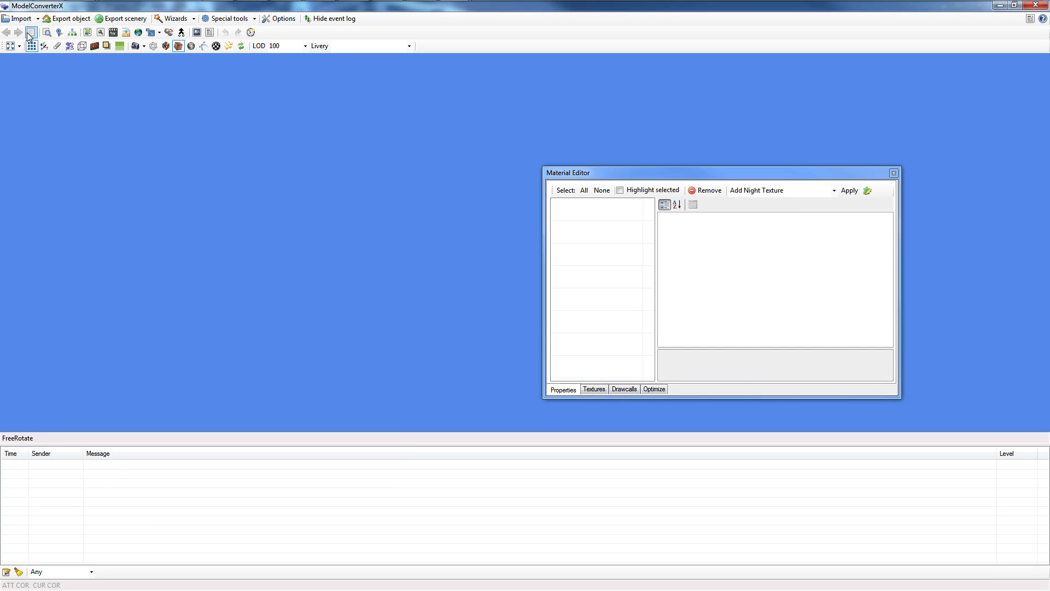
# Start the convert and place object wizard and choose Ground_Poly_Rebuild_Test.BGL from the concrete folder as the file to convert.
pyautogui.click(193, 23)
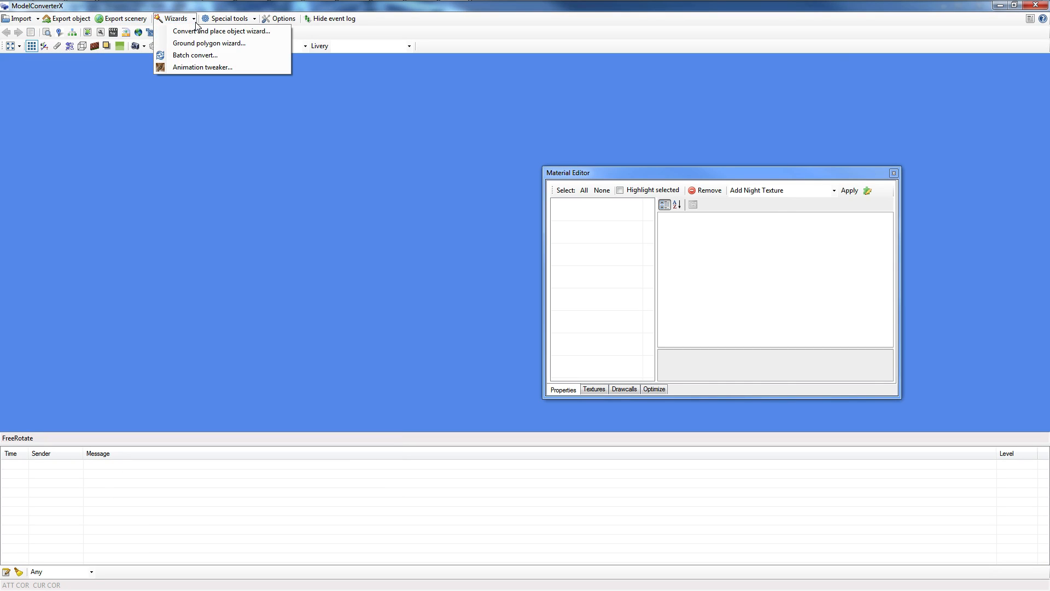
pyautogui.click(244, 31)
pyautogui.click(228, 122)
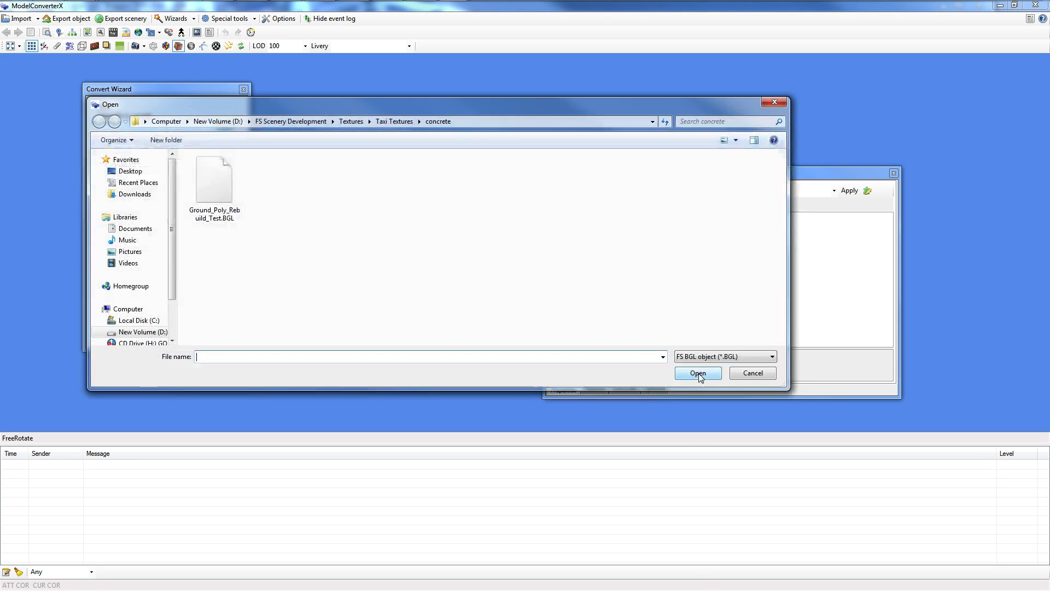
pyautogui.click(698, 373)
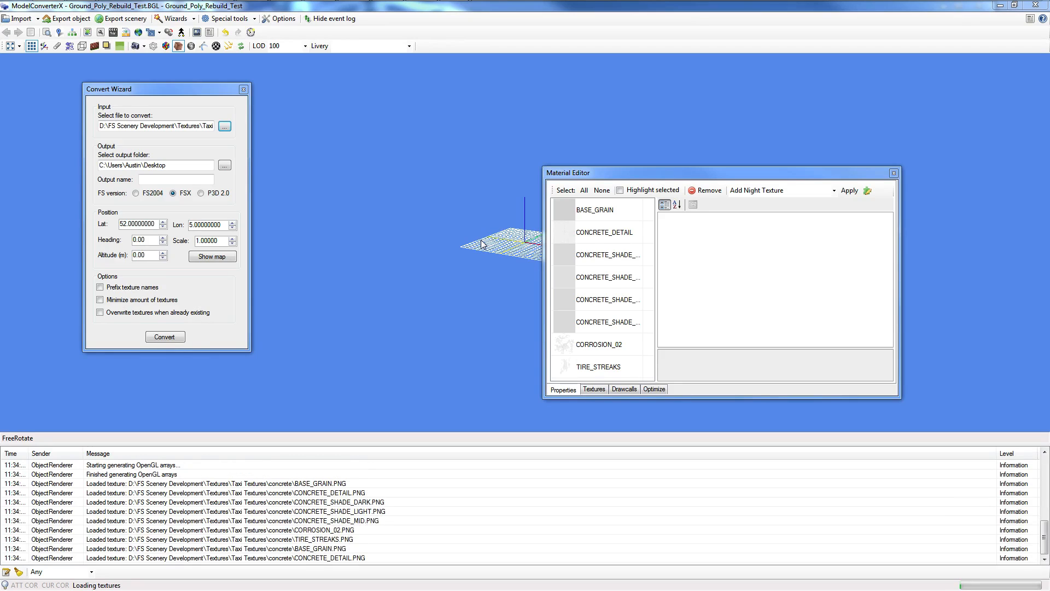
# Widen the Material Editor to show the full material names and select both CONCRETE_SHADE_MID materials together.
pyautogui.click(607, 254)
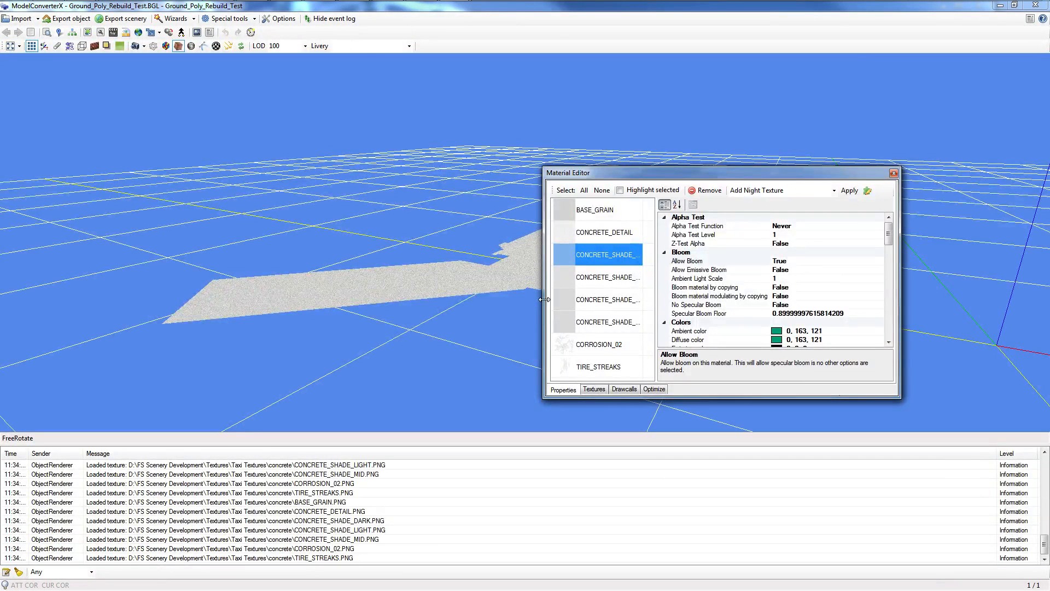
pyautogui.moveTo(544, 299); pyautogui.dragTo(505, 301)
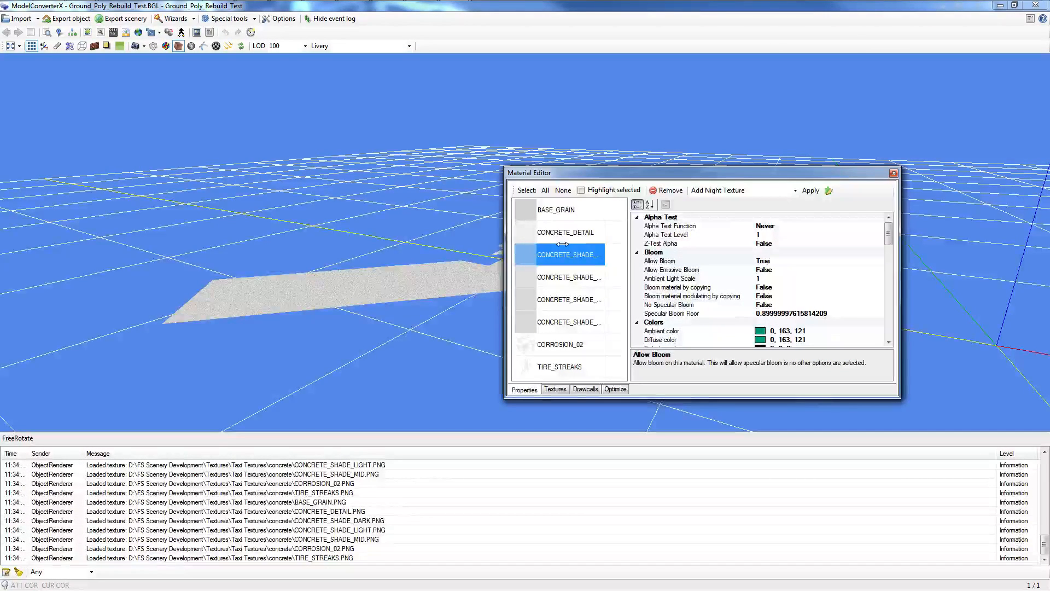
pyautogui.click(595, 301)
pyautogui.click(596, 318)
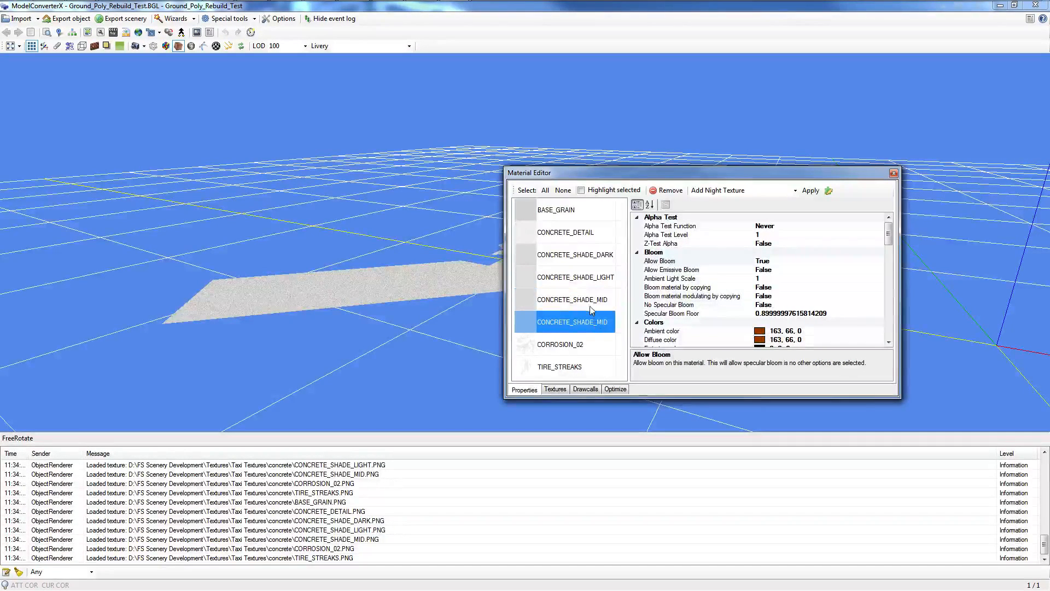
pyautogui.click(589, 304)
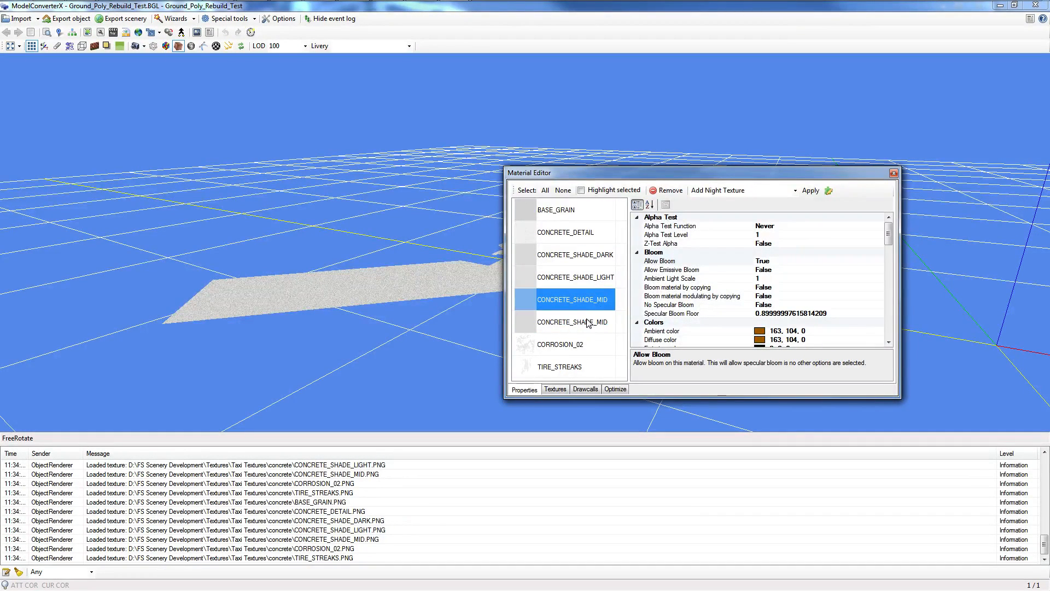
pyautogui.keyDown('ctrl'); pyautogui.click(587, 321); pyautogui.keyUp('ctrl')
pyautogui.click(606, 303)
pyautogui.keyDown('ctrl'); pyautogui.click(586, 318); pyautogui.keyUp('ctrl')
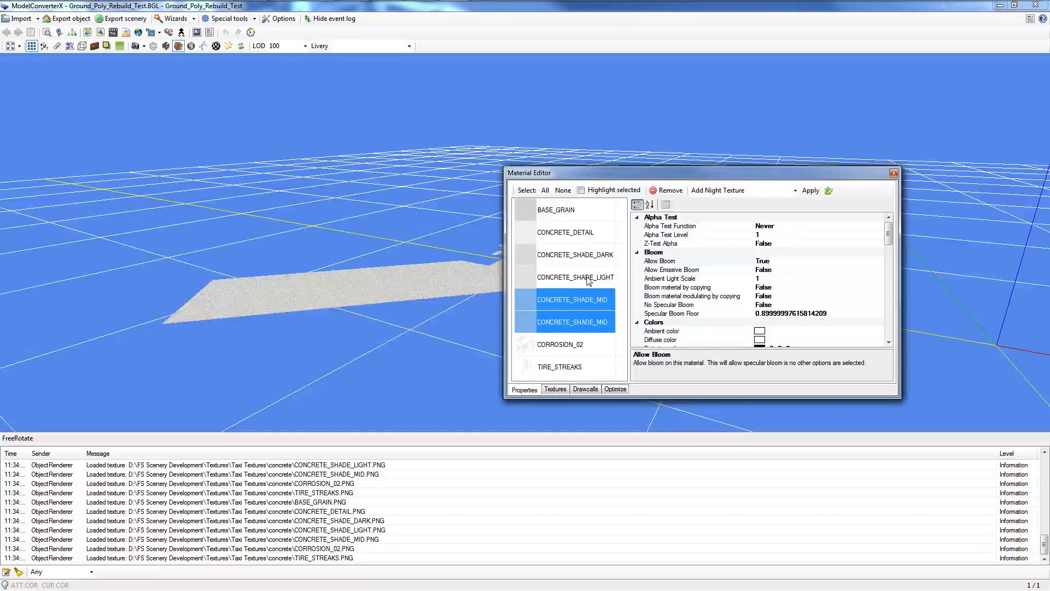
# Select only the first CONCRETE_SHADE_MID material, inspect the black area of the ground model, and close the Material Editor.
pyautogui.click(577, 296)
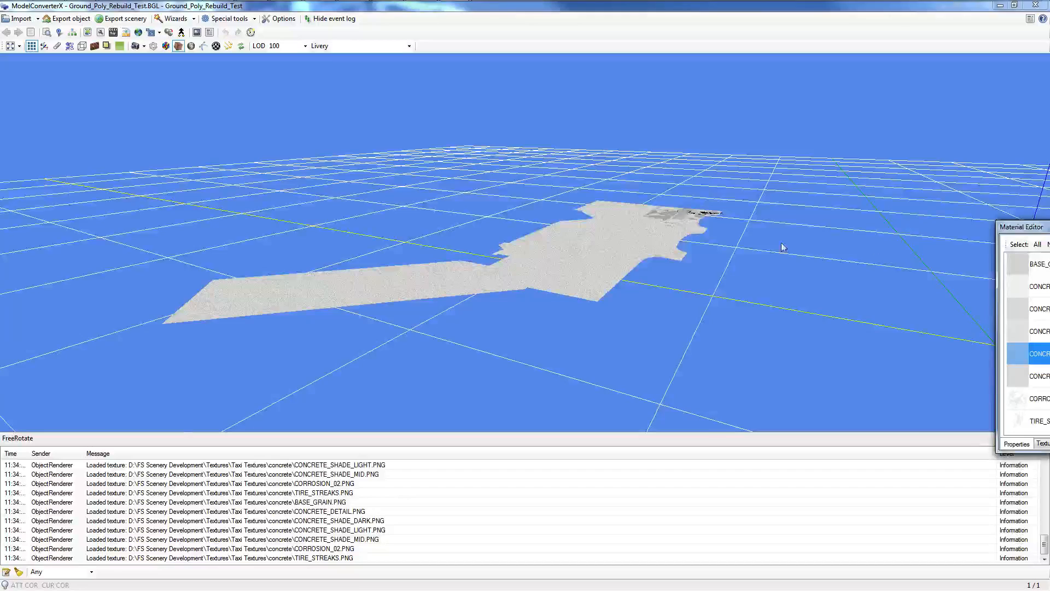
pyautogui.moveTo(782, 246); pyautogui.dragTo(580, 267)
pyautogui.moveTo(616, 305); pyautogui.dragTo(581, 283, button='right')
pyautogui.moveTo(581, 284); pyautogui.dragTo(663, 215)
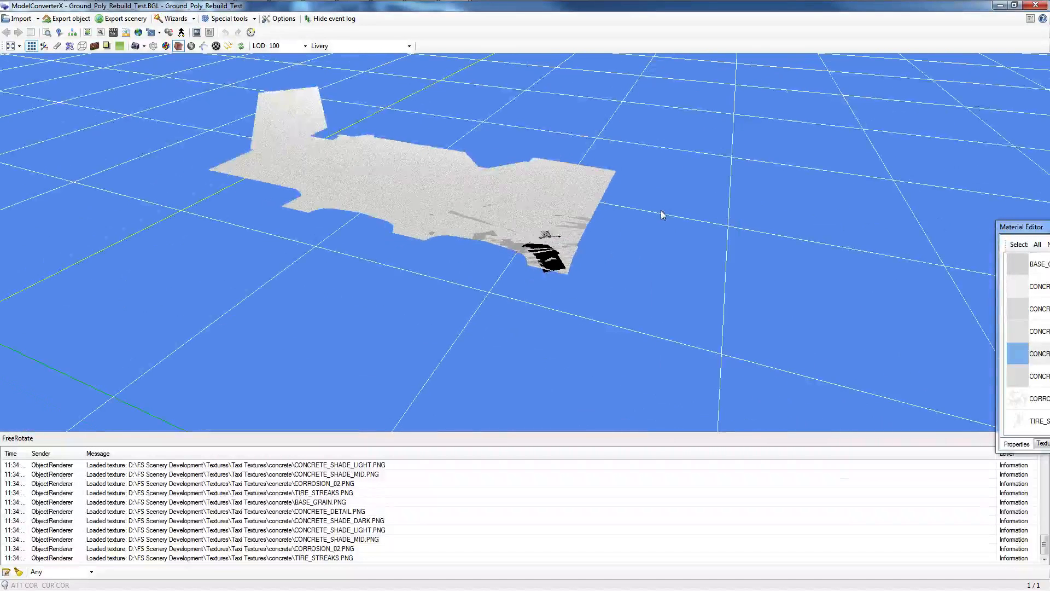
pyautogui.moveTo(1021, 226); pyautogui.dragTo(405, 166)
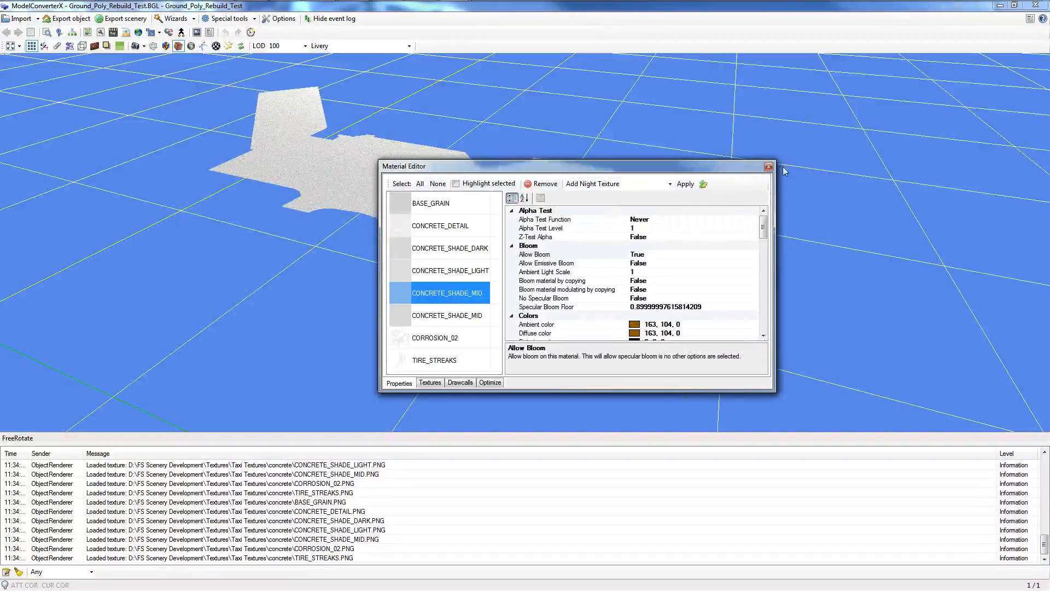
pyautogui.click(769, 165)
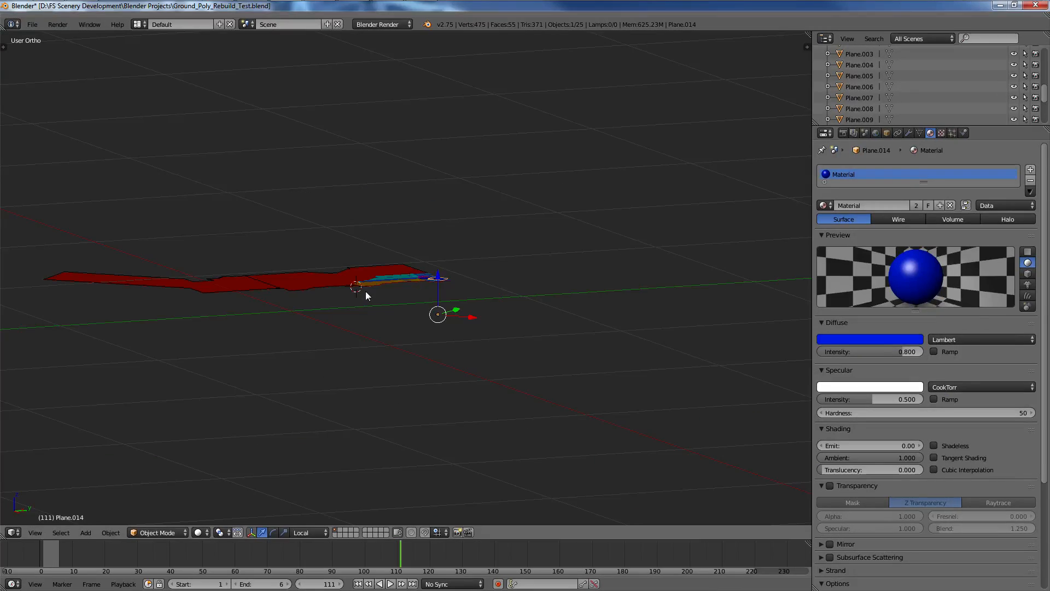
# In Blender, extend the selection with the other dark blue plane and the six yellow planes.
pyautogui.moveTo(368, 290); pyautogui.dragTo(476, 291, button='middle')
pyautogui.scroll(4, 389, 316)
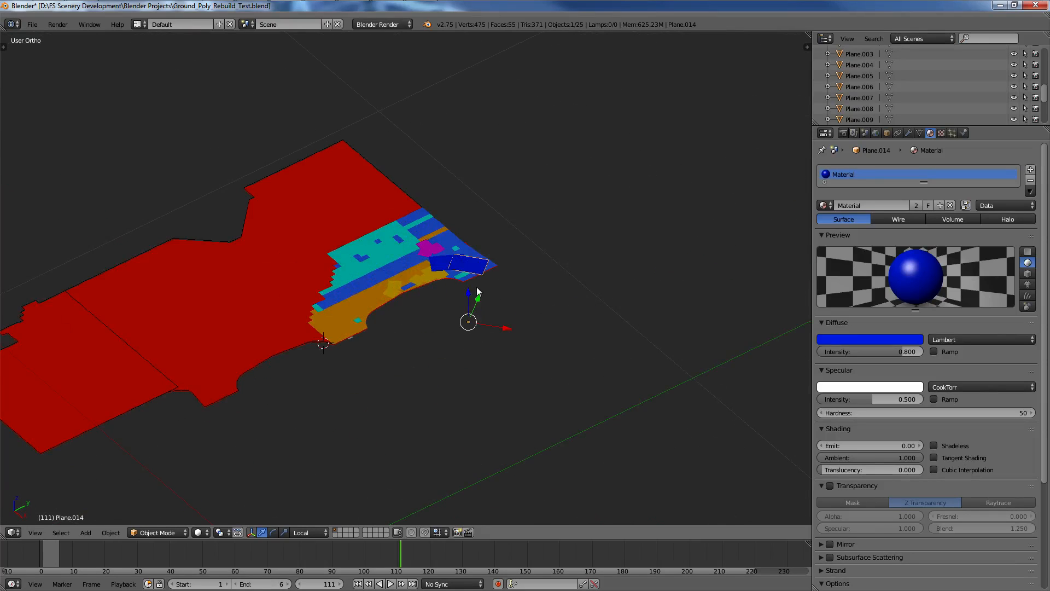
pyautogui.keyDown('shift'); pyautogui.rightClick(474, 266); pyautogui.keyUp('shift')
pyautogui.scroll(5, 479, 269)
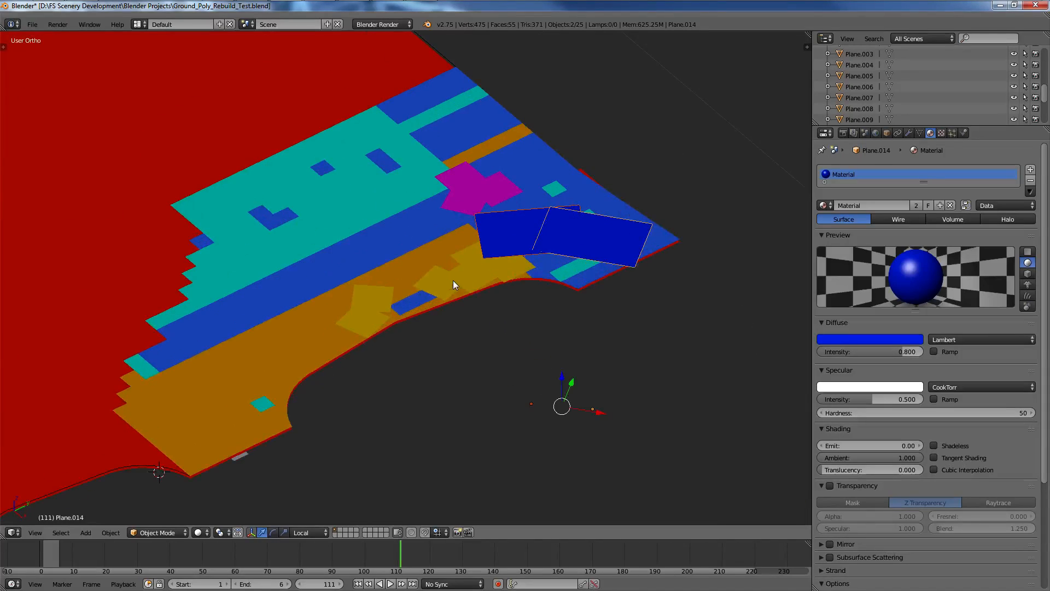
pyautogui.keyDown('shift'); pyautogui.rightClick(447, 282); pyautogui.keyUp('shift')
pyautogui.keyDown('shift'); pyautogui.rightClick(473, 267); pyautogui.keyUp('shift')
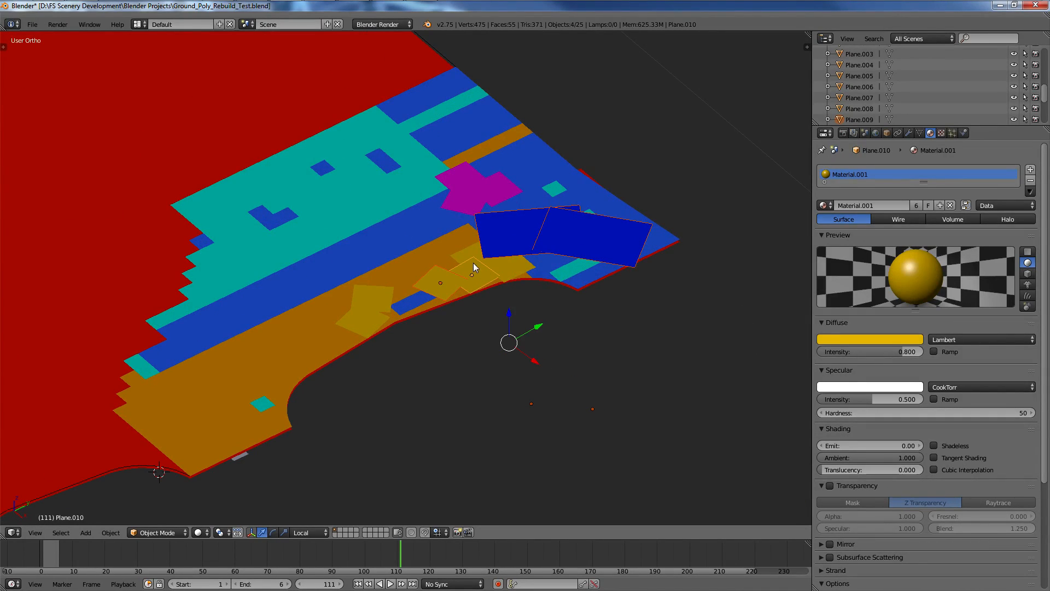
pyautogui.keyDown('shift'); pyautogui.rightClick(477, 258); pyautogui.keyUp('shift')
pyautogui.keyDown('shift'); pyautogui.rightClick(507, 264); pyautogui.keyUp('shift')
pyautogui.keyDown('shift'); pyautogui.rightClick(363, 322); pyautogui.keyUp('shift')
pyautogui.keyDown('shift'); pyautogui.rightClick(374, 296); pyautogui.keyUp('shift')
# Add the three magenta planes to the current selection.
pyautogui.keyDown('shift'); pyautogui.rightClick(474, 190); pyautogui.keyUp('shift')
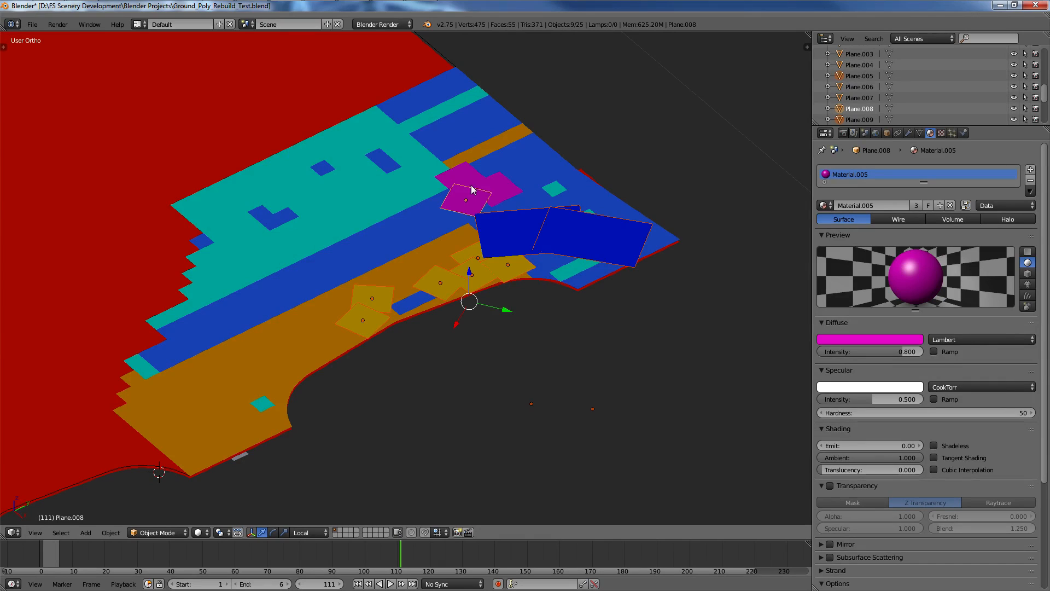
pyautogui.keyDown('shift'); pyautogui.rightClick(471, 185); pyautogui.keyUp('shift')
pyautogui.keyDown('shift'); pyautogui.rightClick(498, 188); pyautogui.keyUp('shift')
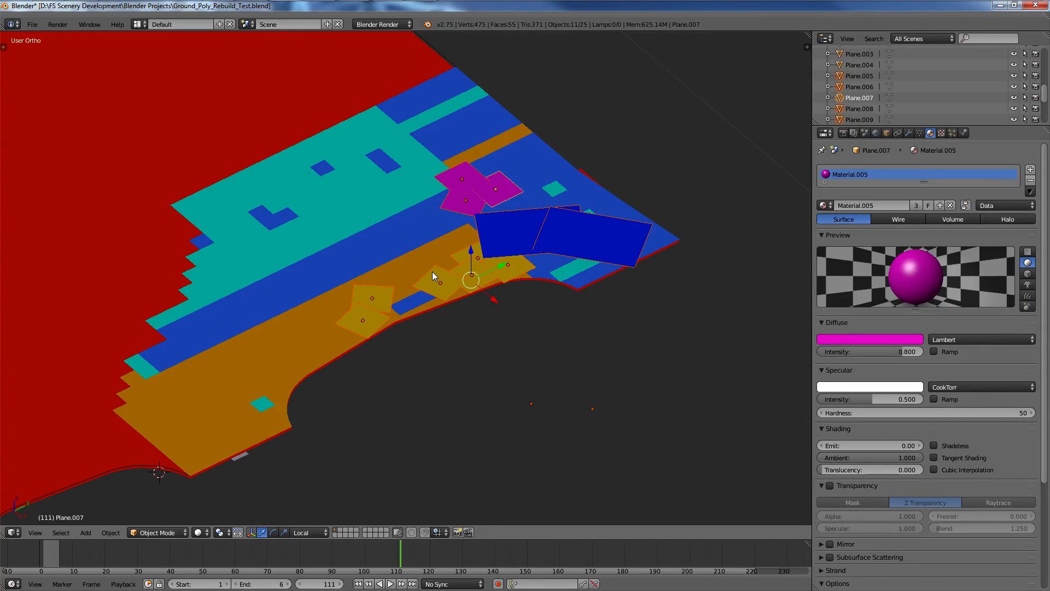
pyautogui.scroll(-7, 346, 382)
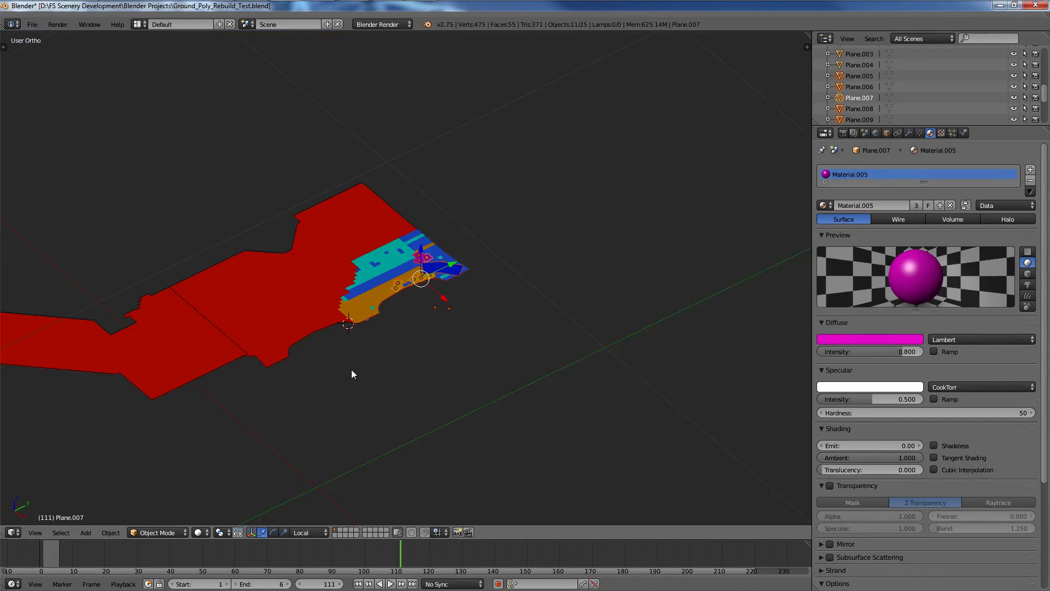
pyautogui.scroll(5, 382, 297)
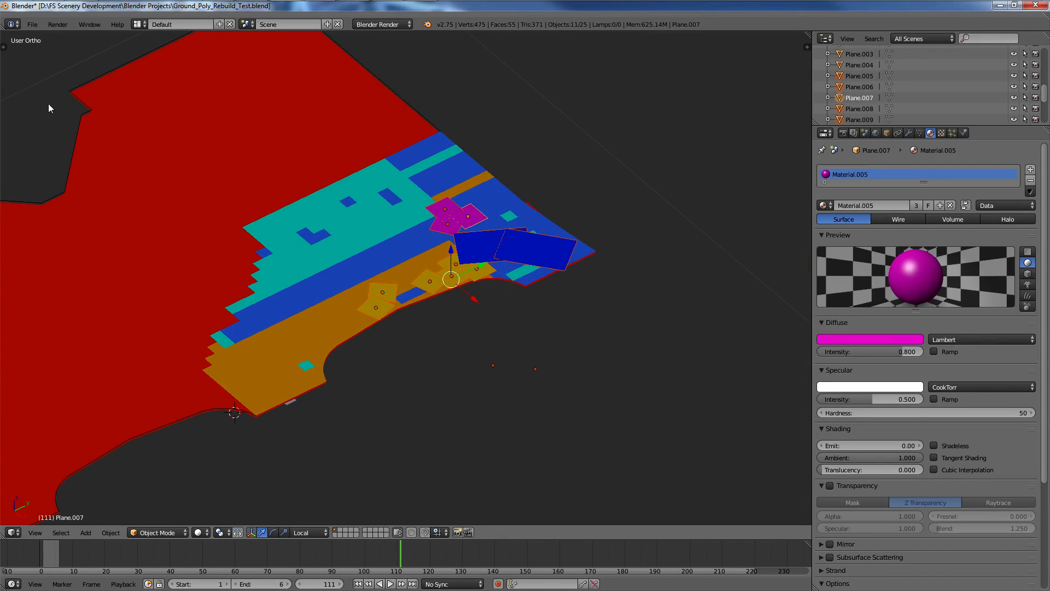
# Clear the default camera, cube and lamp from a new Blender scene.
pyautogui.click(31, 25)
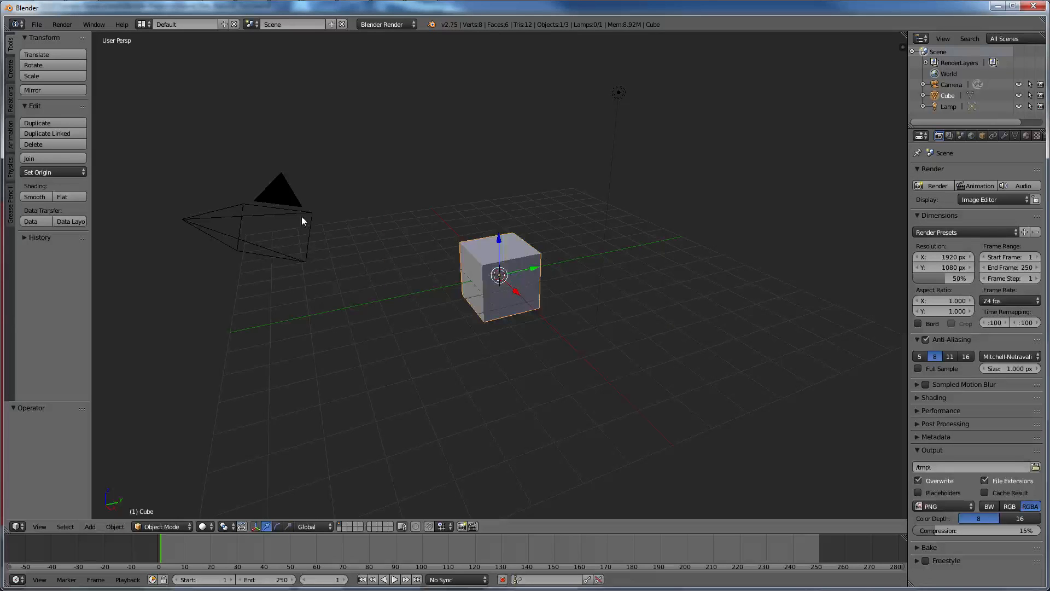
pyautogui.rightClick(302, 220)
pyautogui.press('Delete')
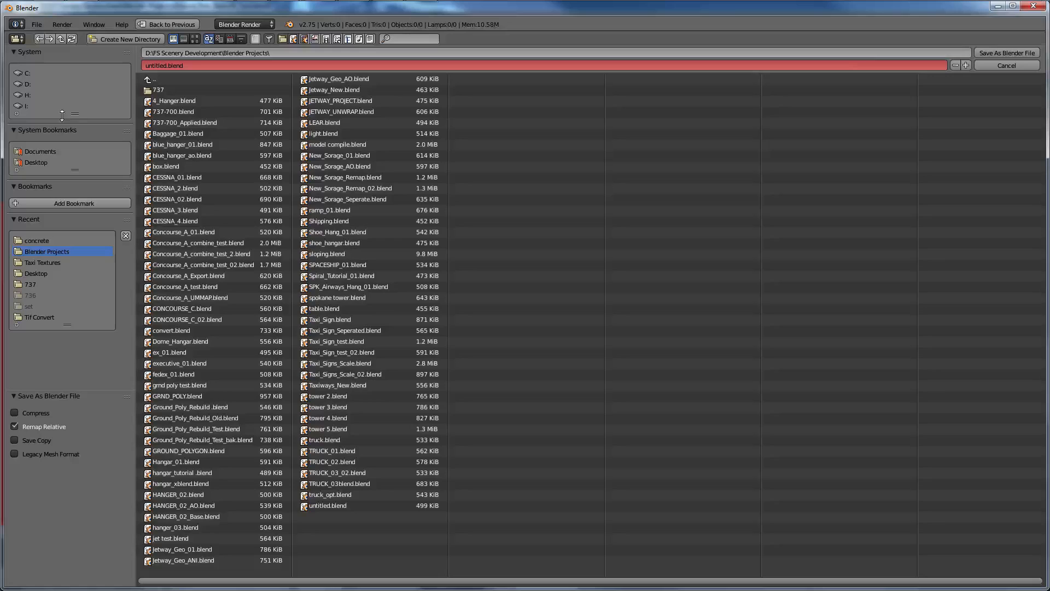
# Save the empty scene as marks.blend in the Blender Projects folder.
pyautogui.click(217, 63)
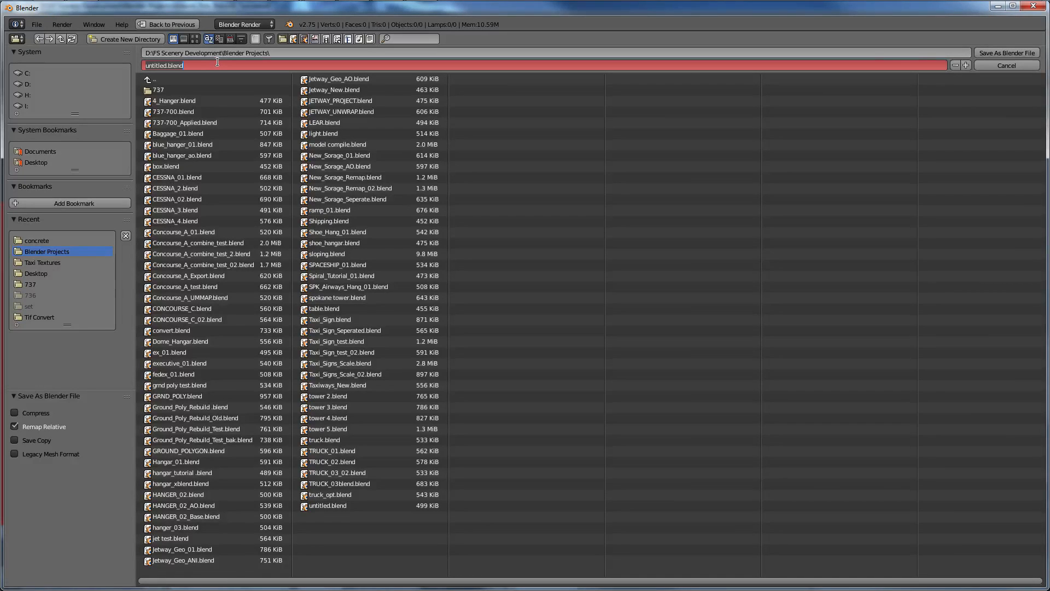
pyautogui.press('BackSpace')
pyautogui.write('marks.')
pyautogui.press('Return')
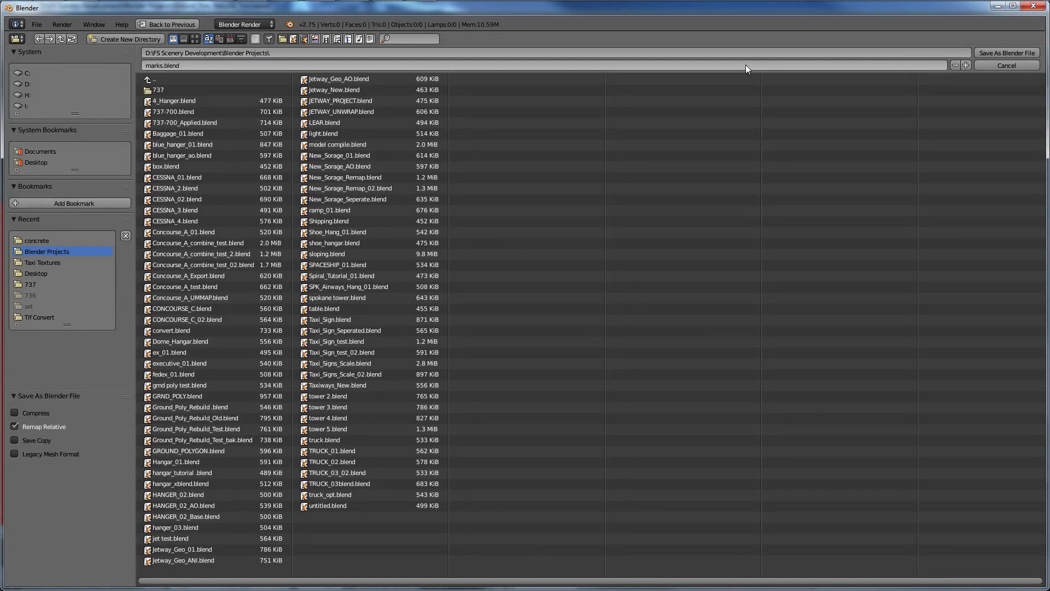
pyautogui.click(1007, 53)
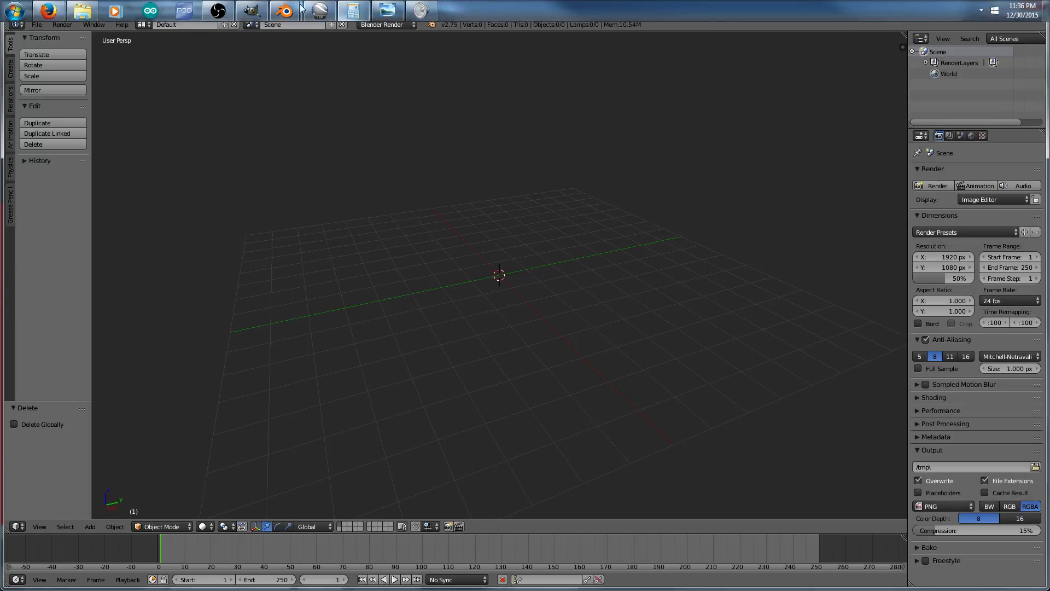
# Copy the selected blue, yellow and magenta planes from Ground_Poly_Rebuild_Test.blend and paste them into marks.blend.
pyautogui.moveTo(285, 11)
pyautogui.click(254, 81)
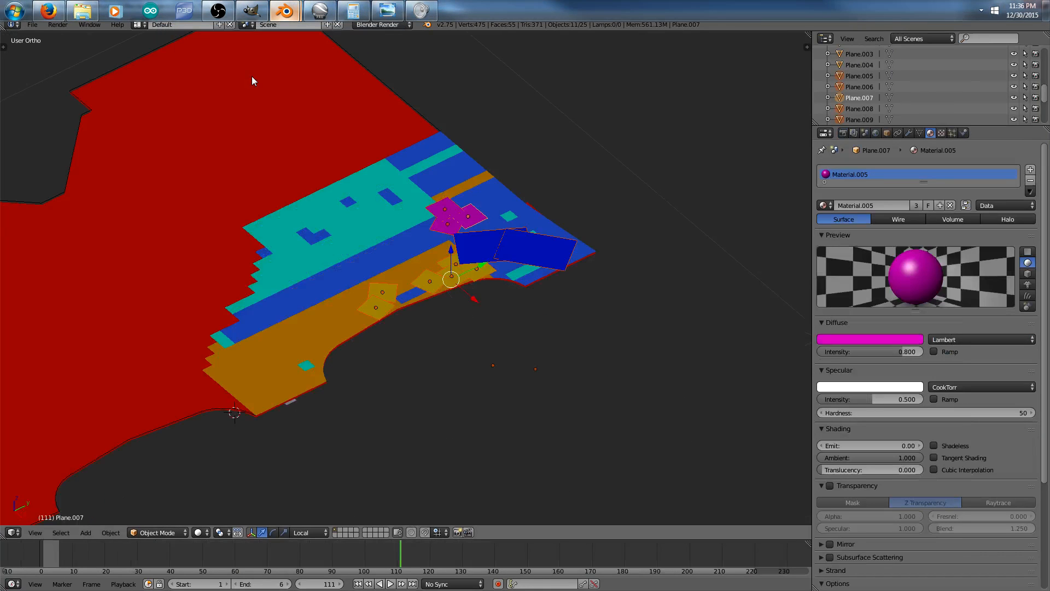
pyautogui.hotkey('ctrl', 'c')
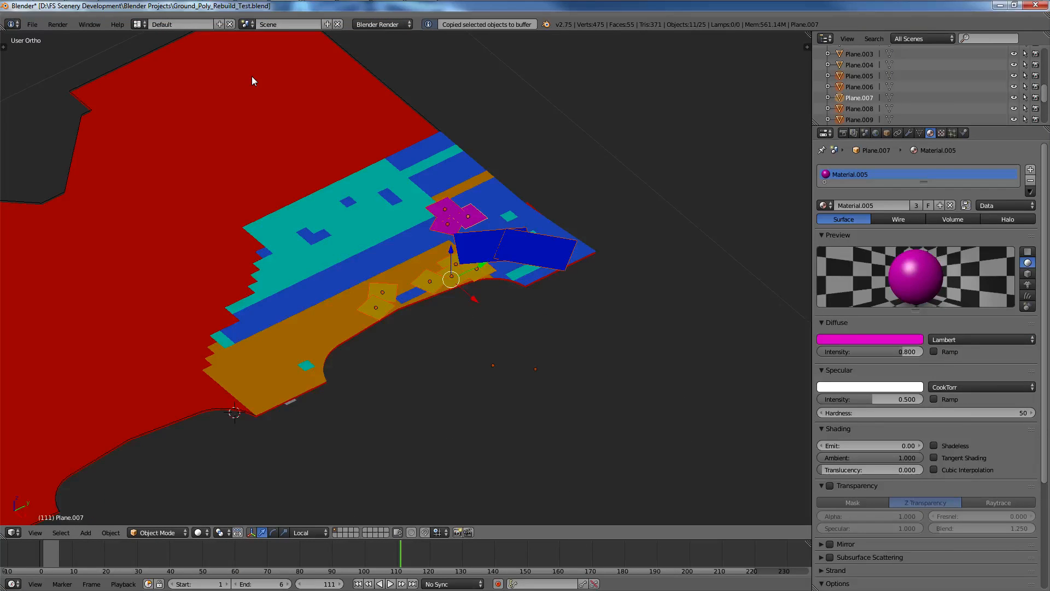
pyautogui.moveTo(284, 11)
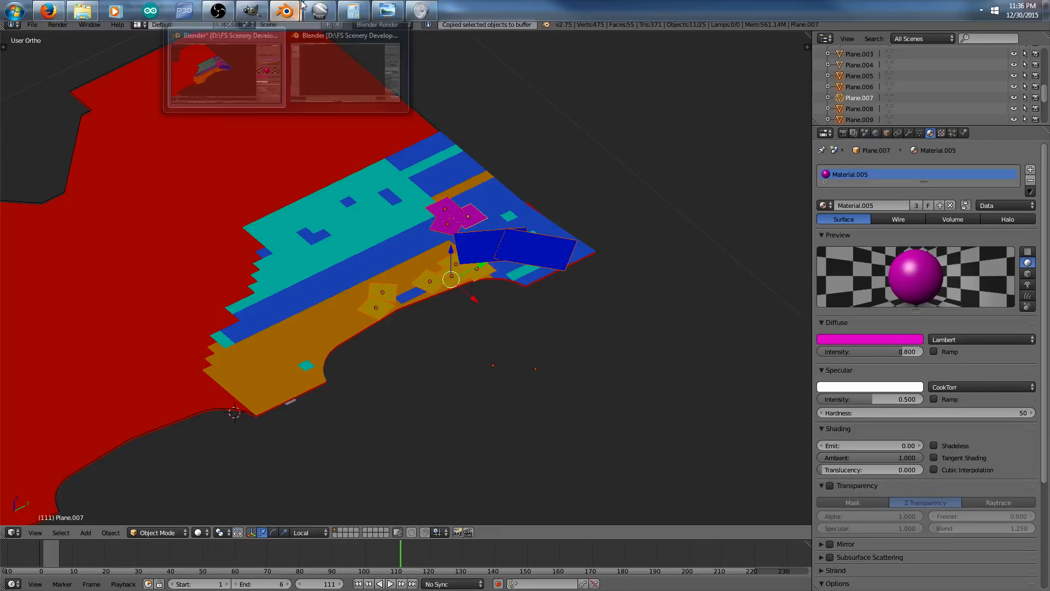
pyautogui.click(336, 63)
pyautogui.hotkey('ctrl', 'v')
pyautogui.moveTo(565, 290); pyautogui.dragTo(576, 338, button='middle')
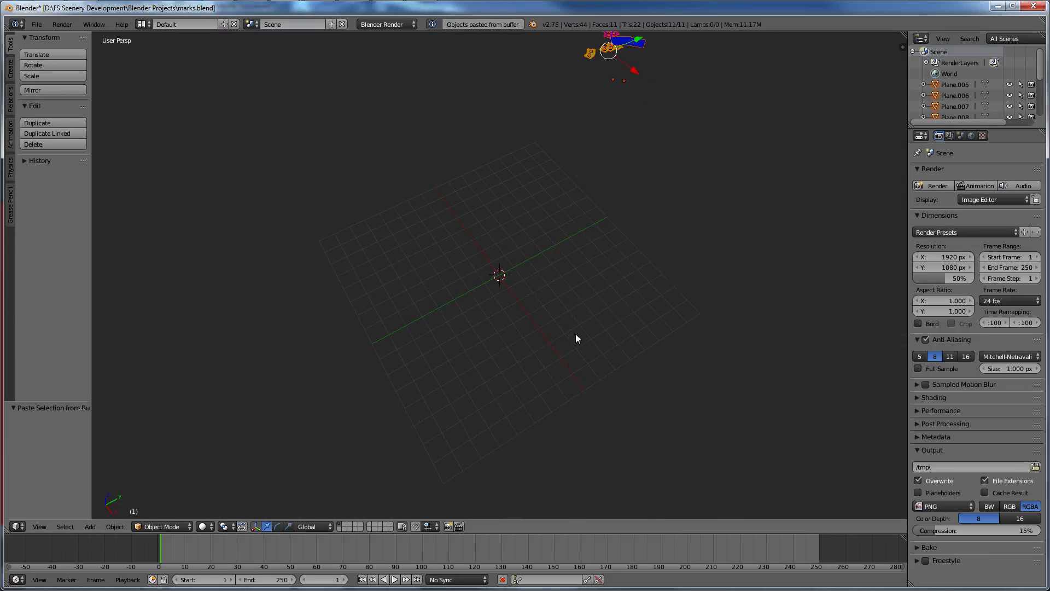
pyautogui.scroll(-4, 575, 338)
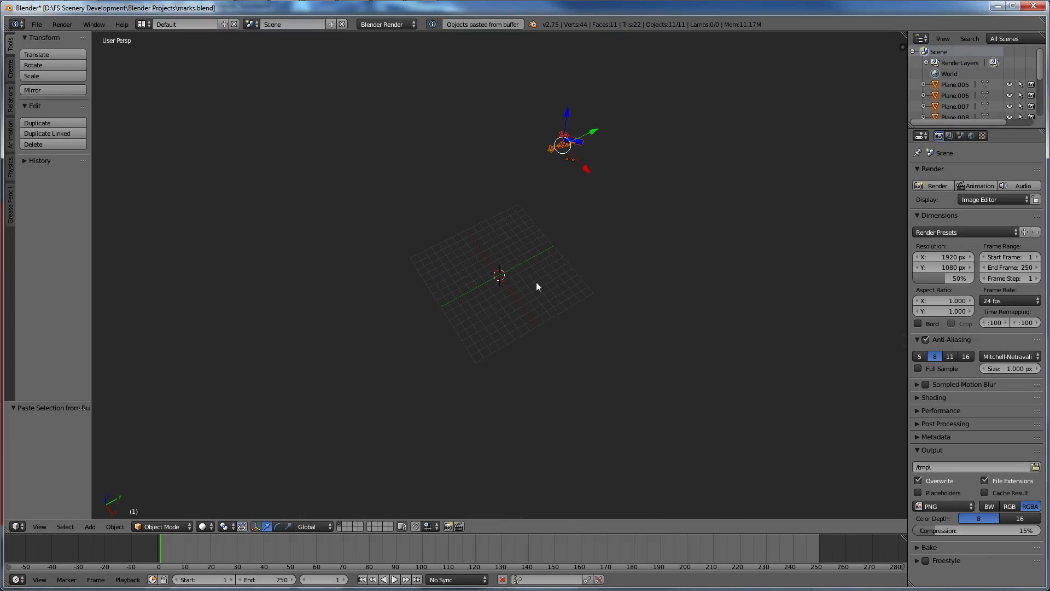
pyautogui.moveTo(536, 282); pyautogui.dragTo(432, 235, button='middle')
# Delete the copied blue, yellow and magenta planes from Ground_Poly_Rebuild_Test.blend.
pyautogui.moveTo(284, 11)
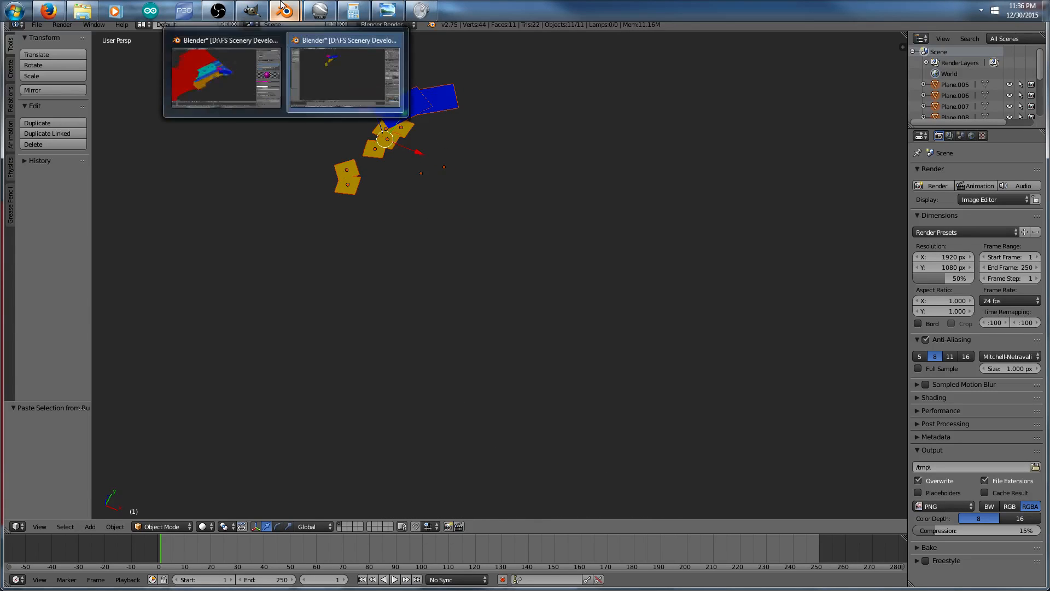
pyautogui.click(259, 59)
pyautogui.press('x')
pyautogui.click(492, 255)
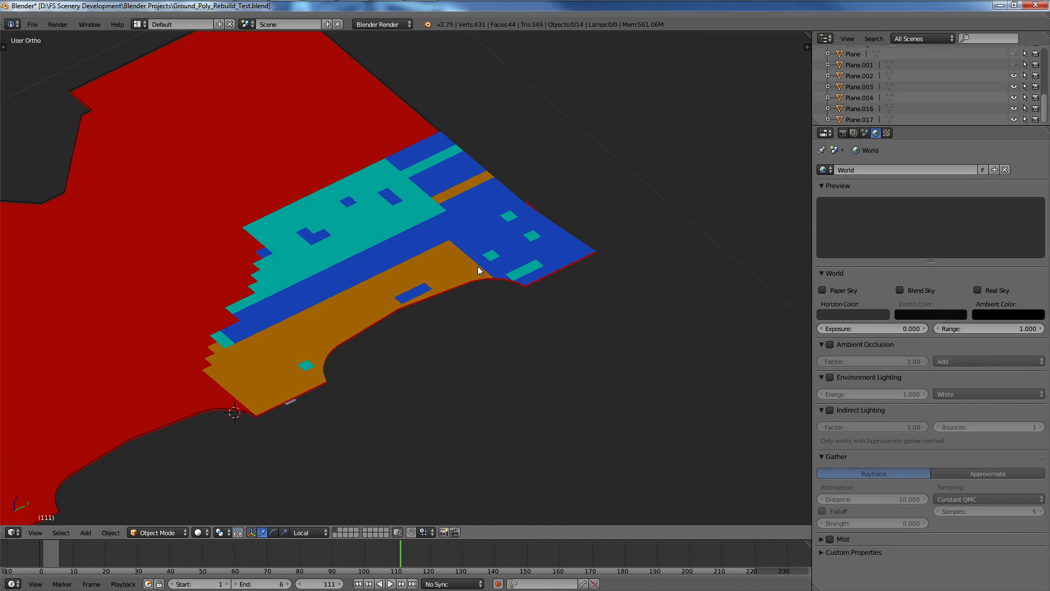
# Try to select the teal, orange and light blue shade planes individually.
pyautogui.rightClick(386, 235)
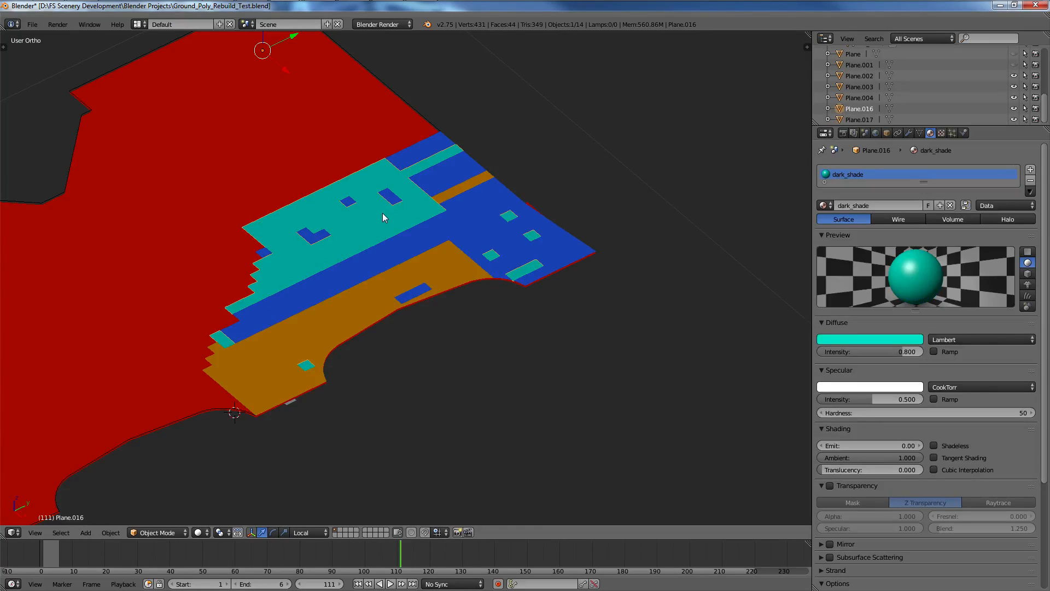
pyautogui.rightClick(288, 363)
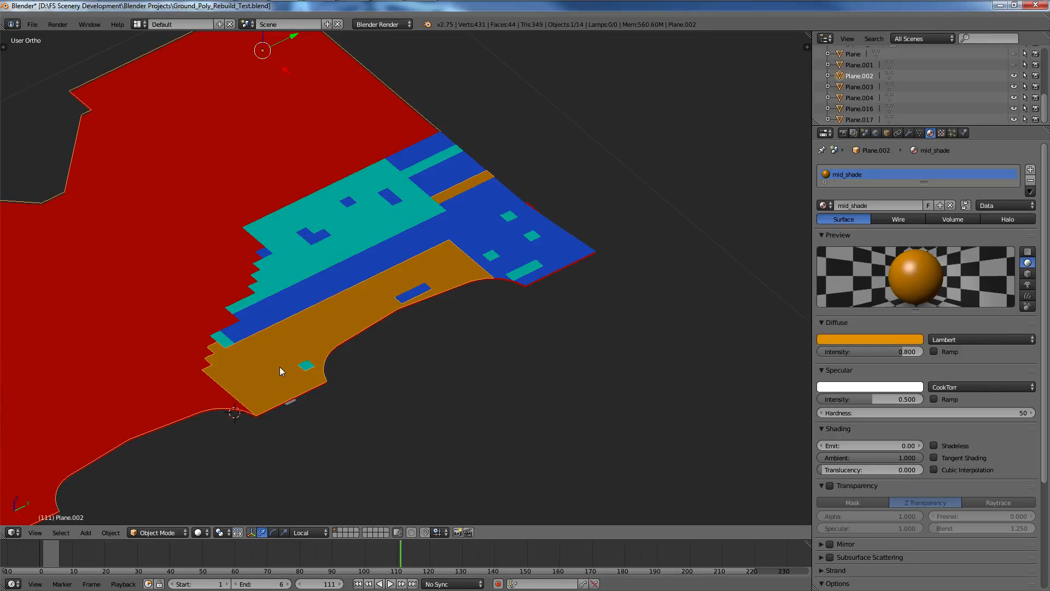
pyautogui.keyDown('shift'); pyautogui.rightClick(295, 297); pyautogui.keyUp('shift')
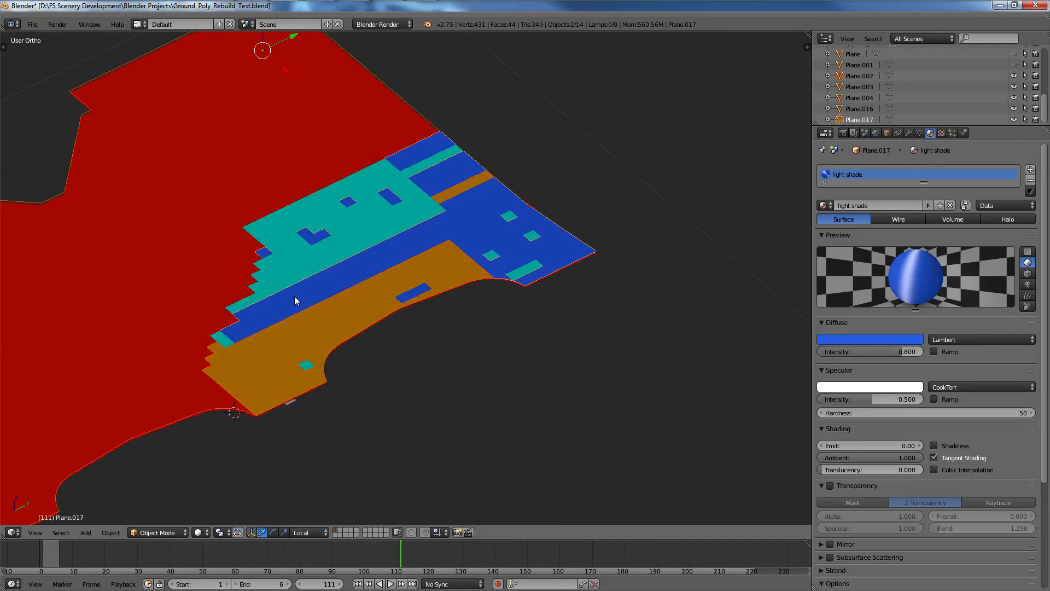
pyautogui.keyDown('shift'); pyautogui.rightClick(411, 297); pyautogui.keyUp('shift')
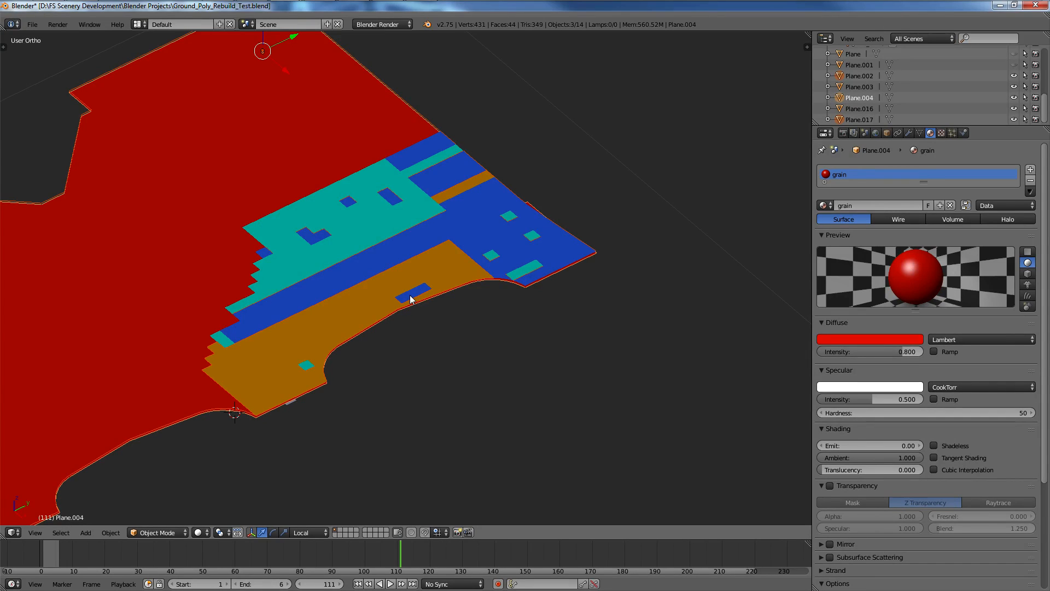
# Hide the red grain plane covering the whole apron.
pyautogui.scroll(-8, 410, 299)
pyautogui.moveTo(411, 299); pyautogui.dragTo(375, 396, button='middle')
pyautogui.rightClick(361, 398)
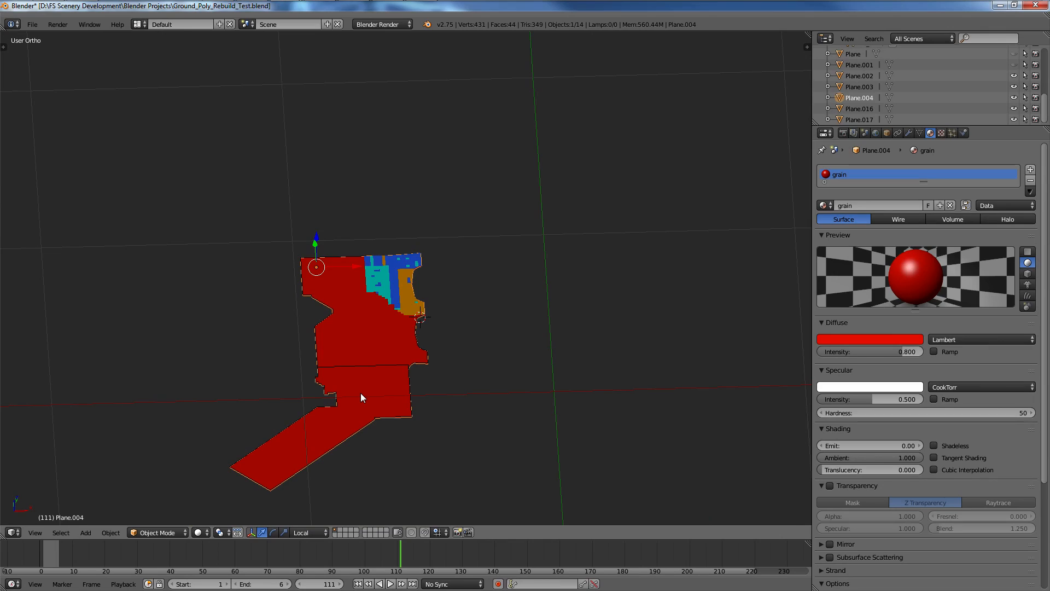
# Select the mid_shade and light shade planes and box-select the remaining visible planes with them.
pyautogui.rightClick(359, 392)
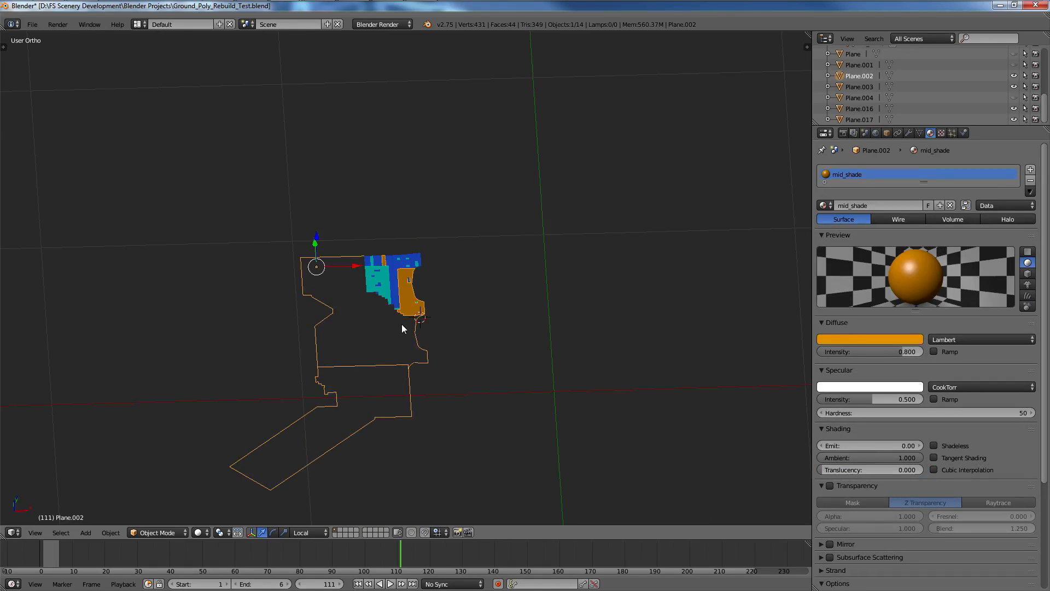
pyautogui.scroll(8, 402, 325)
pyautogui.keyDown('shift'); pyautogui.rightClick(352, 326); pyautogui.keyUp('shift')
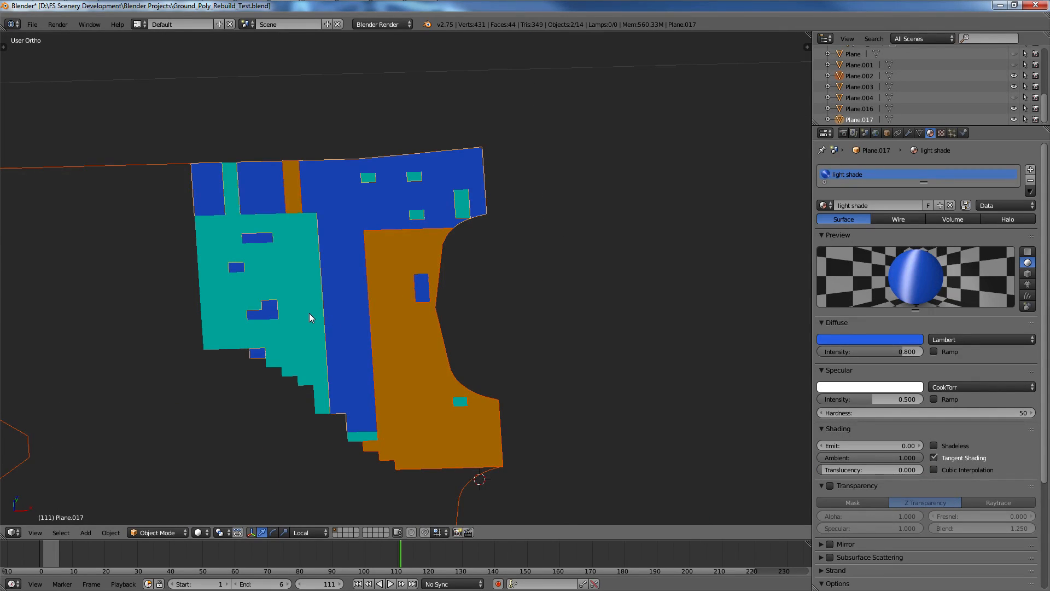
pyautogui.scroll(-5, 310, 313)
pyautogui.press('b')
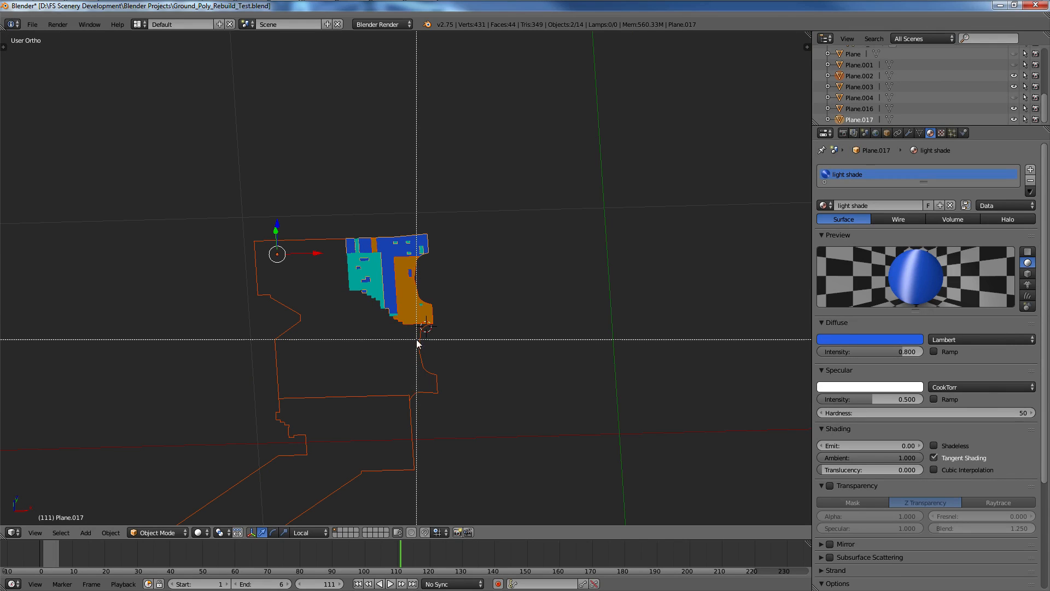
pyautogui.moveTo(417, 343); pyautogui.dragTo(148, 192)
# Switch the viewport to wireframe, box-select all the visible planes again and copy them.
pyautogui.press('z')
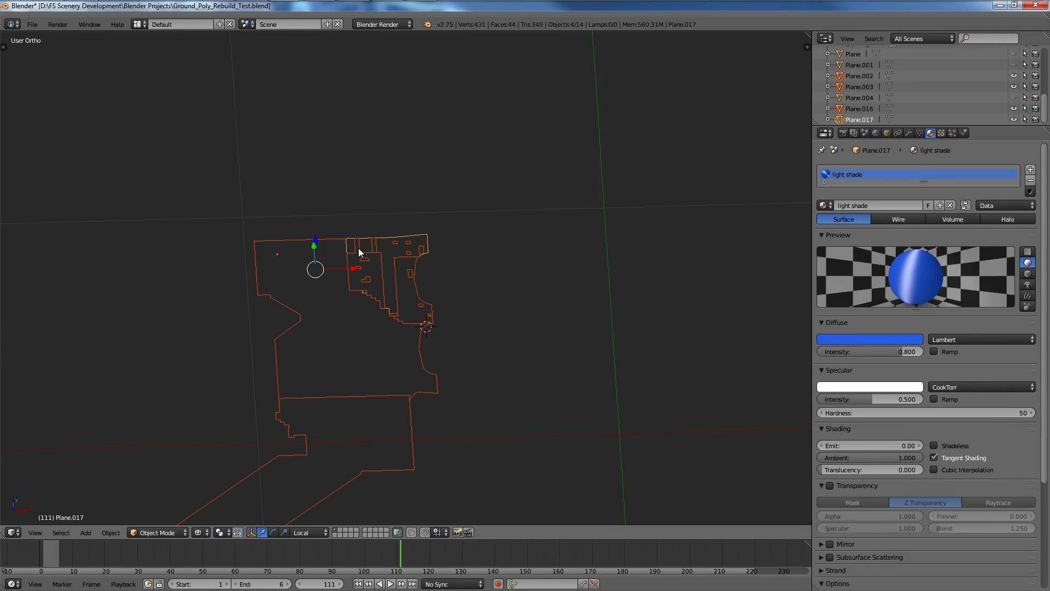
pyautogui.press('b')
pyautogui.moveTo(550, 442); pyautogui.dragTo(154, 139)
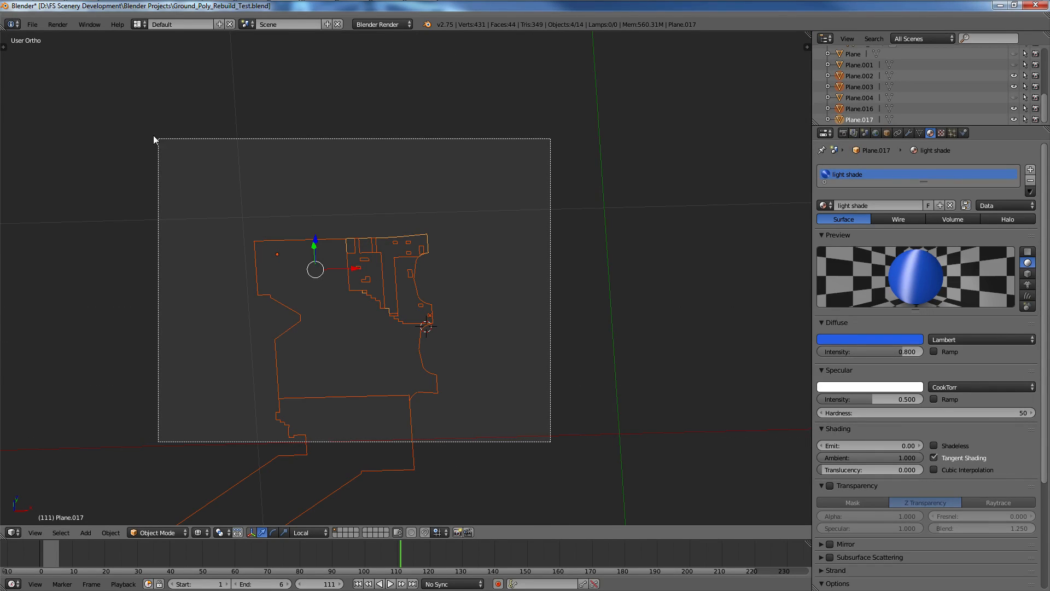
pyautogui.hotkey('ctrl', 'c')
pyautogui.moveTo(270, 3)
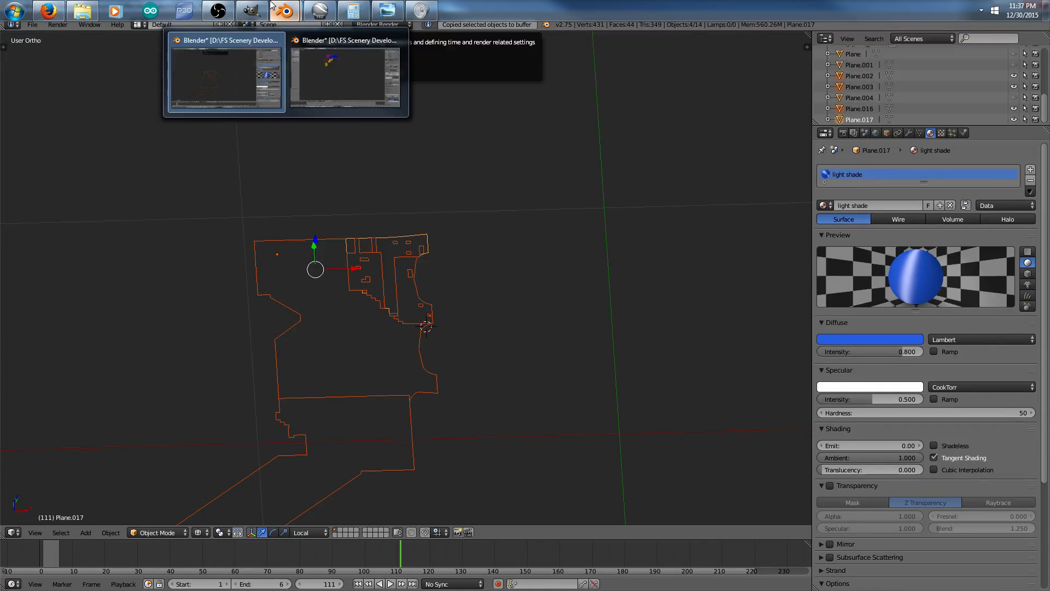
# Check the mid_shade plane's mesh in Edit Mode, select all four visible shade planes and copy them.
pyautogui.rightClick(410, 444)
pyautogui.press('Tab')
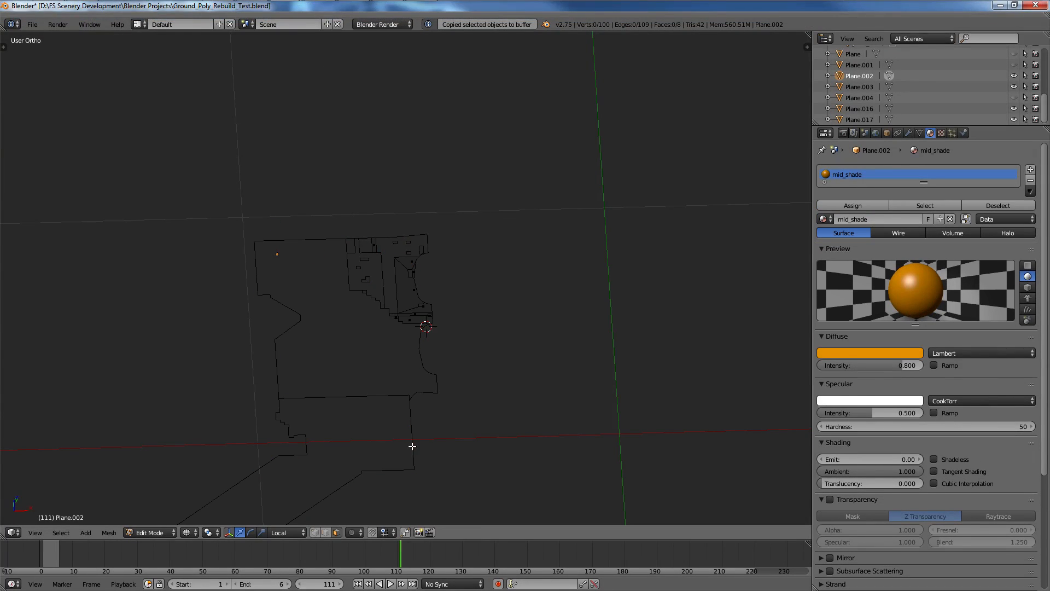
pyautogui.press('Tab')
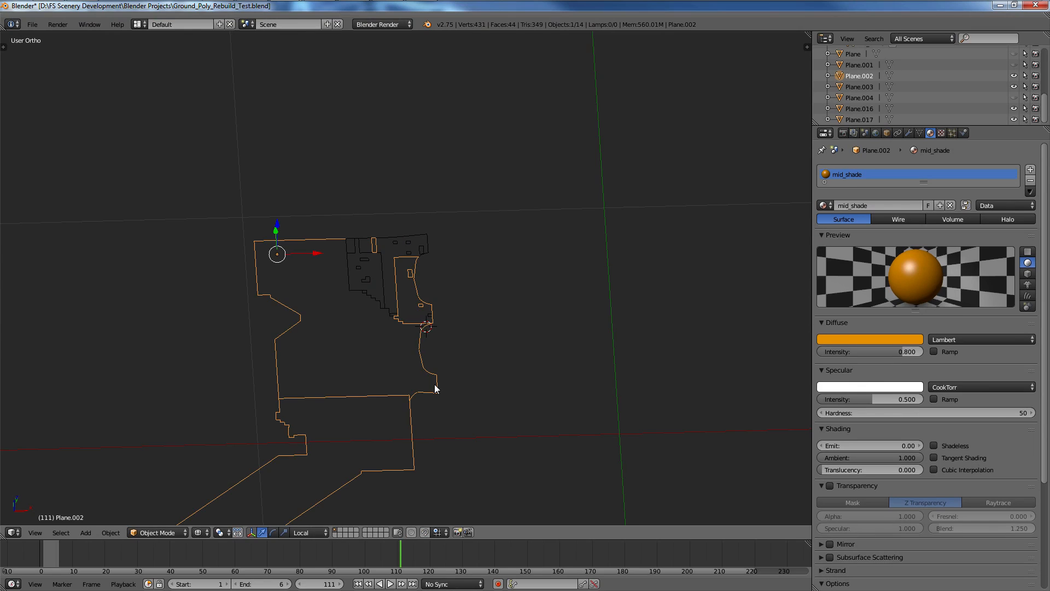
pyautogui.scroll(-3, 432, 384)
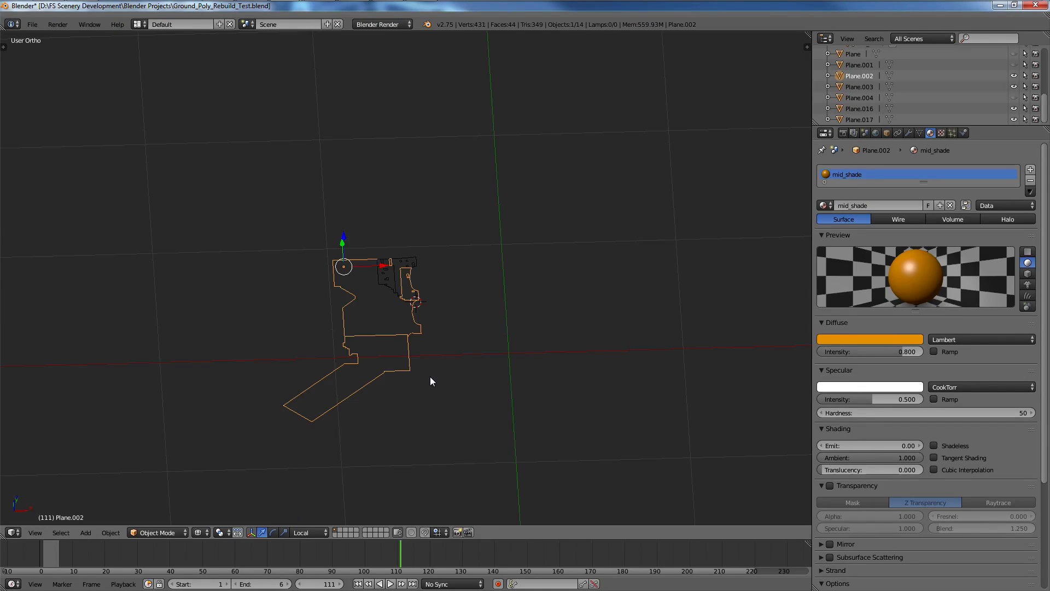
pyautogui.keyDown('shift'); pyautogui.rightClick(422, 280); pyautogui.keyUp('shift')
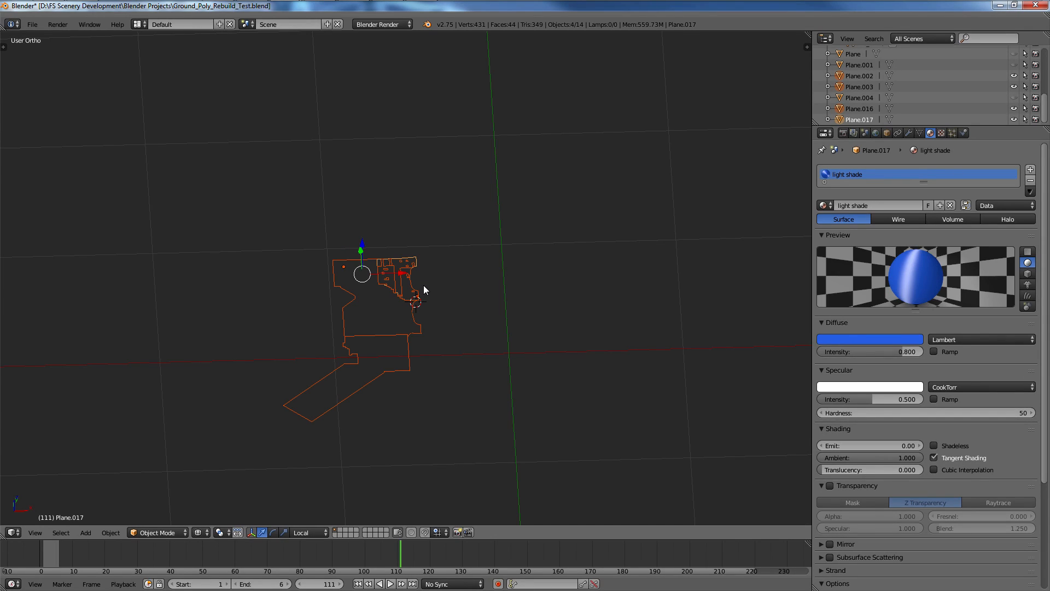
pyautogui.hotkey('ctrl', 'c')
# Open a new Blender window and delete the default cube, lamp and camera from its scene.
pyautogui.moveTo(279, 8)
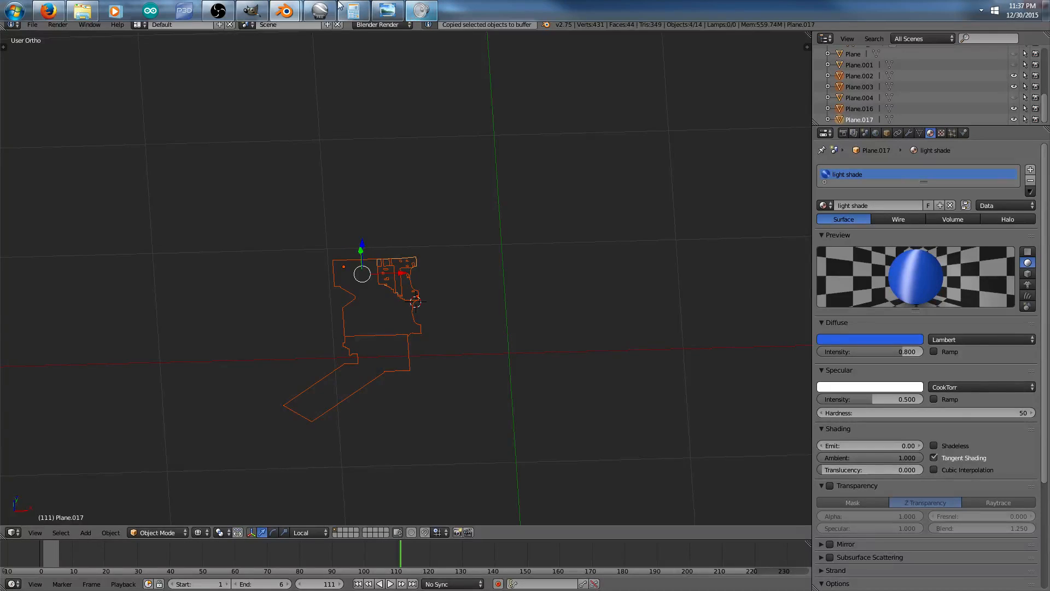
pyautogui.rightClick(282, 10)
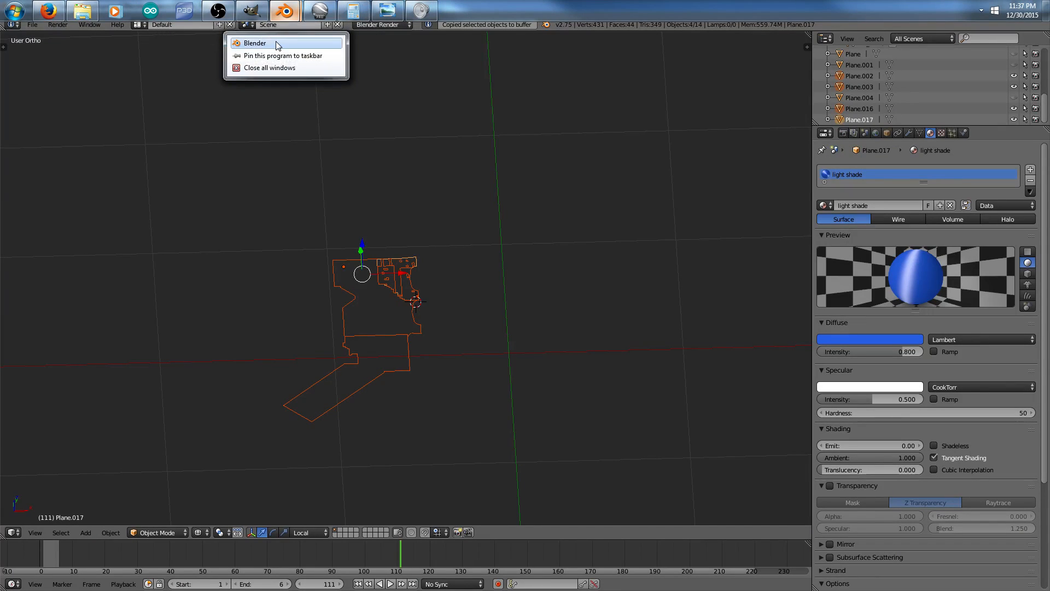
pyautogui.click(276, 42)
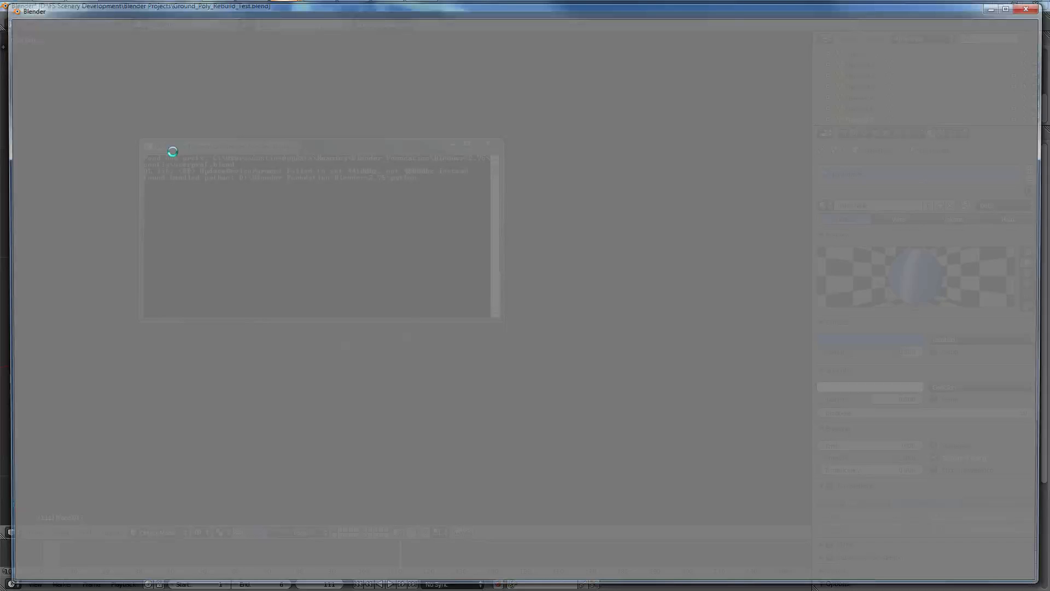
pyautogui.click(36, 24)
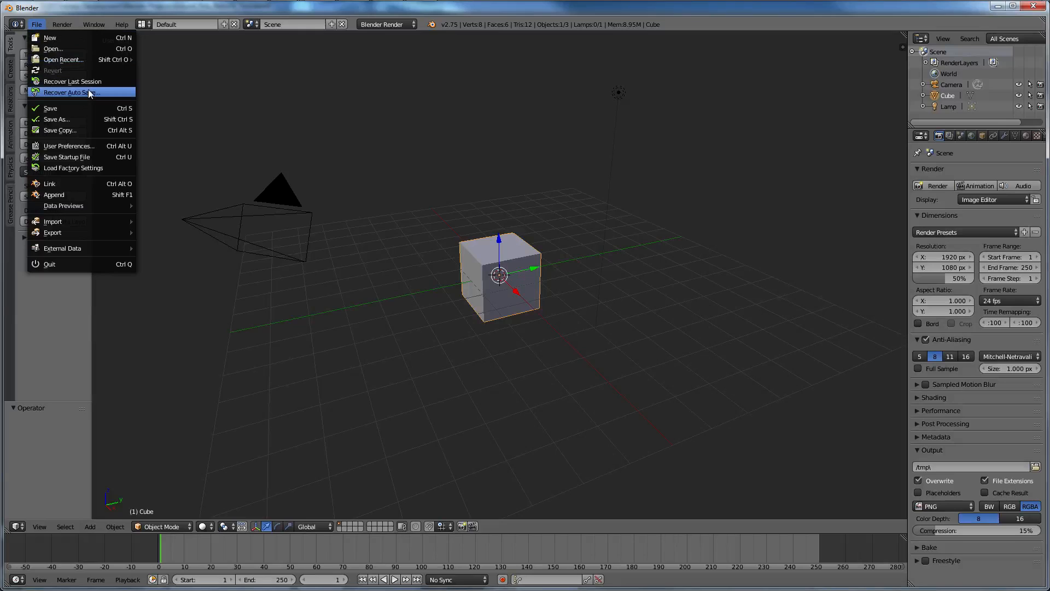
pyautogui.press('x')
pyautogui.click(476, 241)
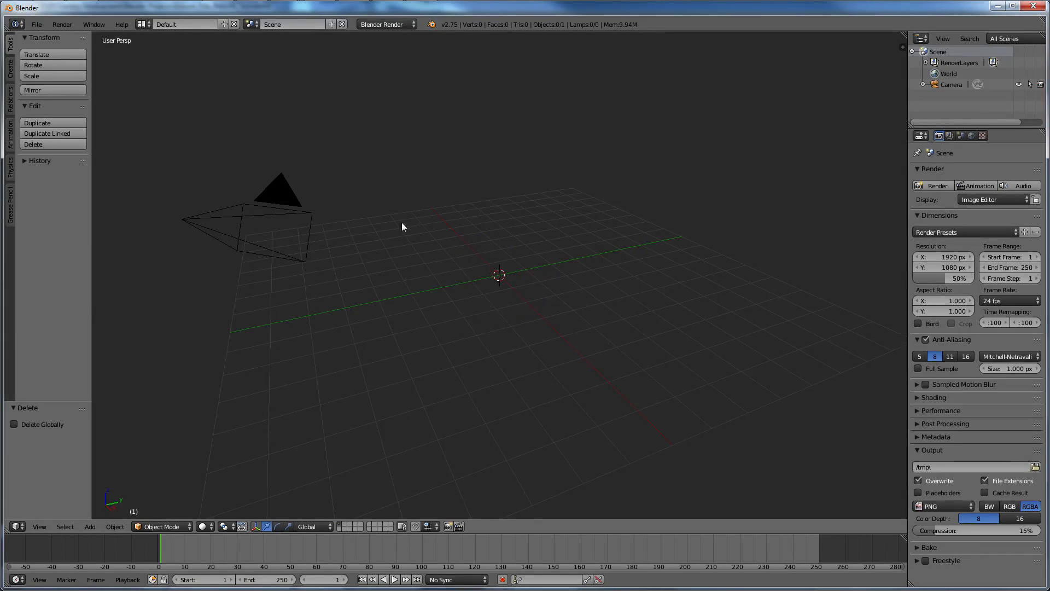
pyautogui.rightClick(277, 199)
pyautogui.press('x')
pyautogui.click(263, 203)
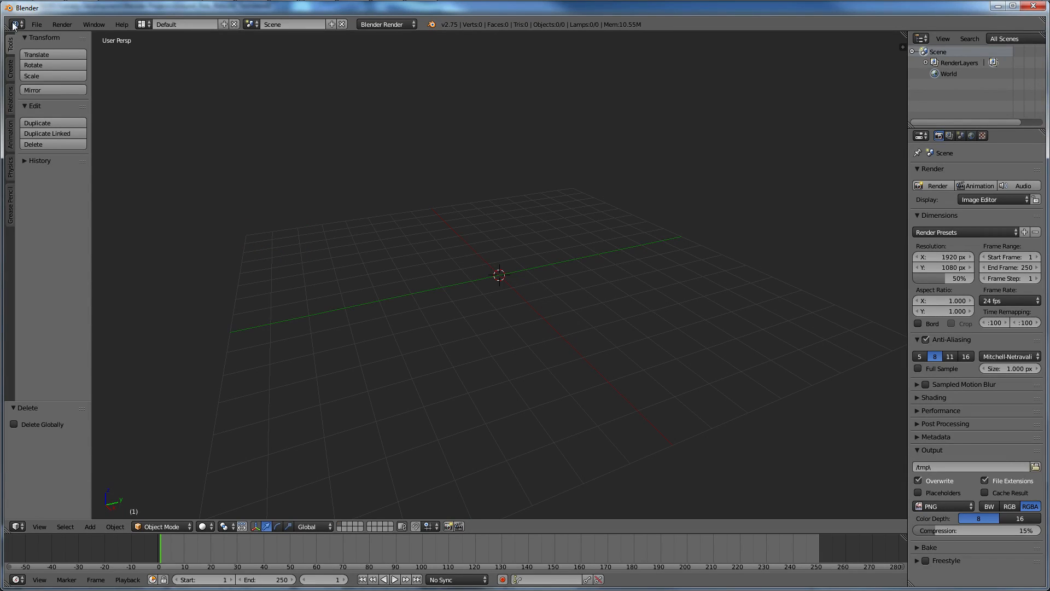
# Save the empty scene as shades.blend in the Blender Projects folder.
pyautogui.click(37, 24)
pyautogui.click(85, 127)
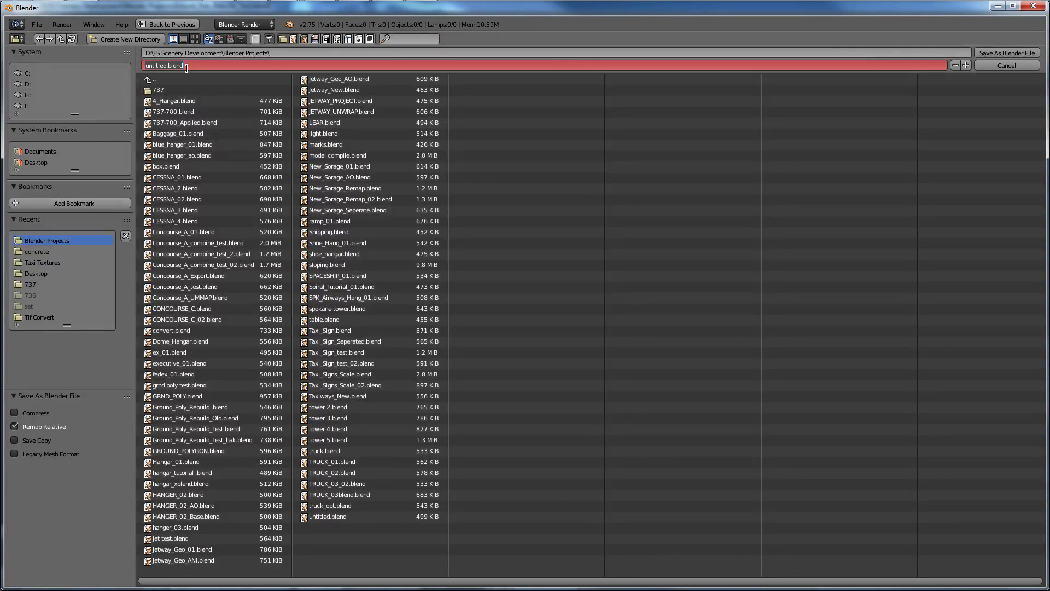
pyautogui.write('shades')
pyautogui.press('Return')
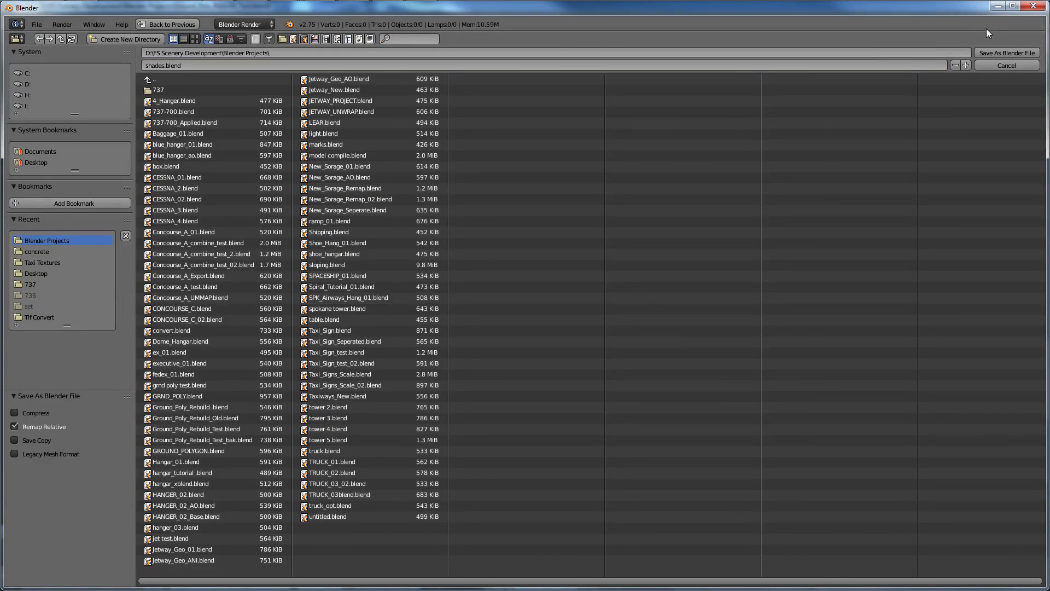
pyautogui.click(987, 55)
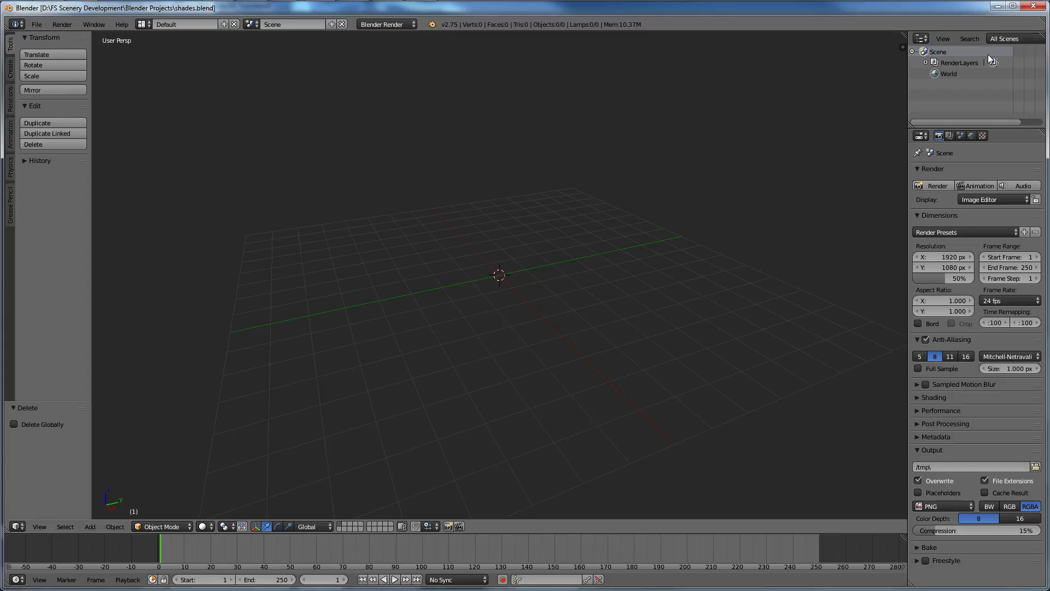
# Paste the copied shade planes into shades.blend and leave all of them selected.
pyautogui.hotkey('ctrl', 'v')
pyautogui.scroll(-4, 494, 280)
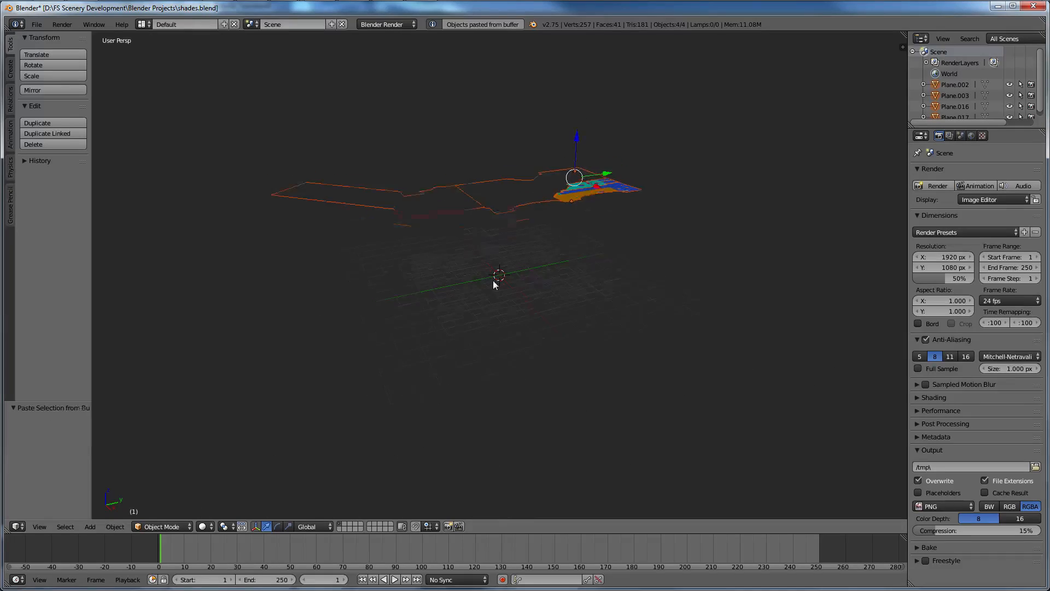
pyautogui.moveTo(491, 285); pyautogui.dragTo(527, 317, button='middle')
pyautogui.press('a')
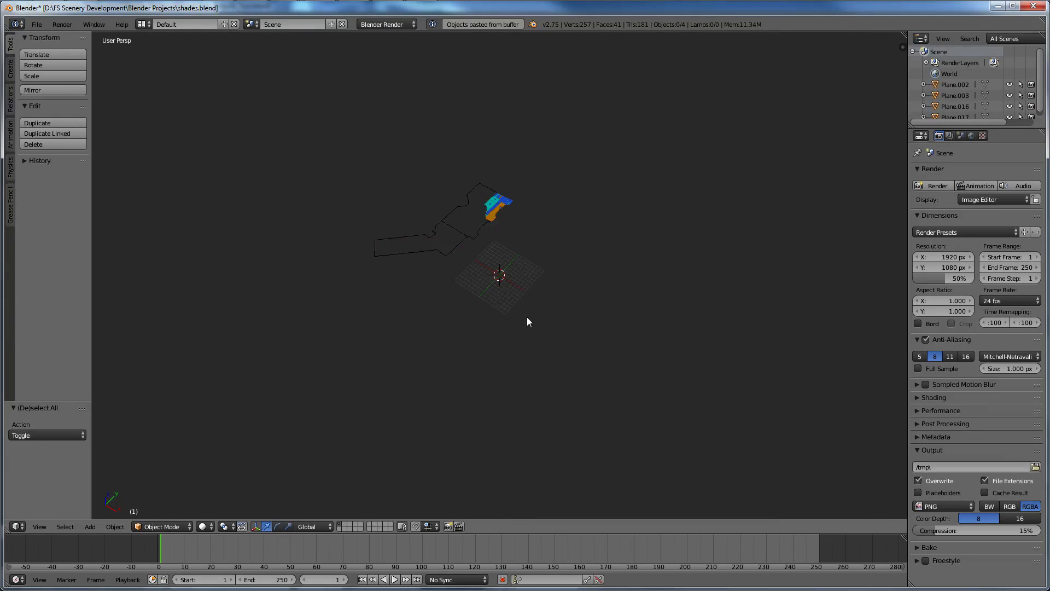
pyautogui.press('a')
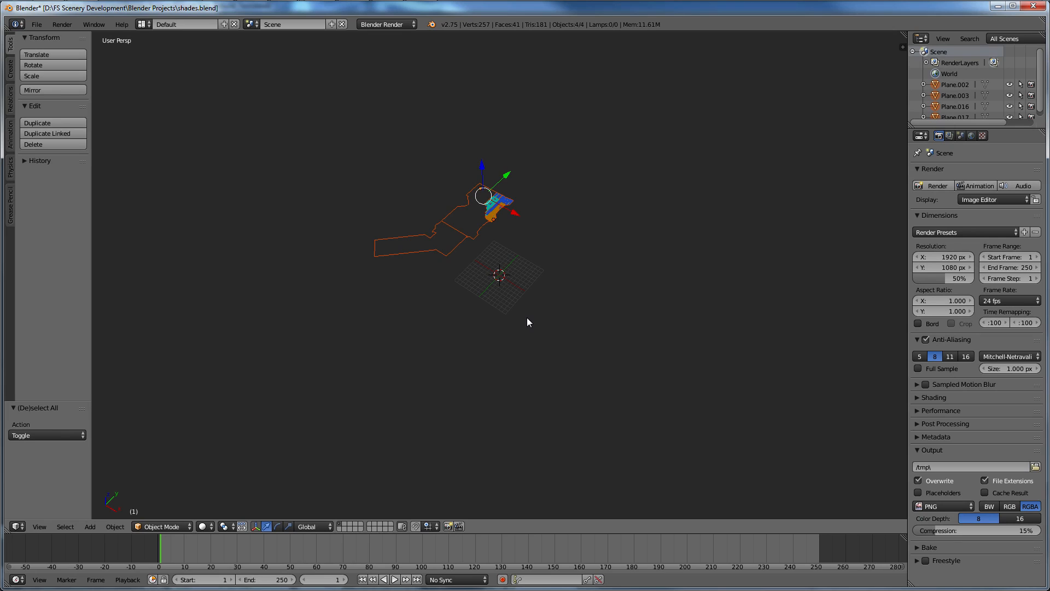
pyautogui.moveTo(284, 11)
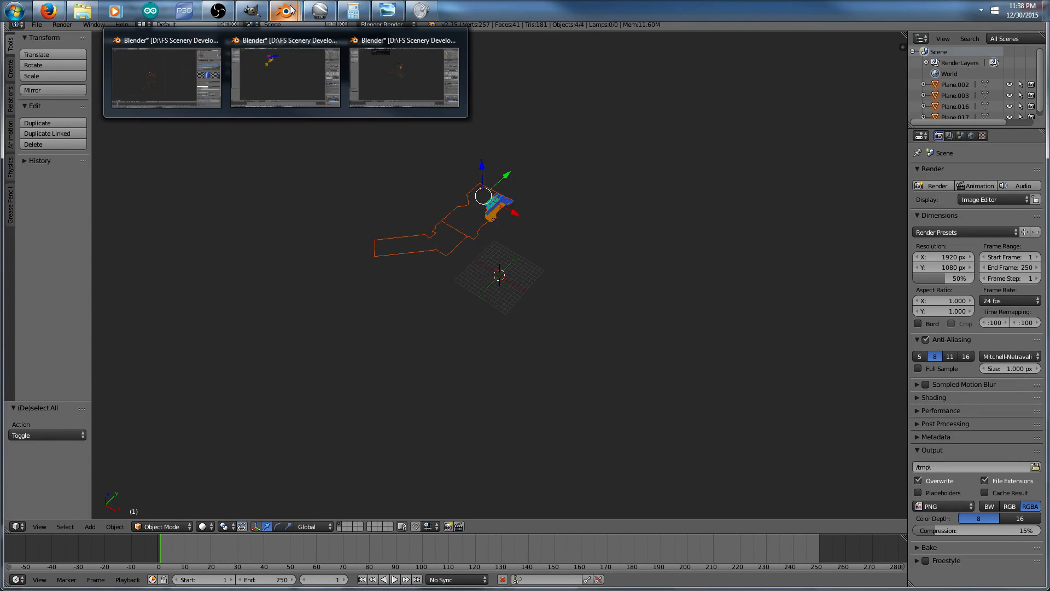
pyautogui.click(167, 82)
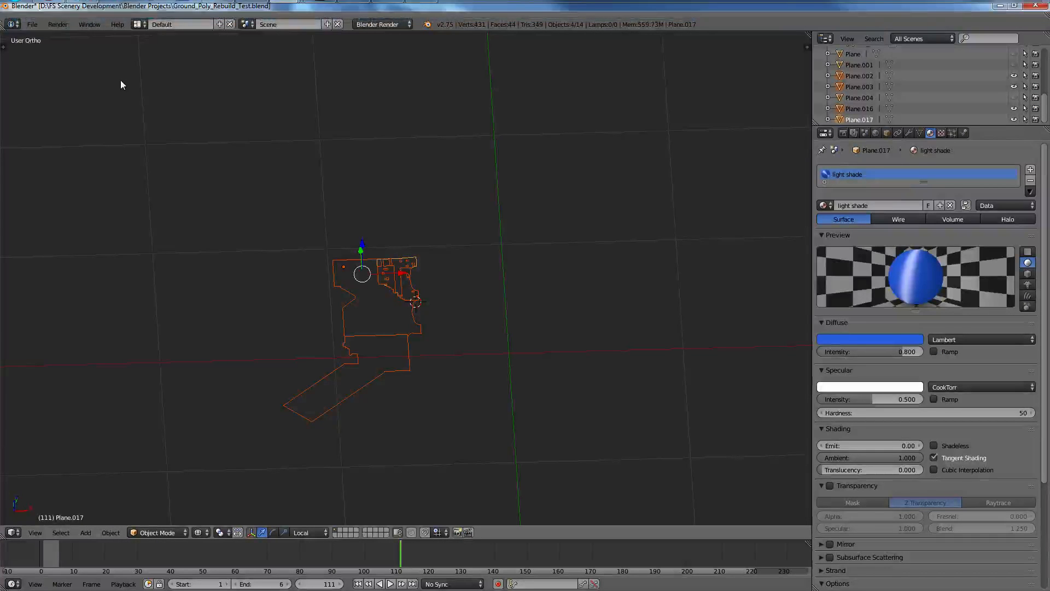
pyautogui.moveTo(284, 11)
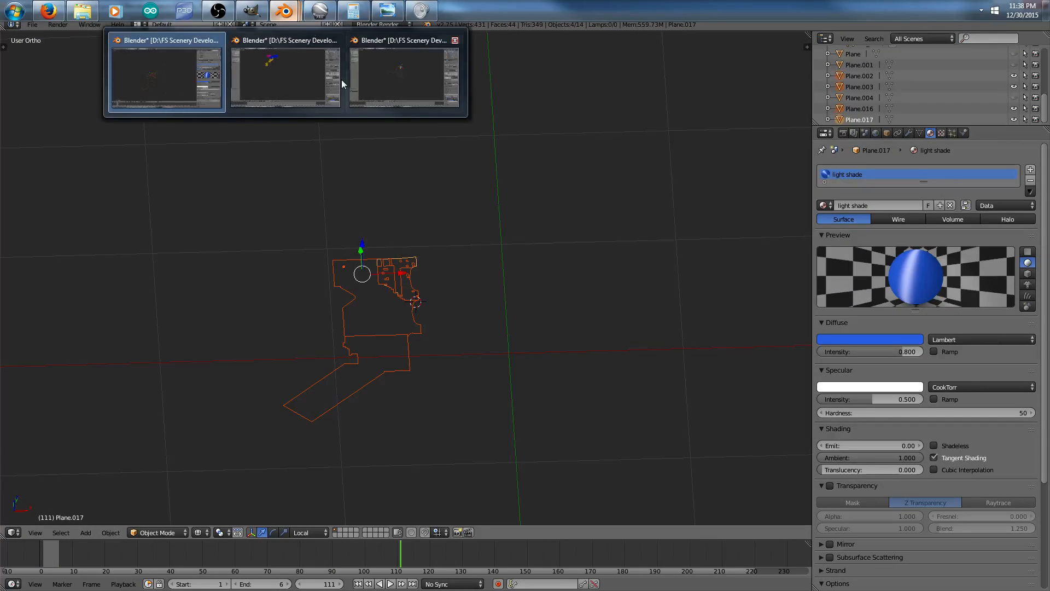
pyautogui.click(399, 91)
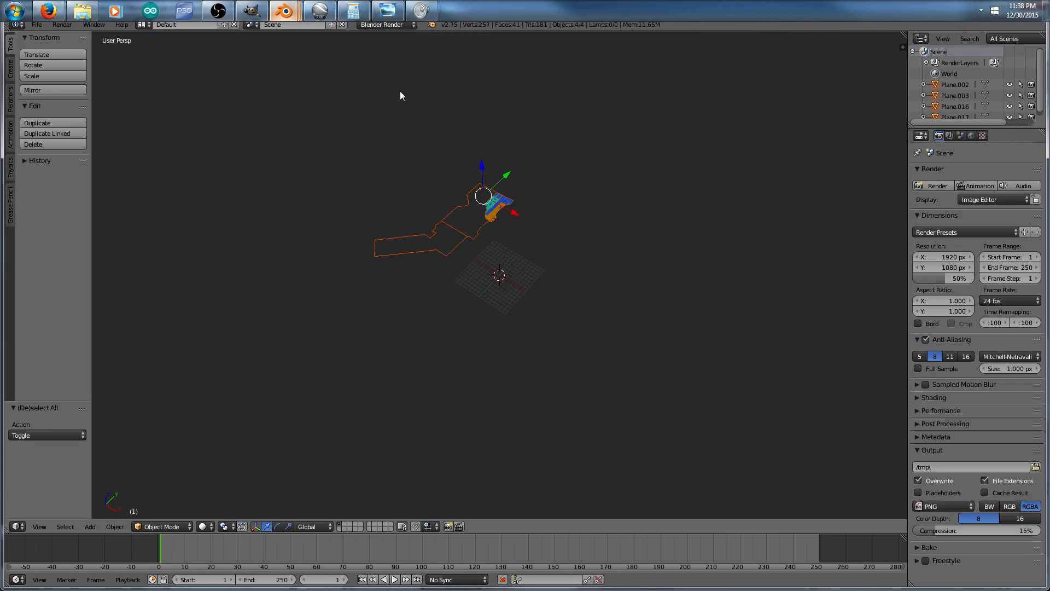
# Start another new Blender window and delete the default camera, cube and lamp.
pyautogui.click(37, 25)
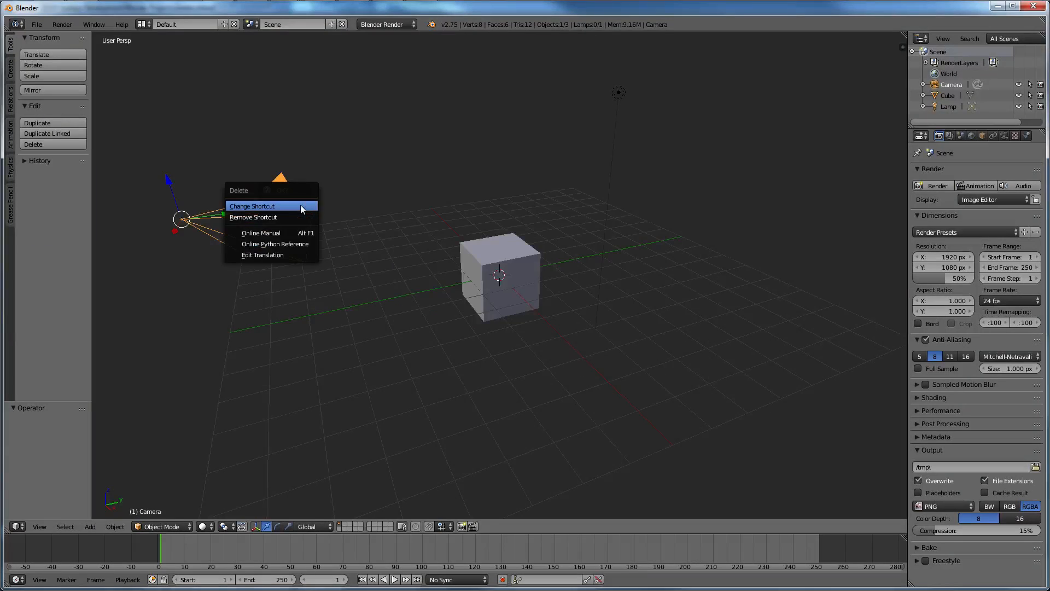
pyautogui.click(318, 136)
pyautogui.press('x')
pyautogui.click(272, 204)
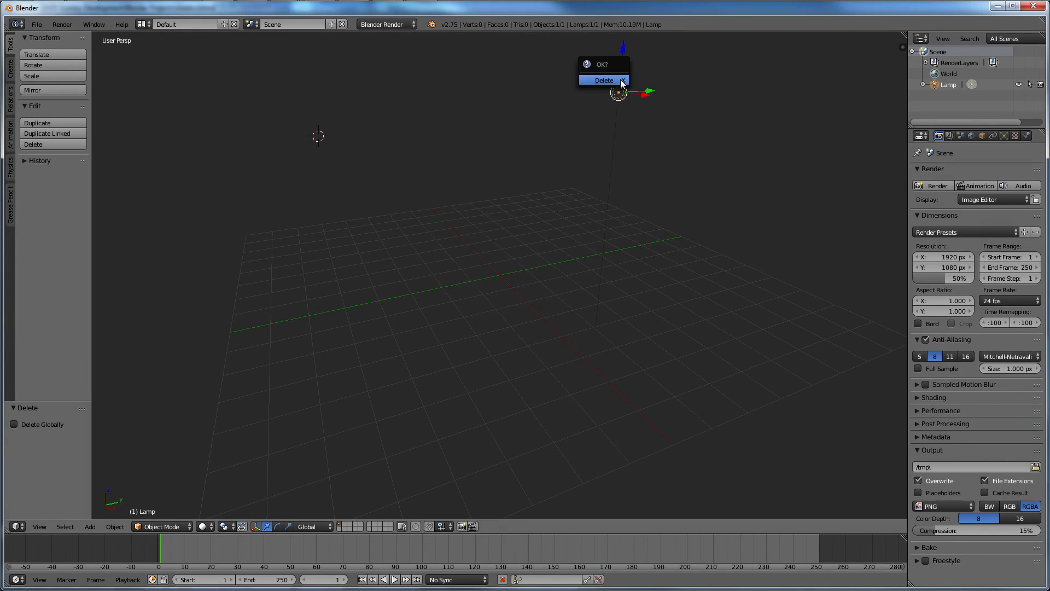
pyautogui.click(612, 83)
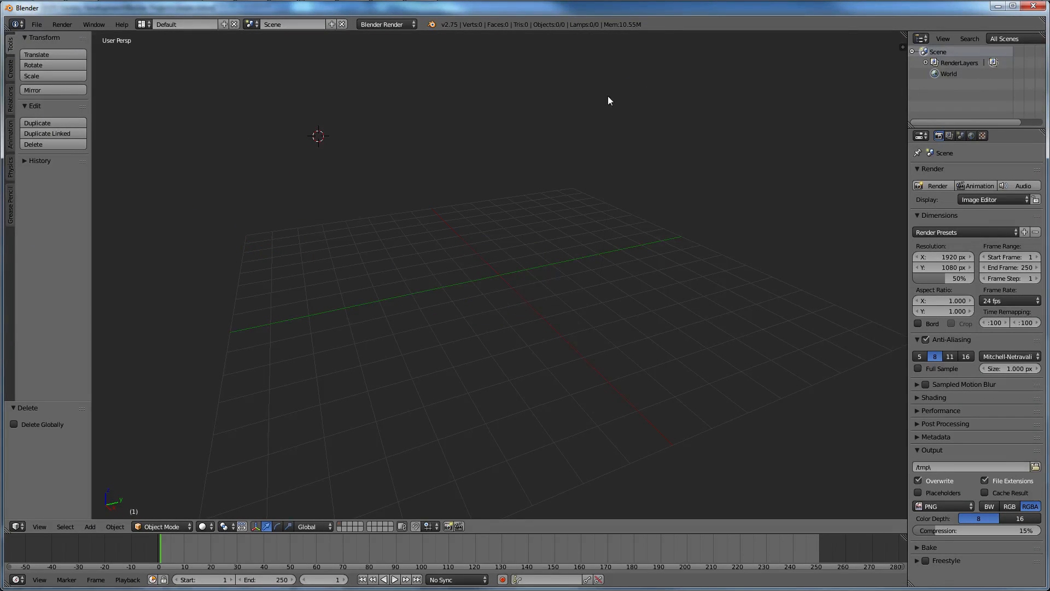
# Switch back to the Ground_Poly_Rebuild_Test.blend window and hide the mid_shade, dark_shade and light shade planes.
pyautogui.click(36, 25)
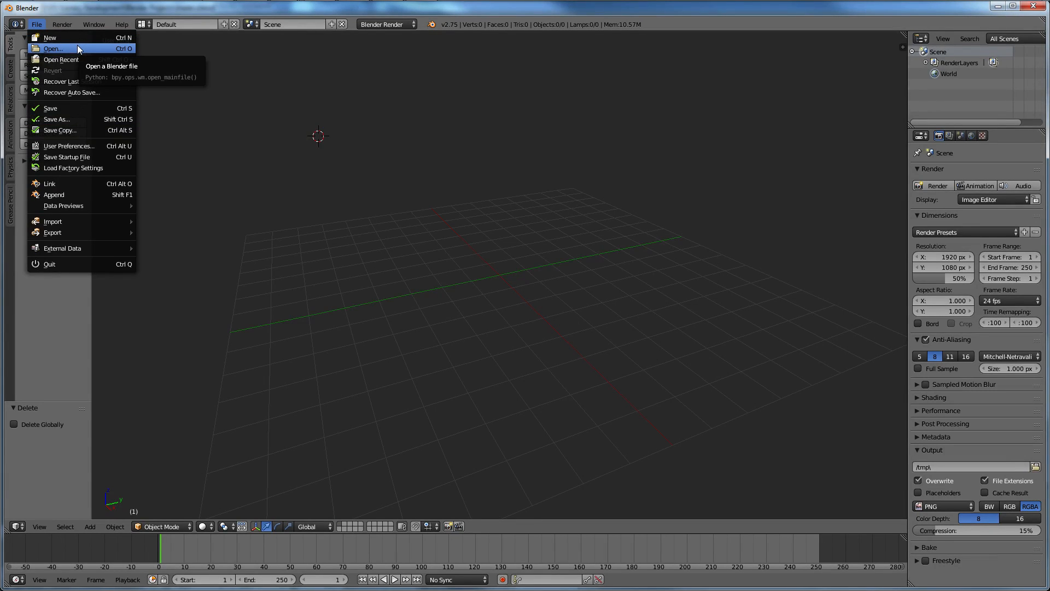
pyautogui.moveTo(109, 1)
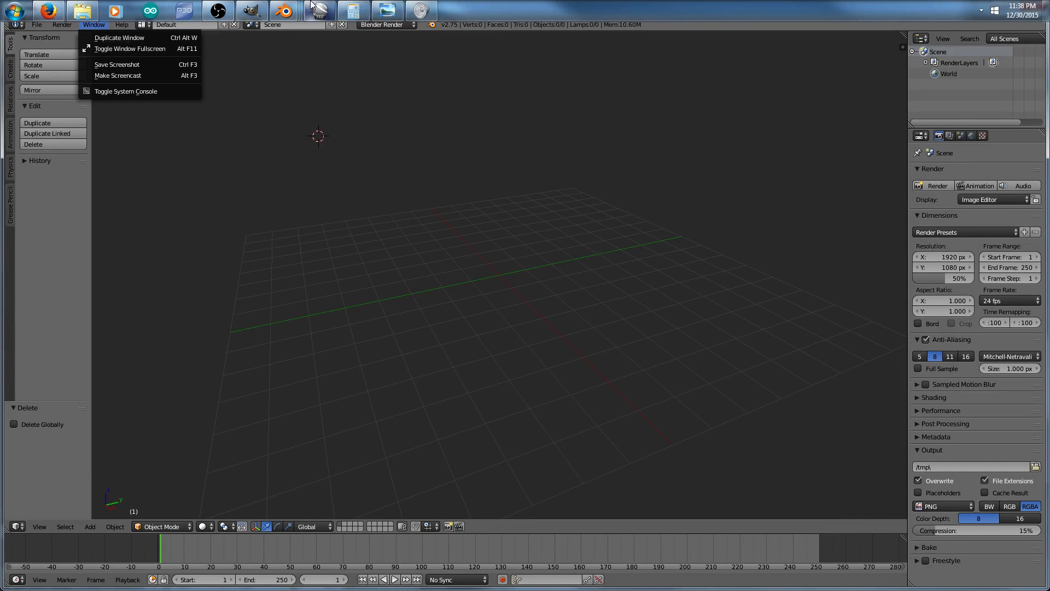
pyautogui.click(284, 8)
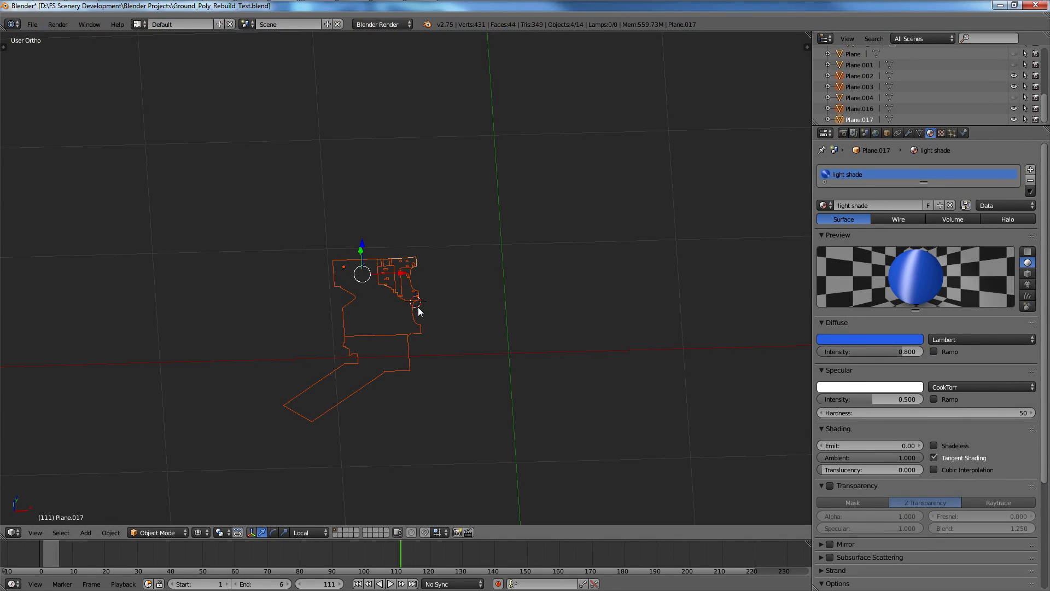
pyautogui.rightClick(414, 320)
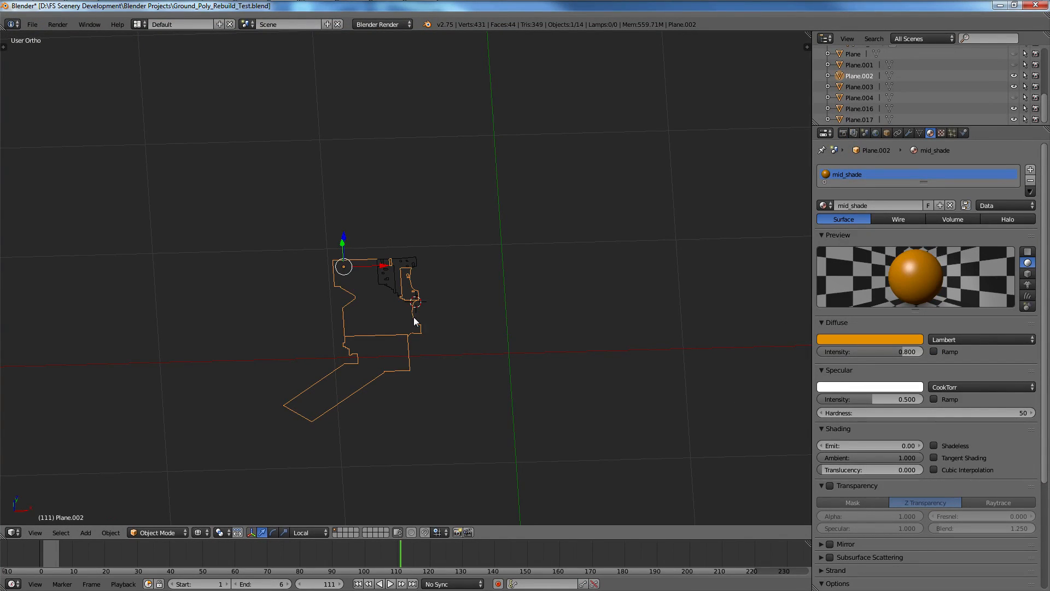
pyautogui.press('h')
pyautogui.rightClick(412, 290)
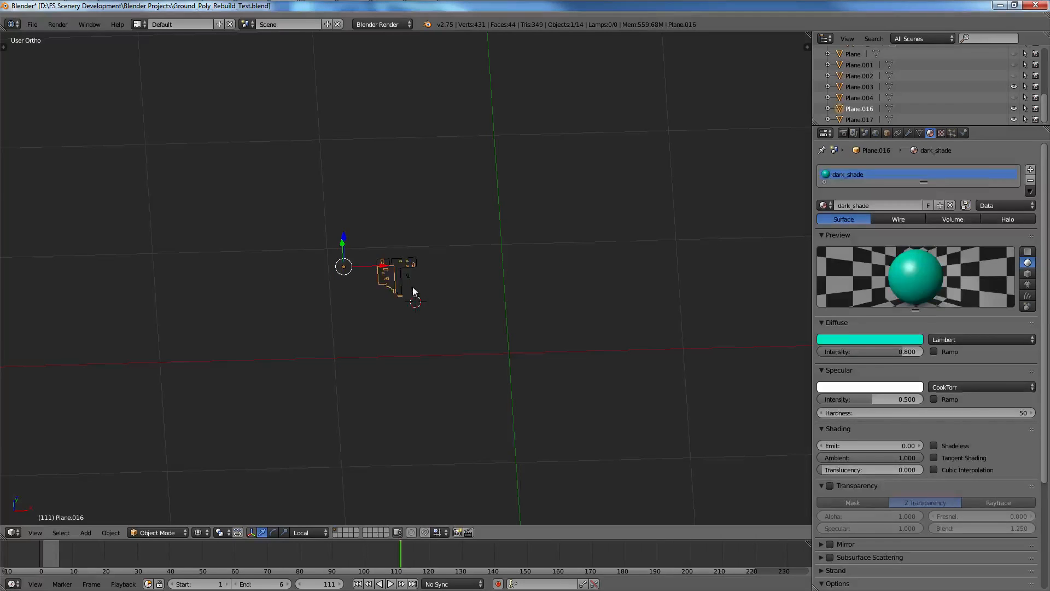
pyautogui.press('h')
pyautogui.rightClick(406, 264)
pyautogui.press('h')
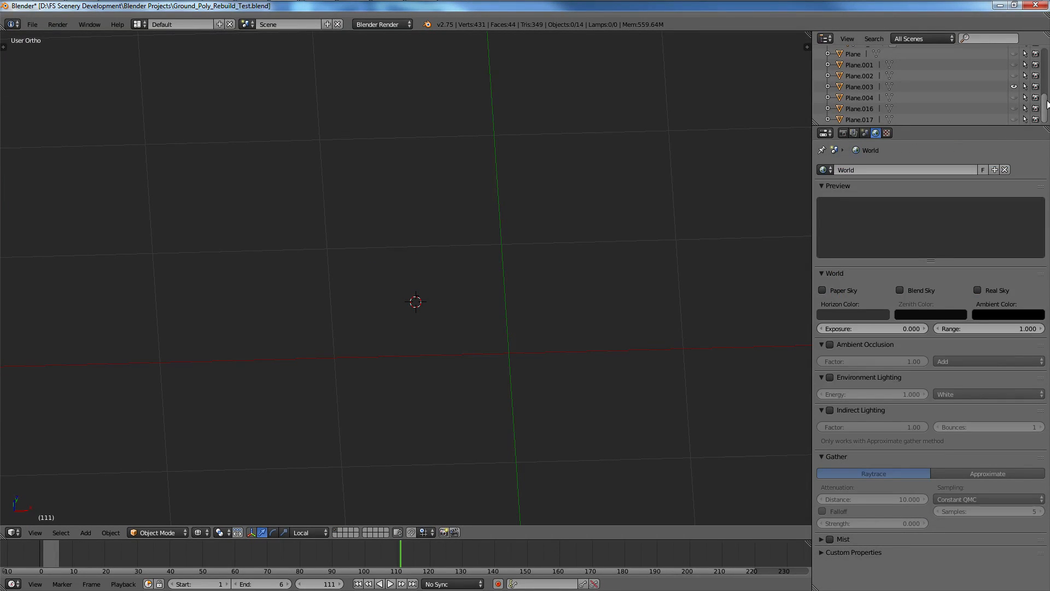
# Make Plane.001 and Plane.002 visible again.
pyautogui.scroll(3, 1033, 98)
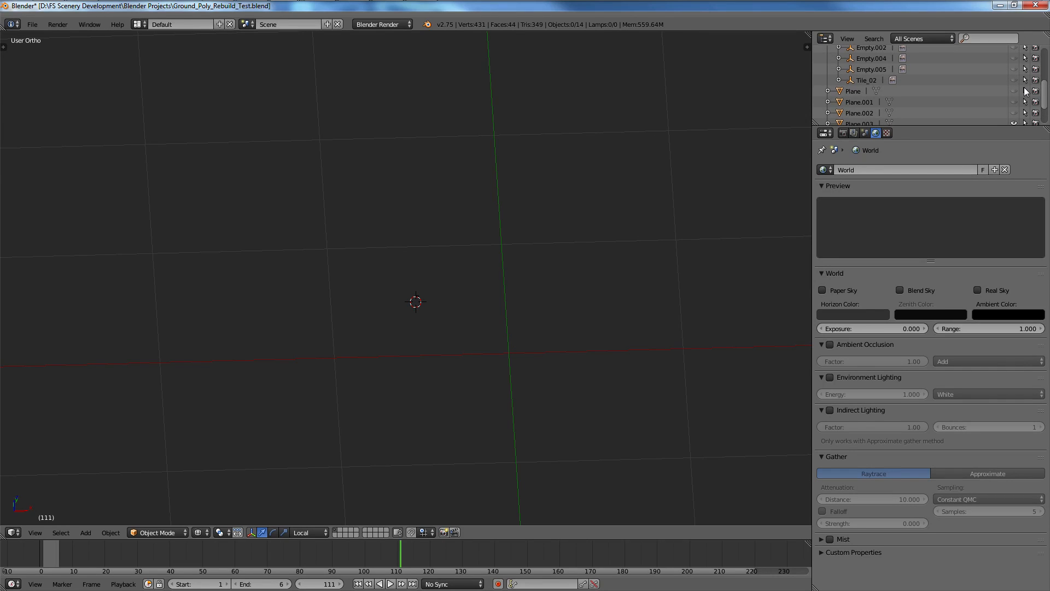
pyautogui.click(1013, 102)
pyautogui.click(1013, 112)
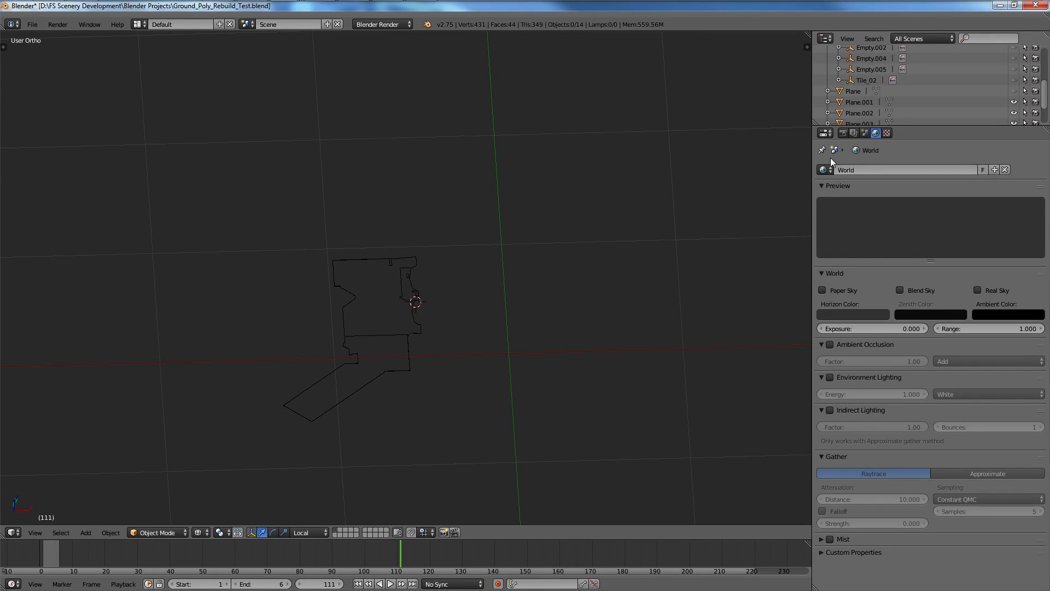
# Select the orange detail plane, Plane.001, in solid shading and undo a freehand test move of it.
pyautogui.scroll(6, 281, 384)
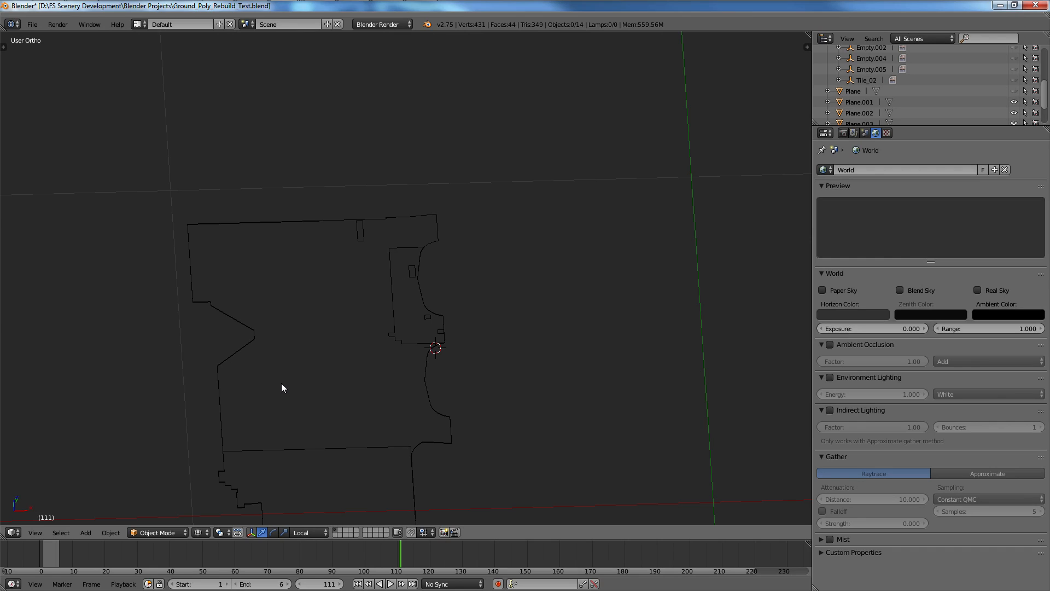
pyautogui.rightClick(281, 383)
pyautogui.moveTo(282, 383); pyautogui.dragTo(293, 299, button='middle')
pyautogui.press('g')
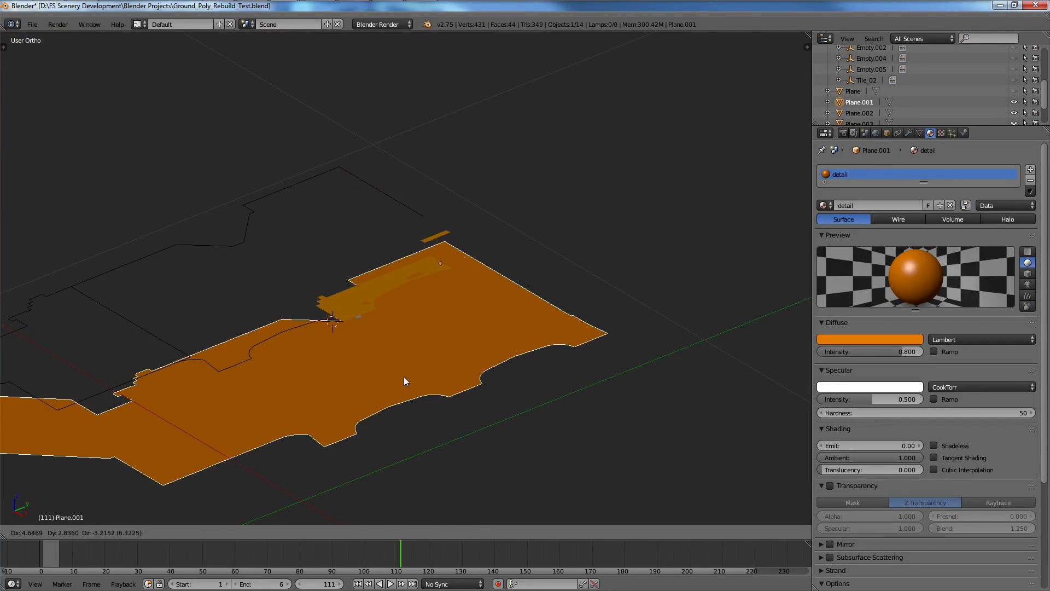
pyautogui.click(405, 386)
pyautogui.hotkey('ctrl', 'z')
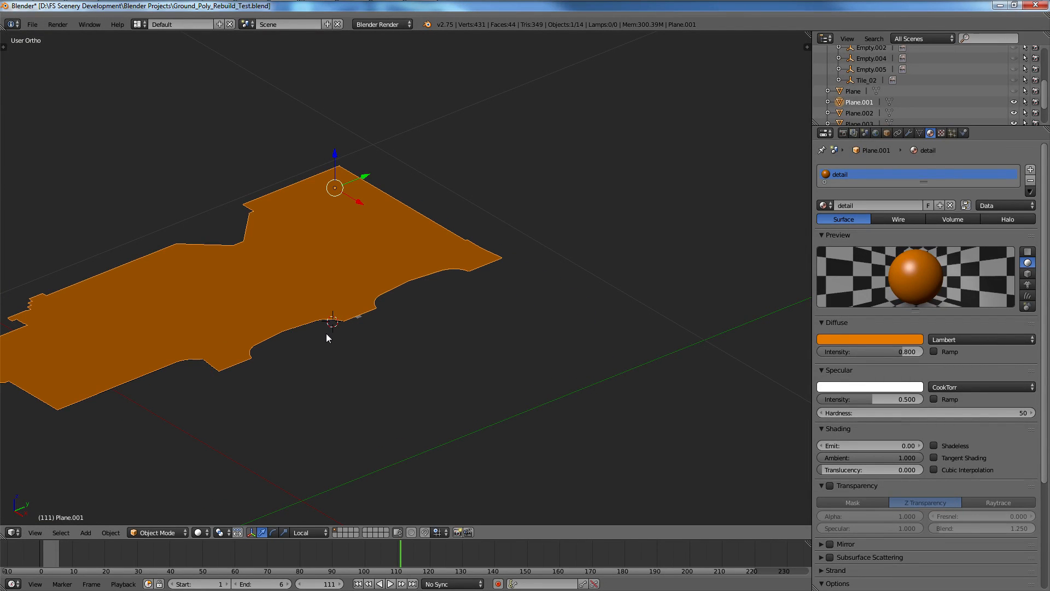
pyautogui.scroll(-2, 1018, 109)
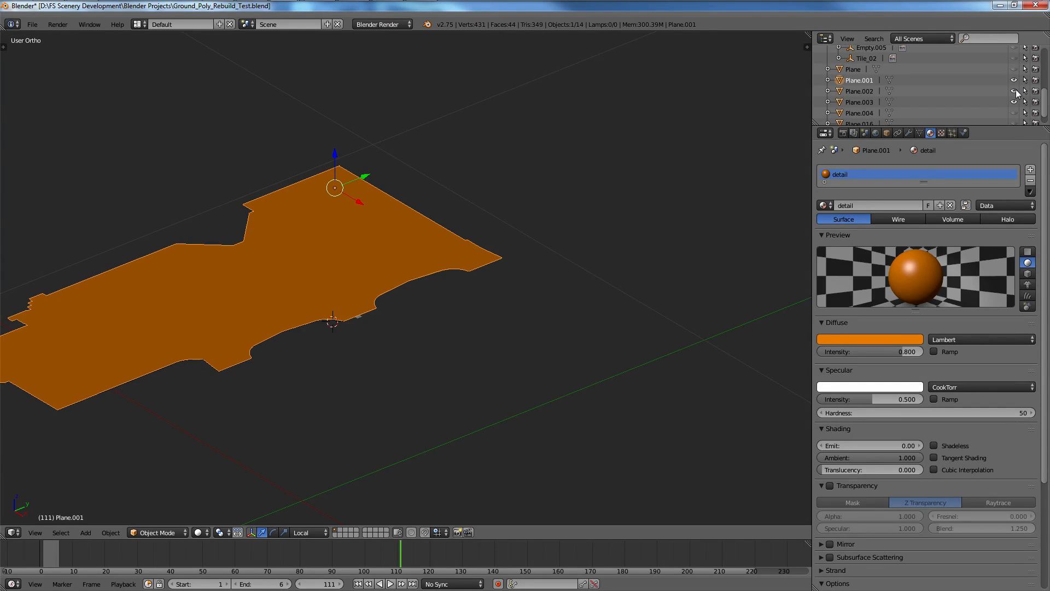
# Hide Plane.002 and Plane.003, make Plane.004 visible and select the red grain plane beneath the detail plane.
pyautogui.moveTo(1016, 89); pyautogui.dragTo(1015, 99)
pyautogui.moveTo(339, 235); pyautogui.dragTo(336, 328, button='middle')
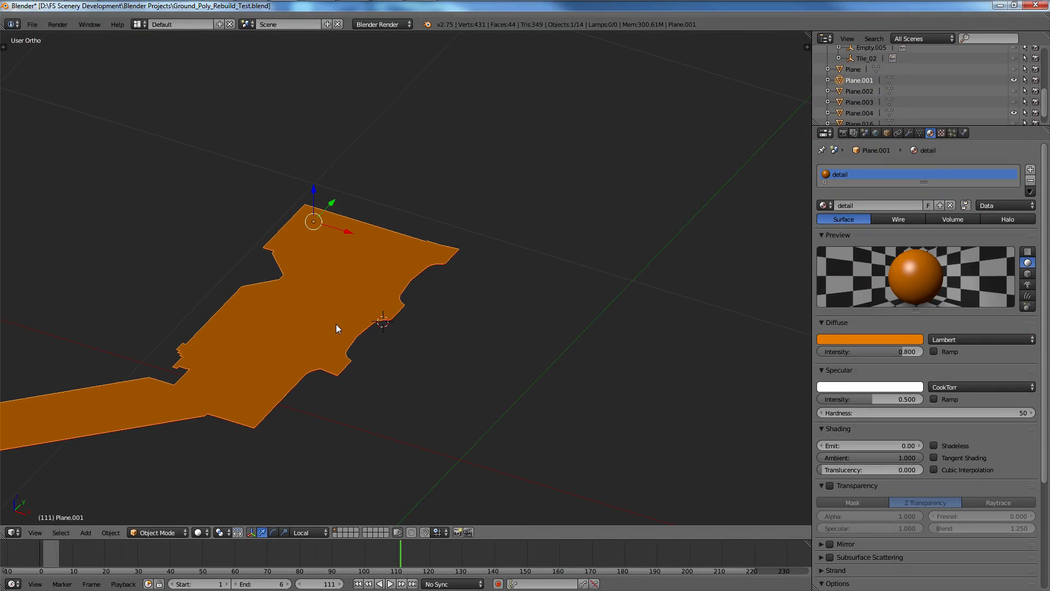
pyautogui.rightClick(335, 324)
pyautogui.click(37, 24)
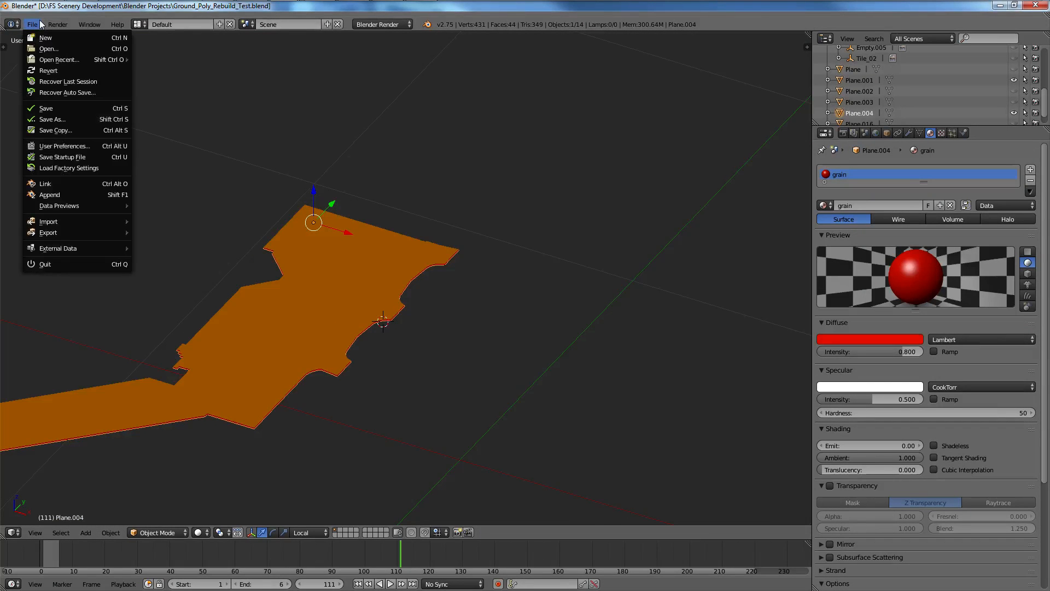
pyautogui.click(62, 130)
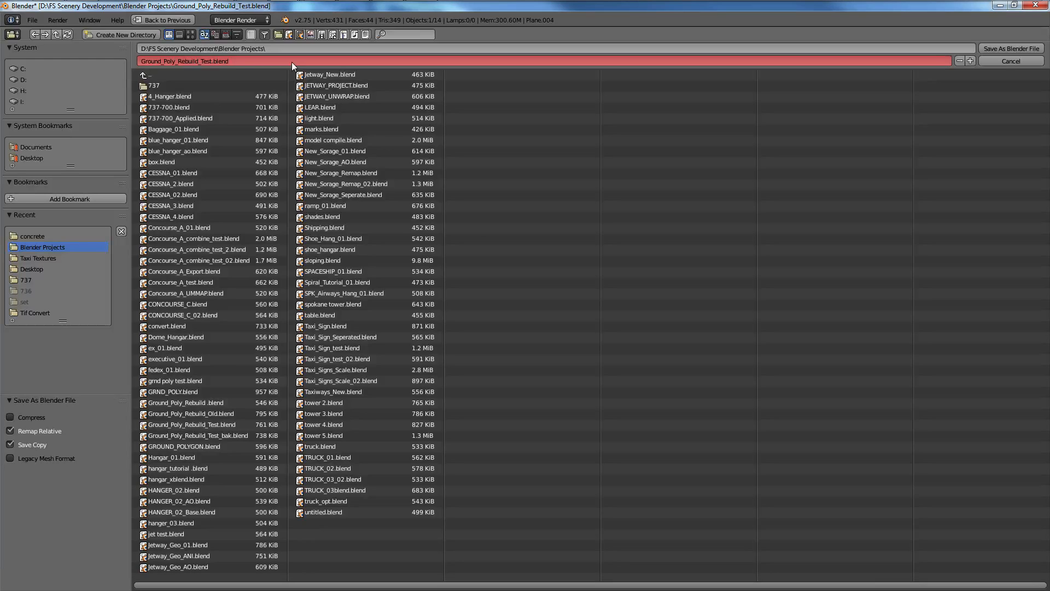
pyautogui.click(1000, 58)
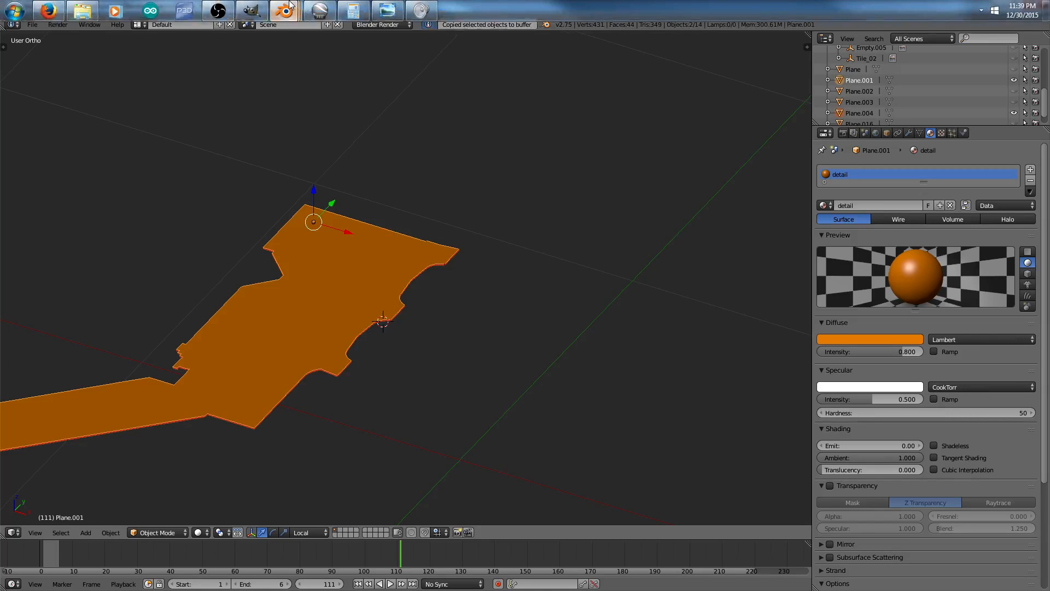
# Copy Plane.001 and Plane.004 and paste them into the empty Blender window.
pyautogui.moveTo(286, 2)
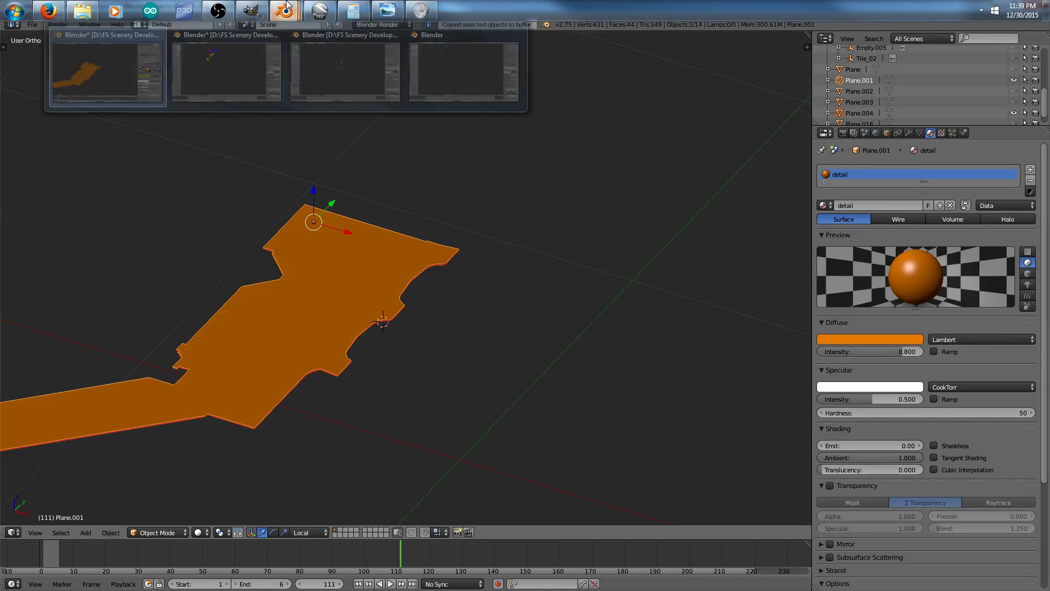
pyautogui.click(464, 76)
pyautogui.hotkey('ctrl', 'v')
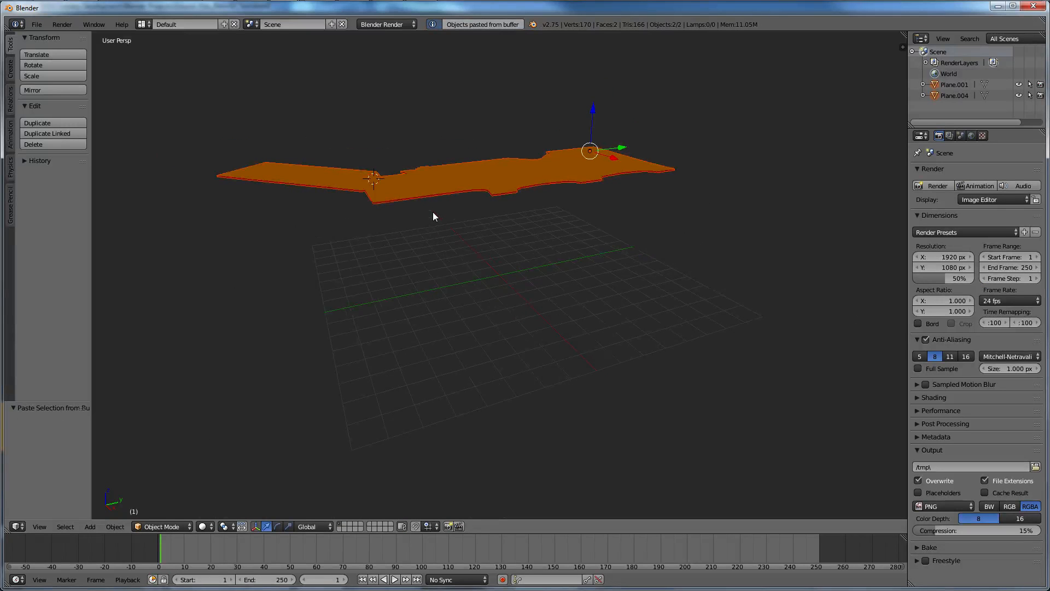
pyautogui.press('KP_7')
# Save the file with the two pasted planes as concrete.blend in the Blender Projects folder.
pyautogui.click(37, 24)
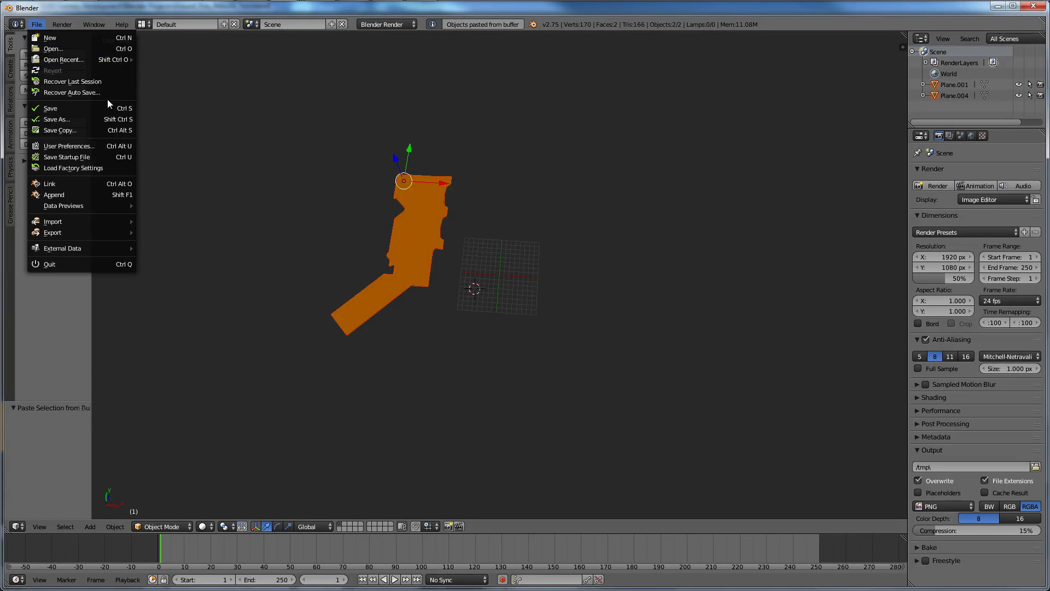
pyautogui.click(85, 117)
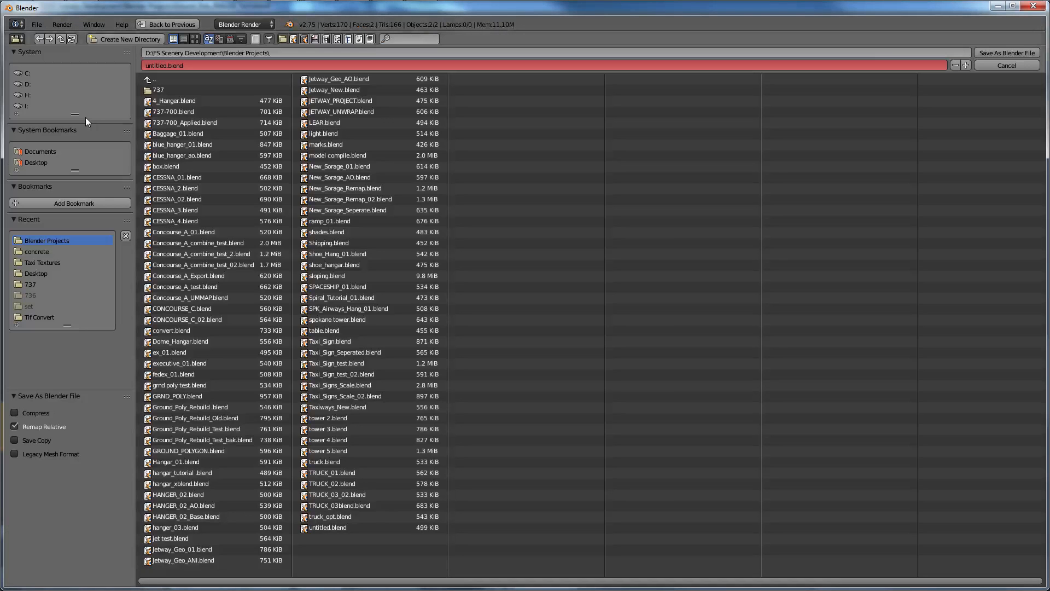
pyautogui.click(216, 64)
pyautogui.write('concrete')
pyautogui.click(1002, 52)
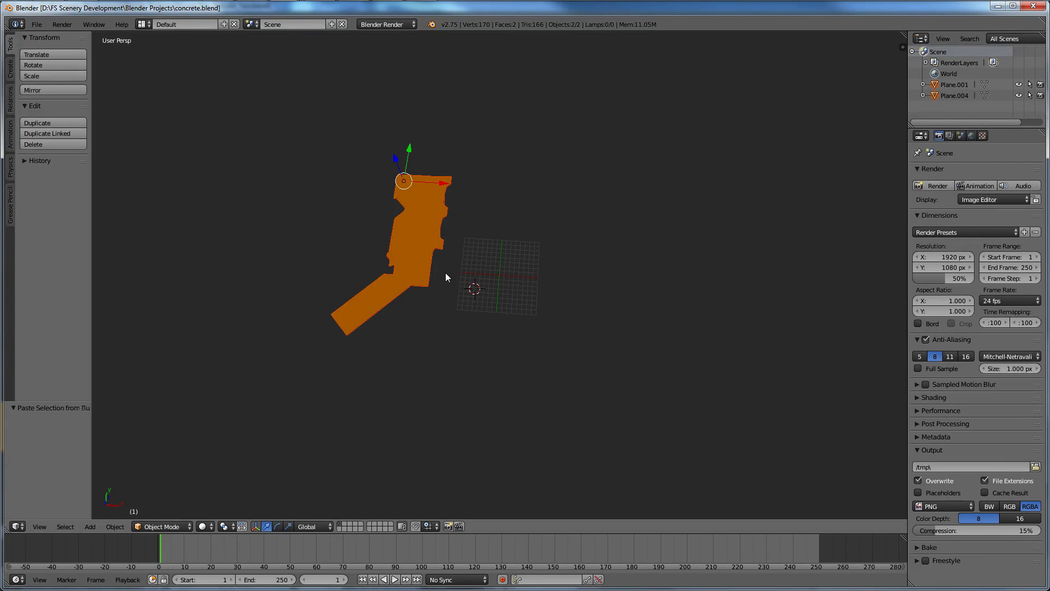
# Switch to the shades.blend window and set the origin of all the shade planes to the 3D cursor.
pyautogui.moveTo(445, 272); pyautogui.dragTo(429, 198, button='middle')
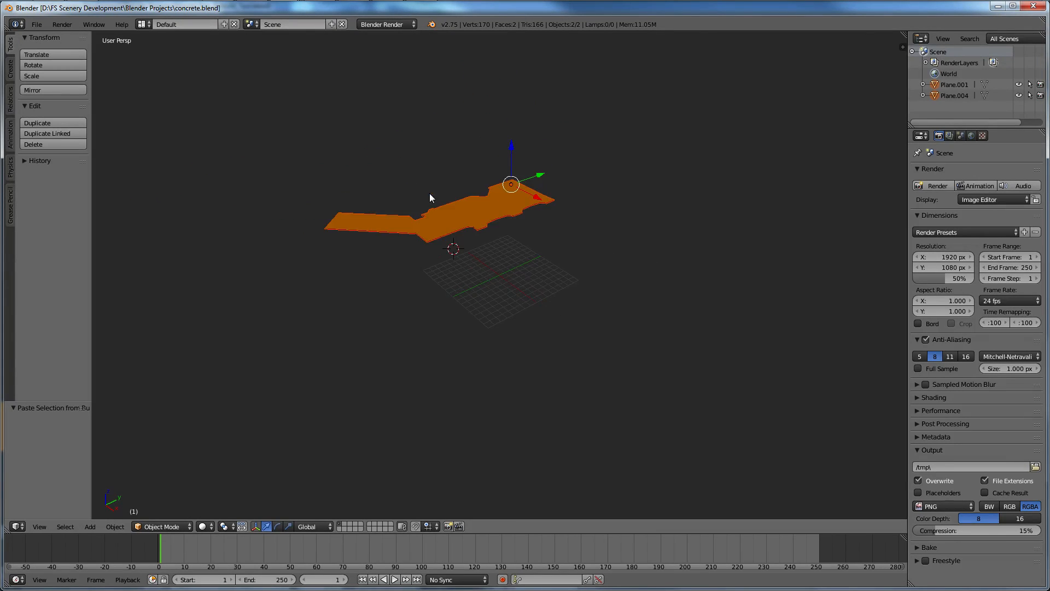
pyautogui.scroll(-3, 425, 199)
pyautogui.moveTo(285, 4)
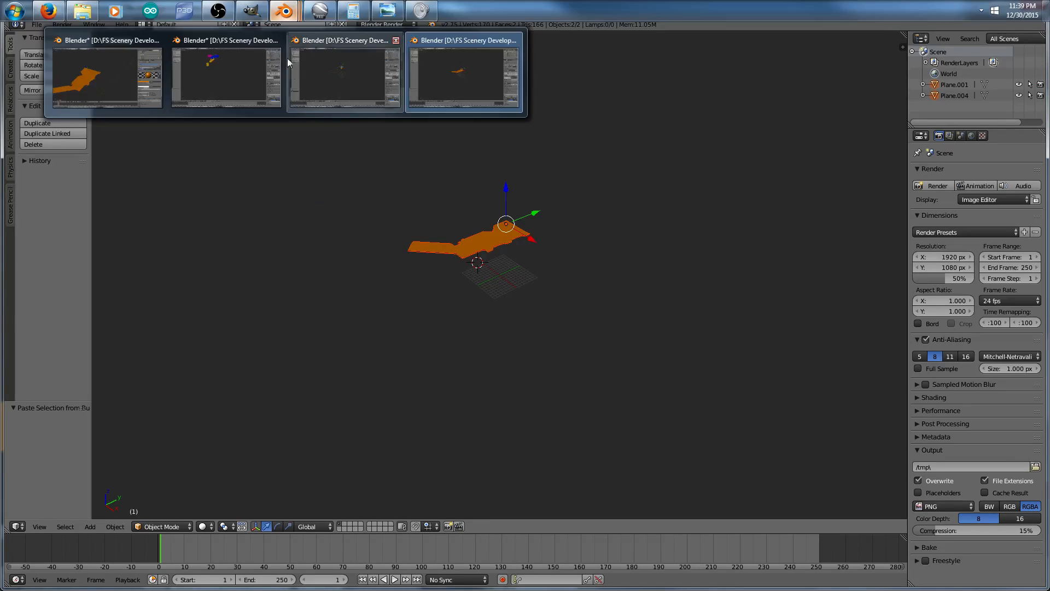
pyautogui.click(314, 70)
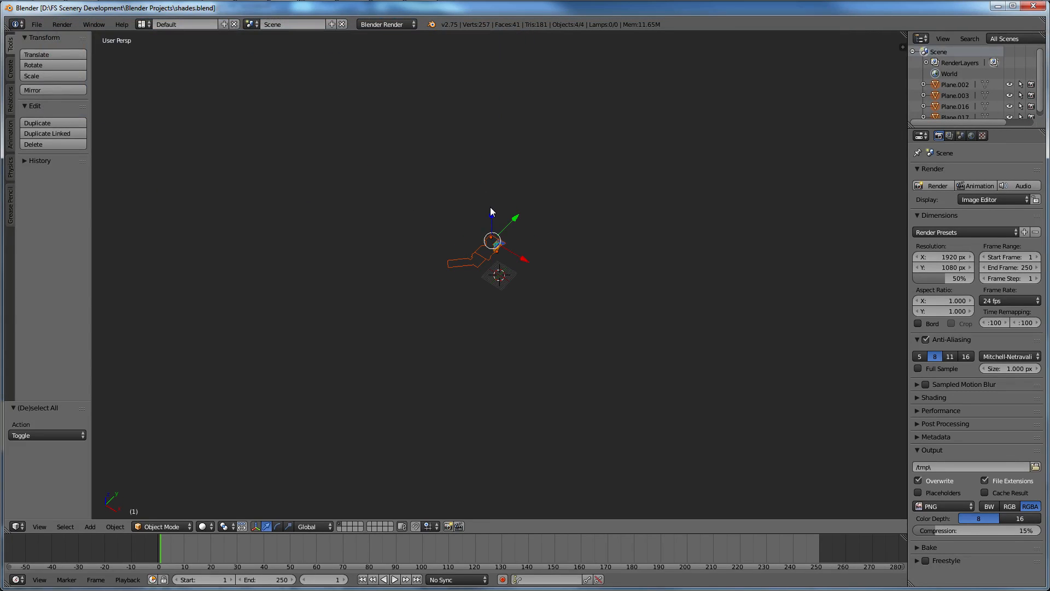
pyautogui.scroll(8, 501, 229)
pyautogui.scroll(-4, 501, 228)
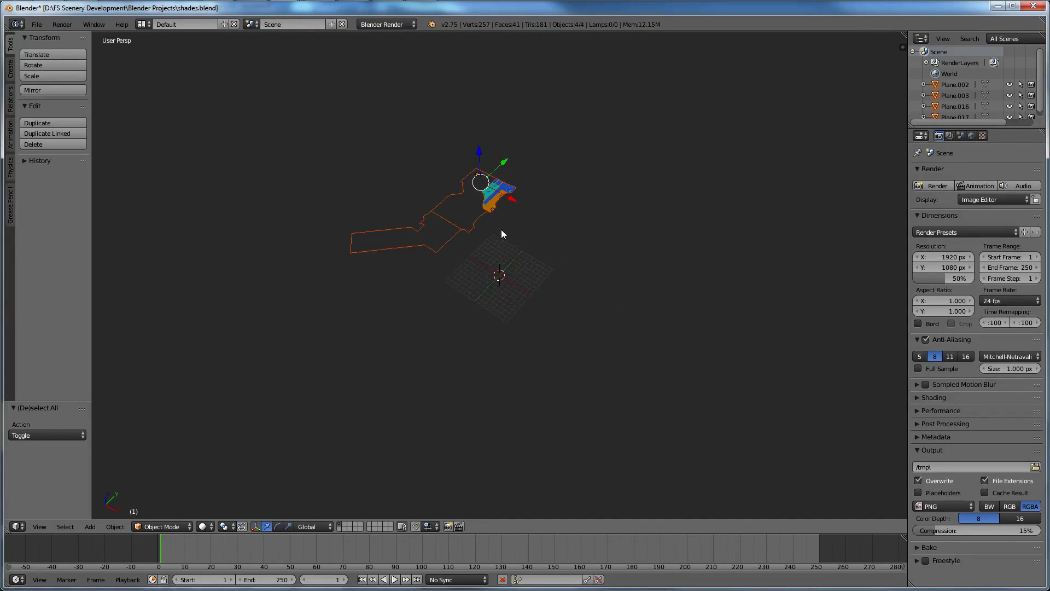
pyautogui.scroll(-4, 501, 229)
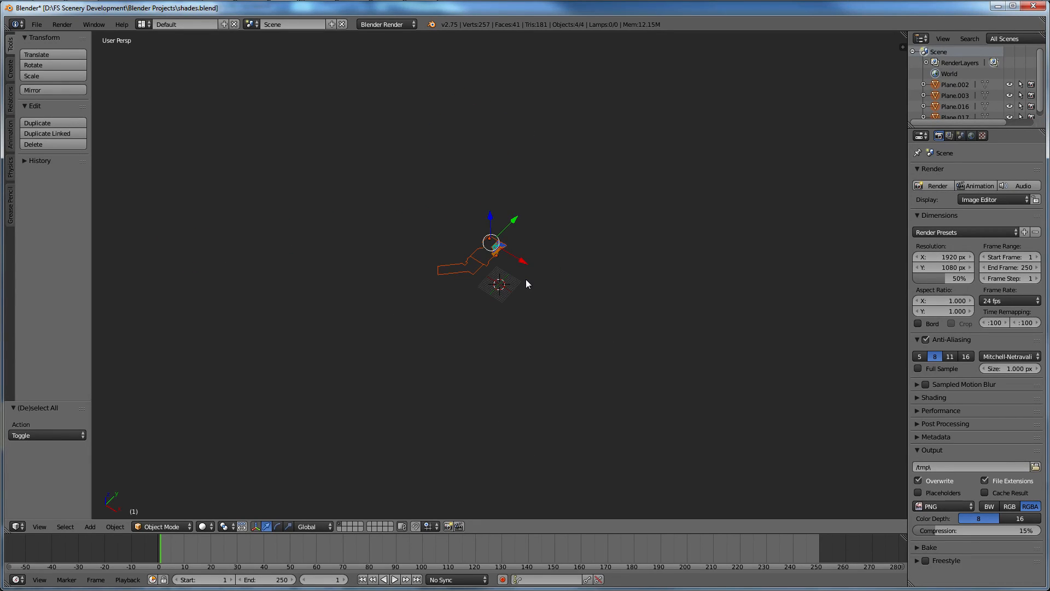
pyautogui.scroll(6, 515, 298)
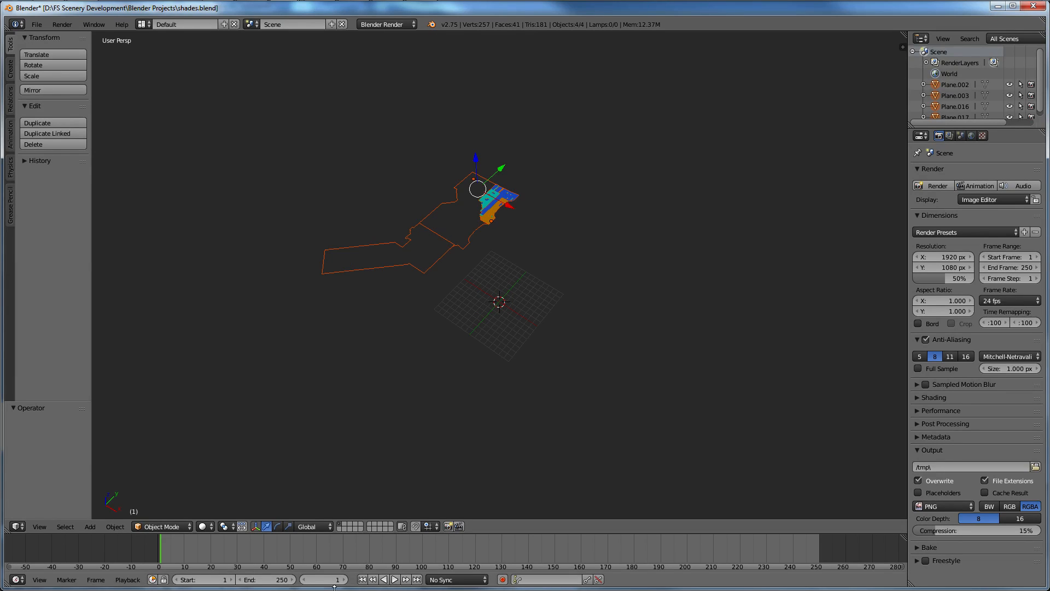
pyautogui.click(117, 526)
pyautogui.moveTo(155, 476)
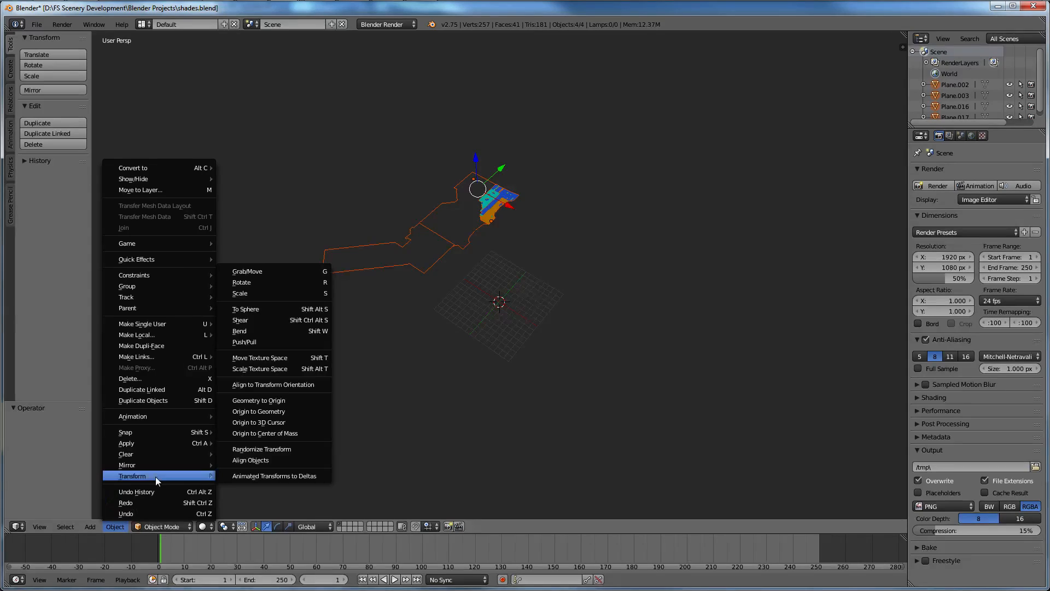
pyautogui.click(310, 423)
# Scale all the shade planes uniformly by a factor of 20.
pyautogui.press('s')
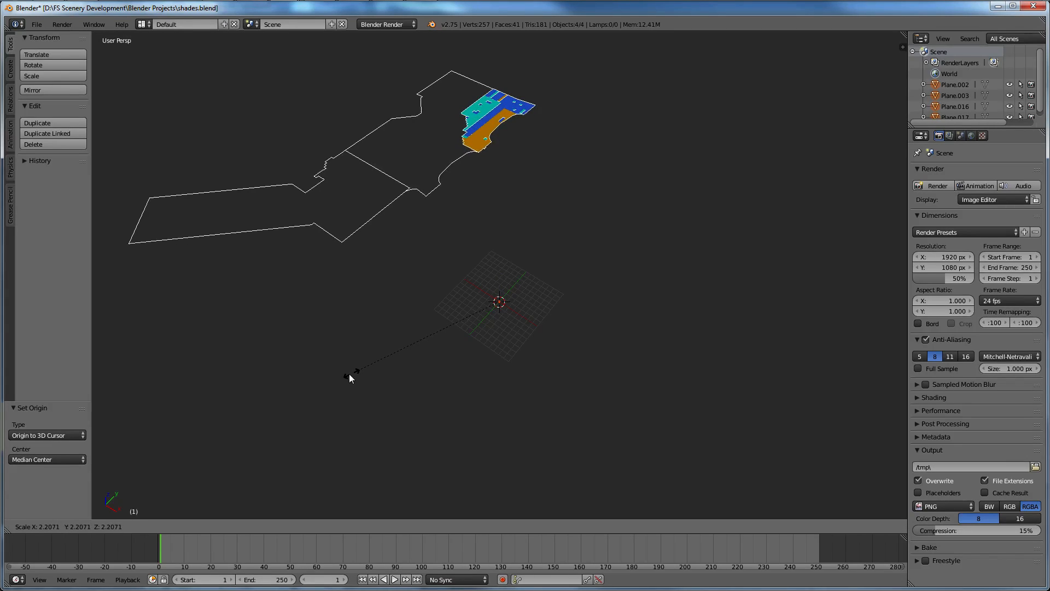
pyautogui.write('20')
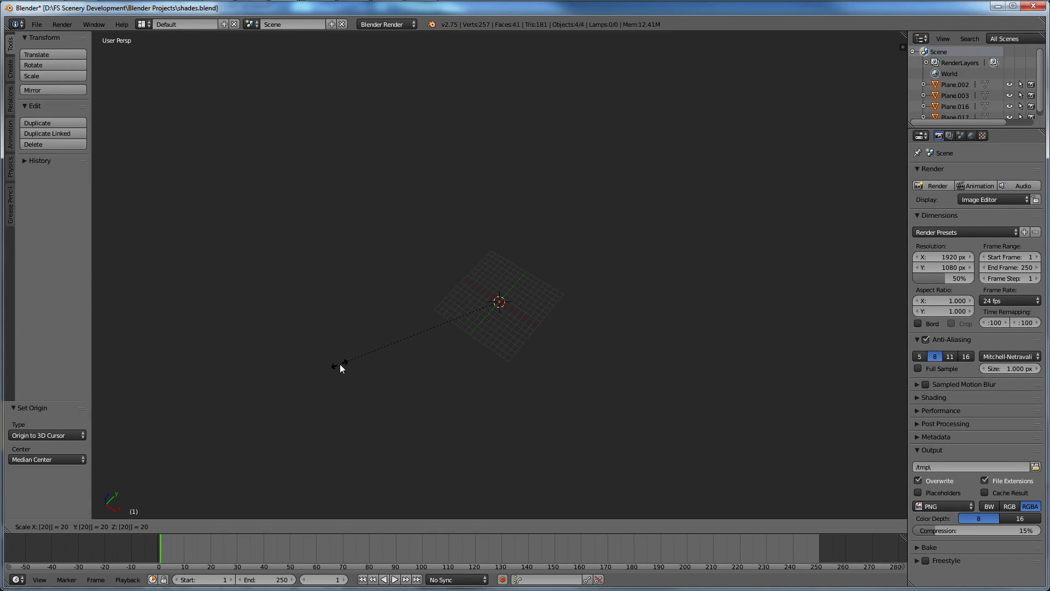
pyautogui.press('Return')
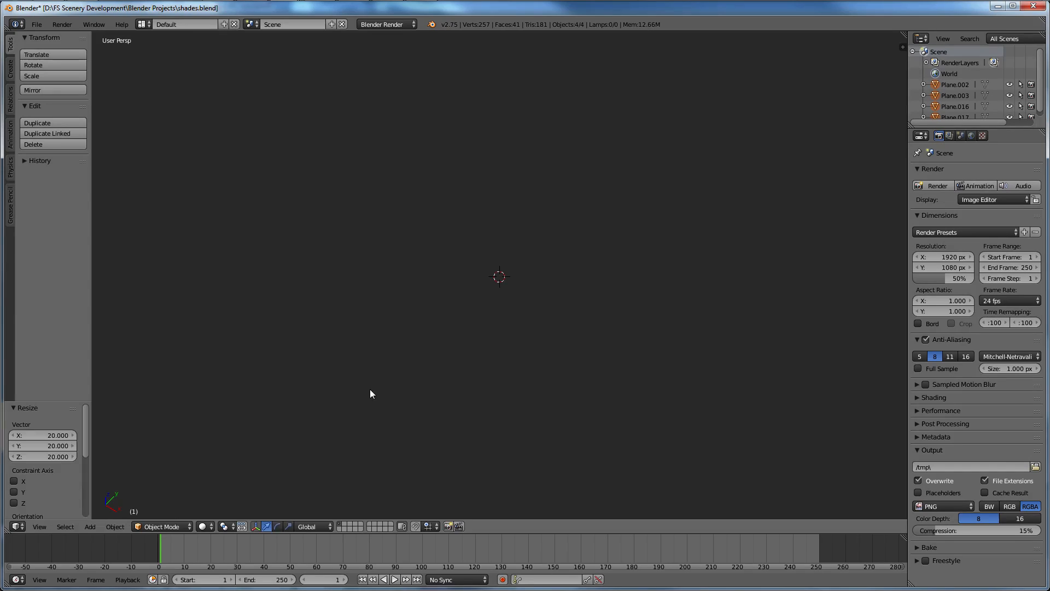
# Inspect the enlarged shade planes from the top and front views, checking their layout relative to the origin.
pyautogui.scroll(-4, 398, 379)
pyautogui.scroll(2, 398, 378)
pyautogui.press('KP_7')
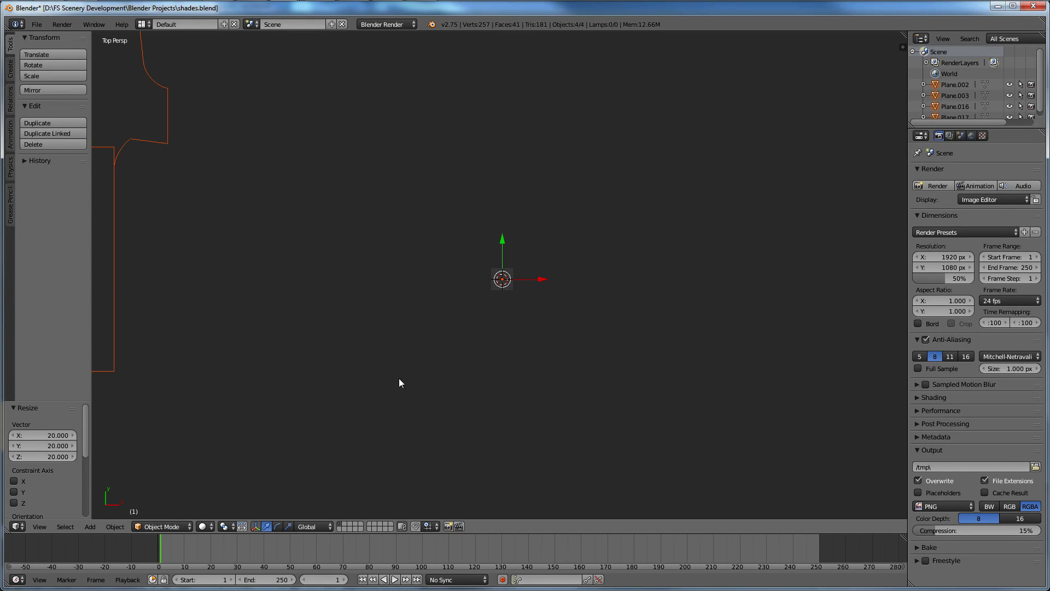
pyautogui.scroll(-3, 443, 344)
pyautogui.keyDown('shift'); pyautogui.scroll(5, 443, 344); pyautogui.keyUp('shift')
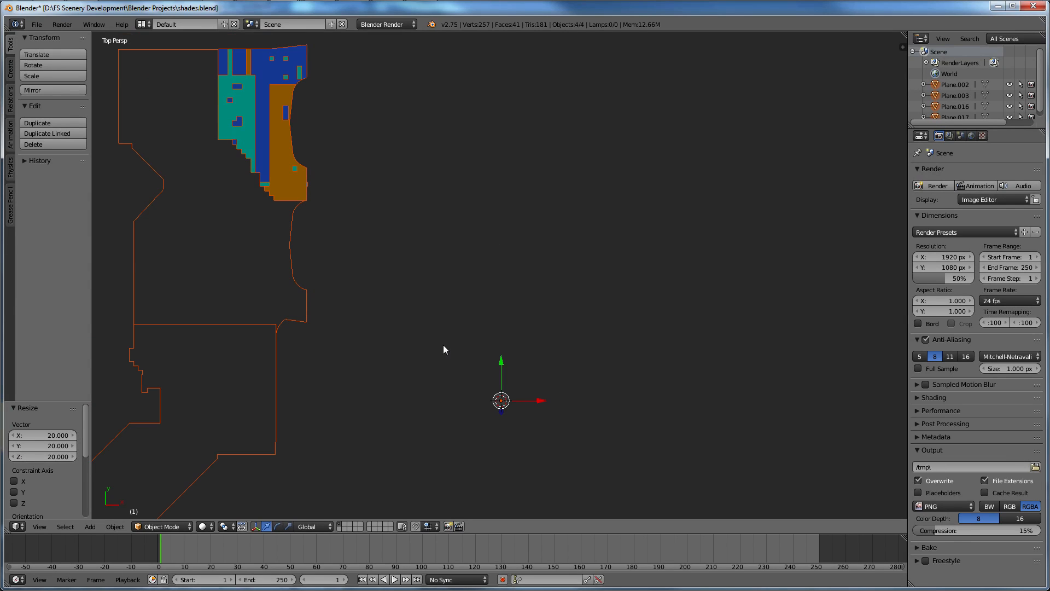
pyautogui.press('KP_1')
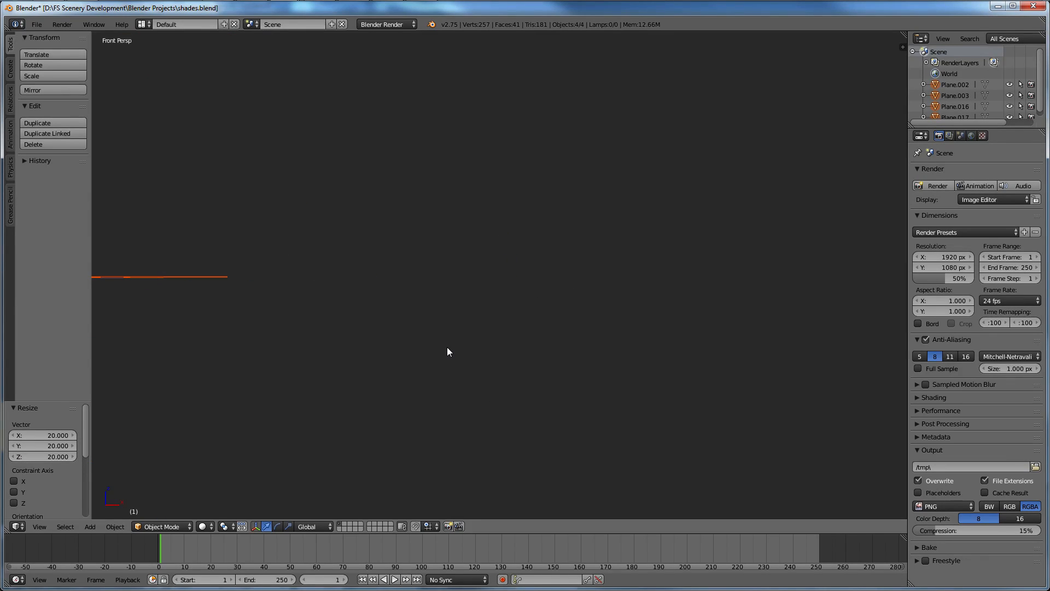
pyautogui.press('KP_7')
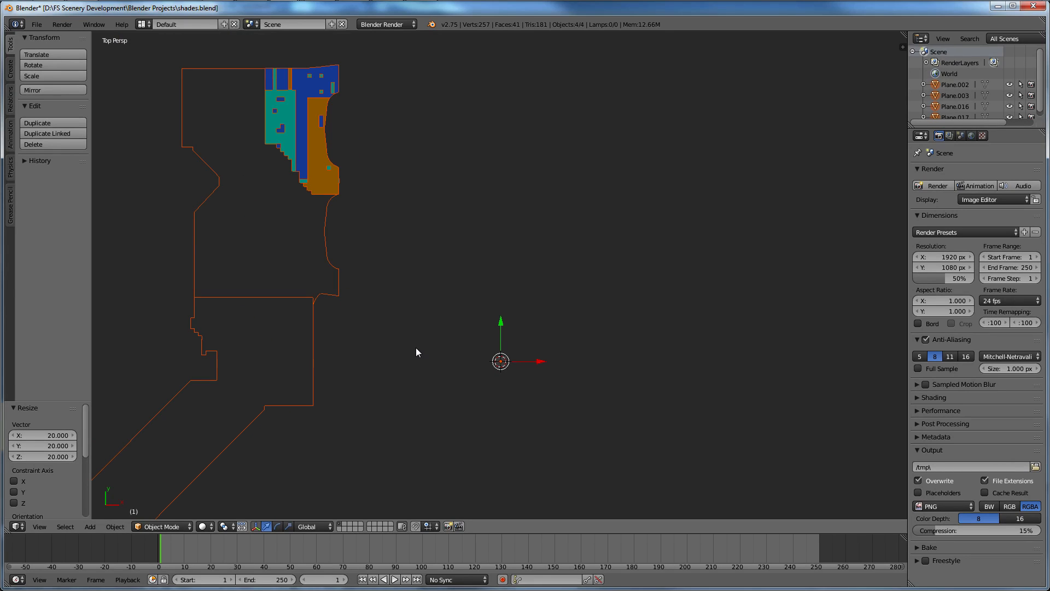
pyautogui.keyDown('shift'); pyautogui.scroll(2, 416, 349); pyautogui.keyUp('shift')
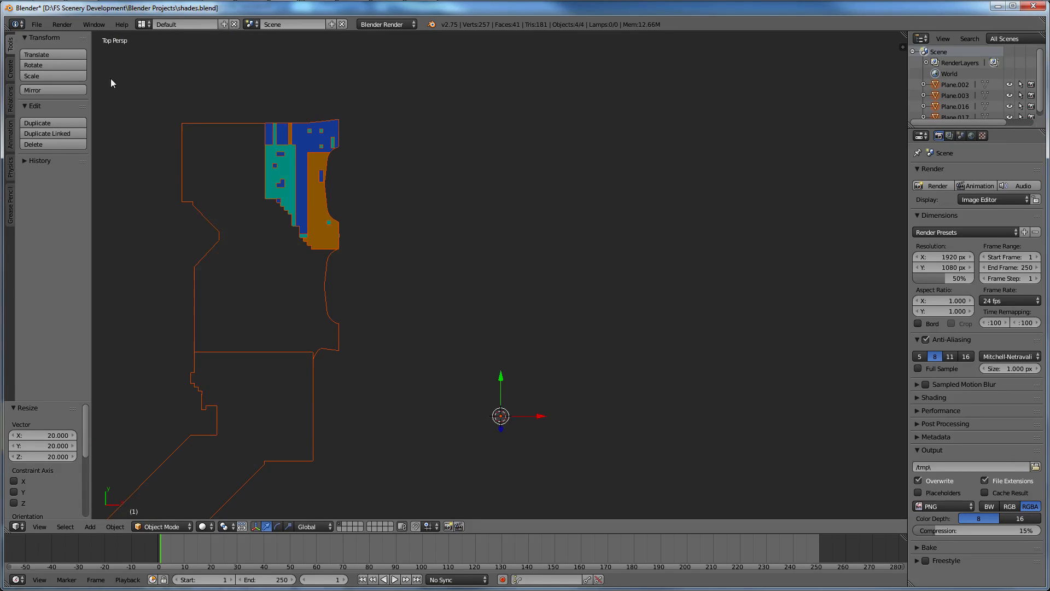
# Save shades.blend and export it as the COLLADA file shades.dae into the concrete texture folder.
pyautogui.hotkey('ctrl', 's')
pyautogui.click(38, 26)
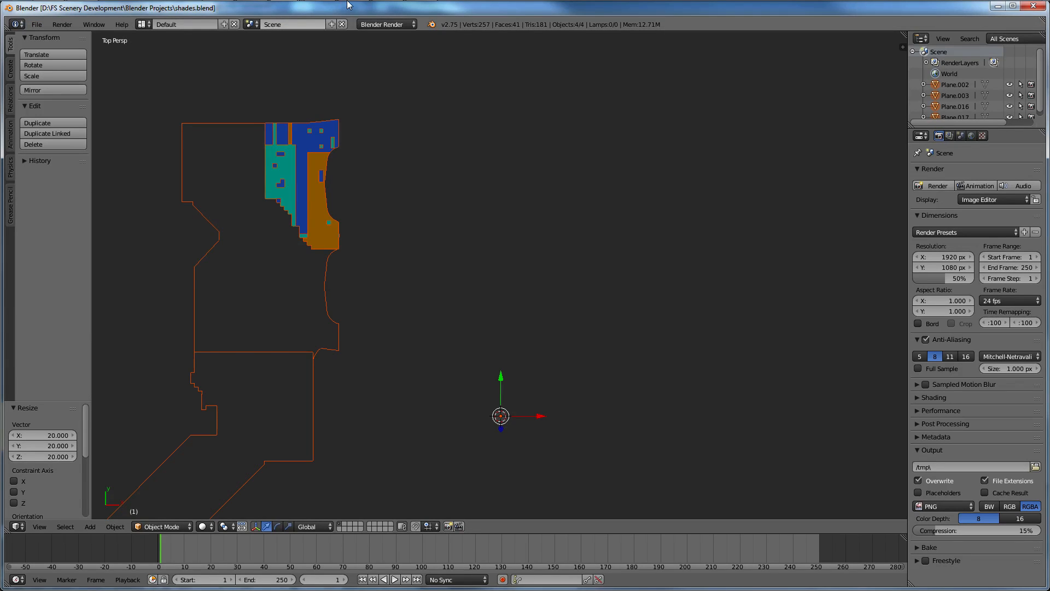
pyautogui.click(37, 24)
pyautogui.moveTo(96, 207)
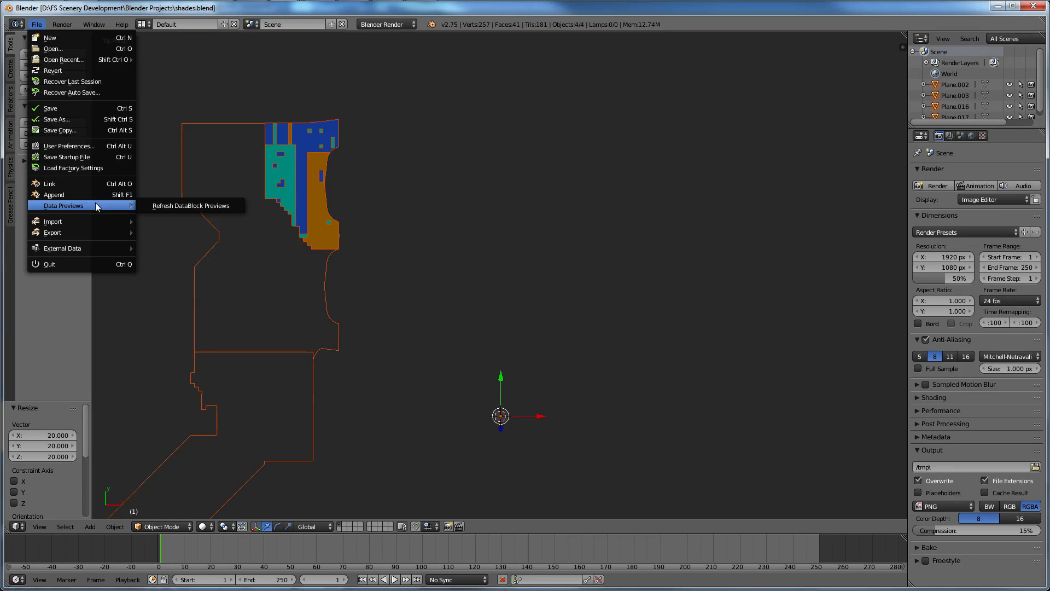
pyautogui.moveTo(109, 233)
pyautogui.click(179, 231)
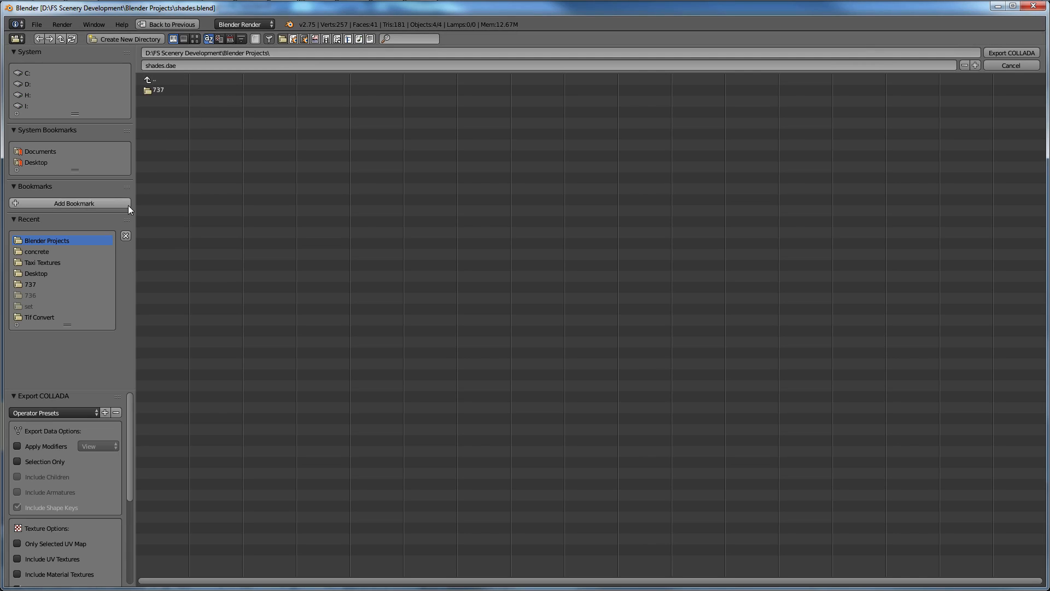
pyautogui.click(78, 254)
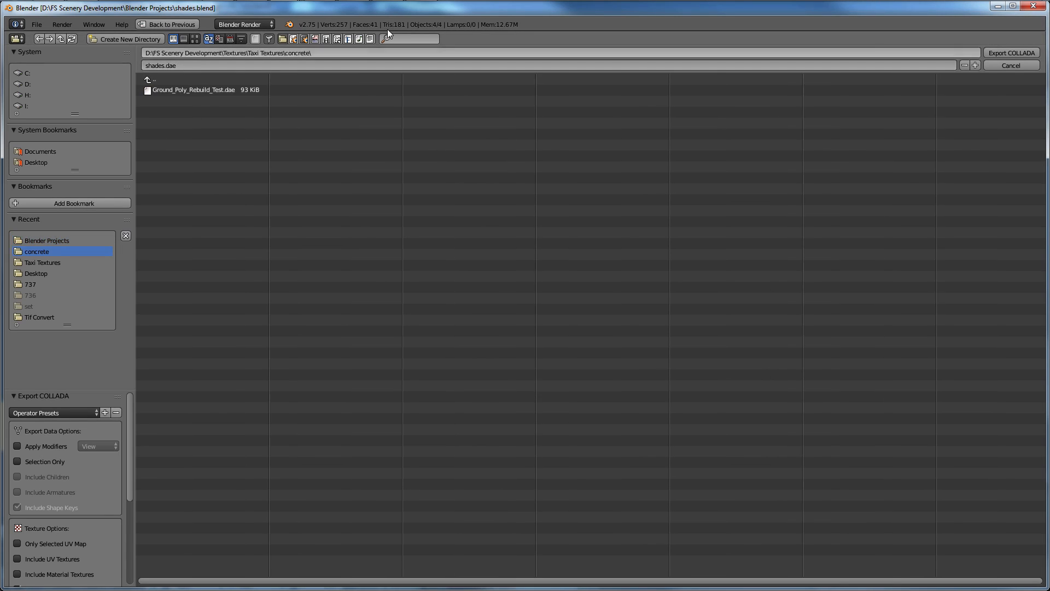
pyautogui.click(1011, 52)
# Switch to the concrete.blend window and select both concrete planes in Object Mode.
pyautogui.moveTo(131, 1)
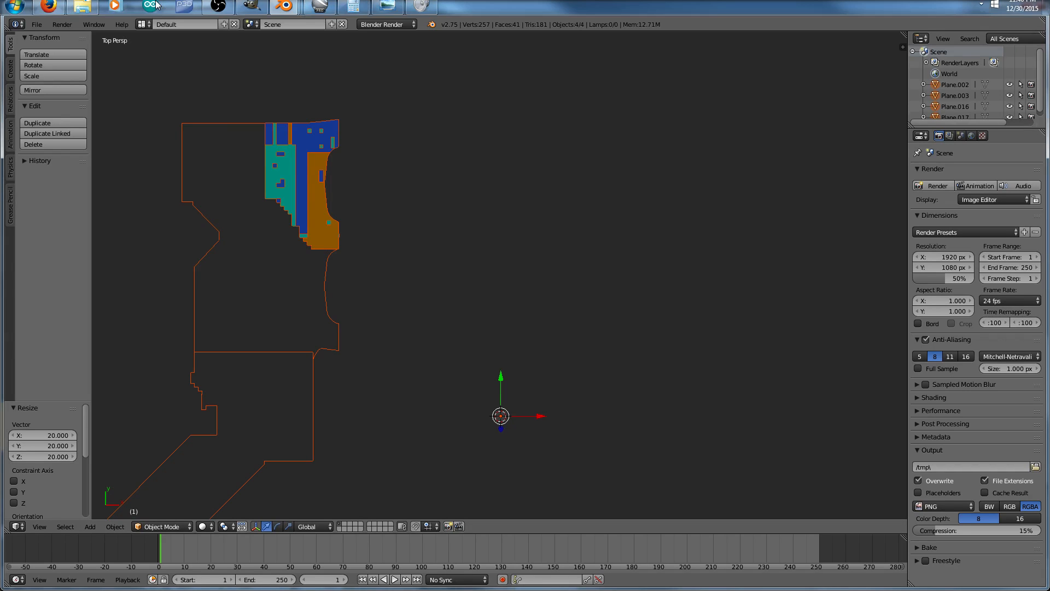
pyautogui.click(320, 10)
pyautogui.moveTo(298, 5)
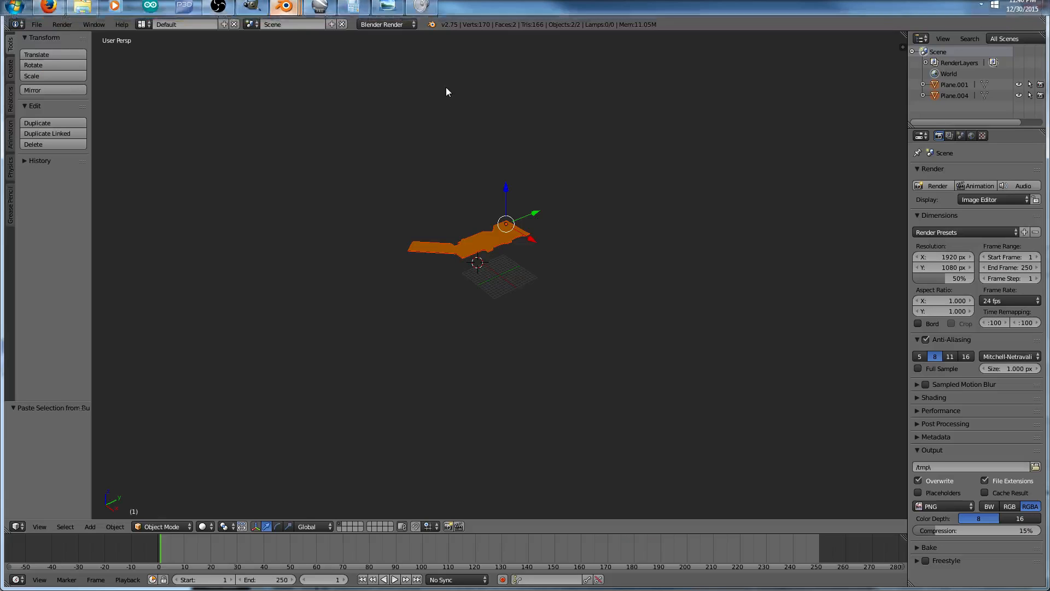
pyautogui.click(445, 89)
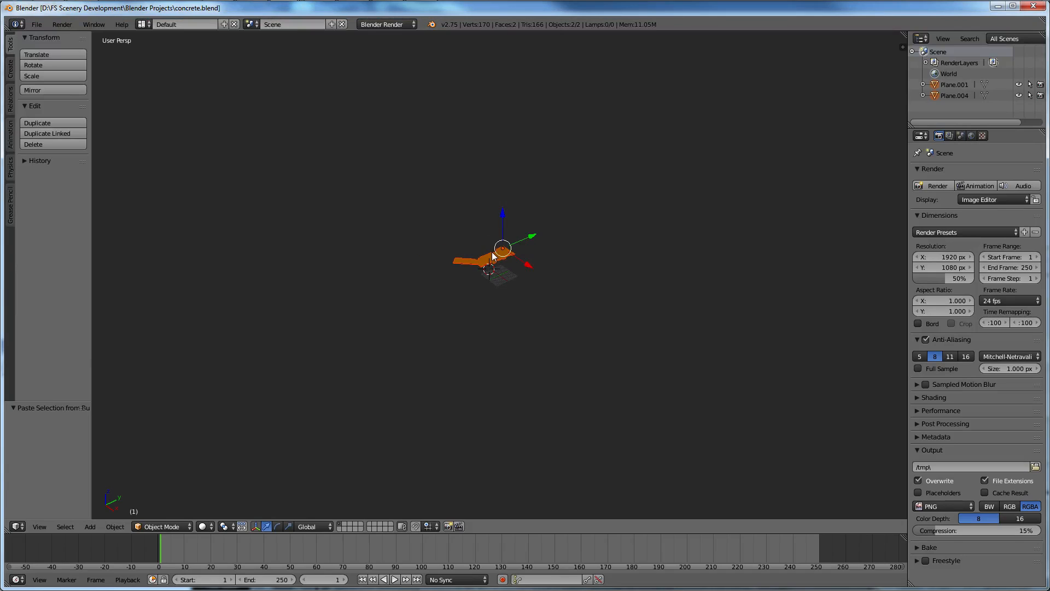
pyautogui.scroll(5, 492, 256)
pyautogui.press('Tab')
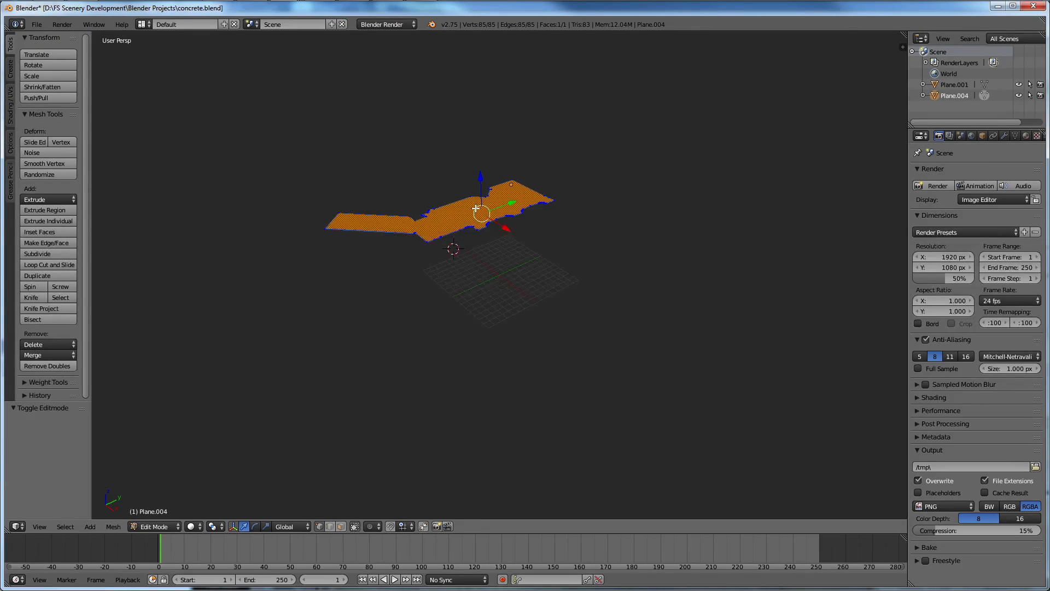
pyautogui.press('Tab')
pyautogui.press('a')
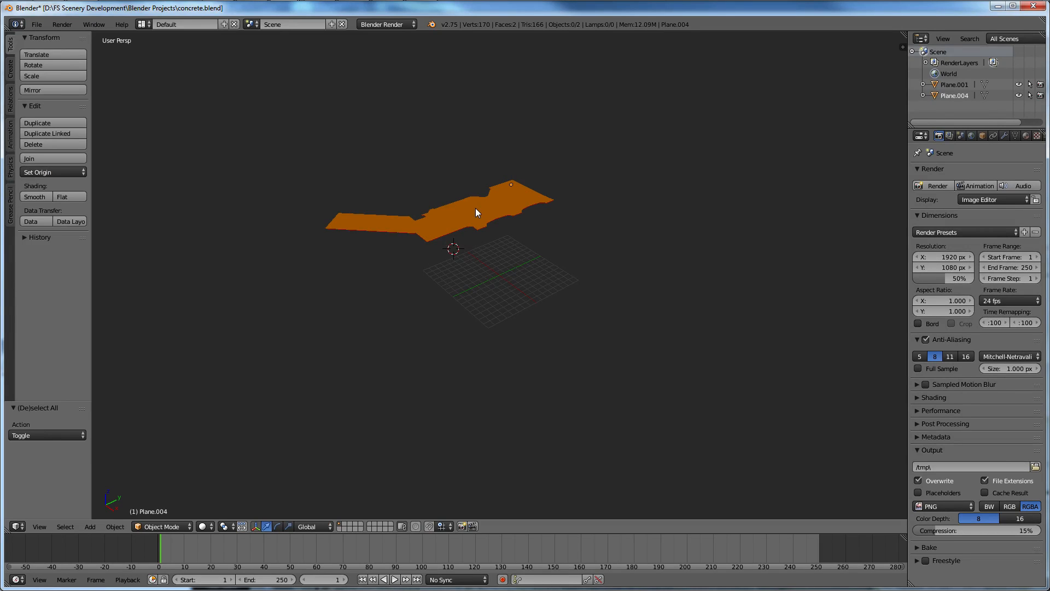
pyautogui.press('a')
pyautogui.scroll(2, 465, 273)
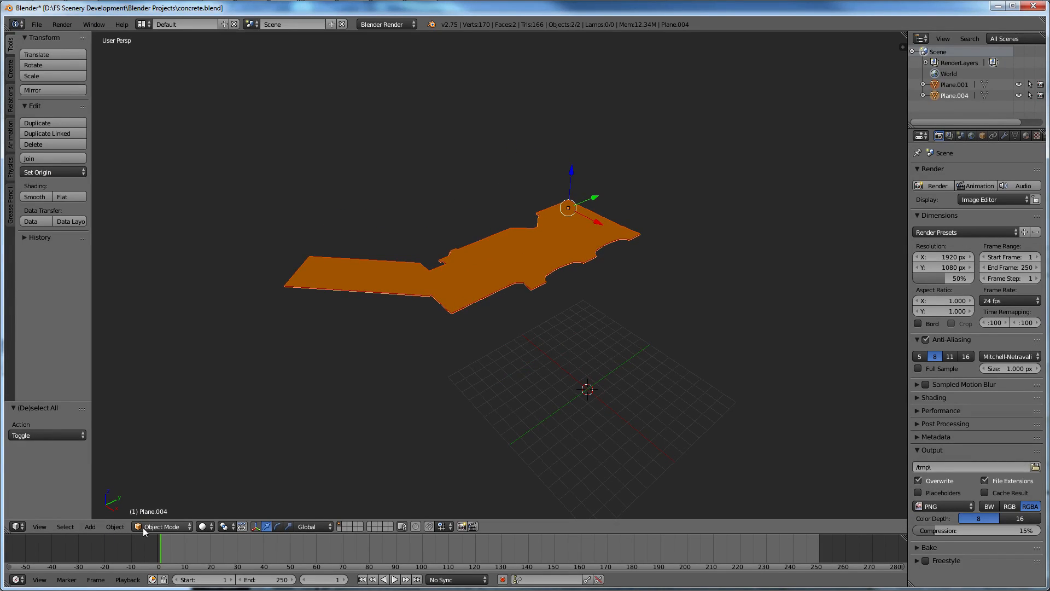
# Set the origin of both concrete planes to the 3D cursor.
pyautogui.click(115, 526)
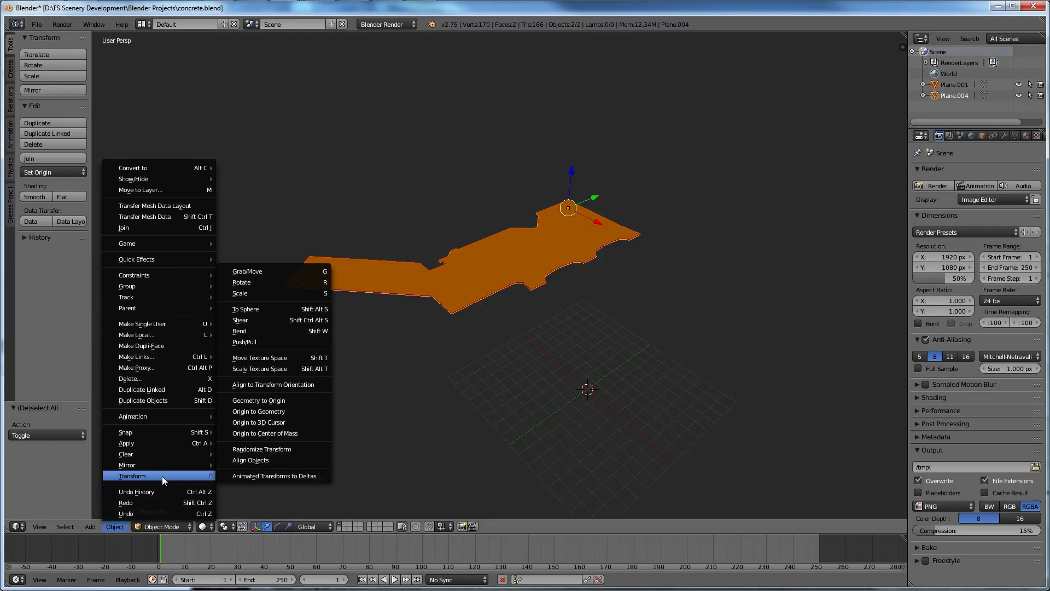
pyautogui.click(115, 526)
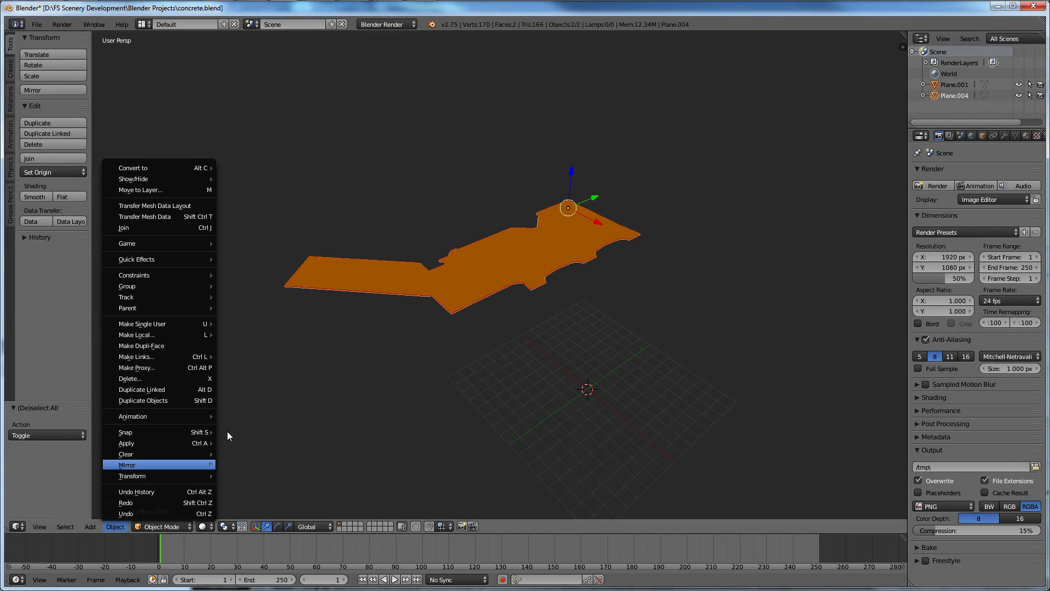
pyautogui.moveTo(164, 476)
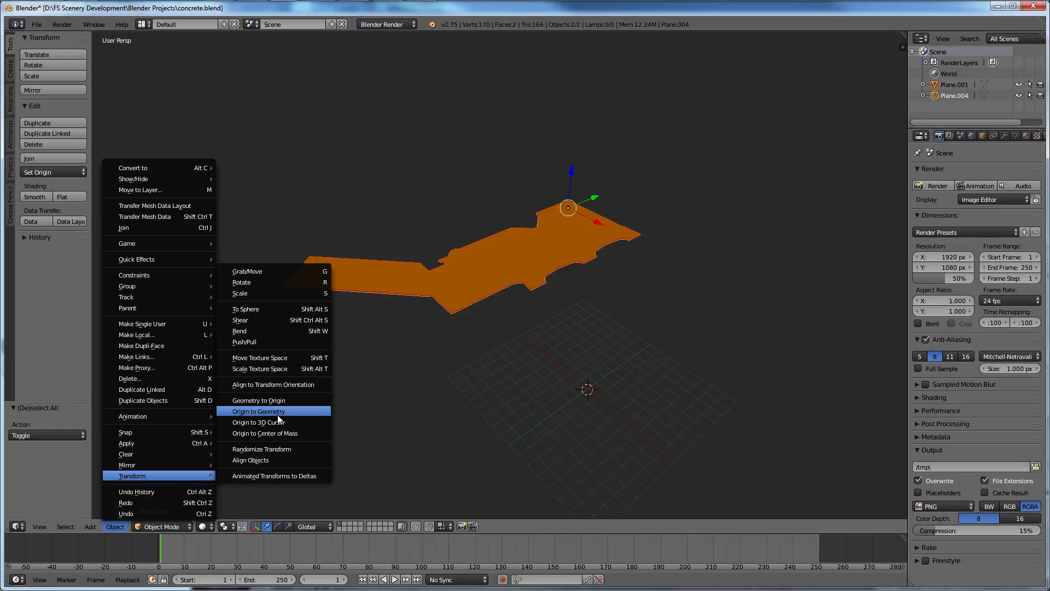
pyautogui.click(278, 422)
# Scale both concrete planes uniformly by a factor of 20.
pyautogui.scroll(-5, 286, 407)
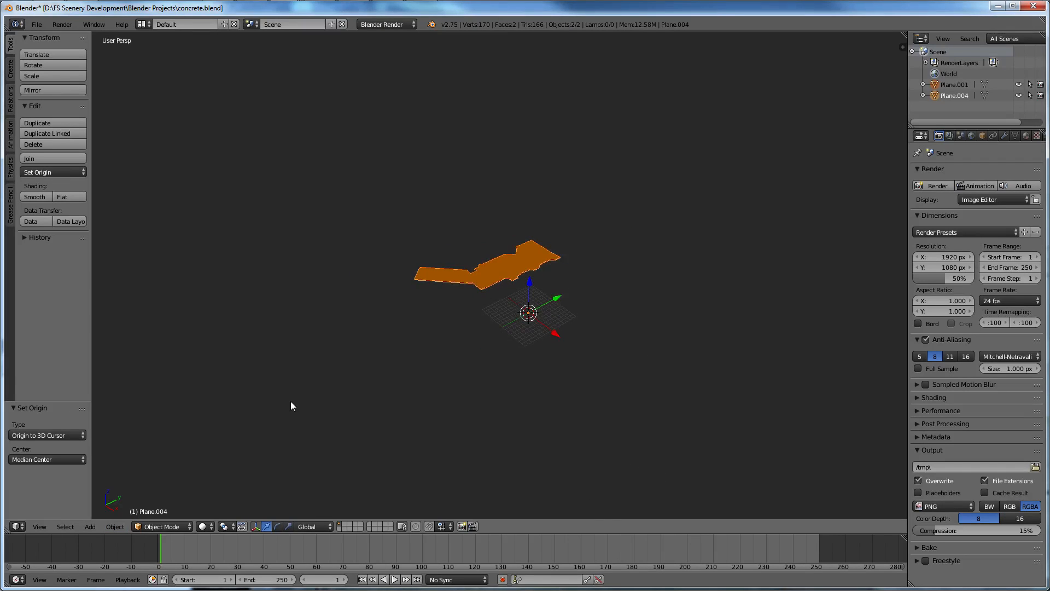
pyautogui.press('s')
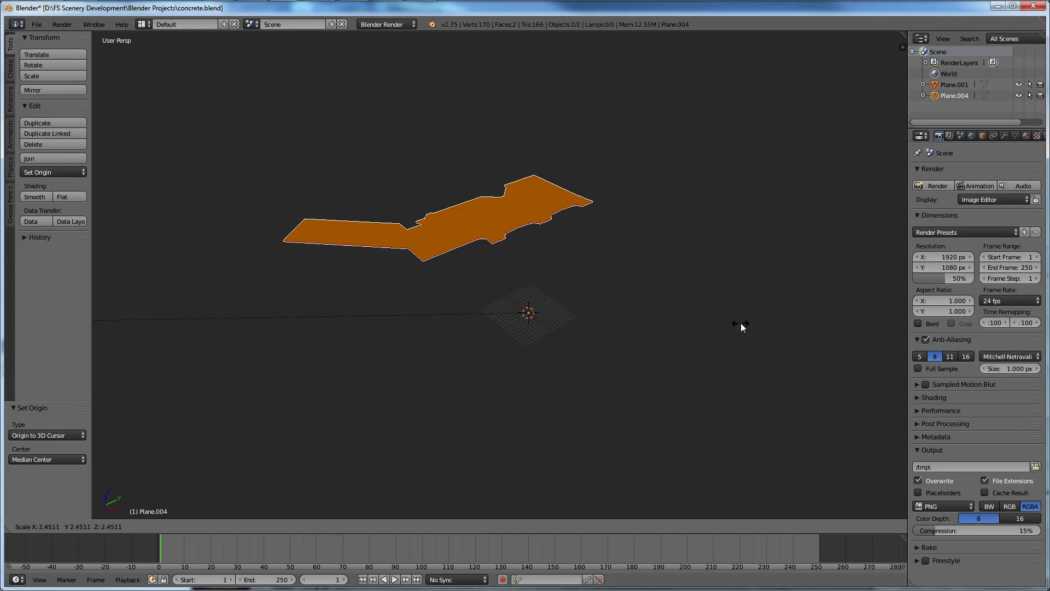
pyautogui.write('20')
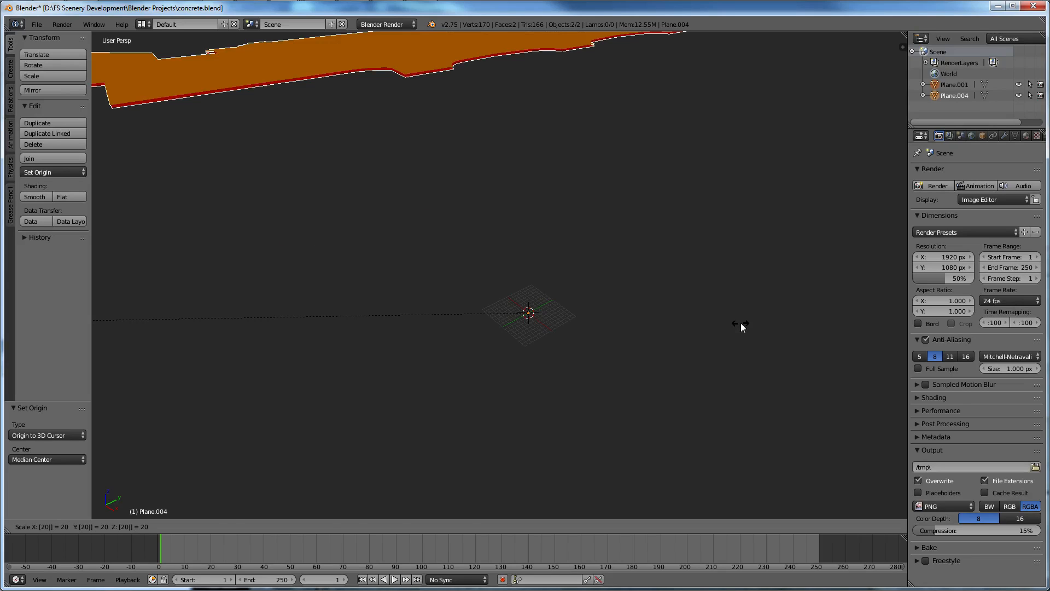
pyautogui.press('Return')
pyautogui.scroll(-8, 727, 307)
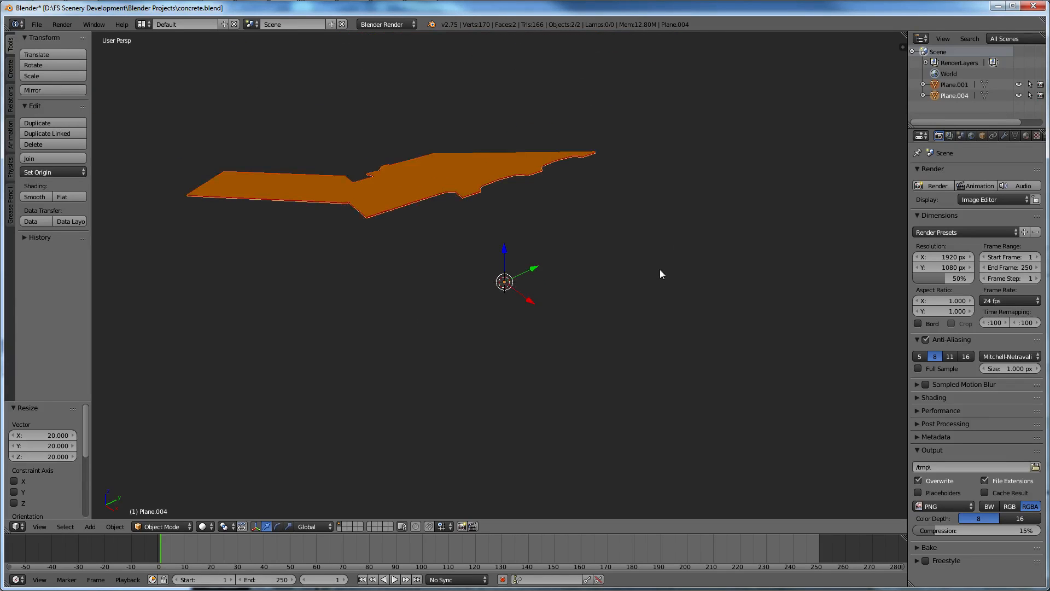
pyautogui.moveTo(659, 269); pyautogui.dragTo(552, 287, button='middle')
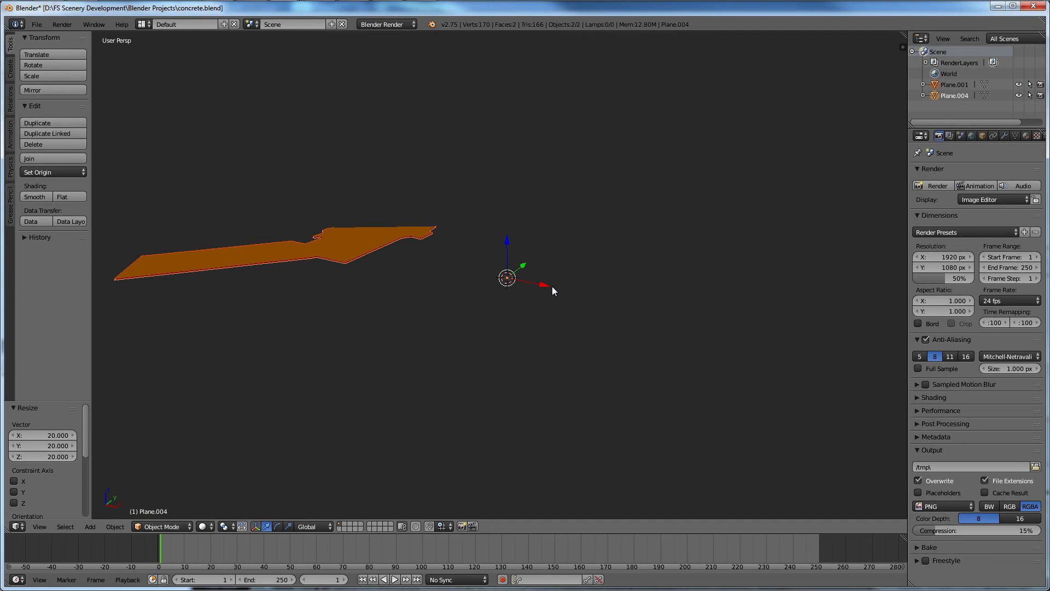
# Save concrete.blend and export it as the COLLADA file concrete.dae into the concrete texture folder.
pyautogui.click(36, 24)
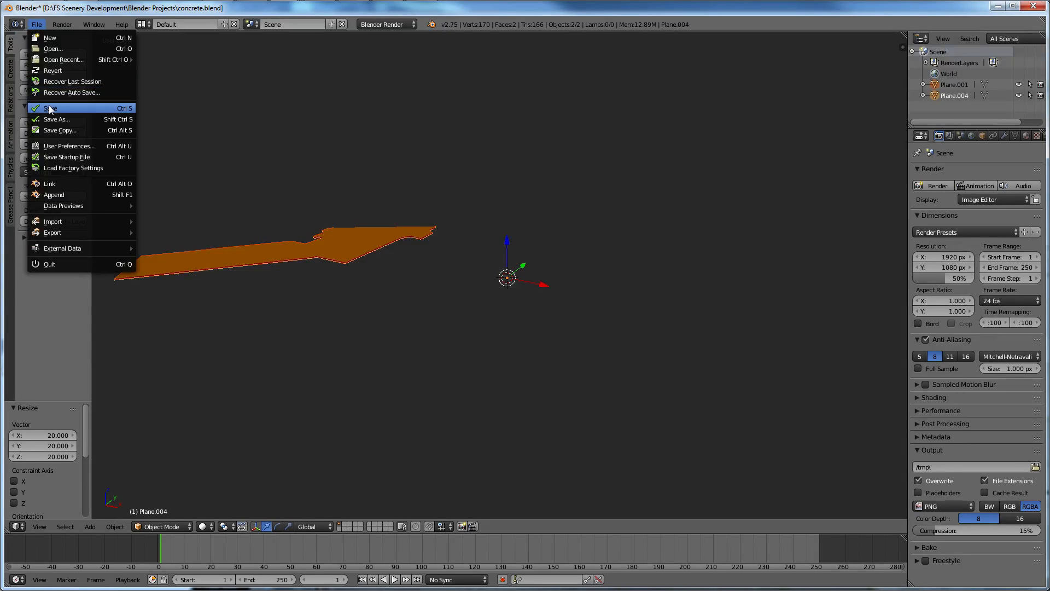
pyautogui.hotkey('ctrl', 's')
pyautogui.moveTo(72, 232)
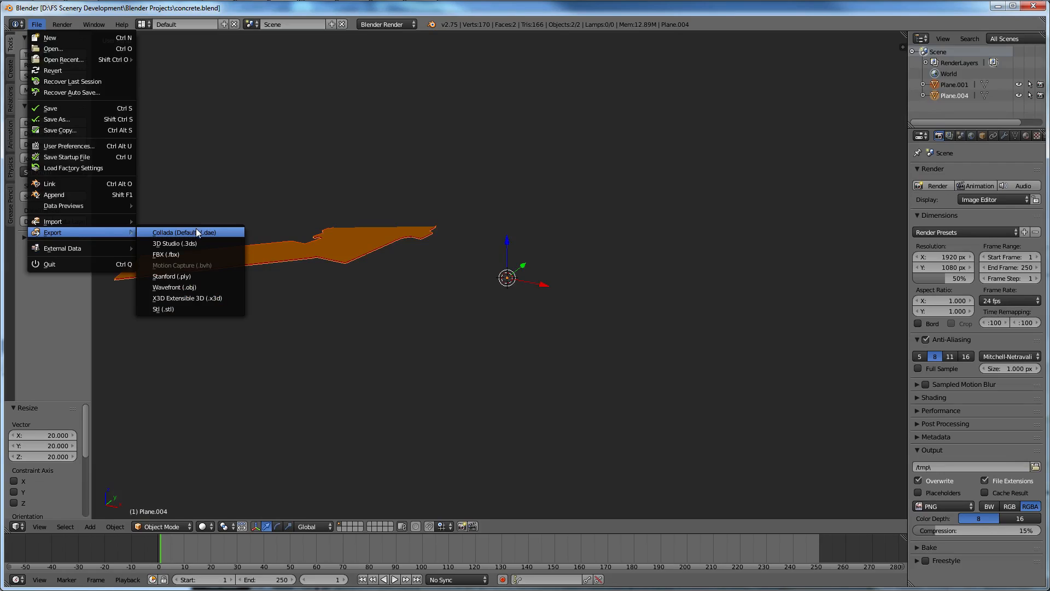
pyautogui.click(197, 233)
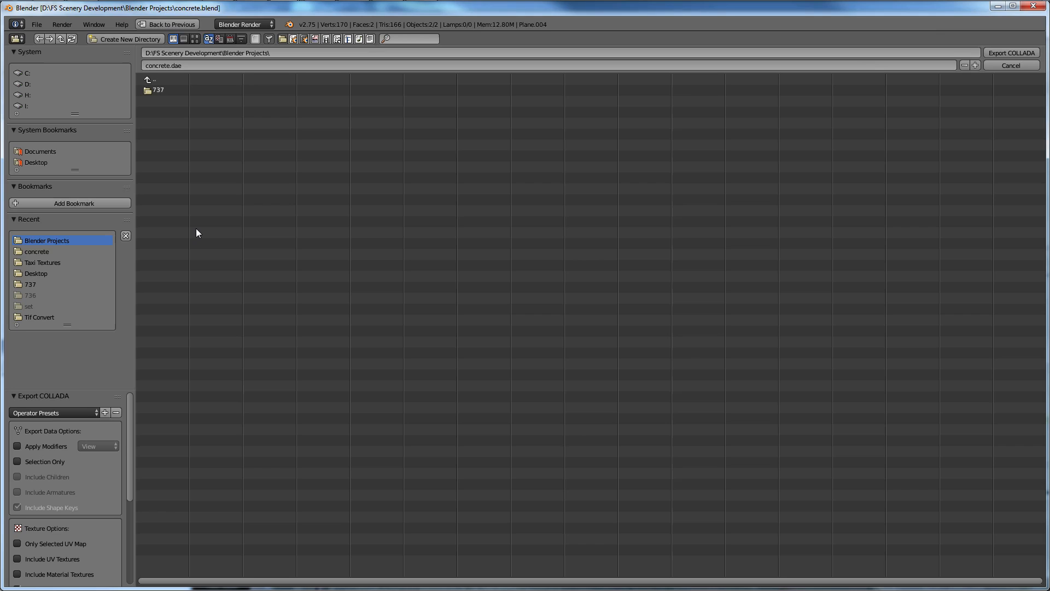
pyautogui.click(48, 251)
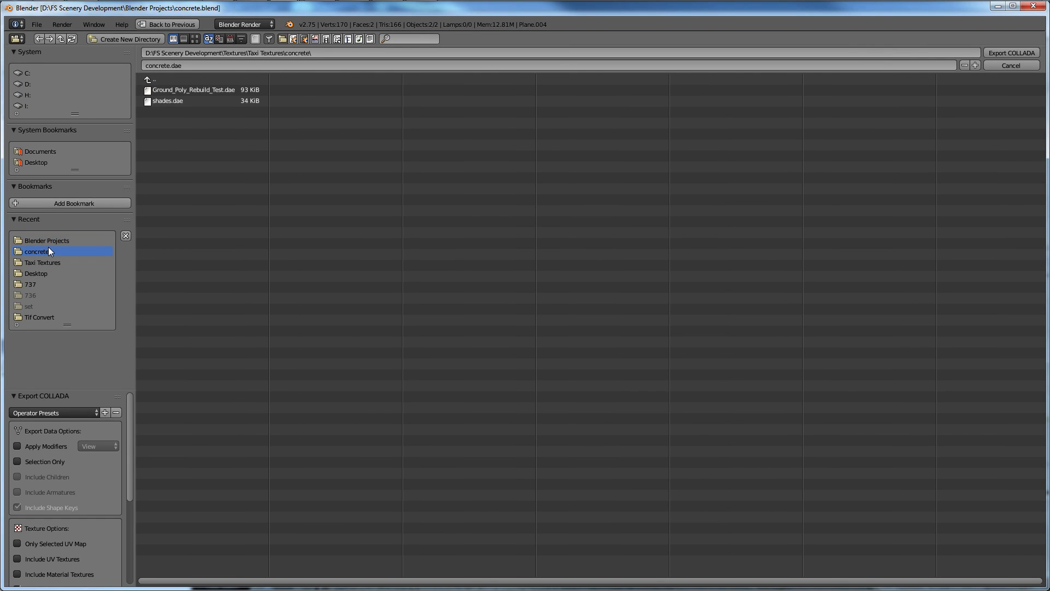
pyautogui.click(1011, 52)
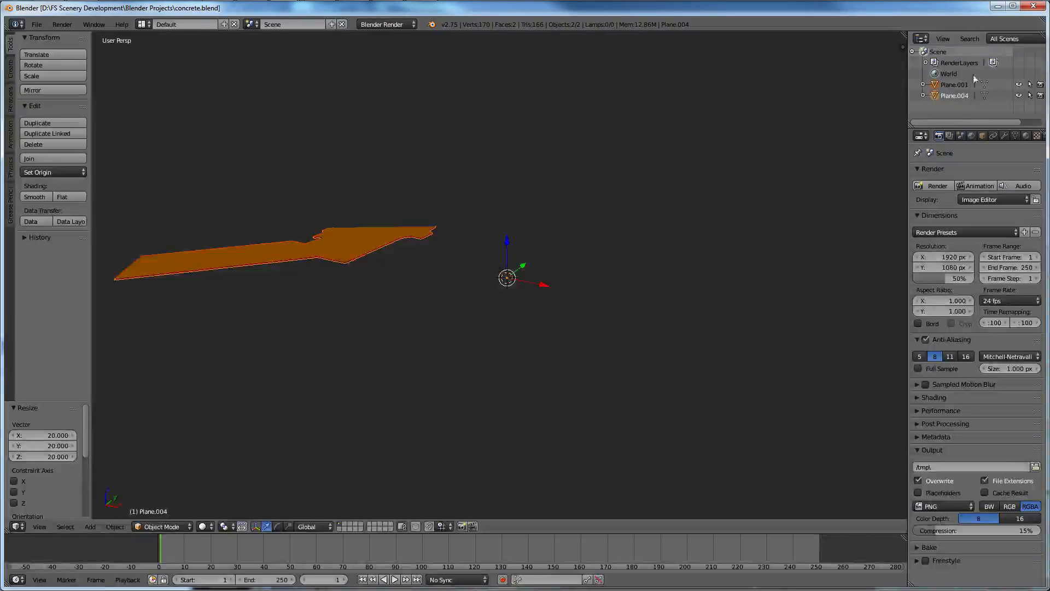
# Switch to the marks.blend window and select all the marking planes.
pyautogui.moveTo(284, 11)
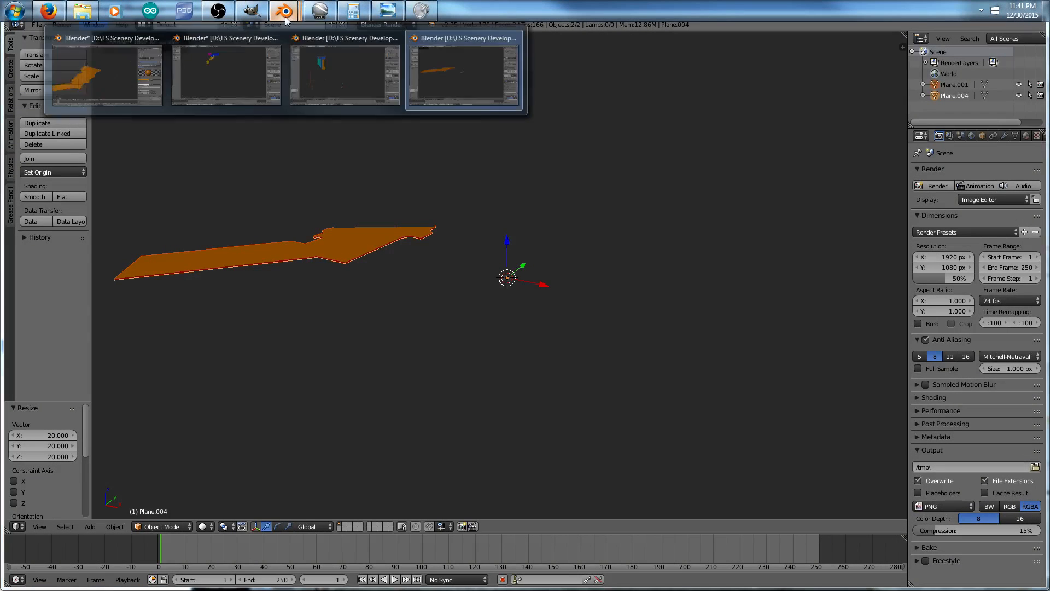
pyautogui.click(246, 87)
pyautogui.scroll(-3, 417, 310)
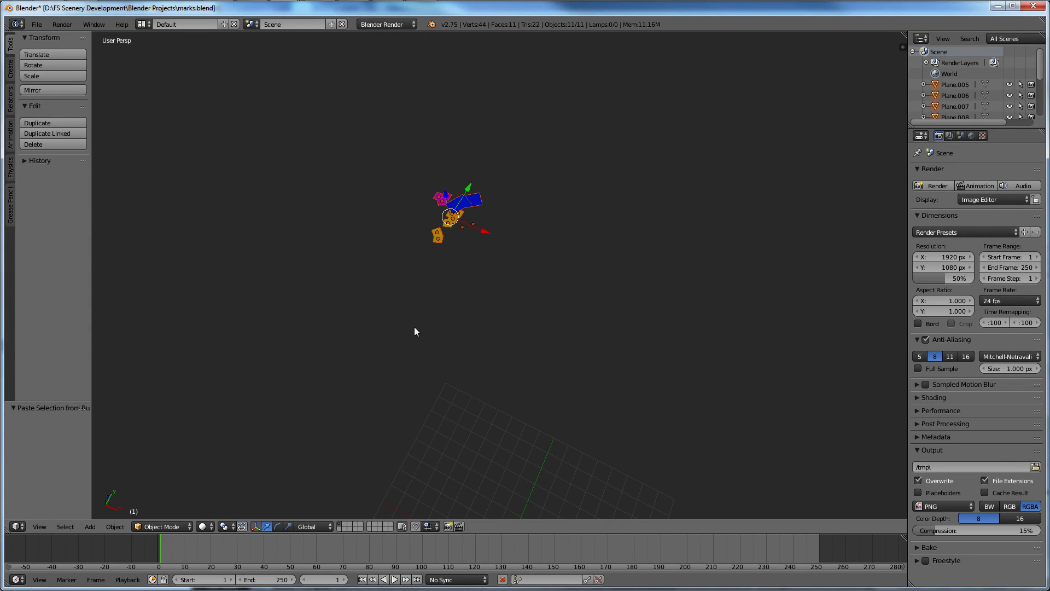
pyautogui.press('a')
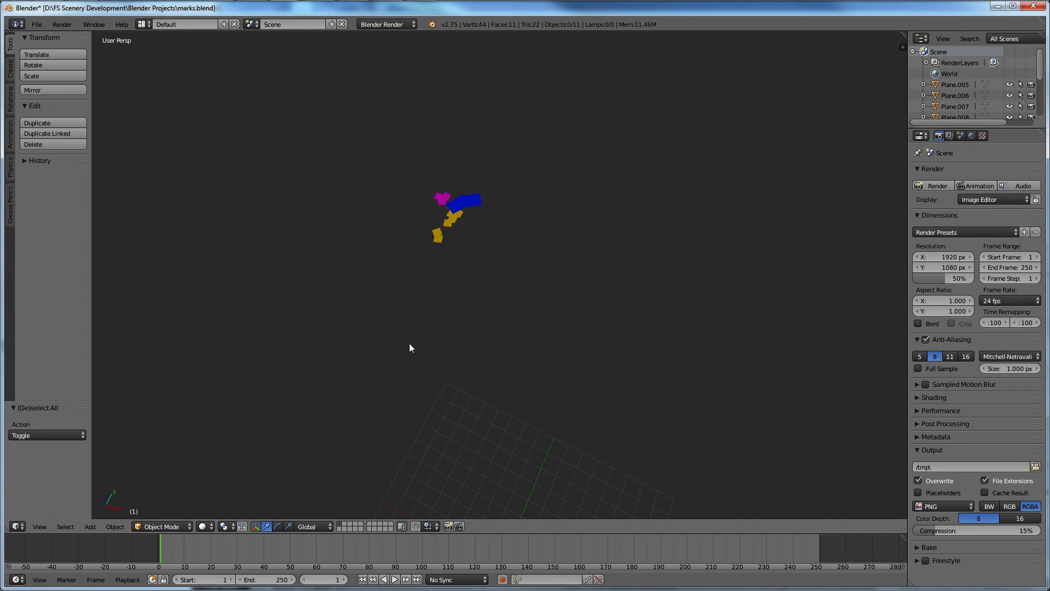
pyautogui.press('a')
# Set the origin of all the marking planes to the 3D cursor.
pyautogui.click(115, 526)
pyautogui.moveTo(176, 477)
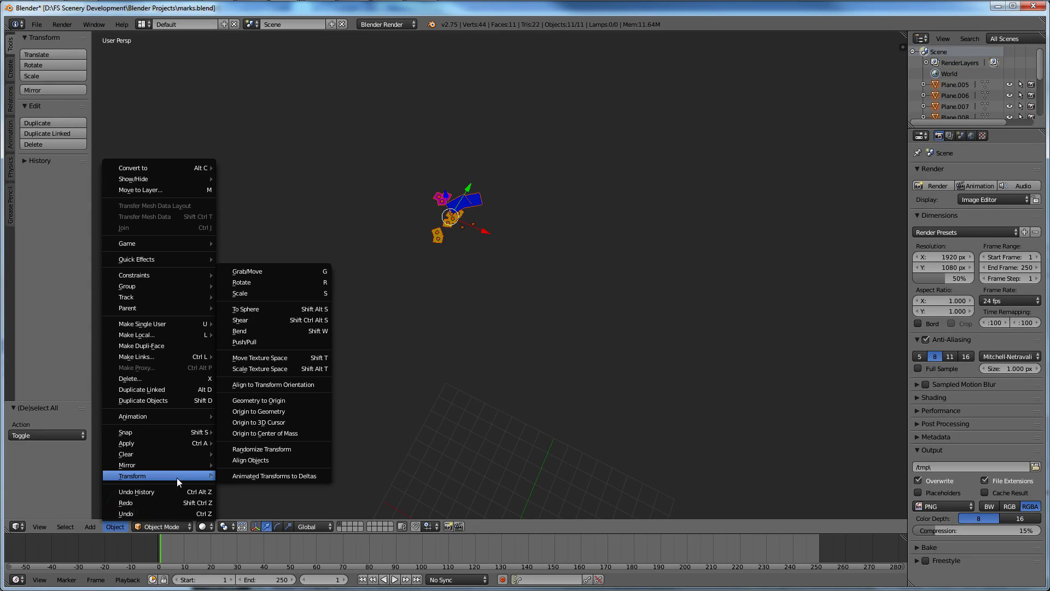
pyautogui.click(280, 412)
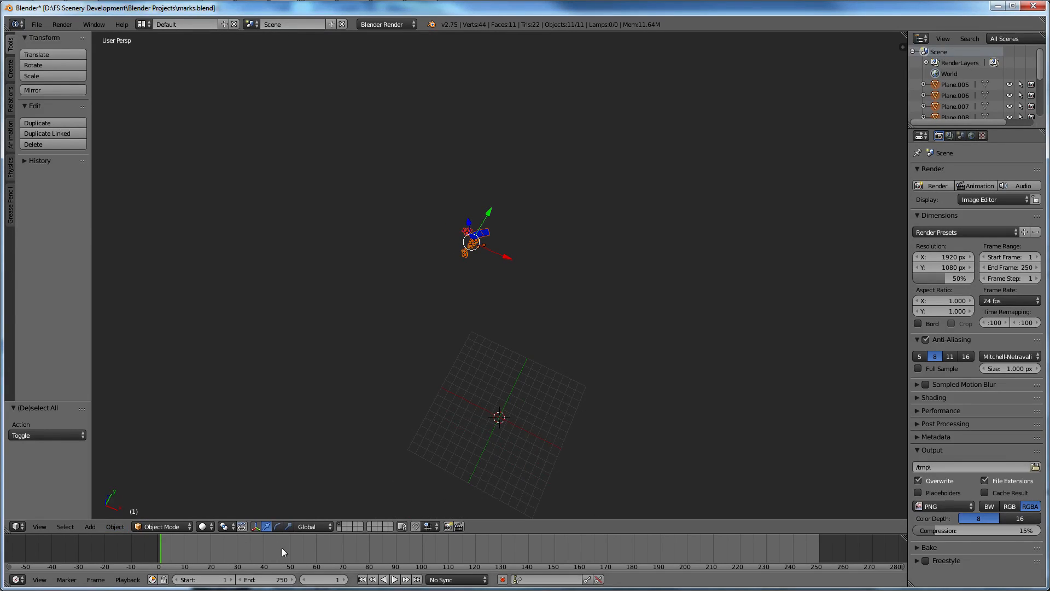
pyautogui.click(115, 526)
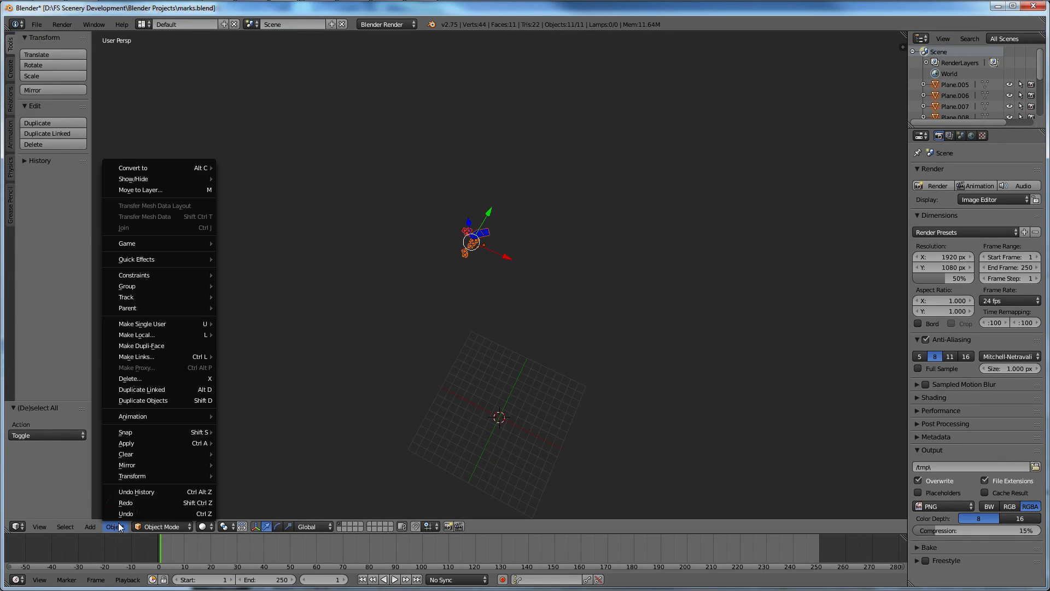
pyautogui.moveTo(132, 476)
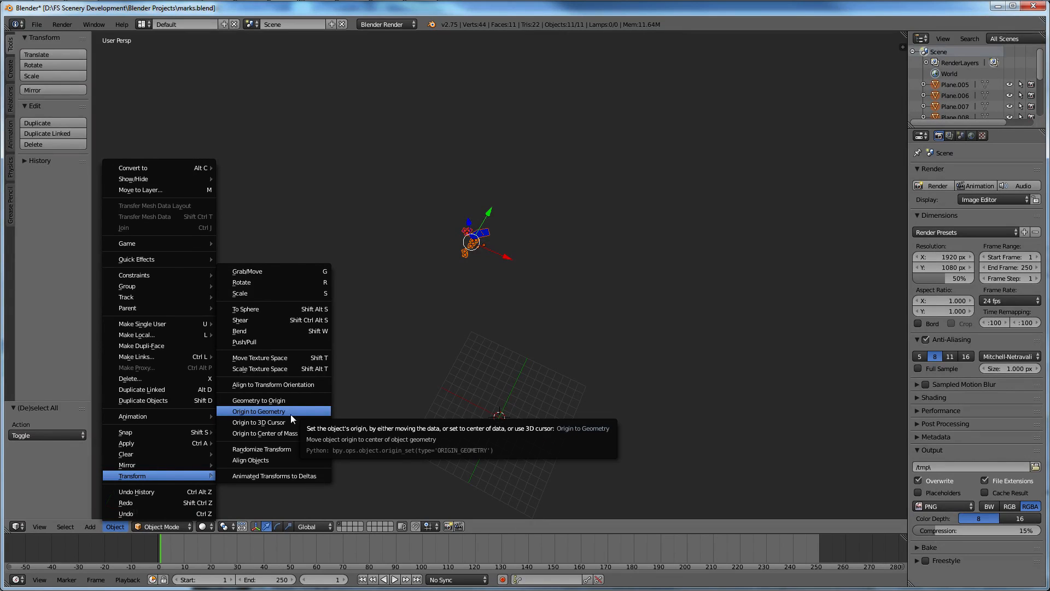
pyautogui.click(287, 422)
# Scale all the marking planes uniformly by a factor of 20.
pyautogui.press('s')
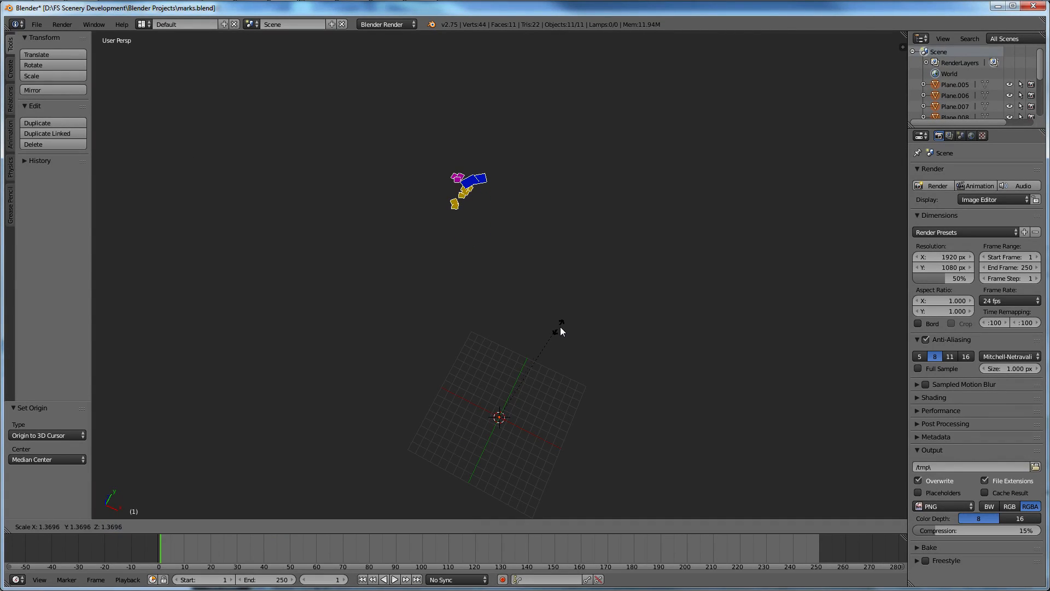
pyautogui.write('2')
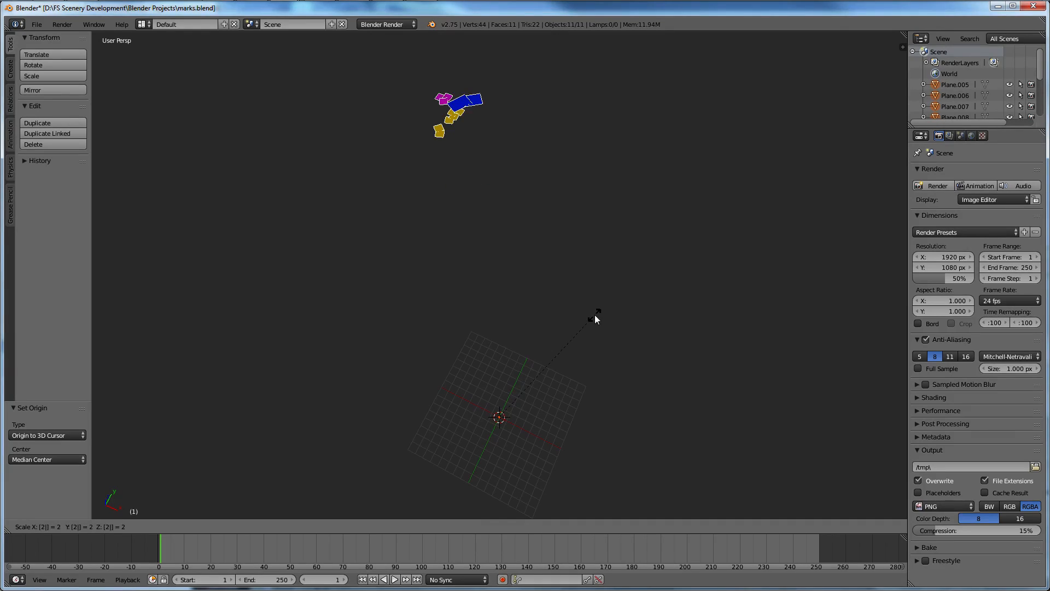
pyautogui.write('0')
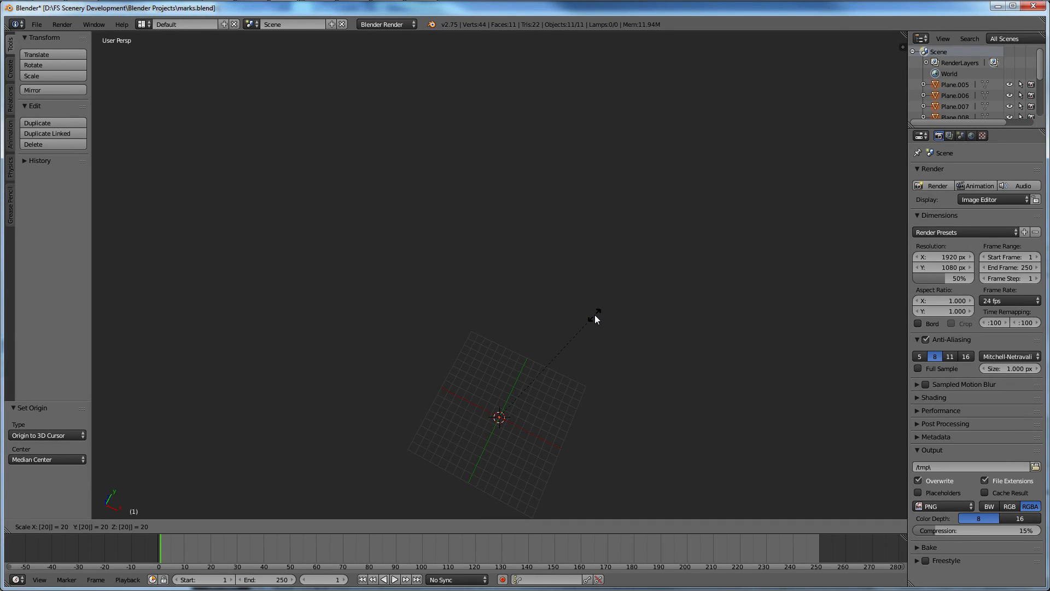
pyautogui.press('Return')
pyautogui.scroll(-12, 590, 306)
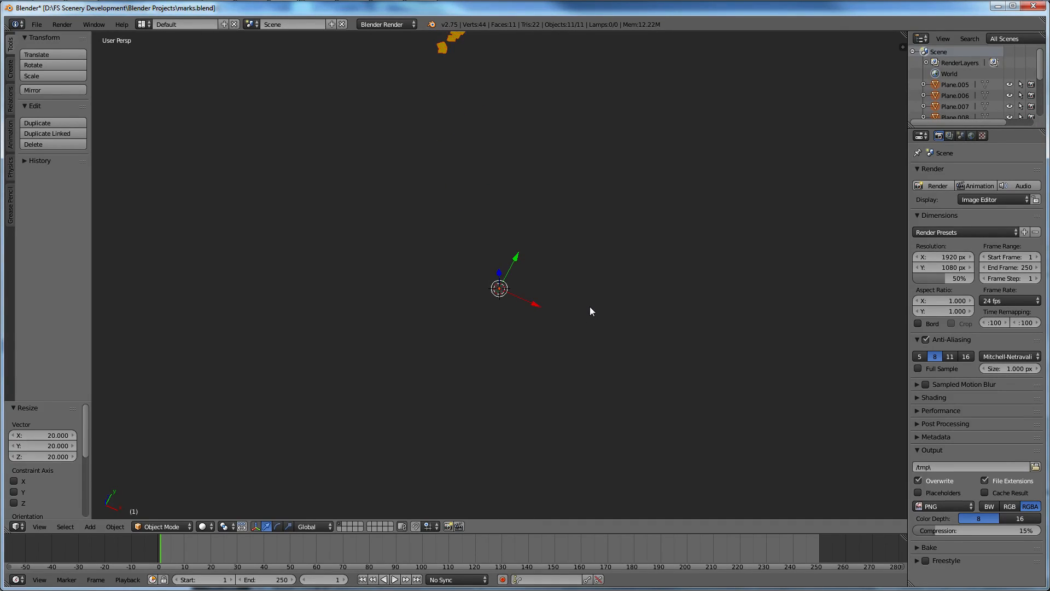
pyautogui.keyDown('shift'); pyautogui.scroll(5, 589, 307); pyautogui.keyUp('shift')
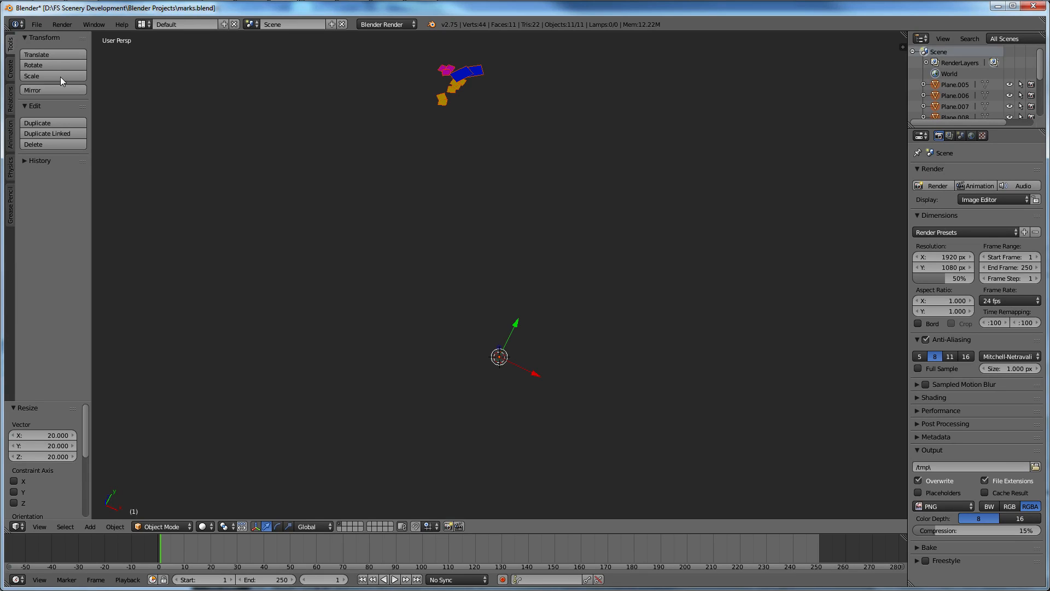
# Save marks.blend and export it as the COLLADA file marks.dae into the concrete texture folder.
pyautogui.click(37, 24)
pyautogui.click(34, 108)
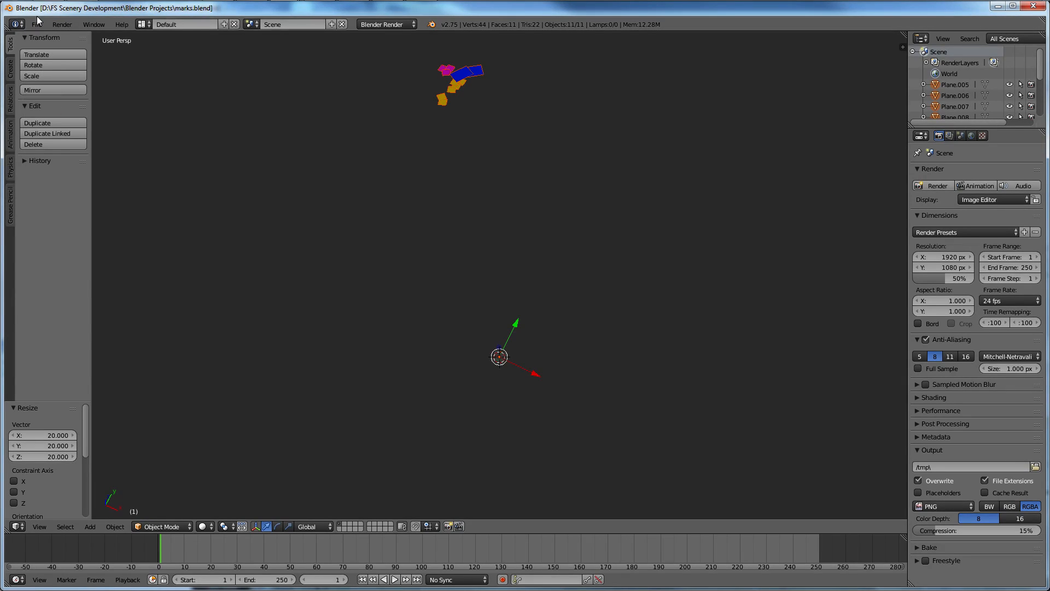
pyautogui.click(36, 24)
pyautogui.moveTo(62, 228)
pyautogui.click(199, 228)
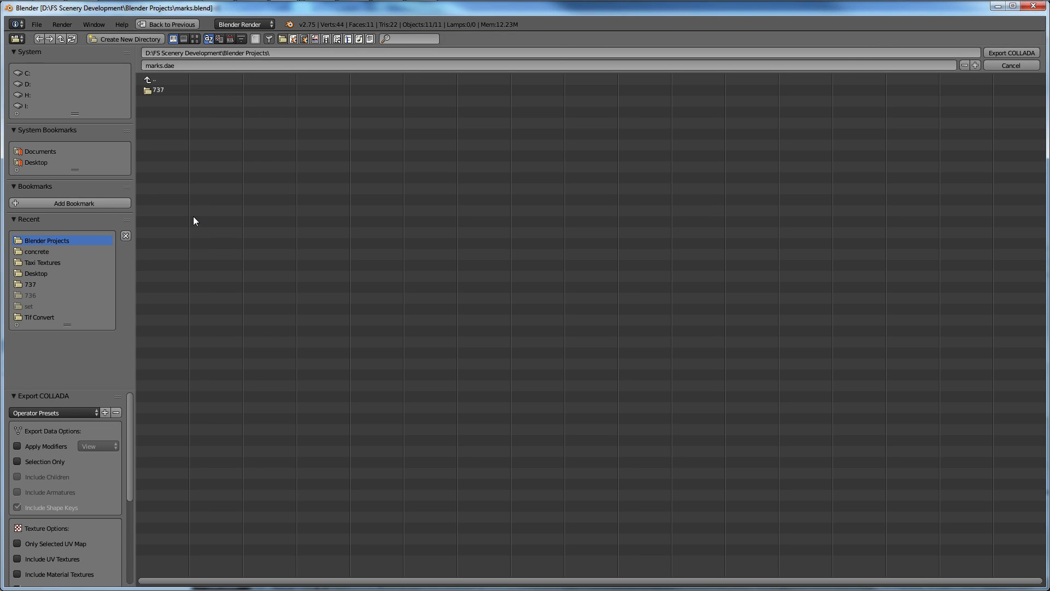
pyautogui.click(64, 253)
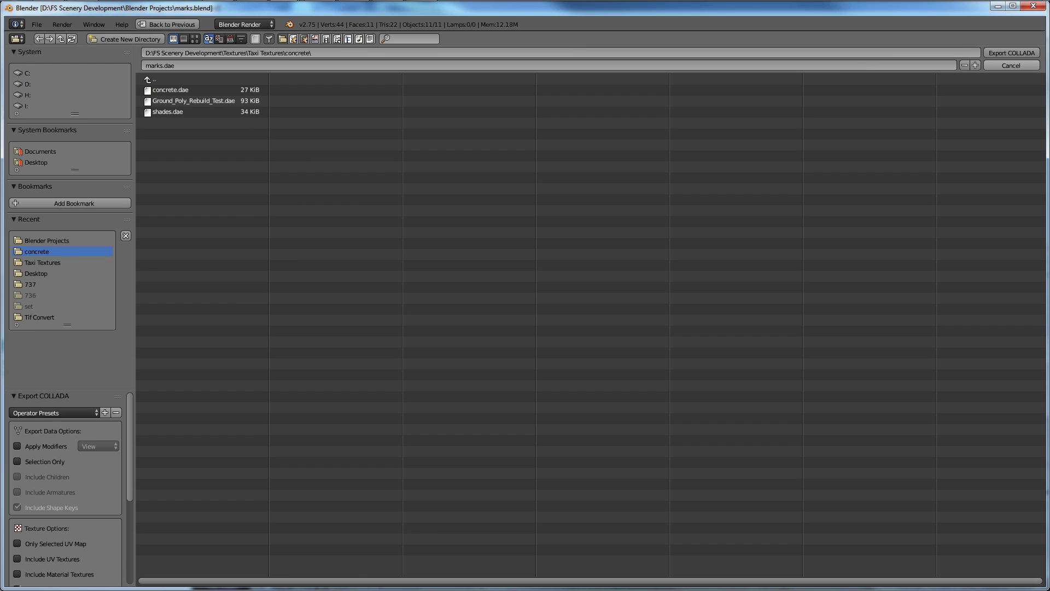
pyautogui.press('Return')
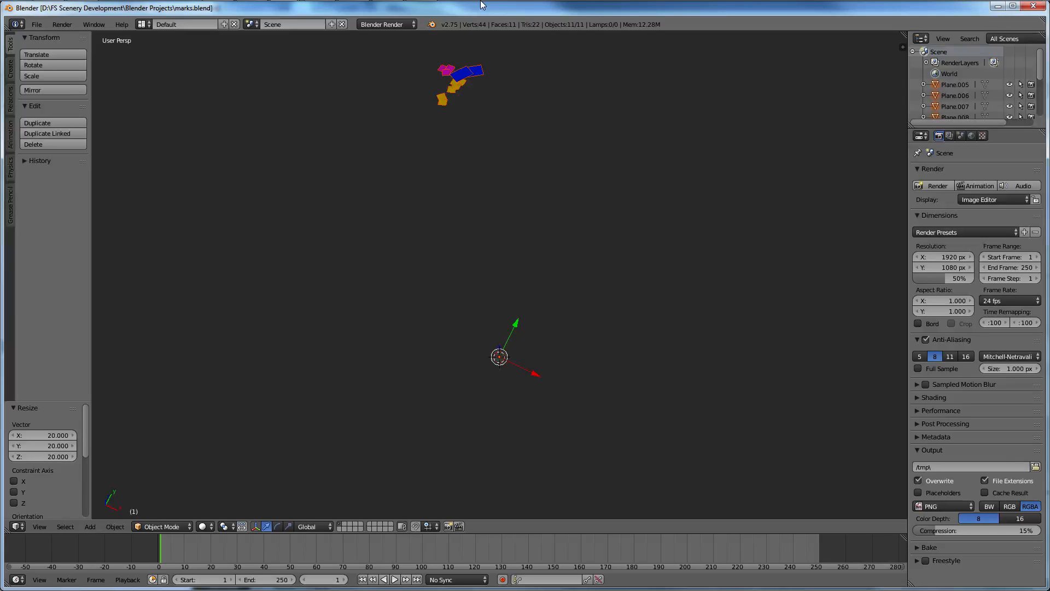
# Switch to the file explorer and run ModelConverterX as administrator from the modelconverterx_latest_development_release folder on drive C.
pyautogui.moveTo(481, 4)
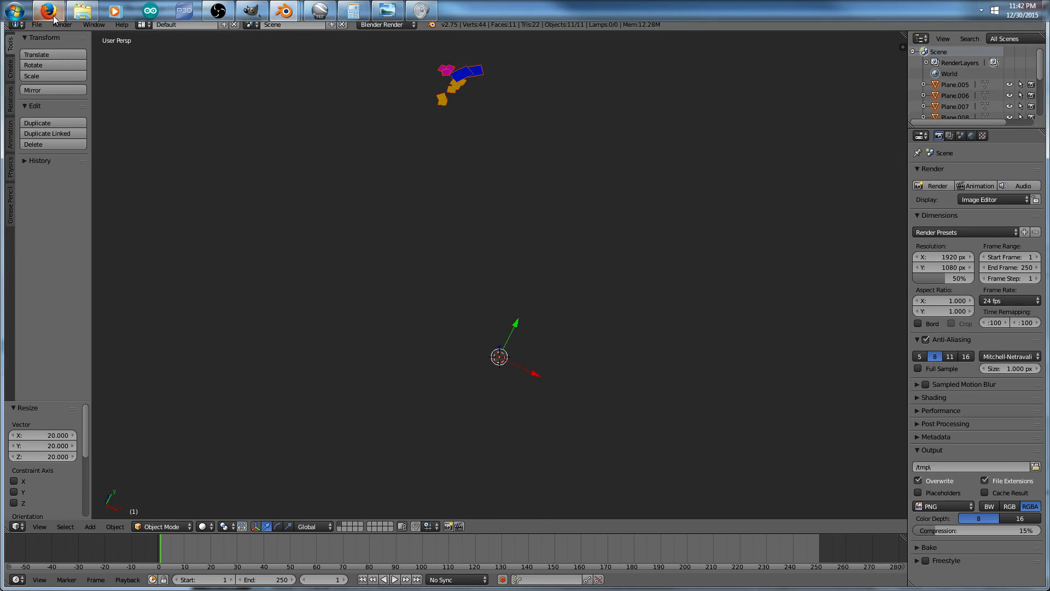
pyautogui.click(82, 10)
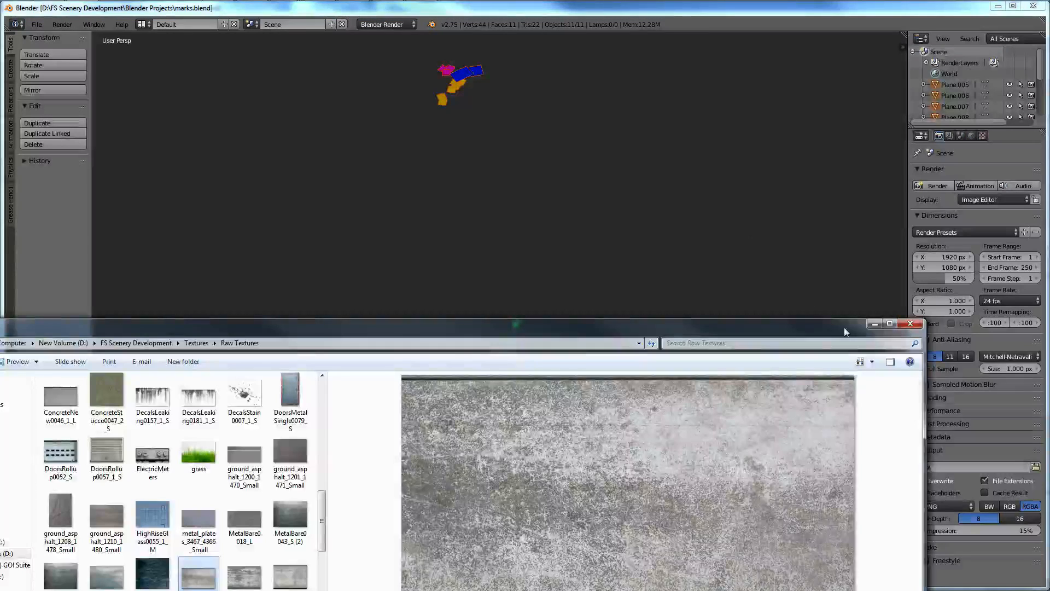
pyautogui.moveTo(860, 330); pyautogui.dragTo(953, 148)
pyautogui.moveTo(2, 2)
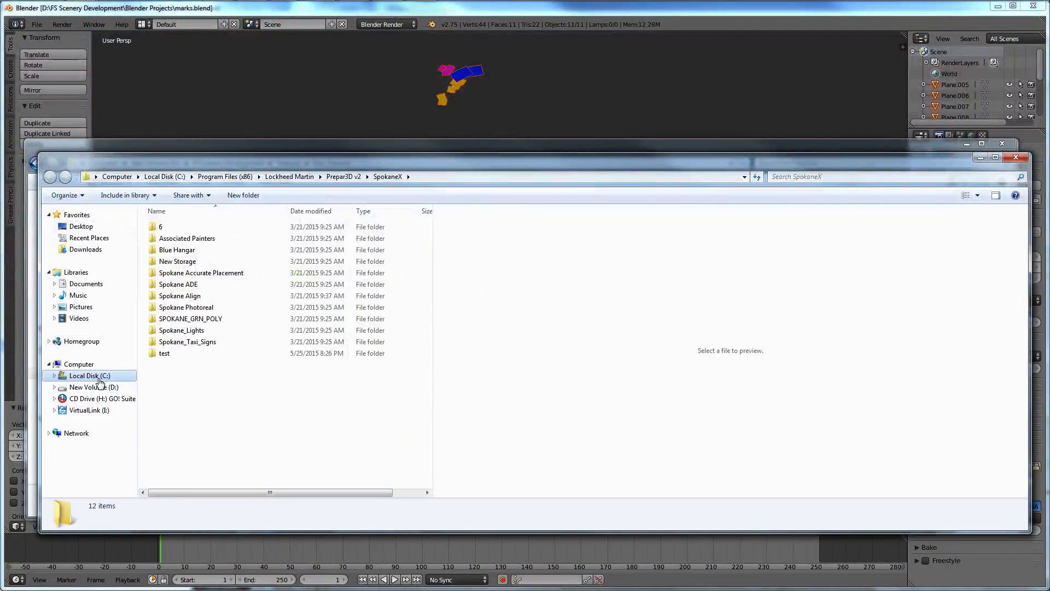
pyautogui.click(98, 378)
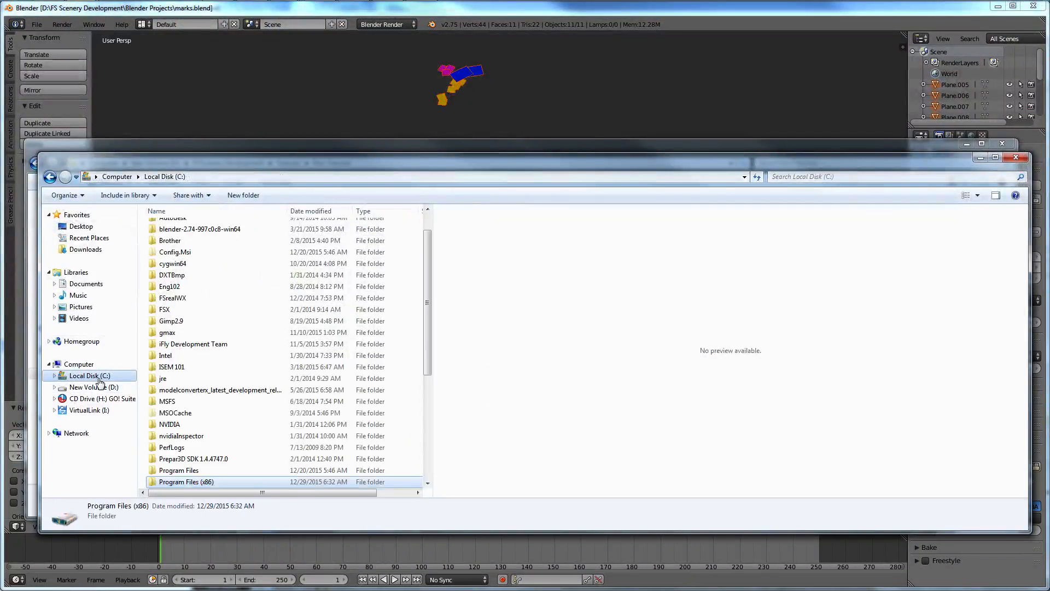
pyautogui.doubleClick(192, 390)
pyautogui.rightClick(174, 459)
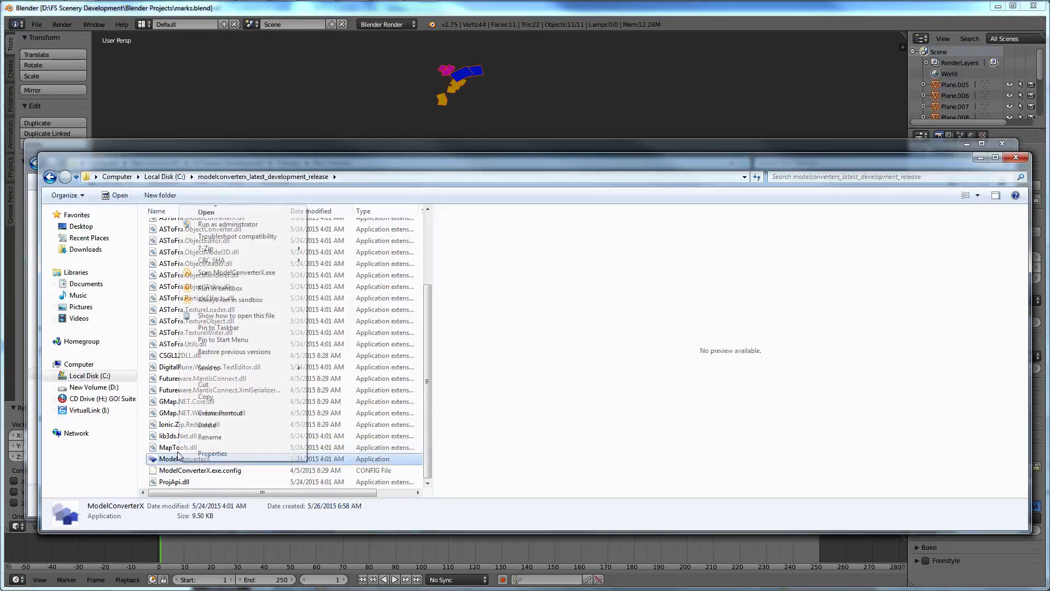
pyautogui.click(249, 223)
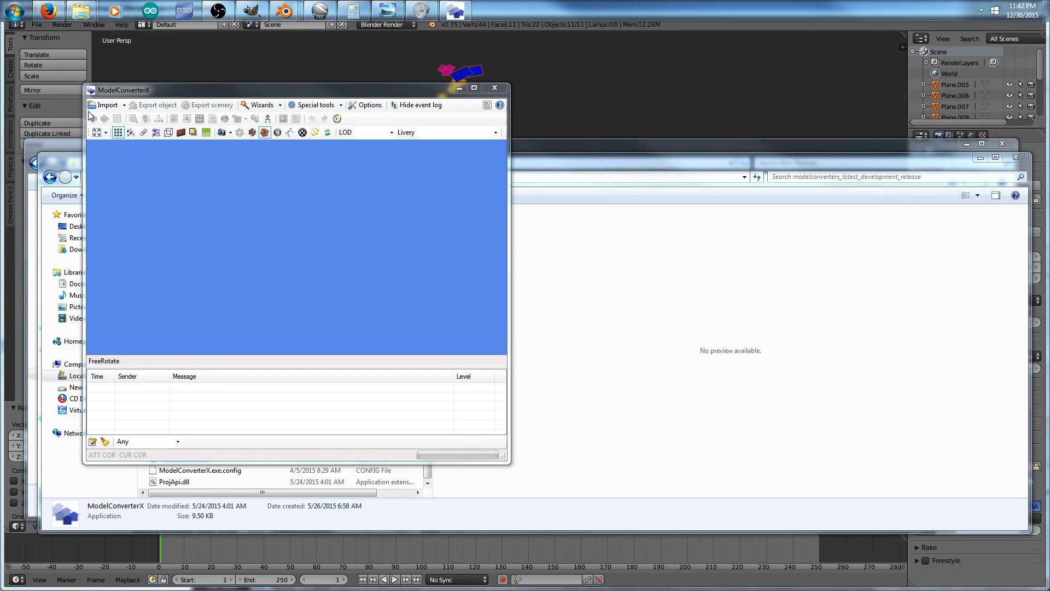
# Import the COLLADA file concrete.dae from the concrete texture folder.
pyautogui.click(104, 104)
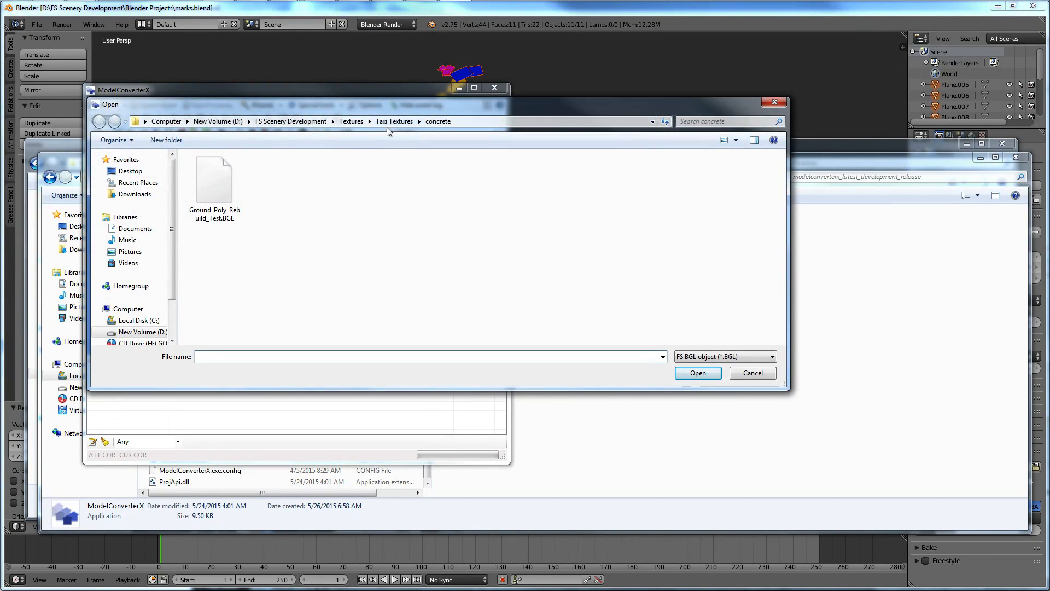
pyautogui.click(753, 356)
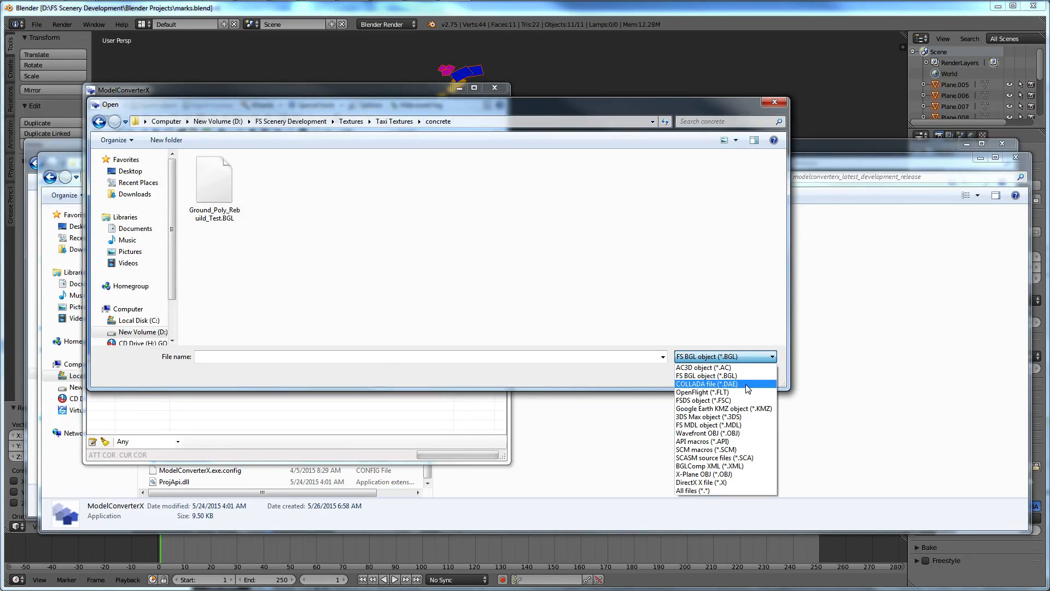
pyautogui.click(747, 385)
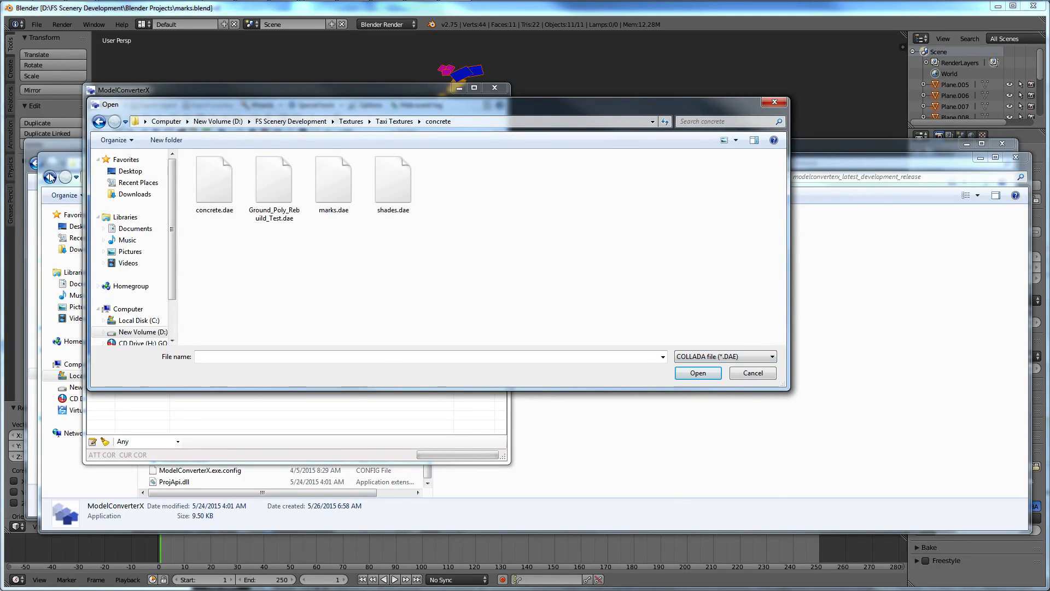
pyautogui.doubleClick(215, 183)
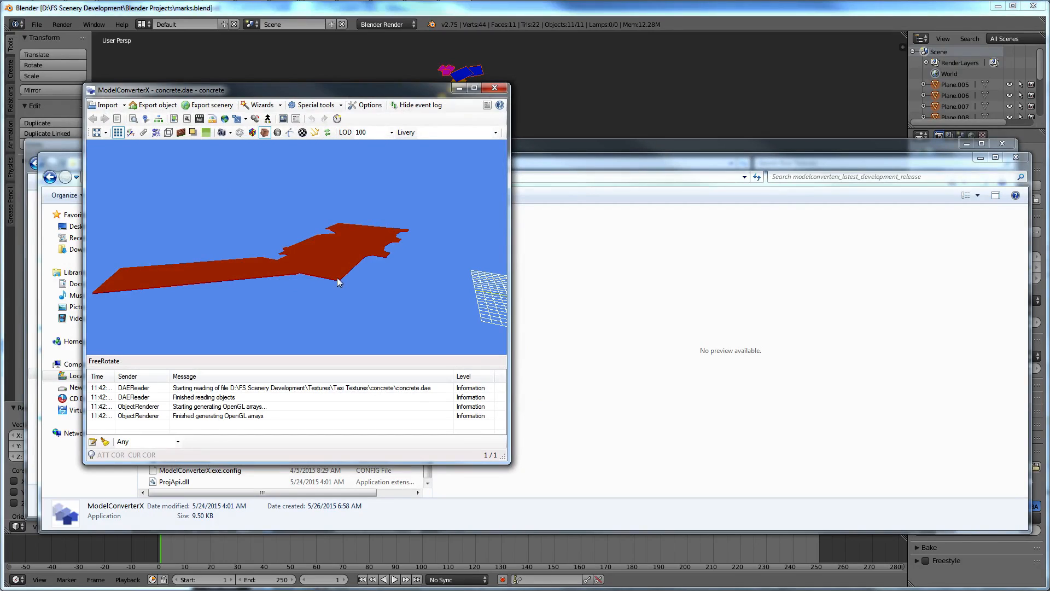
pyautogui.scroll(3, 313, 276)
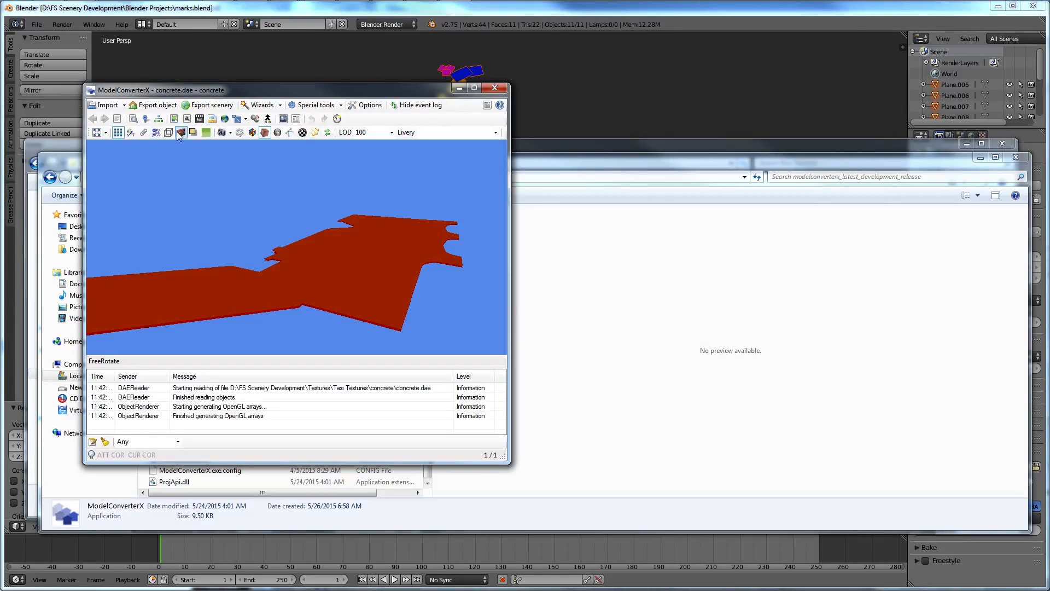
# Open the Material Editor beside the model and highlight the colorFF0032A3 material.
pyautogui.click(174, 119)
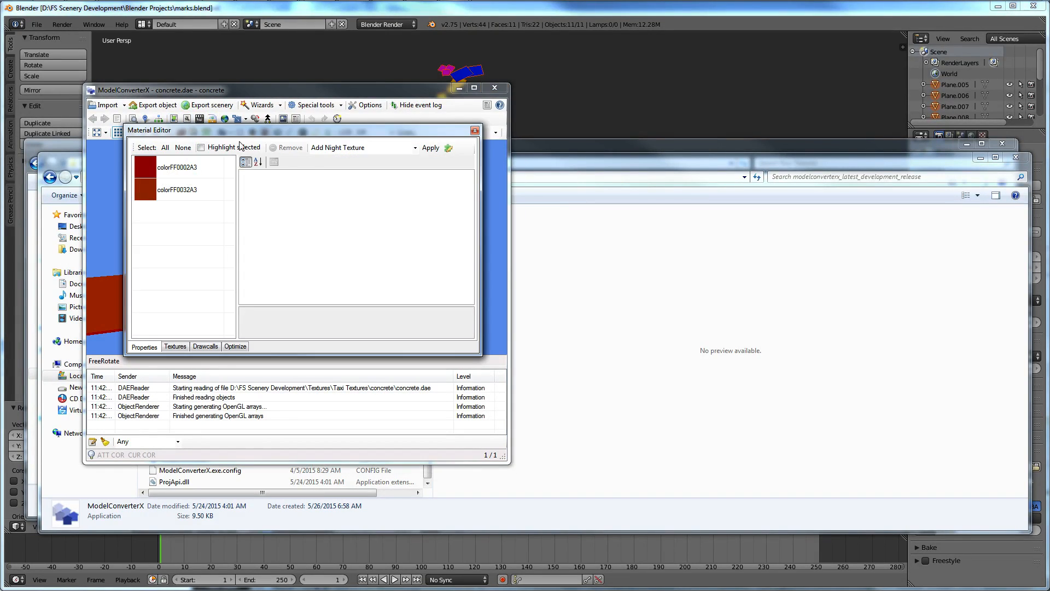
pyautogui.moveTo(241, 132); pyautogui.dragTo(763, 141)
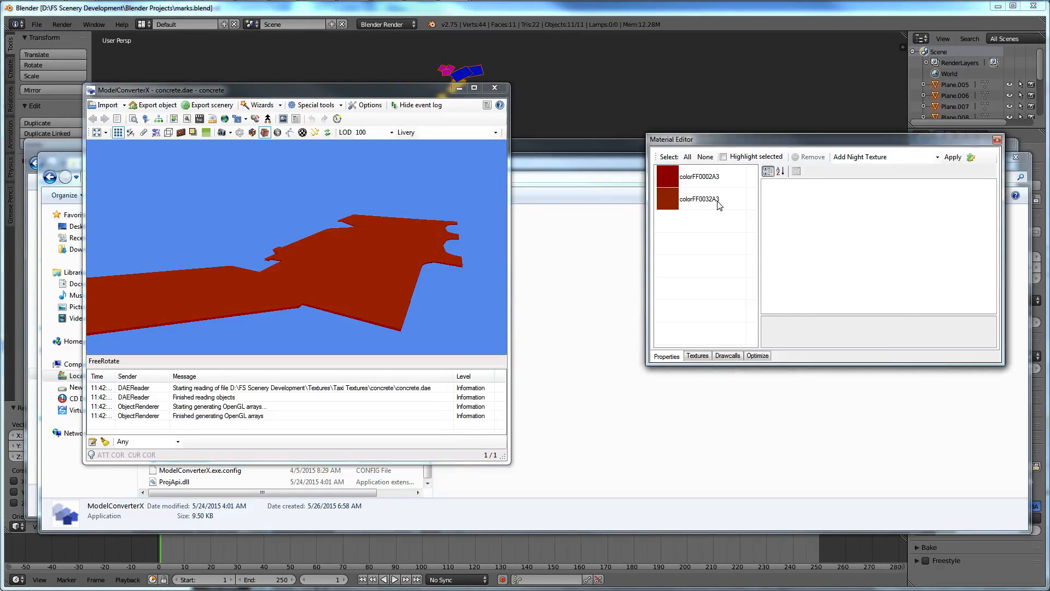
pyautogui.click(713, 200)
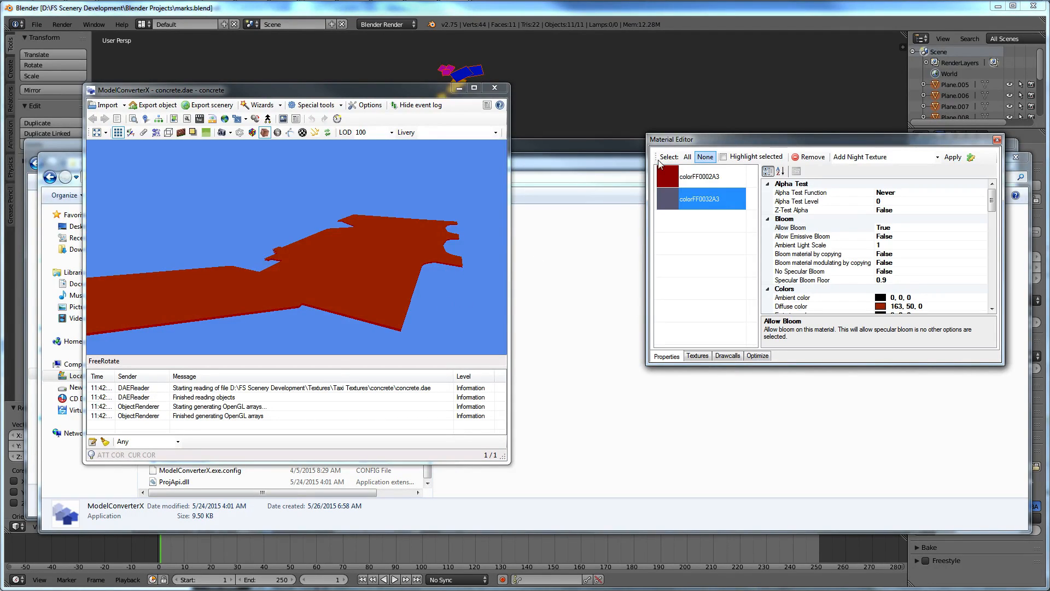
pyautogui.click(723, 157)
pyautogui.moveTo(350, 235); pyautogui.dragTo(347, 280)
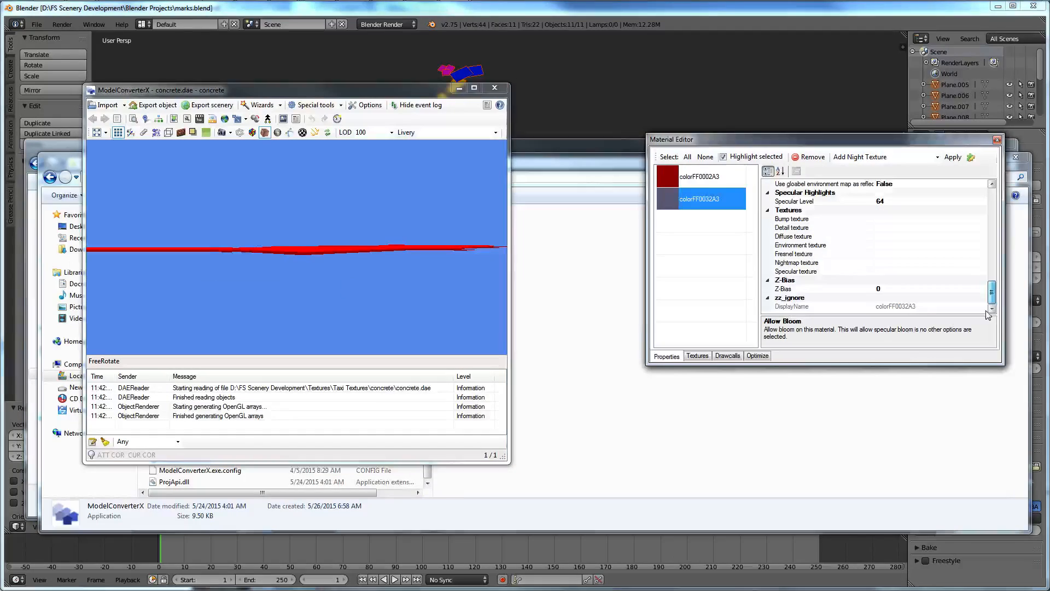
# Assign the concrete_detail image as the diffuse texture of the colorFF0032A3 material.
pyautogui.click(963, 246)
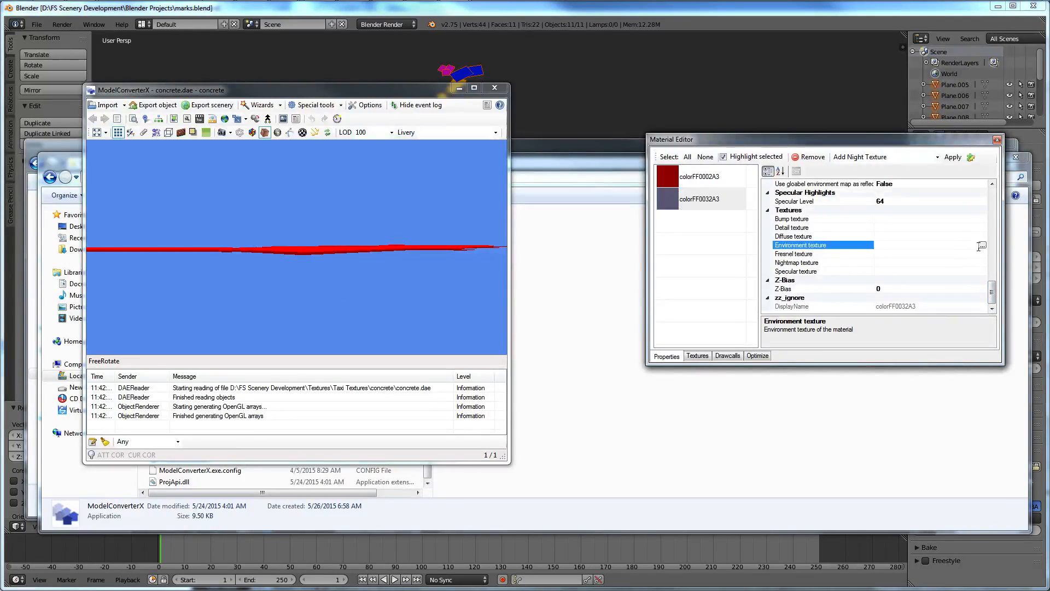
pyautogui.click(975, 228)
pyautogui.click(965, 254)
pyautogui.click(963, 245)
pyautogui.click(966, 236)
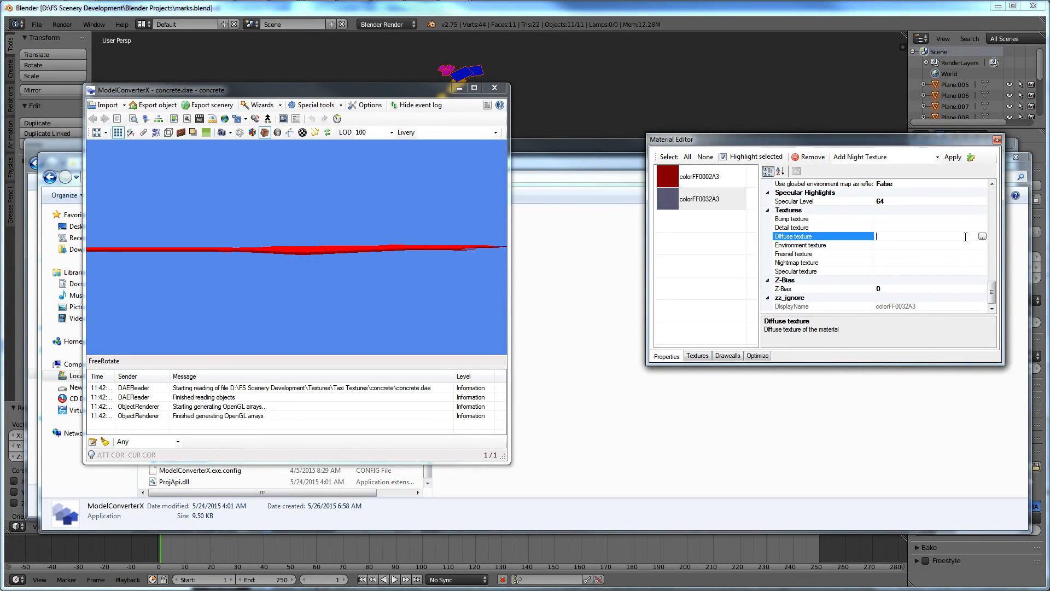
pyautogui.click(982, 236)
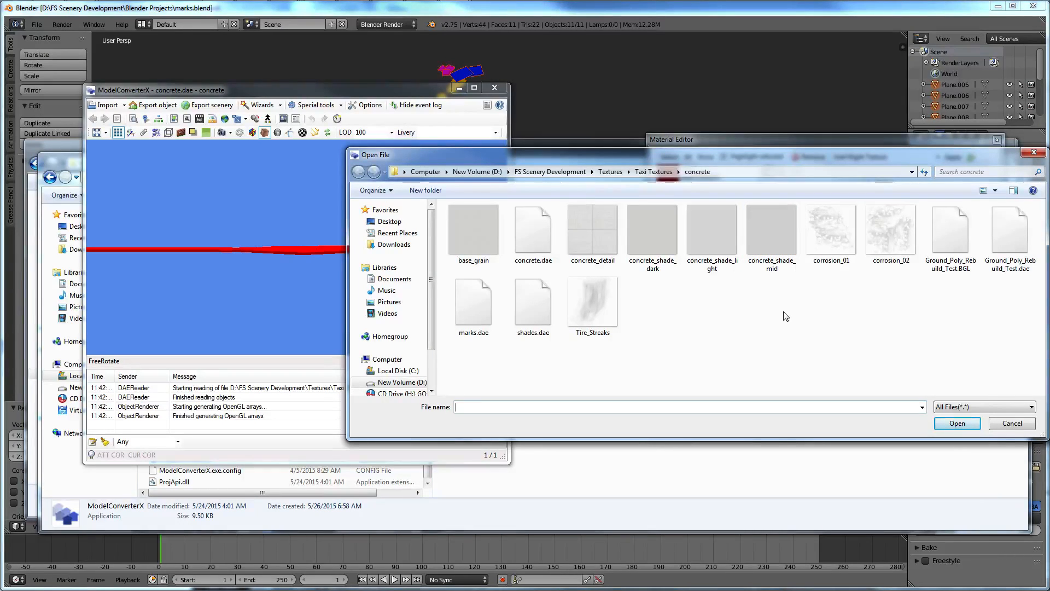
pyautogui.press('Escape')
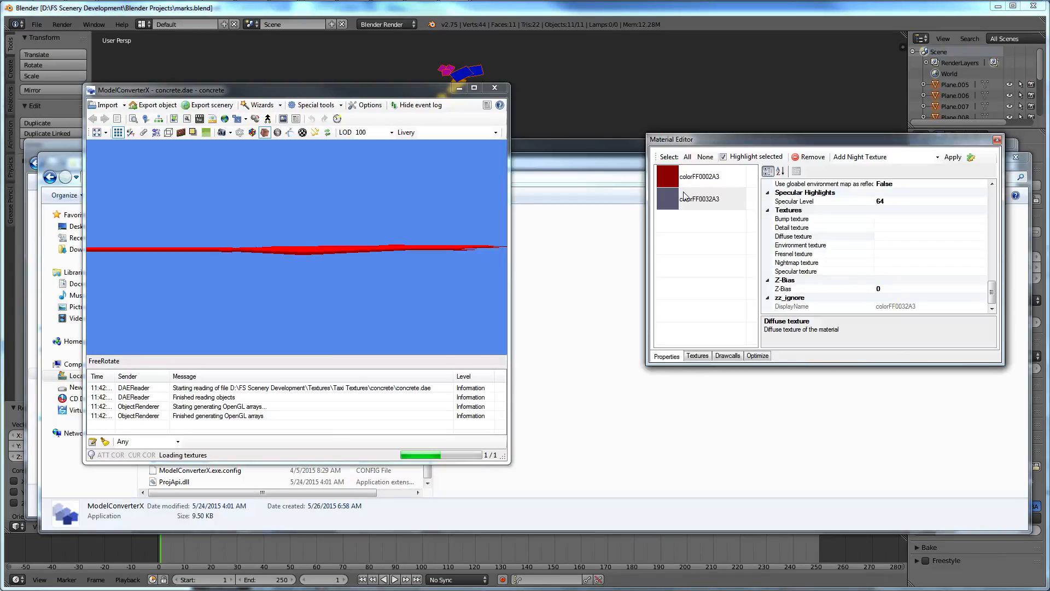
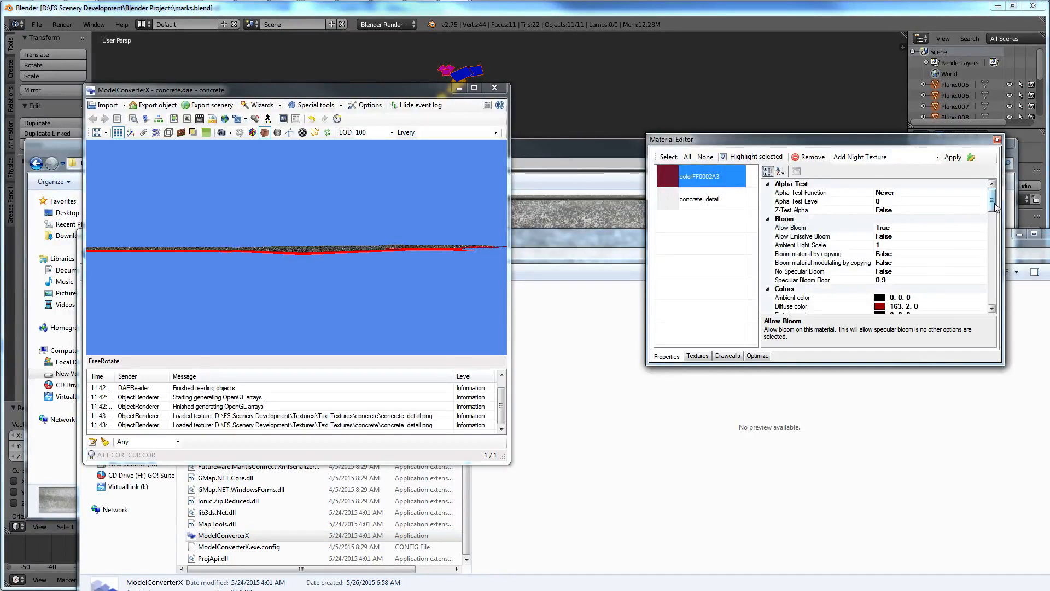
# Assign the base_grain image as the diffuse texture of the colorFF0002A3 material.
pyautogui.moveTo(994, 207); pyautogui.dragTo(991, 295)
pyautogui.click(938, 236)
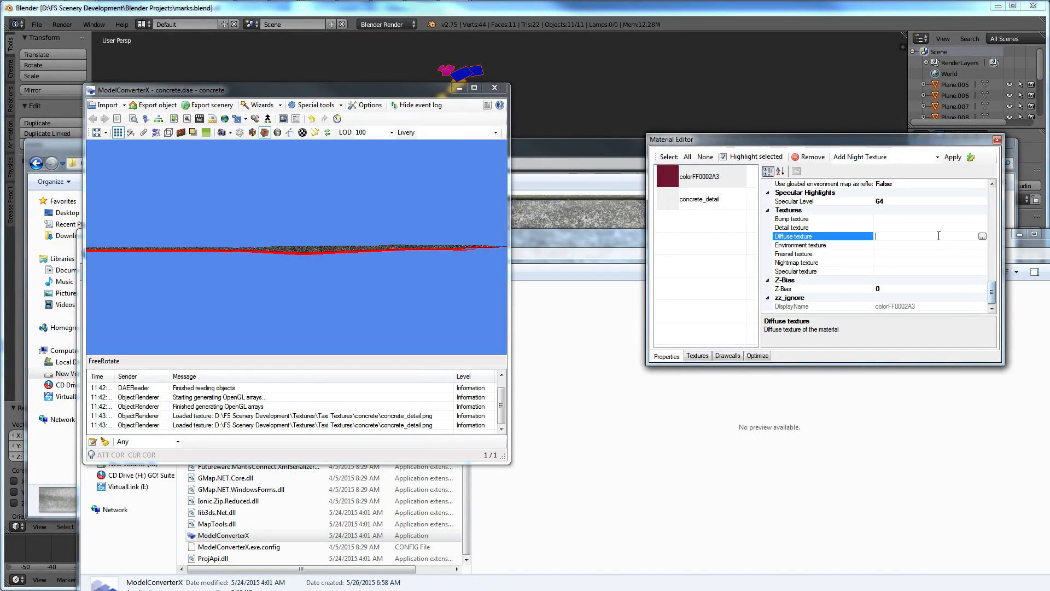
pyautogui.click(982, 236)
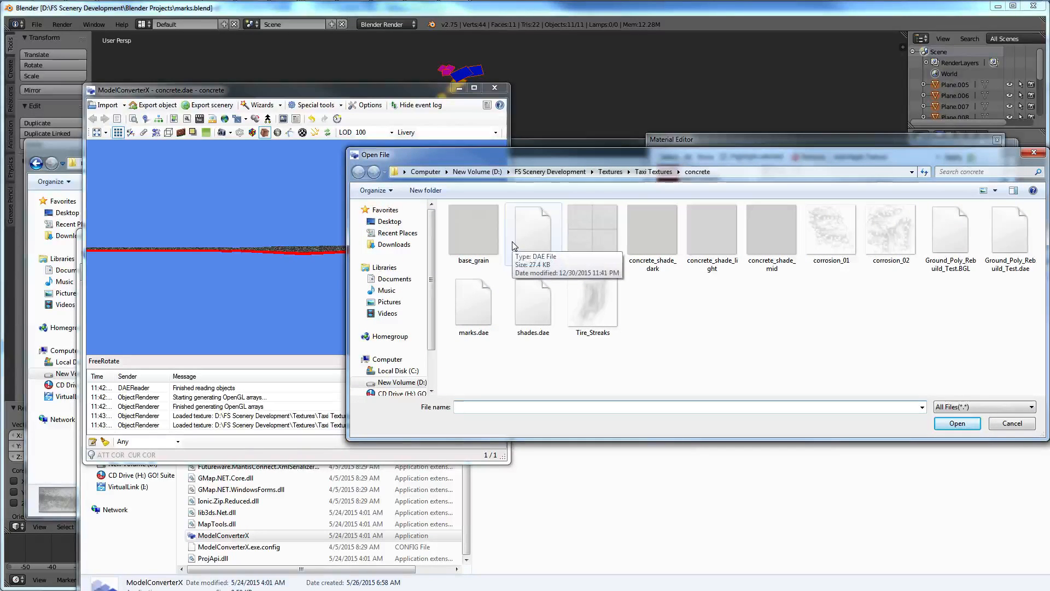
pyautogui.doubleClick(484, 235)
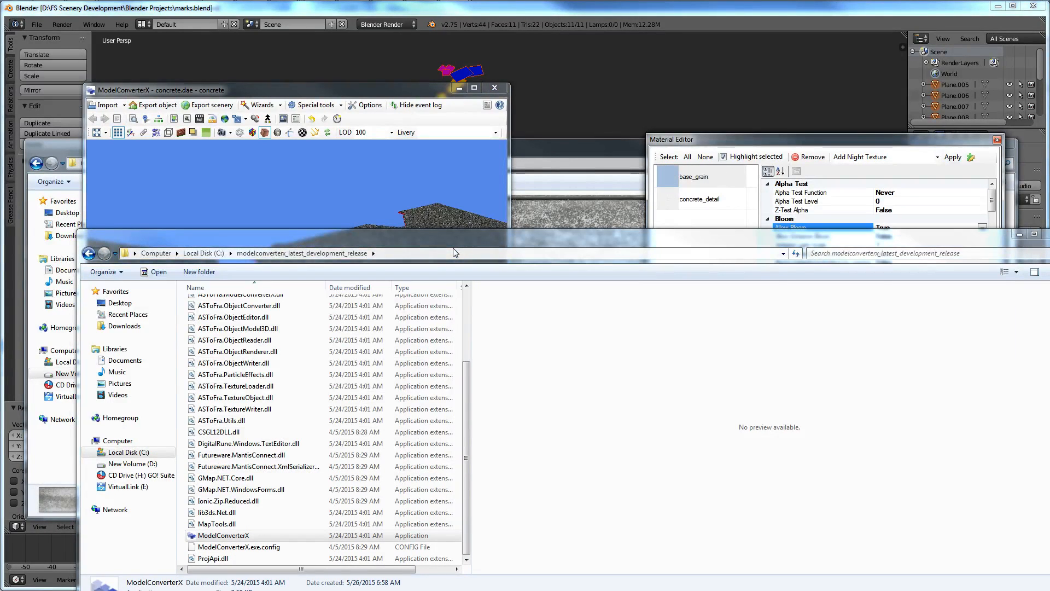
# Turn off the highlighting of selected materials and export the textured concrete model as an FSX BGL file named concrete.dae.
pyautogui.click(453, 253)
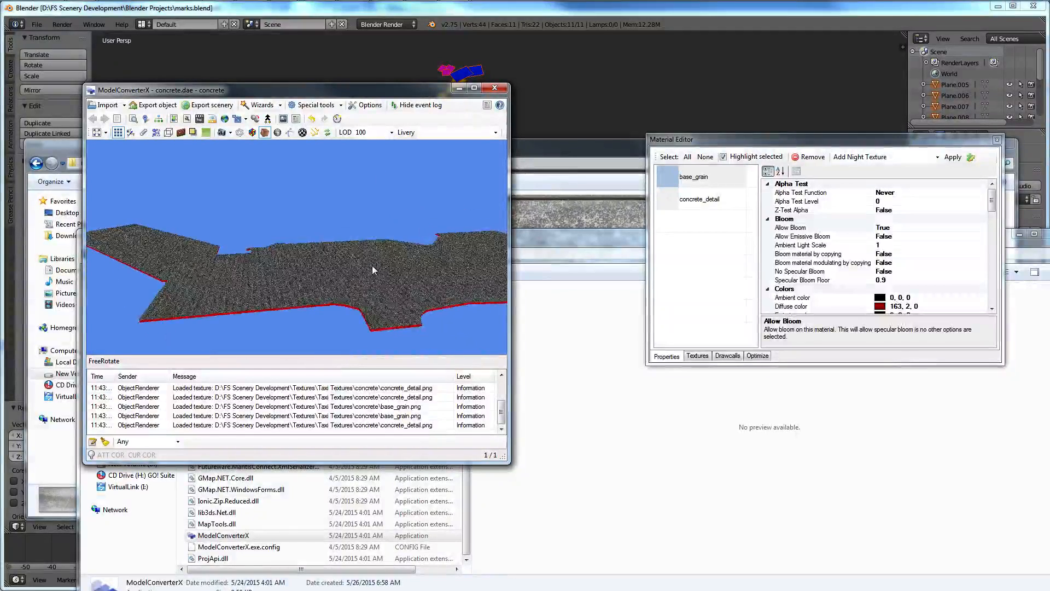
pyautogui.moveTo(372, 268)
pyautogui.mouseDown()
pyautogui.moveTo(364, 262)
pyautogui.moveTo(386, 265)
pyautogui.moveTo(388, 277)
pyautogui.mouseUp()
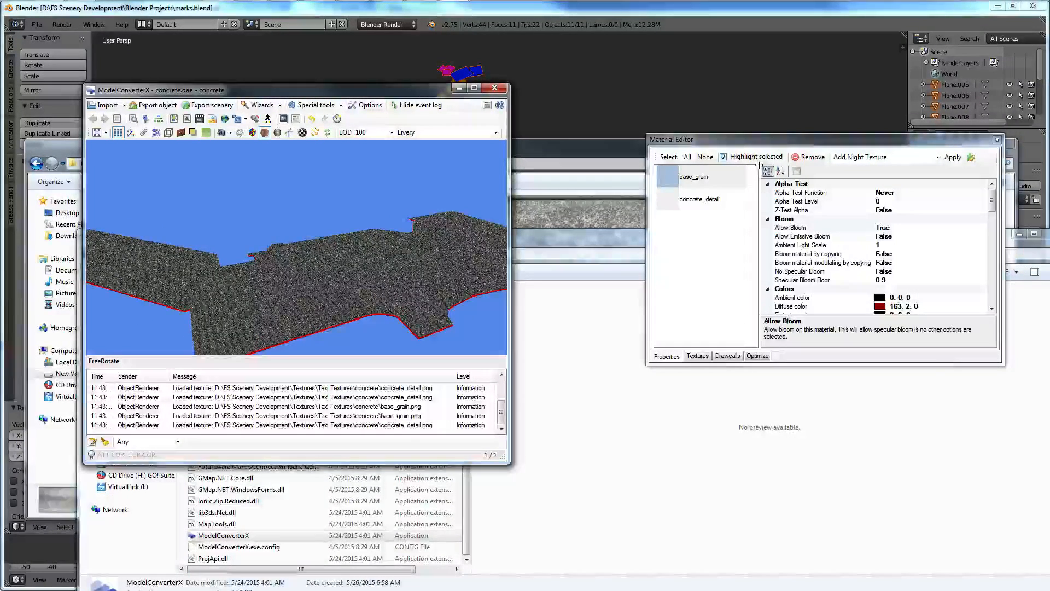
pyautogui.click(723, 156)
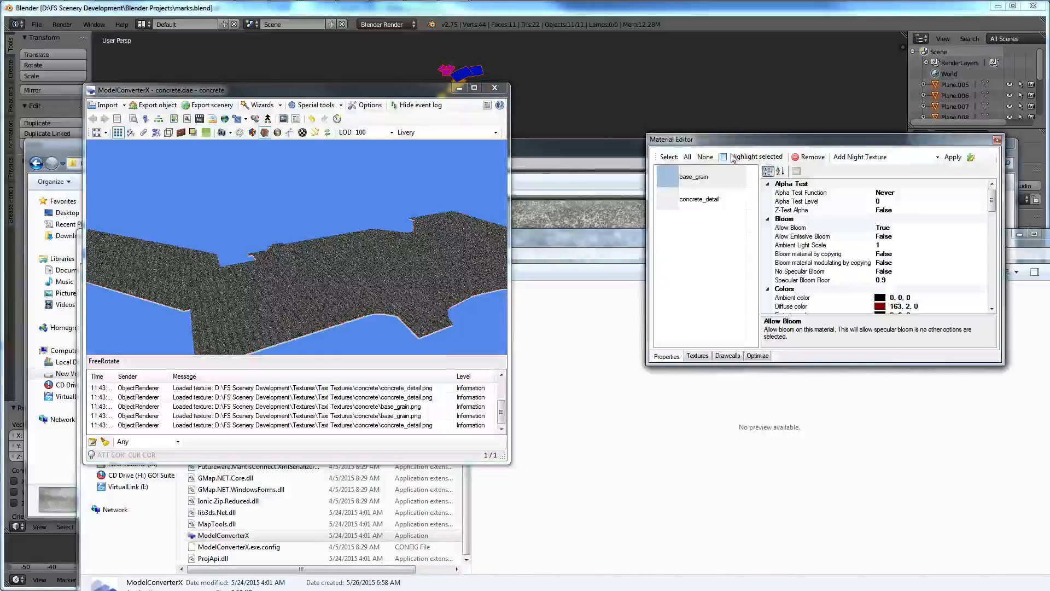
pyautogui.click(213, 119)
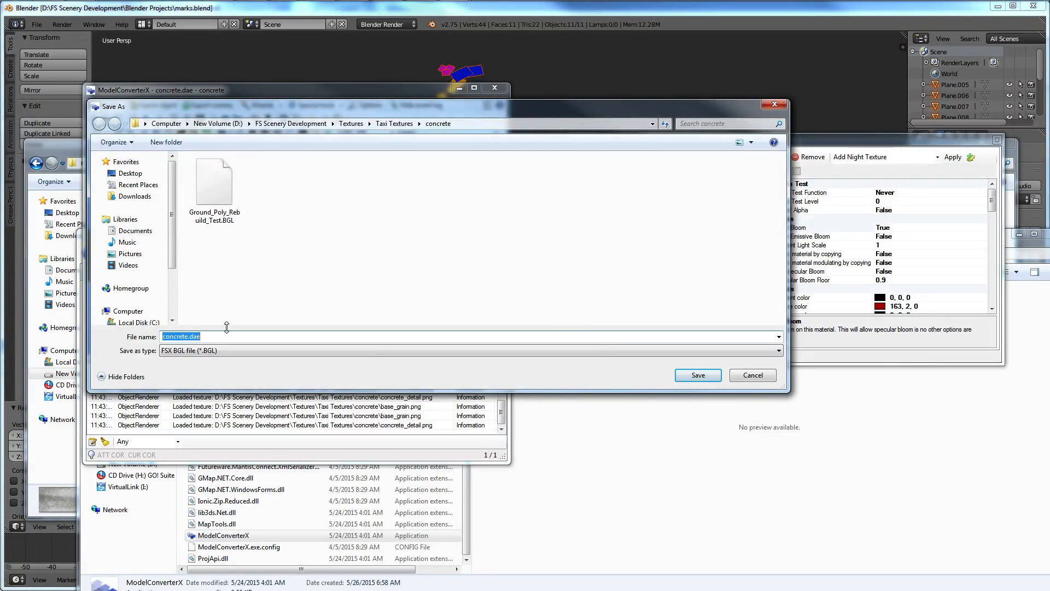
pyautogui.press('Return')
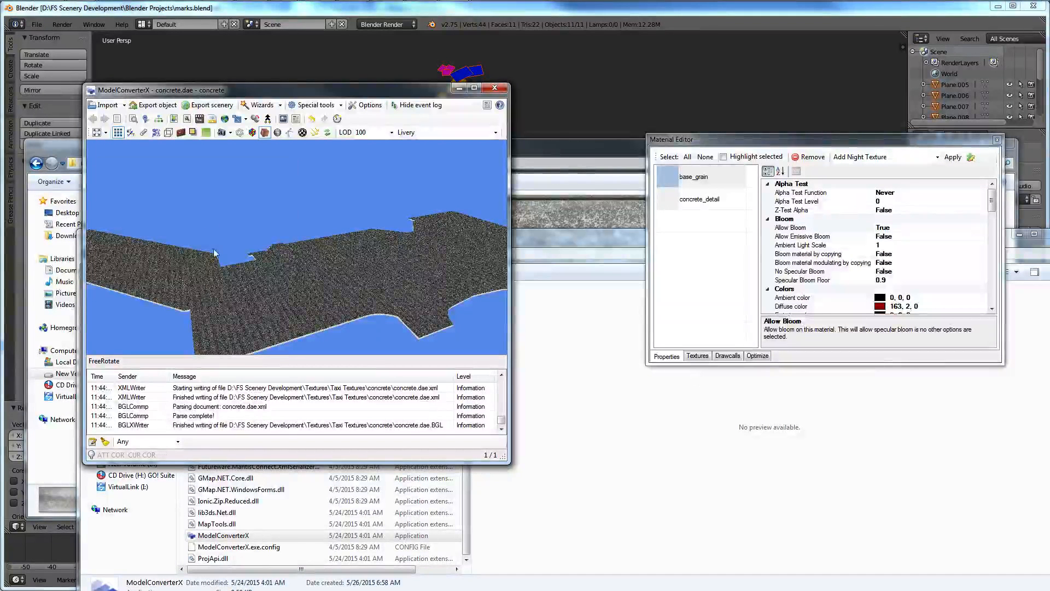
# Import the COLLADA file shades.dae and remove its white colorFFFFFFFF material.
pyautogui.click(161, 117)
pyautogui.click(400, 184)
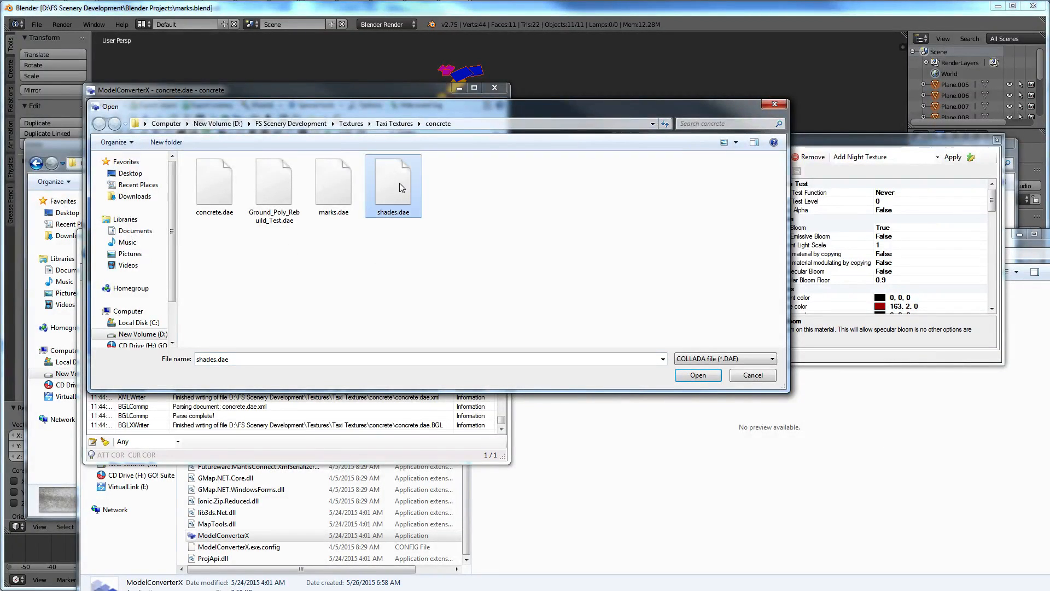
pyautogui.doubleClick(392, 168)
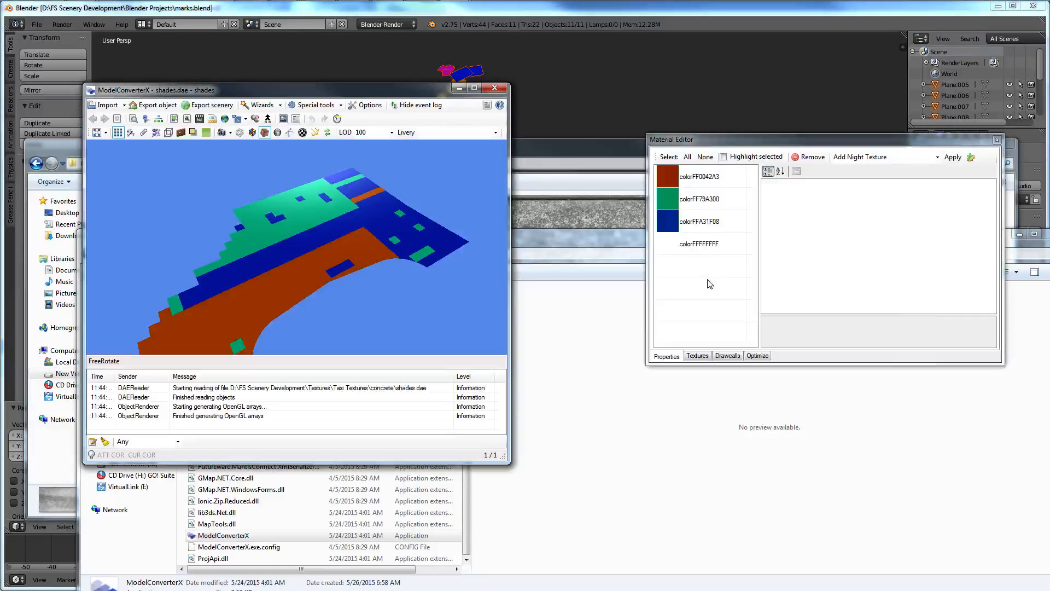
pyautogui.click(710, 250)
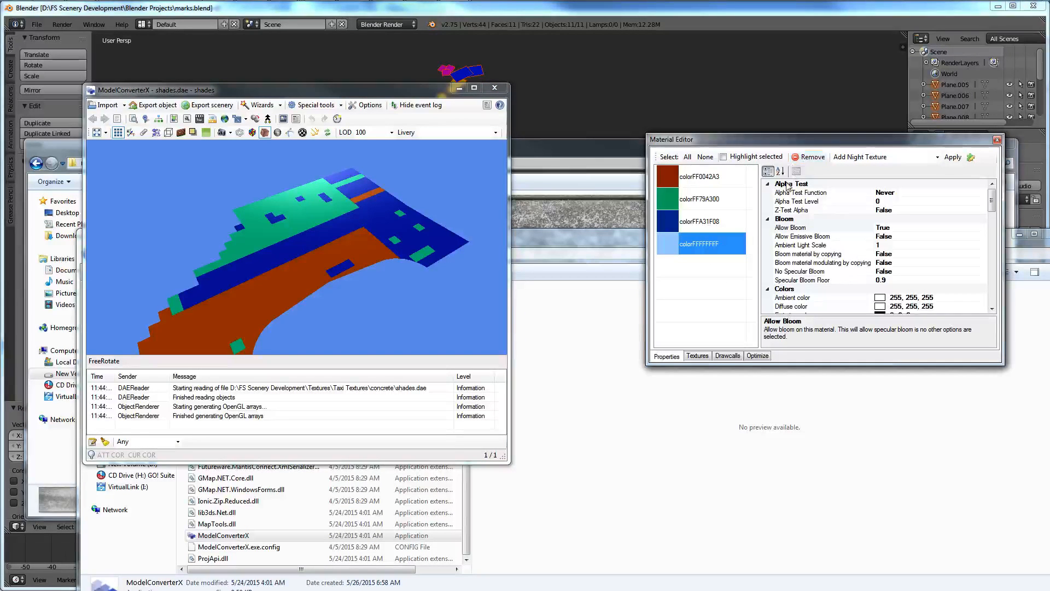
pyautogui.click(807, 157)
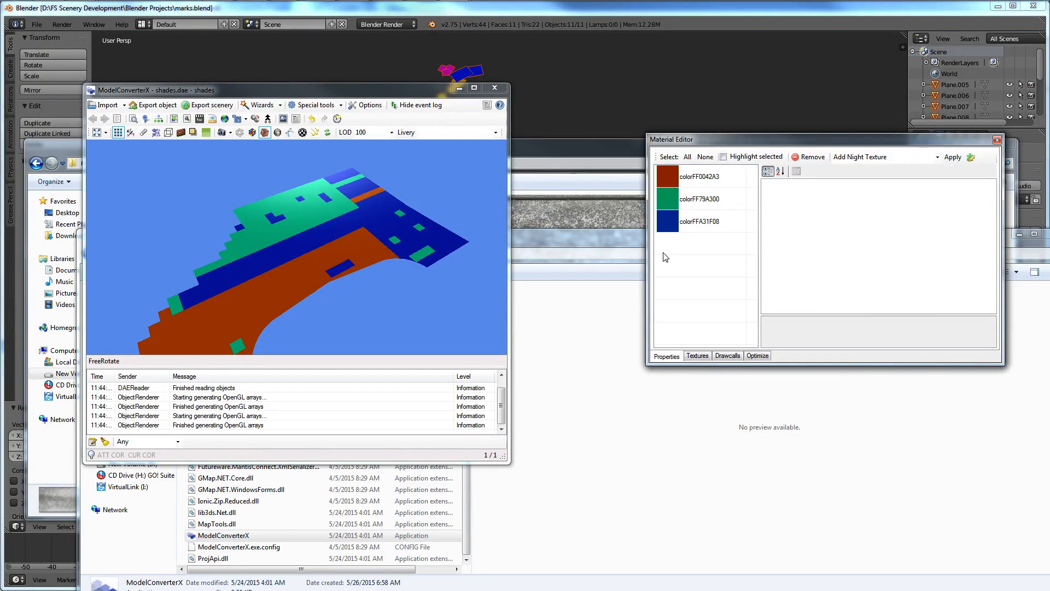
# Assign the concrete_shade_light image as the diffuse texture of the colorFFA31F08 material.
pyautogui.click(683, 222)
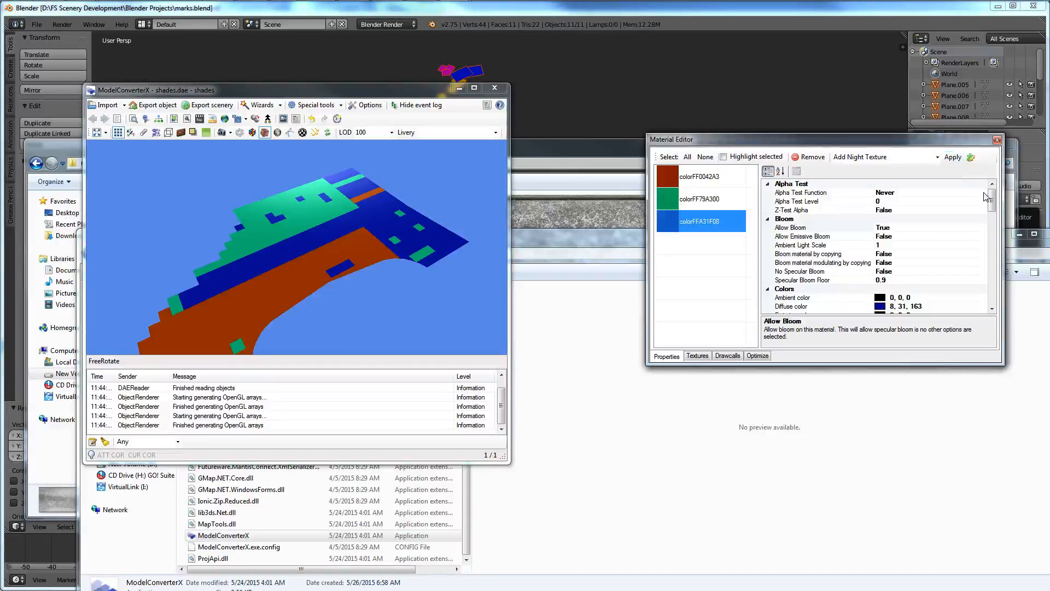
pyautogui.moveTo(991, 199); pyautogui.dragTo(990, 293)
pyautogui.click(961, 245)
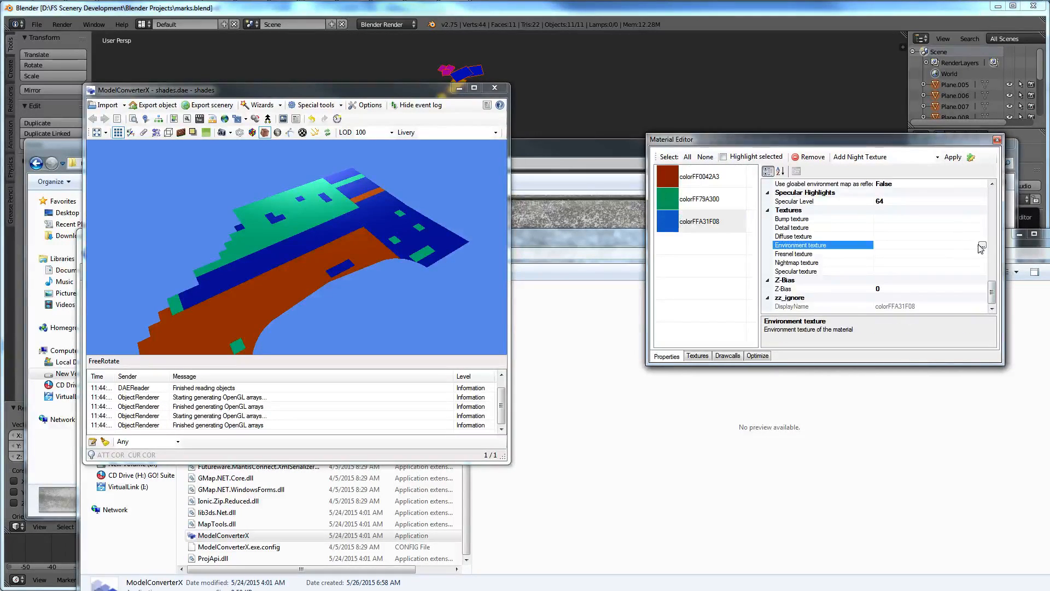
pyautogui.click(977, 237)
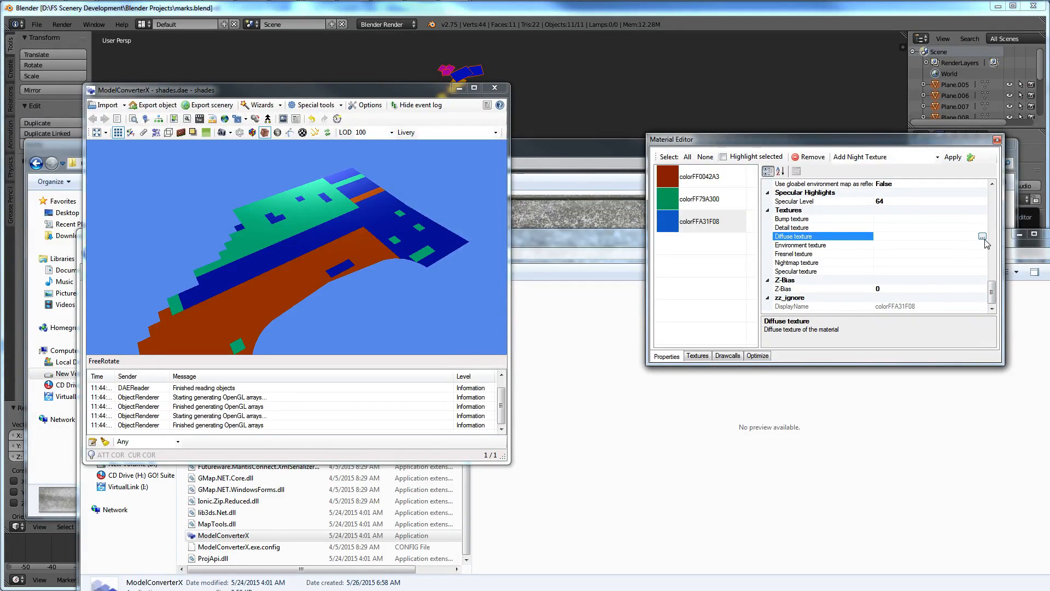
pyautogui.click(983, 237)
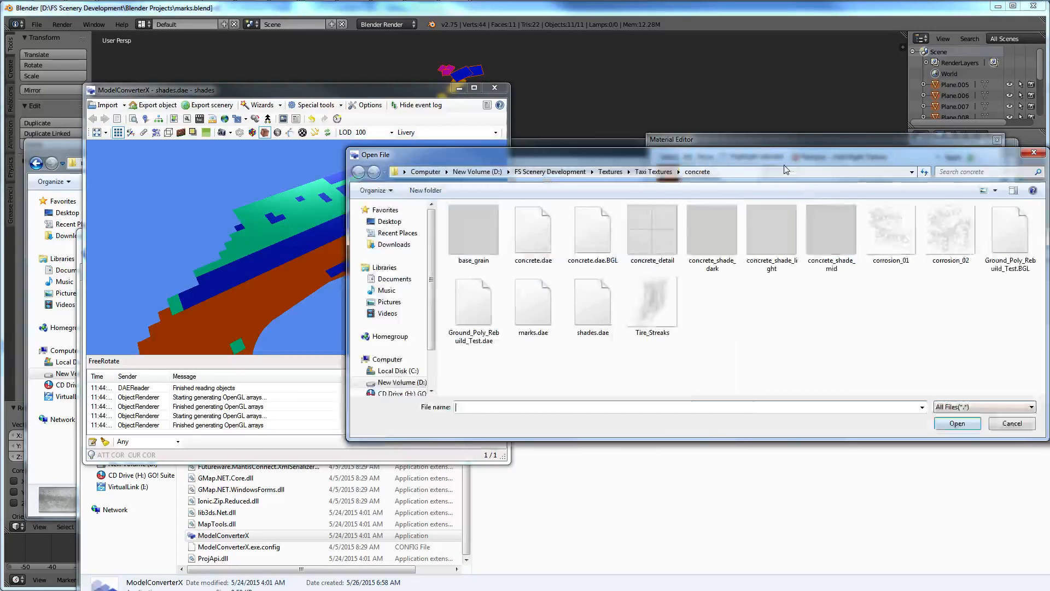
pyautogui.moveTo(785, 167); pyautogui.dragTo(769, 304)
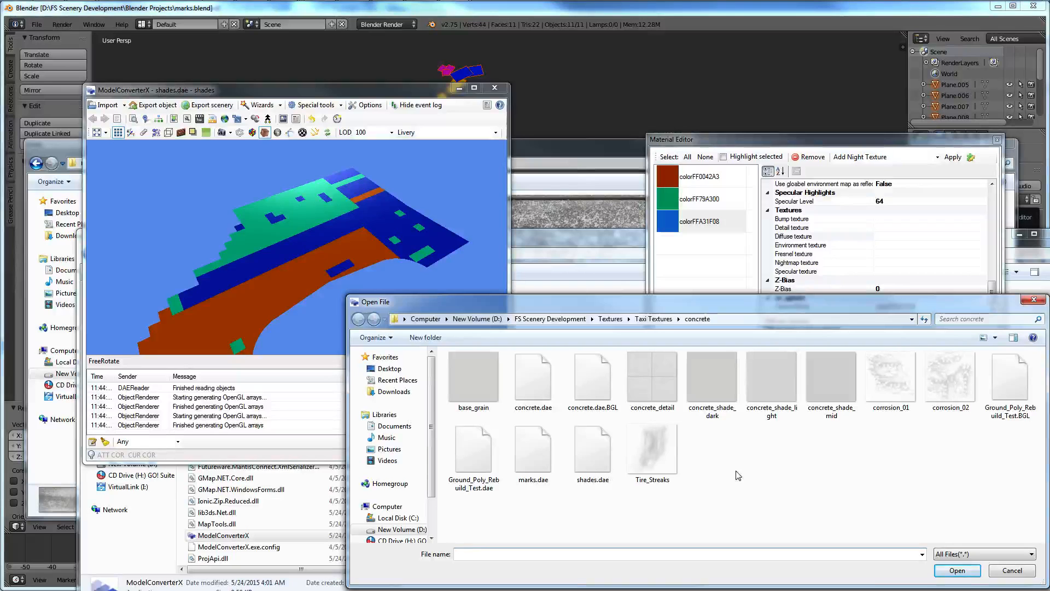
pyautogui.doubleClick(771, 377)
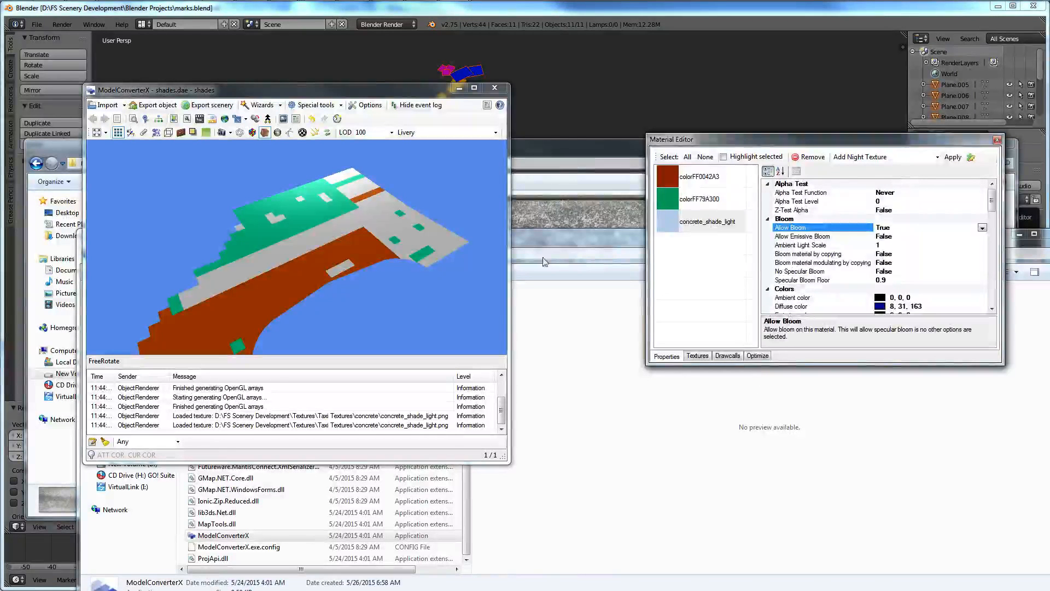
# Assign the concrete_shade_mid image as the diffuse texture of the colorFF0042A3 material.
pyautogui.click(700, 176)
pyautogui.moveTo(991, 200); pyautogui.dragTo(986, 285)
pyautogui.click(981, 298)
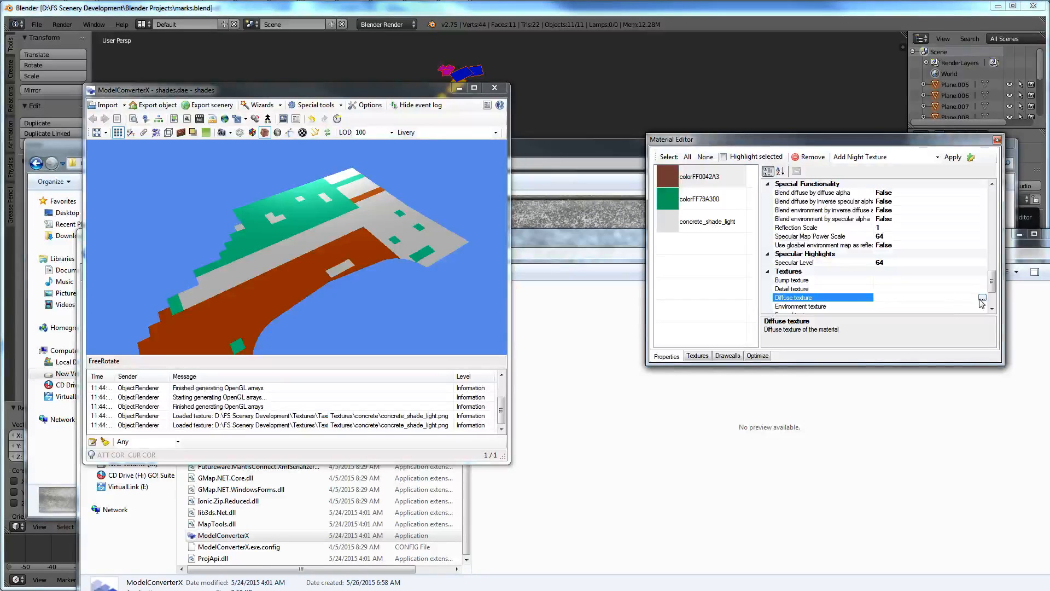
pyautogui.click(982, 299)
pyautogui.click(839, 378)
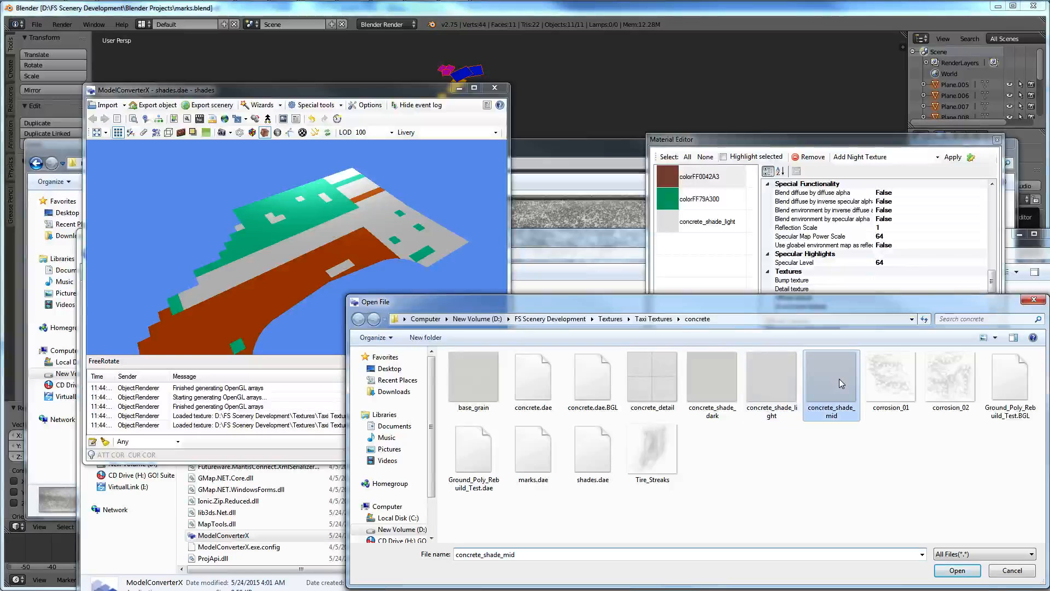
pyautogui.doubleClick(838, 379)
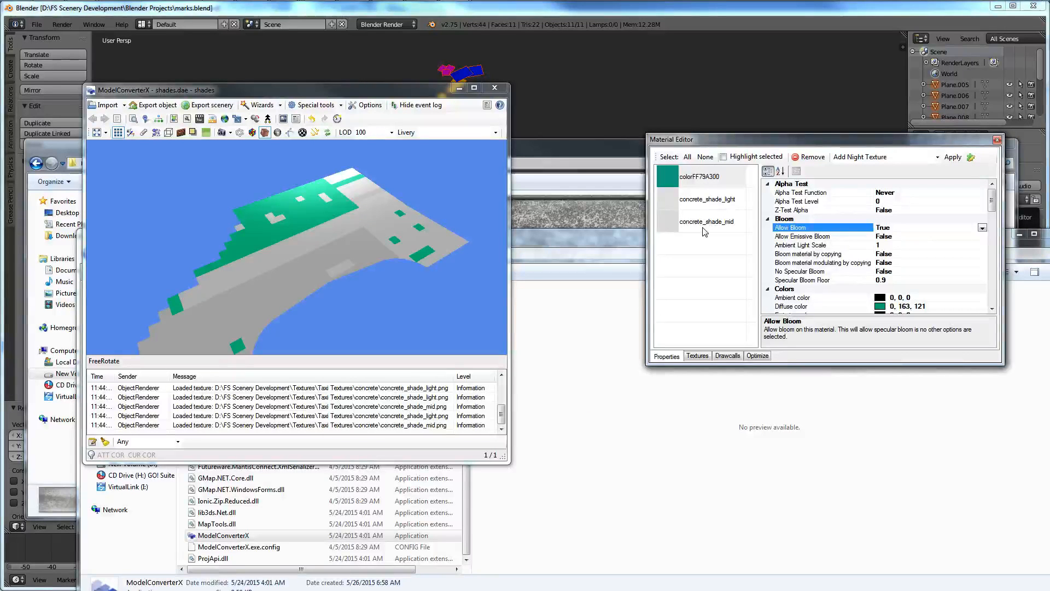
# Assign the concrete_shade_dark image as the diffuse texture of the colorFF79A300 material.
pyautogui.click(702, 176)
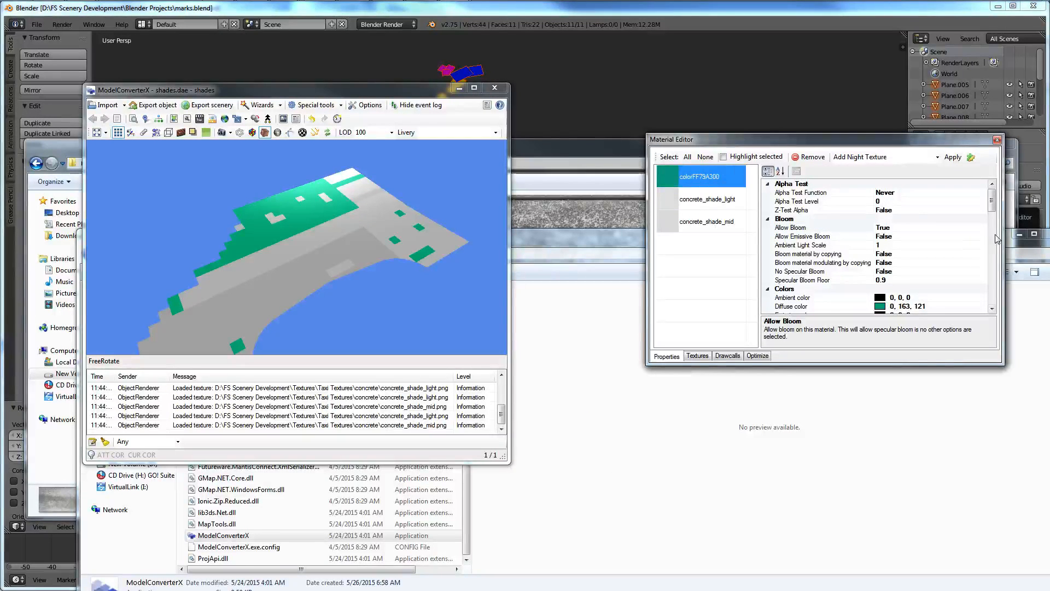
pyautogui.moveTo(991, 200); pyautogui.dragTo(992, 298)
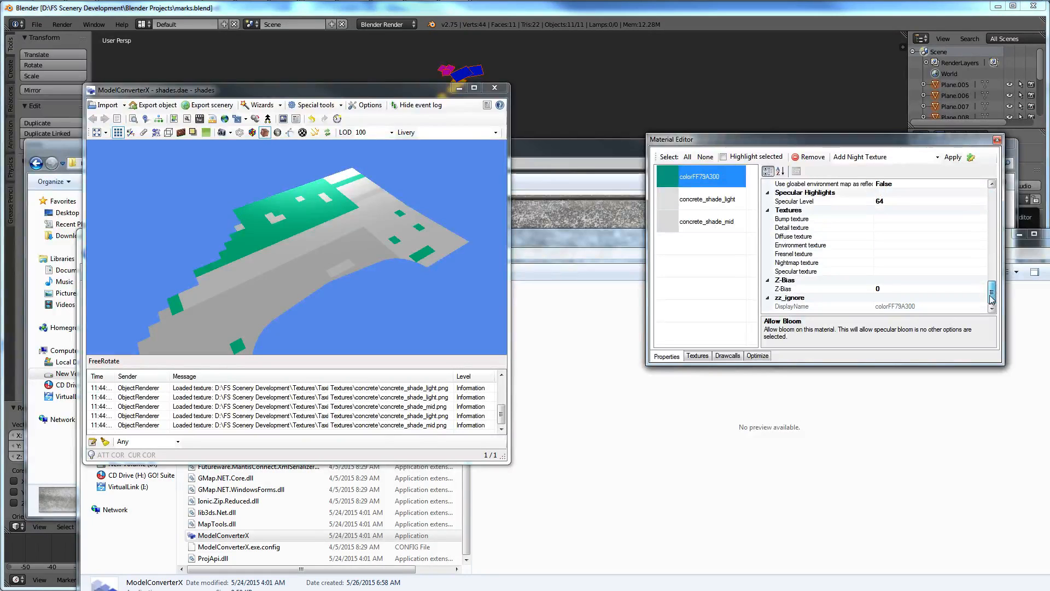
pyautogui.click(793, 236)
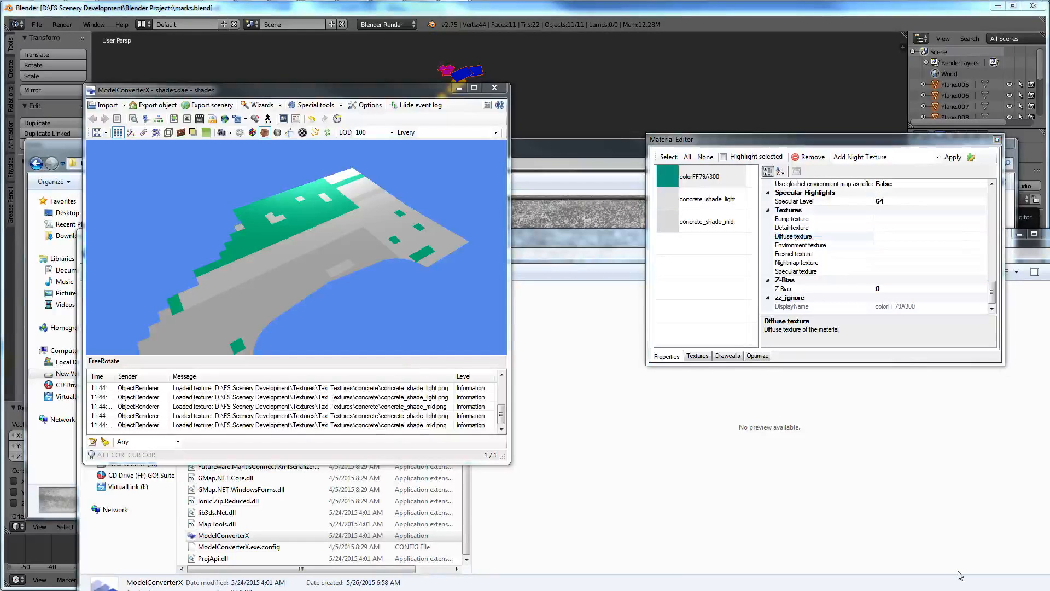
pyautogui.click(716, 393)
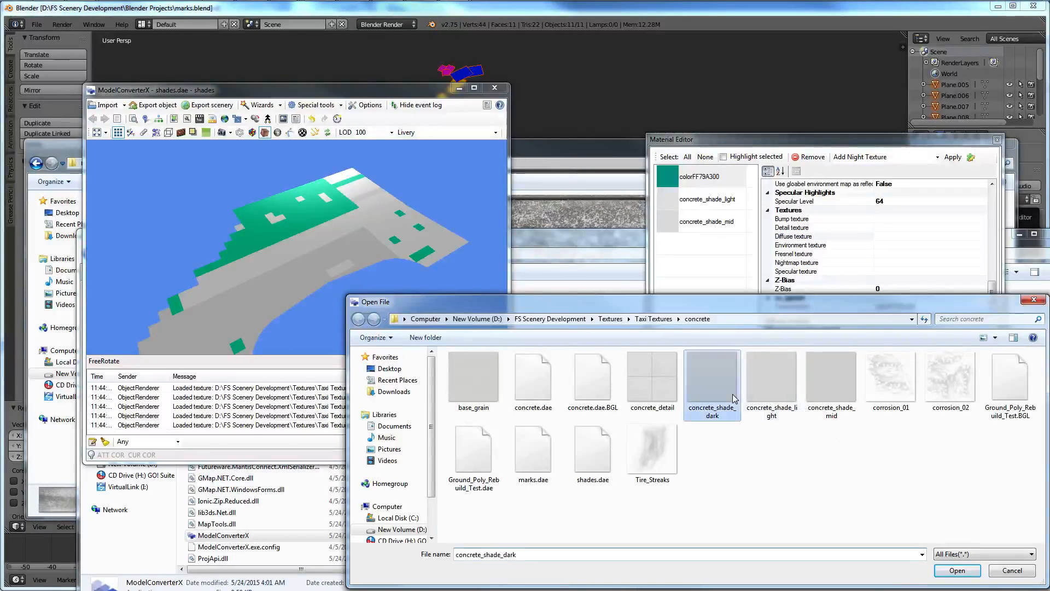
pyautogui.doubleClick(727, 397)
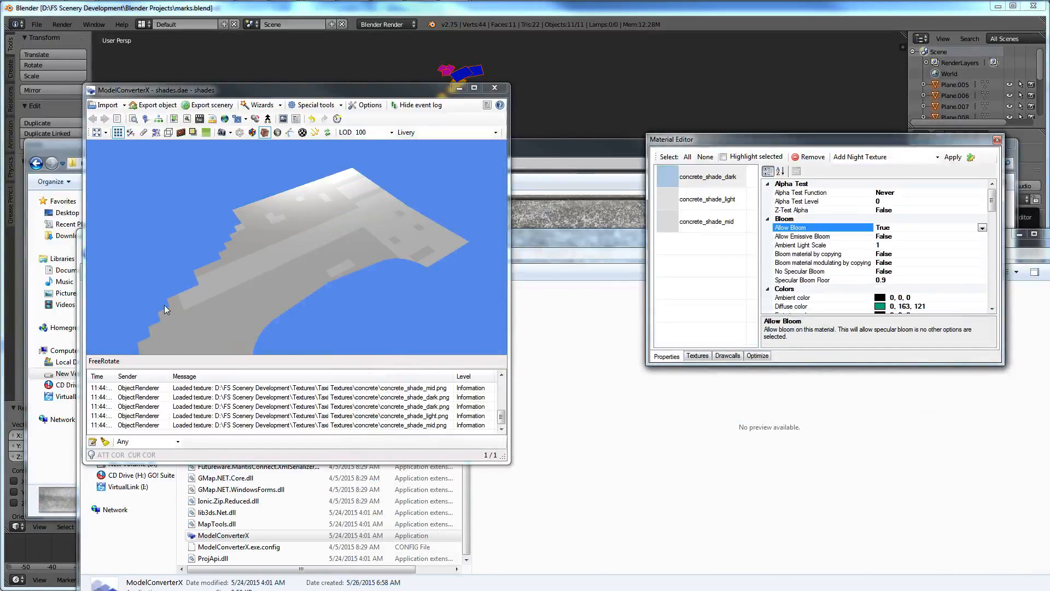
# Export the textured shades model as an FSX BGL file named shades.dae.
pyautogui.click(209, 105)
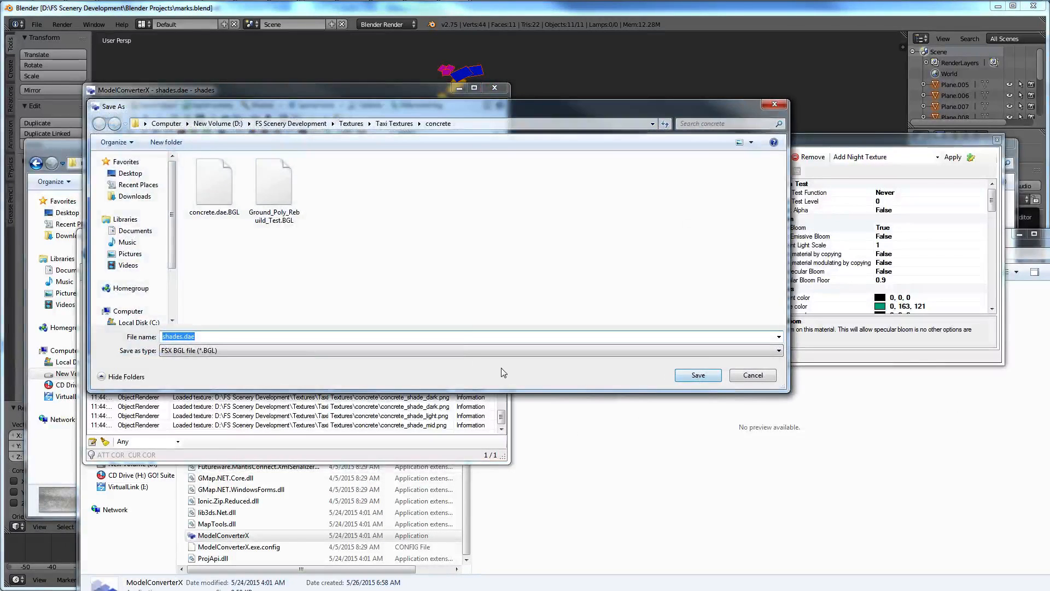
pyautogui.press('Return')
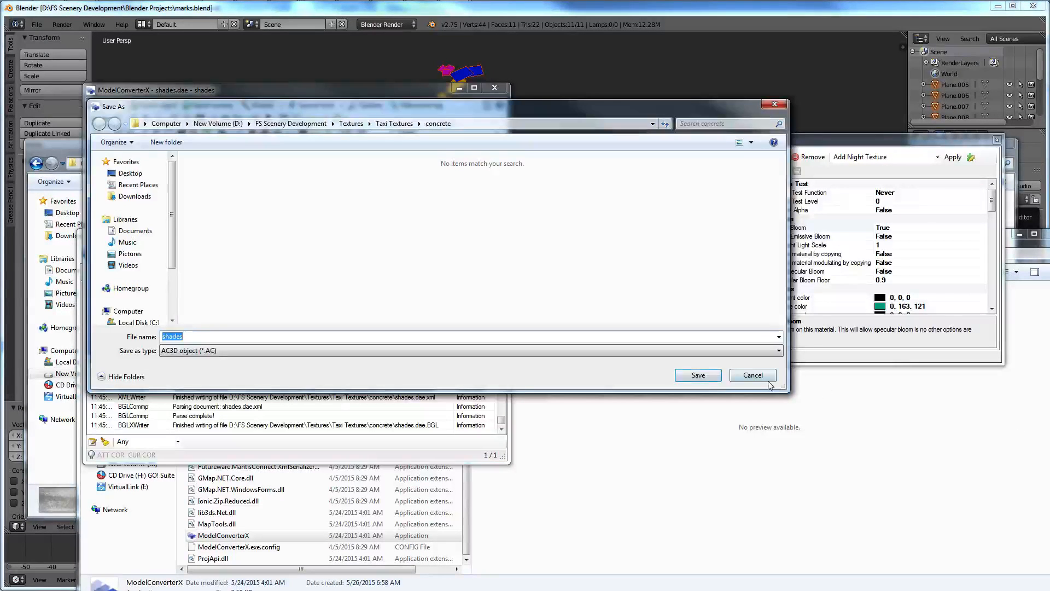
pyautogui.click(767, 379)
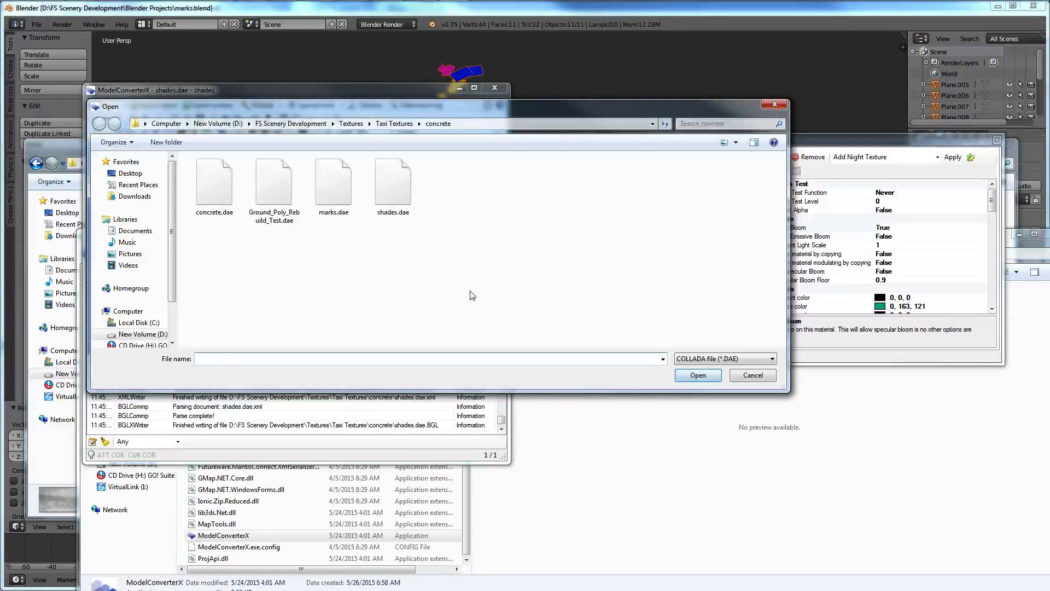
# Import the COLLADA file marks.dae and assign the Tire_Streaks image as the diffuse texture of its colorFFA30500 material.
pyautogui.click(332, 203)
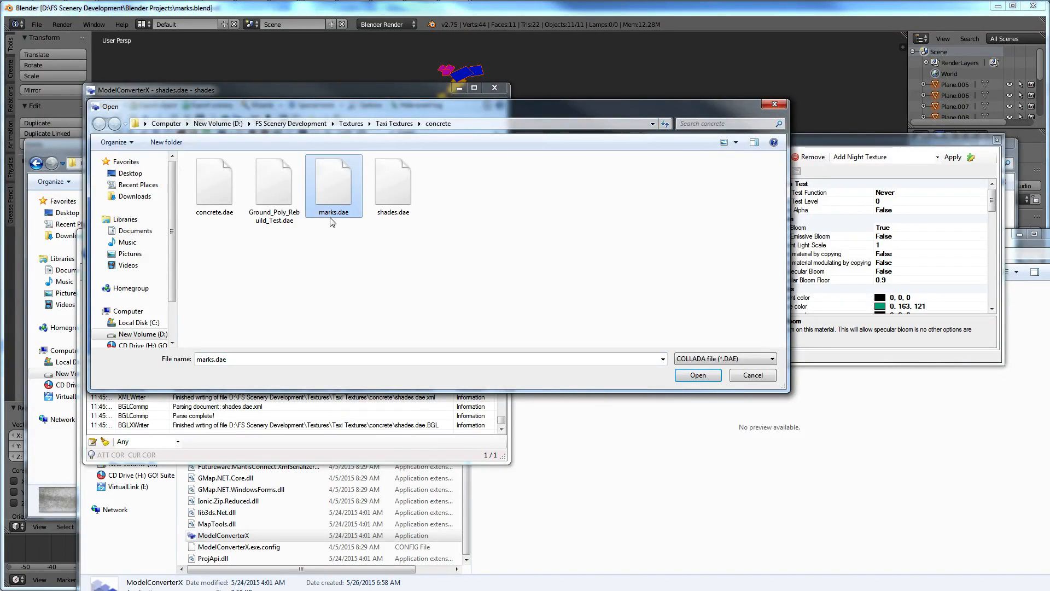
pyautogui.press('Return')
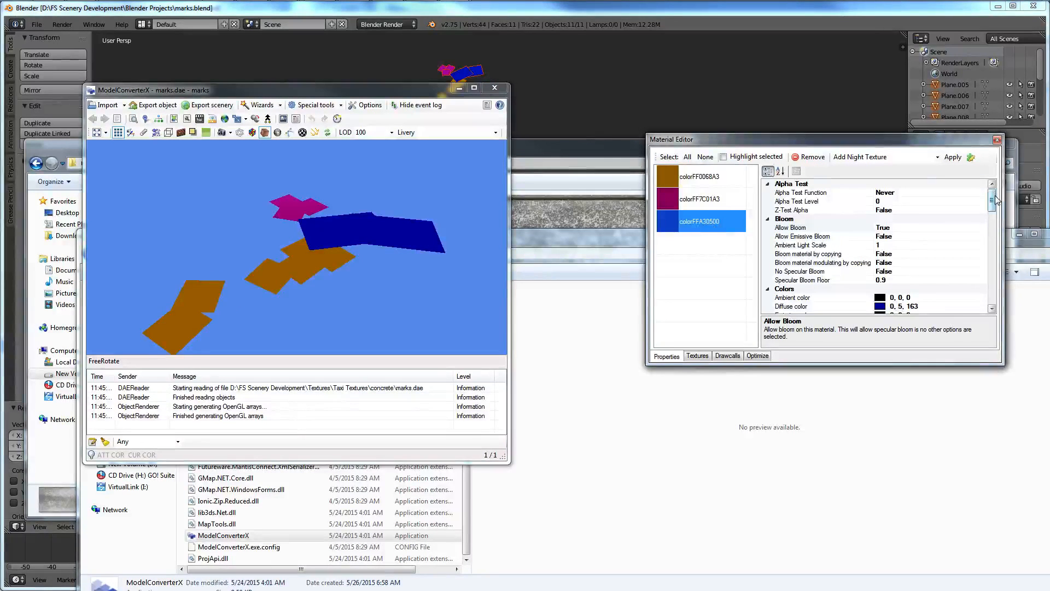
pyautogui.moveTo(993, 198); pyautogui.dragTo(993, 278)
pyautogui.click(968, 297)
pyautogui.click(969, 306)
pyautogui.click(982, 308)
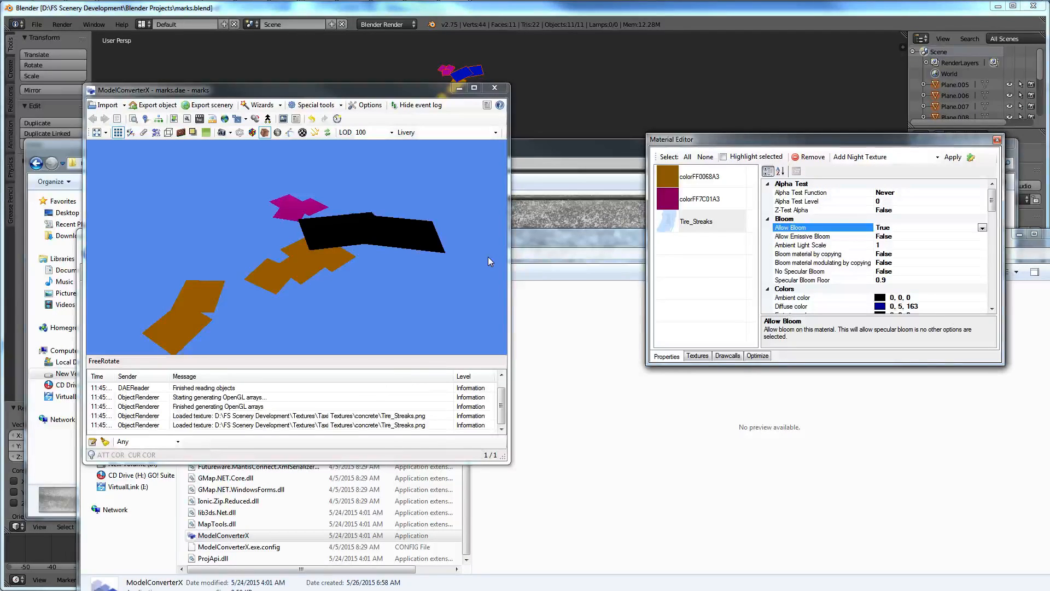
# Assign the corrosion_01 image as the diffuse texture of the colorFF7C01A3 material.
pyautogui.click(709, 202)
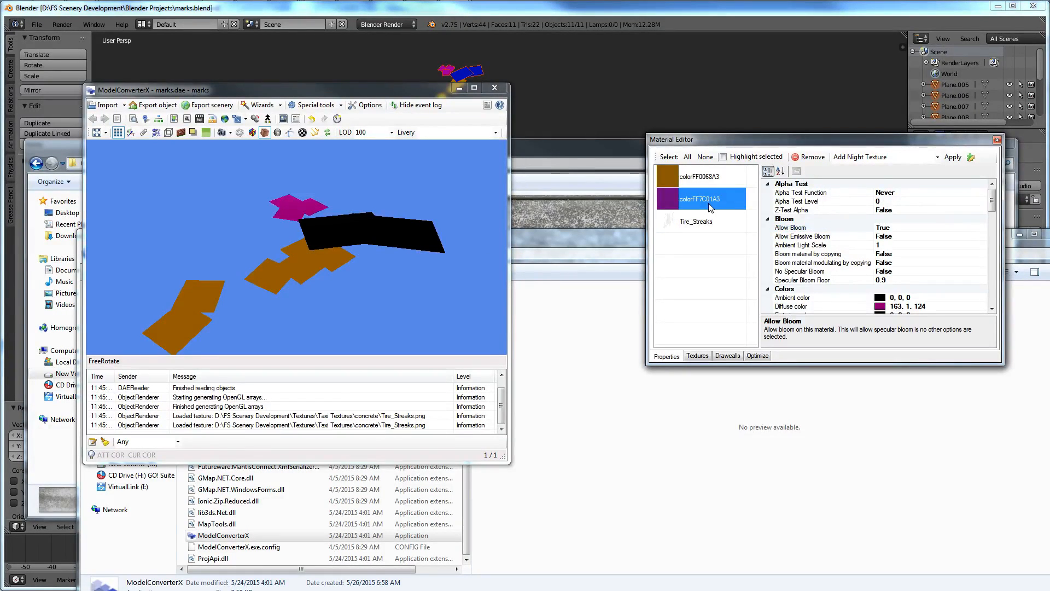
pyautogui.moveTo(991, 201); pyautogui.dragTo(992, 295)
pyautogui.click(966, 237)
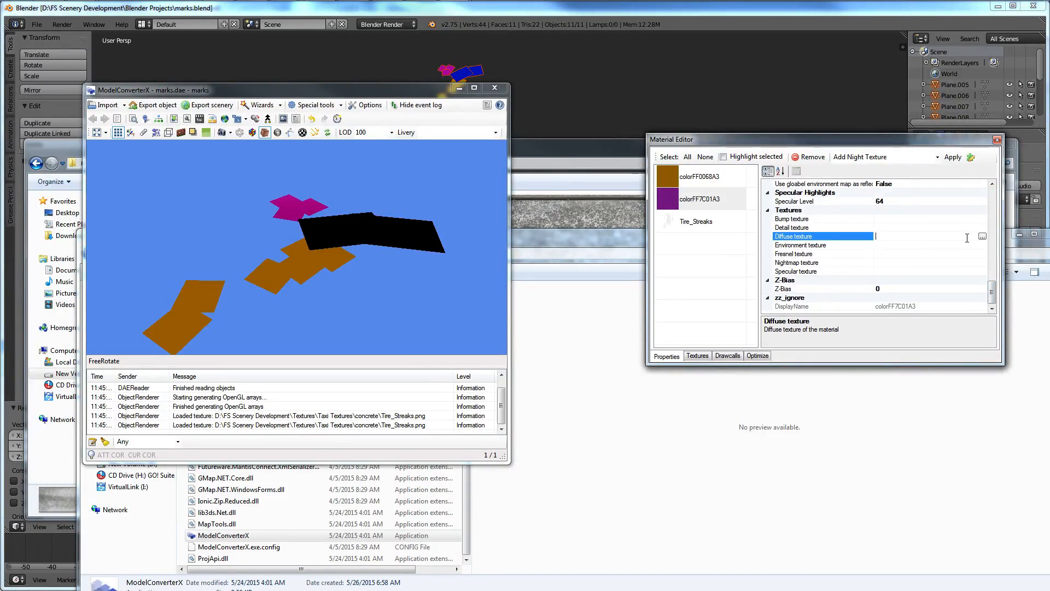
pyautogui.click(983, 236)
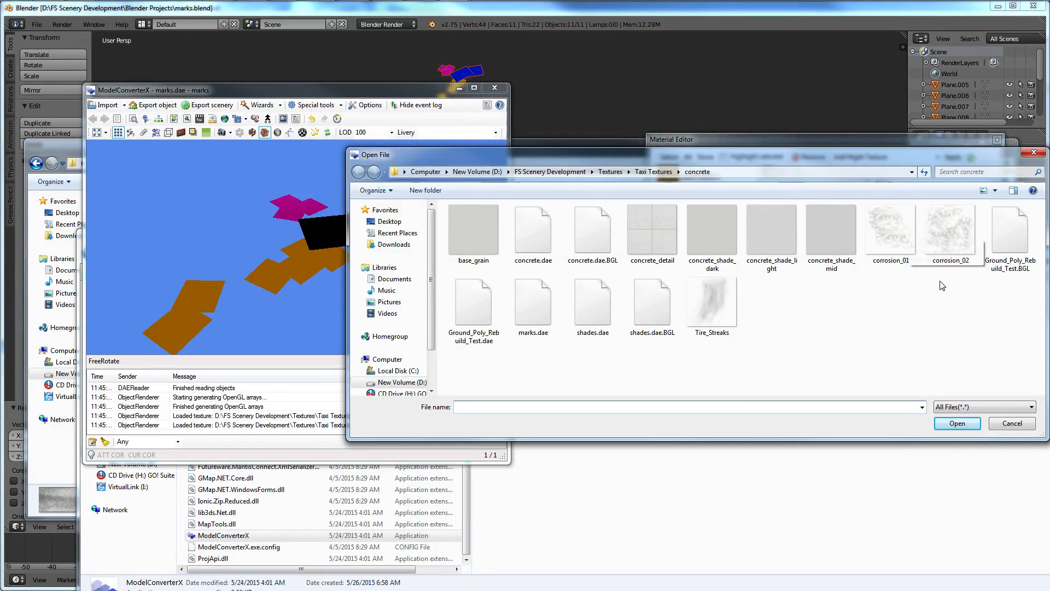
pyautogui.press('Escape')
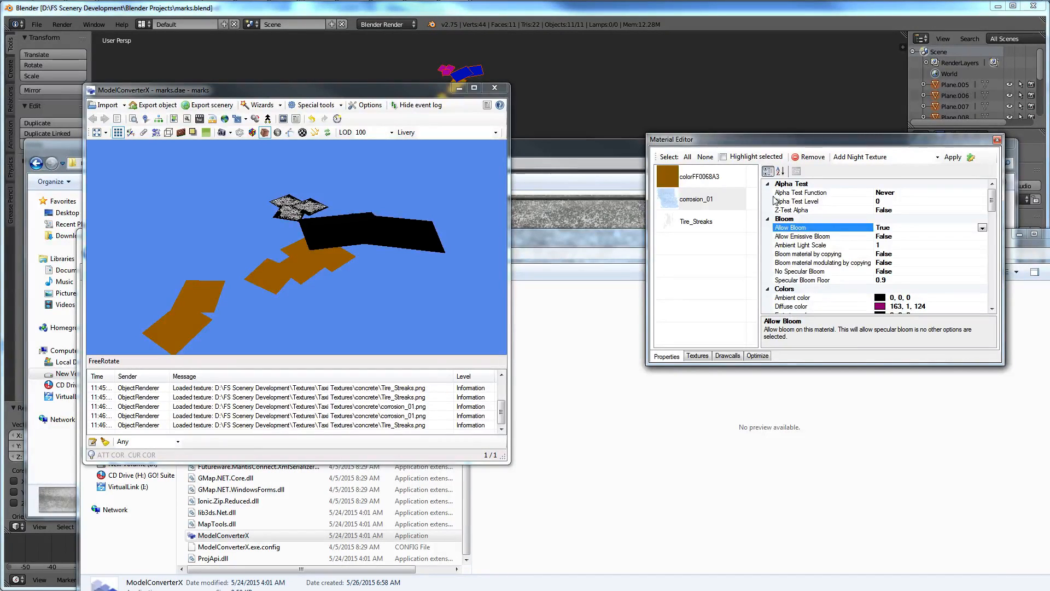
# Assign the corrosion_02 image as the diffuse texture of the colorFF0068A3 material.
pyautogui.click(733, 179)
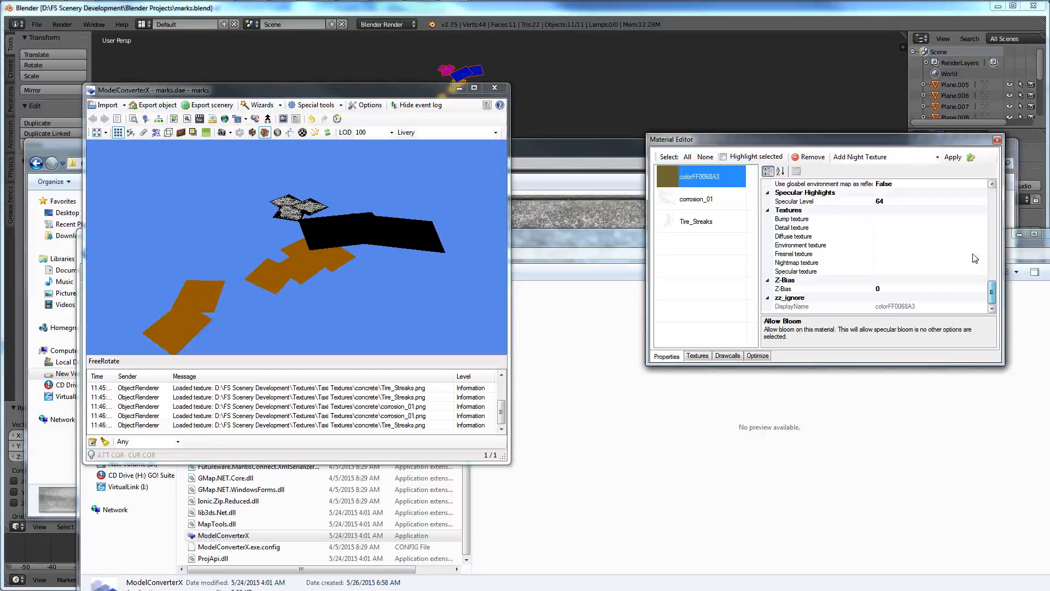
pyautogui.click(965, 245)
pyautogui.click(970, 237)
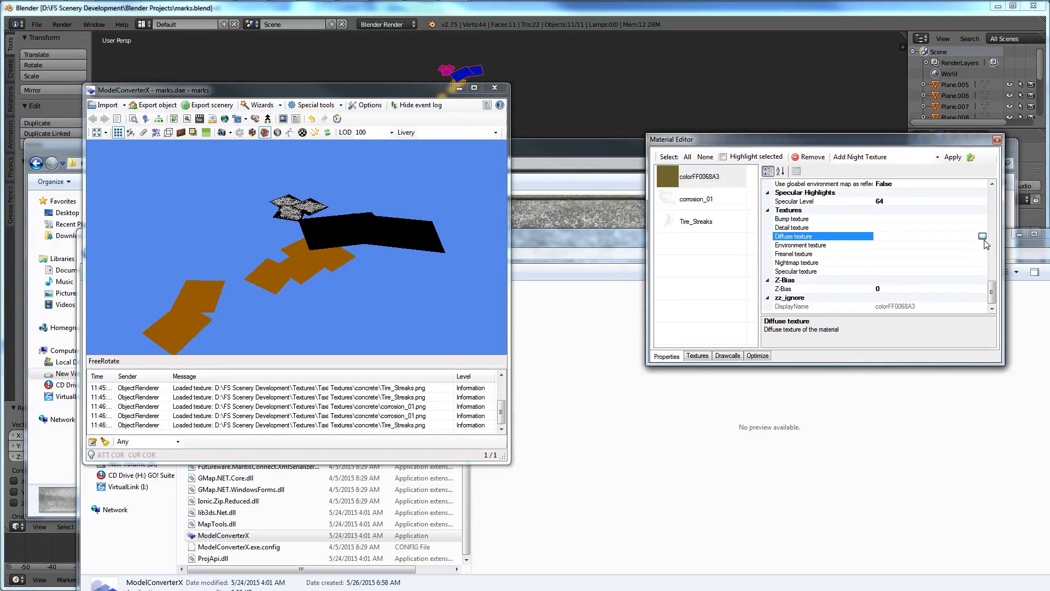
pyautogui.click(982, 237)
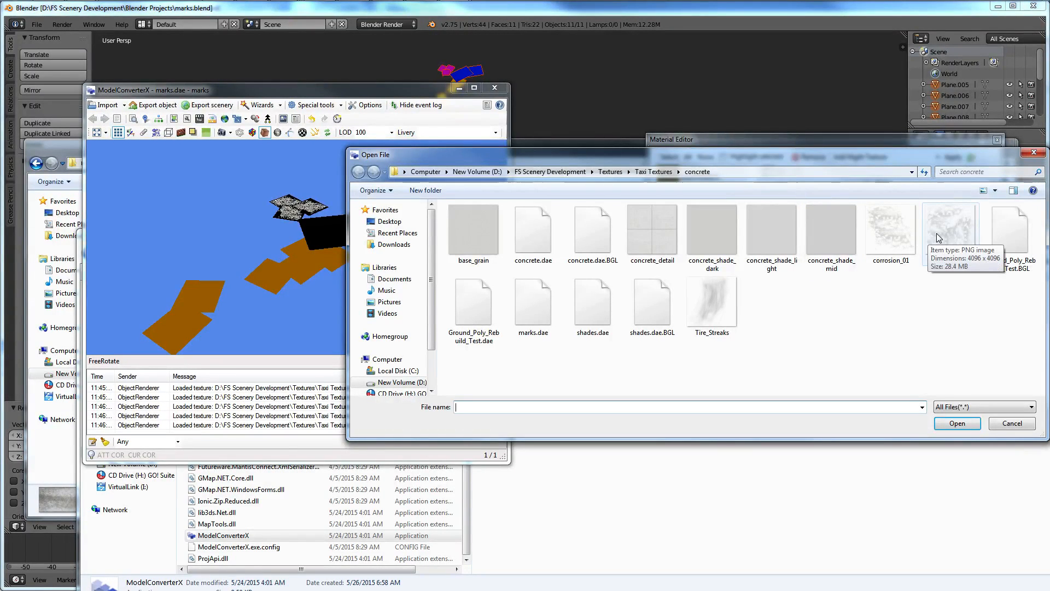
pyautogui.doubleClick(938, 237)
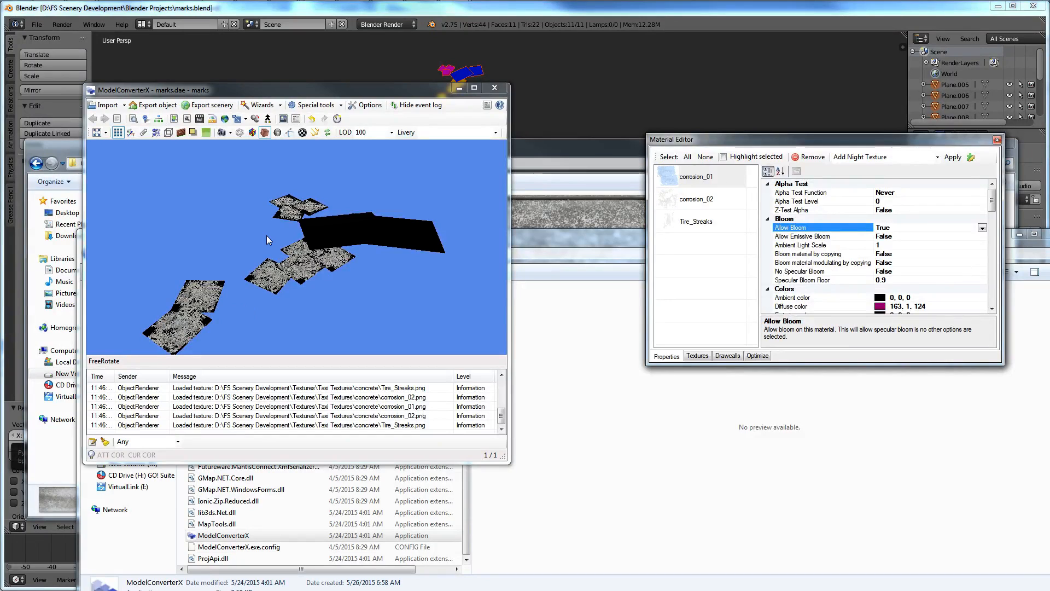
# Export the textured marks model as an FSX BGL file named marks.dae.
pyautogui.click(201, 107)
pyautogui.click(201, 107)
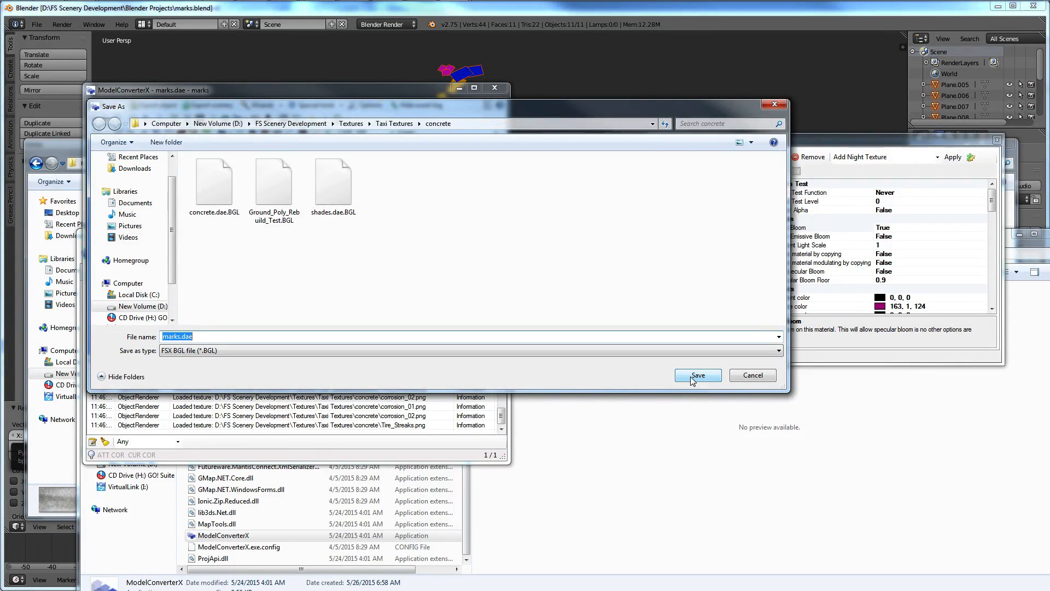
pyautogui.click(691, 378)
# Close the material editor and open the Ground Polygon Wizard.
pyautogui.click(279, 106)
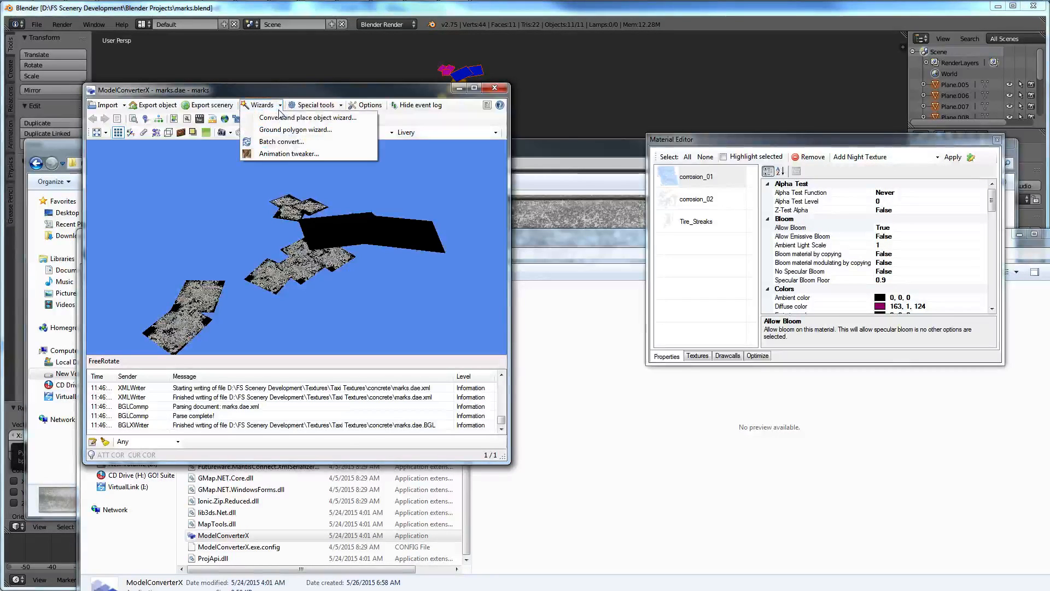
pyautogui.click(279, 106)
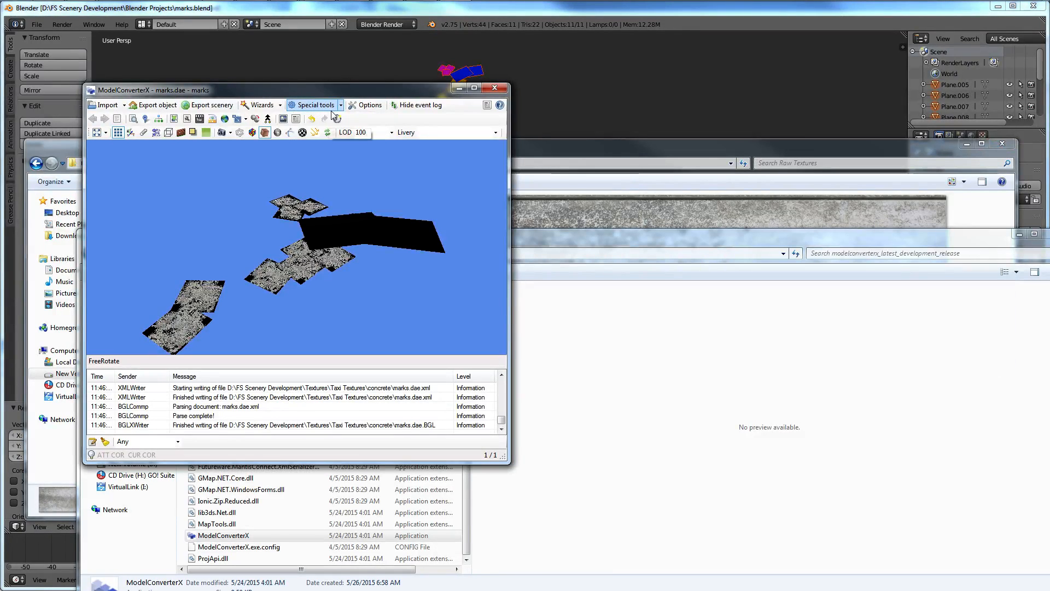
pyautogui.click(279, 106)
pyautogui.click(290, 130)
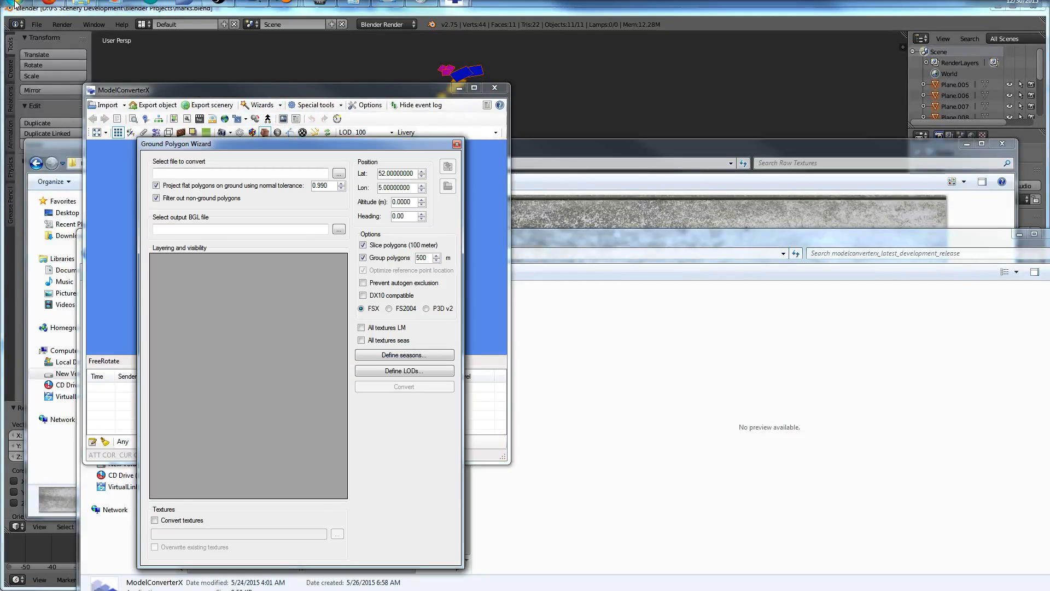
# Search the installed programs for Airport Design Editor 1.6 and launch it.
pyautogui.click(15, 4)
pyautogui.write('air')
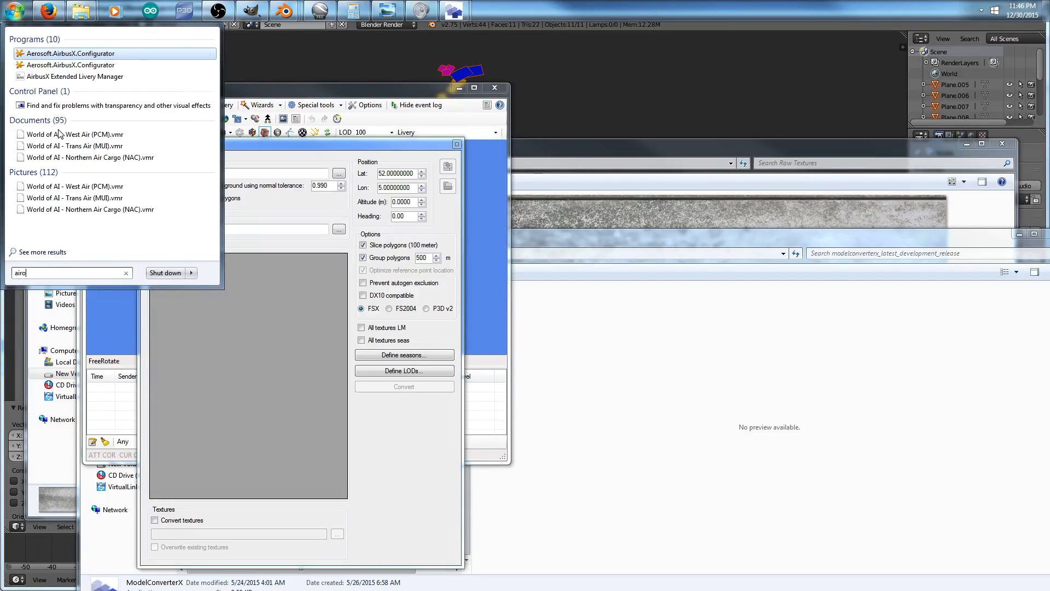
pyautogui.write('po')
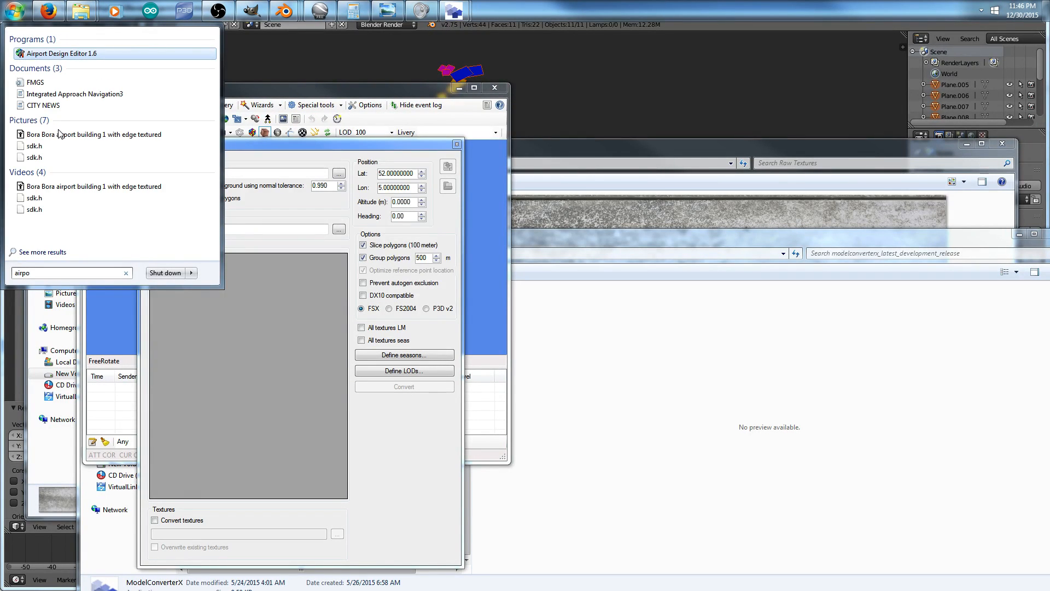
pyautogui.click(34, 56)
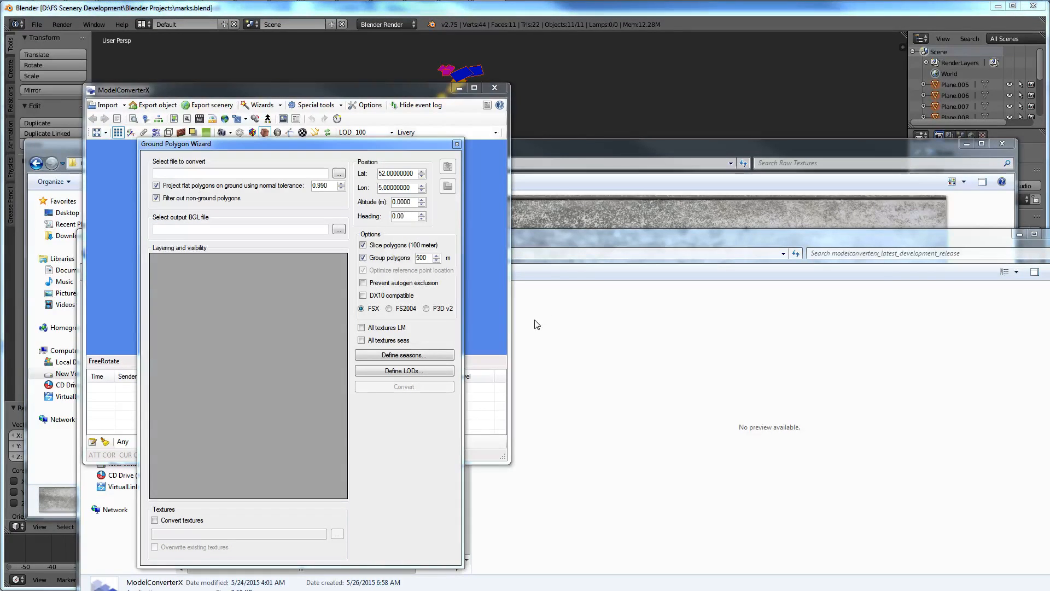
# Rearrange the open windows on the desktop, including the Ground Polygon Wizard, to uncover the Choose FS Version dialog.
pyautogui.moveTo(474, 6)
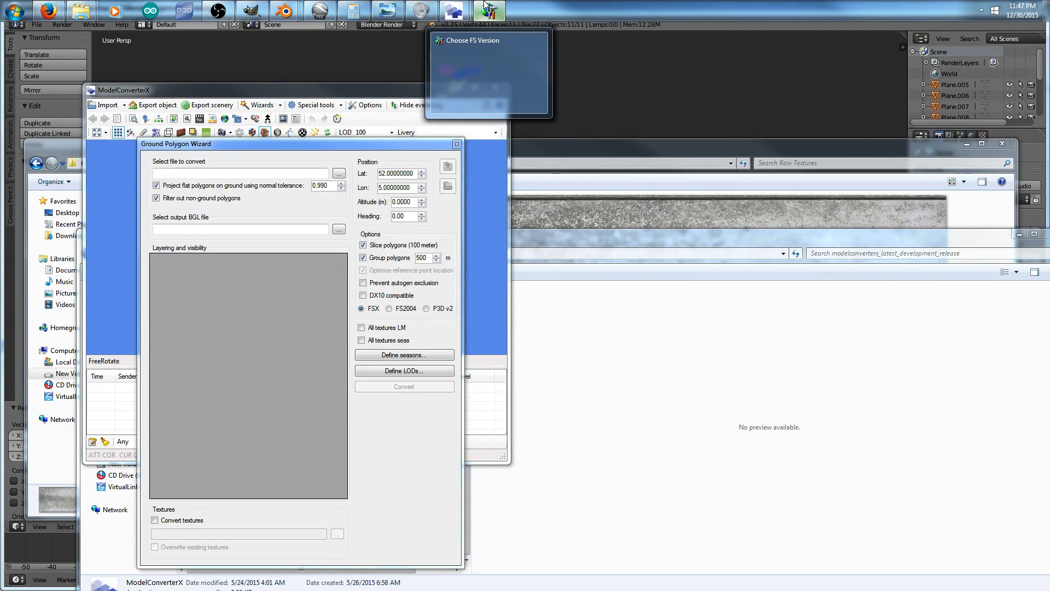
pyautogui.moveTo(610, 241); pyautogui.dragTo(599, 433)
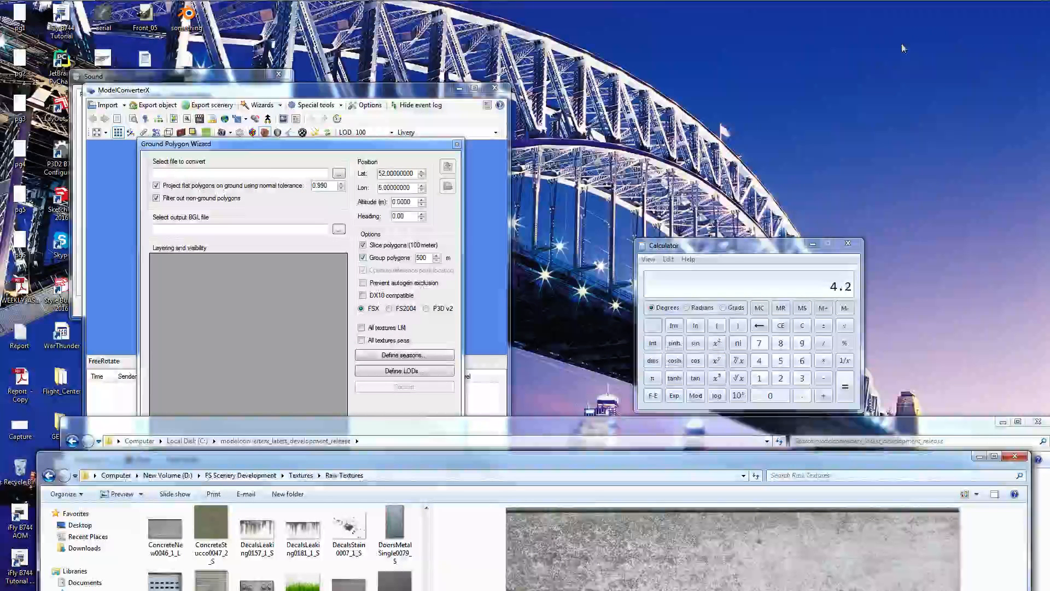
pyautogui.moveTo(390, 97); pyautogui.dragTo(481, 421)
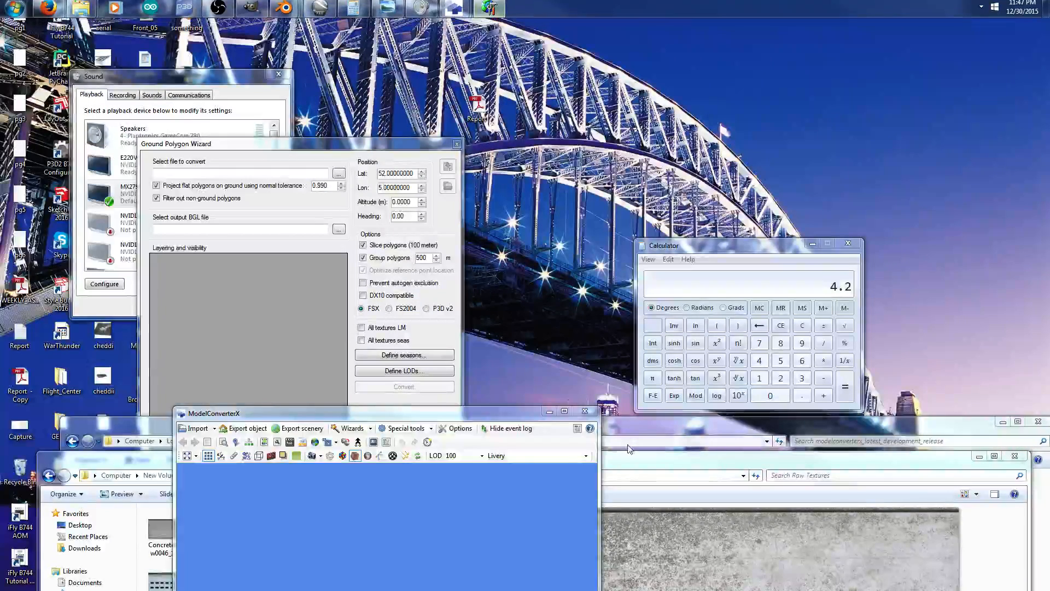
pyautogui.moveTo(628, 423); pyautogui.dragTo(634, 589)
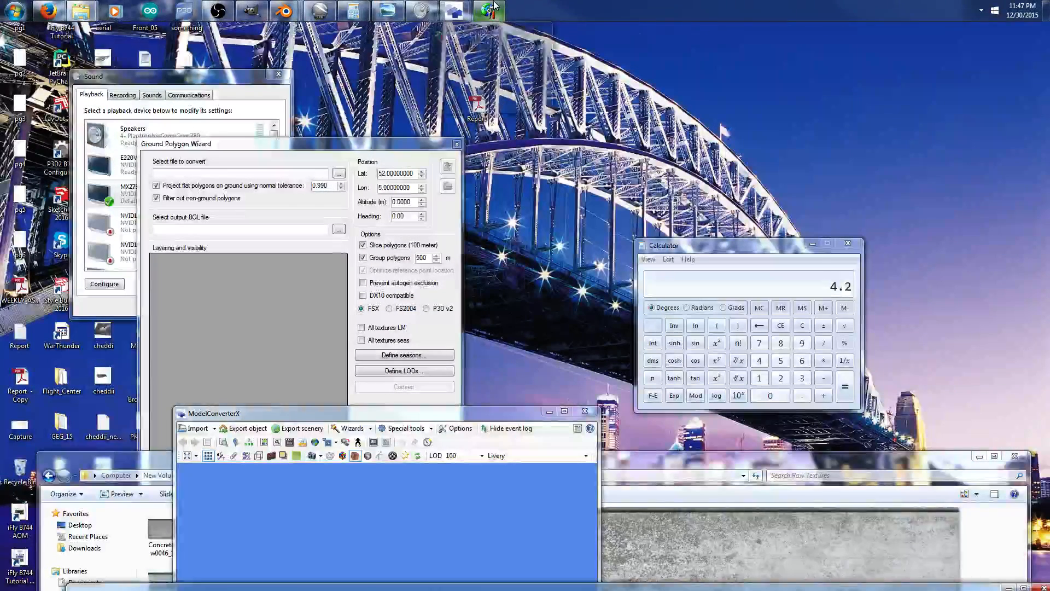
pyautogui.click(317, 148)
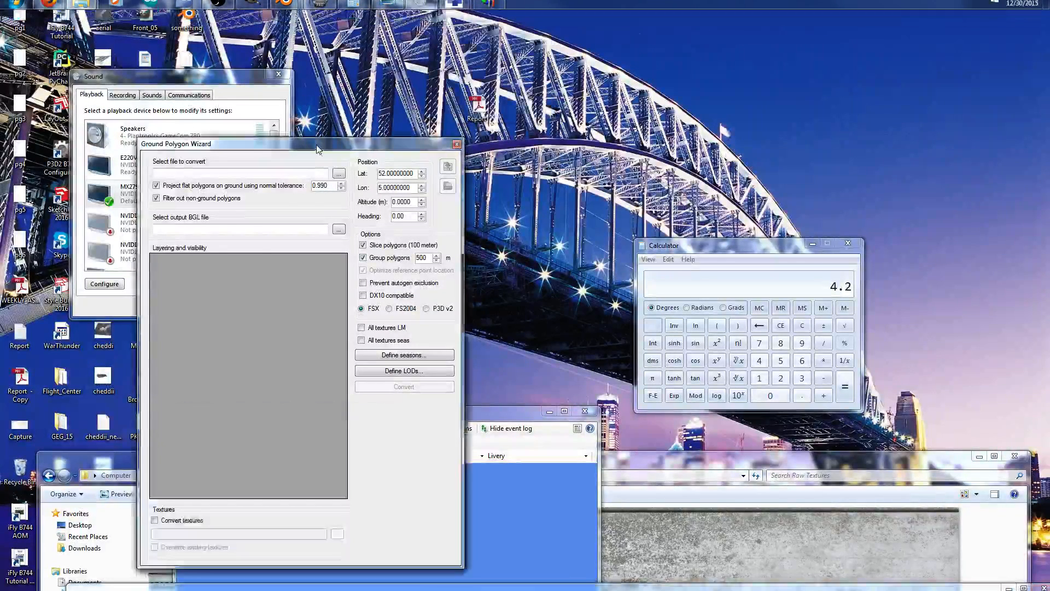
pyautogui.moveTo(316, 144); pyautogui.dragTo(897, 314)
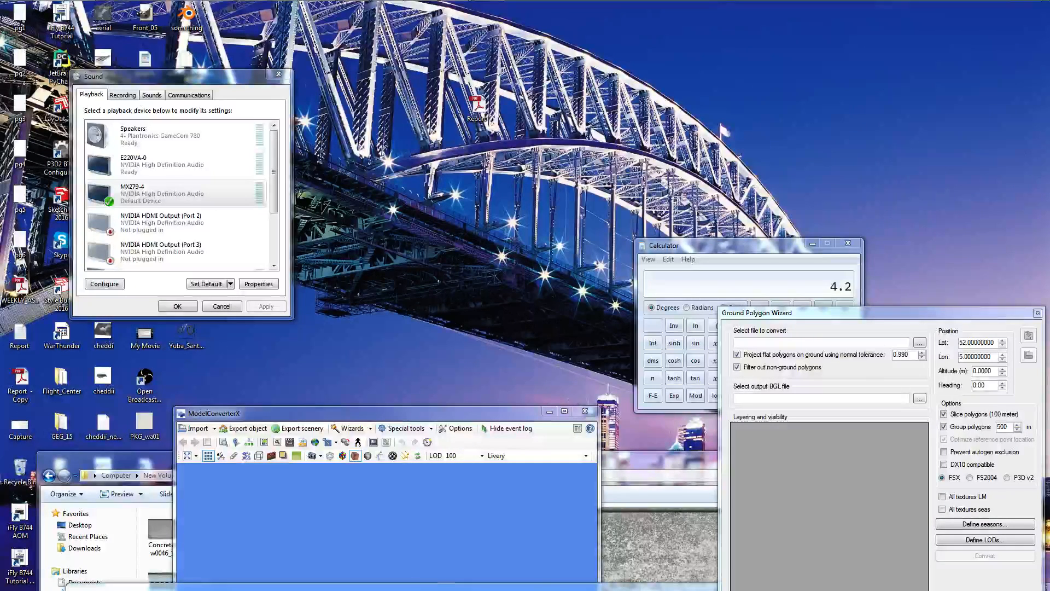
# Start Airport Design Editor P2 from its Choose FS Version dialog and dismiss the startup folder error.
pyautogui.rightClick(489, 11)
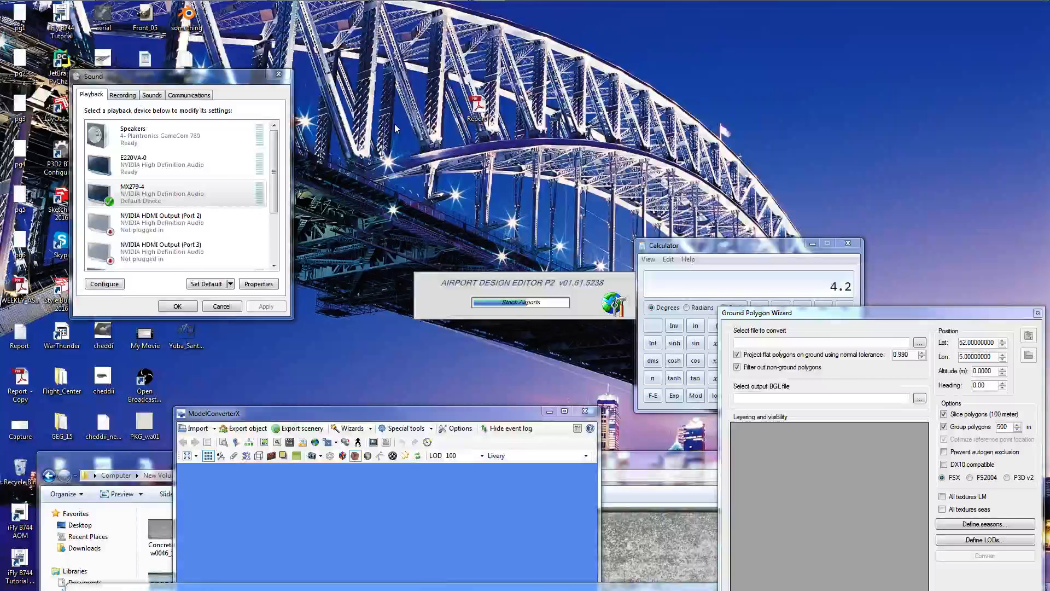
pyautogui.click(551, 325)
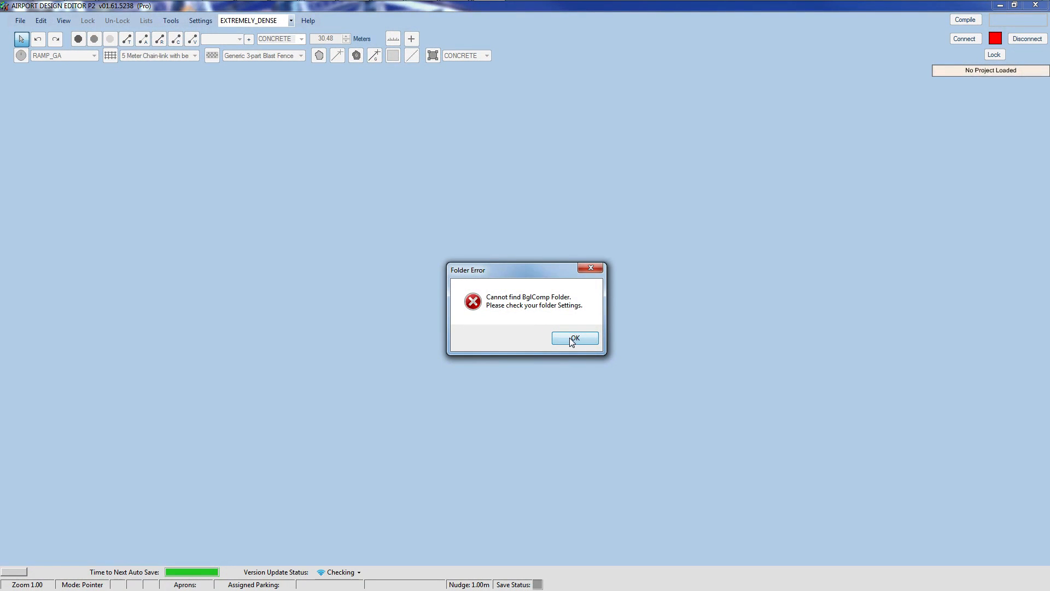
pyautogui.click(571, 339)
# Open the stock airport with ICAO code KGEG and display the properties of runway 03/21.
pyautogui.click(20, 21)
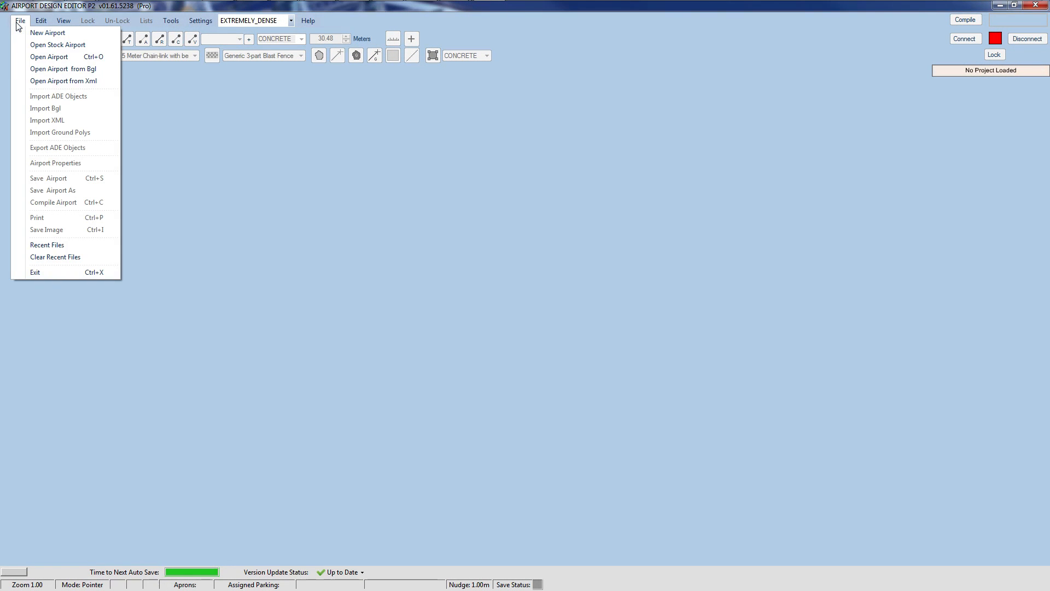
pyautogui.click(78, 48)
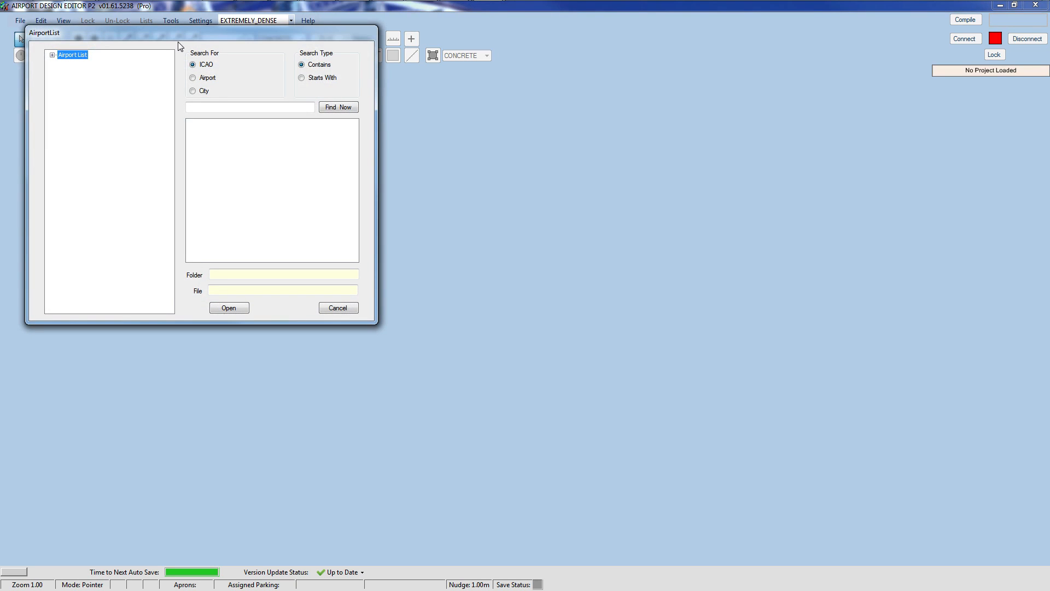
pyautogui.click(258, 108)
pyautogui.write('kgeg')
pyautogui.press('Return')
pyautogui.click(243, 124)
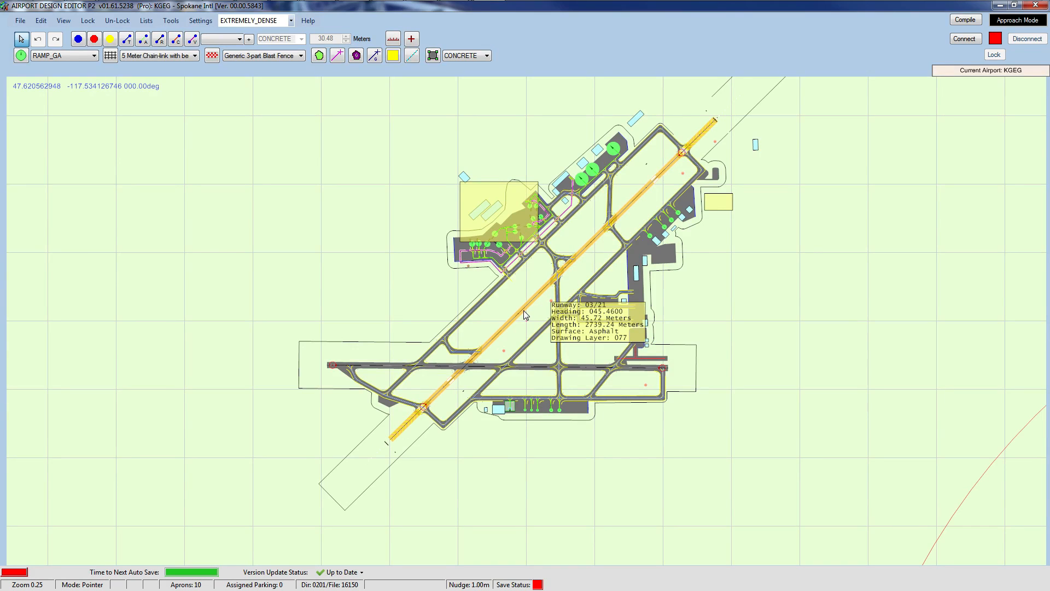
pyautogui.rightClick(524, 311)
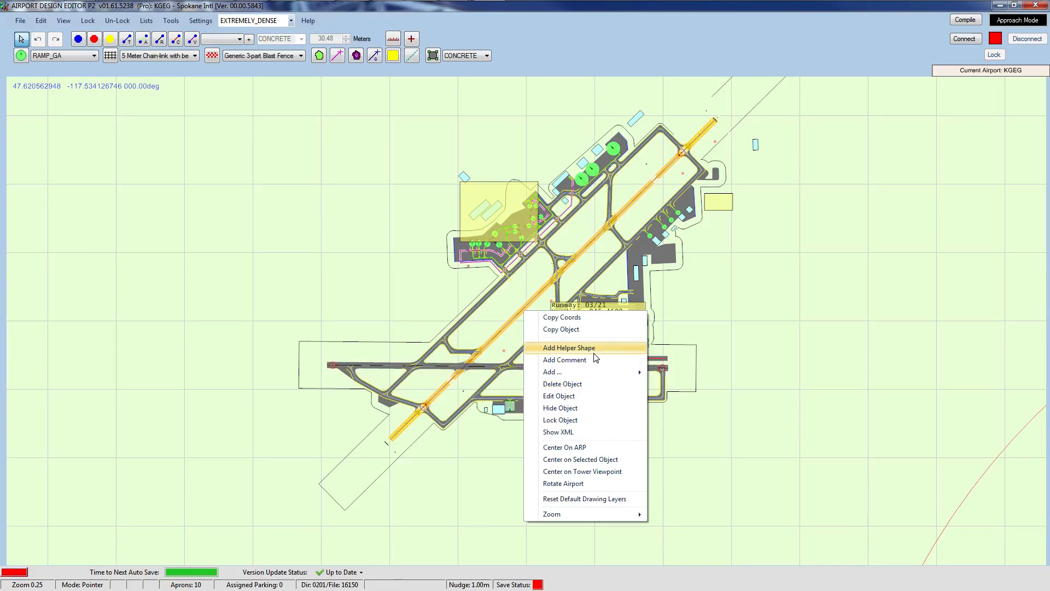
pyautogui.click(583, 397)
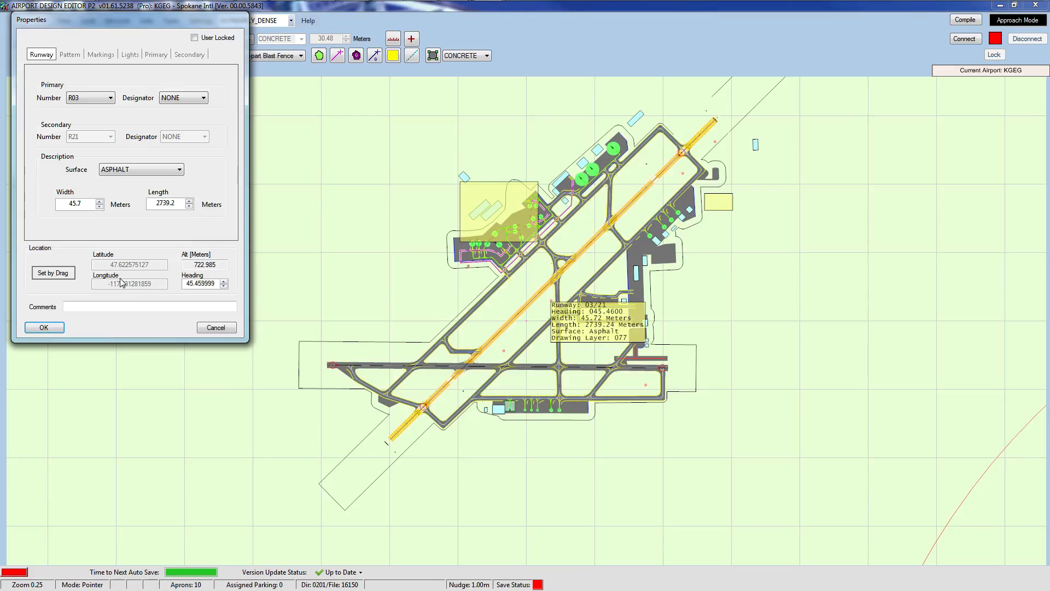
# Switch to the Ground Polygon Wizard and choose concrete.dae from the concrete folder as the file to convert.
pyautogui.moveTo(458, 7)
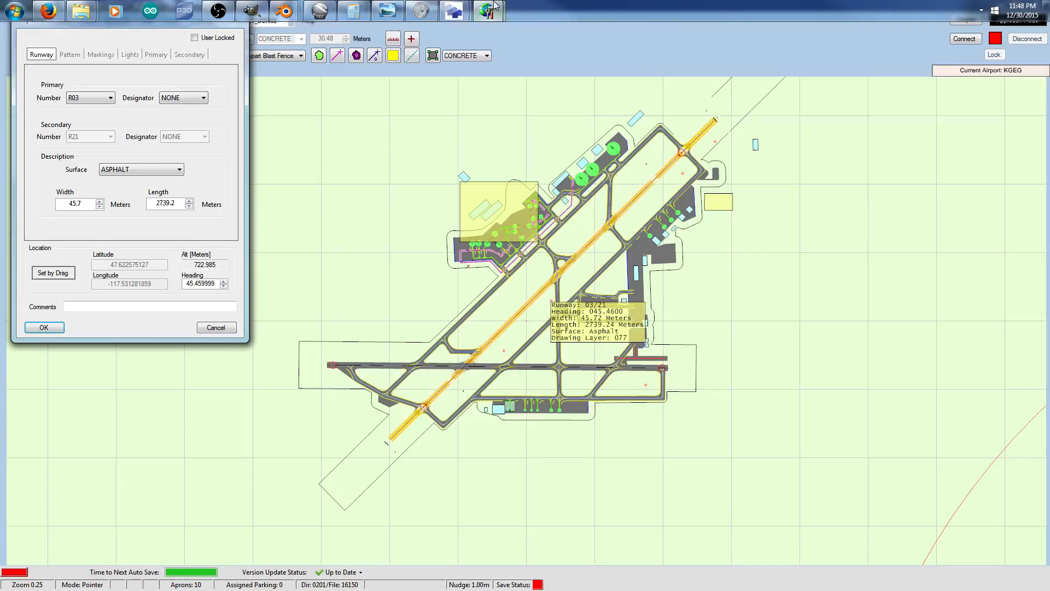
pyautogui.click(459, 7)
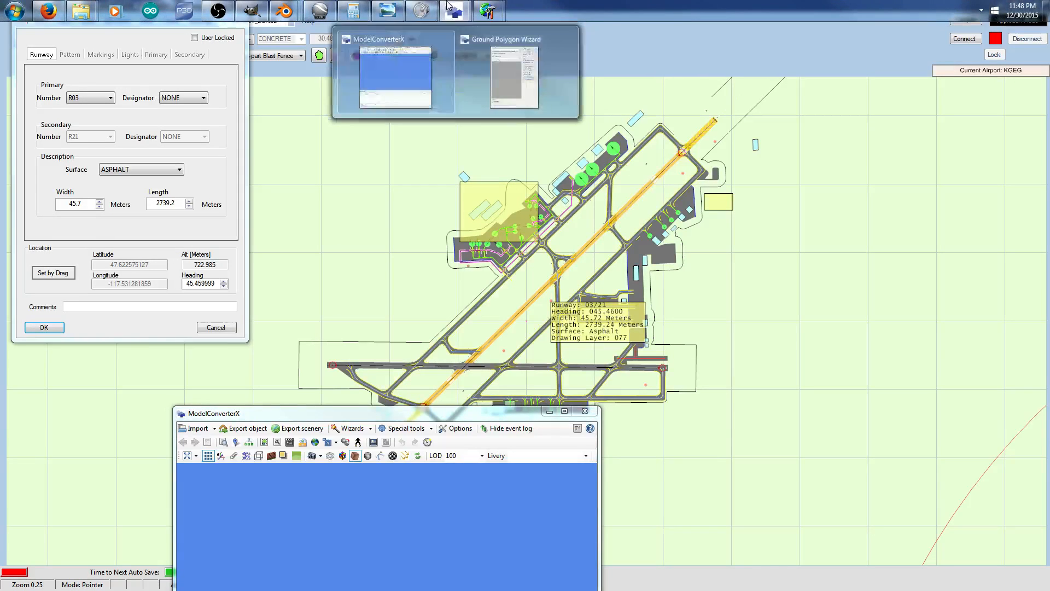
pyautogui.click(471, 52)
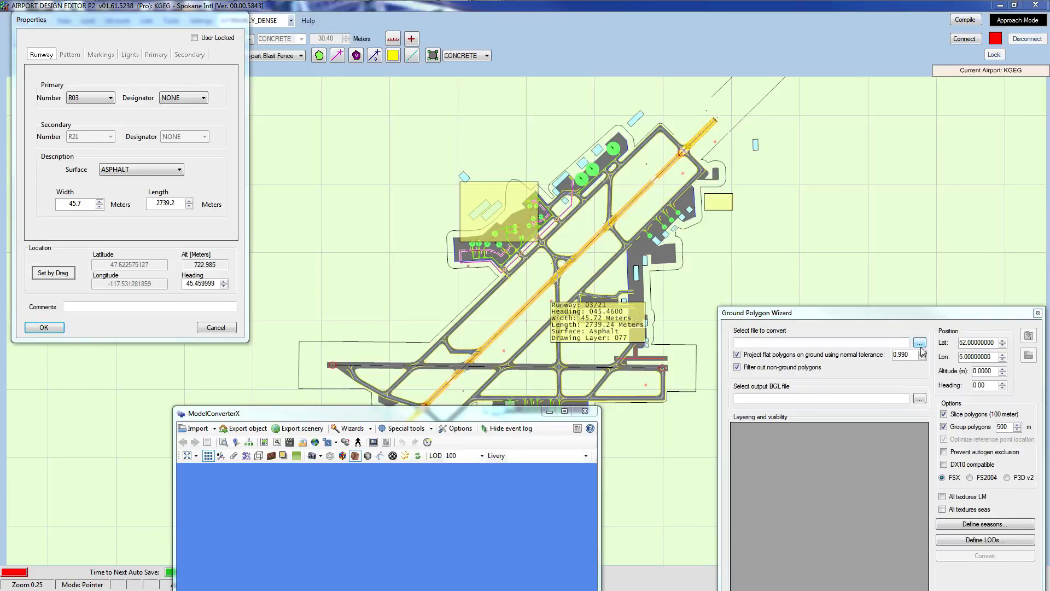
pyautogui.click(921, 343)
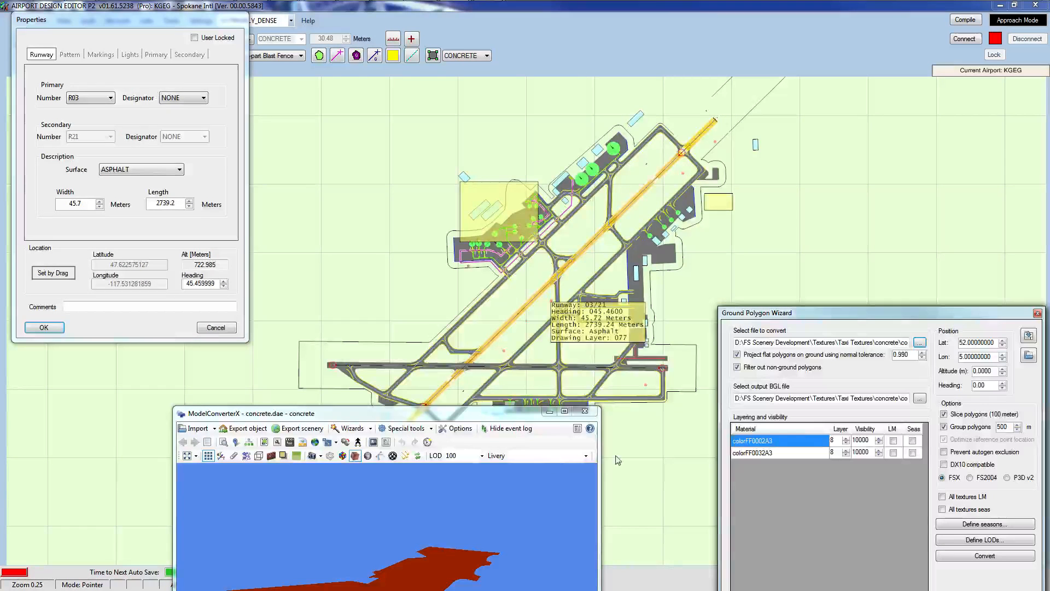
# Replace the wizard's source file with concrete.dae.BGL, choosing FS BGL object as the file type.
pyautogui.click(920, 346)
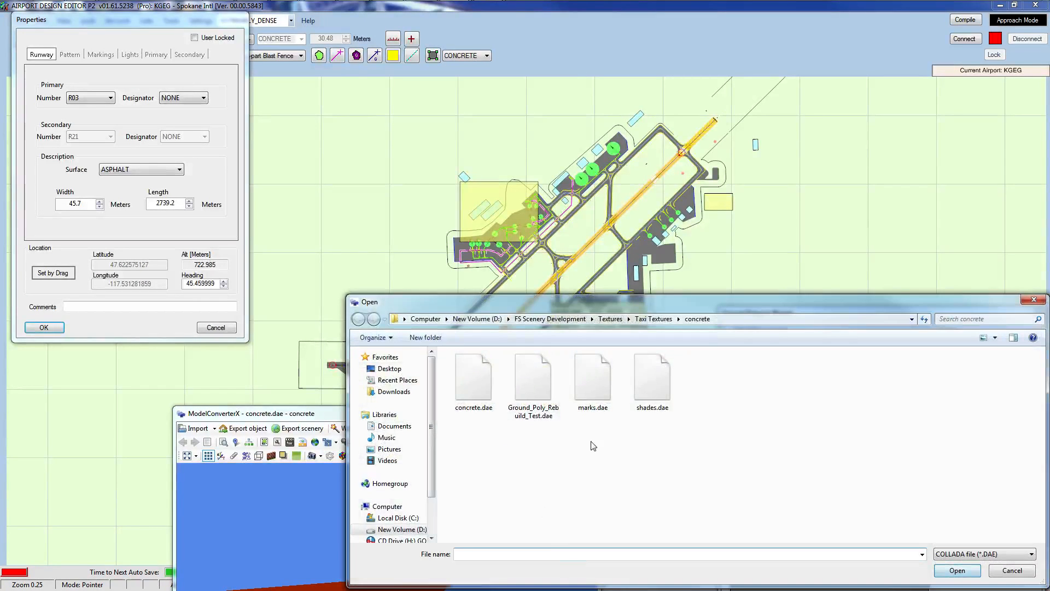
pyautogui.click(973, 554)
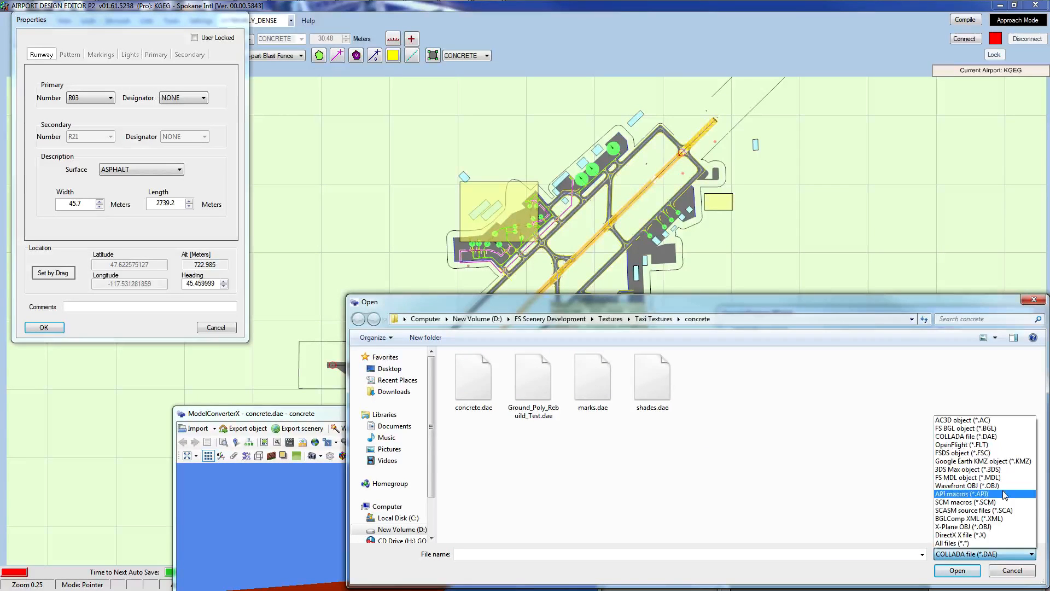
pyautogui.click(999, 429)
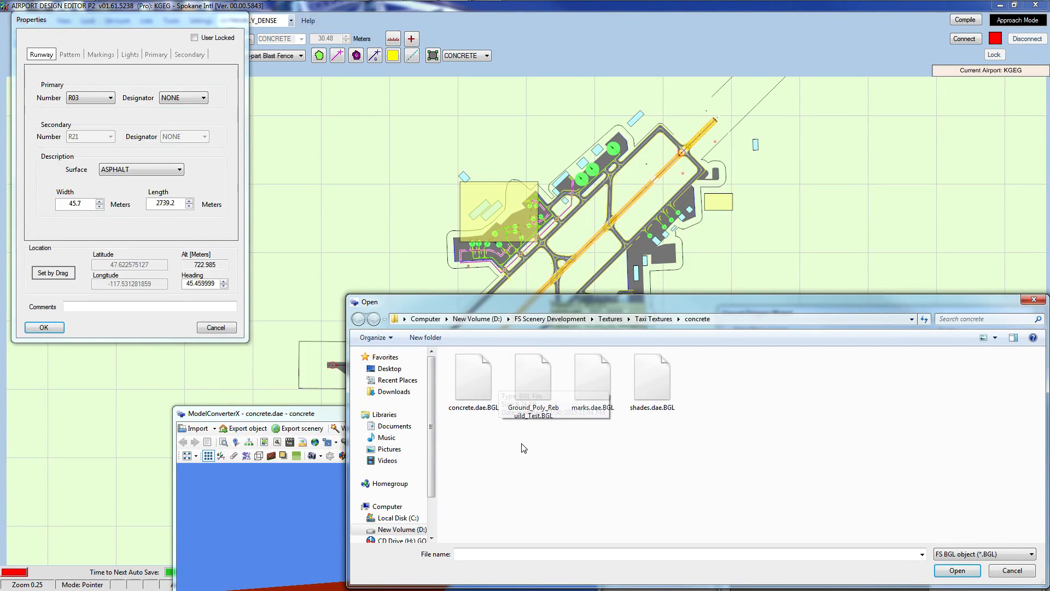
pyautogui.press('Escape')
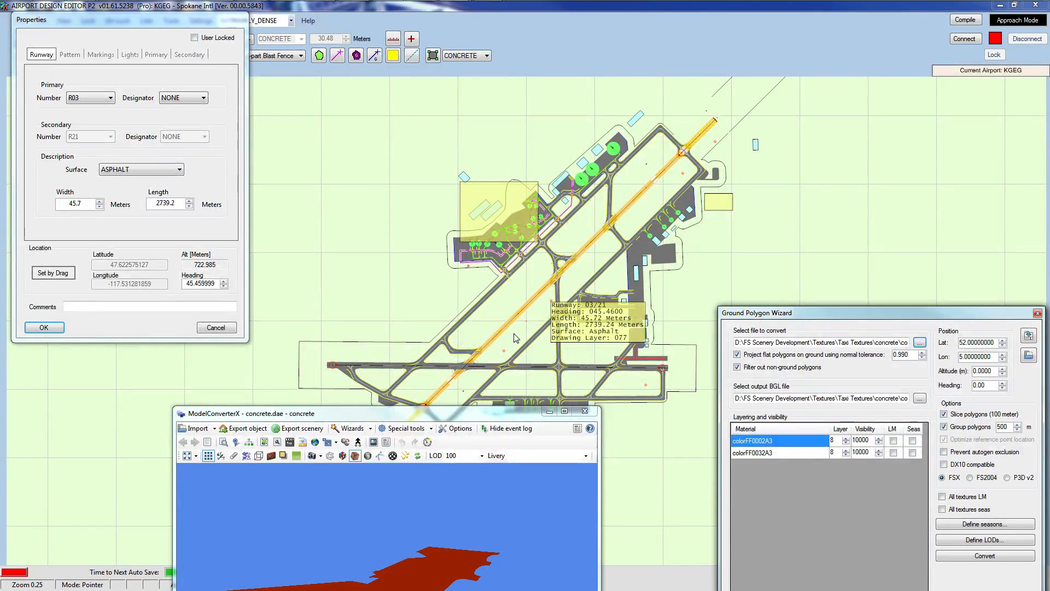
pyautogui.moveTo(512, 4)
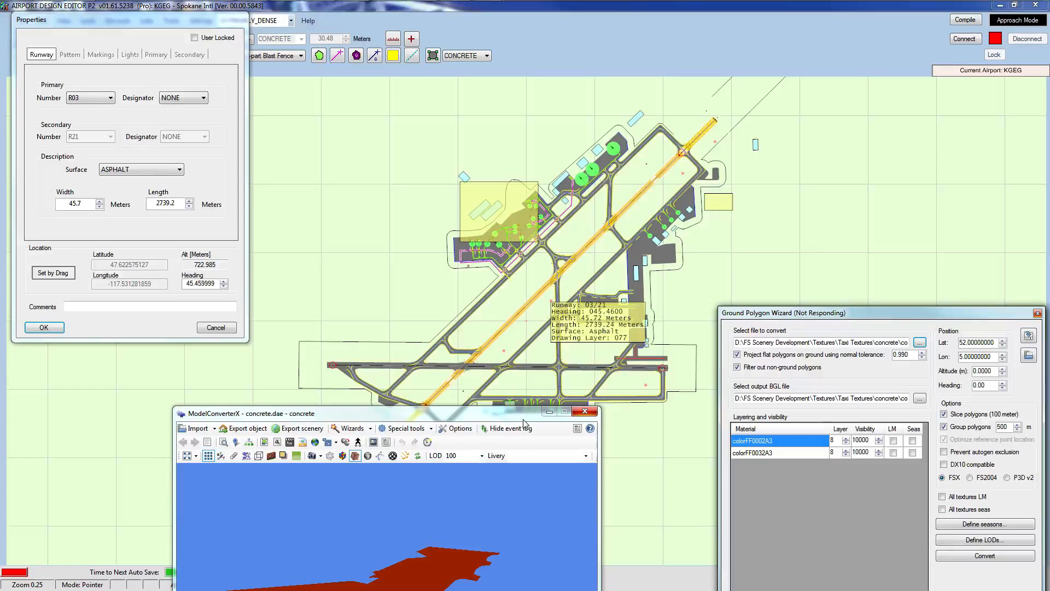
# Reposition the ModelConverterX window and examine the textured concrete model in its preview.
pyautogui.moveTo(522, 420); pyautogui.dragTo(567, 259)
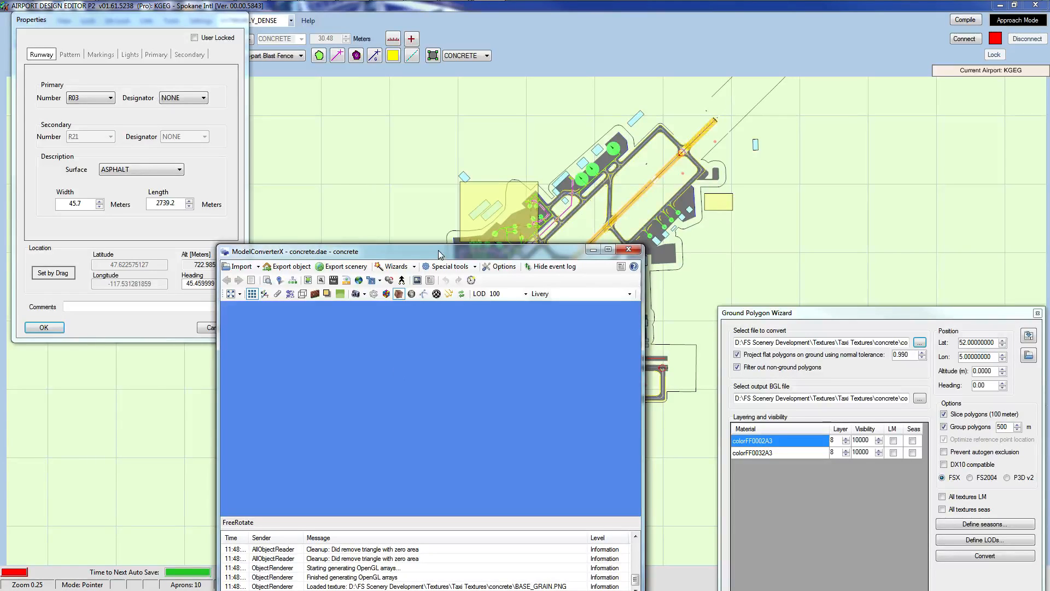
pyautogui.moveTo(483, 9)
pyautogui.click(628, 252)
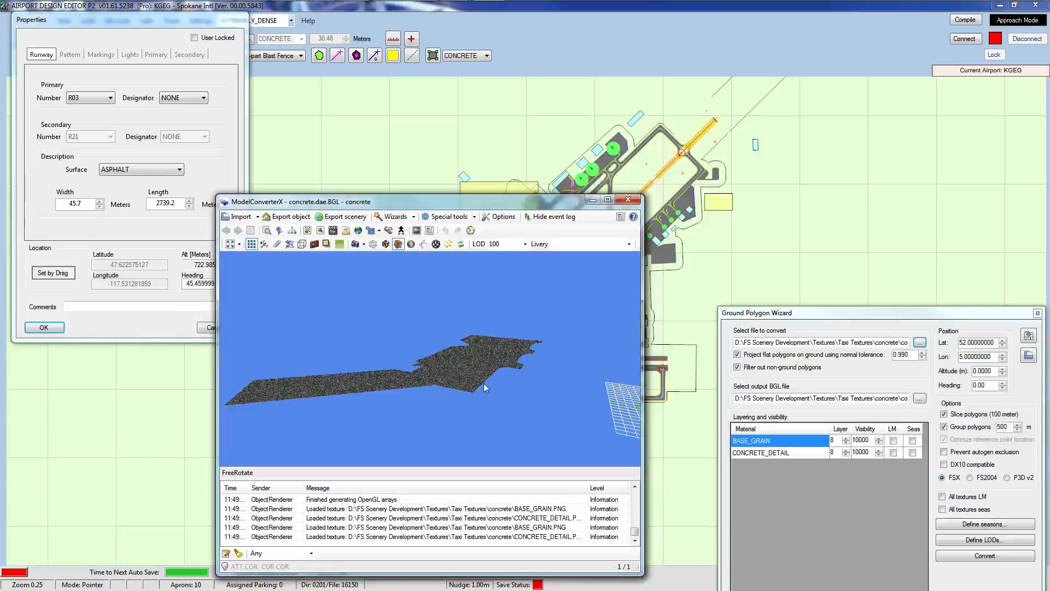
pyautogui.moveTo(495, 374); pyautogui.dragTo(474, 403)
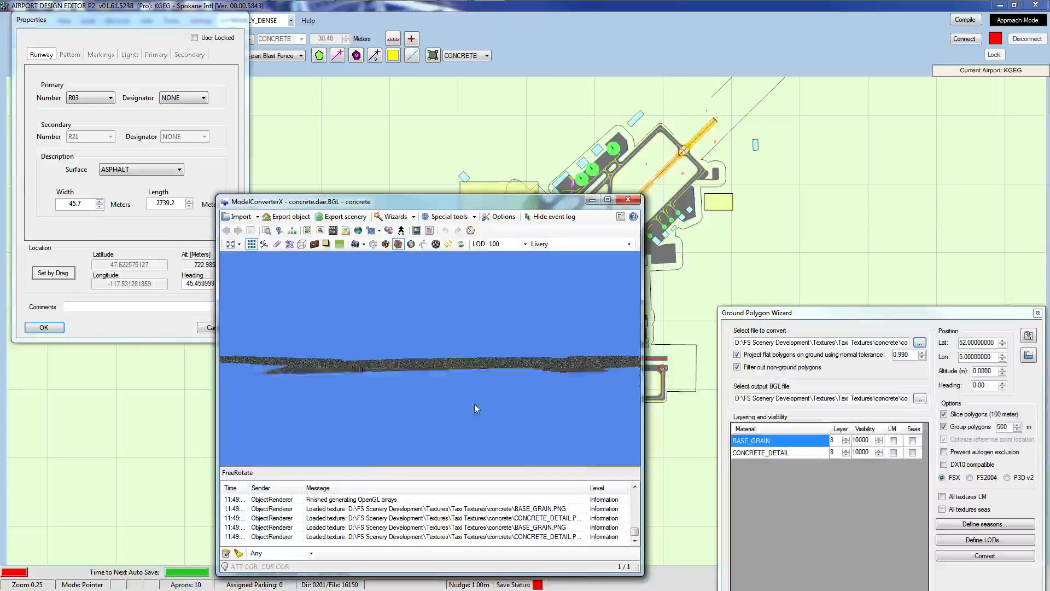
# Set the BASE_GRAIN layer to 12 and CONCRETE_DETAIL to 16, with P3D v2 as the target simulator.
pyautogui.click(846, 440)
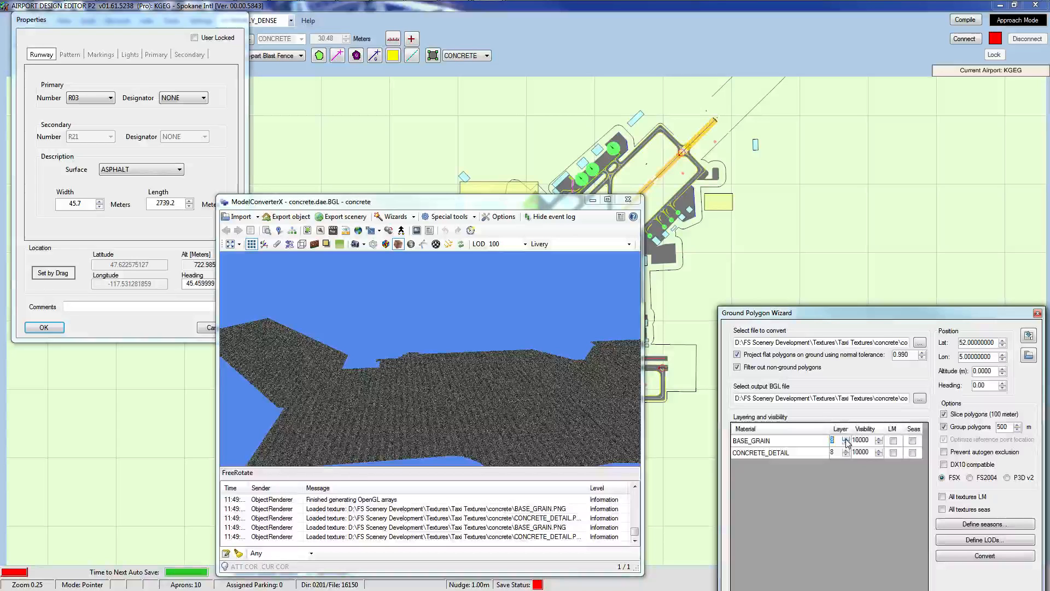
pyautogui.write('12')
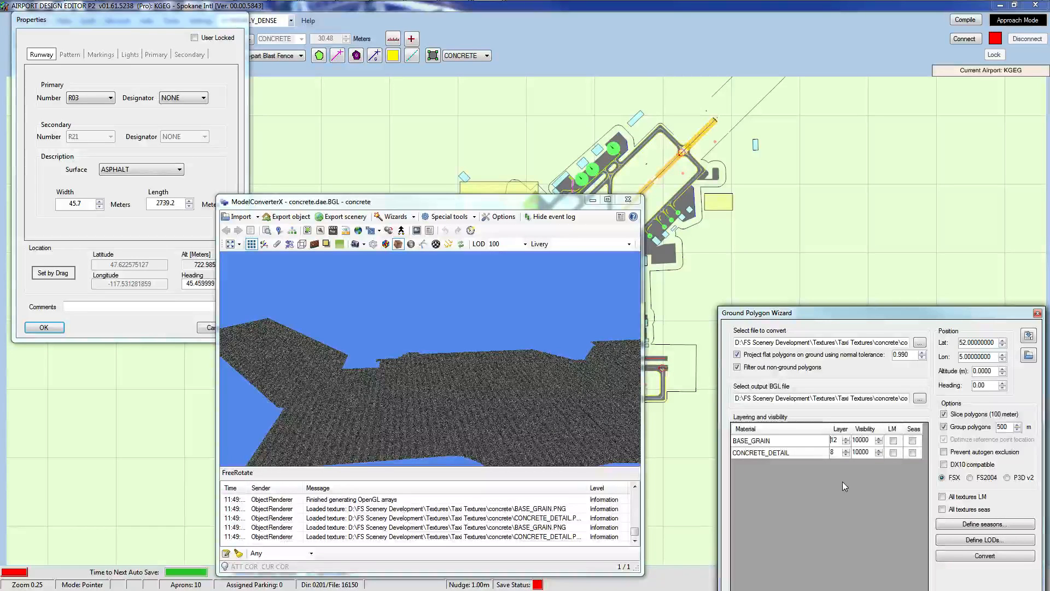
pyautogui.click(846, 451)
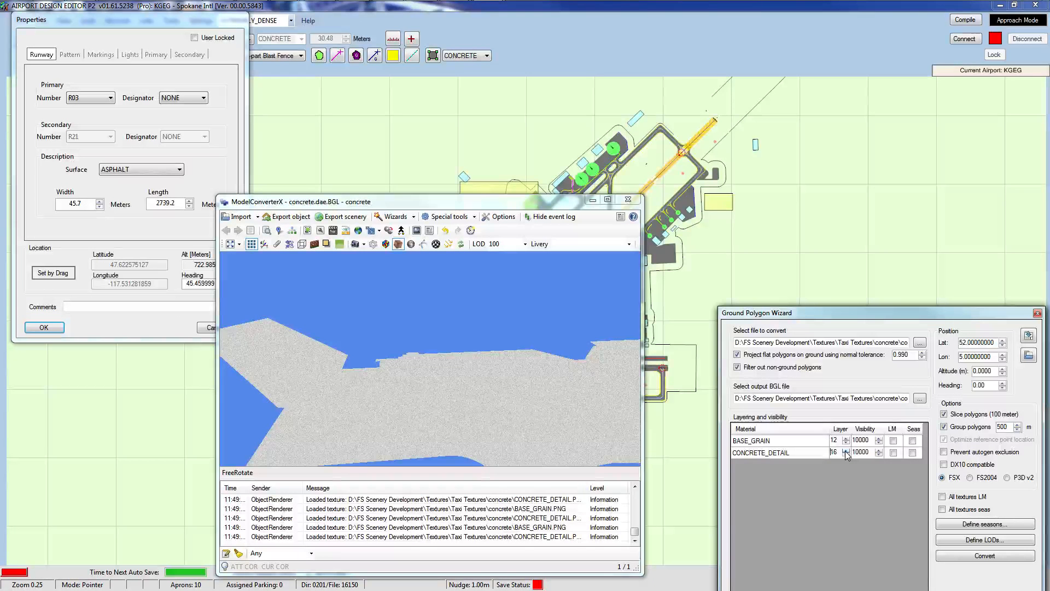
pyautogui.click(804, 432)
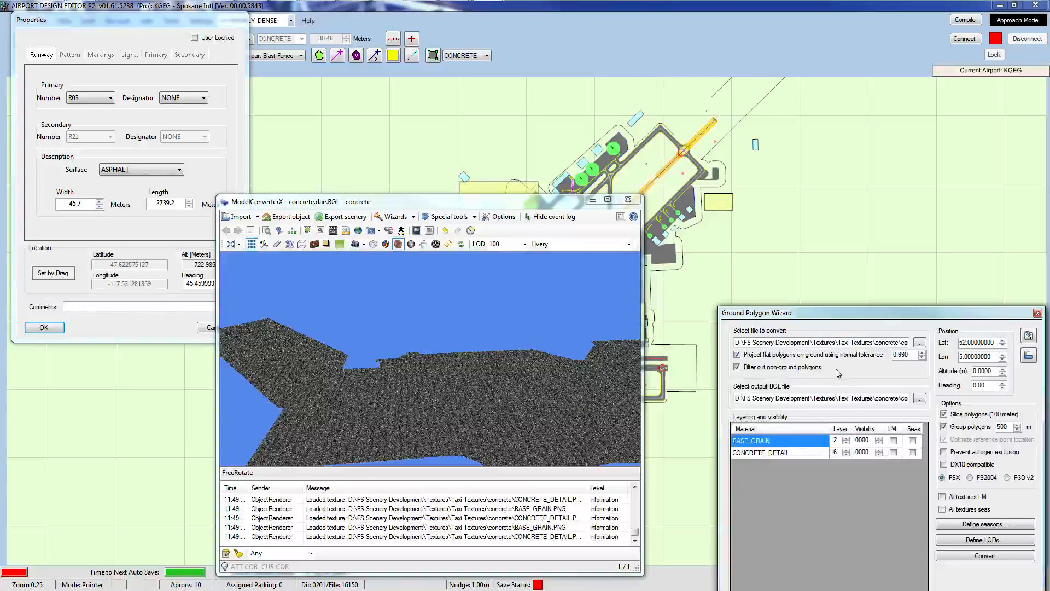
pyautogui.click(1008, 477)
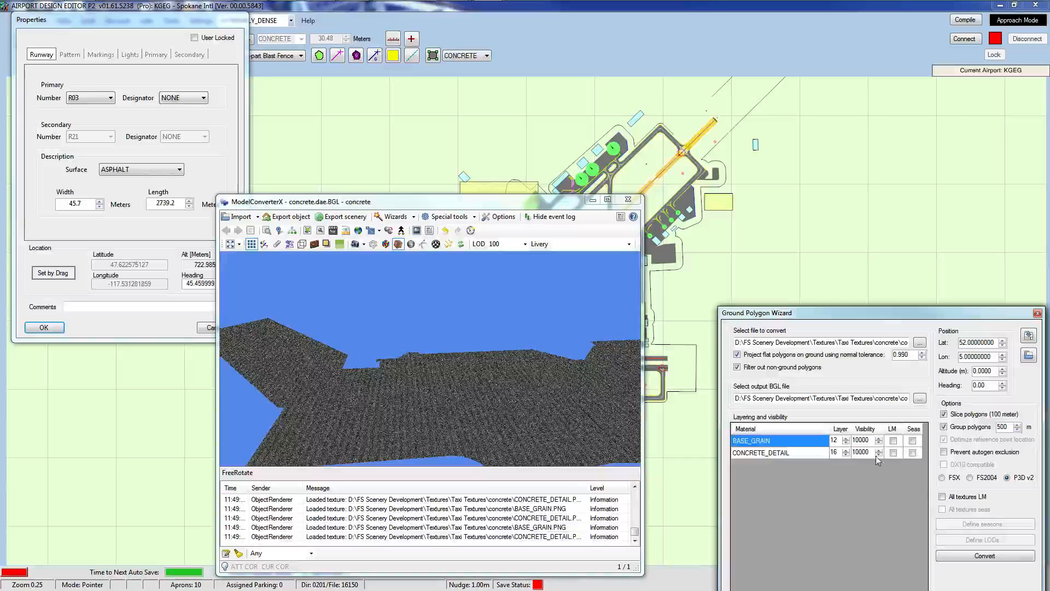
# Copy the runway's latitude, 47.622575127, from the airport editor into the Ground Polygon Wizard's latitude.
pyautogui.click(198, 268)
pyautogui.click(53, 273)
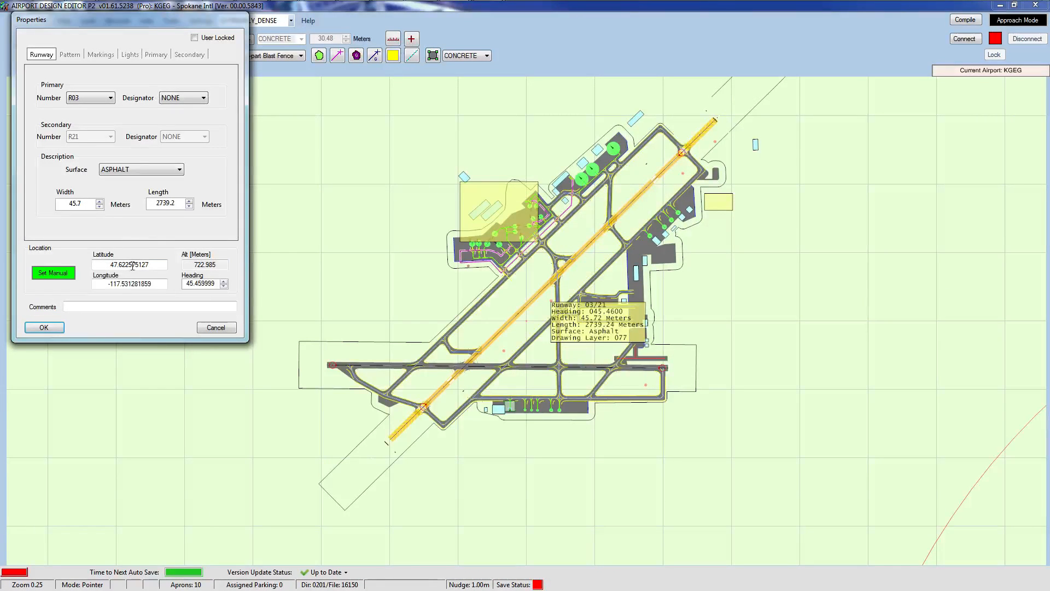
pyautogui.doubleClick(133, 264)
pyautogui.rightClick(133, 265)
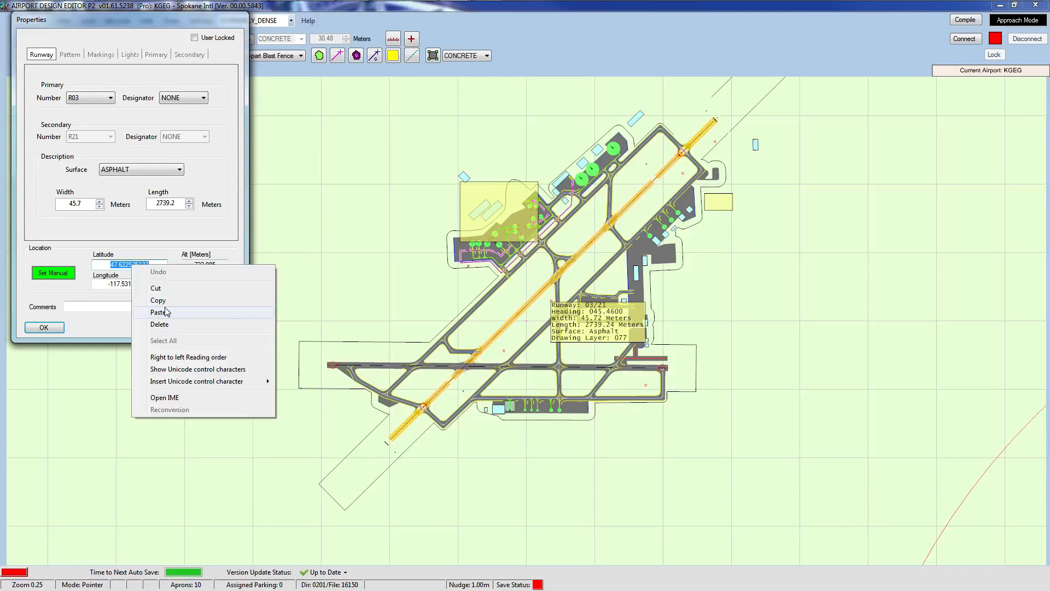
pyautogui.click(164, 301)
pyautogui.click(488, 6)
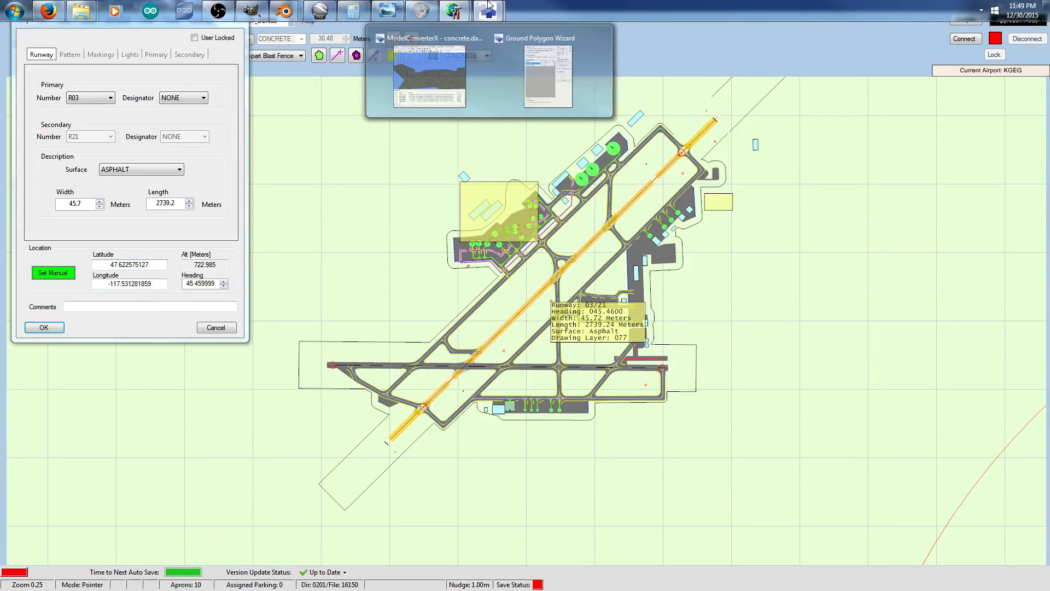
pyautogui.click(547, 76)
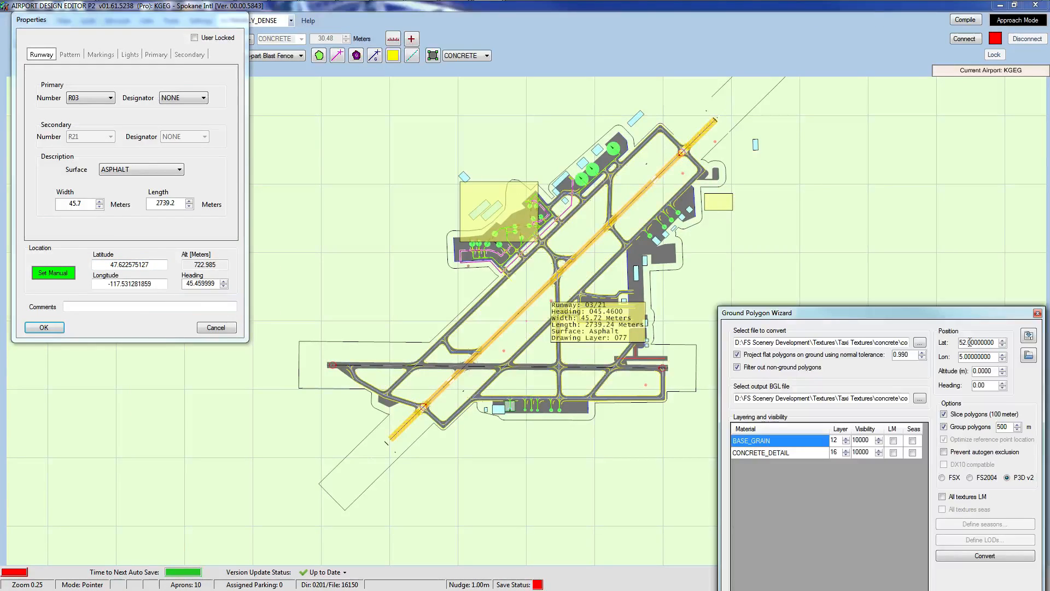
pyautogui.doubleClick(970, 342)
pyautogui.hotkey('ctrl', 'v')
# Copy the runway's longitude, -117.531281859, from the airport editor into the Ground Polygon Wizard's longitude.
pyautogui.doubleClick(113, 284)
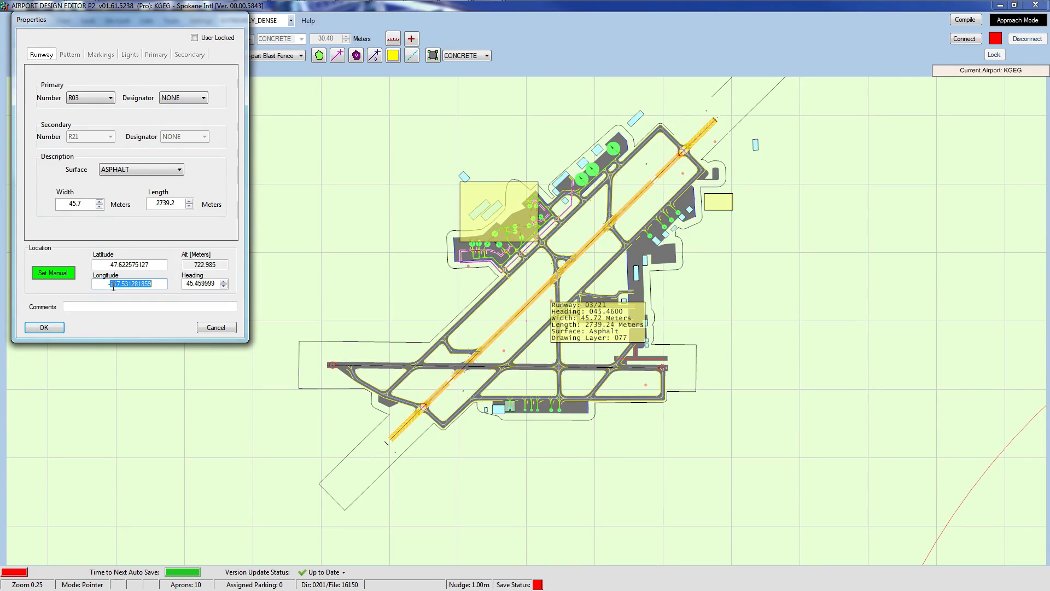
pyautogui.moveTo(478, 8)
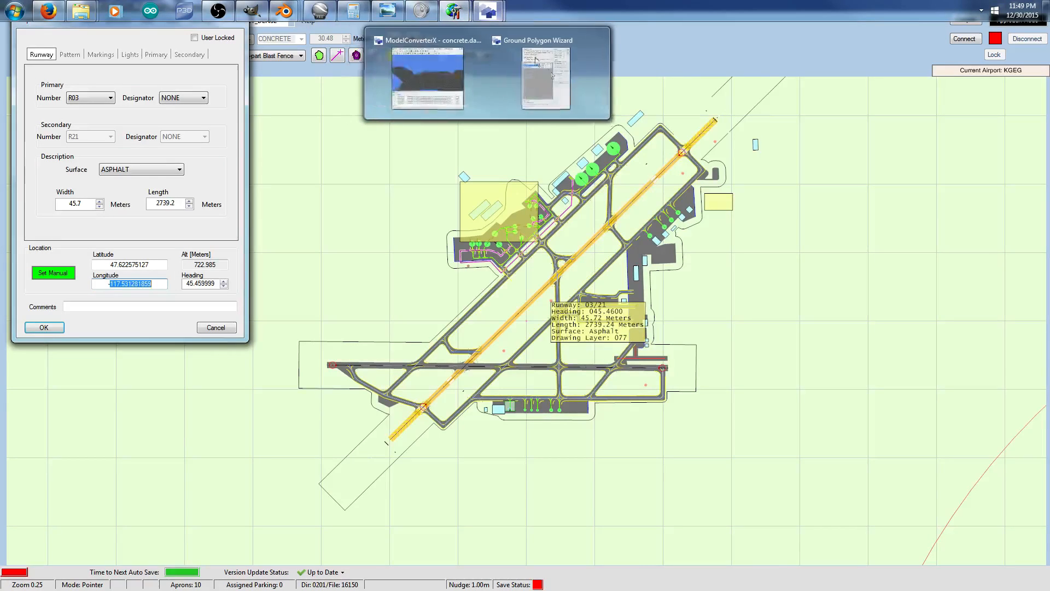
pyautogui.click(553, 71)
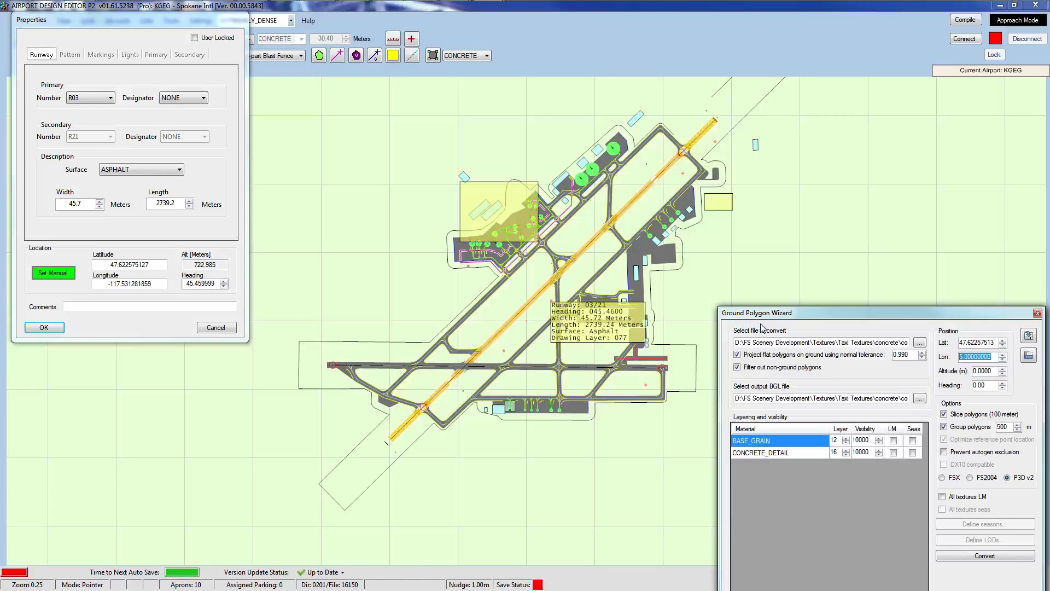
pyautogui.press('Tab')
pyautogui.hotkey('ctrl', 'v')
pyautogui.press('Home')
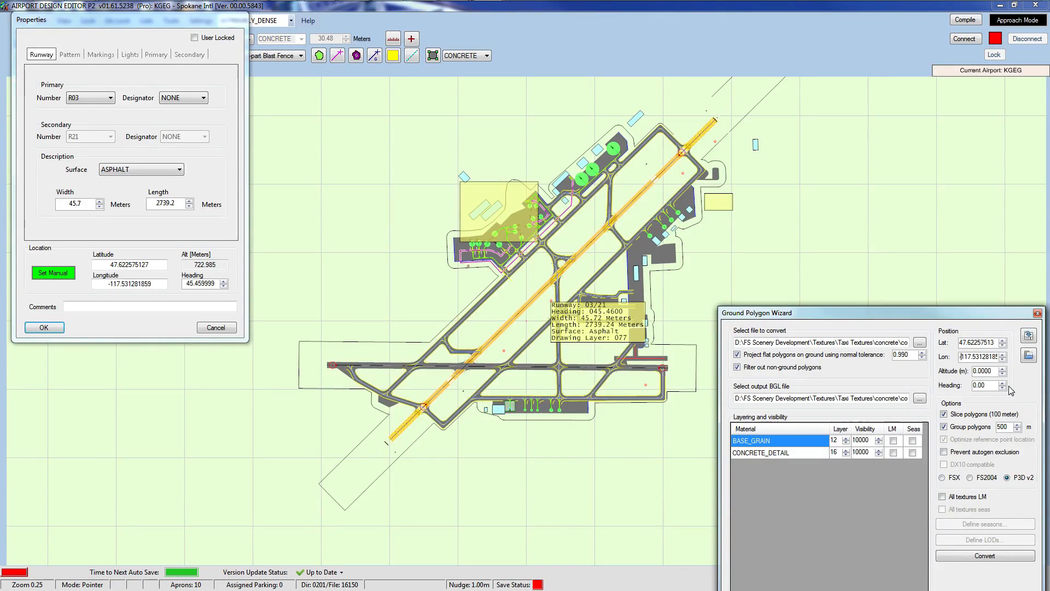
pyautogui.click(989, 371)
# Check the runway's heading in the airport editor and set the Ground Polygon Wizard's heading to 45.46.
pyautogui.click(201, 280)
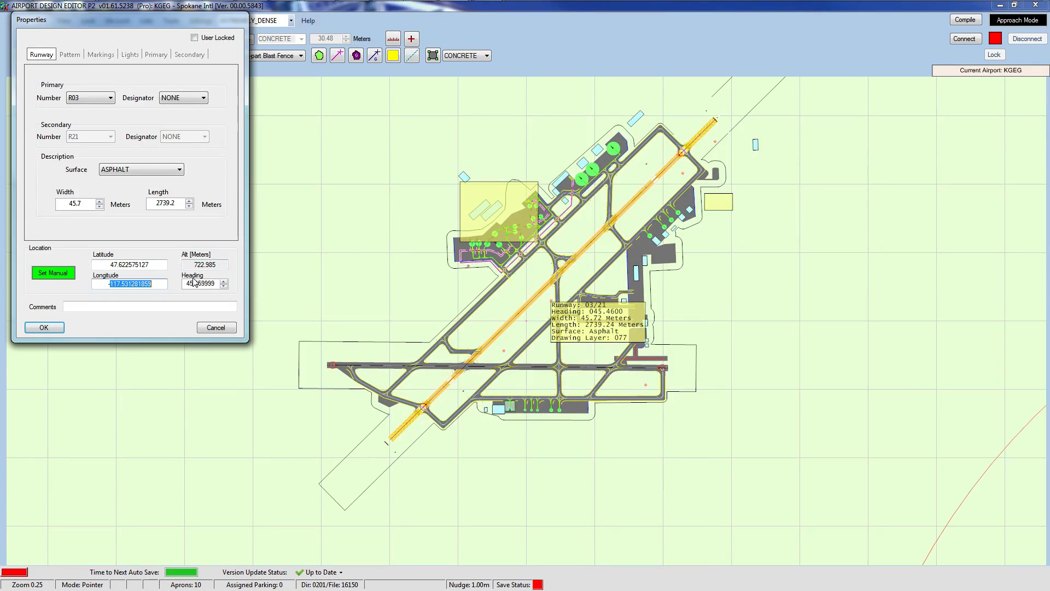
pyautogui.click(194, 282)
pyautogui.moveTo(331, 4)
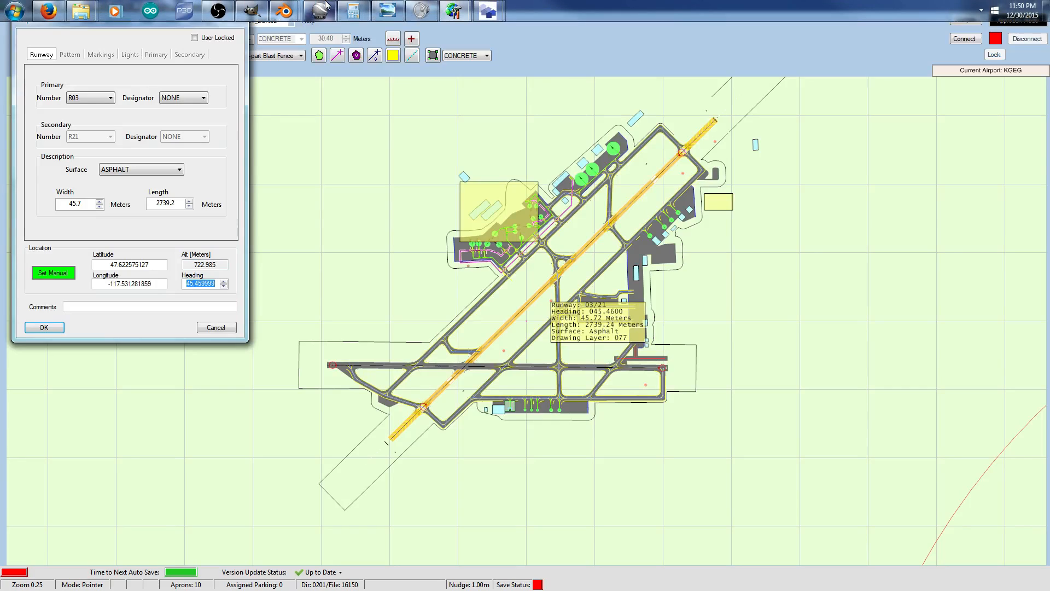
pyautogui.click(462, 4)
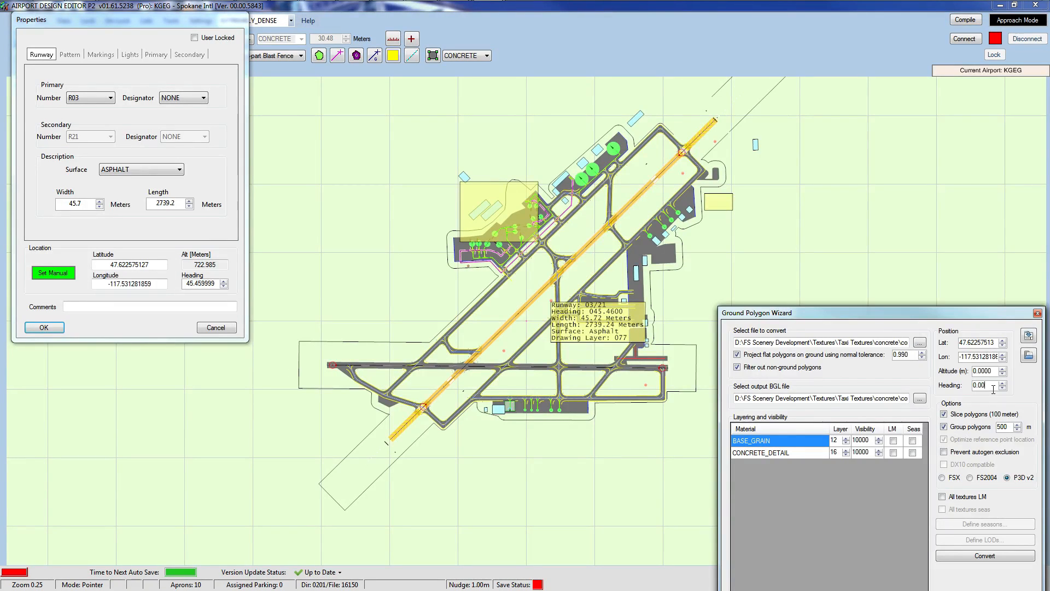
pyautogui.press('BackSpace')
pyautogui.press('BackSpace')
pyautogui.press('BackSpace')
pyautogui.press('BackSpace')
pyautogui.write('45.46')
# Enable texture conversion in the Ground Polygon Wizard and convert the concrete model.
pyautogui.moveTo(917, 313); pyautogui.dragTo(790, 146)
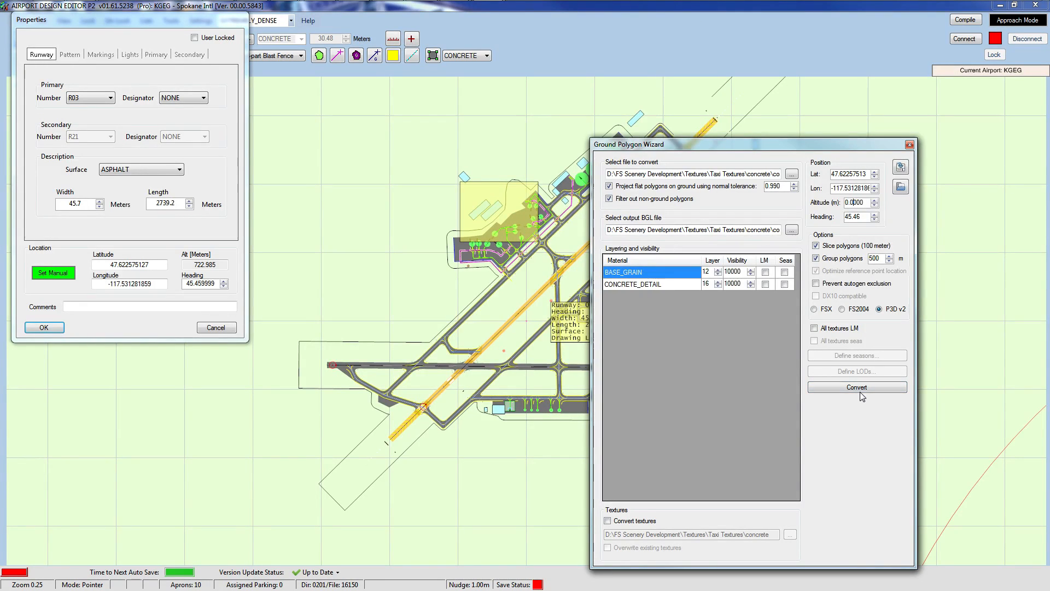
pyautogui.click(607, 520)
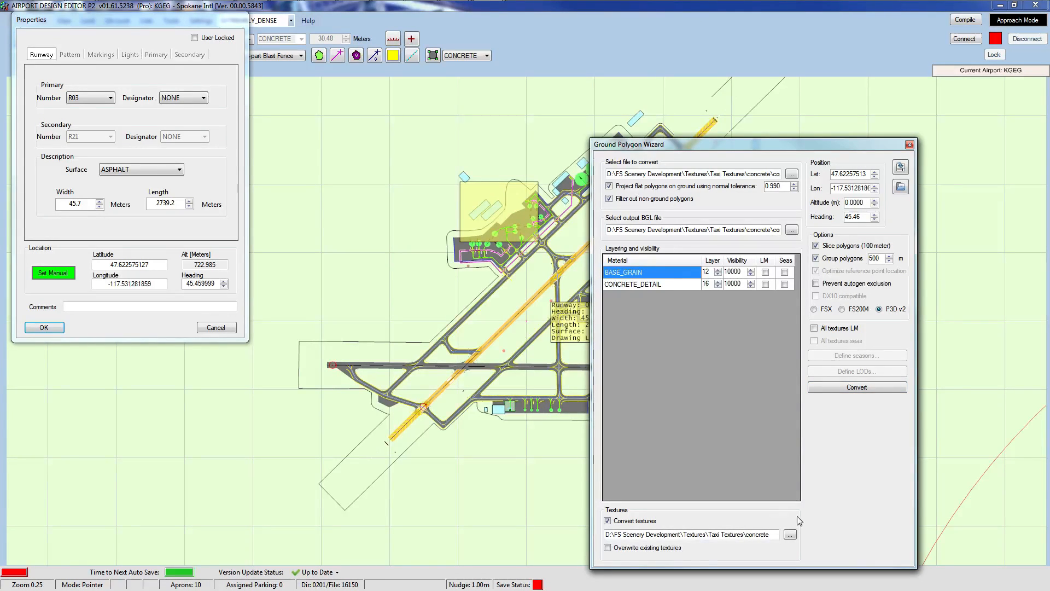
pyautogui.click(858, 392)
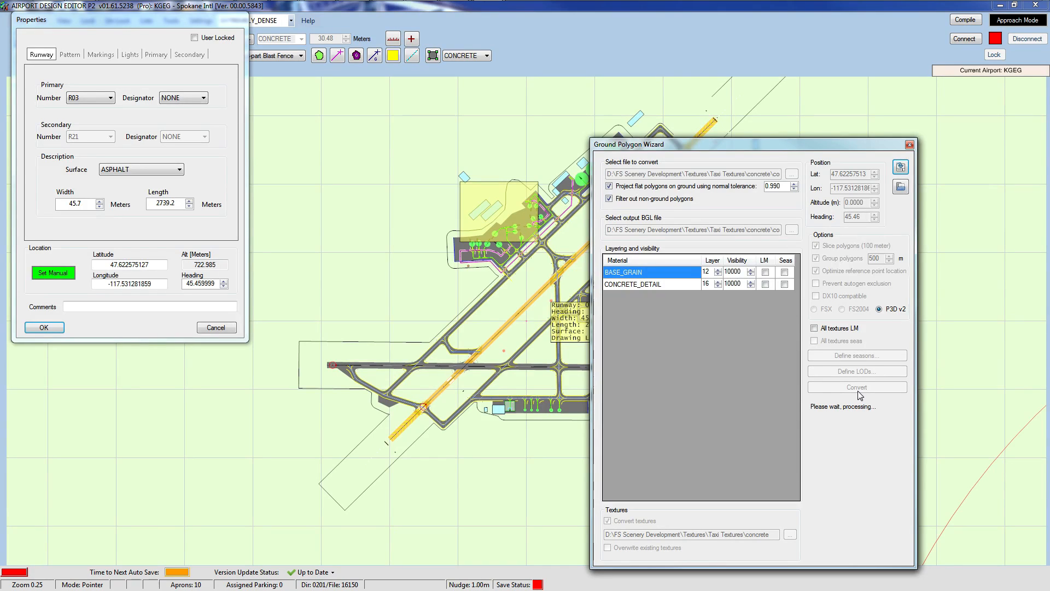
# Open FS Scenery Development\Textures\Taxi Textures\concrete in the file browser and examine the BGL and texture files there.
pyautogui.moveTo(473, 4)
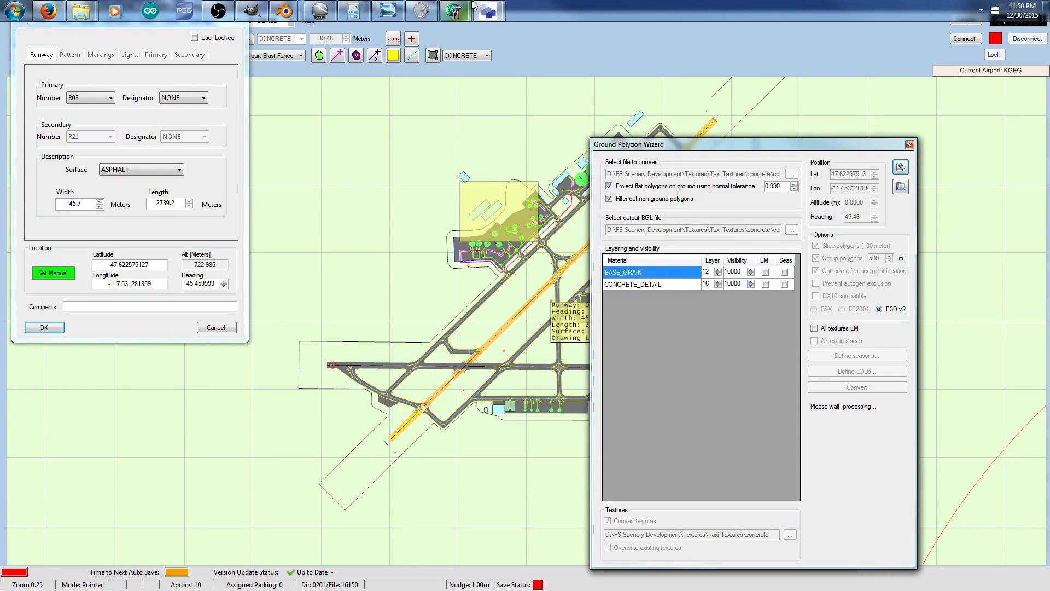
pyautogui.moveTo(80, 11)
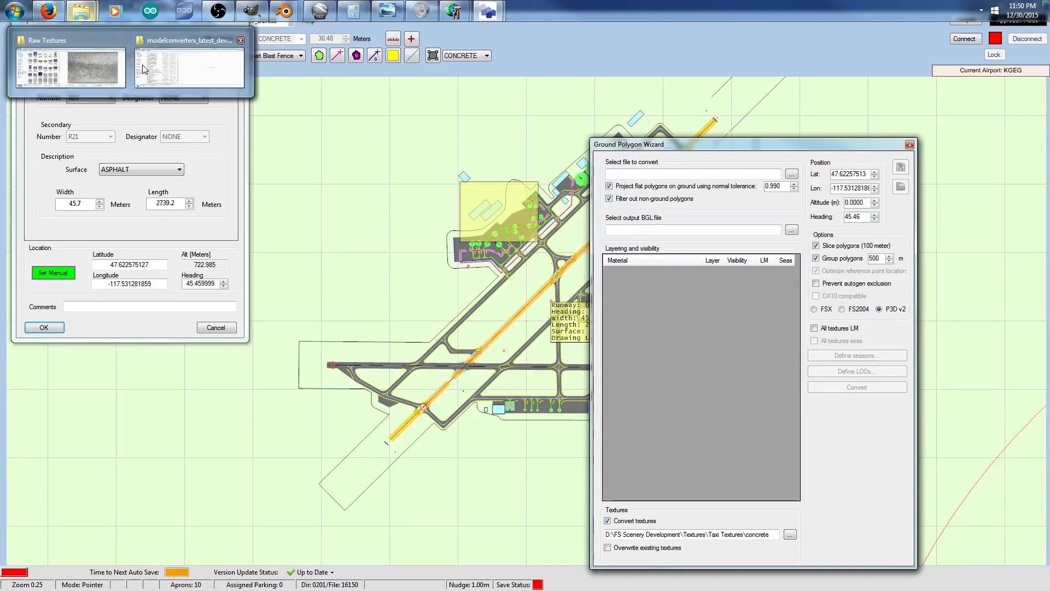
pyautogui.click(99, 7)
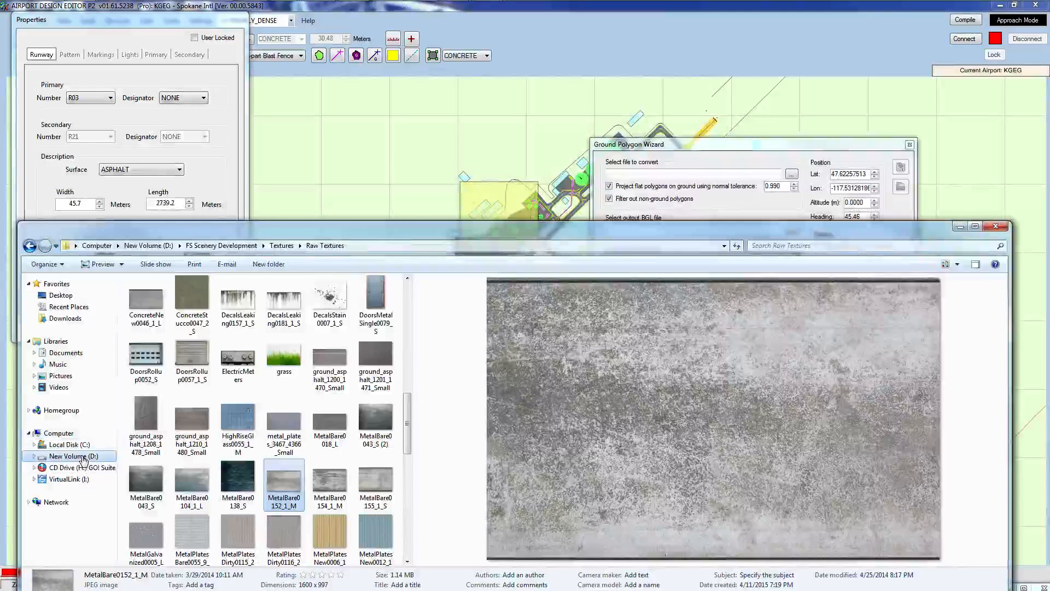
pyautogui.click(89, 458)
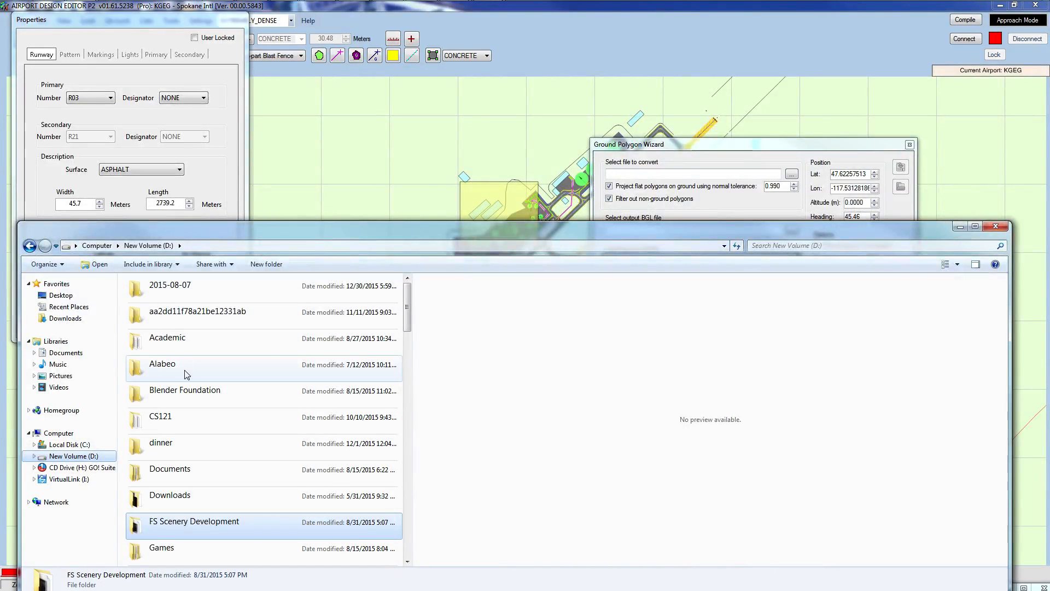
pyautogui.doubleClick(191, 522)
pyautogui.scroll(-3, 191, 519)
pyautogui.doubleClick(189, 480)
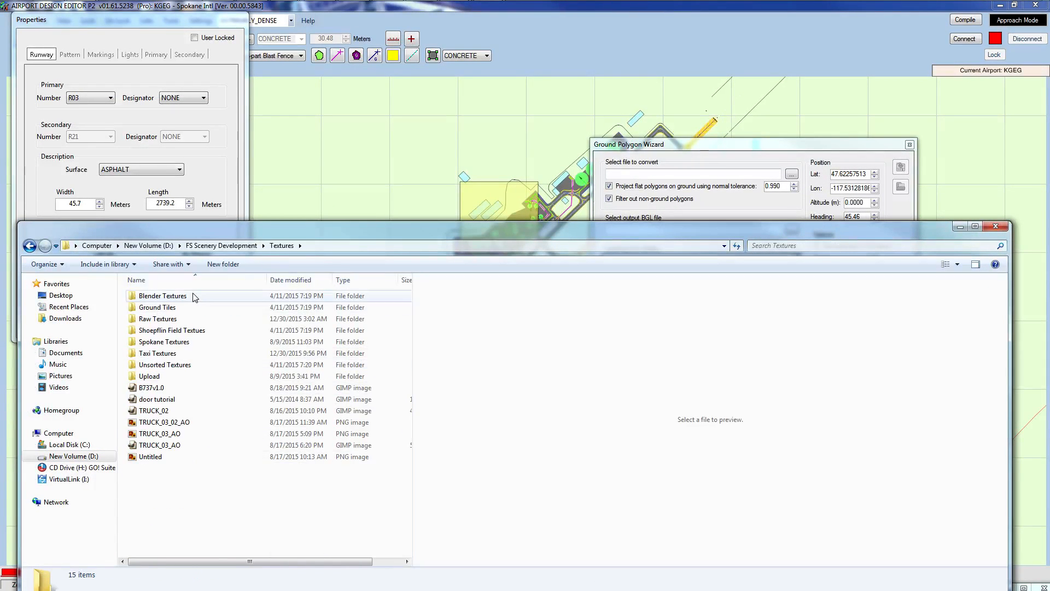
pyautogui.doubleClick(157, 352)
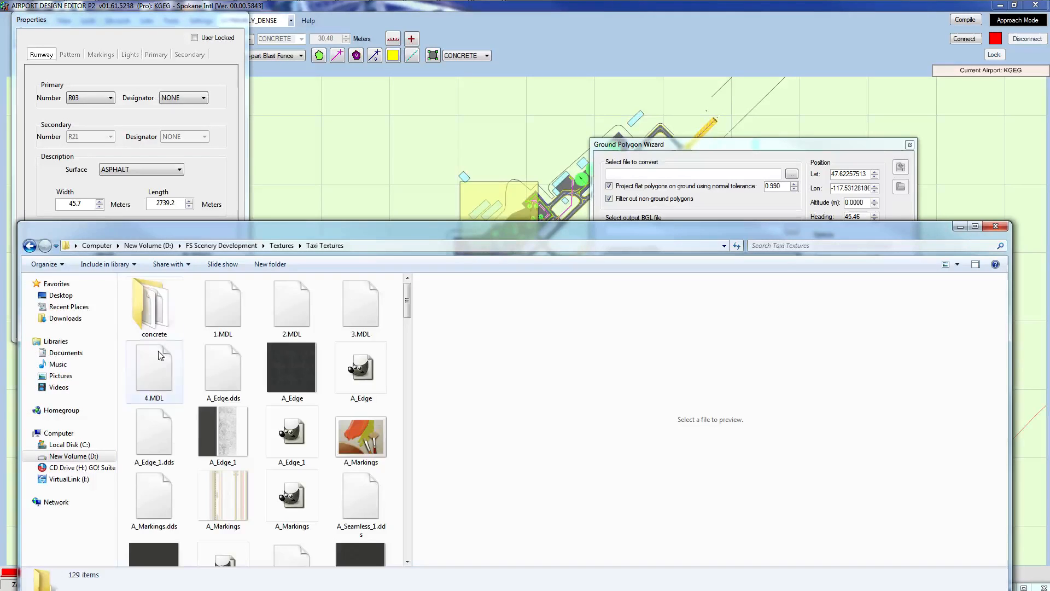
pyautogui.doubleClick(158, 312)
pyautogui.scroll(-2, 343, 464)
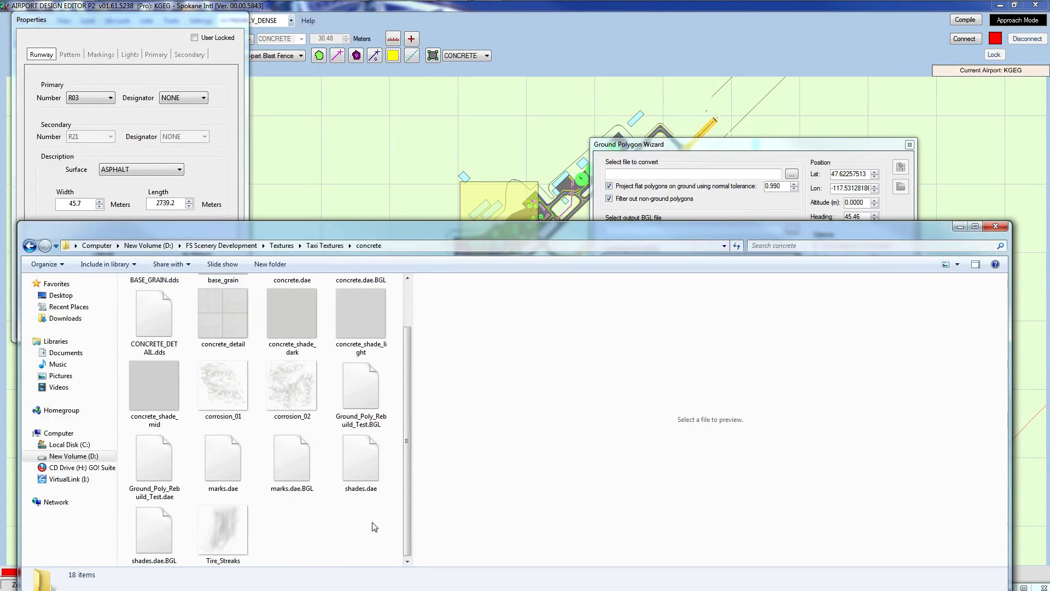
pyautogui.scroll(1, 374, 525)
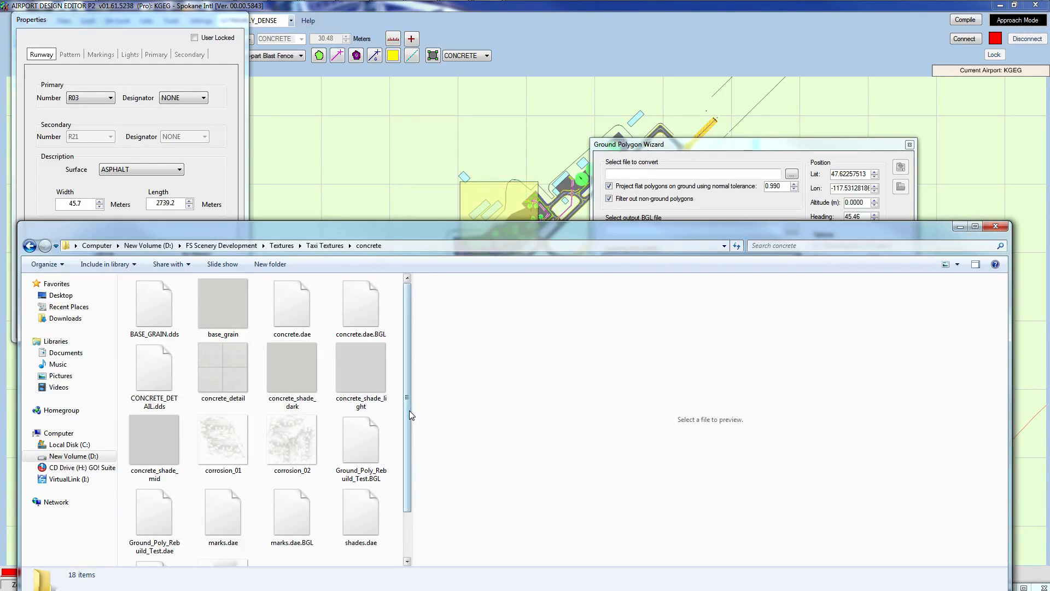
pyautogui.moveTo(409, 410); pyautogui.dragTo(400, 464)
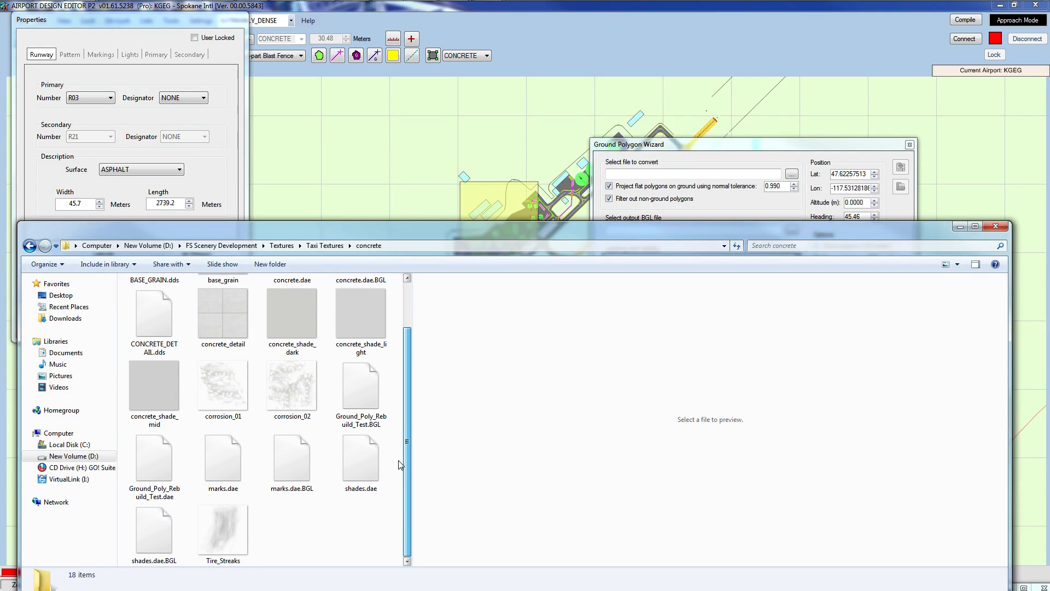
# Rearrange the file browser and Ground Polygon Wizard windows and bring ModelConverterX to the front.
pyautogui.moveTo(548, 233); pyautogui.dragTo(538, 590)
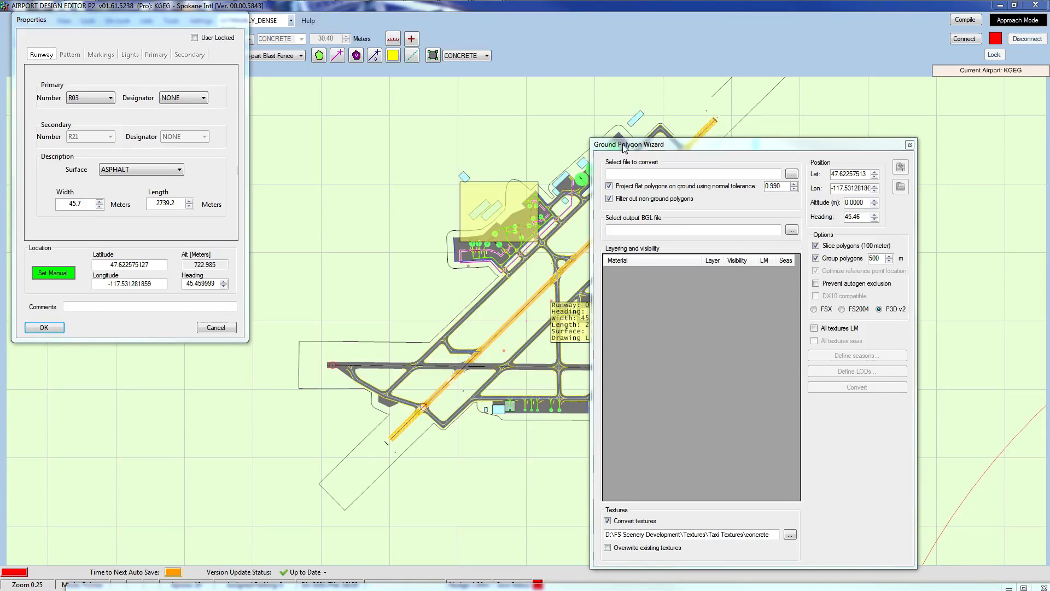
pyautogui.moveTo(626, 145); pyautogui.dragTo(602, 135)
pyautogui.click(180, 589)
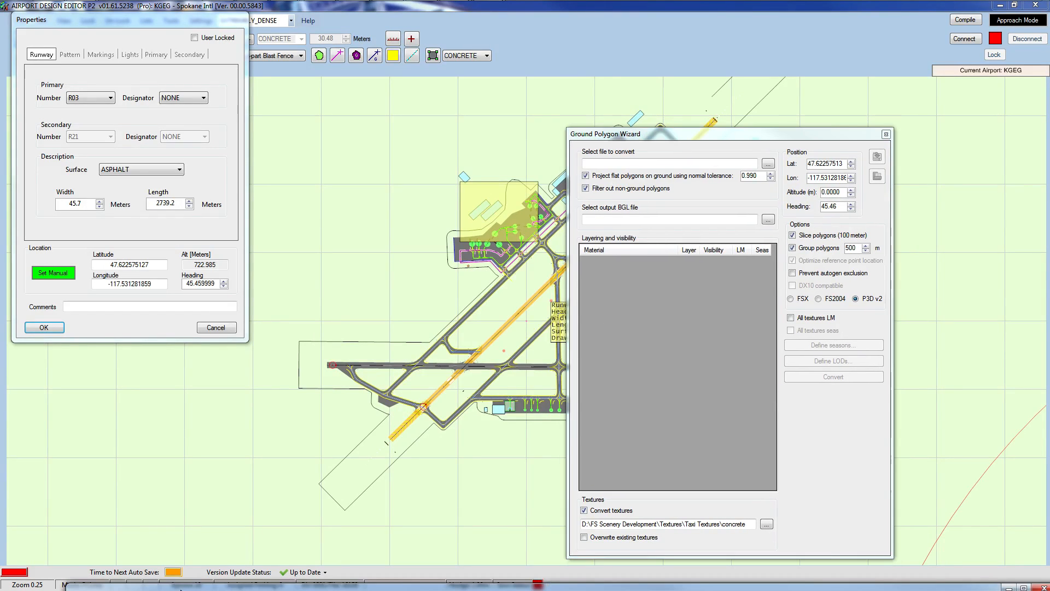
pyautogui.moveTo(181, 589); pyautogui.dragTo(208, 467)
pyautogui.click(497, 7)
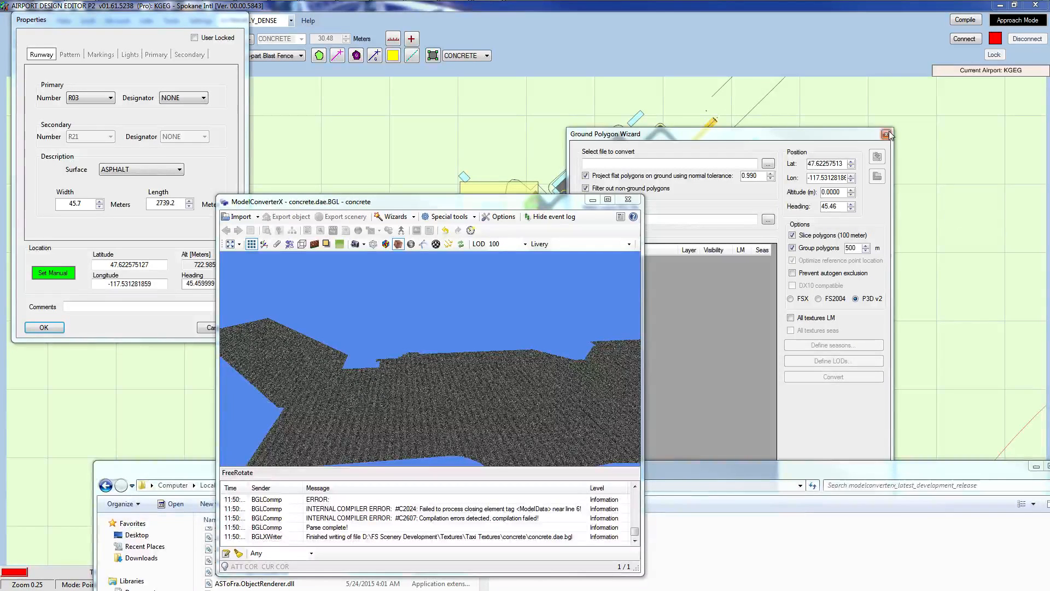
# Load shades.dae.BGL as the Ground Polygon Wizard's source file.
pyautogui.click(877, 177)
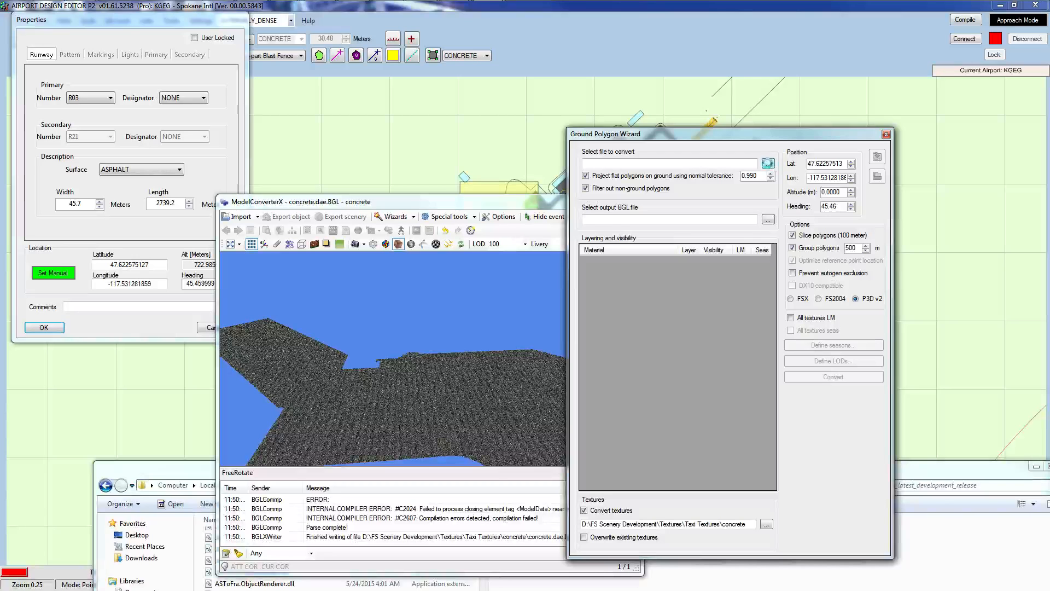
pyautogui.click(768, 163)
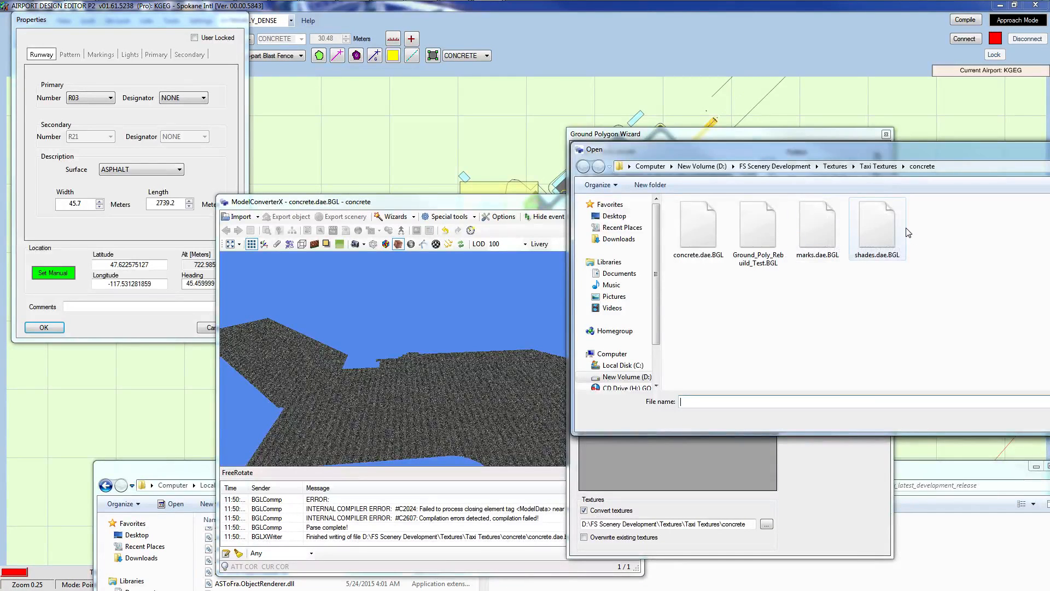
pyautogui.doubleClick(899, 211)
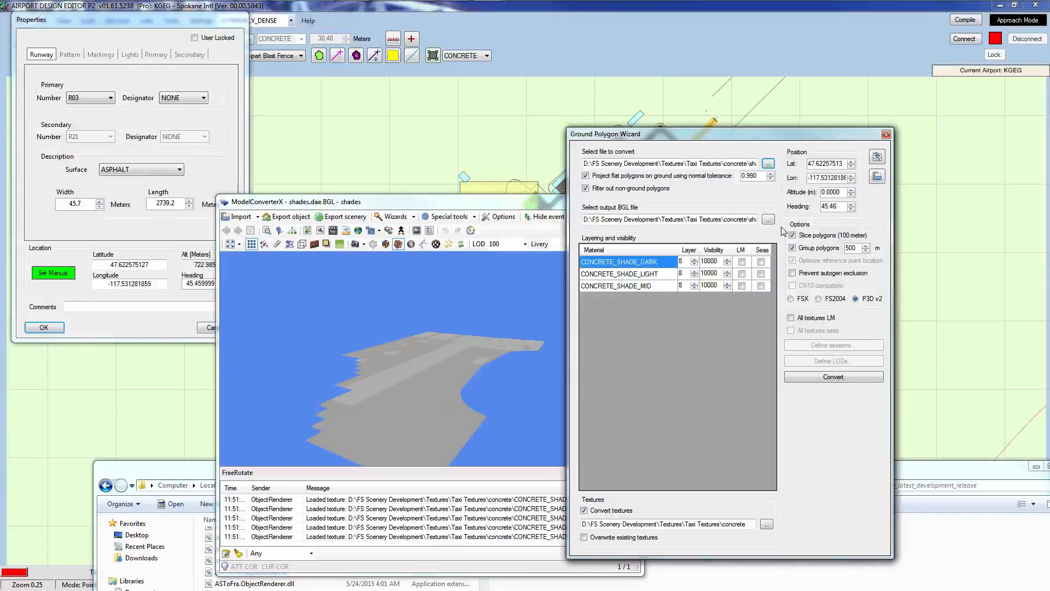
# Adjust the layers of the CONCRETE_SHADE_DARK, LIGHT and MID materials and convert the shades model.
pyautogui.click(694, 283)
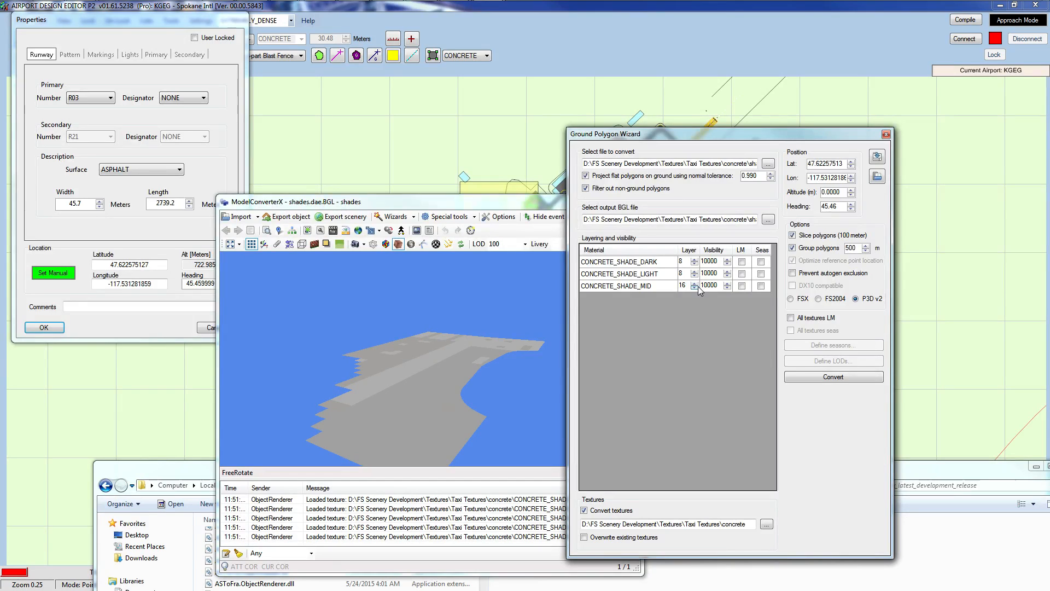
pyautogui.click(697, 288)
pyautogui.doubleClick(695, 283)
pyautogui.click(695, 271)
pyautogui.click(695, 265)
pyautogui.doubleClick(695, 261)
pyautogui.click(683, 275)
pyautogui.click(842, 376)
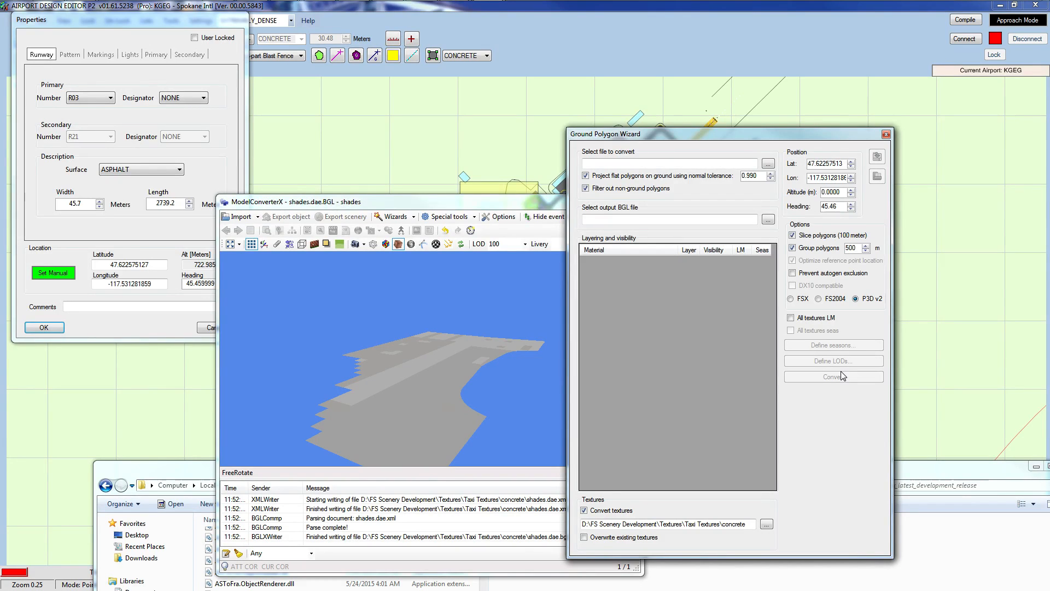
# Reload concrete.dae.BGL as the Ground Polygon Wizard's source file.
pyautogui.click(769, 163)
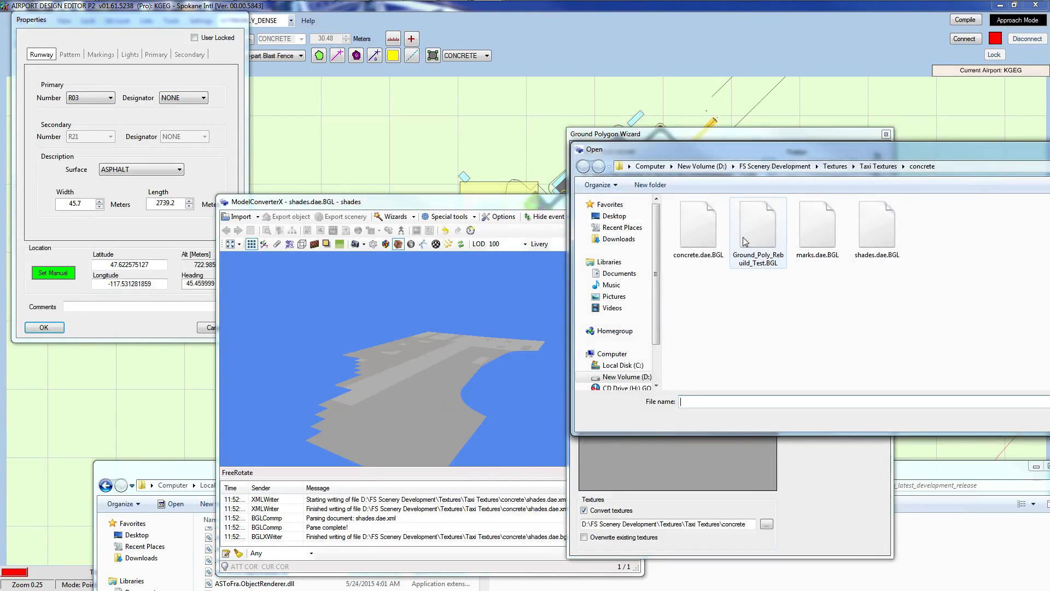
pyautogui.click(709, 240)
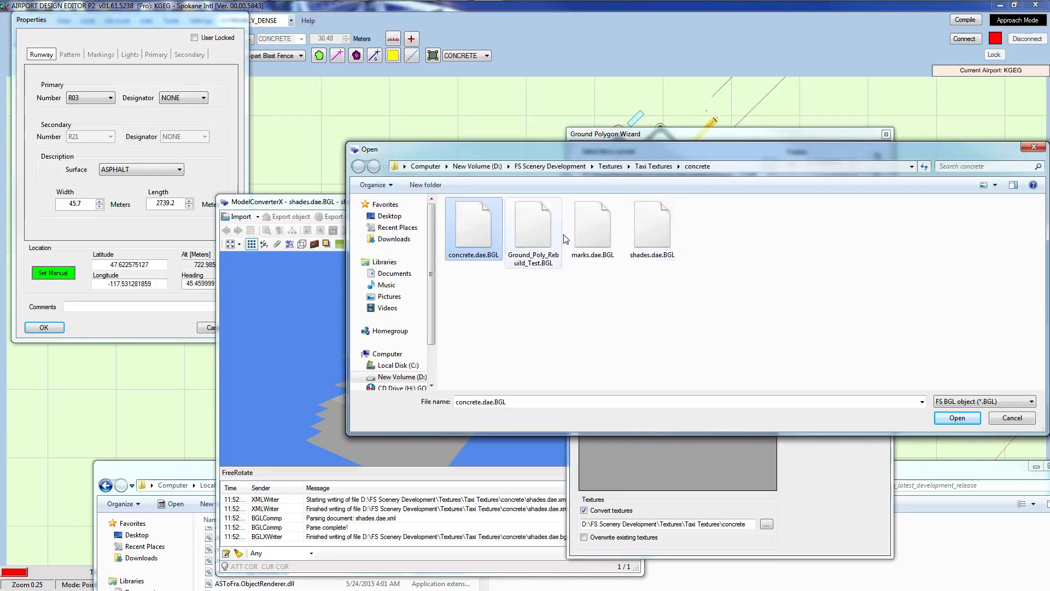
pyautogui.doubleClick(467, 224)
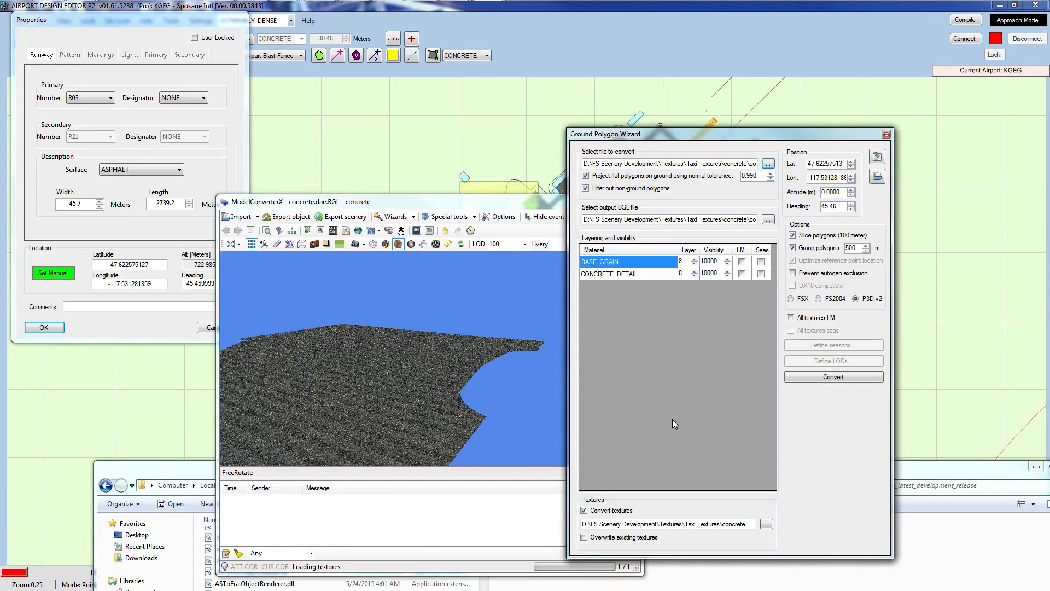
# Set the BASE_GRAIN layer to 12, raise the CONCRETE_DETAIL layer, and convert the concrete model again.
pyautogui.moveTo(465, 405); pyautogui.dragTo(671, 266)
pyautogui.click(671, 266)
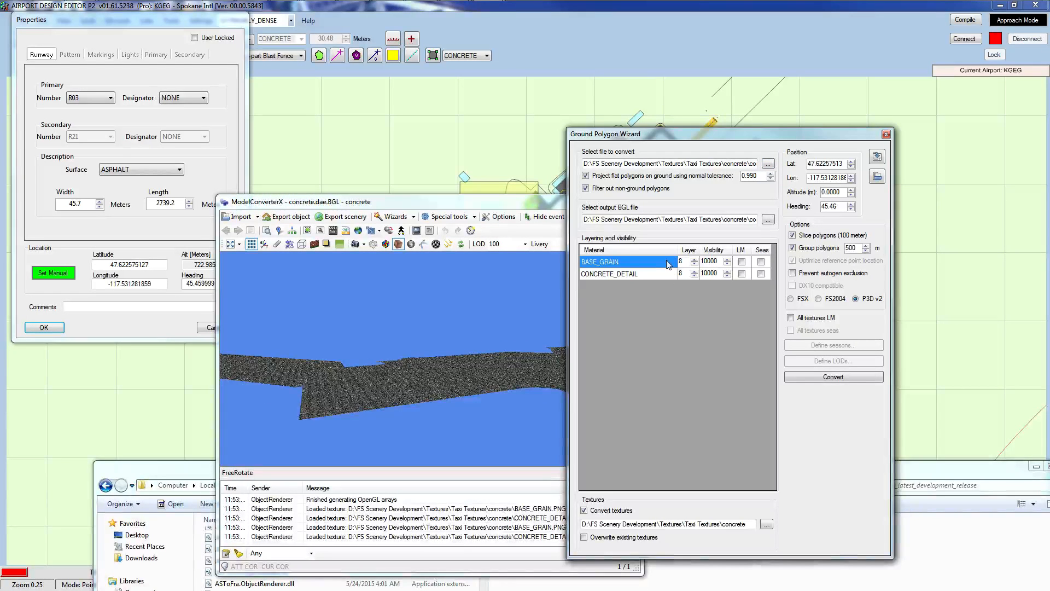
pyautogui.click(694, 260)
pyautogui.click(694, 260)
pyautogui.click(693, 260)
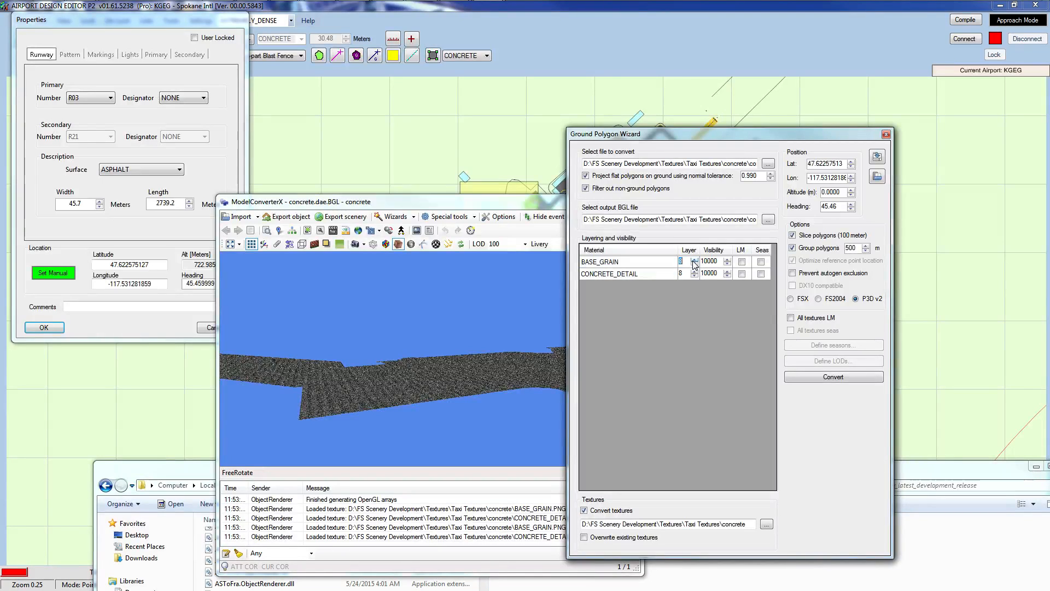
pyautogui.click(694, 260)
pyautogui.click(694, 273)
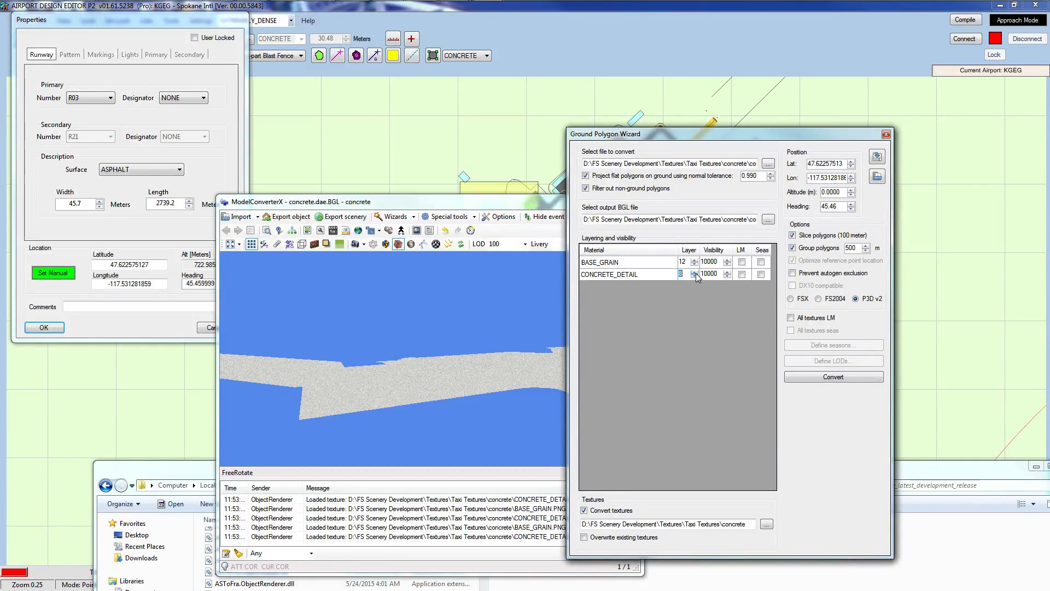
pyautogui.click(694, 272)
pyautogui.click(832, 380)
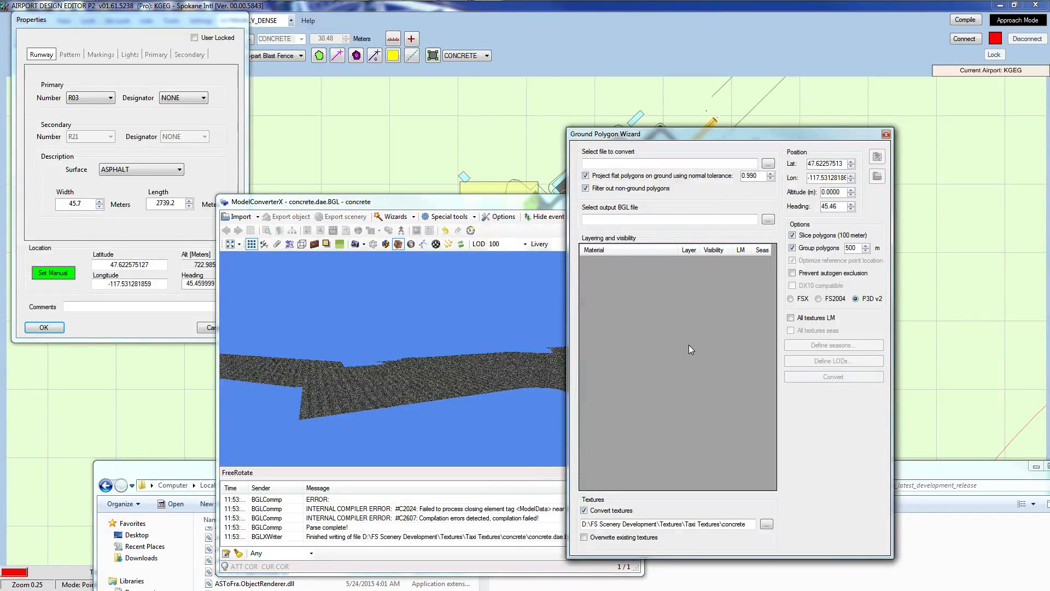
# Load marks.dae.BGL as the Ground Polygon Wizard's source file.
pyautogui.click(766, 166)
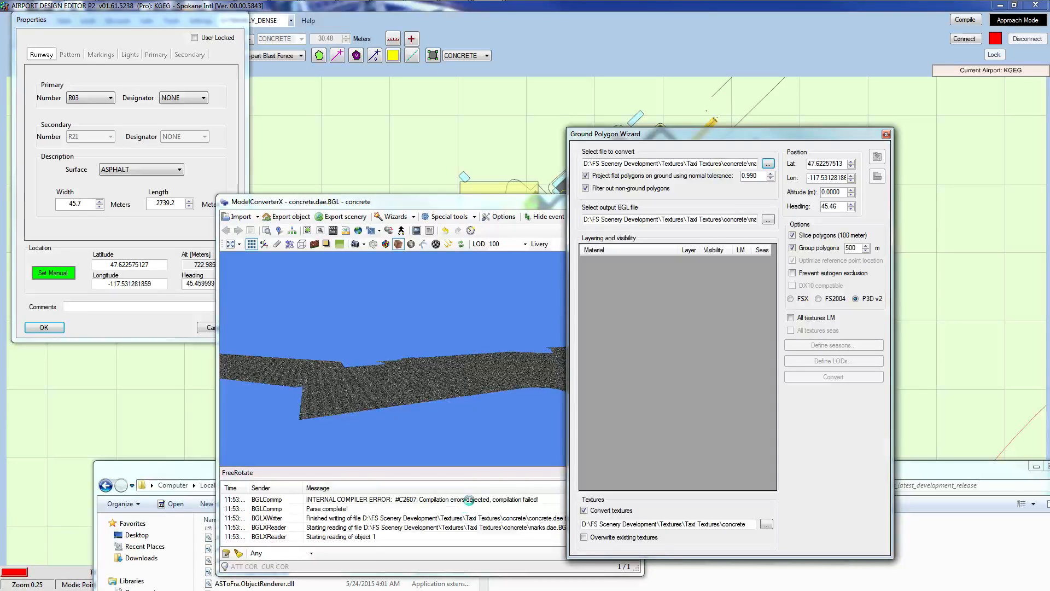
# Set the layer of the CORROSION_01 and CORROSION_02 materials to 24 in the Ground Polygon Wizard.
pyautogui.moveTo(410, 20)
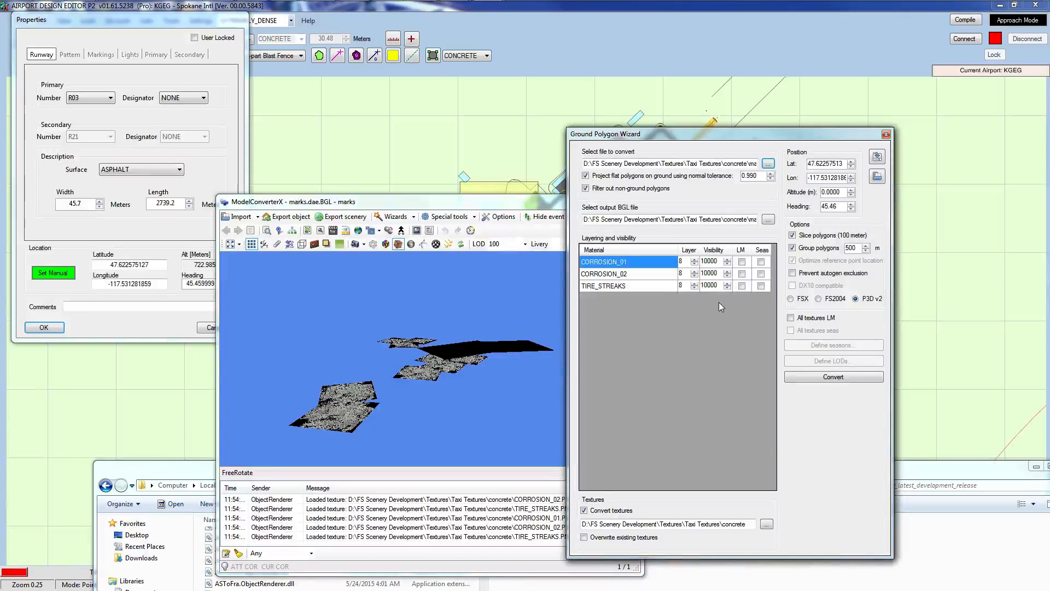
pyautogui.click(694, 260)
pyautogui.click(694, 260)
pyautogui.click(694, 260)
pyautogui.click(694, 260)
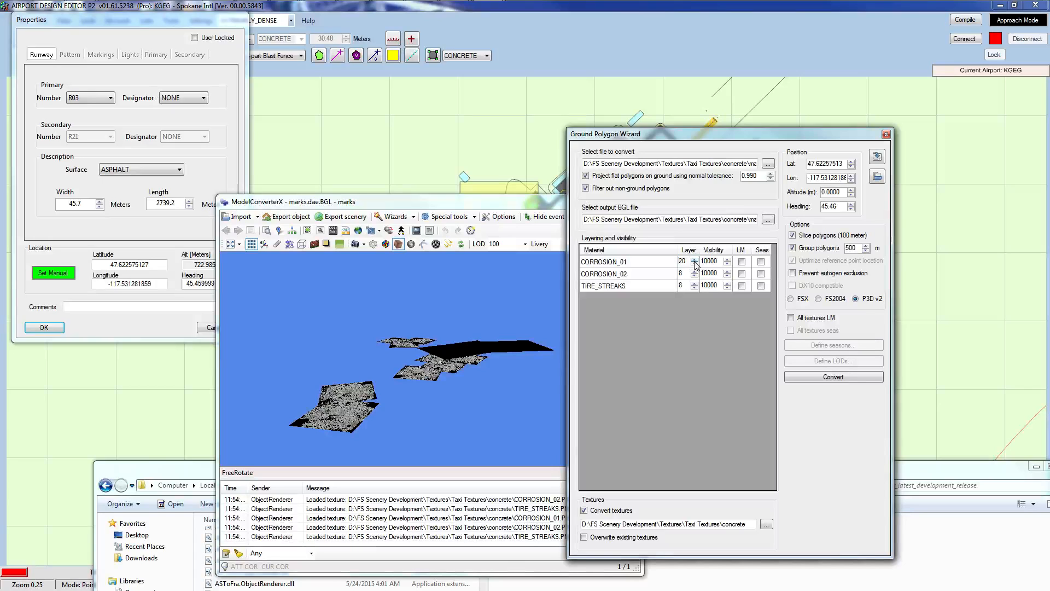
pyautogui.click(694, 261)
pyautogui.click(694, 272)
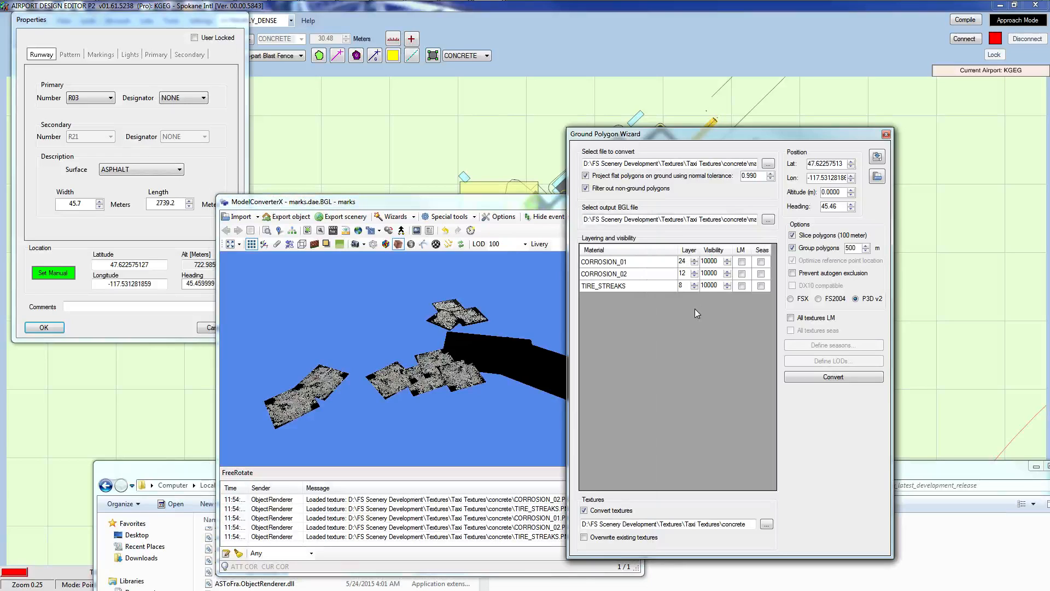
pyautogui.click(694, 272)
pyautogui.click(694, 272)
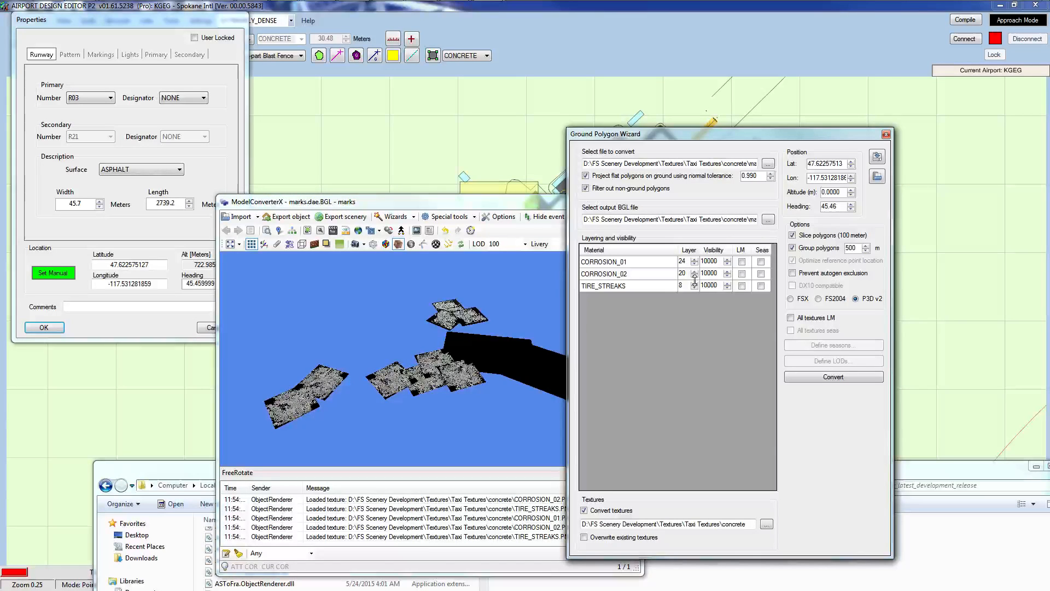
pyautogui.click(694, 275)
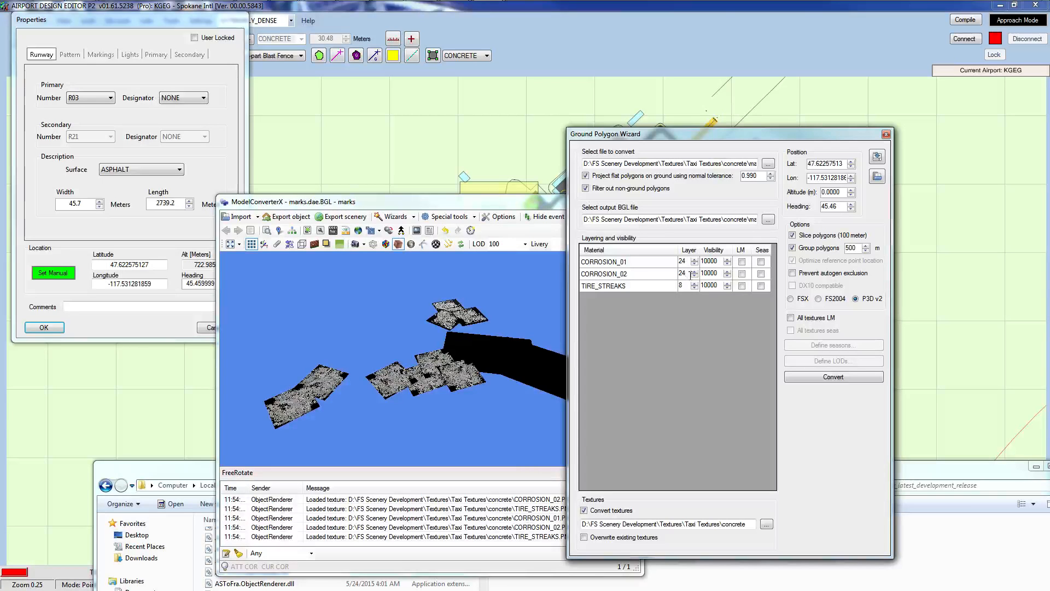
pyautogui.press('Delete')
pyautogui.press('Delete')
pyautogui.write('24')
# Set the TIRE_STREAKS layer to 28 and convert the marks model.
pyautogui.click(694, 284)
pyautogui.write('28')
pyautogui.click(677, 276)
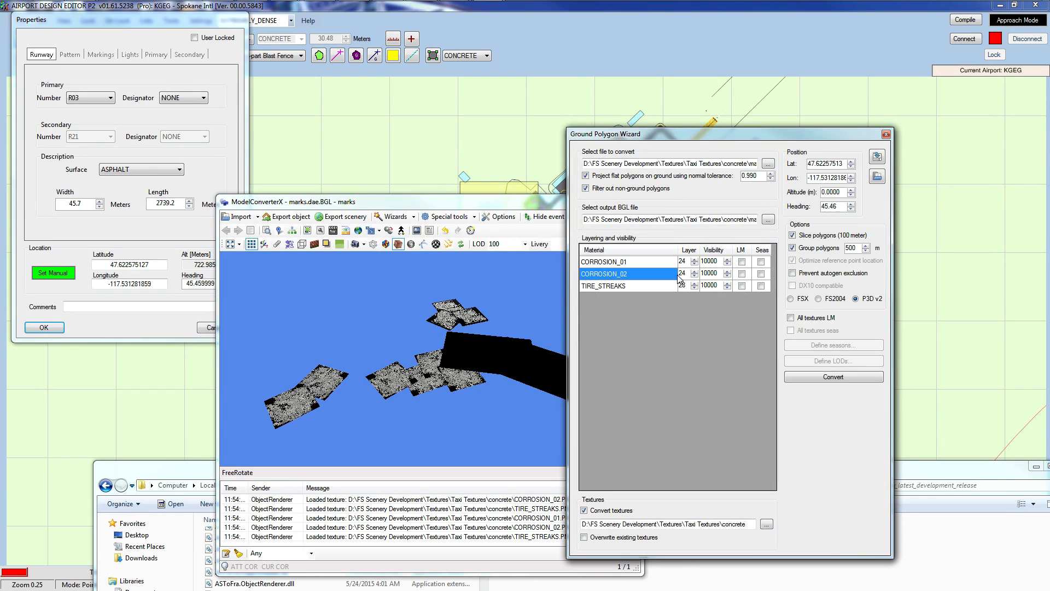
pyautogui.click(680, 277)
pyautogui.click(845, 375)
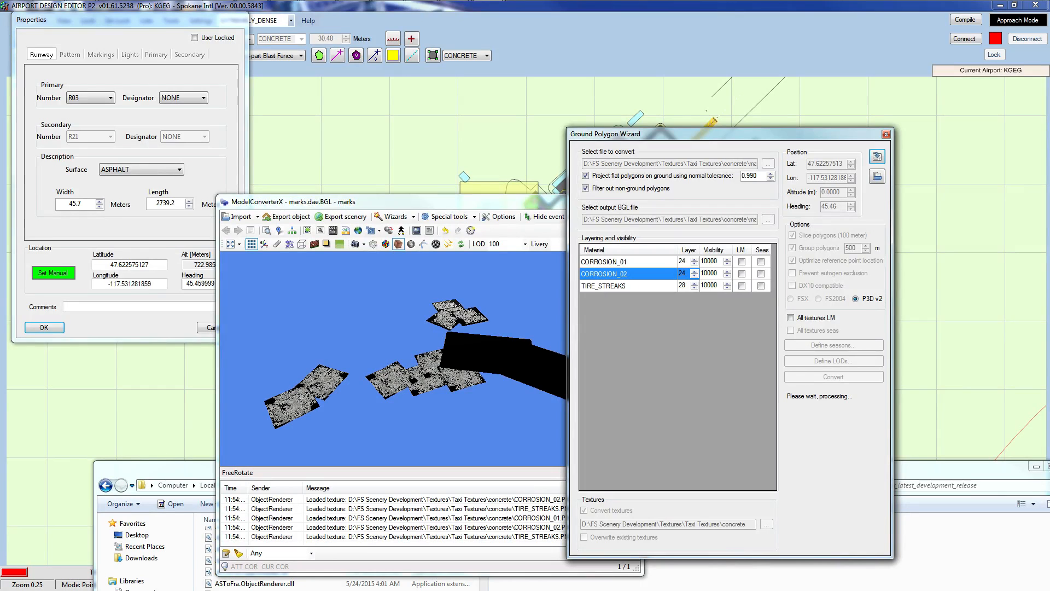
# Switch to Windows Explorer and open Local Disk (C:) from a new Computer window.
pyautogui.click(15, 11)
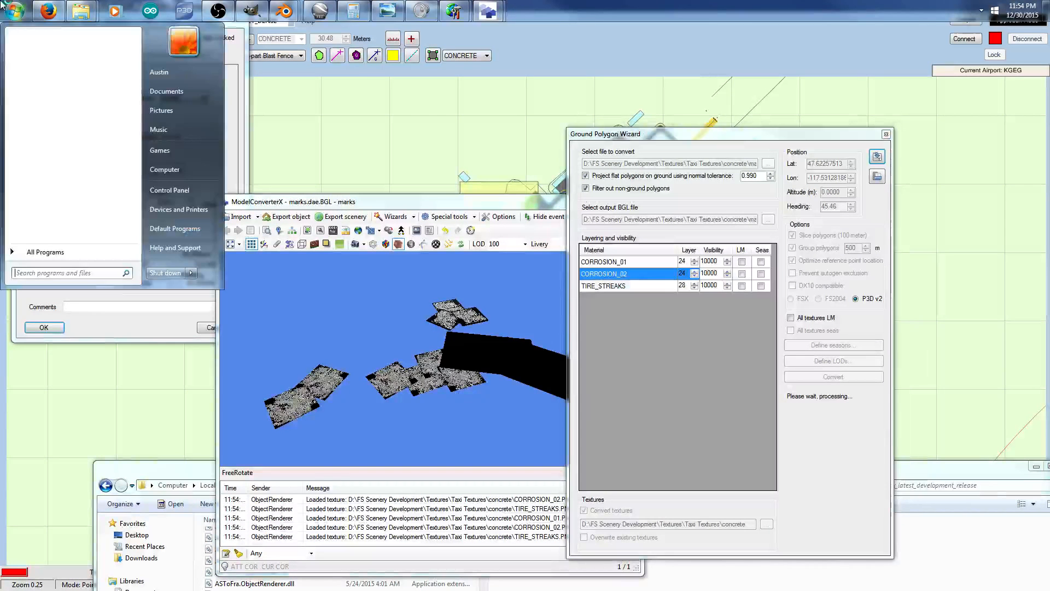
pyautogui.click(170, 172)
pyautogui.click(114, 10)
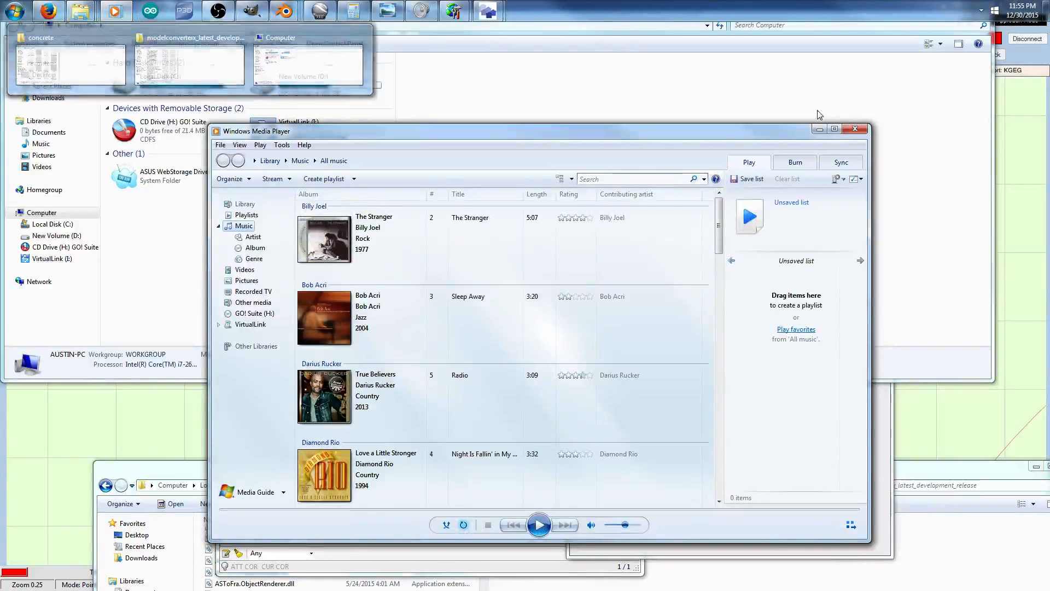
pyautogui.click(818, 129)
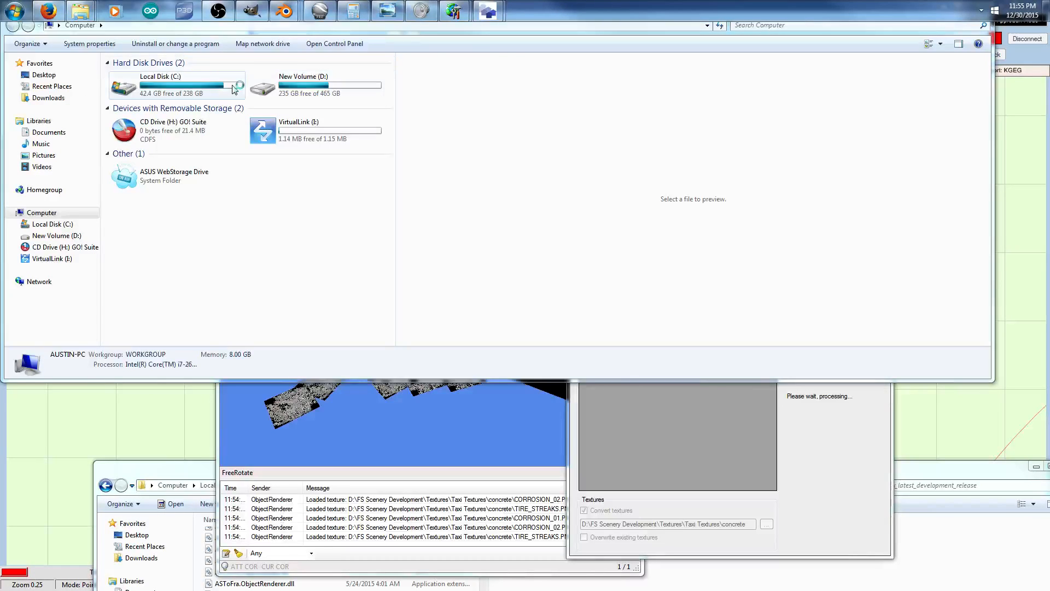
pyautogui.doubleClick(221, 84)
pyautogui.scroll(-5, 210, 240)
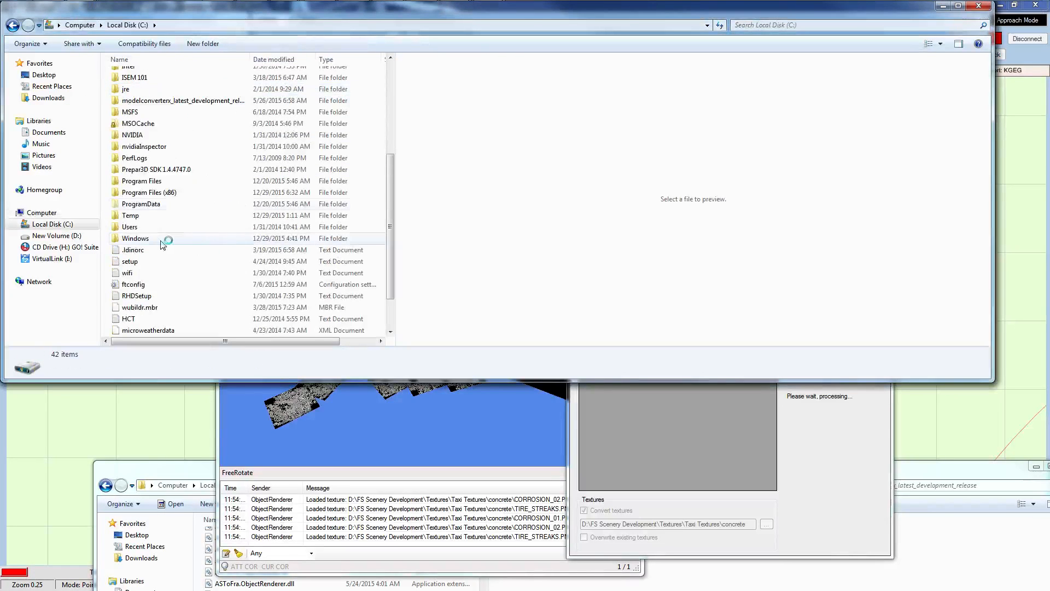
# Browse to the Prepar3D v2 folder under Program Files (x86) and Lockheed Martin.
pyautogui.doubleClick(170, 193)
pyautogui.scroll(-13, 188, 235)
pyautogui.scroll(5, 188, 234)
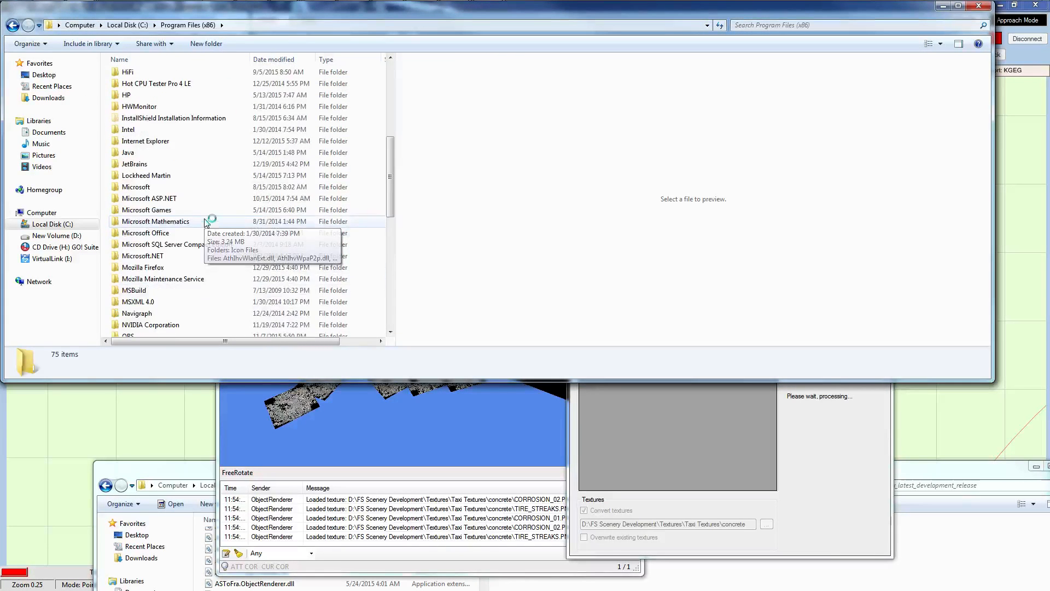
pyautogui.scroll(-5, 216, 240)
pyautogui.scroll(5, 218, 249)
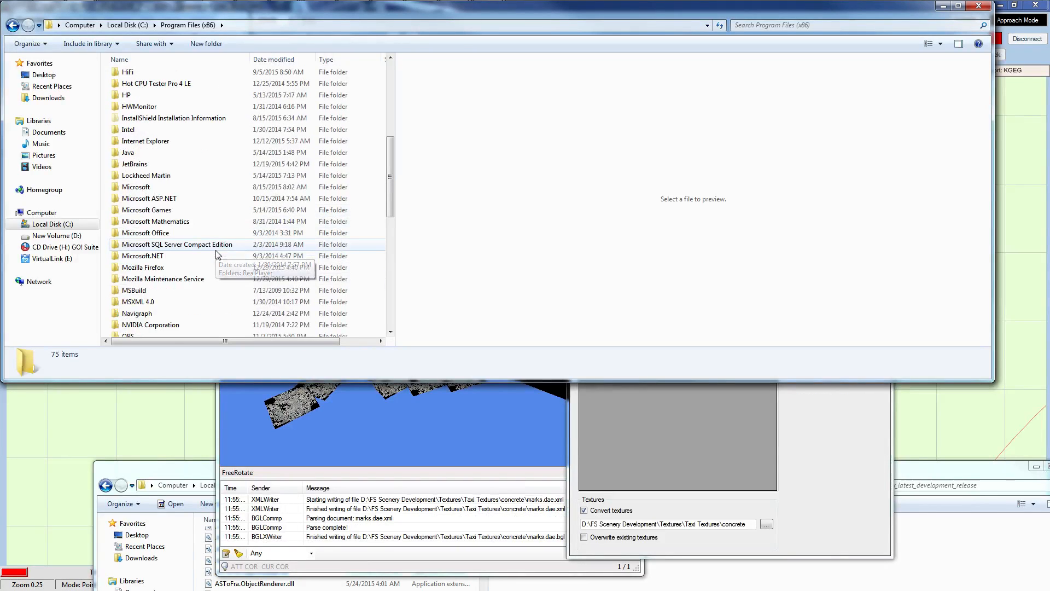
pyautogui.scroll(1, 217, 254)
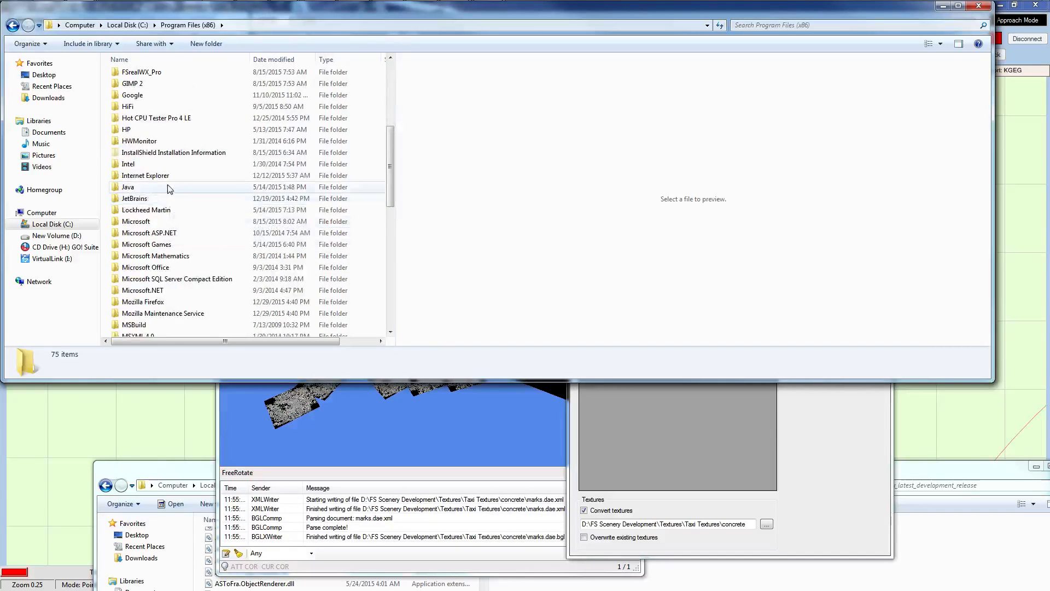
pyautogui.doubleClick(204, 209)
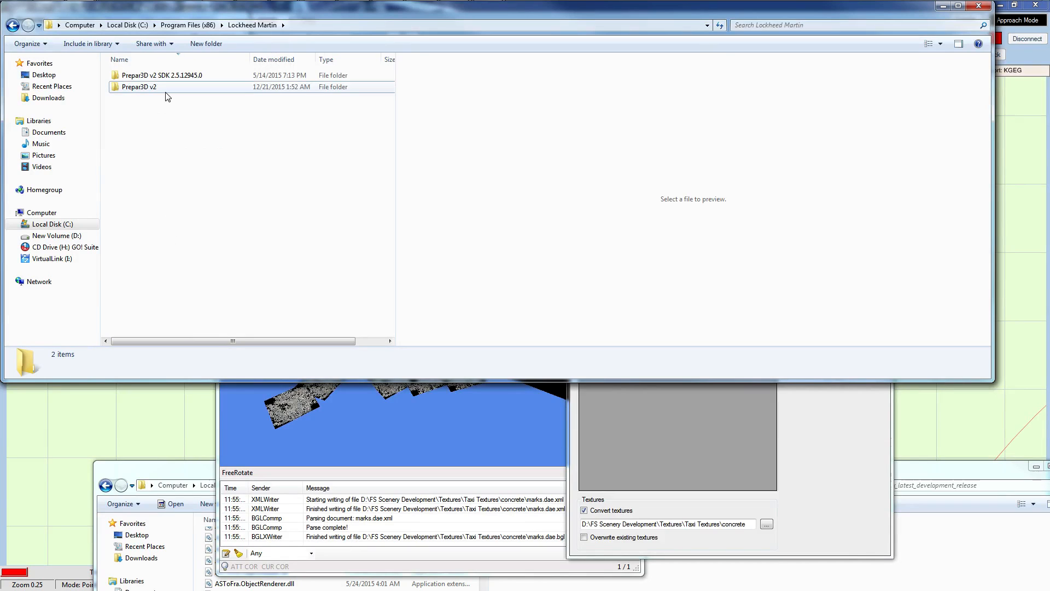
pyautogui.doubleClick(164, 87)
# Create a folder named concrete in the Prepar3D v2 folder.
pyautogui.scroll(-4, 164, 110)
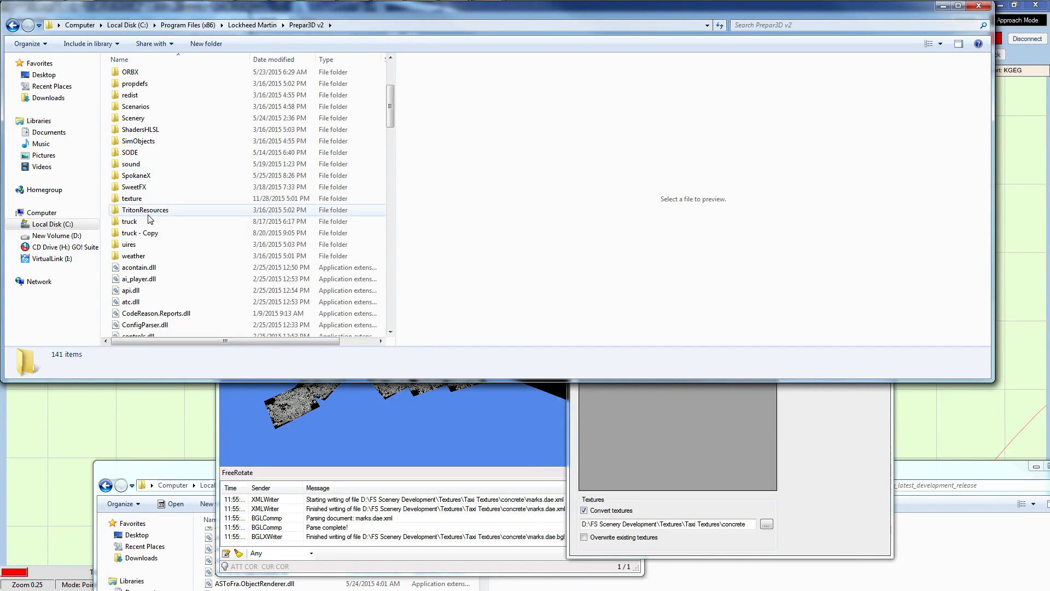
pyautogui.scroll(4, 148, 219)
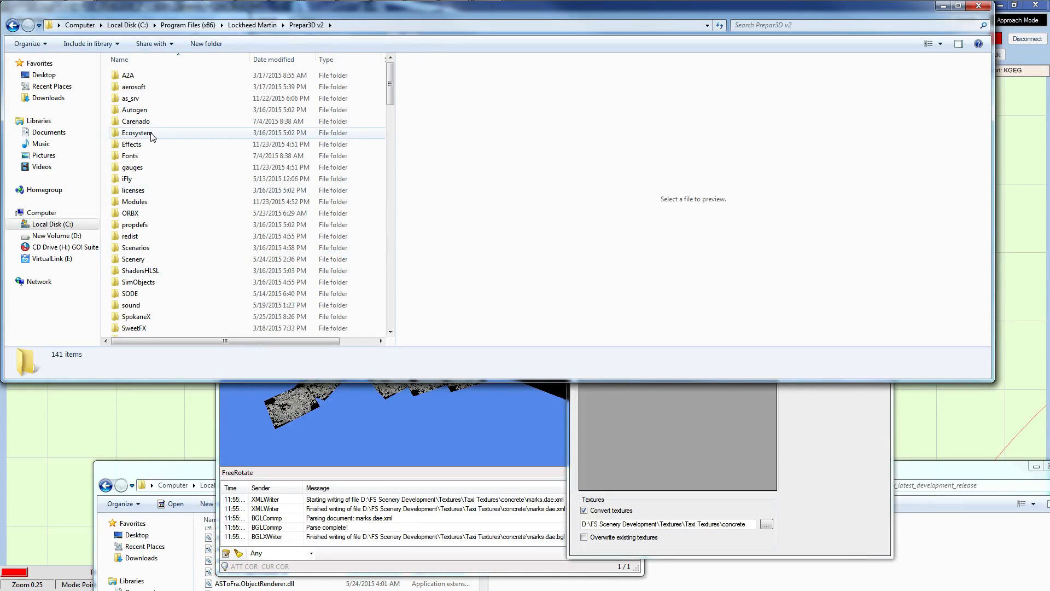
pyautogui.rightClick(109, 91)
pyautogui.moveTo(140, 215)
pyautogui.click(314, 215)
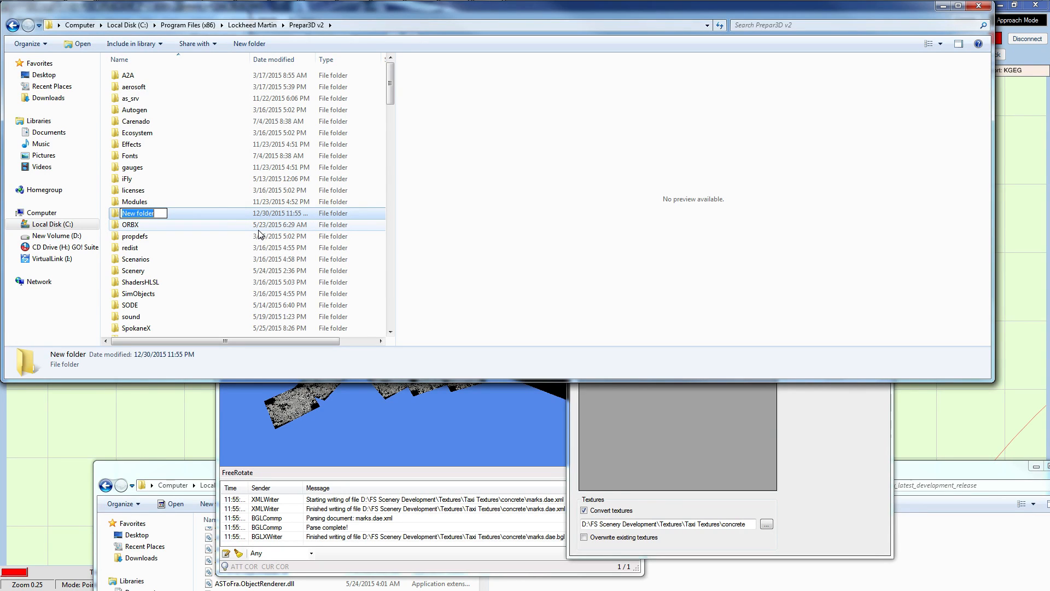
pyautogui.write('concrete')
pyautogui.press('Return')
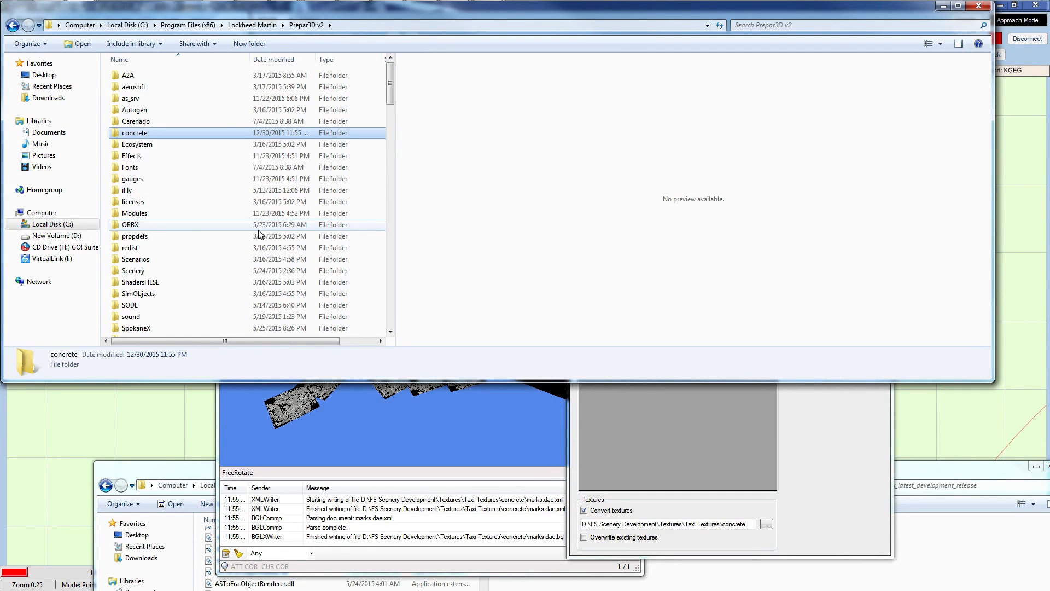
# Open the concrete folder and create a subfolder named scenery in it.
pyautogui.doubleClick(222, 133)
pyautogui.rightClick(218, 124)
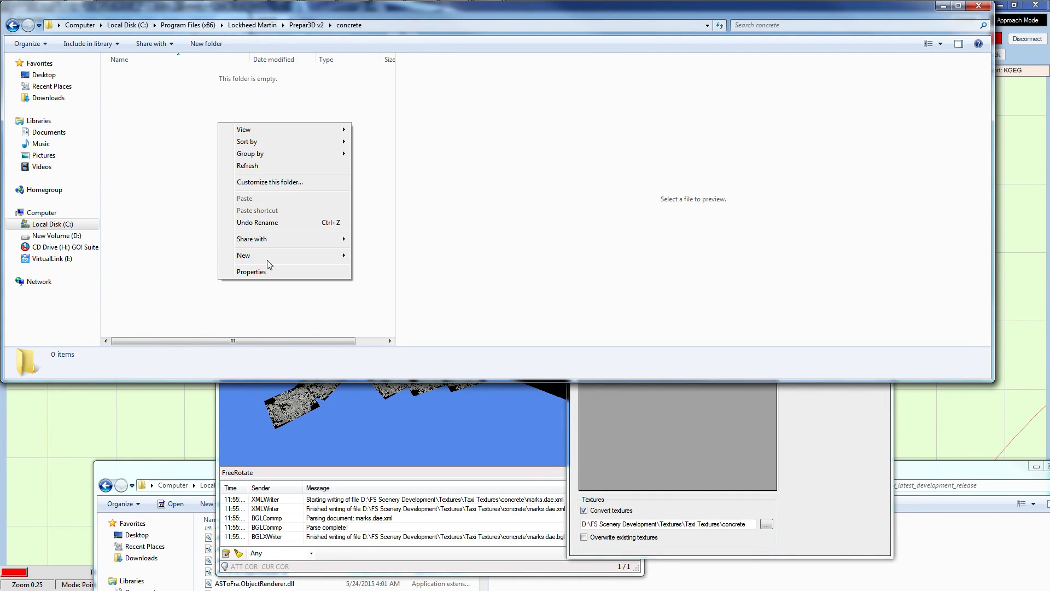
pyautogui.click(359, 259)
pyautogui.write('scne')
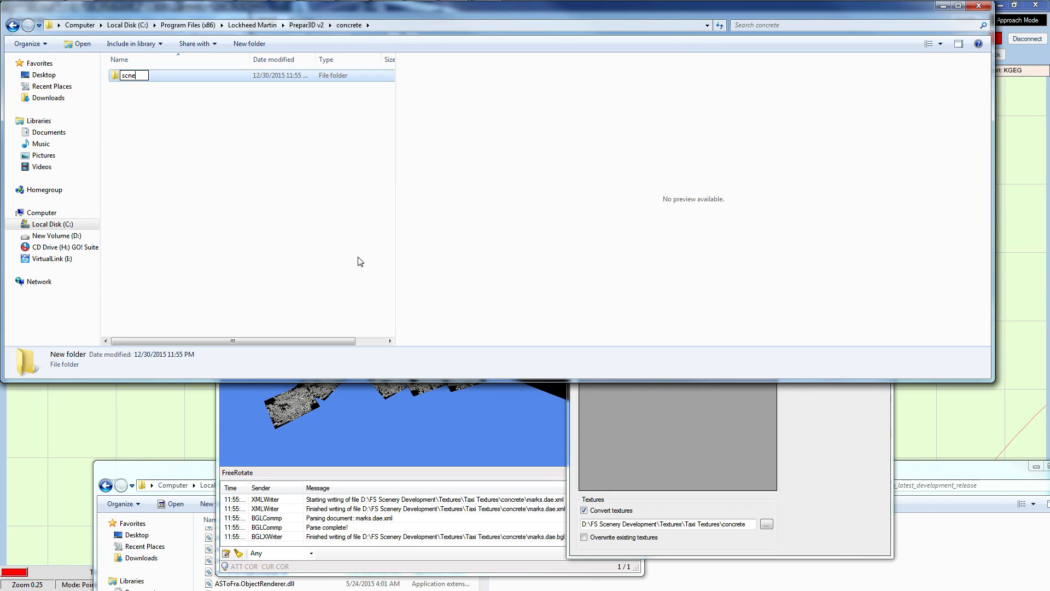
pyautogui.press('BackSpace')
pyautogui.press('BackSpace')
pyautogui.write('enery')
pyautogui.press('Return')
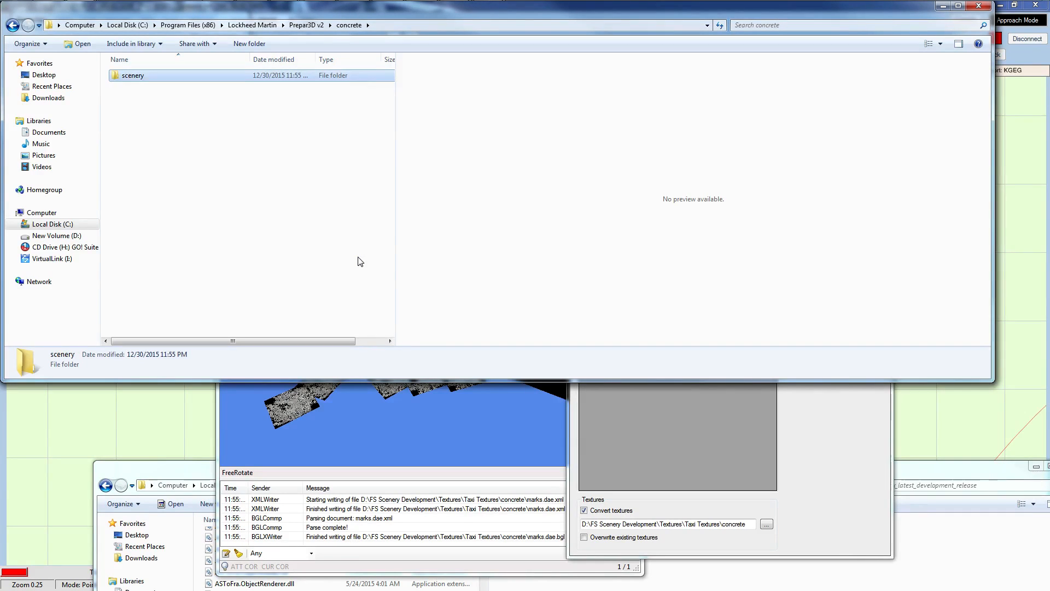
# Create a second subfolder named texture beside the scenery folder.
pyautogui.rightClick(358, 257)
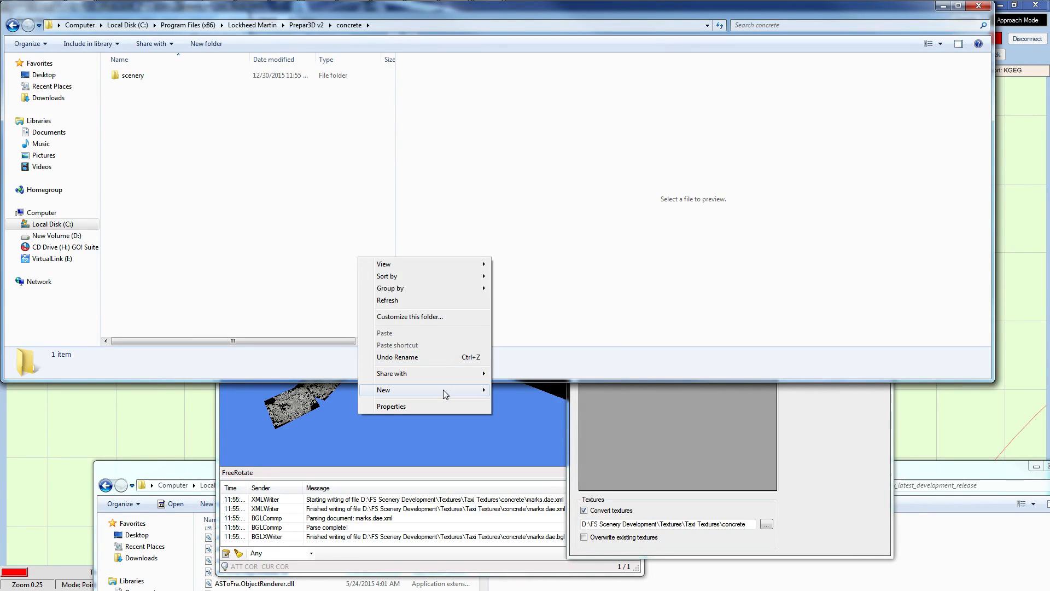
pyautogui.moveTo(443, 389)
pyautogui.click(530, 390)
pyautogui.write('texture')
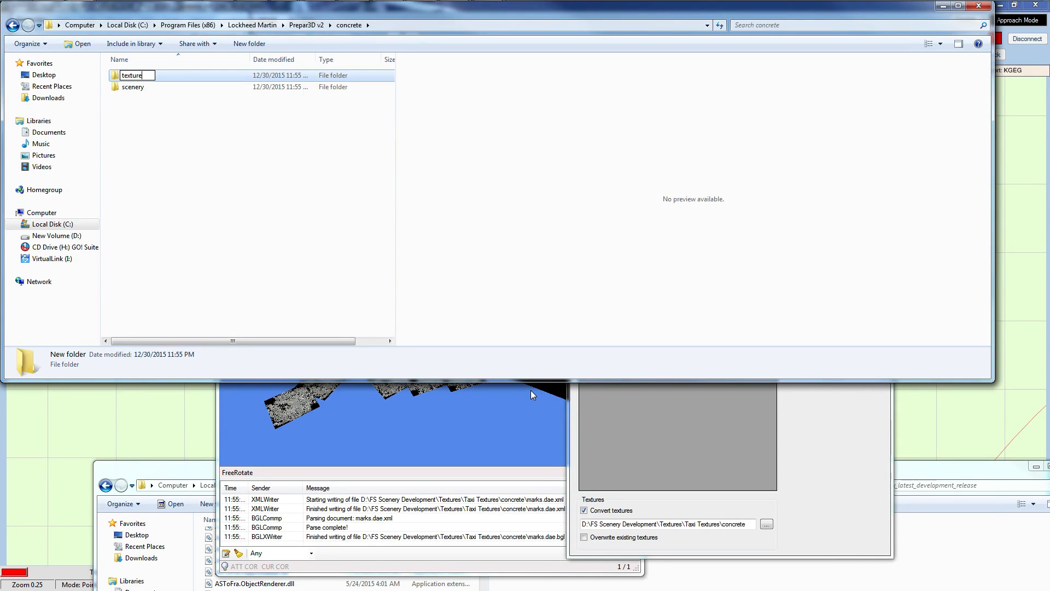
pyautogui.press('Return')
# Switch to ModelConverterX and examine the event log messages of the concrete and marks model conversions.
pyautogui.click(455, 531)
pyautogui.scroll(1, 455, 531)
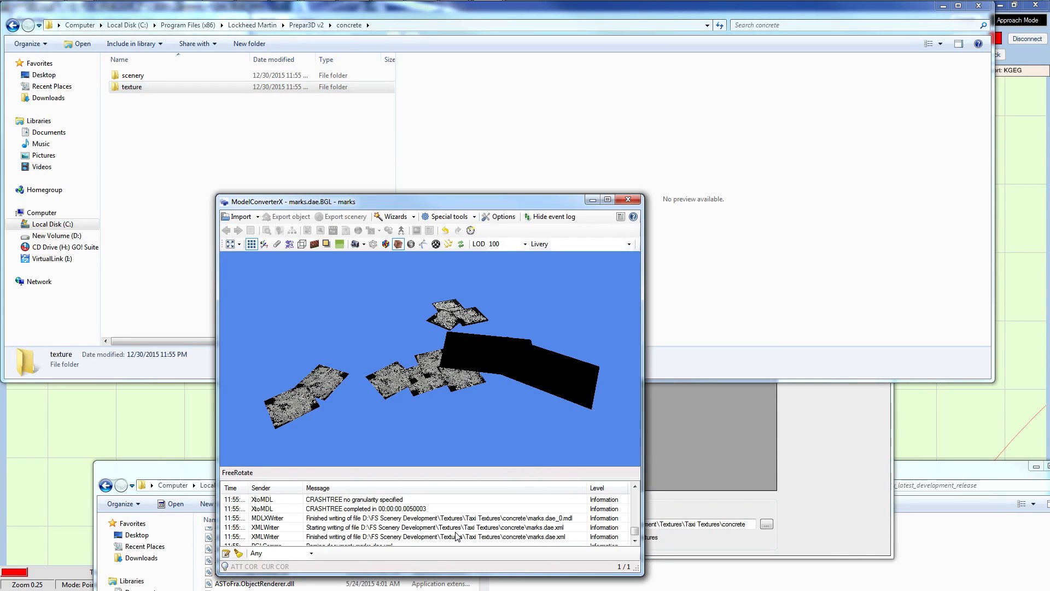
pyautogui.scroll(4, 457, 535)
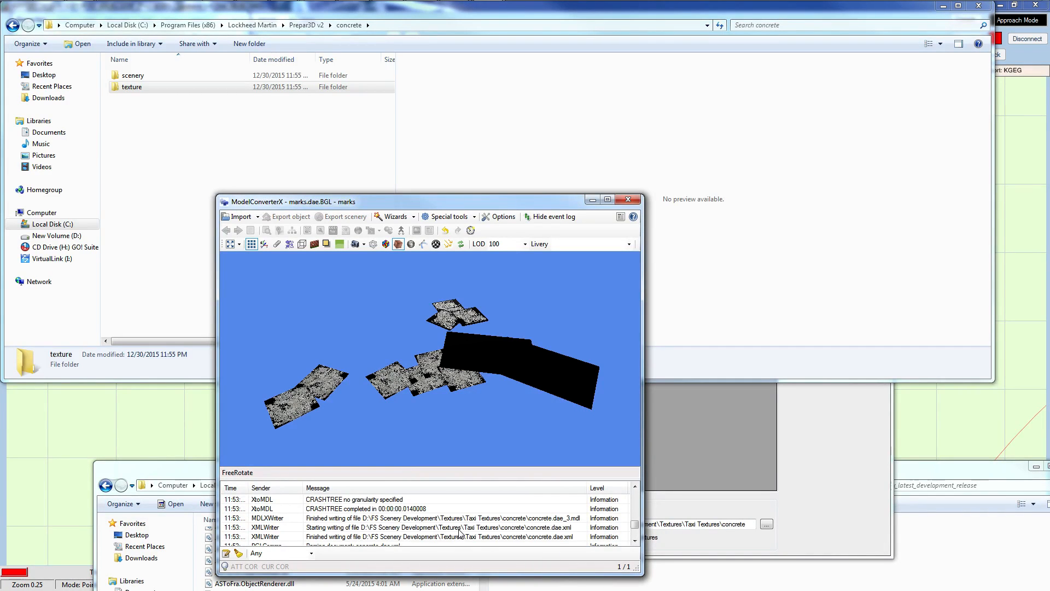
pyautogui.scroll(-2, 459, 533)
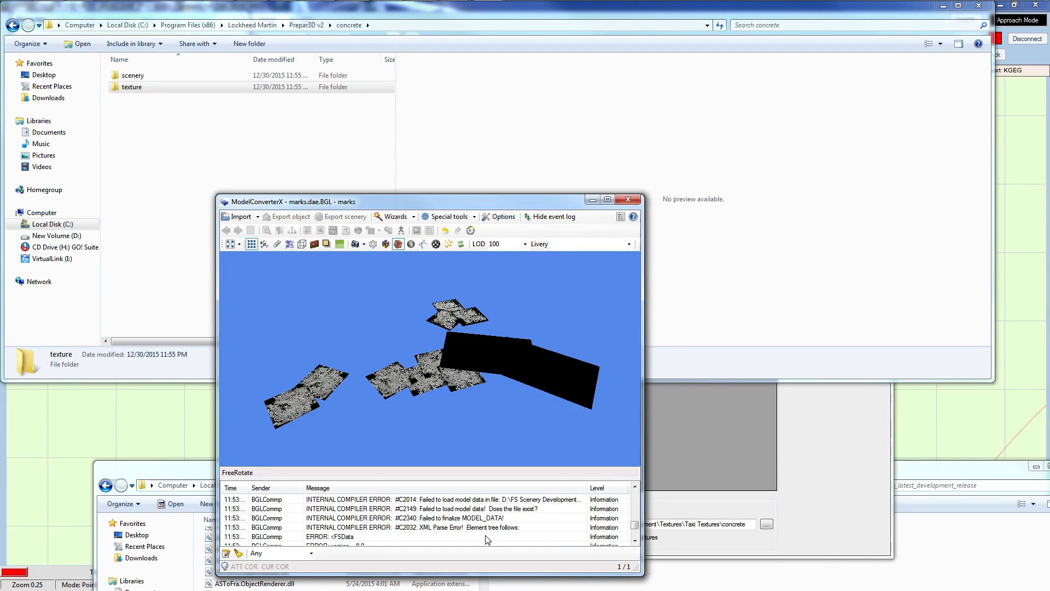
pyautogui.scroll(-2, 485, 538)
pyautogui.scroll(-2, 486, 539)
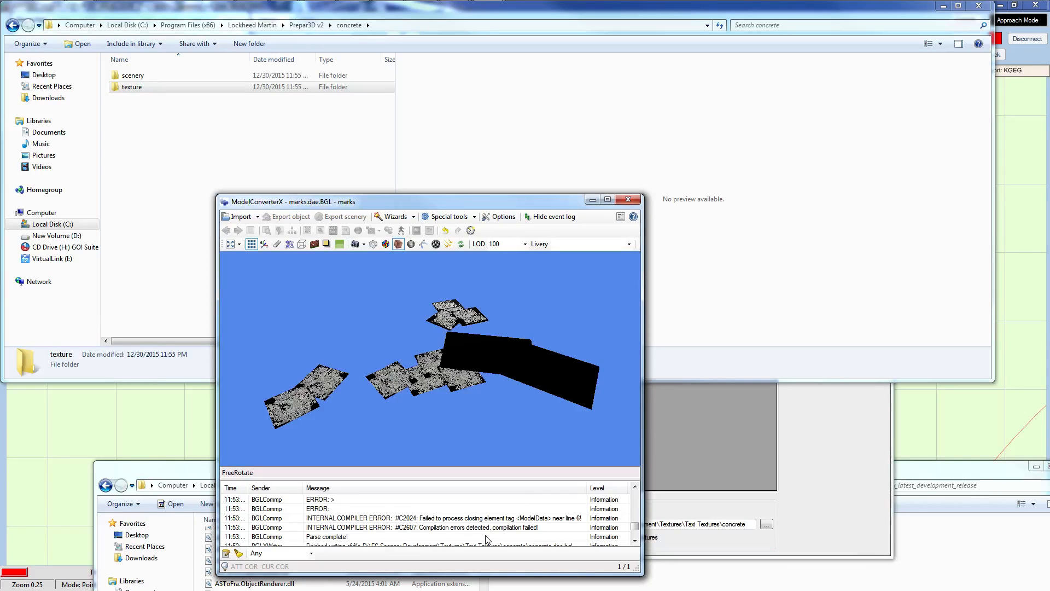
pyautogui.scroll(-1, 486, 538)
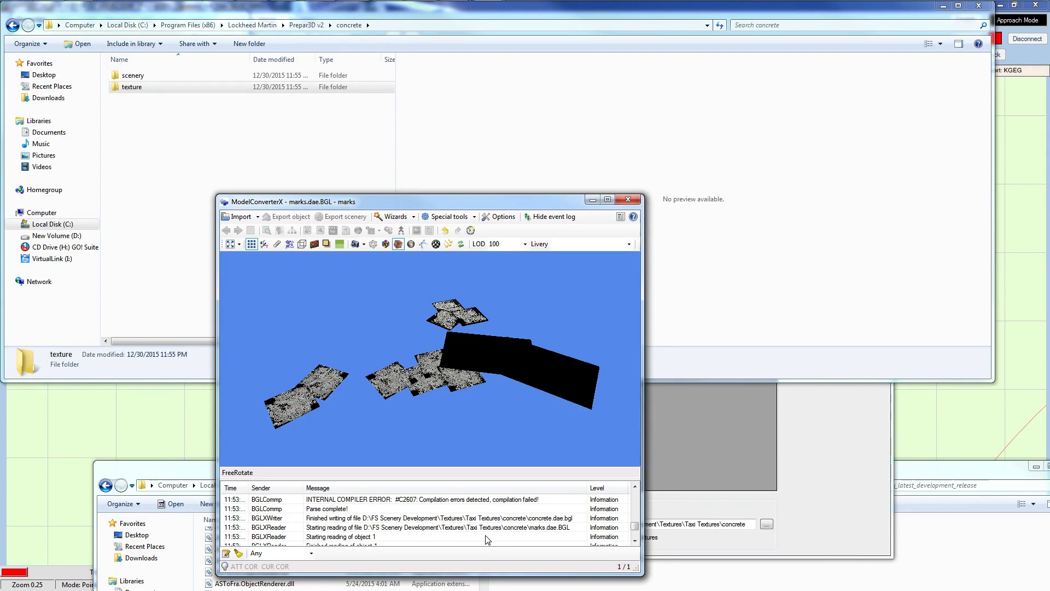
pyautogui.scroll(-4, 485, 539)
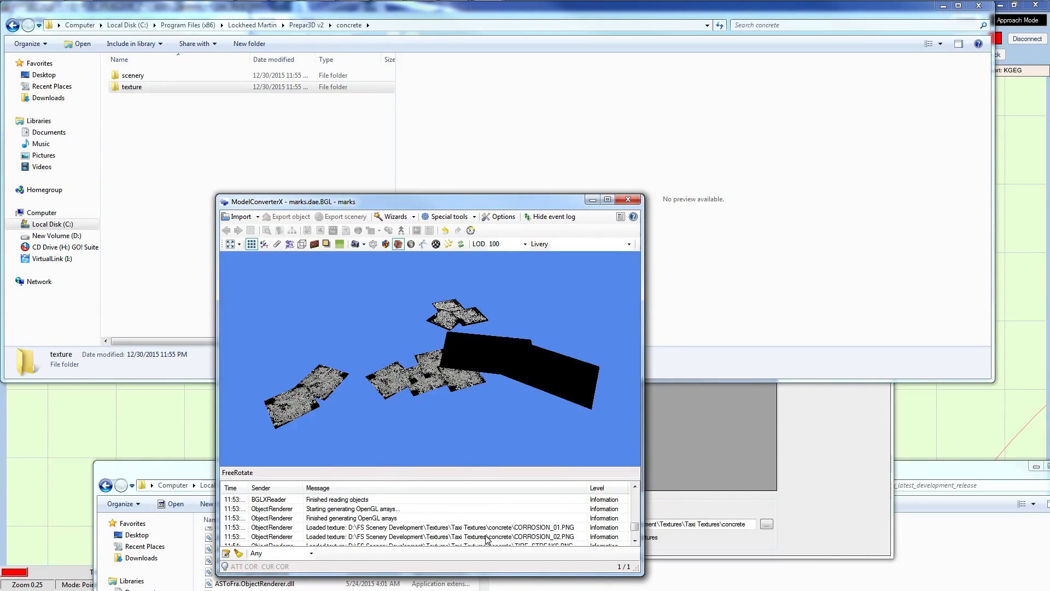
pyautogui.scroll(-1, 486, 538)
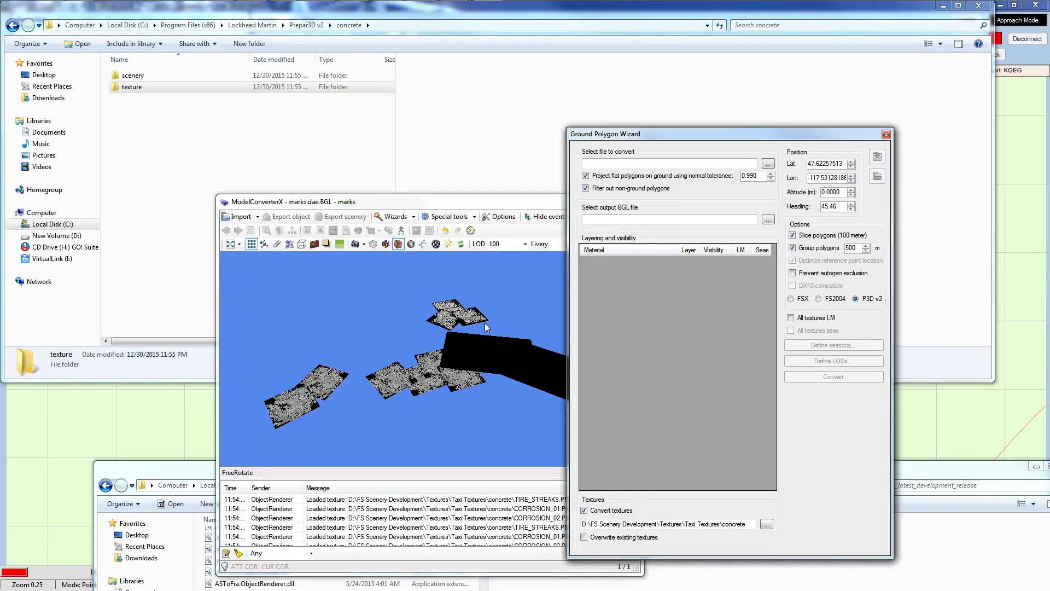
# Import the COLLADA model concrete.dae from the Taxi Textures concrete folder into ModelConverterX.
pyautogui.click(484, 323)
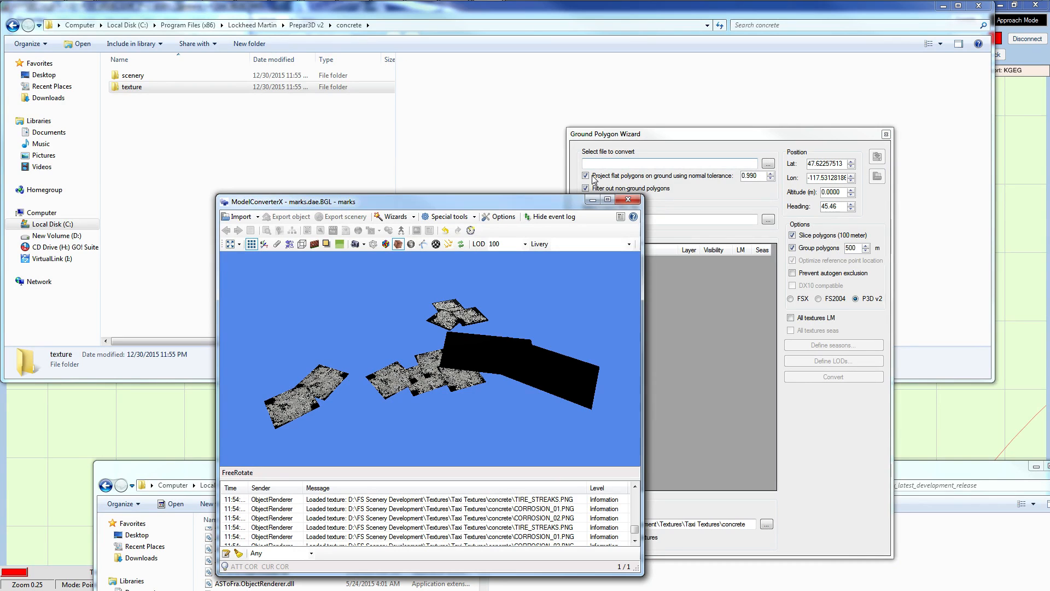
pyautogui.moveTo(341, 207); pyautogui.dragTo(343, 136)
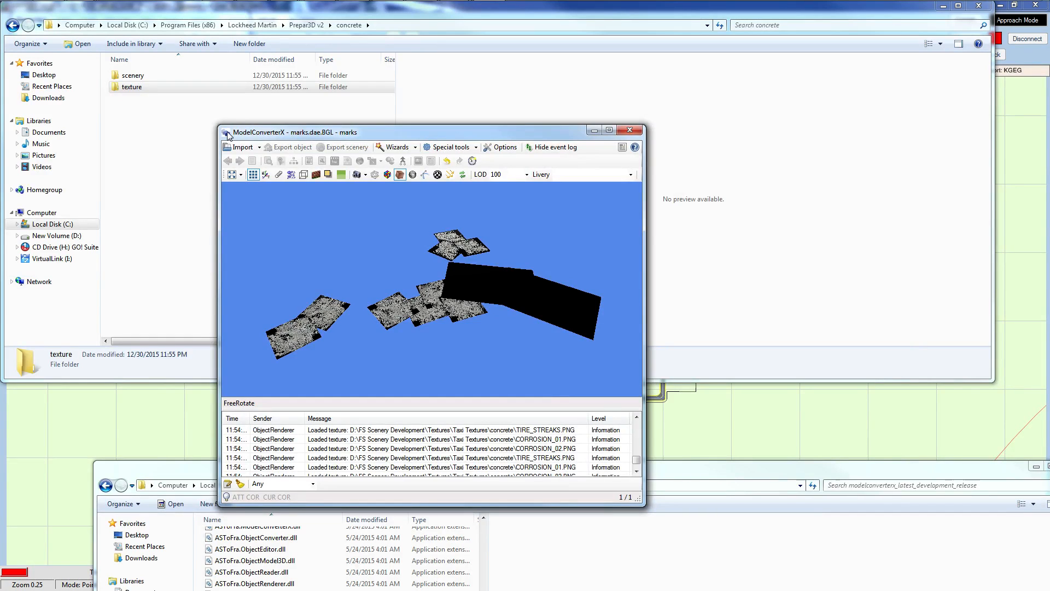
pyautogui.click(239, 147)
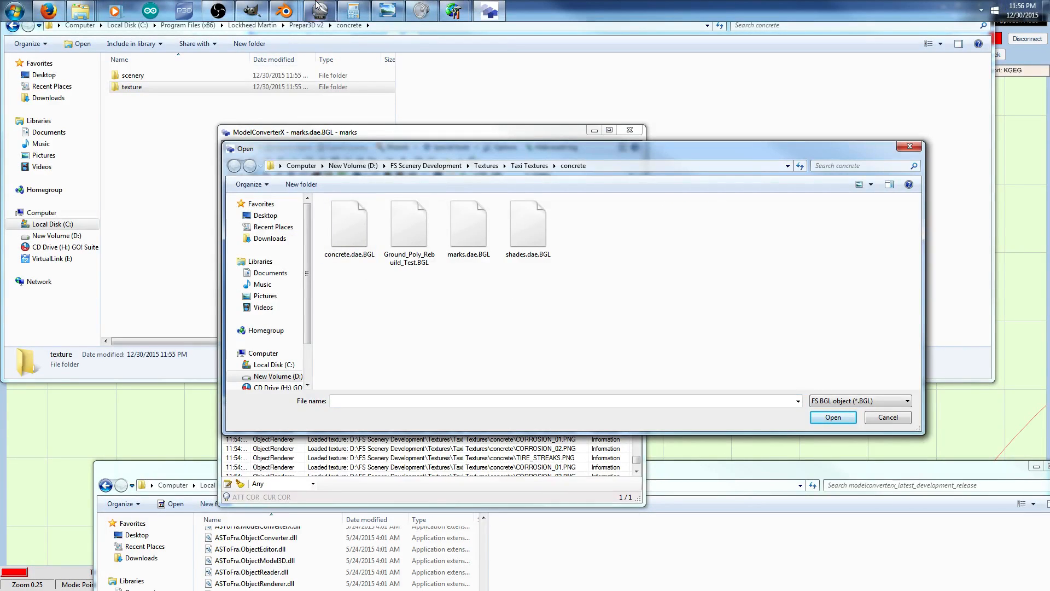
pyautogui.click(859, 400)
pyautogui.click(853, 418)
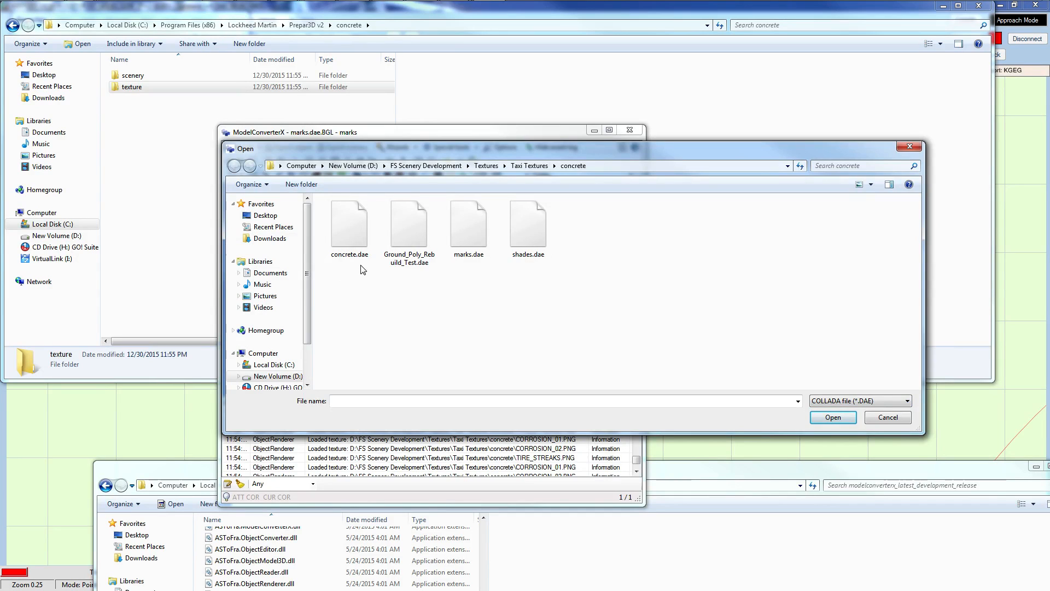
pyautogui.doubleClick(350, 235)
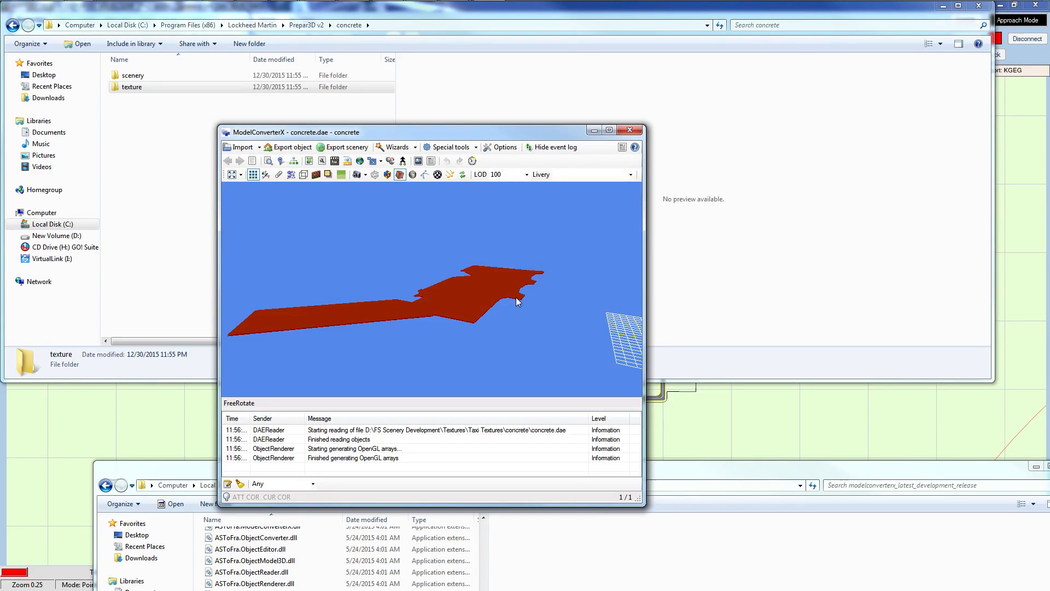
# Assign the concrete_detail image as diffuse texture of material colorFF0032A3 in the Material Editor, with the selected material highlighted.
pyautogui.click(311, 162)
pyautogui.moveTo(221, 130); pyautogui.dragTo(677, 142)
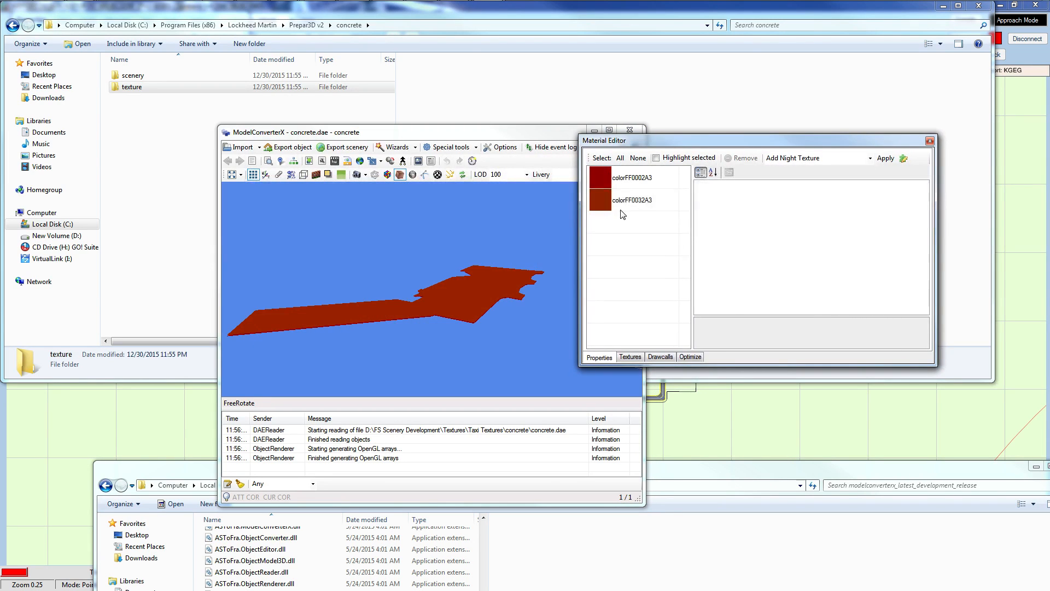
pyautogui.click(627, 202)
pyautogui.click(656, 158)
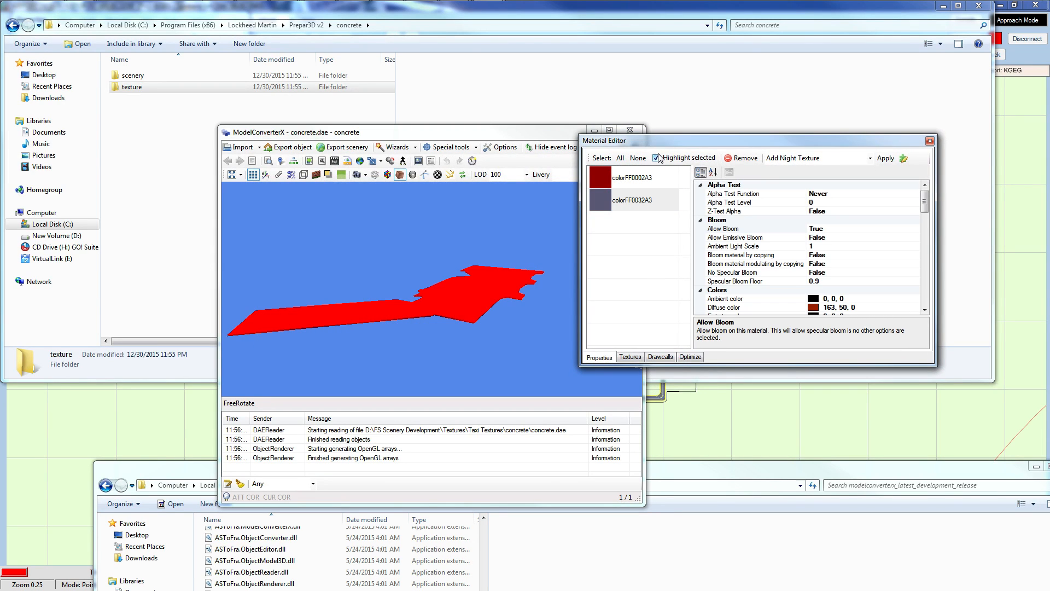
pyautogui.scroll(5, 504, 331)
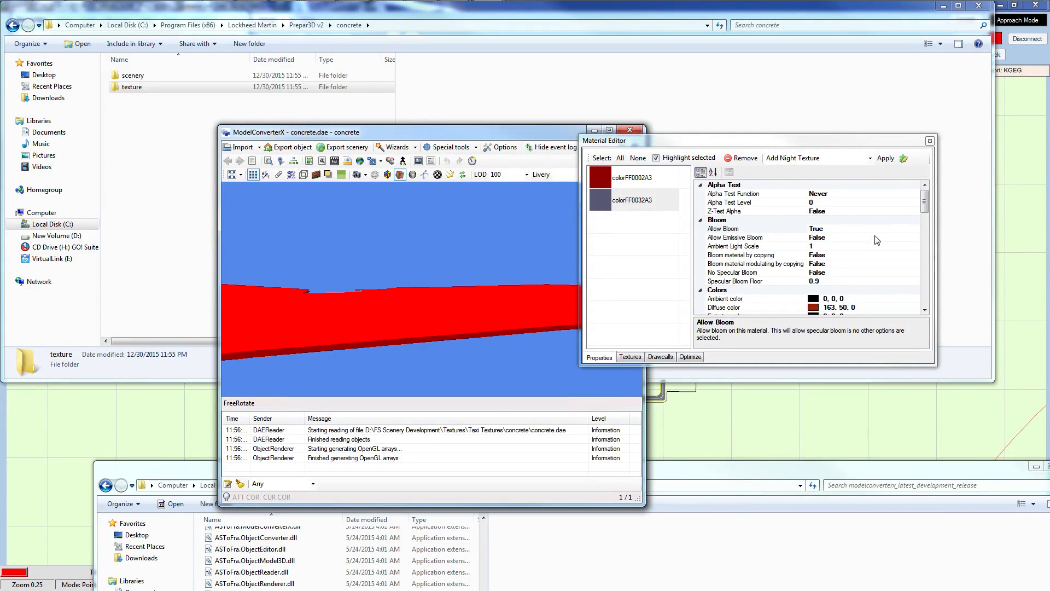
pyautogui.click(924, 200)
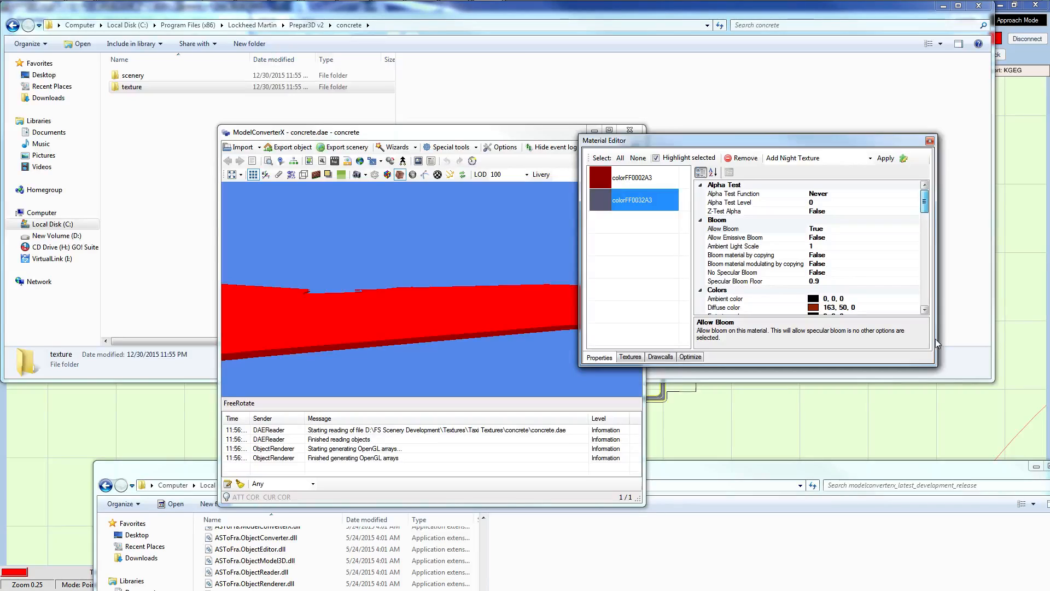
pyautogui.moveTo(924, 200); pyautogui.dragTo(924, 293)
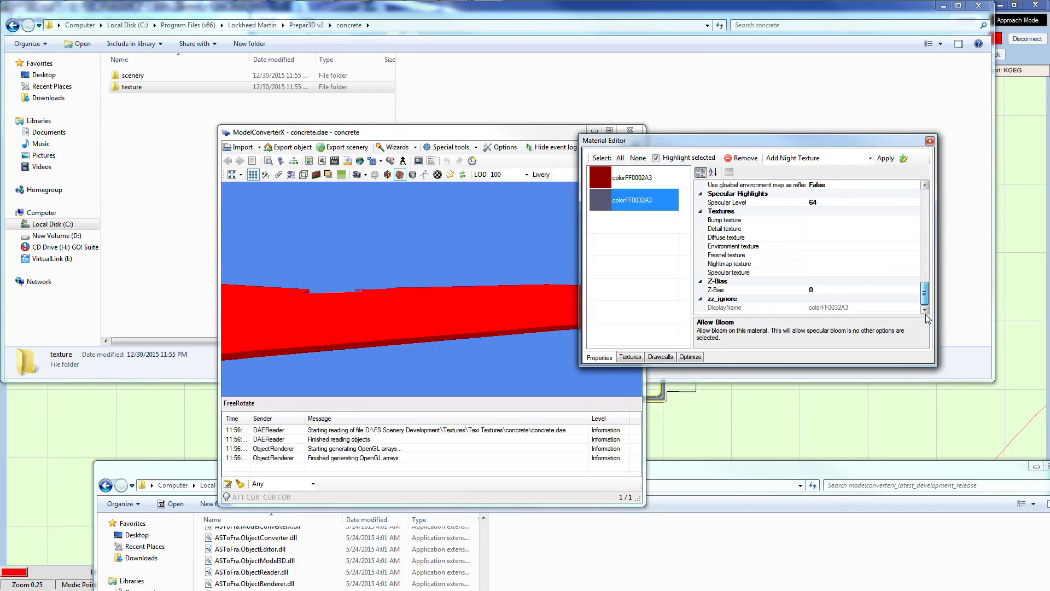
pyautogui.click(902, 266)
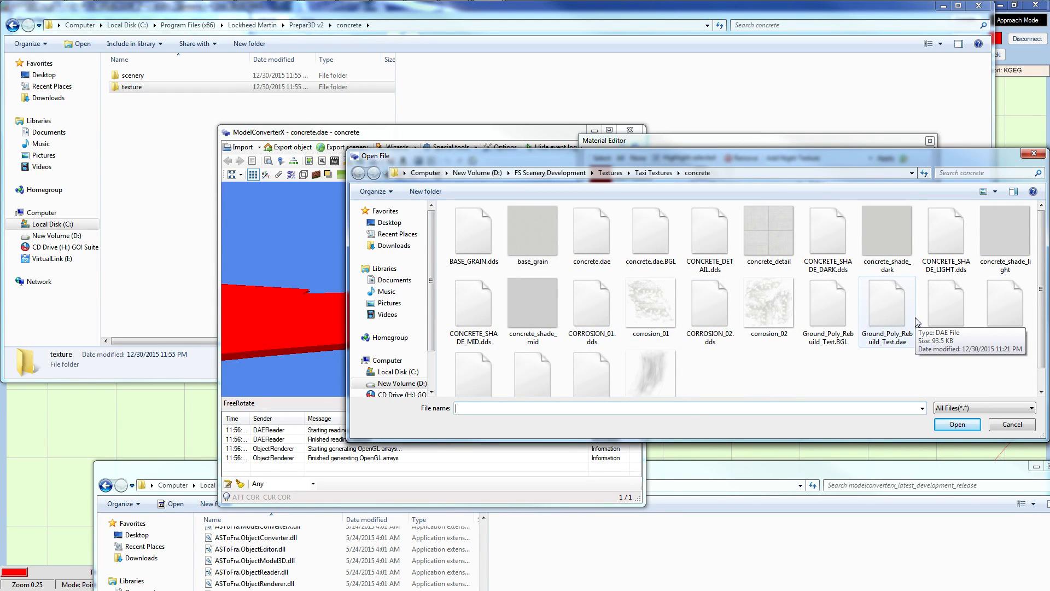
pyautogui.click(593, 306)
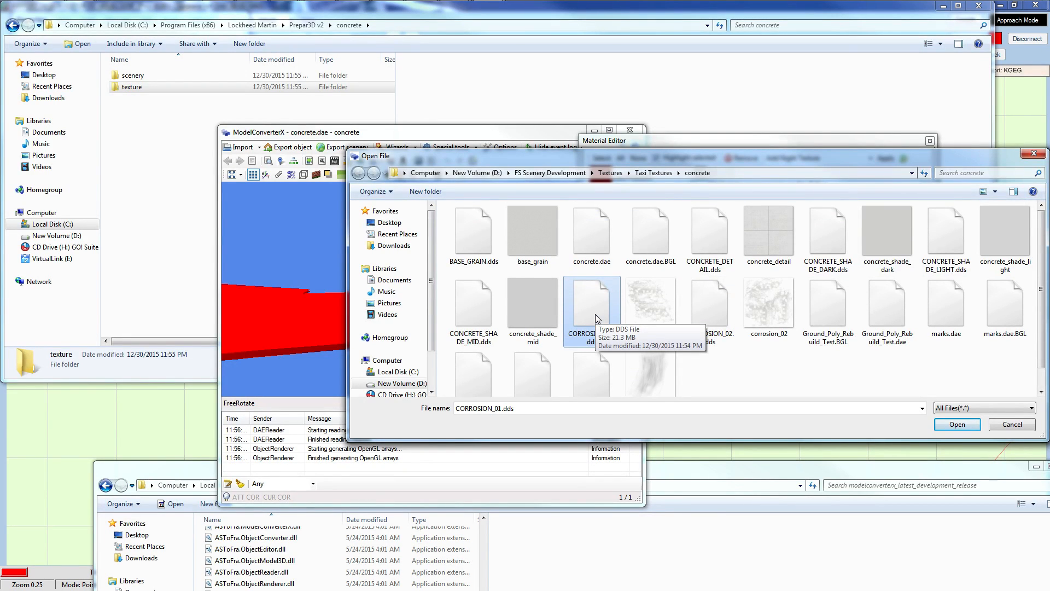
pyautogui.doubleClick(597, 318)
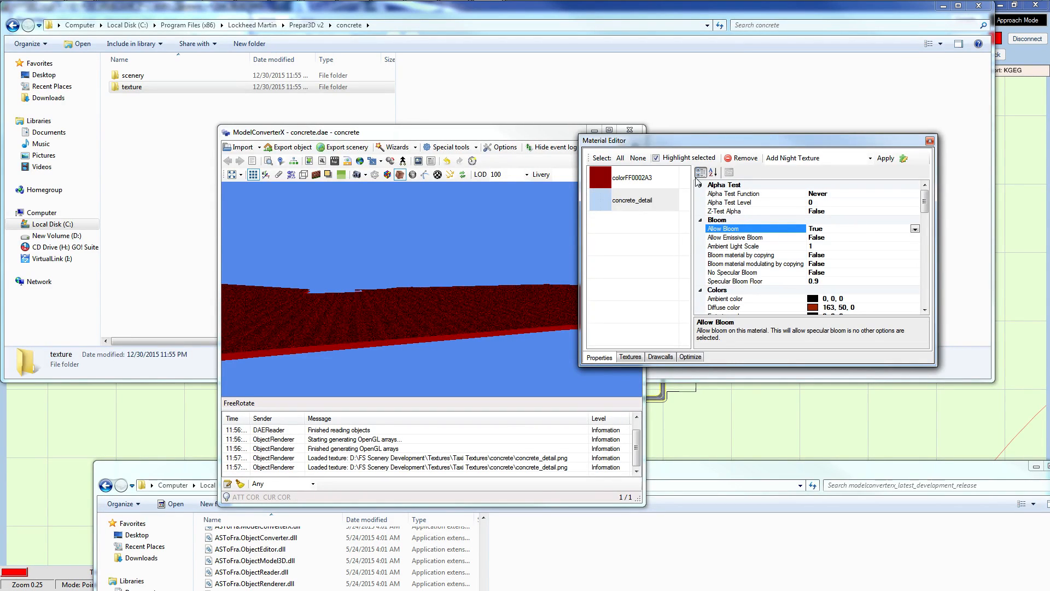
# Assign the base_grain image as diffuse texture of material colorFF0002A3.
pyautogui.click(676, 176)
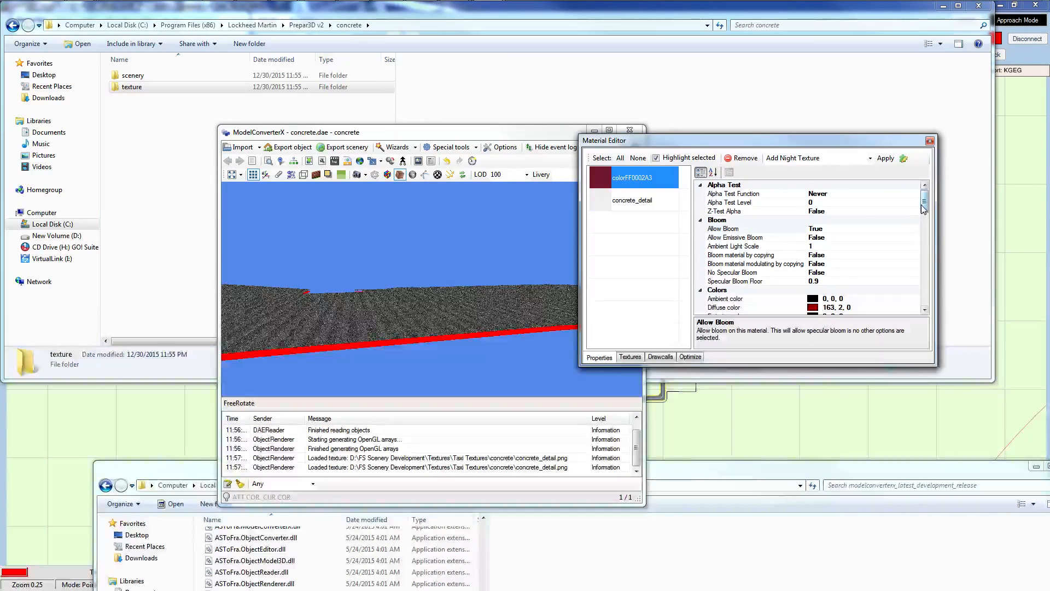
pyautogui.moveTo(923, 205); pyautogui.dragTo(924, 290)
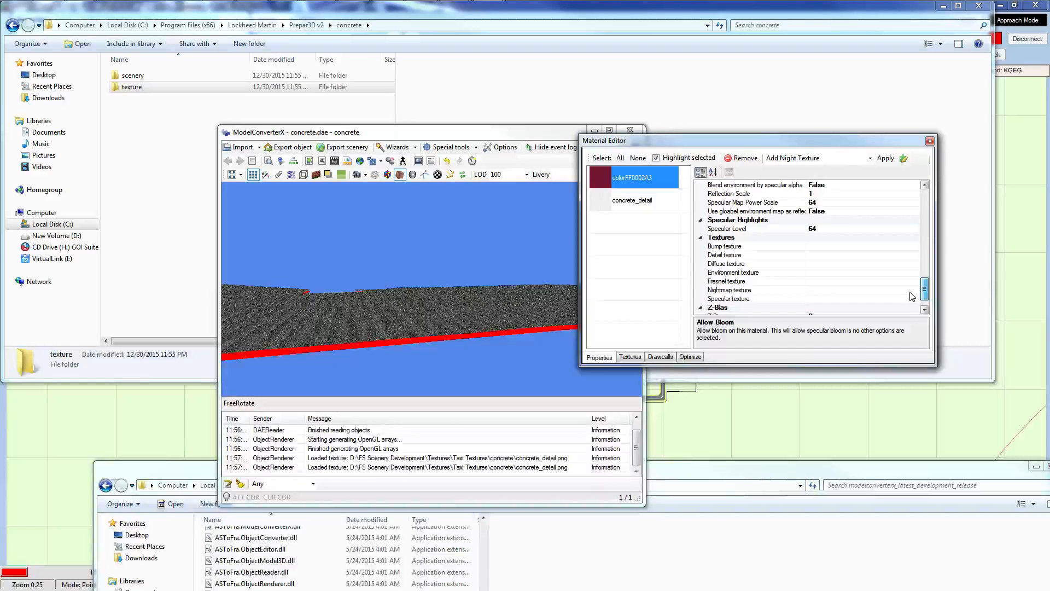
pyautogui.click(914, 264)
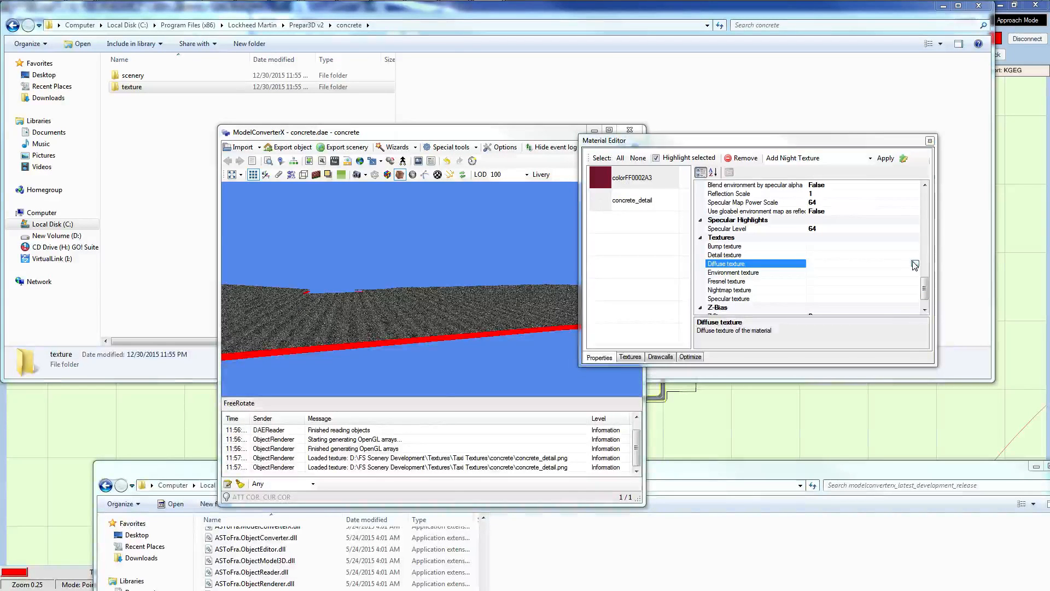
pyautogui.click(914, 265)
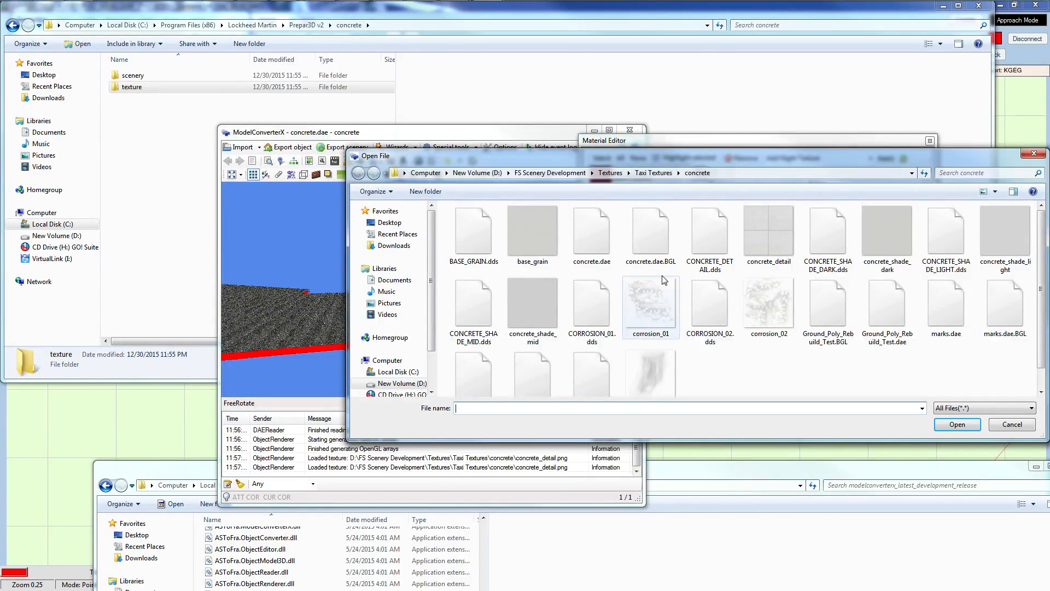
pyautogui.doubleClick(512, 252)
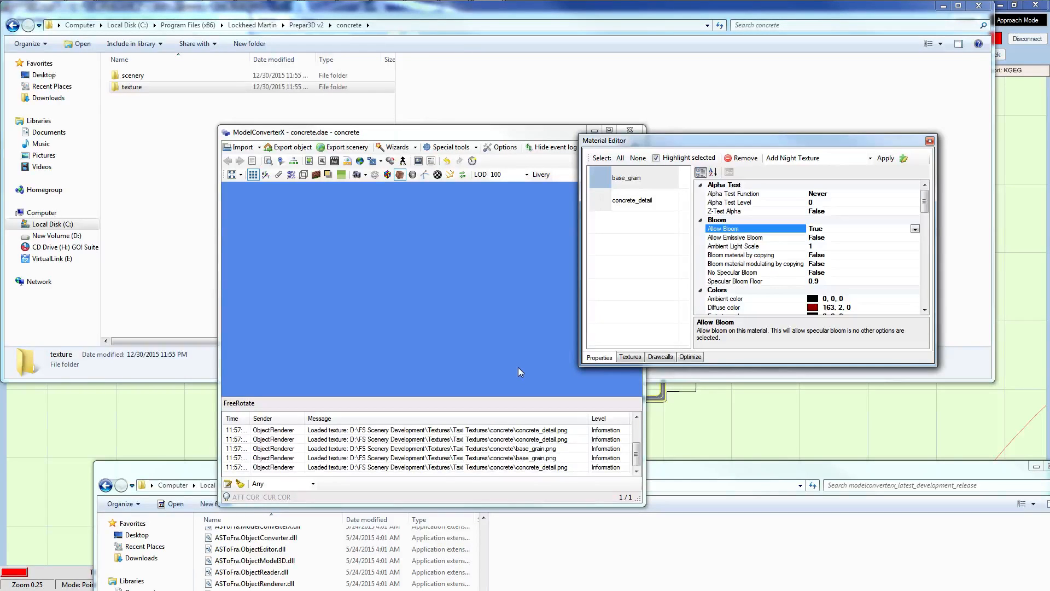
# Export the scenery as an FSX BGL file, replacing the existing concrete.dae.BGL, and close the Material Editor.
pyautogui.click(346, 147)
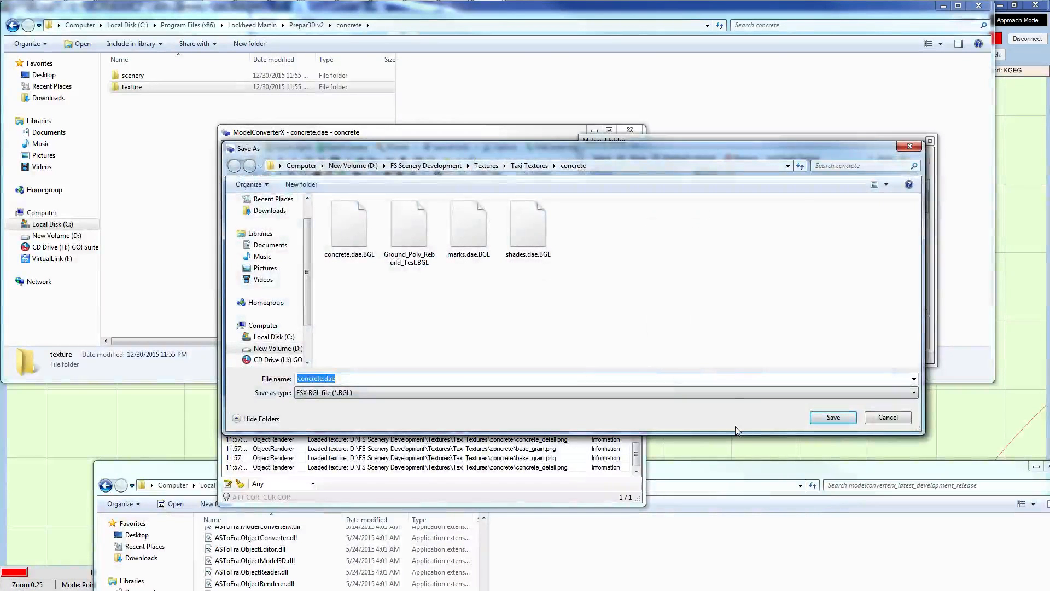
pyautogui.click(830, 418)
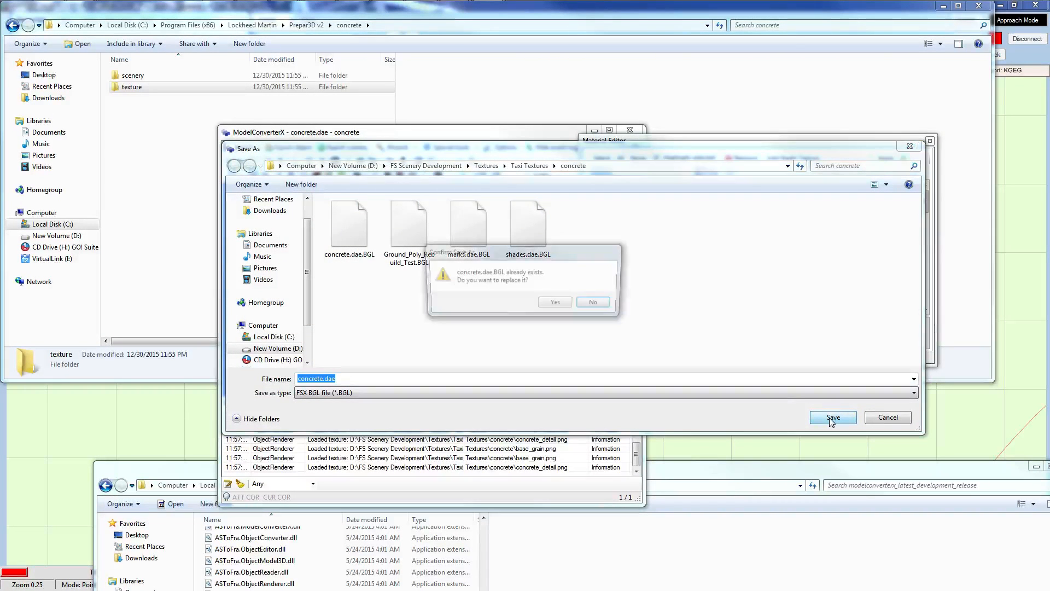
pyautogui.click(555, 302)
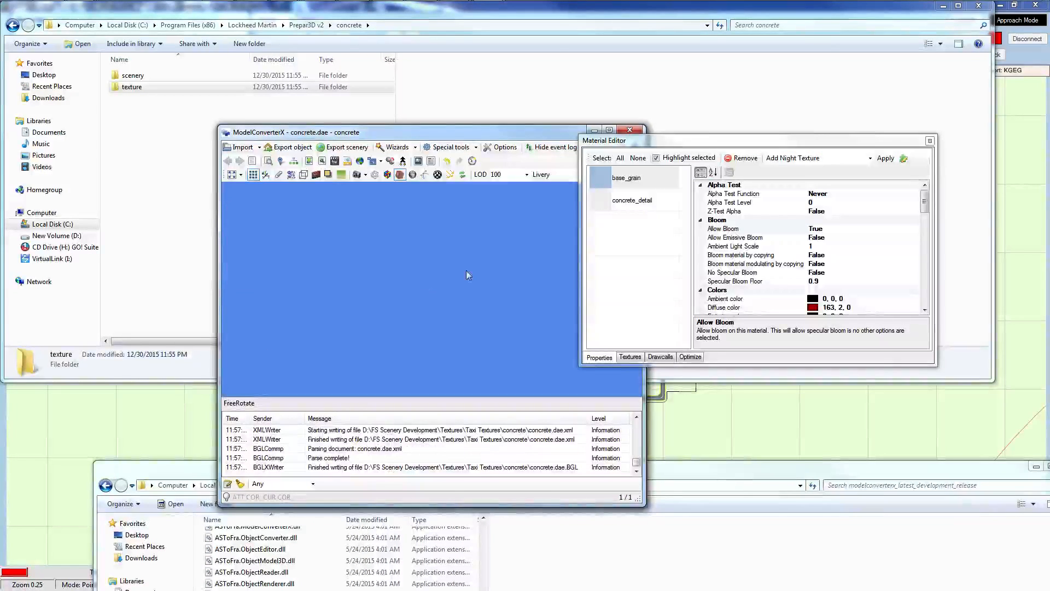
pyautogui.click(930, 140)
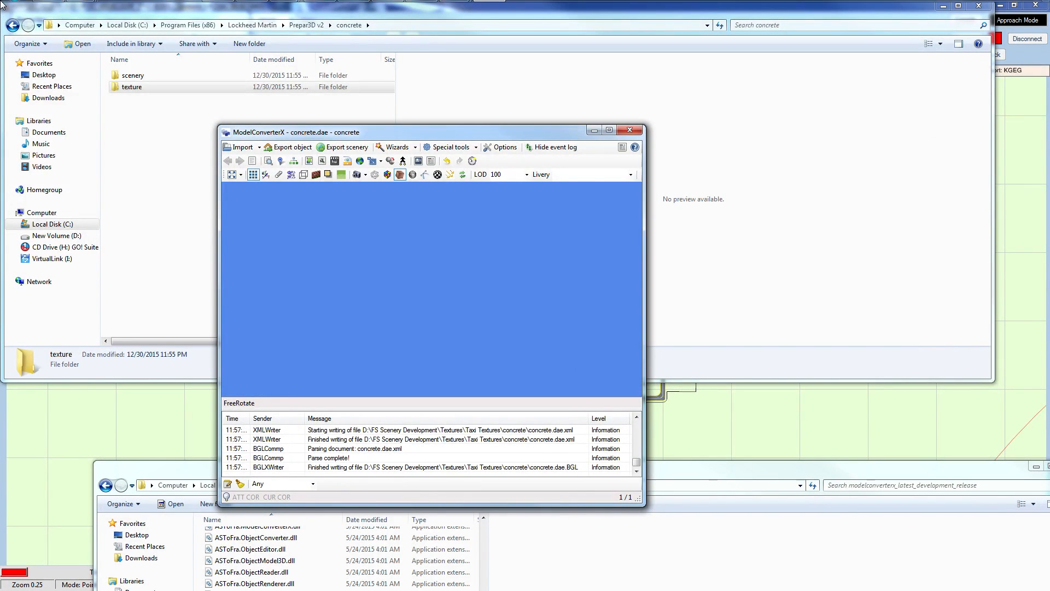
# Start the Ground Polygon Wizard, load concrete.dae as the file to convert, and place the wizard beside the model view.
pyautogui.click(415, 148)
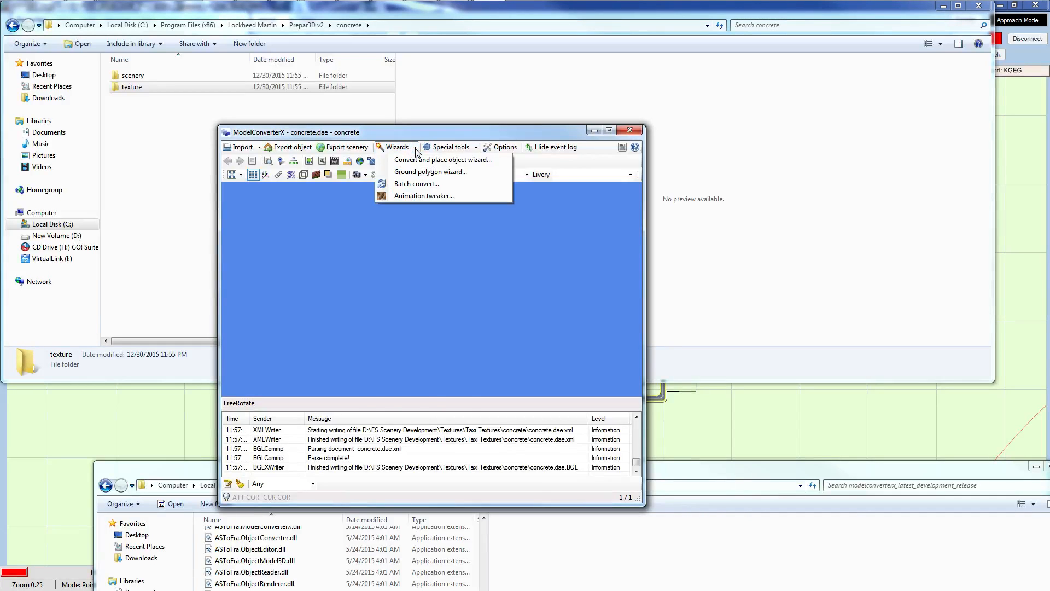
pyautogui.click(430, 172)
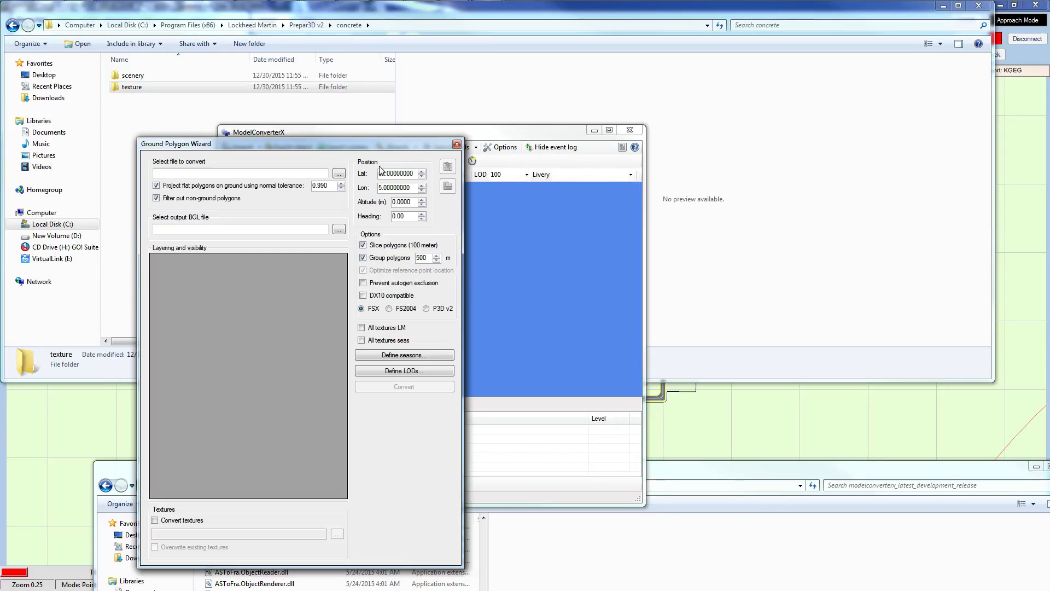
pyautogui.click(339, 173)
pyautogui.doubleClick(286, 238)
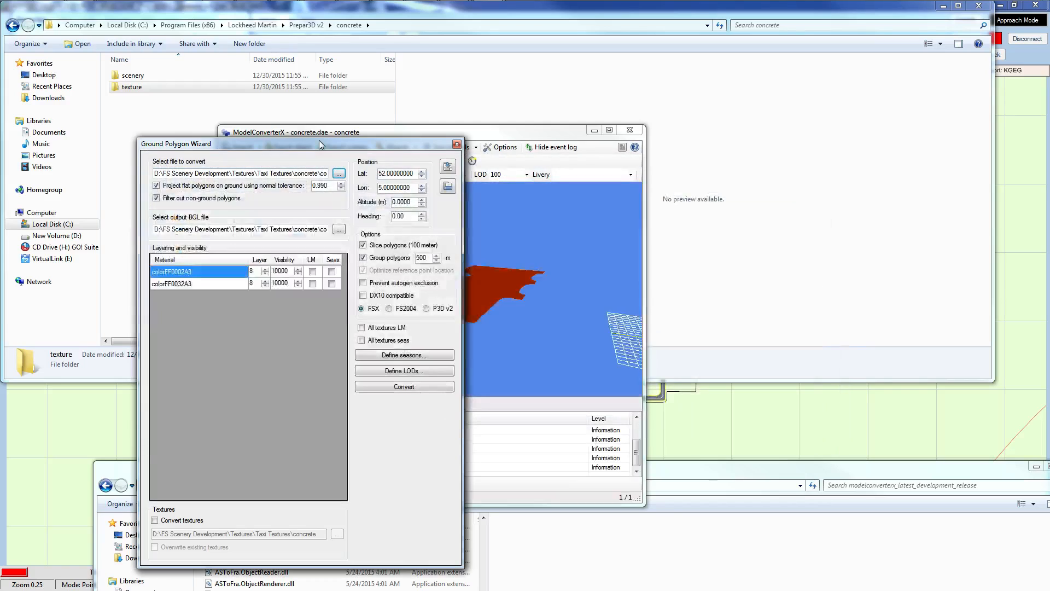
pyautogui.moveTo(319, 143); pyautogui.dragTo(831, 150)
# Enter the copied runway heading of 45.459999 as the heading in the Ground Polygon Wizard.
pyautogui.doubleClick(909, 193)
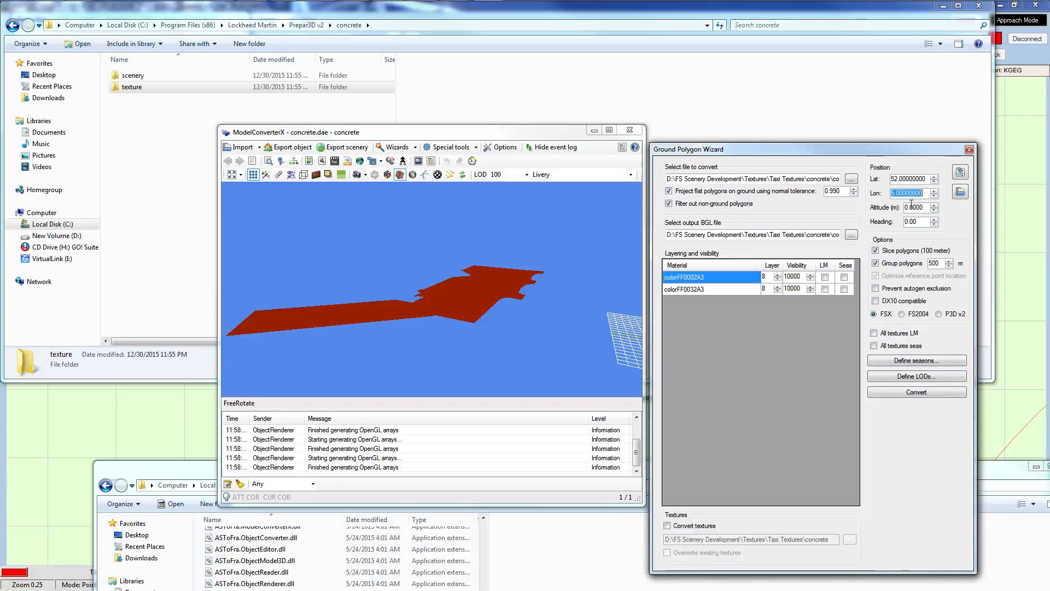
pyautogui.write('45.459999')
pyautogui.doubleClick(912, 221)
pyautogui.write('45.459999')
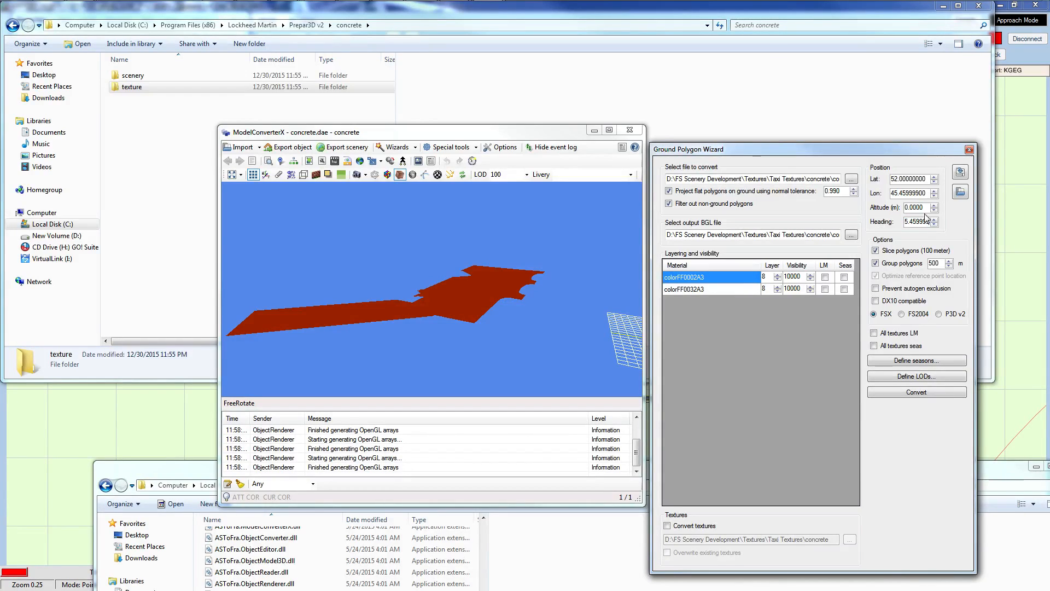
# Copy runway 03's longitude, -117.531281859, from Airport Design Editor into the Ground Polygon Wizard's longitude.
pyautogui.click(75, 442)
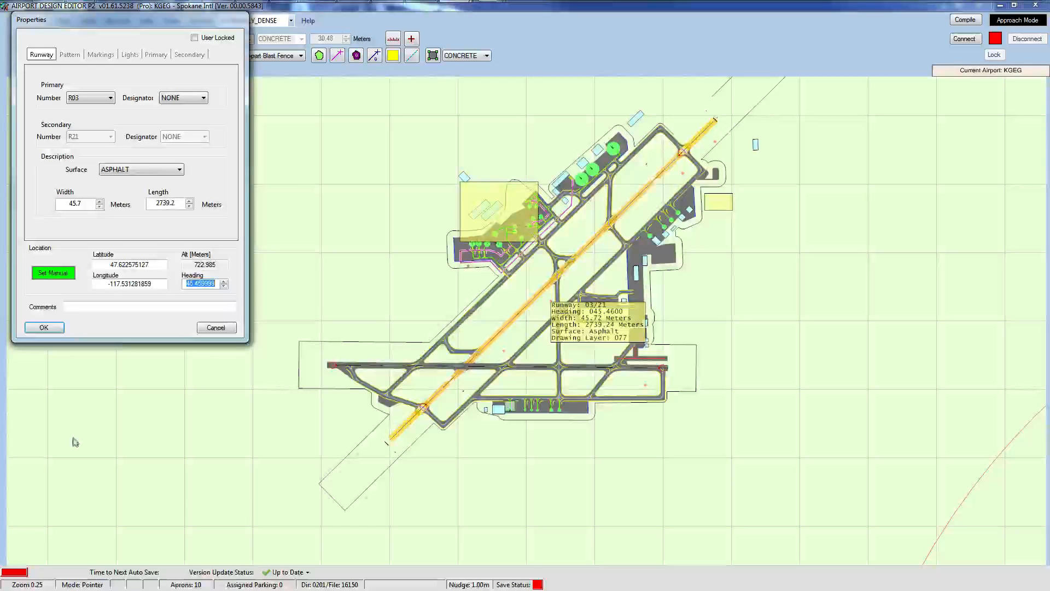
pyautogui.doubleClick(130, 283)
pyautogui.hotkey('ctrl', 'c')
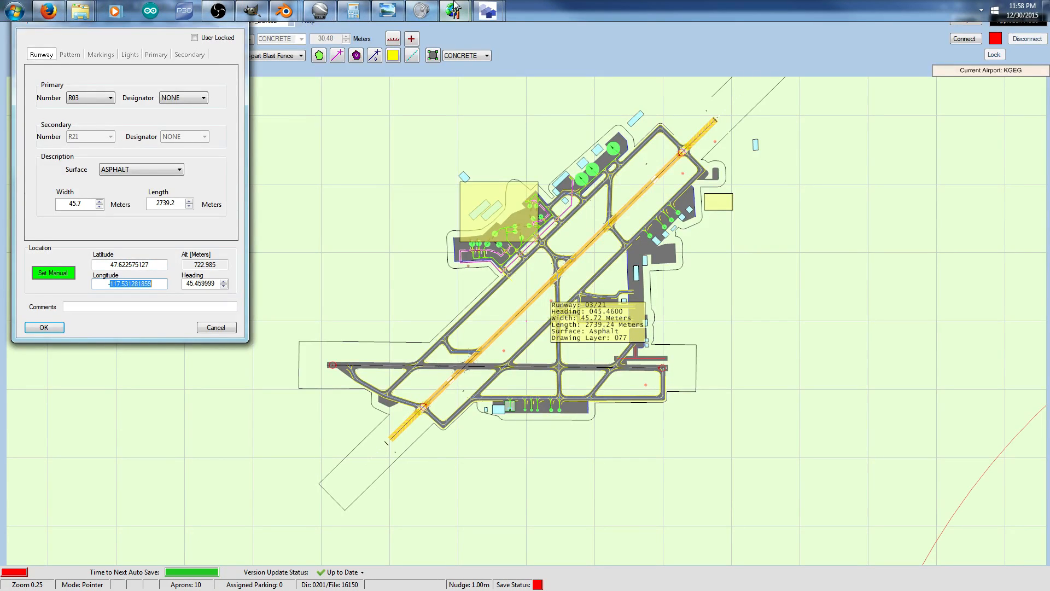
pyautogui.click(454, 8)
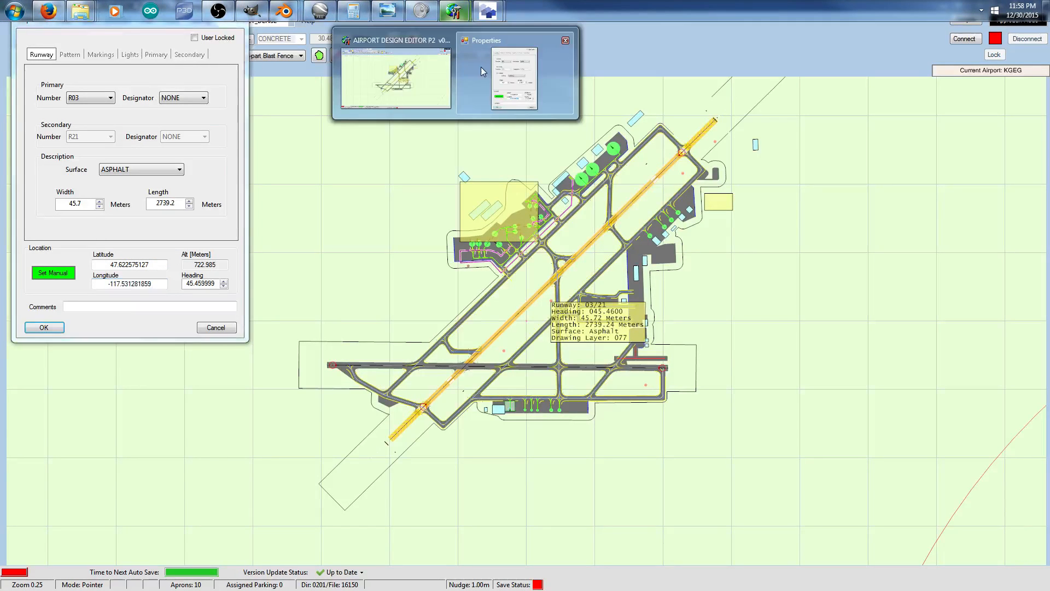
pyautogui.click(493, 19)
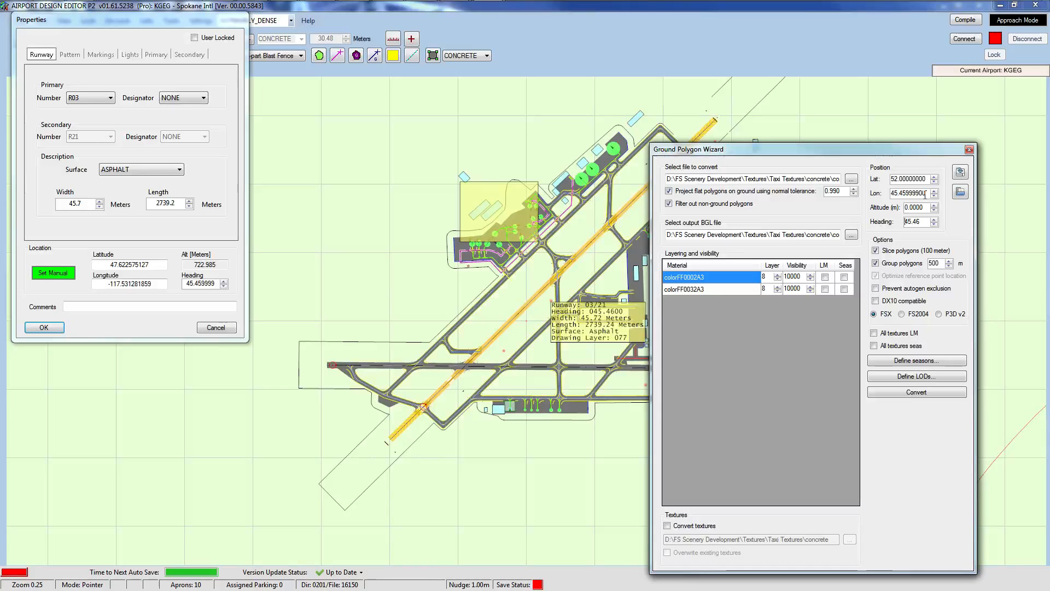
pyautogui.doubleClick(908, 193)
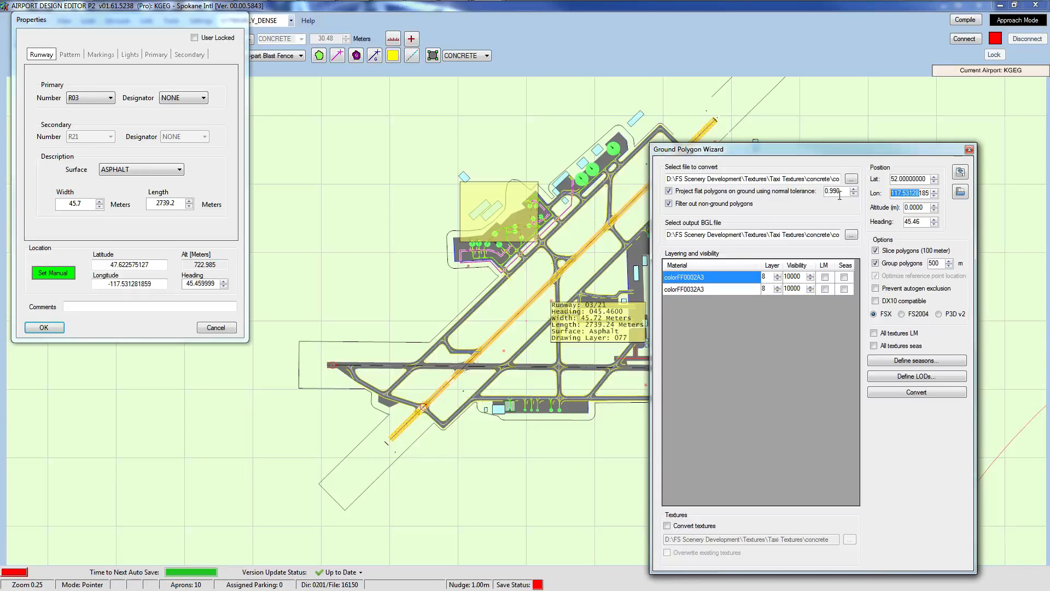
pyautogui.hotkey('ctrl', 'v')
pyautogui.press('Return')
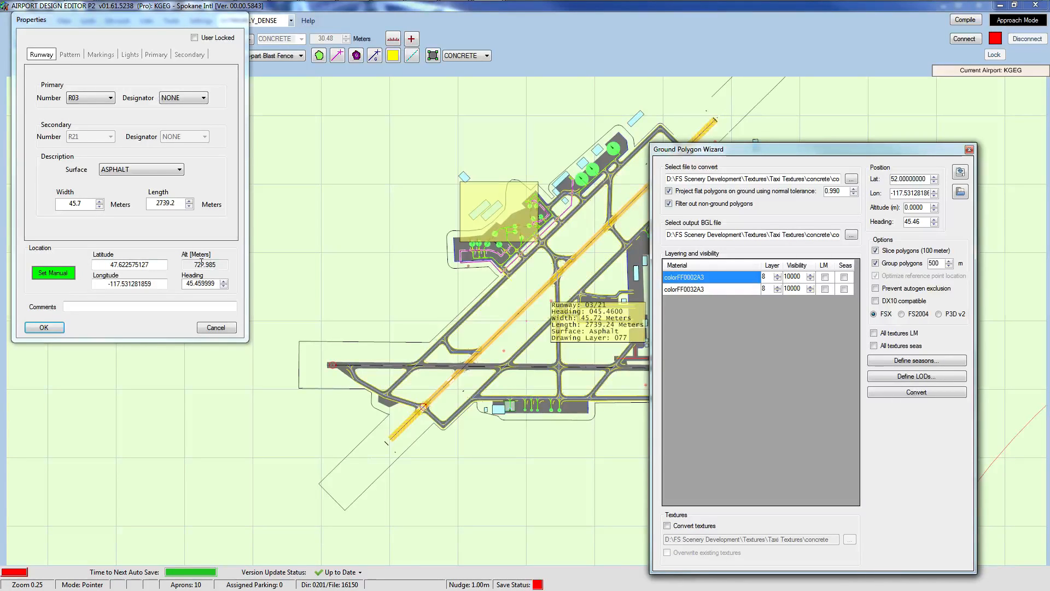
# Copy runway 03's latitude, 47.622575127, from Airport Design Editor into the Ground Polygon Wizard's latitude.
pyautogui.doubleClick(129, 264)
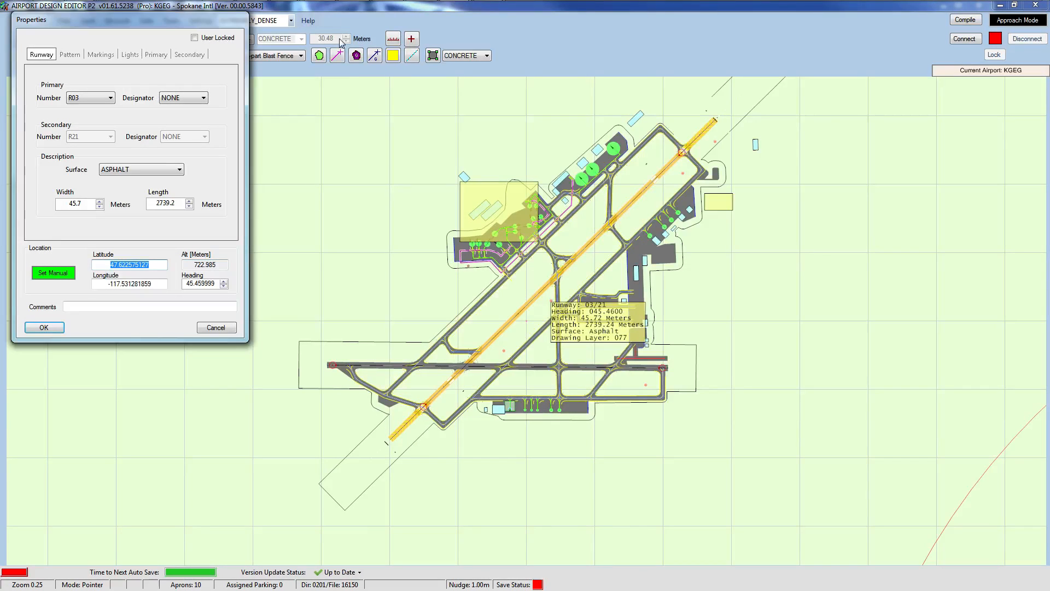
pyautogui.moveTo(348, 3)
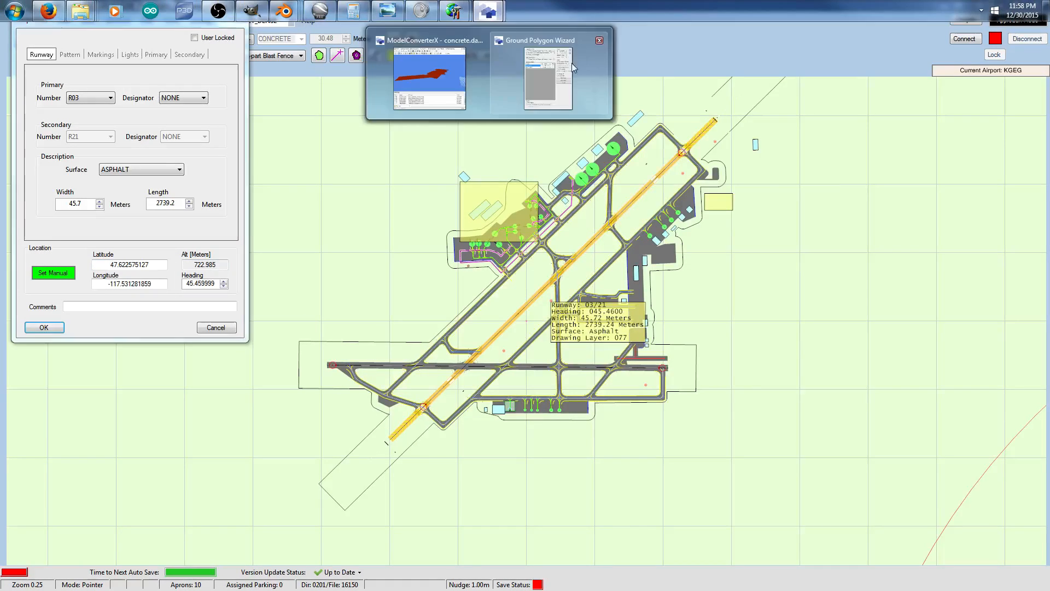
pyautogui.click(572, 63)
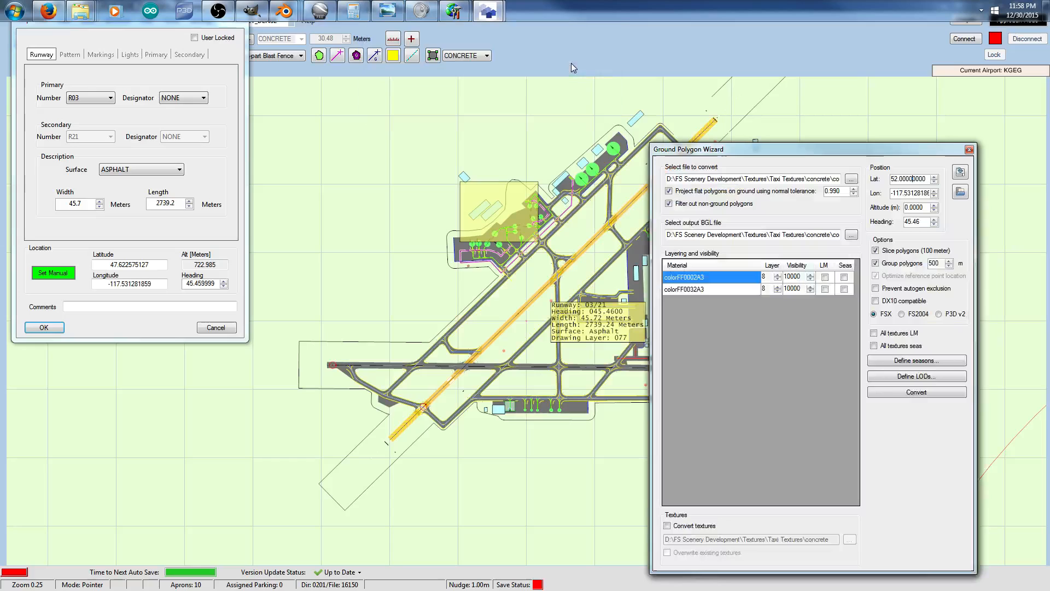
pyautogui.doubleClick(910, 180)
pyautogui.write('52.00000000')
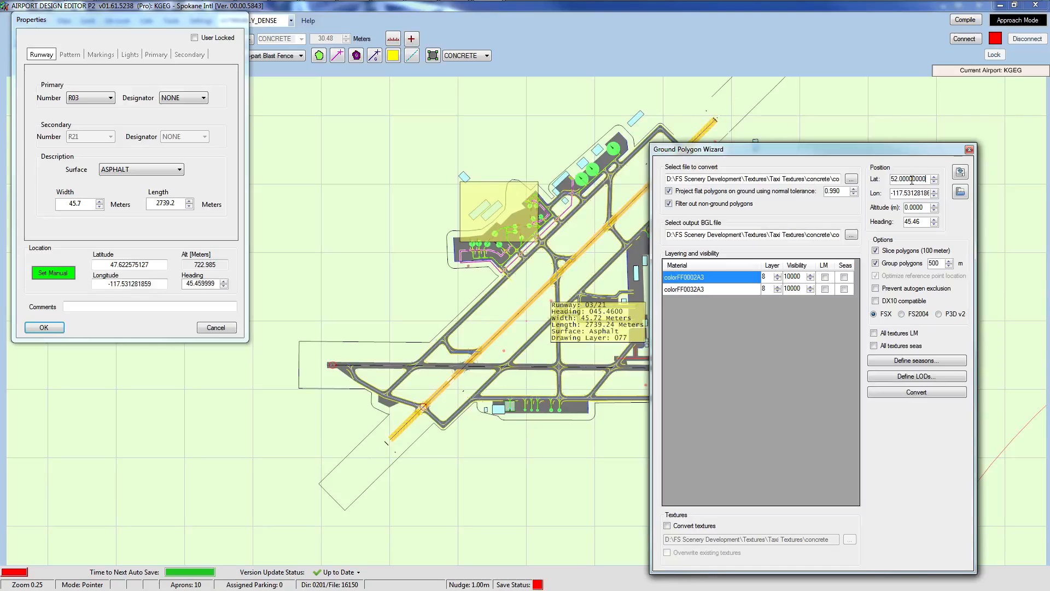
pyautogui.click(122, 266)
pyautogui.doubleClick(122, 265)
pyautogui.hotkey('ctrl', 'c')
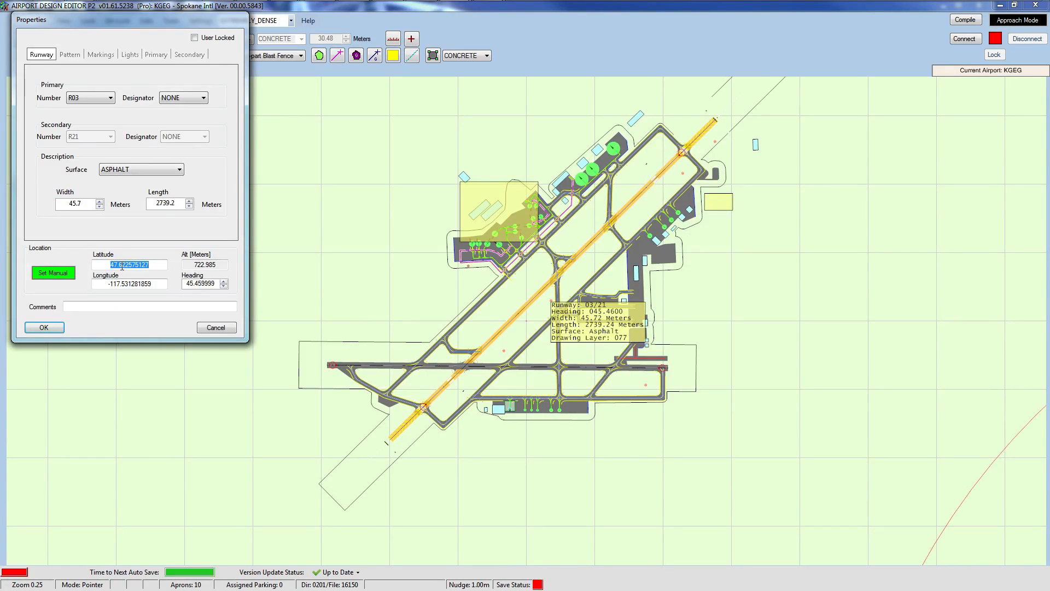
pyautogui.moveTo(488, 10)
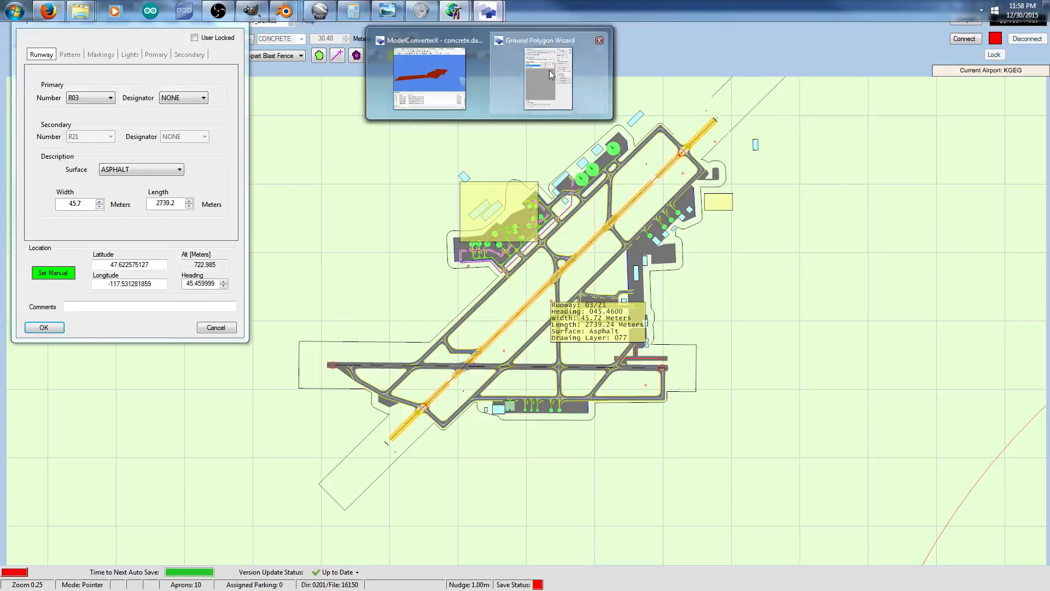
pyautogui.click(549, 70)
pyautogui.hotkey('ctrl', 'v')
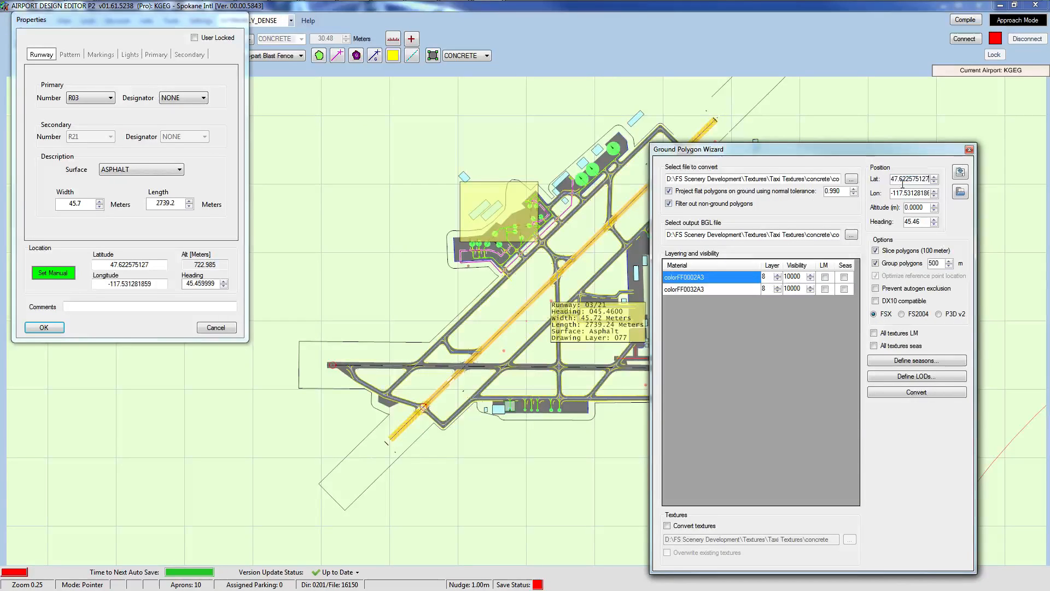
# Inspect the concrete model in the 3D view and load concrete.dae.BGL as the wizard's file to convert.
pyautogui.click(769, 290)
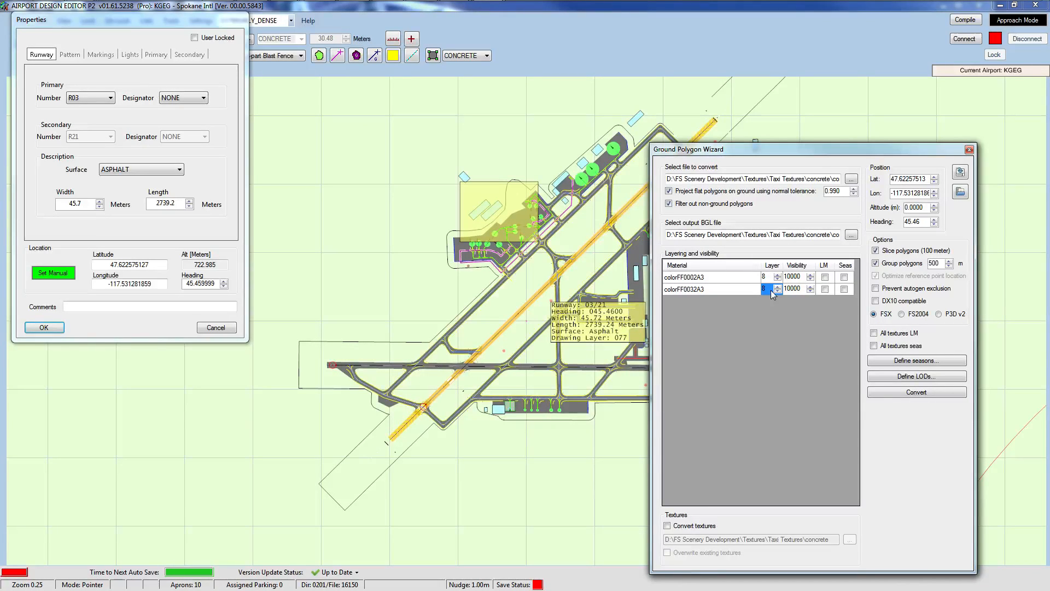
pyautogui.moveTo(503, 7)
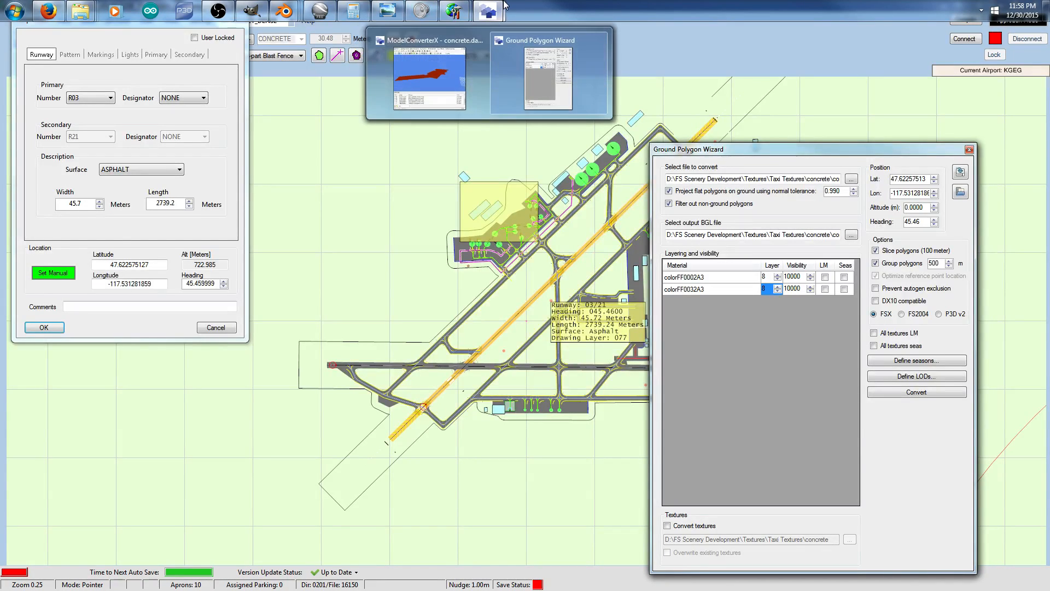
pyautogui.click(425, 60)
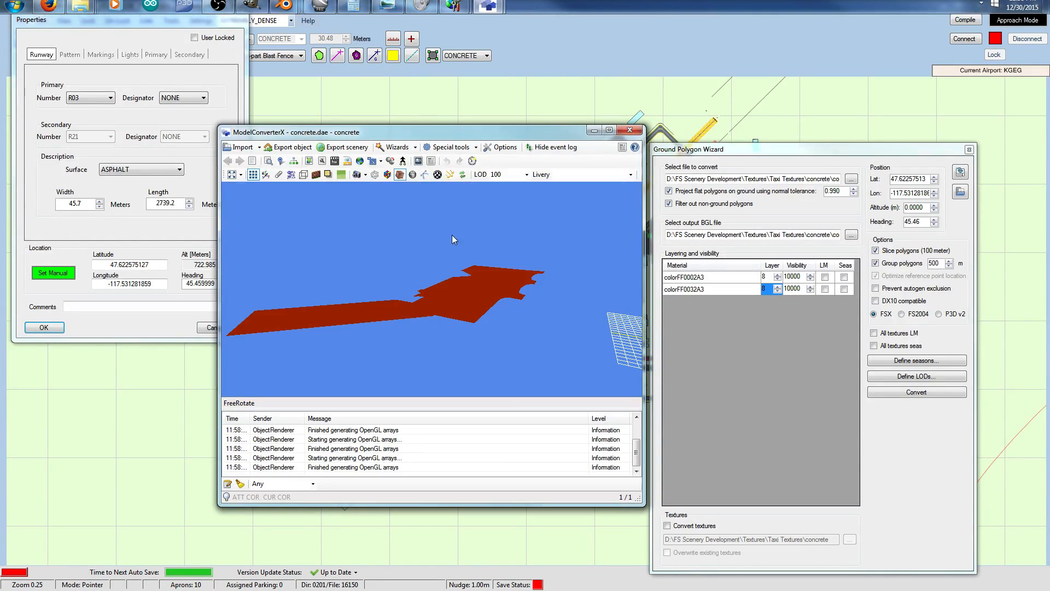
pyautogui.moveTo(452, 235); pyautogui.dragTo(455, 339, button='right')
pyautogui.moveTo(454, 339); pyautogui.dragTo(431, 325)
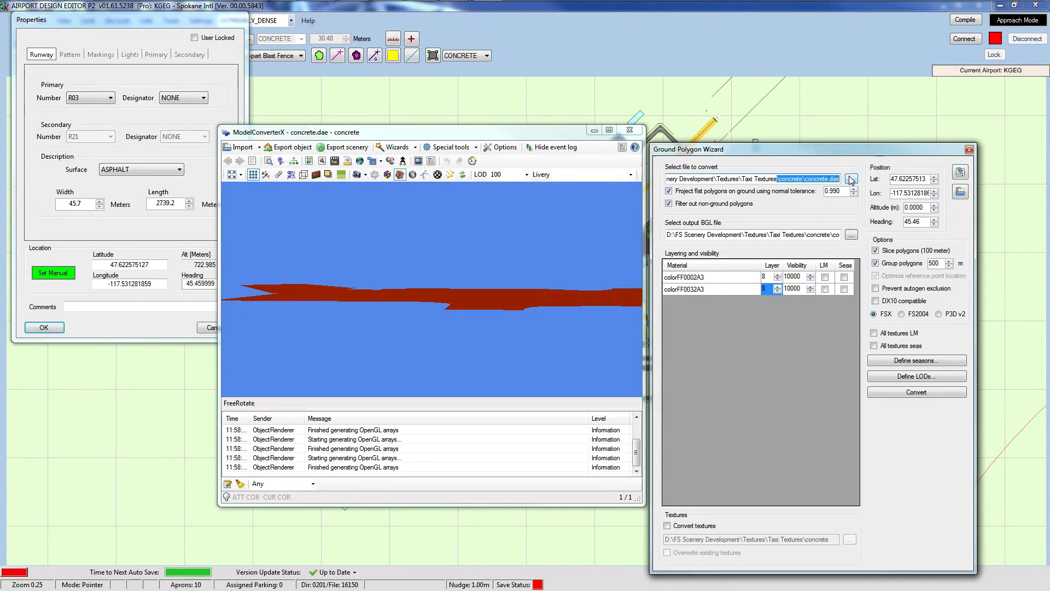
pyautogui.click(850, 179)
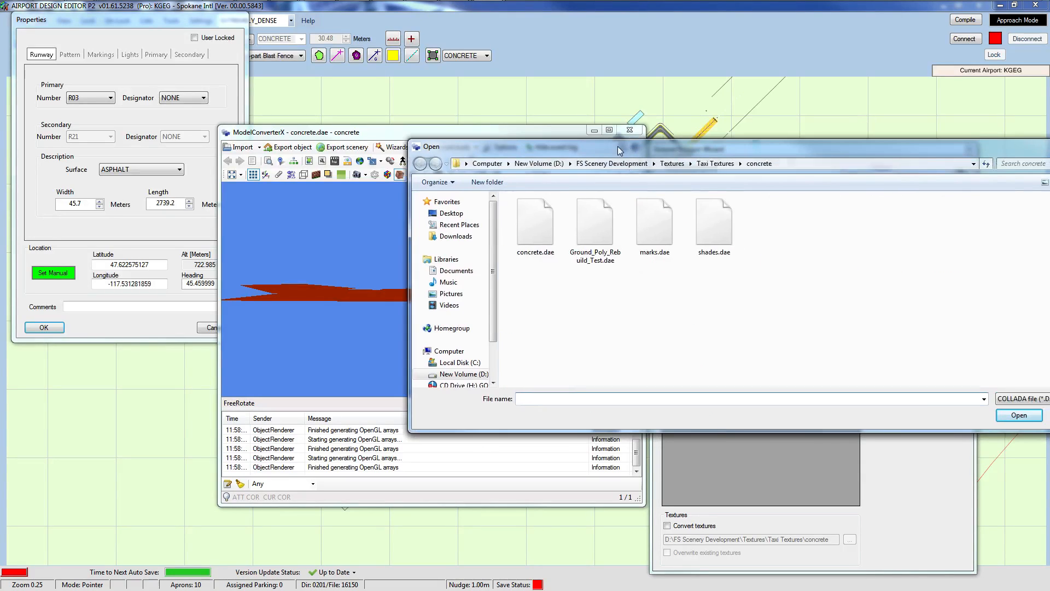
pyautogui.click(985, 398)
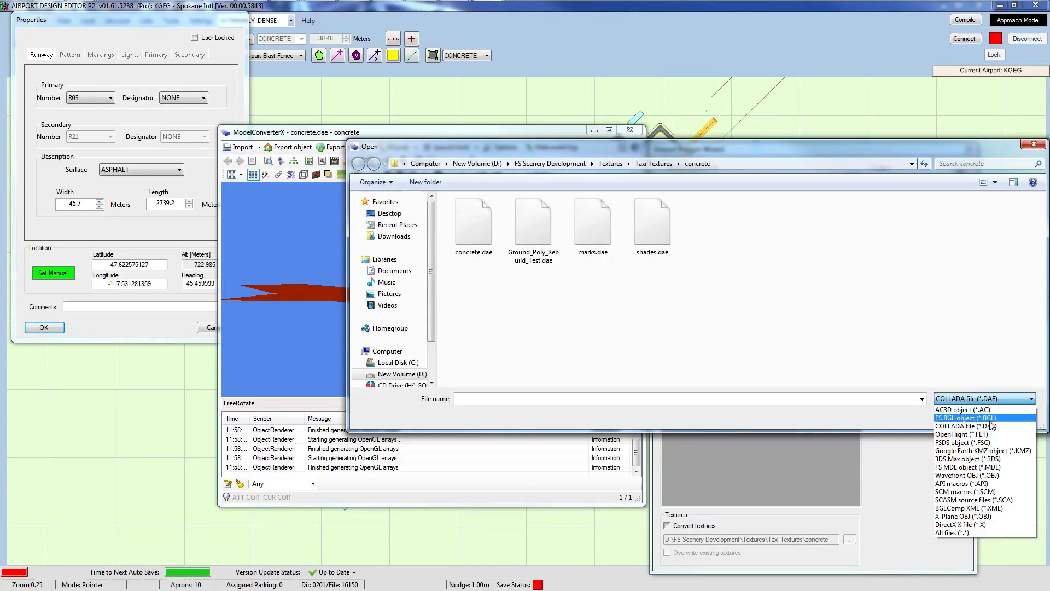
pyautogui.click(978, 416)
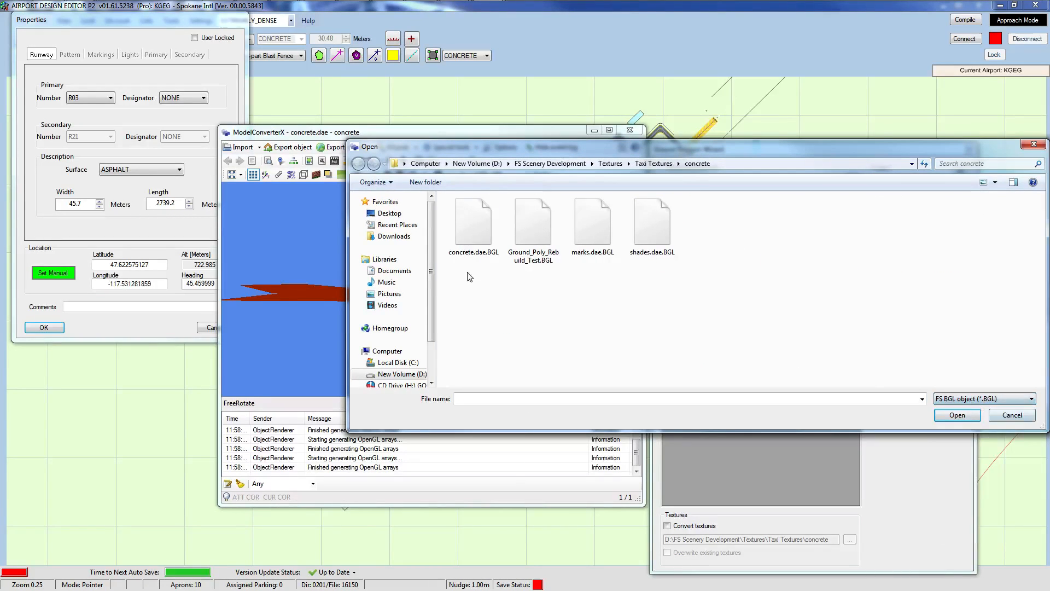
pyautogui.doubleClick(490, 220)
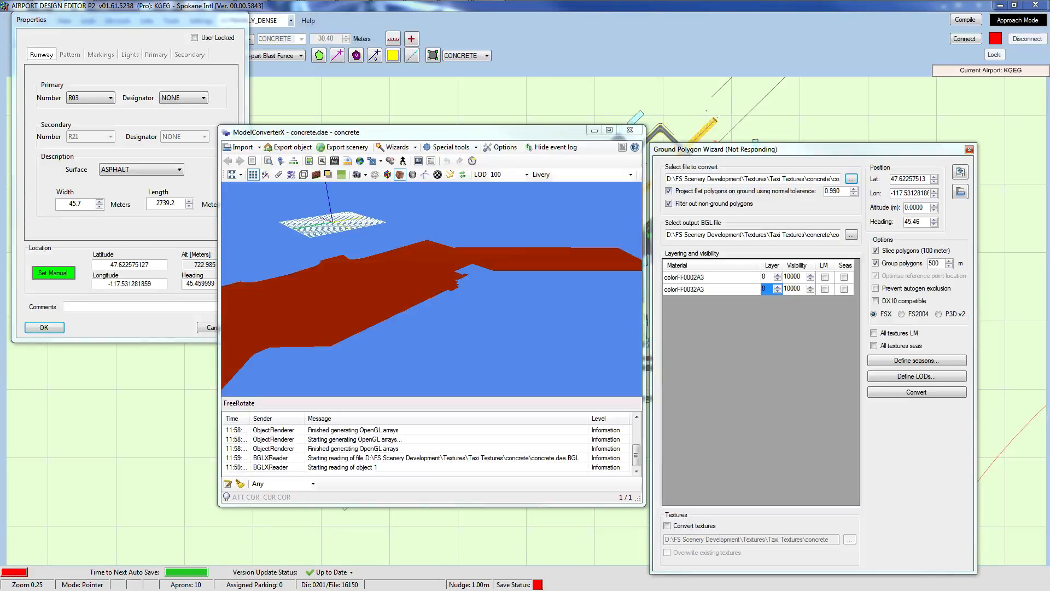
pyautogui.moveTo(81, 11)
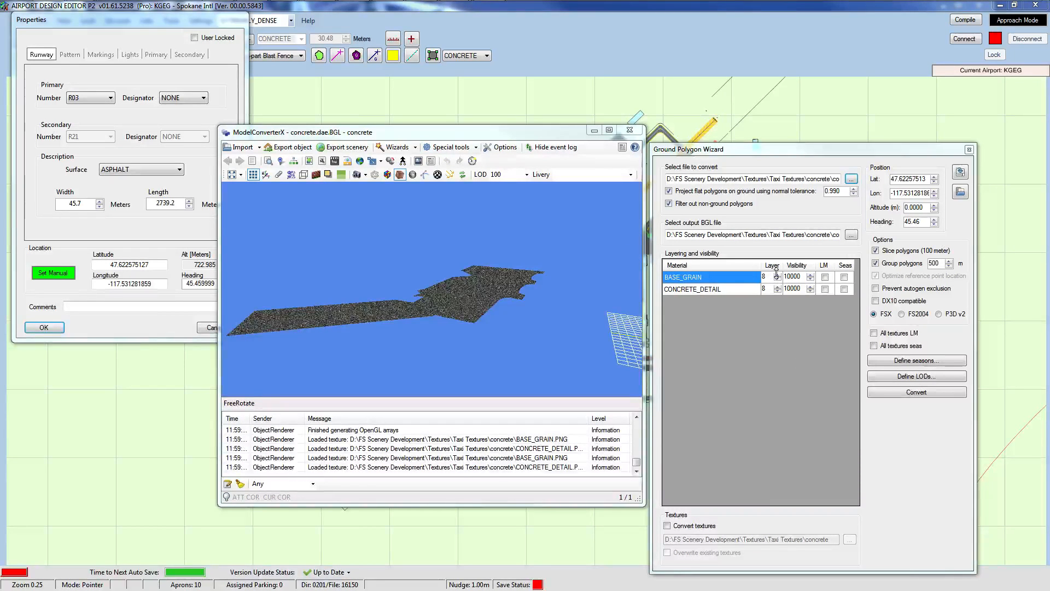
# Set the BASE_GRAIN layer to 12 and the CONCRETE_DETAIL layer to 20, and convert the model to a ground polygon BGL.
pyautogui.click(772, 289)
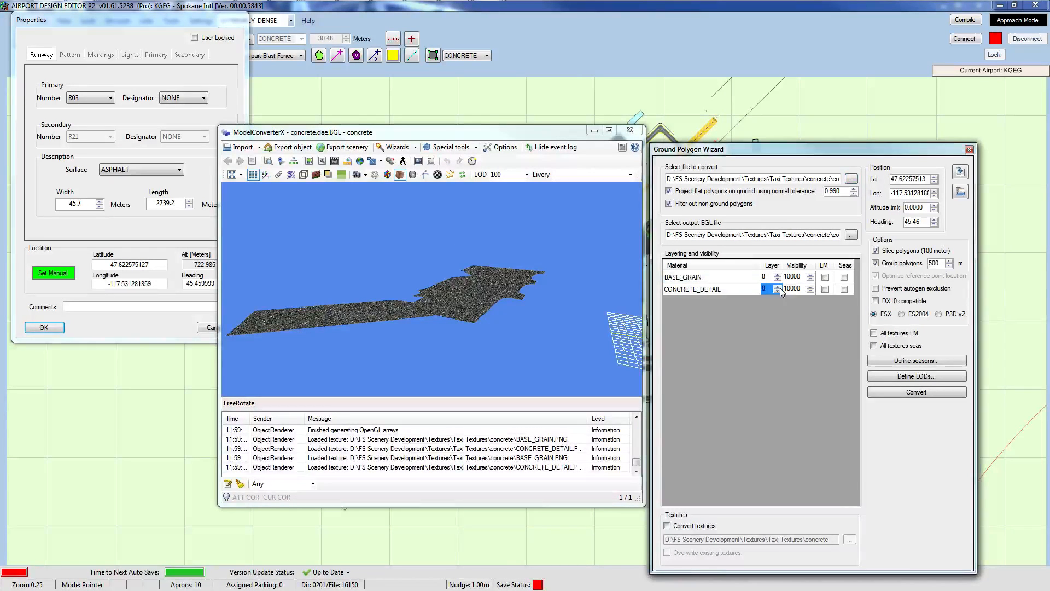
pyautogui.write('12')
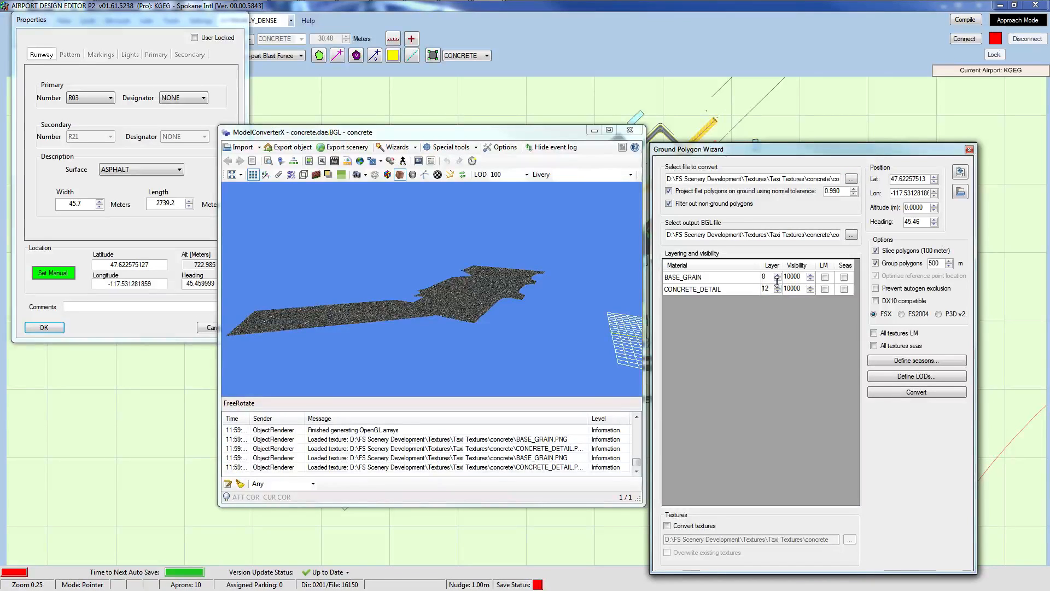
pyautogui.click(778, 275)
pyautogui.click(777, 275)
pyautogui.click(777, 275)
pyautogui.click(778, 275)
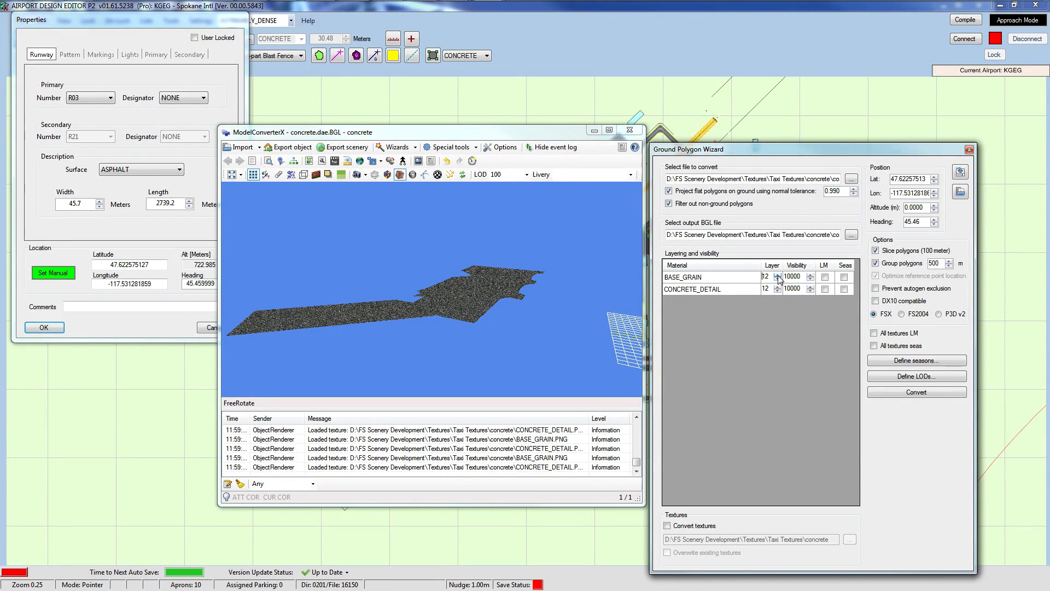
pyautogui.click(778, 287)
pyautogui.click(777, 286)
pyautogui.click(777, 286)
pyautogui.click(777, 286)
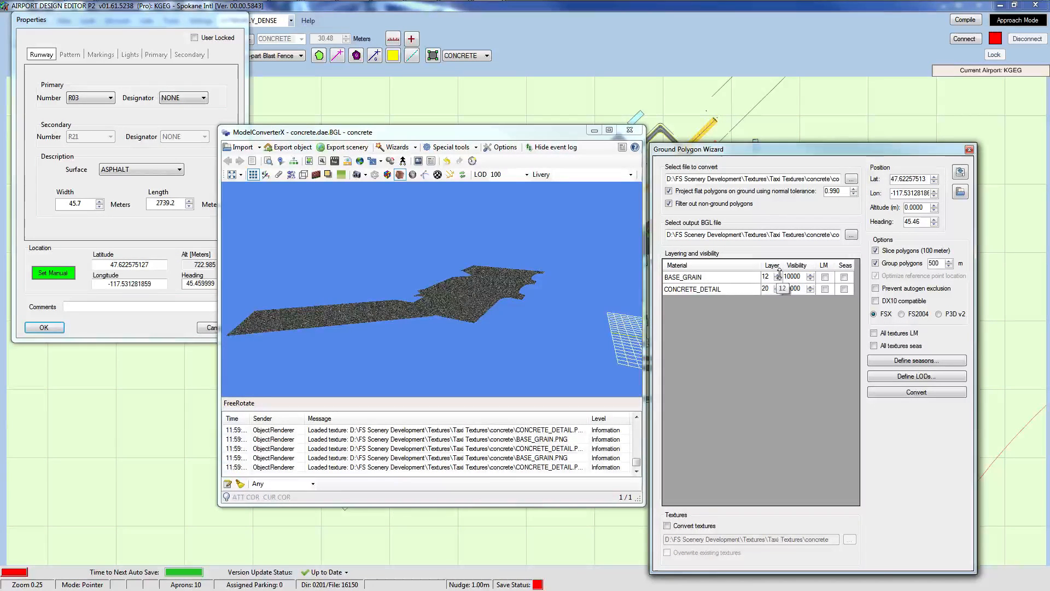
pyautogui.click(902, 392)
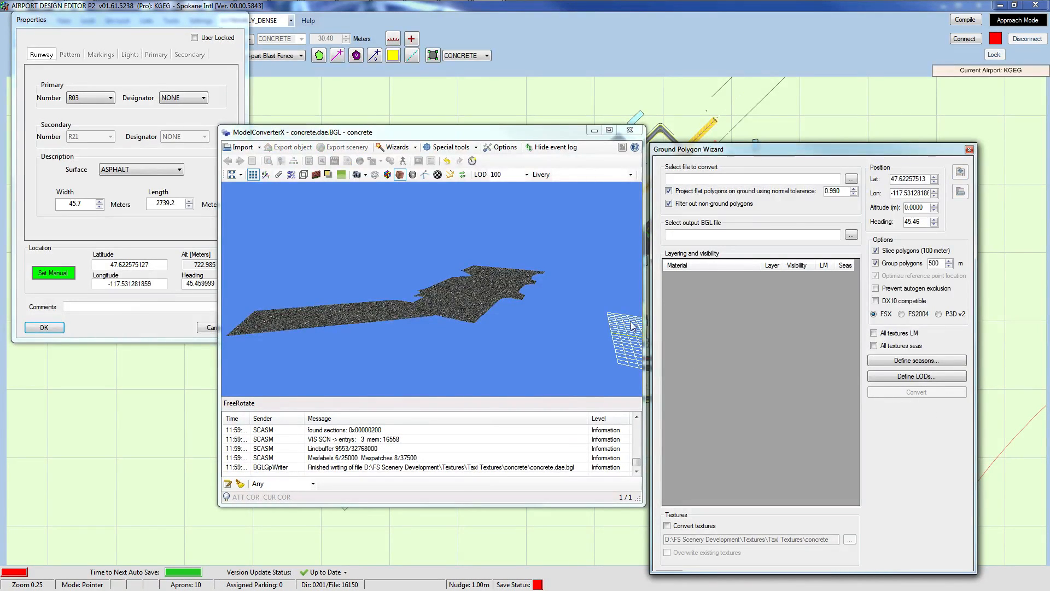
# Bring up the Taxi Textures concrete folder and place its window below the contents of the Prepar3D v2 concrete folder.
pyautogui.moveTo(81, 11)
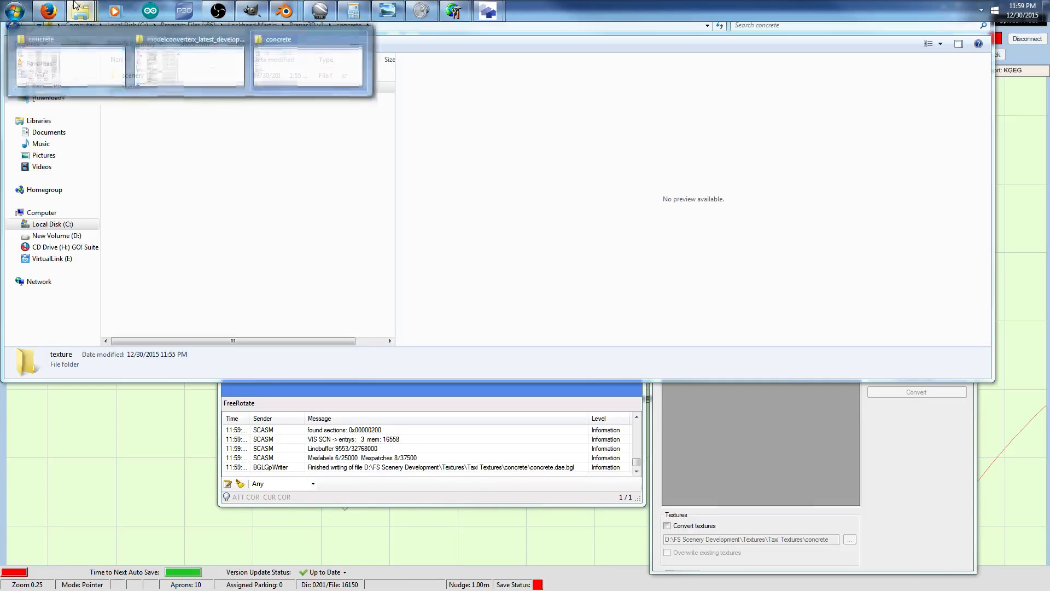
pyautogui.moveTo(126, 48)
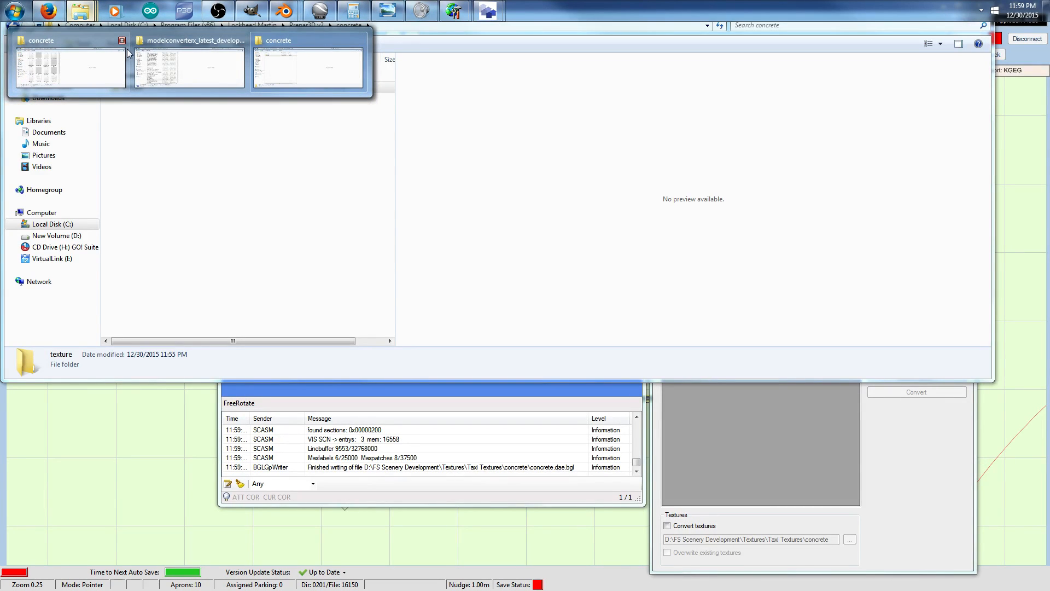
pyautogui.click(92, 46)
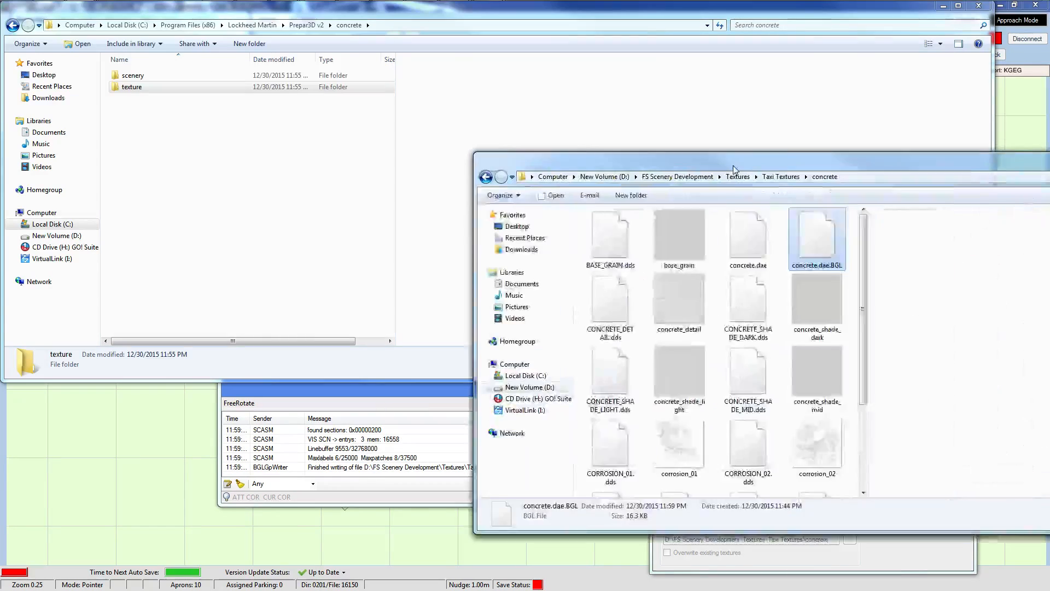
pyautogui.moveTo(727, 169); pyautogui.dragTo(540, 175)
pyautogui.press('Home')
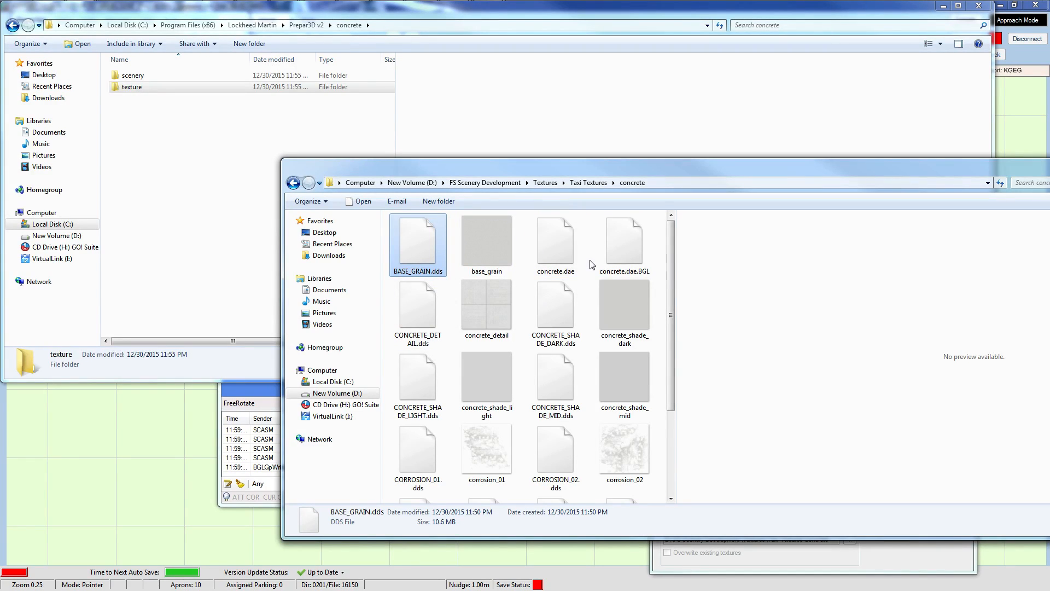
pyautogui.moveTo(599, 167); pyautogui.dragTo(372, 132)
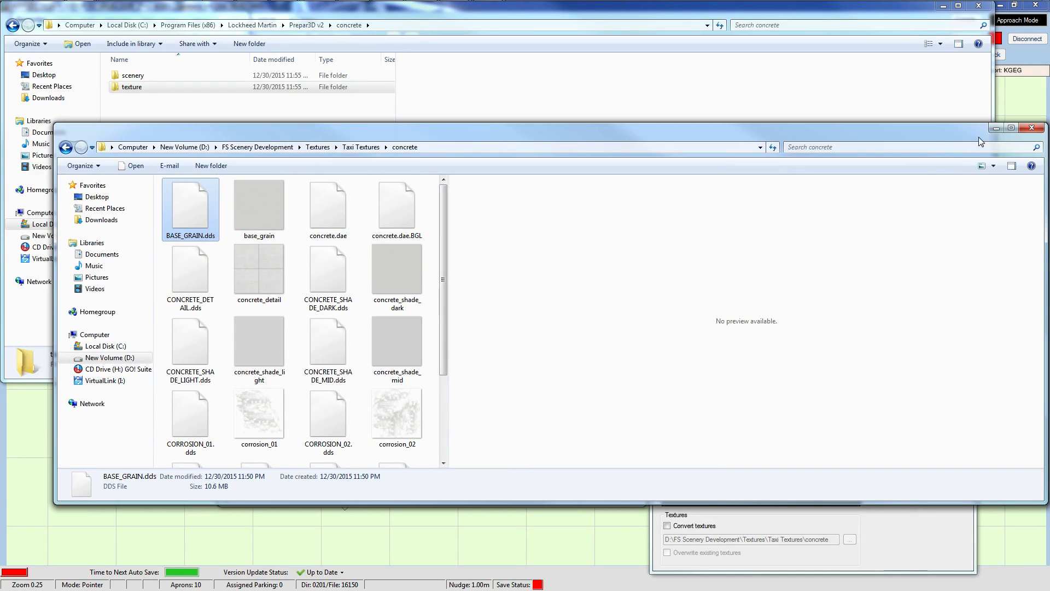
# Search the Taxi Textures concrete folder for .dds files and copy them all into the Prepar3D concrete scenery's texture folder.
pyautogui.click(949, 147)
pyautogui.write('.dss')
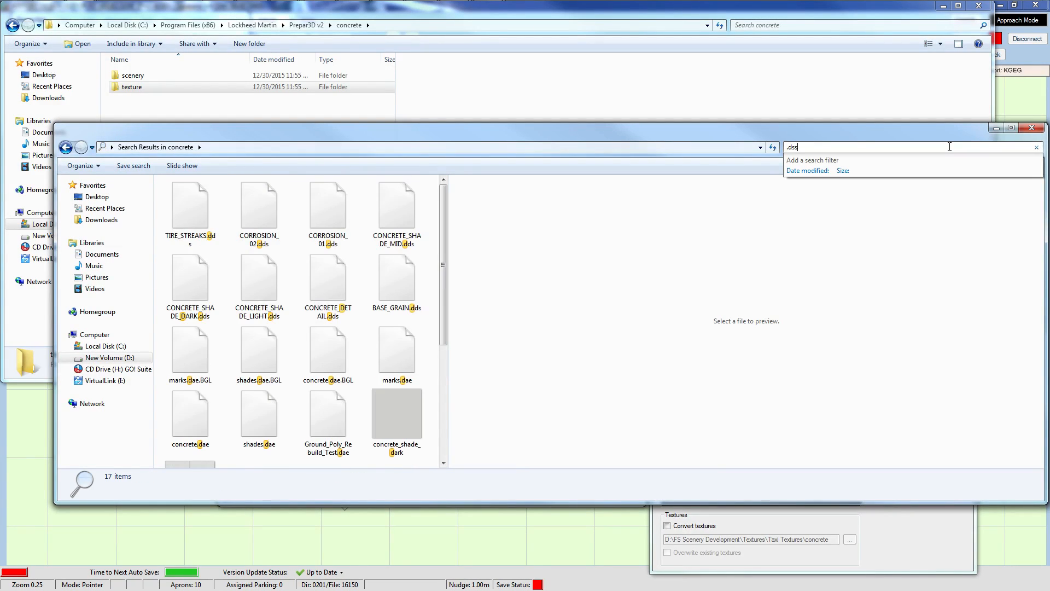
pyautogui.press('BackSpace')
pyautogui.press('BackSpace')
pyautogui.write('ds')
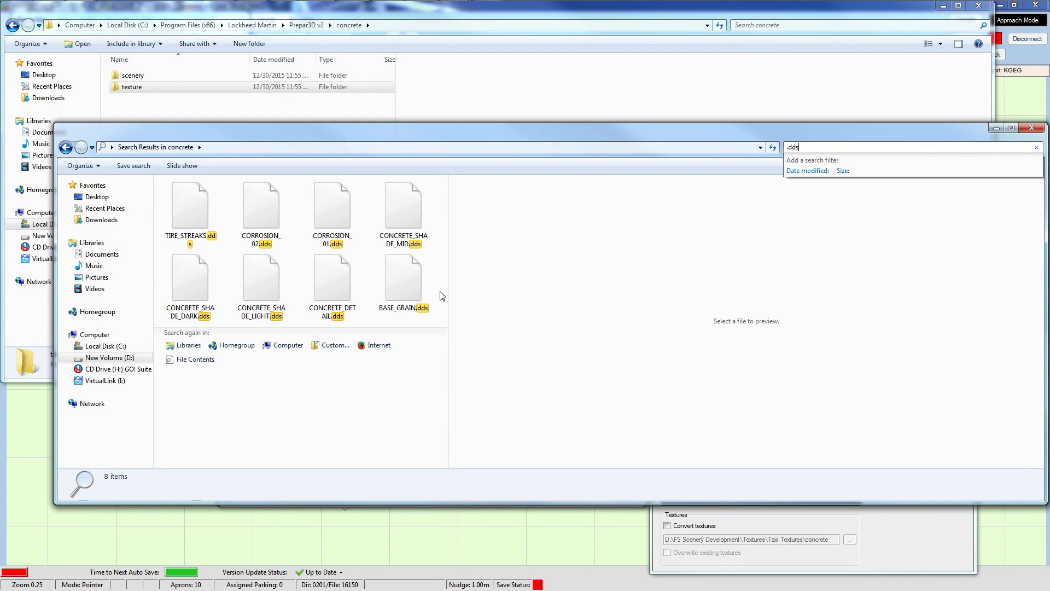
pyautogui.moveTo(441, 292); pyautogui.dragTo(135, 85)
pyautogui.click(520, 386)
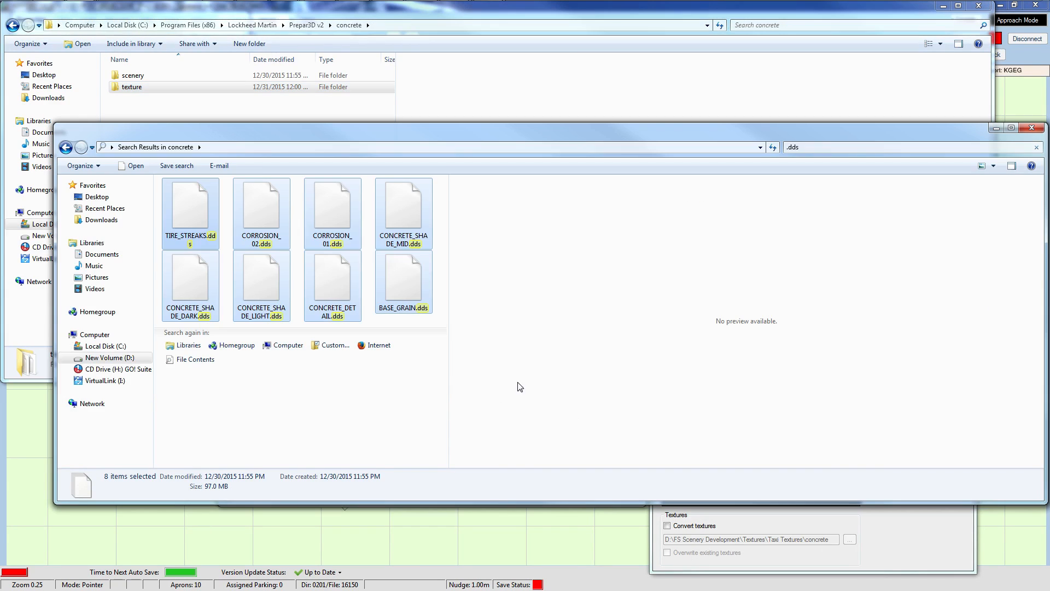
# Search the source folder for .bgl files, copy the marks, shades and concrete BGLs into the scenery folder, and check its contents.
pyautogui.click(65, 146)
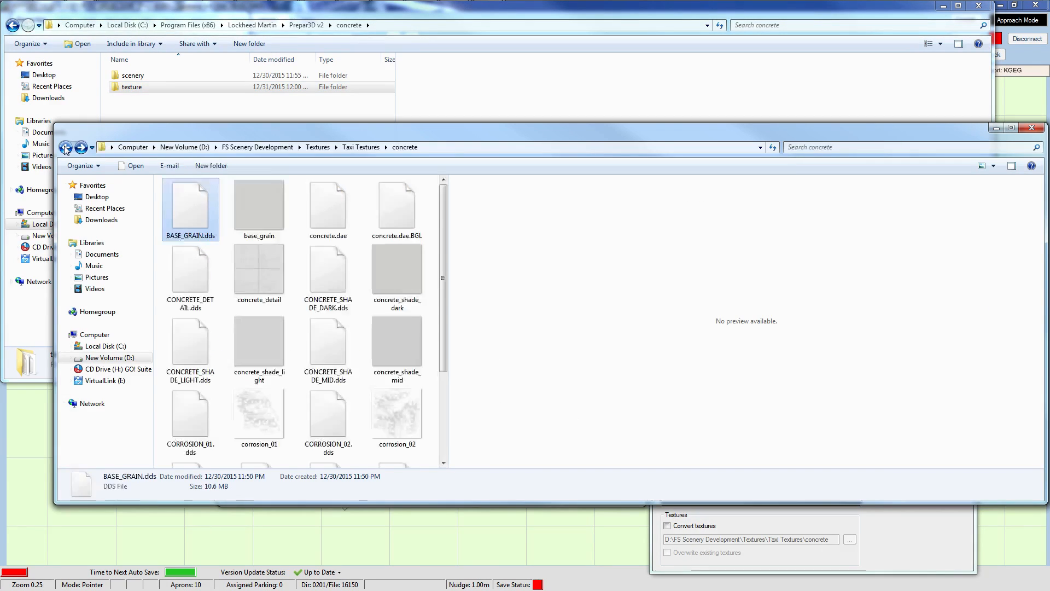
pyautogui.click(837, 148)
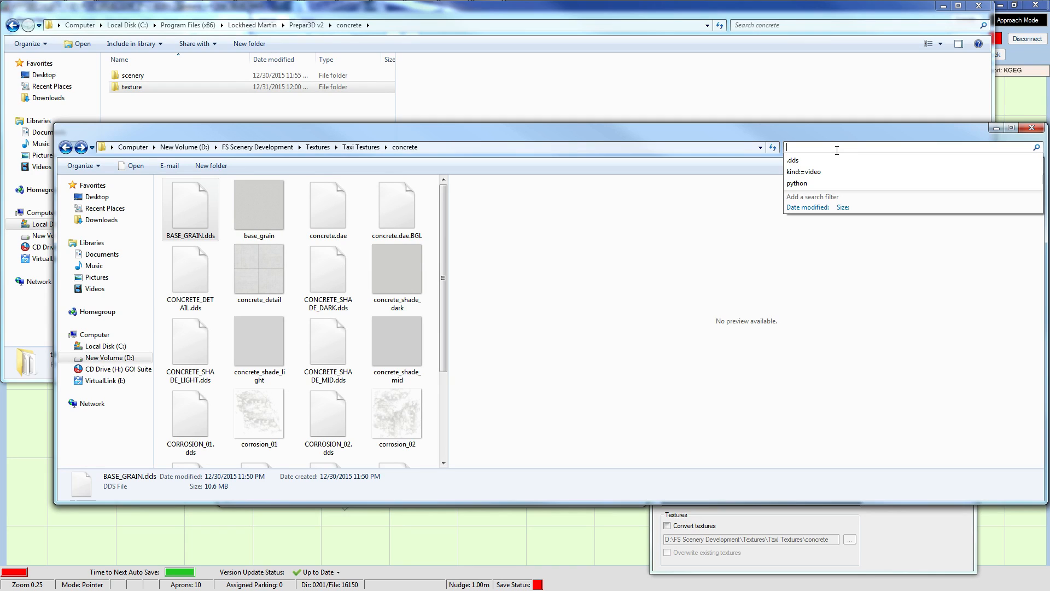
pyautogui.write('.bgl')
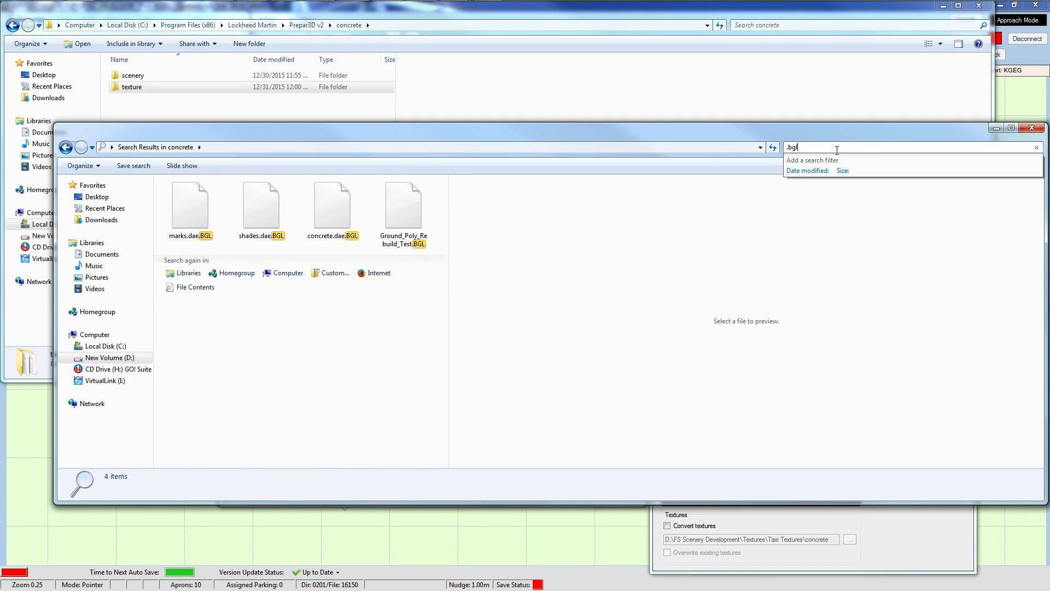
pyautogui.click(318, 213)
pyautogui.keyDown('shift'); pyautogui.click(173, 213); pyautogui.keyUp('shift')
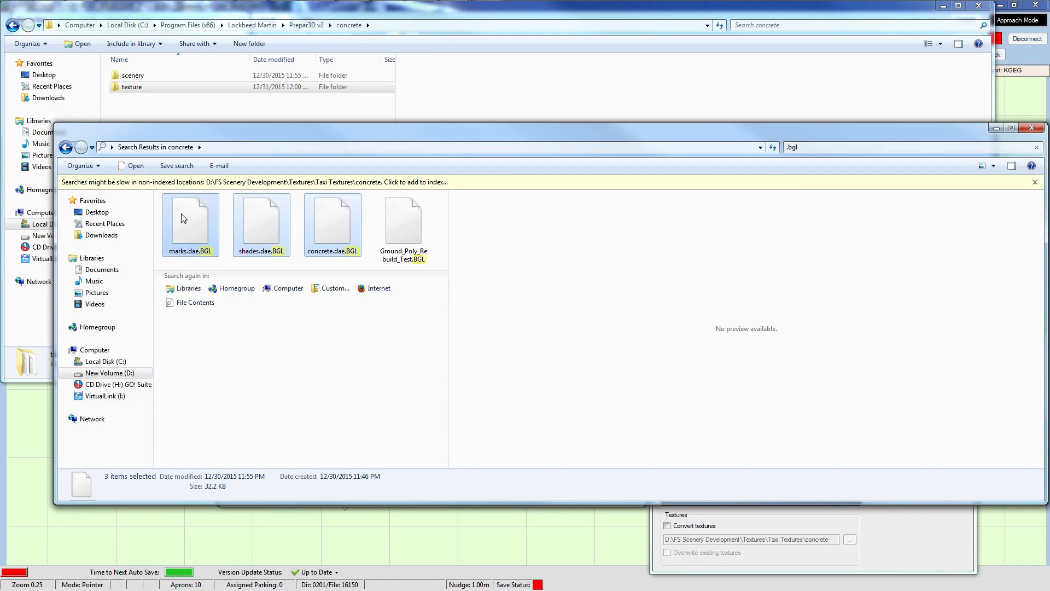
pyautogui.moveTo(183, 218); pyautogui.dragTo(156, 74)
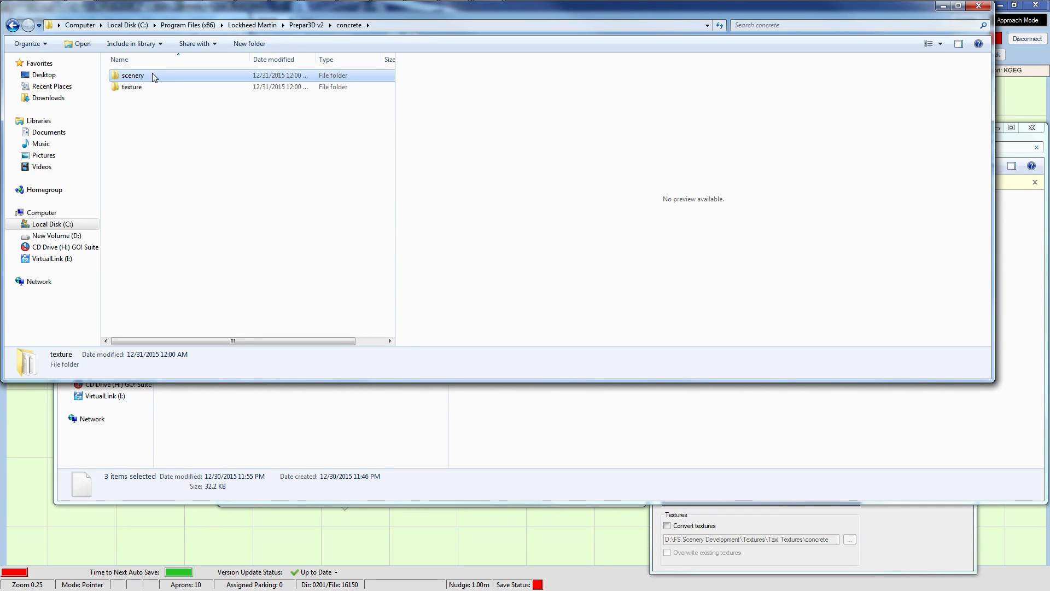
pyautogui.doubleClick(153, 74)
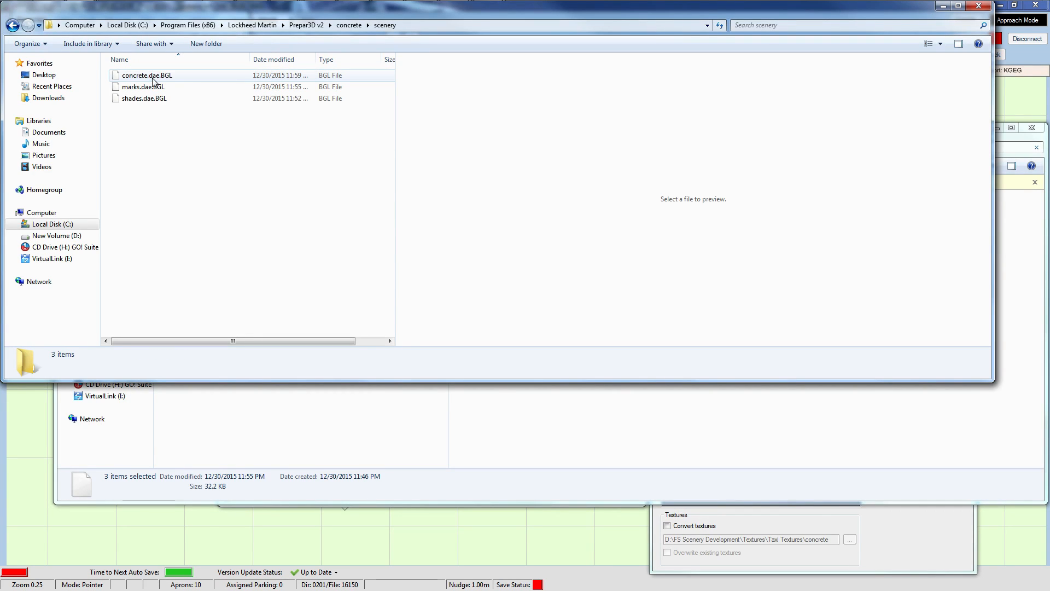
pyautogui.press('BackSpace')
# Launch Prepar3D and decline the ObjectFlow module update.
pyautogui.rightClick(181, 11)
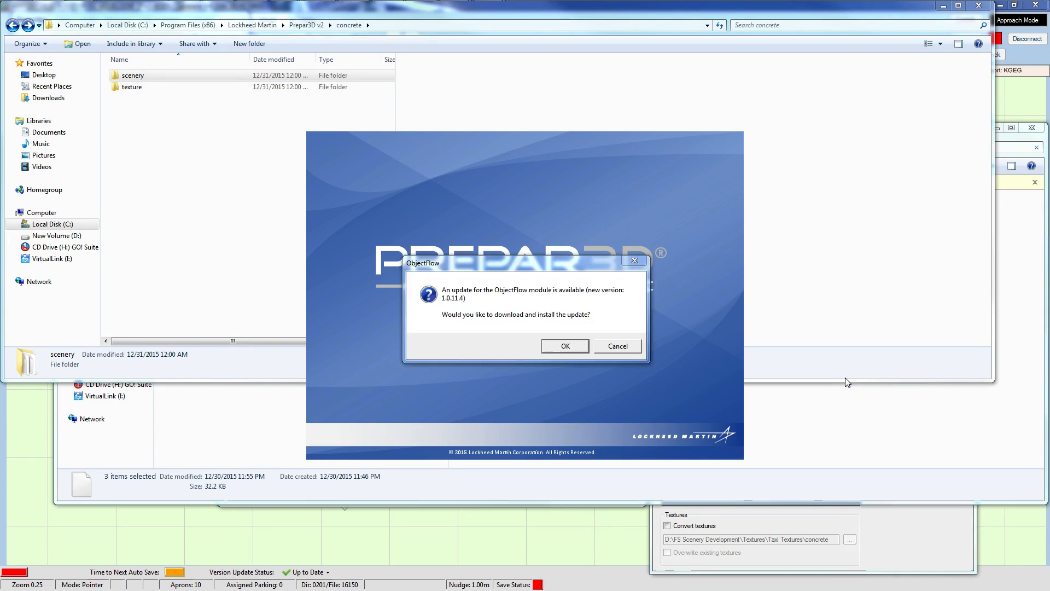
pyautogui.click(608, 345)
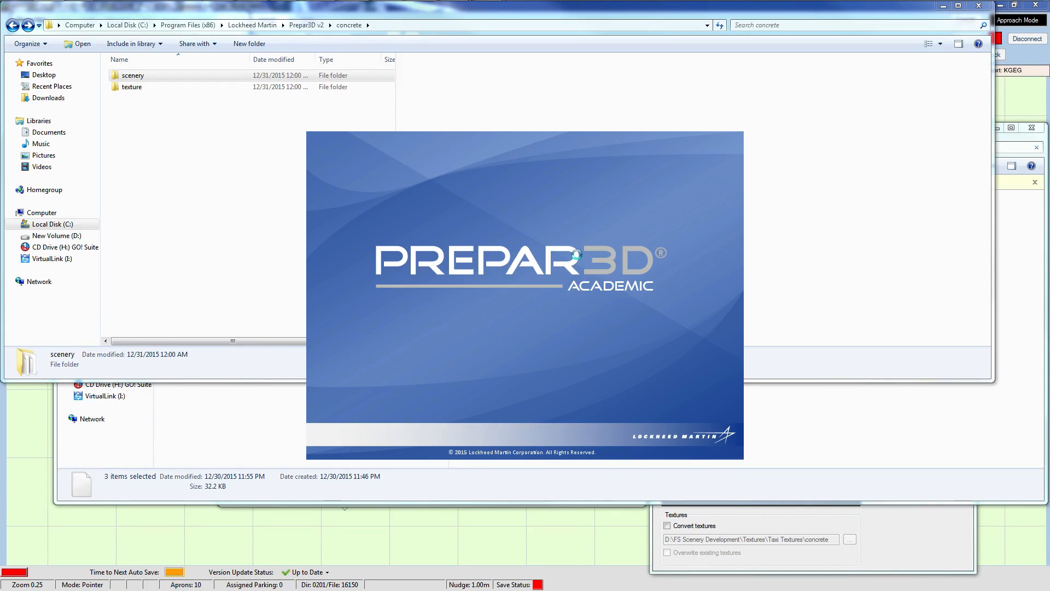